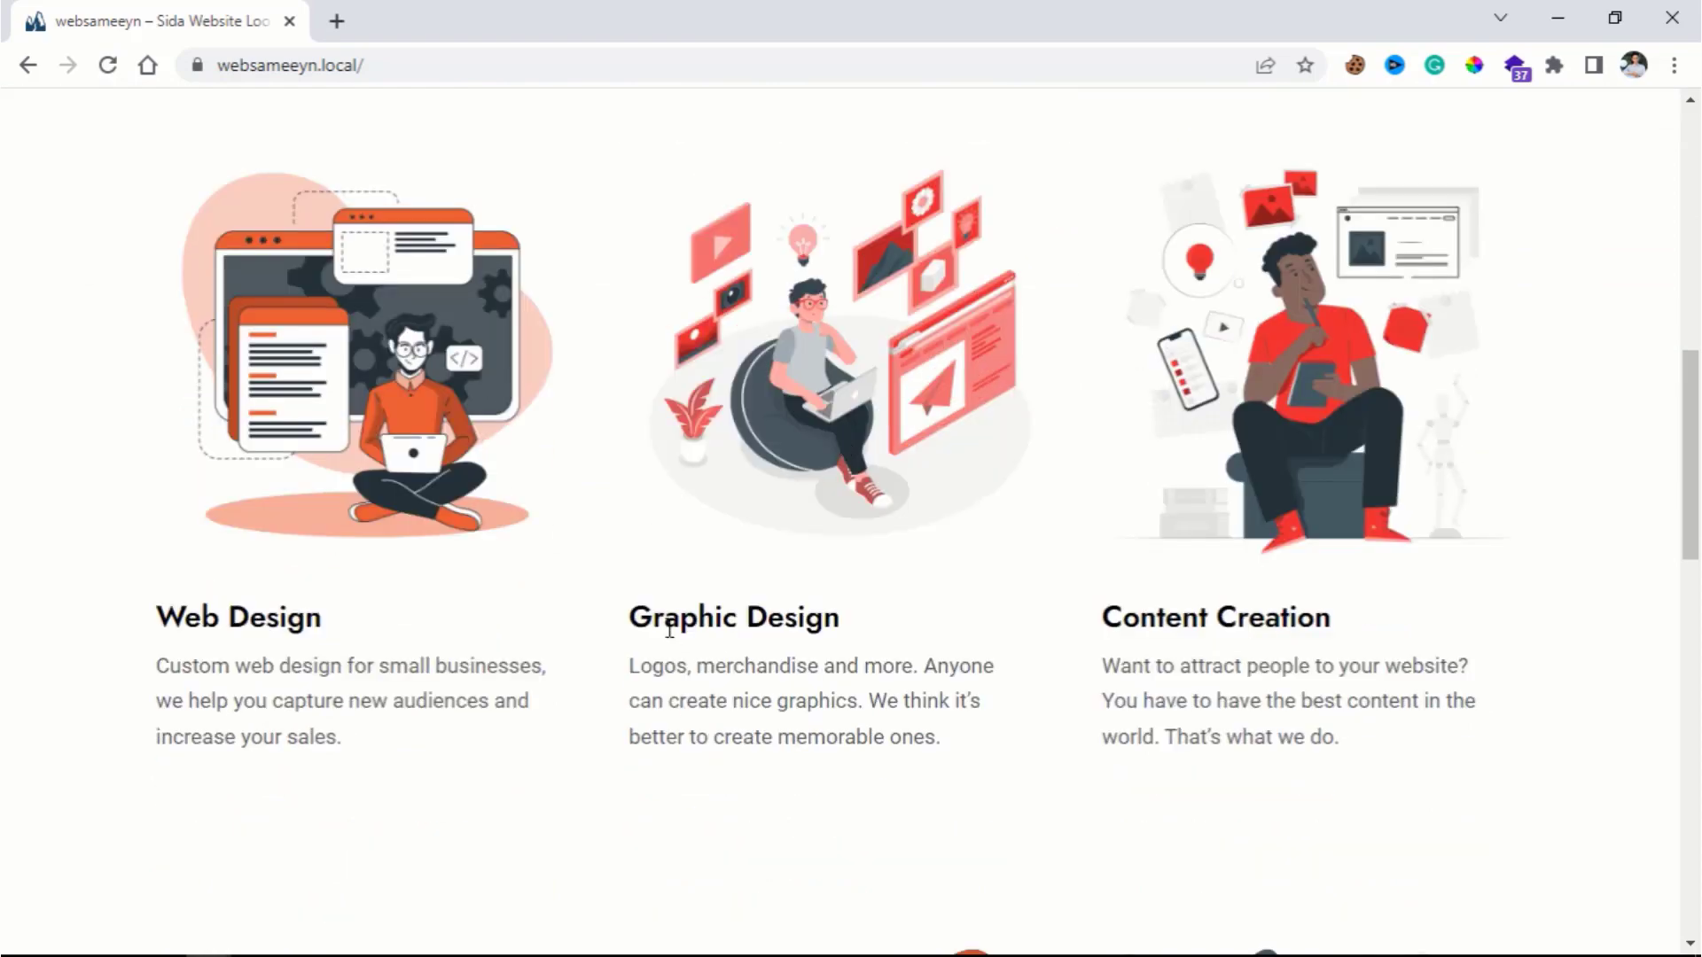
# Step: Open the websameeyn site's About page and scroll through its content
pyautogui.scroll(5, 975, 496)
pyautogui.scroll(8, 1124, 459)
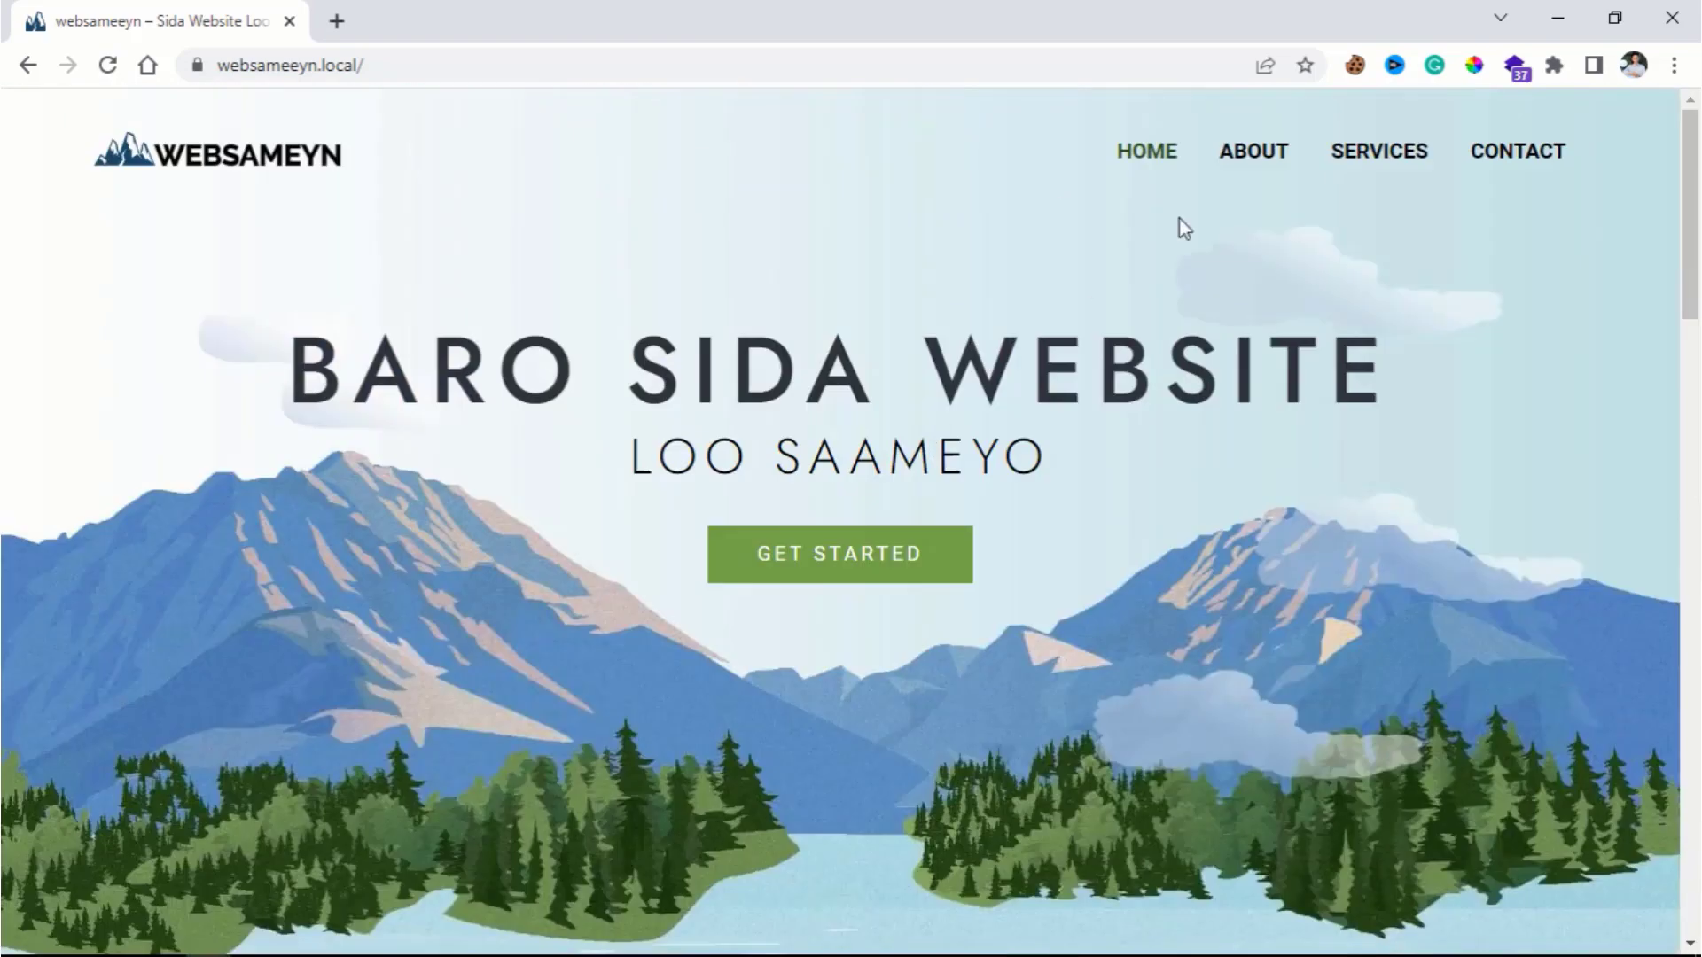
pyautogui.click(1267, 171)
pyautogui.scroll(-10, 1064, 316)
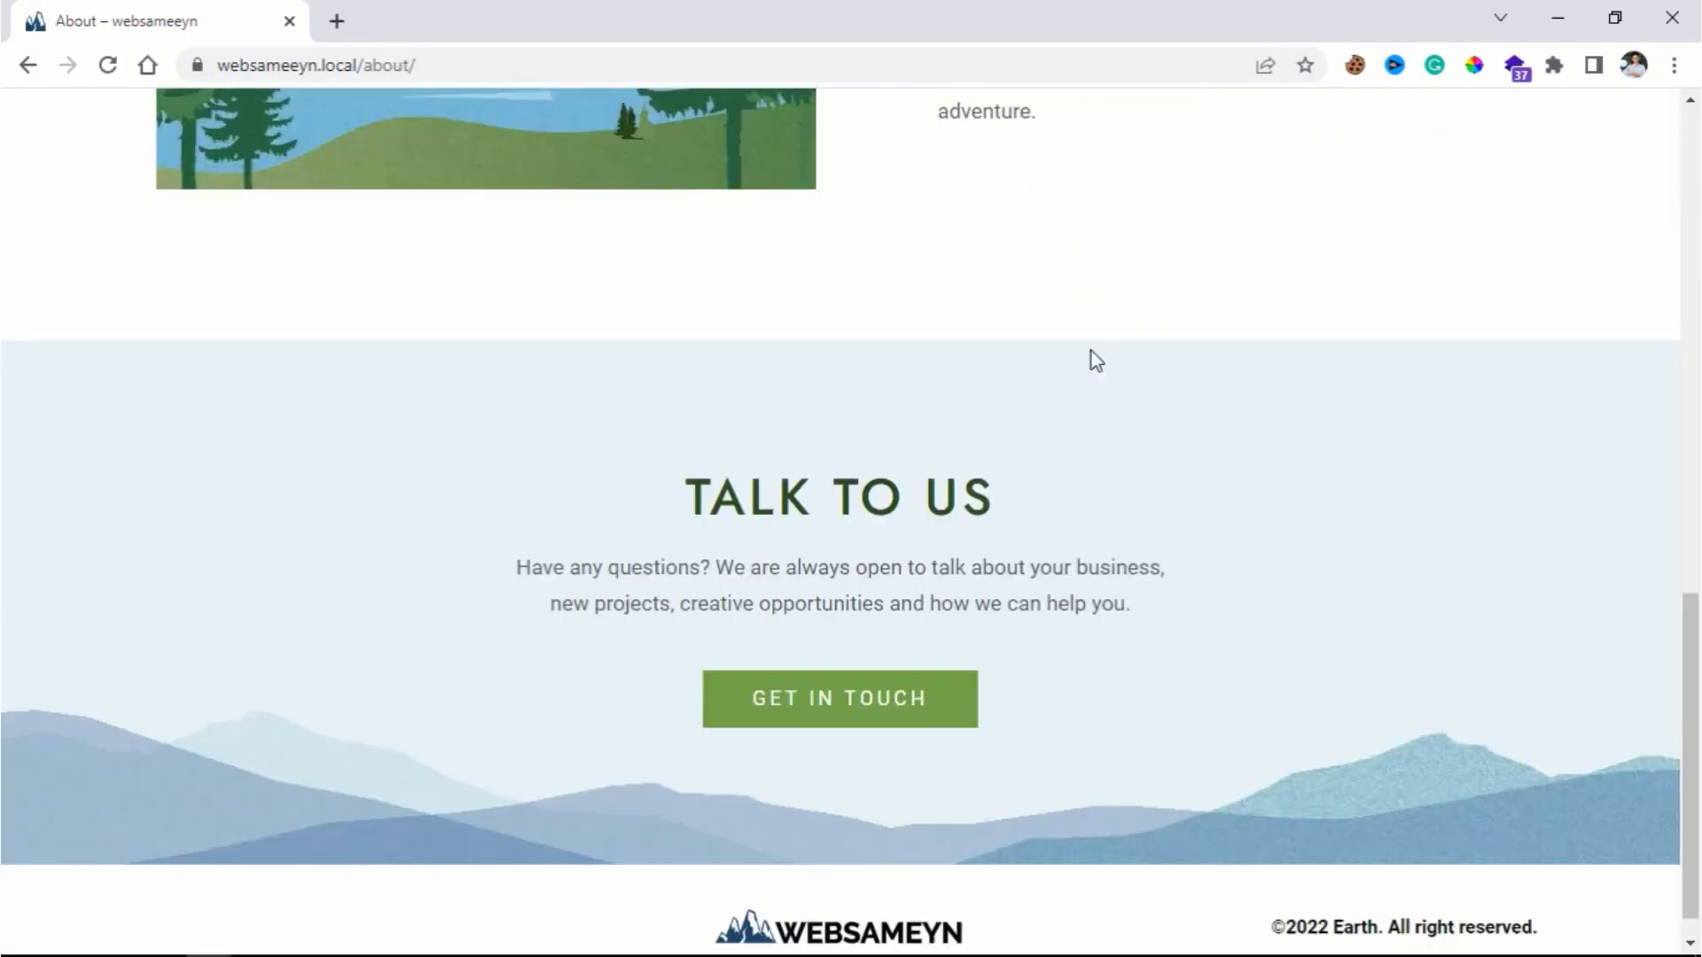
pyautogui.scroll(10, 1090, 361)
pyautogui.scroll(-5, 929, 387)
pyautogui.scroll(5, 1056, 469)
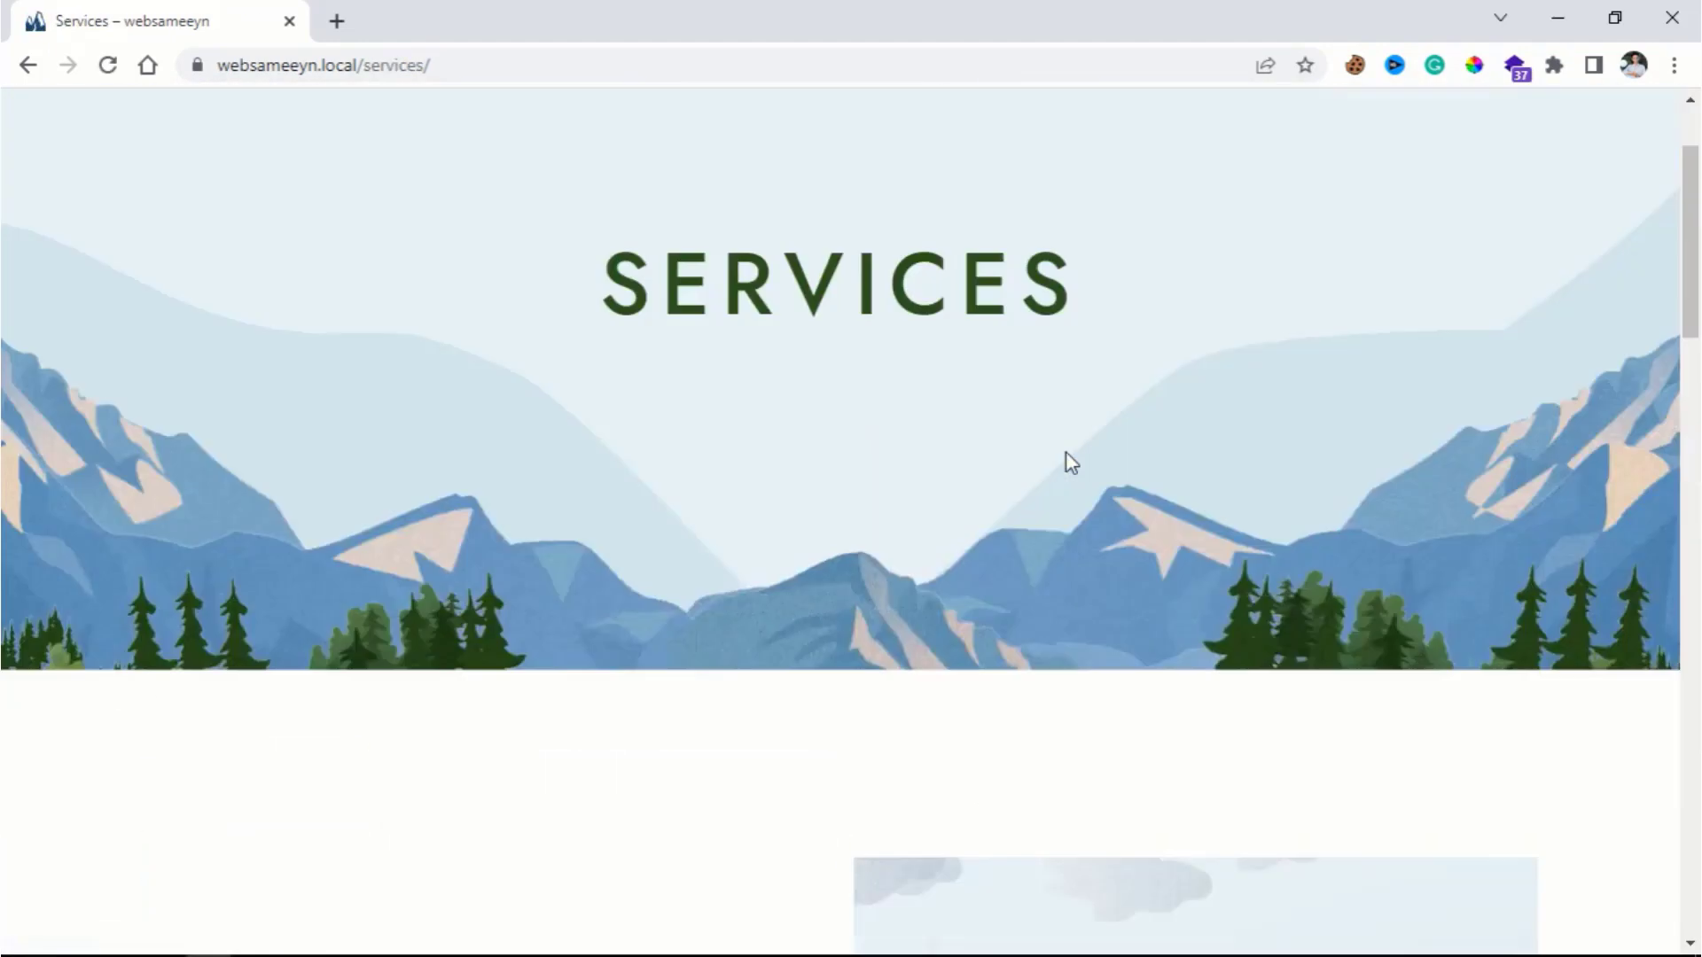
# Step: Browse the Contact page, then use the logo to return to the Home page
pyautogui.click(1537, 153)
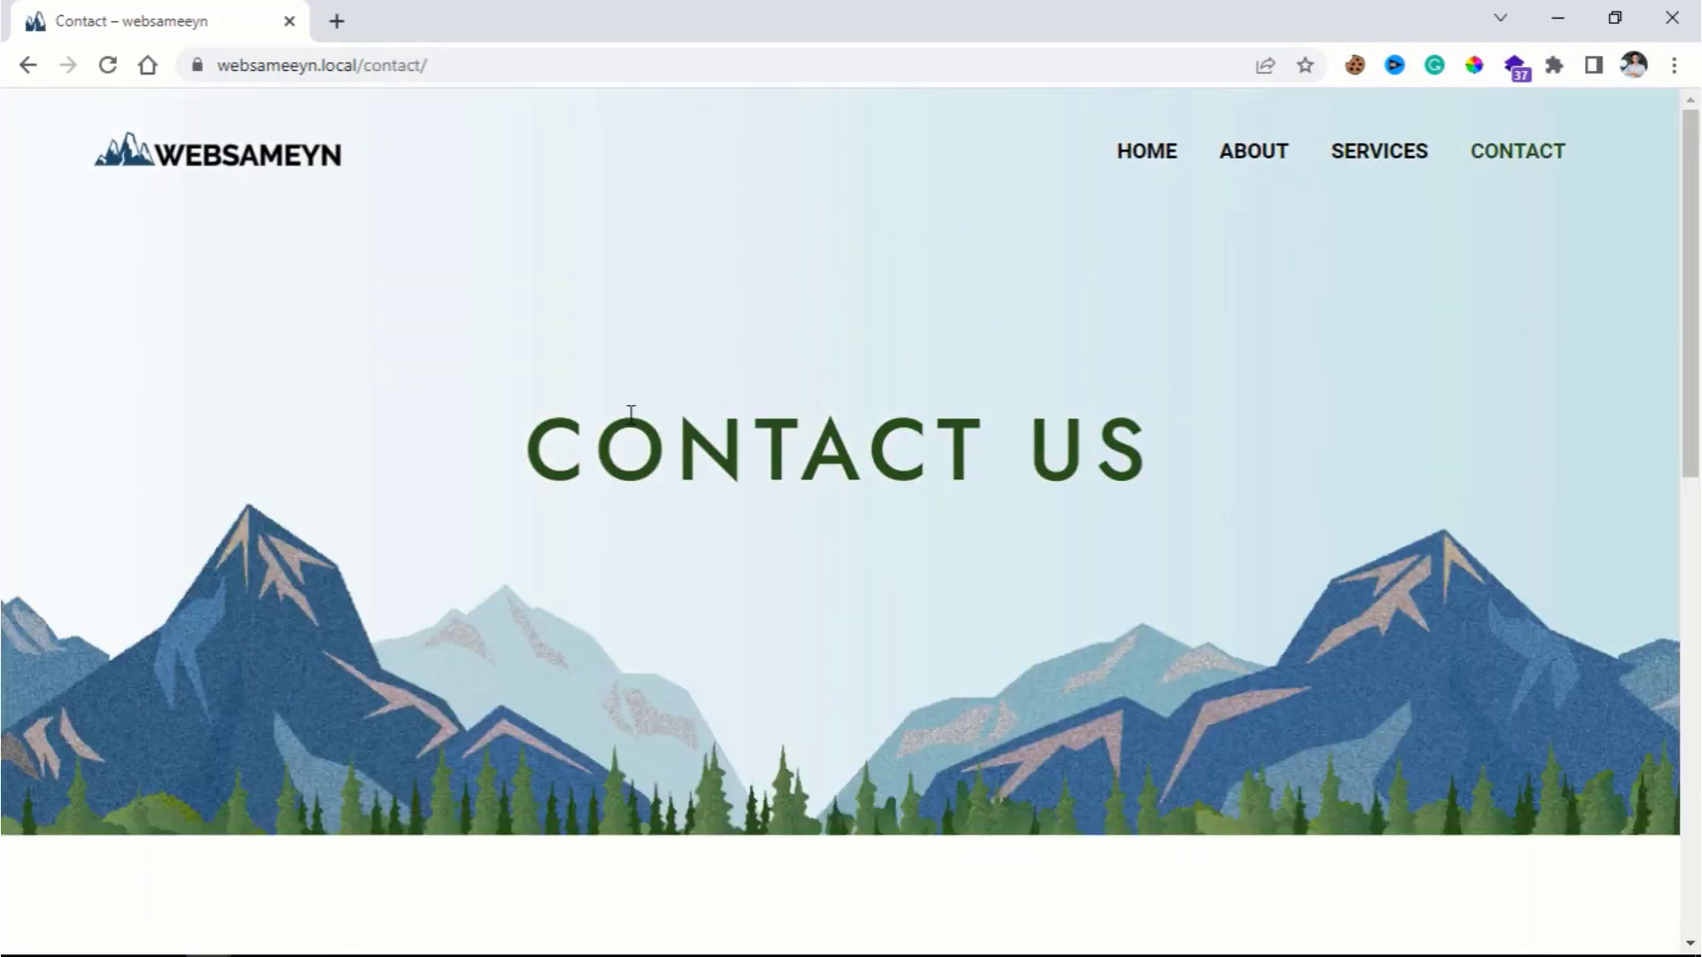
pyautogui.scroll(-6, 1193, 434)
pyautogui.scroll(-2, 1016, 474)
pyautogui.moveTo(147, 298); pyautogui.dragTo(417, 310)
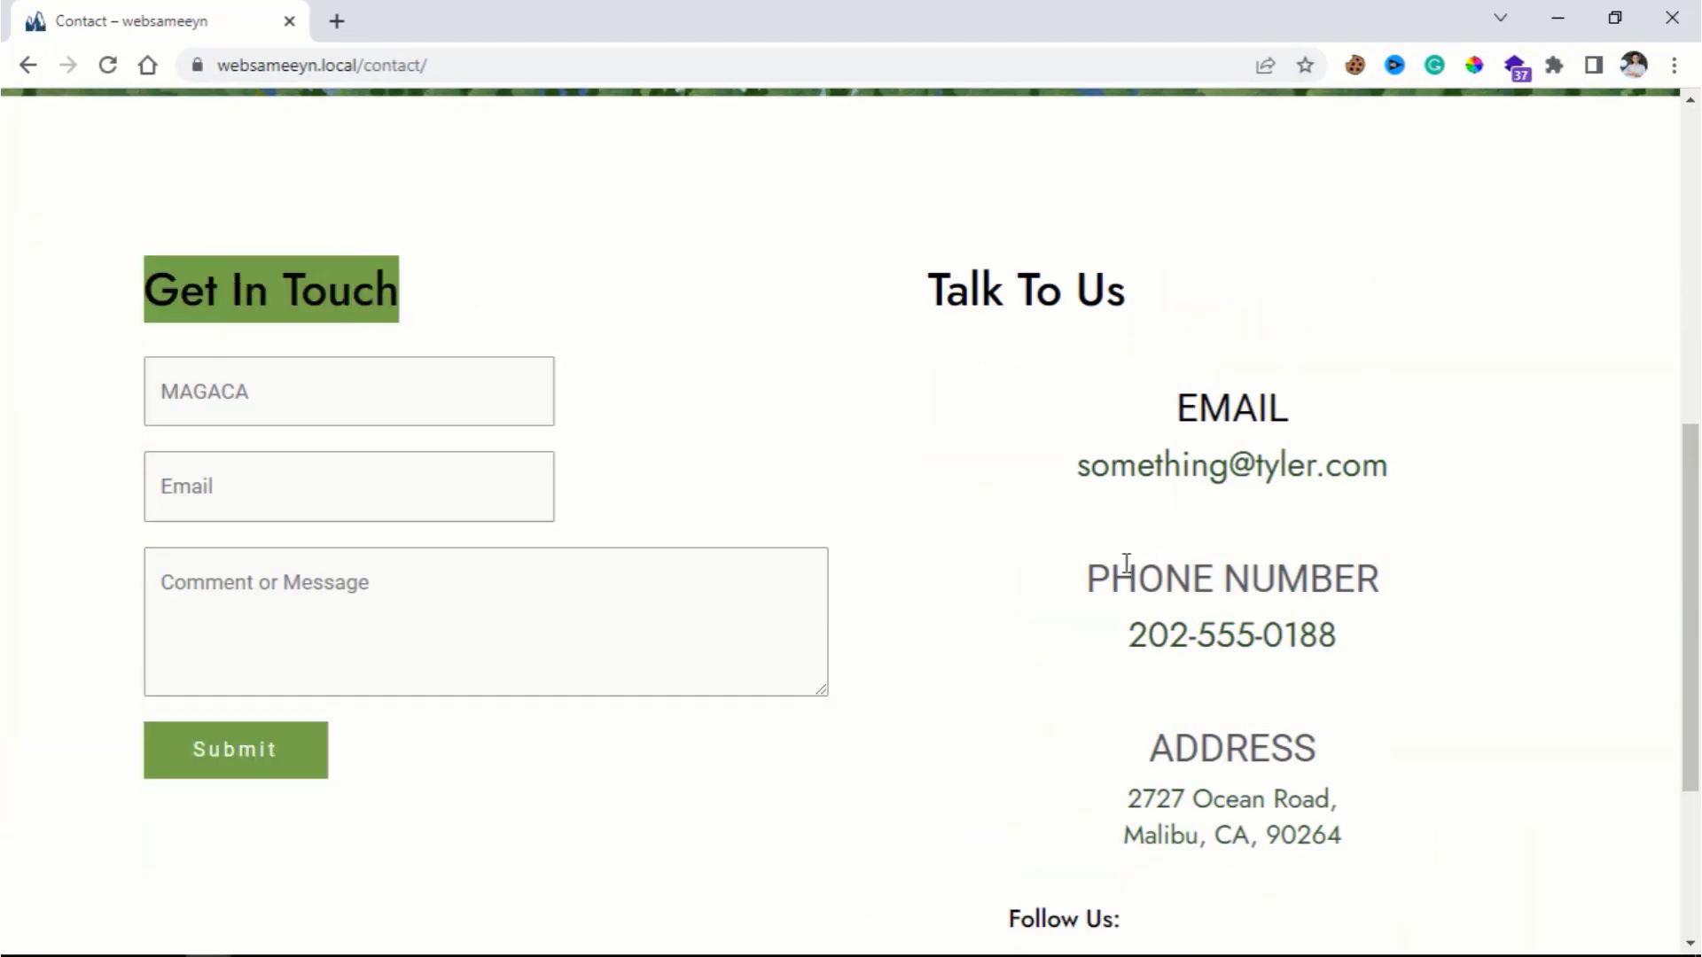
pyautogui.scroll(8, 1126, 564)
pyautogui.click(211, 170)
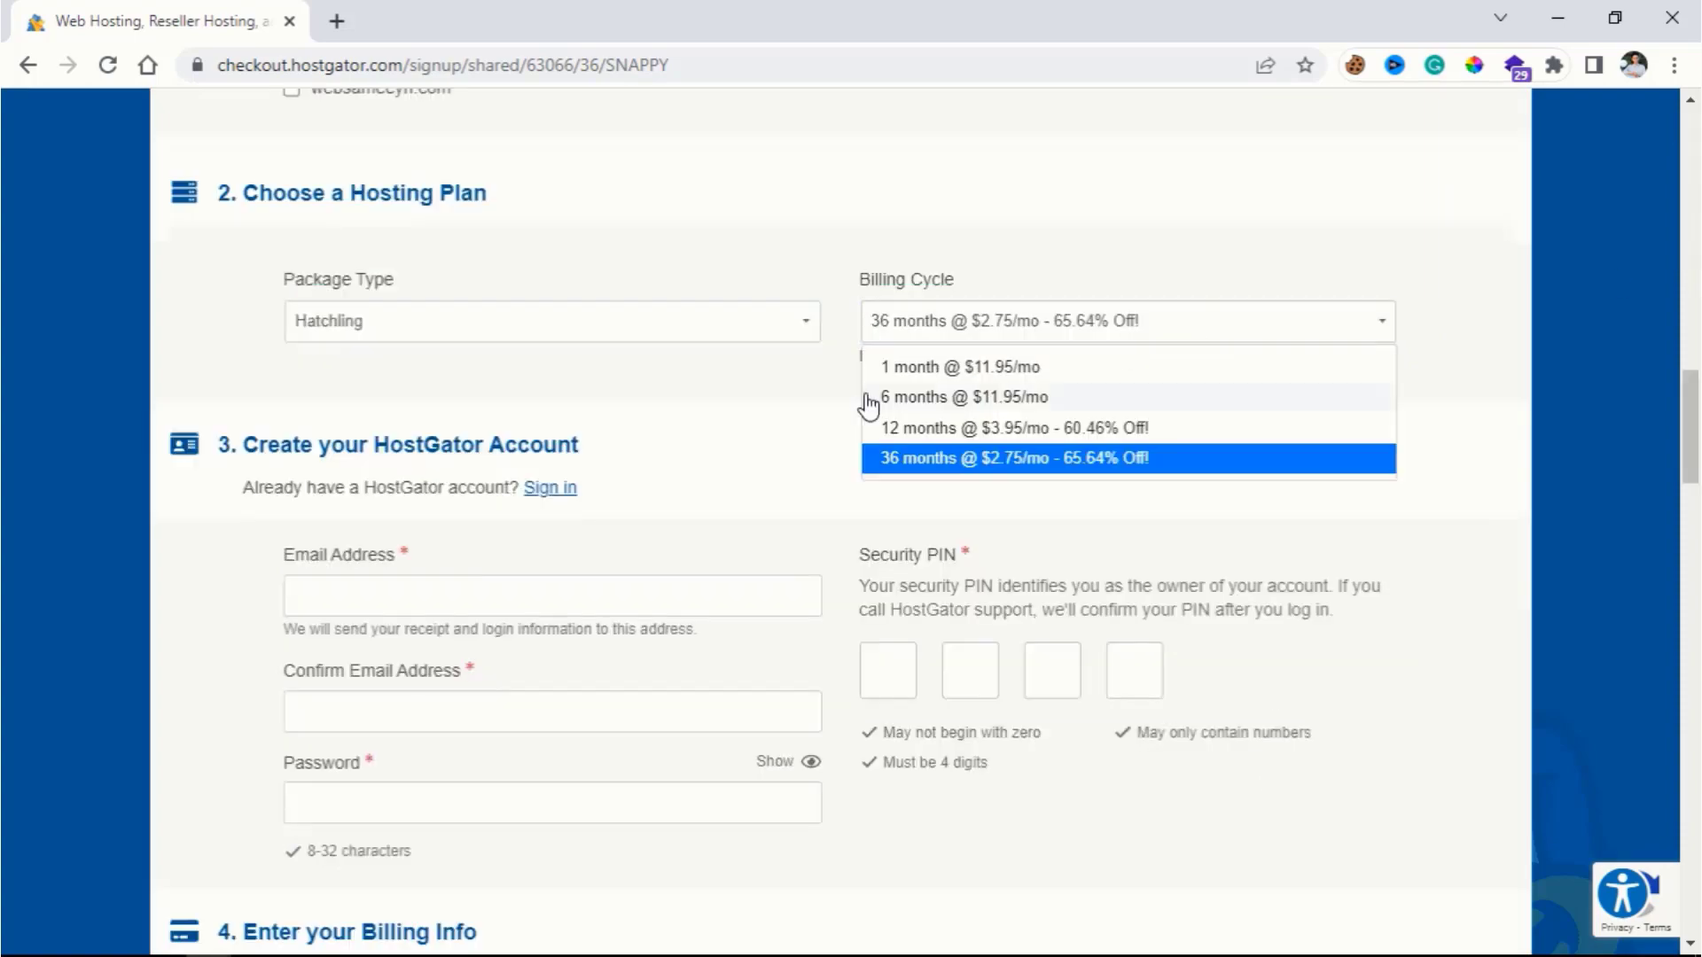
# Step: Set the hosting plan's billing cycle to 1 month @ $11.95/mo
pyautogui.click(886, 365)
pyautogui.moveTo(1695, 436); pyautogui.dragTo(1690, 786)
pyautogui.doubleClick(1469, 572)
pyautogui.click(1283, 615)
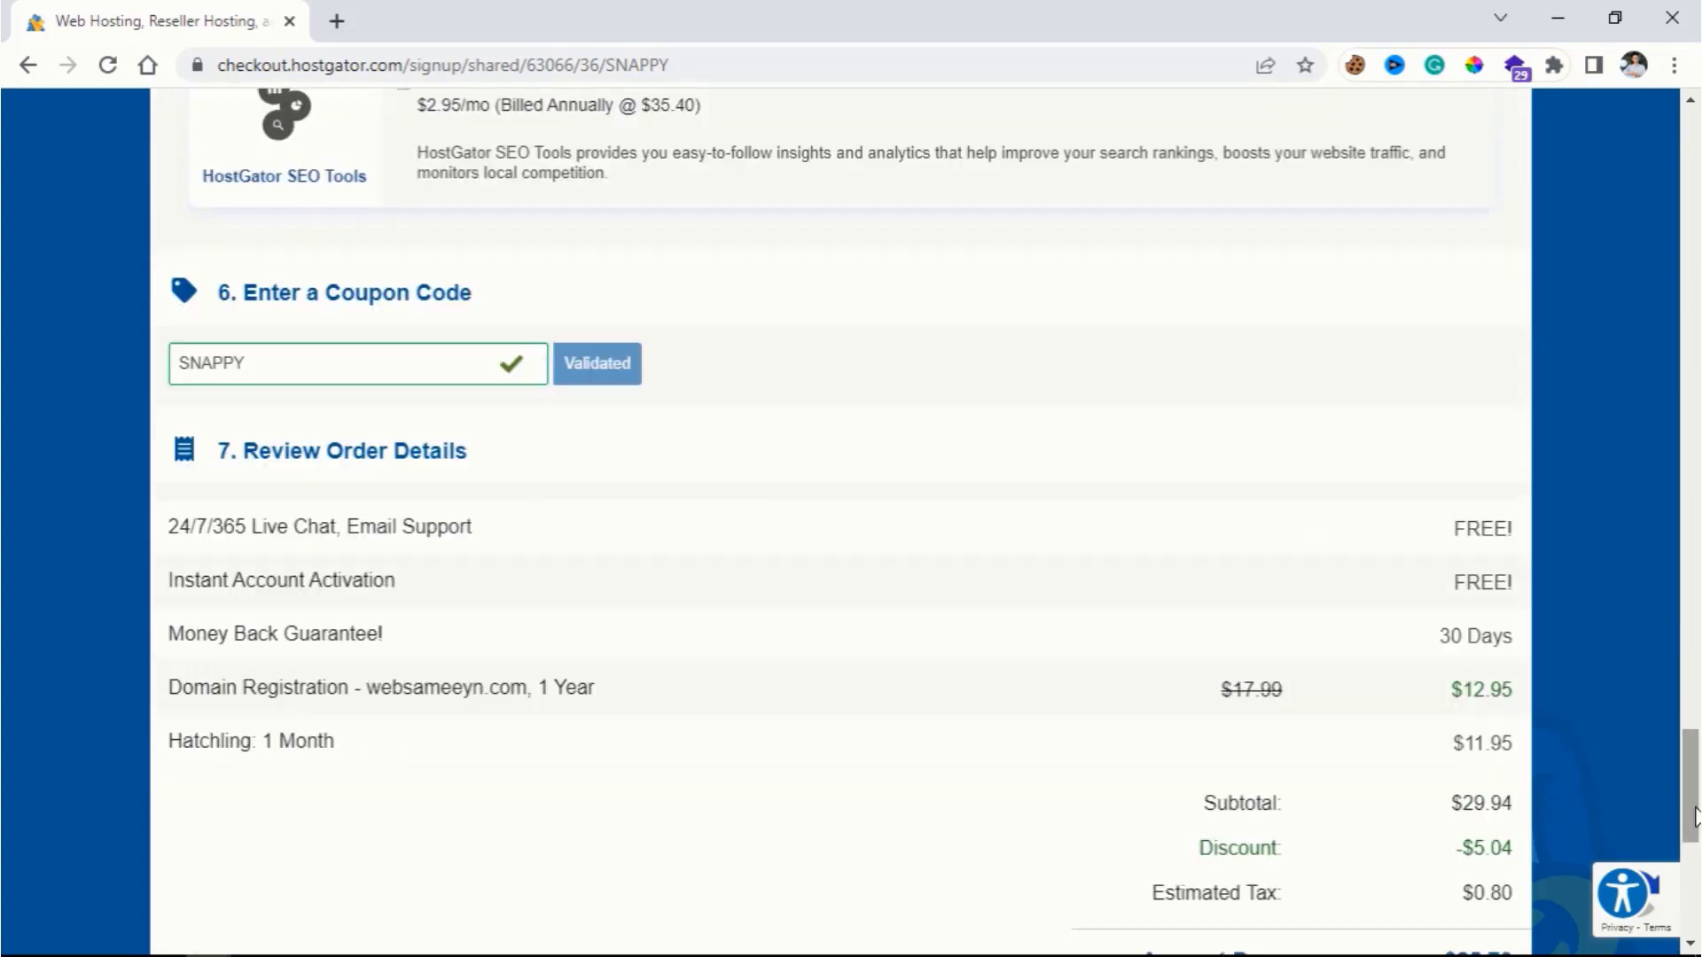
# Step: Replace the SNAPPY coupon with webdhise and validate it, bringing the amount due to $14.54
pyautogui.doubleClick(293, 351)
pyautogui.write('webdhise')
pyautogui.click(580, 364)
pyautogui.scroll(-3, 1450, 700)
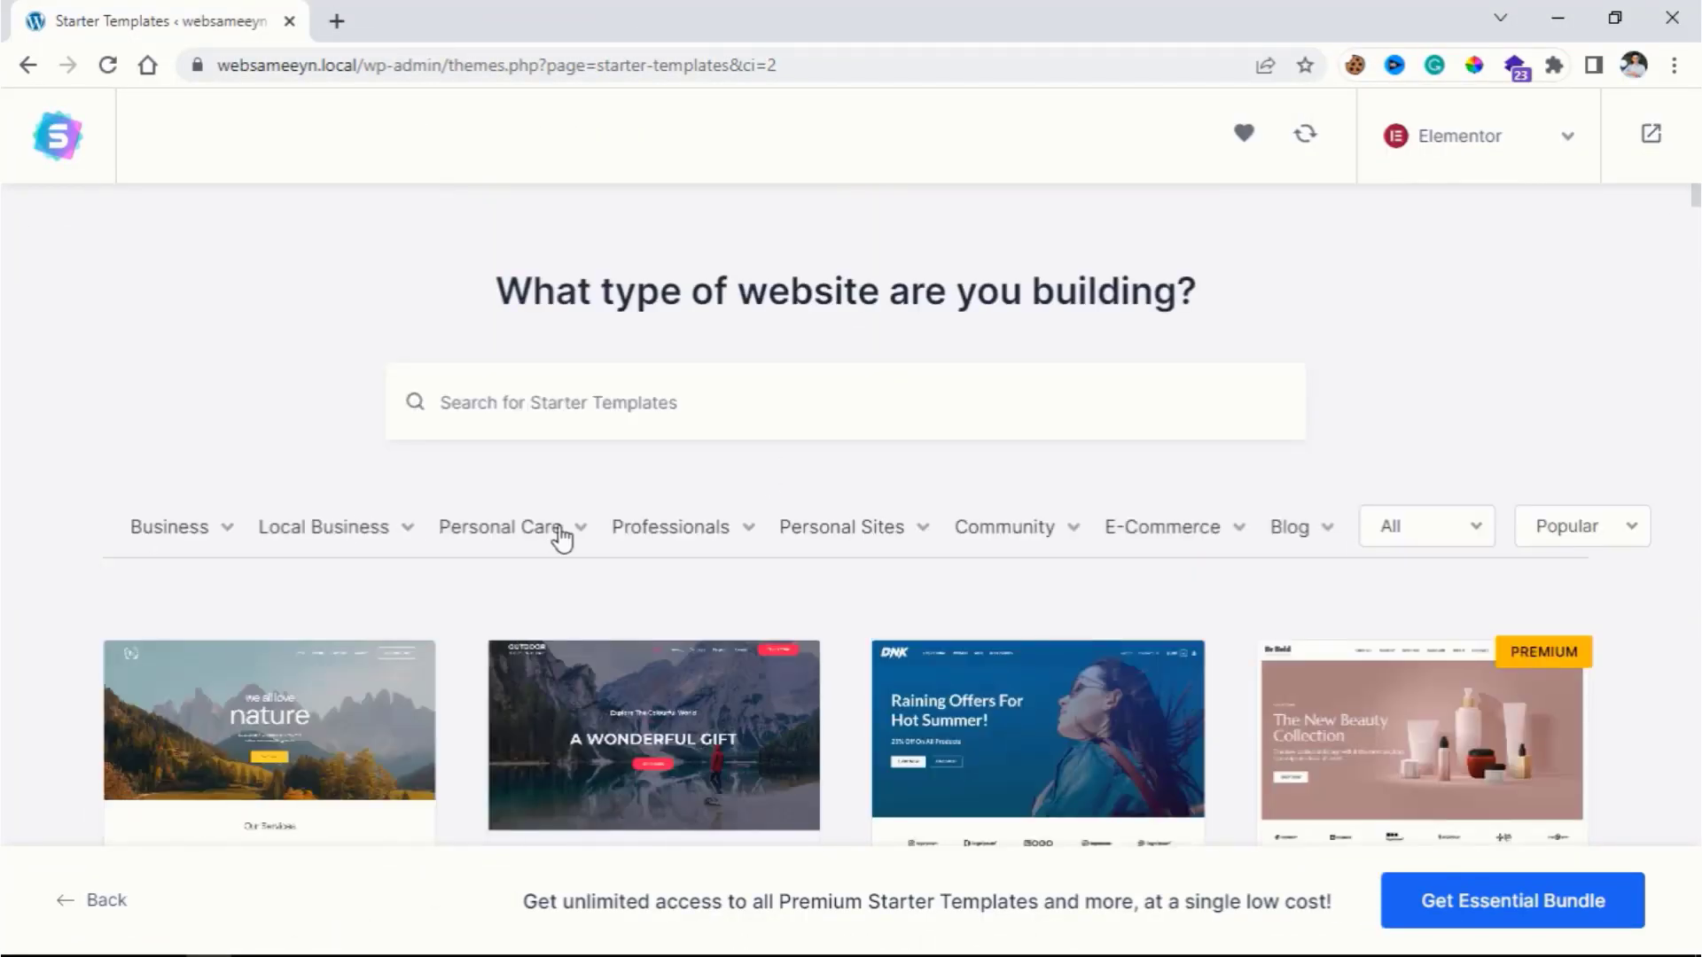
# Step: Choose the Earth design from the Starter Templates gallery
pyautogui.scroll(-2, 1418, 443)
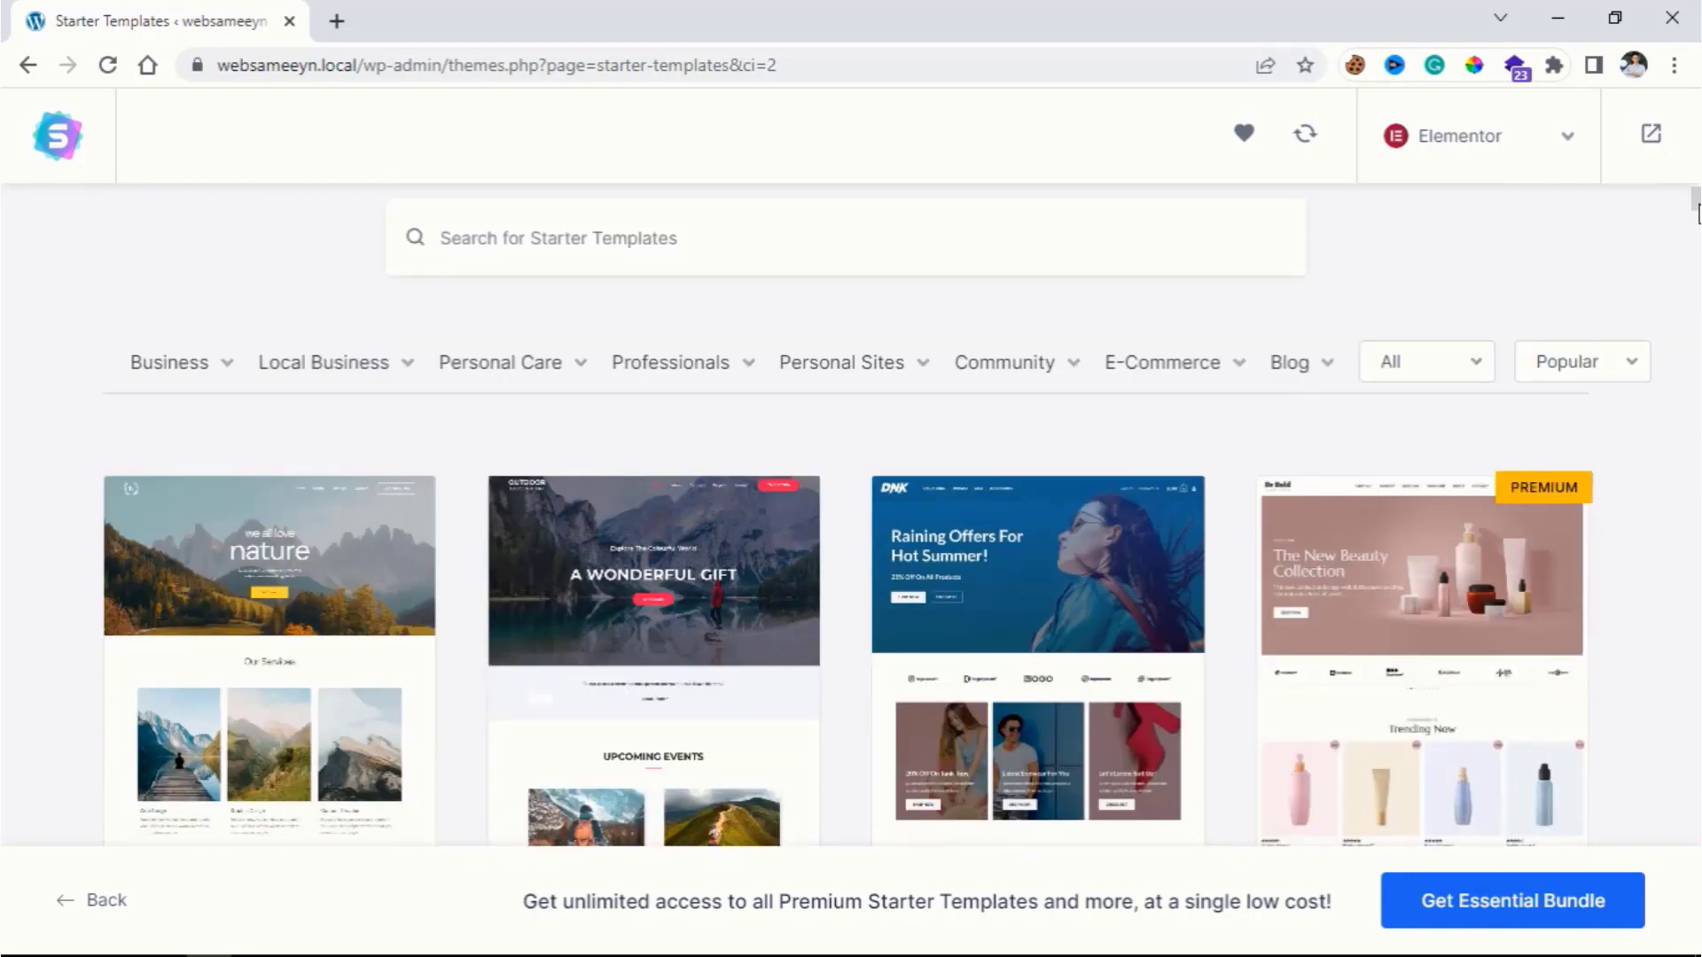
pyautogui.moveTo(1418, 443)
pyautogui.scroll(-6, 235, 650)
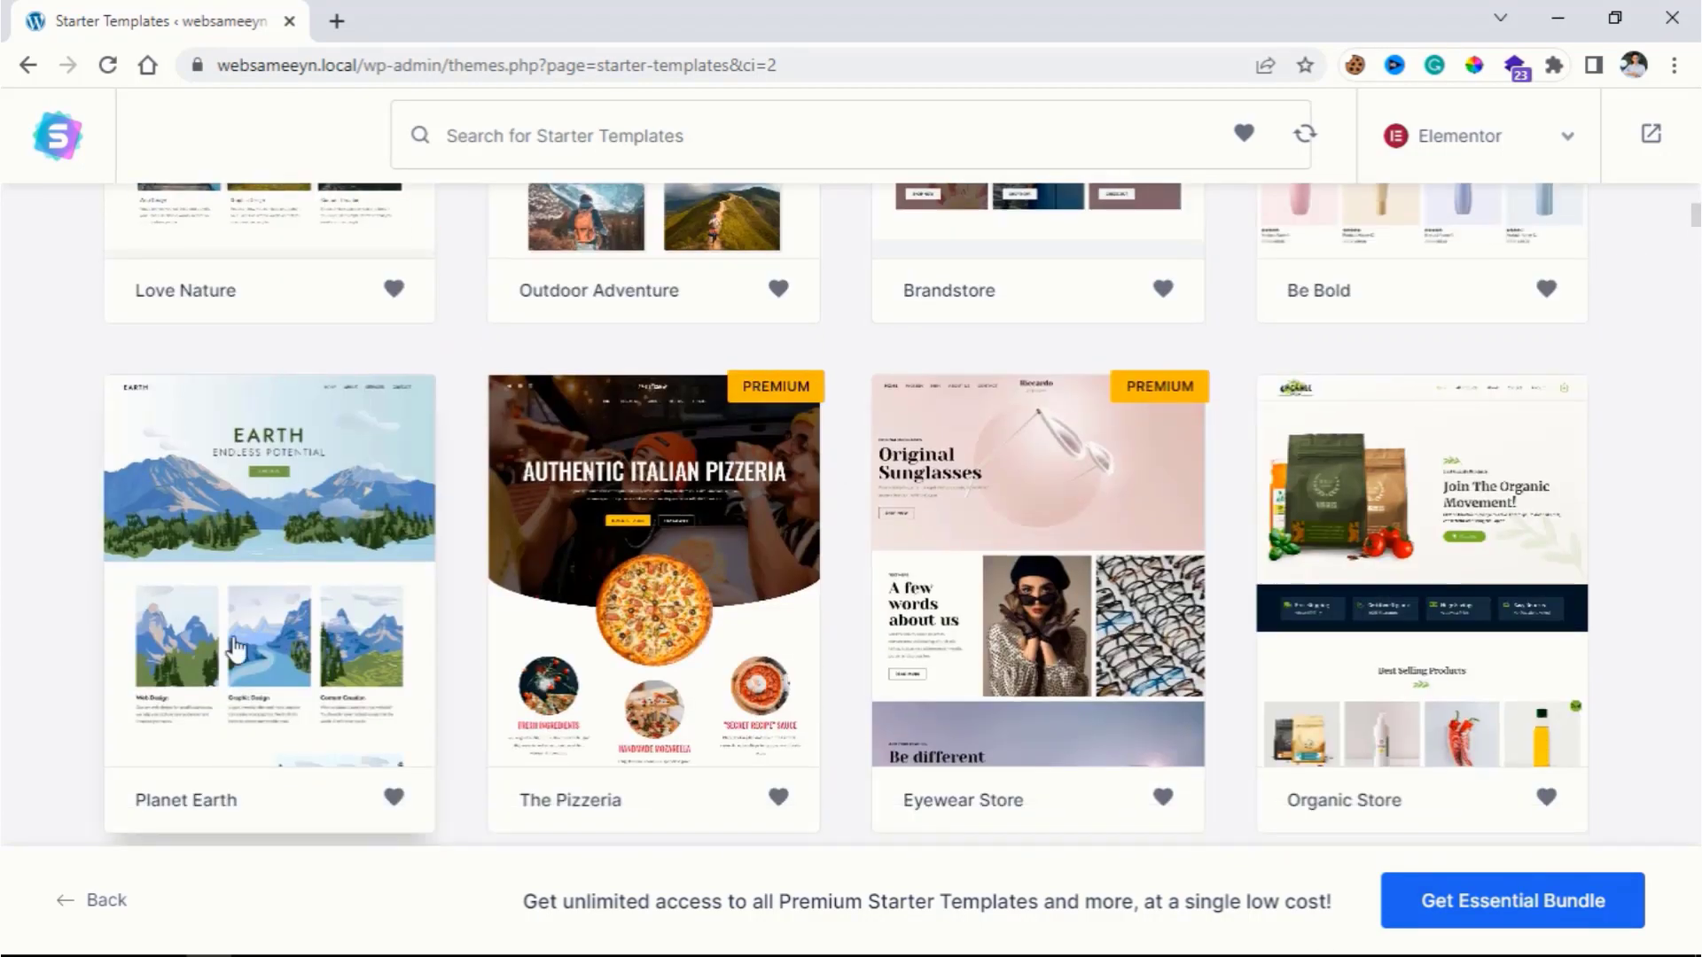
pyautogui.click(235, 649)
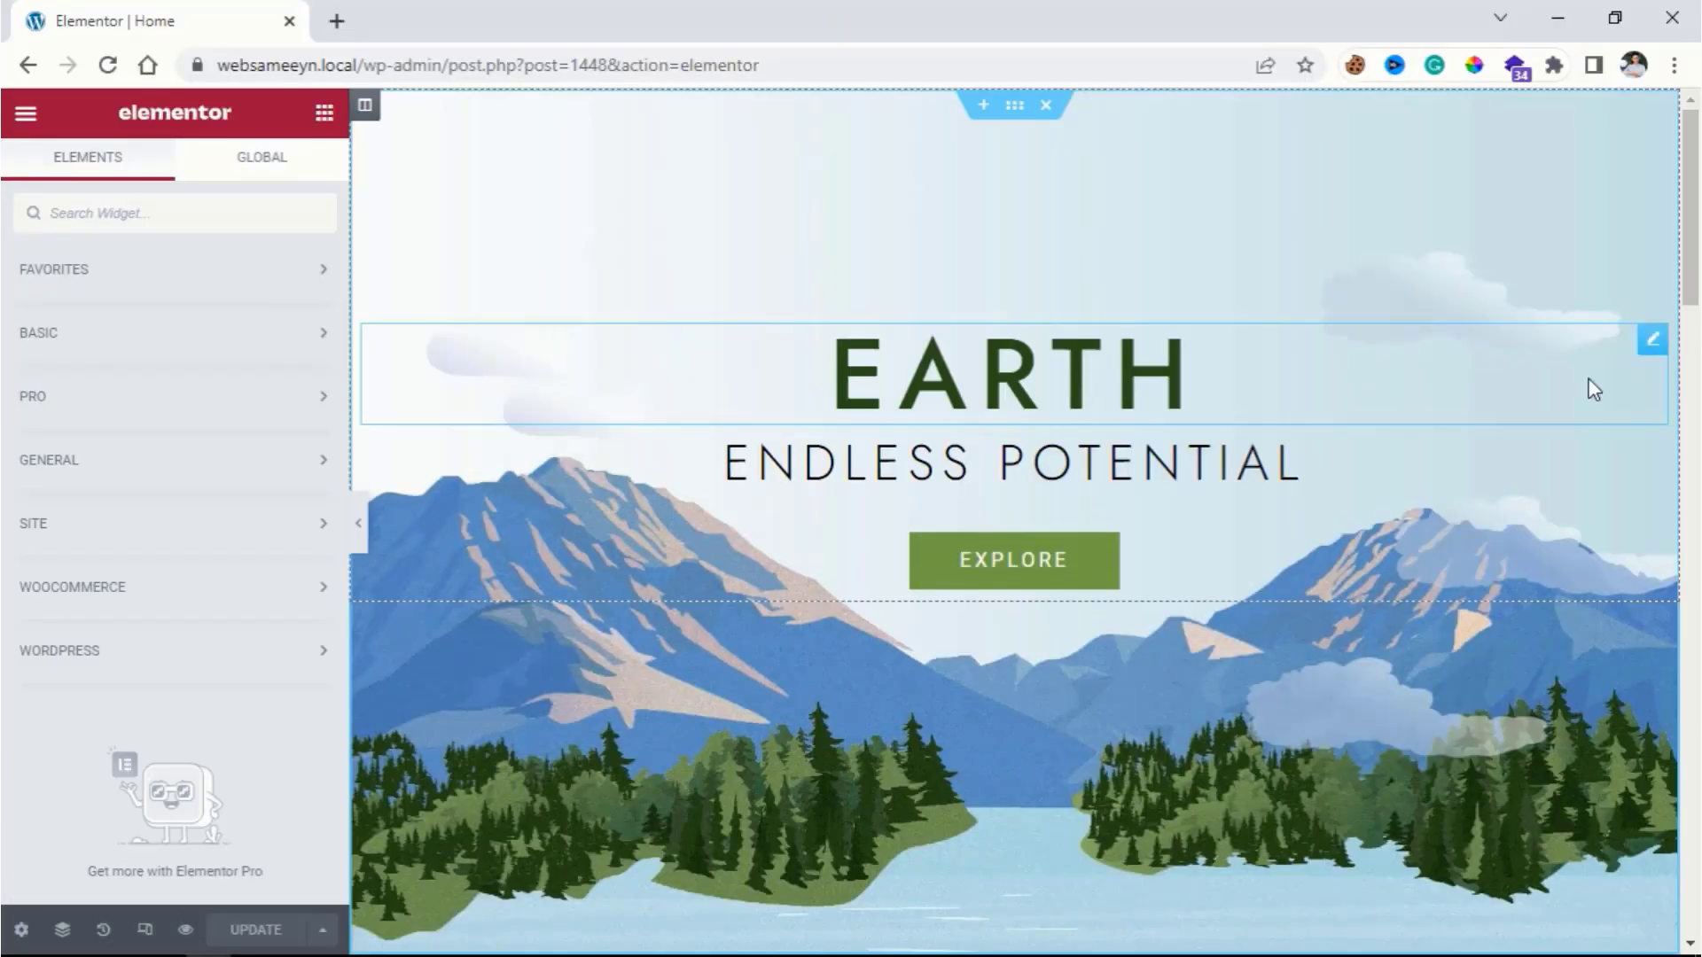
# Step: Change the hero heading from Earth to 'Baro sida website'
pyautogui.click(1127, 410)
pyautogui.moveTo(178, 385); pyautogui.dragTo(7, 412)
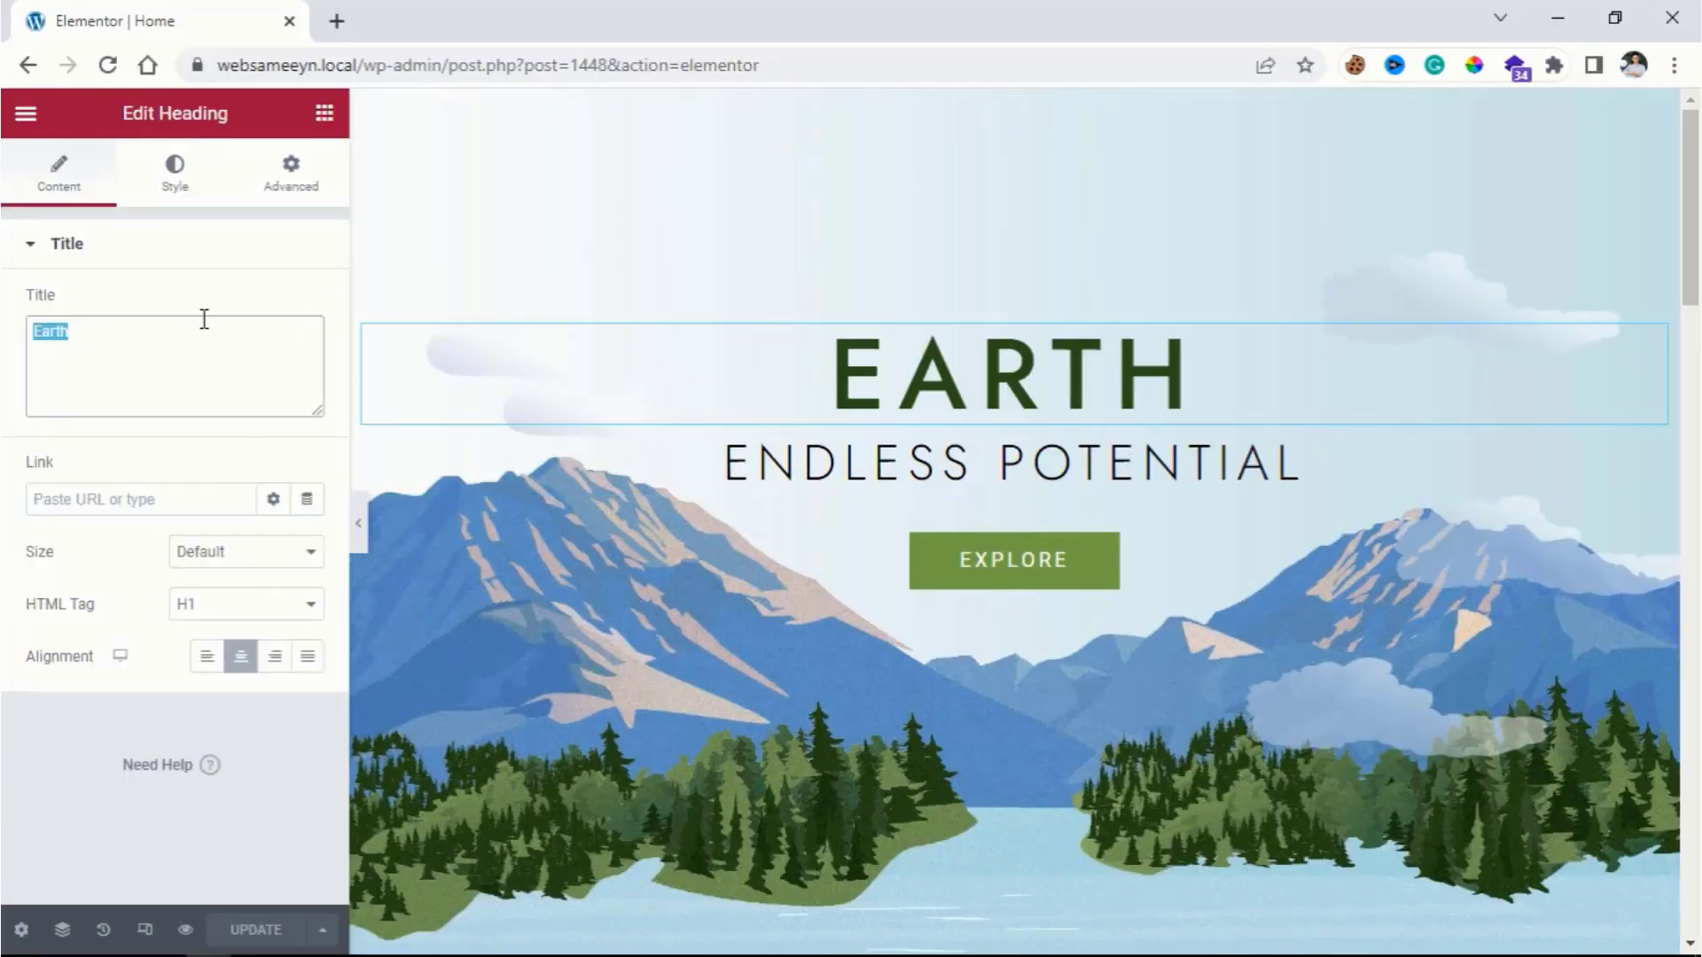
pyautogui.write('D')
pyautogui.press('BackSpace')
pyautogui.write('Baro sida we')
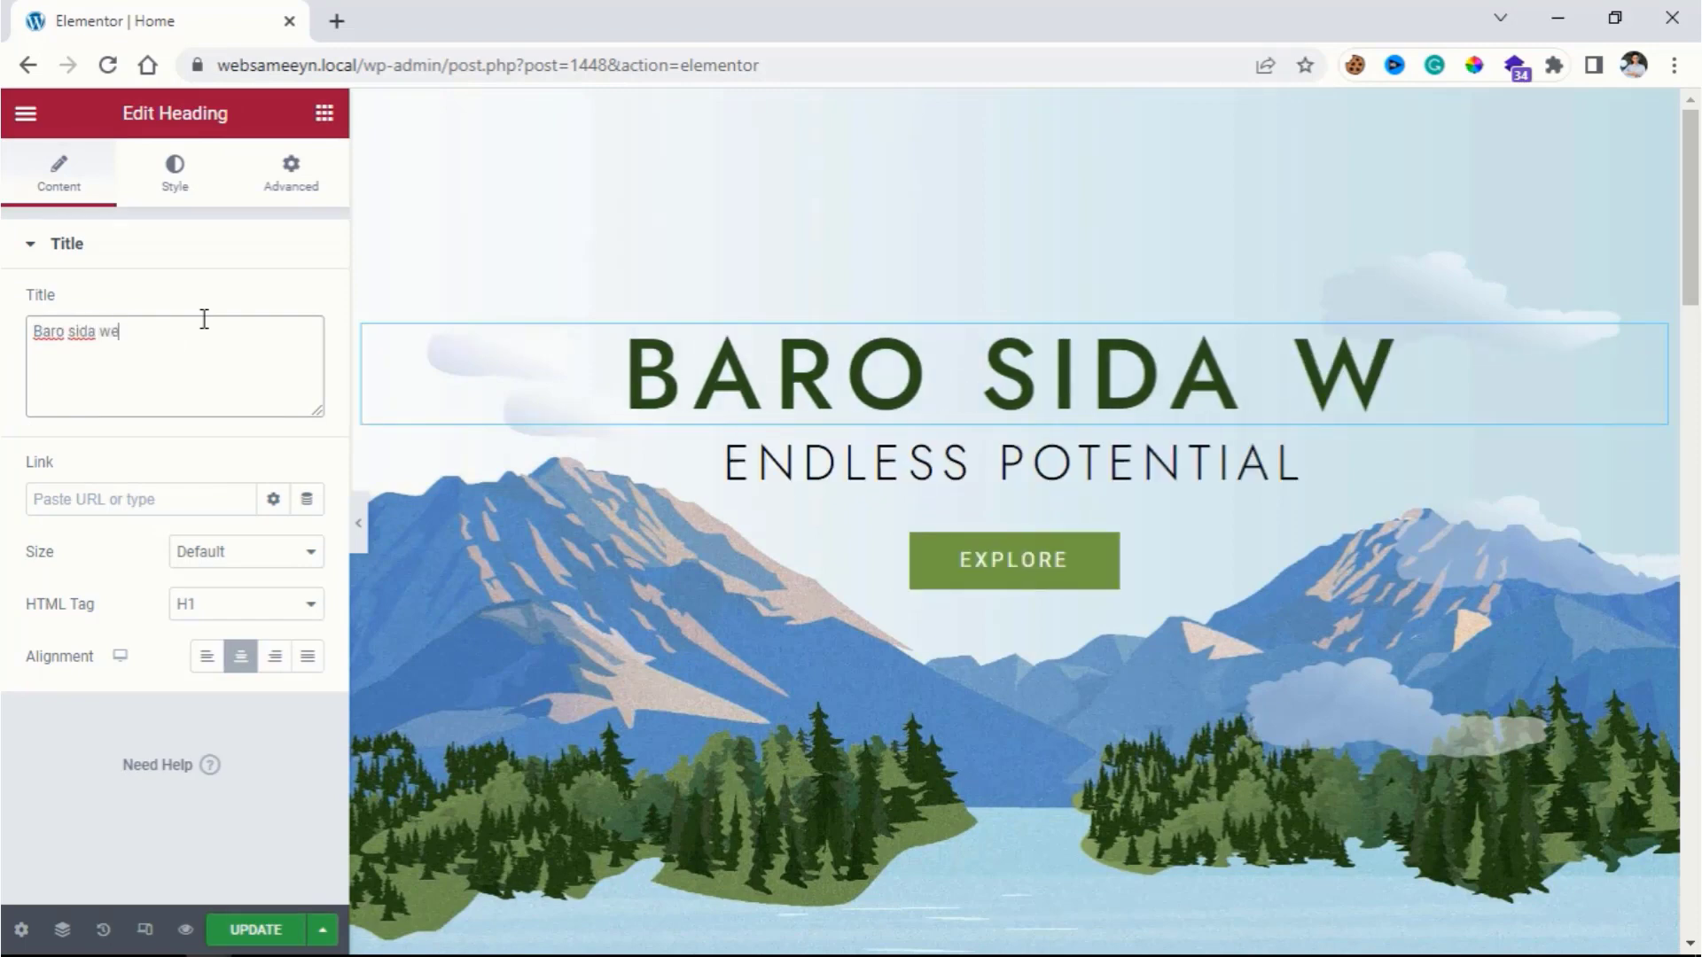
pyautogui.write('bsite')
# Step: Replace the Endless Potential subheading with 'LOO SAAMEYO' and preview full width
pyautogui.click(866, 479)
pyautogui.moveTo(33, 330); pyautogui.dragTo(182, 348)
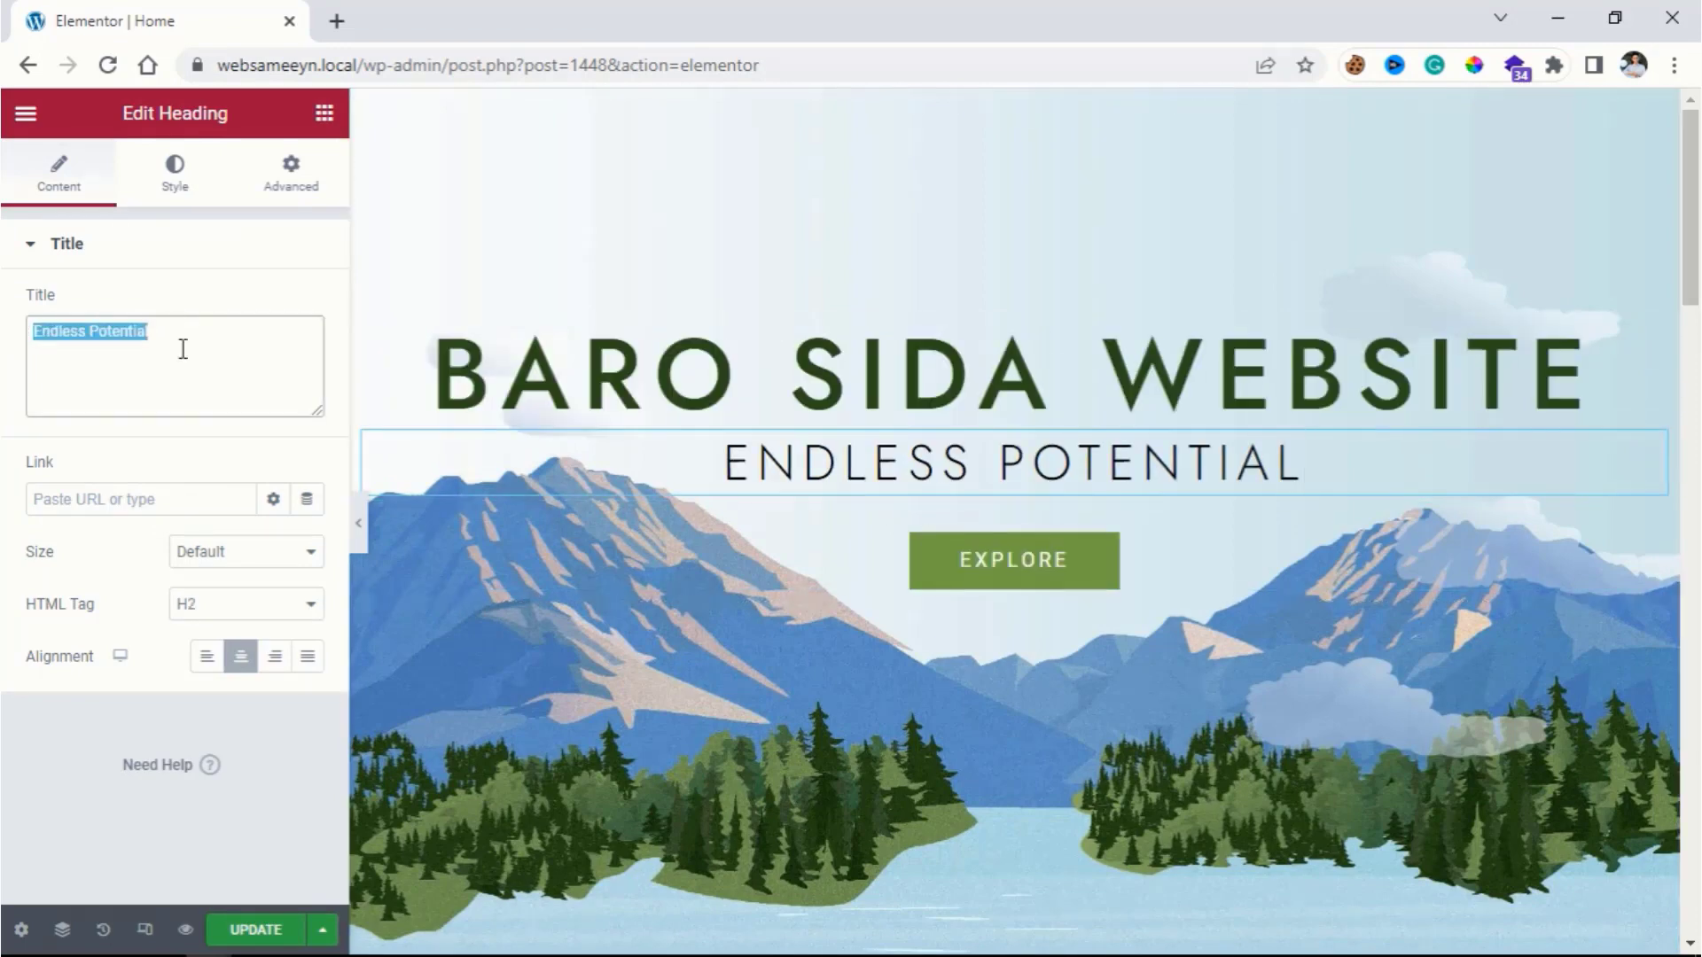
pyautogui.write('LOO SAAMEYO')
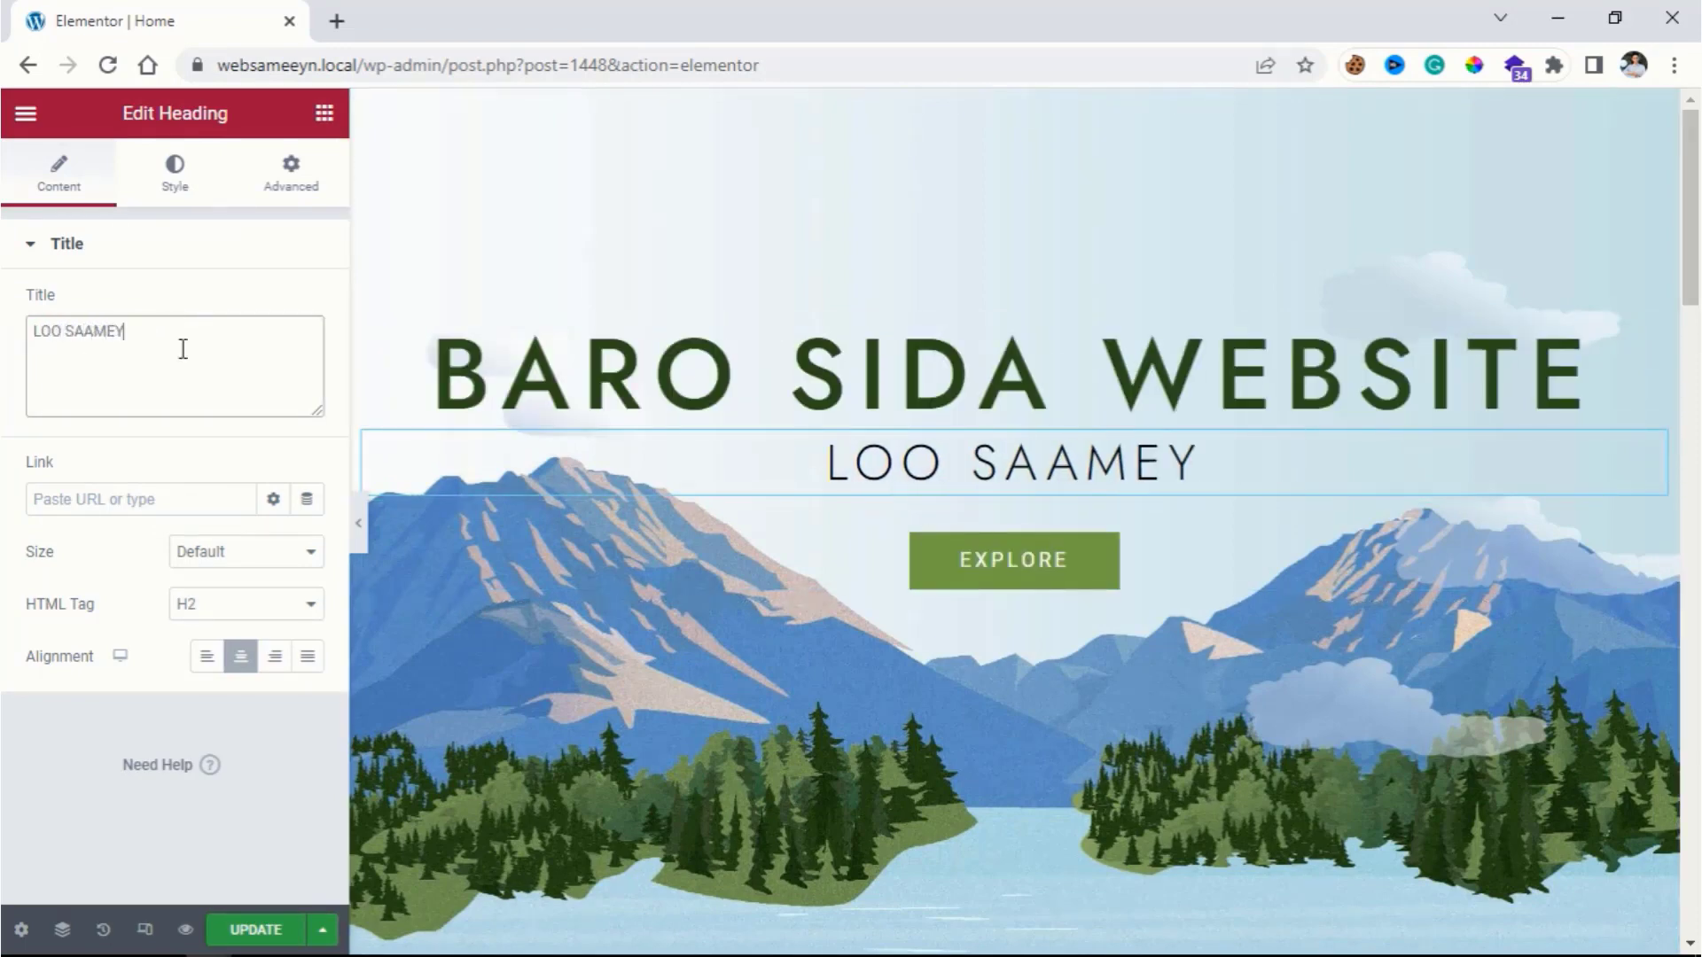
pyautogui.click(358, 524)
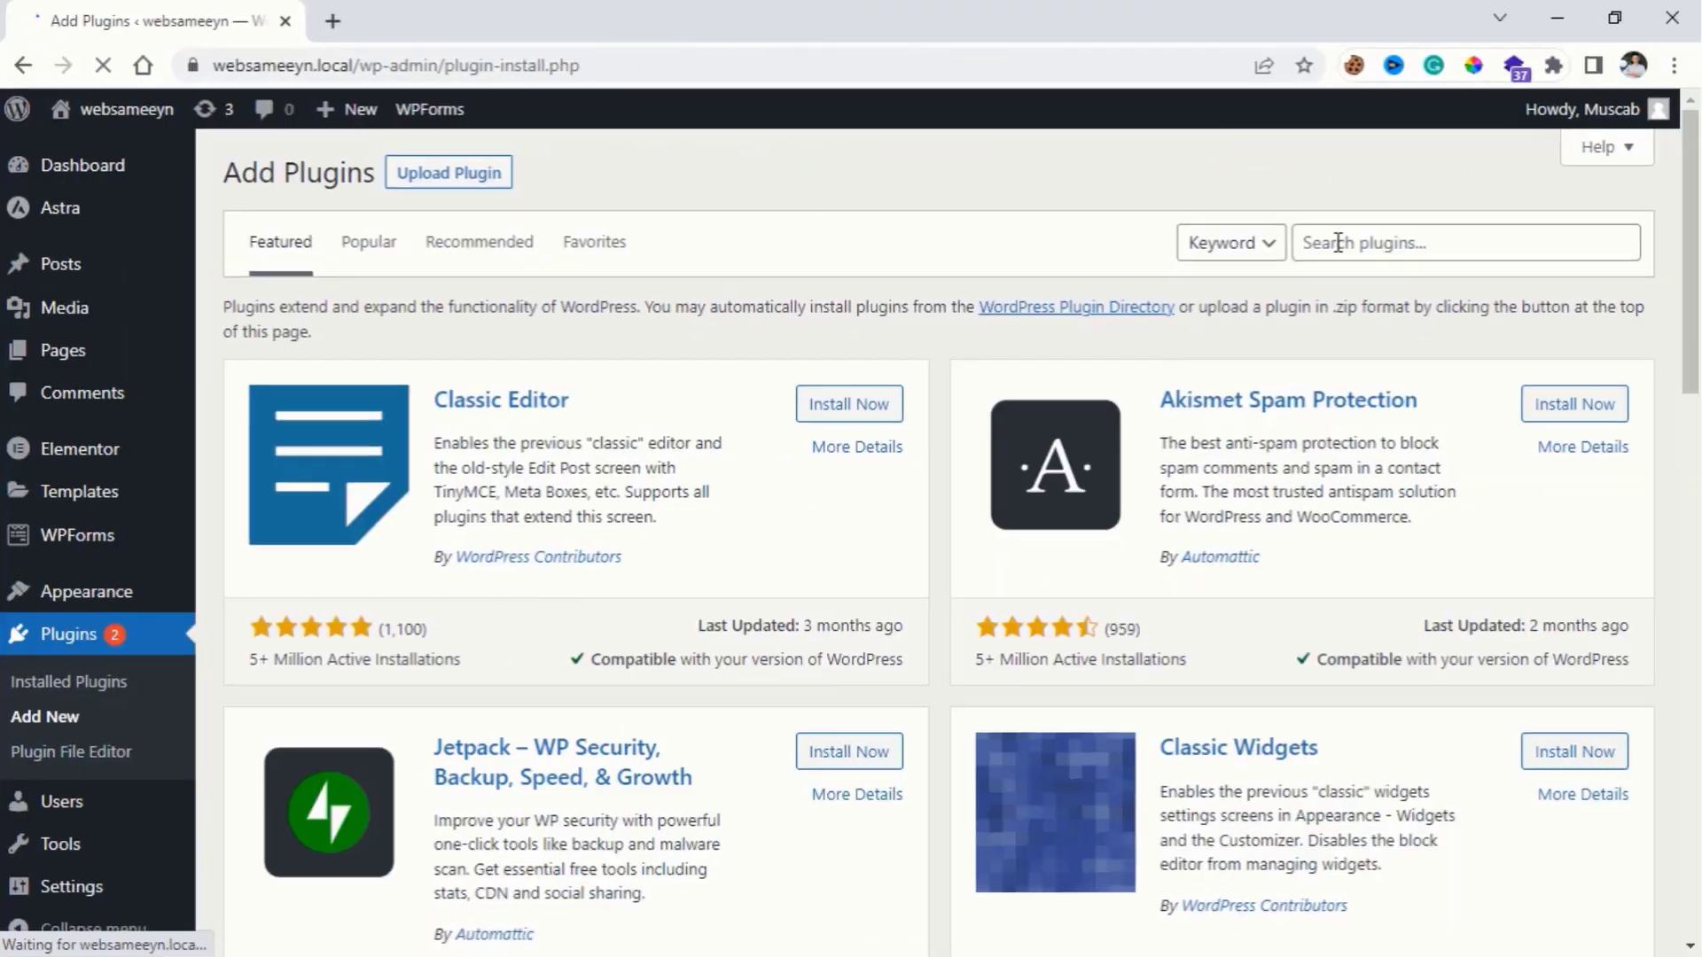
# Step: Search for litespeed and install the LiteSpeed Cache plugin
pyautogui.click(1335, 241)
pyautogui.write('litespeed')
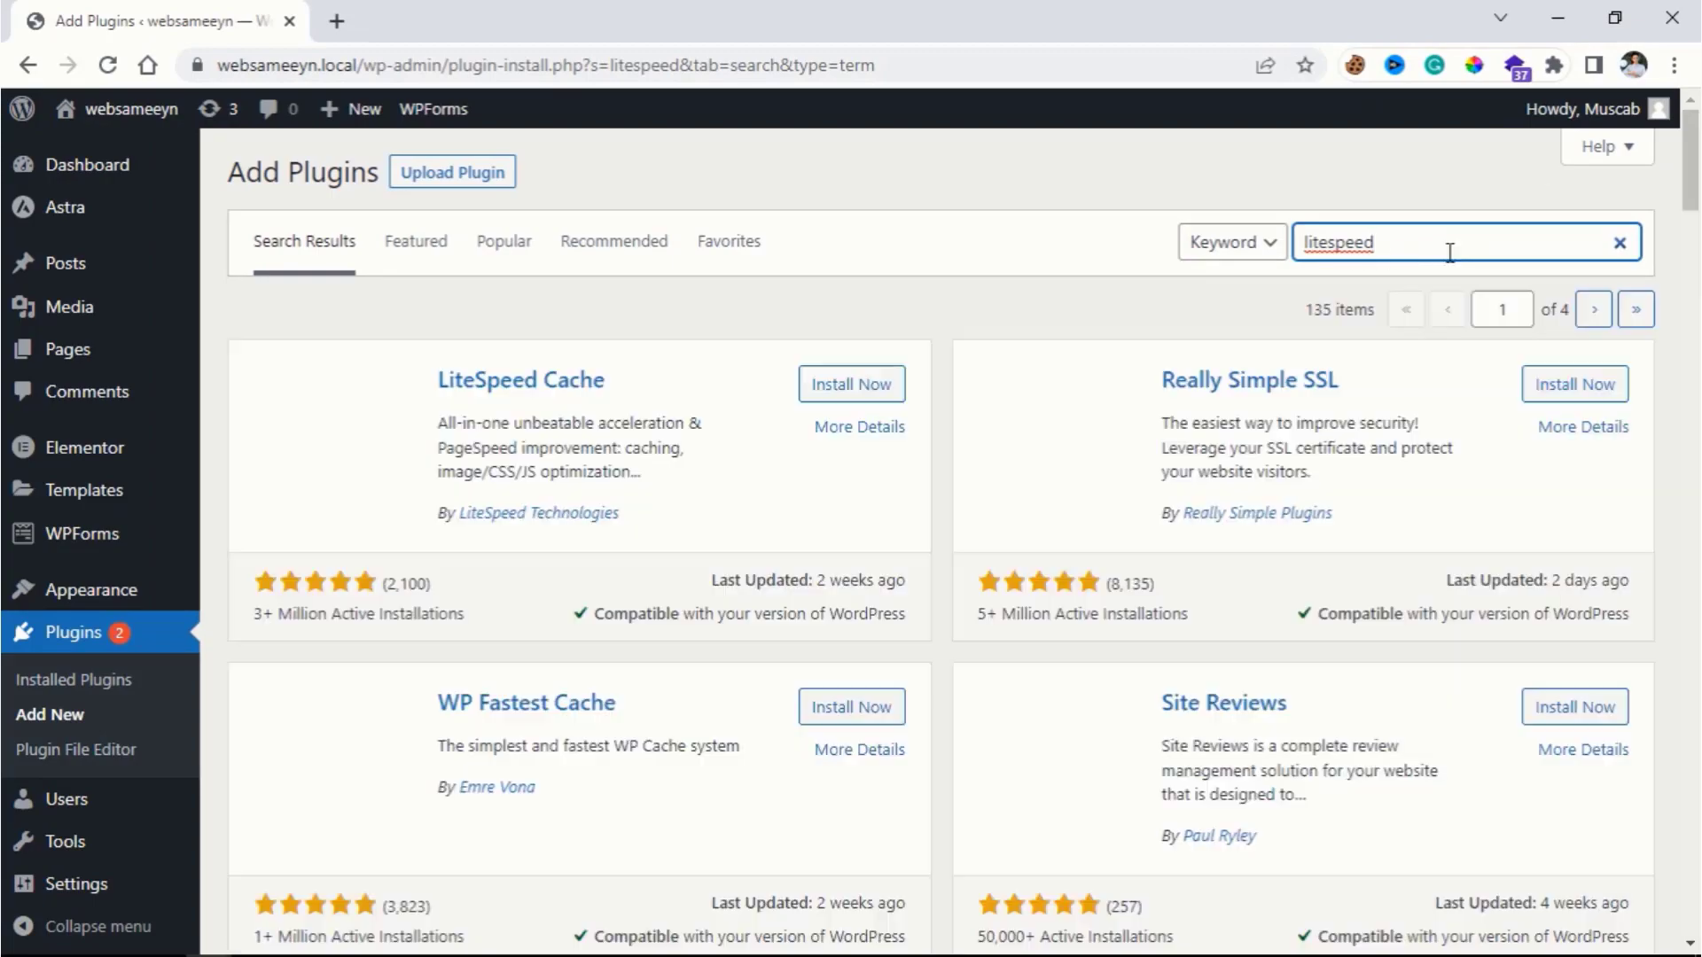
pyautogui.click(851, 383)
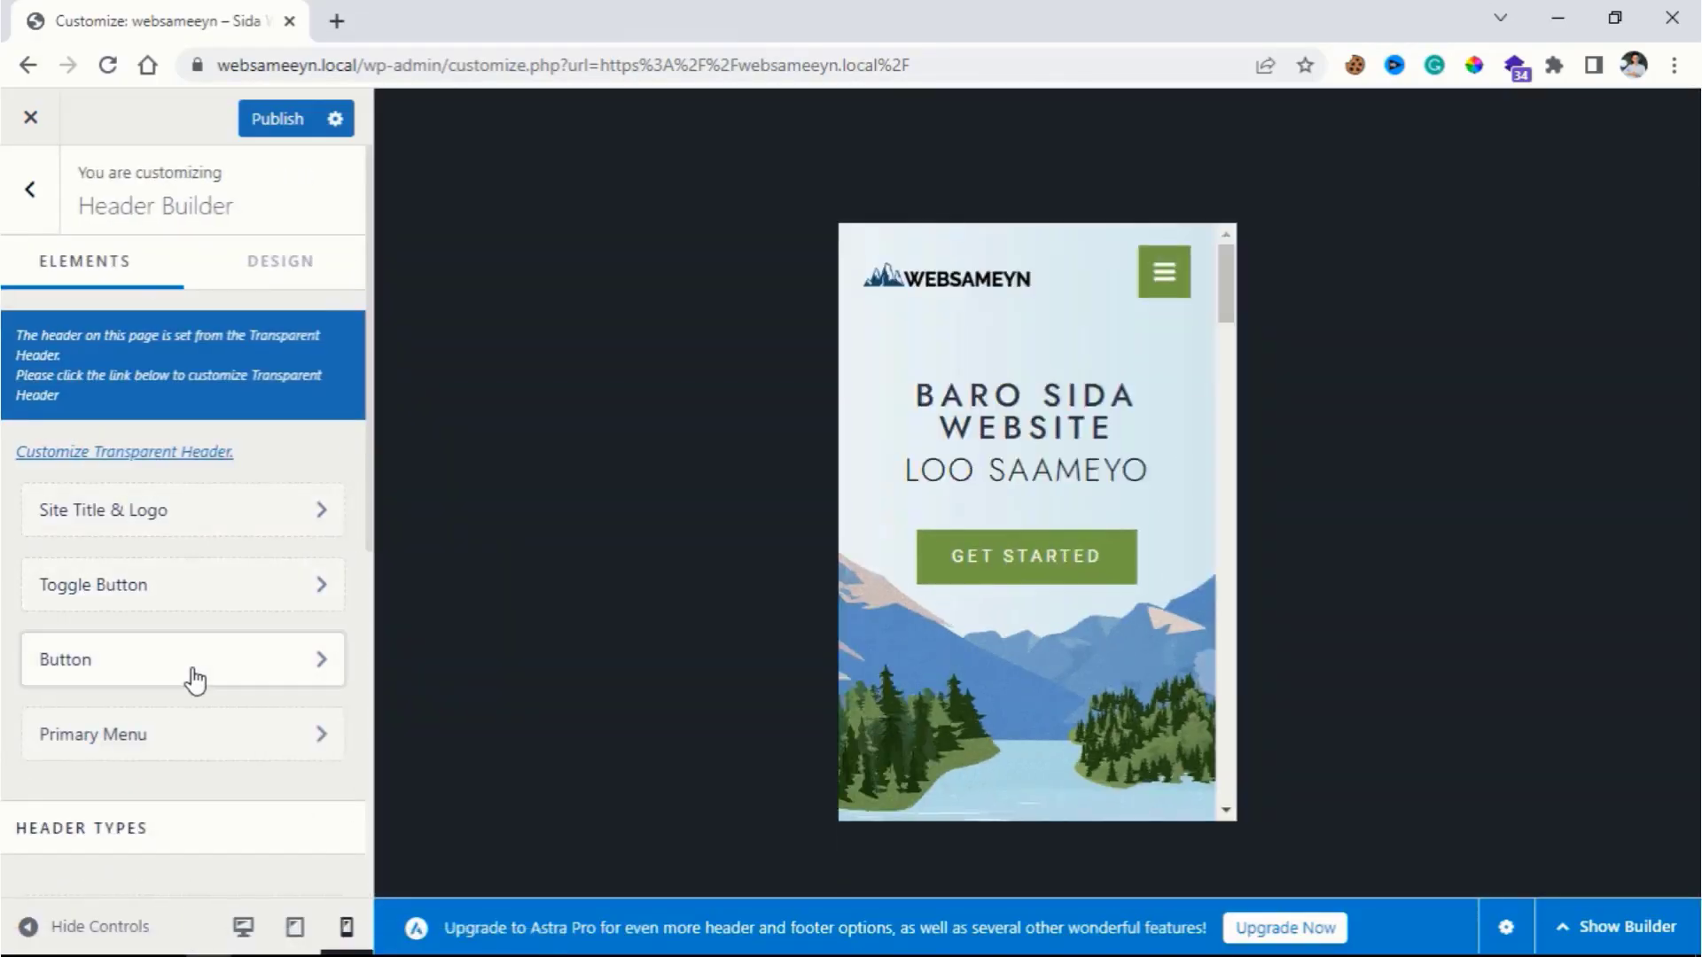
# Step: Change the header button label to a phone number and remove its link
pyautogui.click(189, 666)
pyautogui.click(258, 390)
pyautogui.write('GET IN TO')
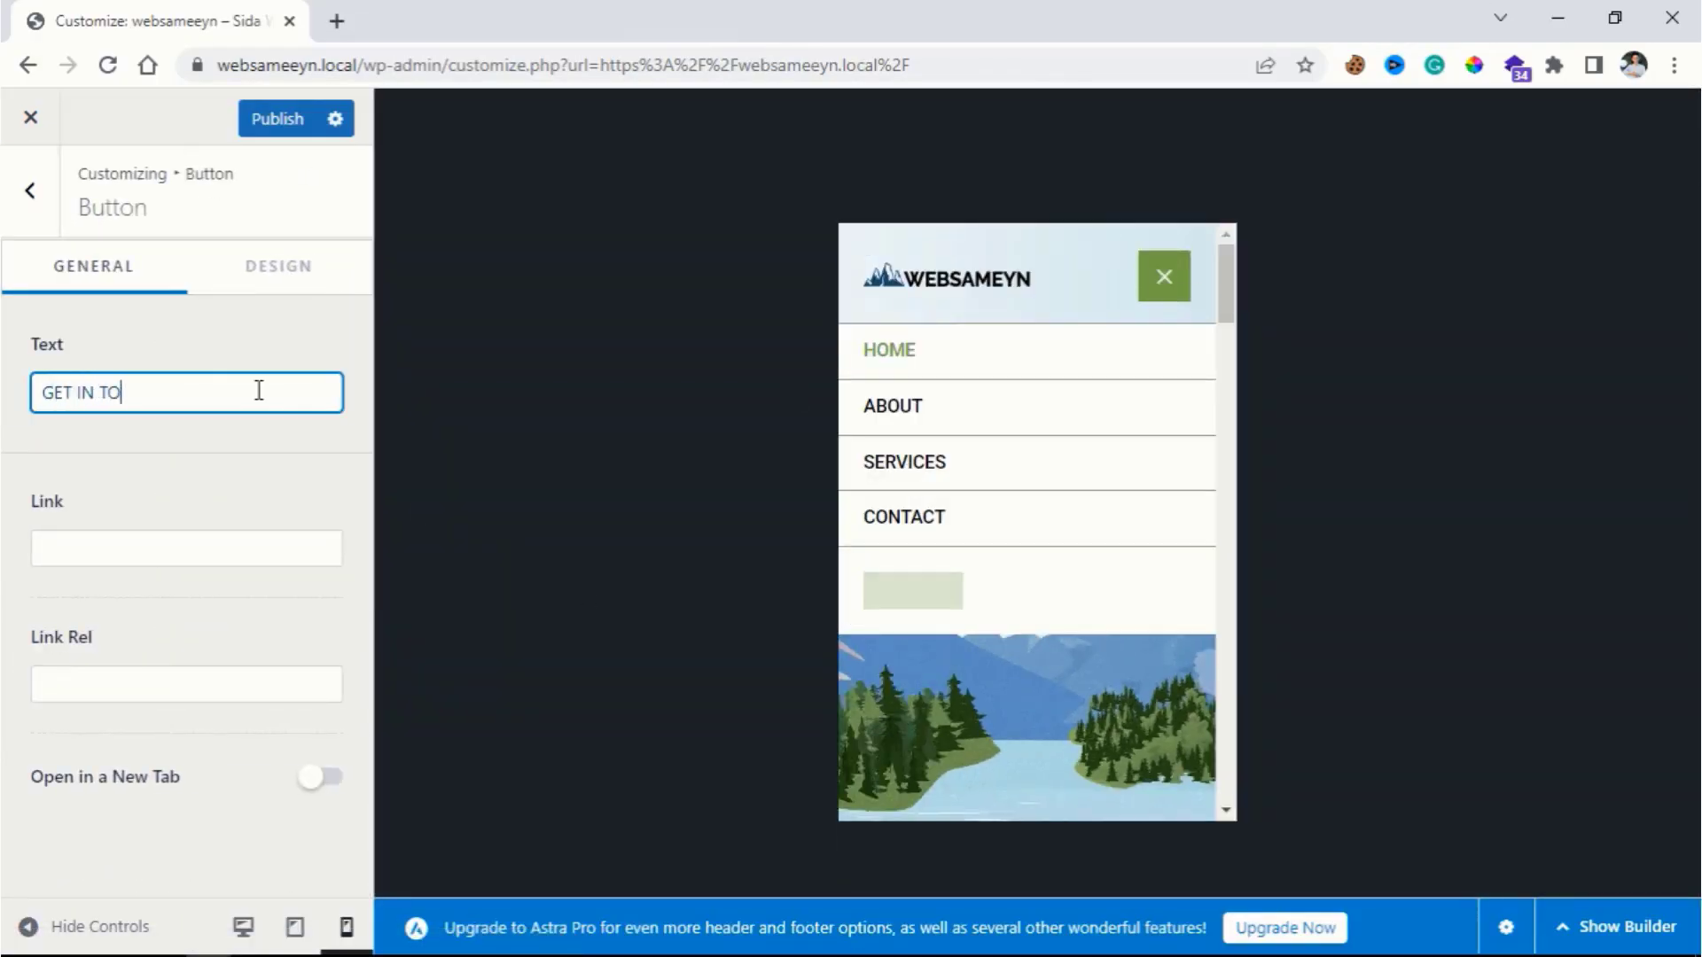
pyautogui.write('UCH')
pyautogui.tripleClick(164, 390)
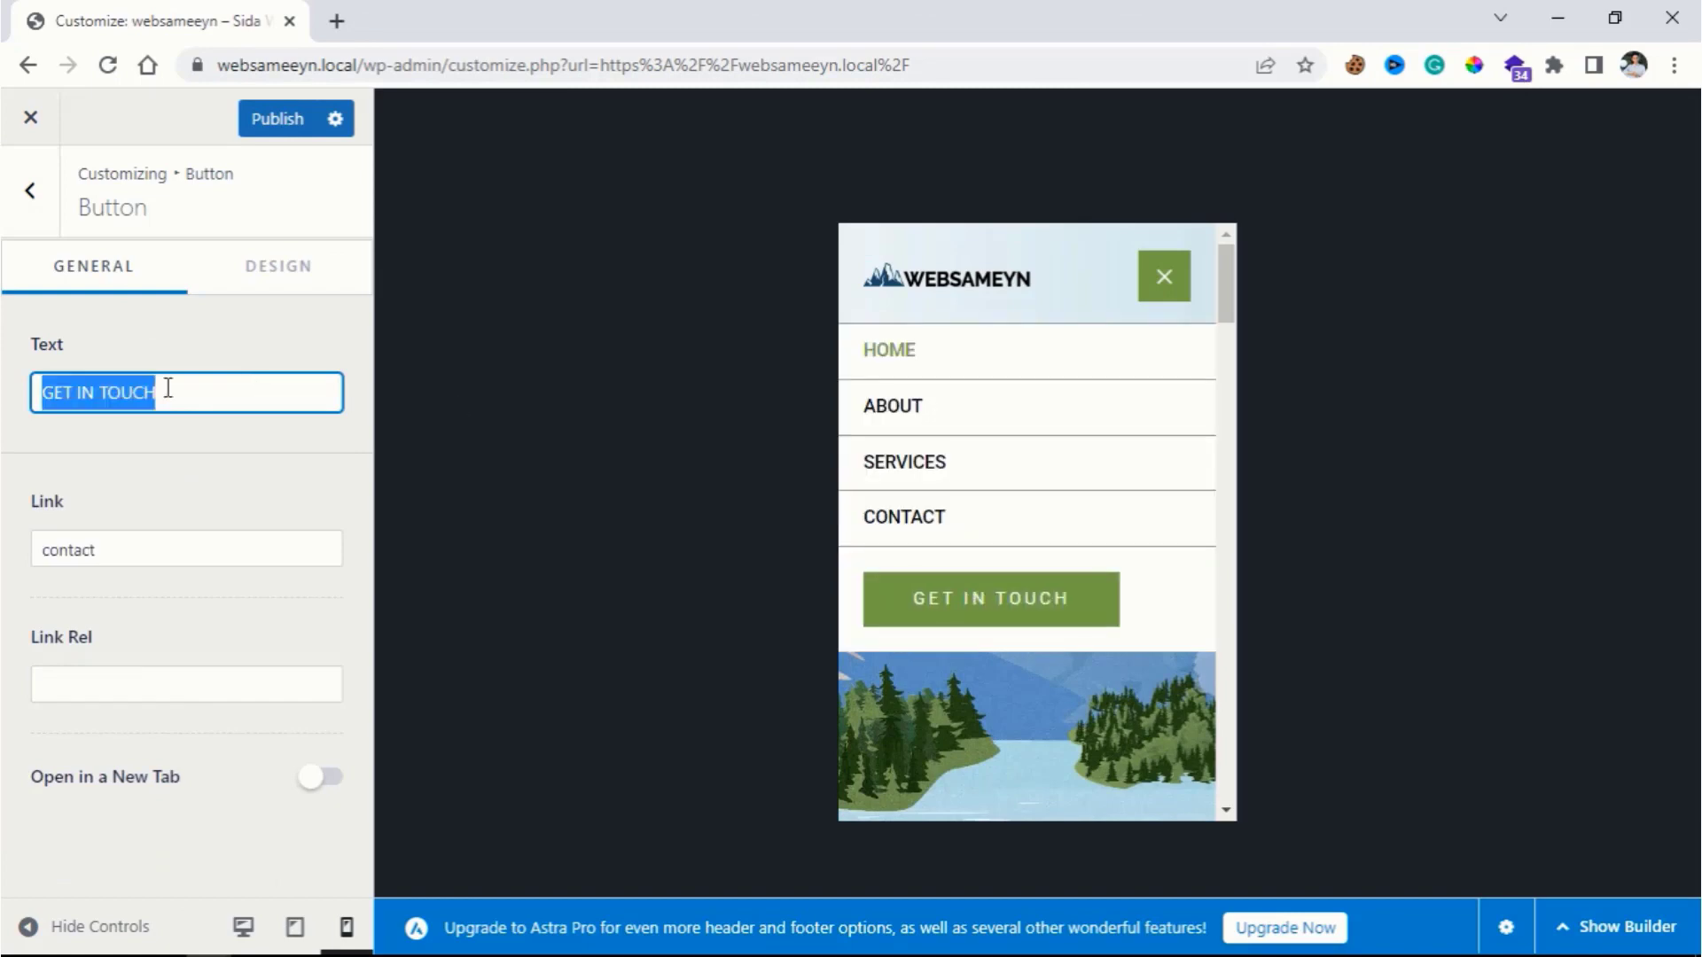
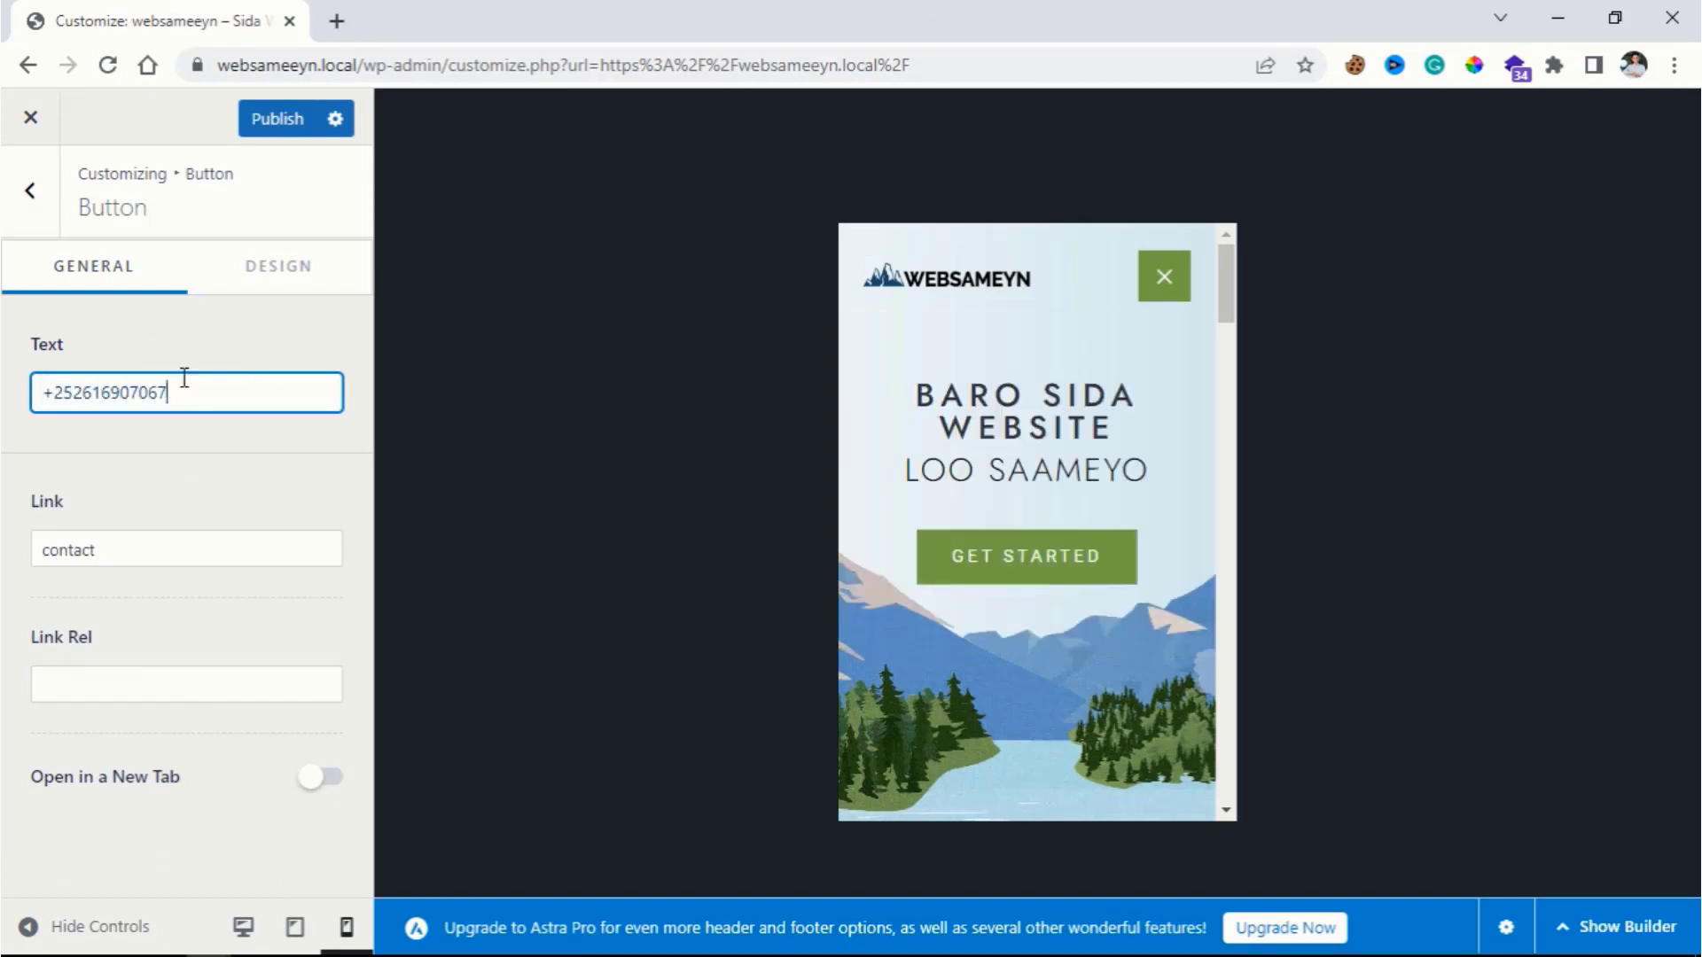
pyautogui.tripleClick(203, 550)
pyautogui.press('BackSpace')
pyautogui.click(274, 509)
pyautogui.click(1164, 276)
pyautogui.click(1164, 276)
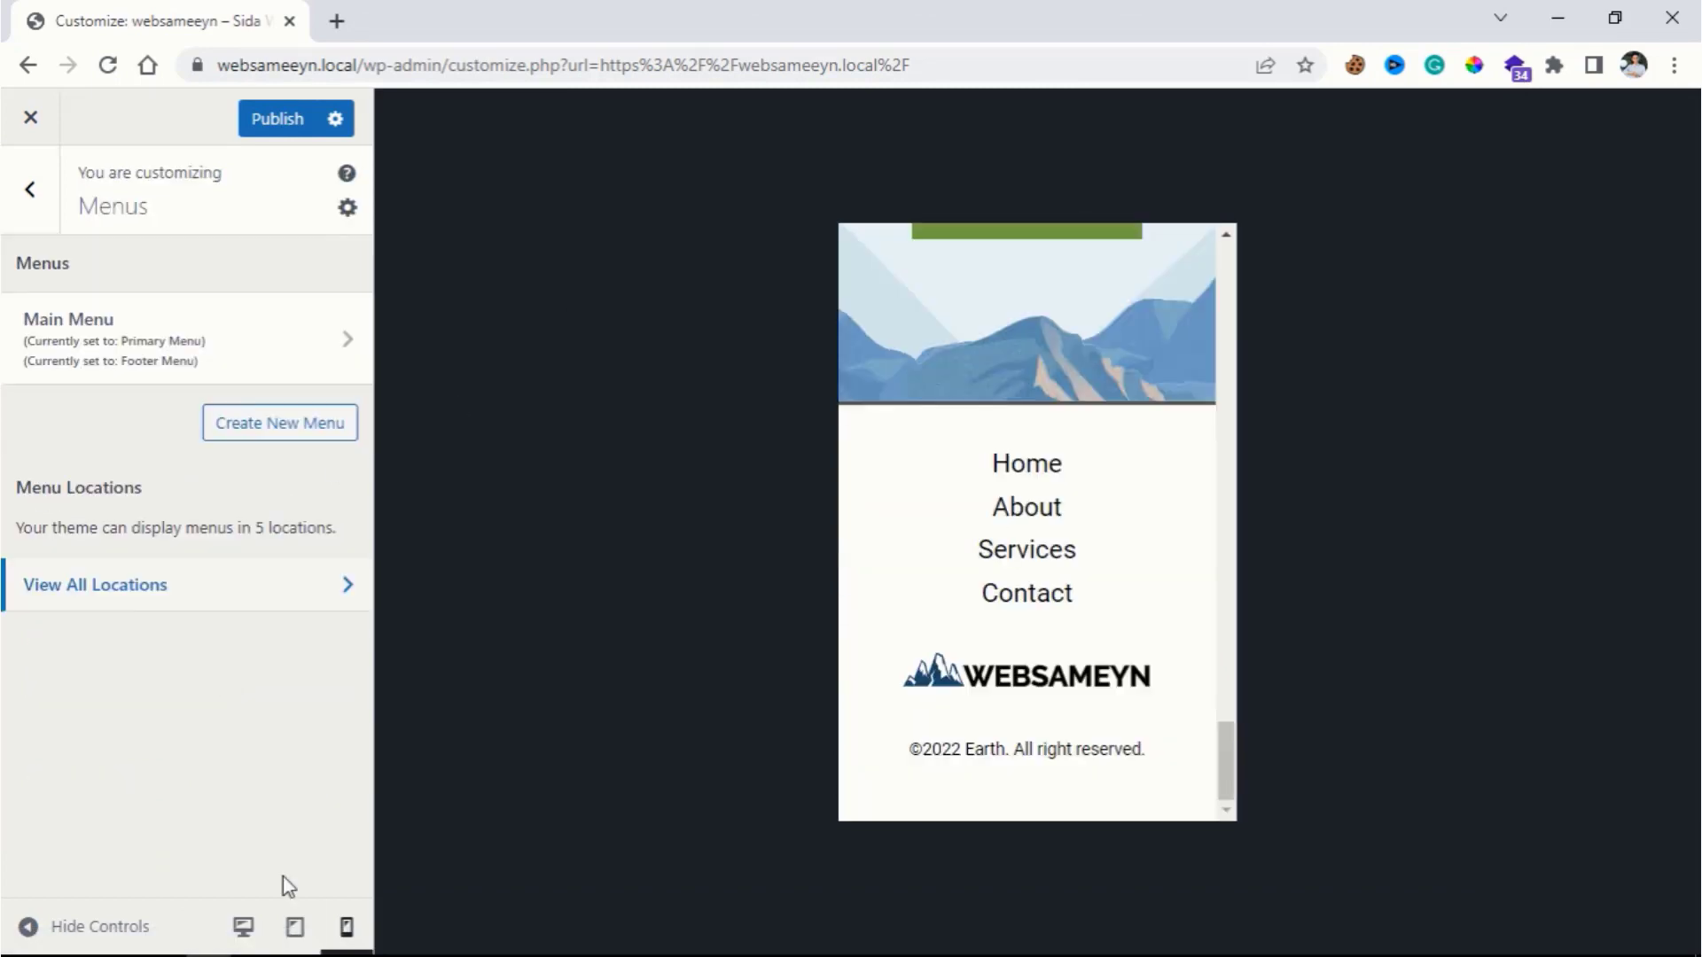
# Step: Set the footer menu font size to 26
pyautogui.click(295, 926)
pyautogui.scroll(-2, 1330, 762)
pyautogui.click(627, 716)
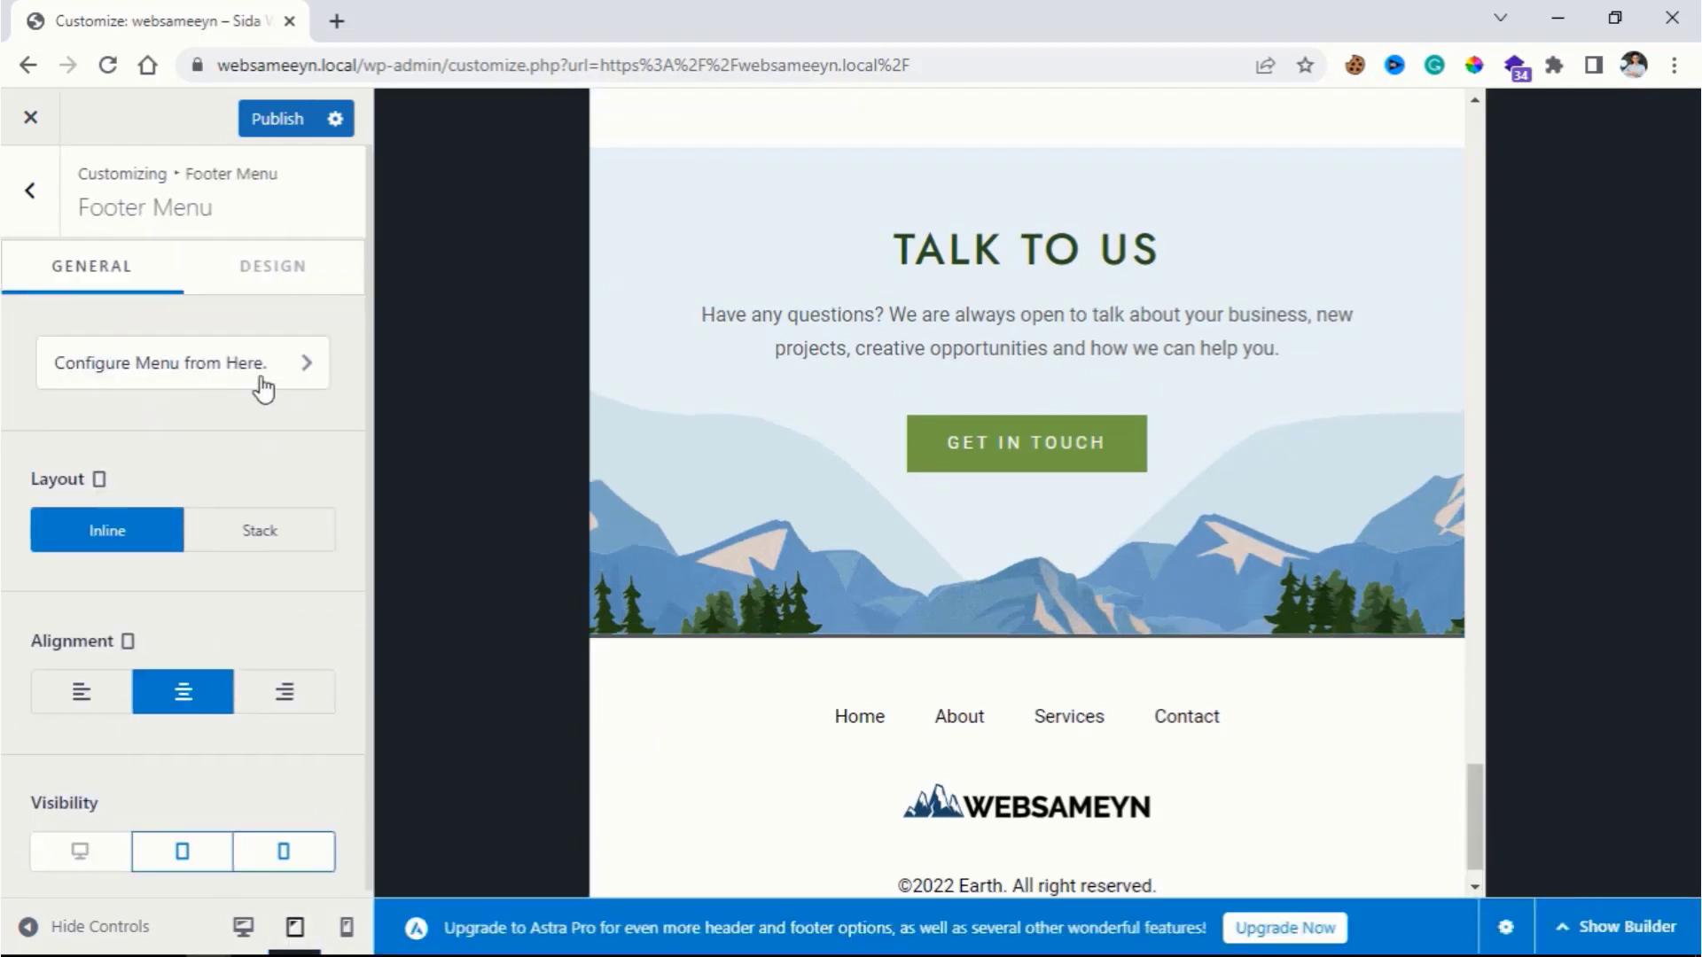
pyautogui.click(272, 266)
pyautogui.moveTo(145, 565); pyautogui.dragTo(92, 582)
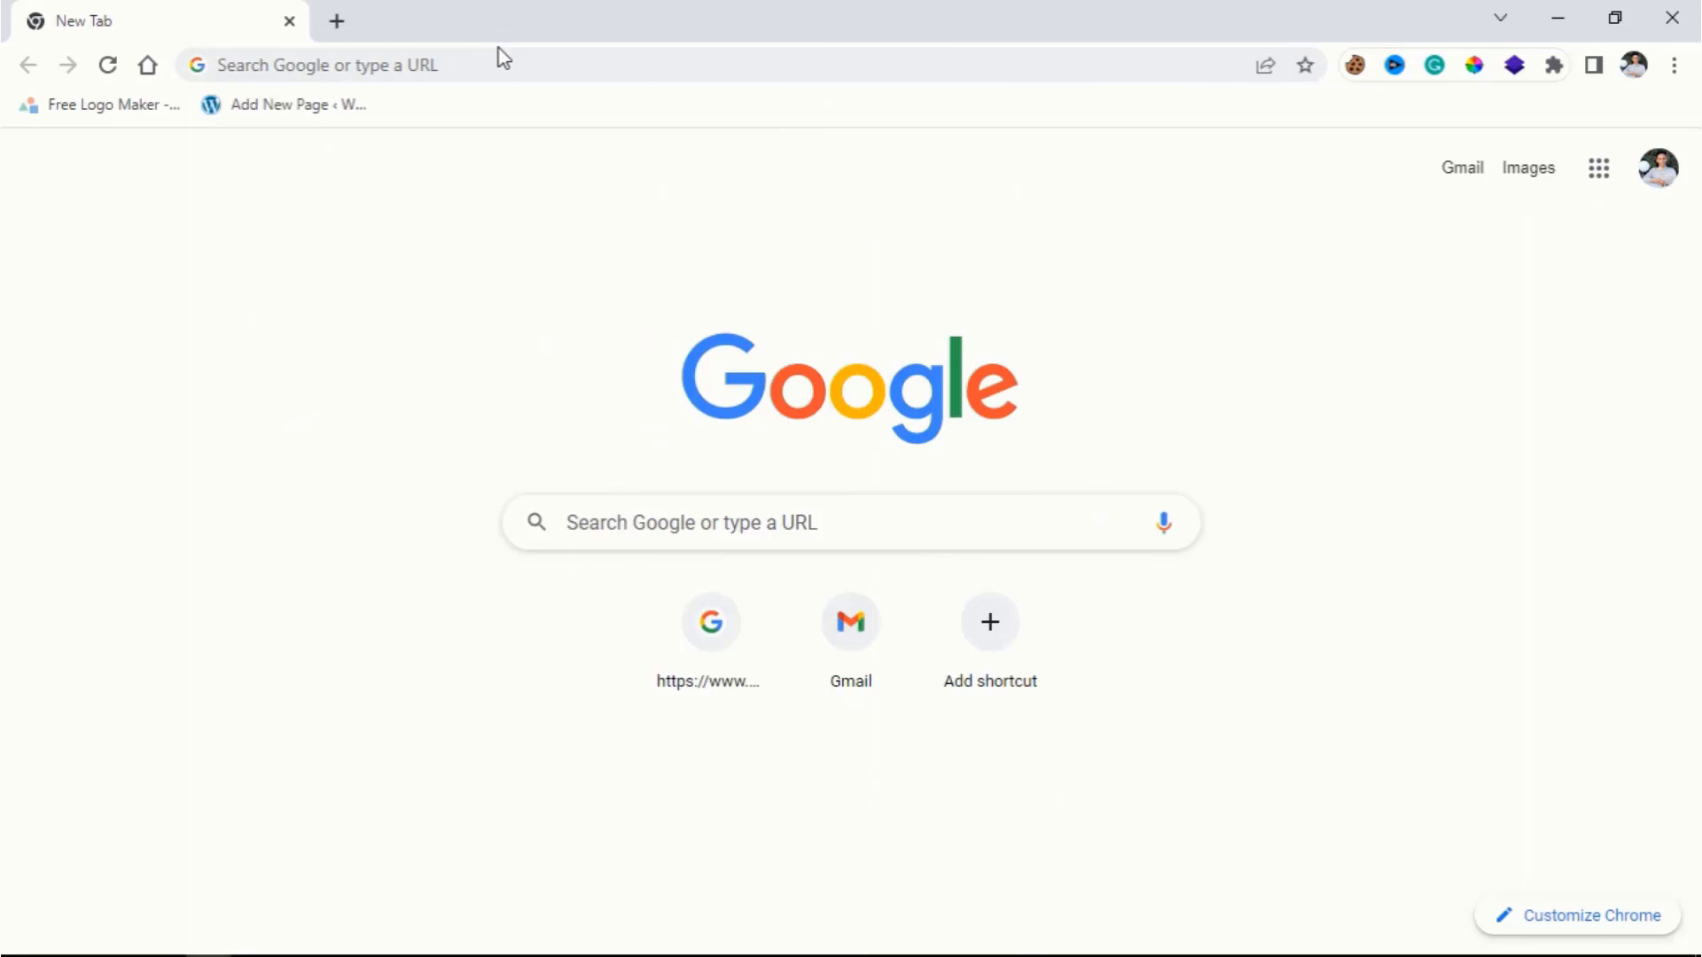
# Step: Load webdhise.com/hostgator in a new Chrome tab
pyautogui.click(517, 60)
pyautogui.write('w')
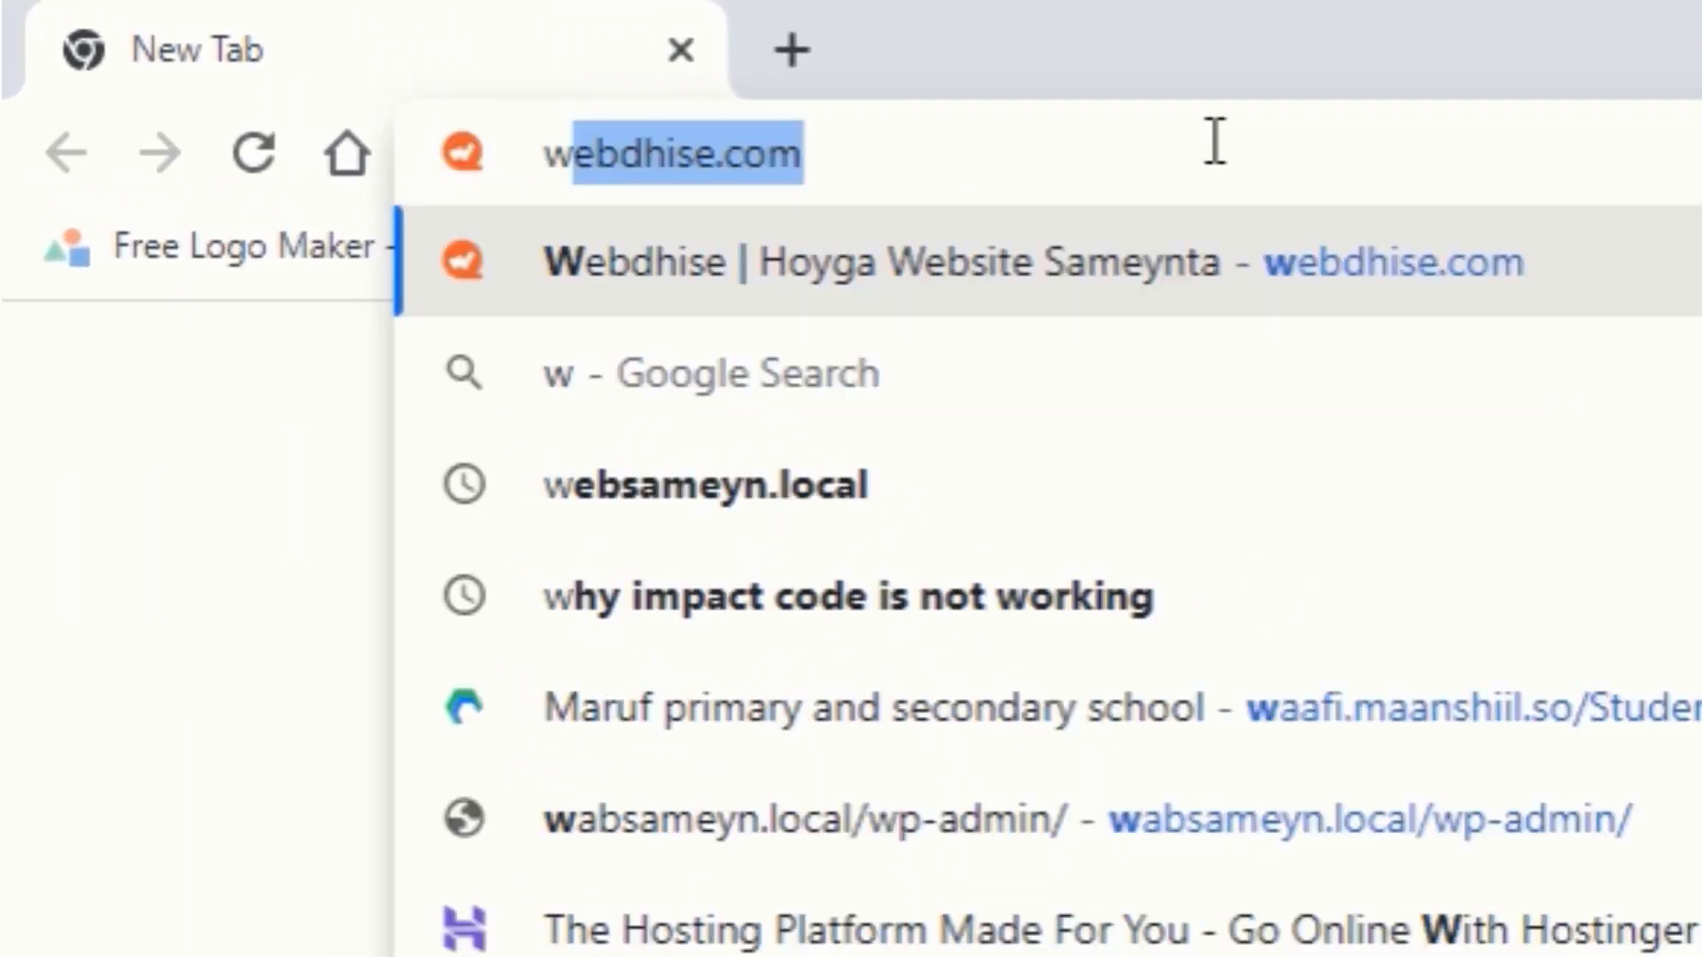
pyautogui.write('ebdhis')
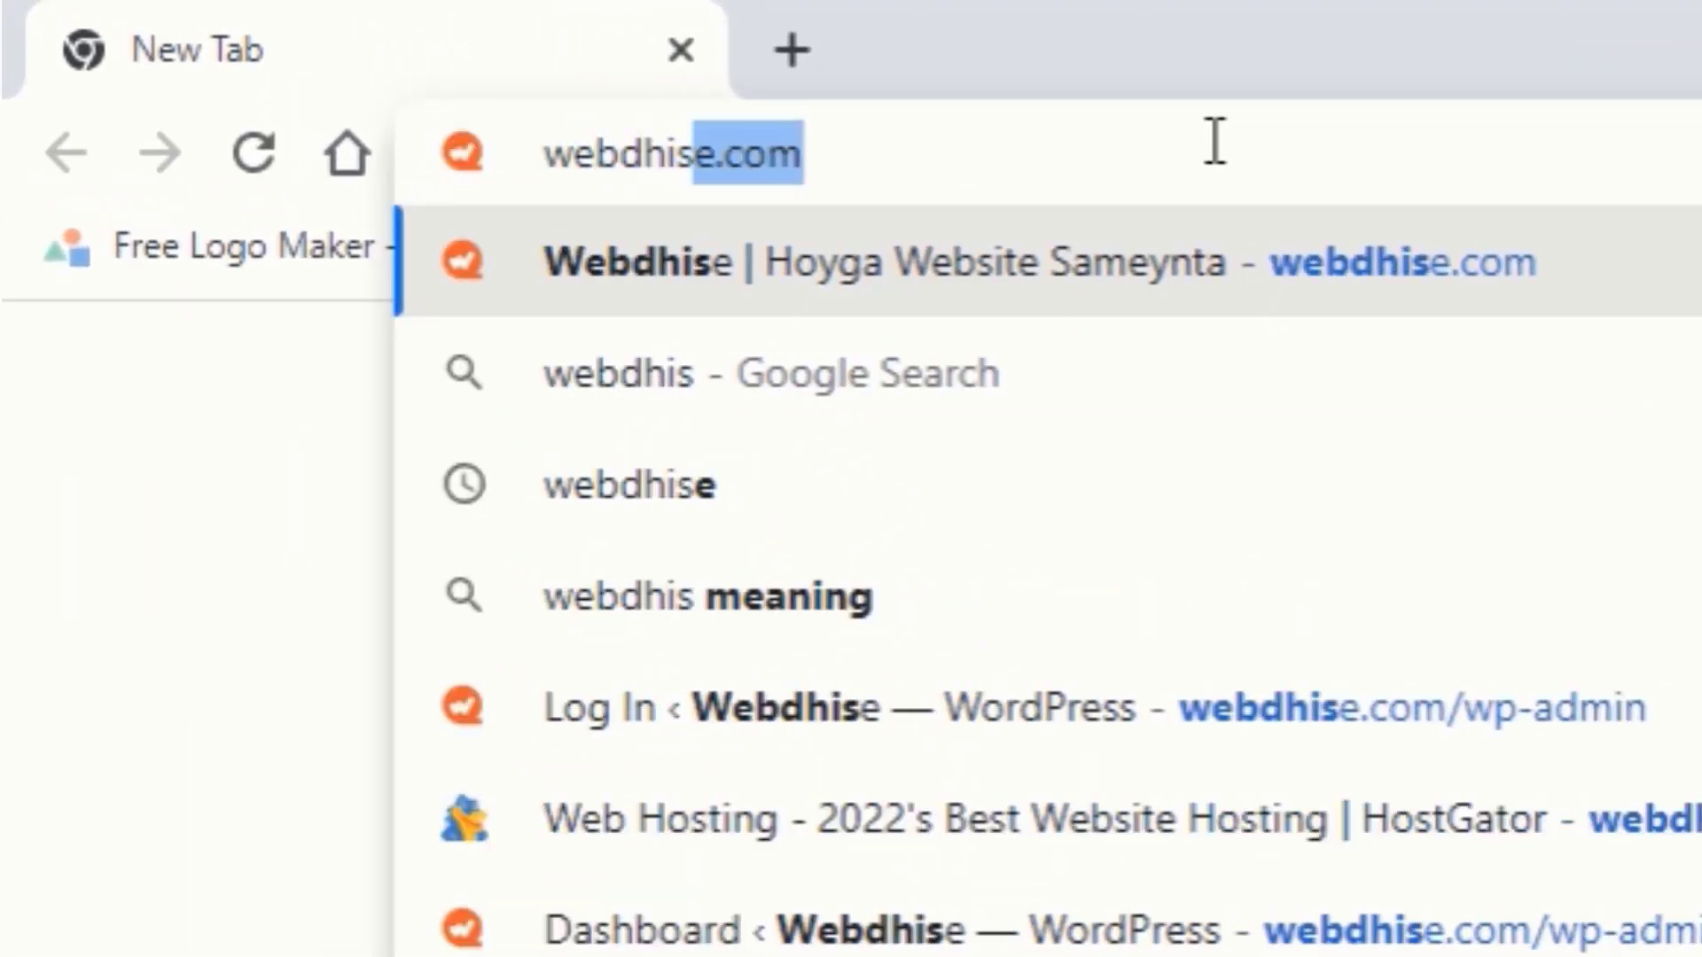
pyautogui.write('e.c')
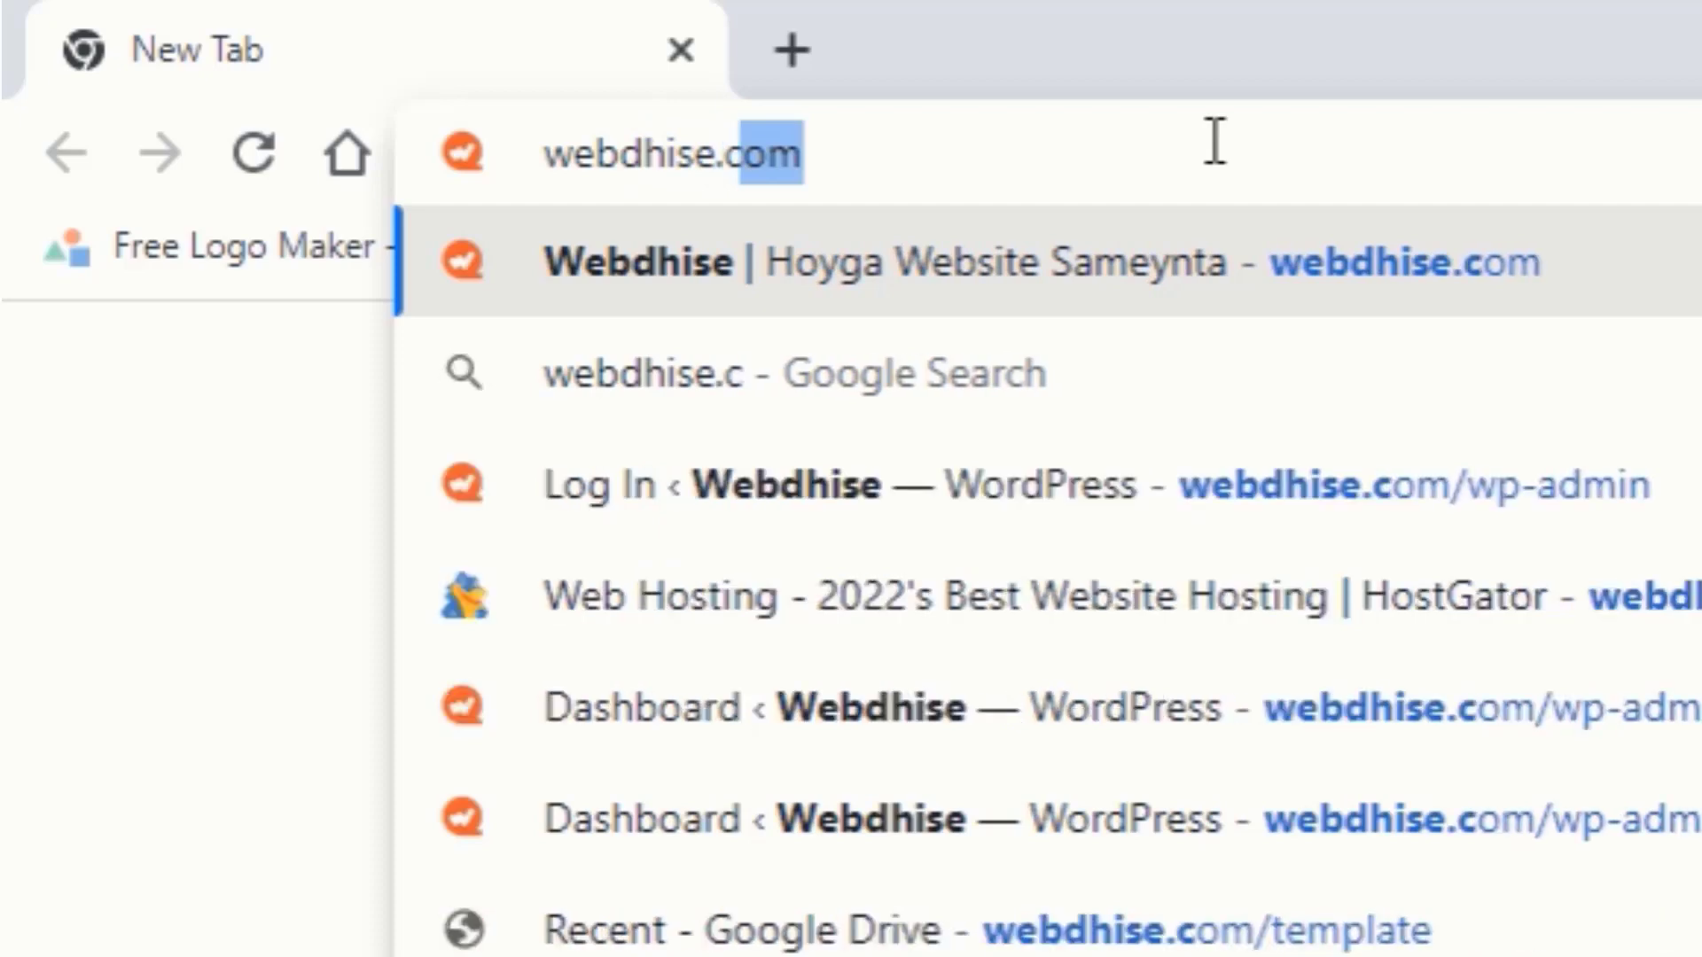
pyautogui.write('om/')
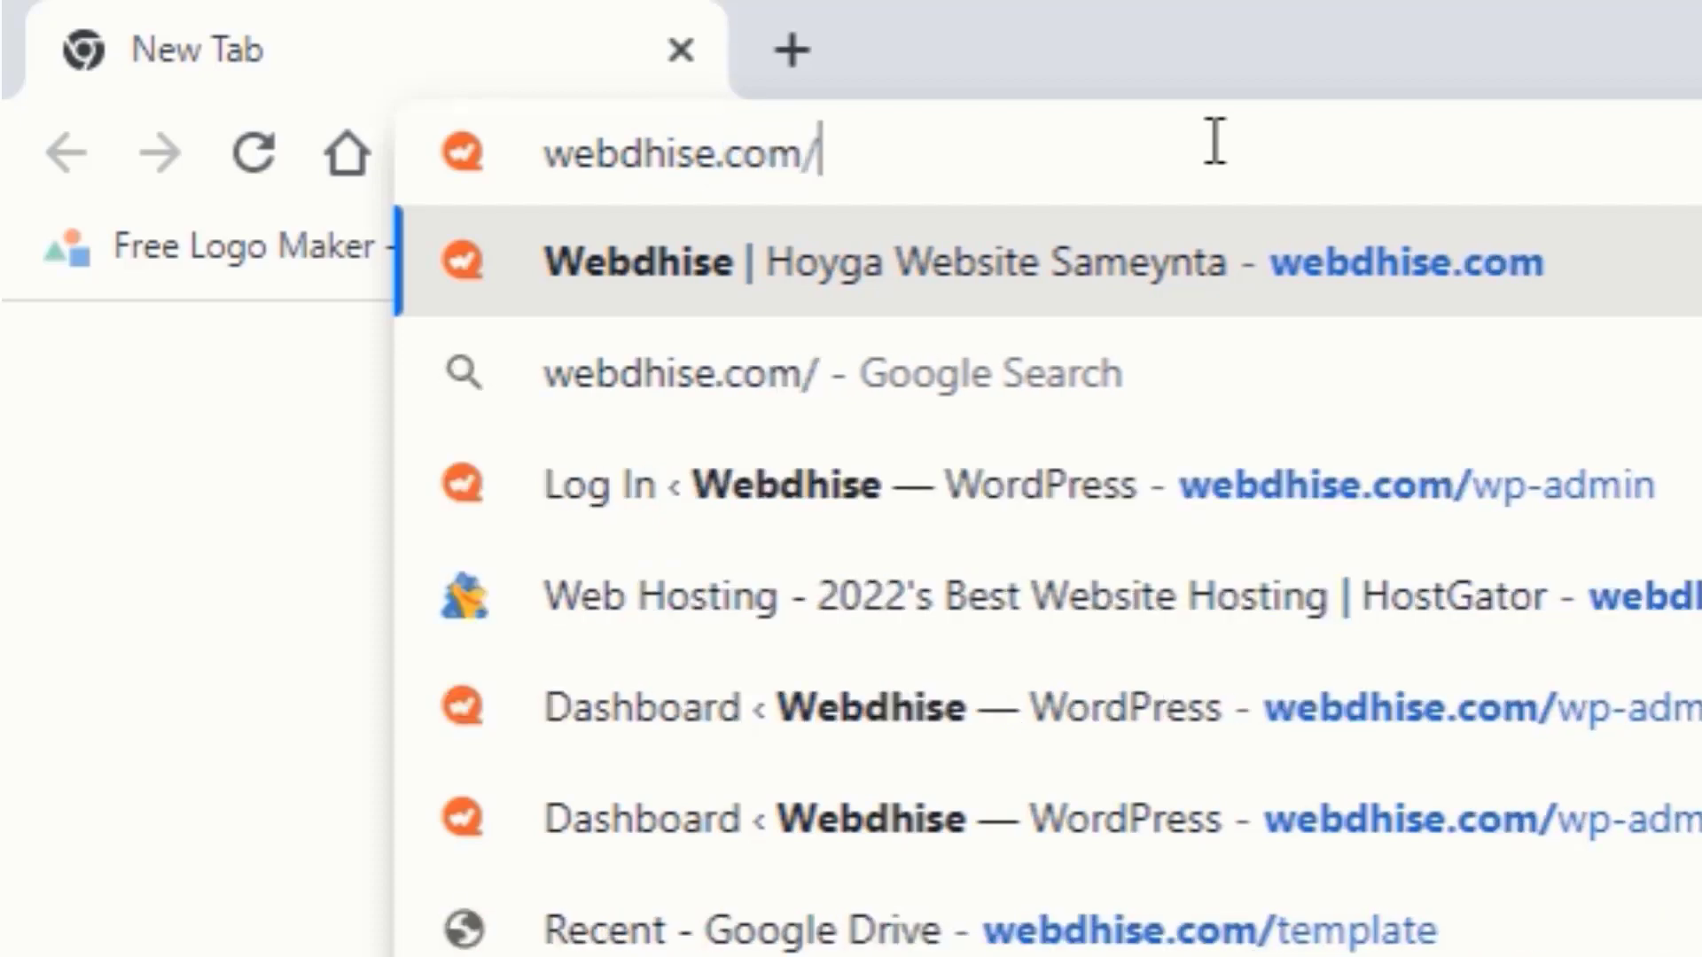
pyautogui.write('hostga')
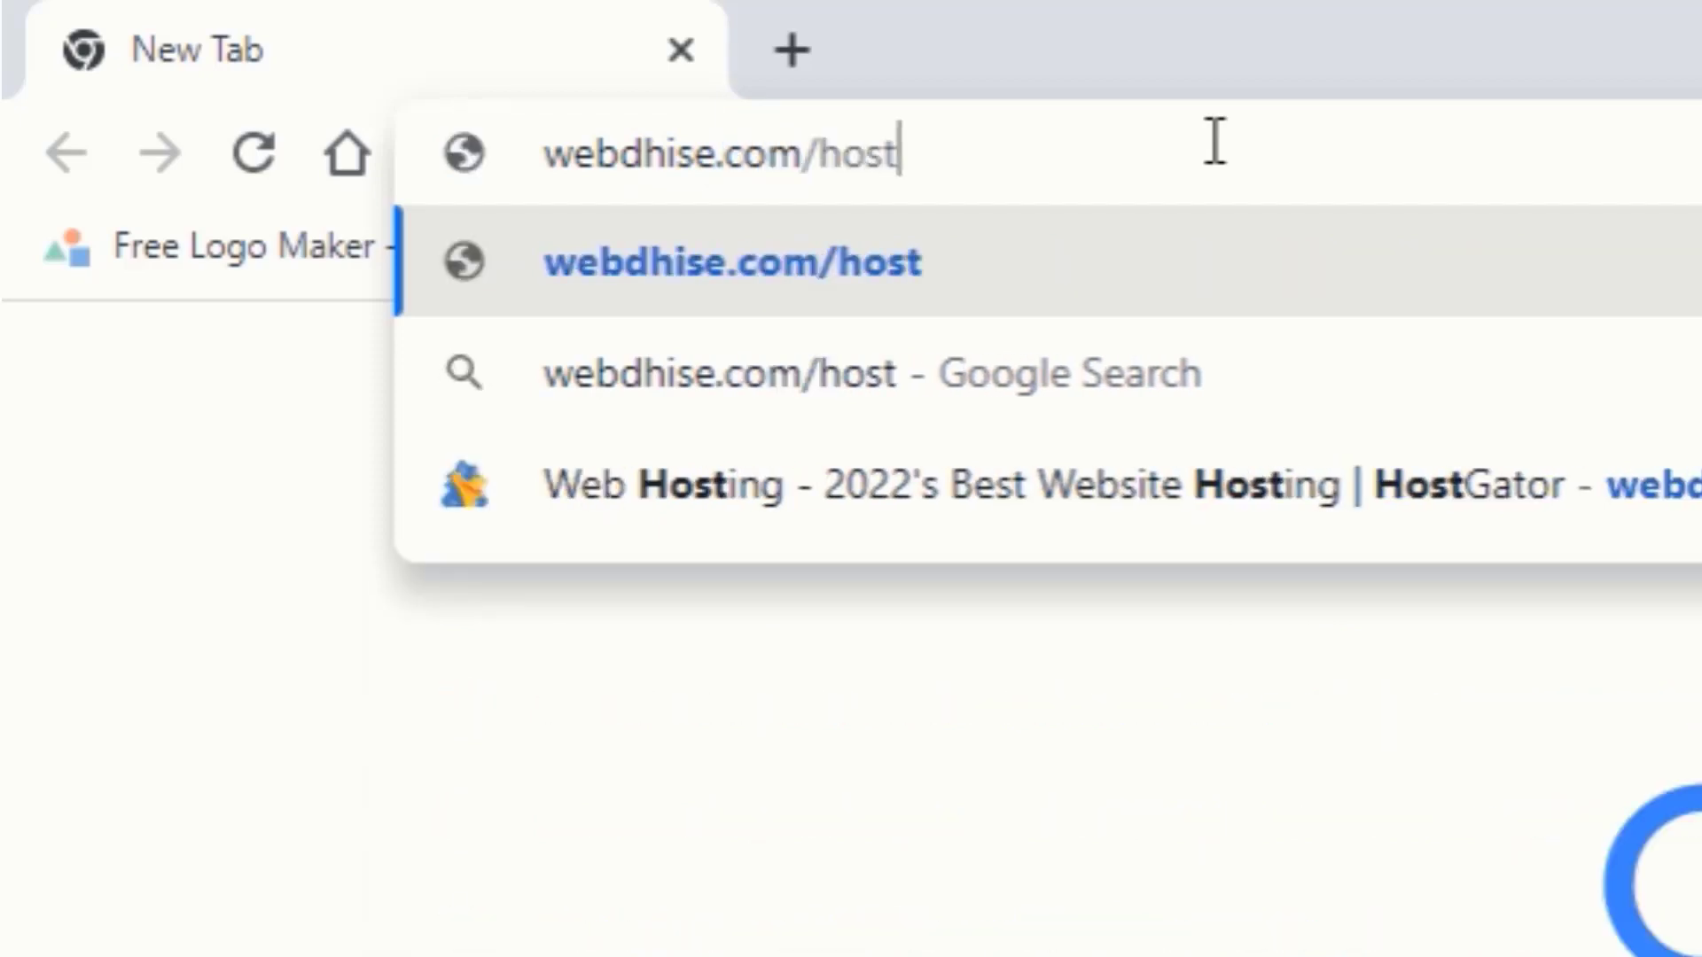
pyautogui.write('tor')
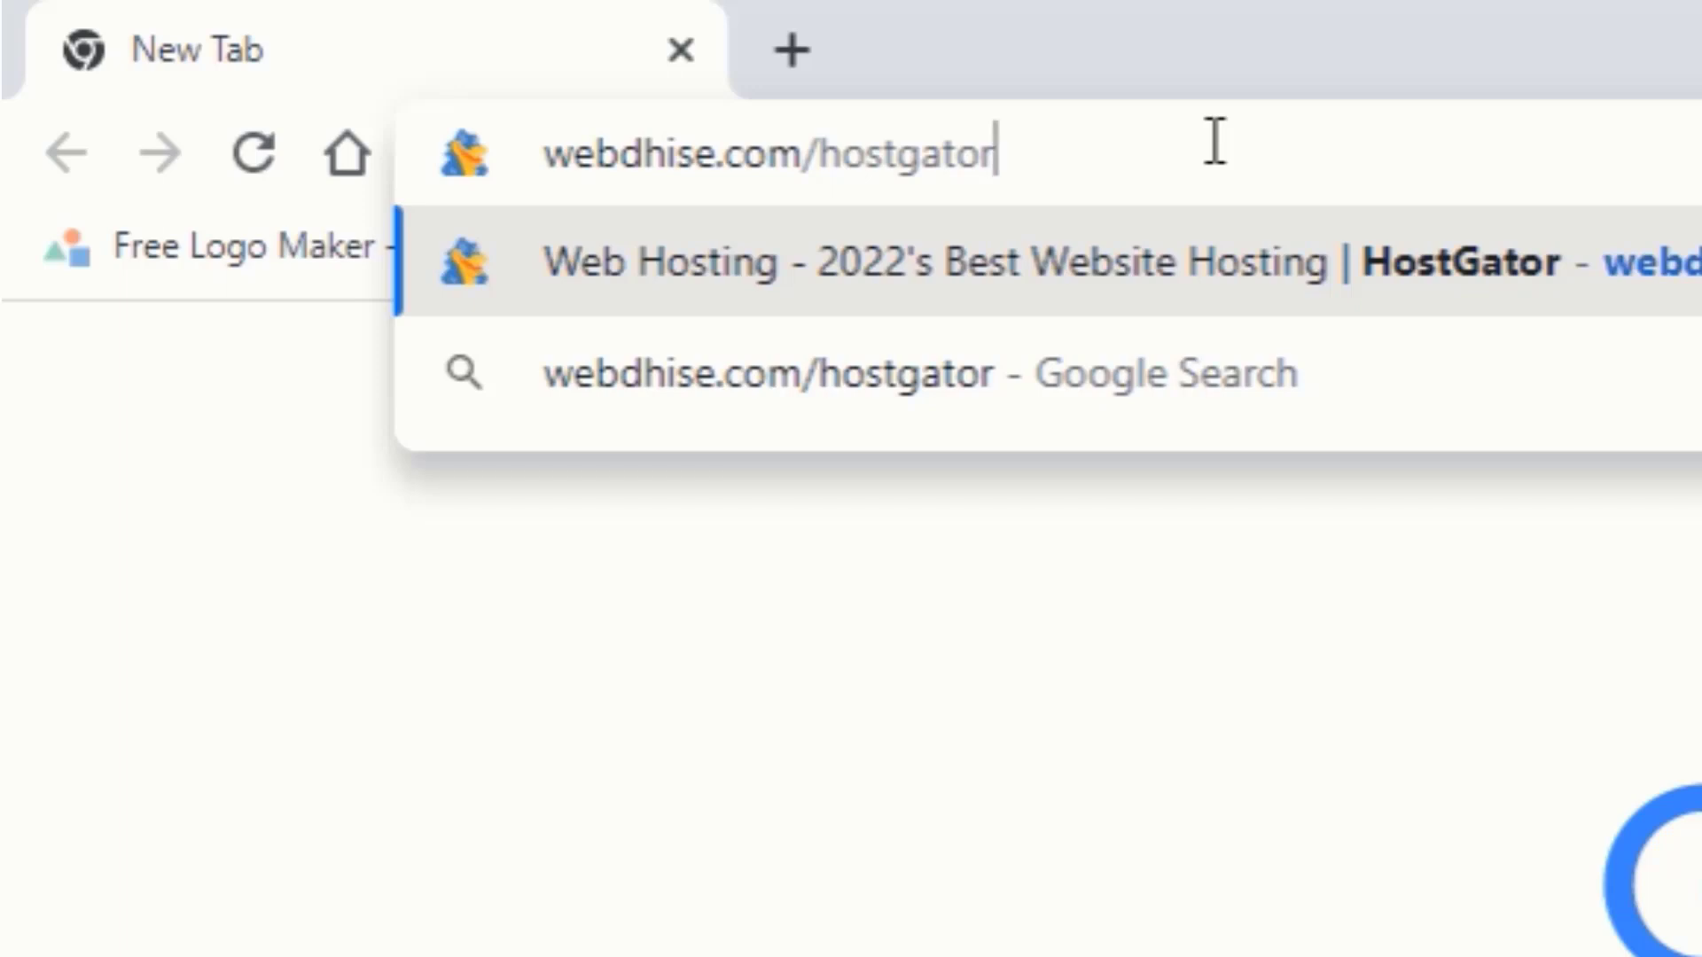
pyautogui.press('Return')
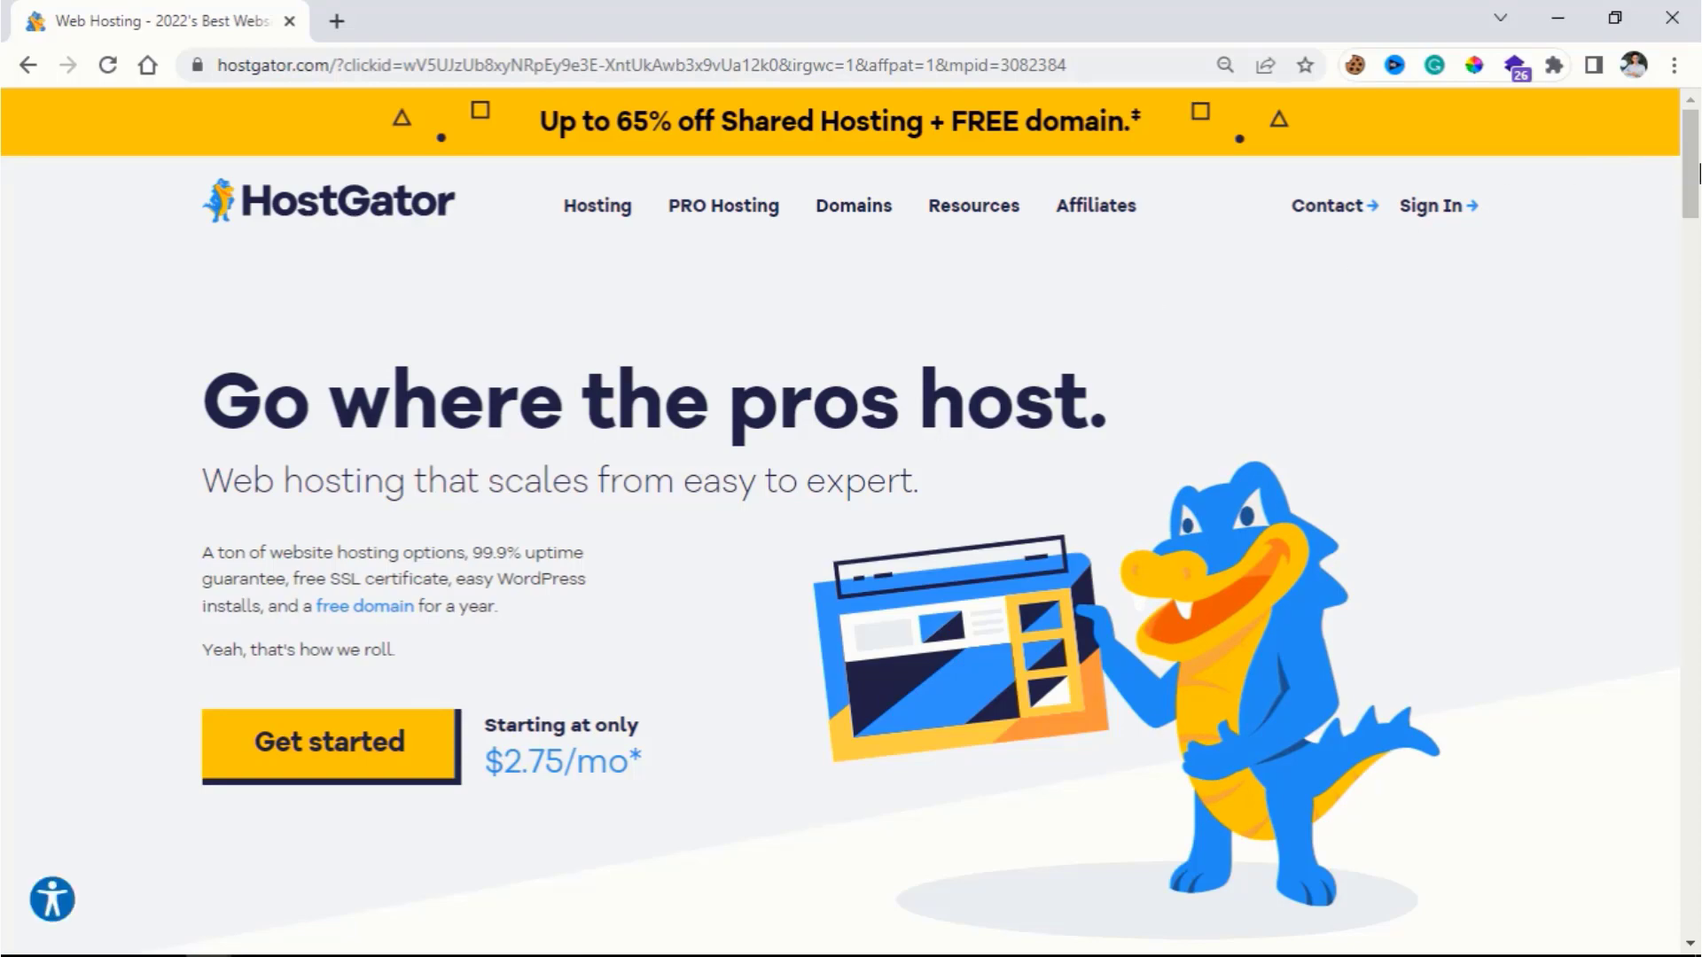
# Step: Scroll the HostGator homepage and continue via Get started to the web hosting plans
pyautogui.moveTo(1697, 173); pyautogui.dragTo(1698, 137)
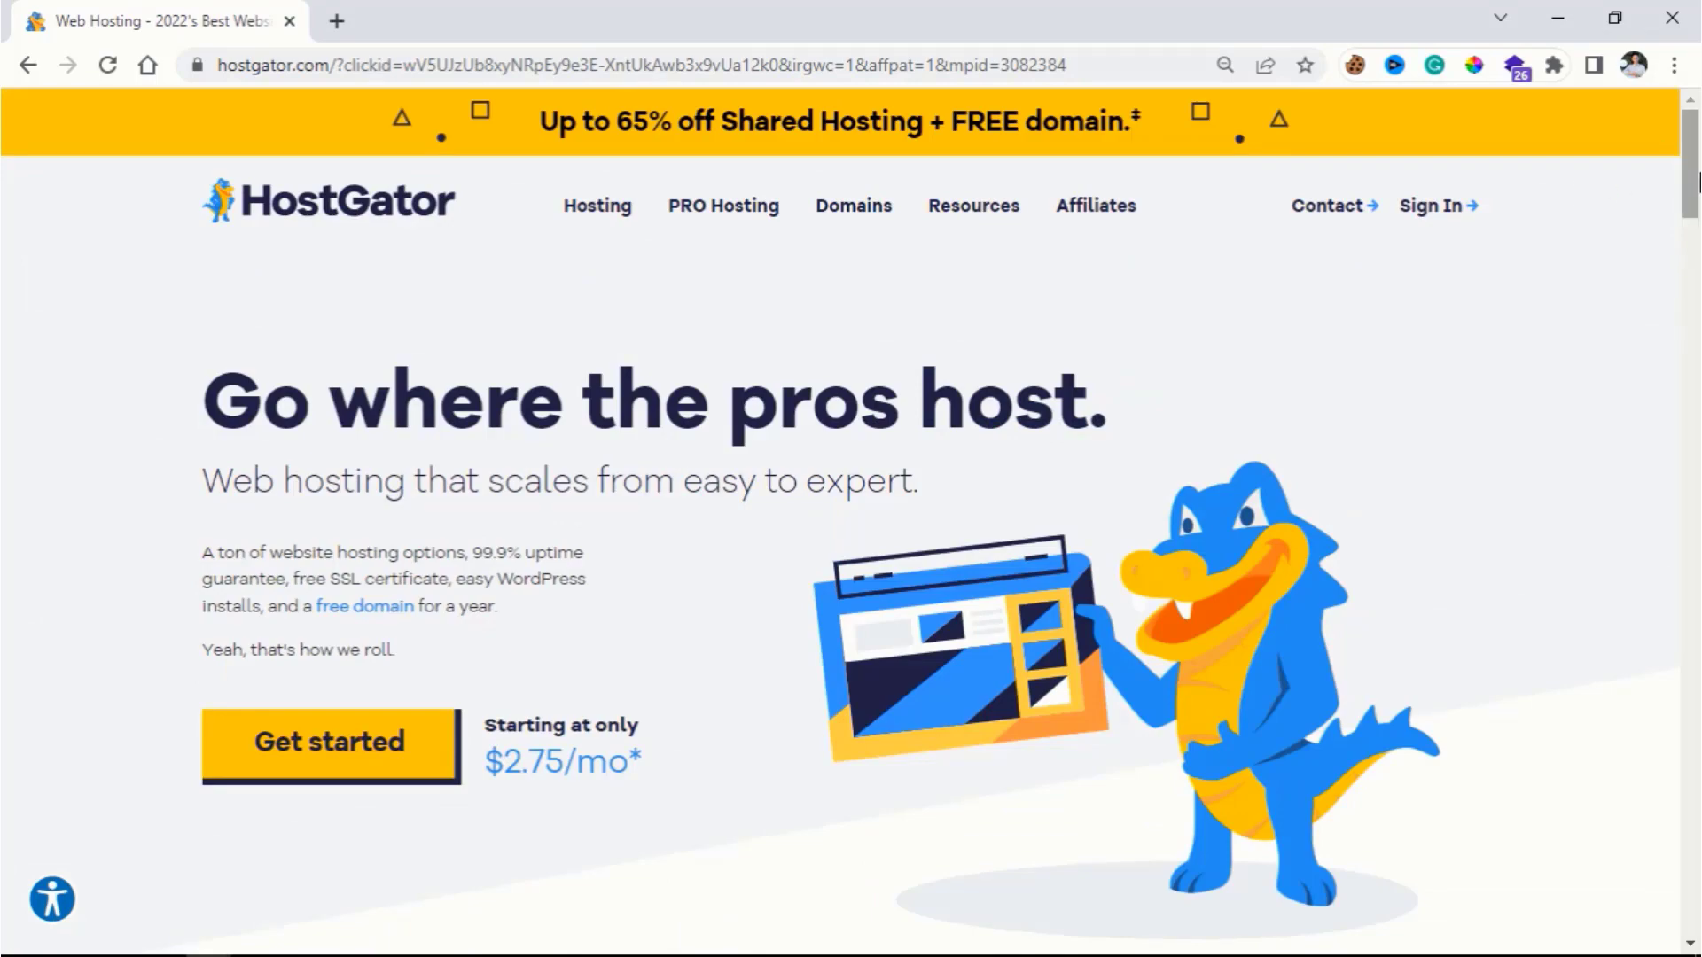
pyautogui.moveTo(1698, 138)
pyautogui.mouseDown()
pyautogui.moveTo(1684, 389)
pyautogui.moveTo(1657, 465)
pyautogui.moveTo(1698, 249)
pyautogui.moveTo(1696, 124)
pyautogui.mouseUp()
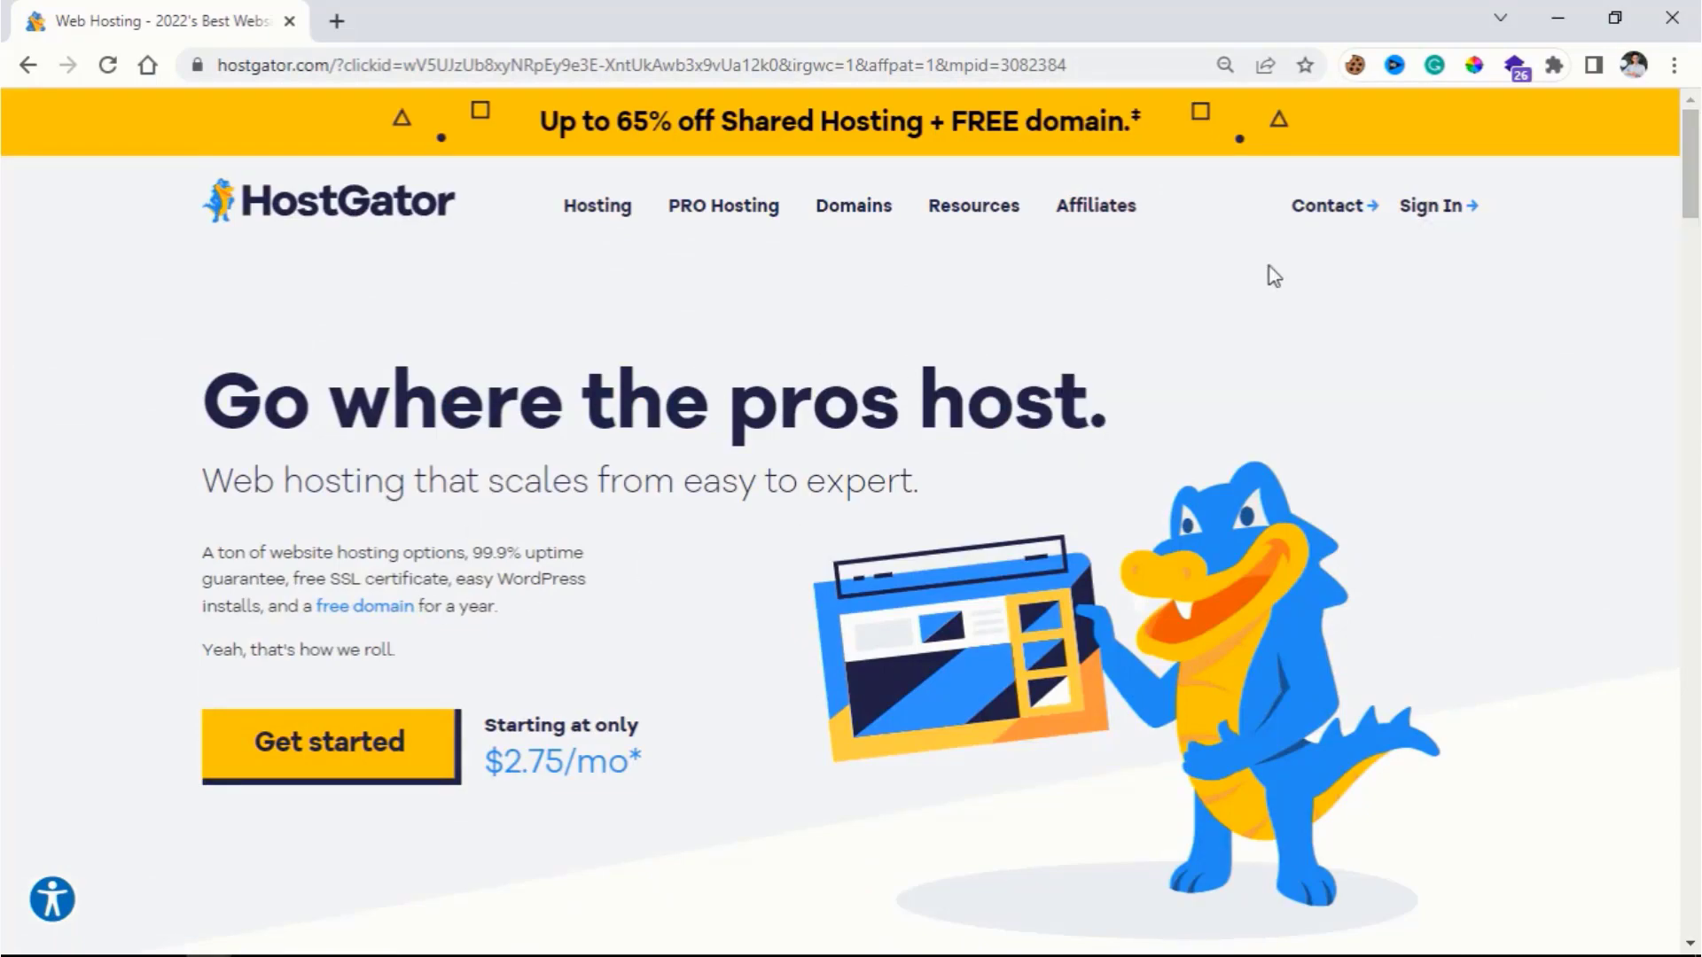
pyautogui.moveTo(1698, 179)
pyautogui.mouseDown()
pyautogui.moveTo(1626, 706)
pyautogui.moveTo(1648, 274)
pyautogui.moveTo(1682, 182)
pyautogui.mouseUp()
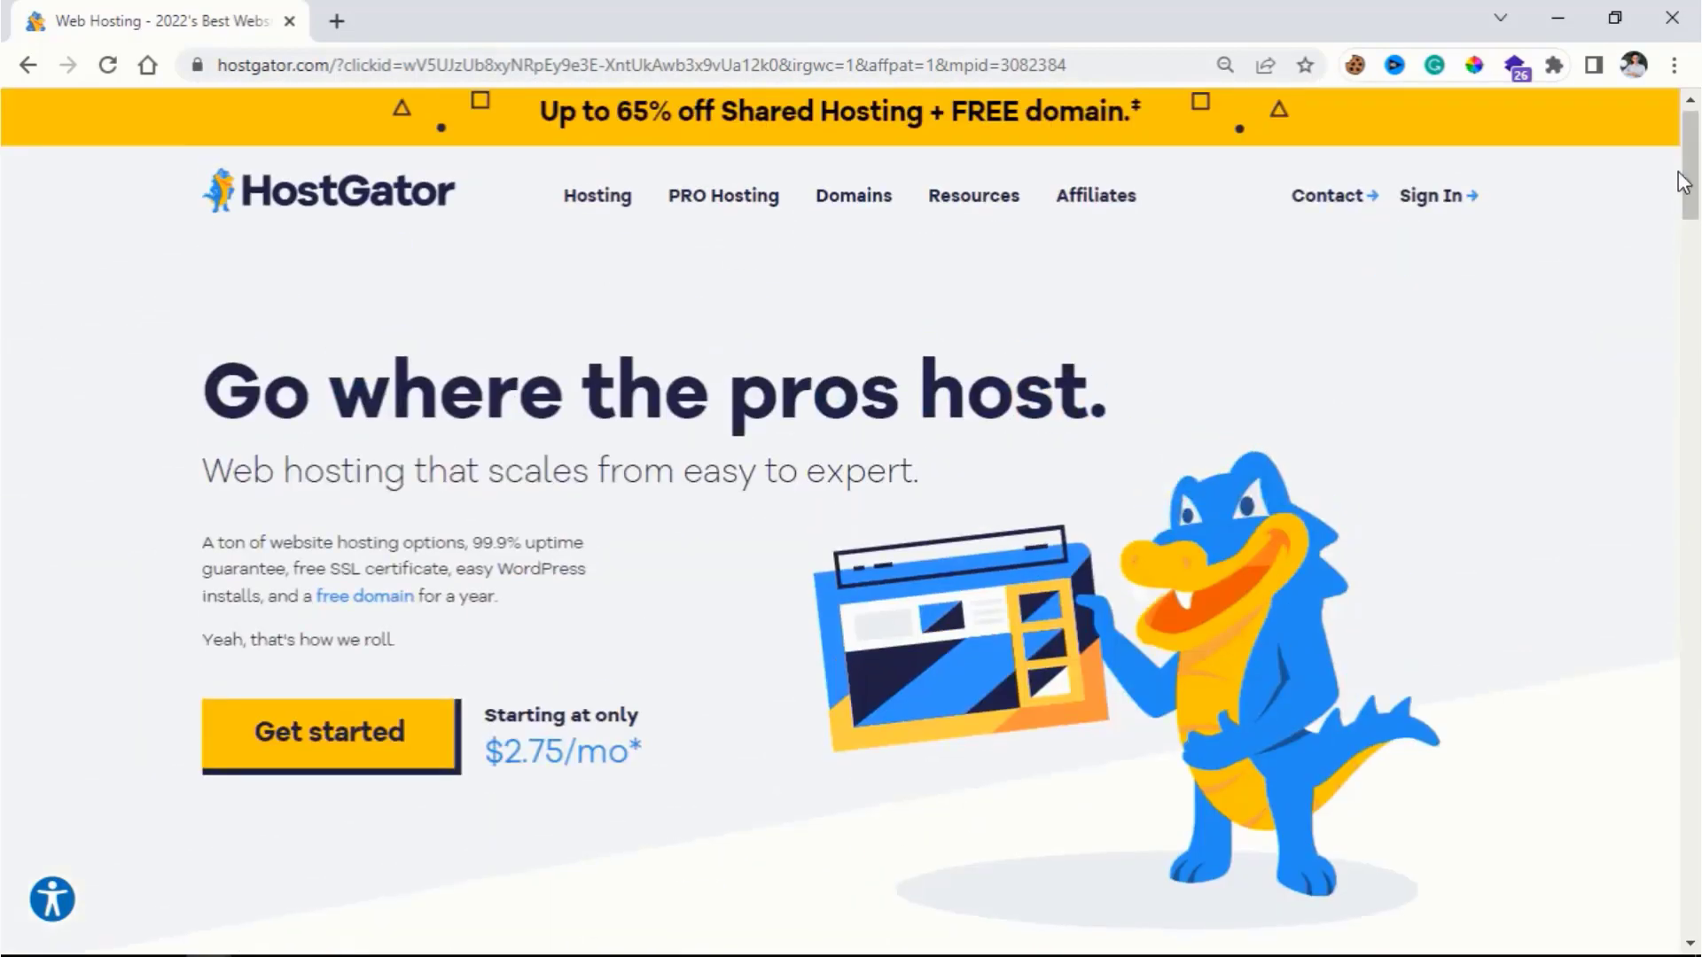
pyautogui.click(374, 759)
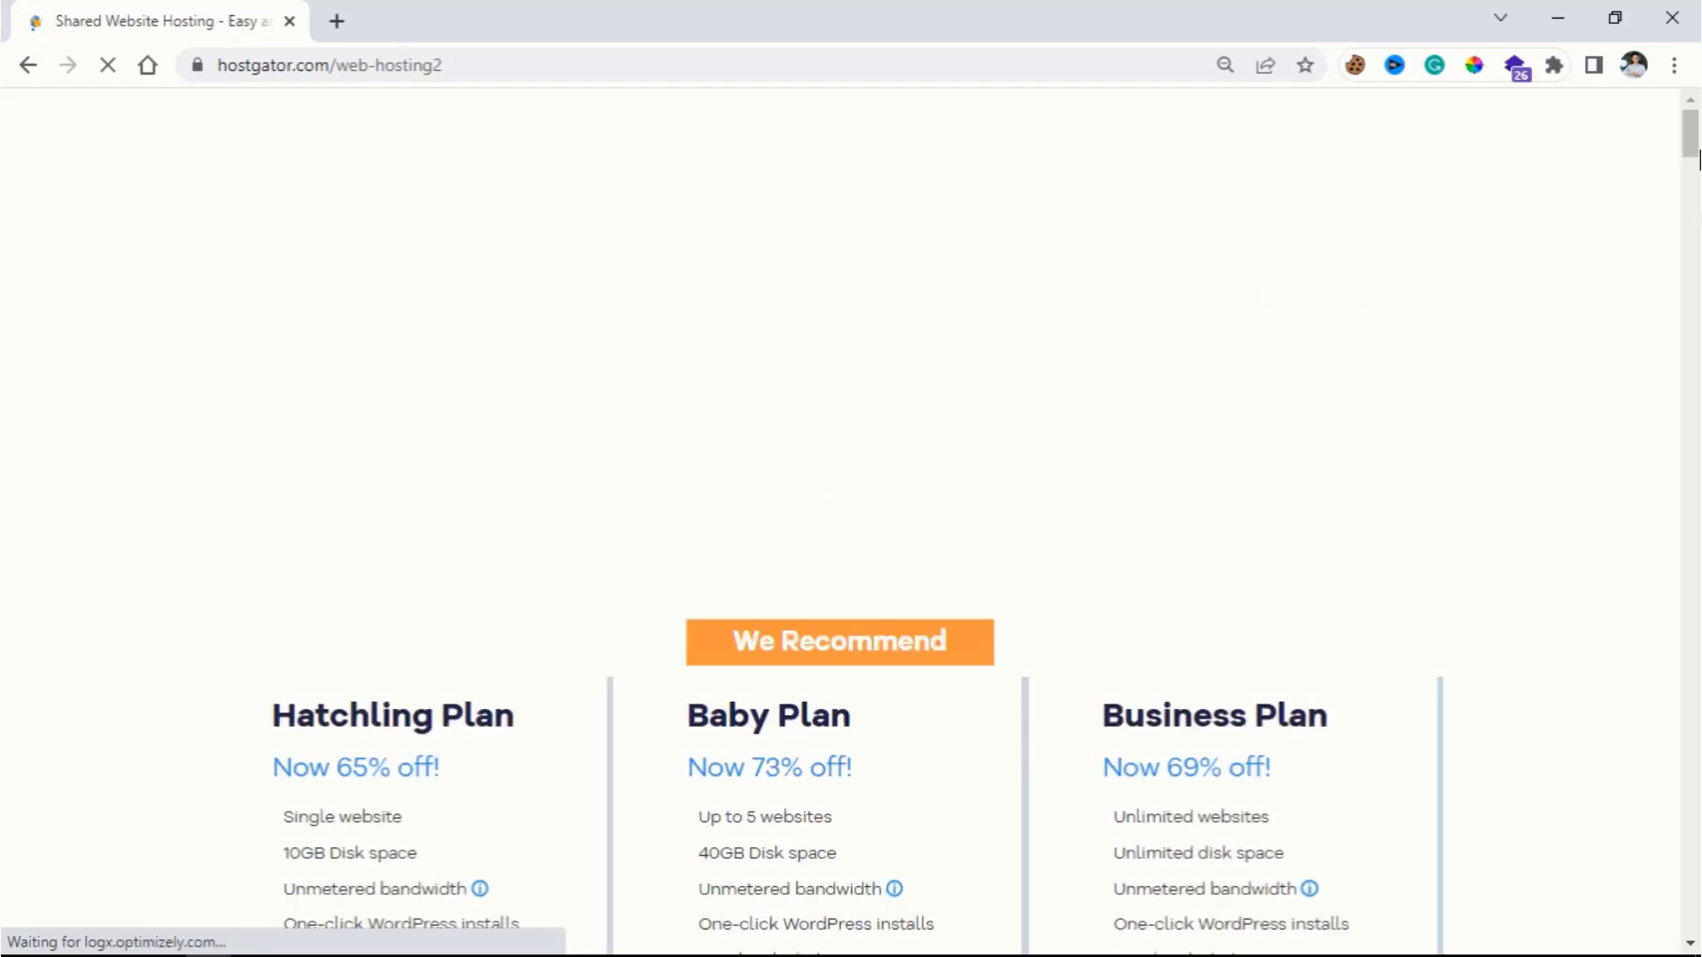
pyautogui.scroll(-5, 1698, 164)
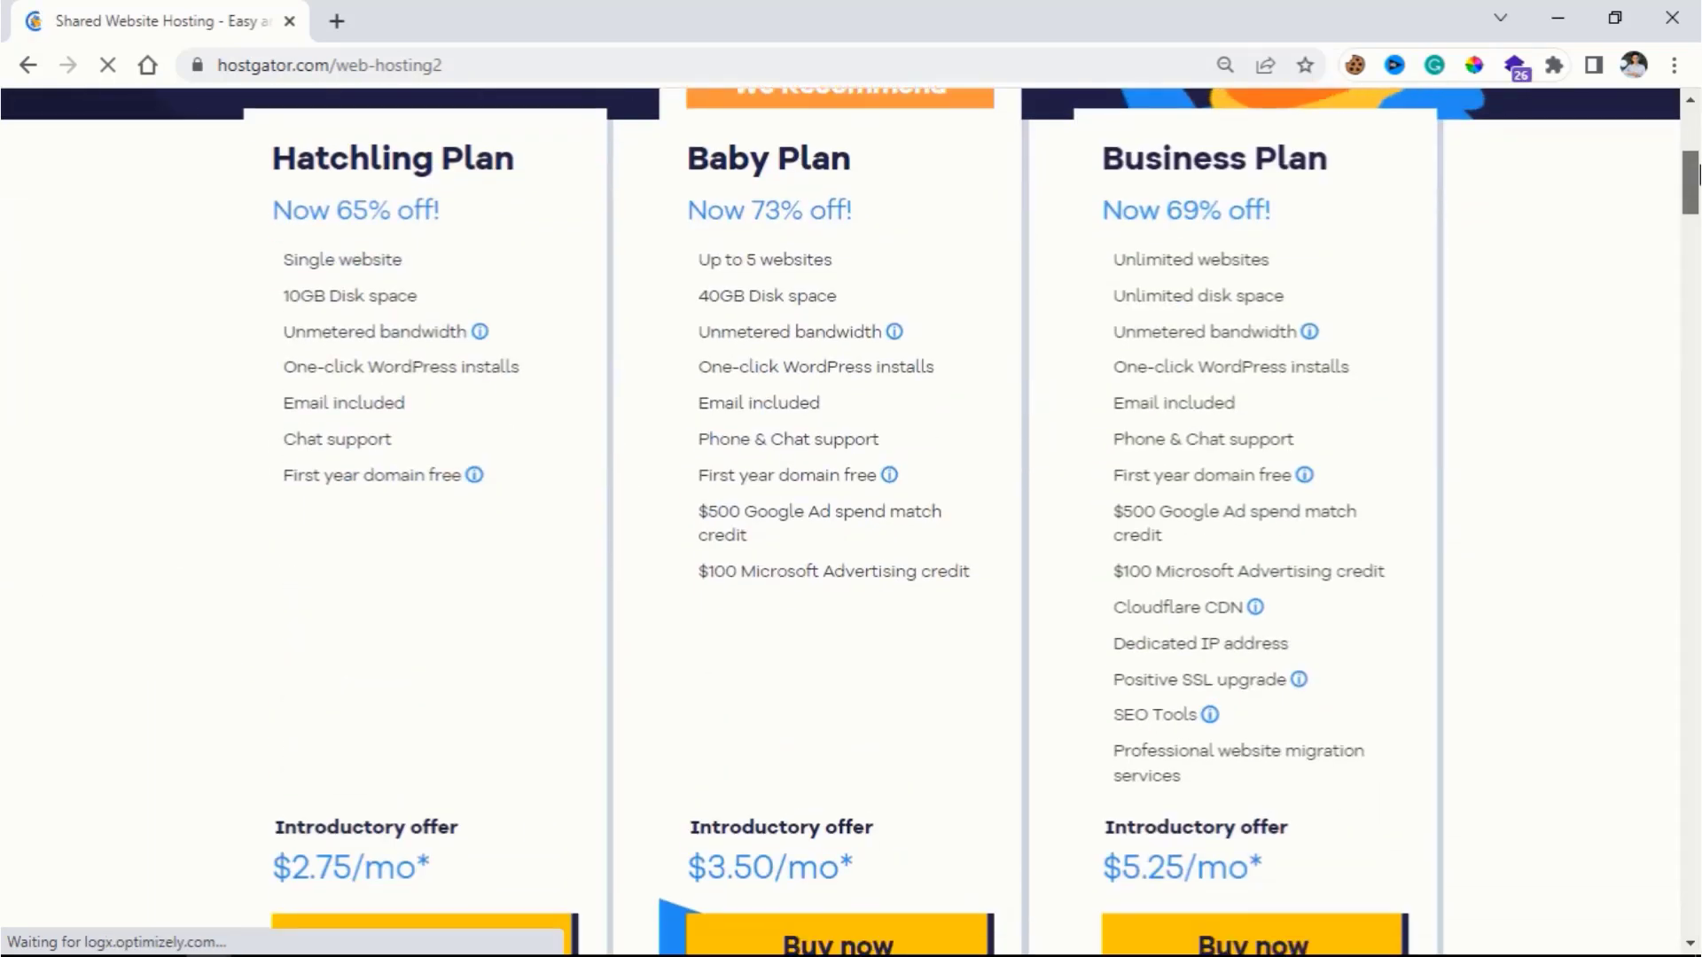
pyautogui.moveTo(1698, 165); pyautogui.dragTo(1695, 163)
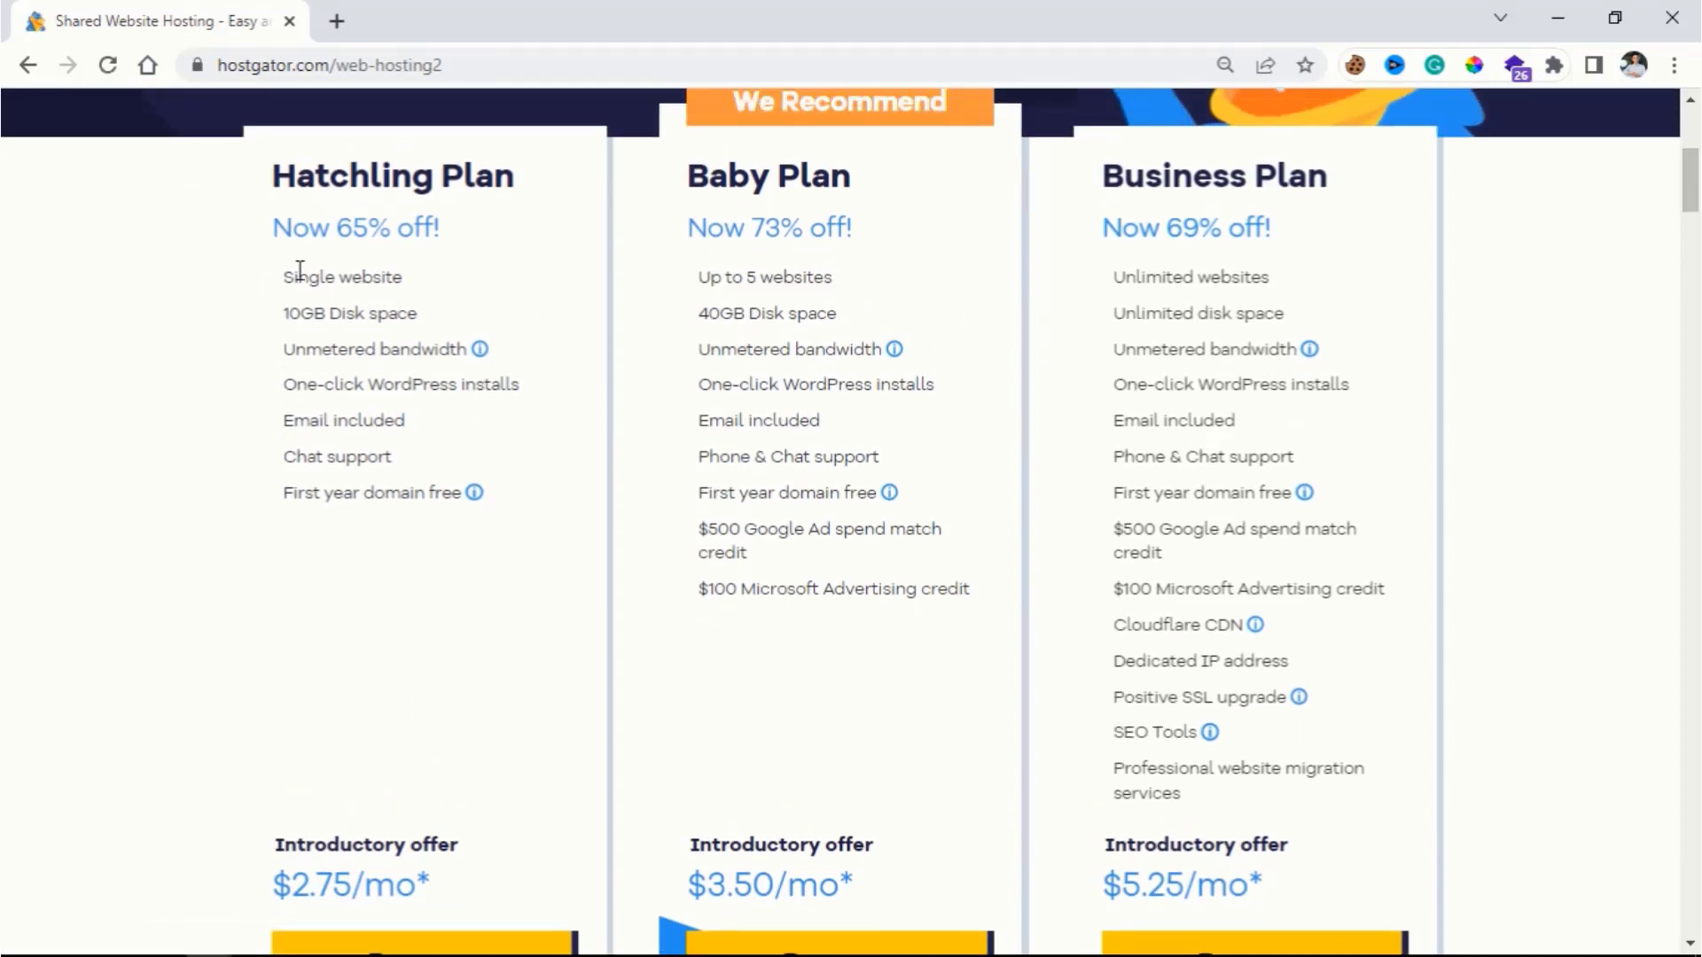
pyautogui.moveTo(299, 278); pyautogui.dragTo(390, 278)
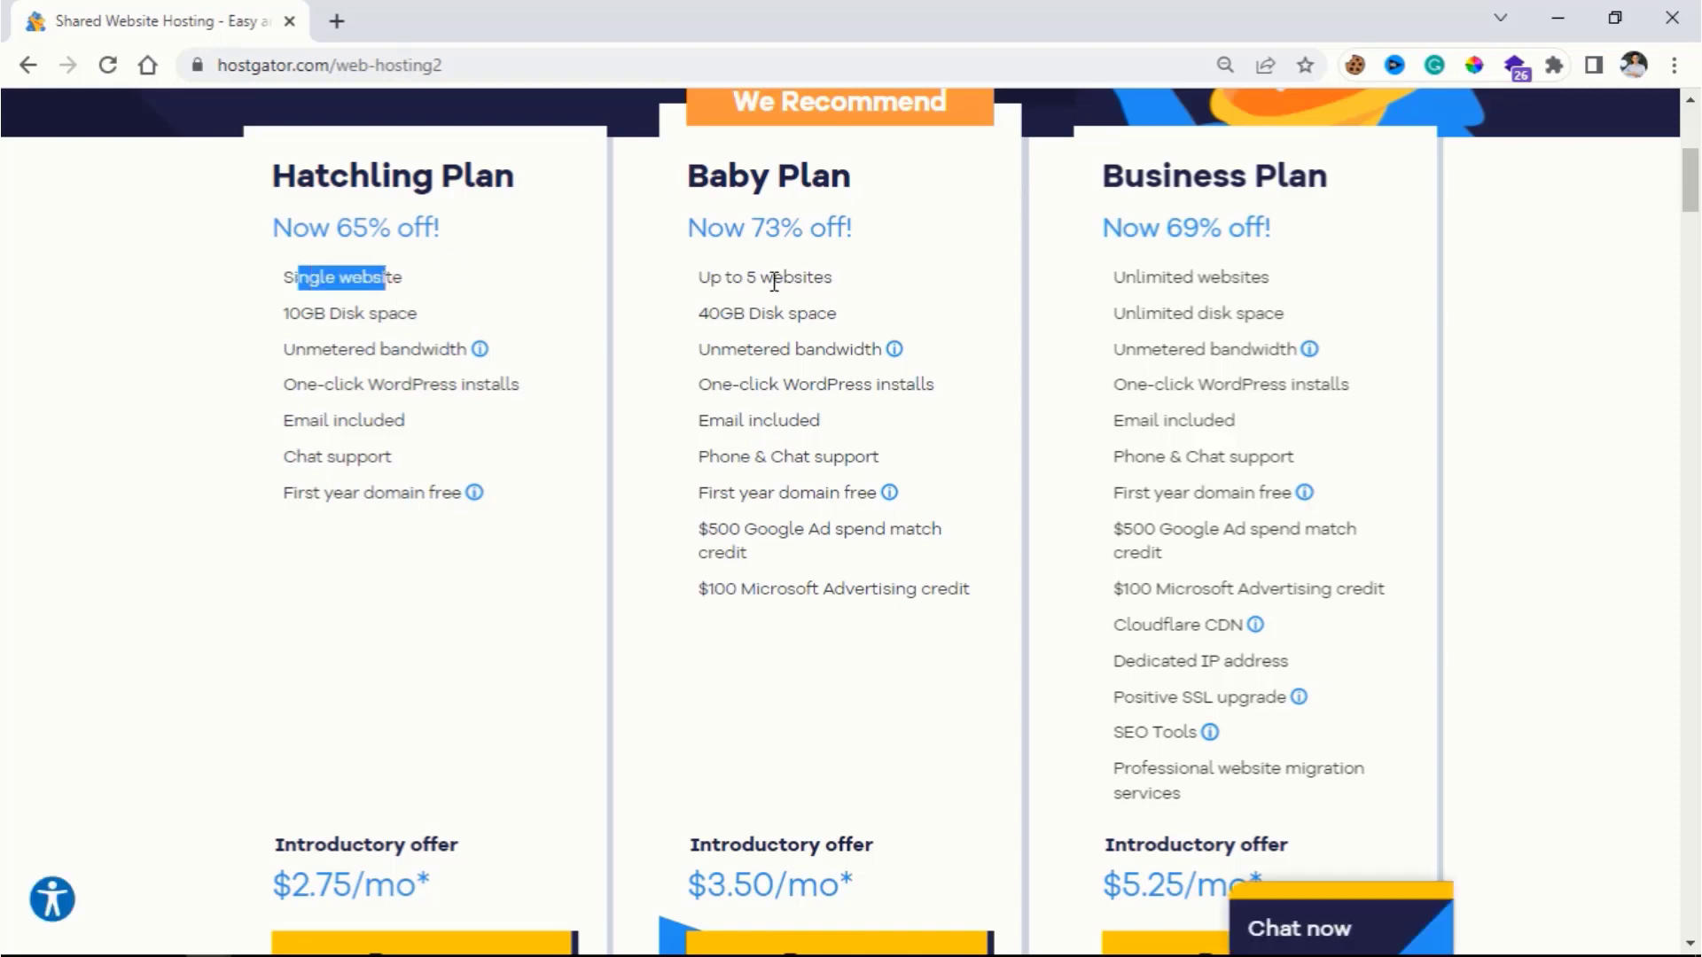
pyautogui.moveTo(772, 277); pyautogui.dragTo(834, 278)
pyautogui.moveTo(1169, 277); pyautogui.dragTo(1231, 294)
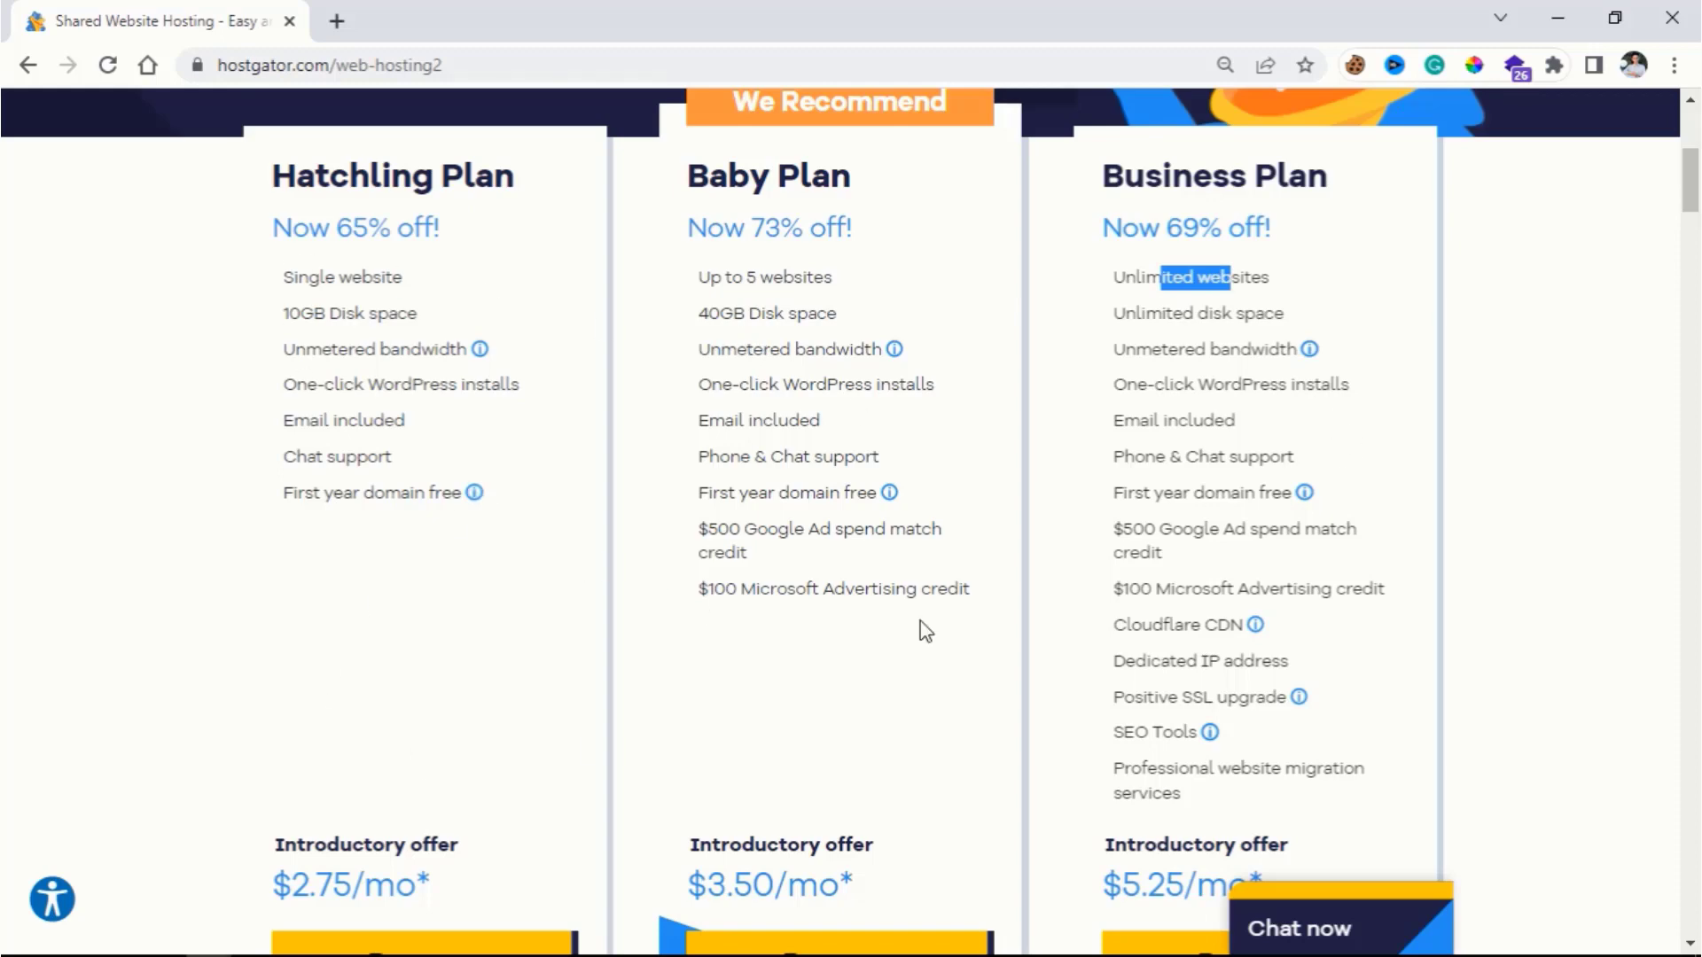
pyautogui.click(423, 875)
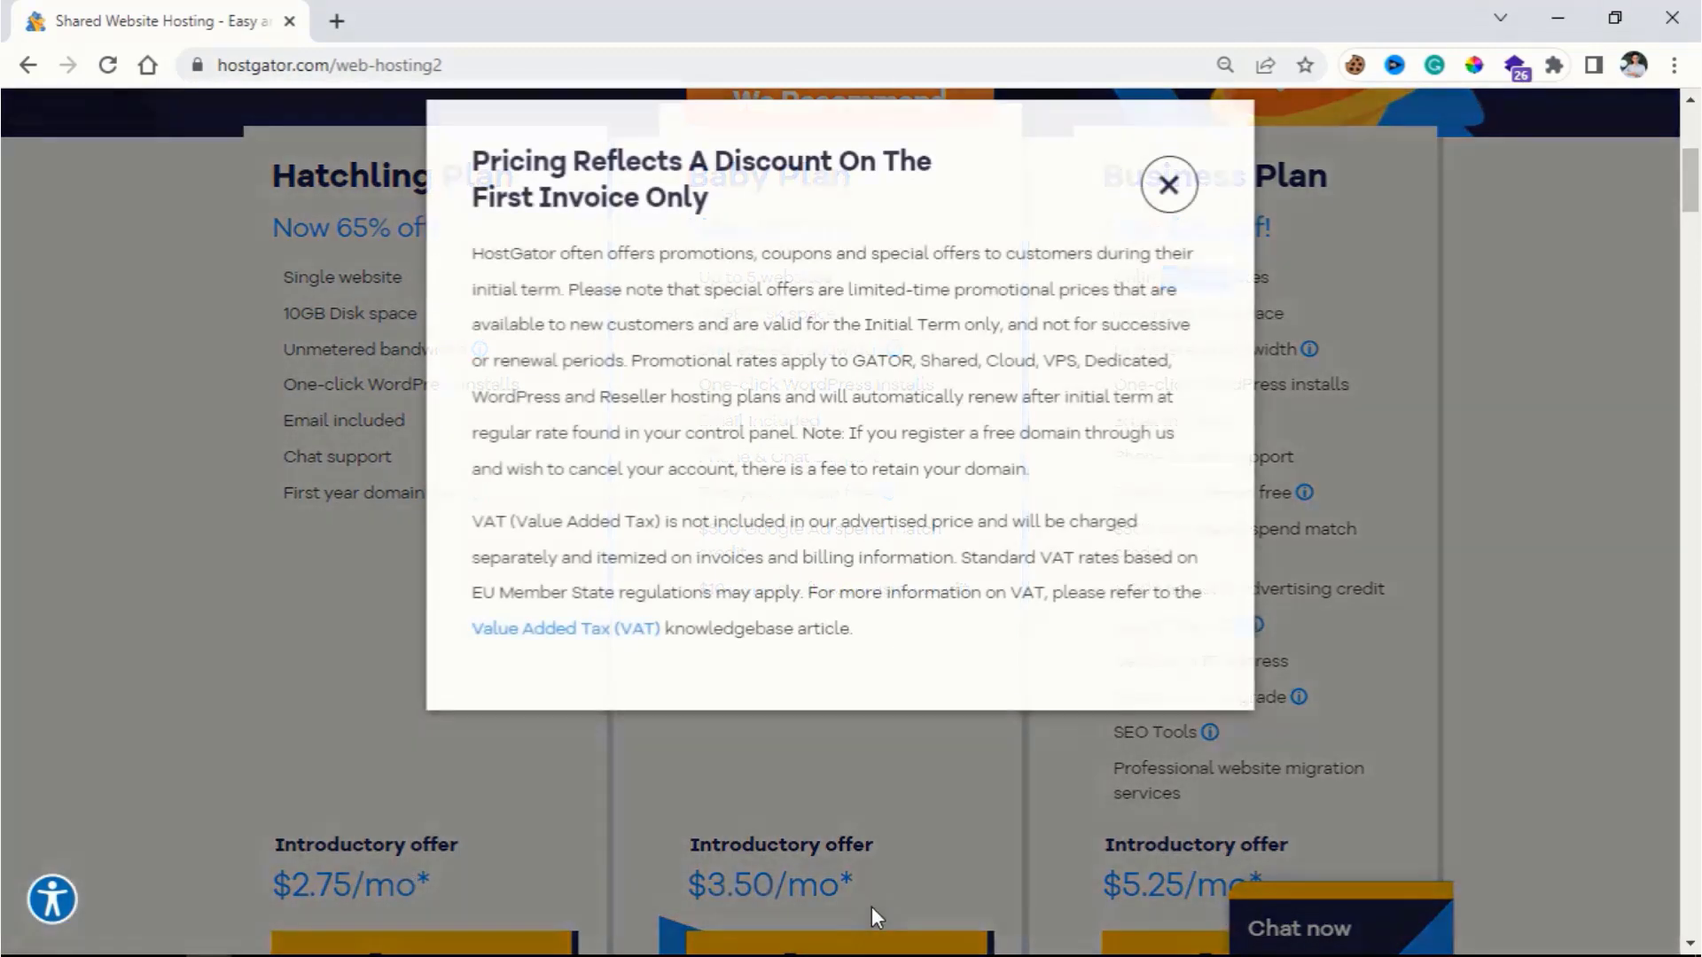
pyautogui.click(1168, 185)
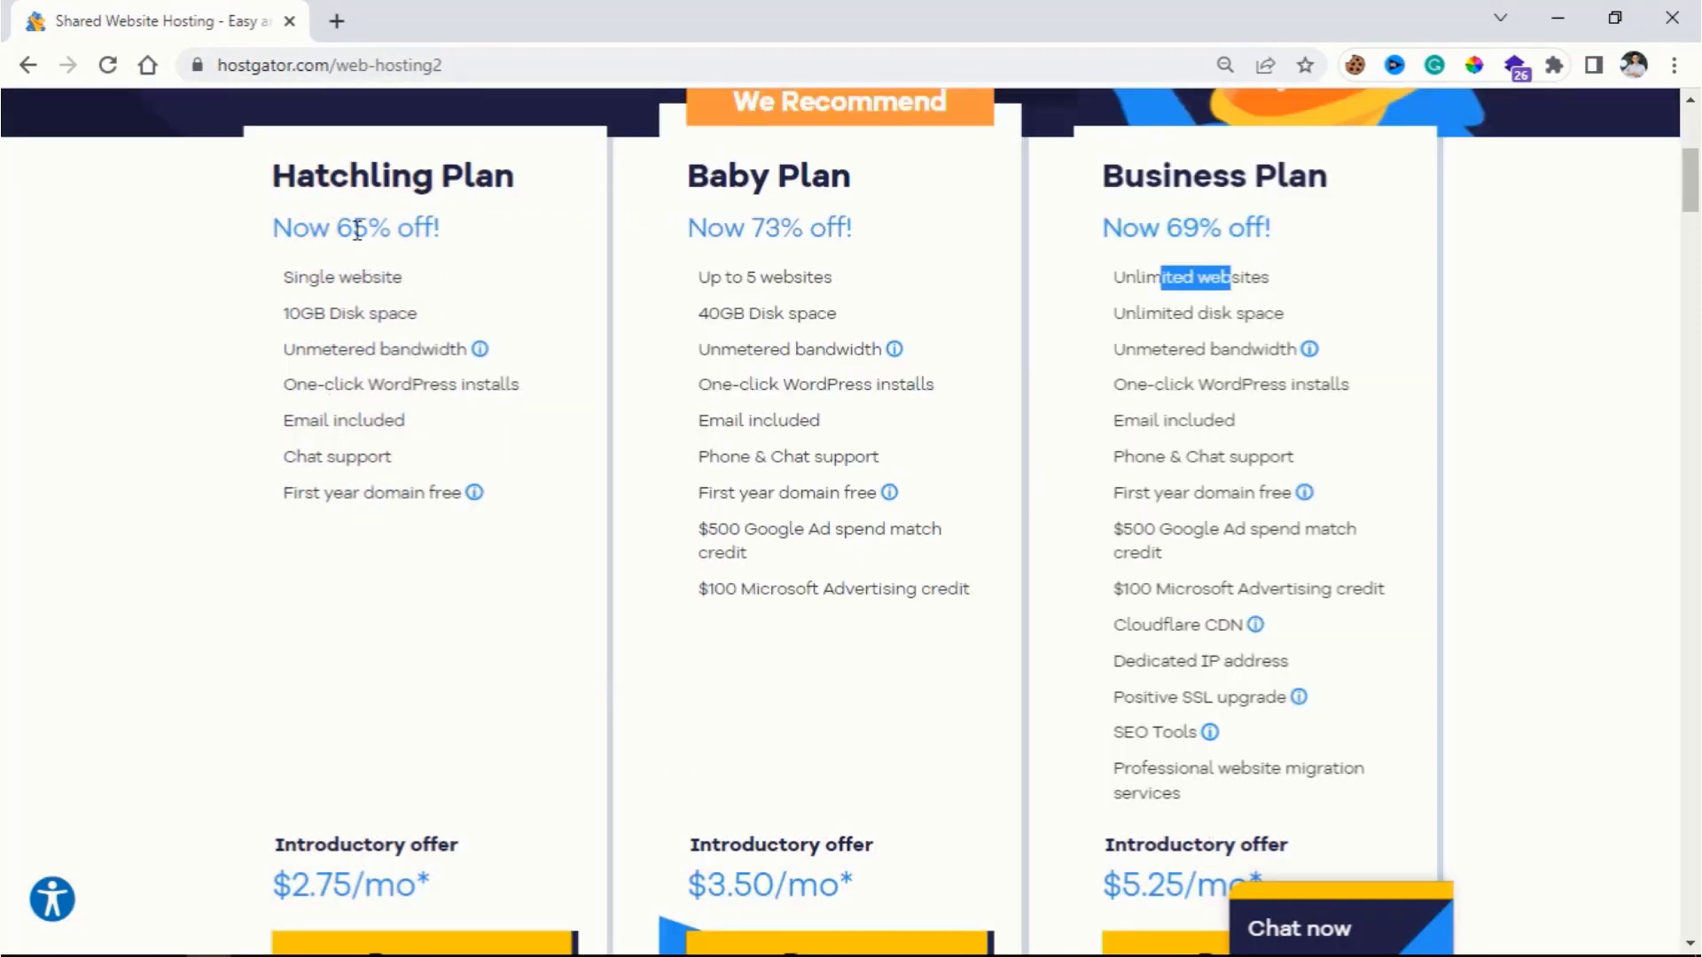
pyautogui.moveTo(275, 176); pyautogui.dragTo(476, 172)
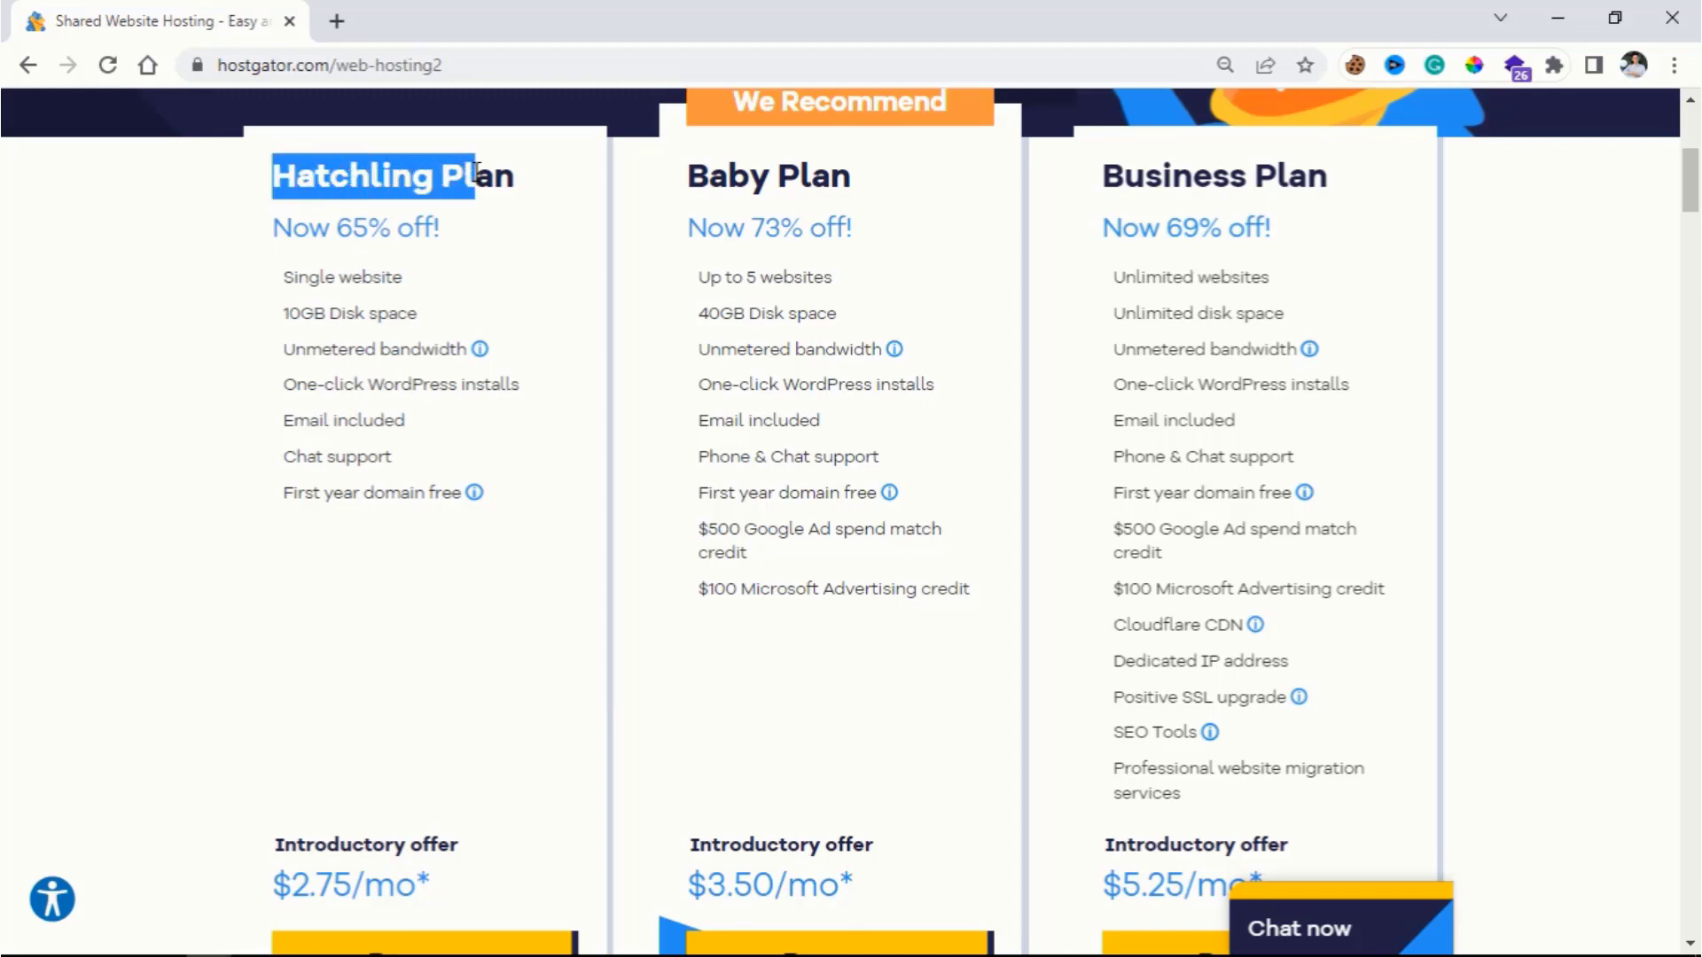
pyautogui.click(477, 172)
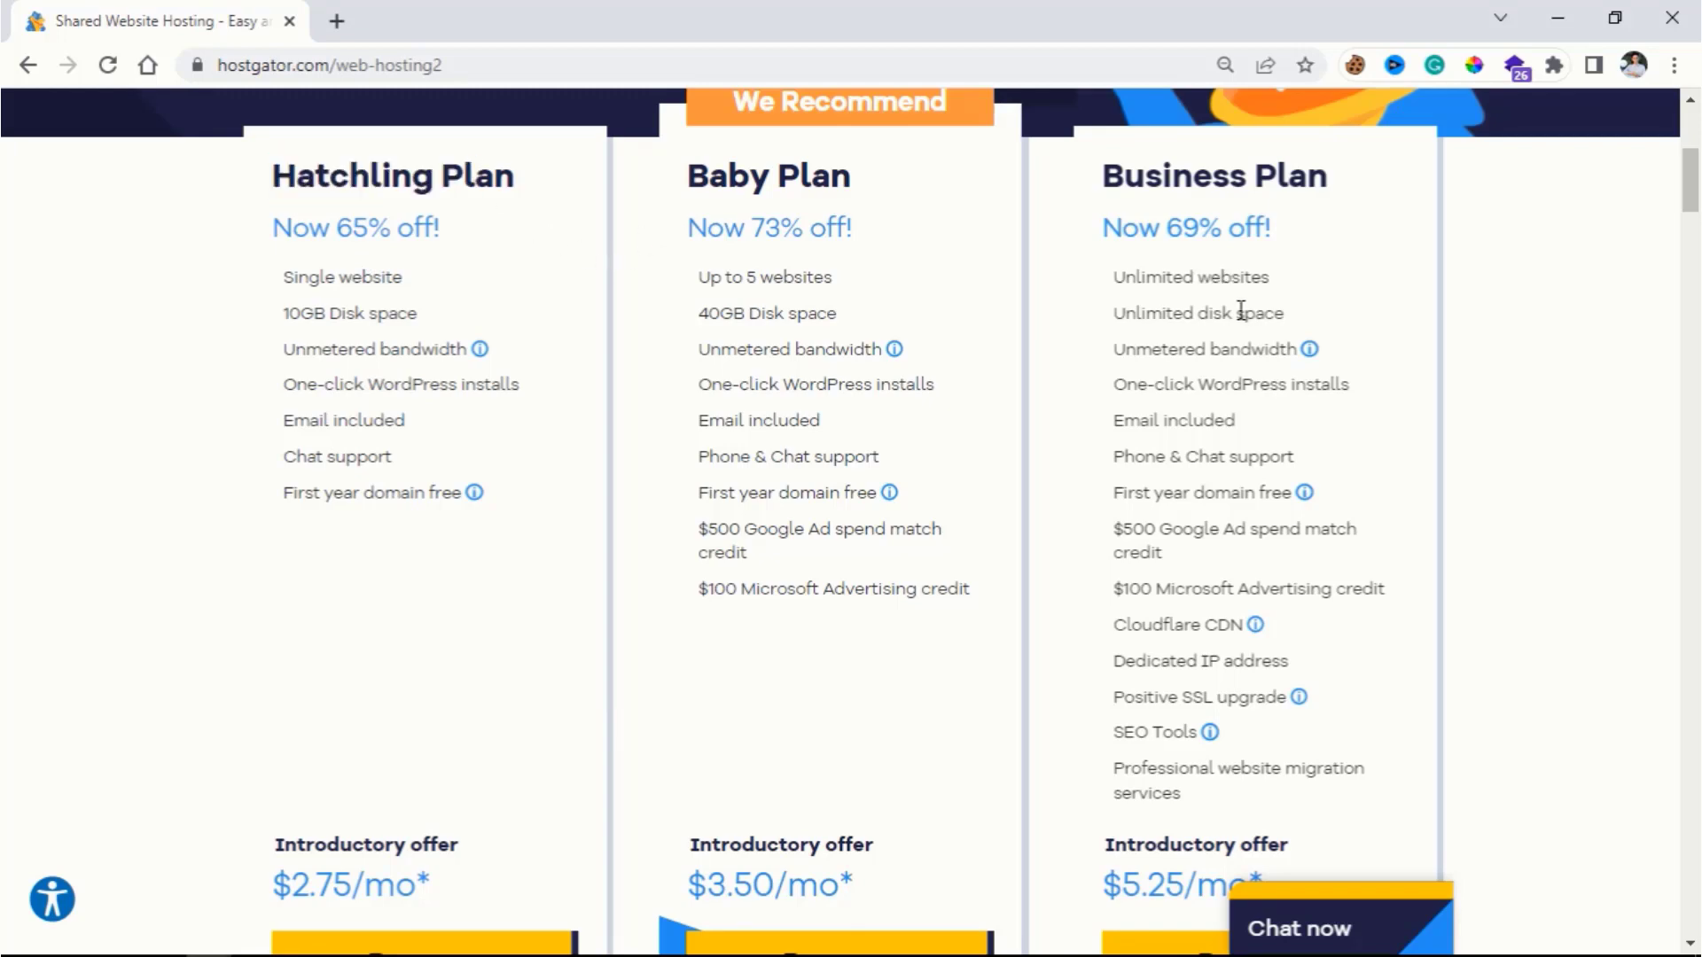
pyautogui.moveTo(270, 164); pyautogui.dragTo(358, 210)
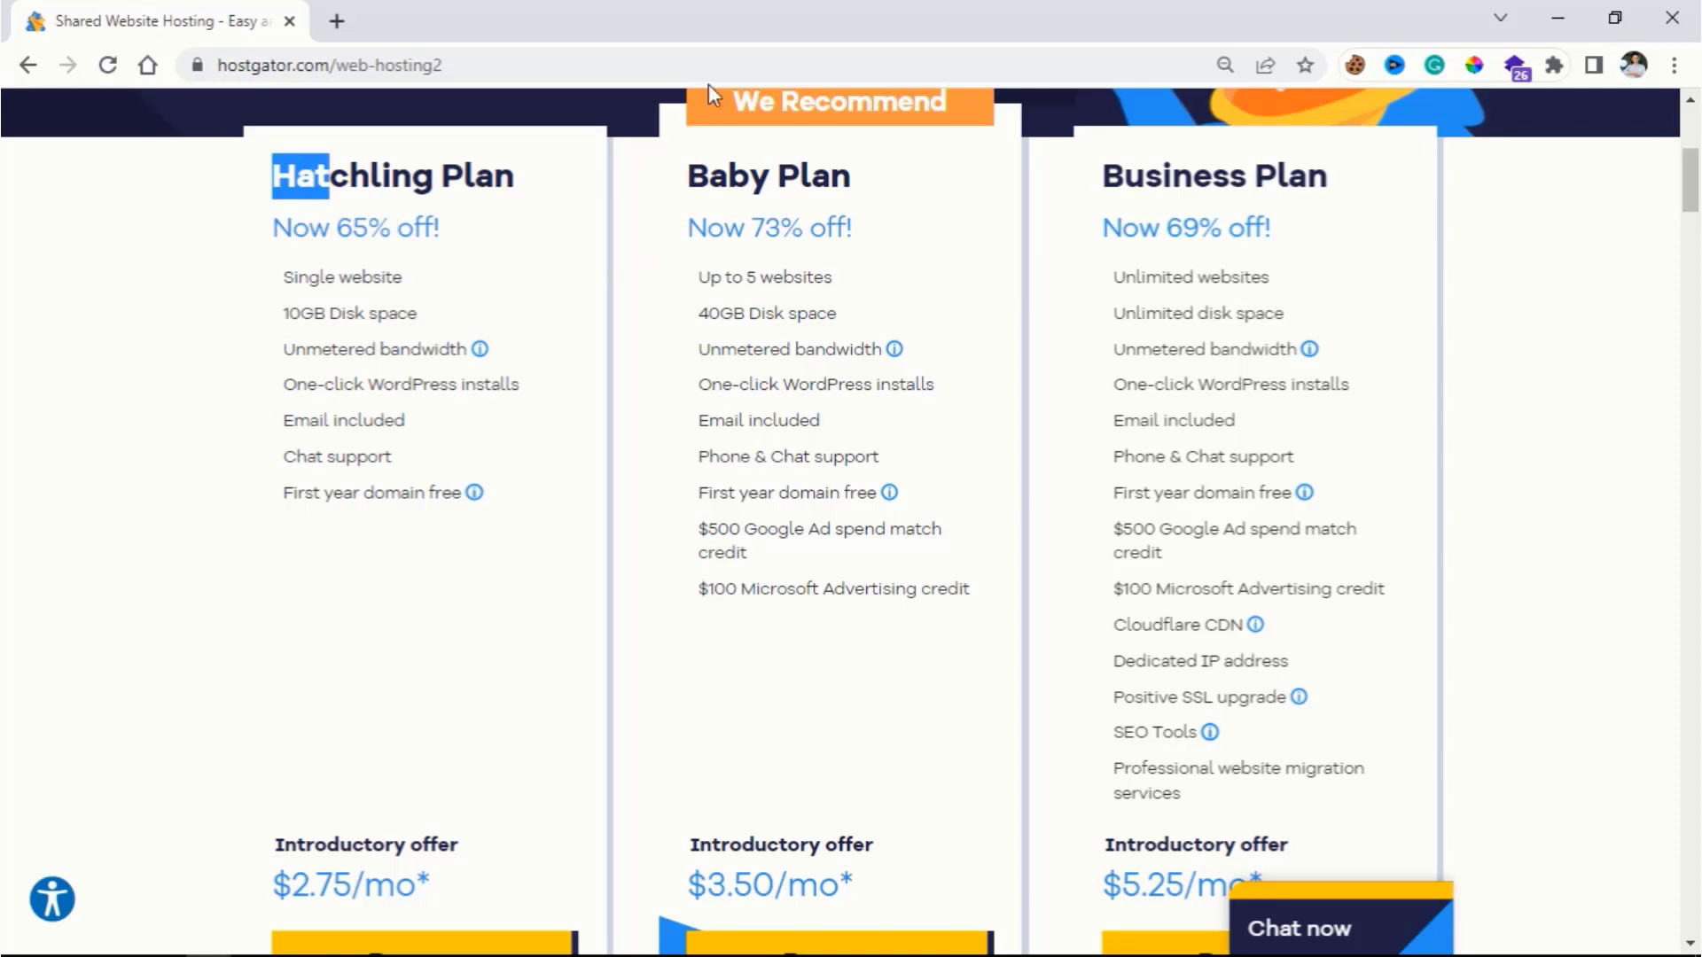
pyautogui.scroll(-3, 1699, 209)
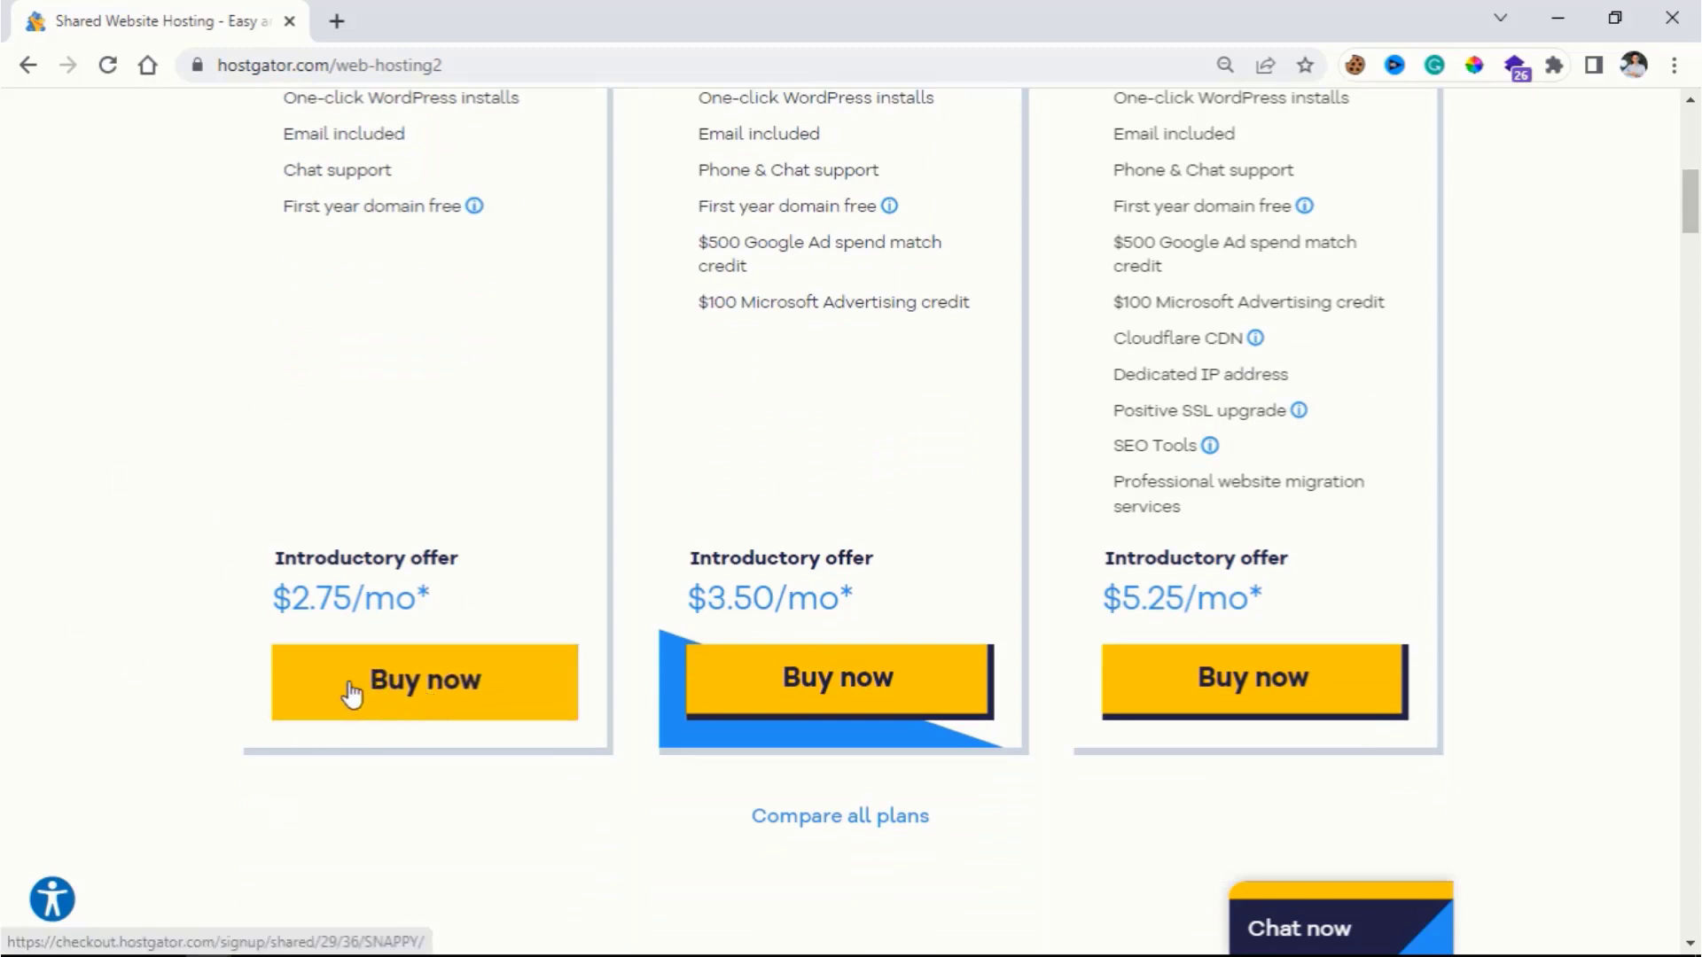
# Step: Start checkout for the Hatchling Plan
pyautogui.click(448, 698)
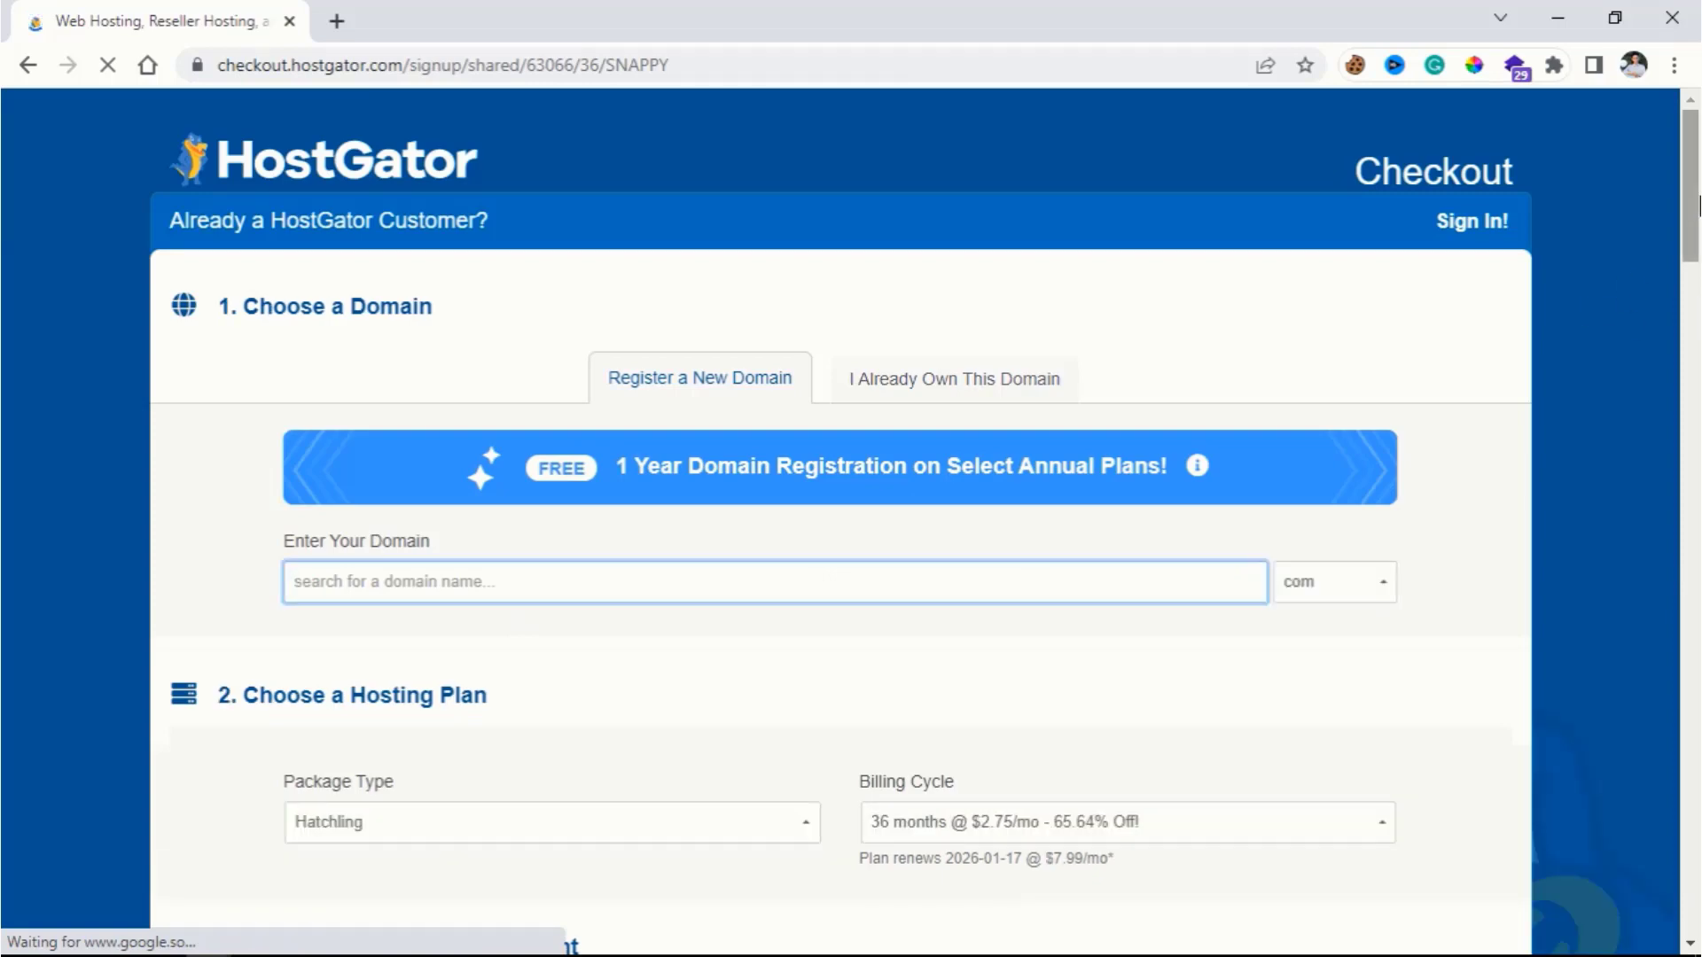
pyautogui.scroll(-3, 1689, 301)
pyautogui.moveTo(1699, 249); pyautogui.dragTo(1699, 26)
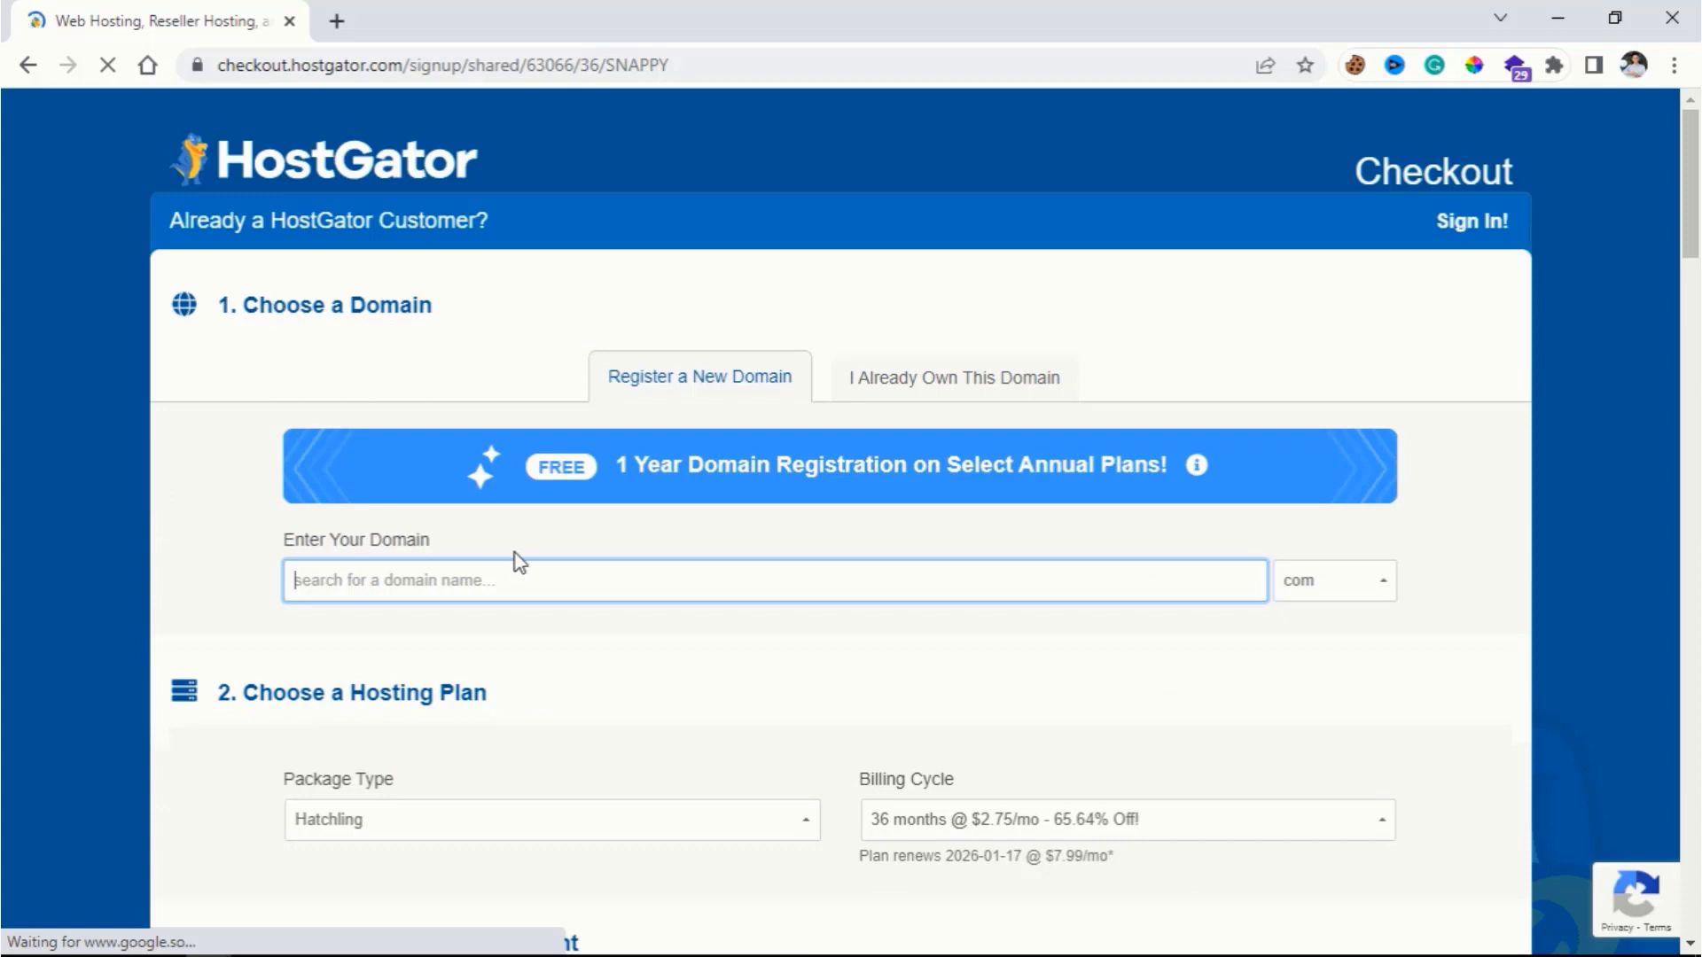
# Step: Search for the domain websameyn with the .com extension, which shows as unavailable
pyautogui.write('webs')
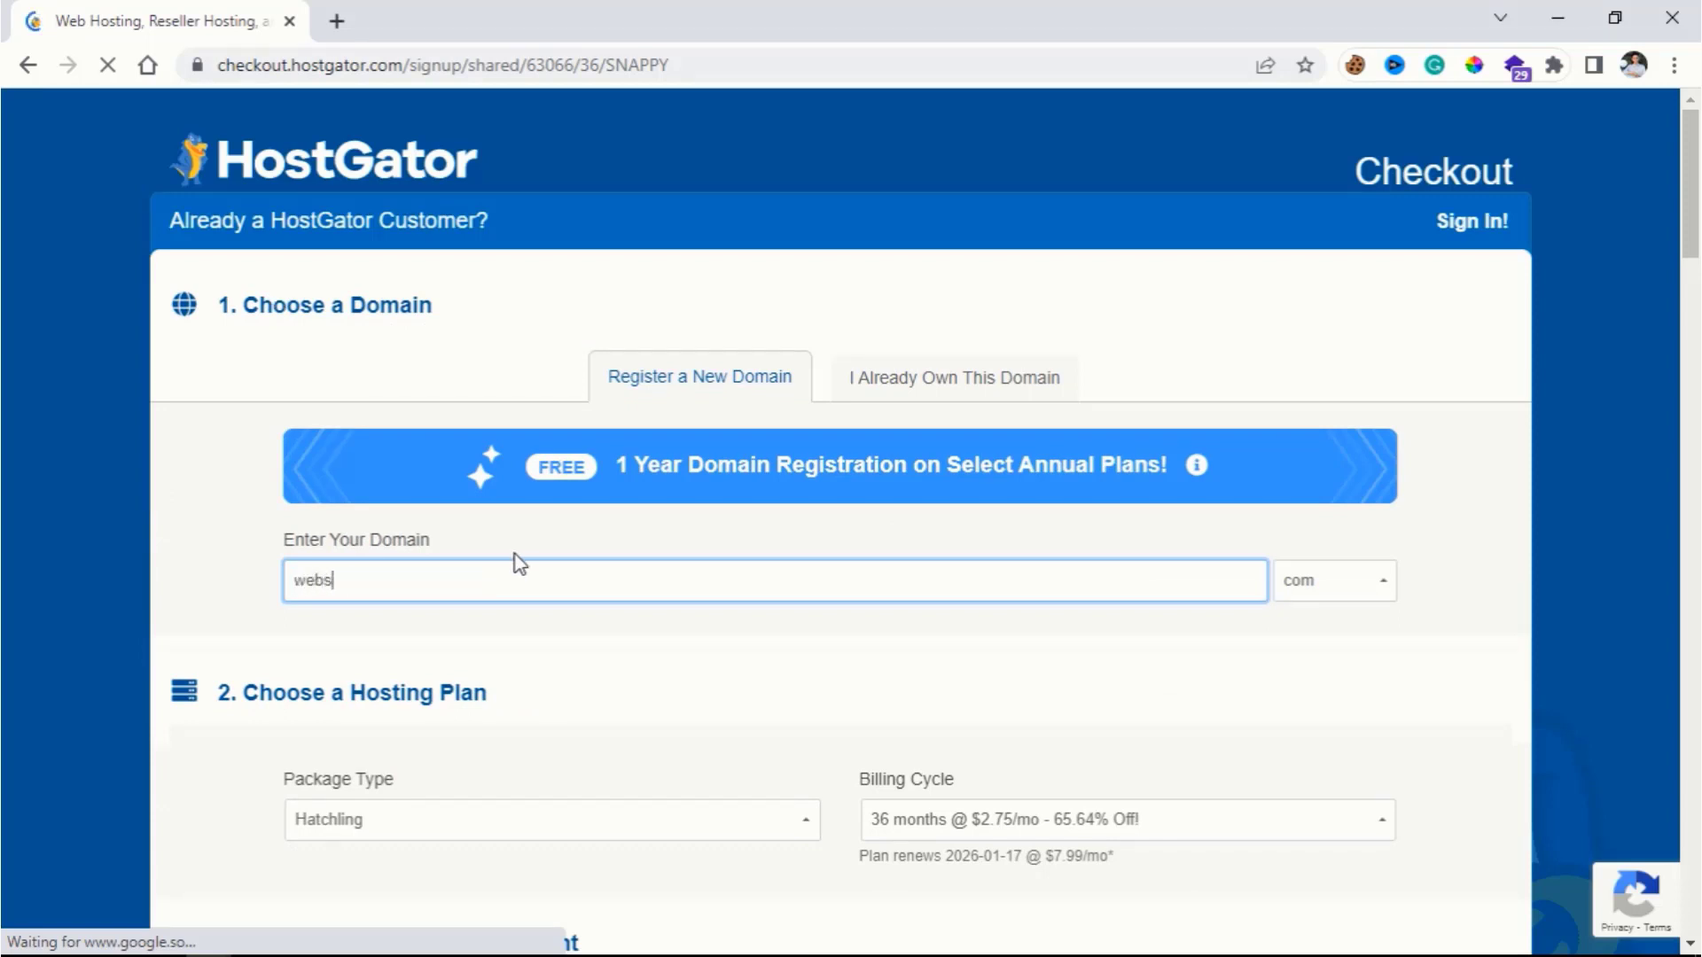
pyautogui.write('amet')
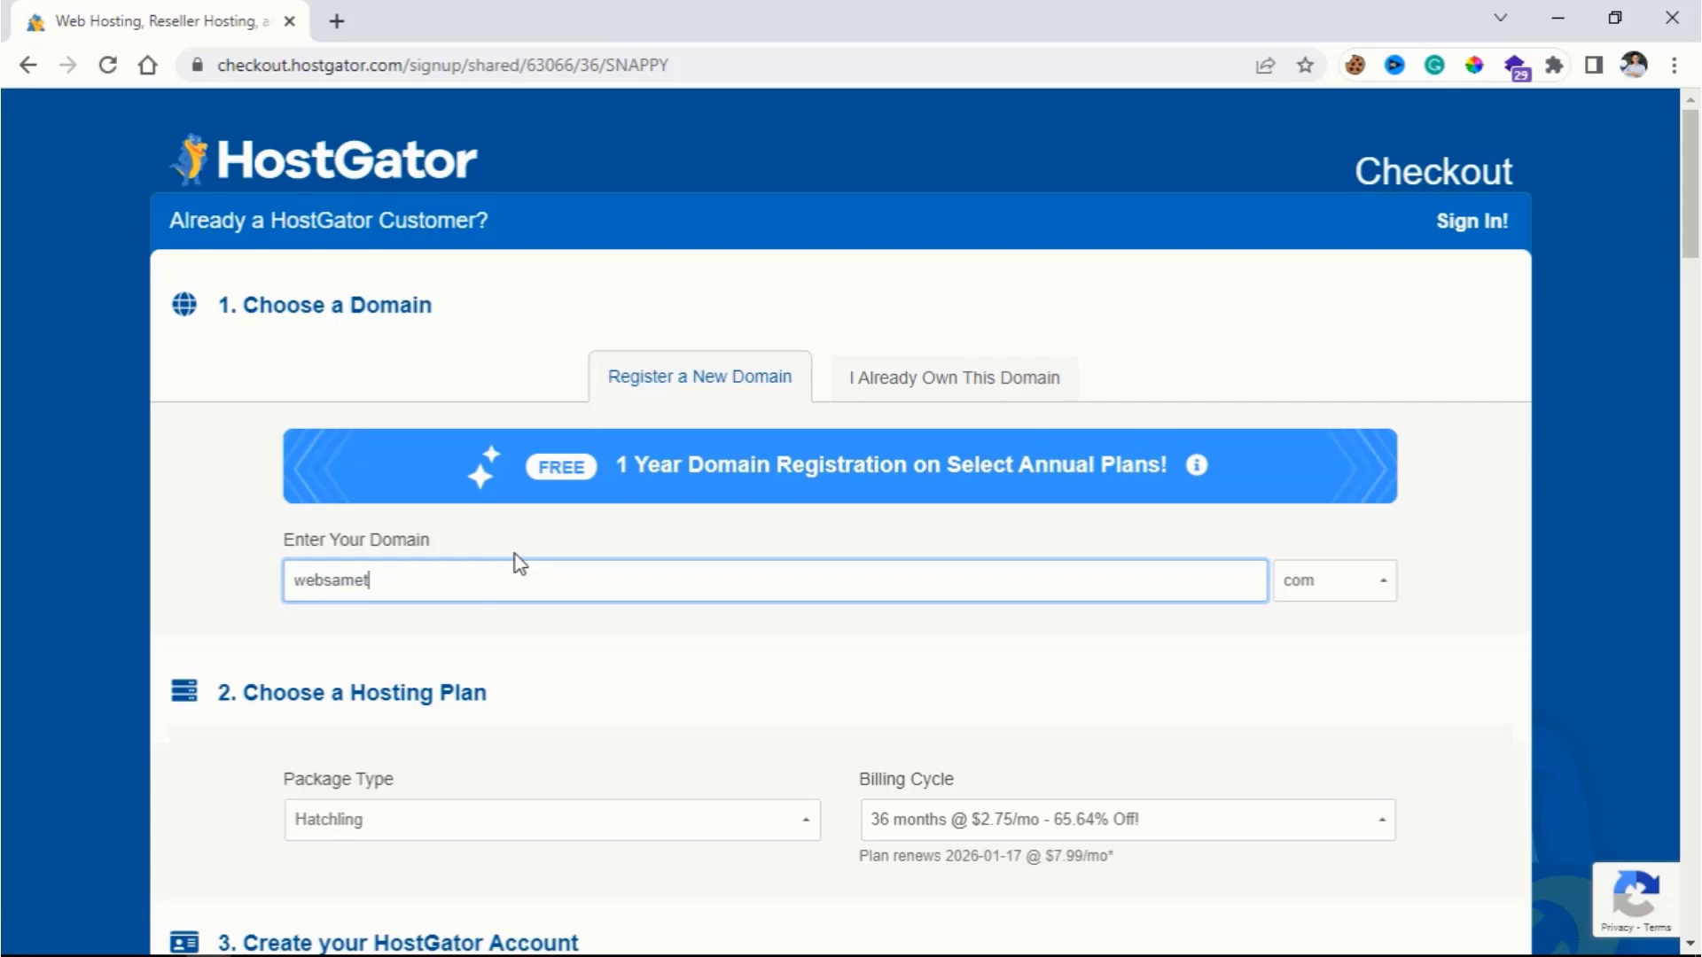
pyautogui.press('BackSpace')
pyautogui.write('yn')
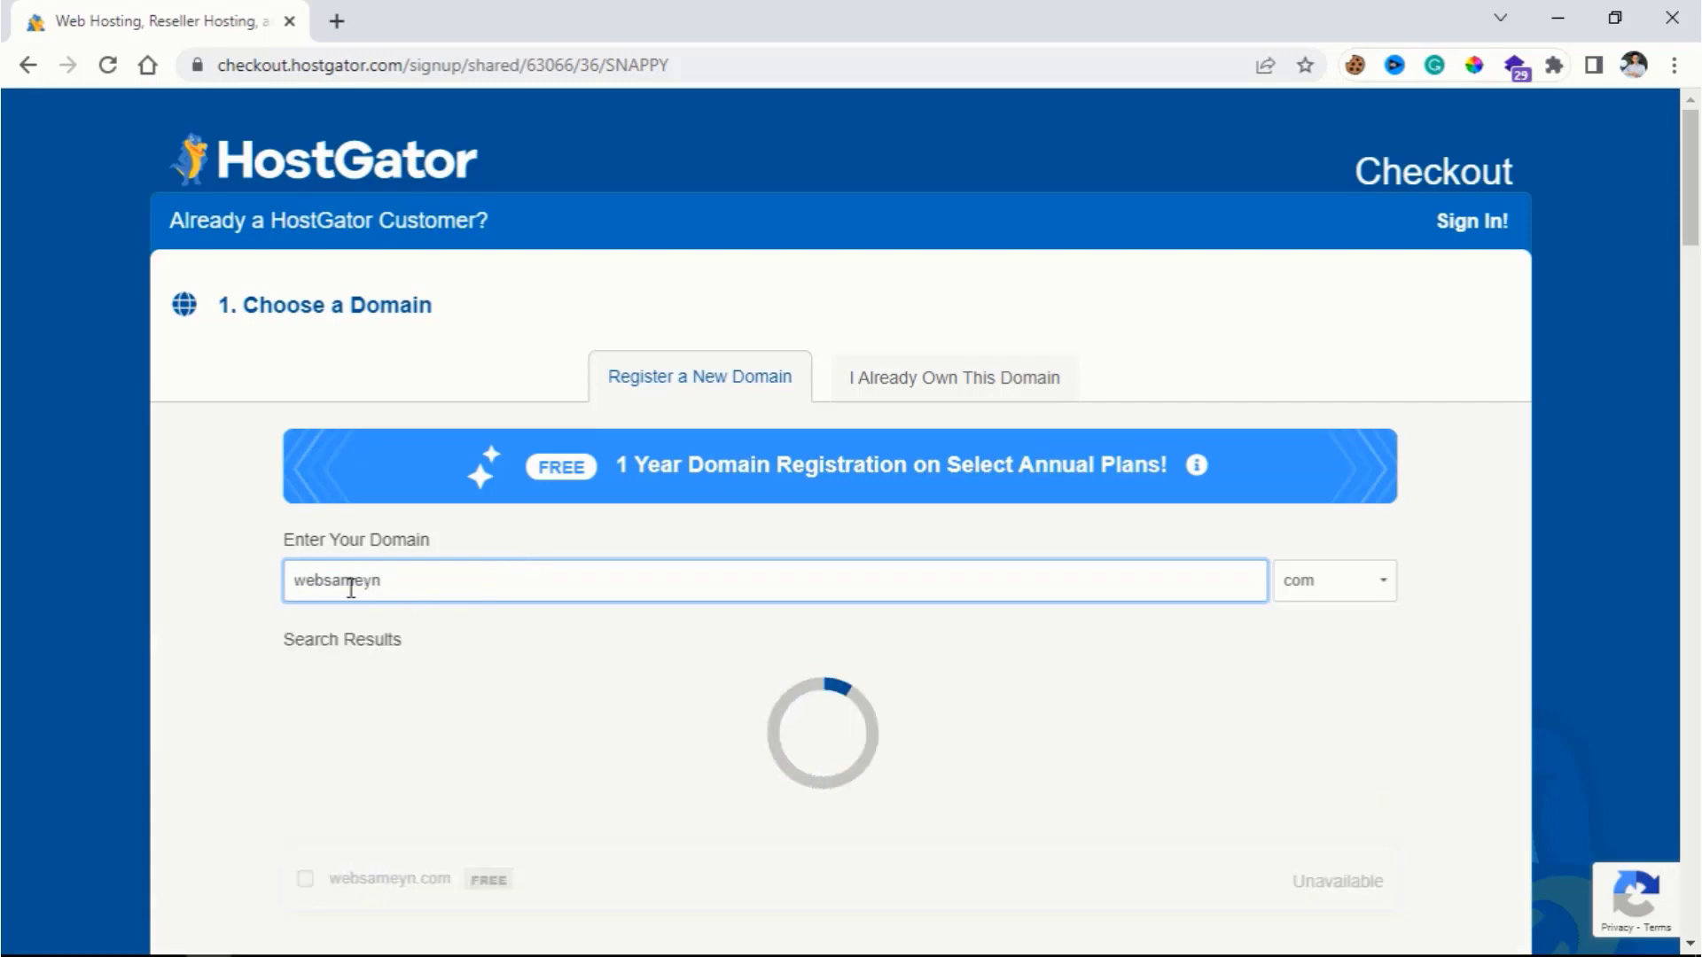
pyautogui.click(1338, 599)
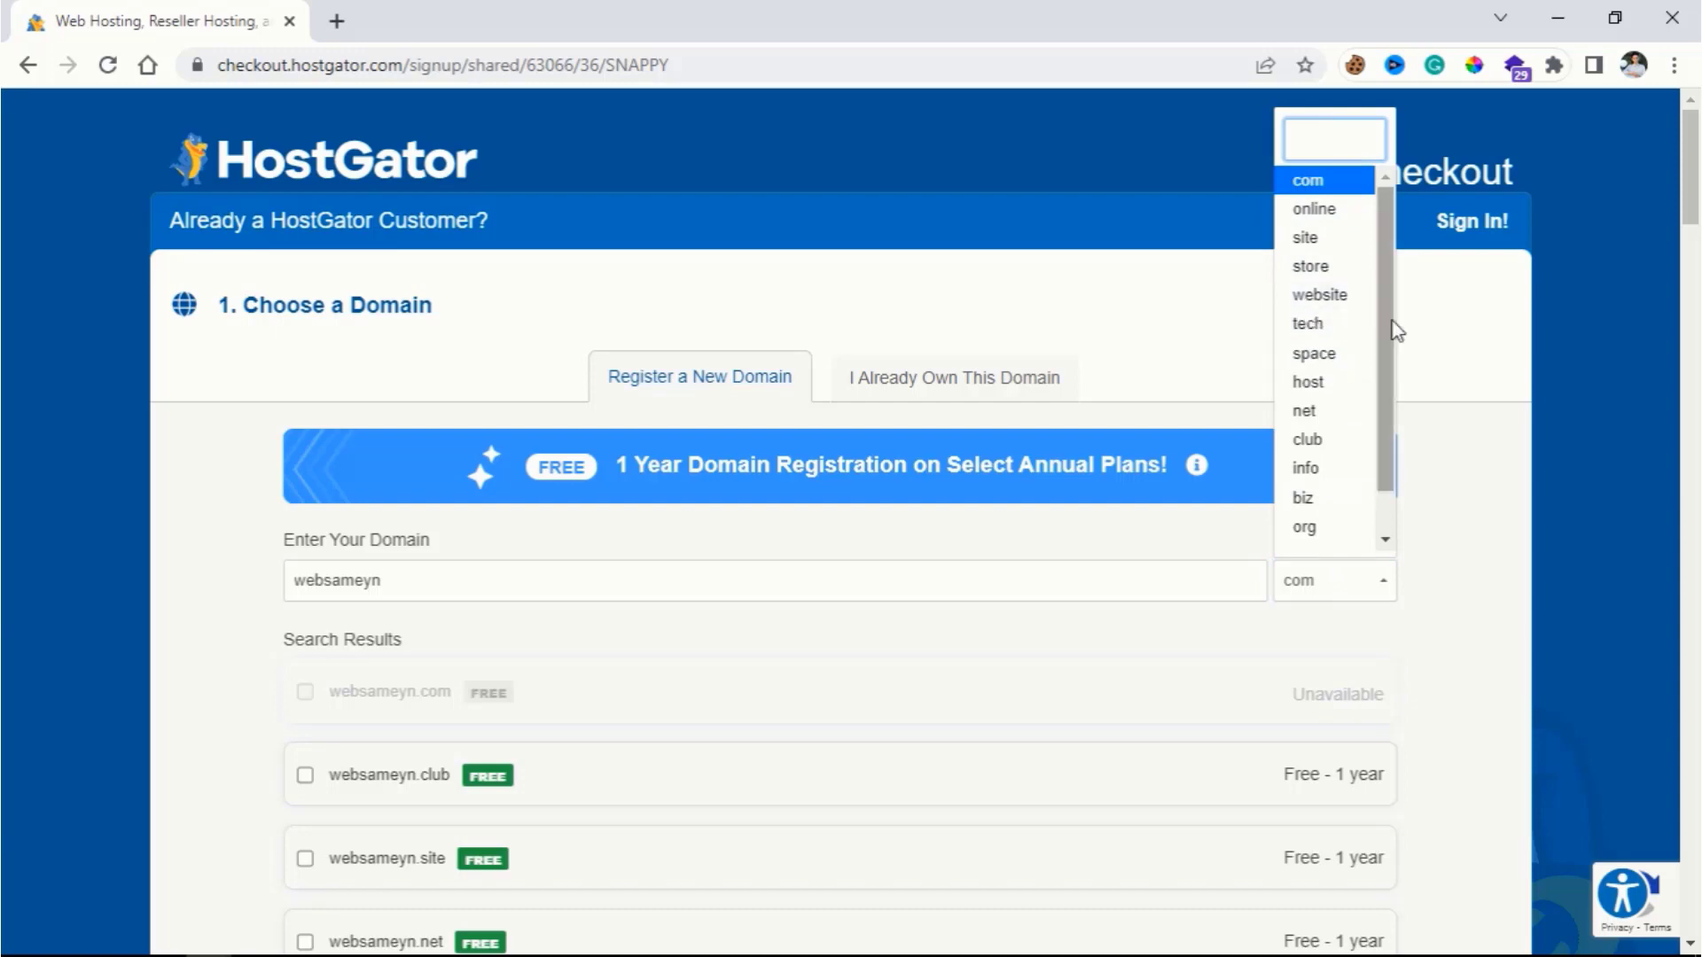
pyautogui.click(1301, 186)
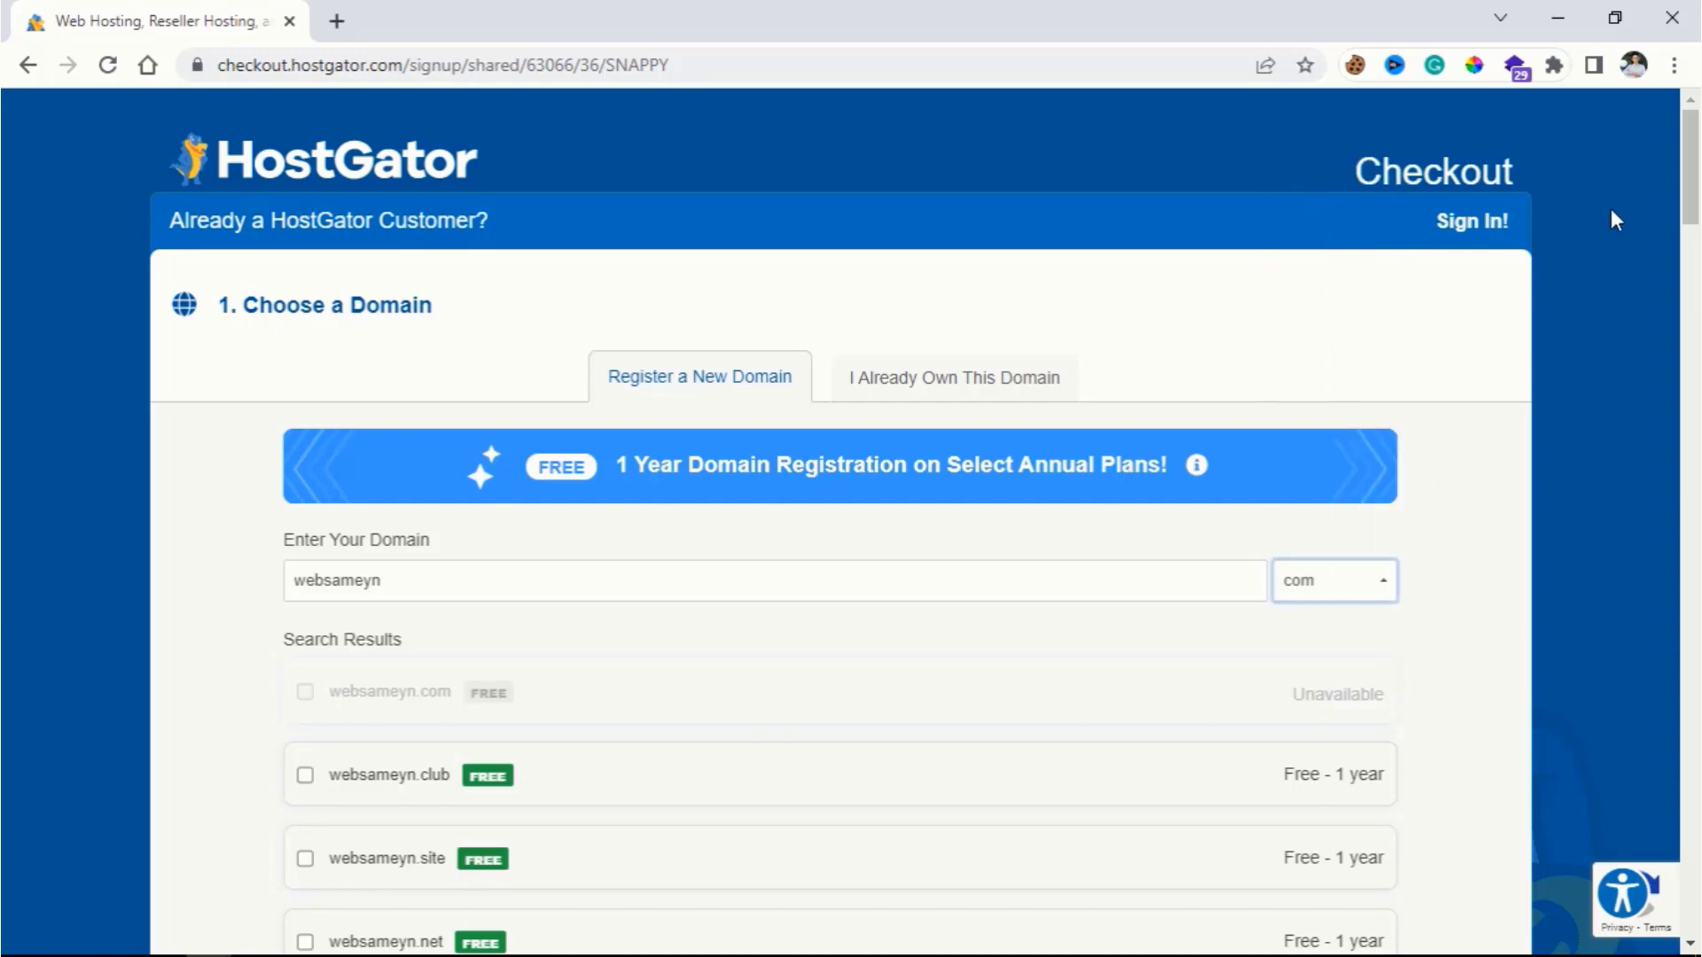
pyautogui.moveTo(1694, 200); pyautogui.dragTo(1694, 248)
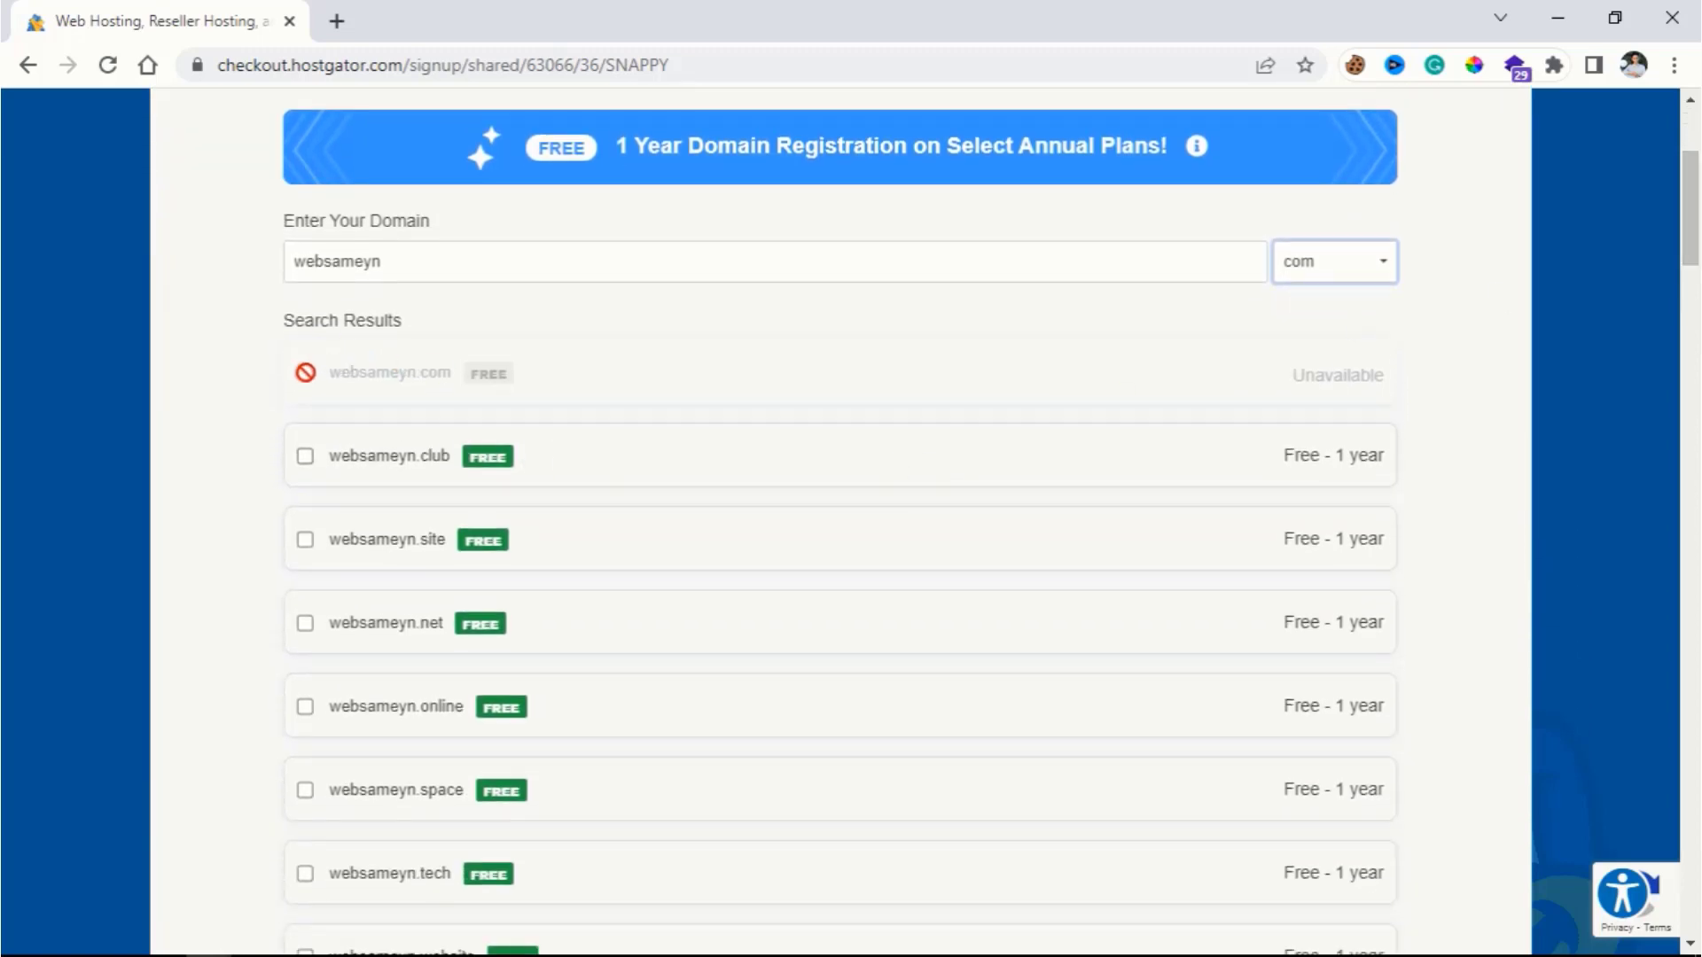
pyautogui.click(362, 265)
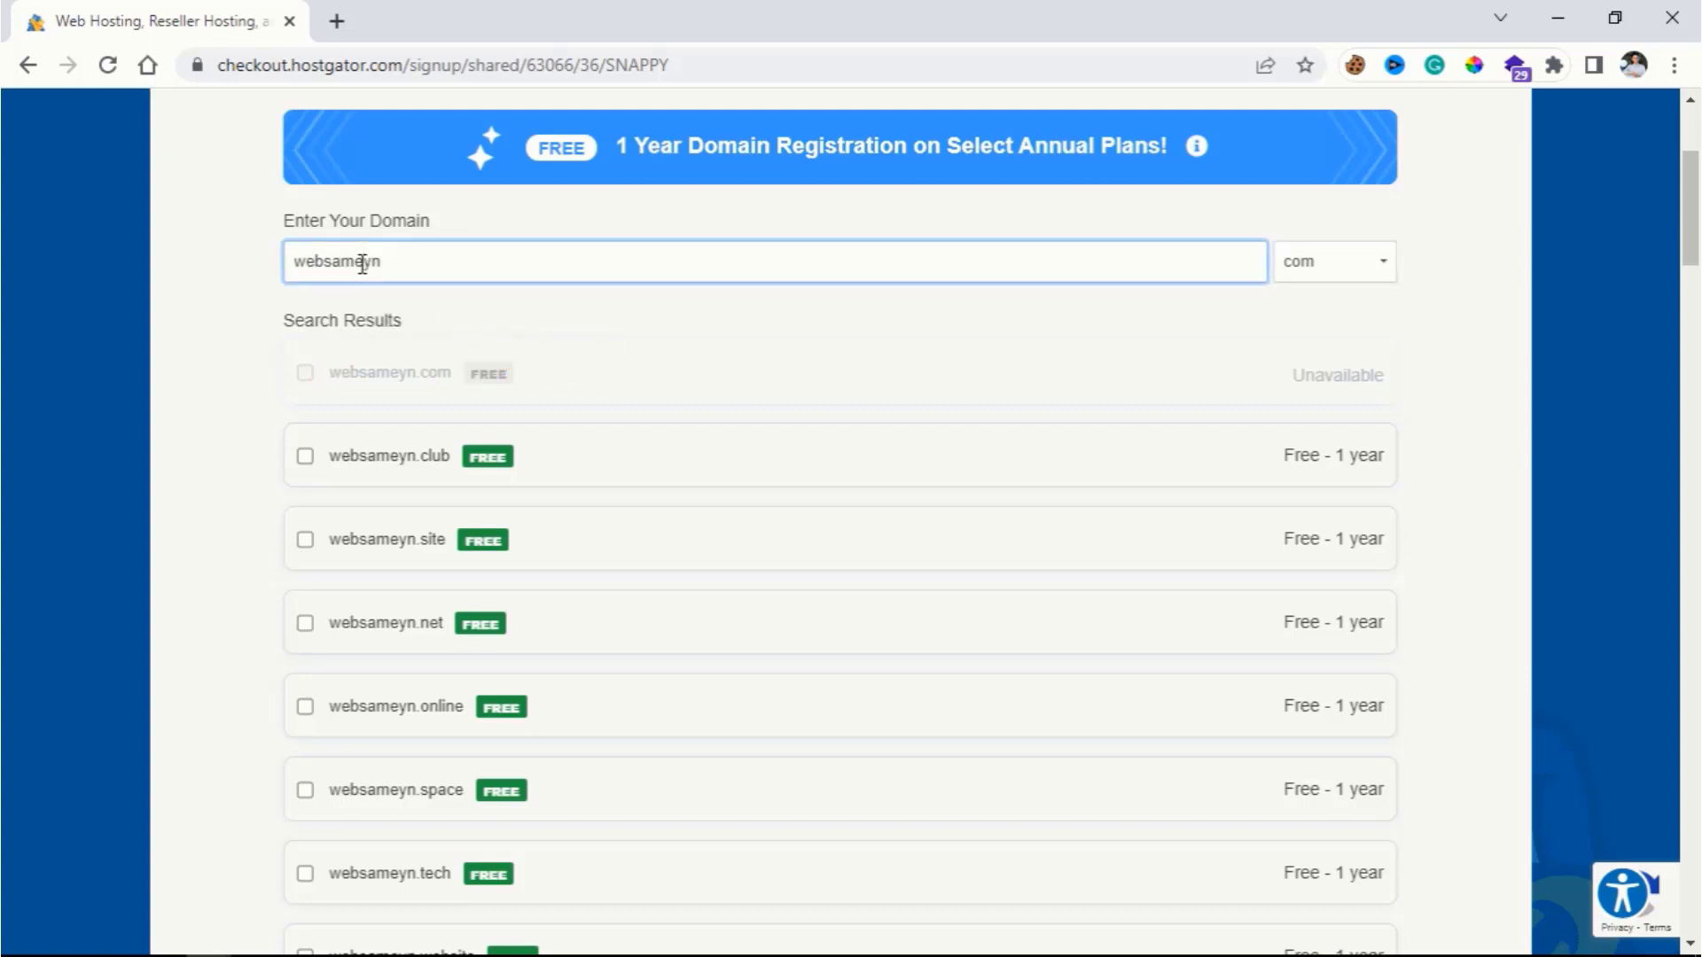
# Step: Change the domain to websameeyn, search again with .com, and confirm its free first year
pyautogui.write('e')
pyautogui.hotkey('ctrl', 'a')
pyautogui.press('Tab')
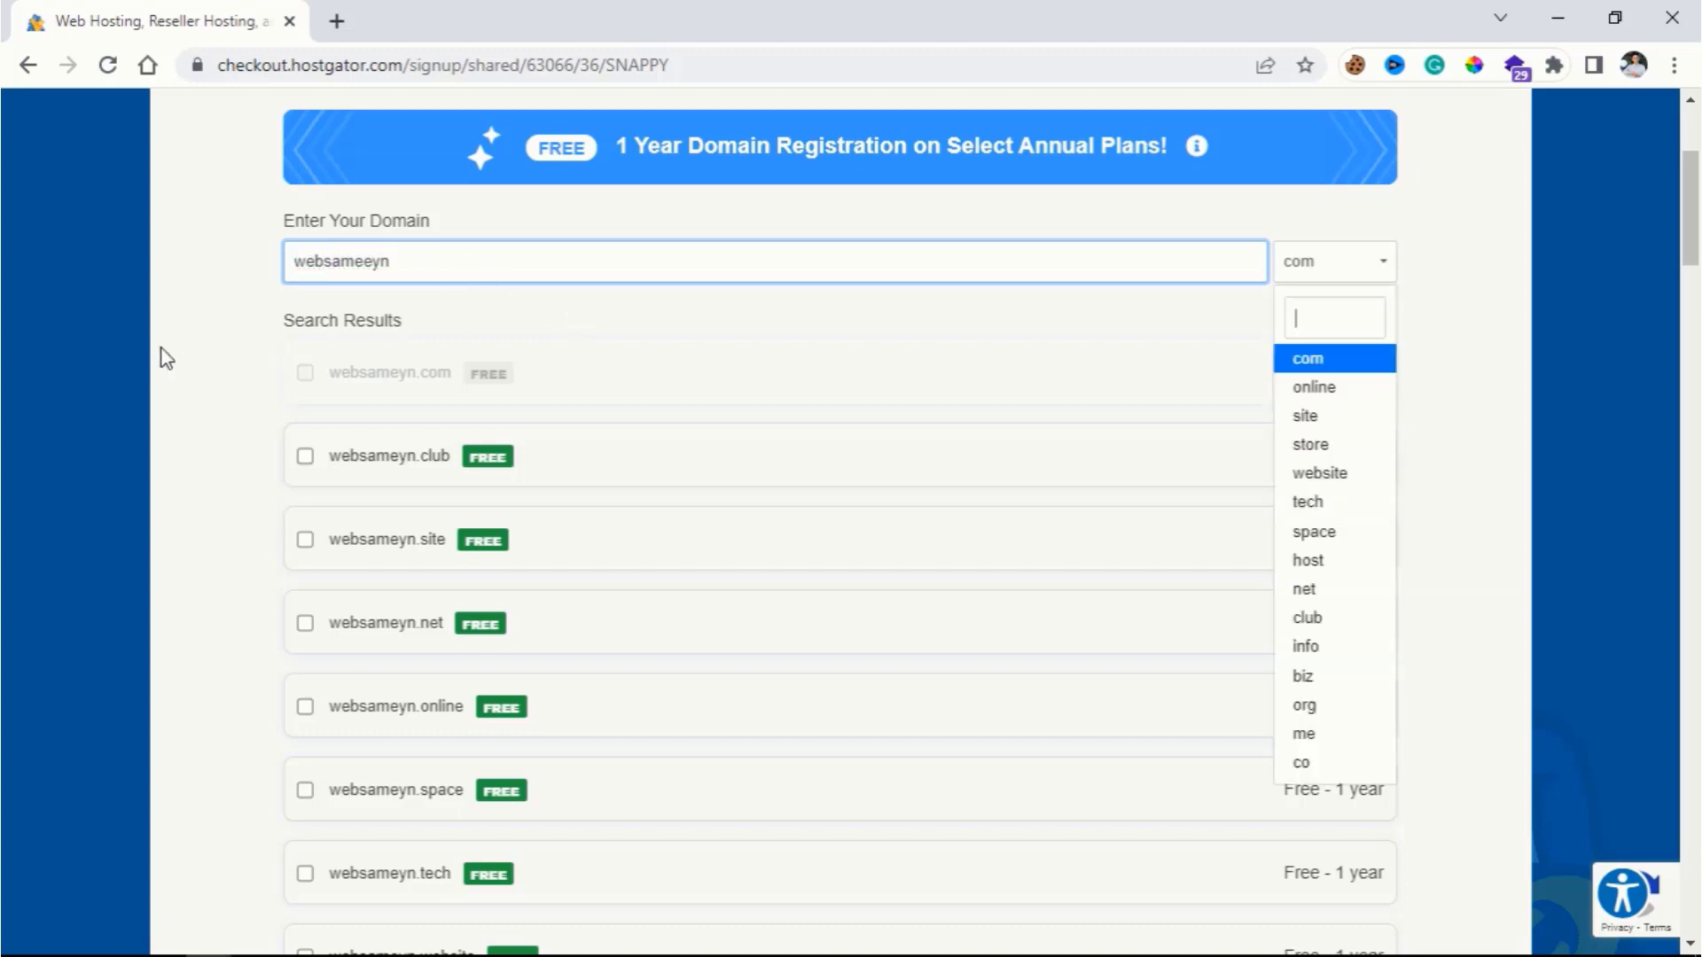
pyautogui.click(1334, 259)
pyautogui.click(1302, 359)
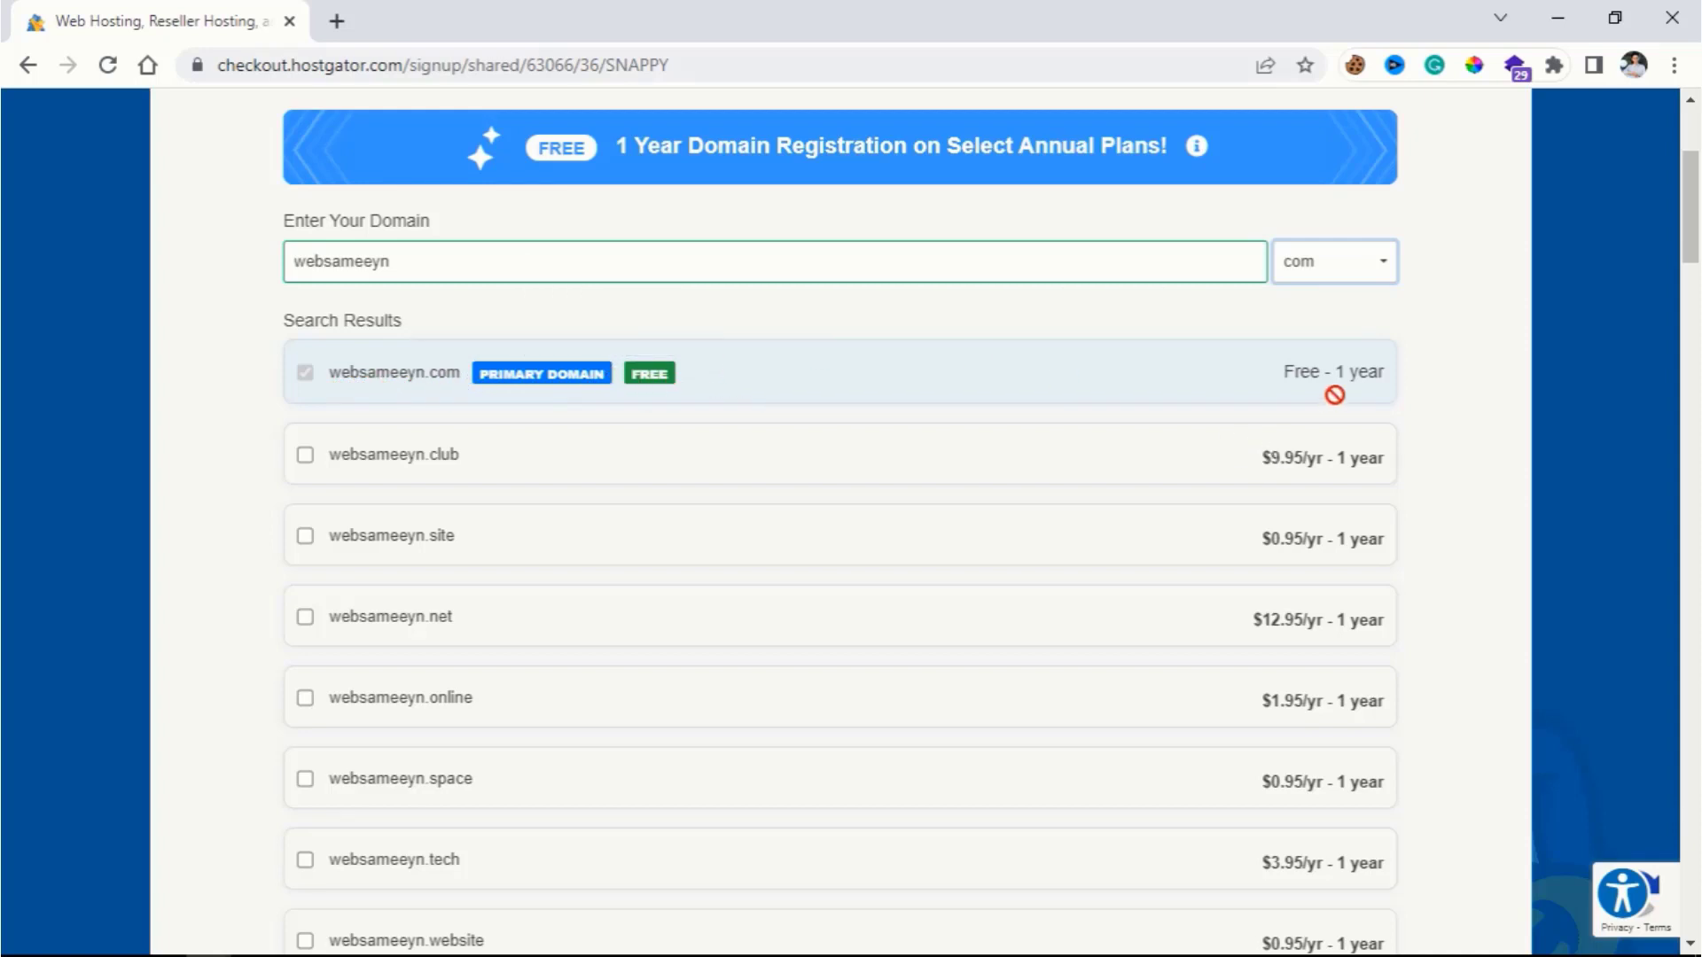
pyautogui.moveTo(1285, 373); pyautogui.dragTo(1418, 385)
pyautogui.click(1419, 385)
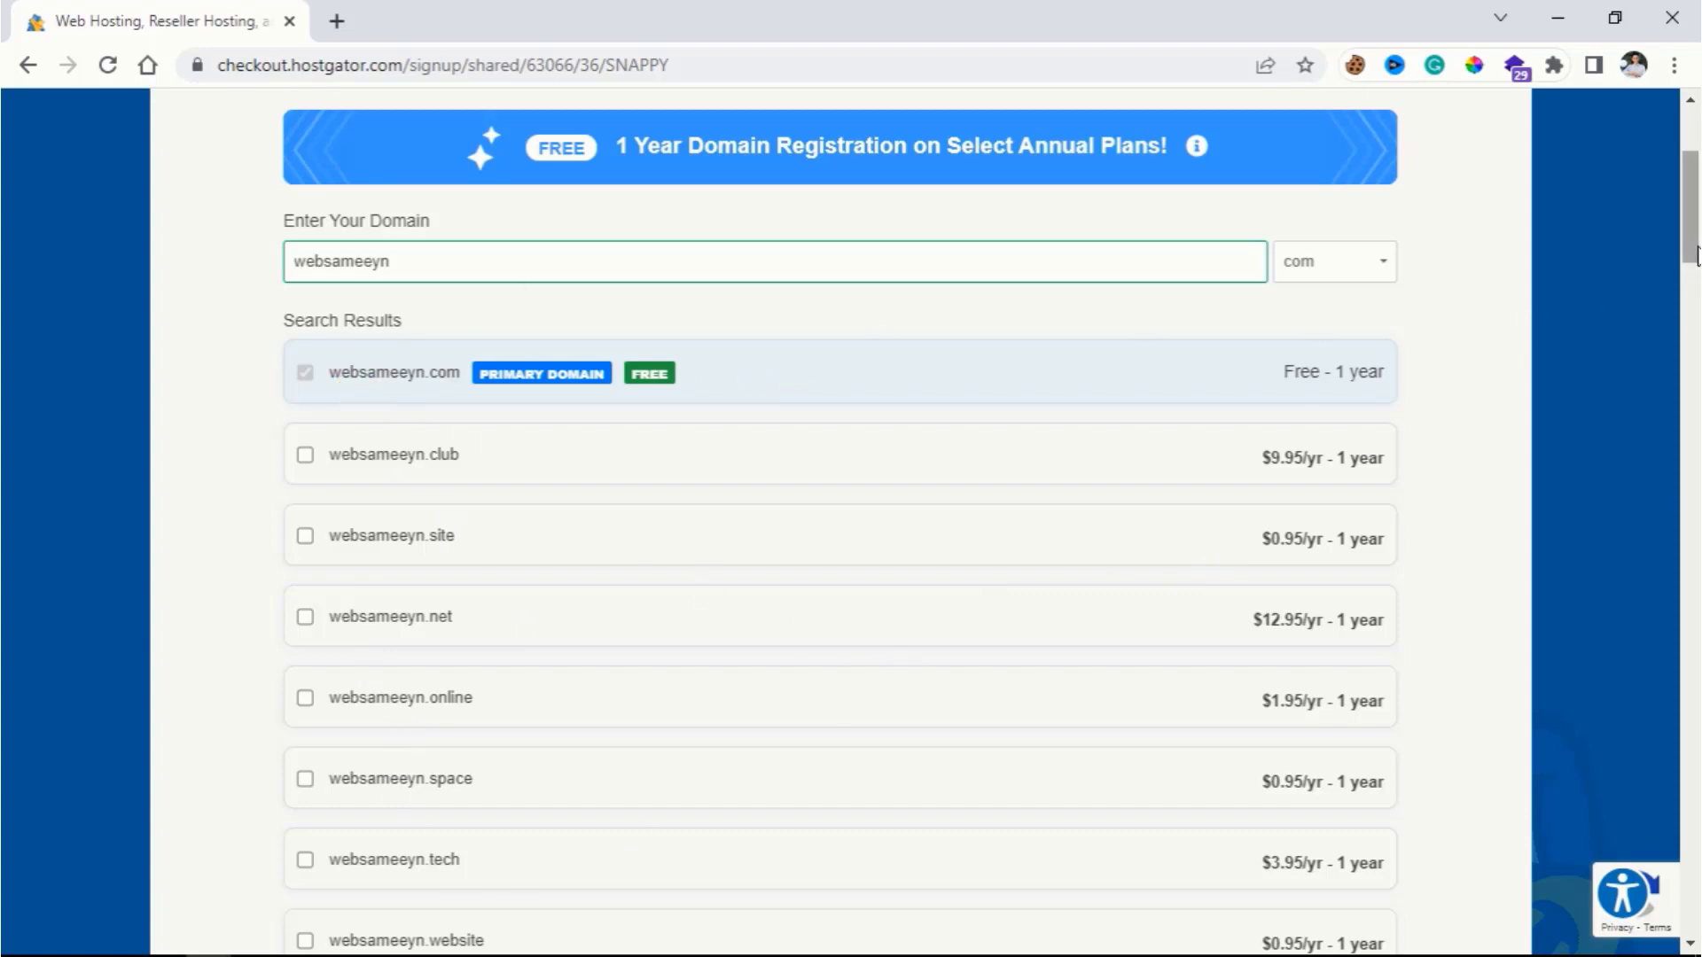
pyautogui.moveTo(1692, 255); pyautogui.dragTo(1689, 441)
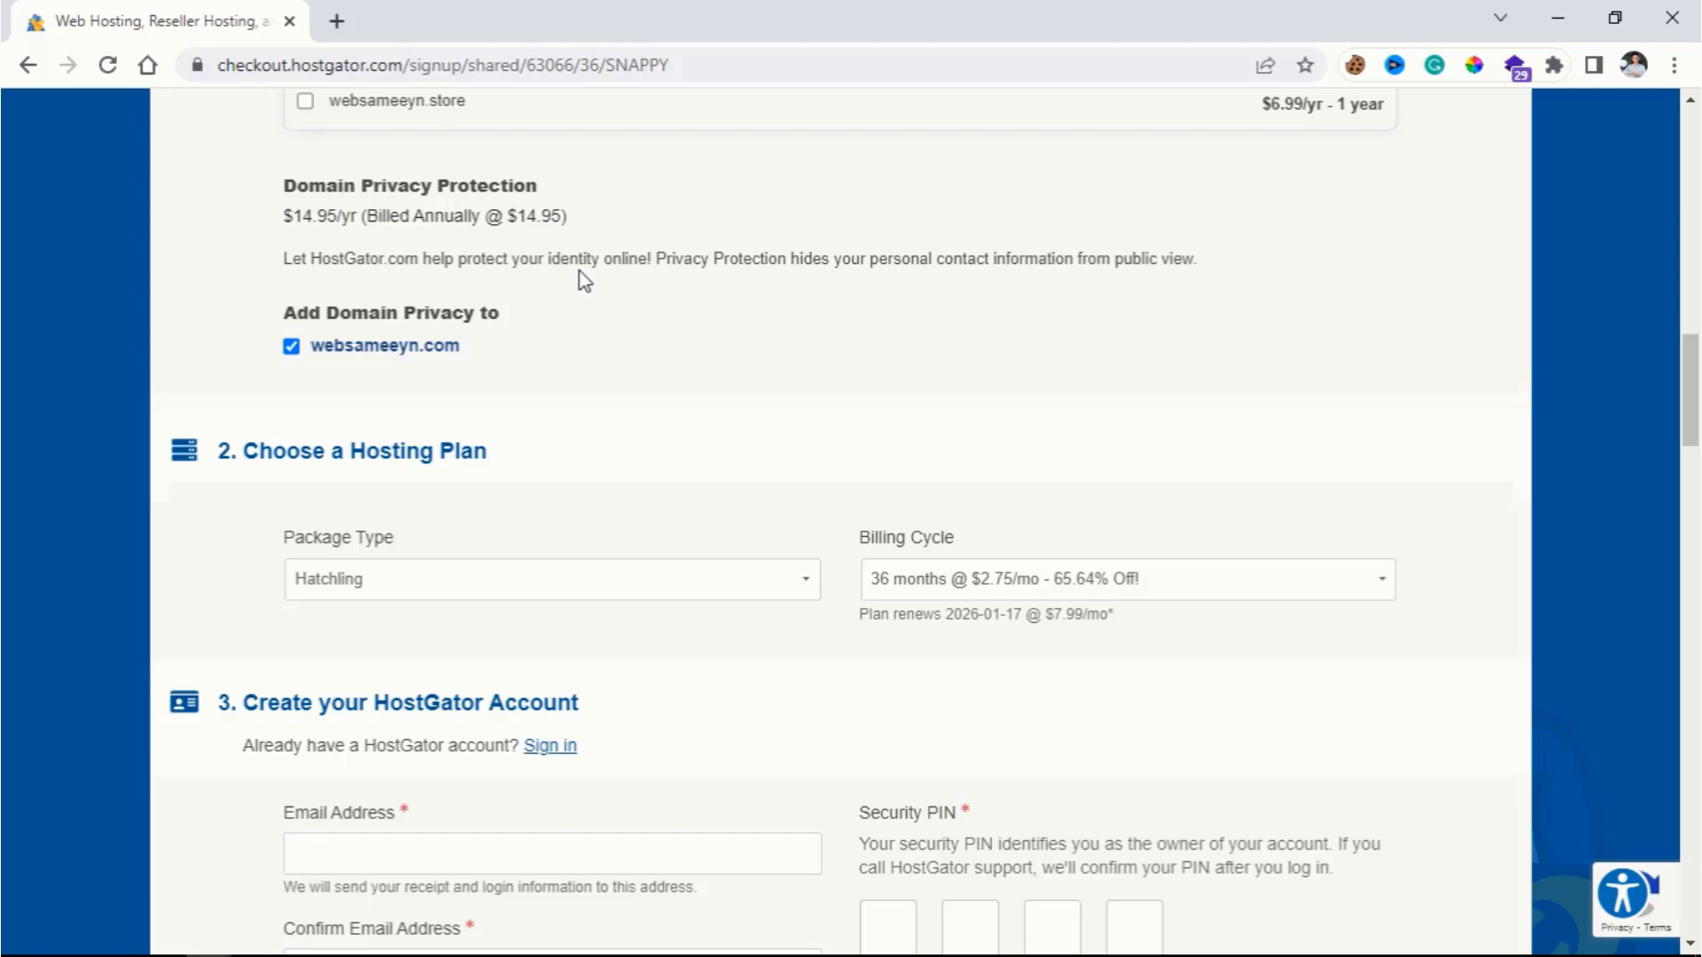
# Step: Remove domain privacy for websameeyn.com
pyautogui.click(290, 348)
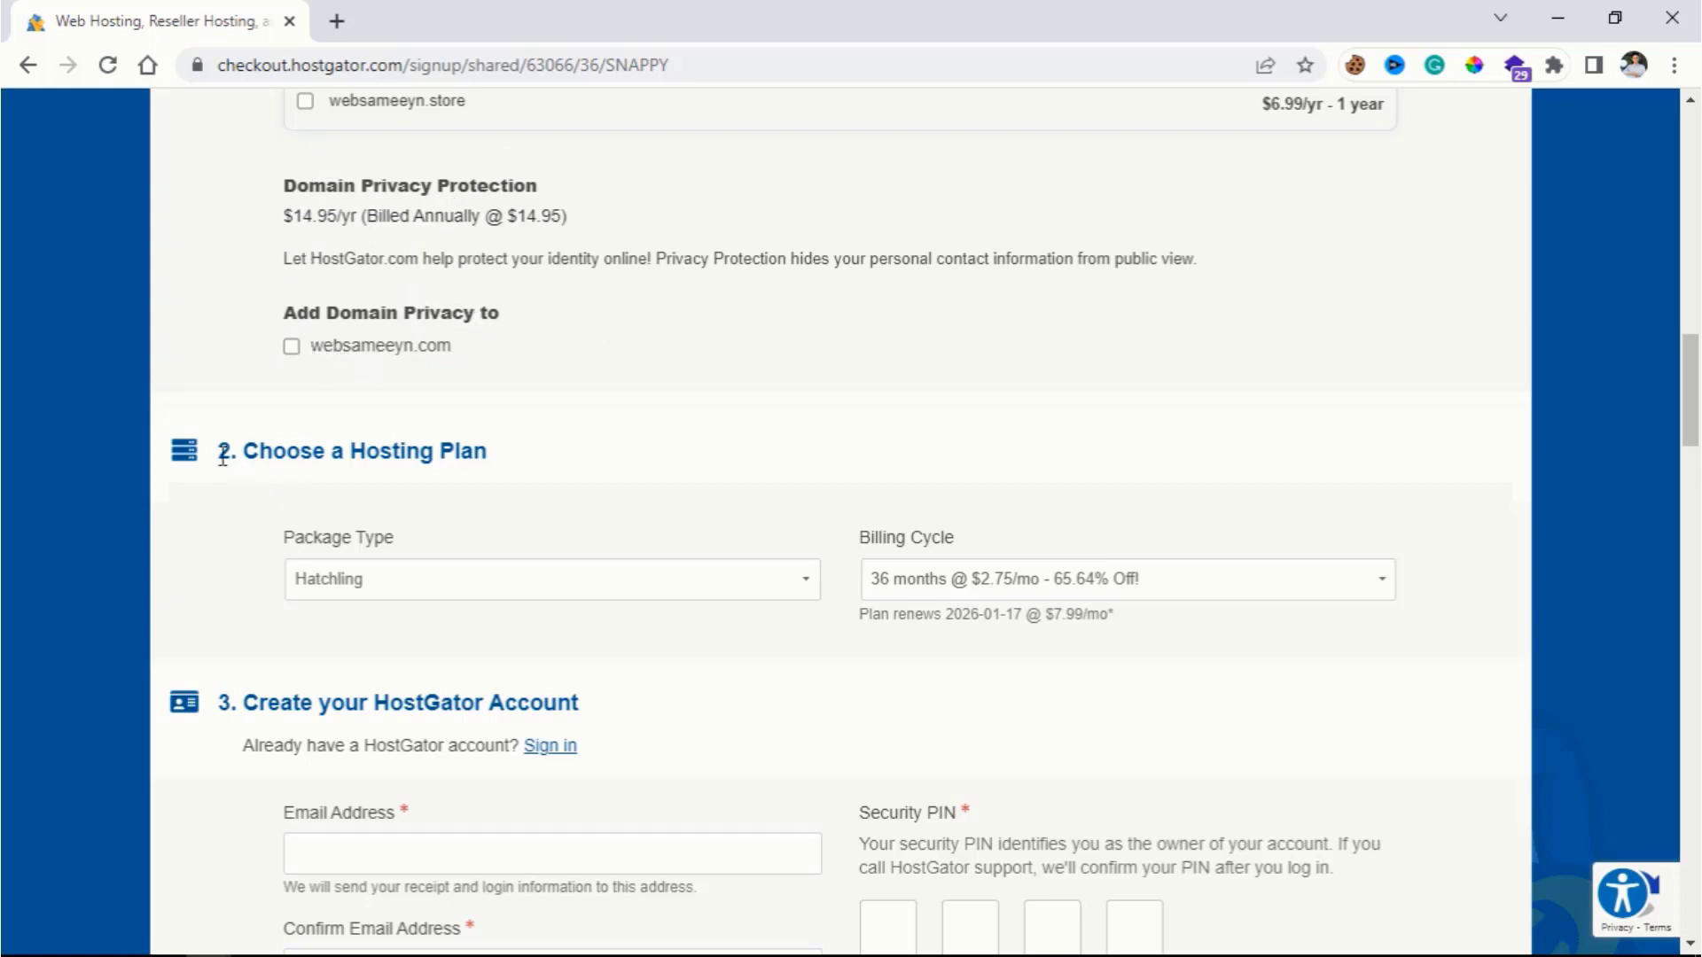
pyautogui.moveTo(280, 457); pyautogui.dragTo(412, 471)
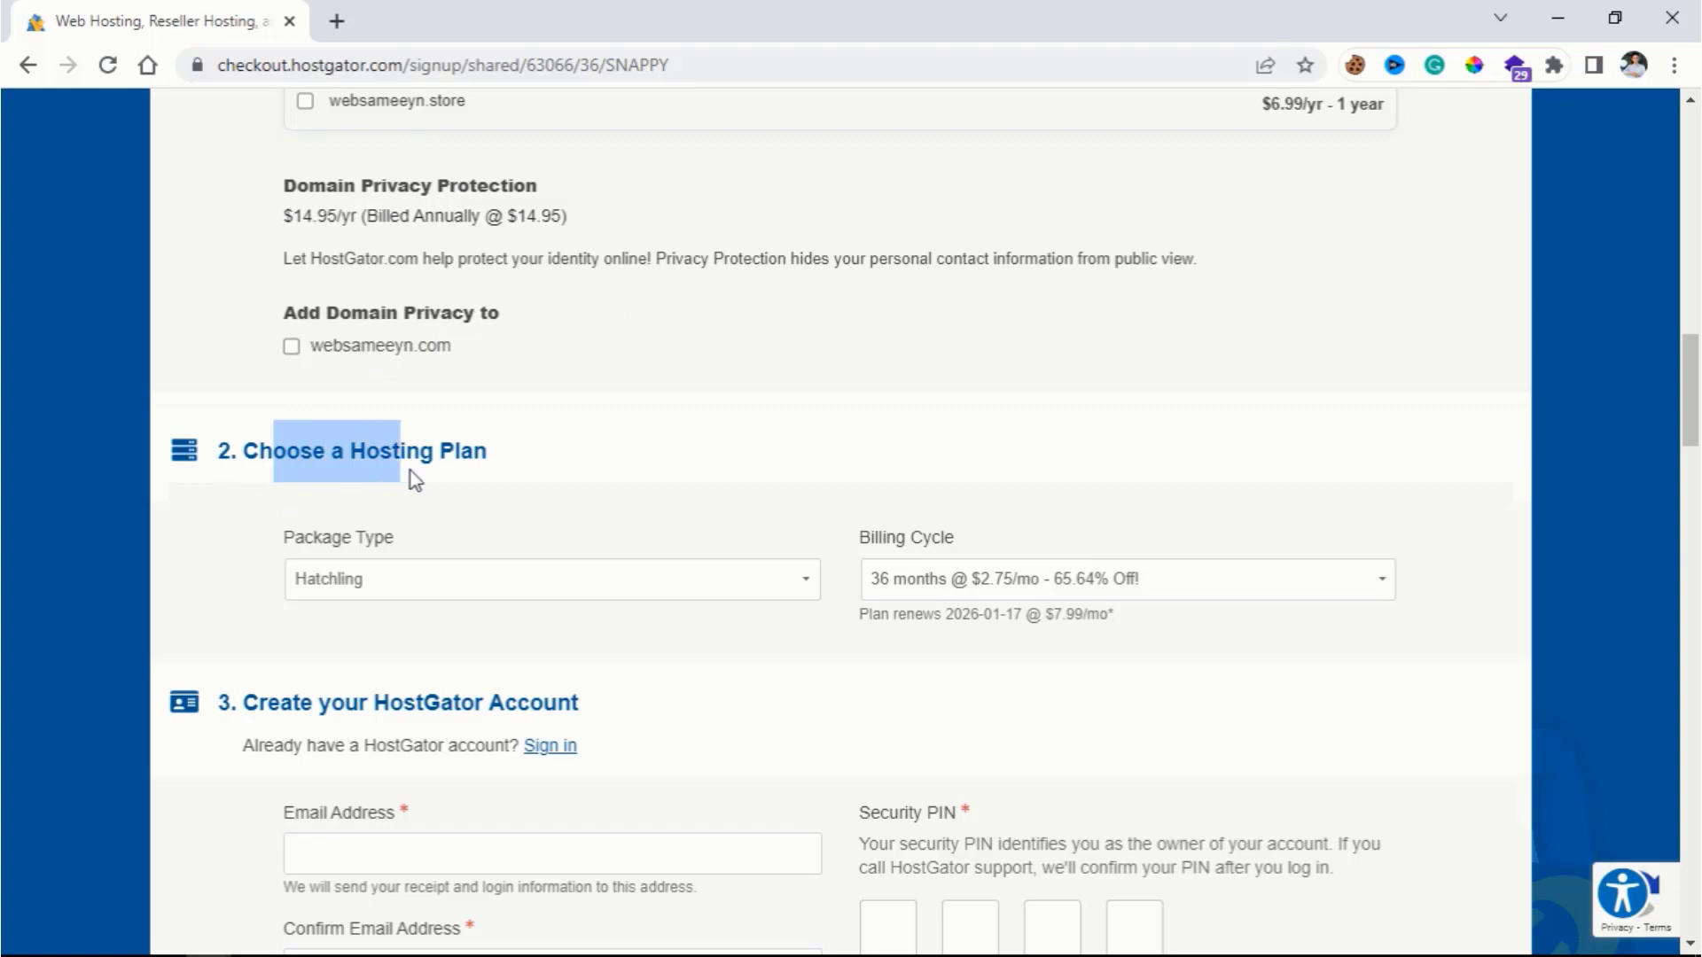
pyautogui.click(583, 514)
# Step: Keep the Hatchling package on 36-month billing and scroll down to the additional services
pyautogui.click(296, 596)
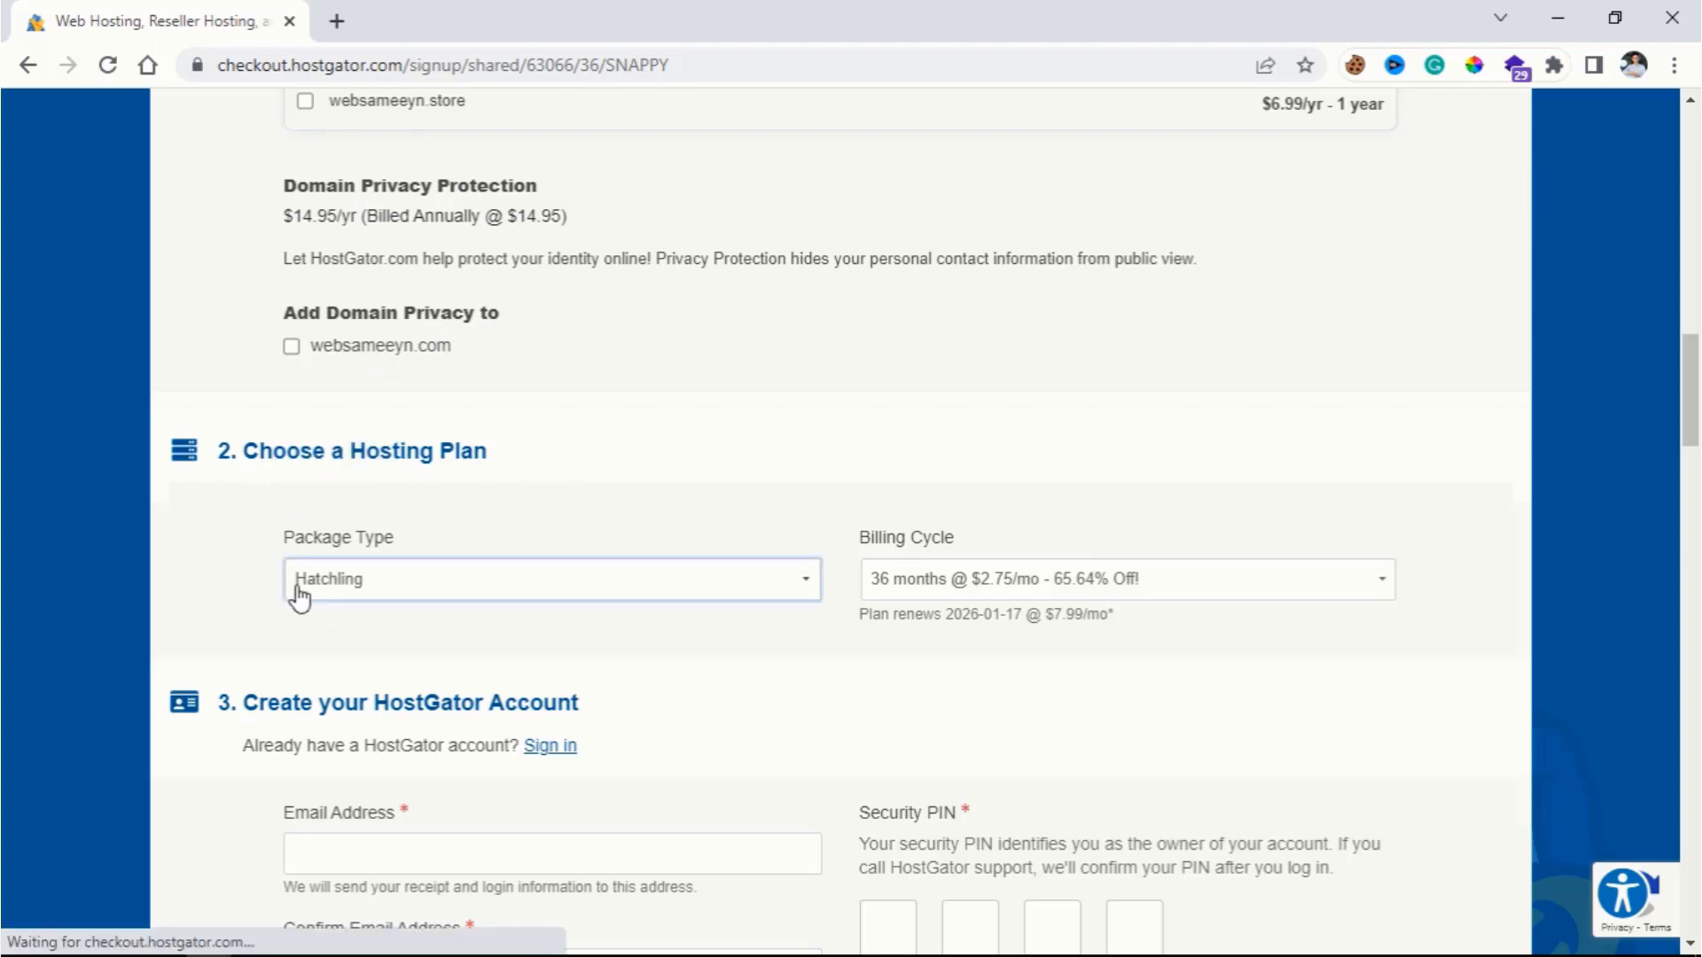
pyautogui.click(226, 594)
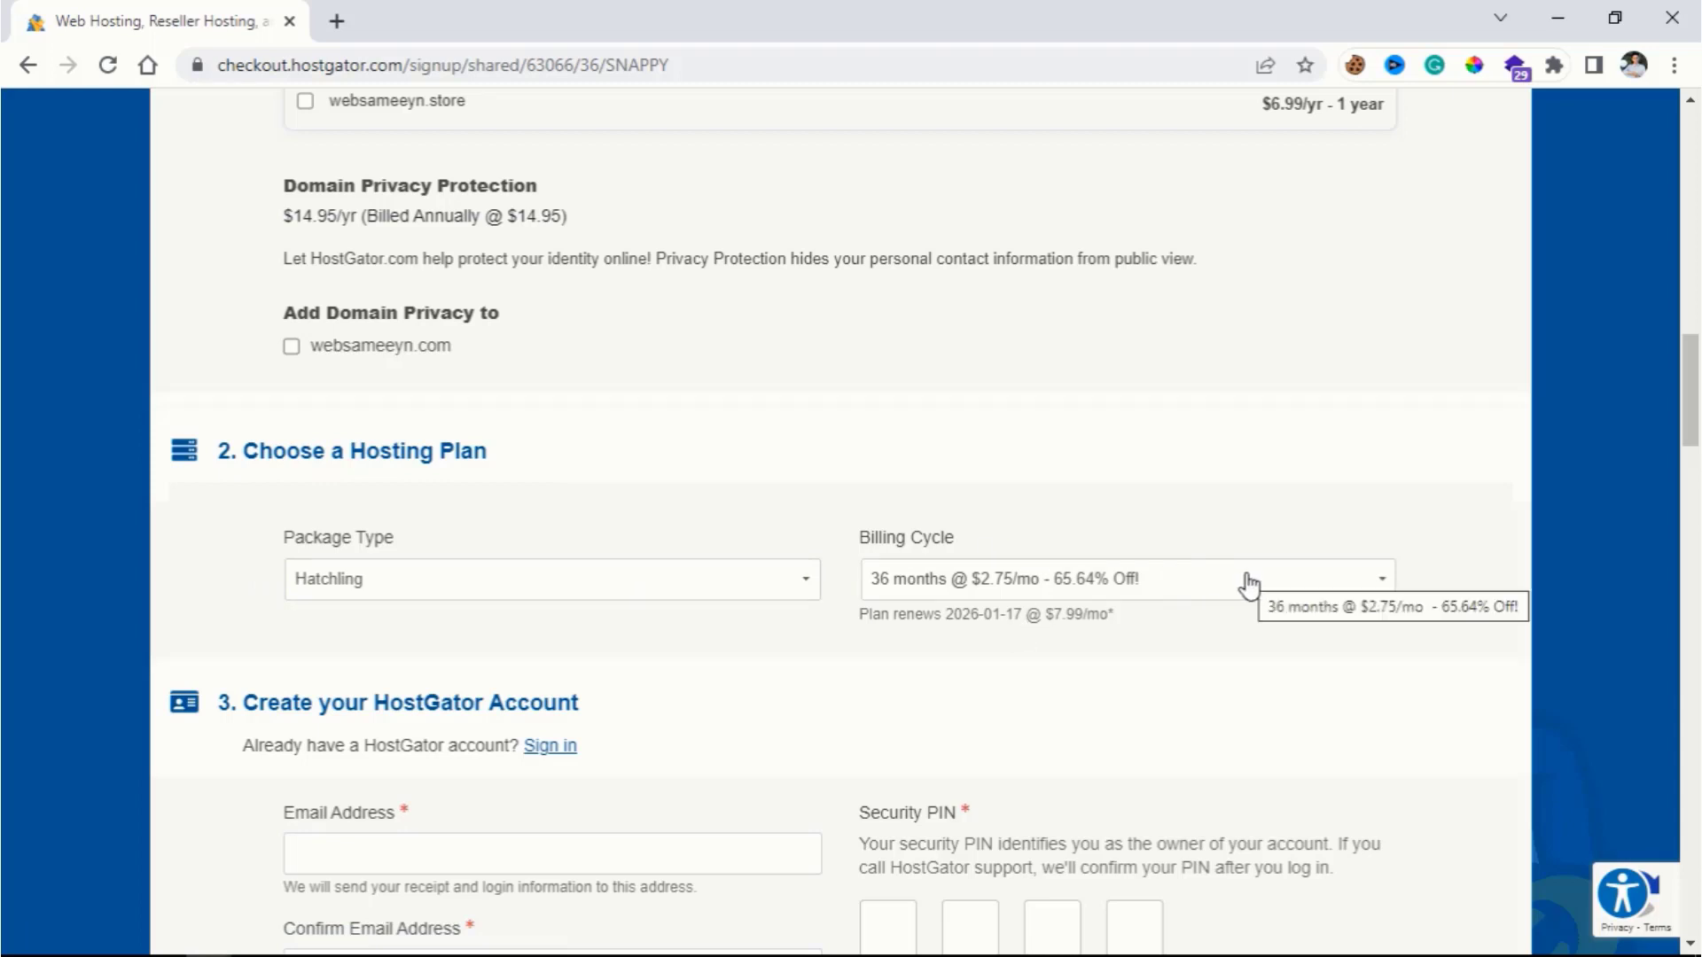
pyautogui.scroll(-1, 1698, 381)
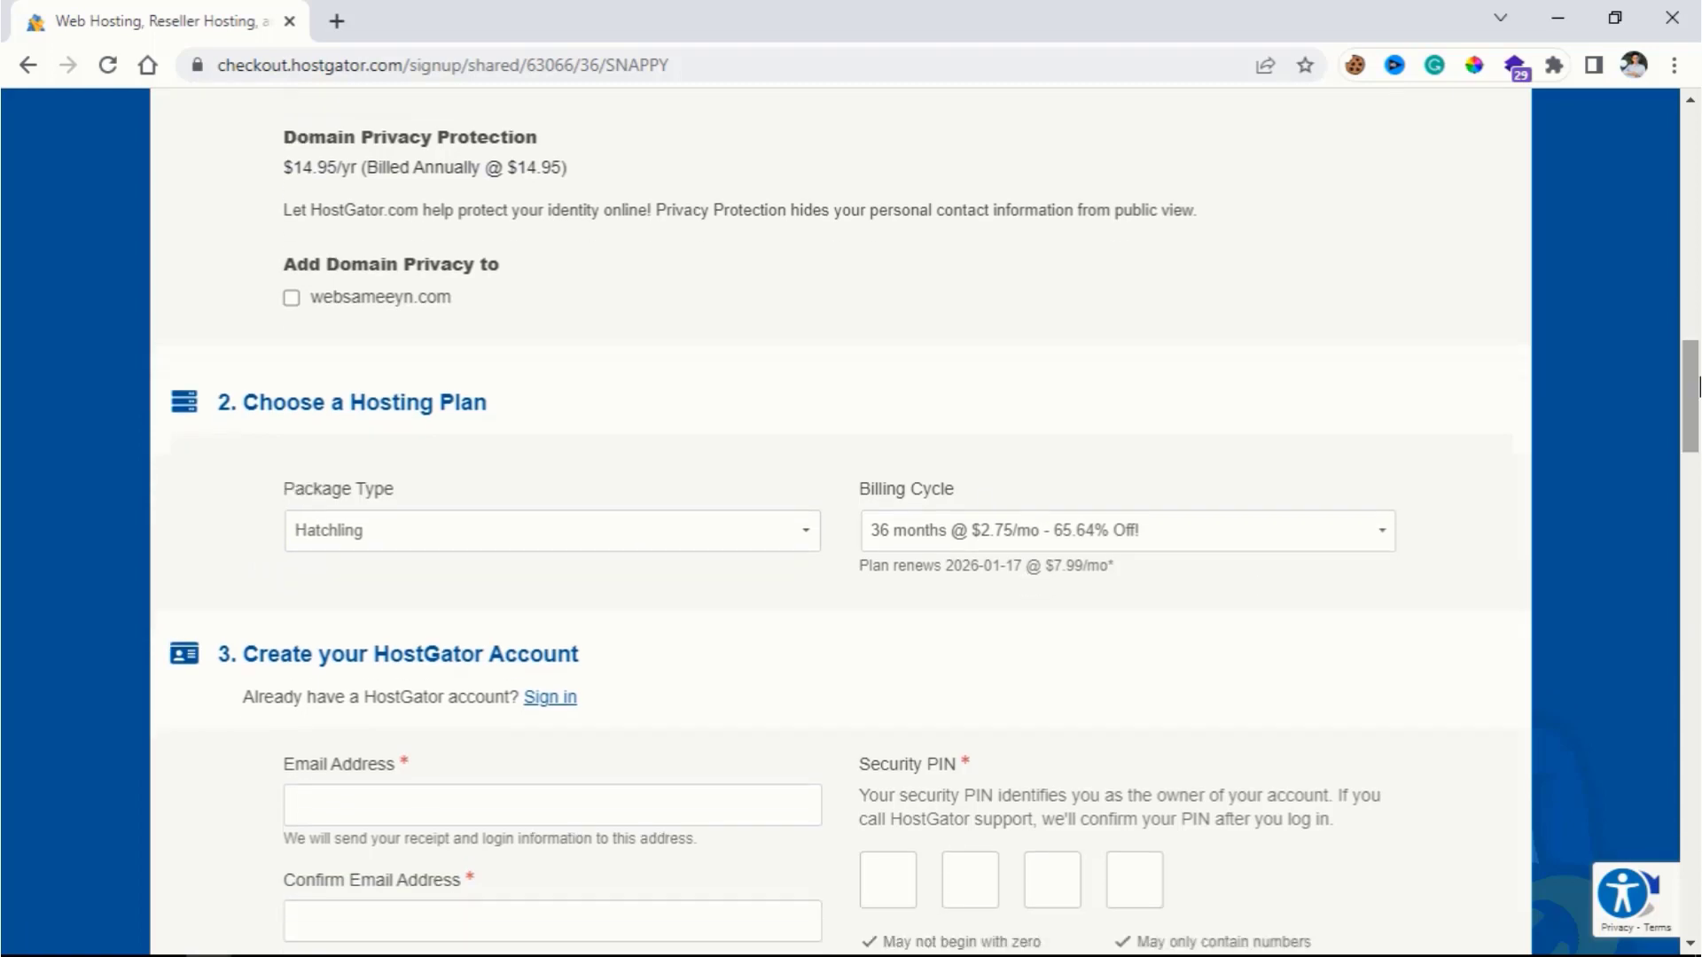
pyautogui.click(966, 545)
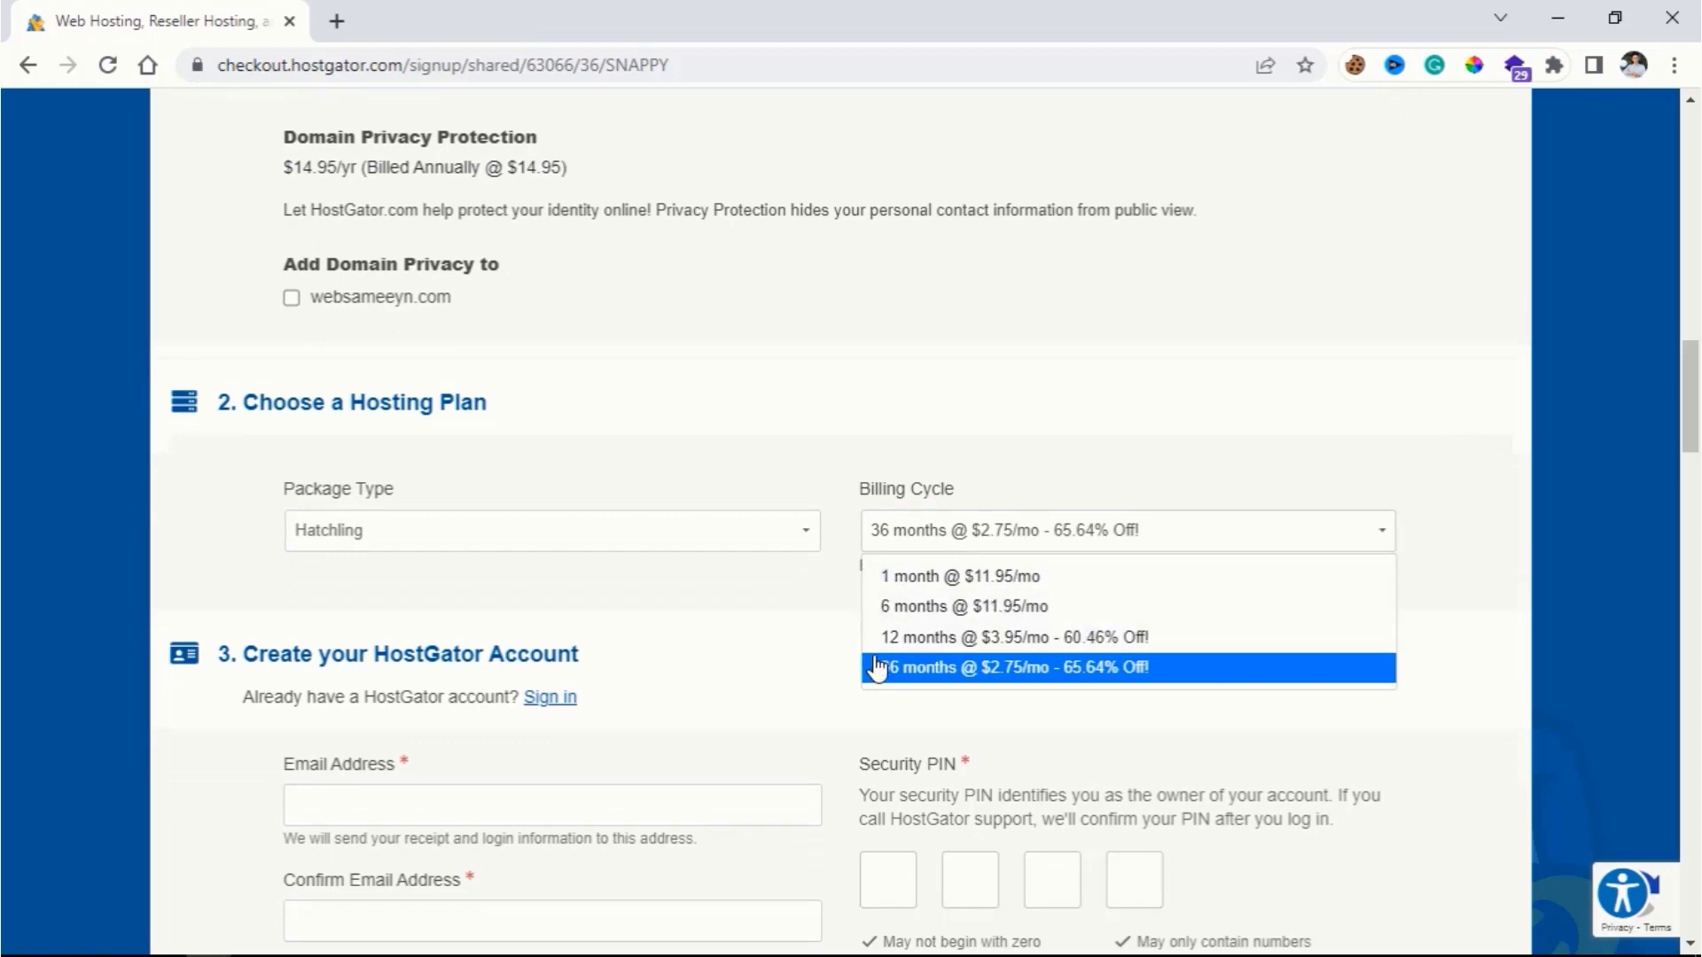
pyautogui.click(817, 671)
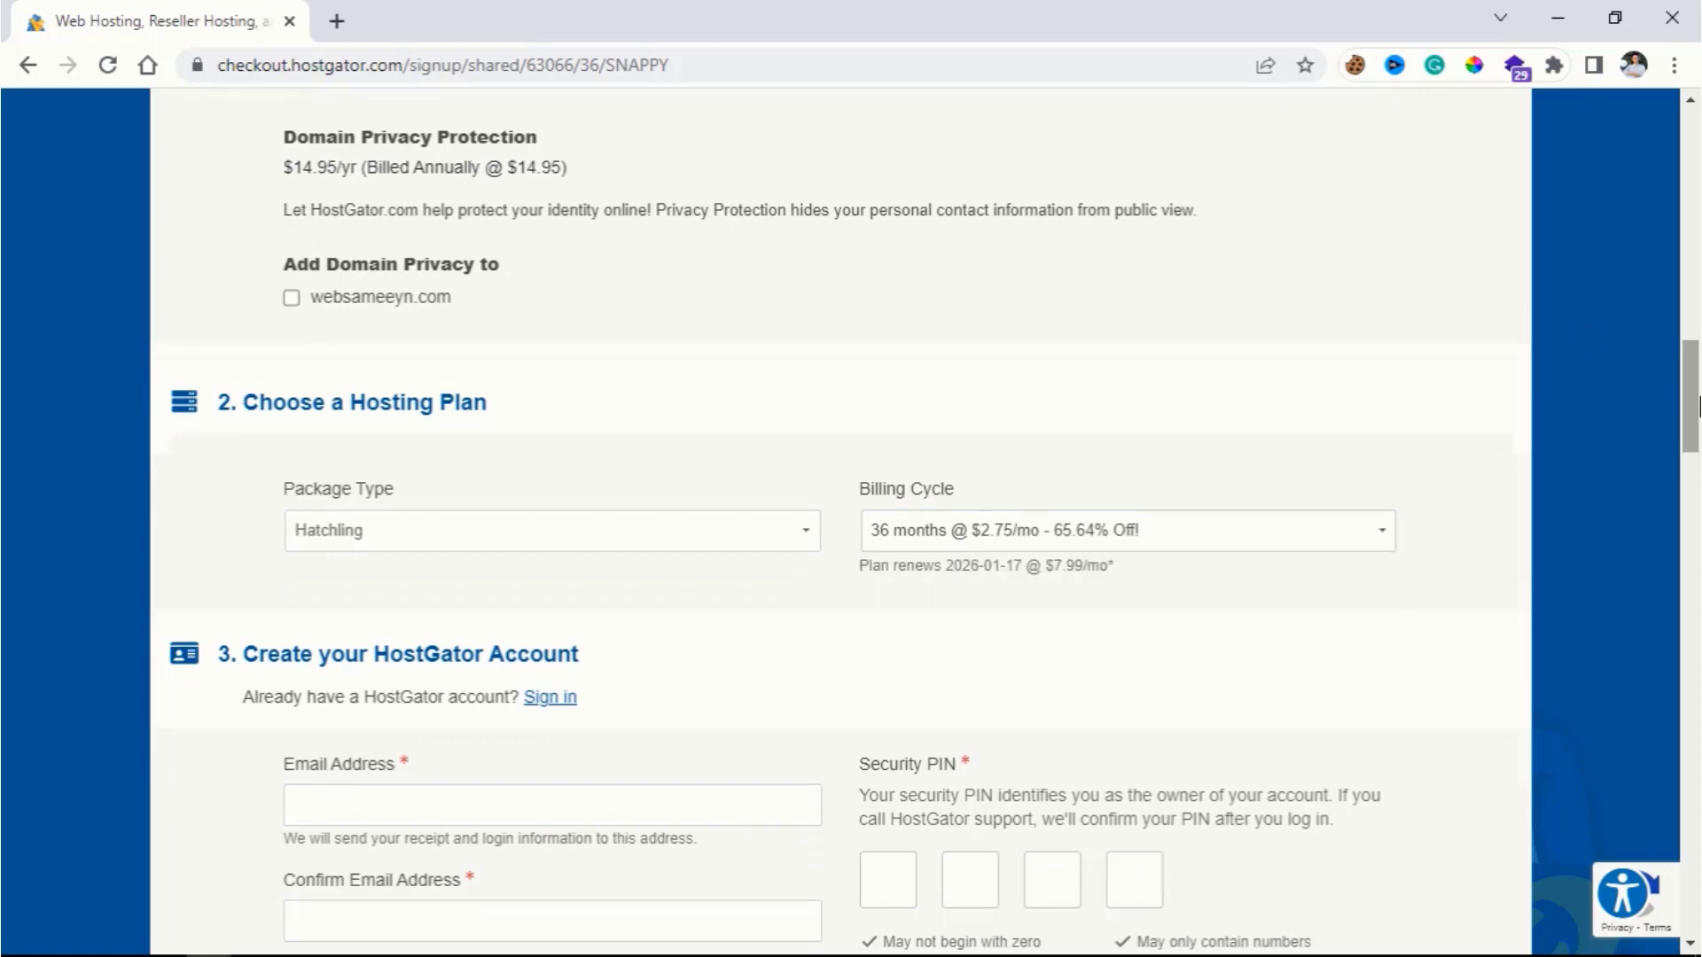
pyautogui.moveTo(1696, 405); pyautogui.dragTo(1593, 652)
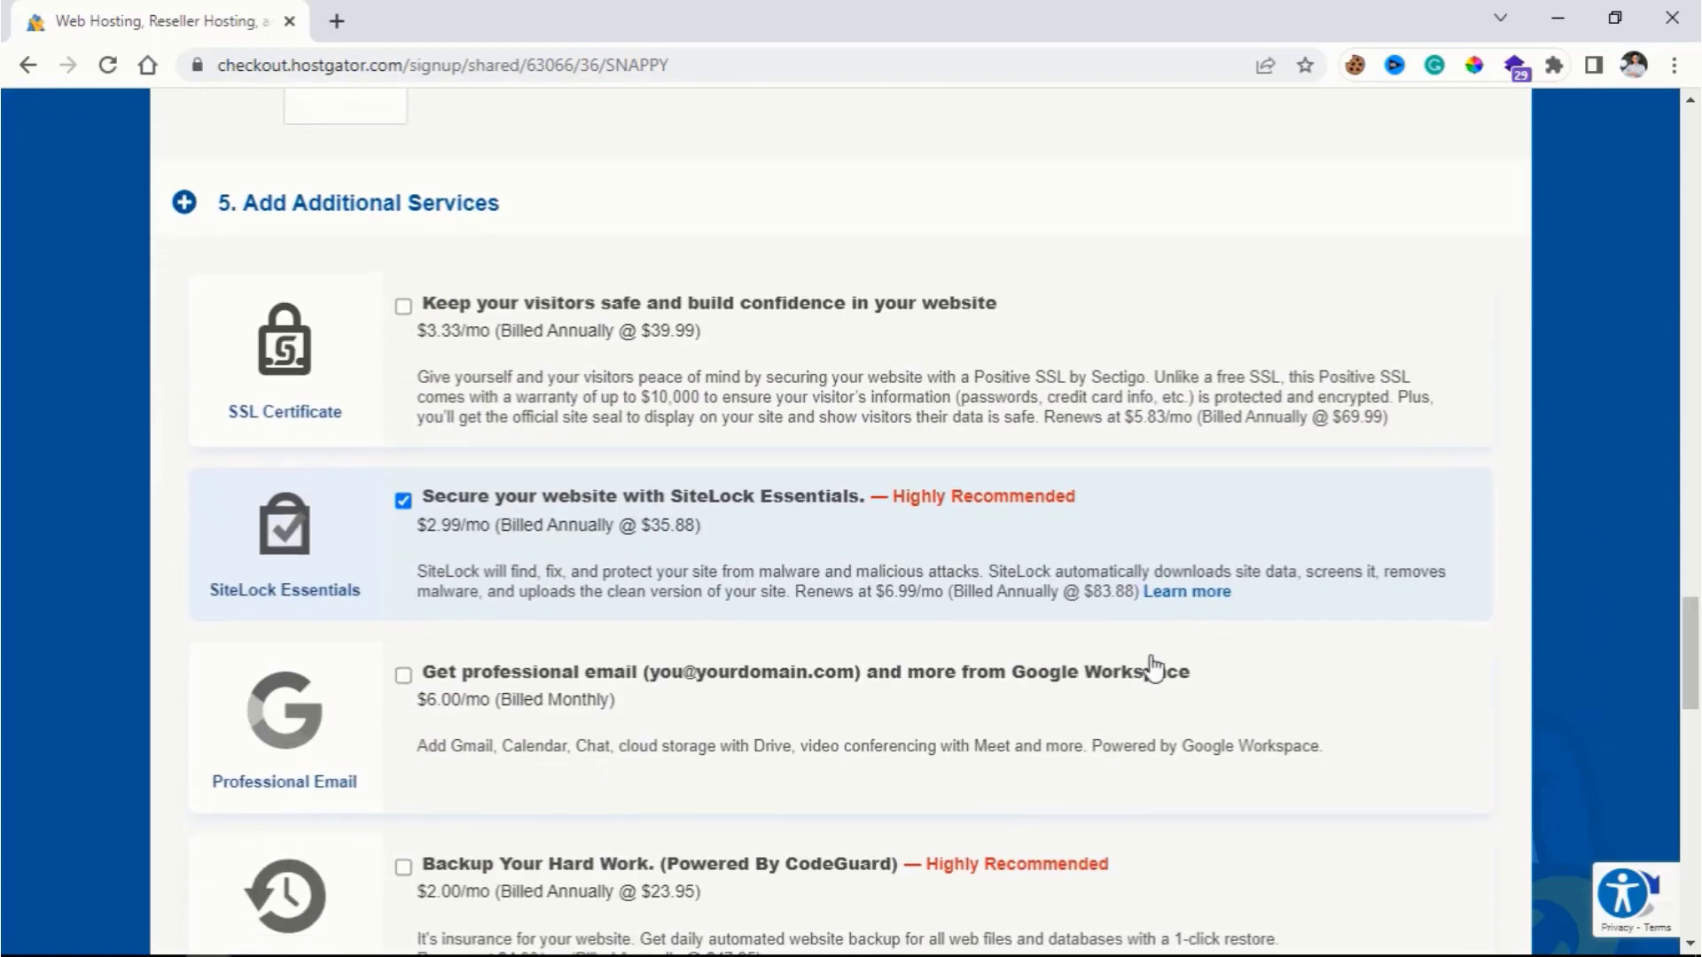
# Step: Uncheck the SiteLock Essentials add-on and review the amount due
pyautogui.click(413, 515)
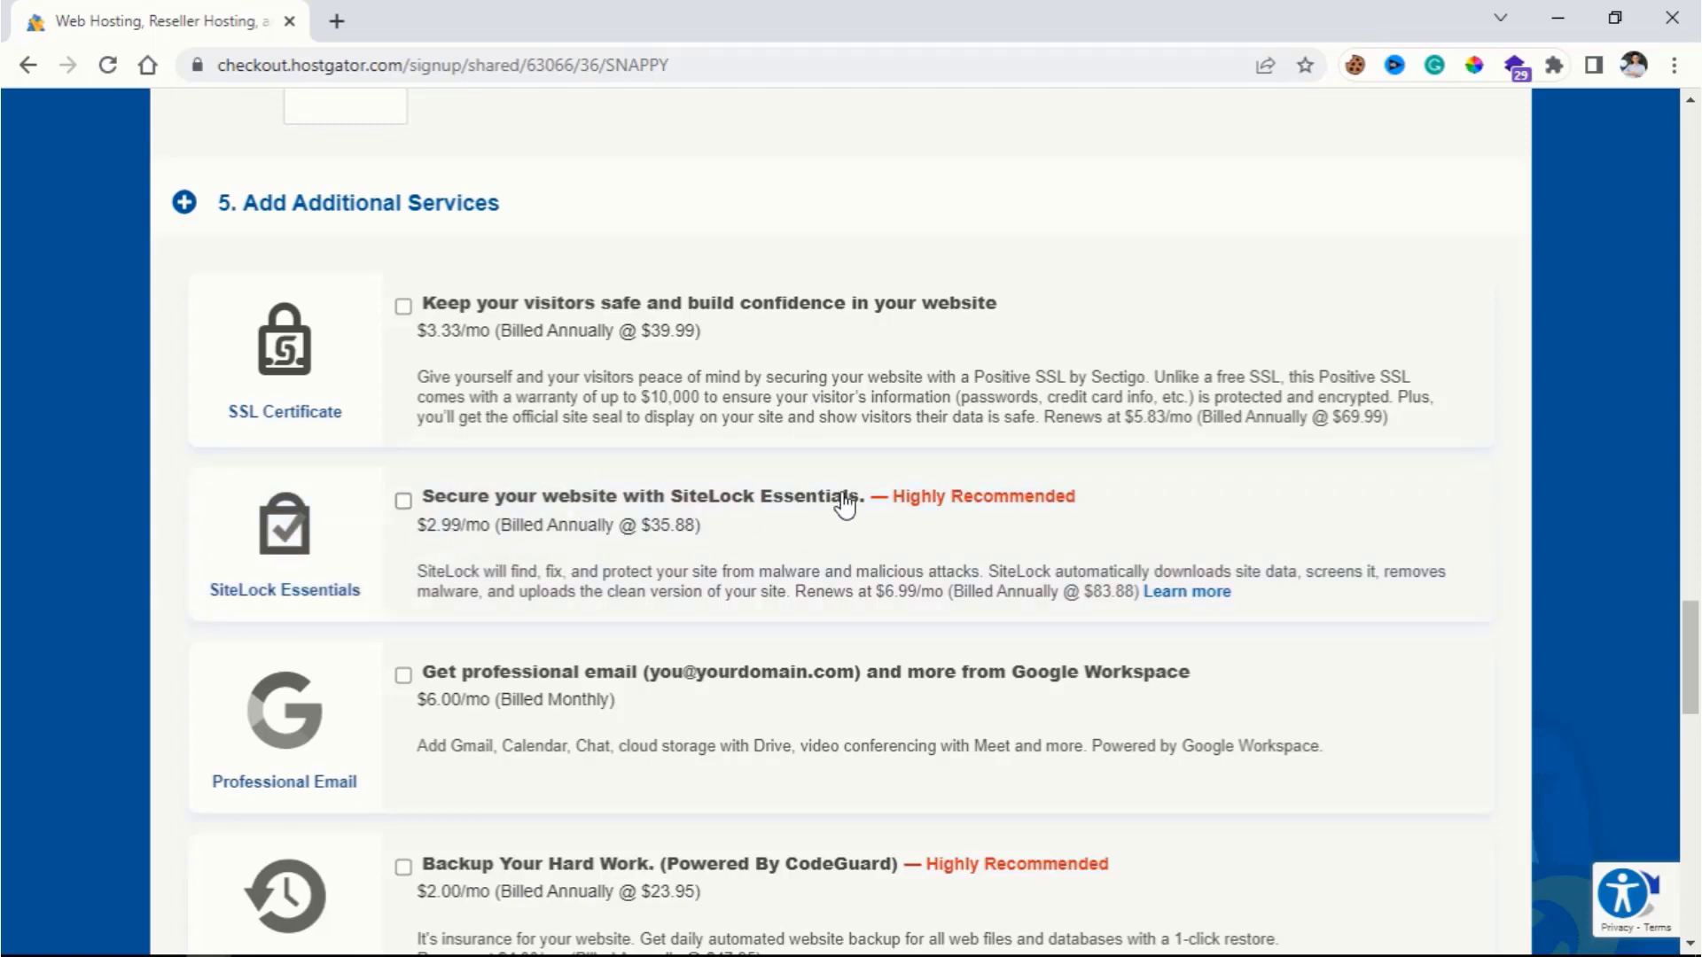
pyautogui.moveTo(1697, 661); pyautogui.dragTo(1690, 840)
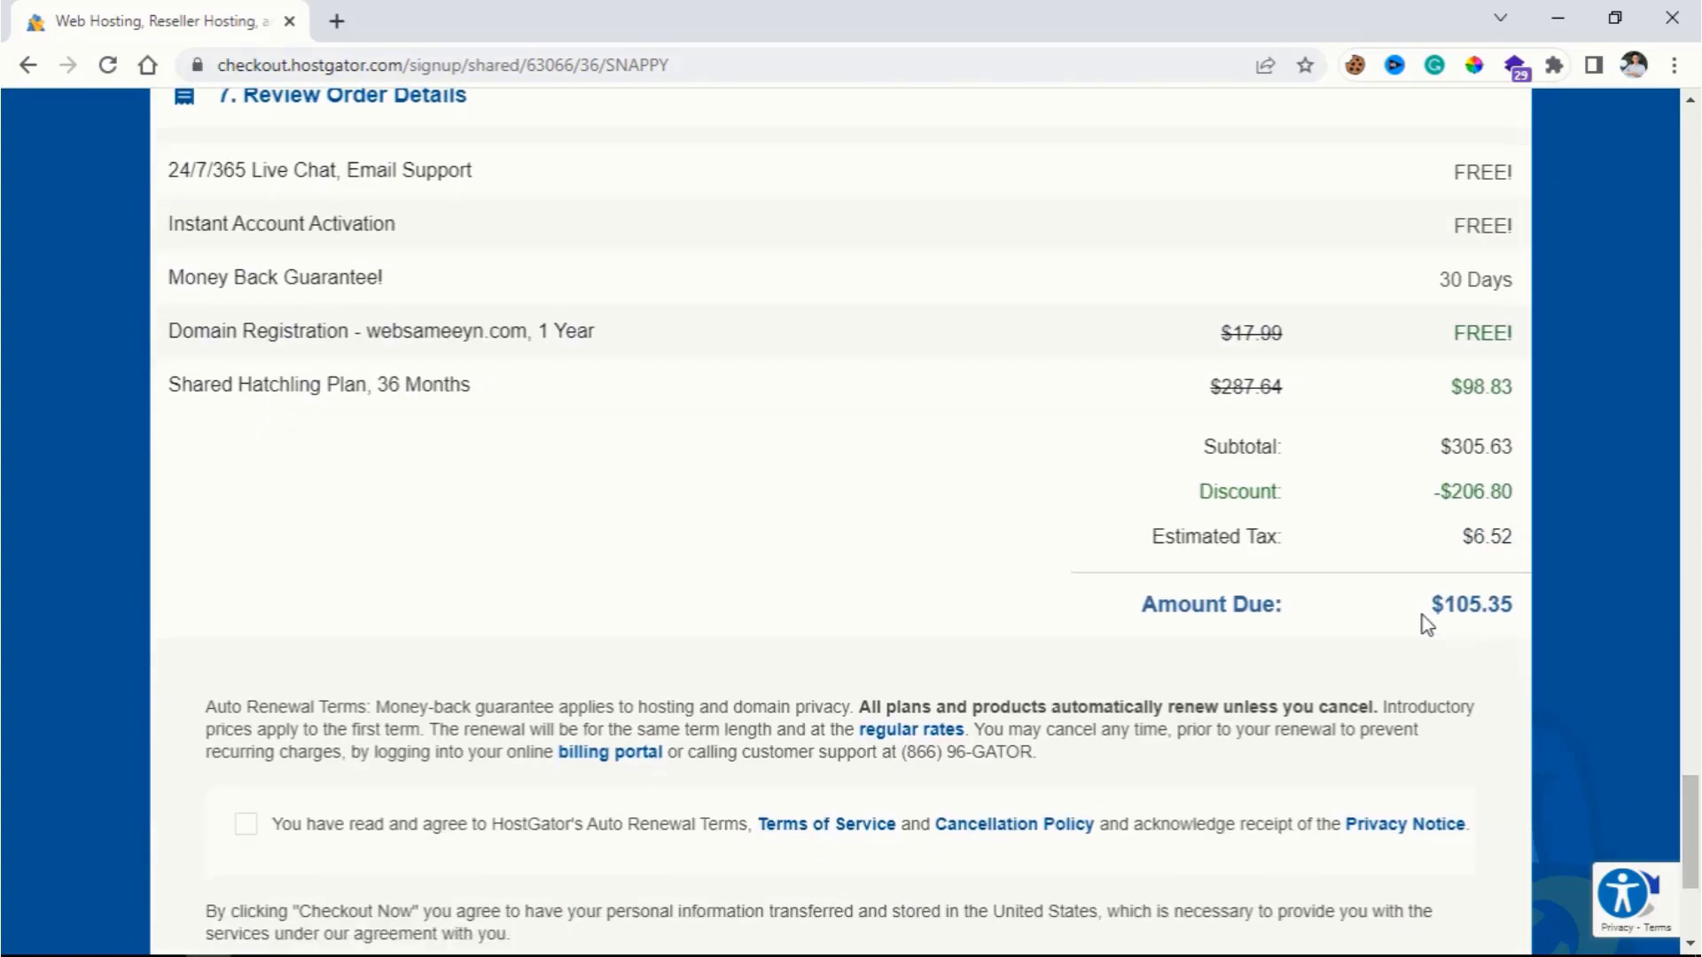
pyautogui.moveTo(1430, 611); pyautogui.dragTo(1311, 675)
pyautogui.click(1312, 675)
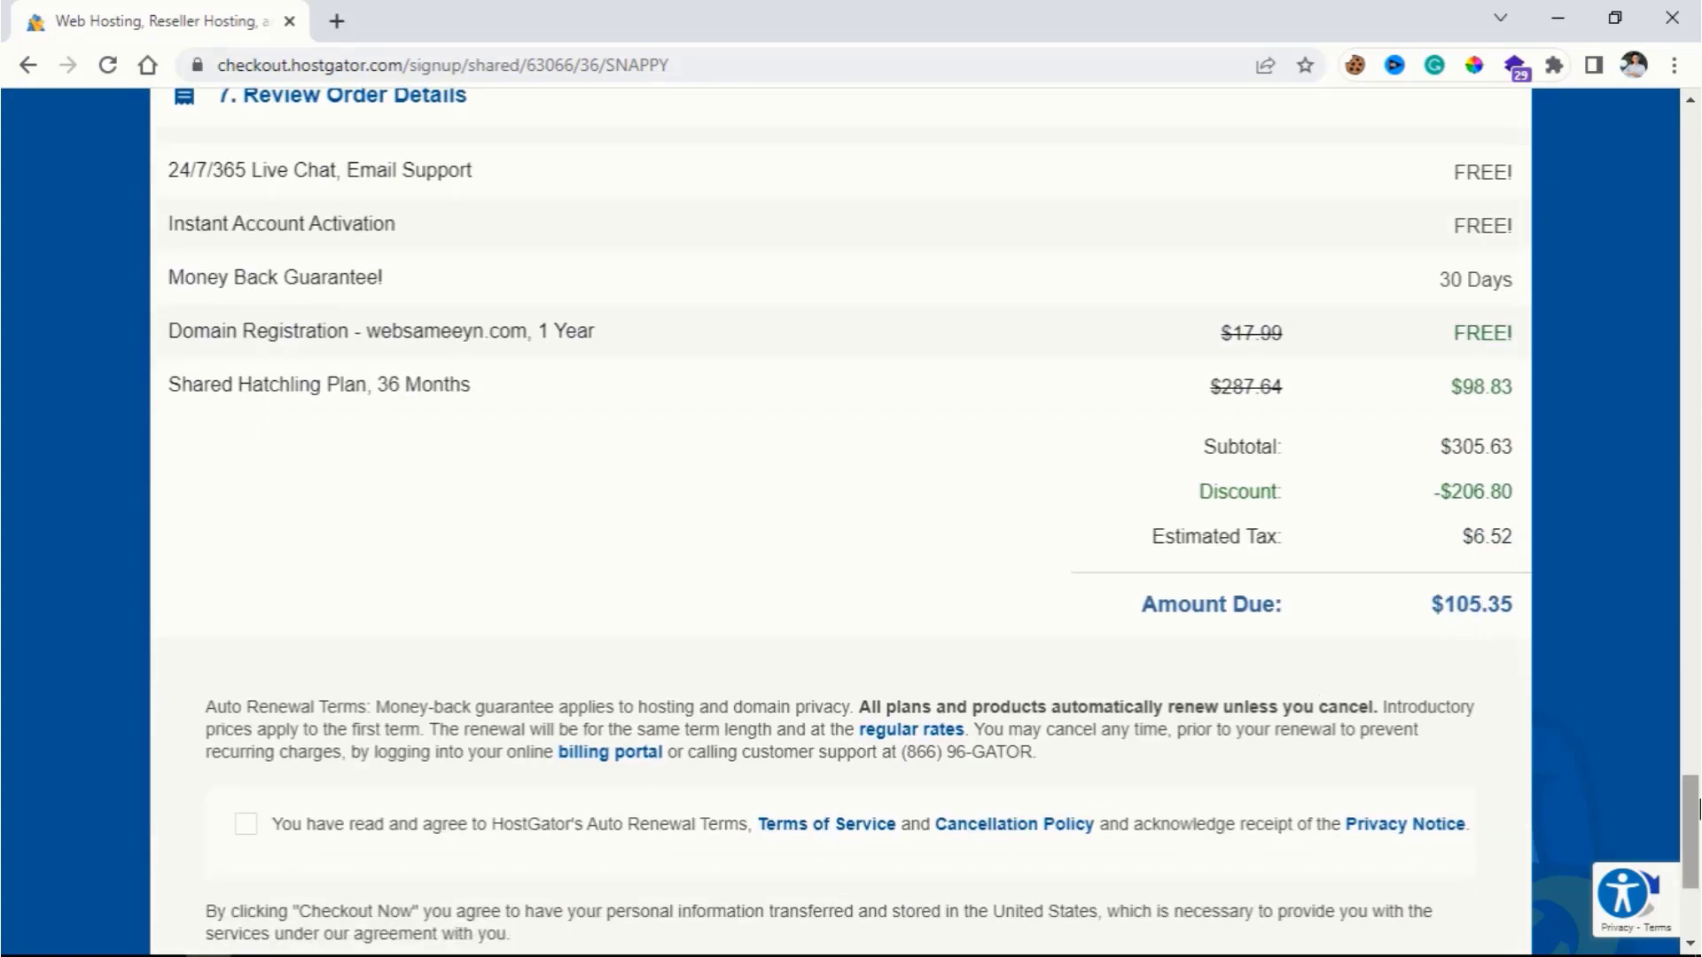
pyautogui.moveTo(1691, 807); pyautogui.dragTo(1667, 432)
# Step: Switch Hatchling to 1-month billing, bringing the amount due to $25.70
pyautogui.click(1194, 335)
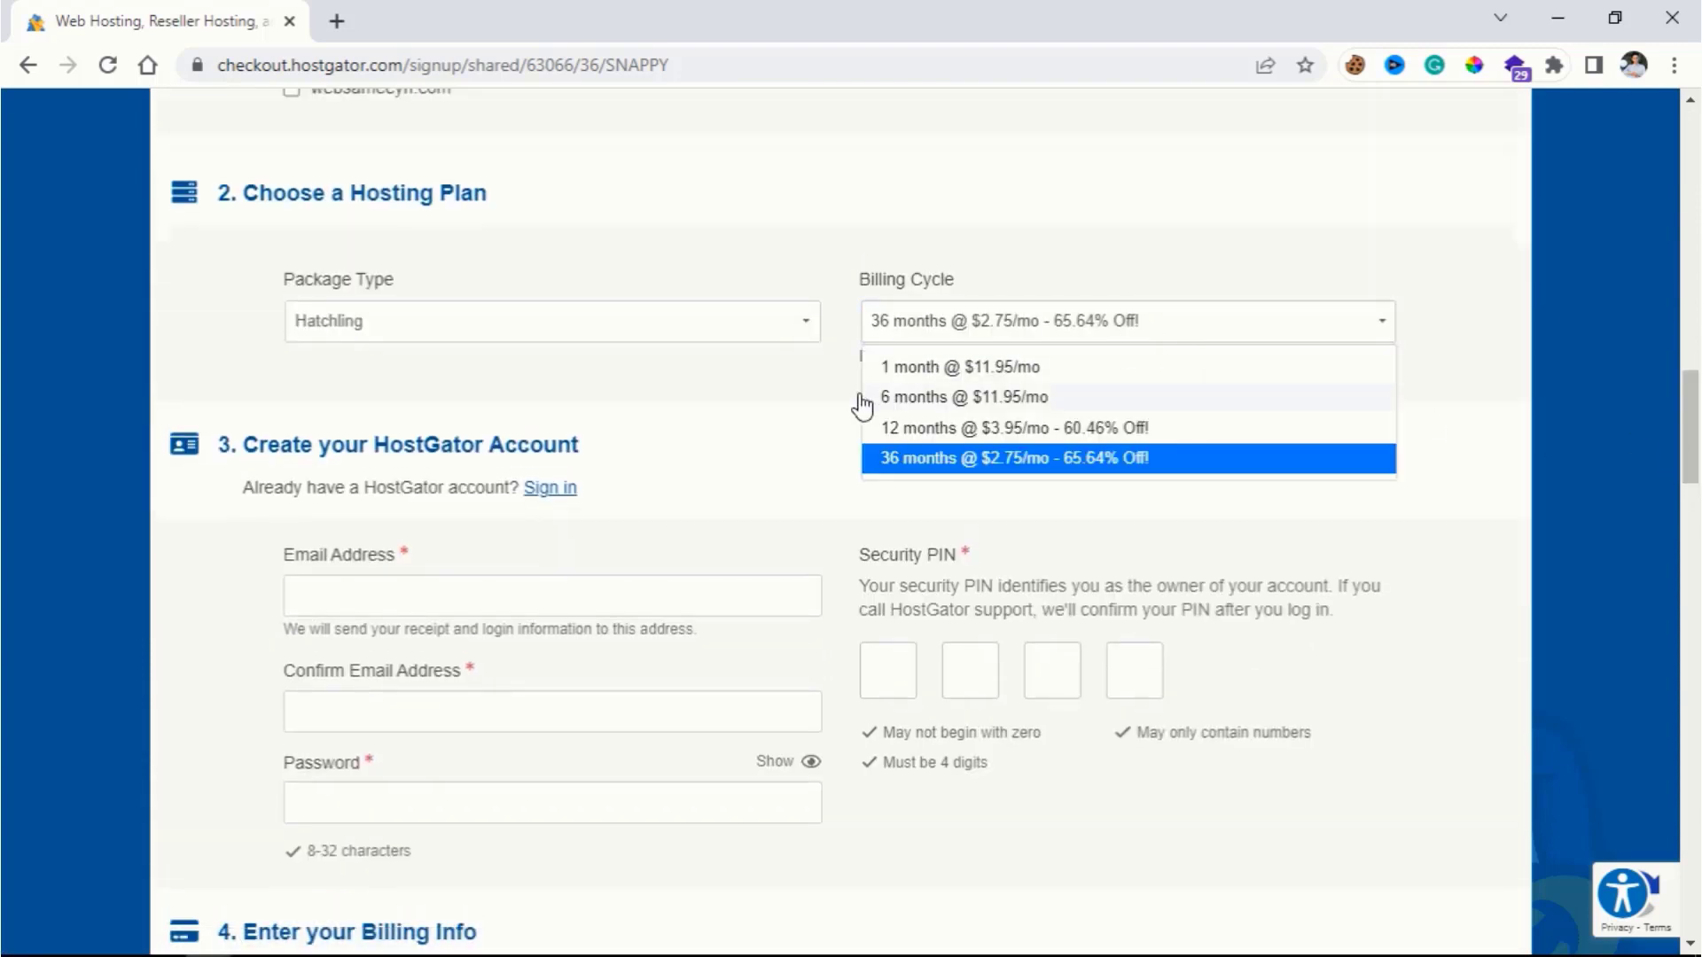
pyautogui.click(957, 374)
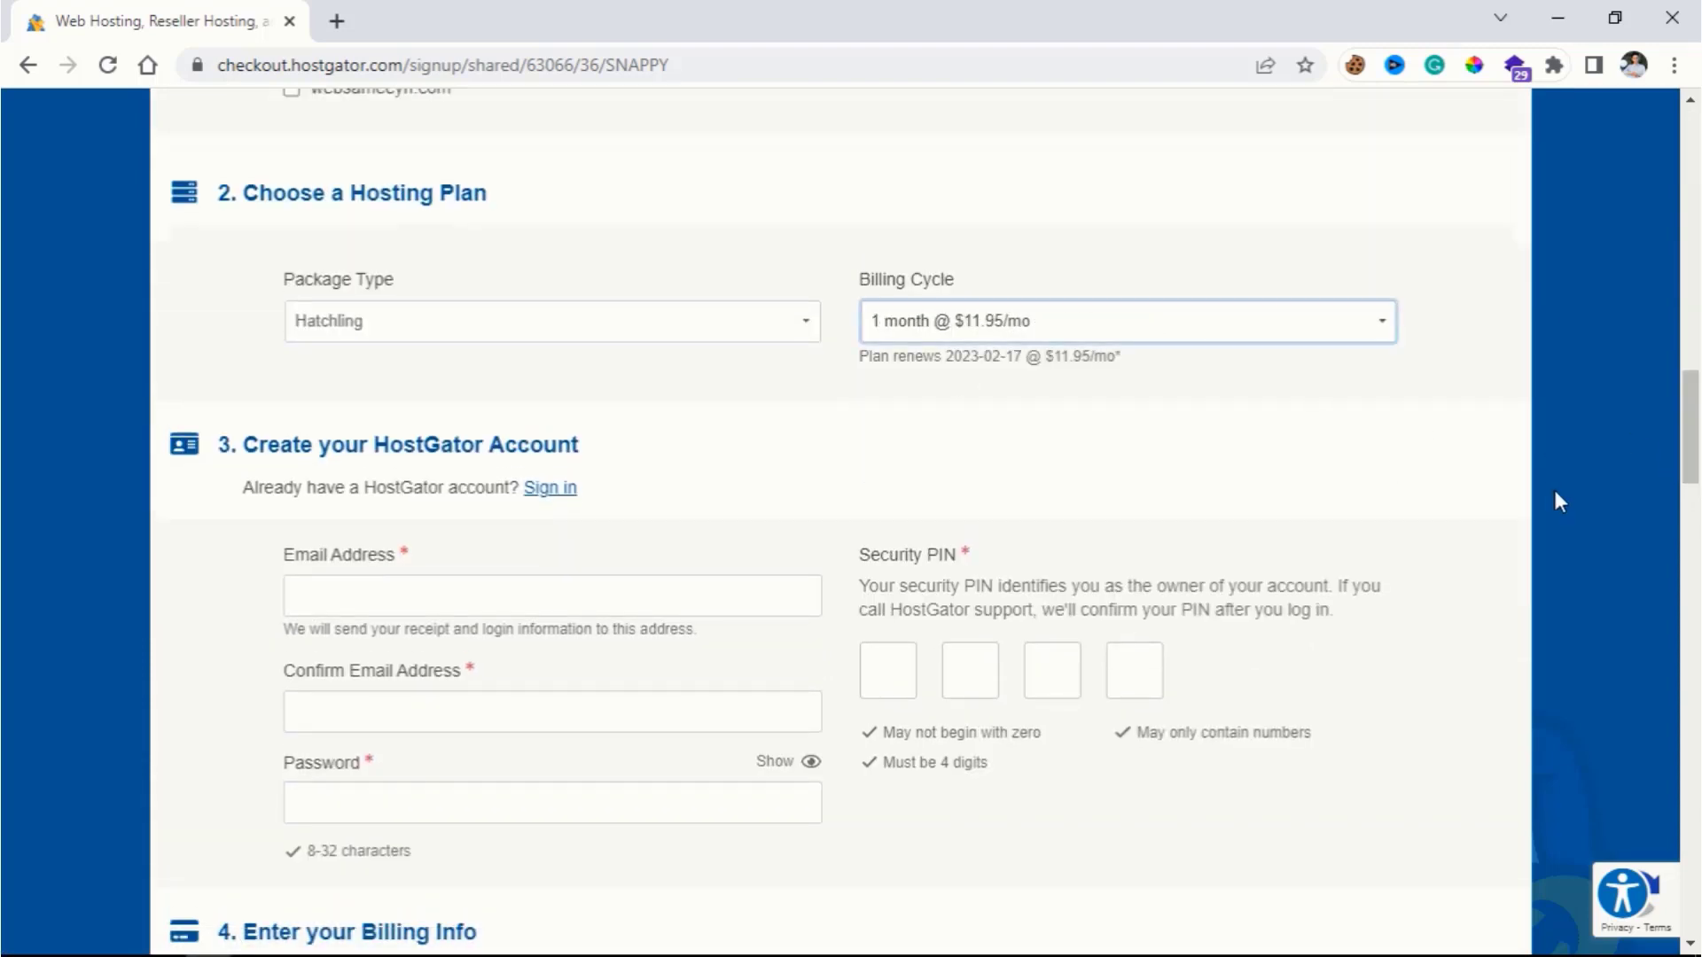
pyautogui.moveTo(1689, 483); pyautogui.dragTo(1644, 853)
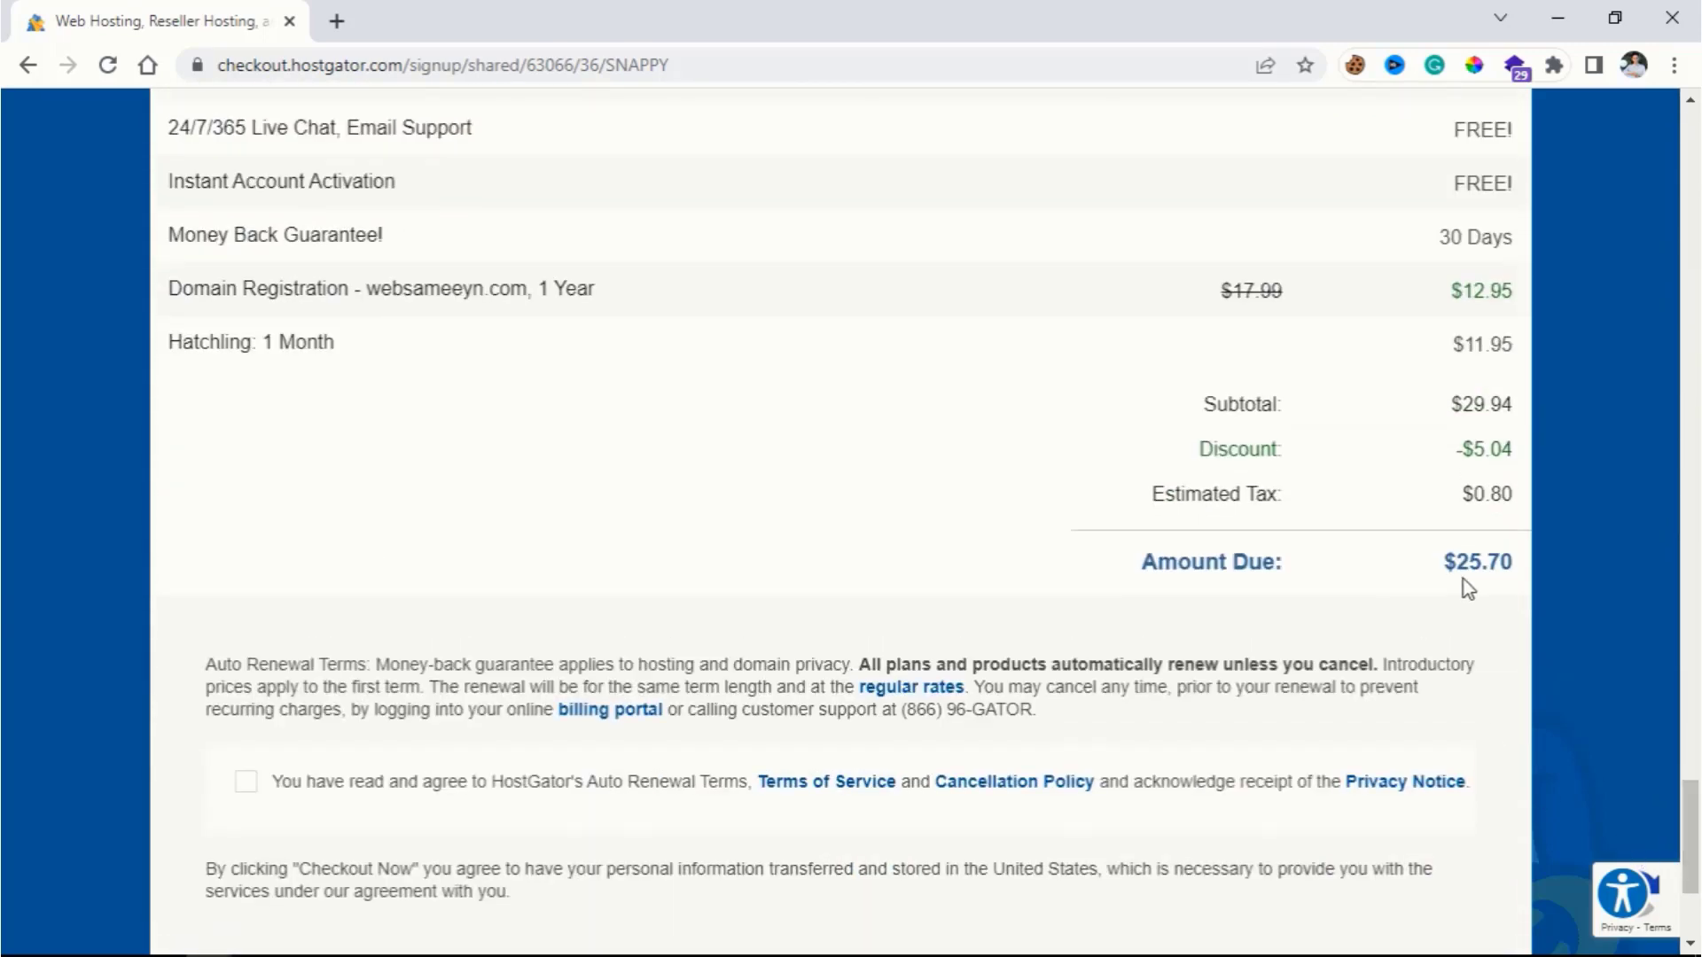
pyautogui.moveTo(1512, 563); pyautogui.dragTo(1527, 565)
pyautogui.click(1281, 615)
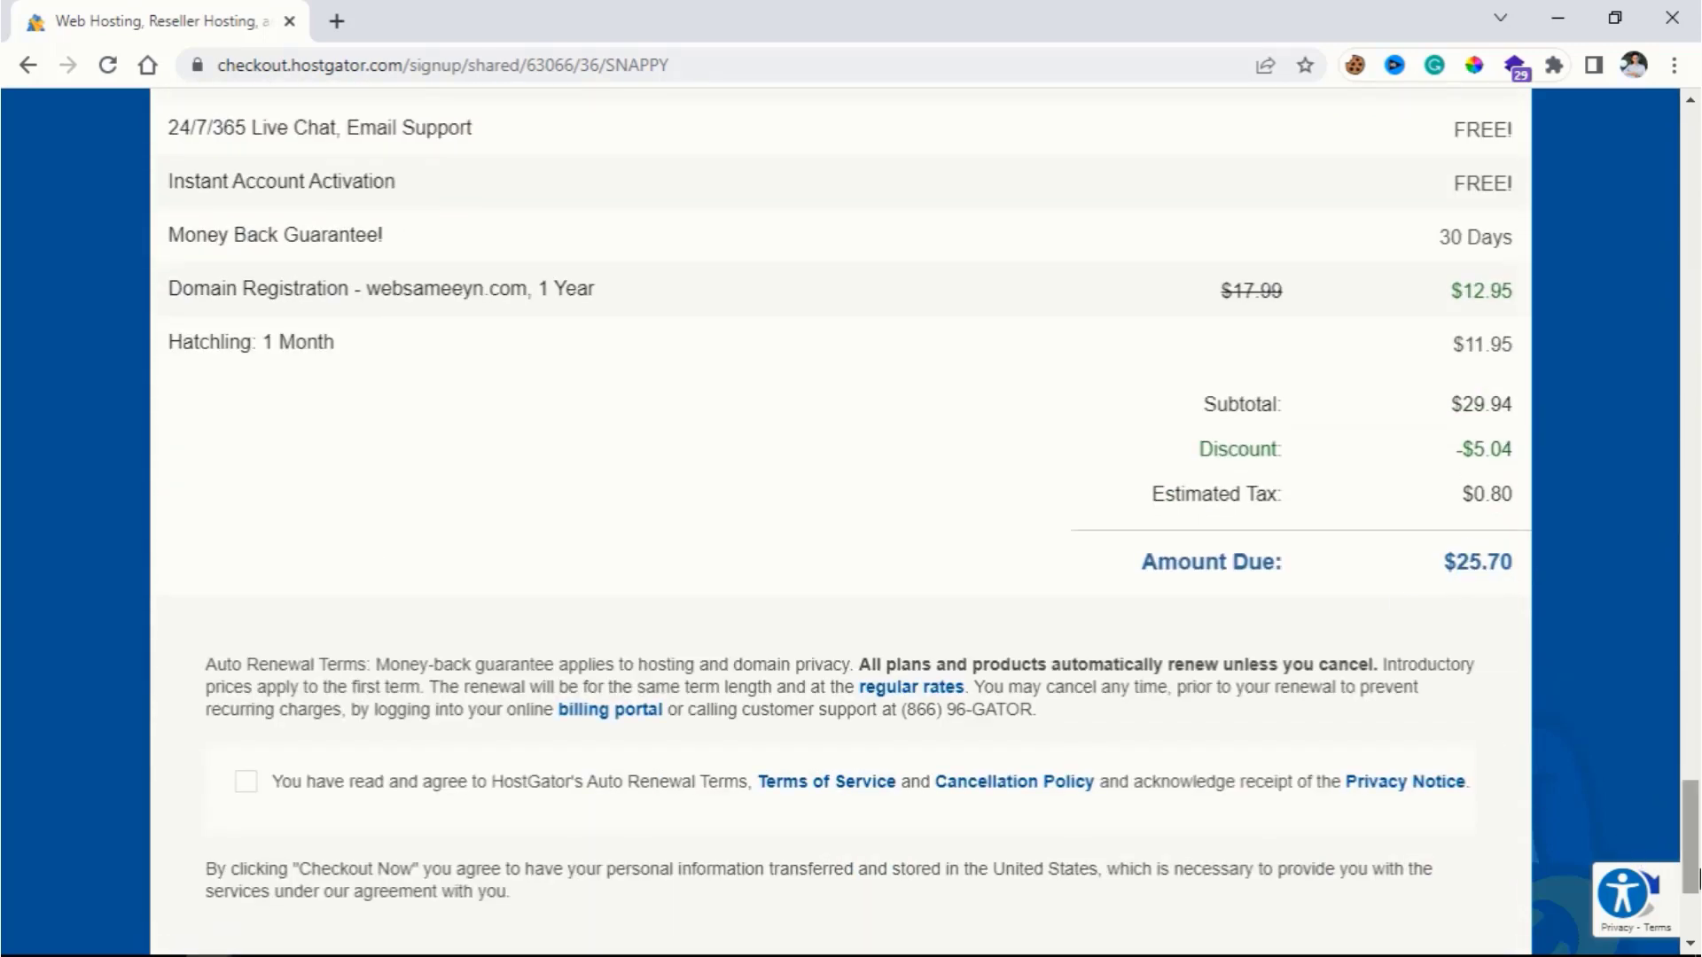
pyautogui.moveTo(1696, 858); pyautogui.dragTo(1694, 806)
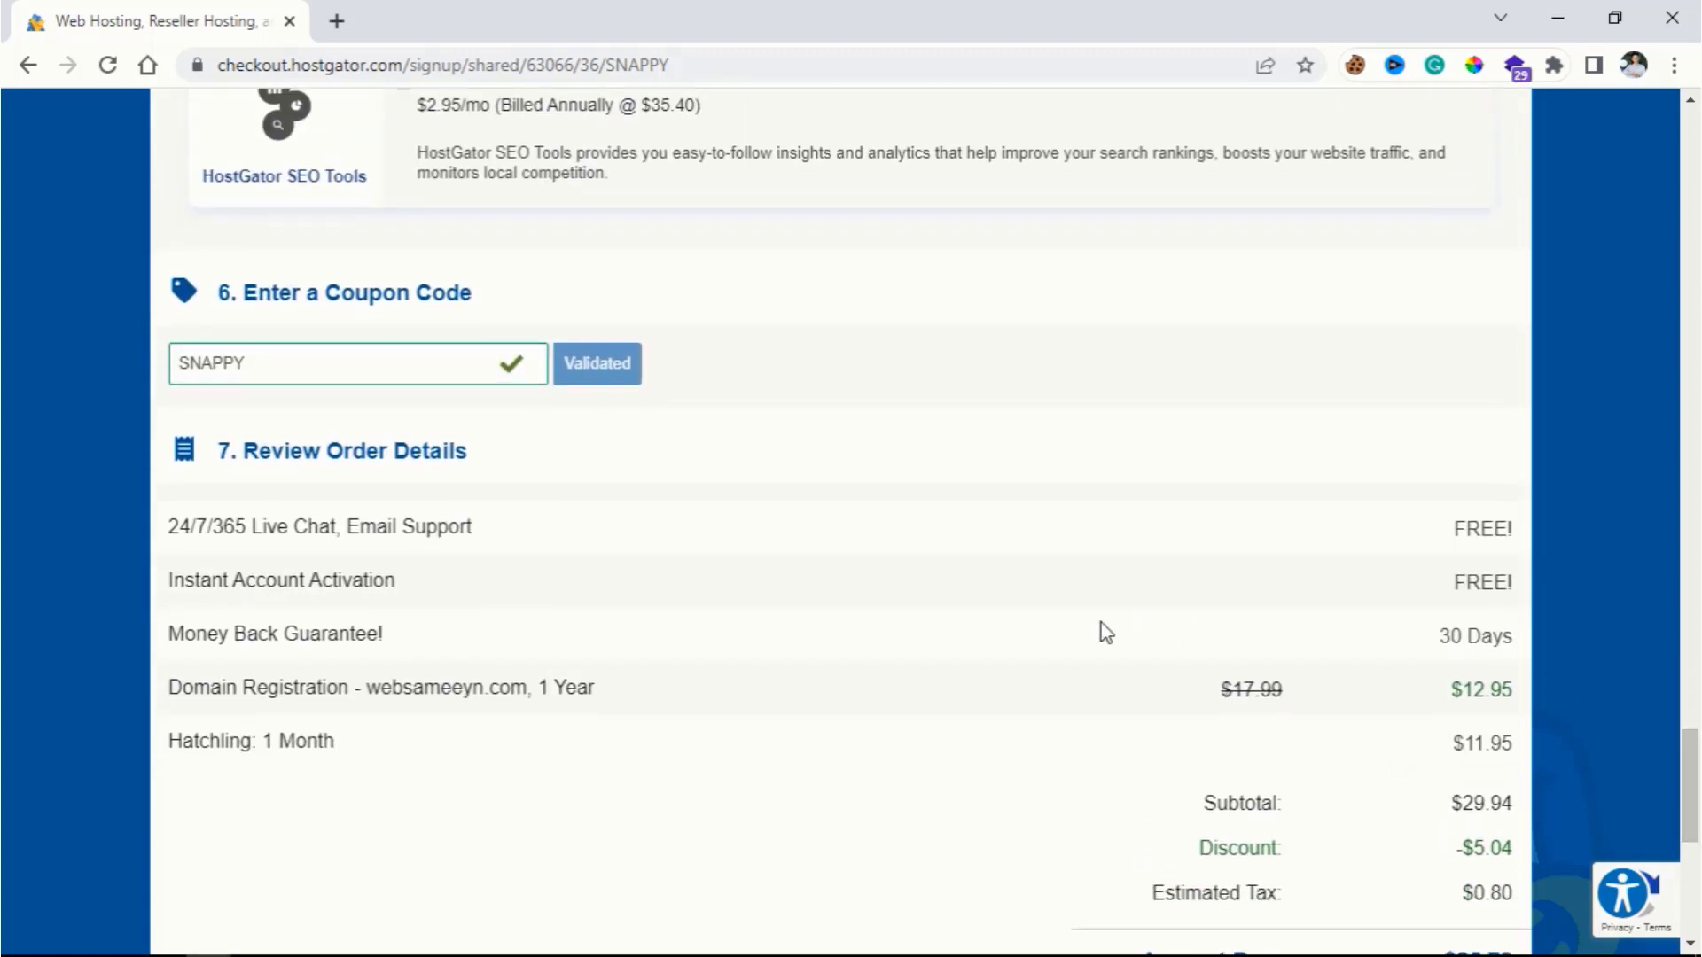
# Step: Replace the SNAPPY coupon with webdhise and validate it, checking the new amount due
pyautogui.doubleClick(294, 348)
pyautogui.write('webd')
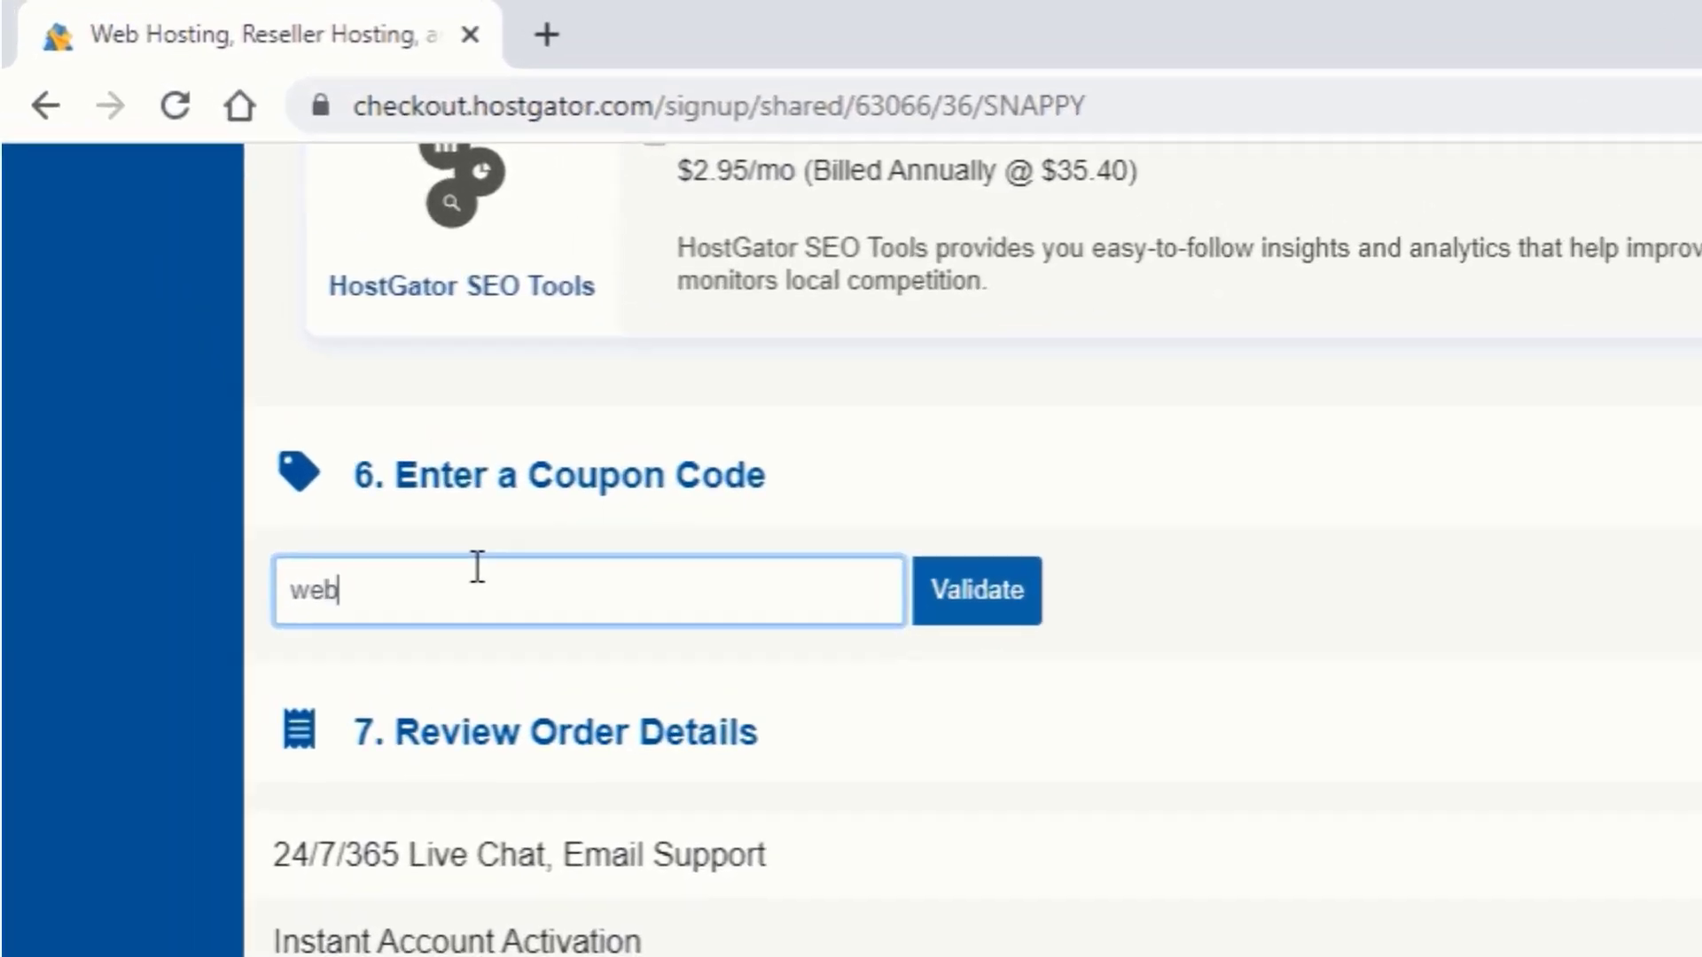
pyautogui.write('hise')
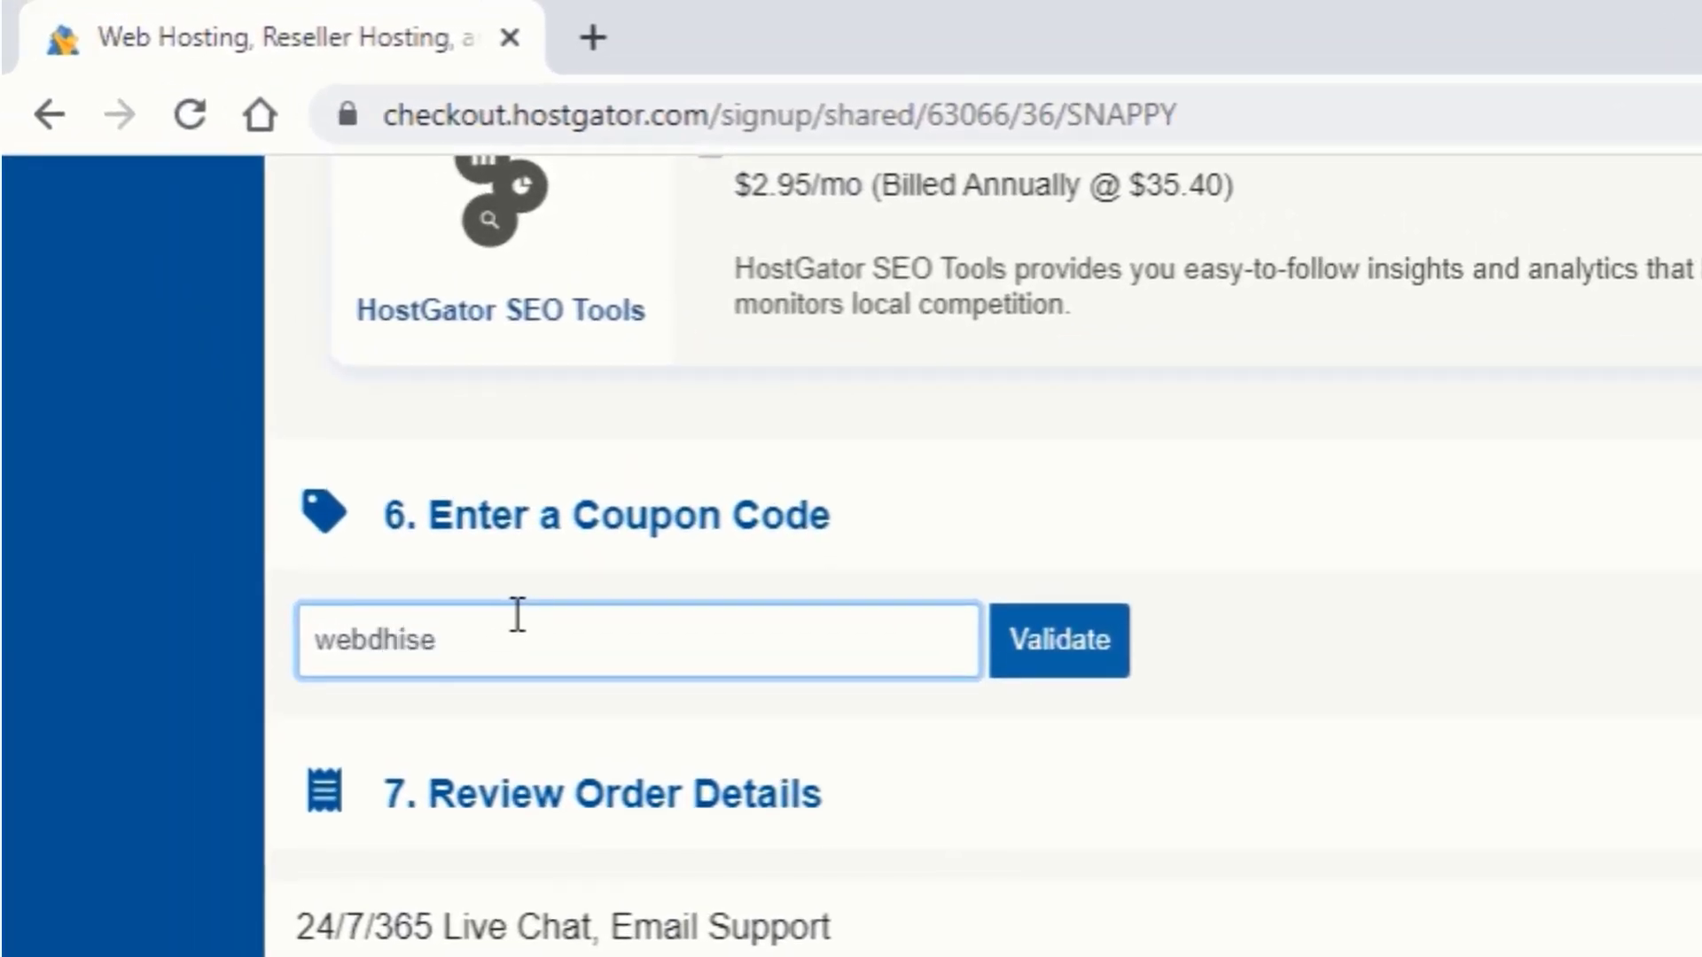
pyautogui.click(1019, 647)
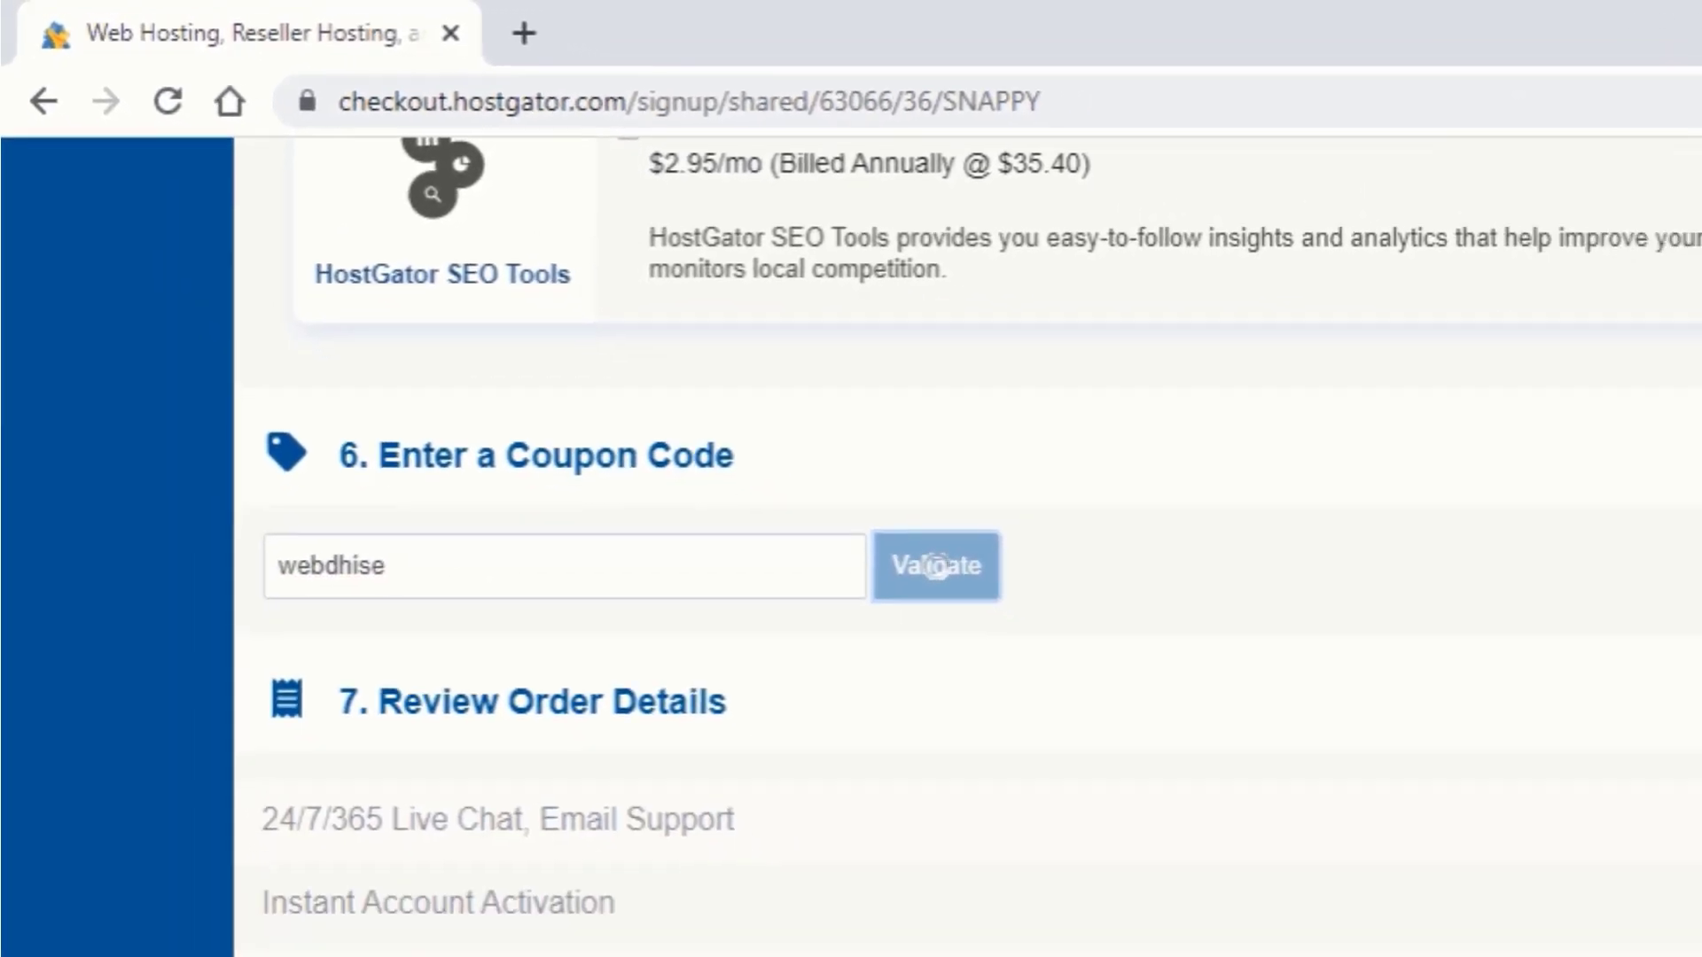
pyautogui.moveTo(1694, 796); pyautogui.dragTo(1699, 828)
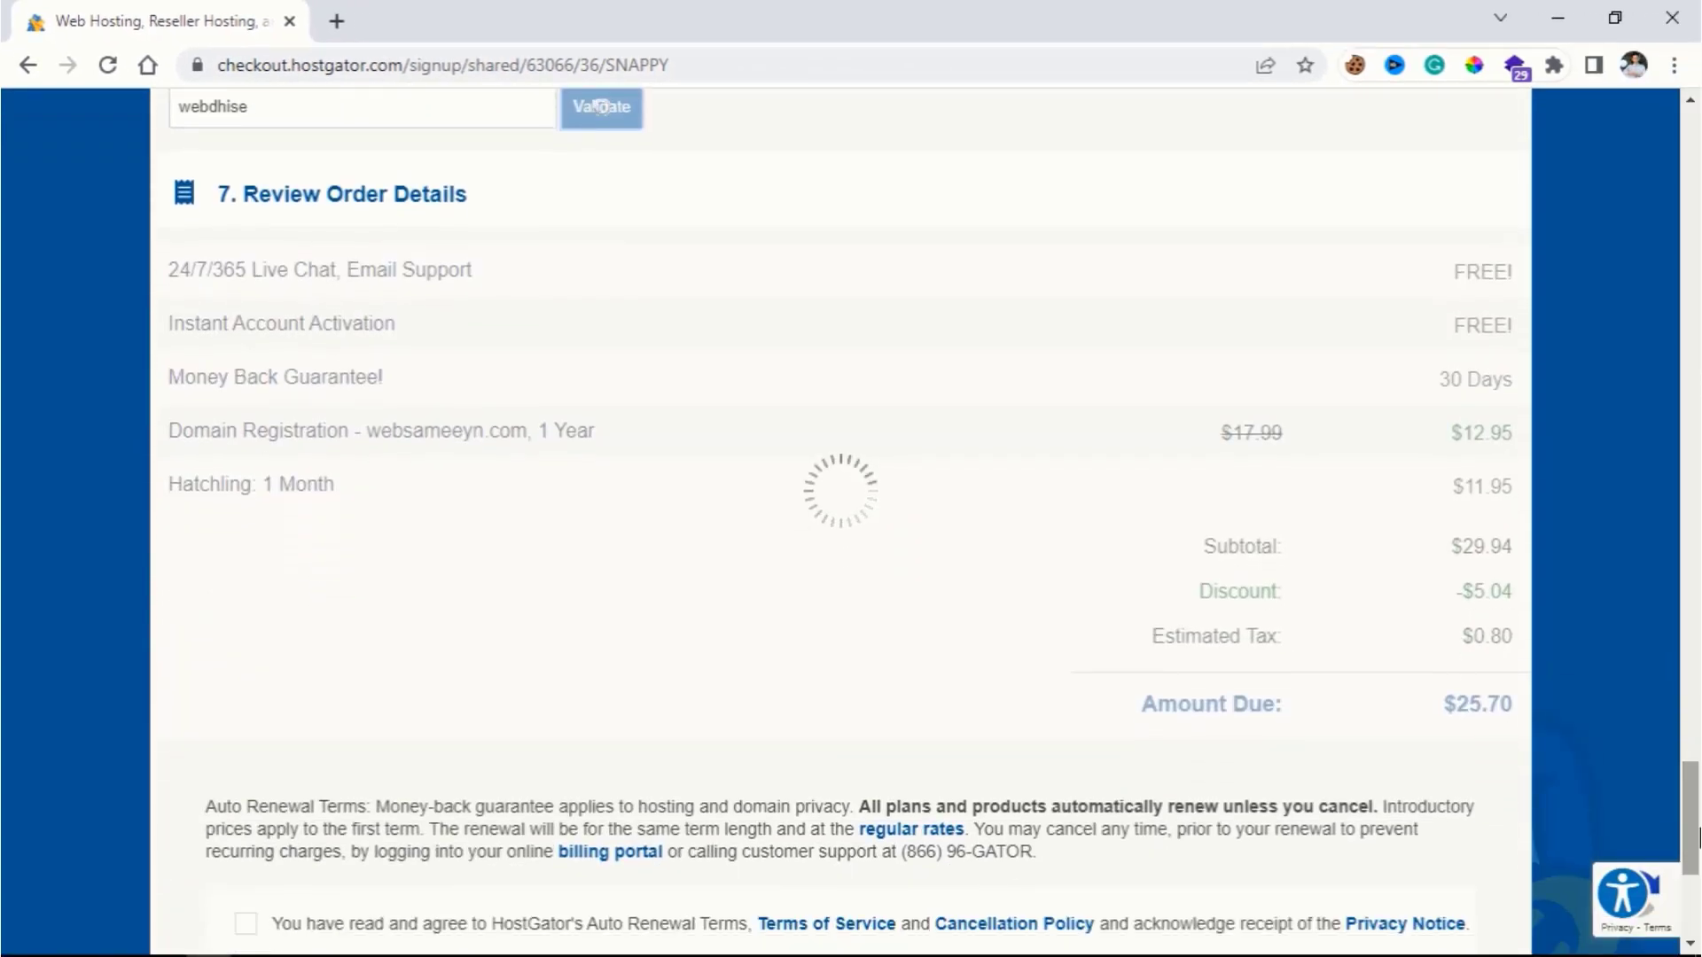
pyautogui.doubleClick(1453, 700)
pyautogui.click(1304, 775)
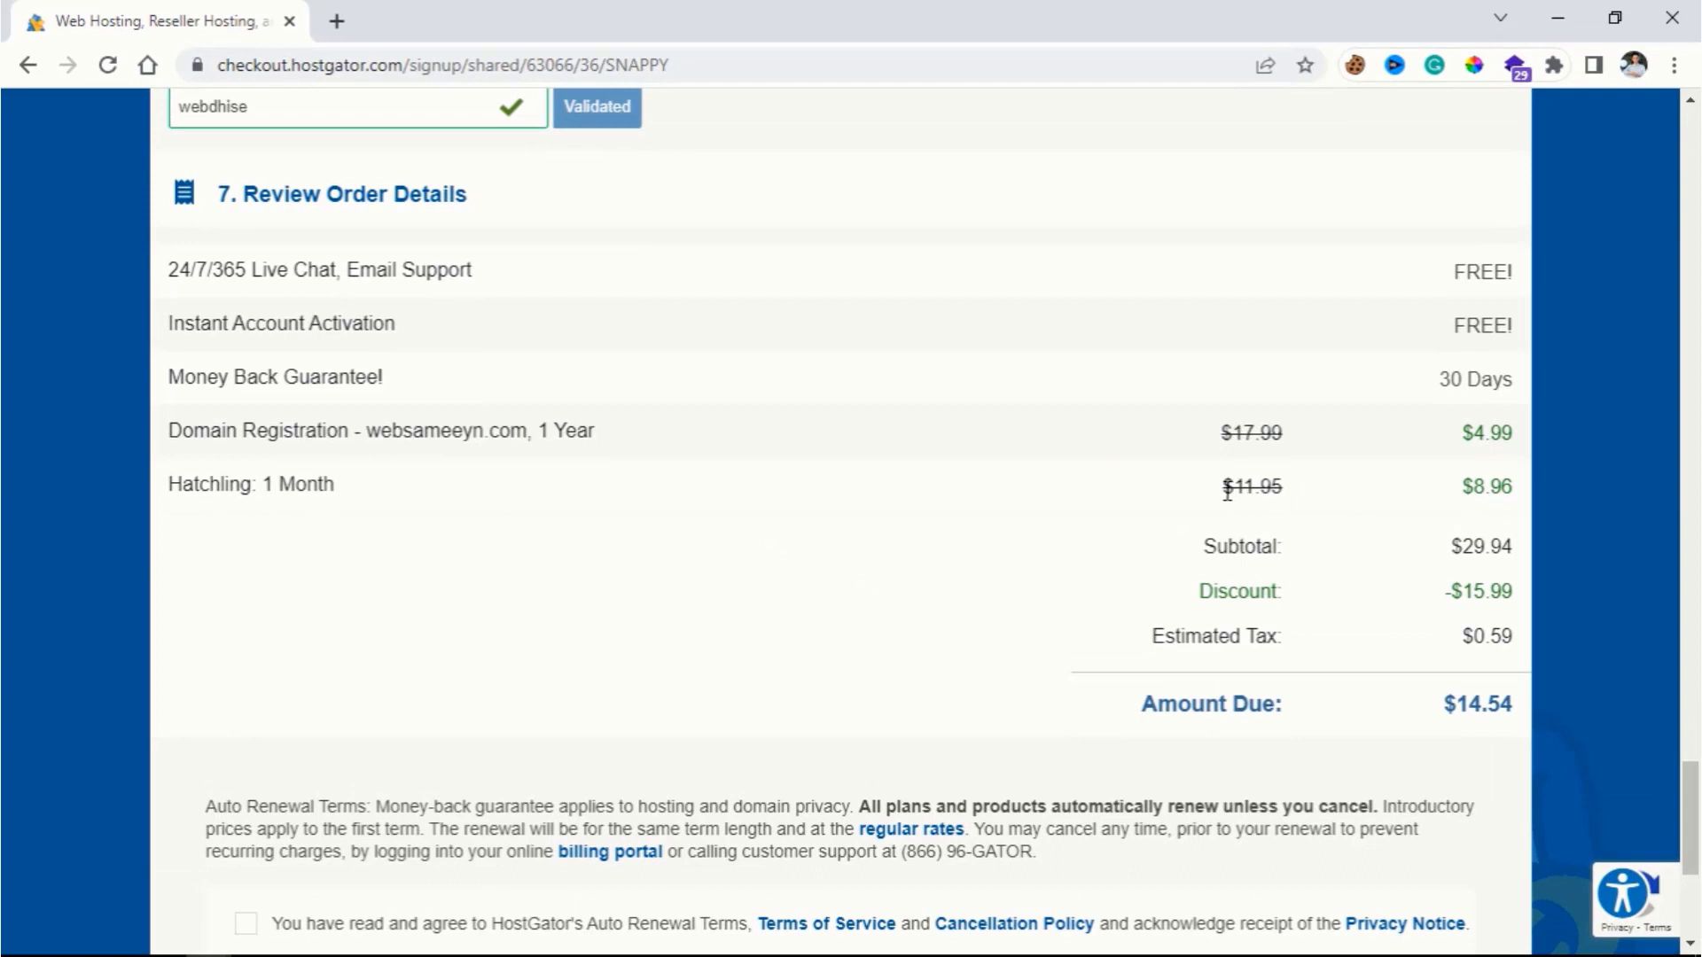
pyautogui.moveTo(1223, 488); pyautogui.dragTo(1286, 487)
pyautogui.click(1284, 490)
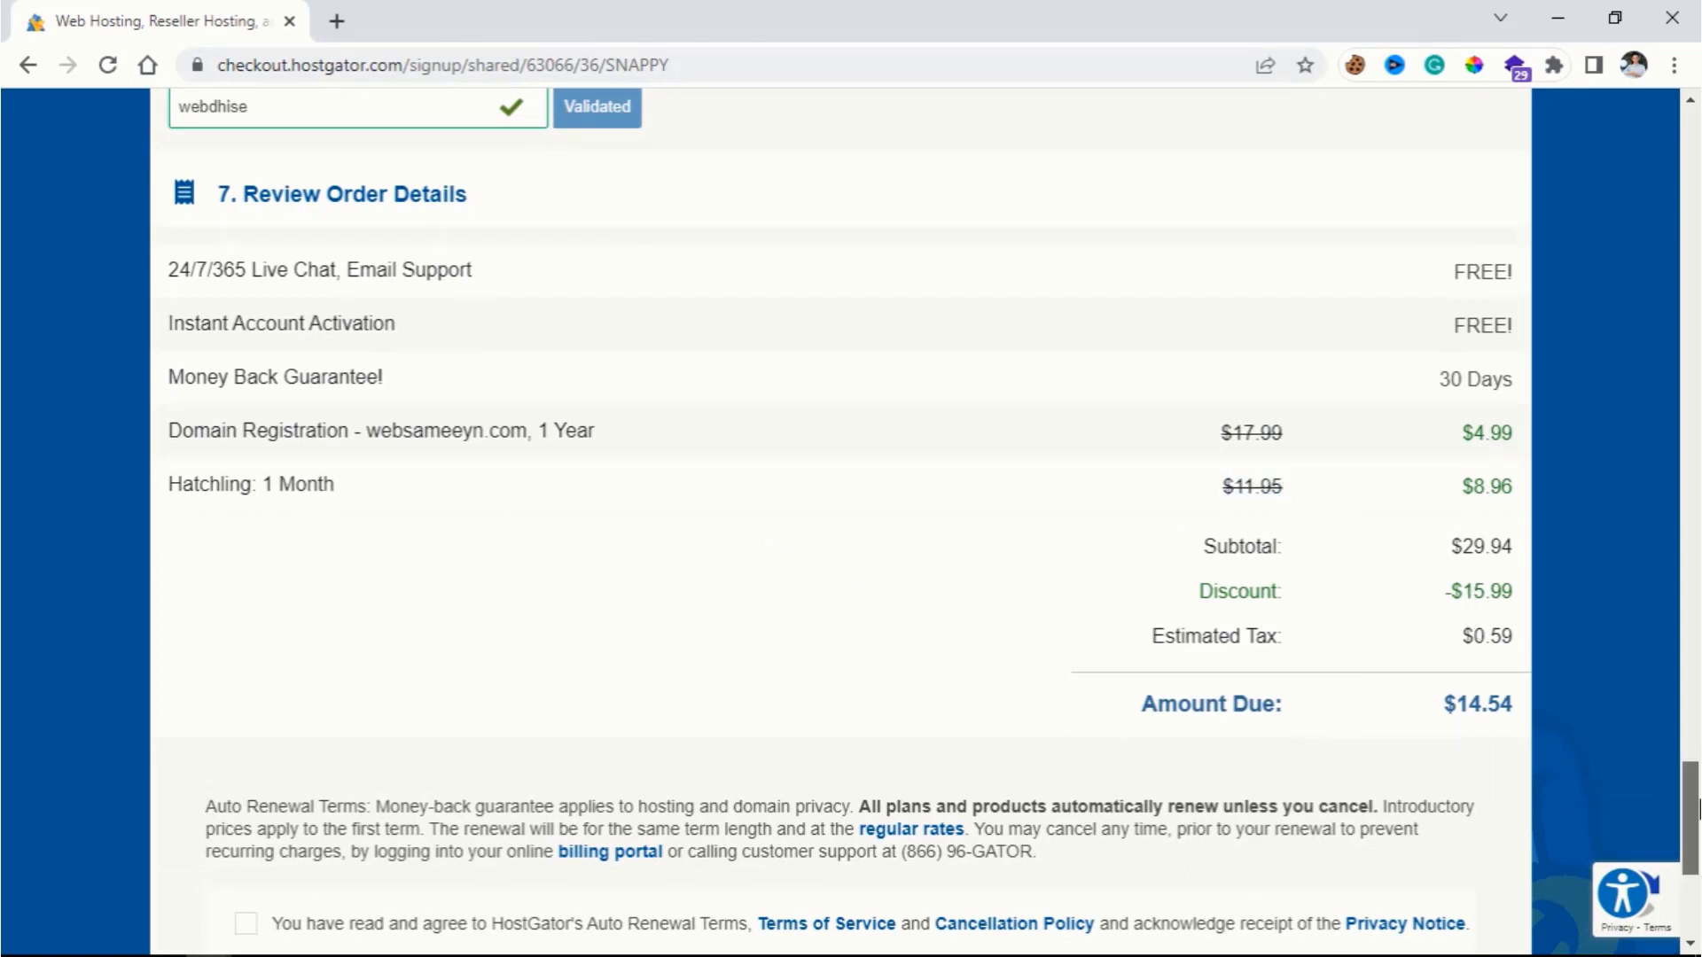
# Step: Switch the billing cycle to 12 months at $3.95/mo, bringing the amount due to $50.49
pyautogui.scroll(-2, 1693, 766)
pyautogui.moveTo(1697, 828); pyautogui.dragTo(1695, 416)
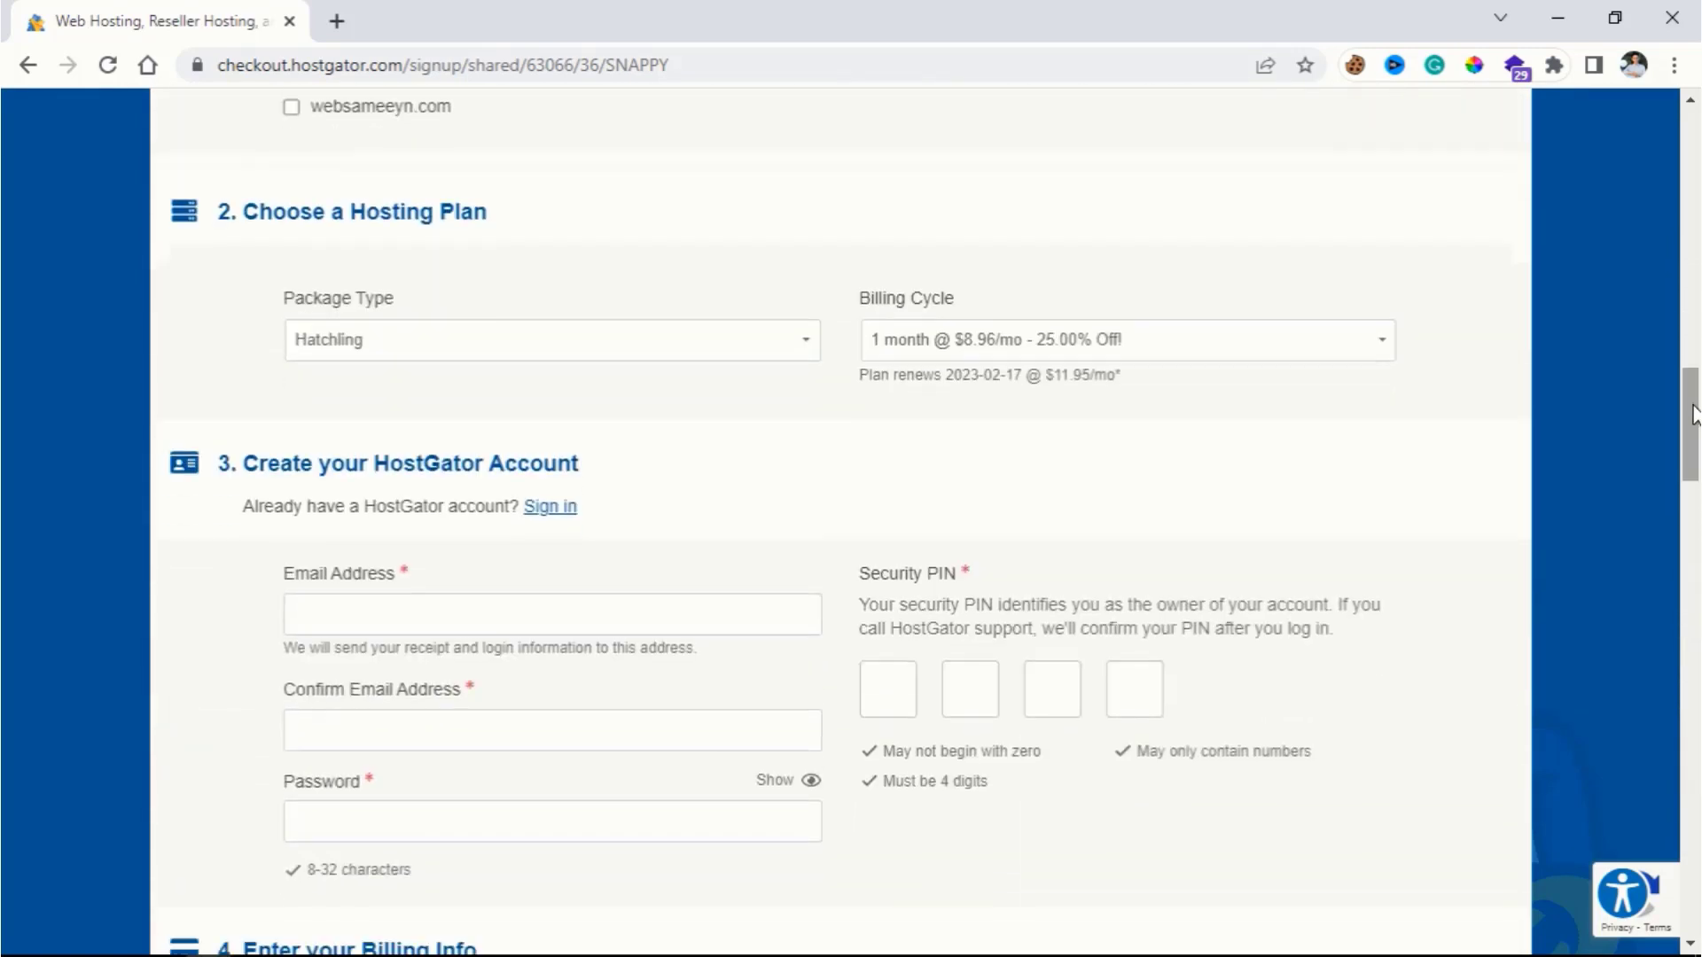
pyautogui.click(1077, 337)
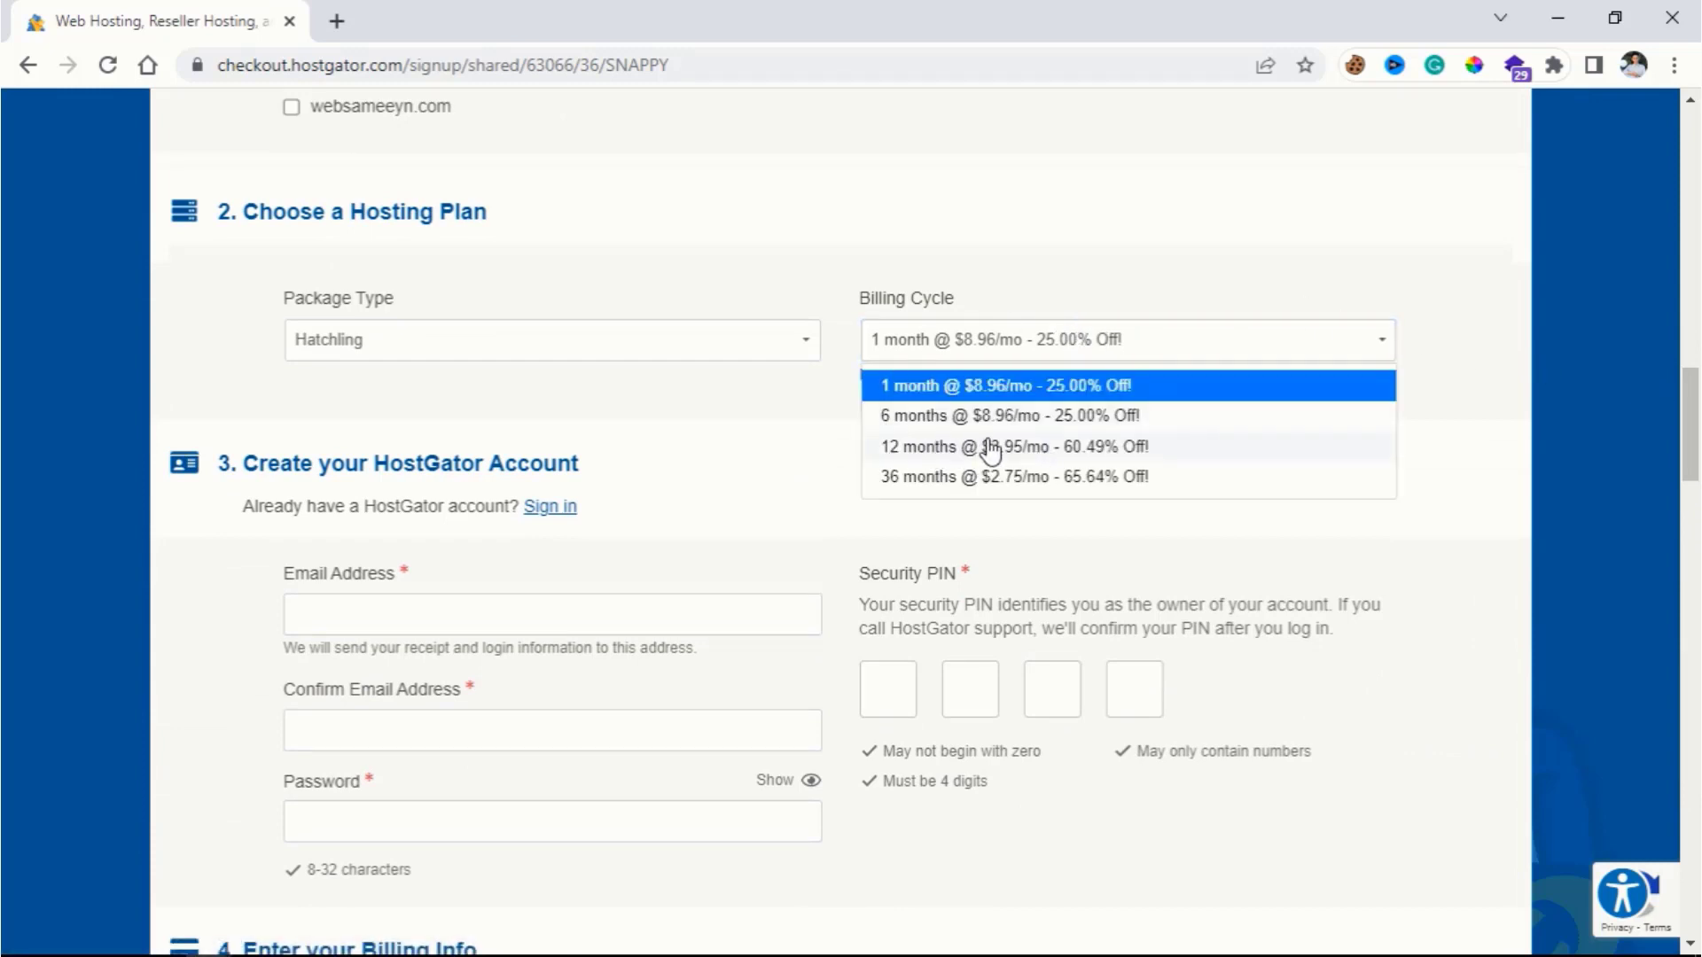
pyautogui.click(935, 450)
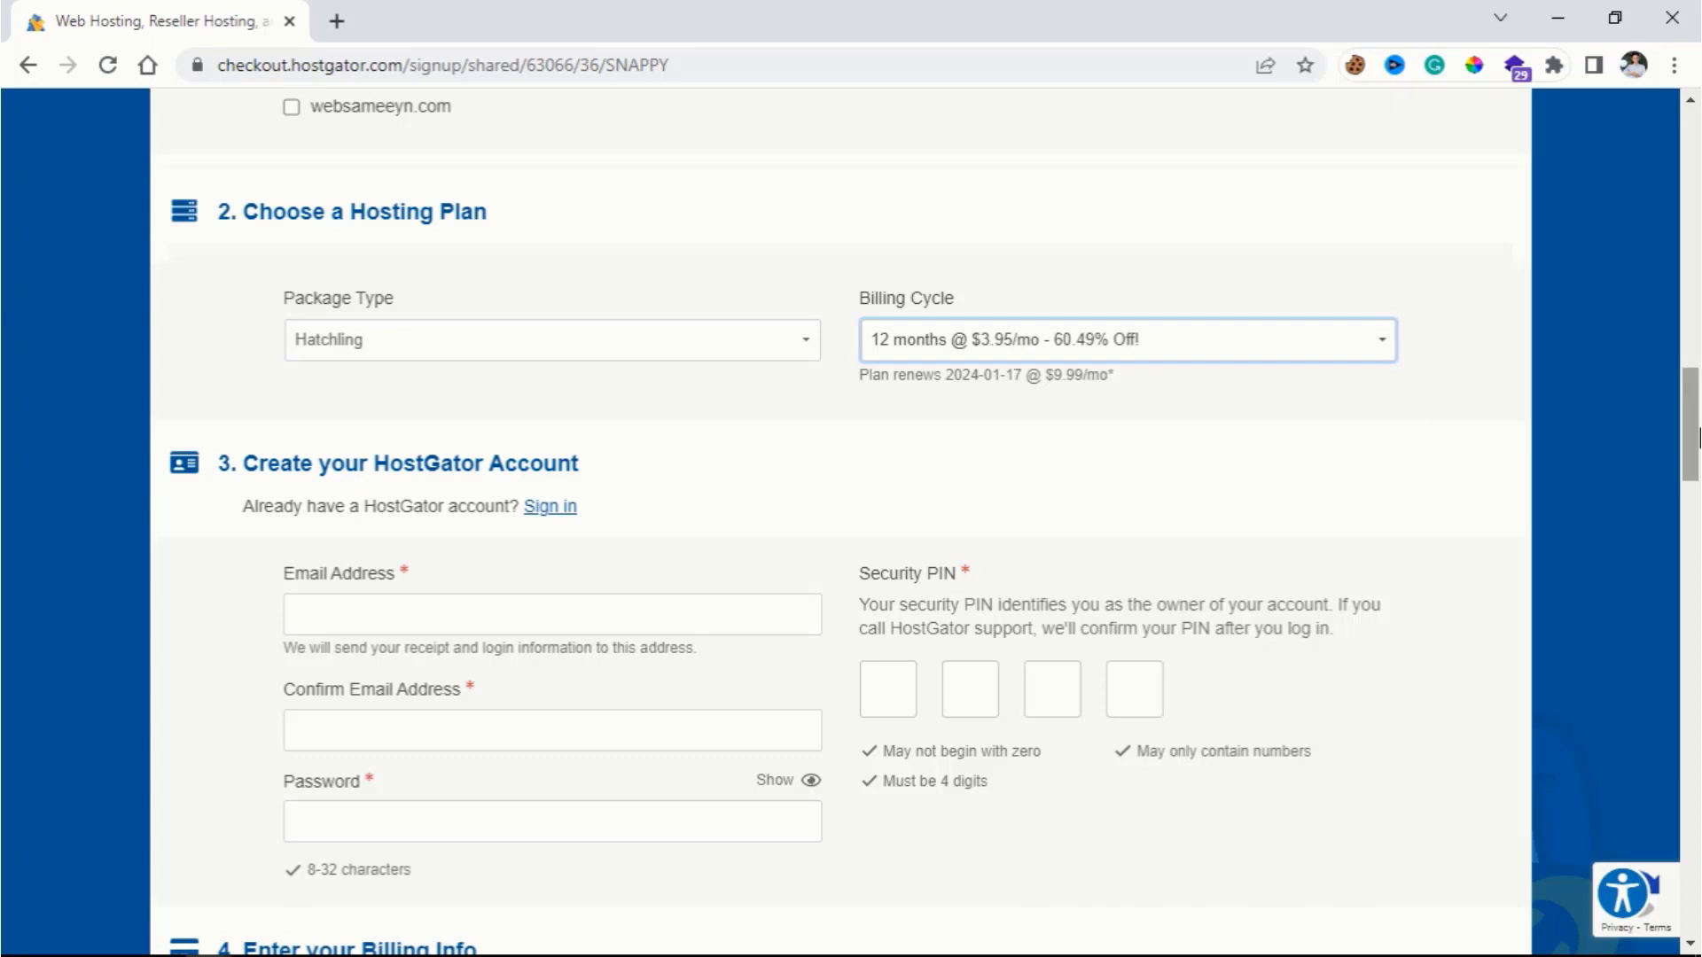
pyautogui.moveTo(1696, 434); pyautogui.dragTo(1673, 811)
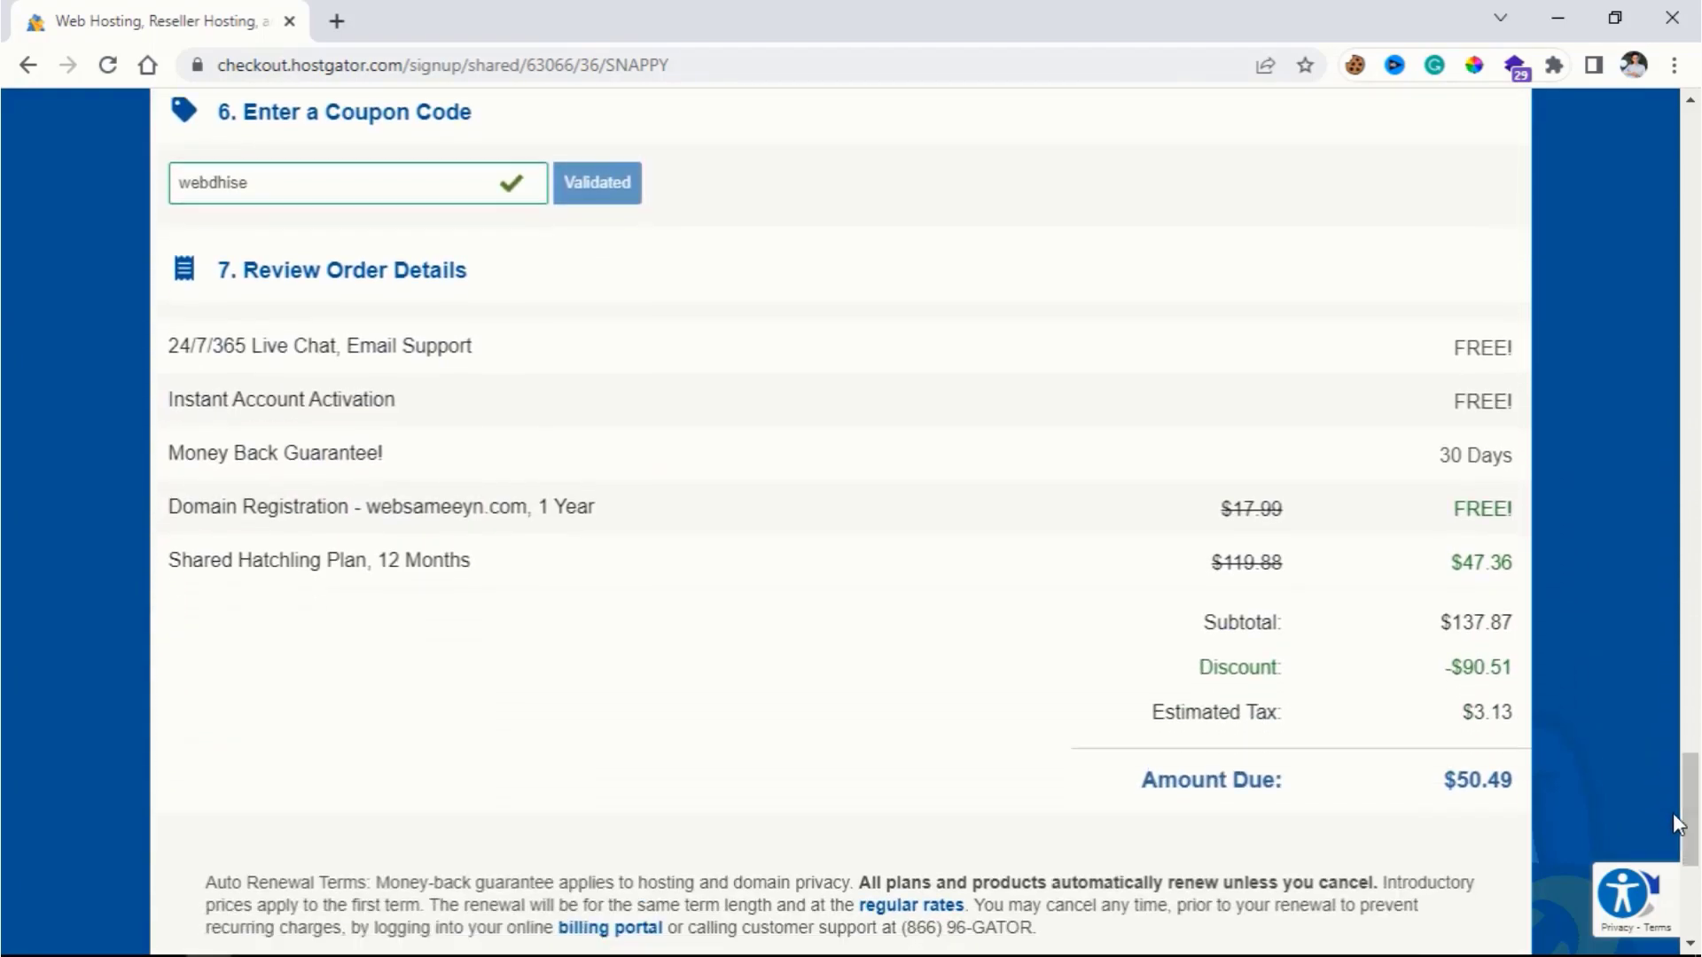
pyautogui.moveTo(1450, 783); pyautogui.dragTo(1471, 782)
pyautogui.moveTo(1691, 809); pyautogui.dragTo(1696, 854)
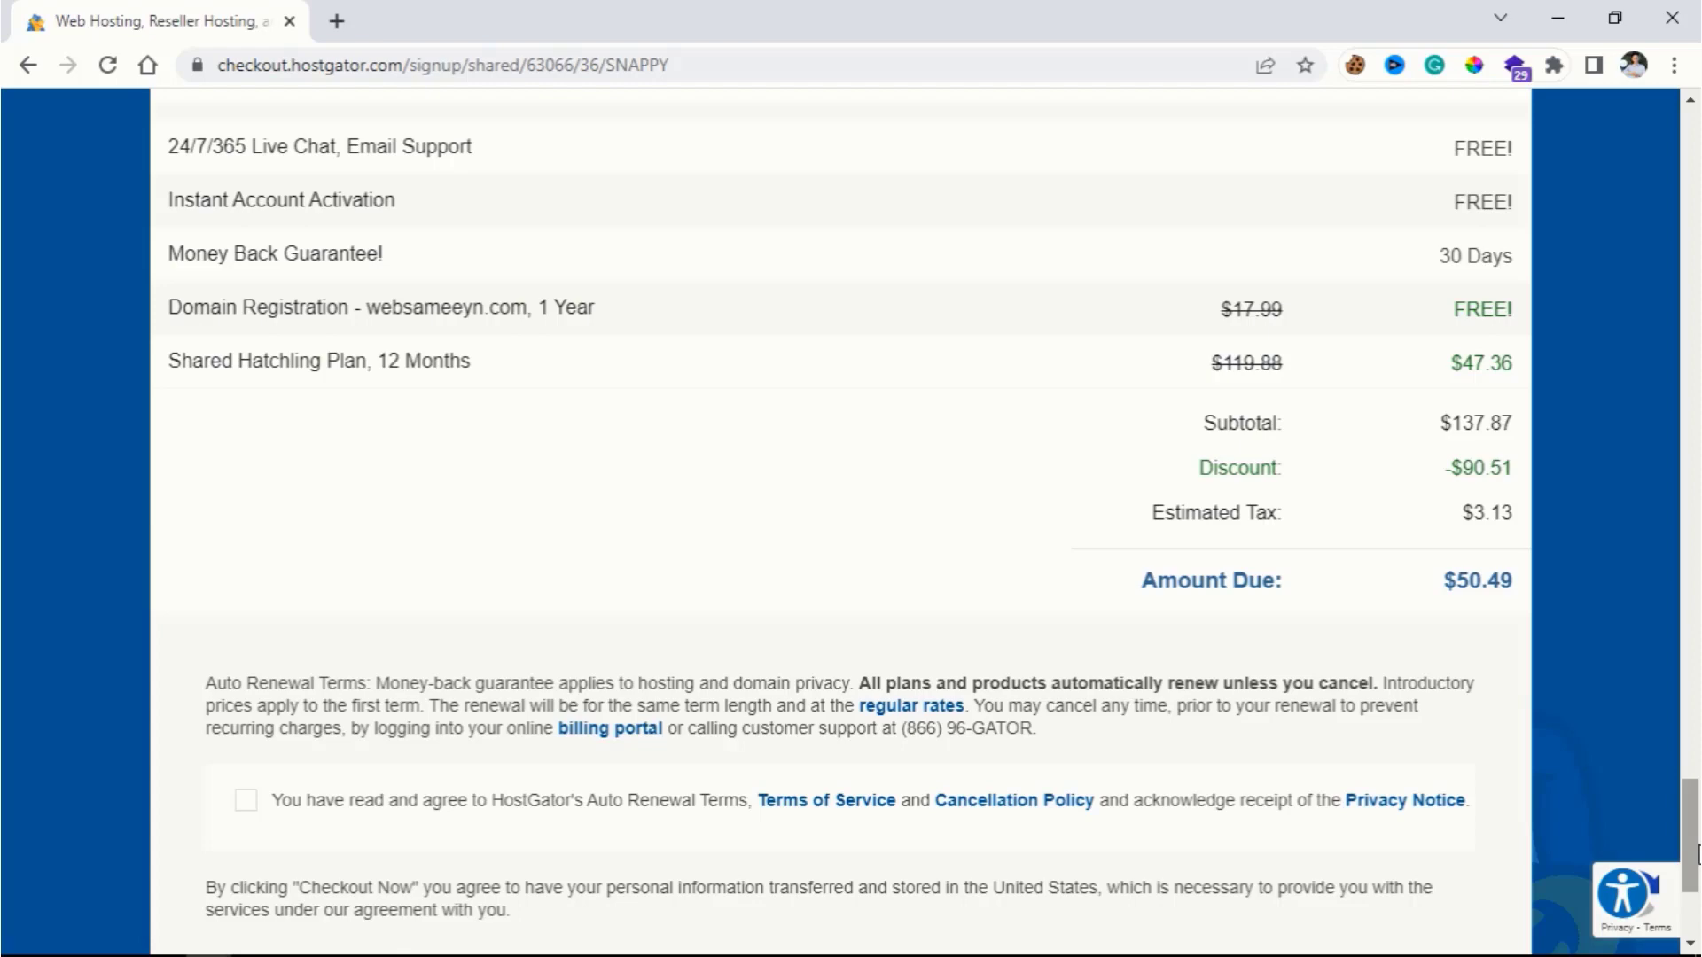
pyautogui.moveTo(1697, 854); pyautogui.dragTo(1697, 476)
pyautogui.moveTo(1699, 433)
pyautogui.mouseDown()
pyautogui.moveTo(1698, 369)
pyautogui.moveTo(1697, 456)
pyautogui.mouseUp()
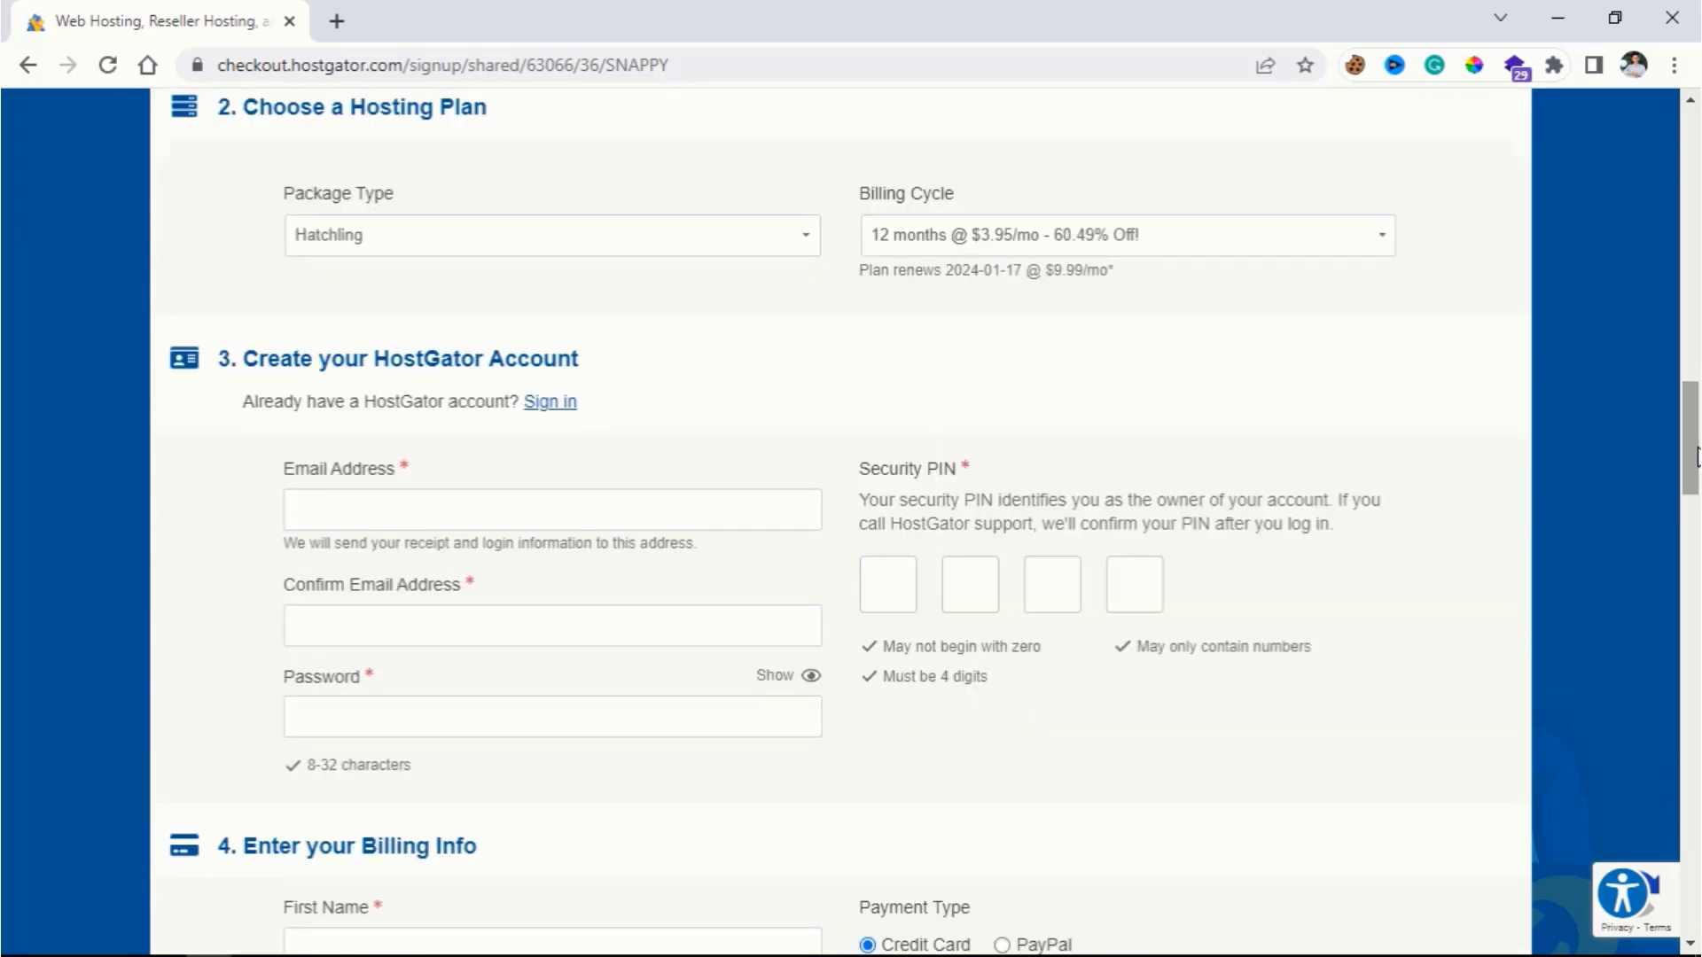
# Step: Fill the Email Address and Confirm Email fields from saved suggestions
pyautogui.moveTo(1697, 457); pyautogui.dragTo(1698, 468)
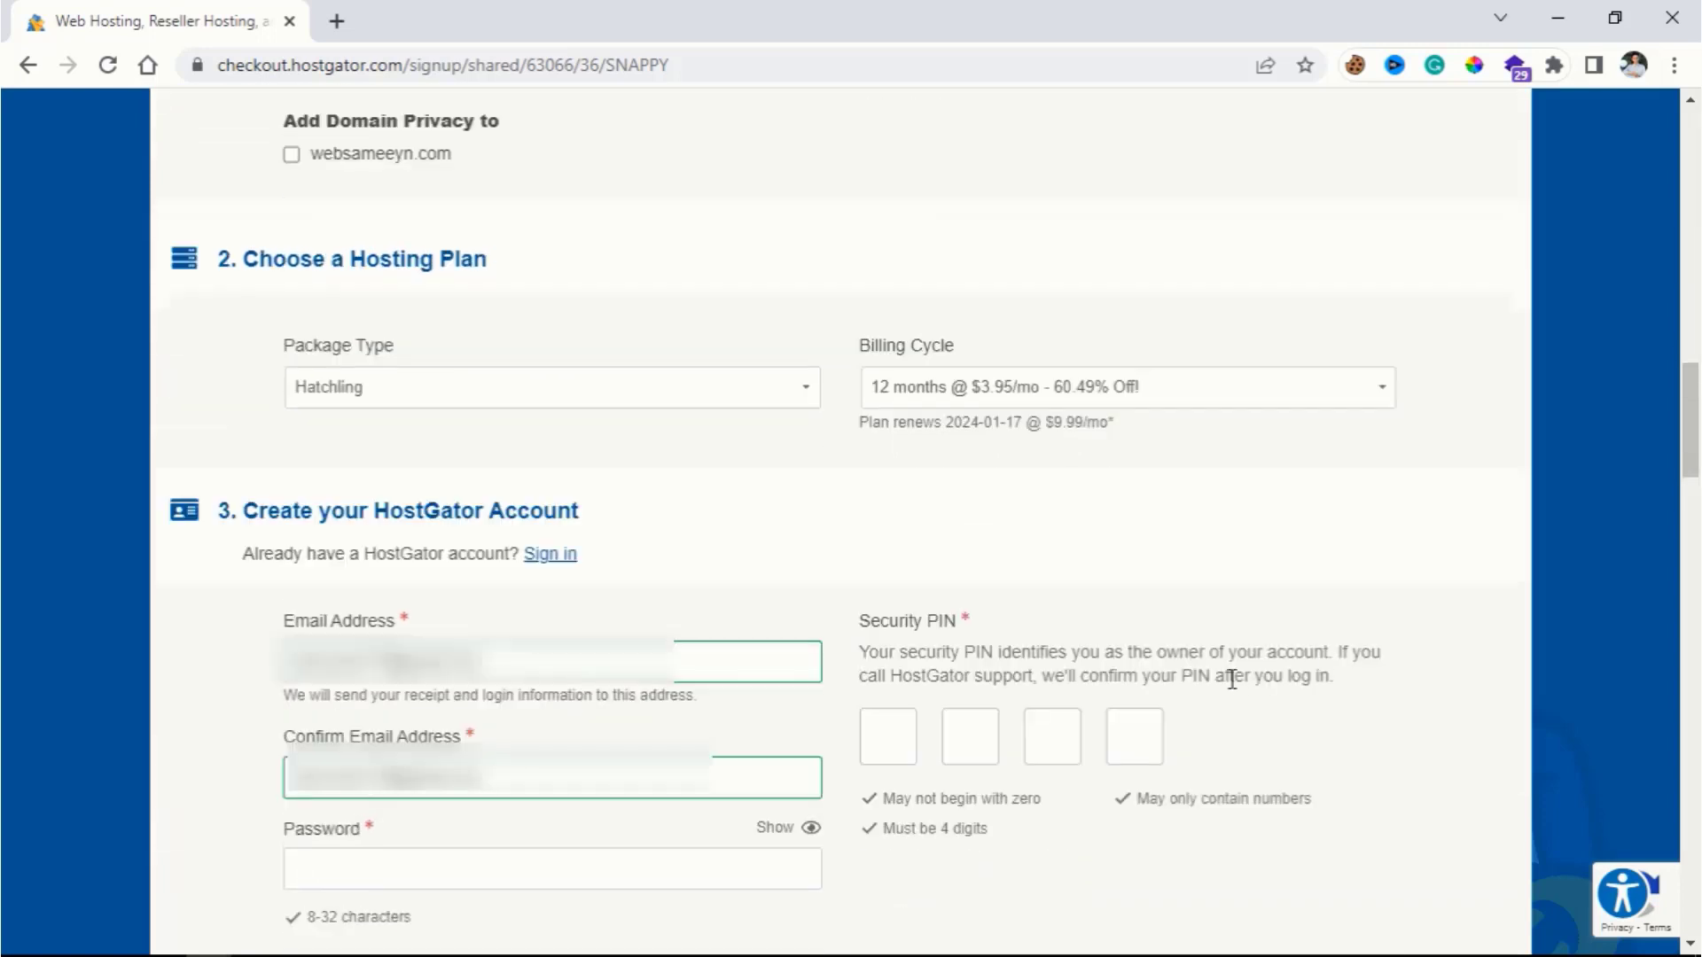
pyautogui.moveTo(354, 522); pyautogui.dragTo(486, 510)
pyautogui.click(780, 512)
pyautogui.click(509, 673)
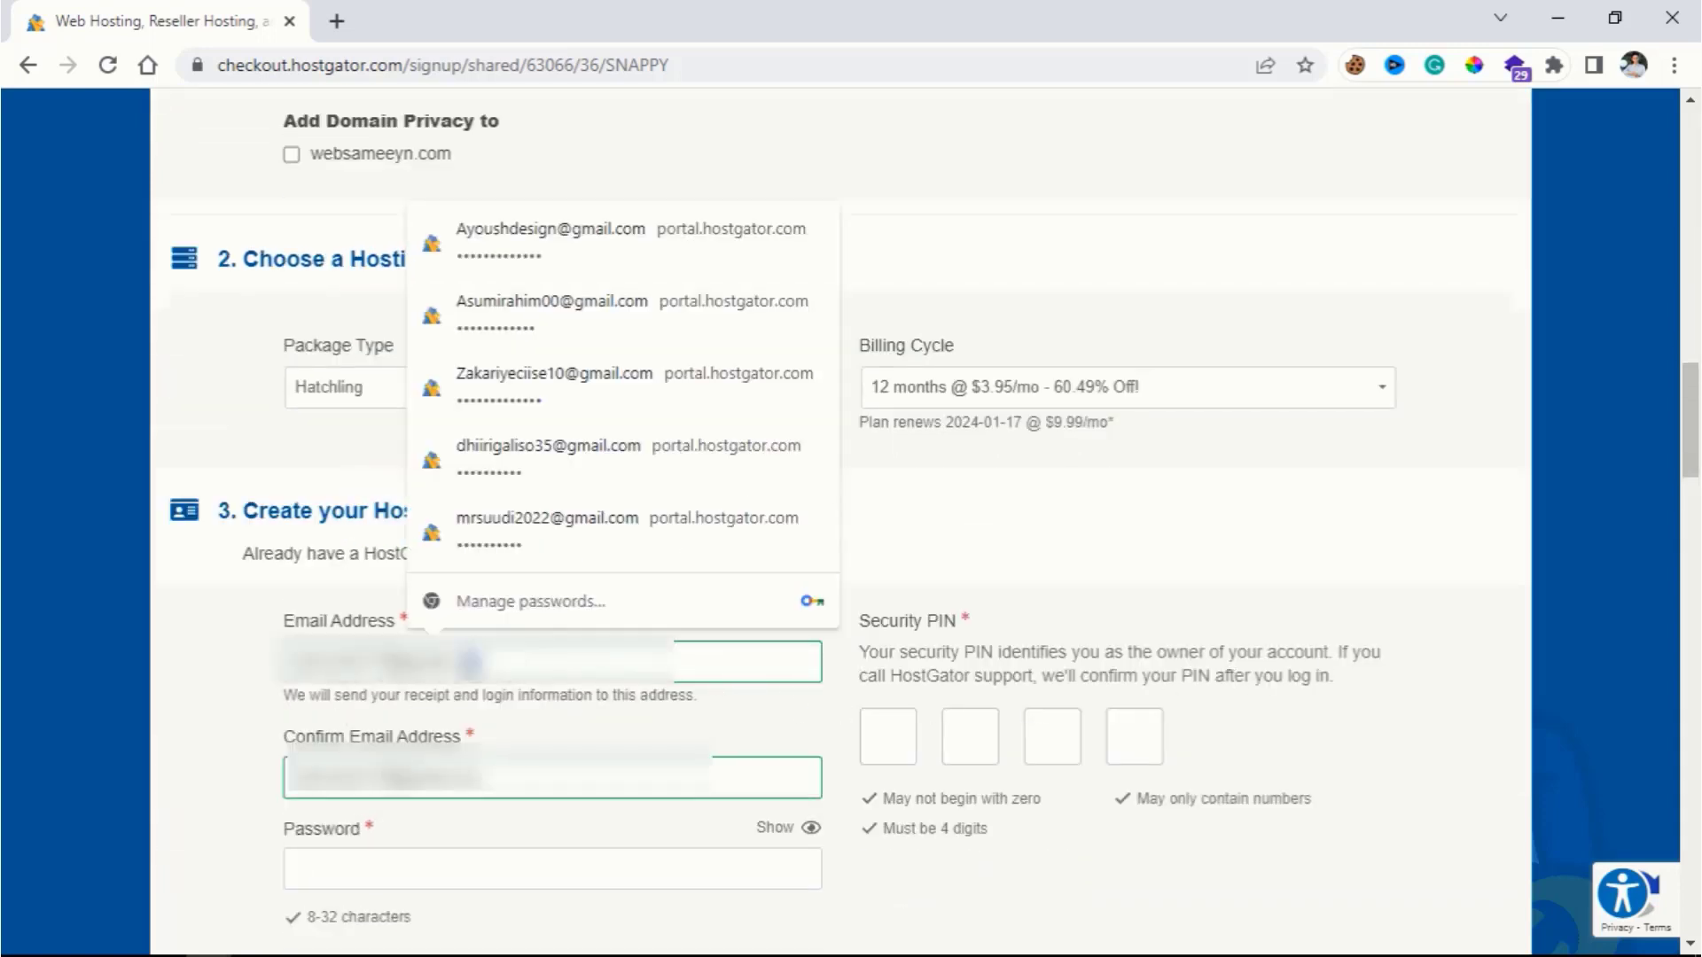
pyautogui.click(557, 773)
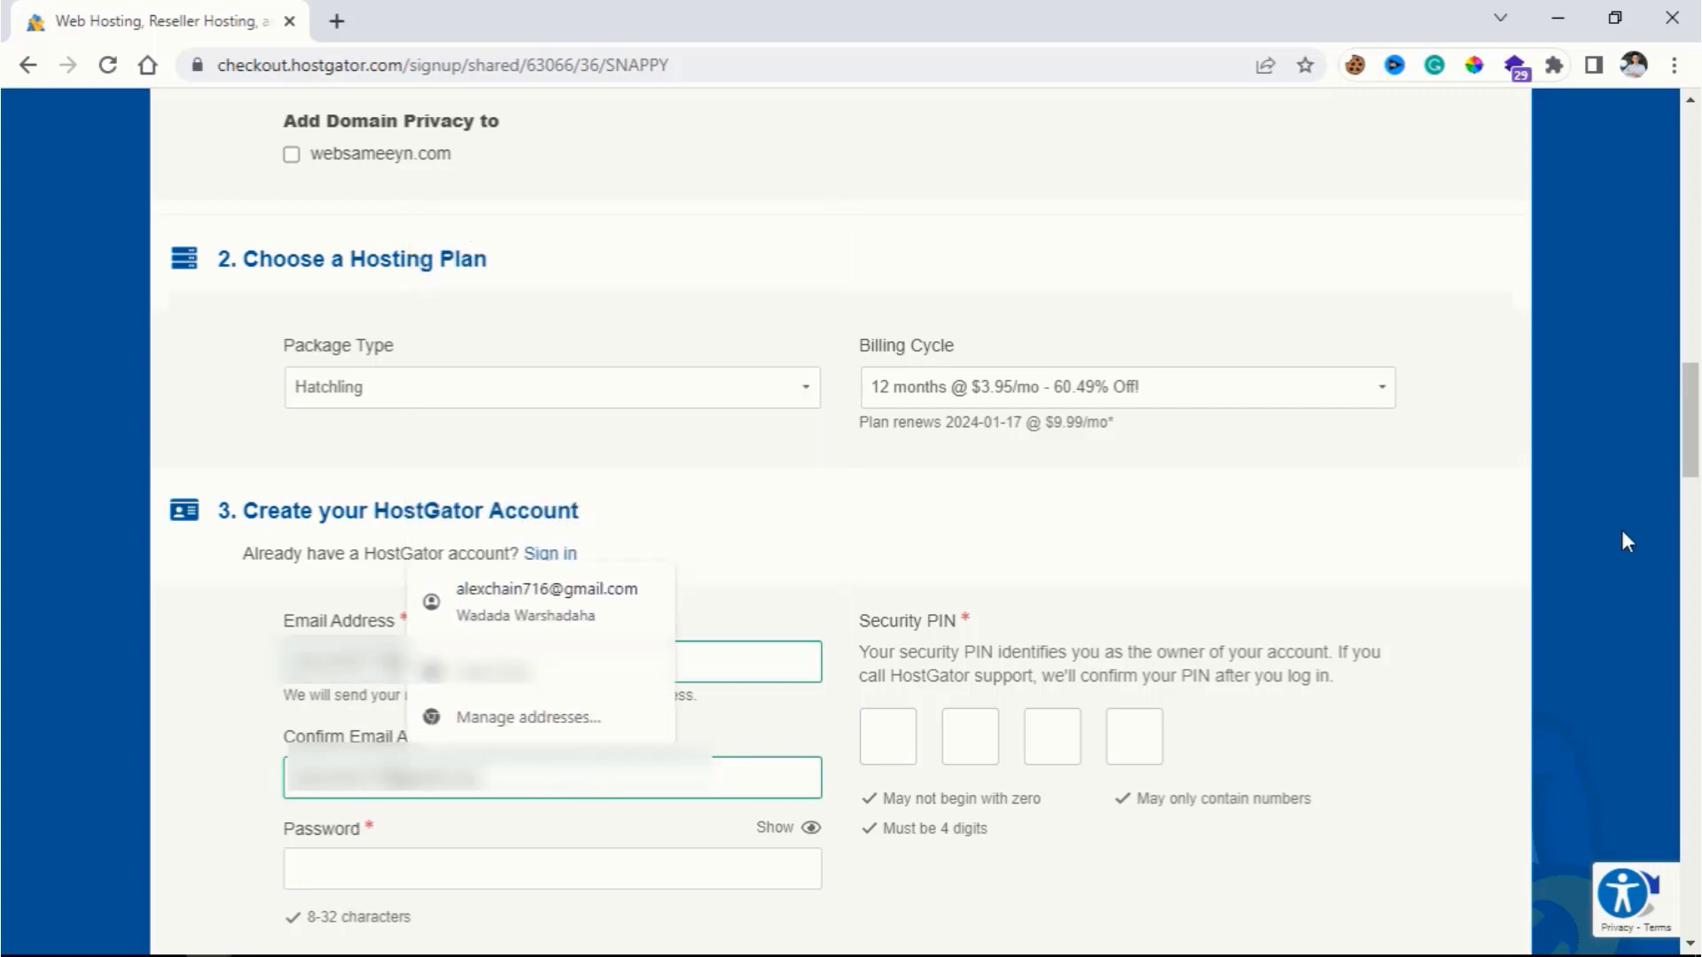
pyautogui.moveTo(1699, 428); pyautogui.dragTo(1699, 470)
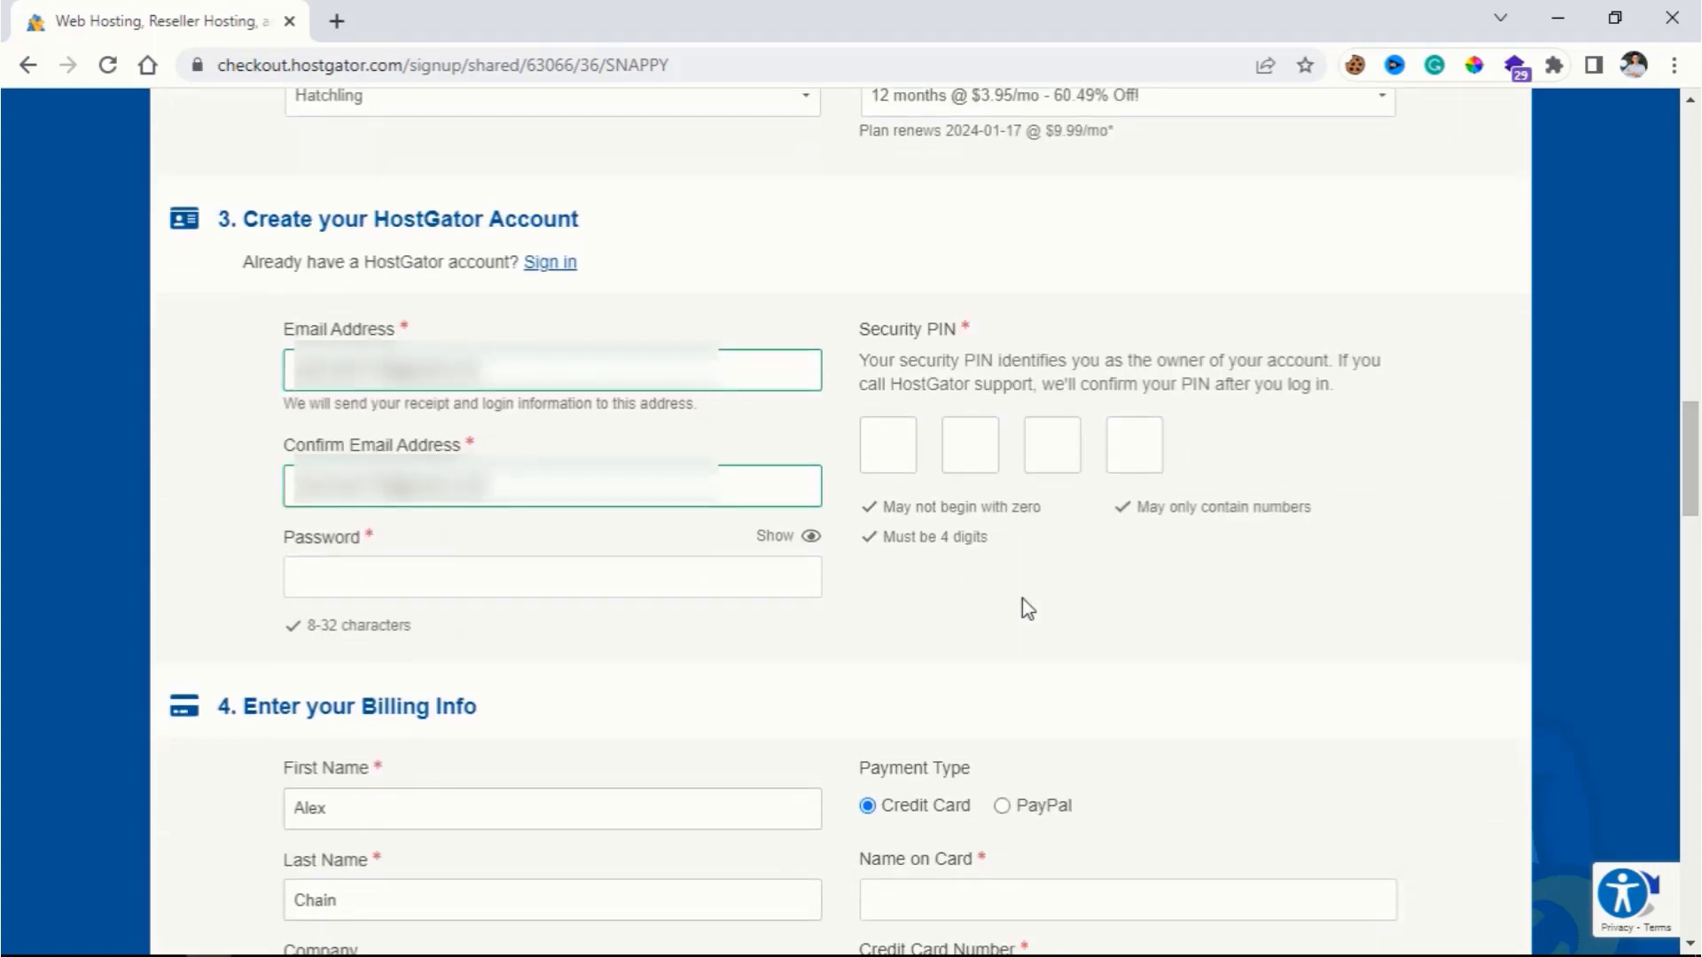
# Step: Enter an 8+ character account password and a four-digit security PIN
pyautogui.click(557, 582)
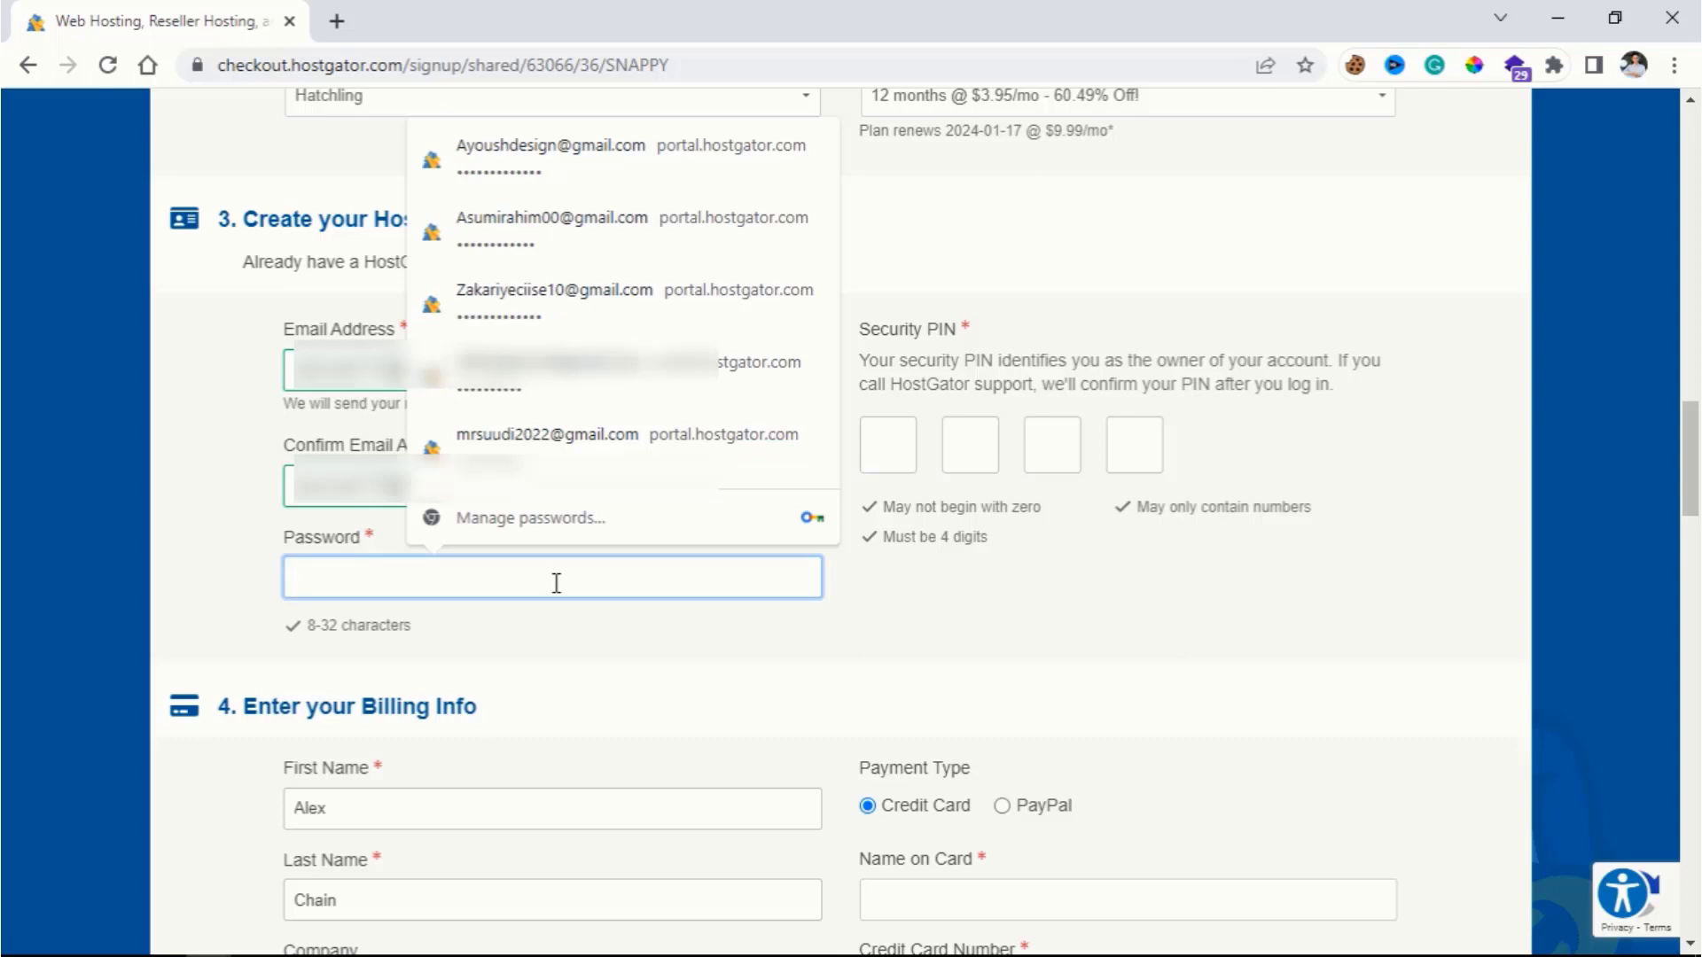
pyautogui.write('•')
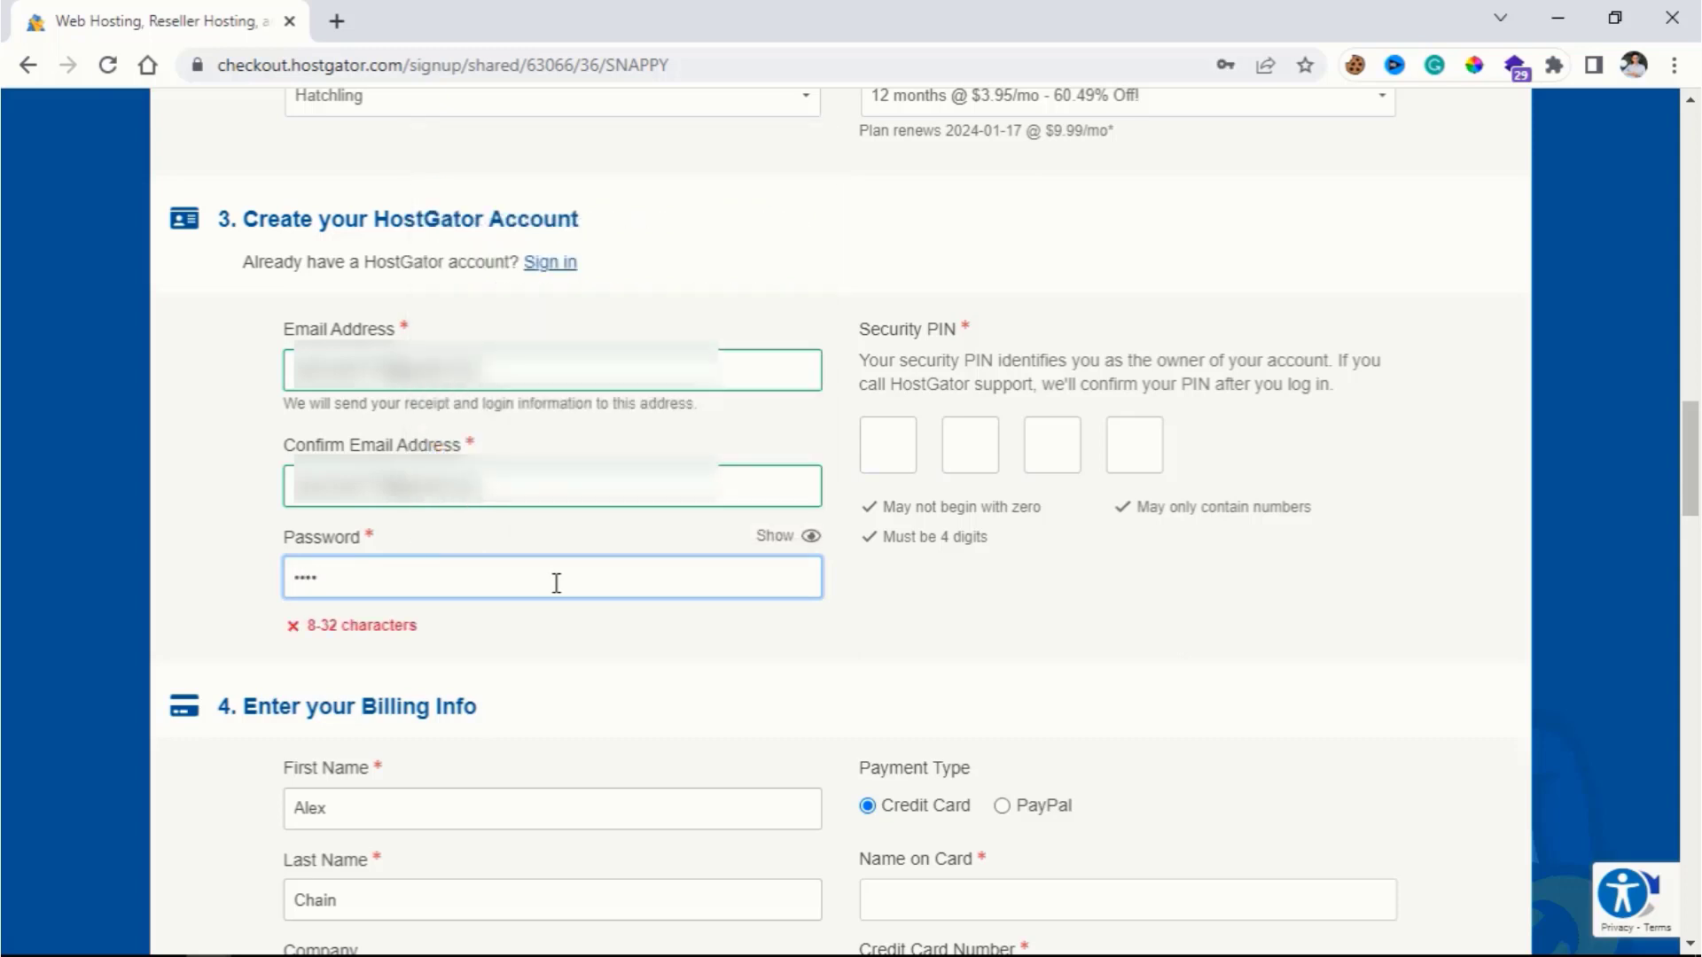
pyautogui.write('•••••••')
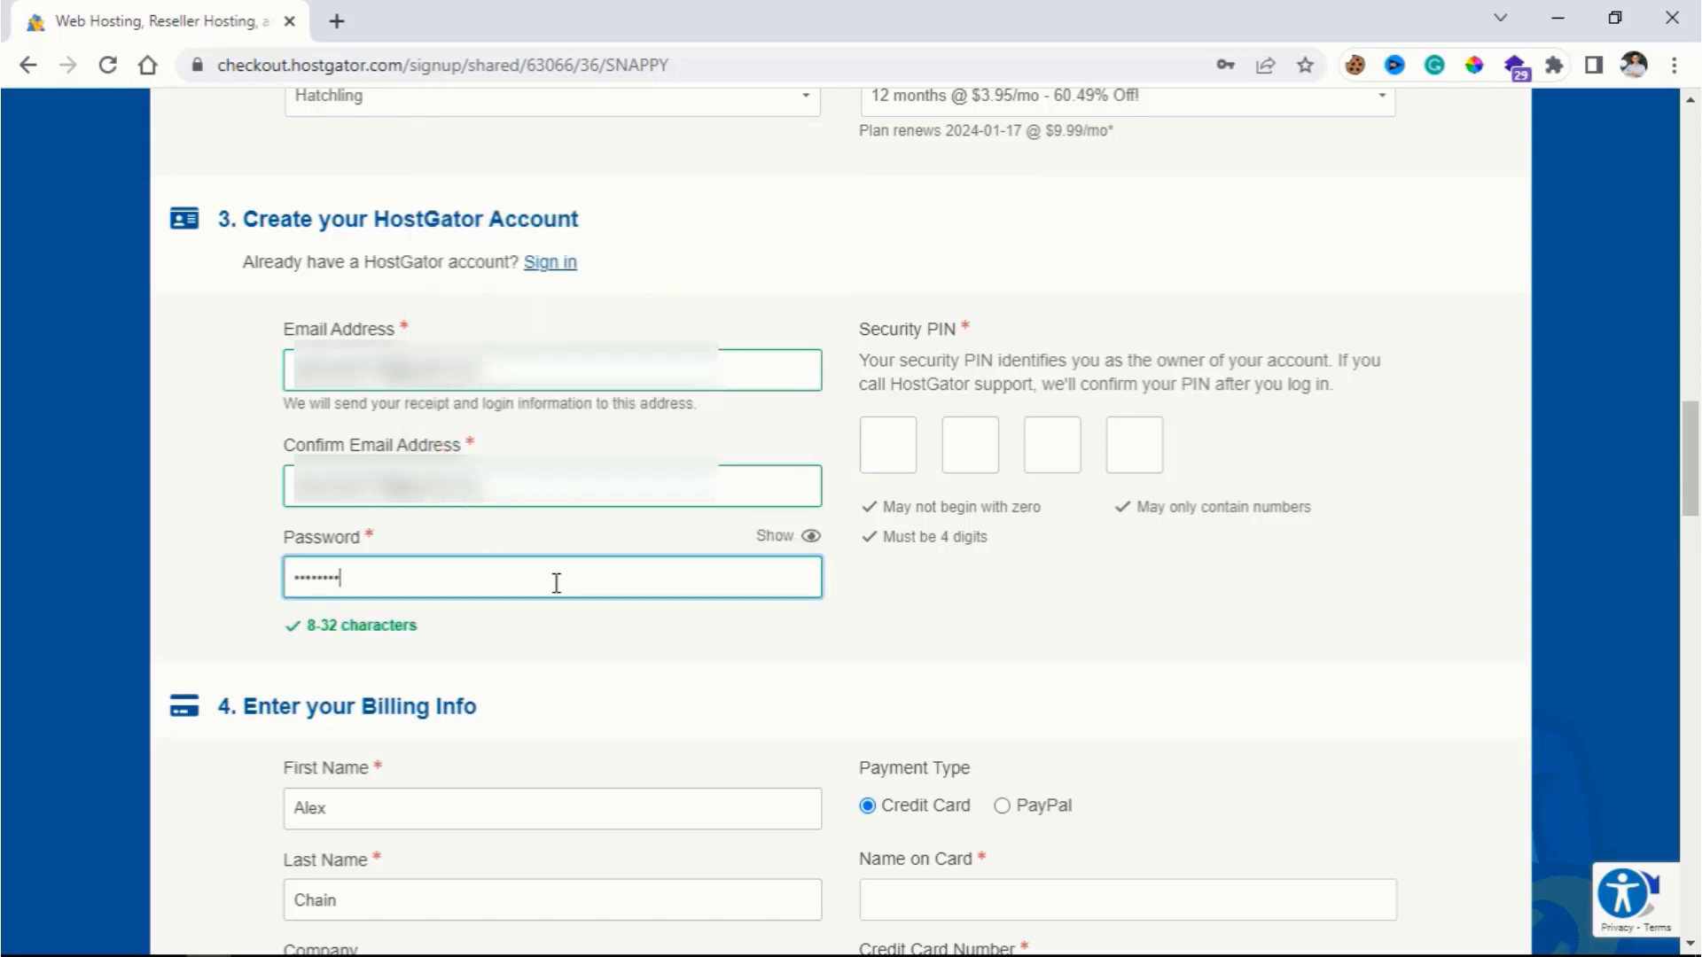
pyautogui.click(900, 452)
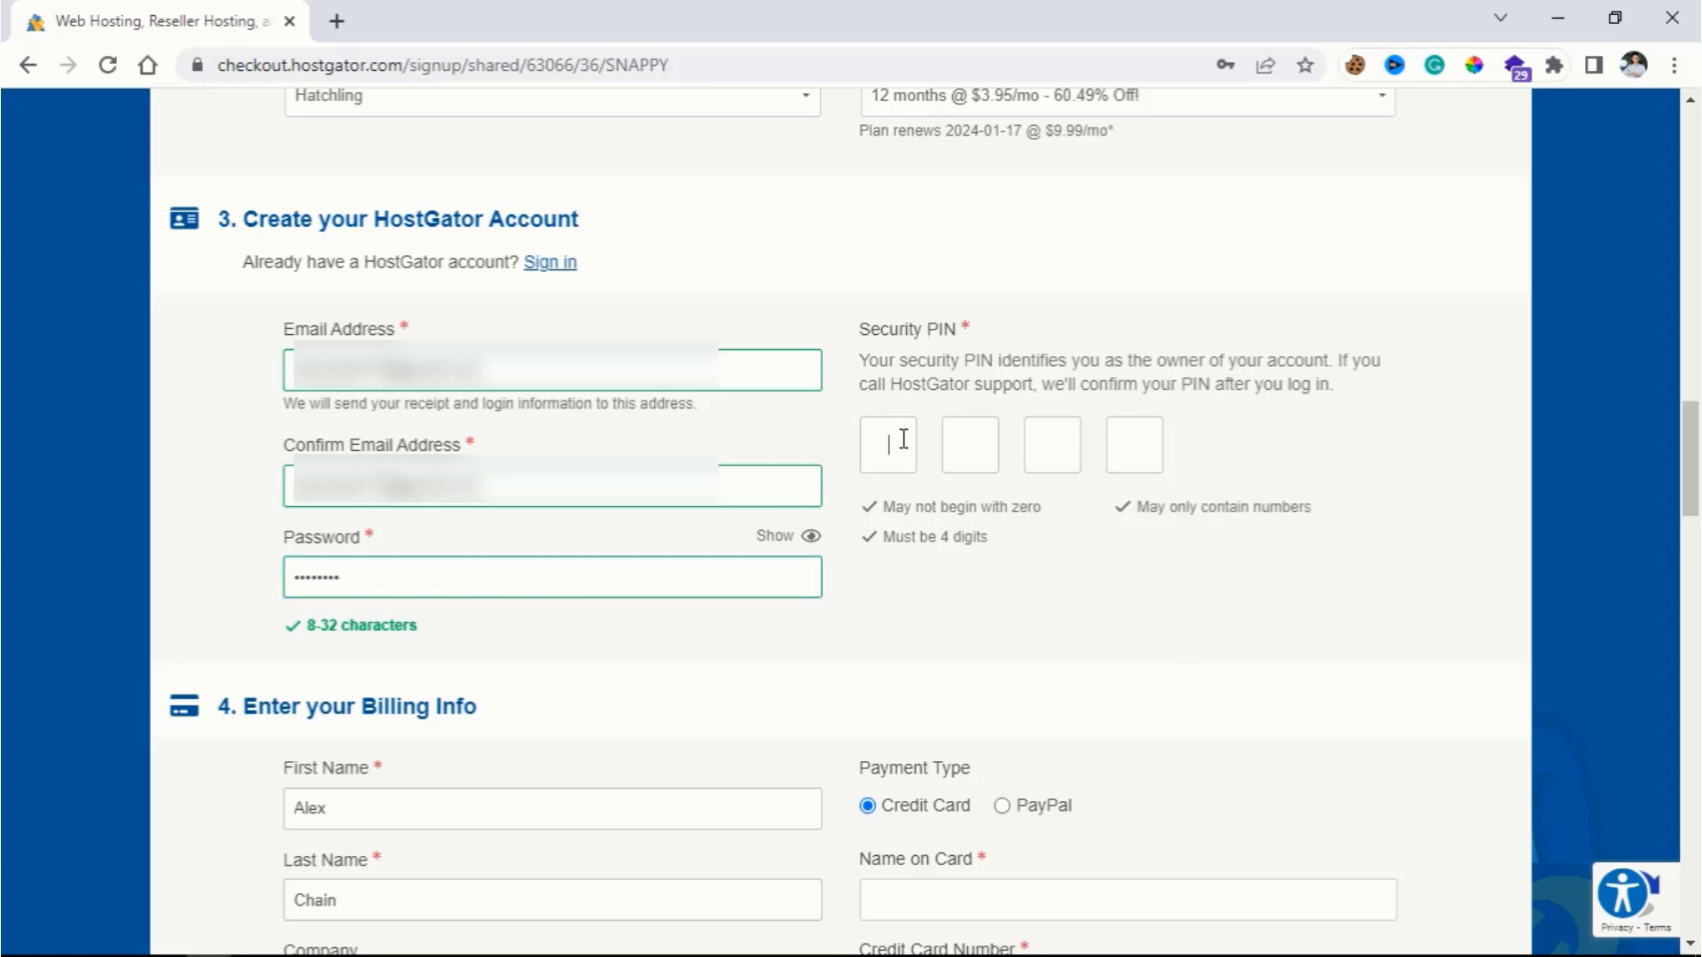
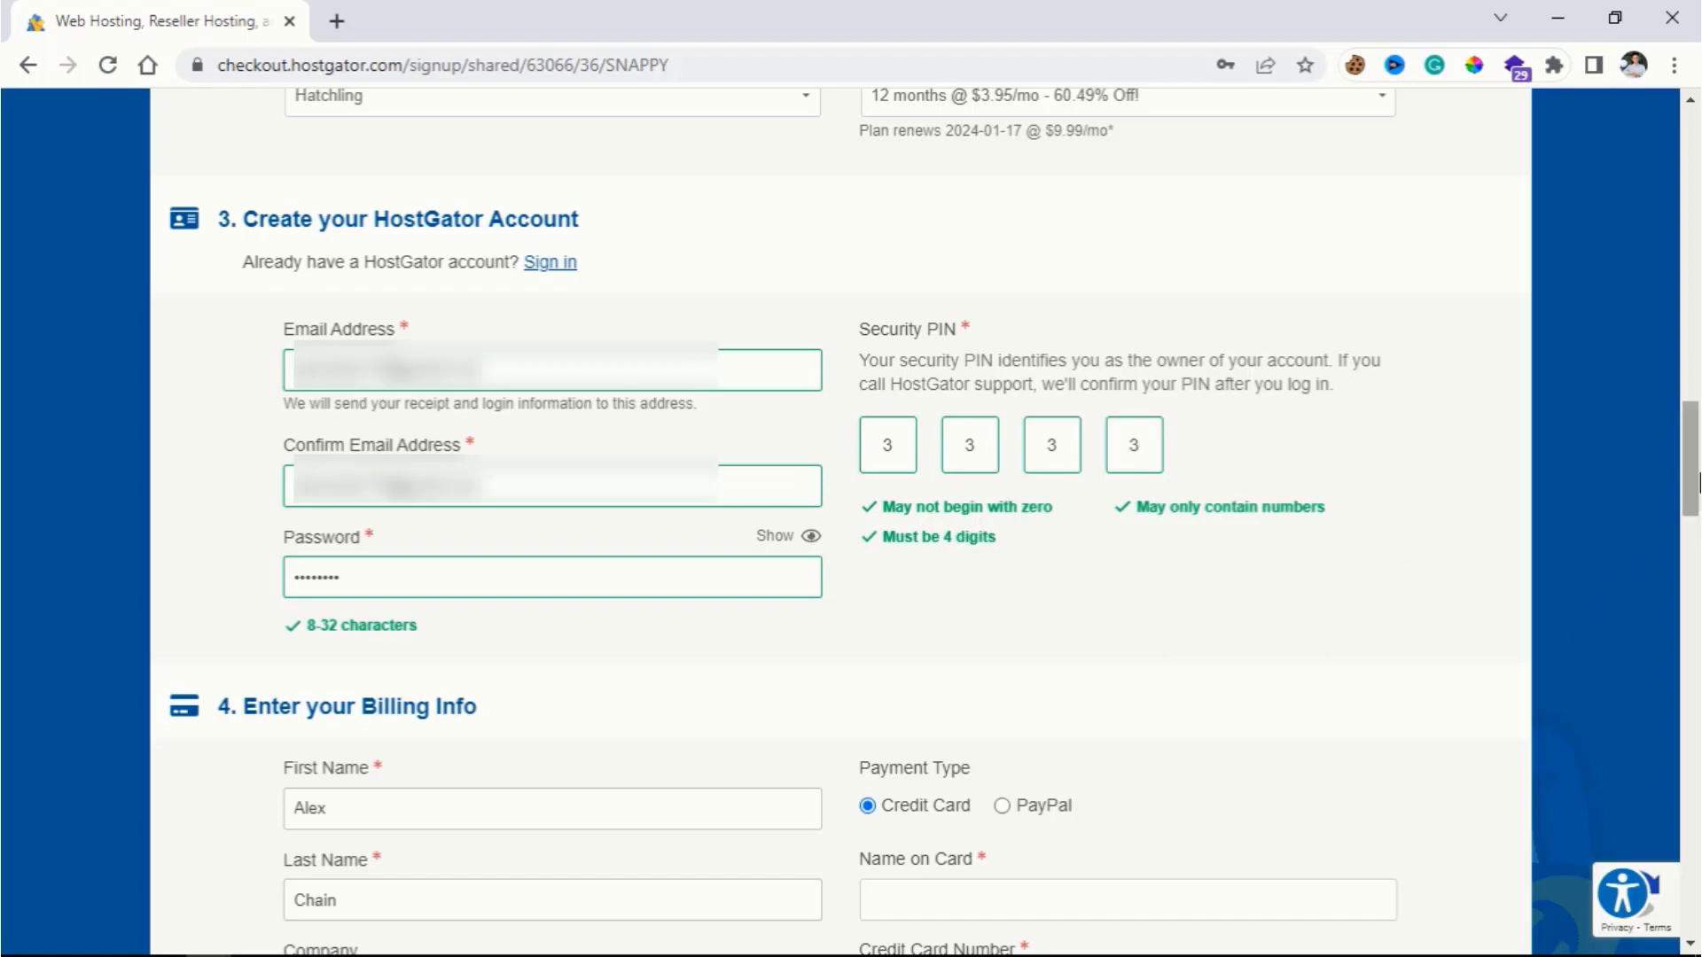
pyautogui.moveTo(1694, 483); pyautogui.dragTo(1693, 560)
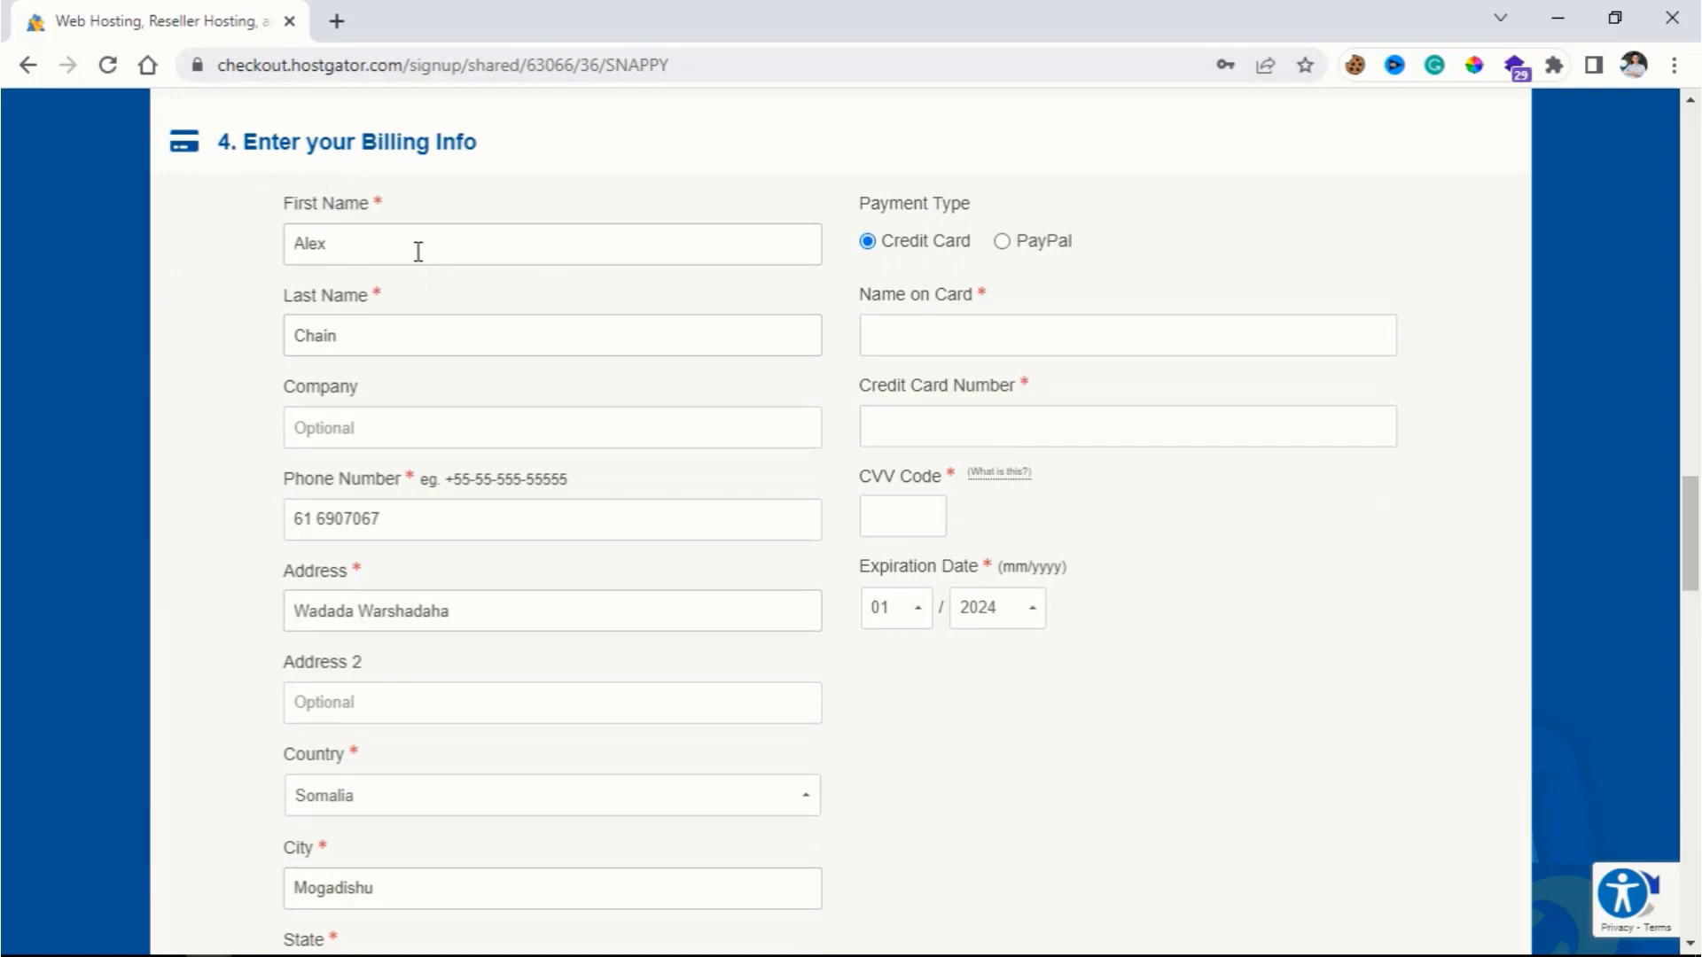
# Step: Review the autofilled billing name, phone and address, keeping Somalia as the country
pyautogui.moveTo(335, 246); pyautogui.dragTo(308, 245)
pyautogui.click(351, 334)
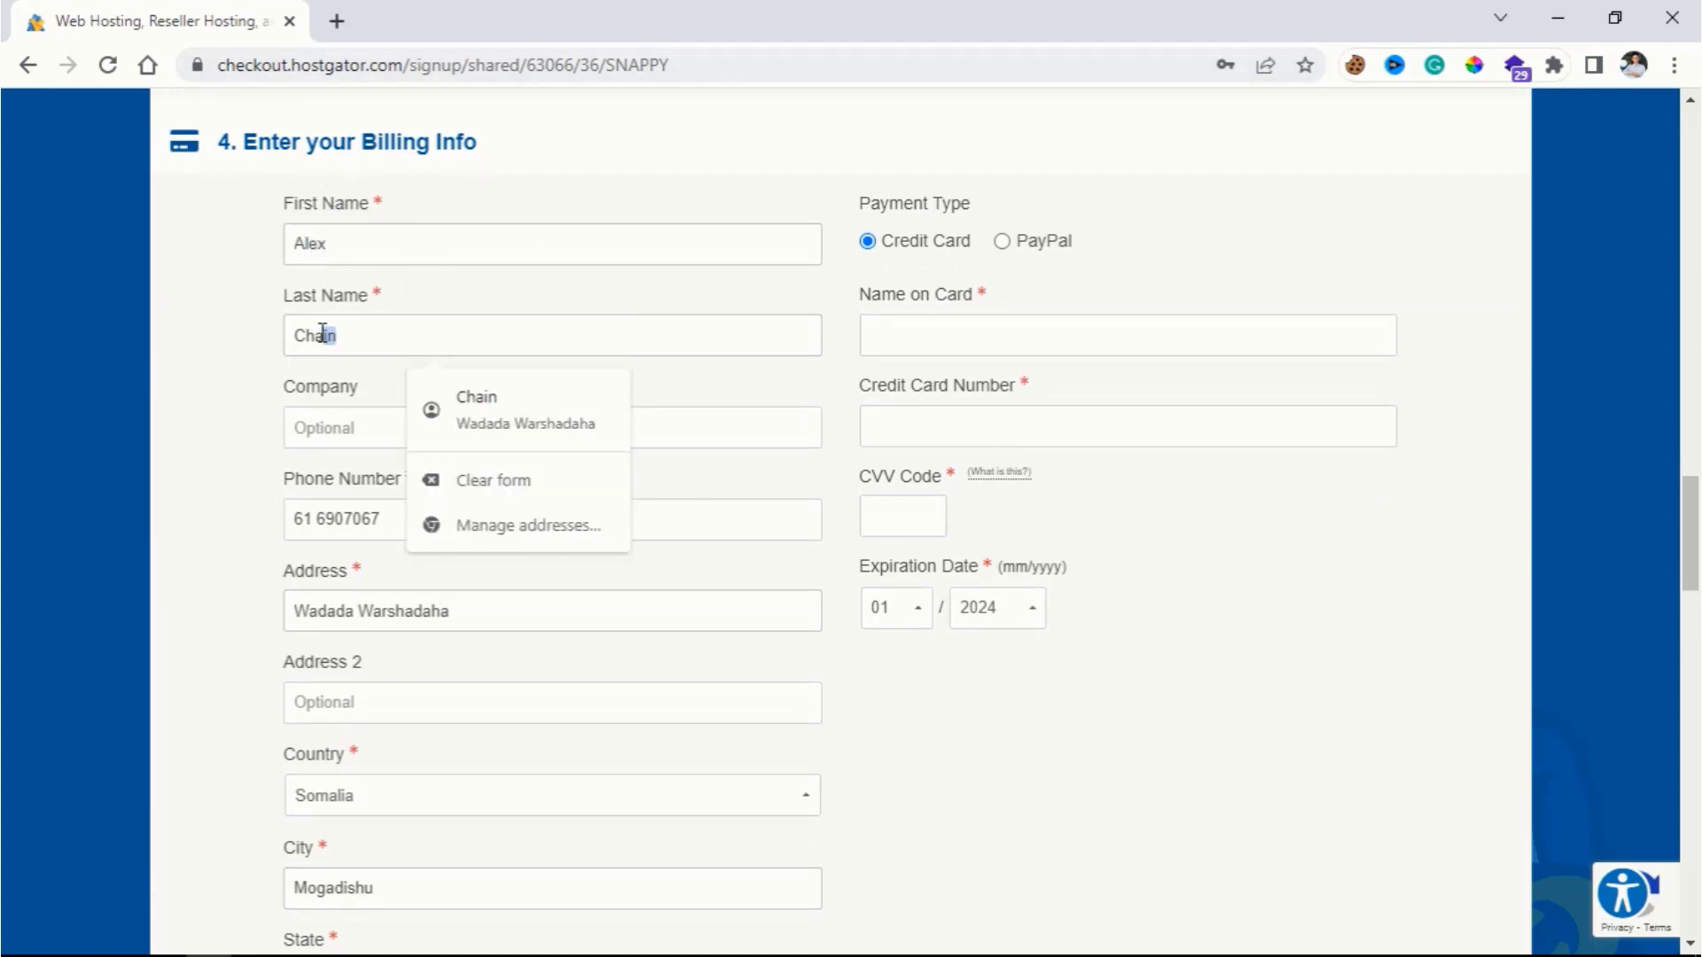
pyautogui.click(324, 503)
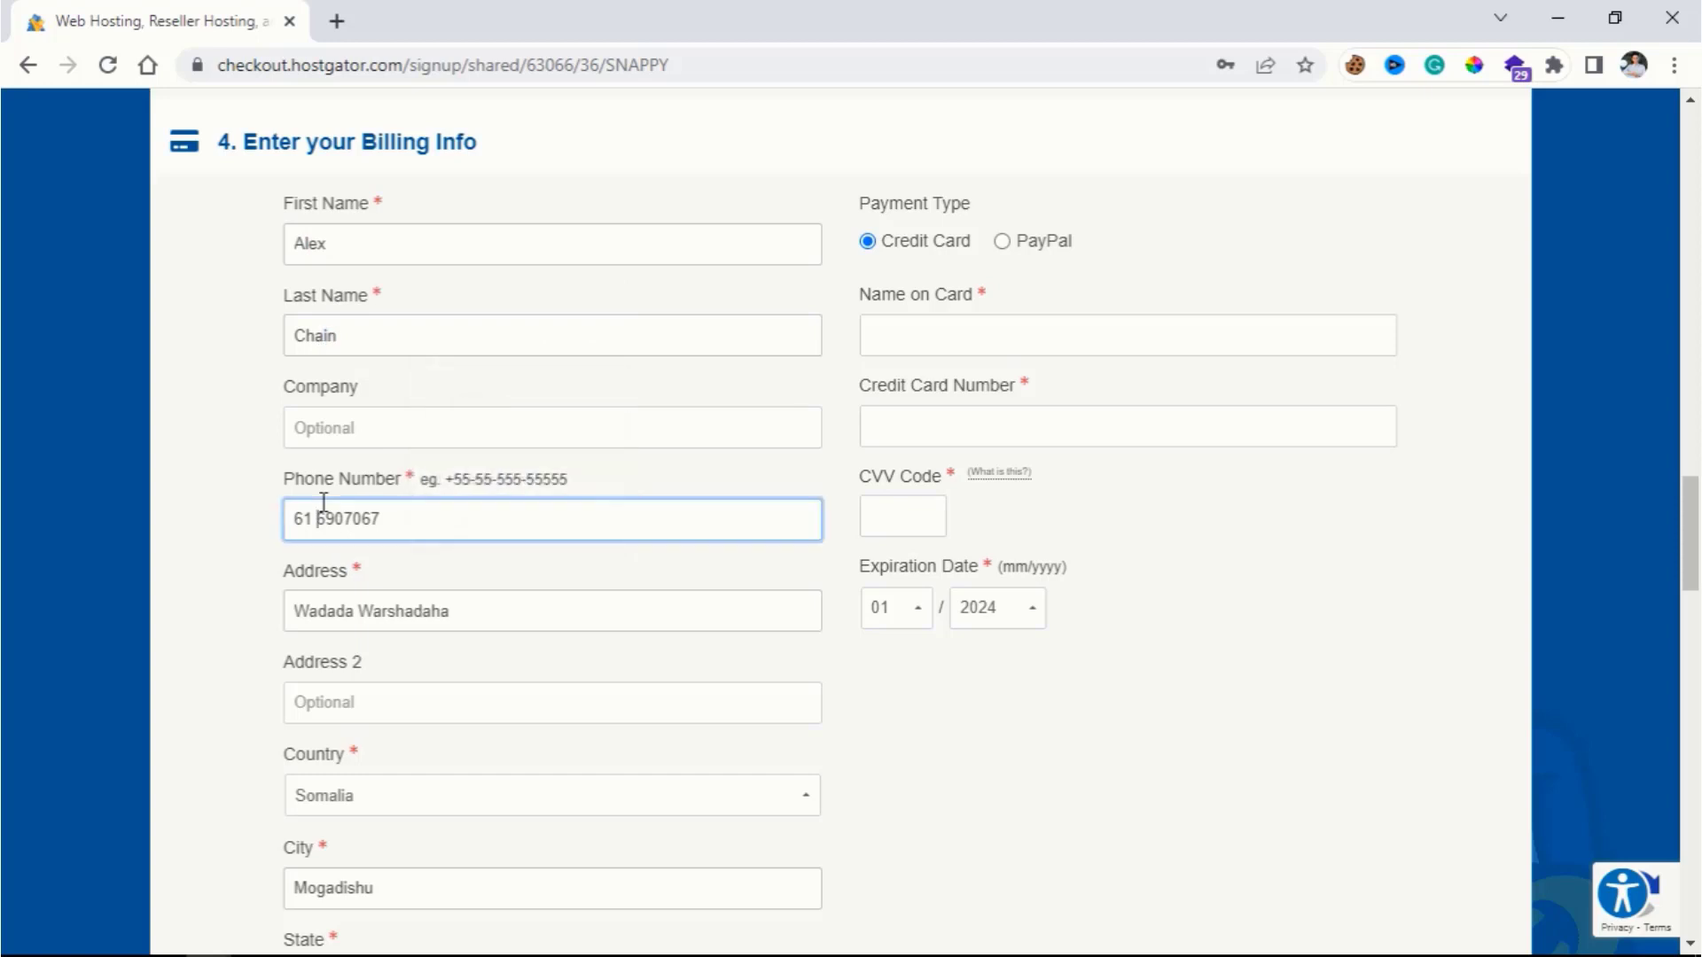
pyautogui.click(397, 605)
pyautogui.scroll(-3, 953, 523)
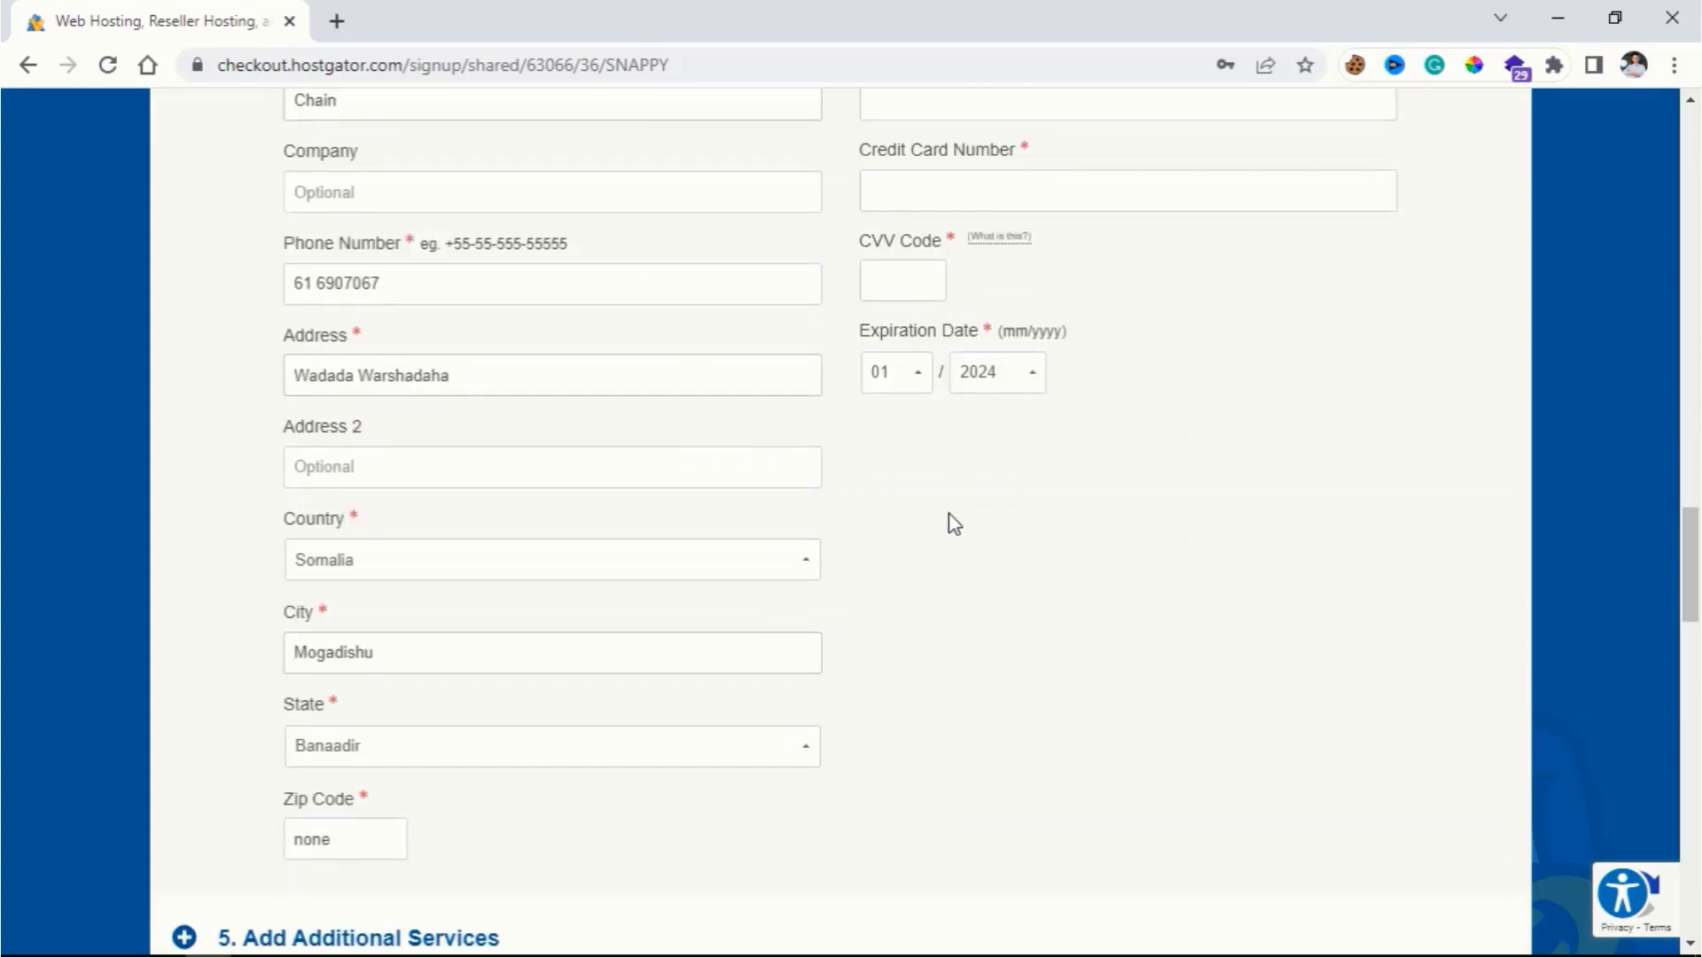
pyautogui.click(399, 467)
pyautogui.click(199, 500)
pyautogui.click(414, 578)
pyautogui.click(275, 586)
pyautogui.moveTo(339, 841); pyautogui.dragTo(306, 845)
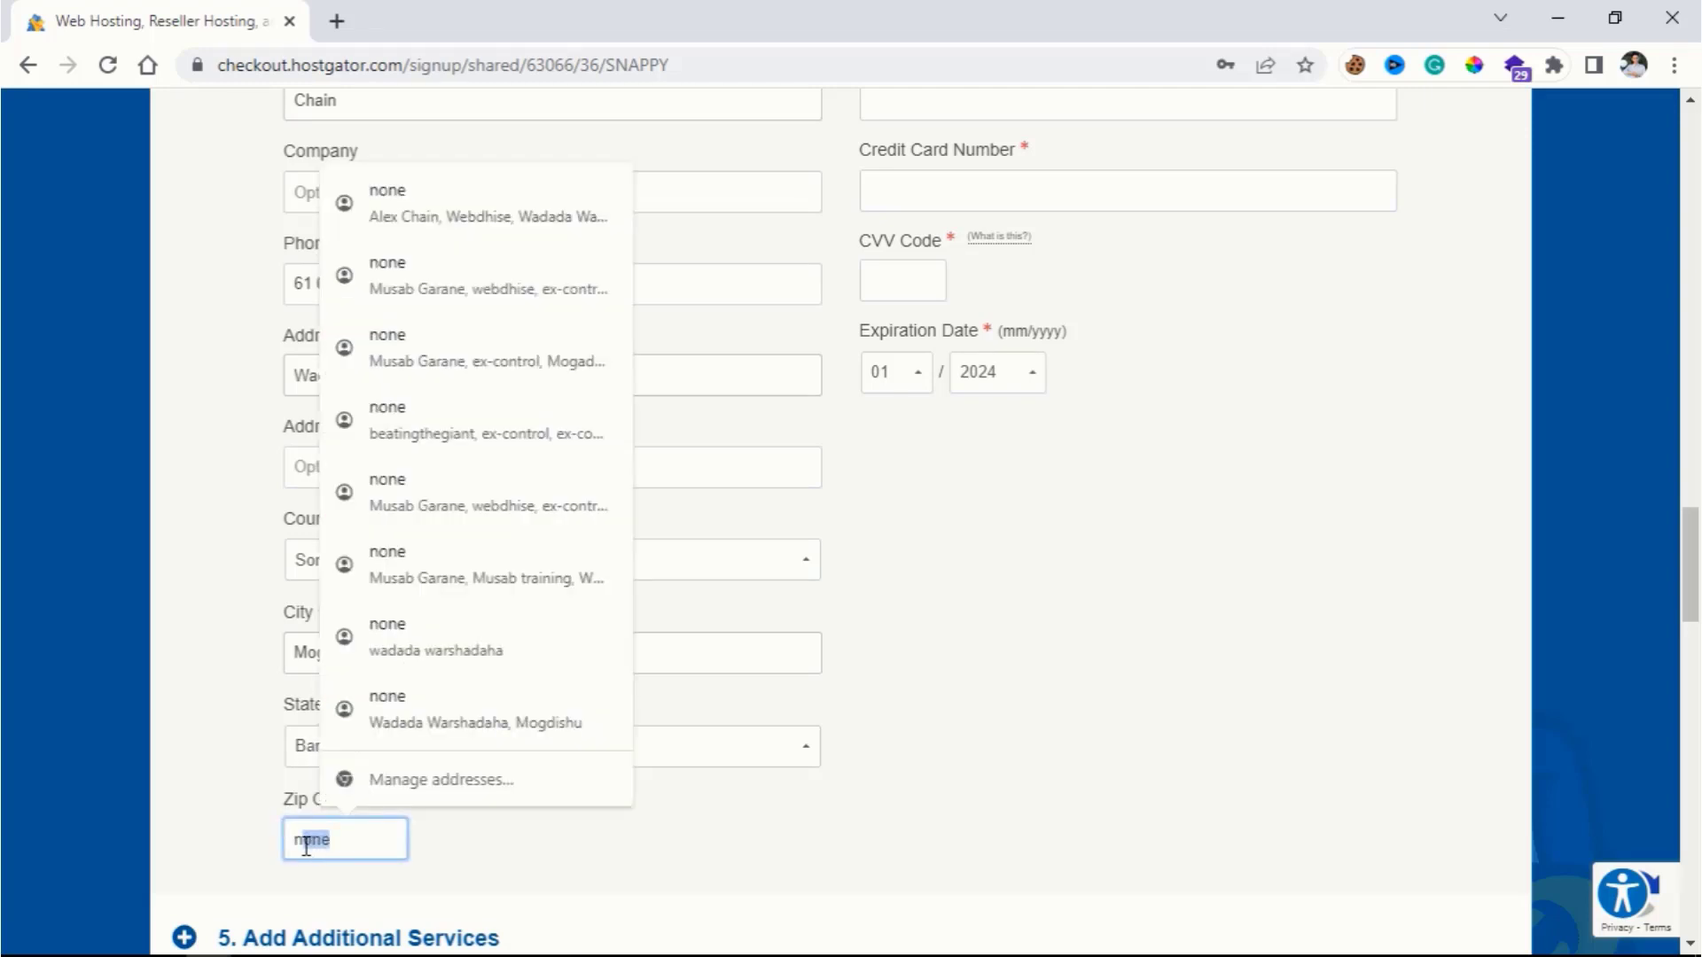
pyautogui.click(272, 848)
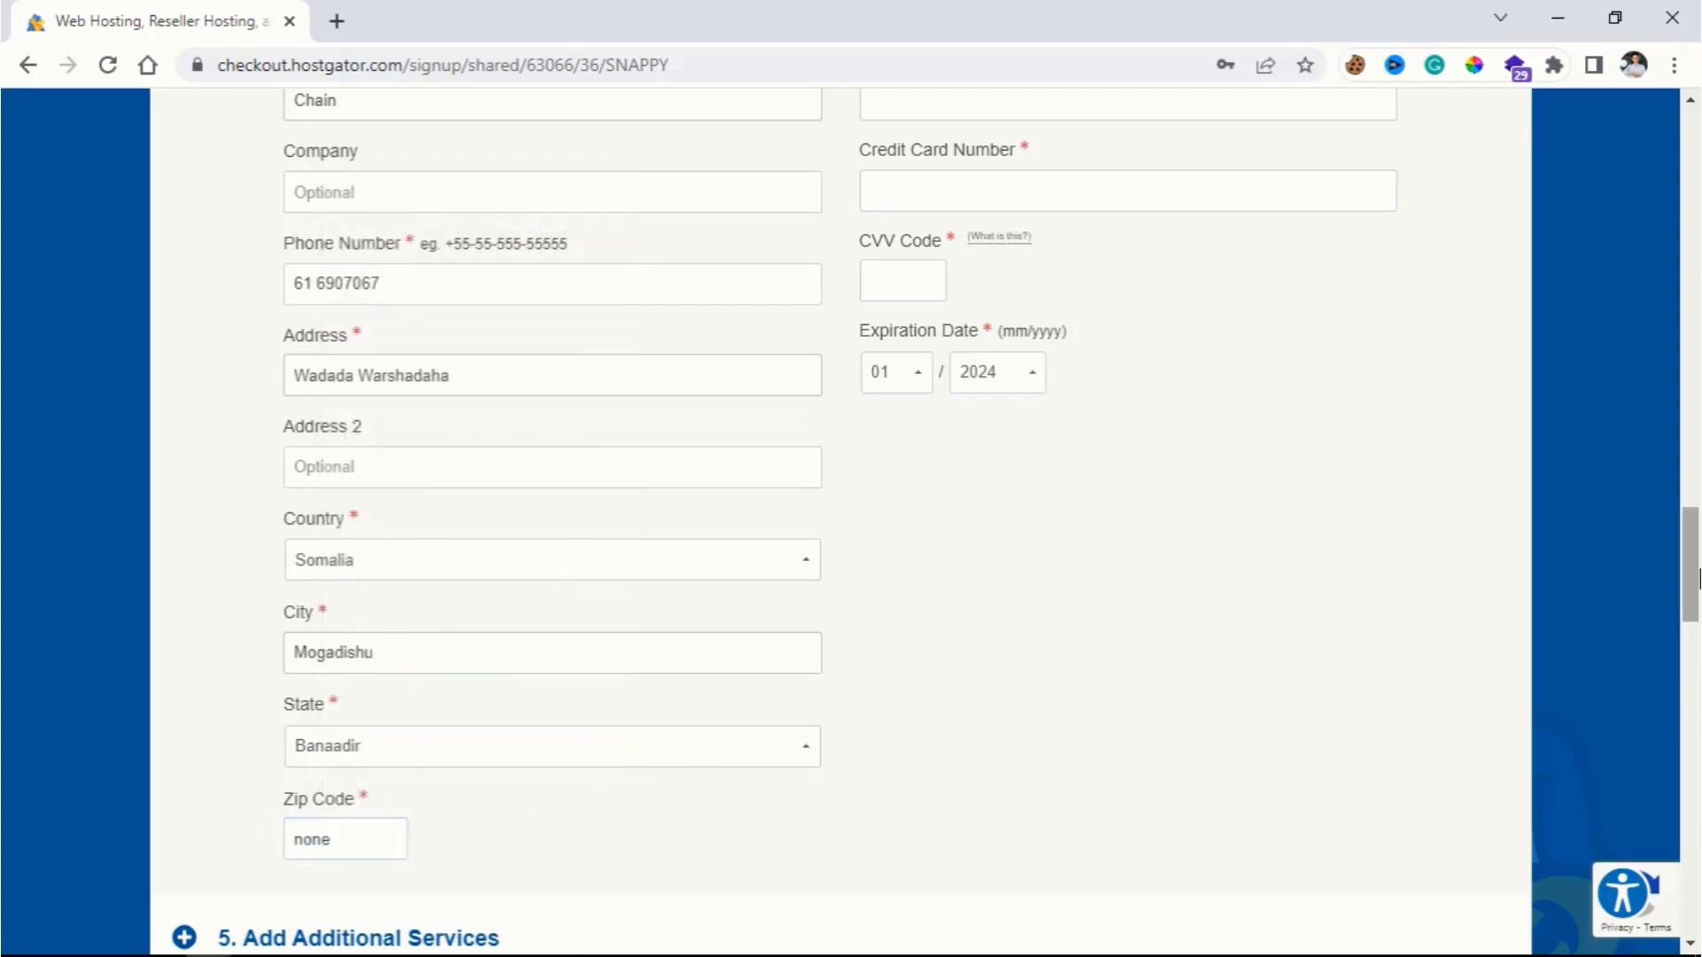
pyautogui.scroll(3, 1695, 549)
pyautogui.scroll(1, 1695, 534)
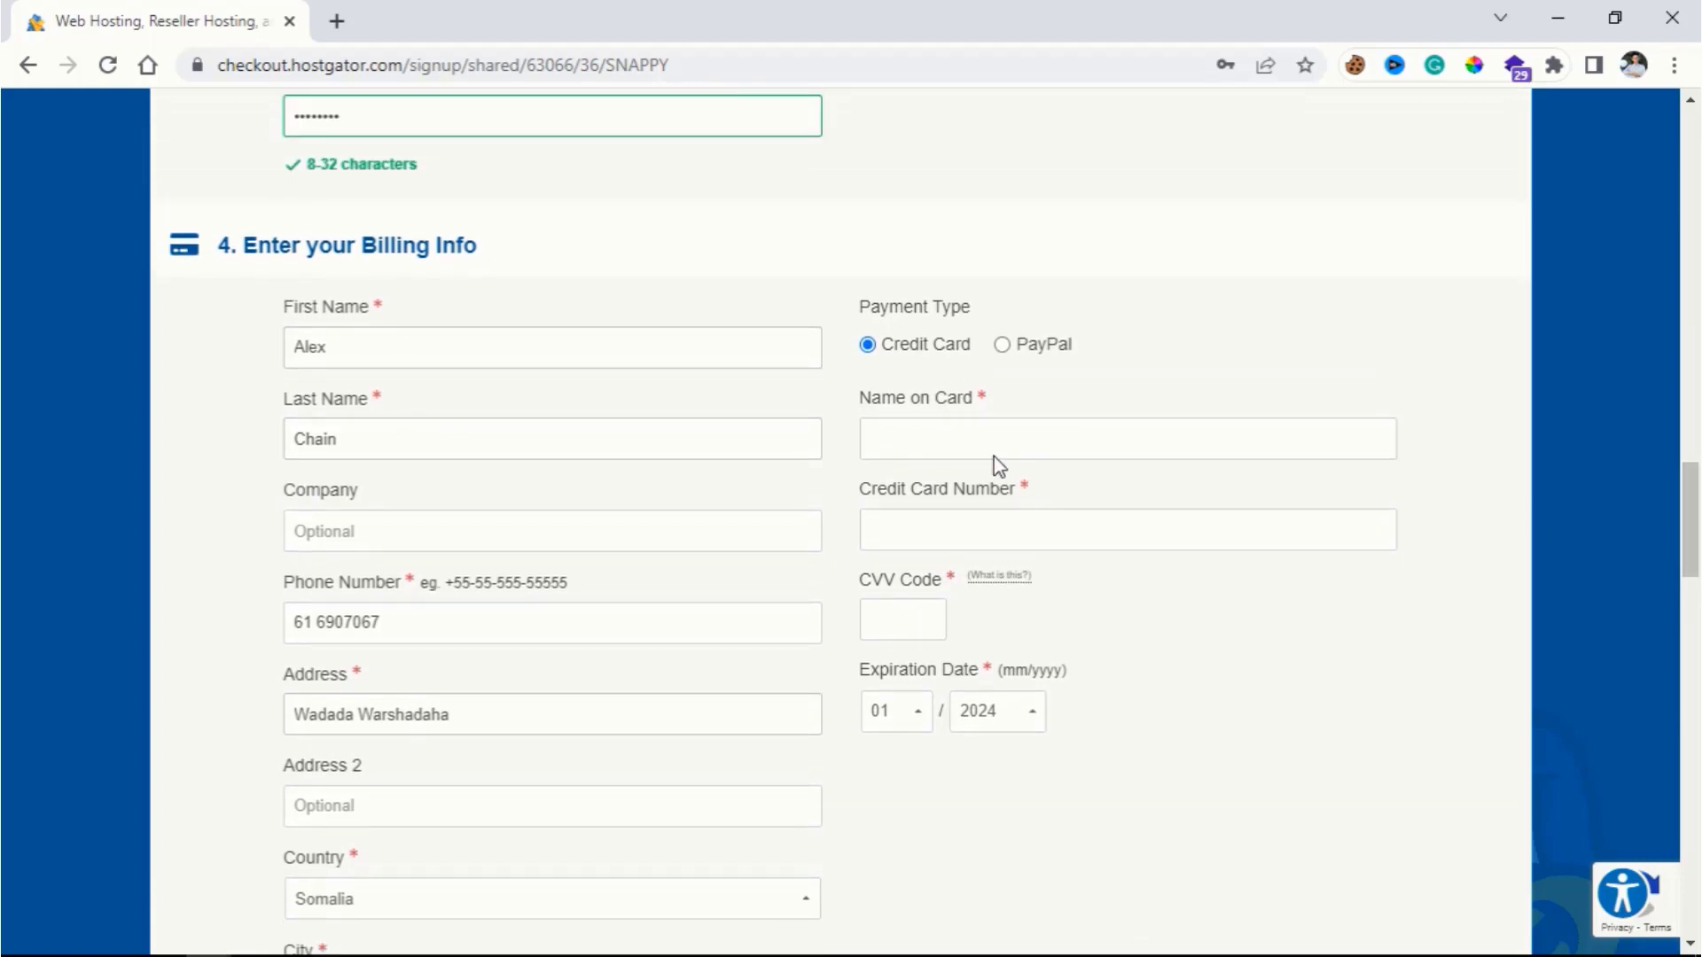
# Step: Keep Credit Card payment, fill the card details from a saved card, and enter the CVV
pyautogui.click(969, 440)
pyautogui.click(1025, 348)
pyautogui.click(867, 345)
pyautogui.click(1013, 445)
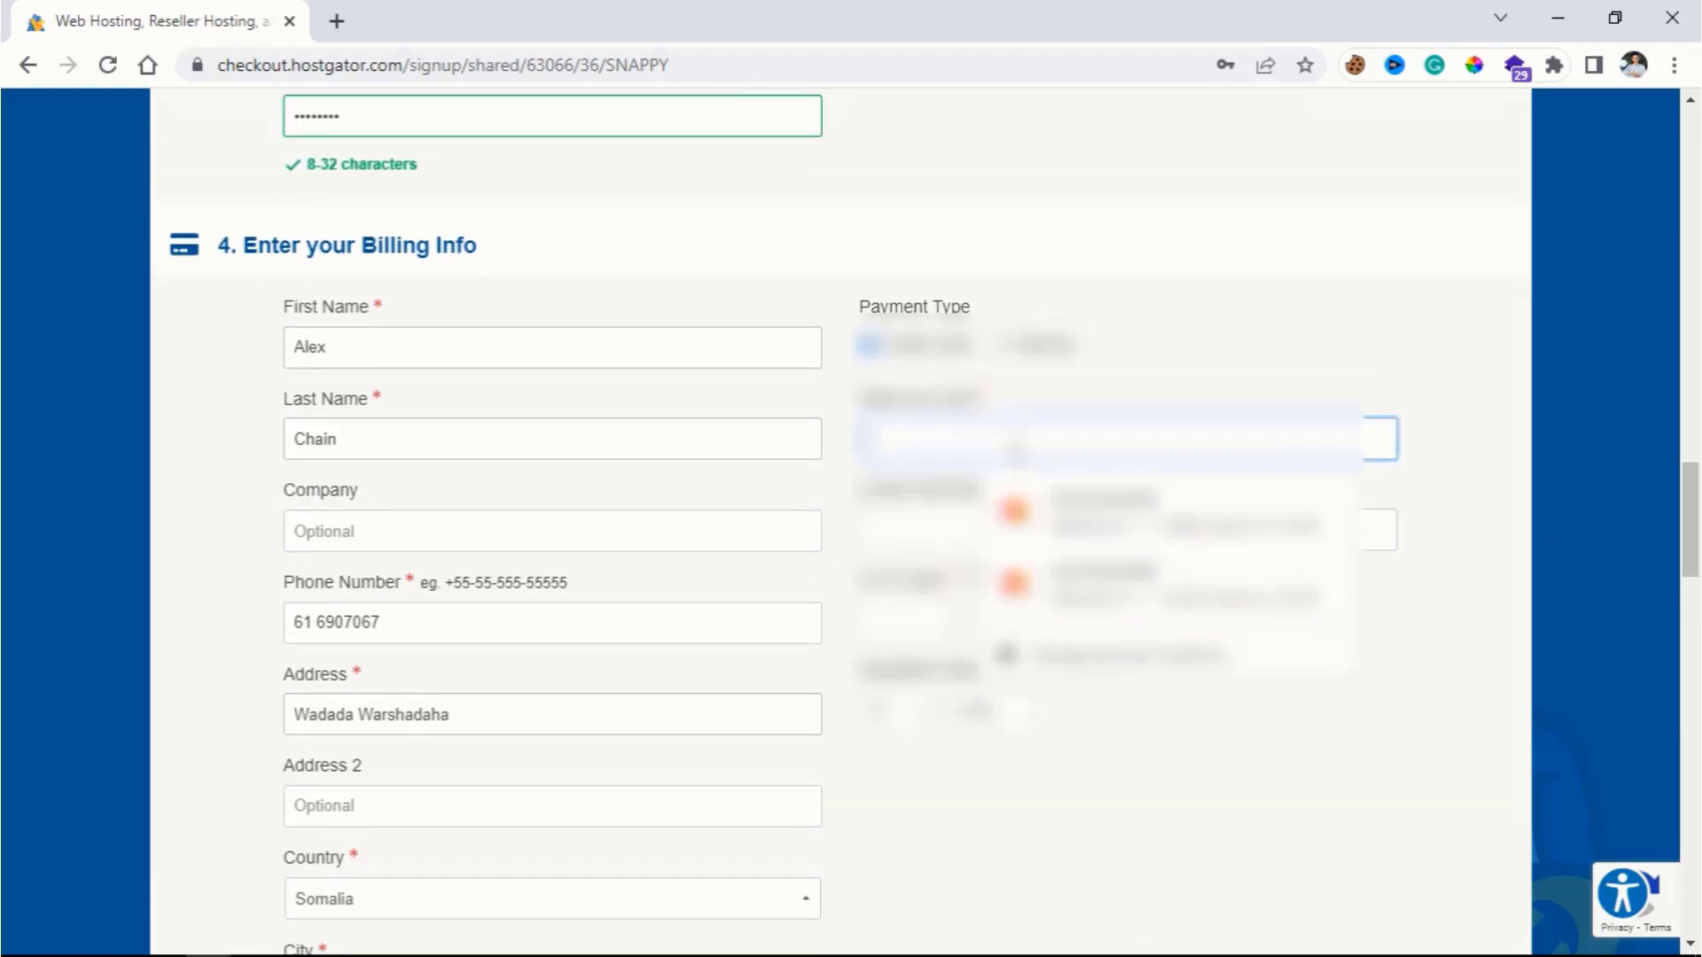
pyautogui.click(1149, 540)
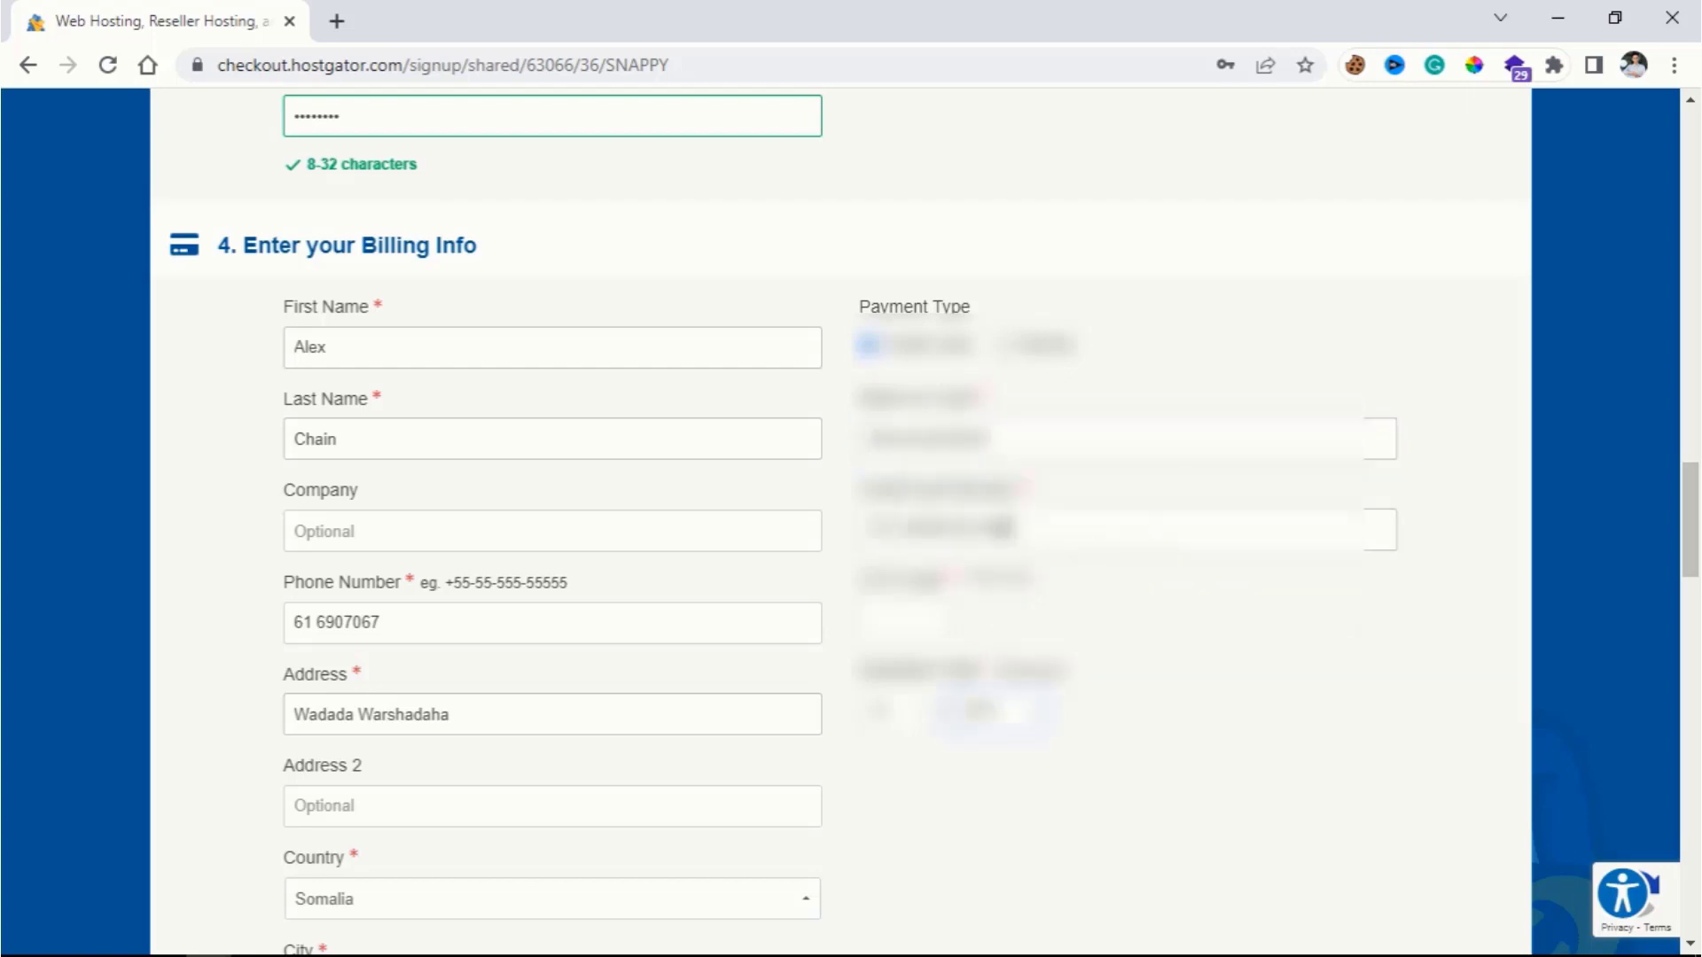
pyautogui.click(1152, 536)
pyautogui.click(1323, 660)
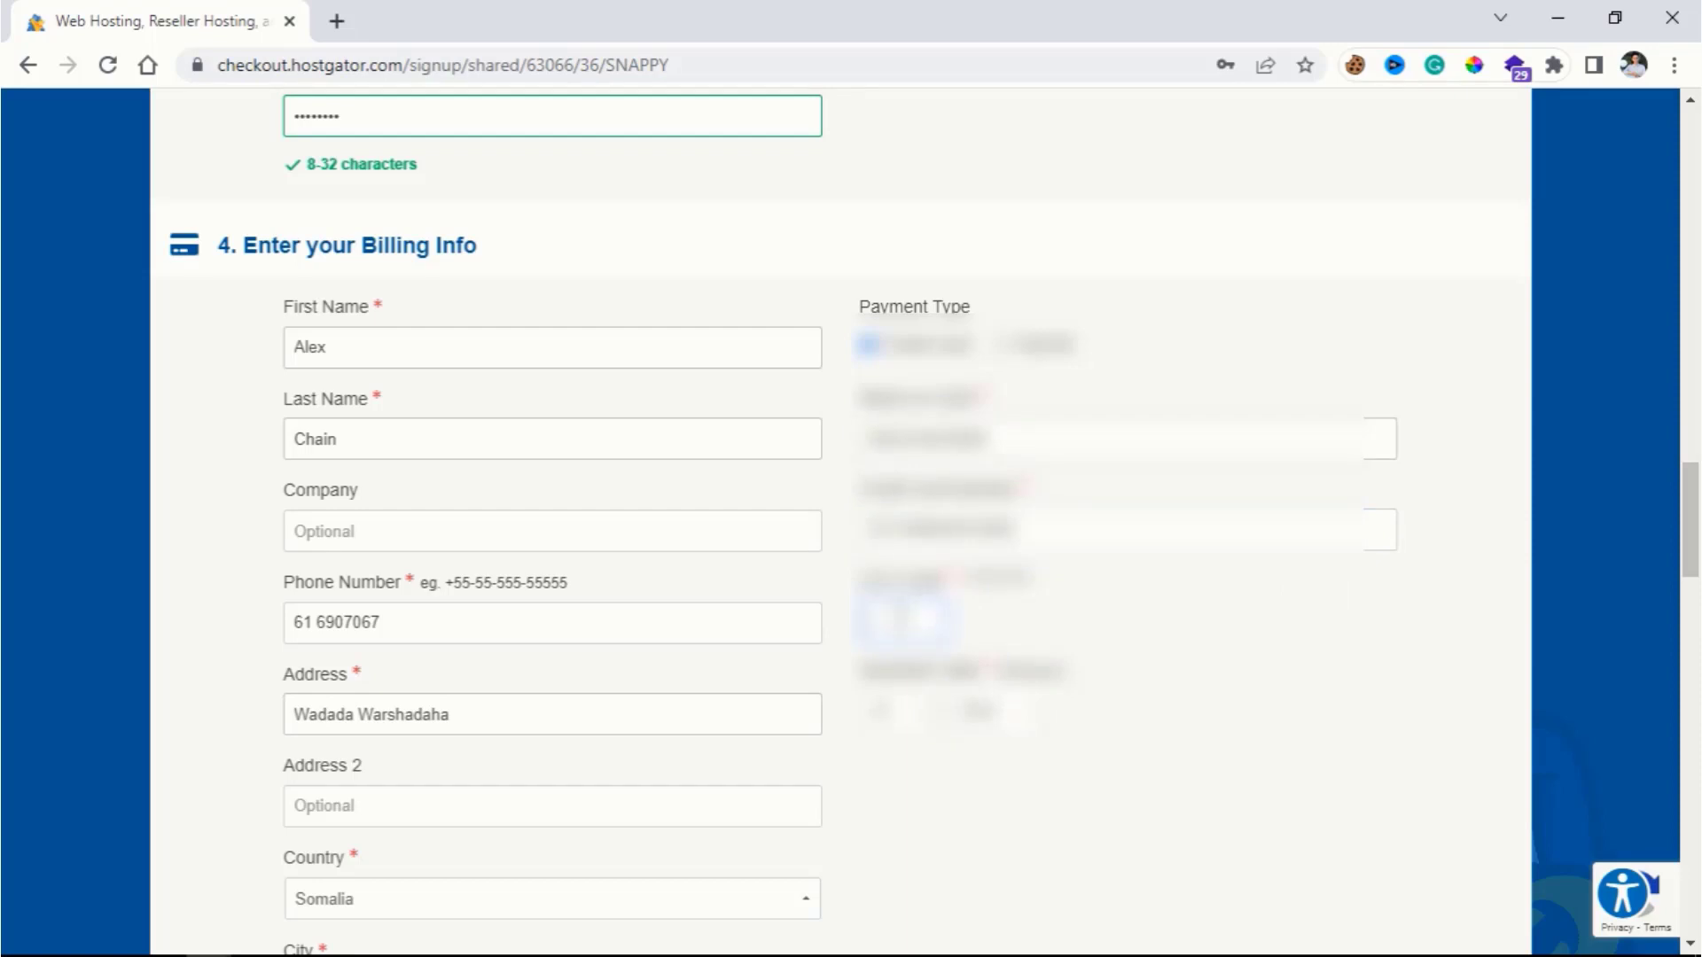
pyautogui.write('***')
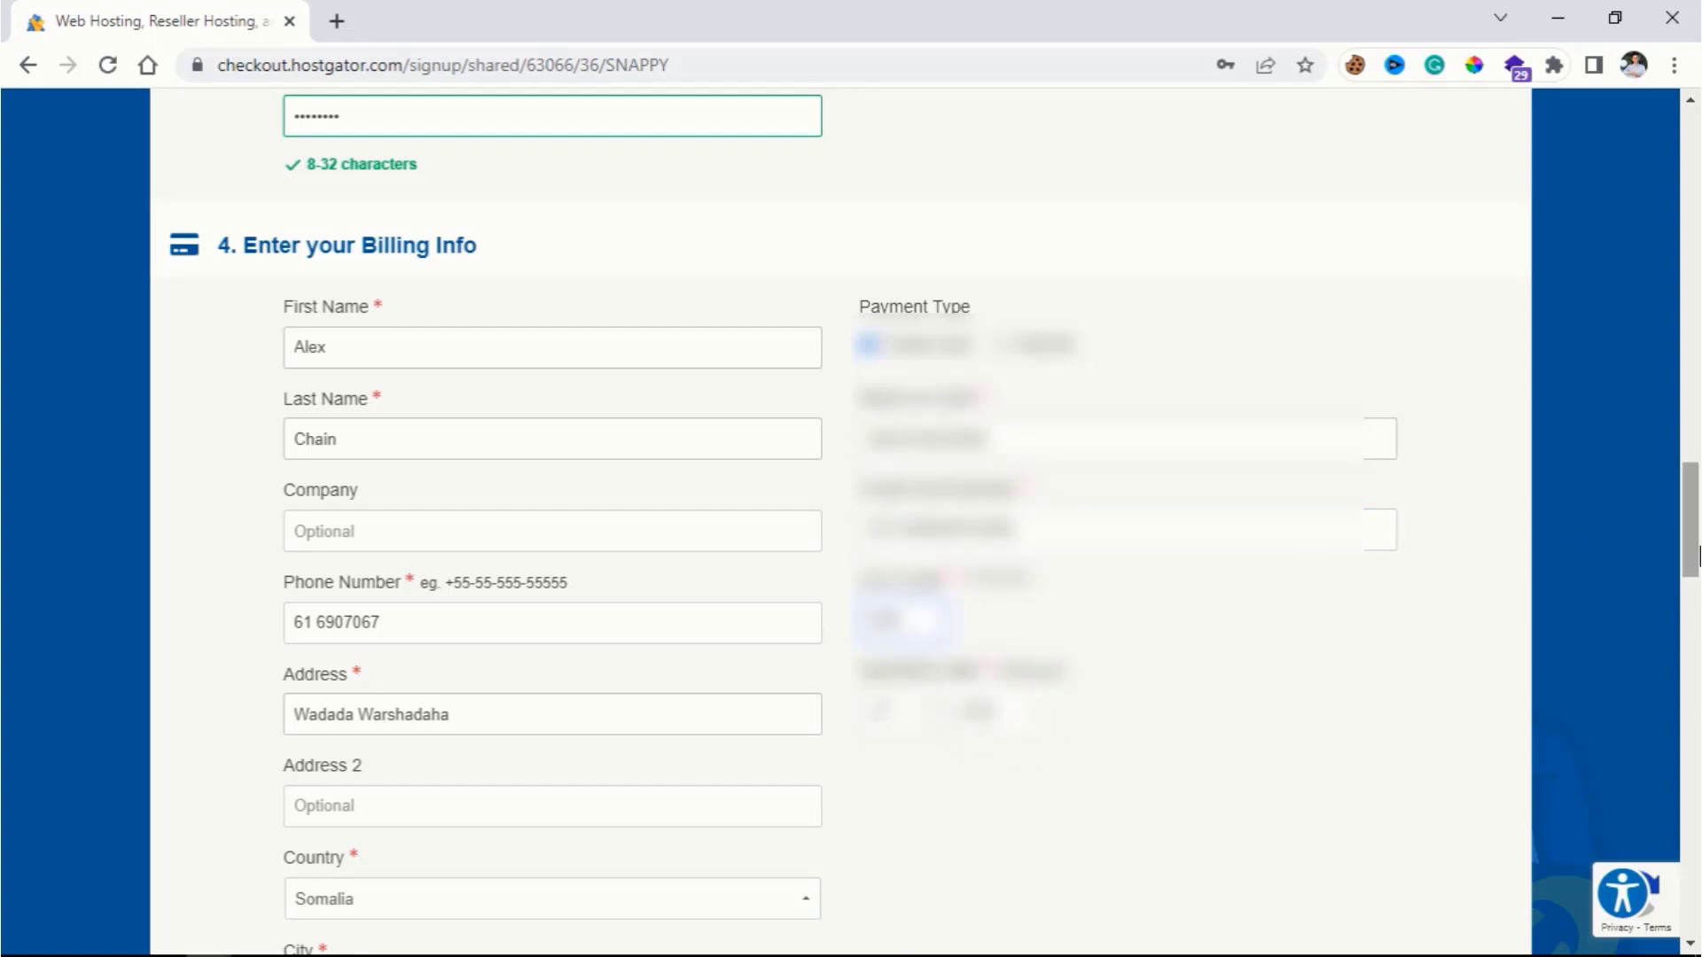
pyautogui.moveTo(1697, 557); pyautogui.dragTo(1650, 700)
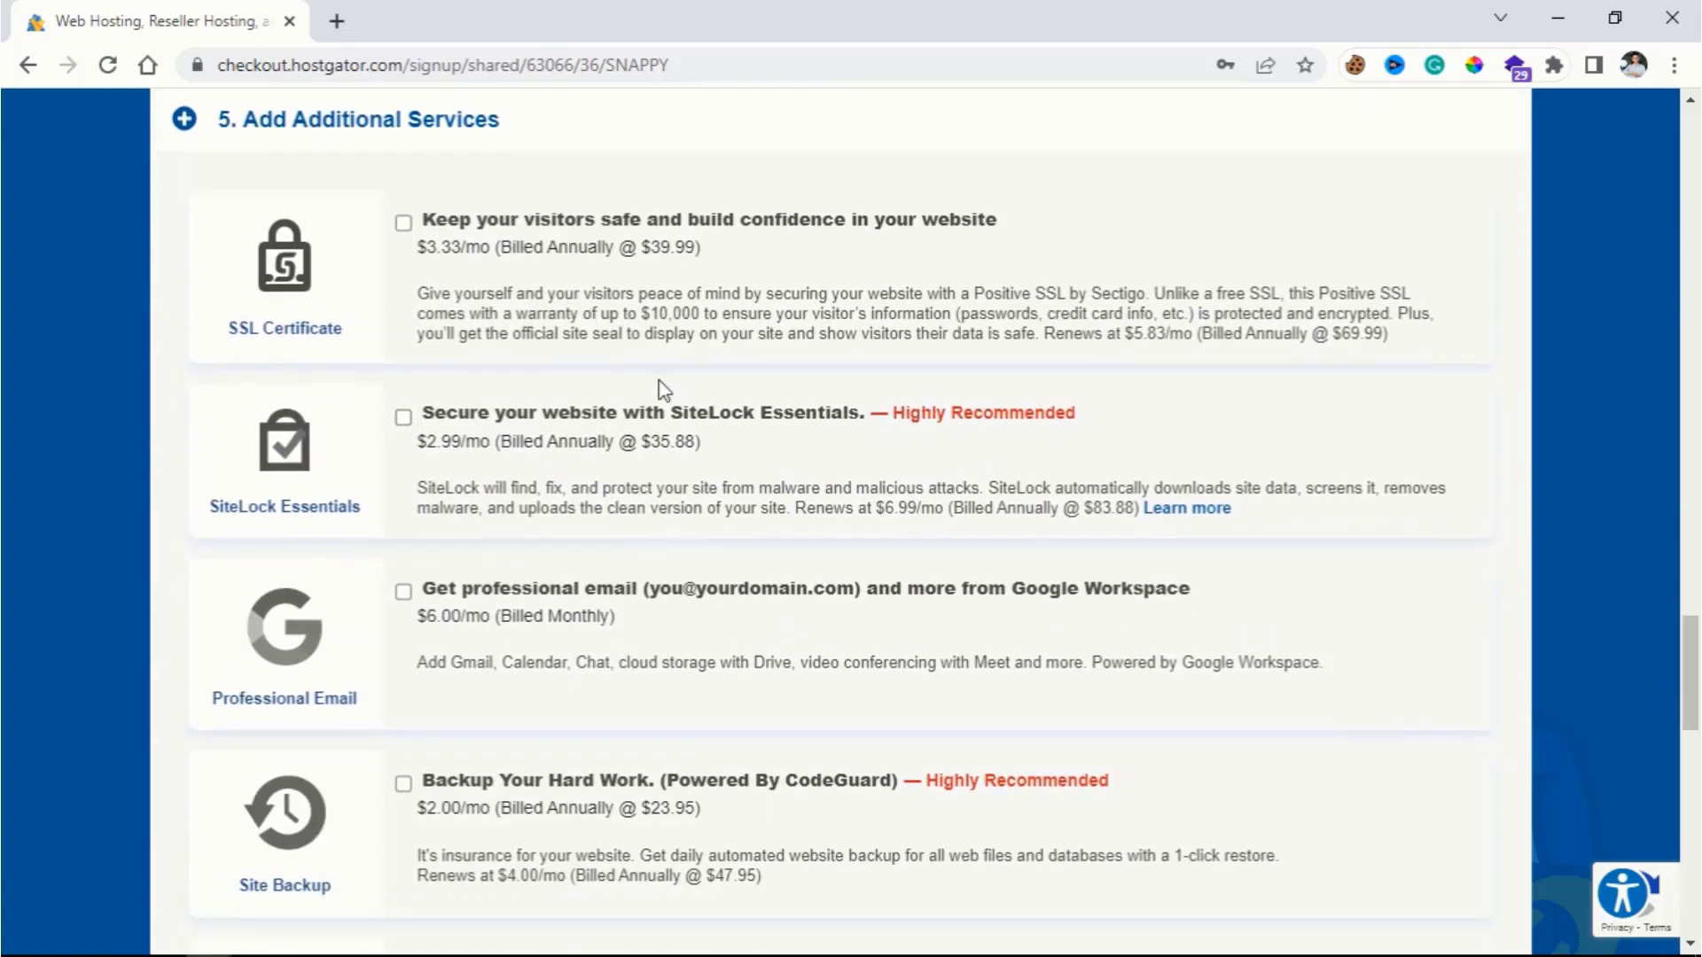
# Step: Leave the SSL Certificate add-on unchecked, accept the renewal terms, and submit with Checkout Now!
pyautogui.click(403, 224)
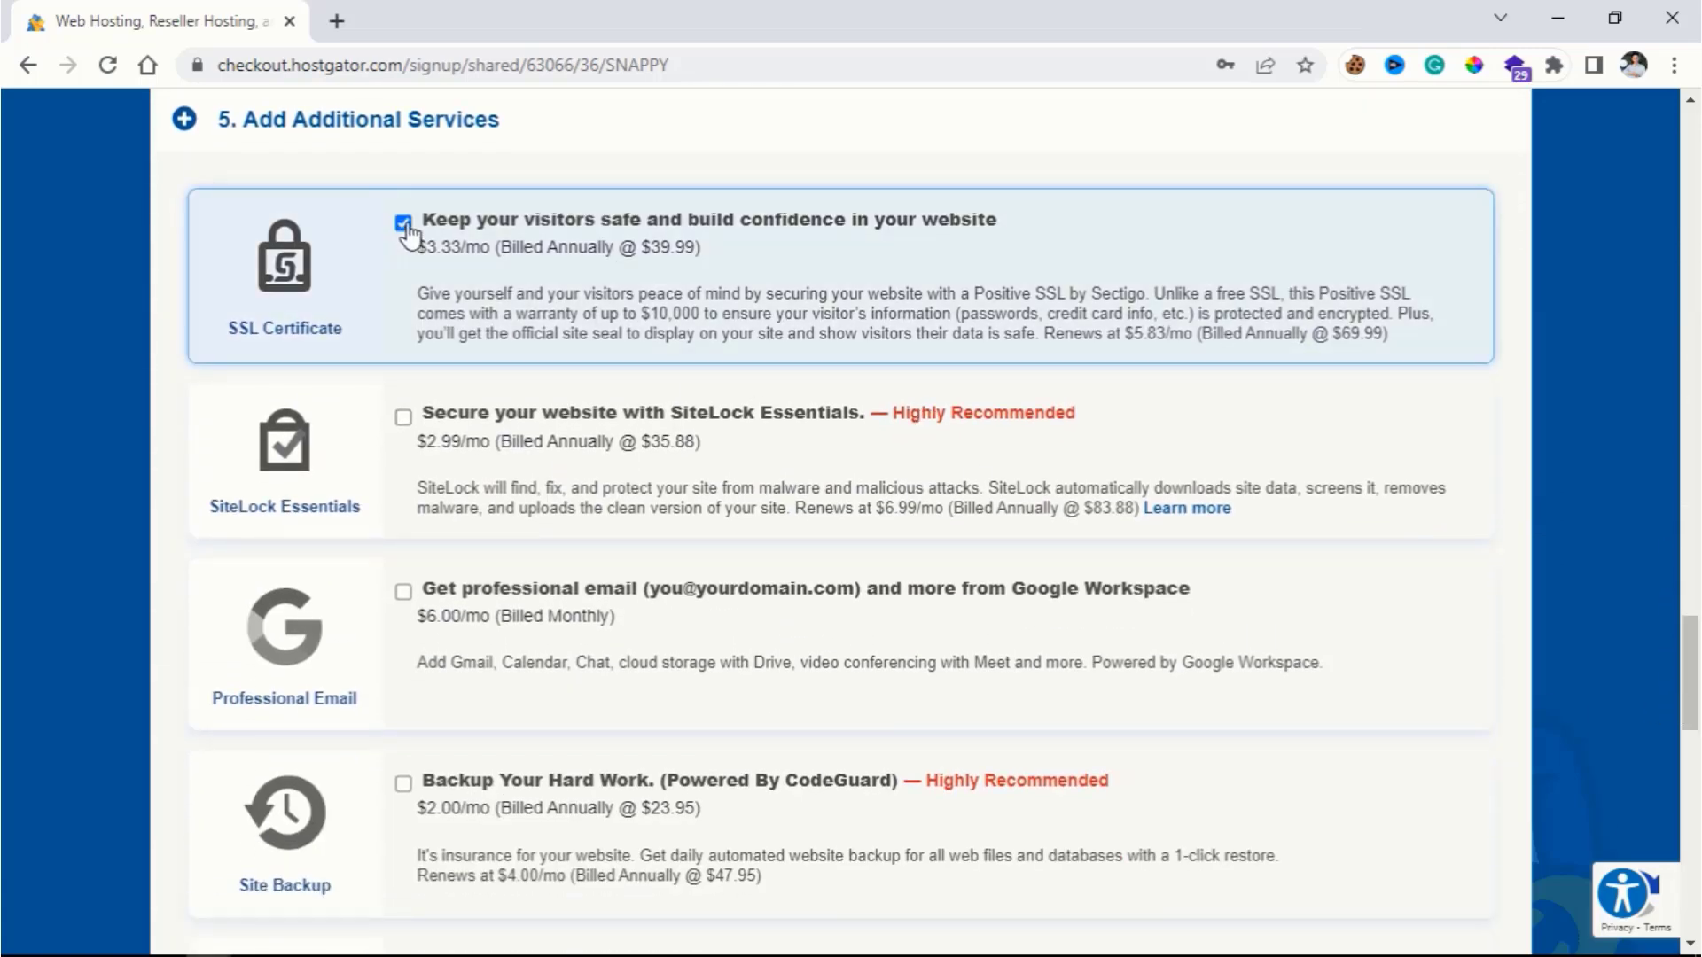
pyautogui.click(403, 224)
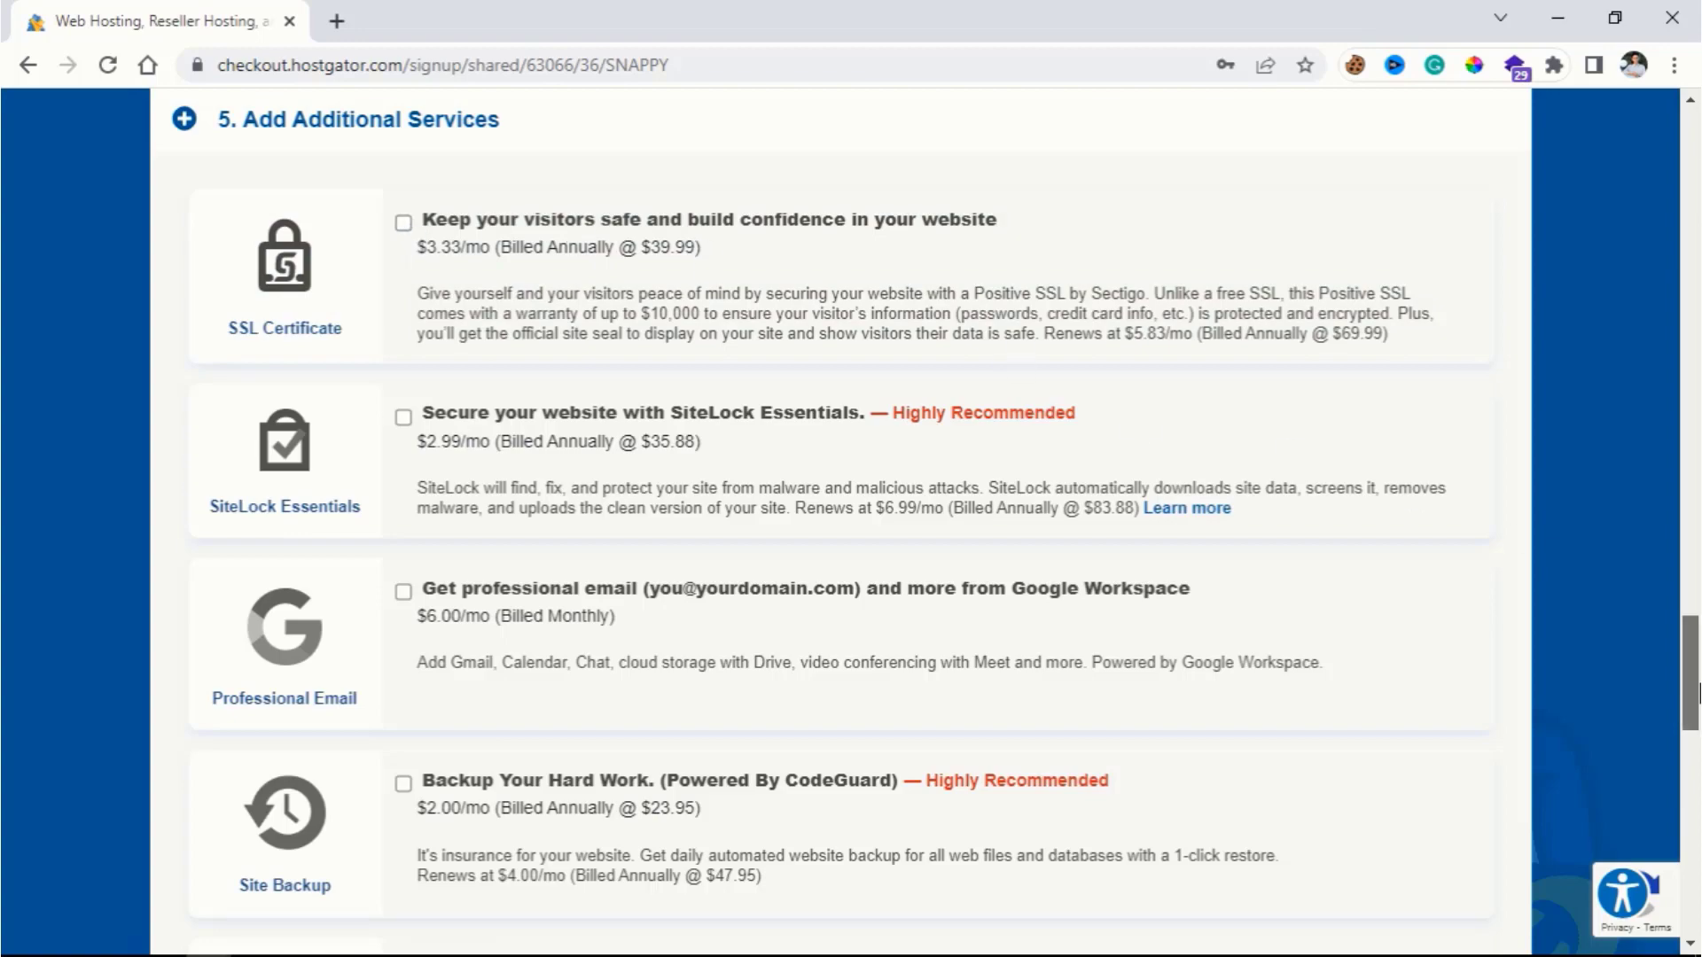
pyautogui.moveTo(1698, 694); pyautogui.dragTo(1678, 888)
pyautogui.moveTo(1446, 321); pyautogui.dragTo(1508, 315)
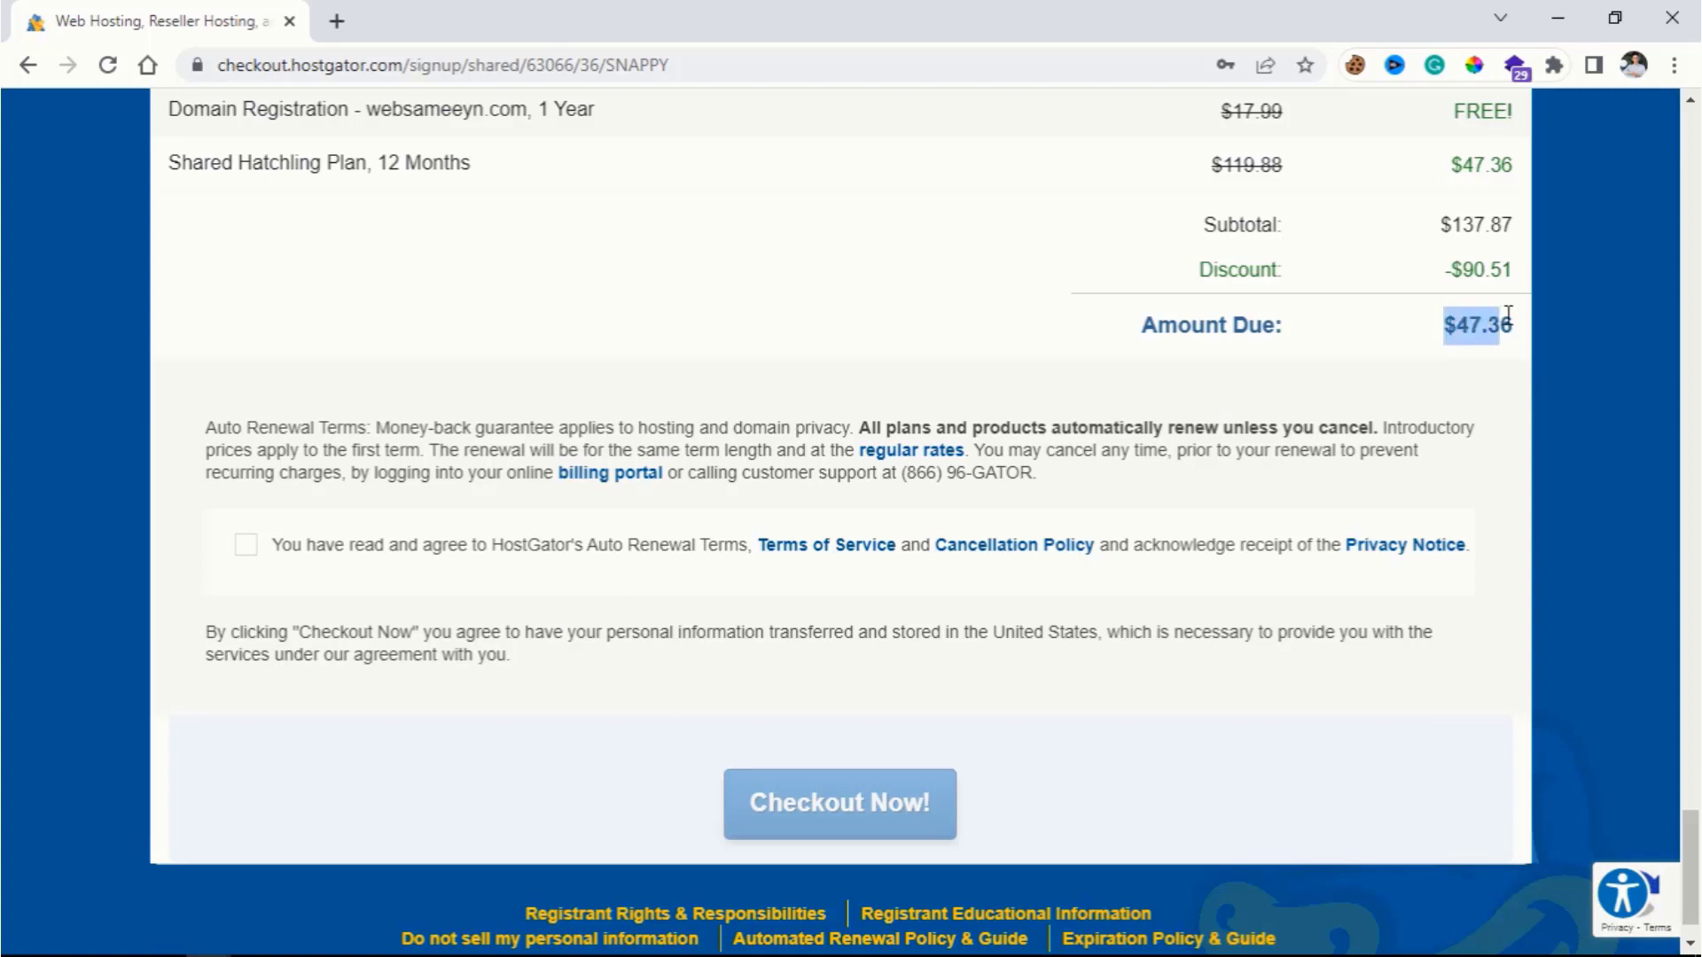
pyautogui.click(1292, 376)
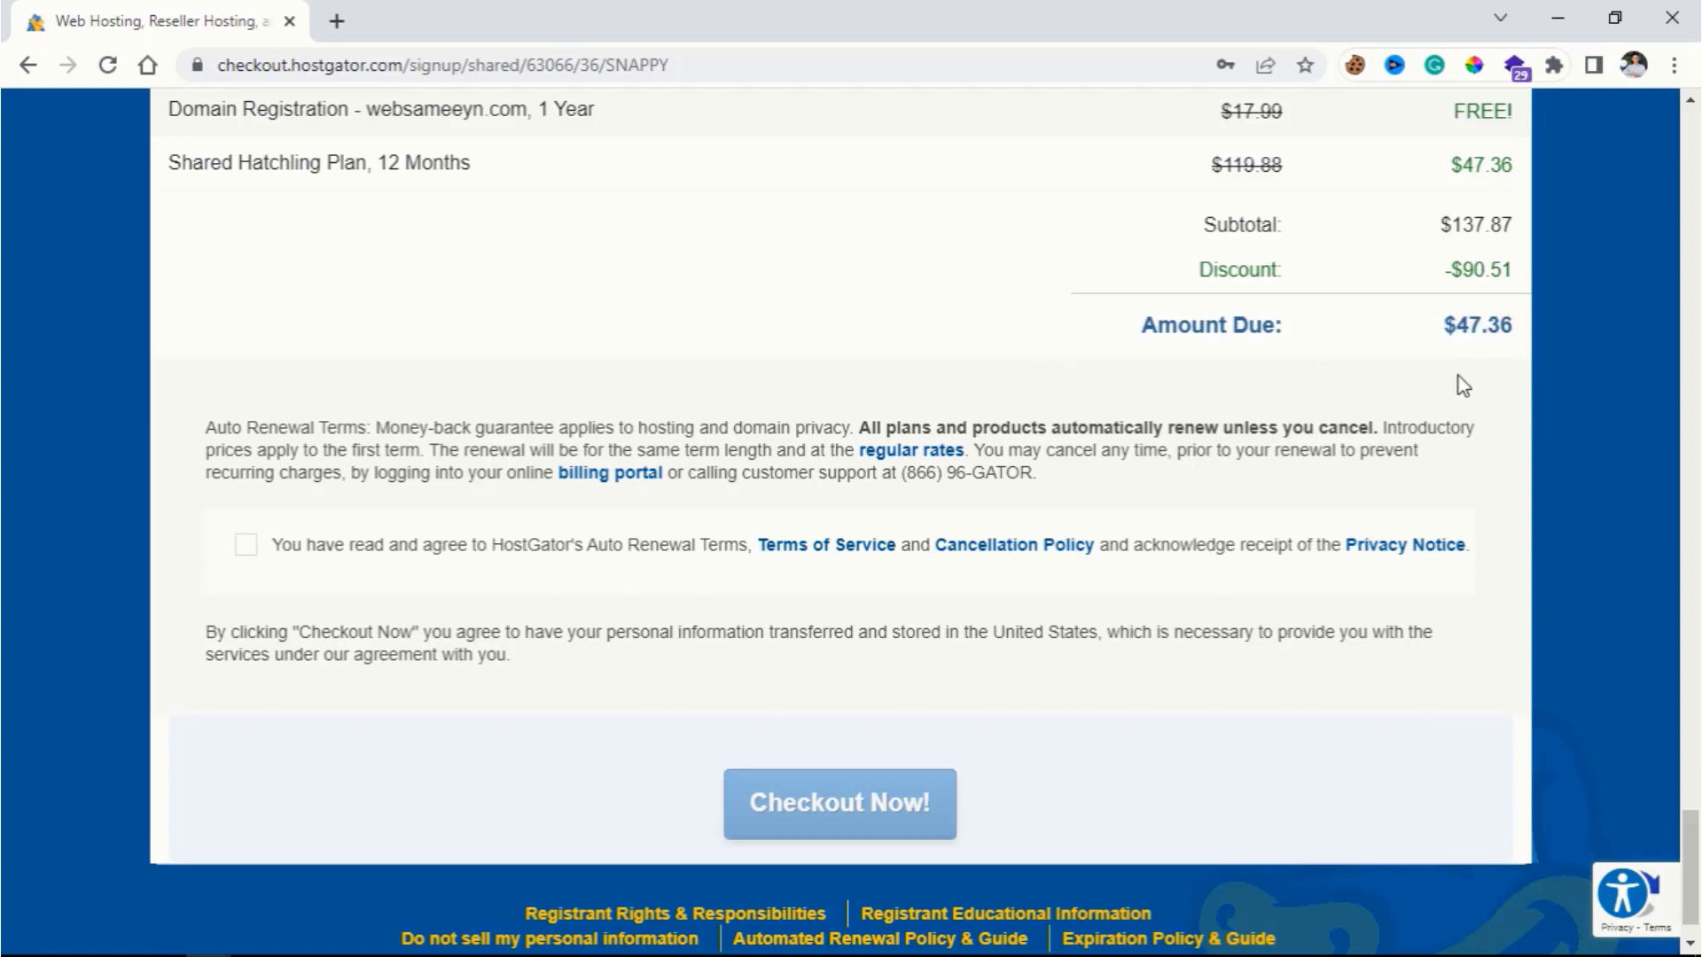
pyautogui.click(248, 554)
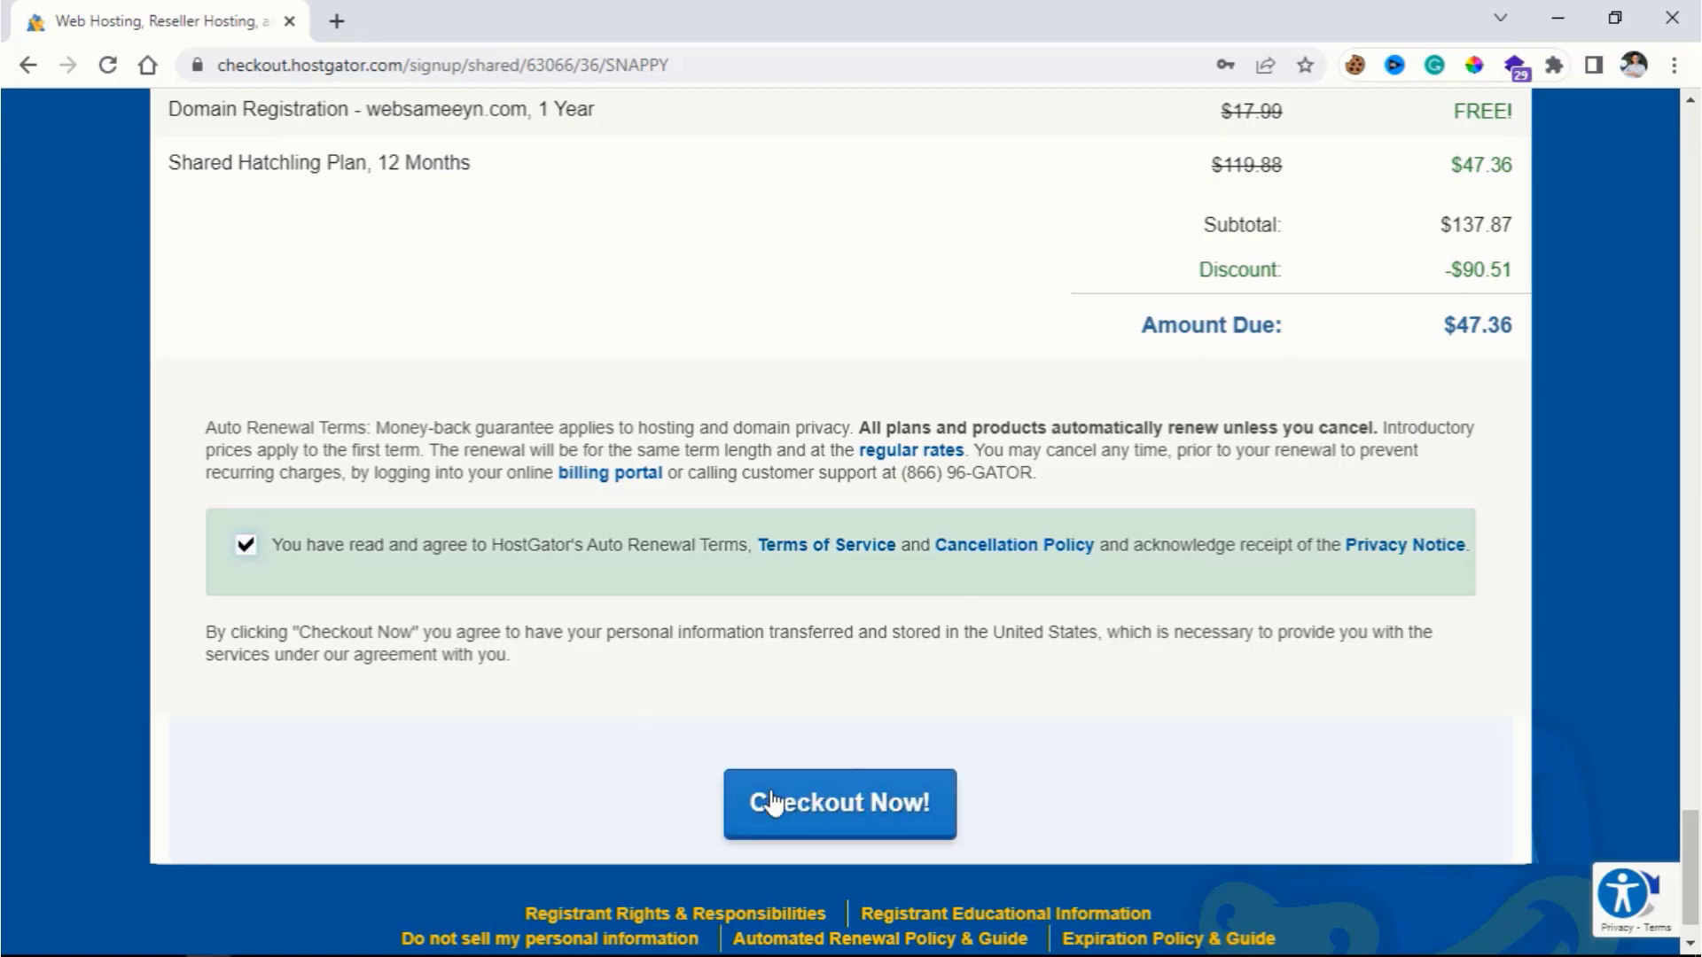
pyautogui.click(833, 833)
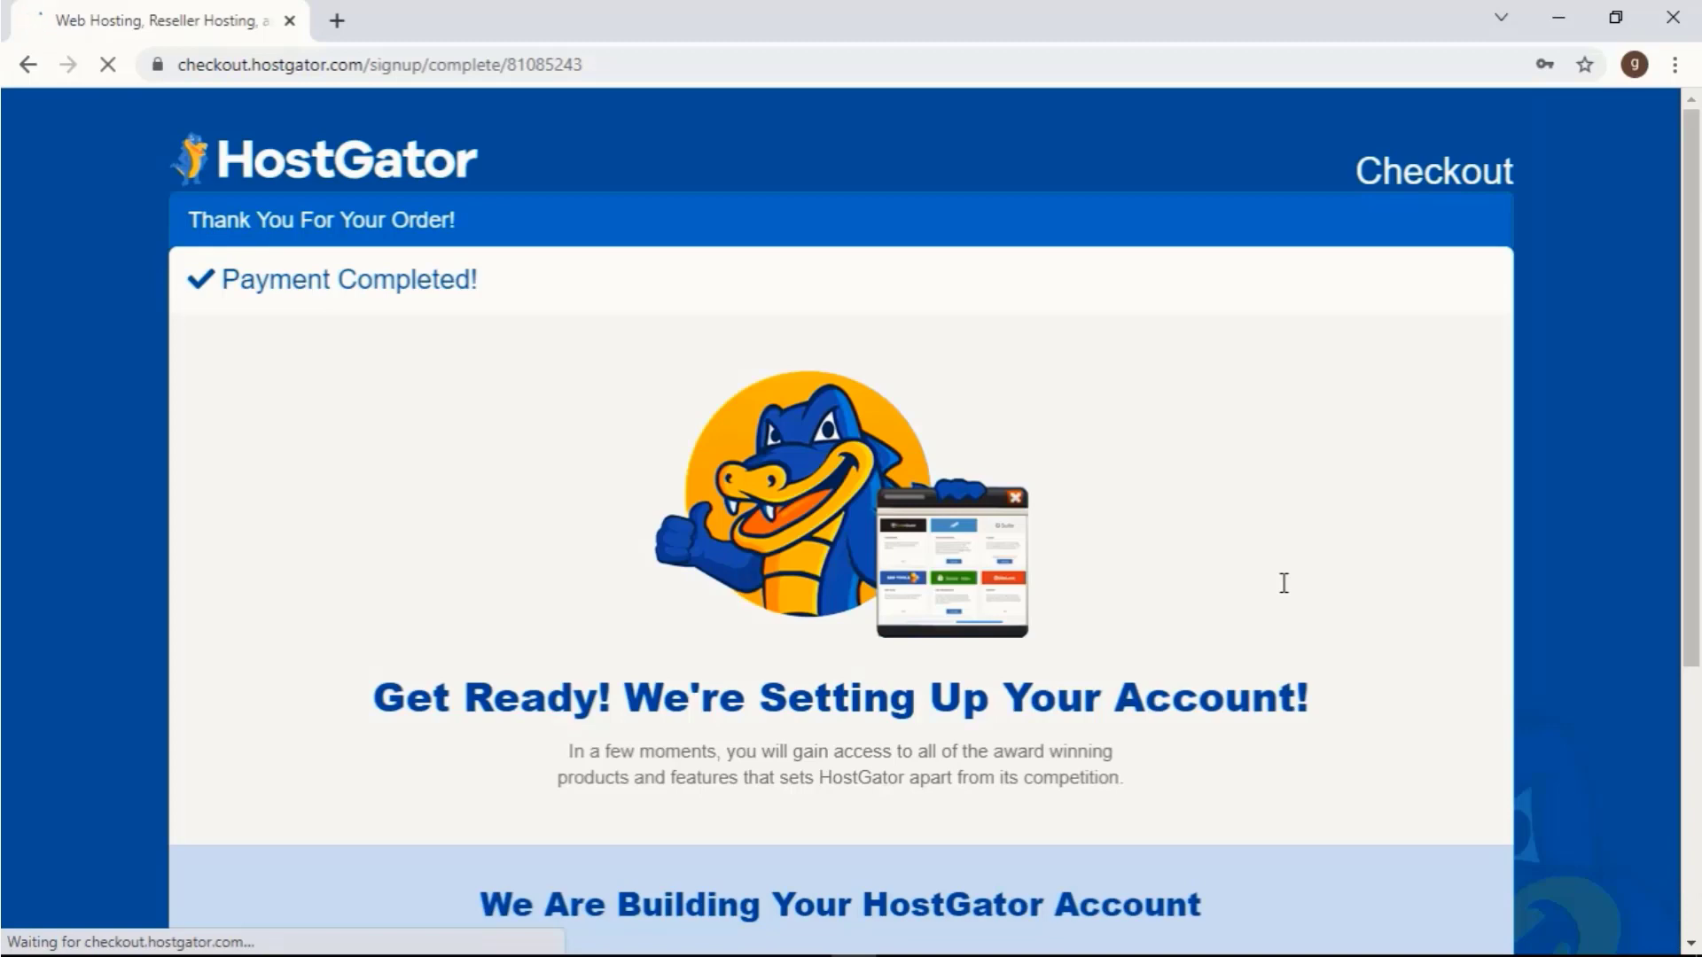
# Step: Zoom the Payment Completed page to 90% and decline Chrome's save-password offer while the account builds
pyautogui.scroll(-1, 1699, 585)
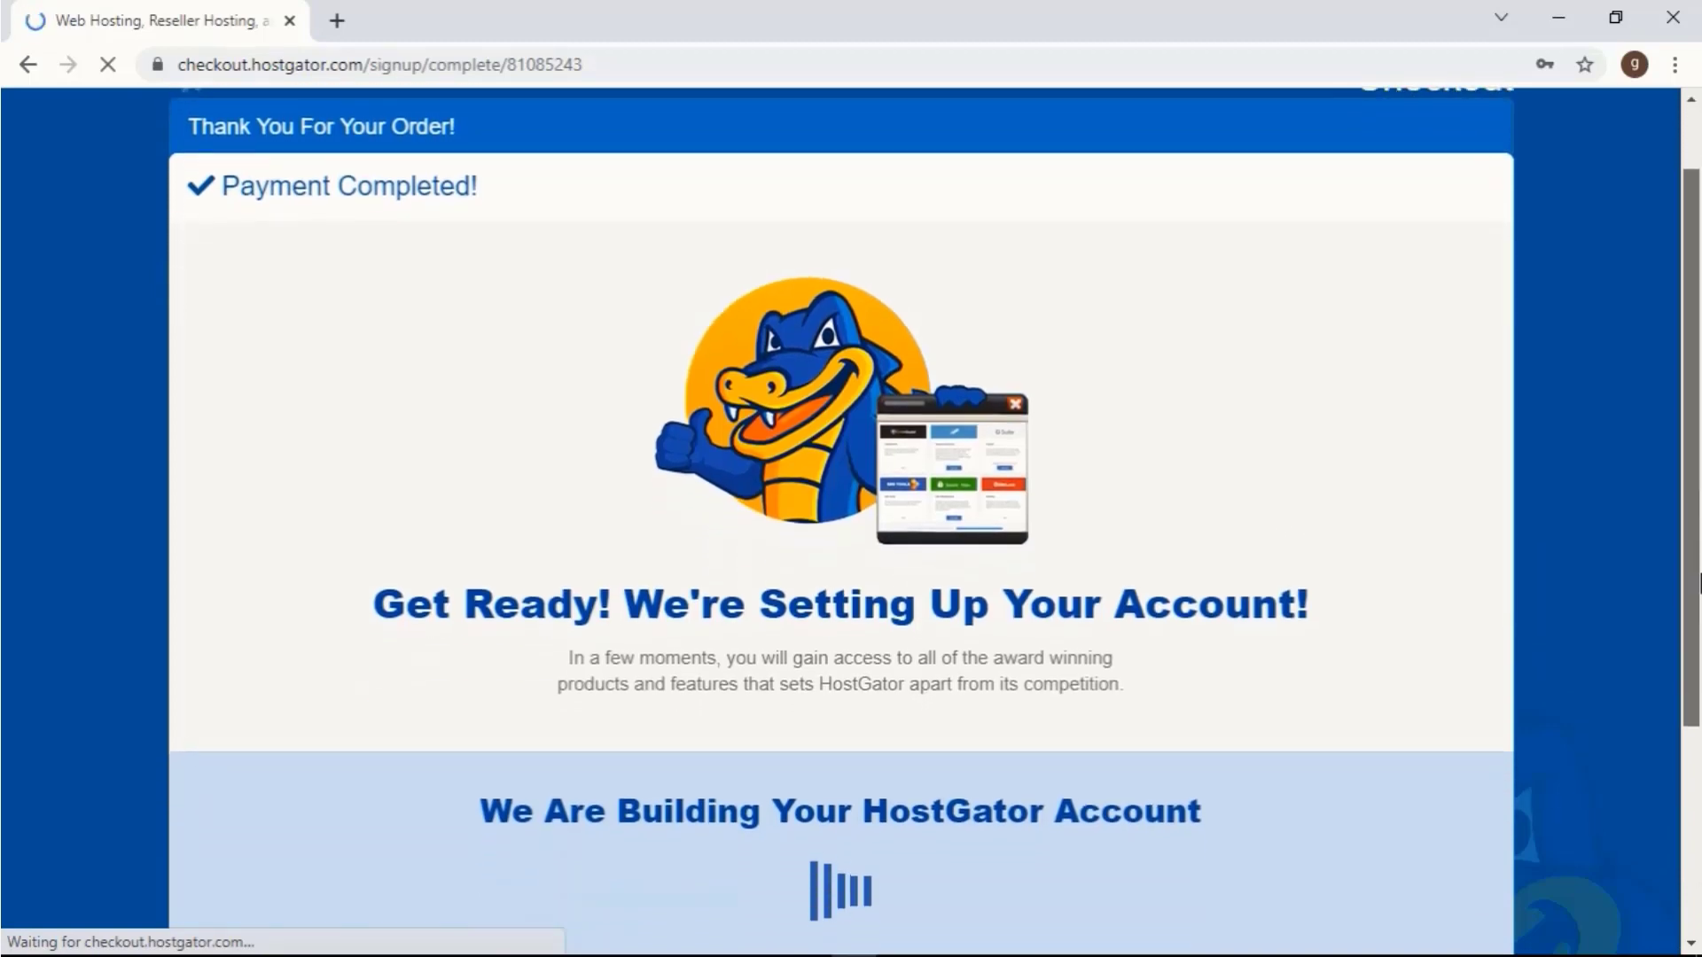
pyautogui.hotkey('ctrl', '-')
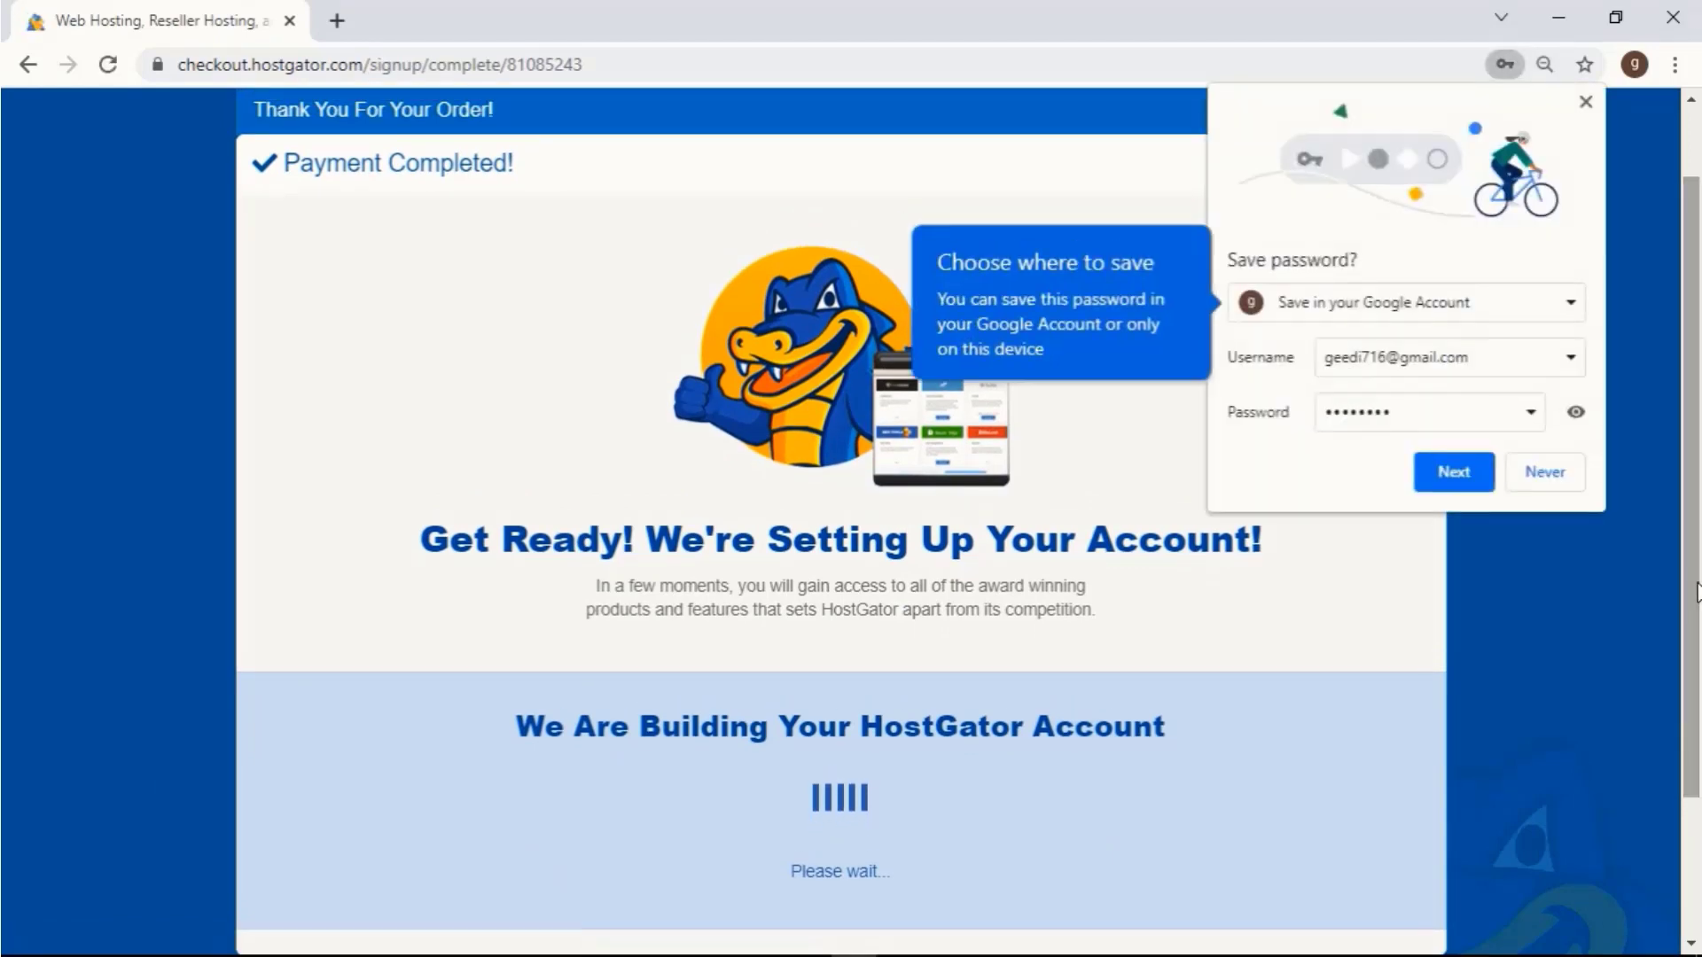
pyautogui.click(1454, 473)
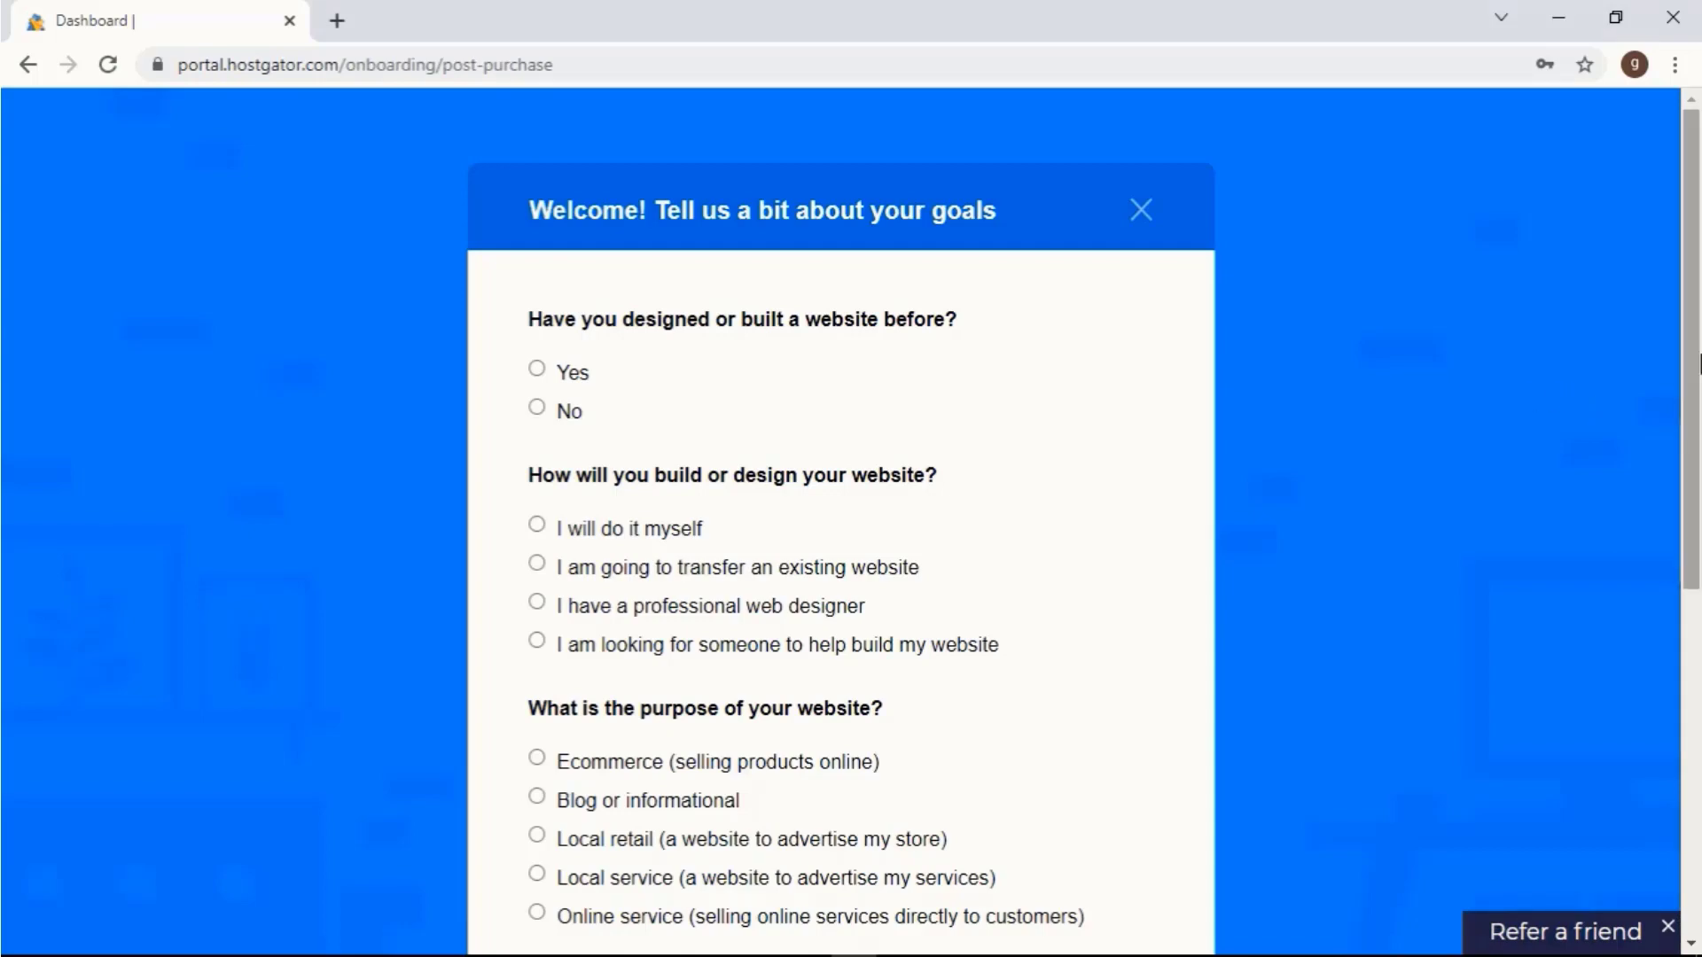
# Step: Skip the welcome survey, close the WordPress promo card, and launch Install WordPress from the dashboard
pyautogui.moveTo(1690, 356); pyautogui.dragTo(1688, 691)
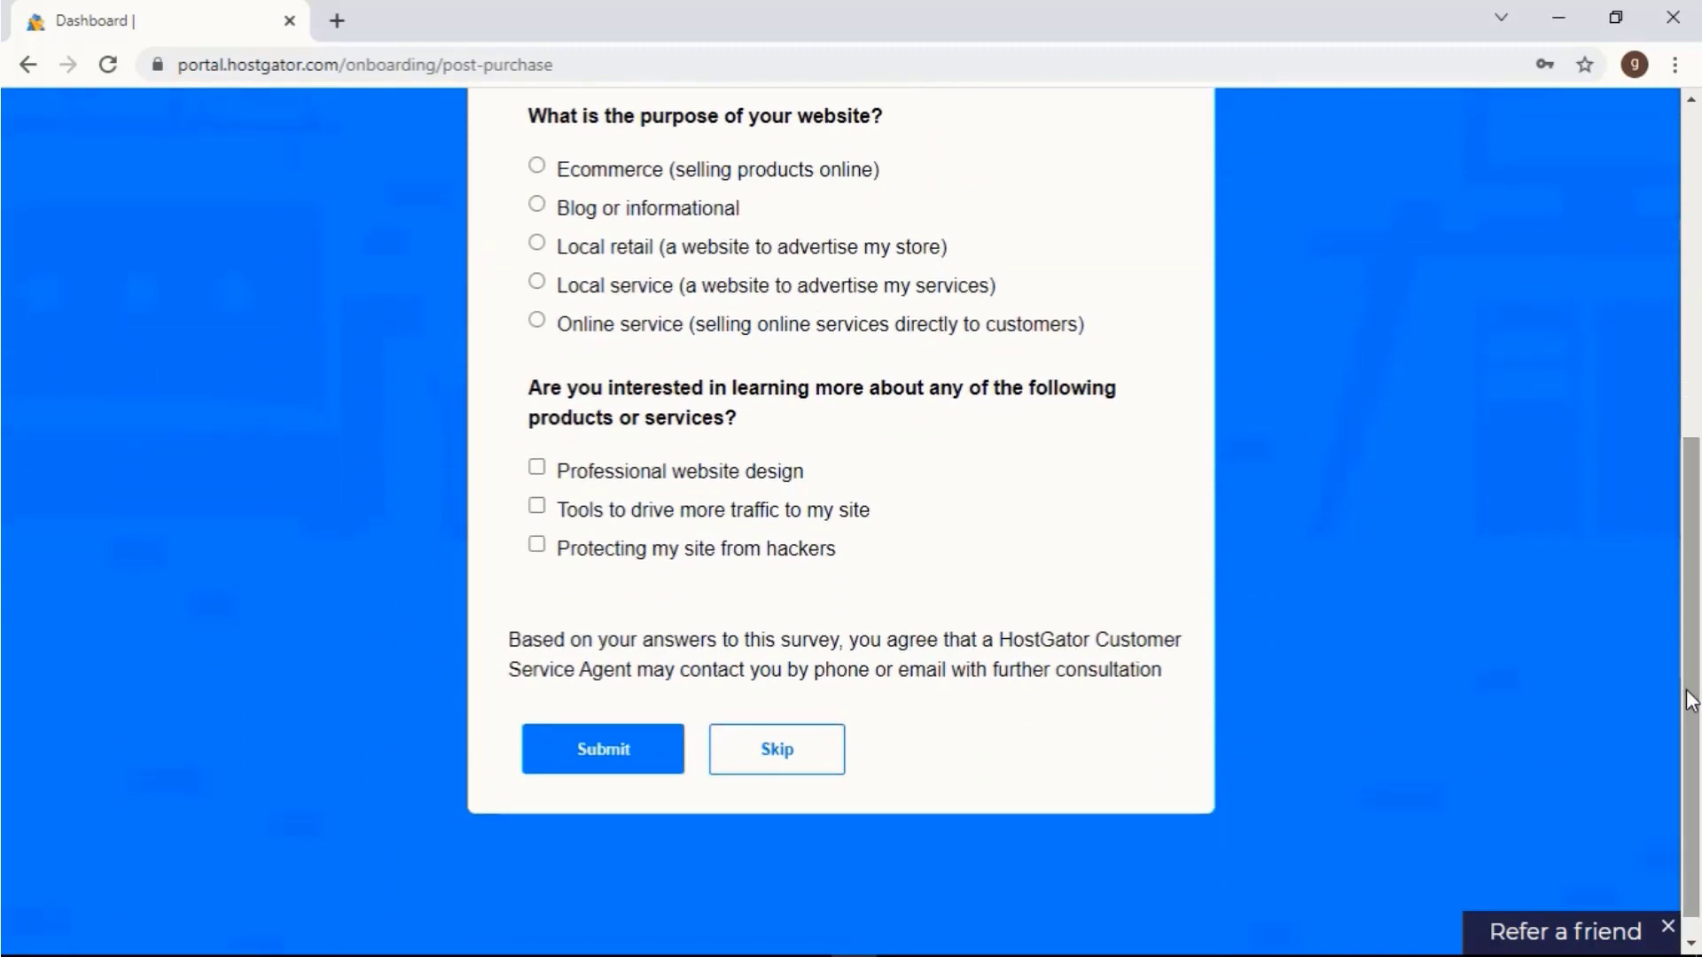
pyautogui.click(824, 754)
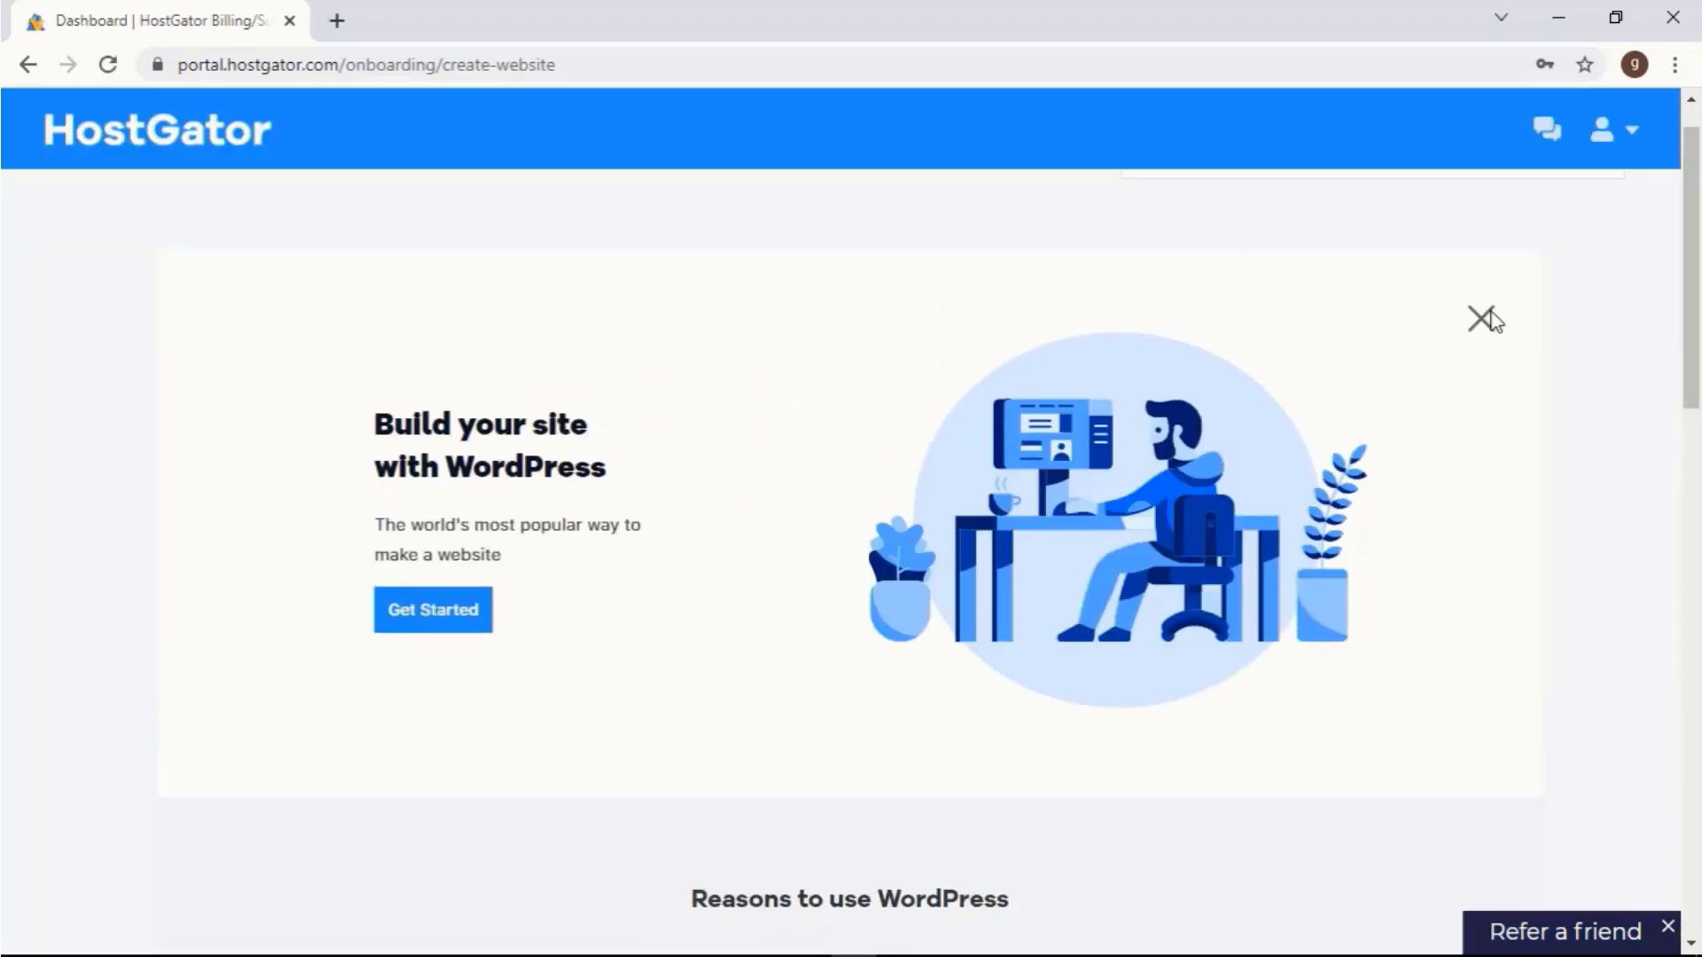
pyautogui.click(1480, 319)
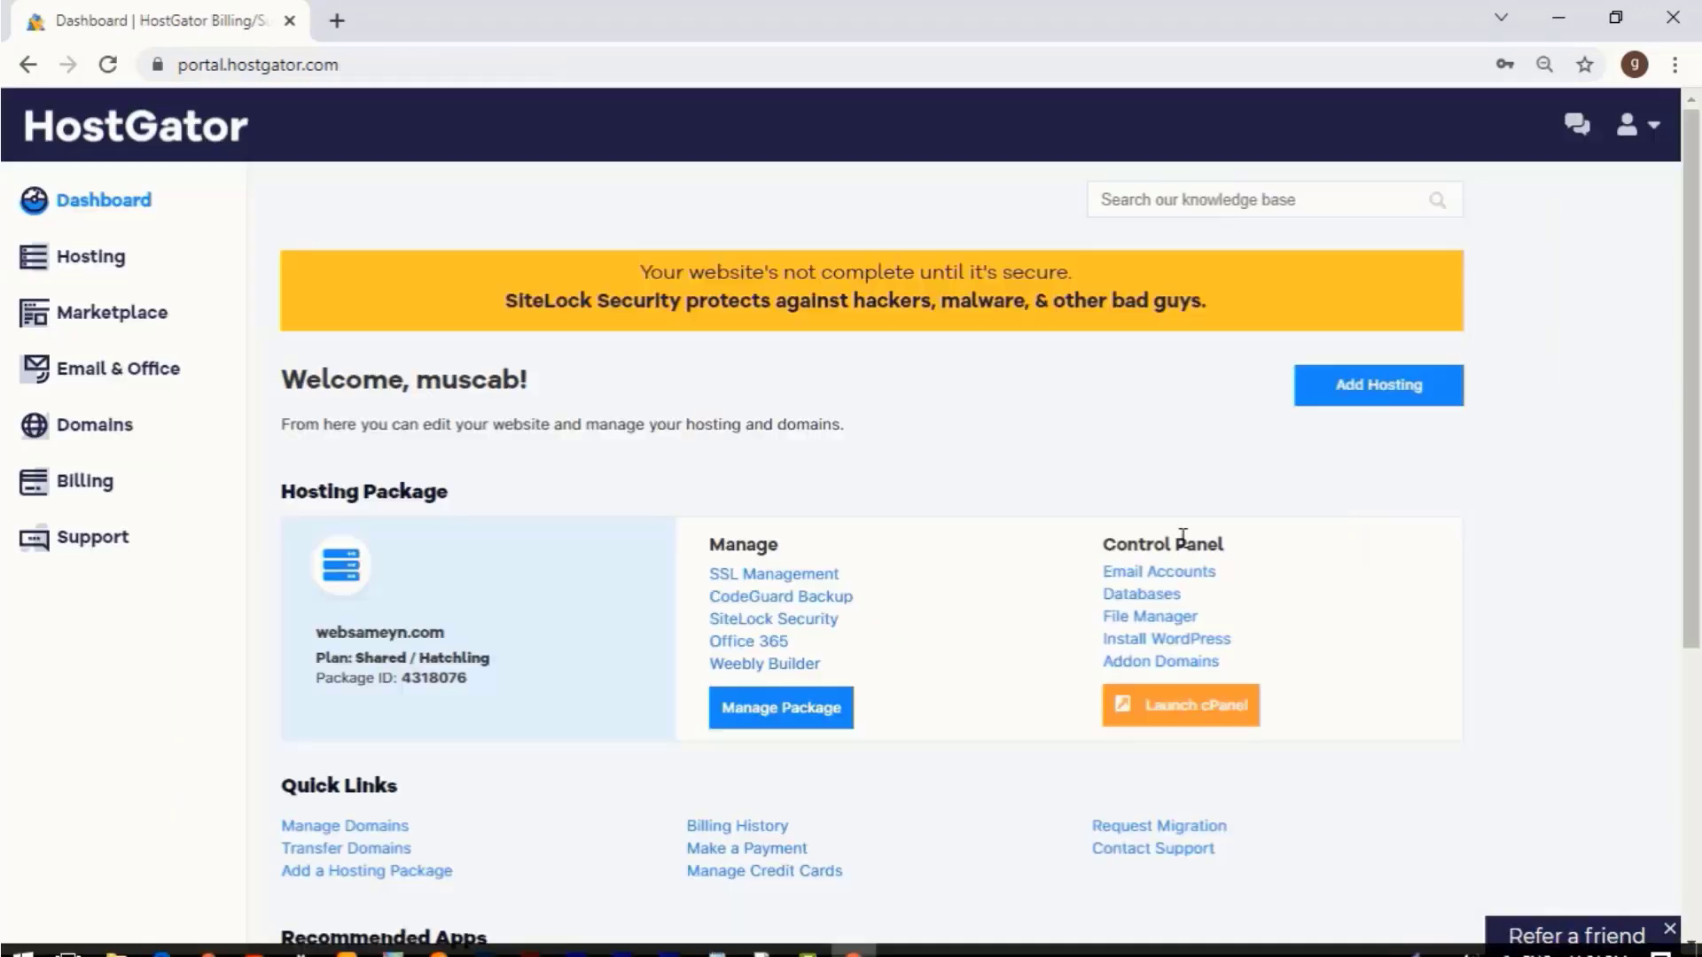
pyautogui.moveTo(1697, 363)
pyautogui.mouseDown()
pyautogui.moveTo(1697, 434)
pyautogui.moveTo(1697, 417)
pyautogui.mouseUp()
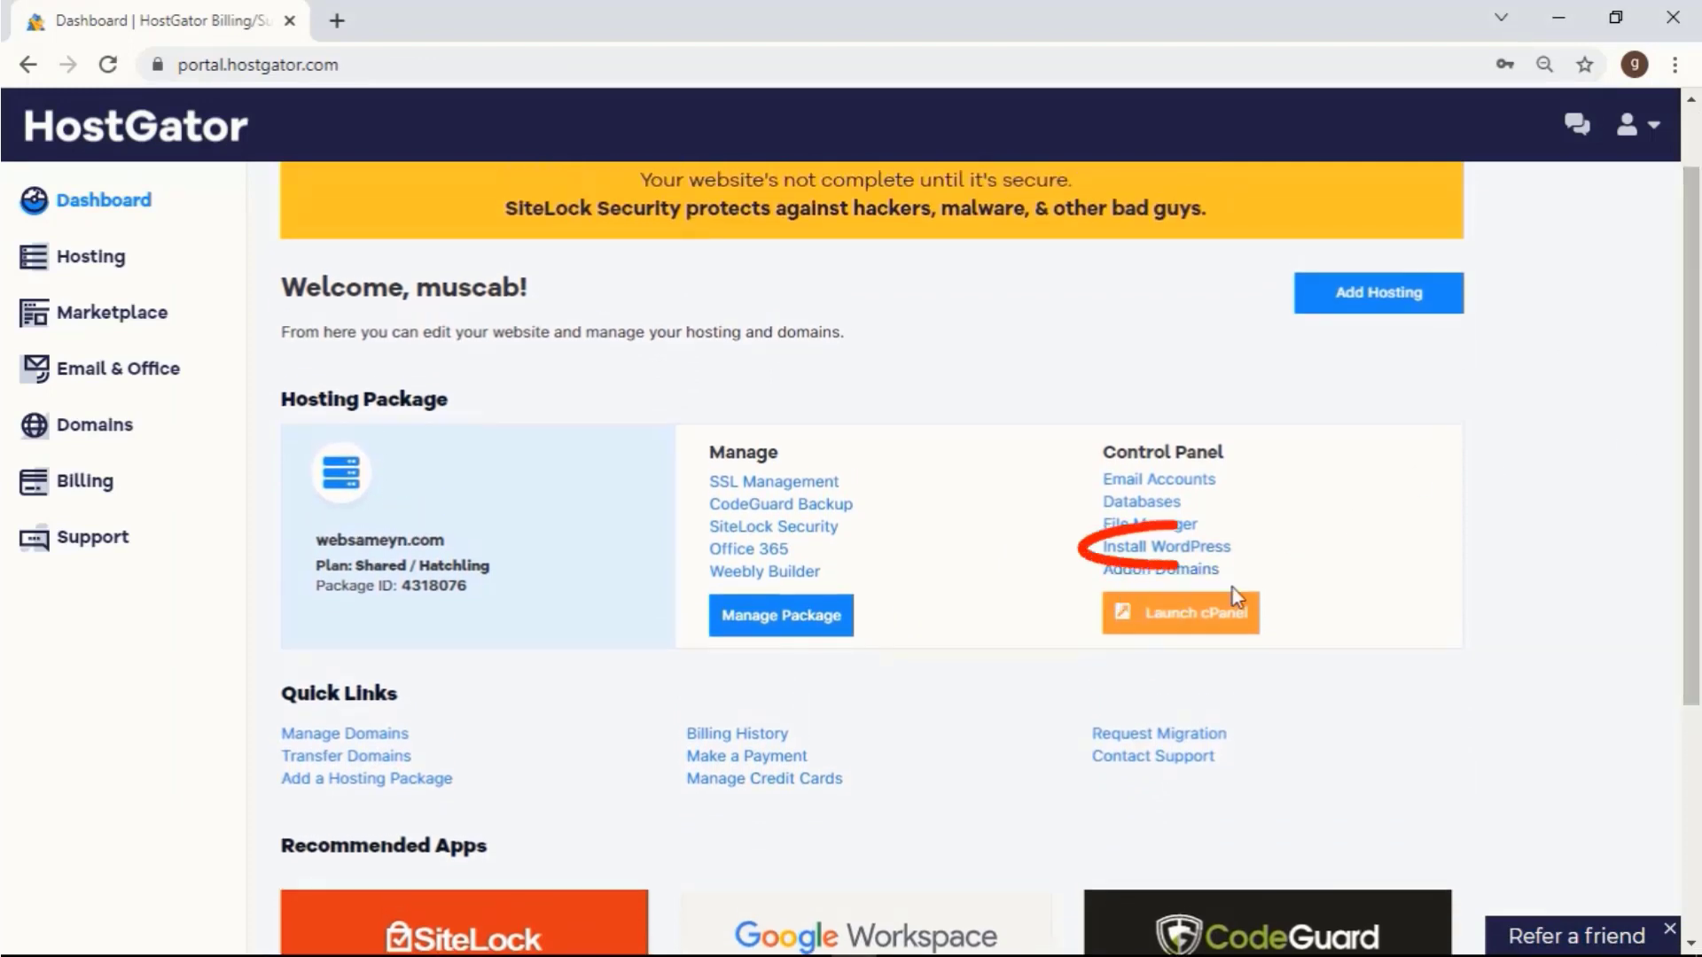
pyautogui.click(1167, 548)
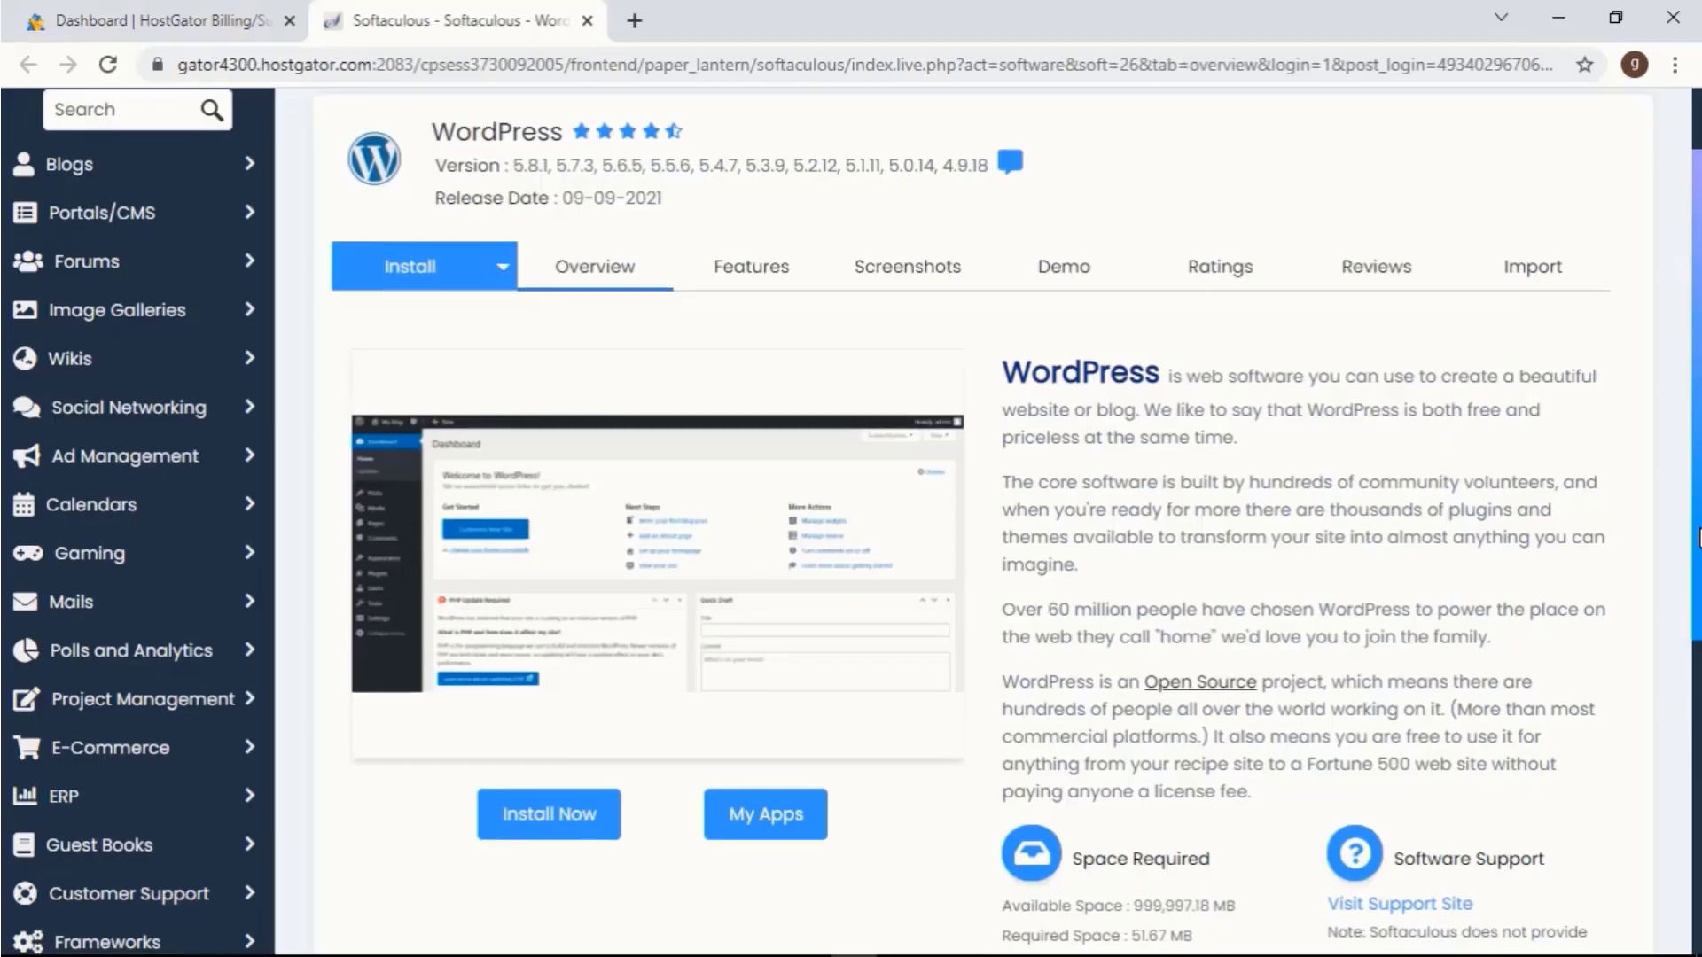
# Step: Bring up the Softaculous WordPress install form and zoom the page to 90%
pyautogui.scroll(-1, 1166, 550)
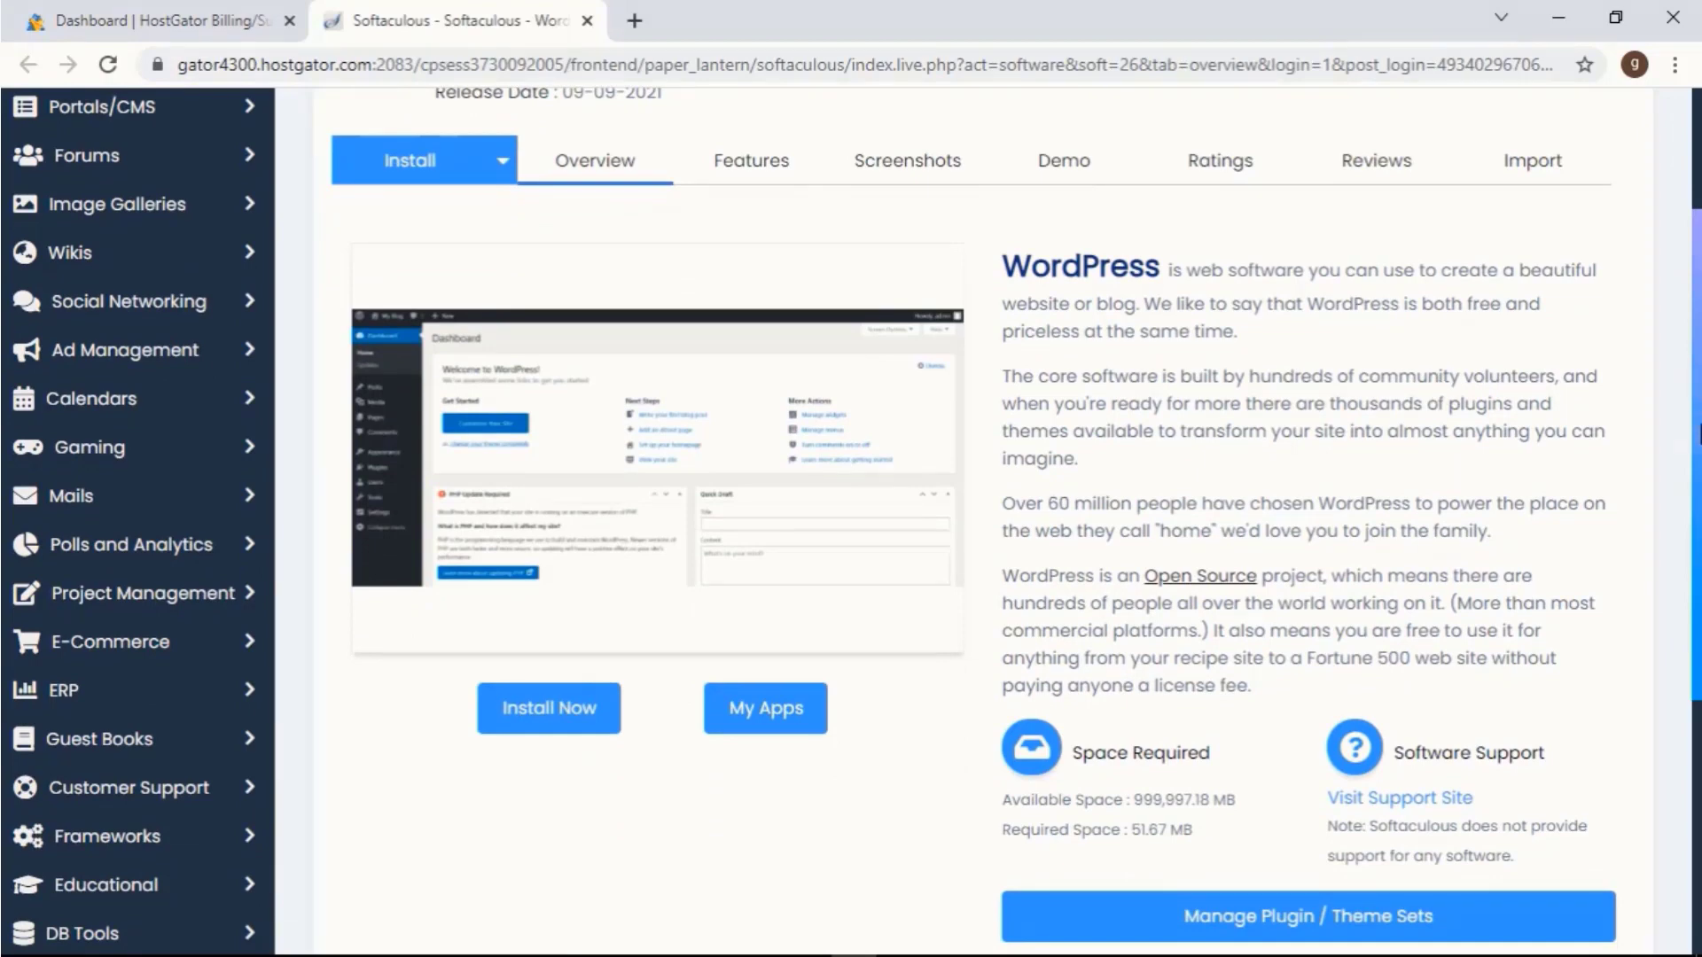
pyautogui.scroll(-1, 1697, 433)
pyautogui.scroll(1, 1697, 432)
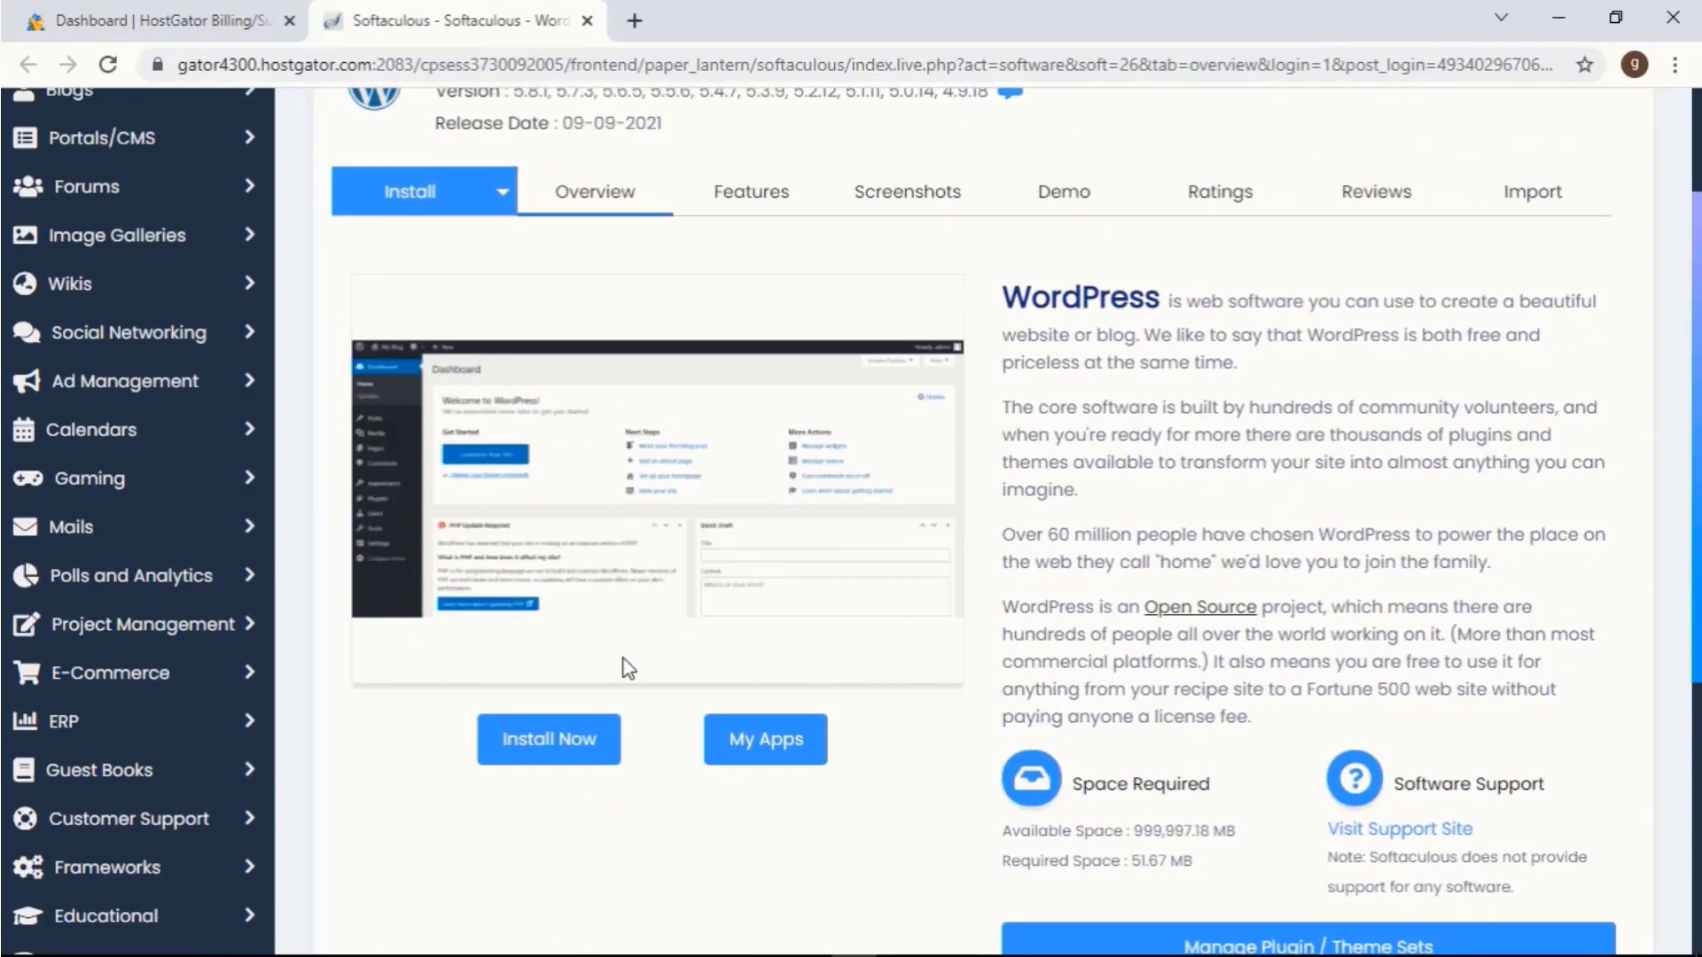
pyautogui.click(548, 739)
pyautogui.scroll(-3, 1694, 386)
pyautogui.hotkey('ctrl', '-')
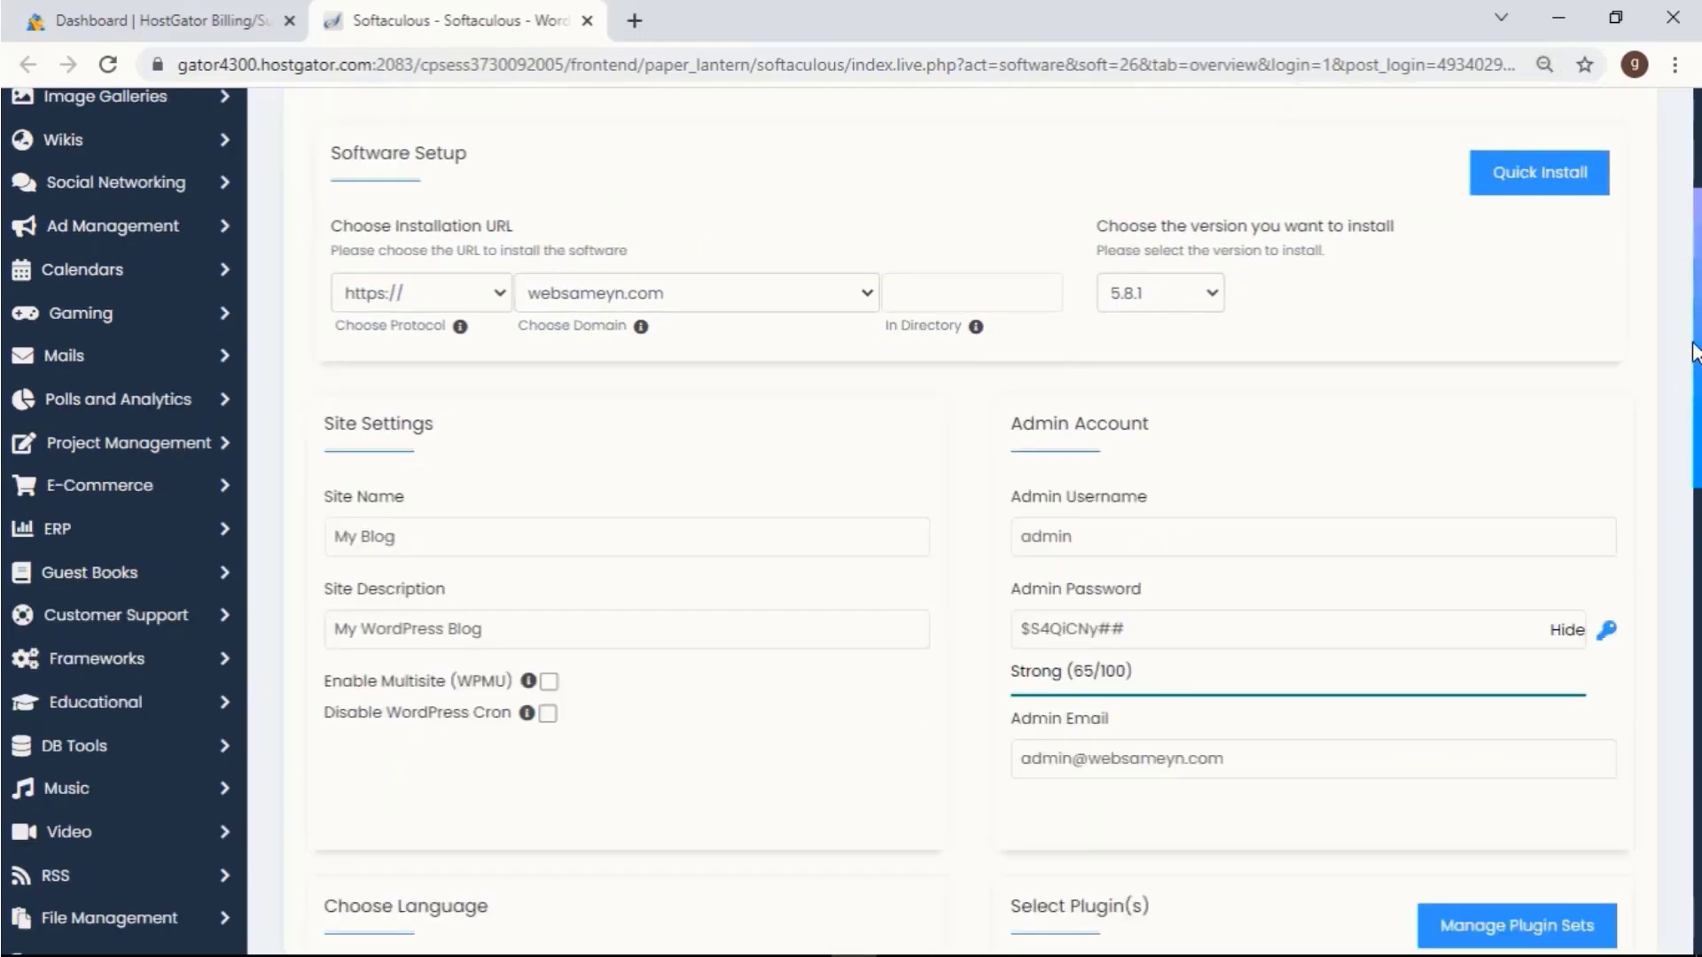
pyautogui.scroll(-2, 1694, 399)
pyautogui.scroll(2, 1694, 359)
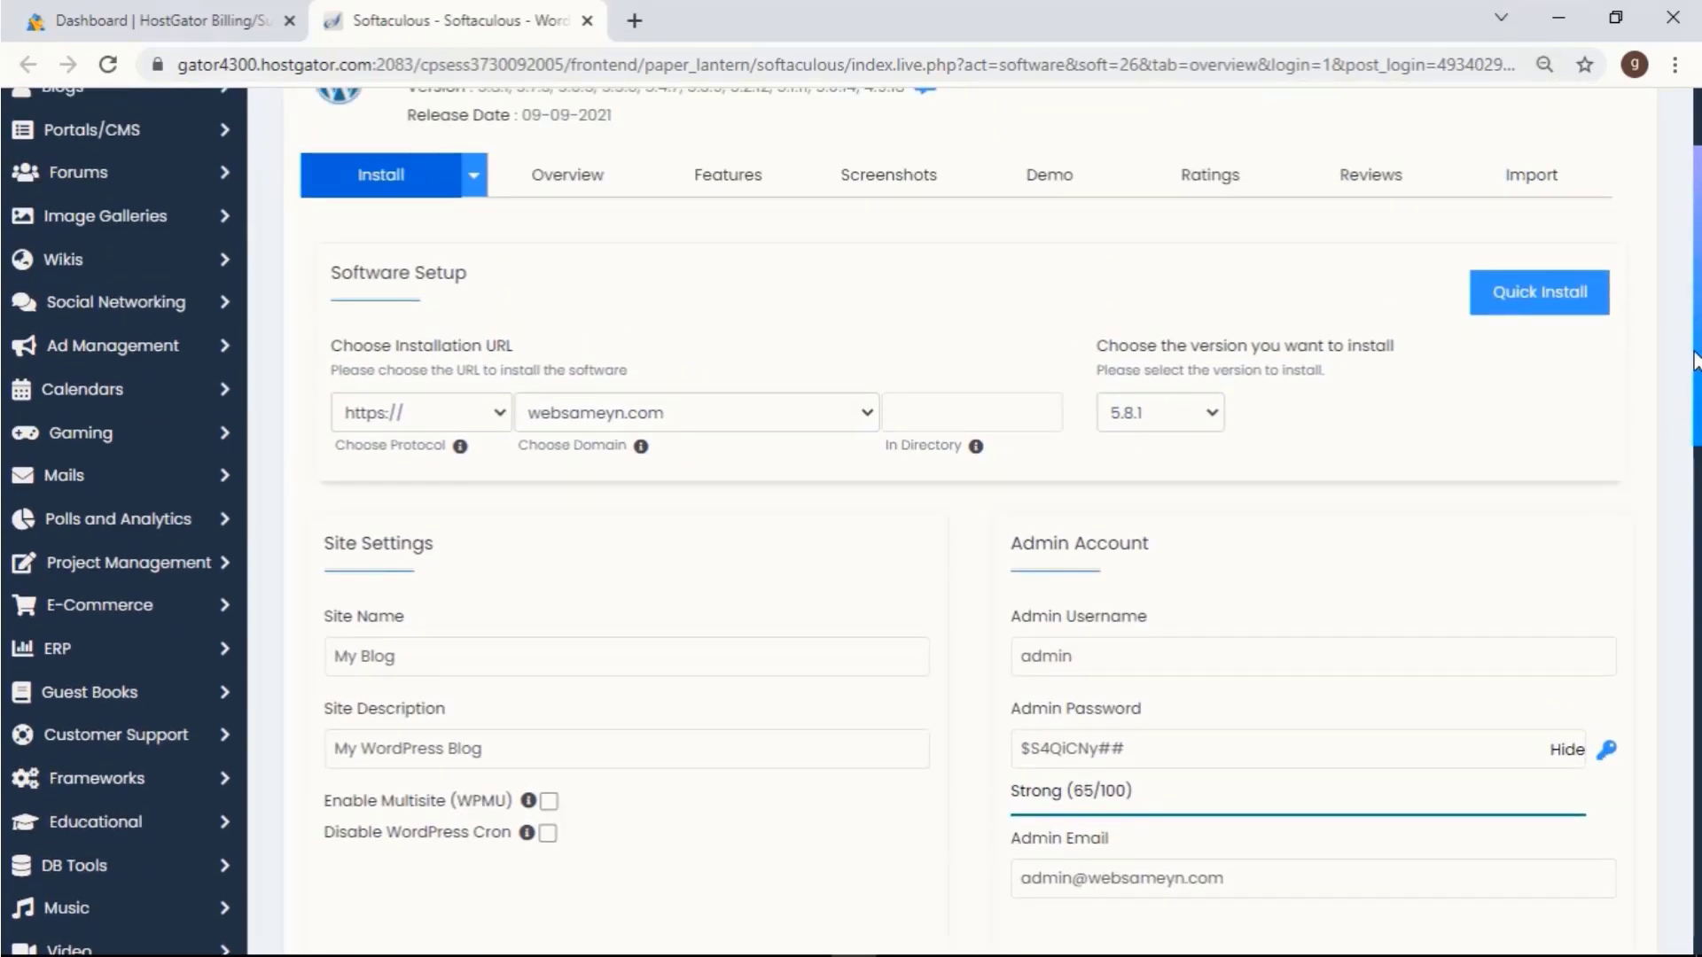
pyautogui.scroll(-1, 1694, 398)
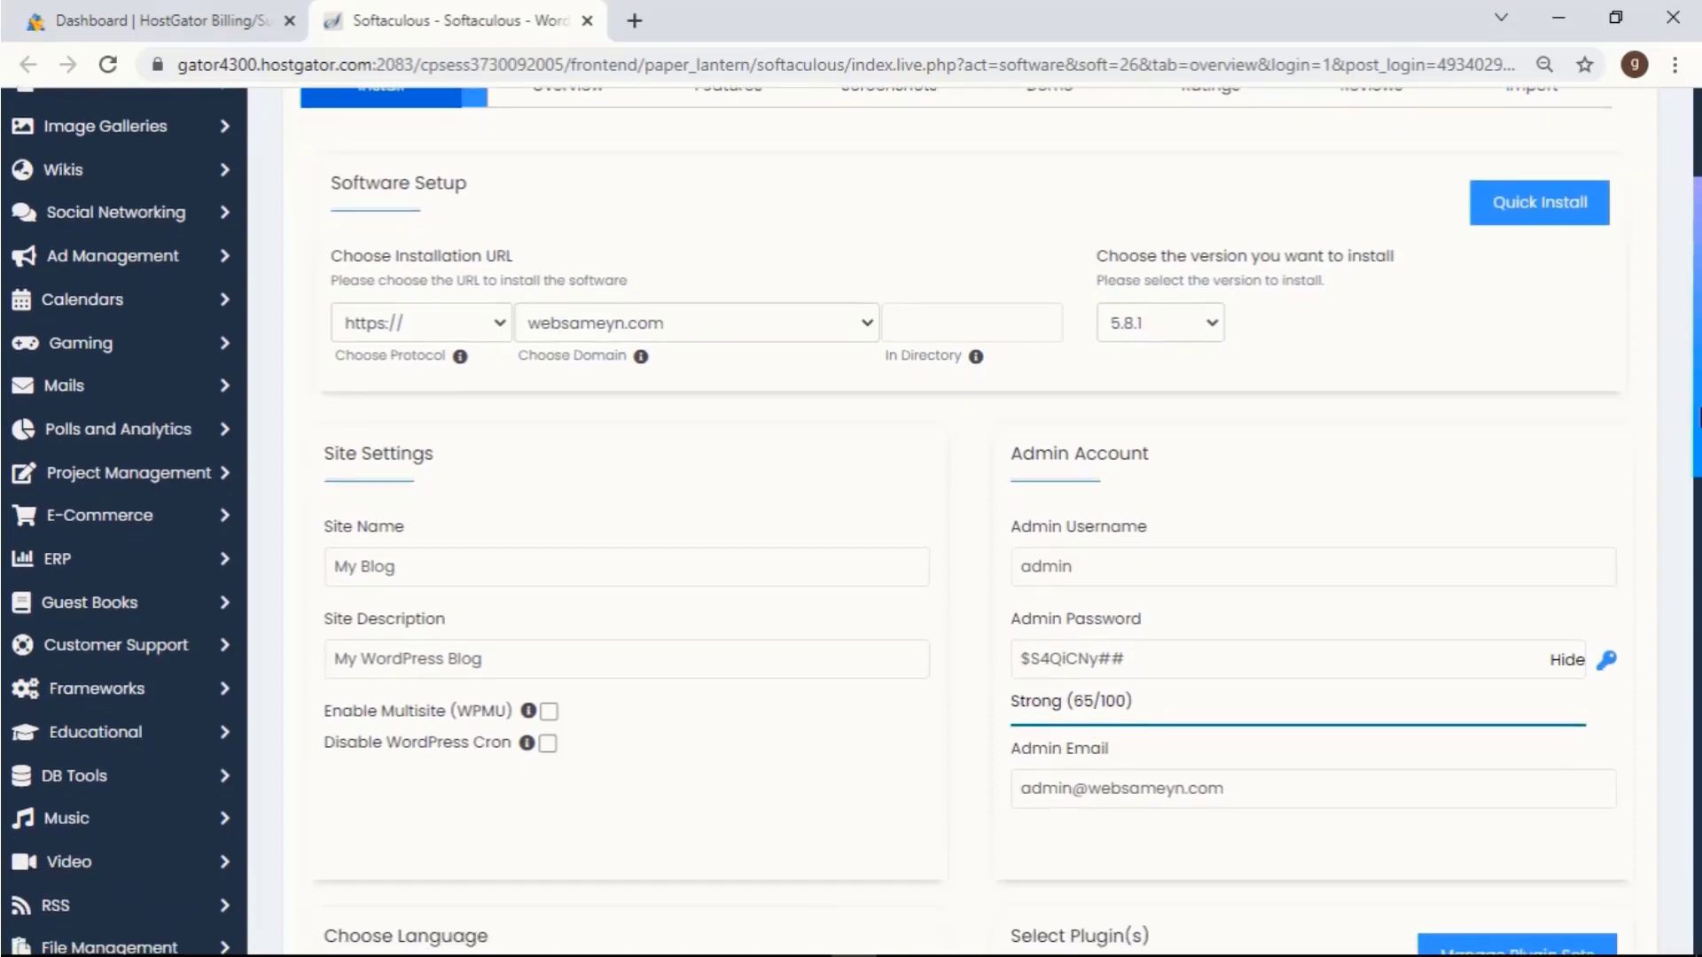
pyautogui.scroll(-2, 1694, 399)
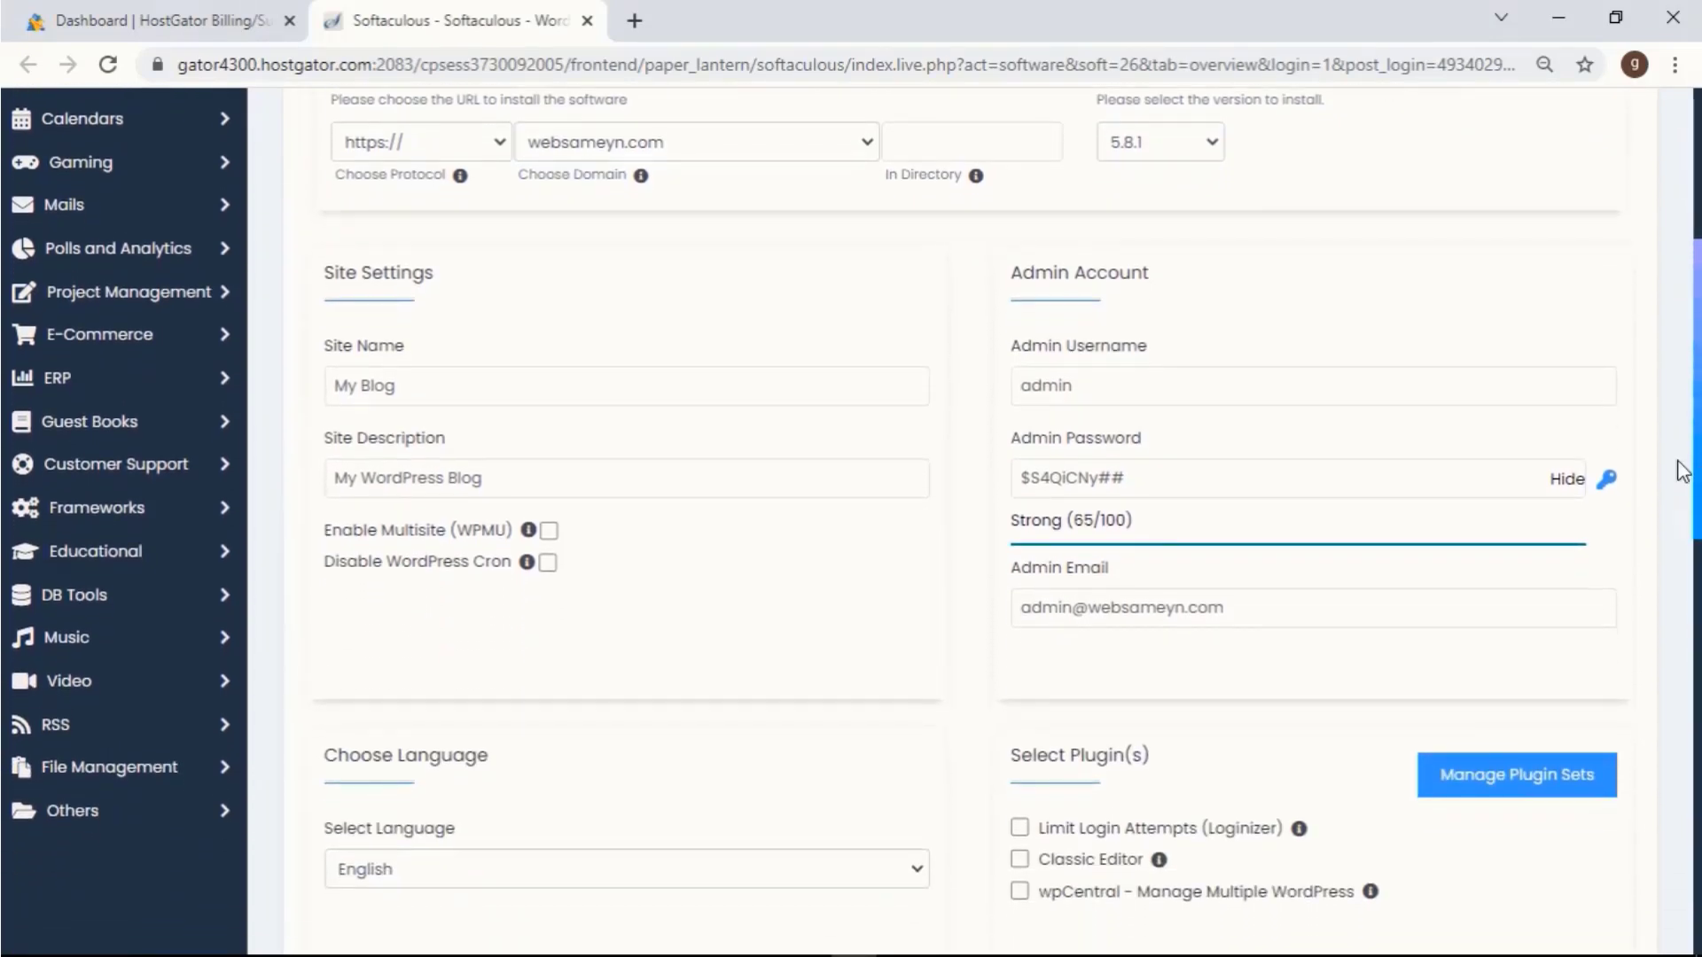
# Step: Set the site name to websameyn and the description to 'sida website loo sameeyo'
pyautogui.click(1178, 387)
pyautogui.click(538, 399)
pyautogui.moveTo(440, 391); pyautogui.dragTo(328, 381)
pyautogui.write('w')
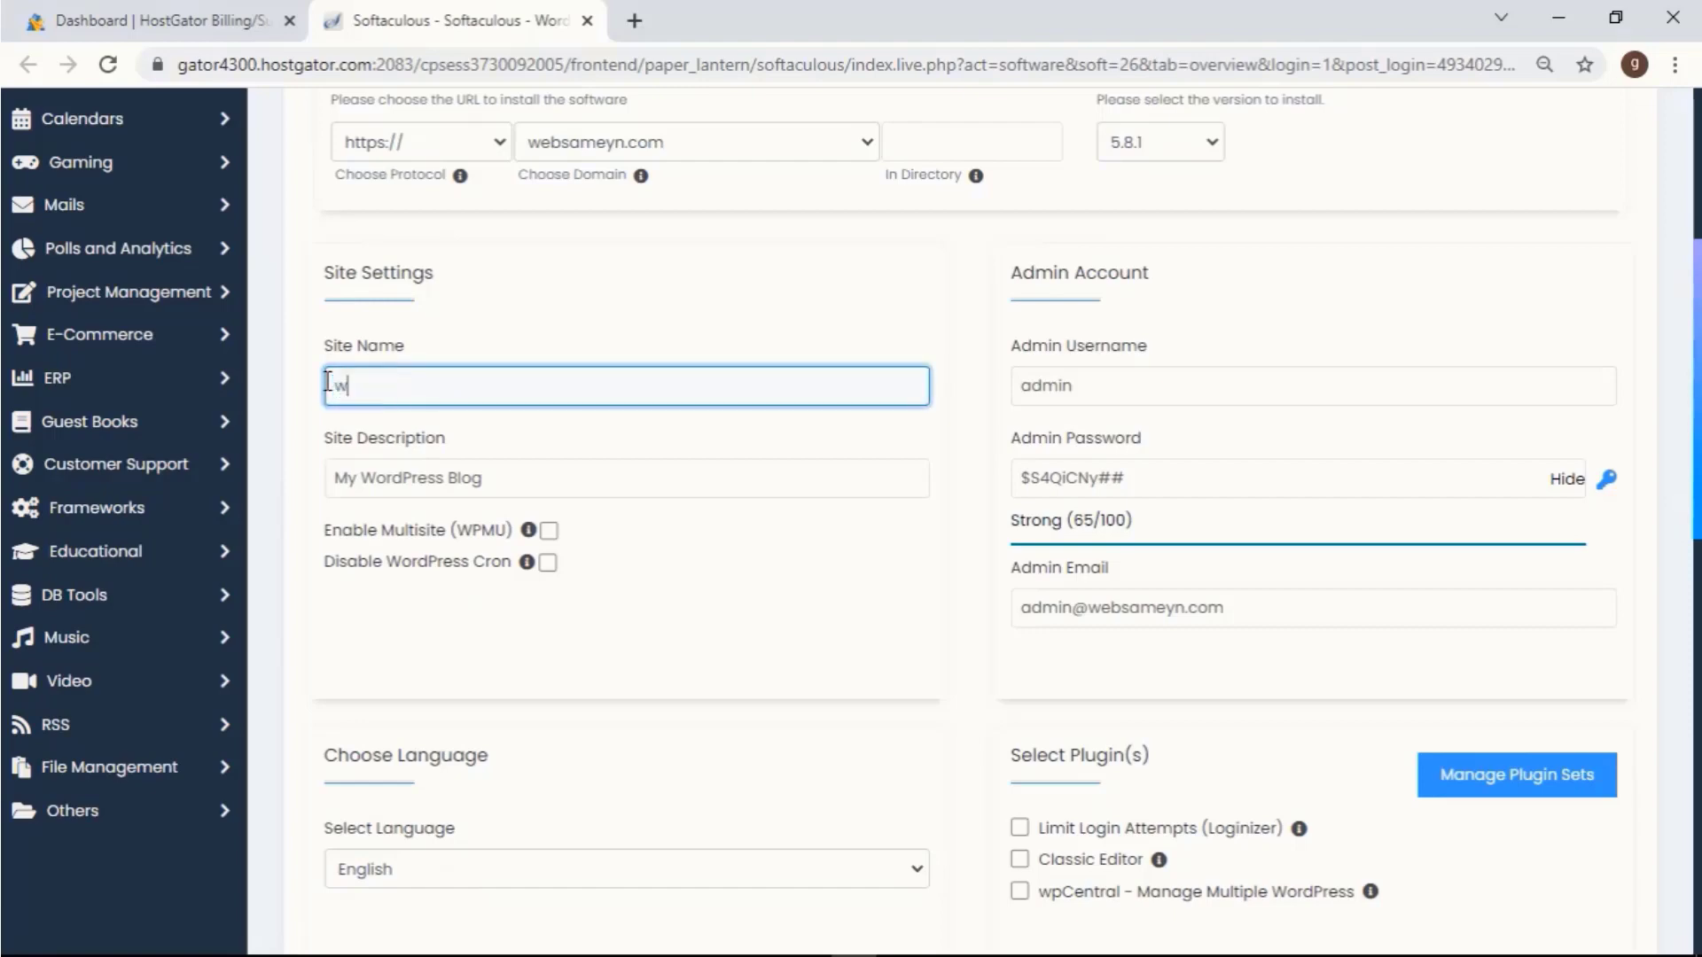
pyautogui.write('ebsameyn')
pyautogui.click(497, 479)
pyautogui.moveTo(498, 479); pyautogui.dragTo(333, 486)
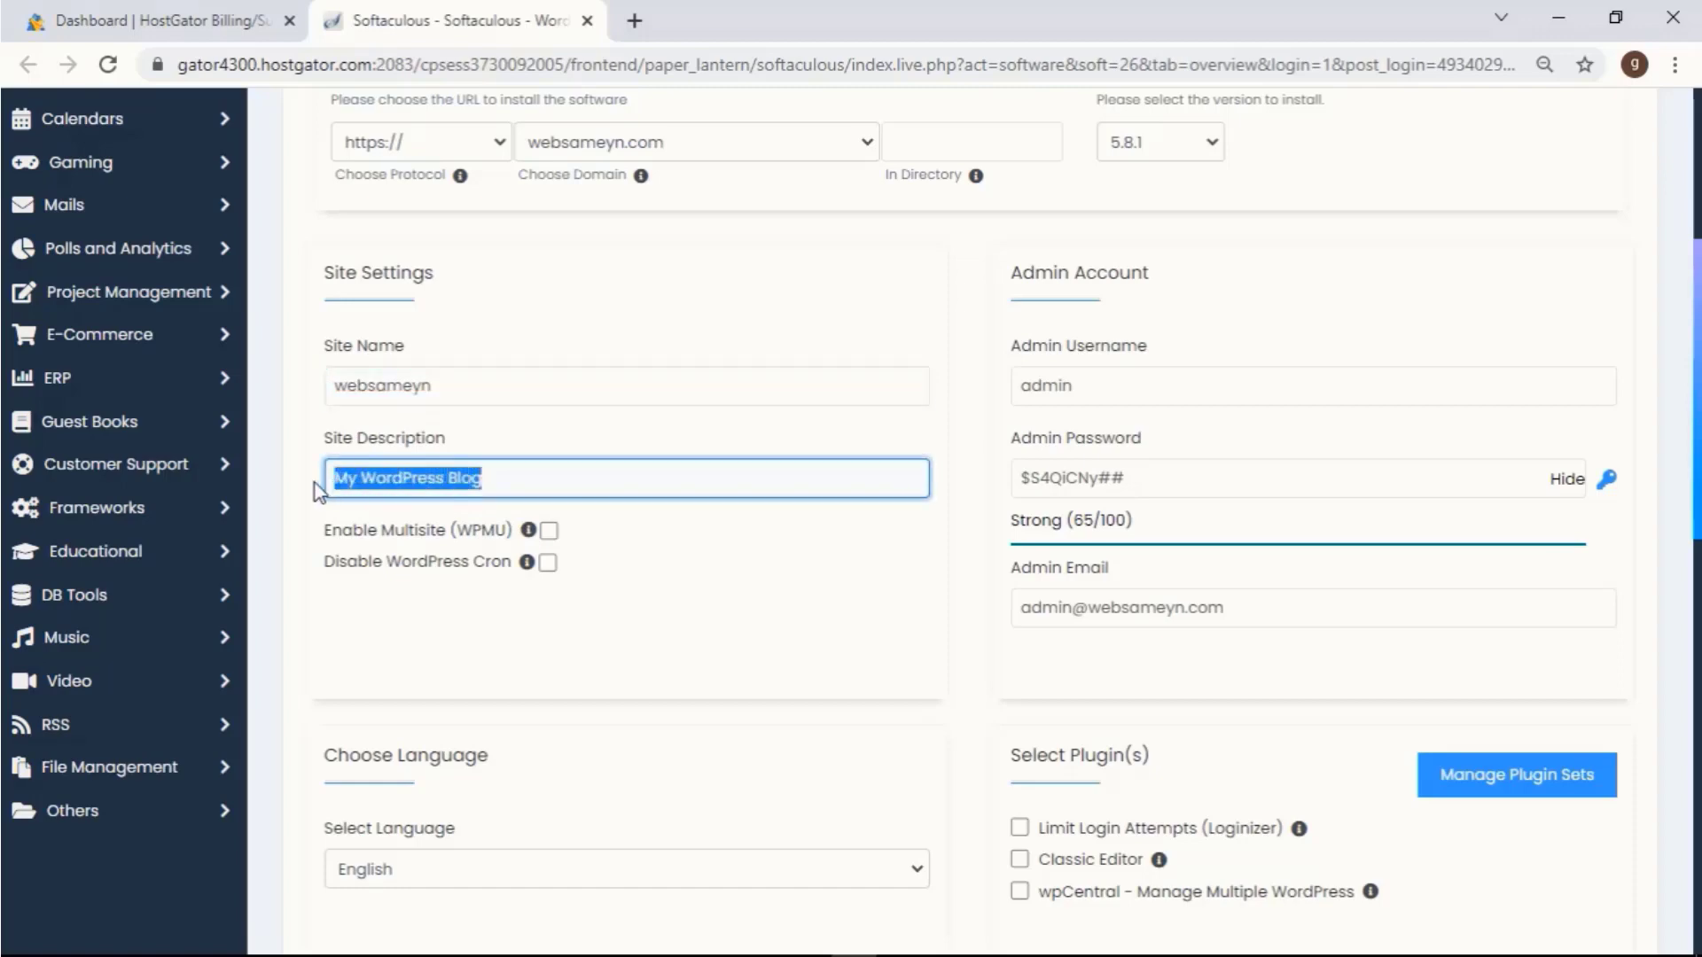
pyautogui.write('sida websi')
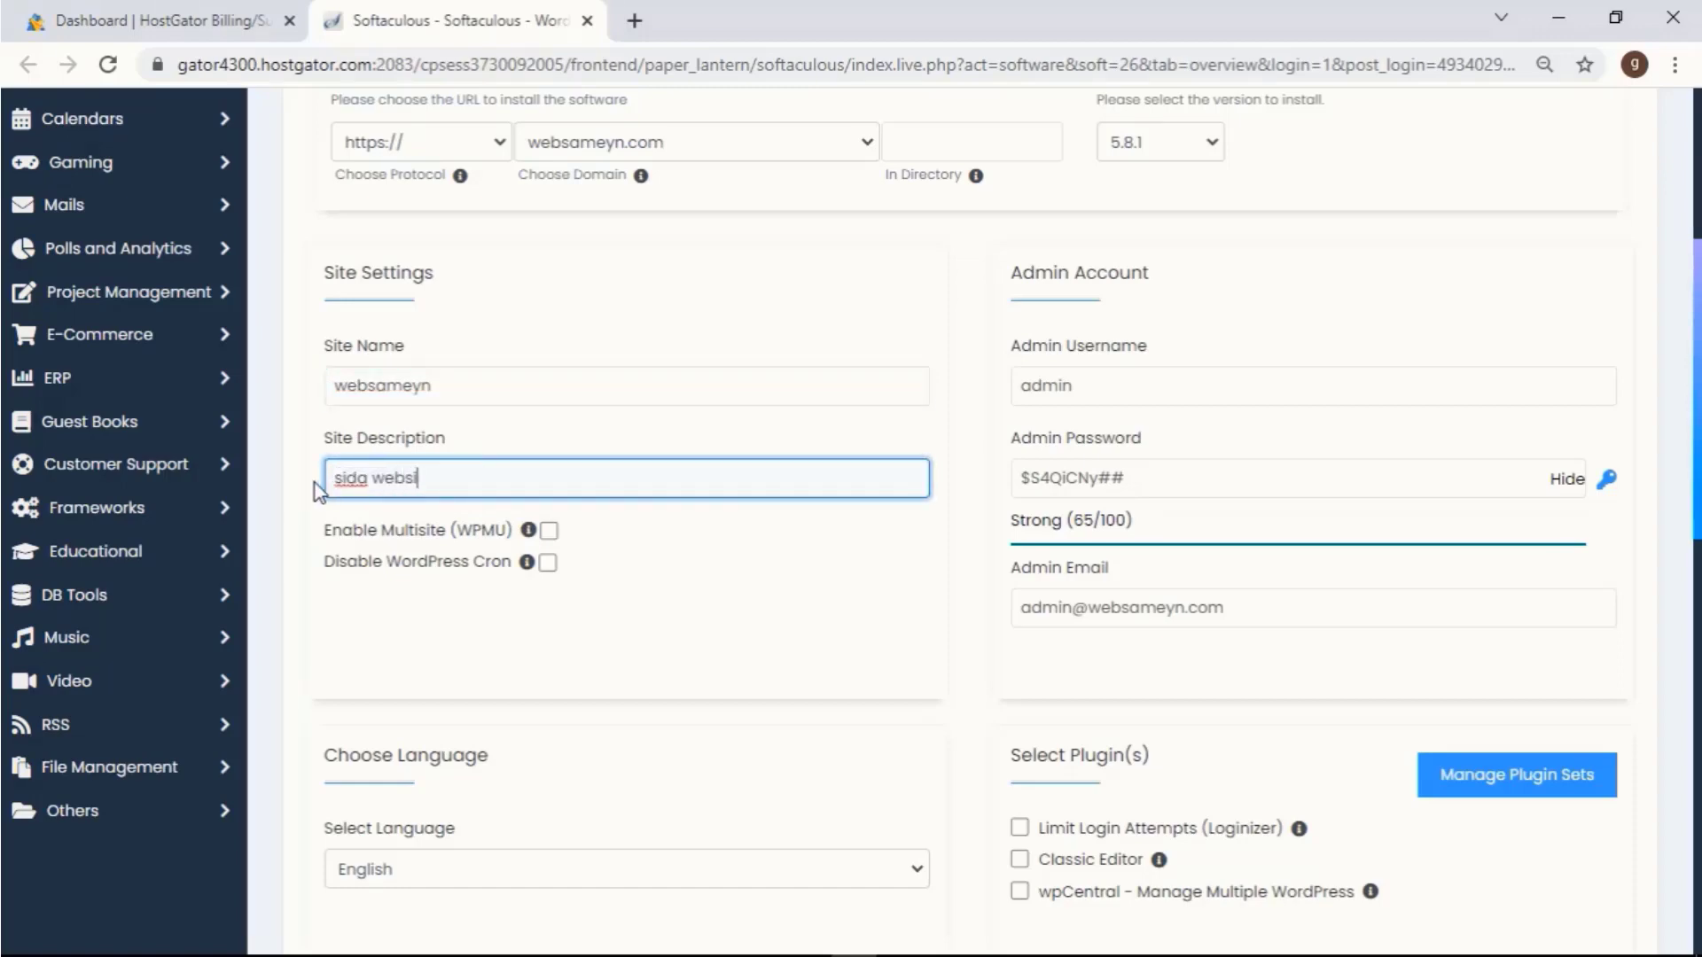
pyautogui.write('te loo sameeyo')
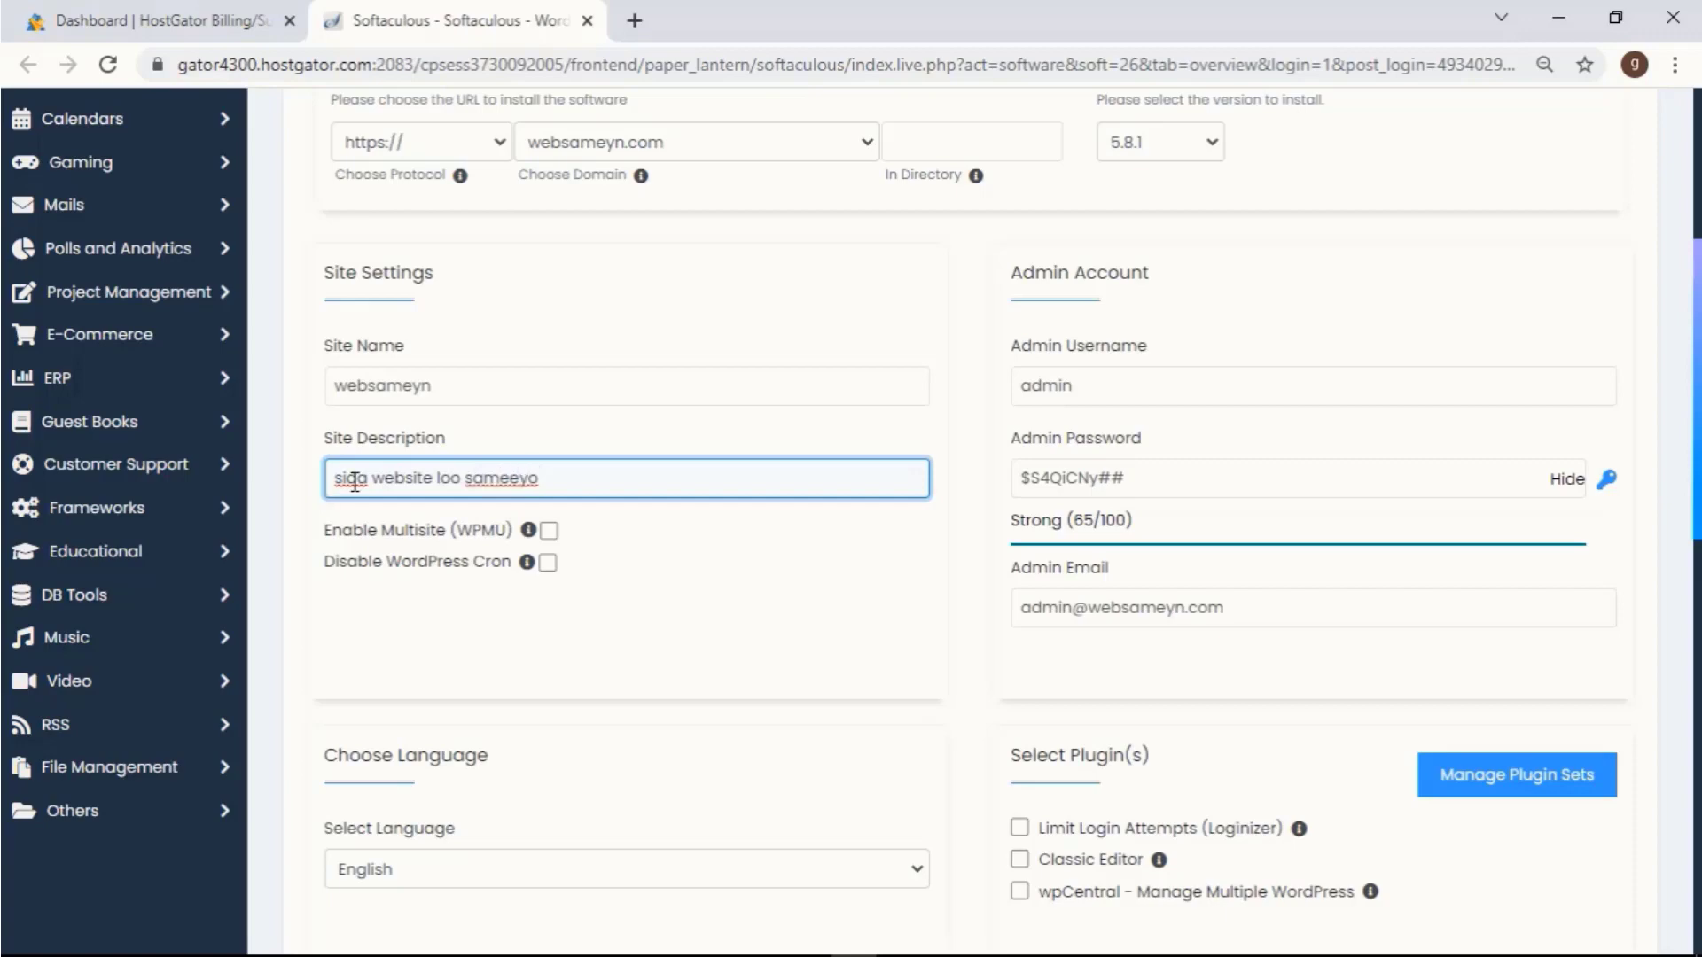
# Step: Replace the default admin username and generated password with your own, keeping the password masked
pyautogui.click(1175, 387)
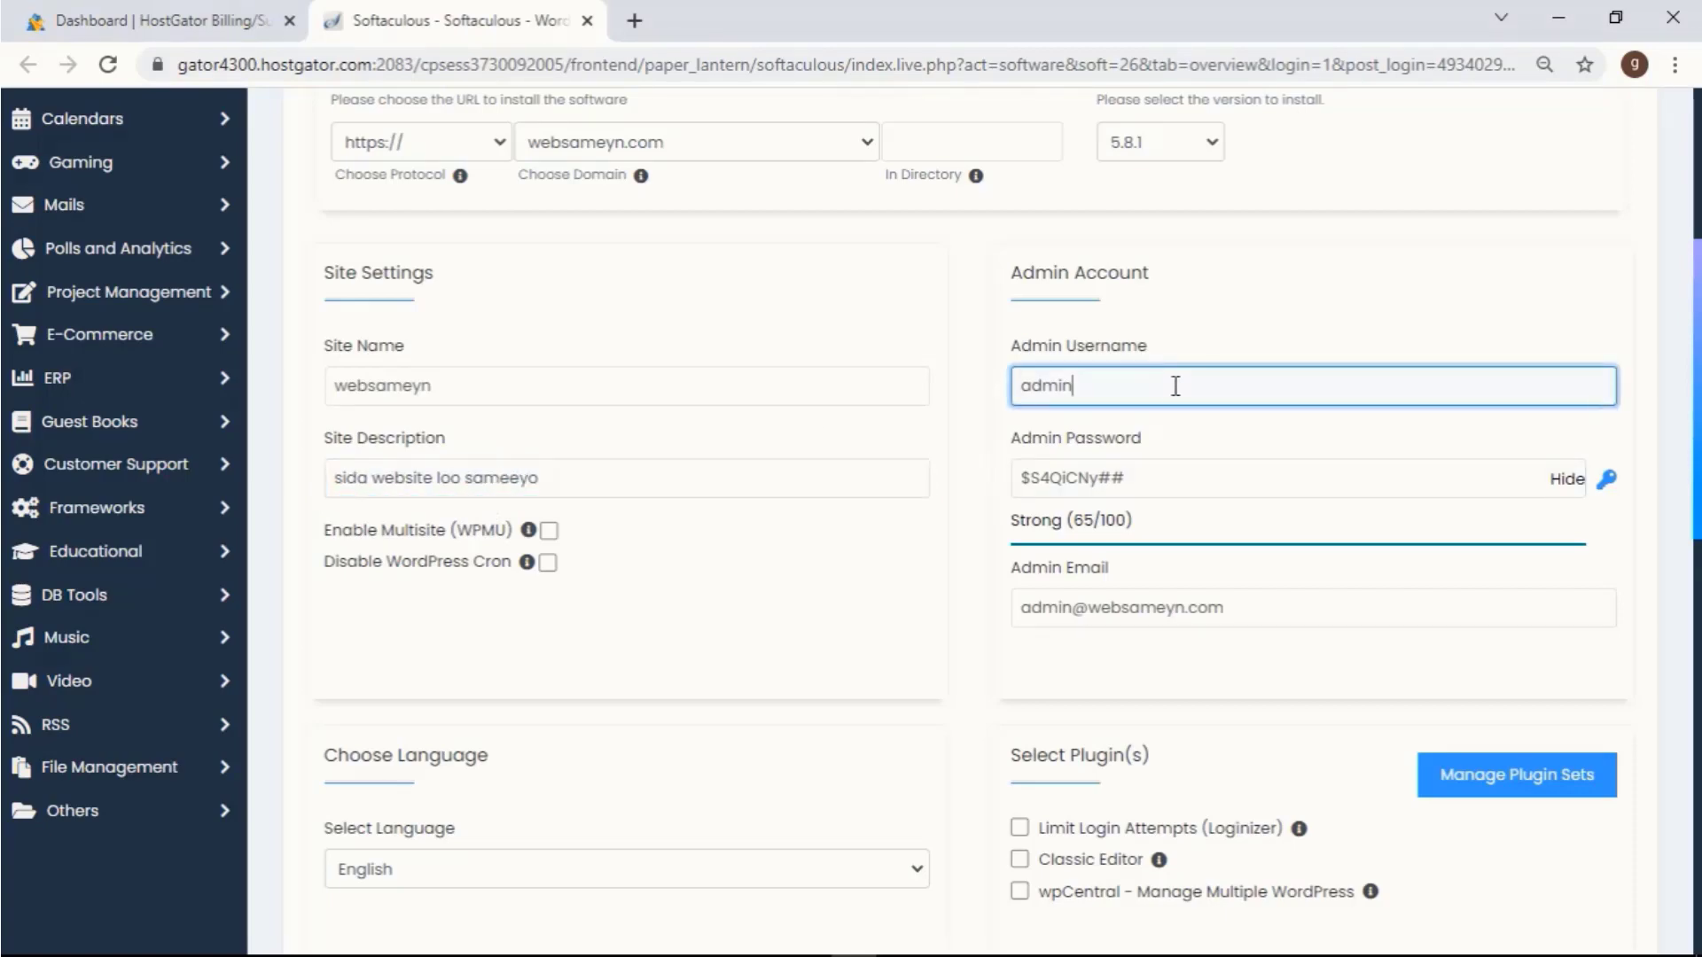
pyautogui.moveTo(1113, 391); pyautogui.dragTo(1015, 398)
pyautogui.write('geedi')
pyautogui.moveTo(1159, 477); pyautogui.dragTo(1026, 474)
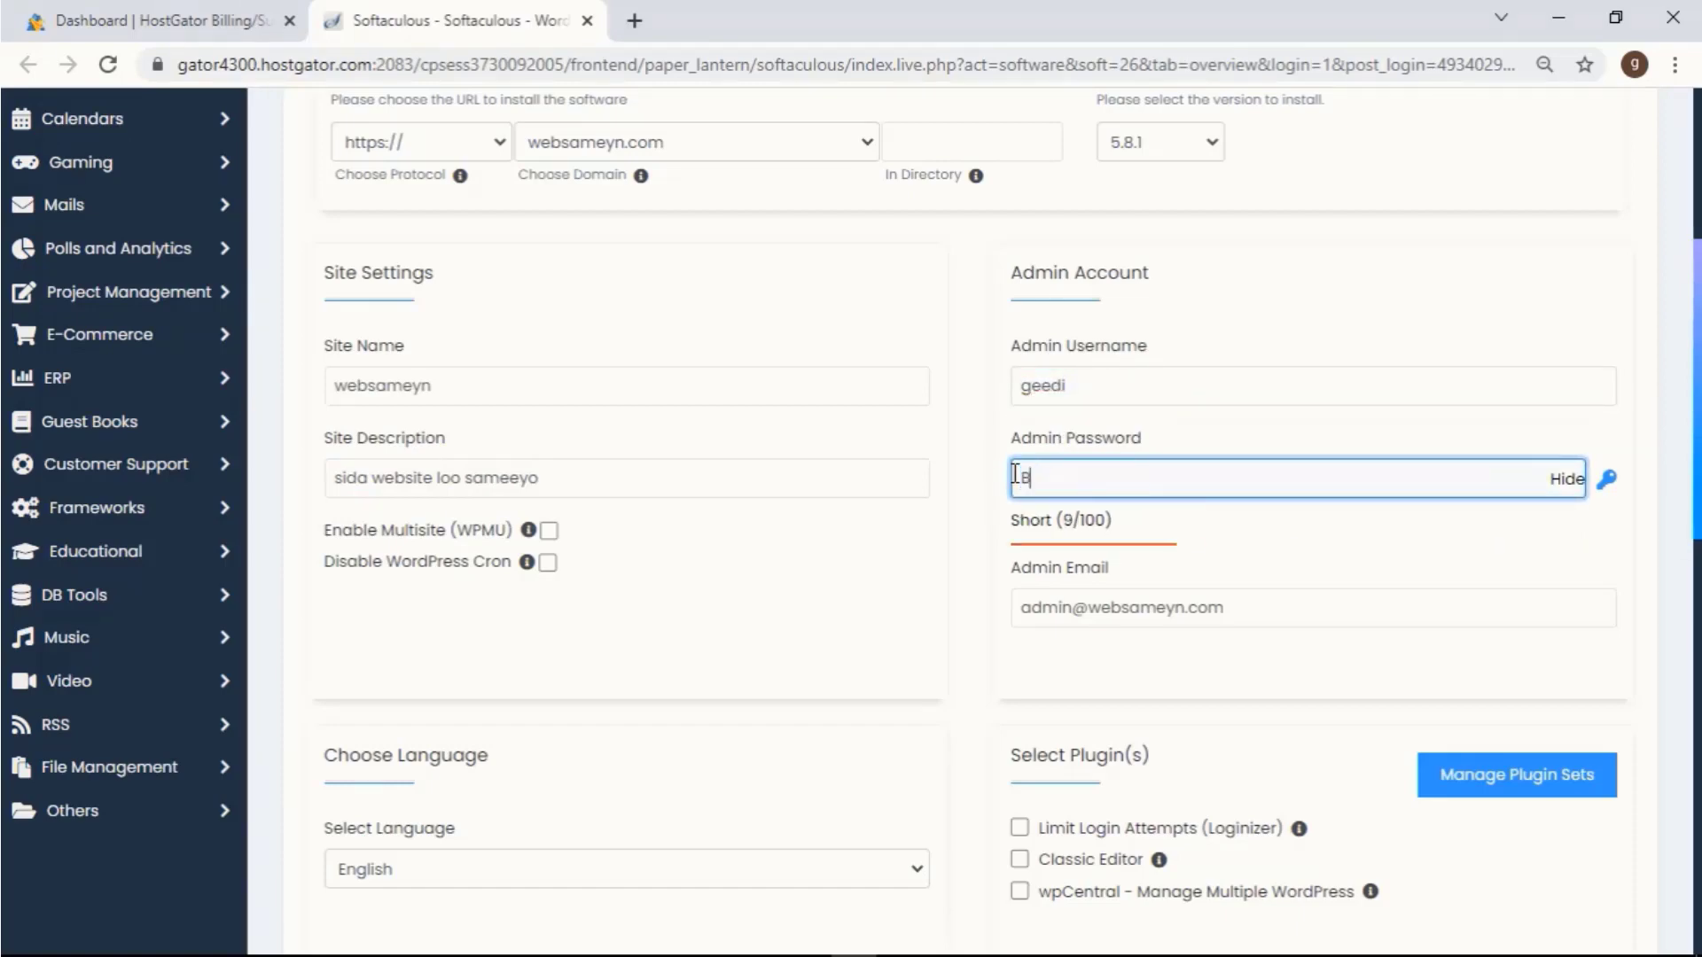
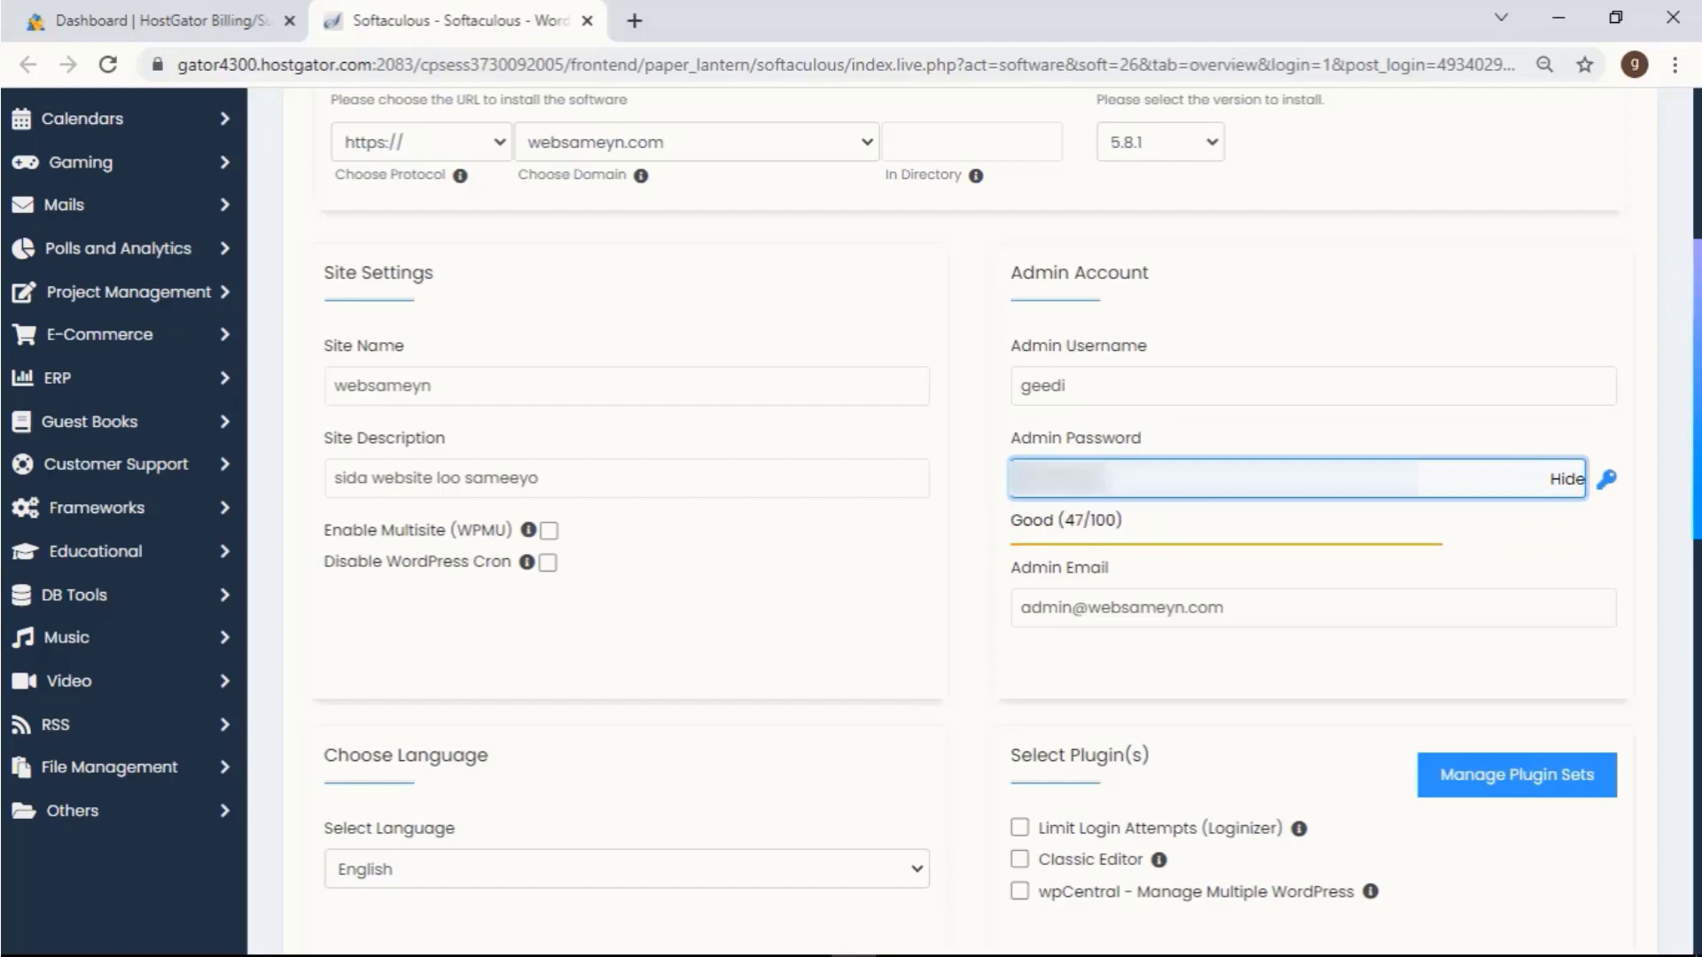
pyautogui.click(1567, 479)
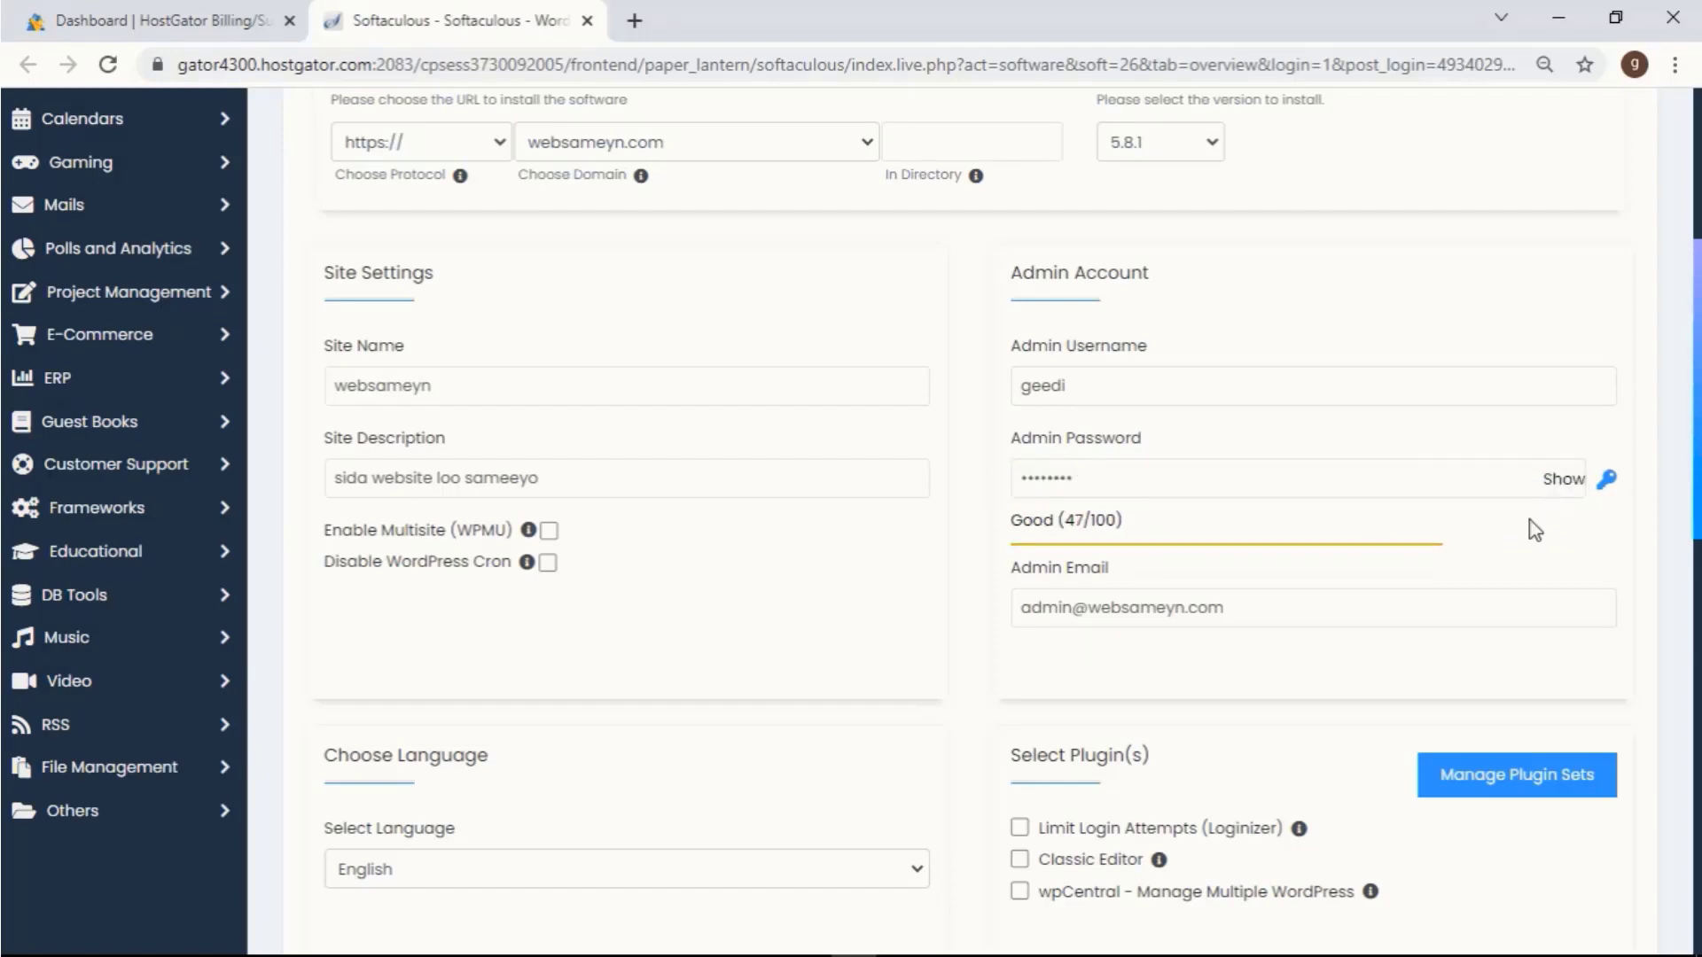
# Step: Replace the default admin e-mail with your own address
pyautogui.click(1252, 601)
pyautogui.moveTo(1225, 608); pyautogui.dragTo(977, 634)
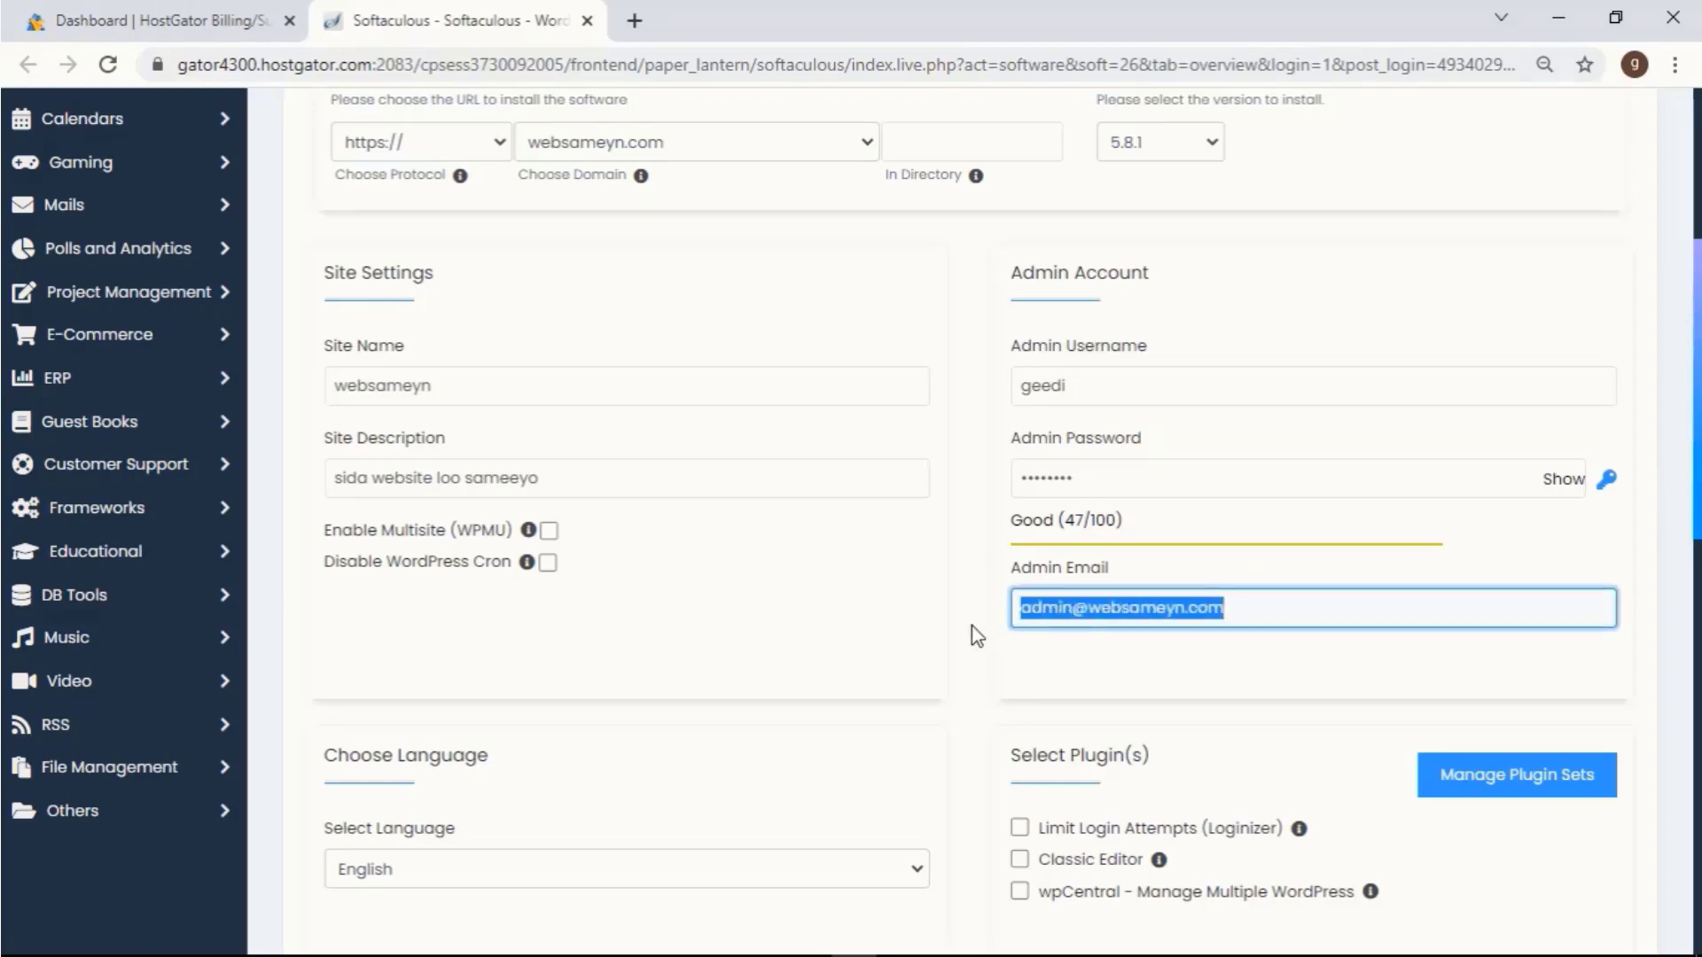
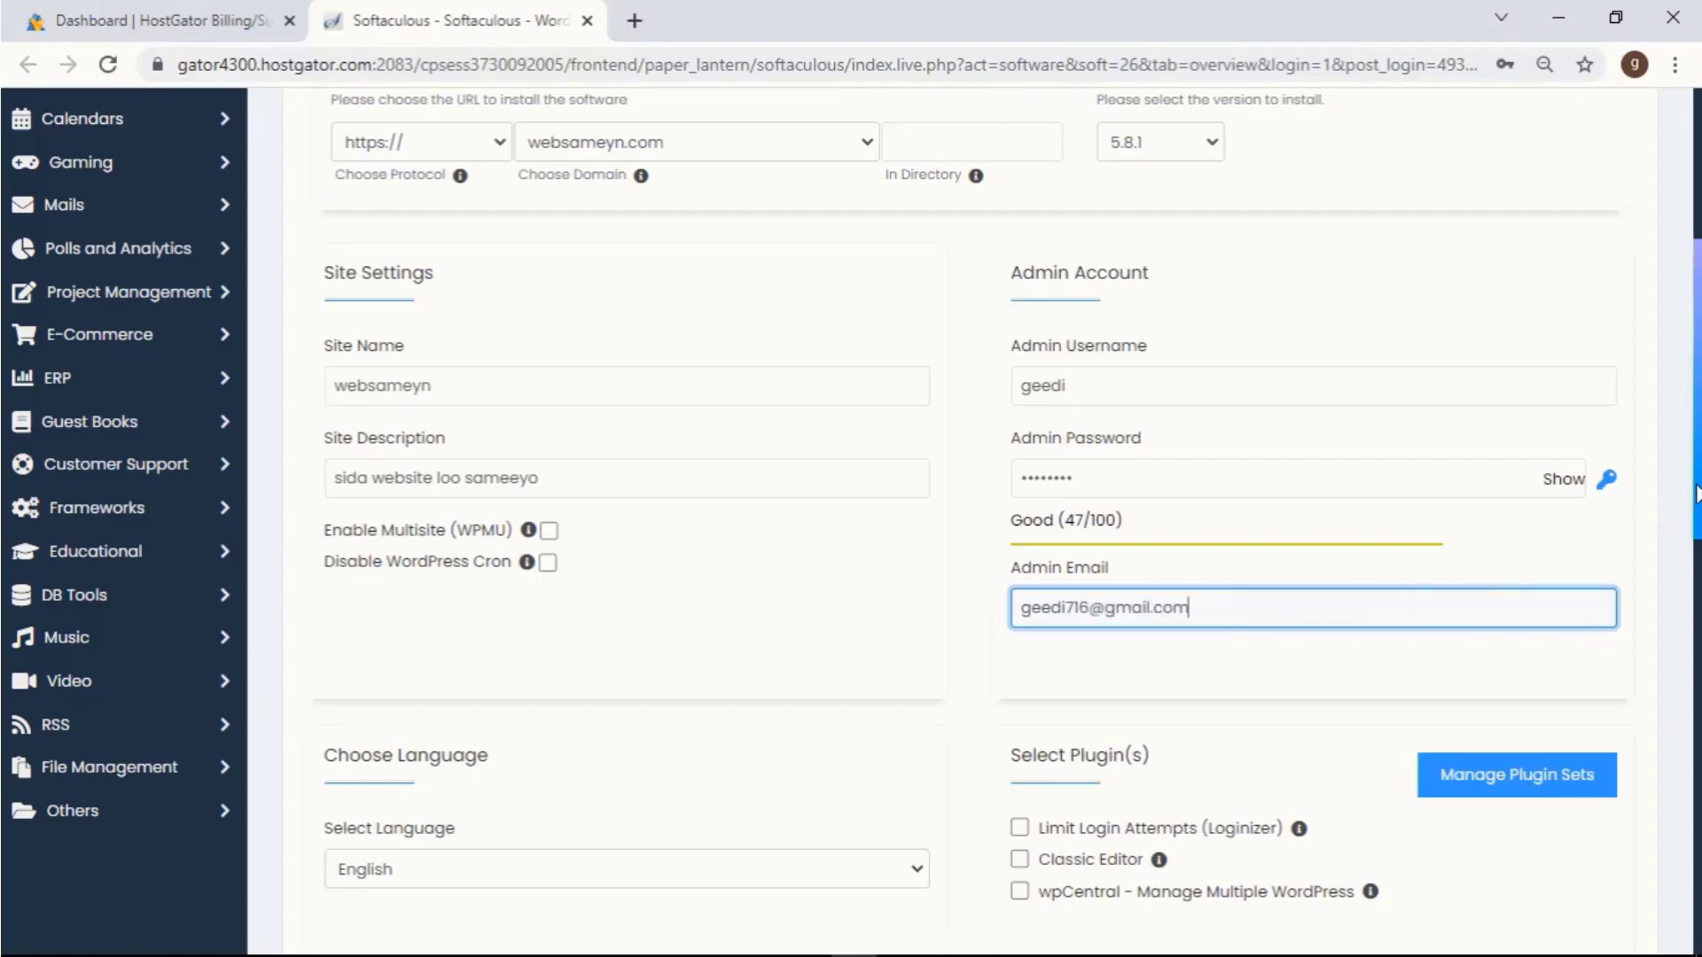
pyautogui.scroll(-3, 1696, 495)
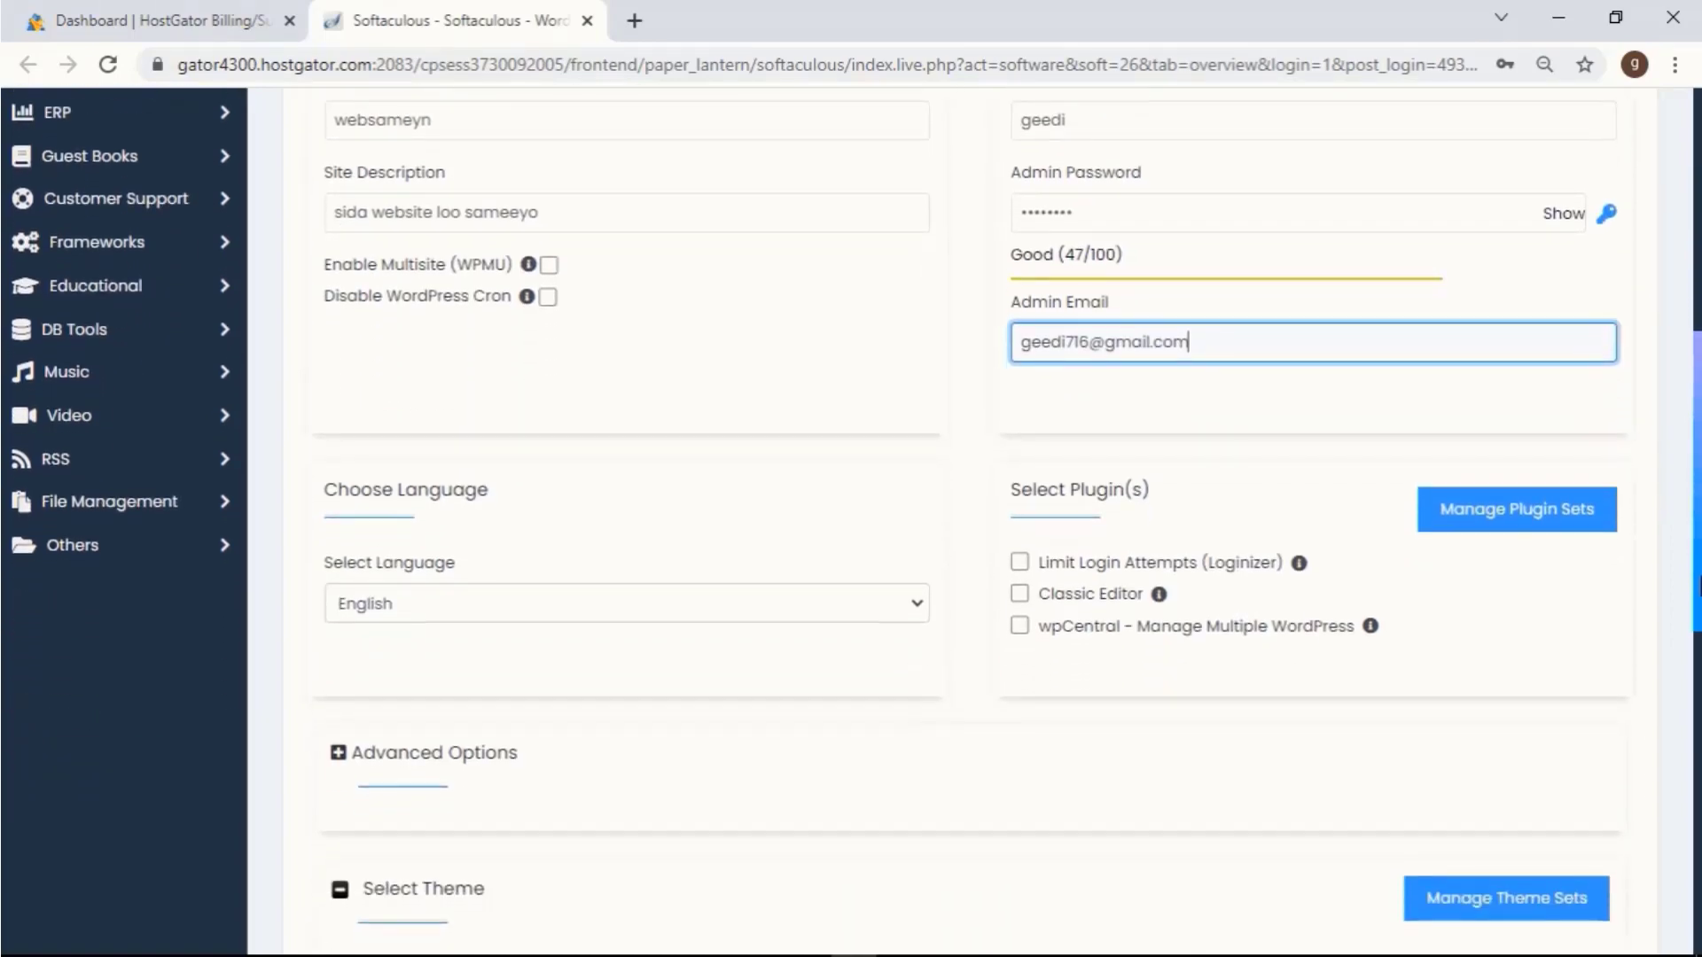
pyautogui.moveTo(1697, 585); pyautogui.dragTo(1697, 500)
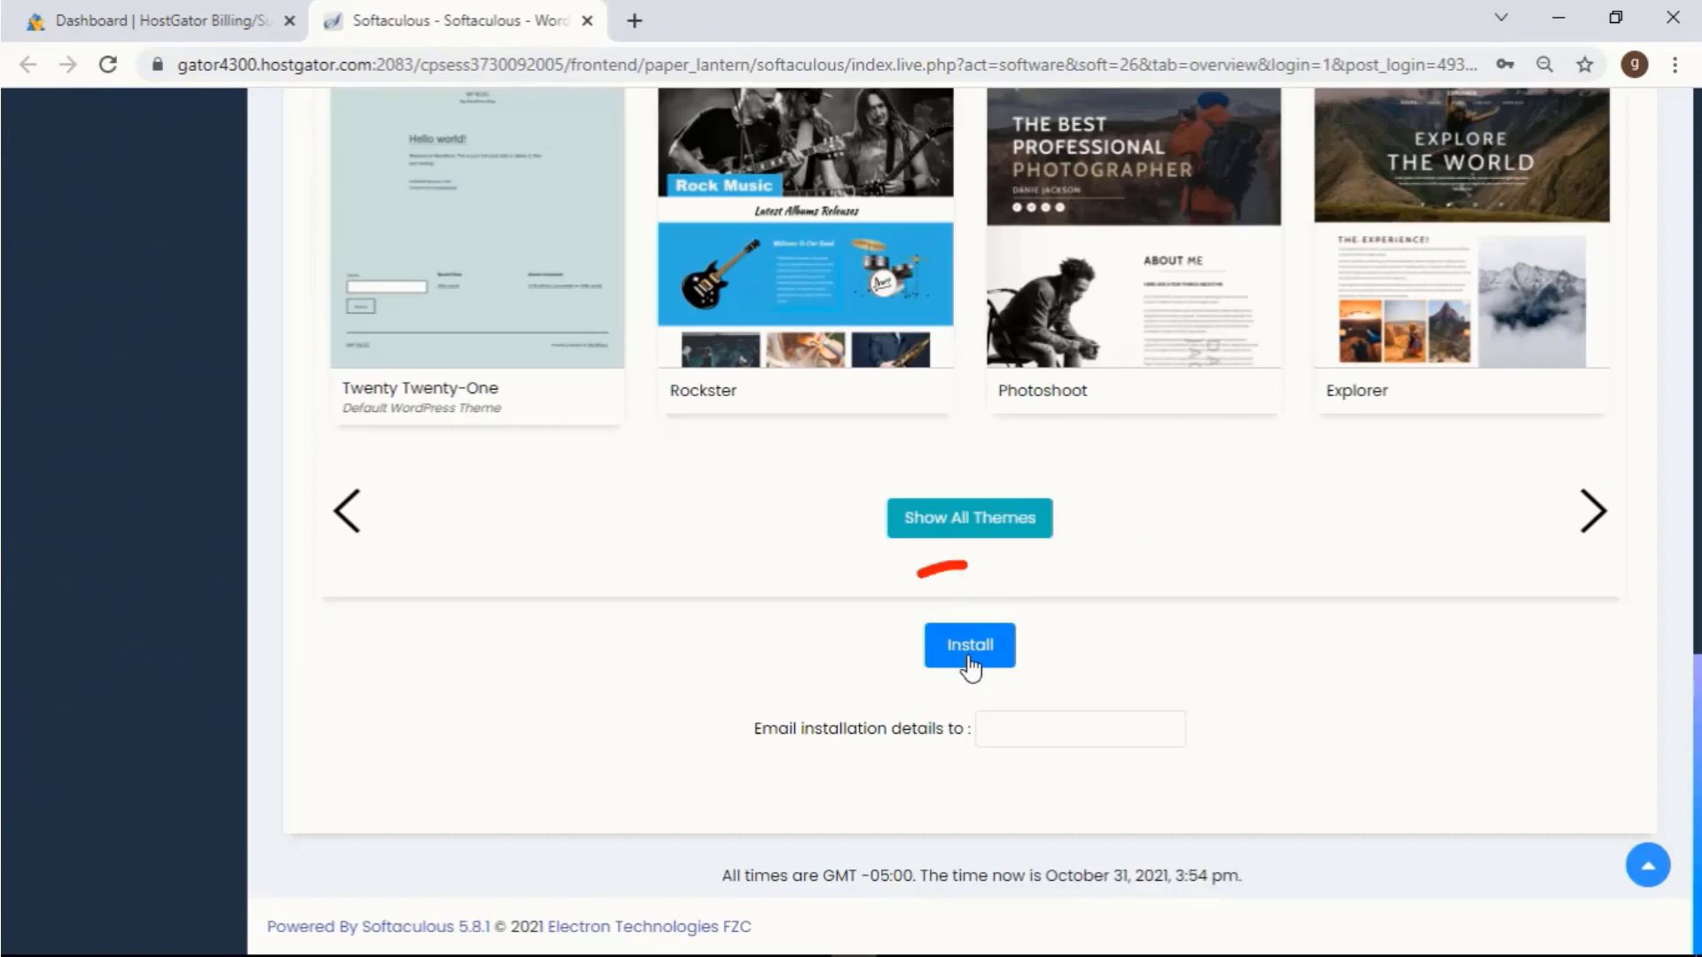
# Step: Install WordPress on websameyn.com and dismiss Chrome's save-password prompt
pyautogui.click(970, 661)
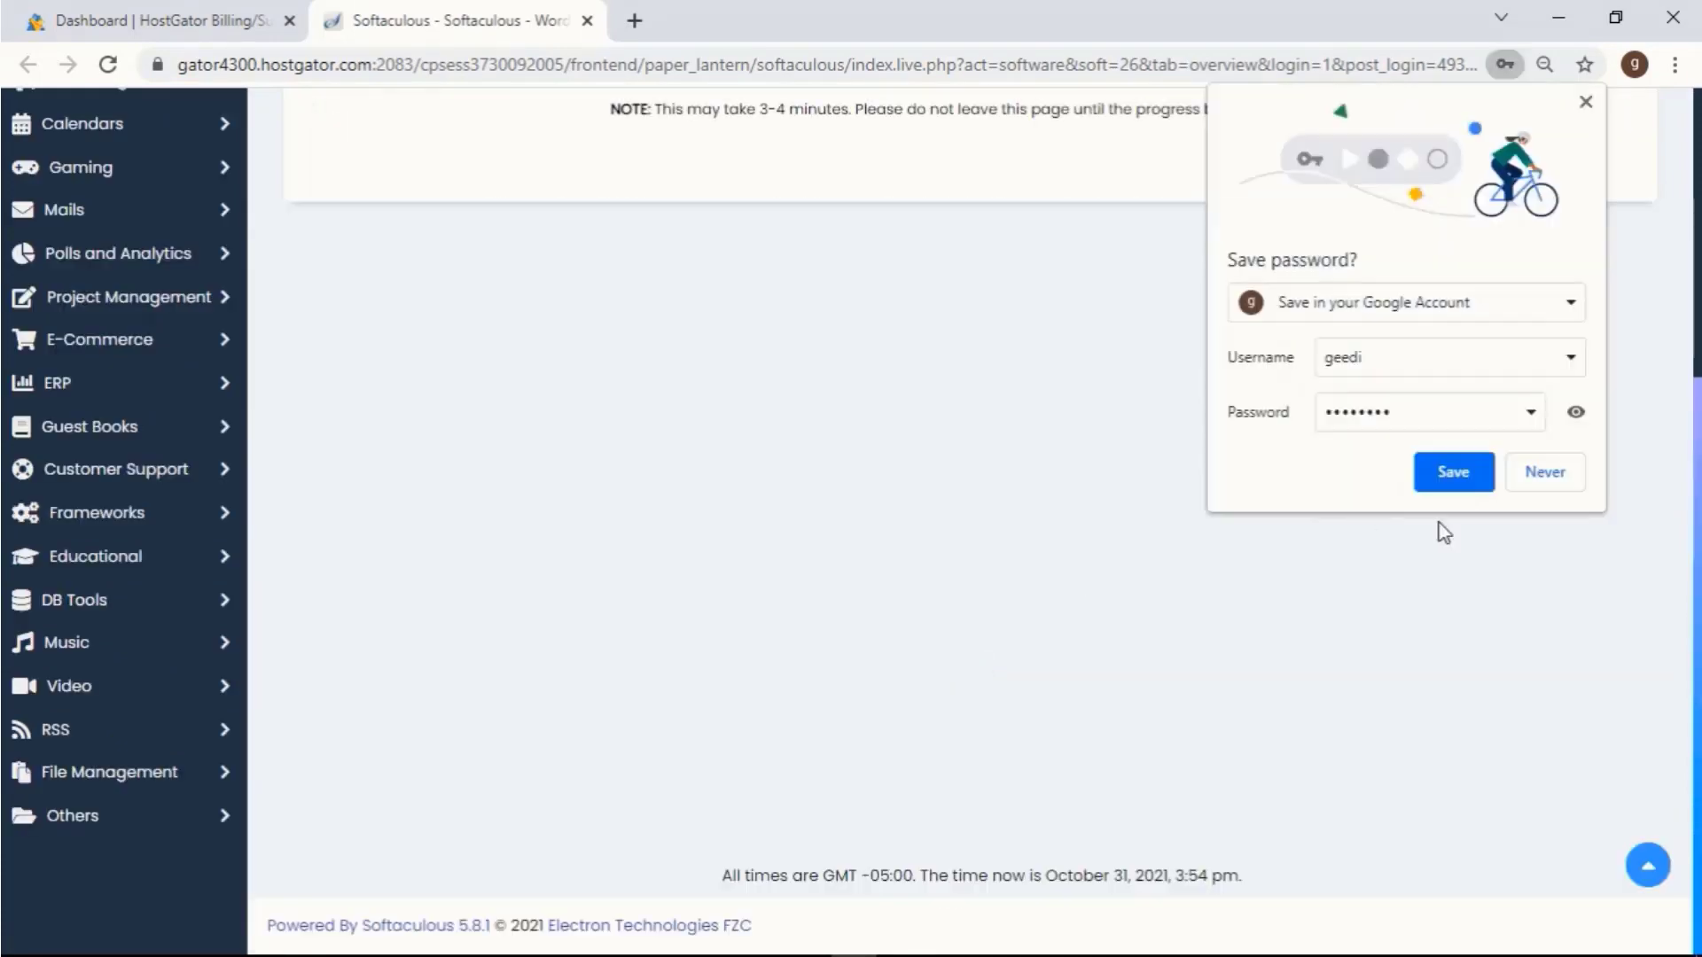
pyautogui.click(1575, 412)
pyautogui.click(1575, 413)
pyautogui.click(1560, 480)
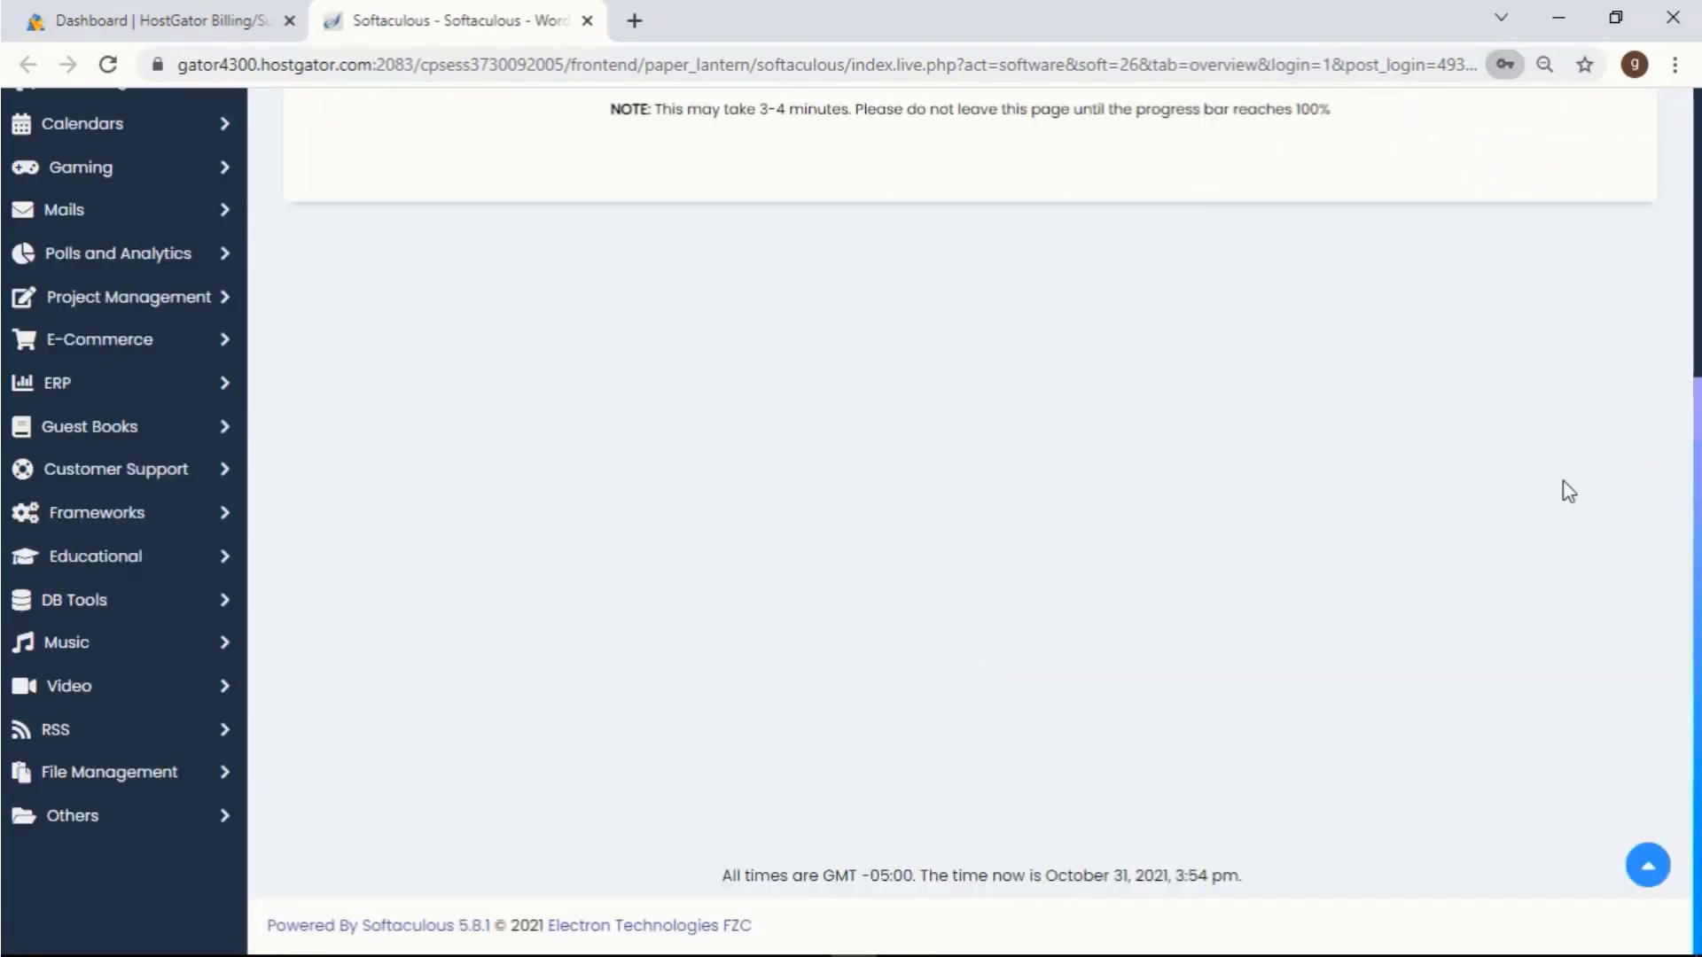
pyautogui.moveTo(1696, 583); pyautogui.dragTo(1694, 337)
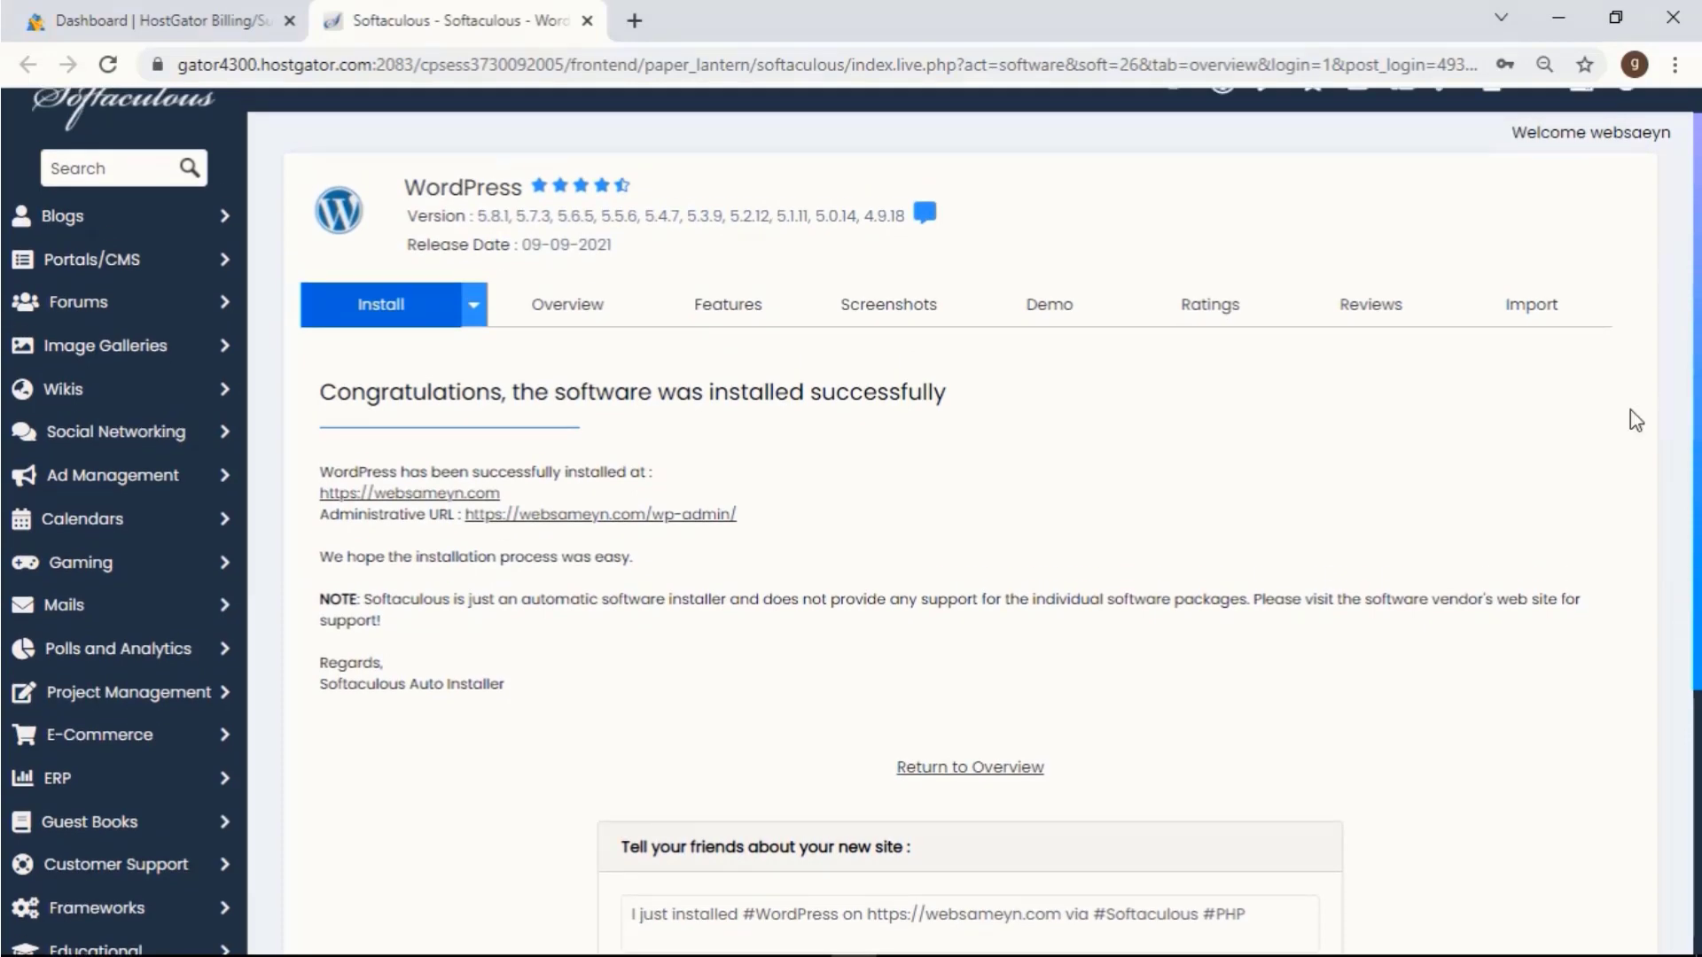
pyautogui.rightClick(486, 499)
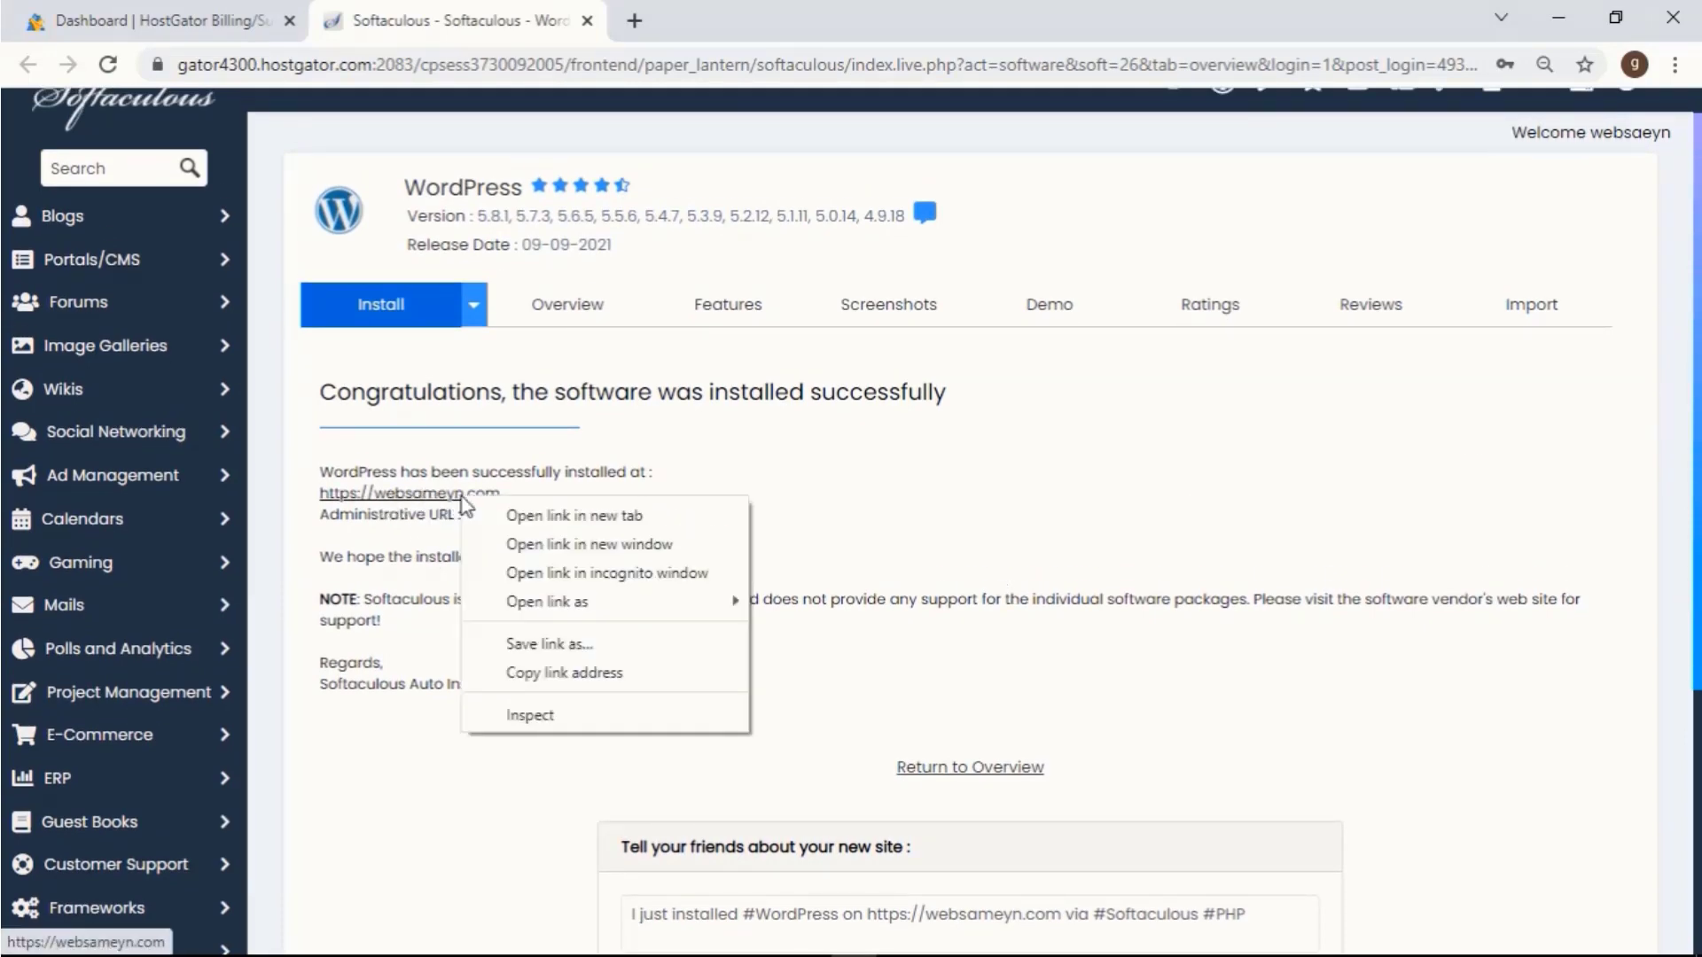
pyautogui.click(528, 511)
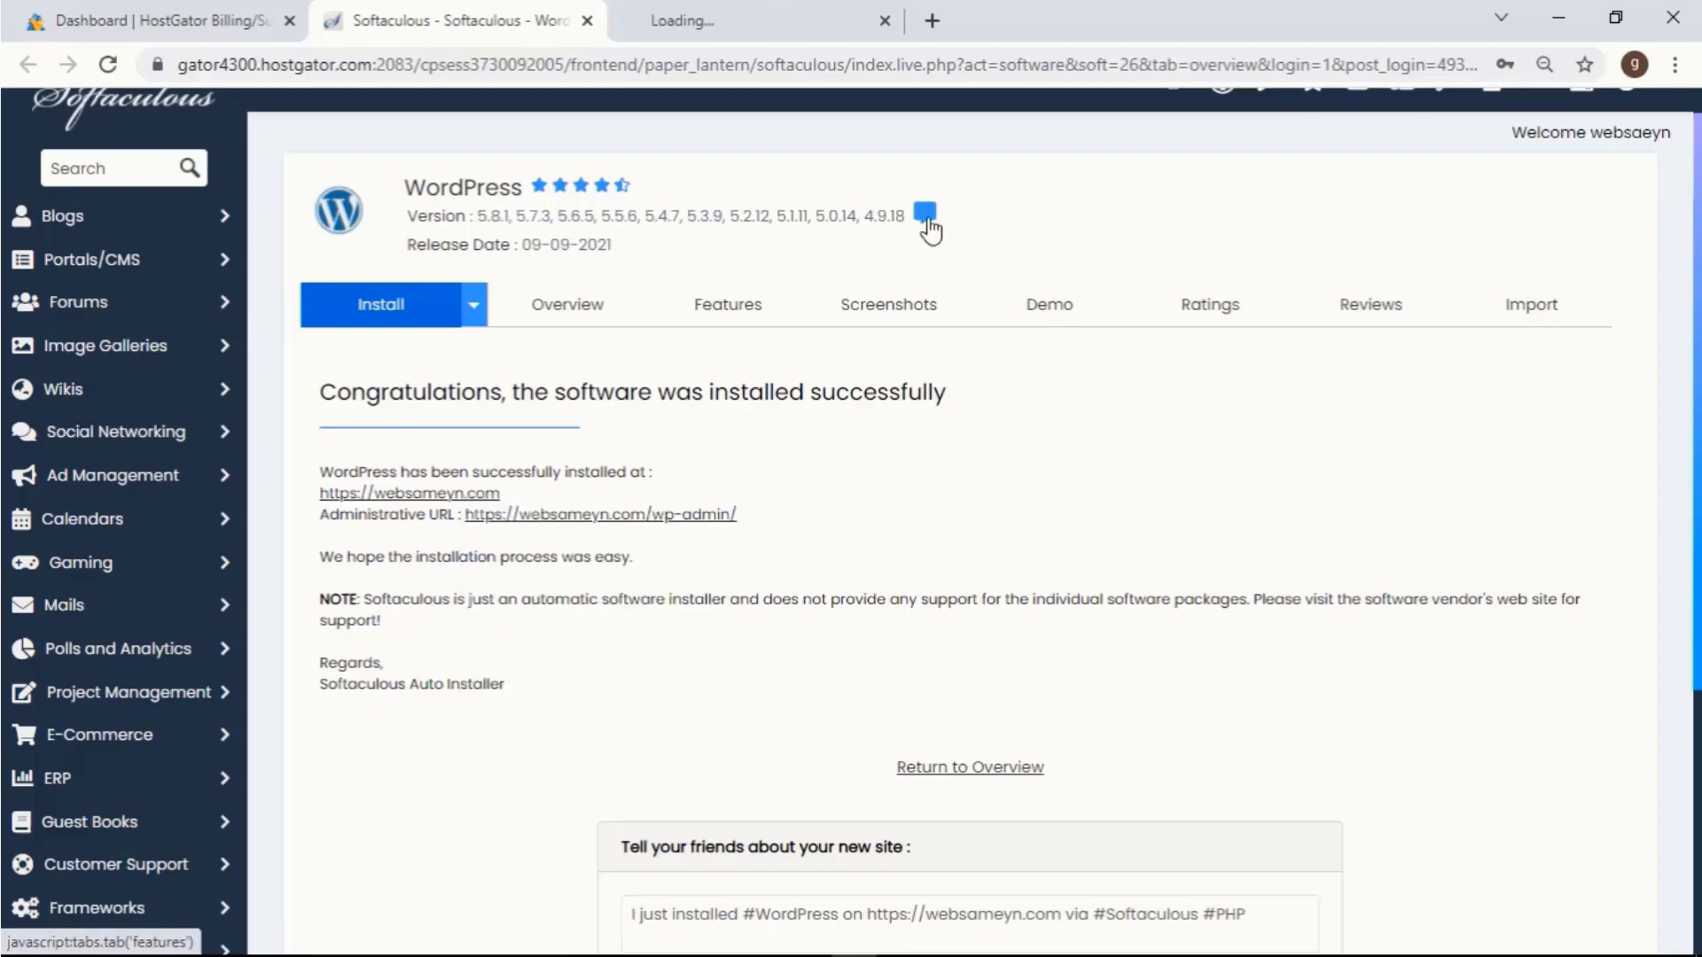
pyautogui.click(752, 12)
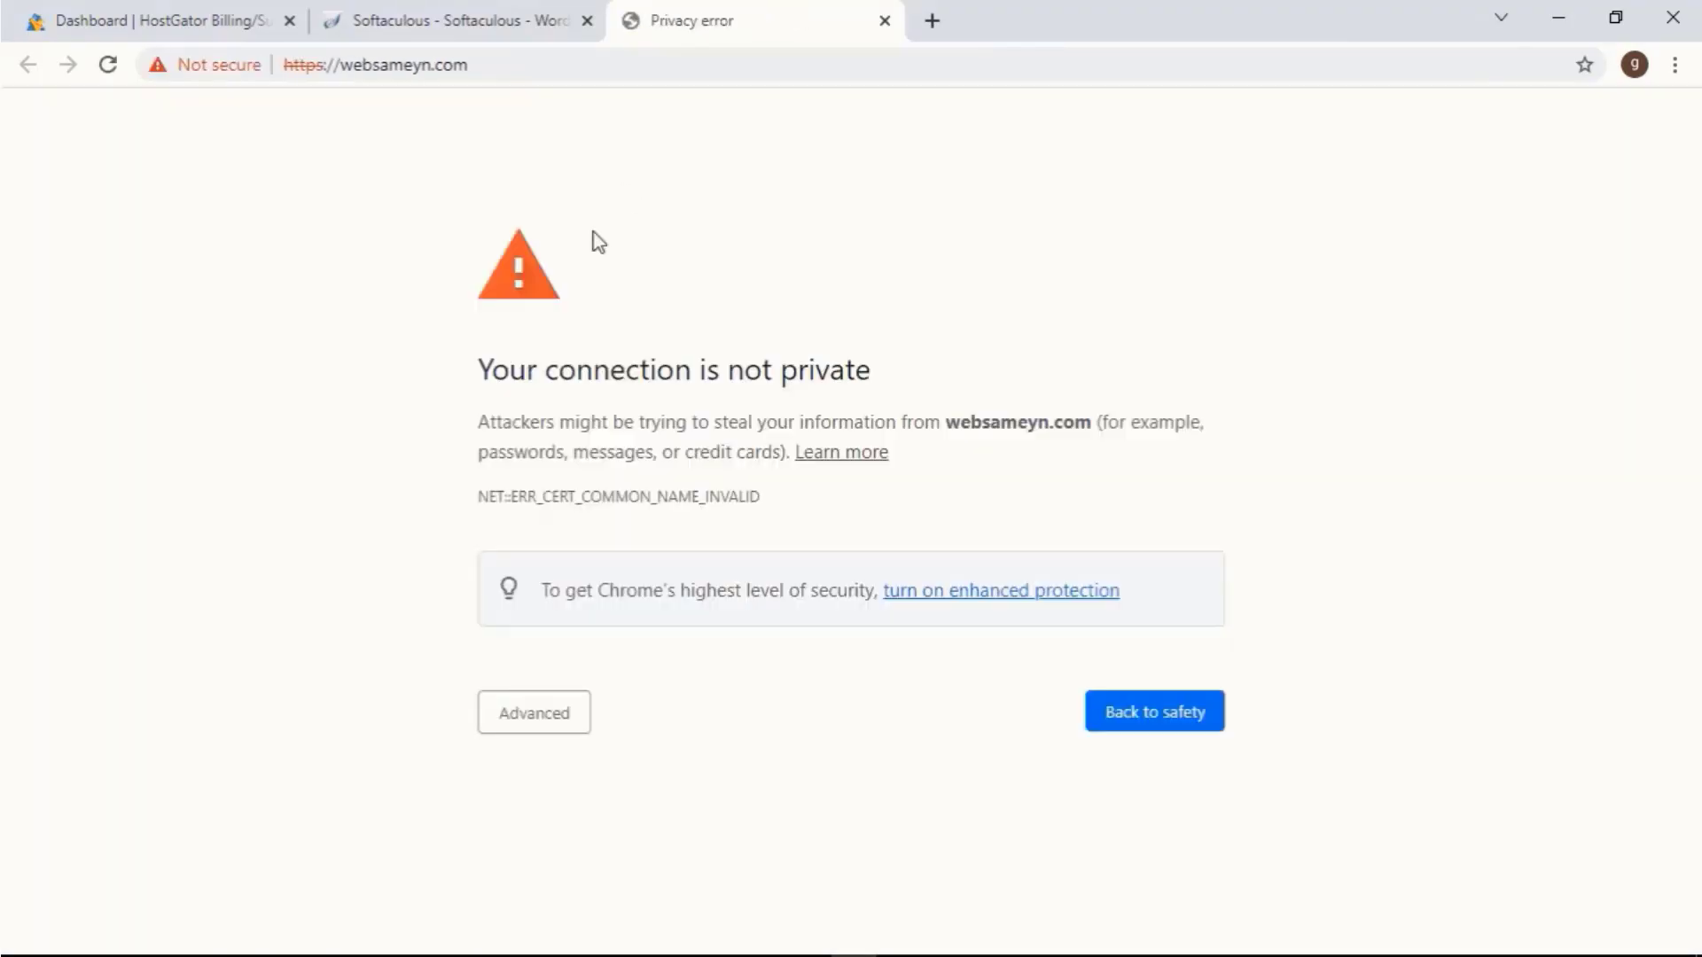
# Step: Clear an accidental text selection on the page while websameyn.com loads
pyautogui.moveTo(490, 374); pyautogui.dragTo(840, 423)
pyautogui.click(1037, 286)
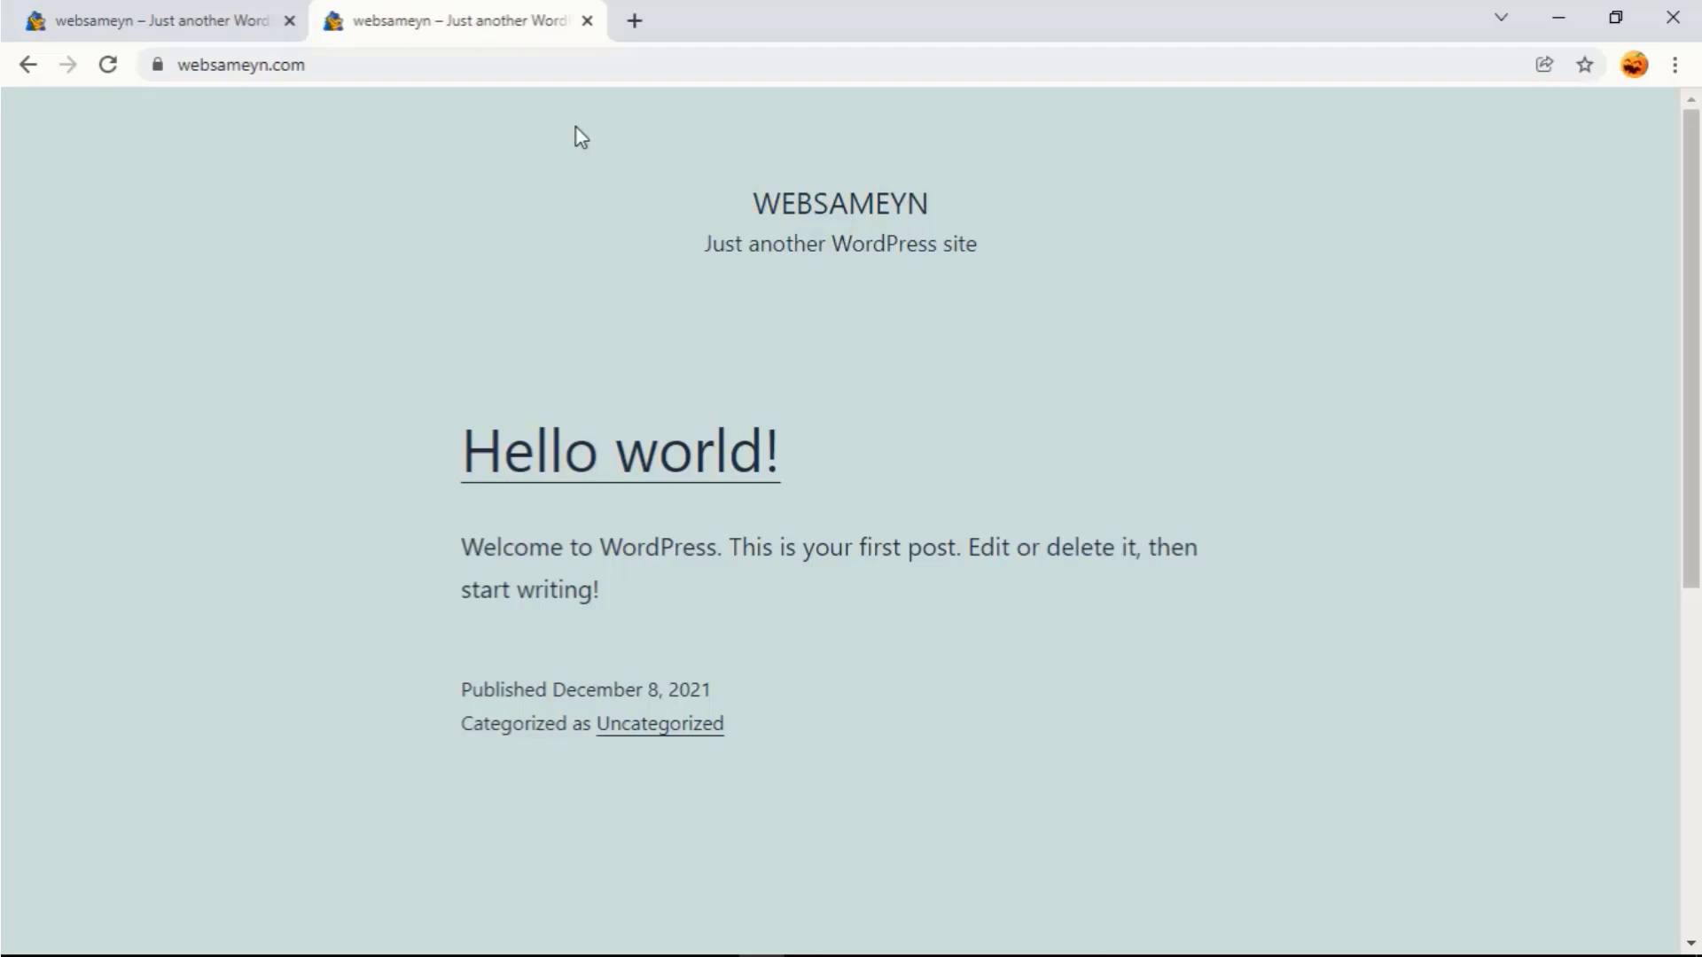
# Step: Go to websameyn.com/login in the address bar
pyautogui.click(433, 71)
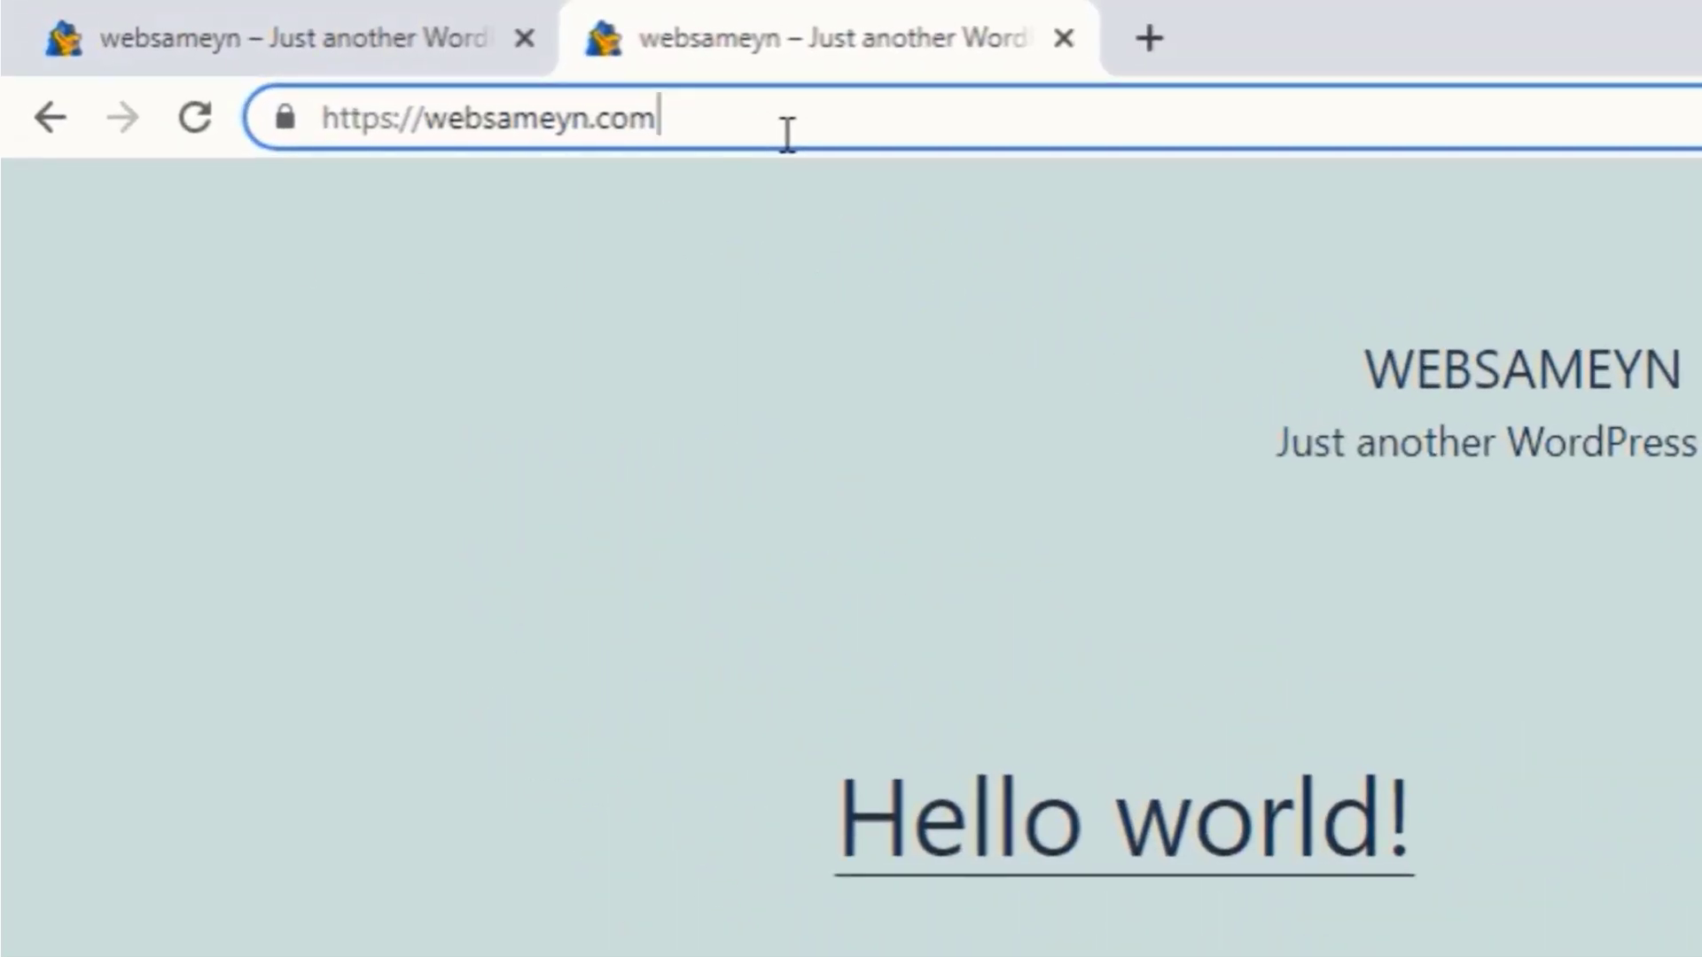
pyautogui.write('/')
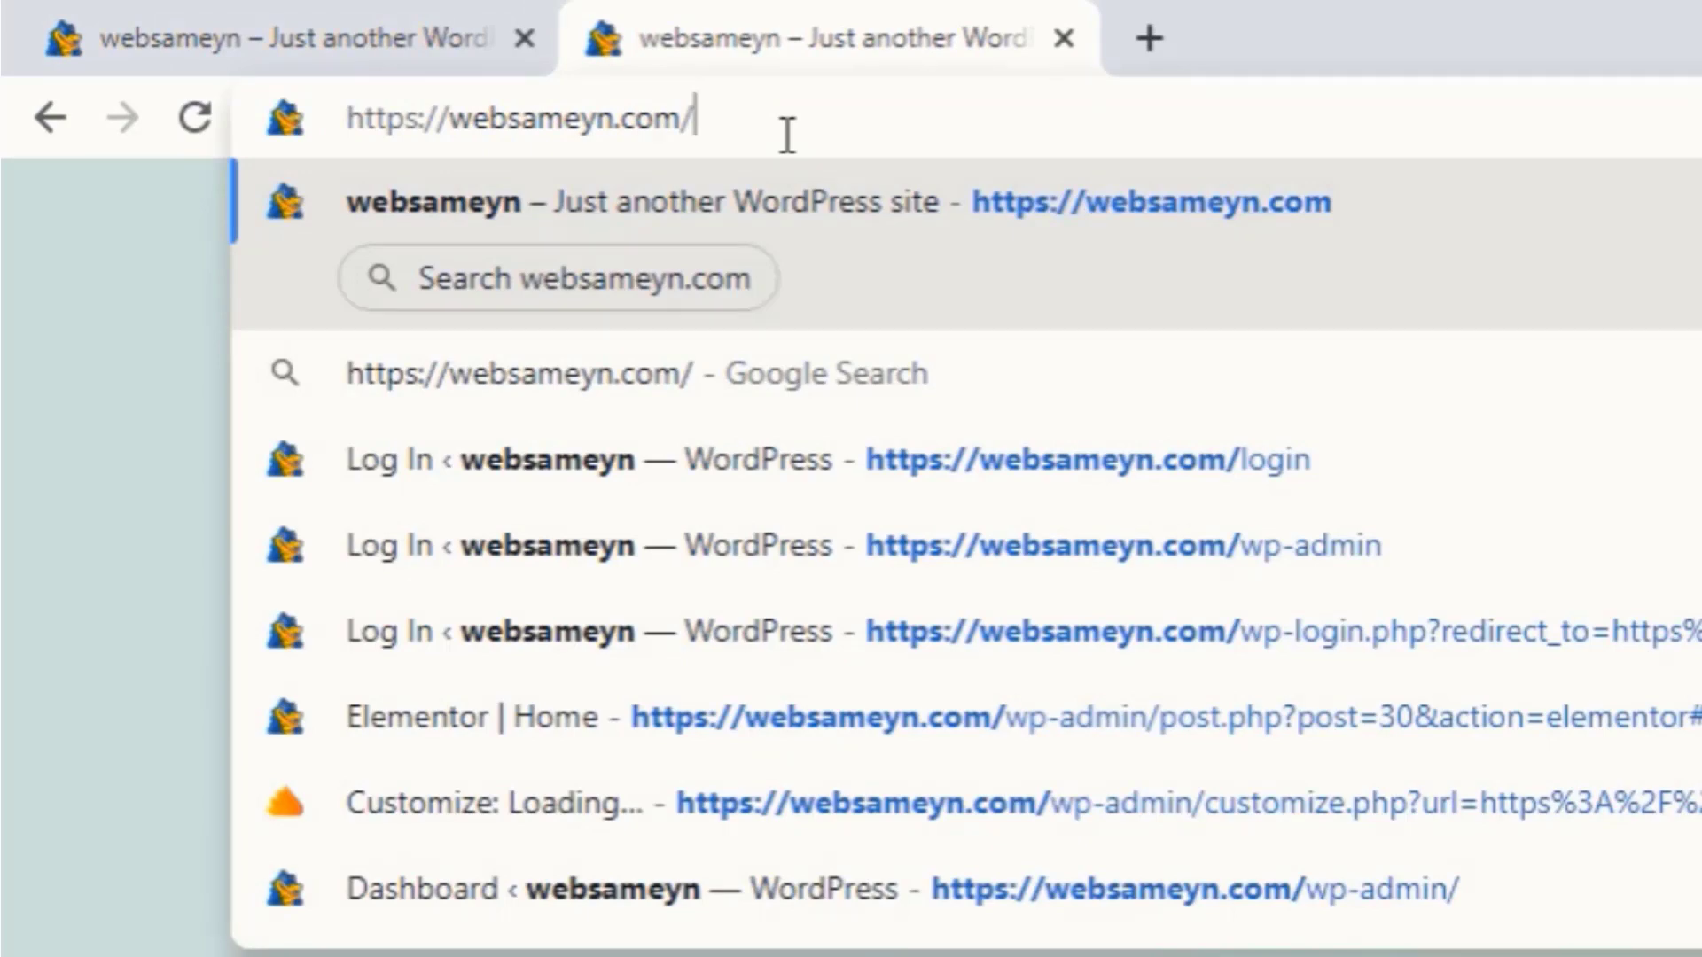
pyautogui.write('wp-a')
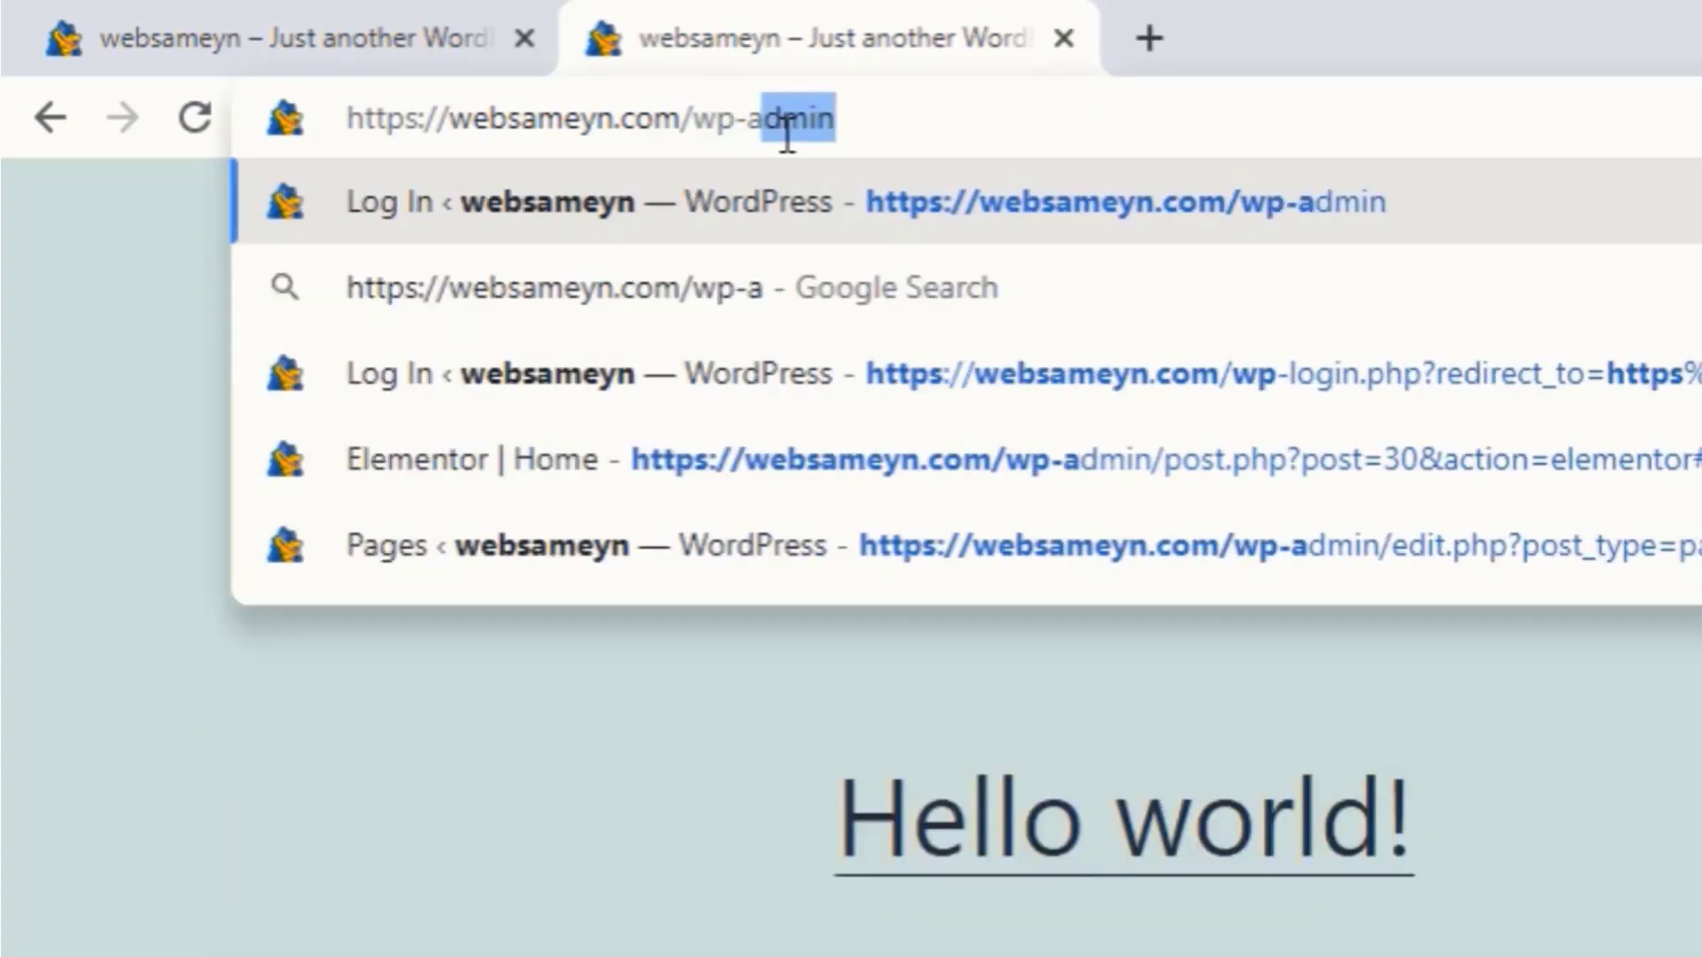
pyautogui.write('dmin')
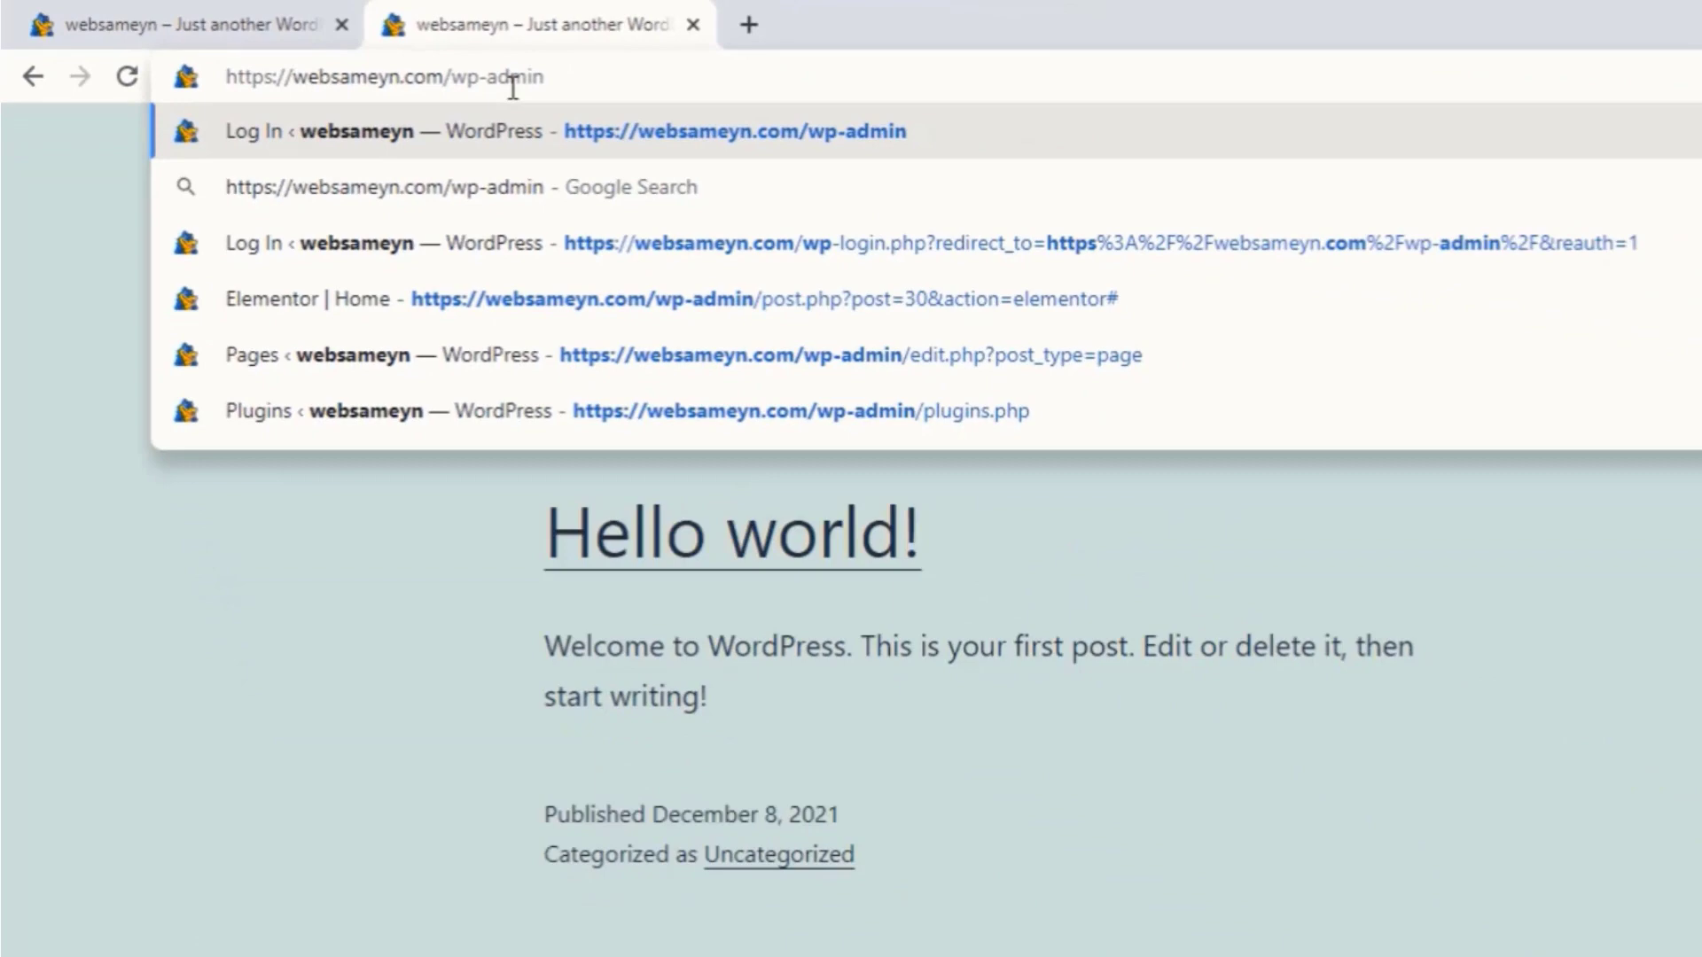
pyautogui.press('BackSpace')
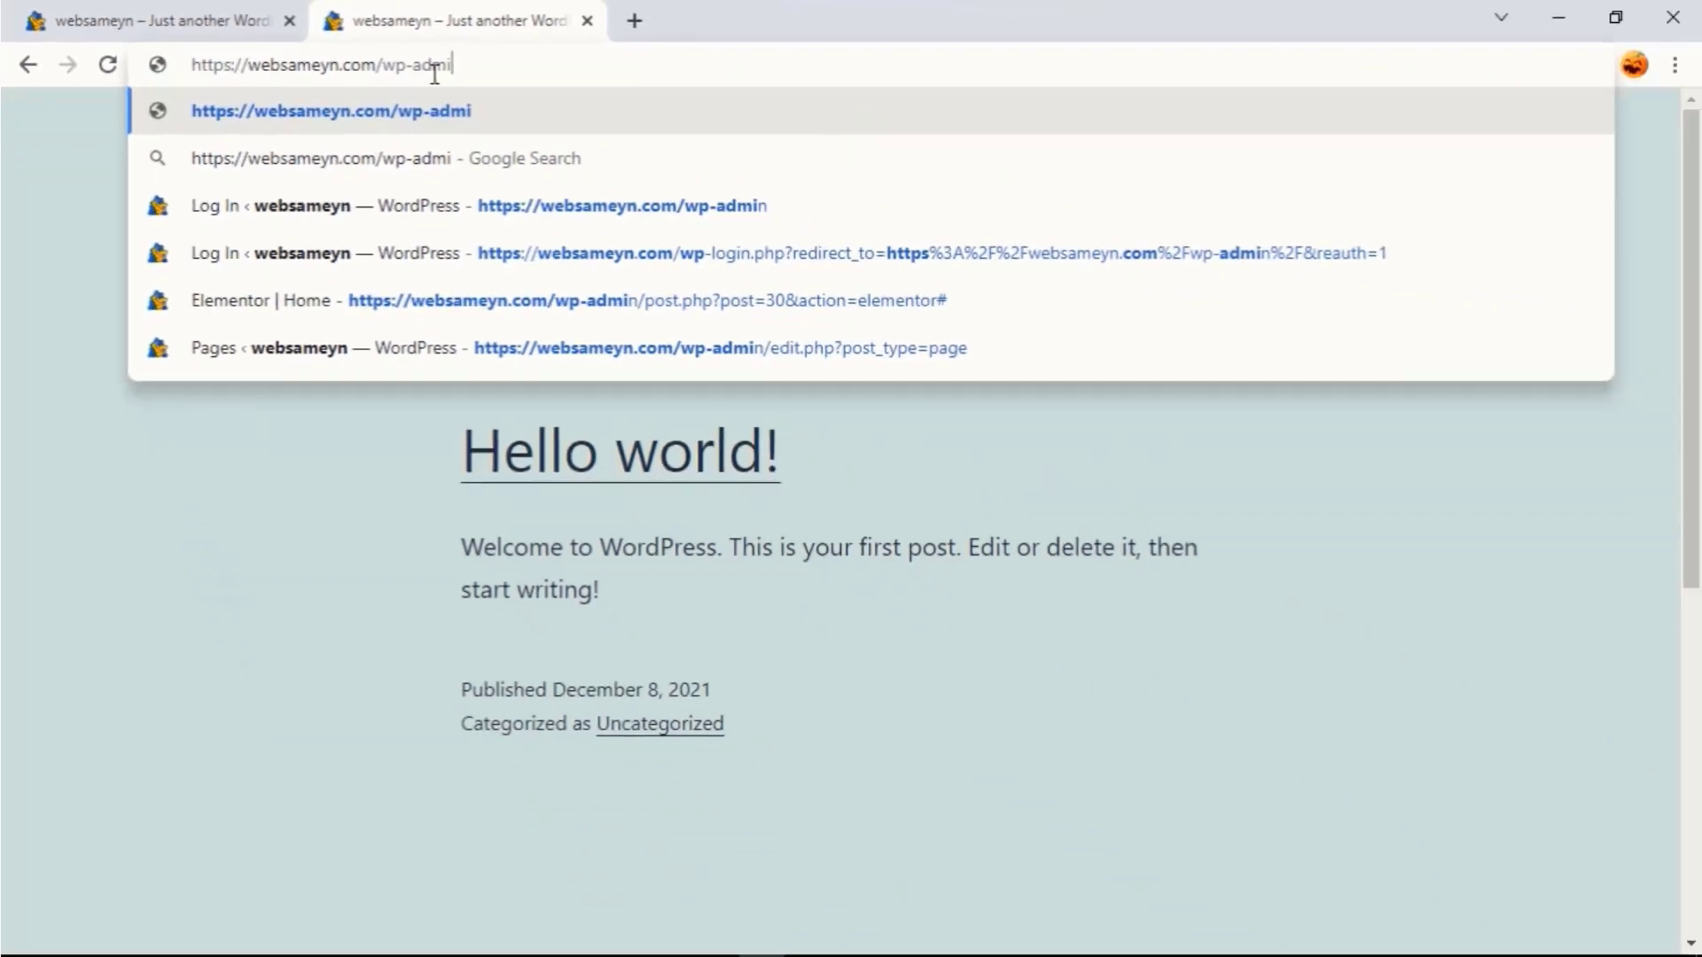
pyautogui.press('BackSpace')
pyautogui.press('BackSpace')
pyautogui.press('BackSpace')
pyautogui.press('BackSpace')
pyautogui.press('BackSpace')
pyautogui.press('BackSpace')
pyautogui.press('BackSpace')
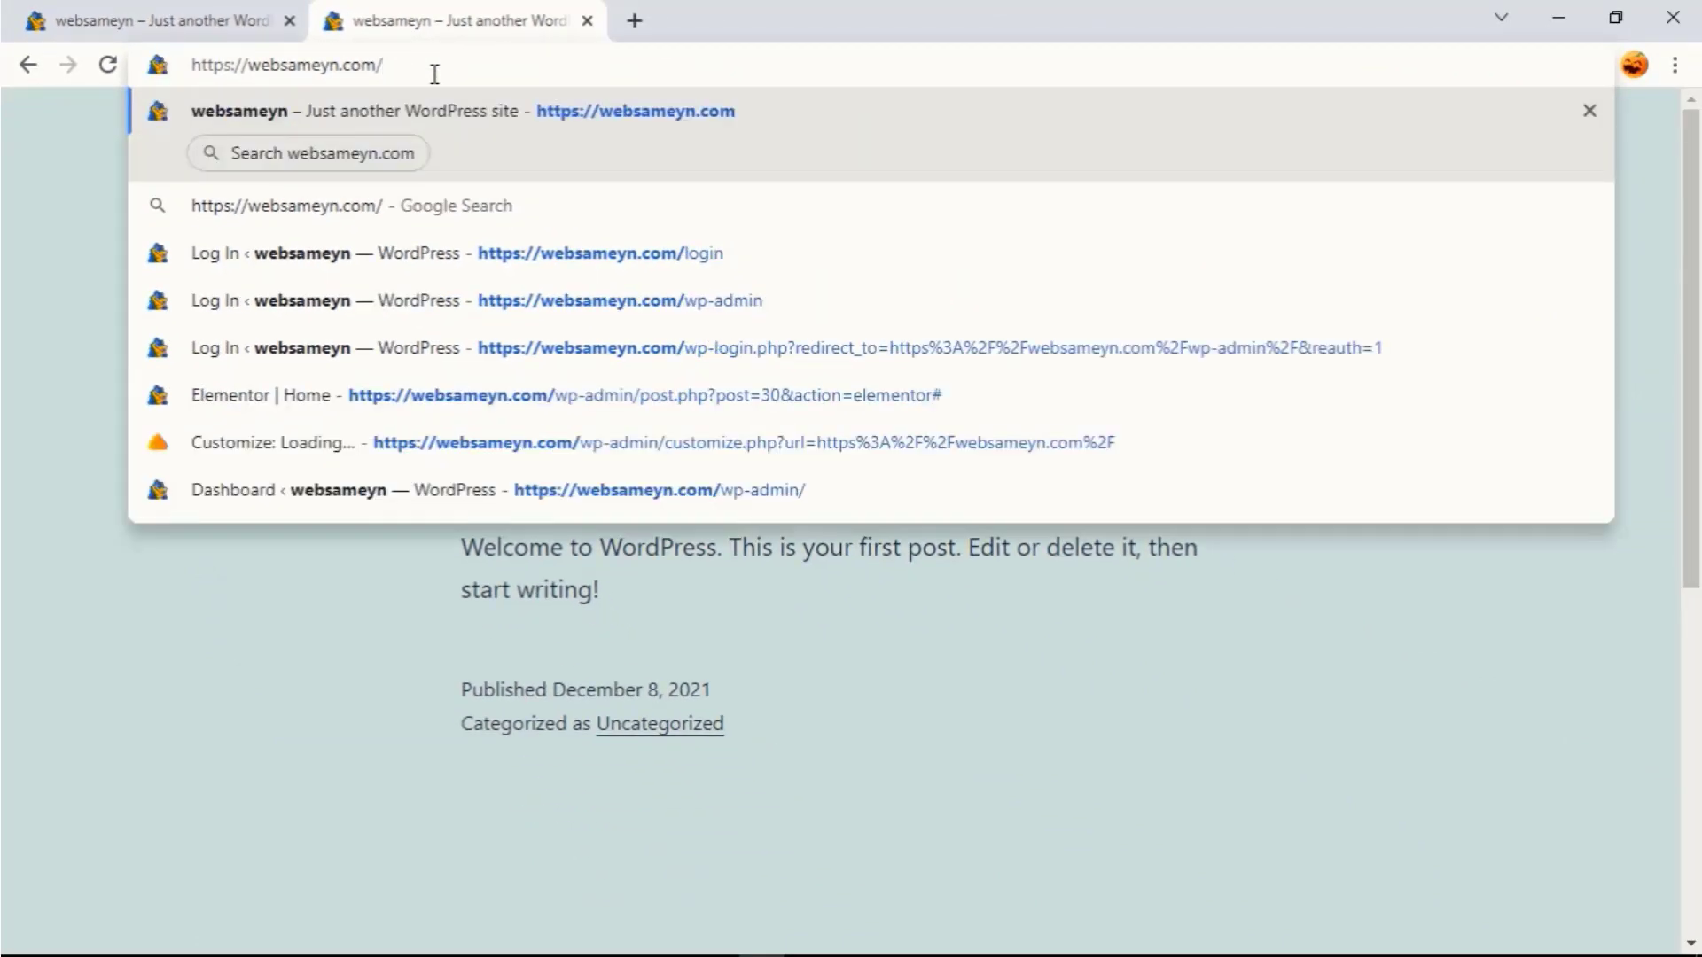
pyautogui.write('login')
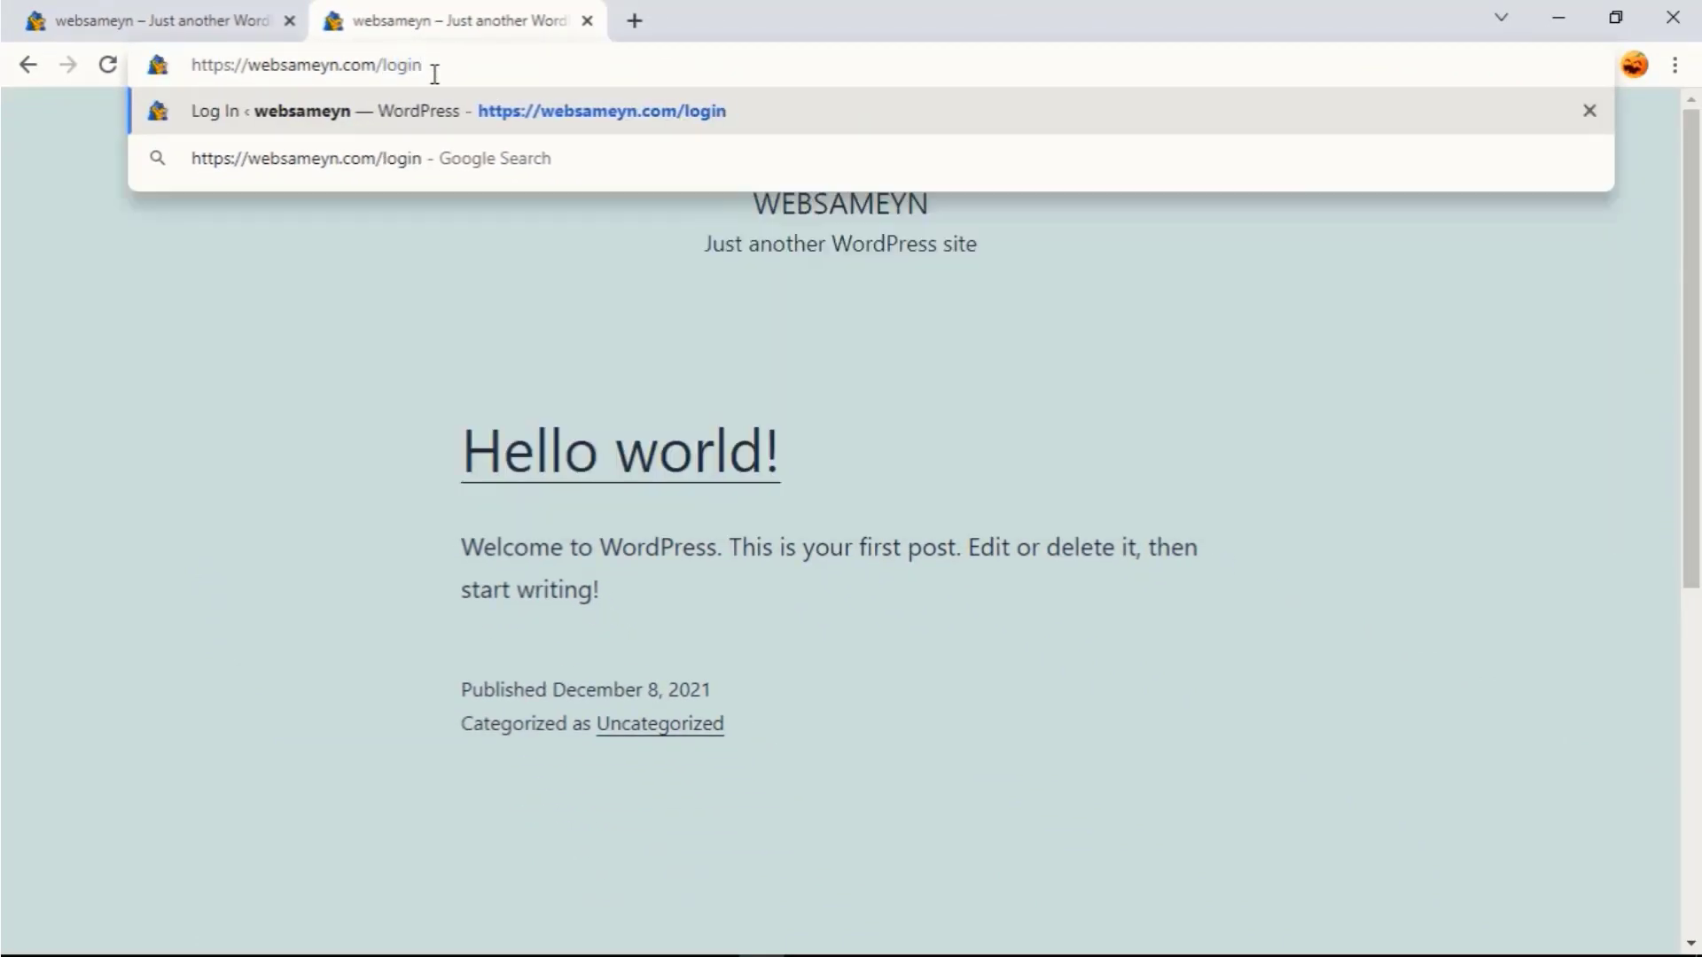
pyautogui.press('Return')
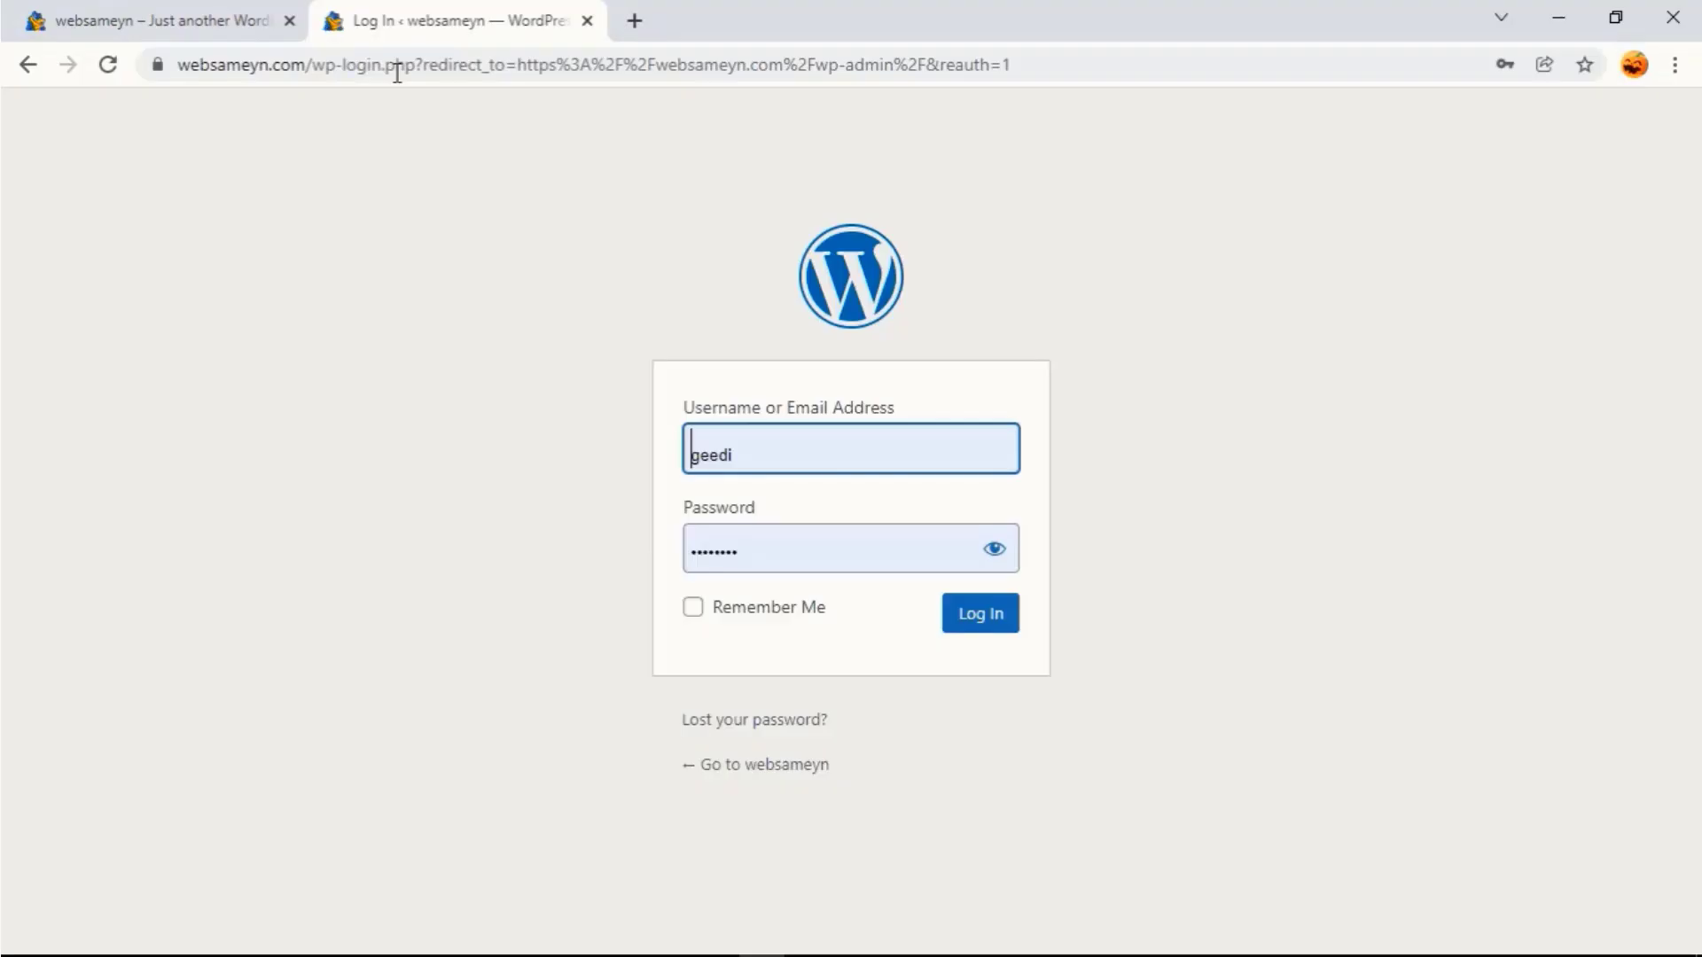
# Step: Log in to WordPress admin with the autofilled credentials
pyautogui.click(852, 451)
pyautogui.click(1190, 539)
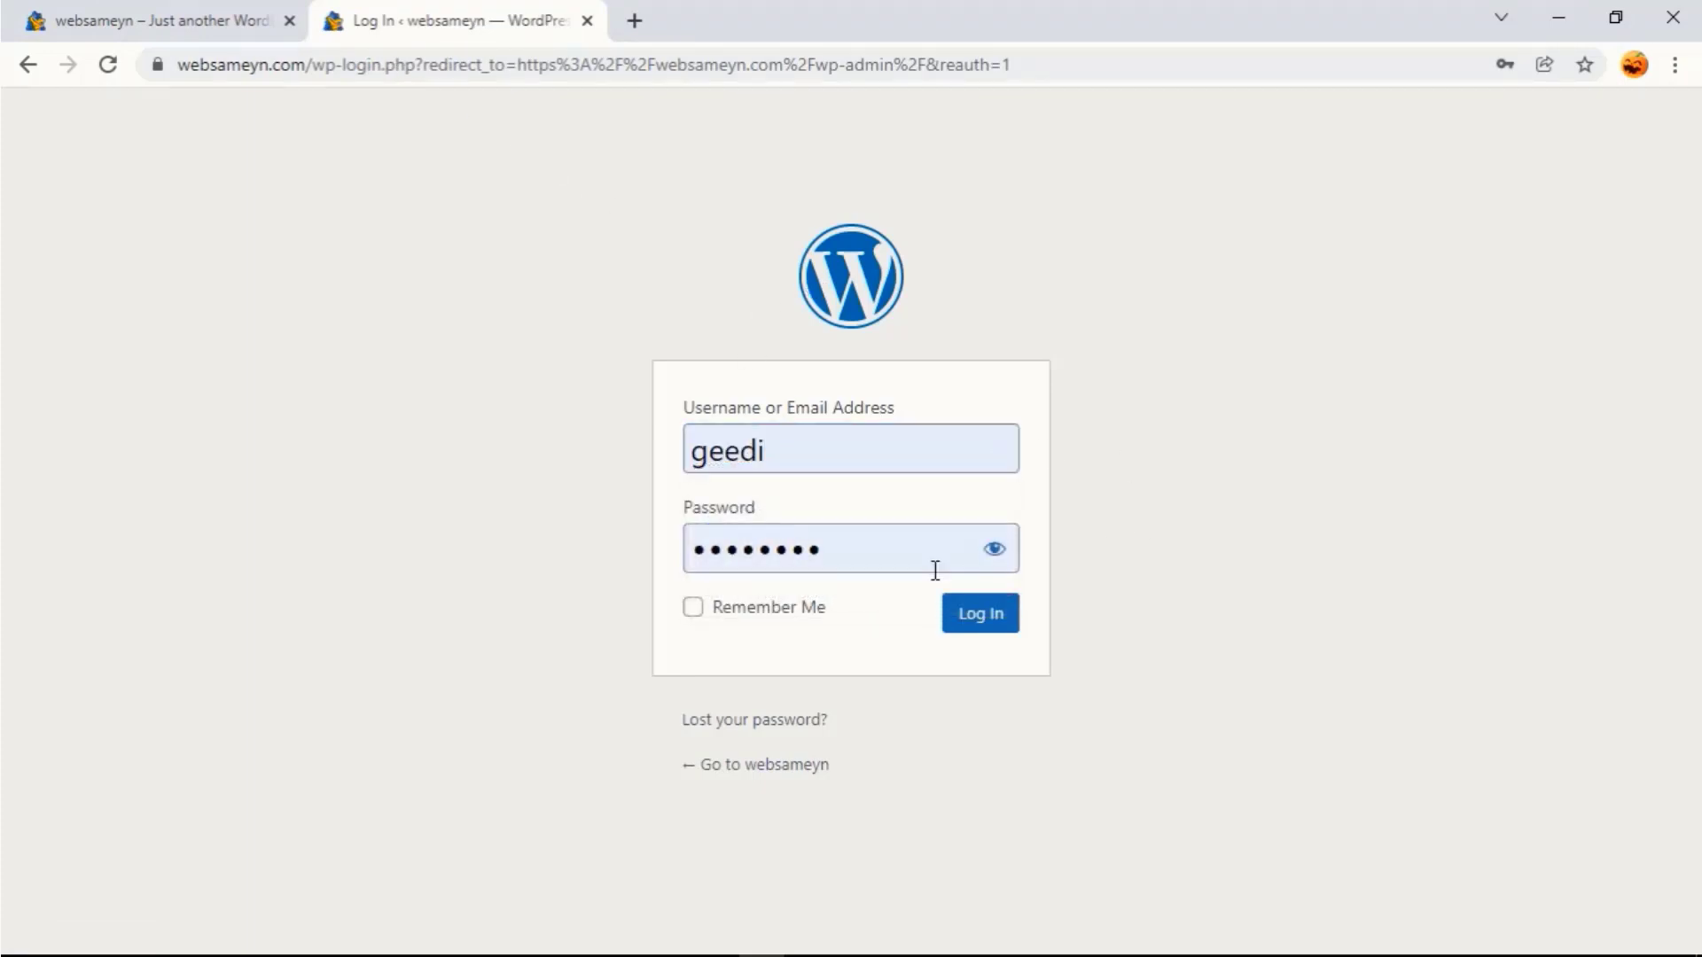
pyautogui.click(976, 618)
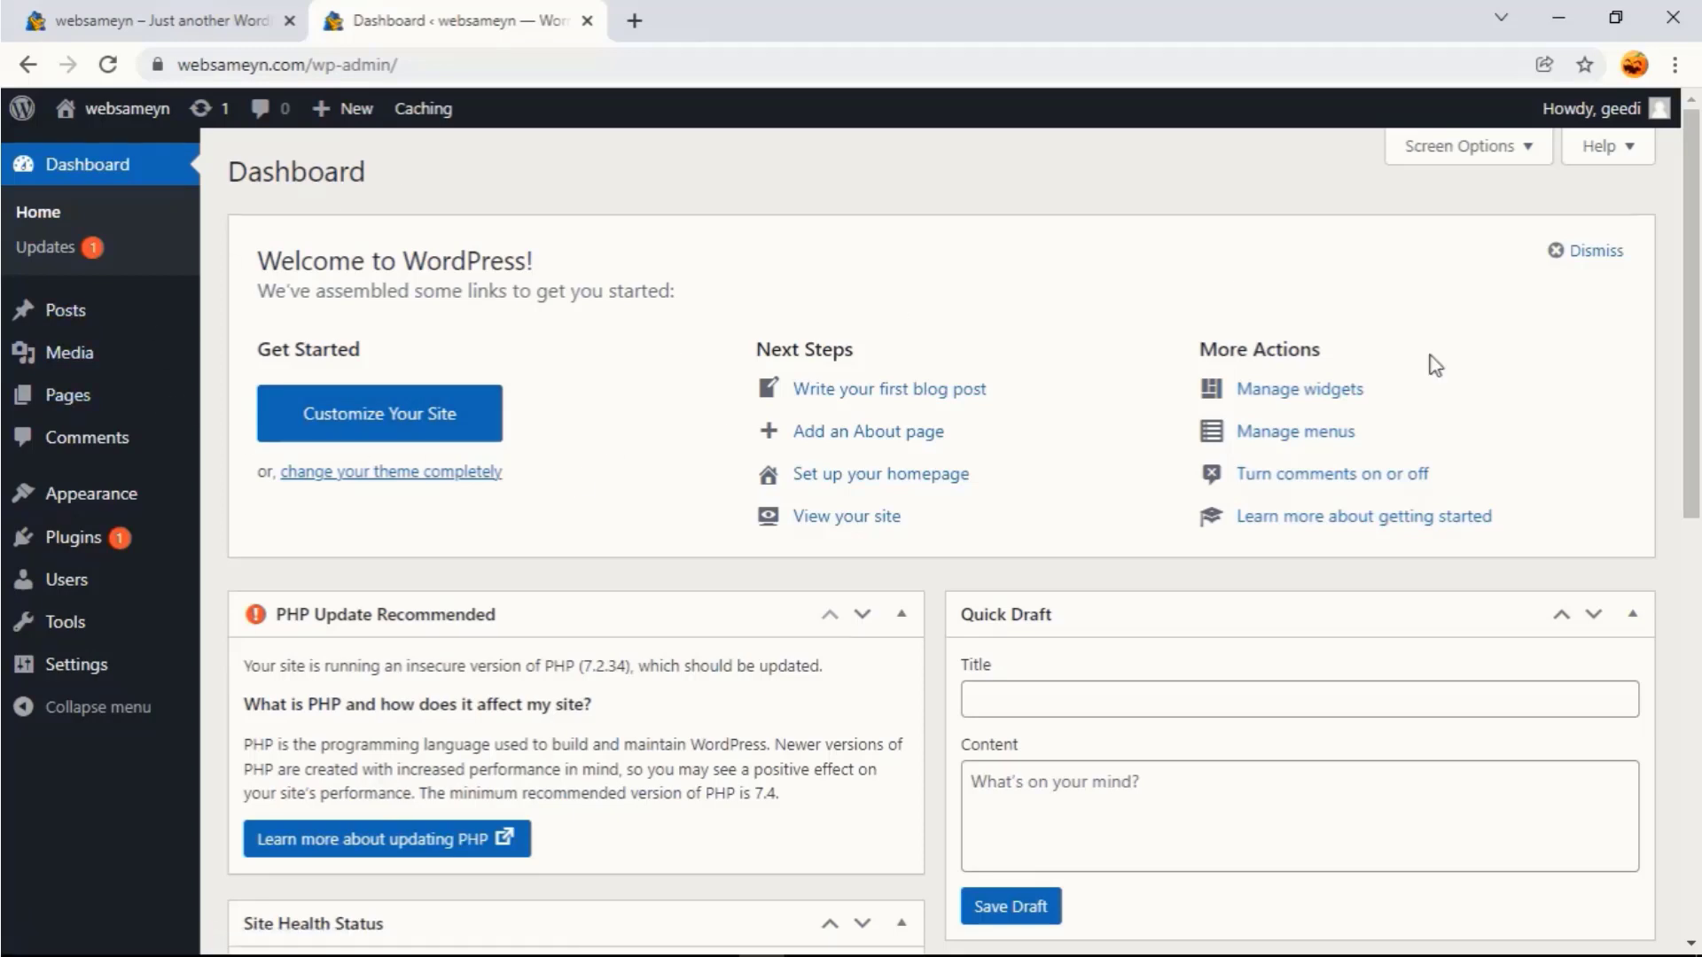
# Step: Scroll the websameeyn.local Dashboard to show the WordPress 6.1.1 Welcome panel
pyautogui.moveTo(1700, 337); pyautogui.dragTo(1699, 266)
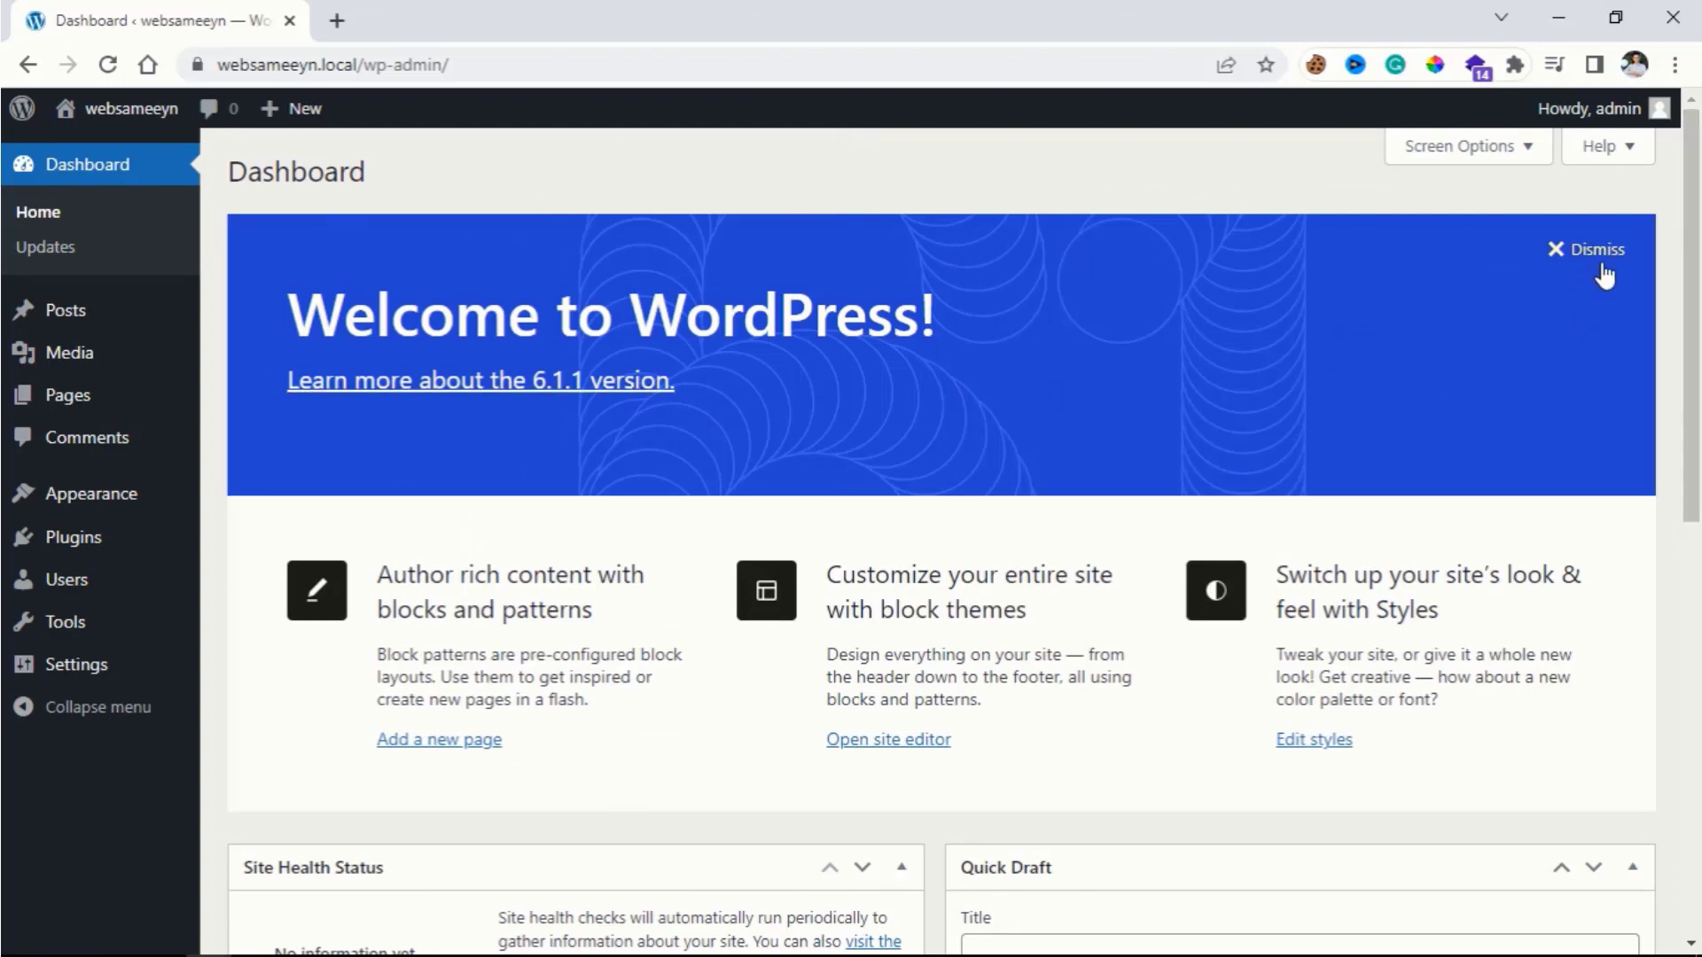
# Step: Dismiss the Welcome panel and hide Site Health, At a Glance, Quick Draft, Activity and Events widgets
pyautogui.click(1560, 253)
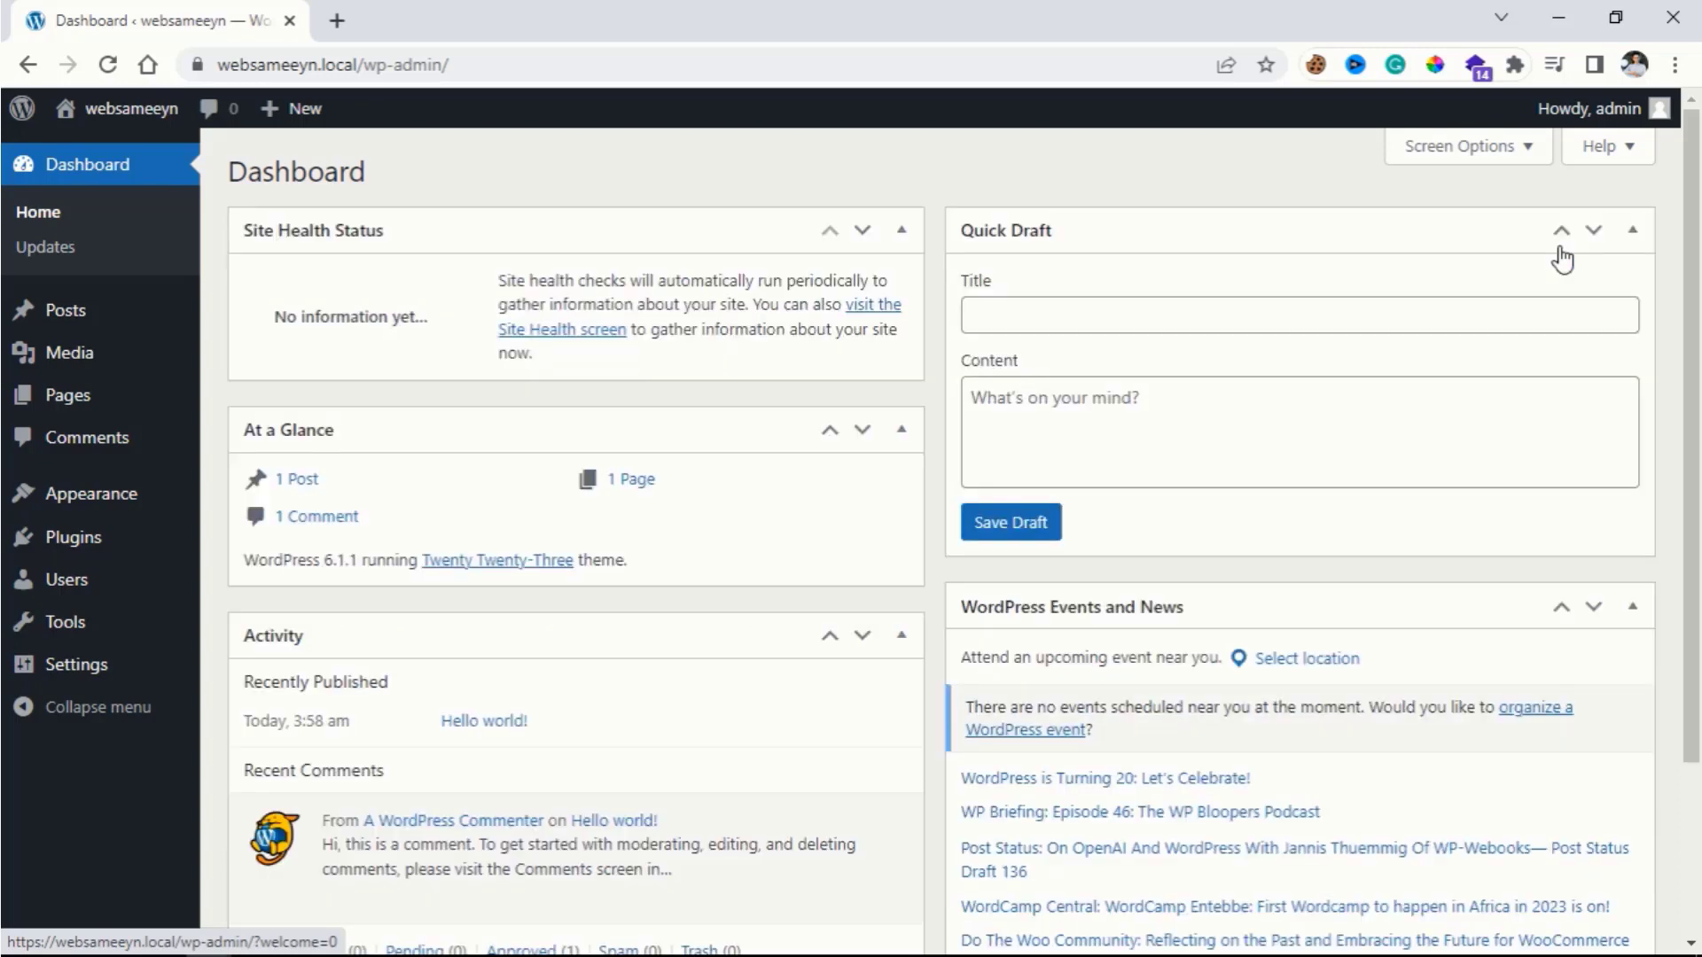
pyautogui.click(1454, 149)
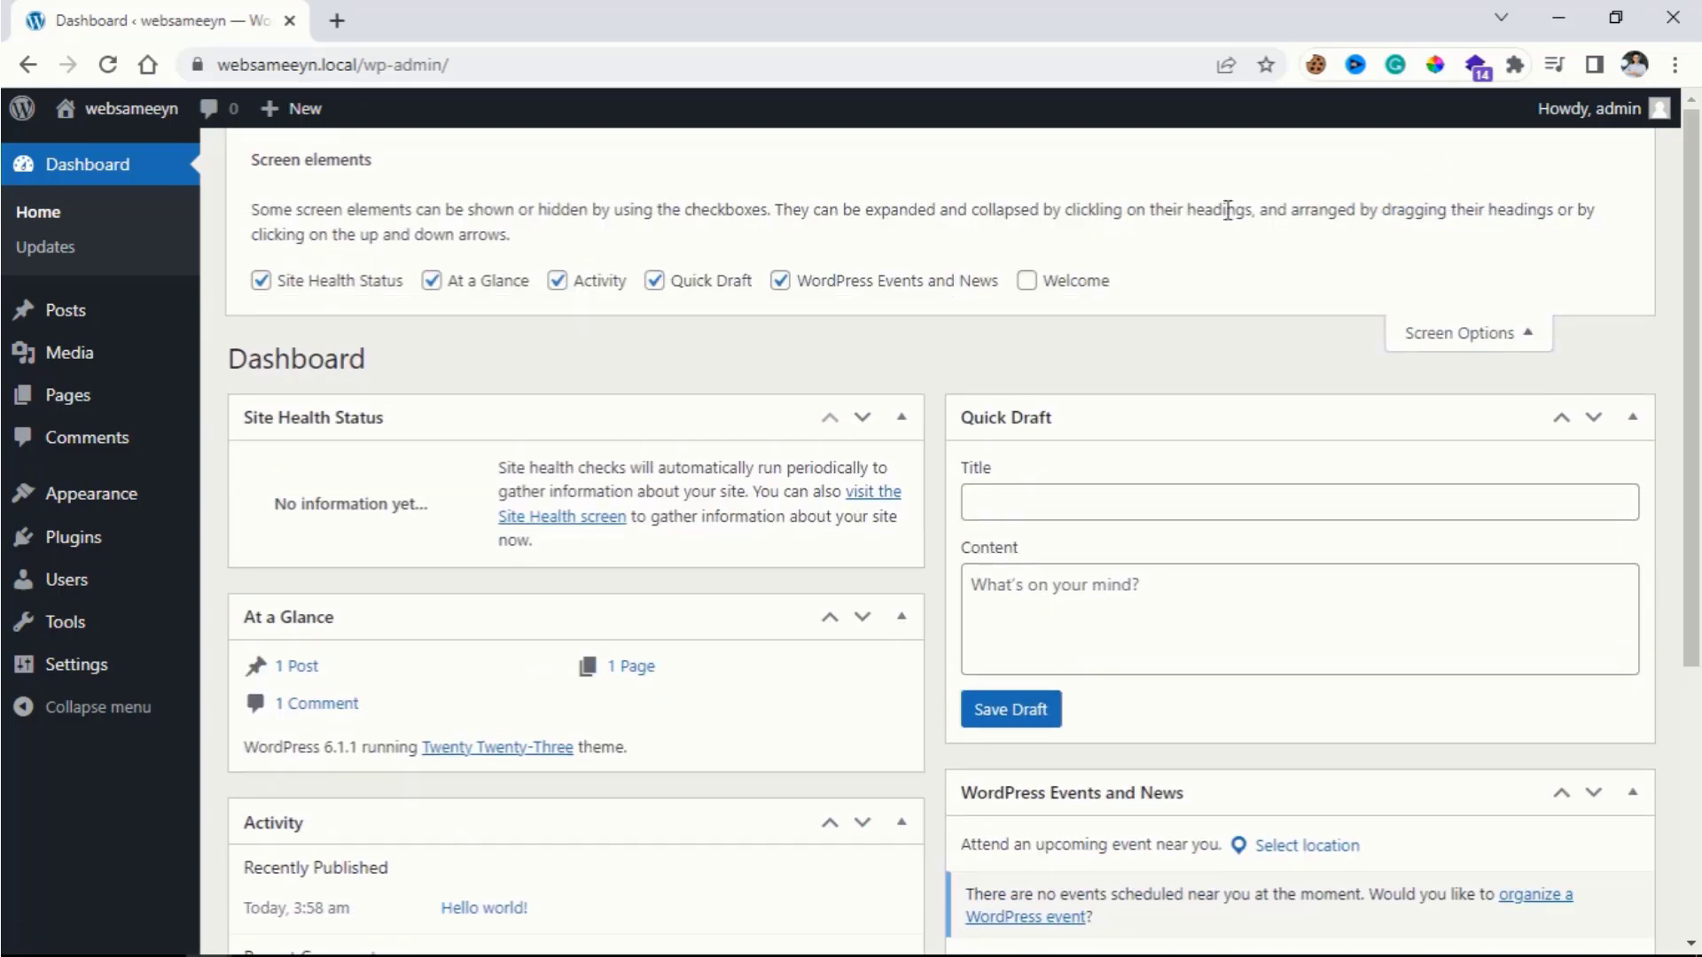
pyautogui.click(327, 283)
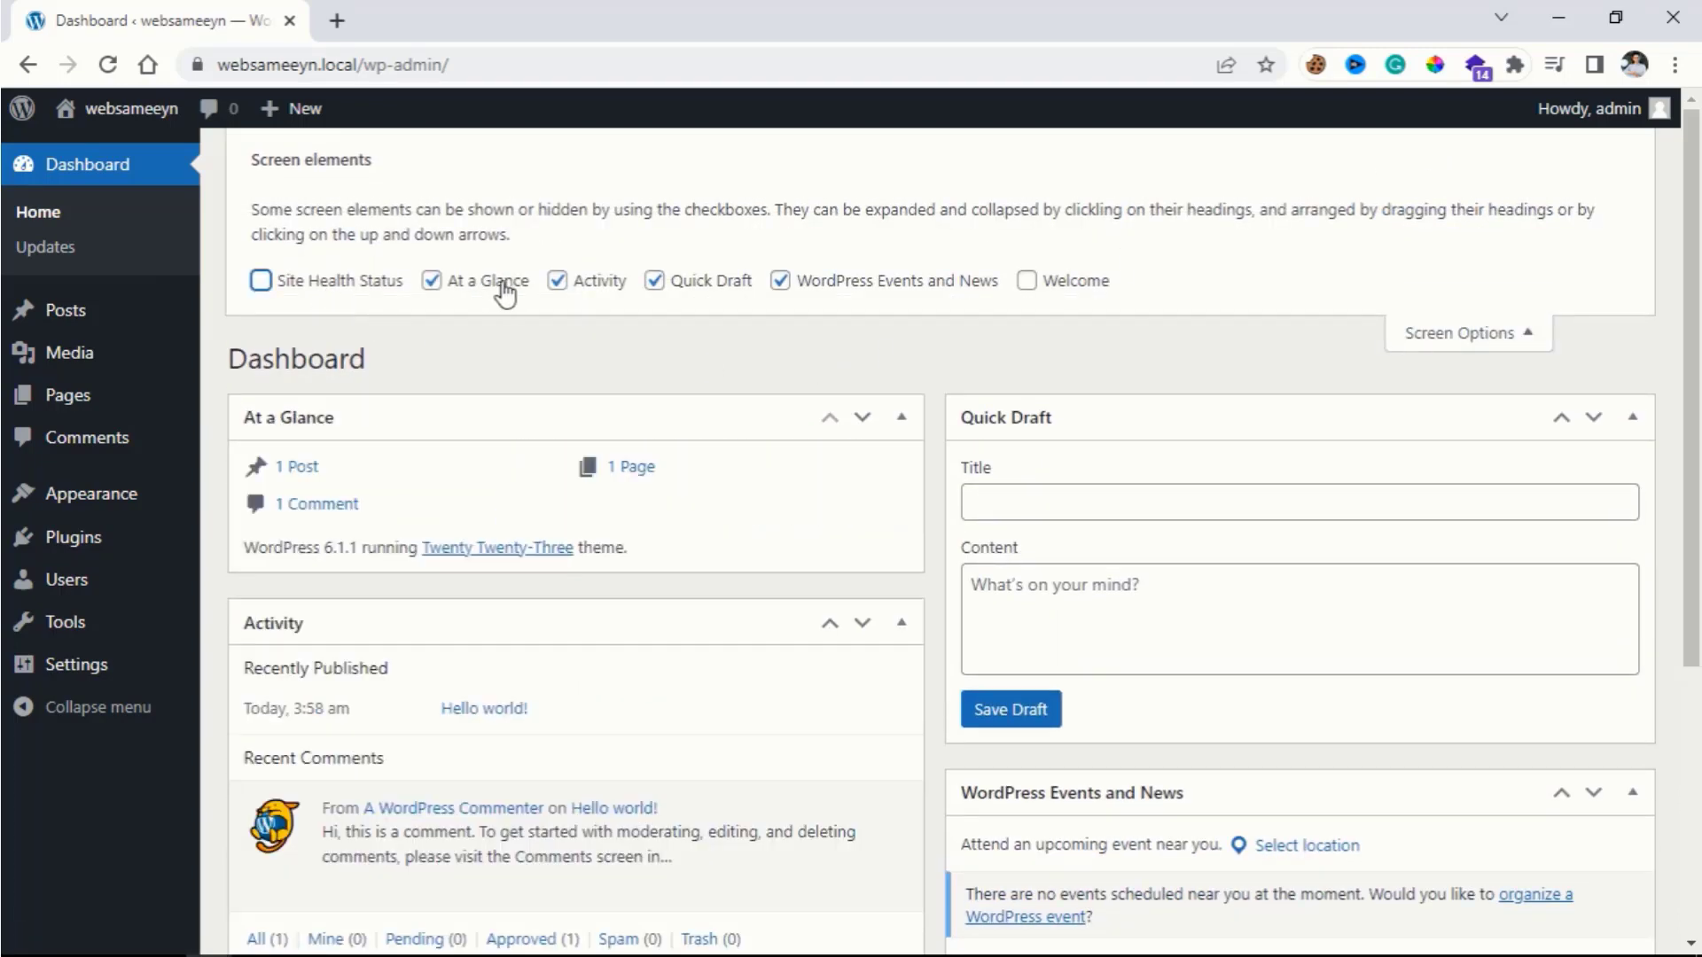
pyautogui.click(505, 283)
pyautogui.click(656, 282)
pyautogui.click(558, 284)
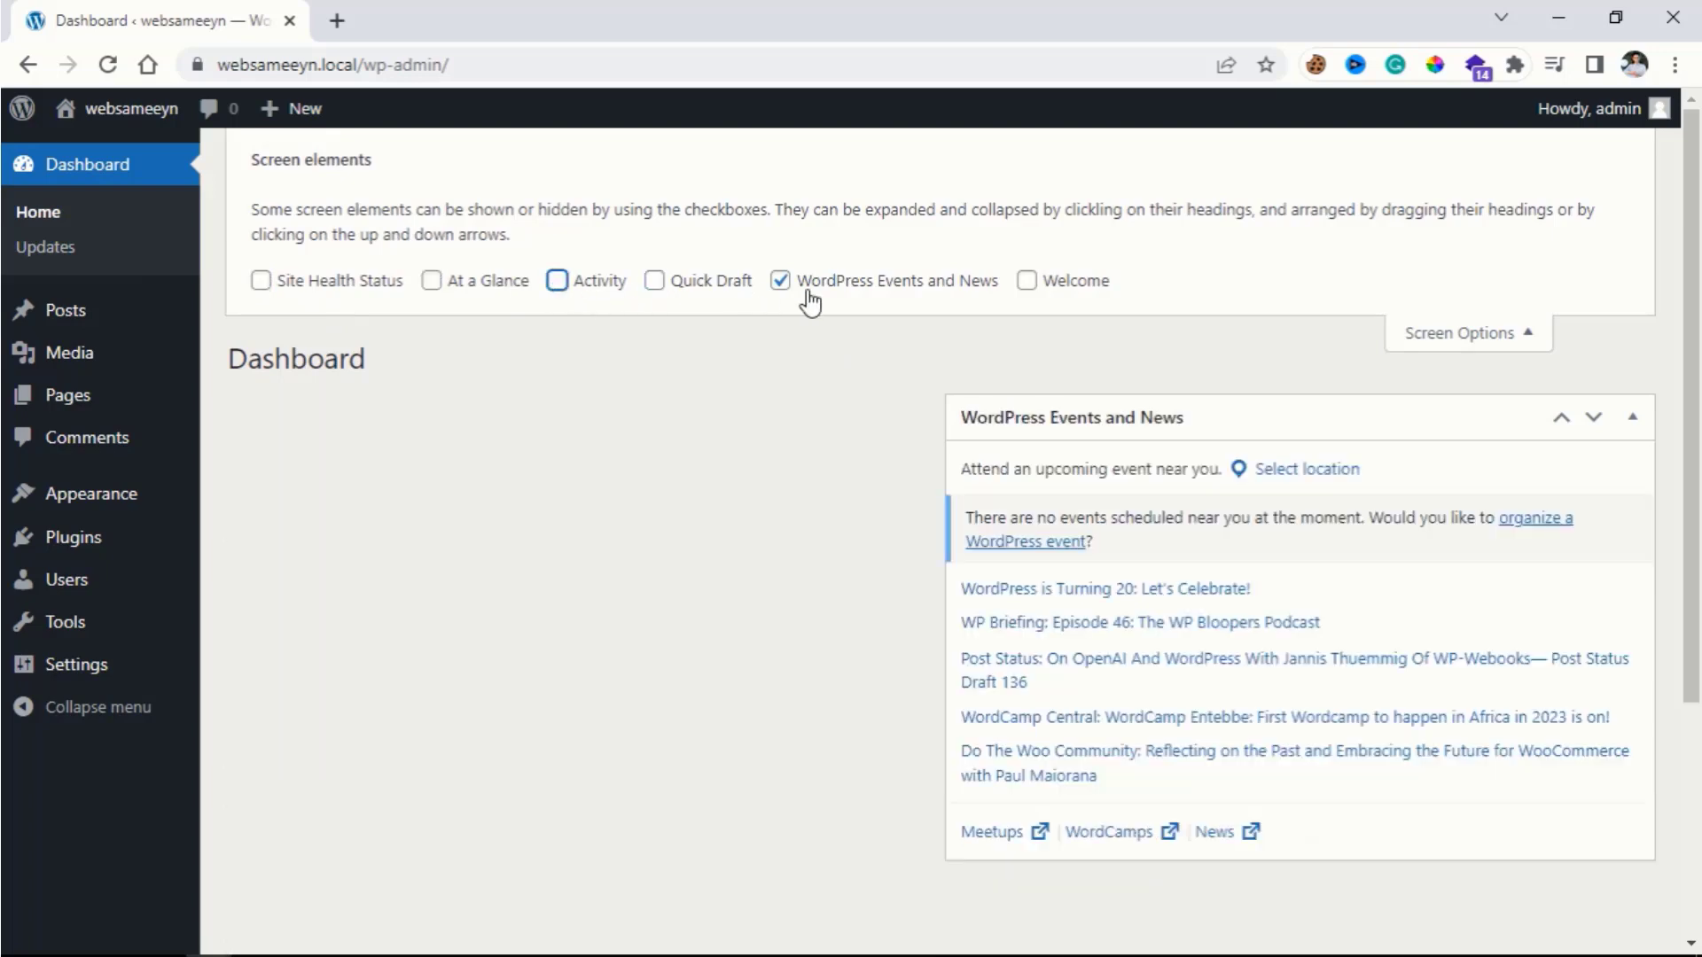
pyautogui.click(809, 284)
pyautogui.click(1447, 346)
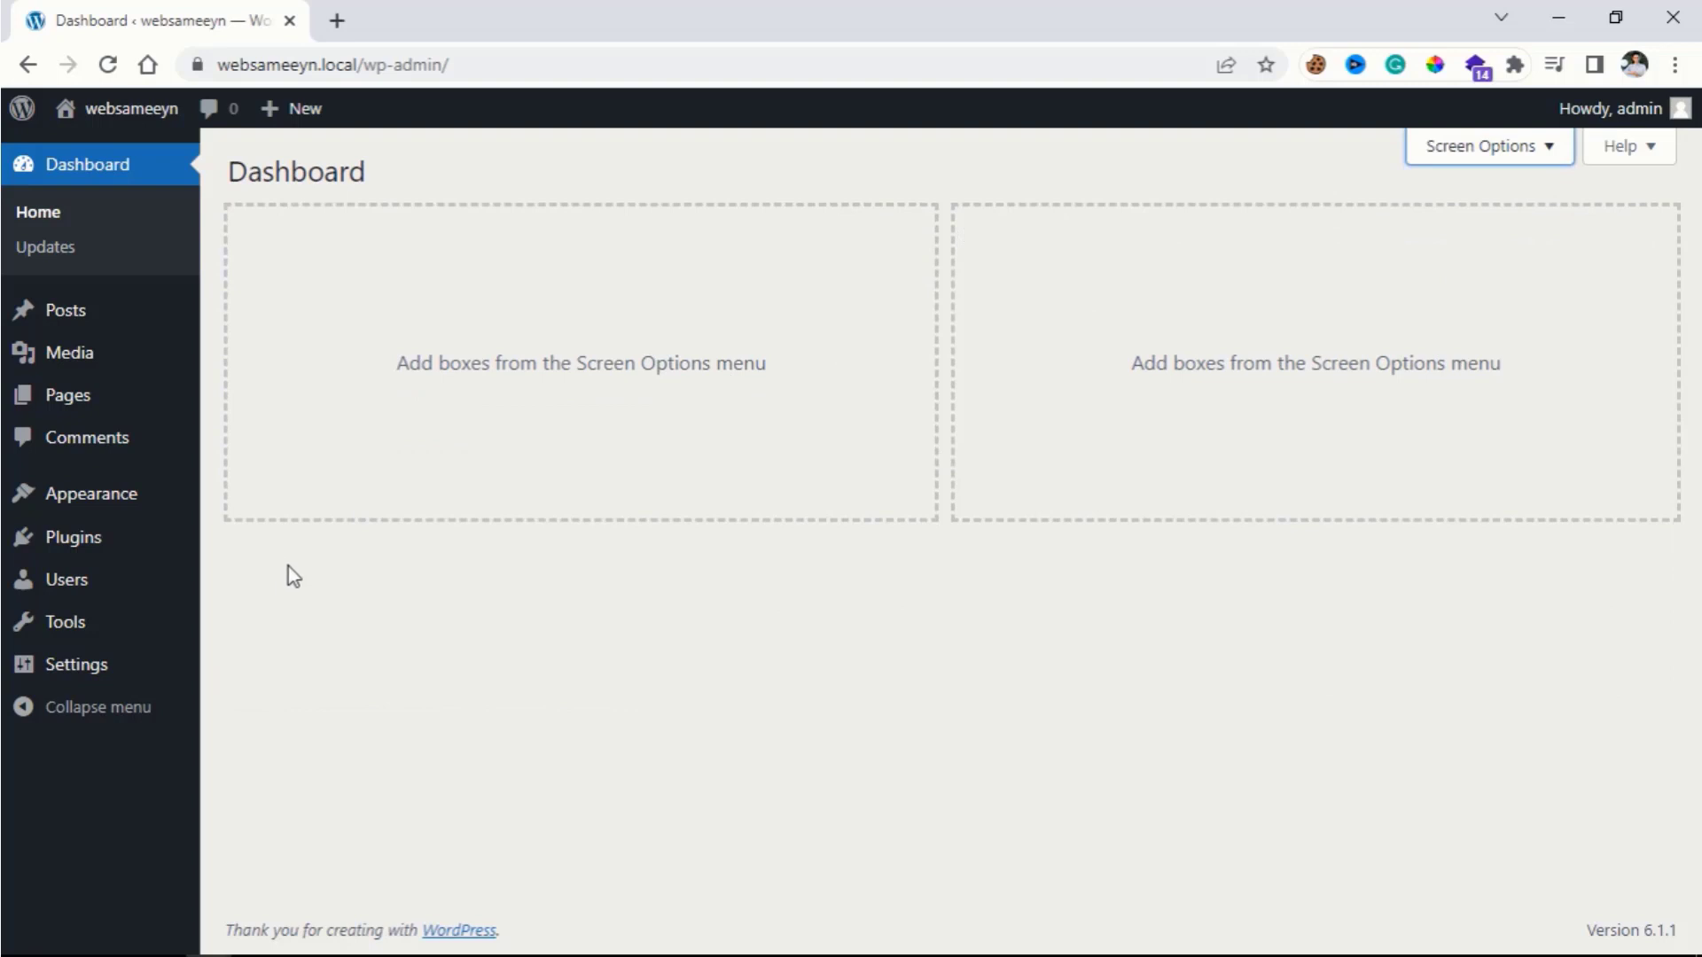
pyautogui.moveTo(71, 674)
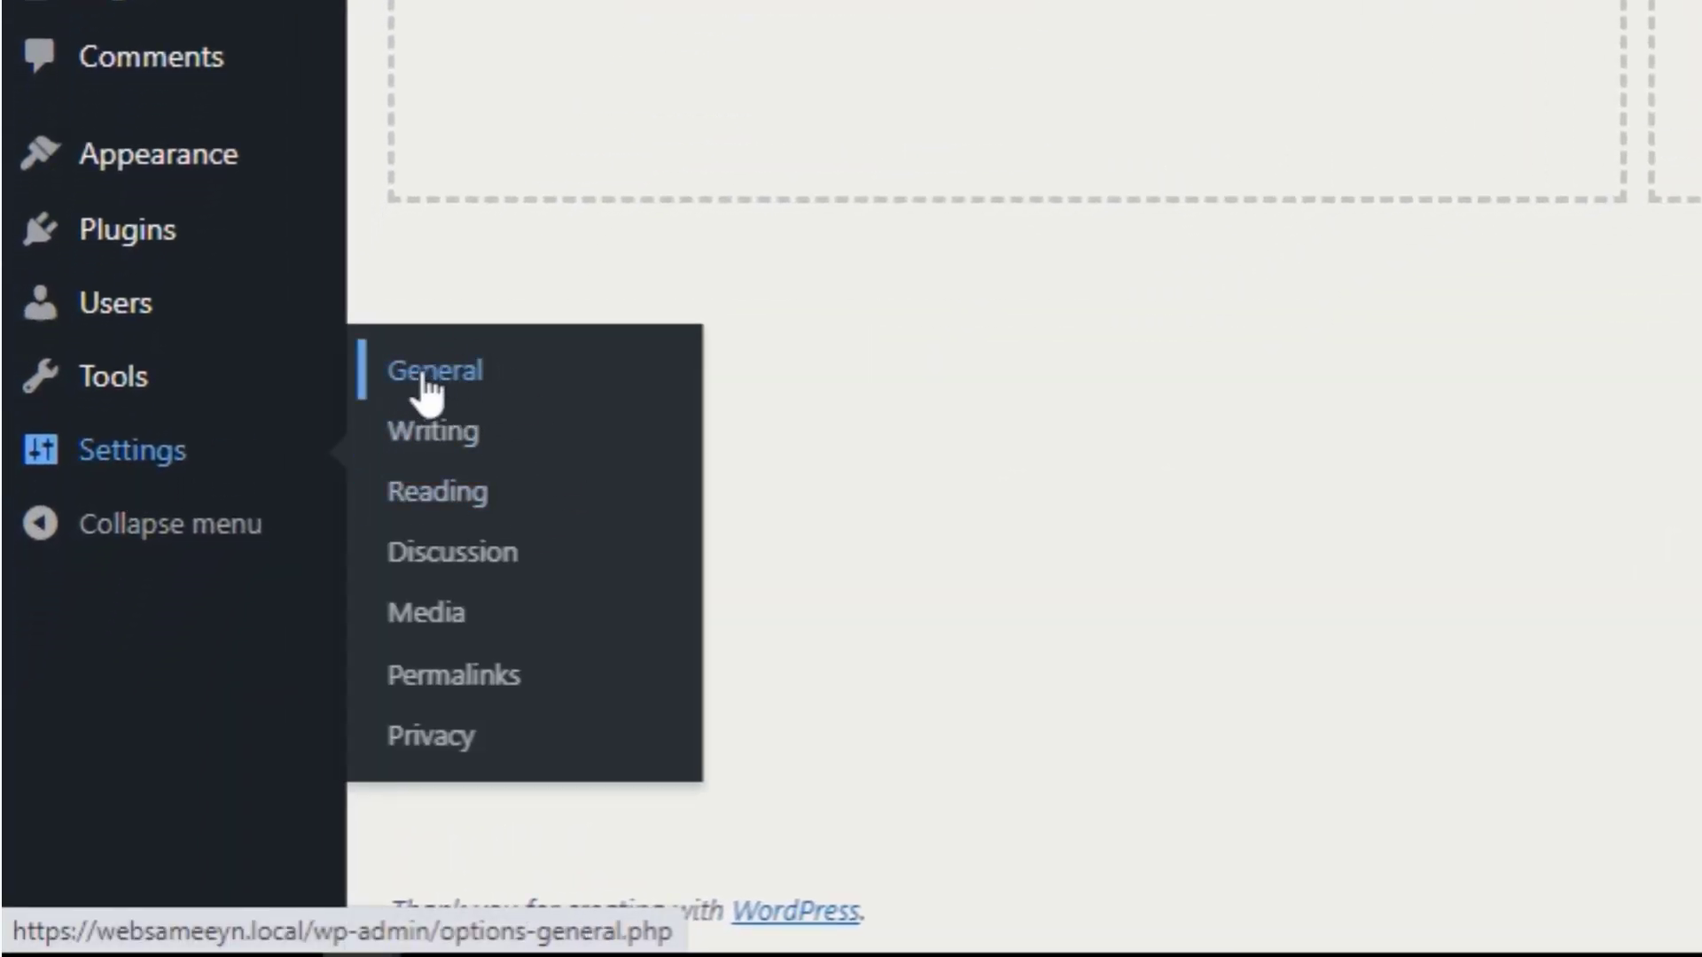
# Step: In General Settings, tick 'Anyone can register' and save the changes
pyautogui.click(431, 379)
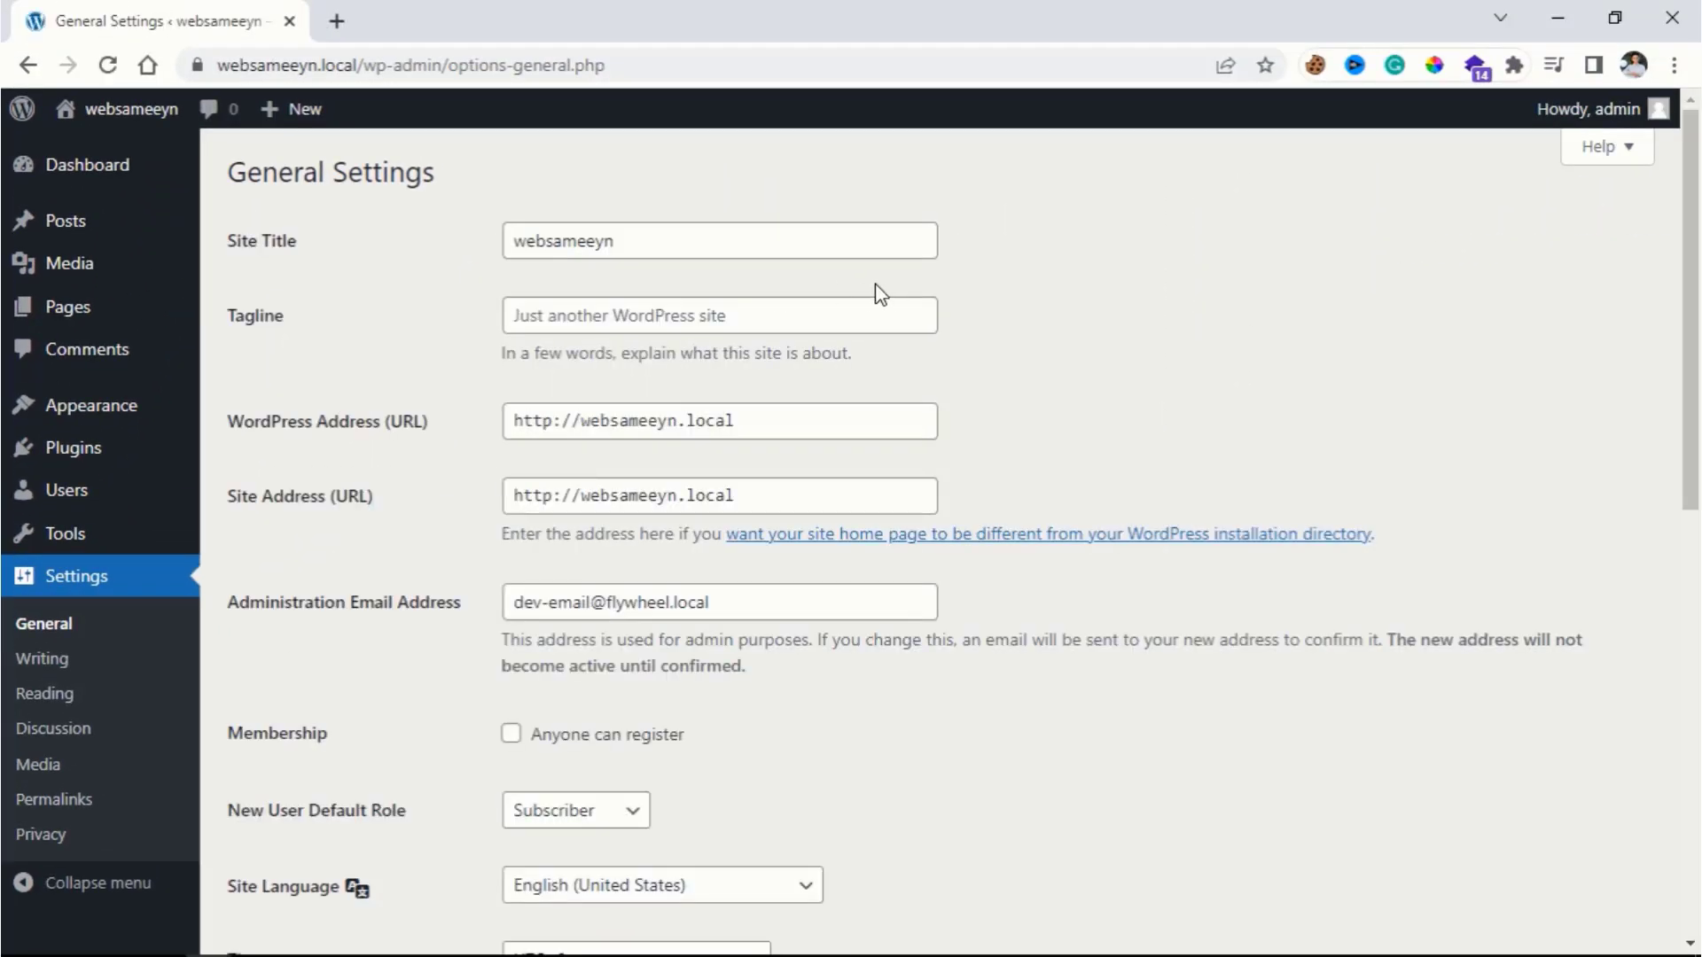
pyautogui.click(636, 249)
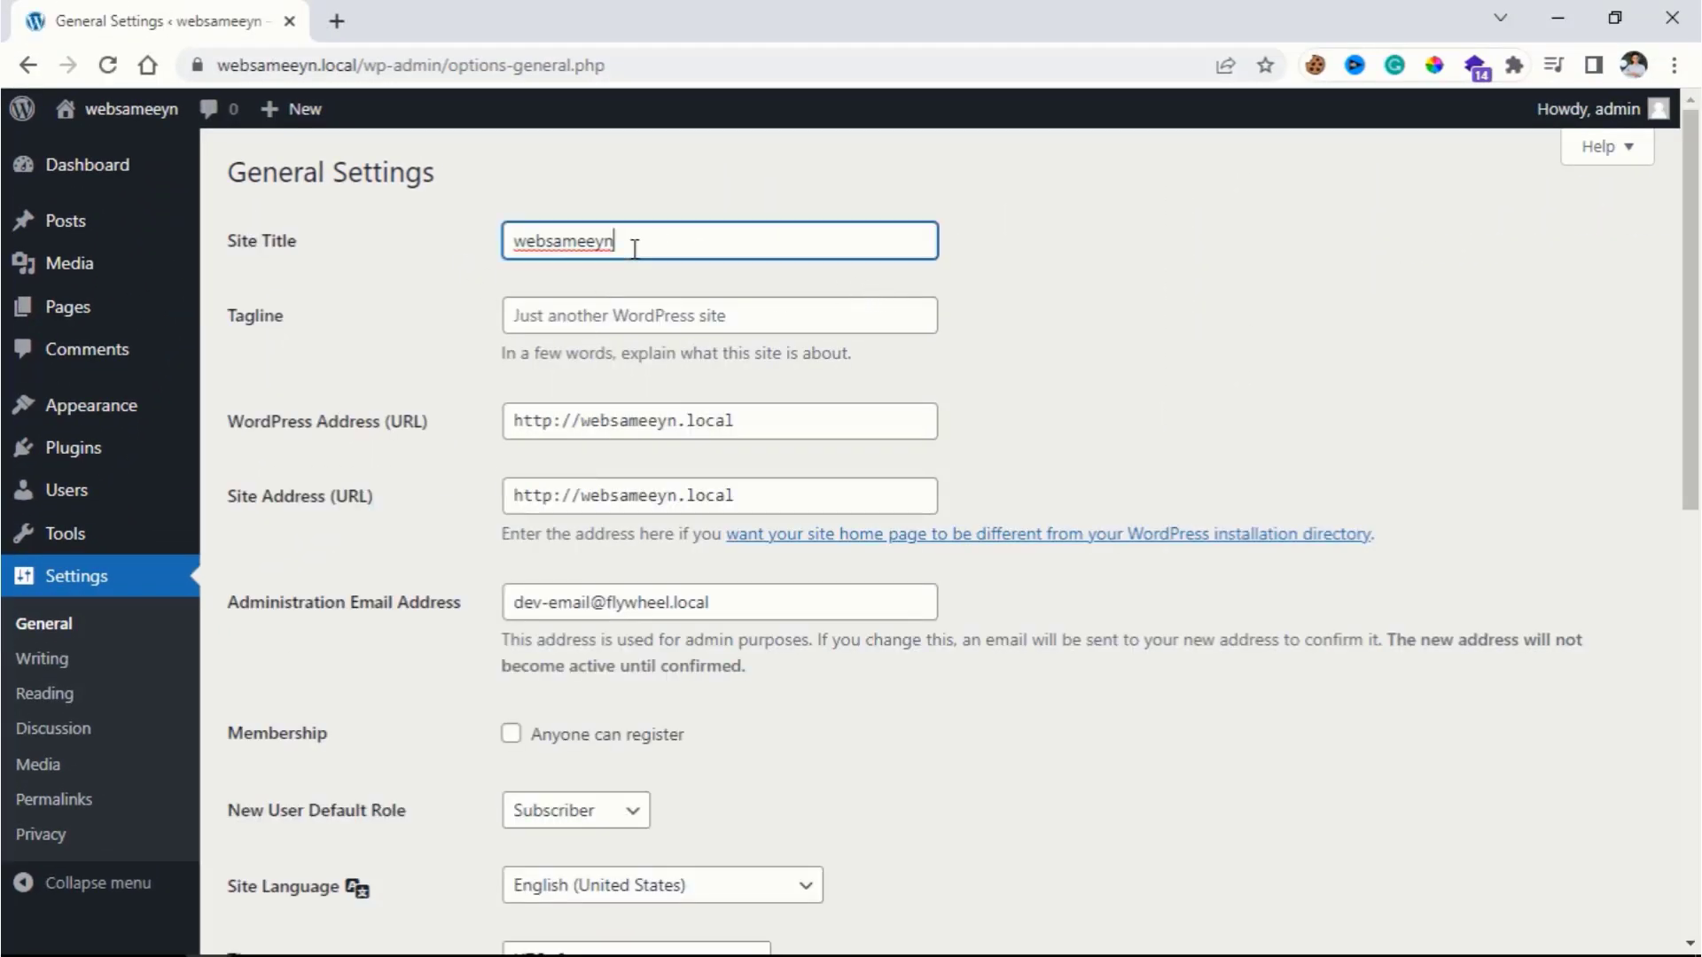
pyautogui.click(701, 444)
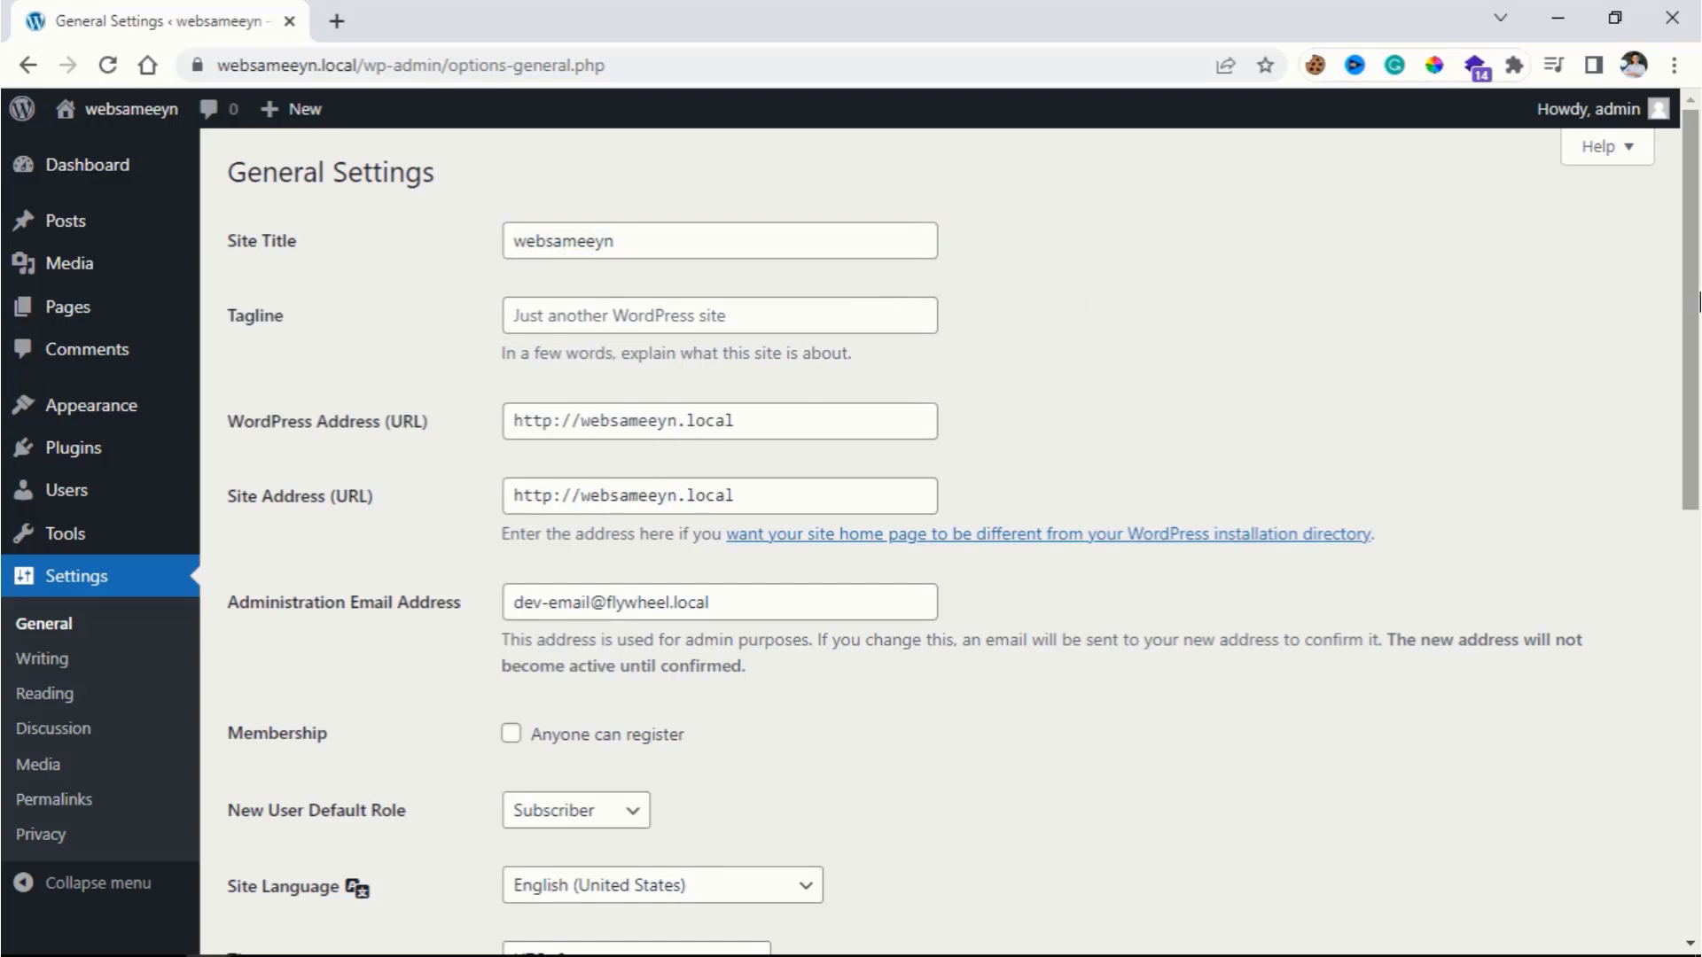
pyautogui.moveTo(1694, 302); pyautogui.dragTo(1672, 423)
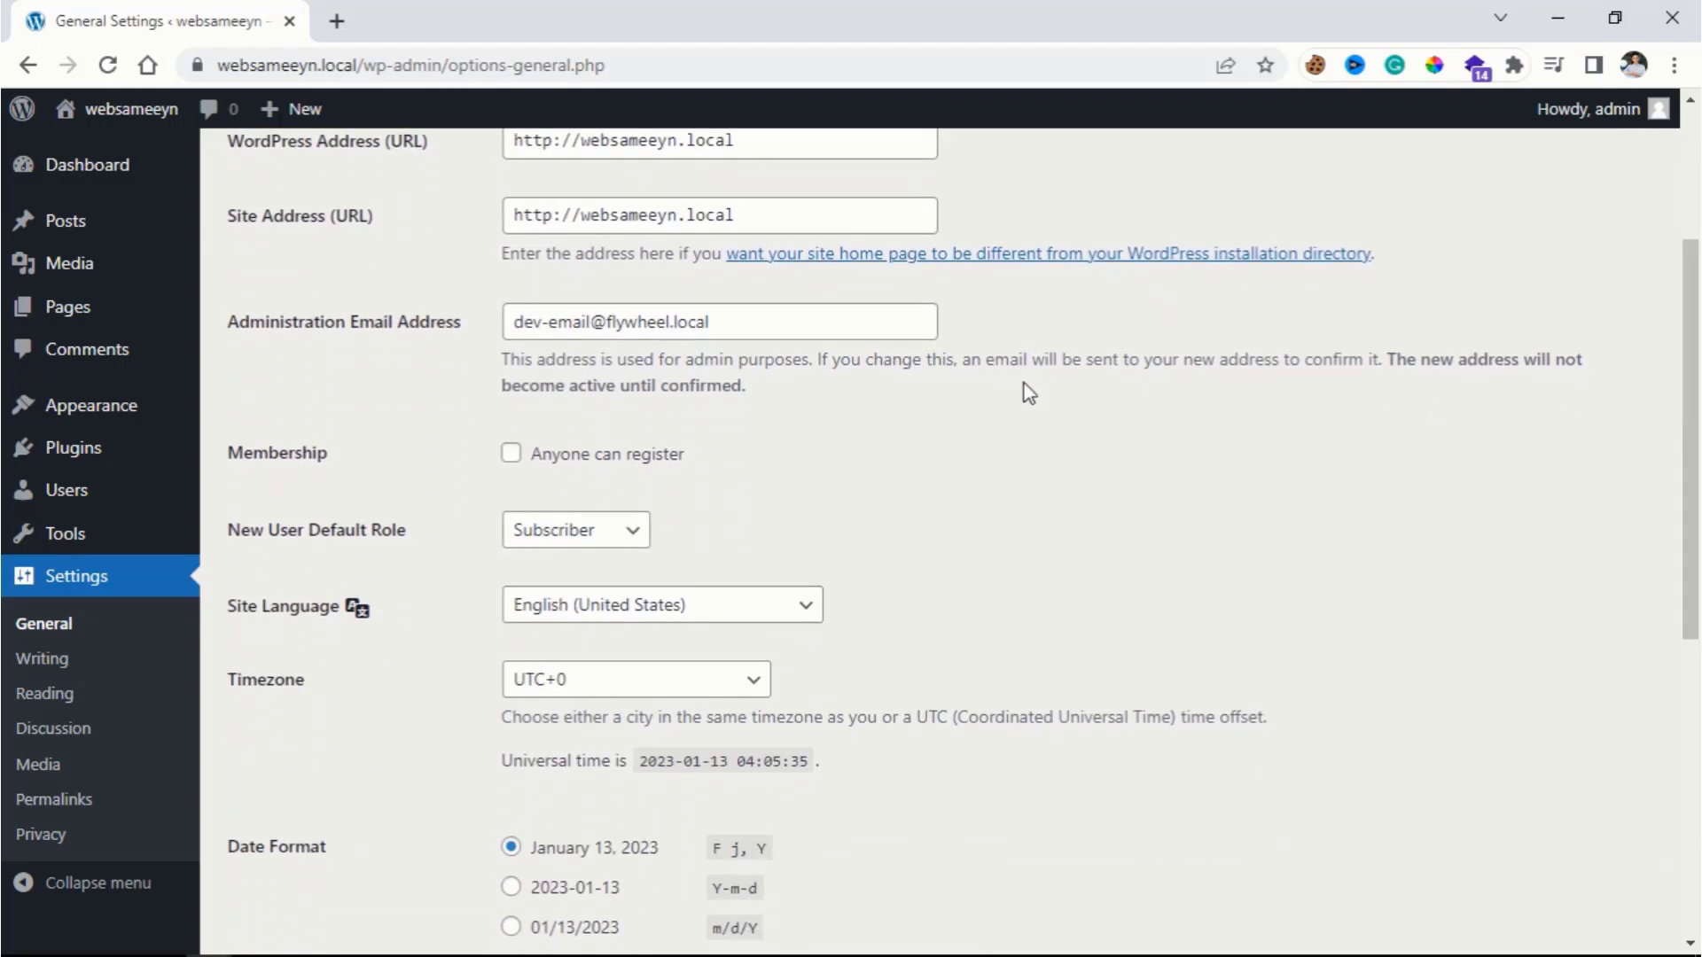
pyautogui.click(556, 474)
pyautogui.scroll(-6, 1645, 733)
pyautogui.scroll(-1, 1644, 738)
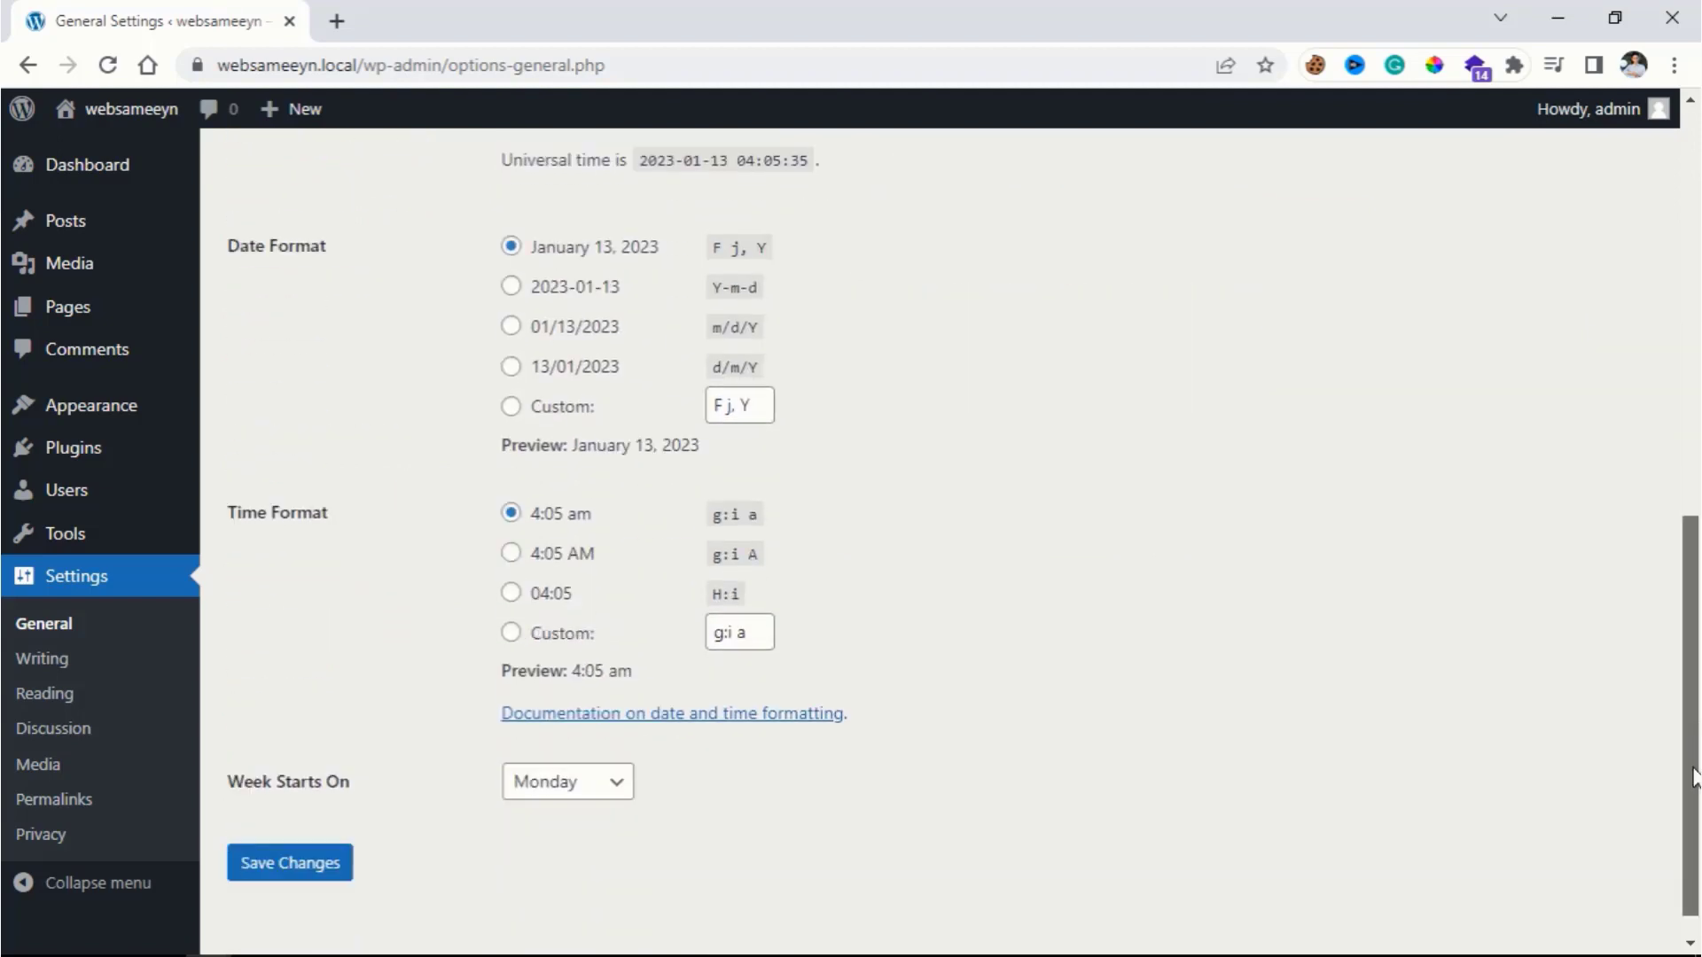
pyautogui.click(316, 853)
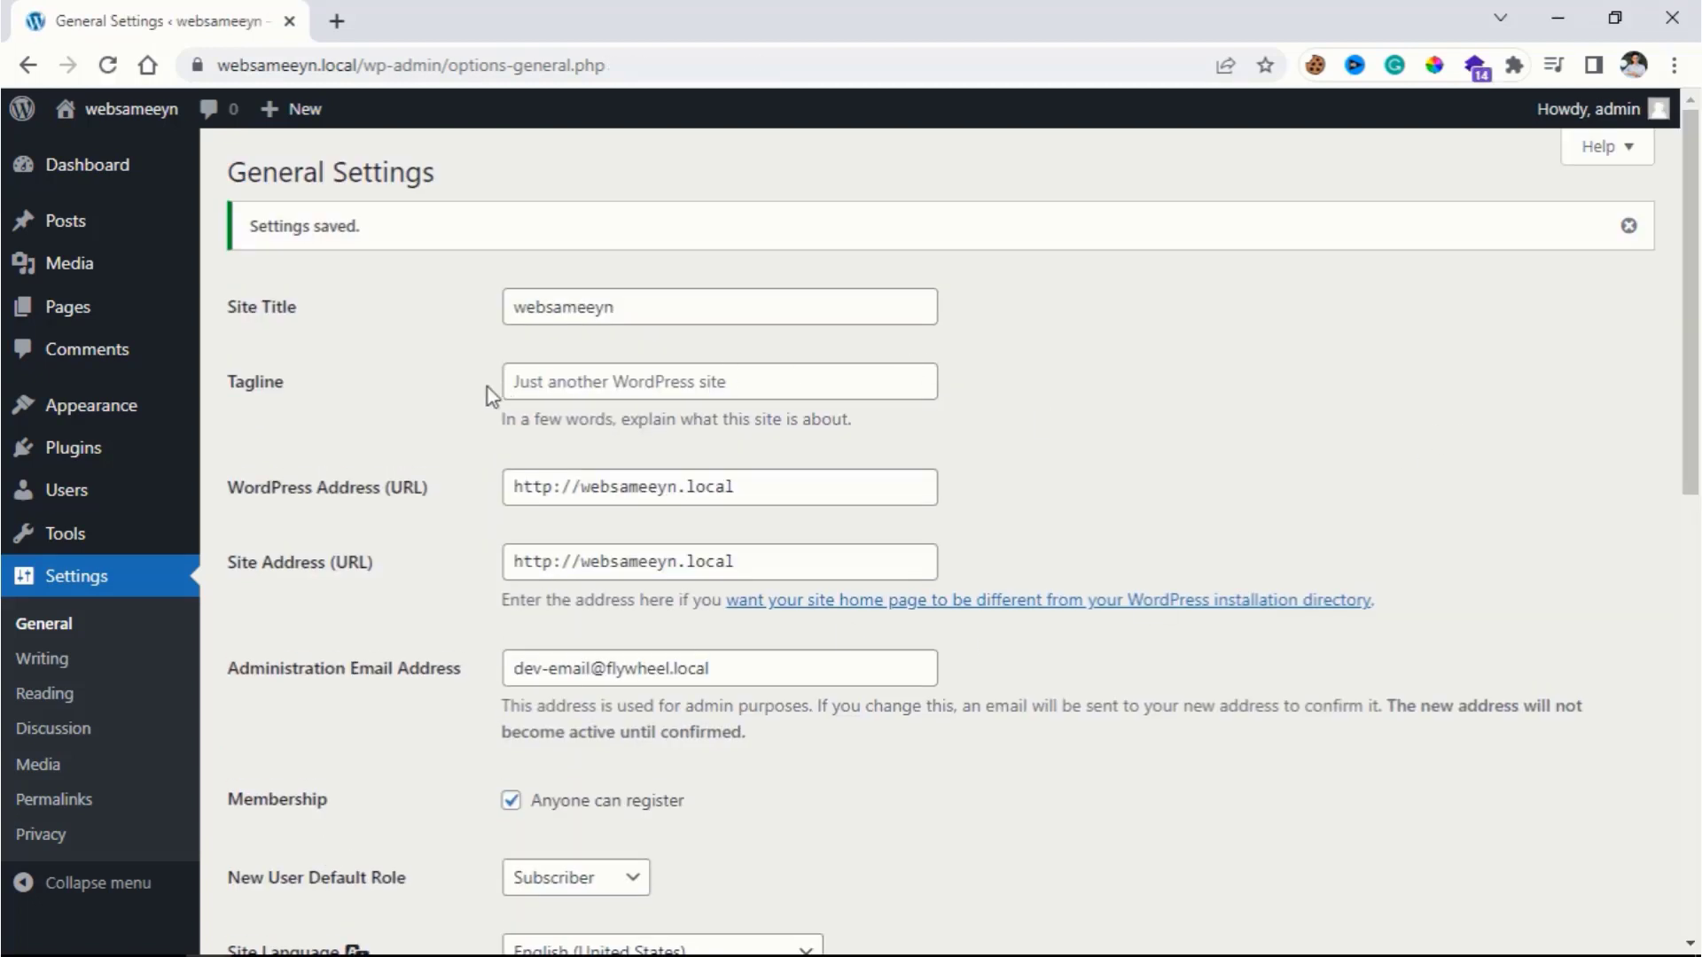
# Step: Fill the Tagline with the saved suggestion and capitalise 'Website' and 'Sameeyo'
pyautogui.moveTo(260, 383); pyautogui.dragTo(265, 383)
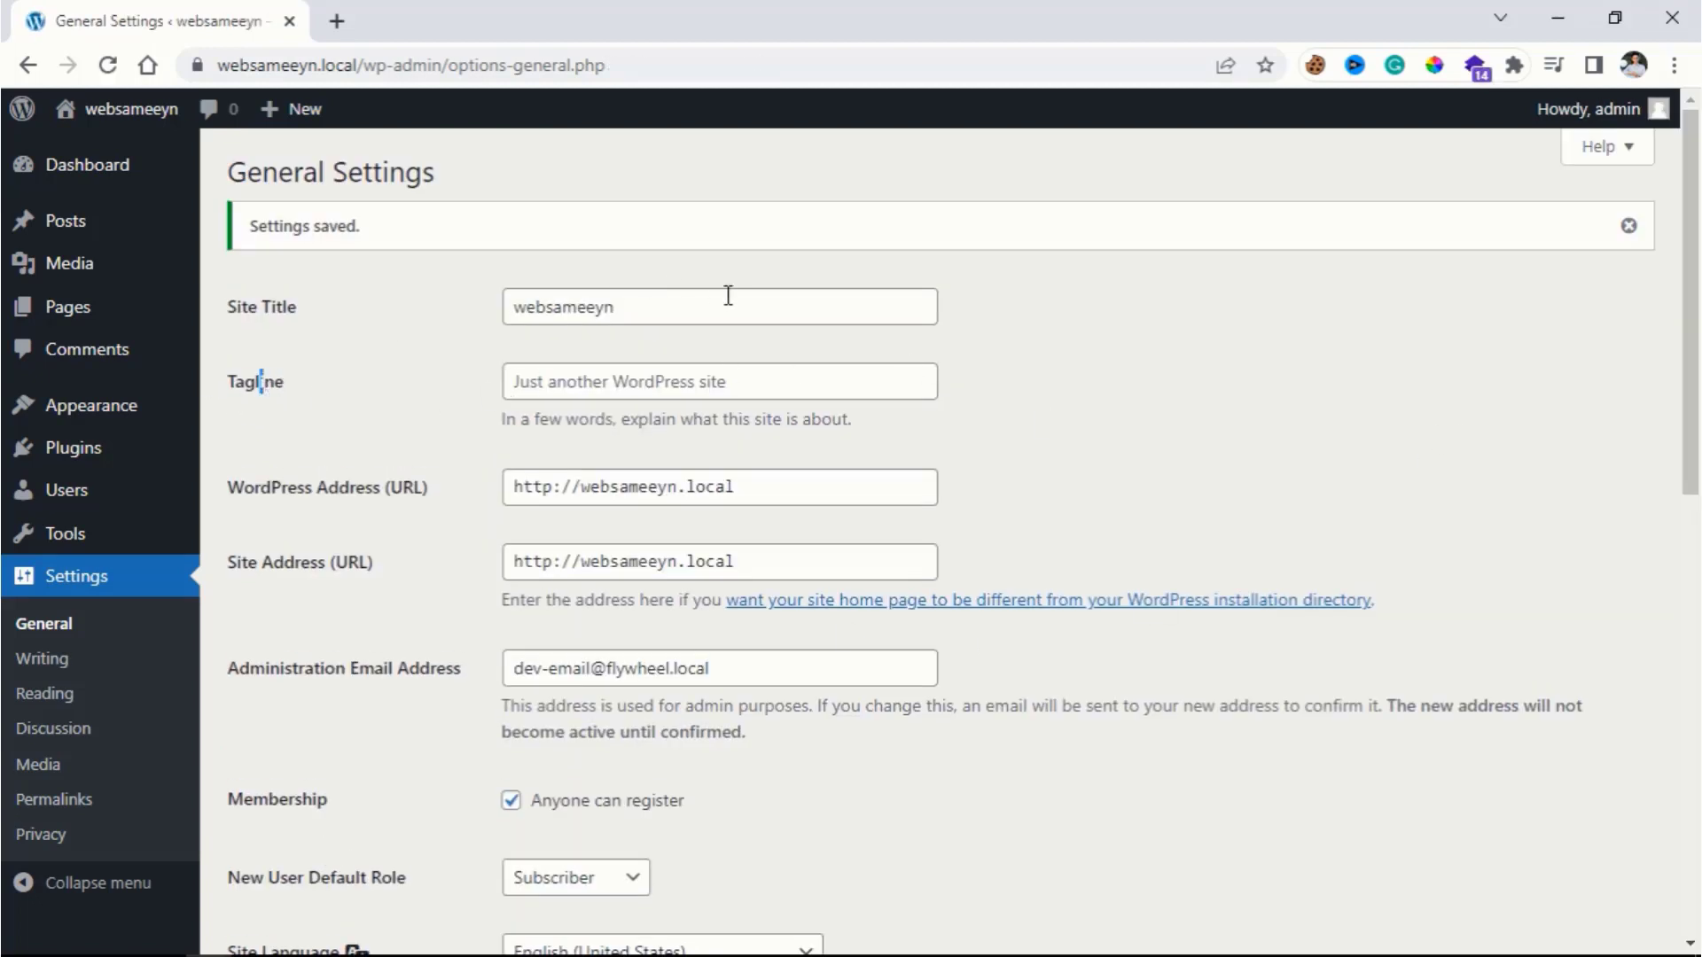
pyautogui.click(678, 390)
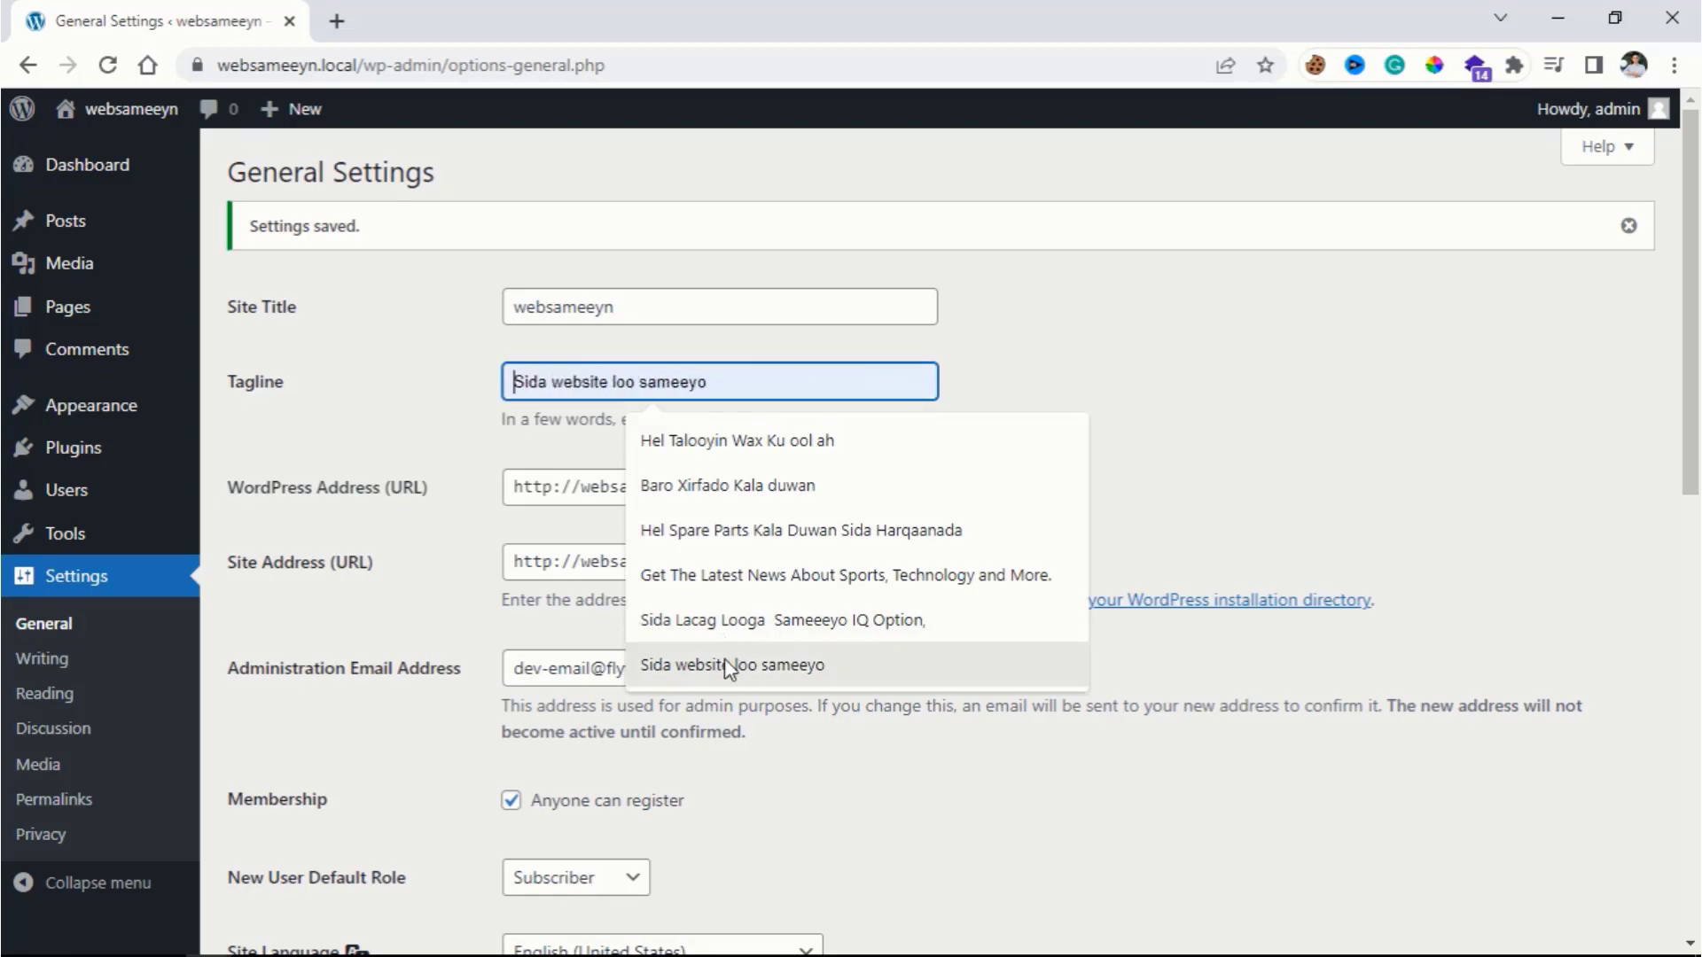
pyautogui.click(792, 665)
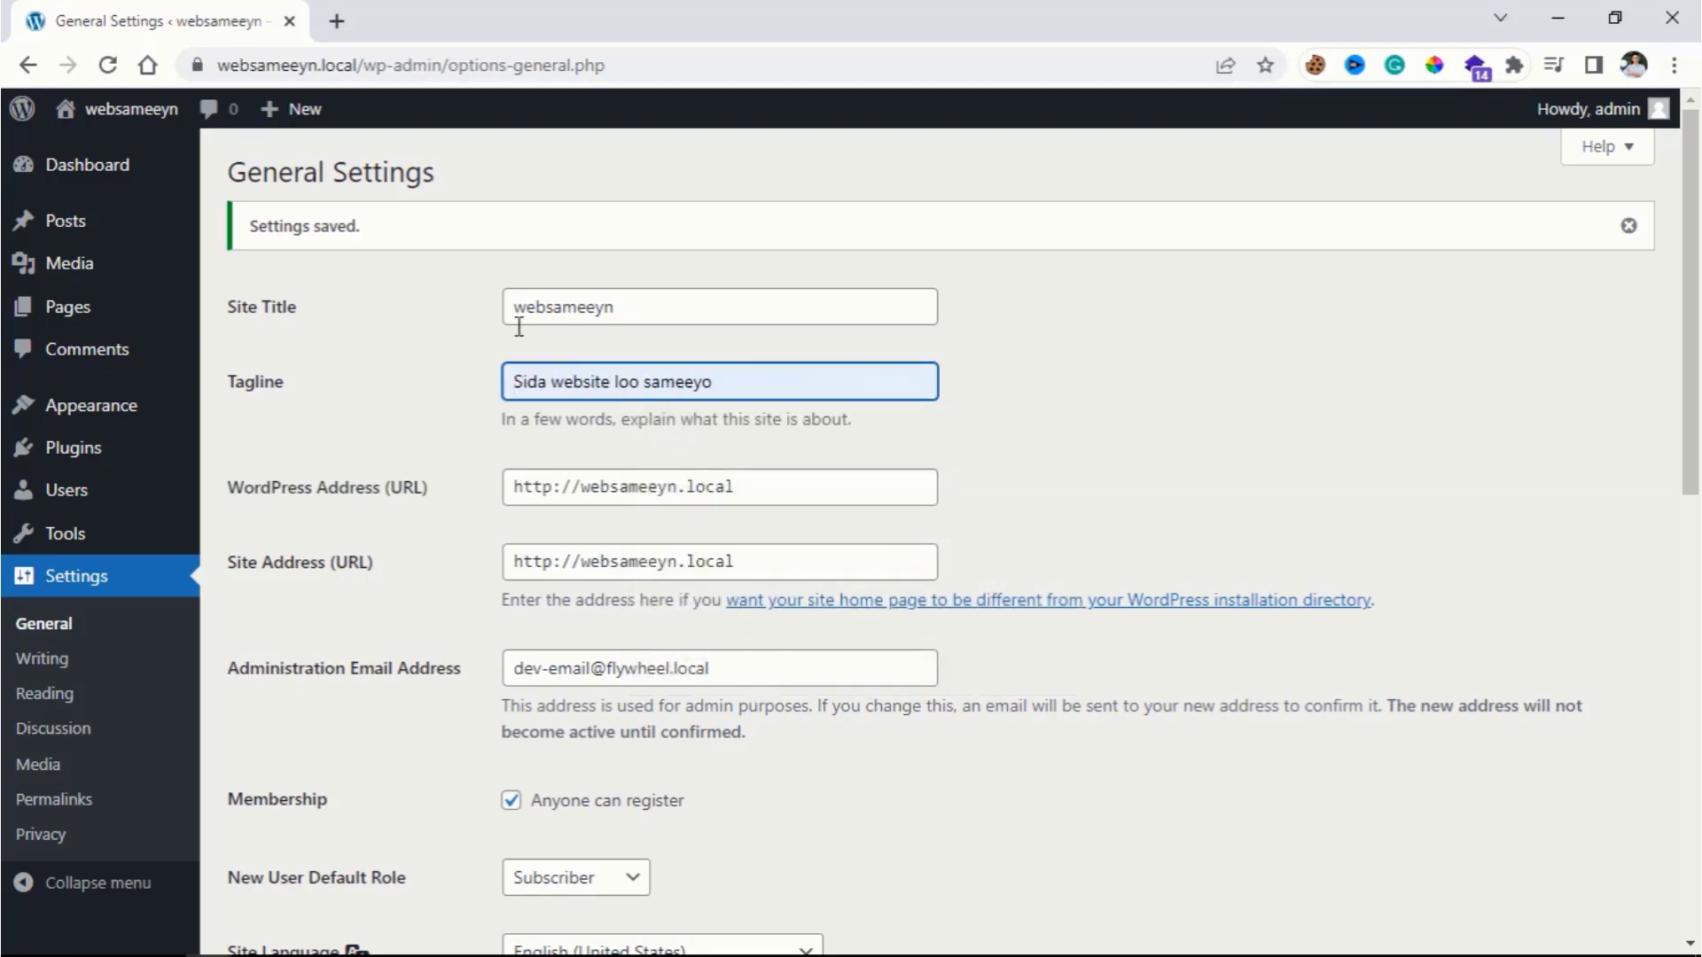
pyautogui.click(564, 382)
pyautogui.press('BackSpace')
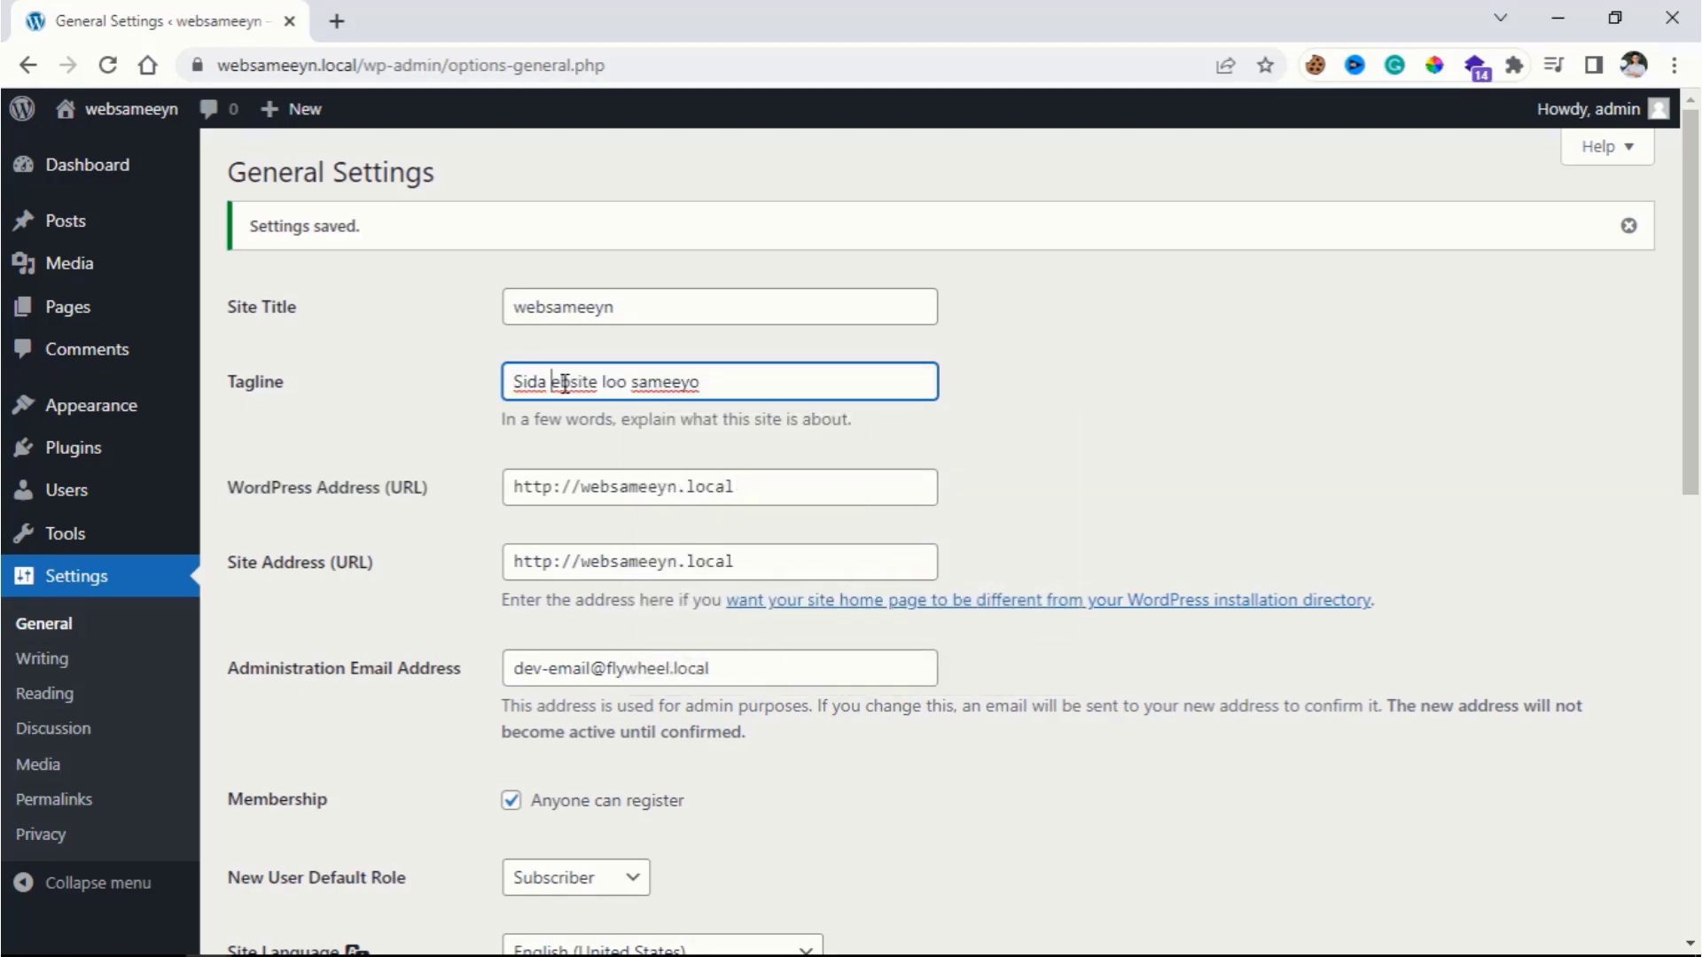
pyautogui.write('W')
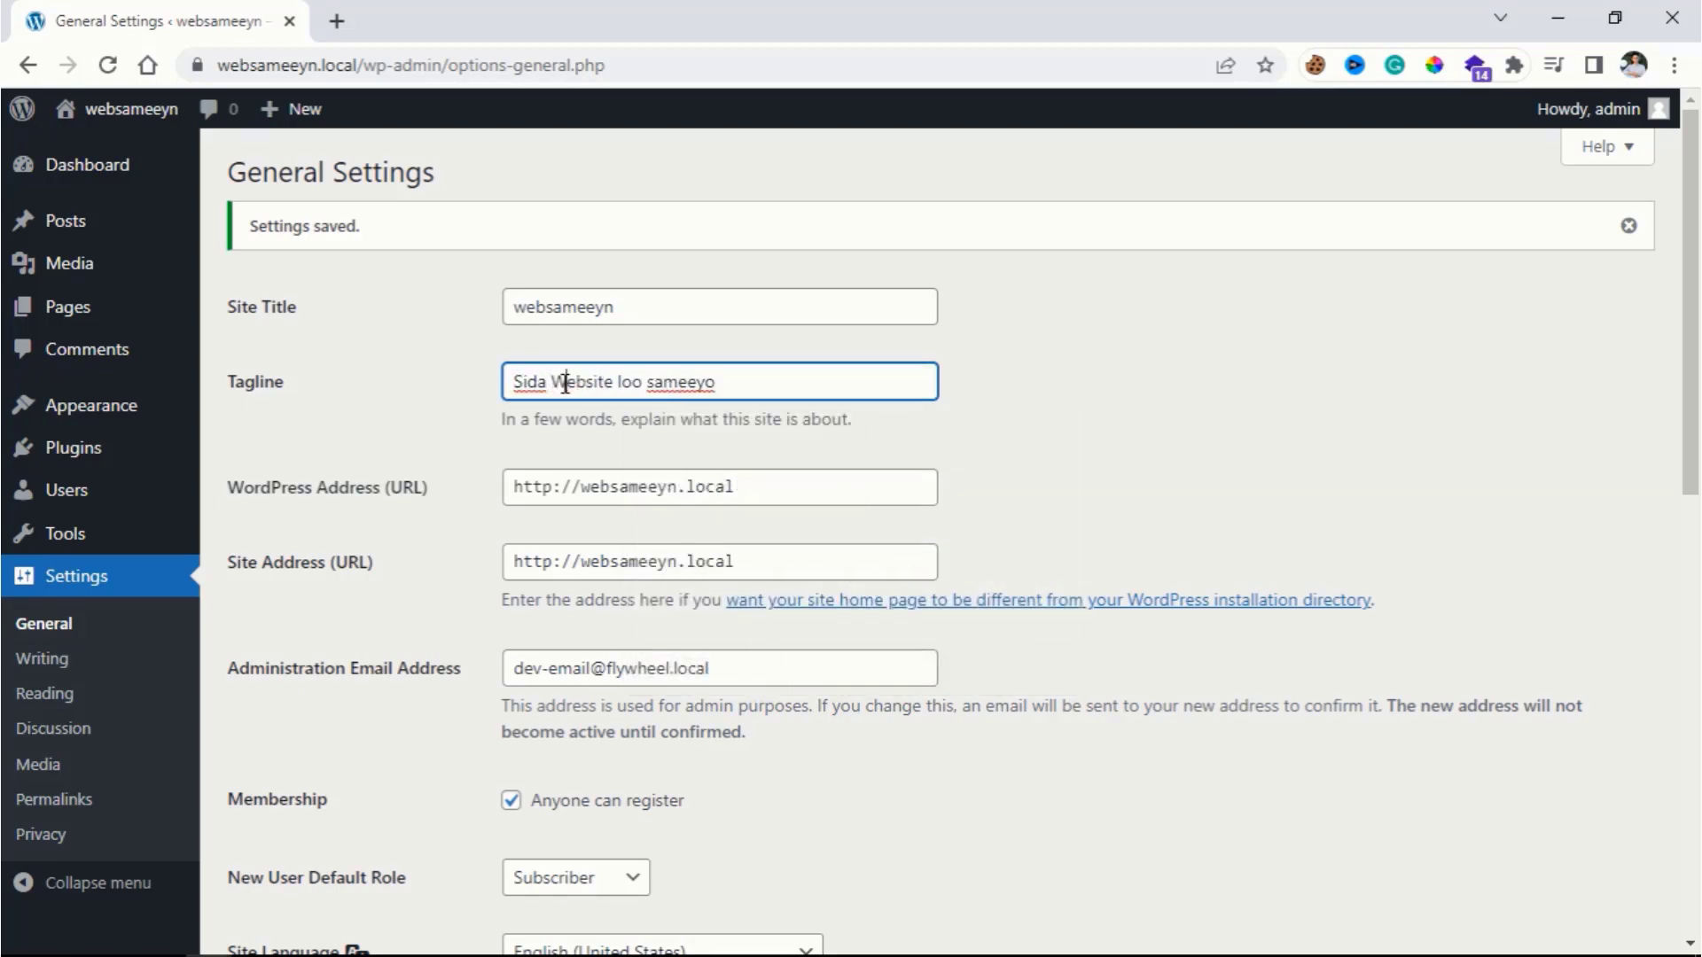
pyautogui.click(657, 382)
pyautogui.press('BackSpace')
pyautogui.write('S')
# Step: Capitalise 'Loo' so the tagline reads 'Sida Website Loo Sameeyo', and save the settings
pyautogui.click(625, 381)
pyautogui.press('BackSpace')
pyautogui.write('L')
pyautogui.scroll(-5, 1618, 618)
pyautogui.scroll(-1, 1586, 804)
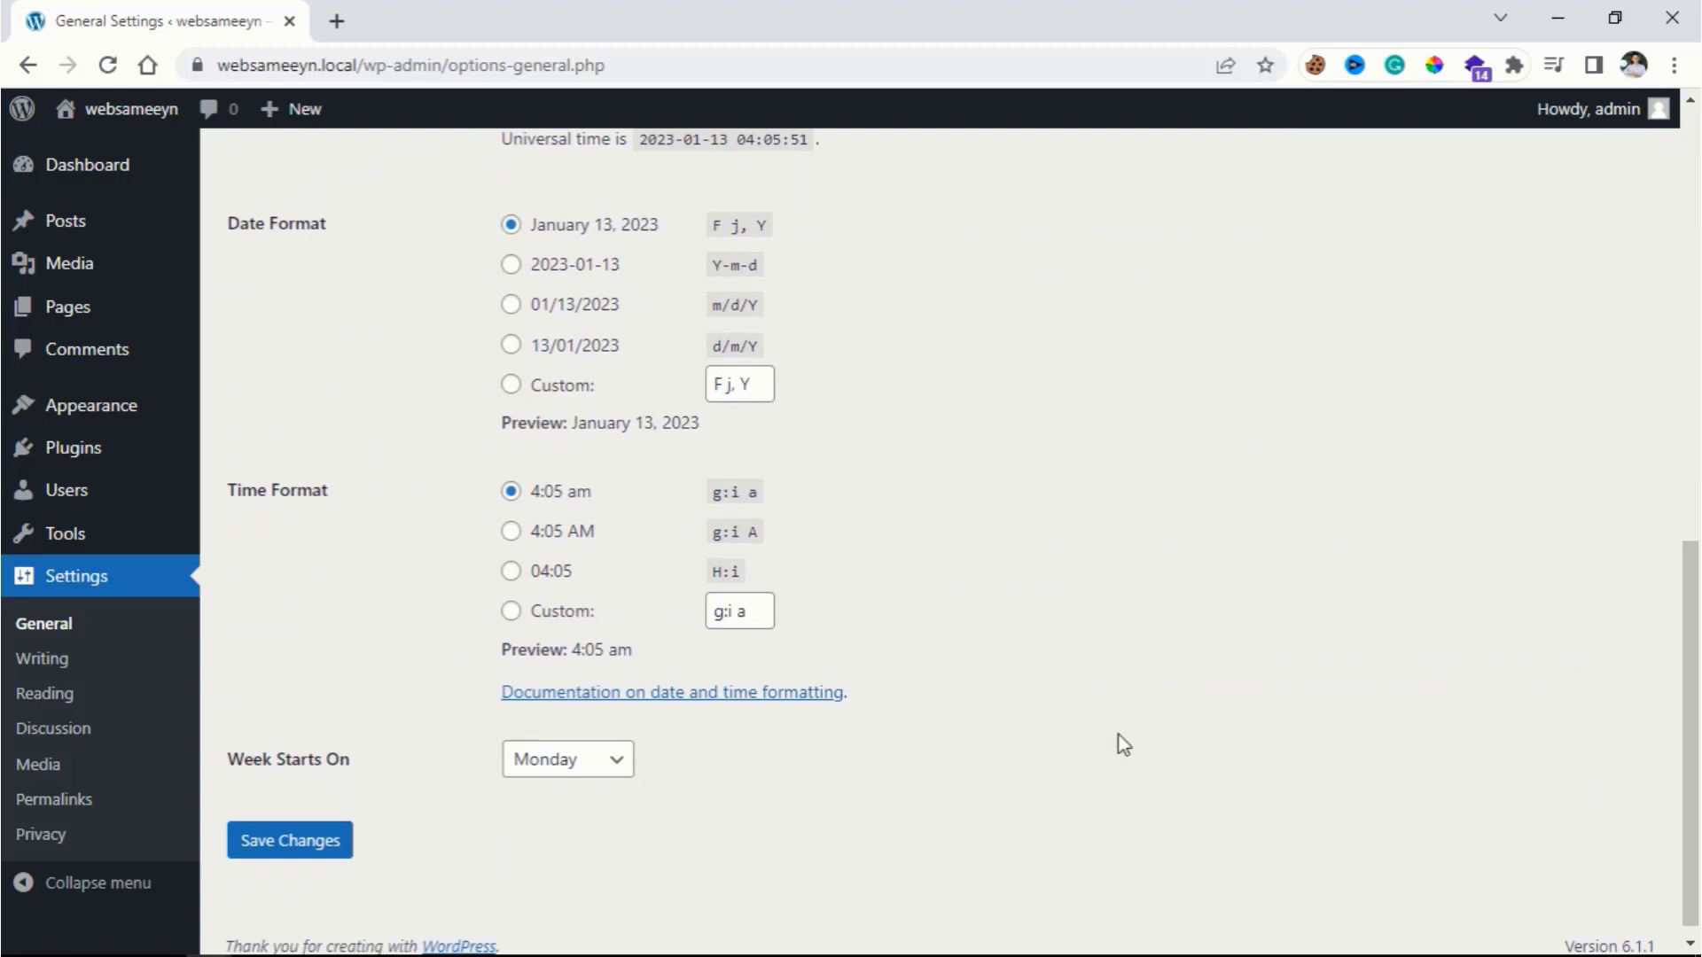
pyautogui.click(310, 844)
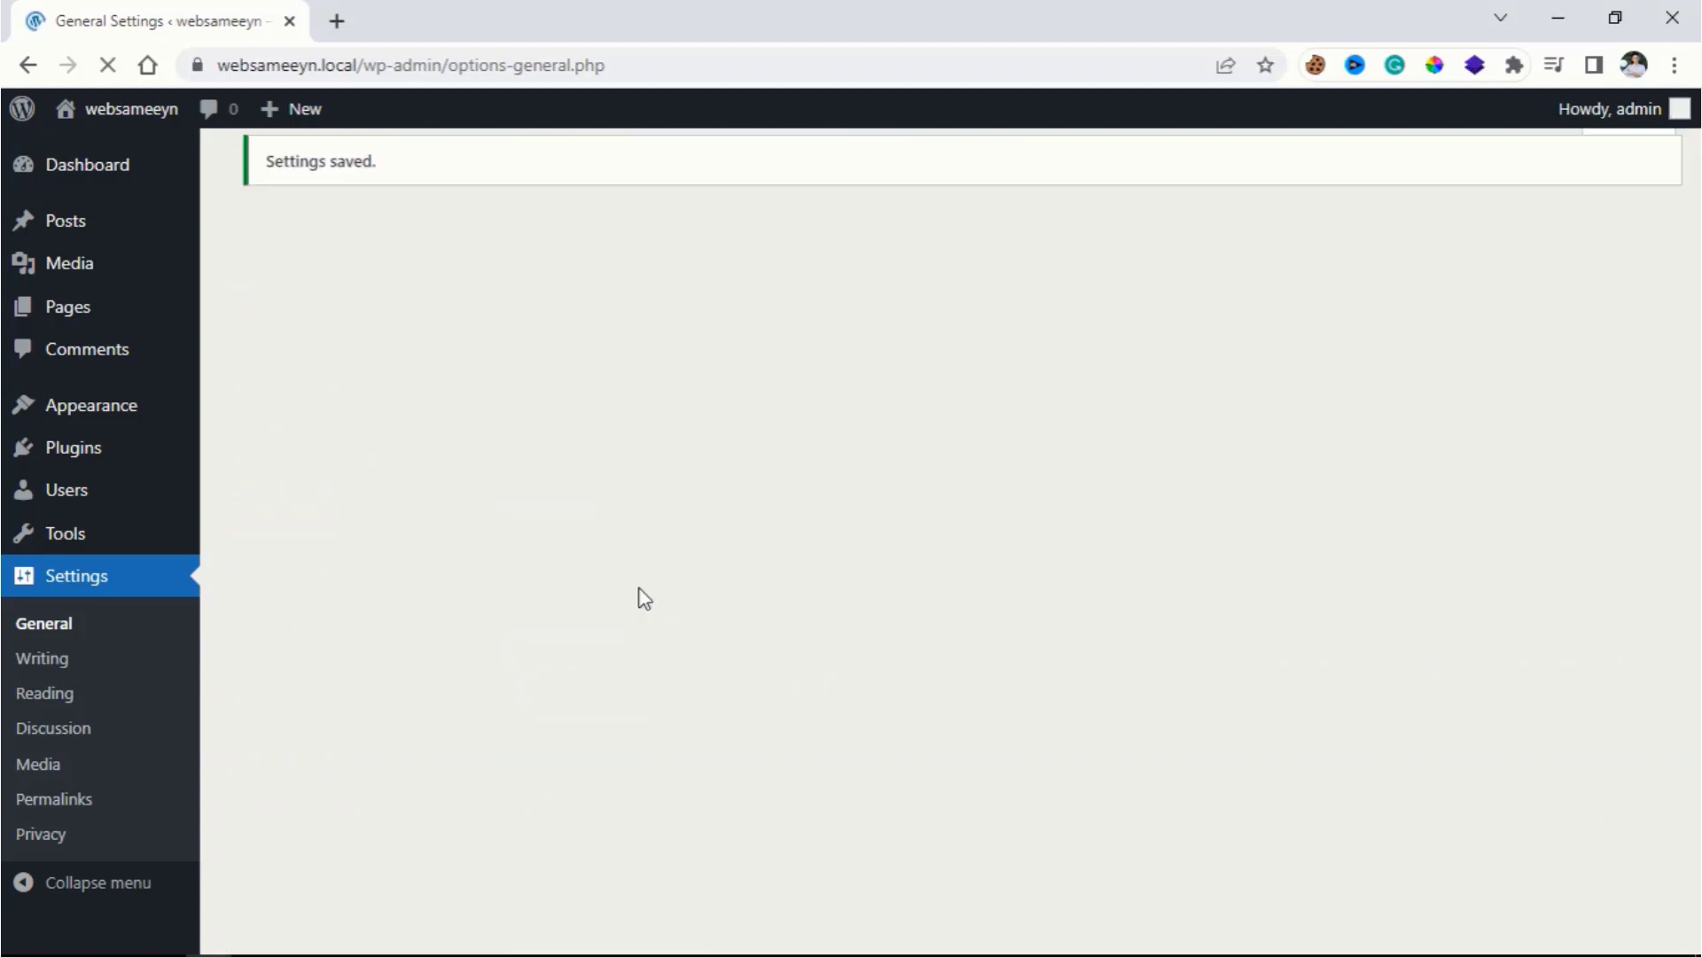
pyautogui.moveTo(1679, 463); pyautogui.dragTo(1678, 664)
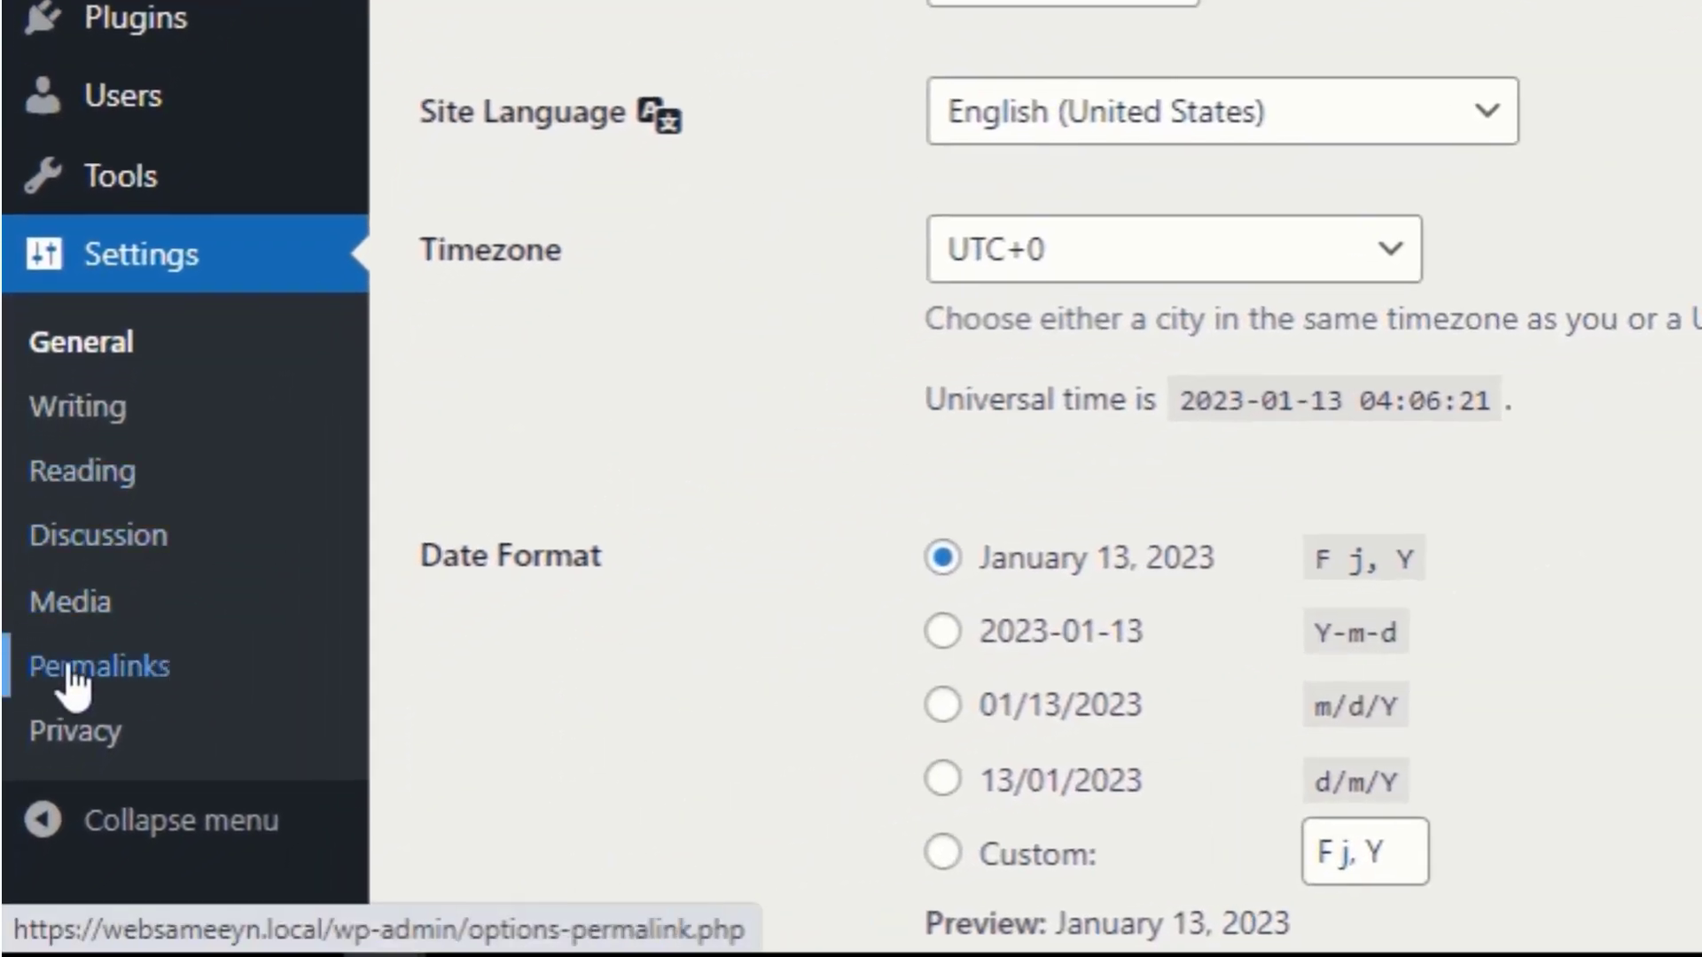
# Step: Select the Post name structure in Settings > Permalinks and save it
pyautogui.click(72, 678)
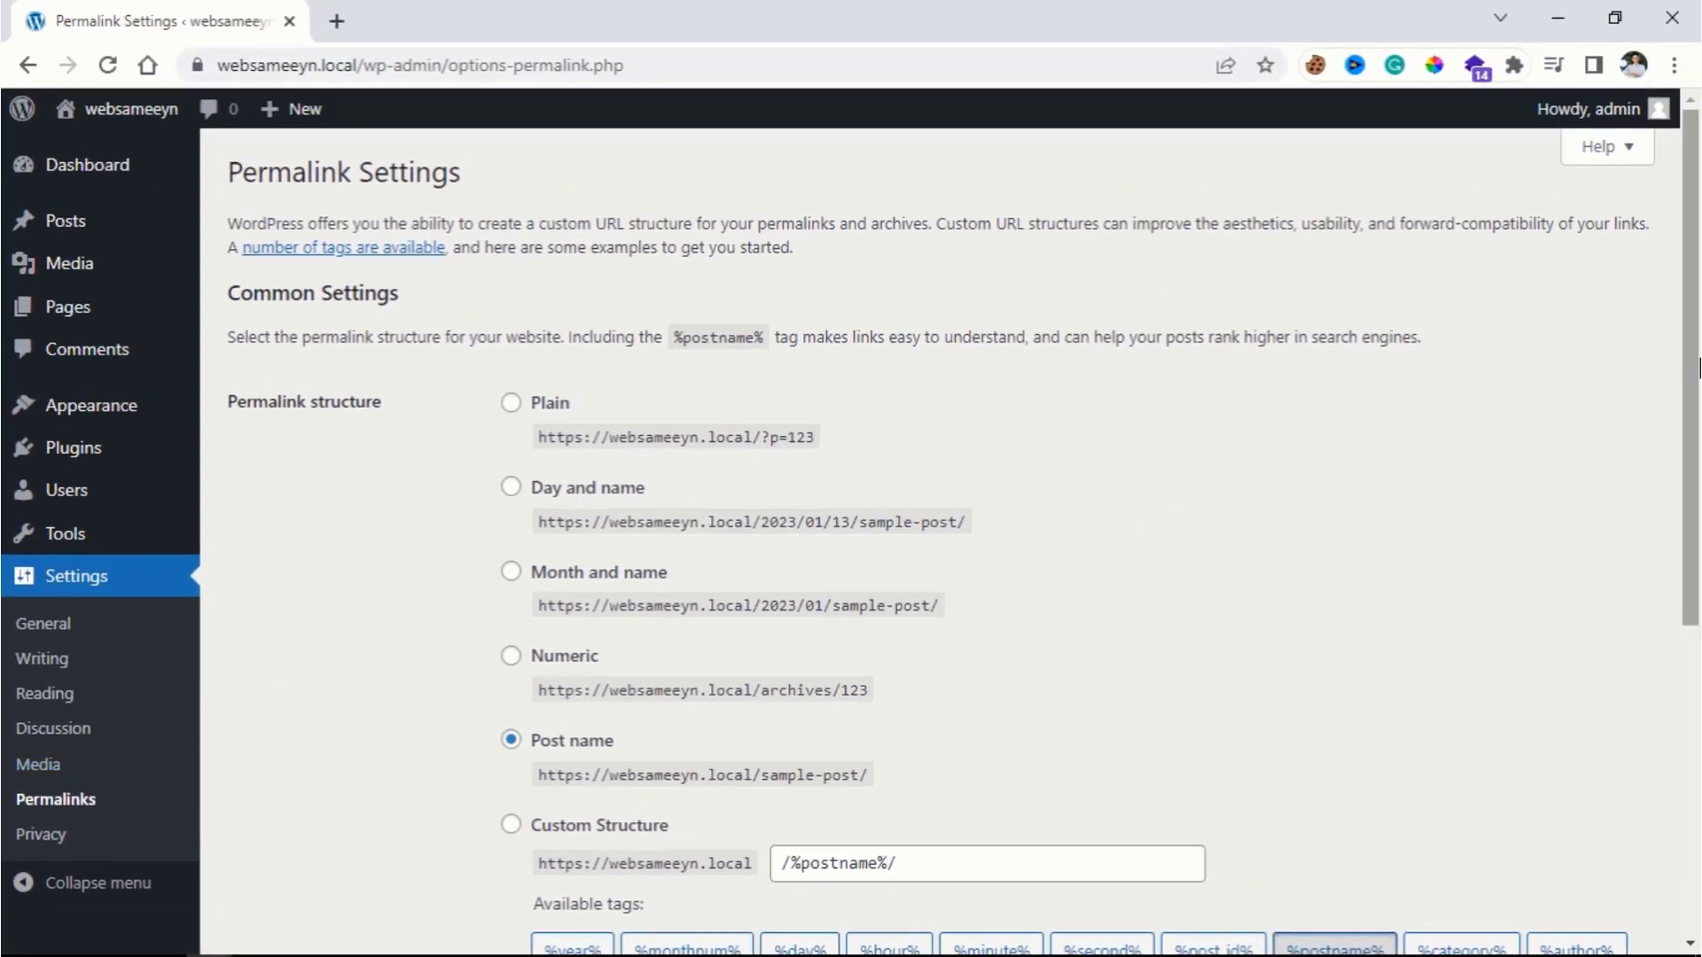
pyautogui.moveTo(1696, 368); pyautogui.dragTo(1670, 529)
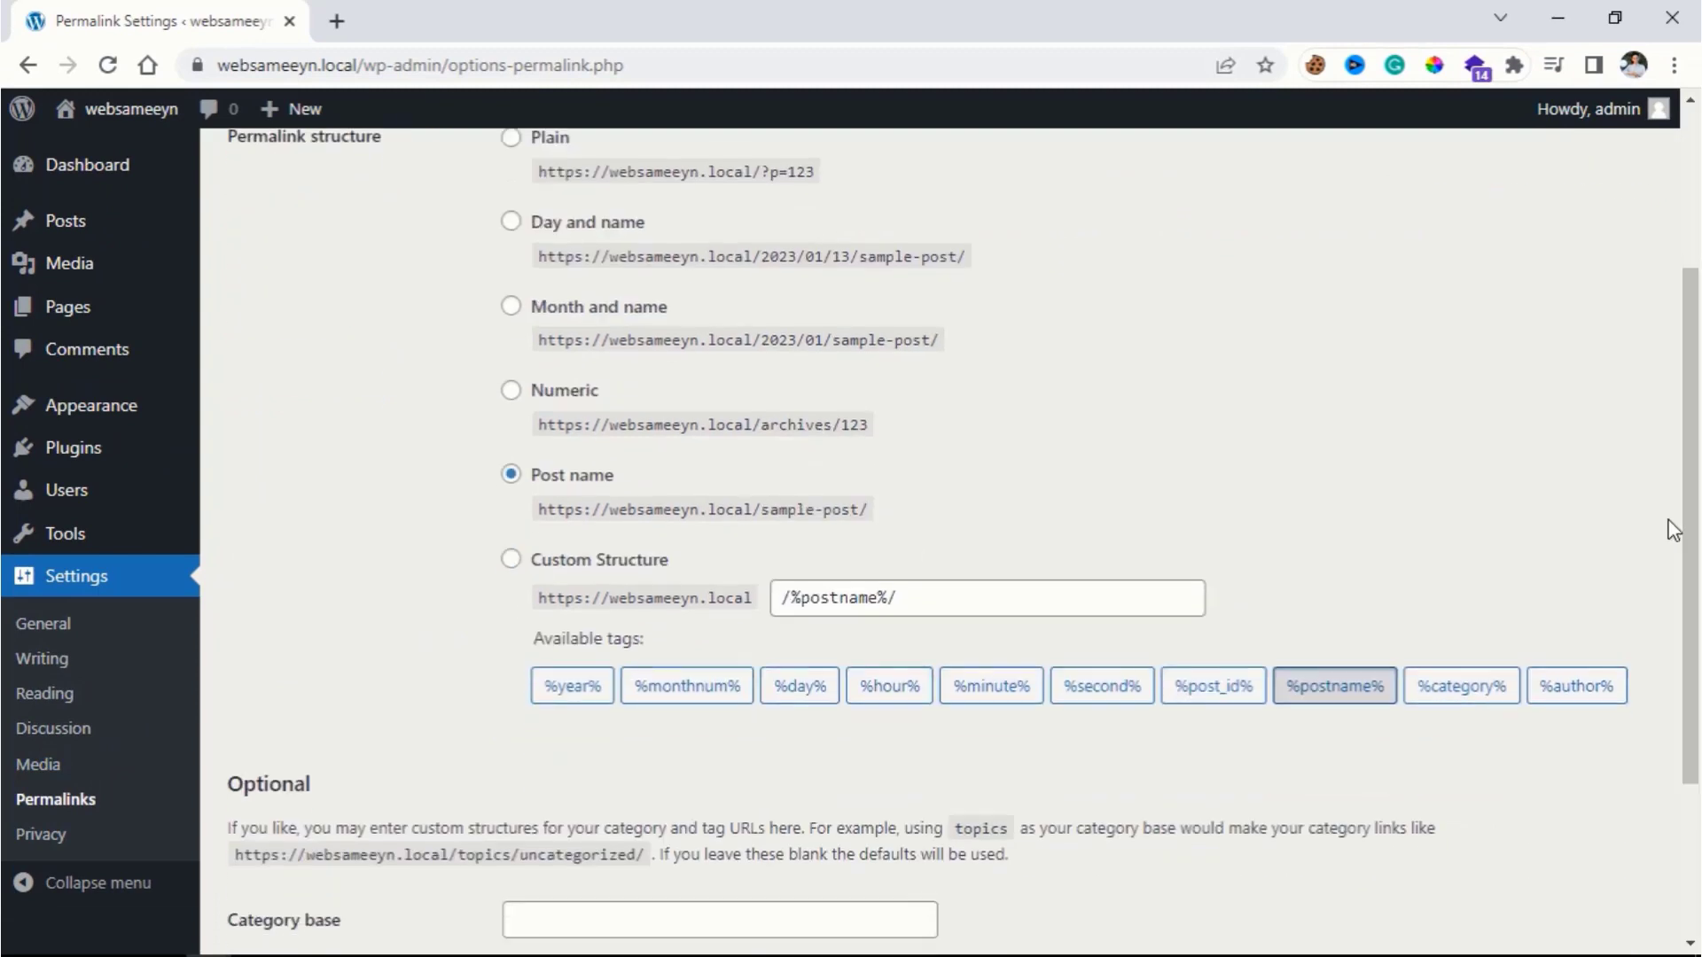
pyautogui.doubleClick(545, 483)
pyautogui.click(511, 561)
pyautogui.click(514, 477)
pyautogui.moveTo(631, 482); pyautogui.dragTo(530, 489)
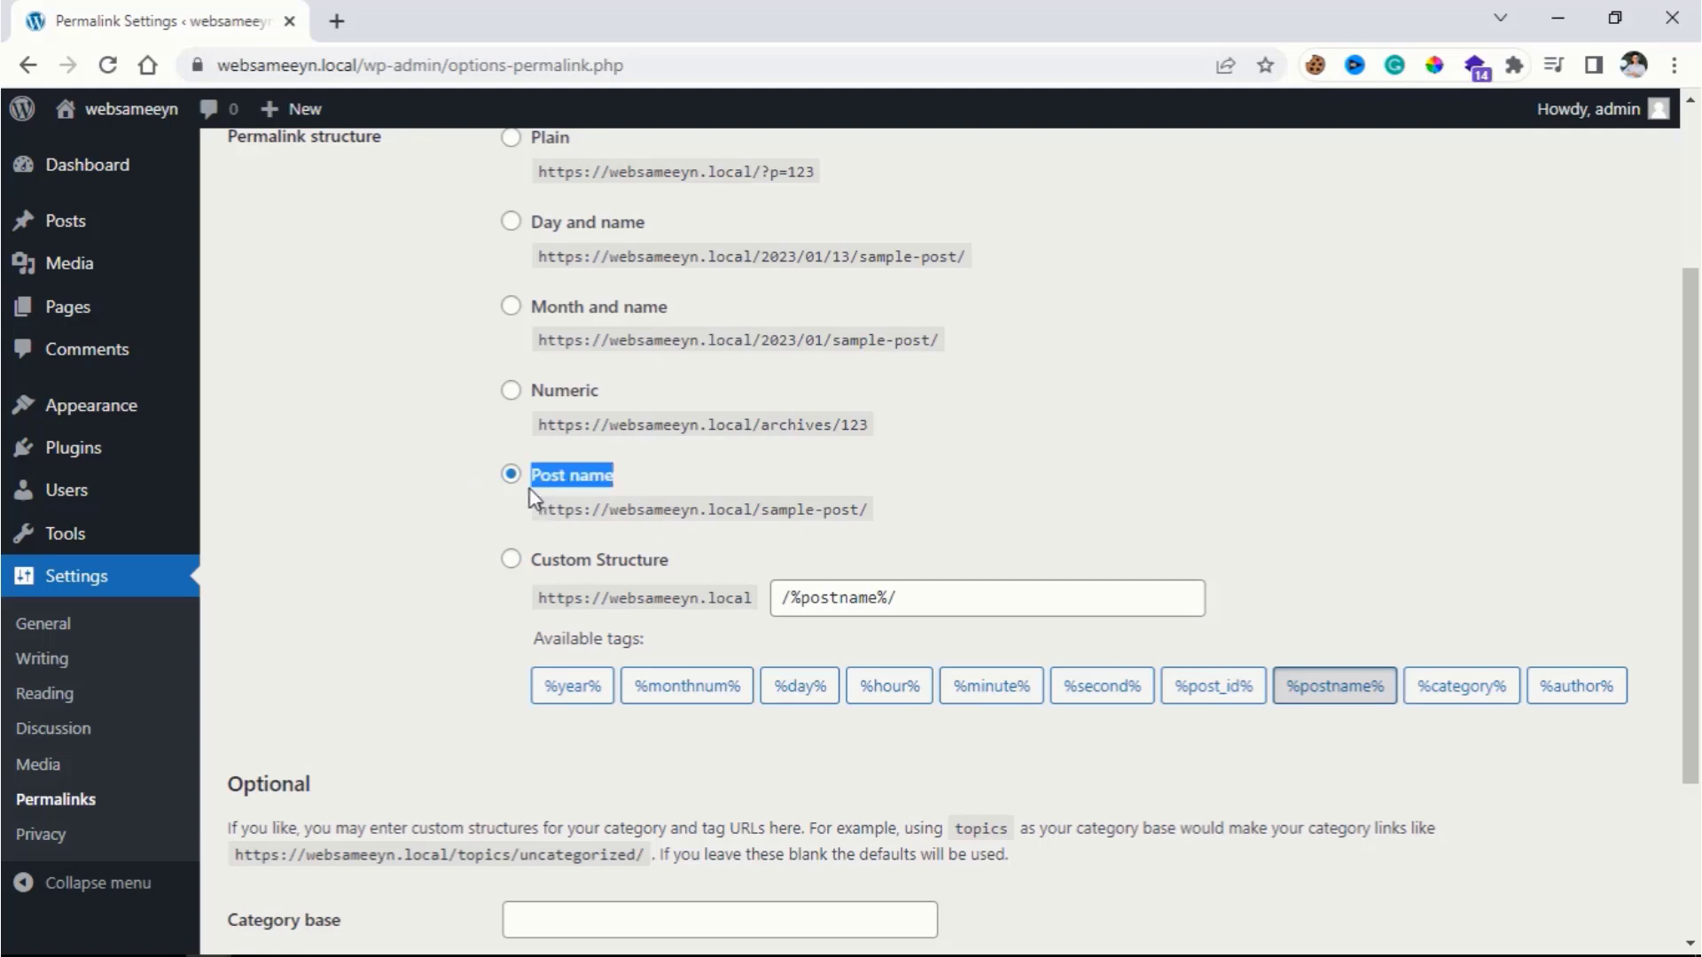
pyautogui.click(348, 533)
pyautogui.scroll(-3, 1417, 484)
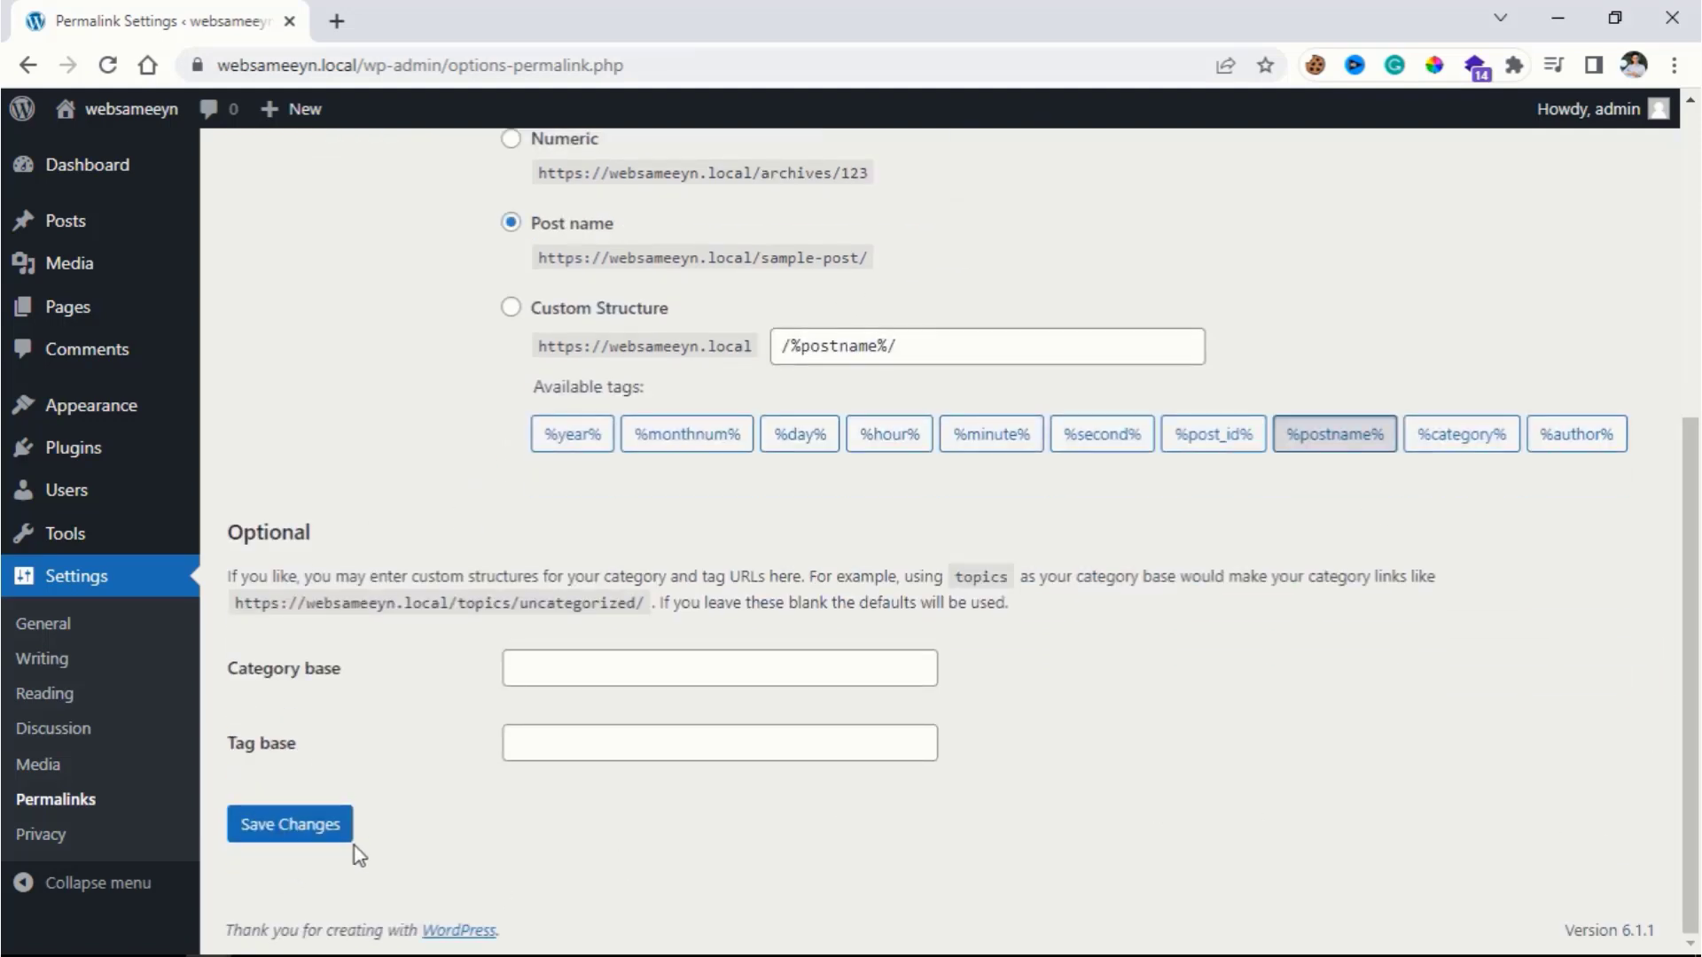
pyautogui.click(294, 827)
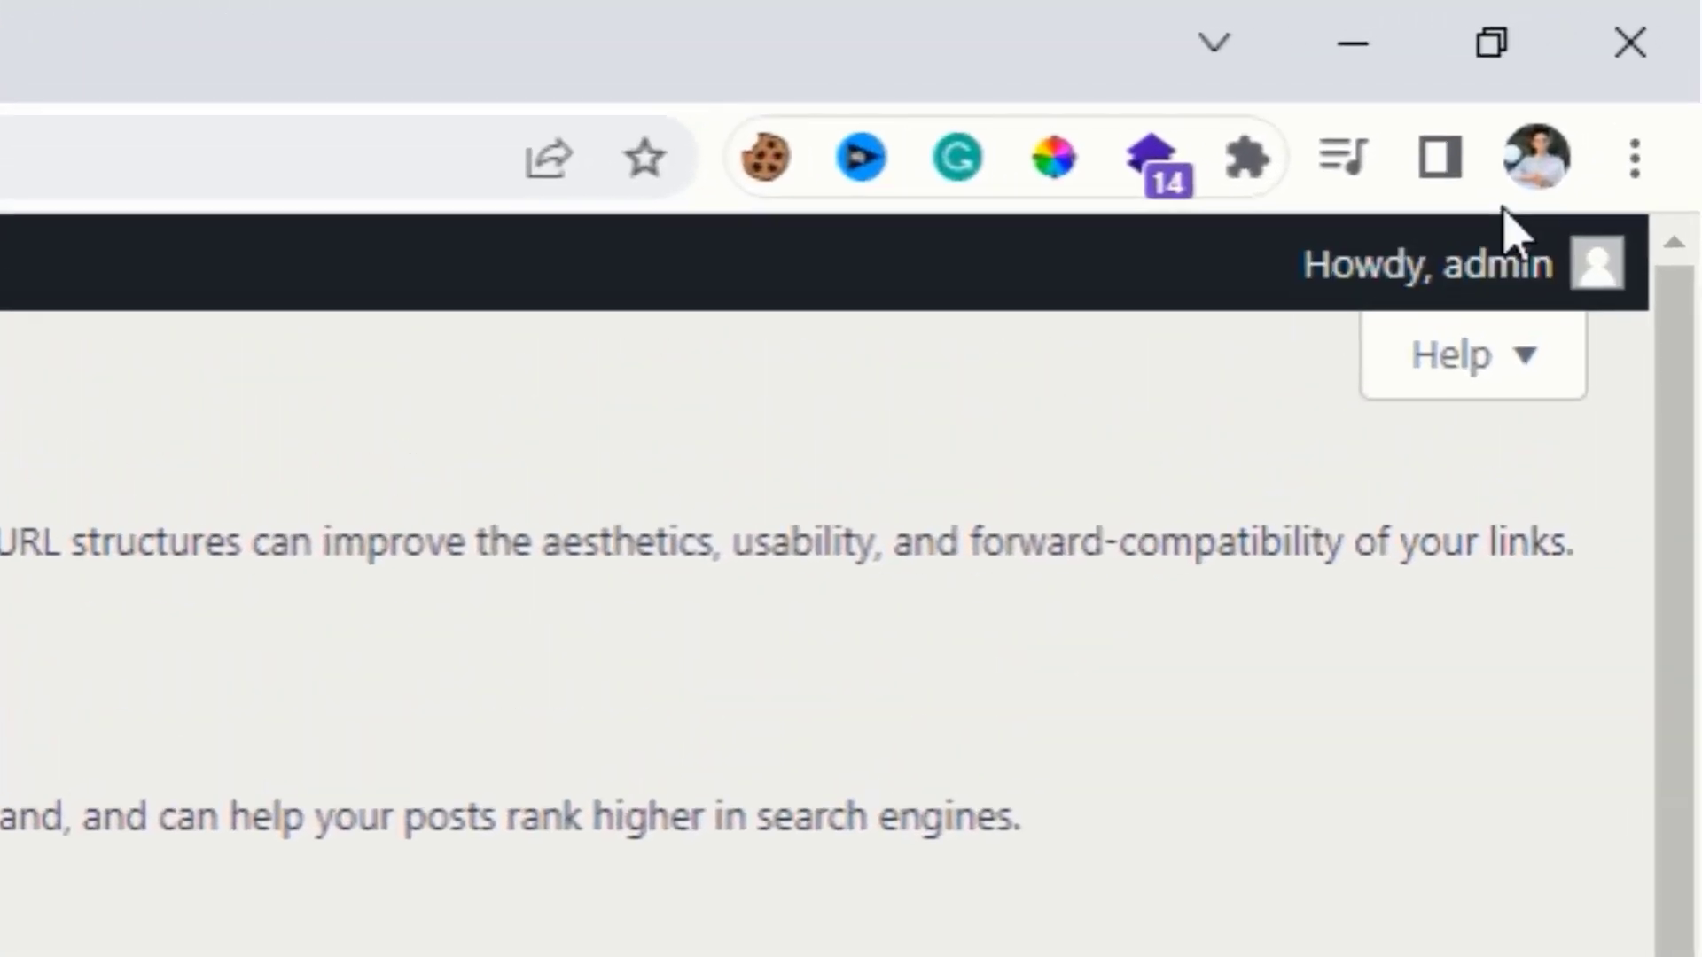
pyautogui.moveTo(1628, 111)
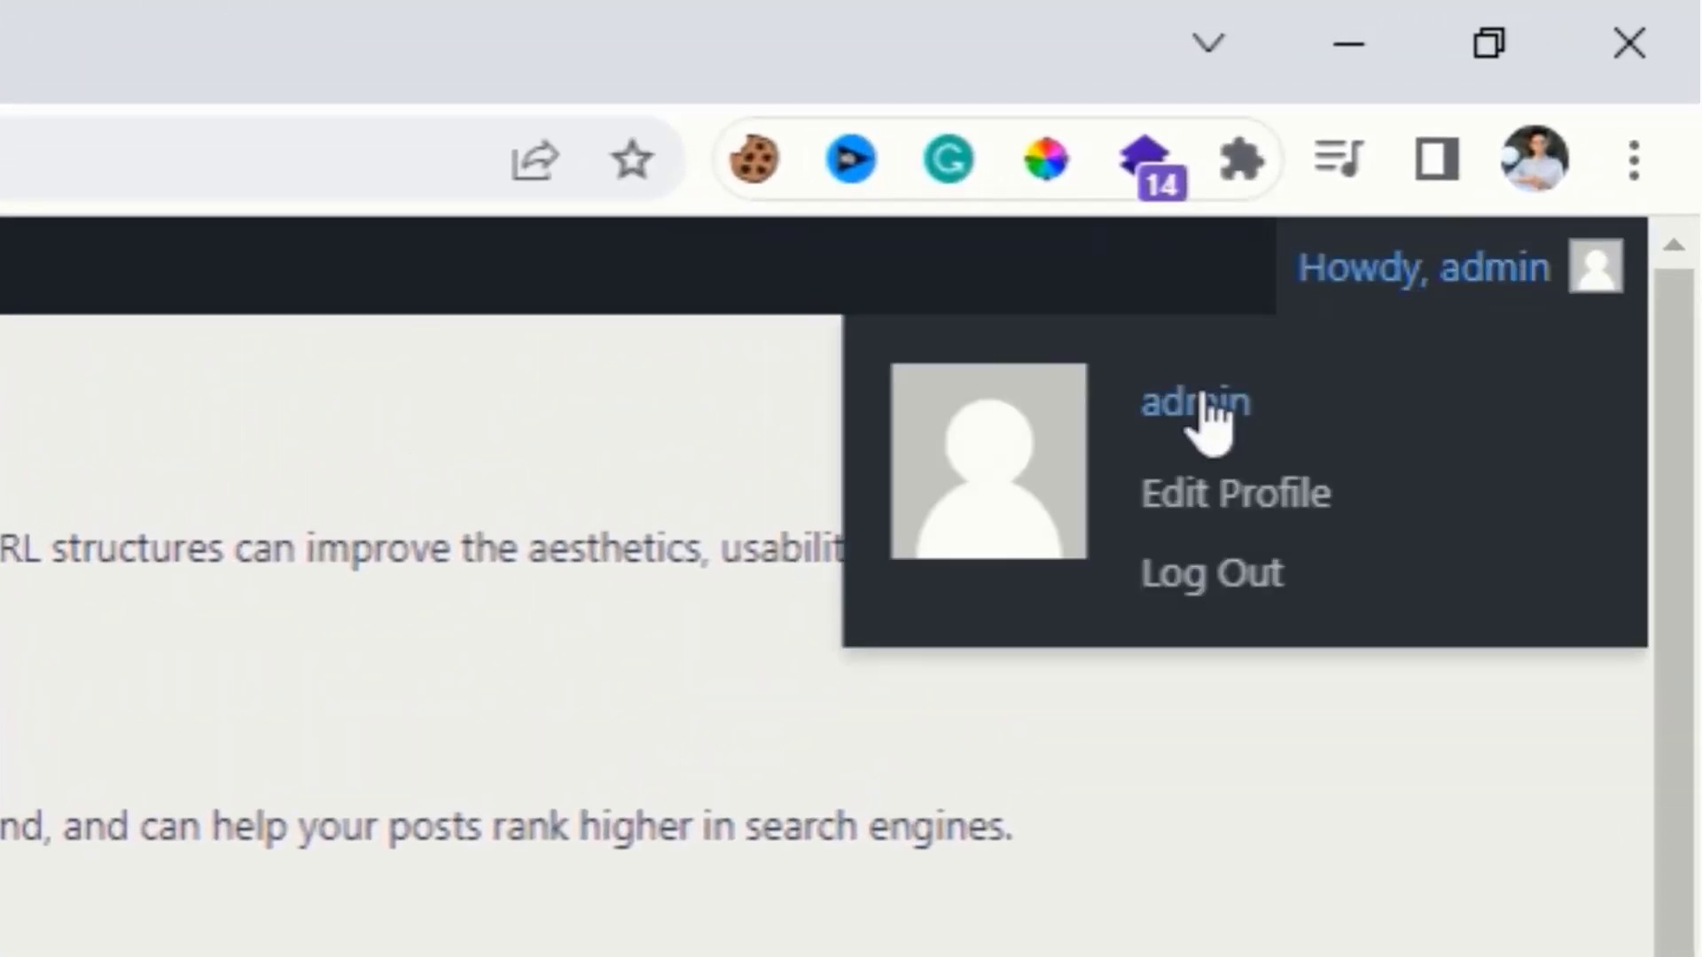
# Step: On the profile, preview the Light, Modern, Ocean, Midnight, Ectoplasm and Coffee schemes, then reselect Default
pyautogui.click(1337, 498)
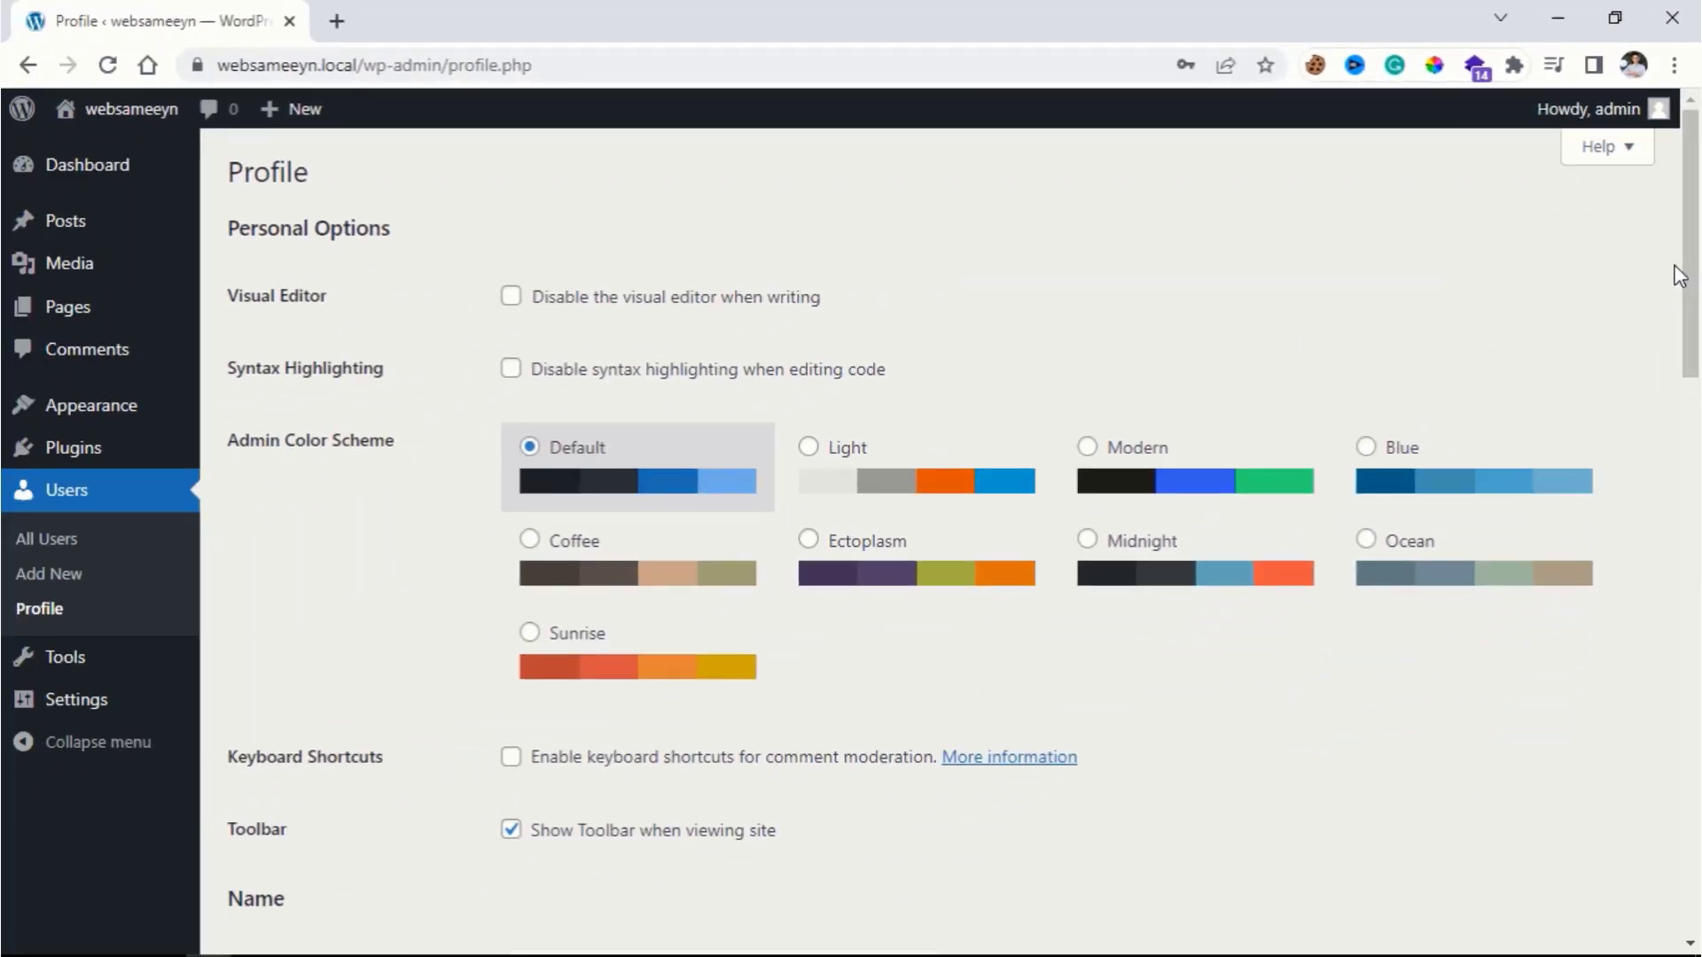
pyautogui.scroll(-2, 1675, 261)
pyautogui.scroll(2, 1675, 248)
pyautogui.click(904, 487)
pyautogui.click(1129, 482)
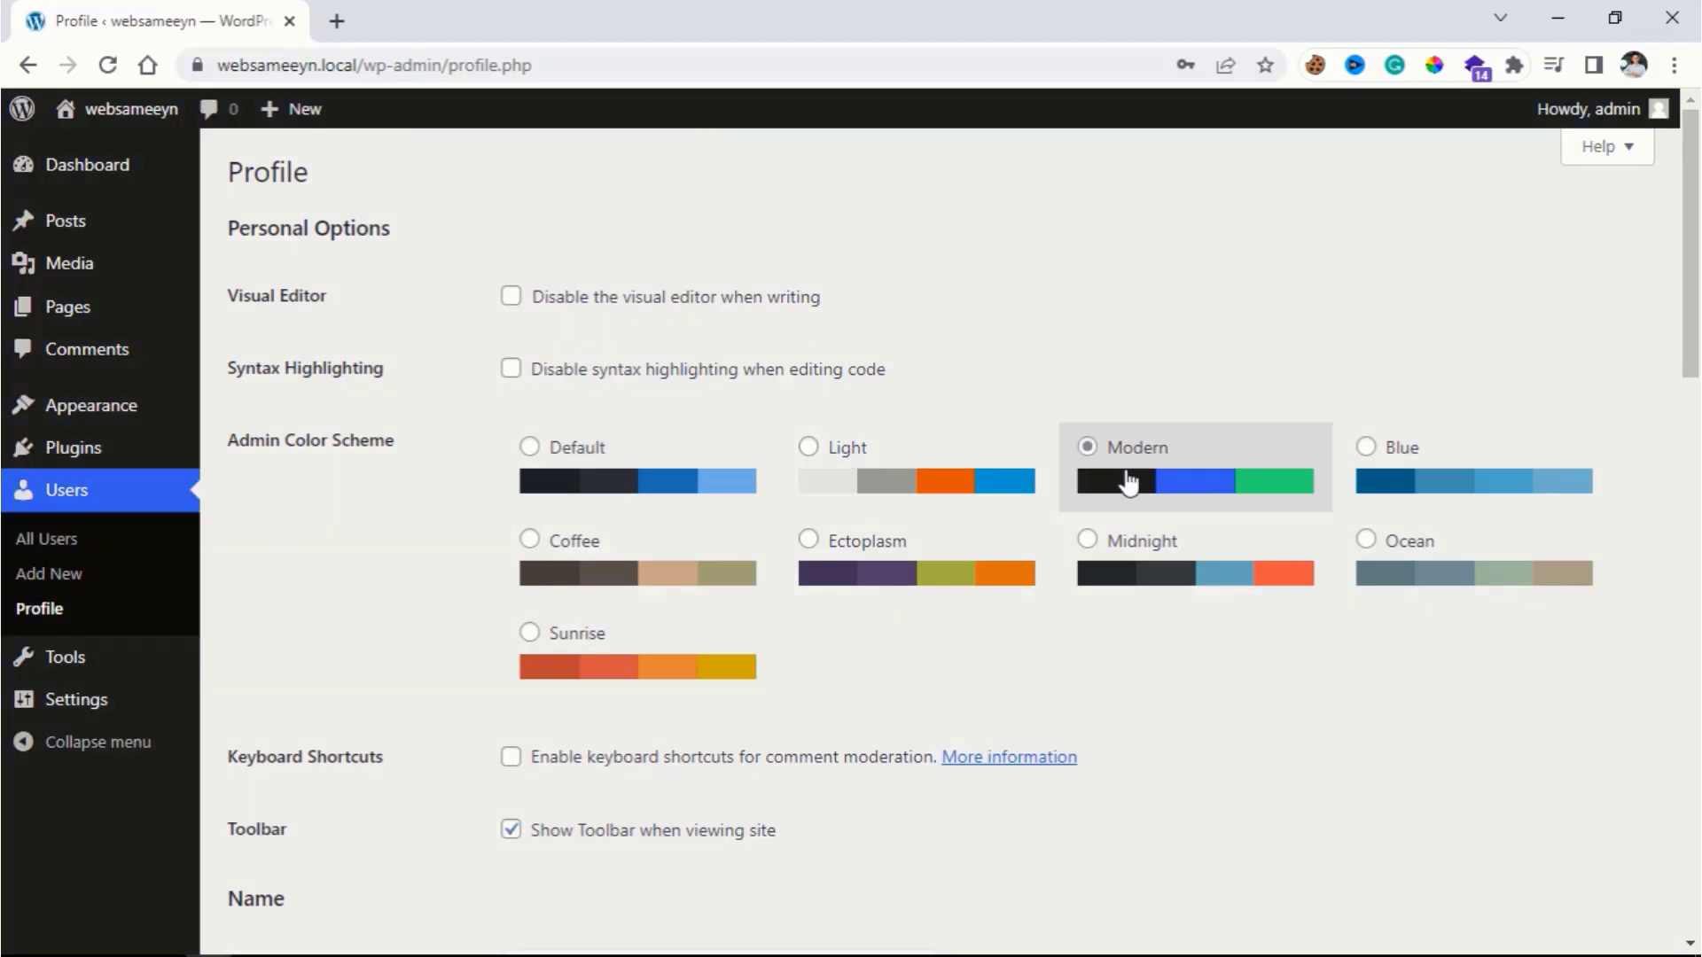
pyautogui.click(1470, 557)
pyautogui.click(1139, 574)
pyautogui.click(836, 574)
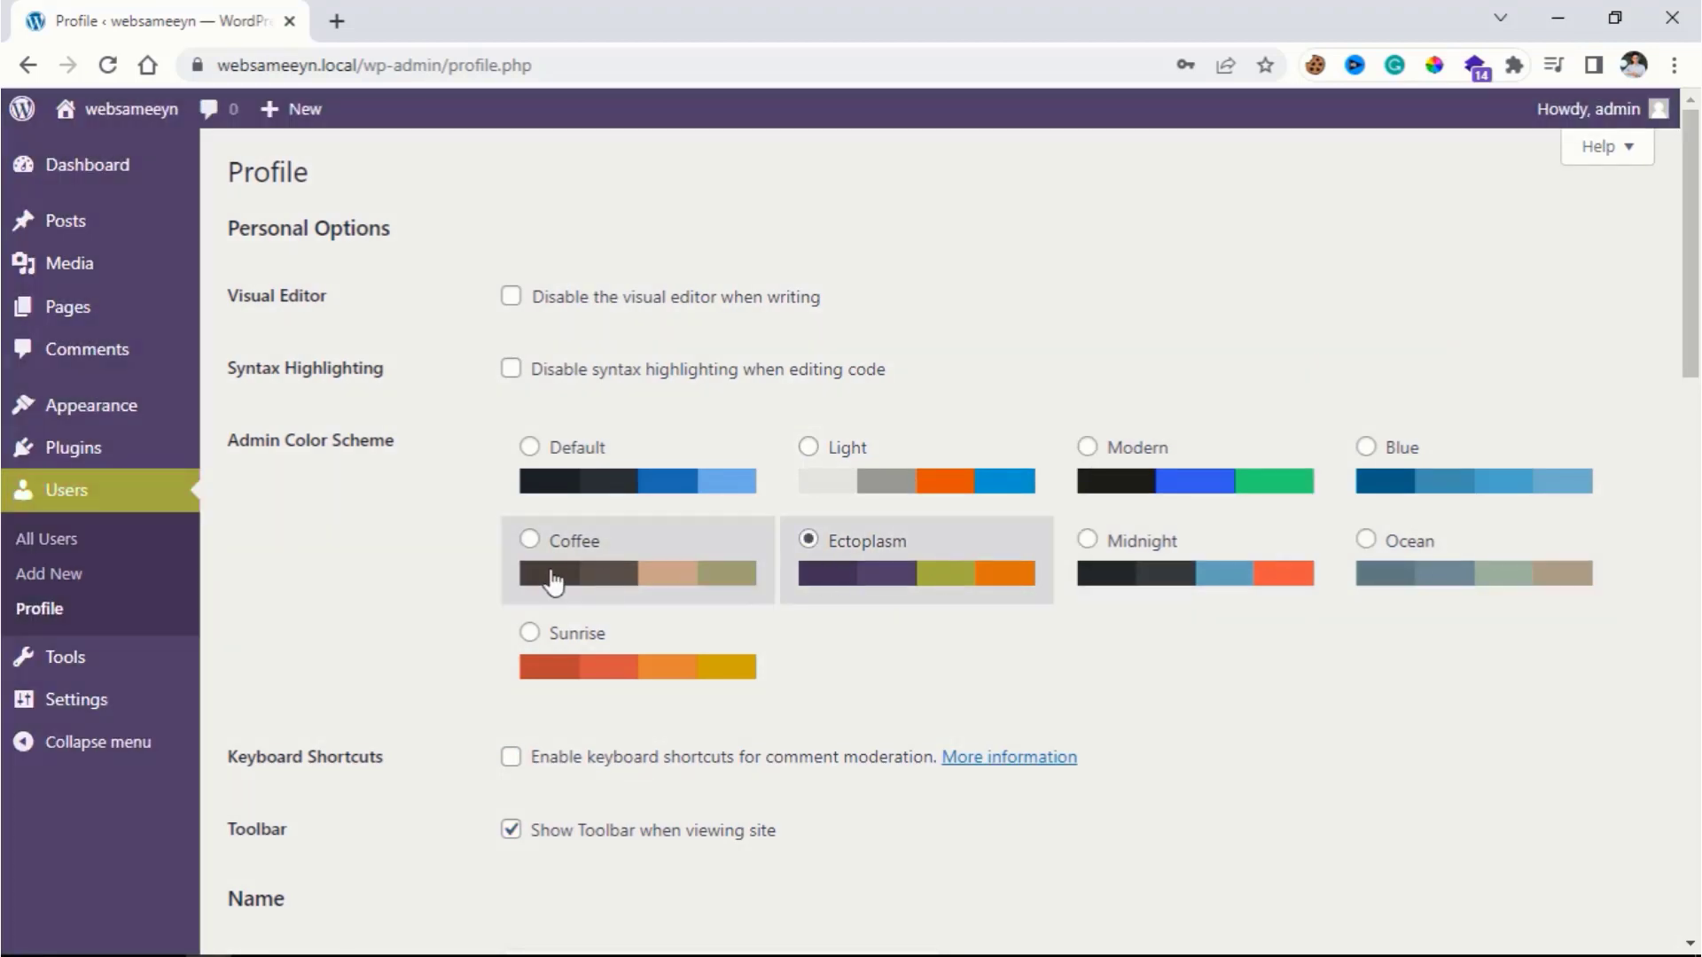
pyautogui.click(553, 580)
pyautogui.click(574, 492)
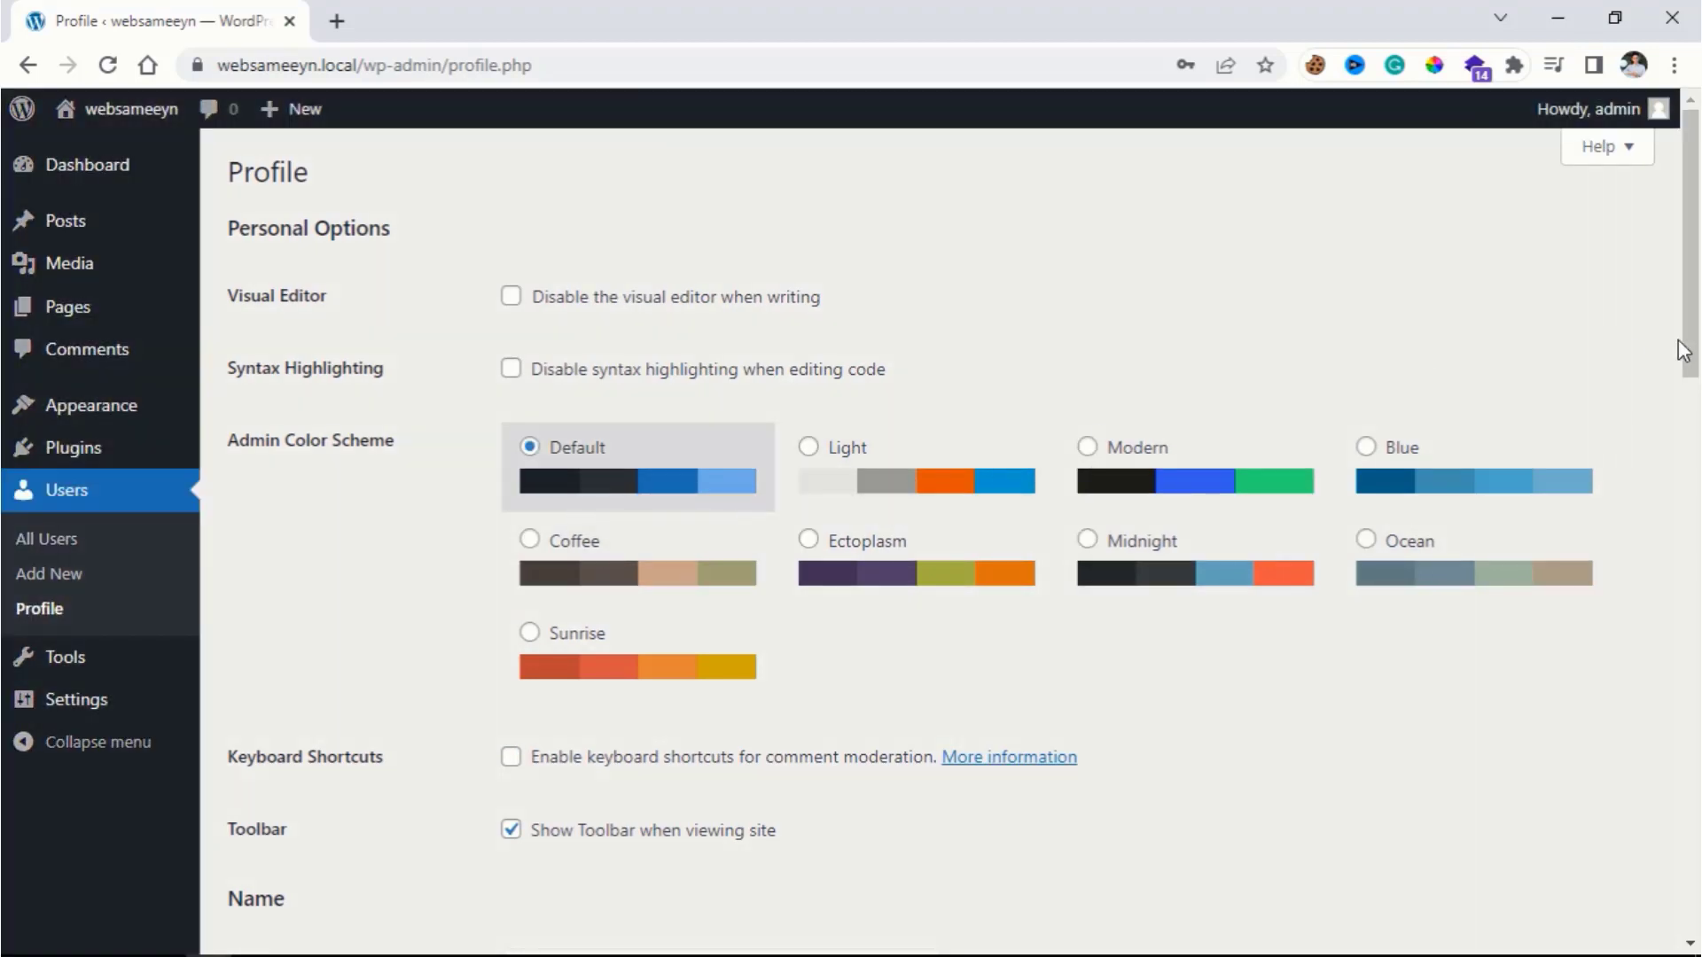
pyautogui.moveTo(1682, 350); pyautogui.dragTo(1670, 507)
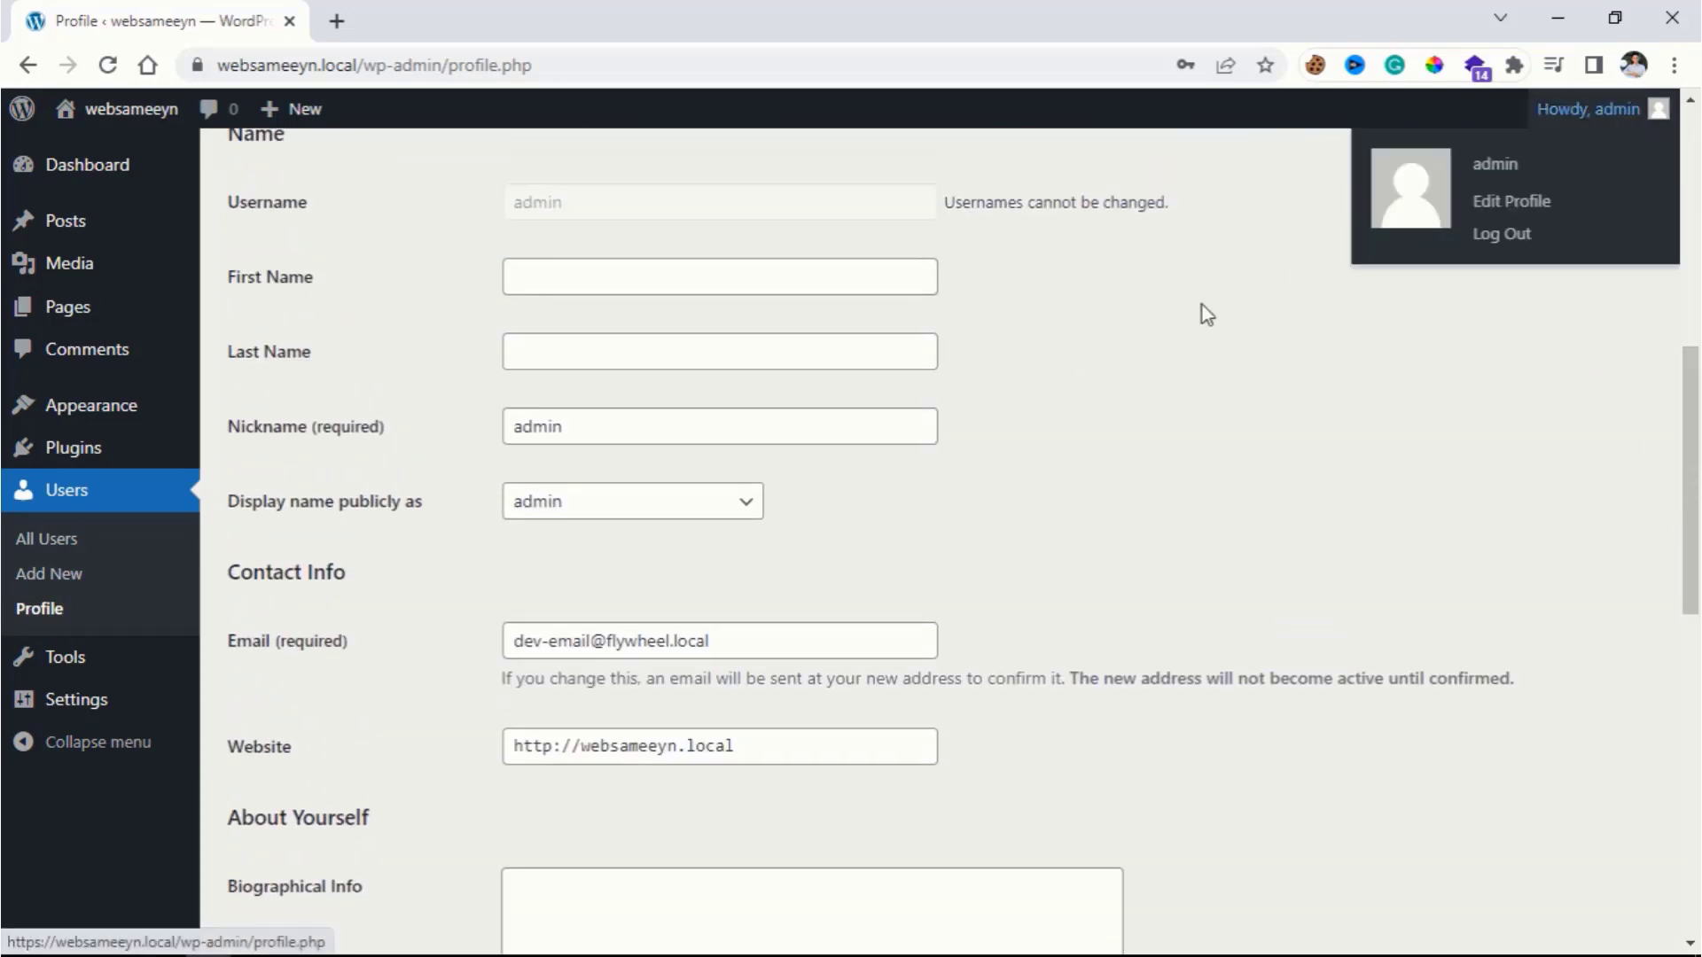
# Step: Replace the admin nickname with the owner's name and choose it as the public display name
pyautogui.doubleClick(596, 433)
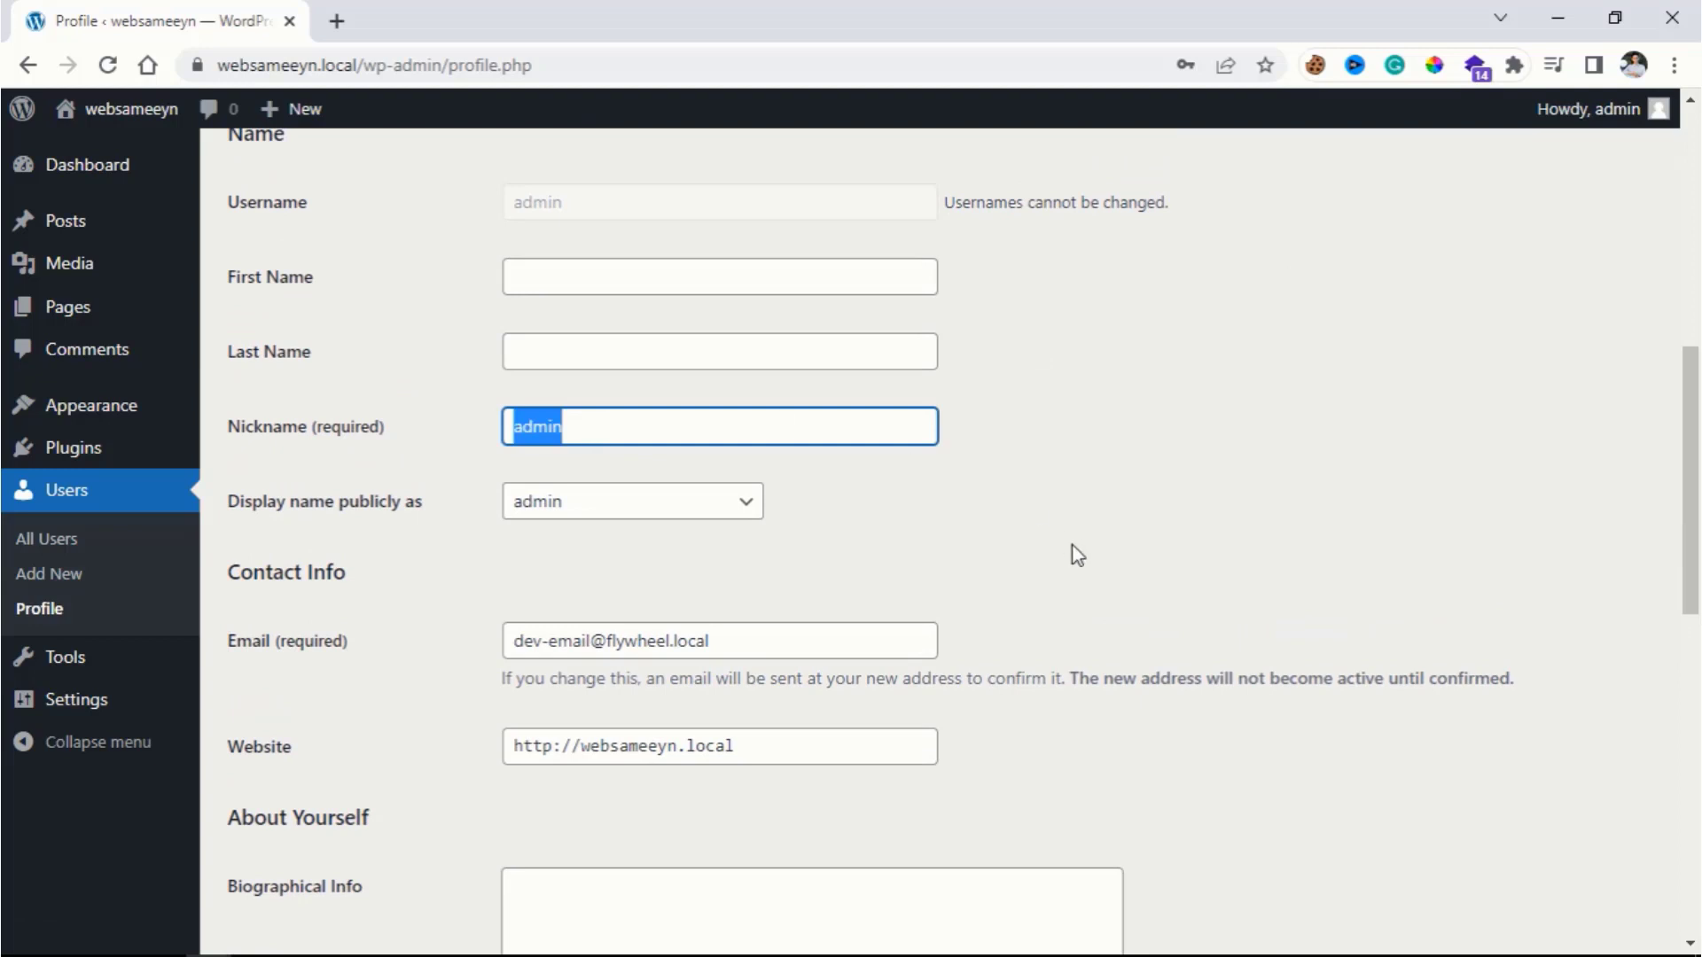
pyautogui.click(1049, 556)
pyautogui.click(614, 521)
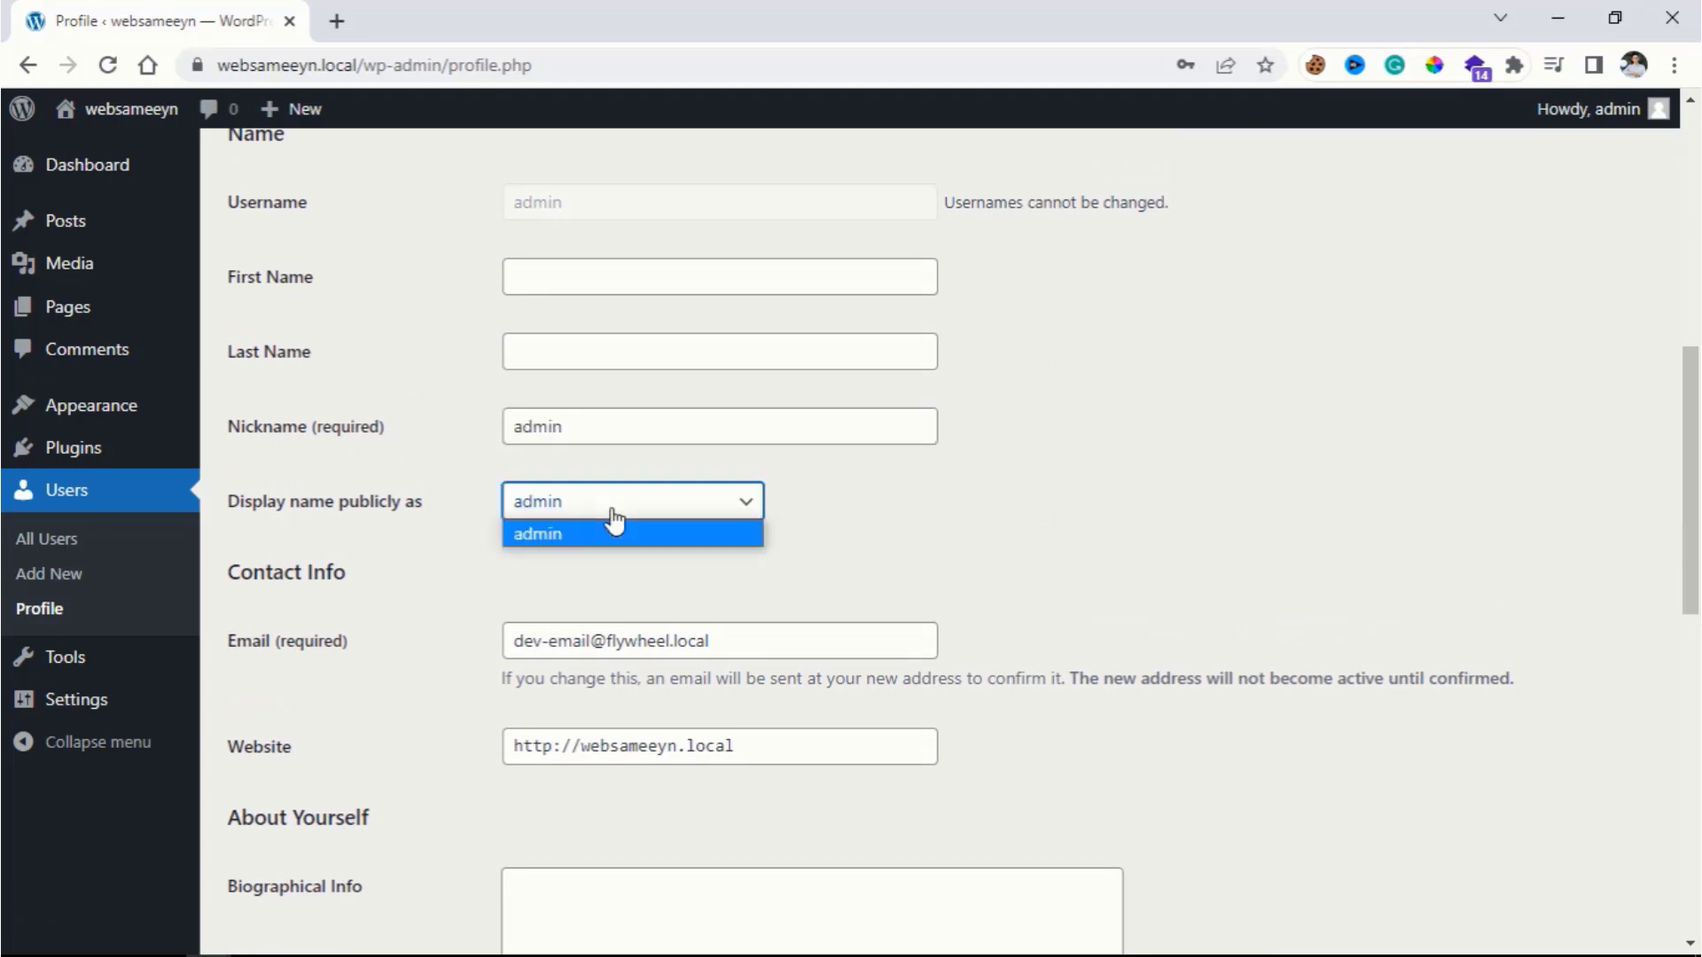
pyautogui.click(911, 498)
pyautogui.doubleClick(647, 419)
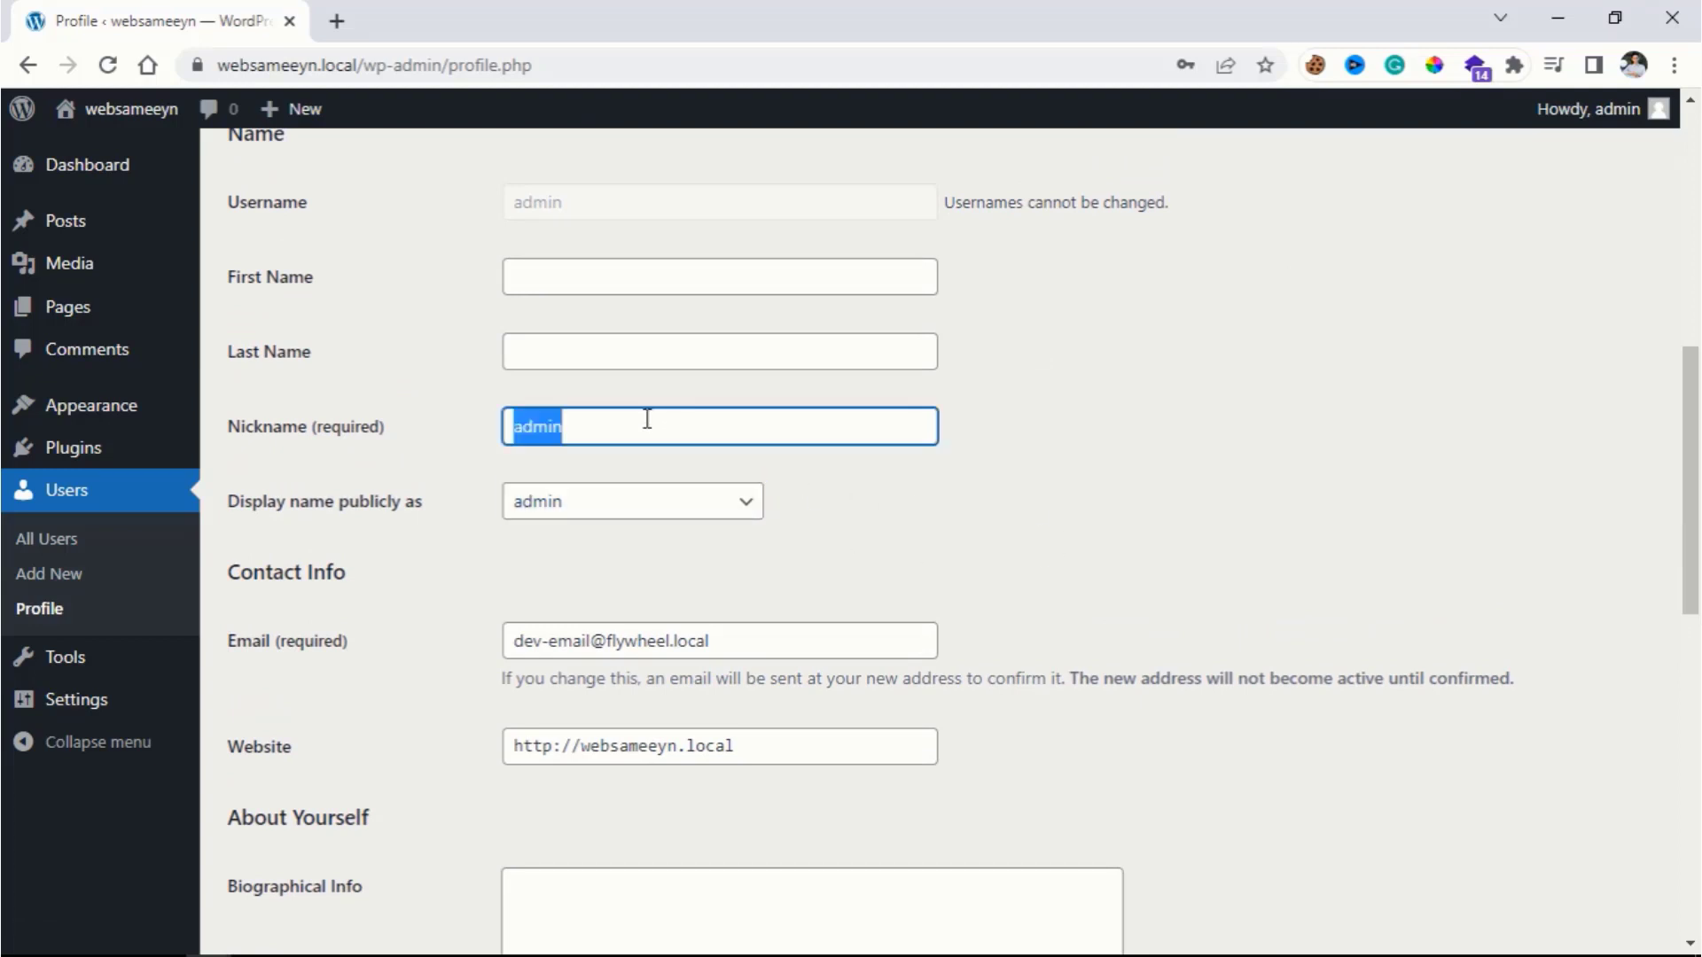
pyautogui.write('M')
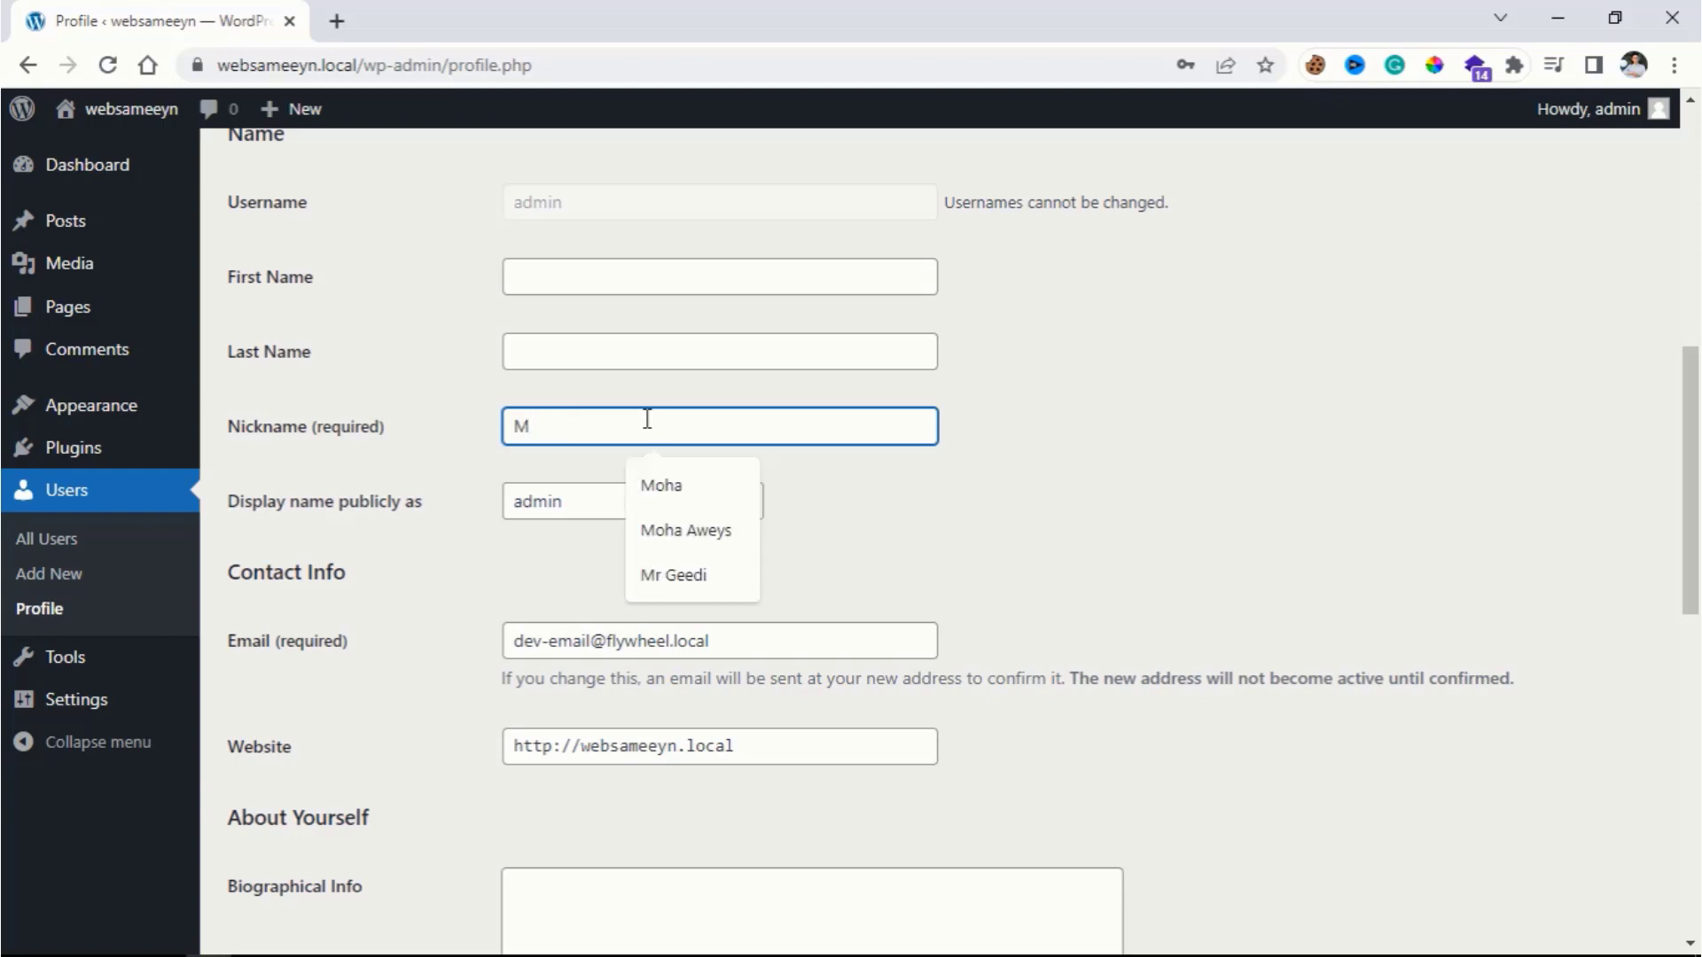
pyautogui.write('uscab')
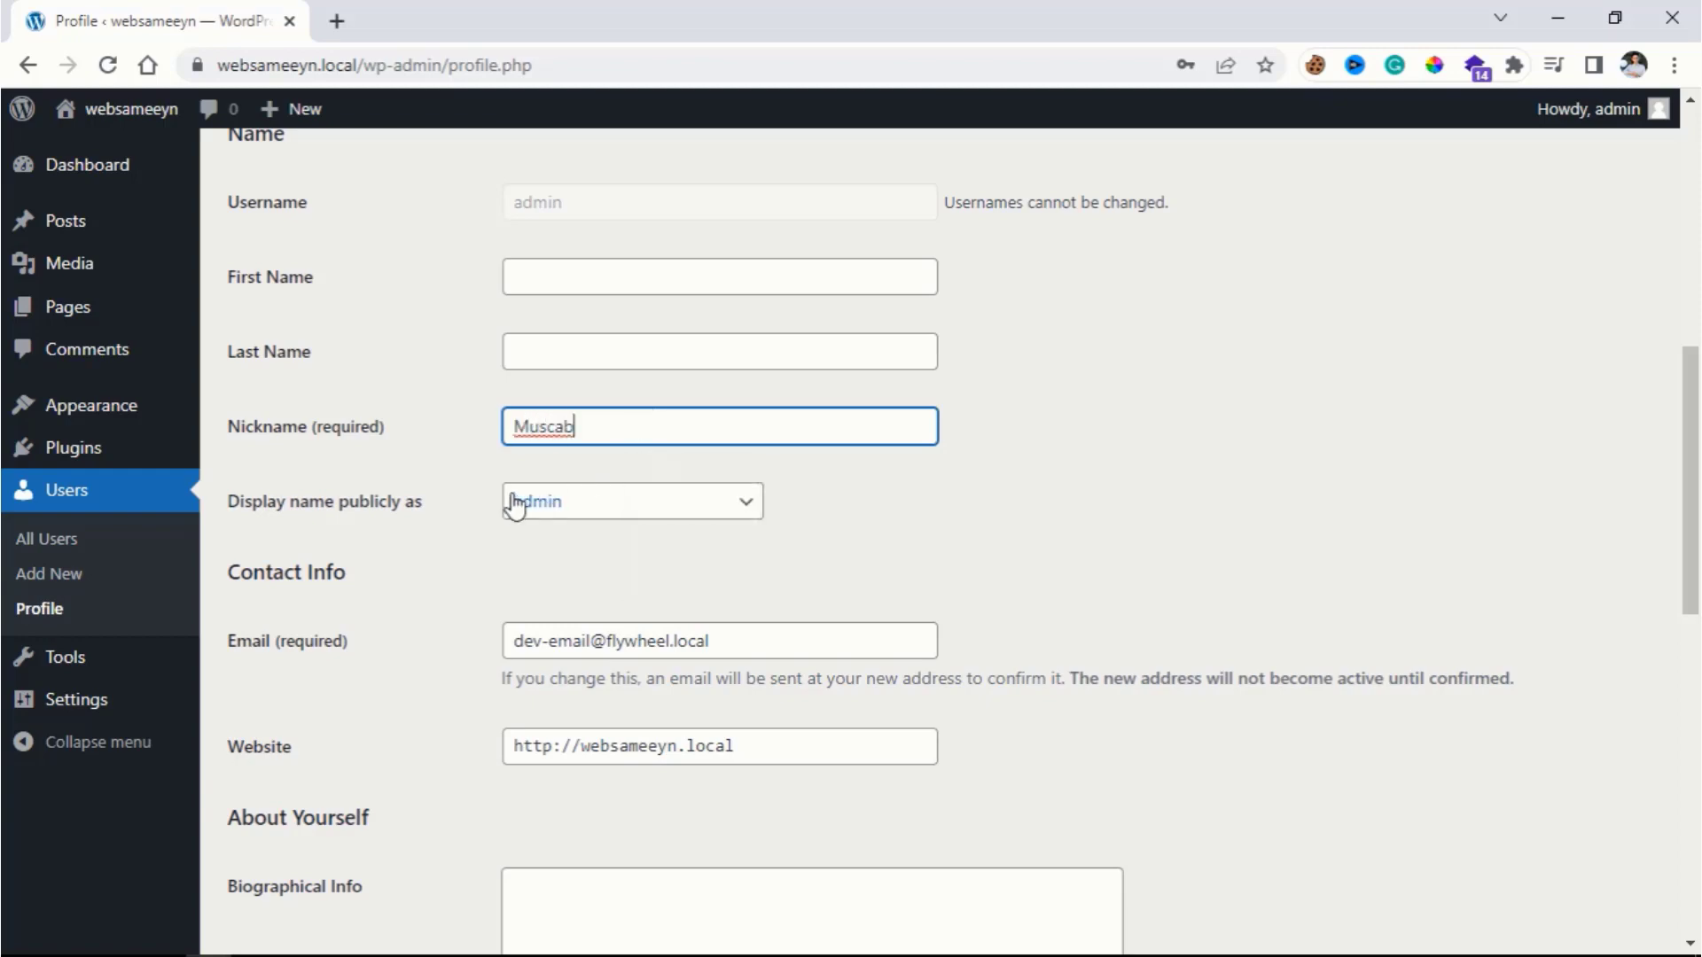
pyautogui.click(589, 512)
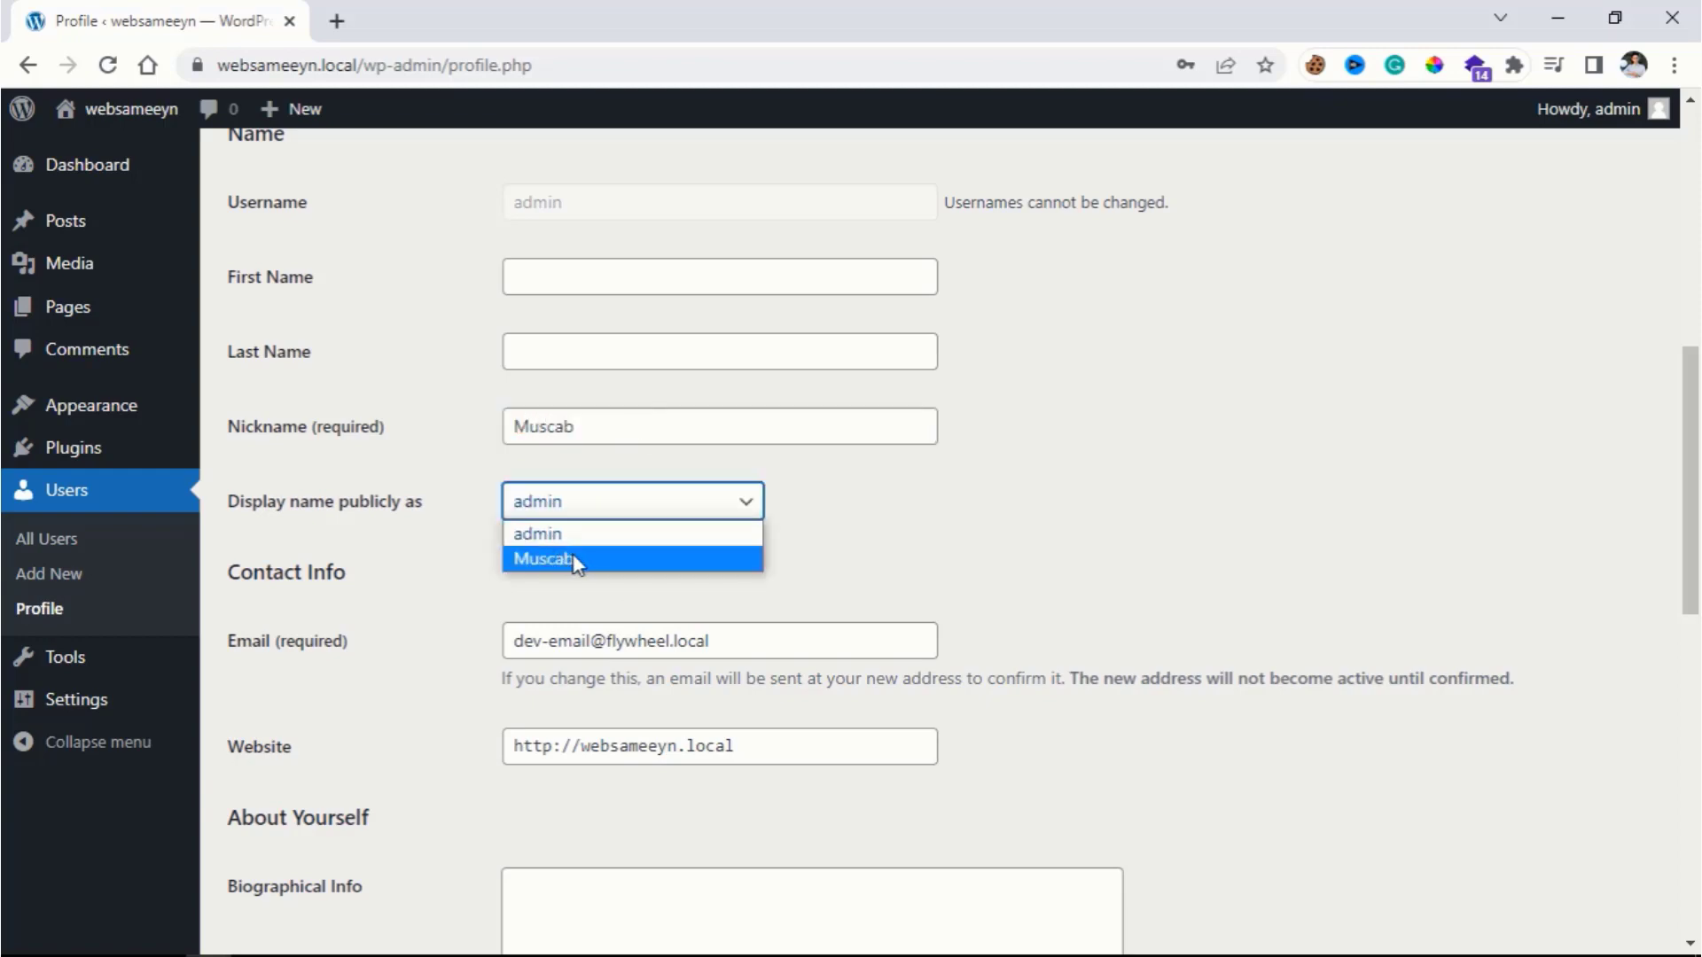
pyautogui.click(589, 558)
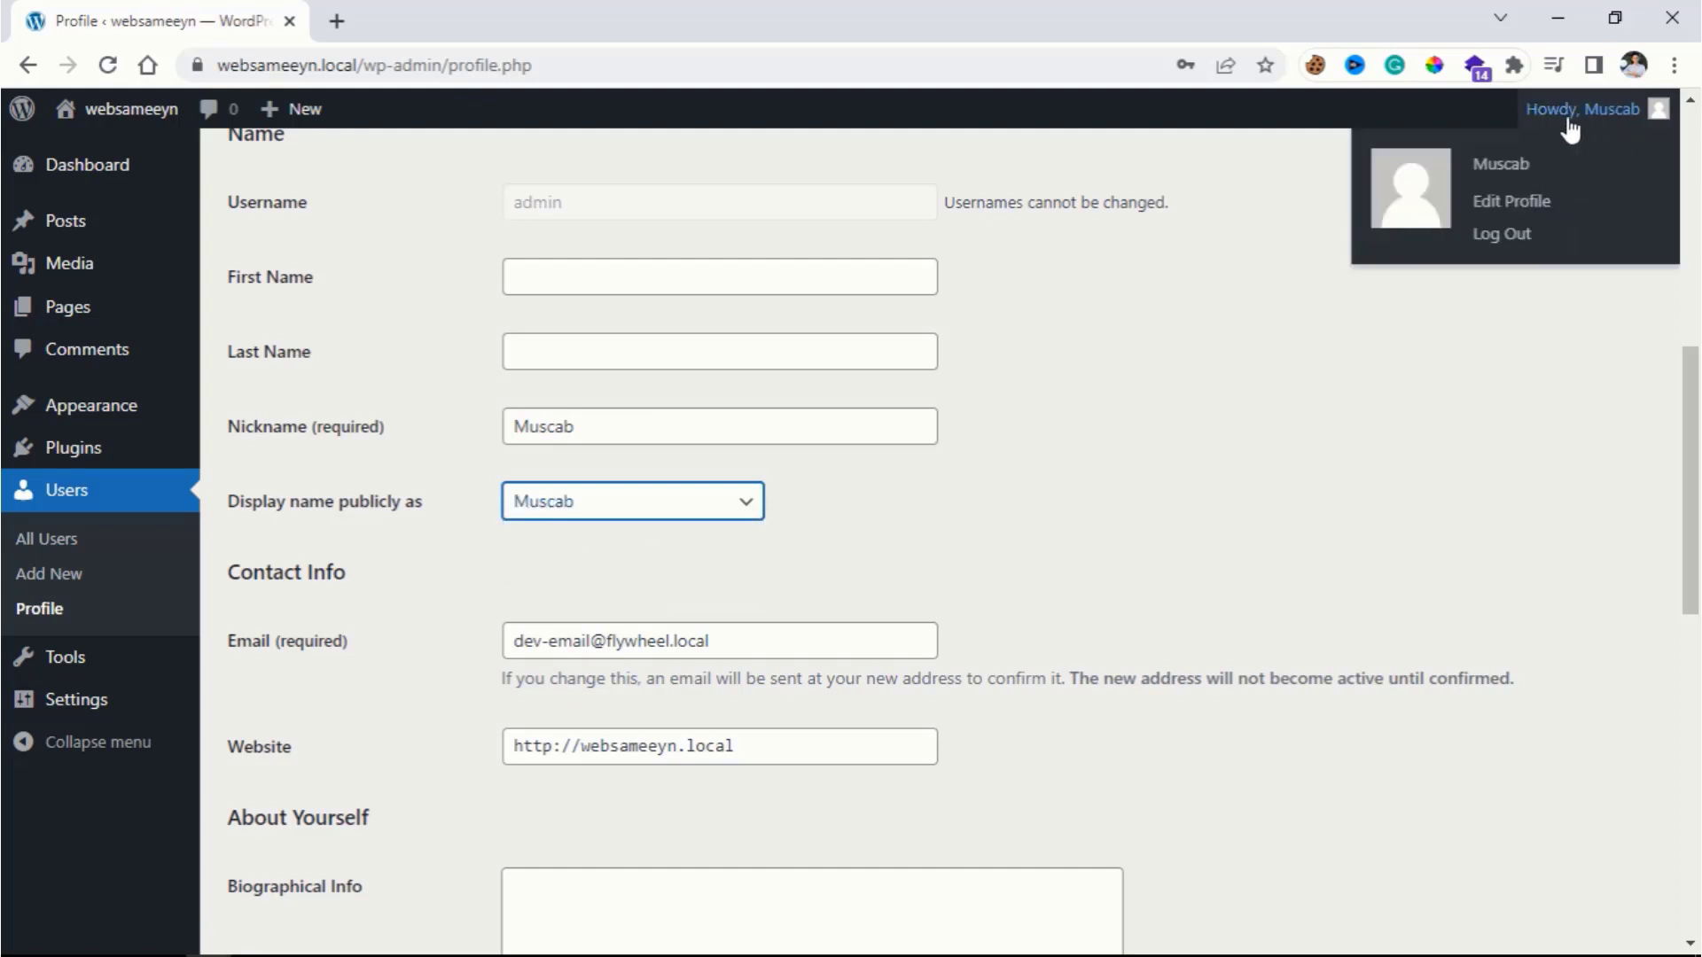
pyautogui.click(626, 520)
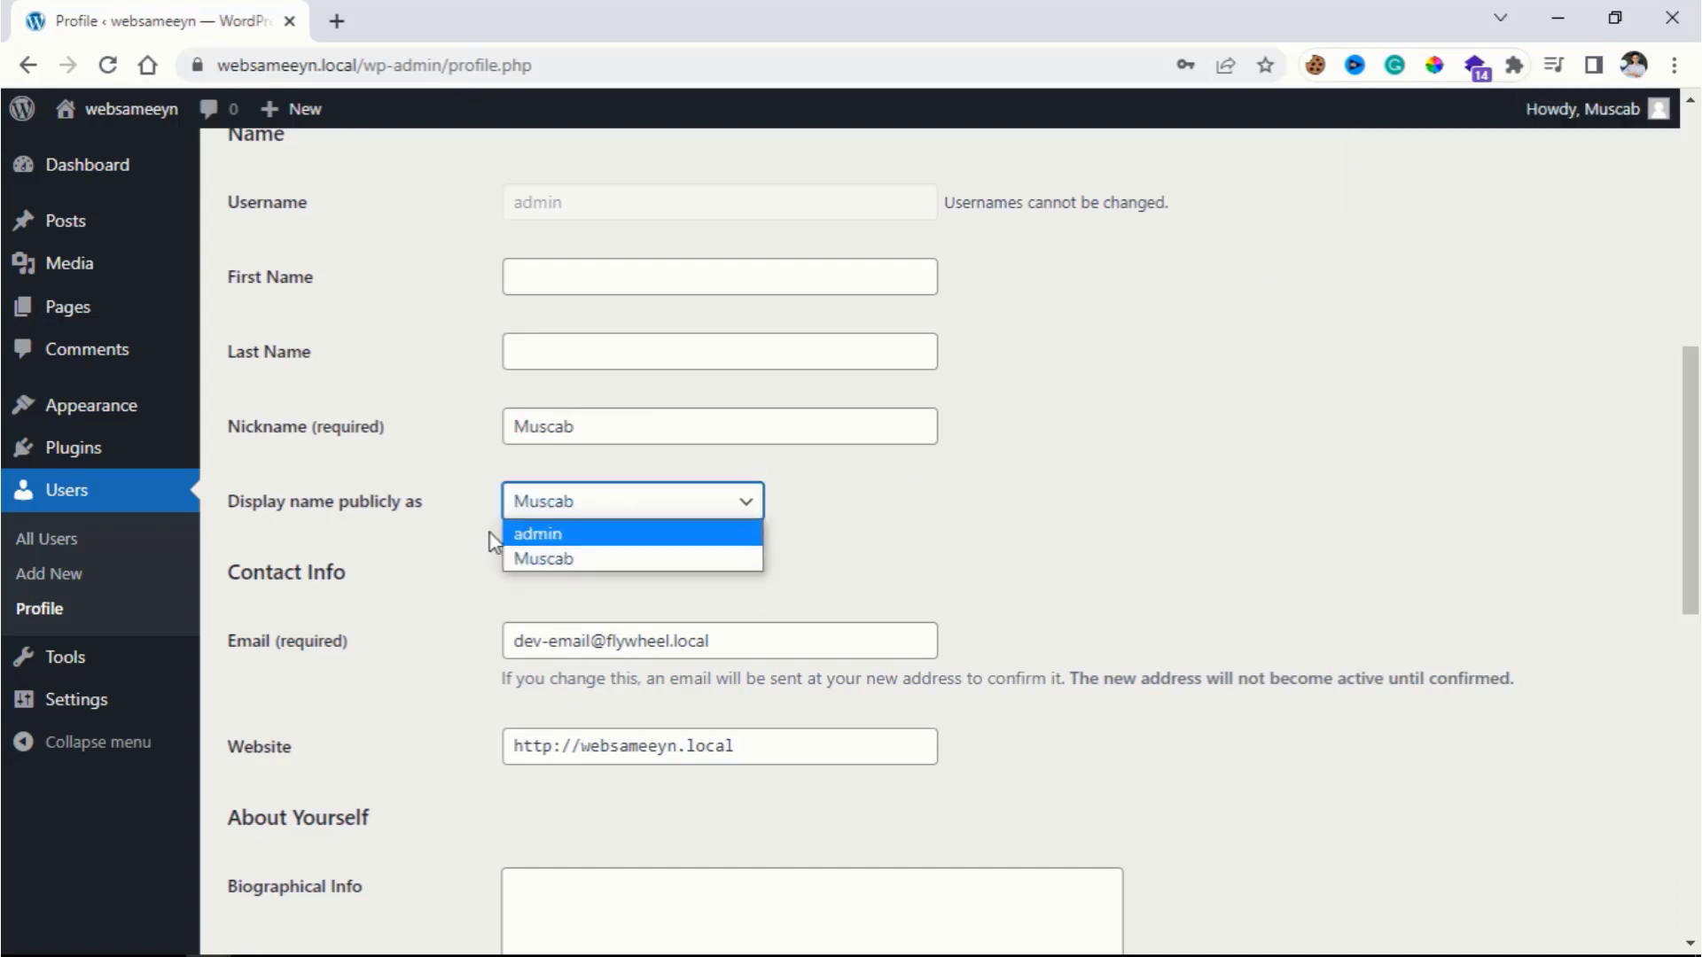
pyautogui.click(560, 534)
pyautogui.click(600, 510)
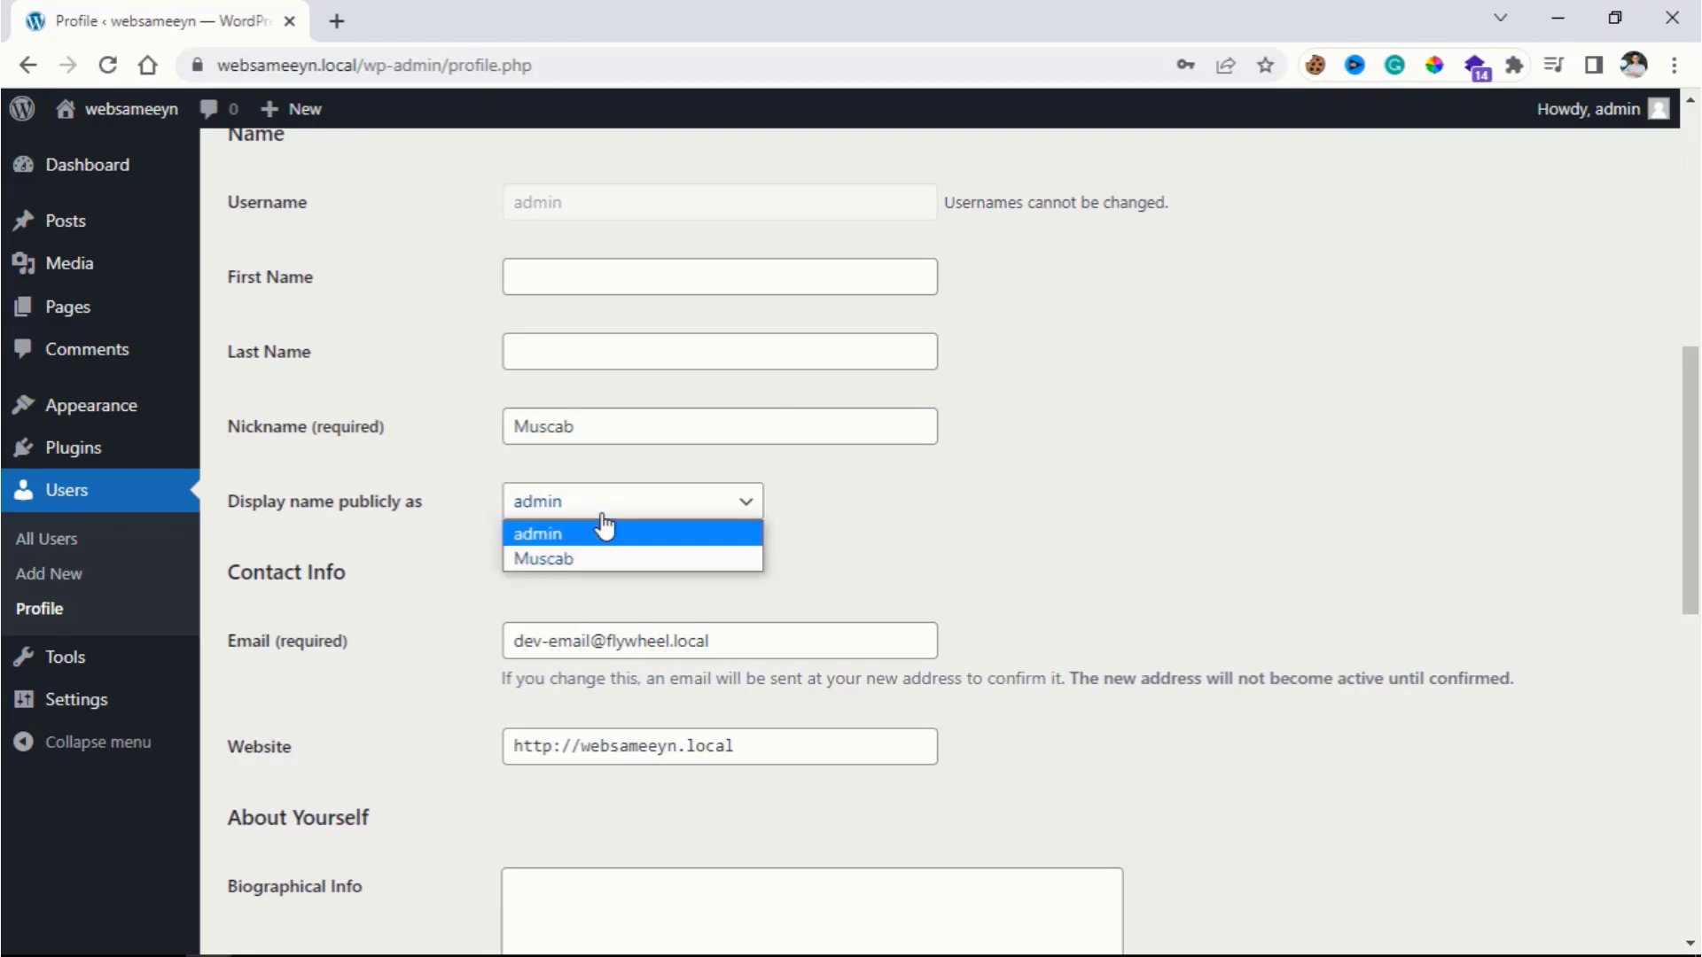
pyautogui.click(607, 558)
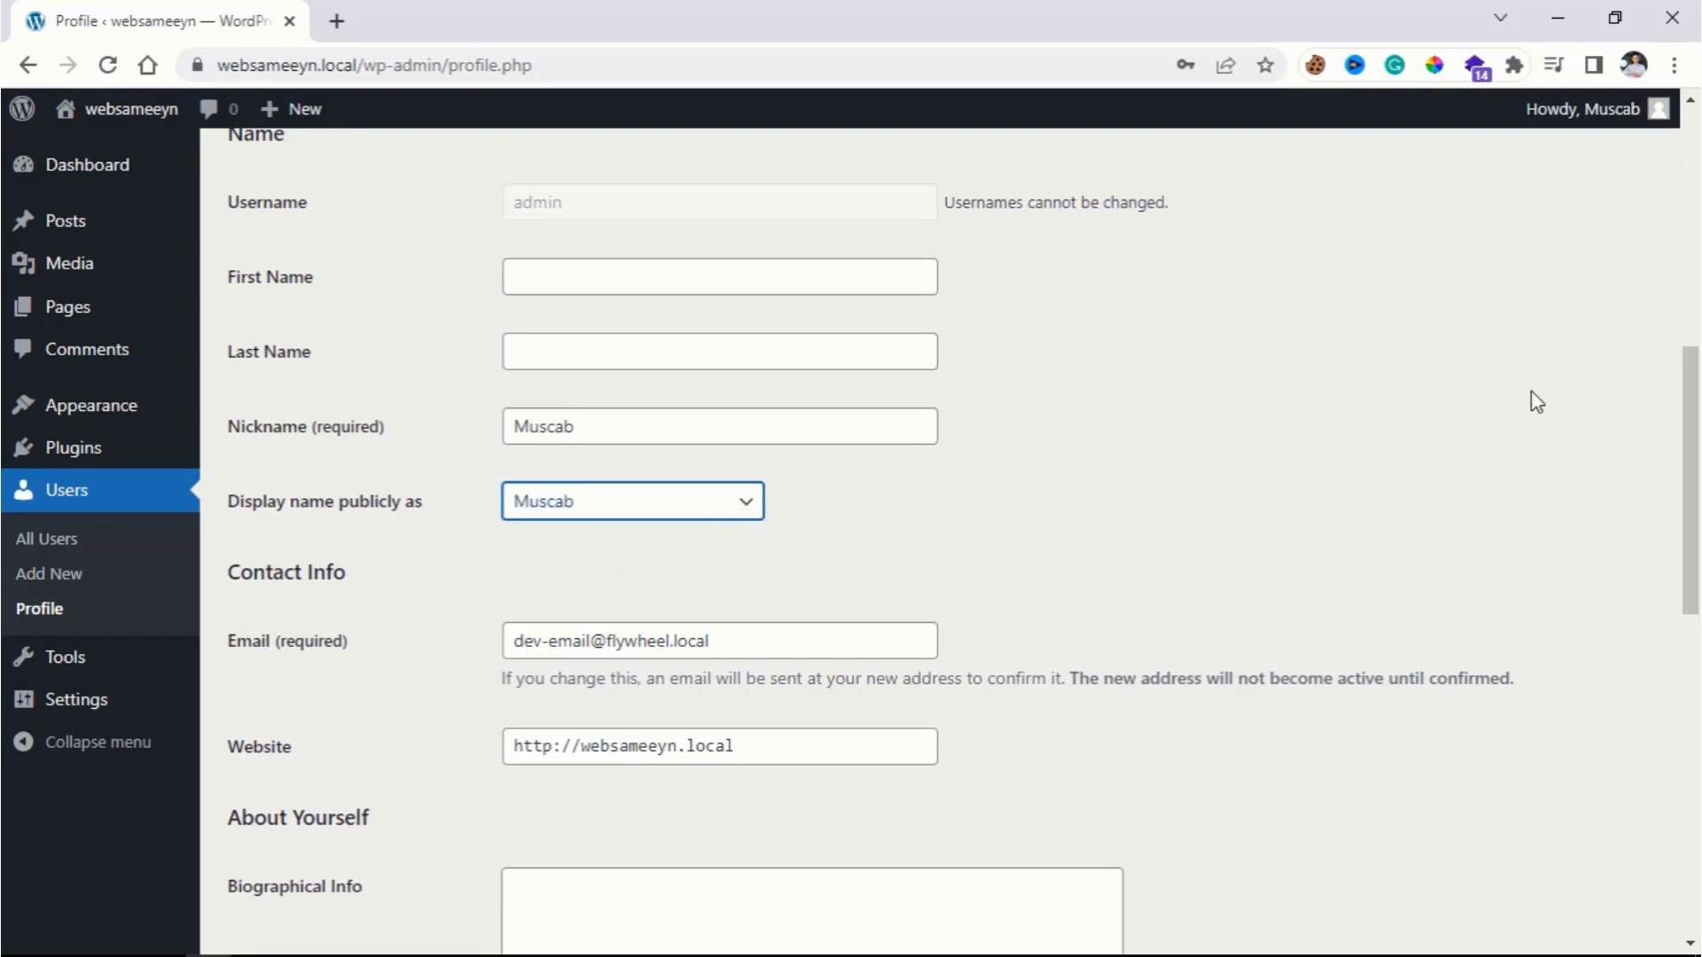
# Step: Save the profile with Update Profile and dismiss the 'Profile updated' notice
pyautogui.moveTo(1687, 483); pyautogui.dragTo(1661, 716)
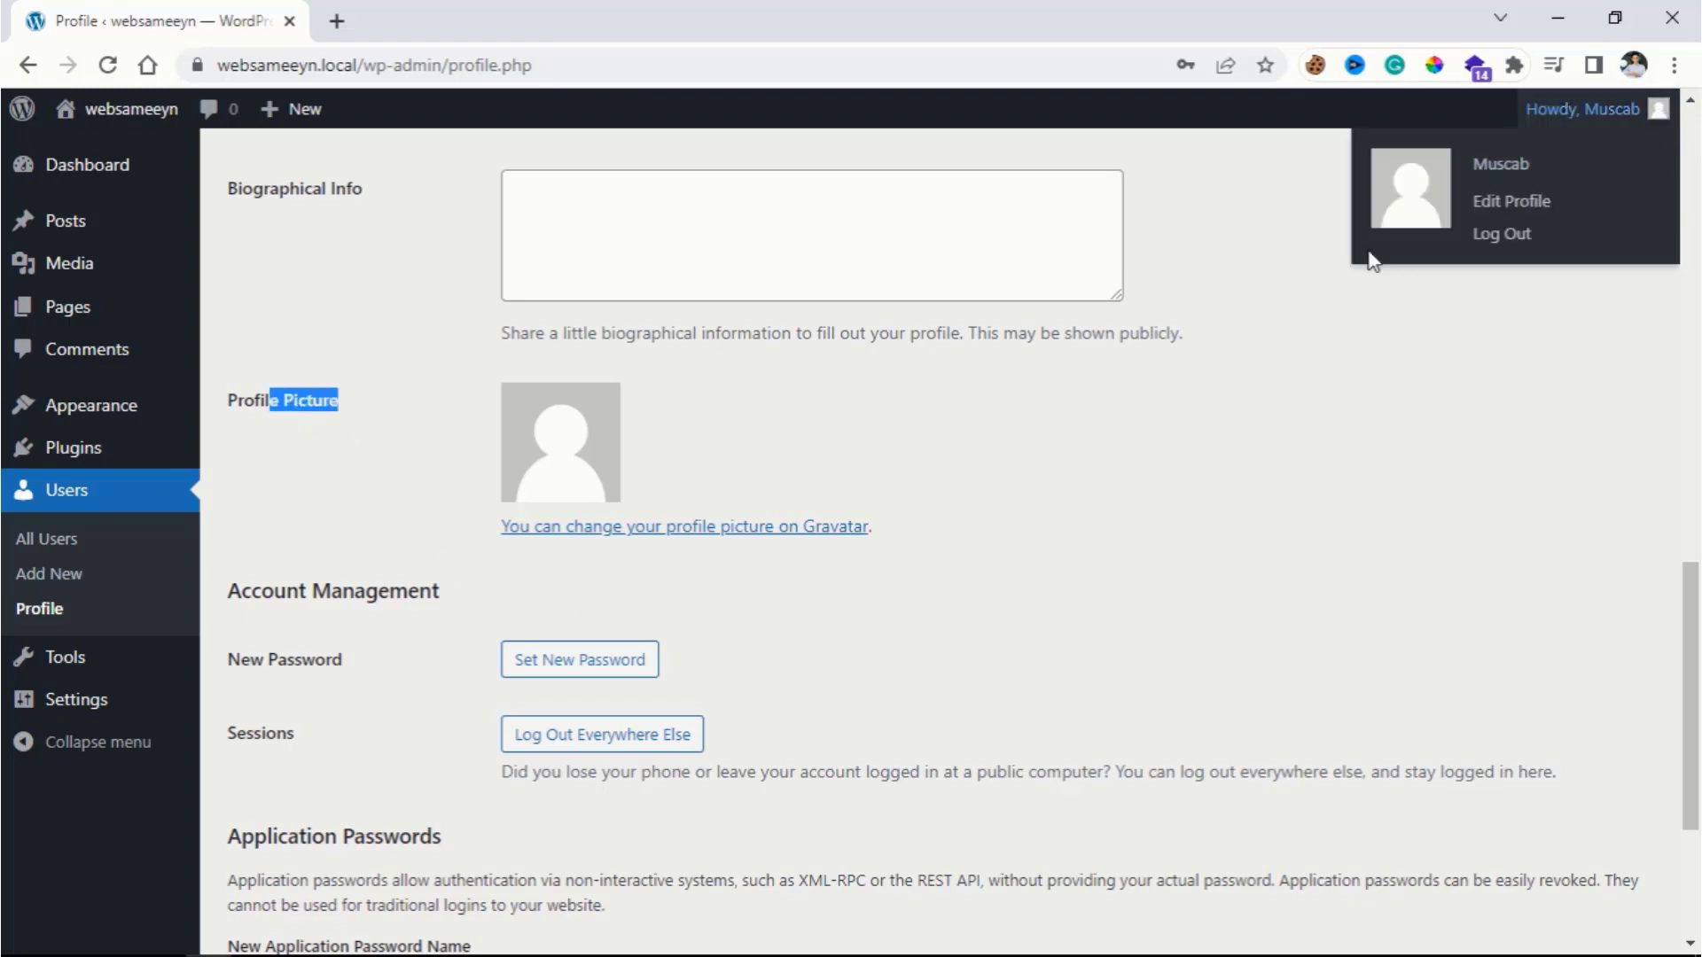
pyautogui.click(955, 601)
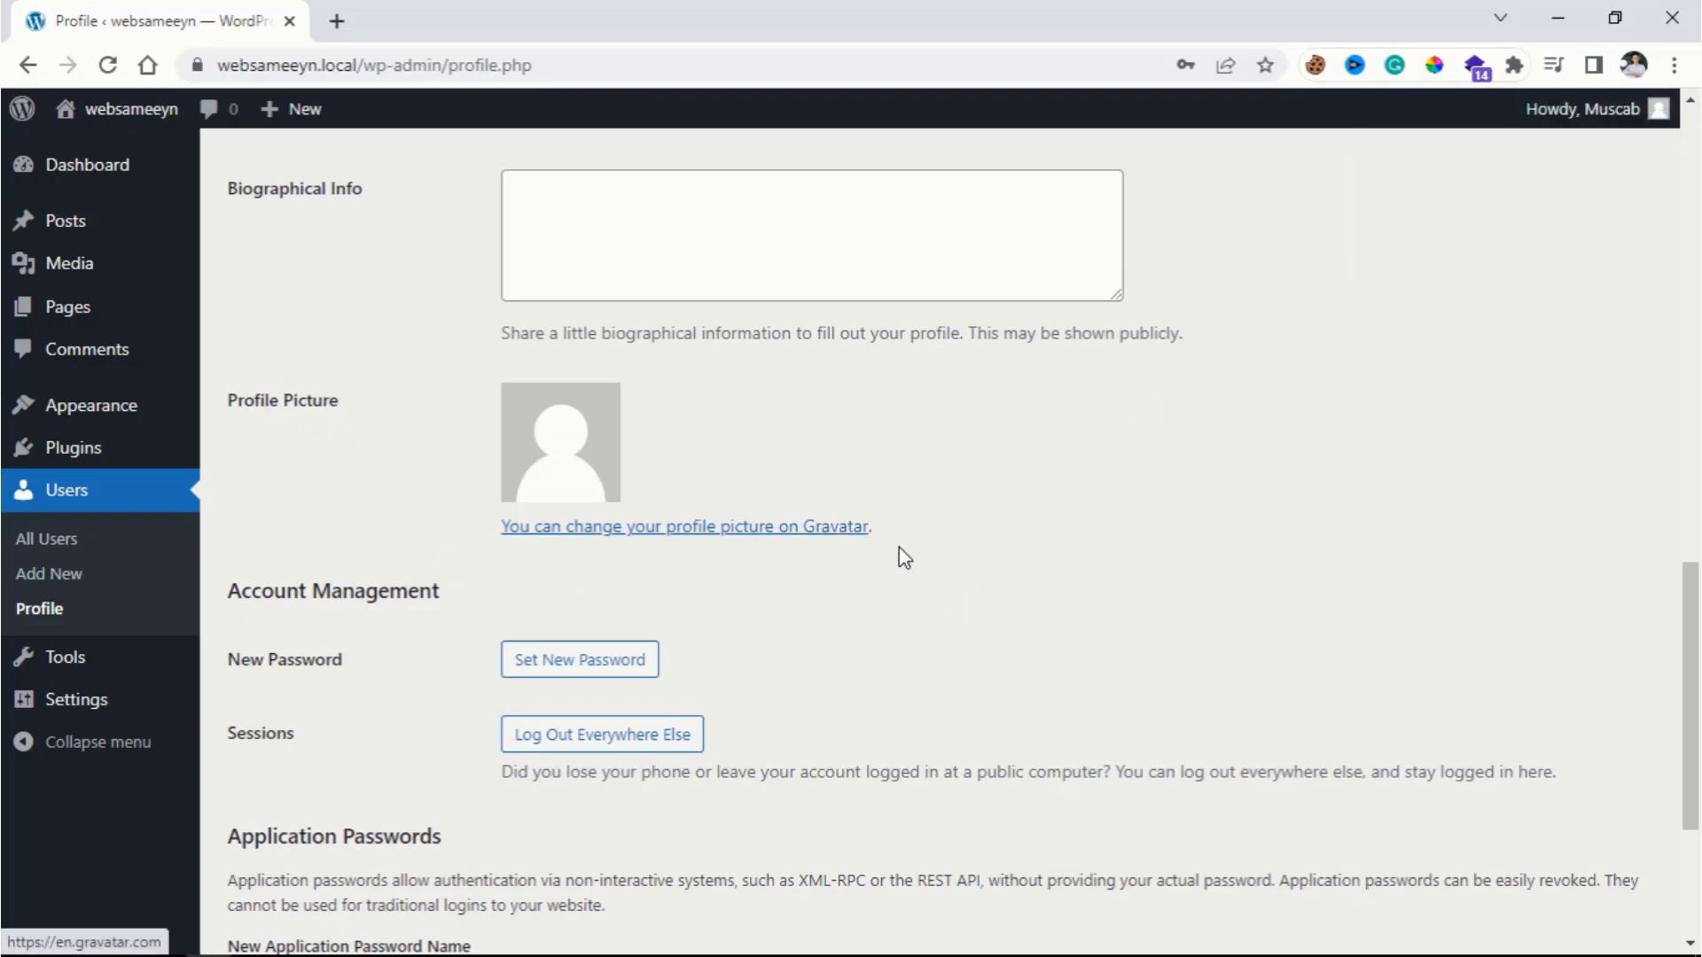
pyautogui.moveTo(881, 550); pyautogui.dragTo(835, 536)
pyautogui.click(1117, 648)
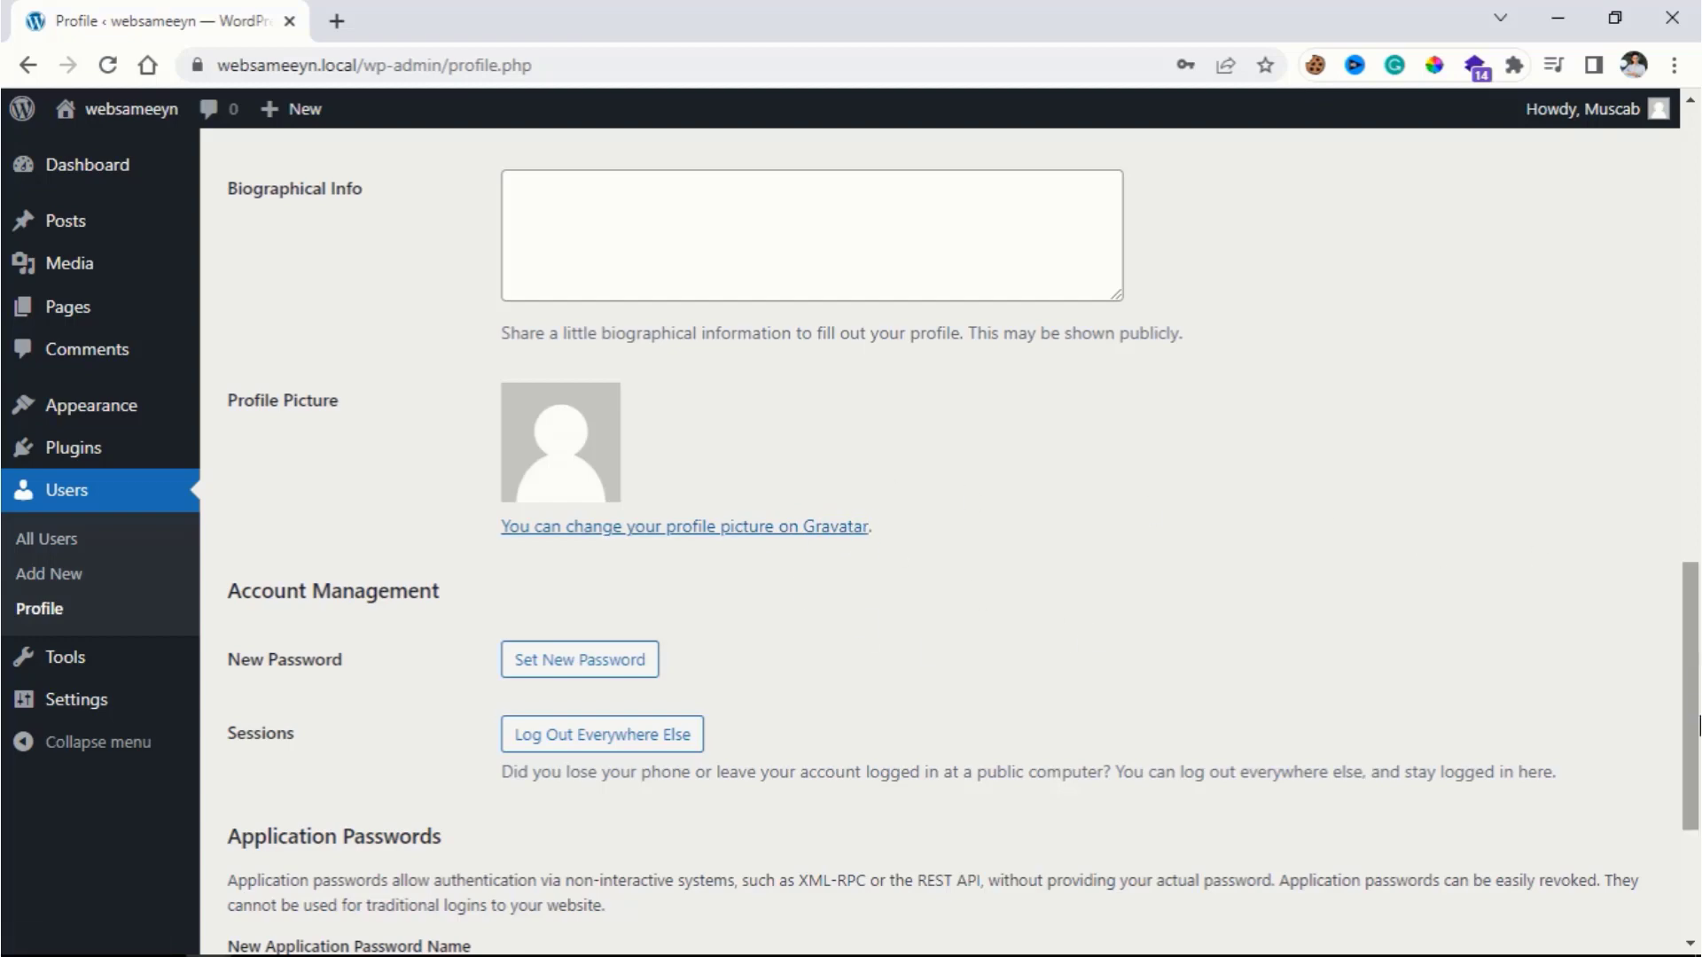
pyautogui.moveTo(1683, 577); pyautogui.dragTo(1683, 850)
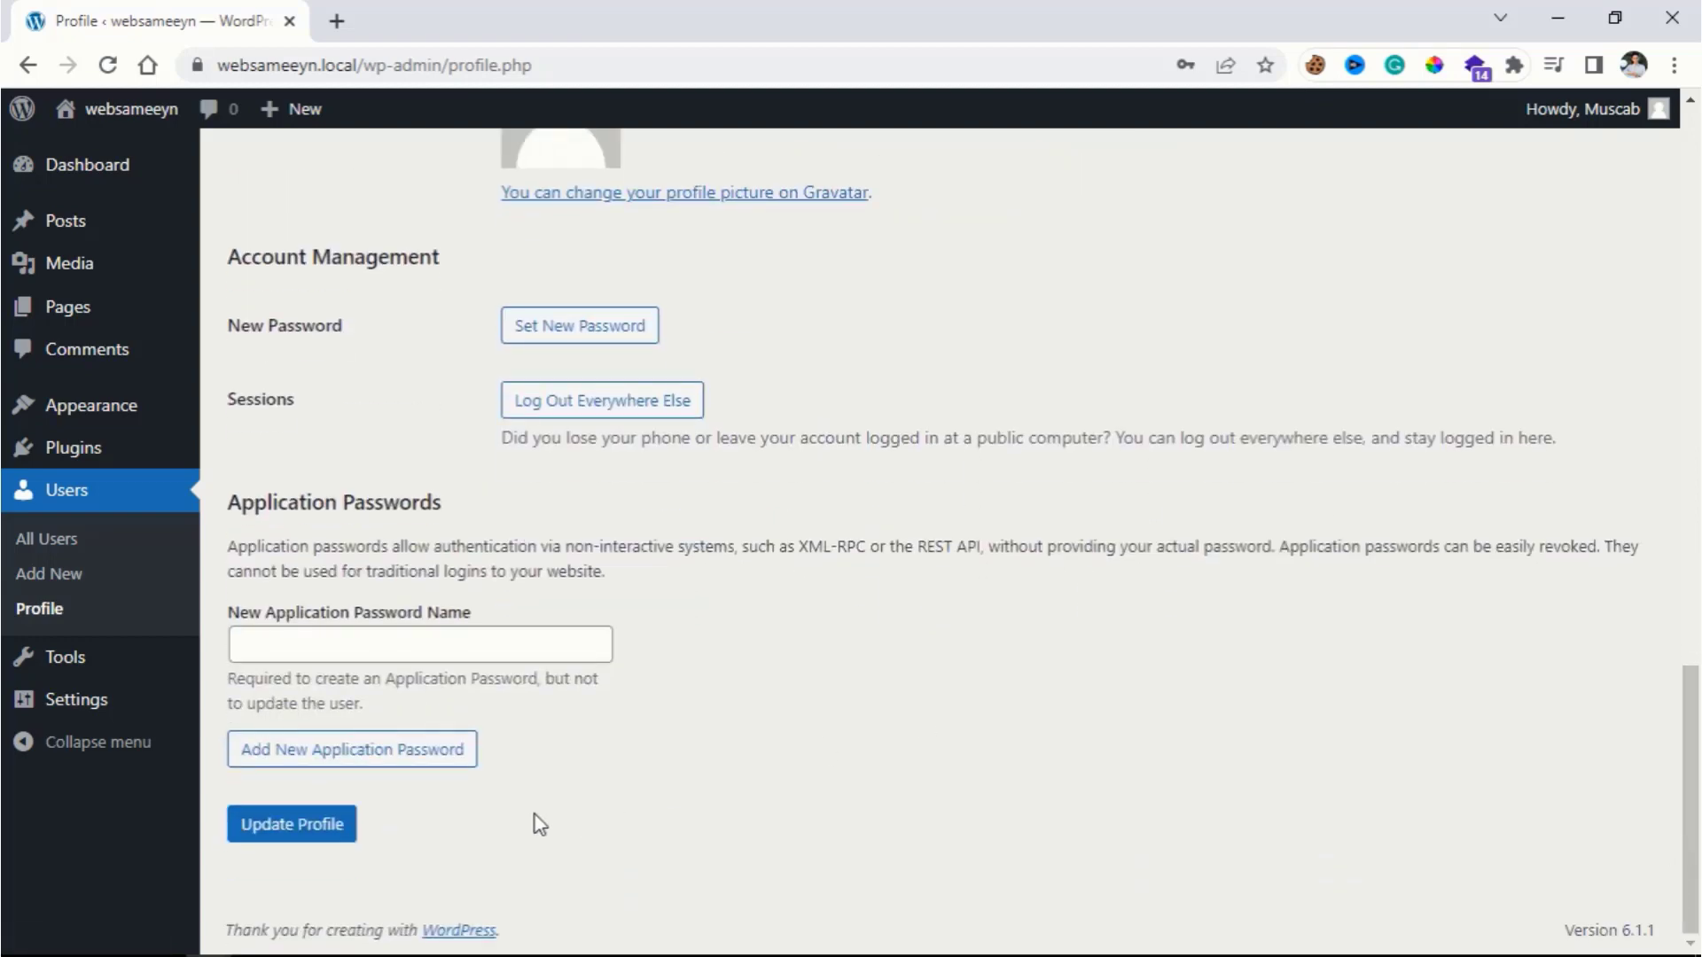
pyautogui.click(291, 836)
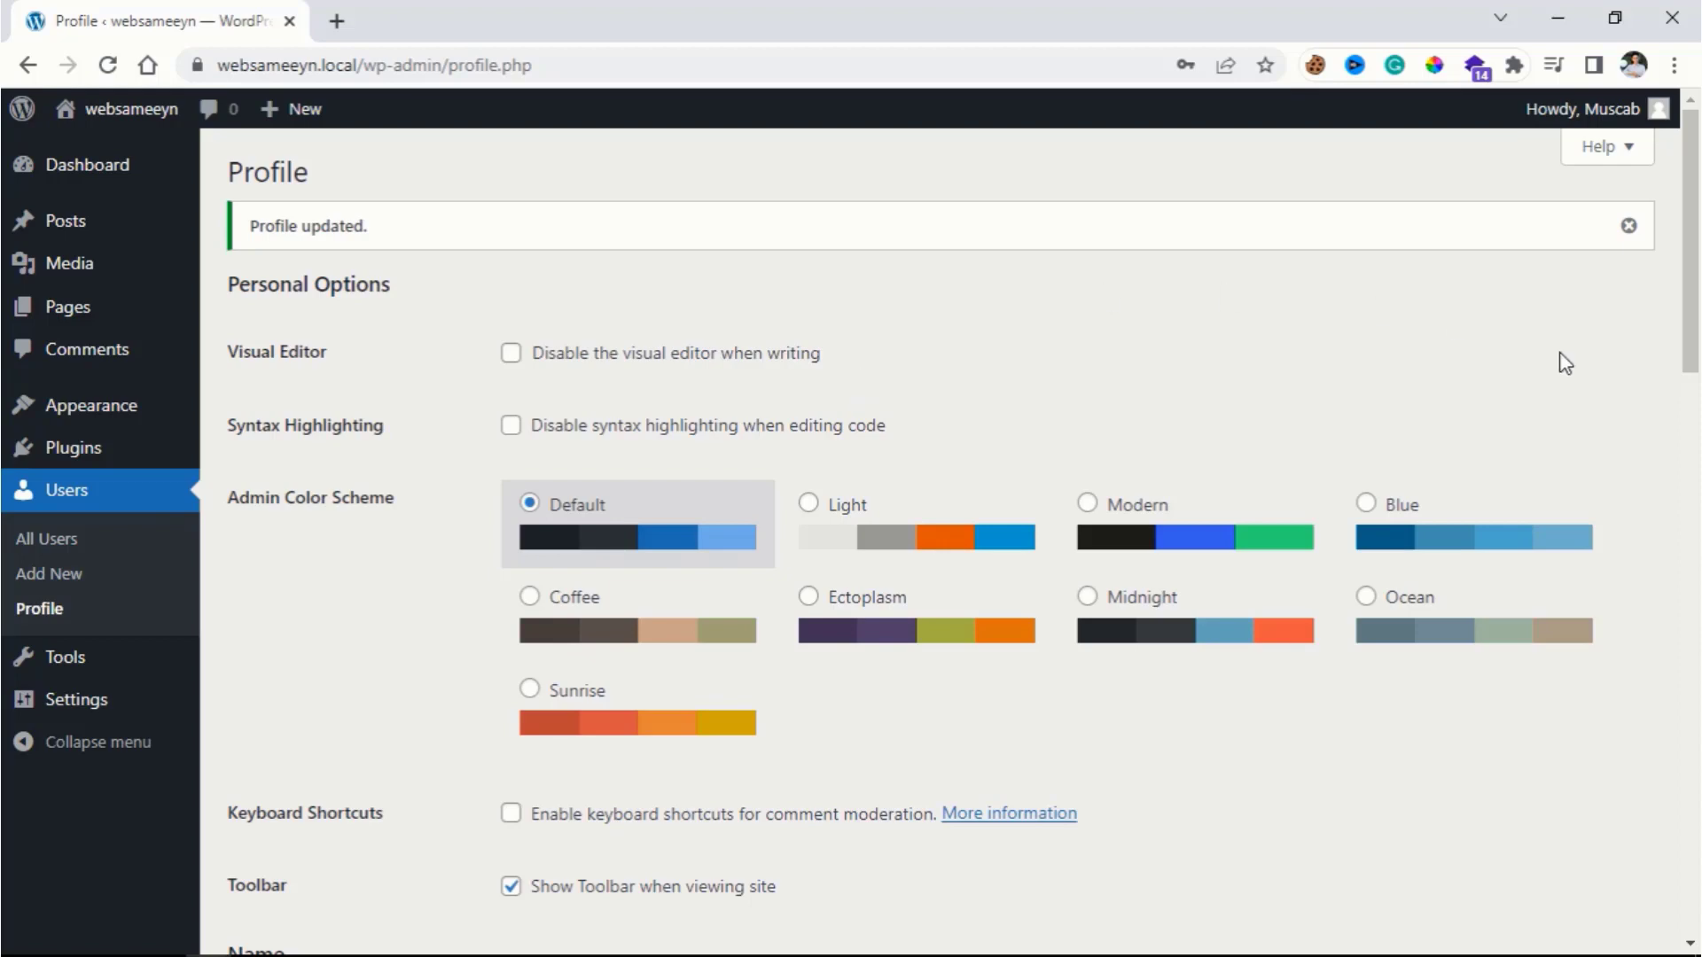
pyautogui.click(1615, 235)
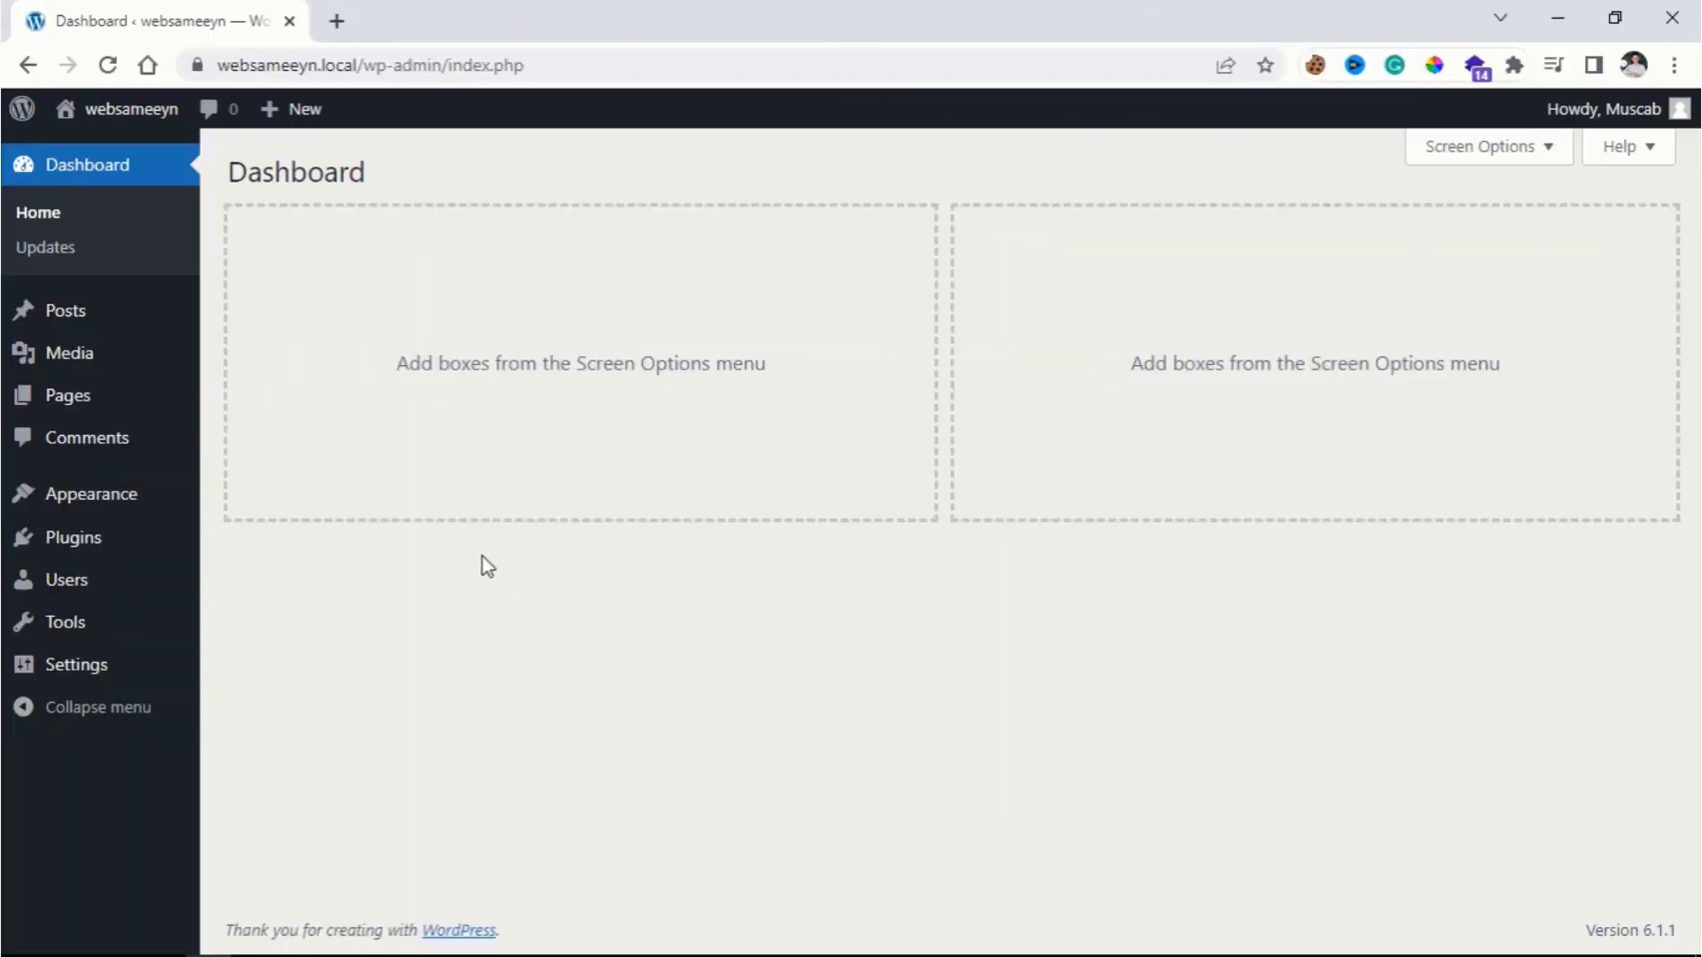
# Step: Open Appearance > Themes and view the Twenty Twenty-Two theme's details
pyautogui.moveTo(89, 493)
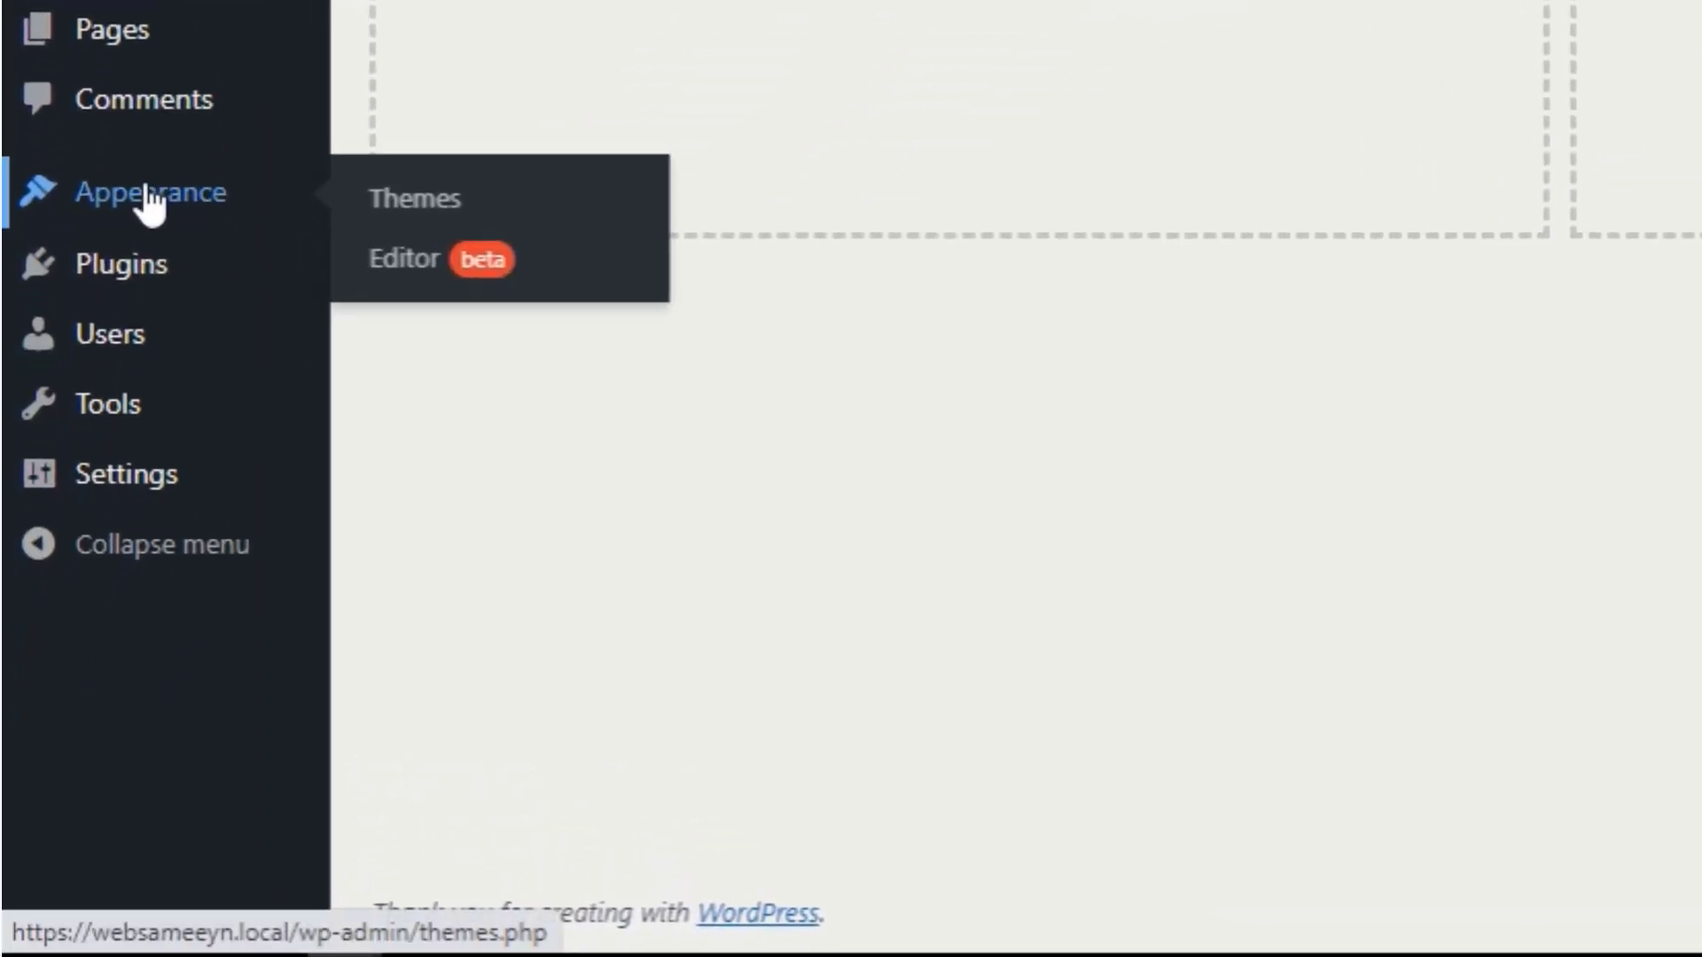
pyautogui.click(424, 222)
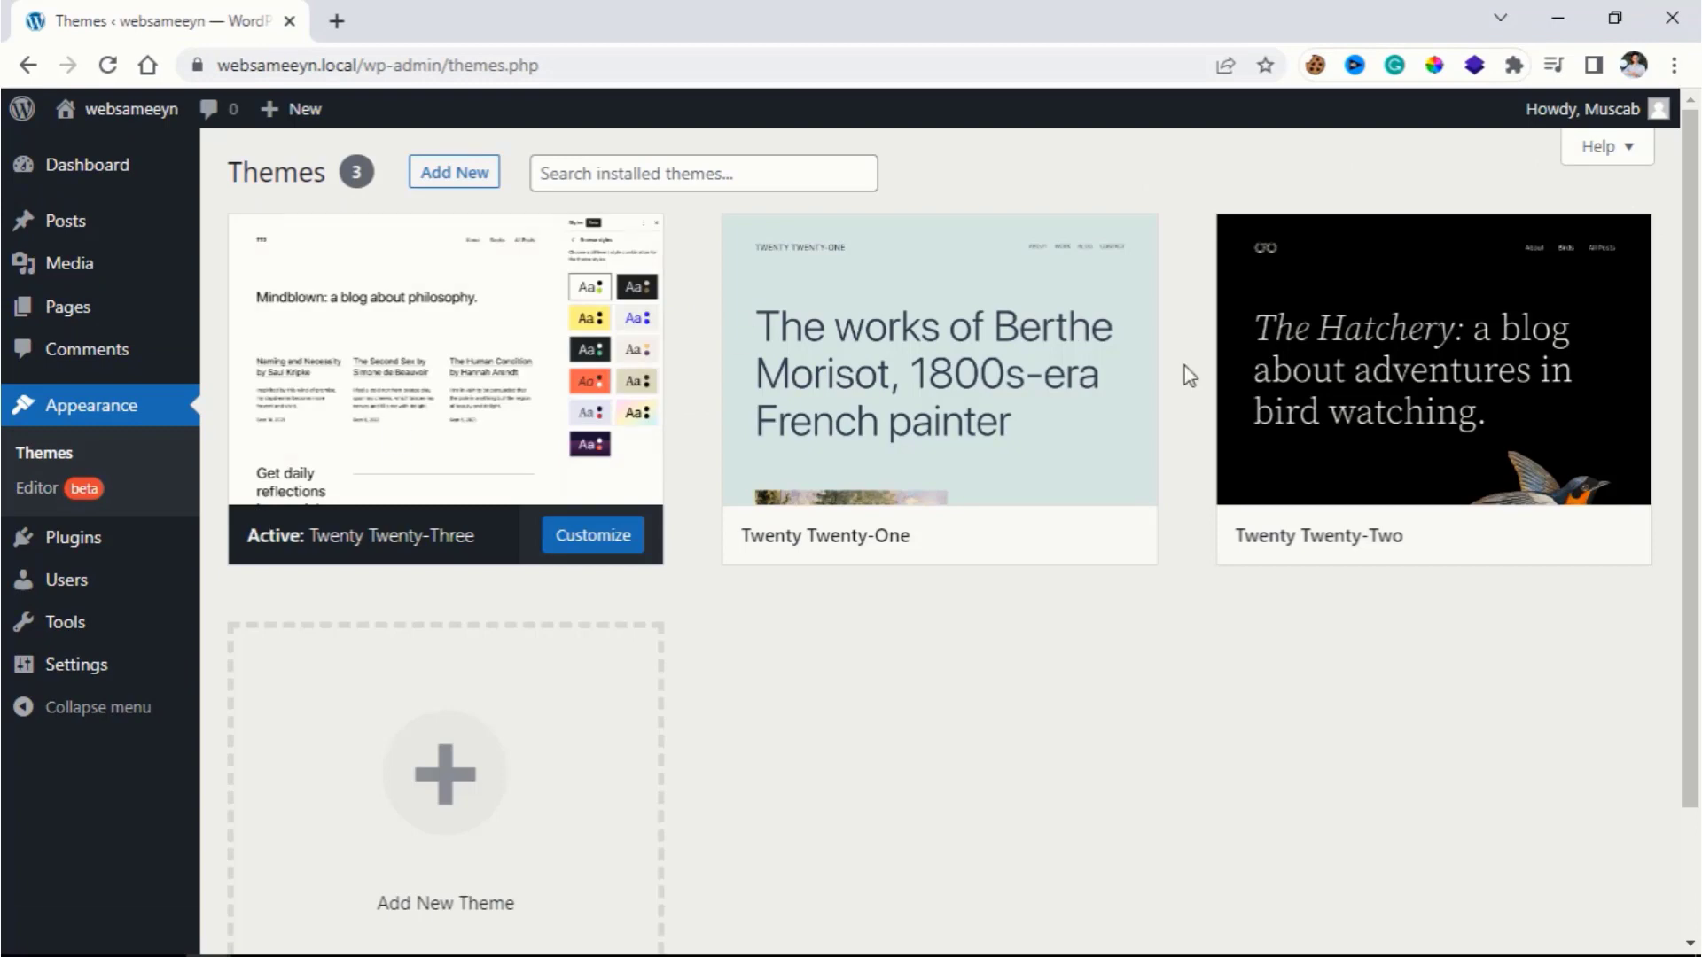
pyautogui.scroll(-3, 1663, 494)
pyautogui.scroll(3, 1669, 263)
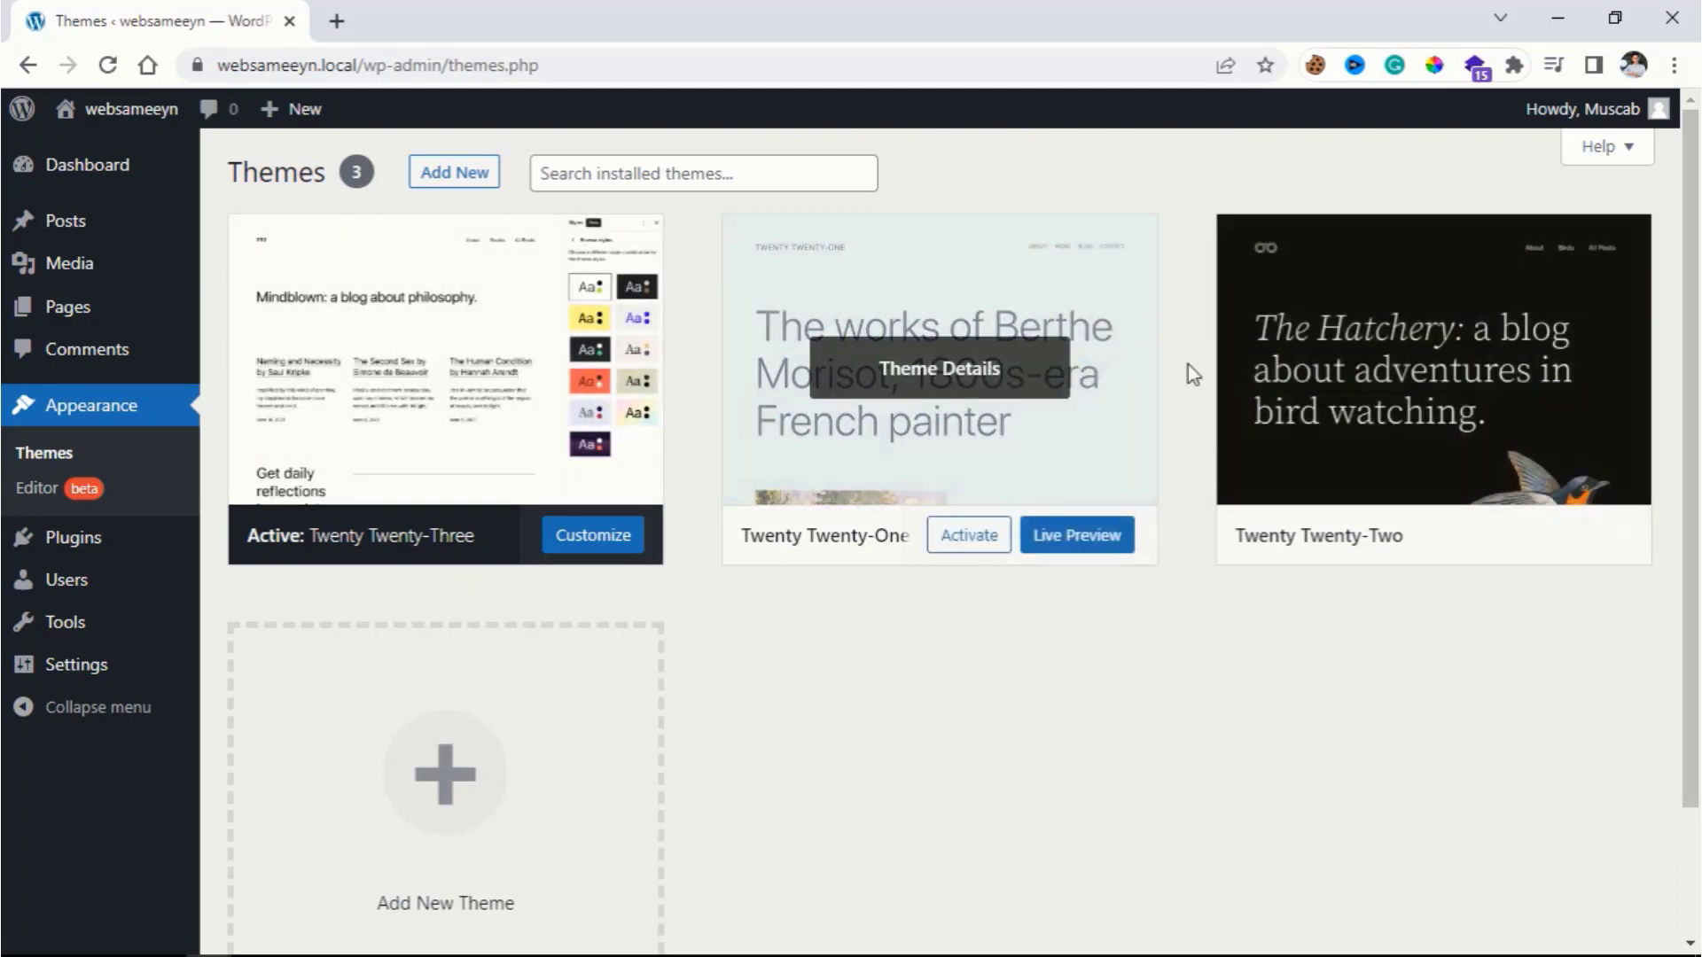
pyautogui.click(1523, 375)
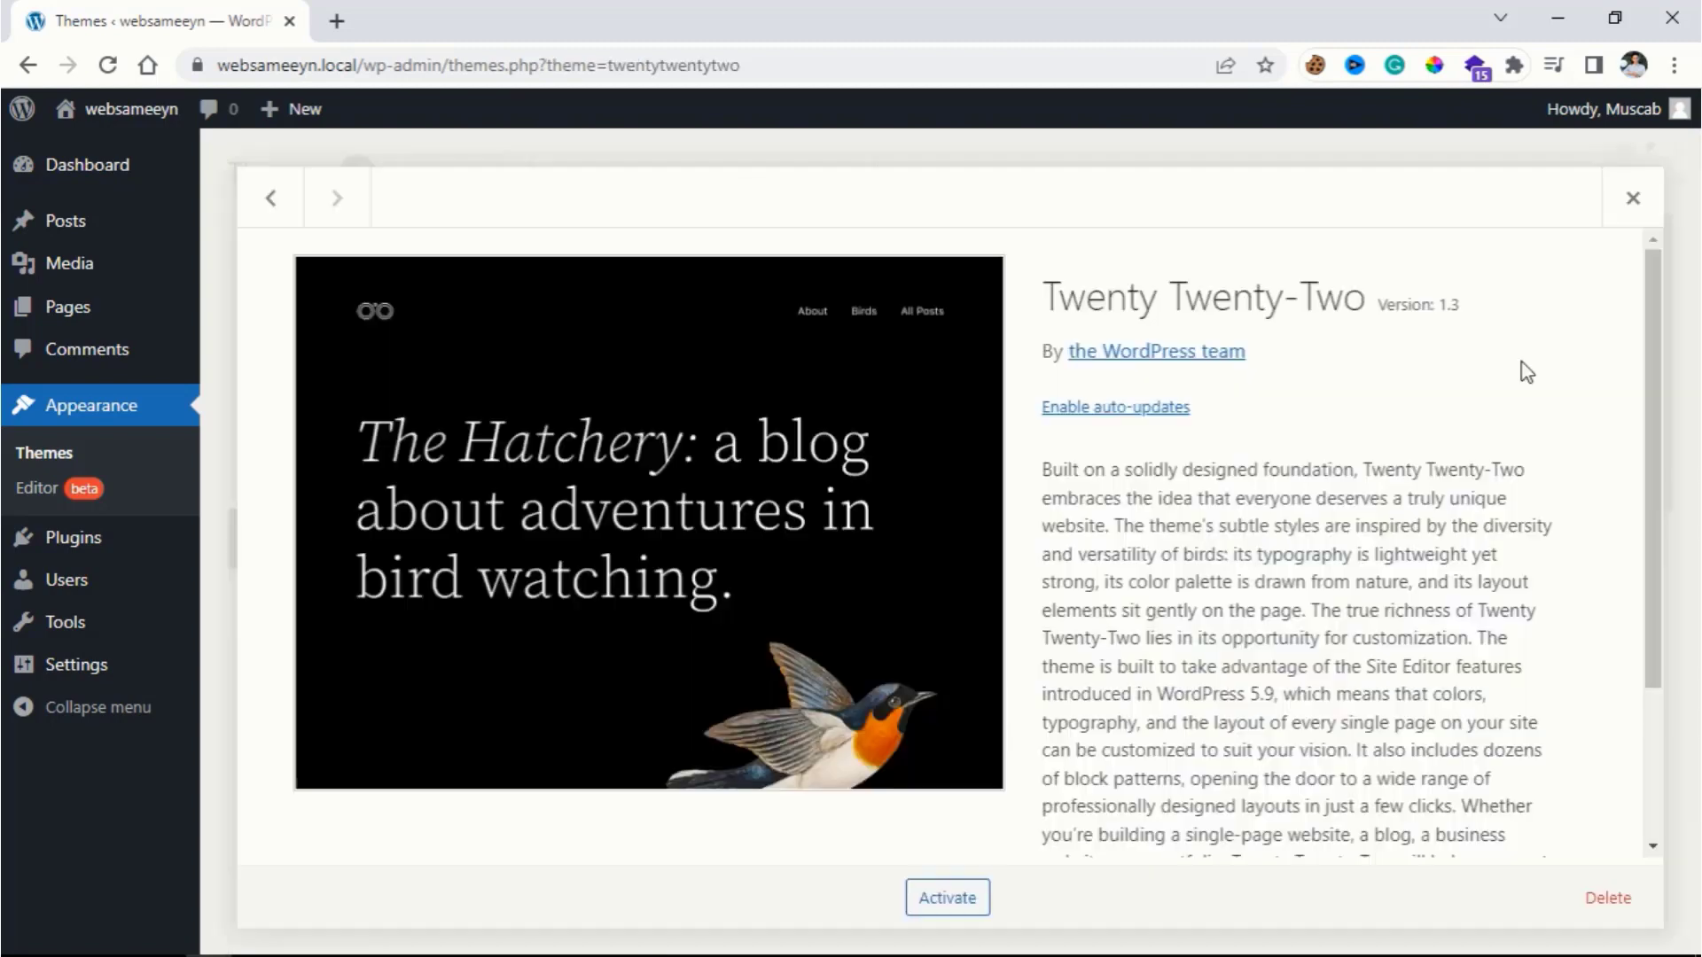
# Step: Delete the Twenty Twenty-Two and Twenty Twenty-One themes, confirming each deletion
pyautogui.click(1605, 897)
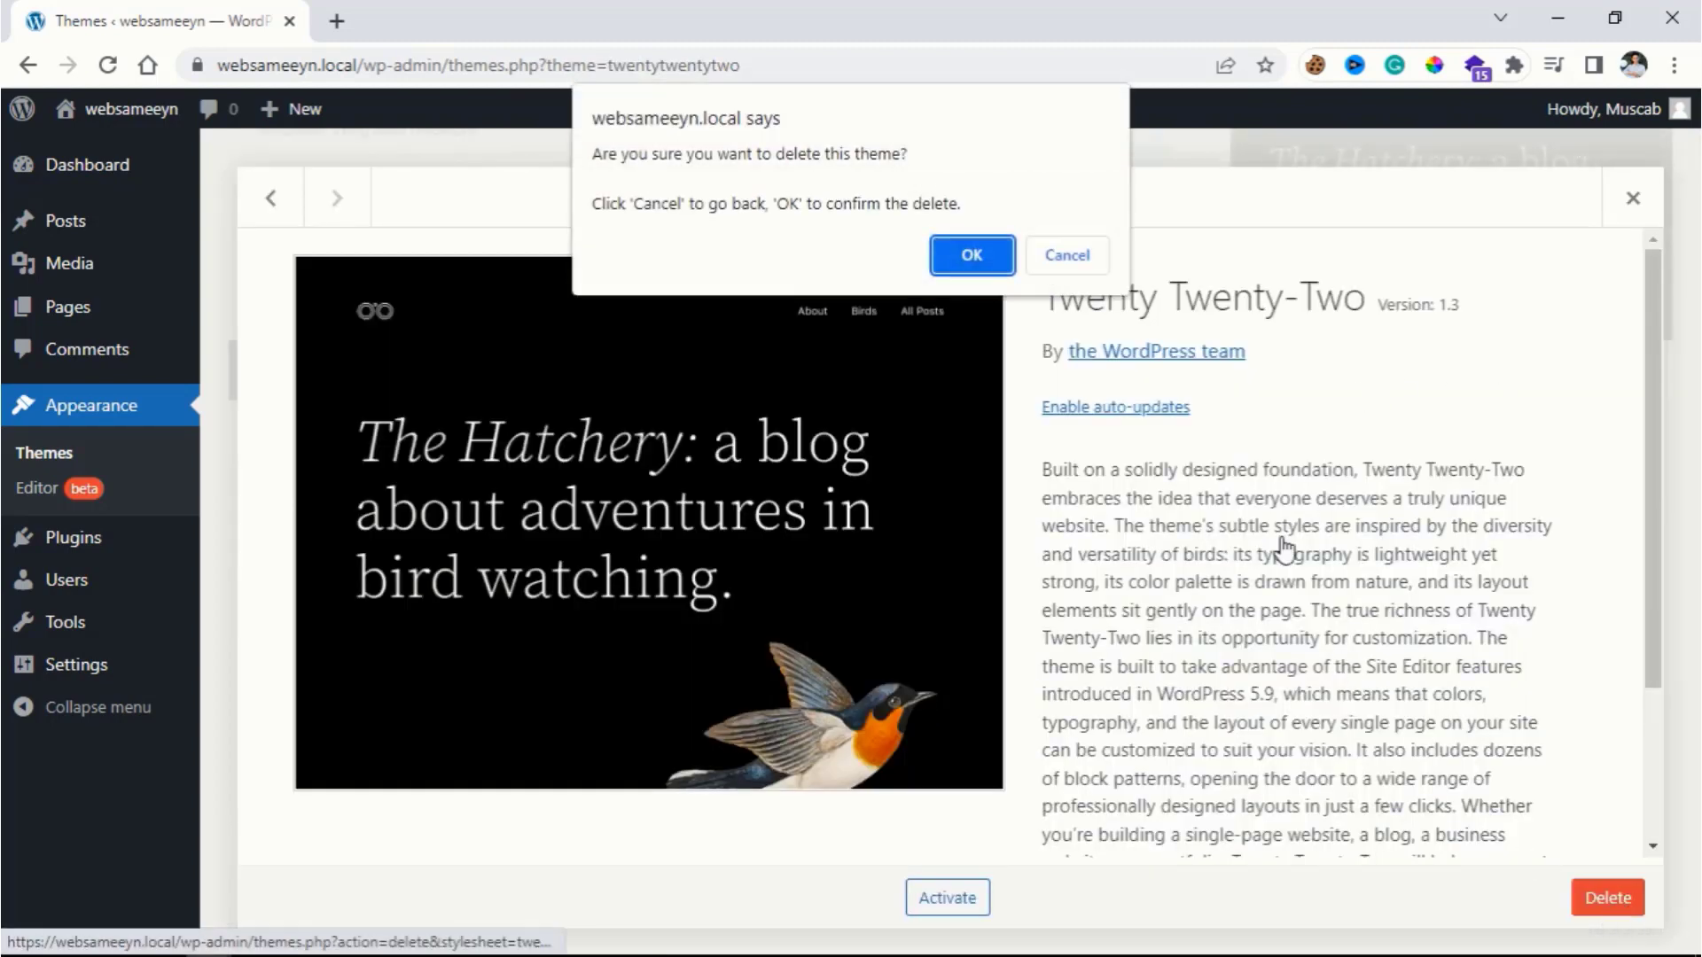
pyautogui.click(970, 259)
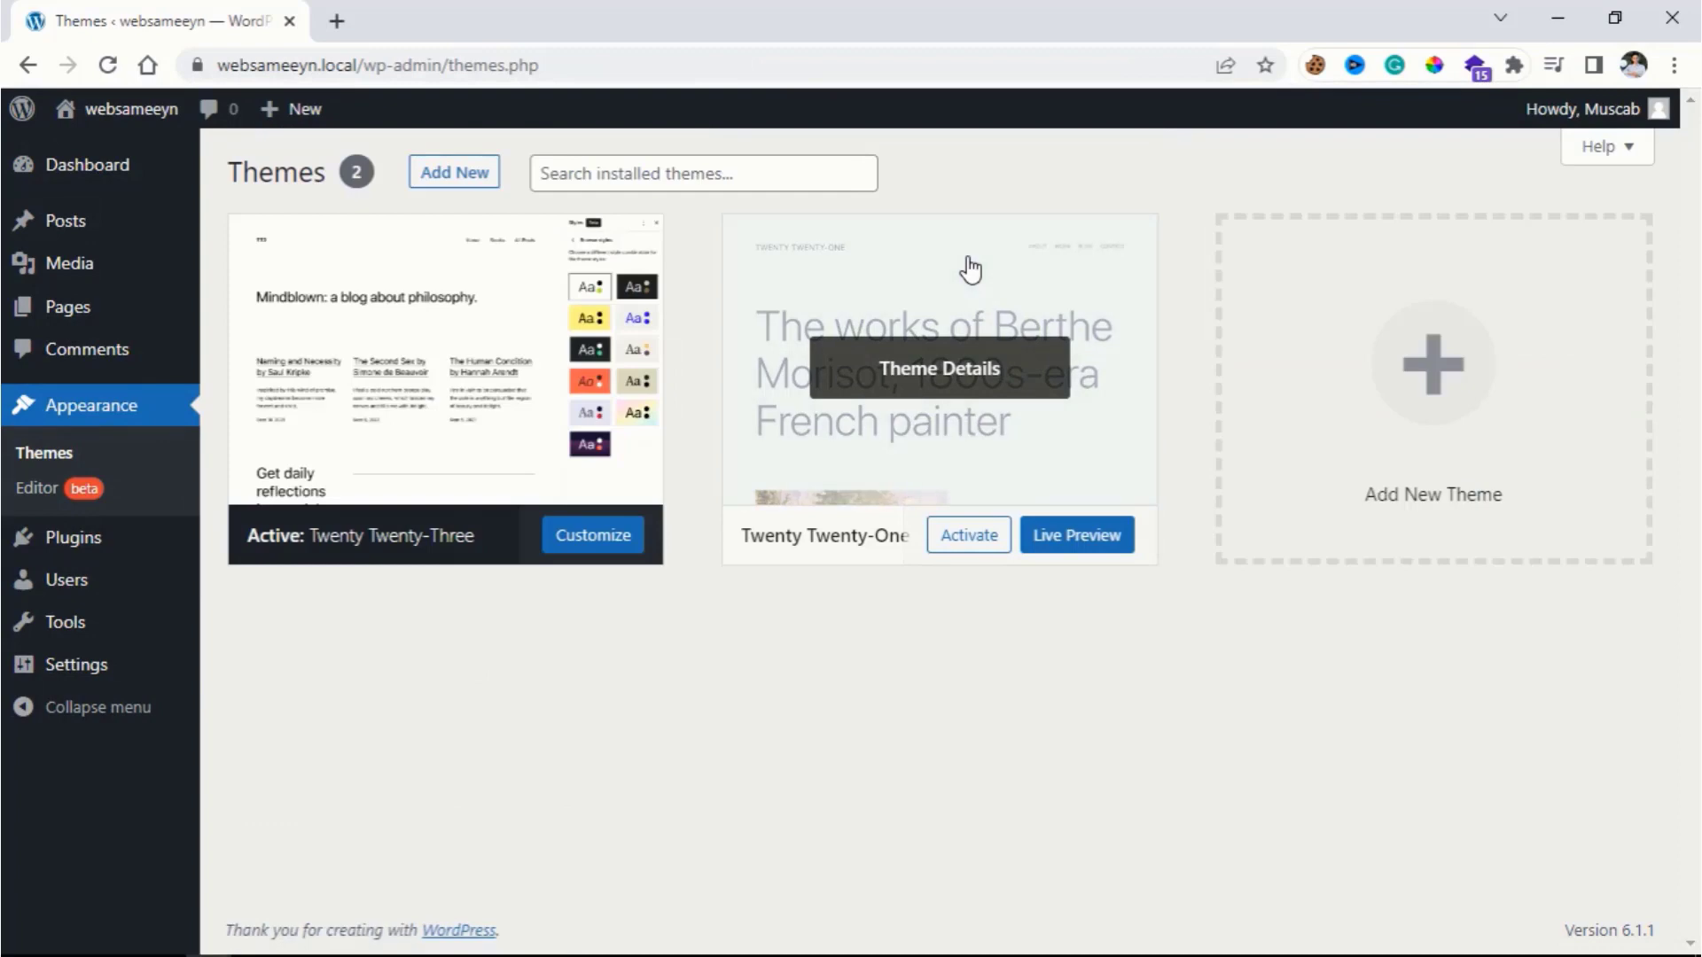
pyautogui.click(923, 401)
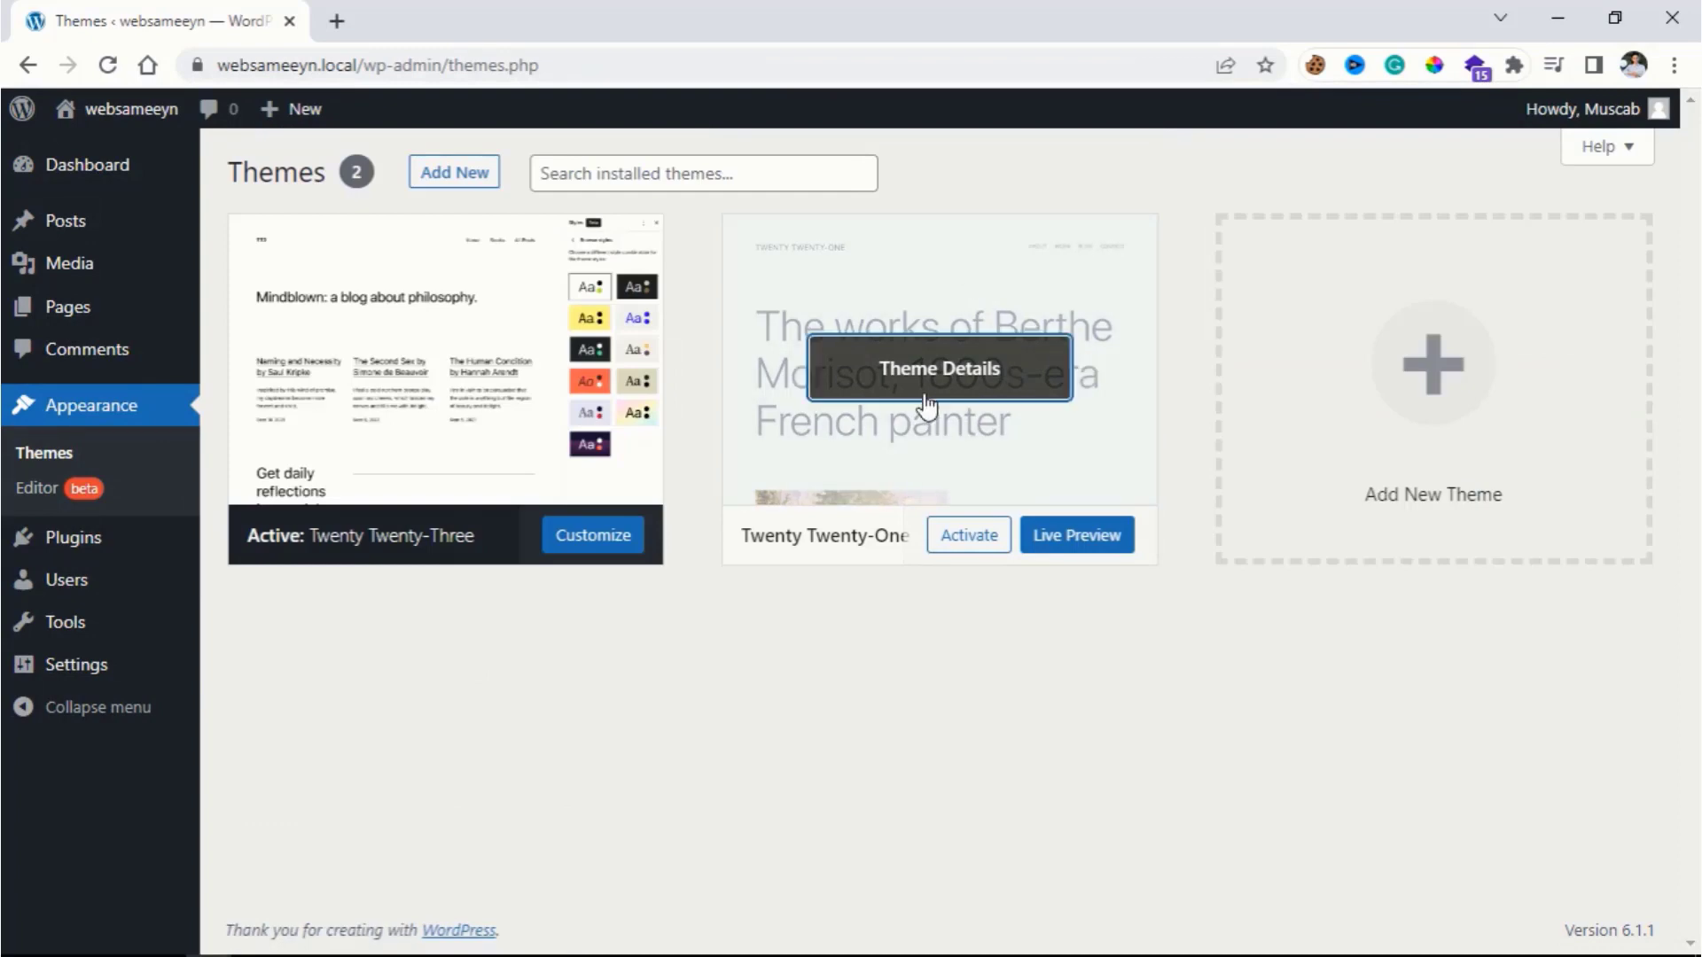
pyautogui.click(1608, 895)
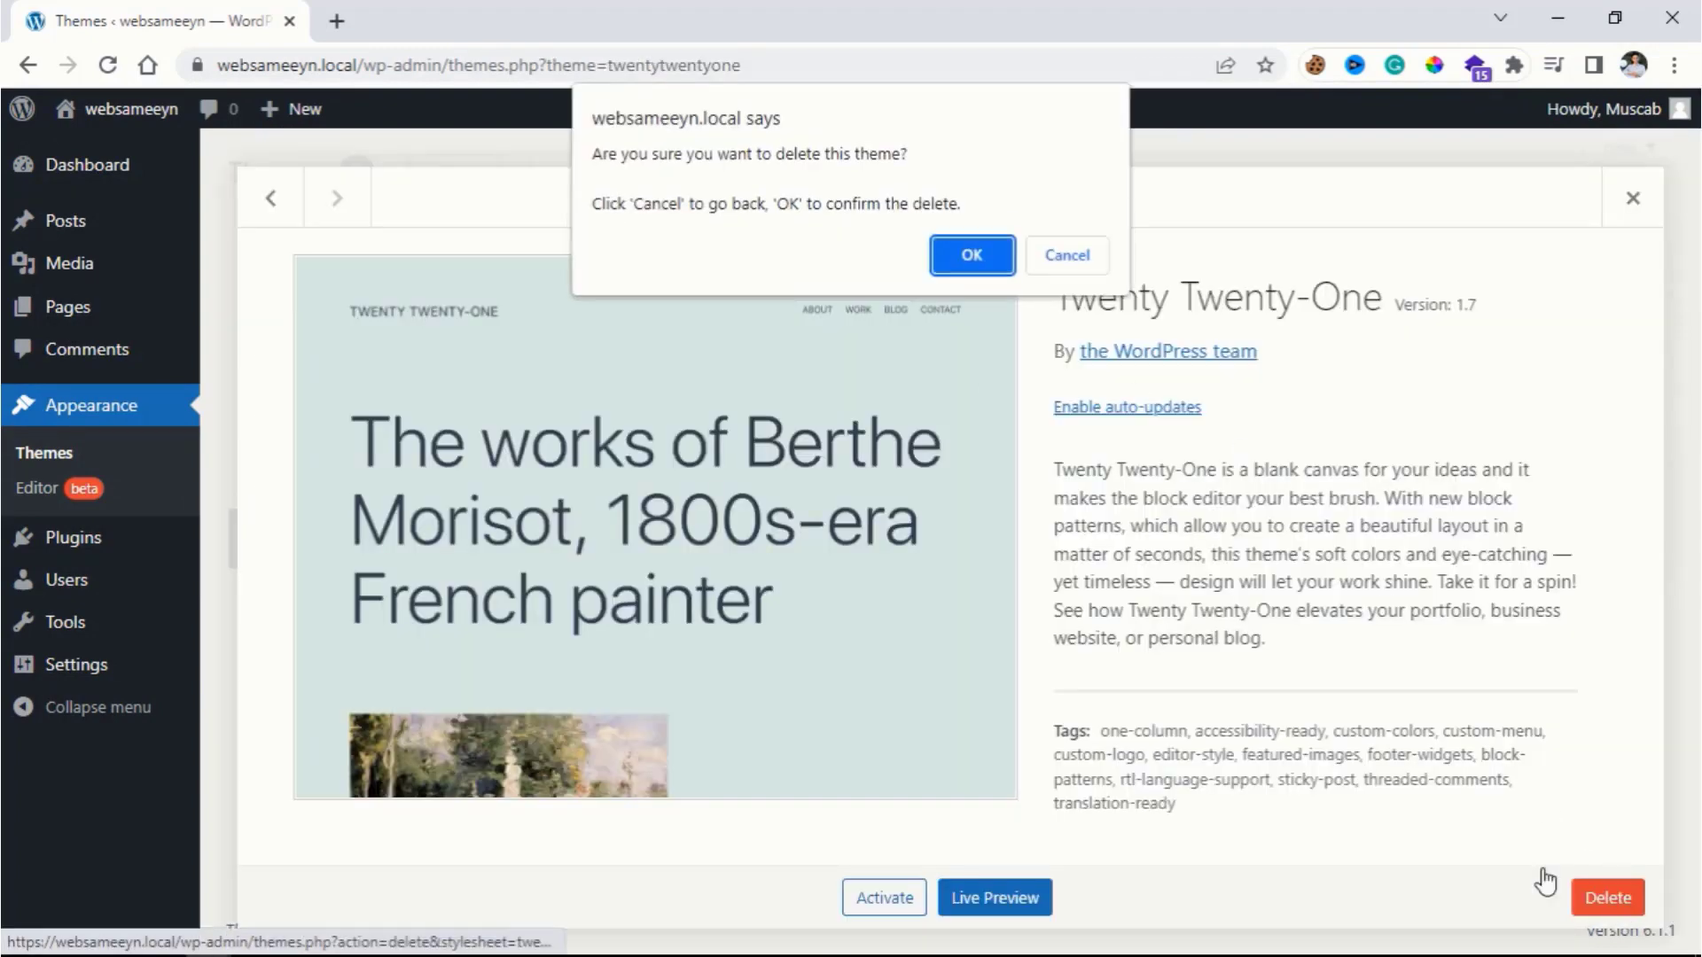
pyautogui.click(973, 257)
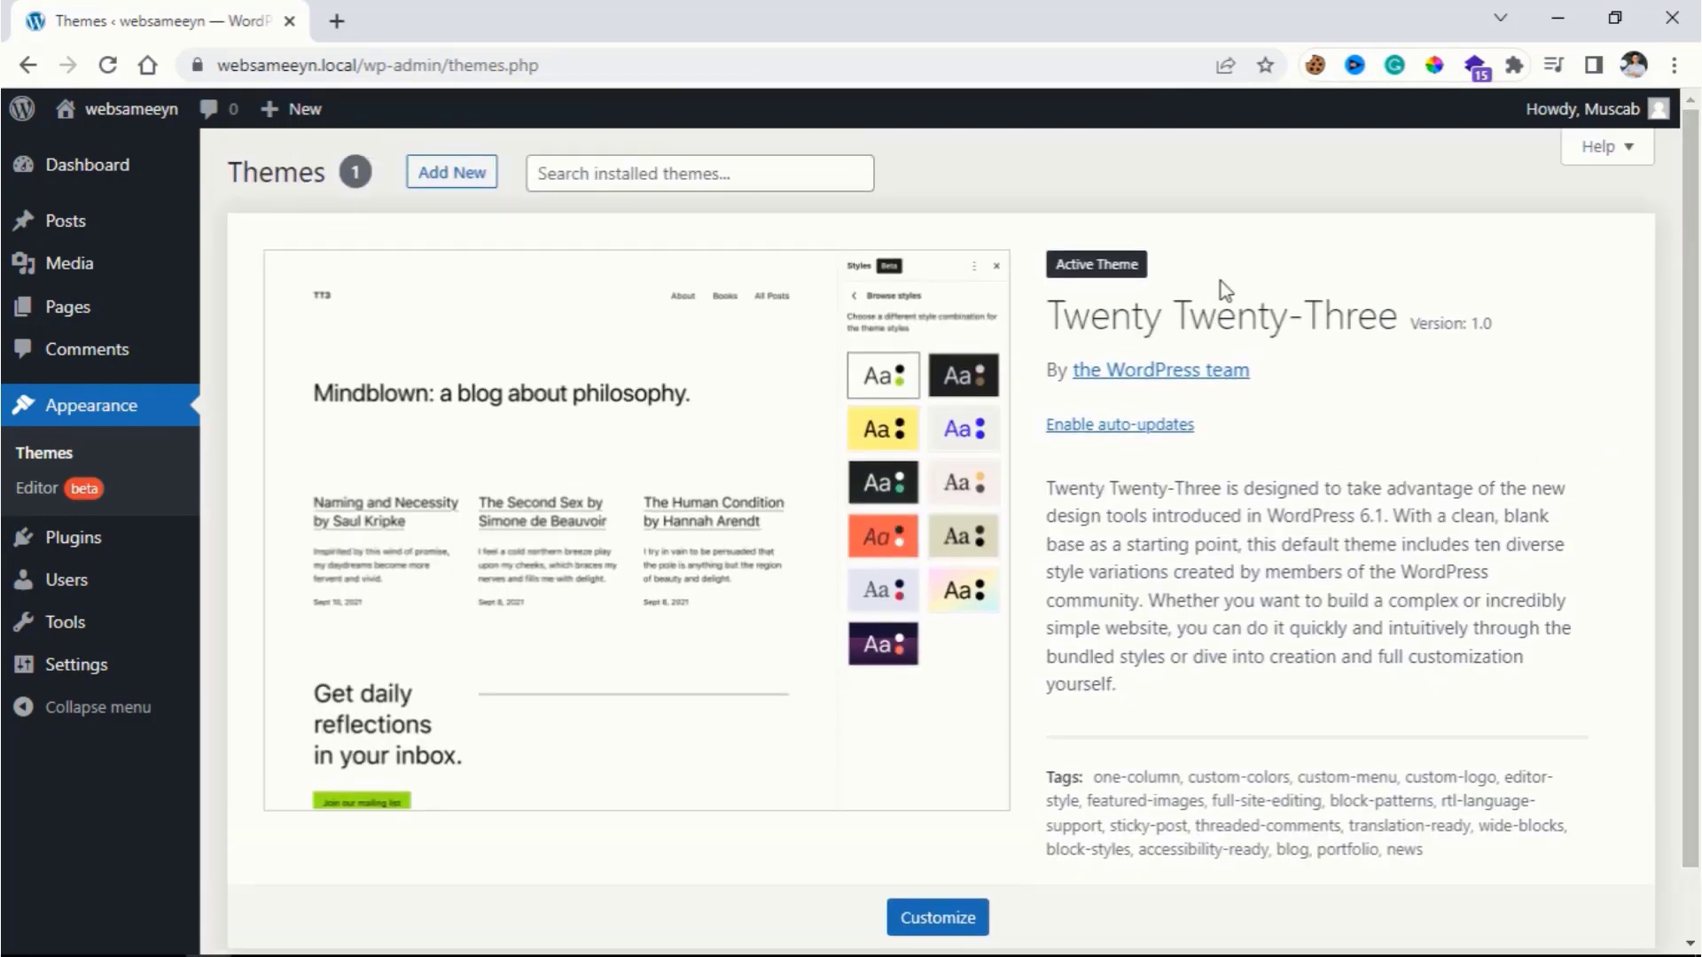
pyautogui.click(449, 172)
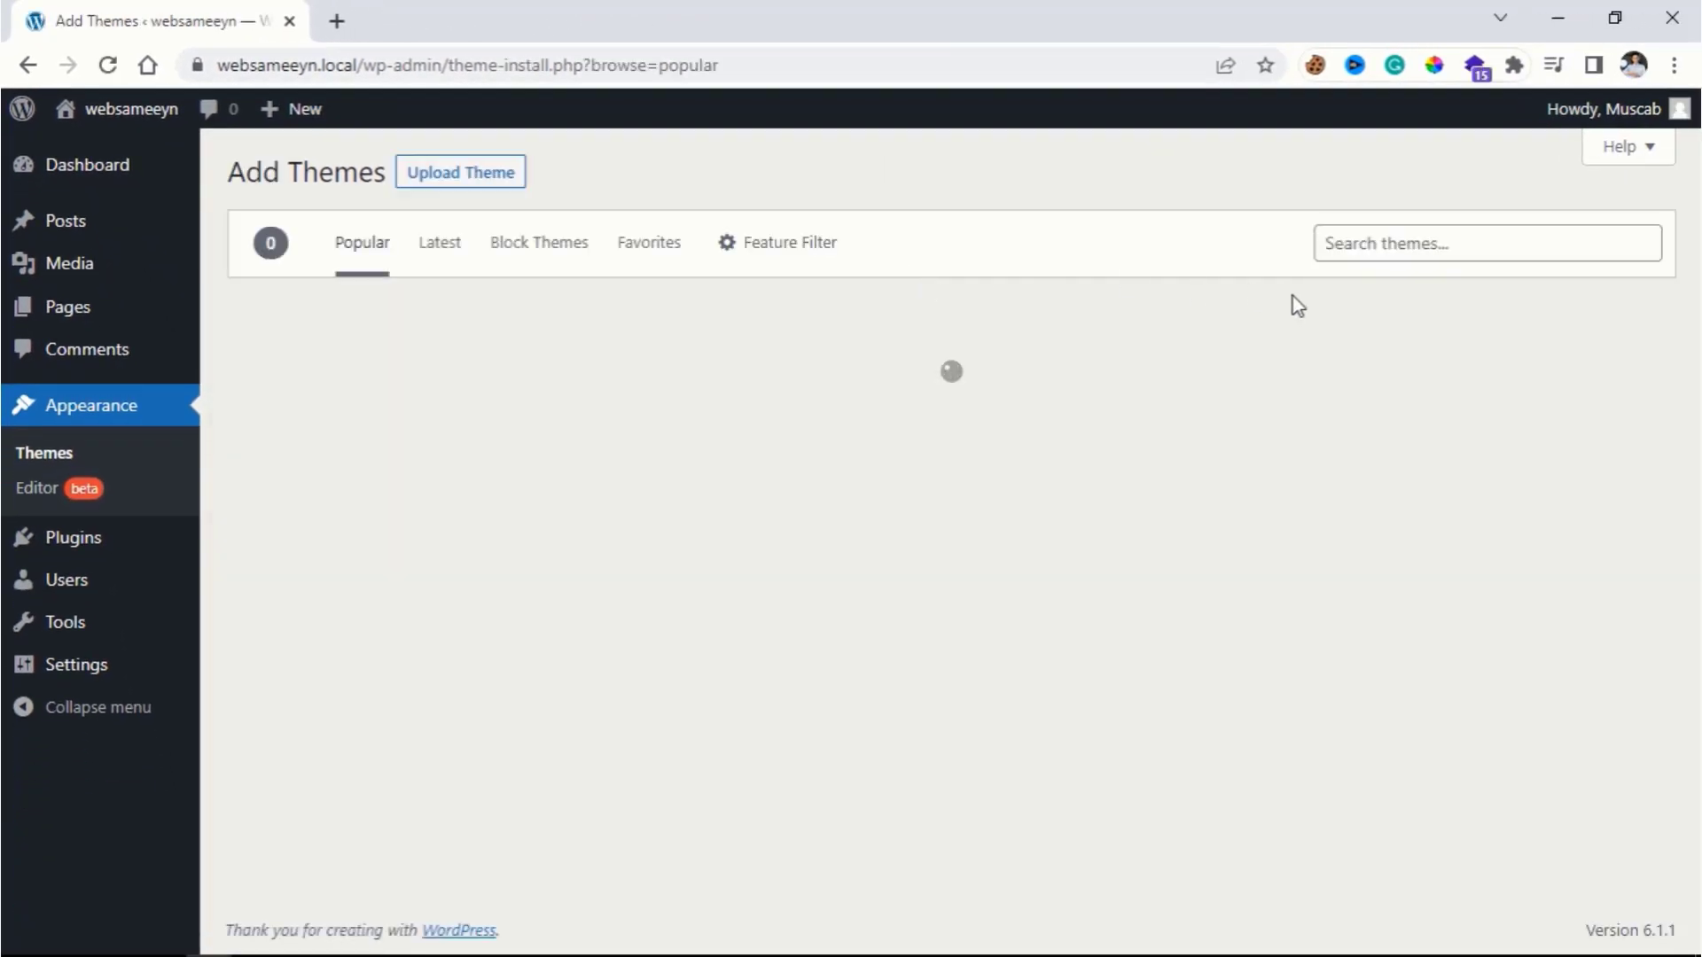
# Step: Search the theme directory for Astra, install it, and activate it
pyautogui.click(1369, 243)
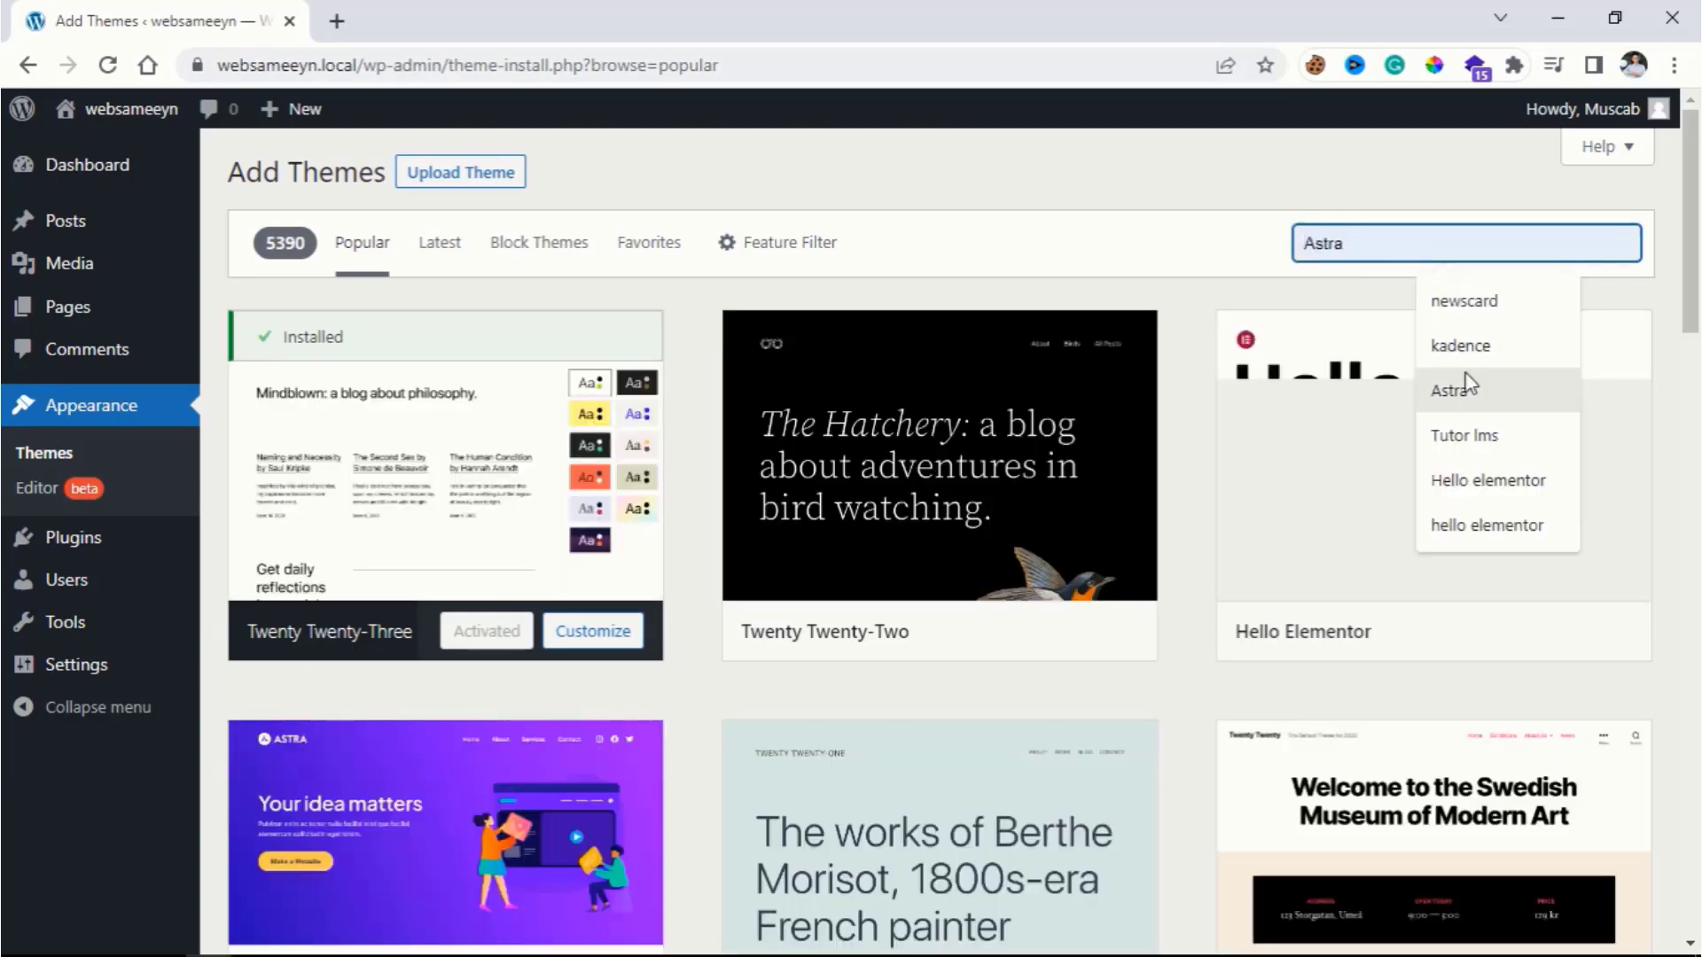
pyautogui.click(1464, 400)
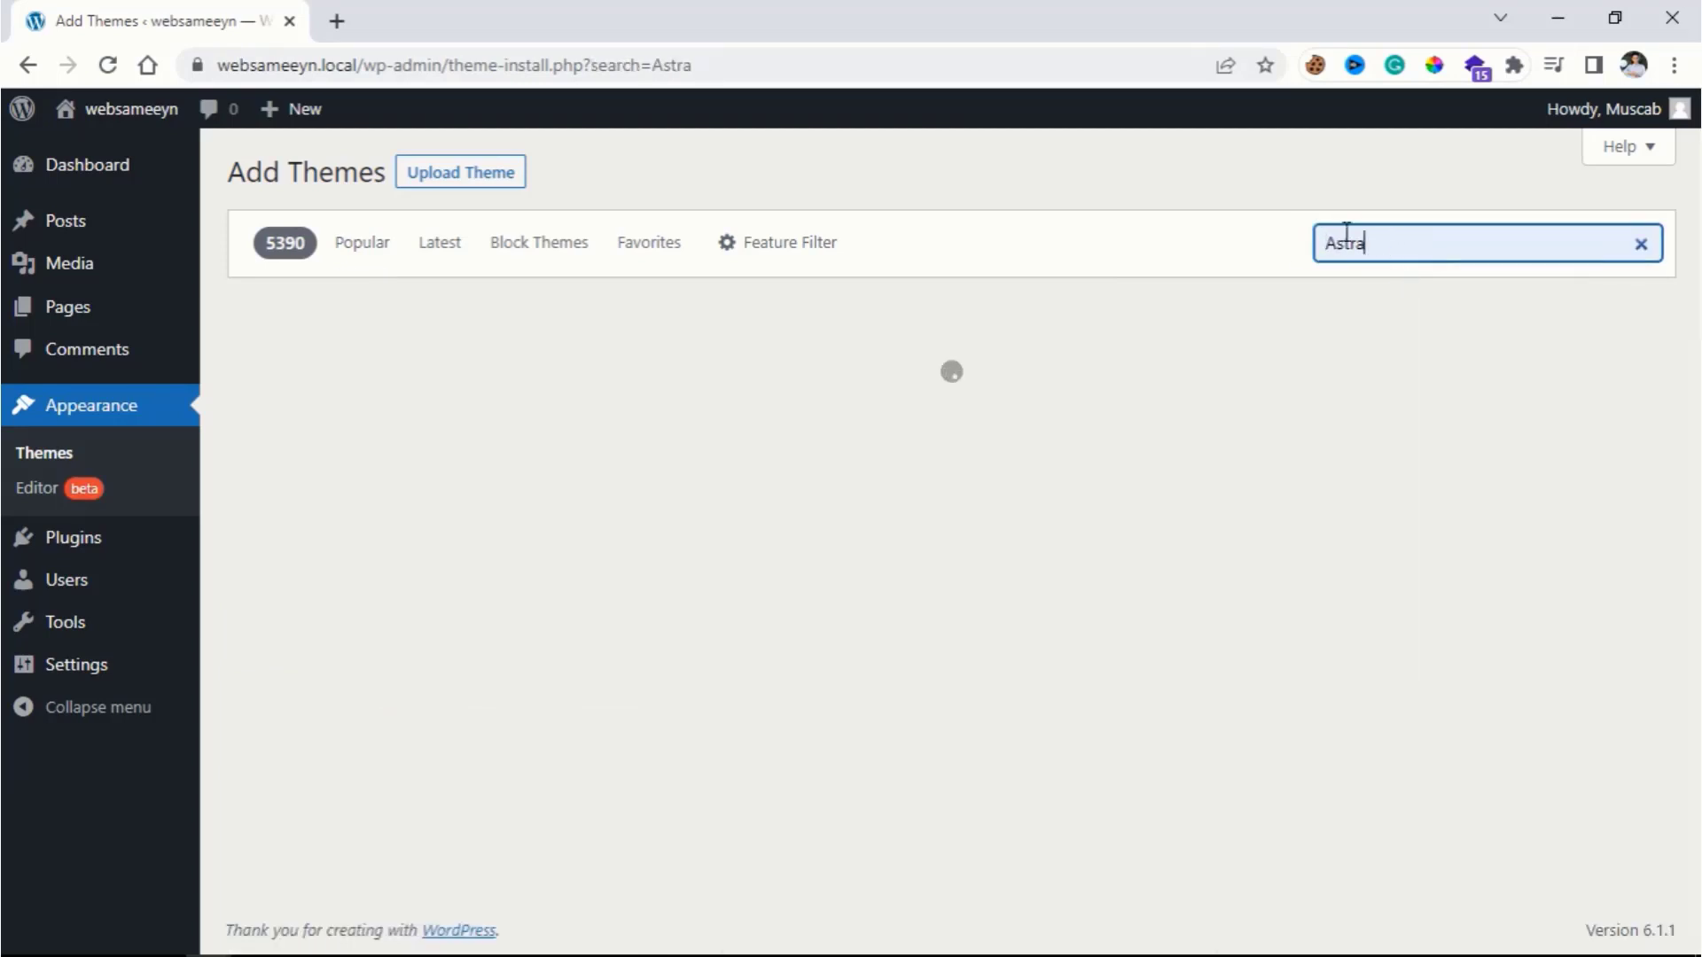
pyautogui.moveTo(446, 551)
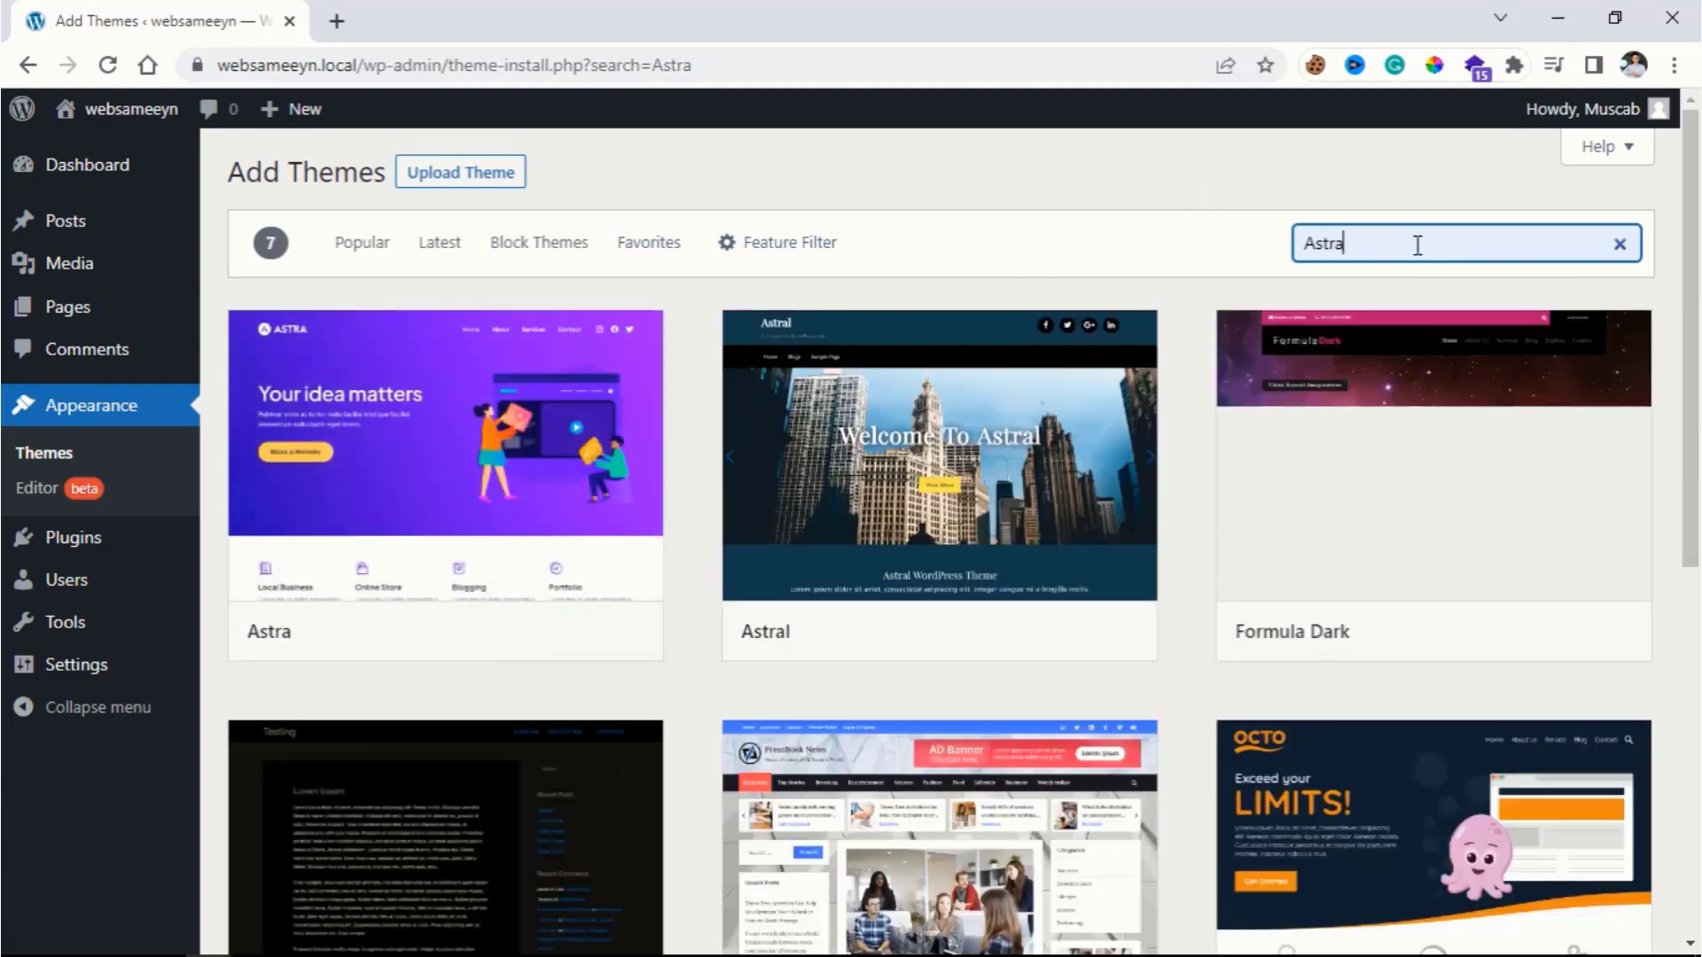
pyautogui.moveTo(544, 596)
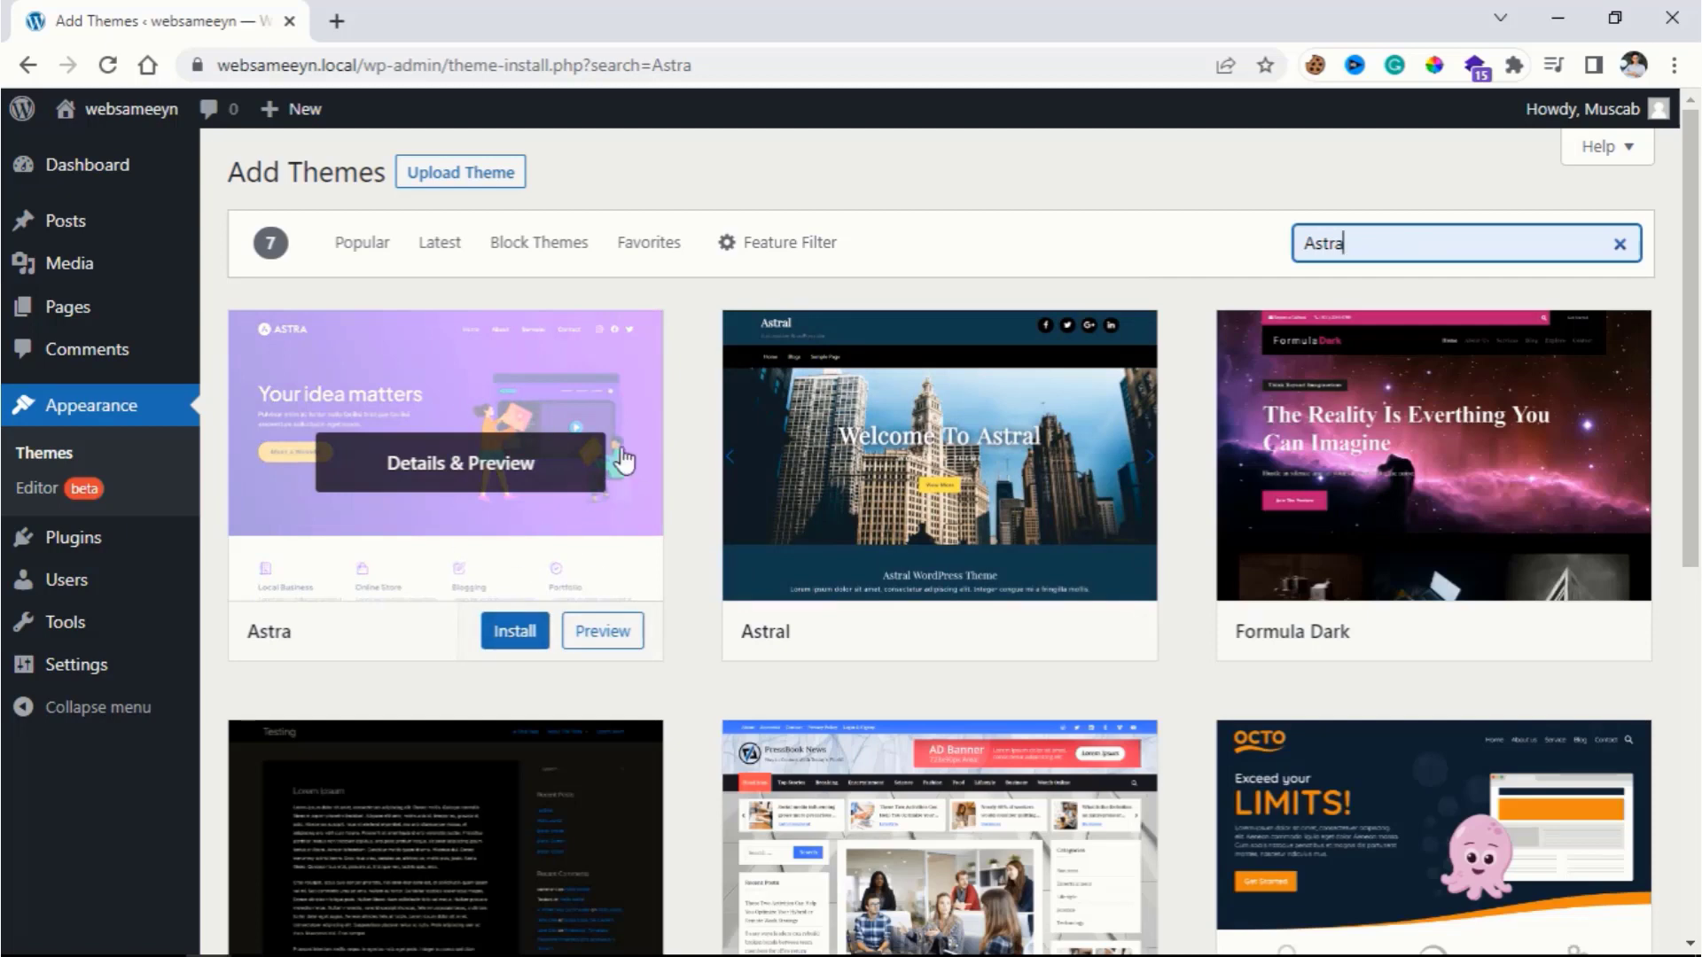
pyautogui.click(499, 646)
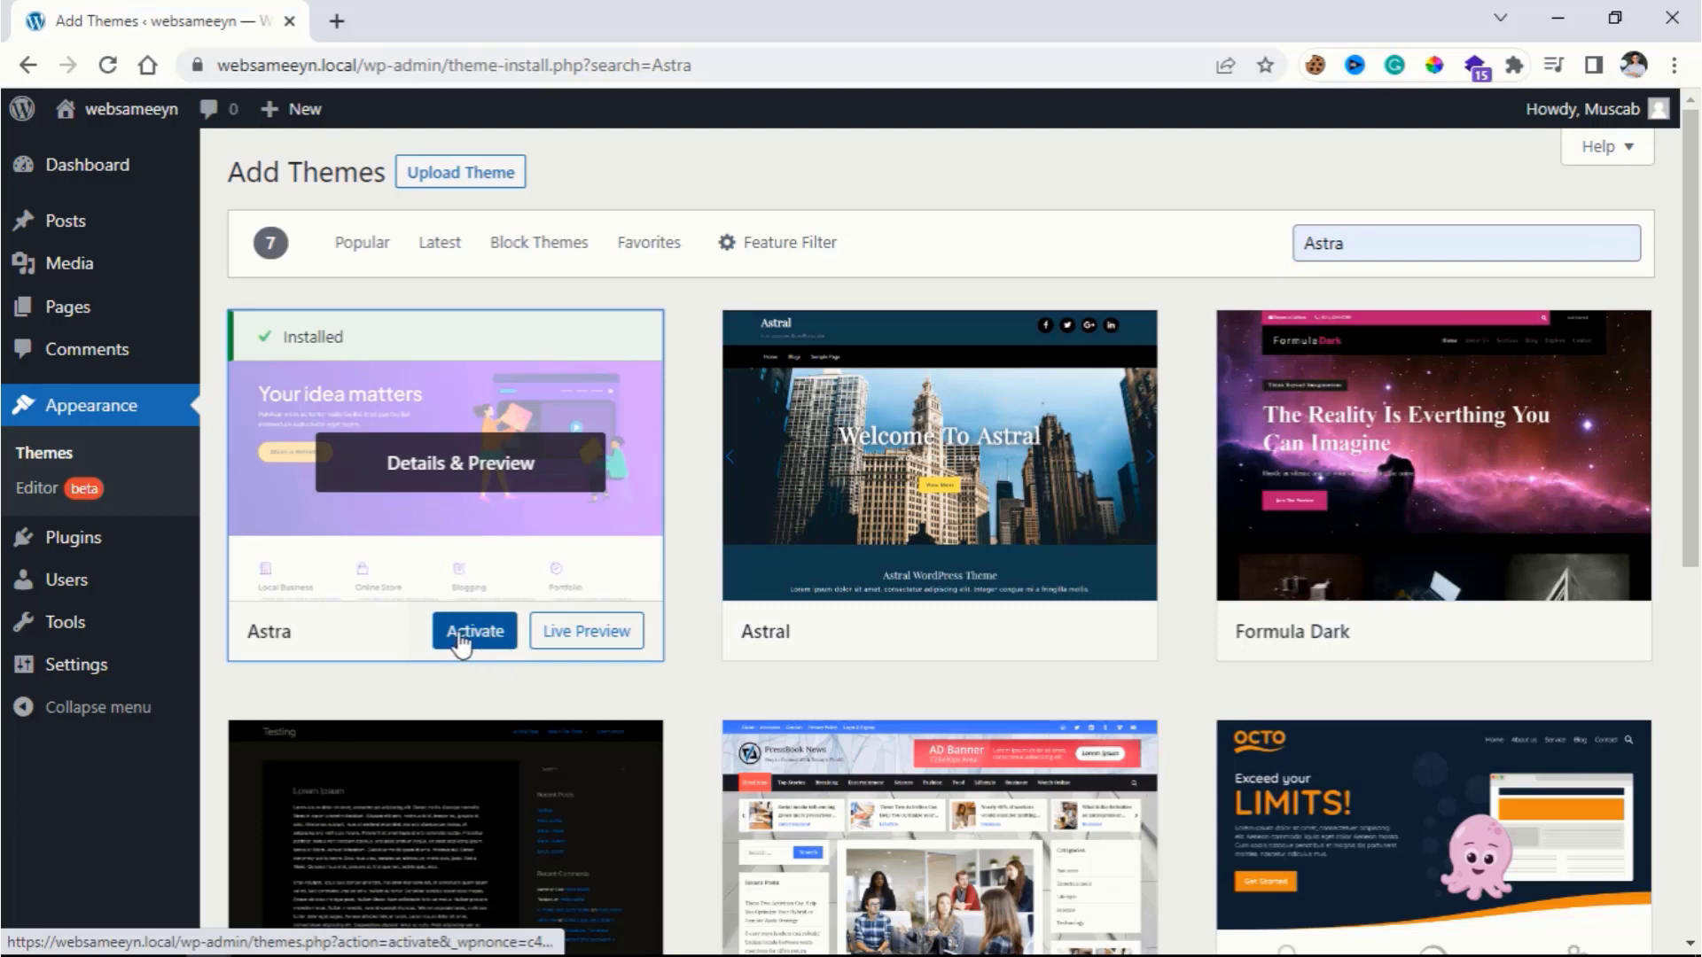
pyautogui.click(459, 645)
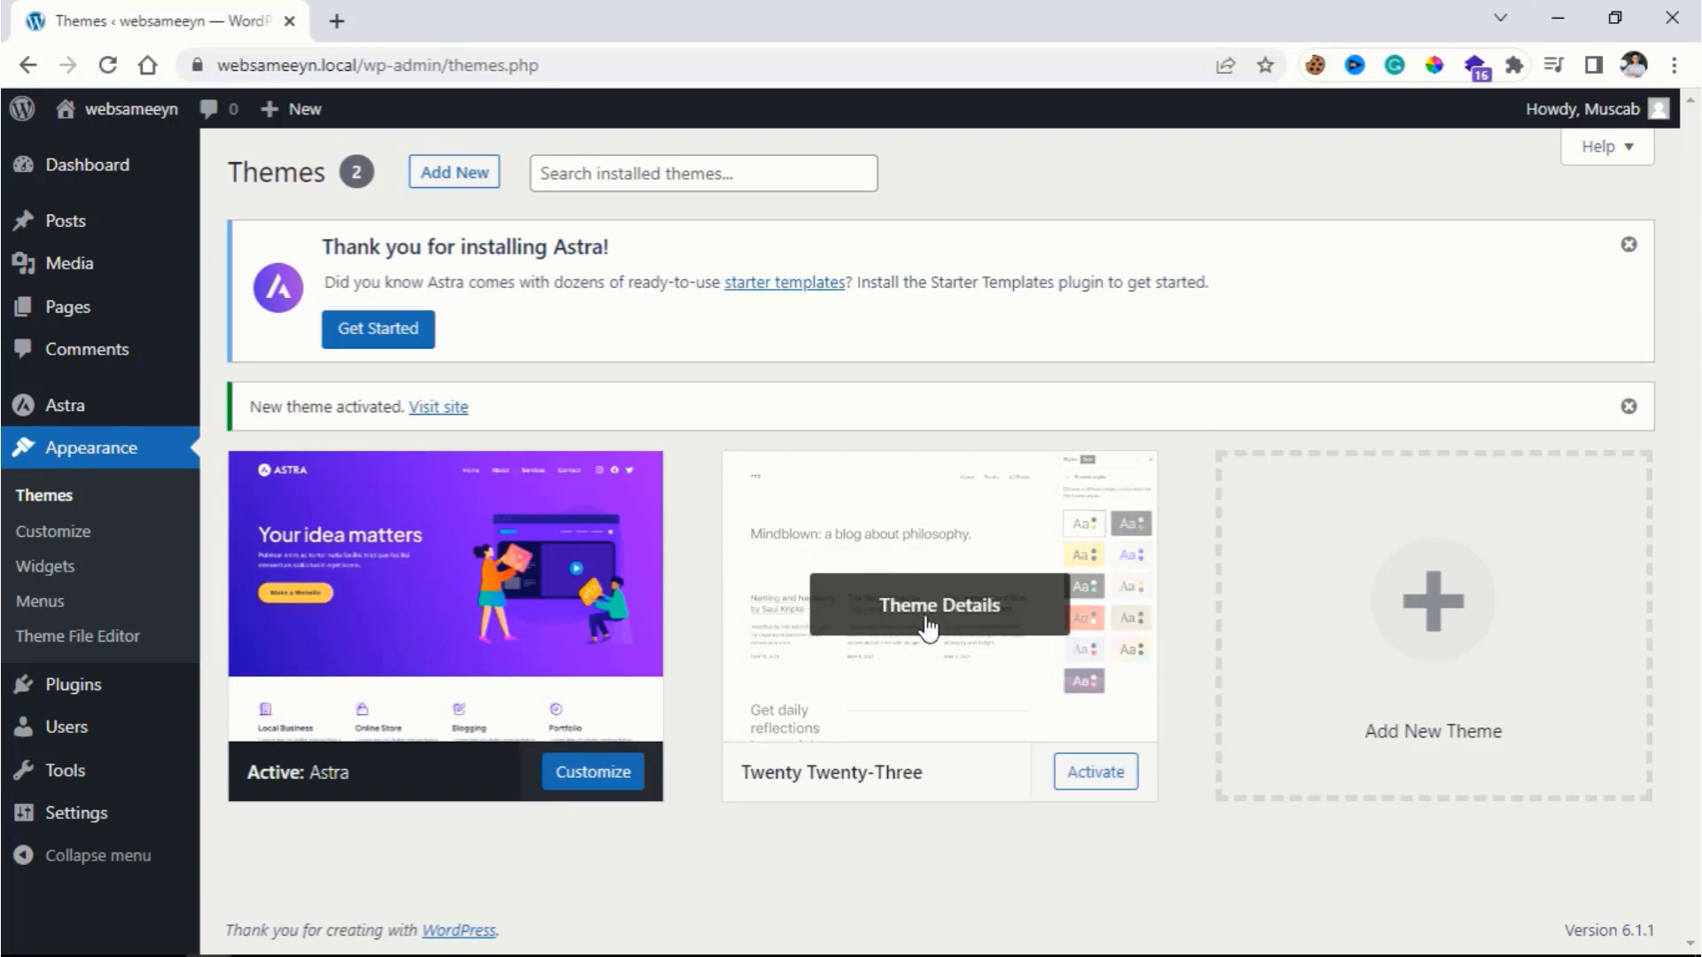
# Step: Delete the Twenty Twenty-Three theme and confirm the deletion
pyautogui.click(981, 640)
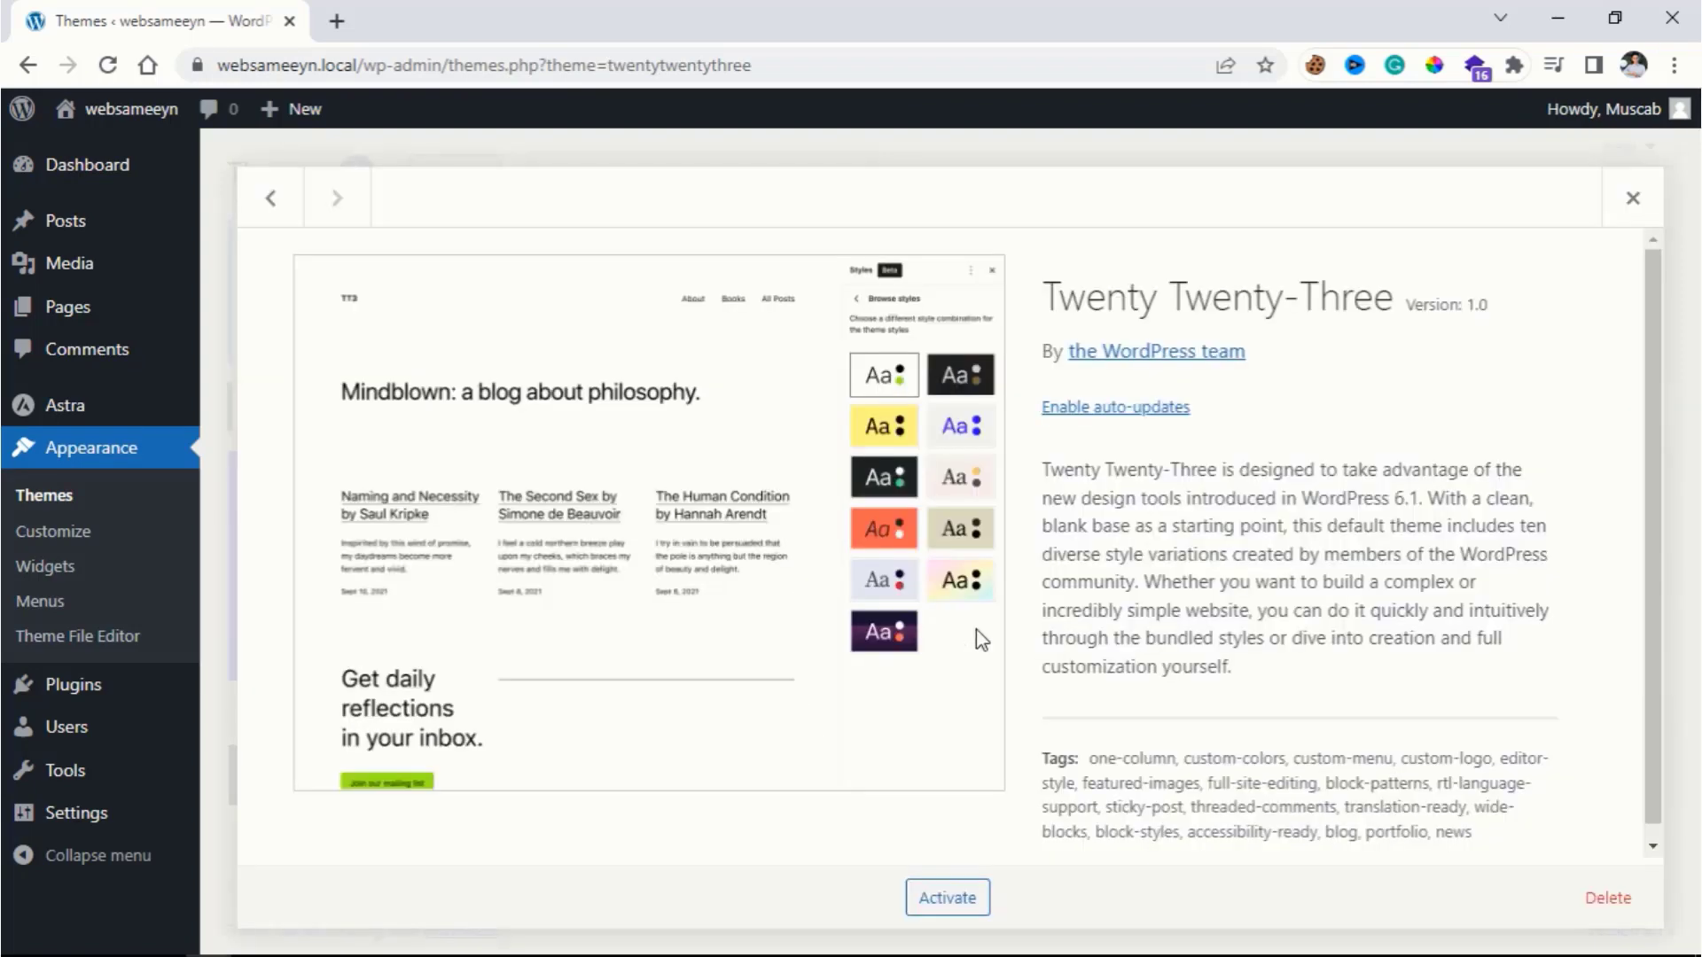
pyautogui.click(1609, 902)
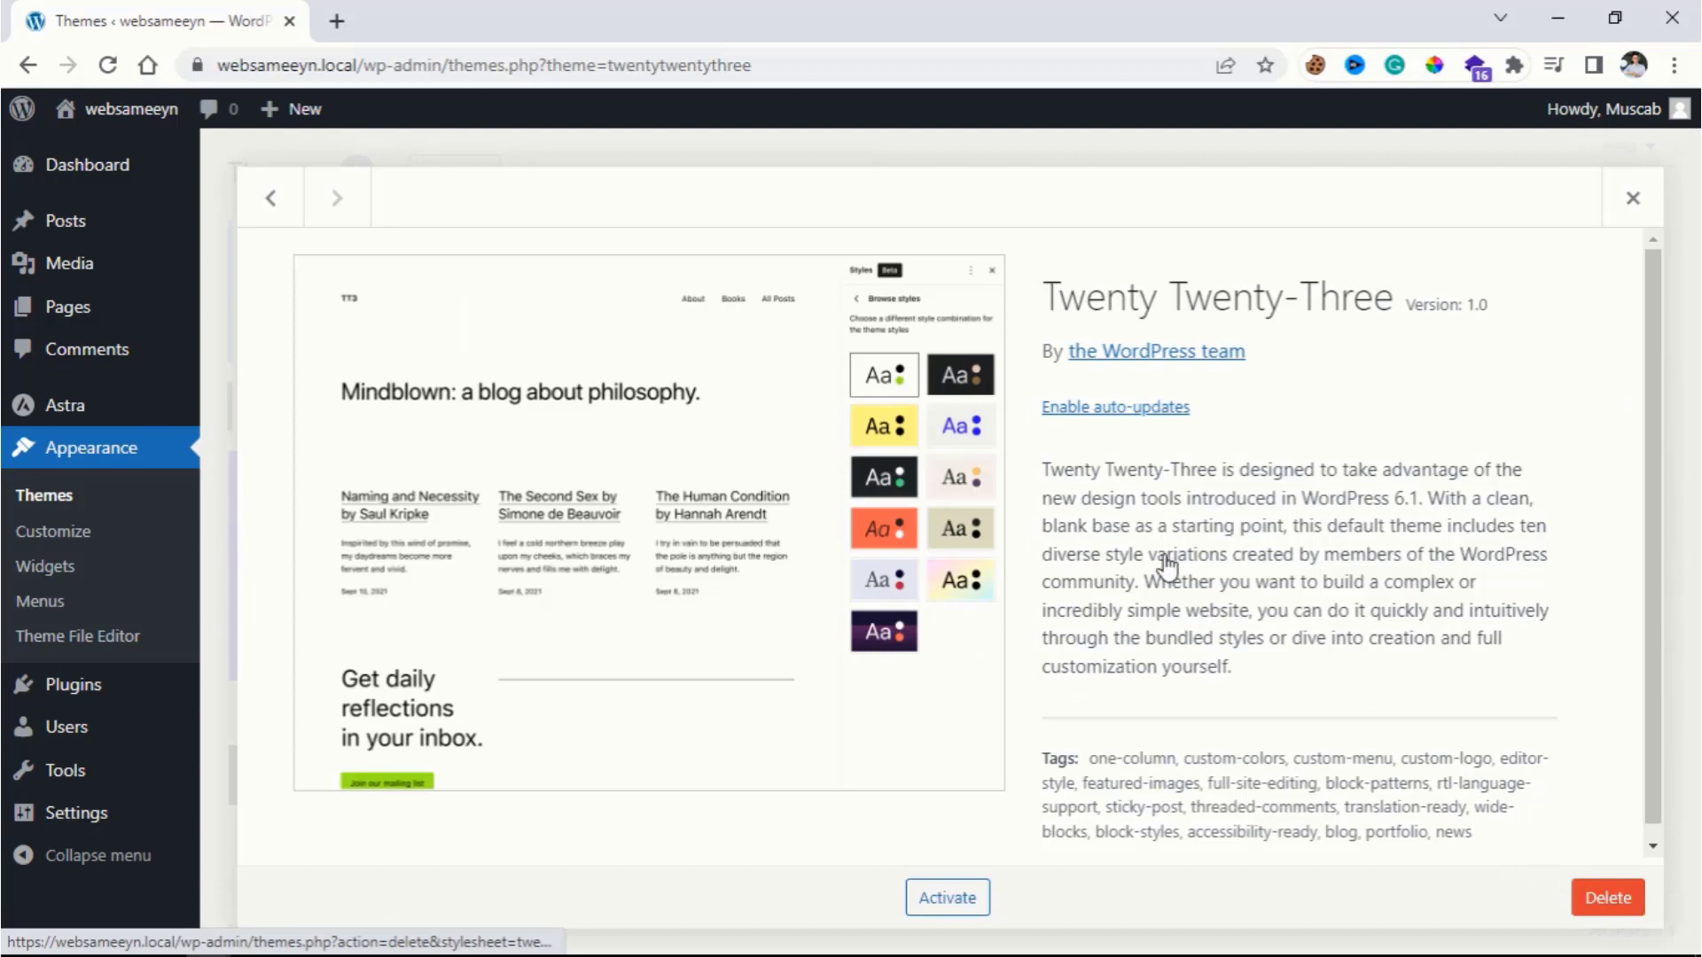
pyautogui.click(969, 255)
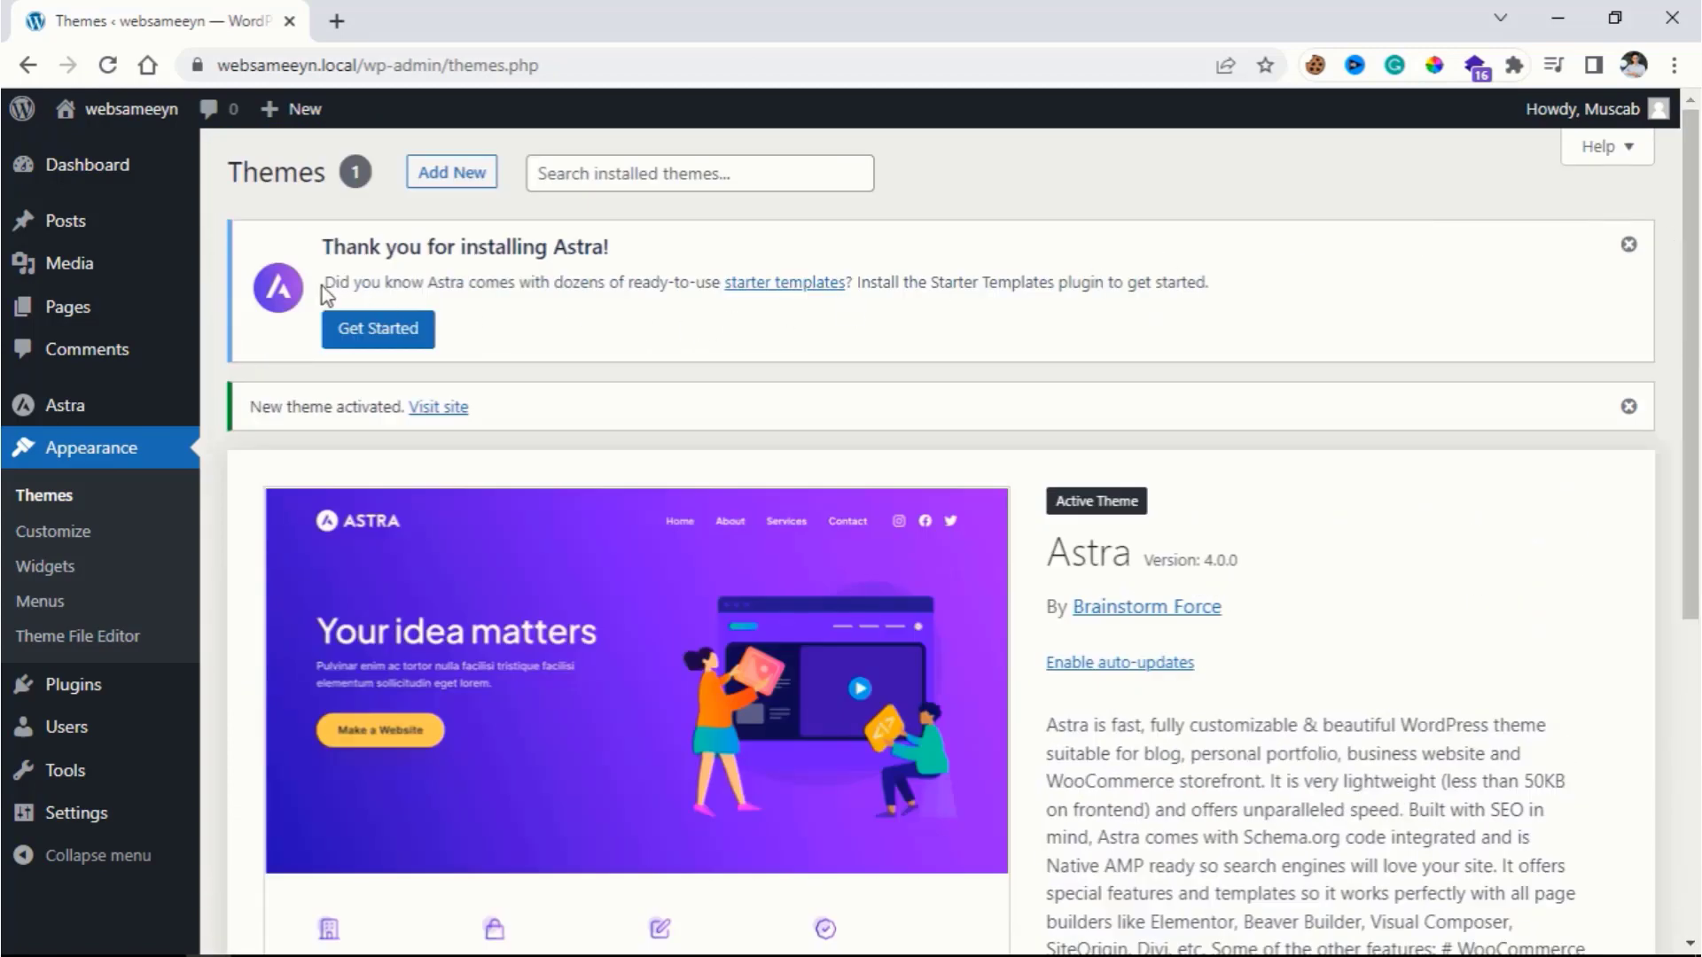
# Step: Highlight parts of the Astra starter templates notice, then clear the selection
pyautogui.moveTo(349, 282); pyautogui.dragTo(607, 285)
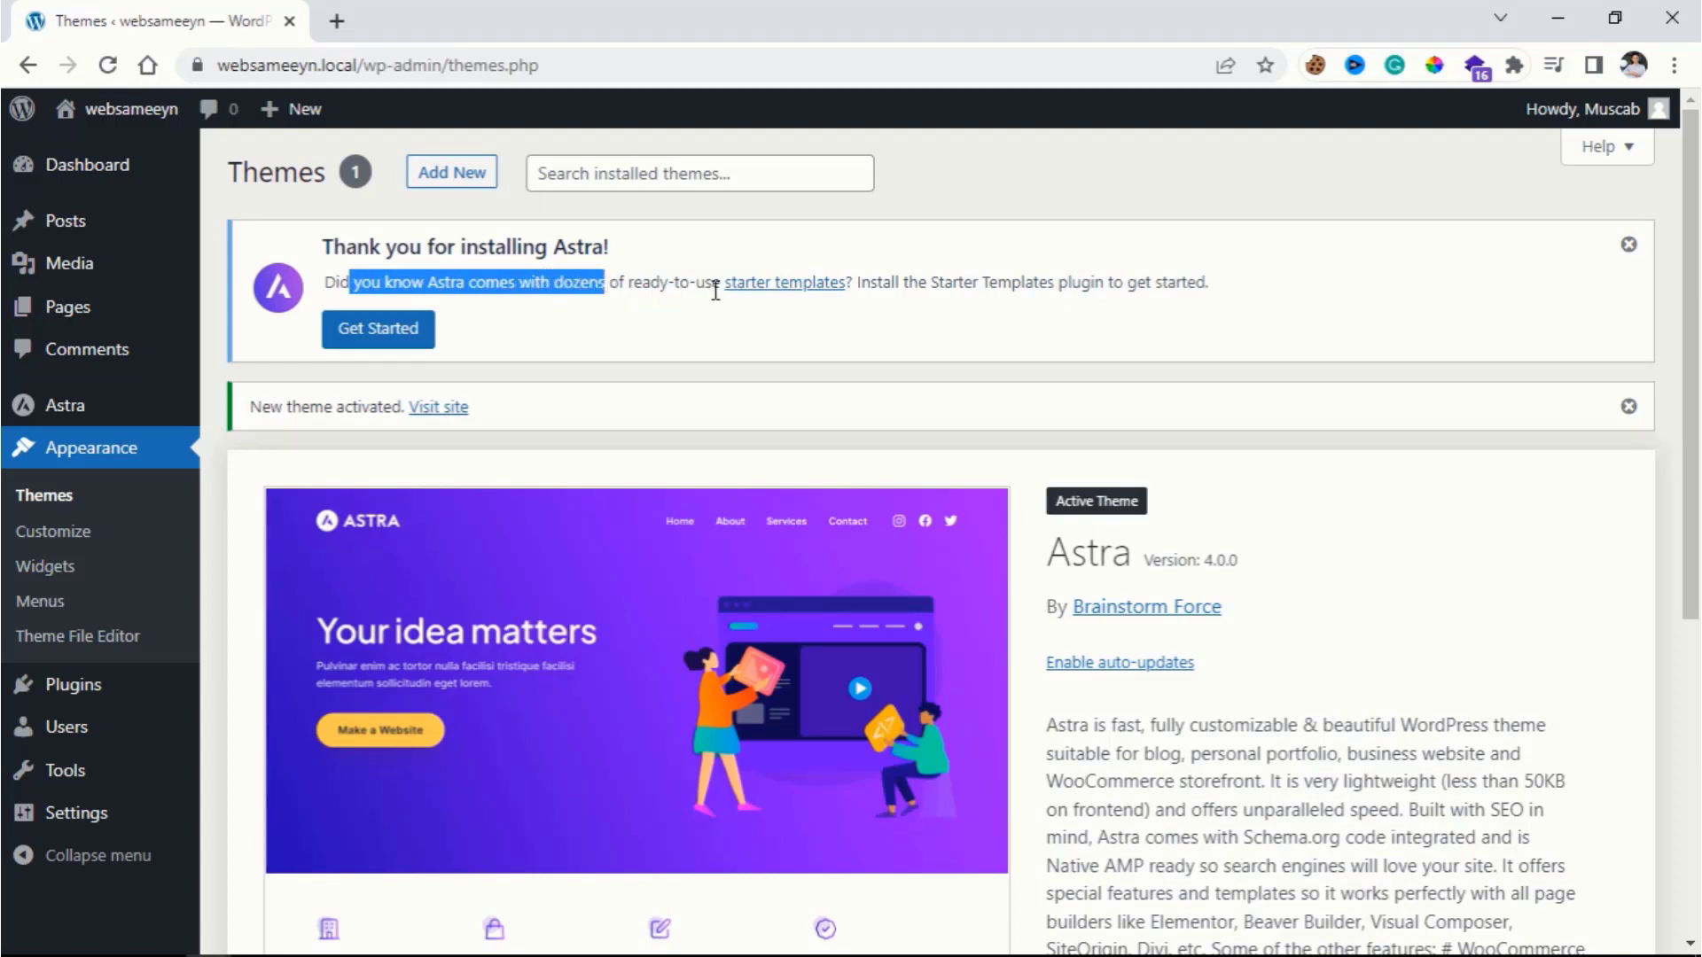
pyautogui.moveTo(737, 288); pyautogui.dragTo(833, 285)
pyautogui.click(975, 288)
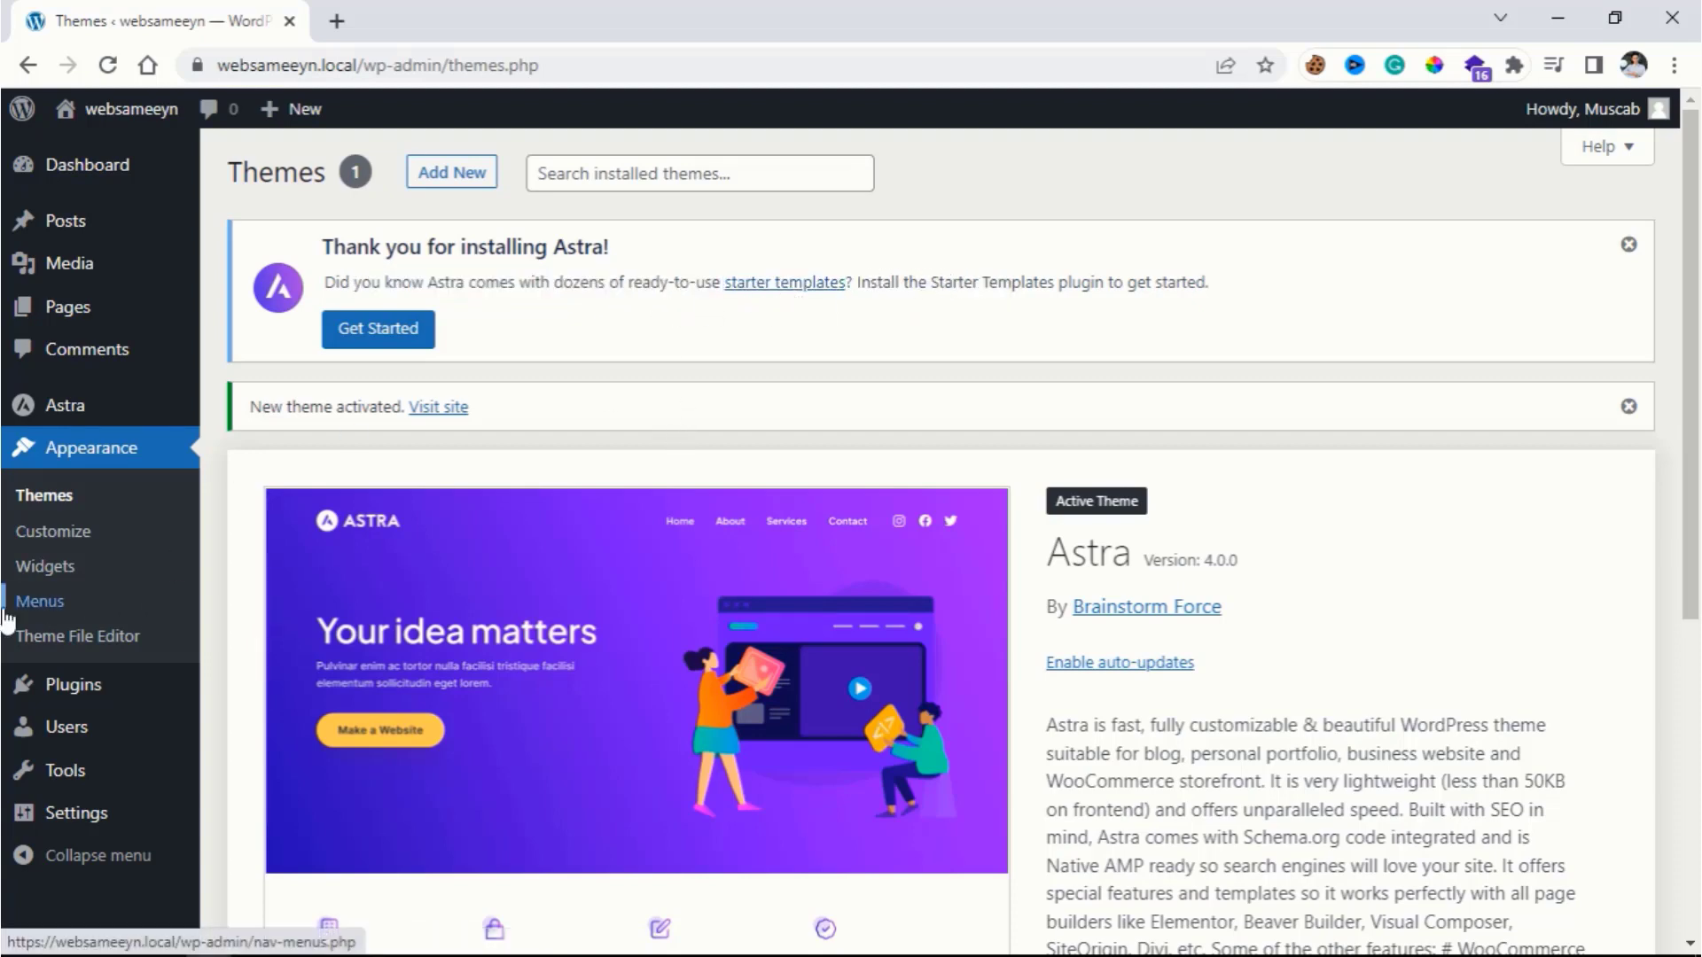
# Step: Search the Add New plugins page for 'starter templates'
pyautogui.moveTo(31, 687)
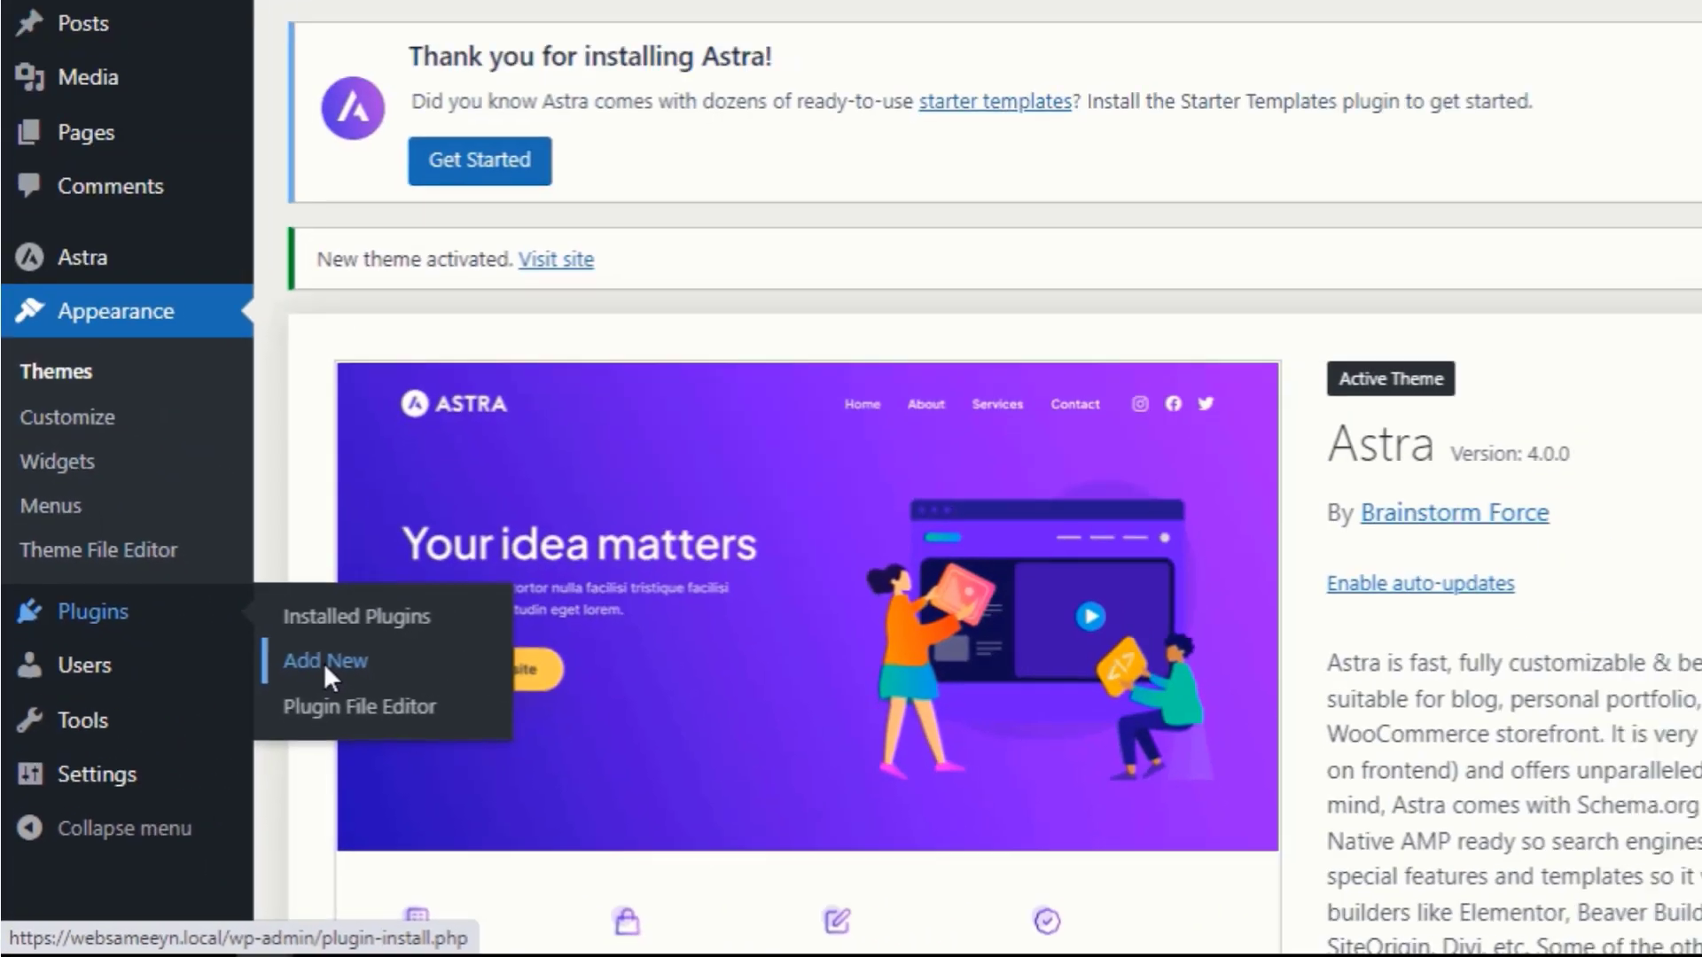
pyautogui.click(566, 449)
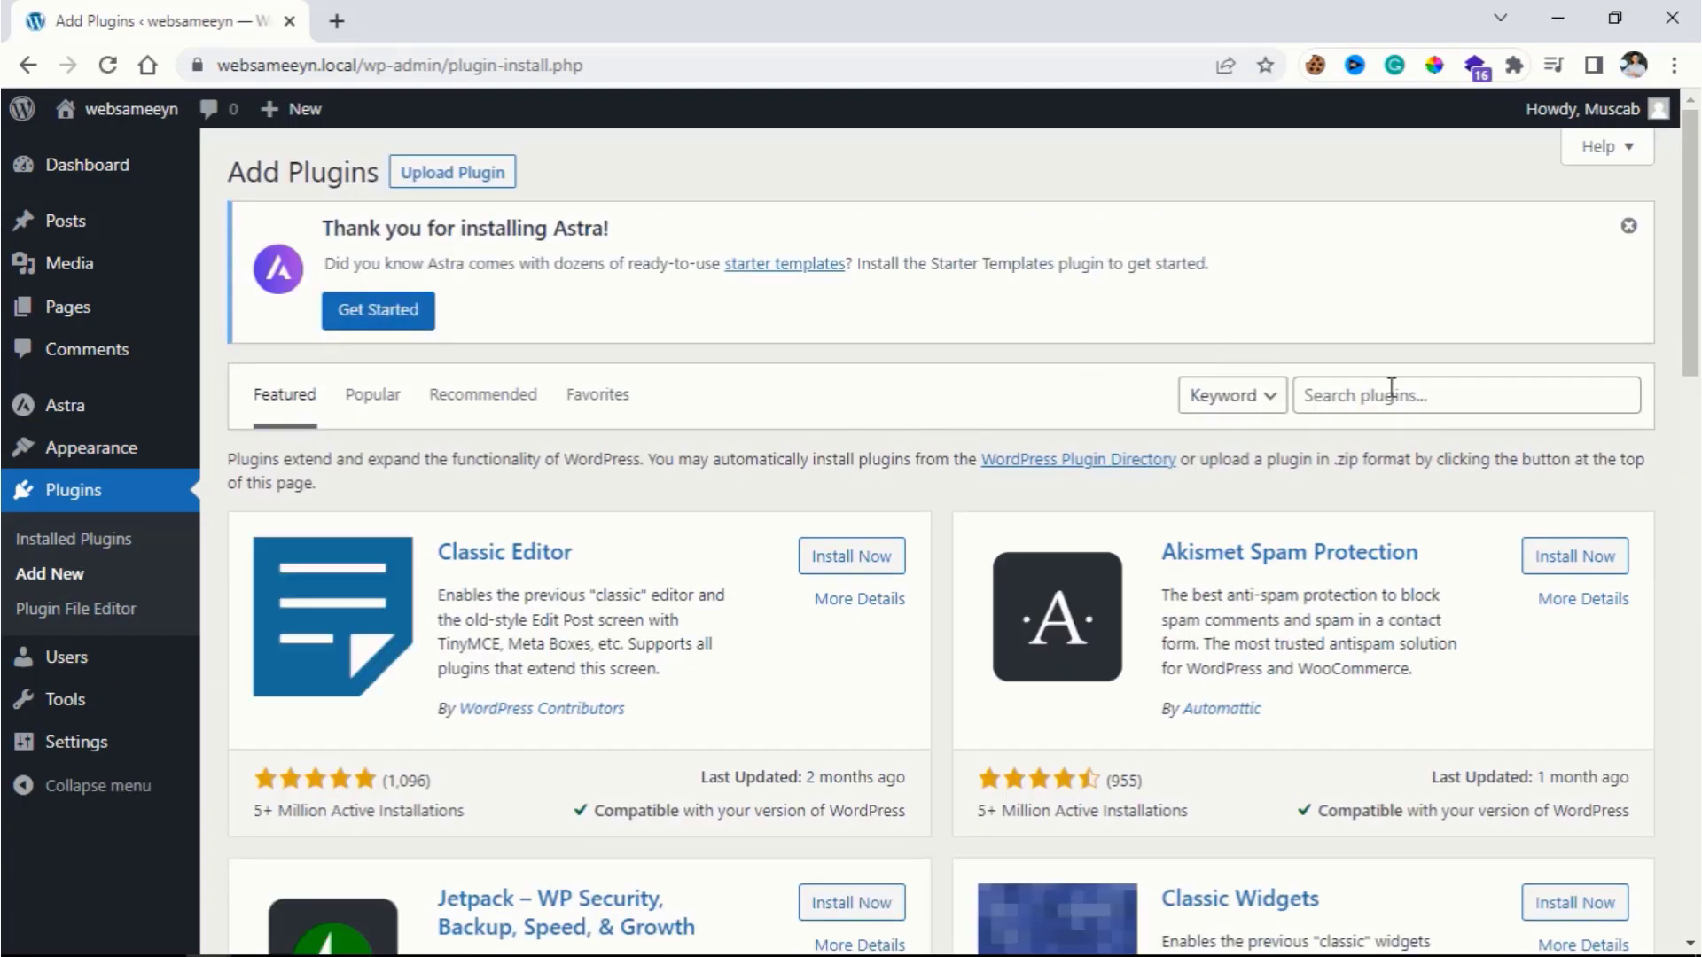
pyautogui.click(1394, 392)
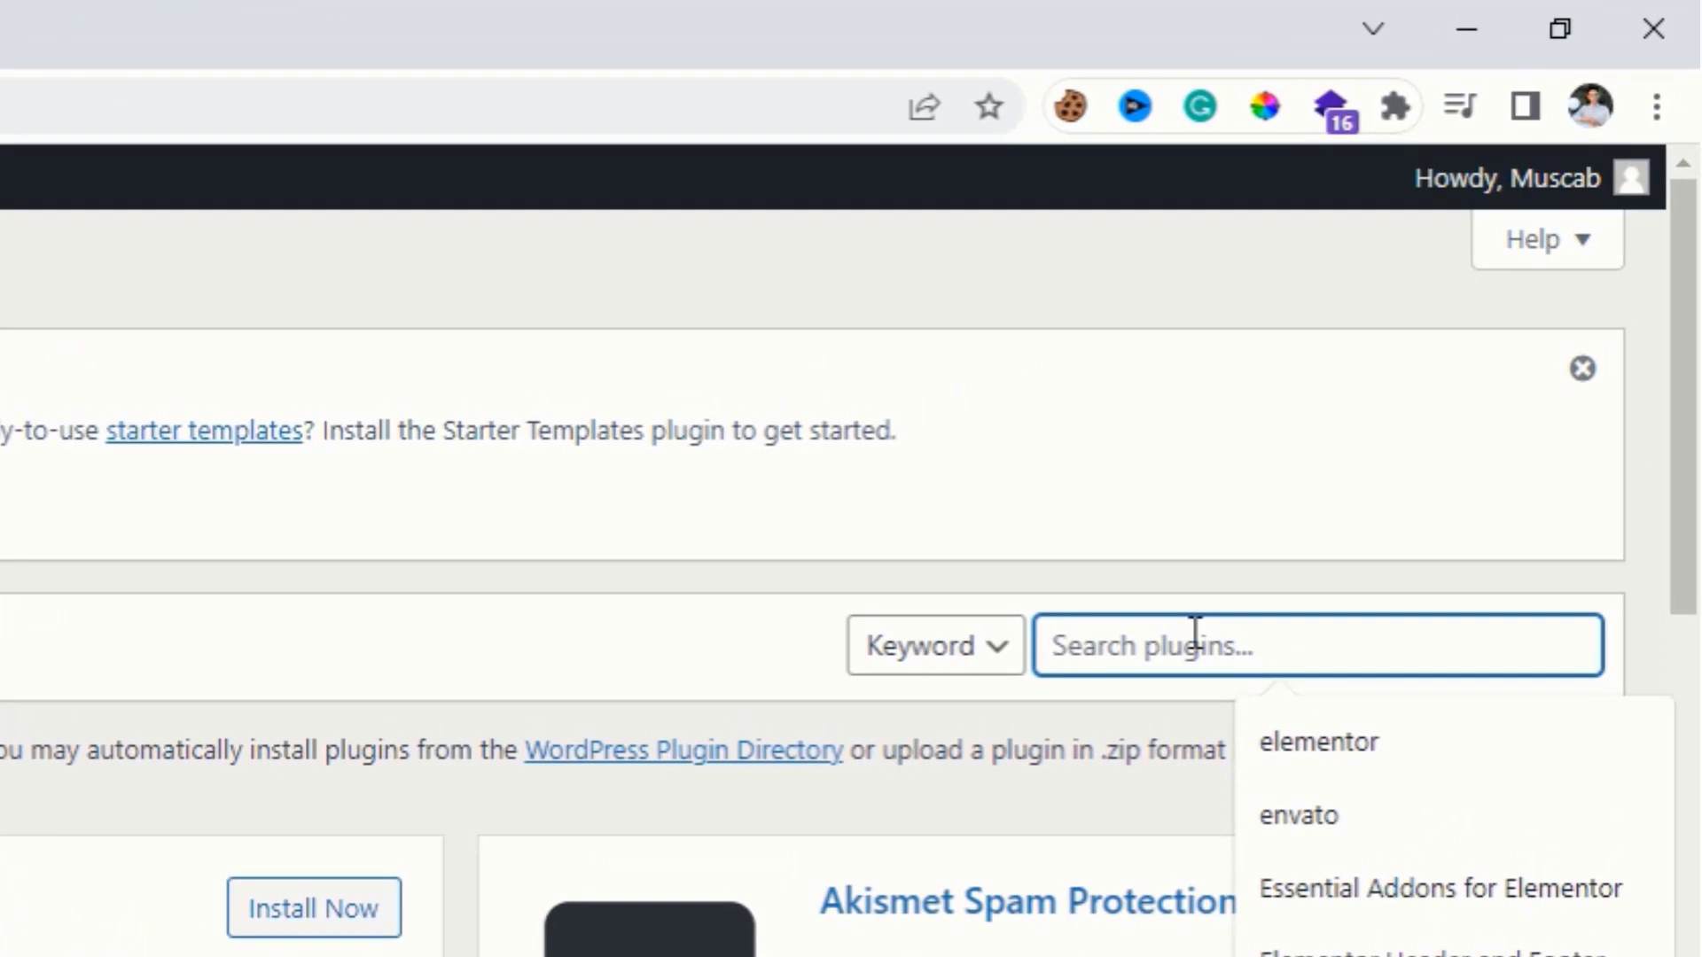
pyautogui.write('start')
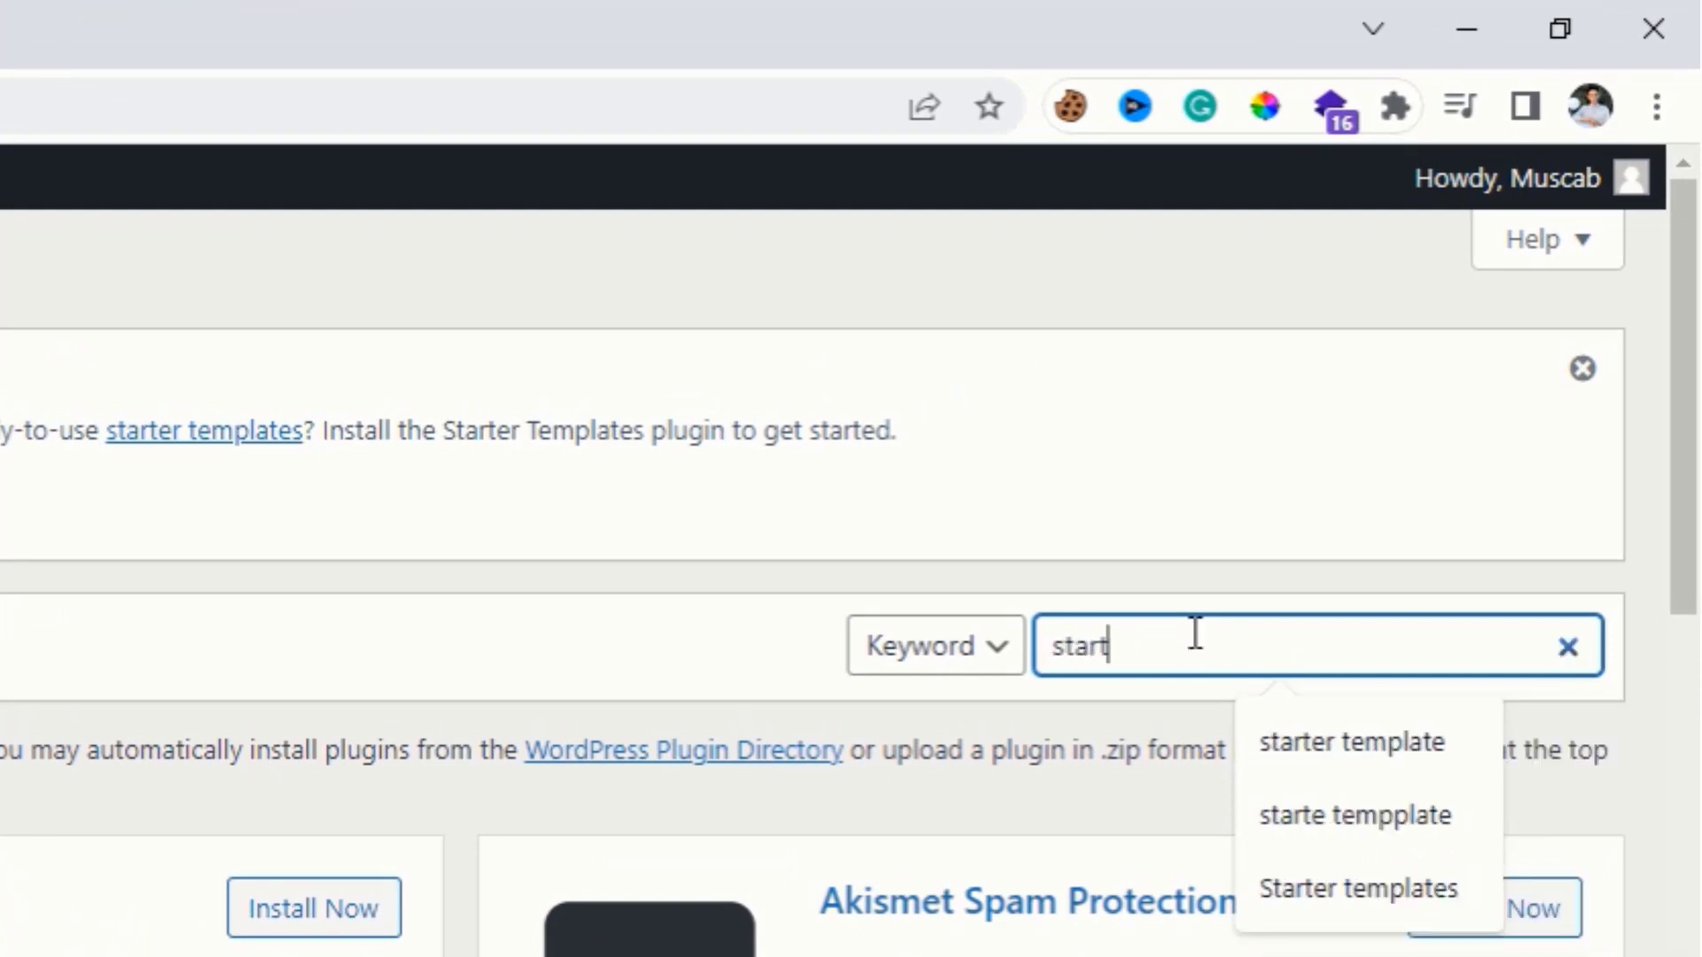
pyautogui.write('er template')
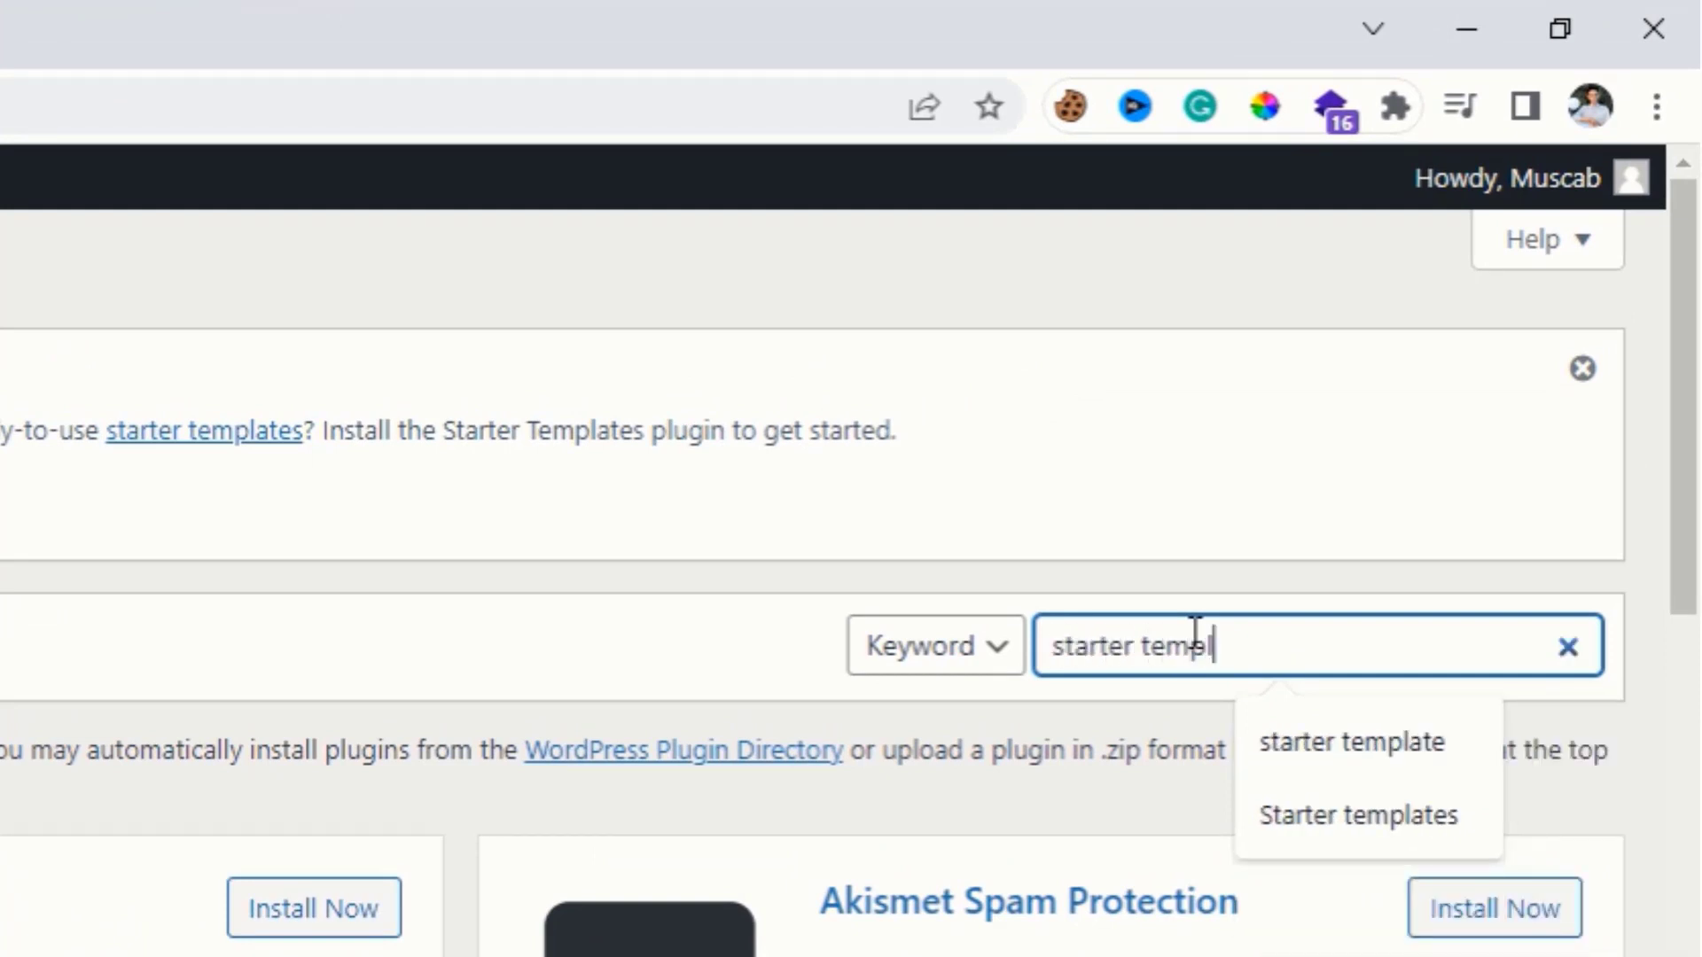
pyautogui.write('s')
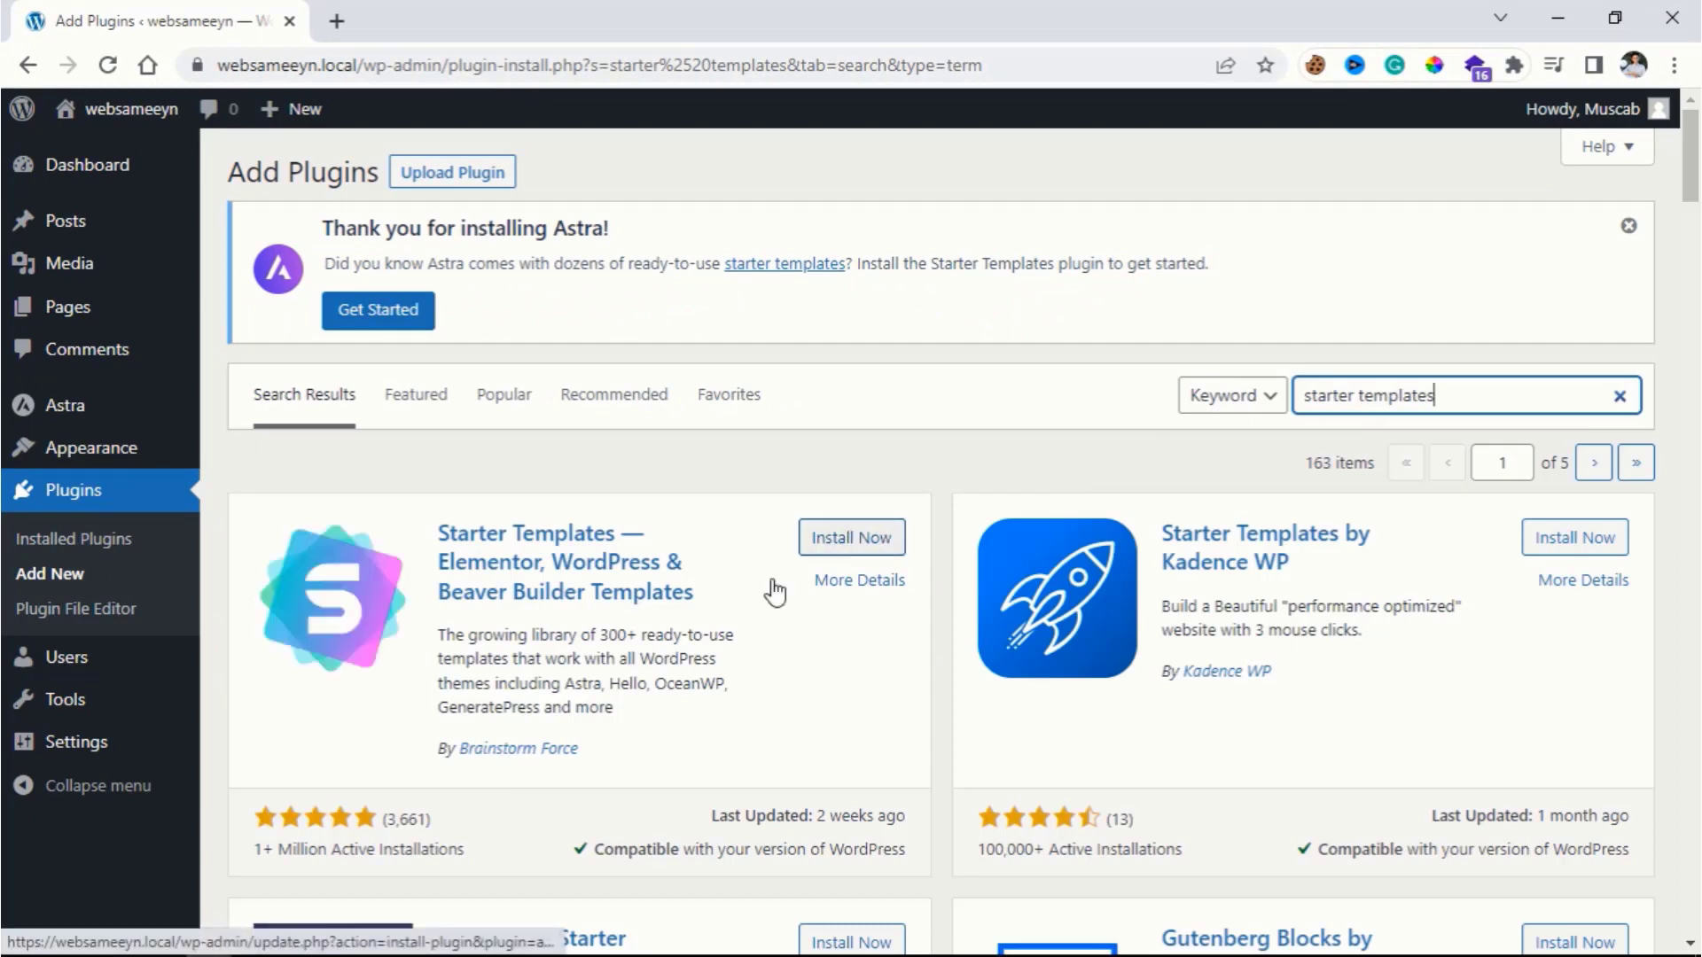
# Step: Install and activate the Starter Templates plugin after checking its rating details
pyautogui.moveTo(280, 854); pyautogui.dragTo(399, 867)
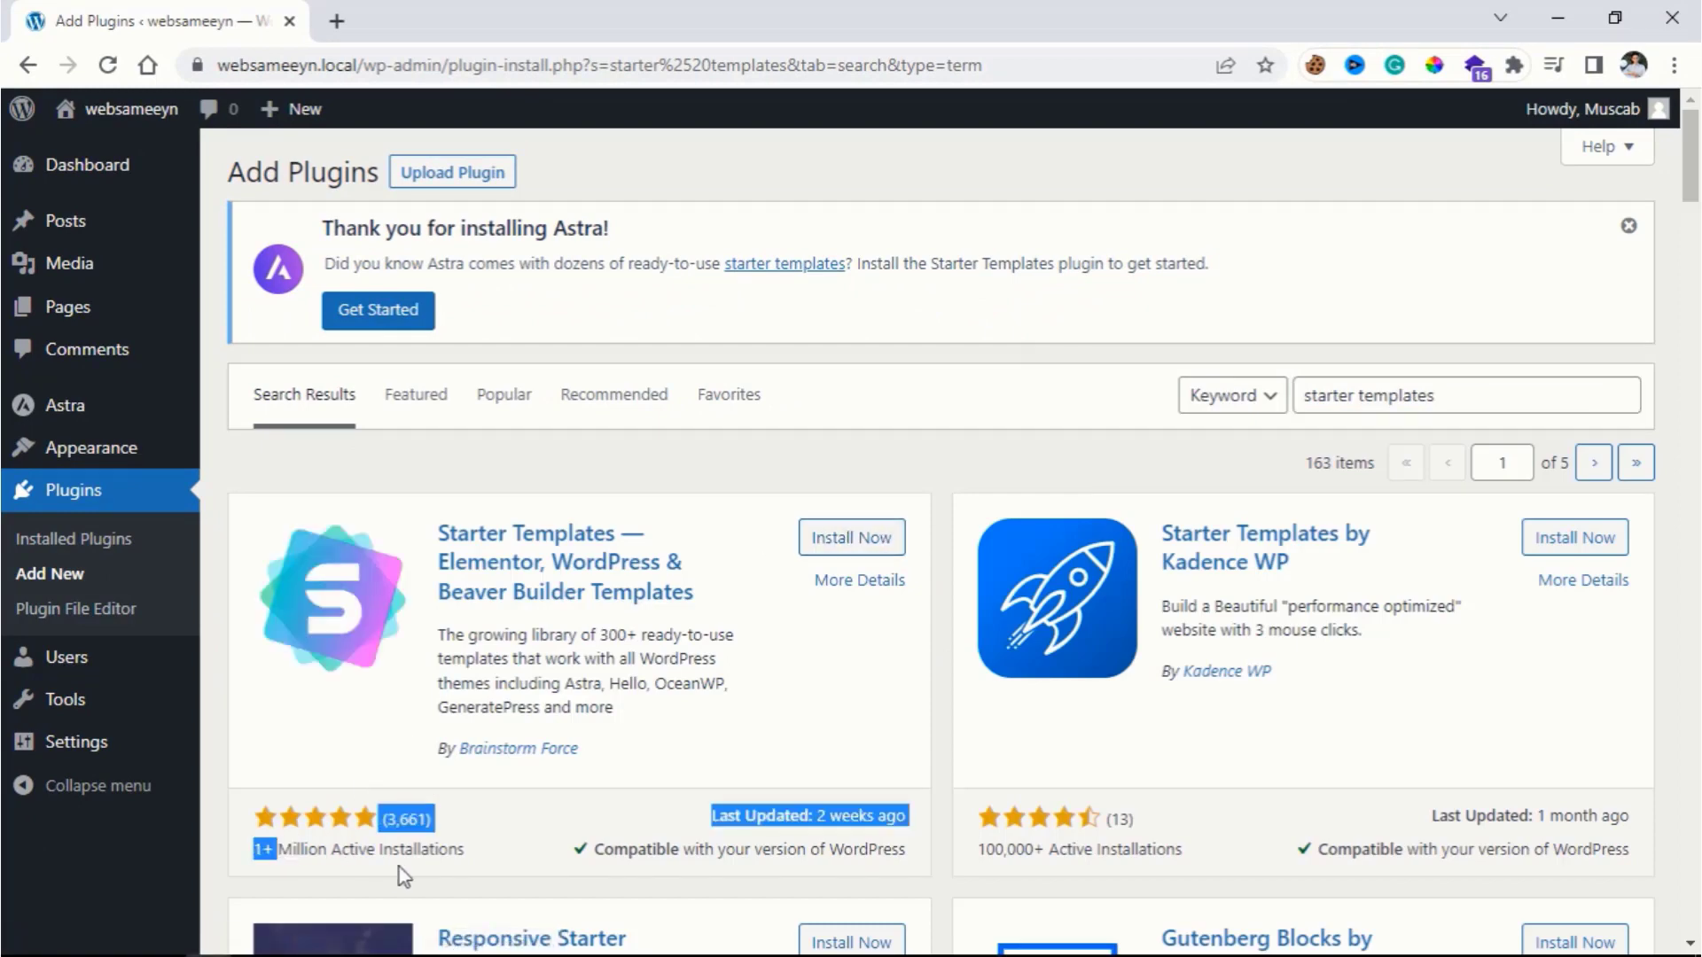
pyautogui.click(604, 789)
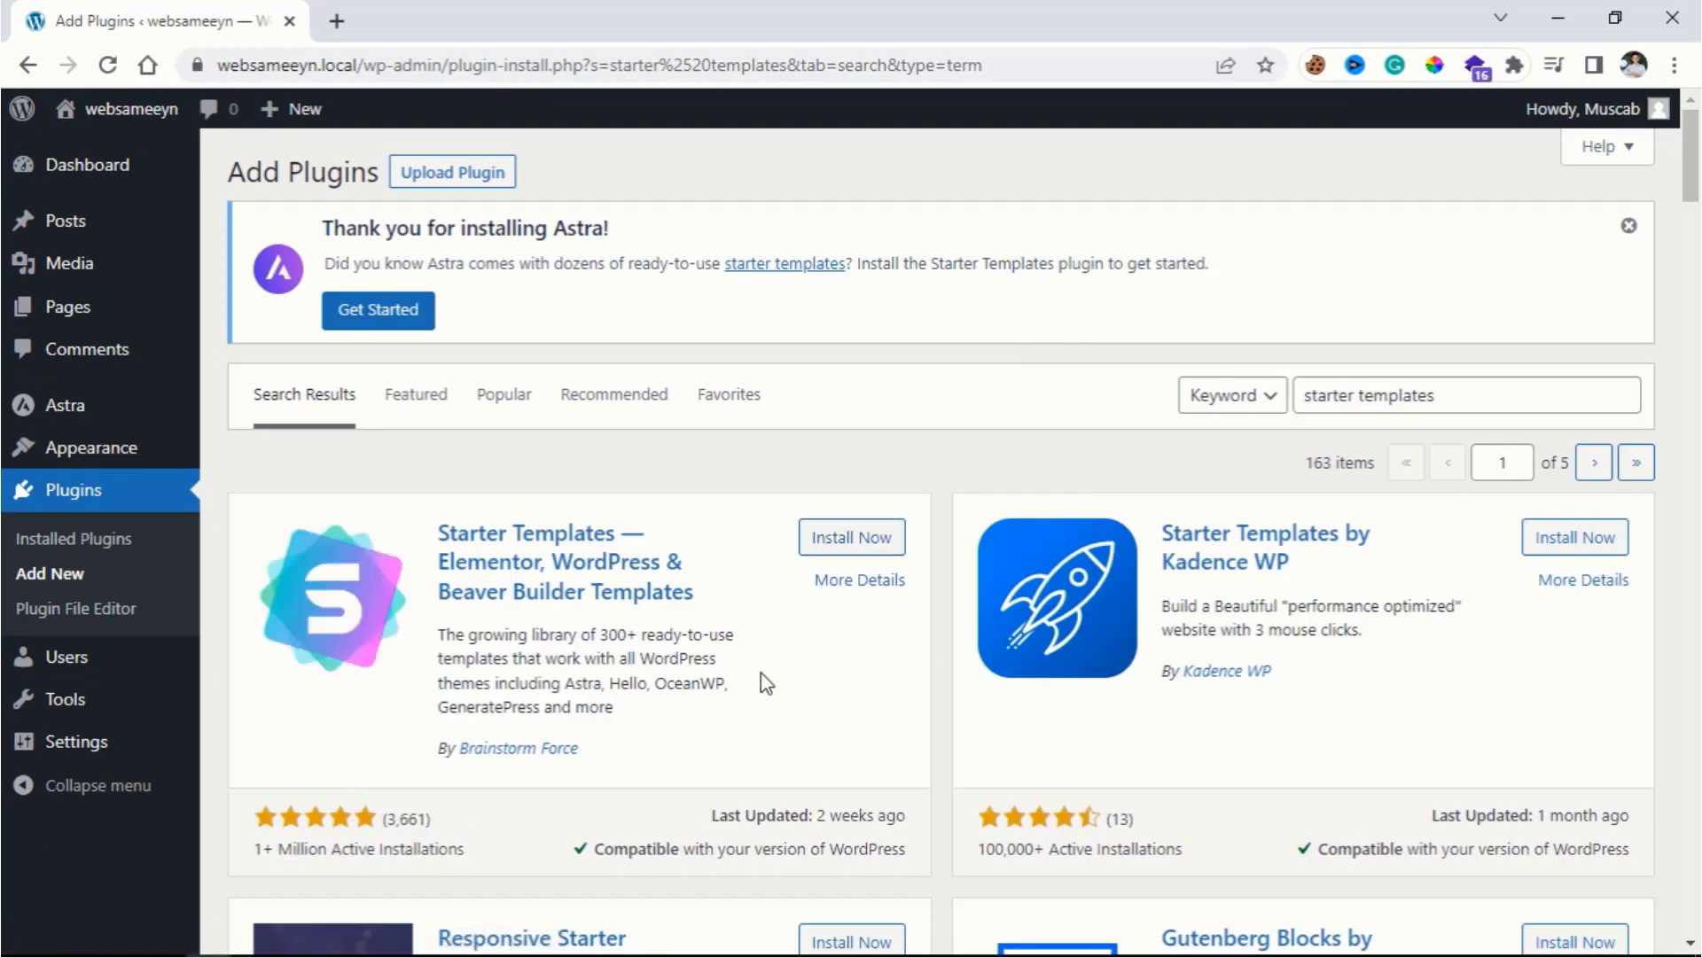
pyautogui.click(842, 537)
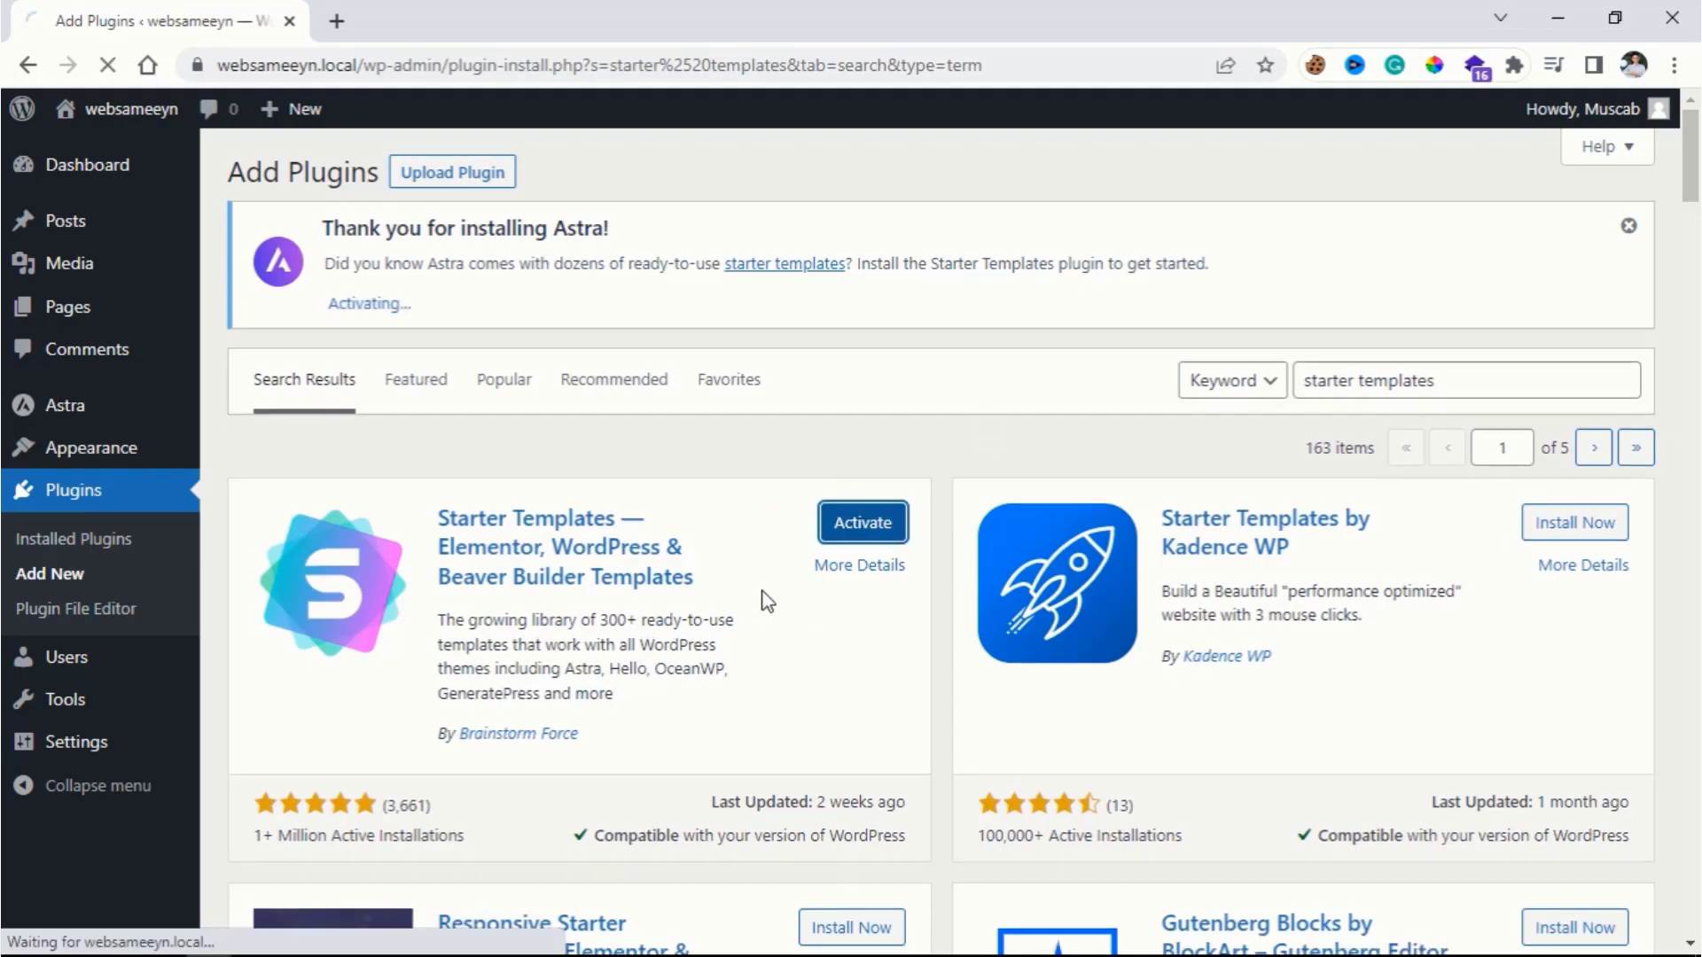
pyautogui.click(855, 526)
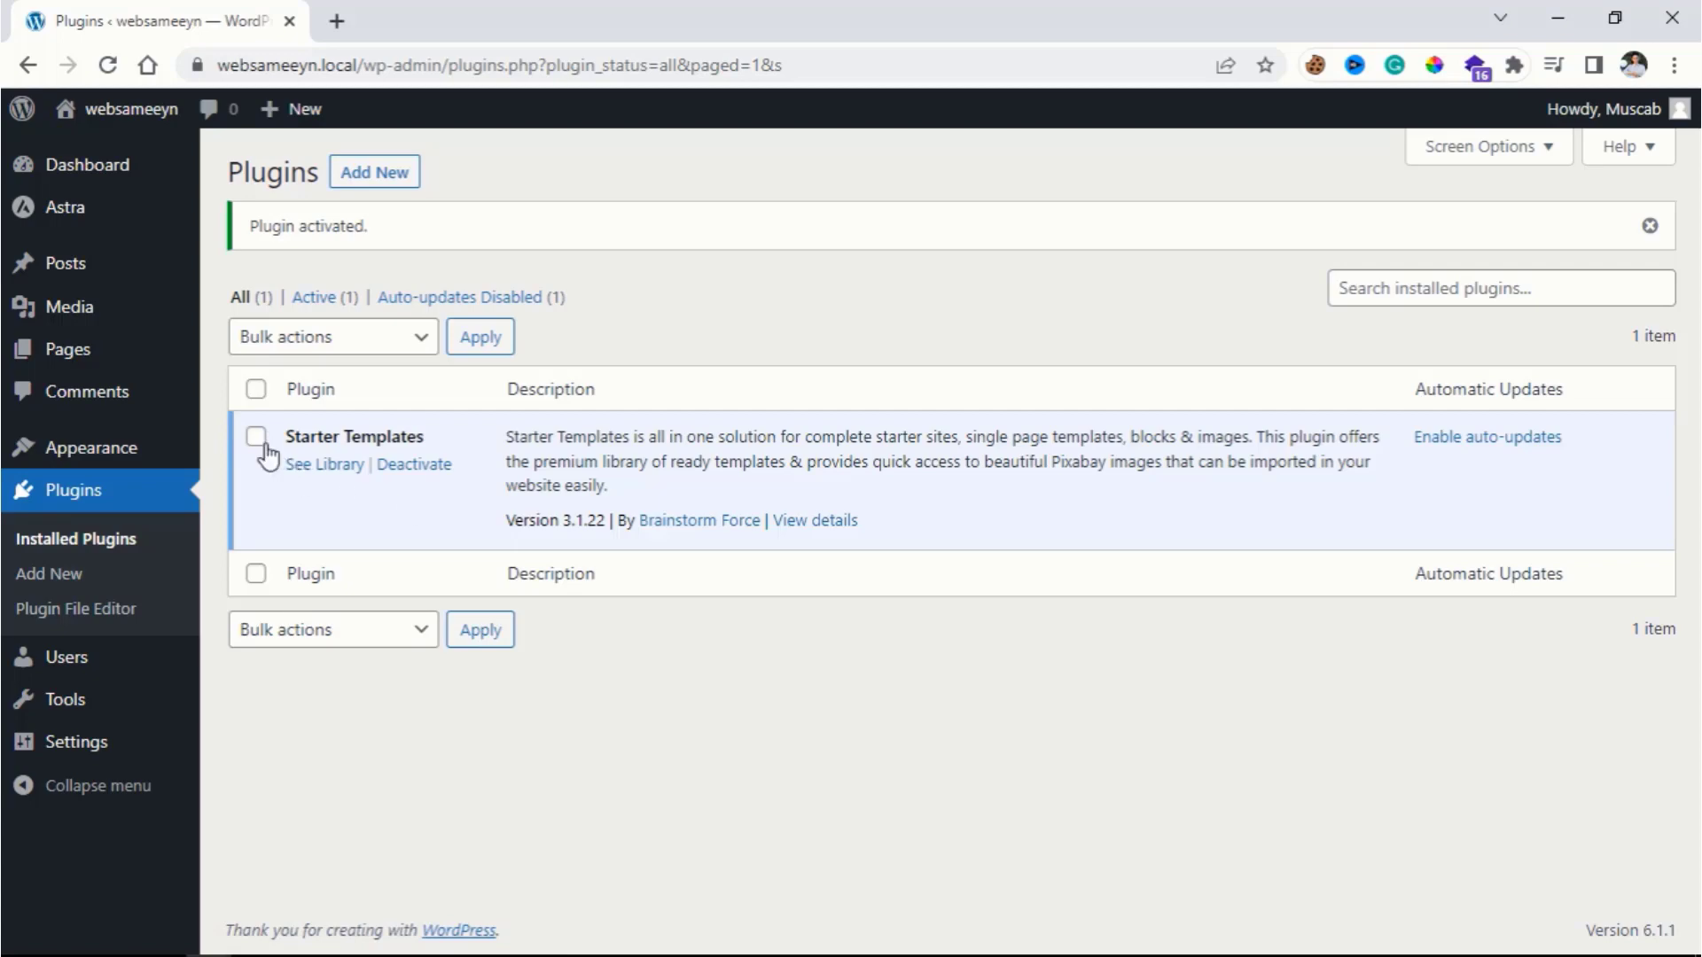
# Step: Look through the Bulk actions options without applying any, then dismiss the 'Plugin activated.' notice
pyautogui.click(354, 334)
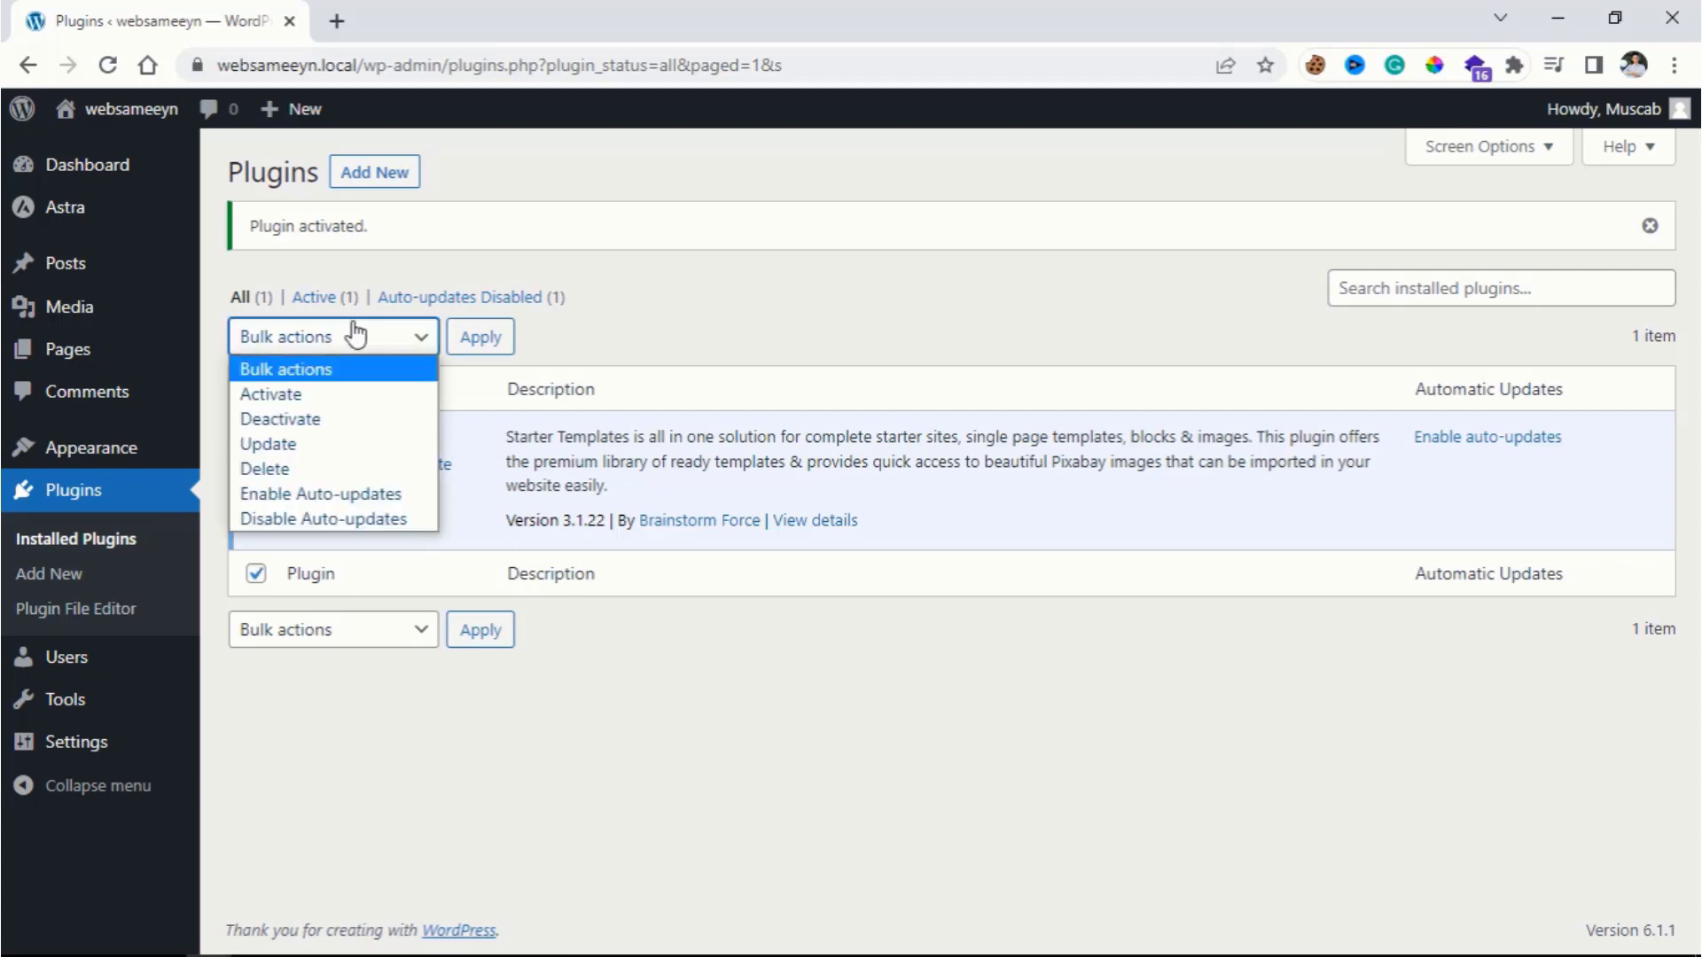
pyautogui.click(288, 470)
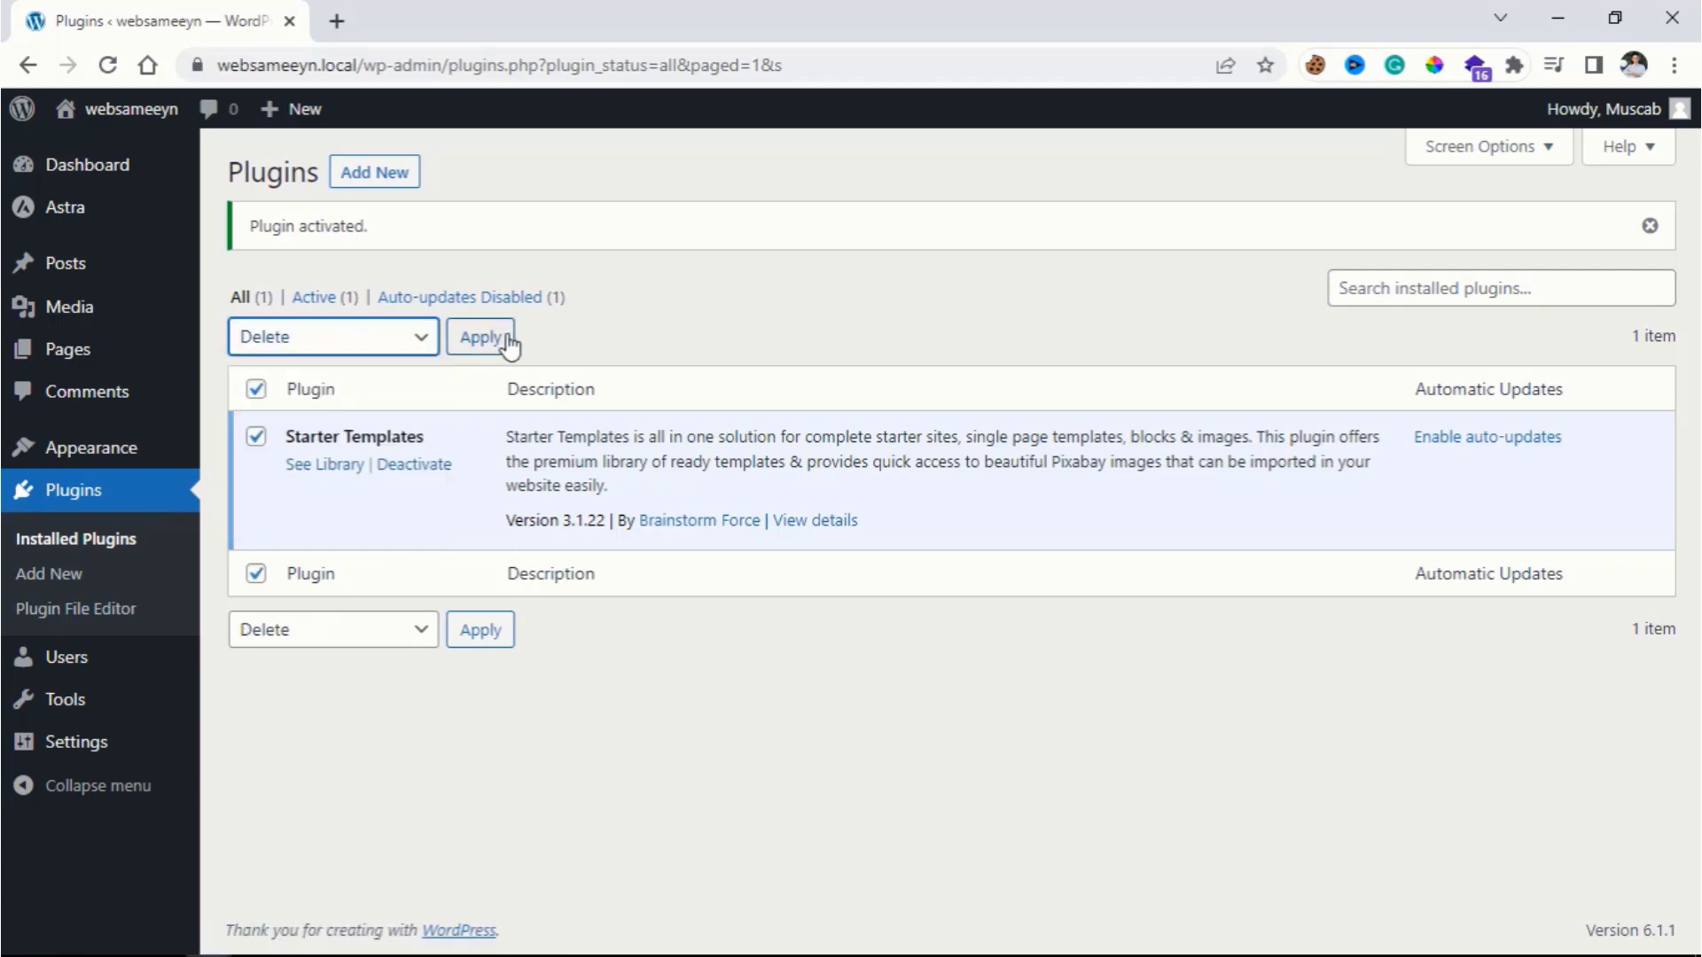
pyautogui.click(299, 350)
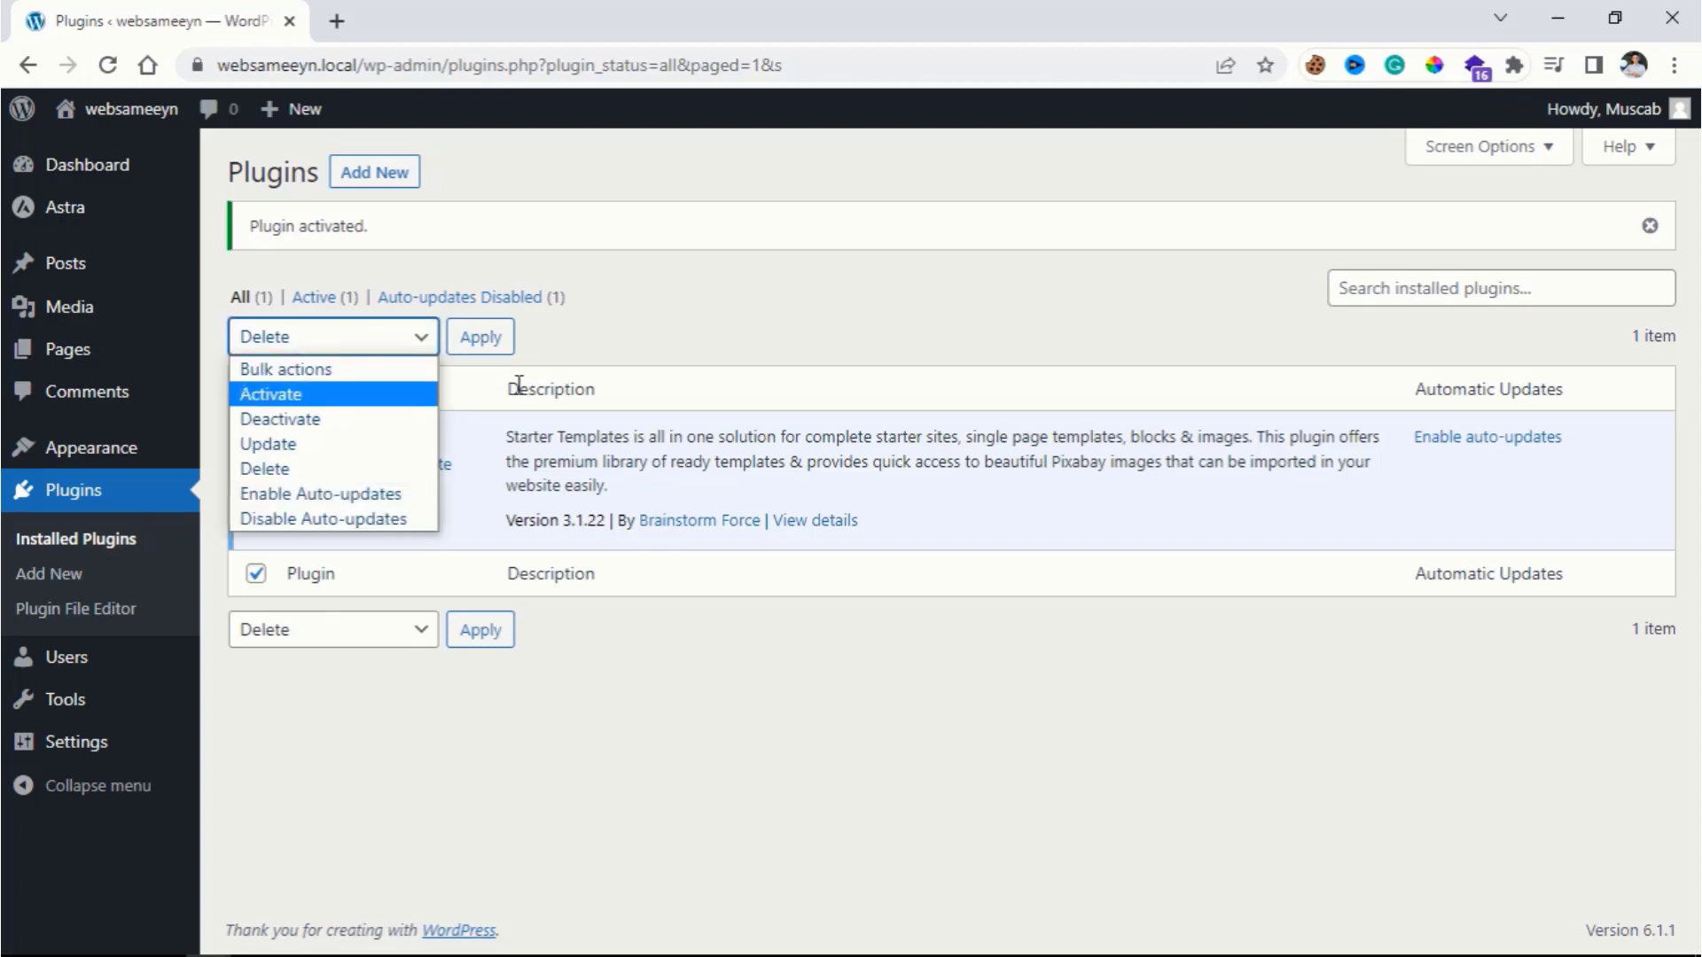
pyautogui.click(600, 338)
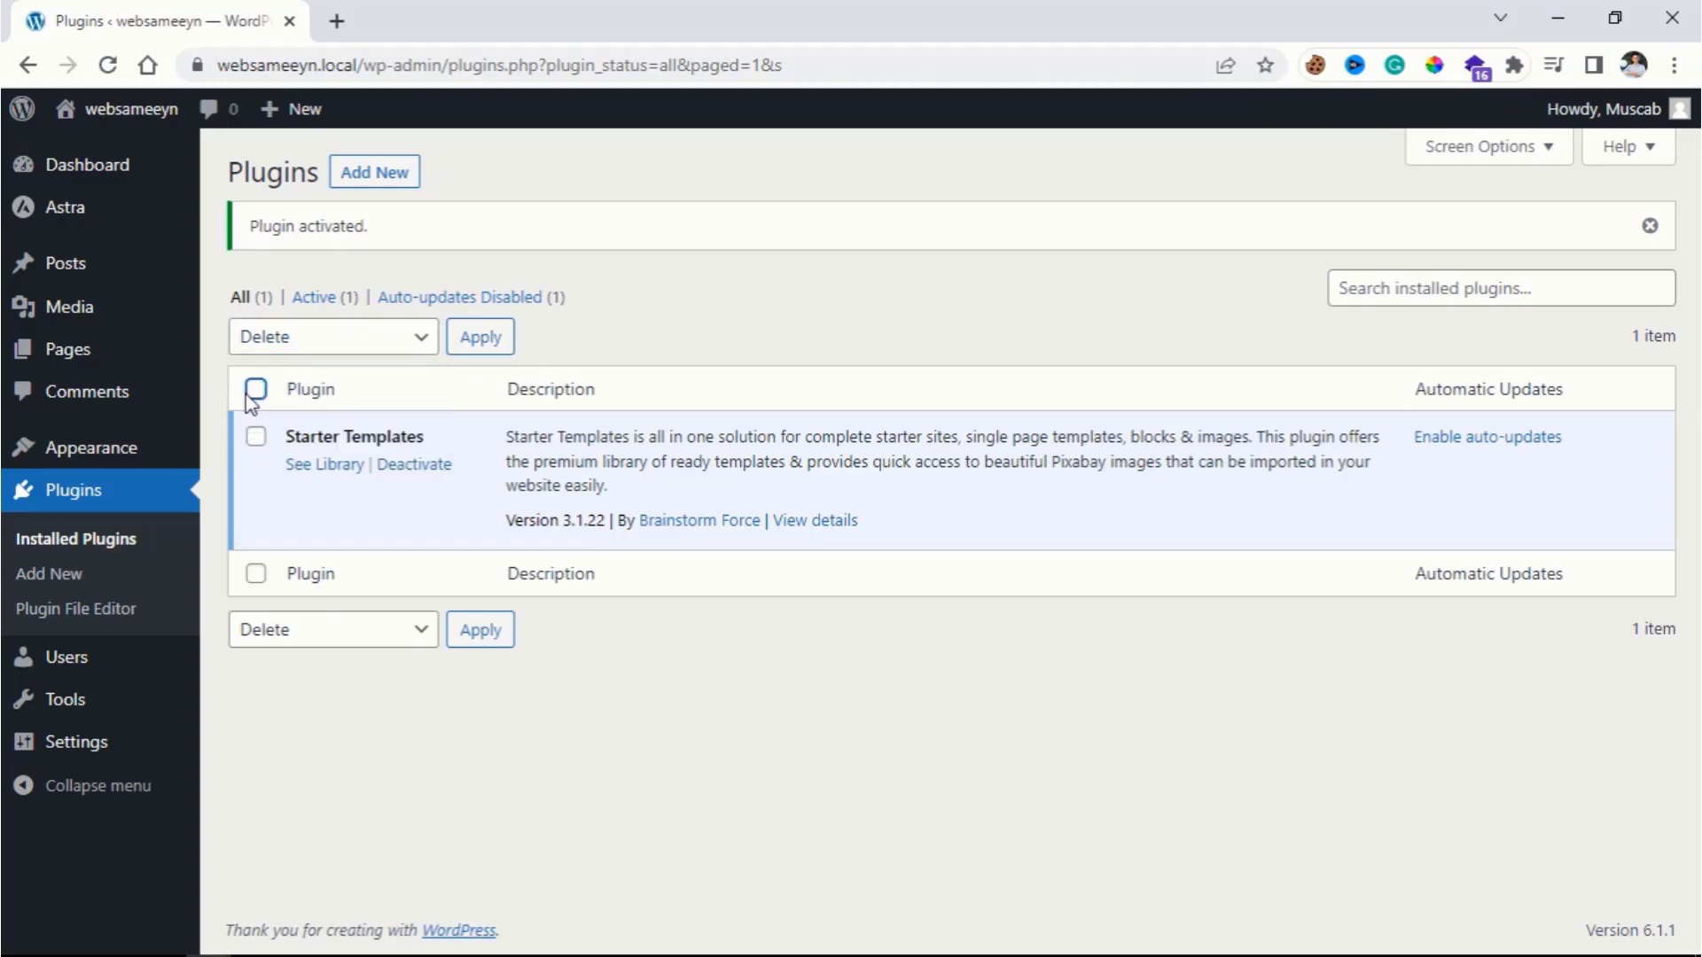
pyautogui.click(1650, 225)
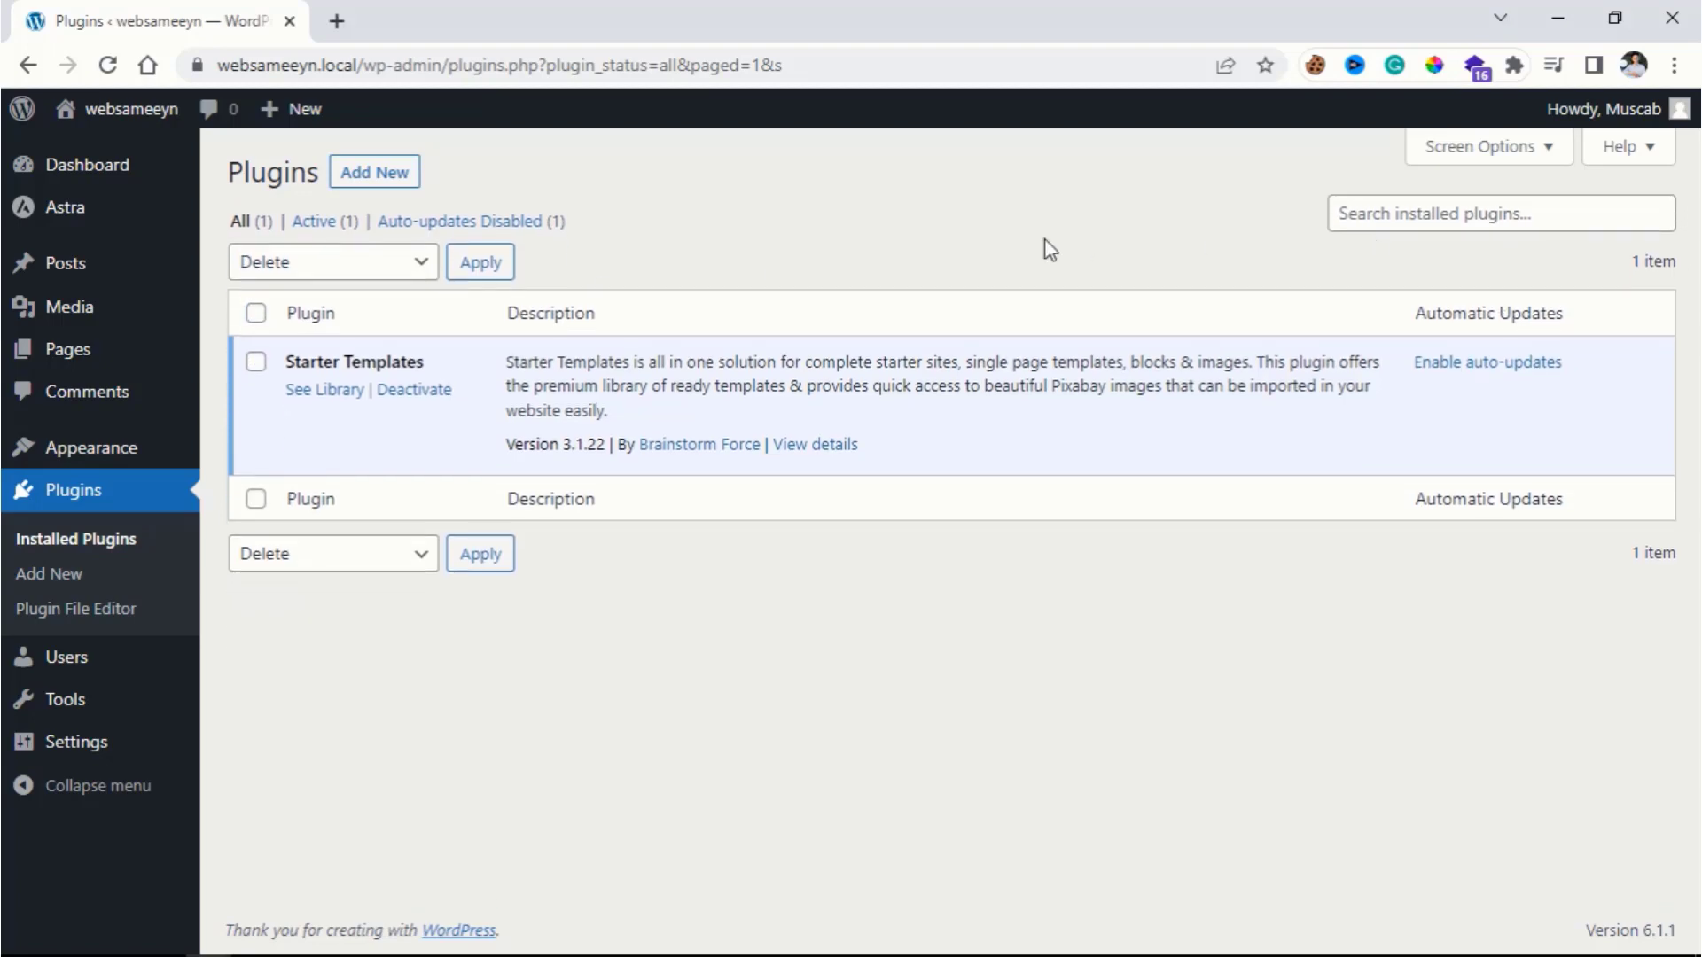
# Step: Search the Add New plugins page for 'elementor'
pyautogui.click(371, 173)
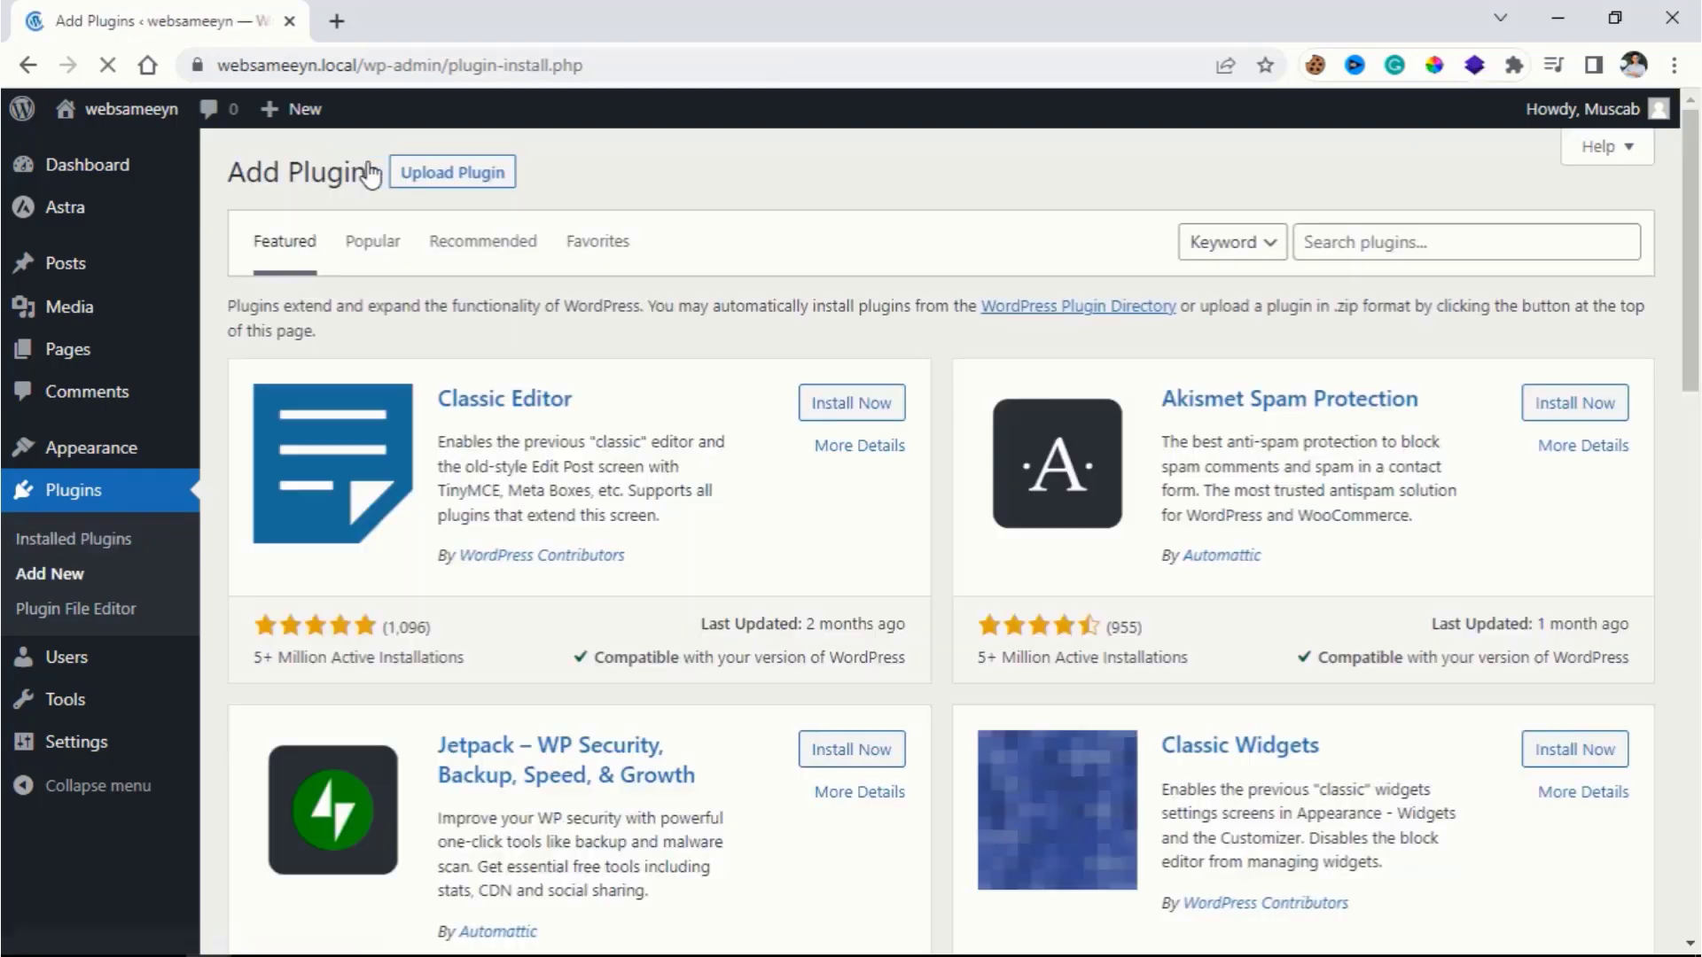
pyautogui.click(1442, 253)
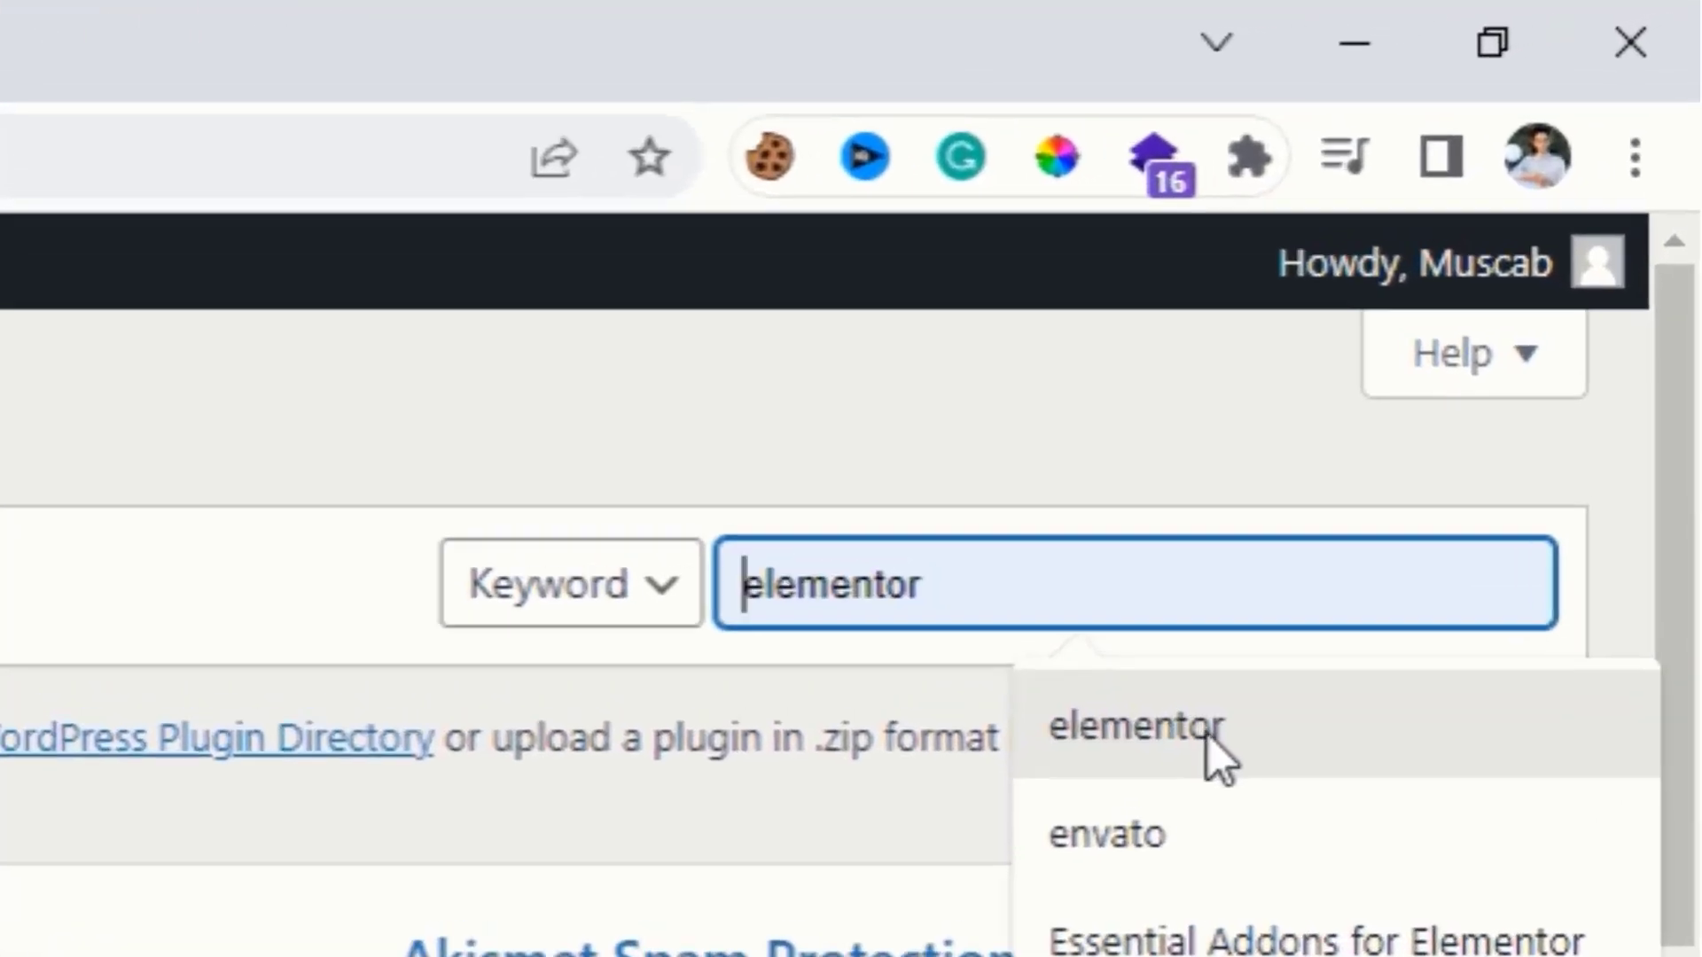
pyautogui.click(1209, 738)
pyautogui.doubleClick(1043, 620)
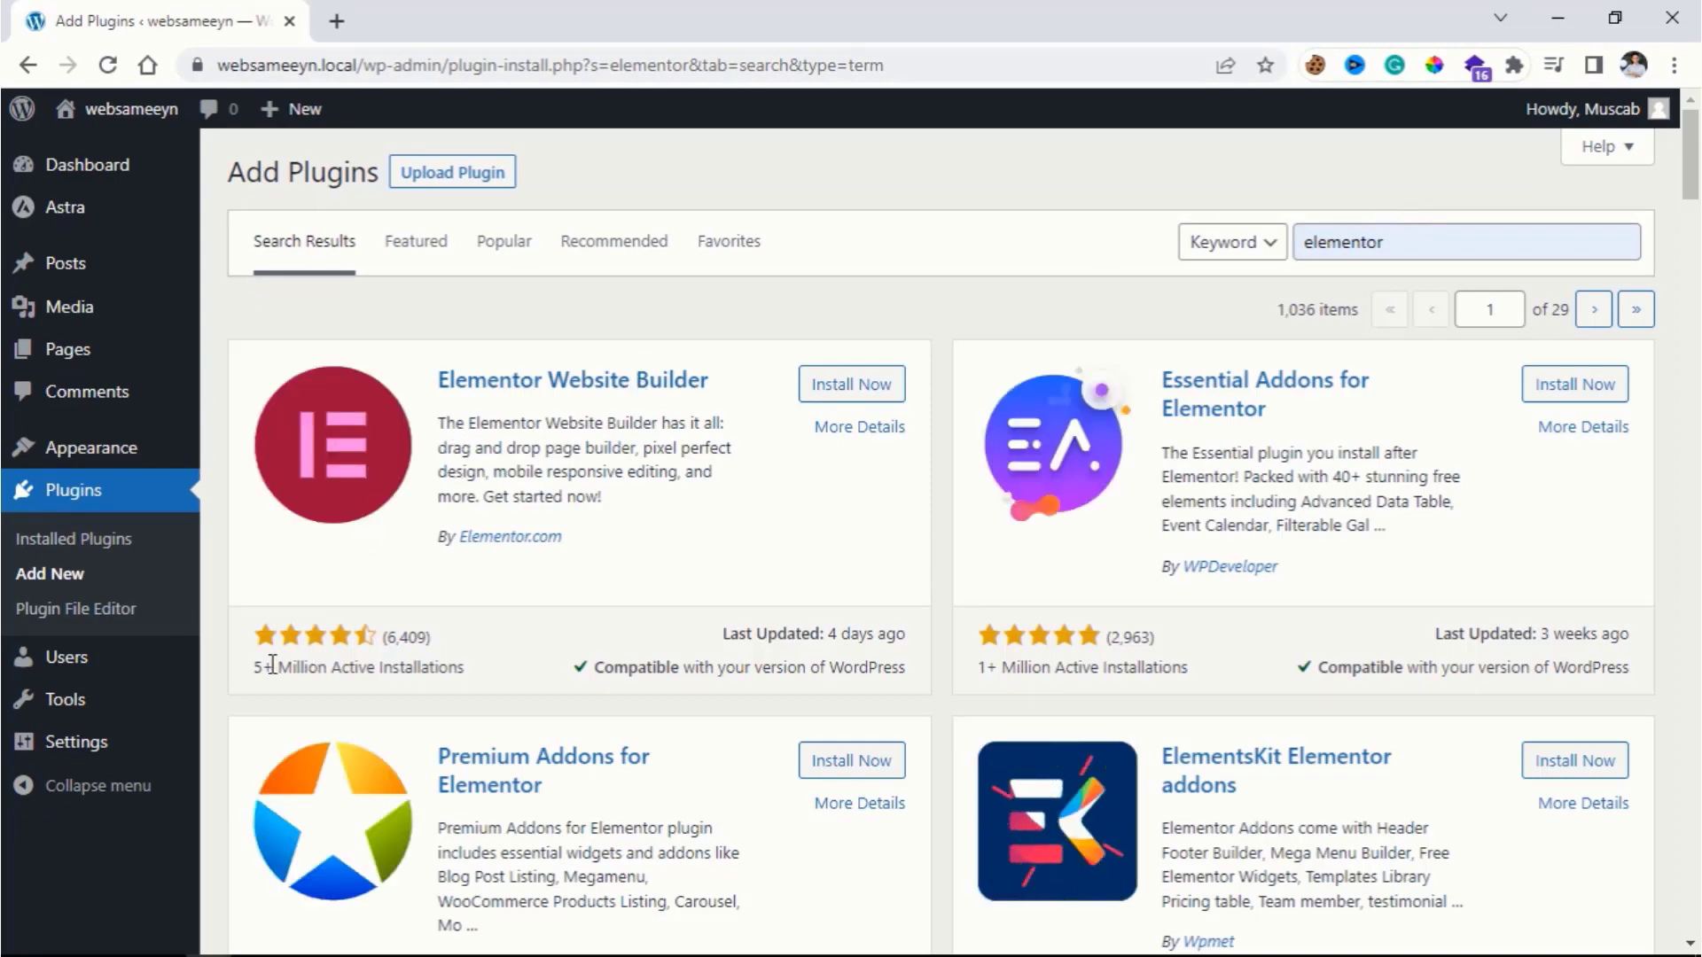
# Step: Review Elementor Website Builder's install count and description, then install it
pyautogui.moveTo(255, 667); pyautogui.dragTo(294, 669)
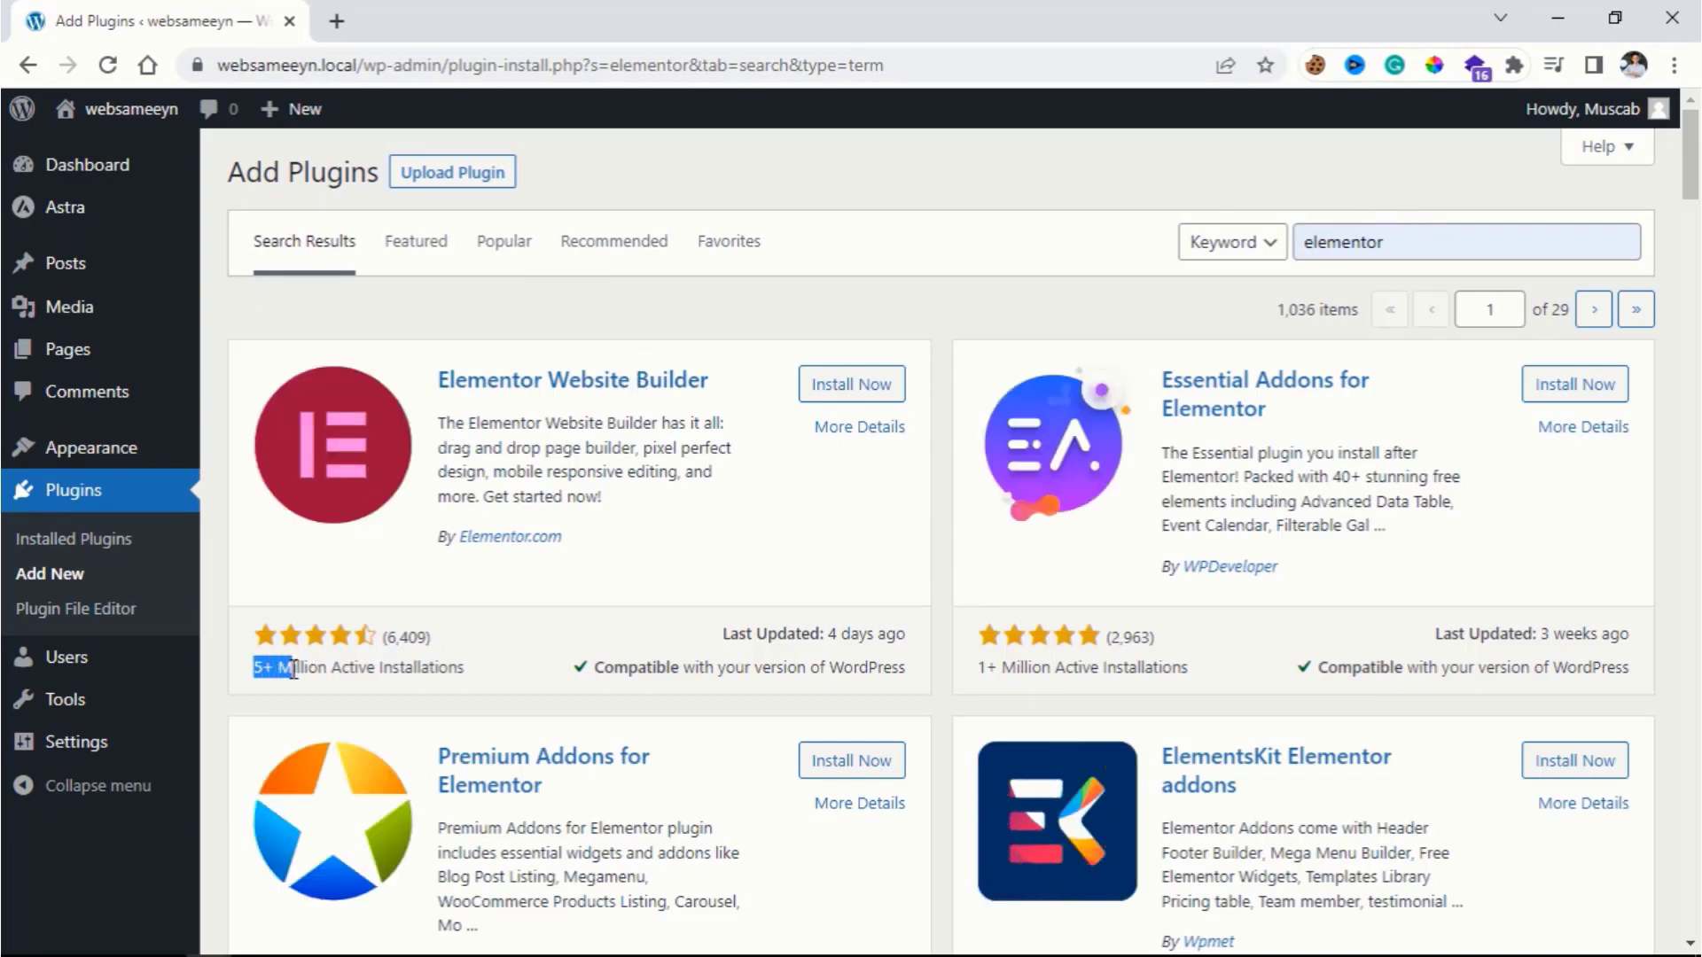
pyautogui.click(466, 667)
pyautogui.moveTo(609, 499); pyautogui.dragTo(533, 470)
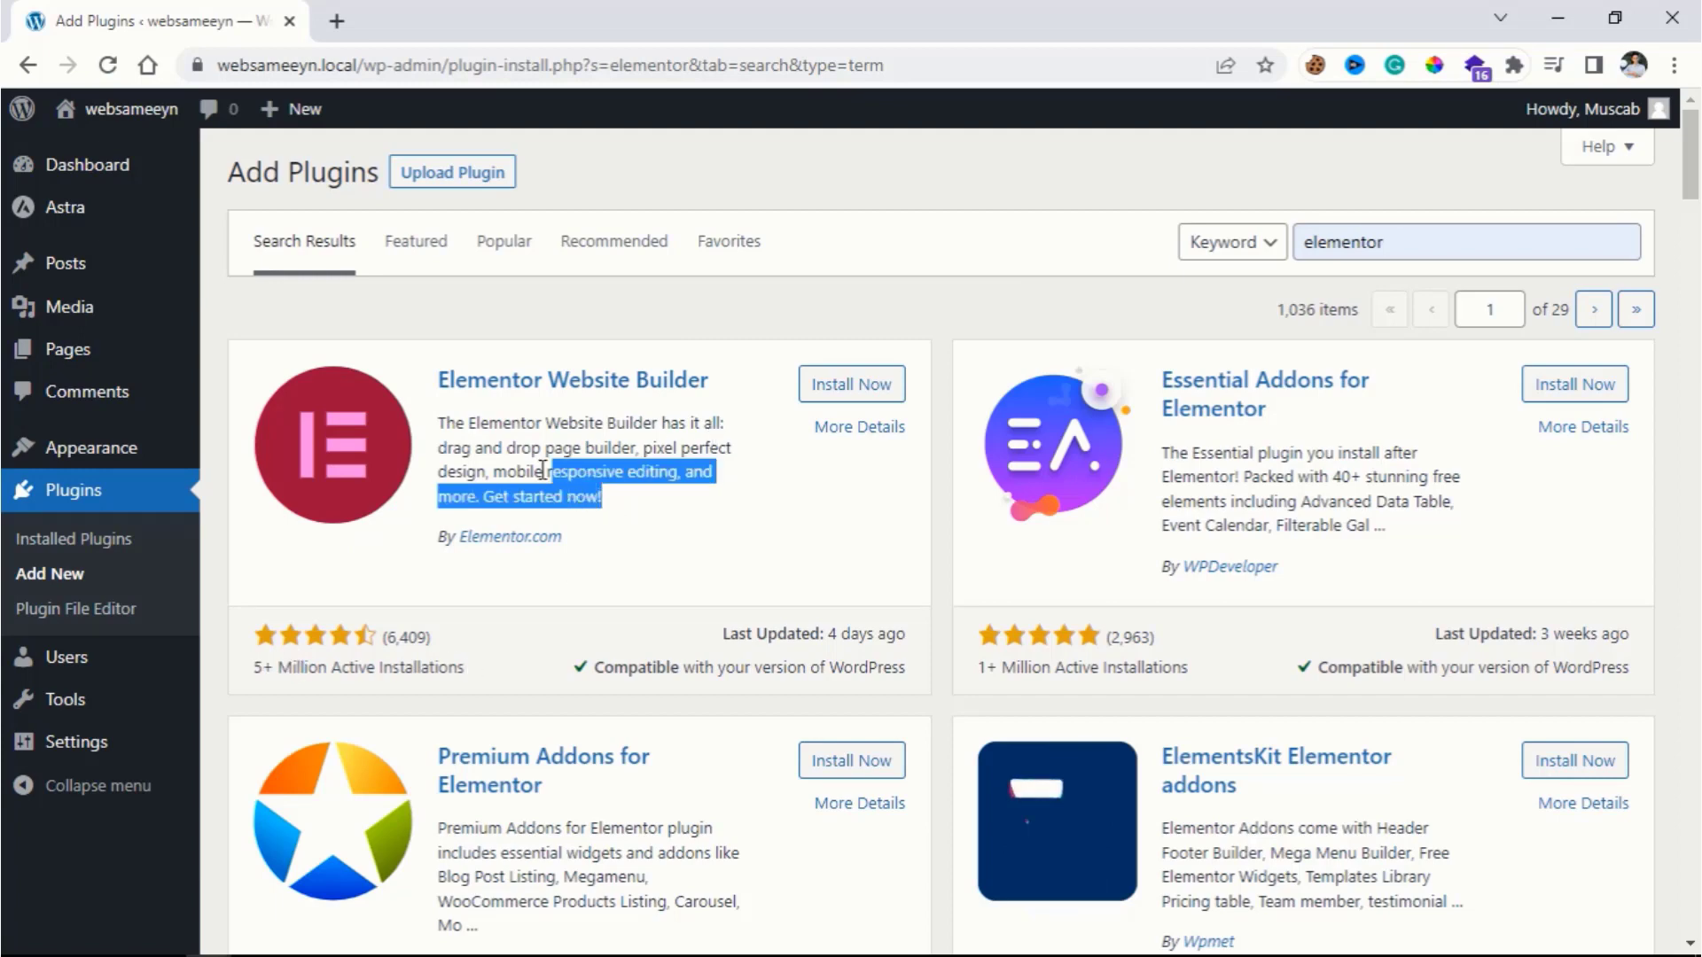
pyautogui.click(533, 470)
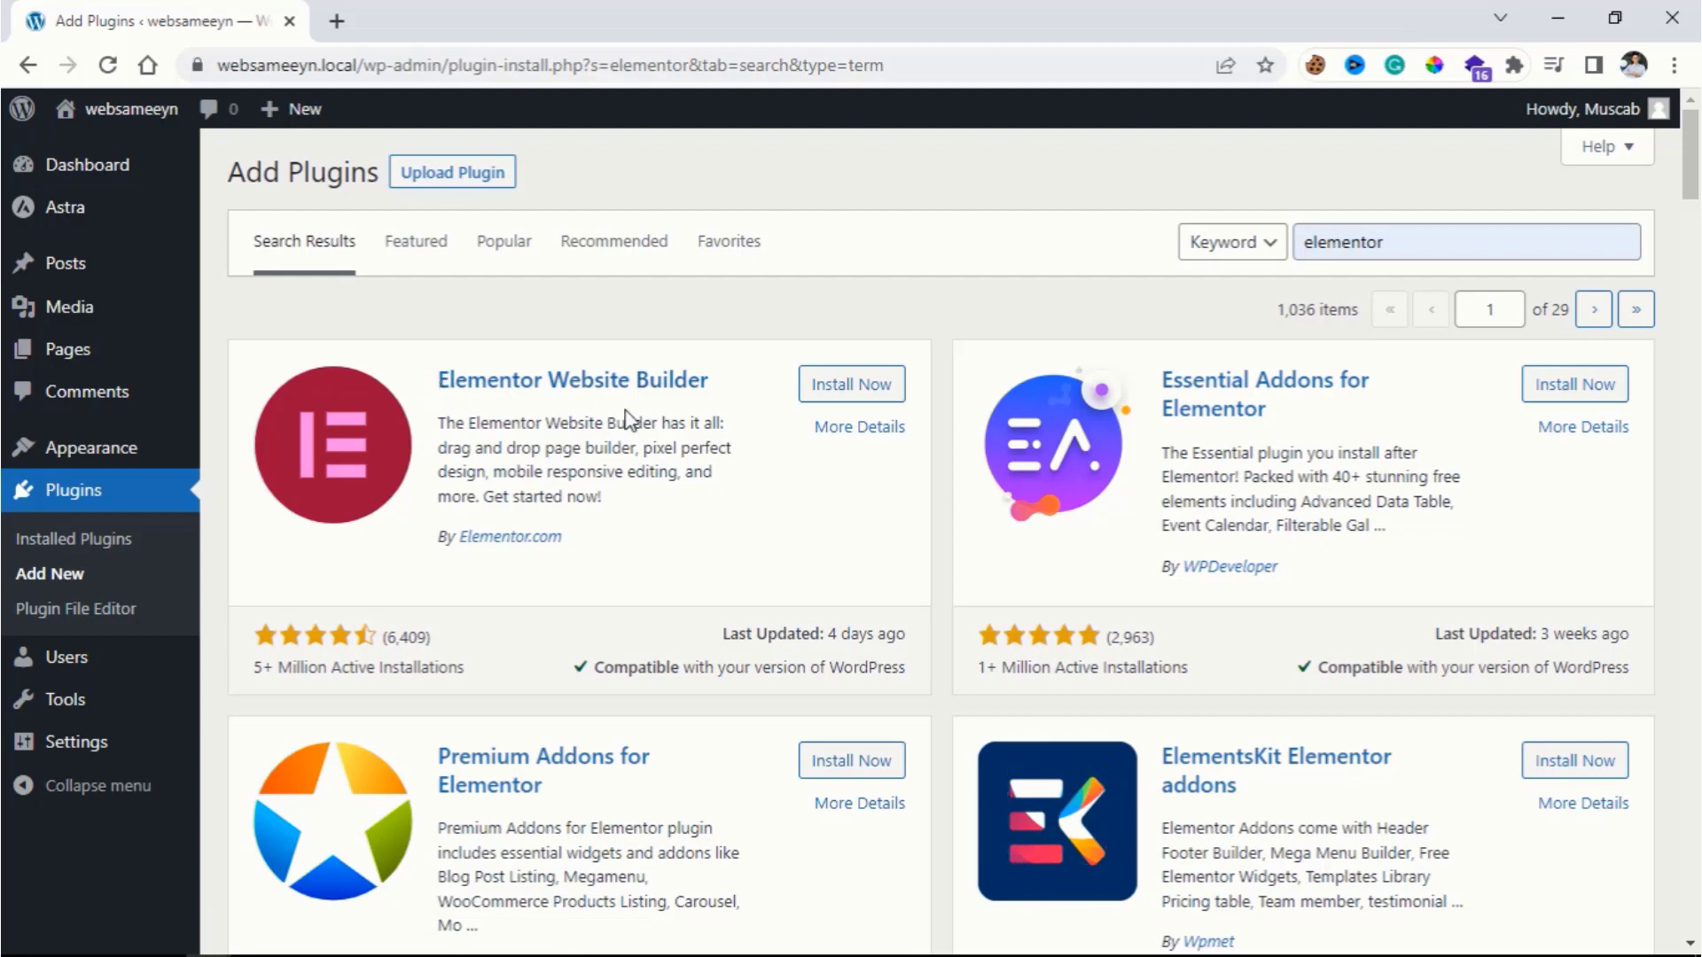
pyautogui.click(875, 383)
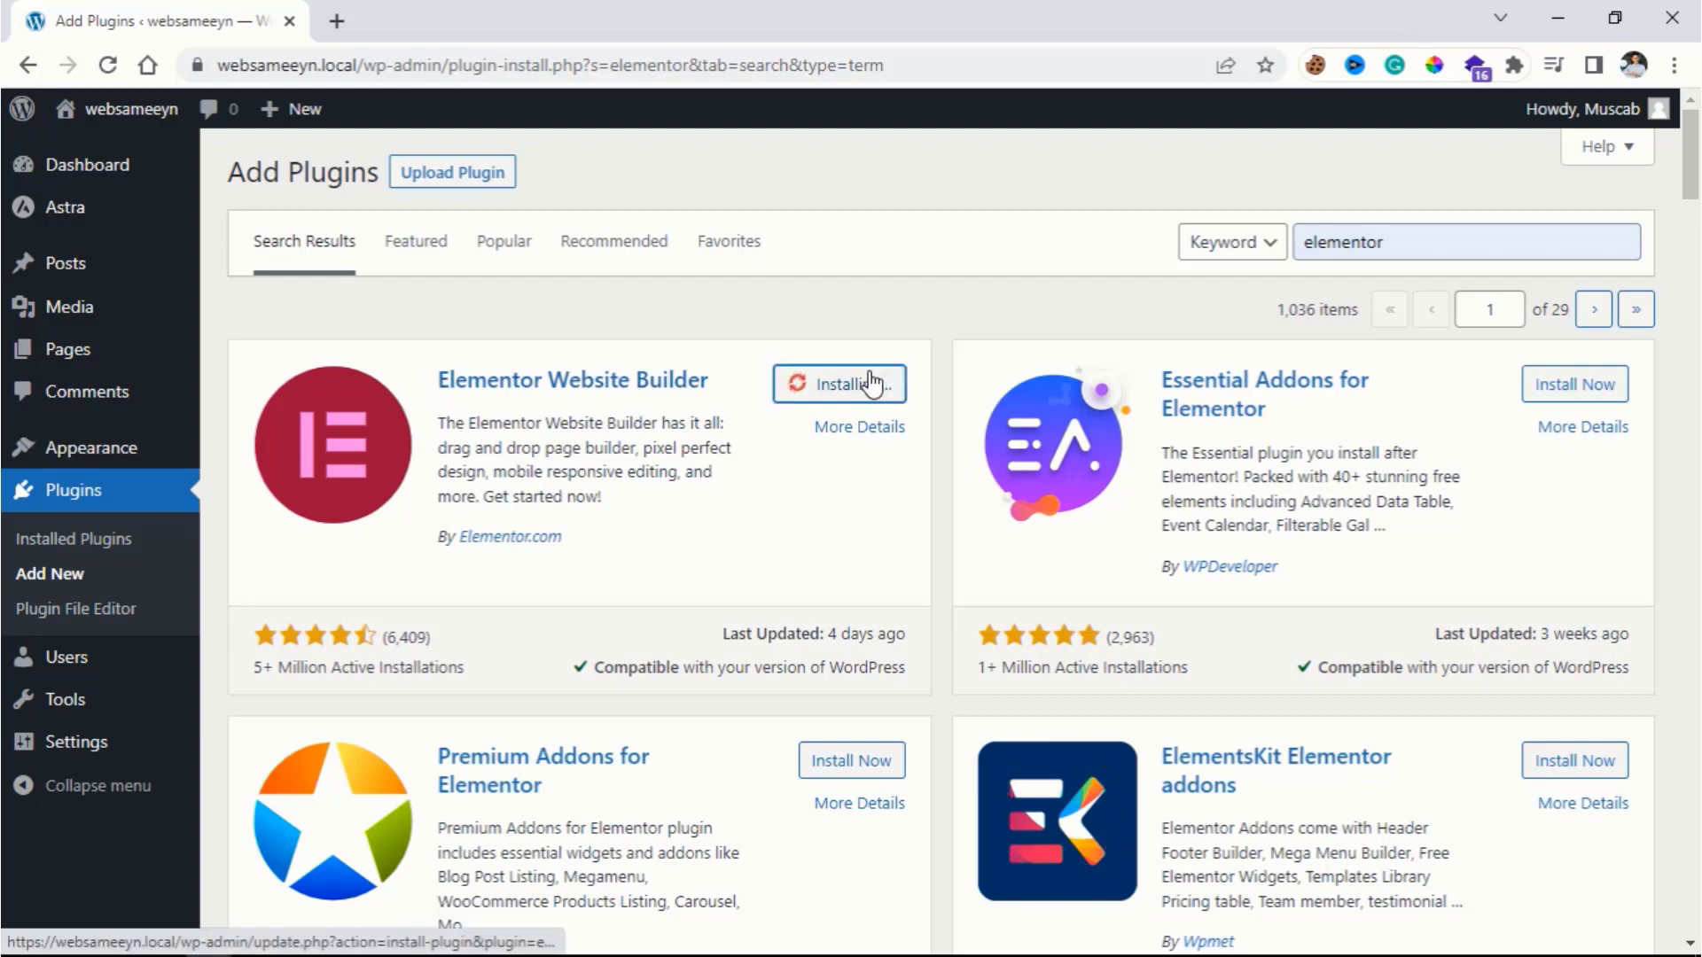
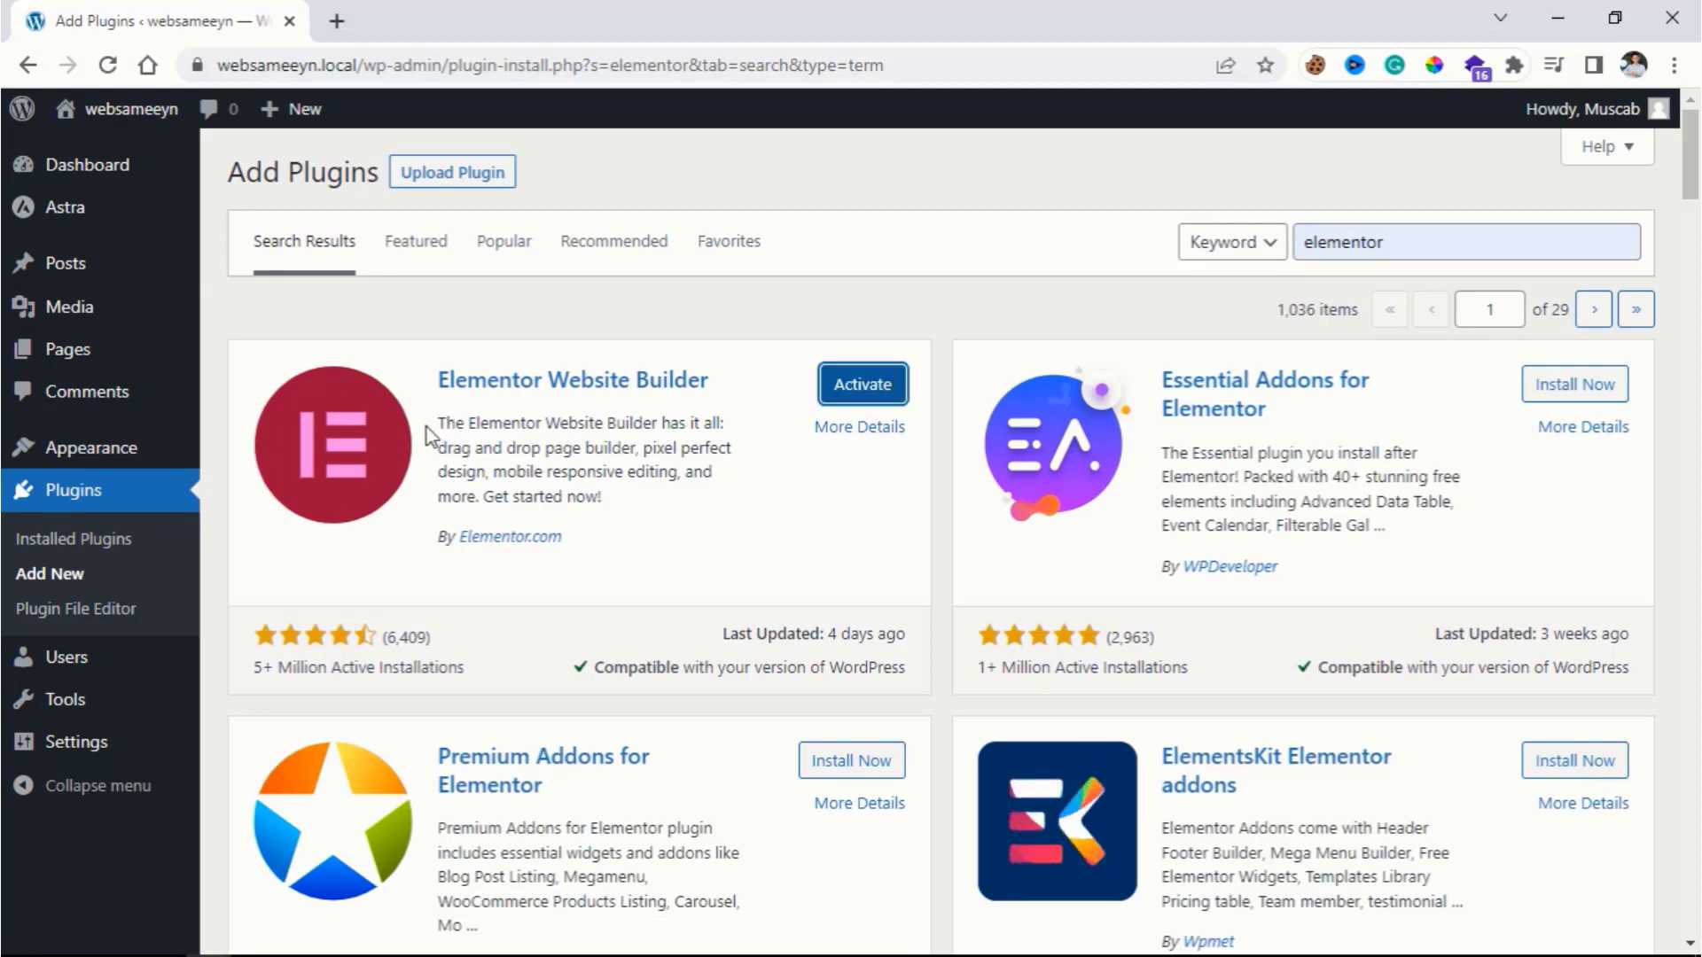
# Step: Activate Elementor Website Builder from the Add Plugins search results
pyautogui.click(856, 387)
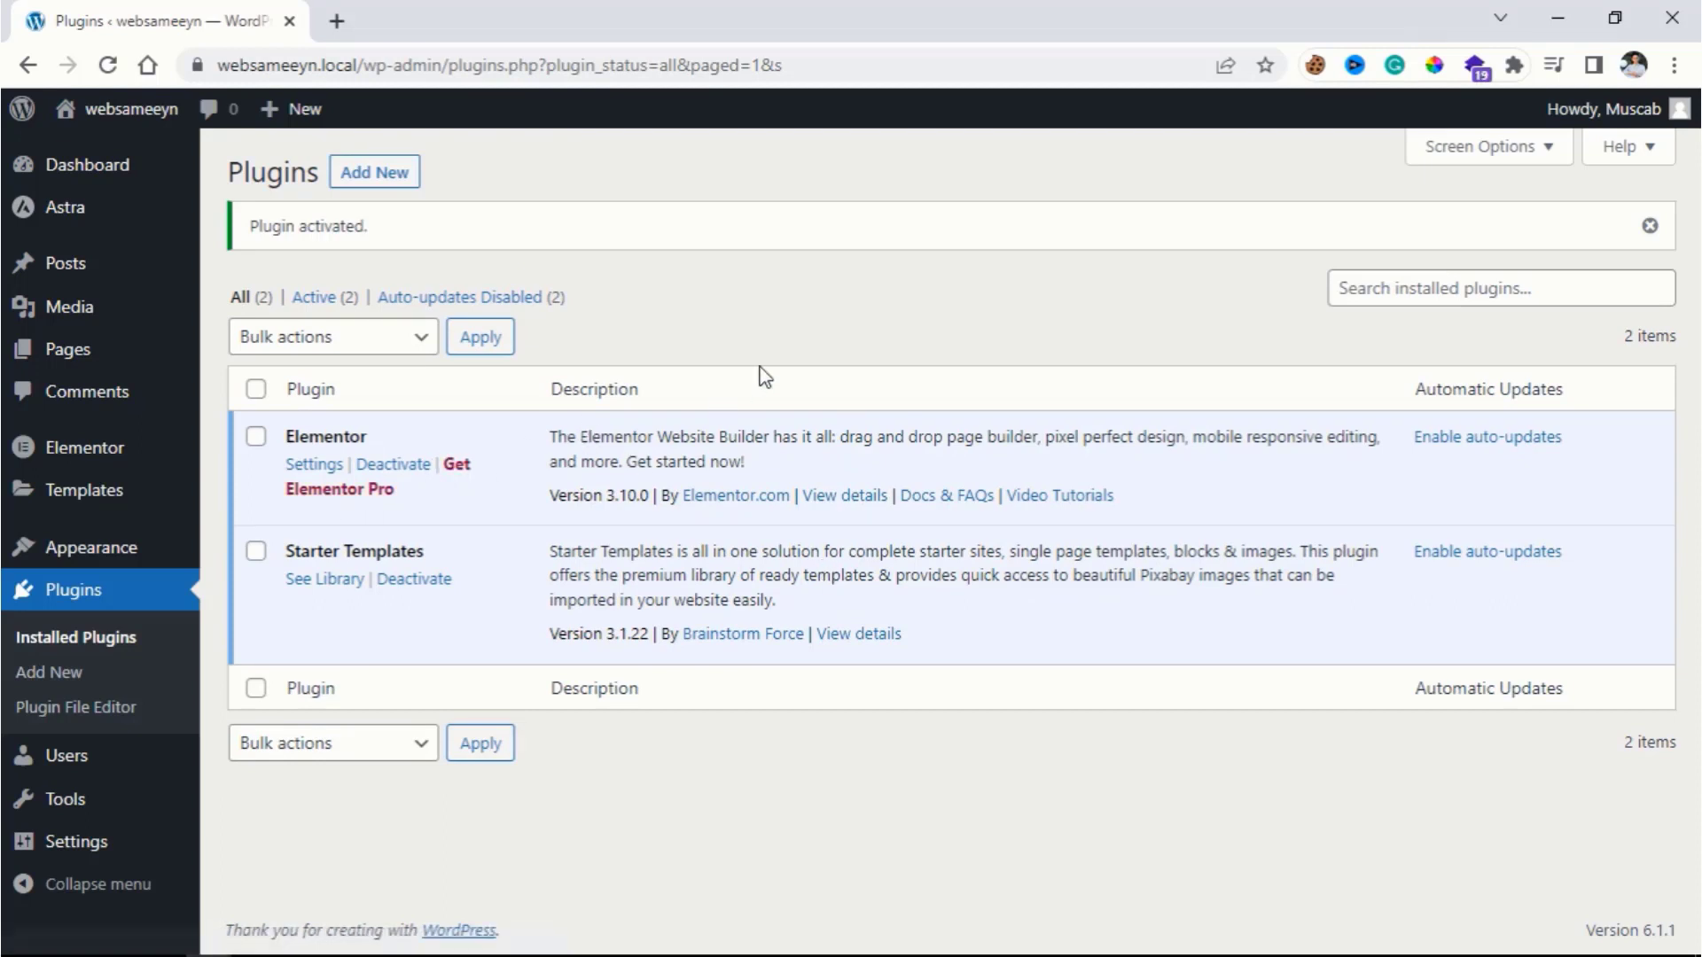
# Step: Dismiss the activation notice and open the Starter Templates library via See Library
pyautogui.click(1649, 226)
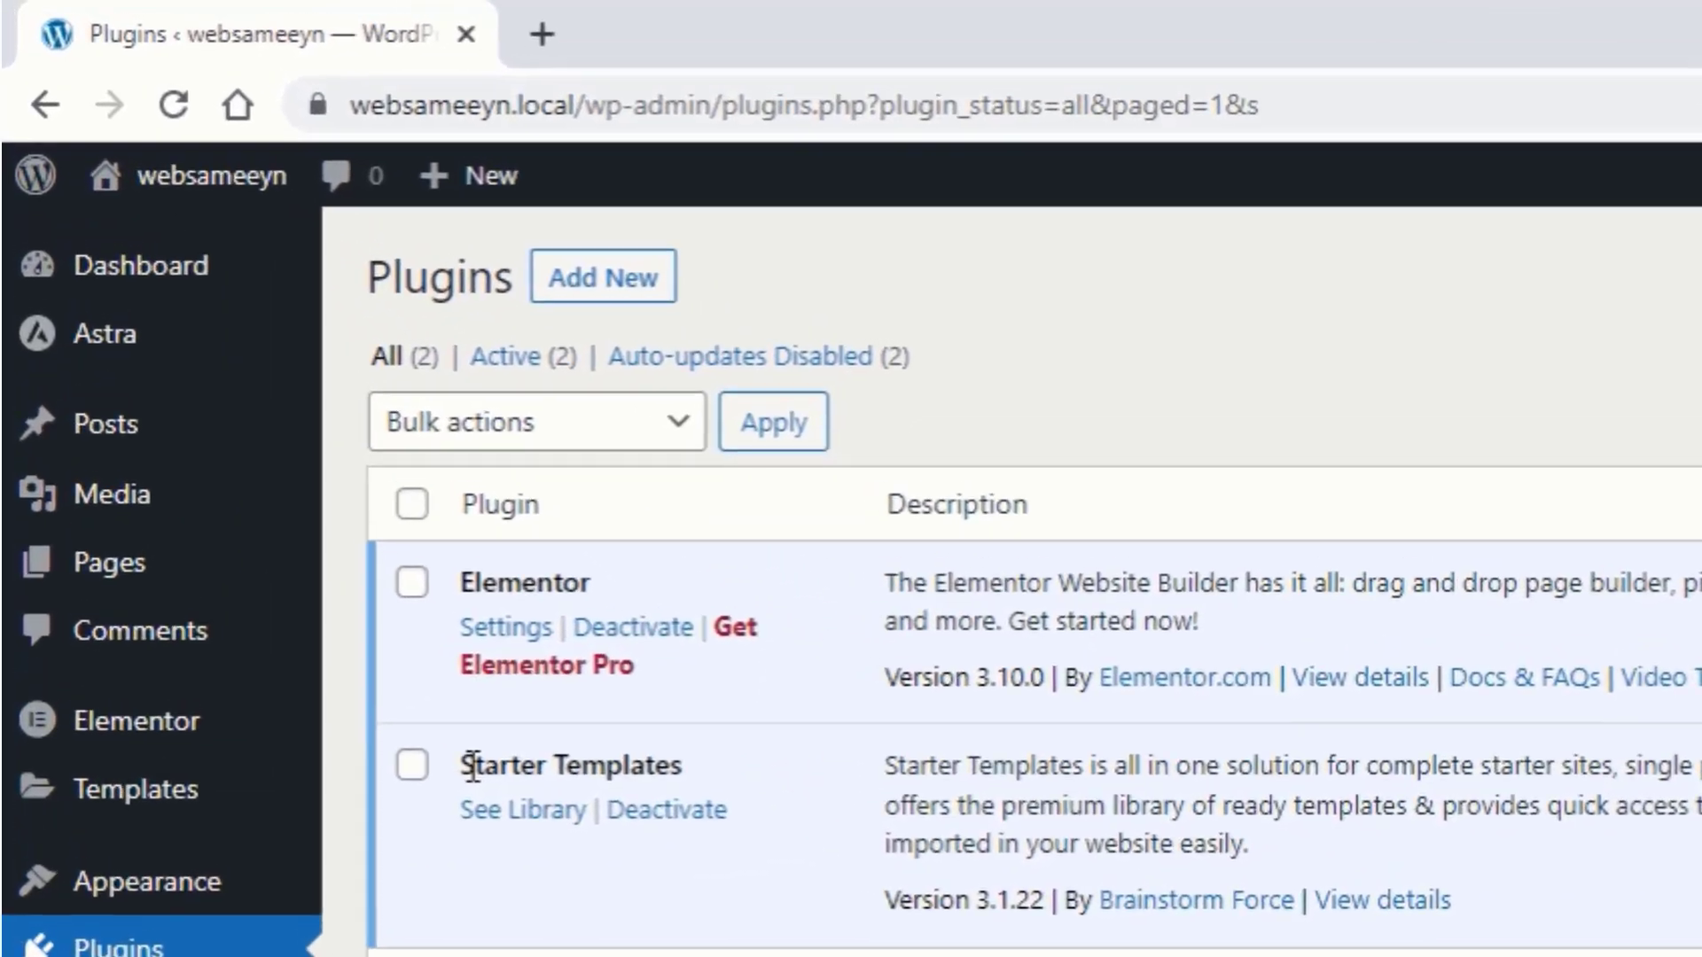
pyautogui.moveTo(295, 475); pyautogui.dragTo(345, 475)
pyautogui.click(539, 941)
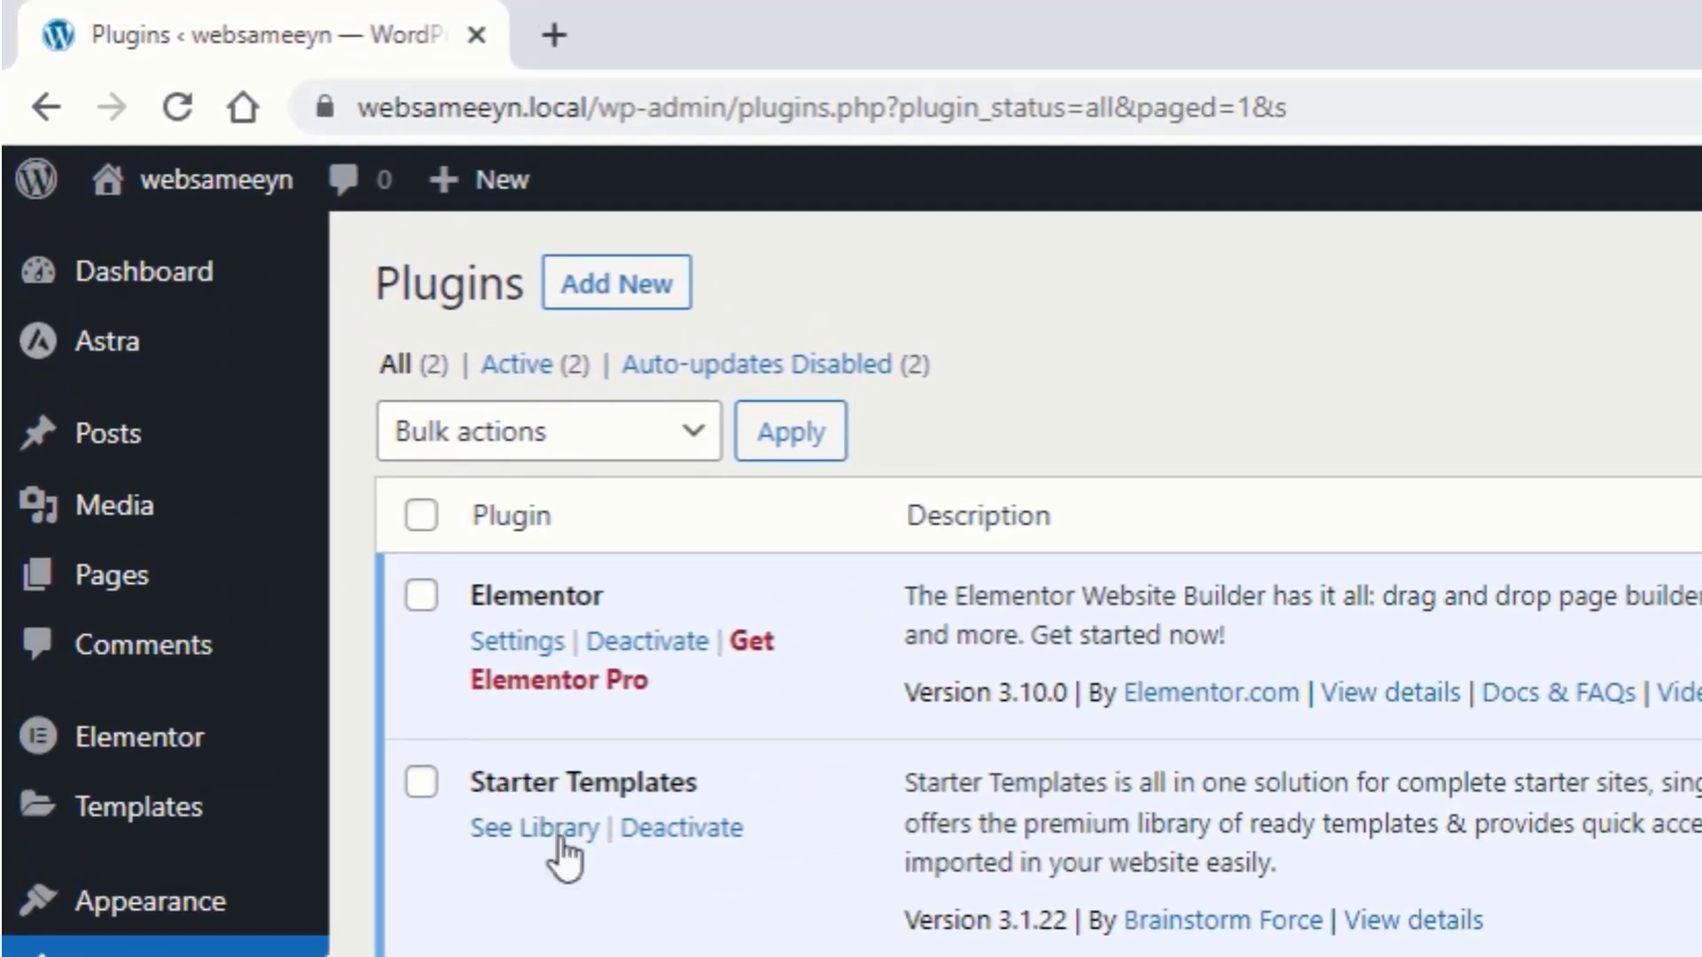
pyautogui.click(530, 831)
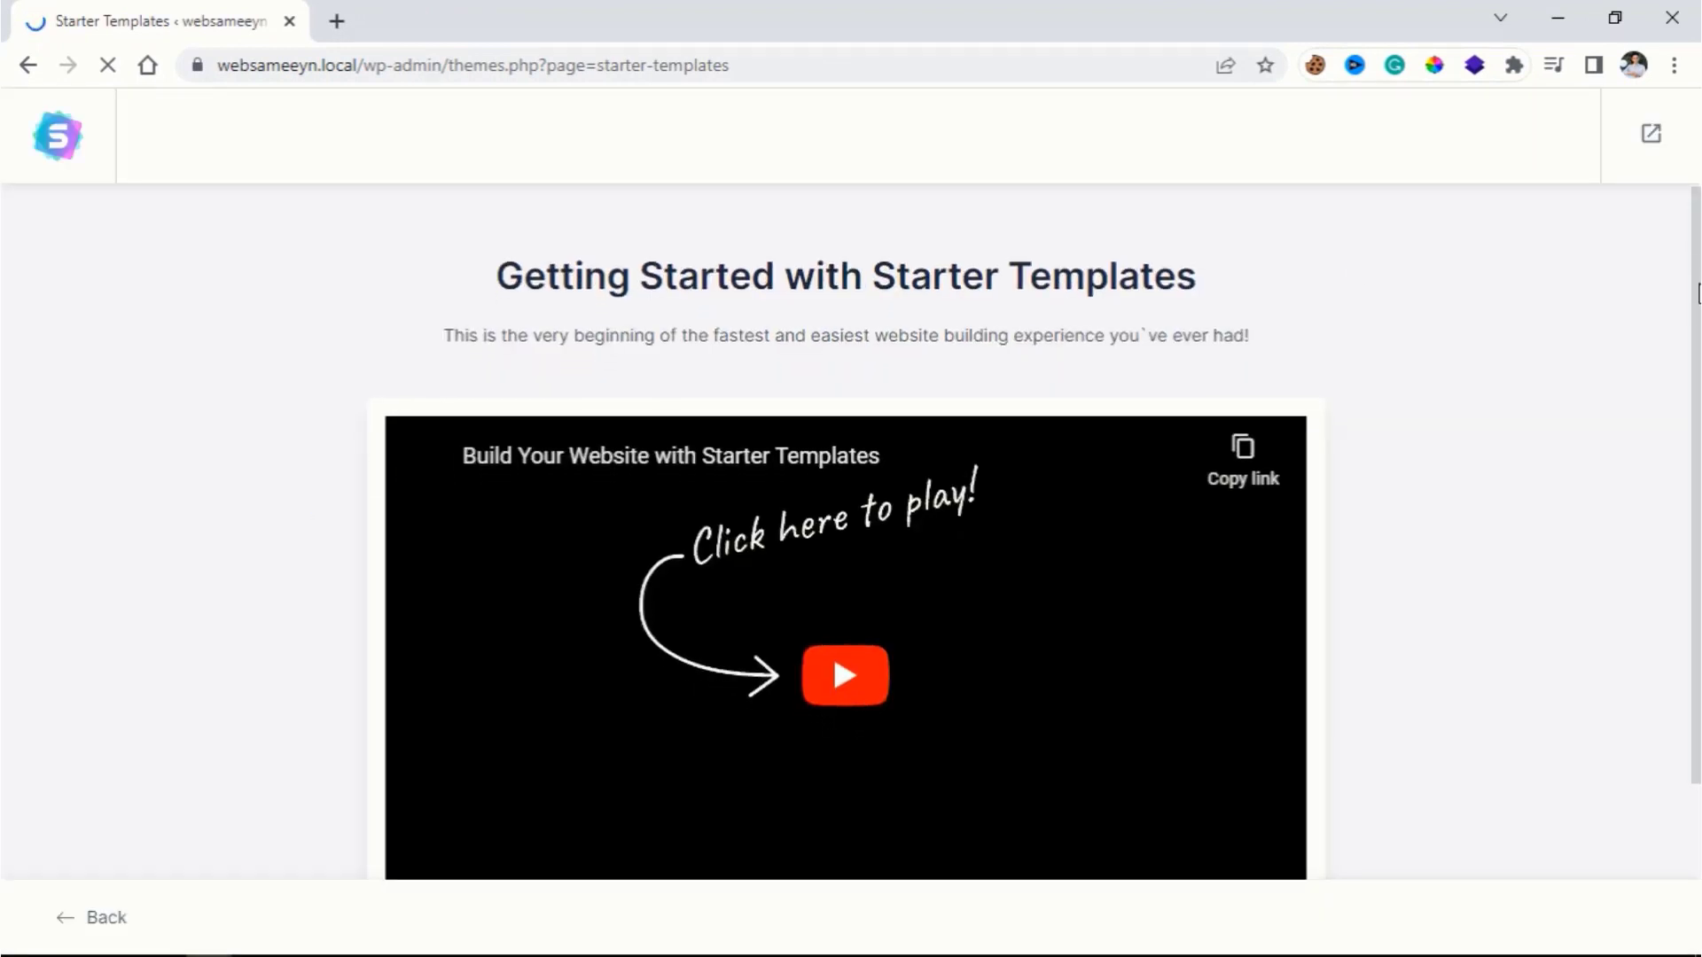
# Step: Start building a website from a starter template with Elementor as the page builder
pyautogui.scroll(-3, 1659, 402)
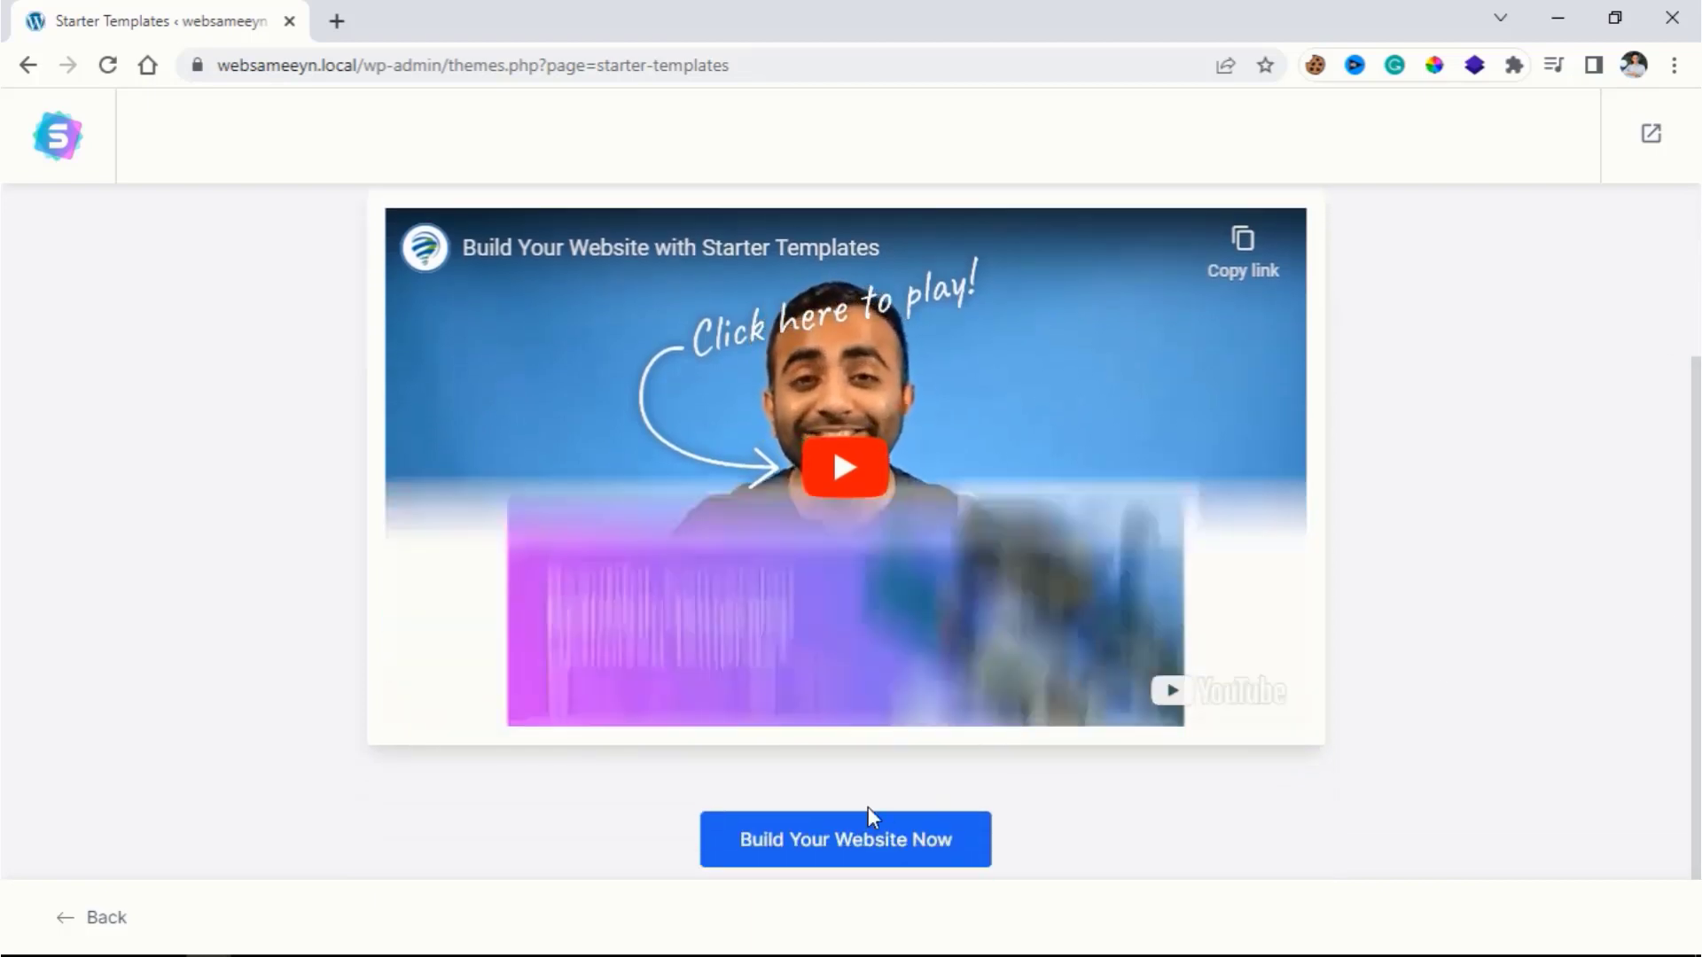
pyautogui.click(865, 841)
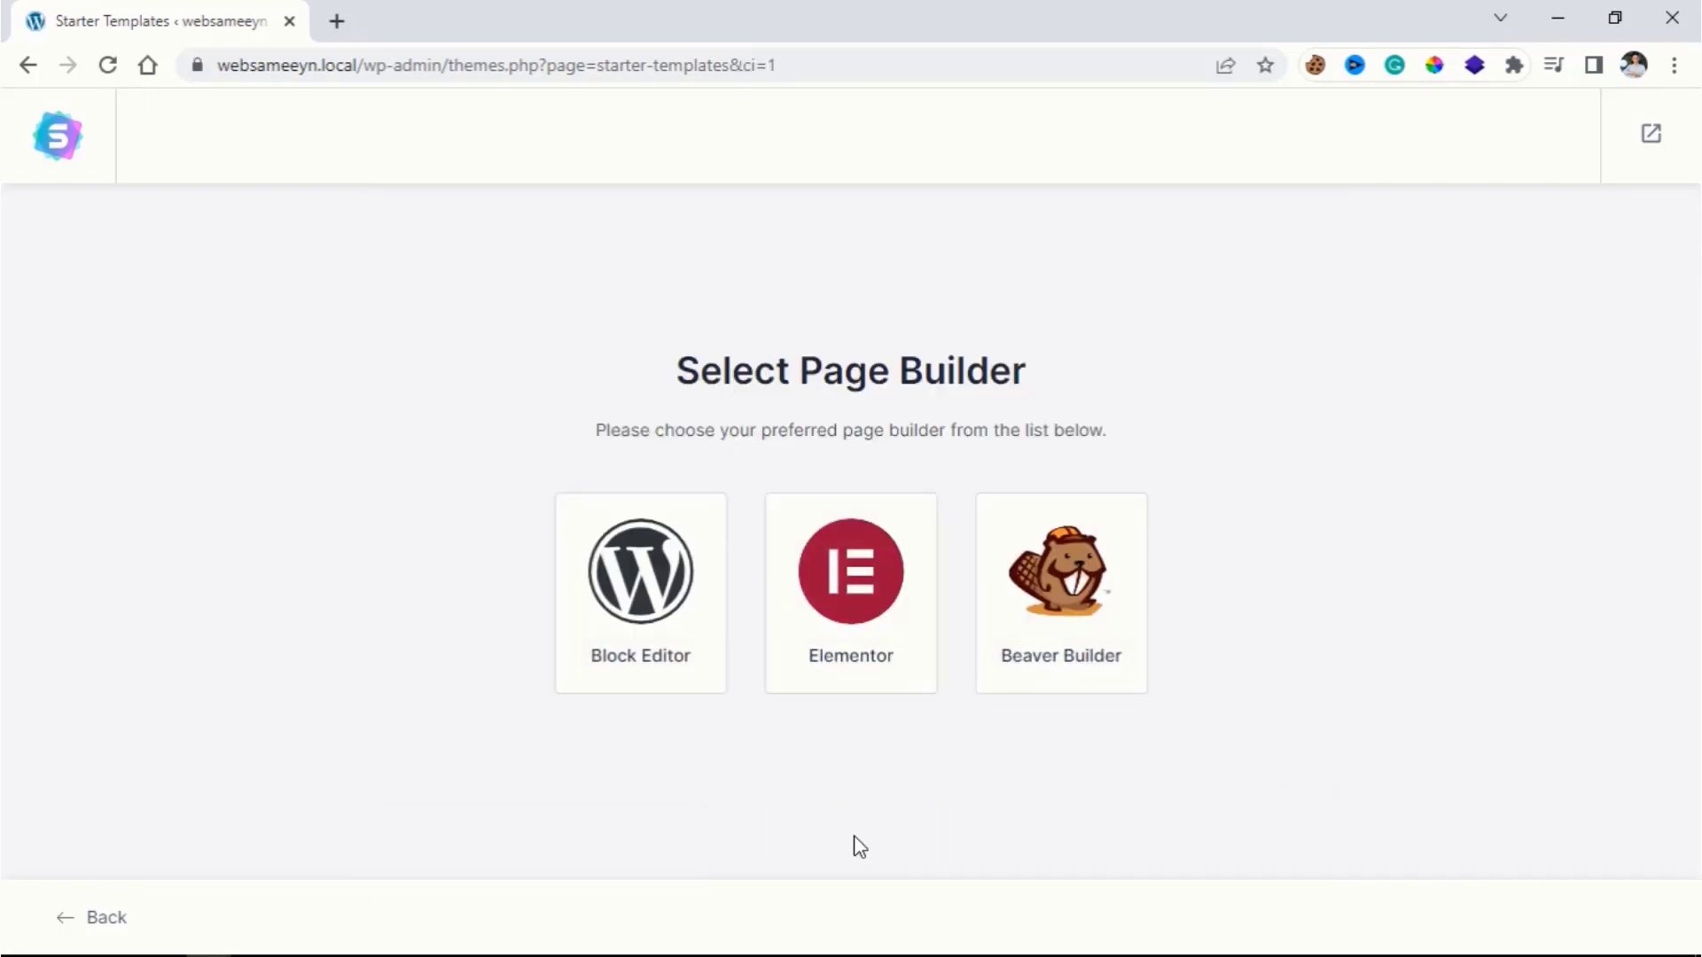
pyautogui.moveTo(719, 377); pyautogui.dragTo(873, 406)
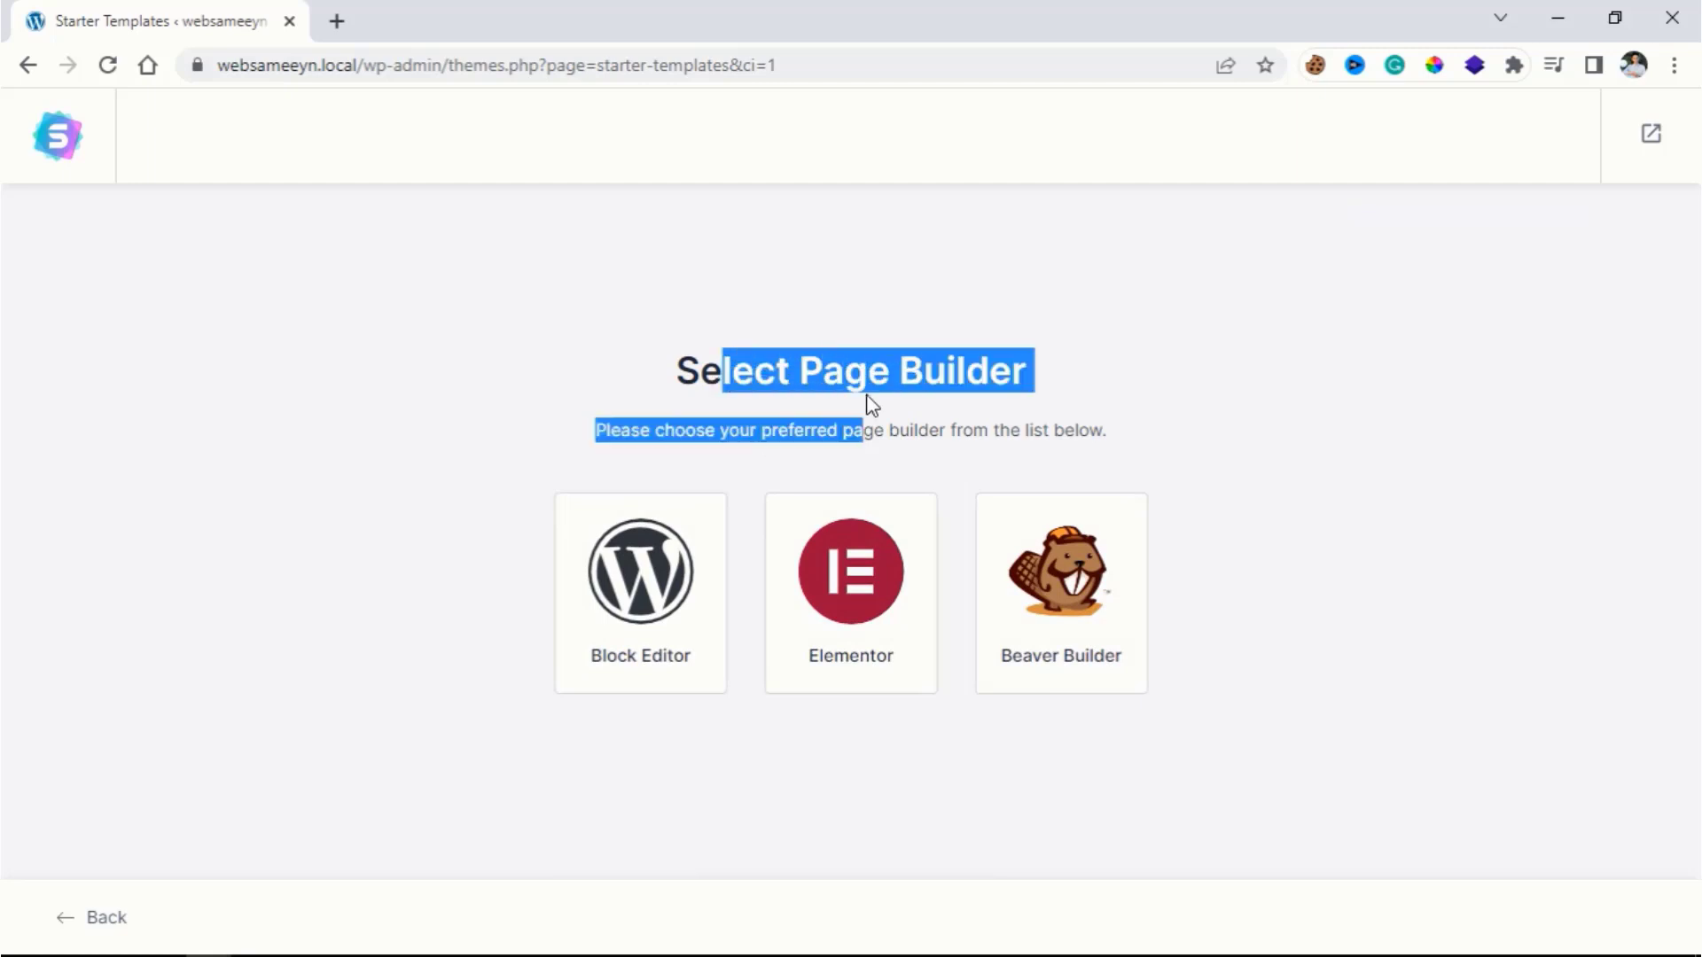
pyautogui.click(1185, 344)
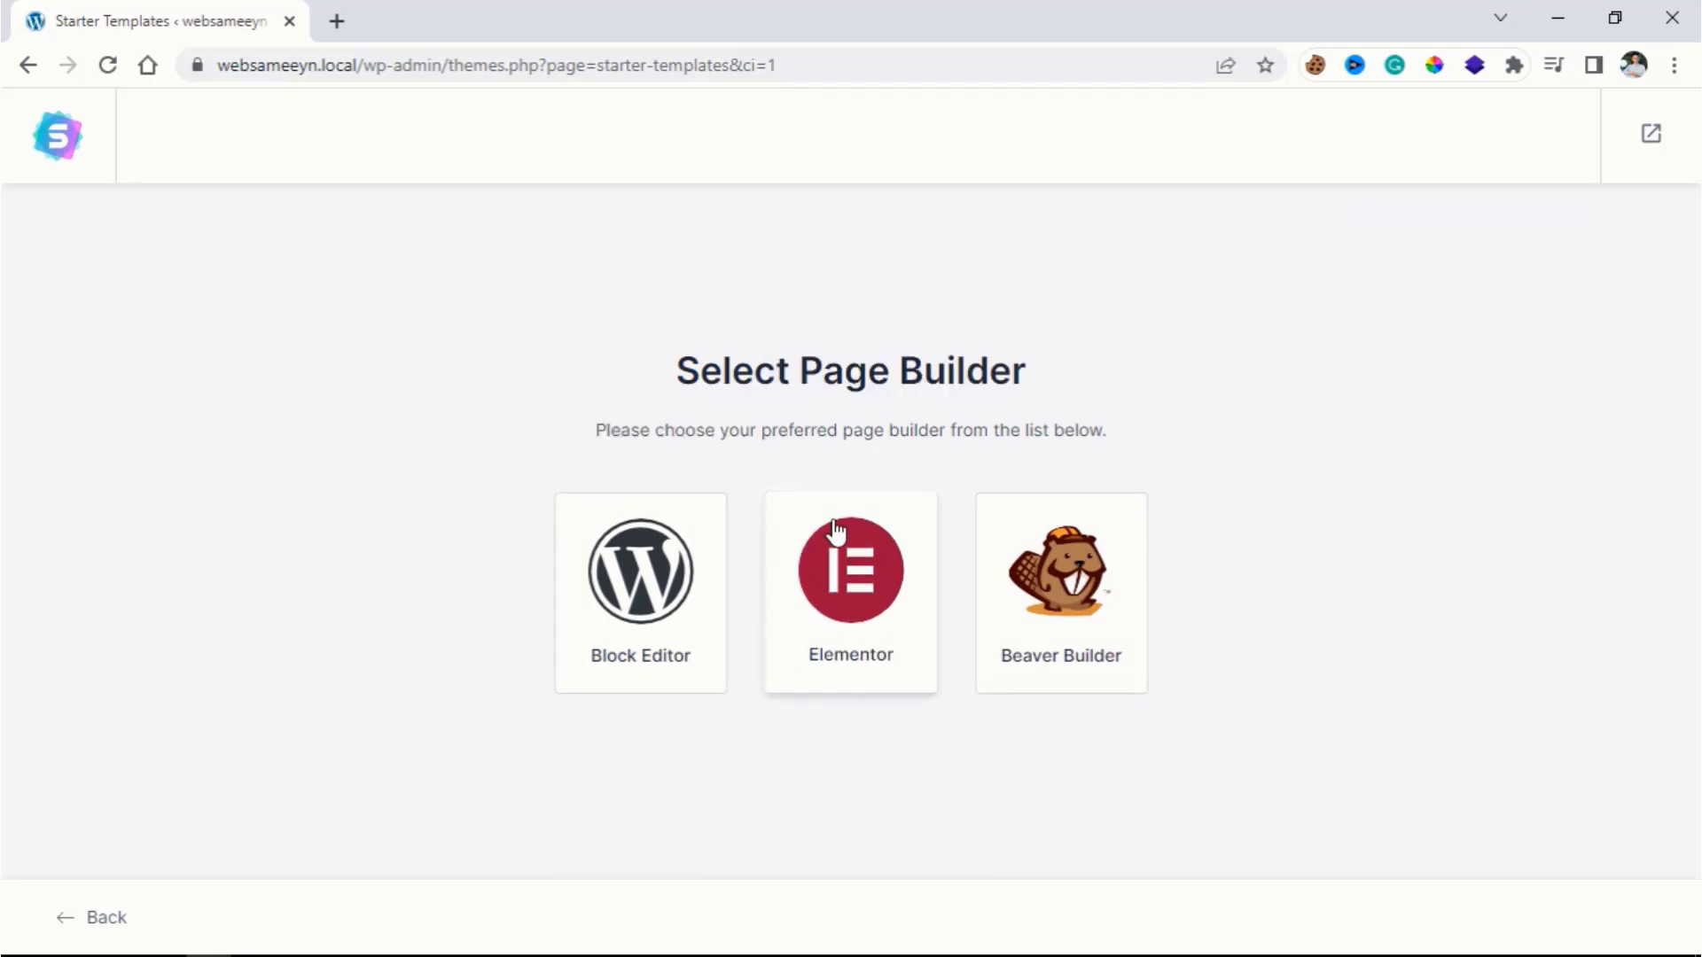
pyautogui.click(865, 572)
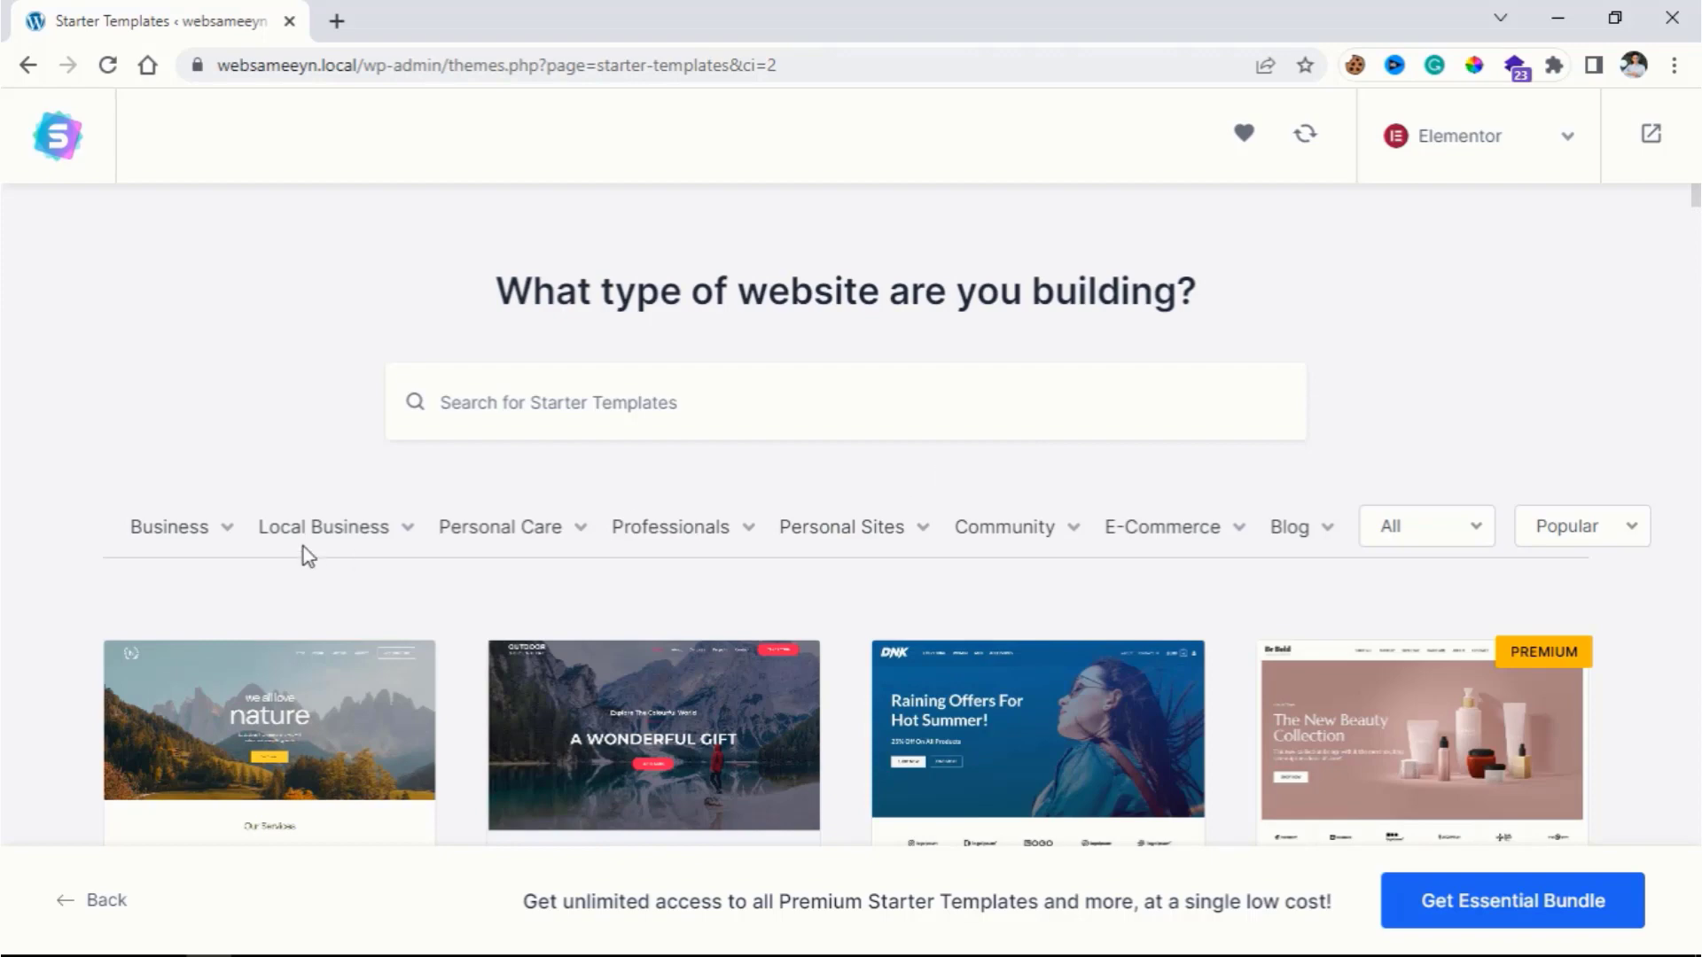
# Step: Browse the starter template category filters and the template list
pyautogui.scroll(-10, 552, 526)
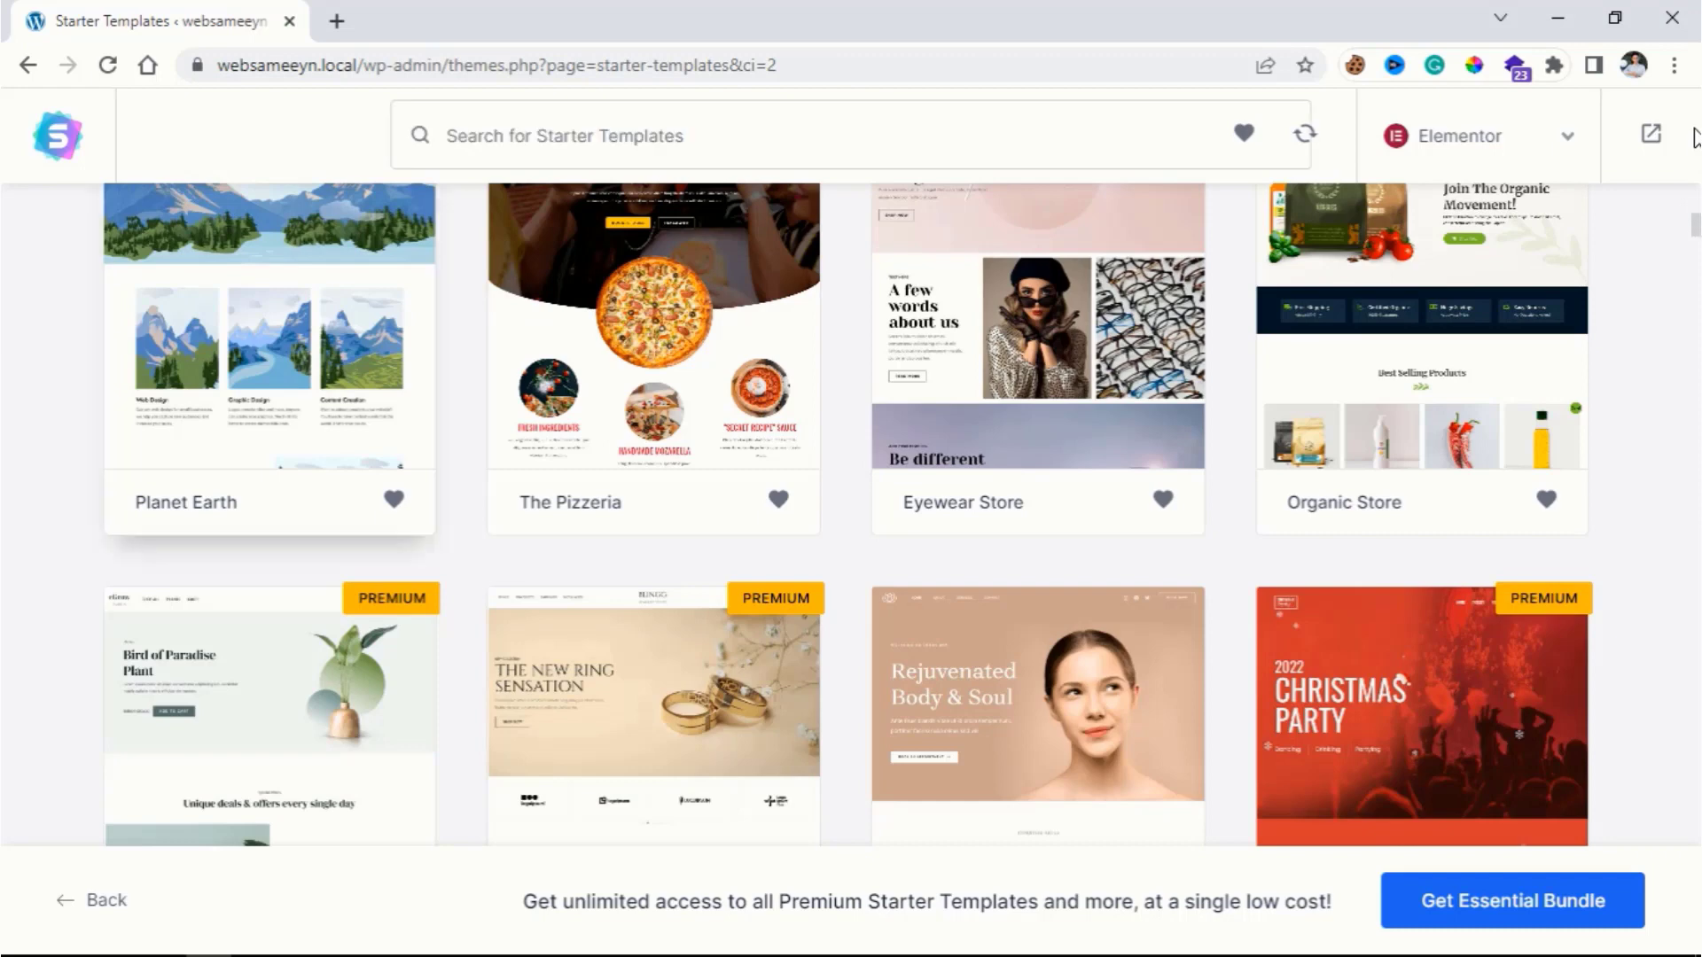
pyautogui.scroll(10, 709, 399)
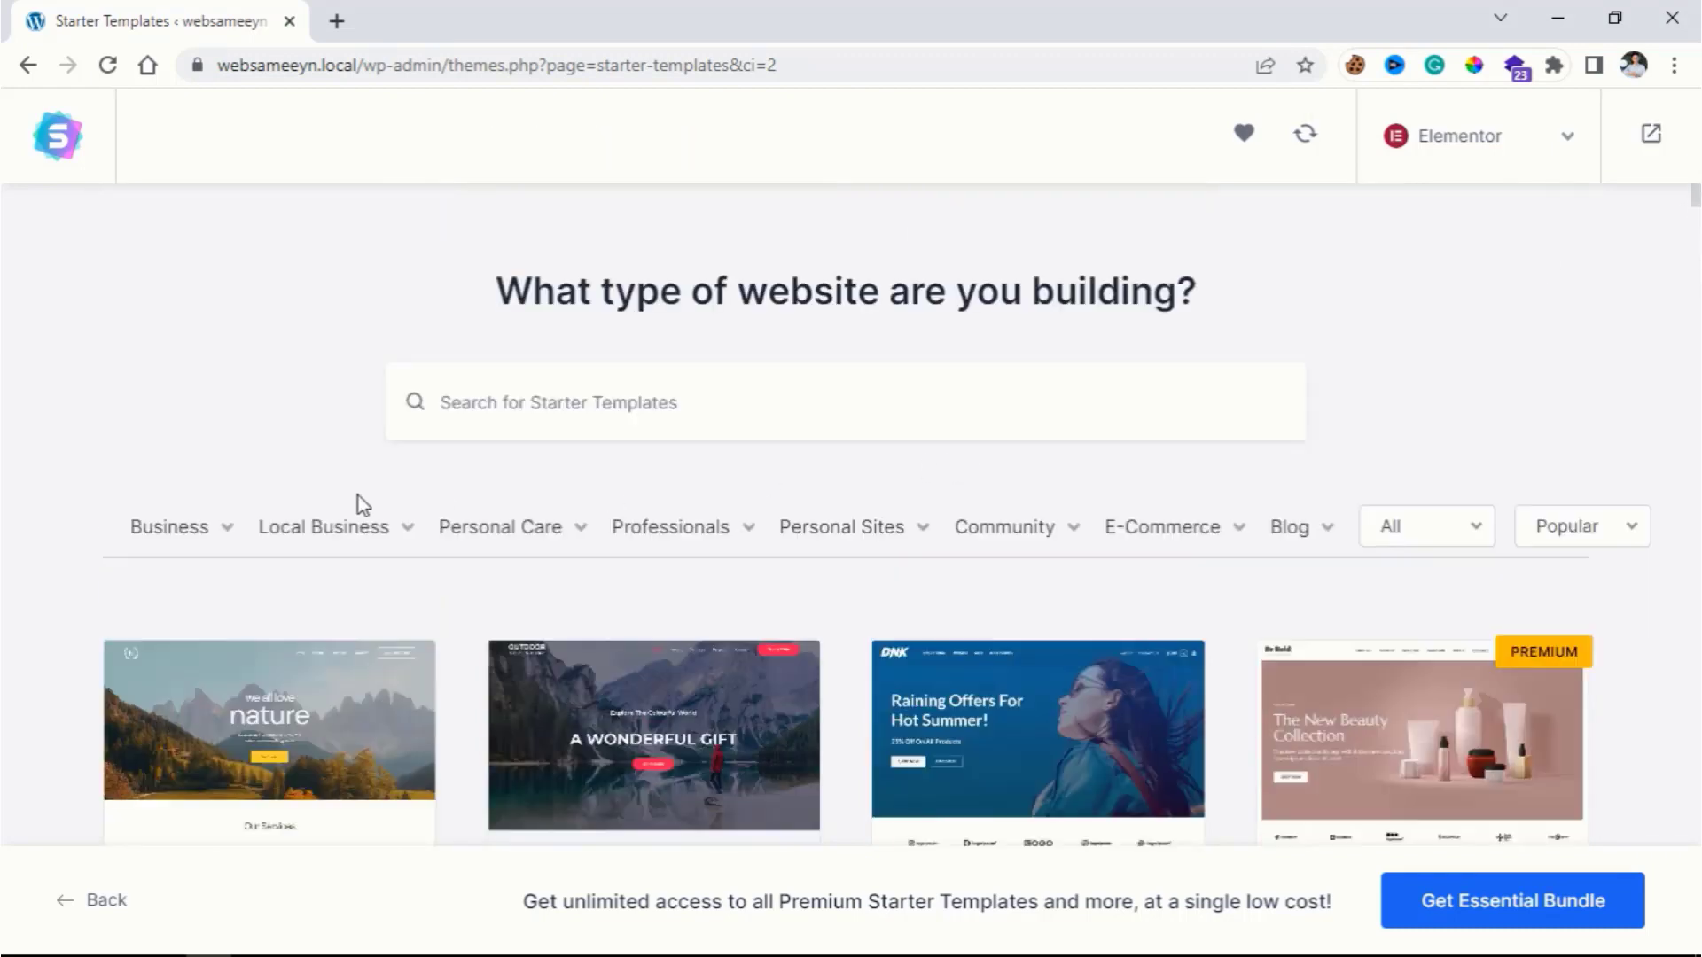
pyautogui.moveTo(168, 548)
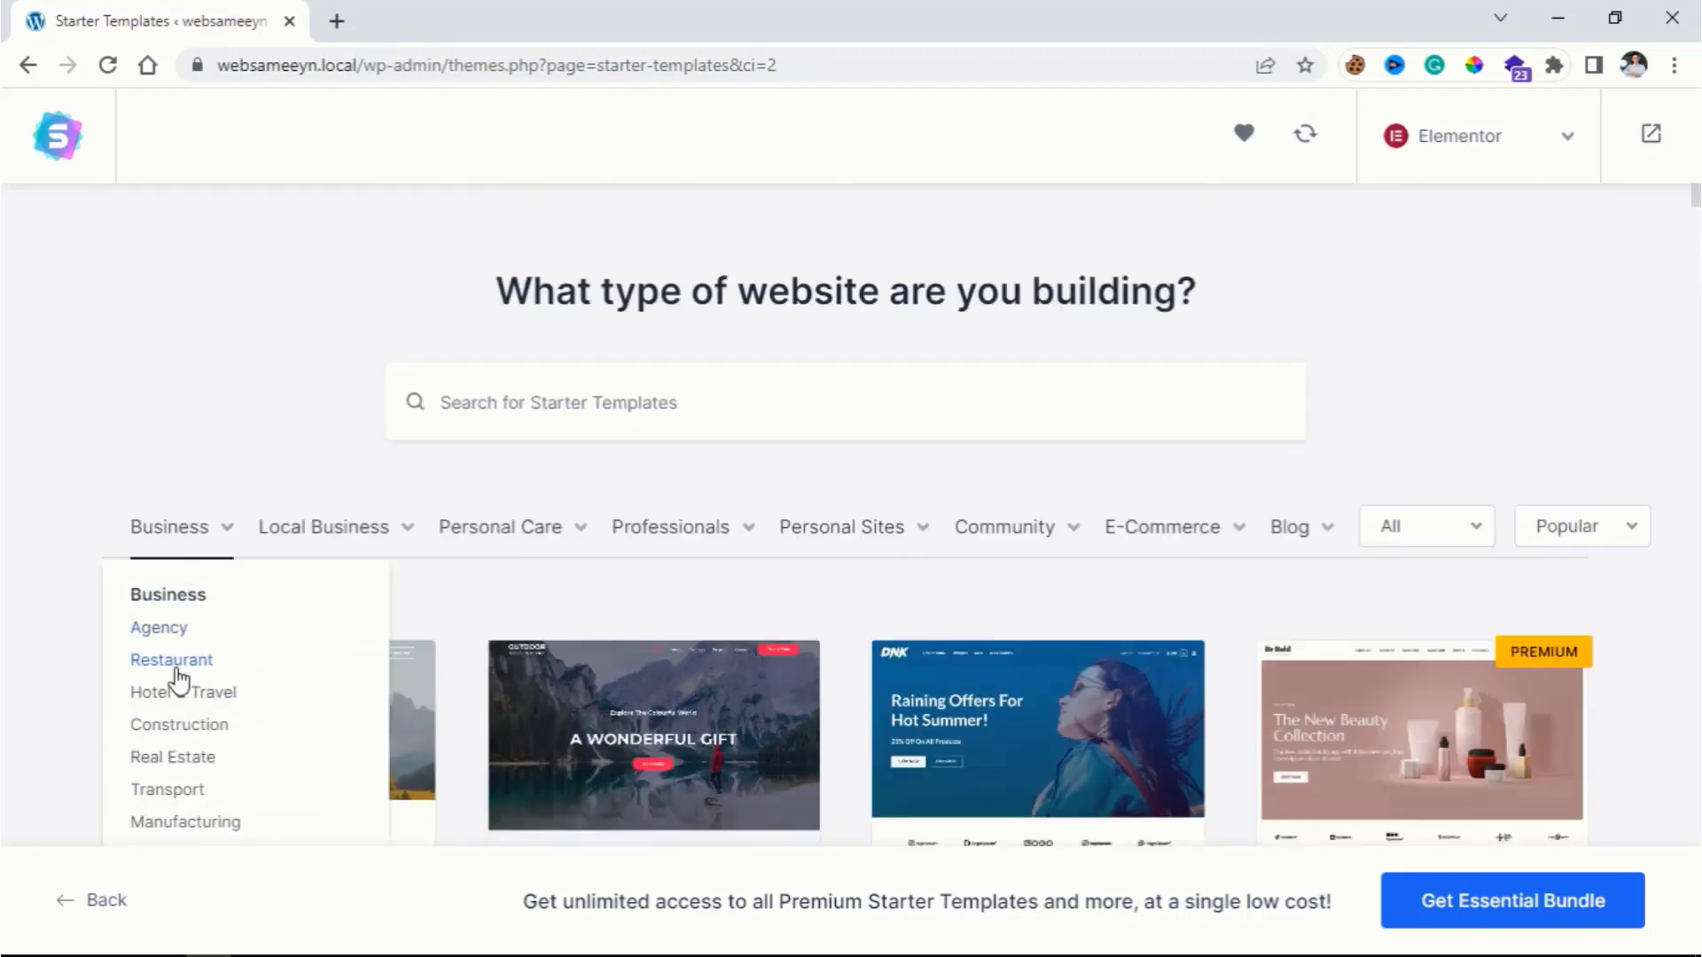
pyautogui.moveTo(343, 533)
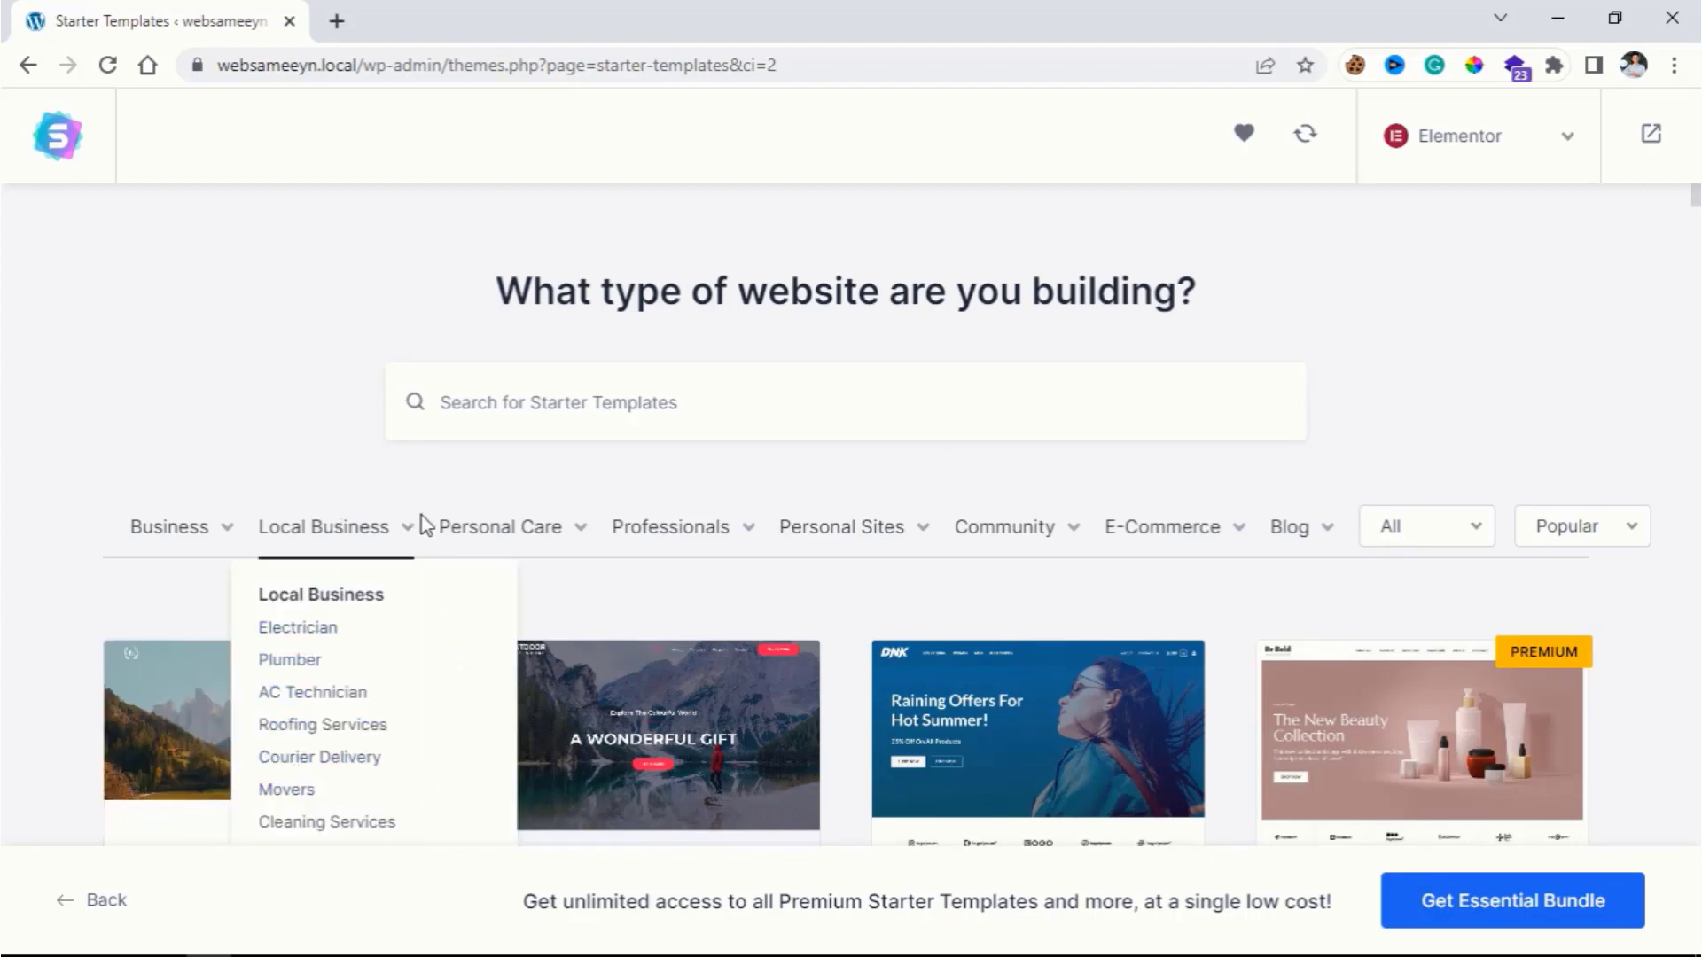
pyautogui.moveTo(576, 556)
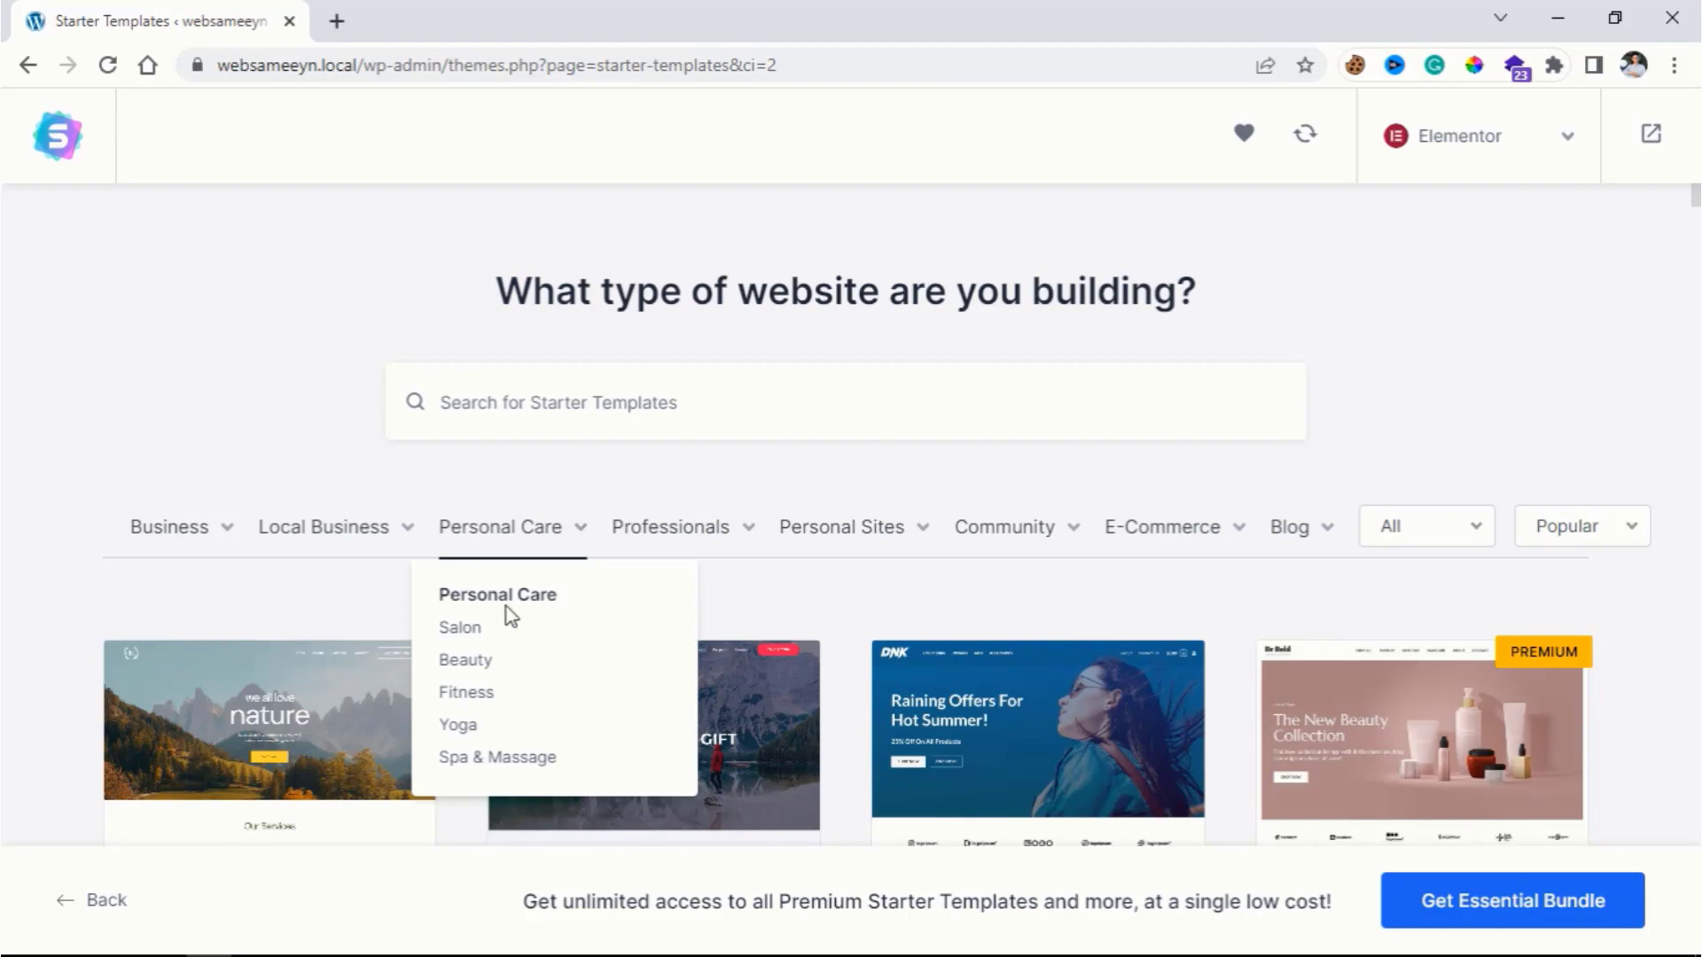
pyautogui.moveTo(709, 532)
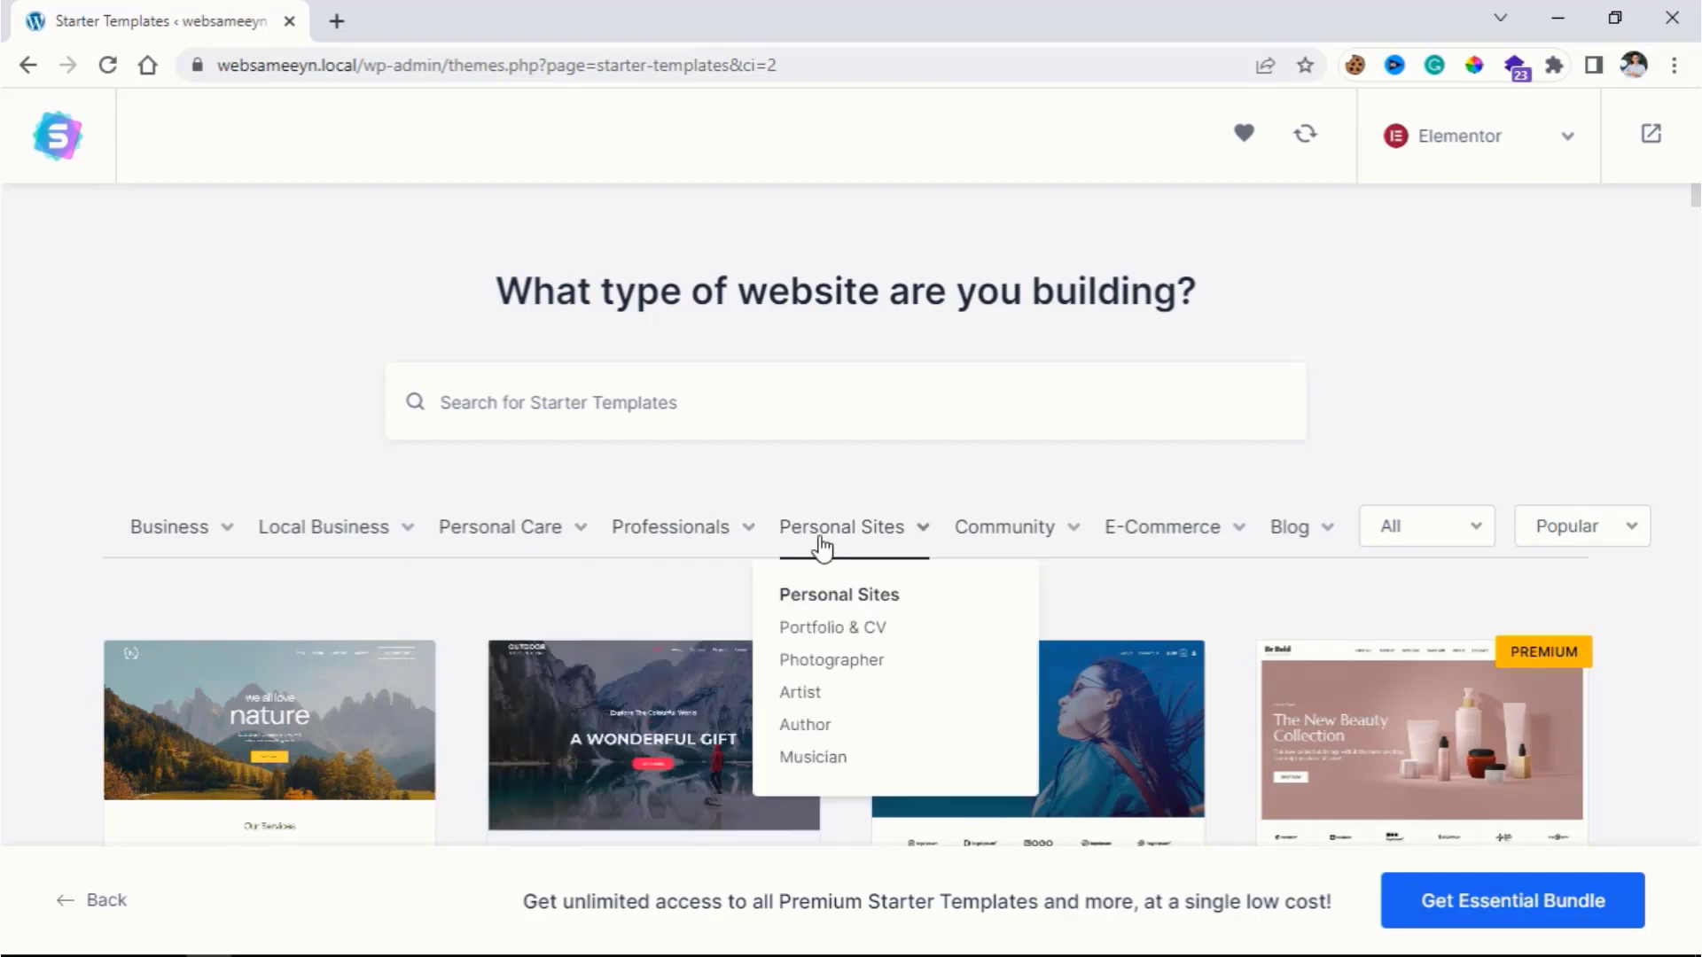
pyautogui.moveTo(1145, 540)
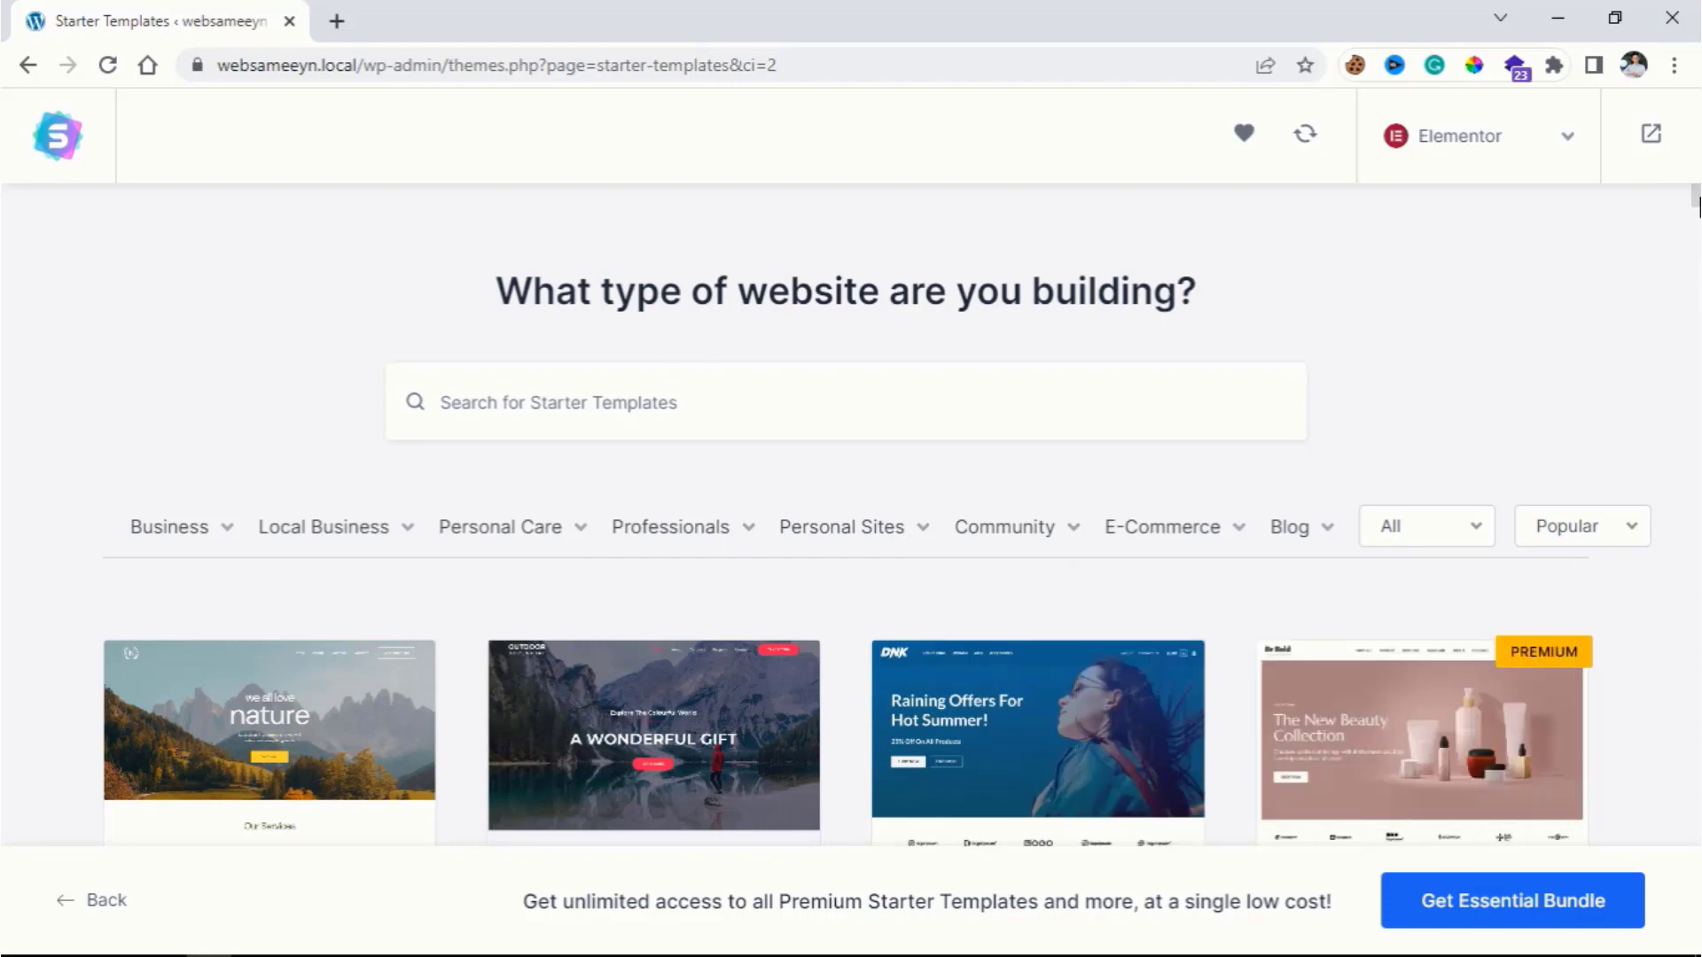
pyautogui.scroll(-4, 850, 514)
pyautogui.scroll(4, 1697, 213)
pyautogui.scroll(-2, 1697, 212)
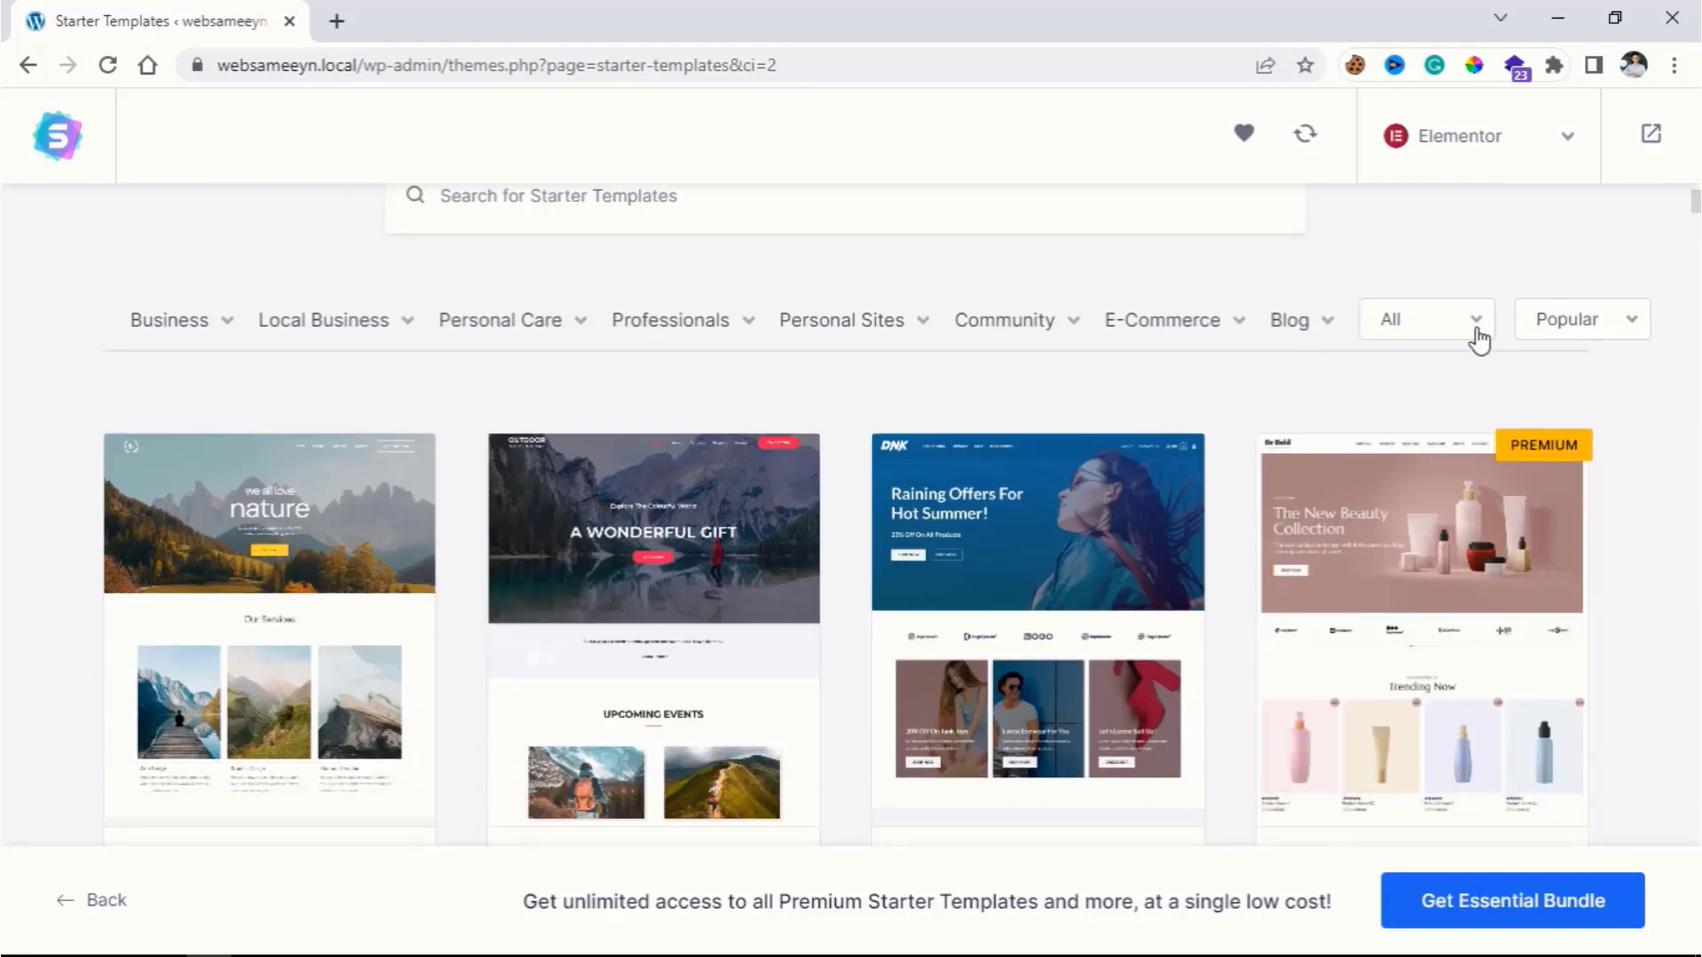
# Step: Check the free versus premium filter, leaving all templates shown, and scroll the templates
pyautogui.click(1478, 336)
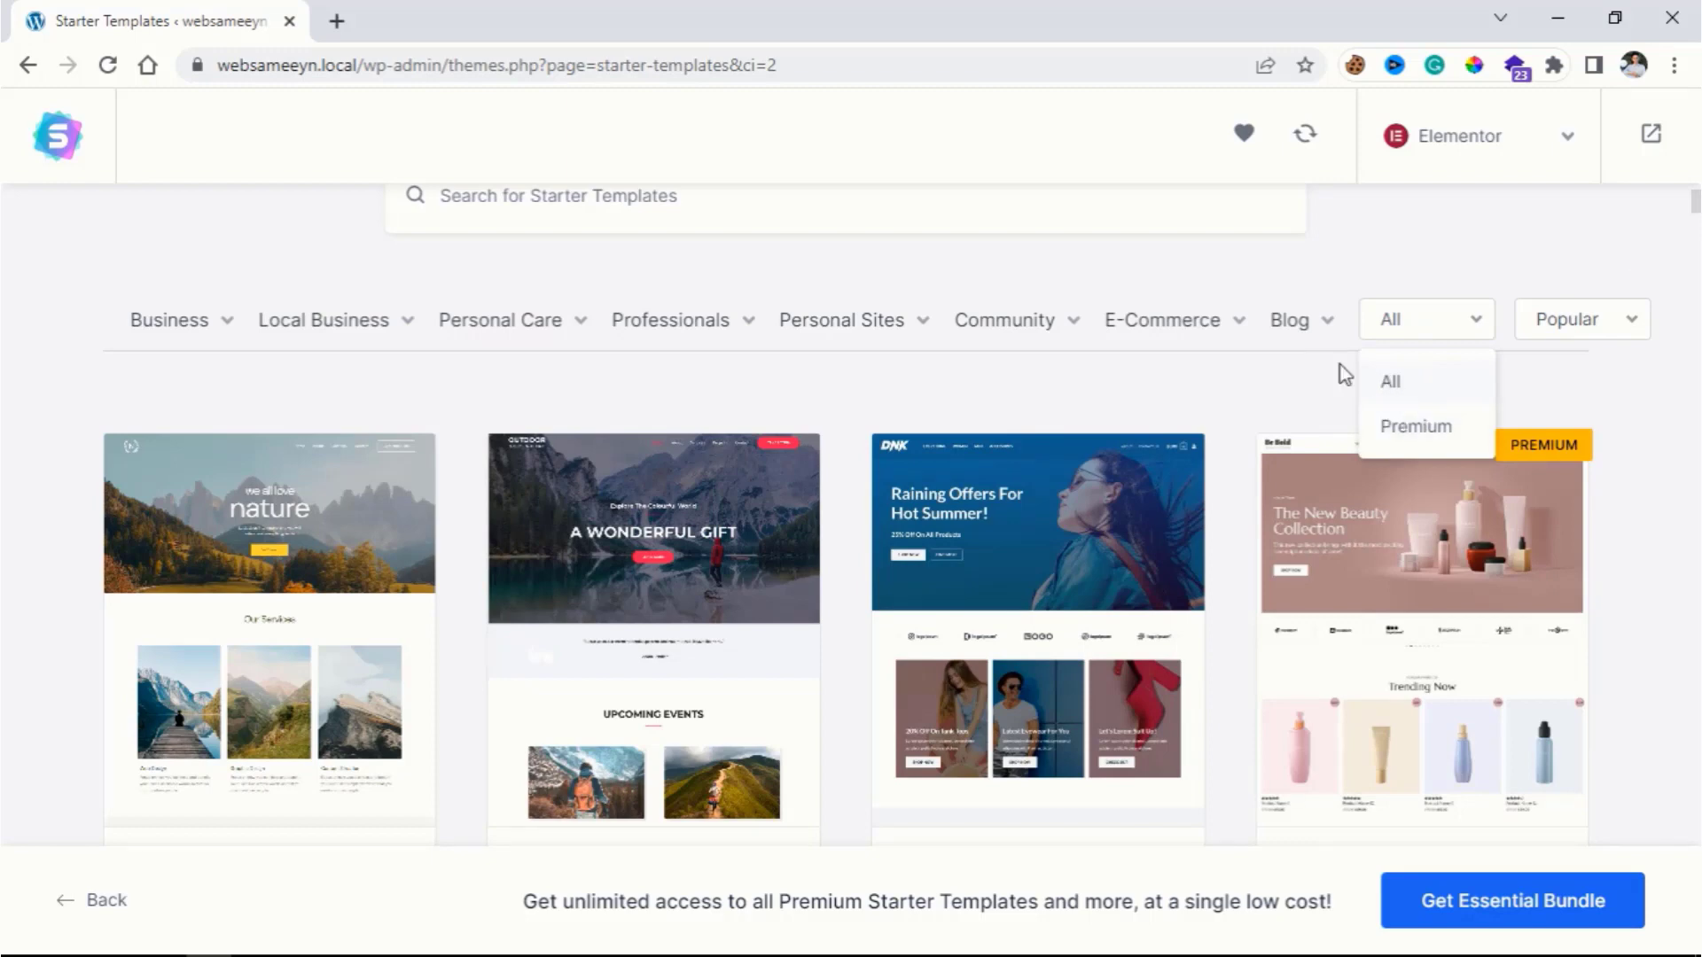
pyautogui.click(1297, 369)
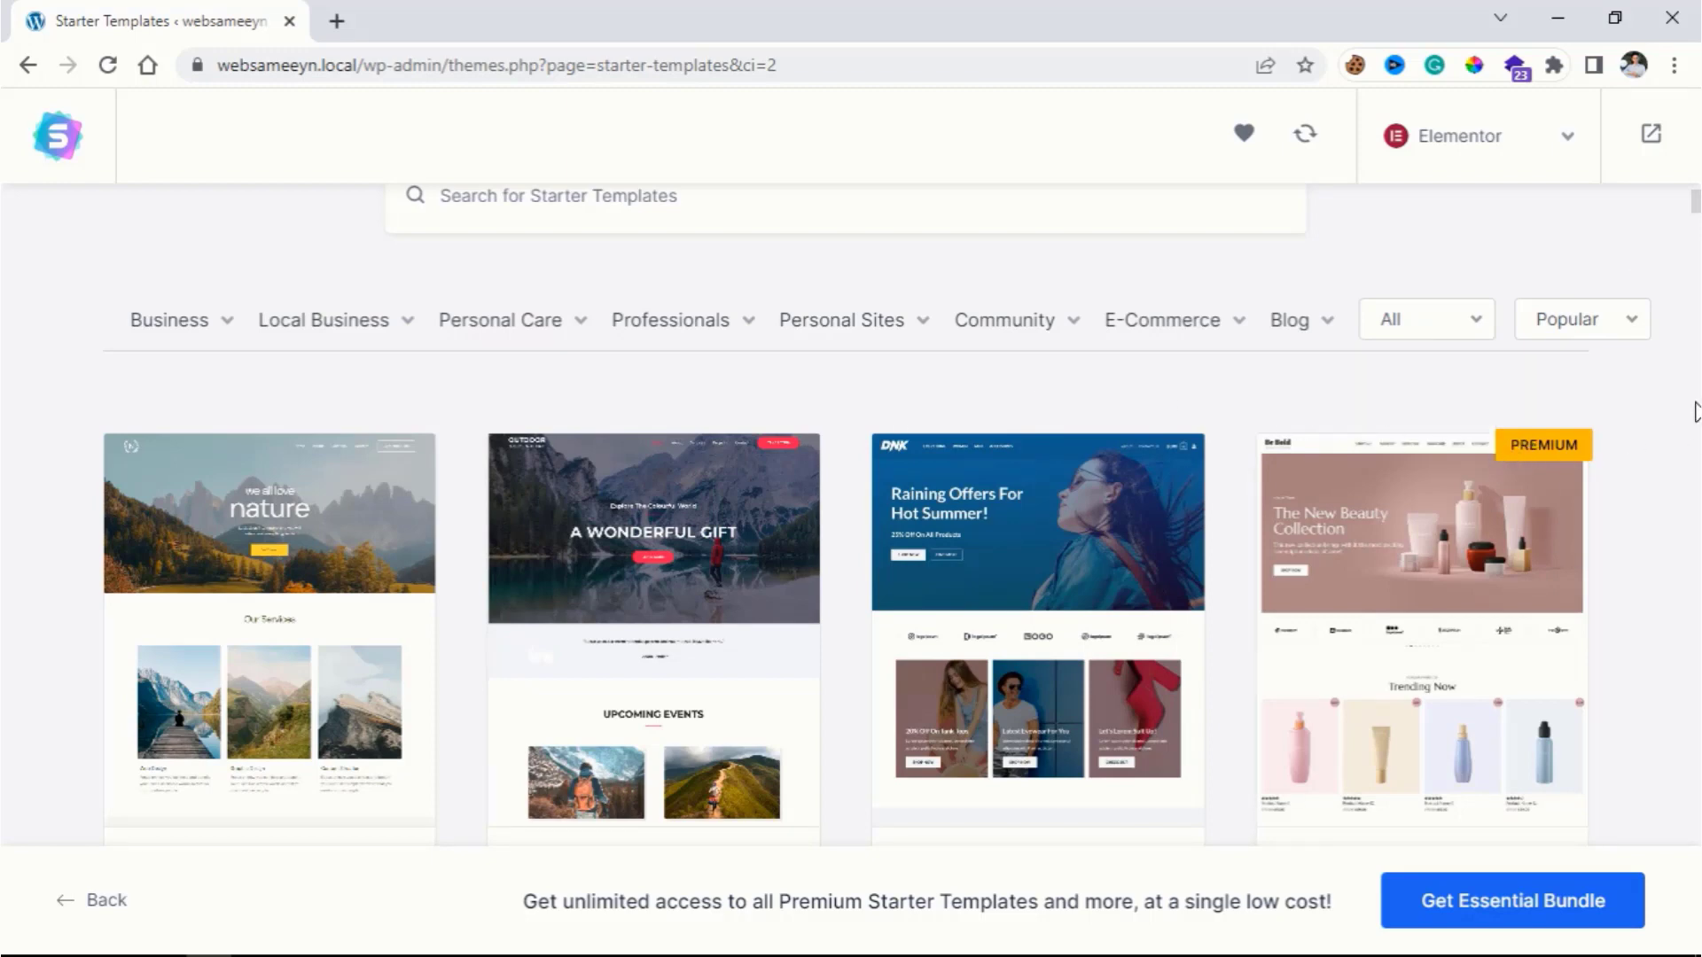
pyautogui.scroll(-6, 878, 514)
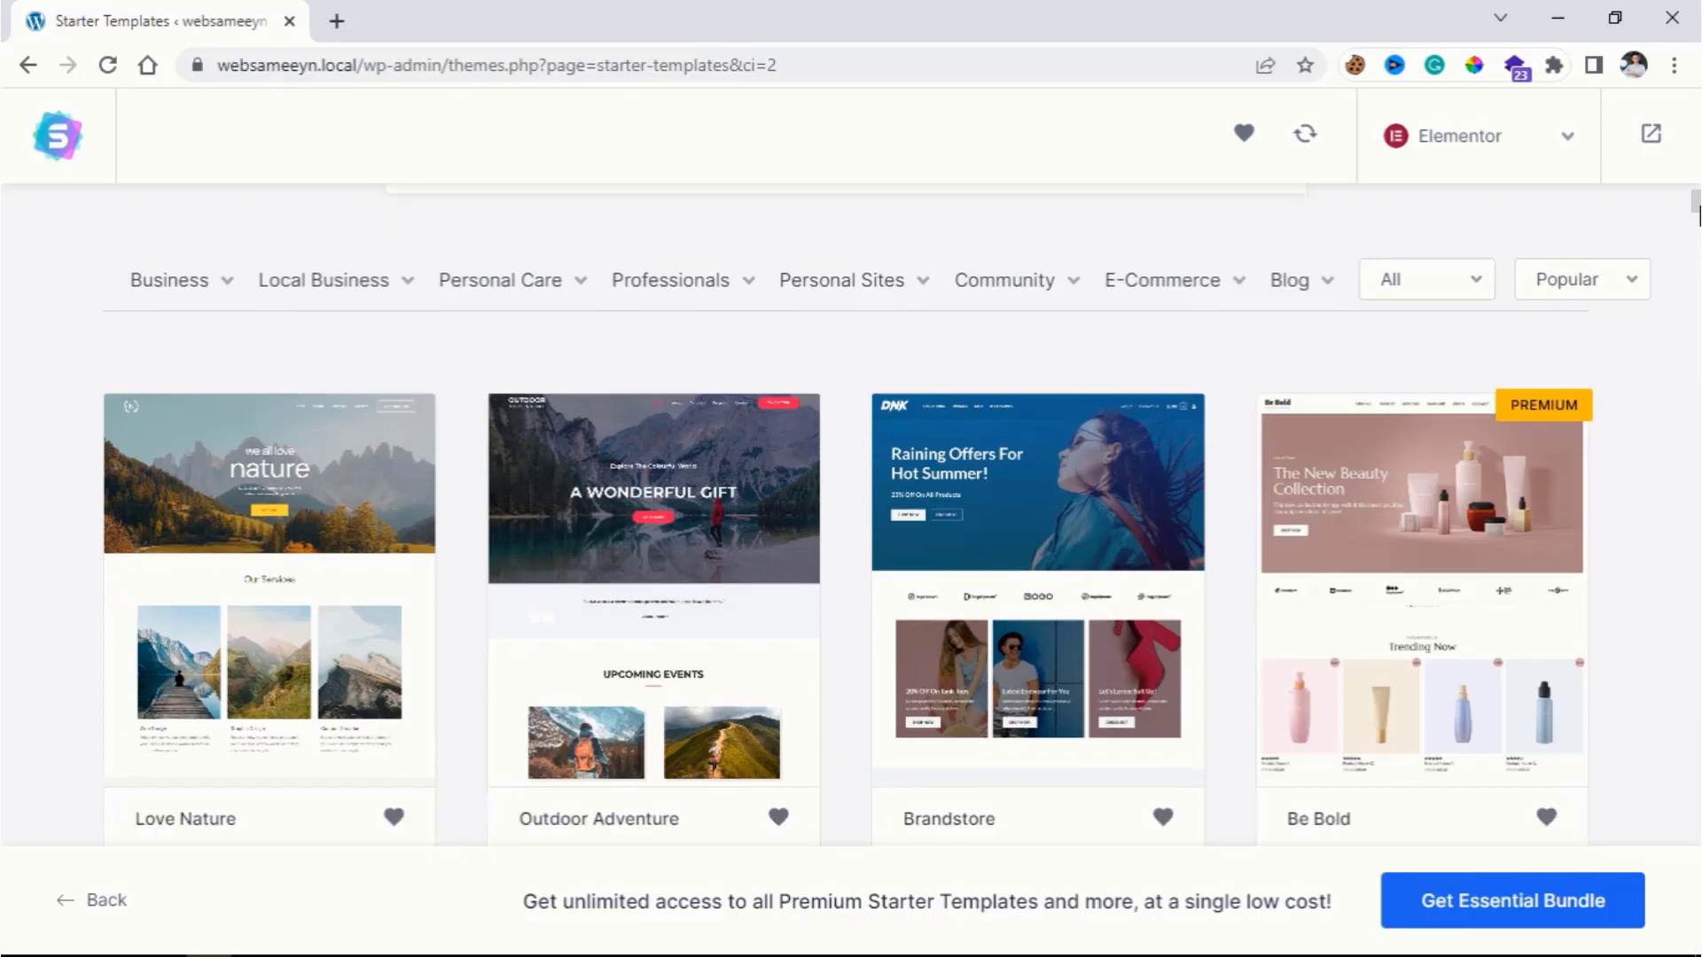
pyautogui.scroll(-5, 1696, 226)
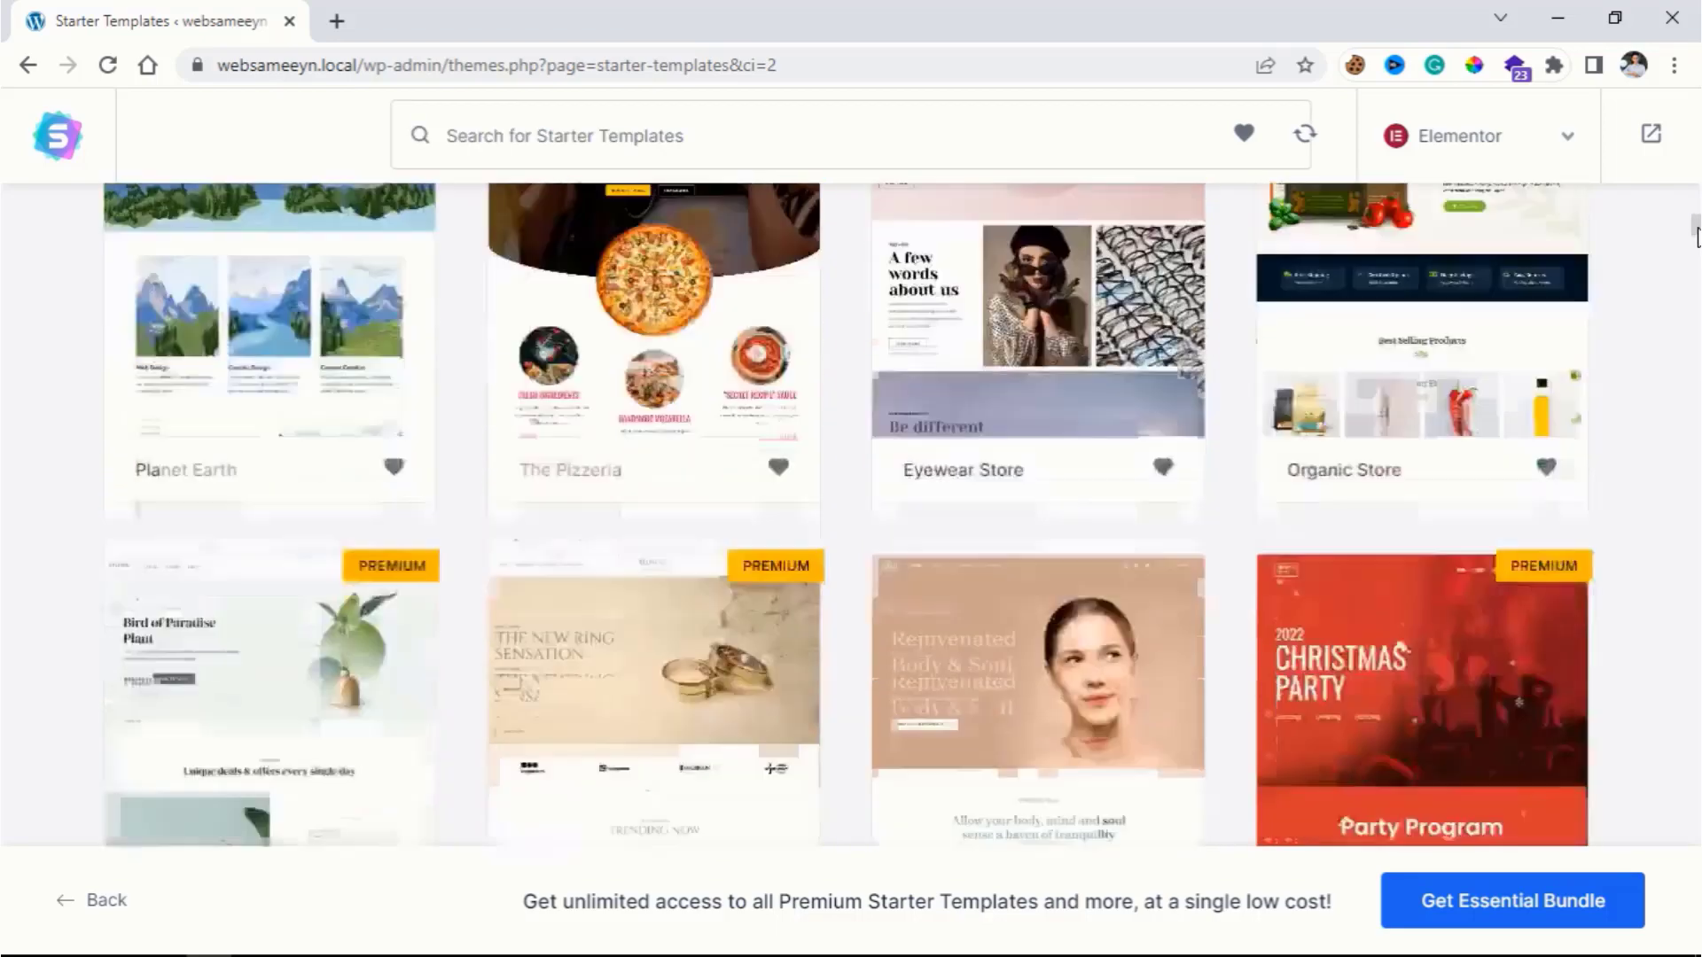
pyautogui.scroll(8, 1695, 222)
pyautogui.scroll(-2, 1695, 222)
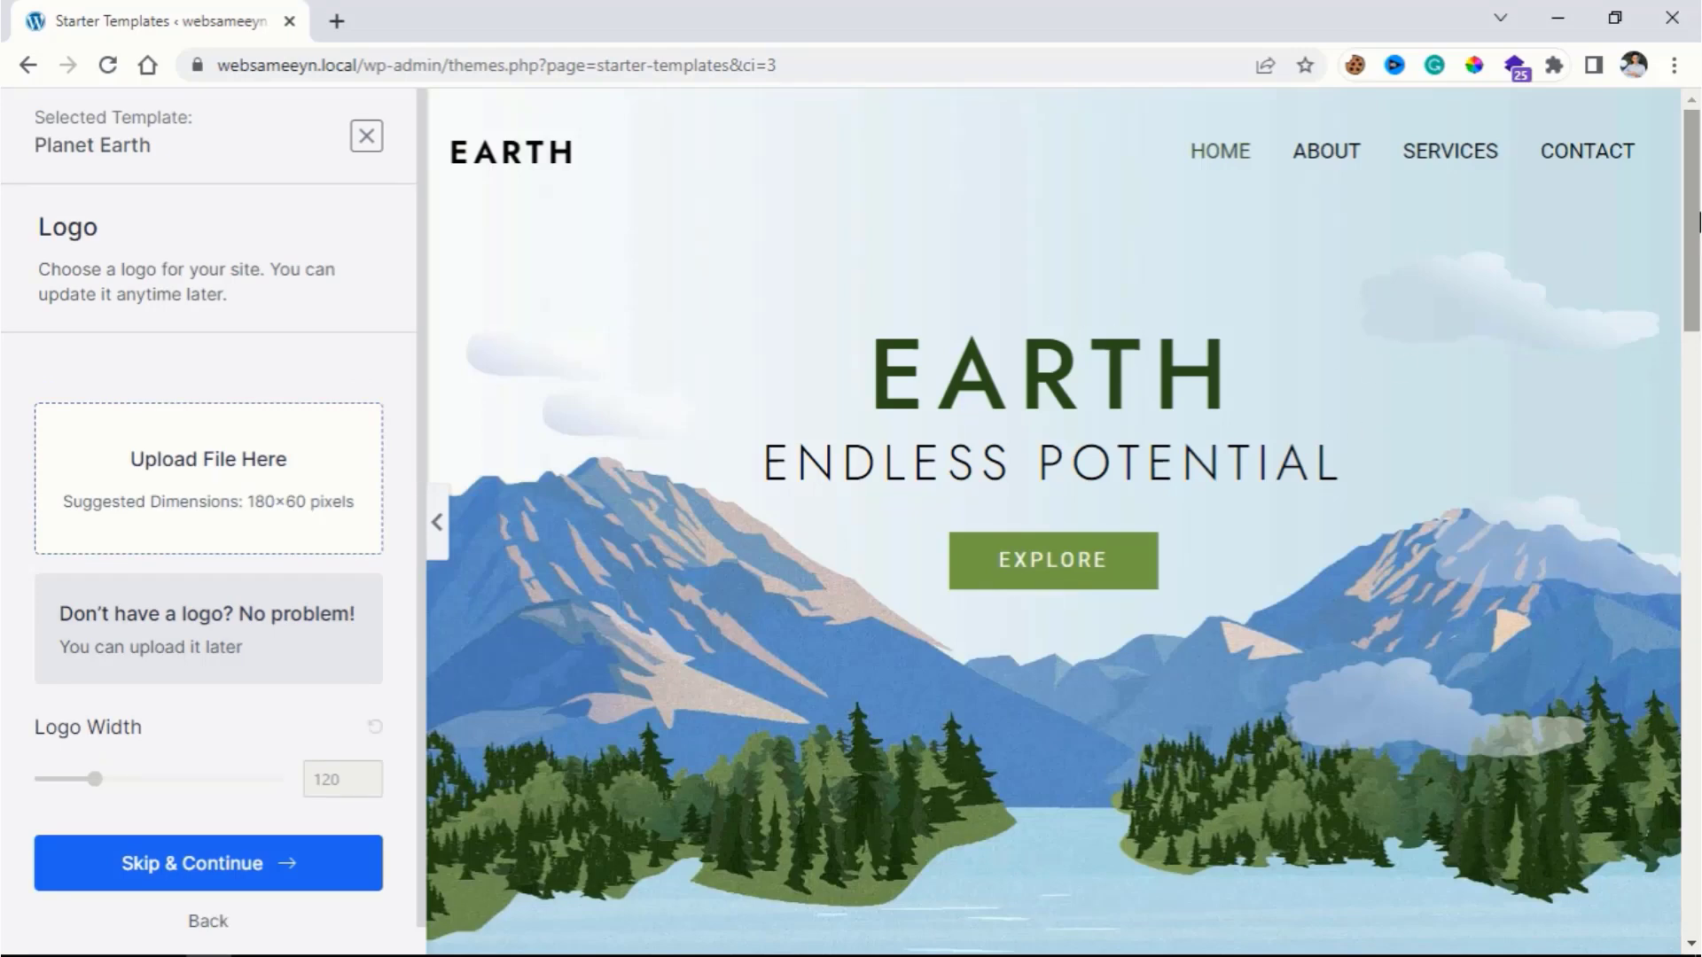
# Step: Collapse the sidebar and preview the Planet Earth template's About, Services and Contact pages
pyautogui.moveTo(1693, 219)
pyautogui.mouseDown()
pyautogui.moveTo(1676, 280)
pyautogui.moveTo(1690, 212)
pyautogui.mouseUp()
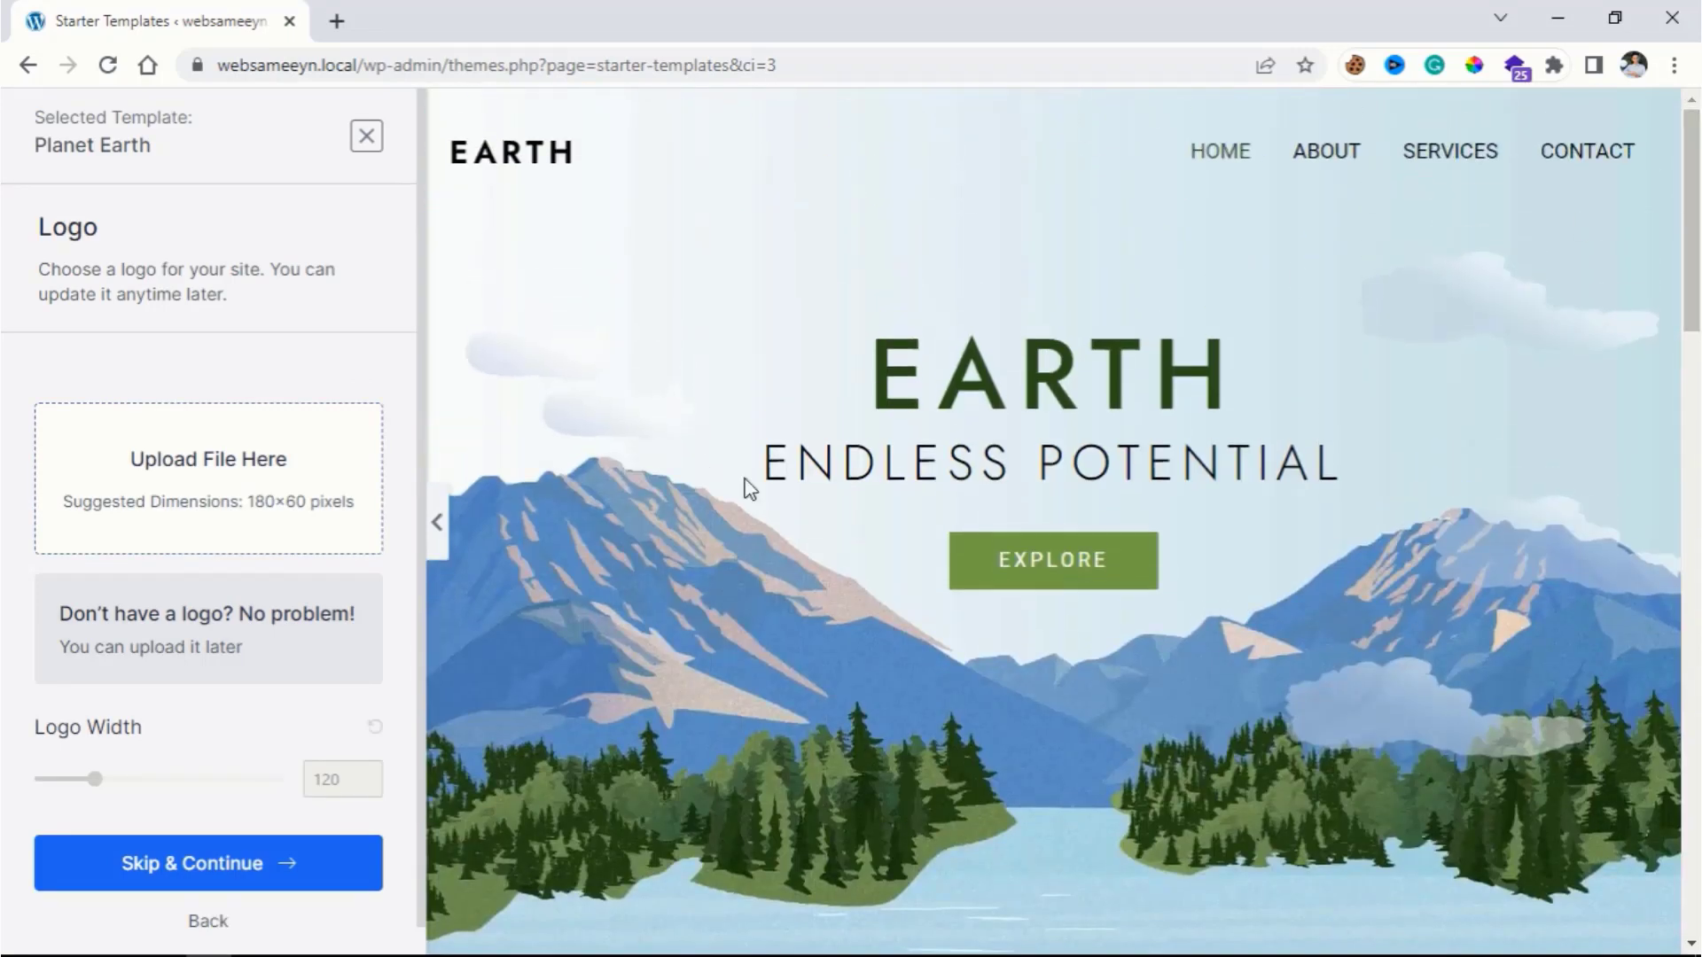
pyautogui.click(438, 528)
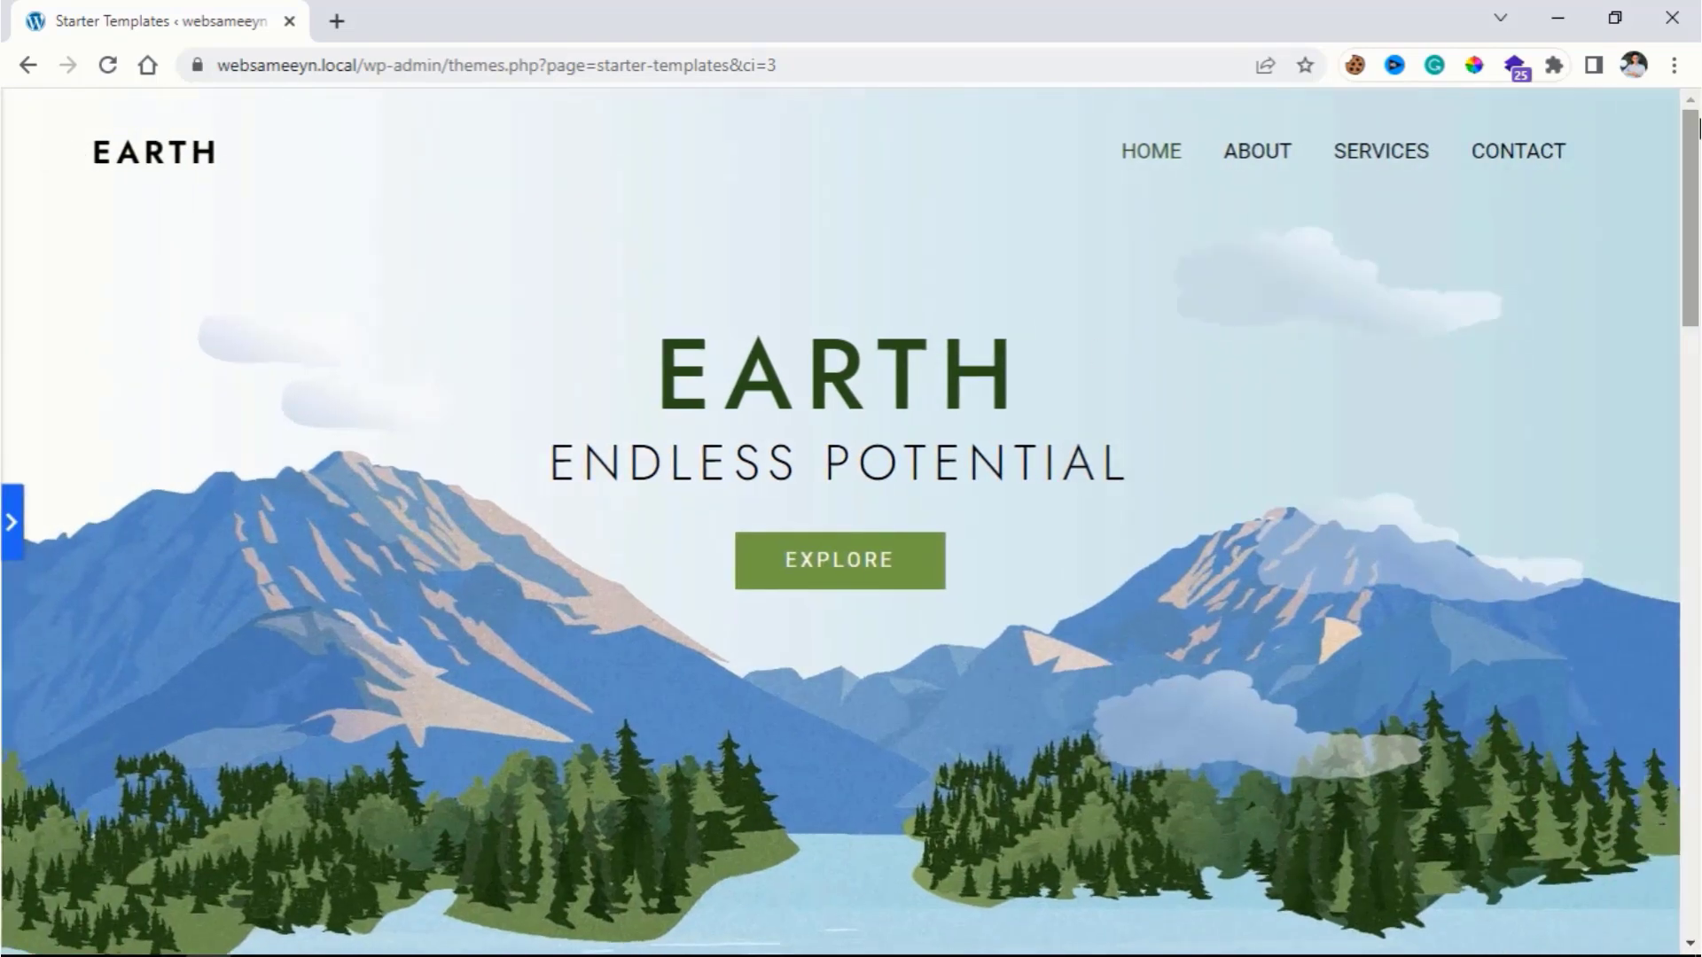
pyautogui.moveTo(1692, 212)
pyautogui.mouseDown()
pyautogui.moveTo(1659, 600)
pyautogui.moveTo(1693, 638)
pyautogui.moveTo(1659, 710)
pyautogui.moveTo(1697, 842)
pyautogui.moveTo(1694, 581)
pyautogui.moveTo(1568, 668)
pyautogui.moveTo(1683, 839)
pyautogui.moveTo(1688, 187)
pyautogui.mouseUp()
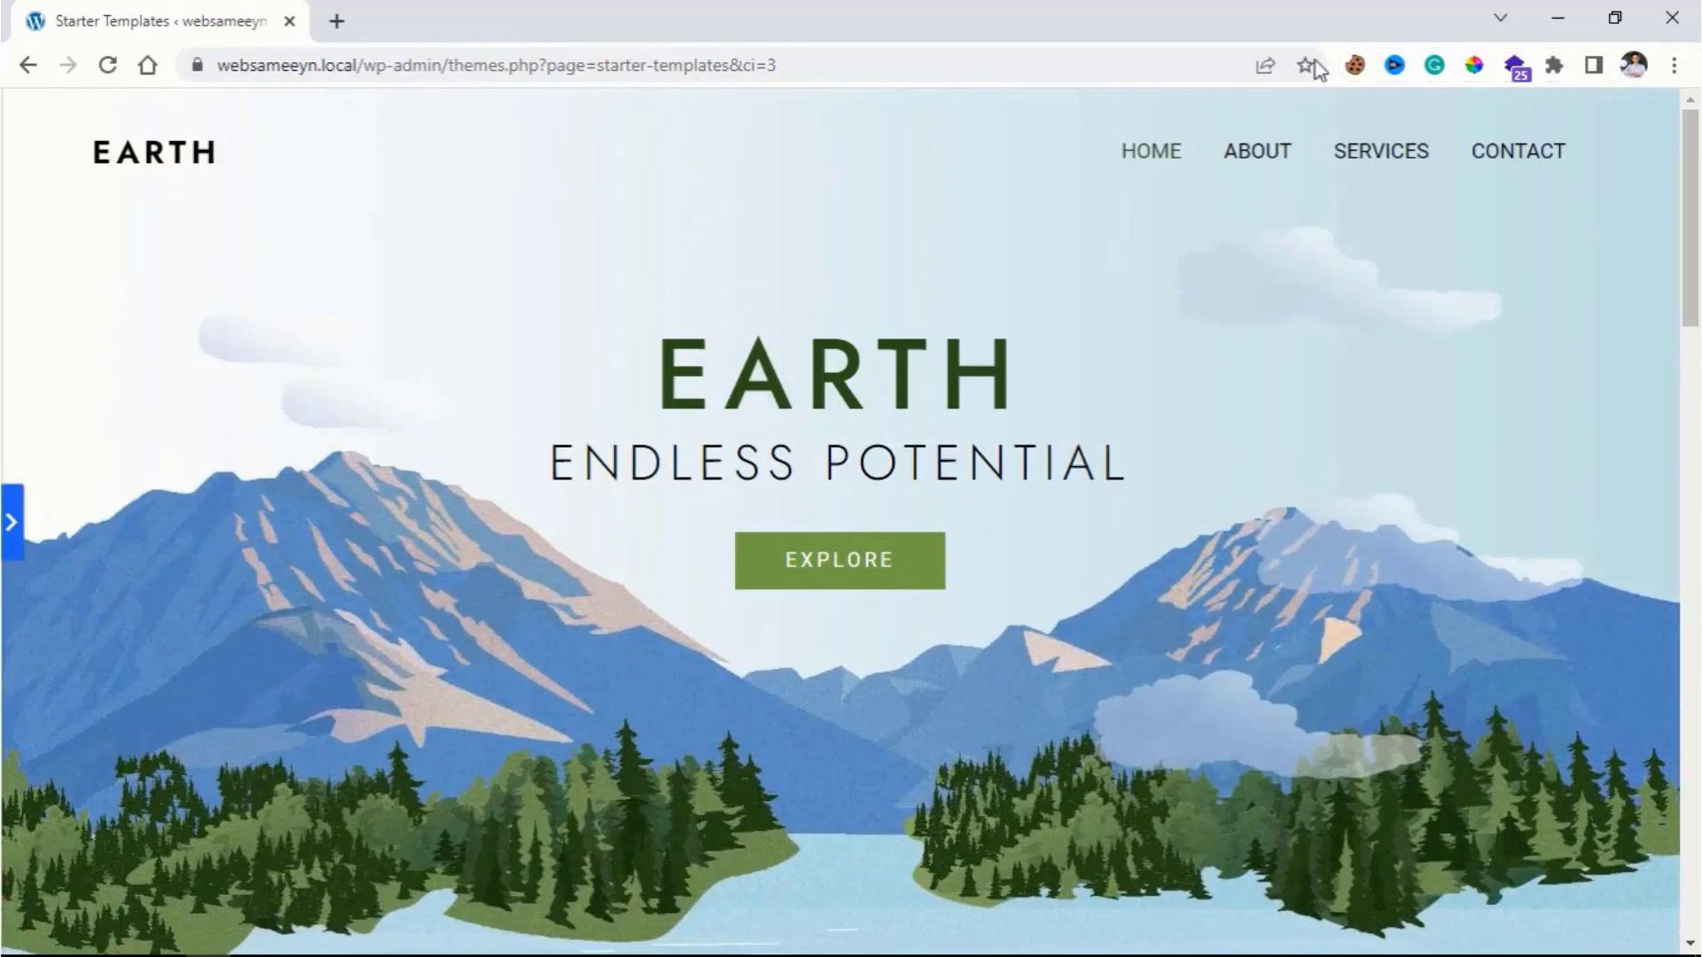
pyautogui.click(1248, 150)
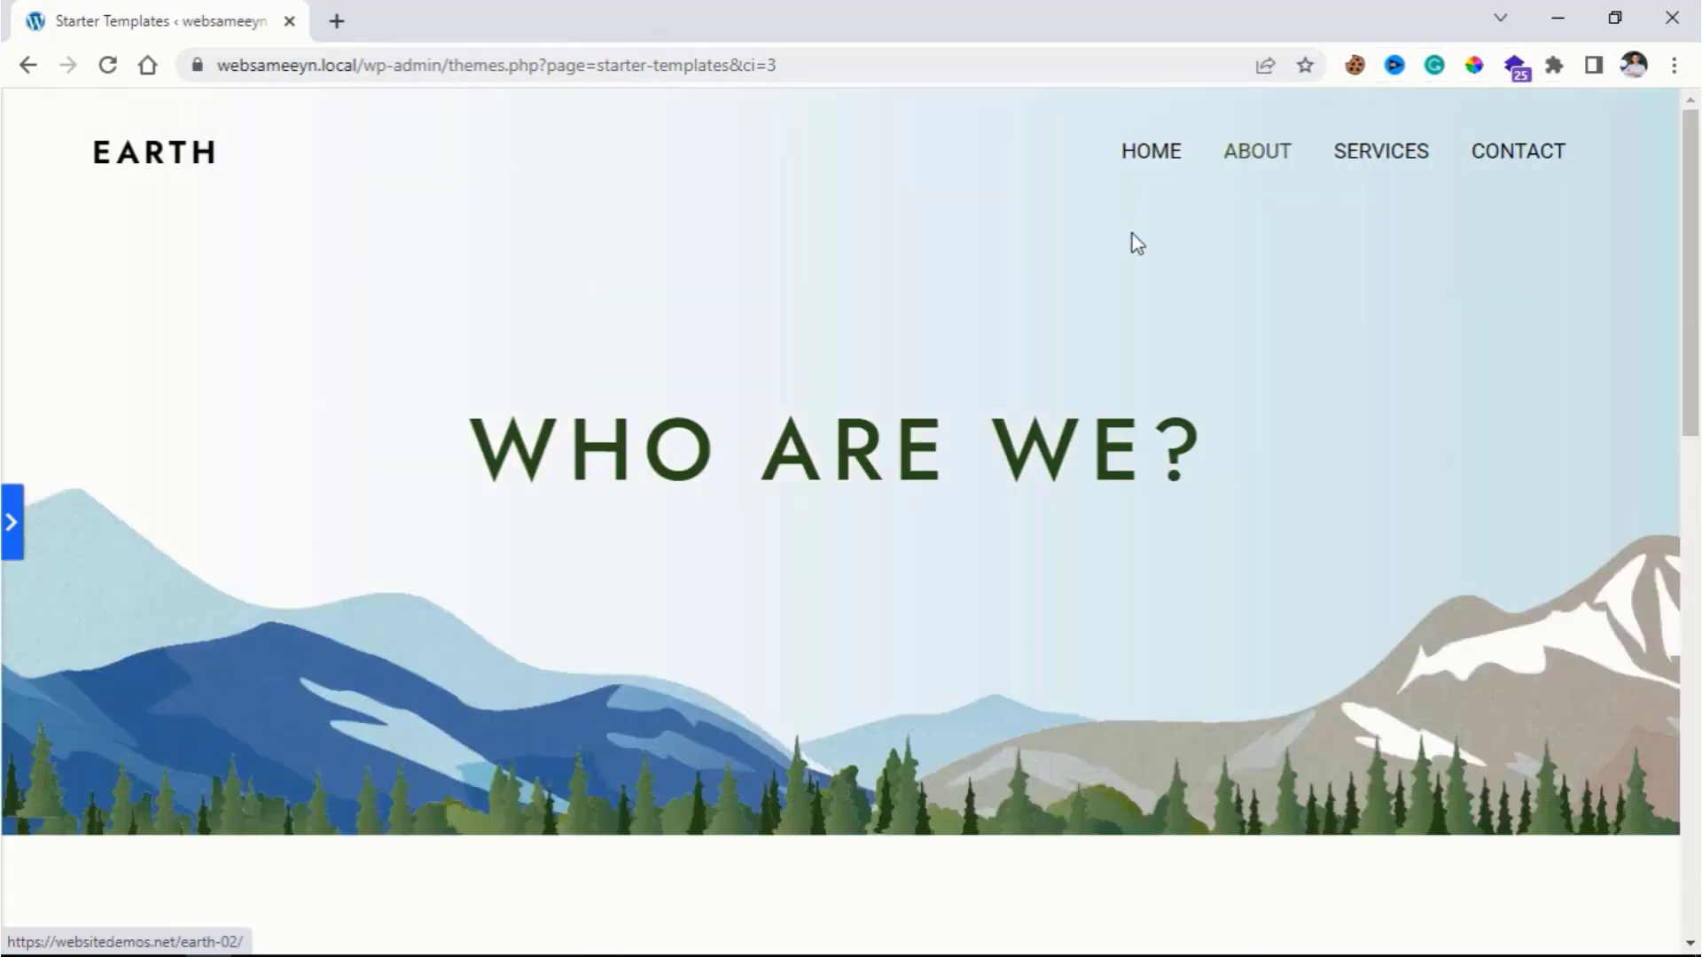
pyautogui.moveTo(1699, 199)
pyautogui.mouseDown()
pyautogui.moveTo(1644, 585)
pyautogui.moveTo(1699, 199)
pyautogui.mouseUp()
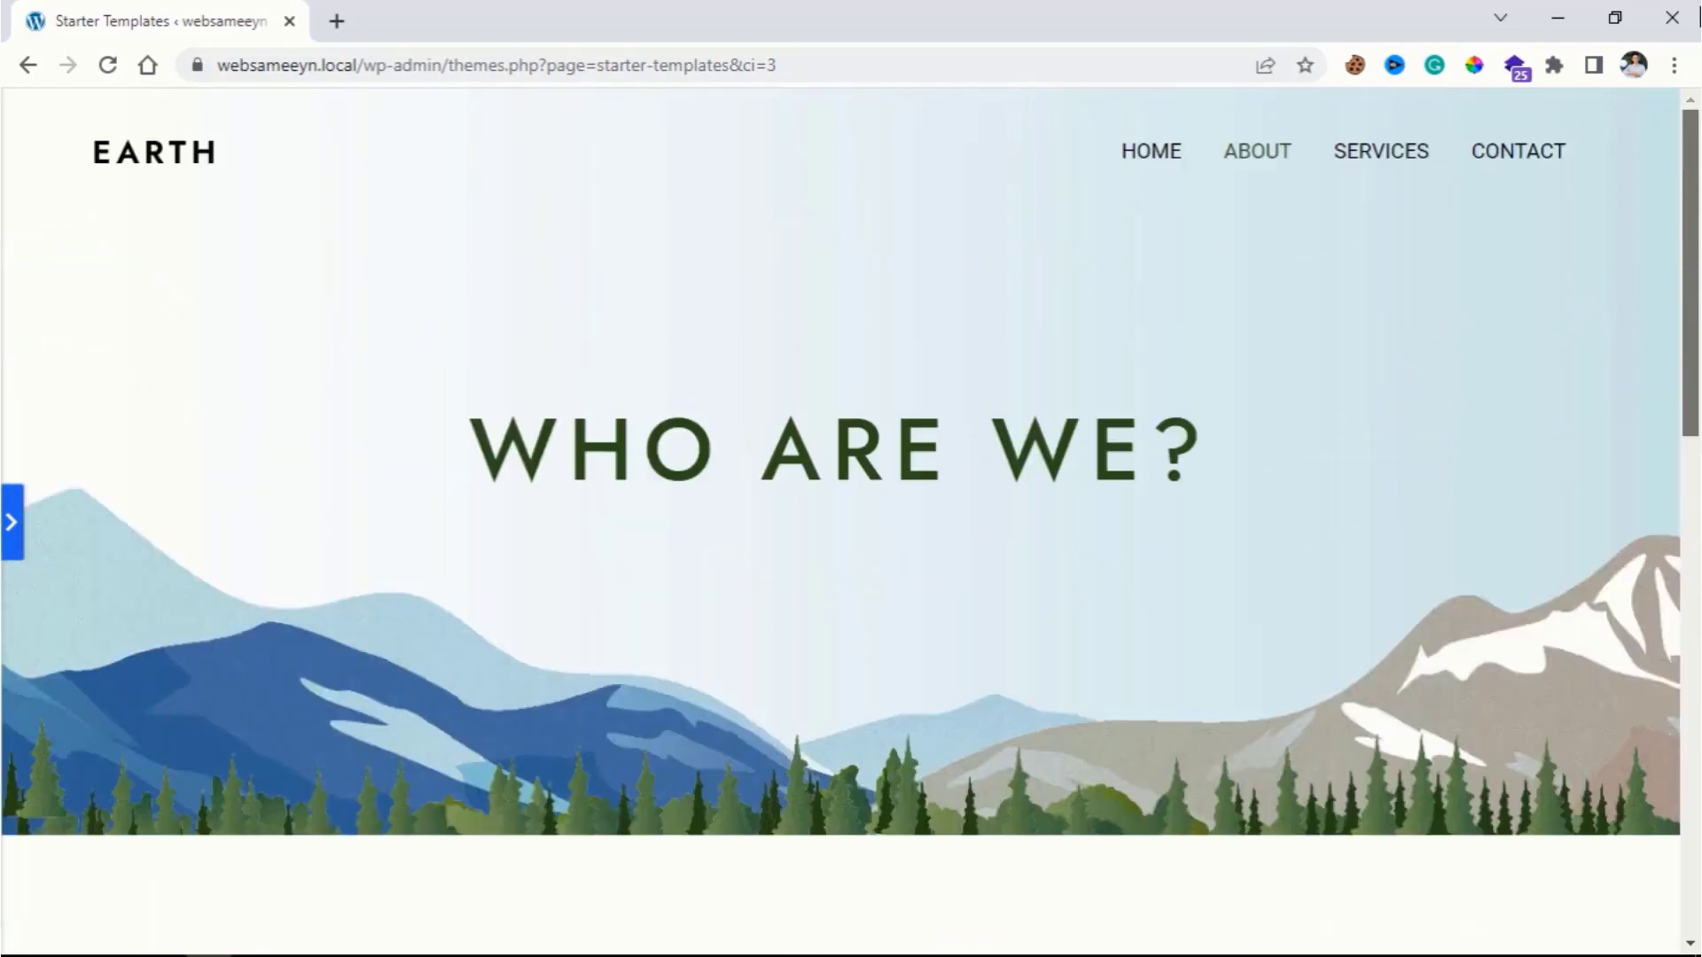
pyautogui.click(1368, 131)
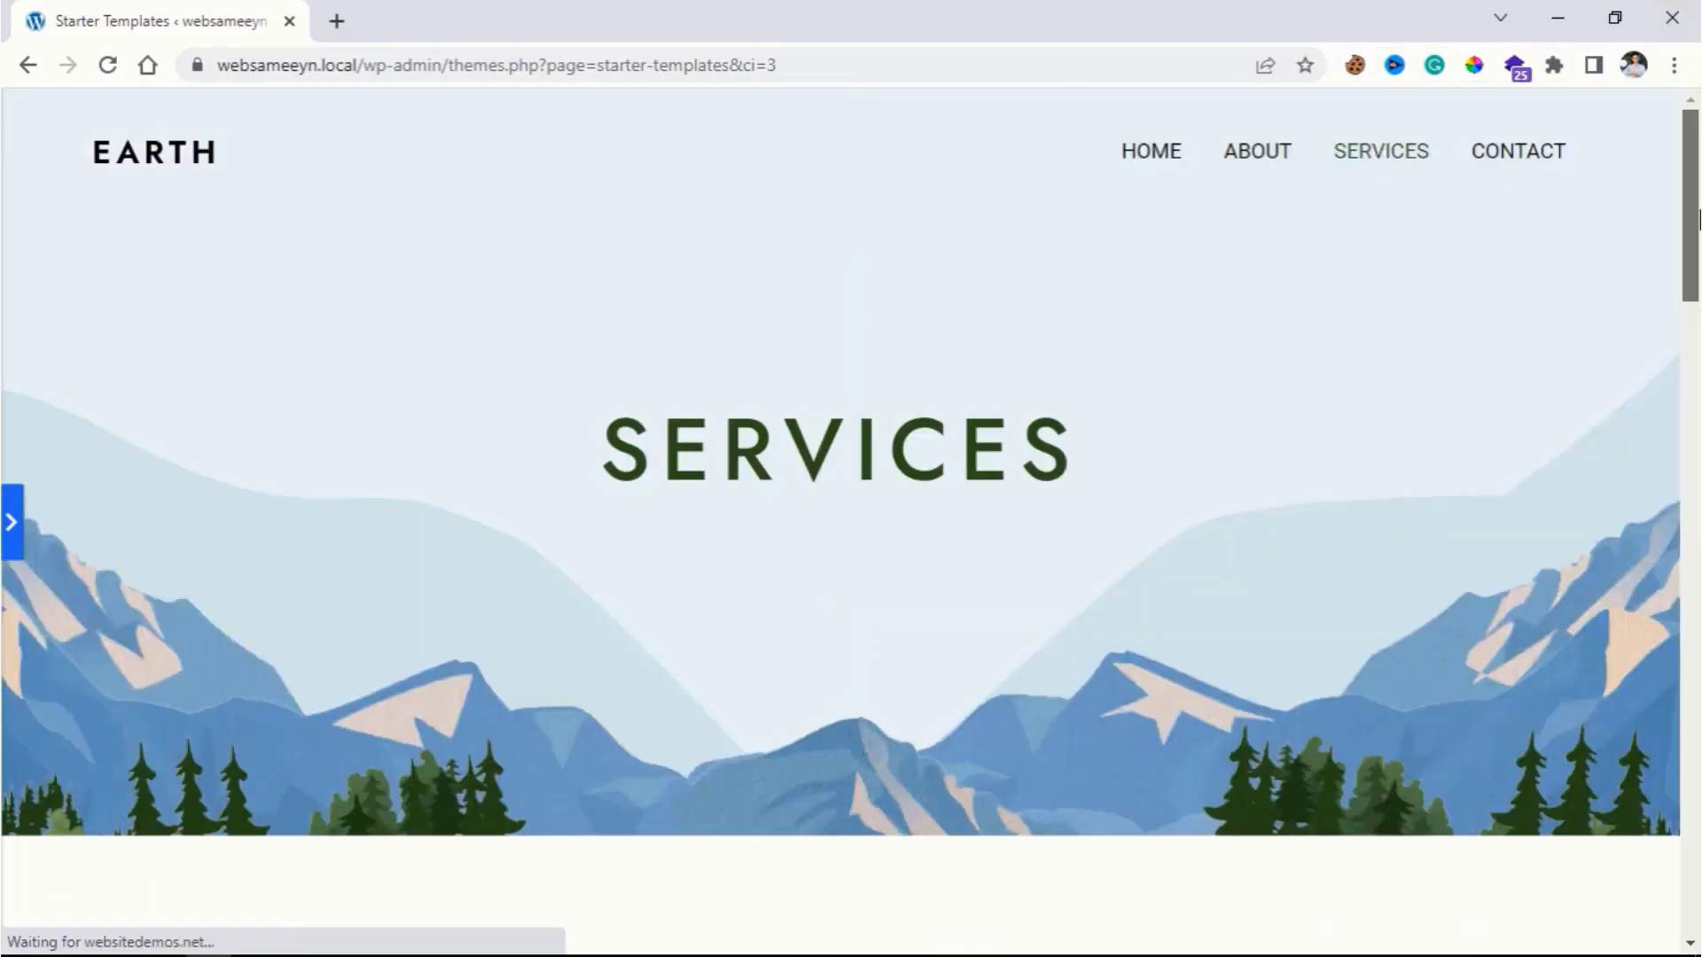
pyautogui.moveTo(1699, 218)
pyautogui.mouseDown()
pyautogui.moveTo(1699, 448)
pyautogui.moveTo(1699, 220)
pyautogui.mouseUp()
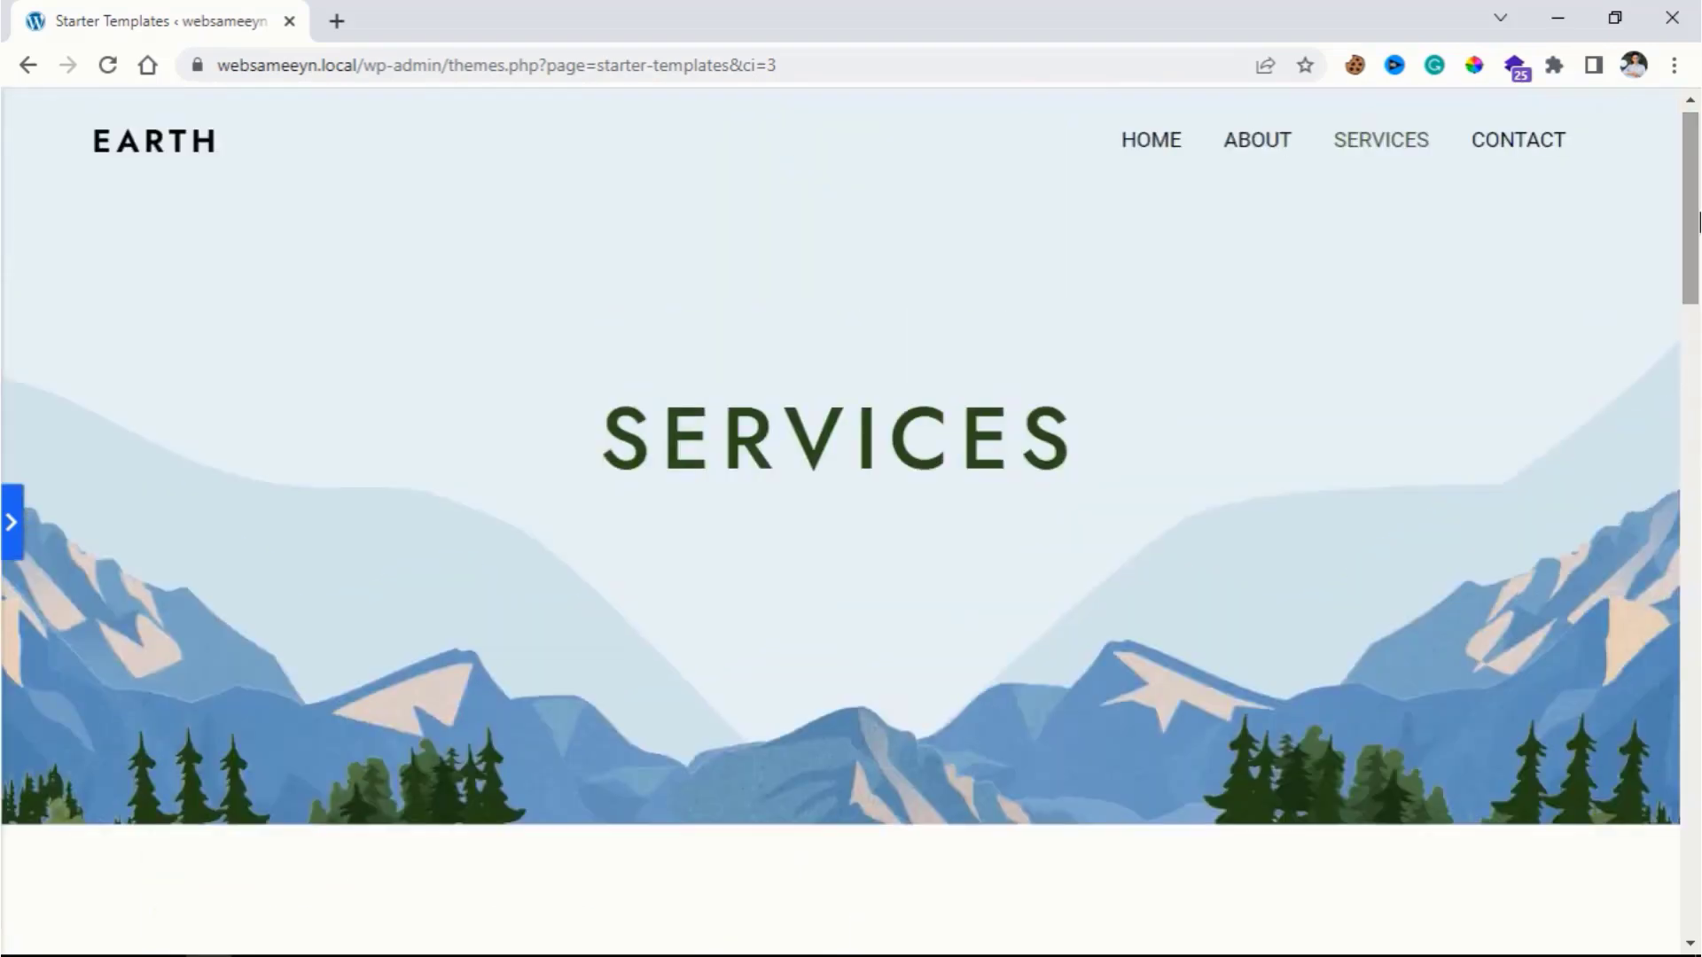
pyautogui.click(1544, 142)
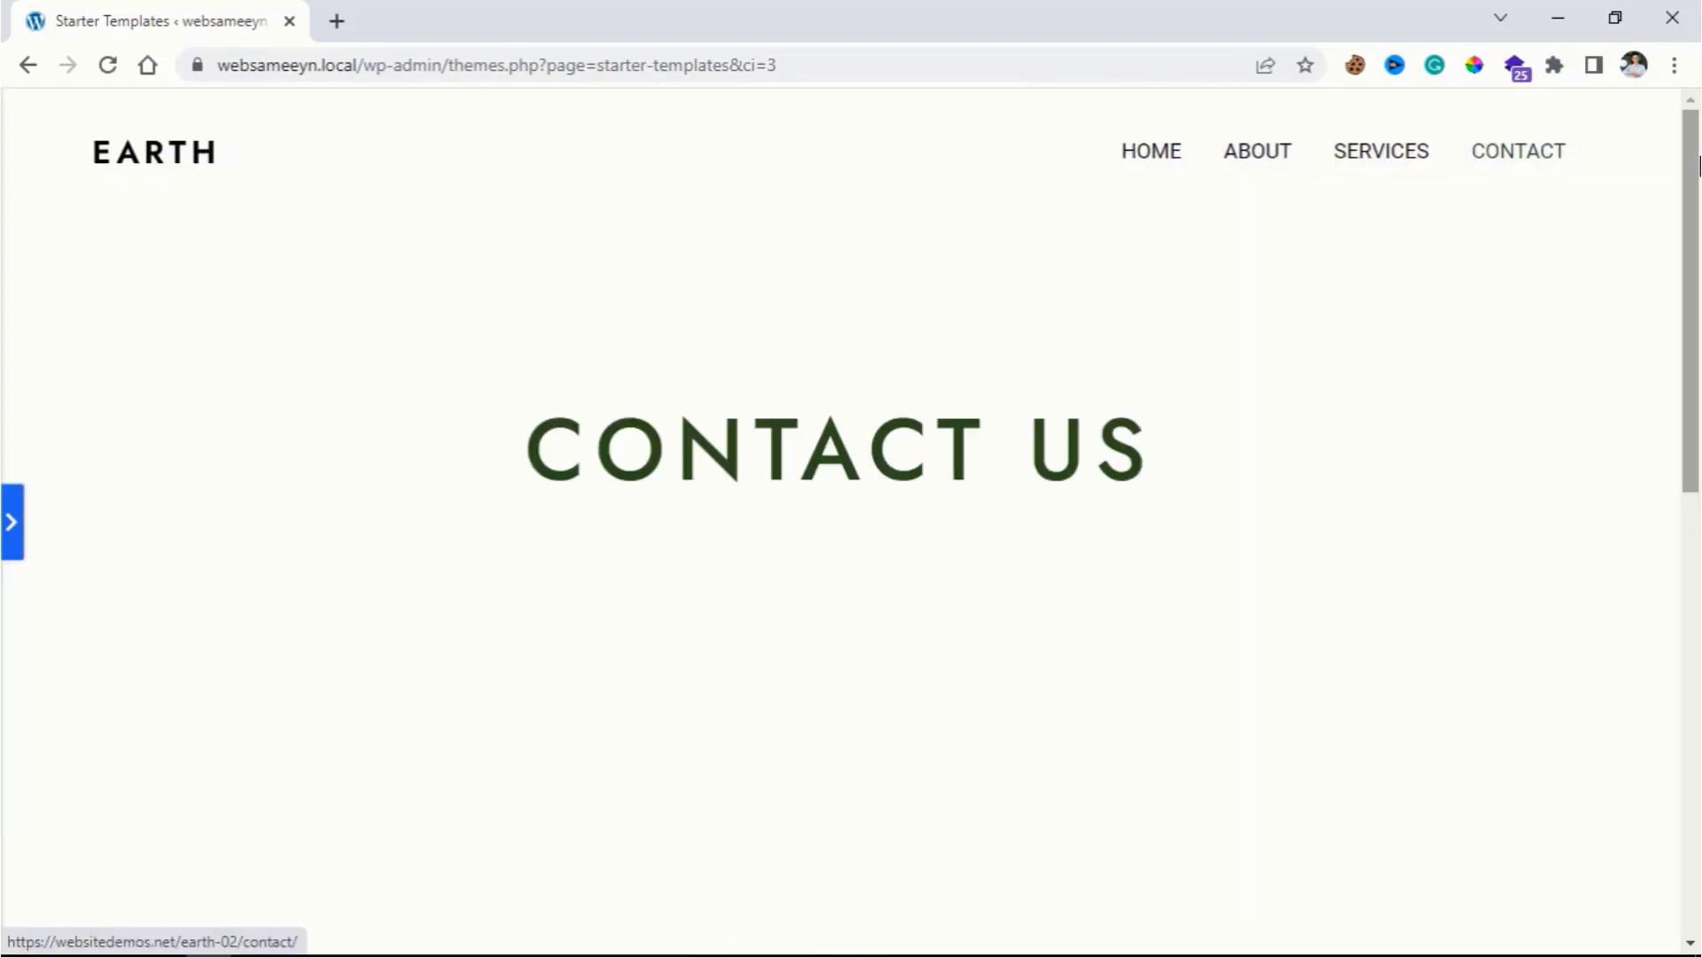
# Step: Return the preview to the home page and open the customisation panel at the Logo step
pyautogui.moveTo(1696, 188); pyautogui.dragTo(1694, 115)
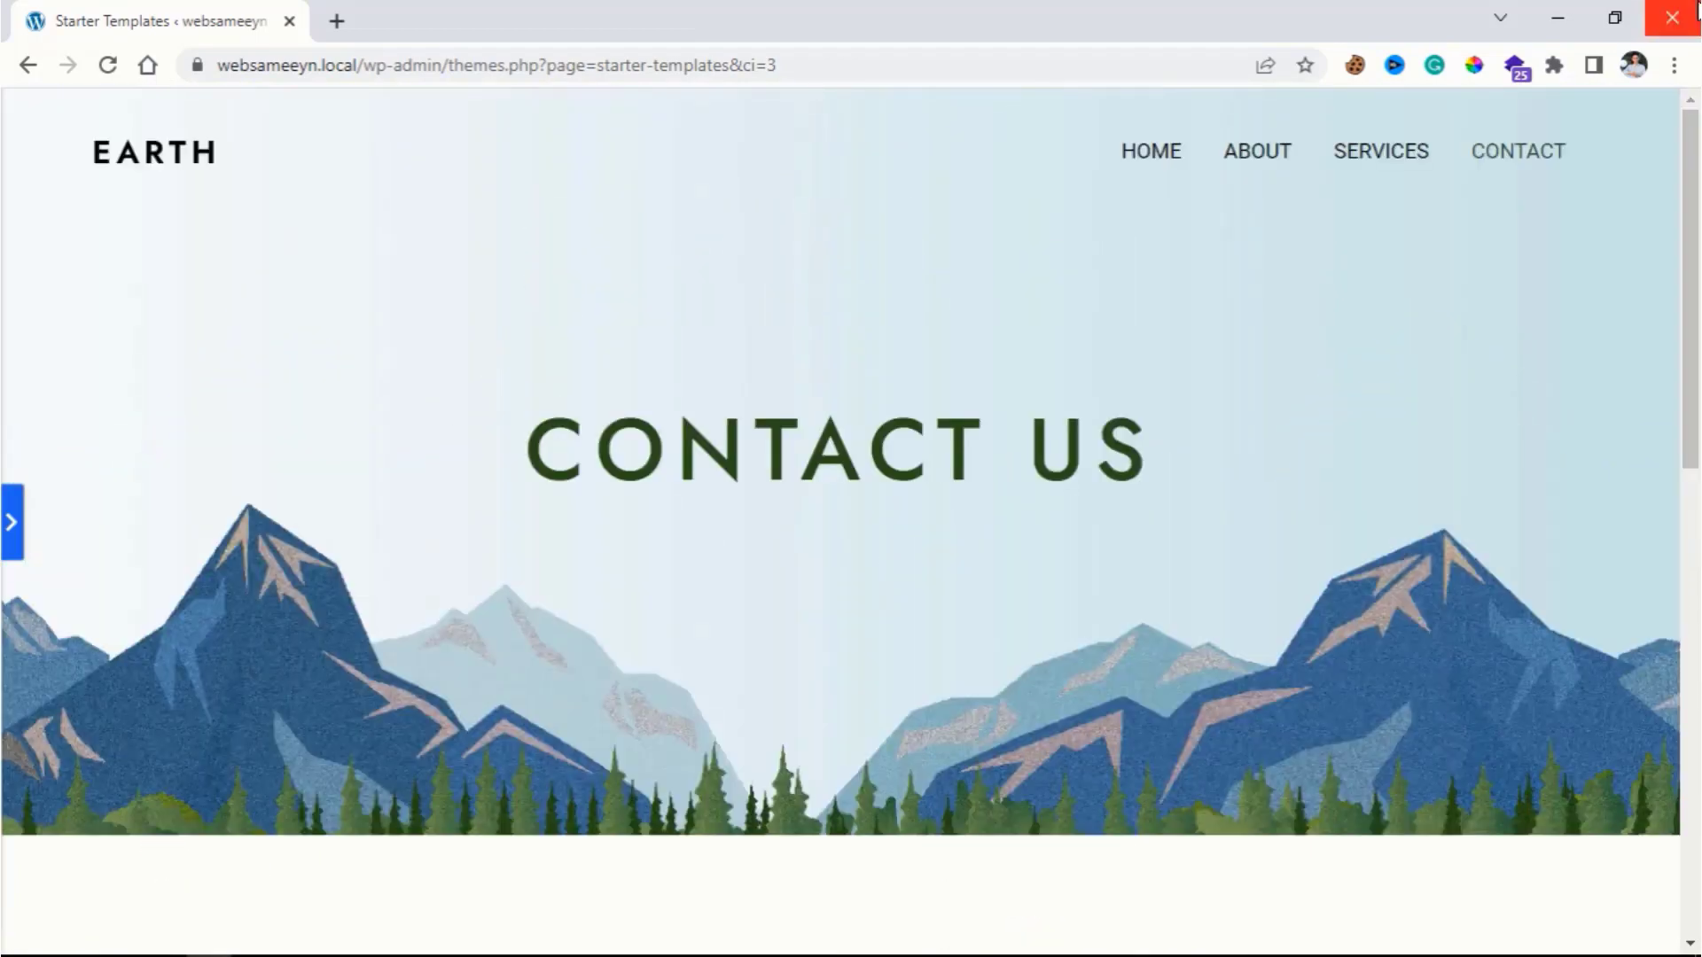
pyautogui.click(1115, 158)
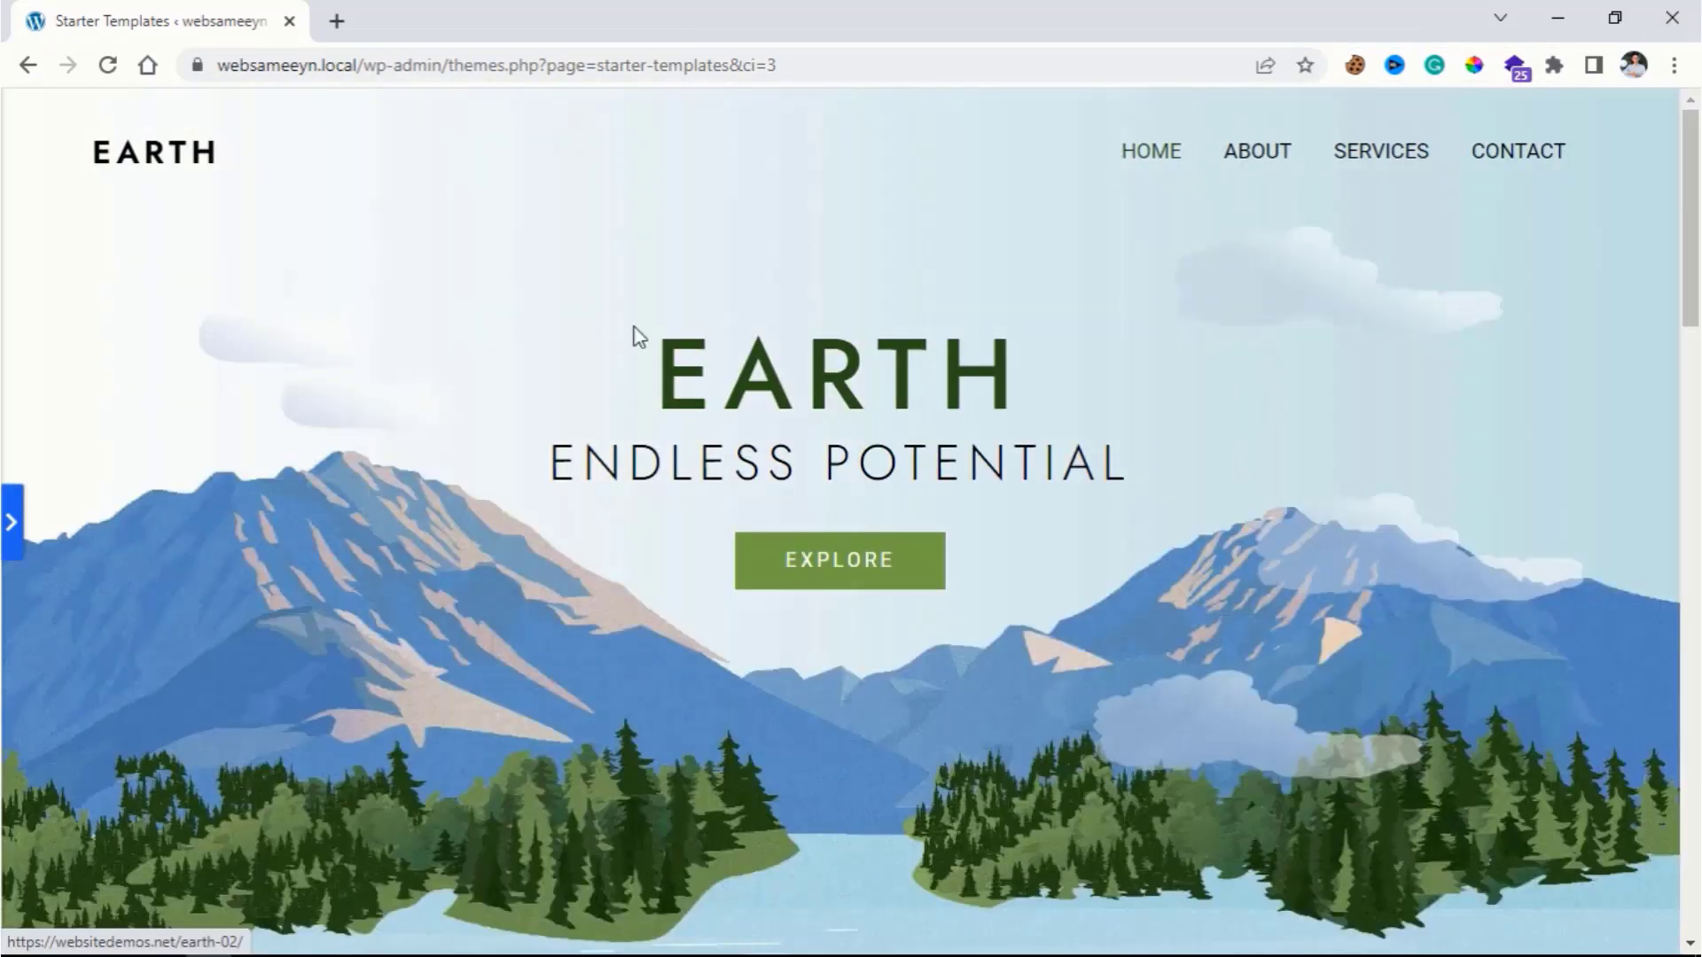
pyautogui.click(9, 527)
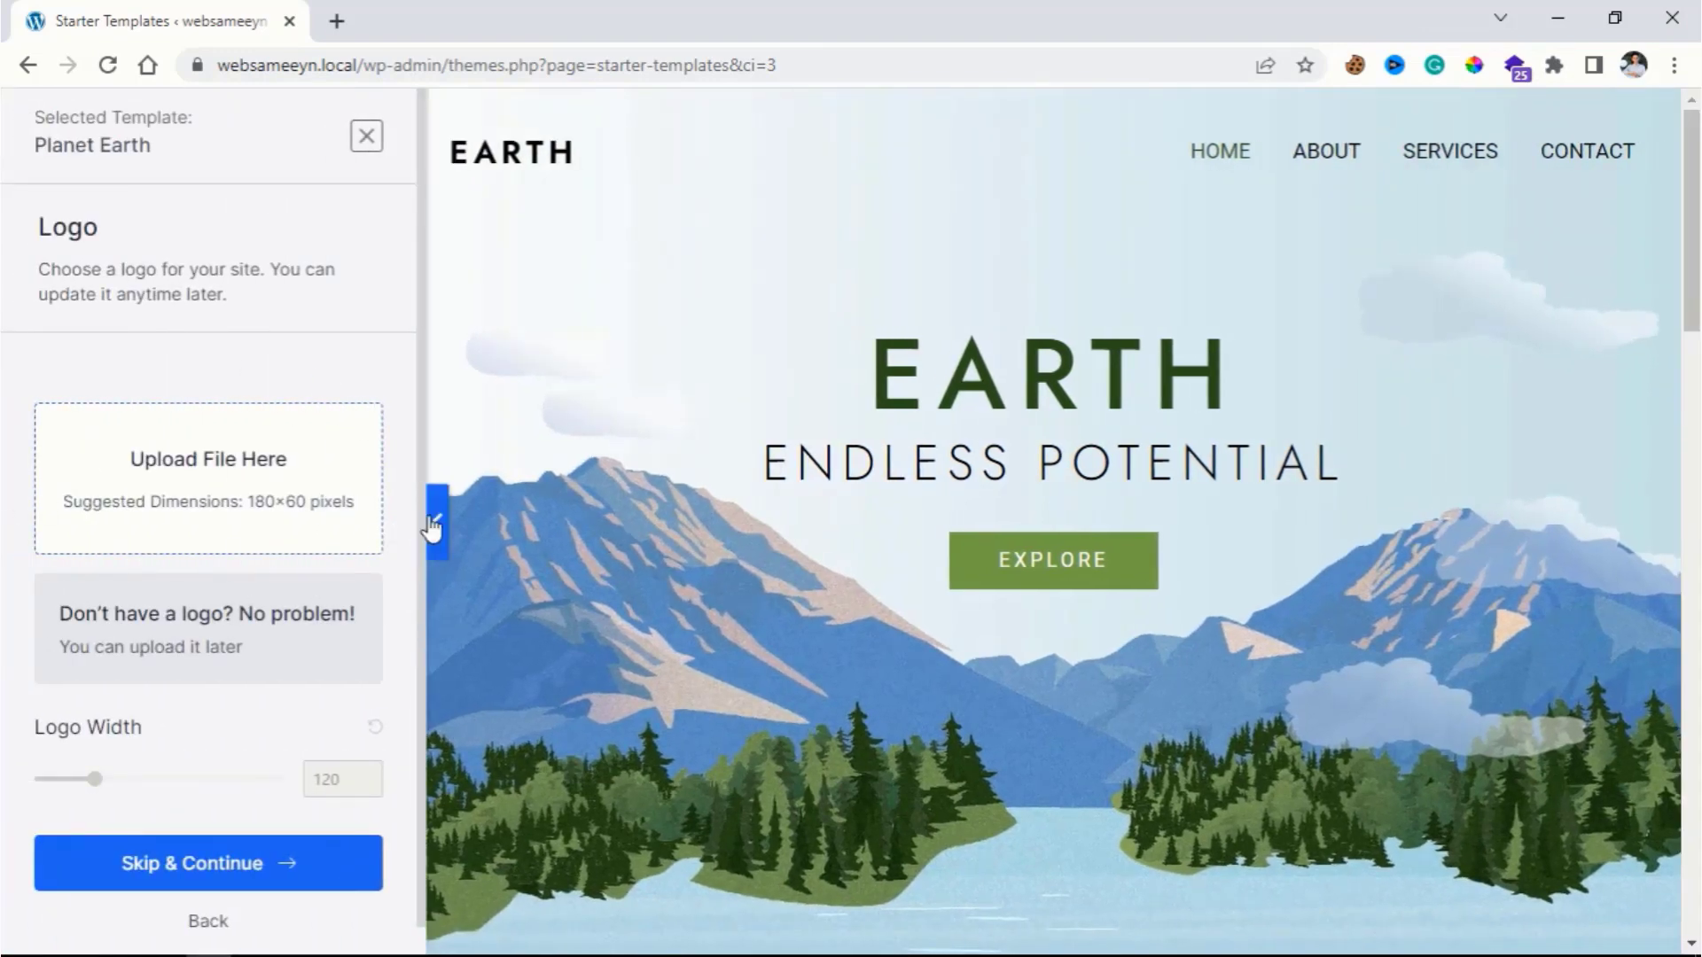
pyautogui.moveTo(422, 497); pyautogui.dragTo(411, 326)
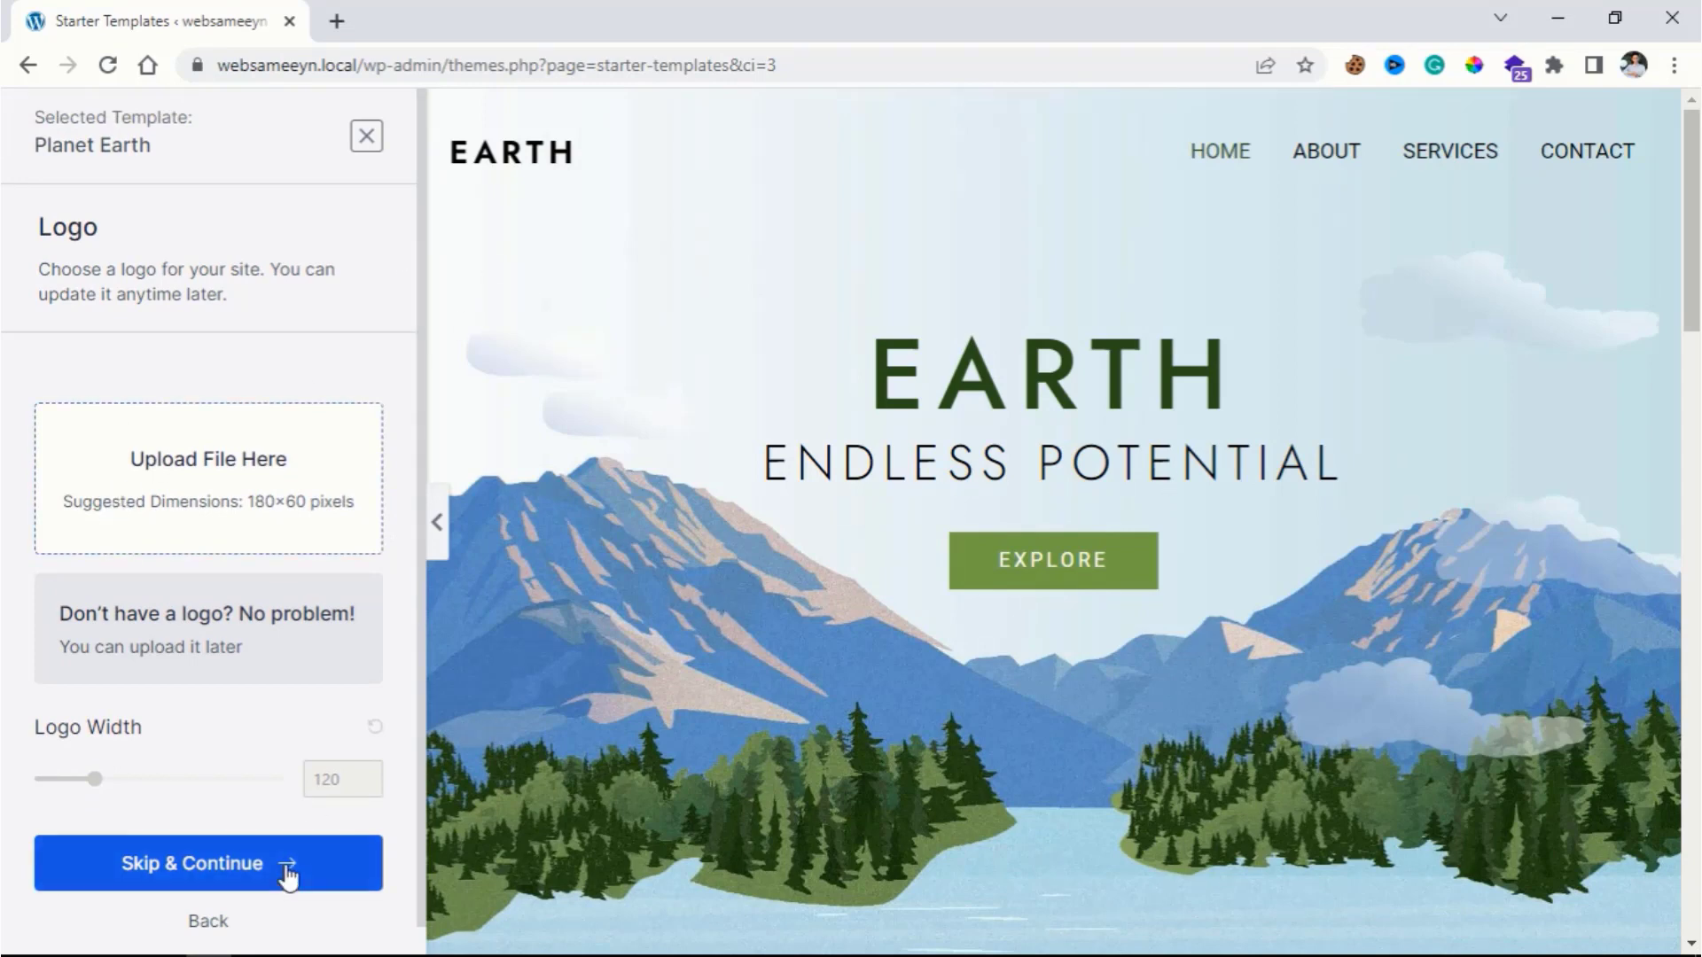
# Step: Skip the logo, preview the purple, pink, orange, green and blue palettes, then keep default colours
pyautogui.click(216, 865)
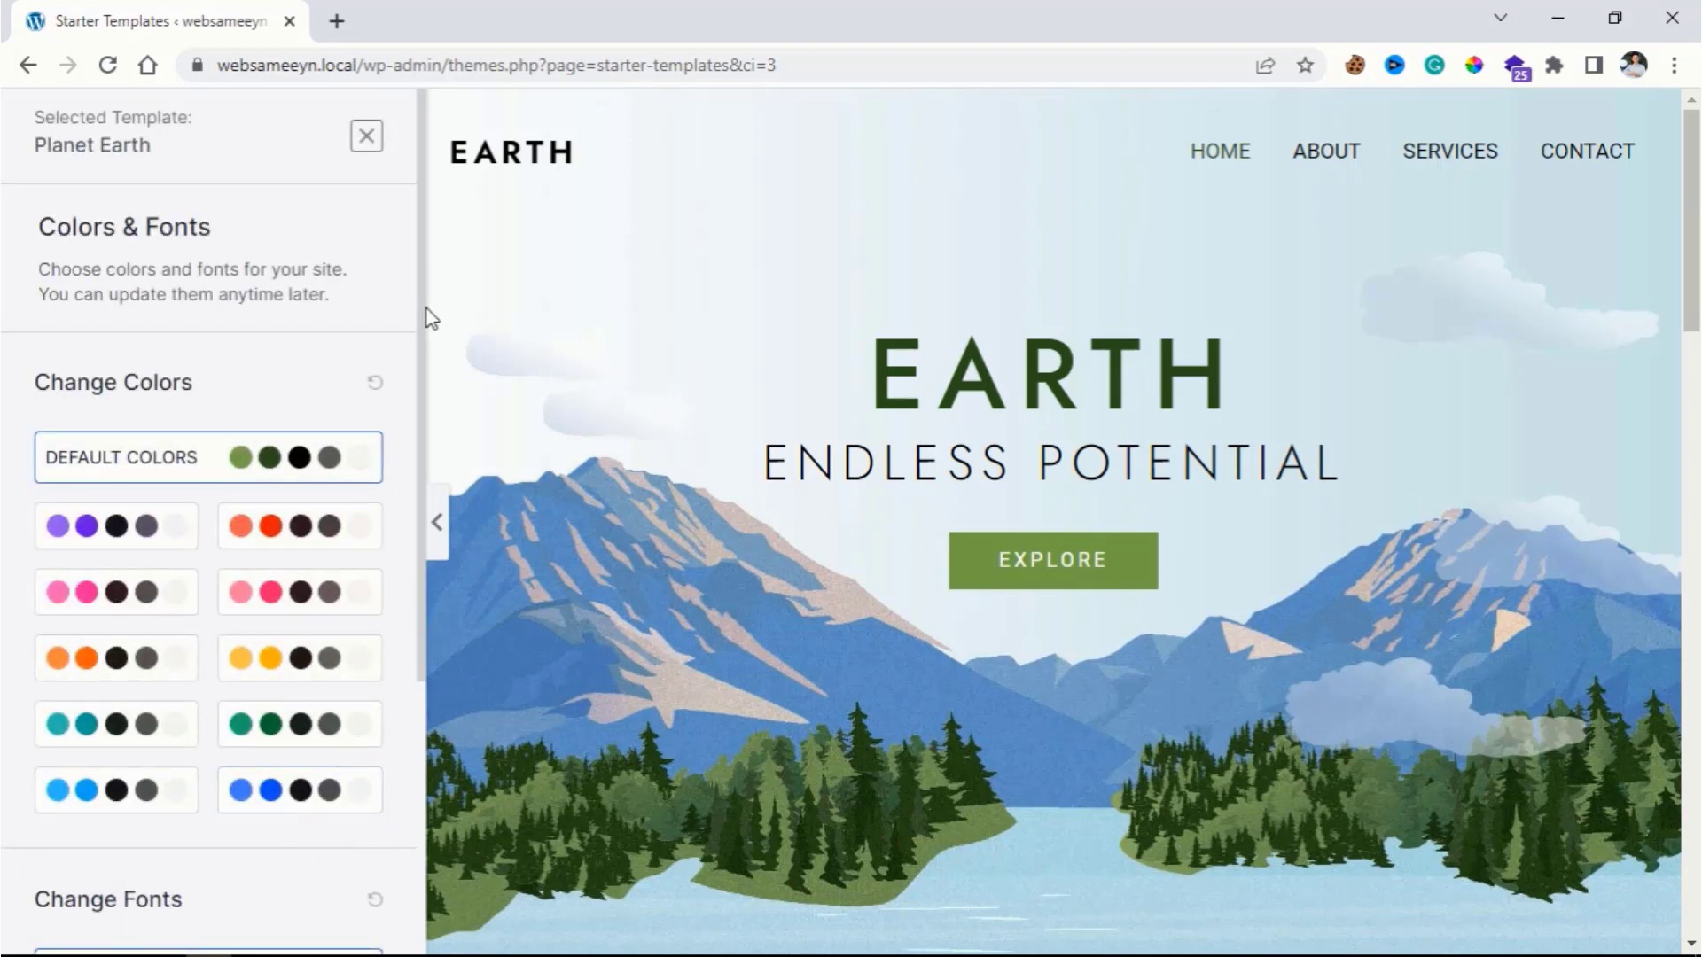
pyautogui.moveTo(426, 317)
pyautogui.mouseDown()
pyautogui.moveTo(411, 459)
pyautogui.moveTo(408, 321)
pyautogui.mouseUp()
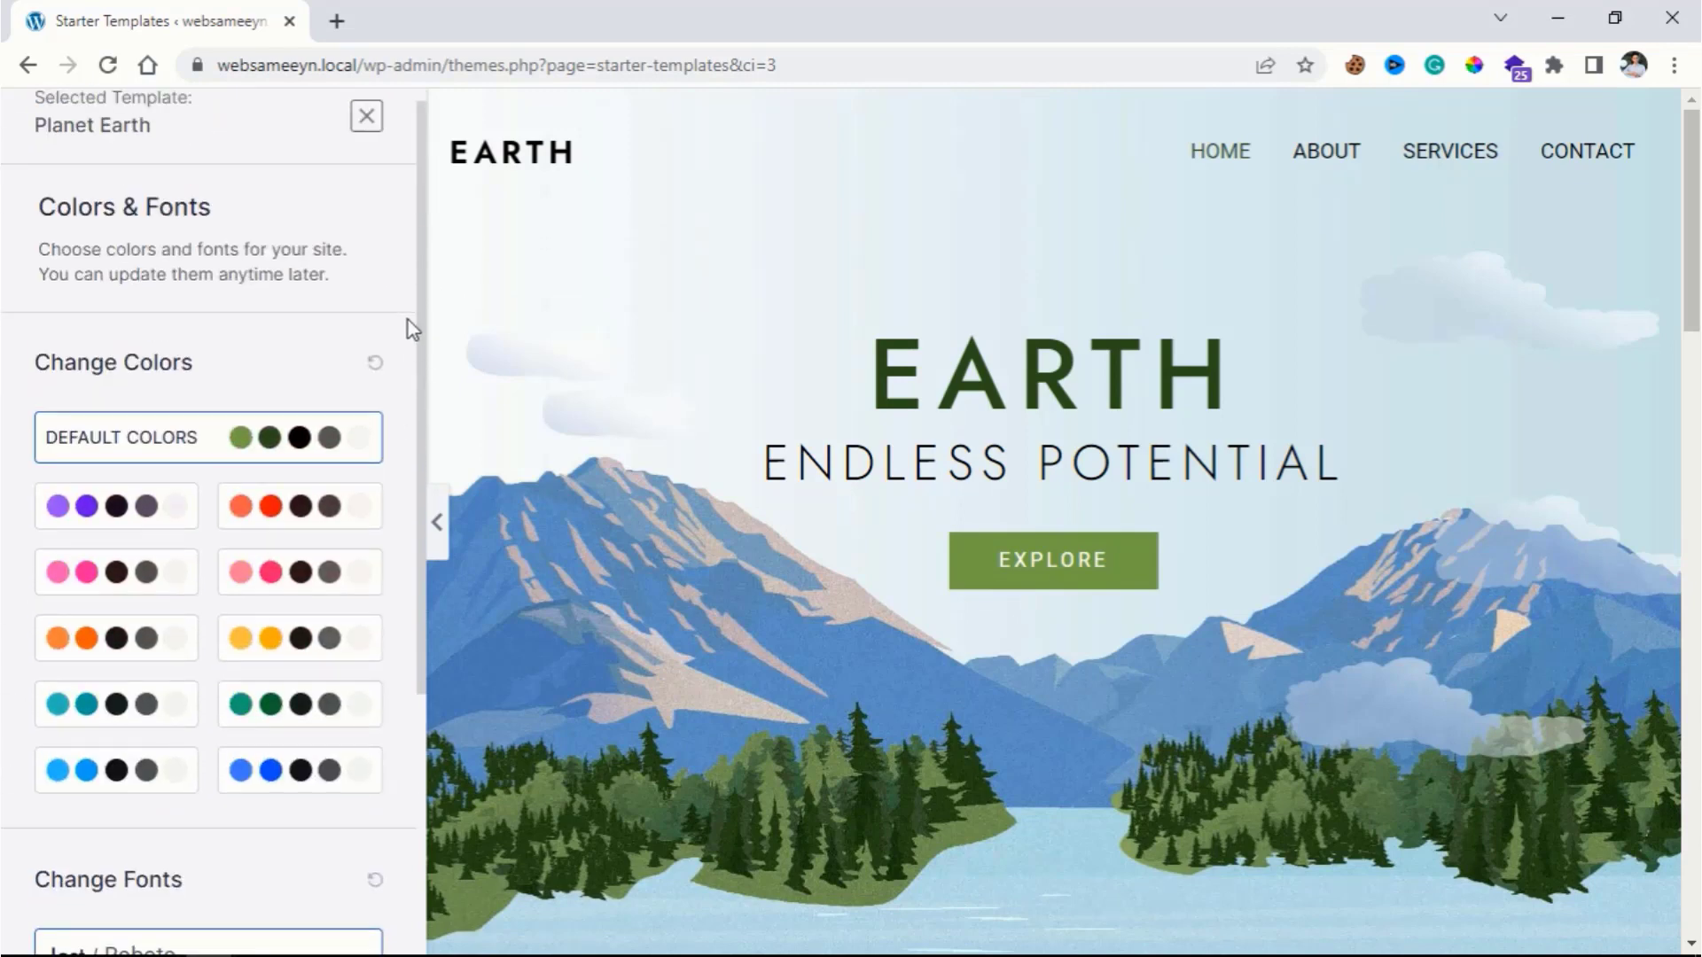
pyautogui.click(133, 499)
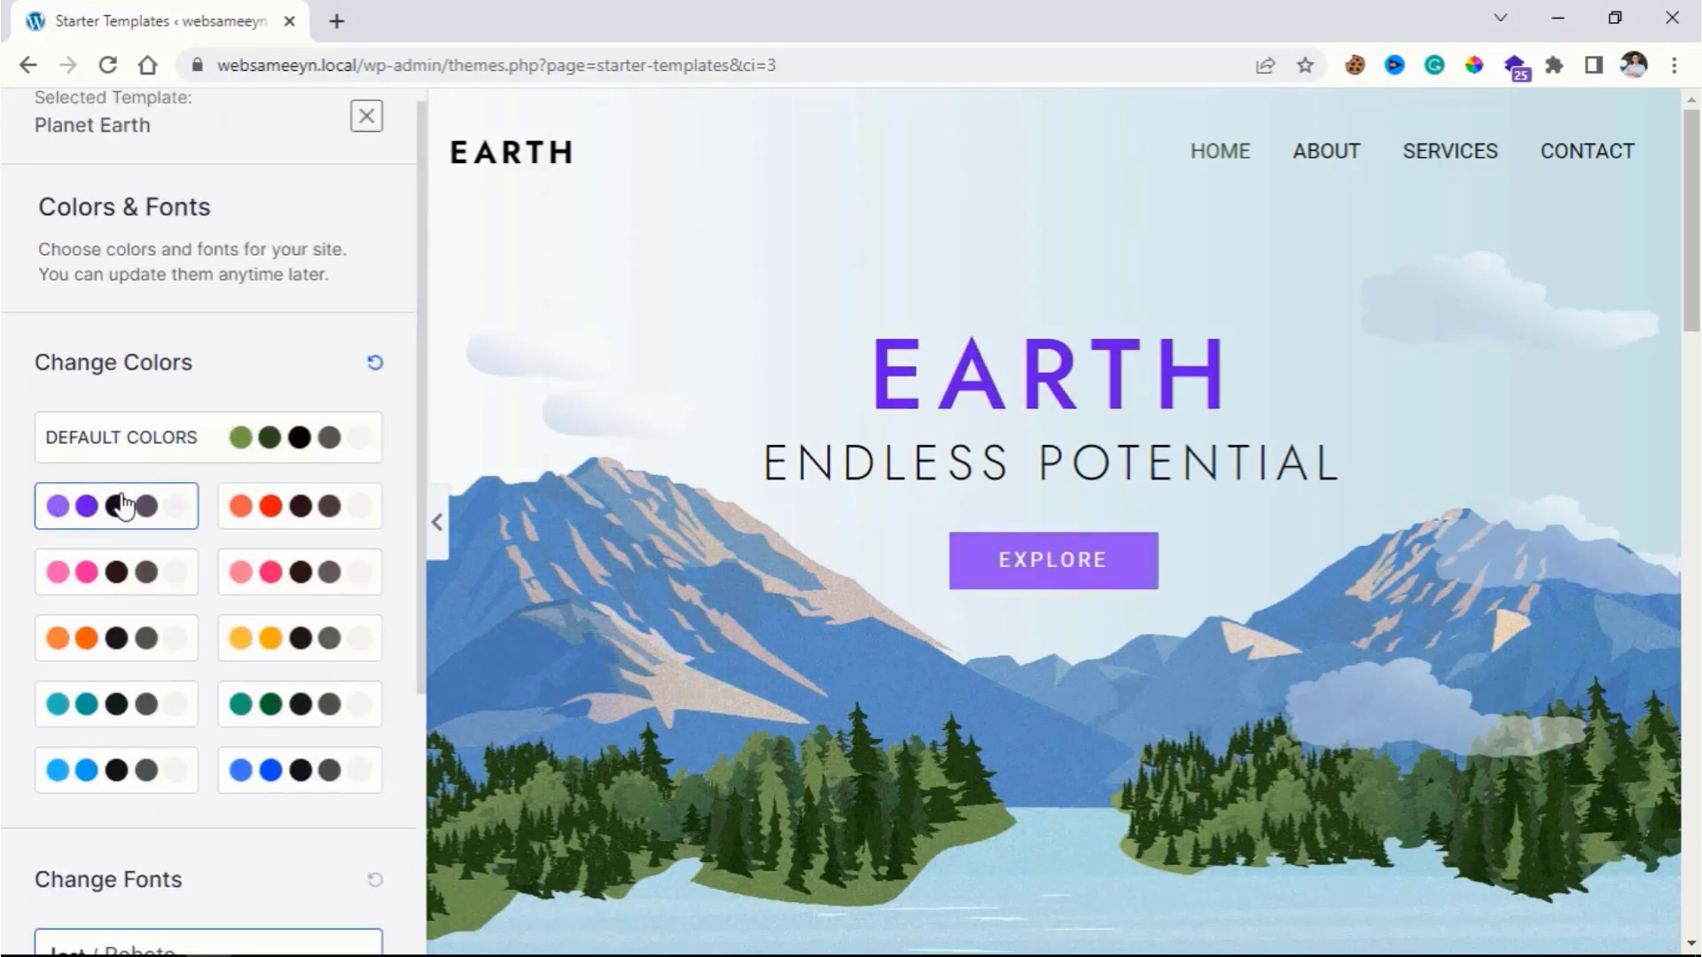
pyautogui.click(279, 574)
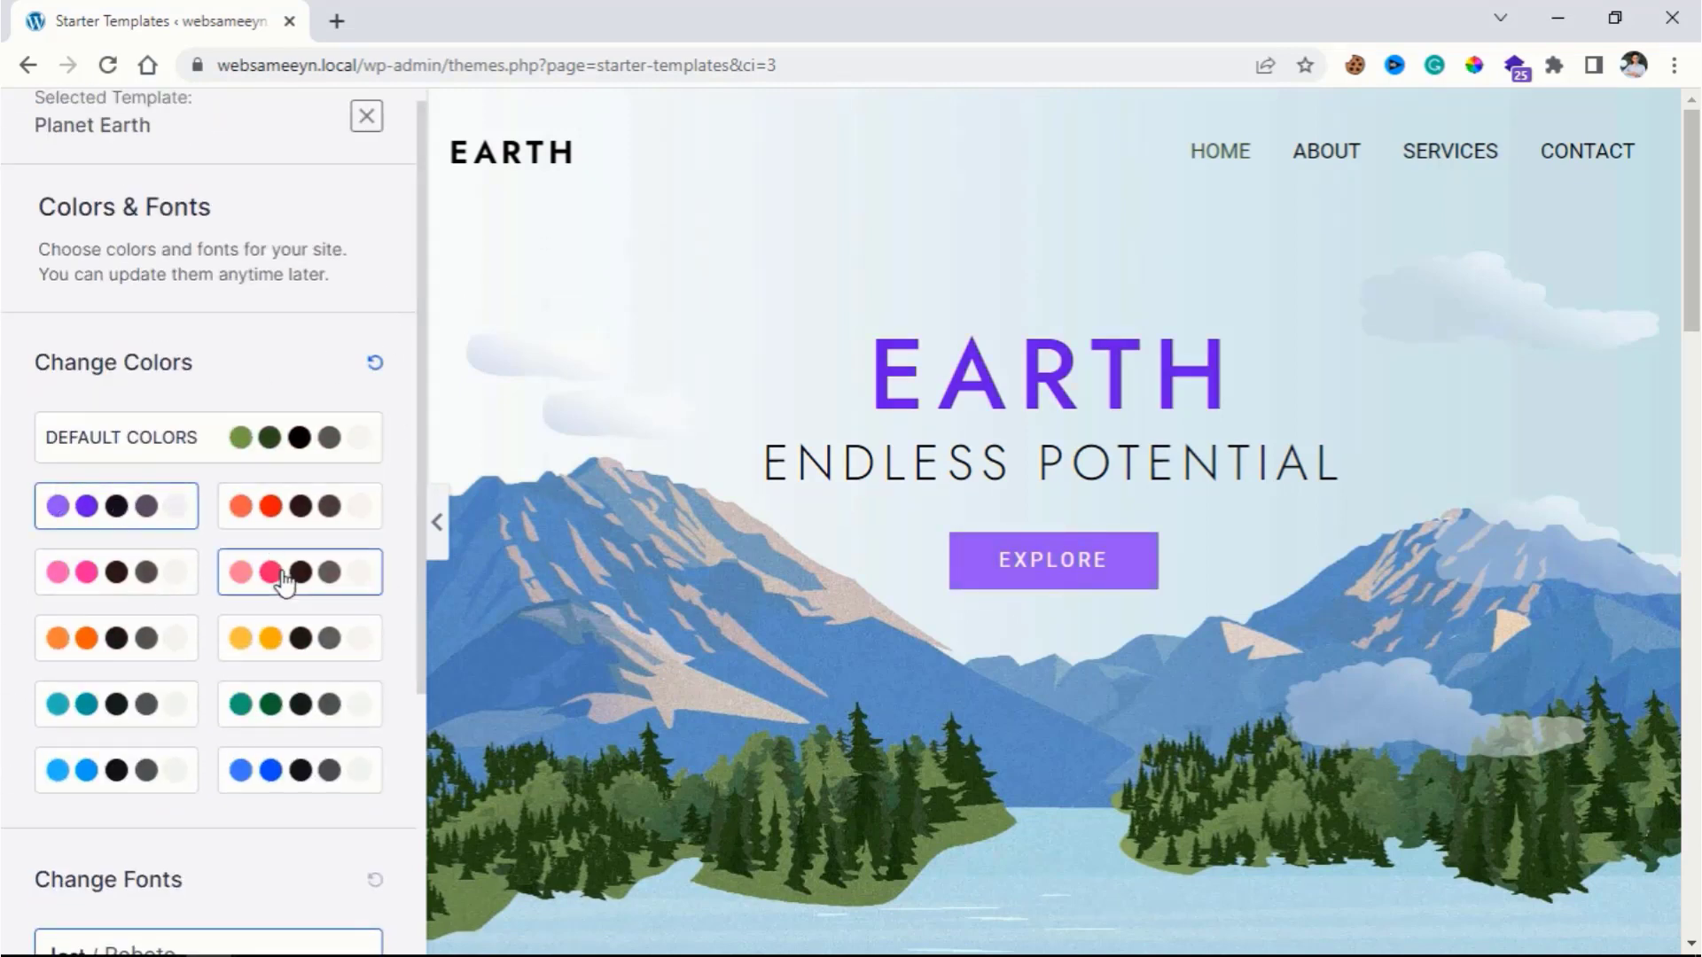
pyautogui.click(71, 640)
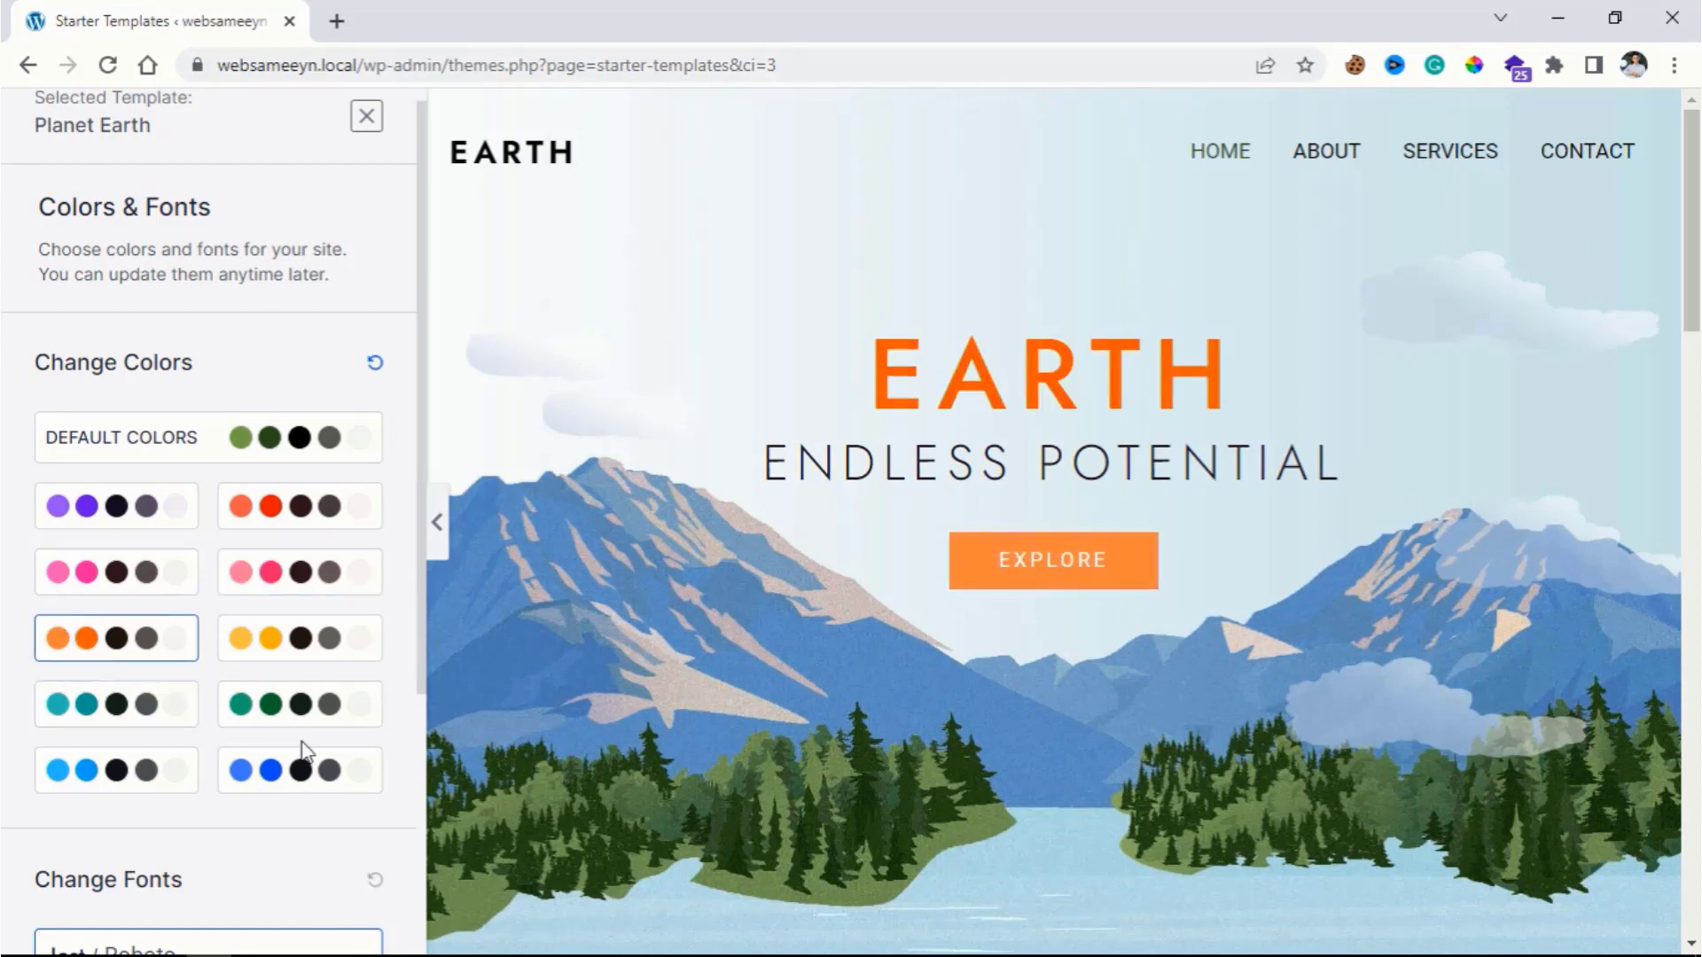
pyautogui.click(273, 706)
pyautogui.click(321, 782)
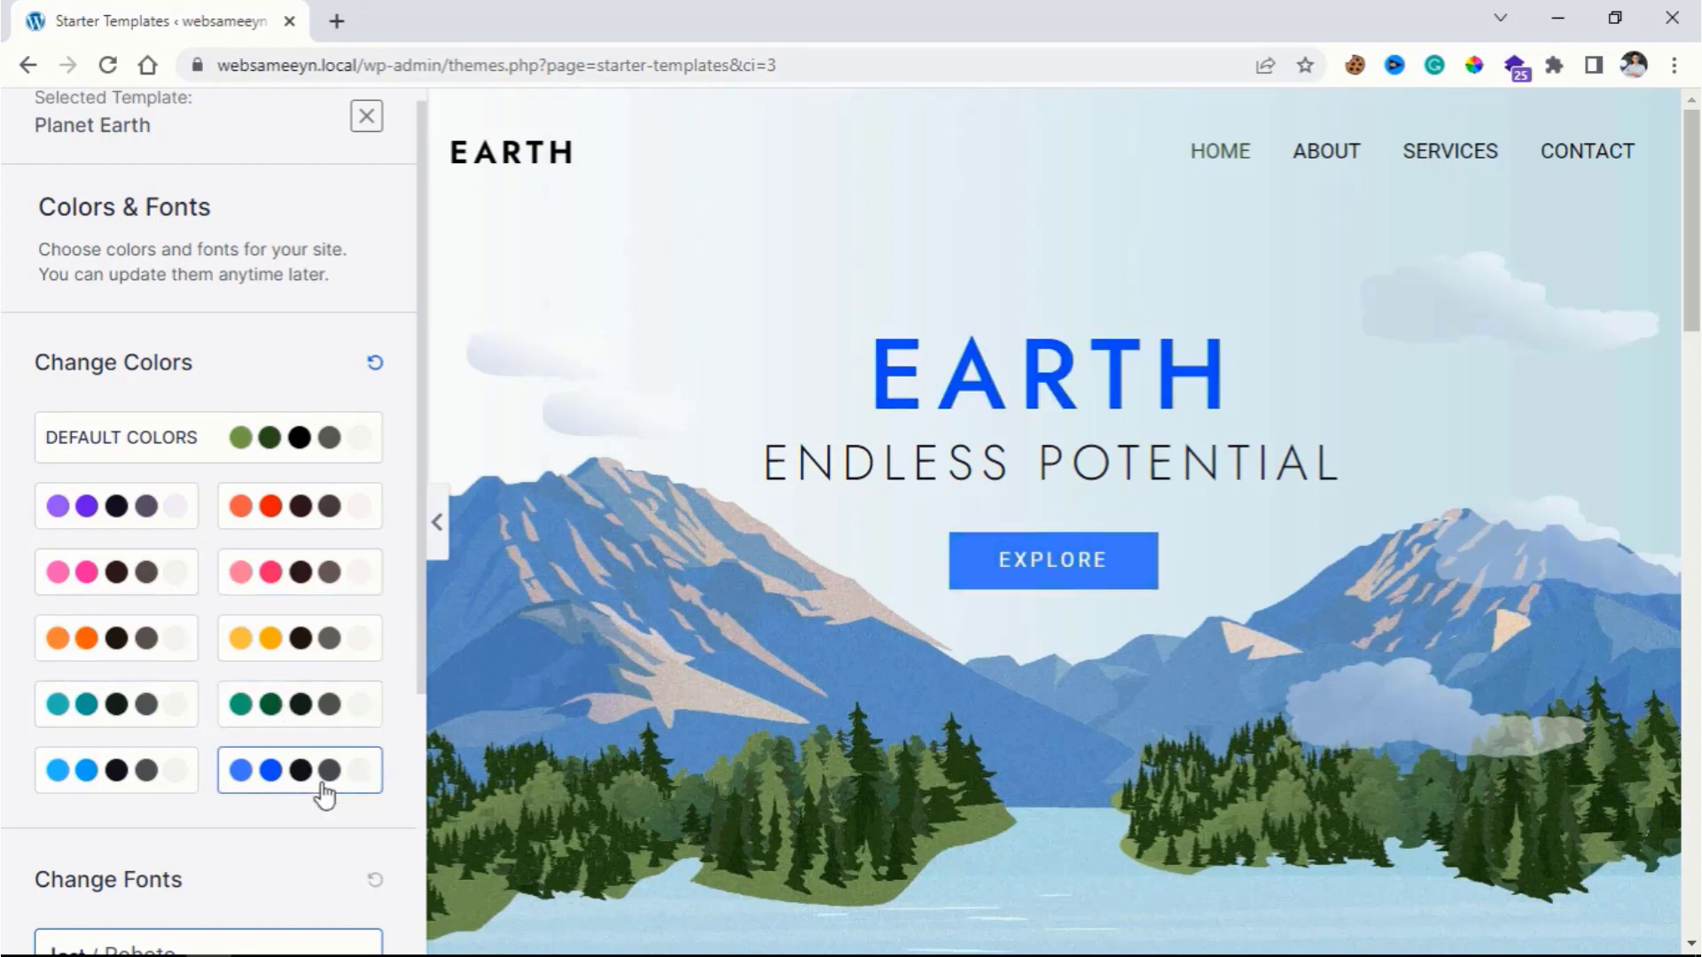
pyautogui.click(235, 433)
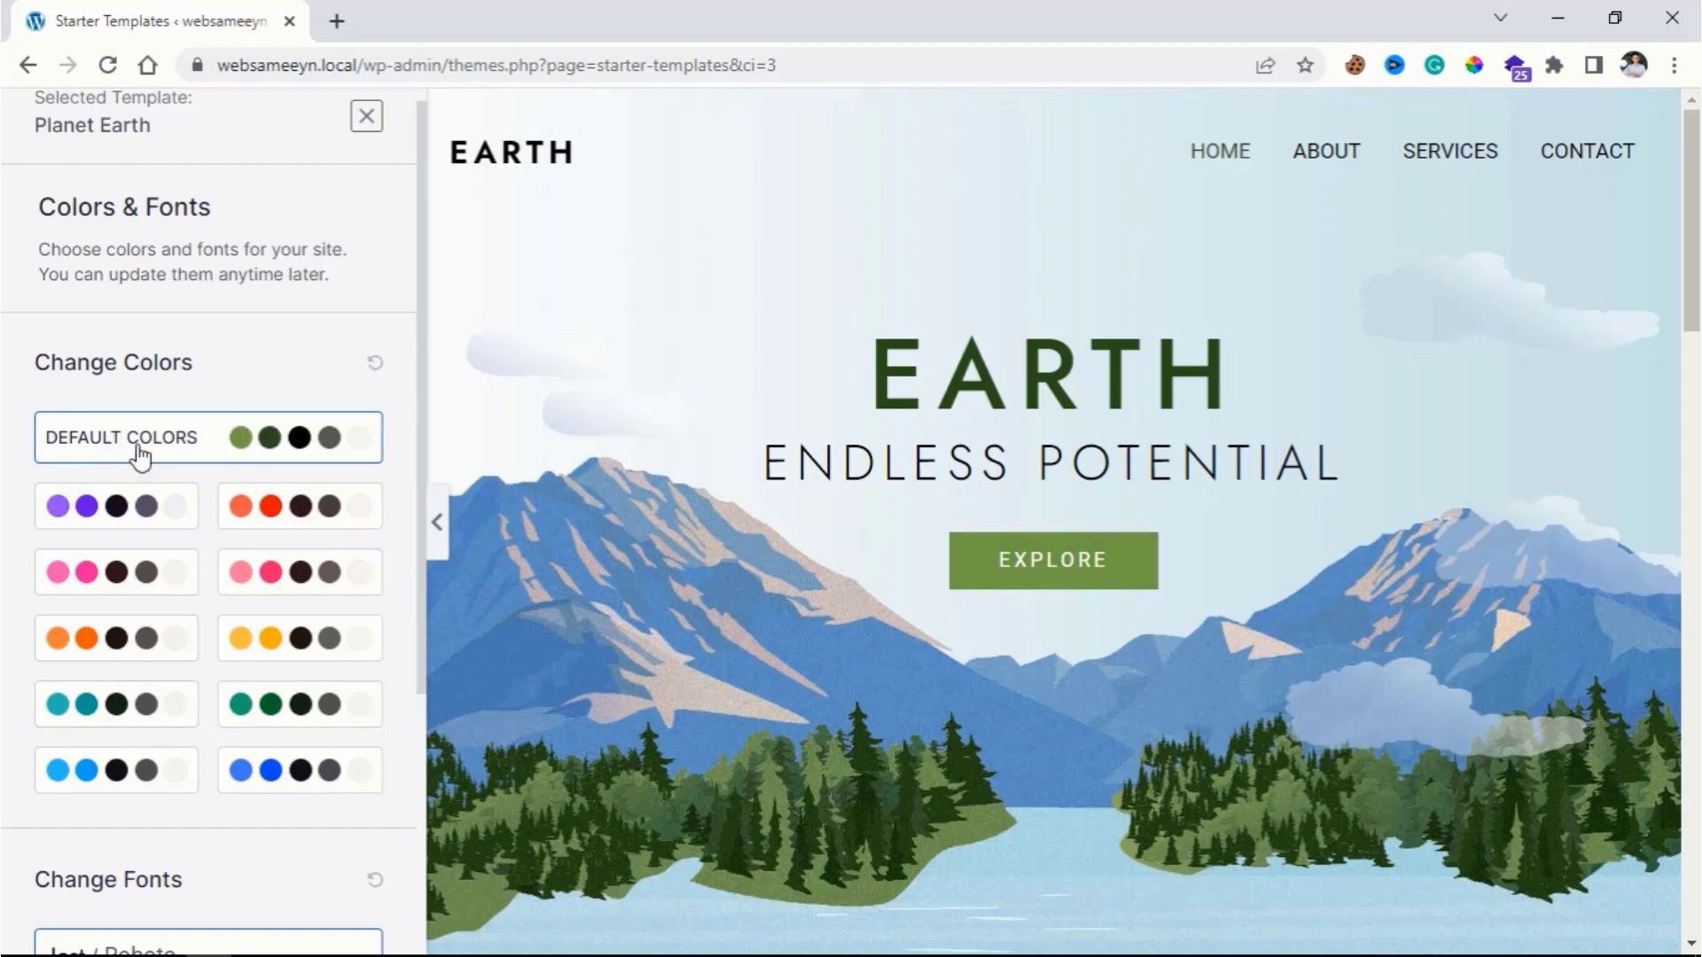
# Step: Try Poppins / Lato, Montserrat / Lato and Open Sans / Work Sans, then restore Jost / Roboto
pyautogui.moveTo(420, 363); pyautogui.dragTo(376, 656)
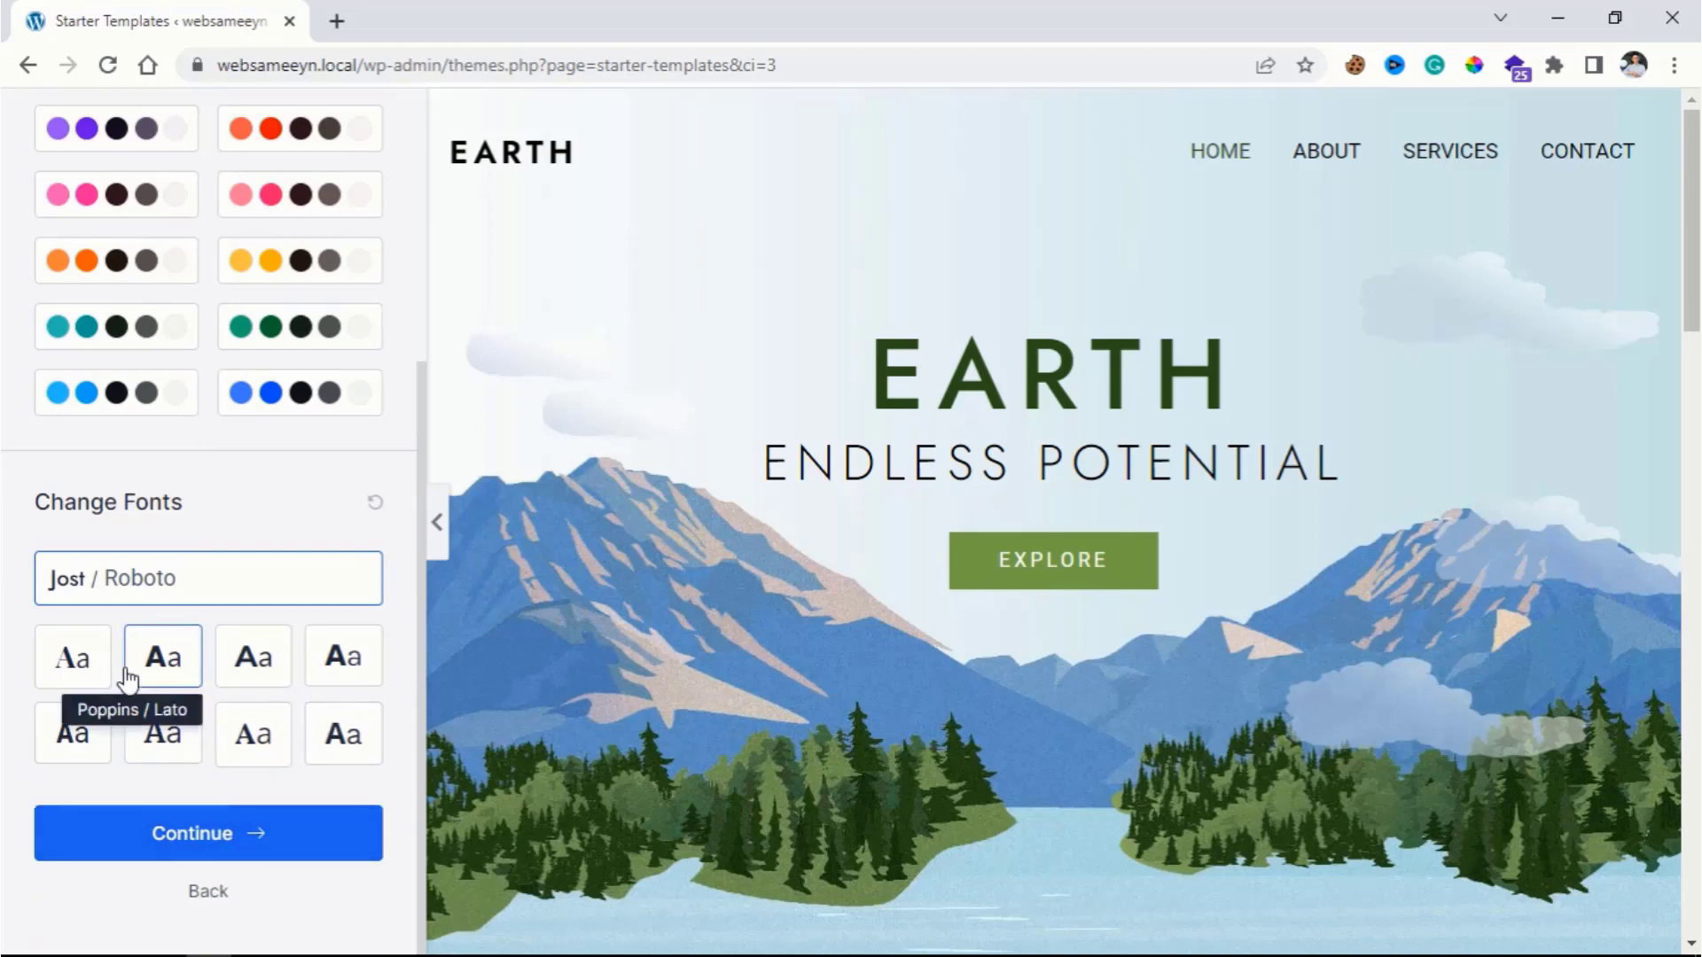
pyautogui.click(156, 672)
pyautogui.click(241, 673)
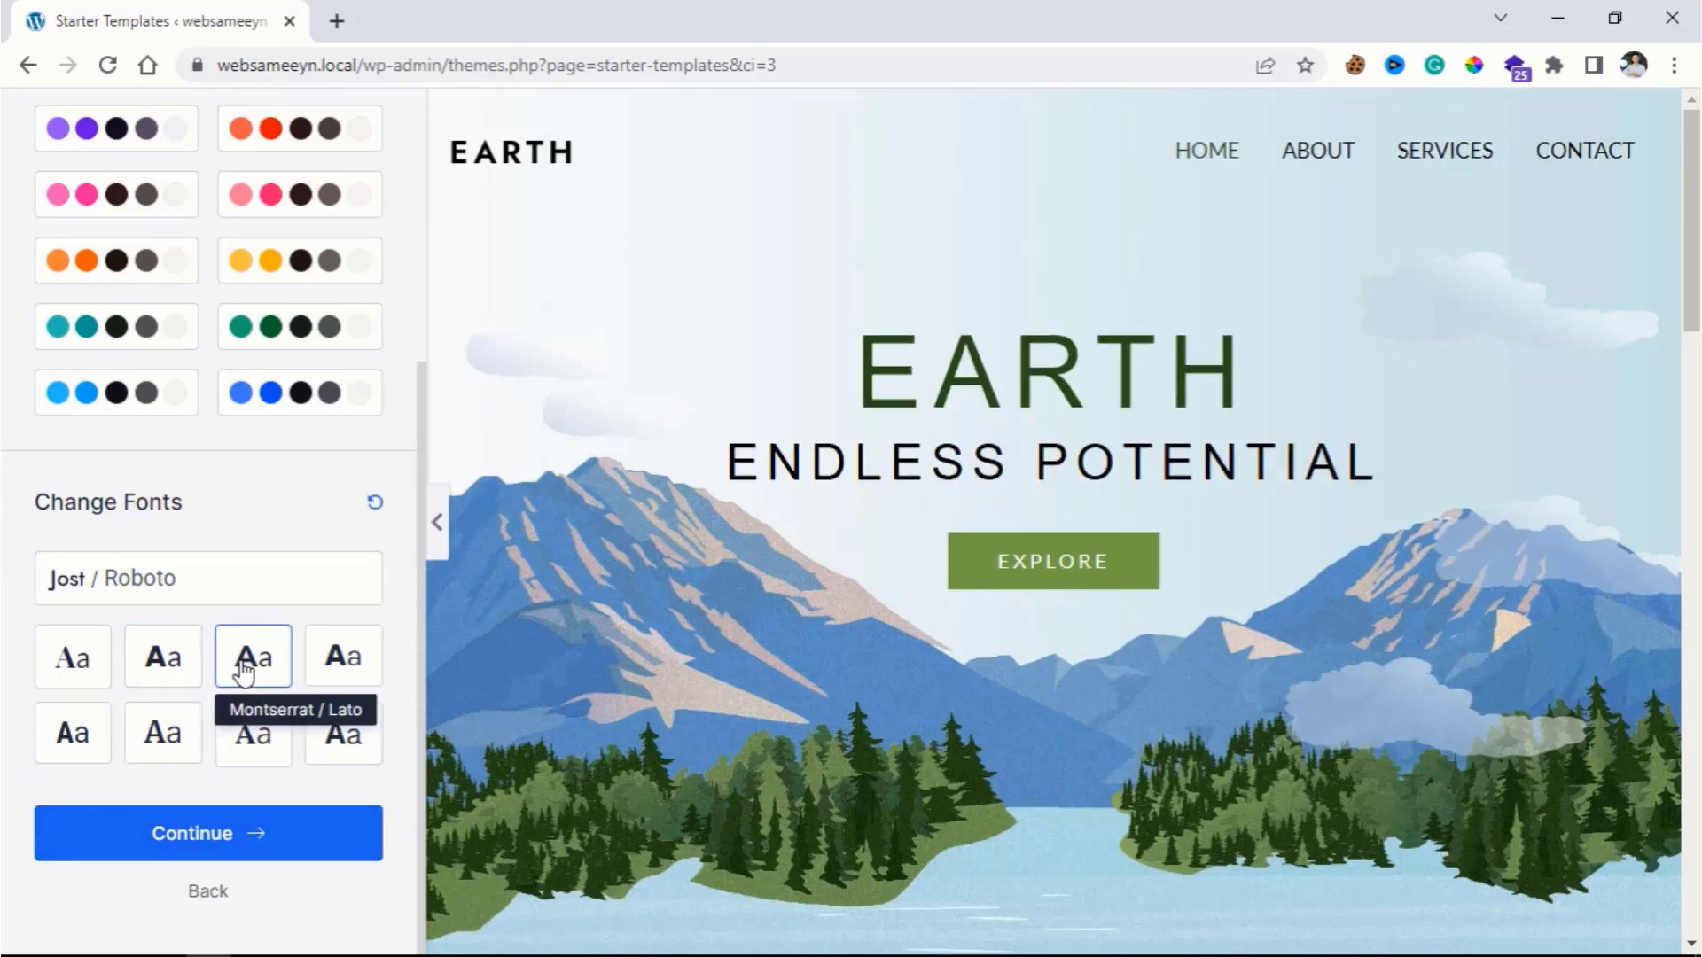
pyautogui.click(343, 733)
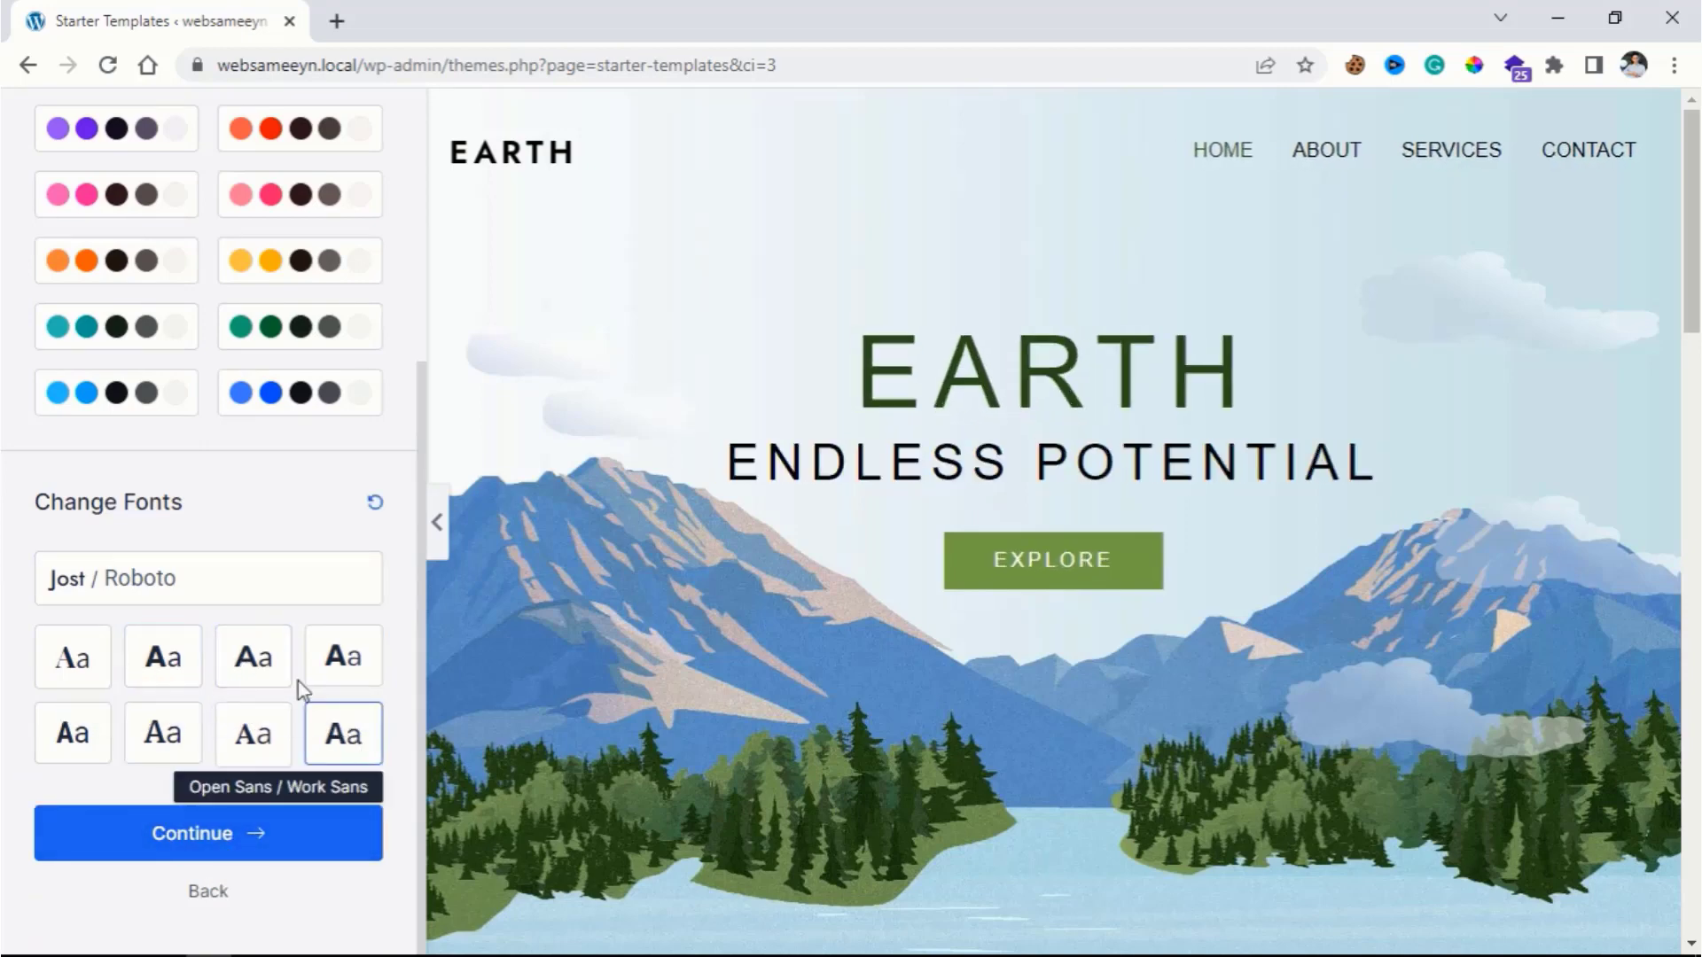
pyautogui.click(381, 504)
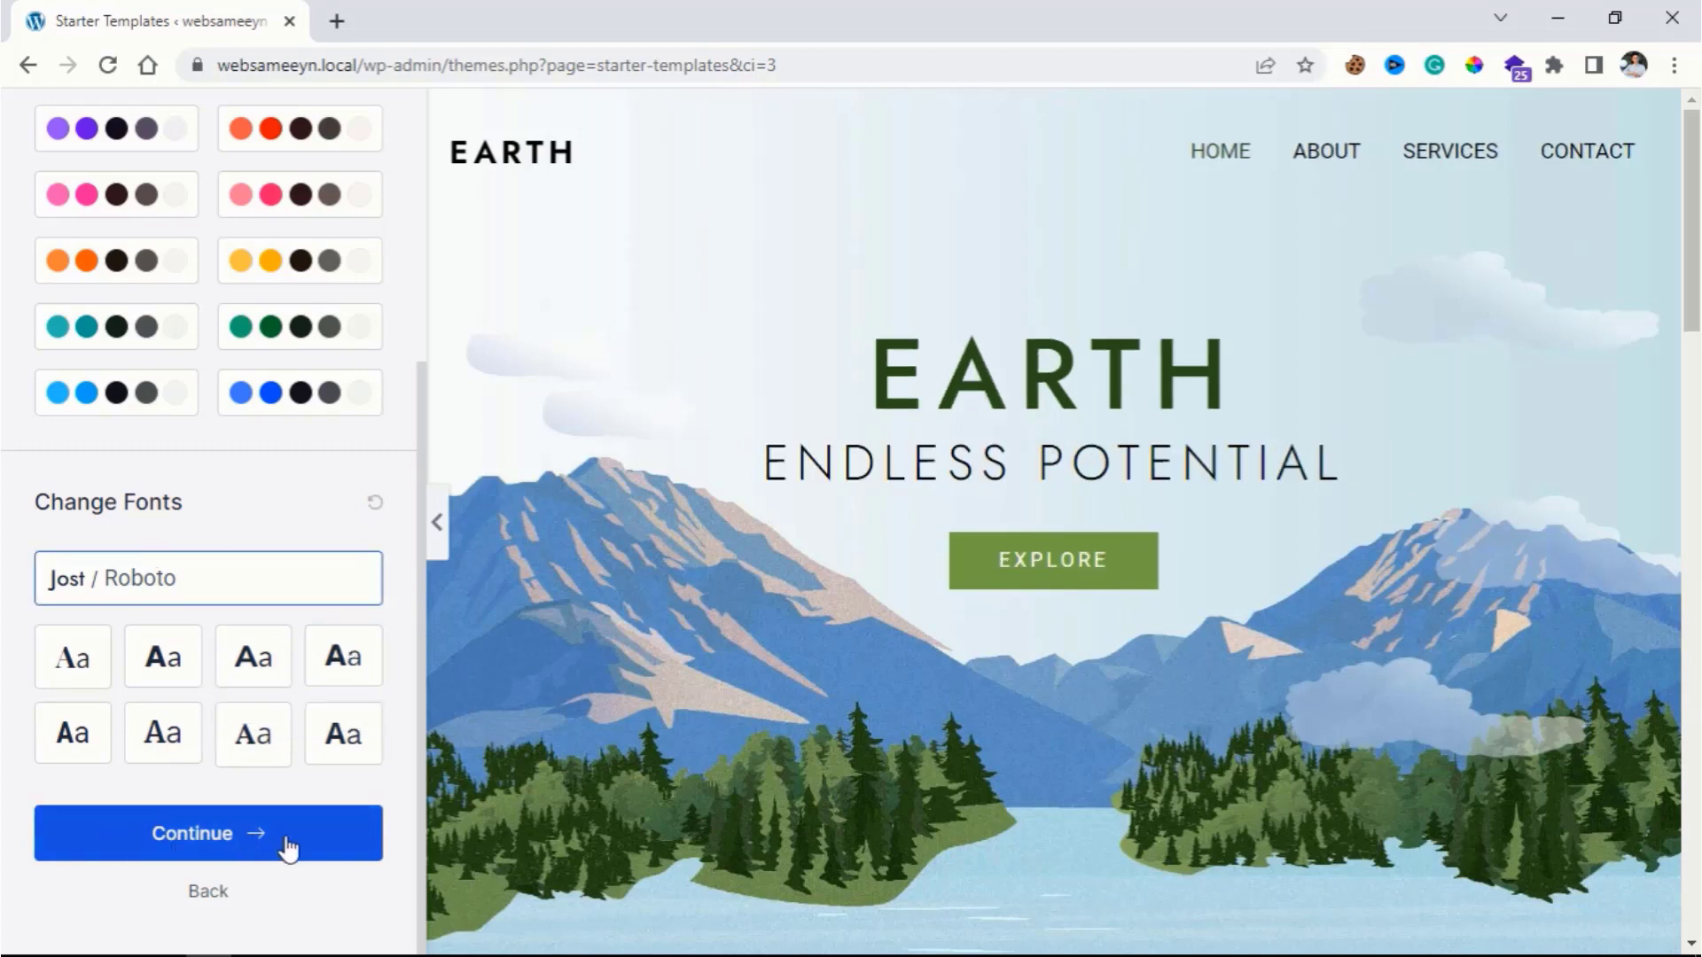
# Step: Continue to the last step and submit to build the site, leaving all import options checked
pyautogui.click(155, 837)
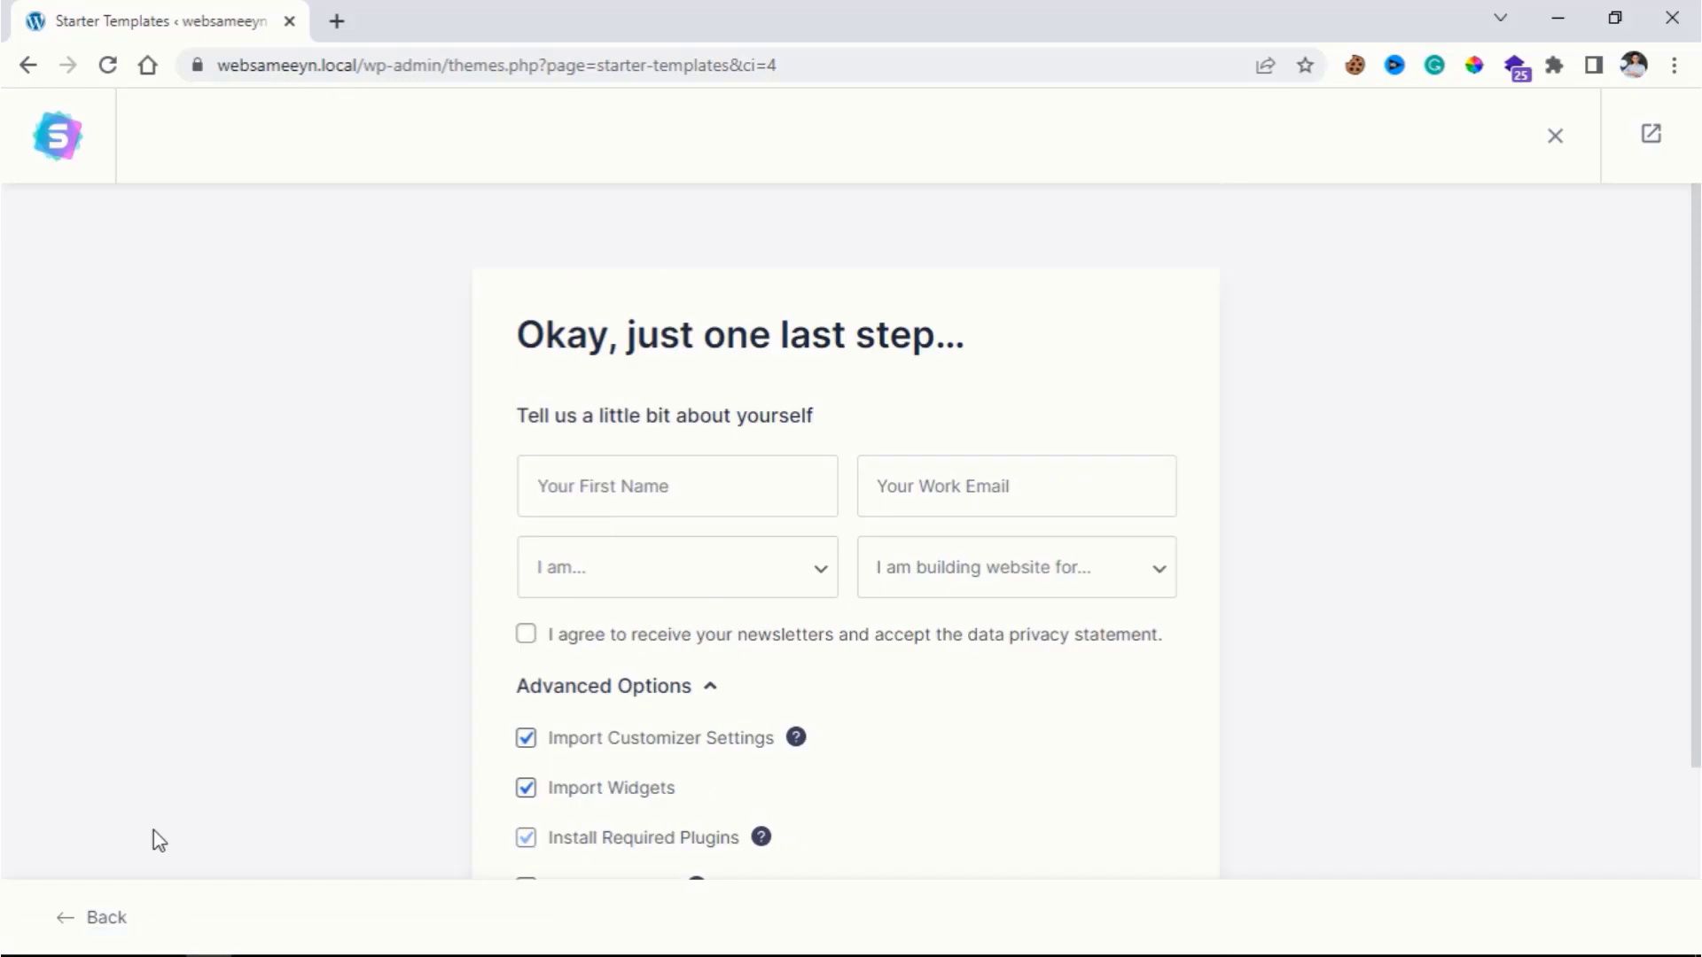
pyautogui.scroll(-3, 1633, 702)
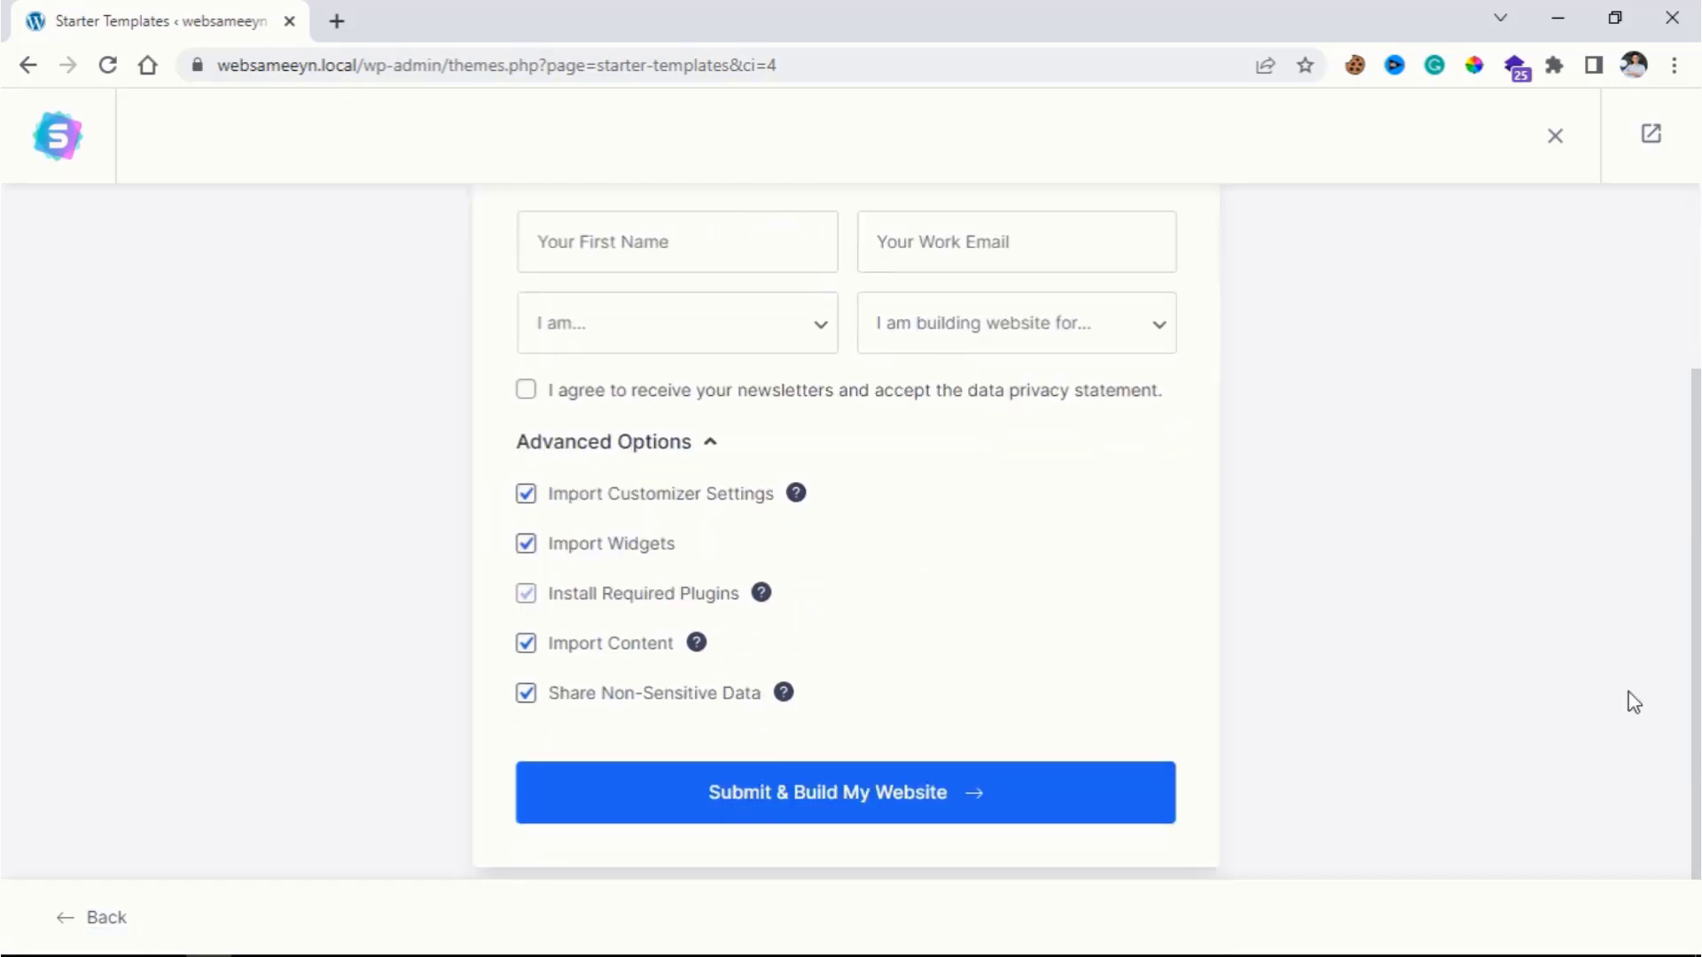
pyautogui.moveTo(1693, 589); pyautogui.dragTo(1686, 461)
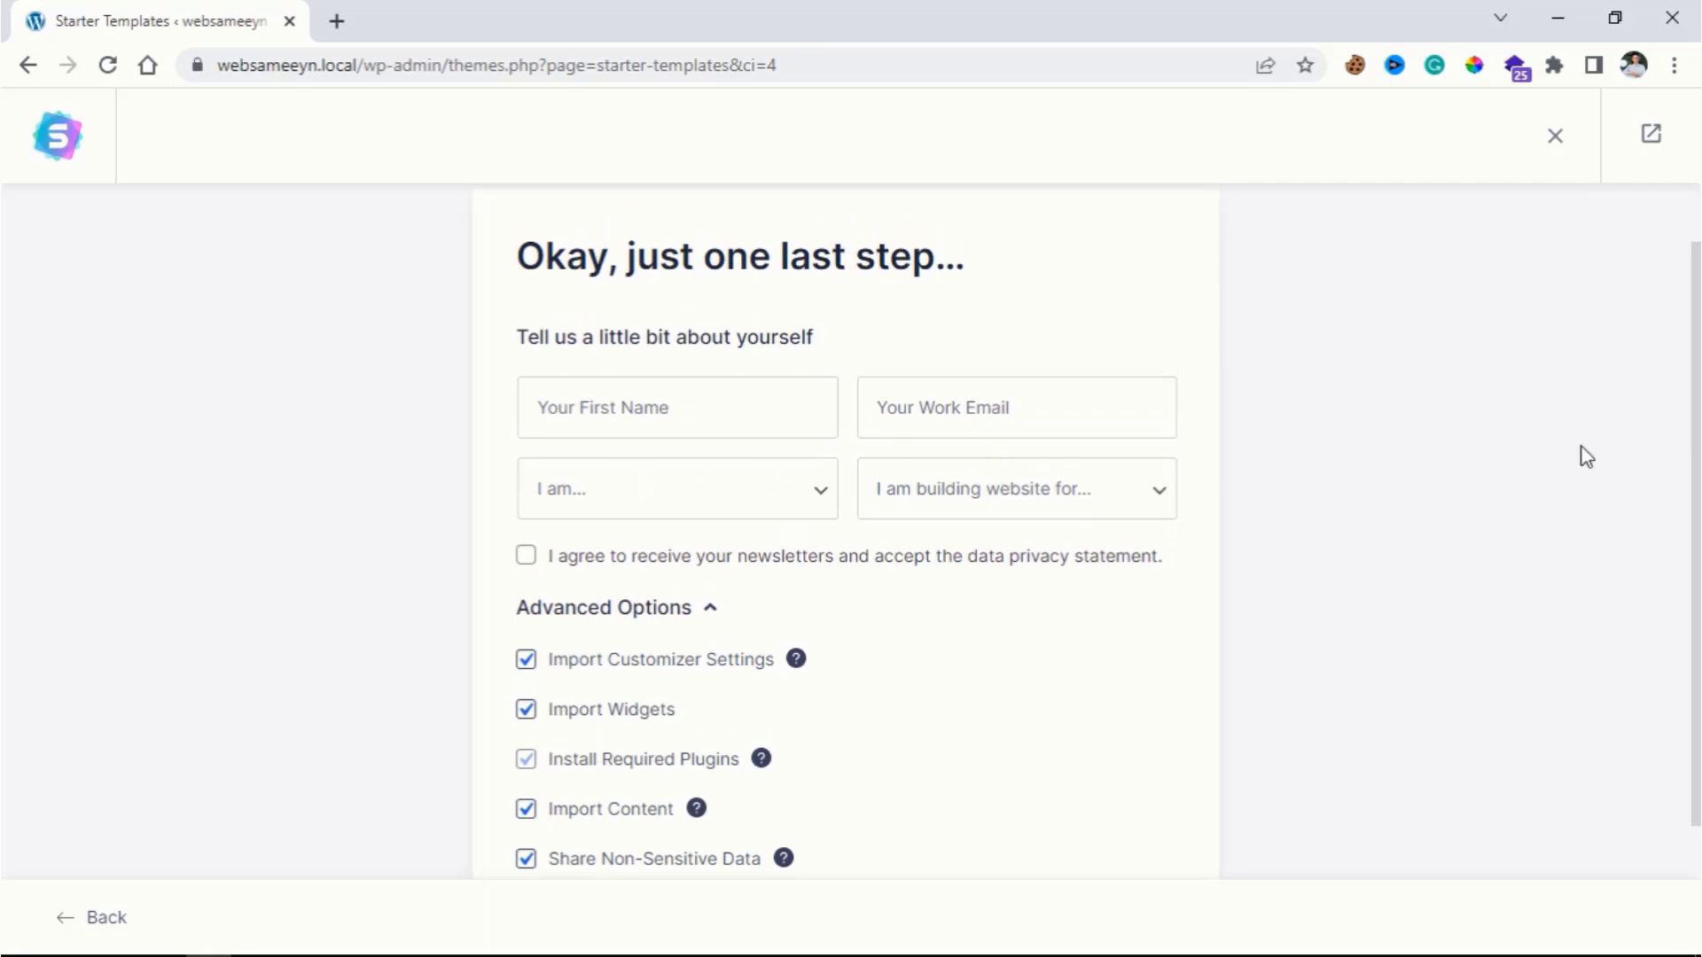
pyautogui.scroll(-2, 1646, 638)
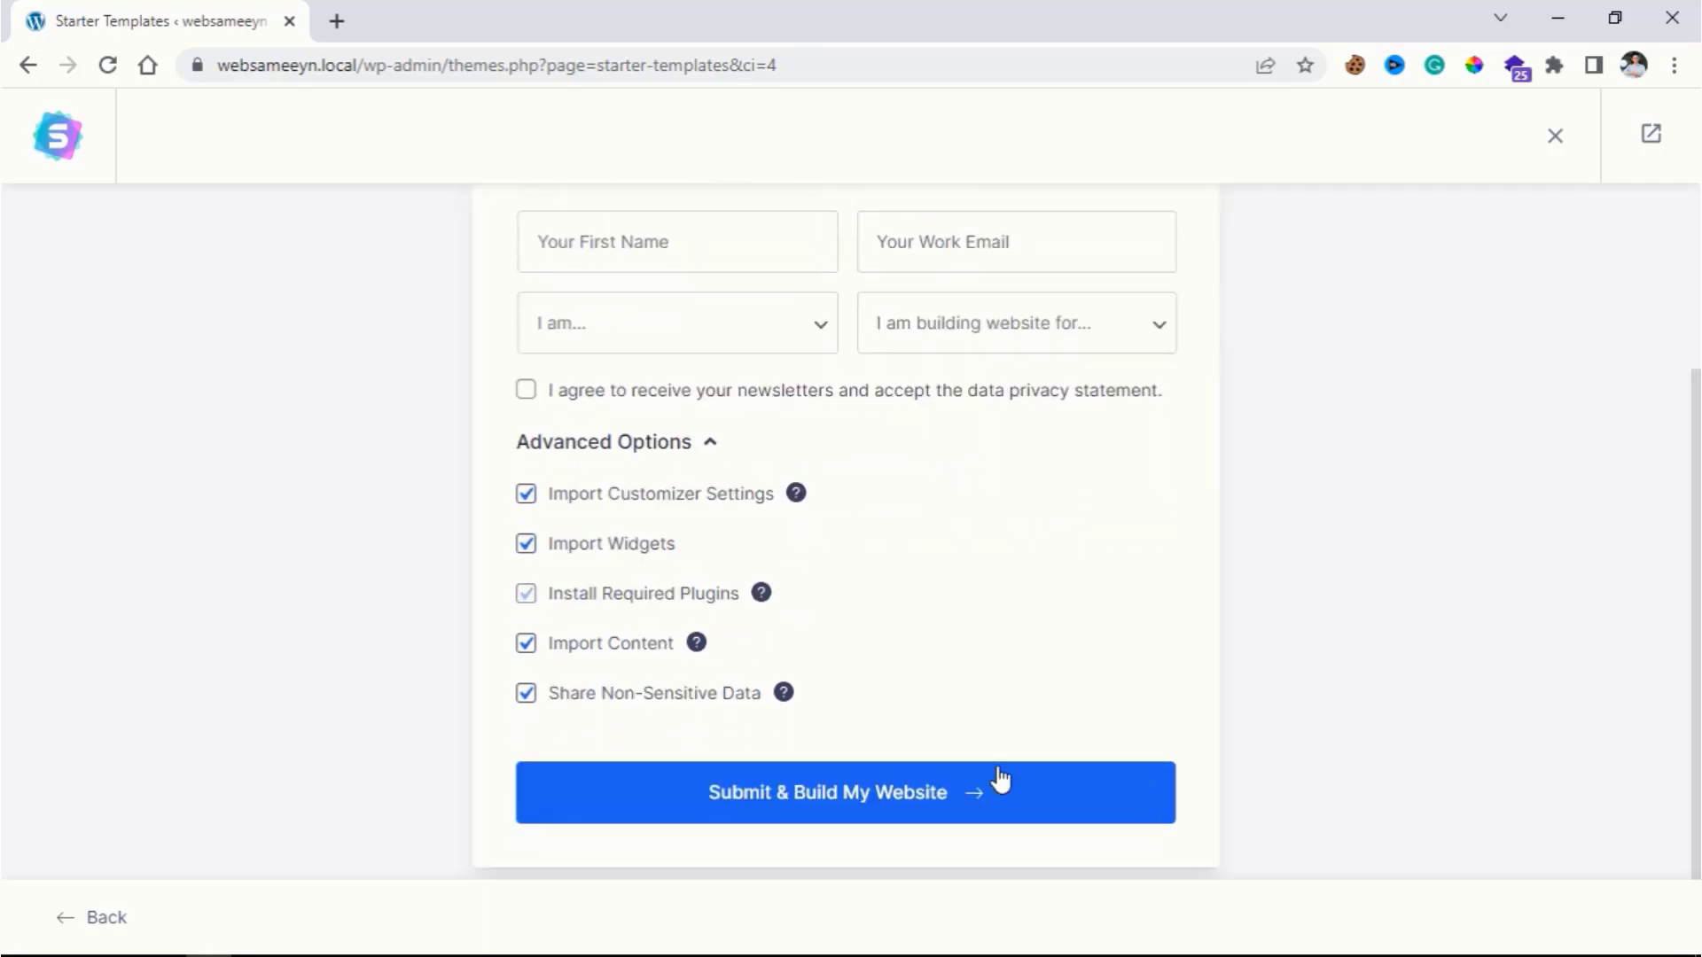
pyautogui.click(1000, 780)
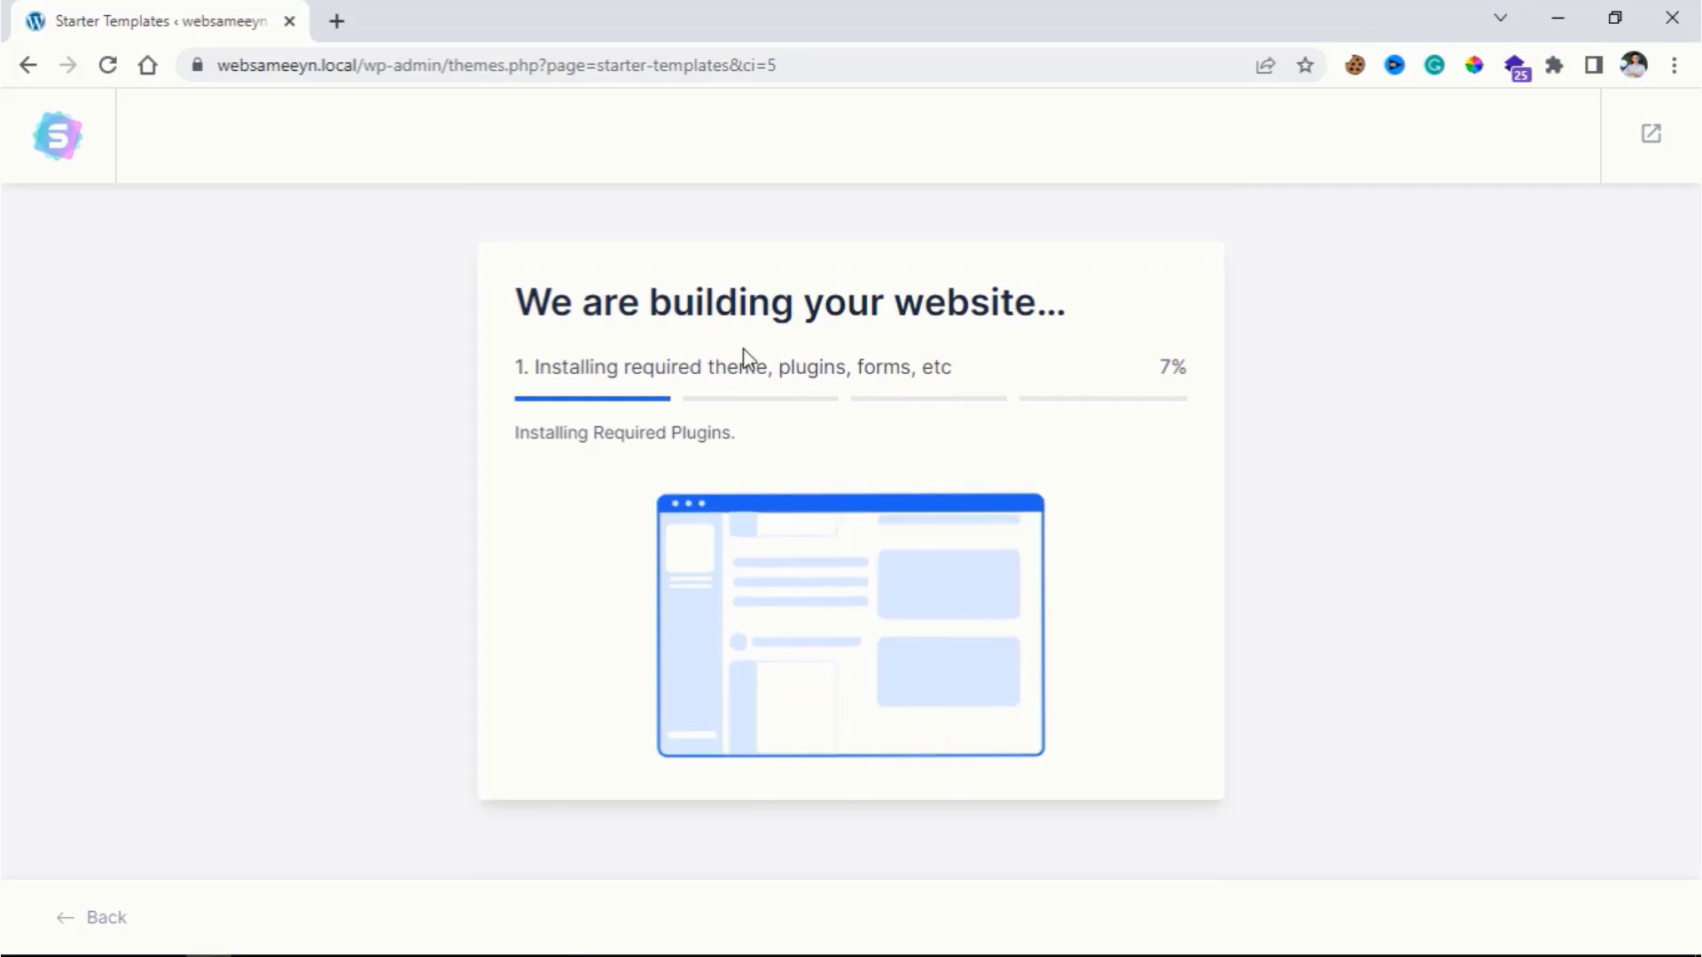
# Step: After the build completes, open the finished Earth website in a new tab
pyautogui.moveTo(624, 367); pyautogui.dragTo(726, 368)
pyautogui.click(1325, 398)
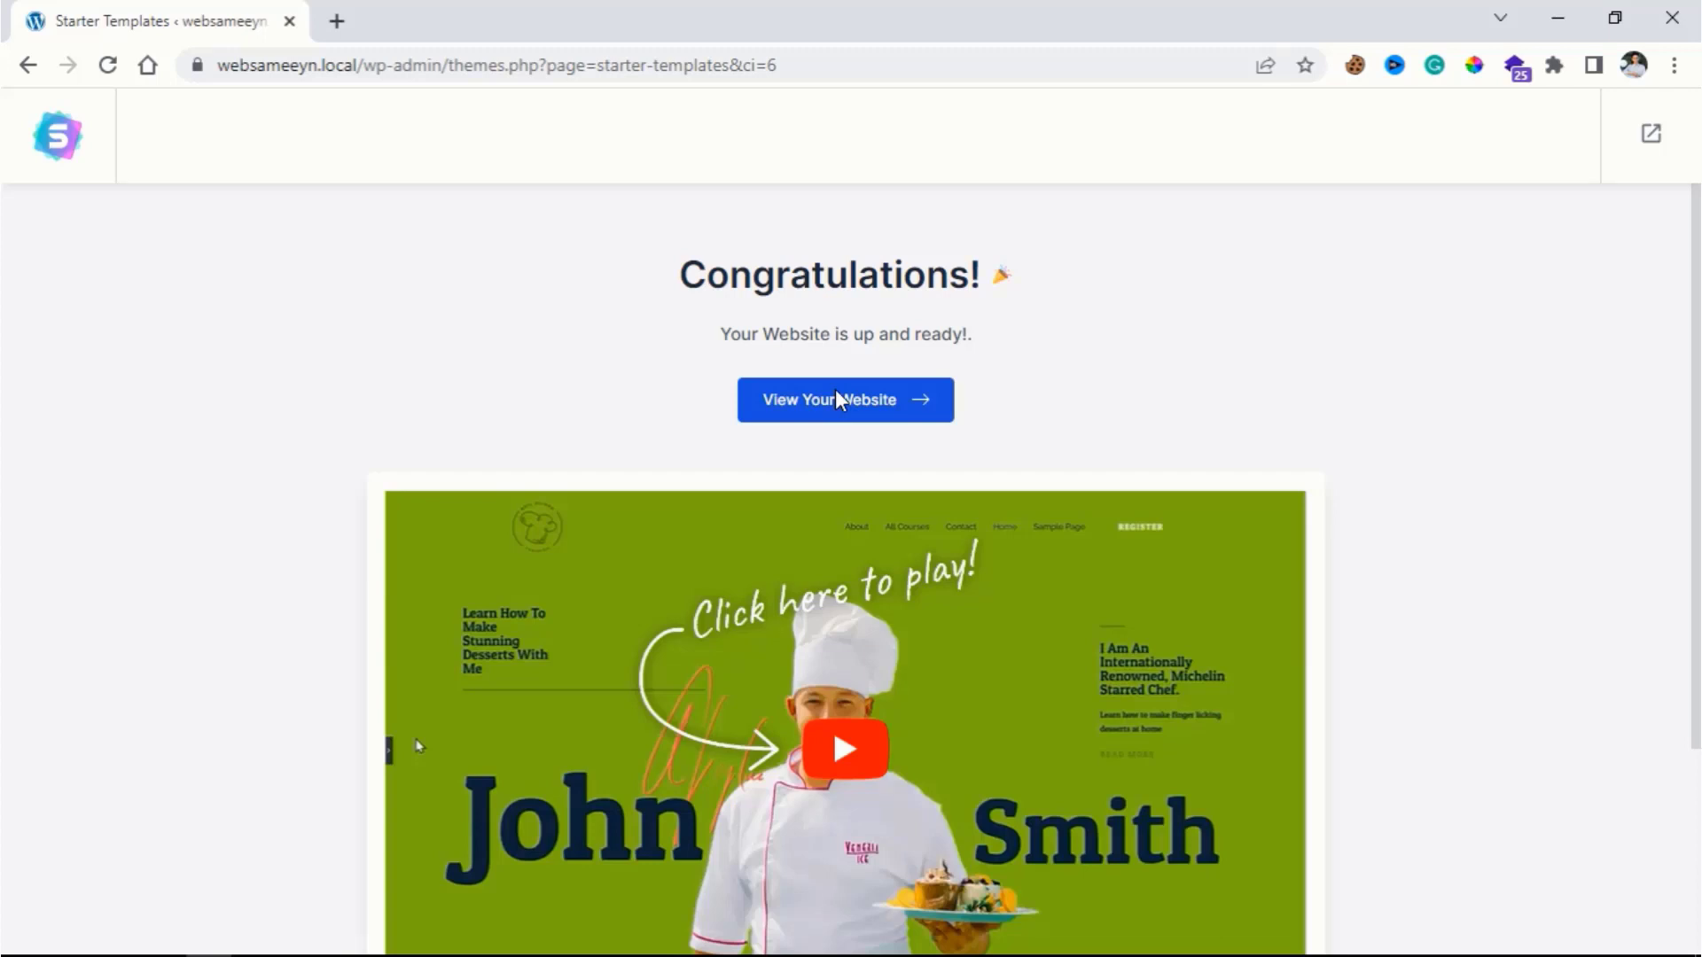
pyautogui.click(836, 392)
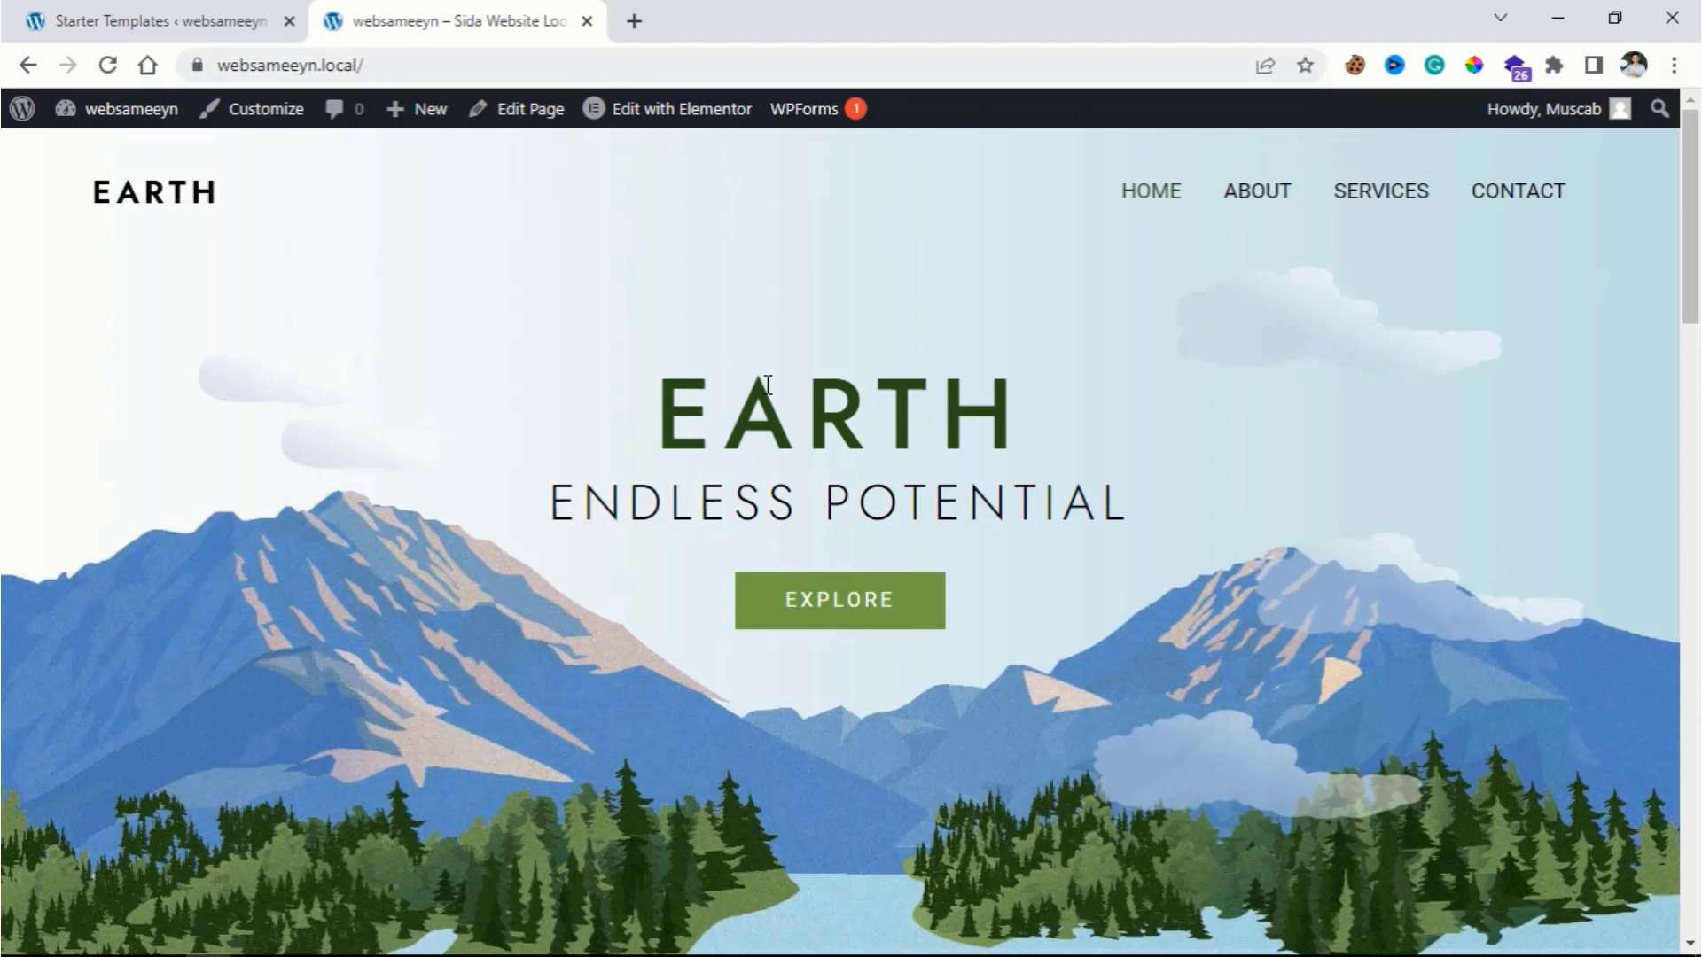
# Step: Launch Edit with Elementor from the admin bar to load the home page in the editor
pyautogui.moveTo(631, 121)
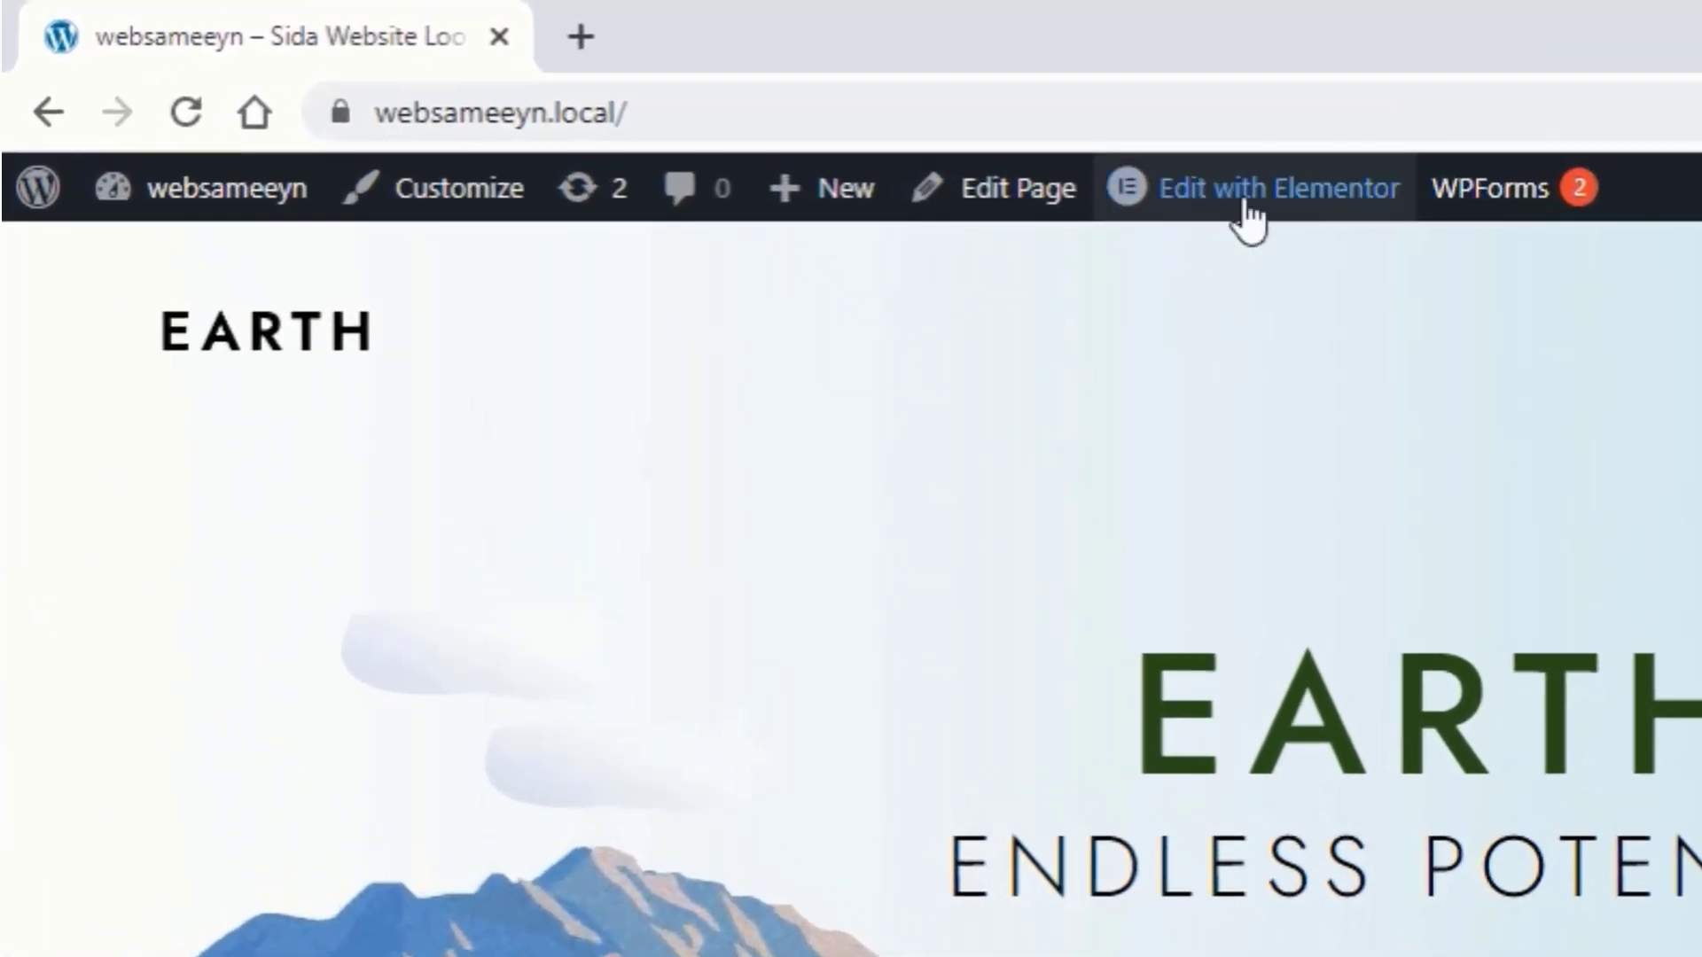
pyautogui.moveTo(1197, 206)
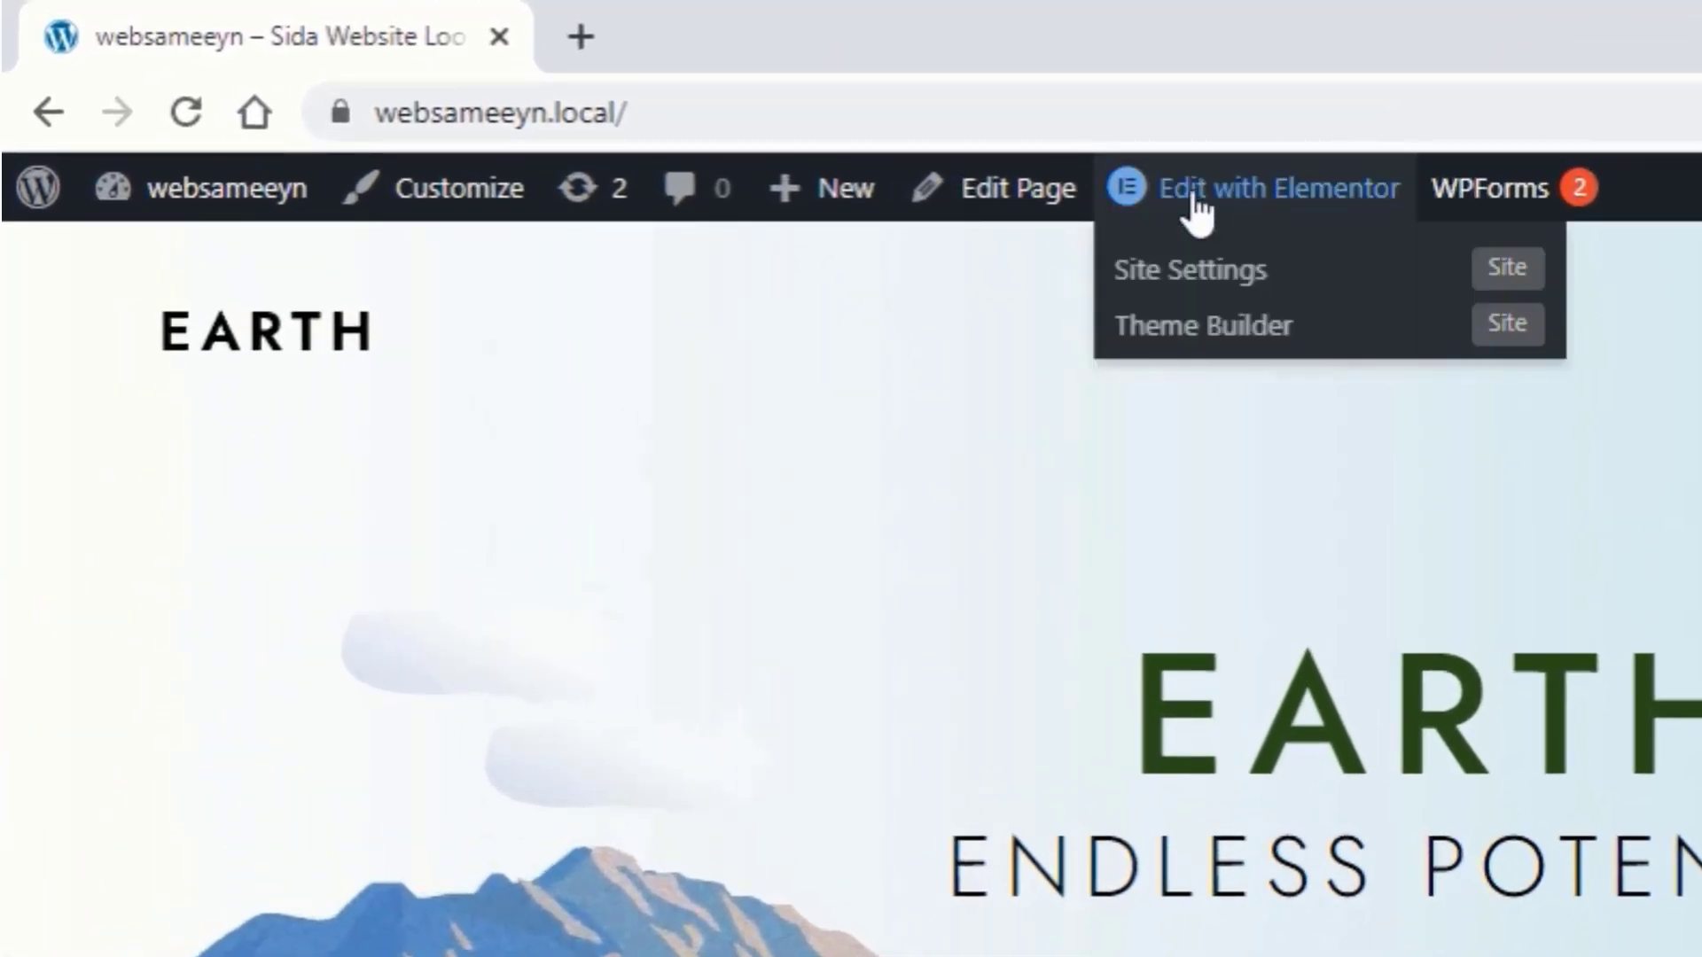
pyautogui.click(1276, 199)
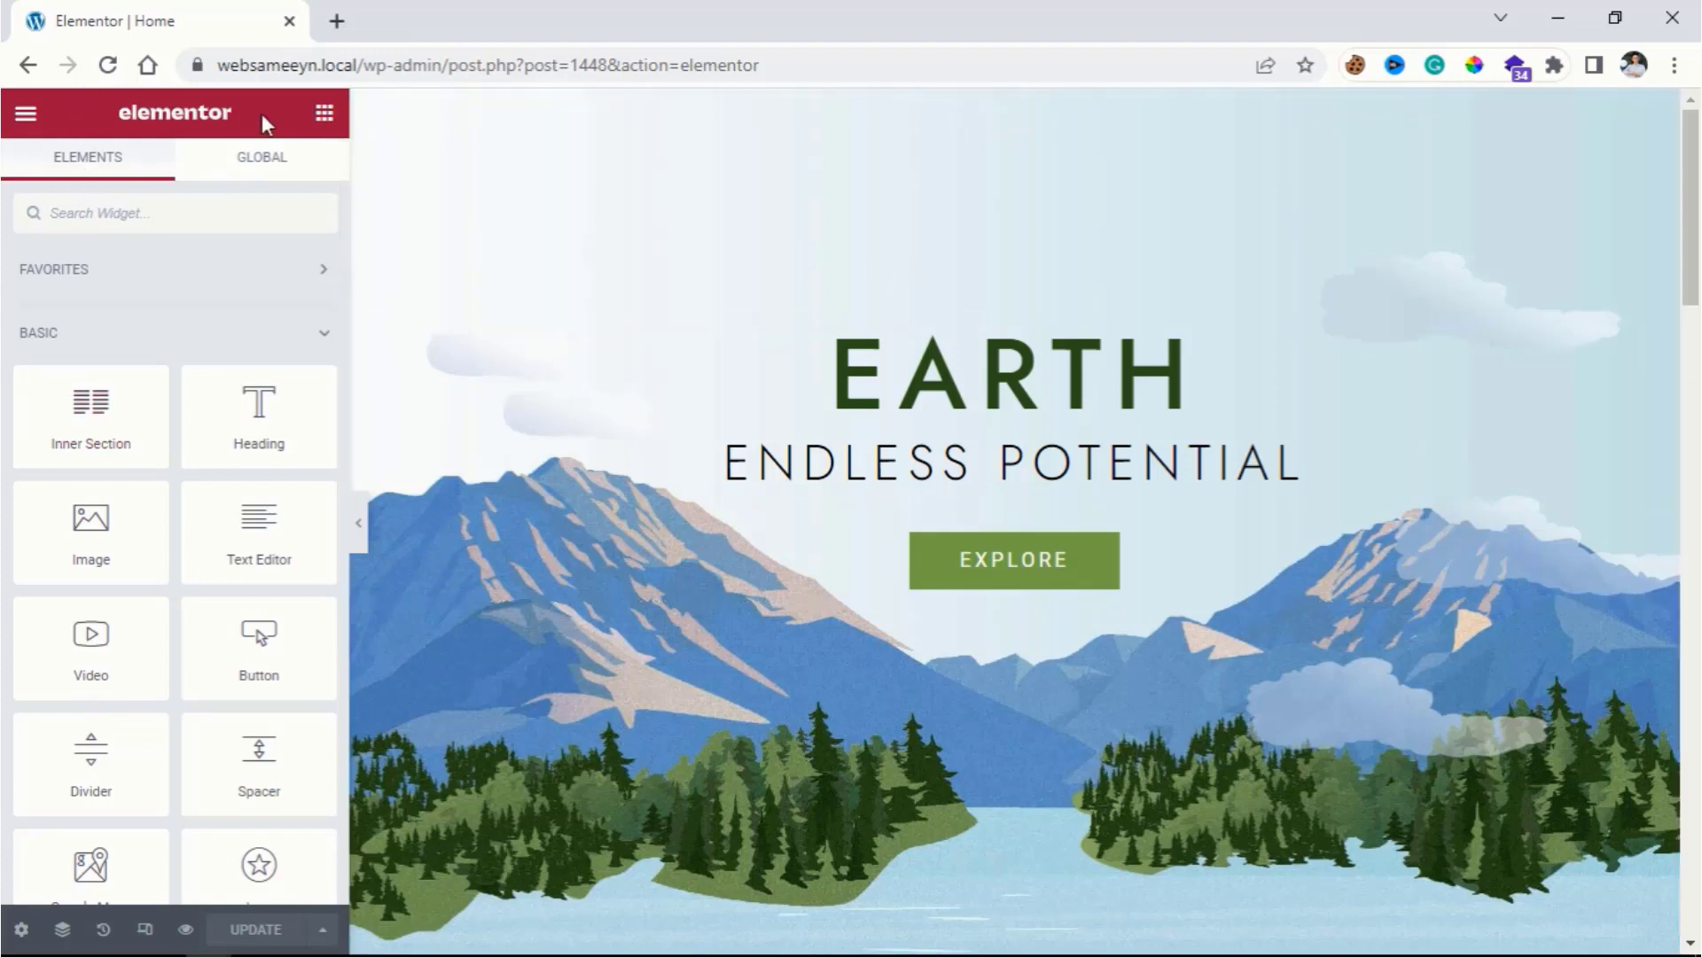
# Step: Expand and collapse the Basic and General widget categories in the Elementor panel
pyautogui.click(232, 335)
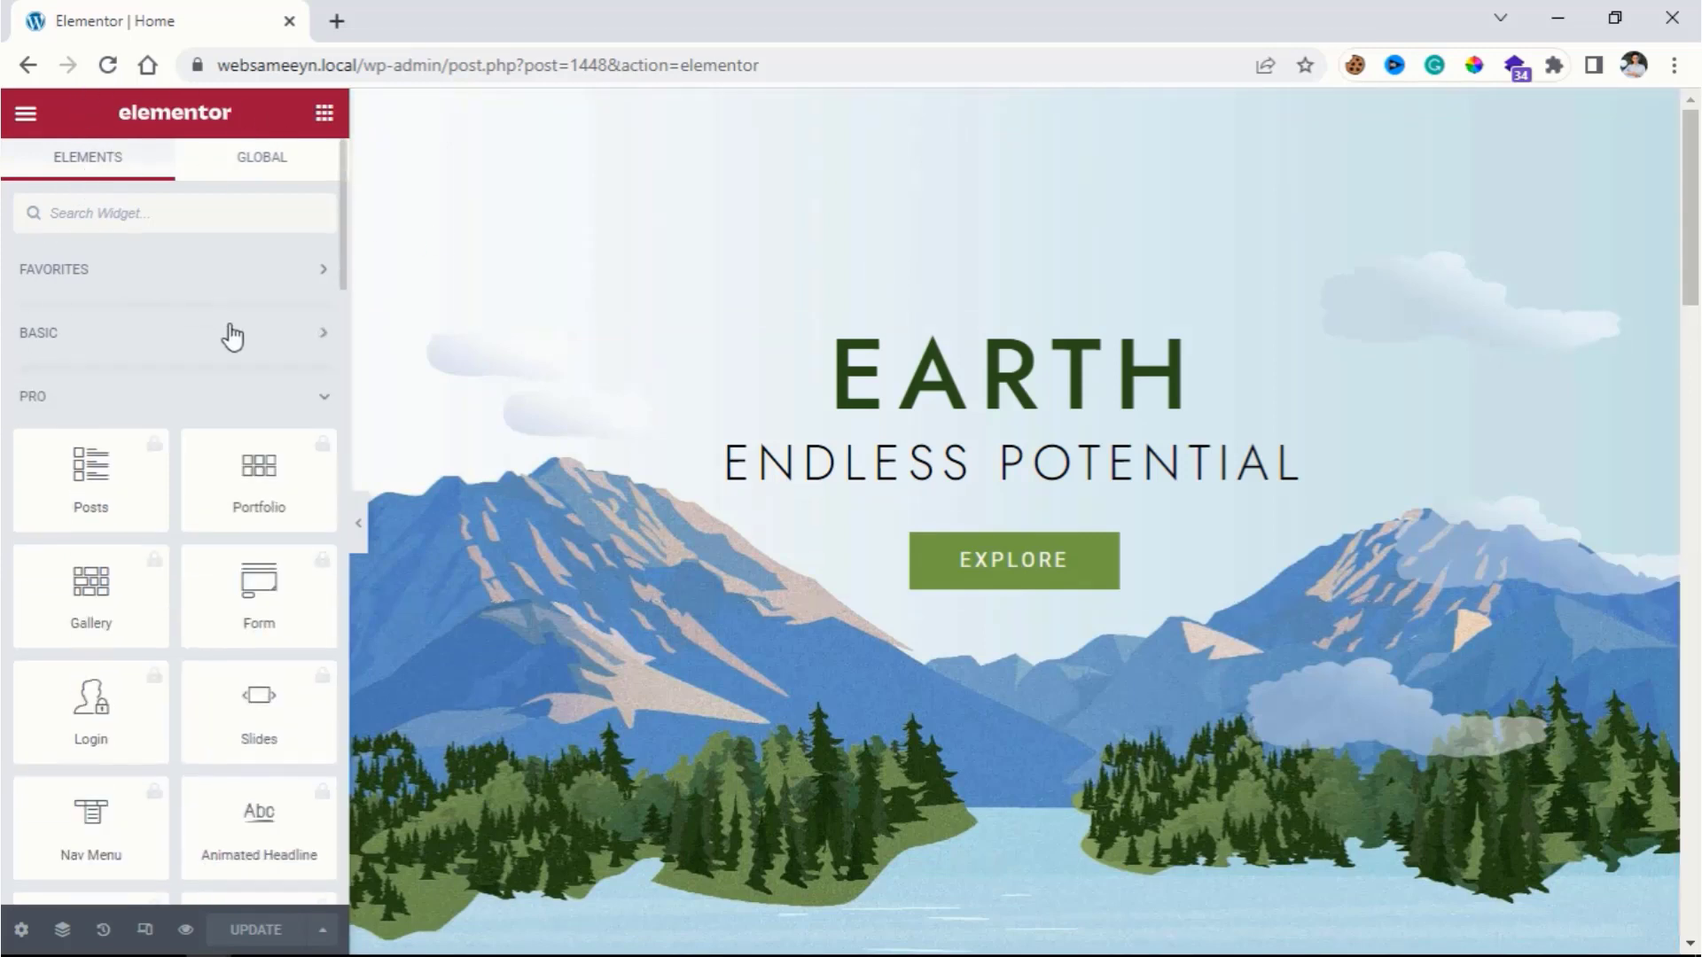
pyautogui.click(141, 414)
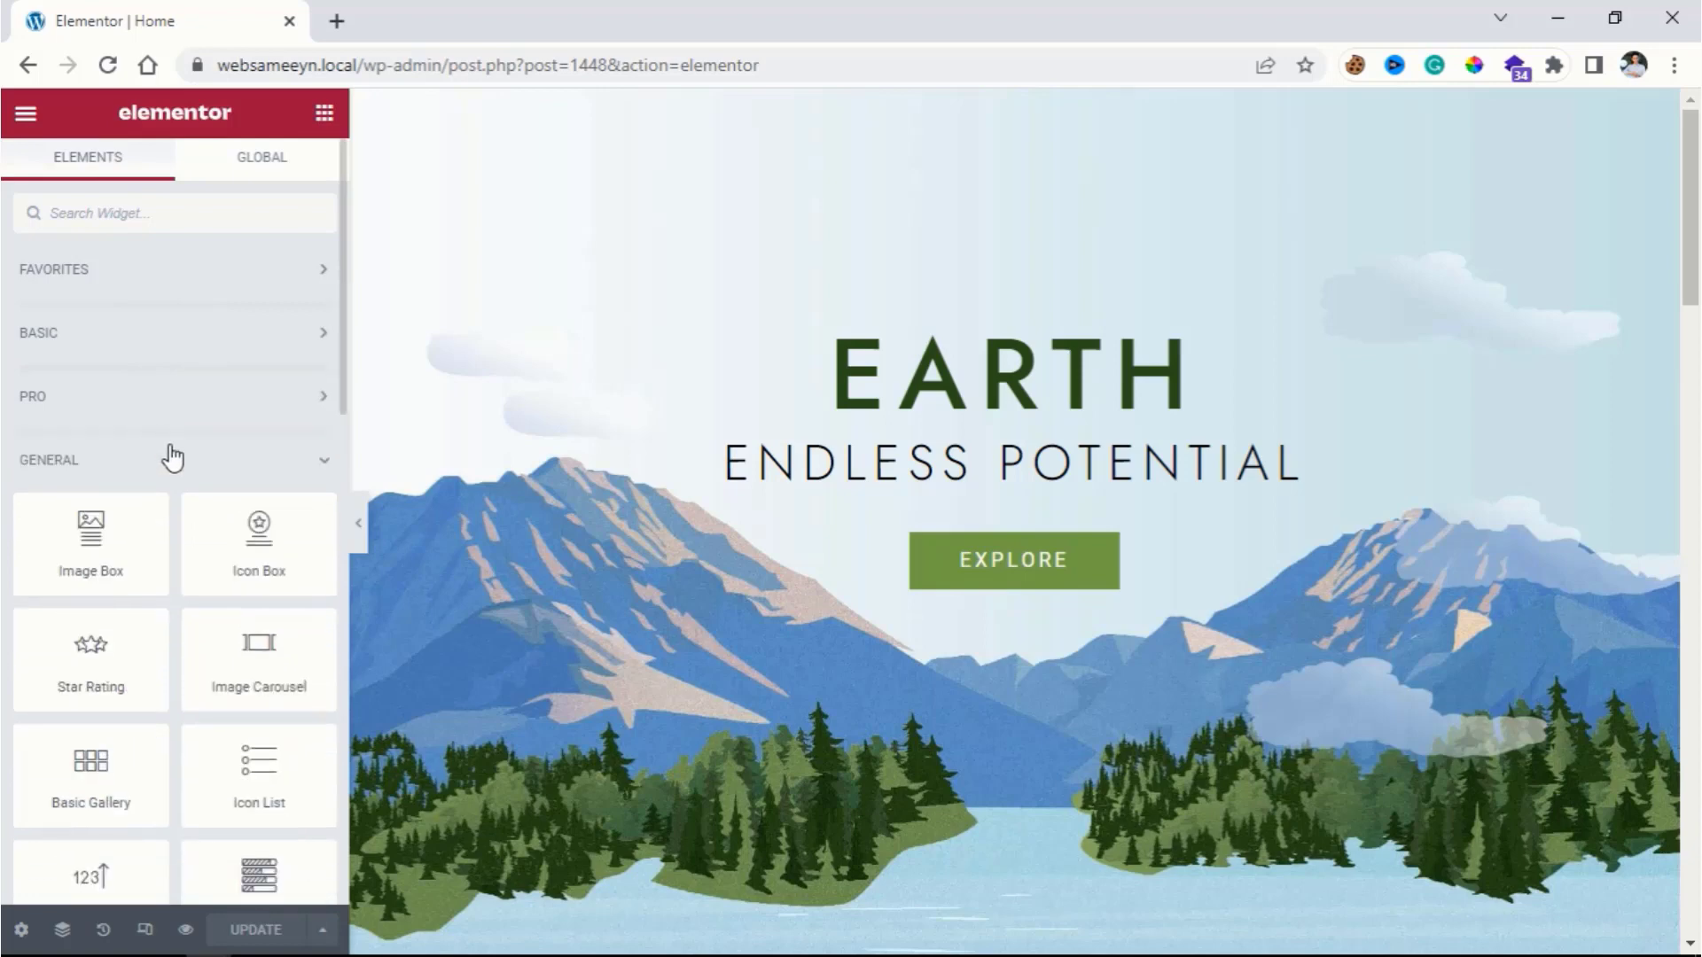
pyautogui.click(168, 458)
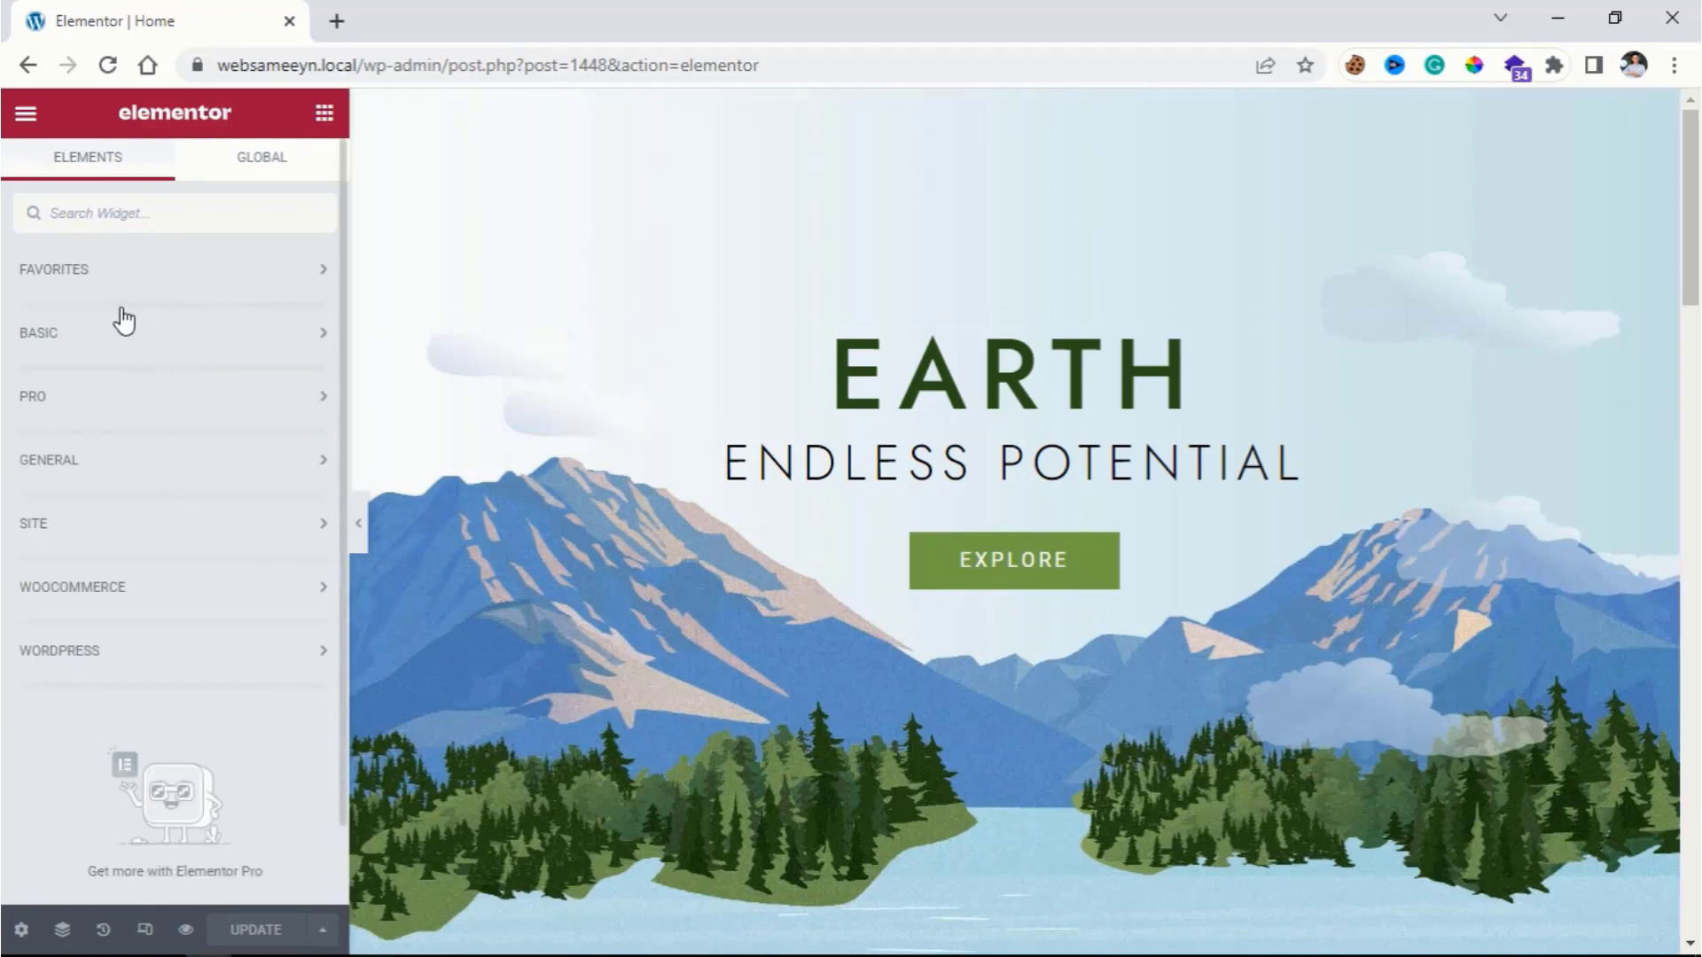
pyautogui.click(241, 353)
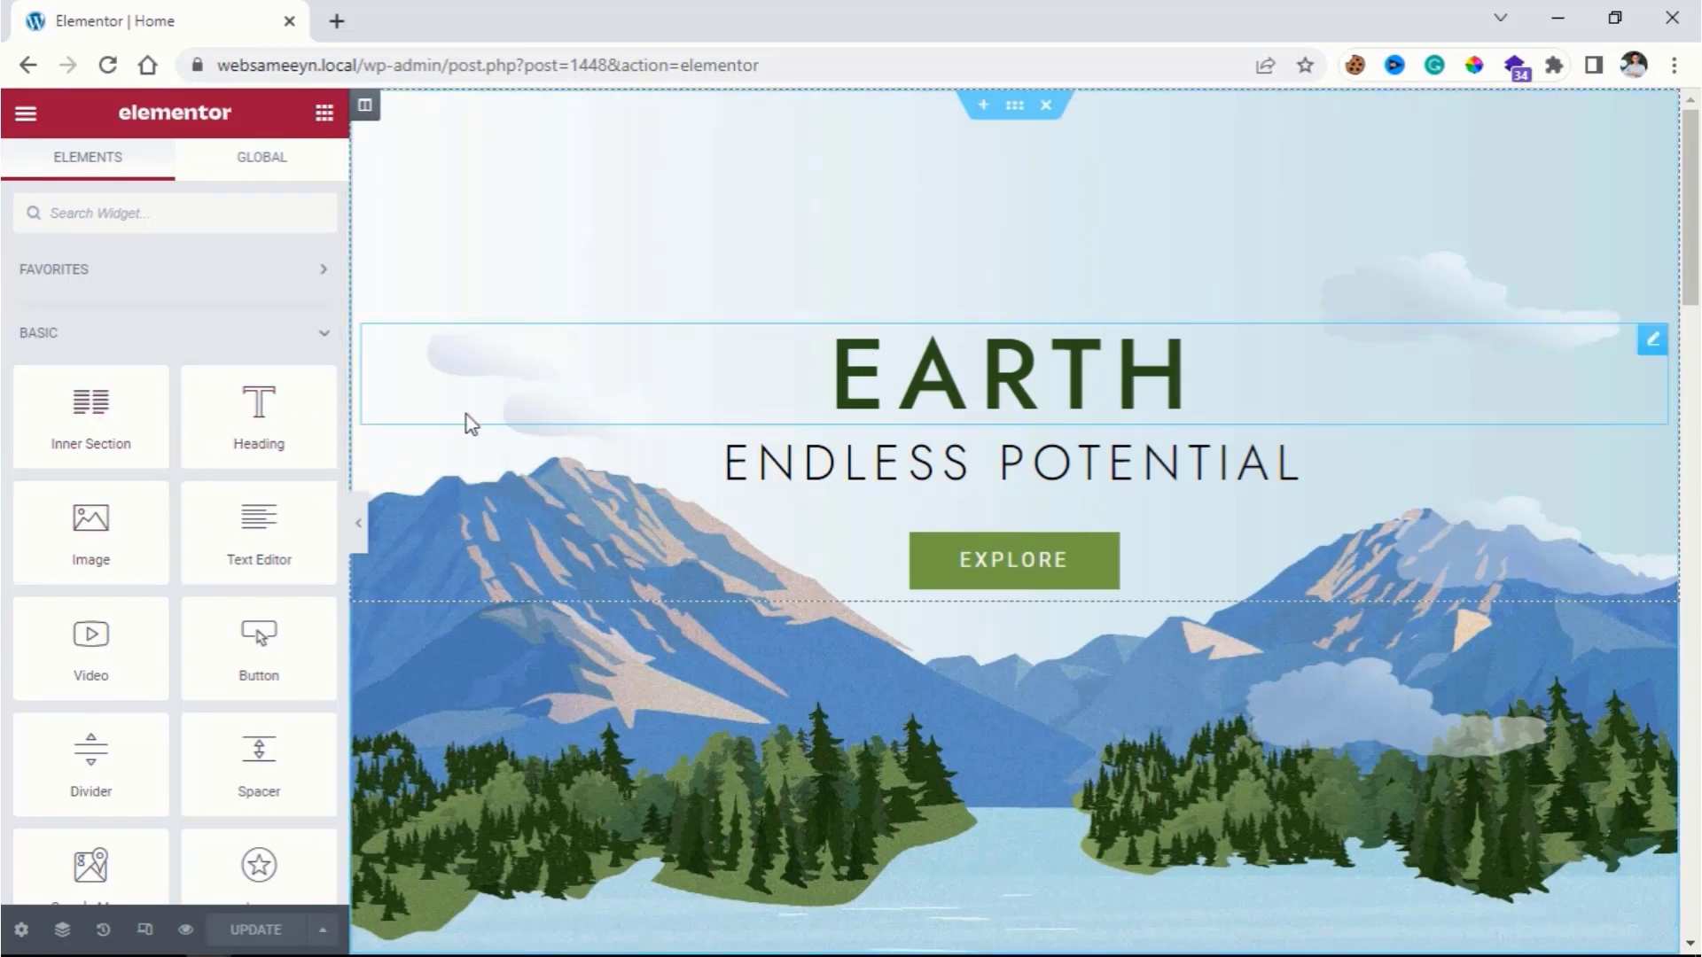
pyautogui.click(210, 342)
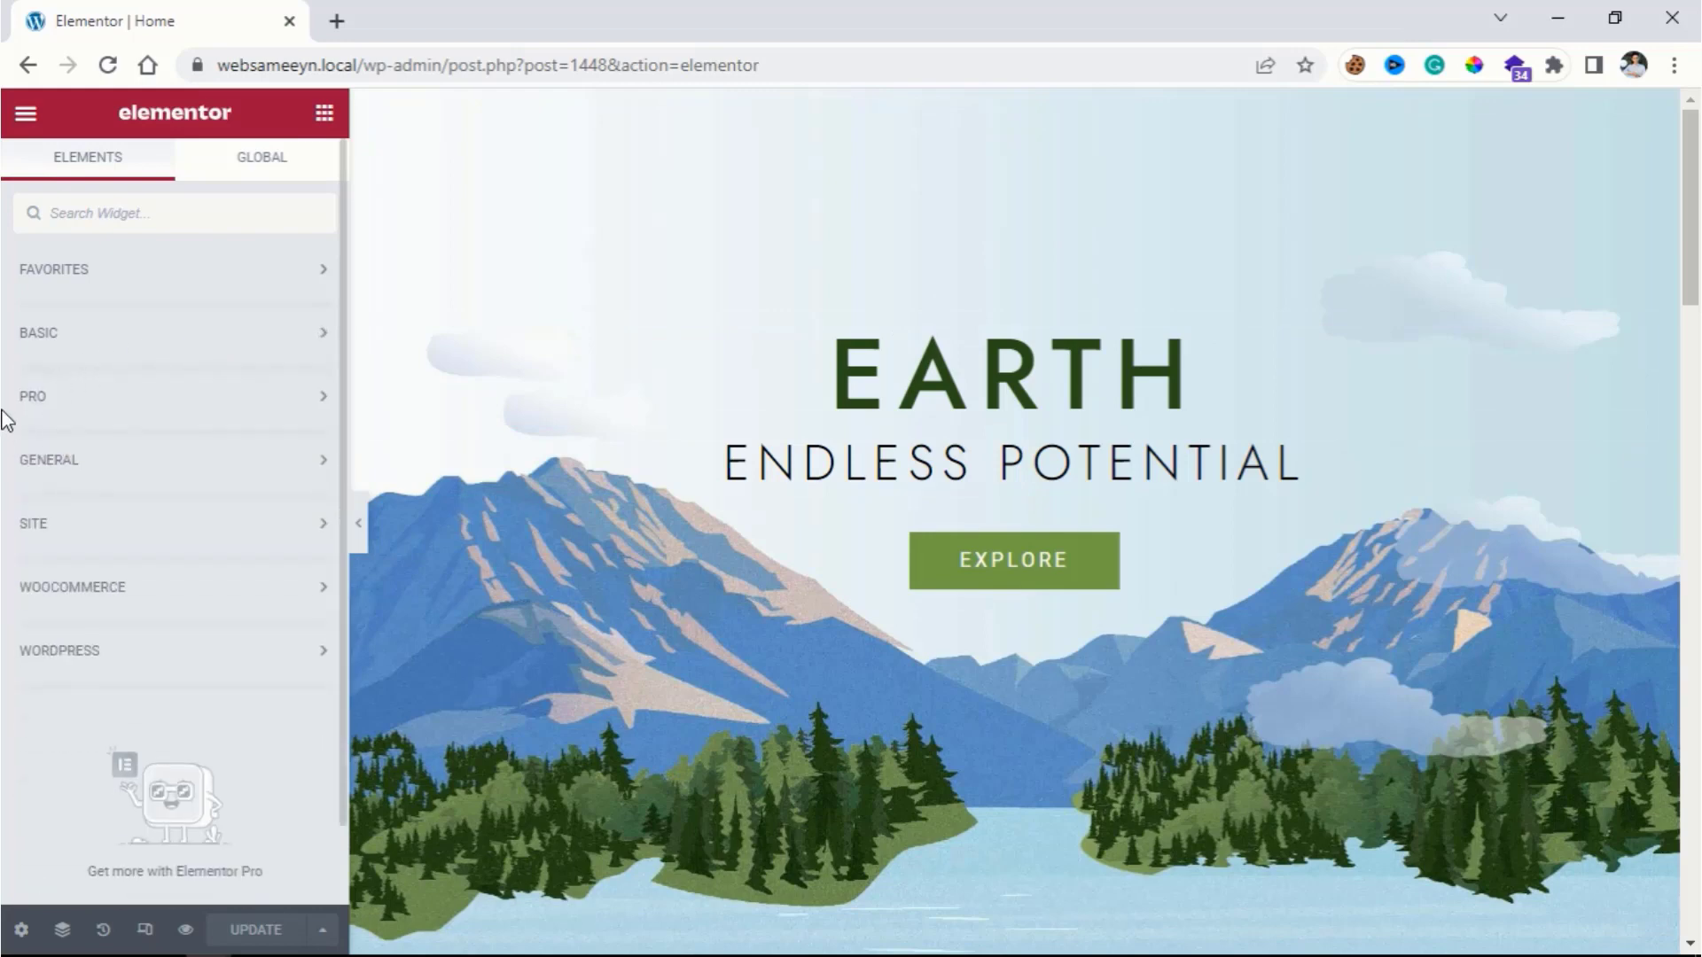
# Step: Dismiss the Pro Posts and Portfolio upgrade notices, then open the EARTH heading's settings
pyautogui.click(103, 403)
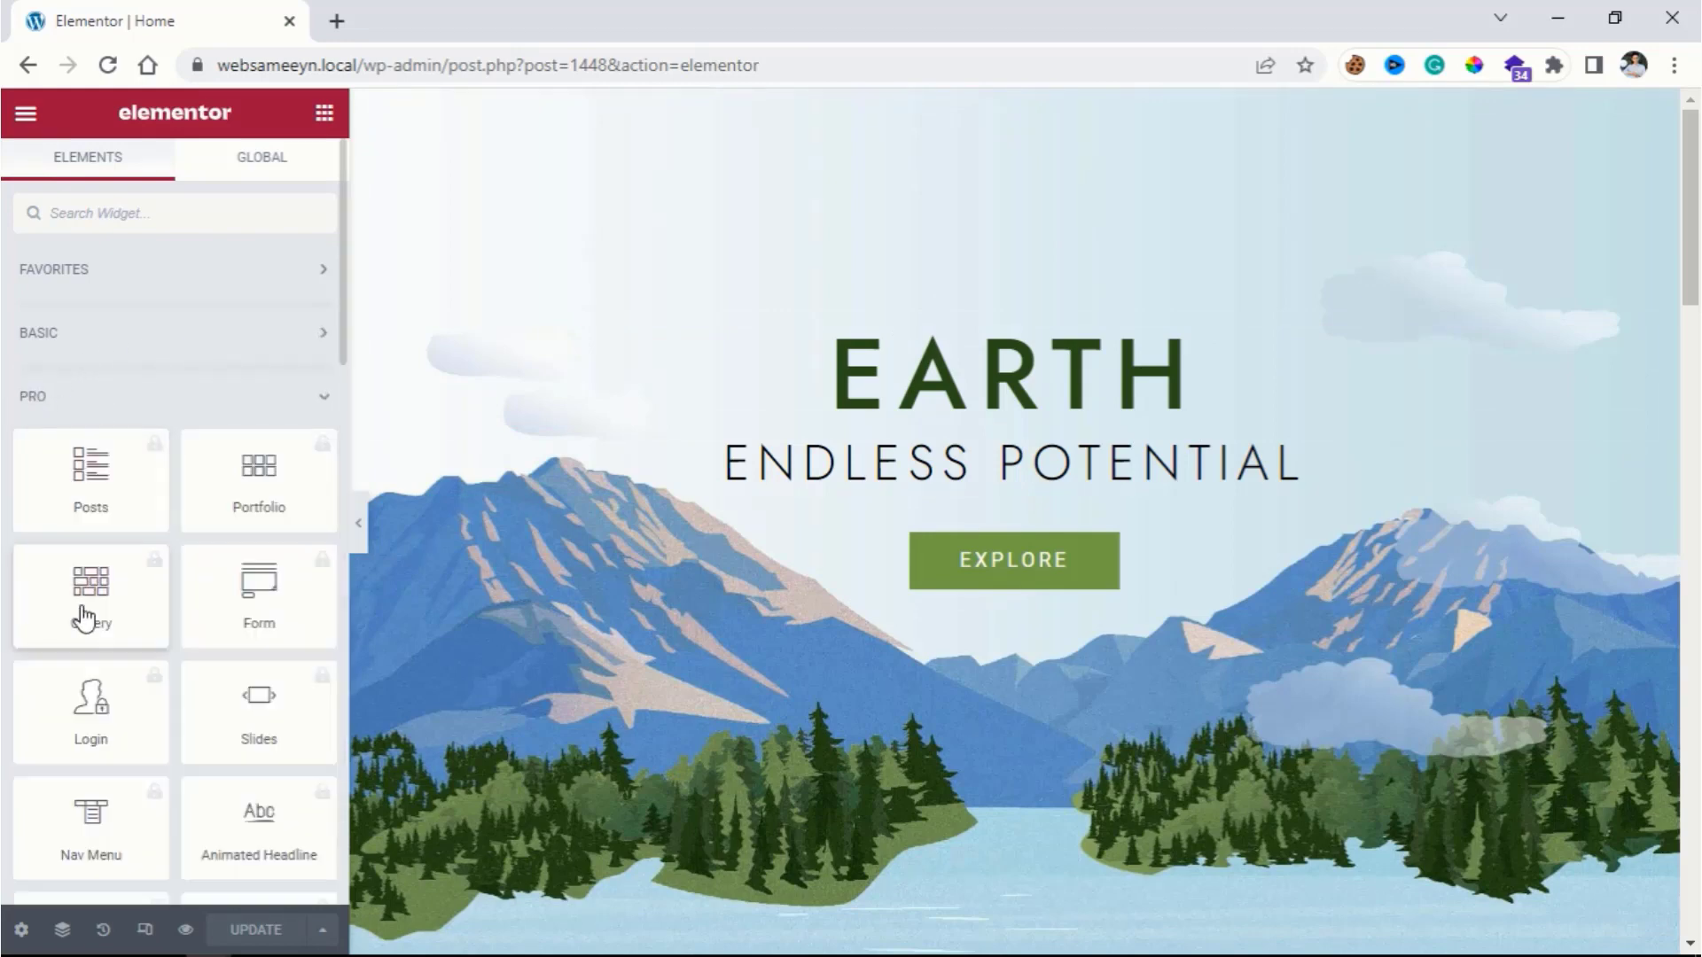
pyautogui.click(107, 453)
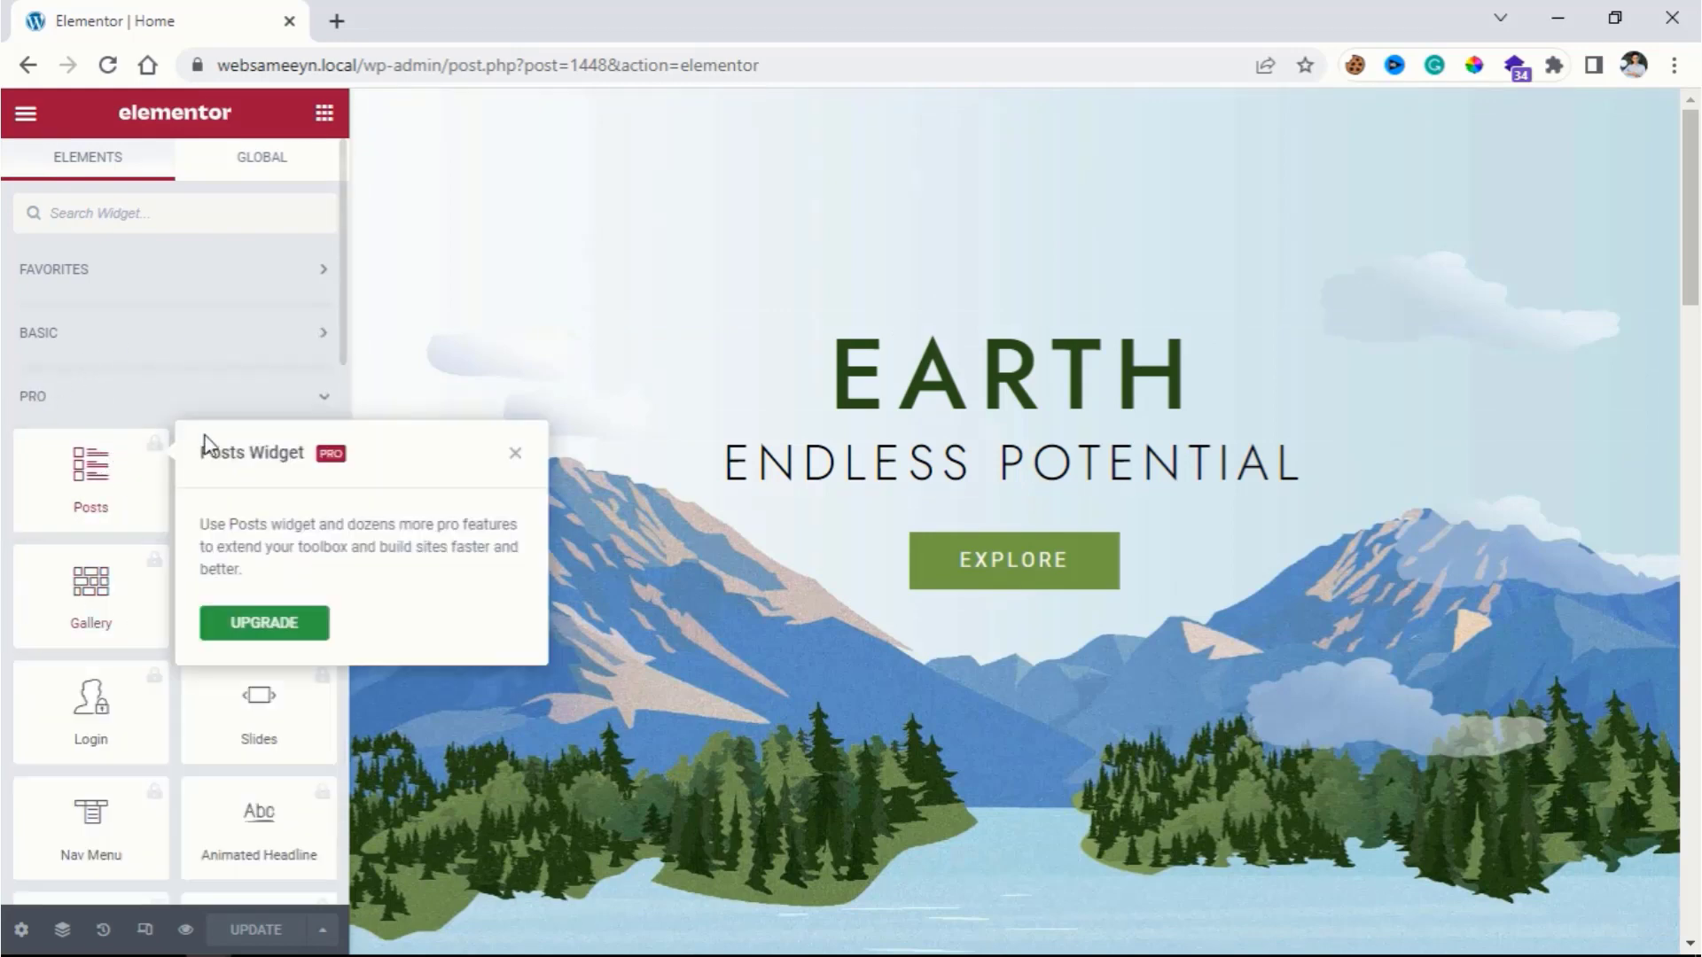
pyautogui.click(516, 453)
pyautogui.click(285, 490)
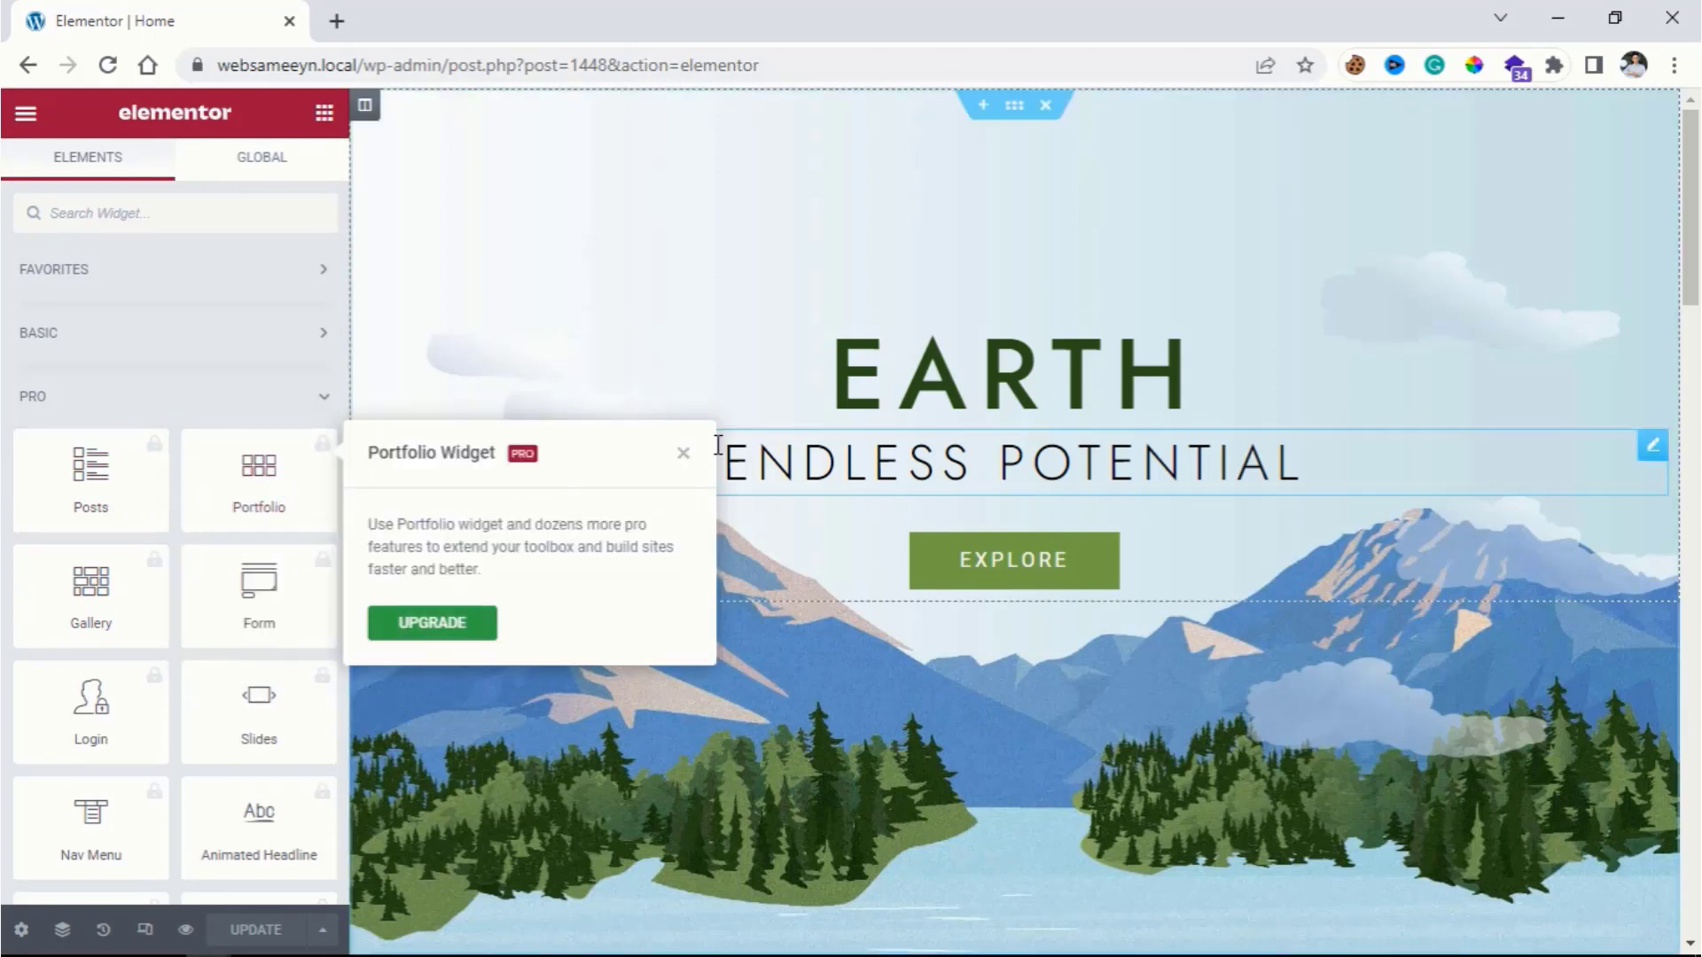
pyautogui.click(685, 457)
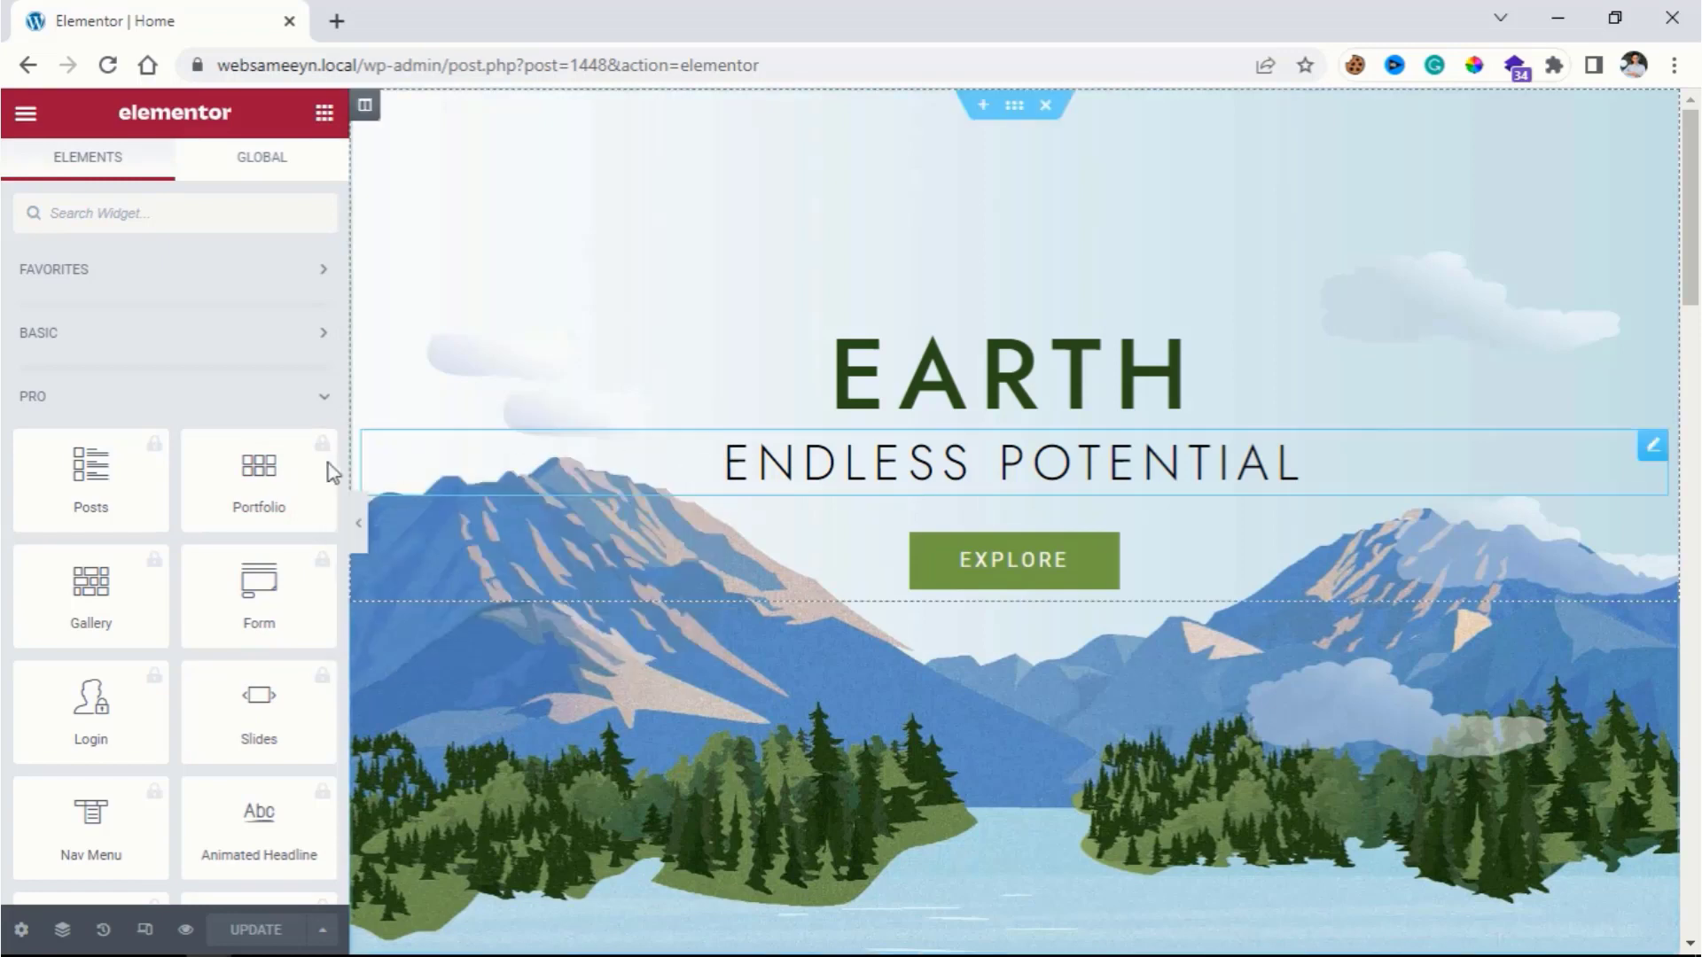
pyautogui.click(134, 397)
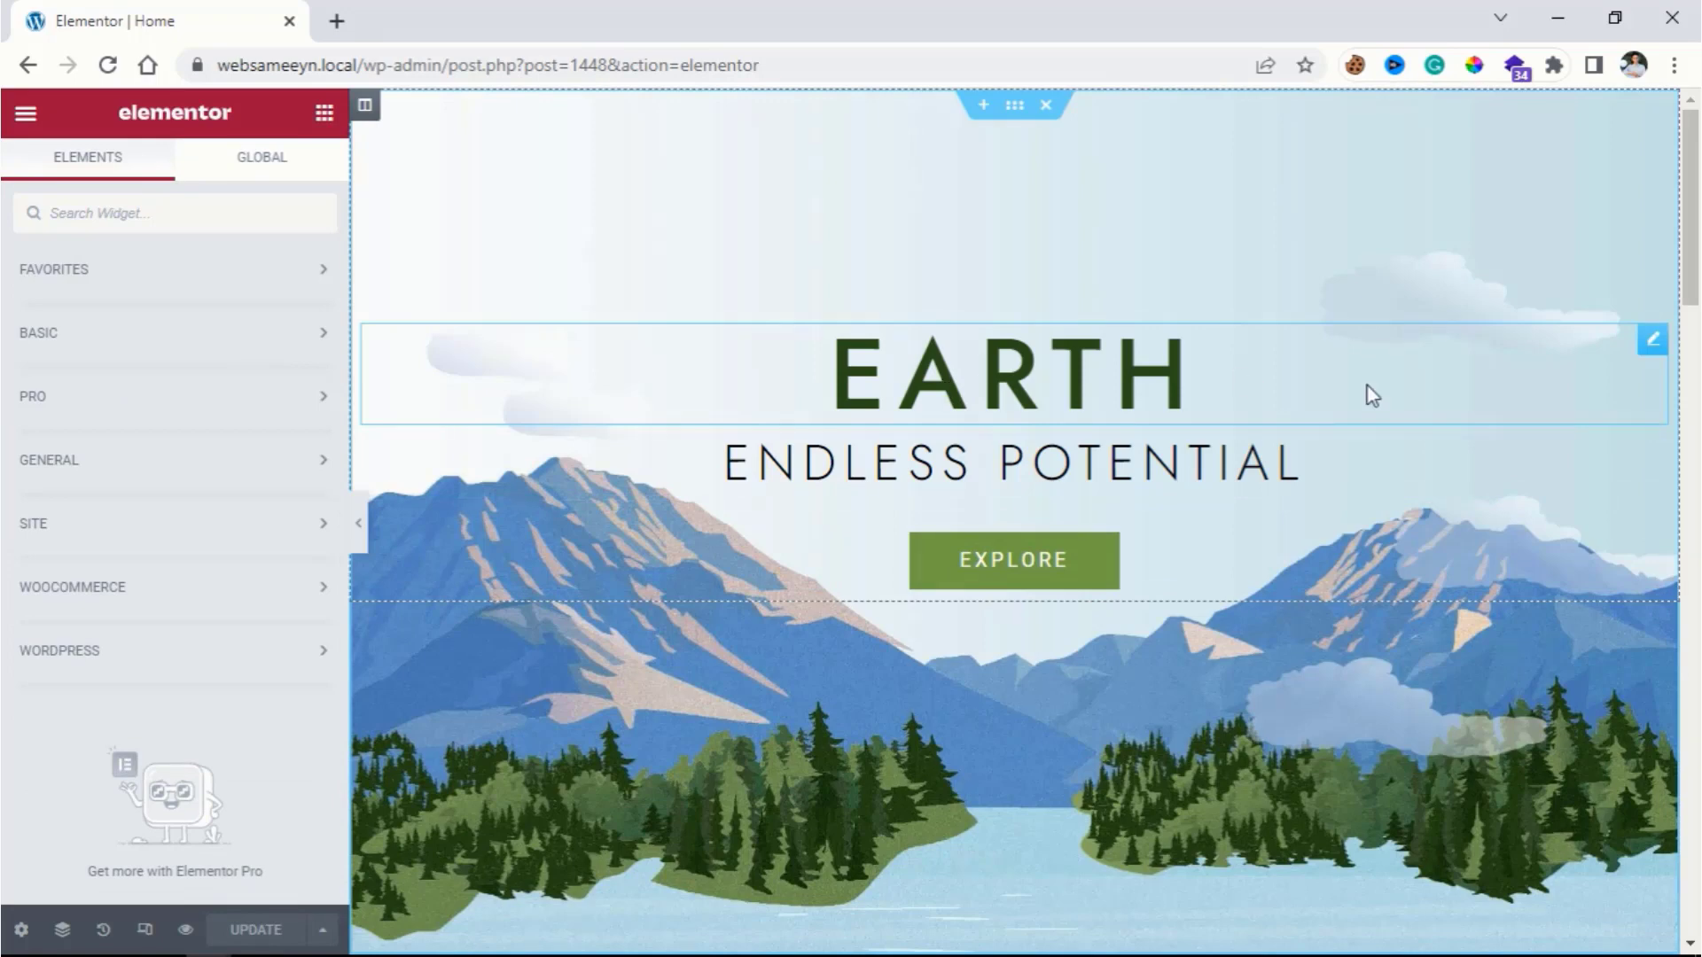
pyautogui.click(1659, 345)
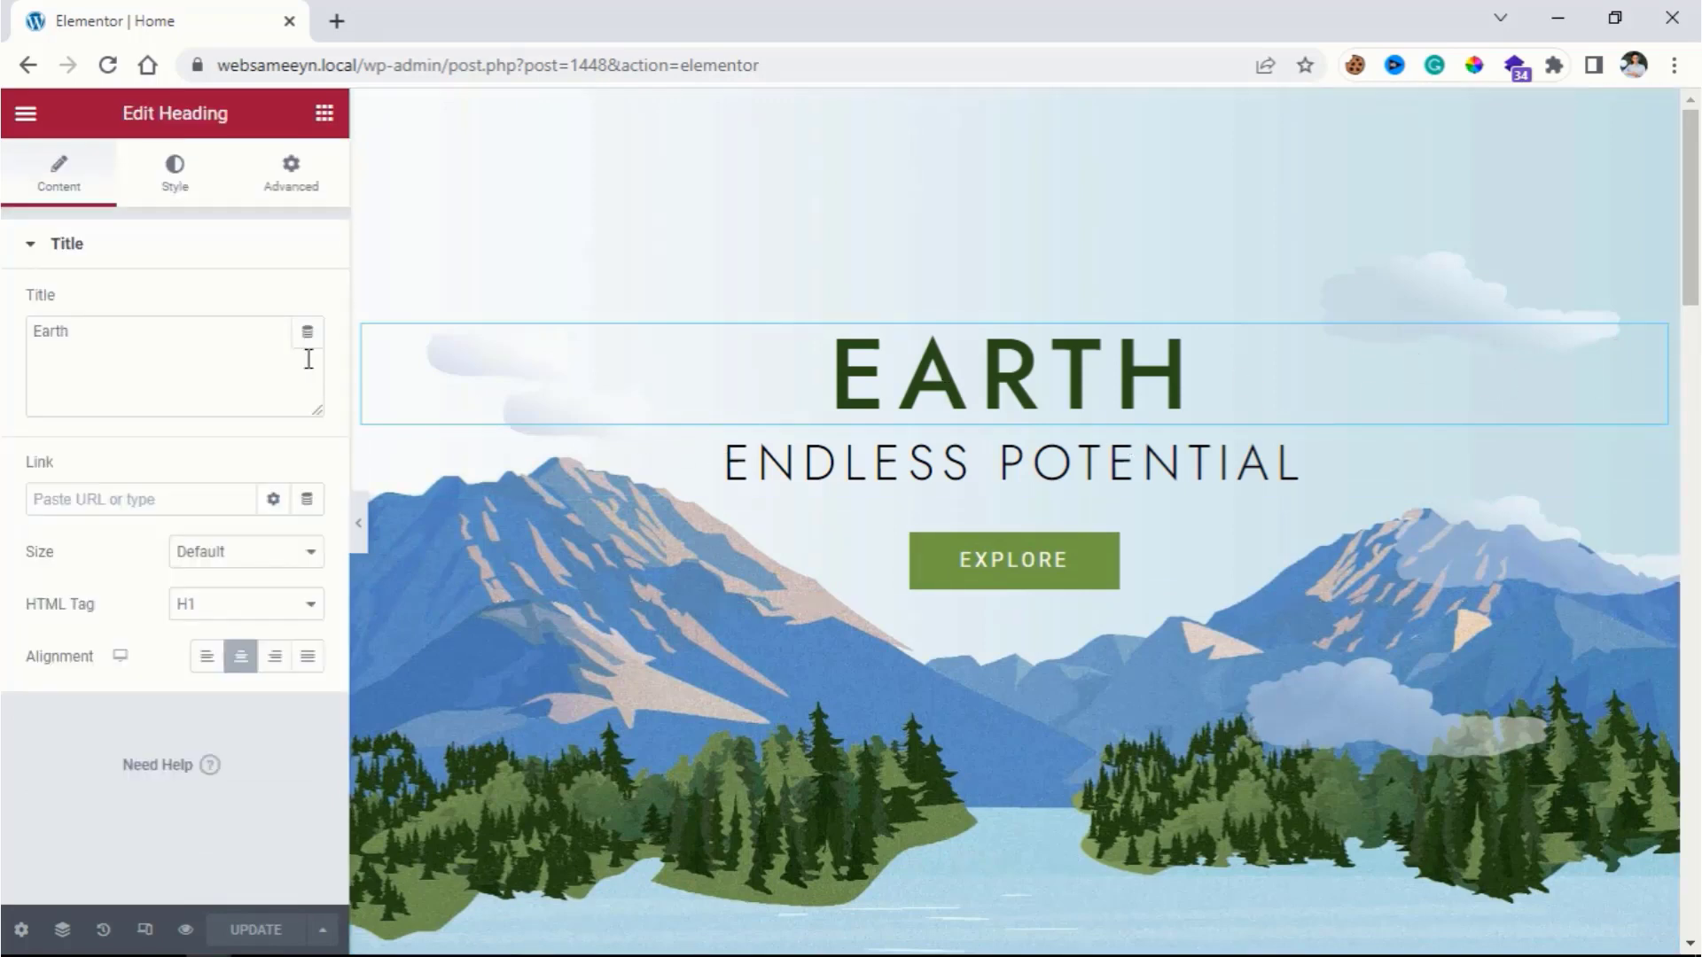
# Step: Replace the hero title text 'Earth' with 'Baro sida website', correcting typos along the way
pyautogui.click(180, 385)
pyautogui.hotkey('ctrl', 'a')
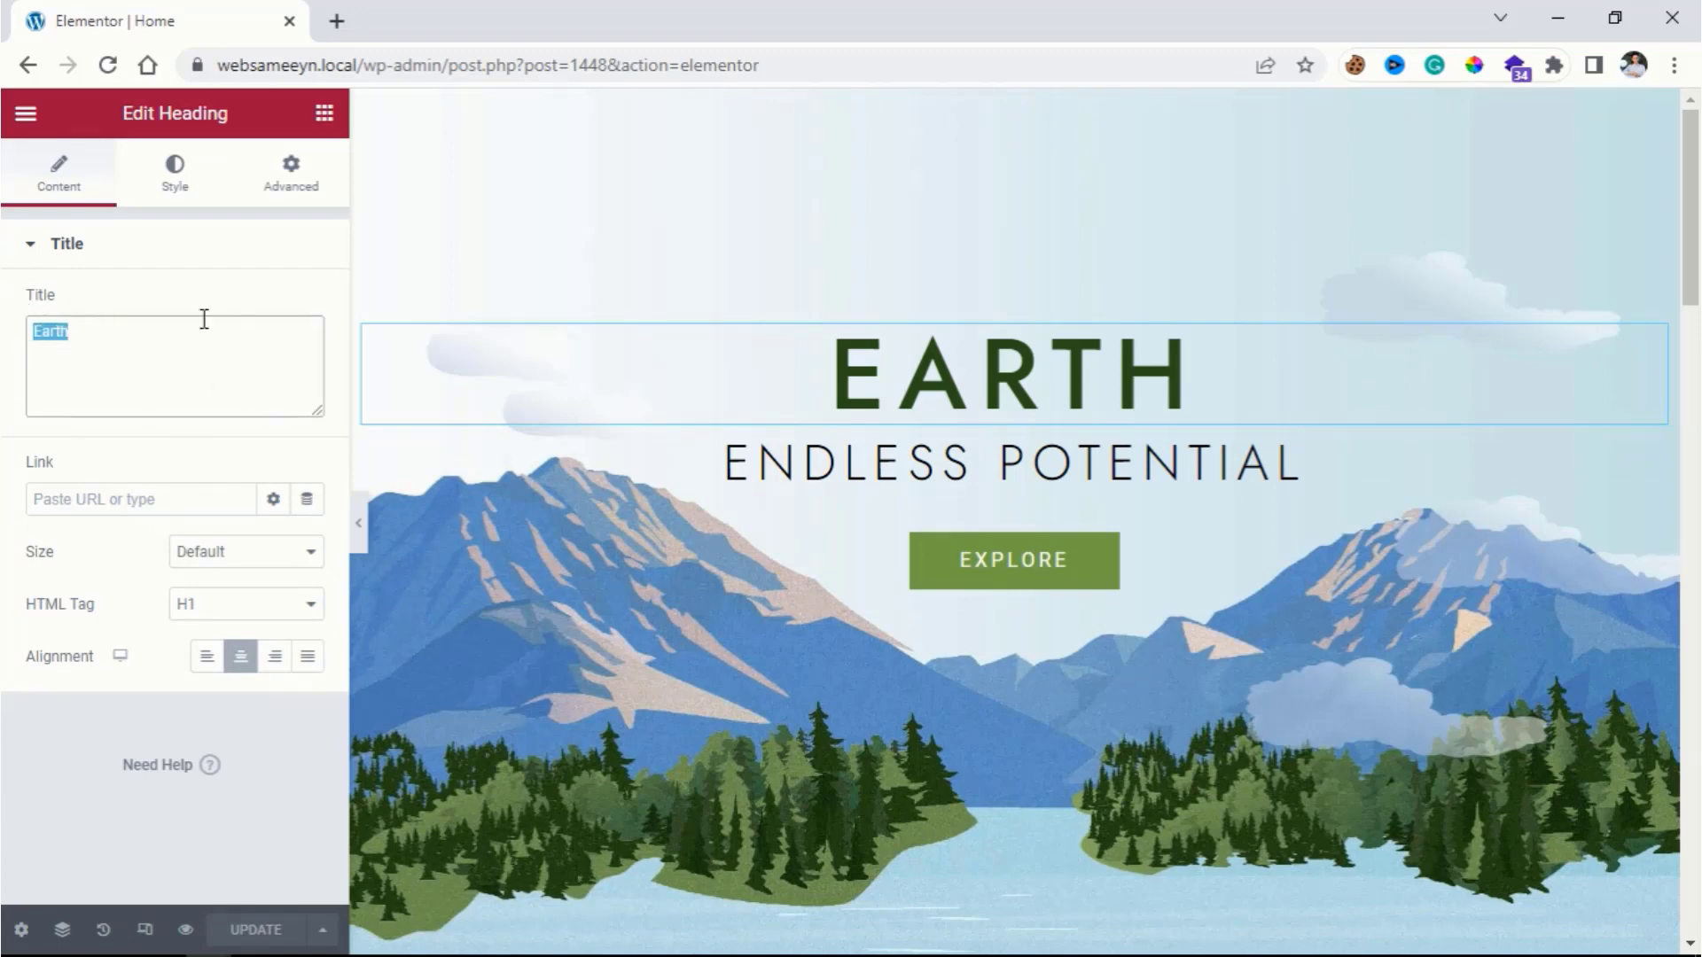
pyautogui.write('D')
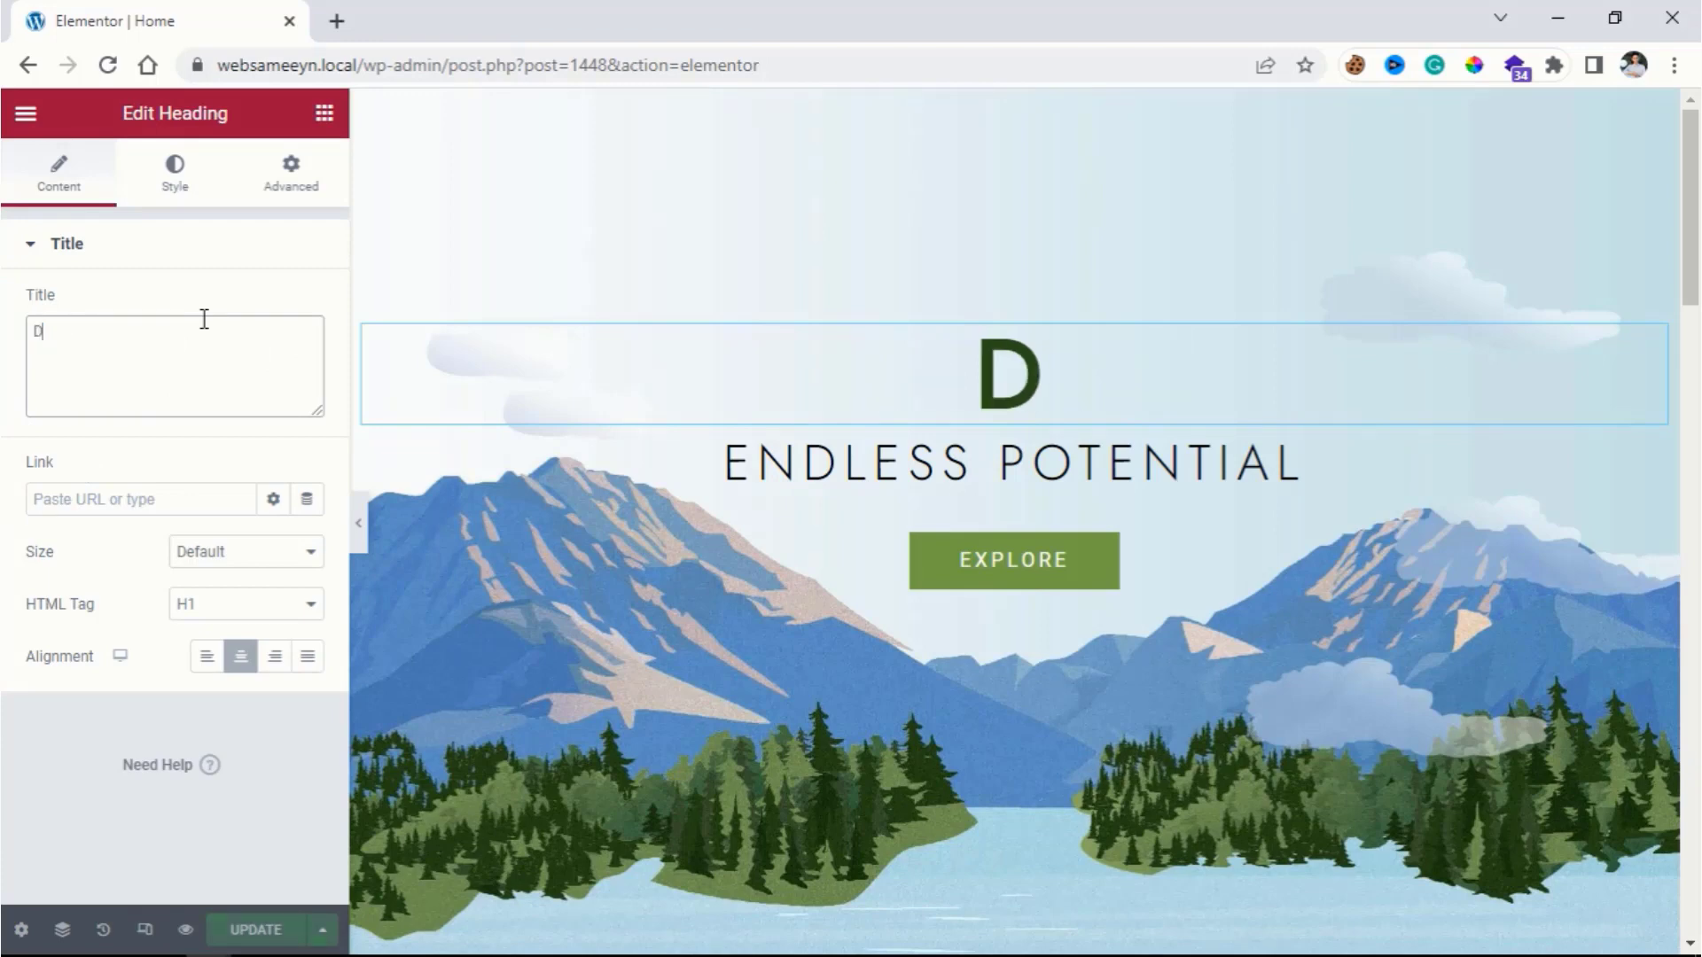
pyautogui.press('BackSpace')
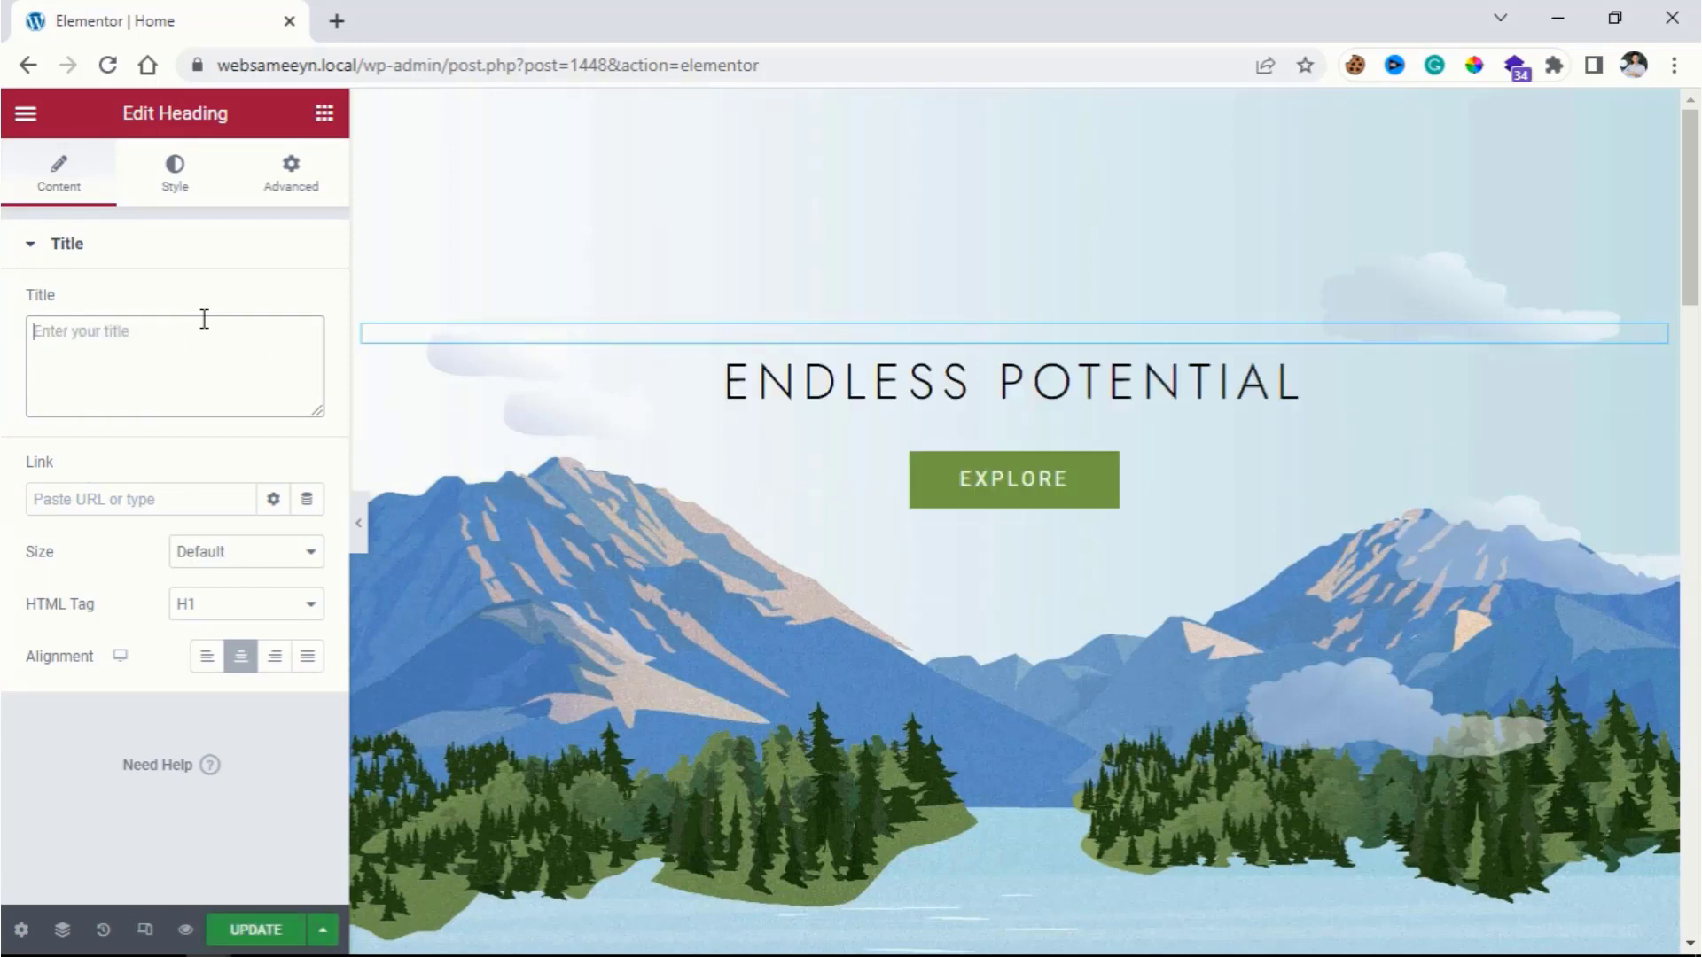
pyautogui.write('Bario')
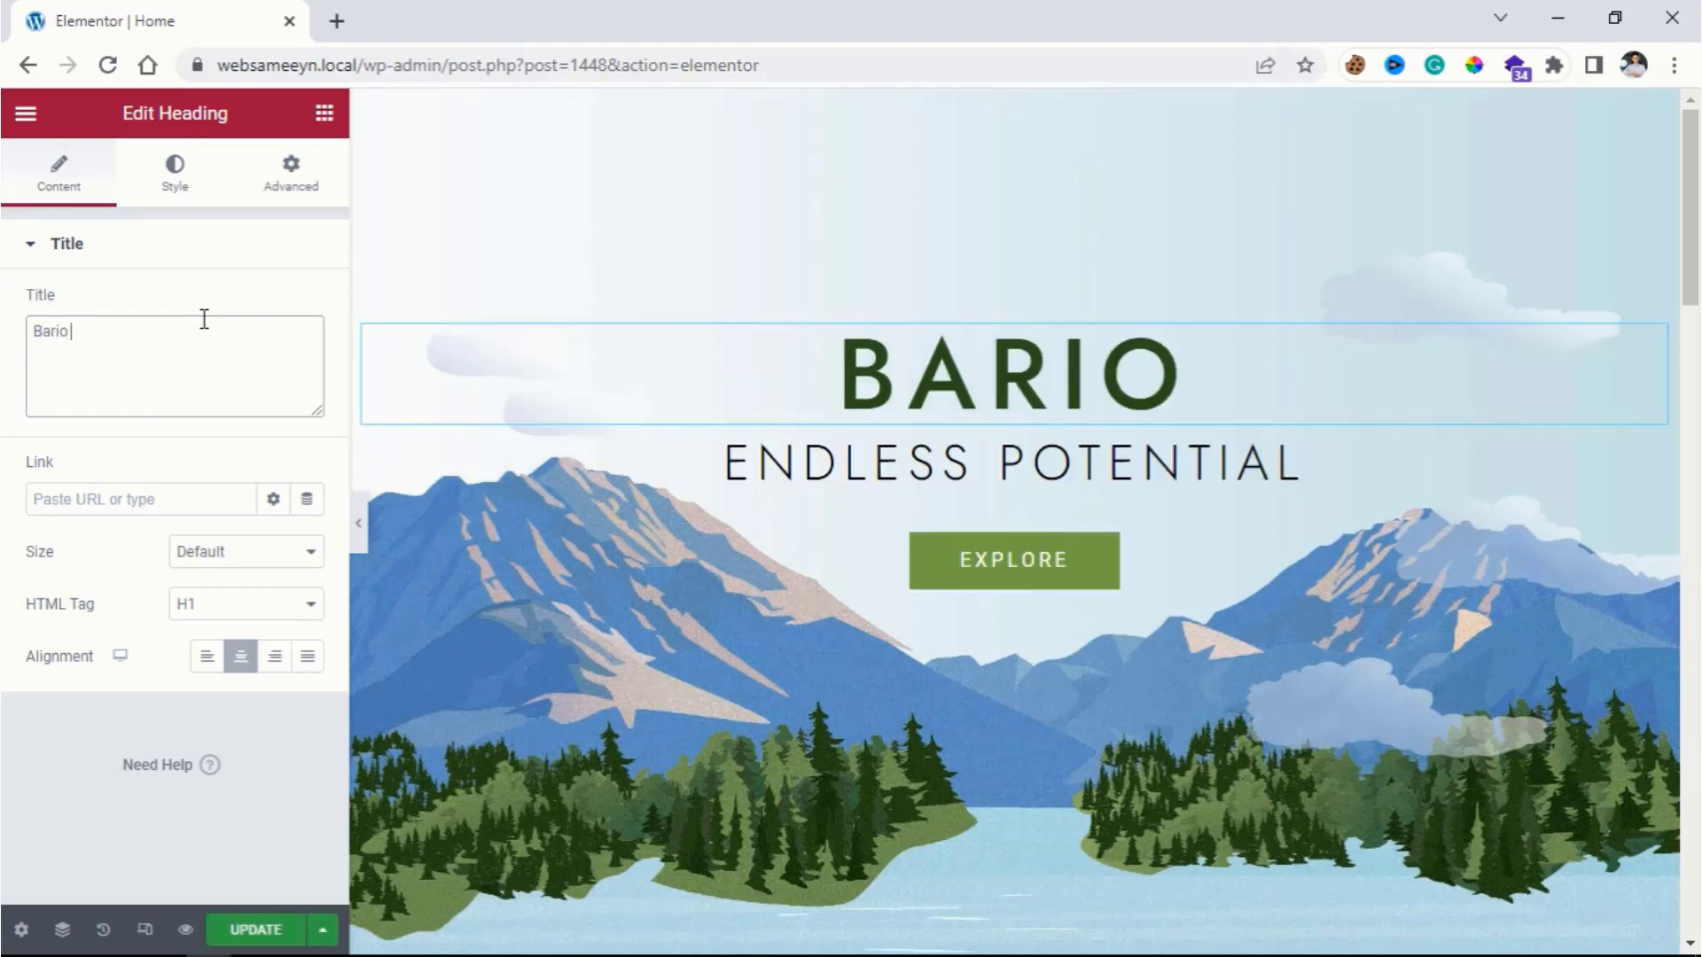
pyautogui.press('BackSpace')
pyautogui.press('BackSpace')
pyautogui.write('o sida qe')
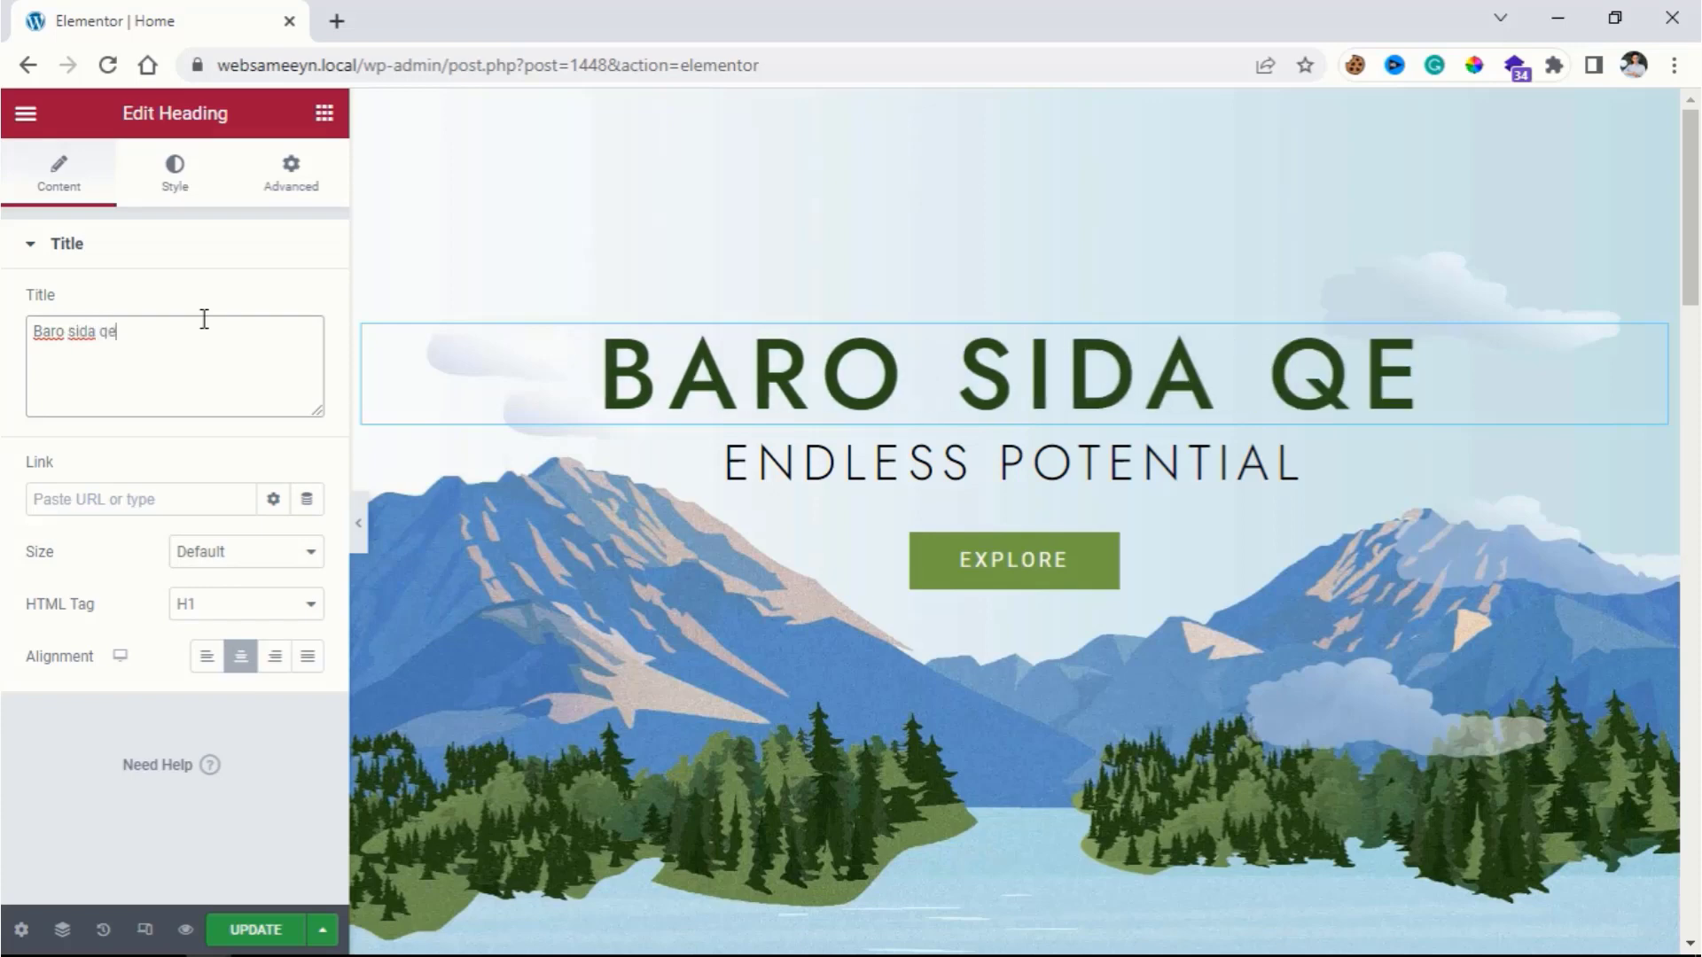
pyautogui.press('BackSpace')
pyautogui.press('BackSpace')
pyautogui.write('website')
pyautogui.press('BackSpace')
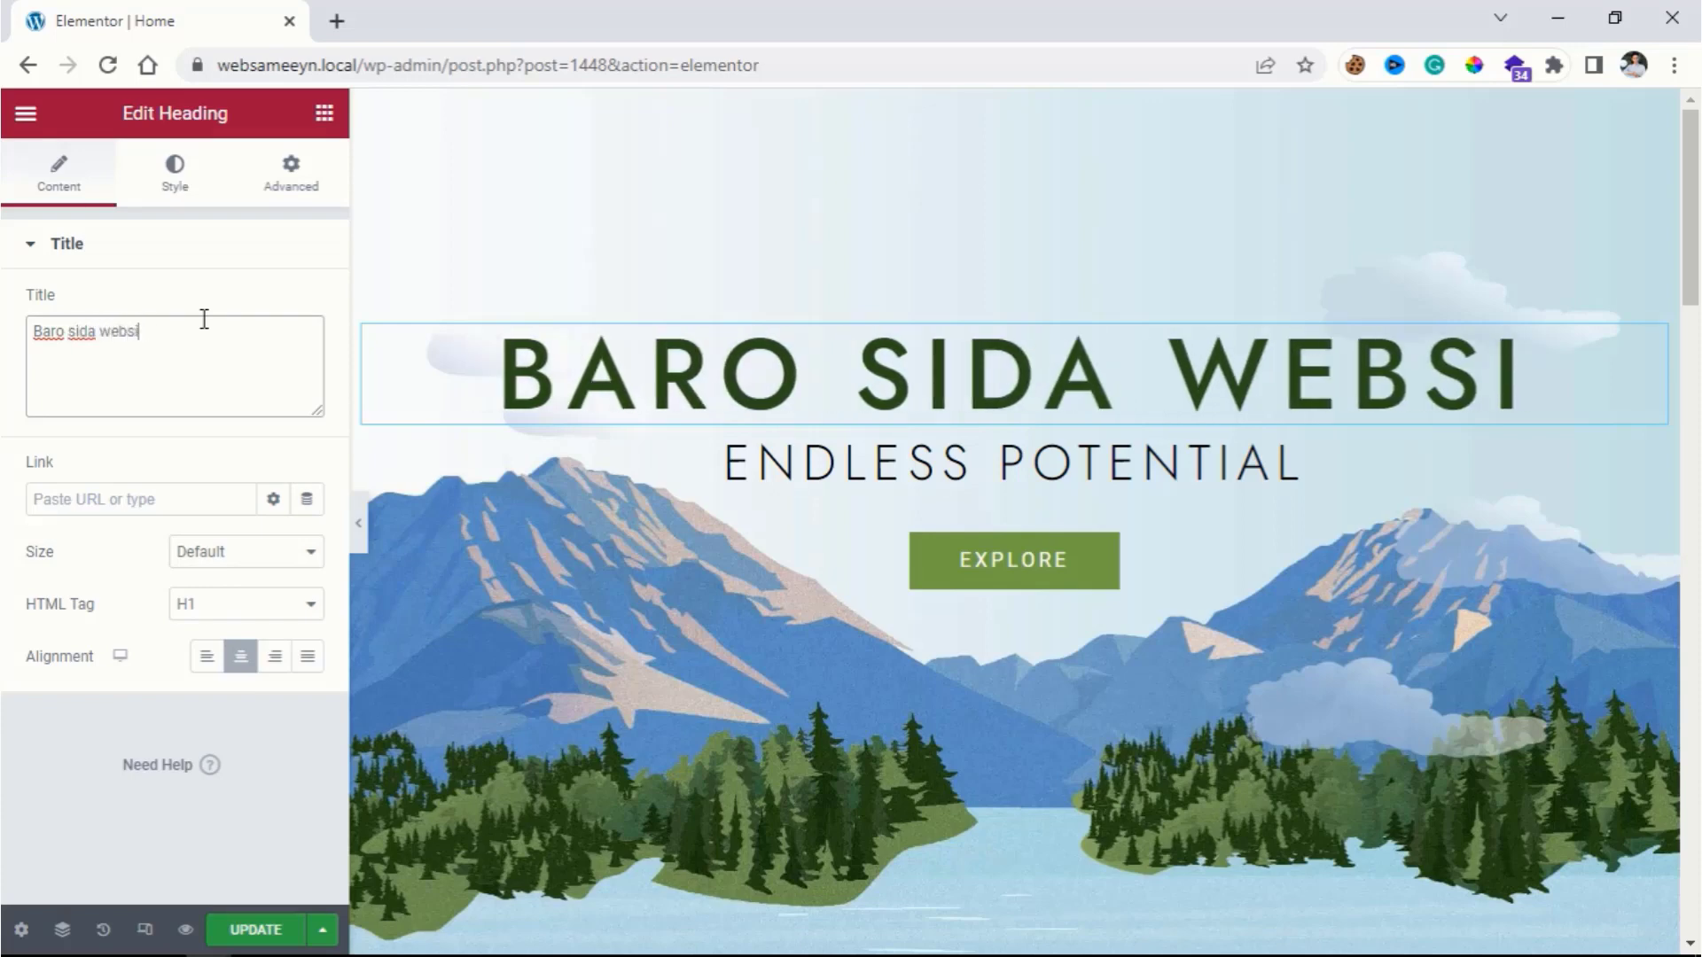
pyautogui.write('te')
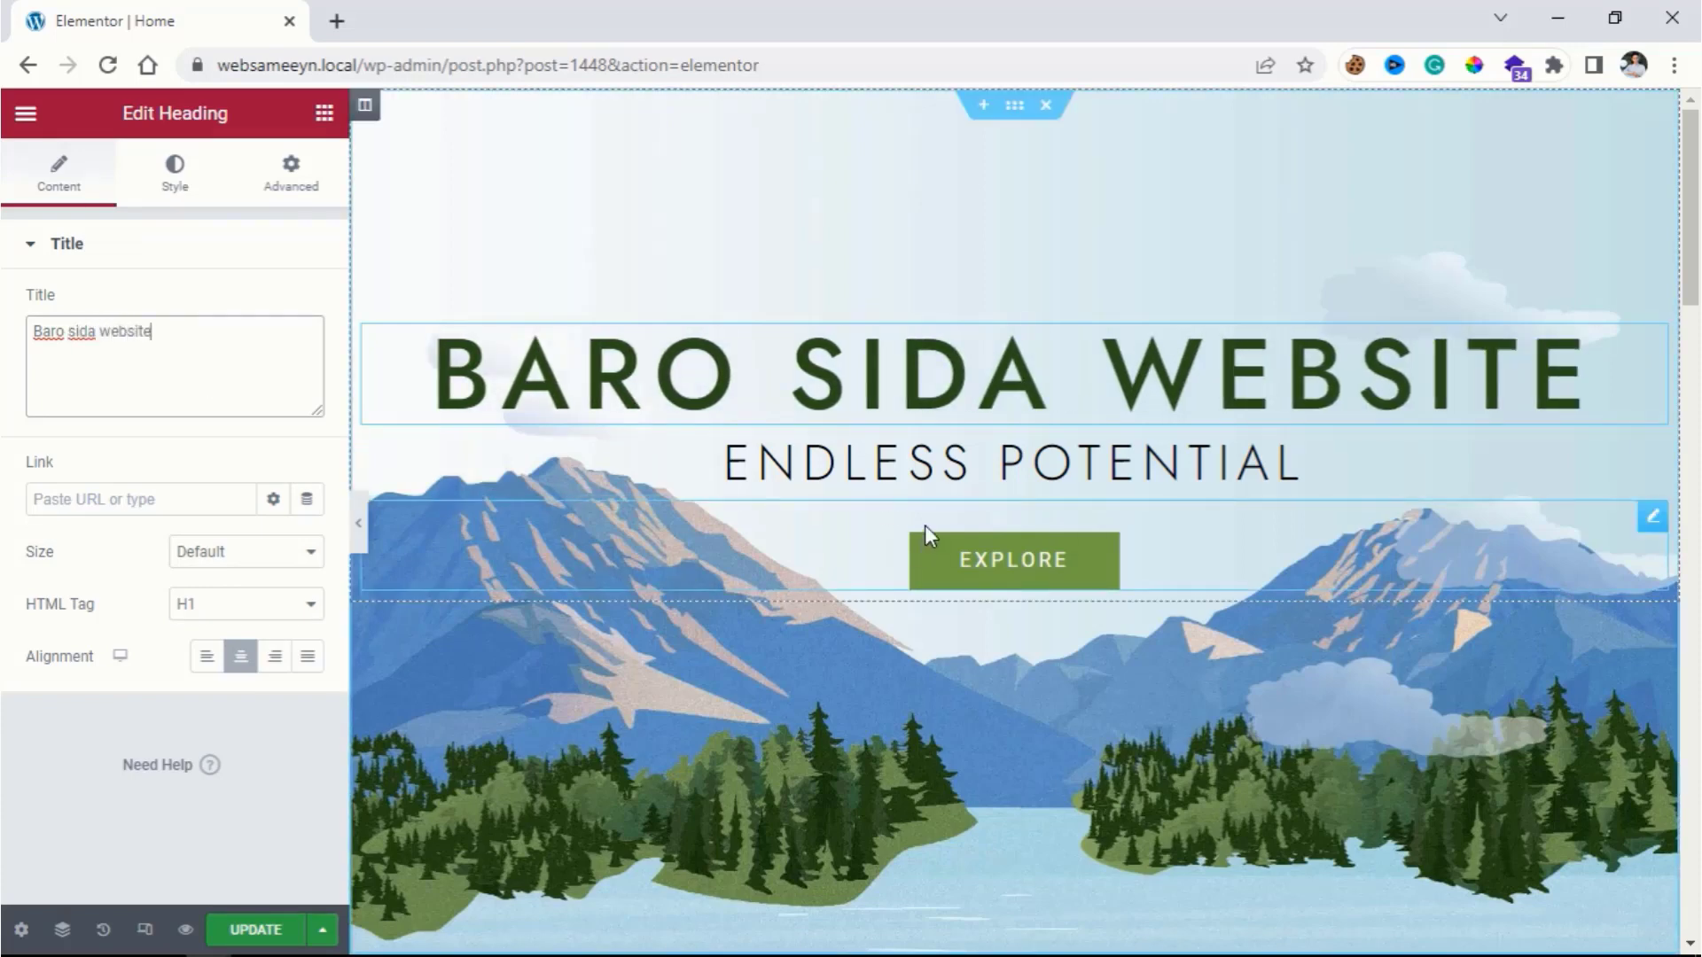
# Step: Replace the ENDLESS POTENTIAL subheading text with 'LOO SAAMEYO'
pyautogui.click(941, 494)
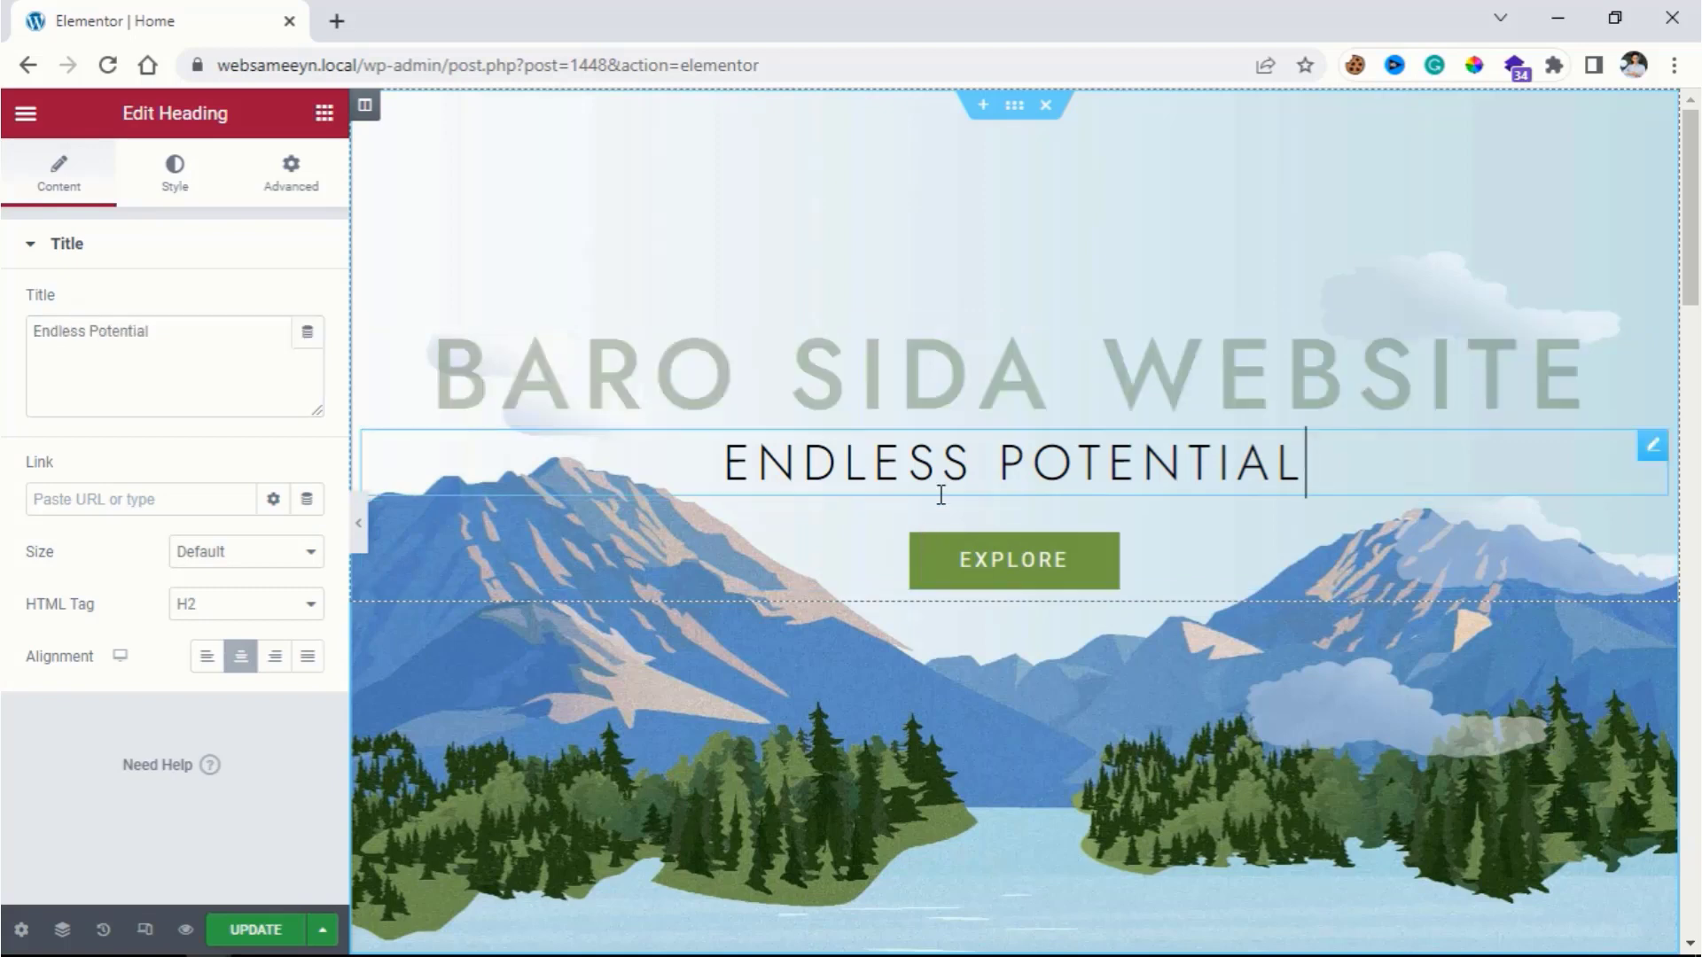
pyautogui.tripleClick(183, 349)
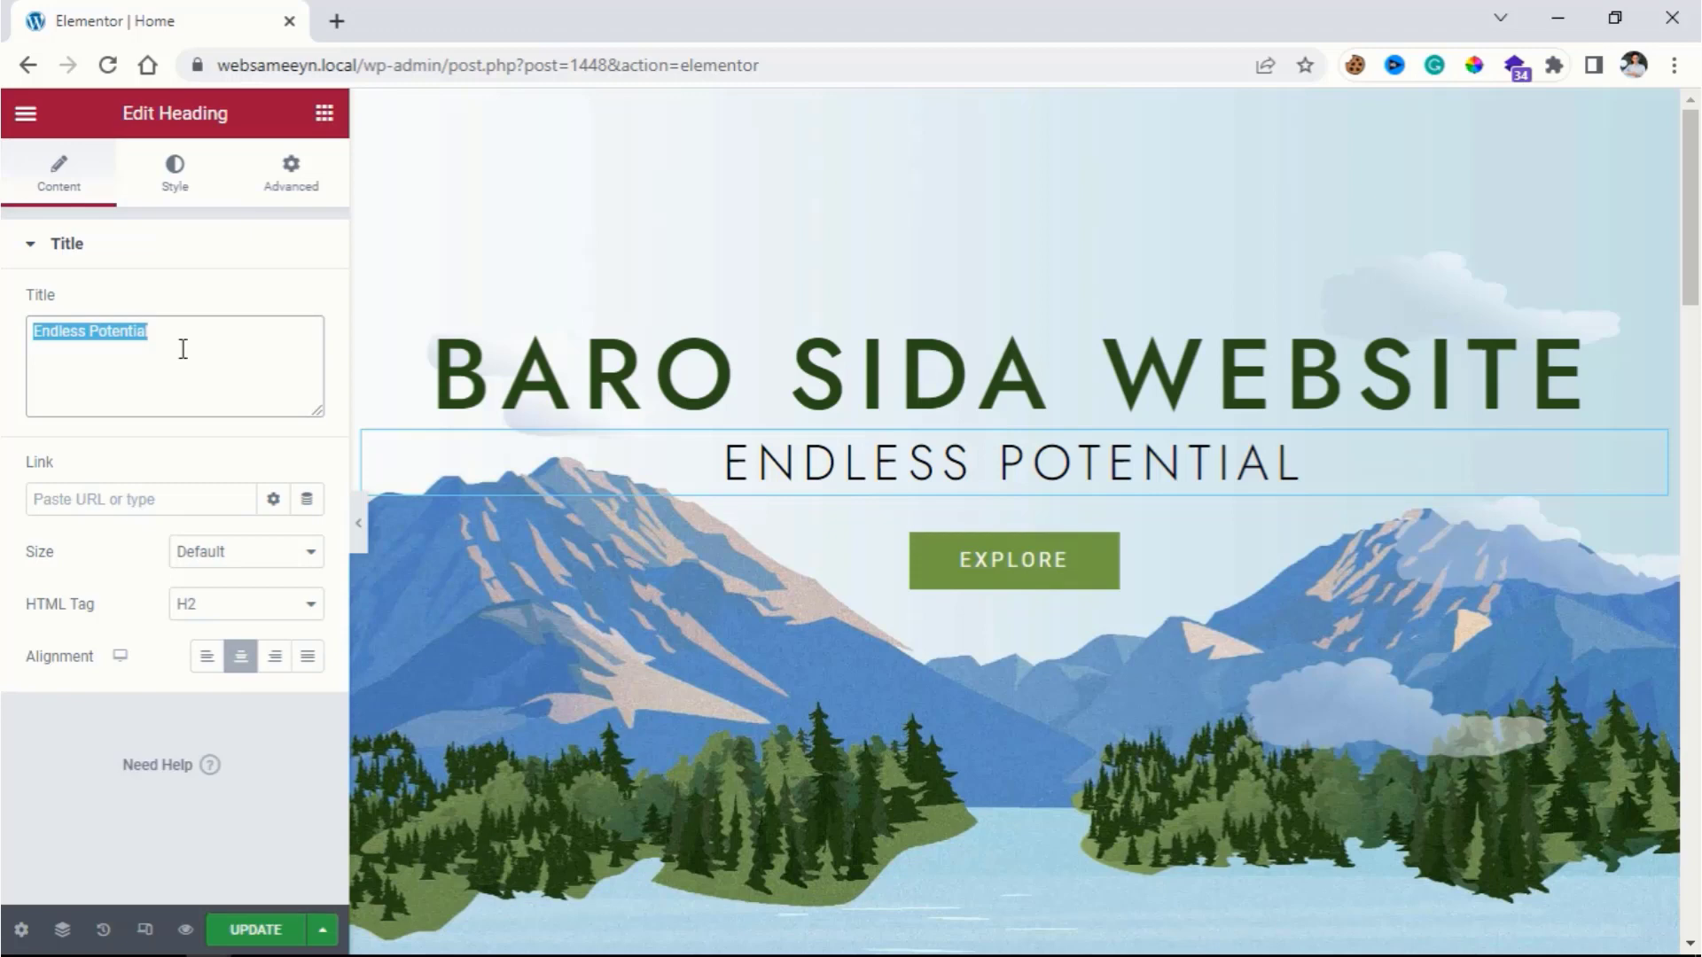
pyautogui.write('LOO SAA')
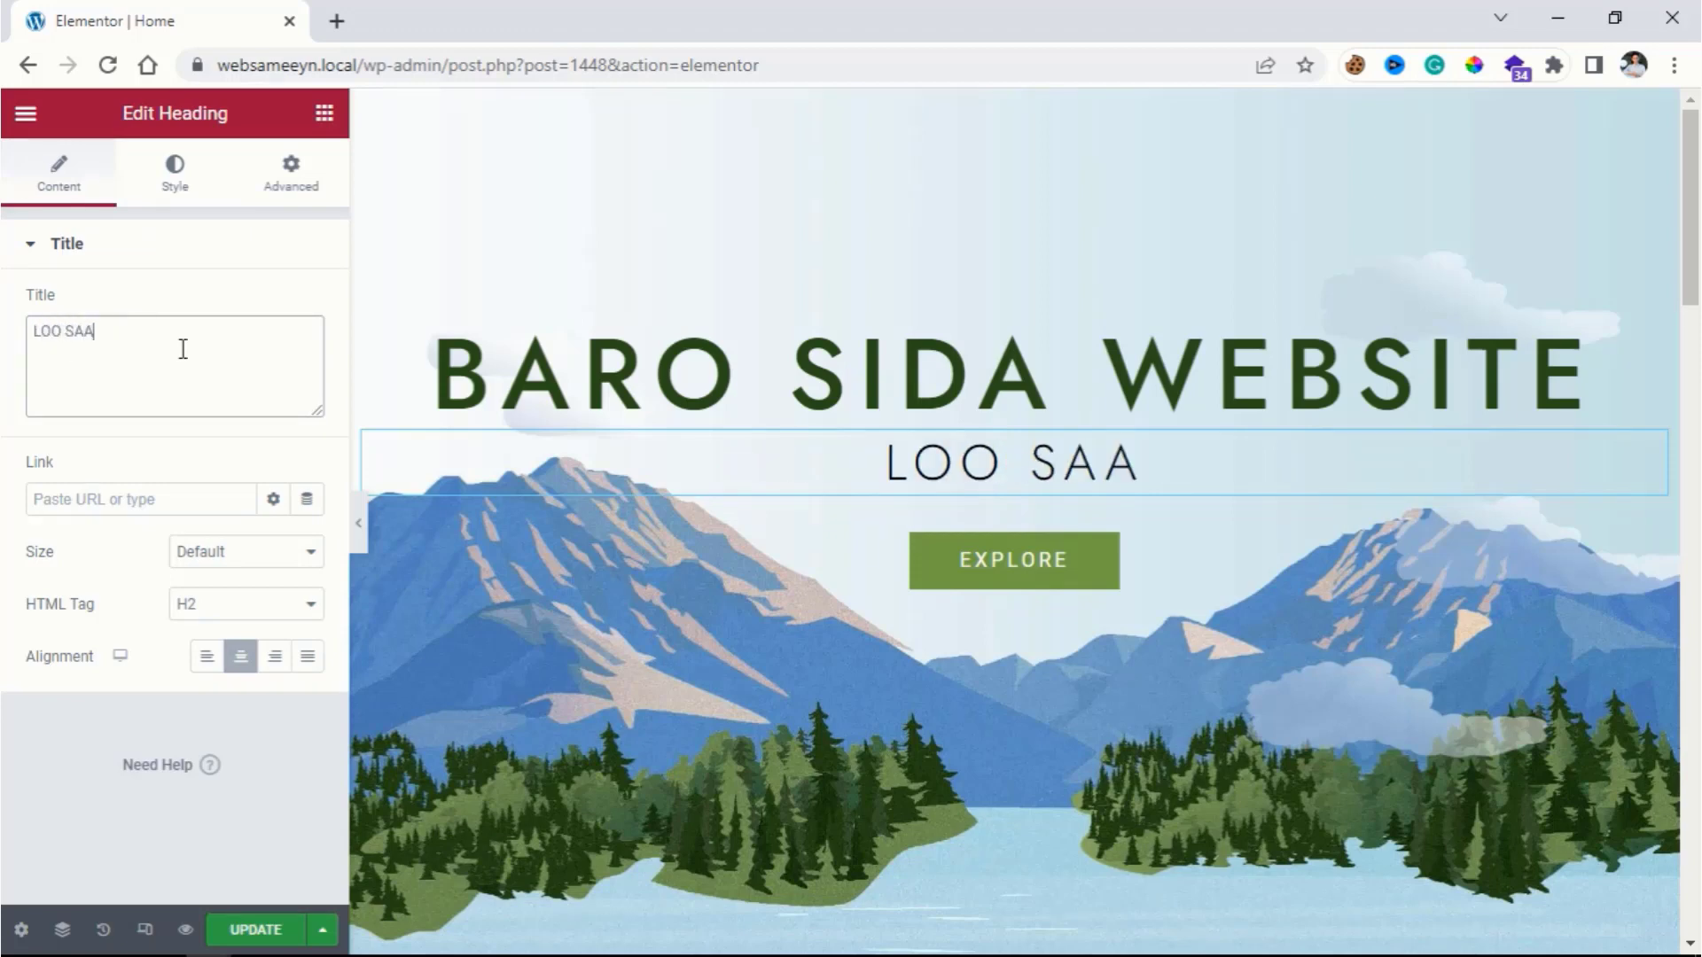
pyautogui.write('ME')
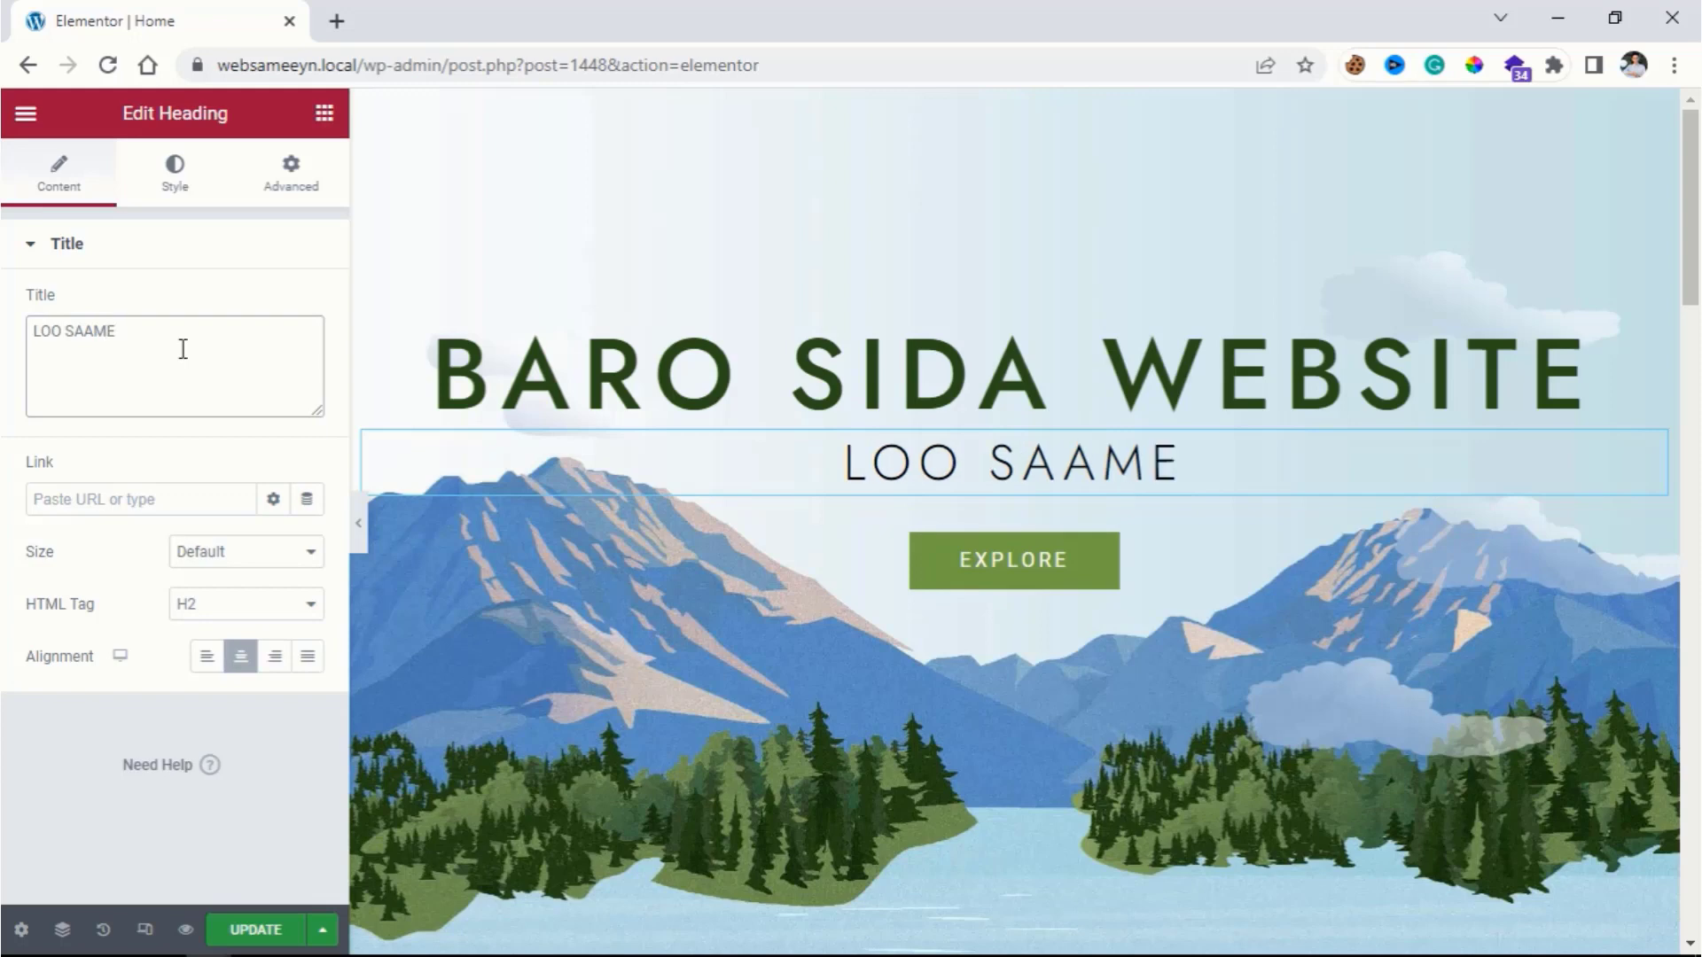
pyautogui.write('YO')
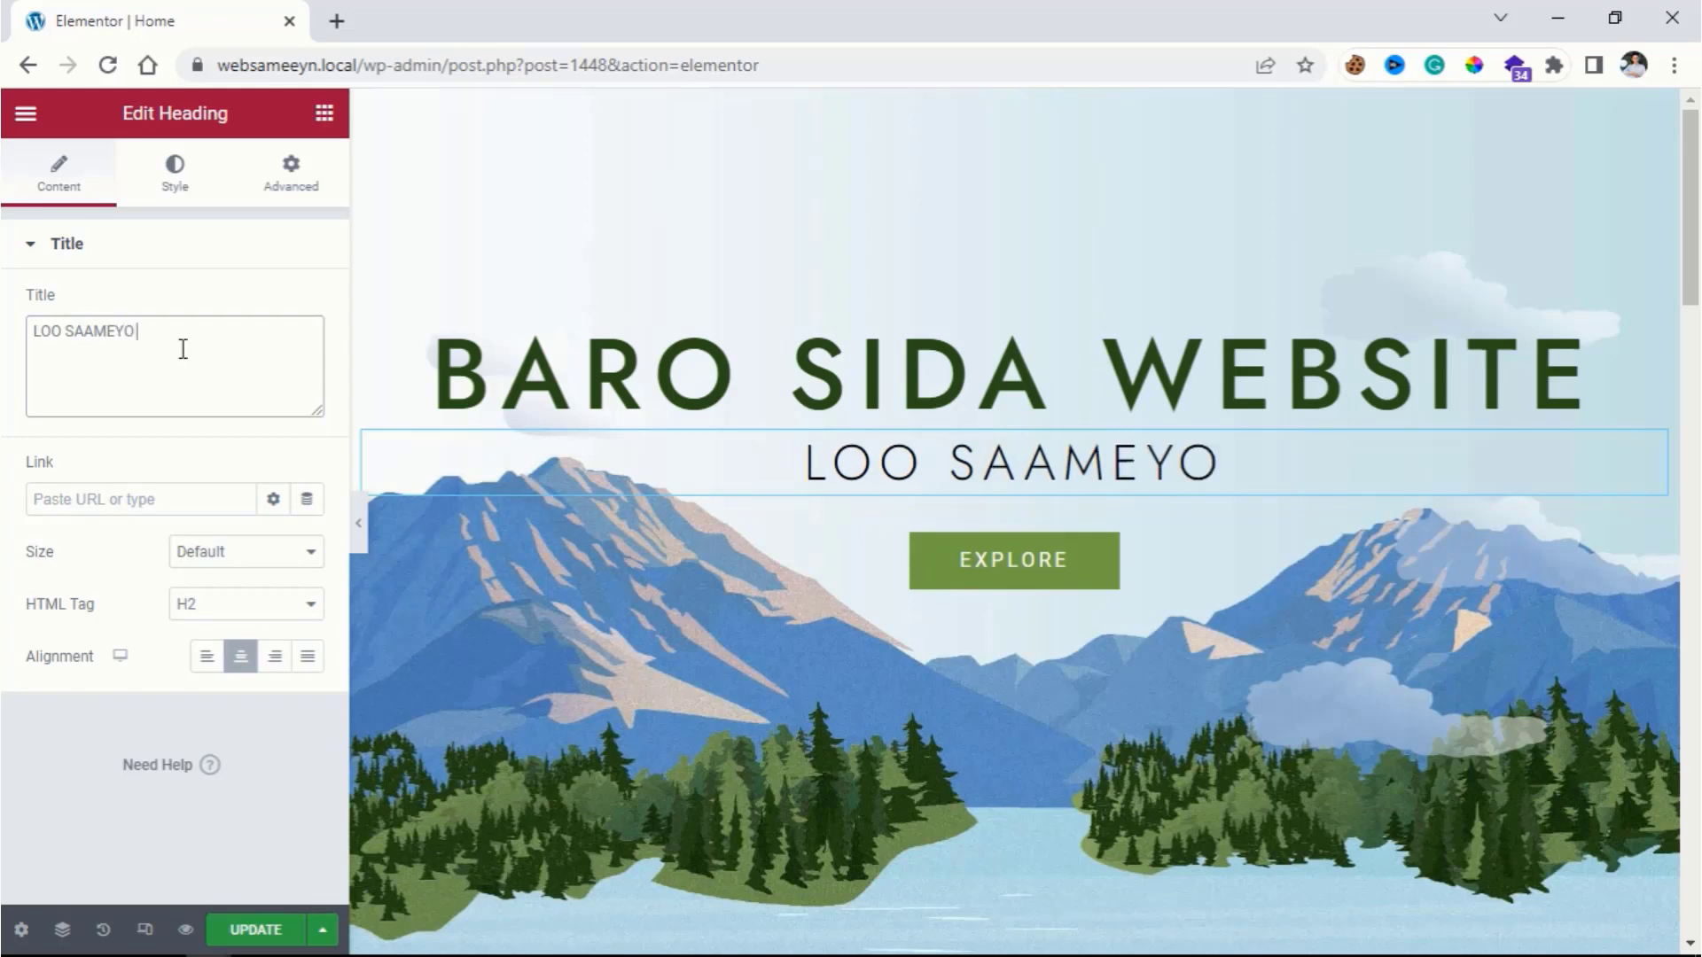
# Step: Preview the page with the sidebar hidden, then show the Basic widgets list
pyautogui.click(358, 523)
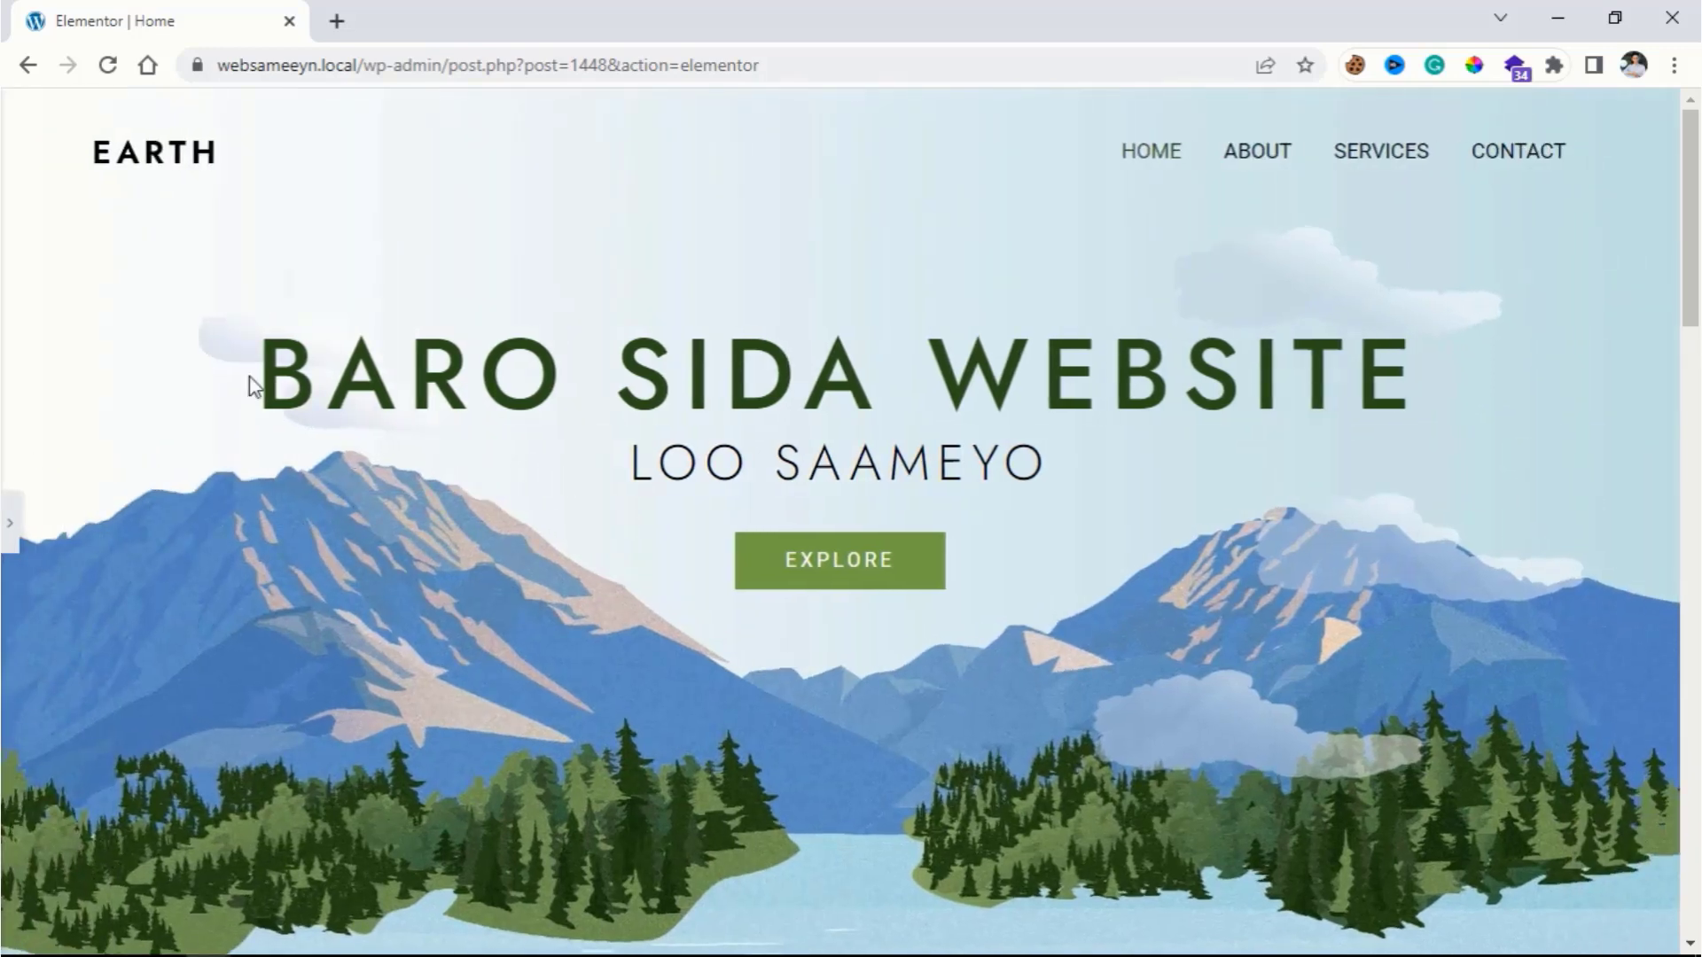
pyautogui.moveTo(270, 359); pyautogui.dragTo(808, 450)
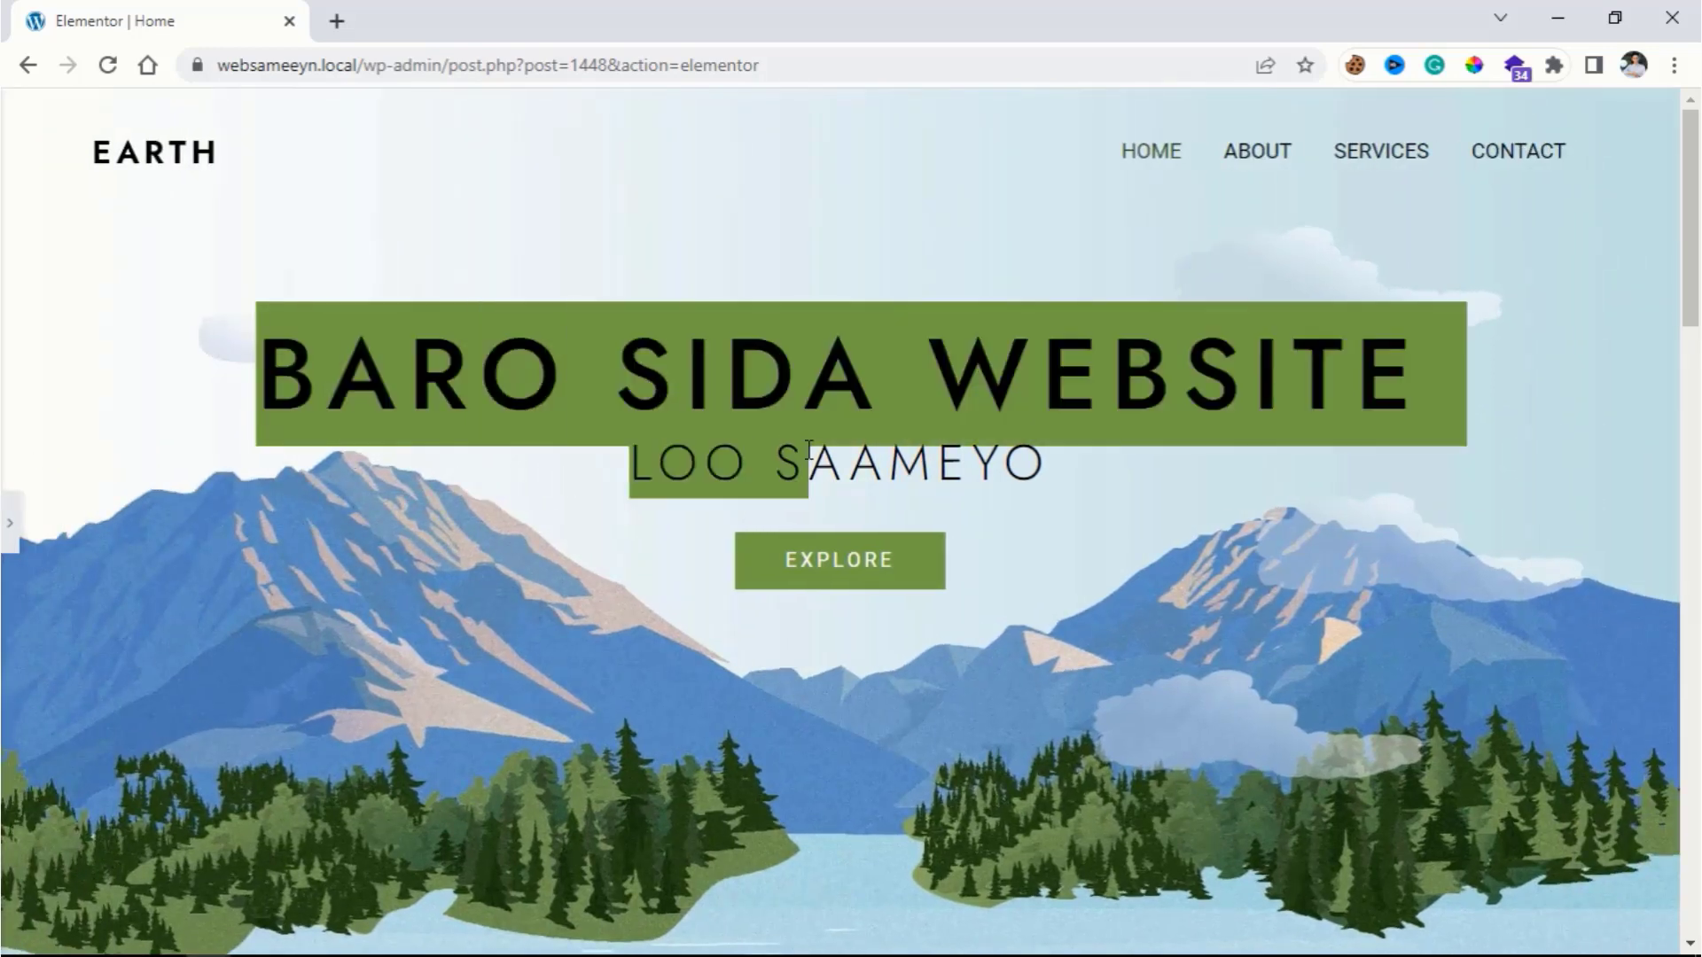
pyautogui.click(396, 550)
pyautogui.click(9, 523)
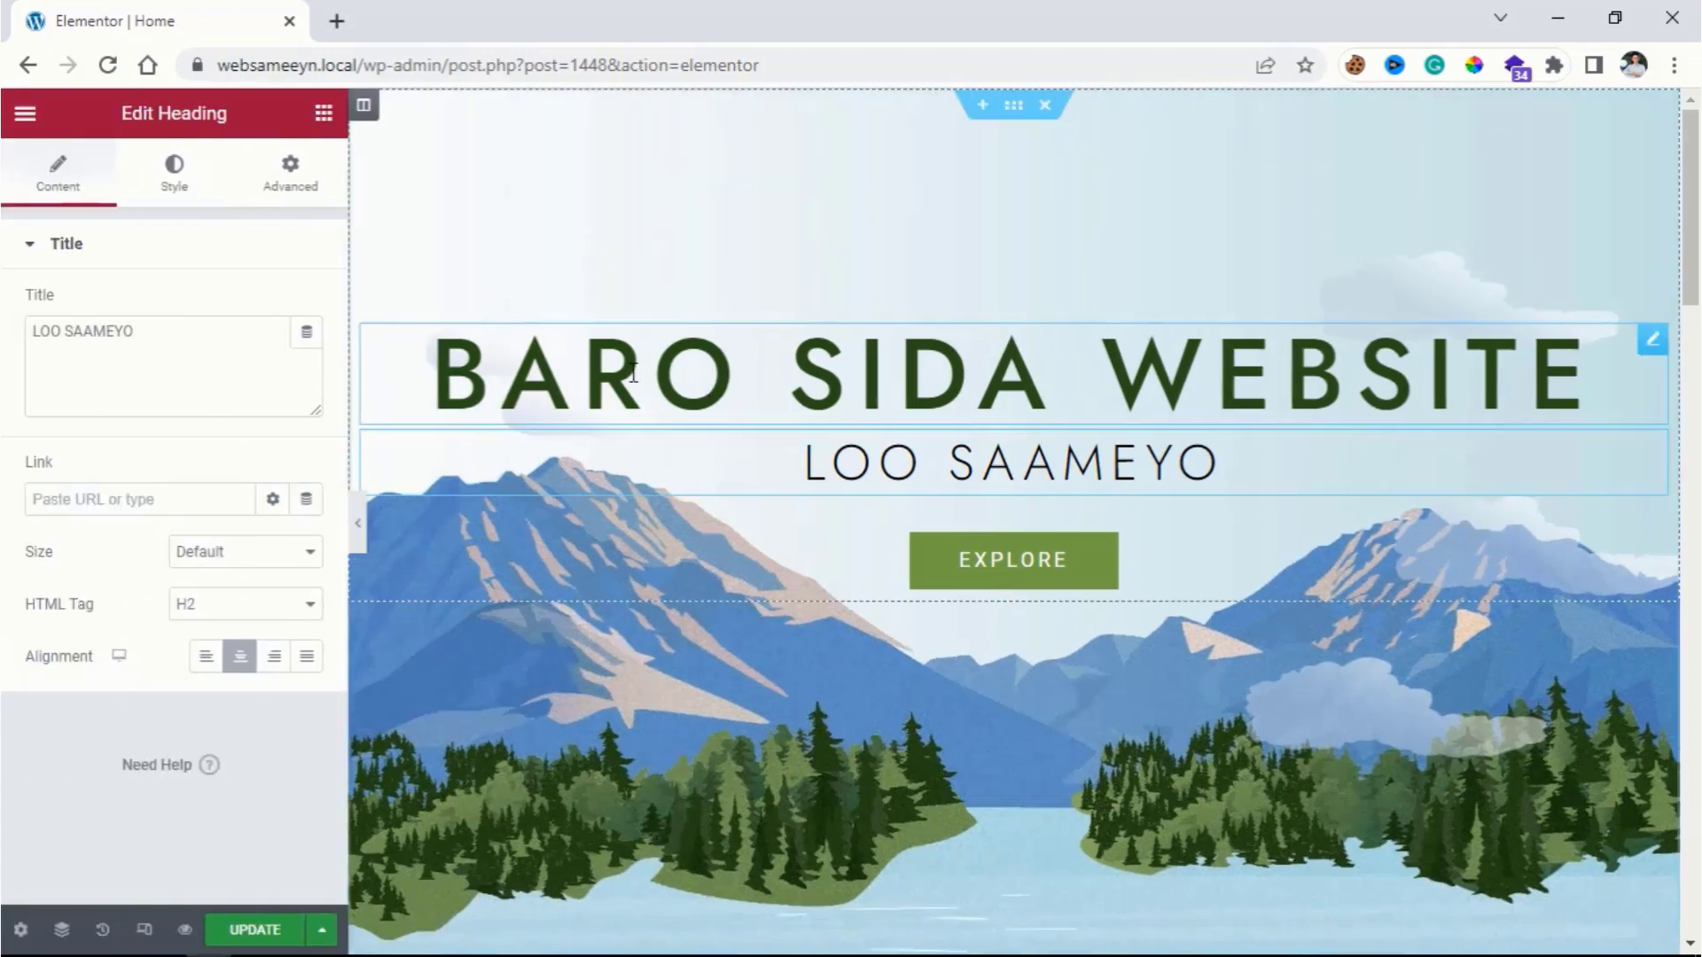
pyautogui.click(325, 119)
pyautogui.click(144, 324)
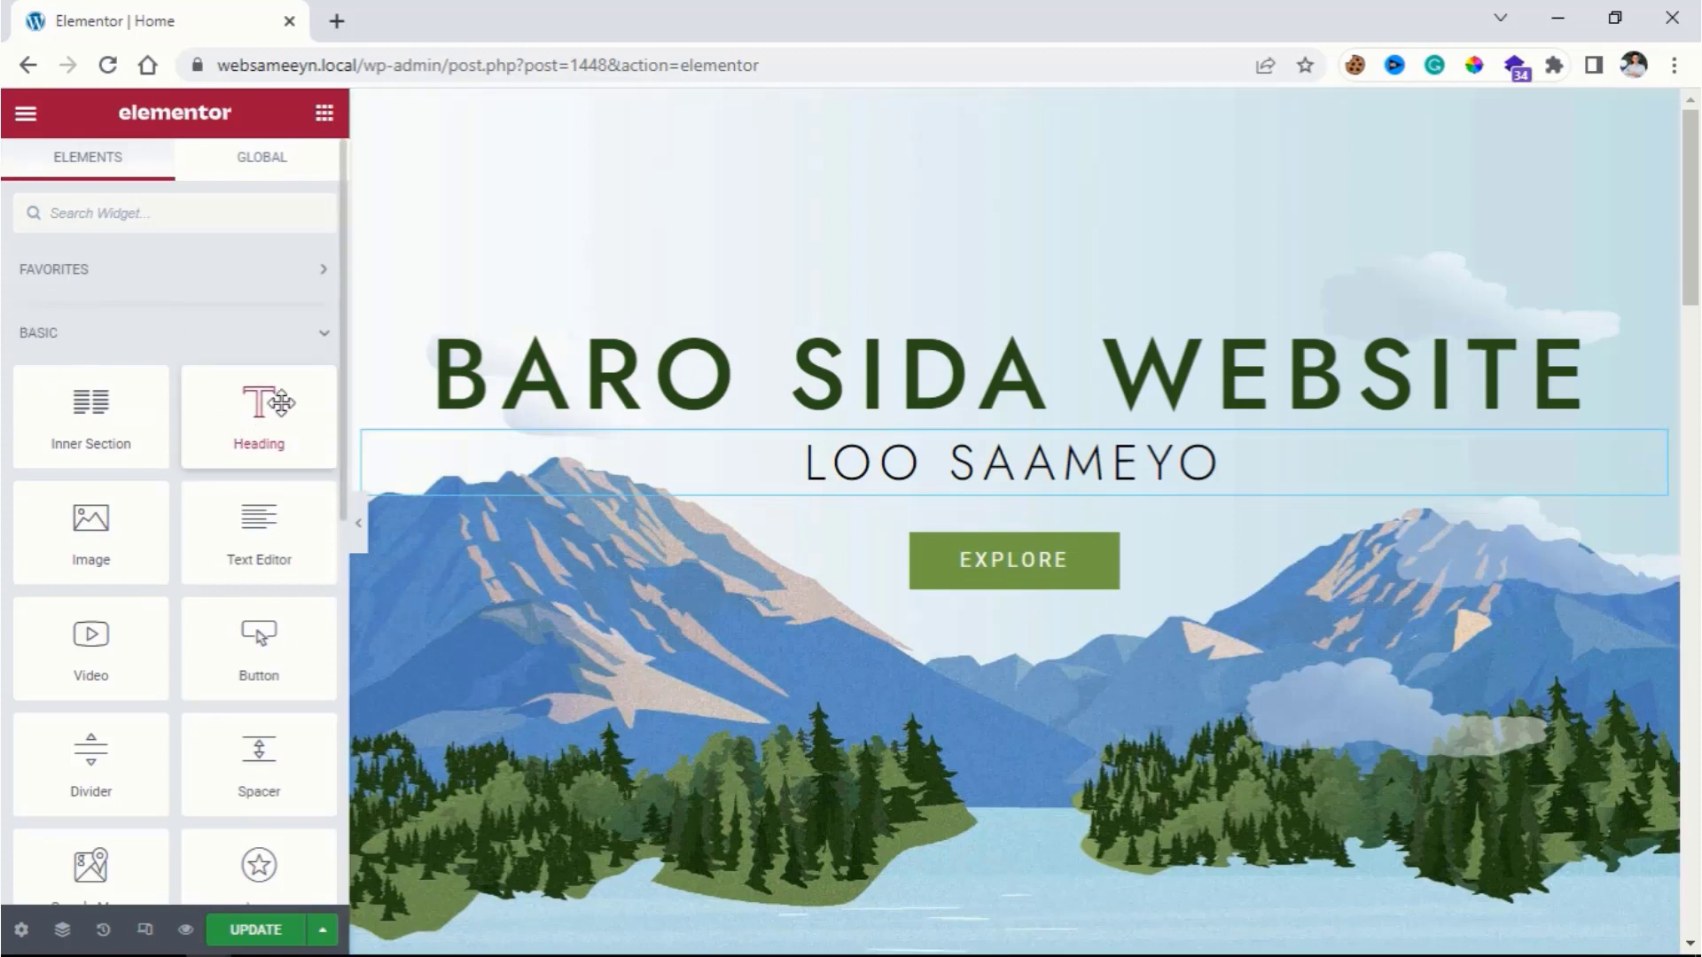
# Step: Add a Heading widget above the hero title and give it the text 'baro xirfado'
pyautogui.moveTo(226, 427); pyautogui.dragTo(609, 315)
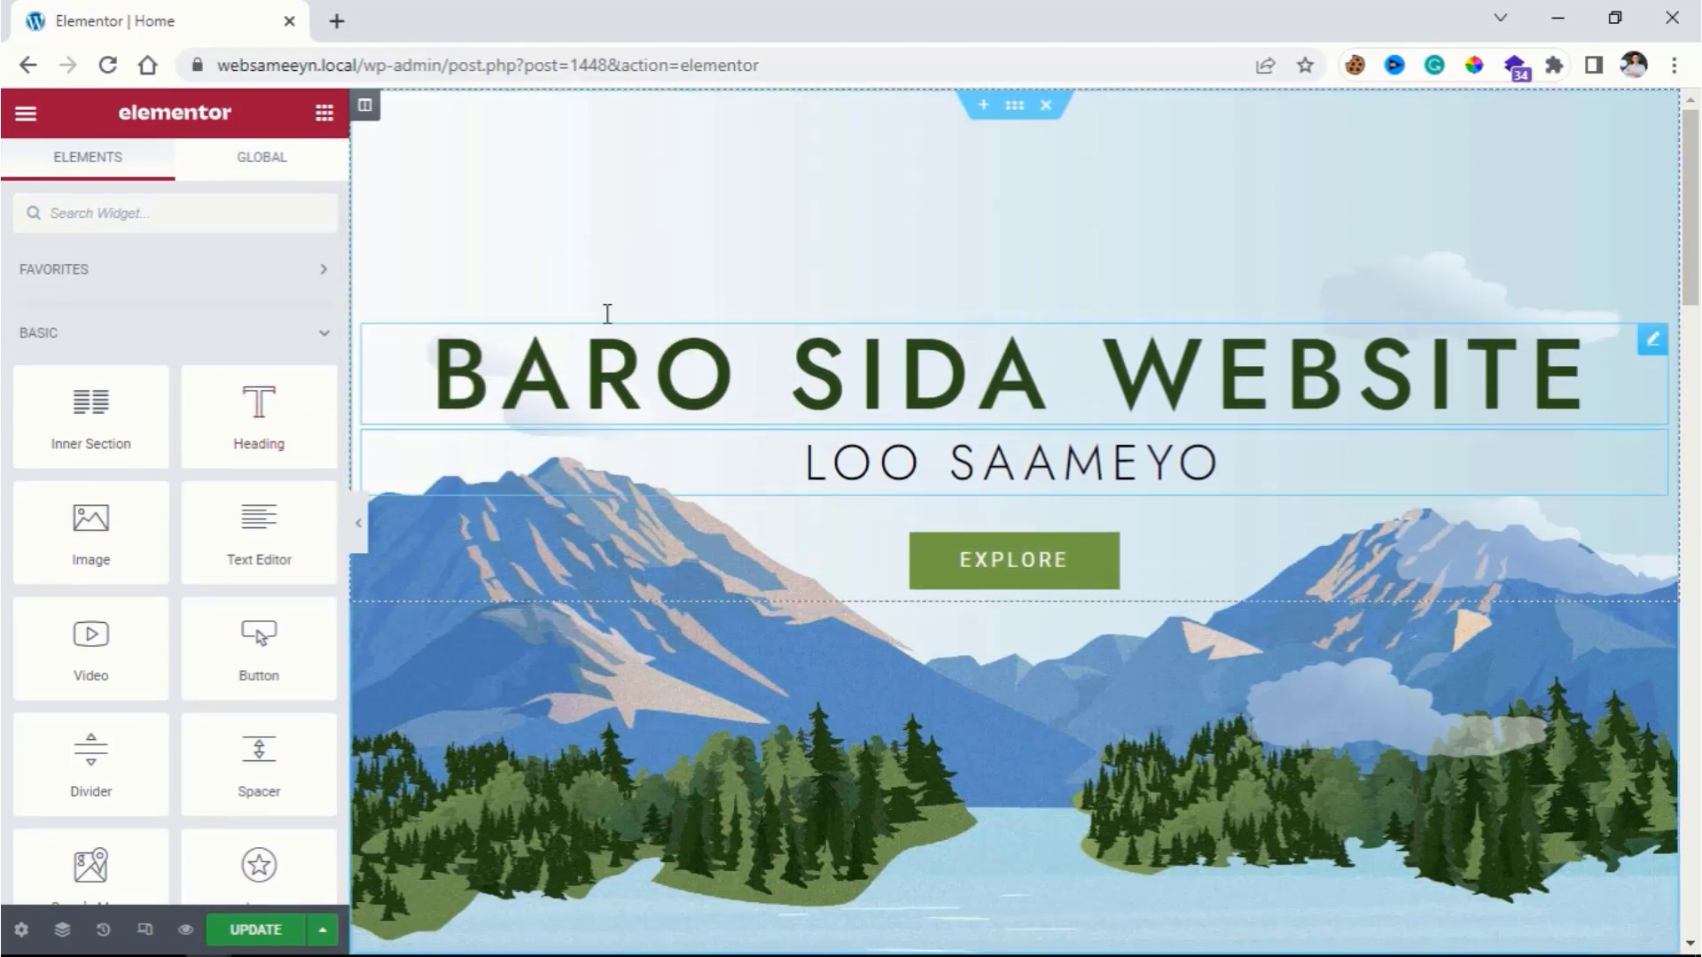
pyautogui.moveTo(251, 447); pyautogui.dragTo(572, 342)
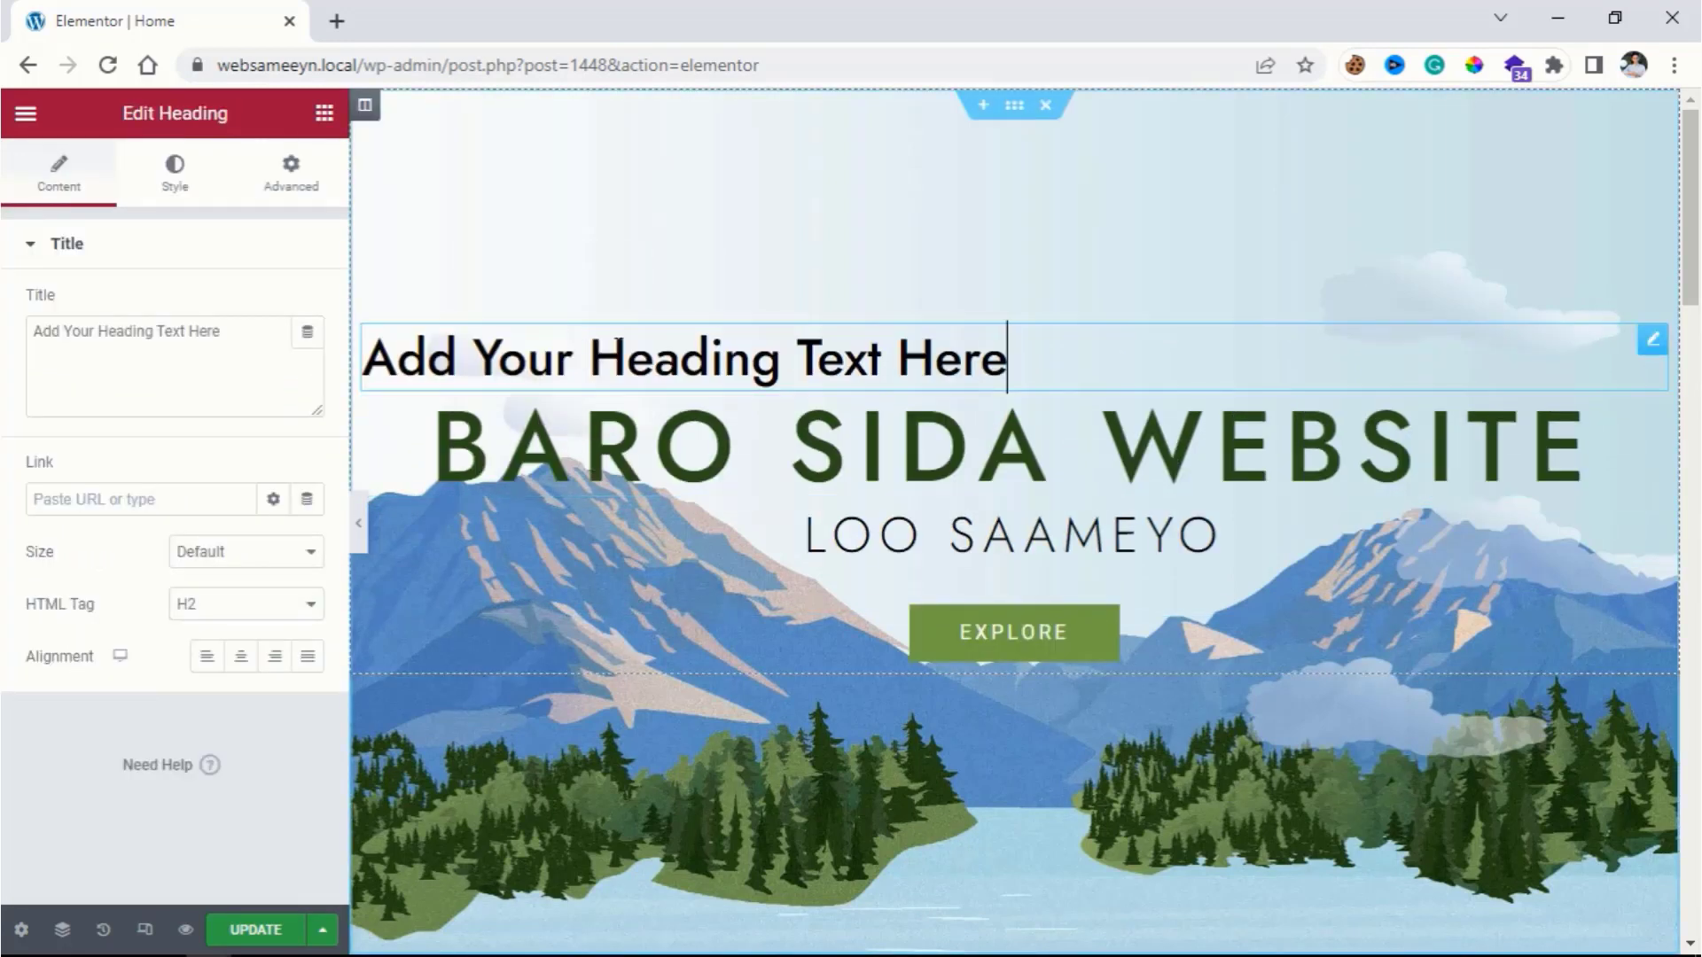
pyautogui.tripleClick(618, 343)
pyautogui.tripleClick(148, 361)
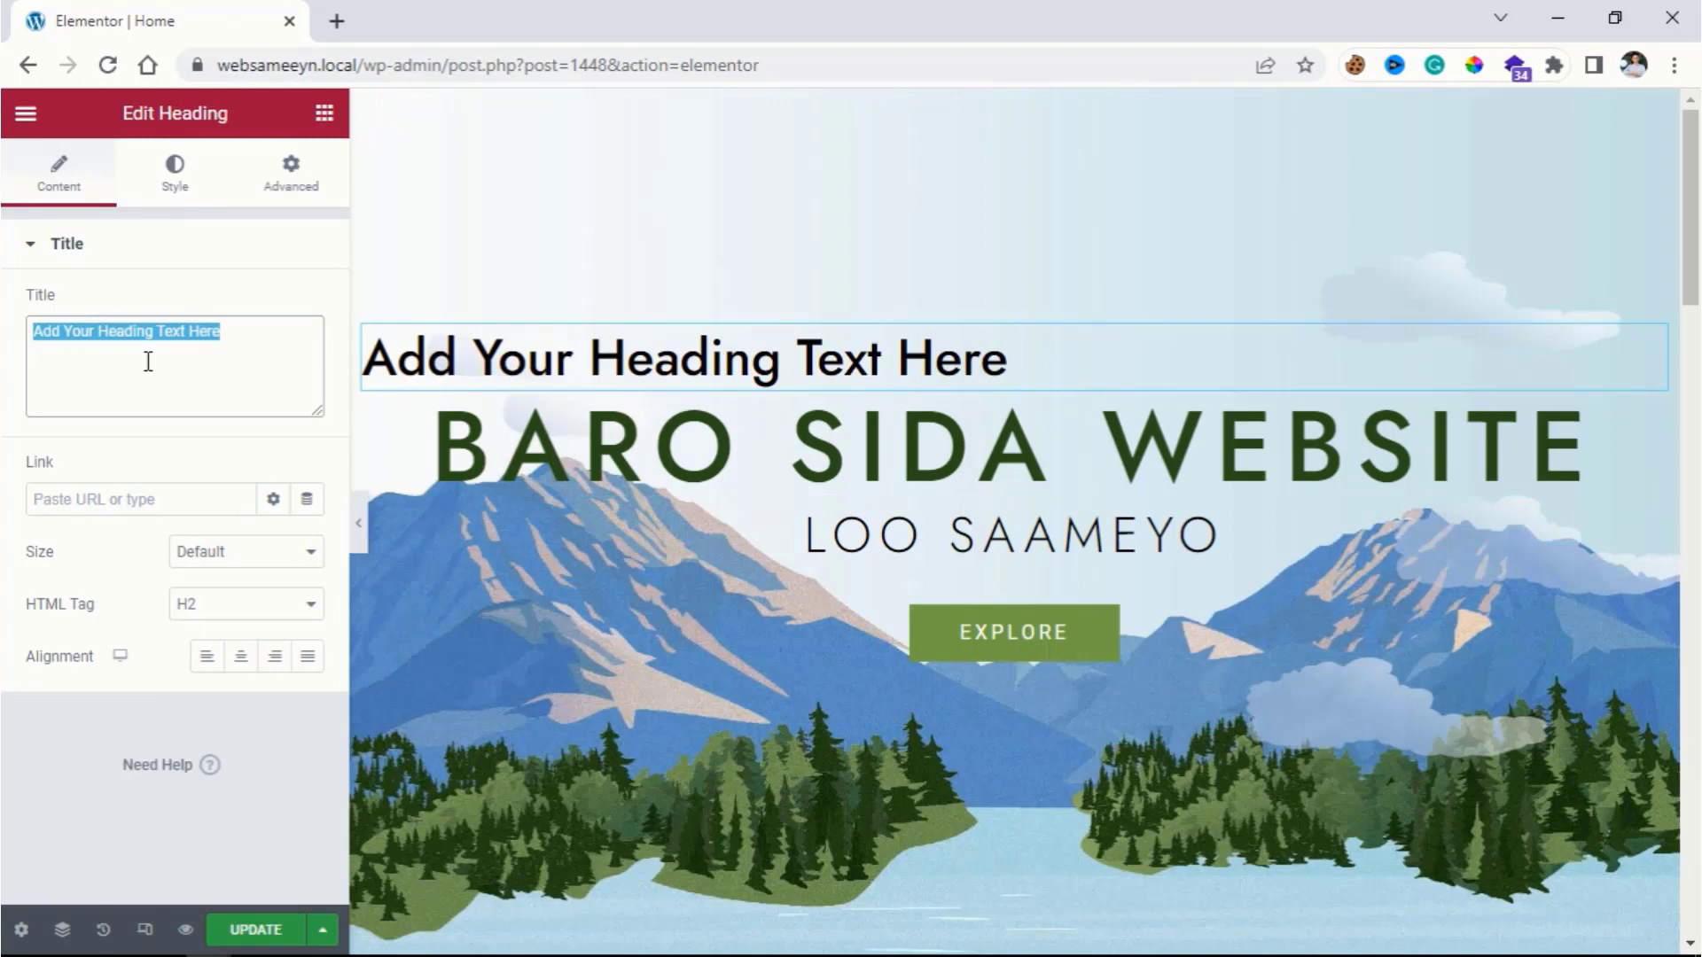
pyautogui.write('q')
pyautogui.press('BackSpace')
pyautogui.write('b')
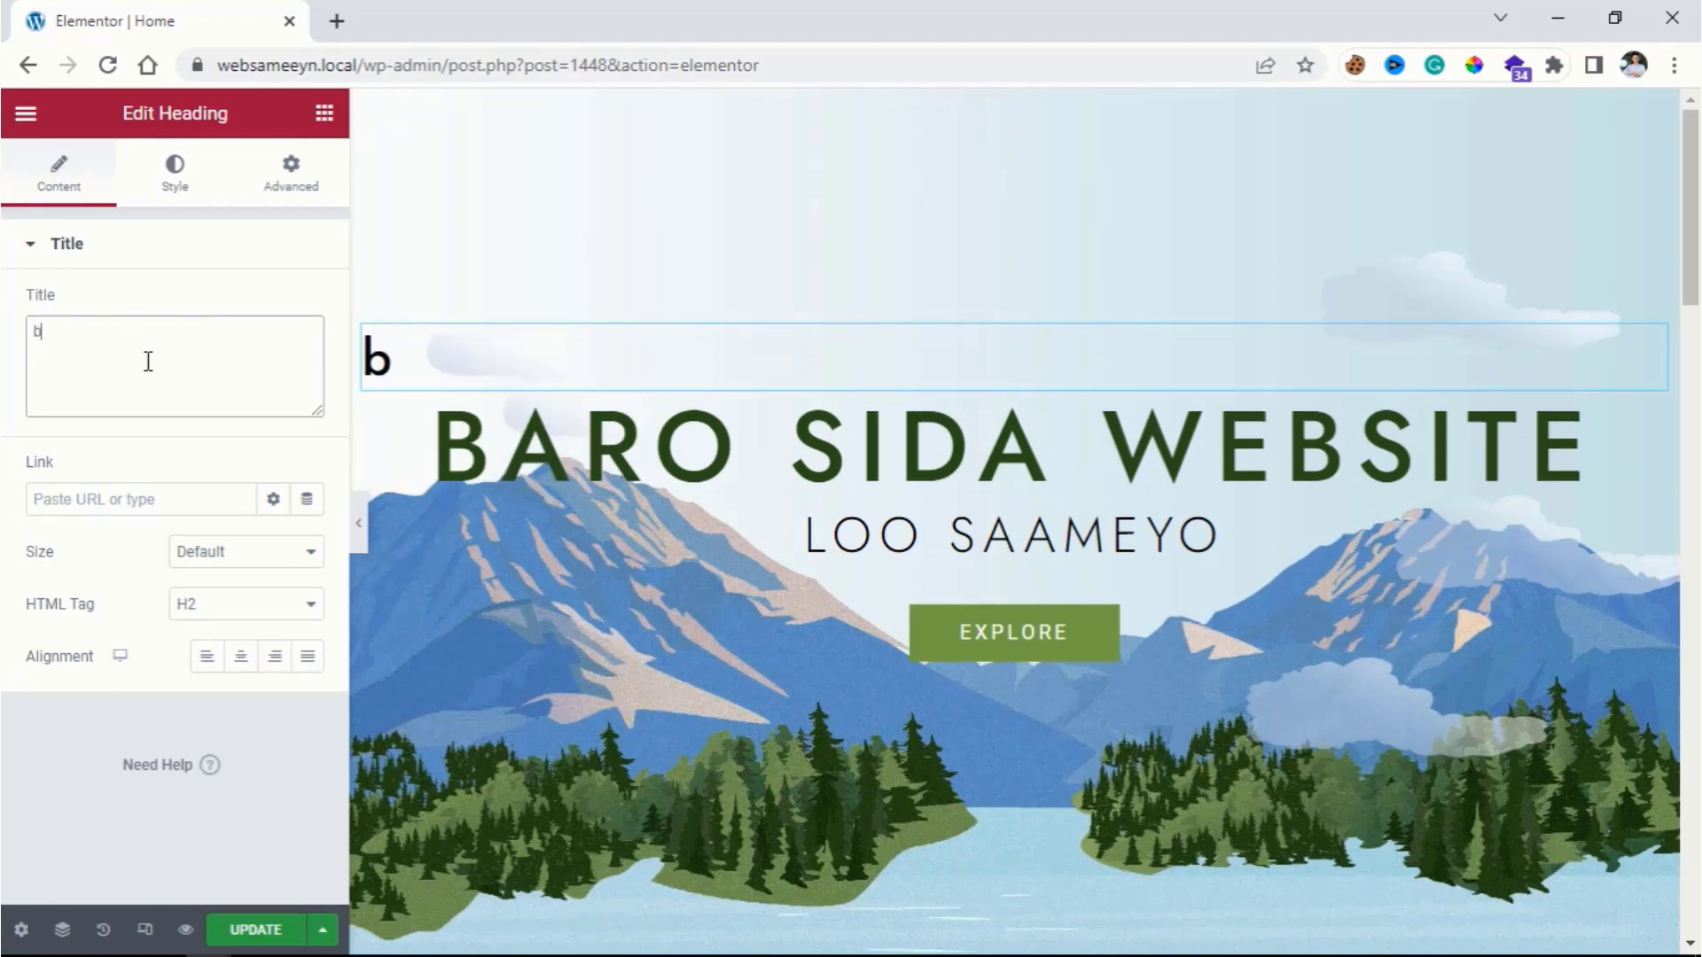
pyautogui.write('aro x')
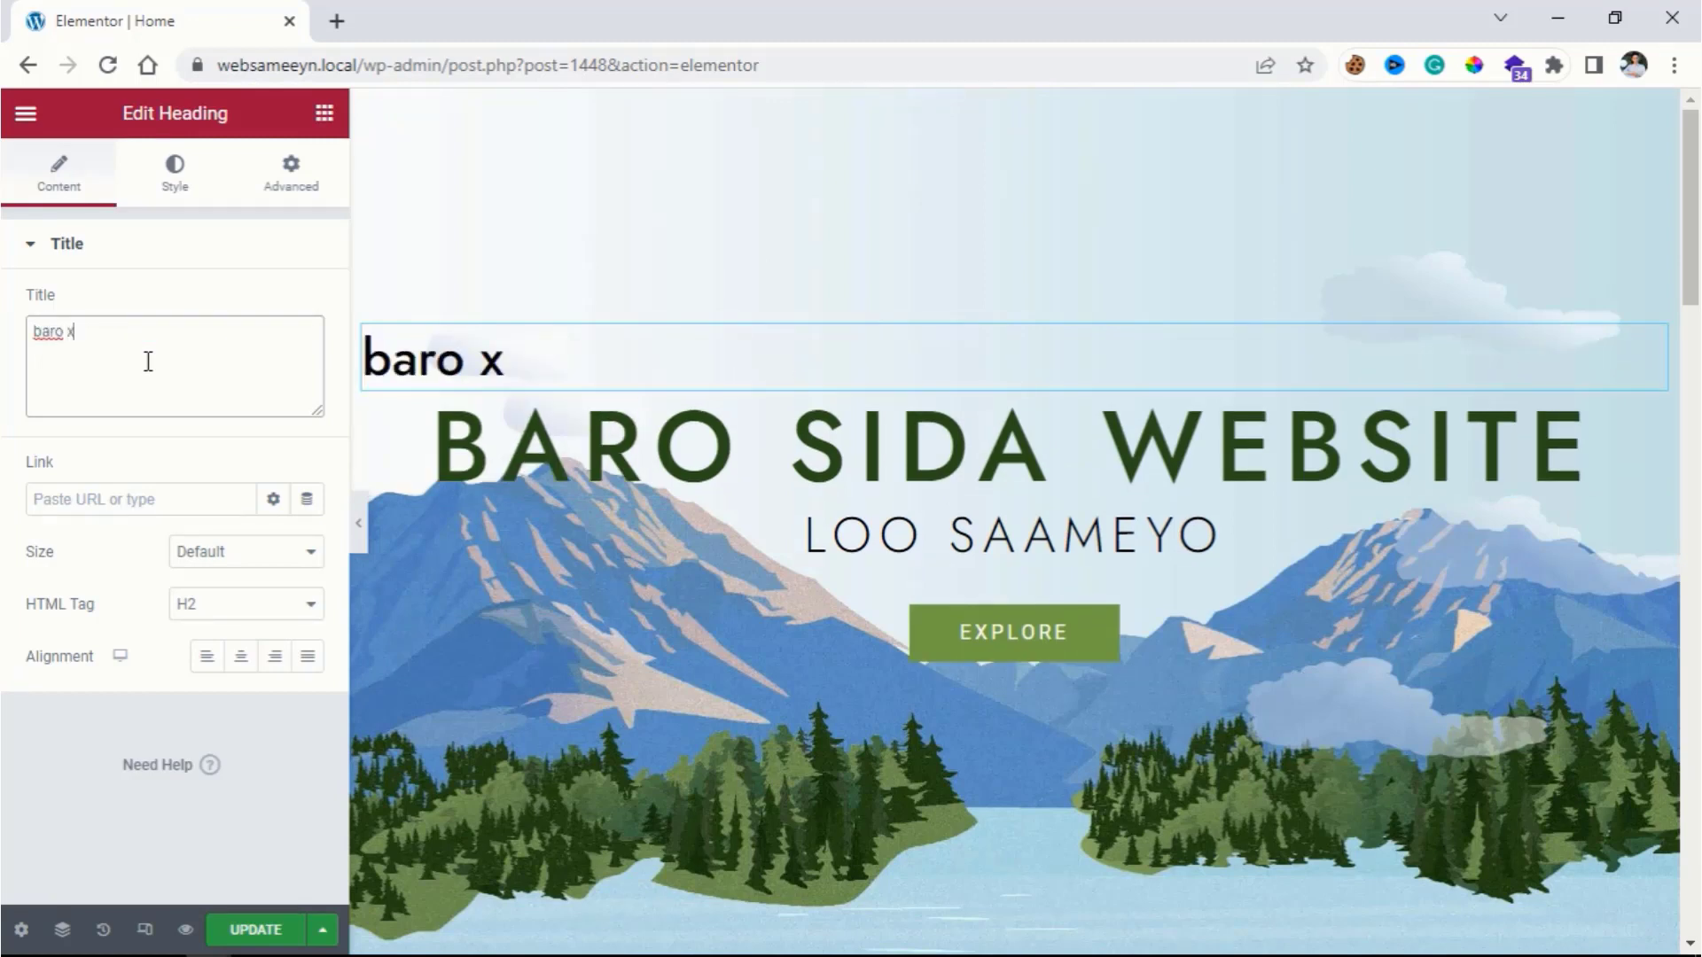
pyautogui.write('irfado')
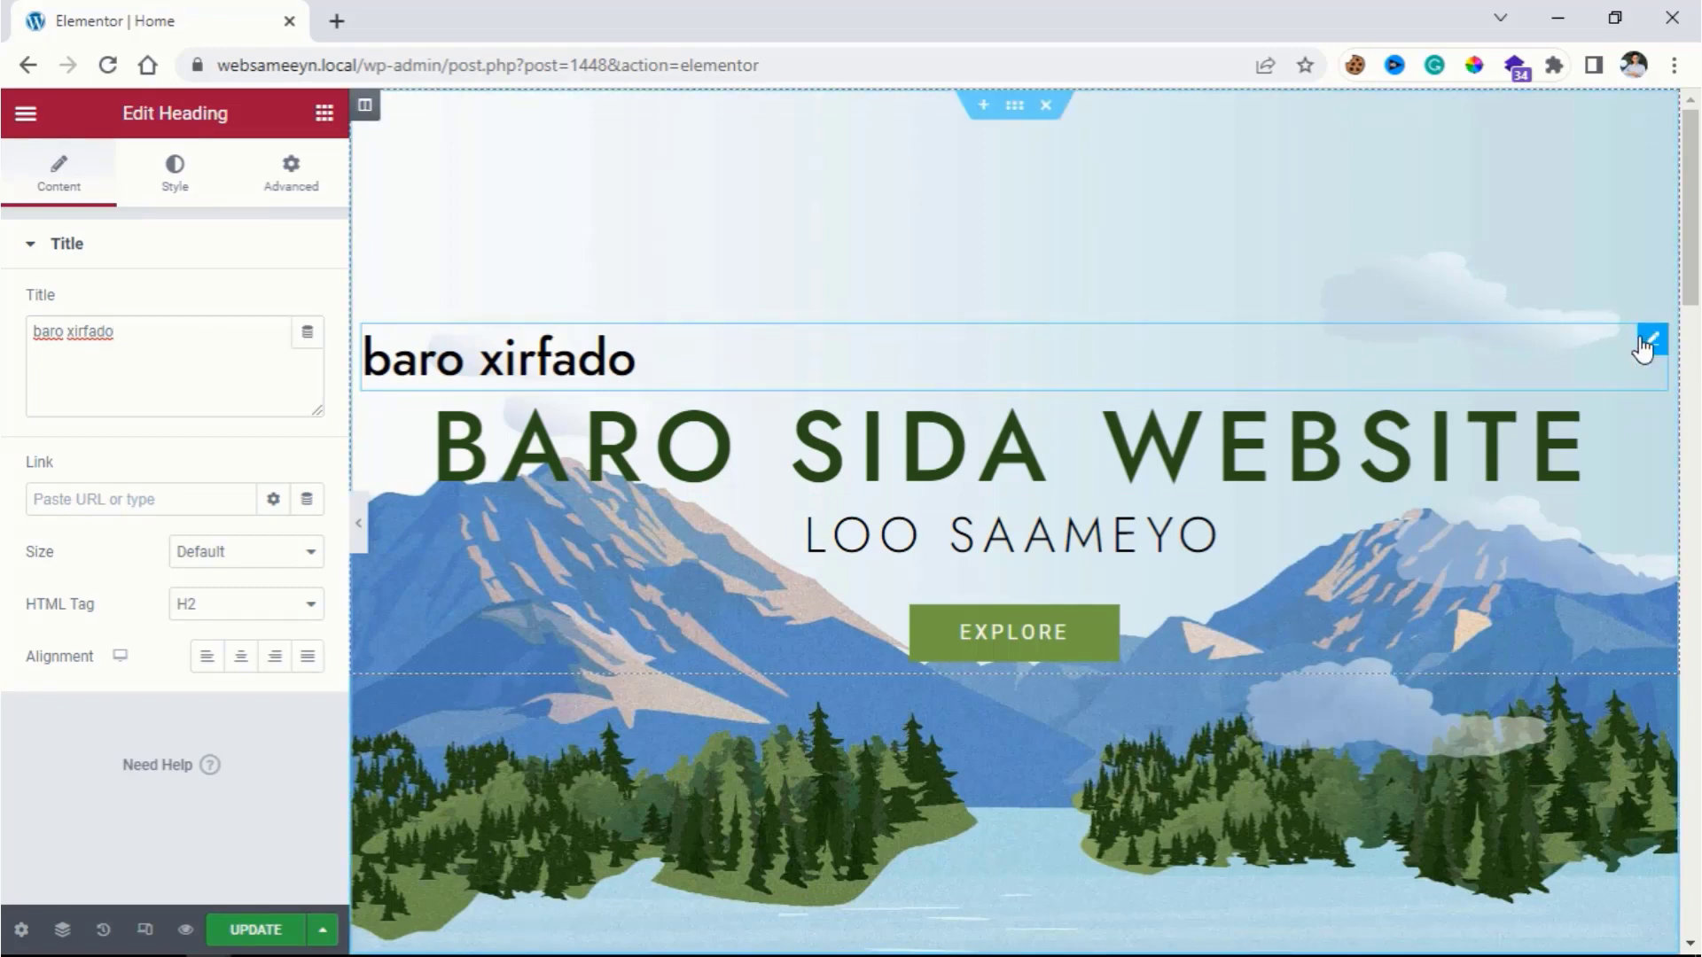
# Step: Delete the added 'baro xirfado' heading from the hero
pyautogui.rightClick(1644, 345)
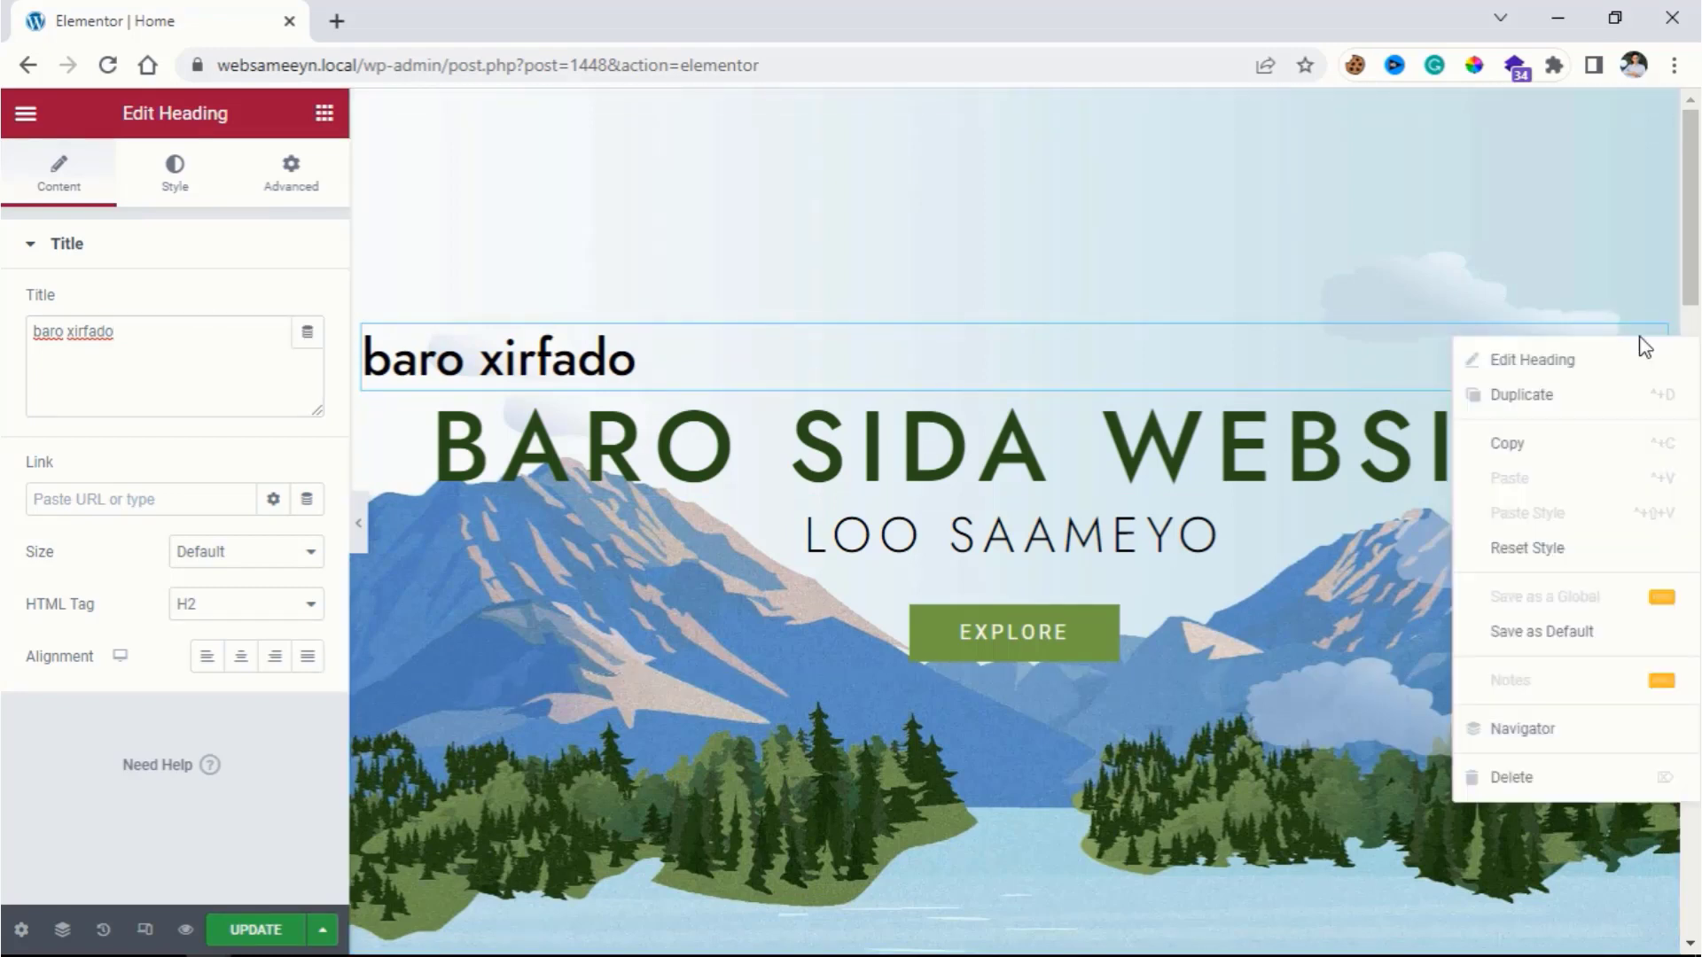
pyautogui.click(1514, 778)
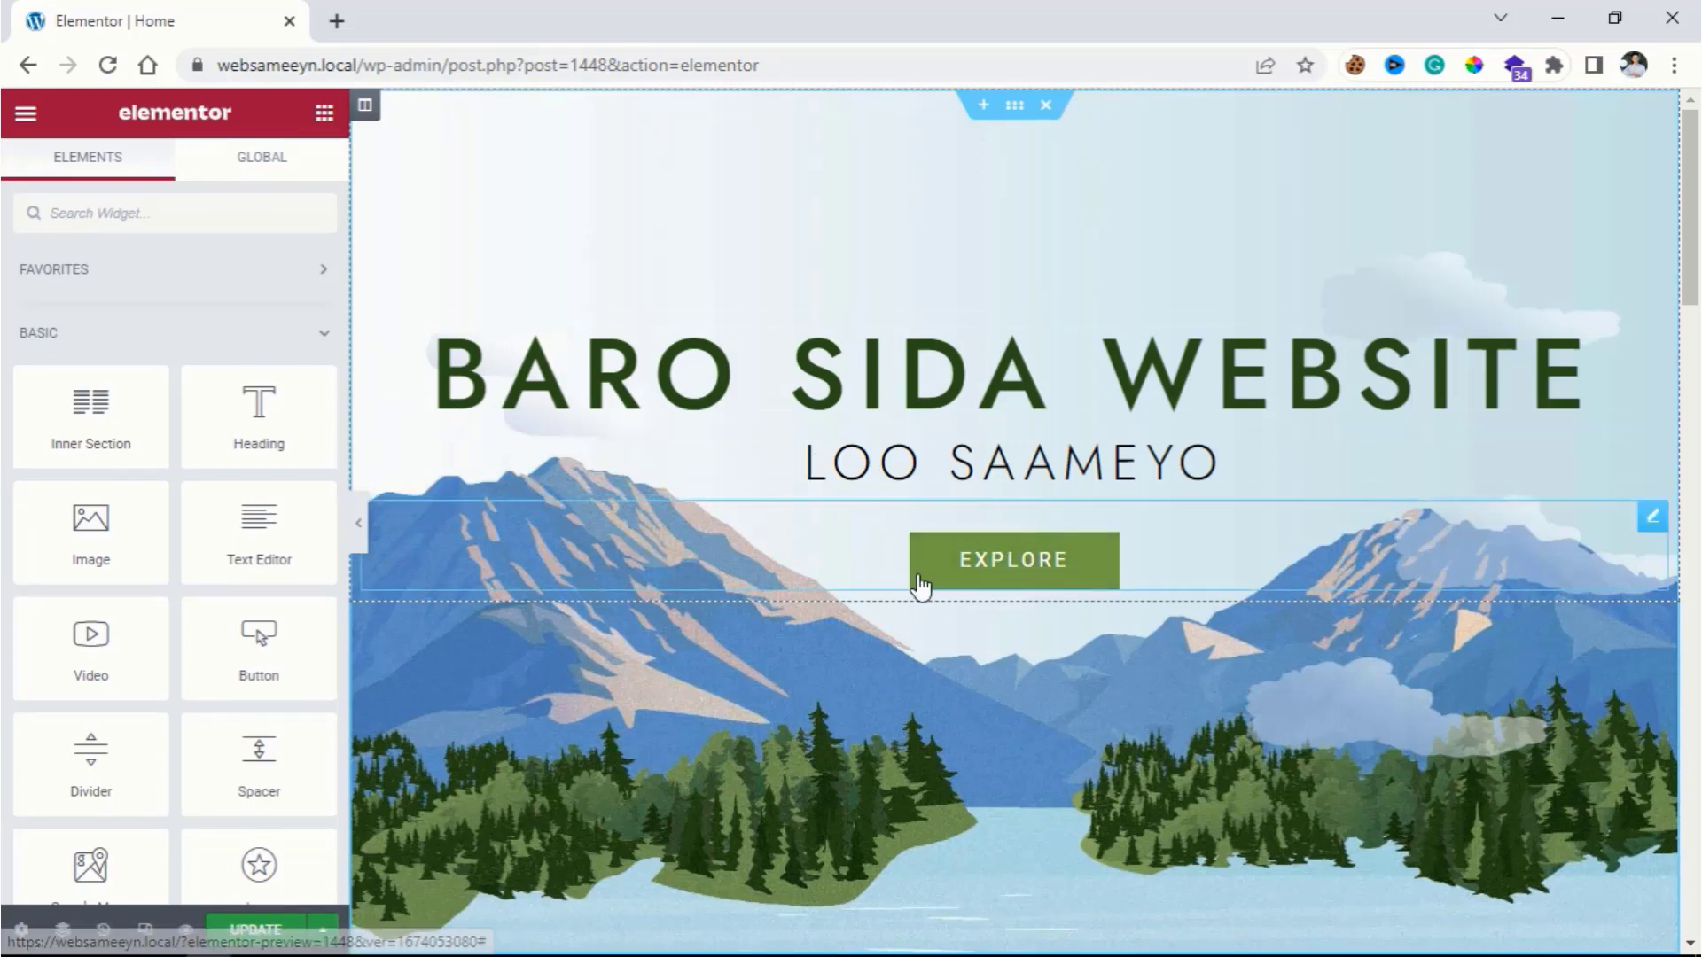
# Step: Relabel the Explore button 'GET STARTED' and clear the '#' from its link
pyautogui.click(1651, 530)
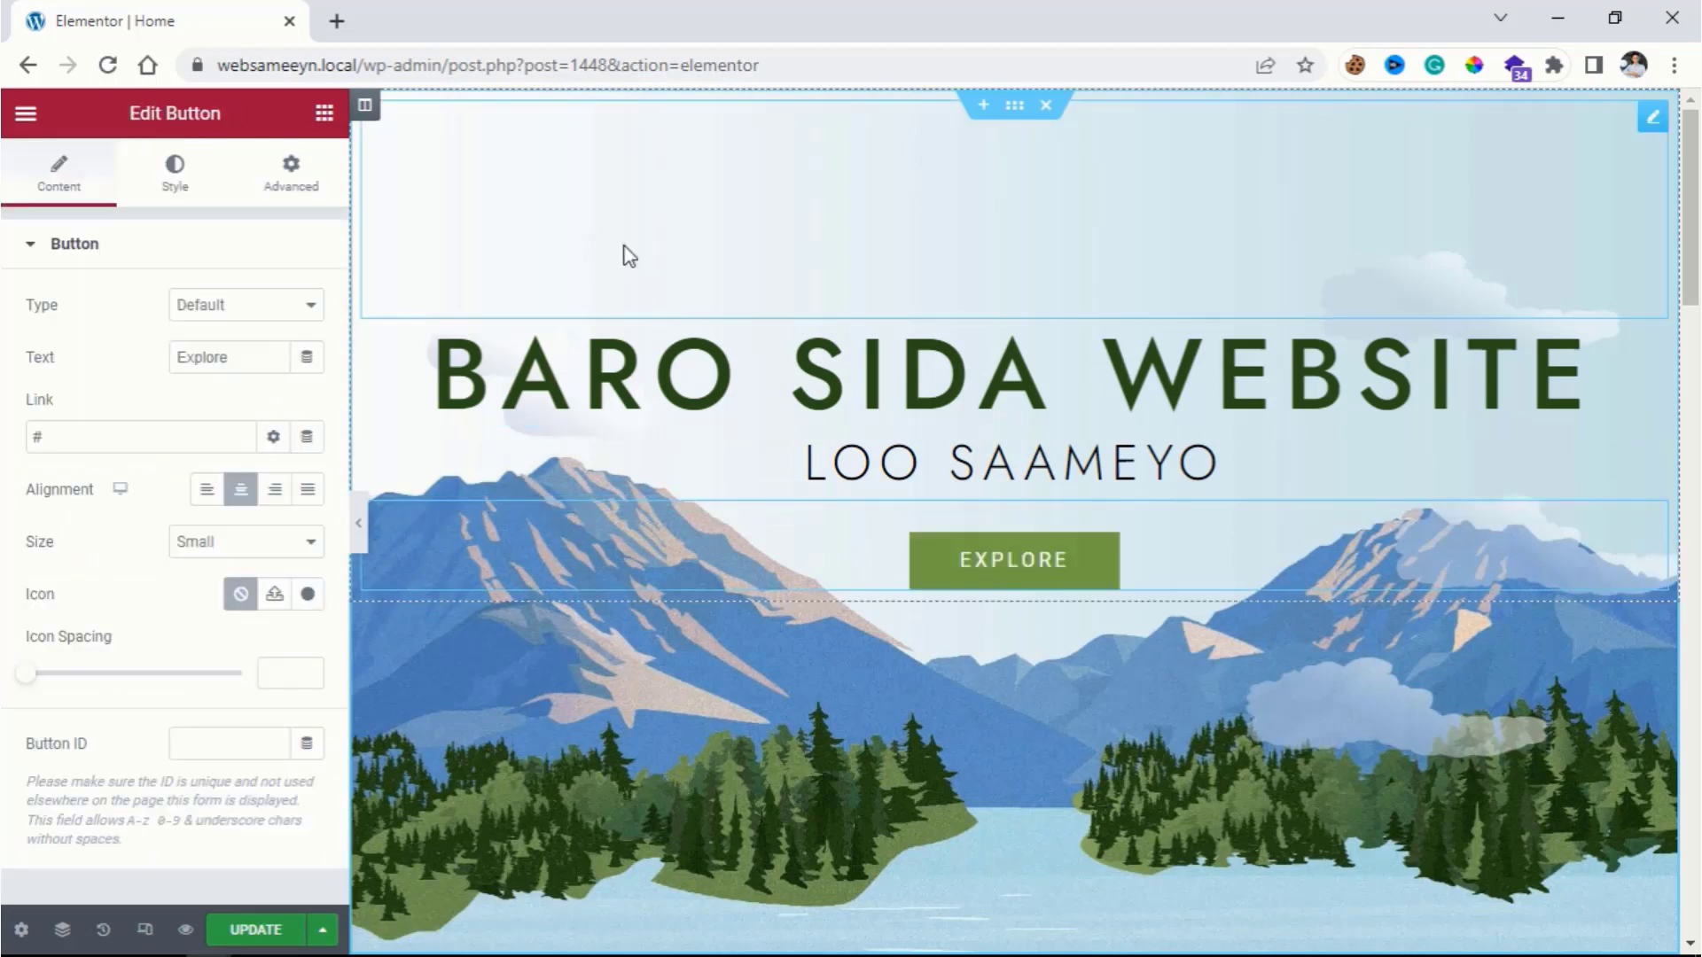
pyautogui.moveTo(228, 357); pyautogui.dragTo(147, 369)
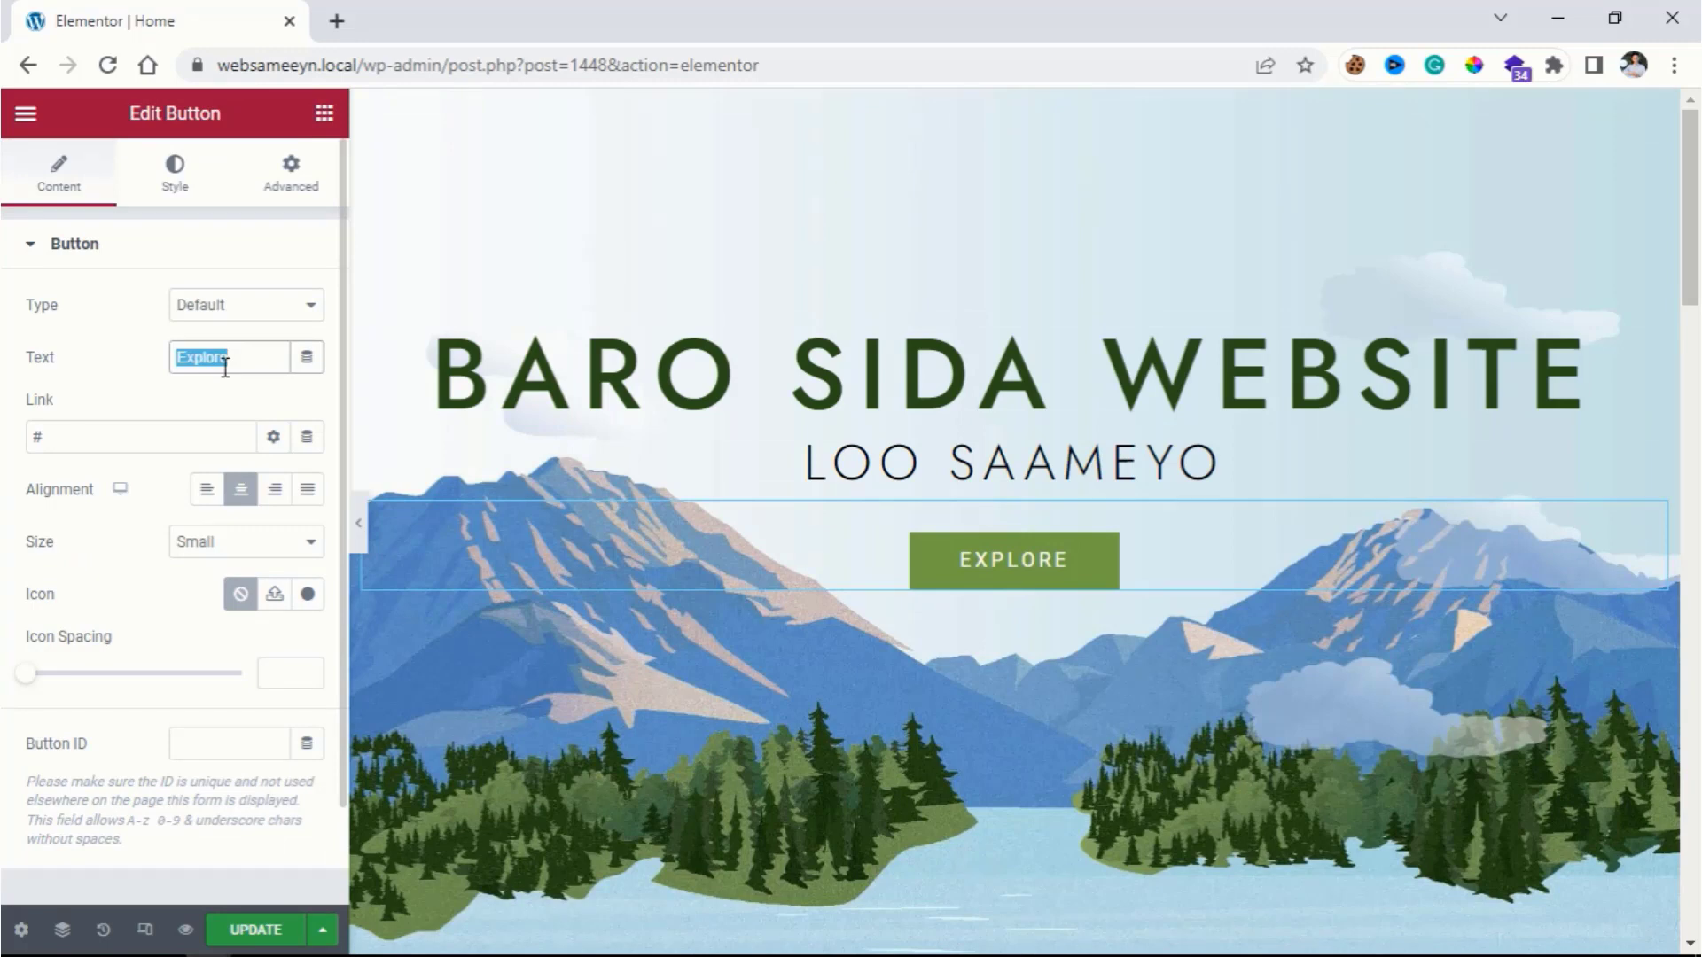
pyautogui.write('GET')
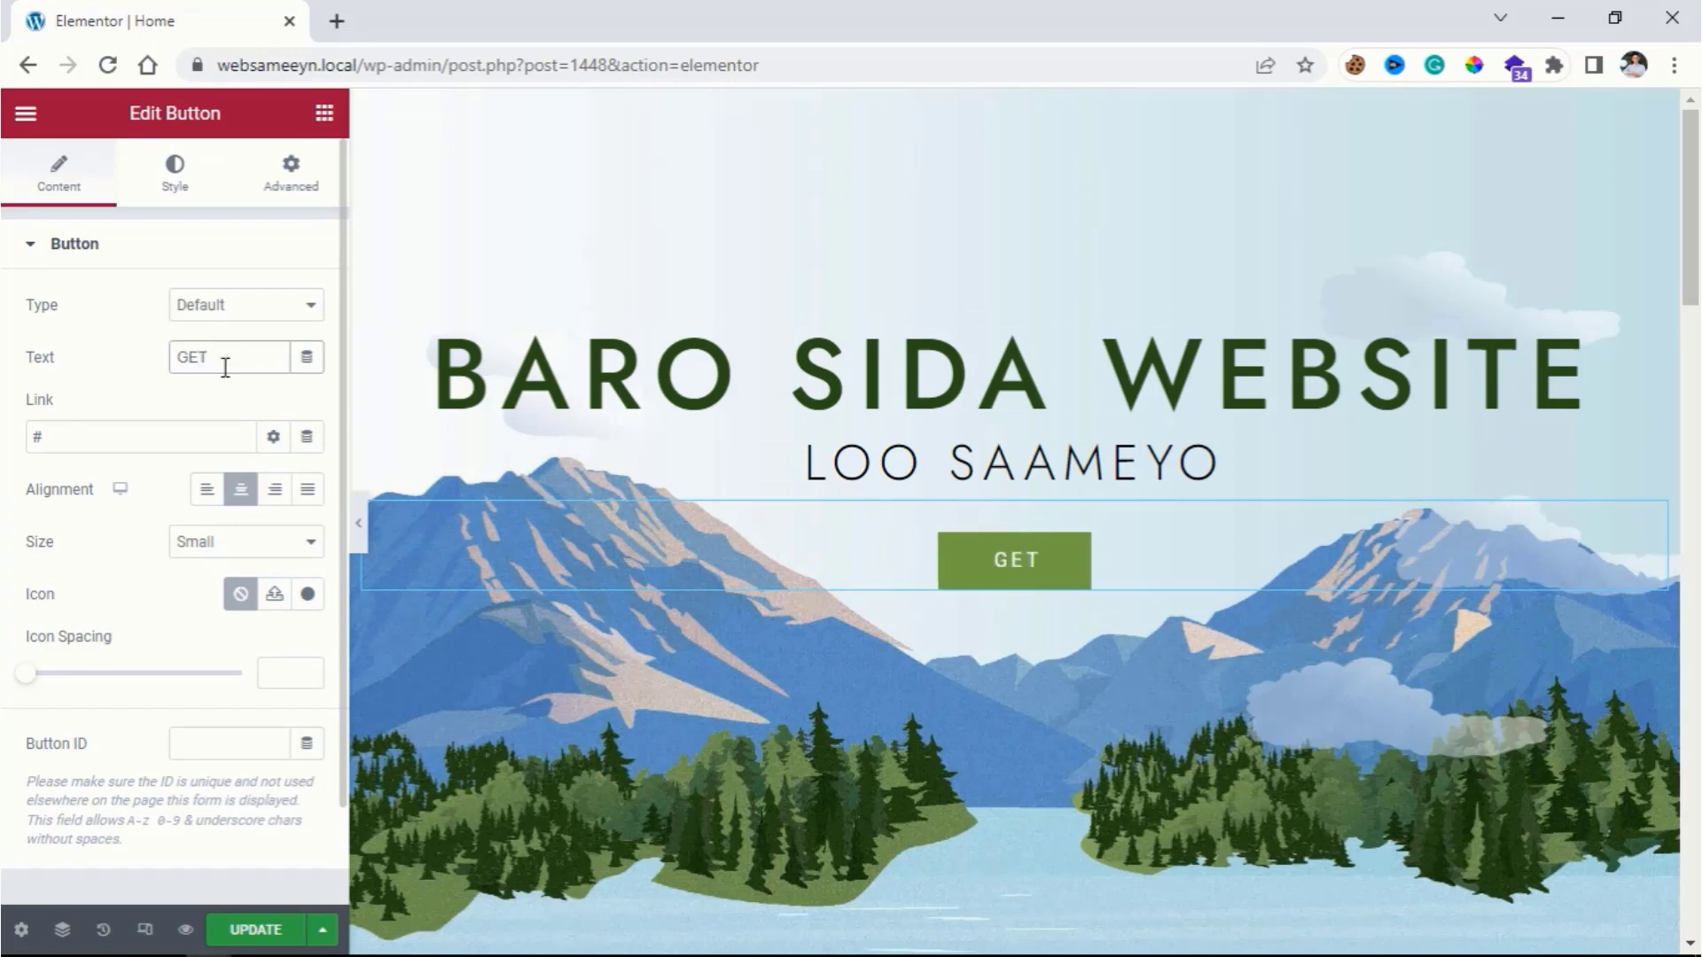
pyautogui.write(' STA')
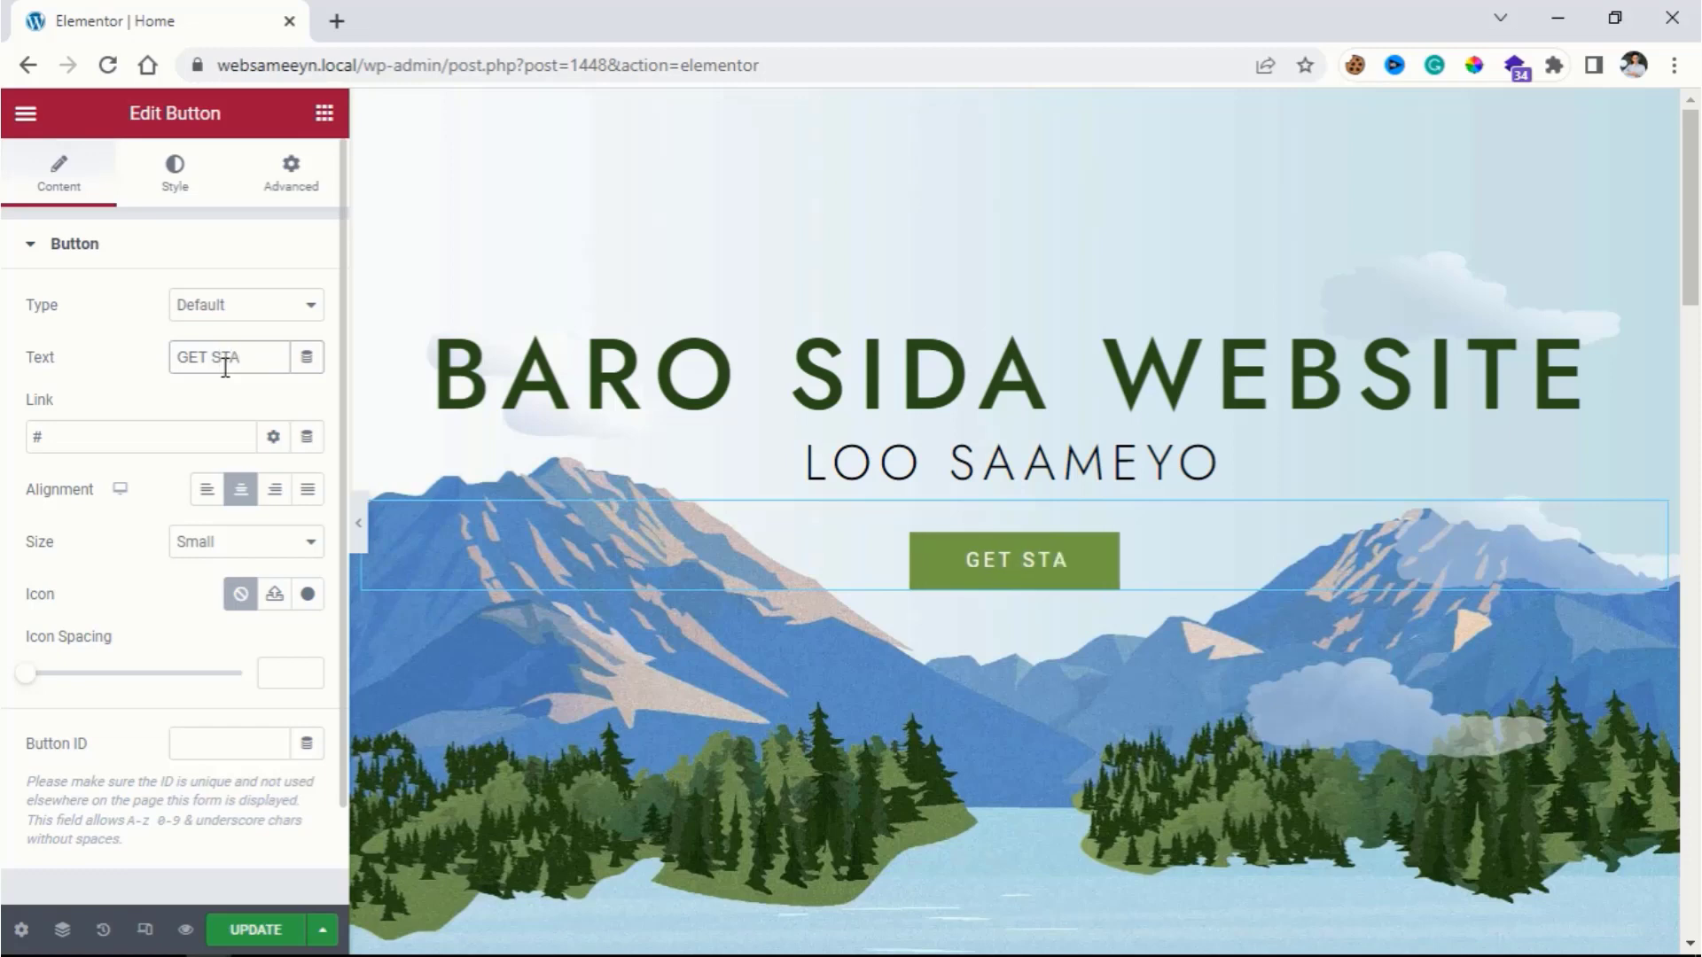
pyautogui.write('RTED')
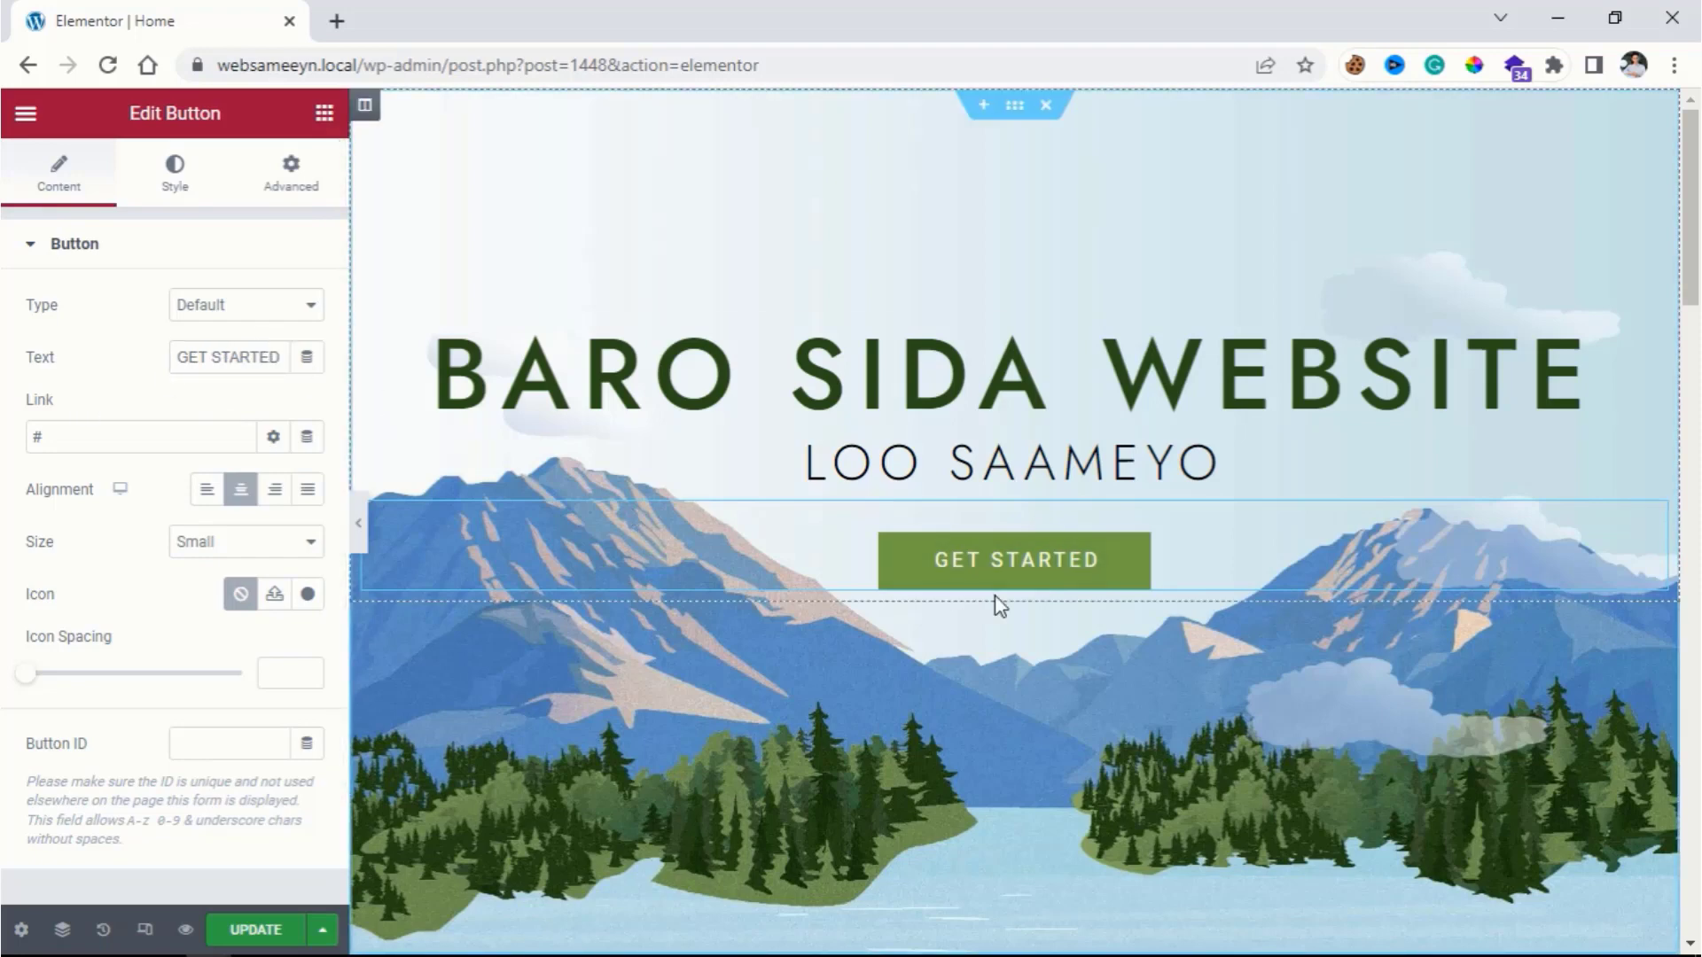
pyautogui.click(174, 442)
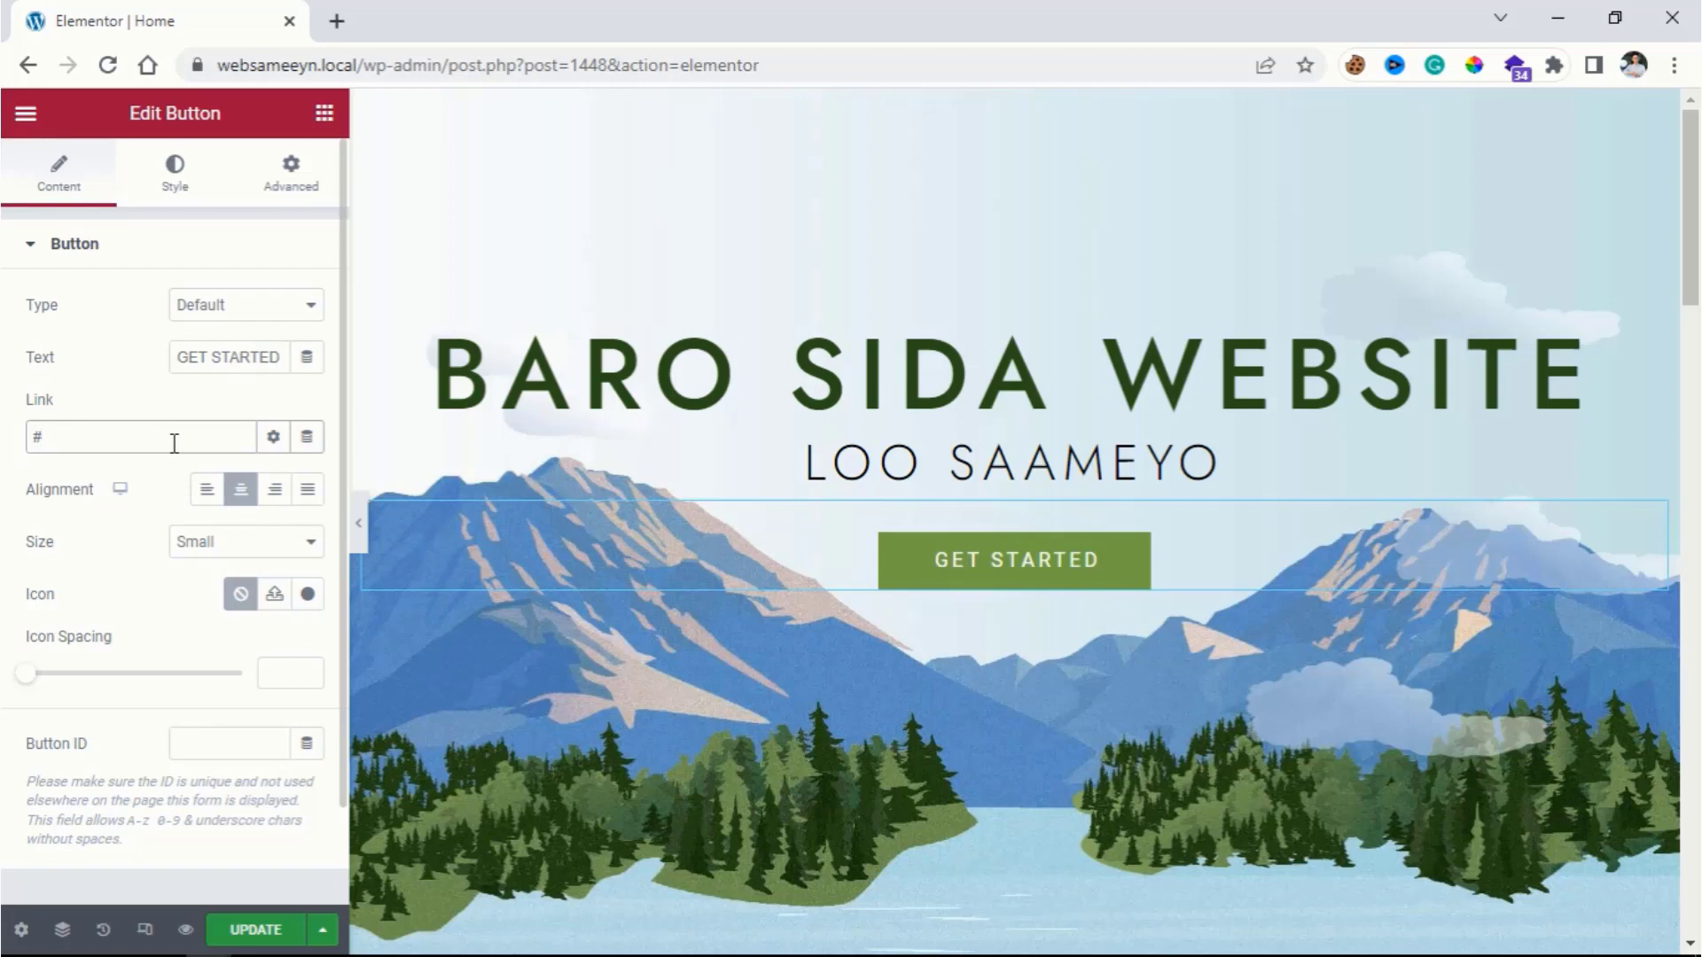
pyautogui.press('BackSpace')
# Step: Link the GET STARTED button to the Services page
pyautogui.write('service')
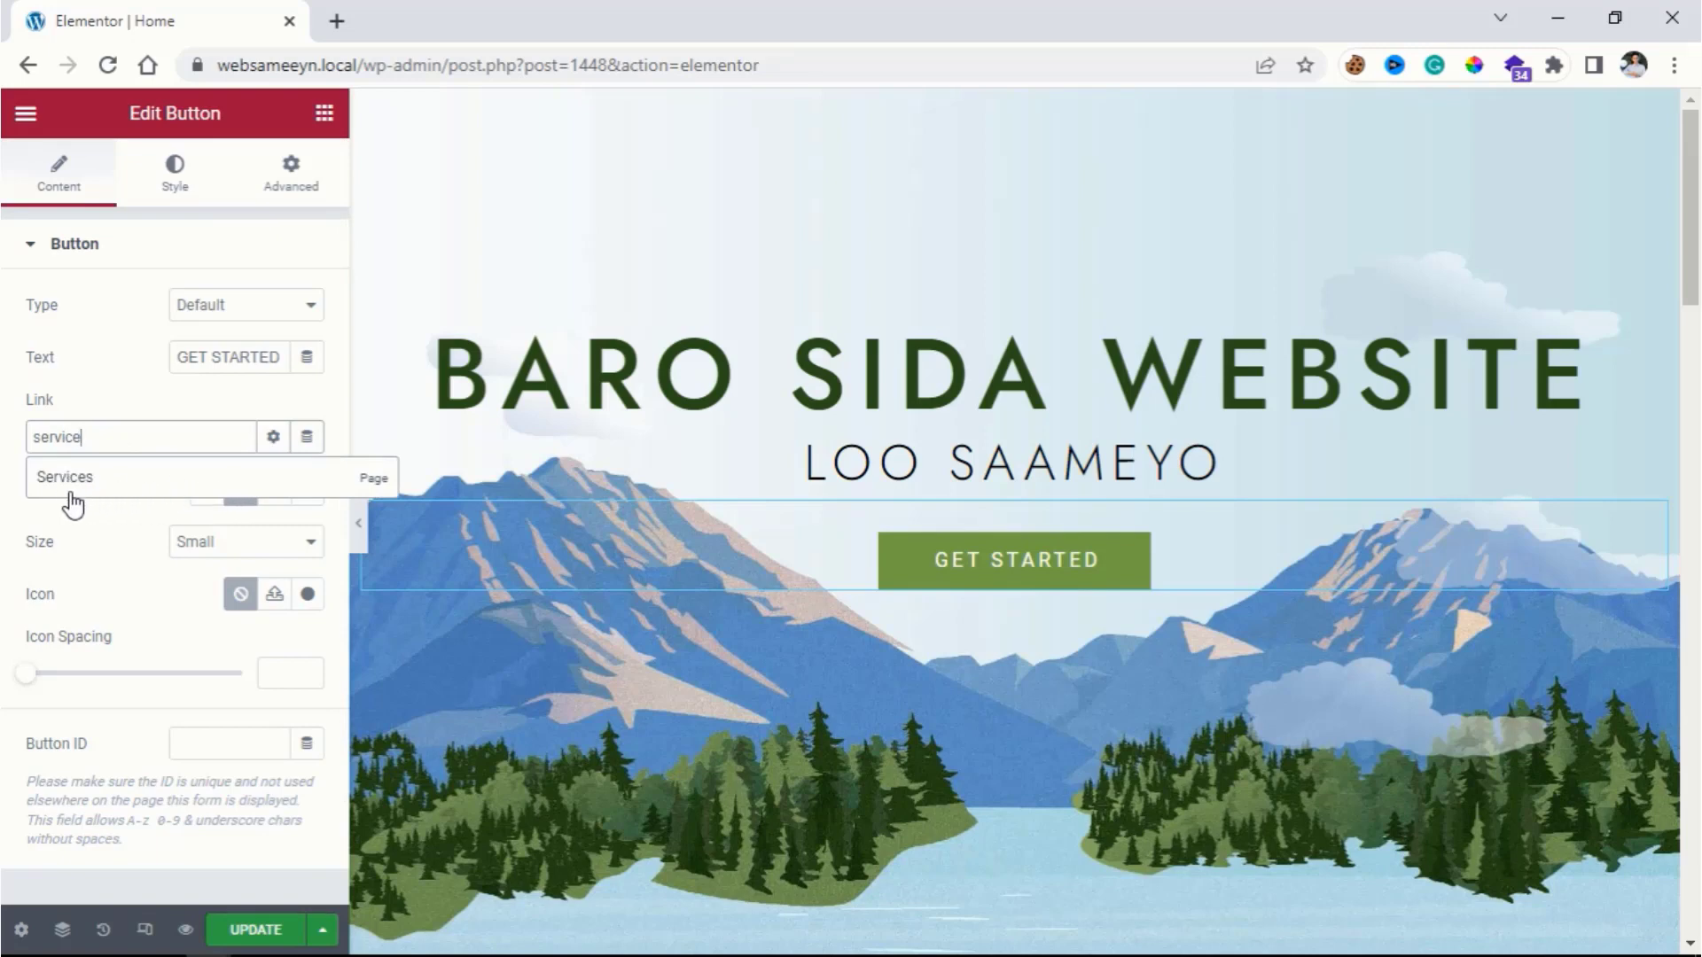
pyautogui.click(97, 498)
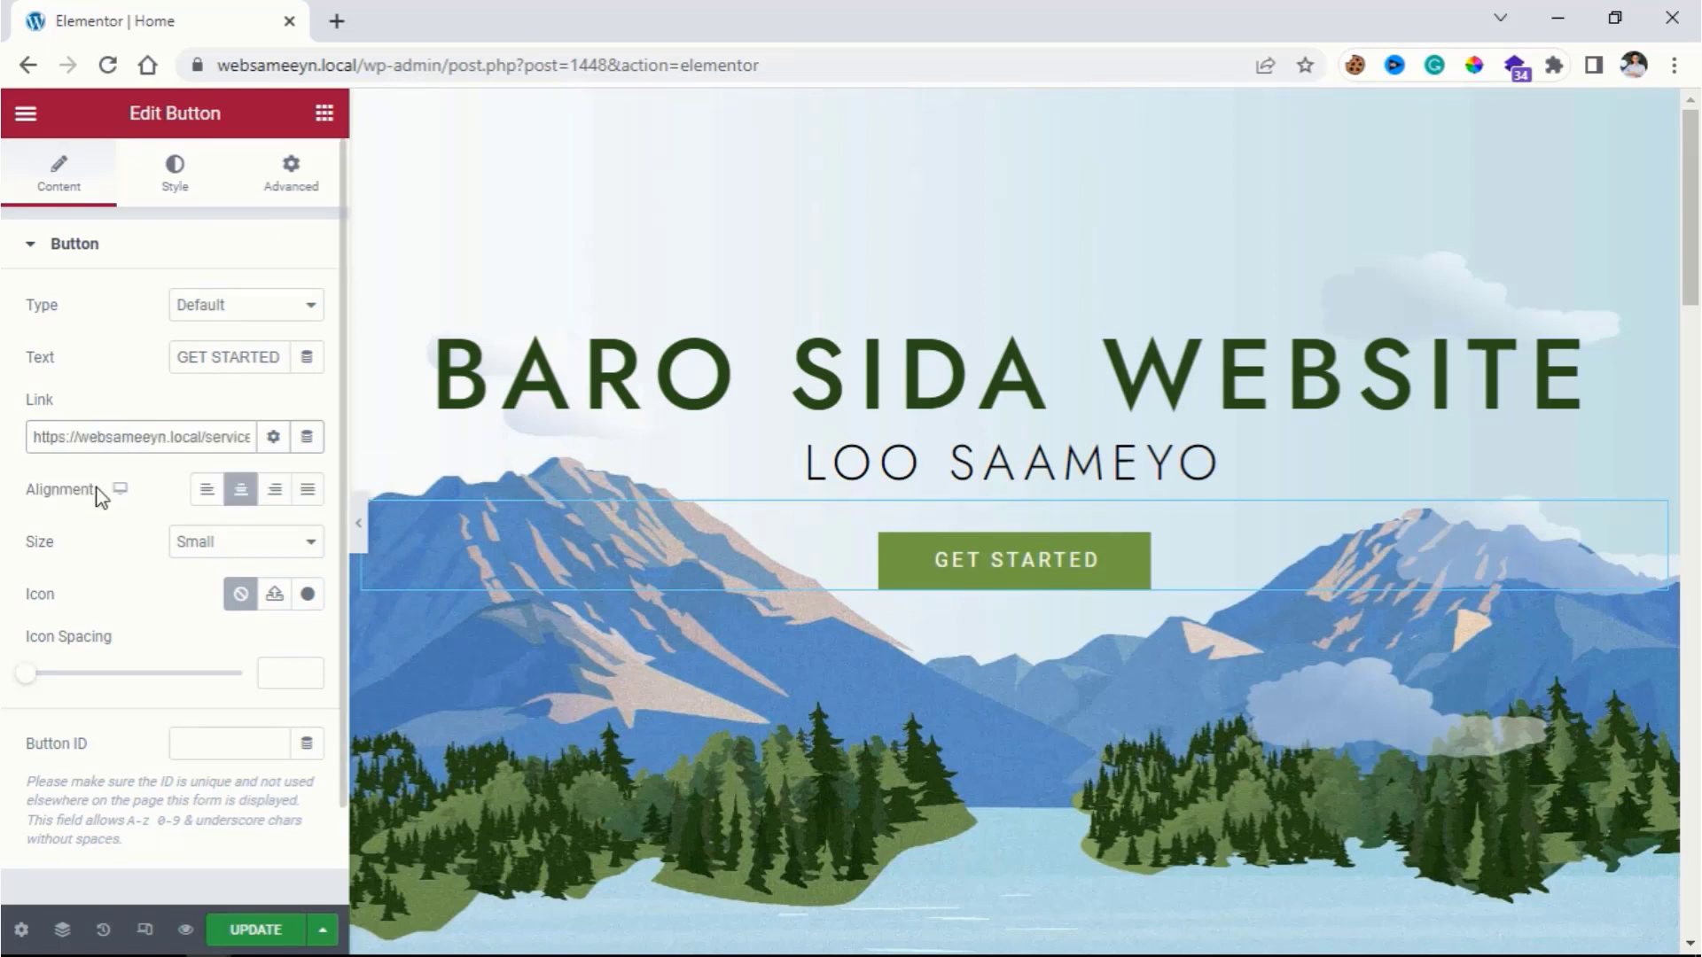
pyautogui.moveTo(49, 438); pyautogui.dragTo(197, 438)
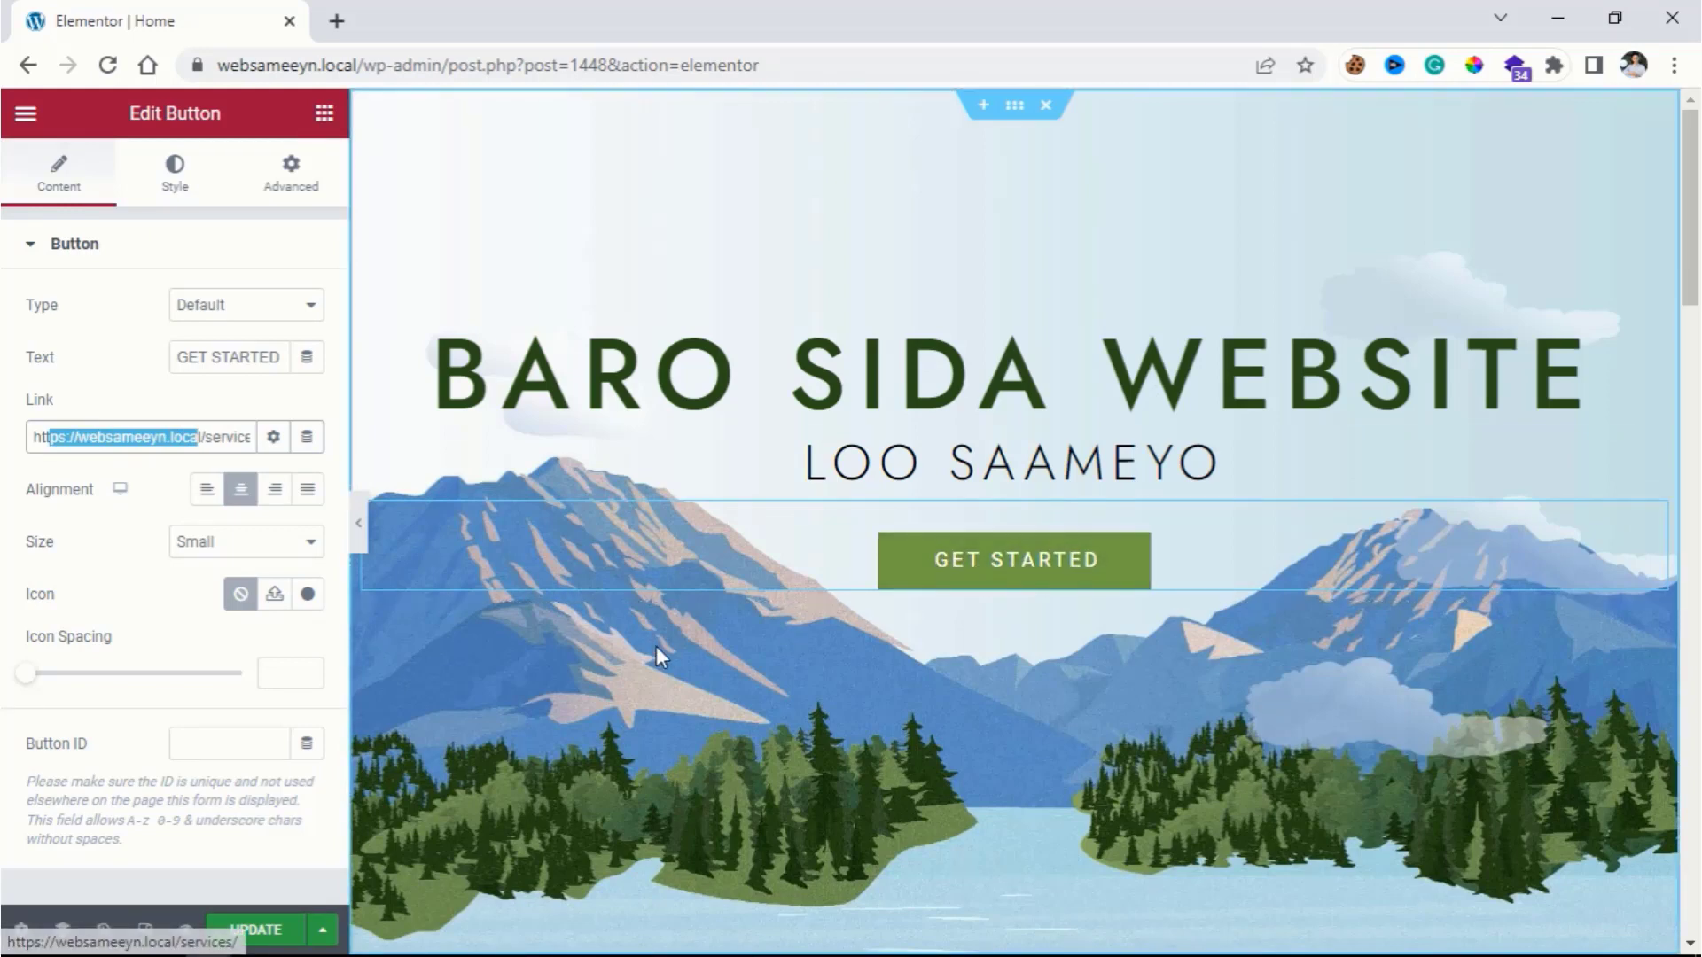
pyautogui.click(68, 608)
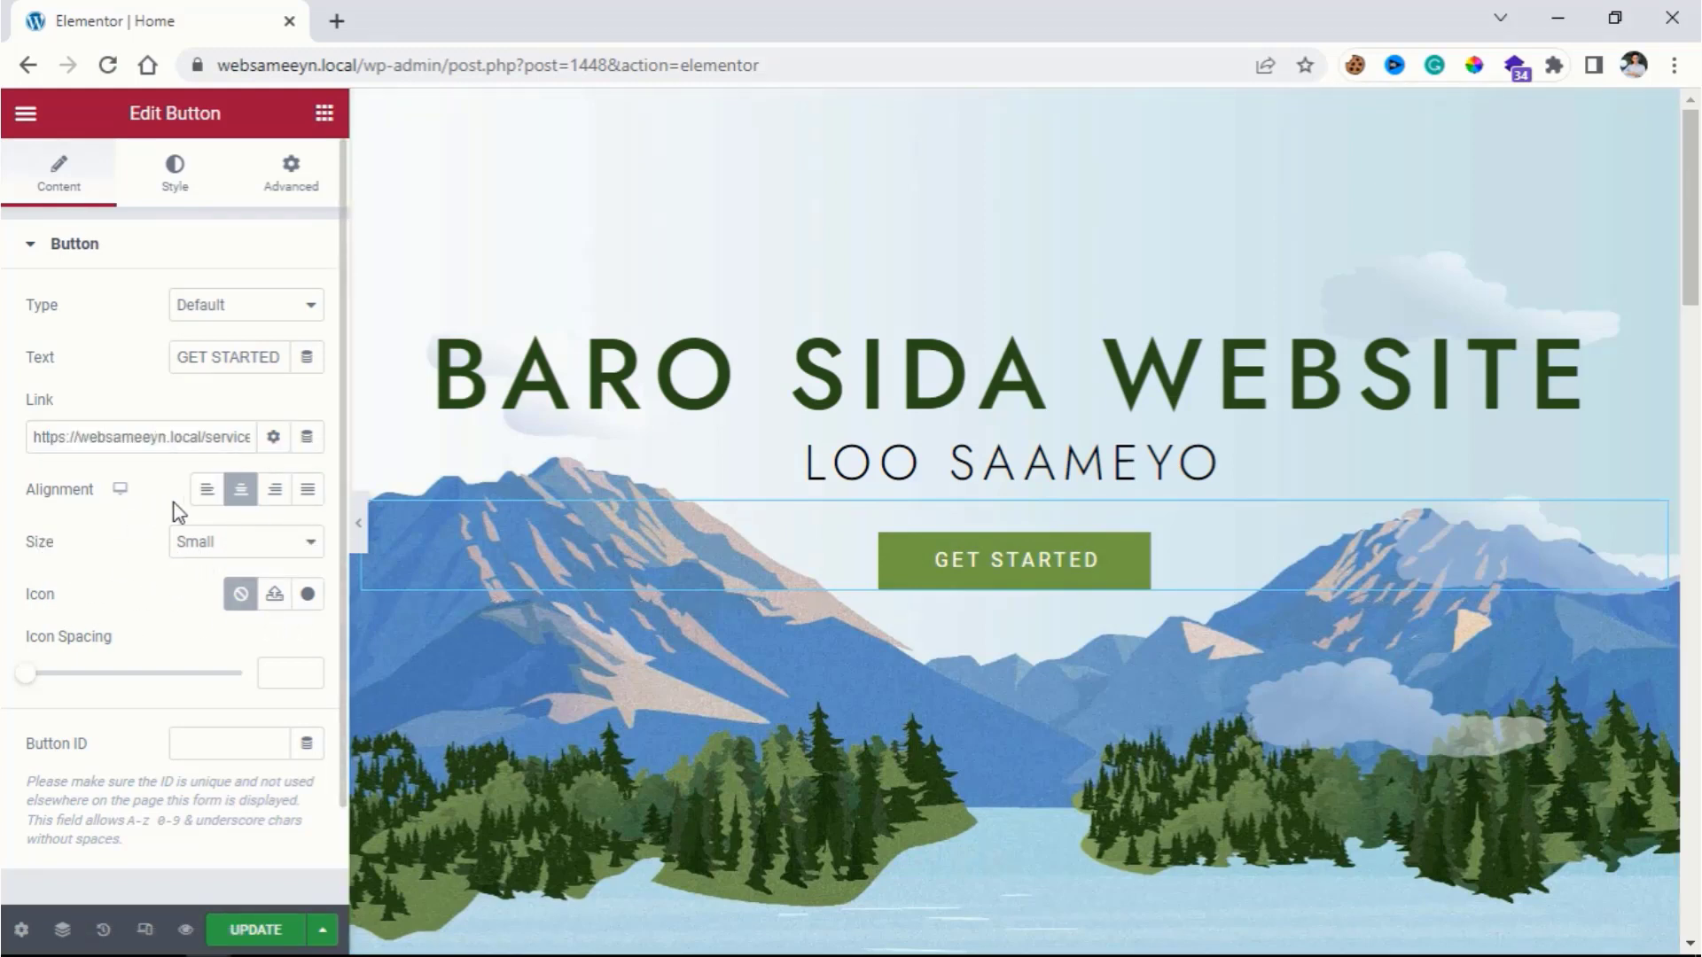
# Step: Center the button after testing left and right alignment, and make it Extra Small
pyautogui.click(209, 493)
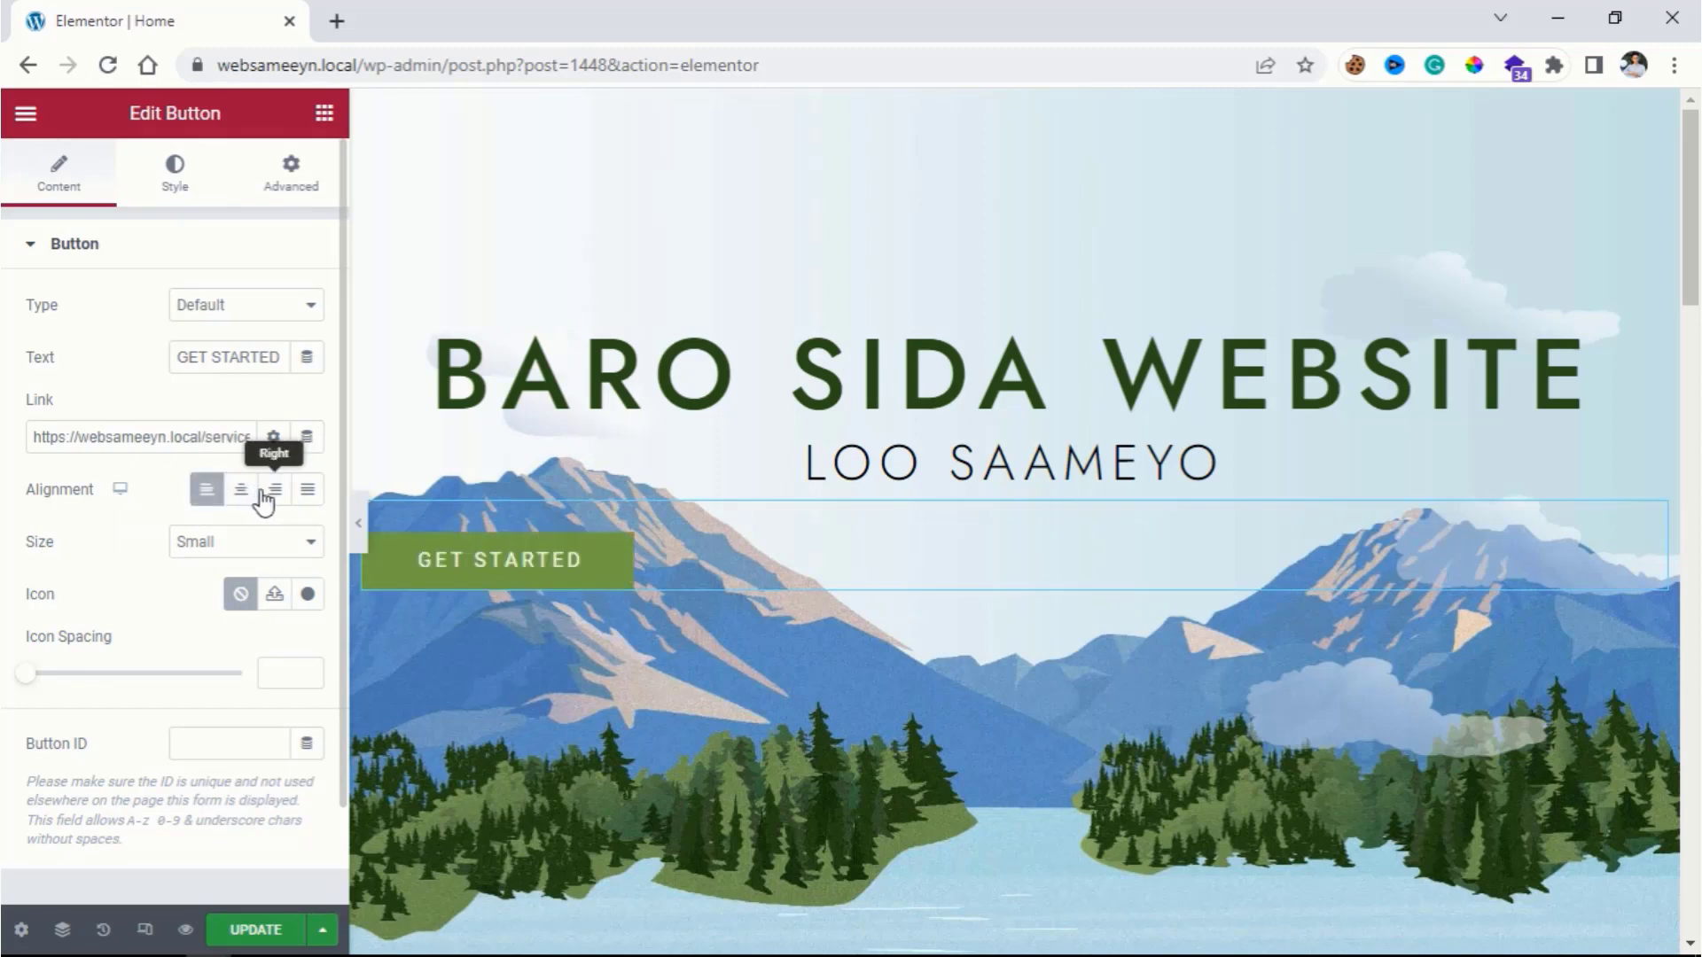
pyautogui.click(240, 489)
pyautogui.click(278, 492)
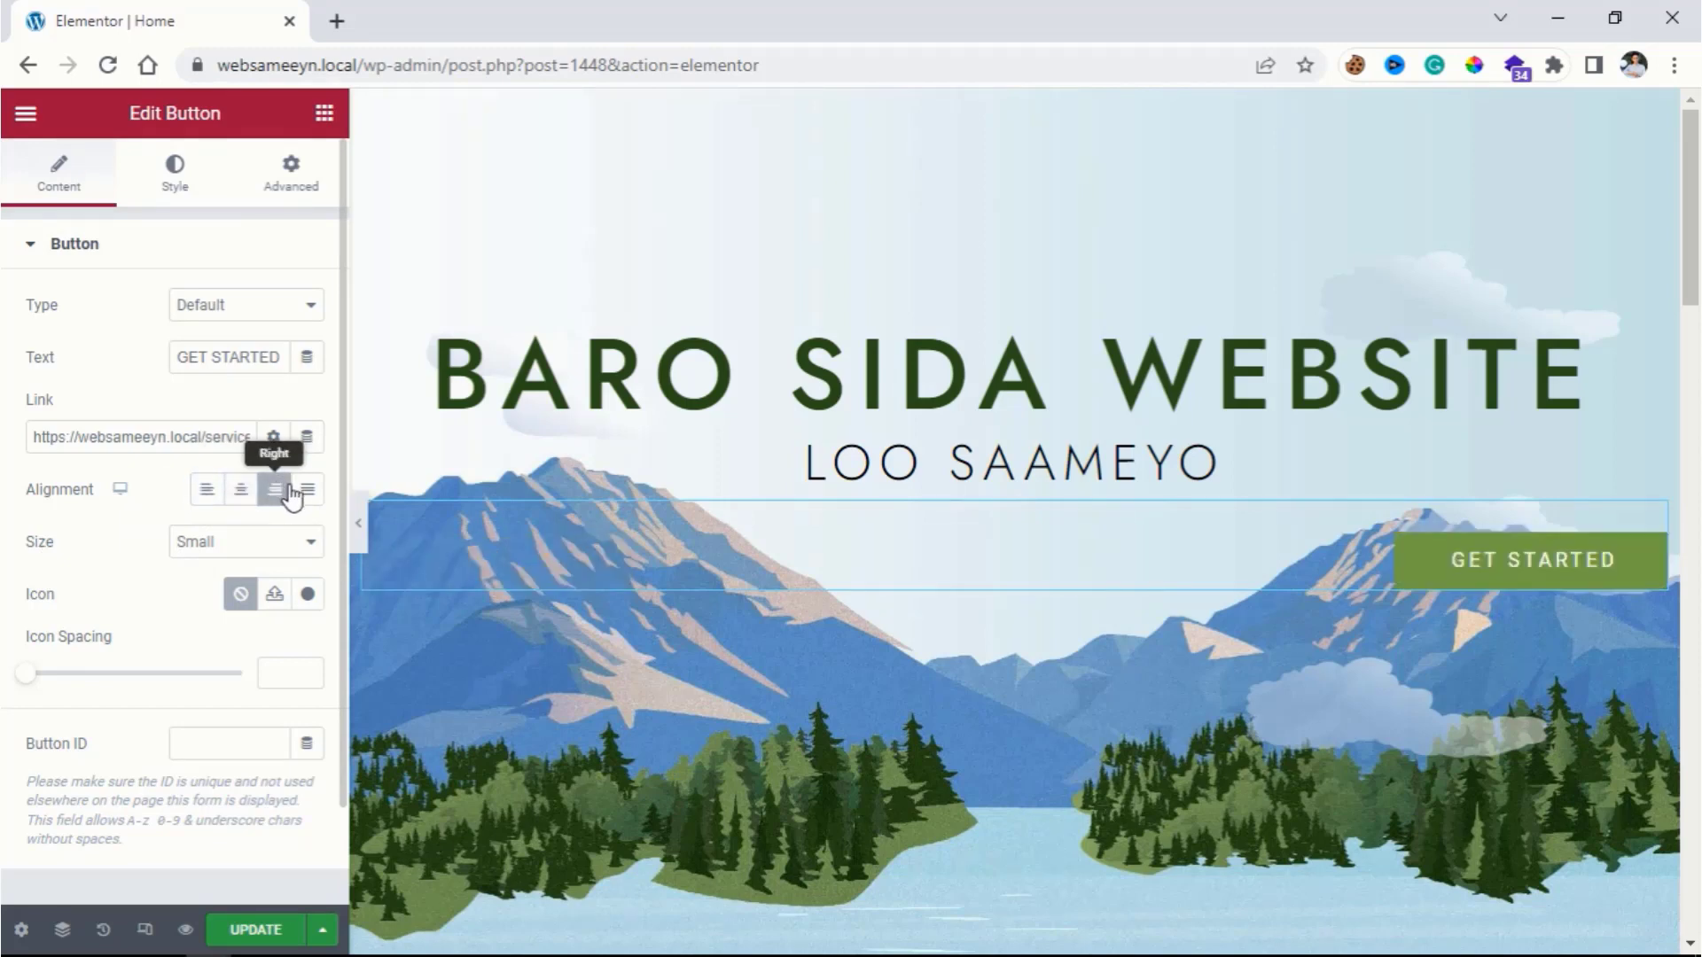
pyautogui.click(242, 493)
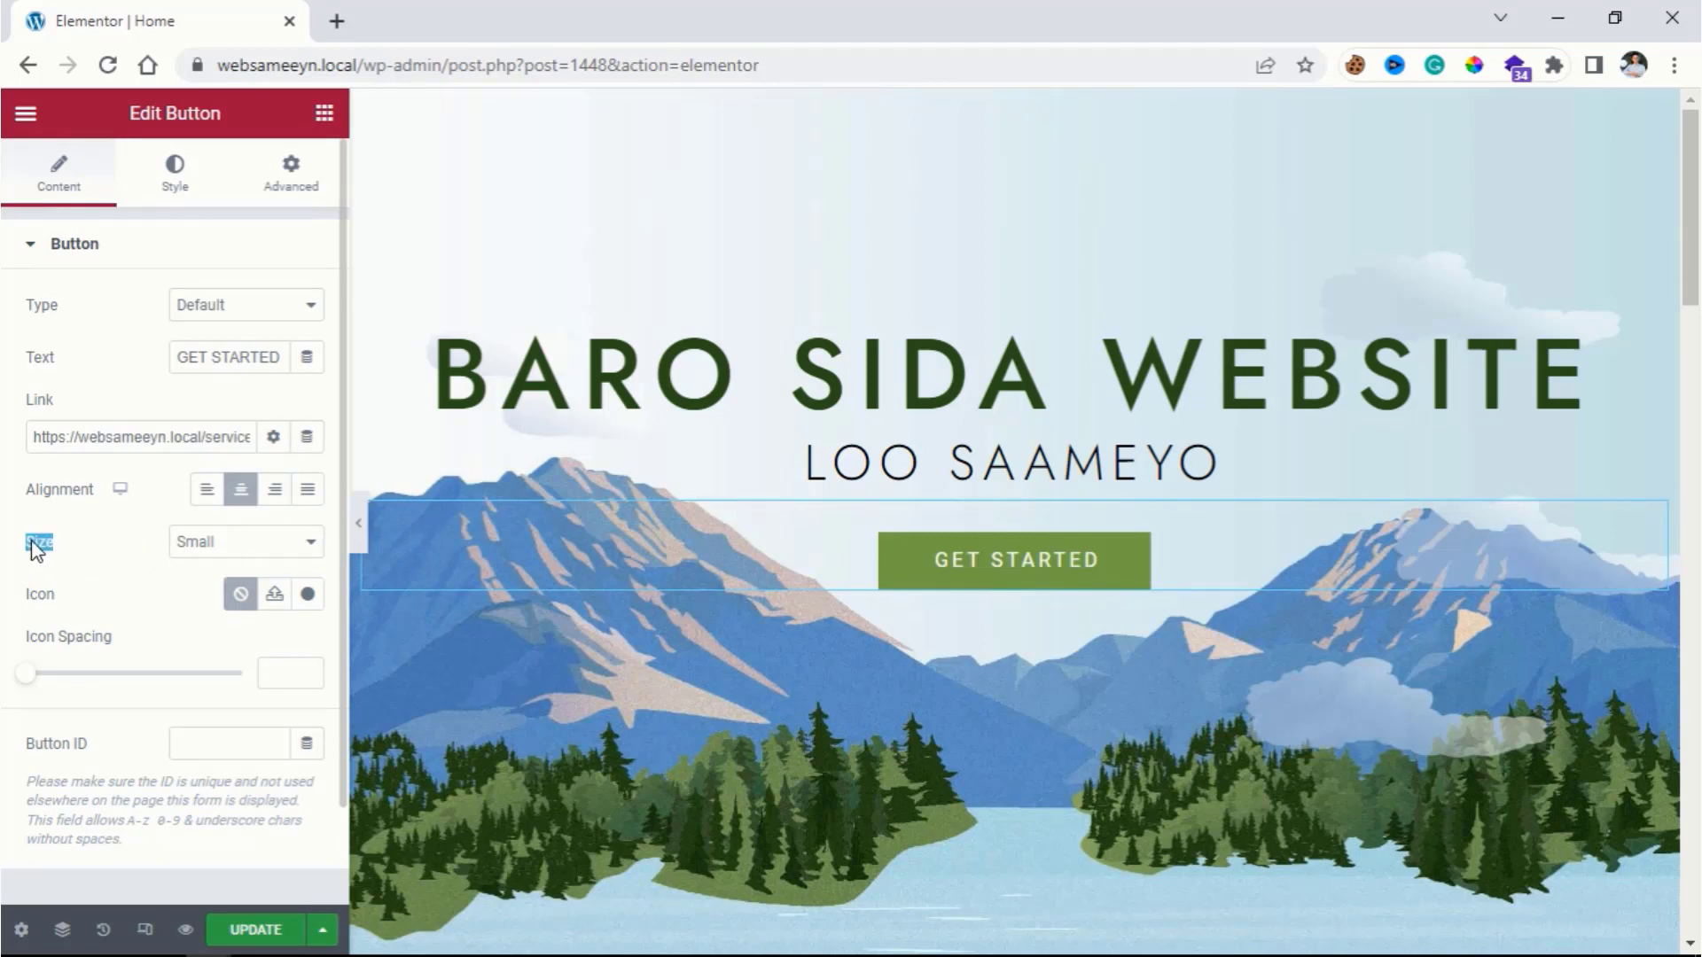
pyautogui.click(214, 545)
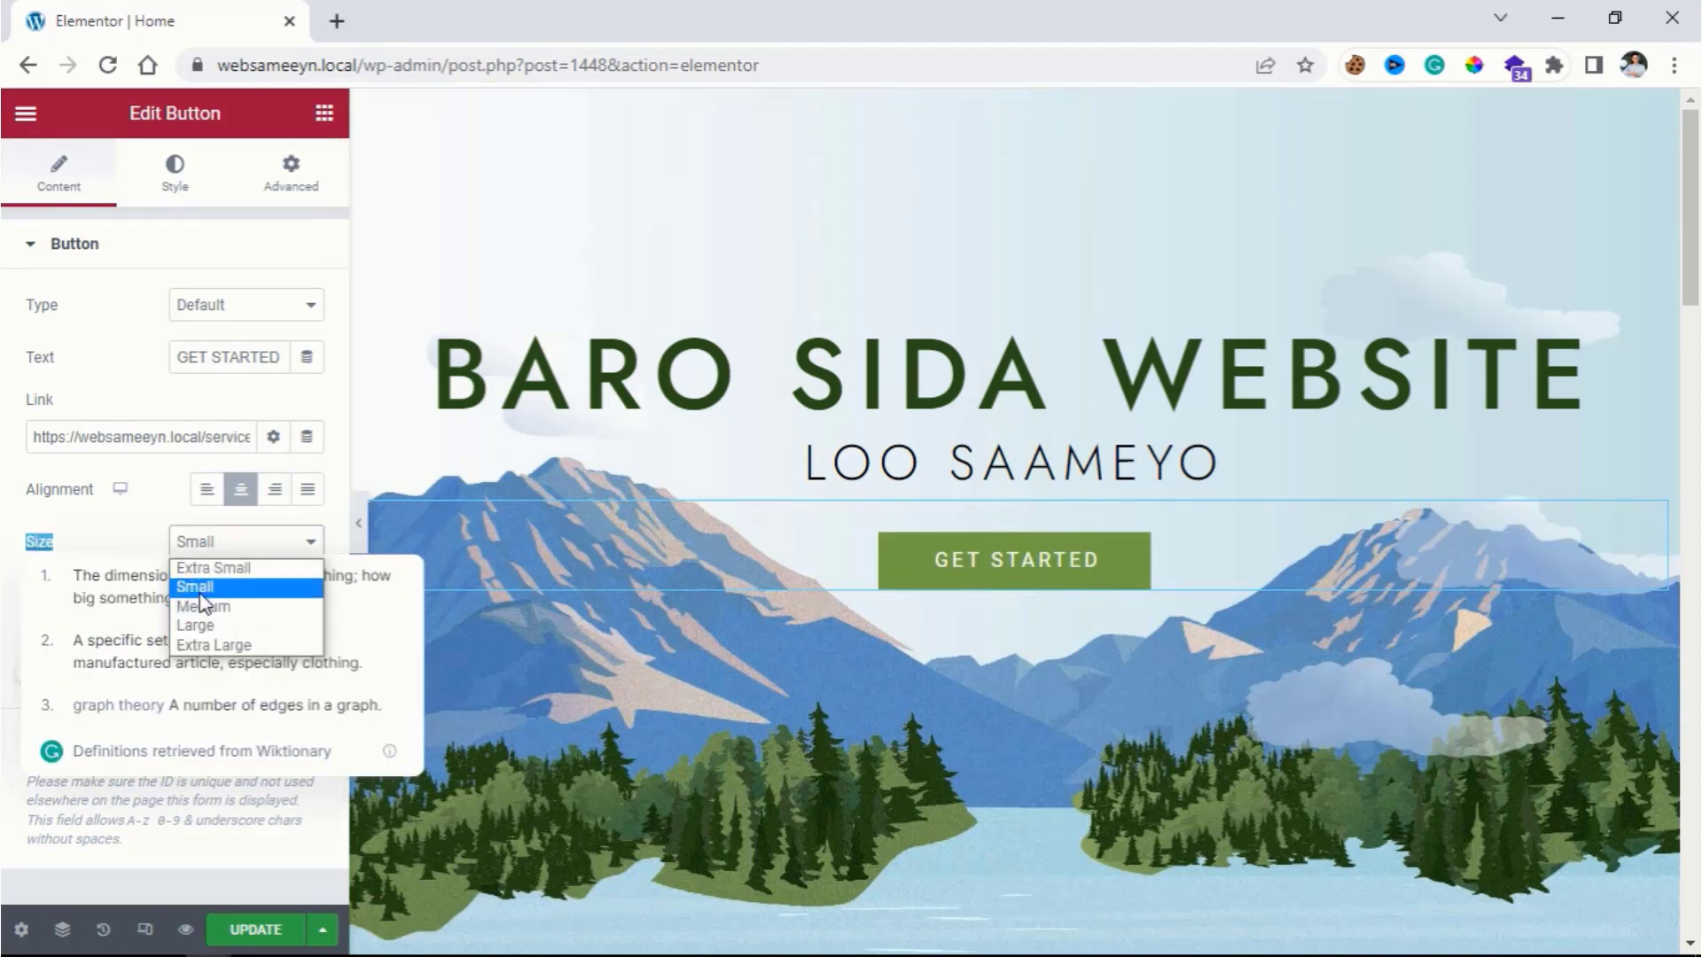
pyautogui.click(203, 606)
pyautogui.click(256, 546)
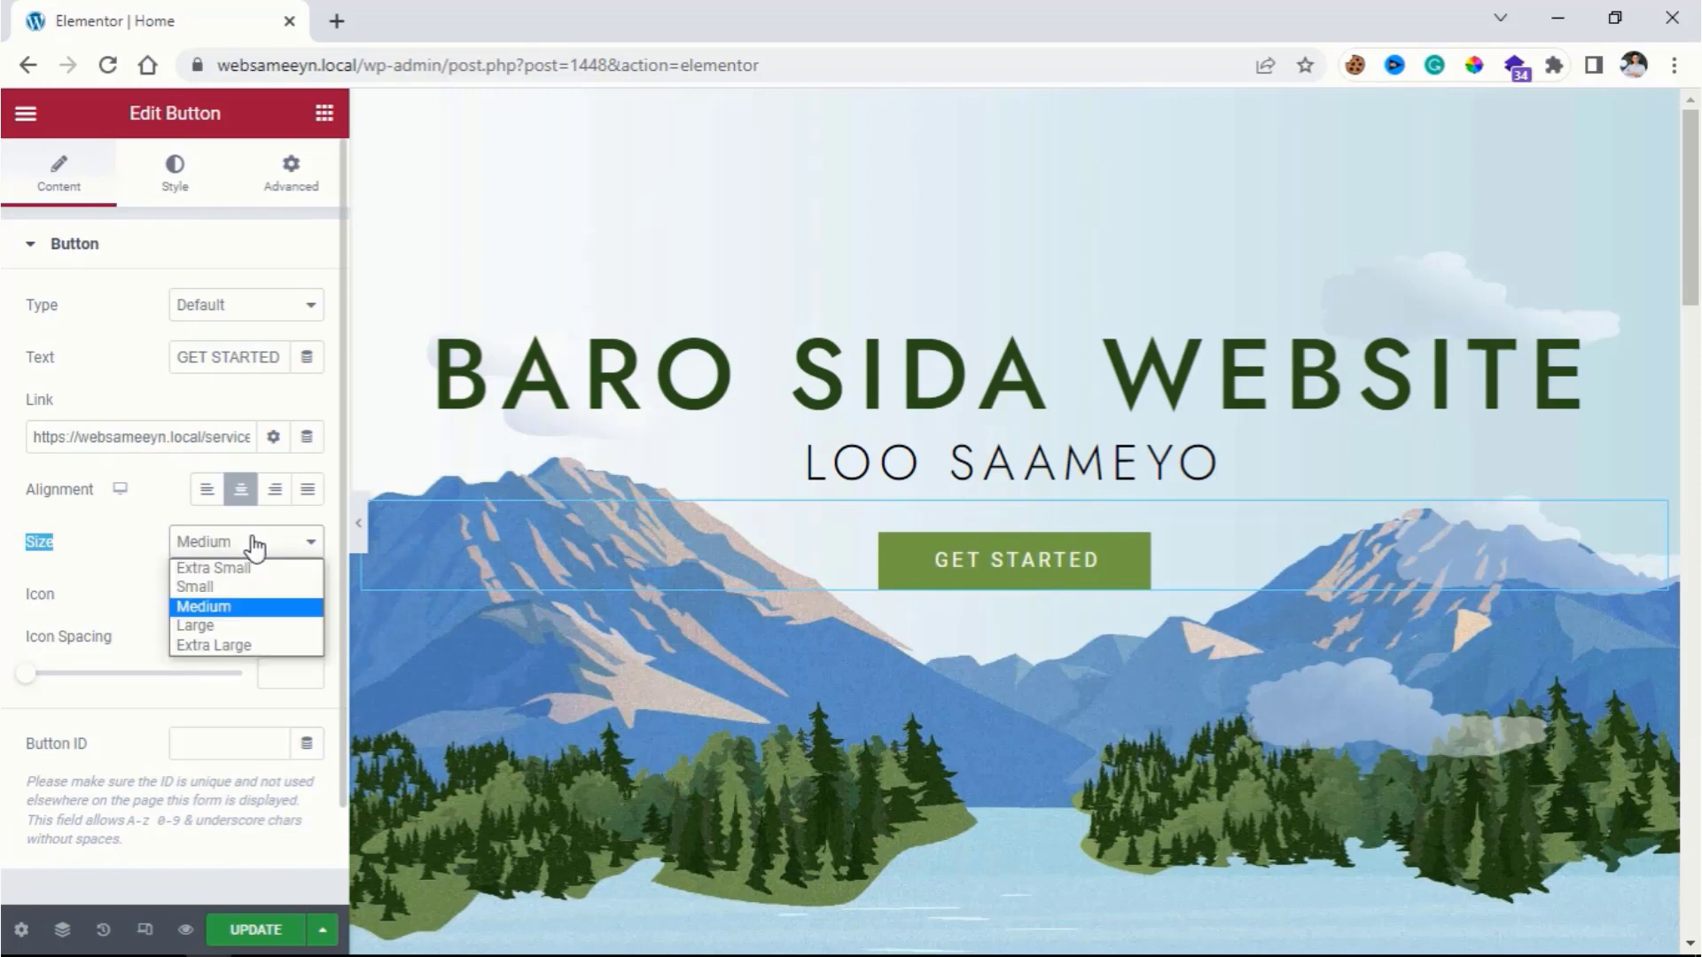
pyautogui.click(211, 625)
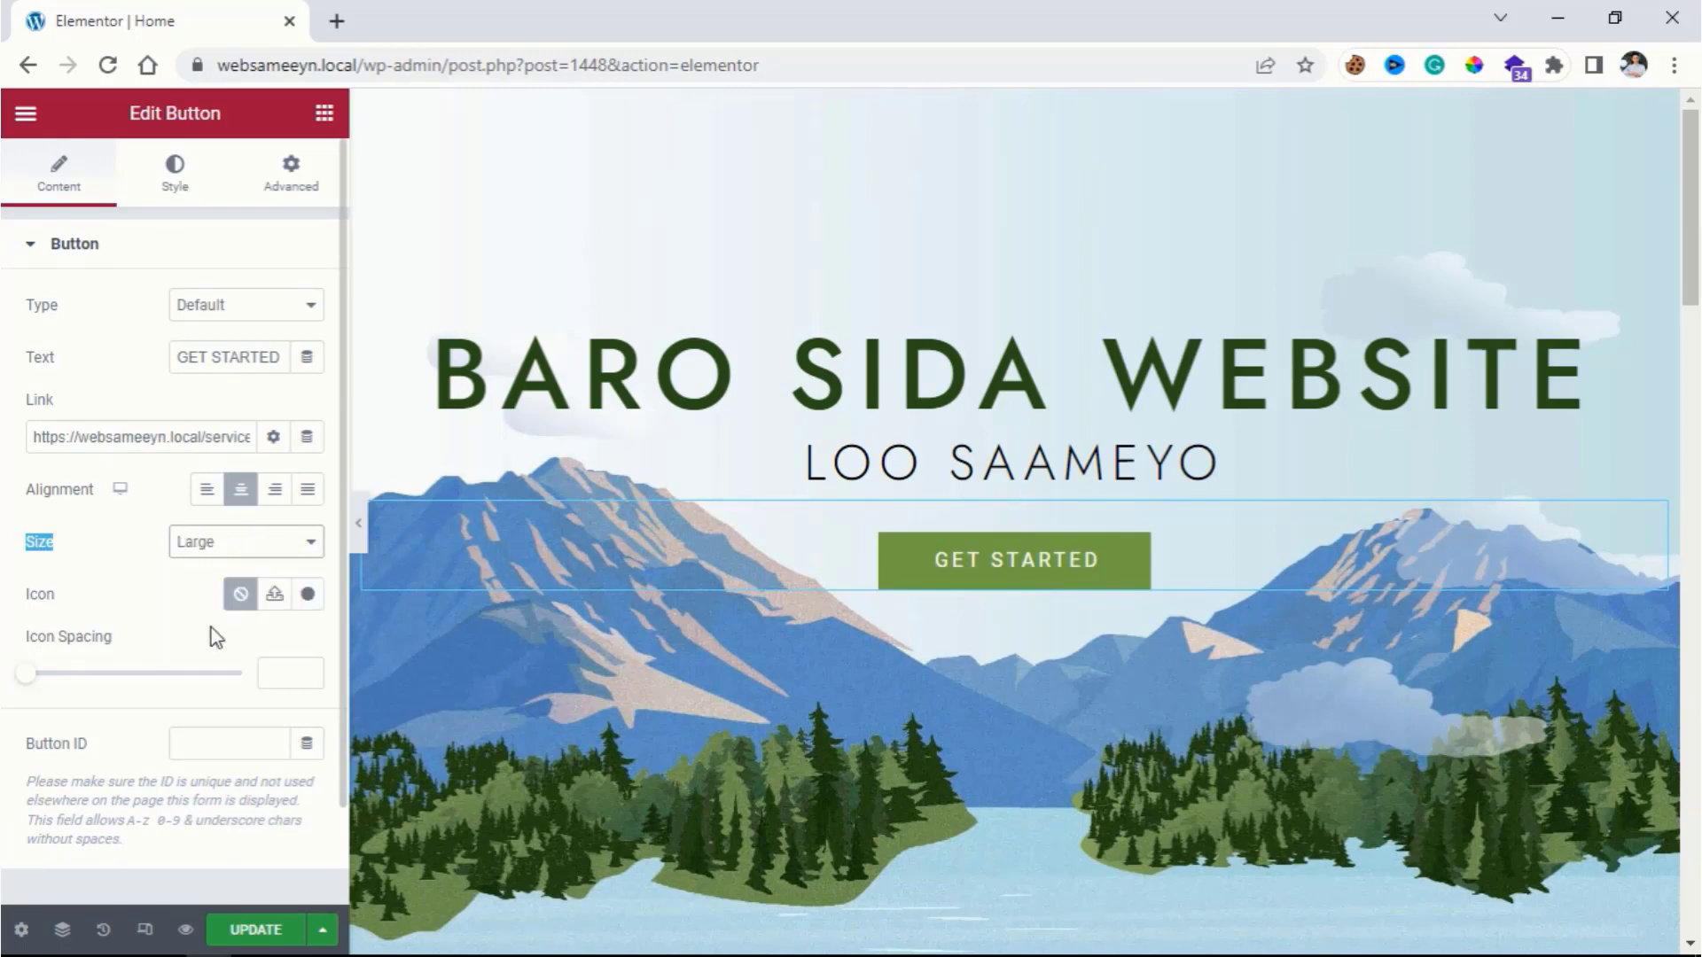
pyautogui.click(228, 553)
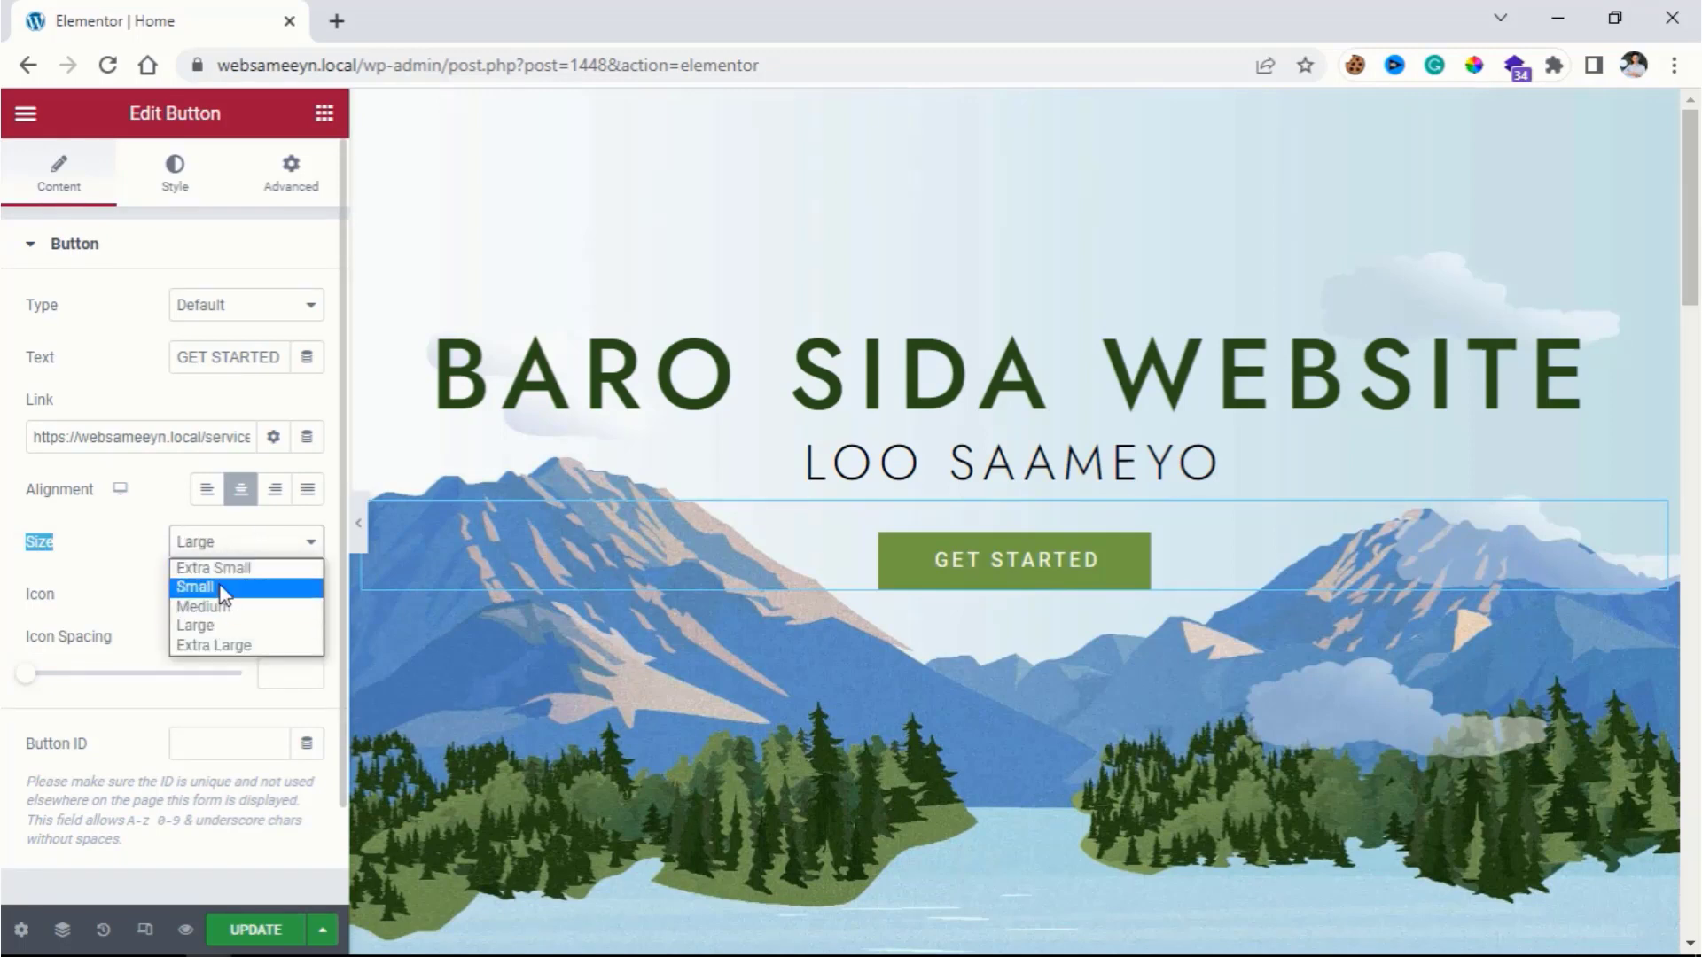
pyautogui.click(215, 569)
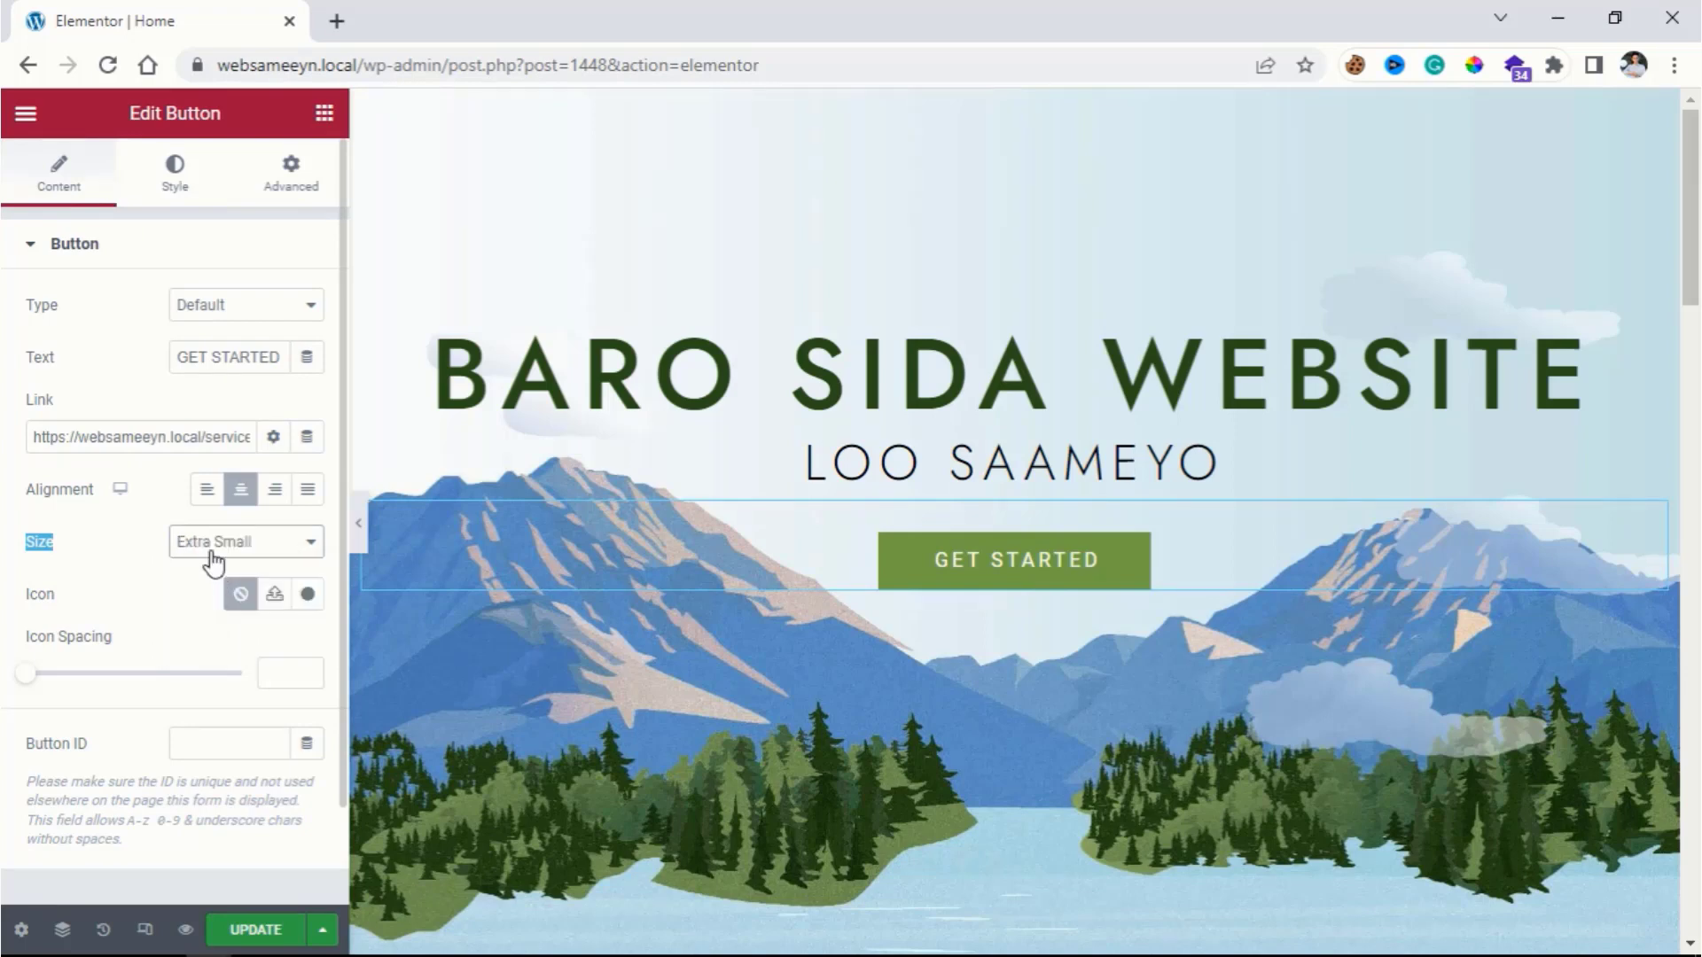
# Step: Set the button's icon to none and bring up the Icon Library
pyautogui.click(101, 563)
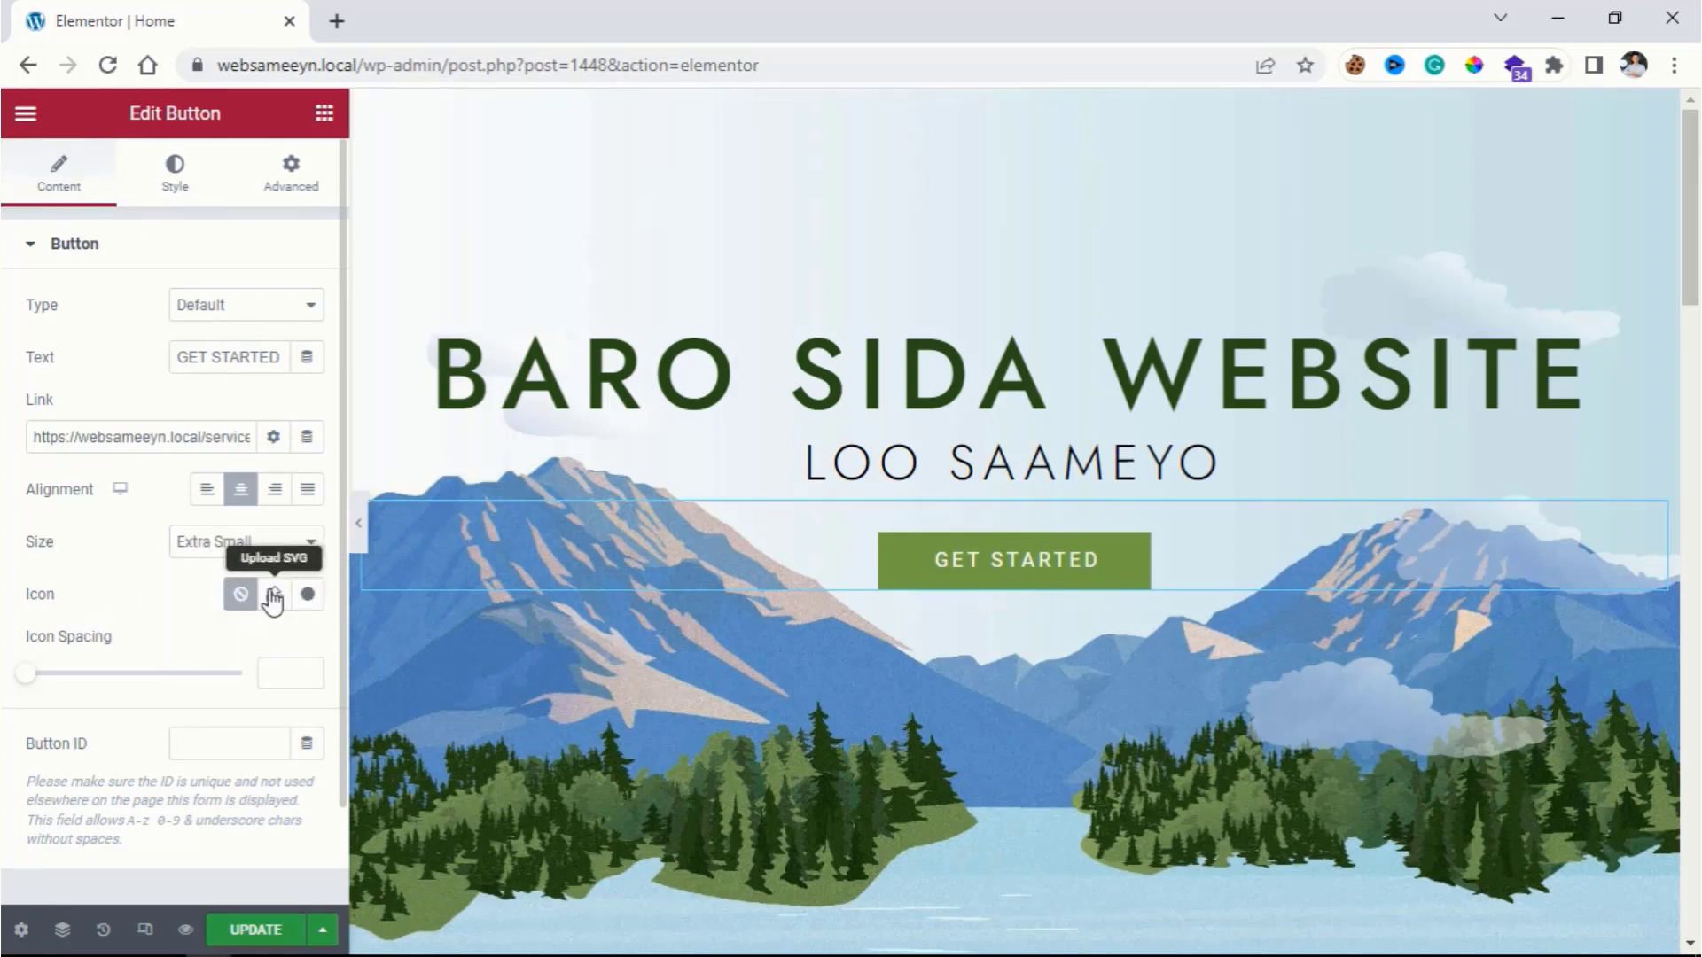
pyautogui.click(239, 596)
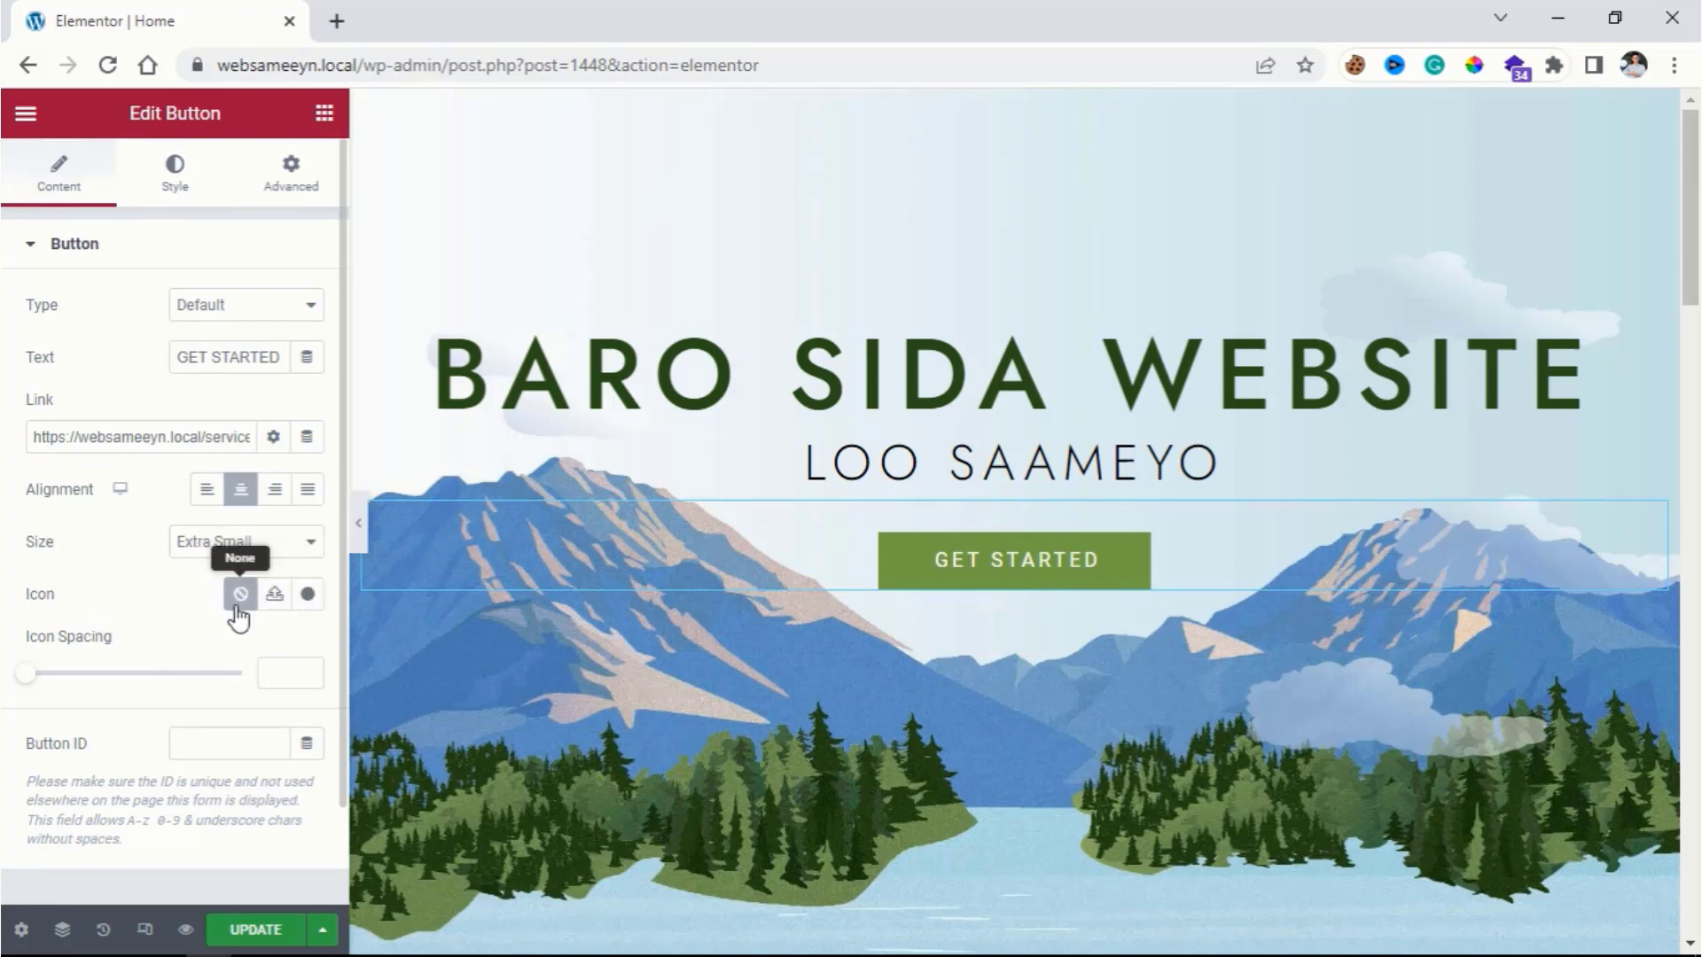
pyautogui.click(307, 606)
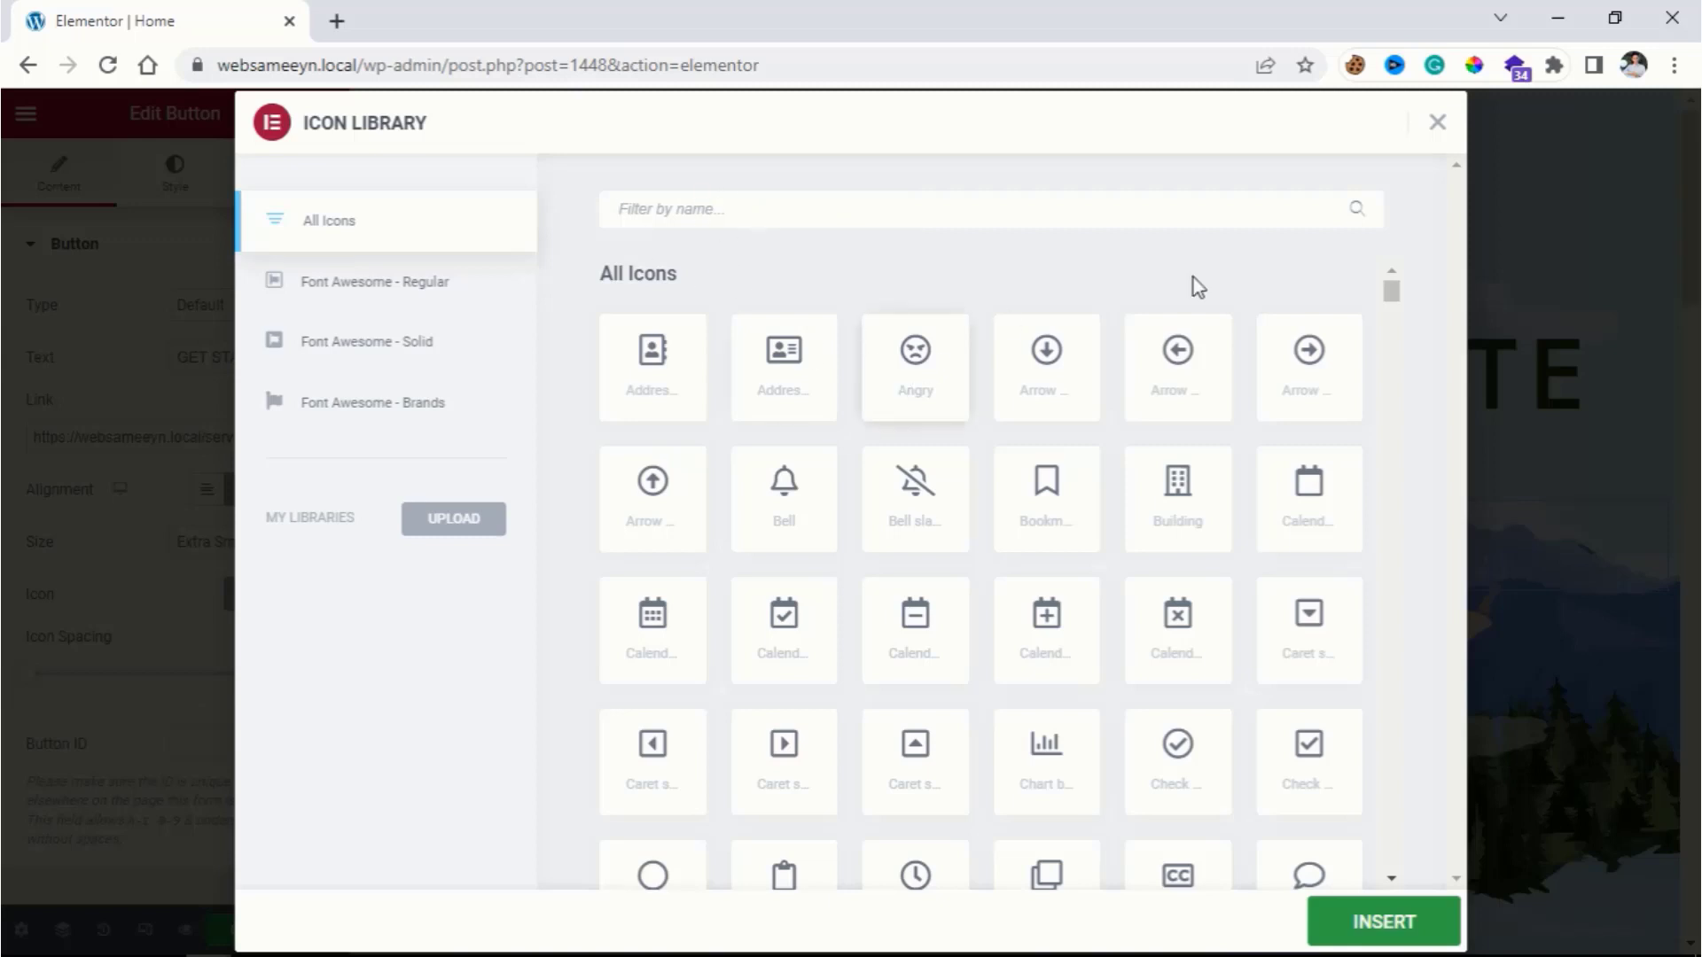
# Step: Filter the icons by 'cart' and insert the shopping cart icon into the button
pyautogui.moveTo(1388, 295); pyautogui.dragTo(1461, 130)
pyautogui.write('s')
pyautogui.press('BackSpace')
pyautogui.write('cart')
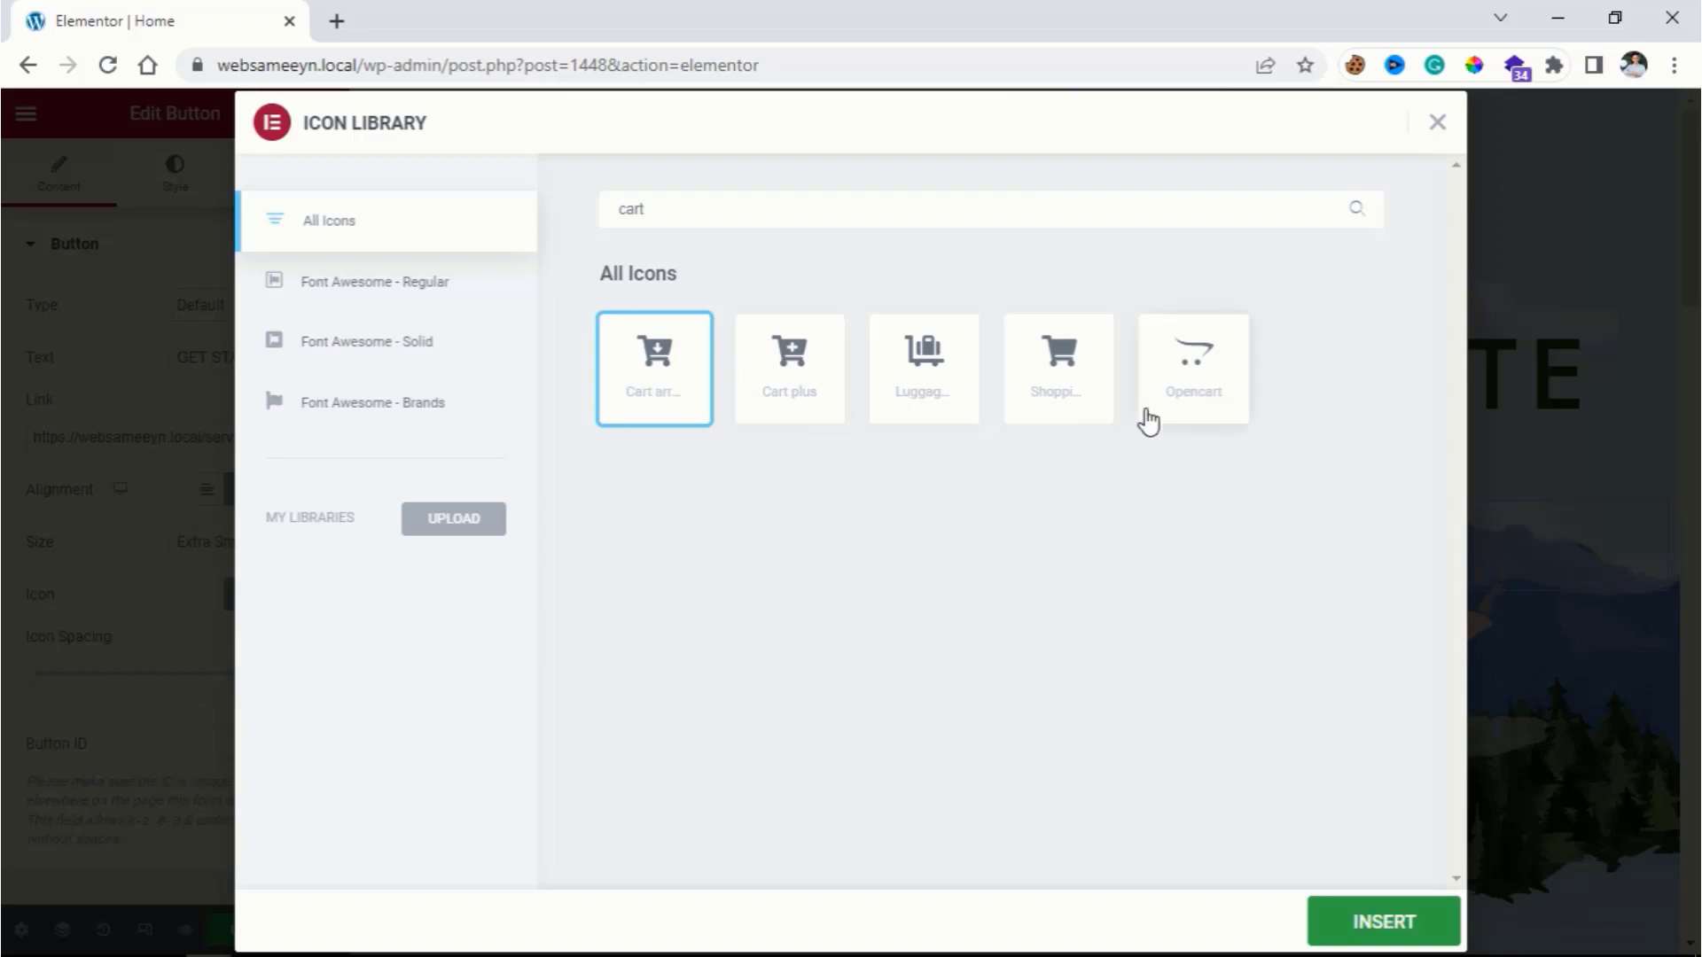
pyautogui.click(1049, 387)
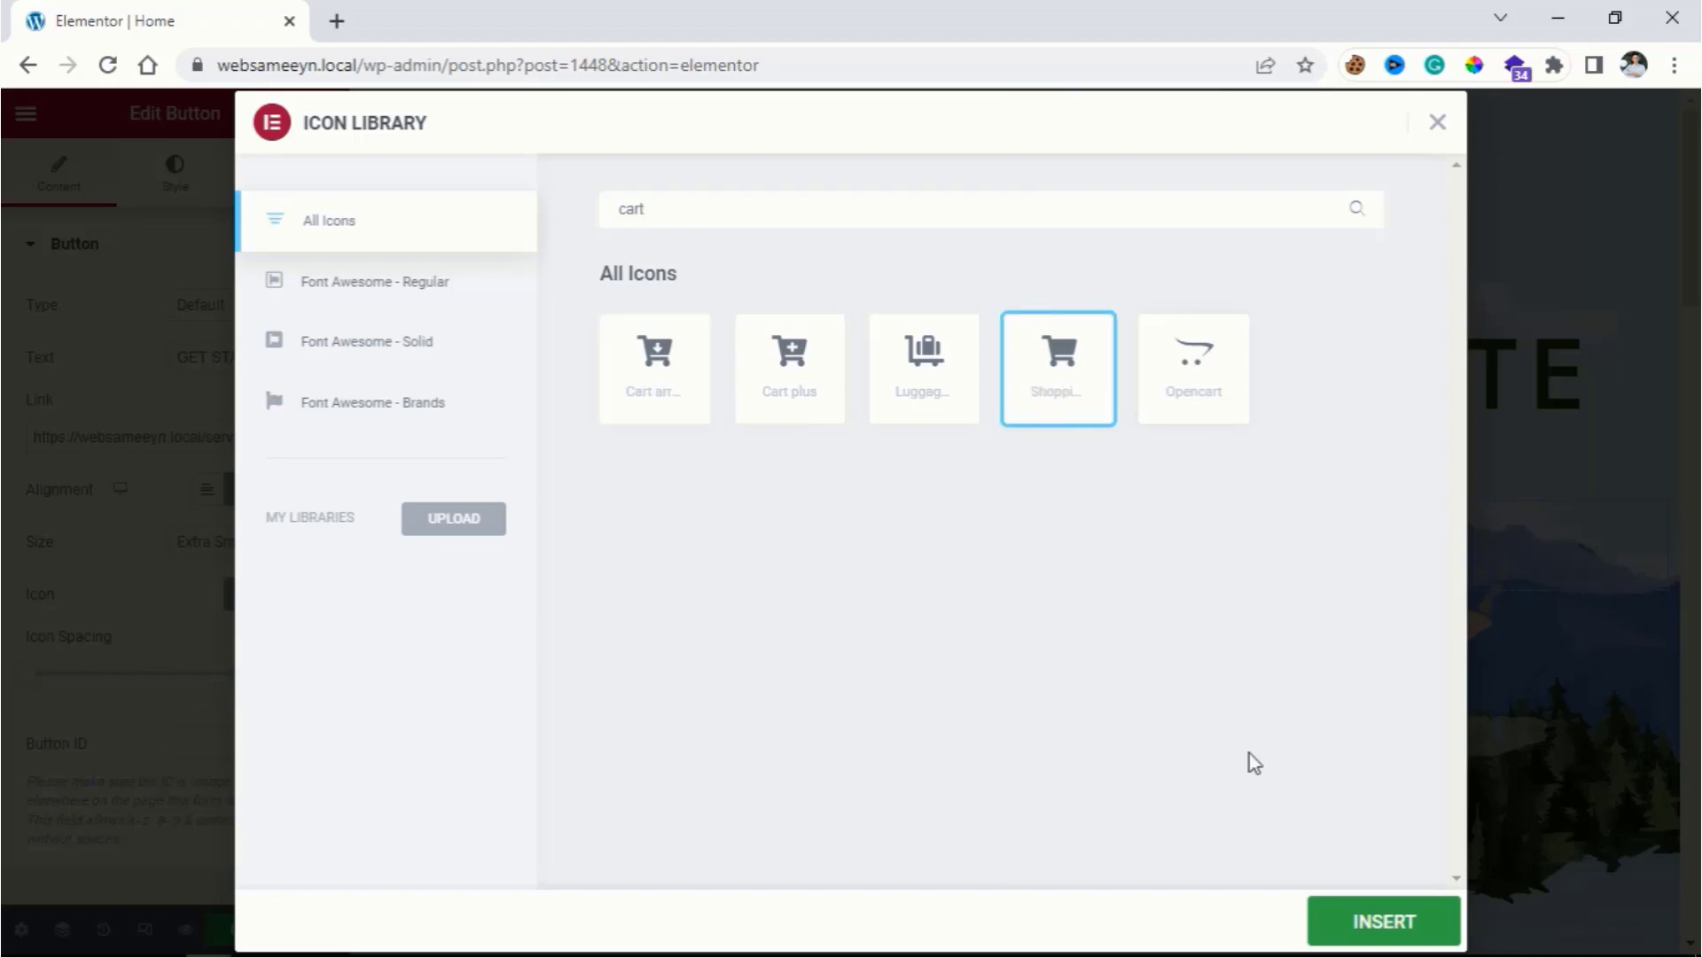
pyautogui.click(1407, 908)
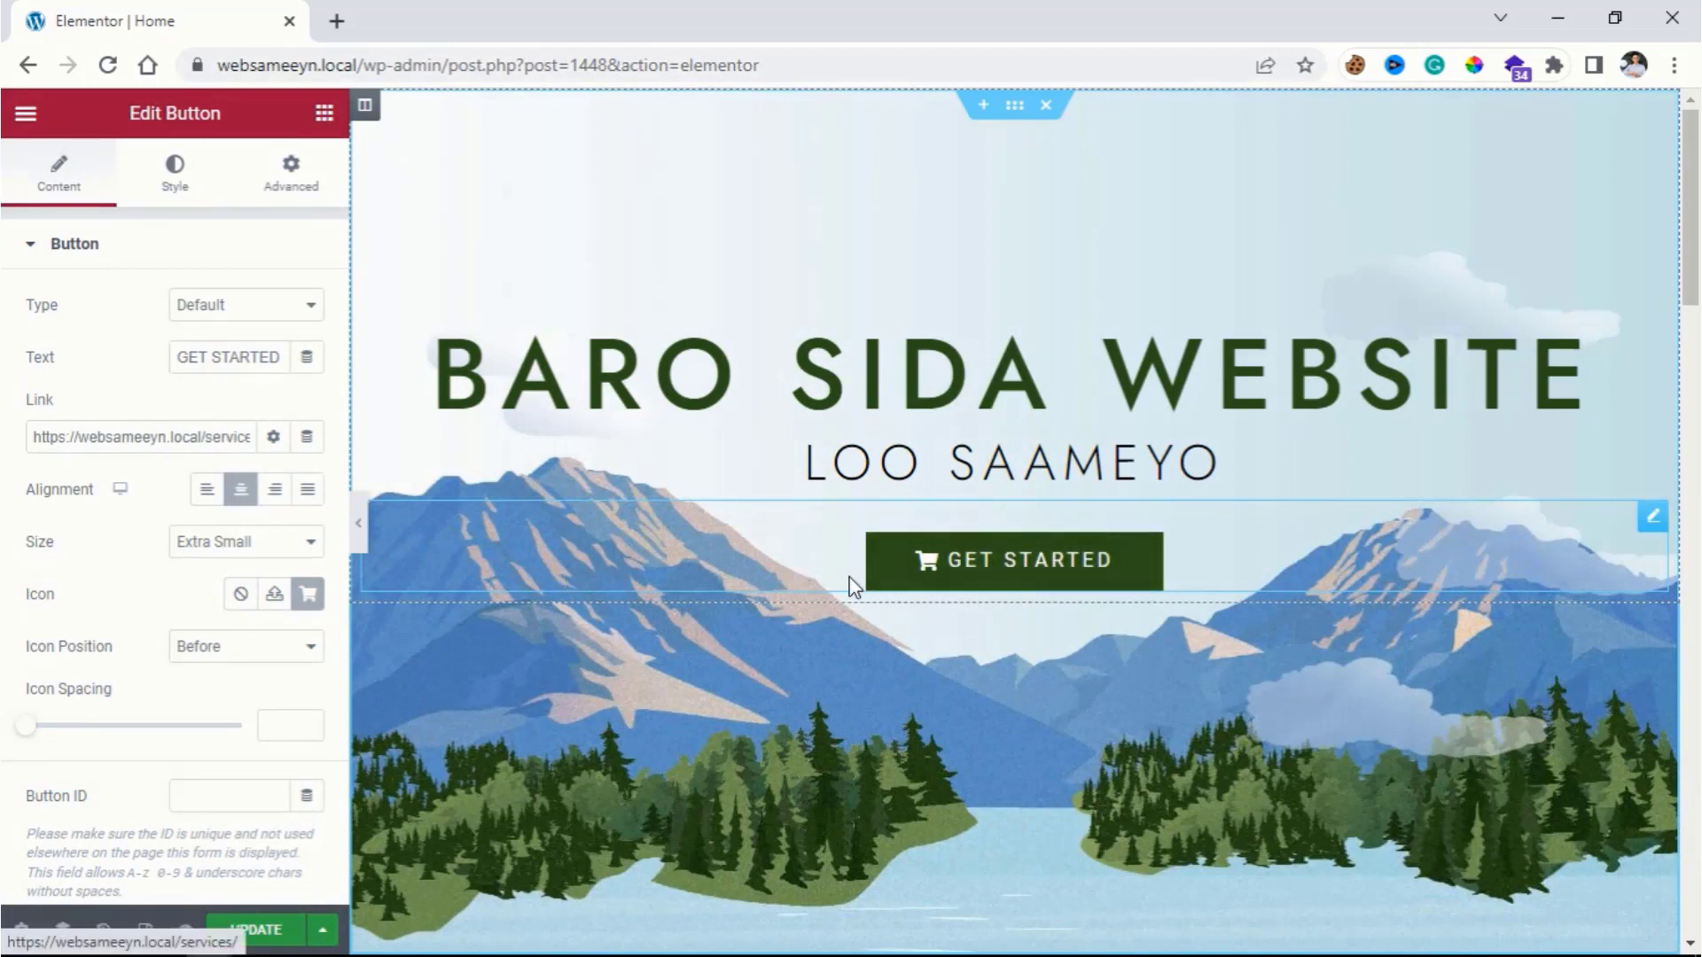
# Step: Try the cart icon after the text, then set its position back to Before
pyautogui.tripleClick(74, 656)
pyautogui.click(260, 654)
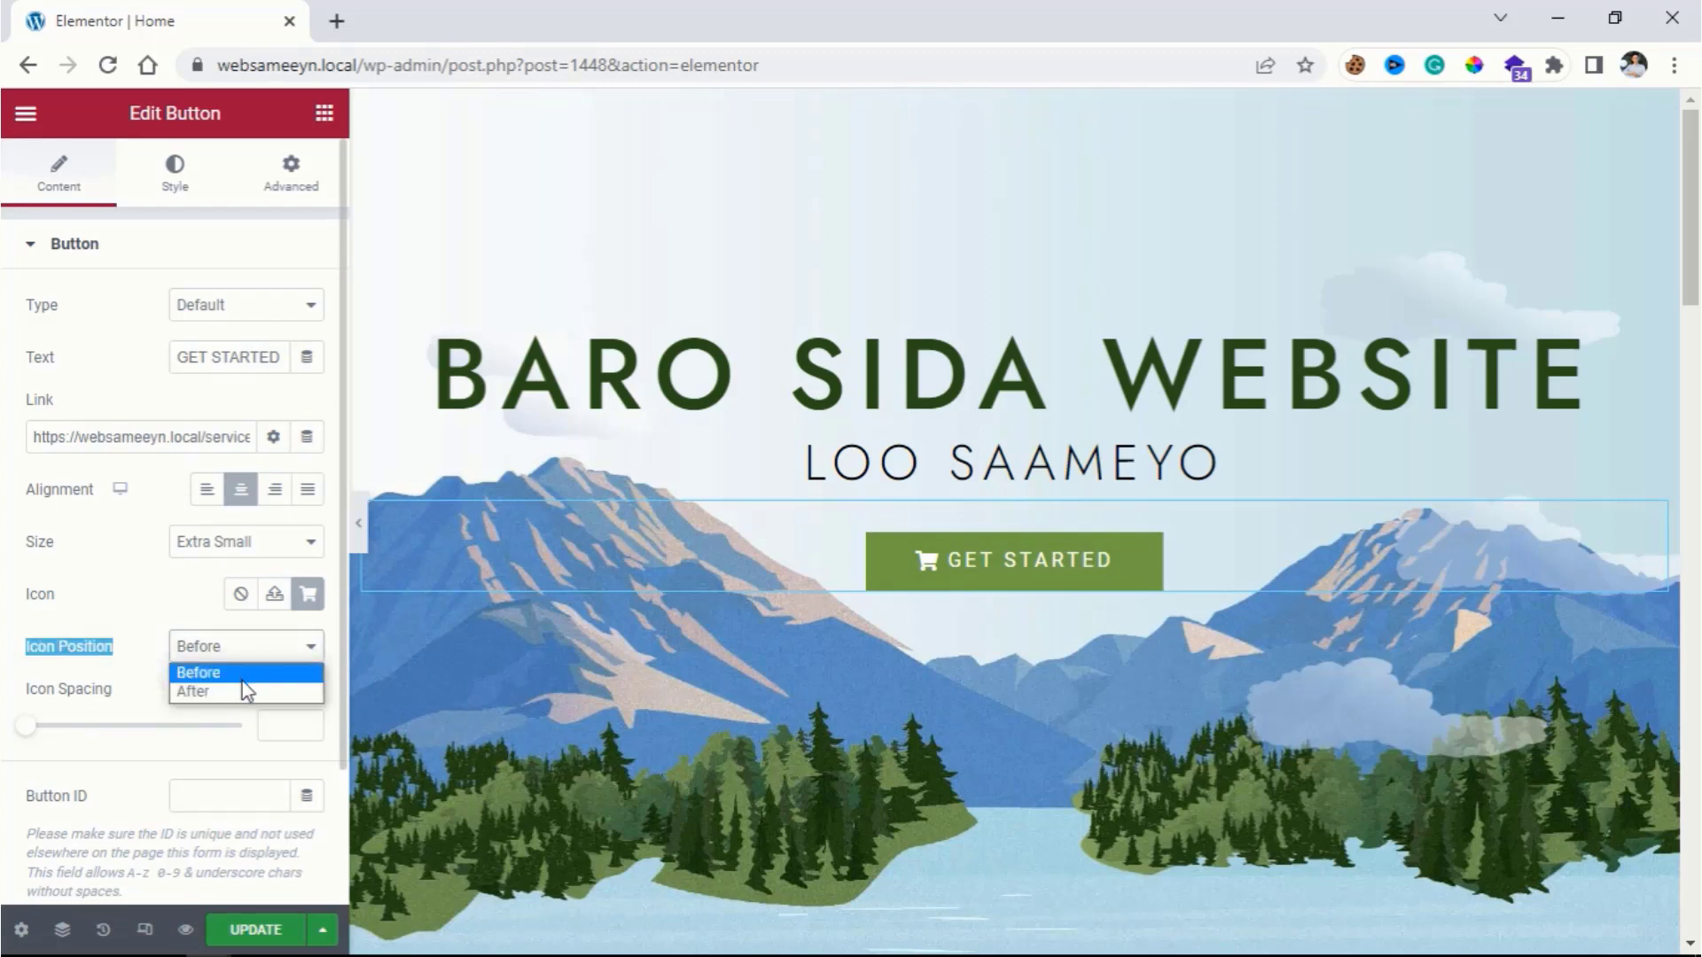
pyautogui.click(249, 692)
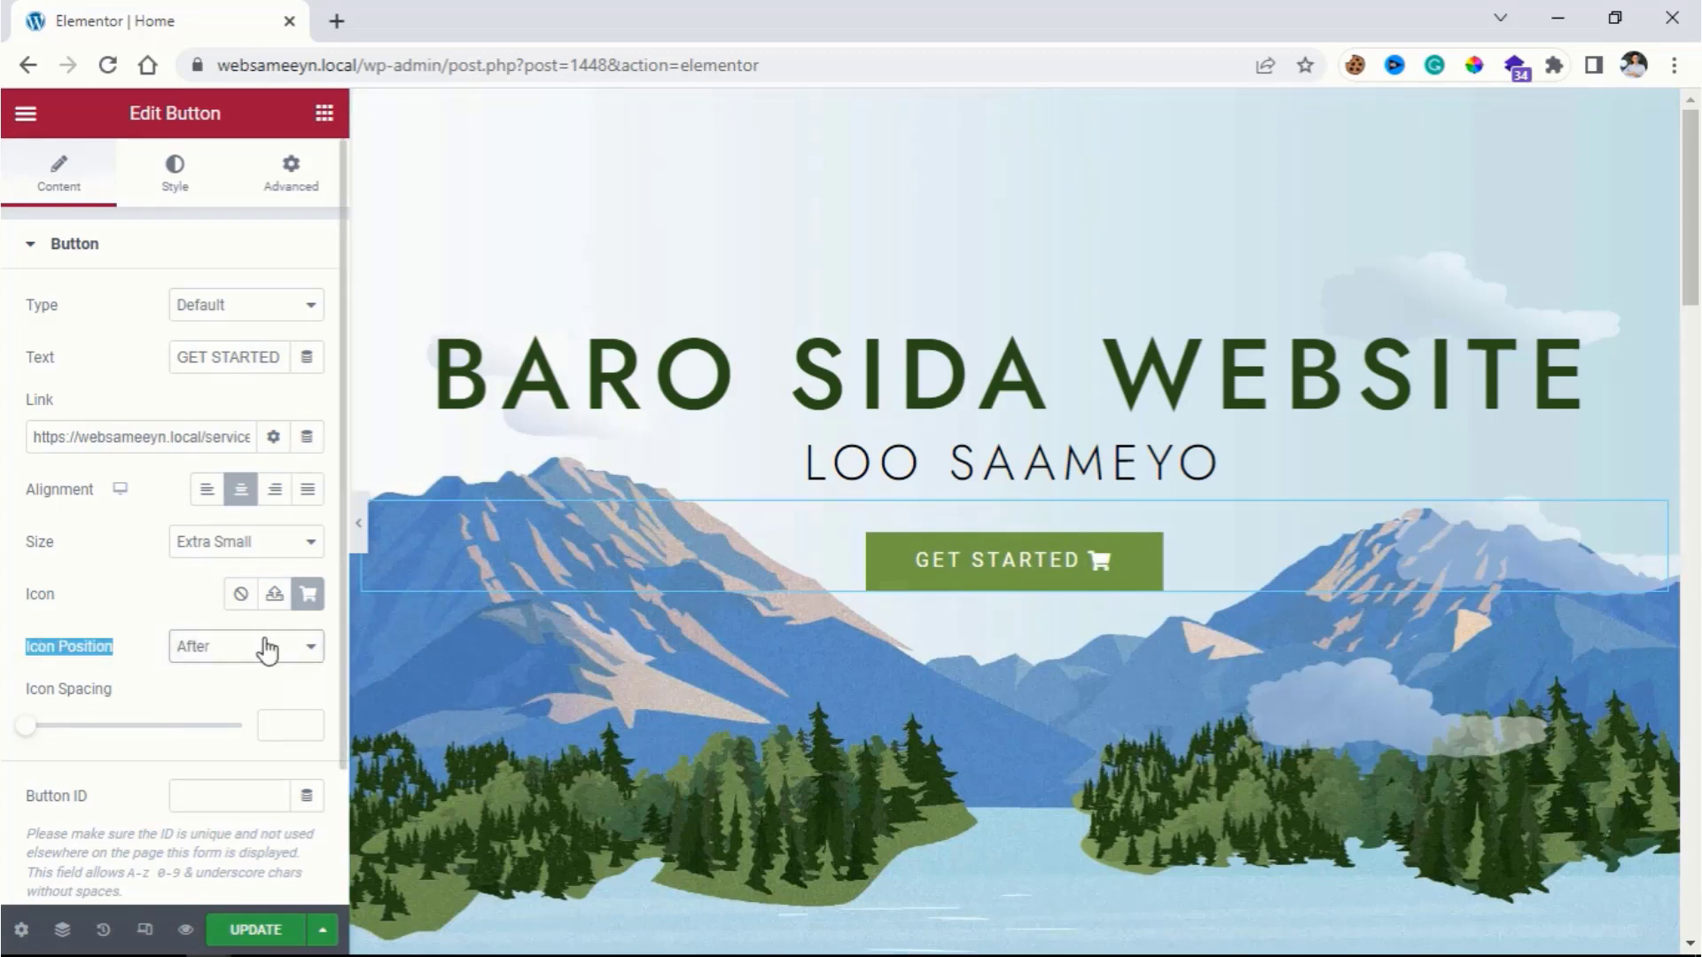
pyautogui.click(268, 652)
pyautogui.click(235, 671)
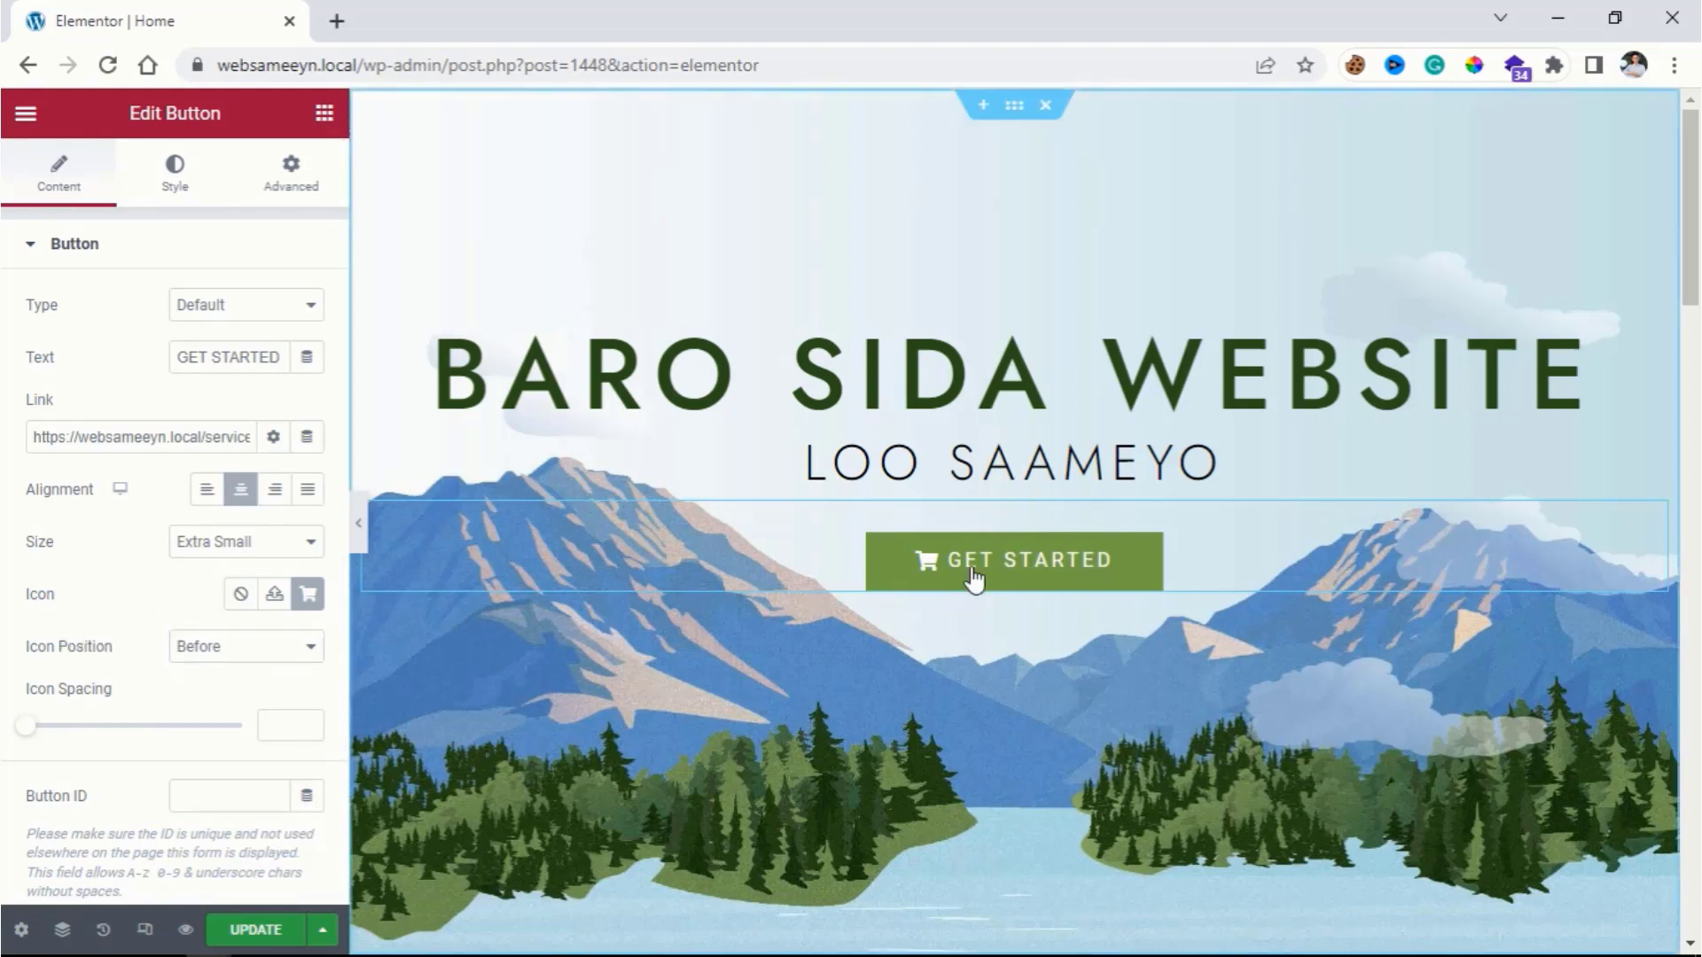
# Step: Set the button icon to None, then add a centred Click here button and delete it
pyautogui.click(237, 596)
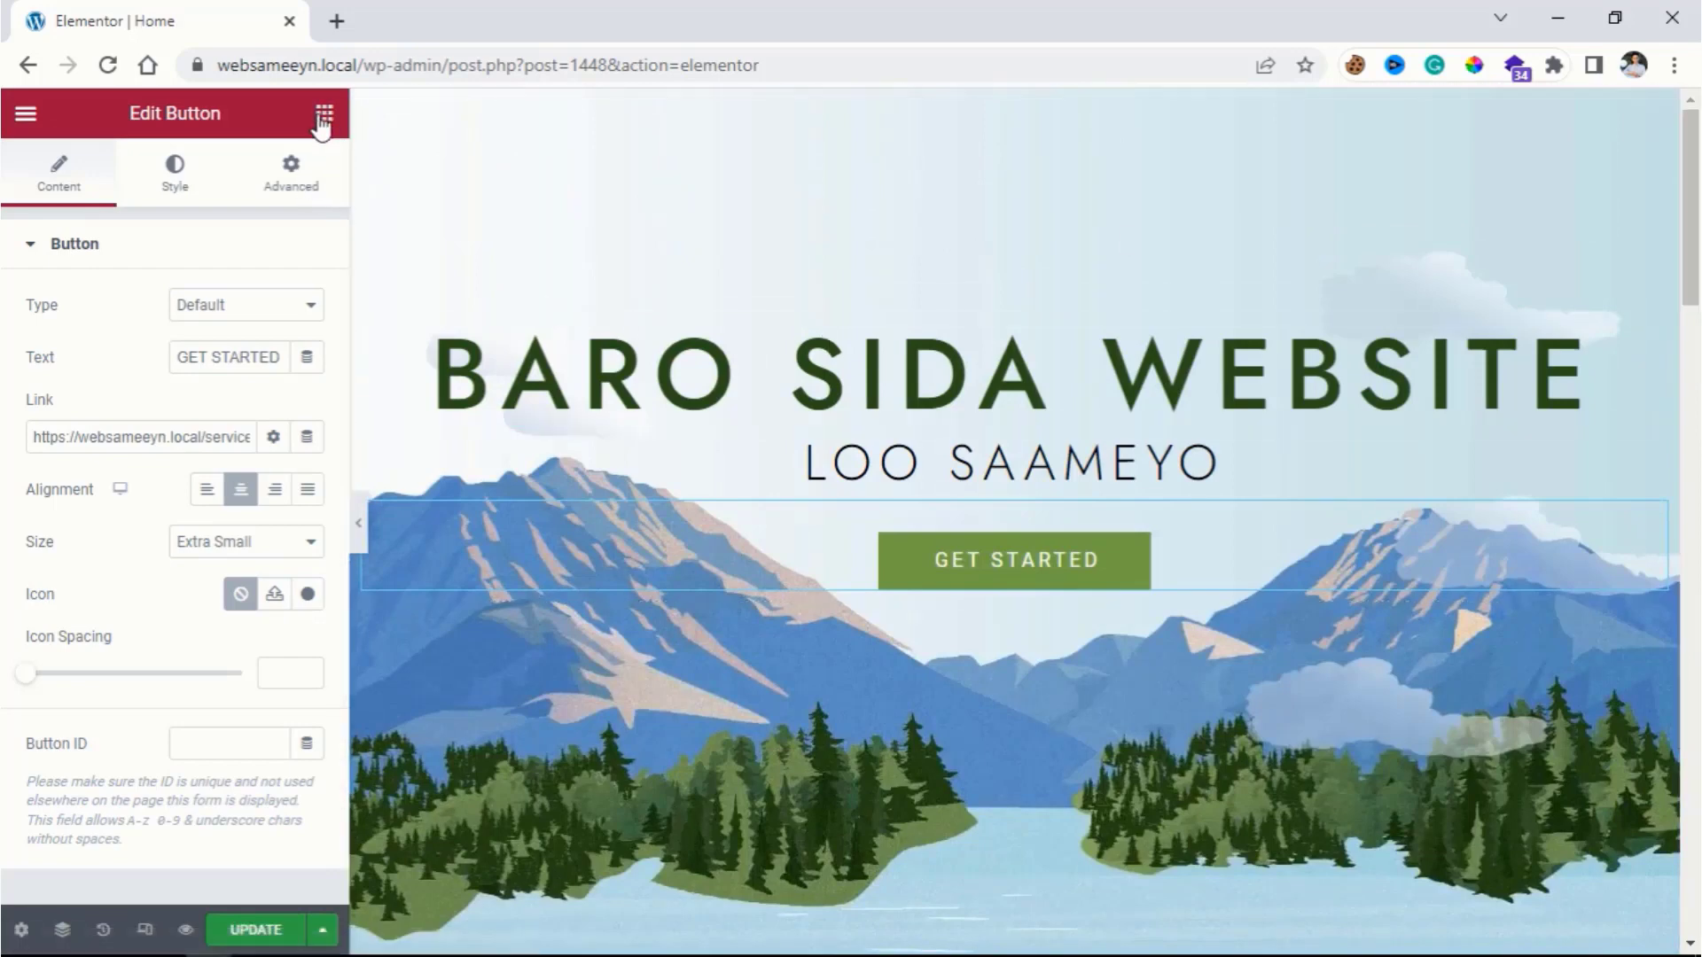
pyautogui.click(322, 124)
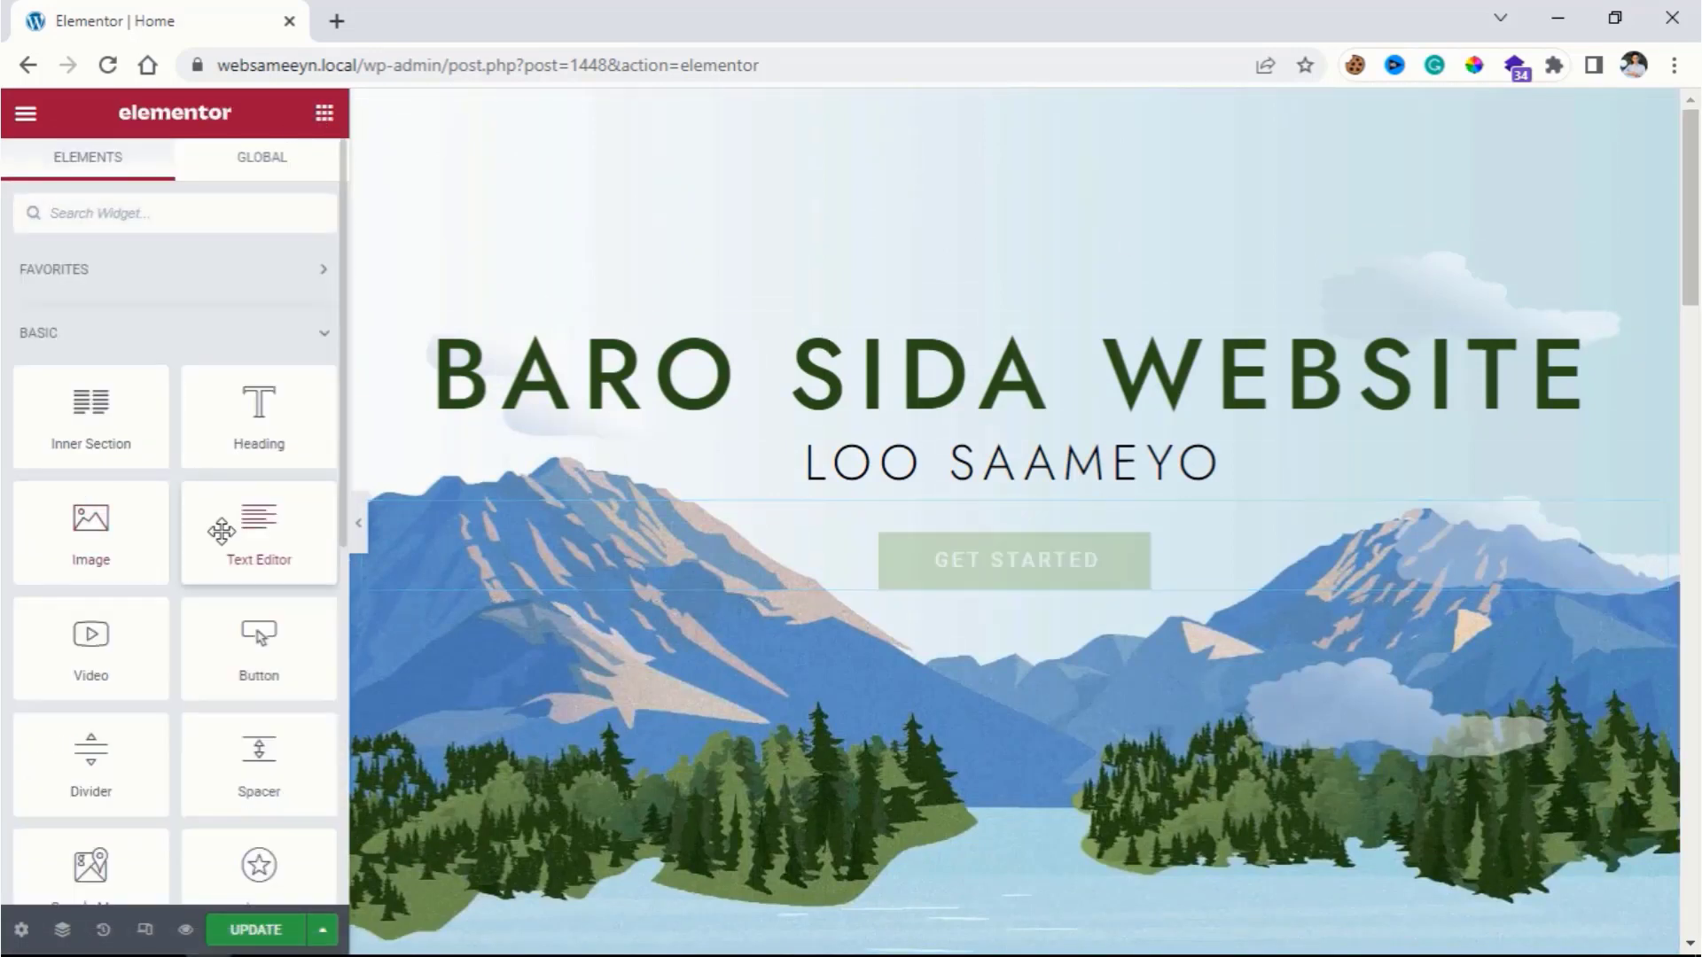
pyautogui.moveTo(281, 657); pyautogui.dragTo(684, 583)
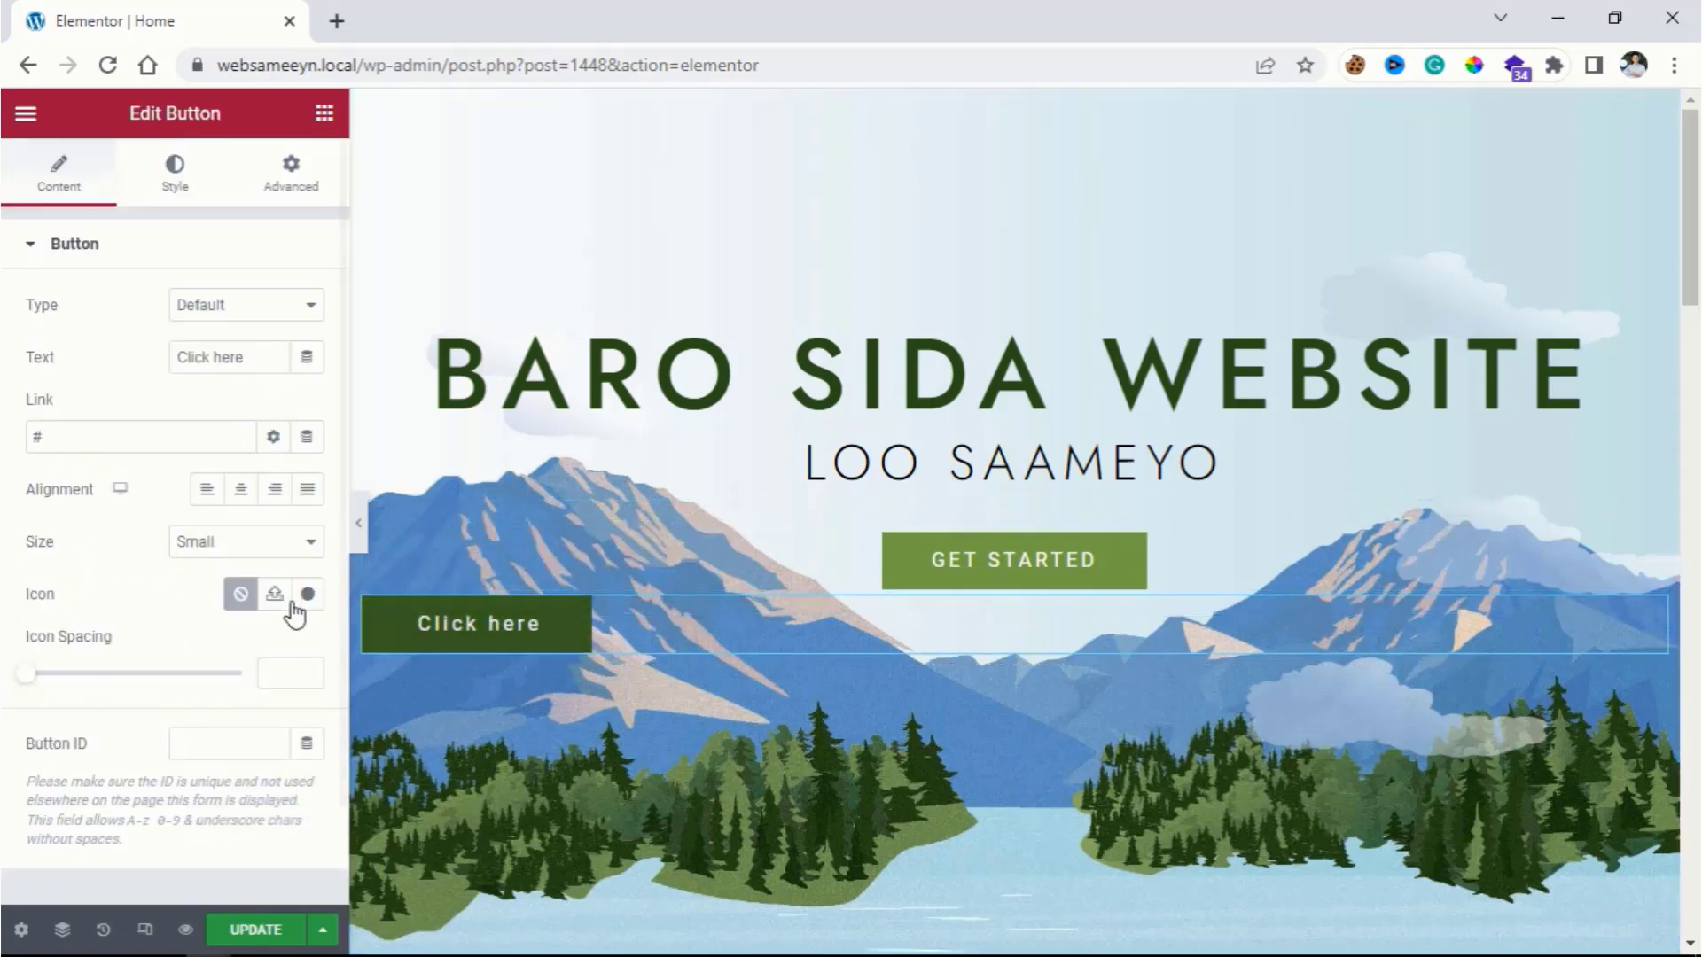
pyautogui.click(240, 489)
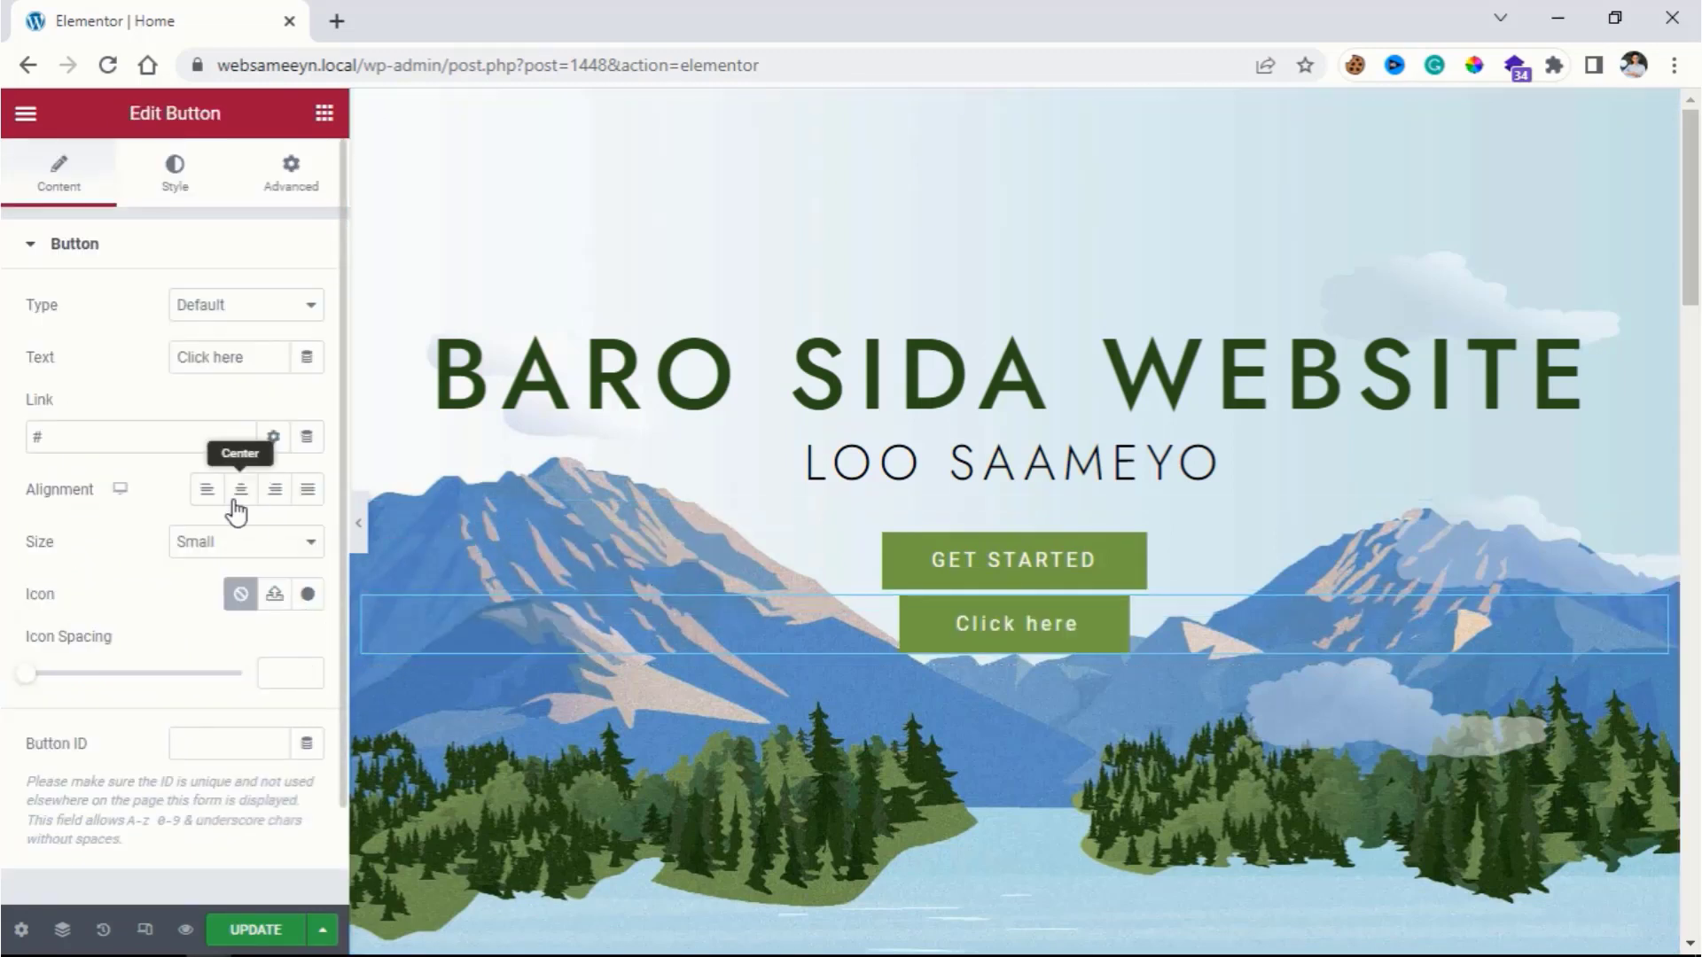
pyautogui.rightClick(1652, 620)
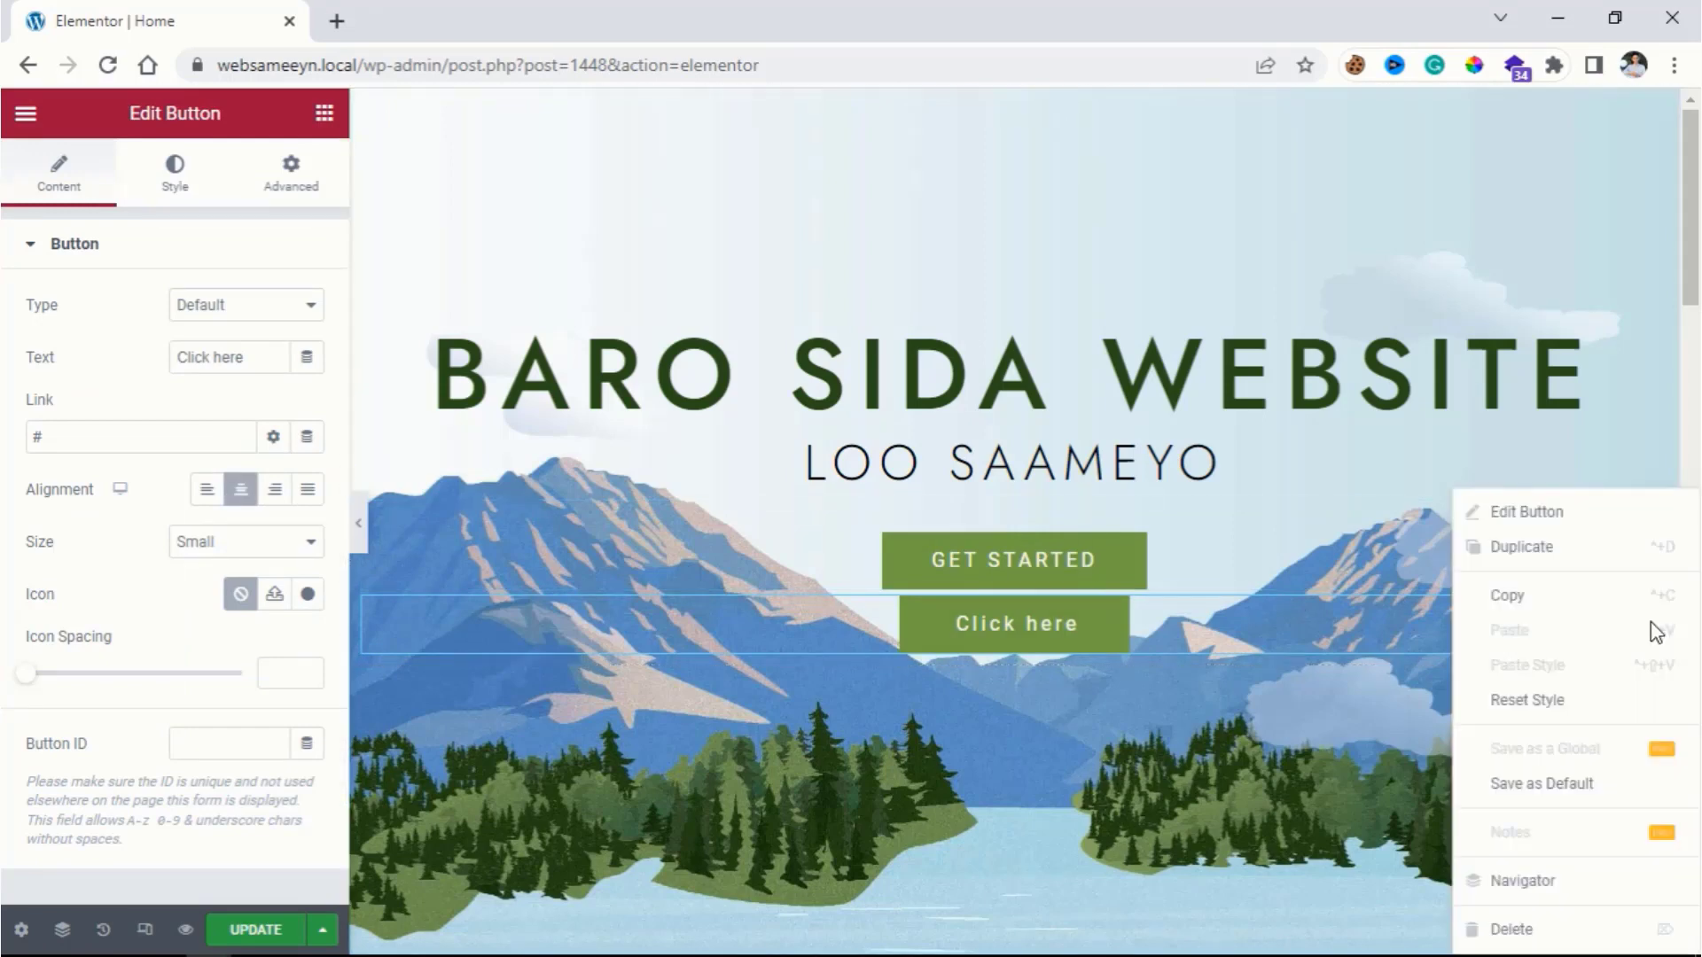
pyautogui.click(1524, 927)
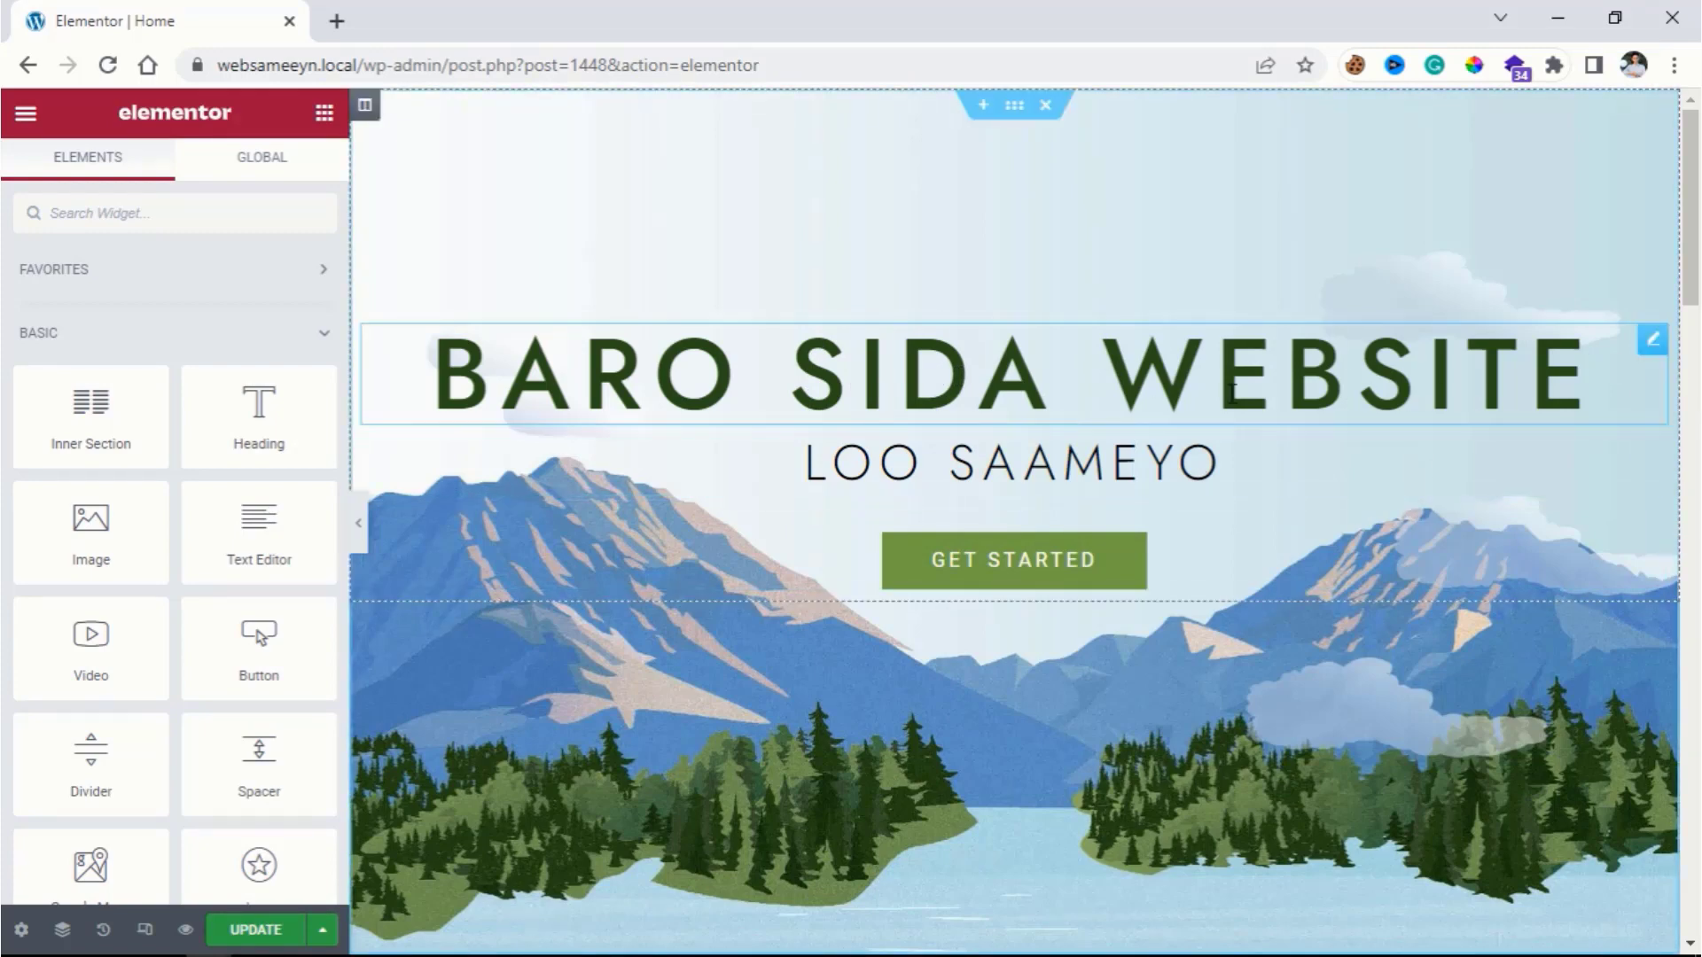
pyautogui.click(1652, 341)
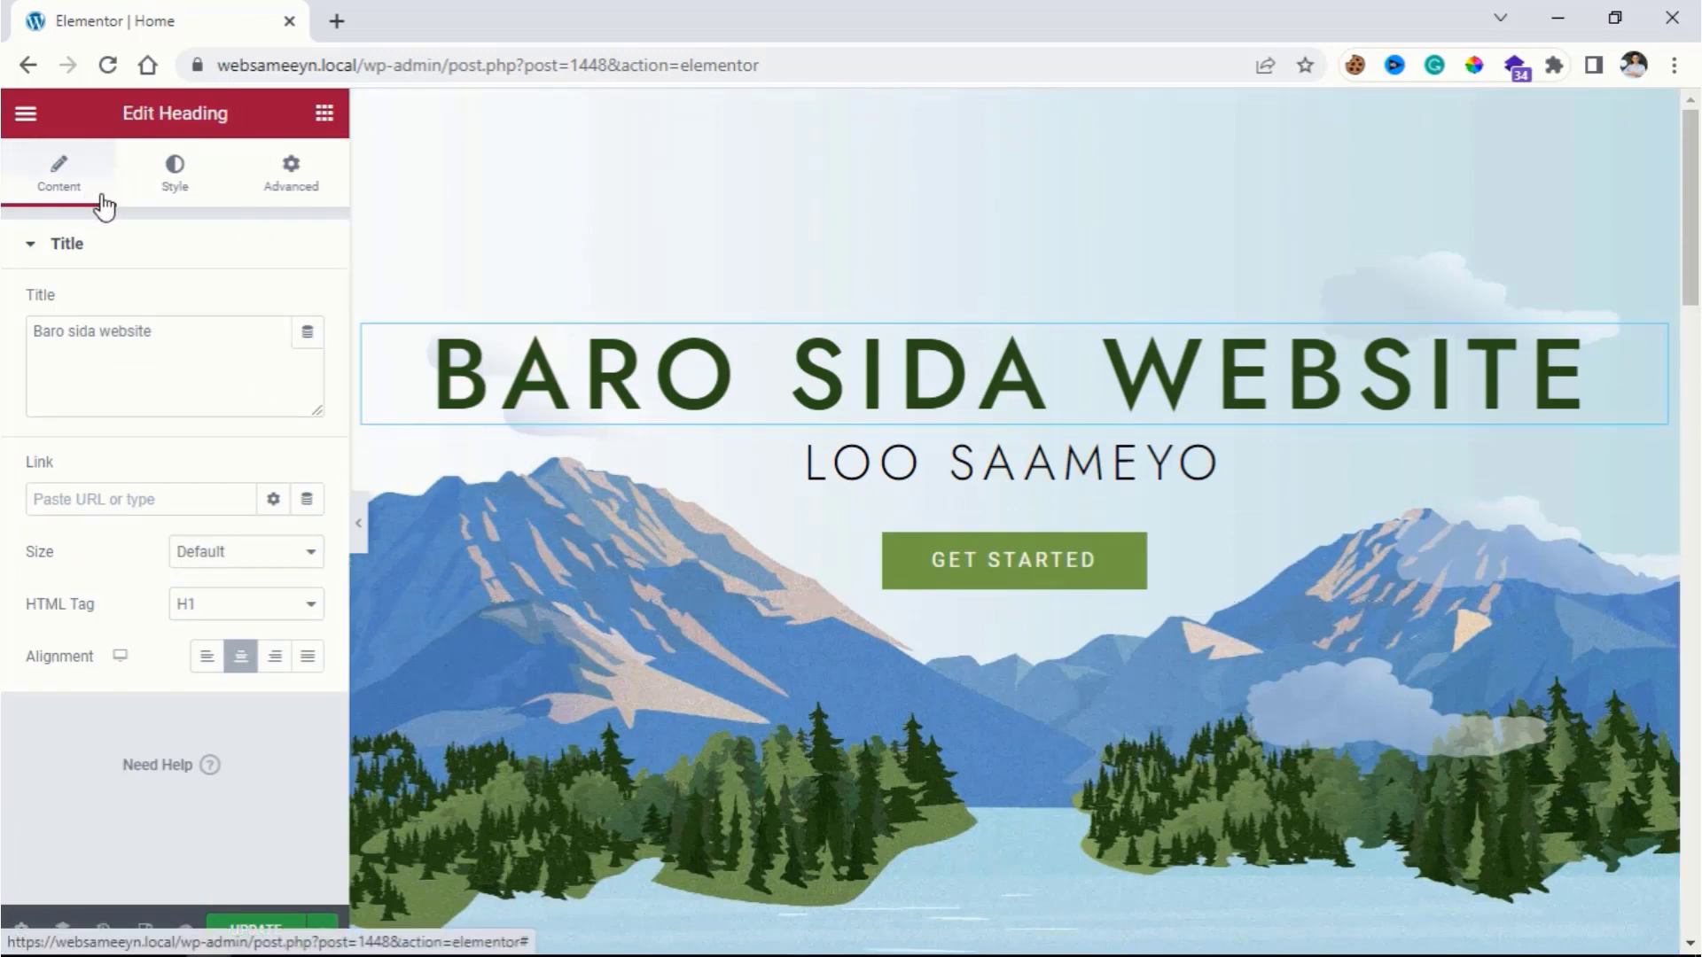
pyautogui.click(183, 191)
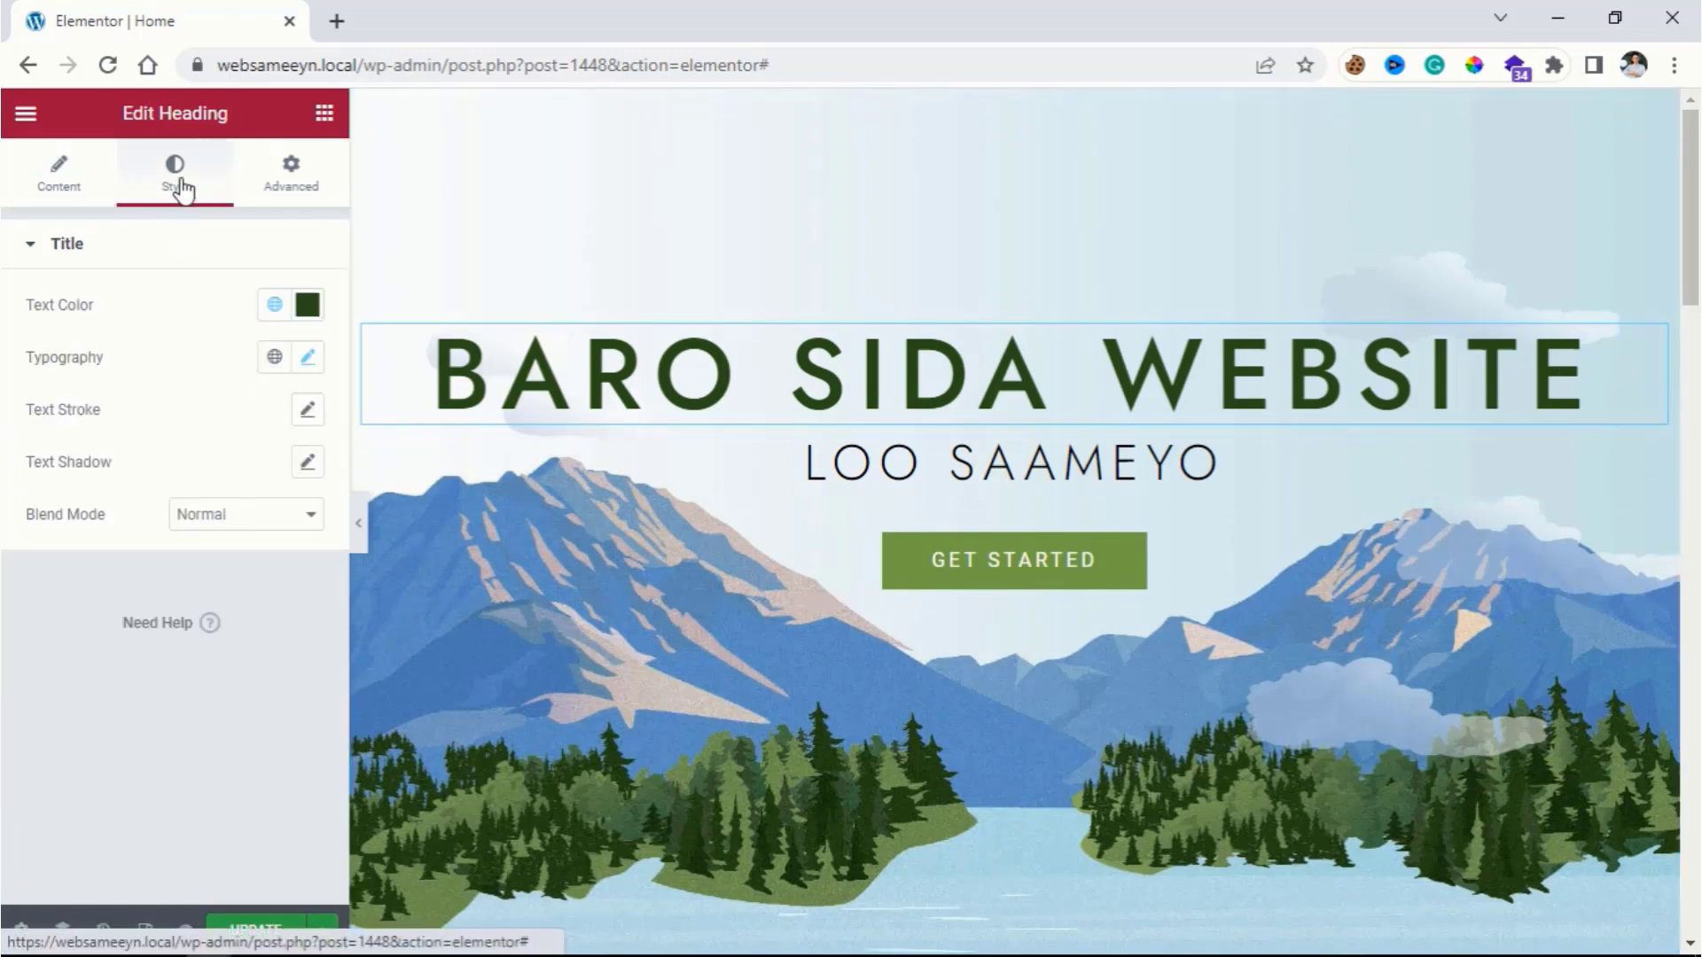
pyautogui.click(310, 362)
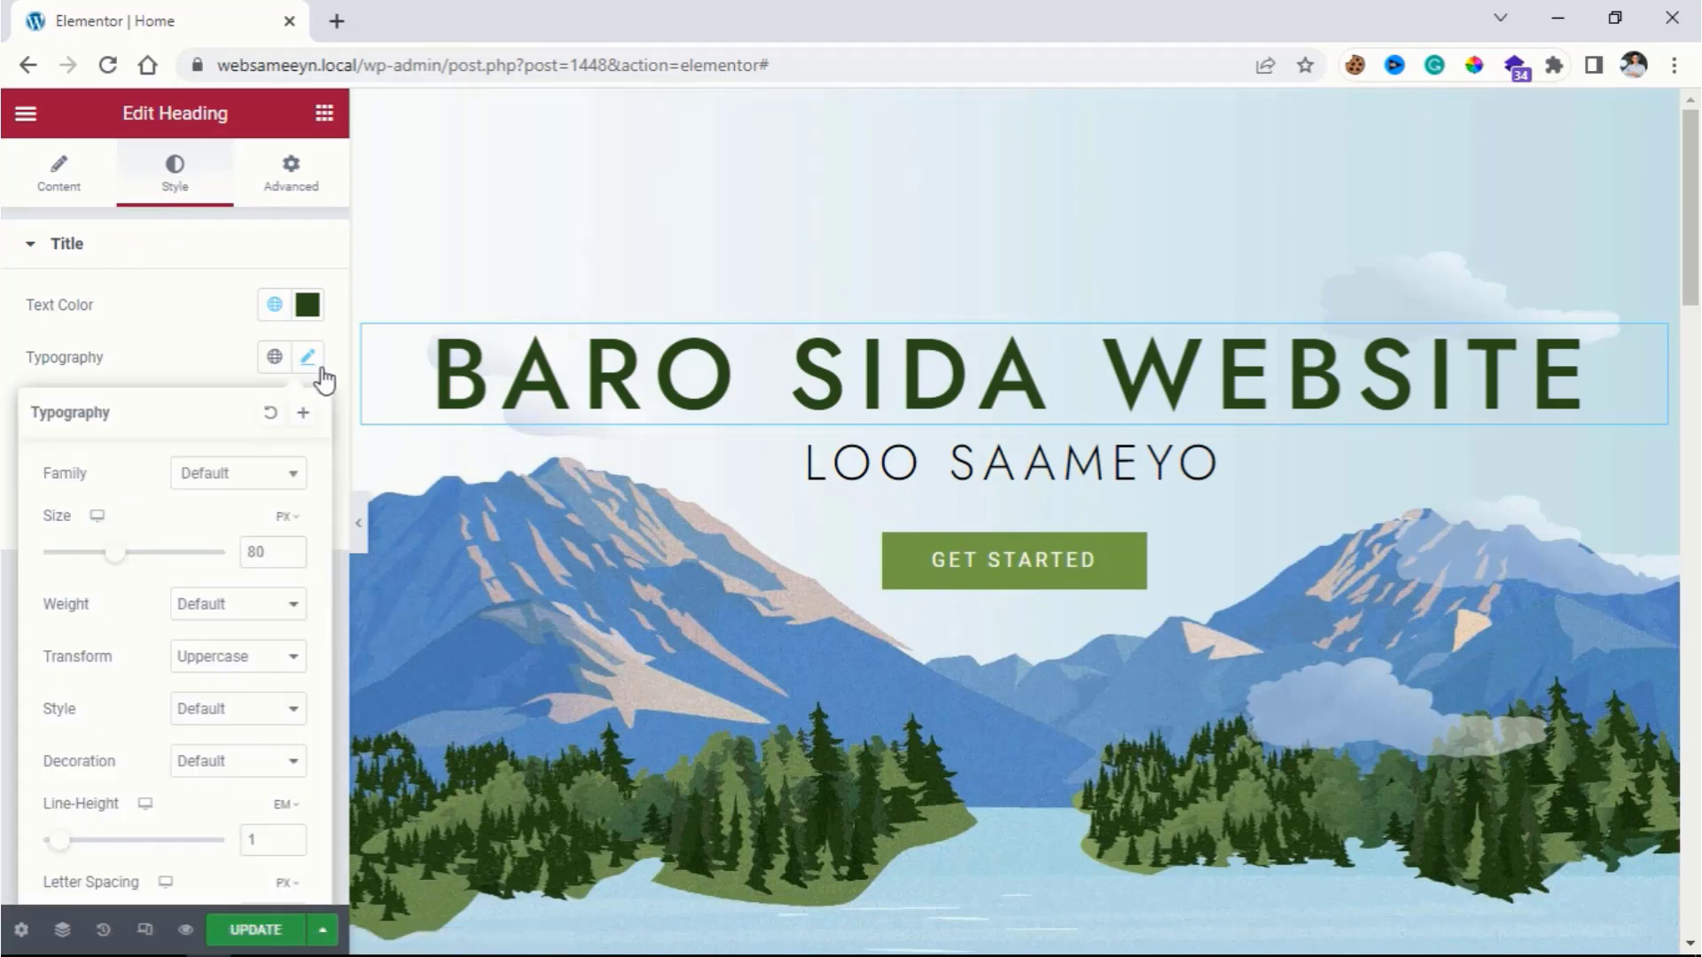
pyautogui.click(271, 625)
pyautogui.click(95, 632)
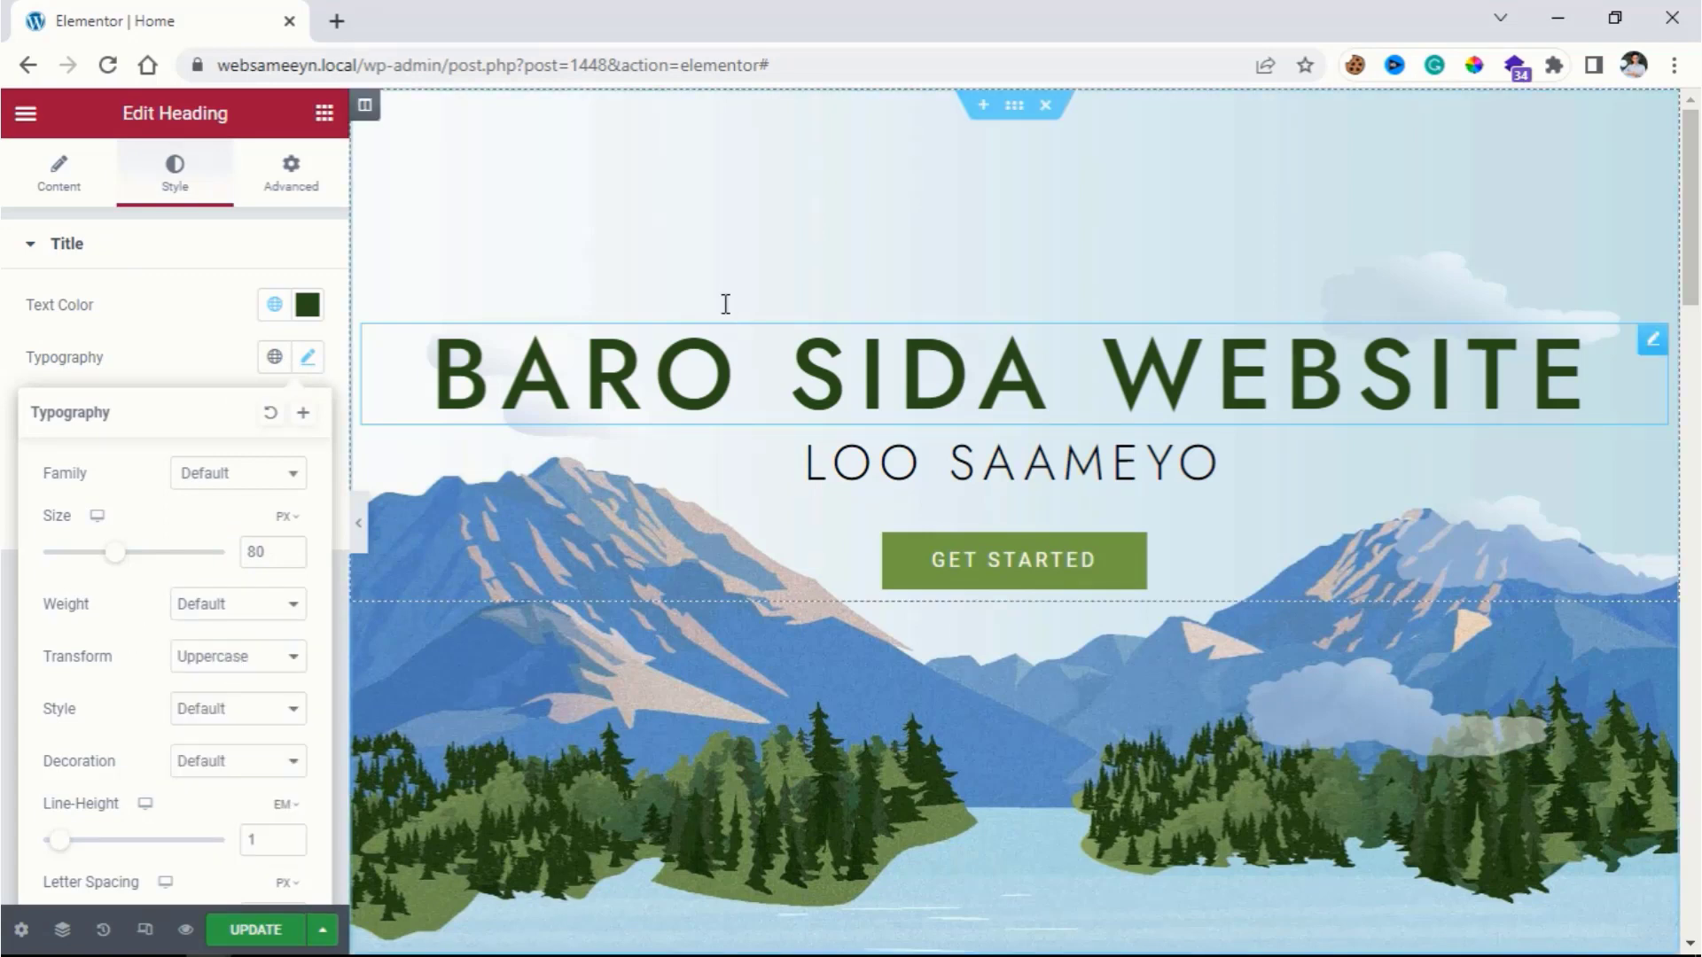
pyautogui.click(215, 680)
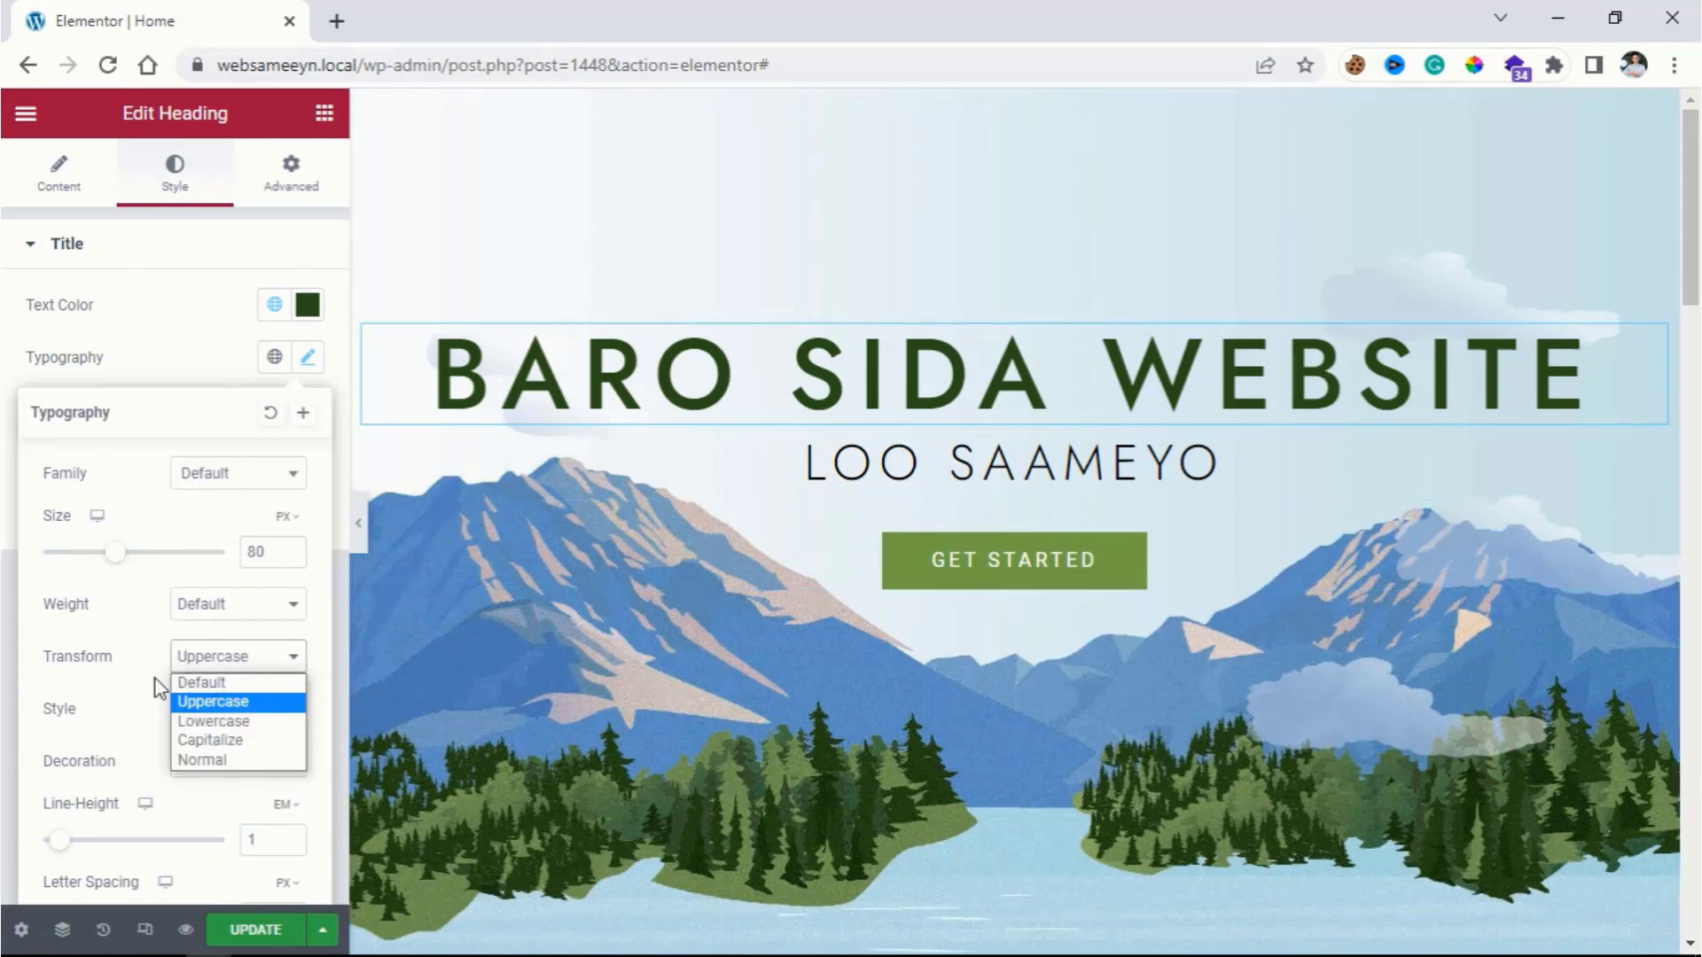
pyautogui.click(135, 687)
pyautogui.click(231, 709)
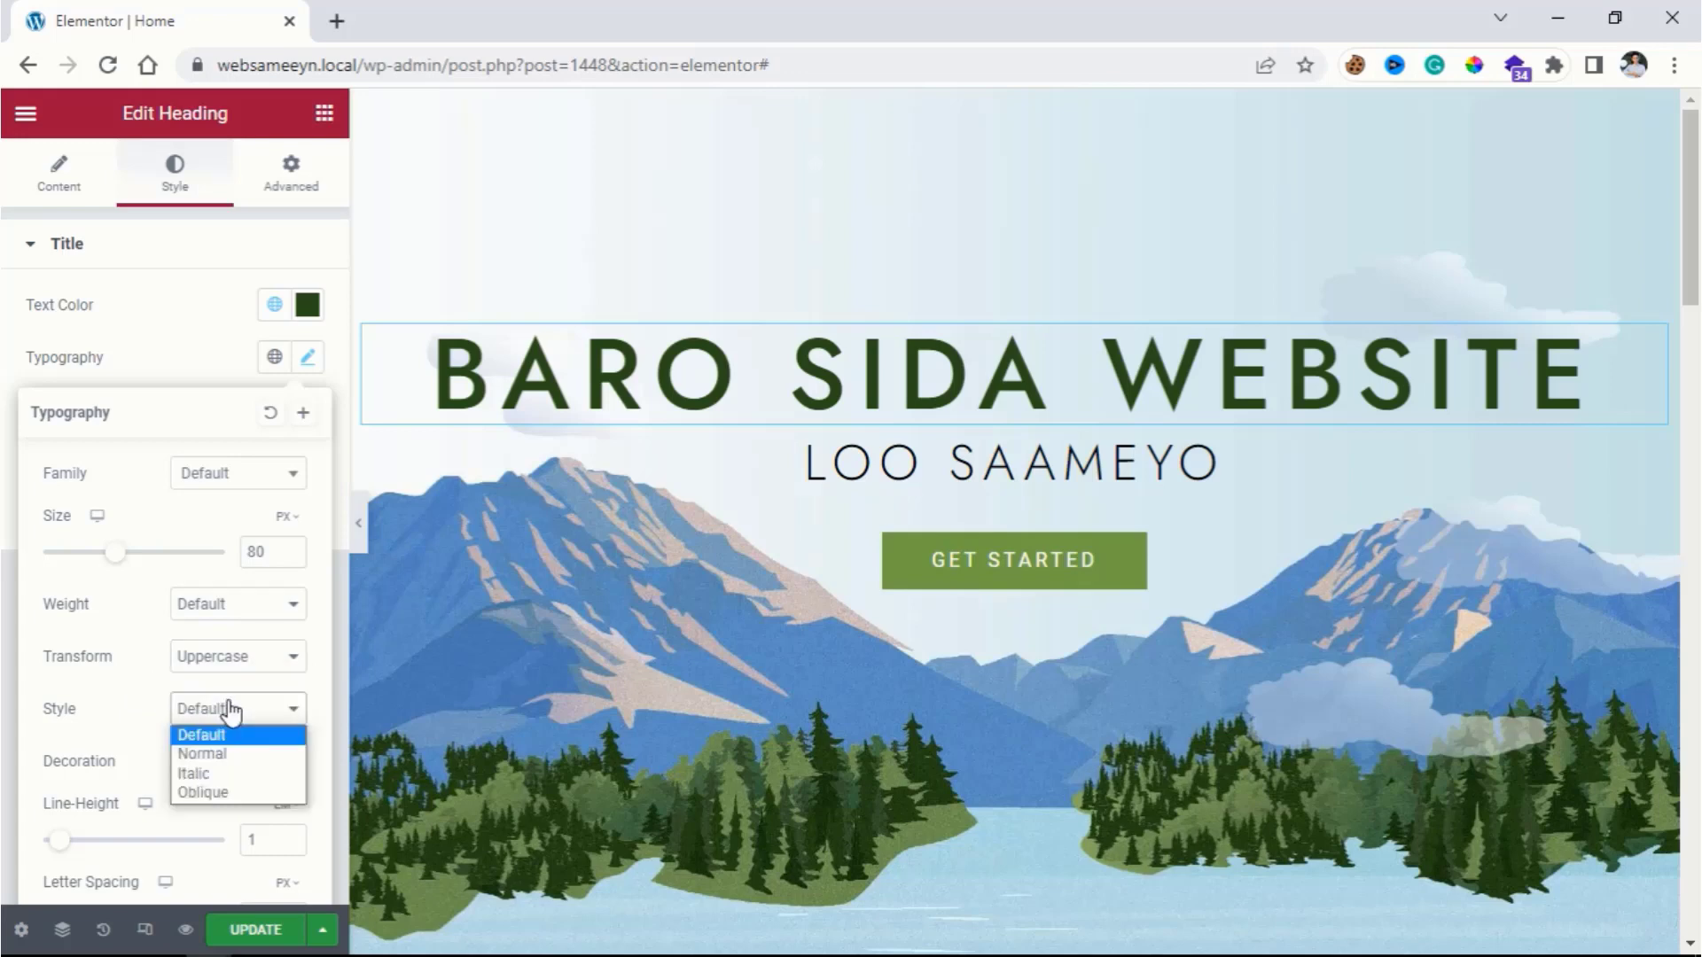
pyautogui.click(245, 780)
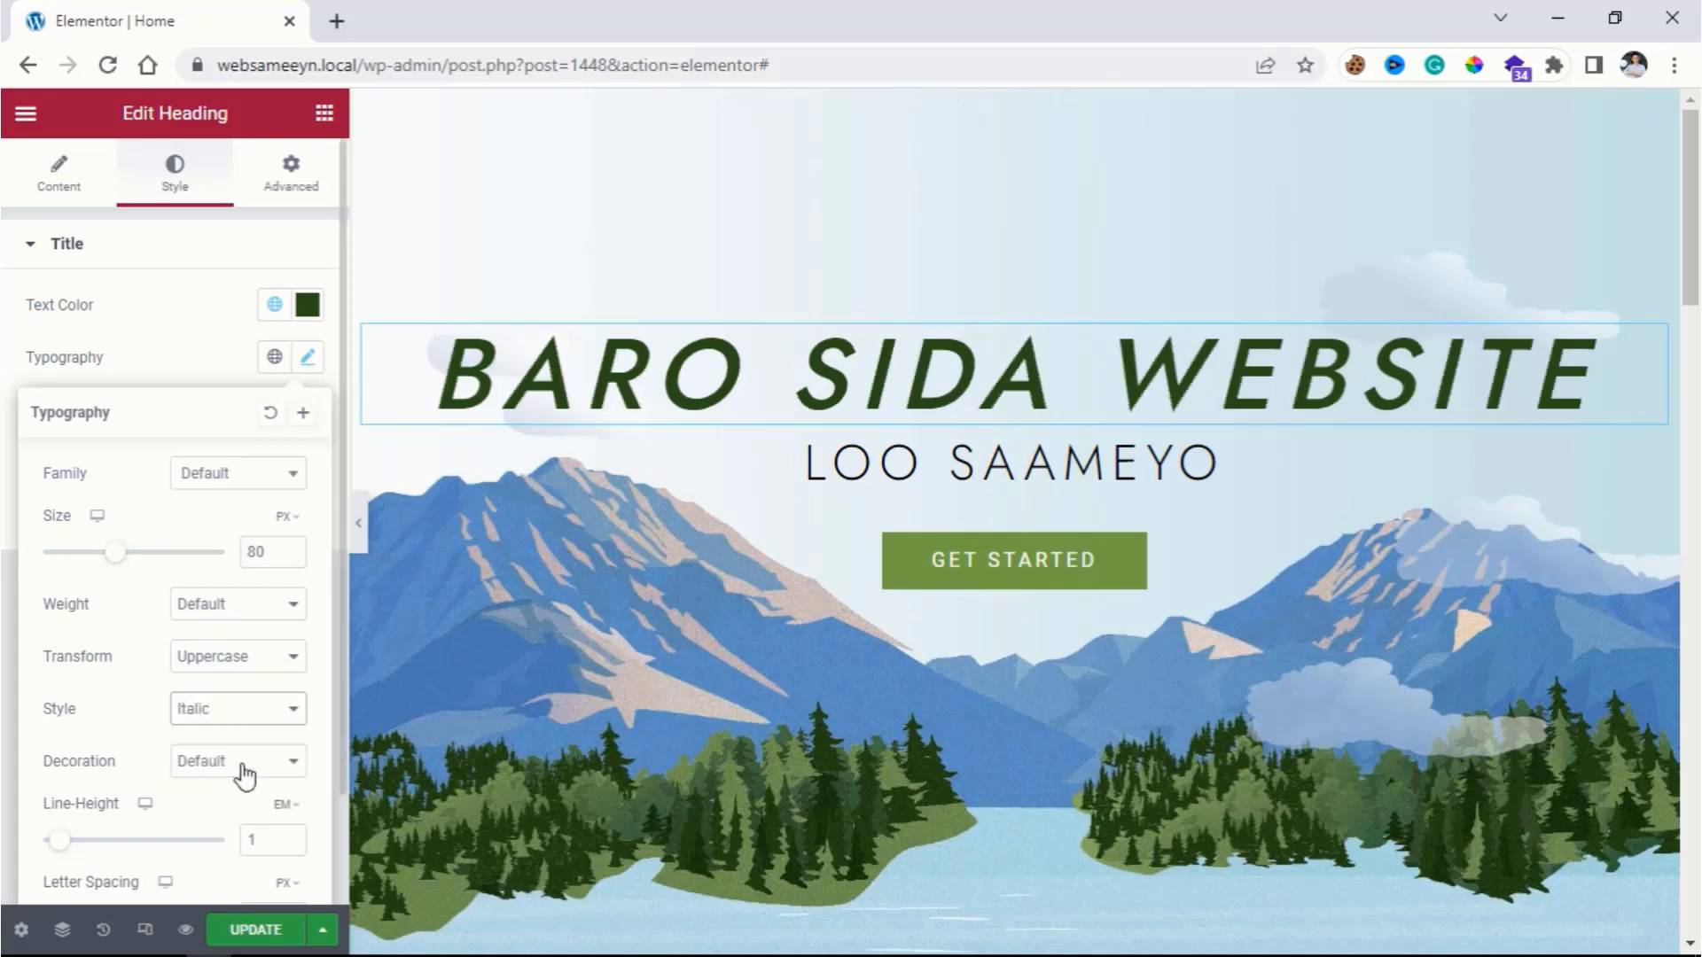
pyautogui.click(239, 707)
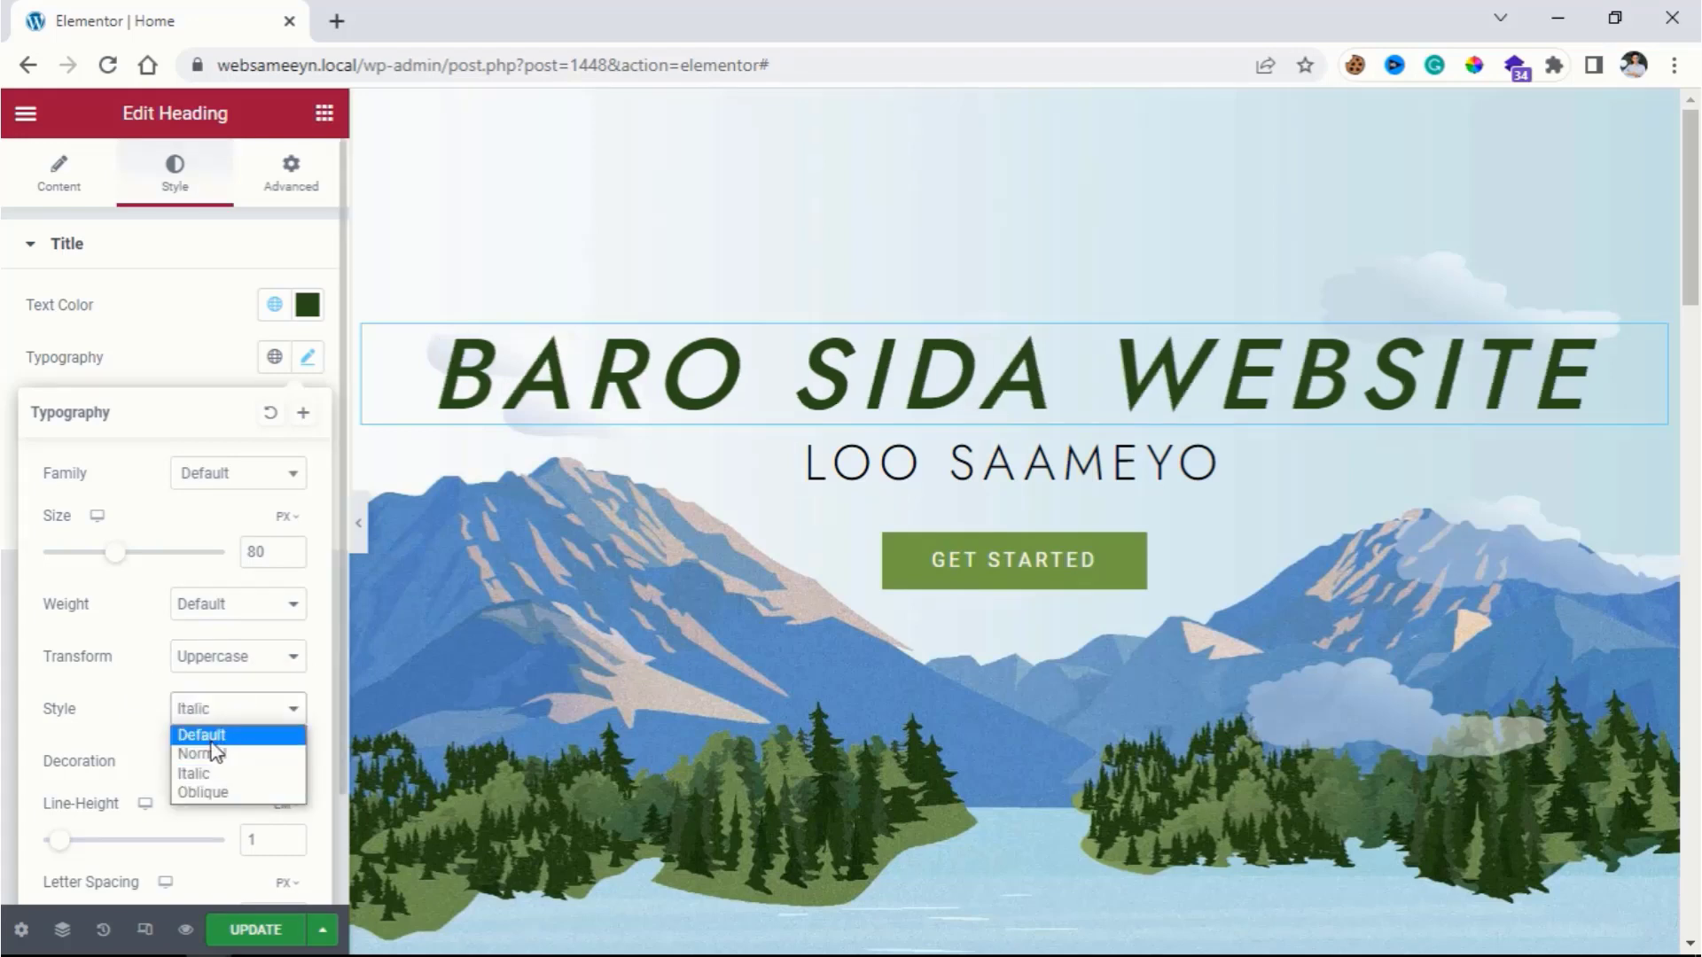
pyautogui.click(218, 737)
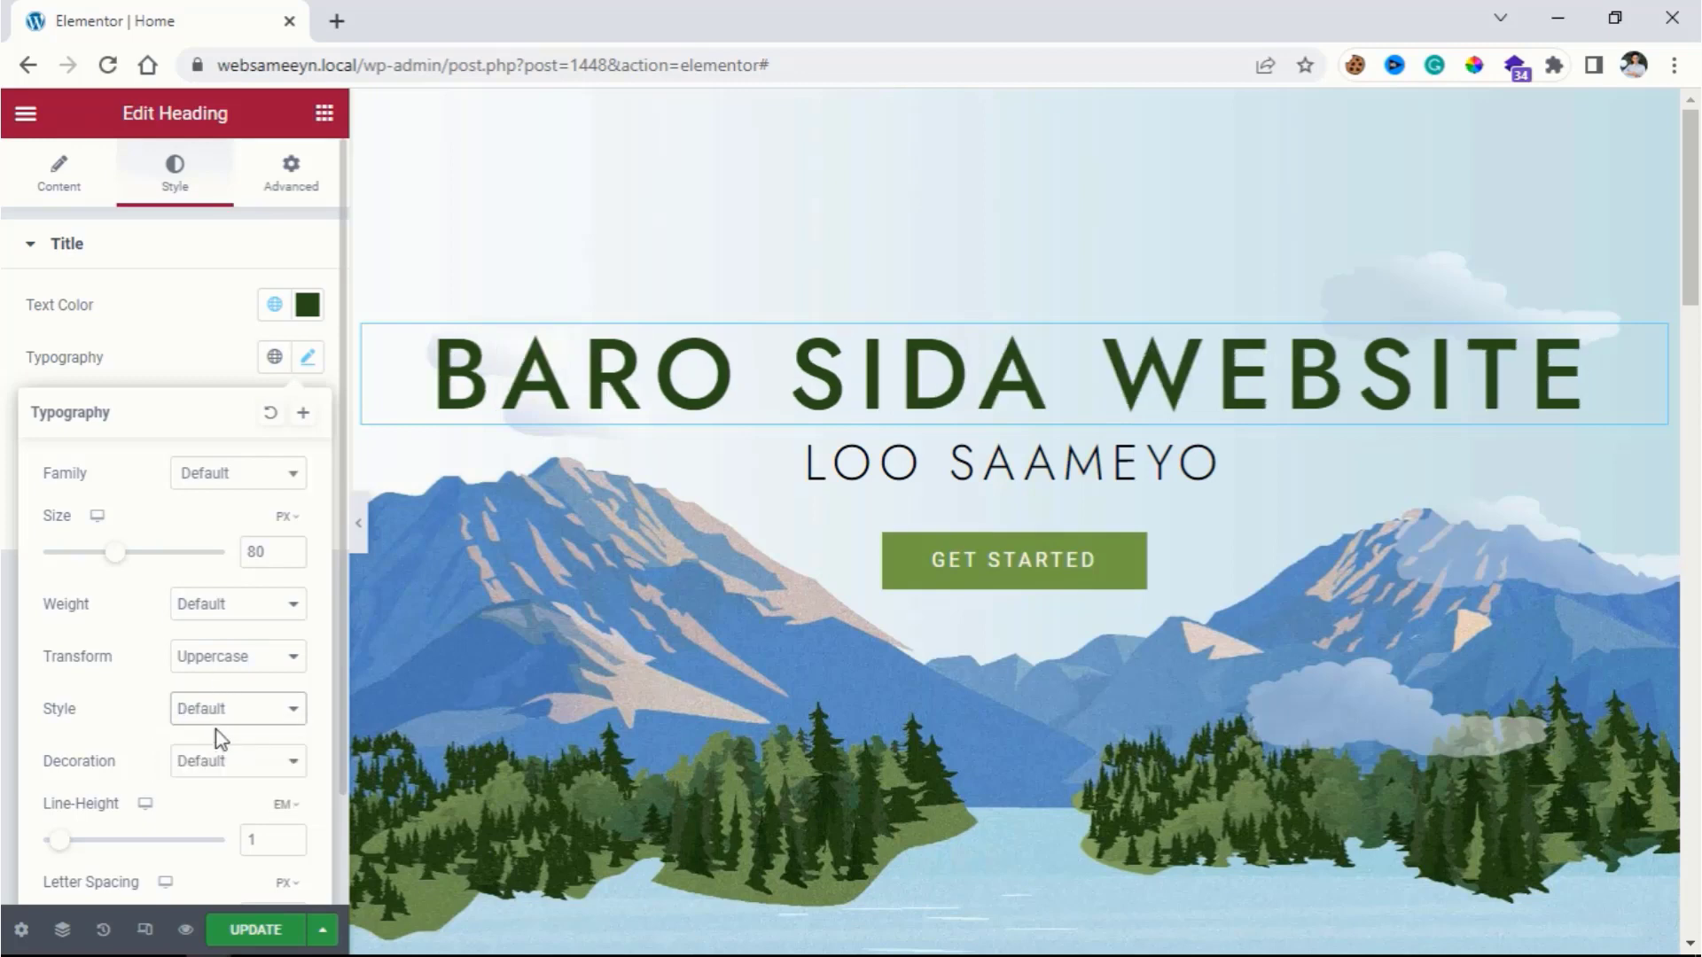
pyautogui.click(234, 657)
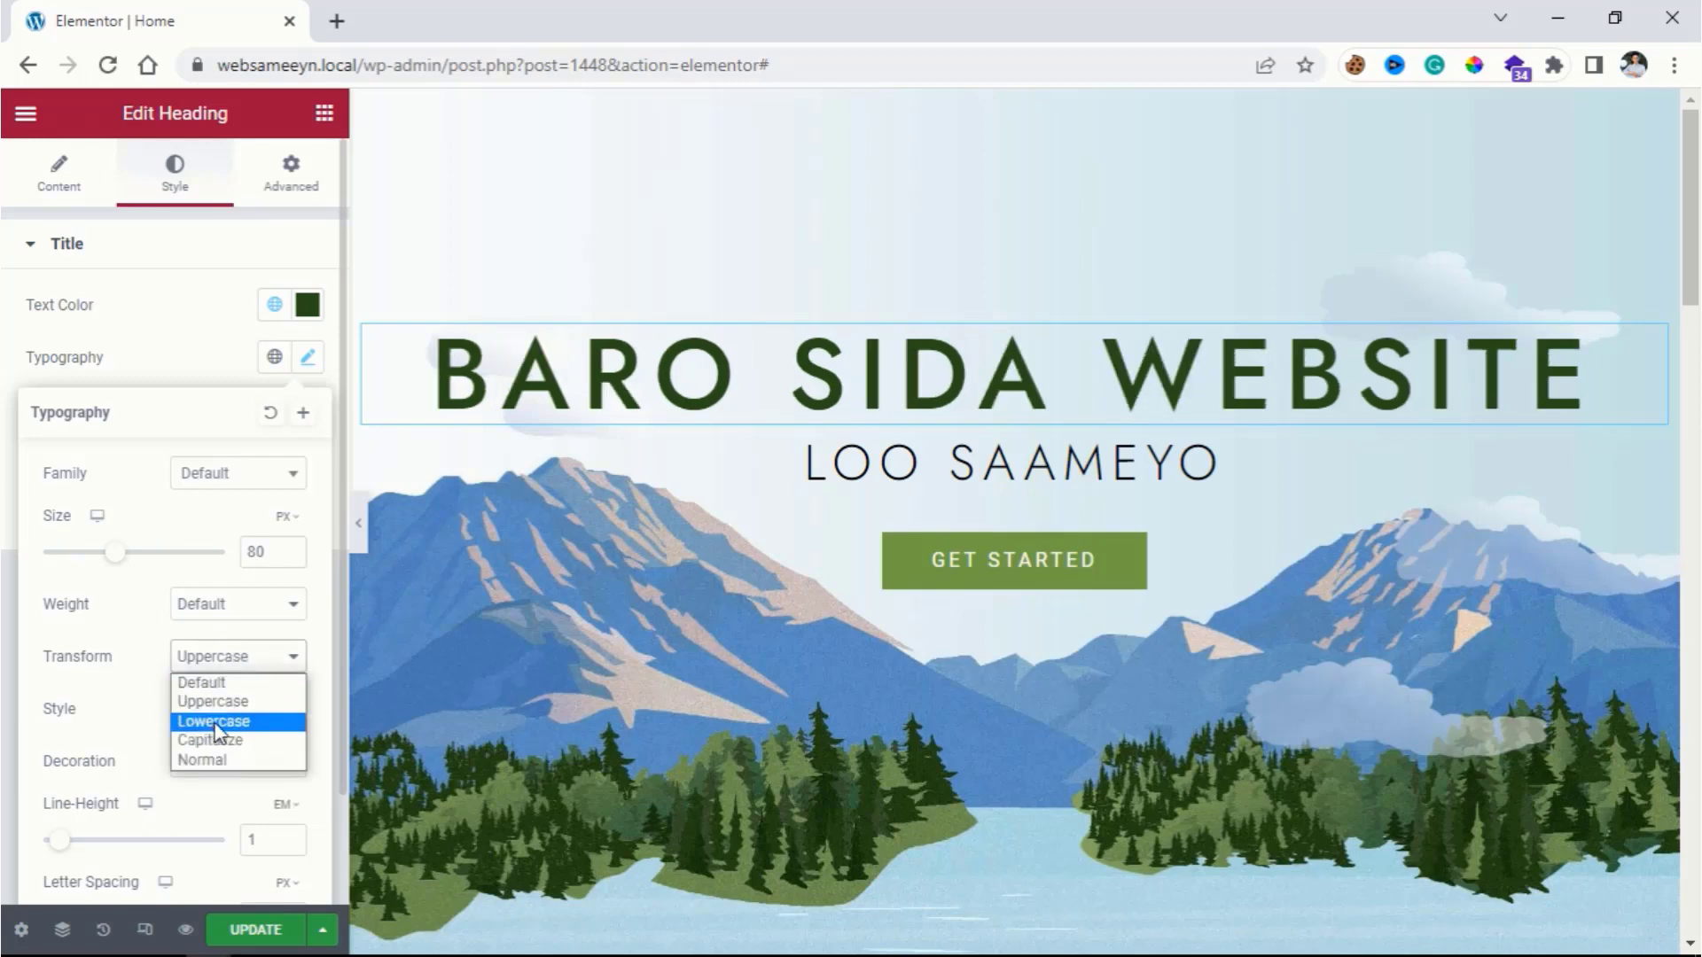
pyautogui.click(216, 730)
pyautogui.click(220, 667)
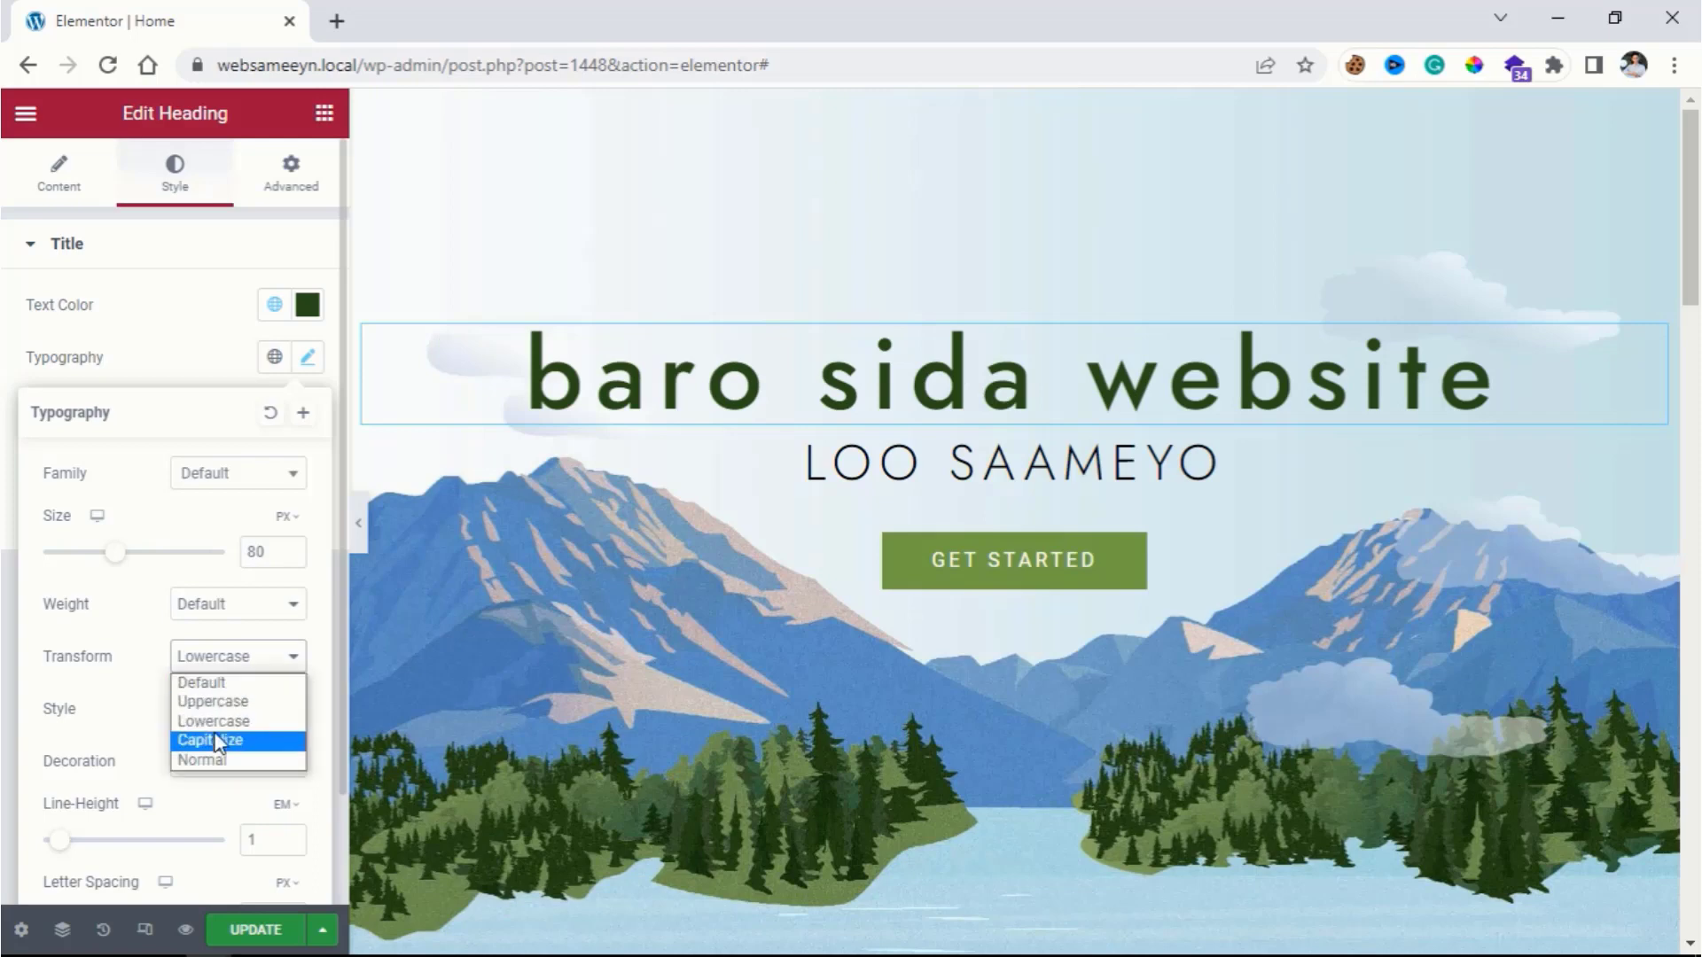
pyautogui.click(218, 739)
pyautogui.click(228, 663)
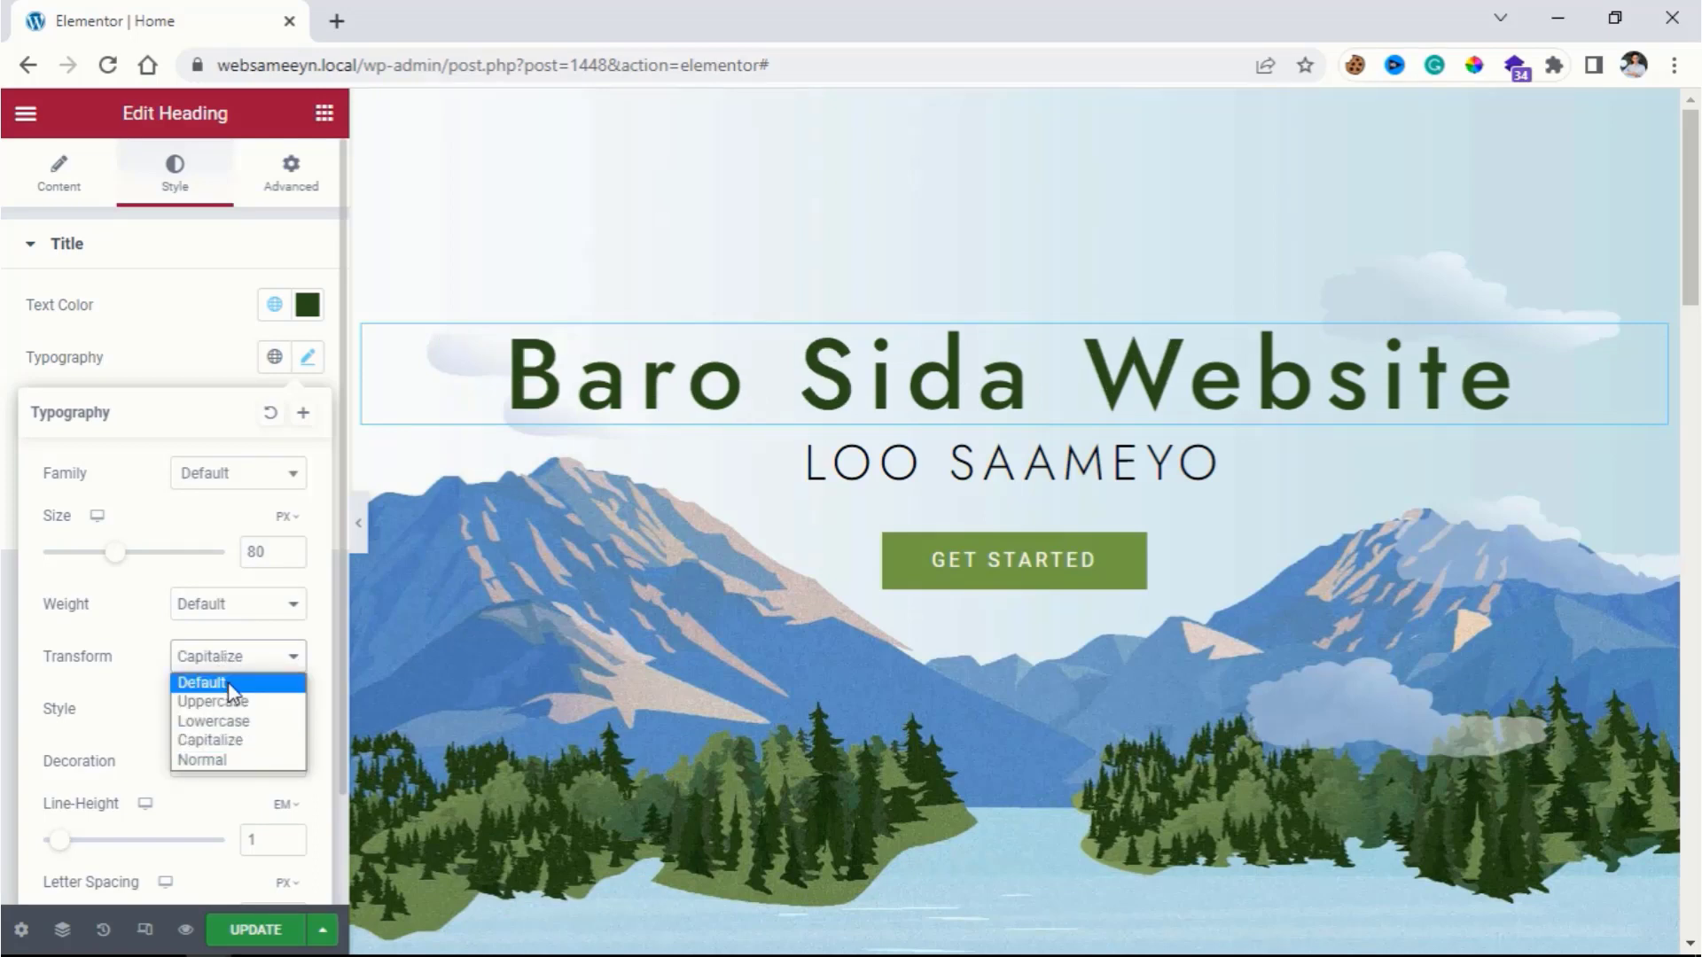
pyautogui.click(226, 685)
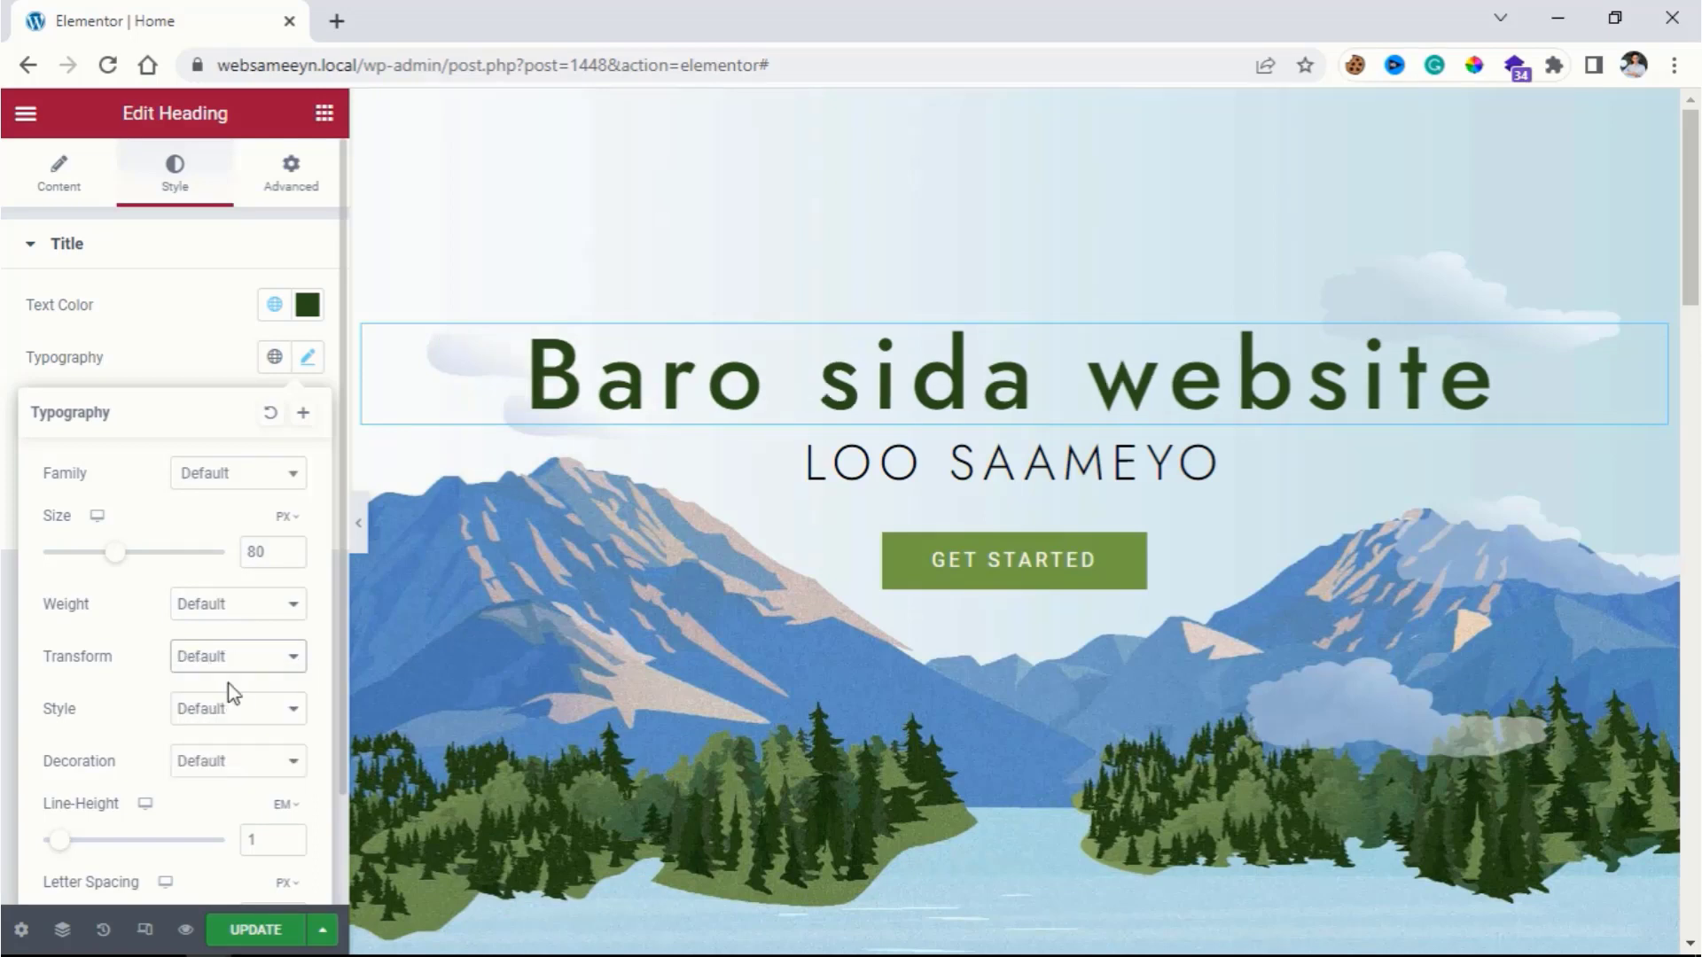
pyautogui.click(210, 610)
pyautogui.click(228, 782)
pyautogui.click(232, 609)
pyautogui.click(233, 663)
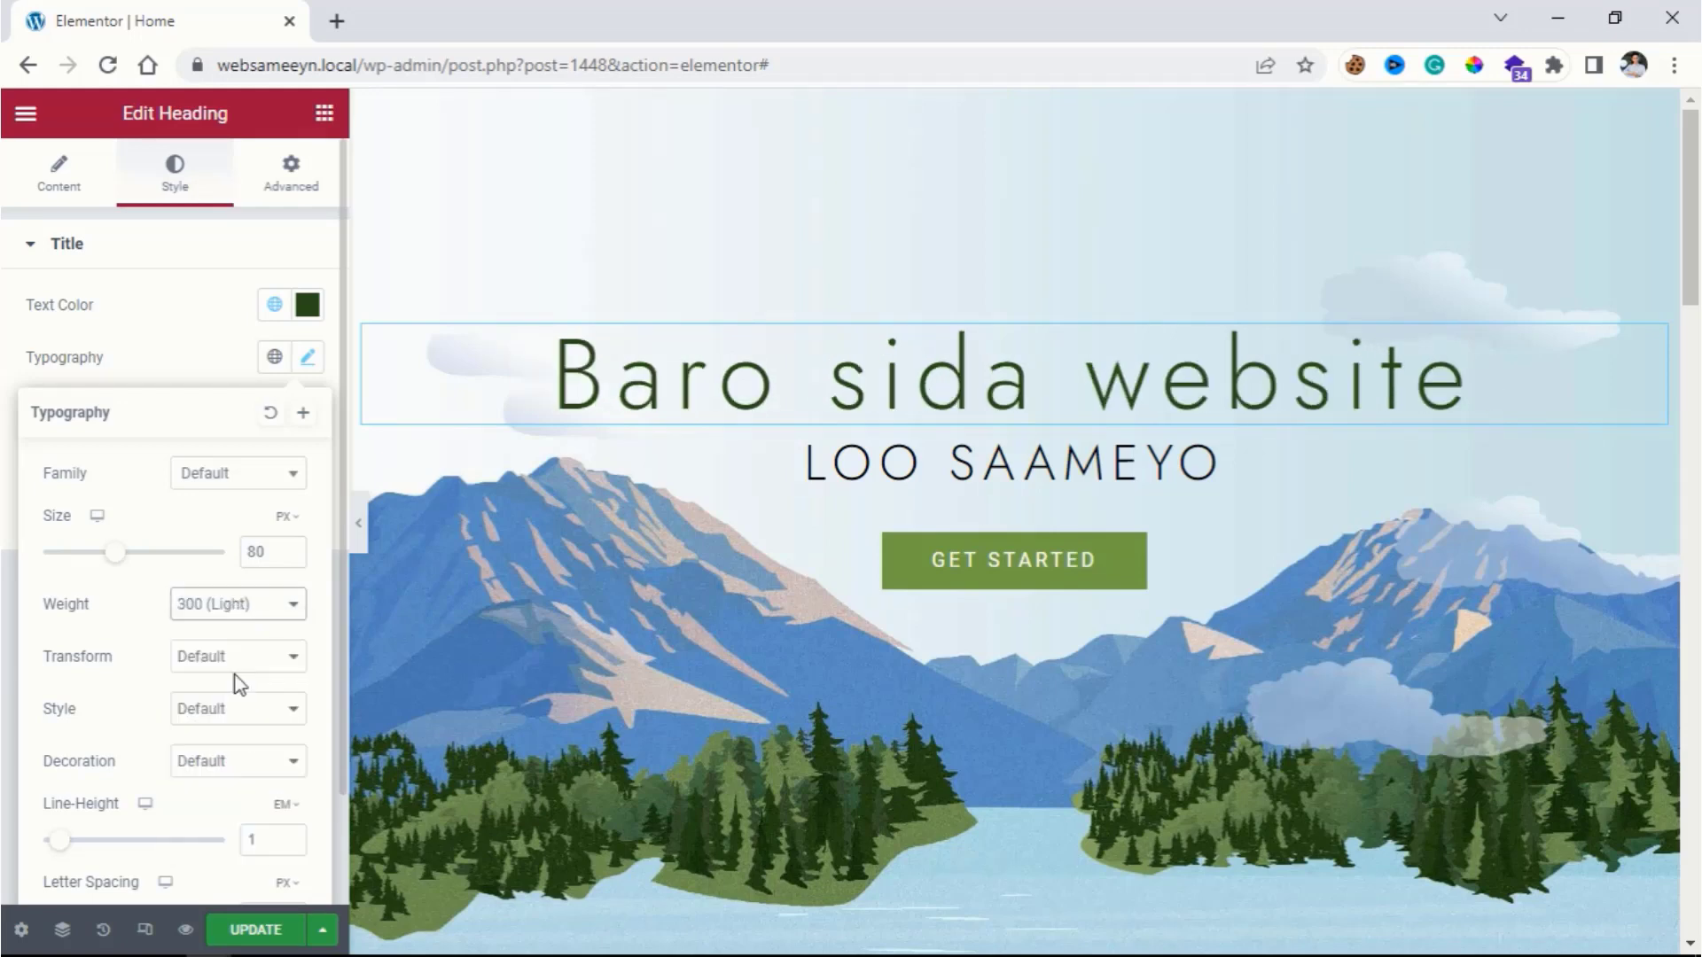
pyautogui.click(235, 606)
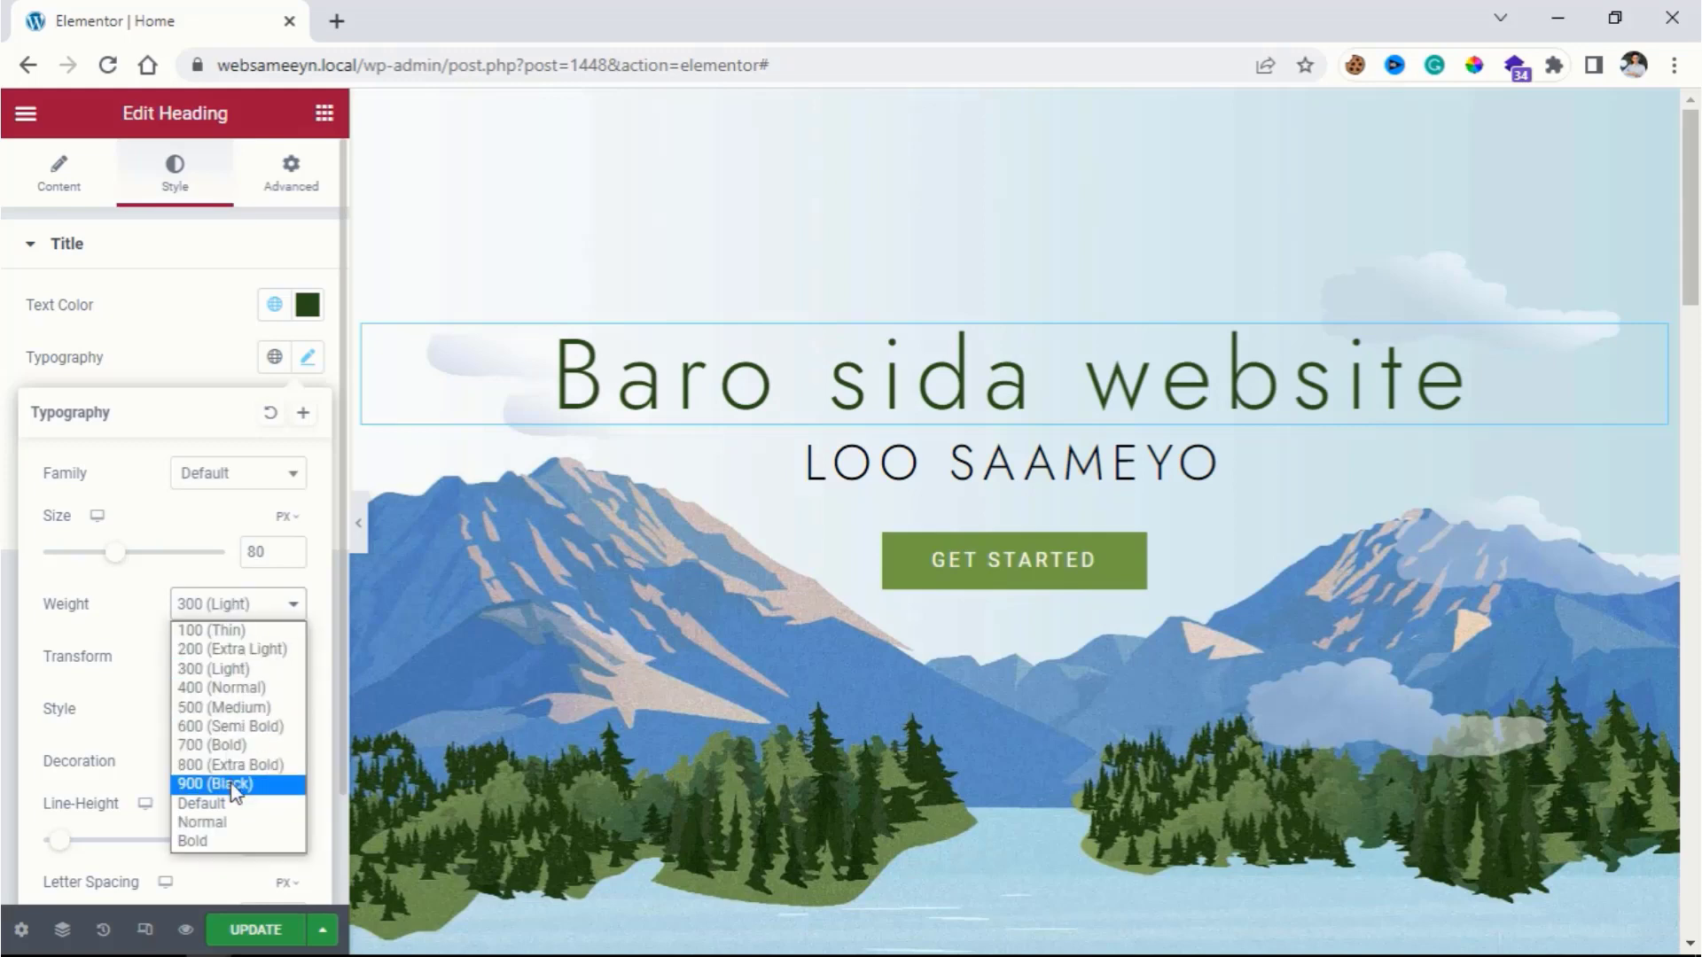
pyautogui.click(203, 804)
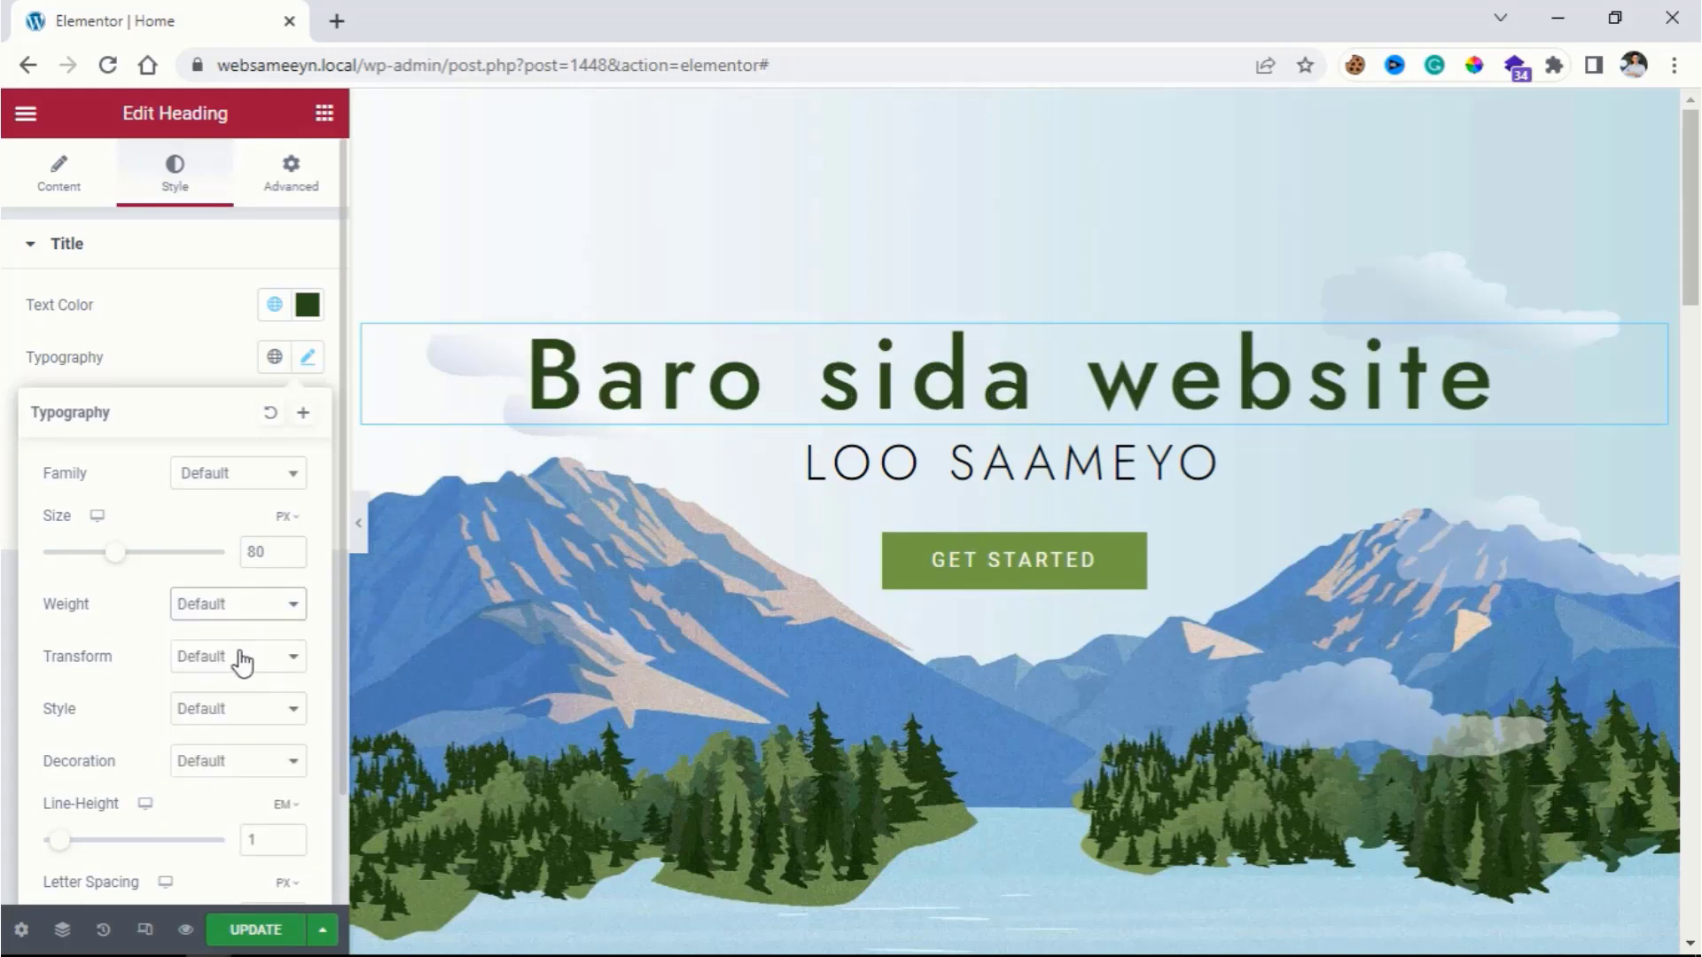
pyautogui.click(241, 659)
pyautogui.click(120, 686)
pyautogui.click(229, 664)
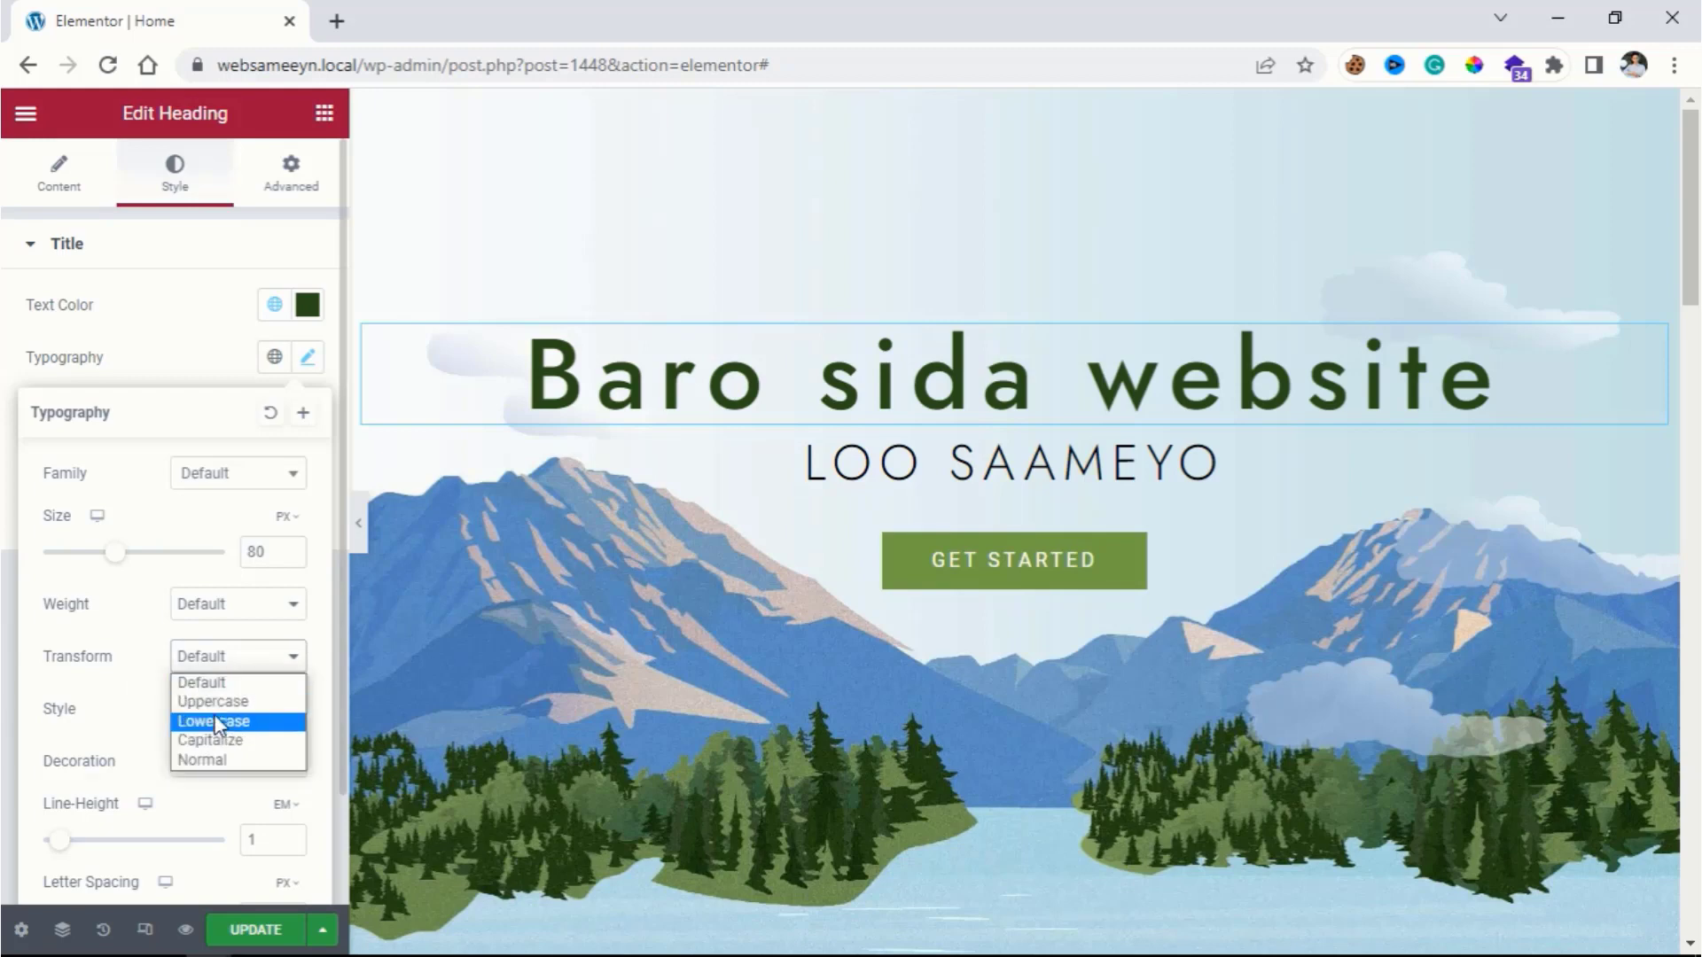
pyautogui.click(214, 700)
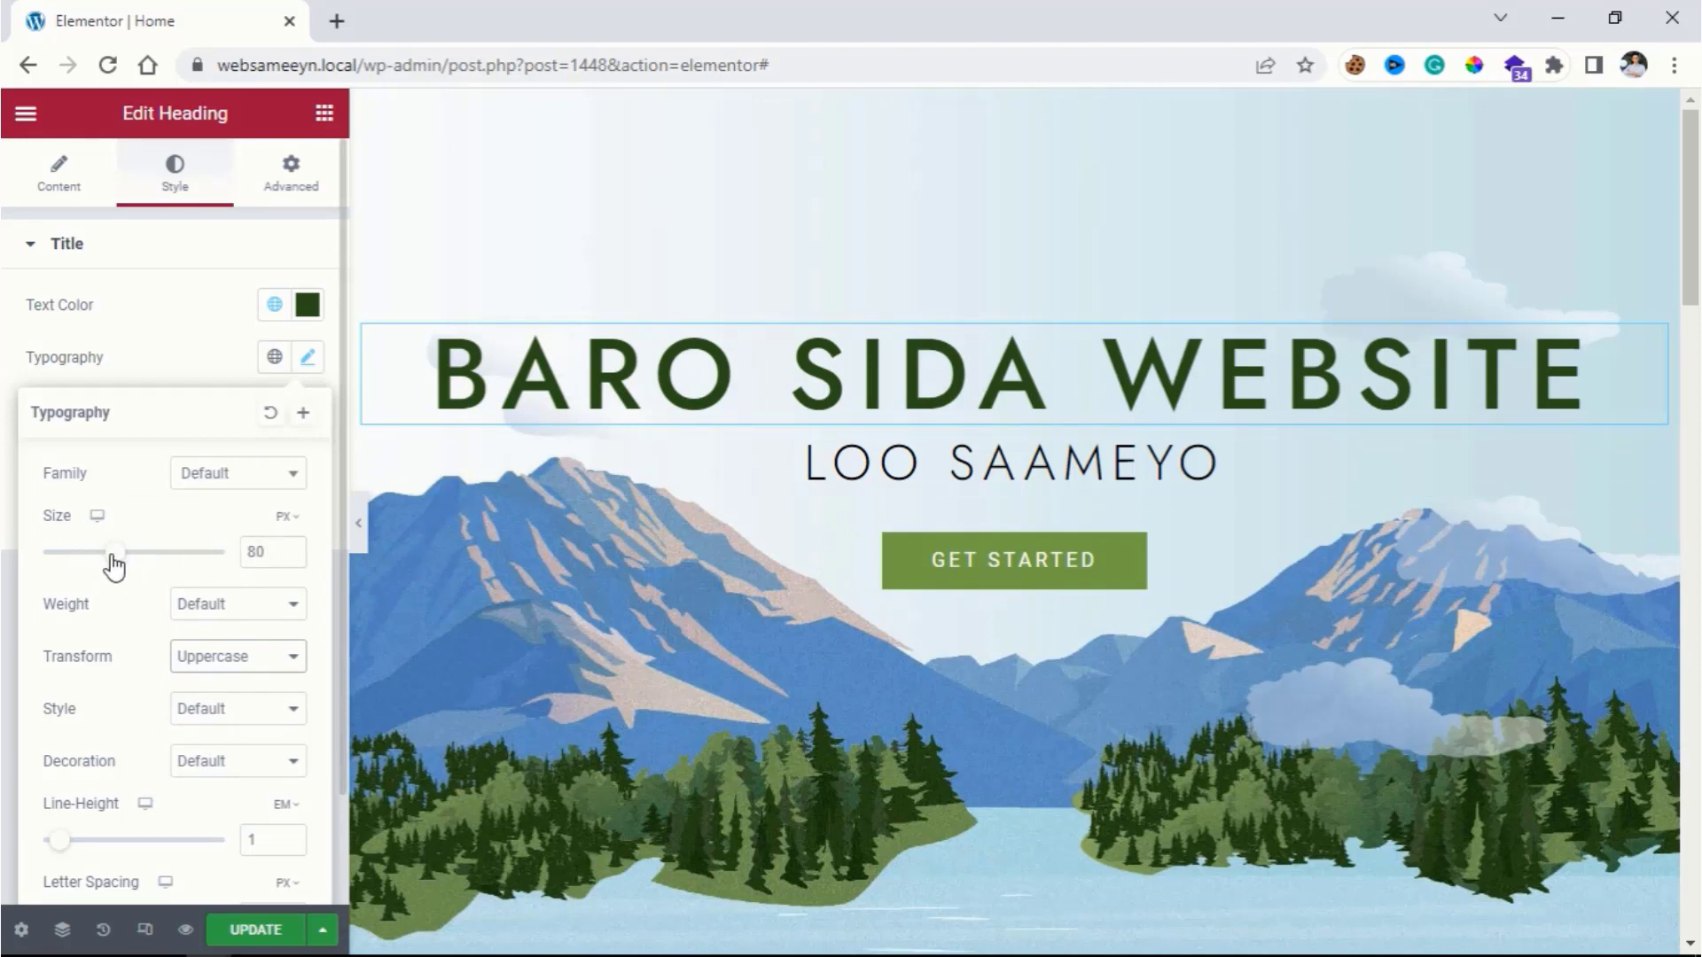
# Step: Shrink the title font size to 75 px, previewing Poppins but undoing it to keep Default
pyautogui.moveTo(115, 567)
pyautogui.mouseDown()
pyautogui.moveTo(79, 569)
pyautogui.moveTo(130, 569)
pyautogui.moveTo(87, 581)
pyautogui.moveTo(106, 570)
pyautogui.mouseUp()
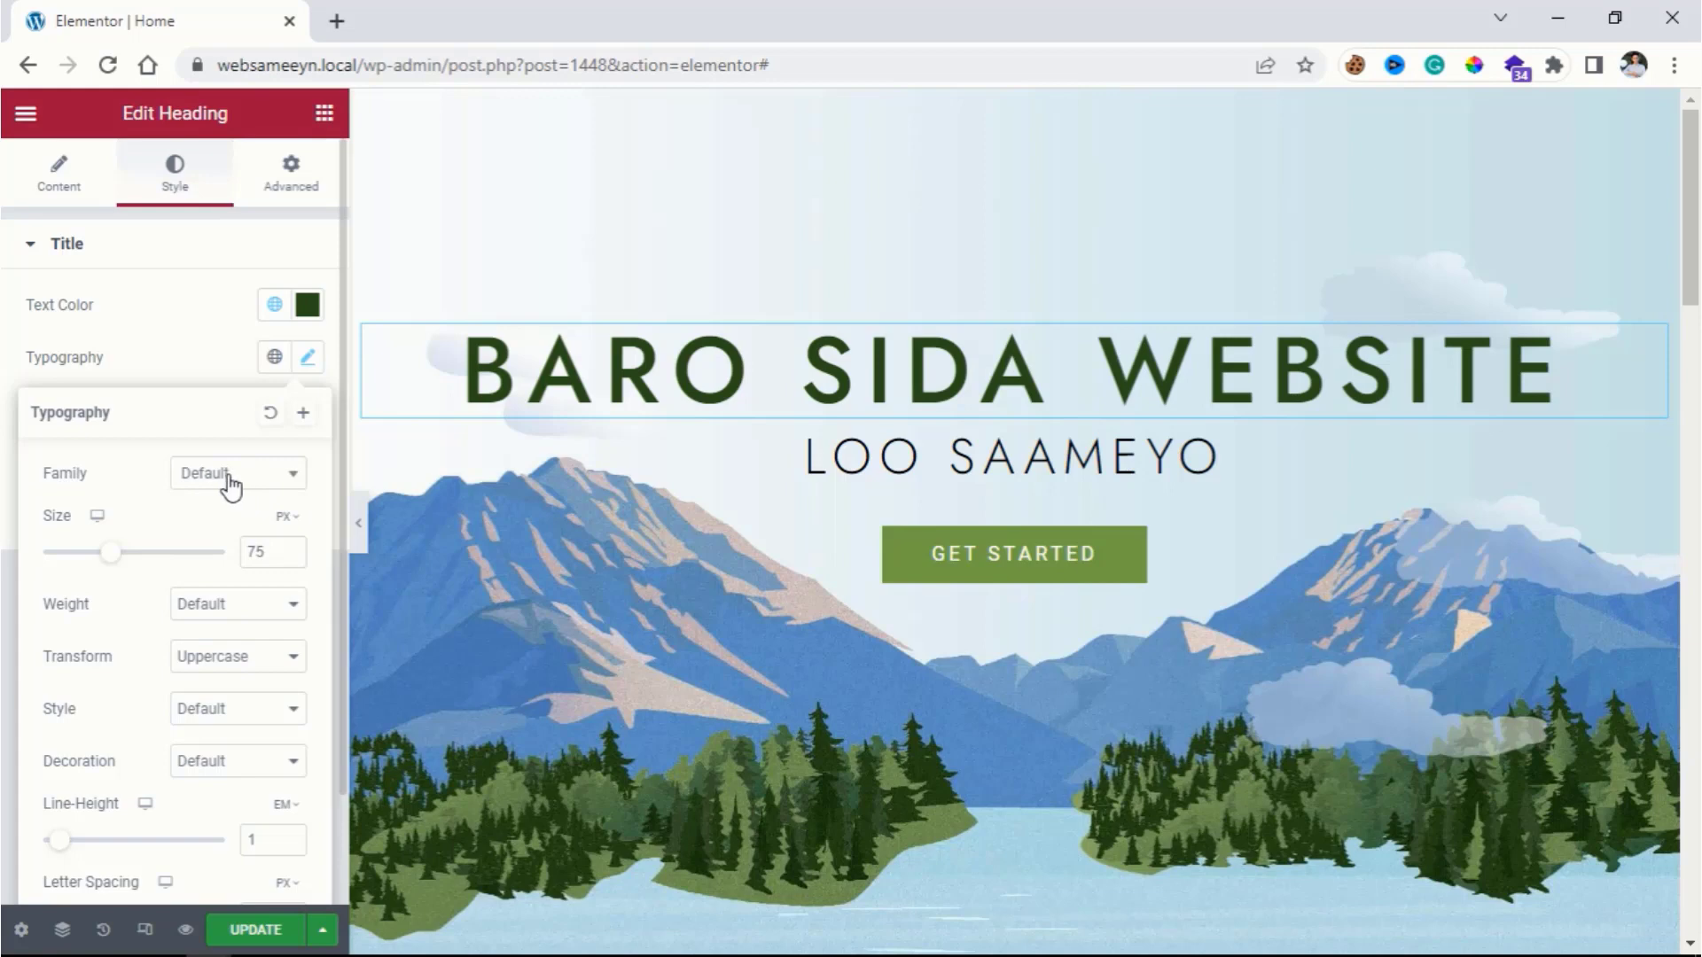
pyautogui.click(285, 478)
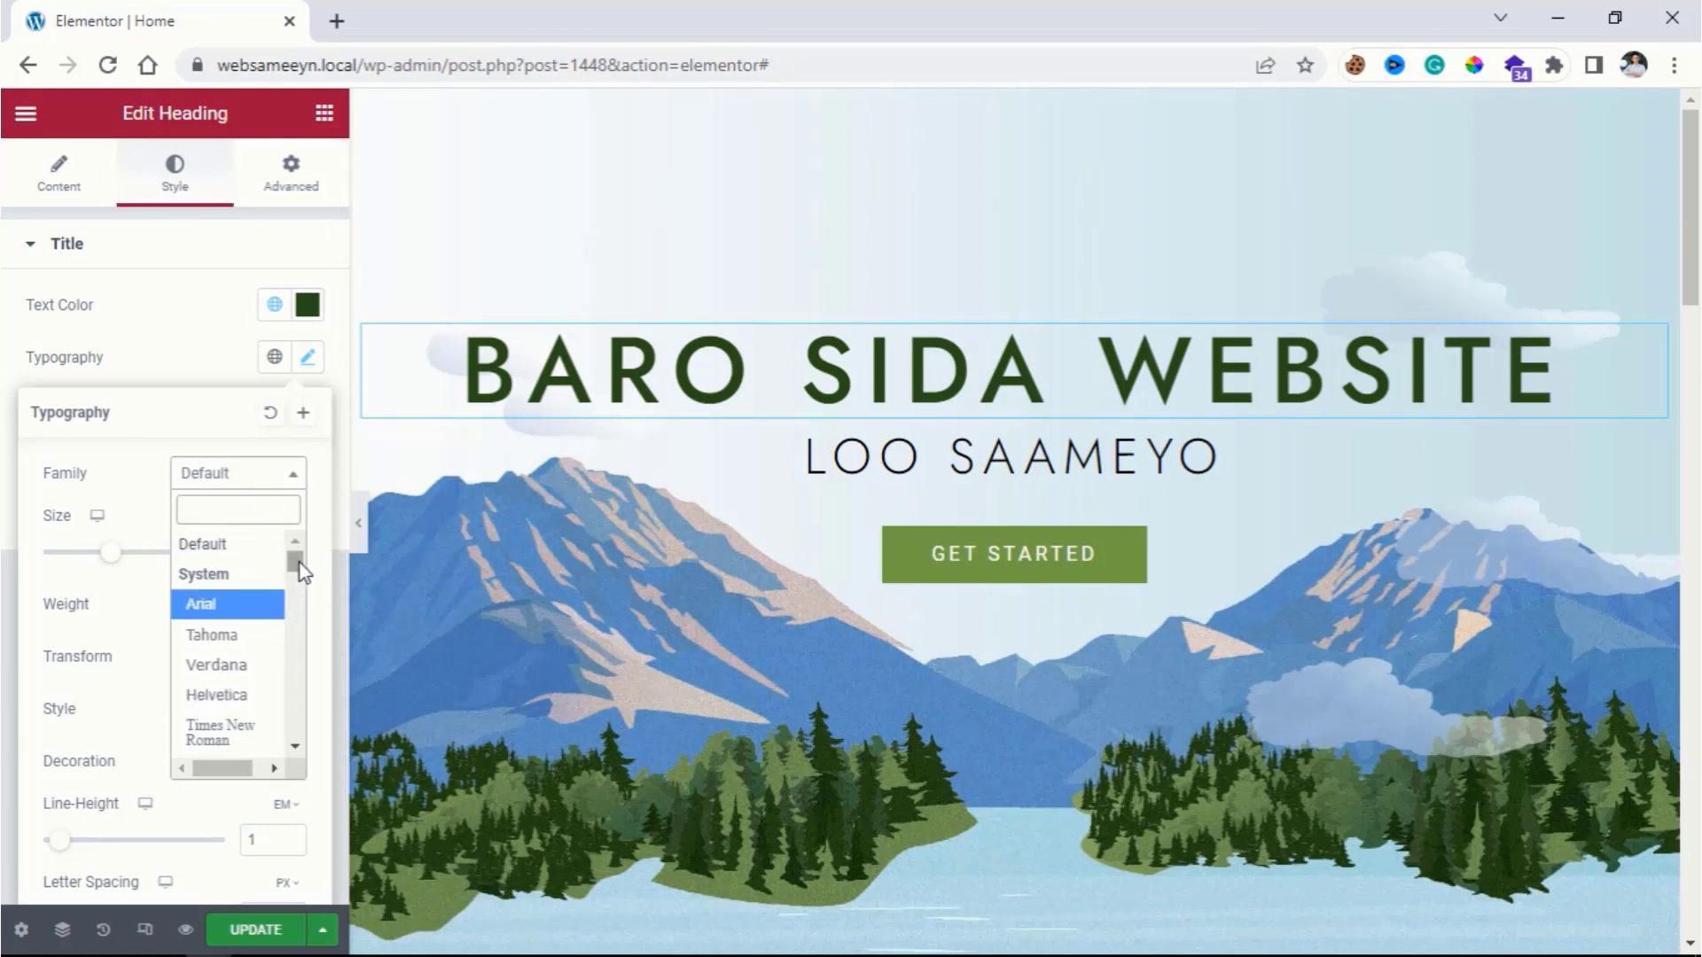
pyautogui.moveTo(301, 565); pyautogui.dragTo(306, 509)
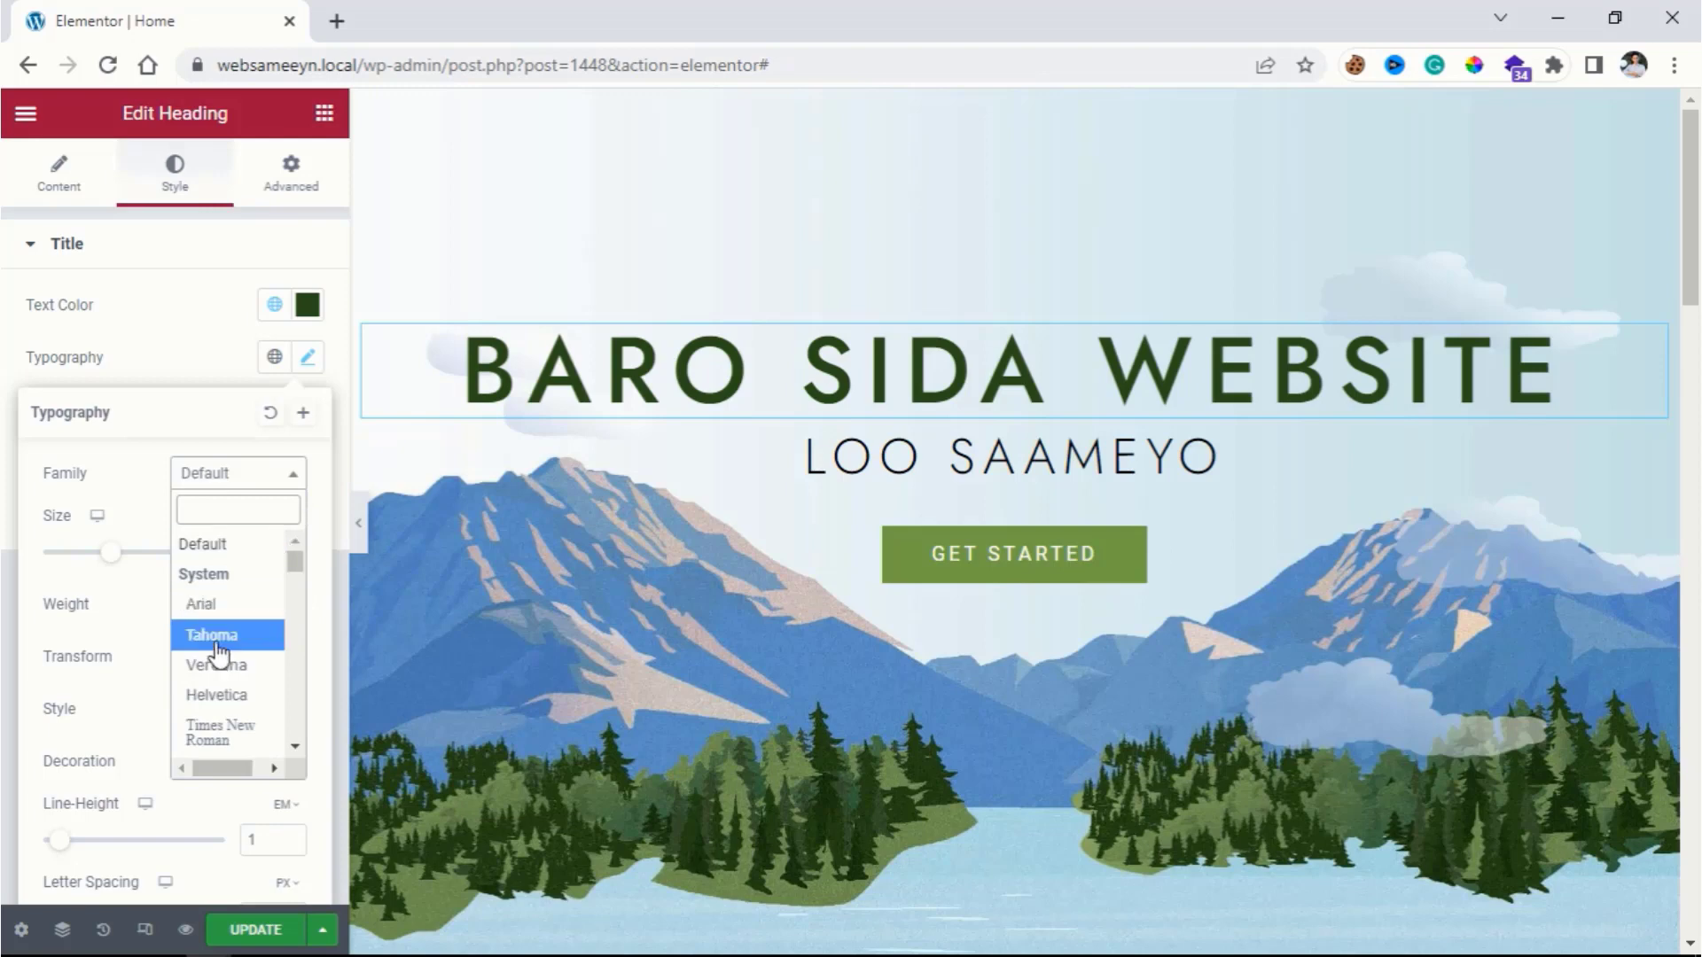
pyautogui.write('popp')
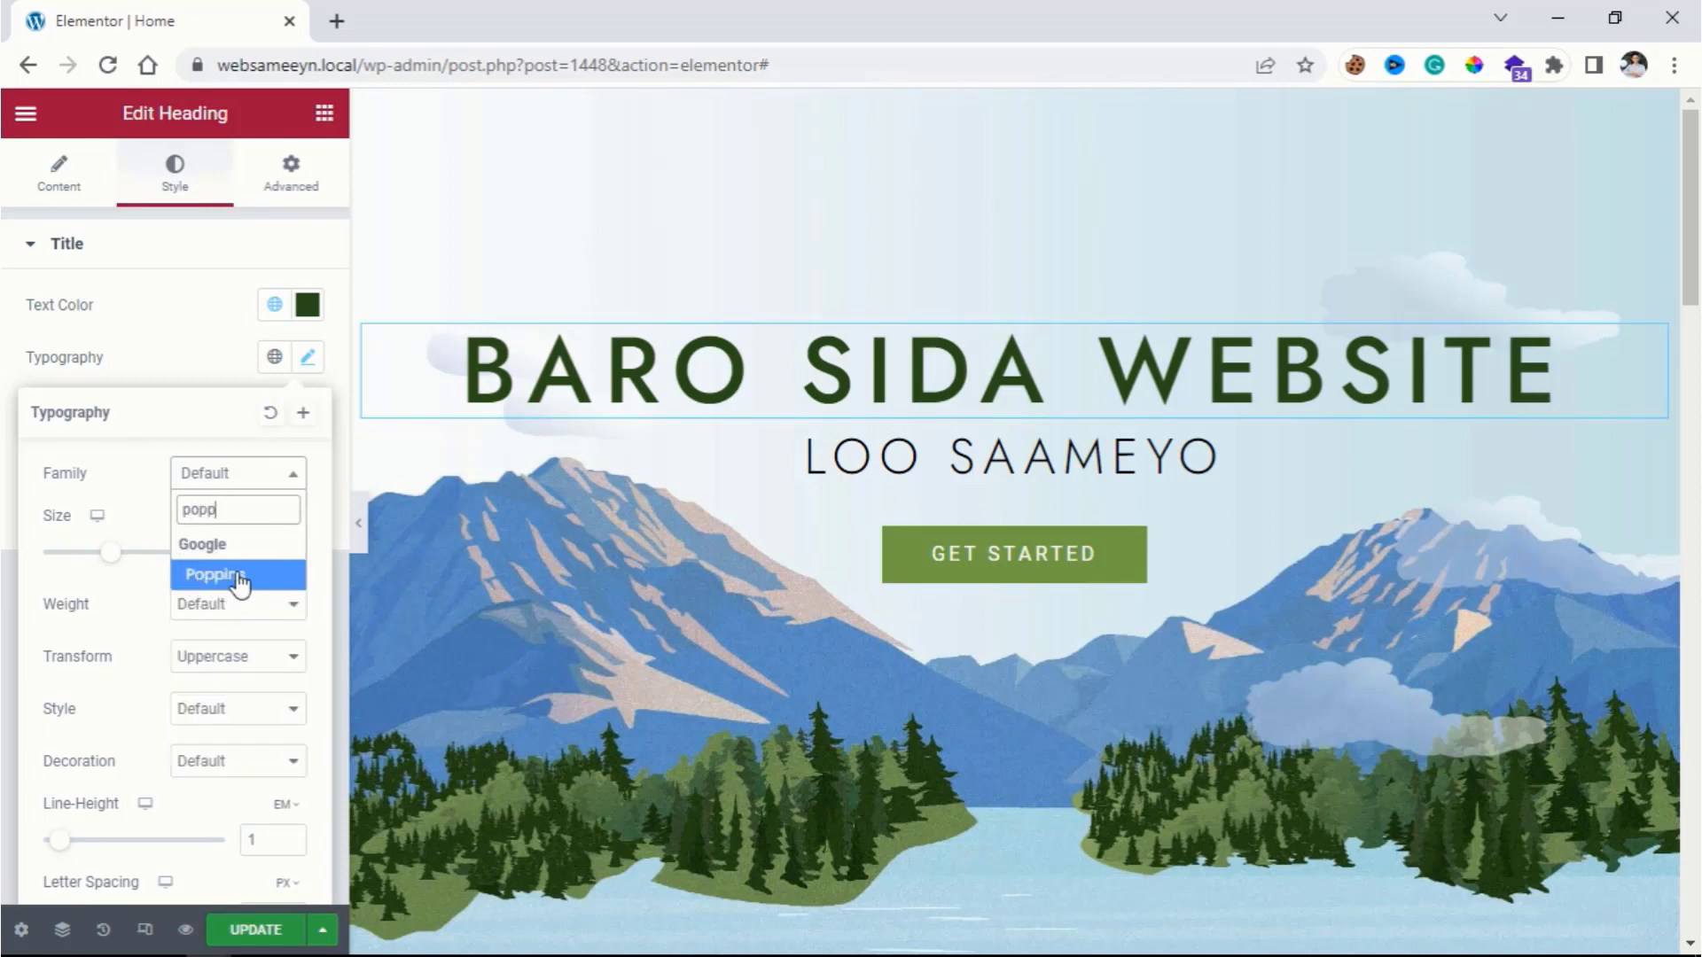
pyautogui.click(248, 575)
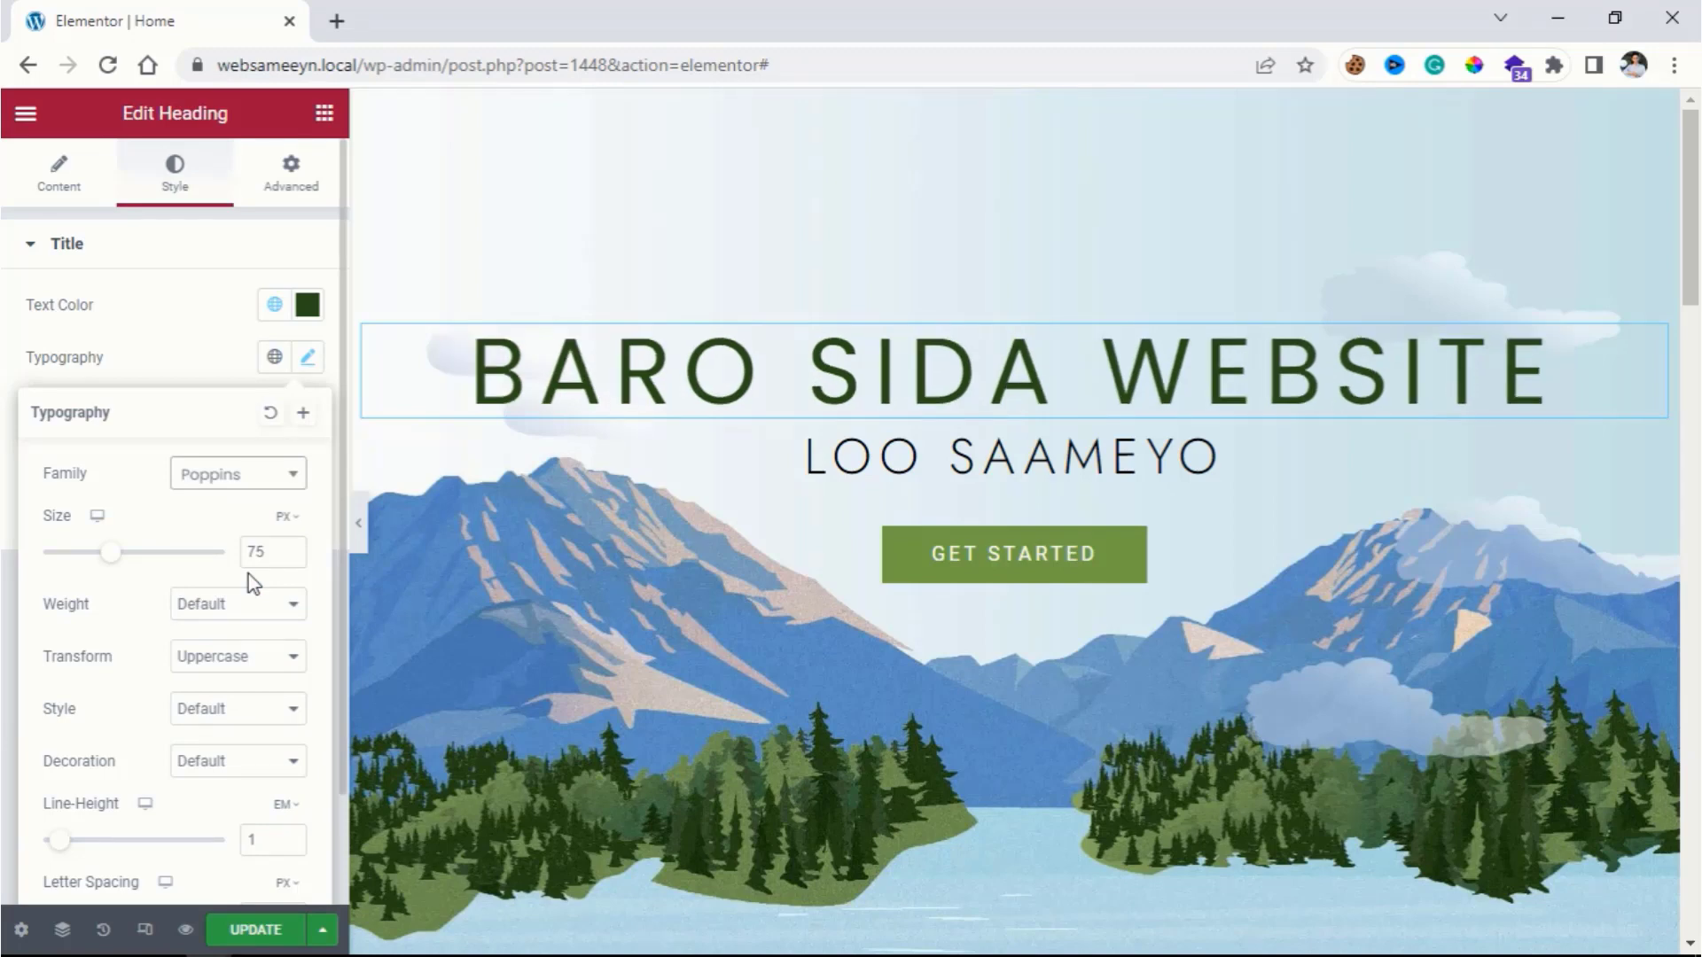
pyautogui.hotkey('ctrl', 'z')
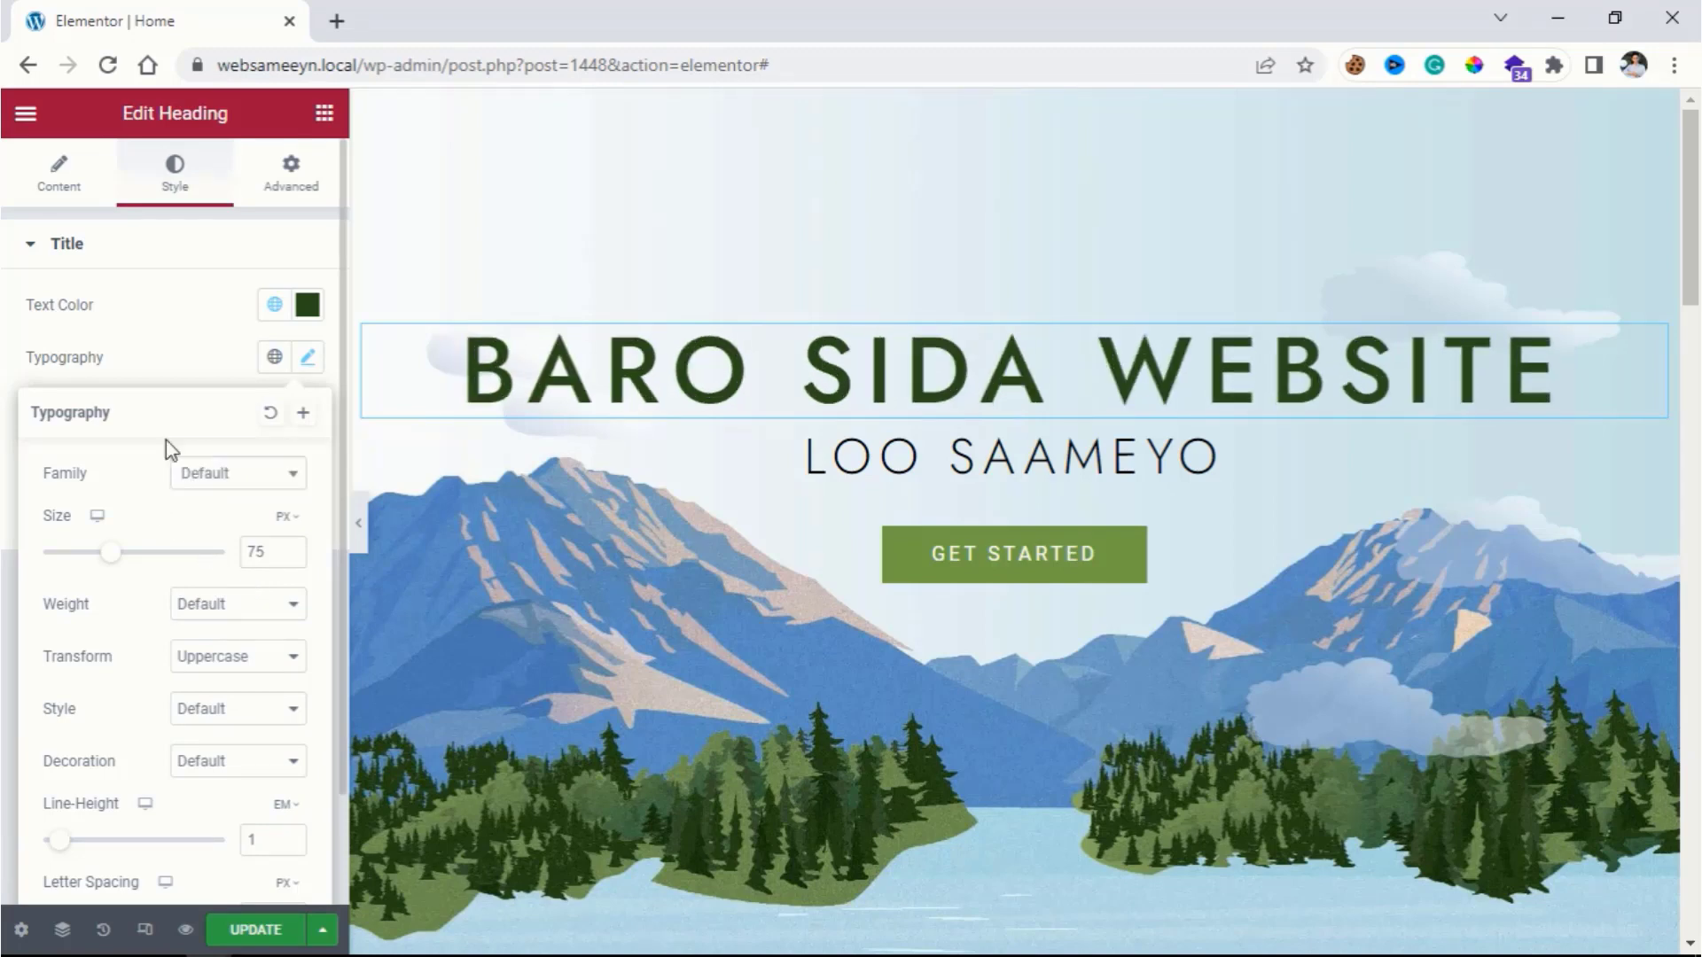
pyautogui.click(196, 256)
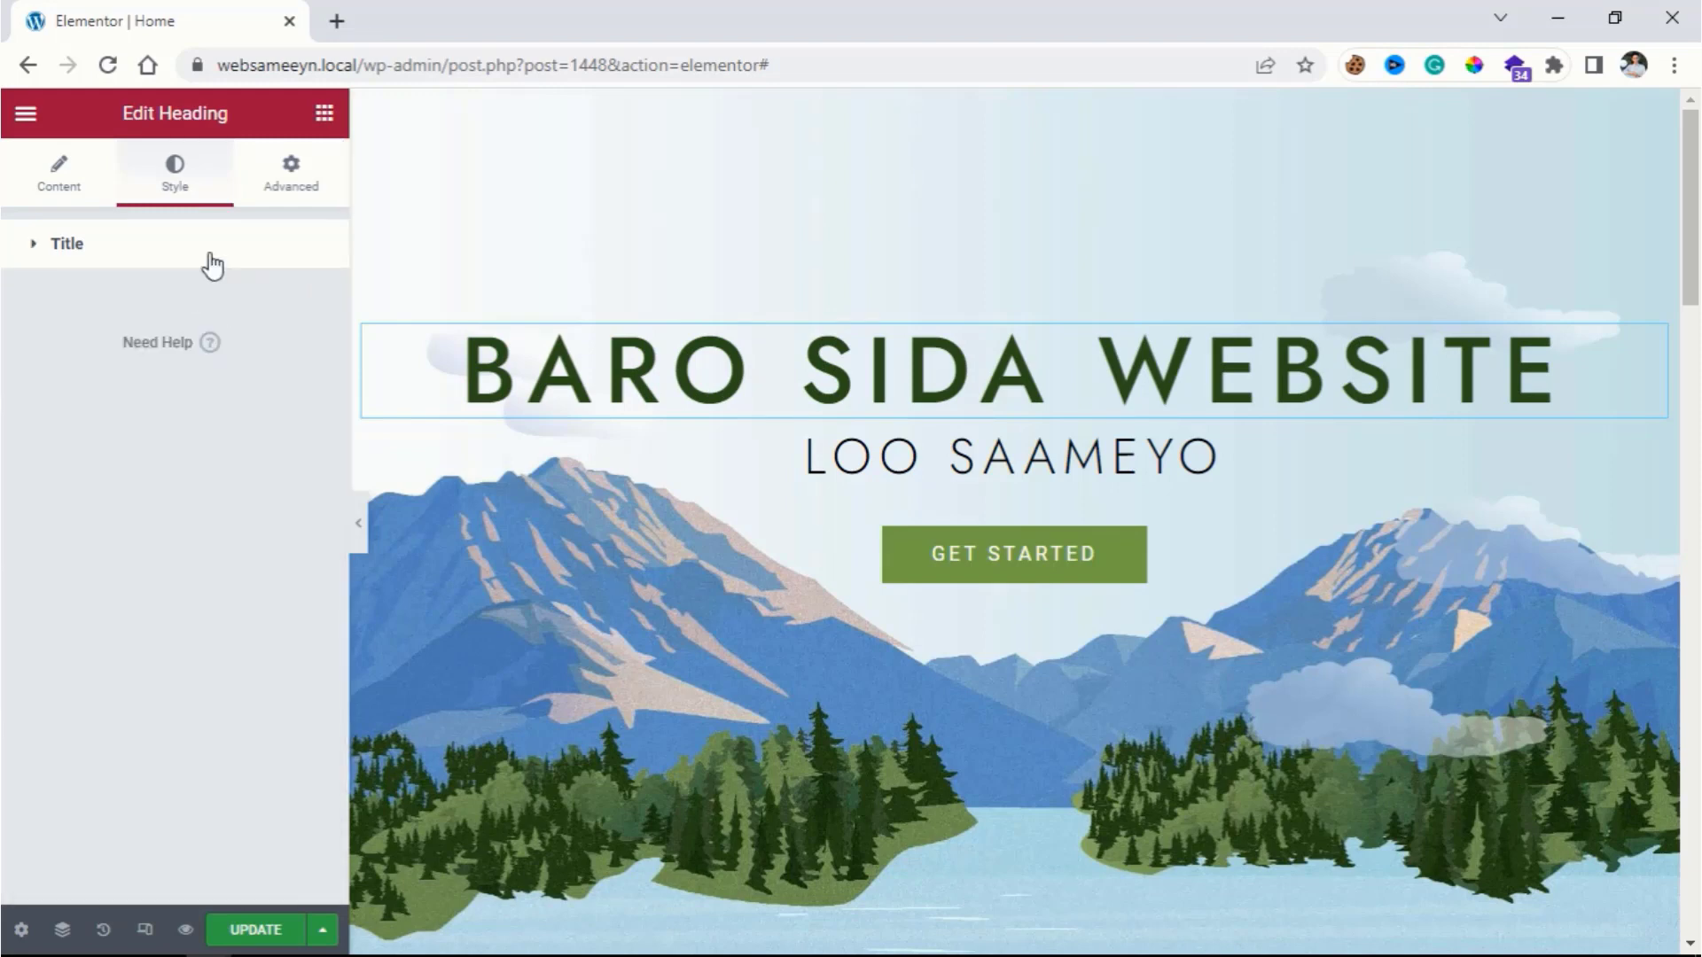
# Step: Try pale green and blue title colours, then clear the custom text colour
pyautogui.click(213, 266)
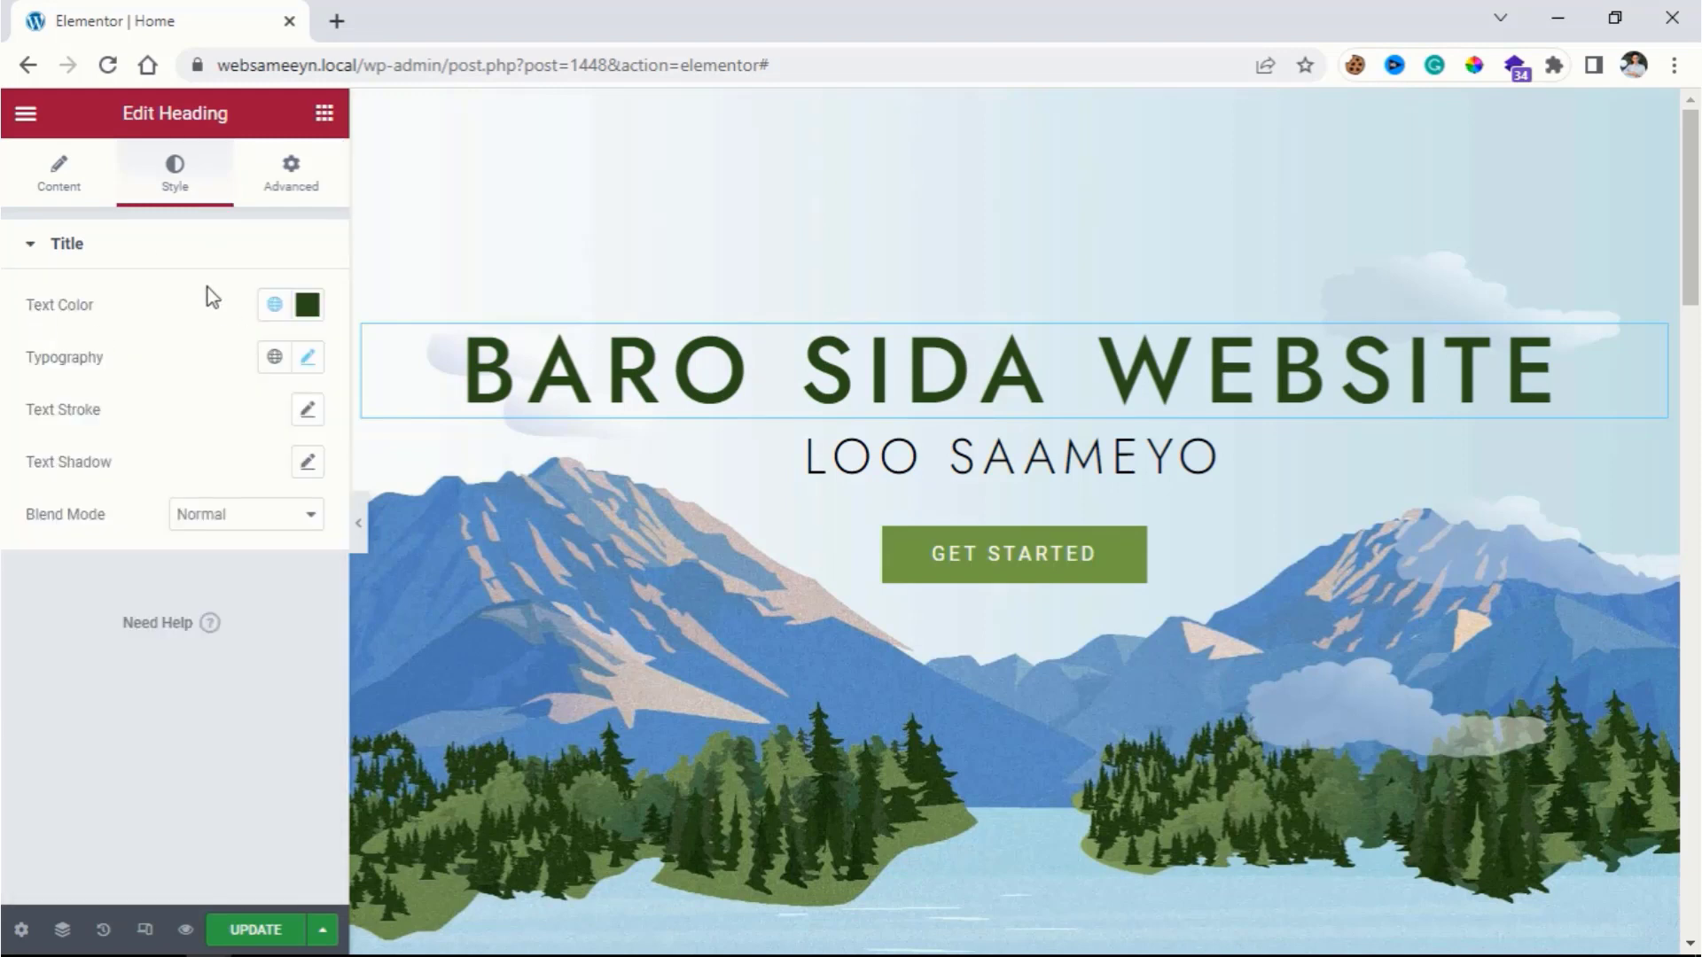
pyautogui.click(309, 305)
pyautogui.click(204, 444)
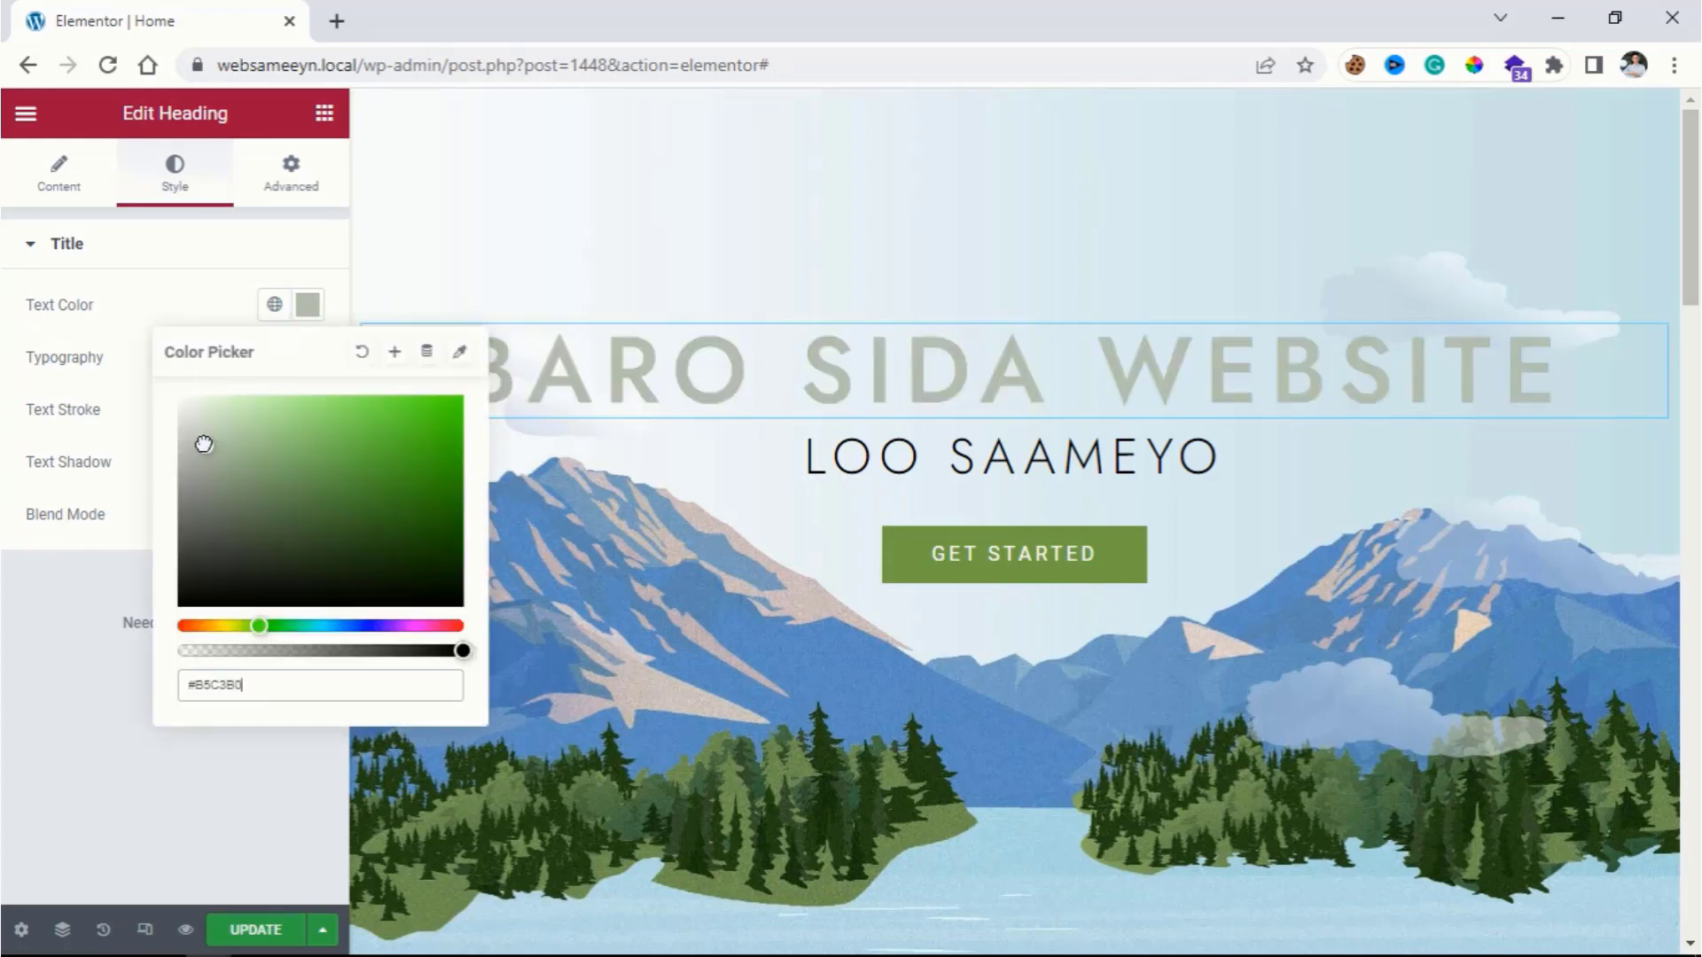
pyautogui.moveTo(203, 444)
pyautogui.mouseDown()
pyautogui.moveTo(190, 413)
pyautogui.moveTo(189, 577)
pyautogui.moveTo(236, 592)
pyautogui.moveTo(241, 443)
pyautogui.moveTo(373, 456)
pyautogui.moveTo(274, 490)
pyautogui.moveTo(384, 505)
pyautogui.moveTo(294, 614)
pyautogui.moveTo(248, 577)
pyautogui.moveTo(383, 626)
pyautogui.moveTo(342, 625)
pyautogui.moveTo(362, 617)
pyautogui.mouseUp()
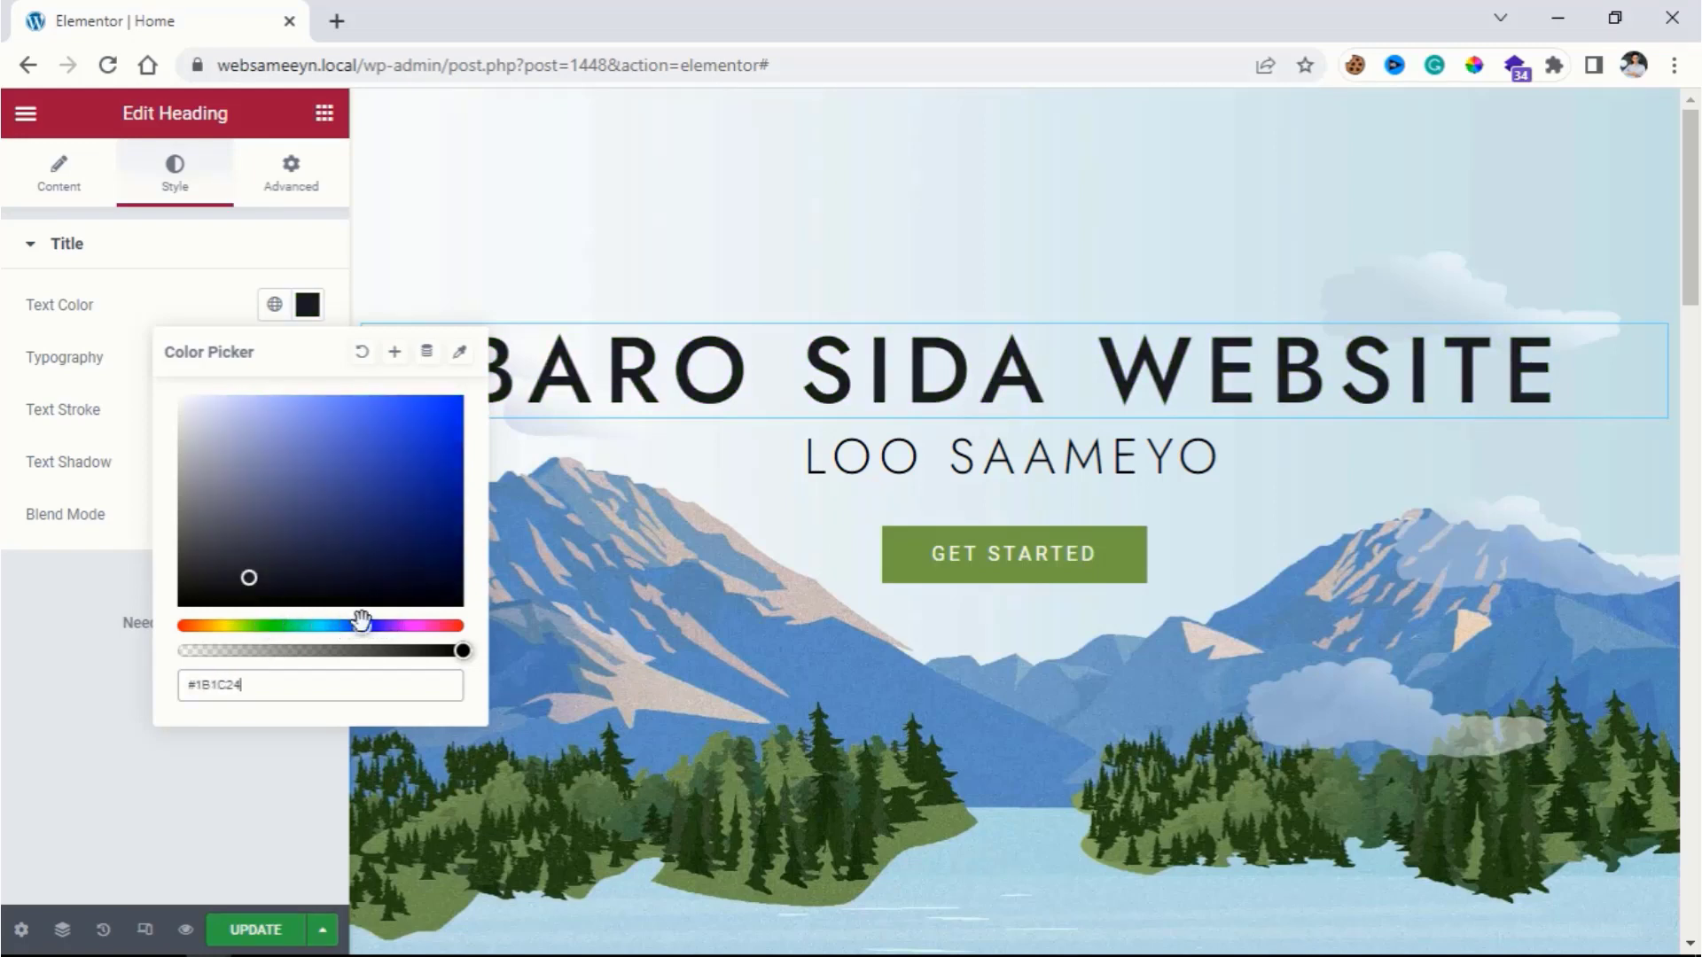
pyautogui.moveTo(410, 456)
pyautogui.mouseDown()
pyautogui.moveTo(464, 464)
pyautogui.moveTo(338, 422)
pyautogui.moveTo(349, 459)
pyautogui.mouseUp()
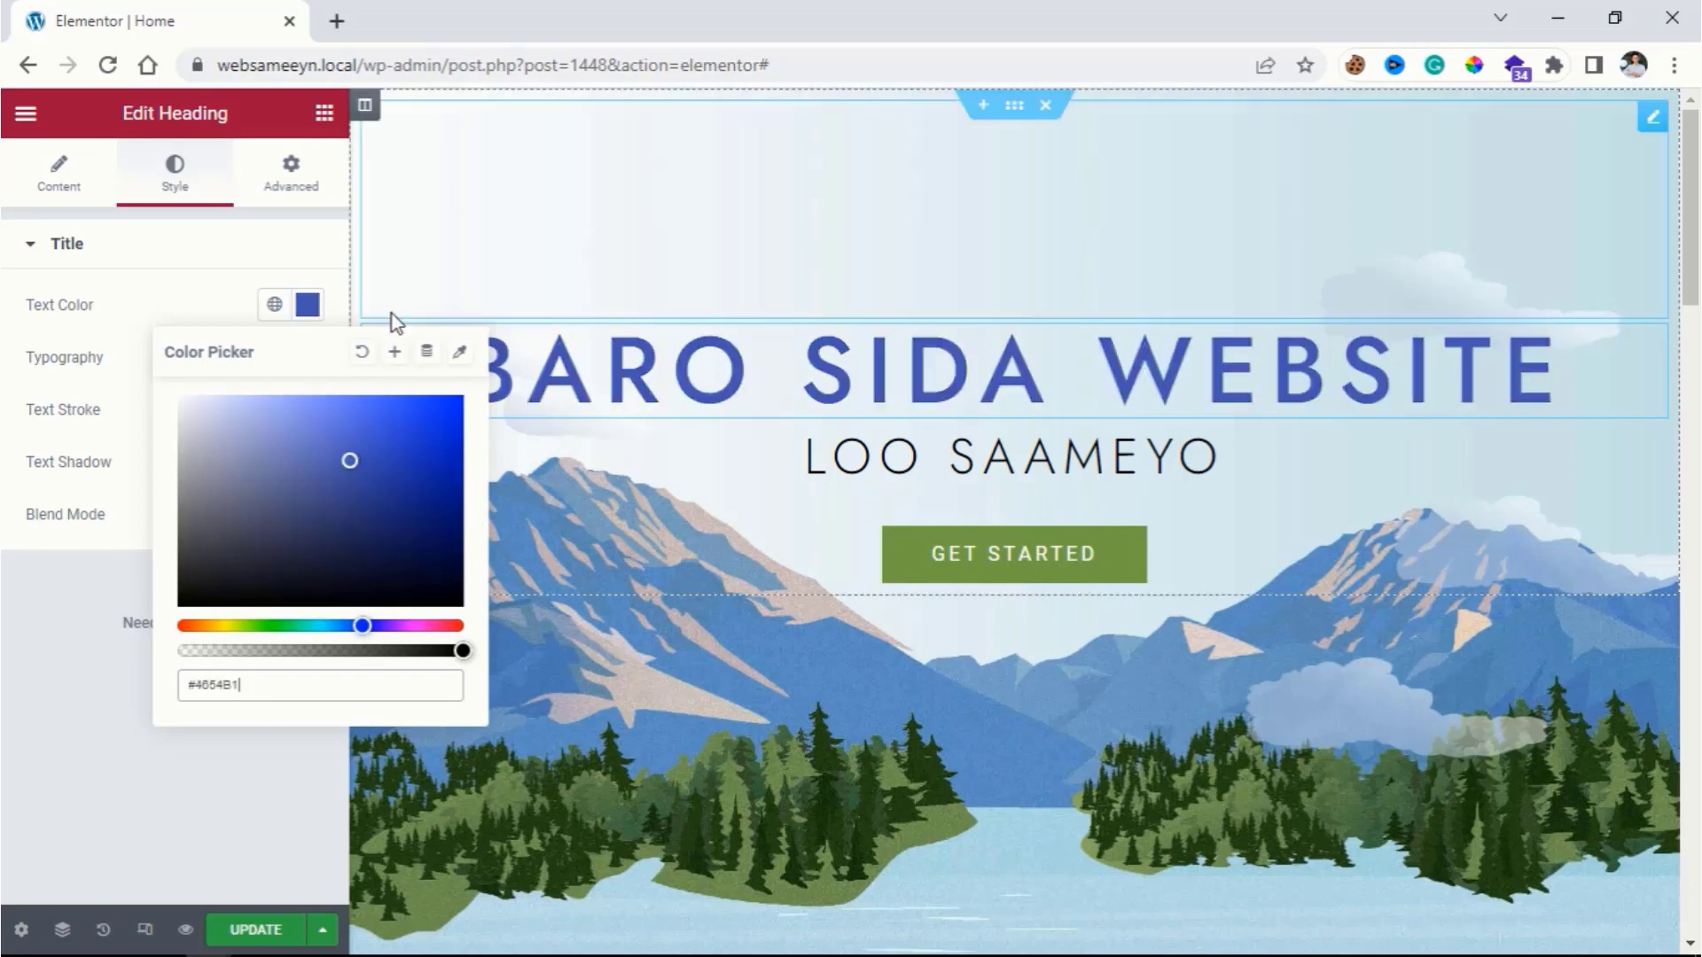
pyautogui.click(363, 353)
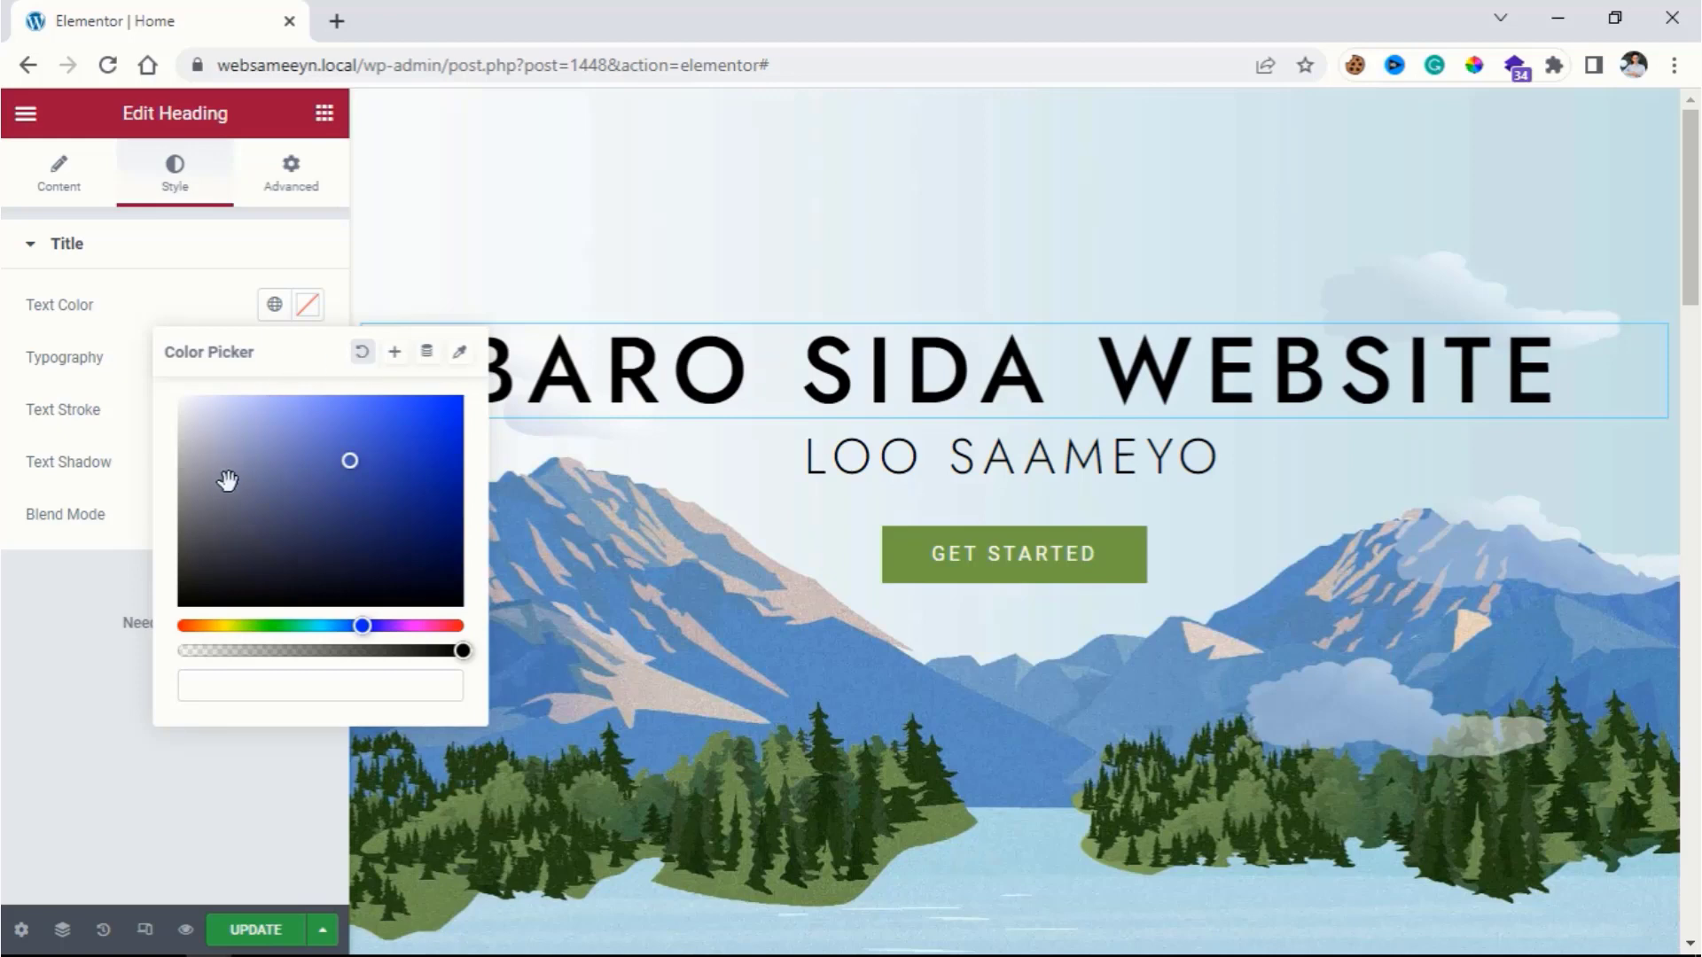
pyautogui.click(28, 658)
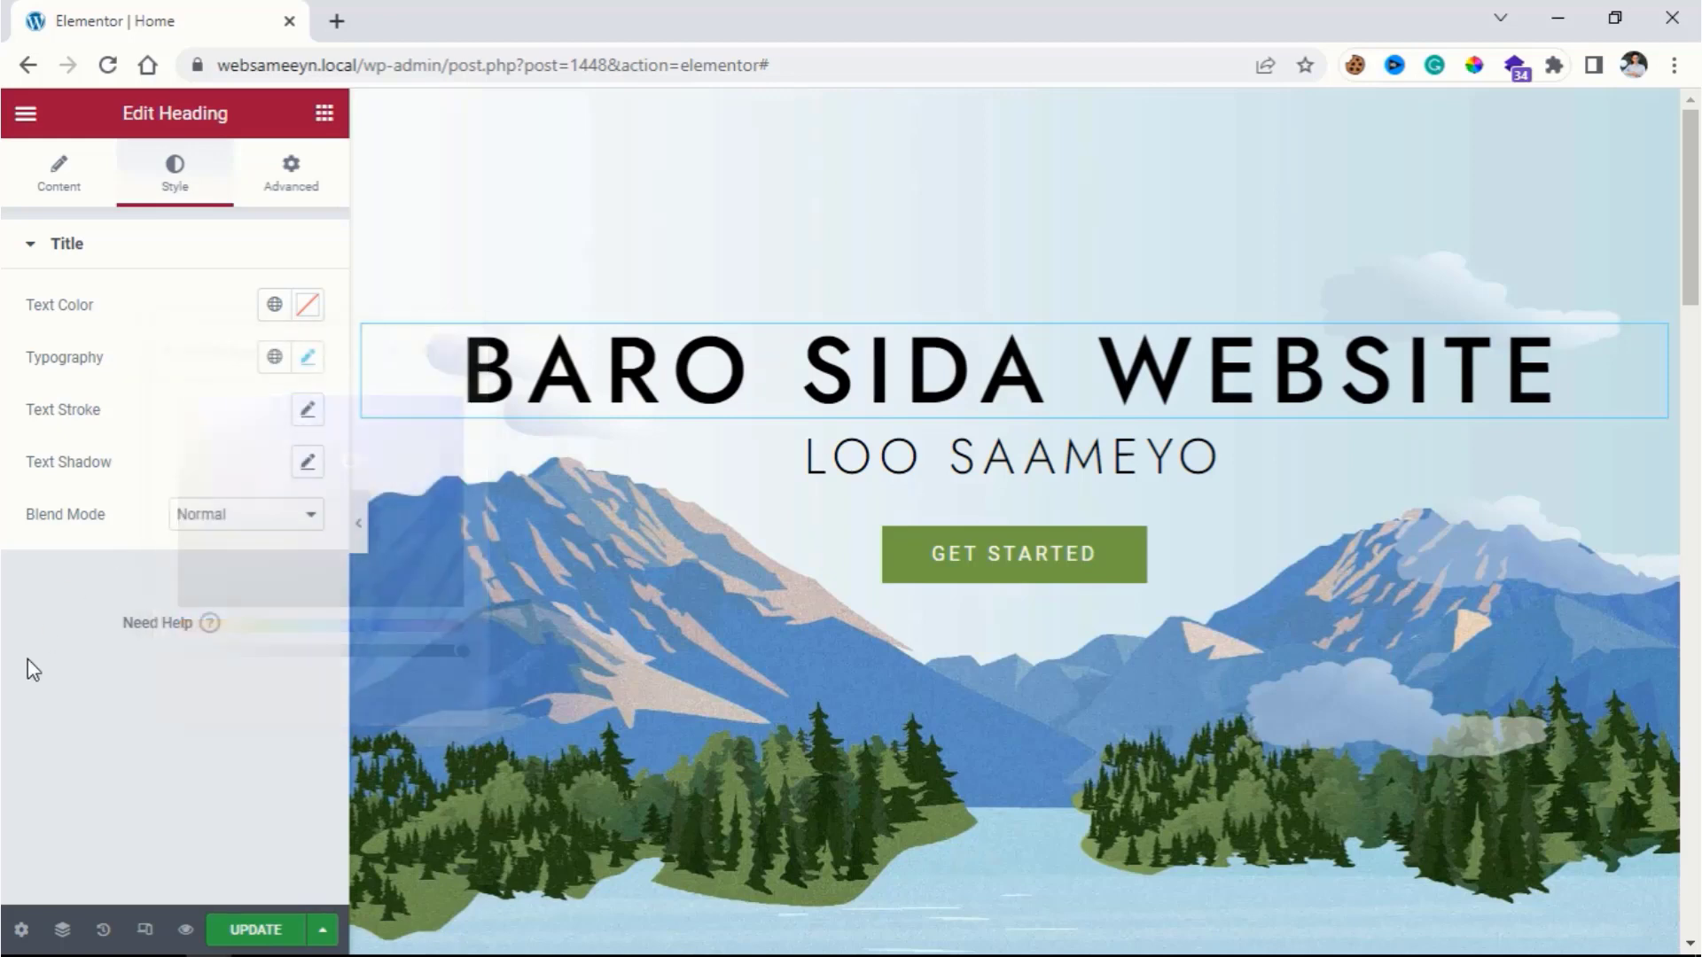
# Step: Set the title text colour to dark grey #383942
pyautogui.click(307, 312)
pyautogui.click(209, 525)
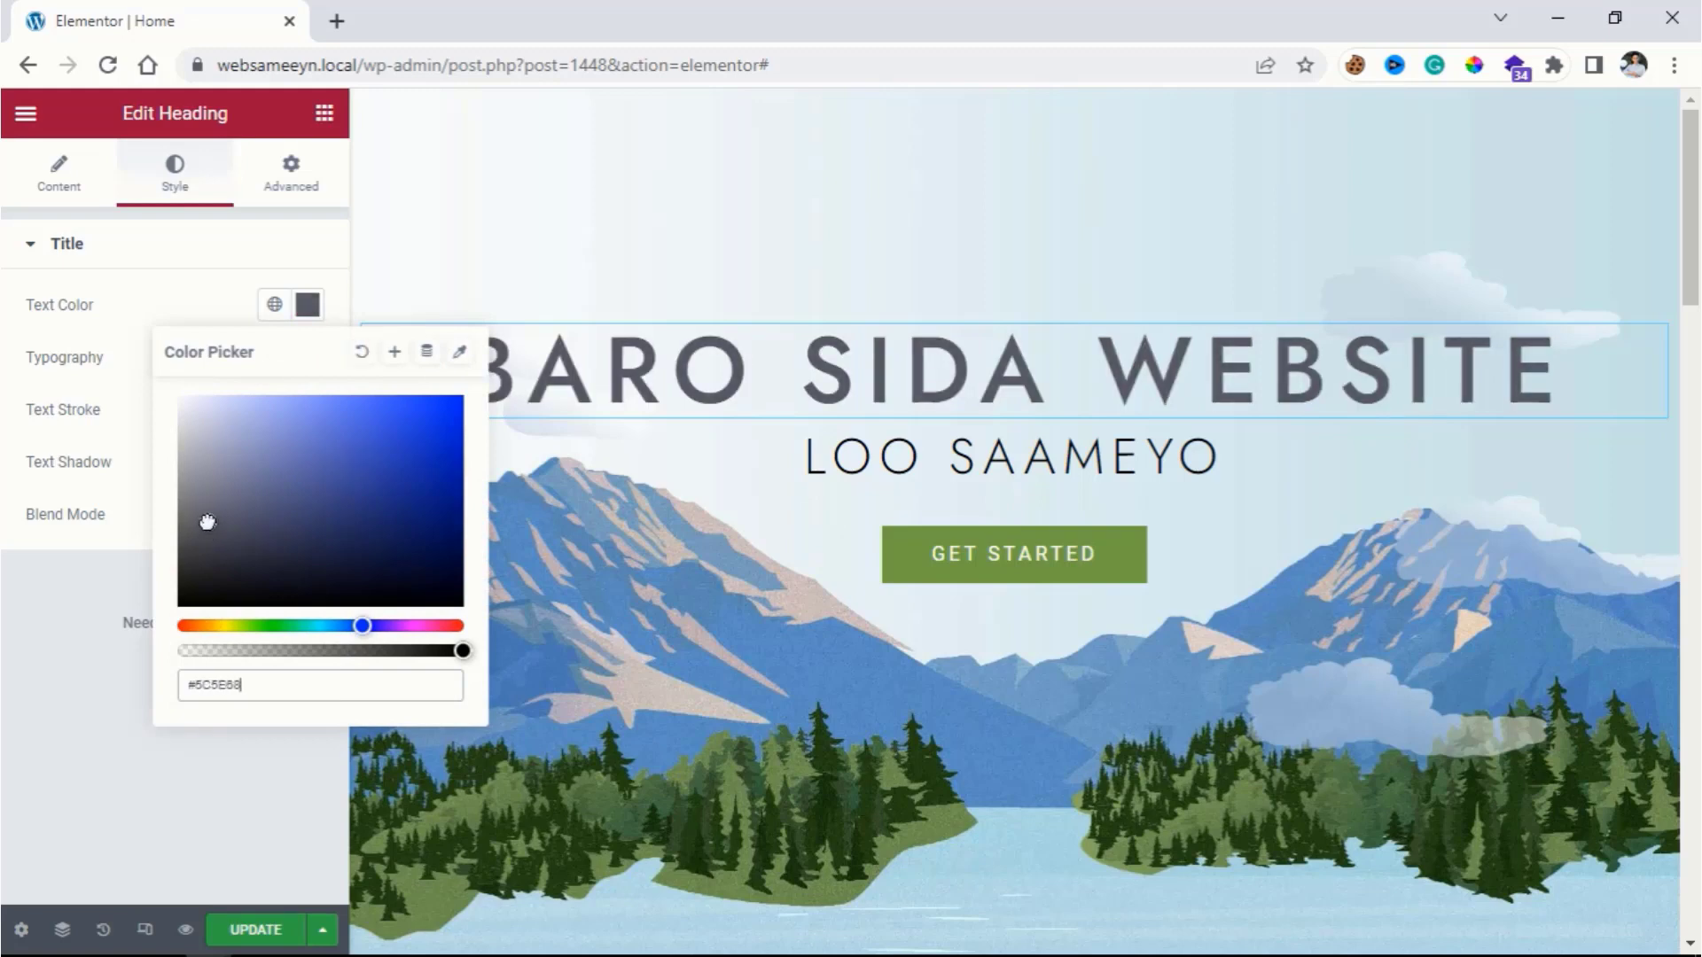
pyautogui.moveTo(208, 522)
pyautogui.mouseDown()
pyautogui.moveTo(204, 550)
pyautogui.moveTo(222, 552)
pyautogui.mouseUp()
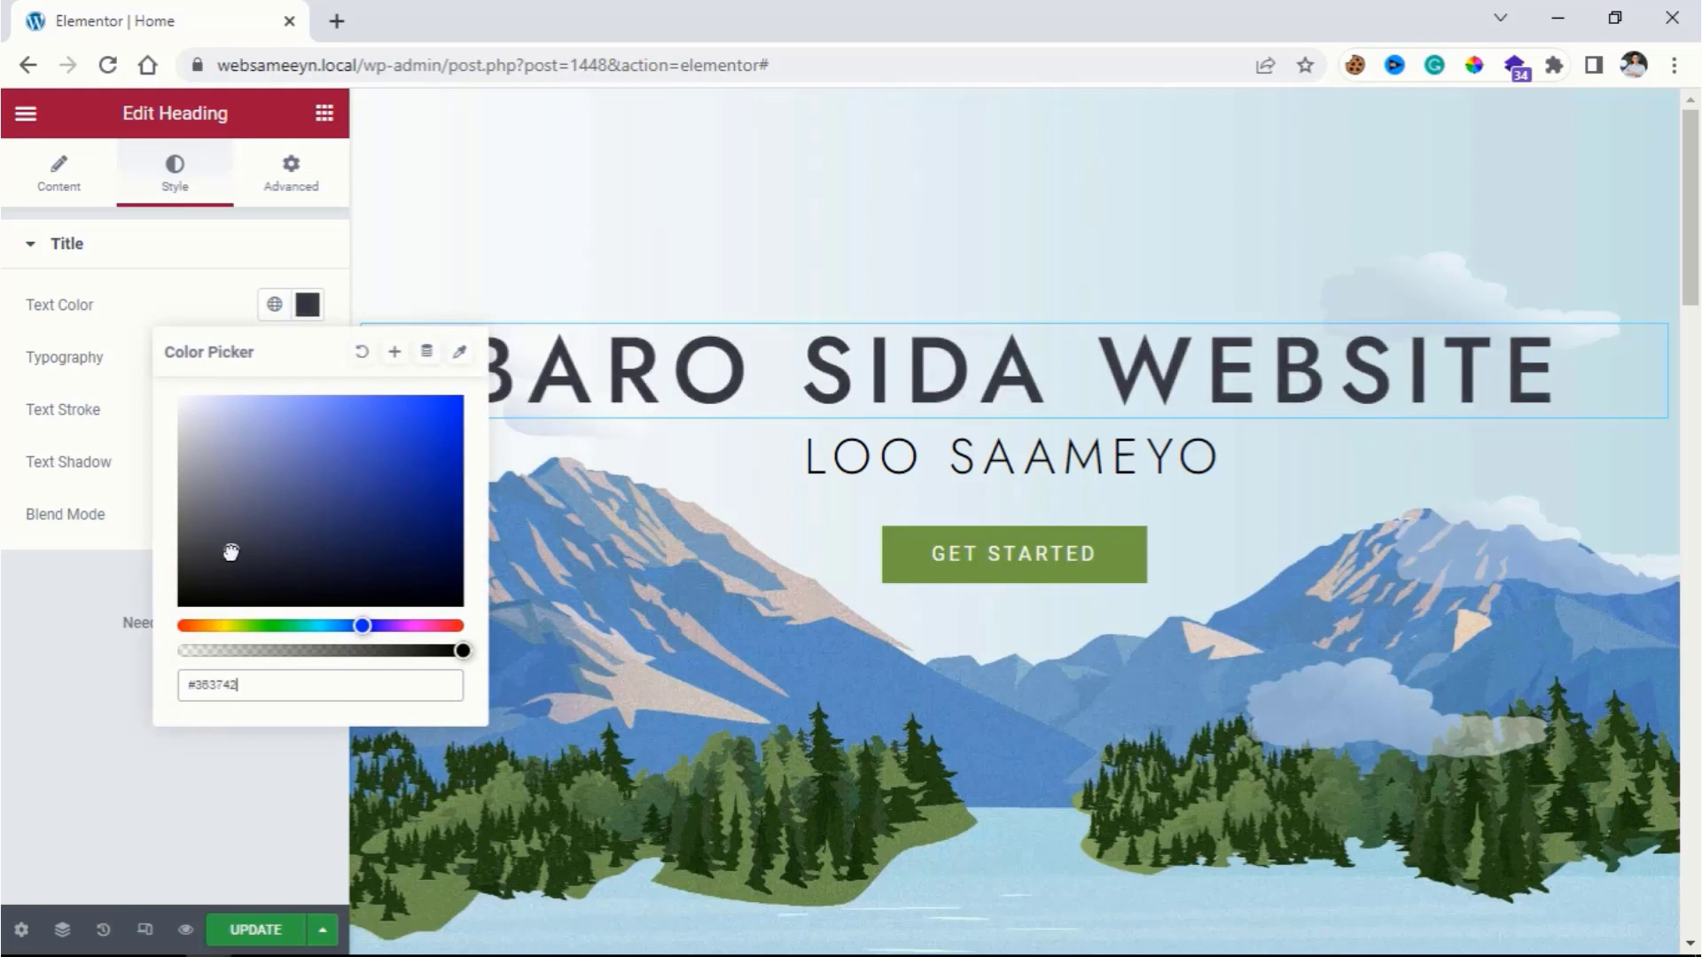
pyautogui.click(7, 737)
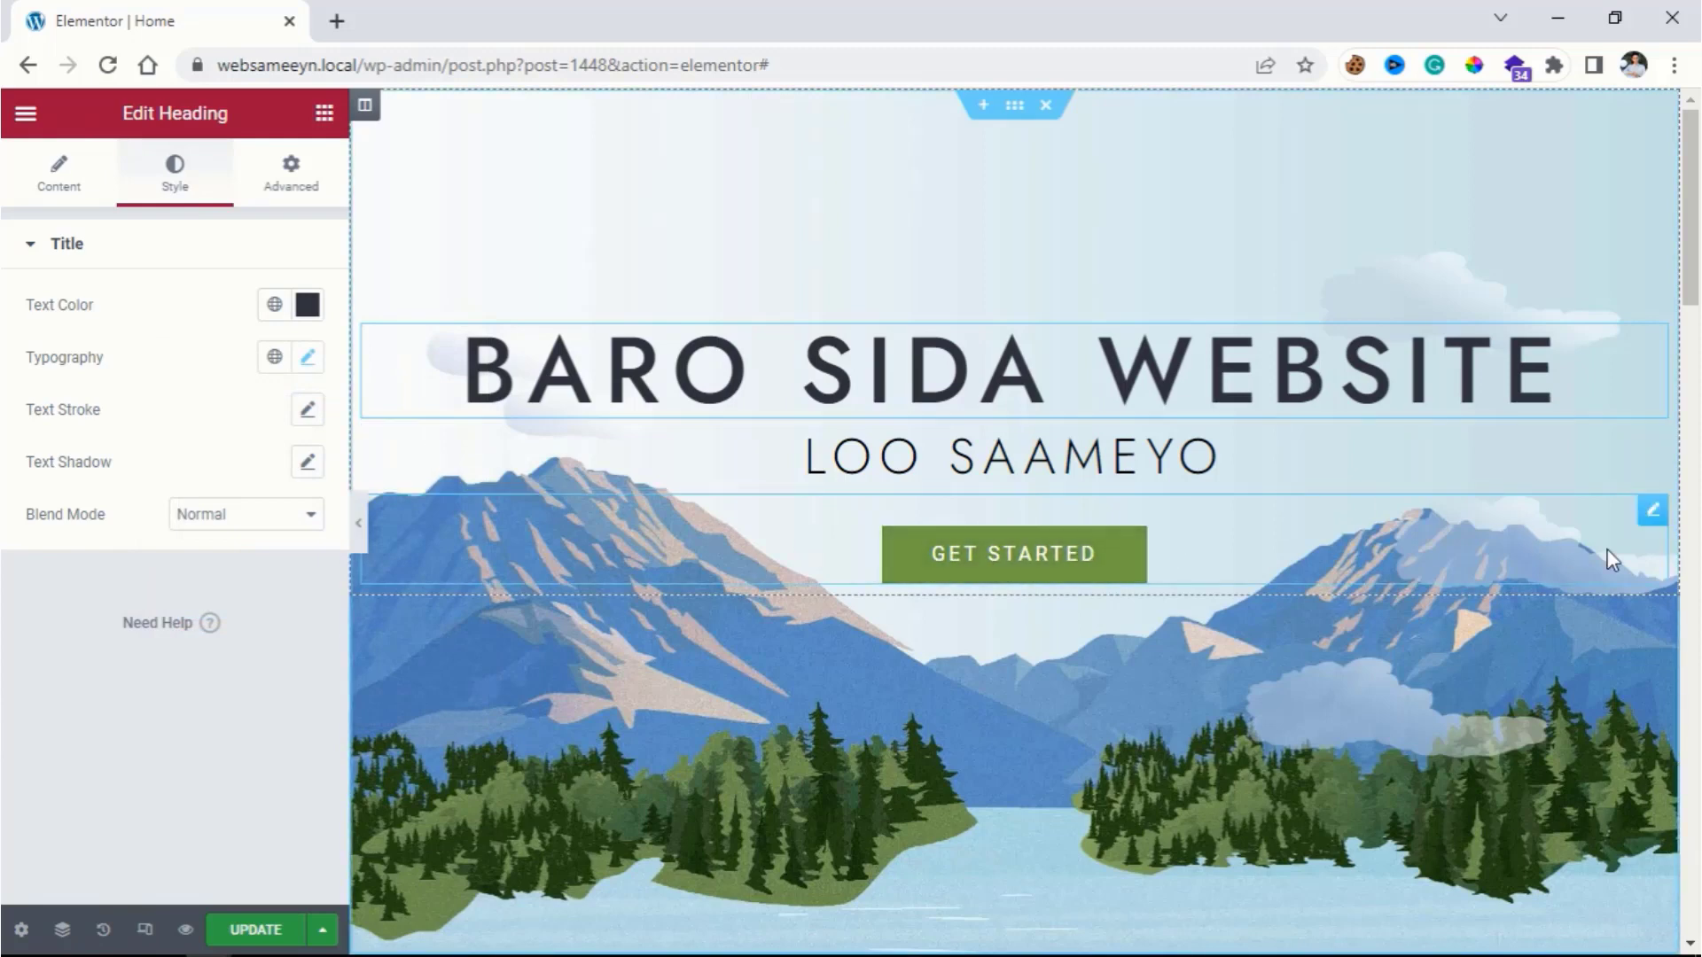
# Step: Try Normal 400 weight on the LOO SAAMEYO subtitle, then return it to Light 300
pyautogui.click(1323, 465)
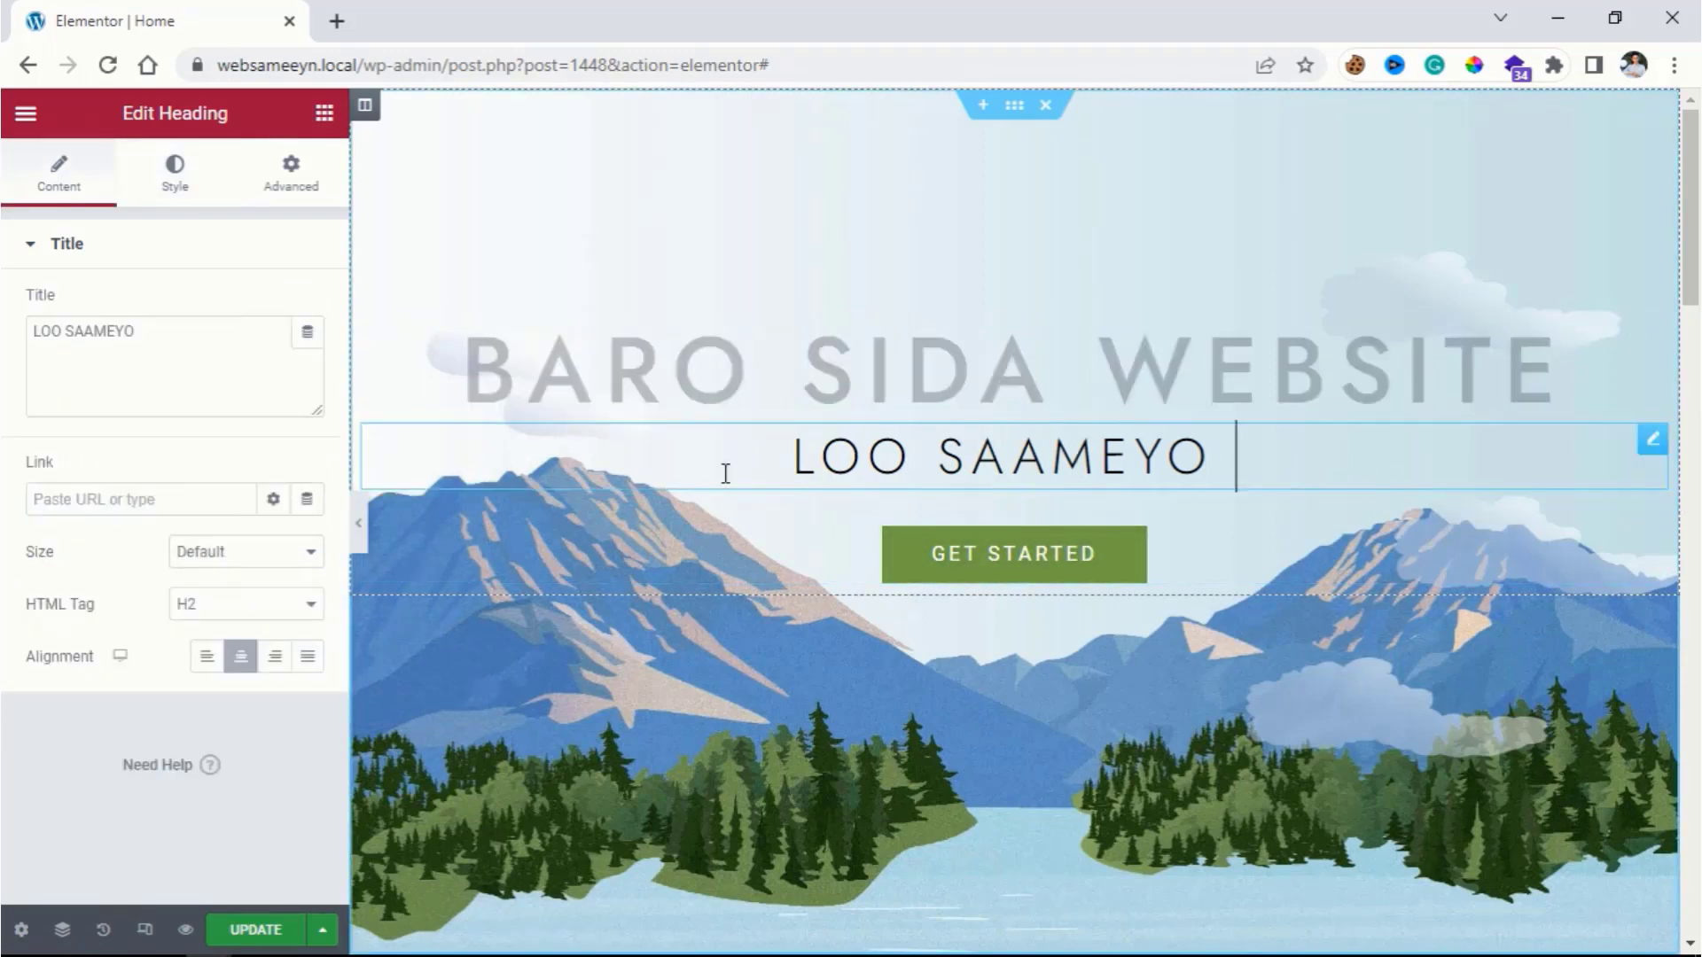
pyautogui.click(169, 196)
pyautogui.click(308, 358)
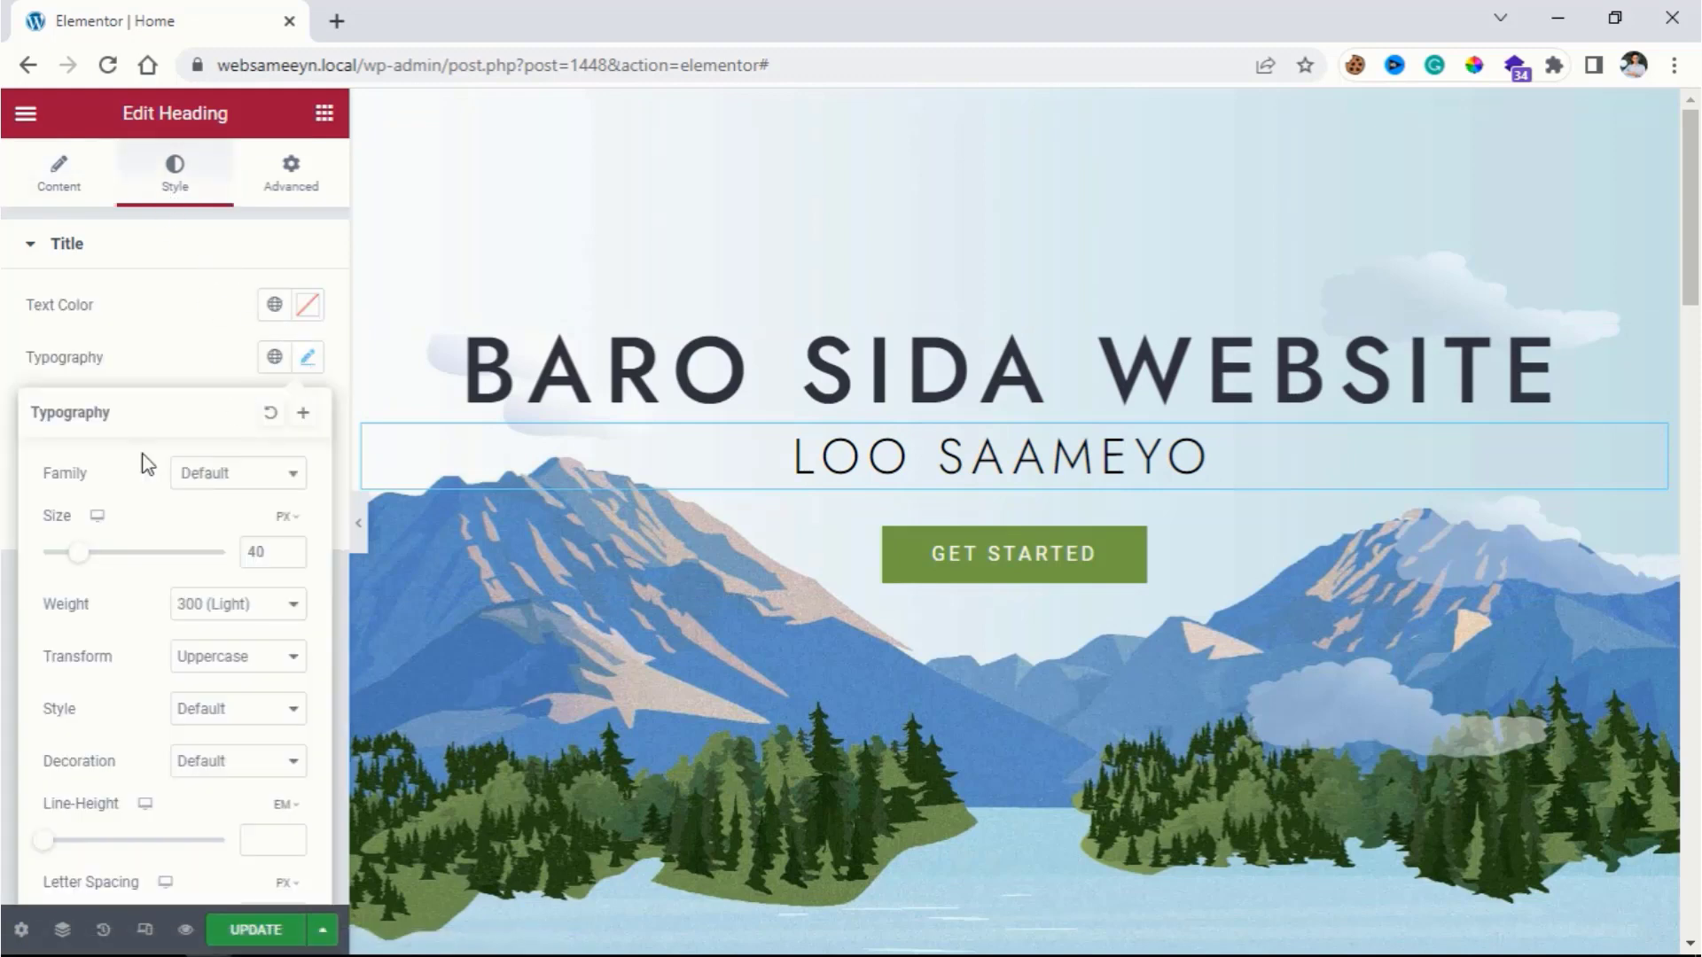
pyautogui.click(246, 611)
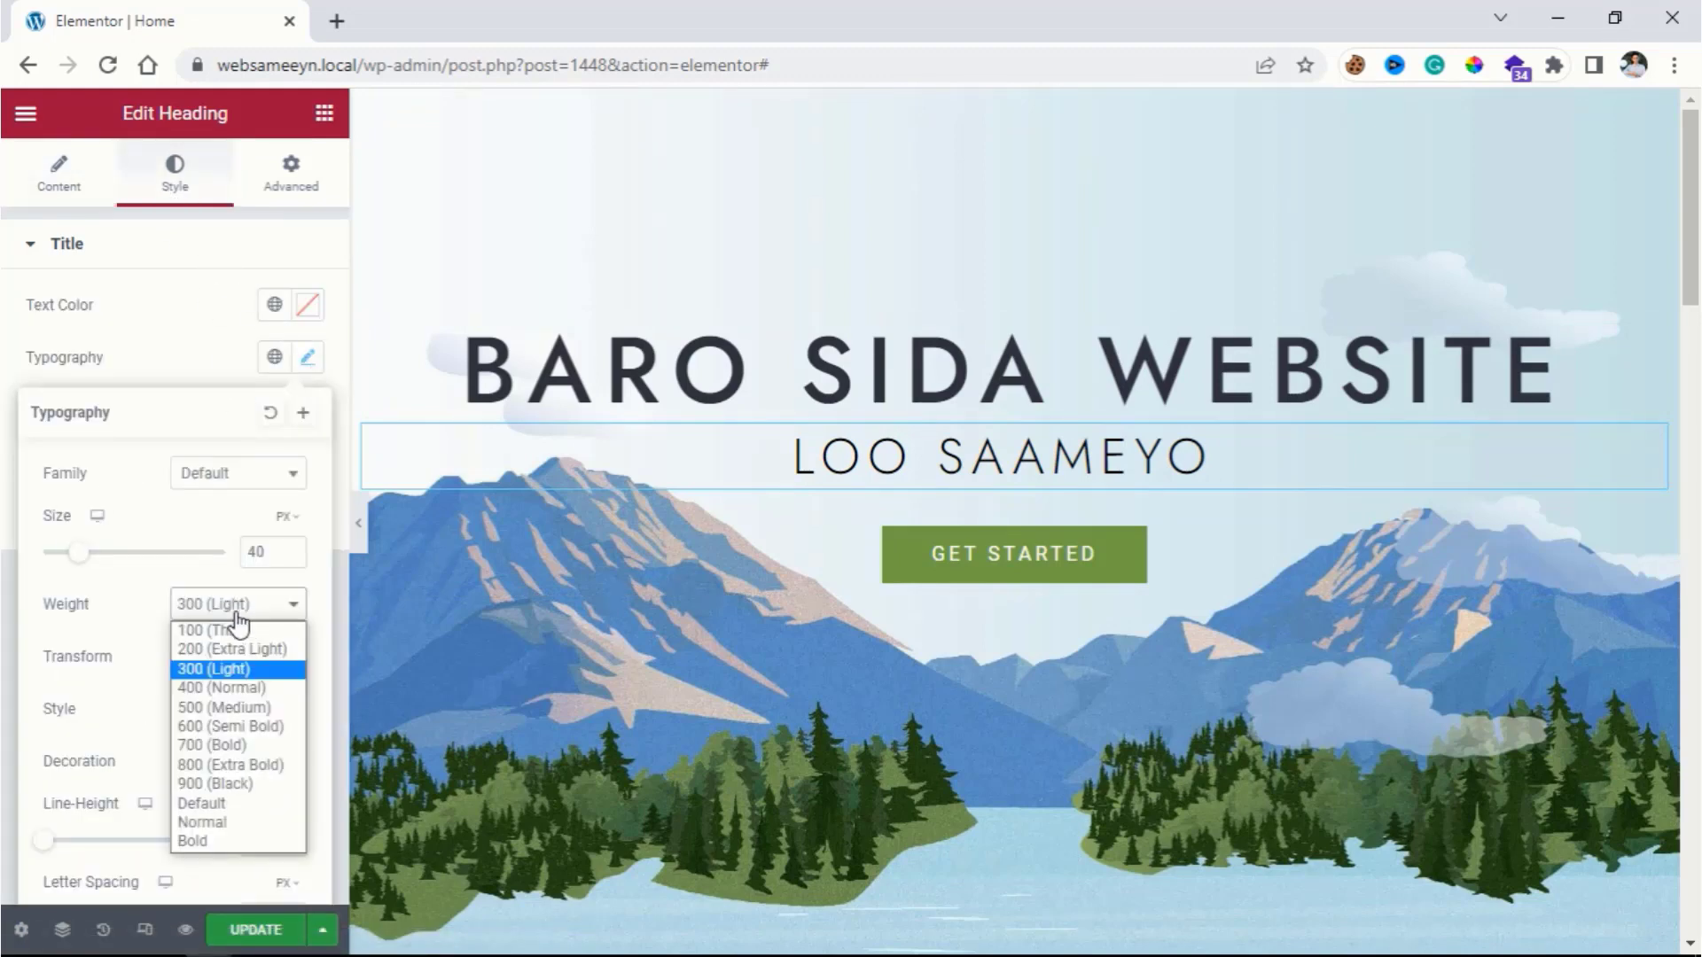
pyautogui.click(213, 689)
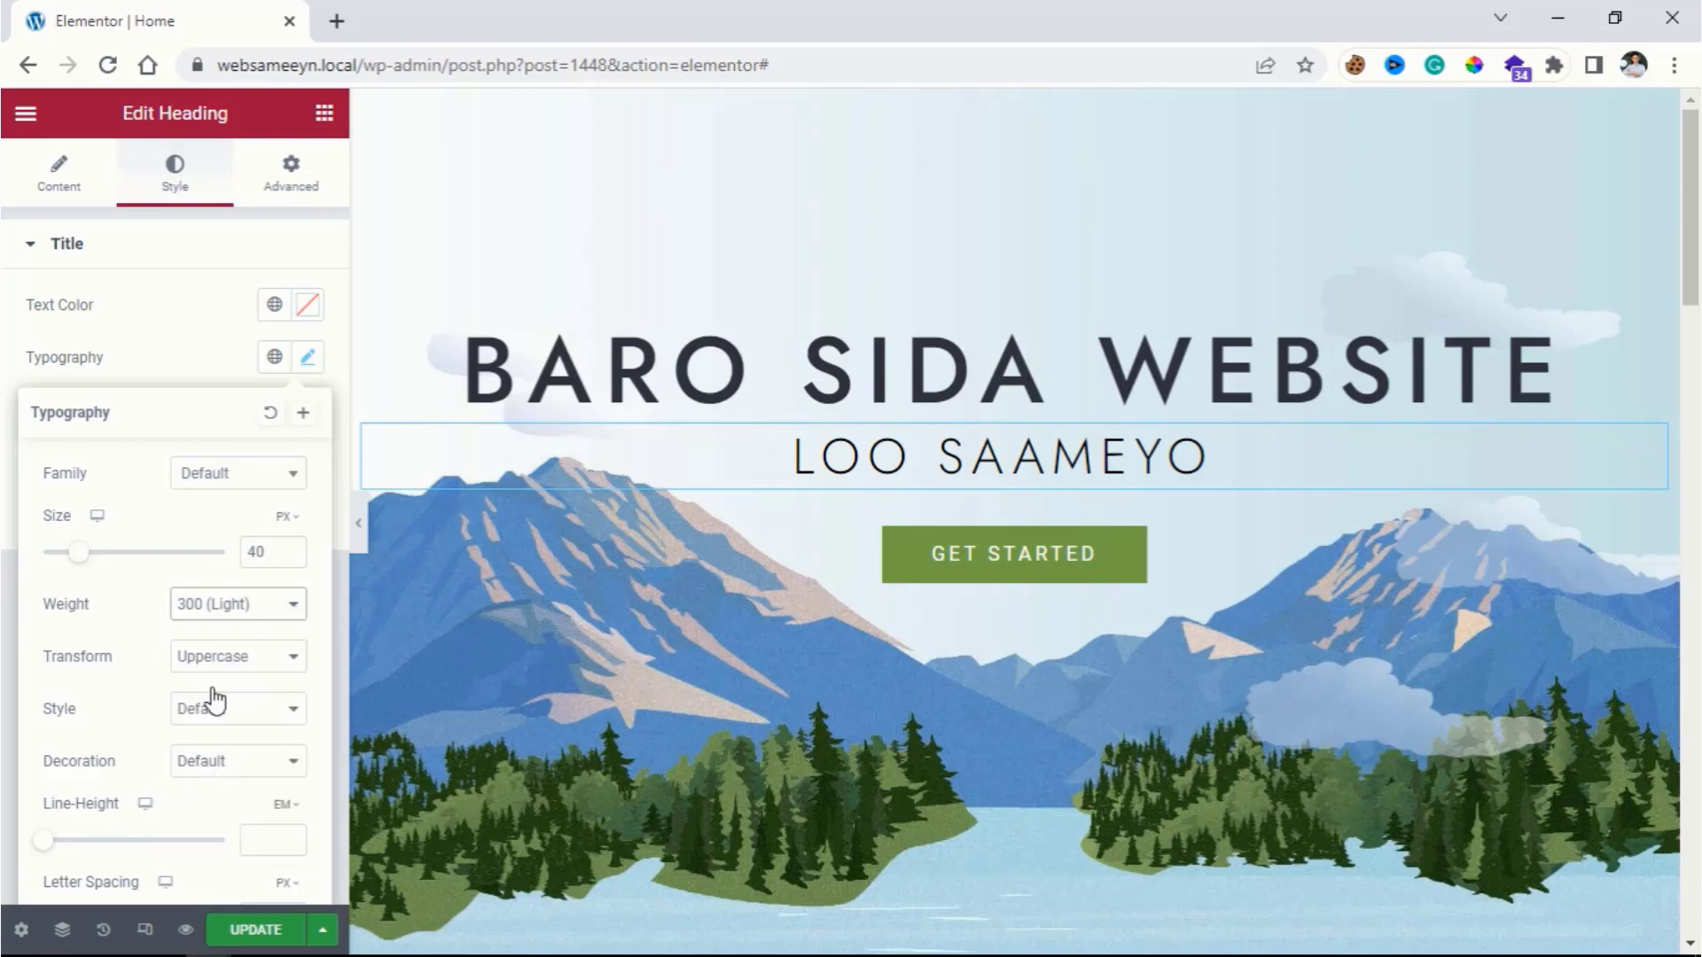
pyautogui.click(249, 604)
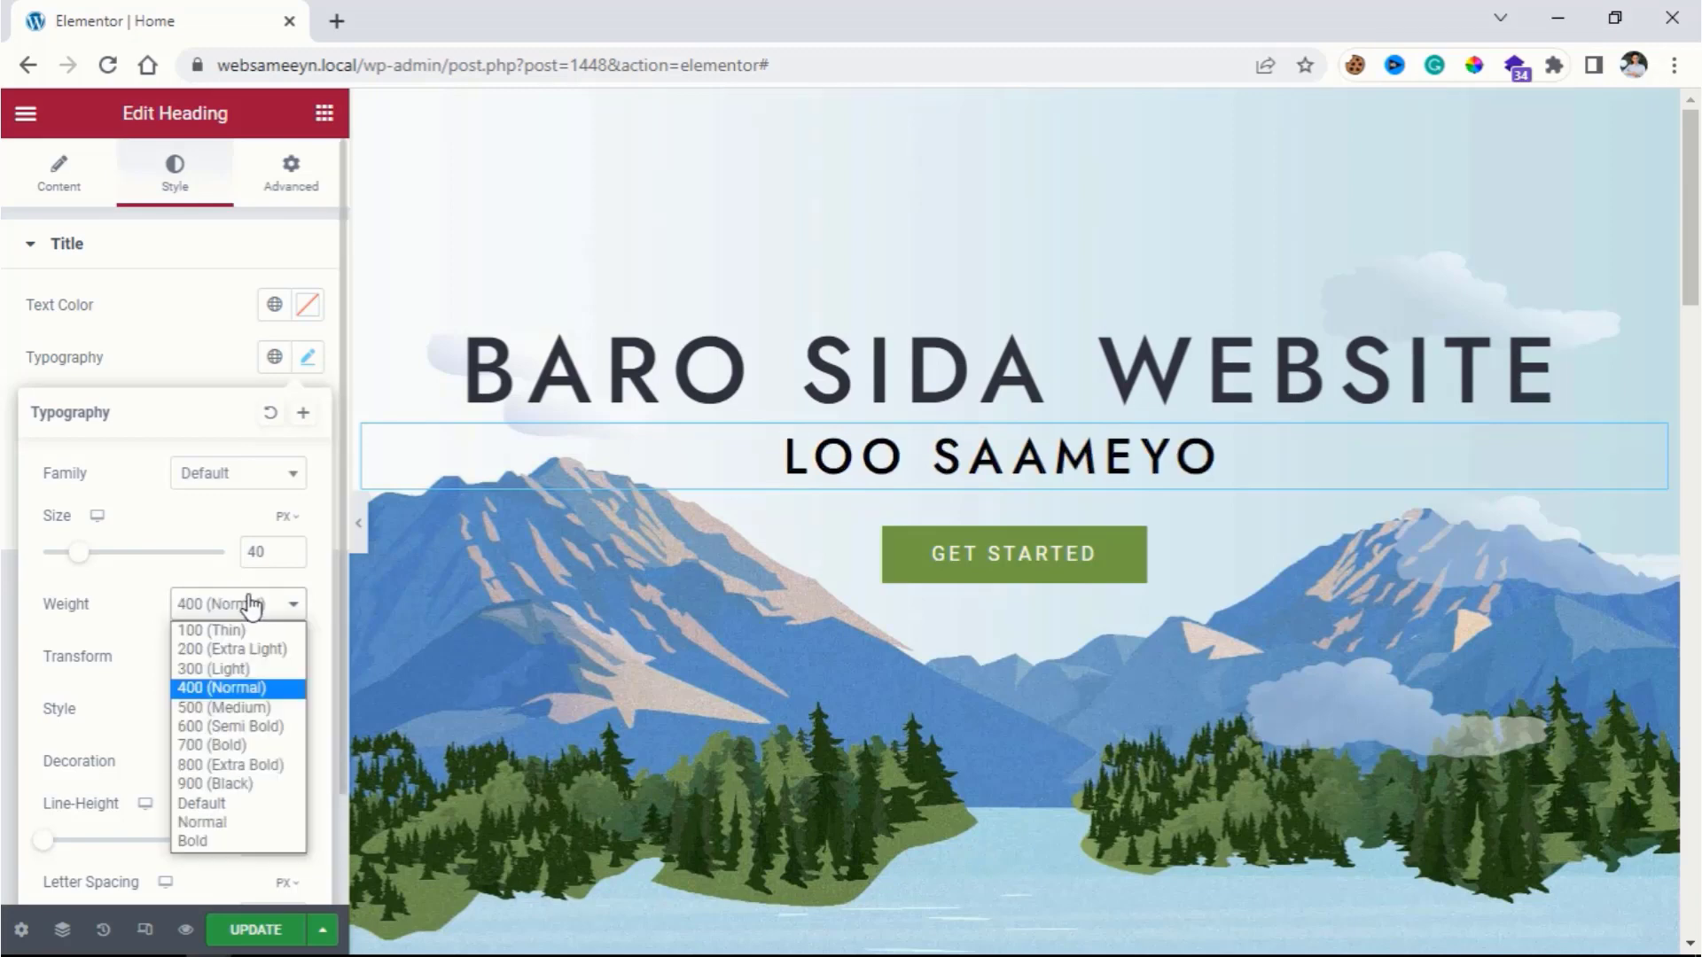
pyautogui.click(232, 672)
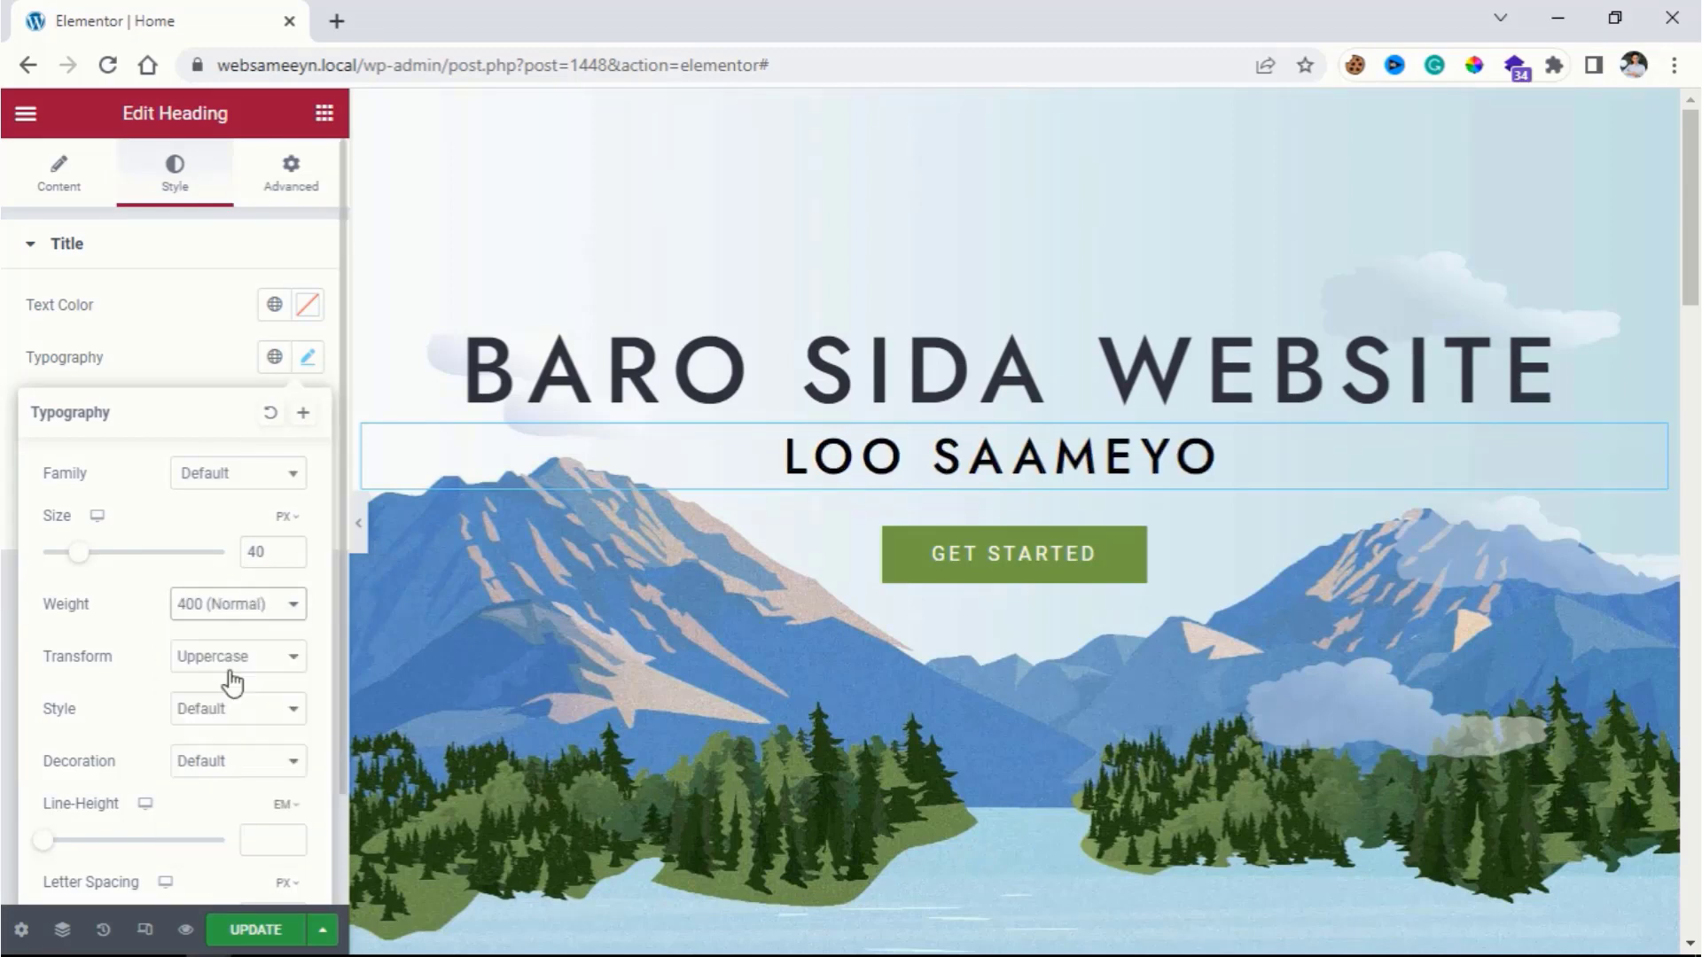
pyautogui.moveTo(77, 555); pyautogui.dragTo(78, 565)
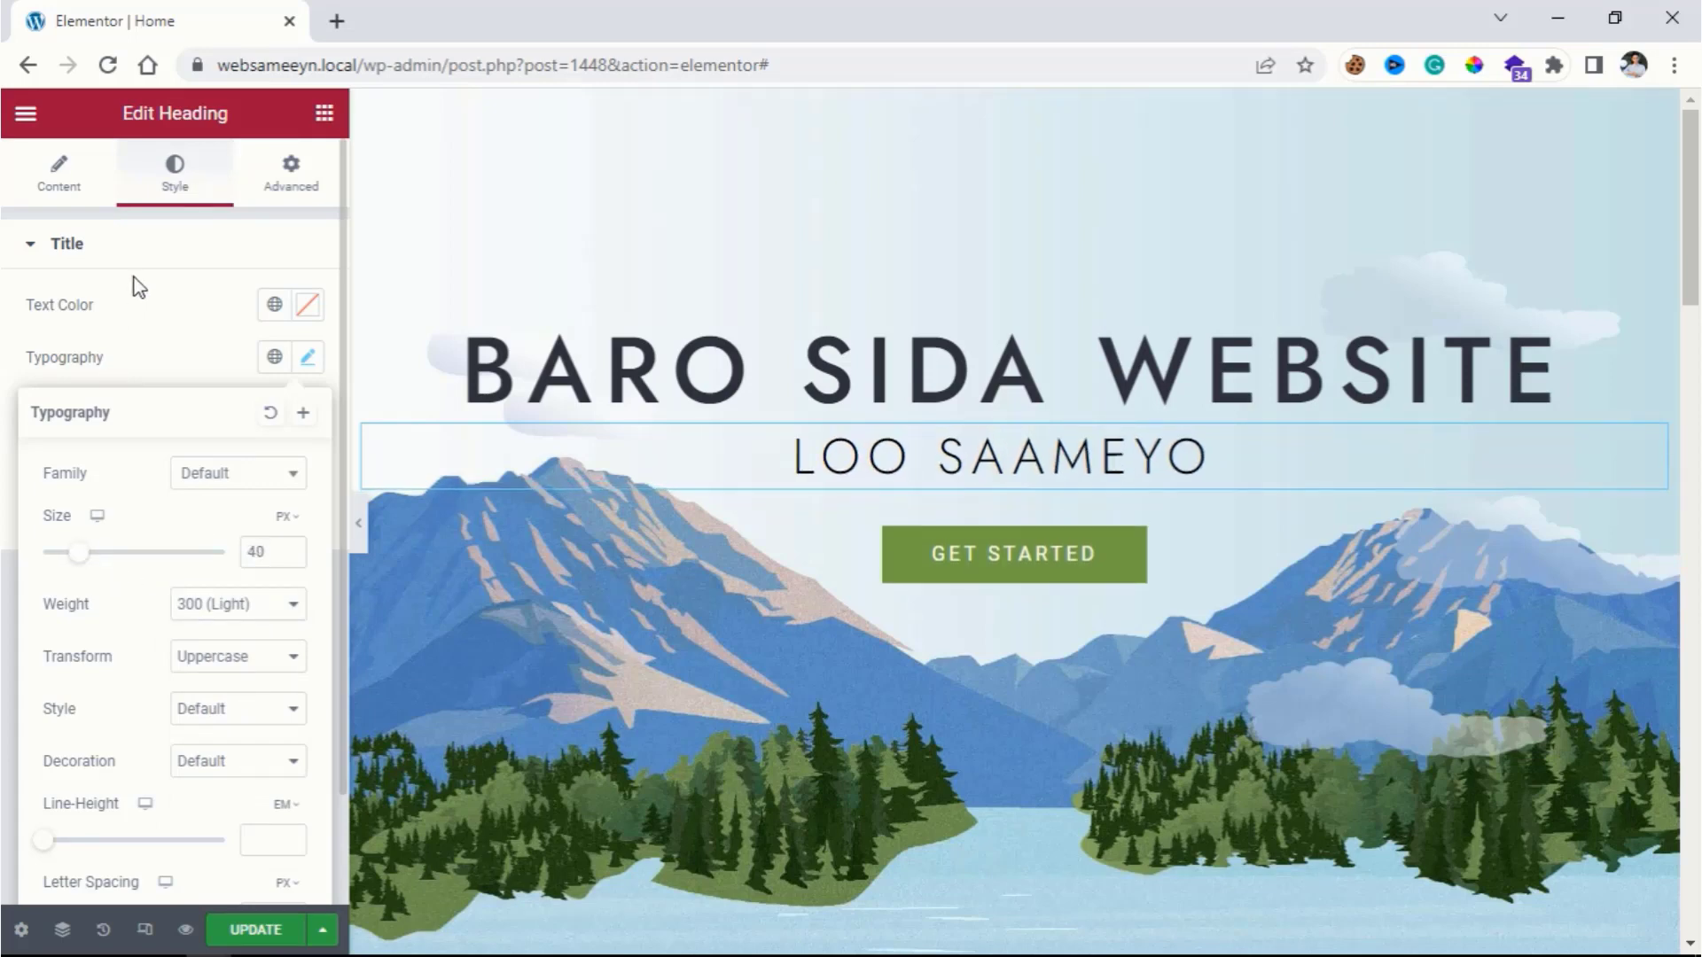
pyautogui.click(133, 245)
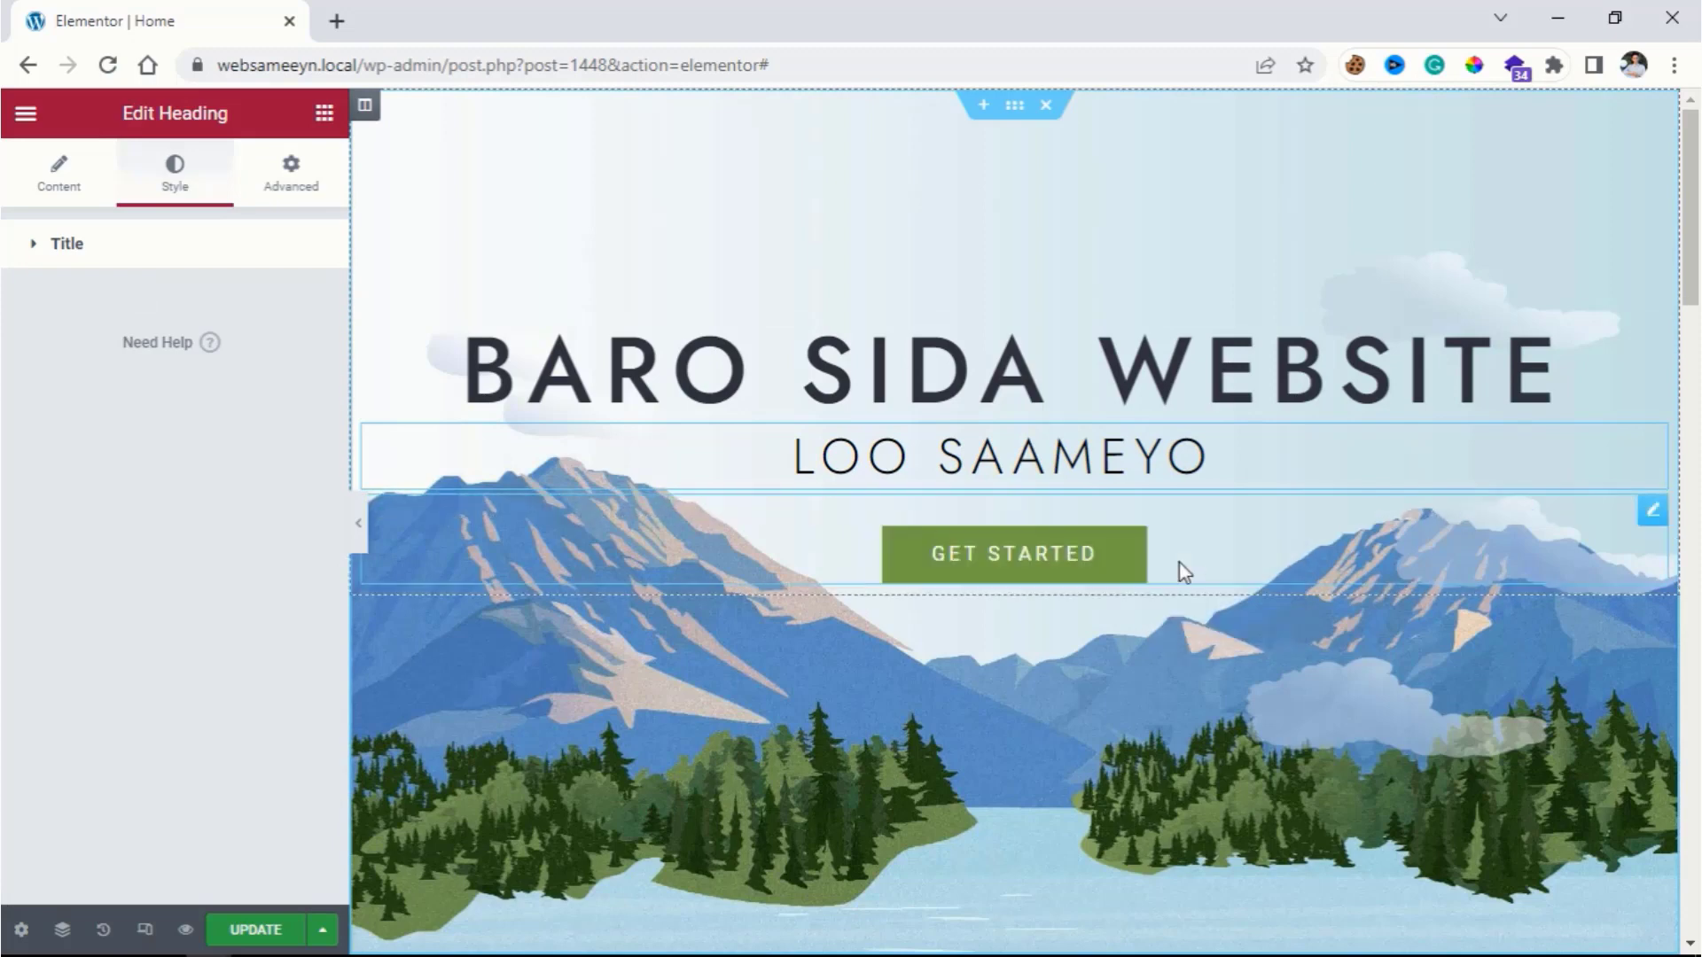
# Step: Set the GET STARTED button's hover animation to Shrink instead of Grow
pyautogui.click(970, 553)
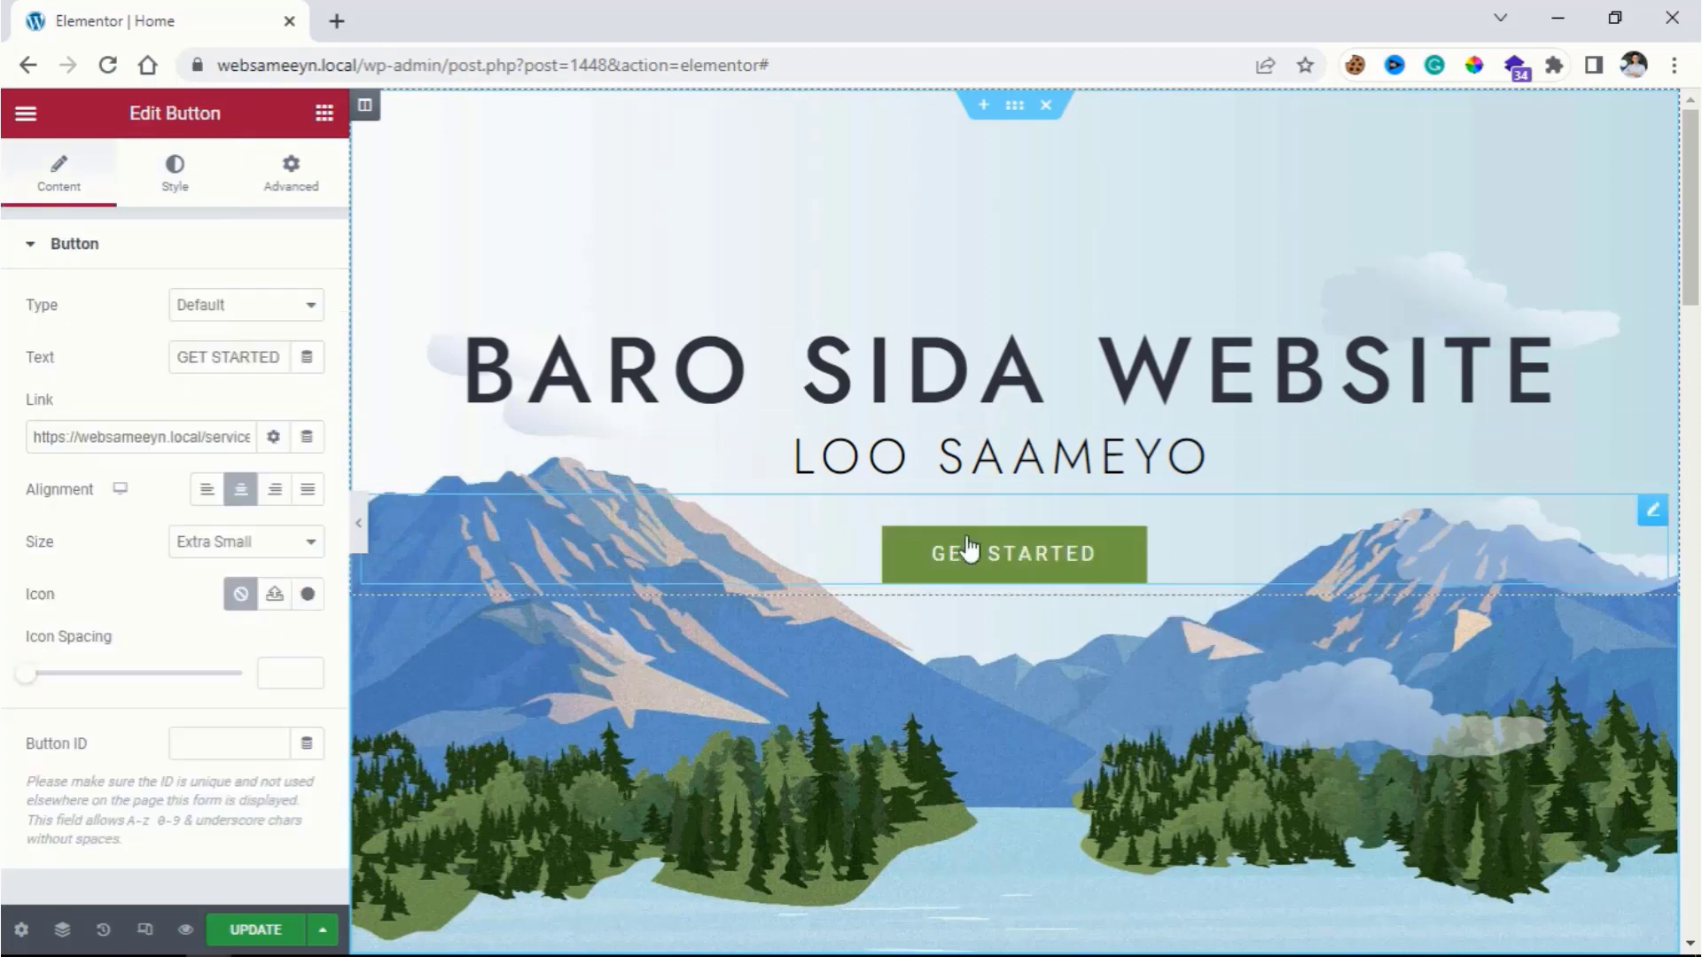
pyautogui.click(174, 177)
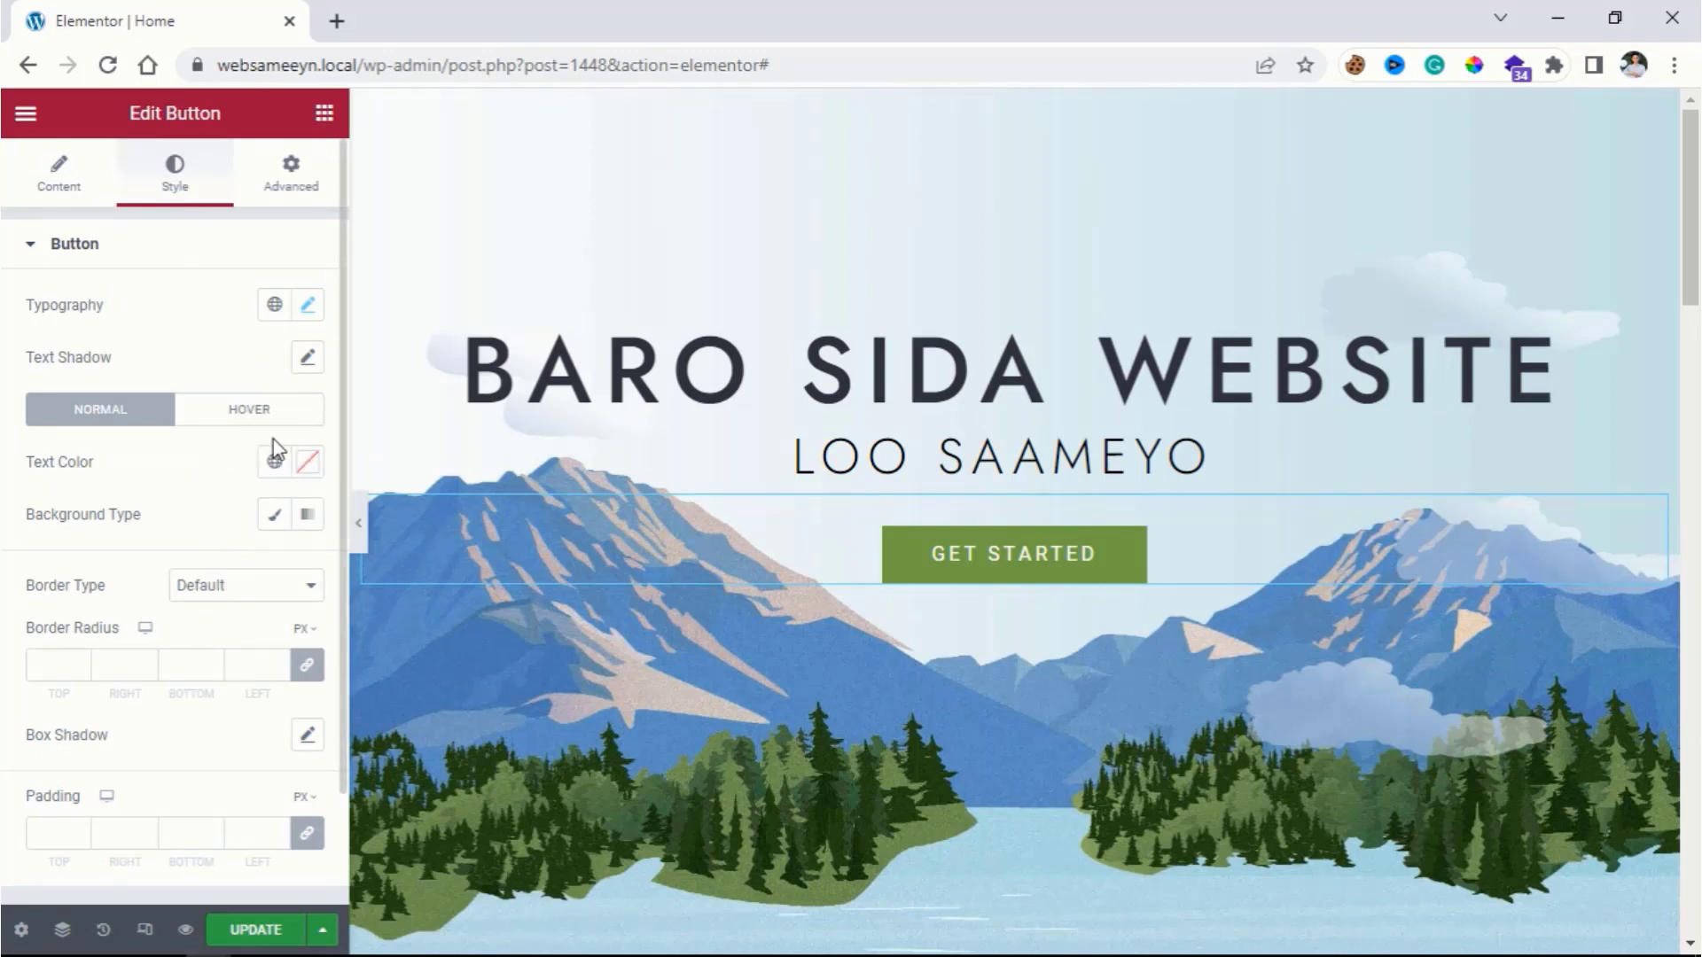
pyautogui.click(217, 415)
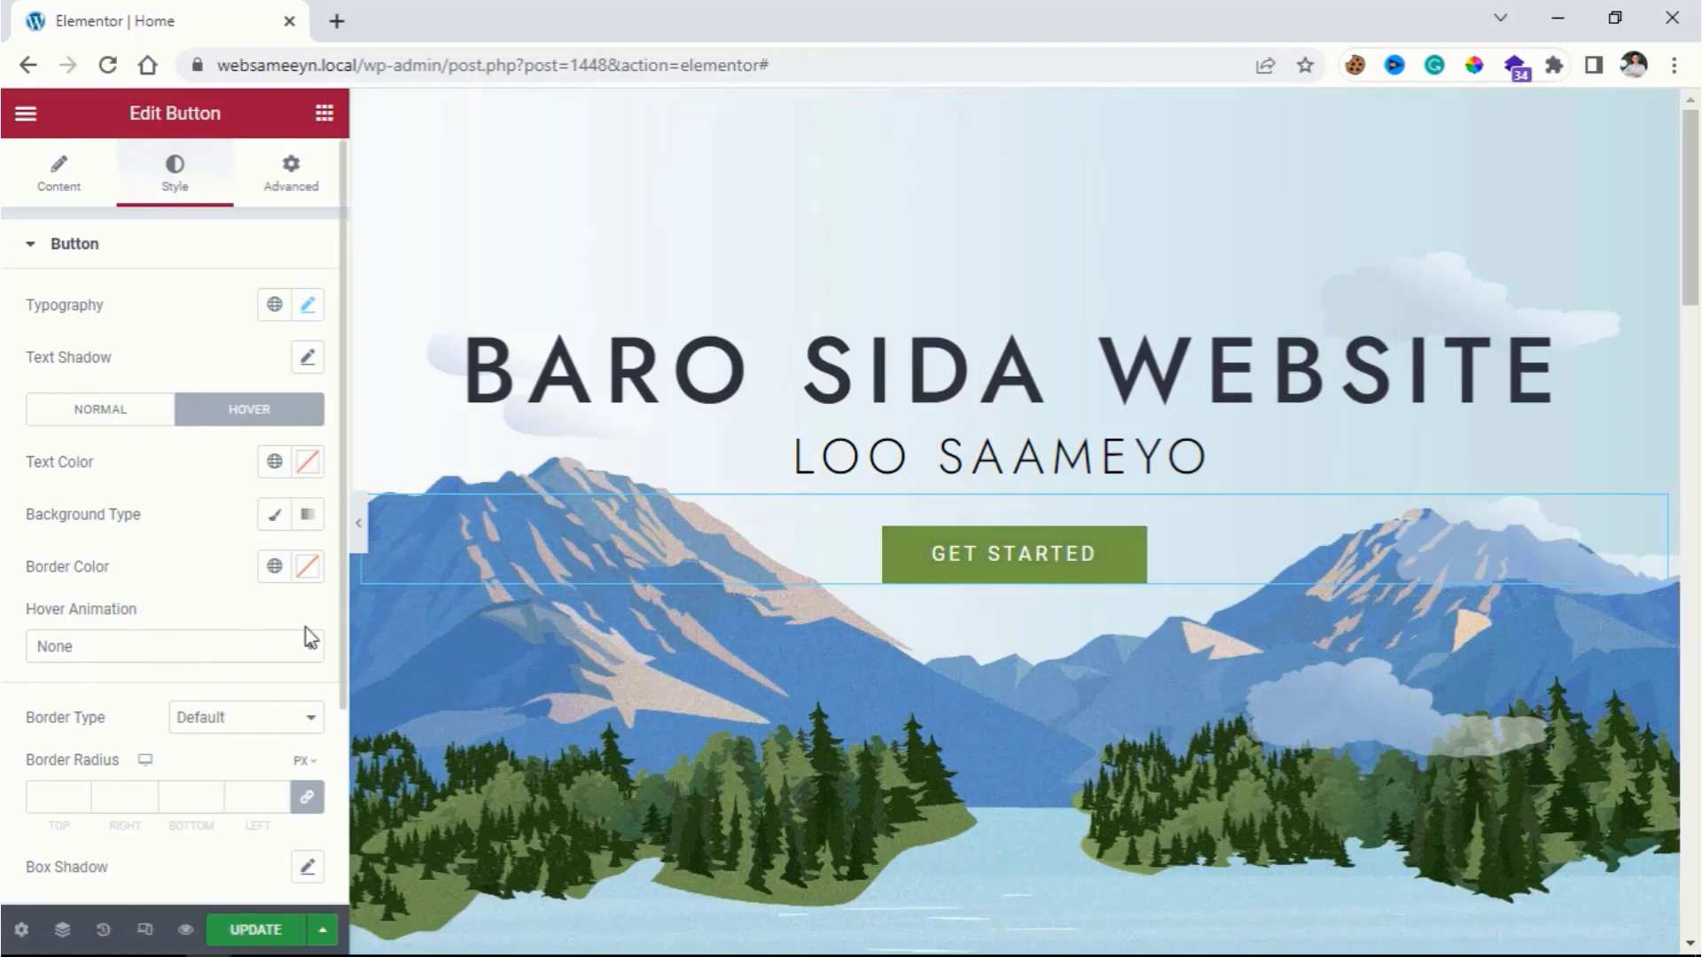
pyautogui.click(119, 649)
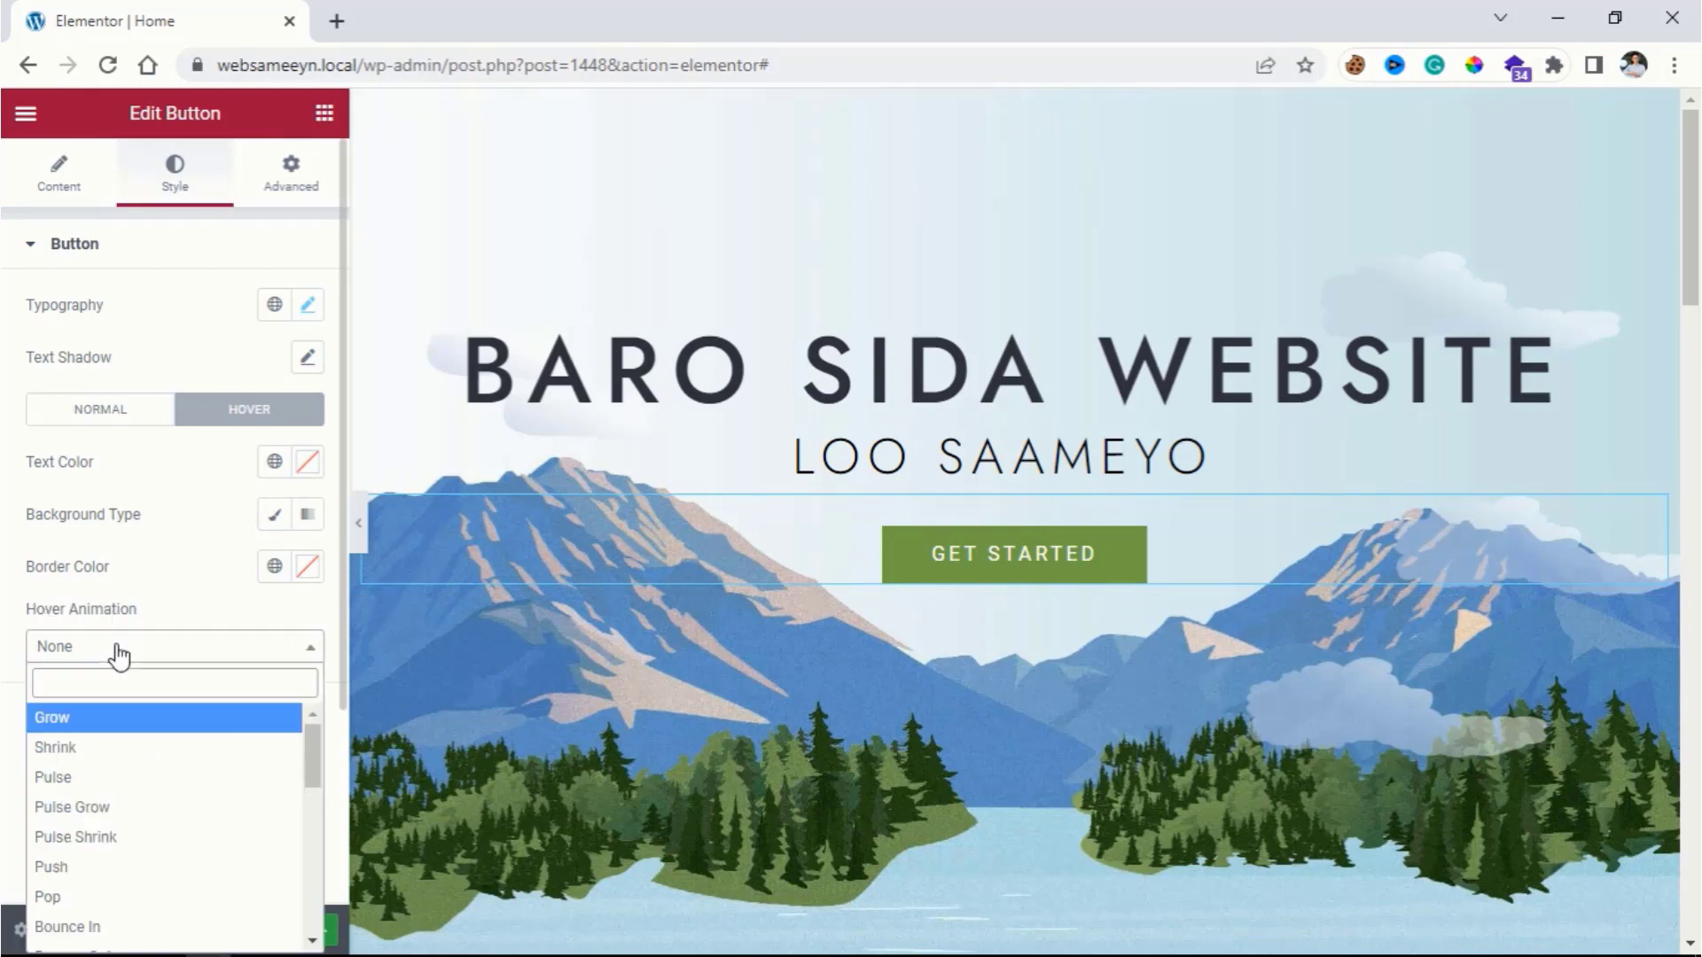
pyautogui.click(103, 721)
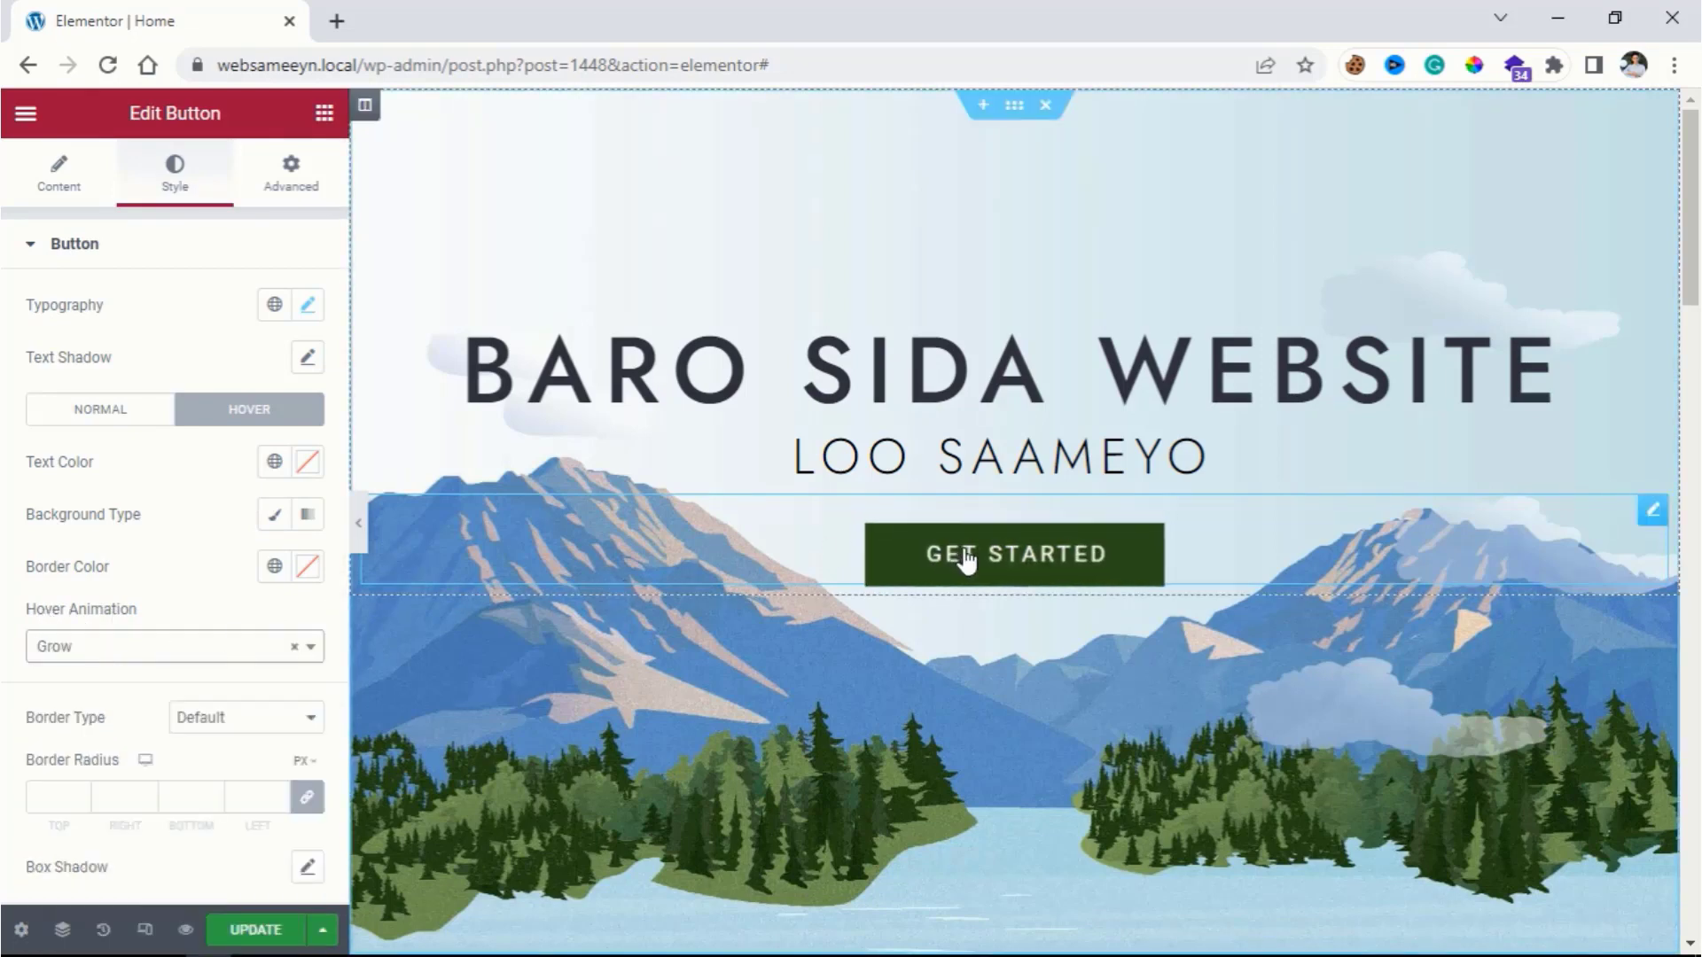
pyautogui.click(136, 647)
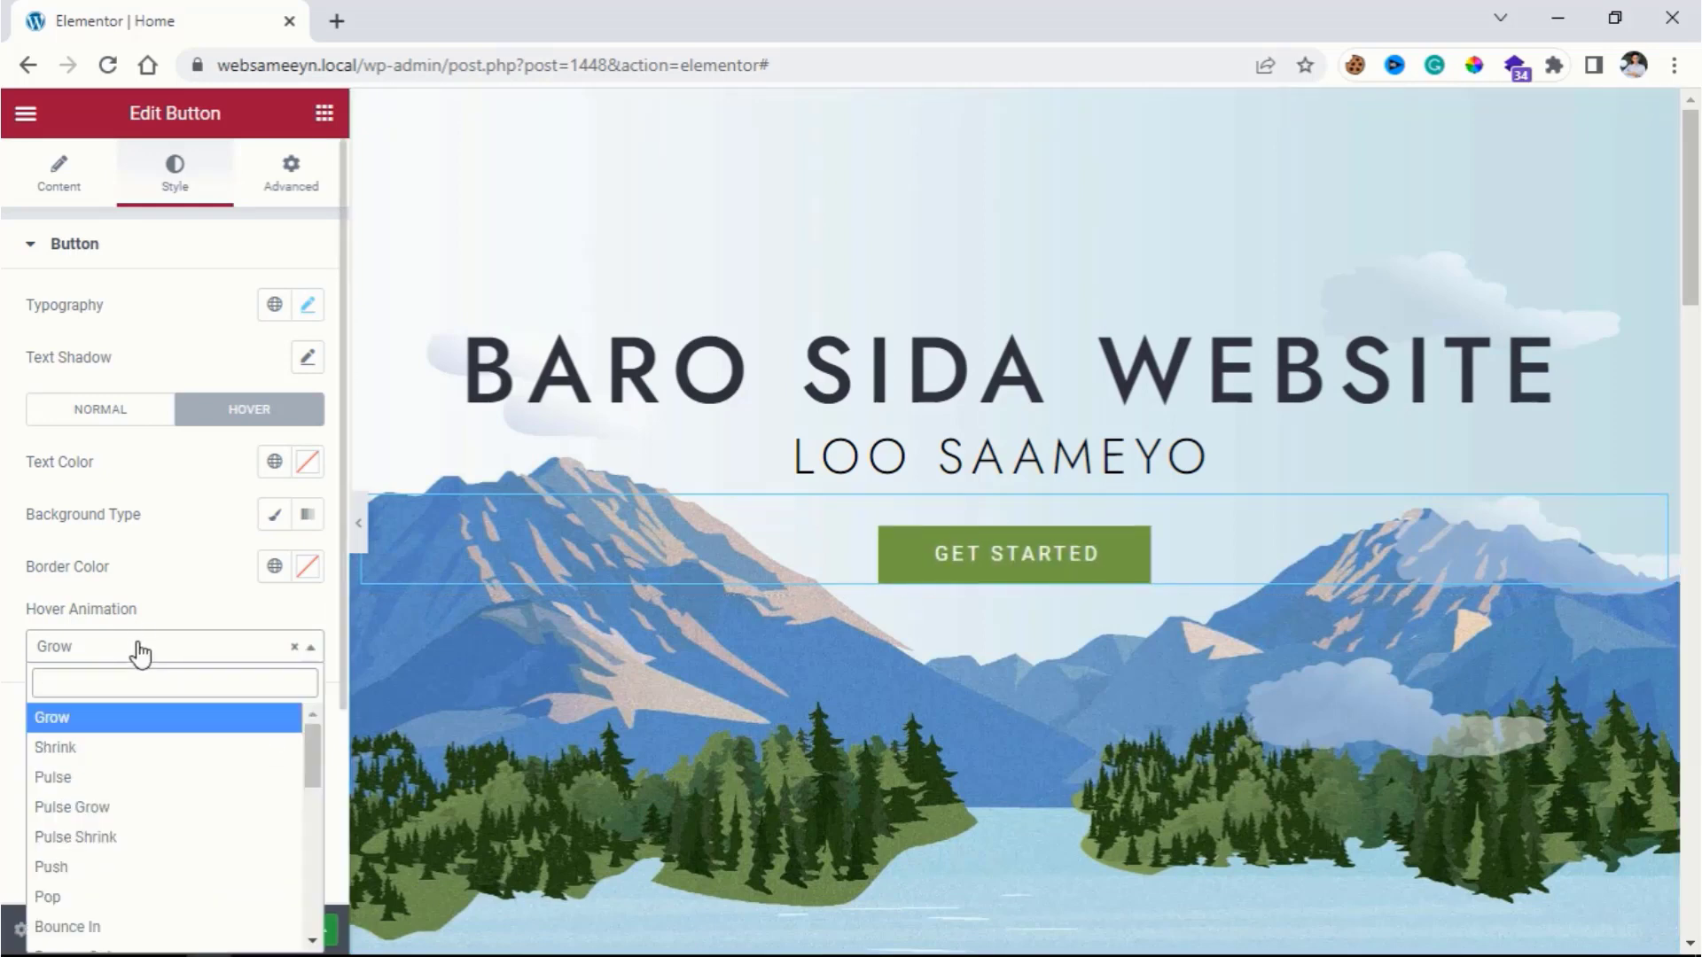
pyautogui.click(137, 747)
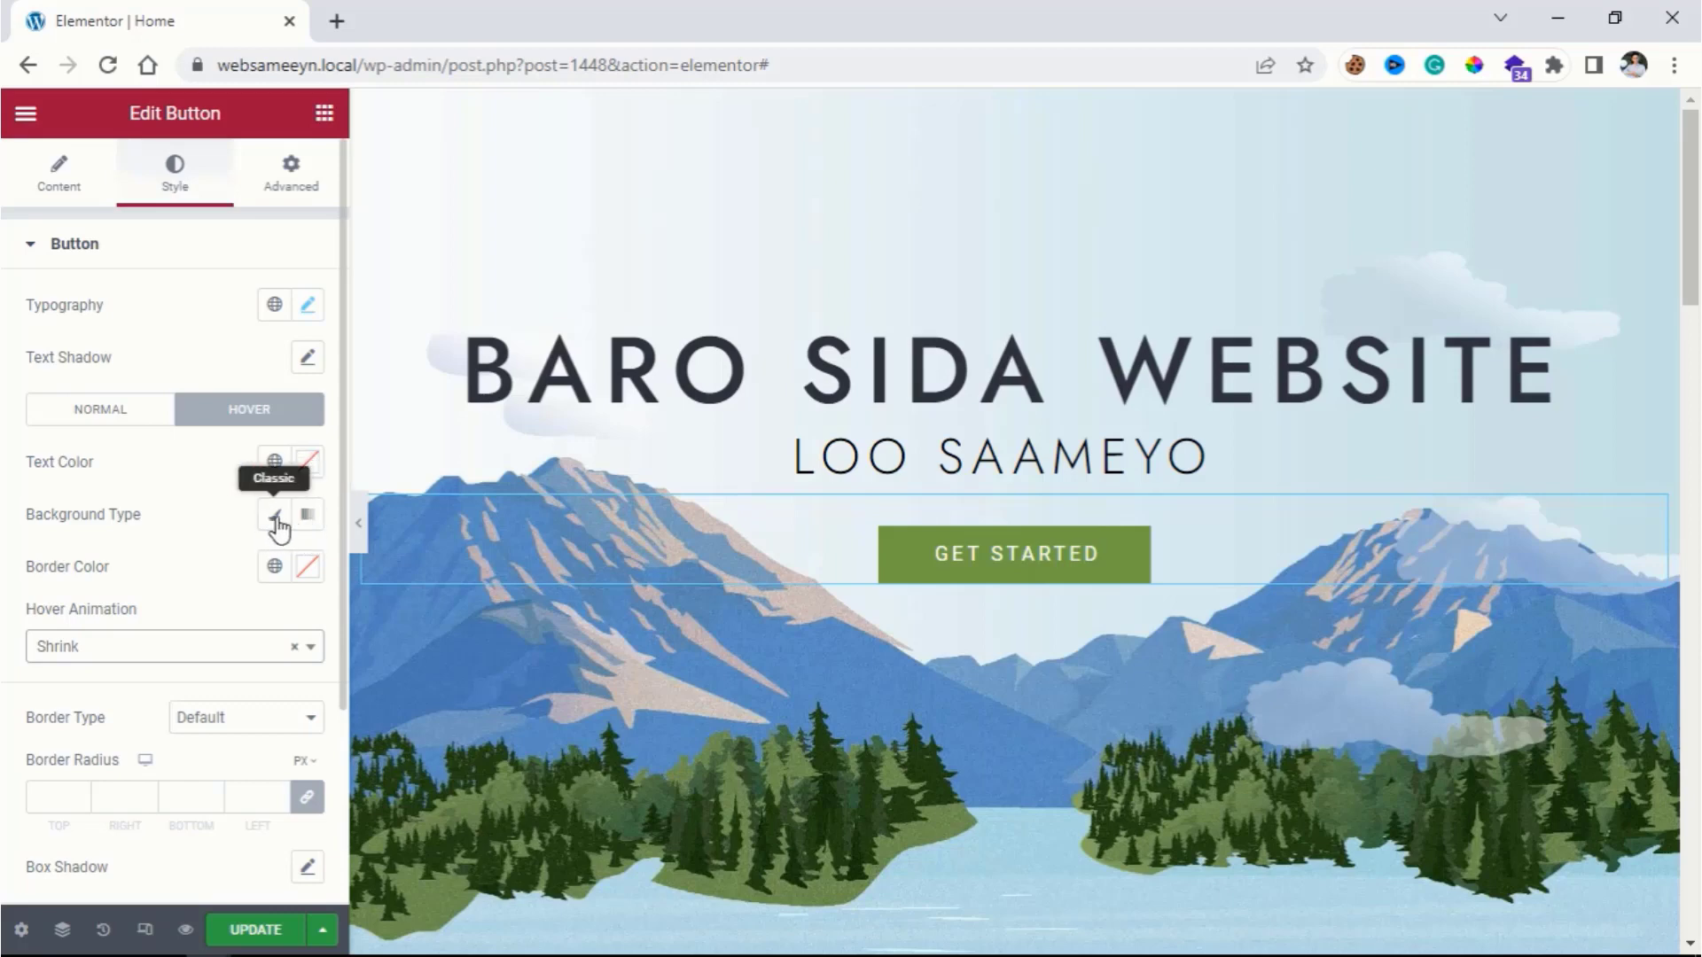
# Step: Give the button a classic red hover background and near-black hover text colour
pyautogui.doubleClick(72, 516)
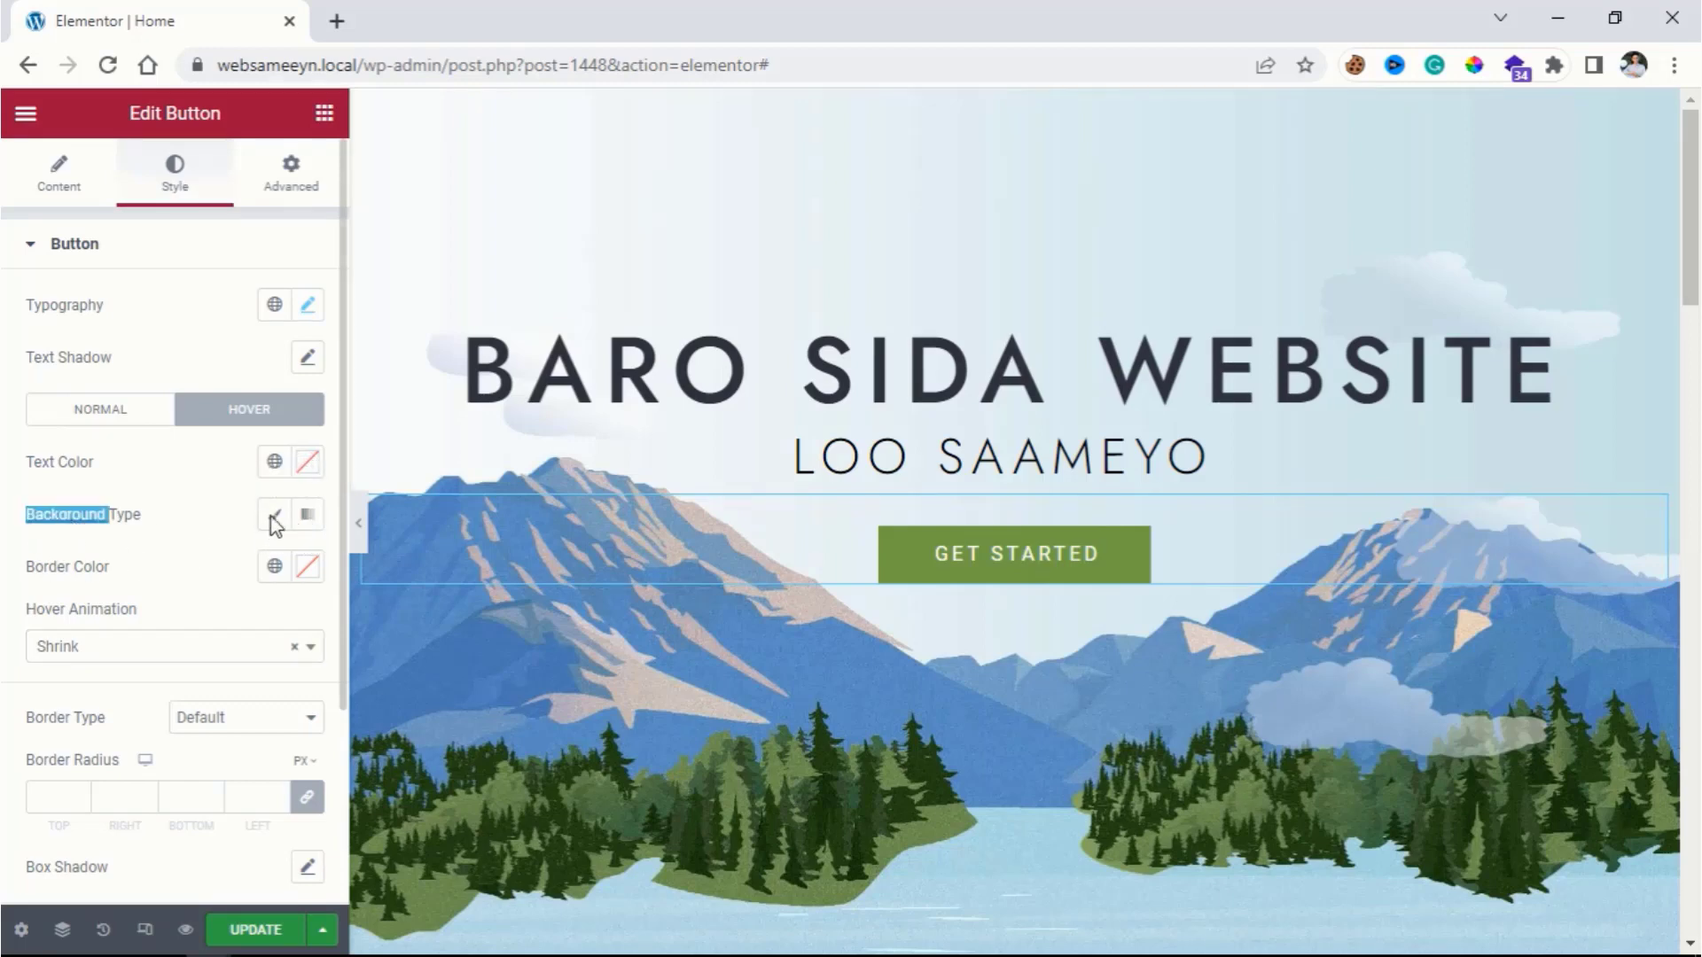
pyautogui.click(275, 523)
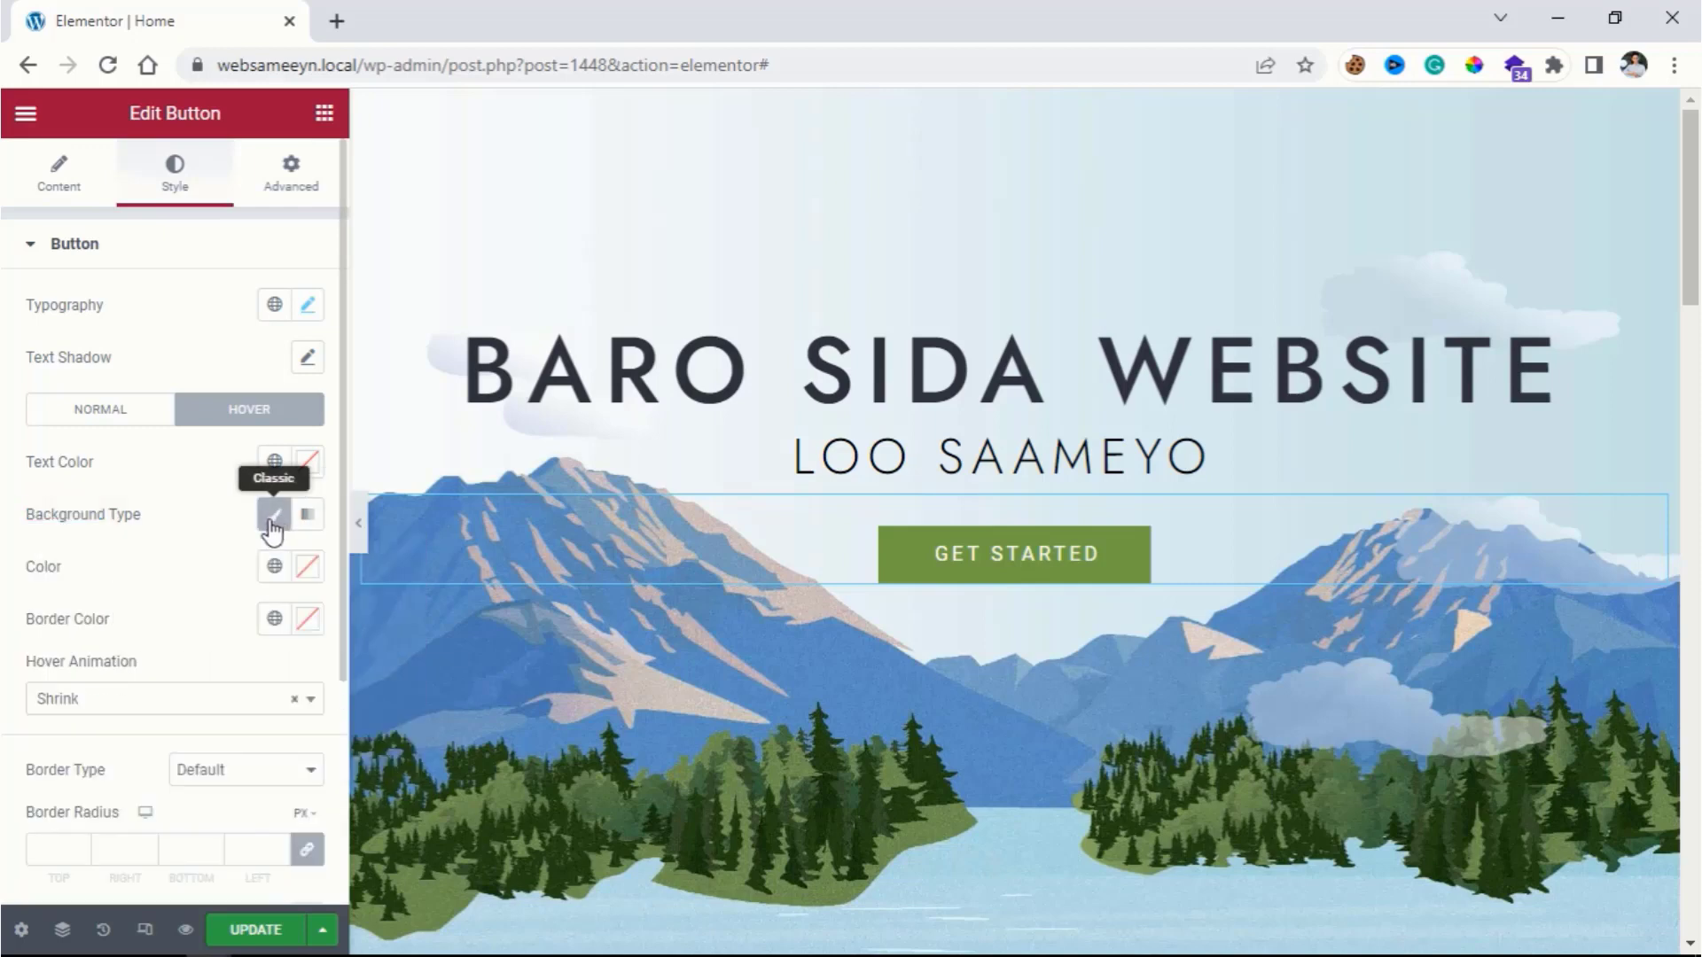
pyautogui.click(309, 568)
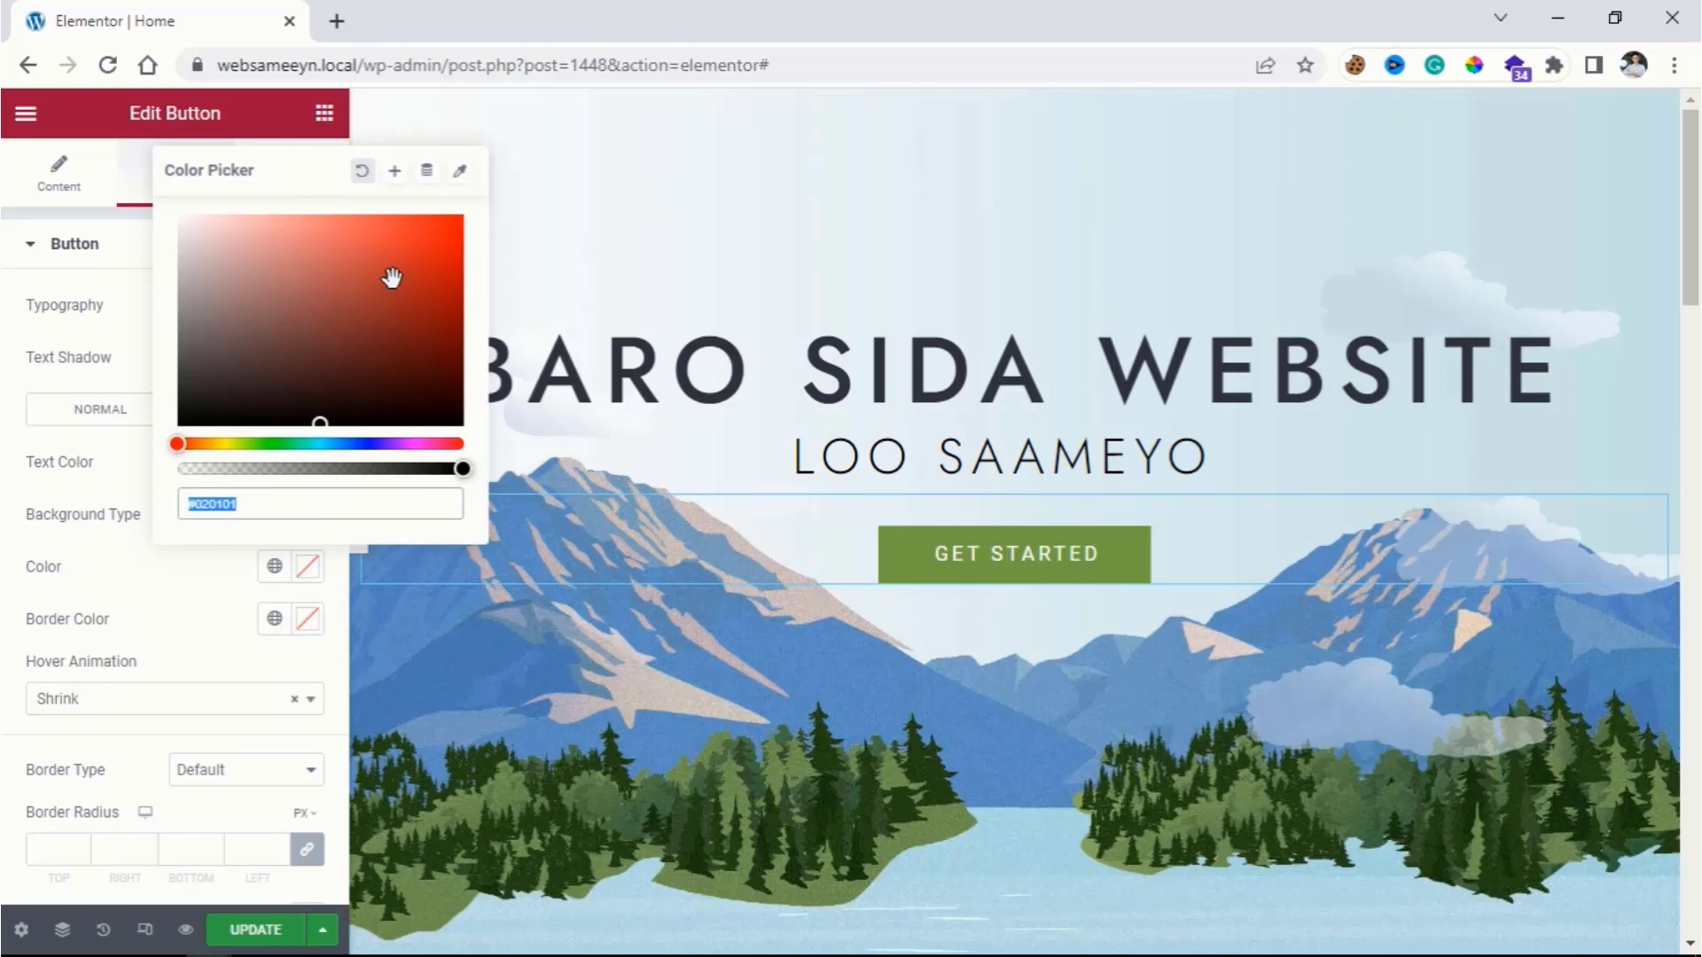
pyautogui.click(432, 223)
pyautogui.click(150, 586)
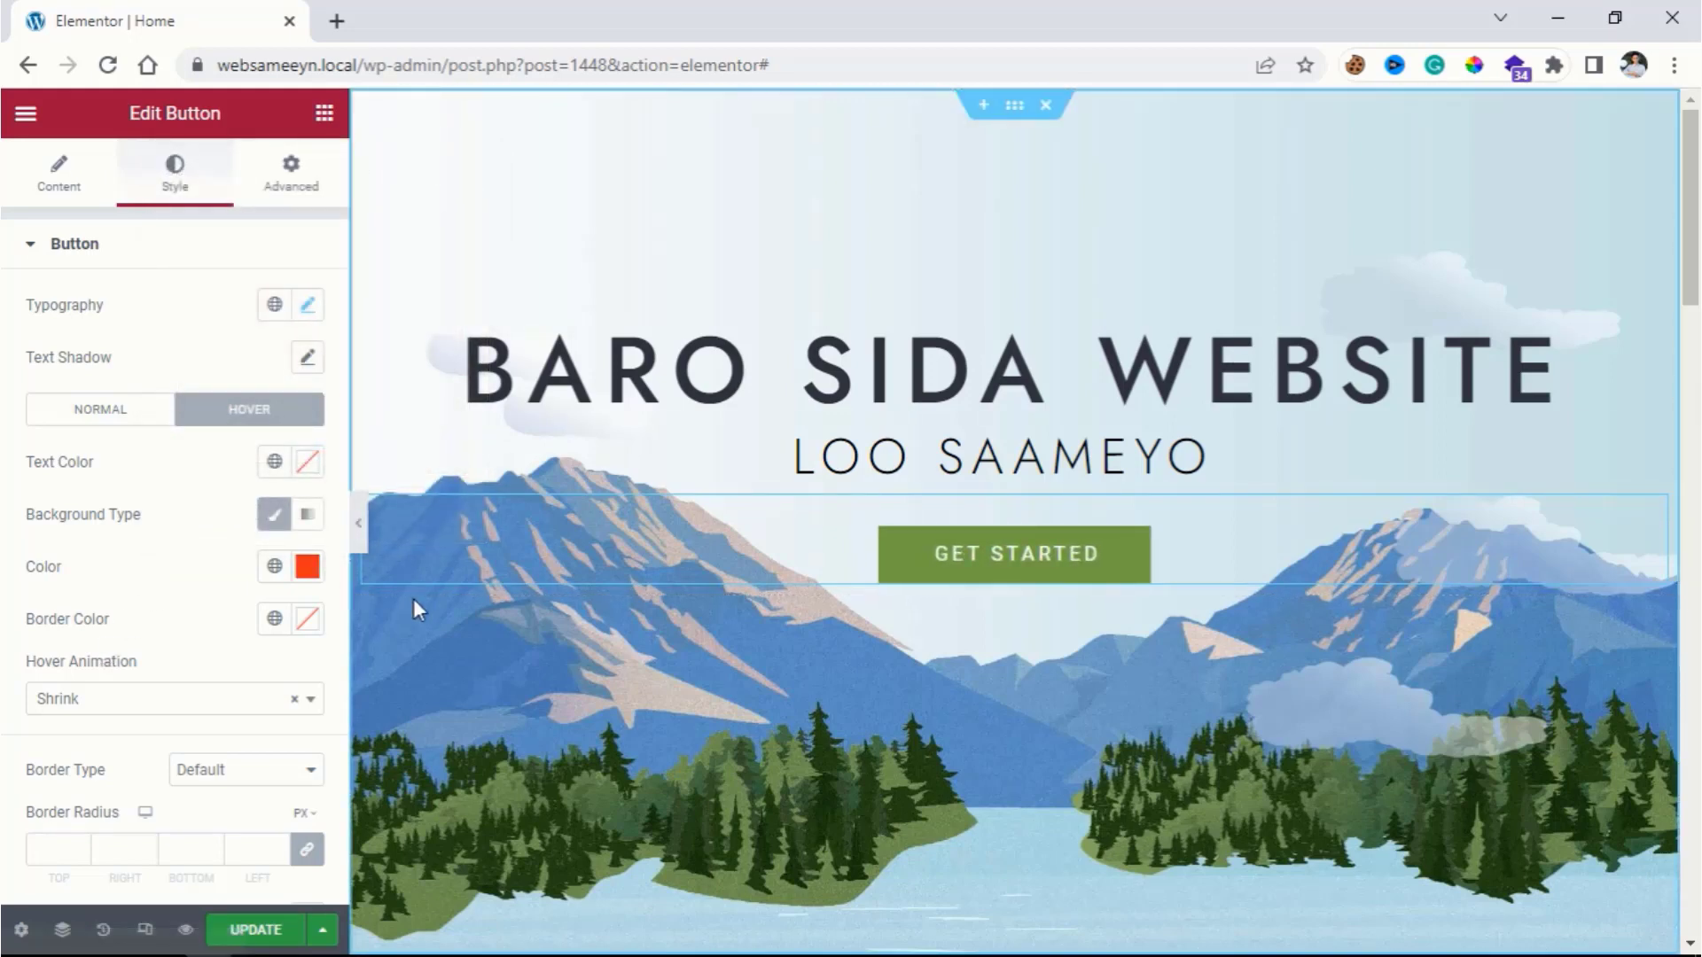
pyautogui.click(308, 462)
pyautogui.moveTo(257, 620); pyautogui.dragTo(306, 778)
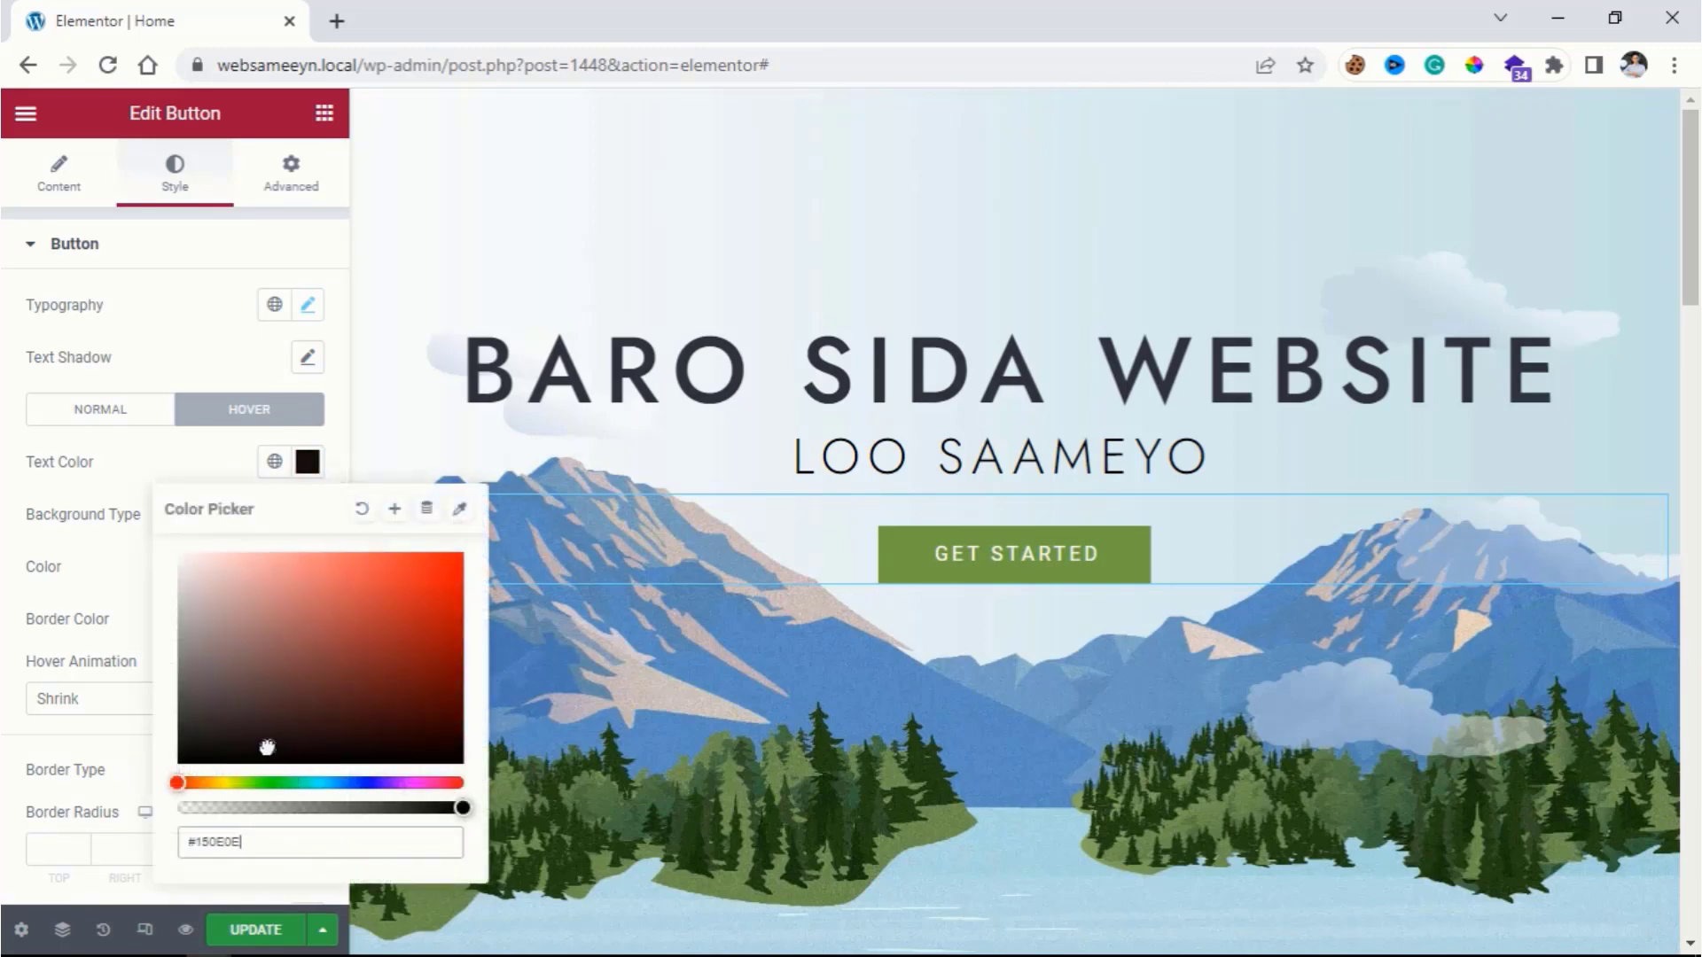
pyautogui.click(133, 618)
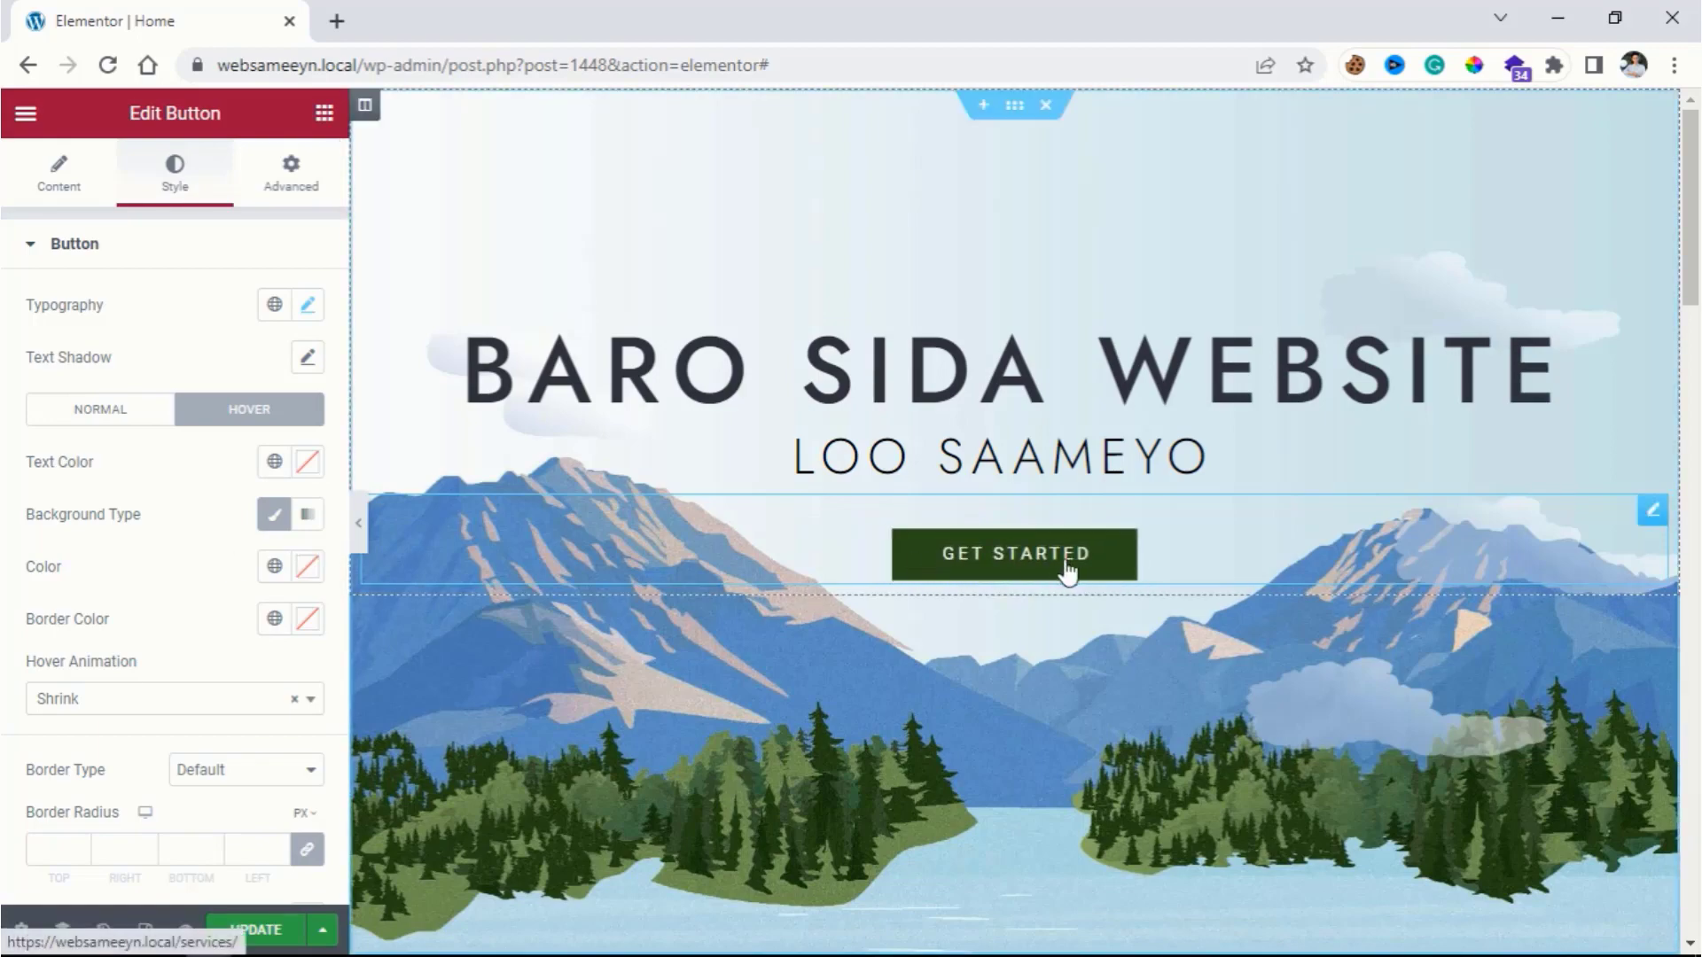
pyautogui.moveTo(1686, 212); pyautogui.dragTo(1635, 486)
# Step: Insert a single-column section above the image cards and drop a Heading widget into it
pyautogui.scroll(-5, 1635, 486)
pyautogui.scroll(12, 979, 509)
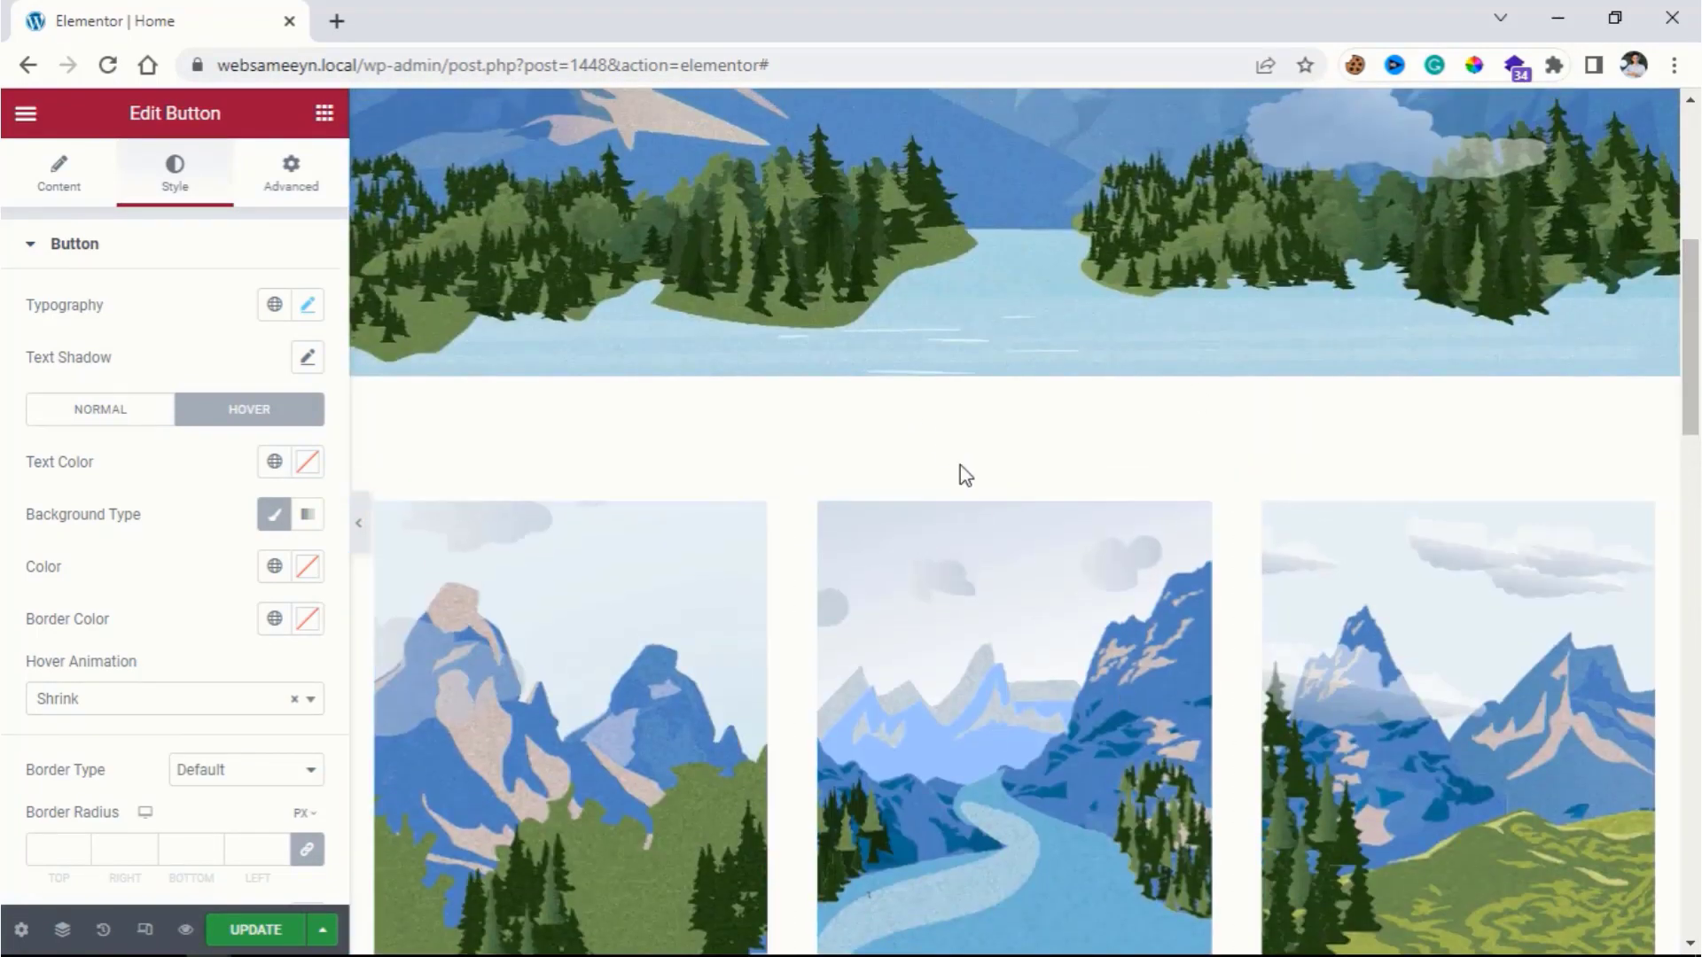
pyautogui.moveTo(1694, 356)
pyautogui.mouseDown()
pyautogui.moveTo(1697, 379)
pyautogui.moveTo(1698, 342)
pyautogui.mouseUp()
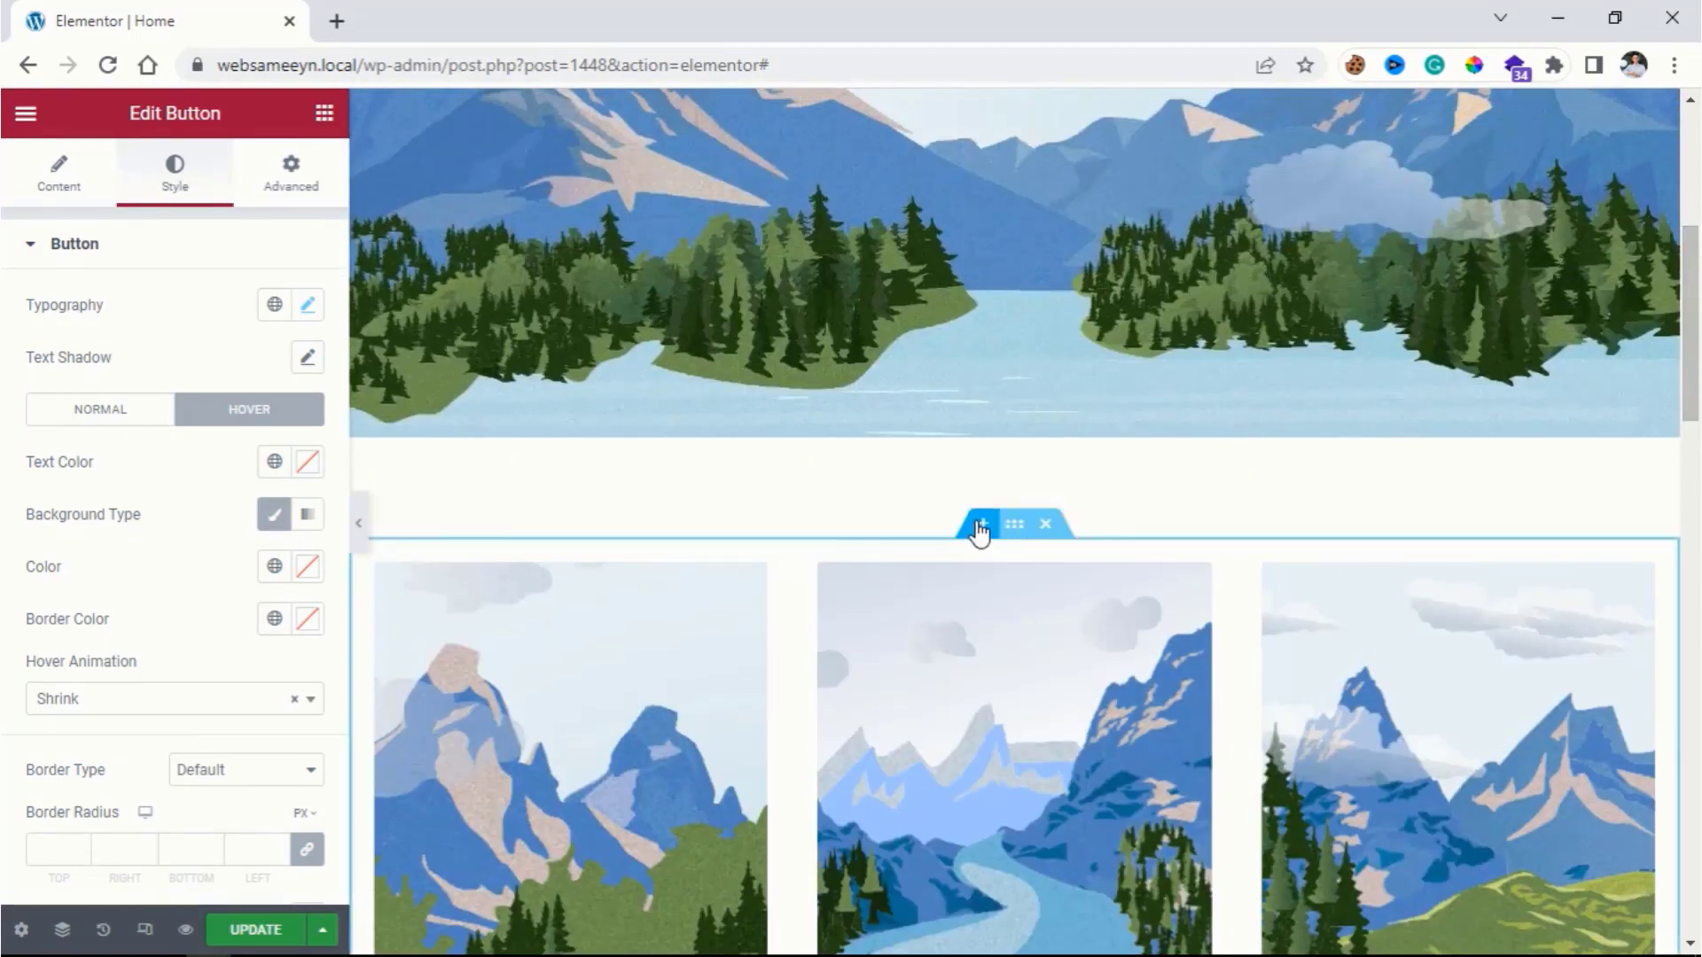
pyautogui.click(980, 526)
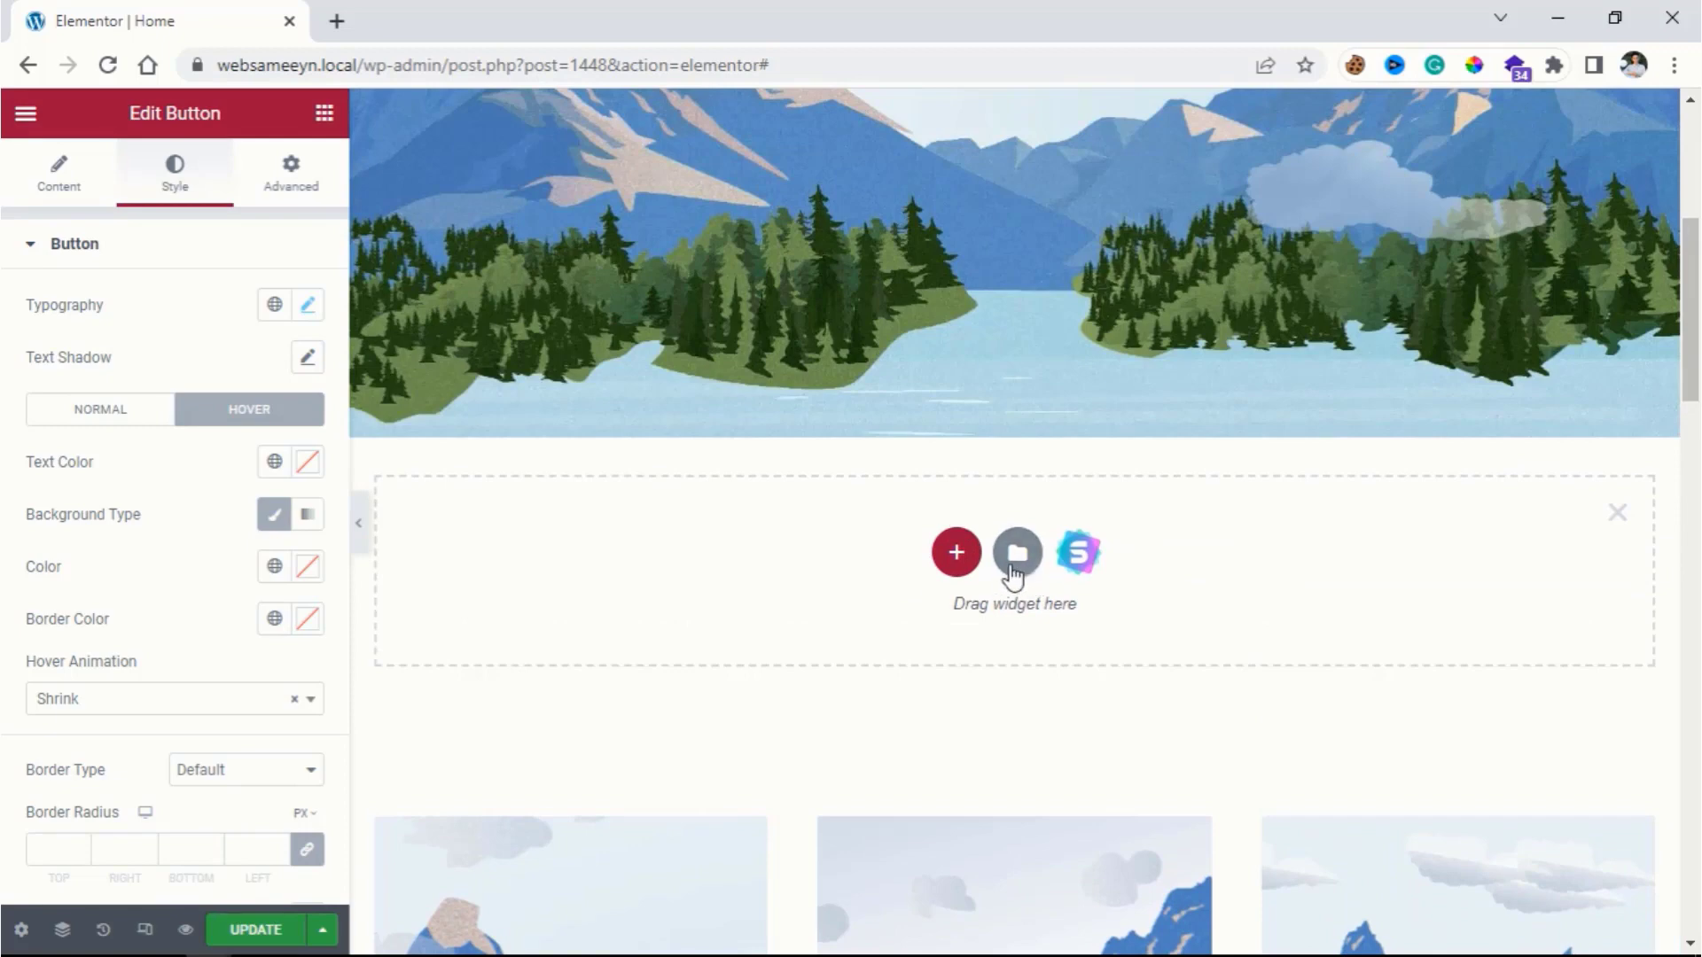
pyautogui.click(956, 558)
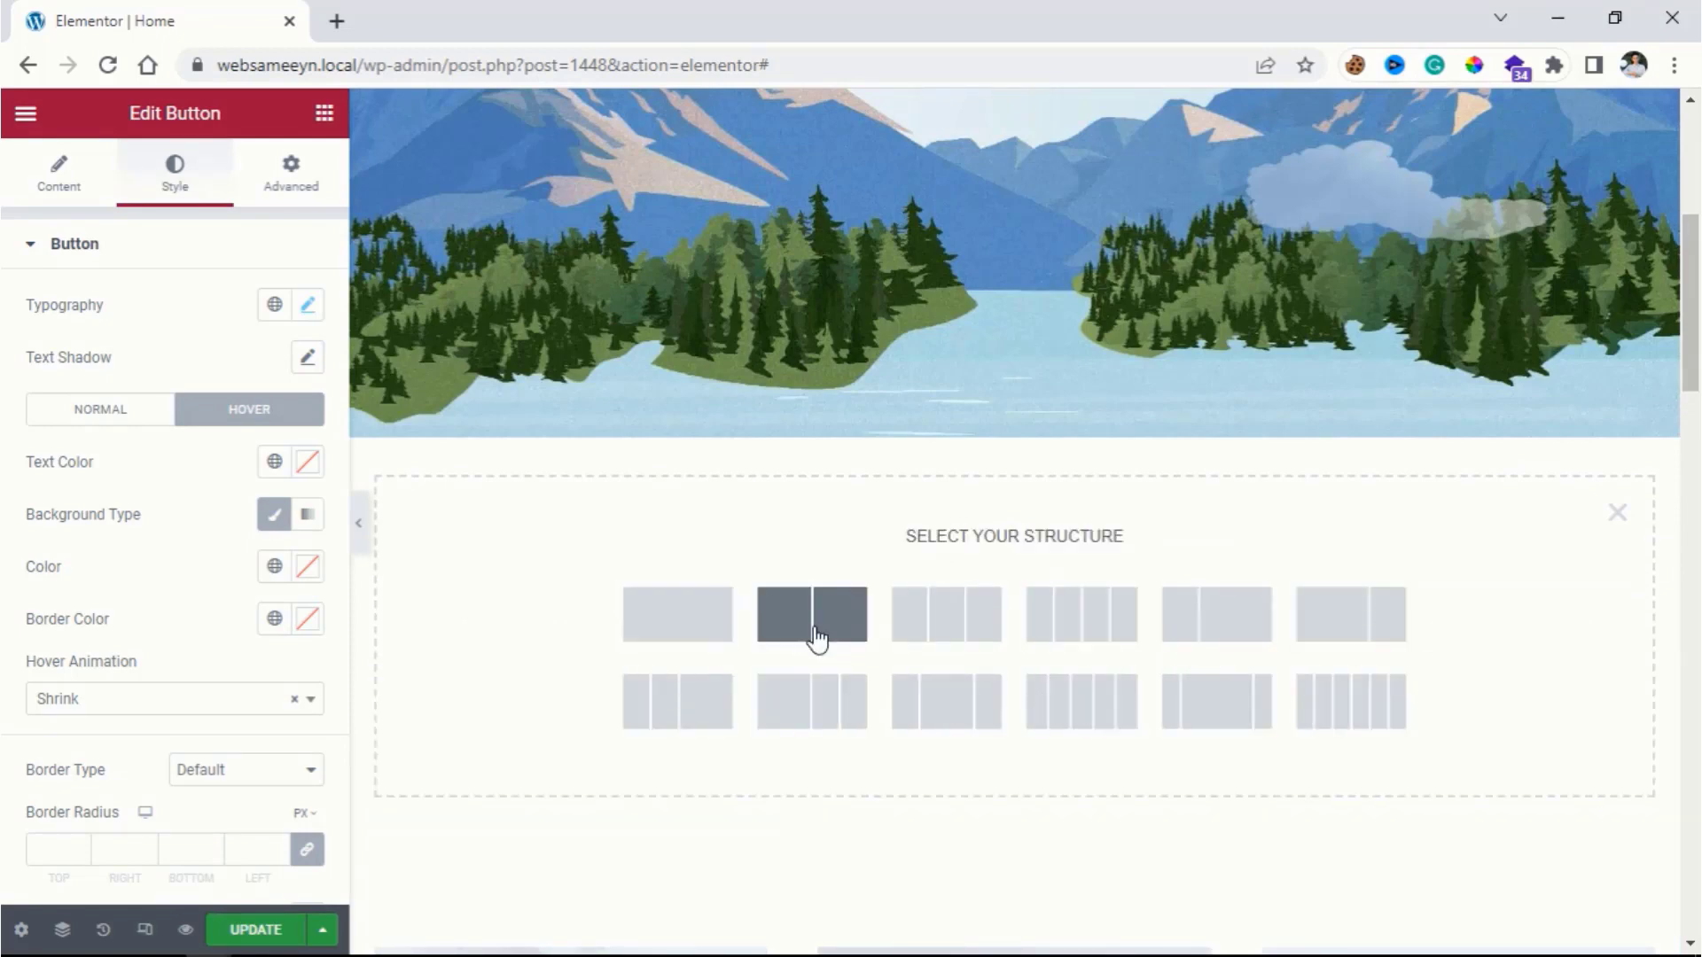
pyautogui.click(694, 634)
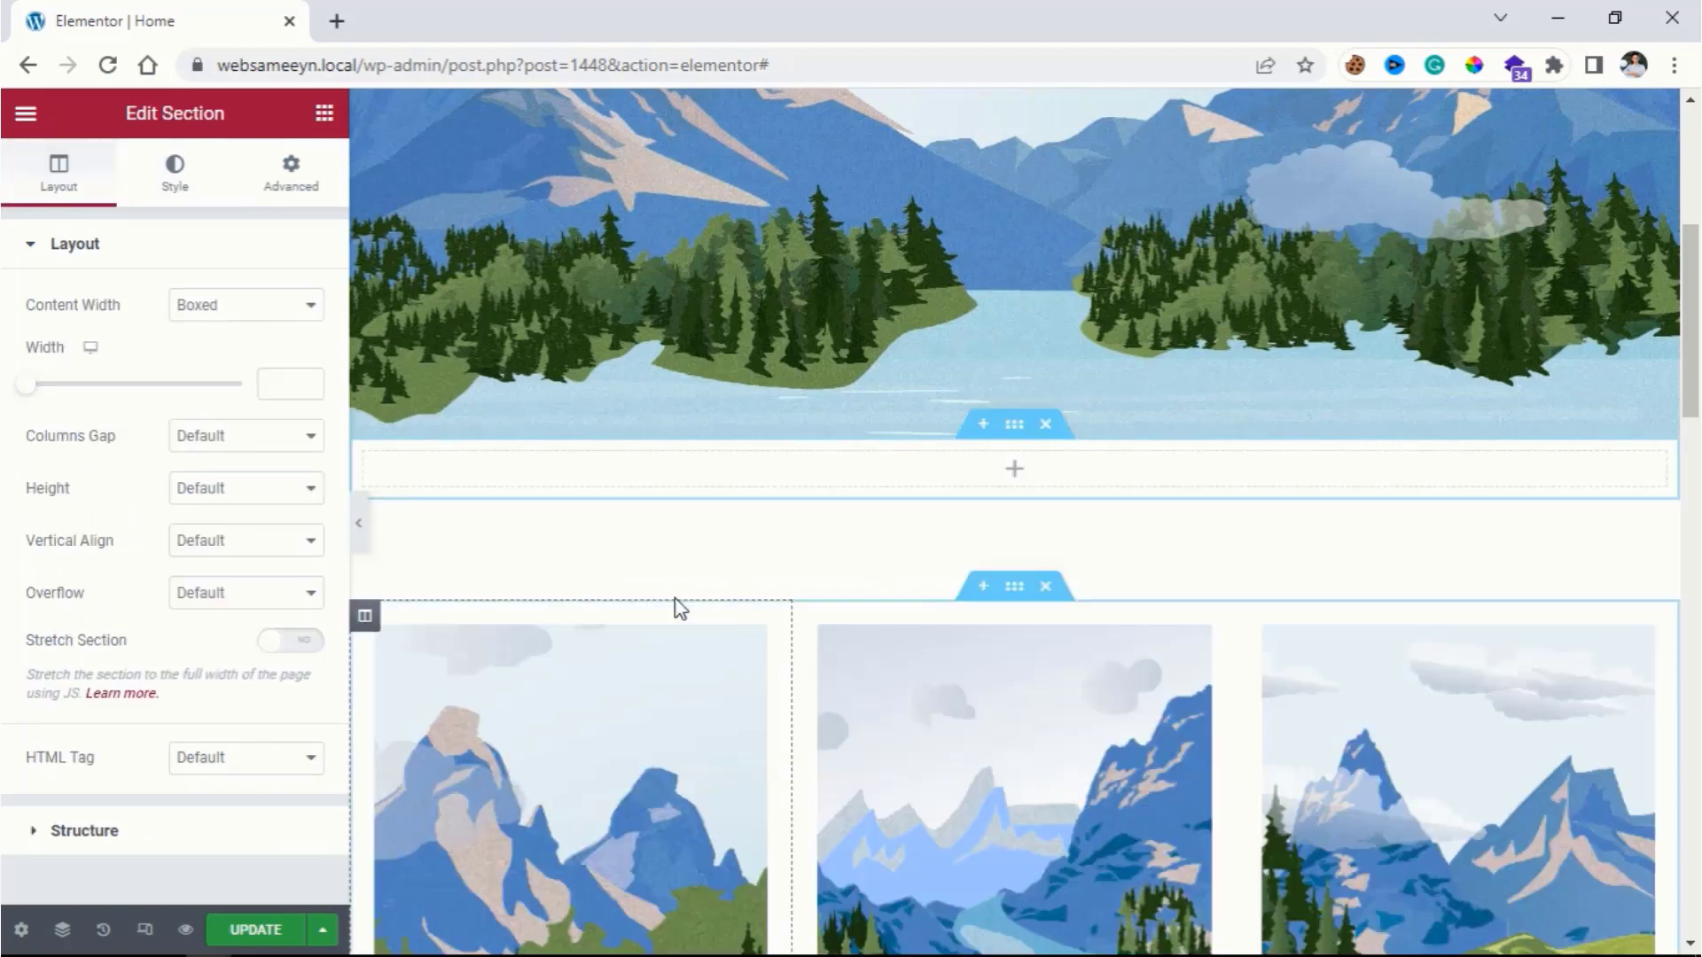
pyautogui.click(324, 112)
pyautogui.moveTo(270, 444); pyautogui.dragTo(539, 467)
# Step: Change the heading text to 'OUR SERVICES', centre it and make it an H1
pyautogui.tripleClick(146, 343)
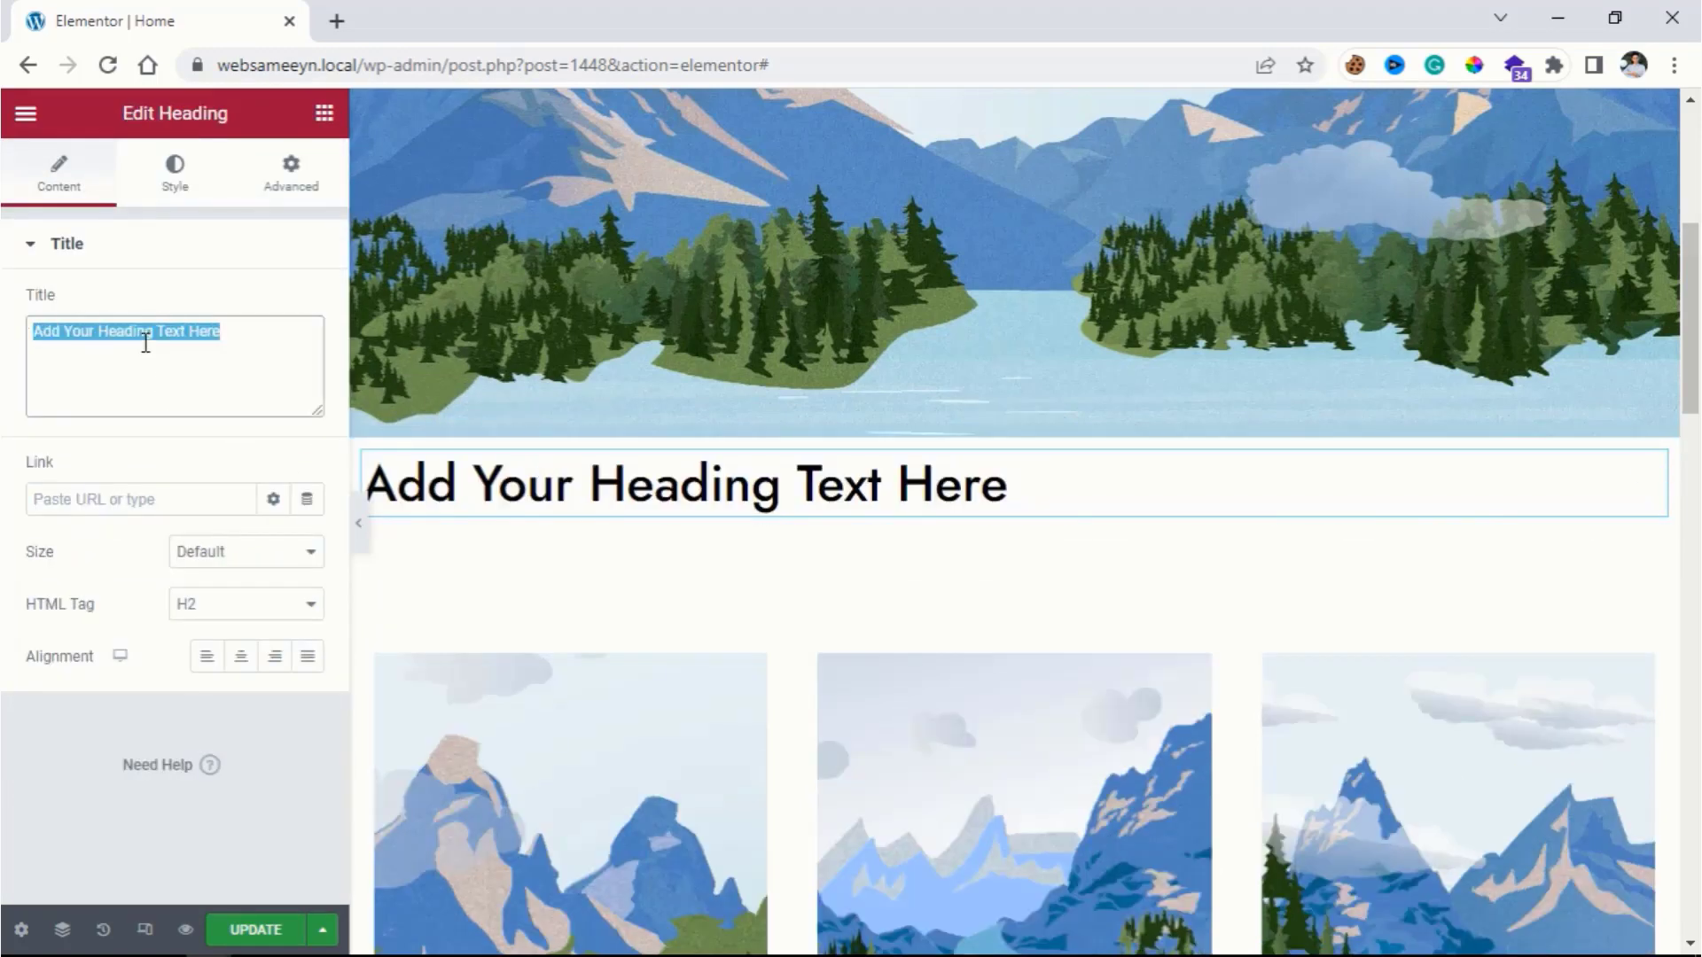
pyautogui.write('OUR')
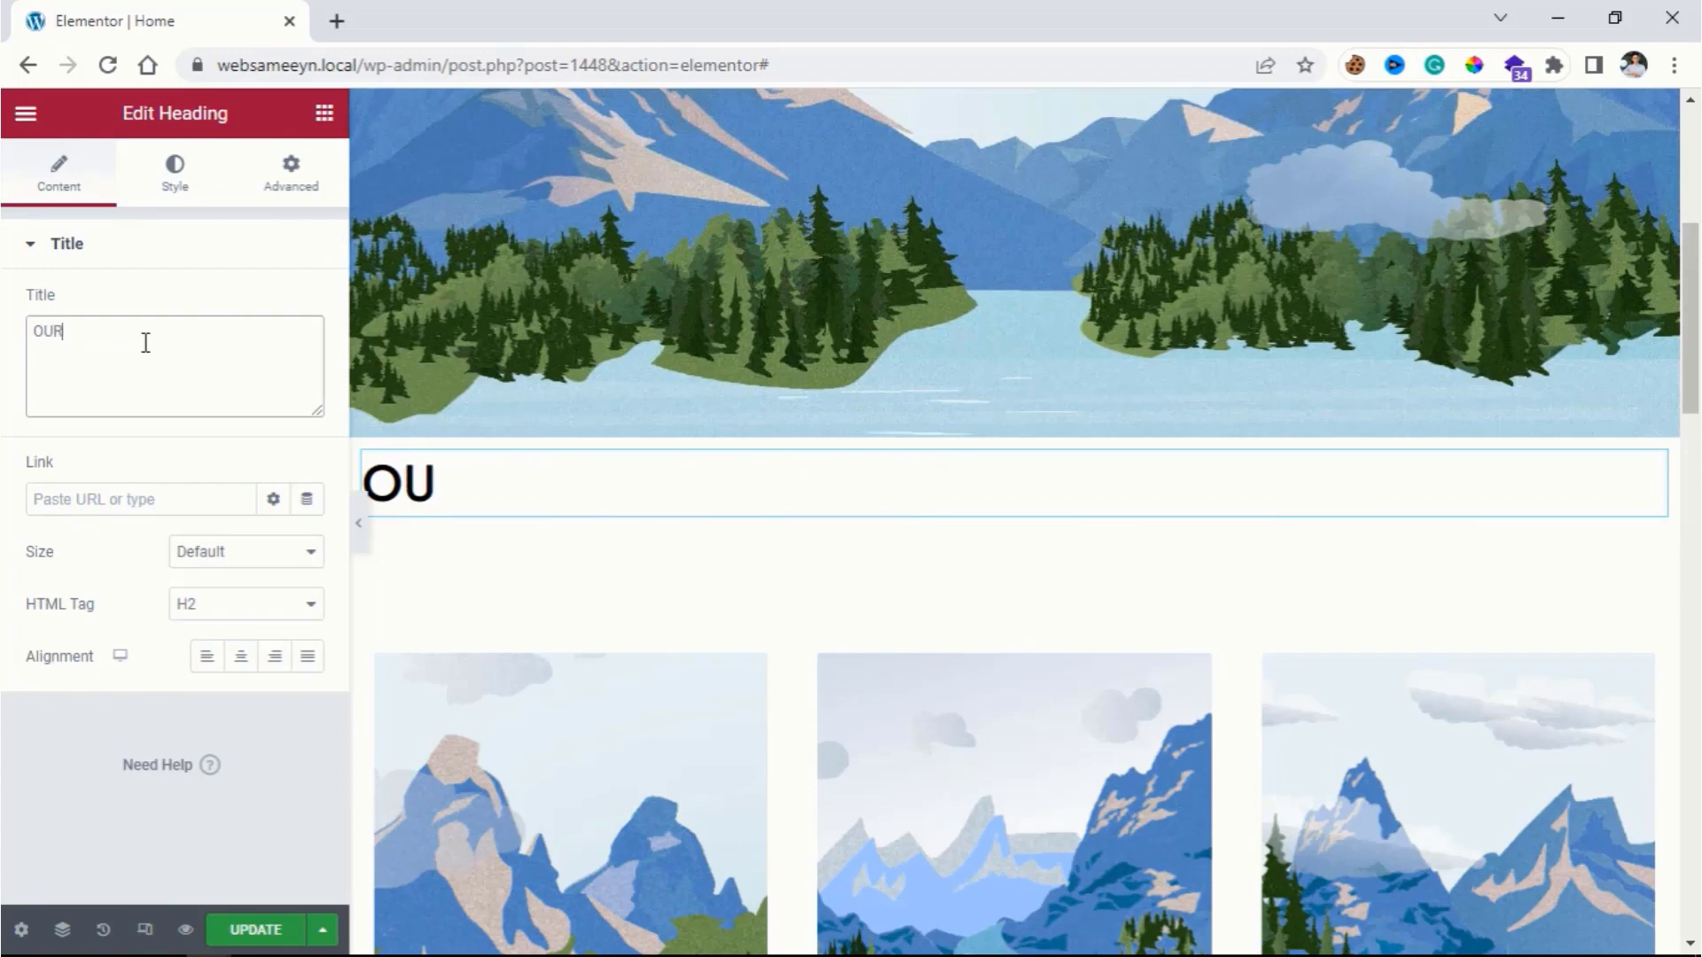
pyautogui.write(' SERV')
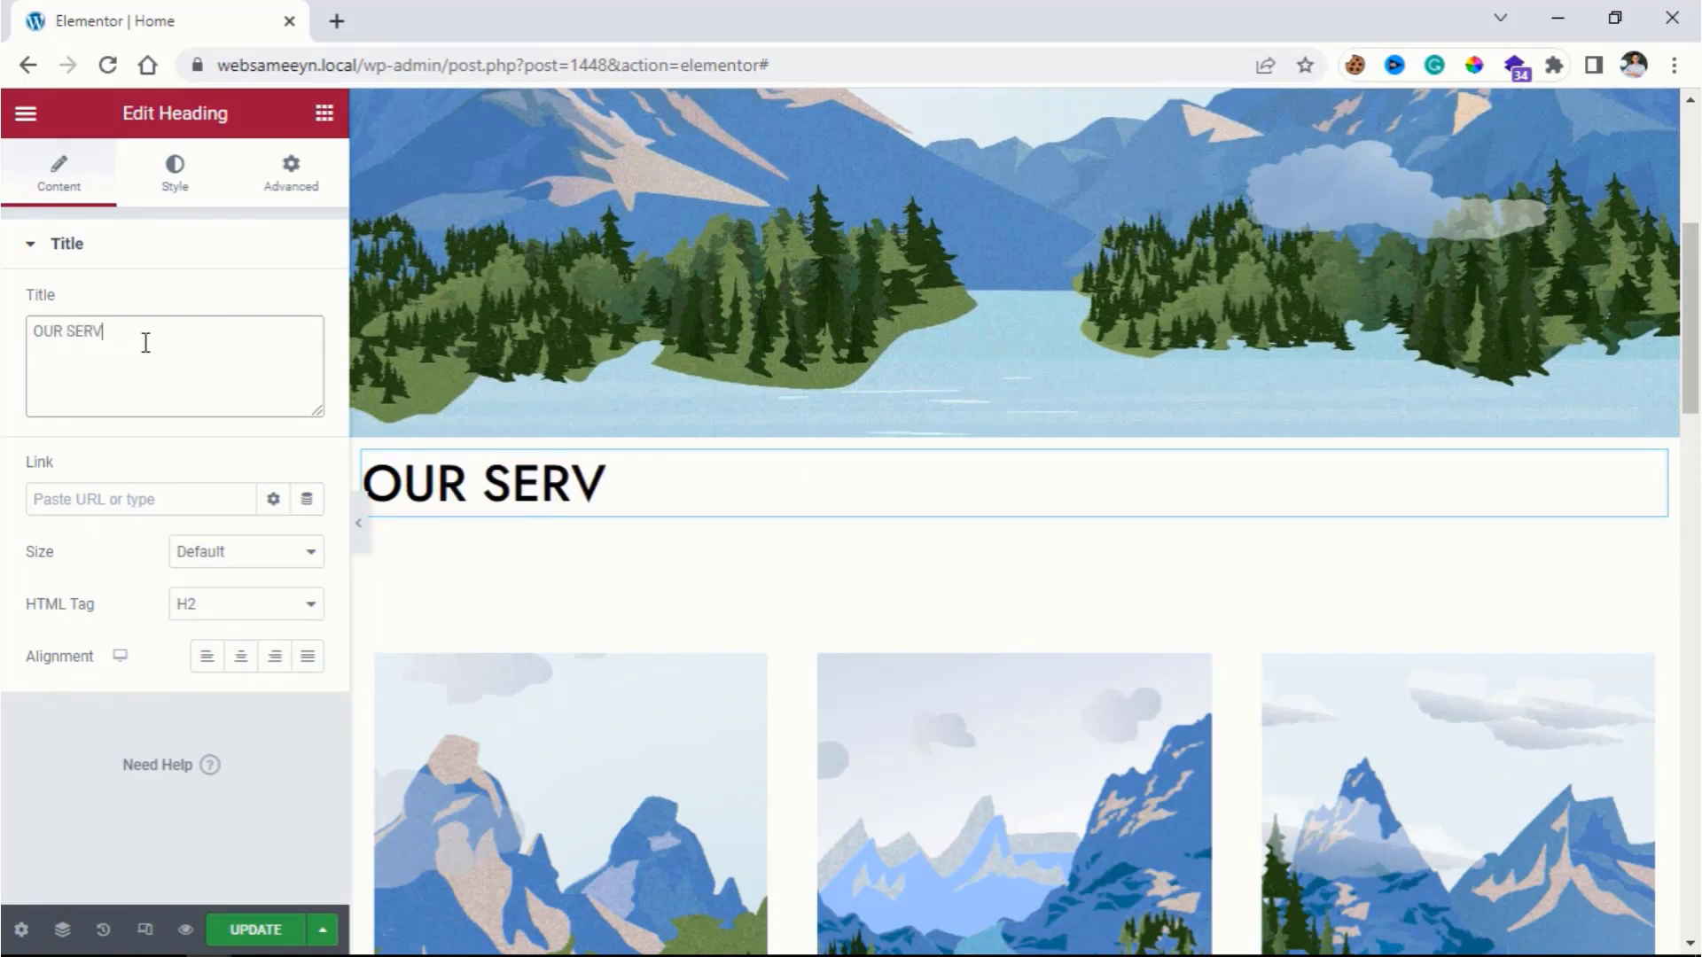
pyautogui.write('ICES')
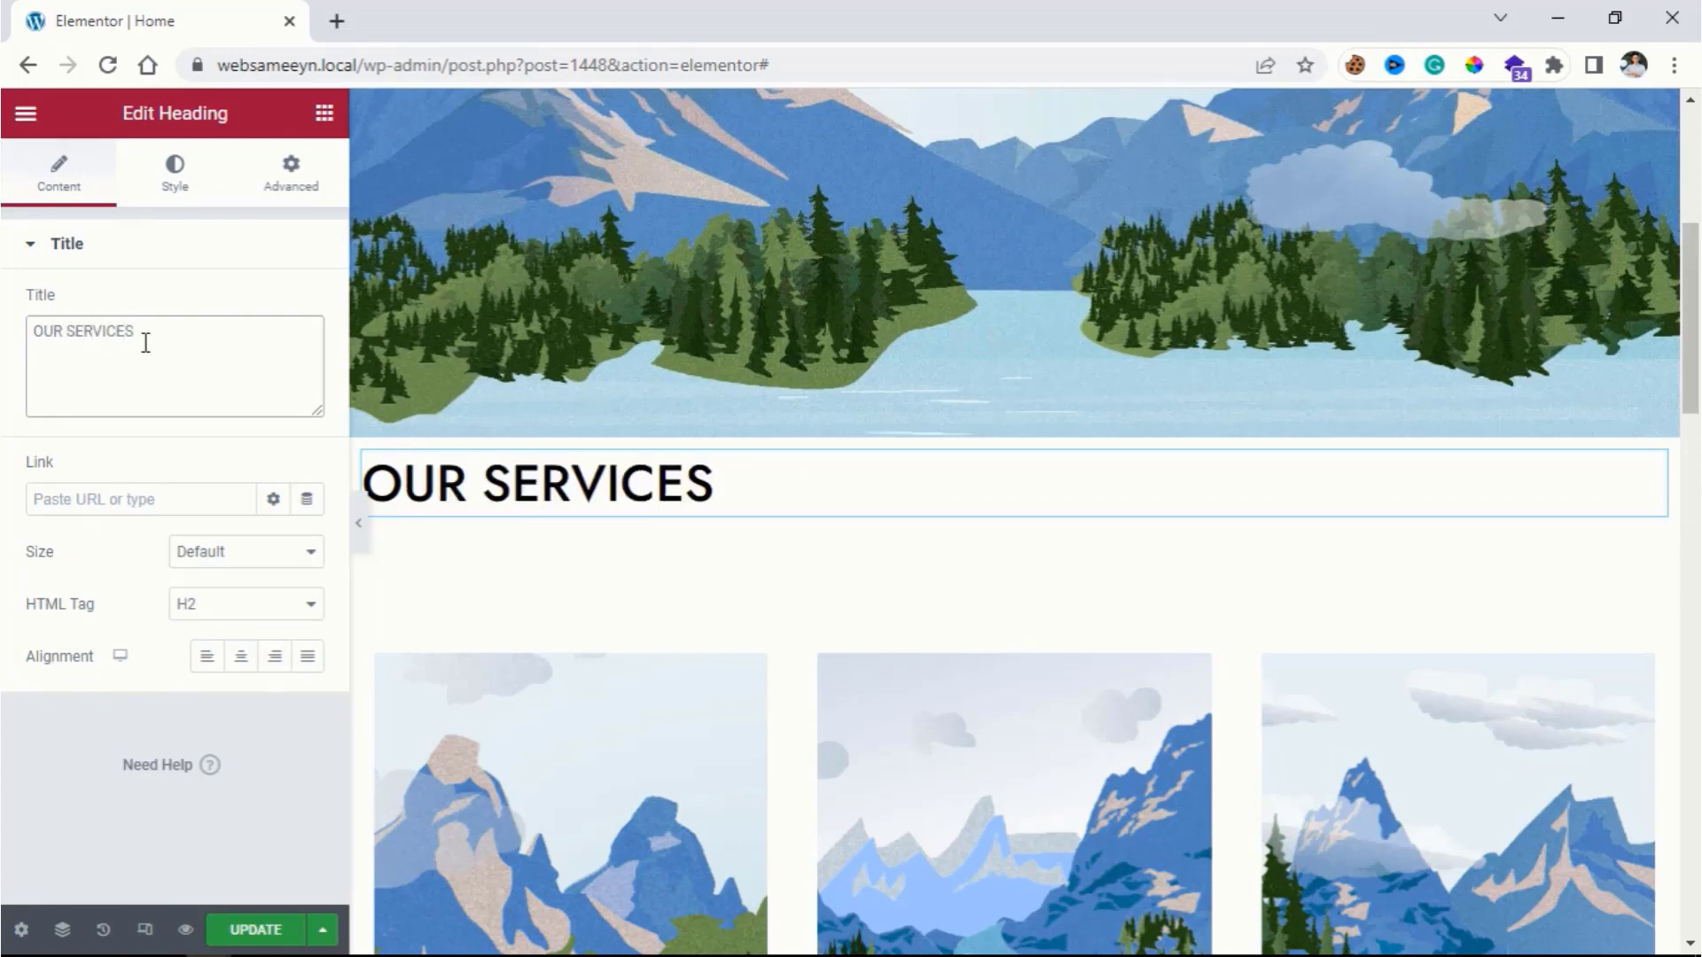
pyautogui.click(241, 660)
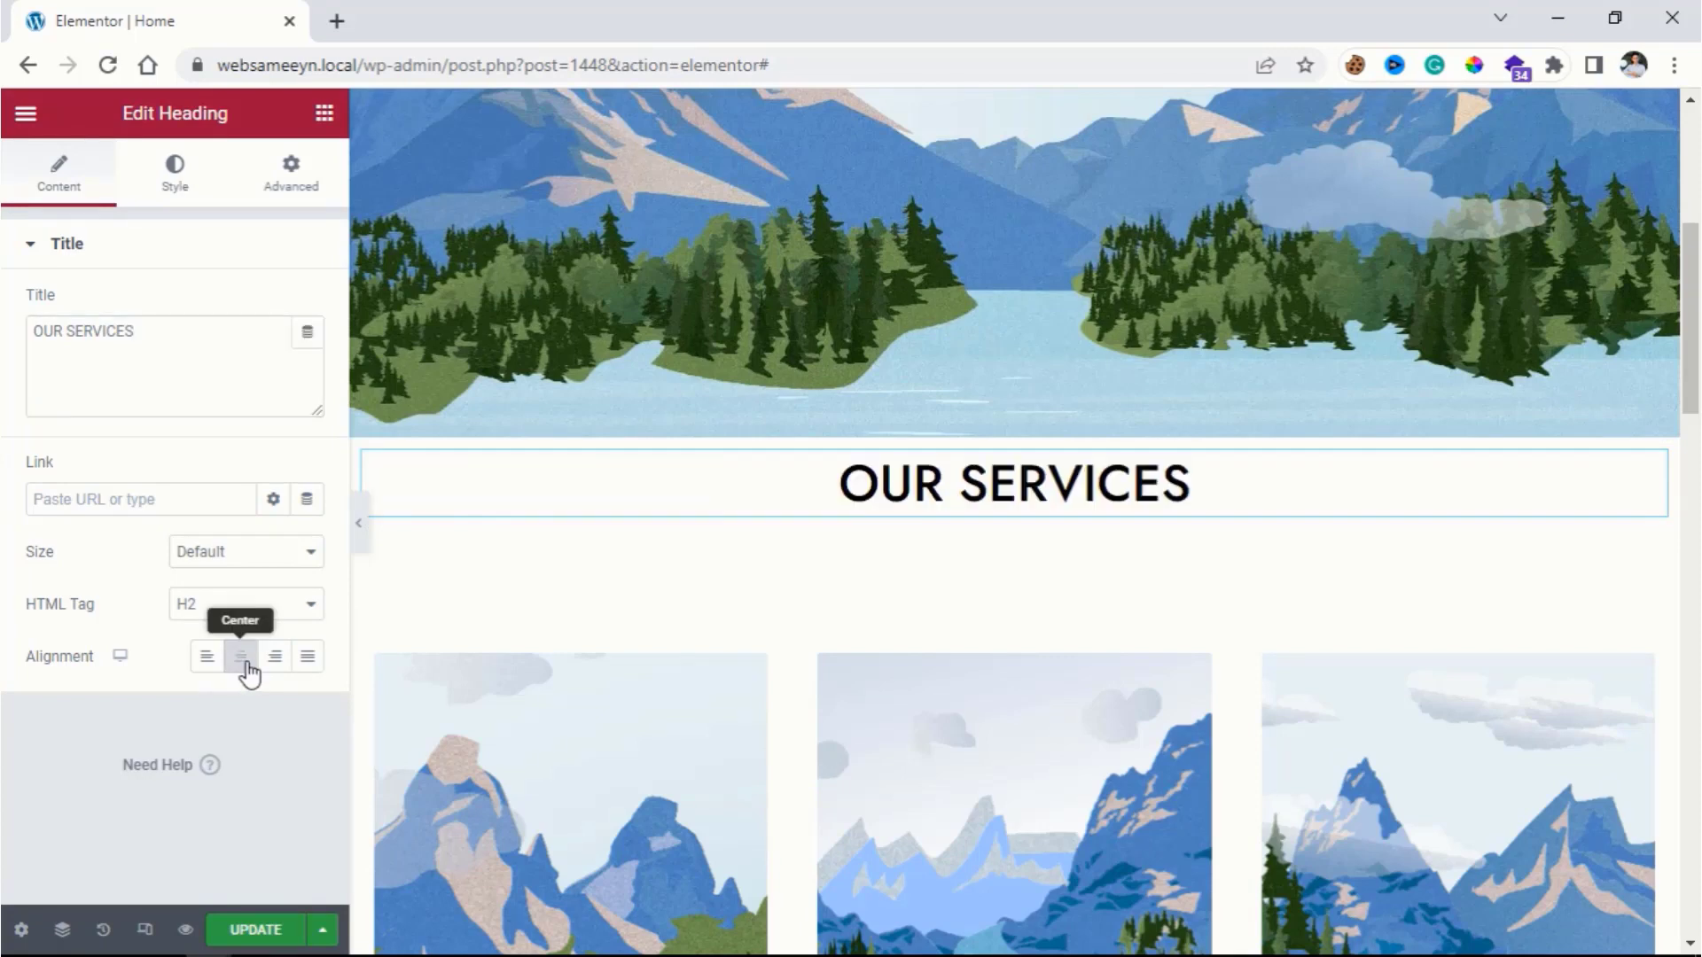
pyautogui.click(210, 612)
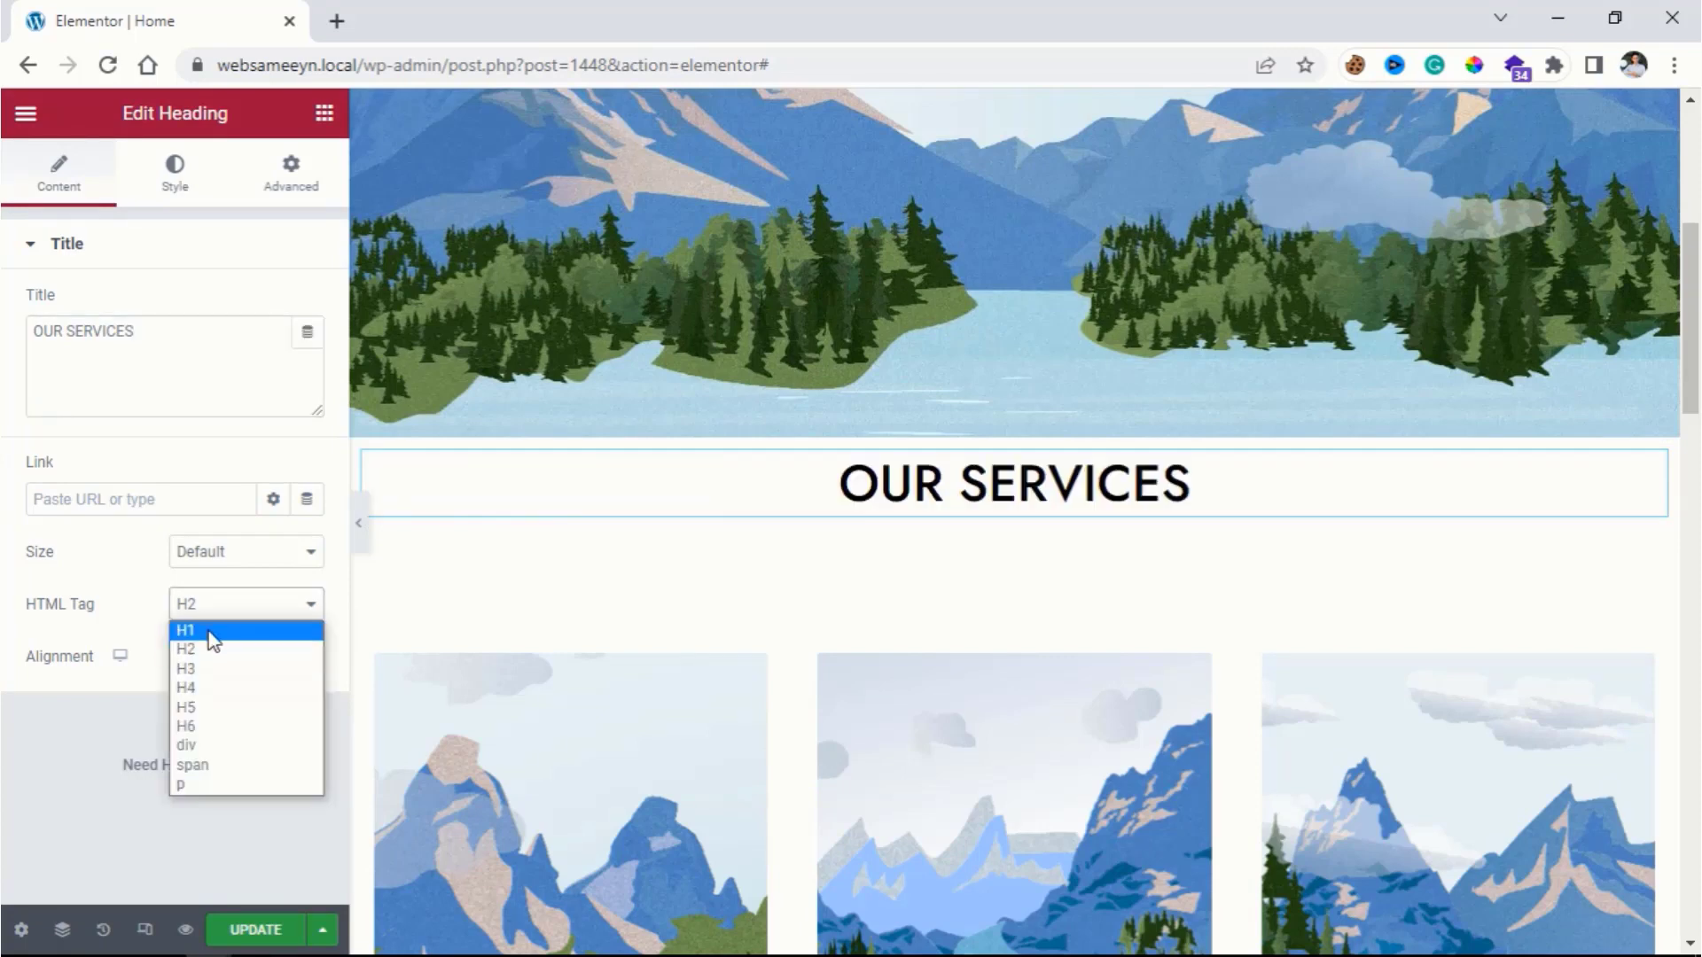
pyautogui.click(209, 631)
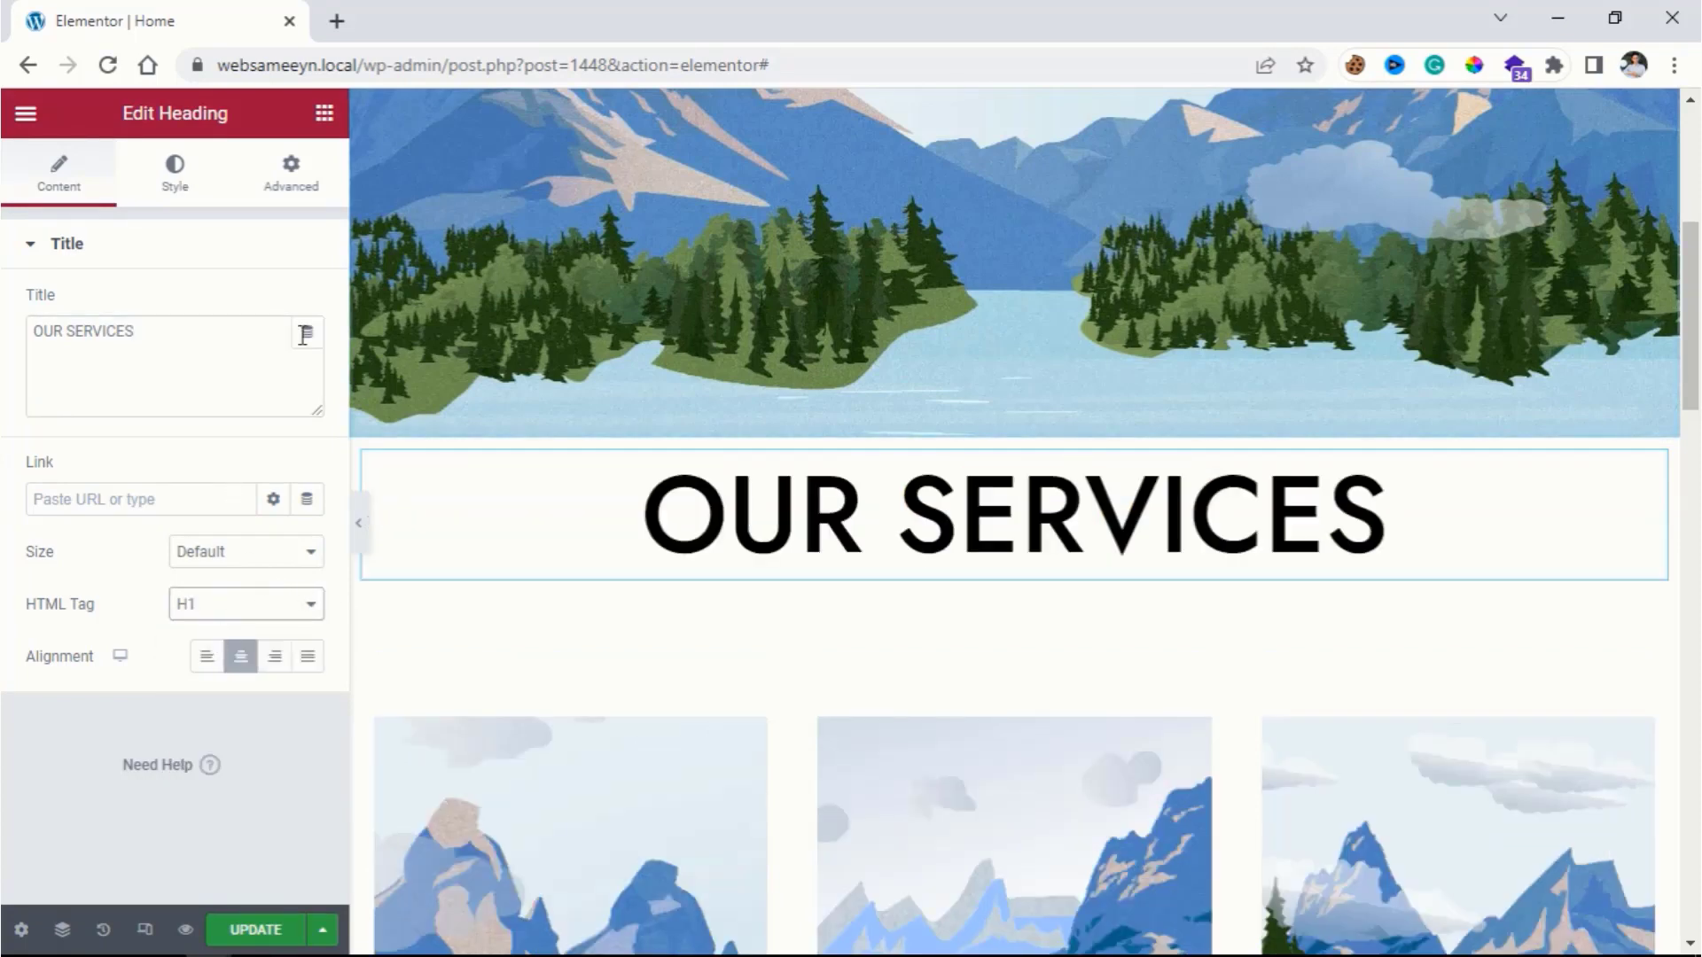
# Step: Reduce the heading's typography size to about 53 px
pyautogui.click(175, 197)
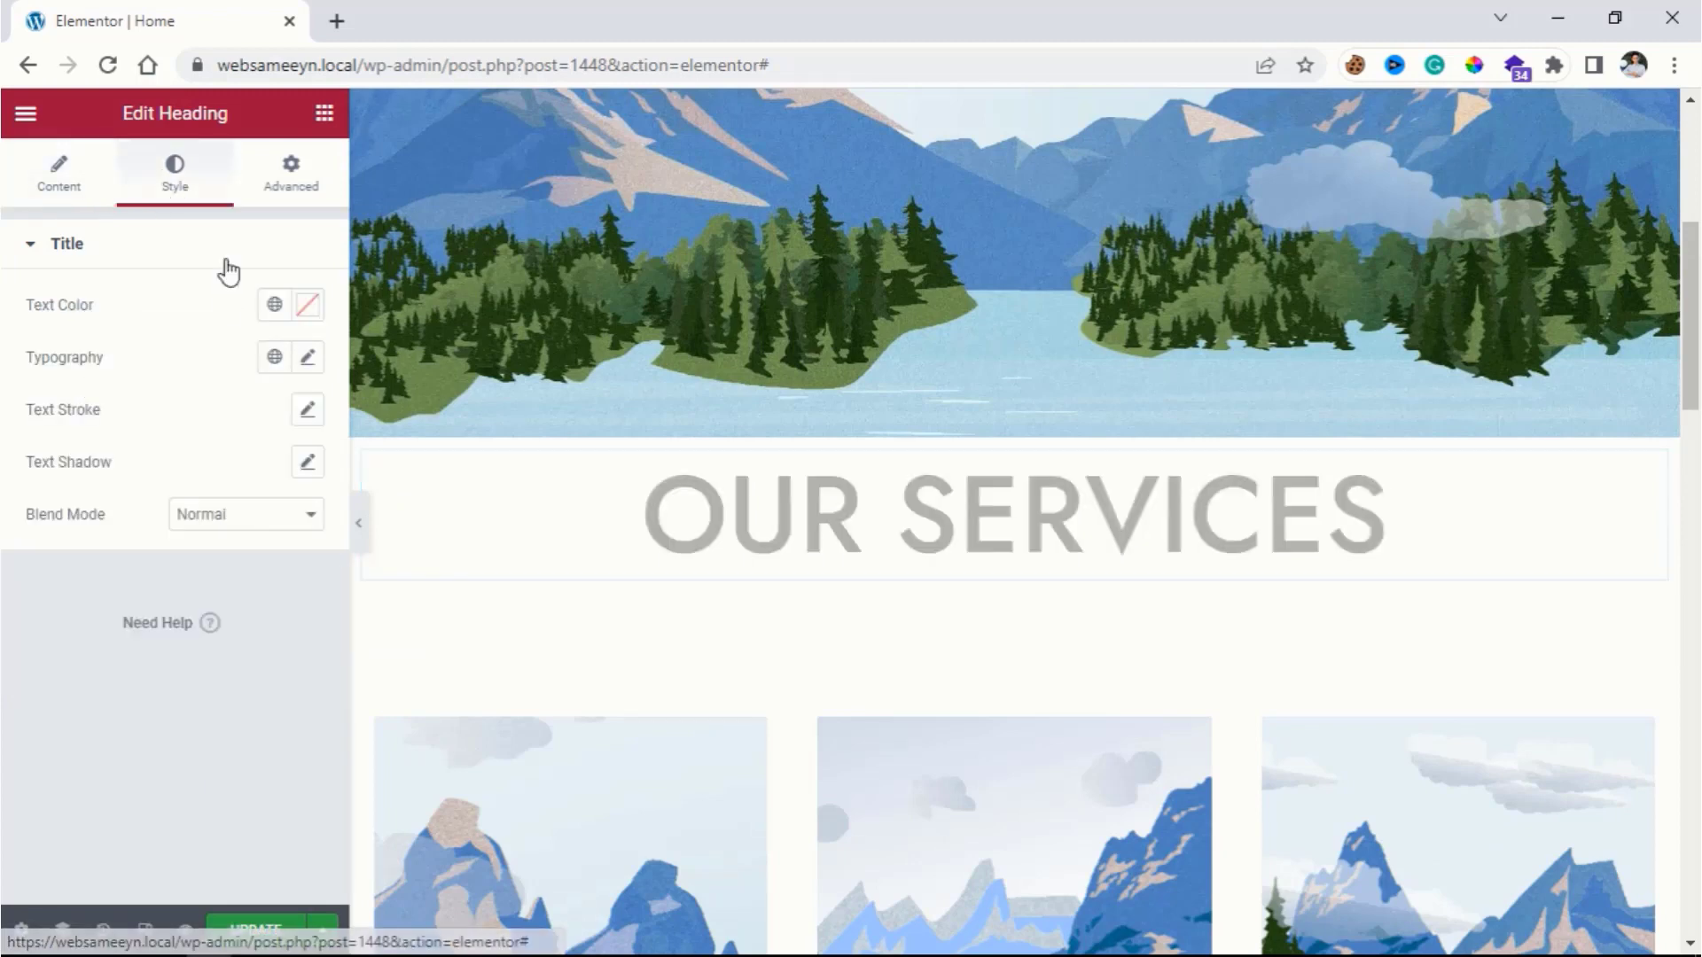
pyautogui.click(306, 359)
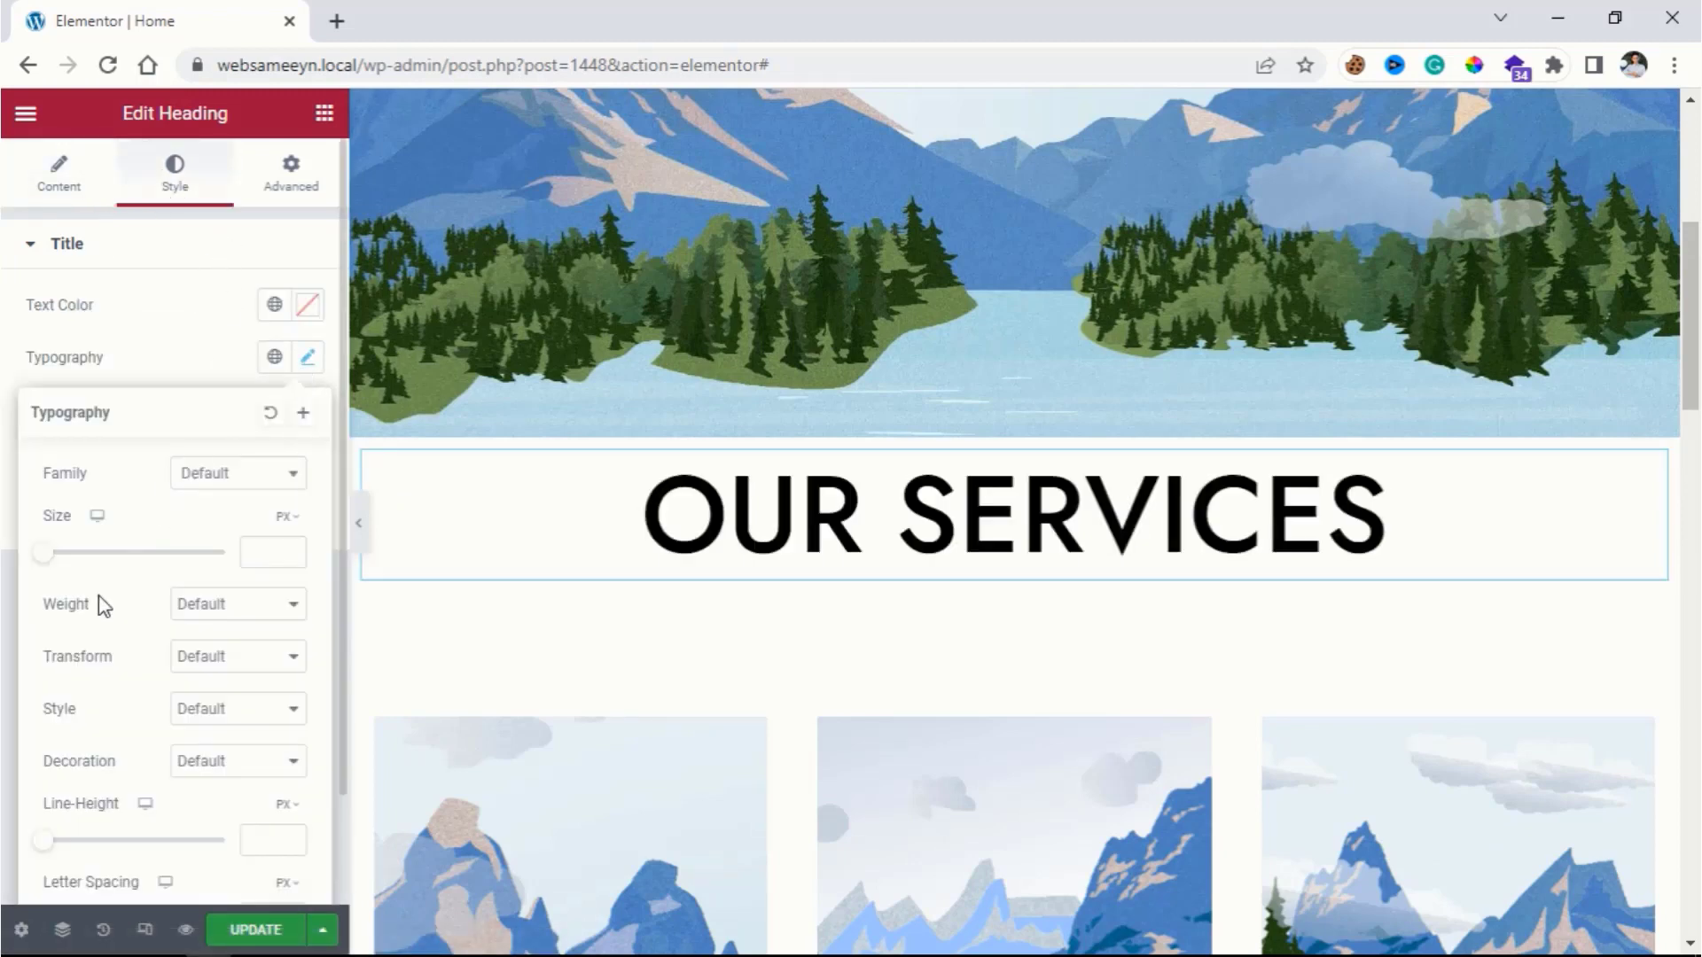
pyautogui.moveTo(64, 570); pyautogui.dragTo(97, 579)
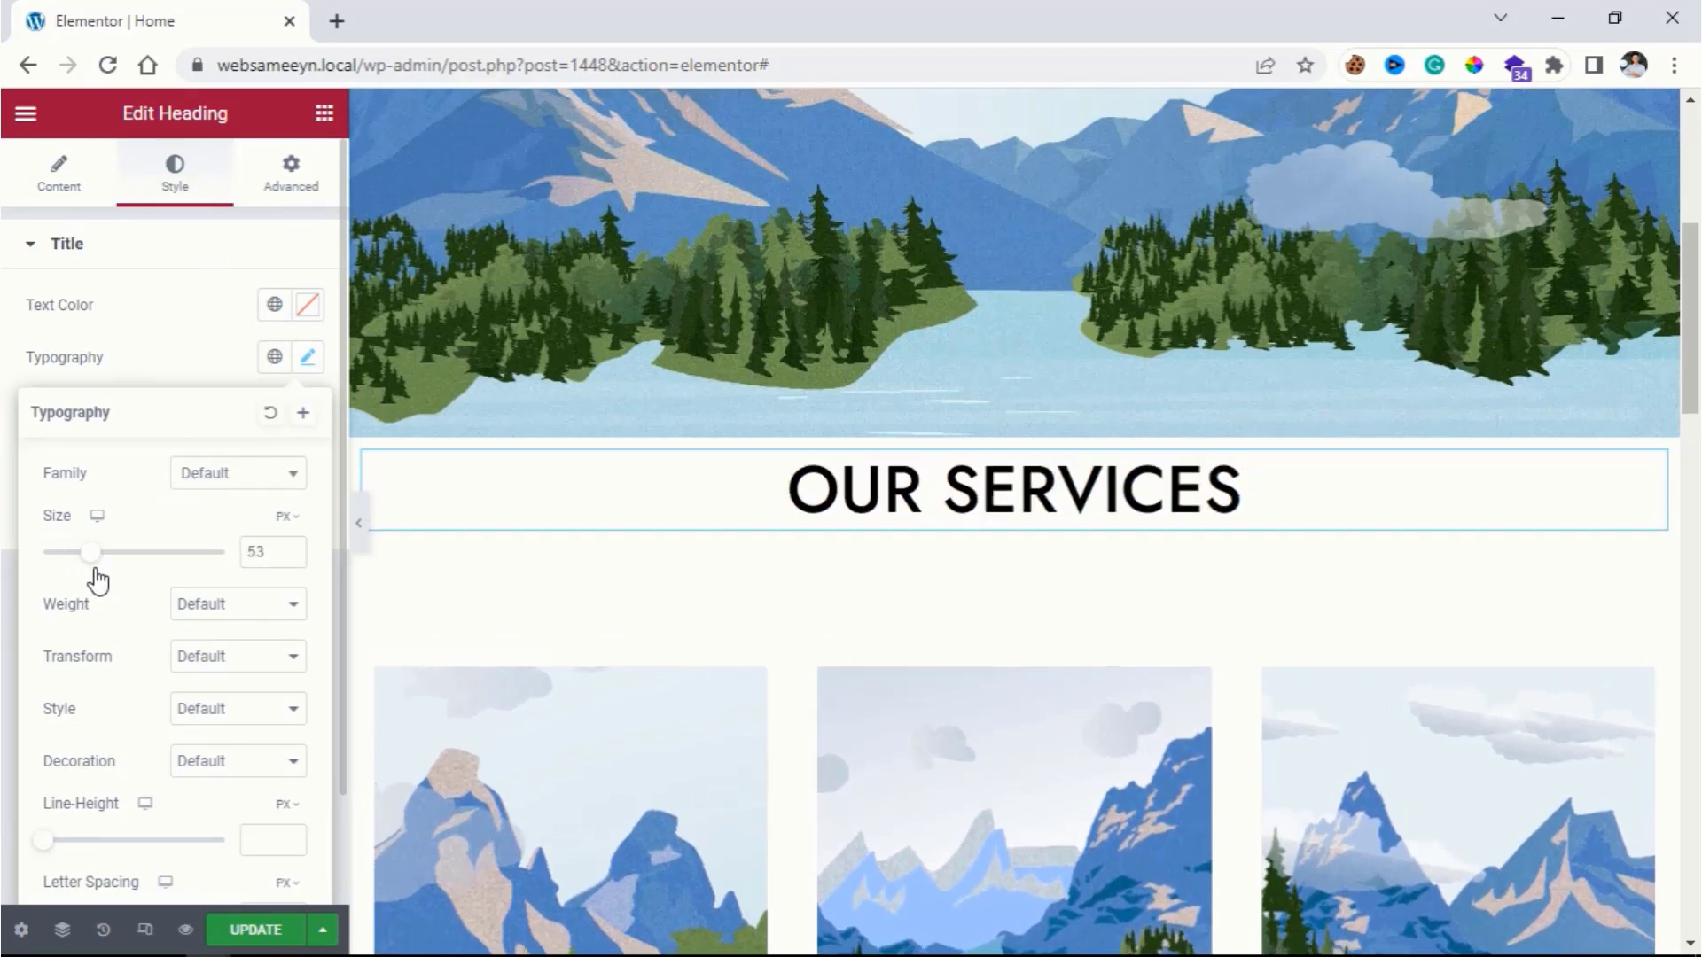
pyautogui.click(178, 290)
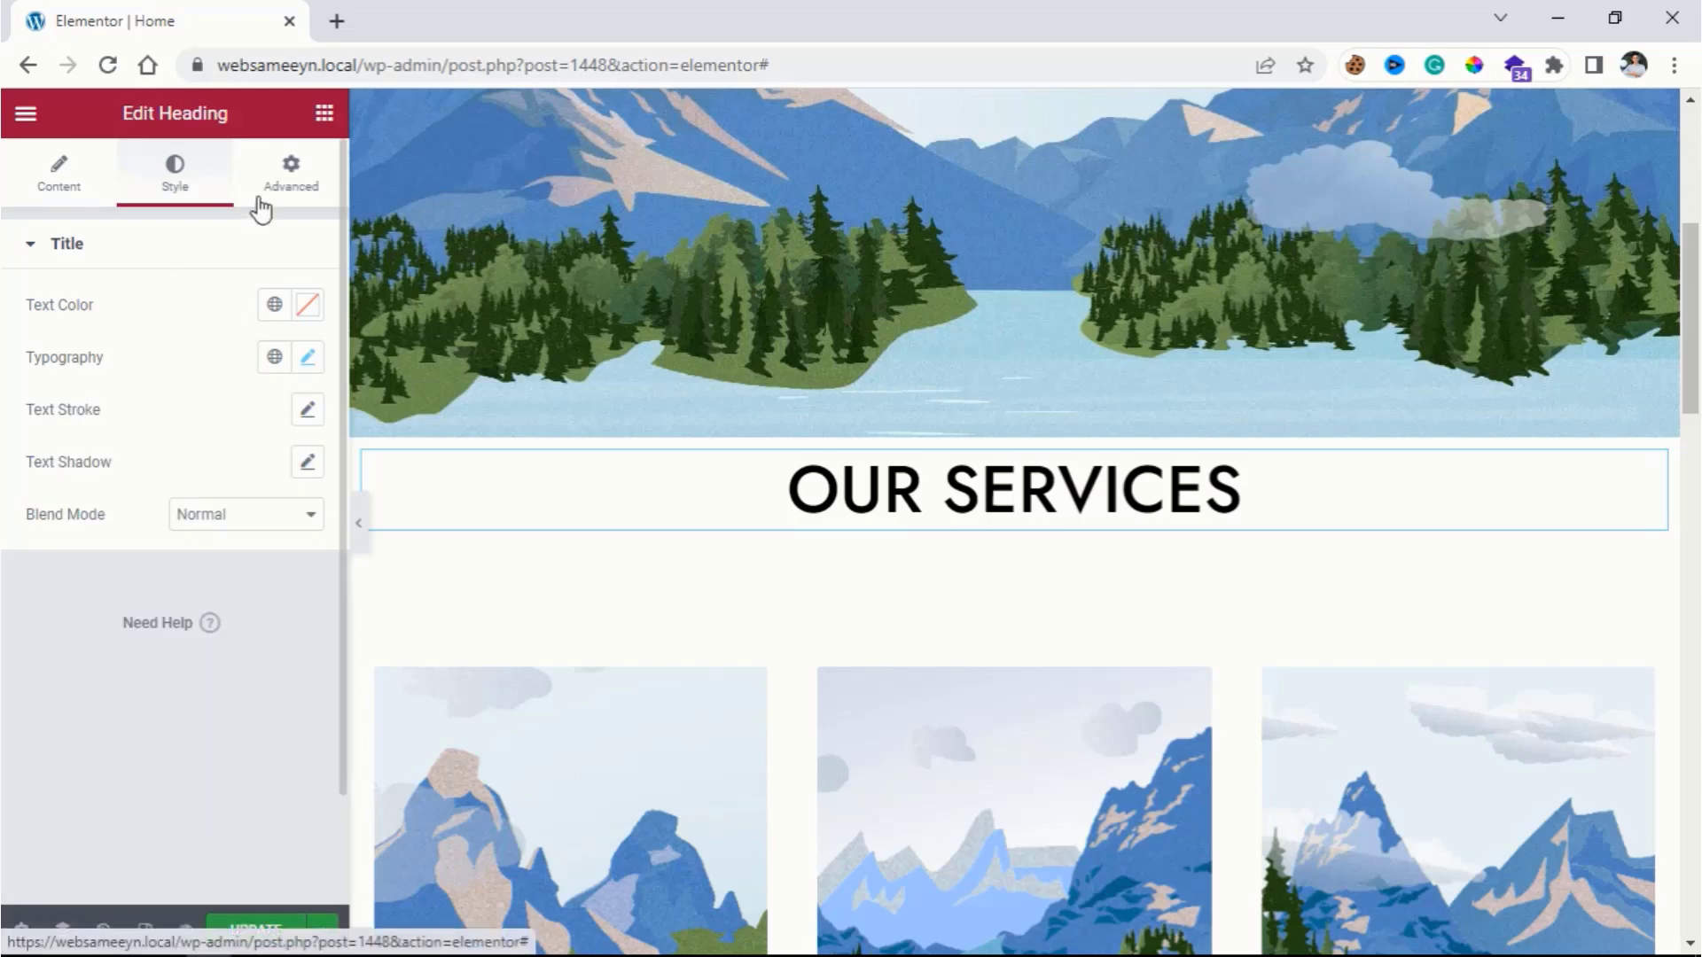
pyautogui.click(303, 190)
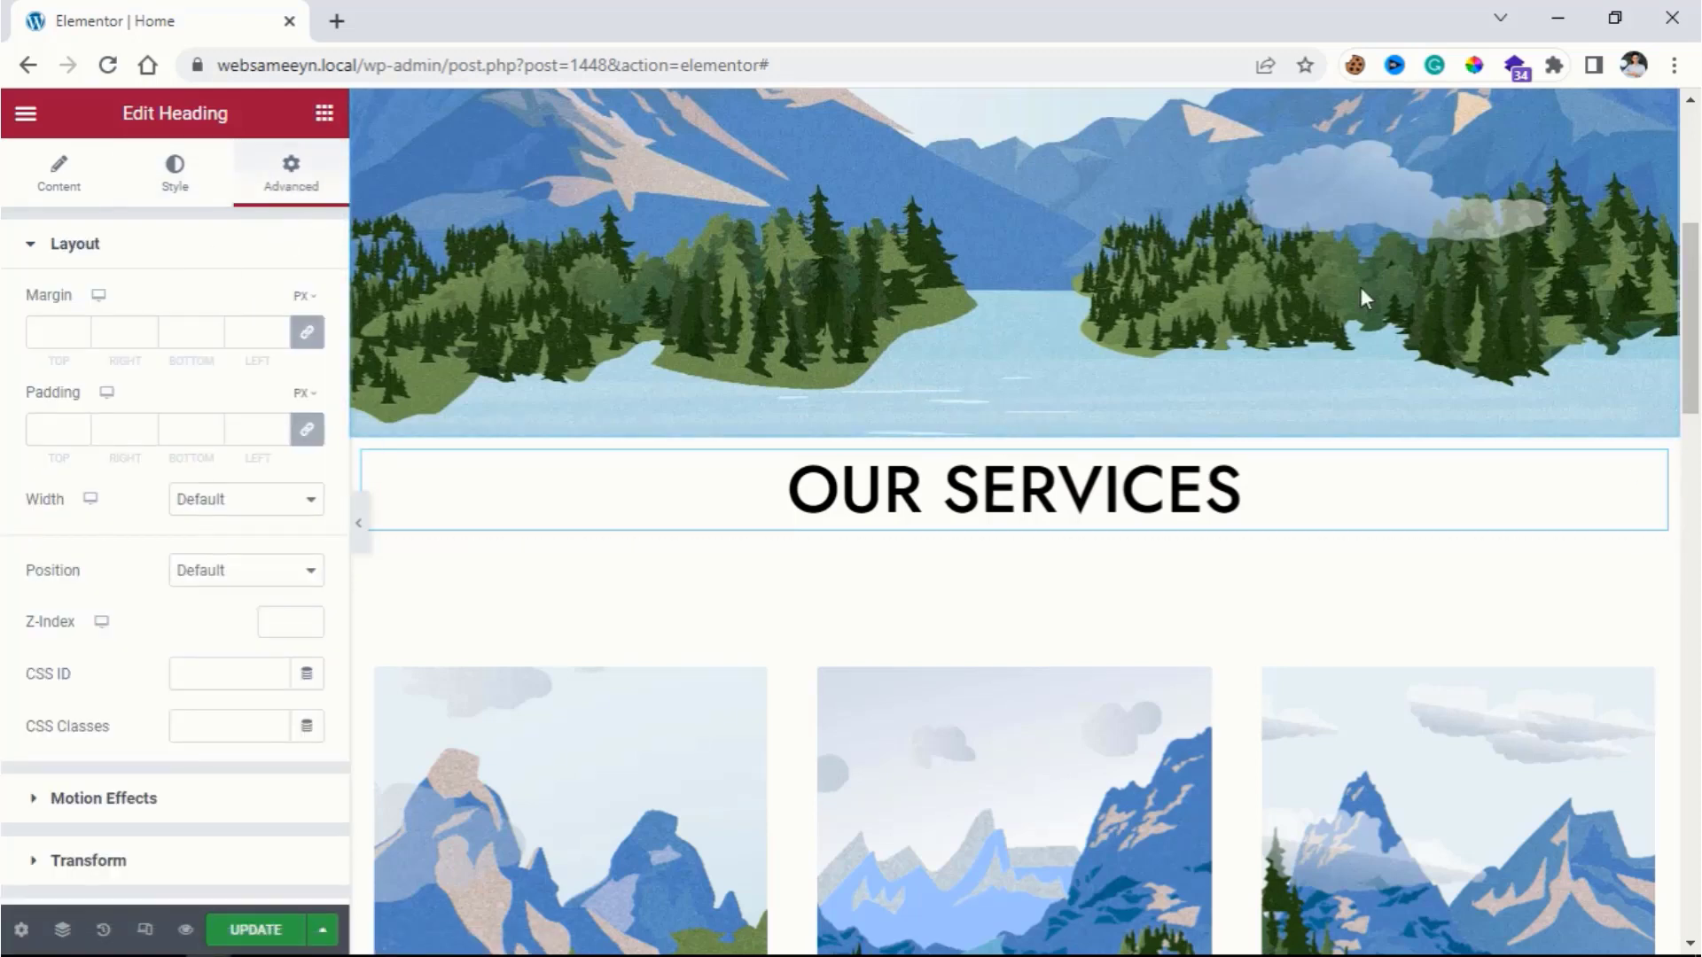
# Step: Set the OUR SERVICES heading's linked margin to 20 on all sides
pyautogui.scroll(1, 1696, 333)
pyautogui.scroll(-3, 1697, 333)
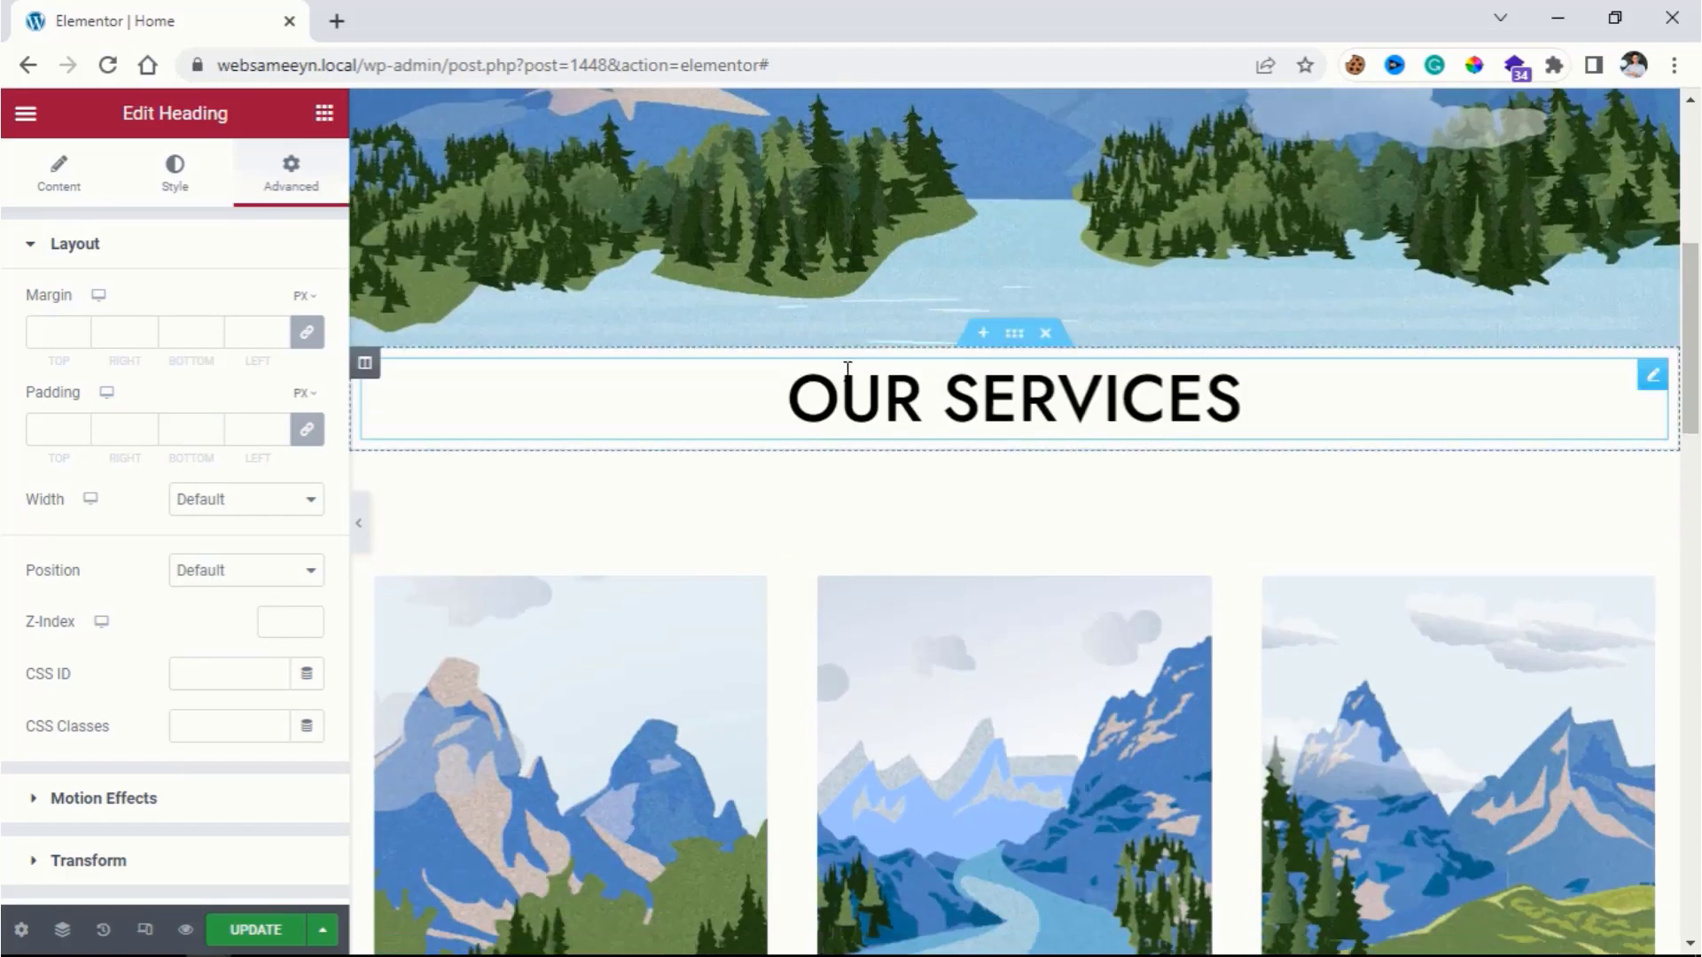
pyautogui.click(53, 335)
pyautogui.write('10')
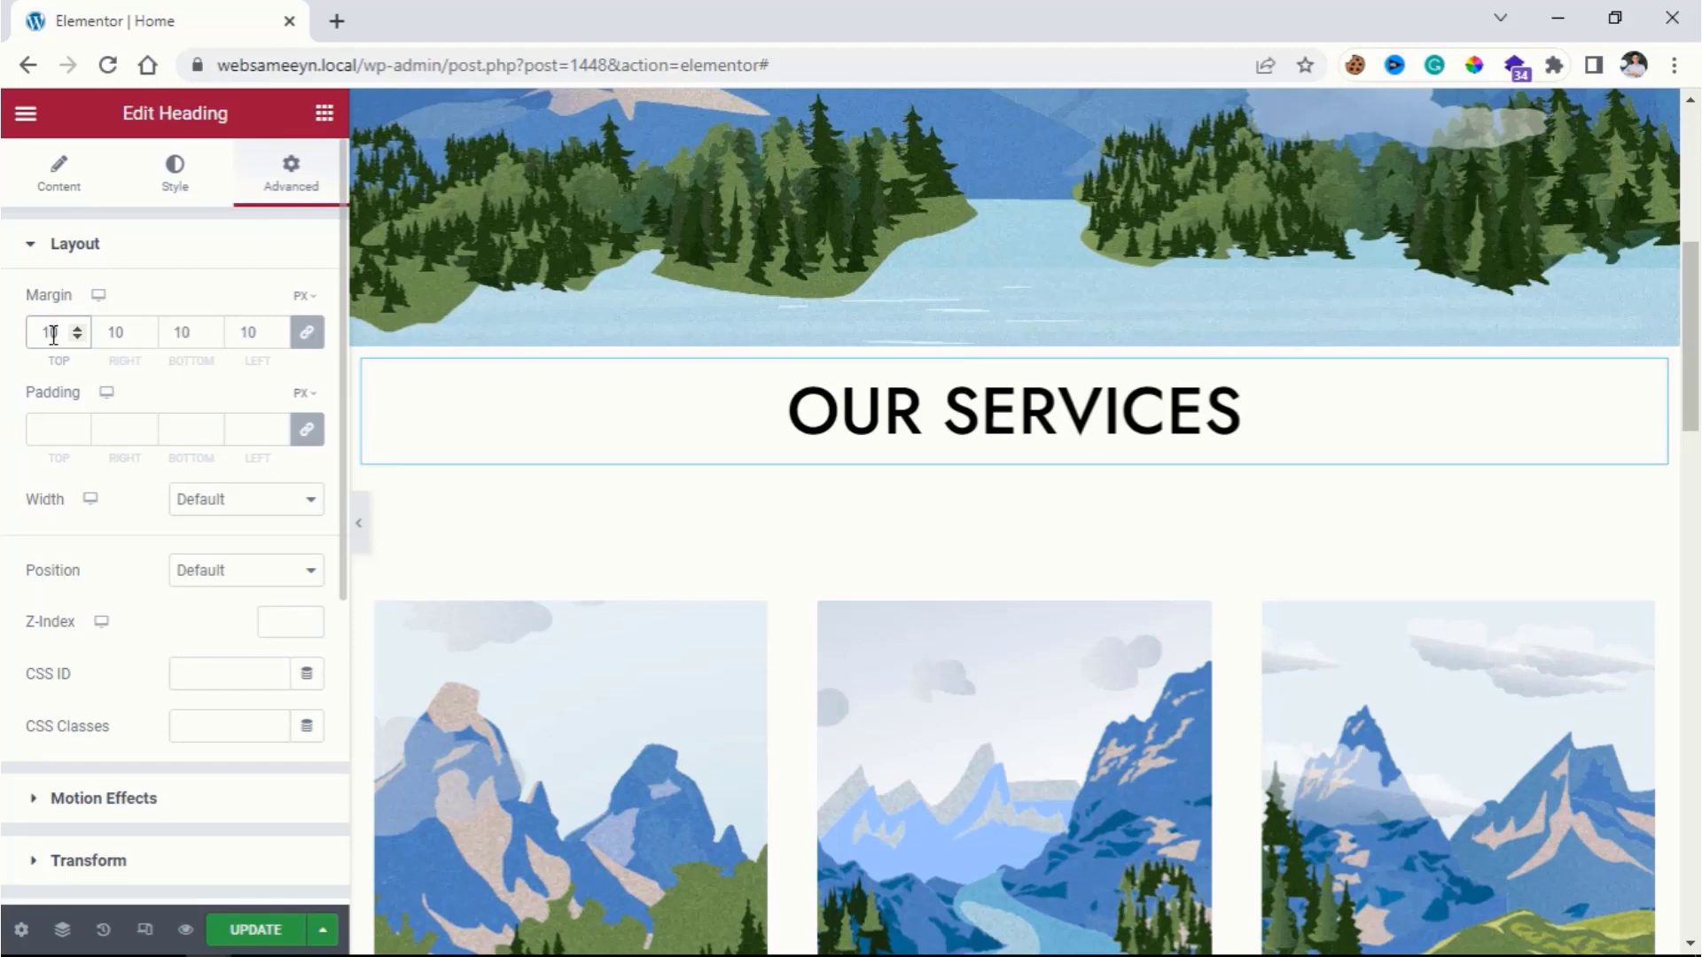
pyautogui.press('BackSpace')
pyautogui.press('BackSpace')
pyautogui.write('20')
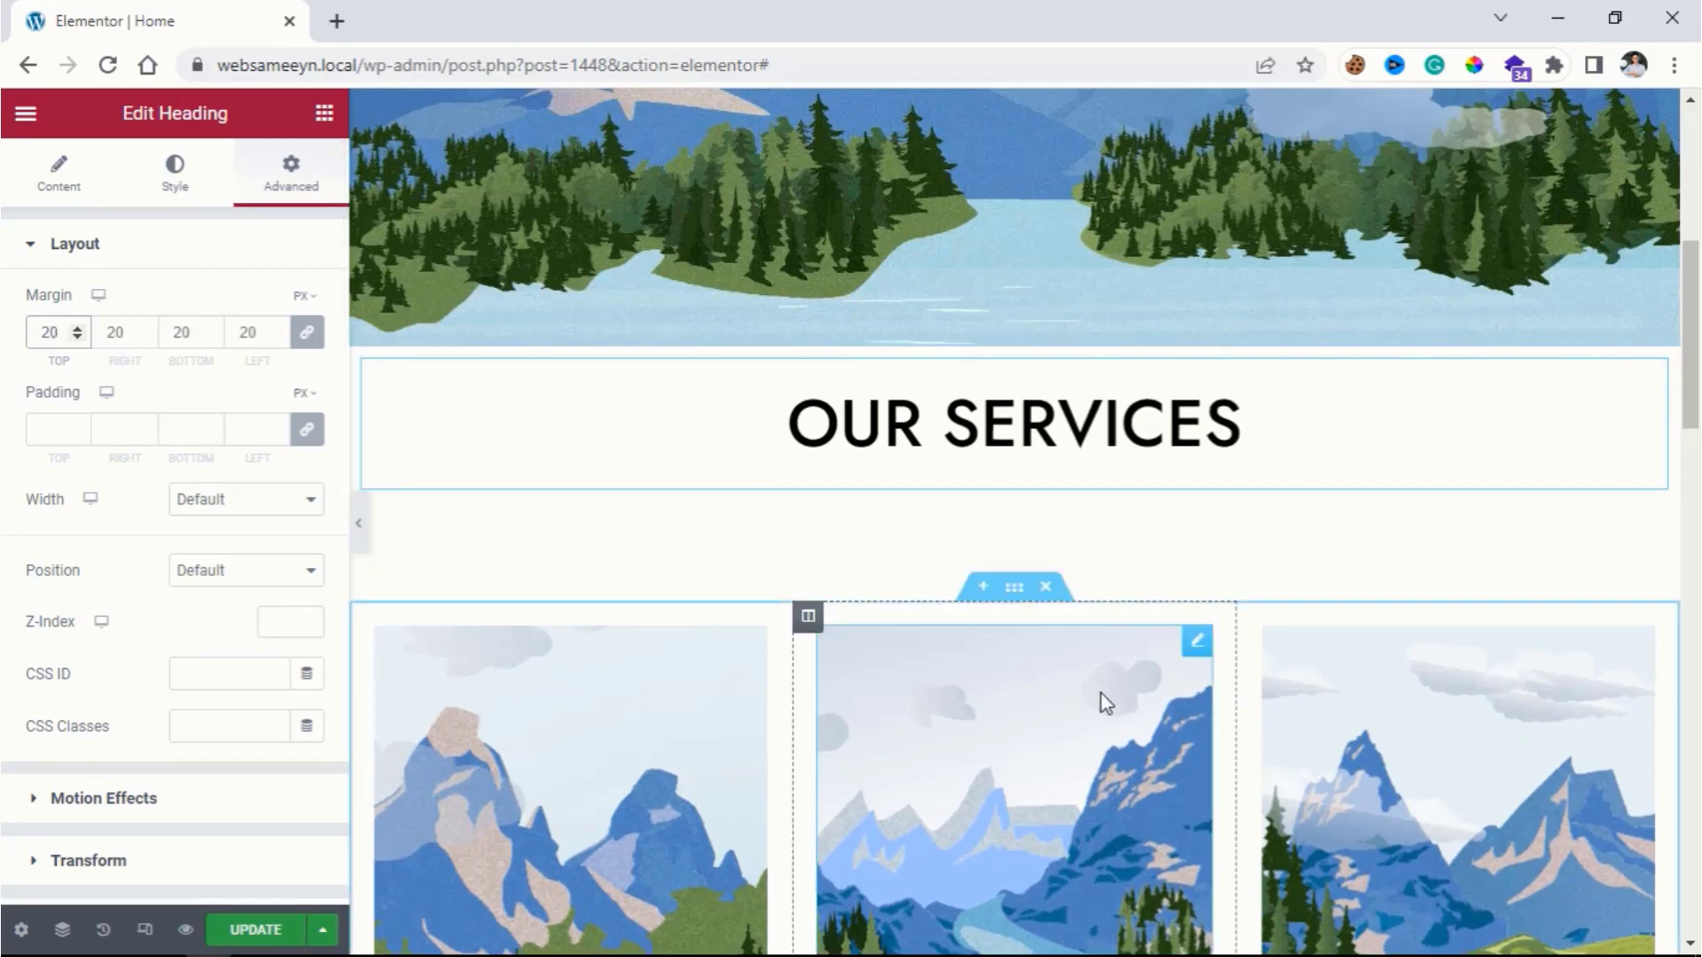
# Step: Change the service cards section's top and bottom margins from 80 to 0 and preview the page
pyautogui.scroll(-1, 1697, 385)
pyautogui.moveTo(1699, 385); pyautogui.dragTo(1699, 388)
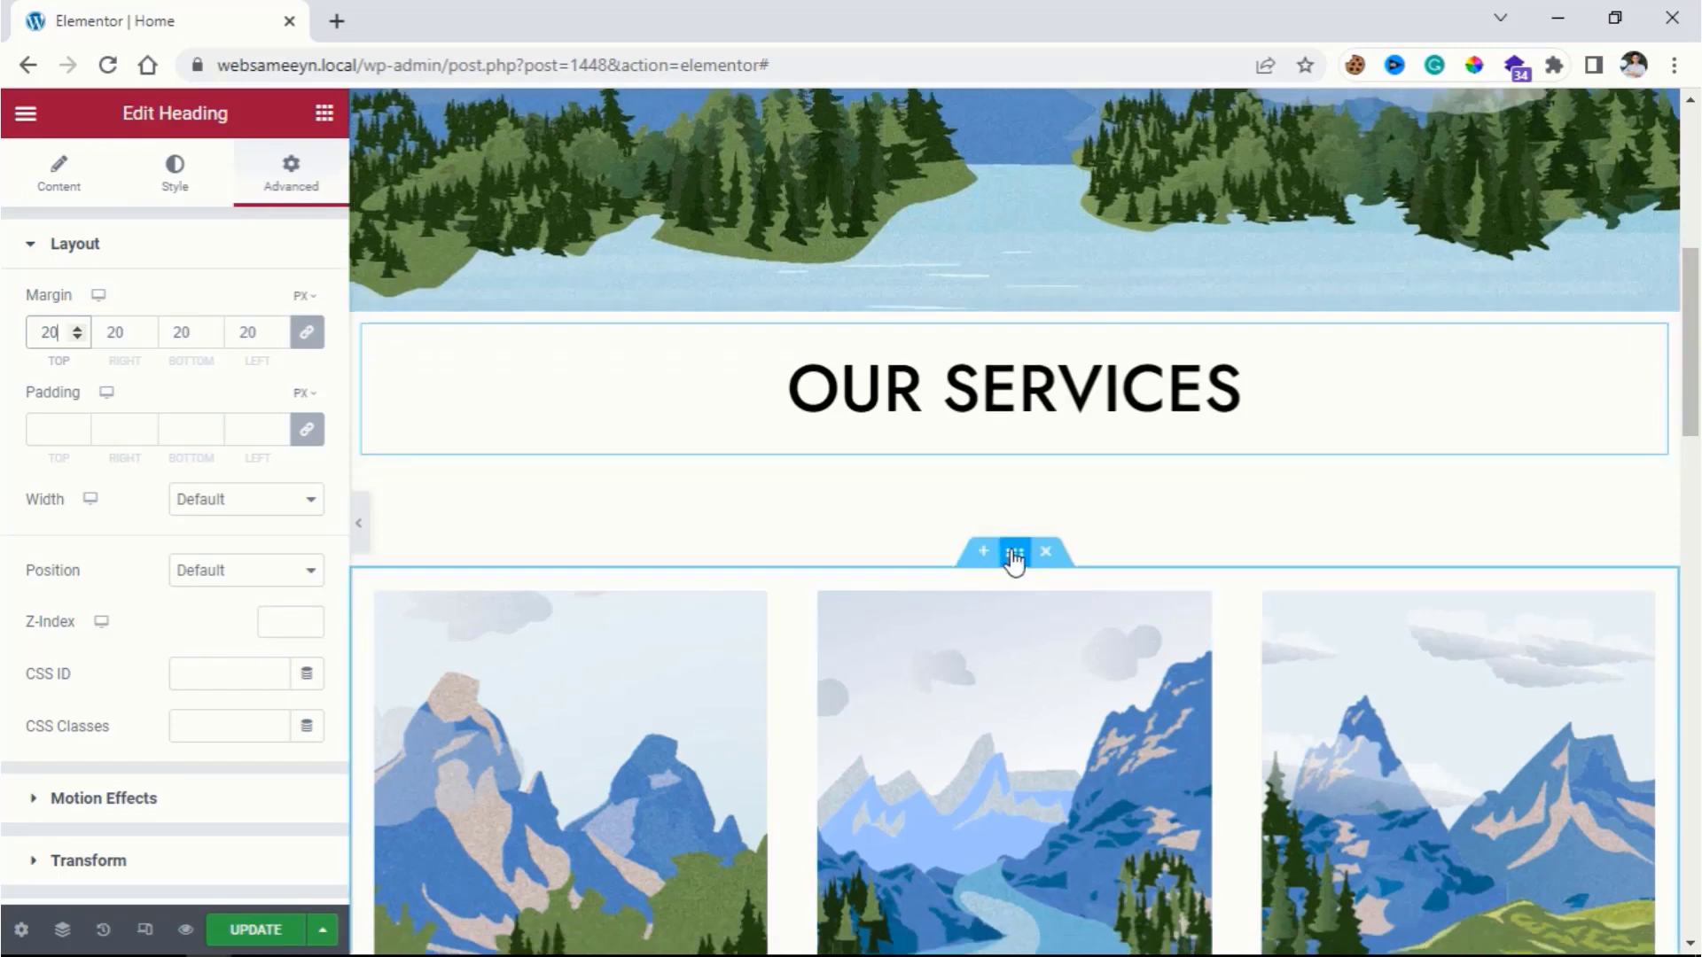
pyautogui.click(1015, 554)
pyautogui.click(295, 177)
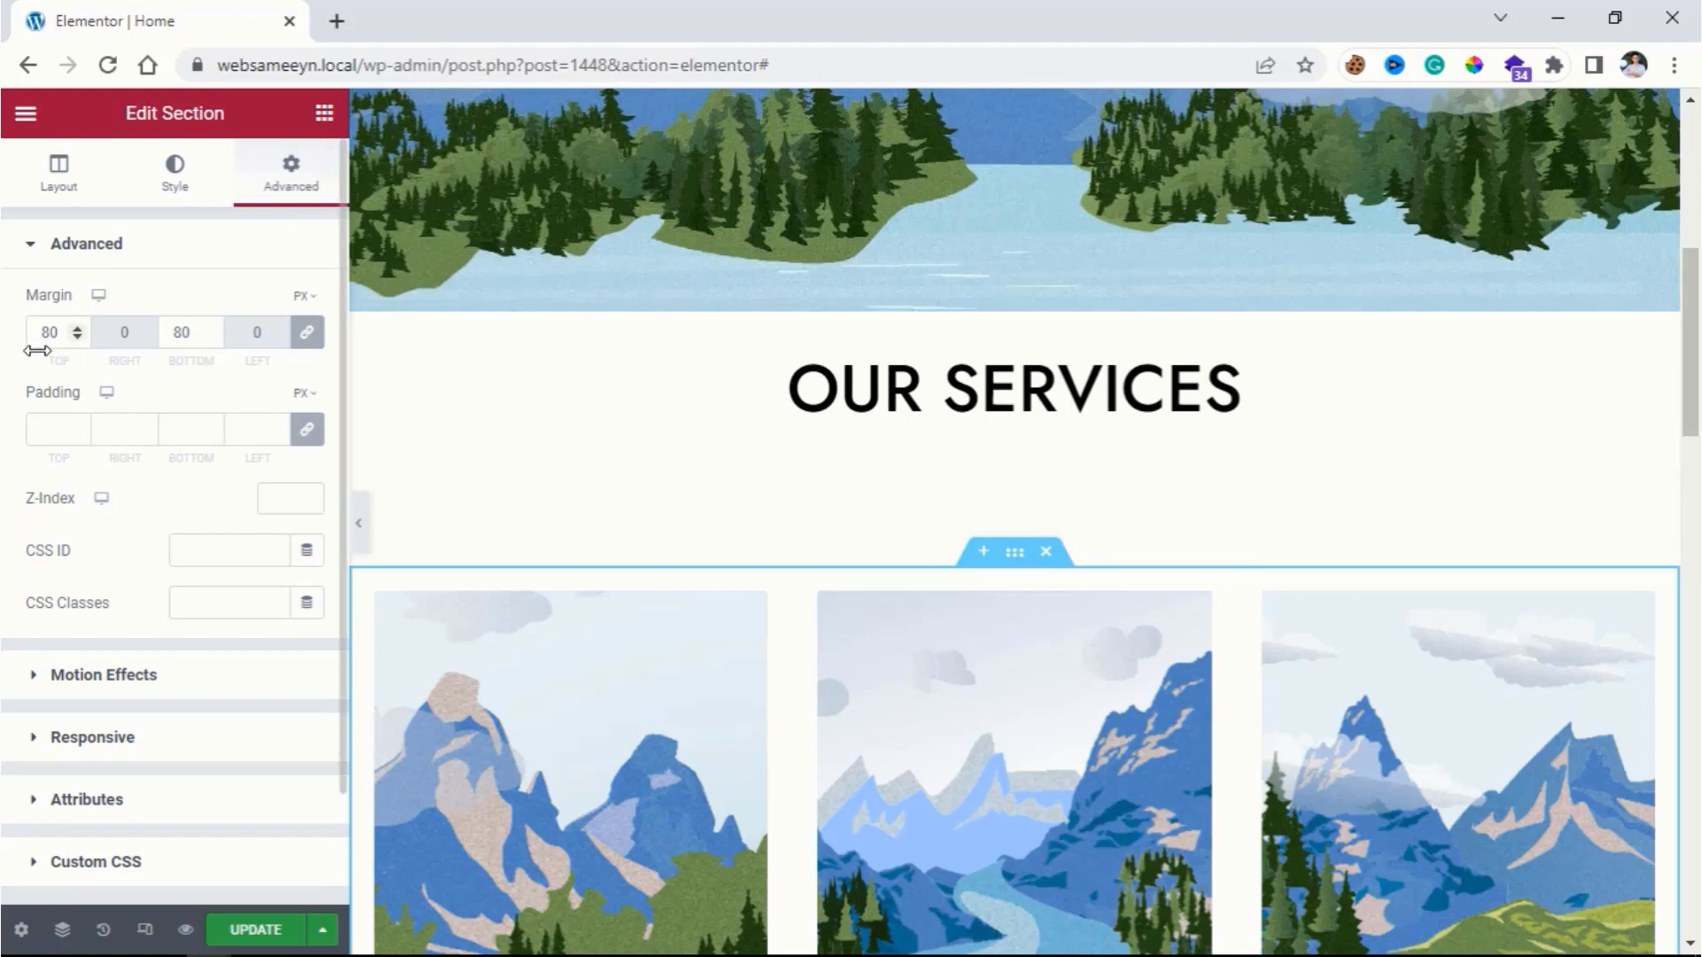
pyautogui.moveTo(49, 330); pyautogui.dragTo(42, 331)
pyautogui.write('5')
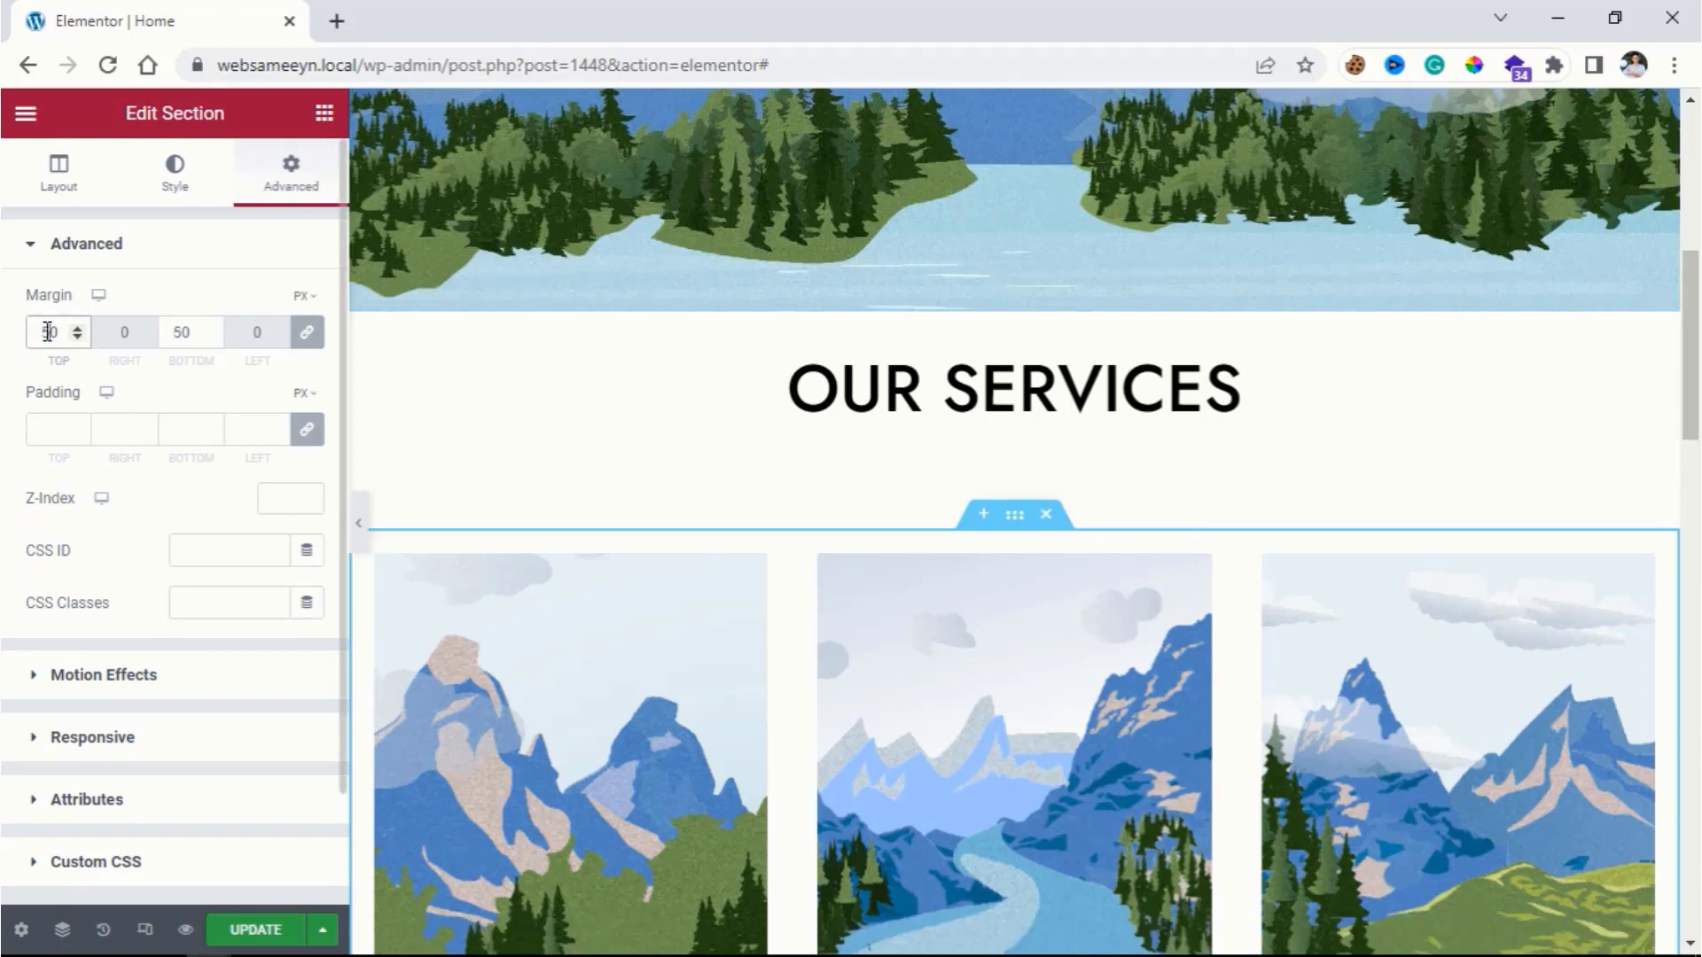
pyautogui.press('BackSpace')
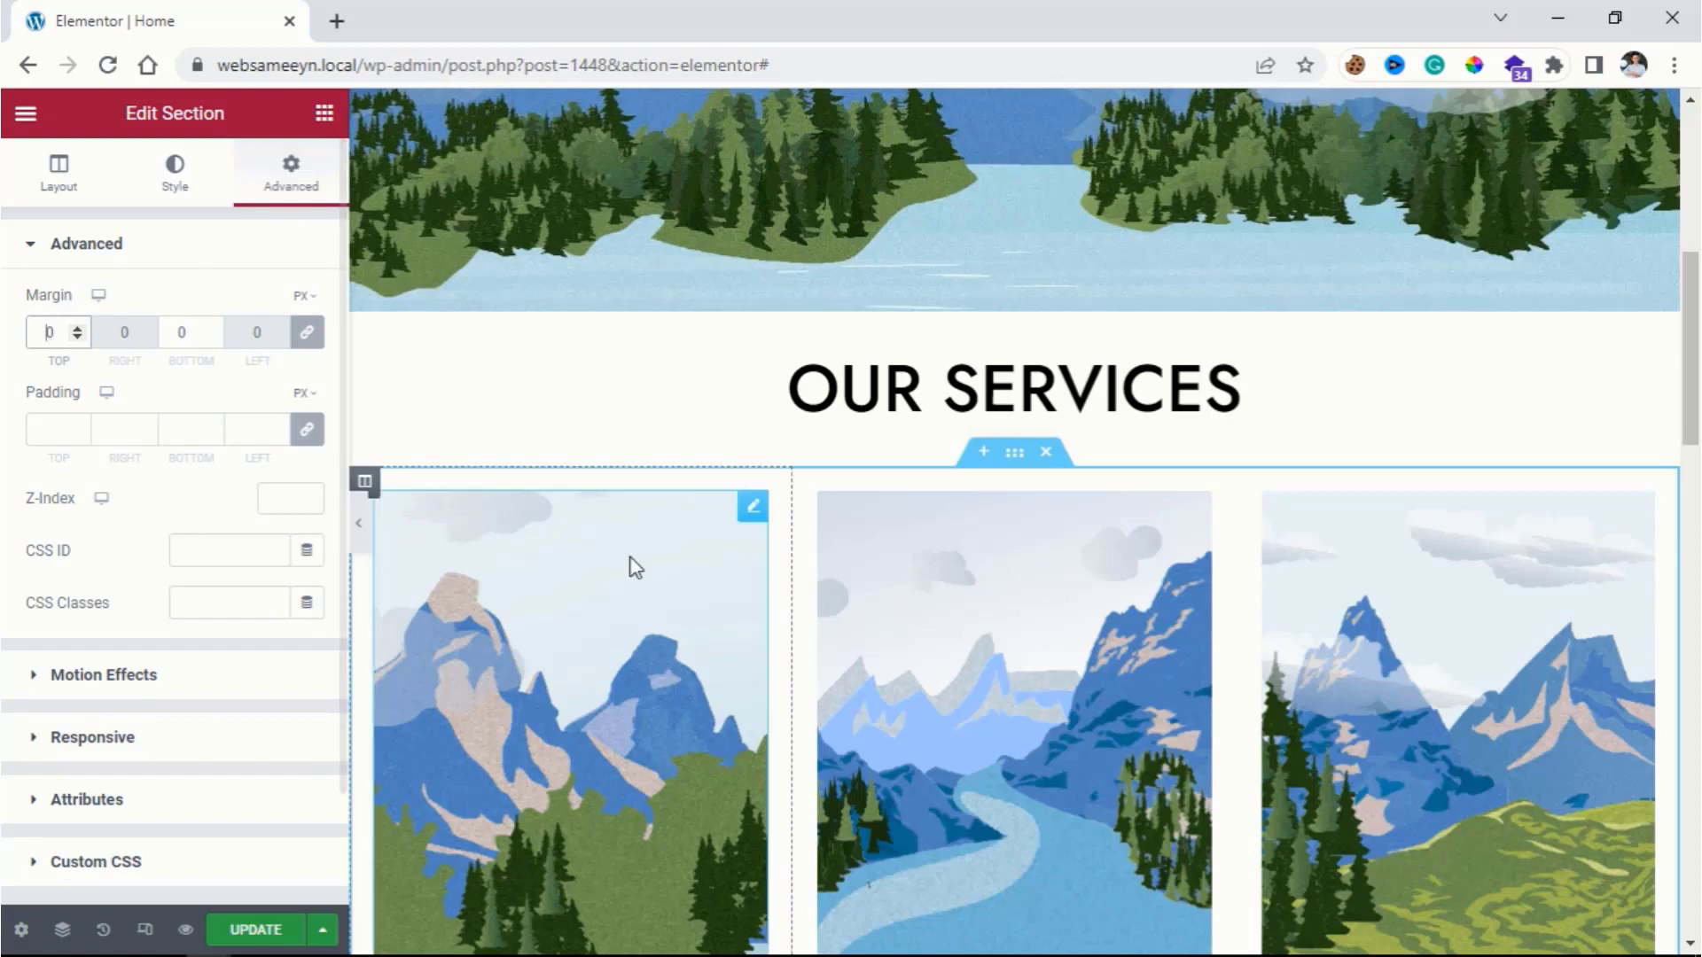
pyautogui.click(359, 523)
pyautogui.scroll(-1, 1692, 452)
pyautogui.moveTo(1693, 452); pyautogui.dragTo(1690, 487)
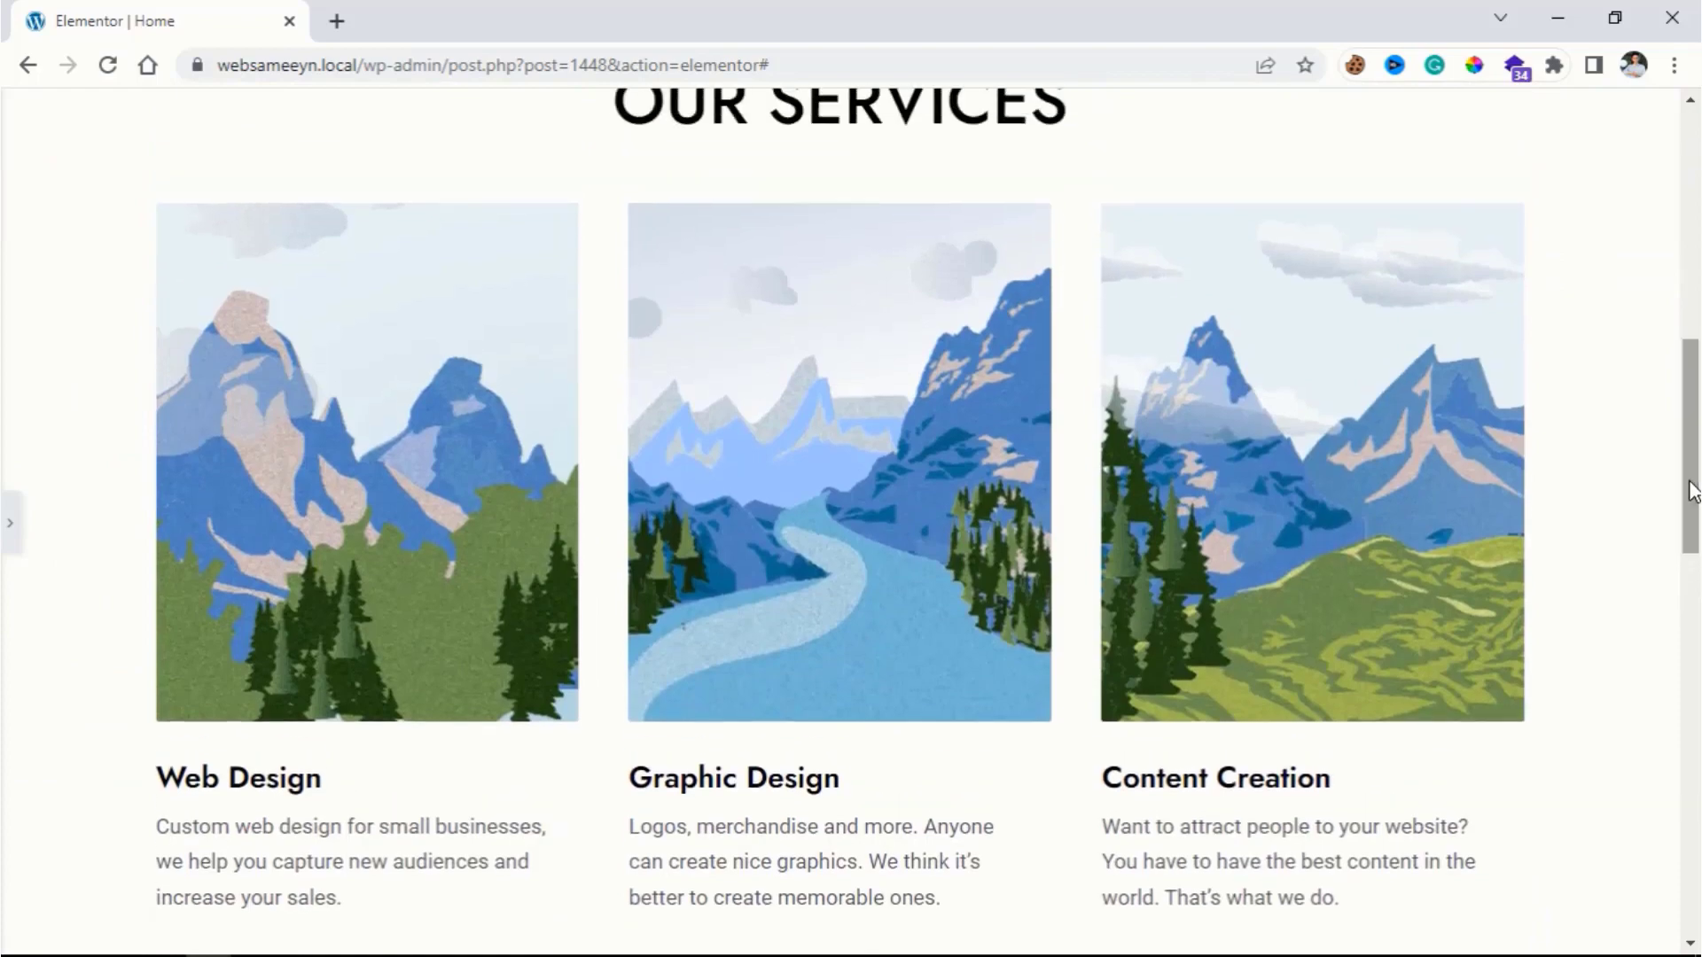
# Step: Select the hero section and open the media picker for its background image
pyautogui.click(9, 523)
pyautogui.moveTo(1692, 432); pyautogui.dragTo(1692, 228)
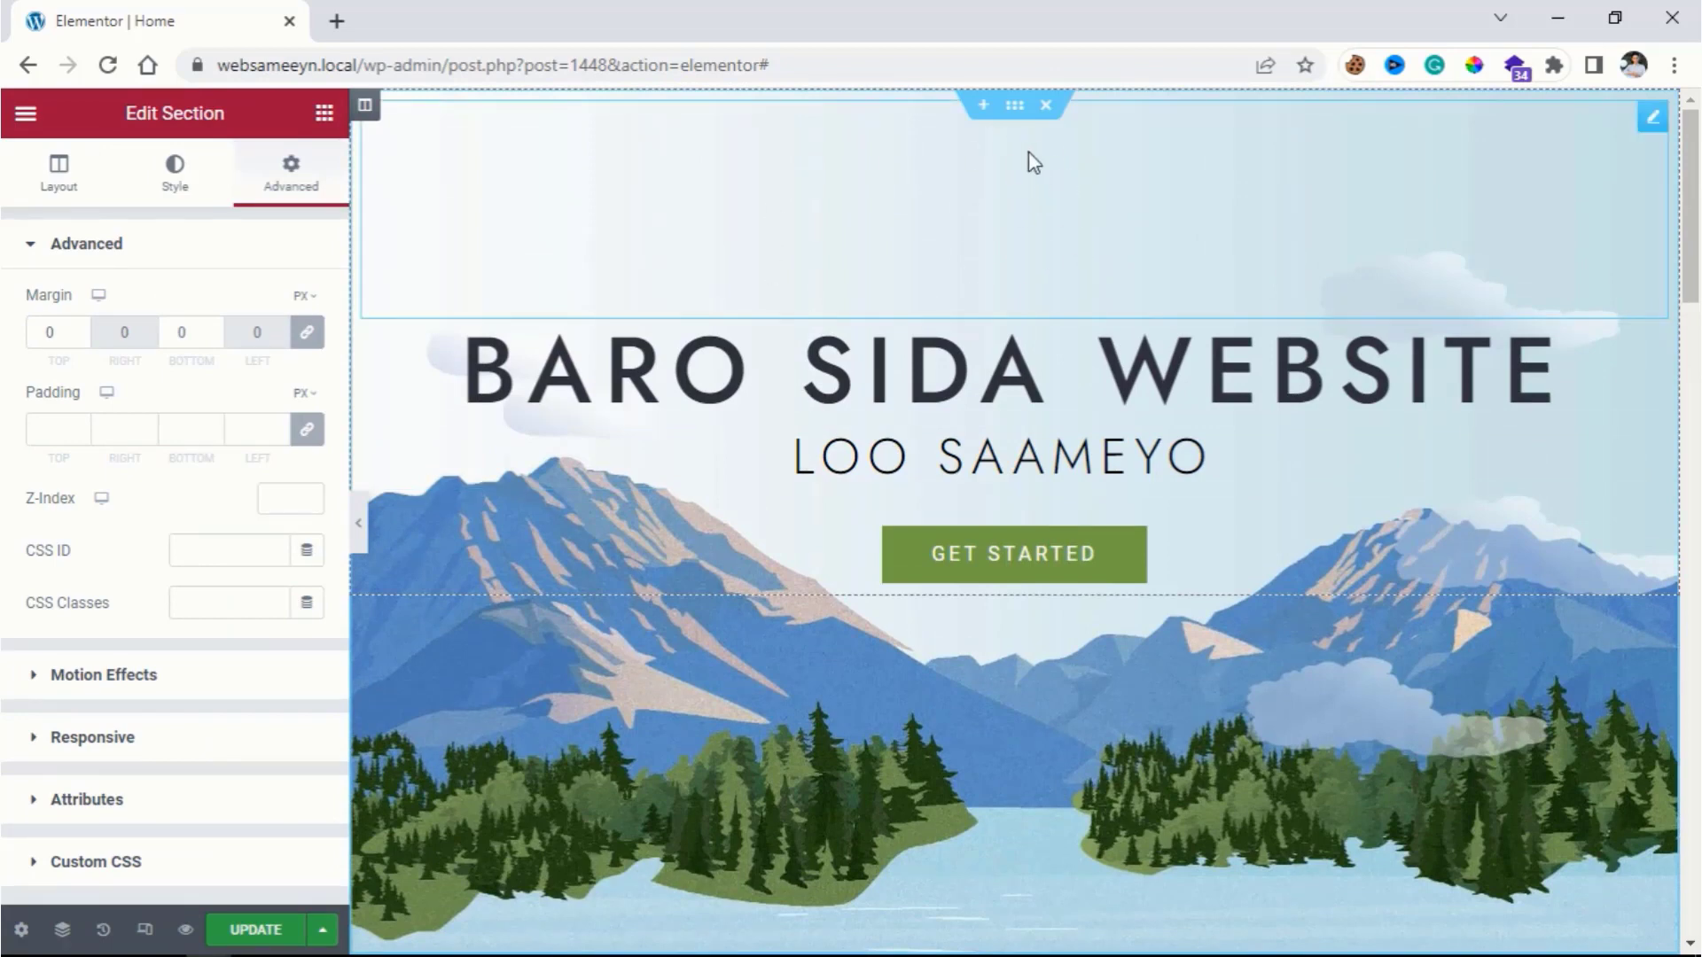
pyautogui.click(1014, 108)
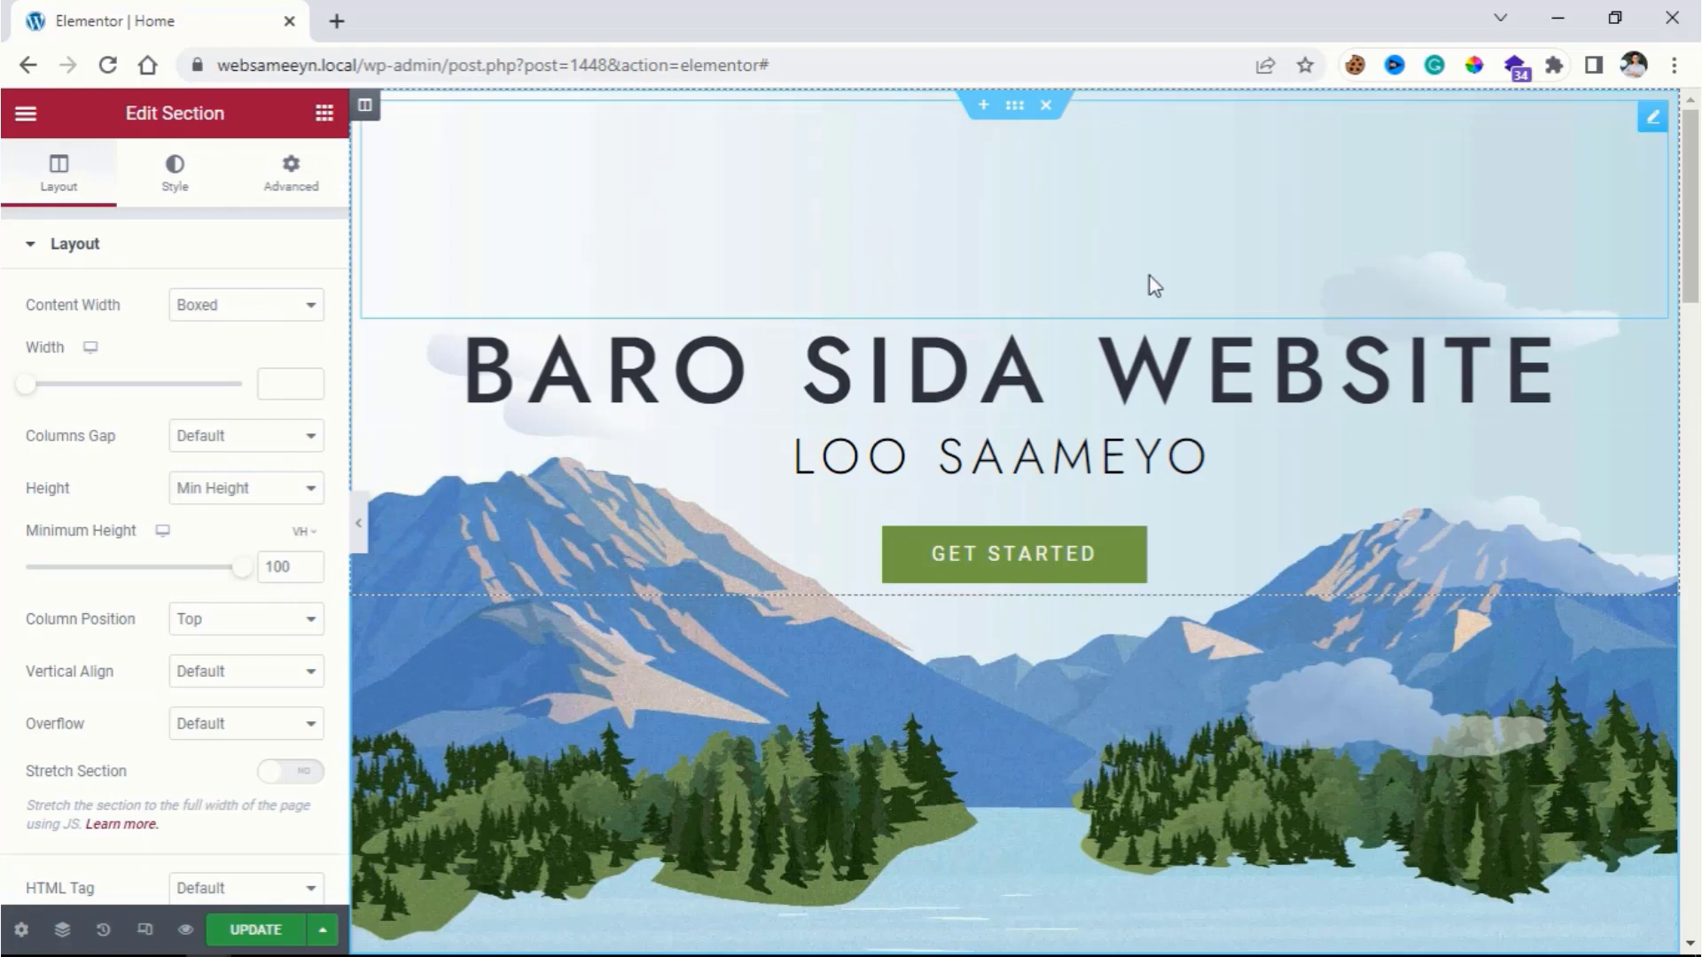
pyautogui.click(183, 193)
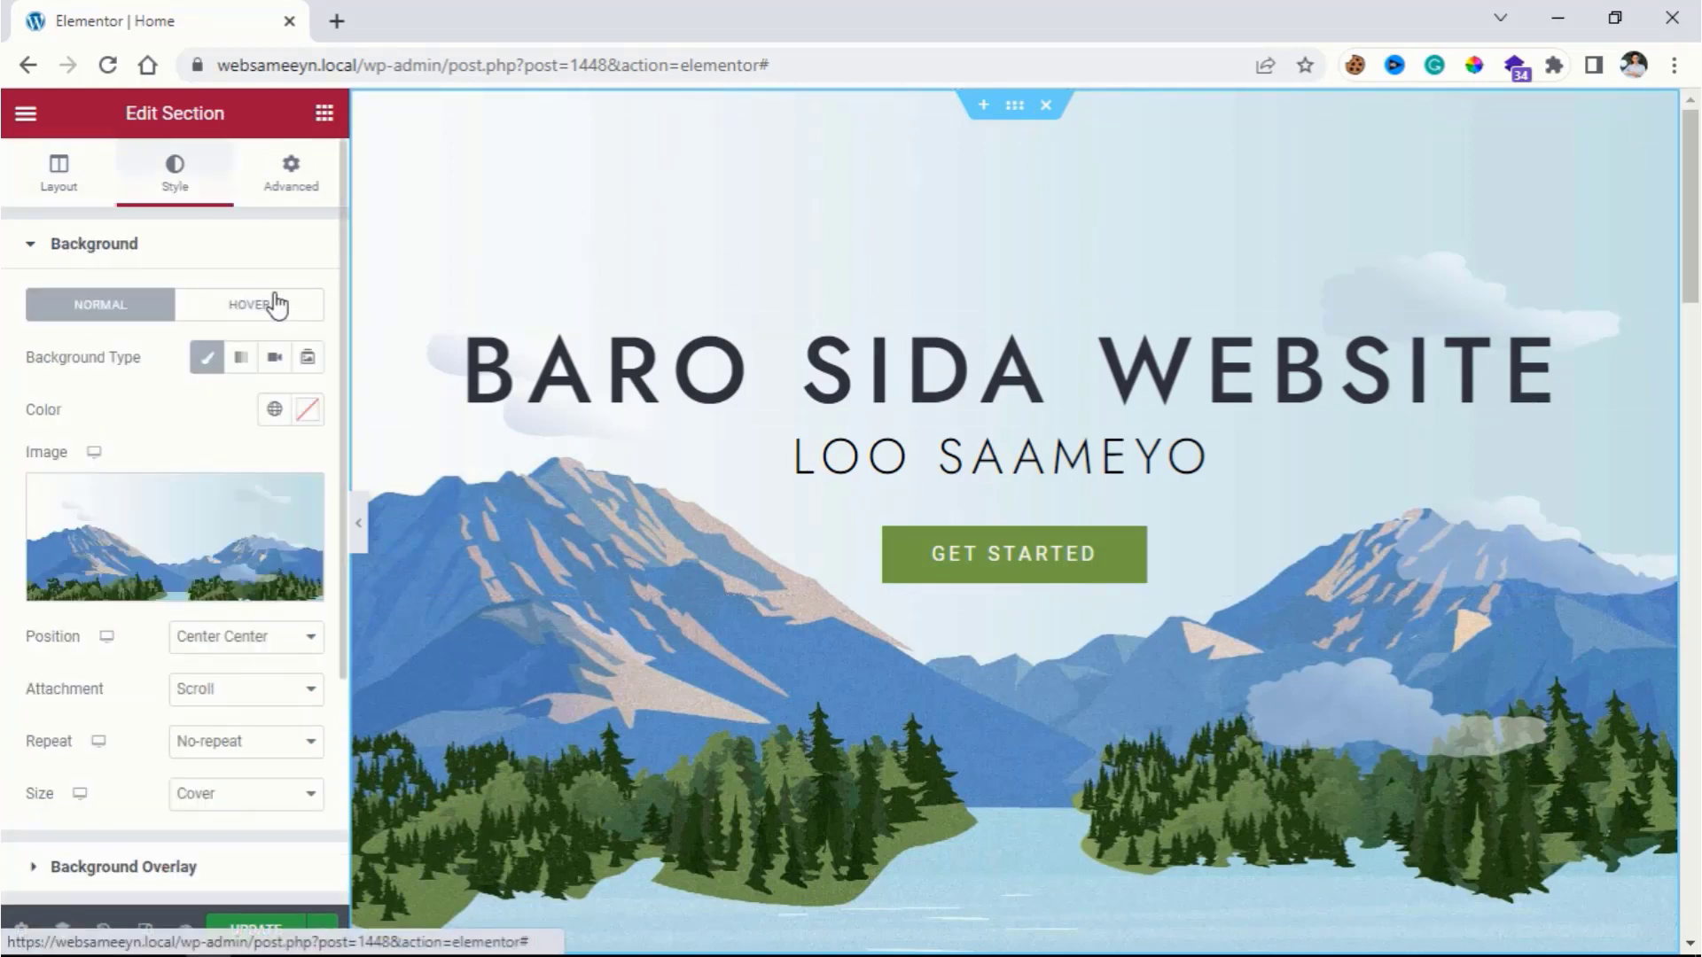
pyautogui.click(232, 504)
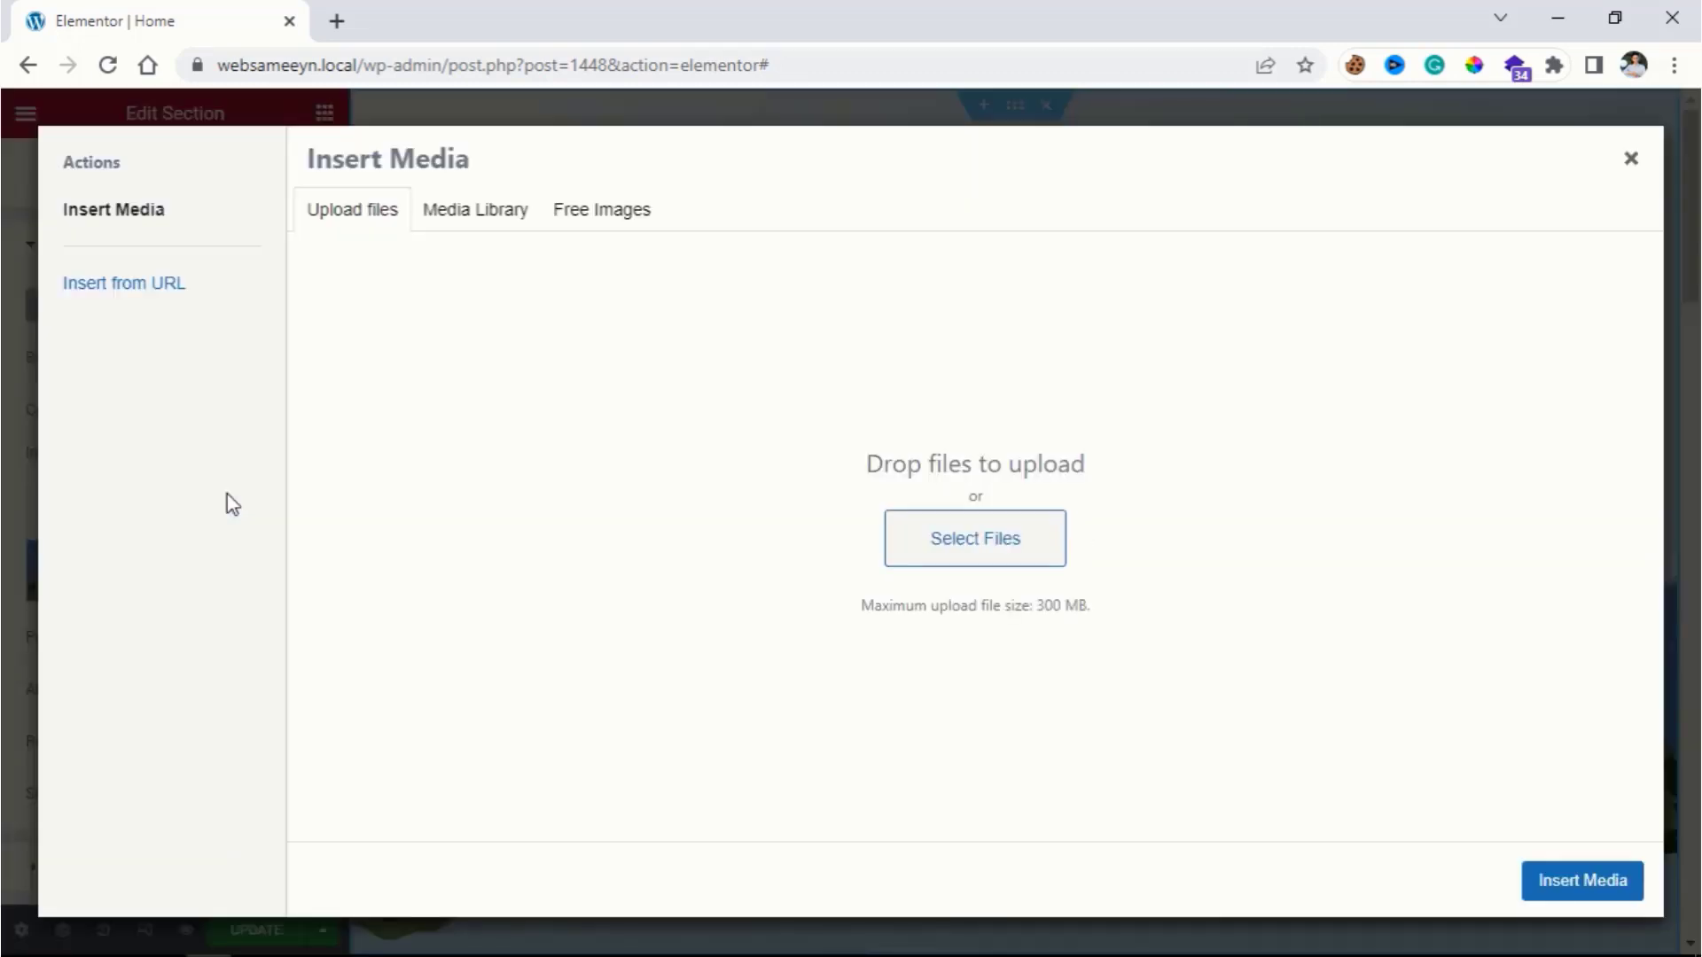
# Step: Go from the Media Library to Upload files and launch the computer's file chooser
pyautogui.click(475, 223)
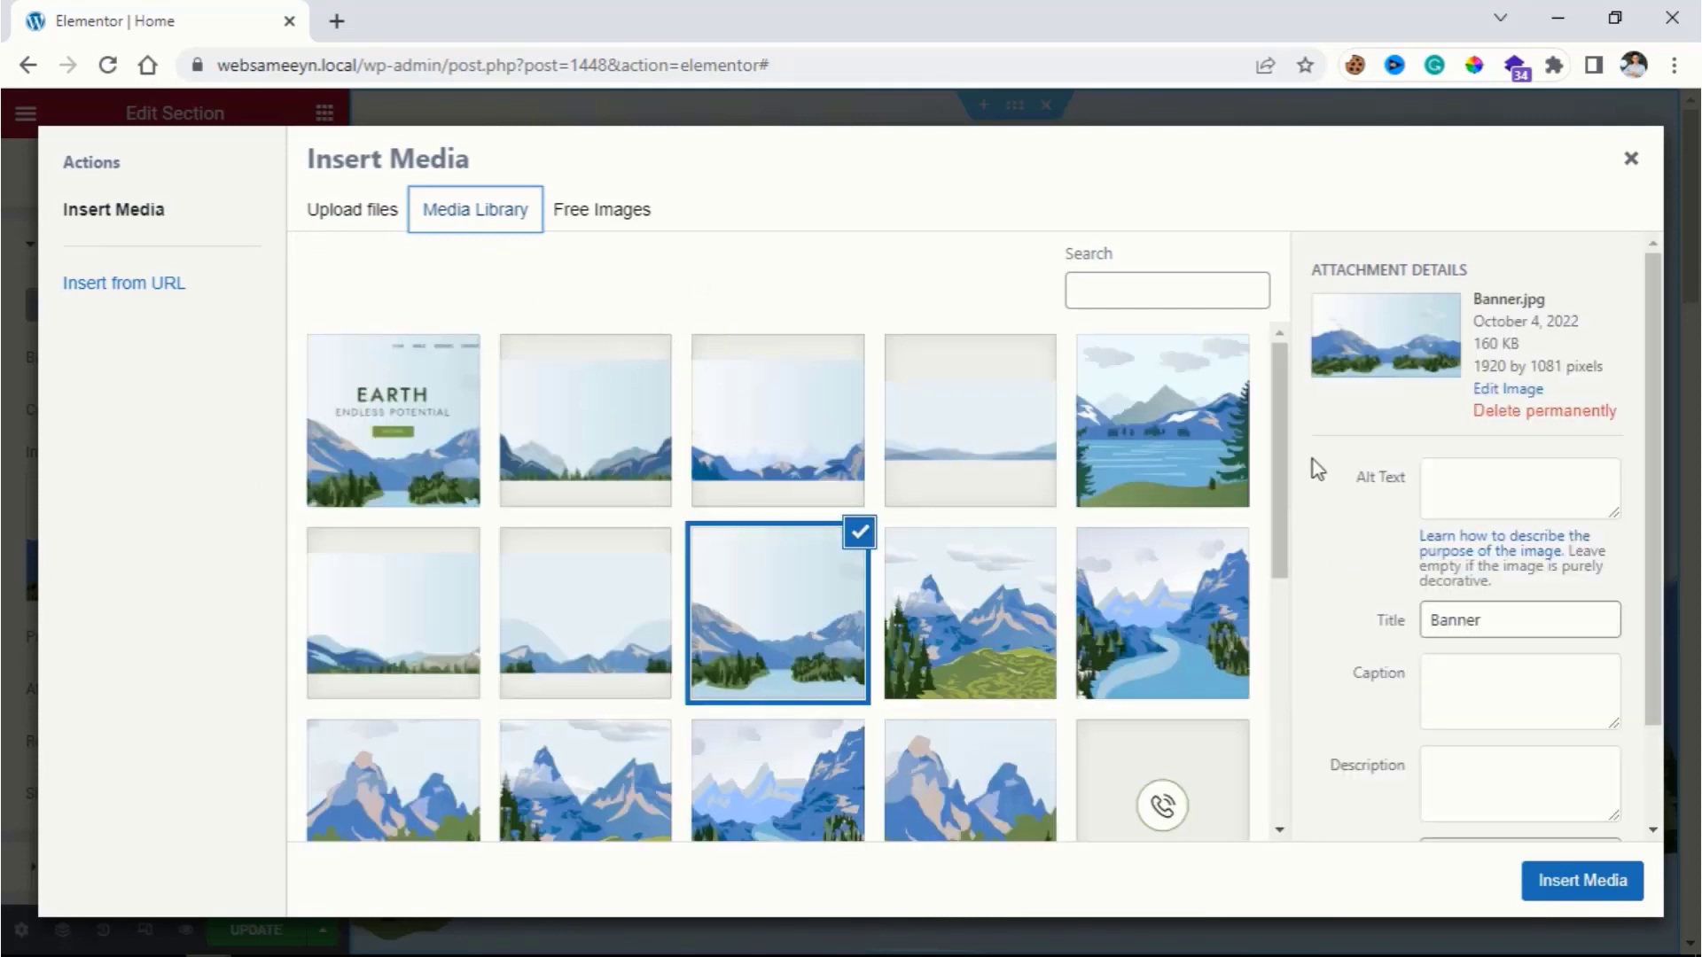
pyautogui.moveTo(1281, 456); pyautogui.dragTo(1372, 339)
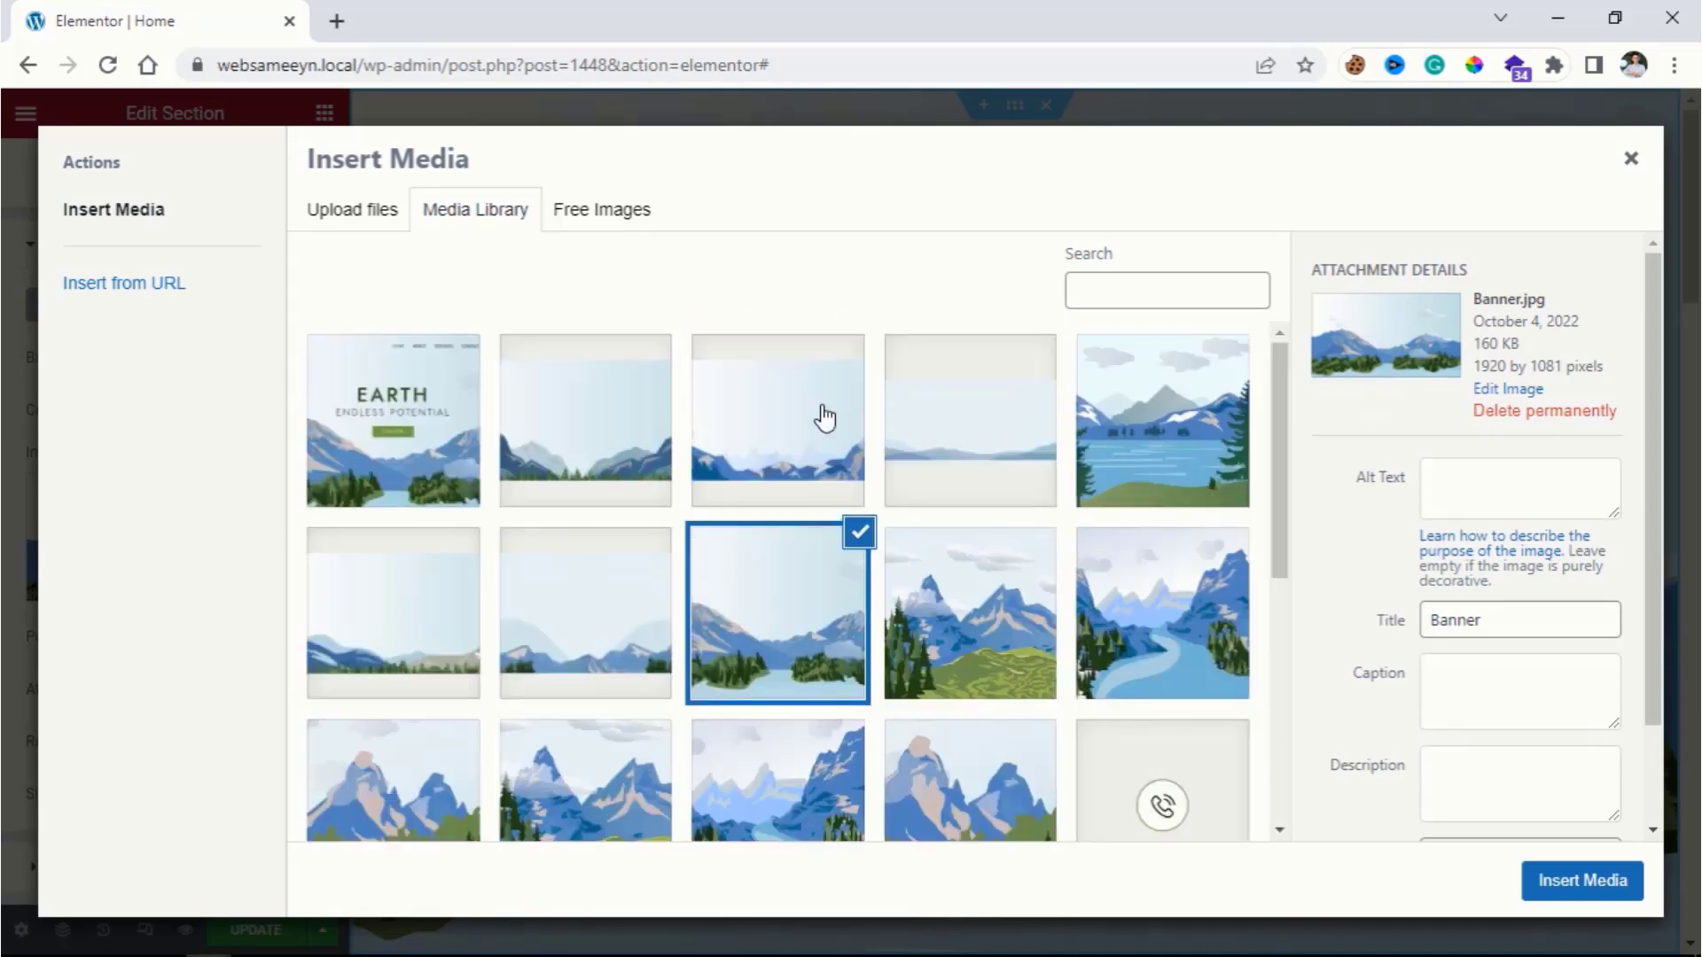
pyautogui.click(335, 210)
pyautogui.click(973, 547)
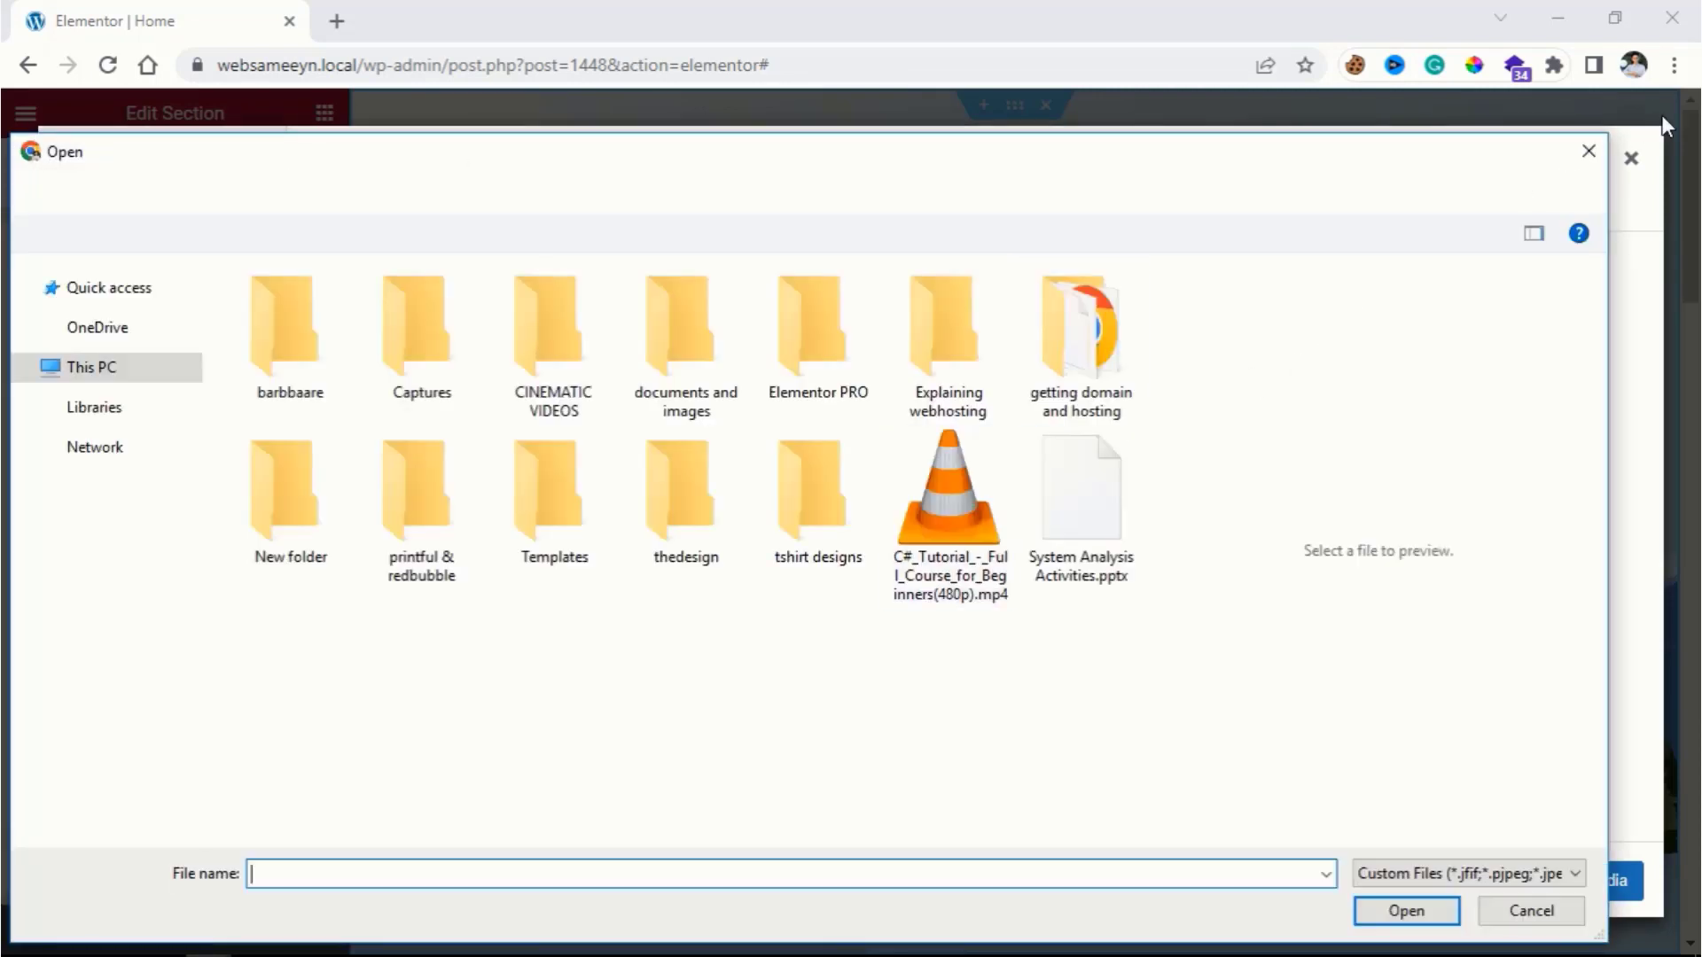
# Step: Upload pexels-aron-visuals-1743165.jpg from the Downloads > webdhise folder
pyautogui.click(1585, 157)
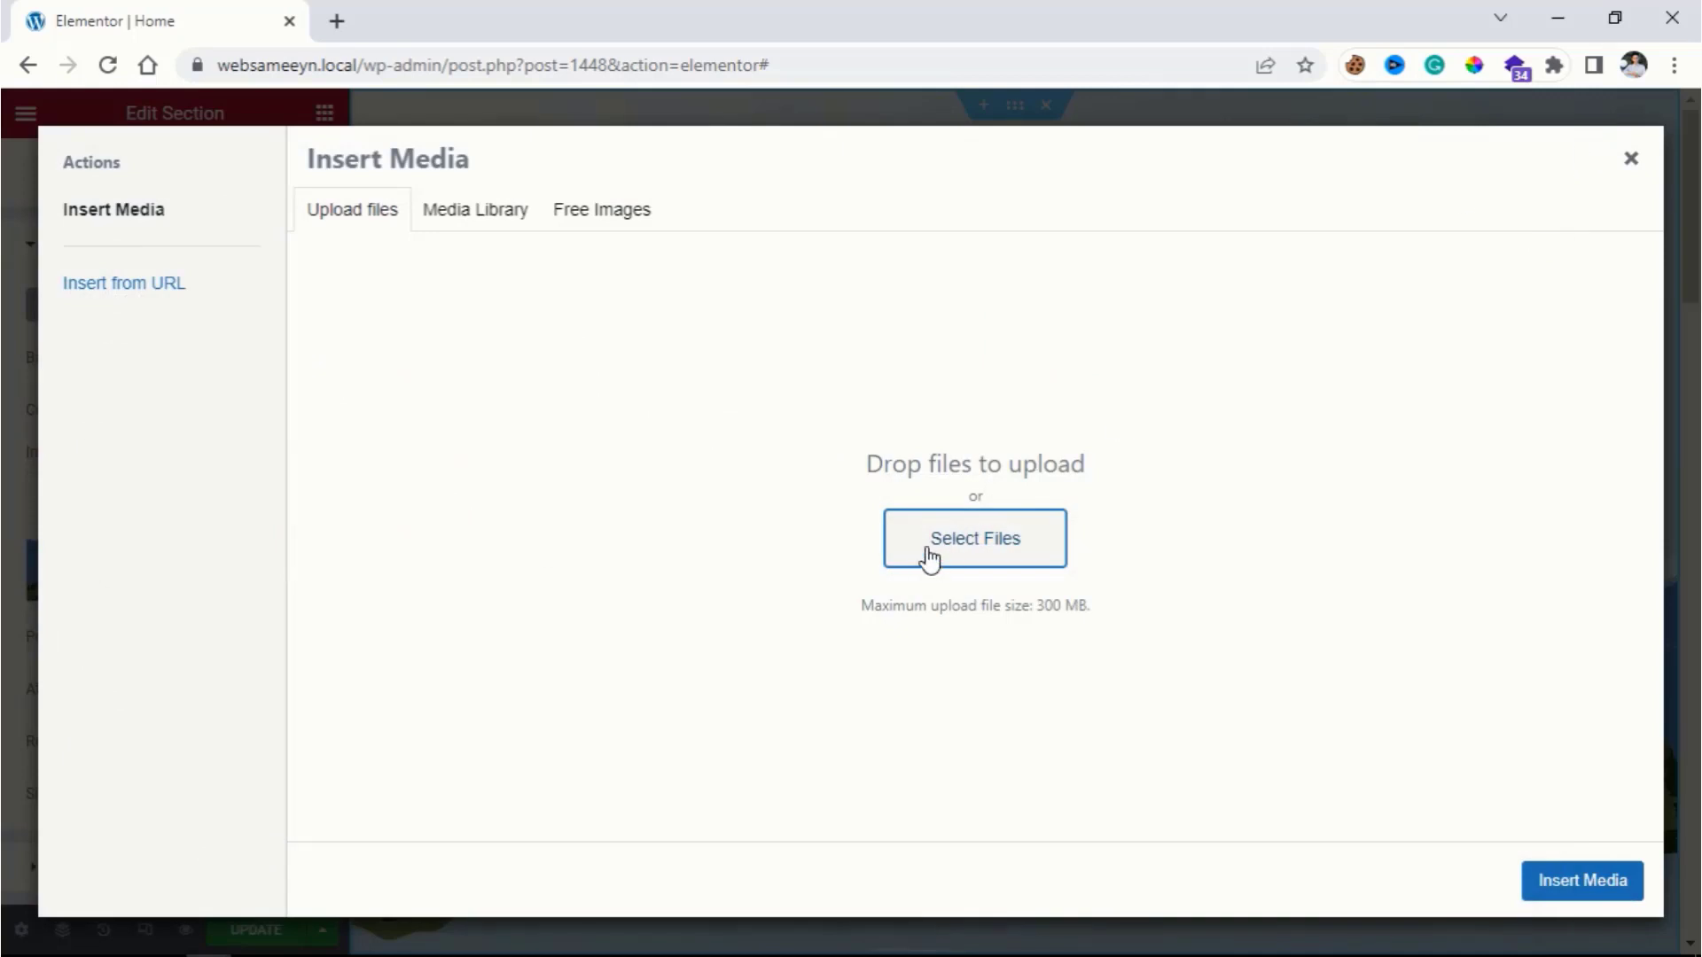
pyautogui.click(891, 532)
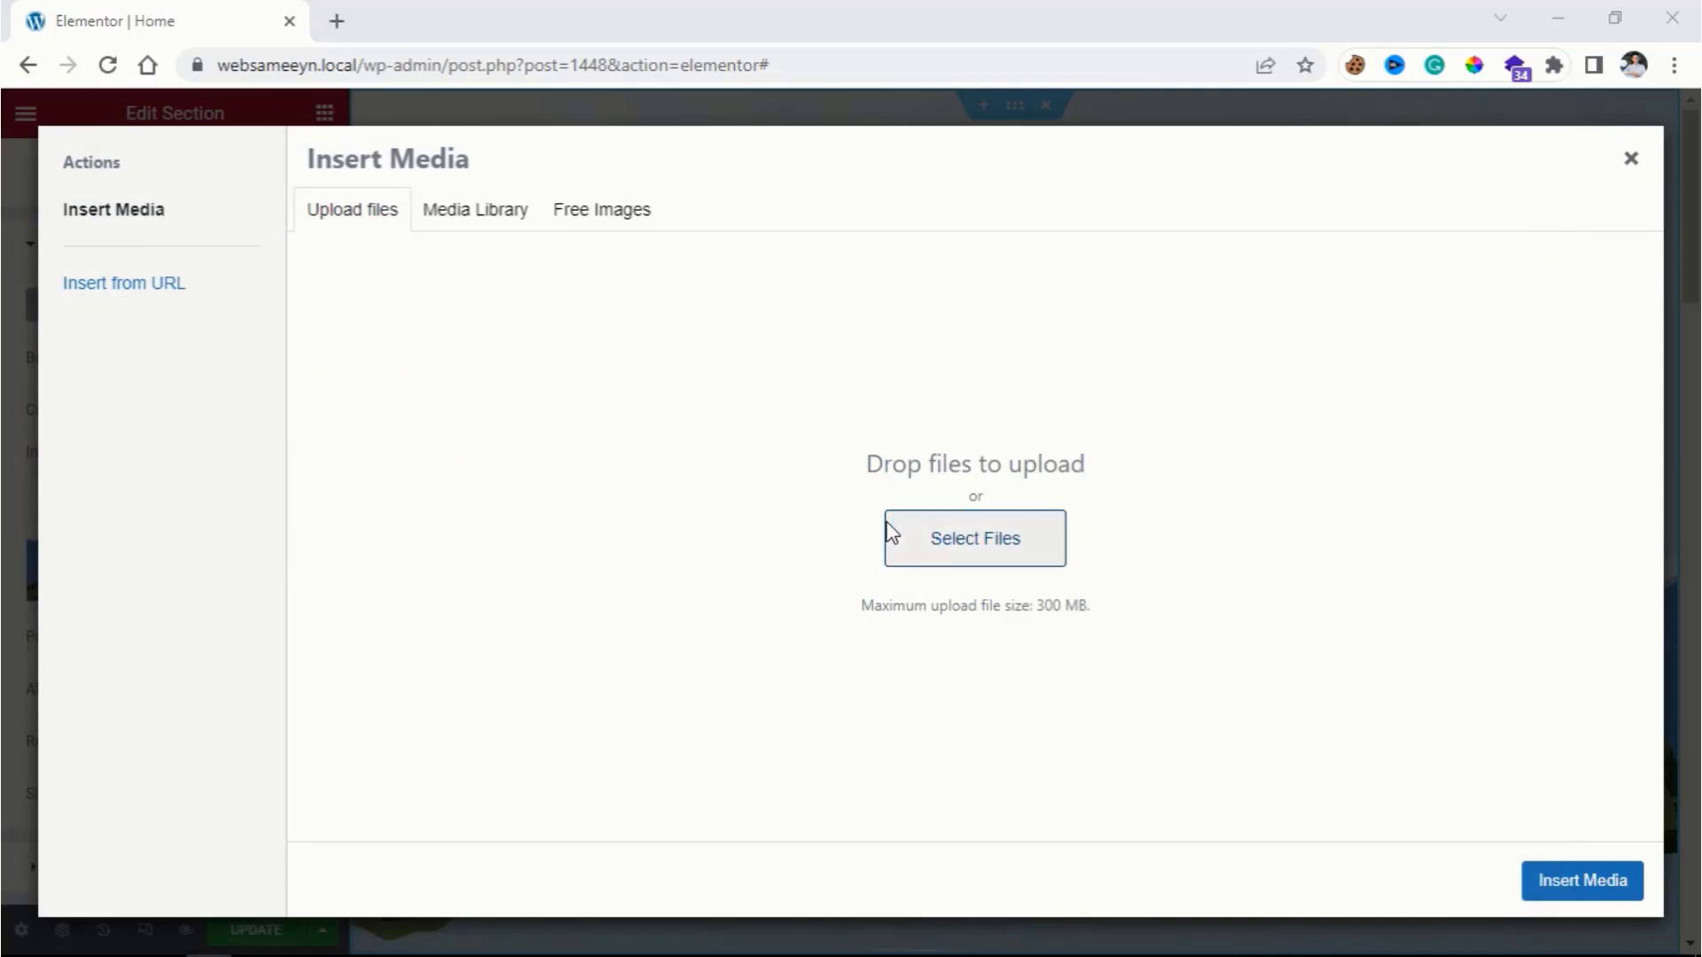
pyautogui.click(133, 487)
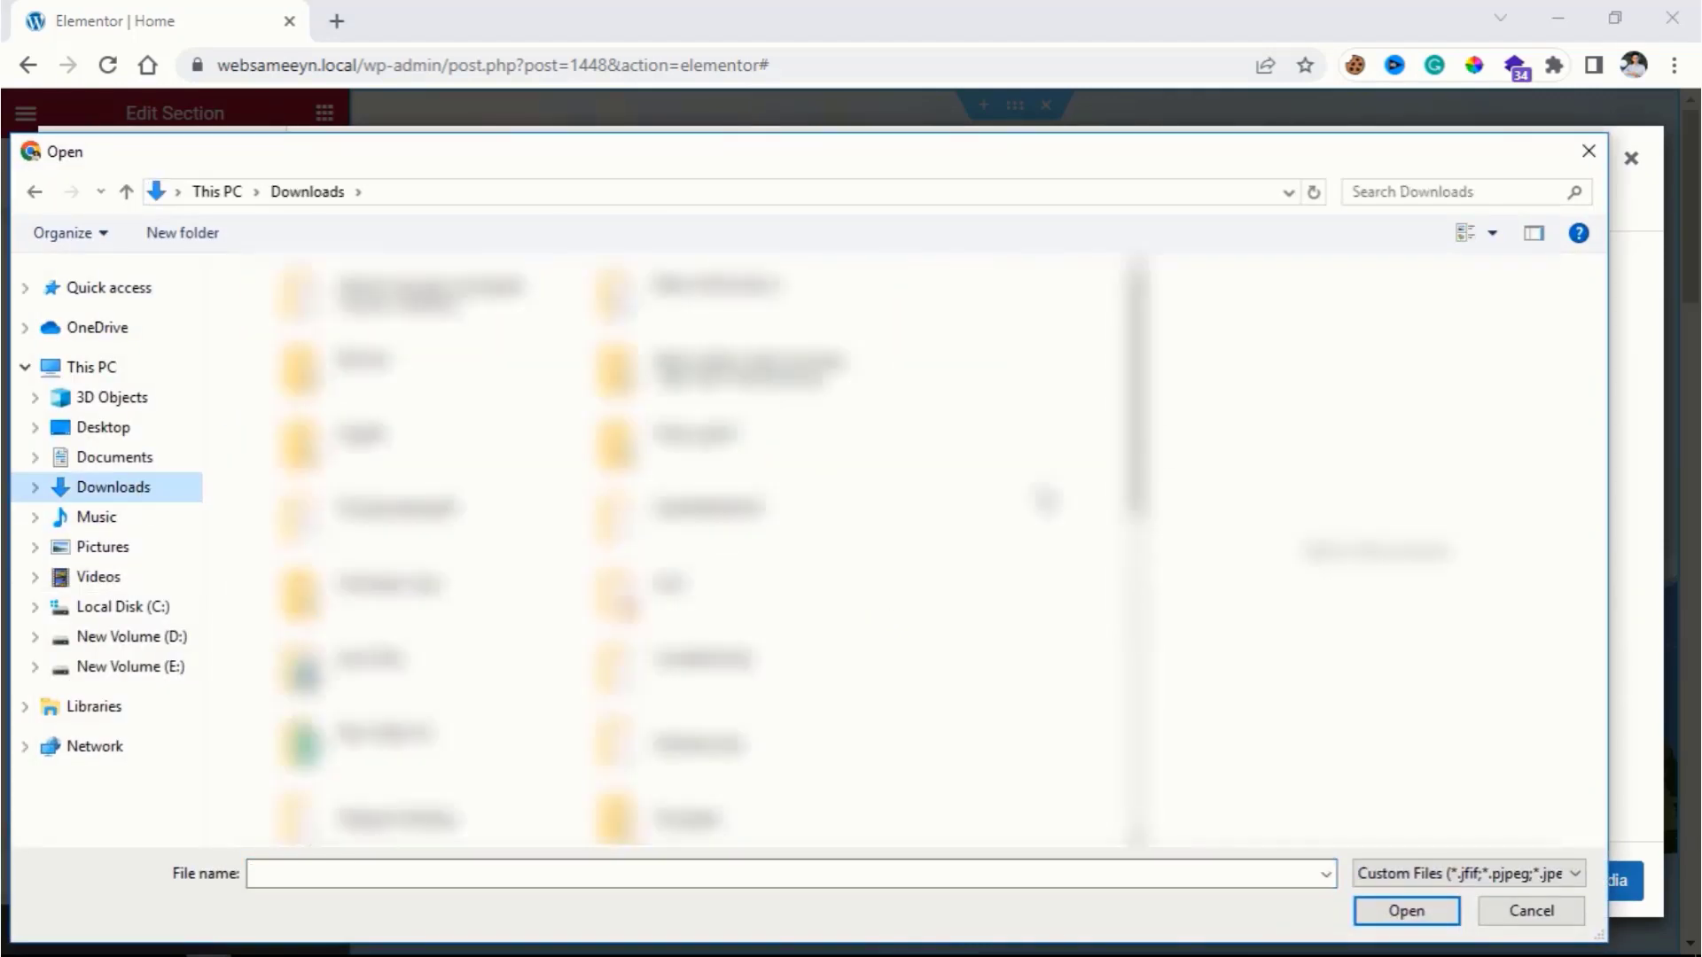
pyautogui.doubleClick(691, 657)
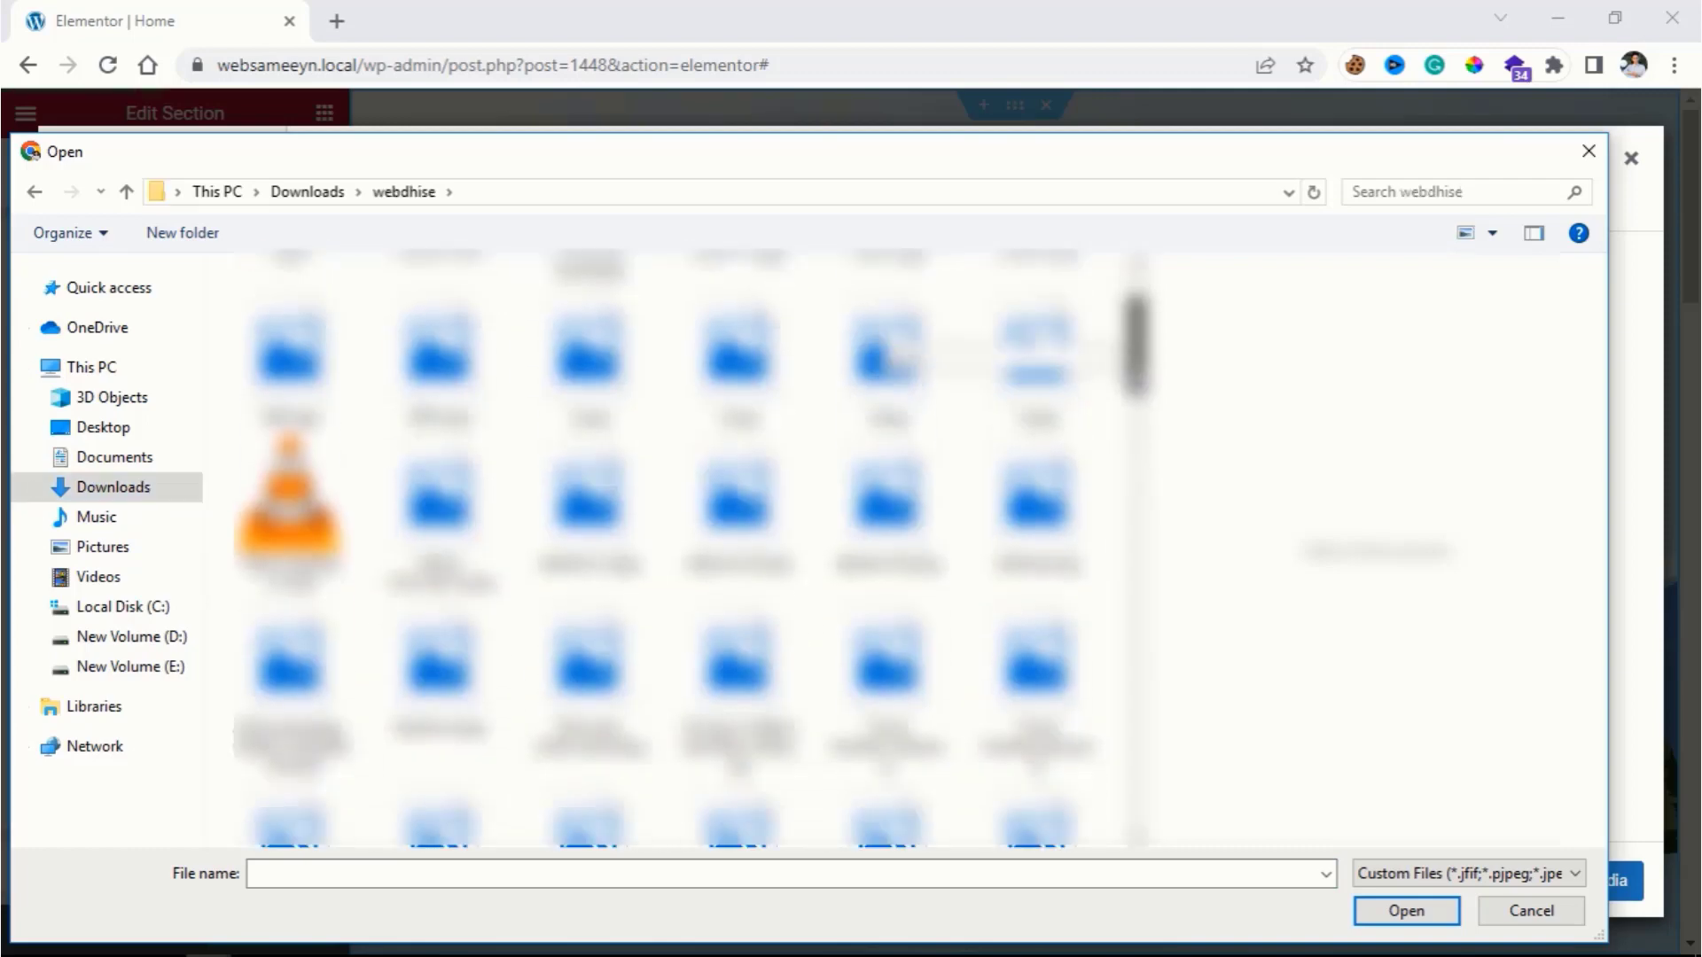
pyautogui.scroll(-1, 665, 549)
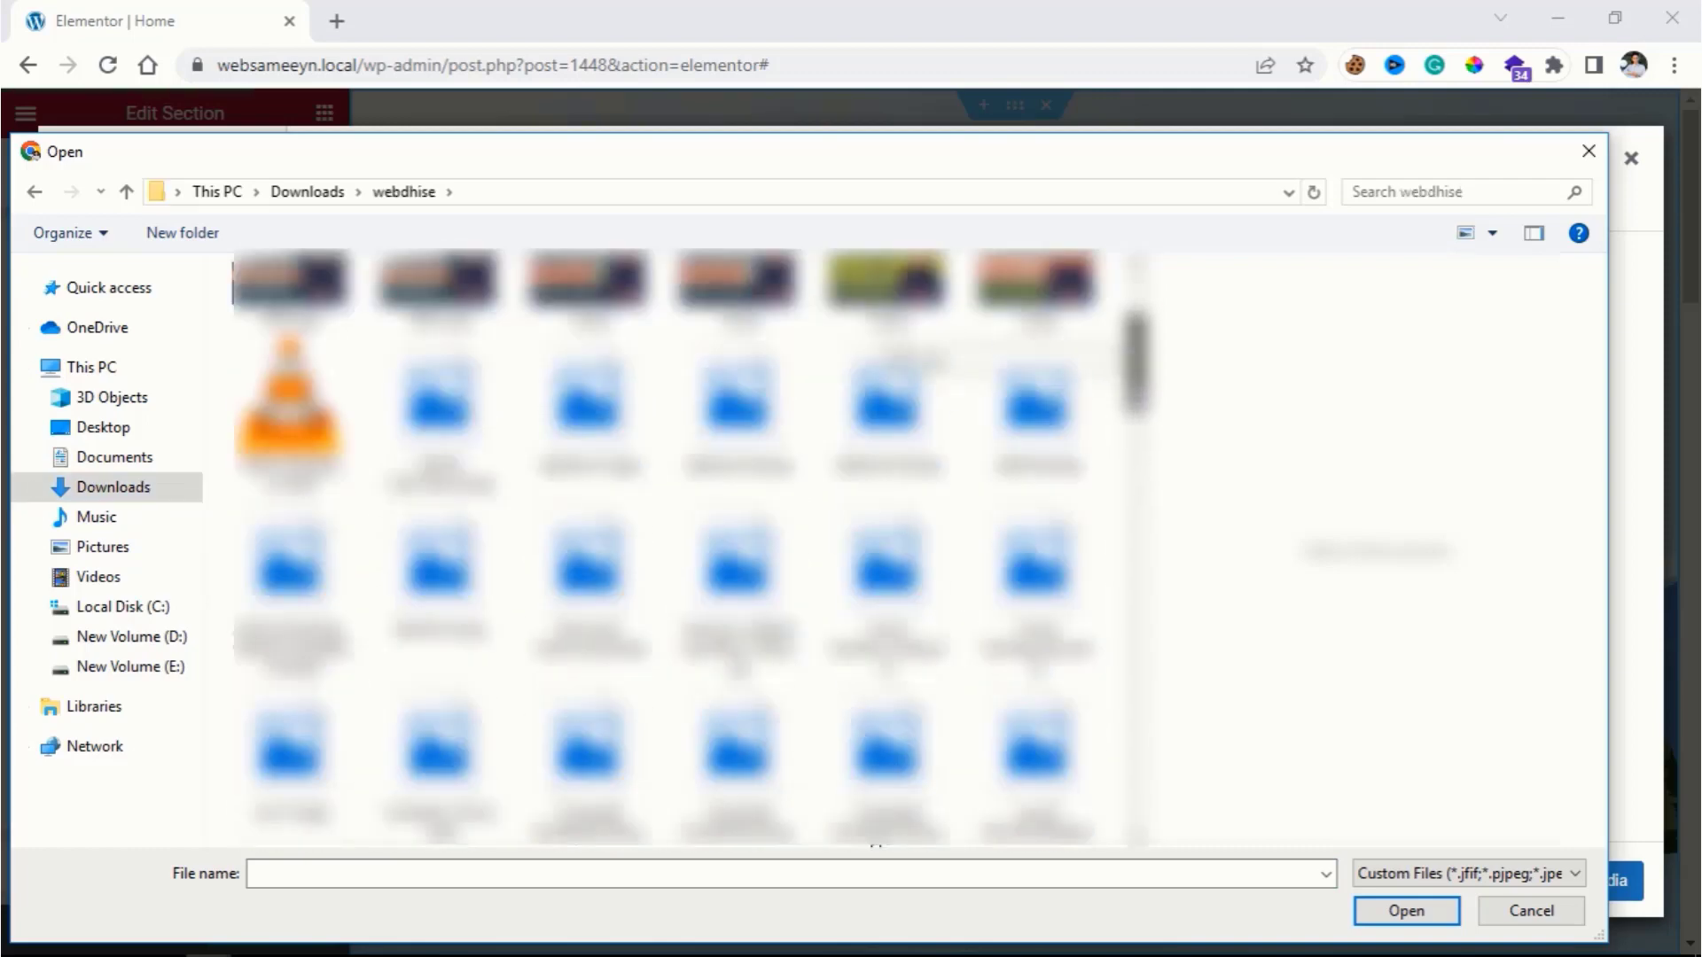
pyautogui.scroll(-1, 664, 549)
pyautogui.scroll(-10, 691, 549)
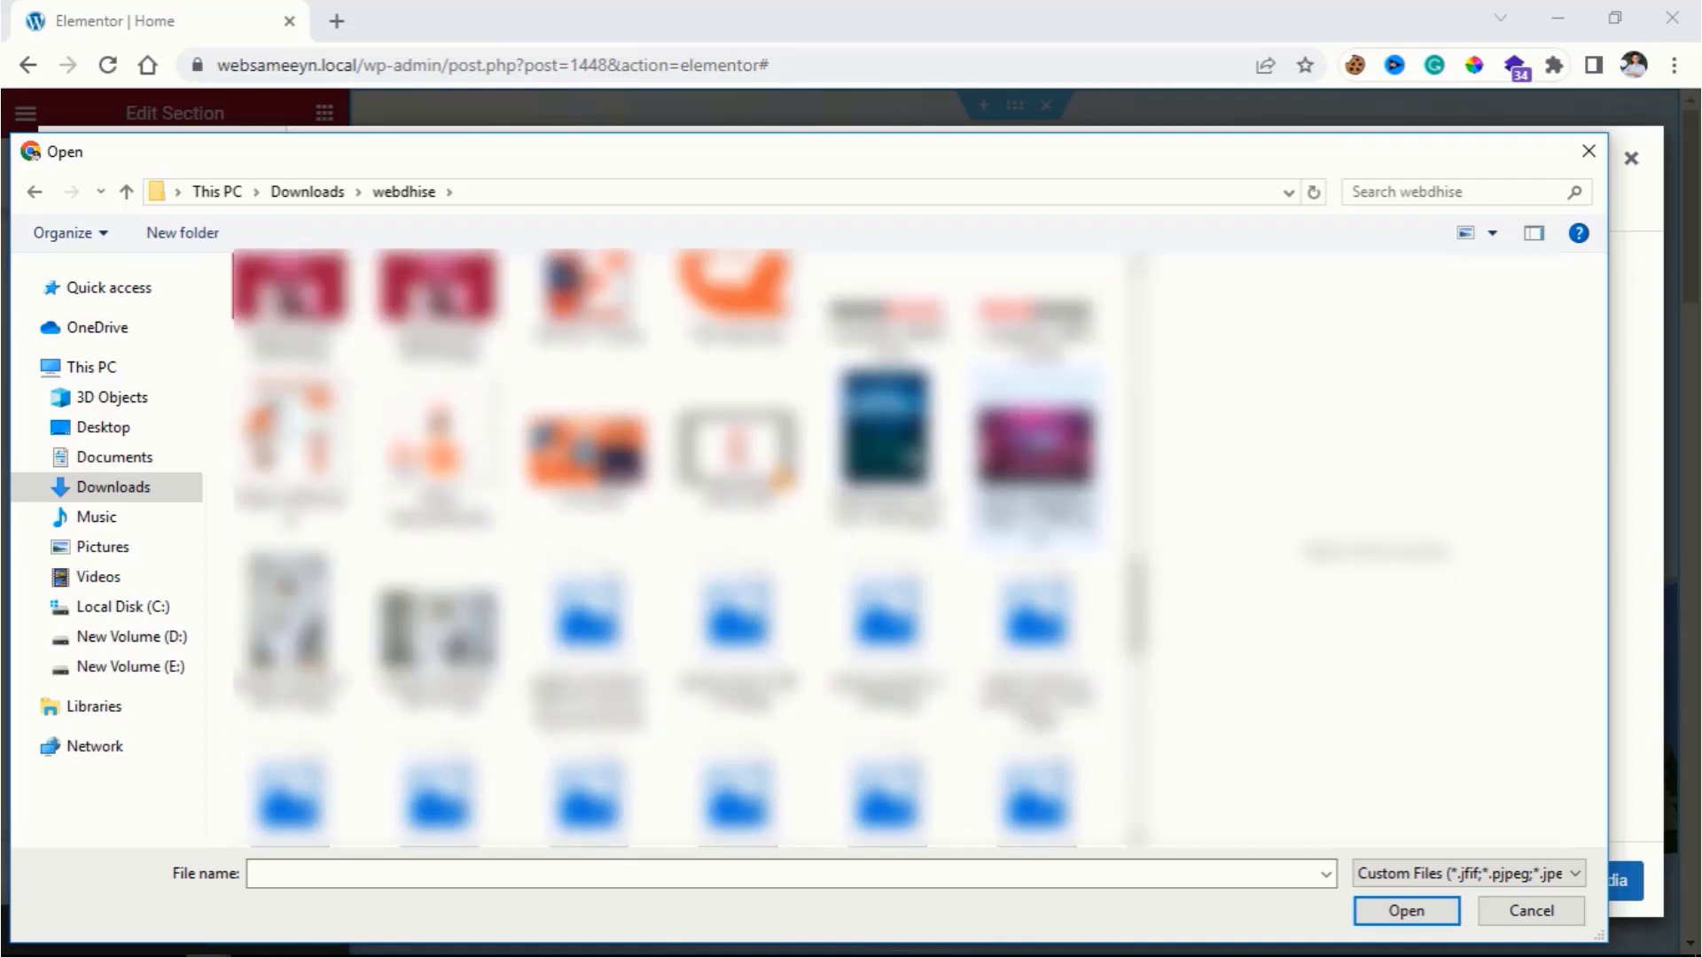
pyautogui.doubleClick(895, 438)
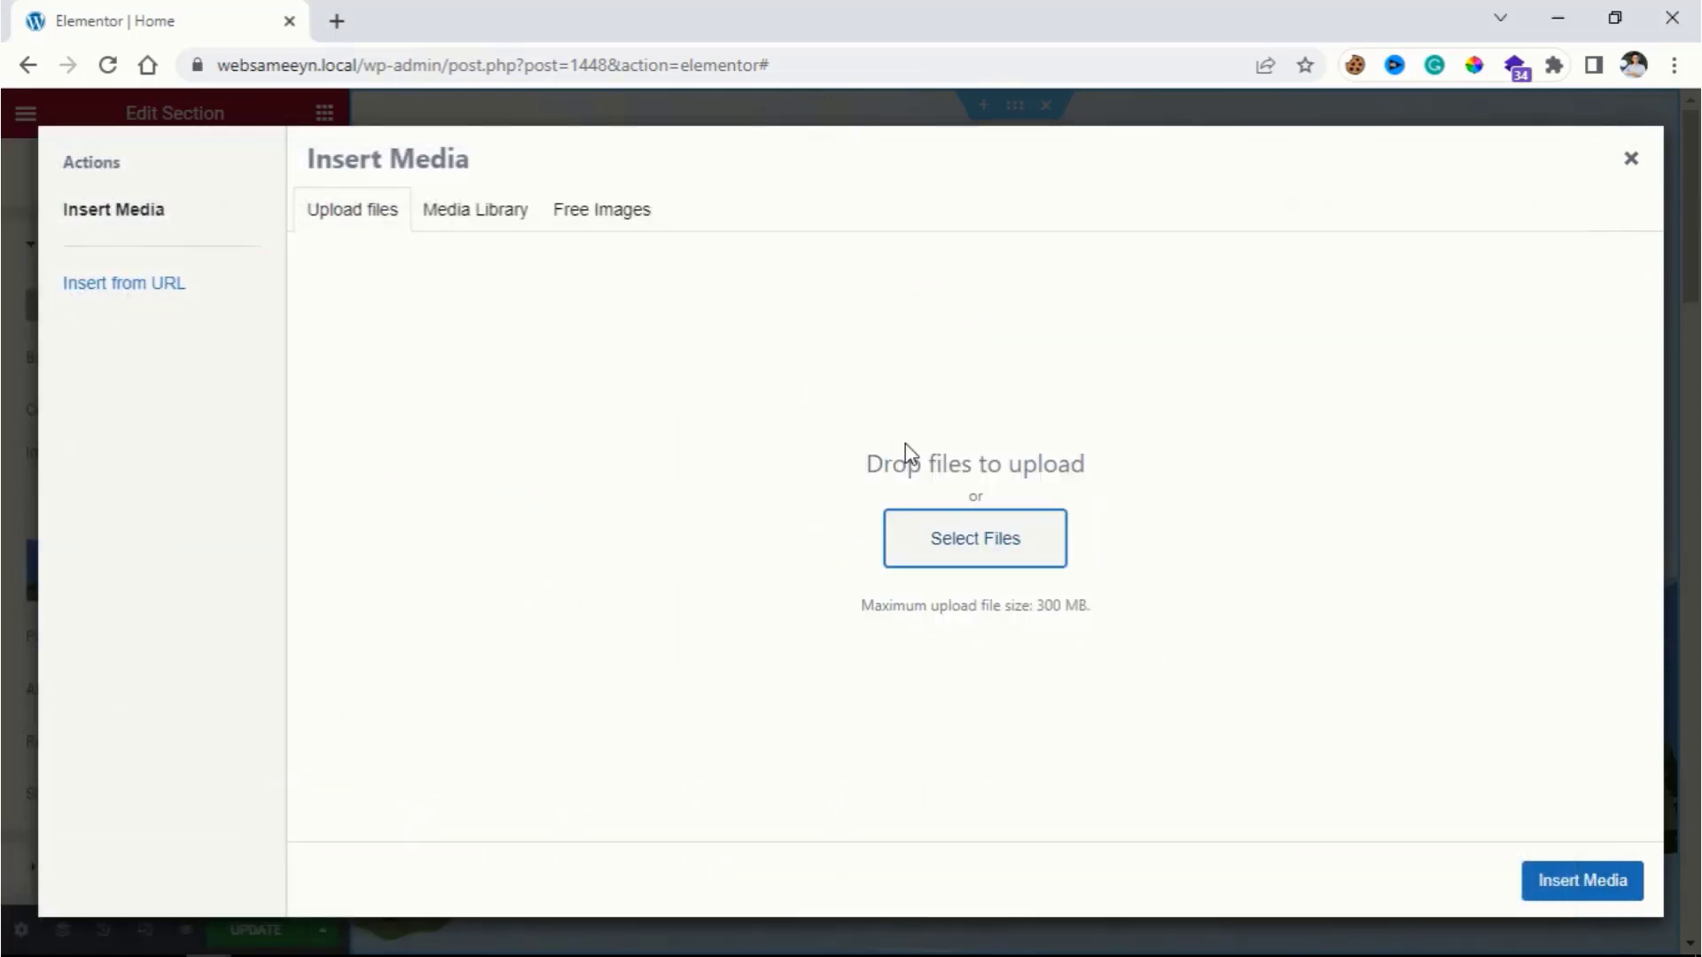
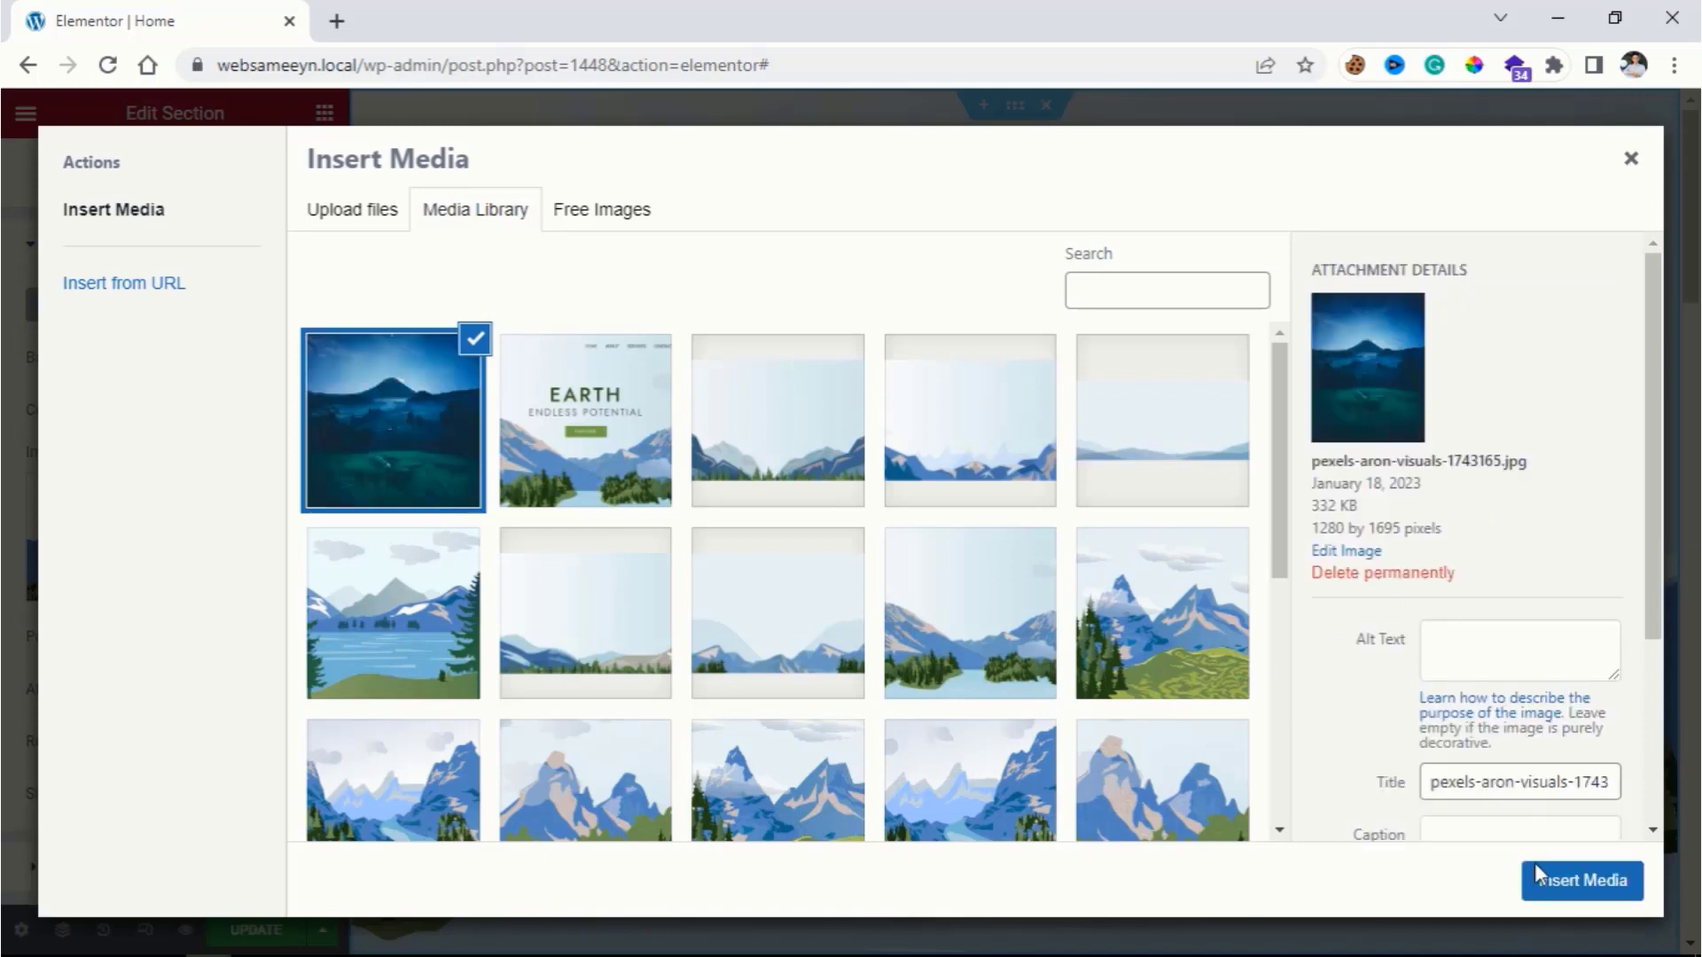
# Step: Apply the night mountain photo, then swap the hero background to Banner.jpg
pyautogui.click(1600, 893)
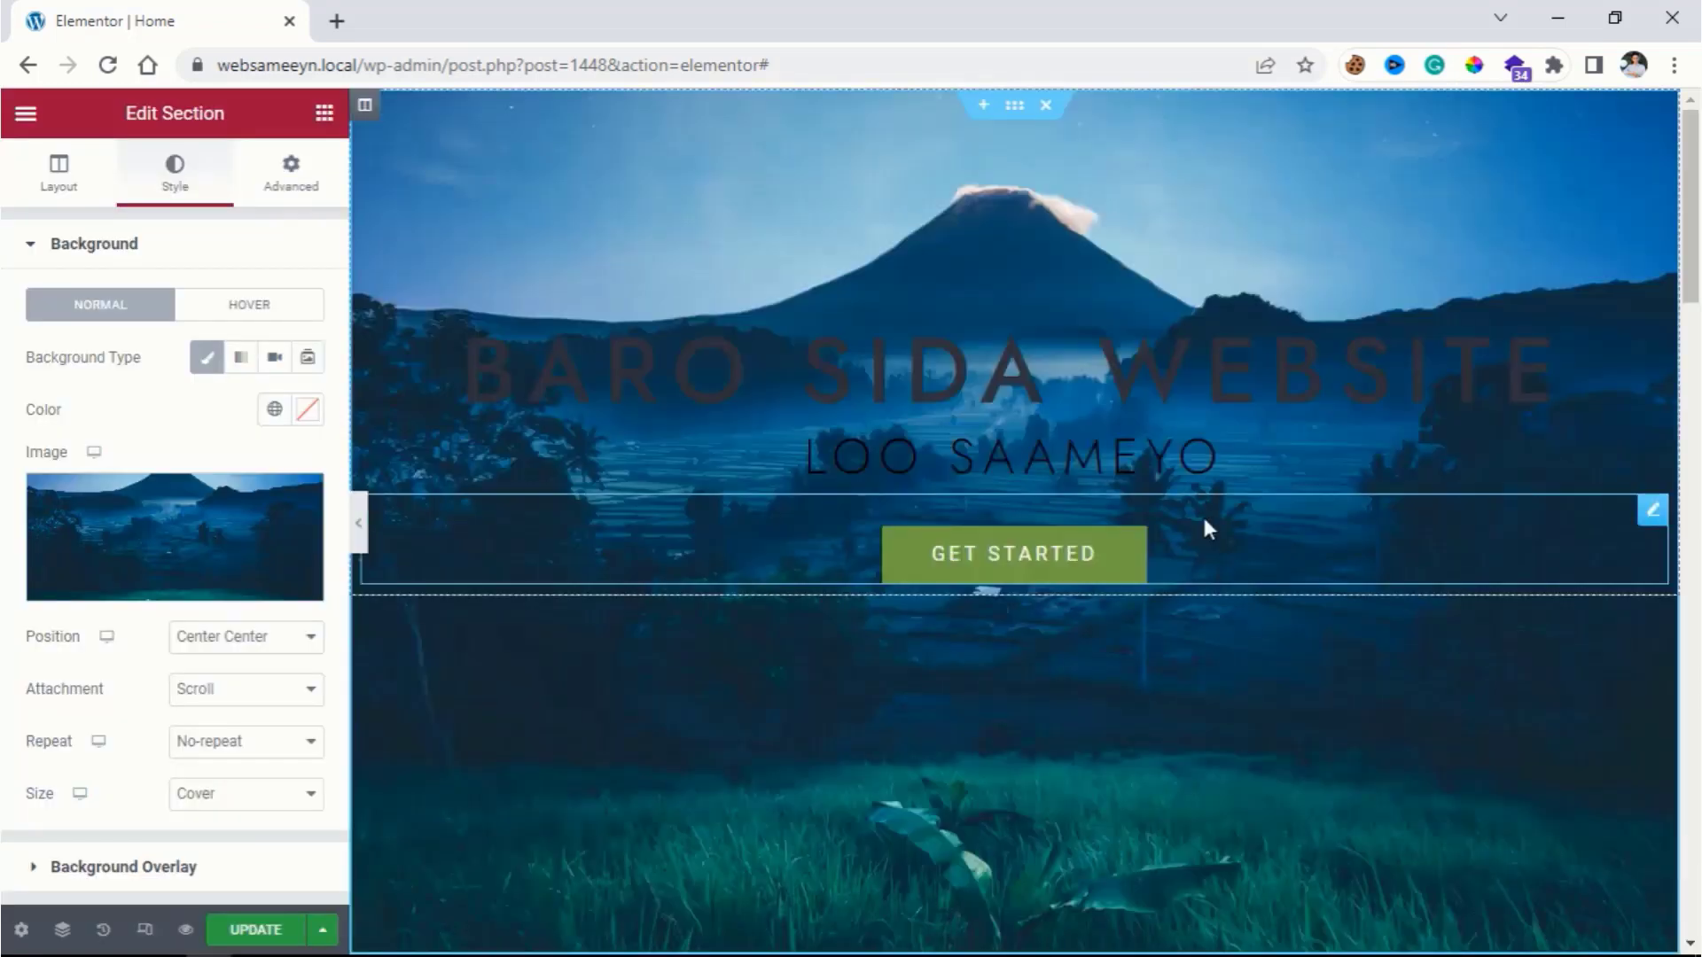
pyautogui.moveTo(1690, 235)
pyautogui.mouseDown()
pyautogui.moveTo(1690, 259)
pyautogui.moveTo(1690, 232)
pyautogui.mouseUp()
pyautogui.moveTo(200, 492)
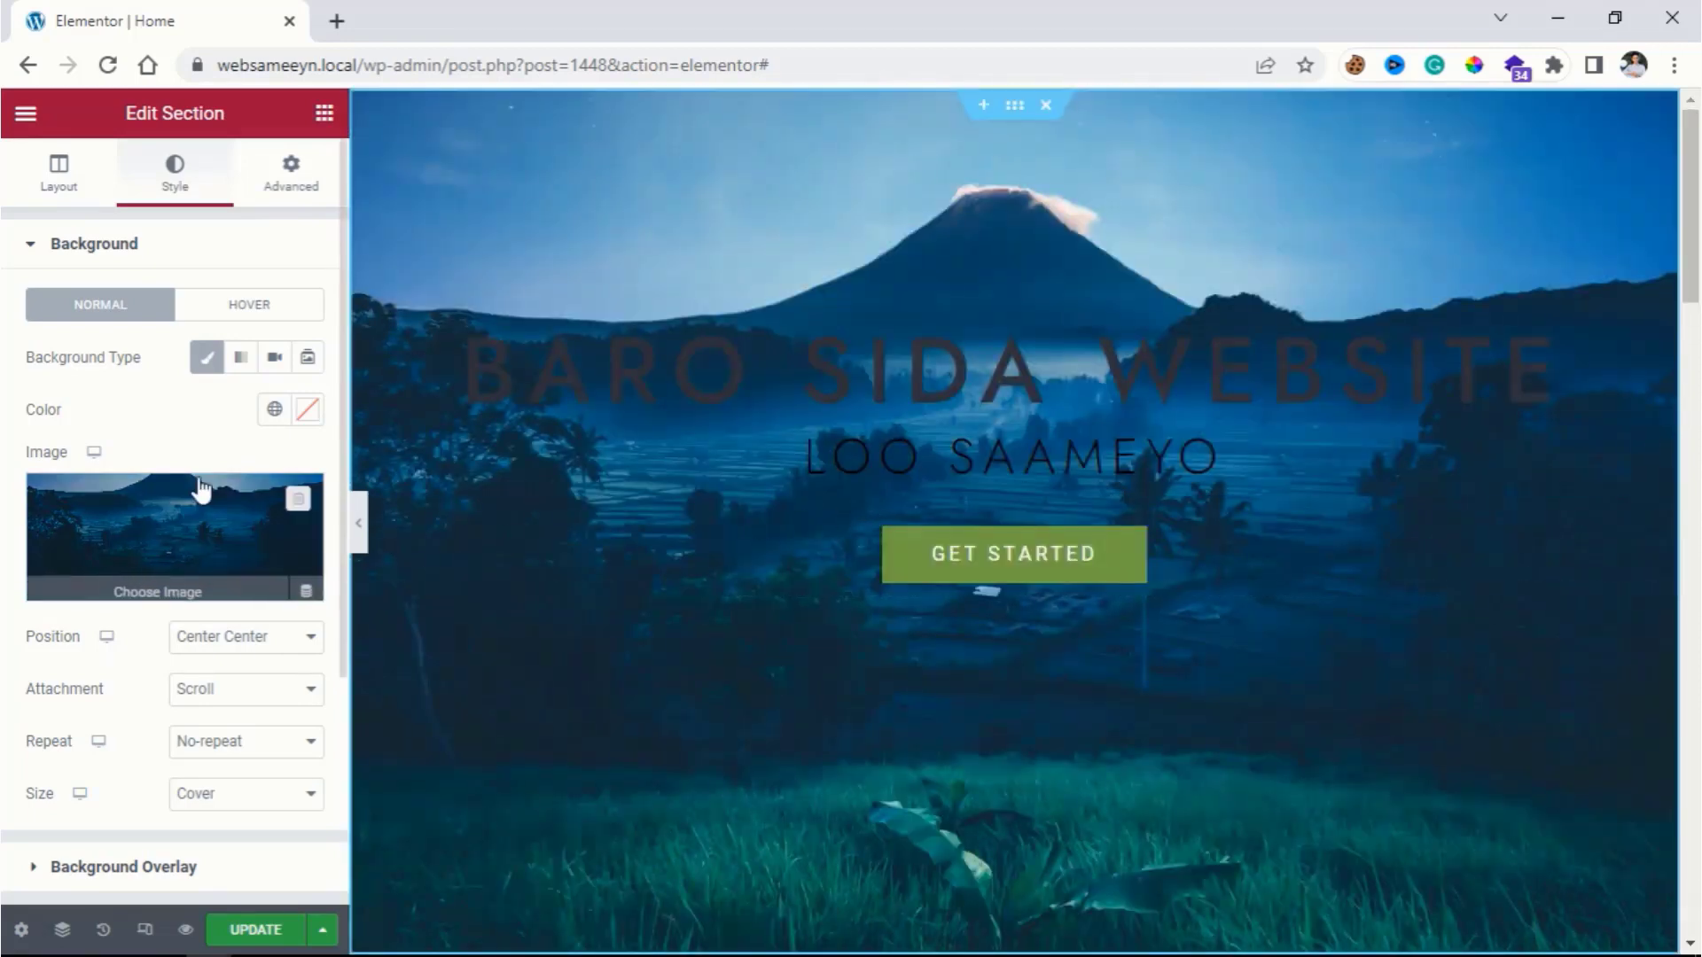
pyautogui.click(233, 514)
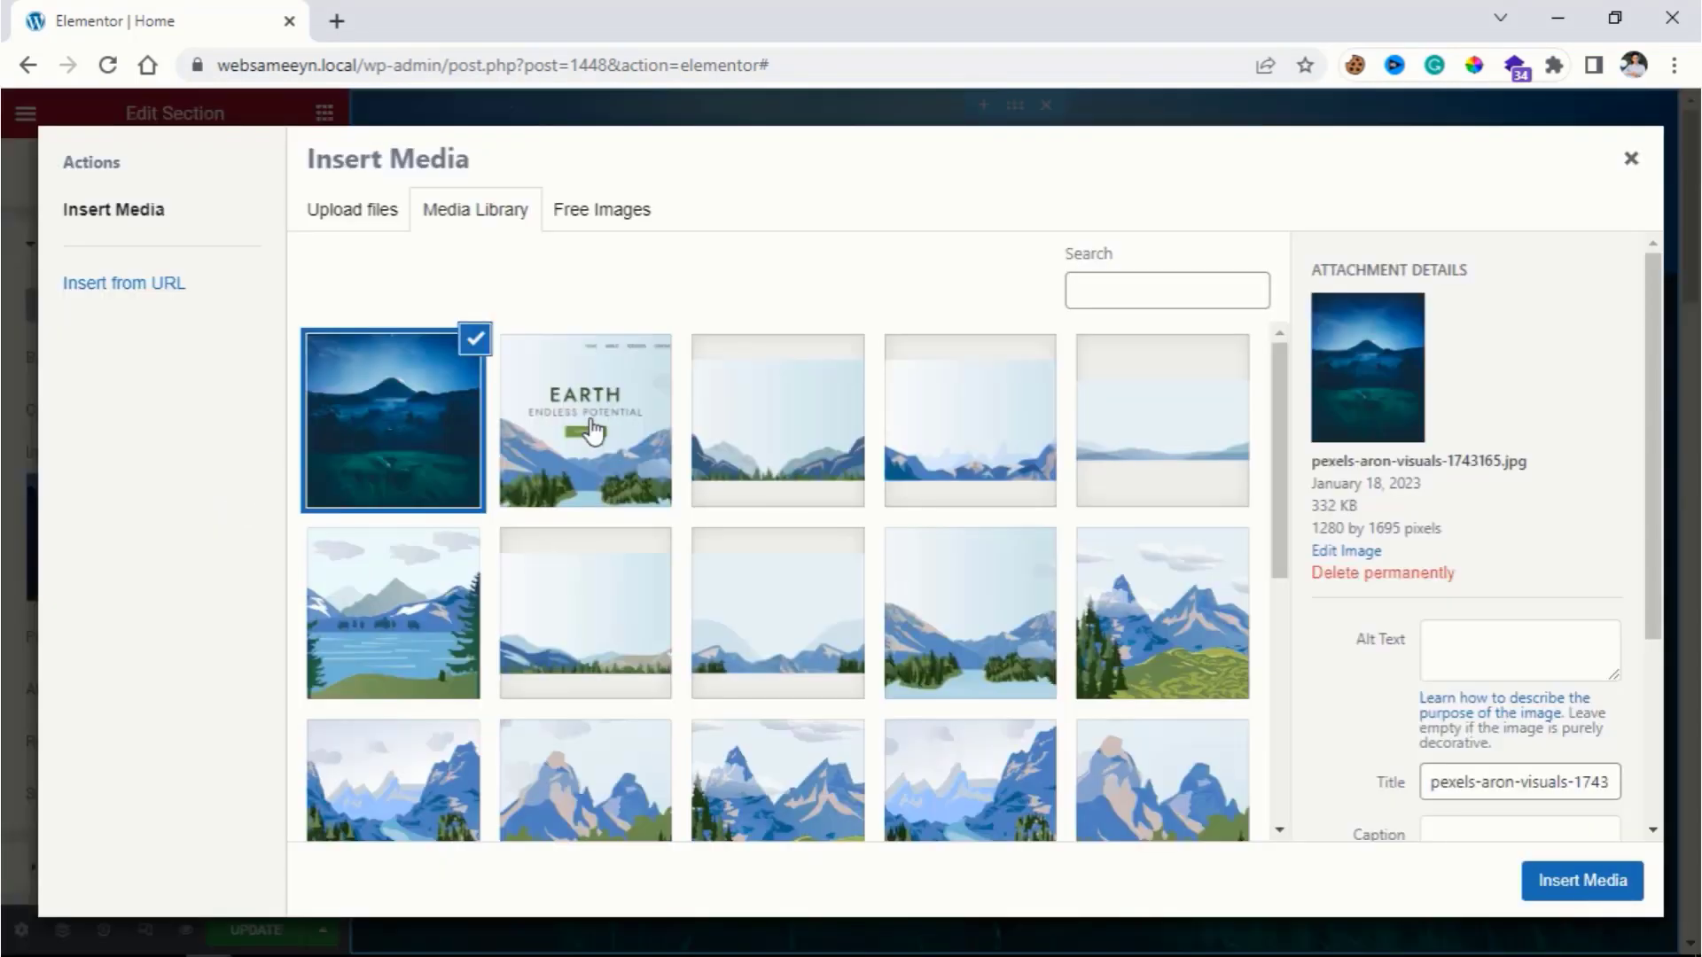
pyautogui.click(1018, 585)
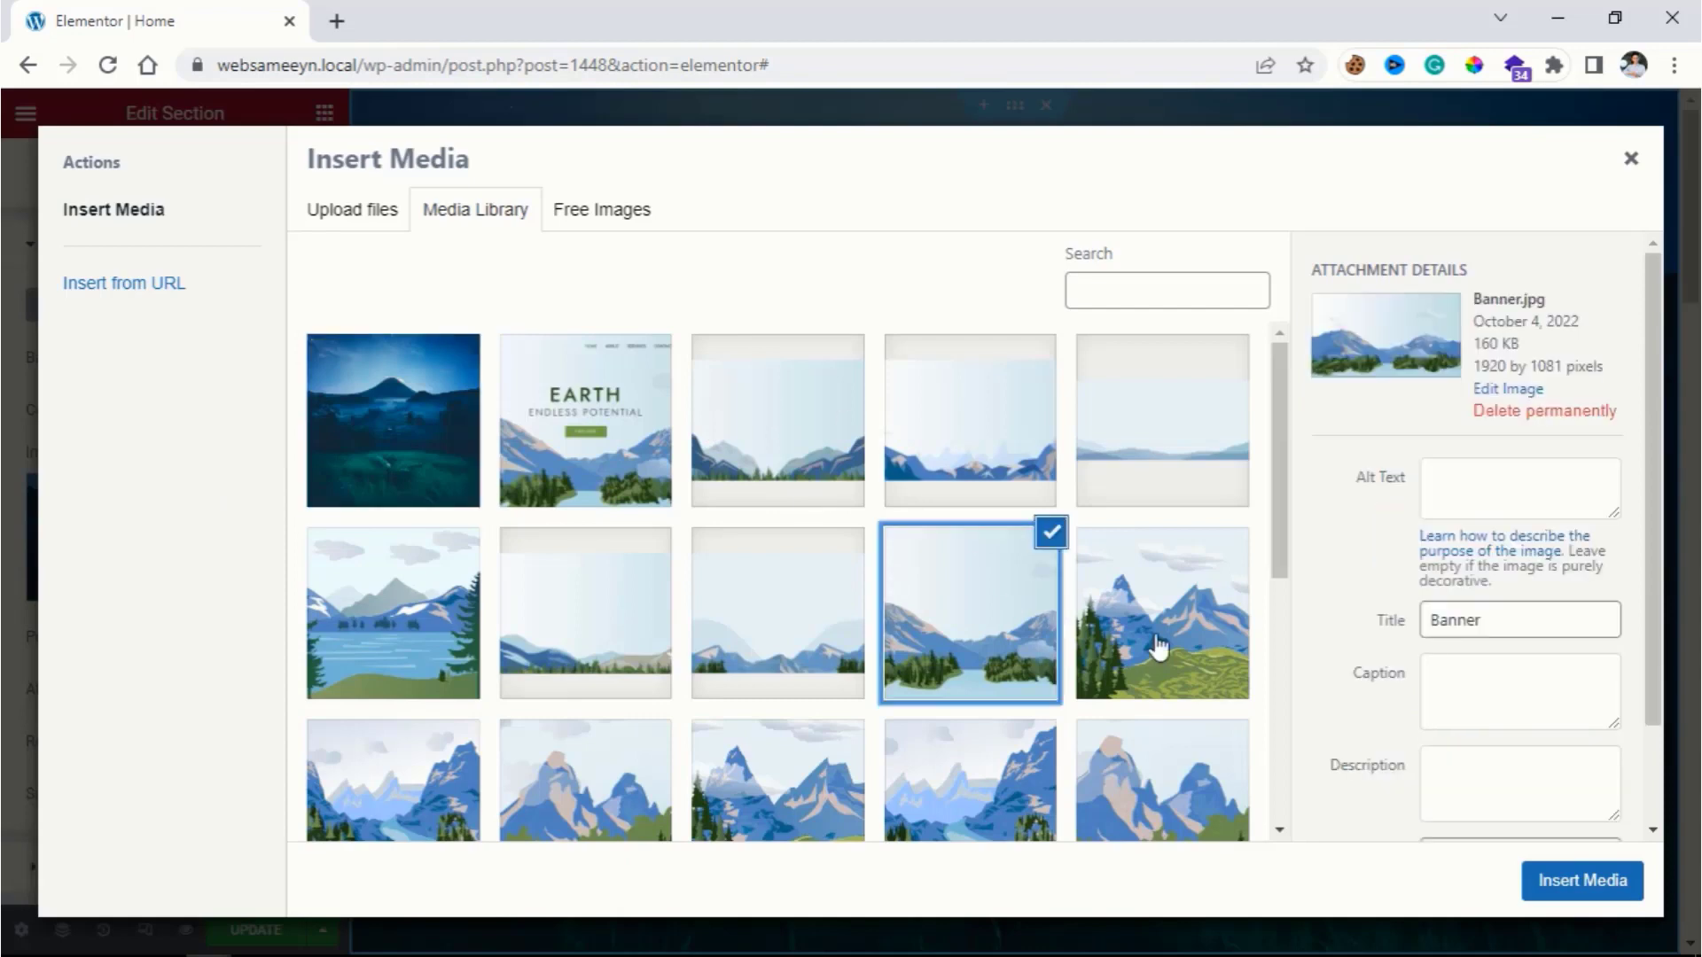
pyautogui.click(1568, 882)
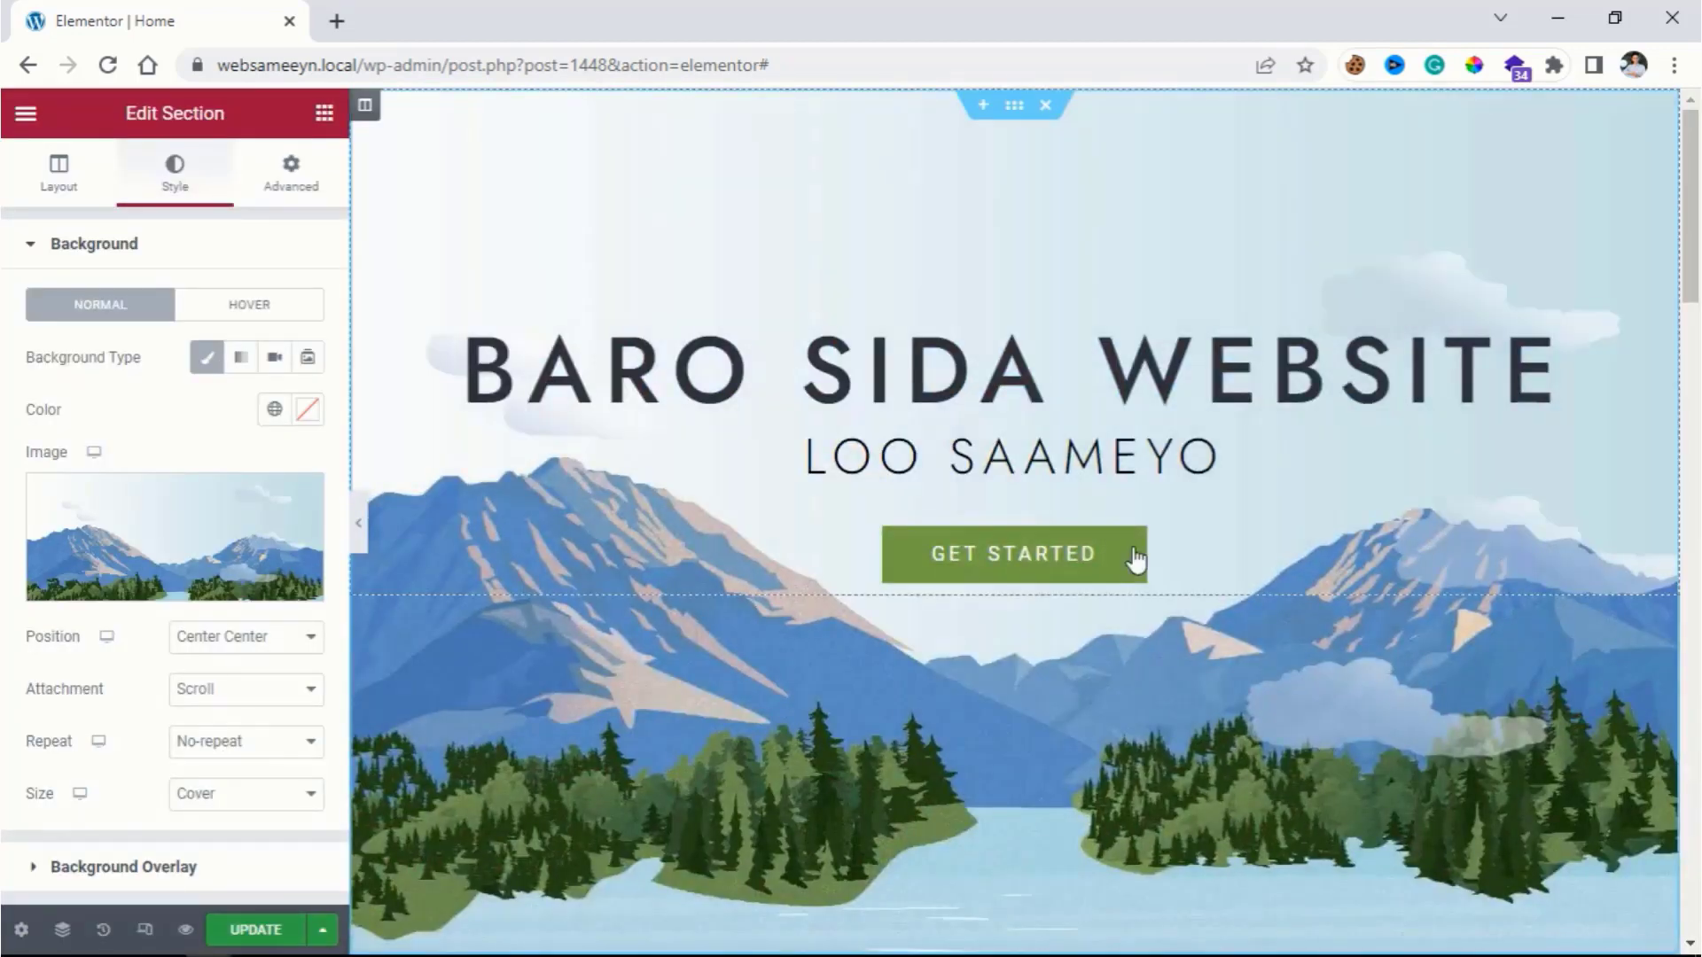
# Step: Compare Contact-Banner against Banner and keep Banner.jpg as the hero background
pyautogui.click(219, 521)
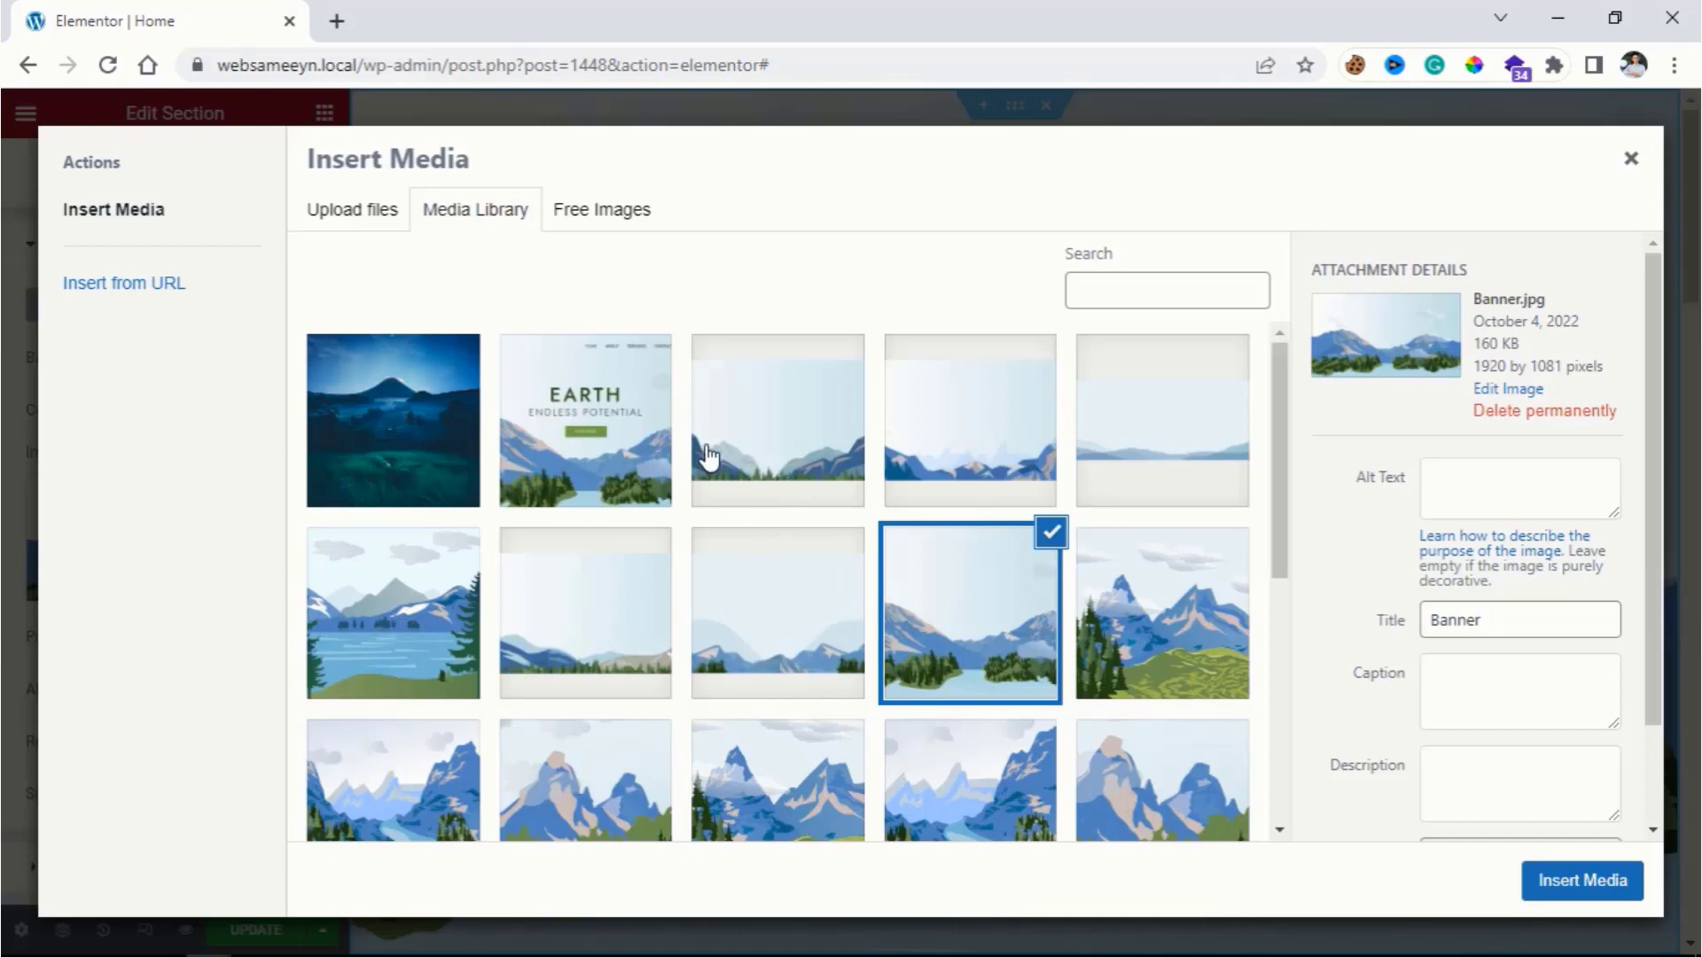
pyautogui.click(796, 436)
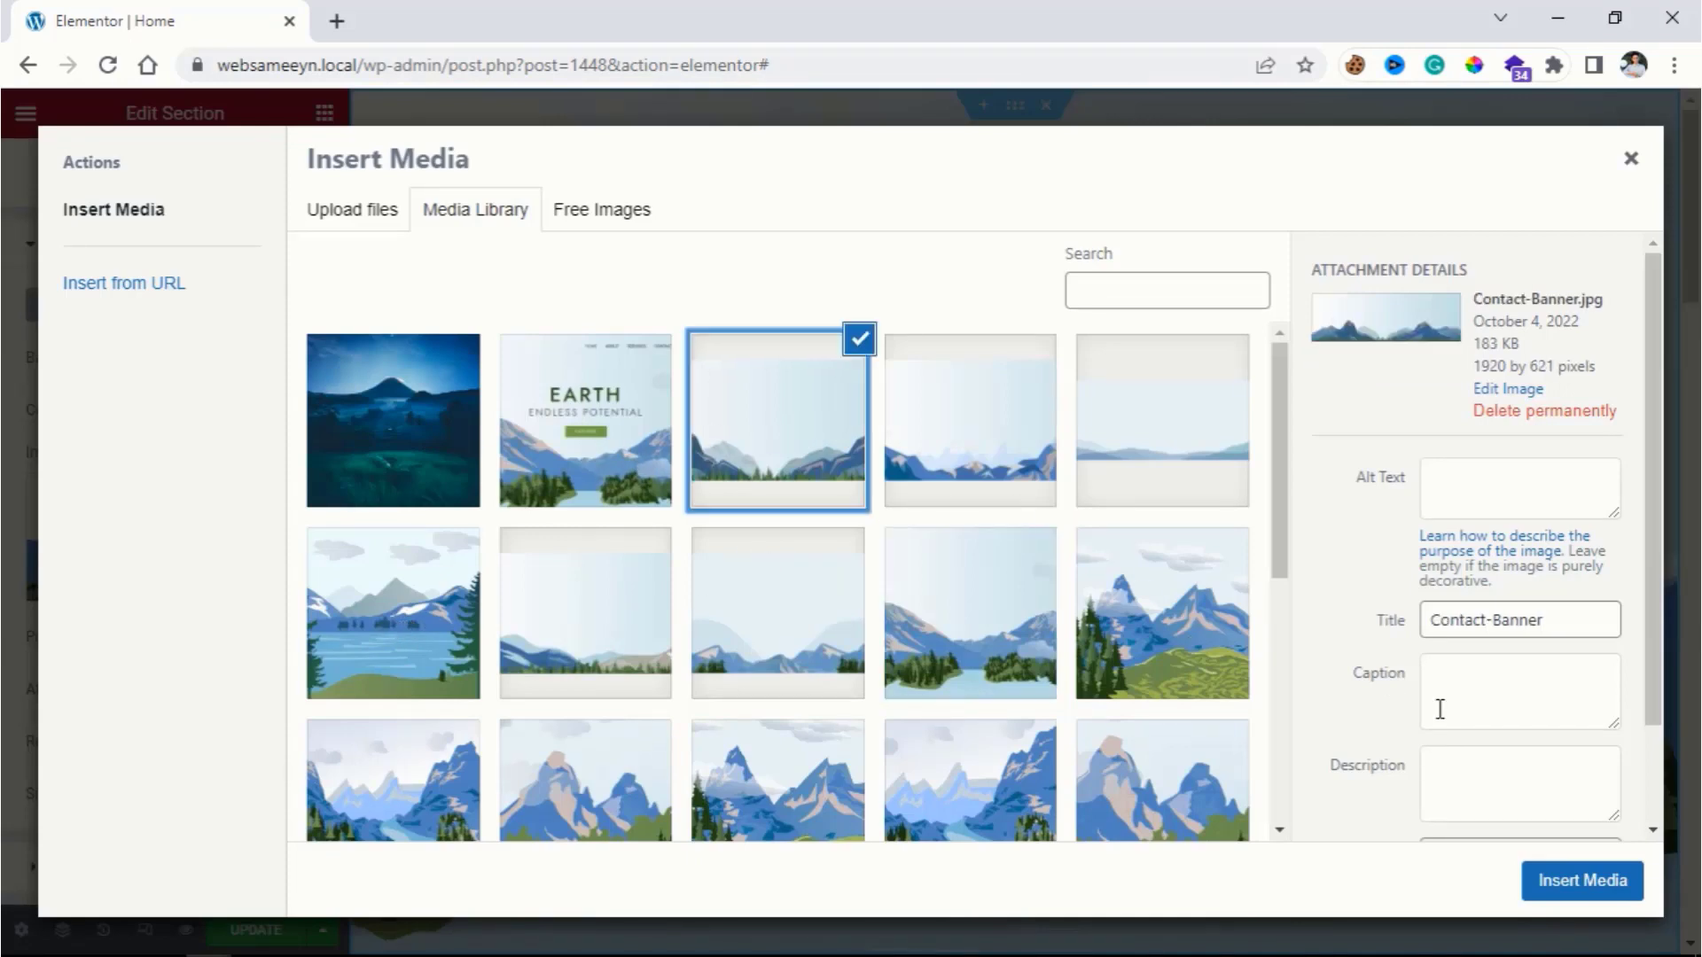
pyautogui.click(1015, 660)
pyautogui.scroll(-1, 1641, 427)
pyautogui.moveTo(1272, 525)
pyautogui.mouseDown()
pyautogui.moveTo(1273, 555)
pyautogui.moveTo(1273, 523)
pyautogui.mouseUp()
pyautogui.click(1546, 880)
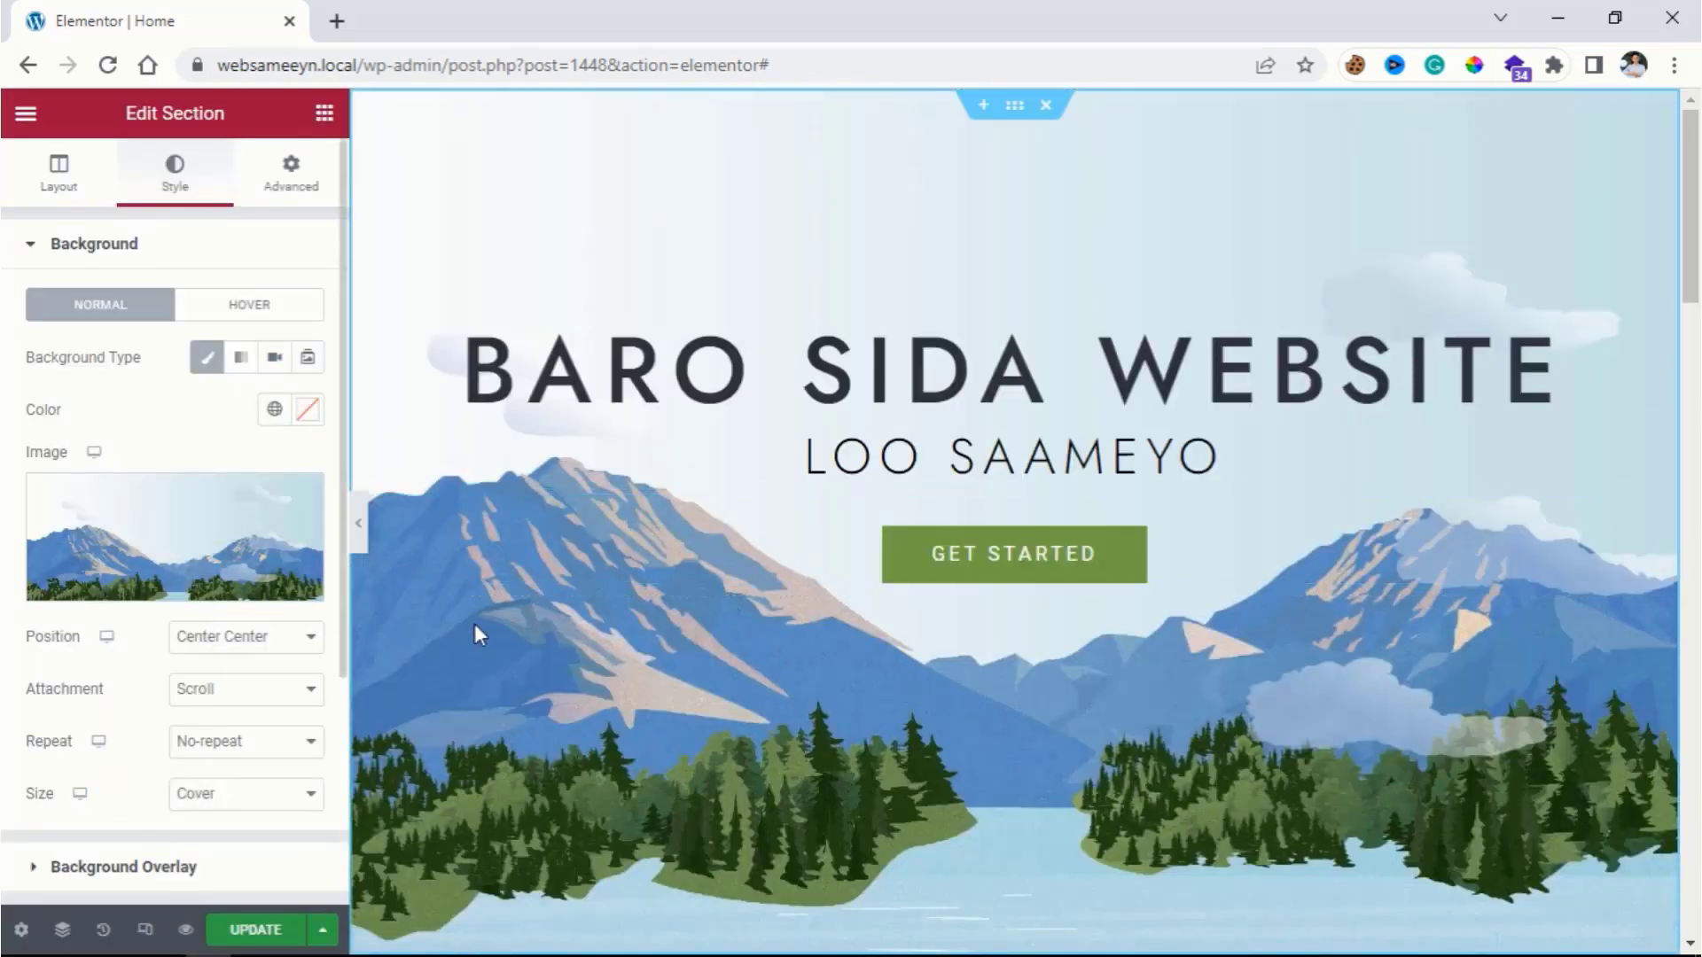
pyautogui.moveTo(1689, 248); pyautogui.dragTo(1664, 437)
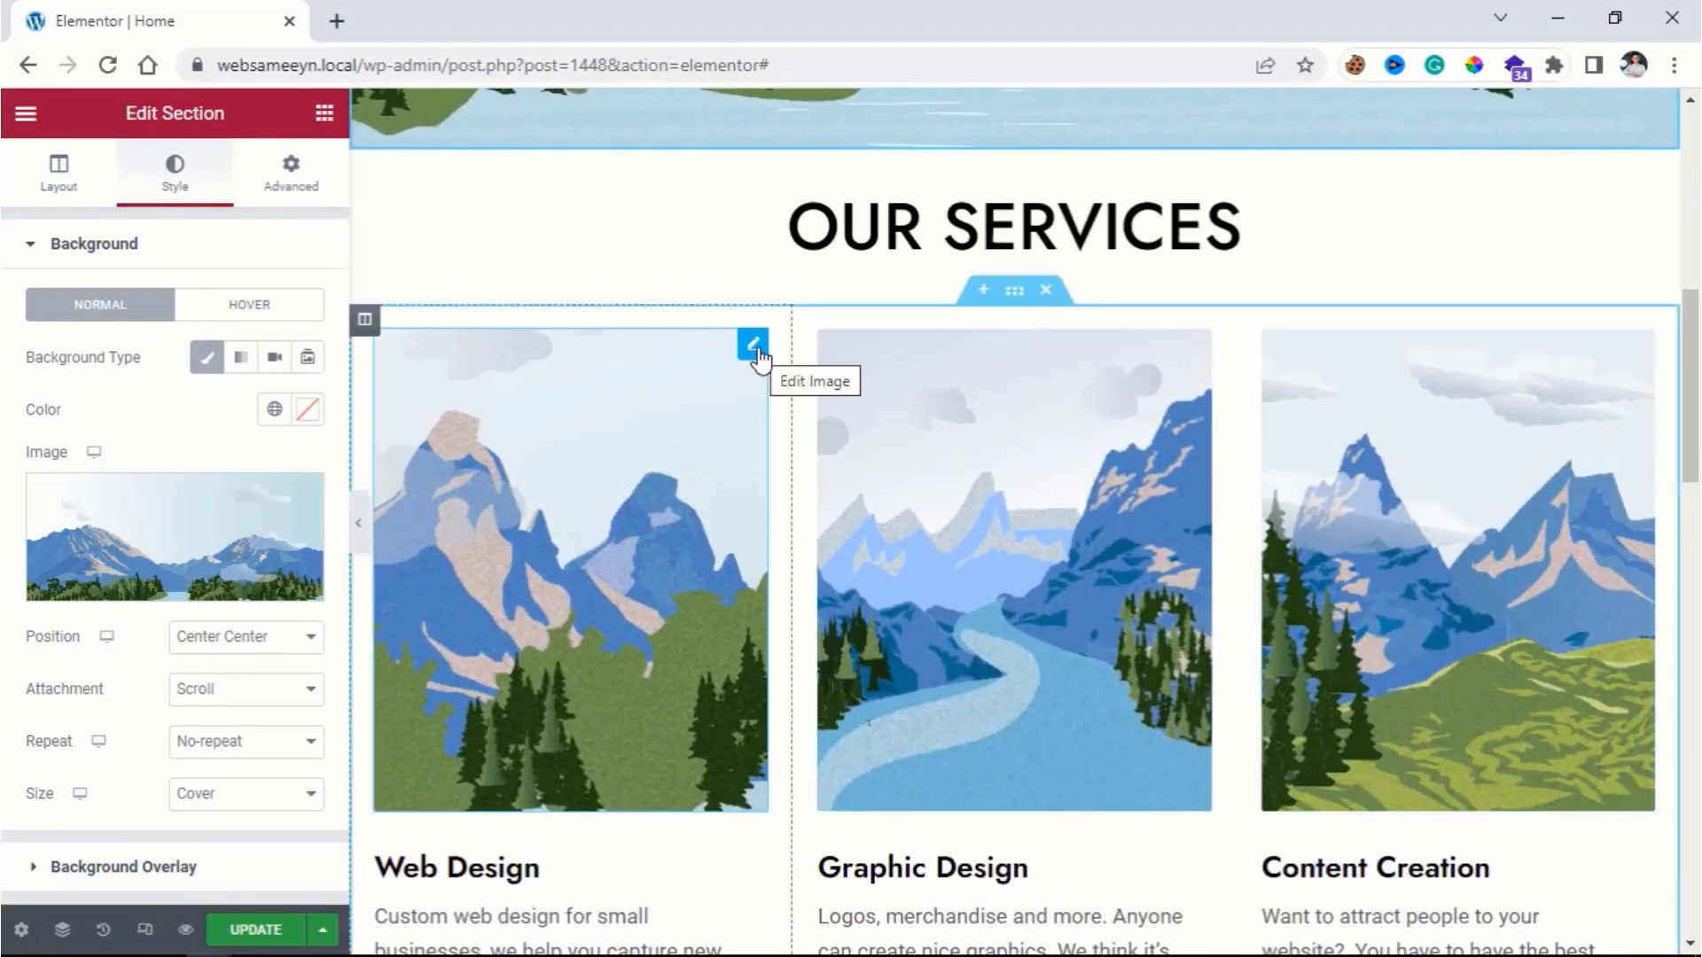
# Step: Replace the Web Design service image with the uploaded Developer activity-bro illustration
pyautogui.click(754, 345)
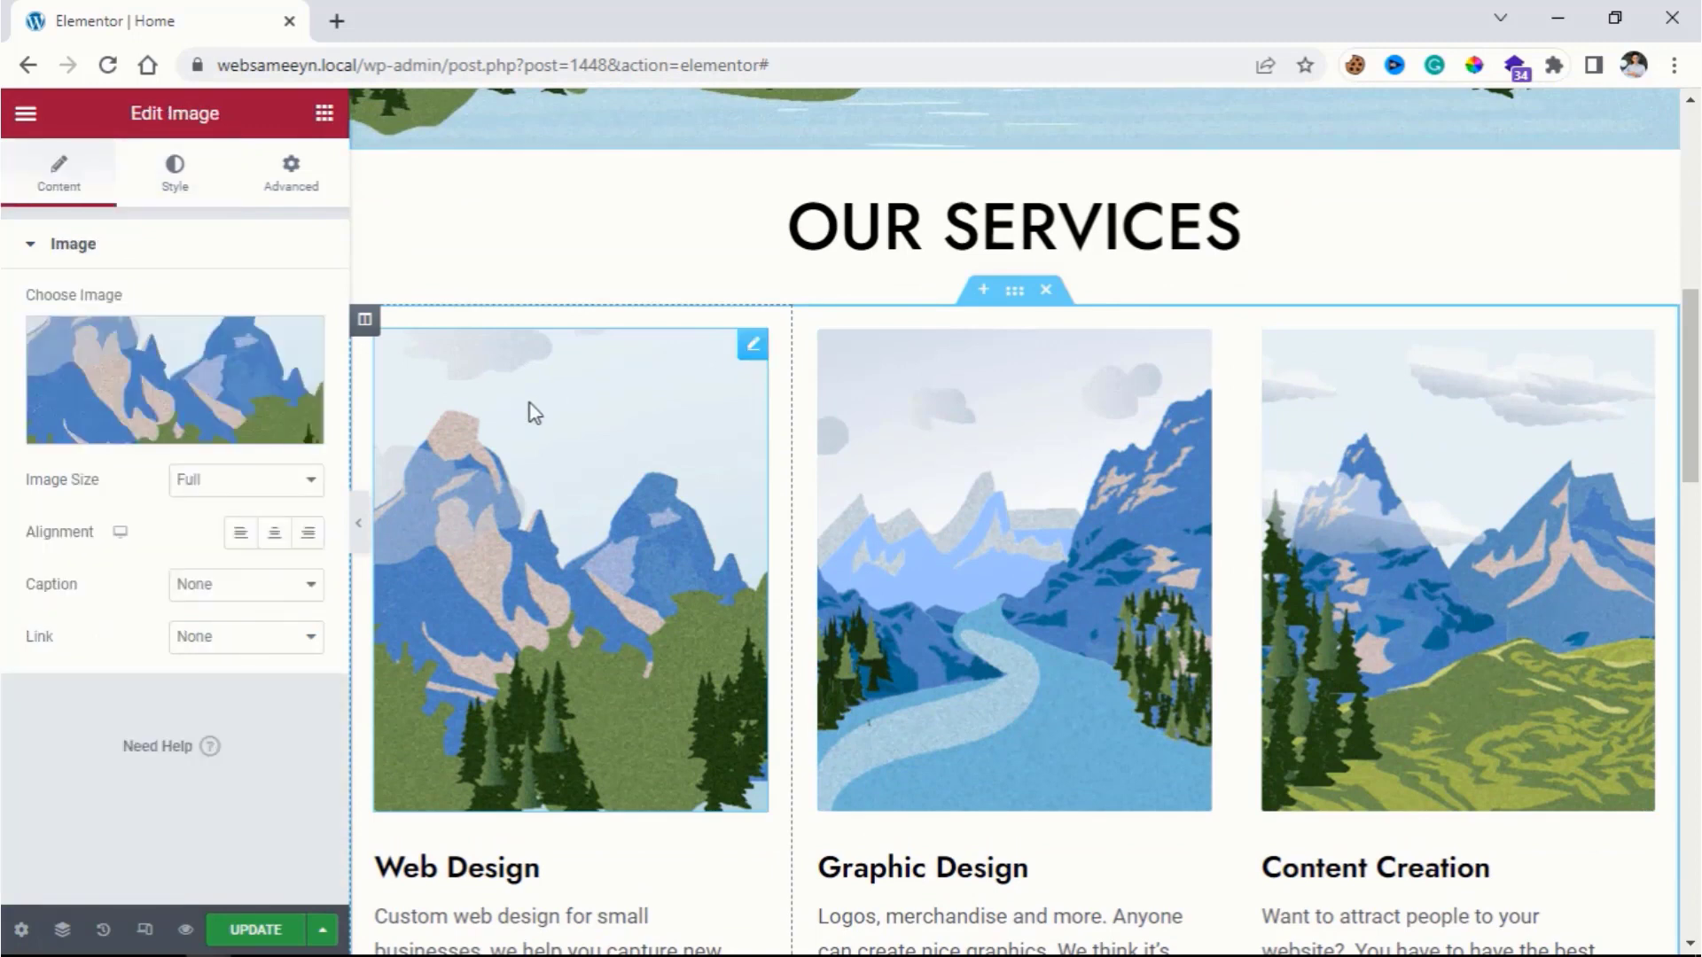
pyautogui.click(111, 373)
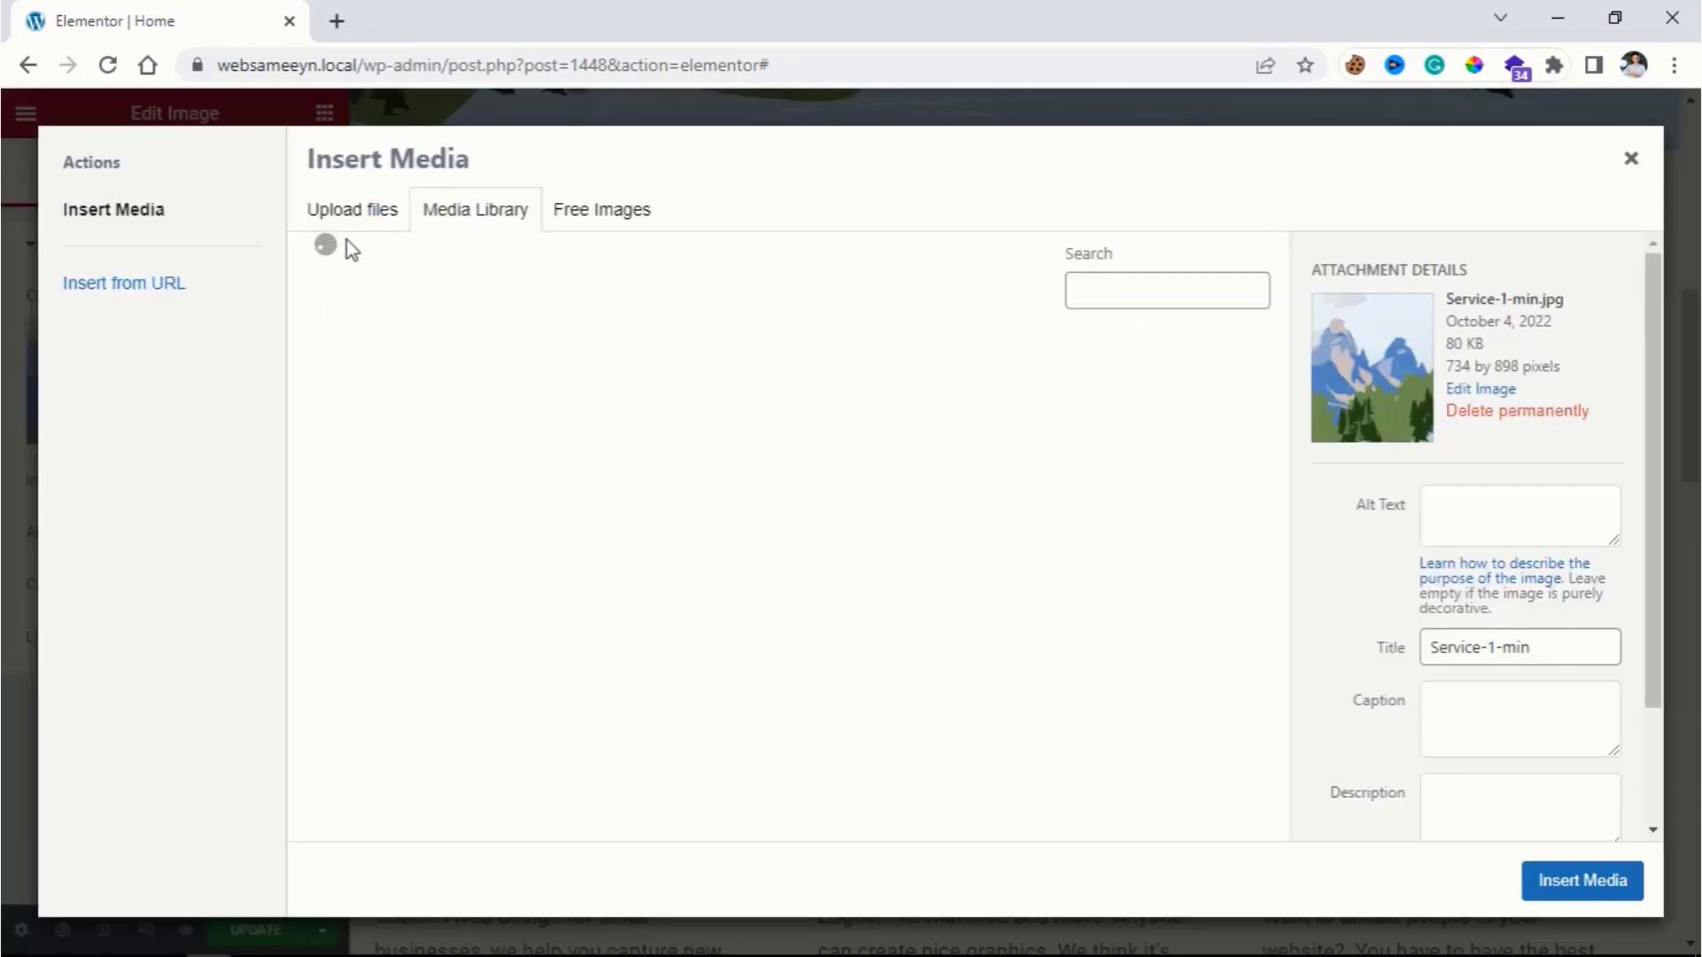
pyautogui.click(344, 214)
pyautogui.click(922, 557)
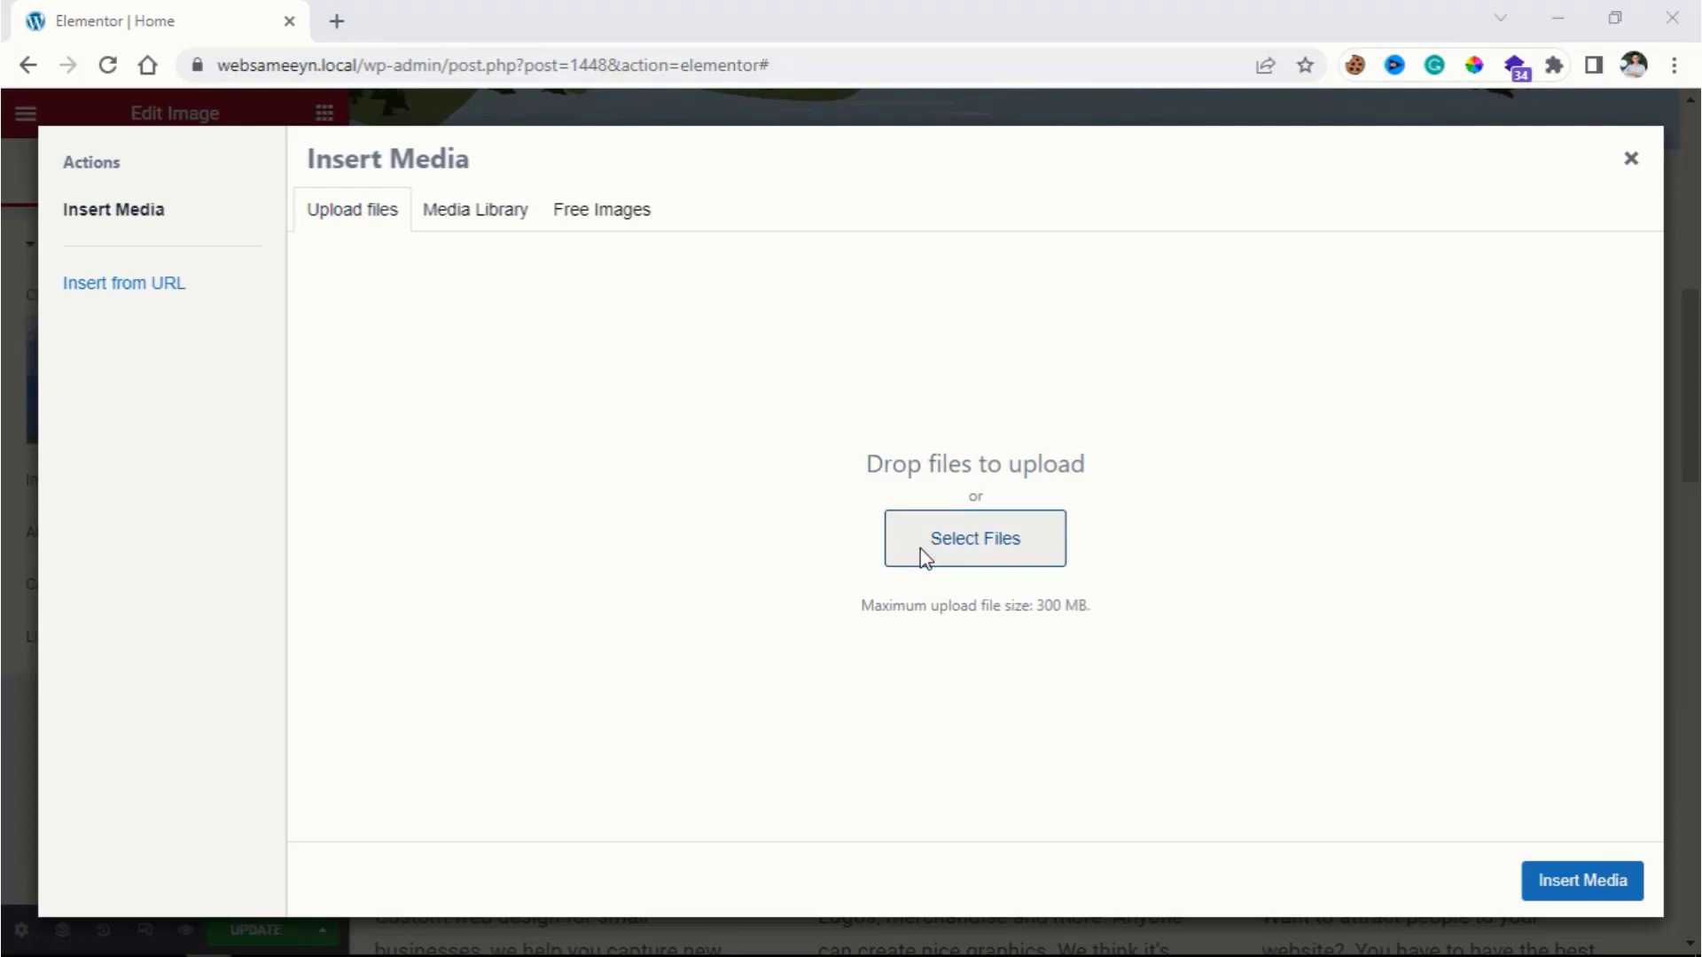
pyautogui.moveTo(1136, 353); pyautogui.dragTo(1124, 487)
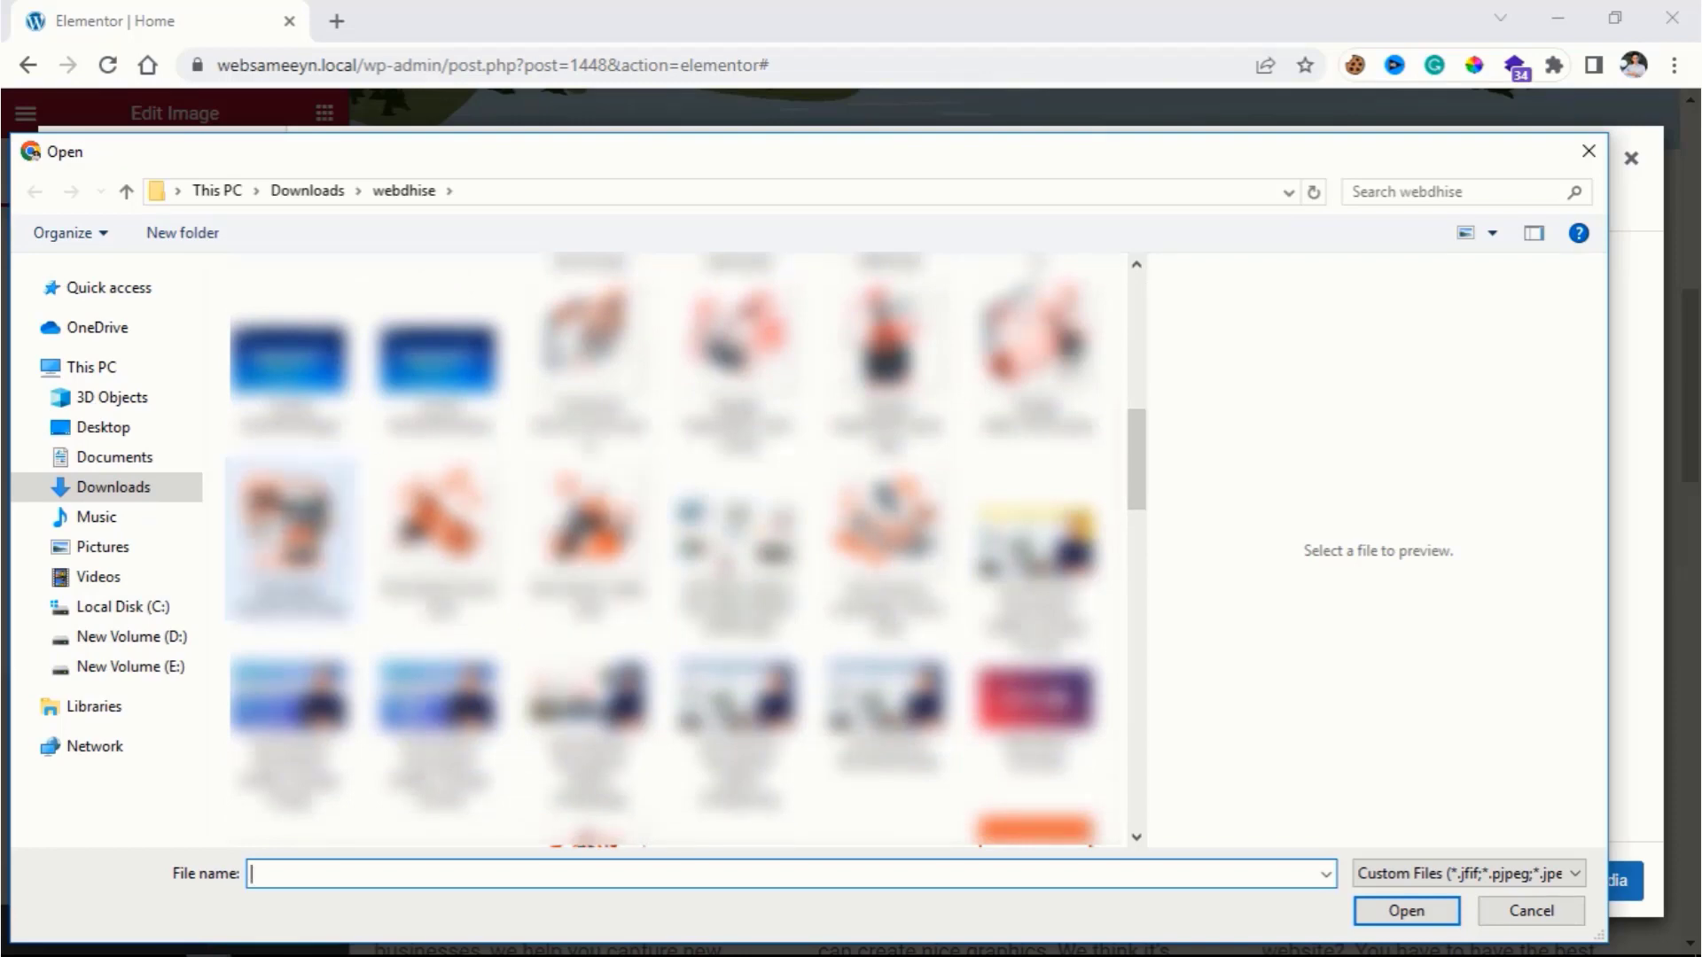
pyautogui.doubleClick(288, 532)
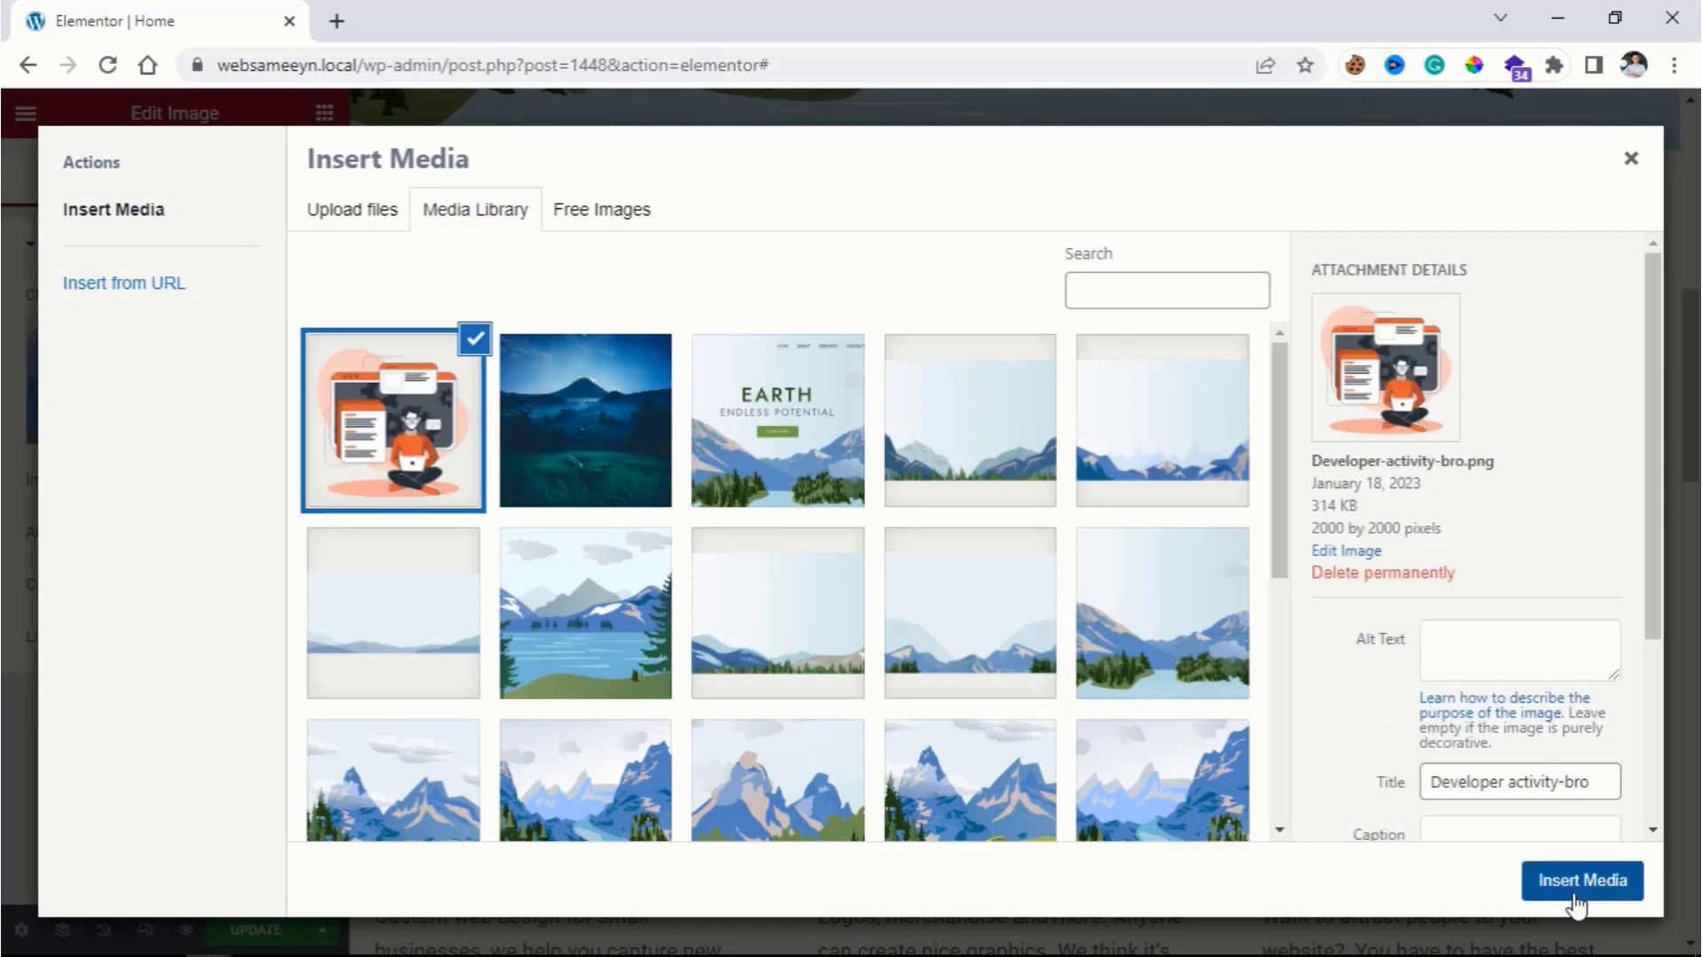
pyautogui.click(1575, 902)
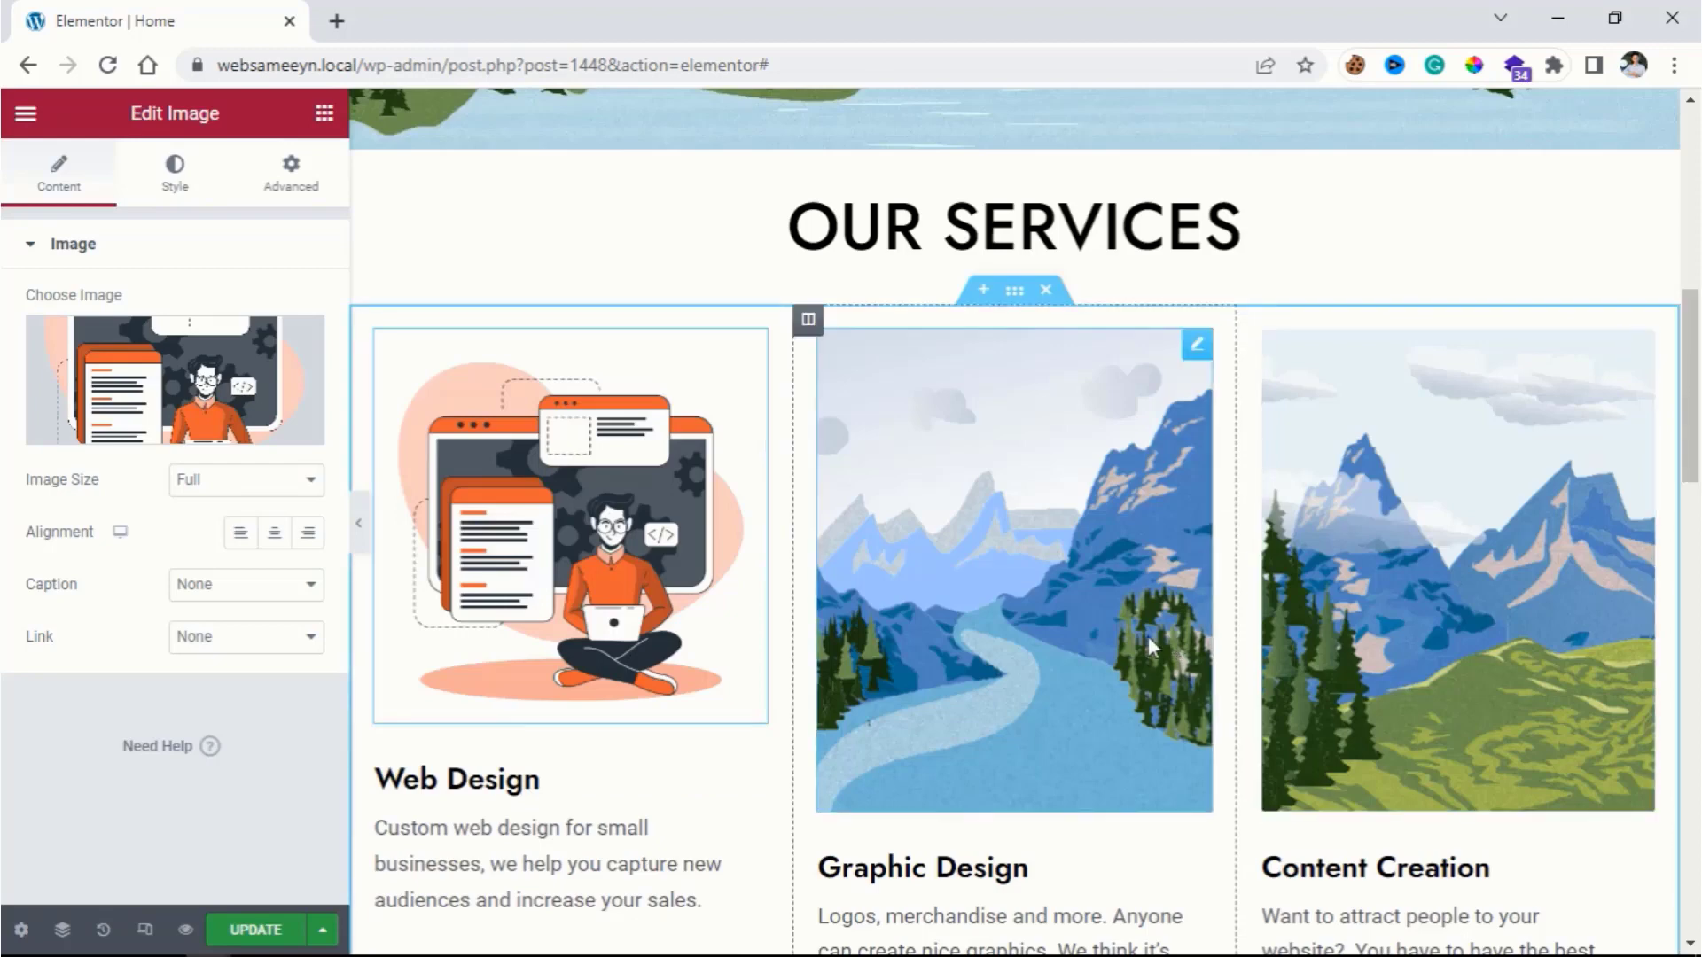
# Step: Replace the Graphic Design image with the uploaded Design inspiration-amico illustration
pyautogui.click(1194, 352)
pyautogui.click(114, 381)
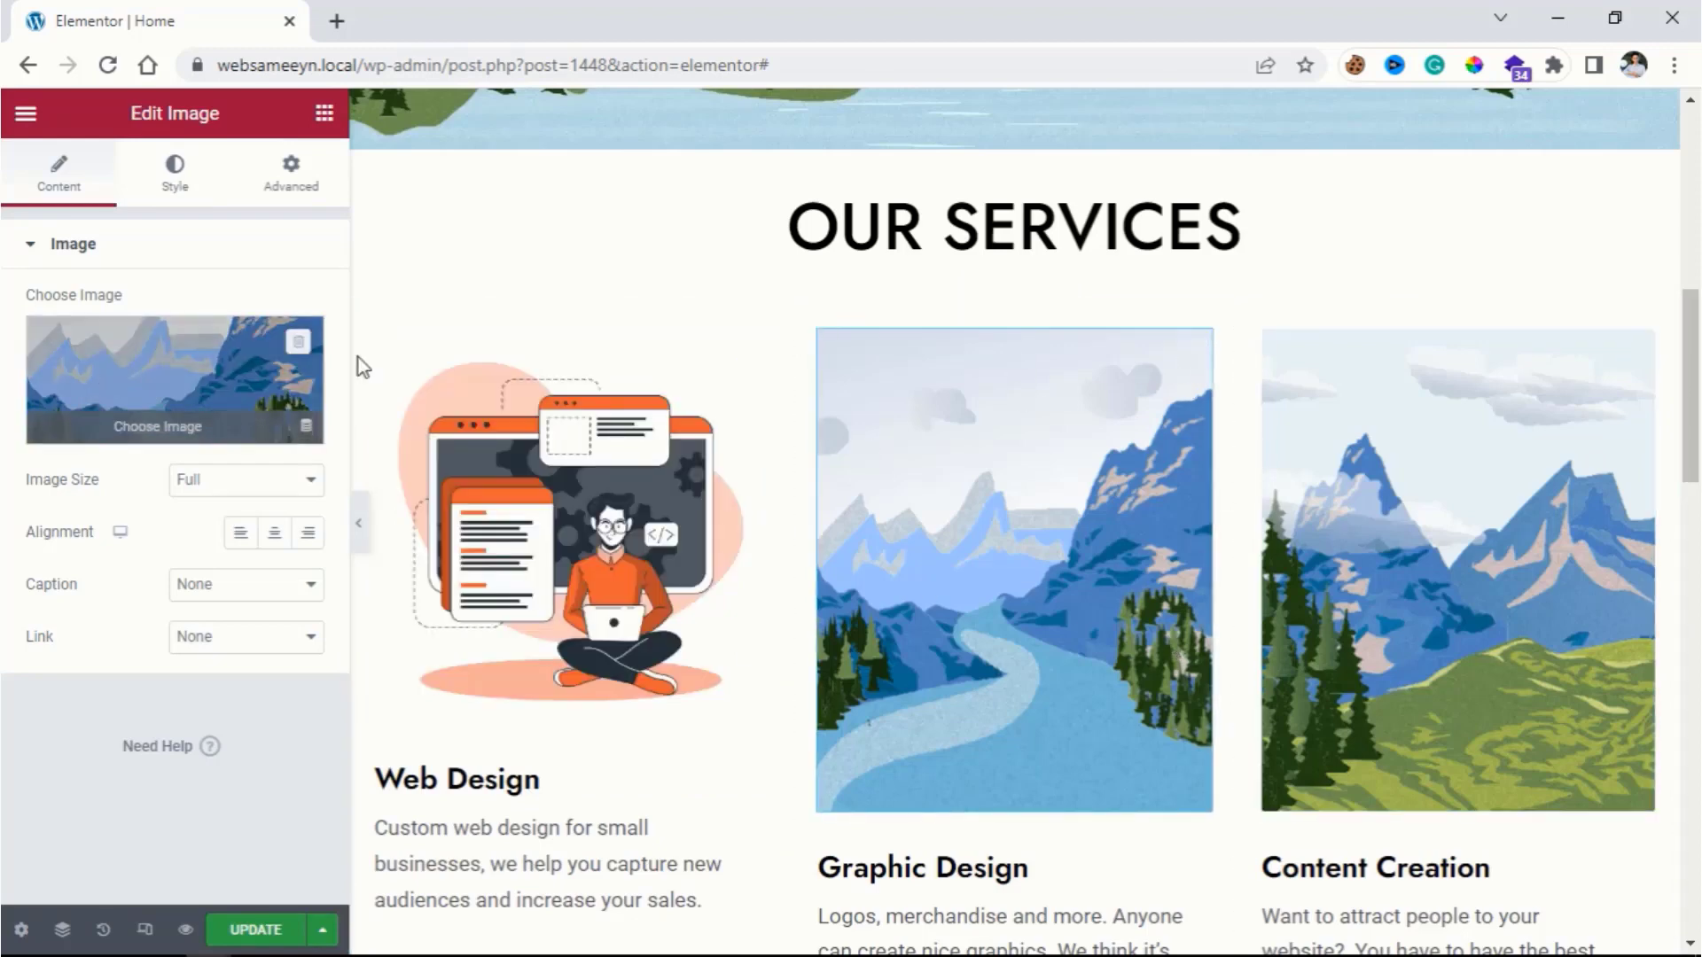
pyautogui.click(332, 213)
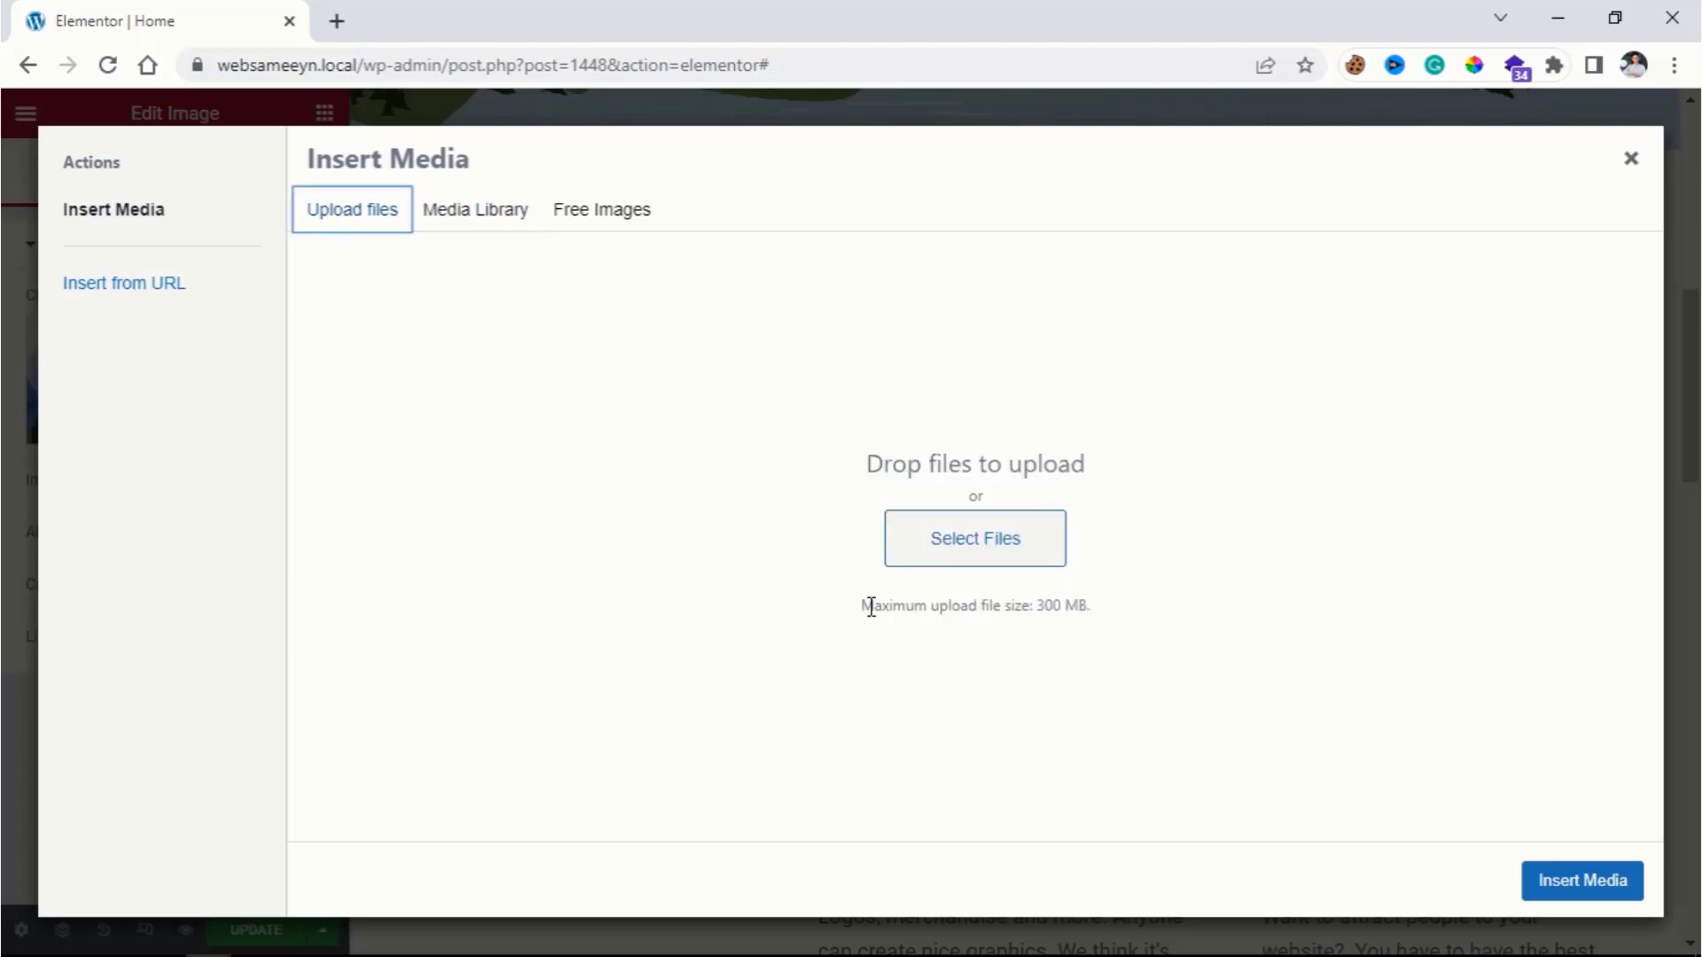
pyautogui.click(969, 564)
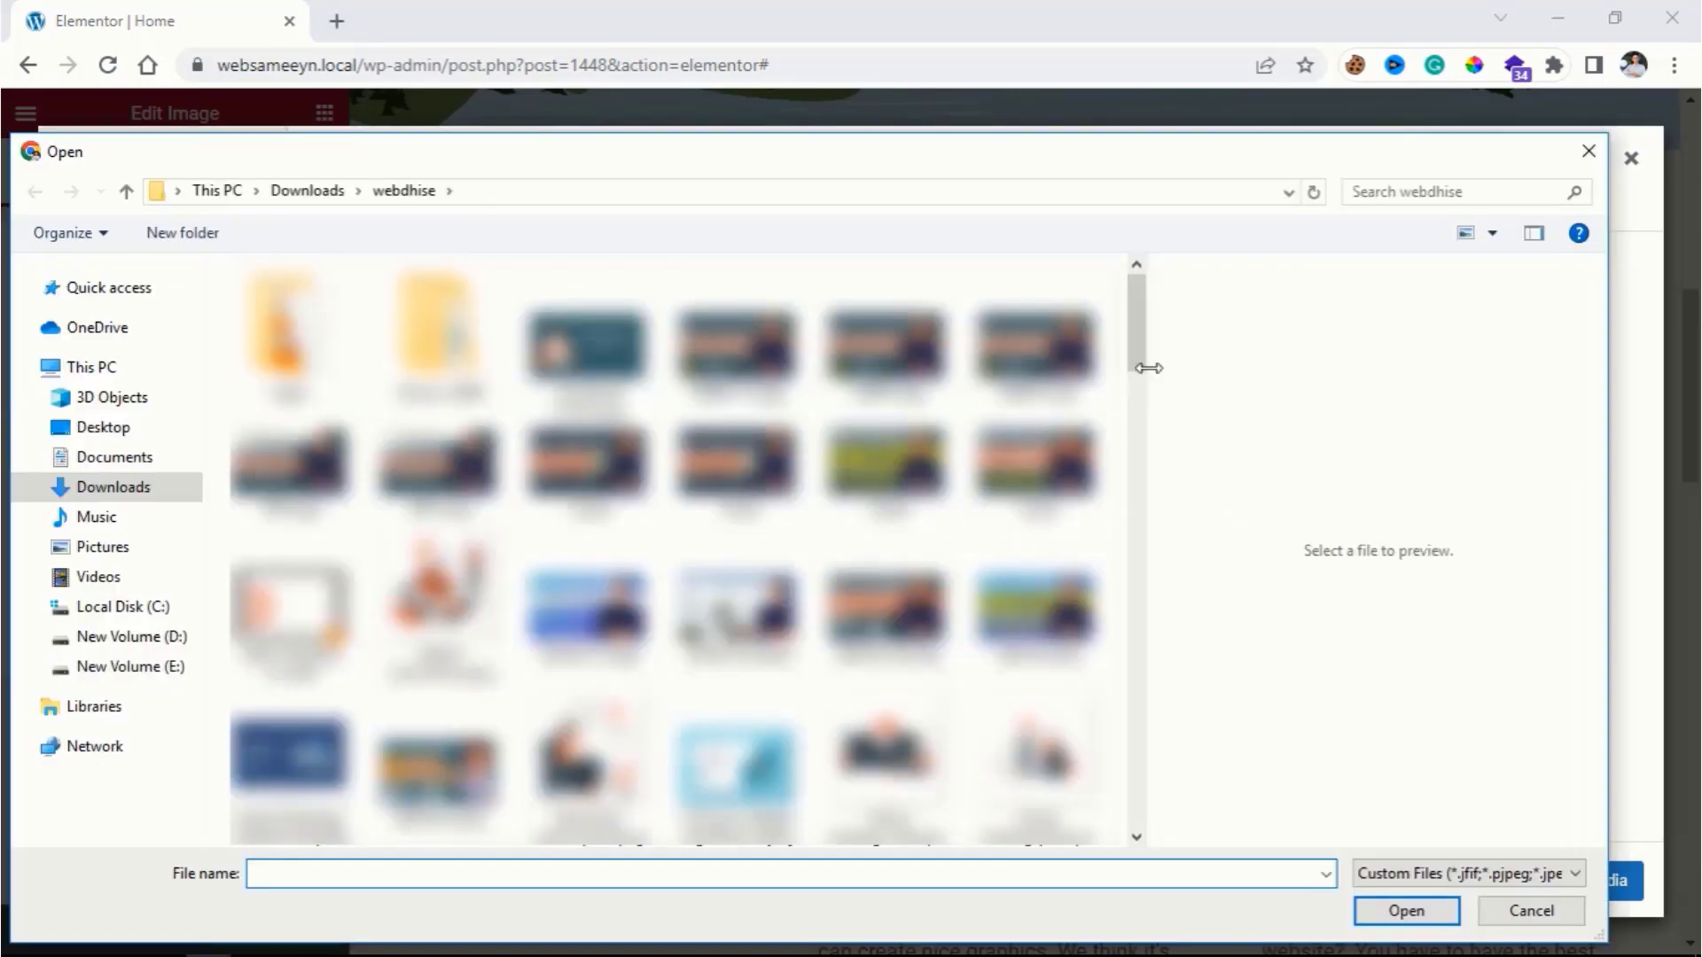
pyautogui.moveTo(1151, 351); pyautogui.dragTo(1136, 467)
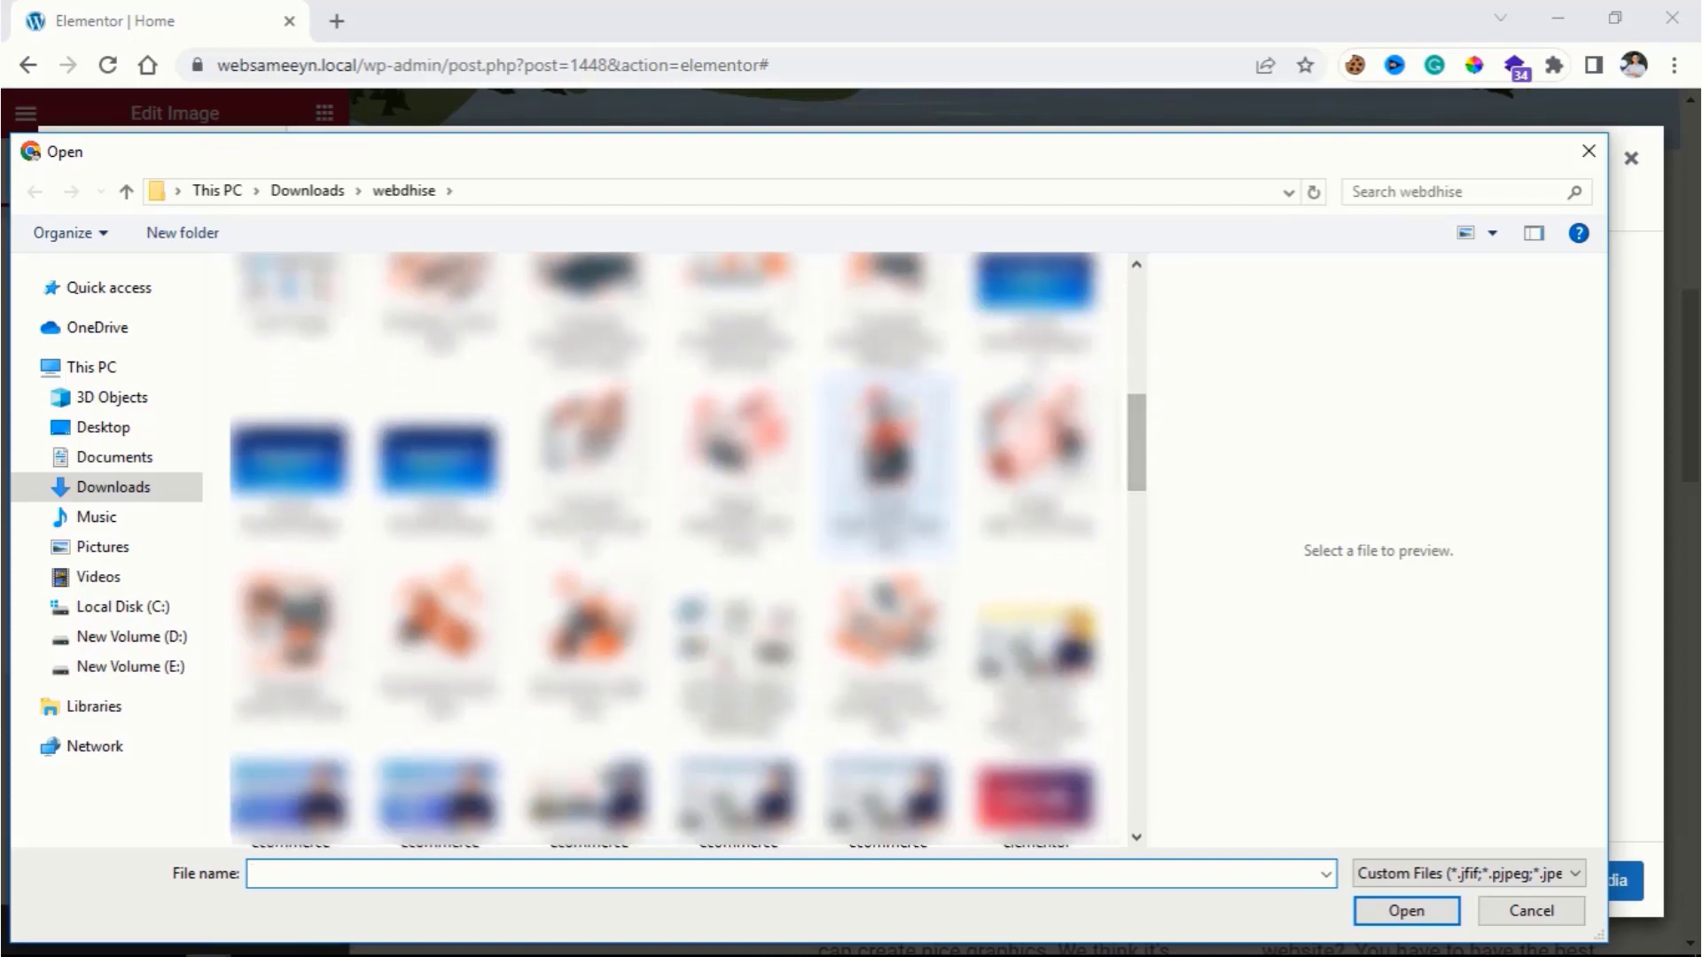
pyautogui.doubleClick(737, 448)
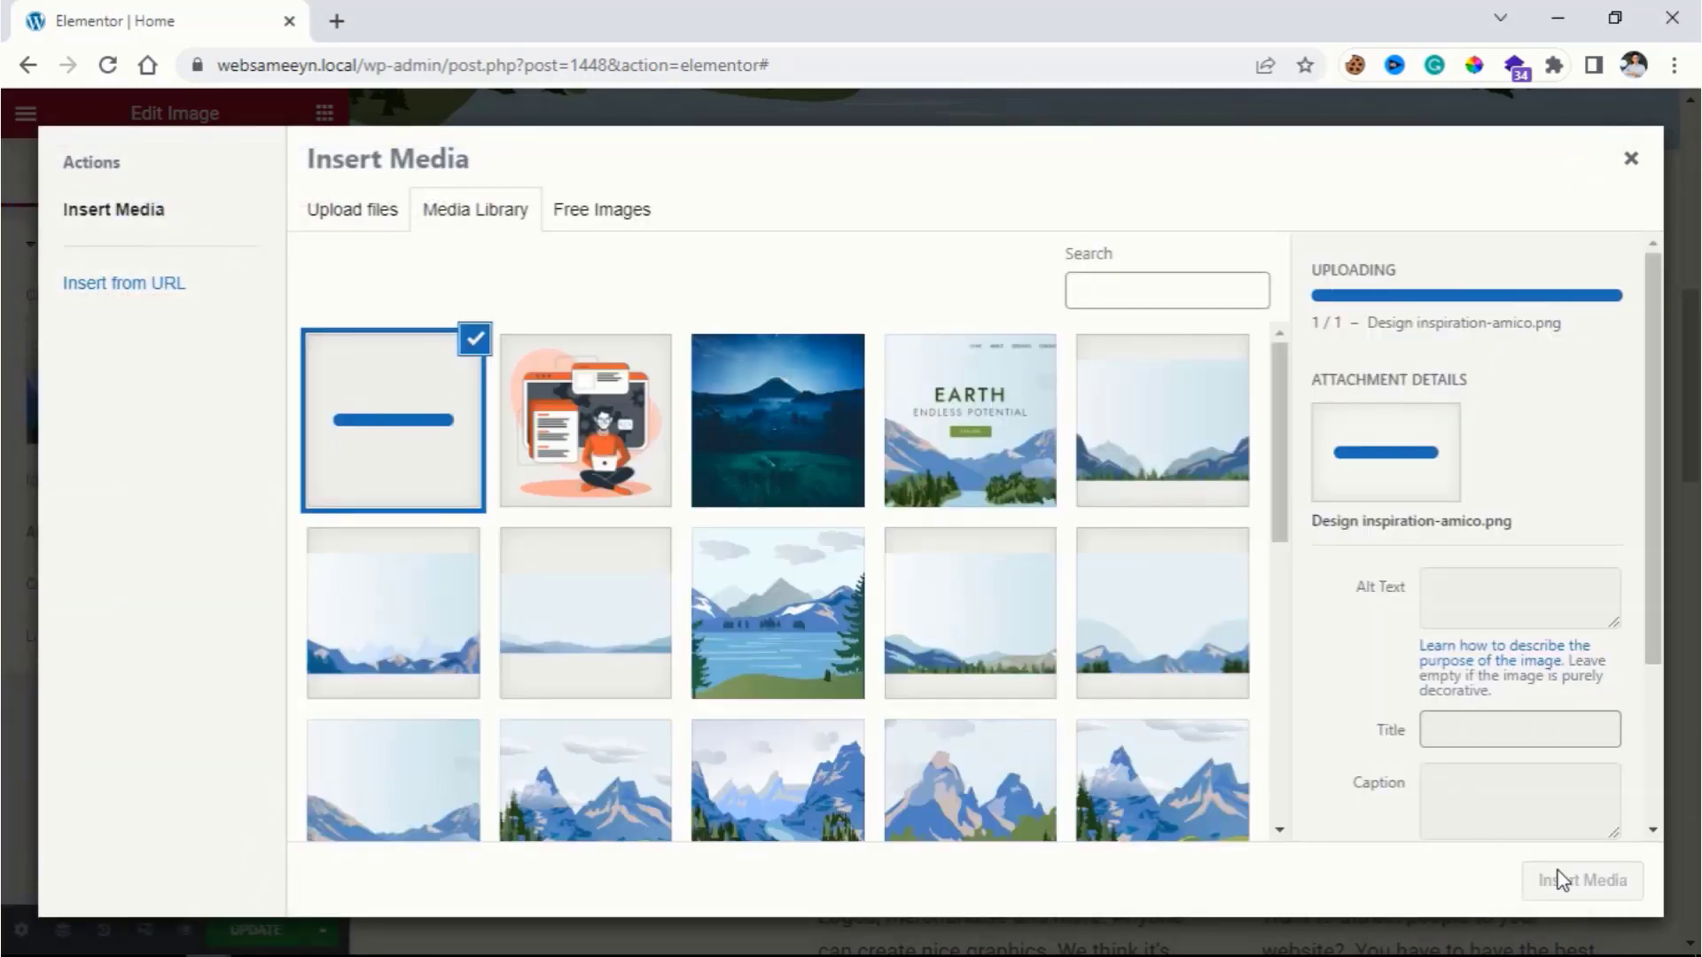
pyautogui.click(1582, 881)
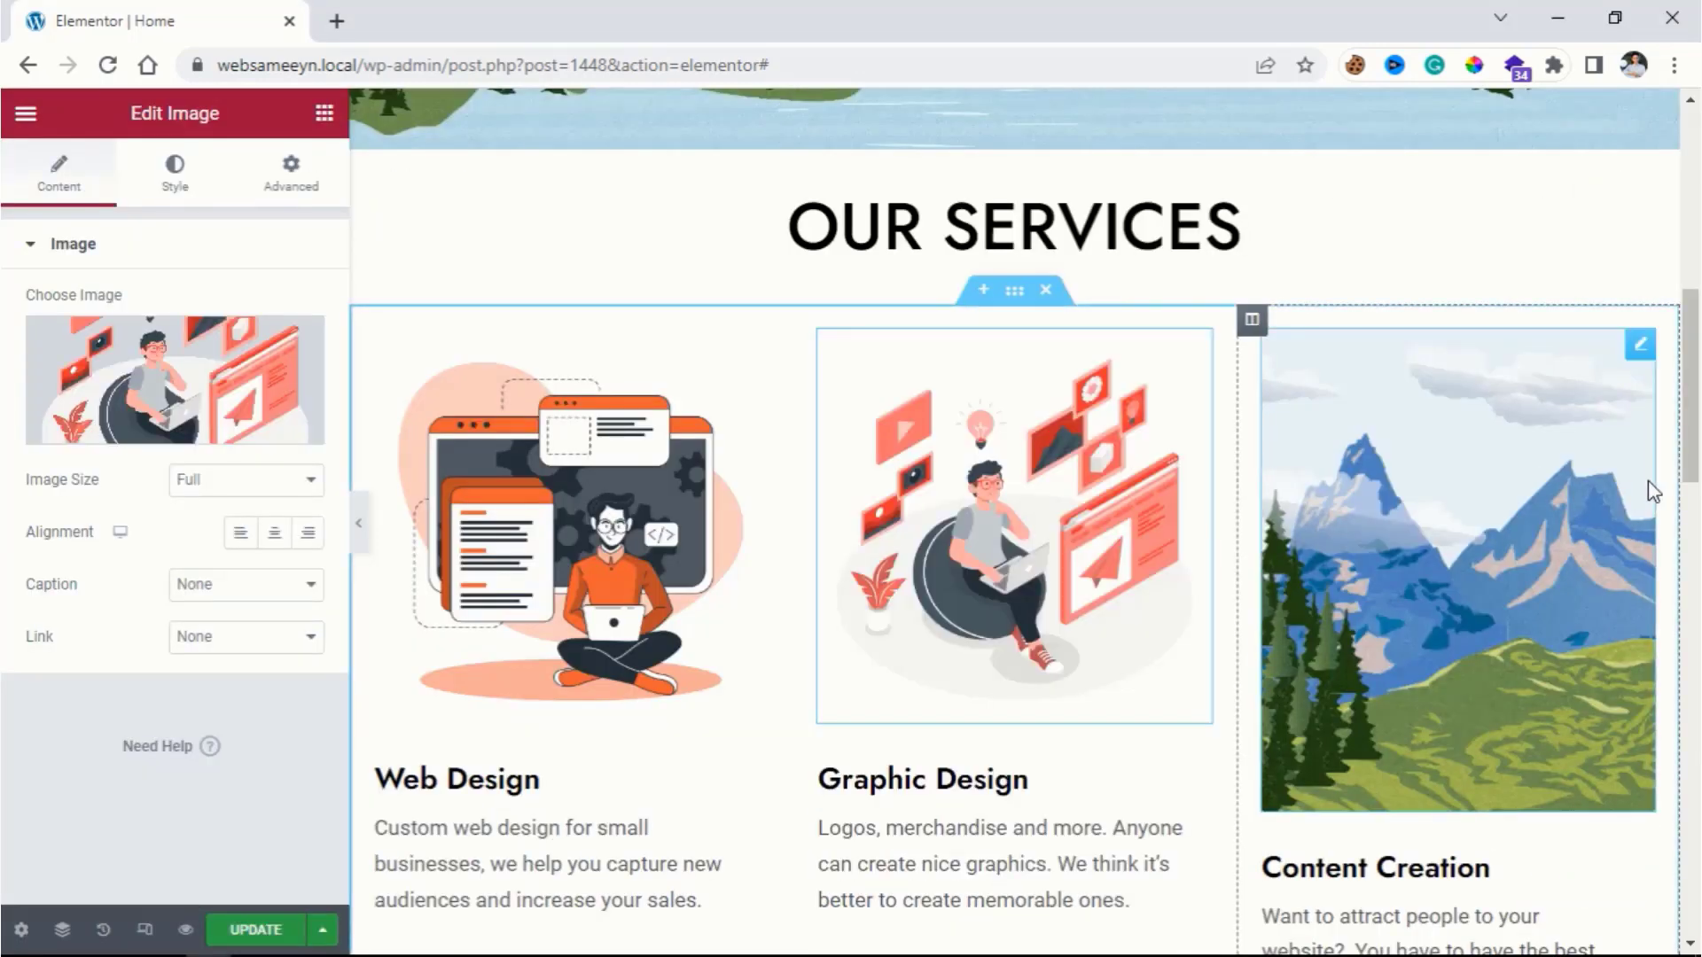
# Step: Replace the Content Creation image with the uploaded Design inspiration-pana illustration
pyautogui.click(1631, 356)
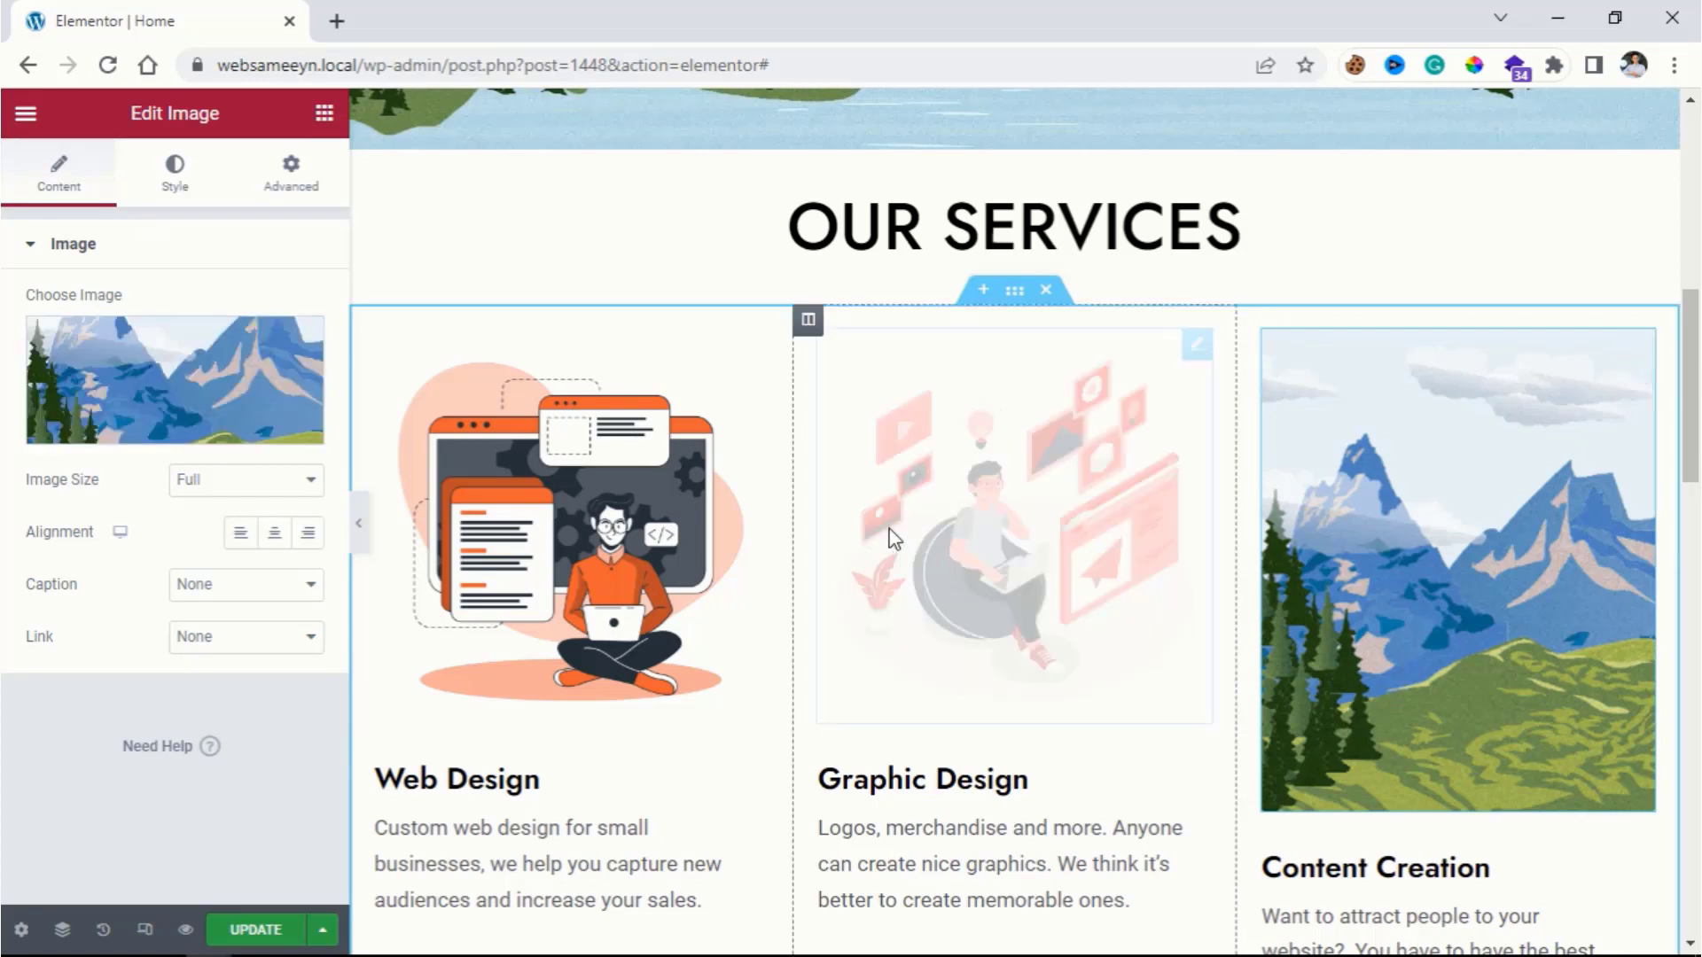
pyautogui.click(168, 381)
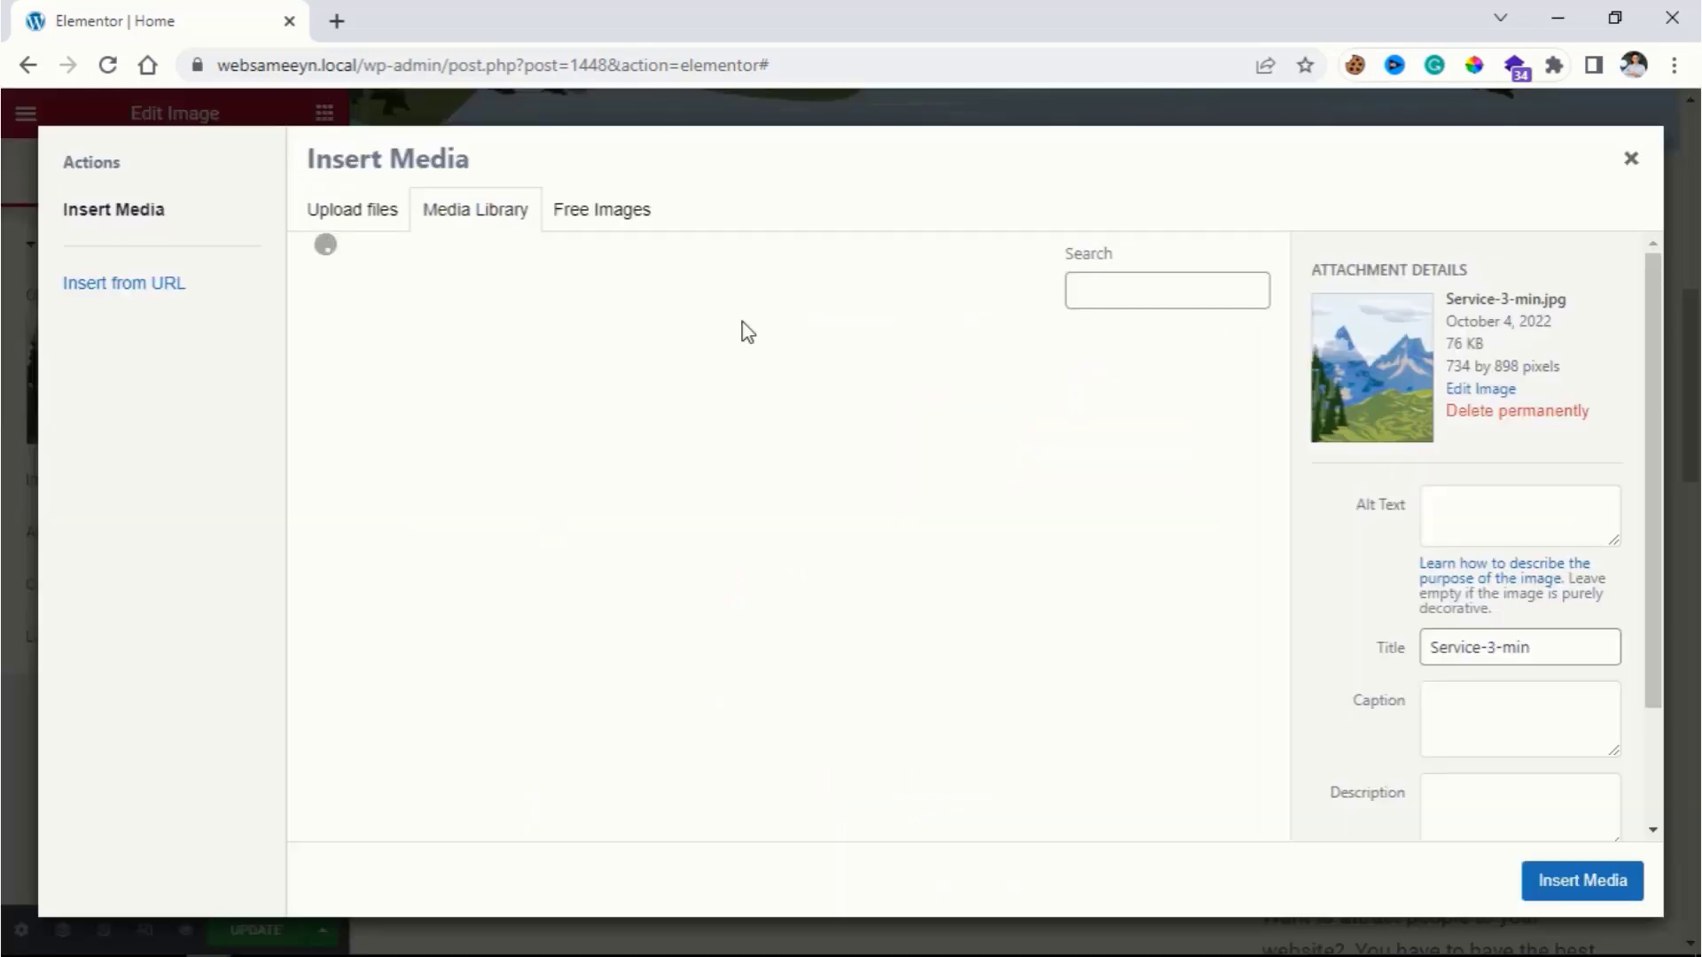
pyautogui.click(374, 211)
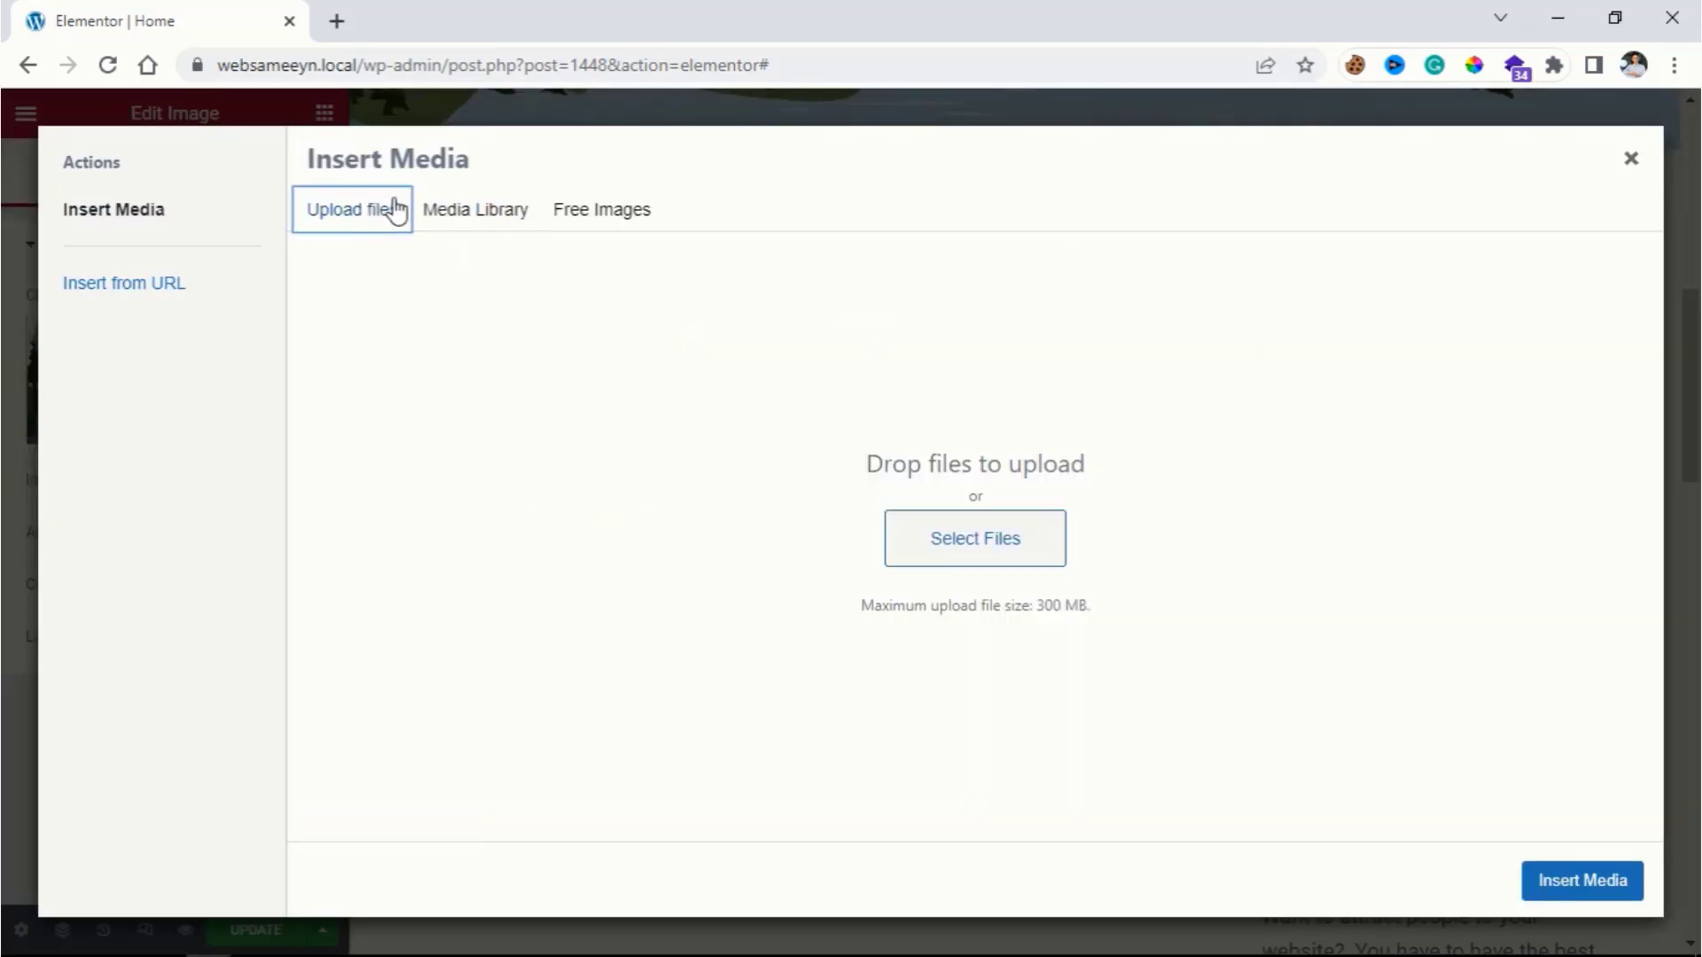
pyautogui.click(928, 556)
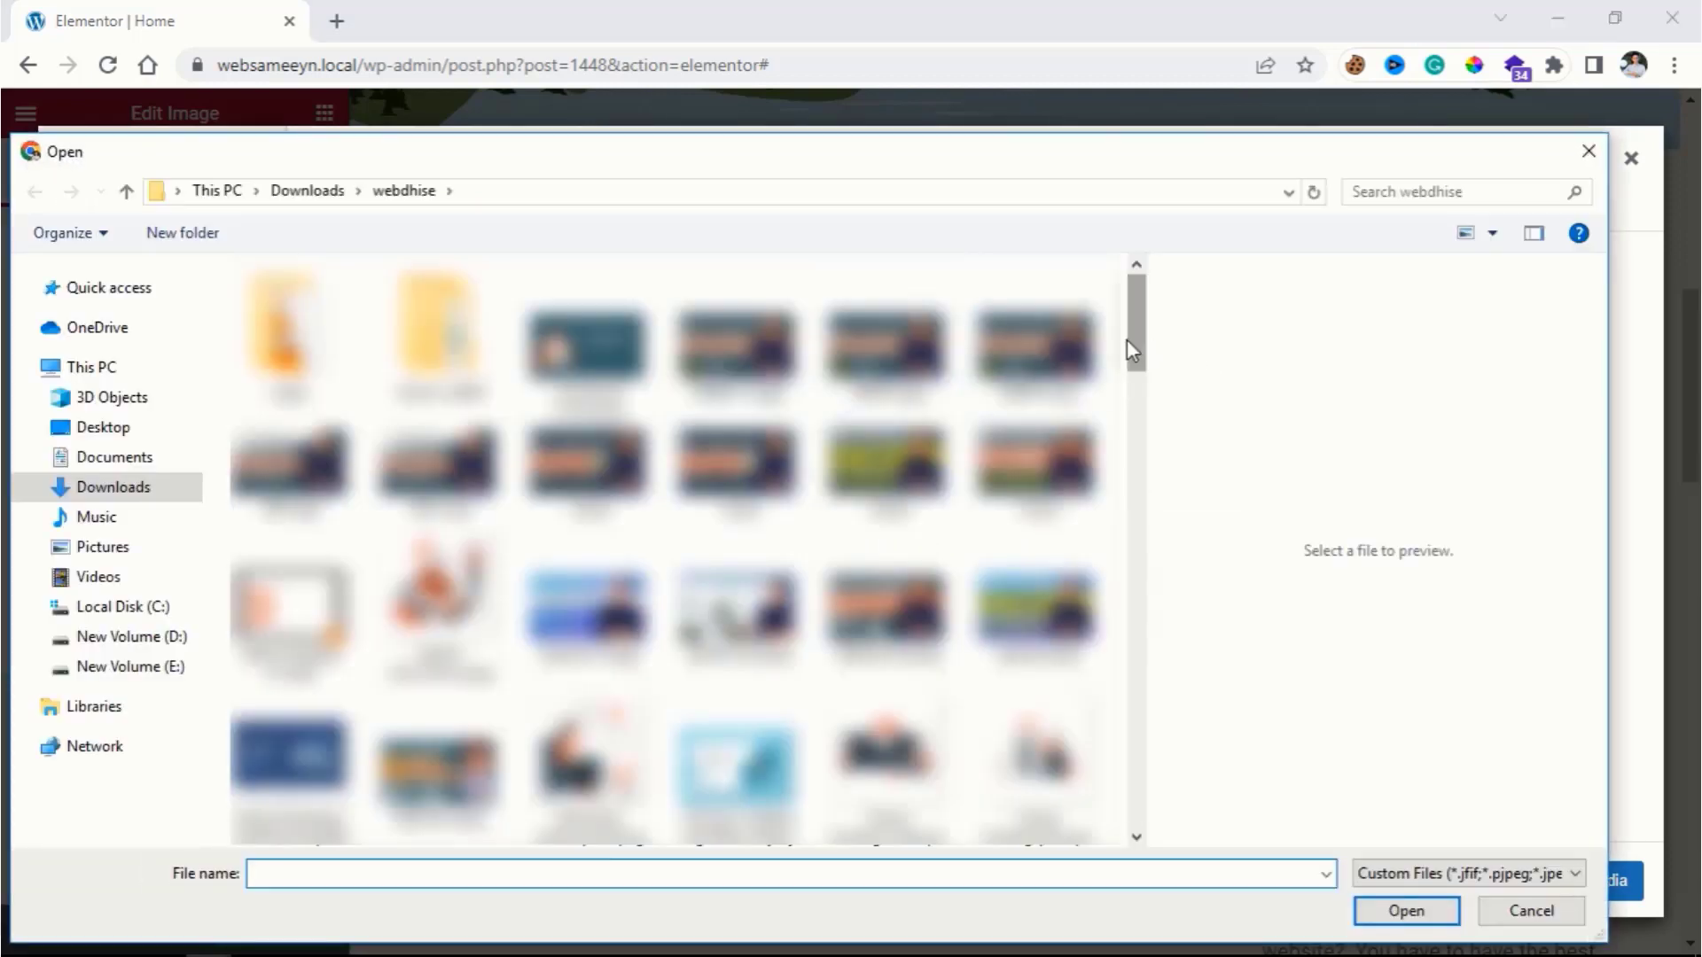
pyautogui.moveTo(1133, 342); pyautogui.dragTo(1123, 462)
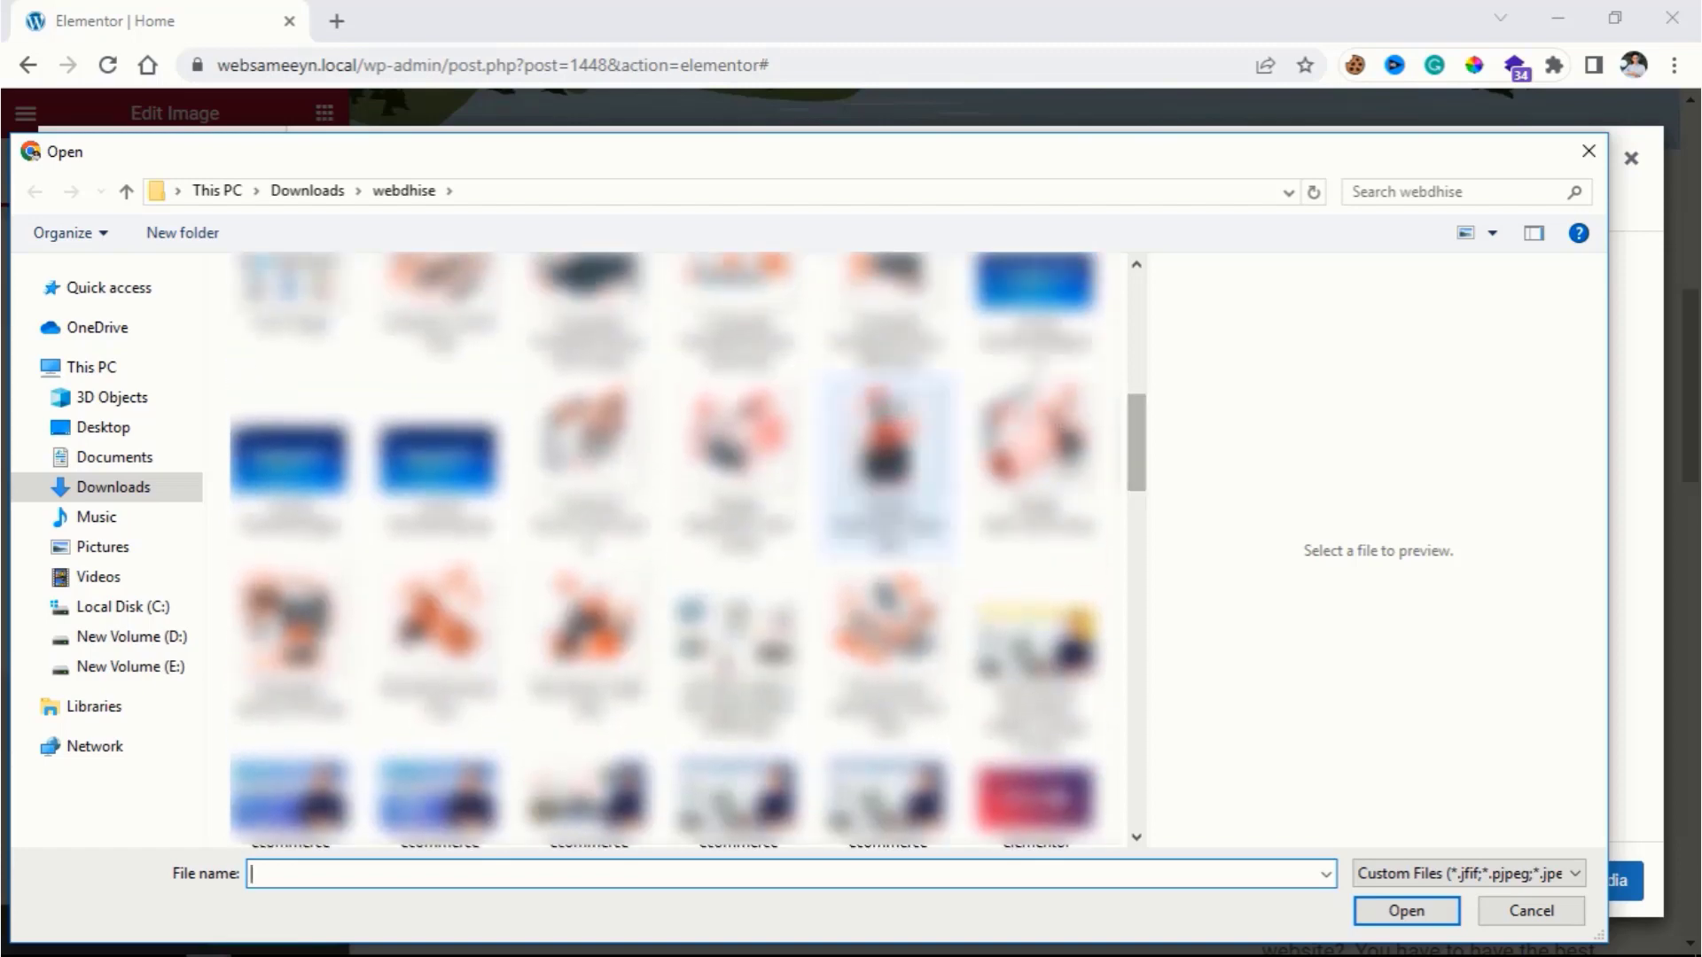
pyautogui.doubleClick(887, 452)
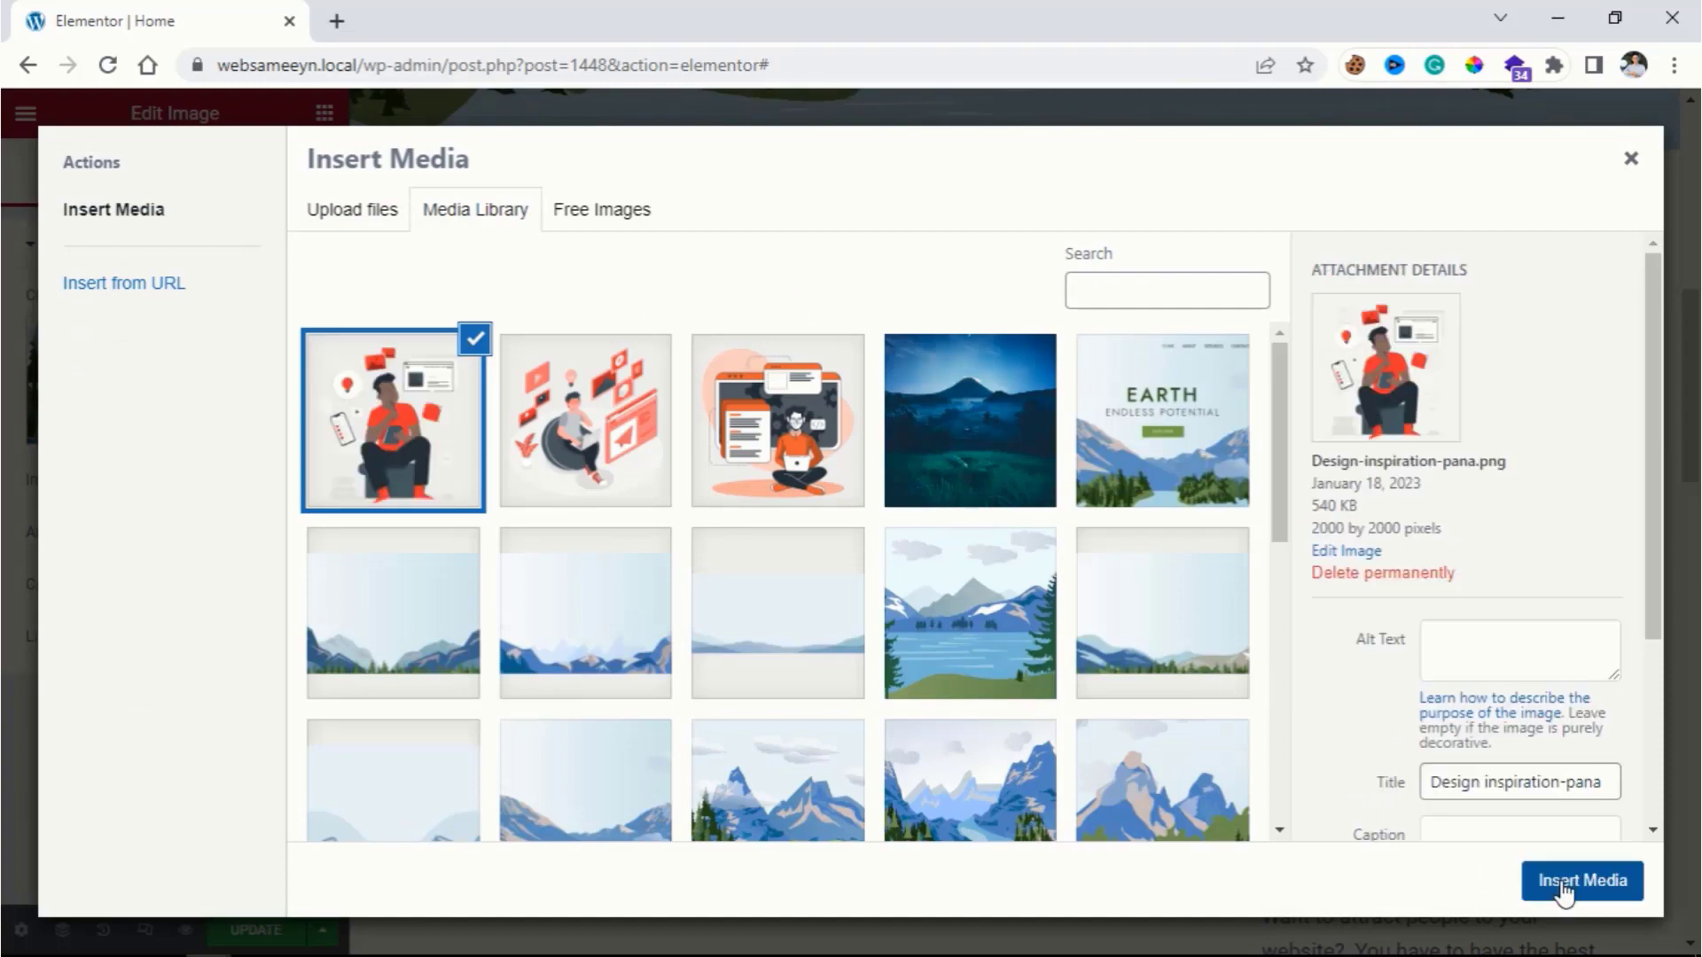
pyautogui.click(1565, 885)
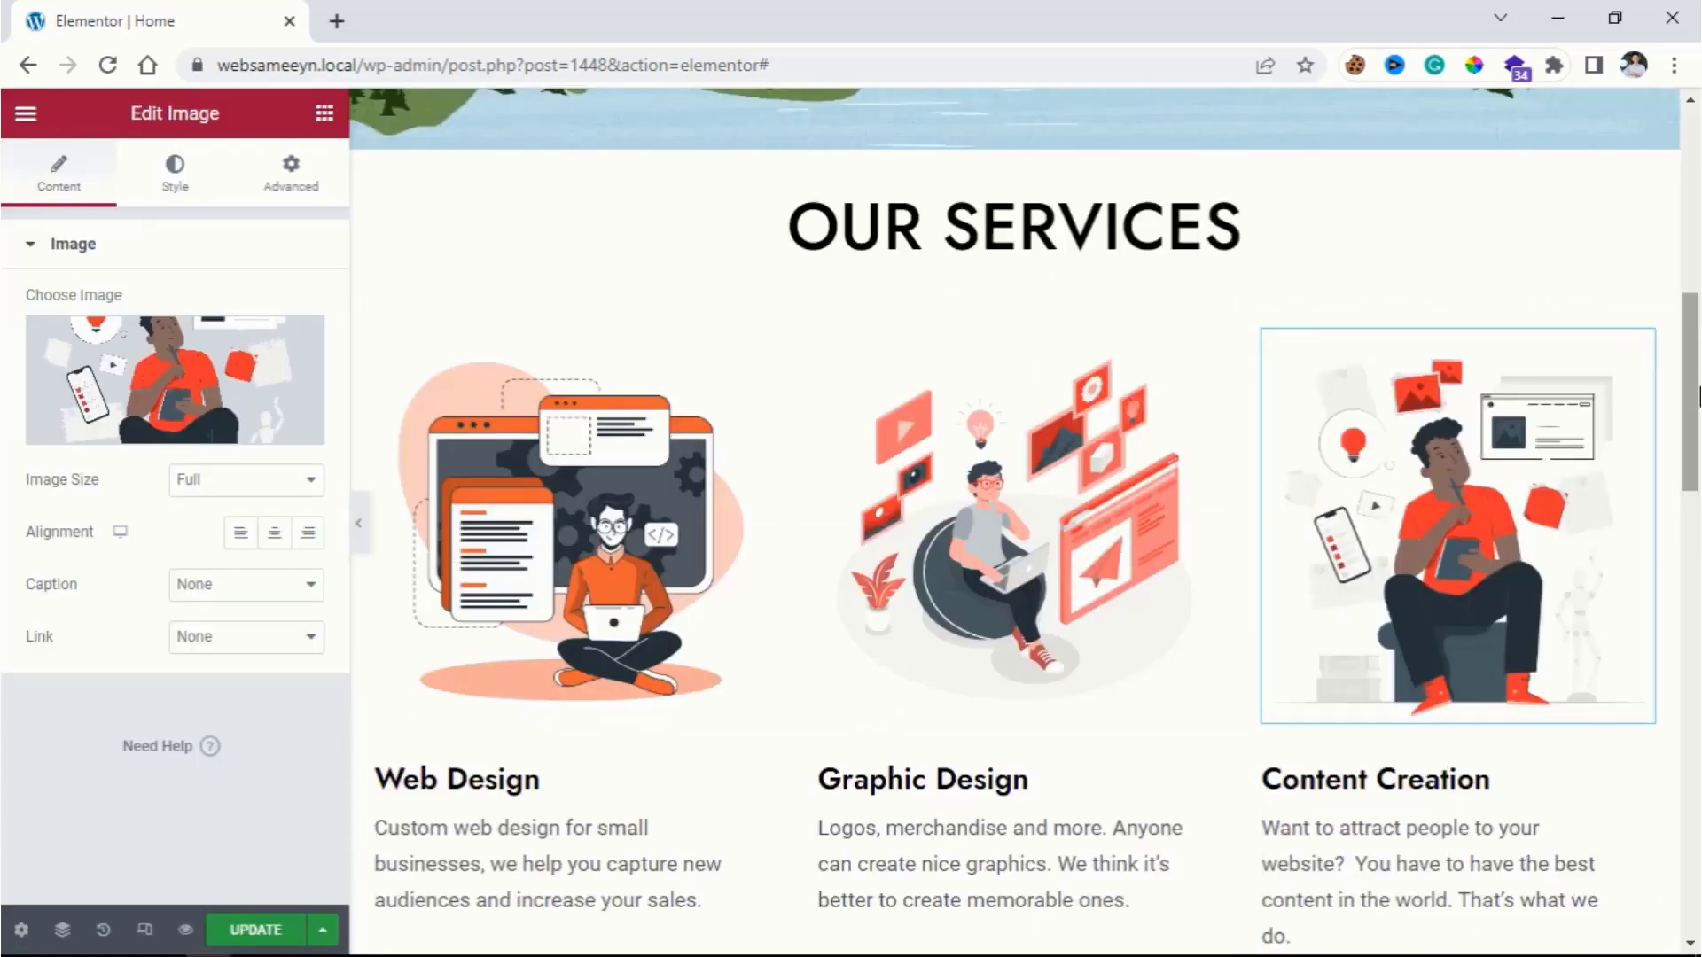
pyautogui.moveTo(1691, 406)
pyautogui.mouseDown()
pyautogui.moveTo(1681, 506)
pyautogui.moveTo(1683, 346)
pyautogui.moveTo(1684, 426)
pyautogui.mouseUp()
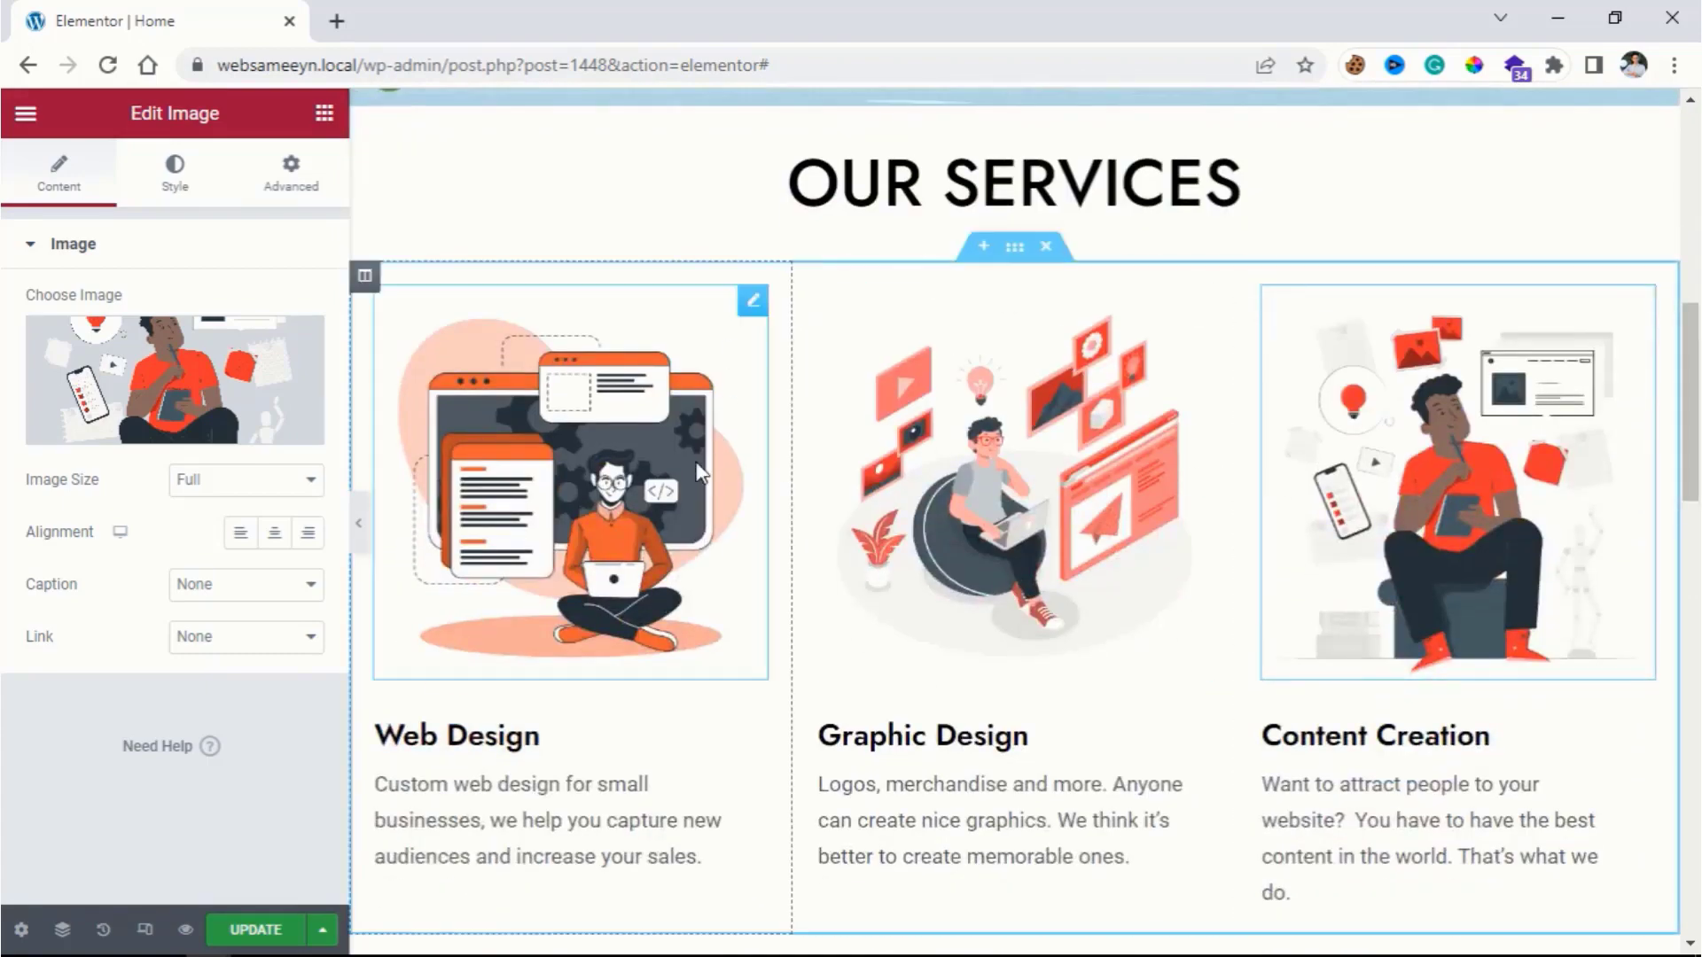
# Step: Start a new browser tab, clear the typed search, and go back to the Elementor Home editor
pyautogui.click(336, 21)
pyautogui.write('V')
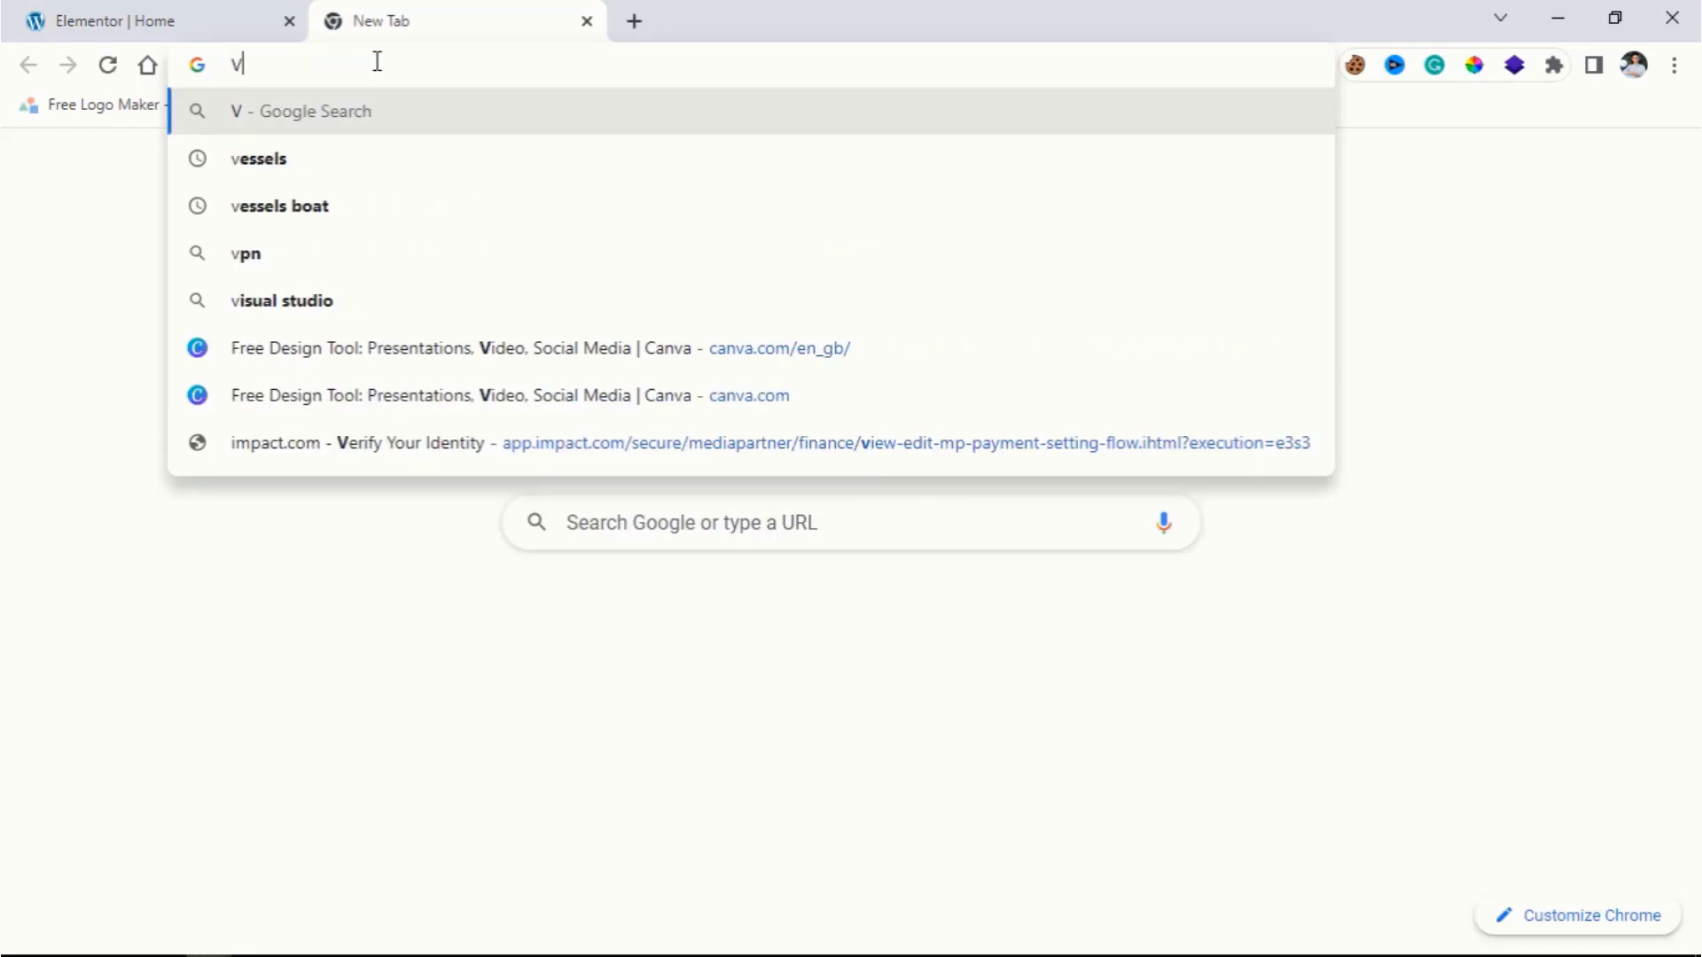
pyautogui.press('BackSpace')
pyautogui.write('vect')
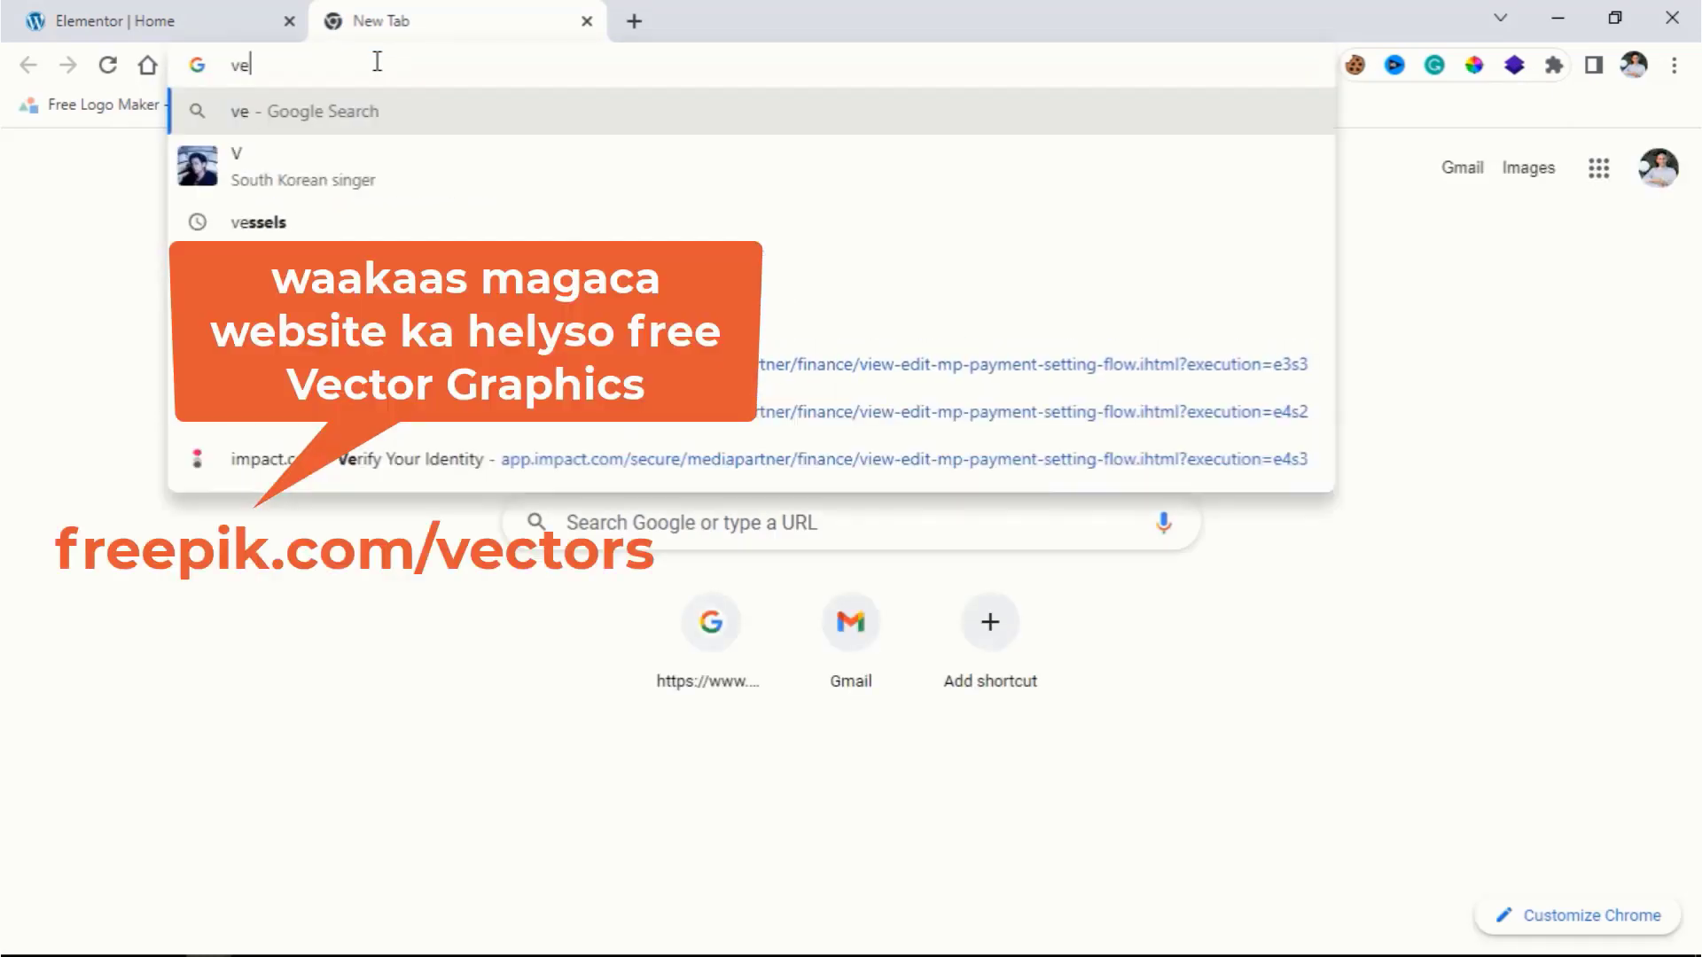
pyautogui.press('BackSpace')
pyautogui.press('BackSpace')
pyautogui.press('BackSpace')
pyautogui.press('BackSpace')
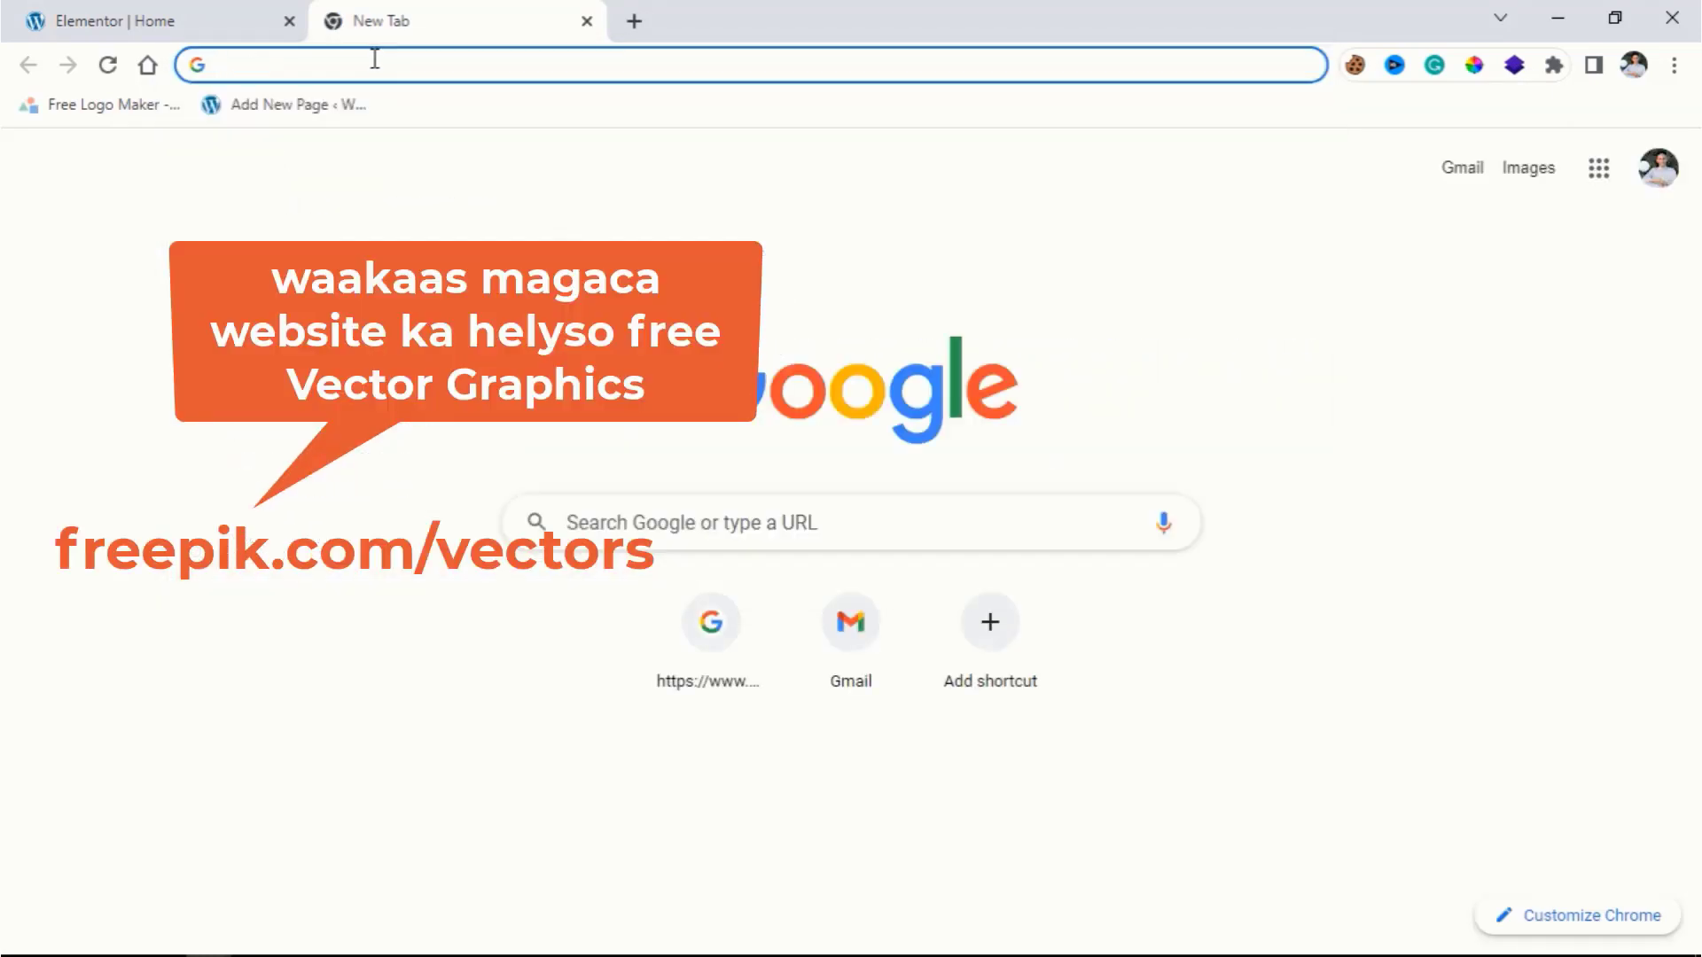
pyautogui.click(133, 20)
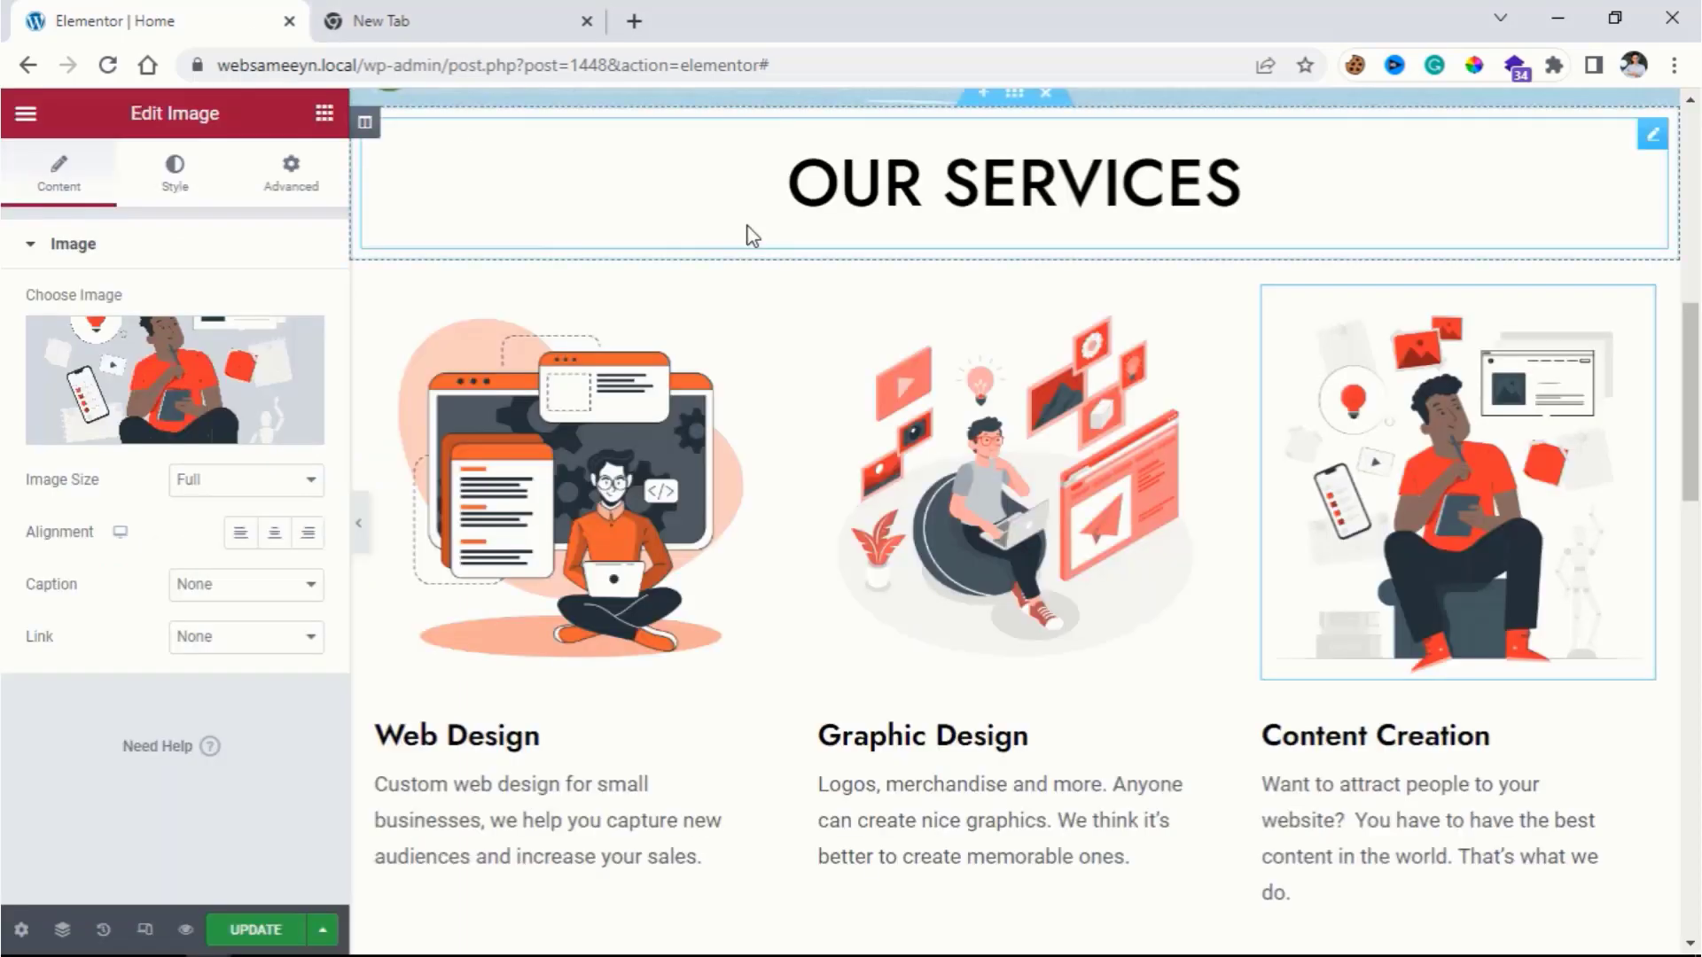
pyautogui.scroll(-5, 1683, 568)
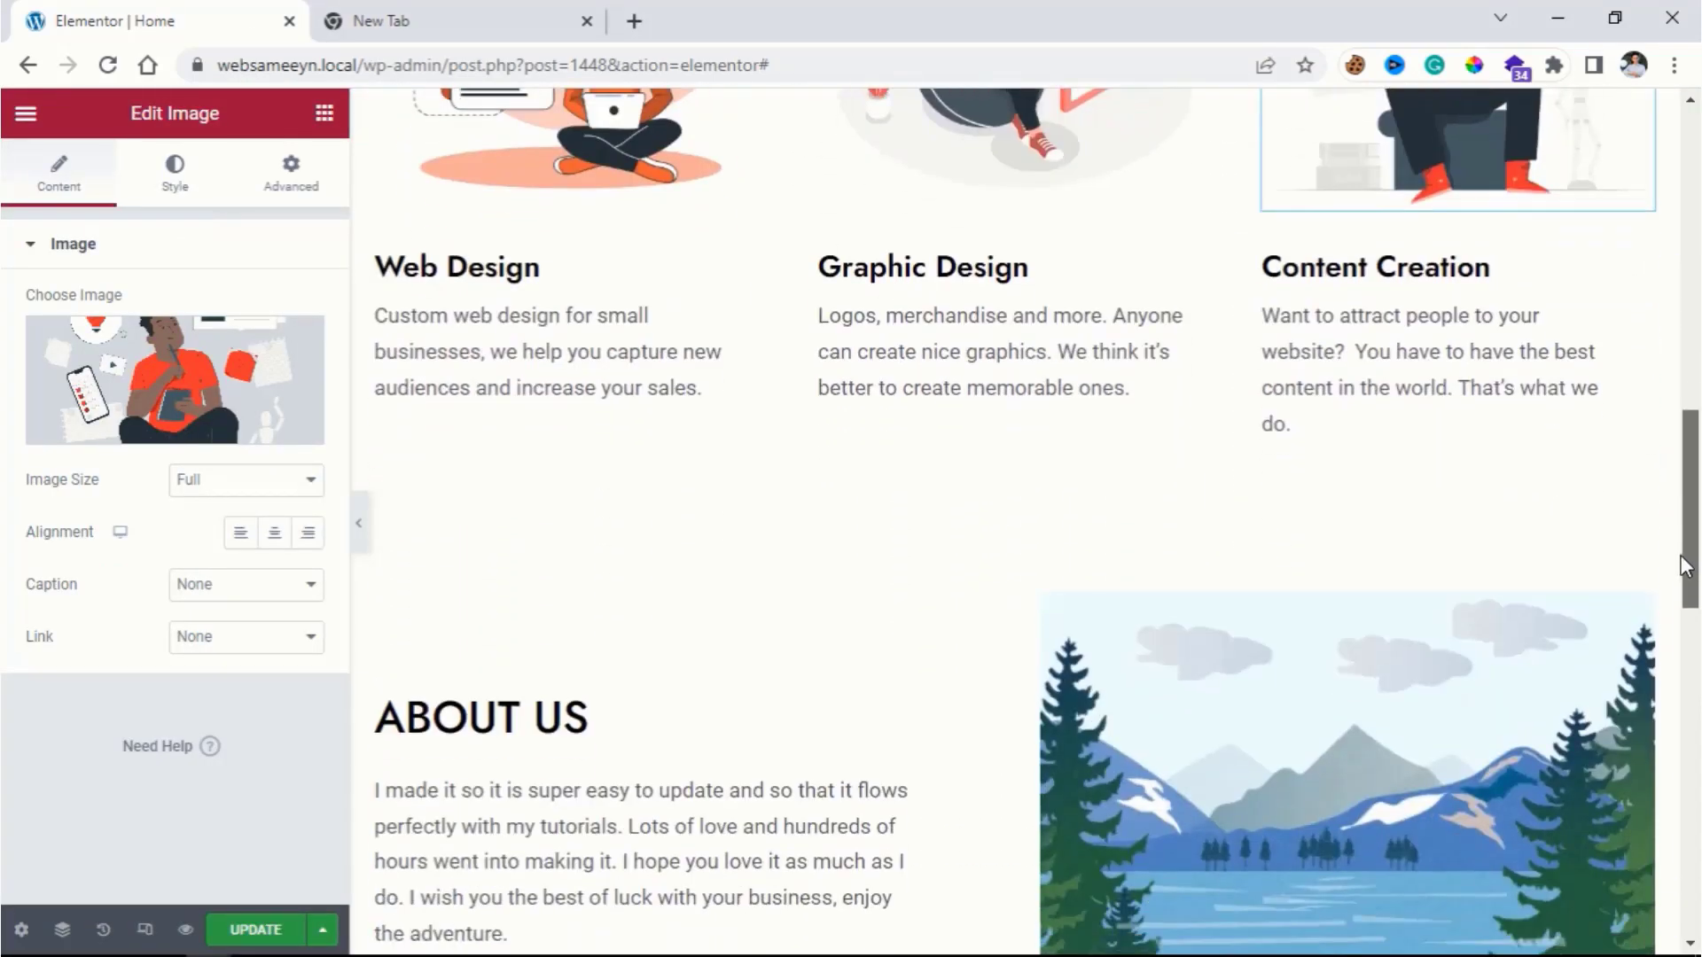
pyautogui.moveTo(1684, 567); pyautogui.dragTo(1695, 496)
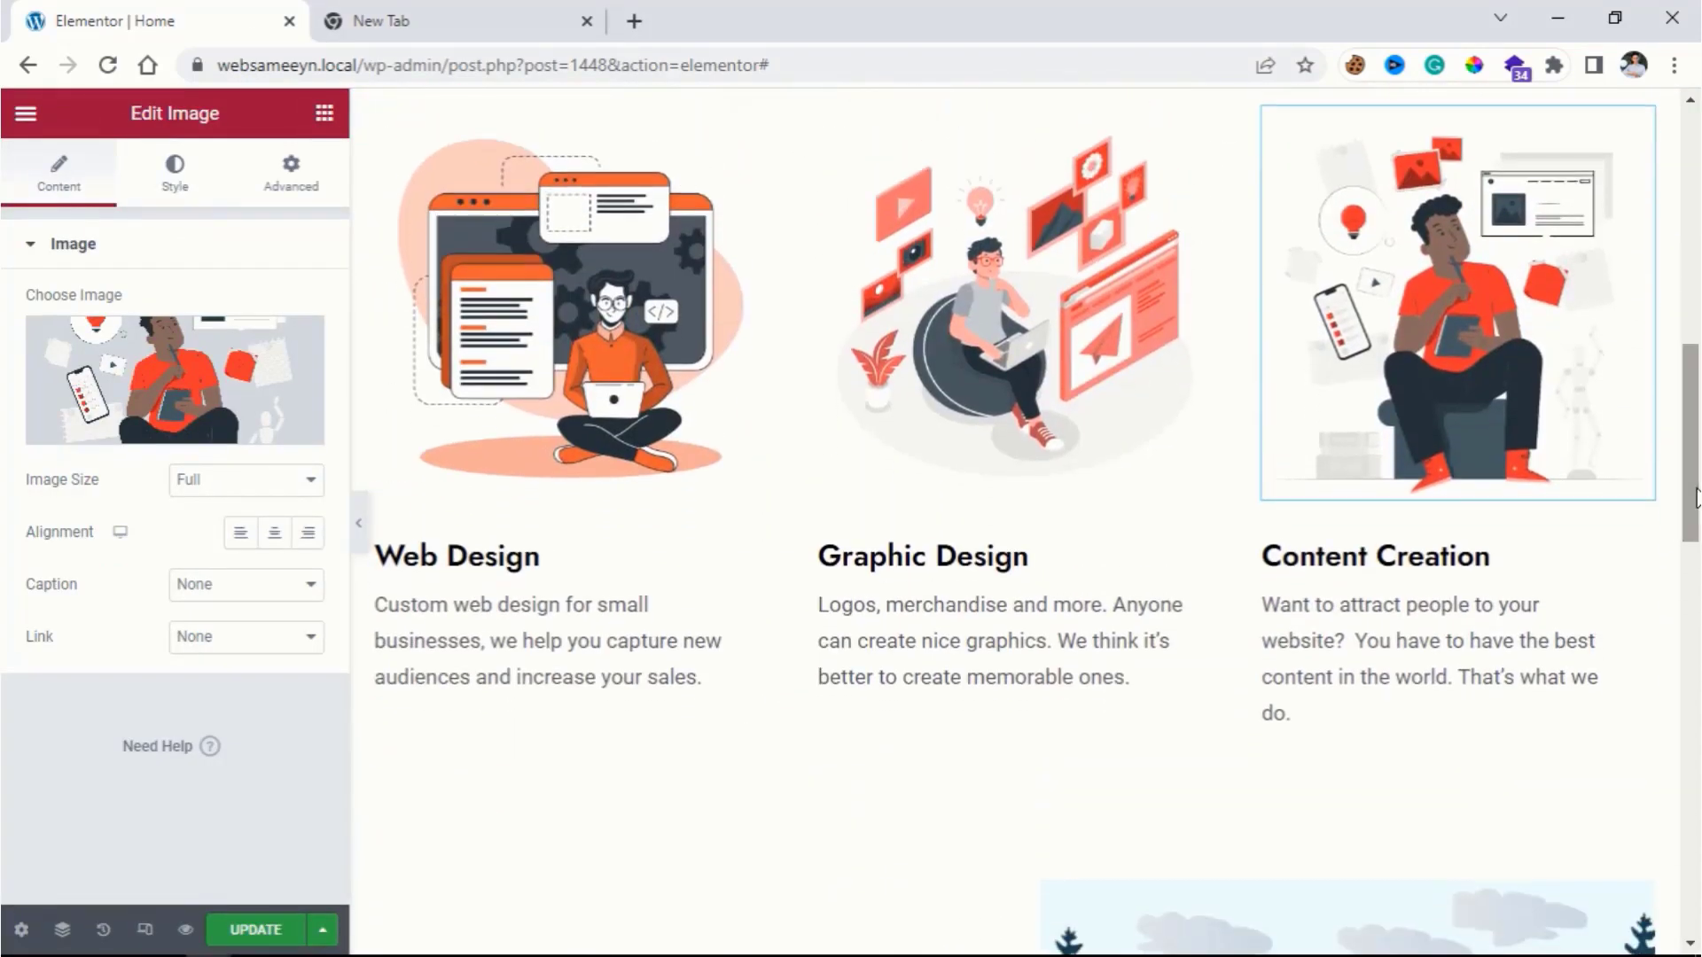
pyautogui.click(596, 675)
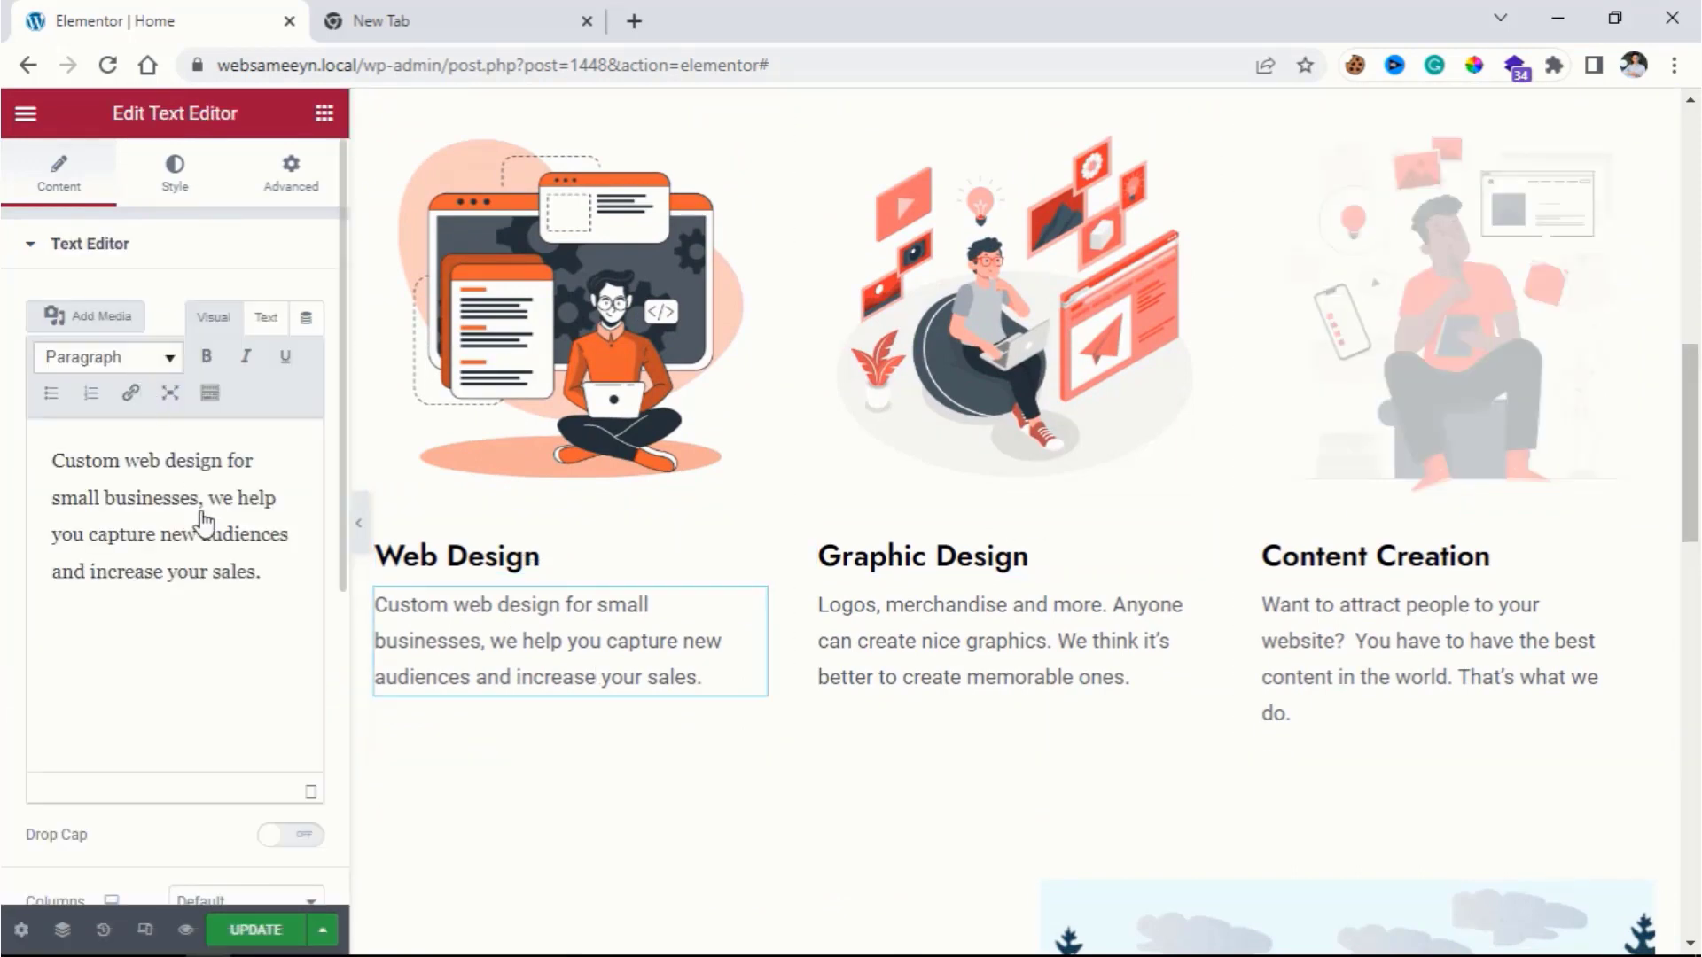
pyautogui.click(133, 358)
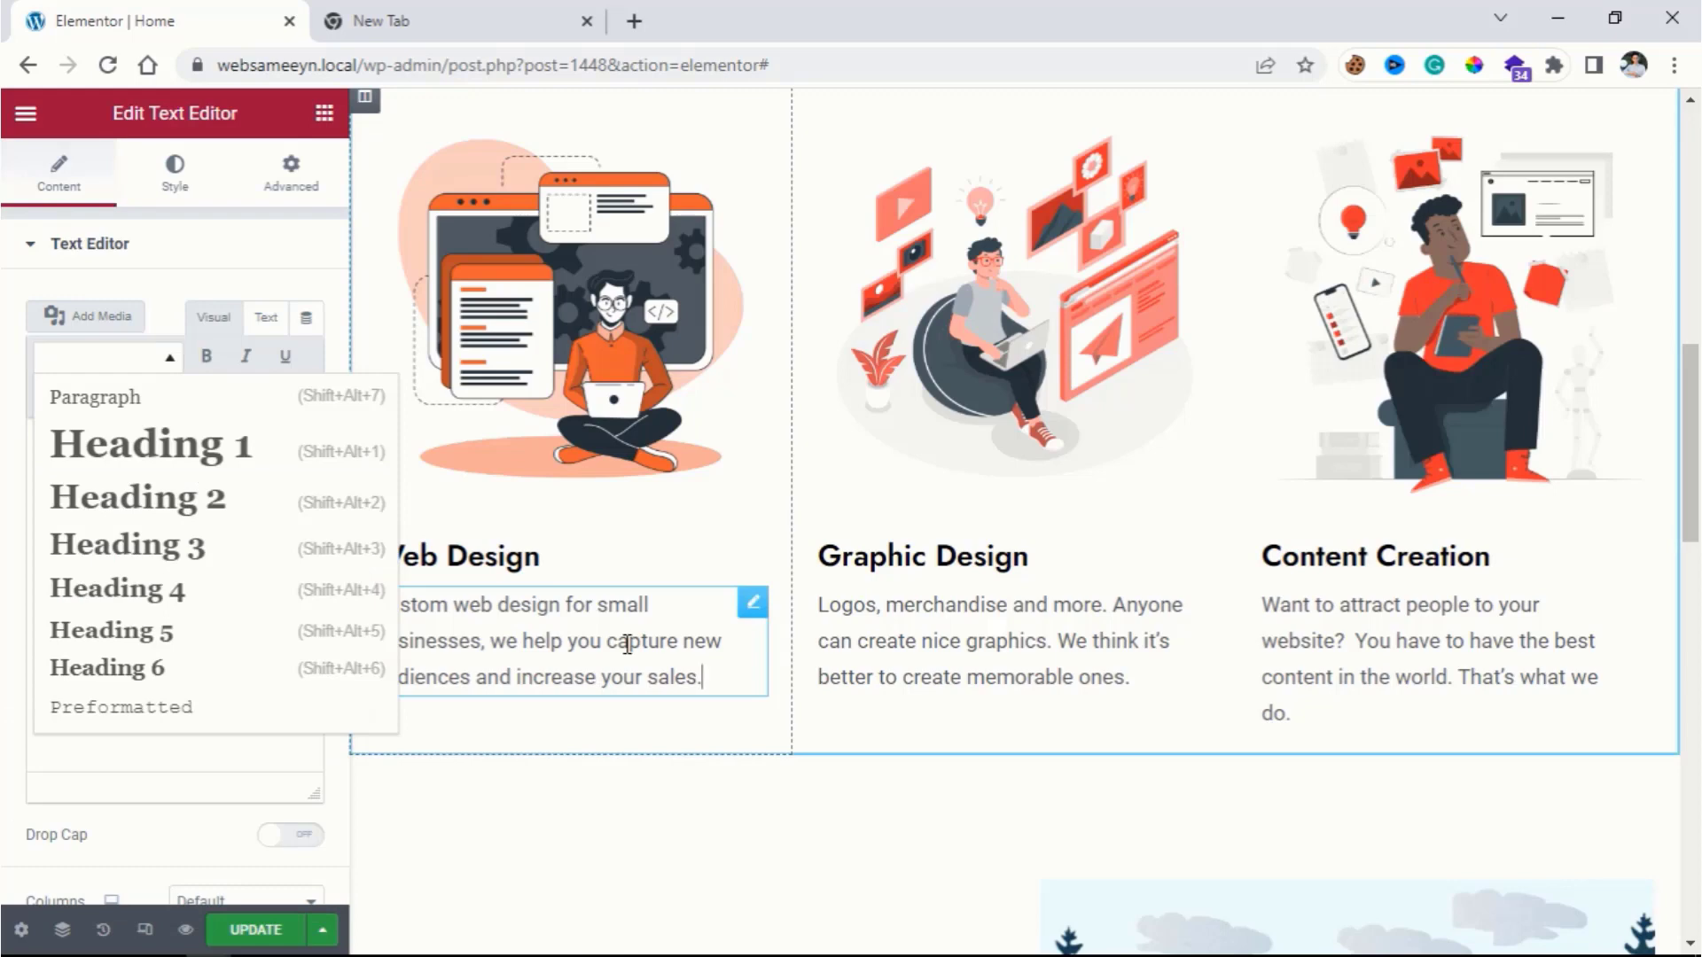
pyautogui.click(196, 755)
pyautogui.hotkey('ctrl', 'a')
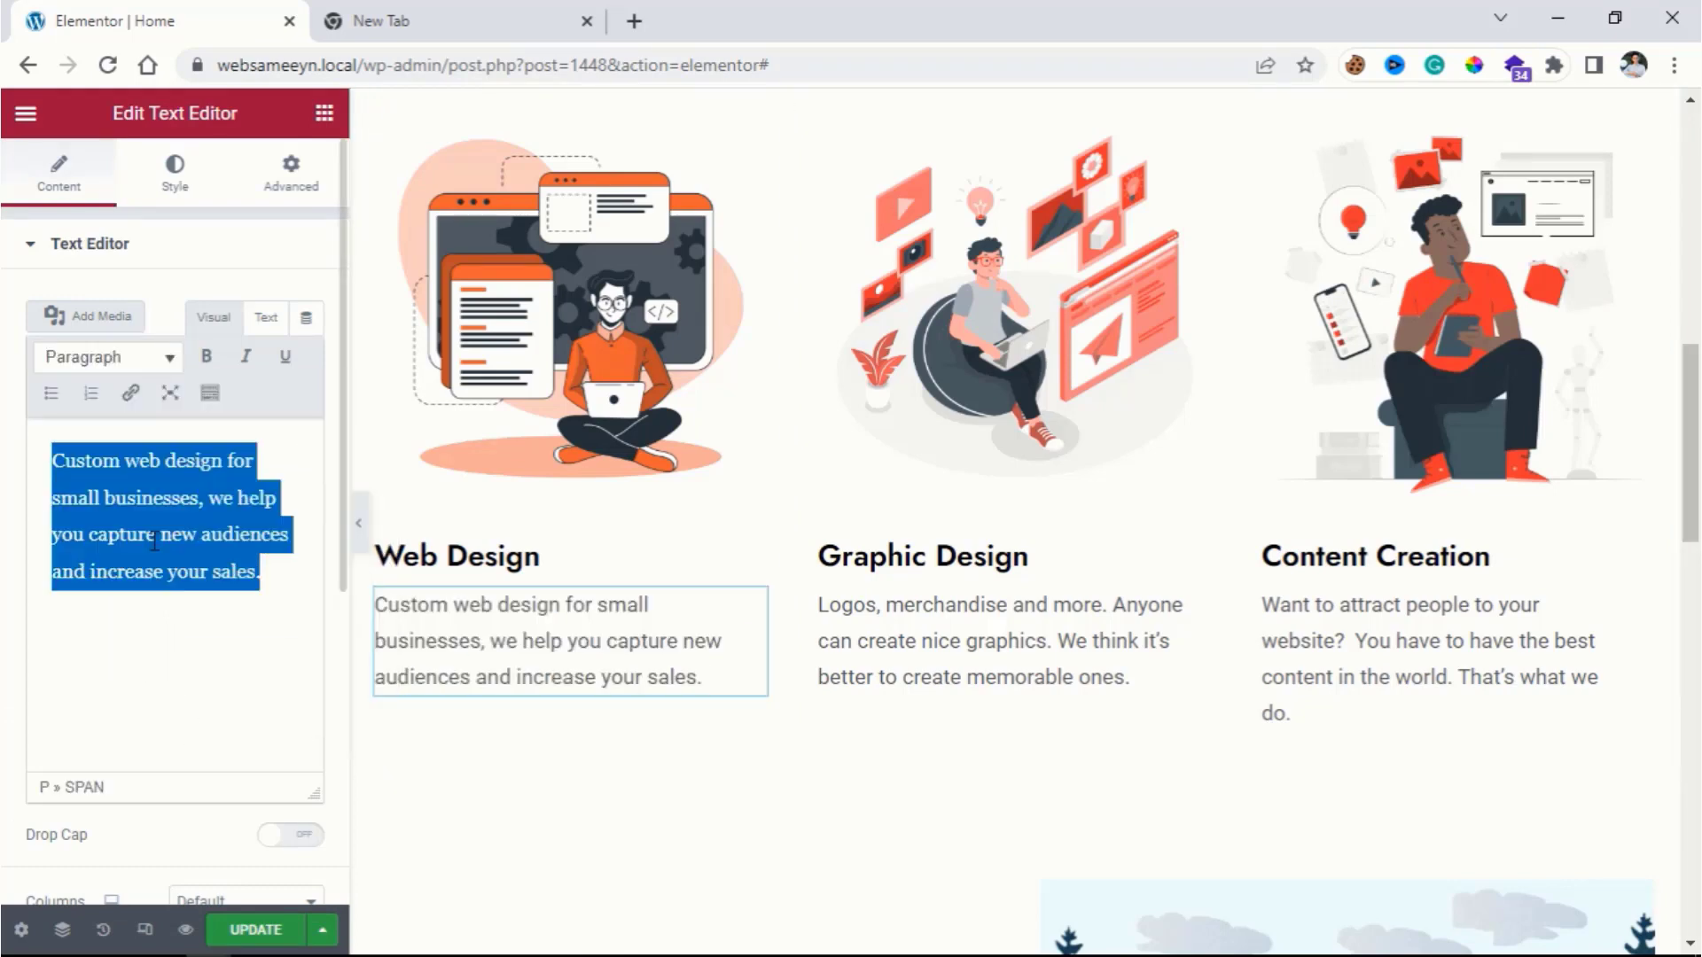
pyautogui.click(922, 631)
pyautogui.doubleClick(137, 565)
pyautogui.hotkey('ctrl', 'a')
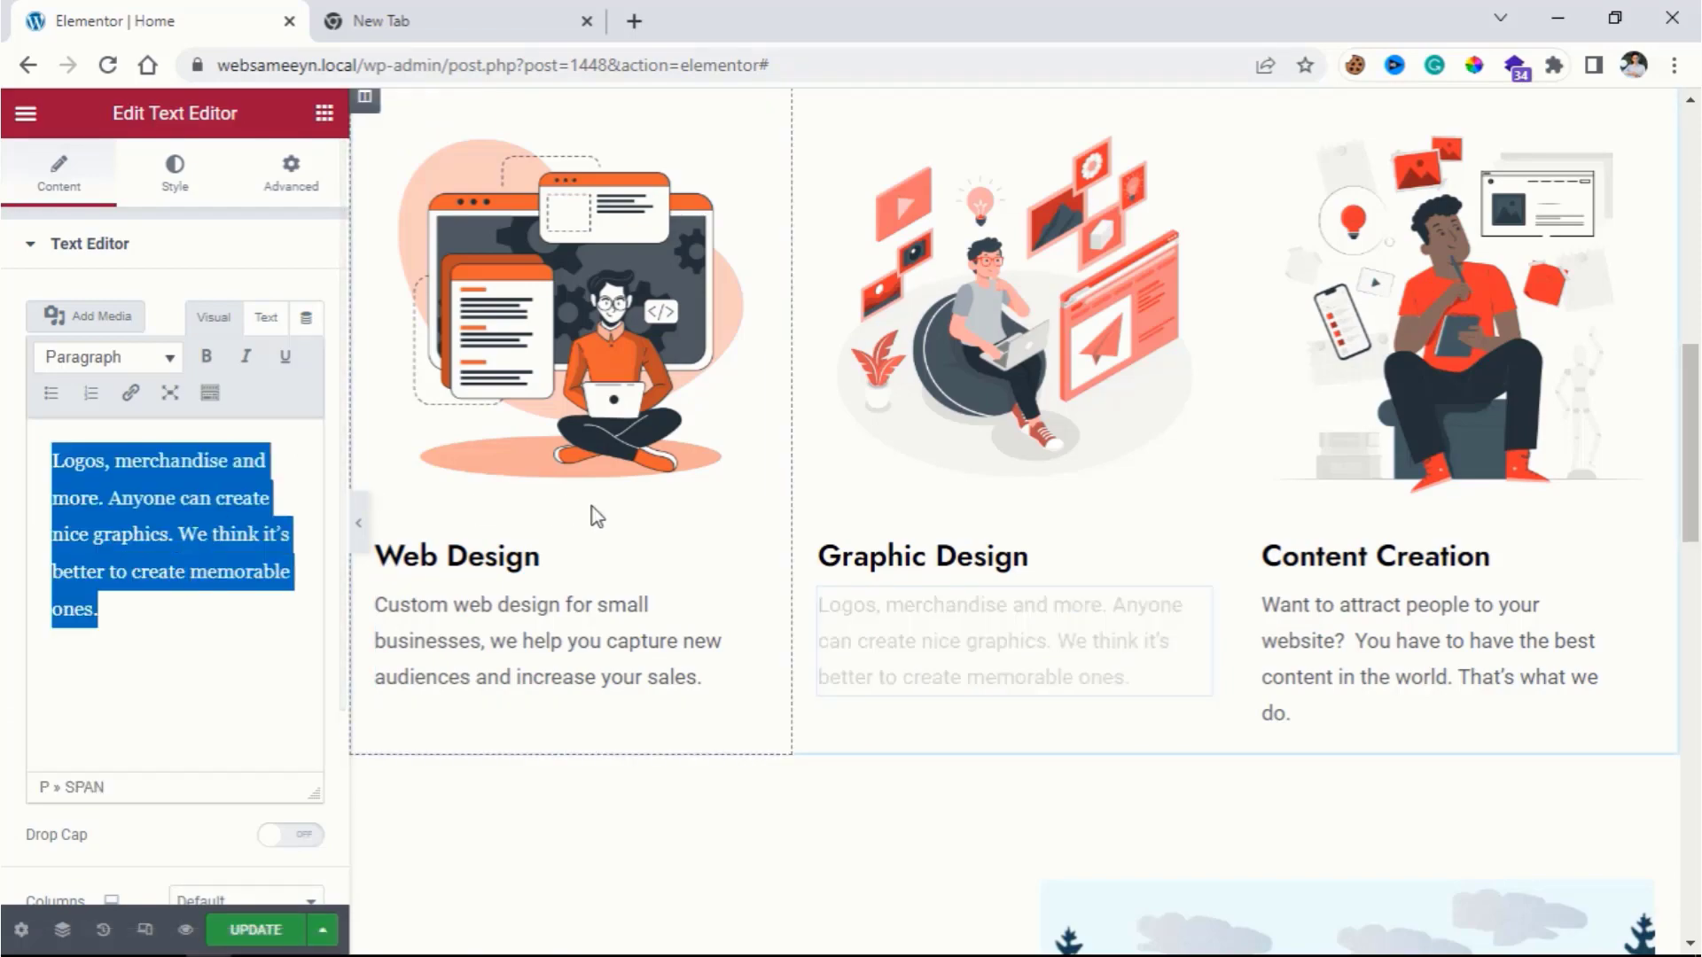
pyautogui.moveTo(1698, 487); pyautogui.dragTo(1667, 585)
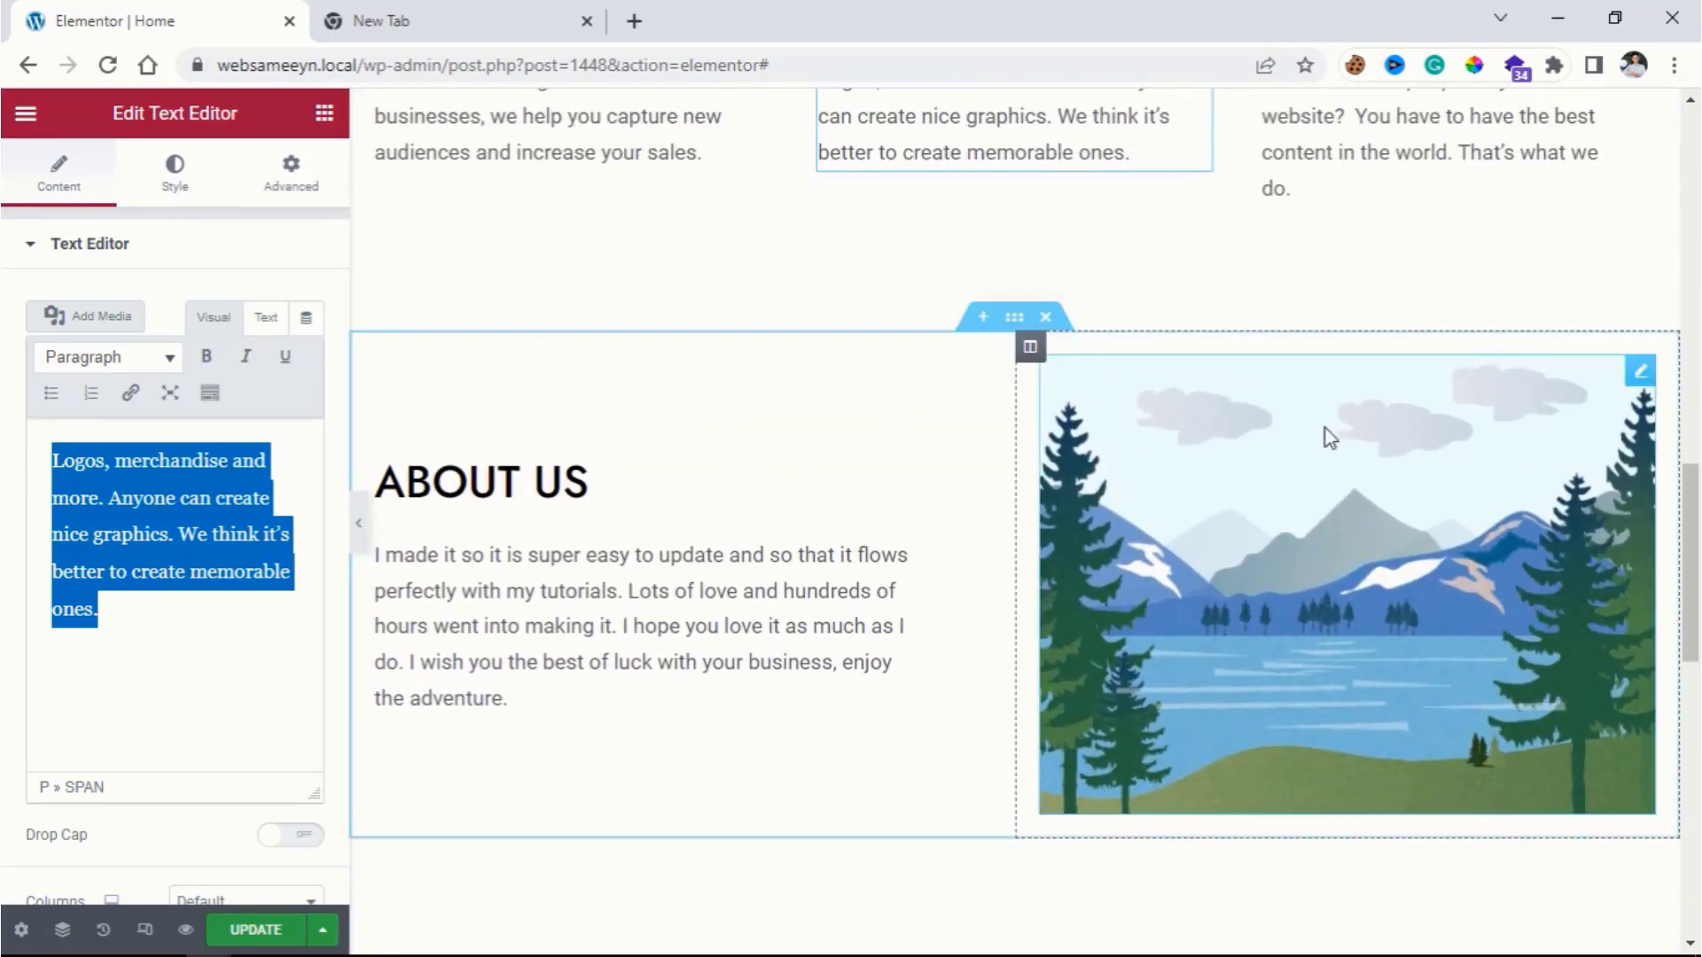
# Step: Upload Computer troubleshooting-amico.png and insert it as the About Us section image
pyautogui.click(1638, 368)
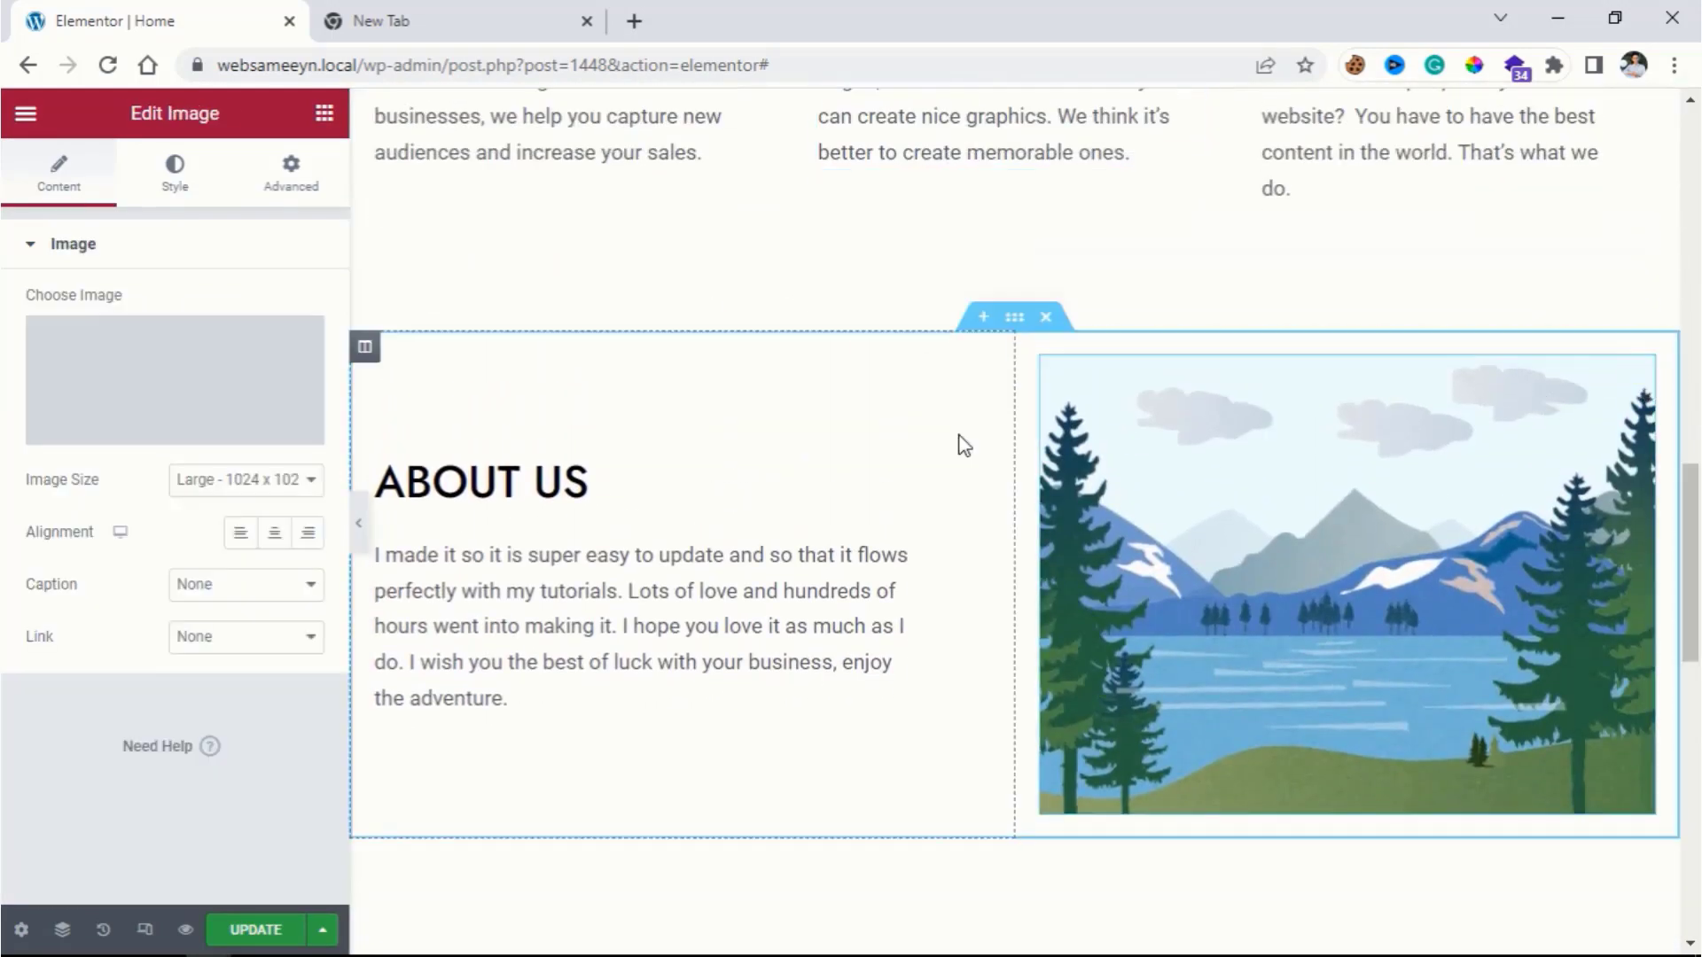
pyautogui.click(132, 348)
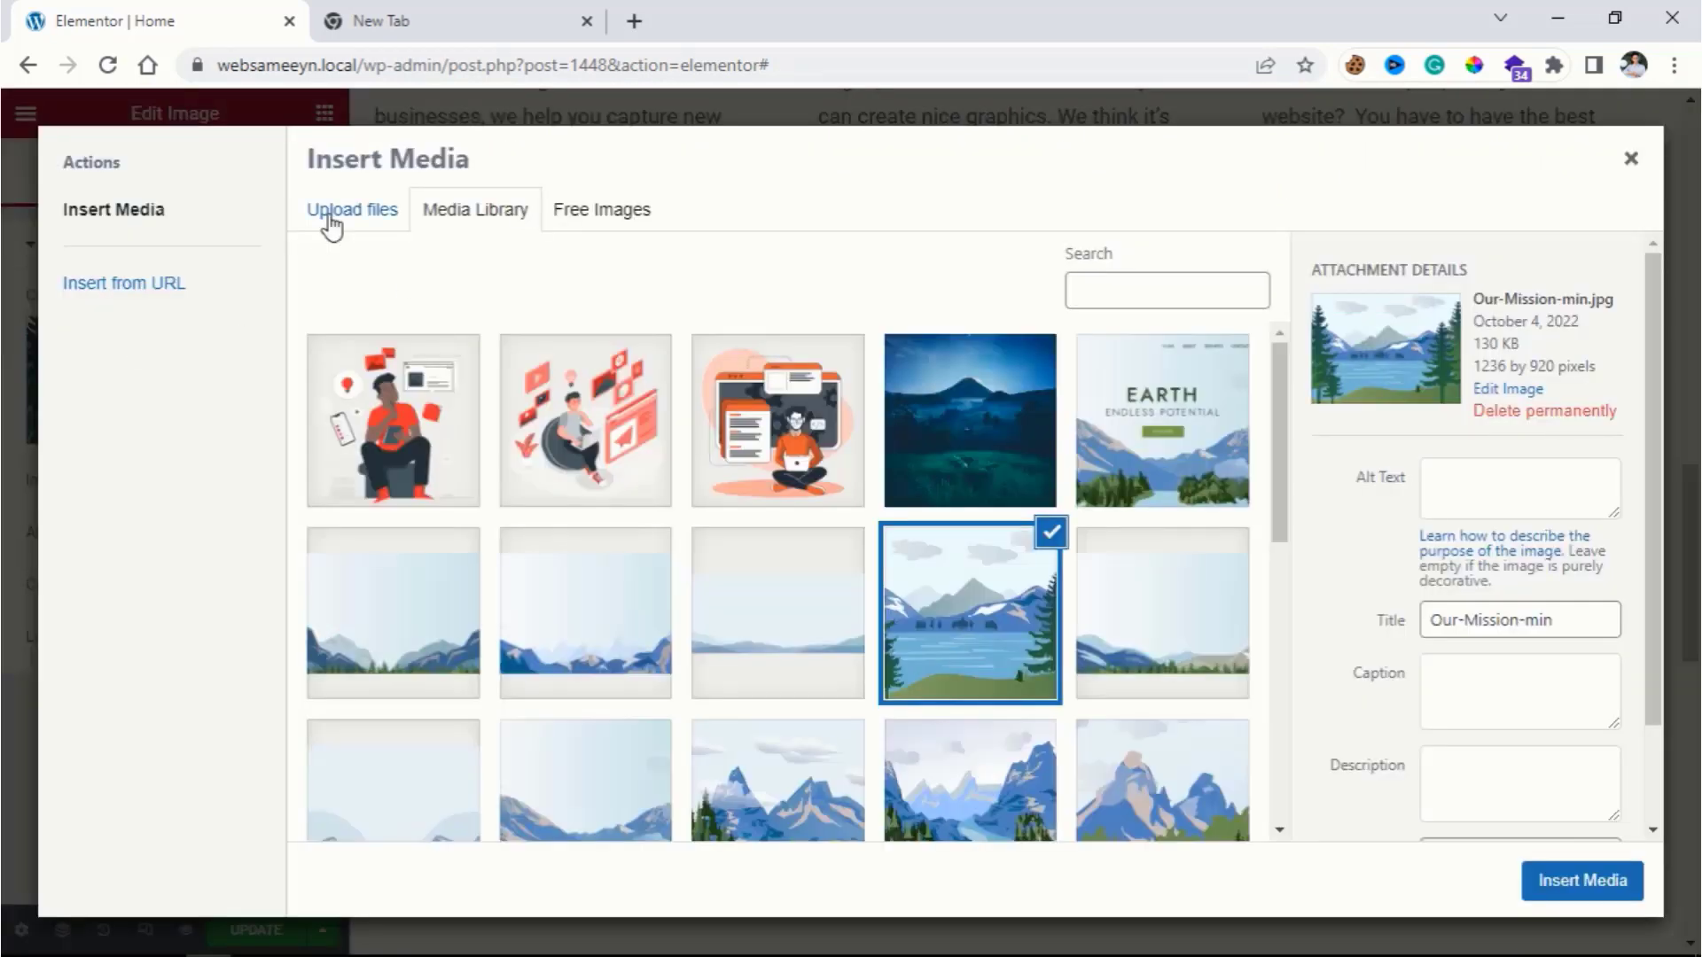
pyautogui.click(329, 220)
pyautogui.click(980, 556)
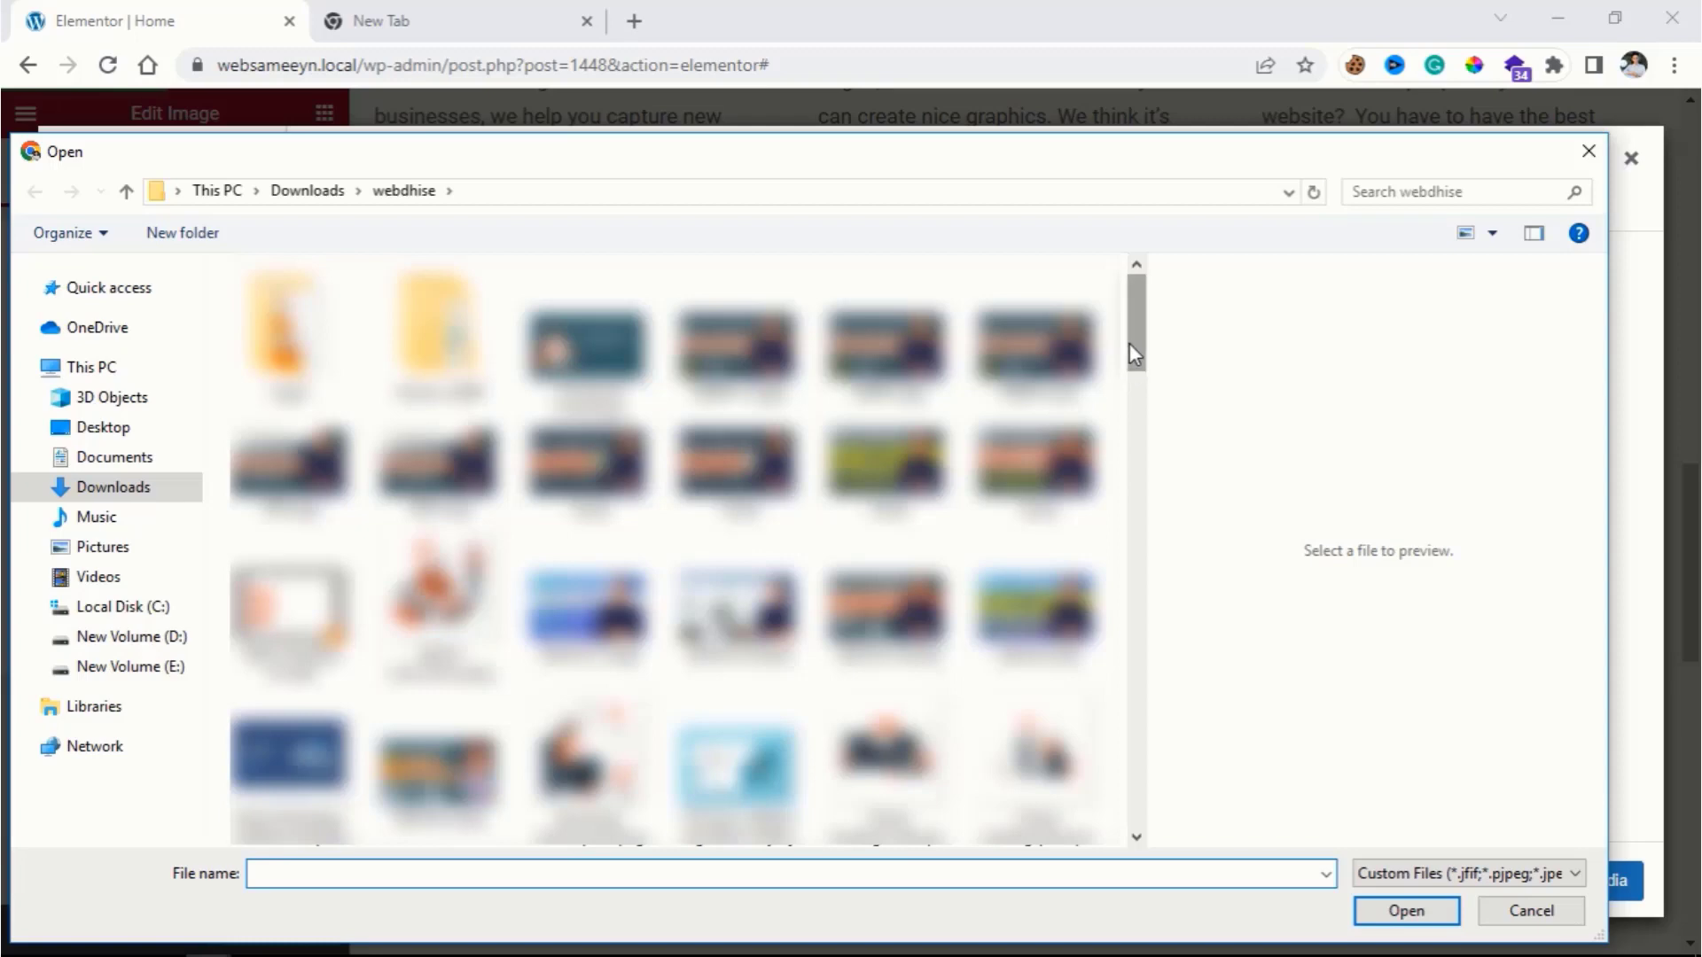
pyautogui.moveTo(1129, 343); pyautogui.dragTo(1120, 491)
pyautogui.doubleClick(588, 493)
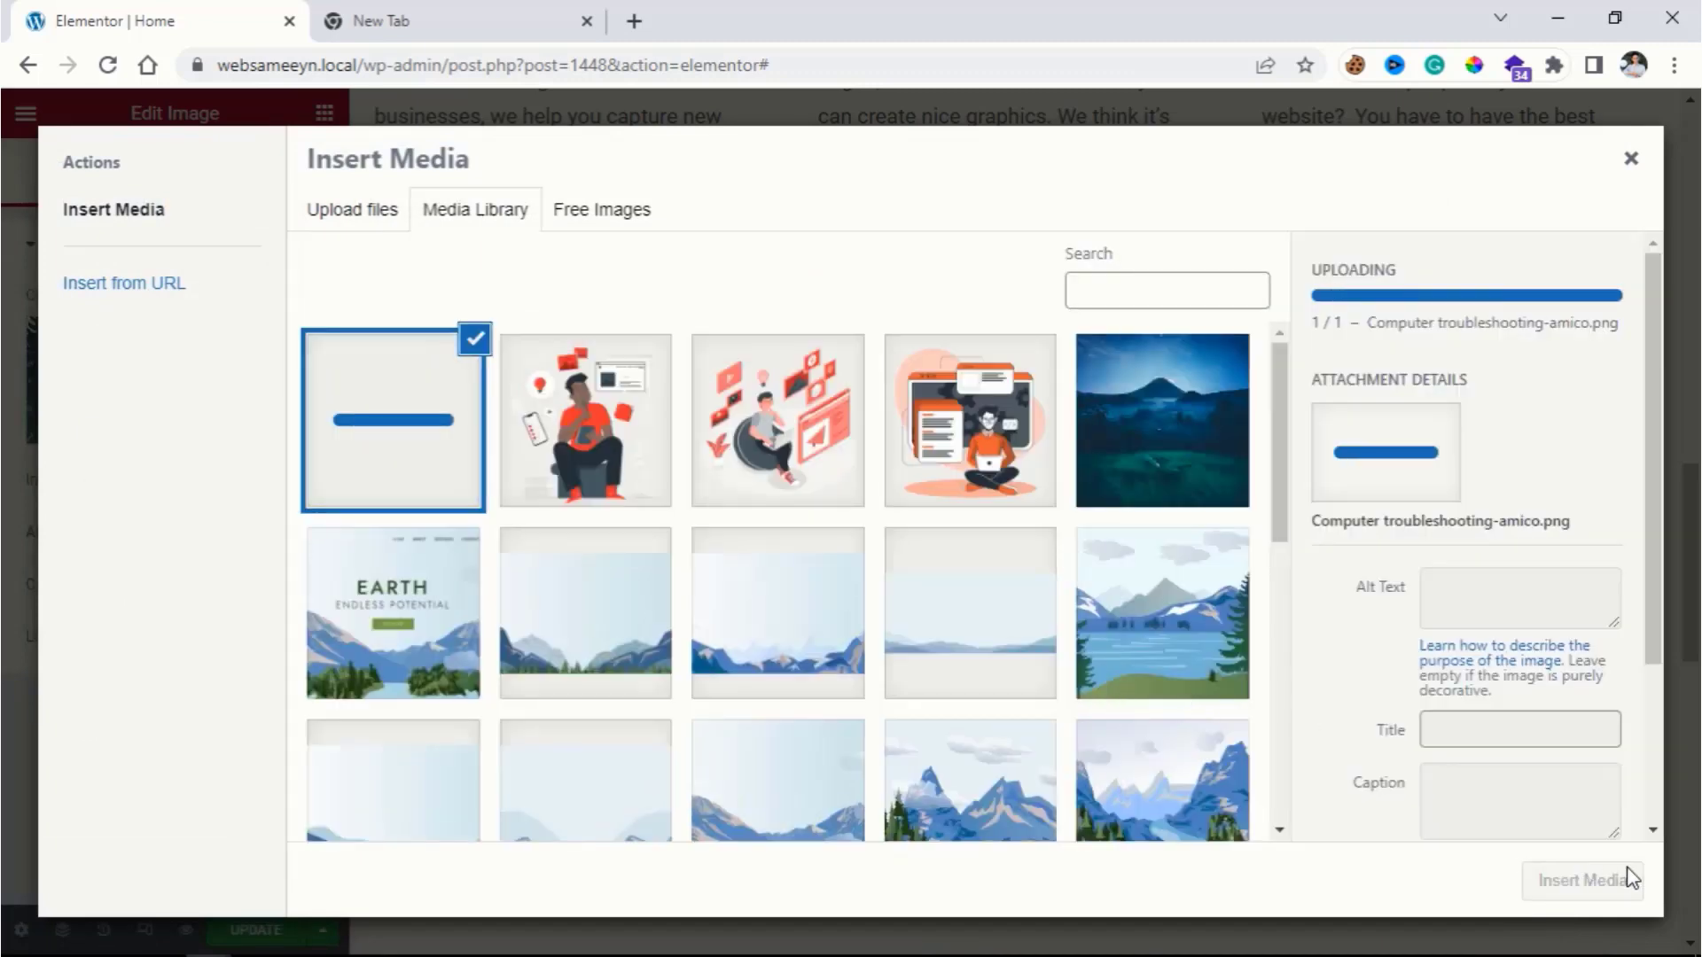
pyautogui.click(1578, 881)
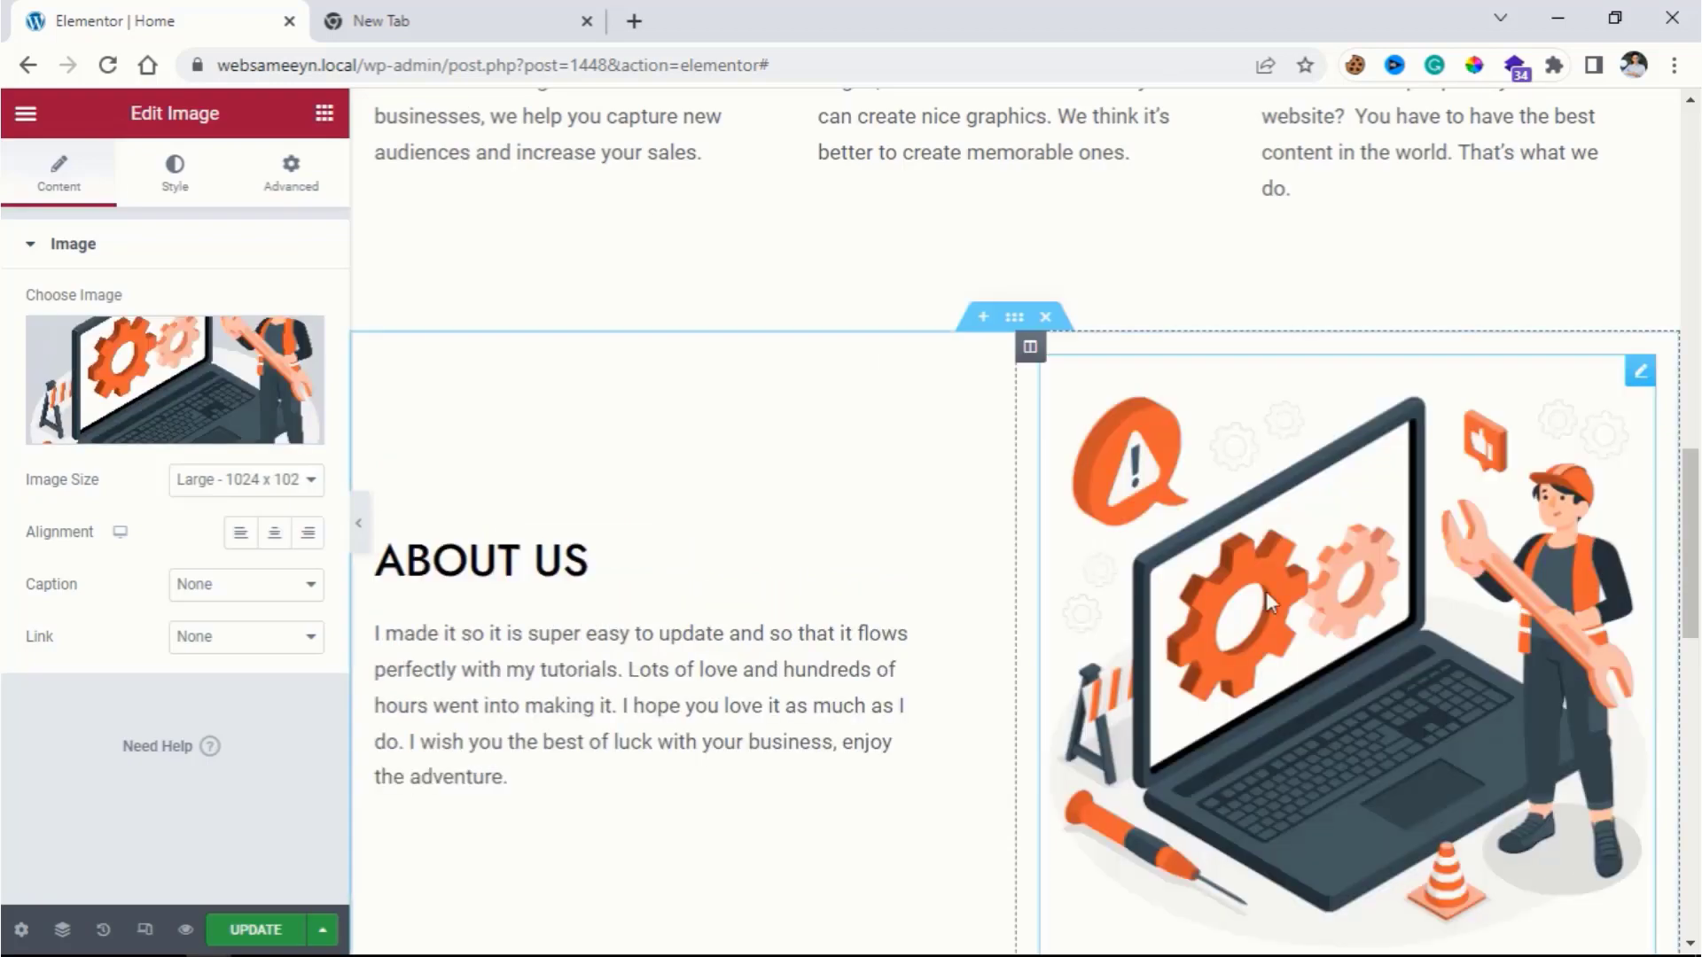
pyautogui.moveTo(1693, 518)
pyautogui.mouseDown()
pyautogui.moveTo(1695, 581)
pyautogui.moveTo(1695, 528)
pyautogui.mouseUp()
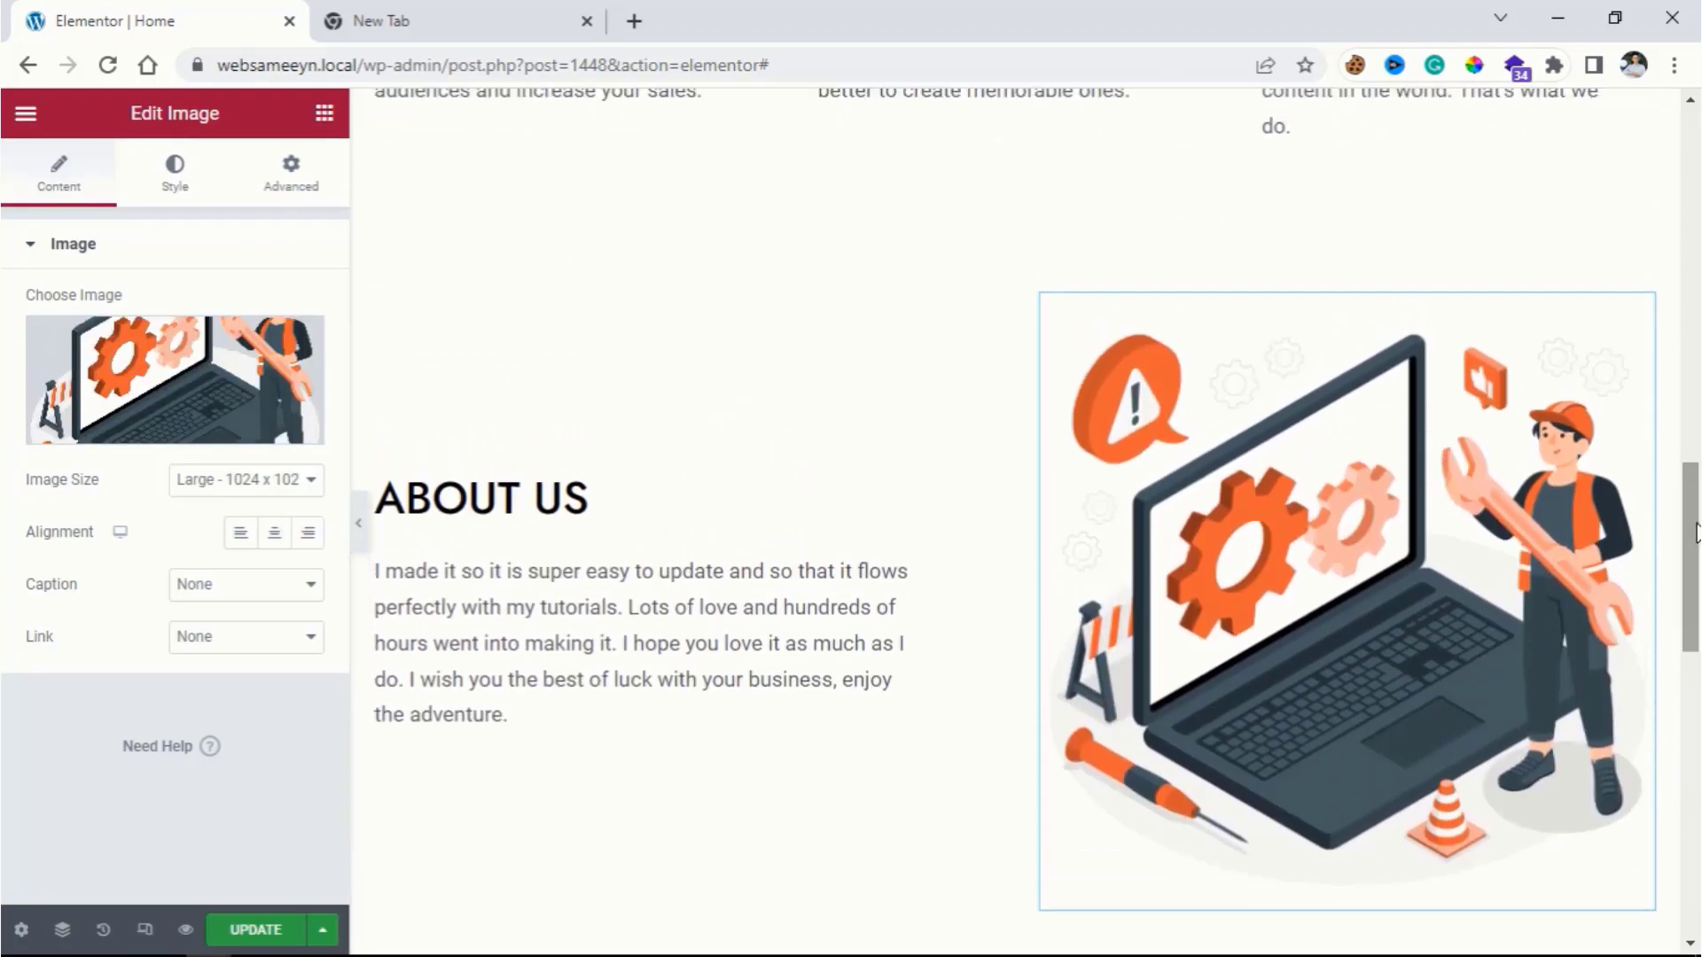
# Step: Widen the About Us image to 79% and give the ABOUT US heading size 58, weight 600 Semi Bold
pyautogui.click(175, 172)
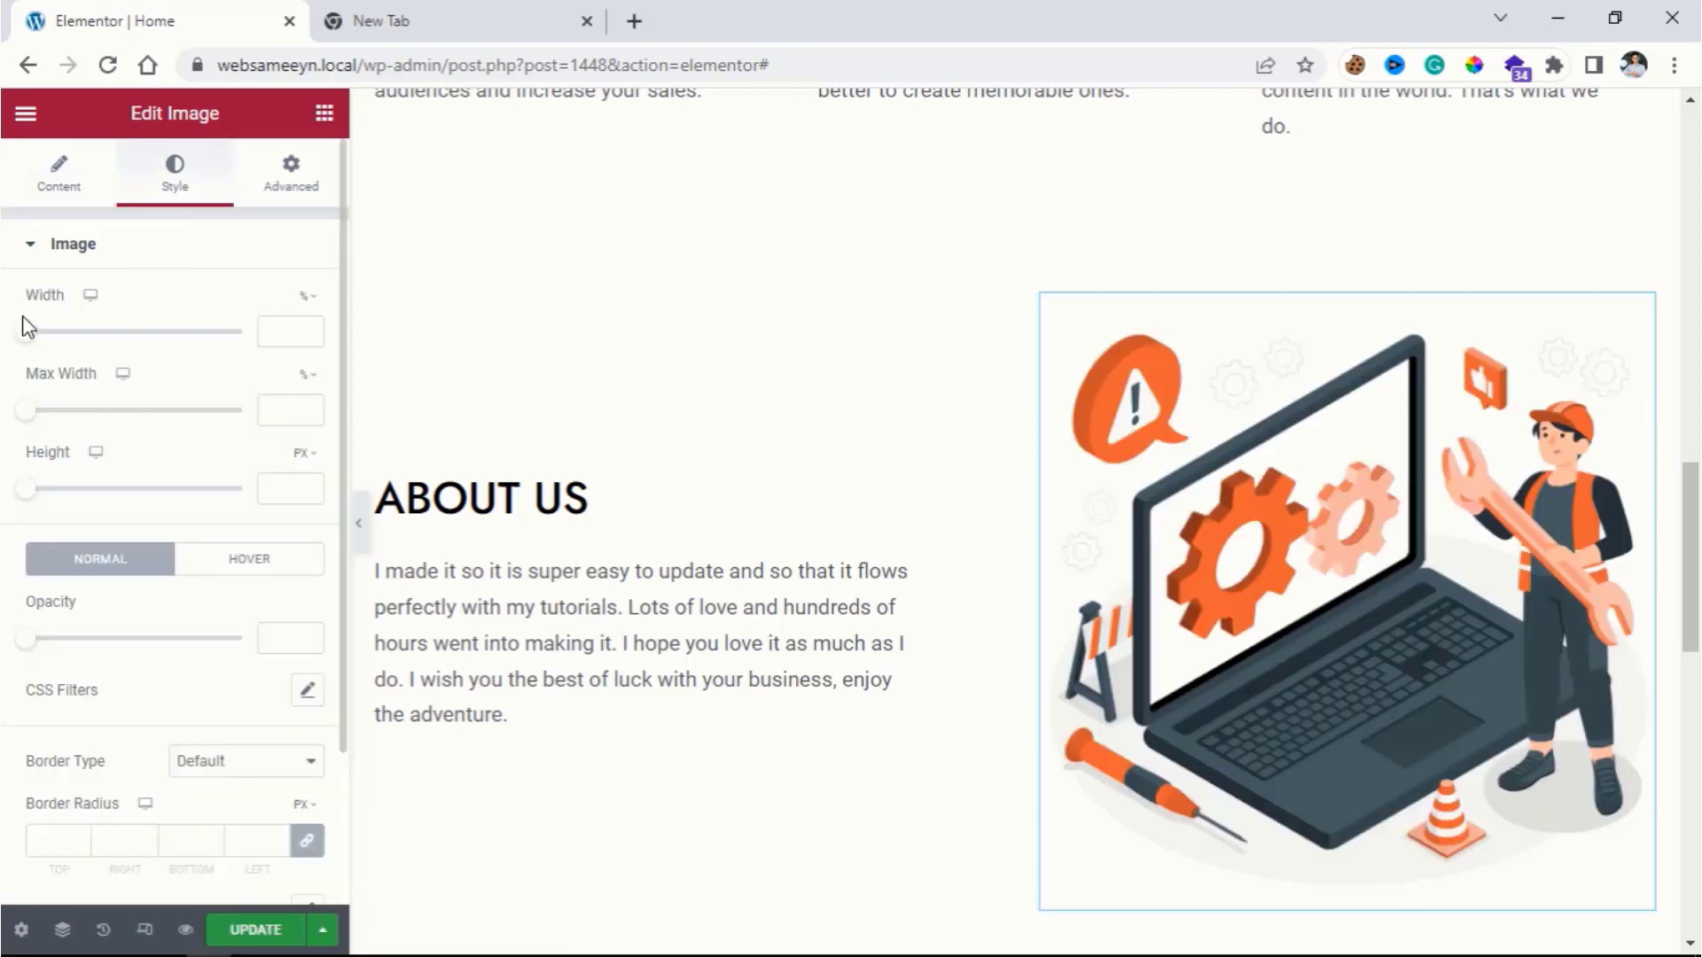
pyautogui.moveTo(28, 337); pyautogui.dragTo(248, 381)
pyautogui.click(535, 498)
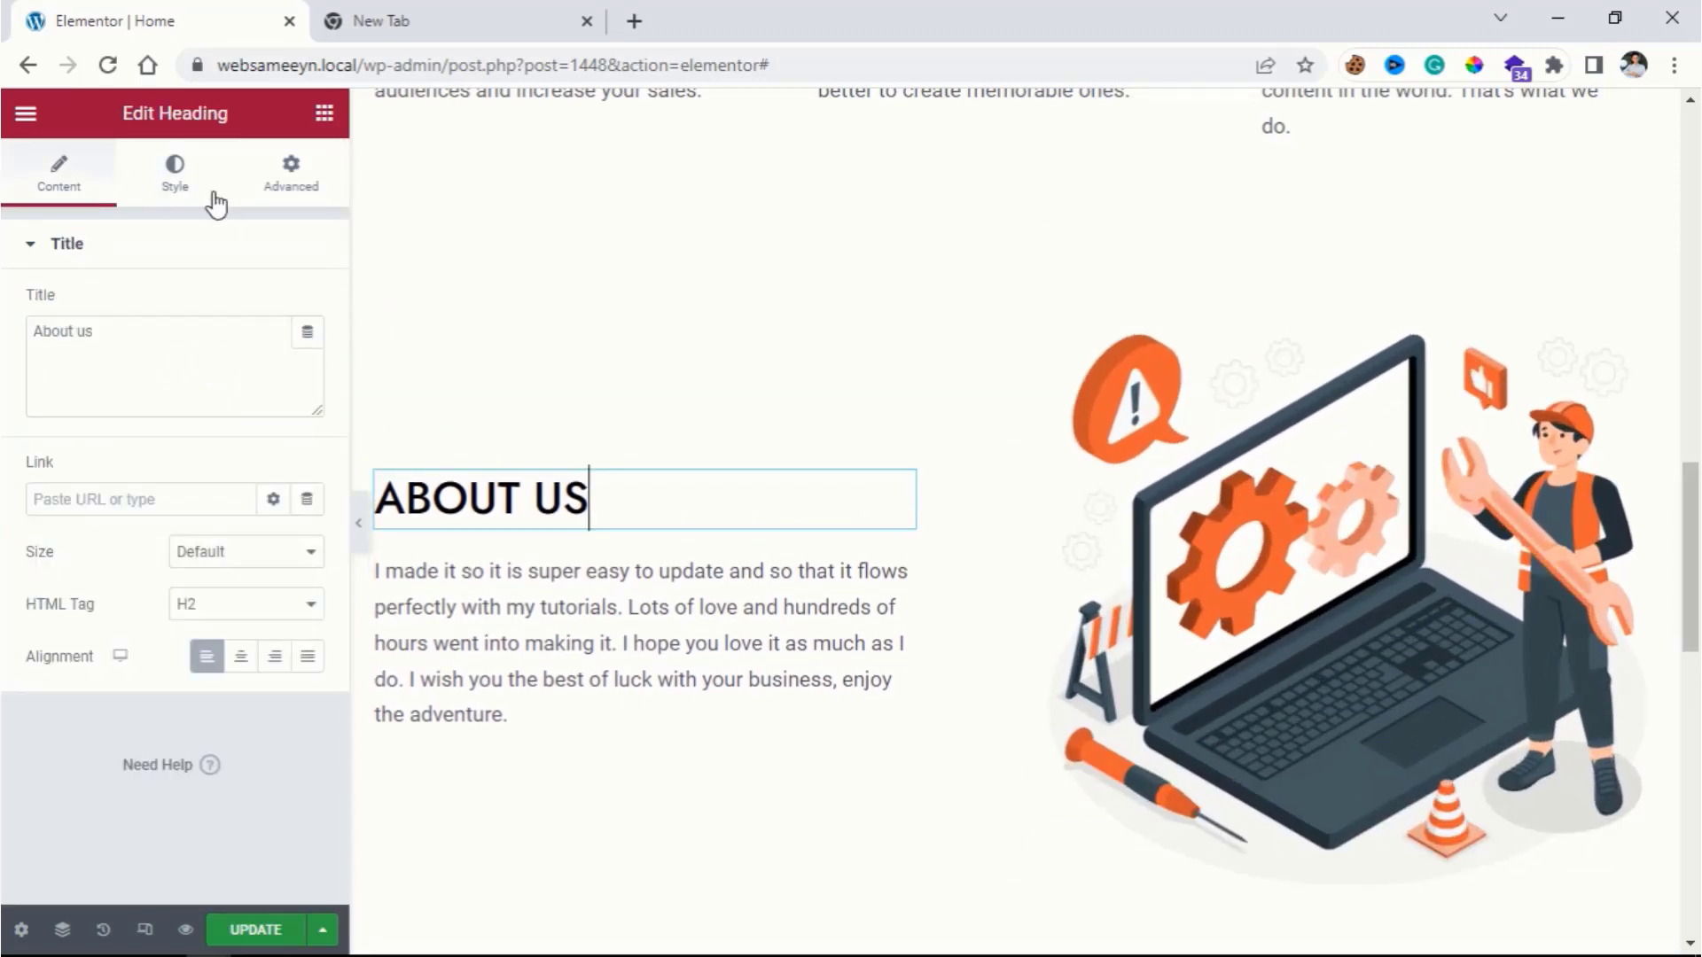
pyautogui.click(174, 172)
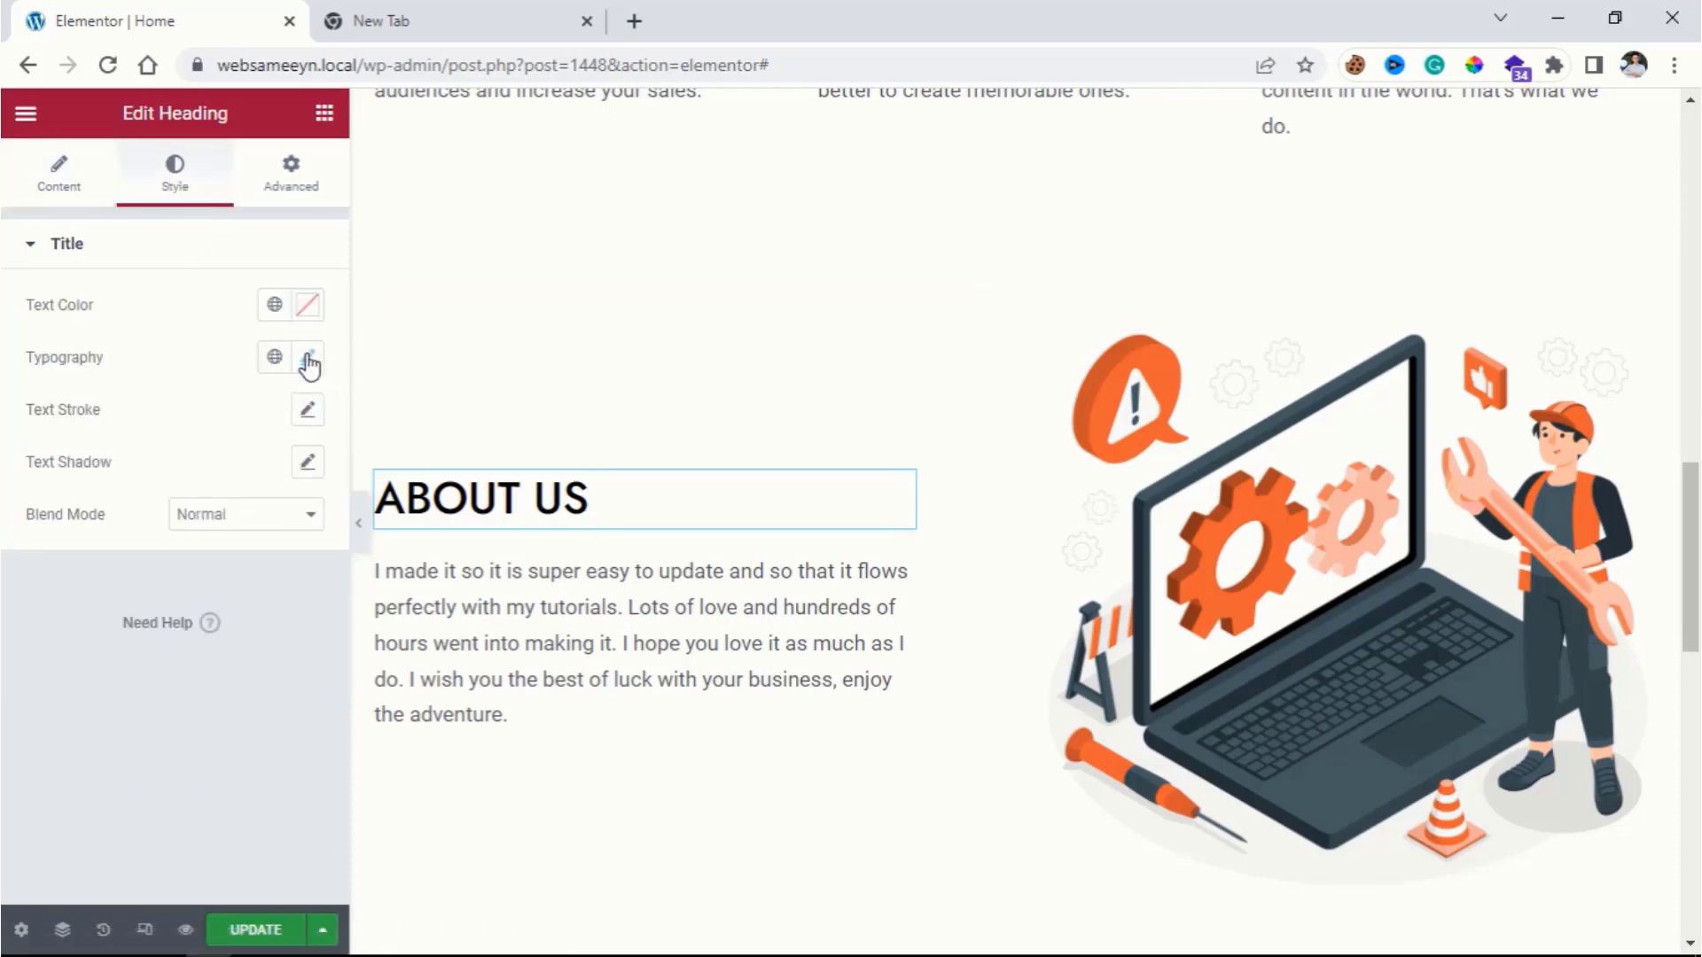
pyautogui.click(308, 360)
pyautogui.moveTo(75, 567); pyautogui.dragTo(96, 572)
pyautogui.click(222, 596)
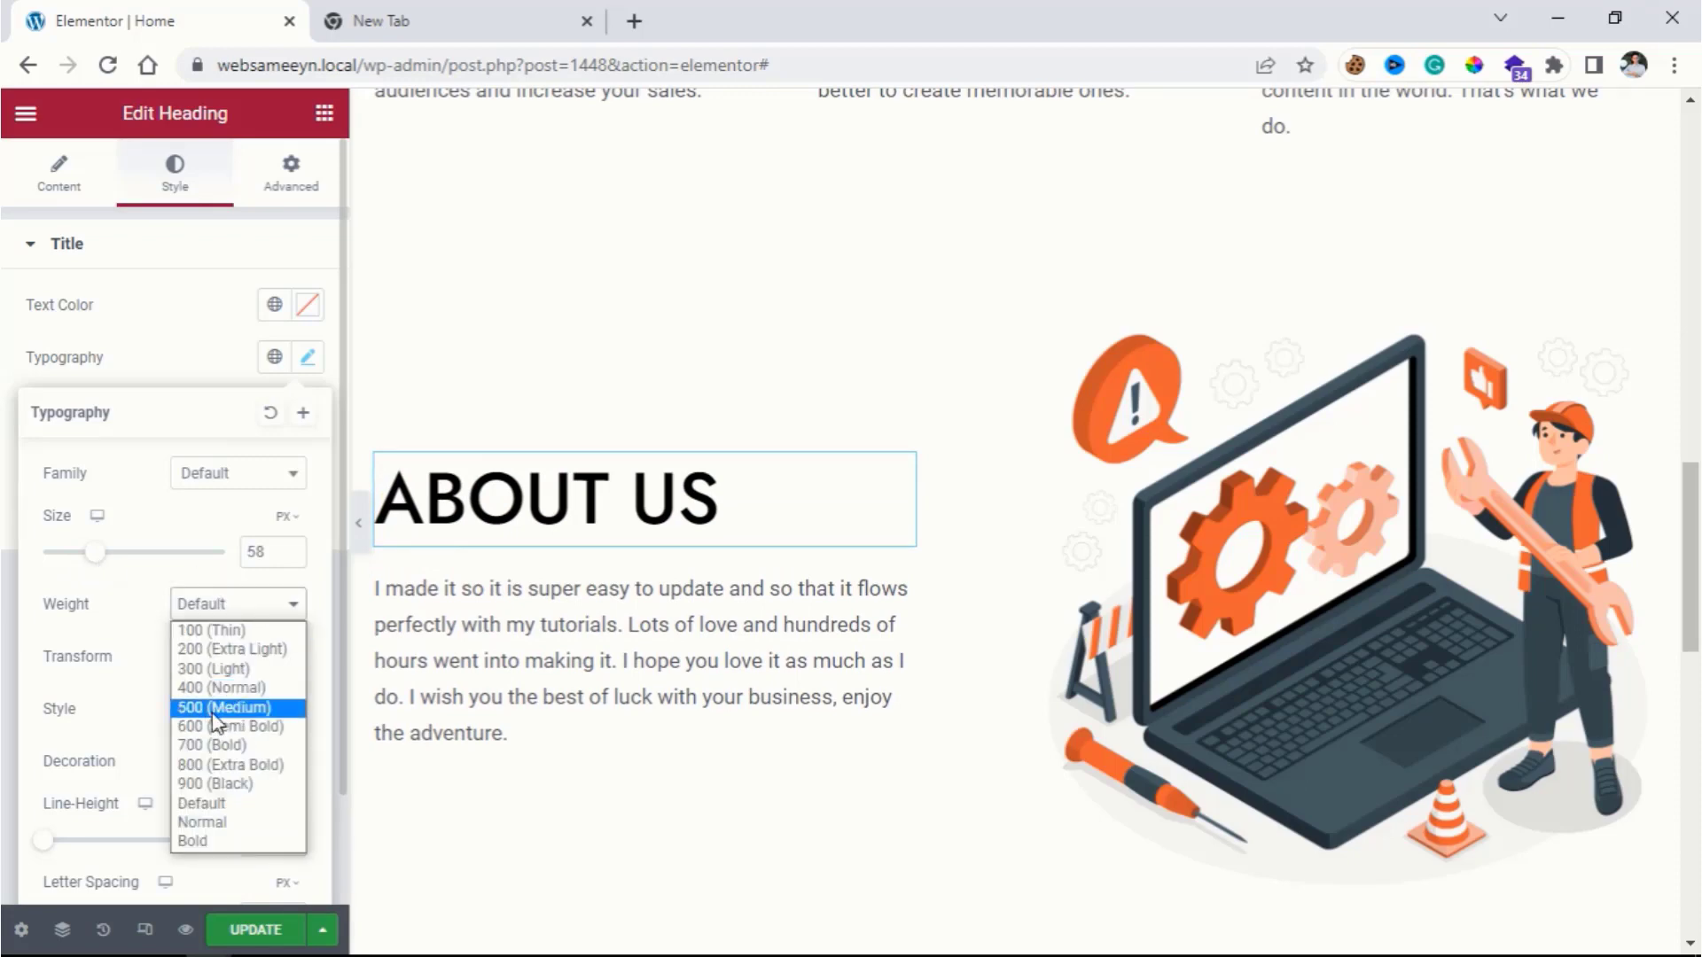
pyautogui.click(215, 708)
pyautogui.click(233, 620)
pyautogui.click(230, 732)
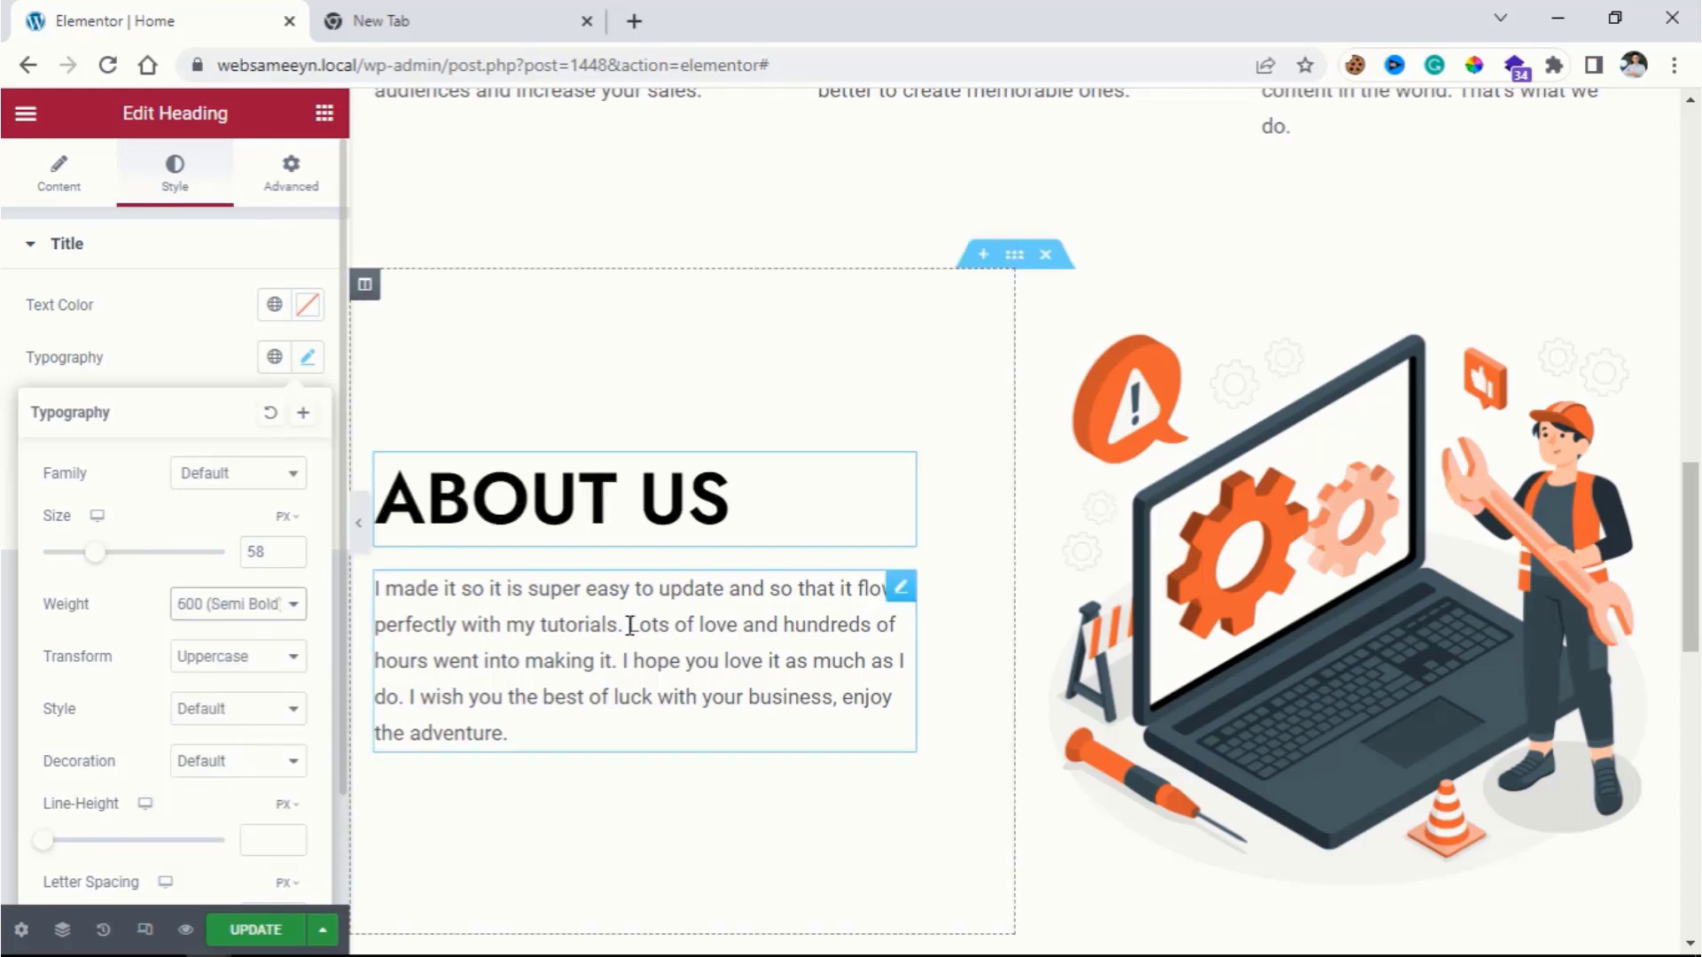
# Step: Scroll down the preview and save the Home page with Update
pyautogui.moveTo(1691, 559); pyautogui.dragTo(1687, 748)
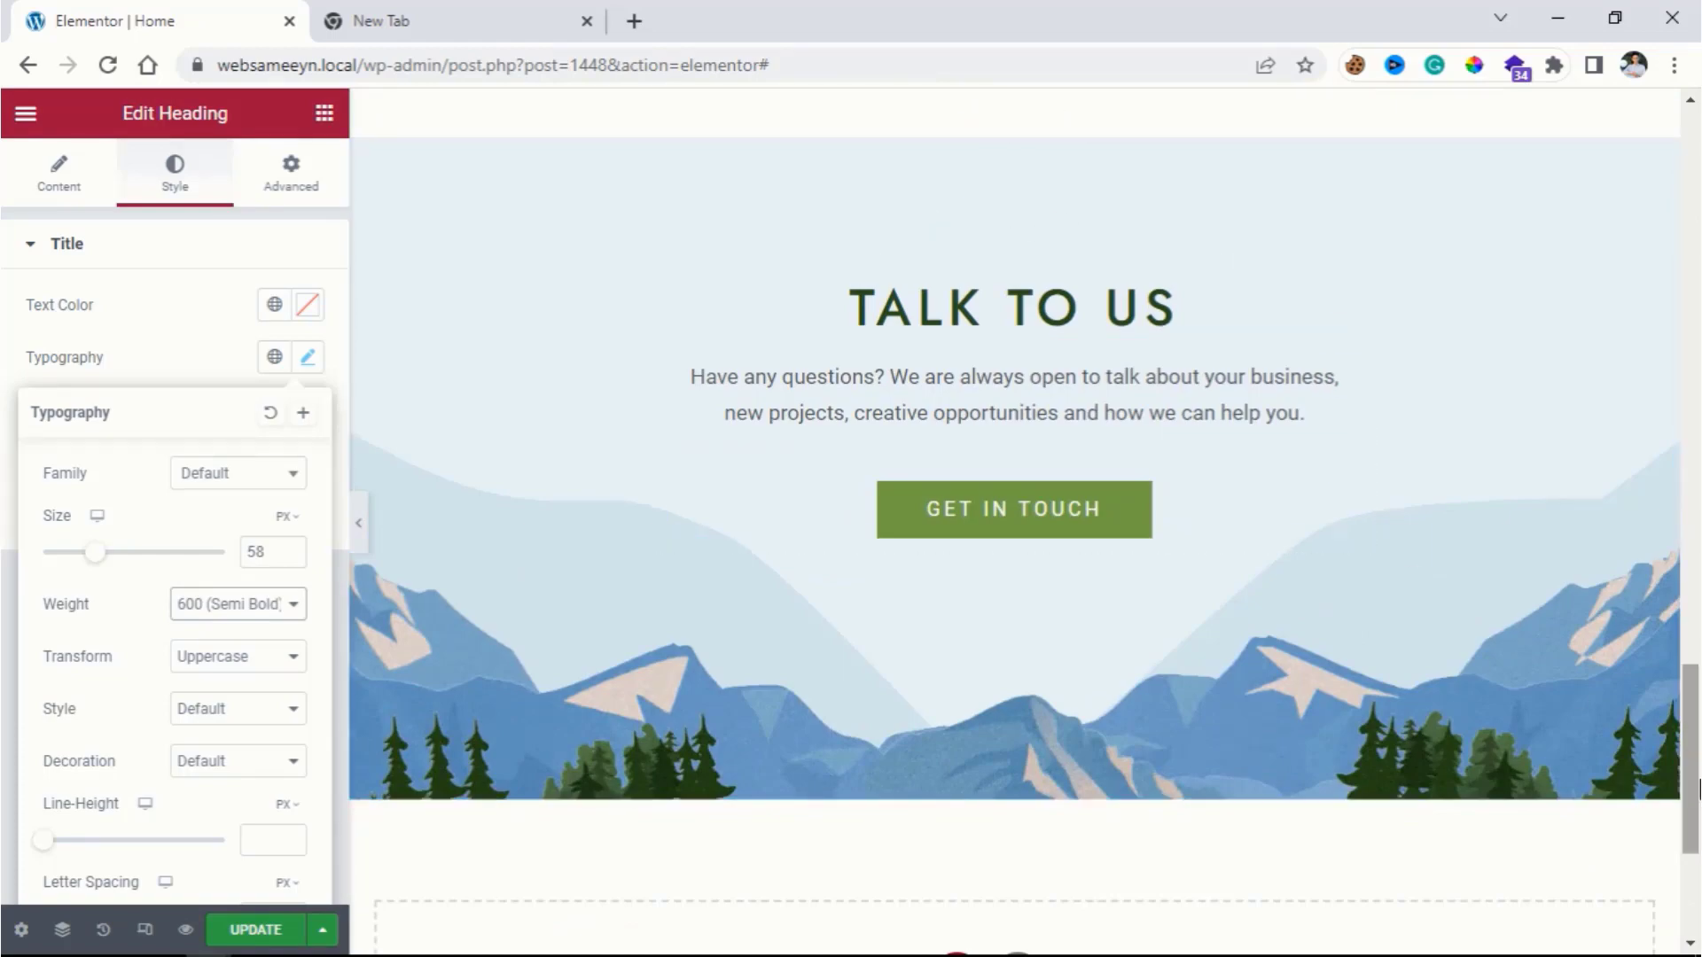
pyautogui.moveTo(1693, 778); pyautogui.dragTo(1595, 753)
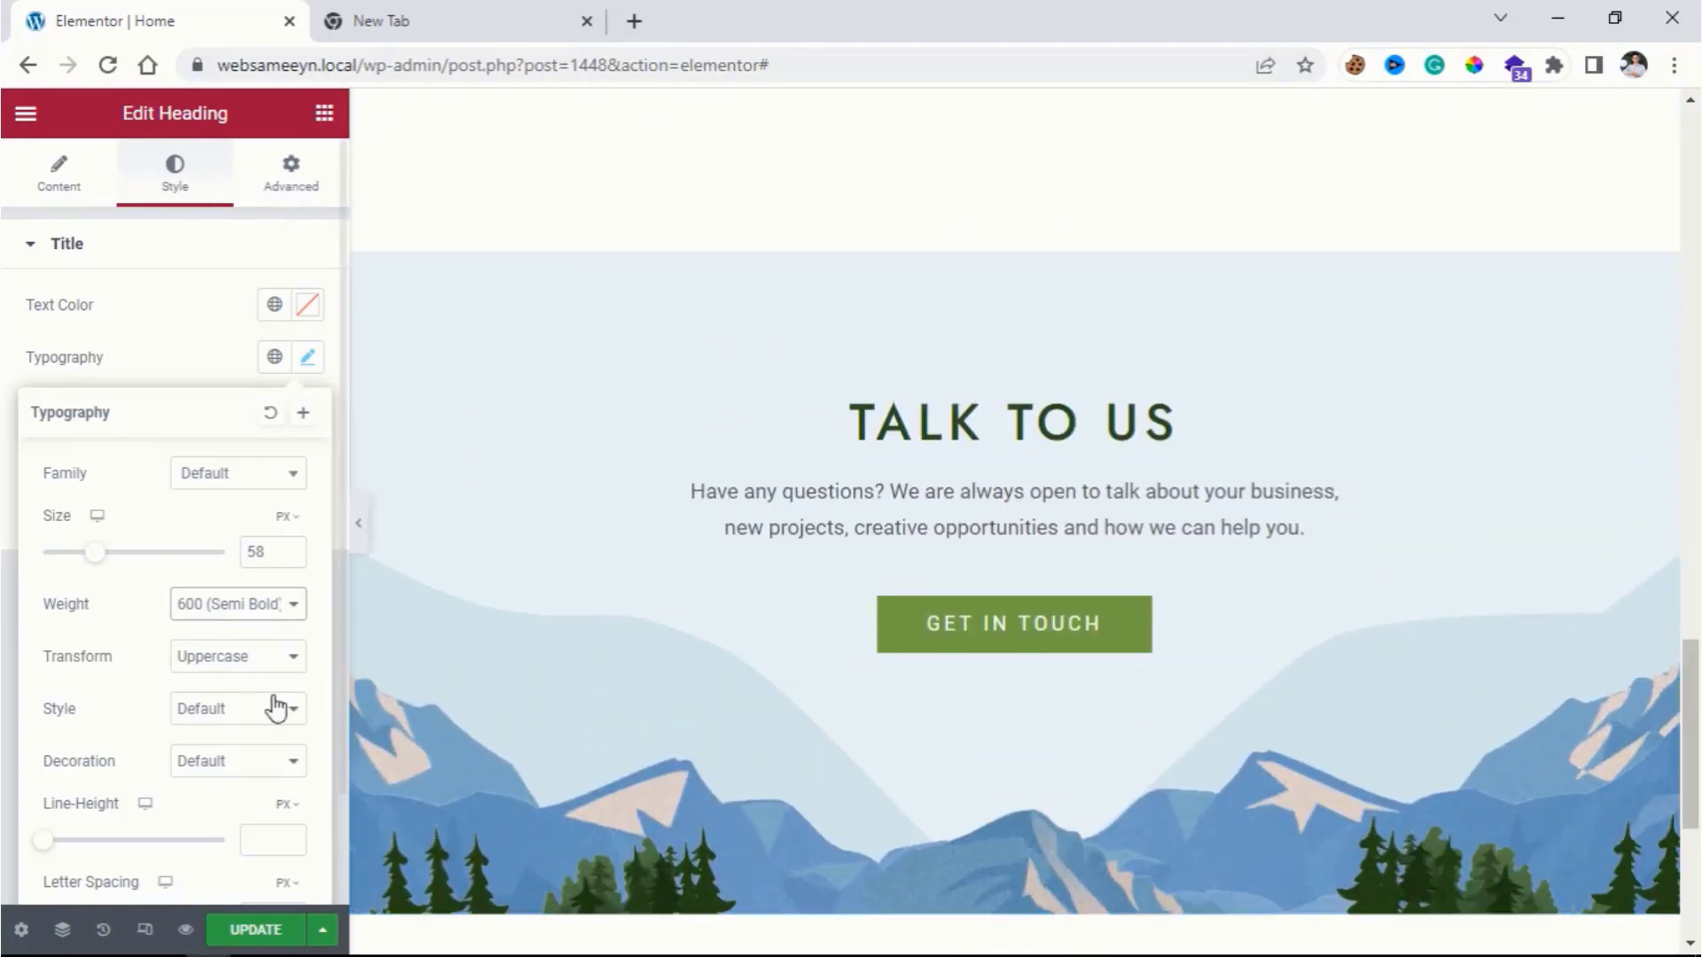
pyautogui.click(254, 931)
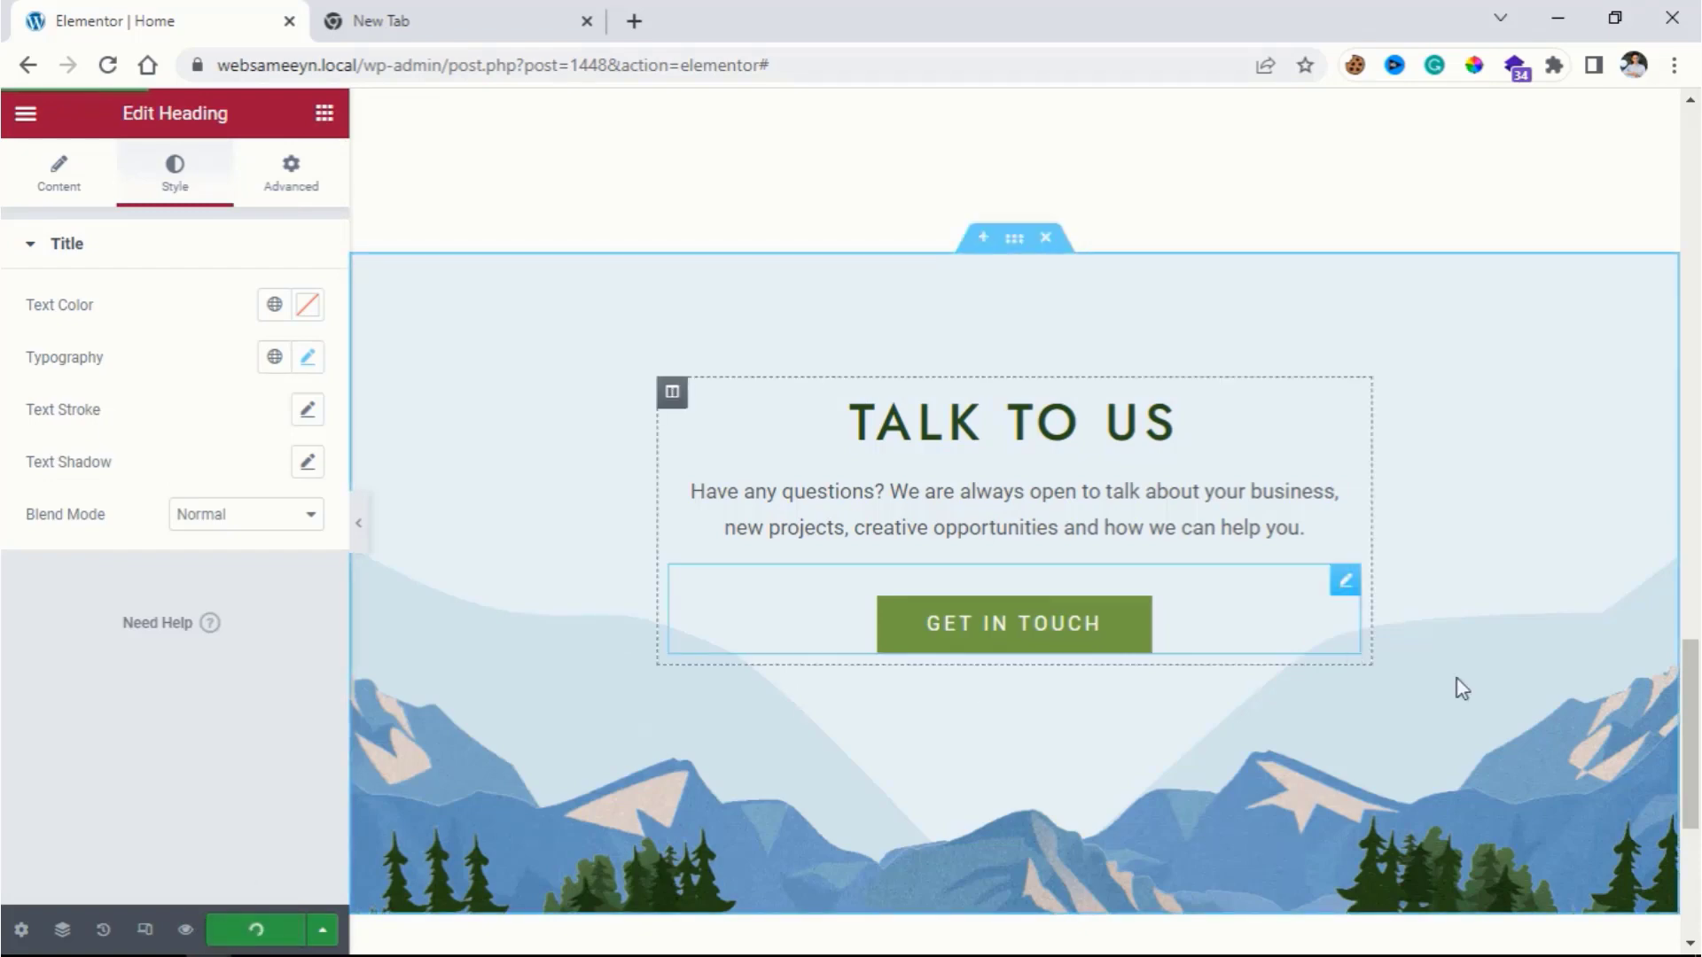
pyautogui.scroll(-2, 1697, 762)
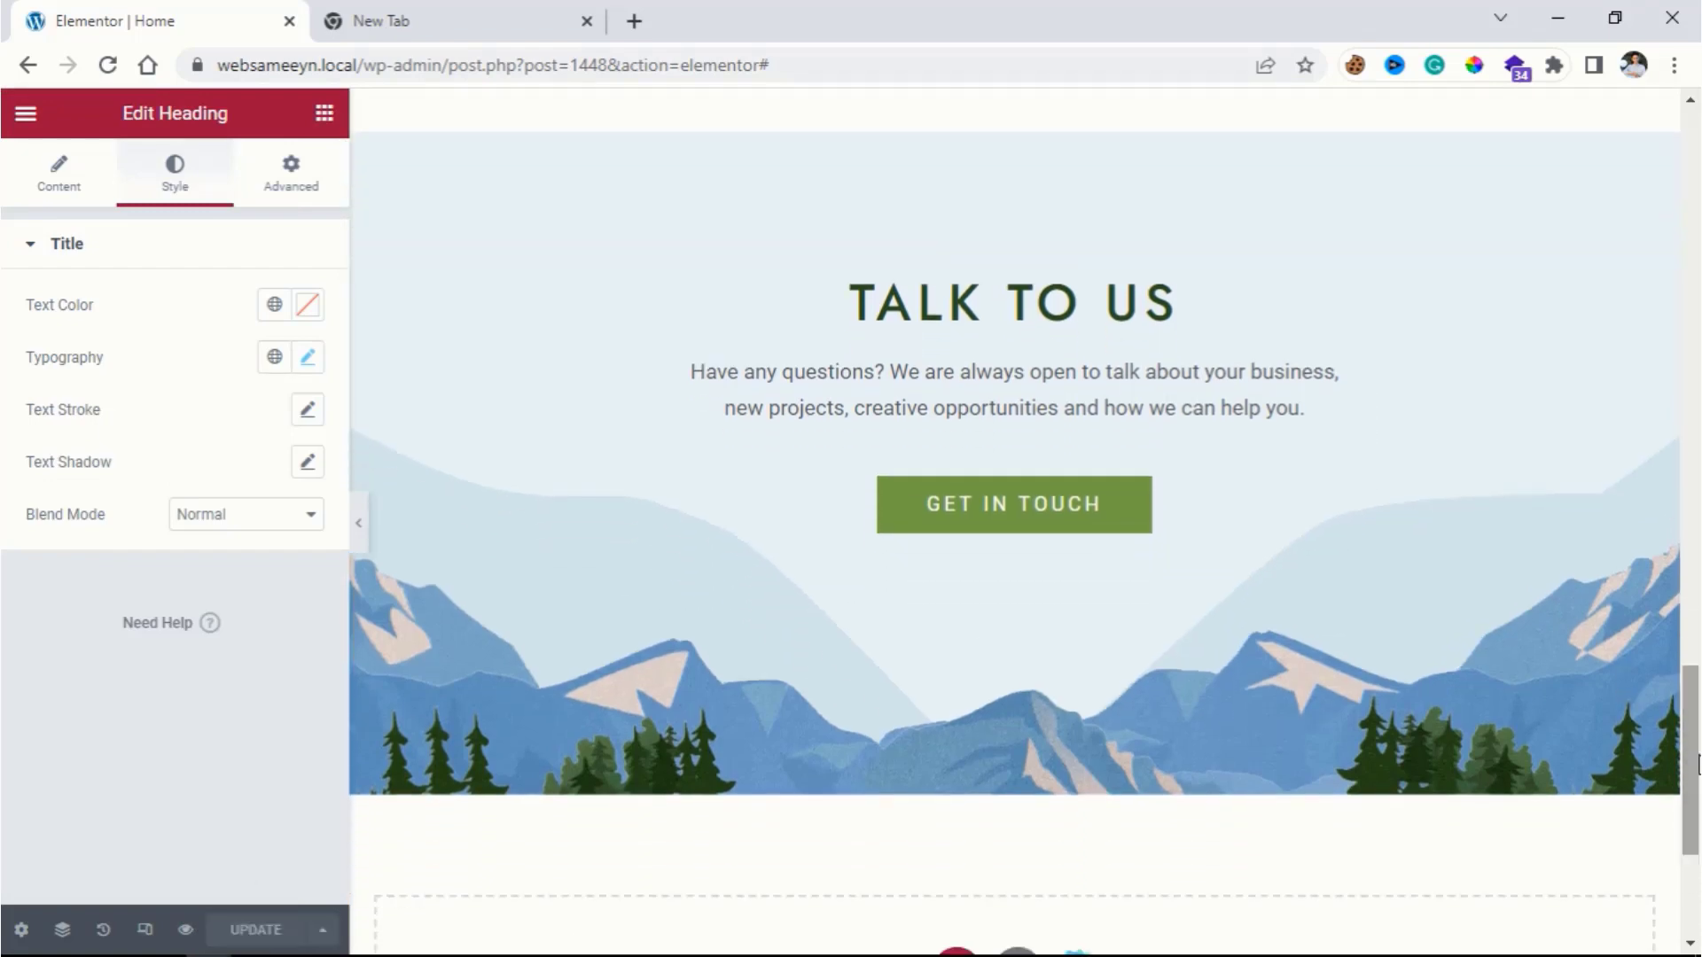
pyautogui.scroll(1, 1697, 762)
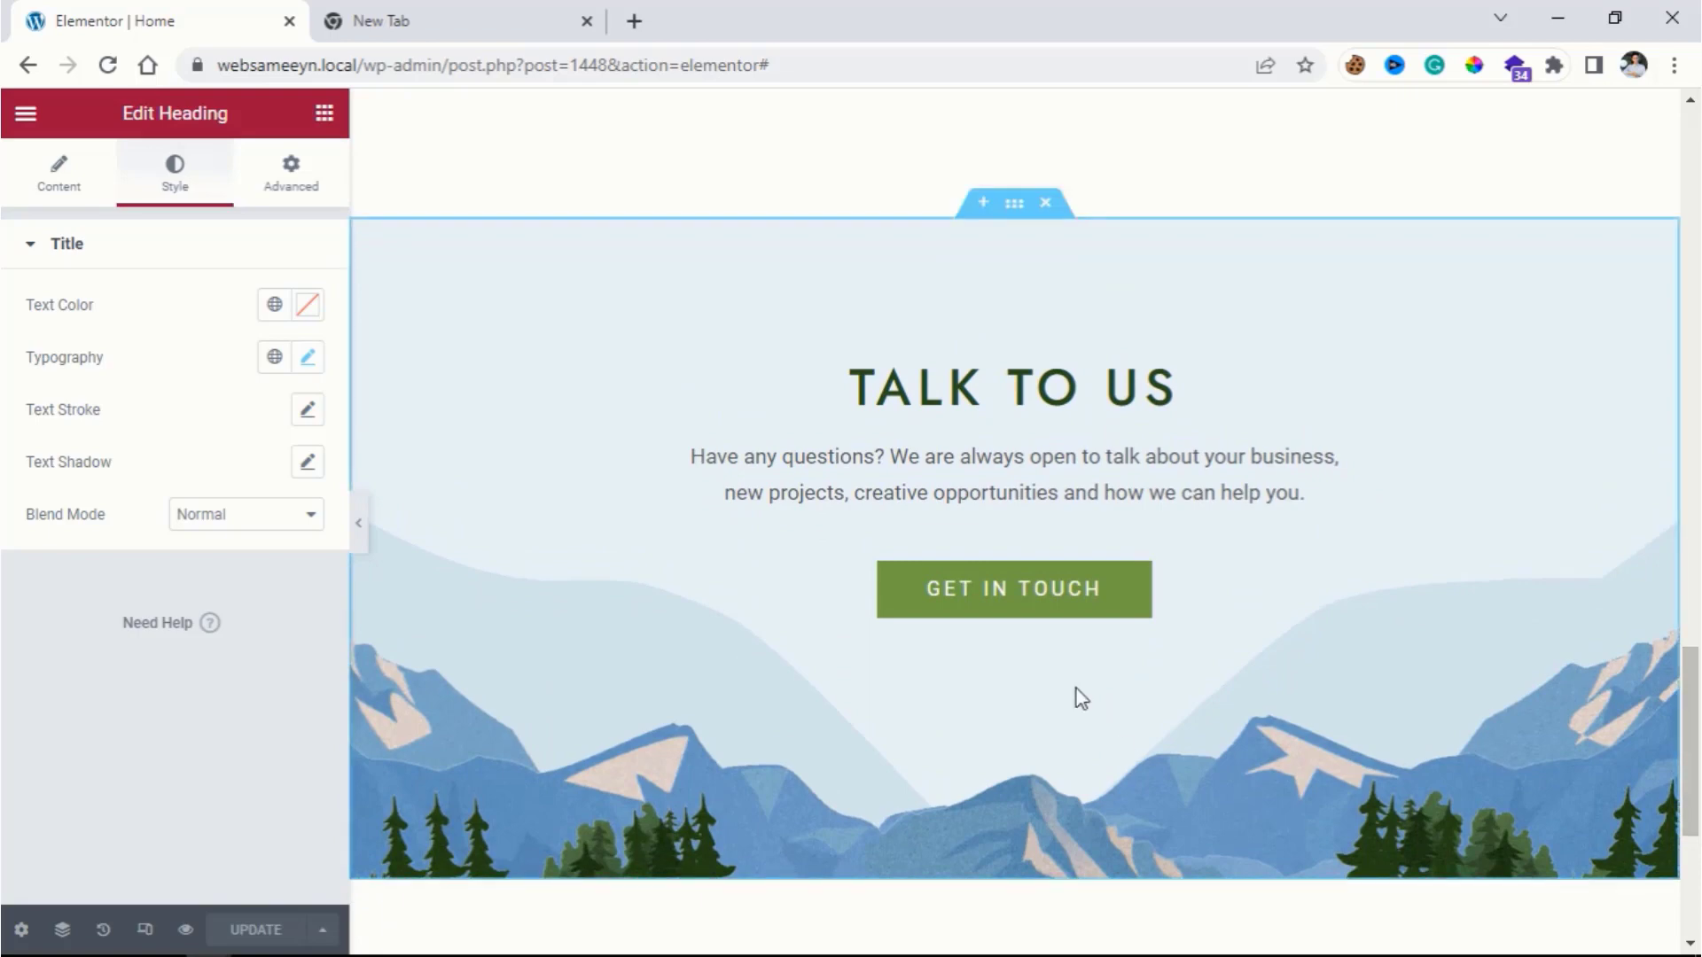
# Step: Link the GET IN TOUCH button to the Contact page and save again
pyautogui.click(843, 589)
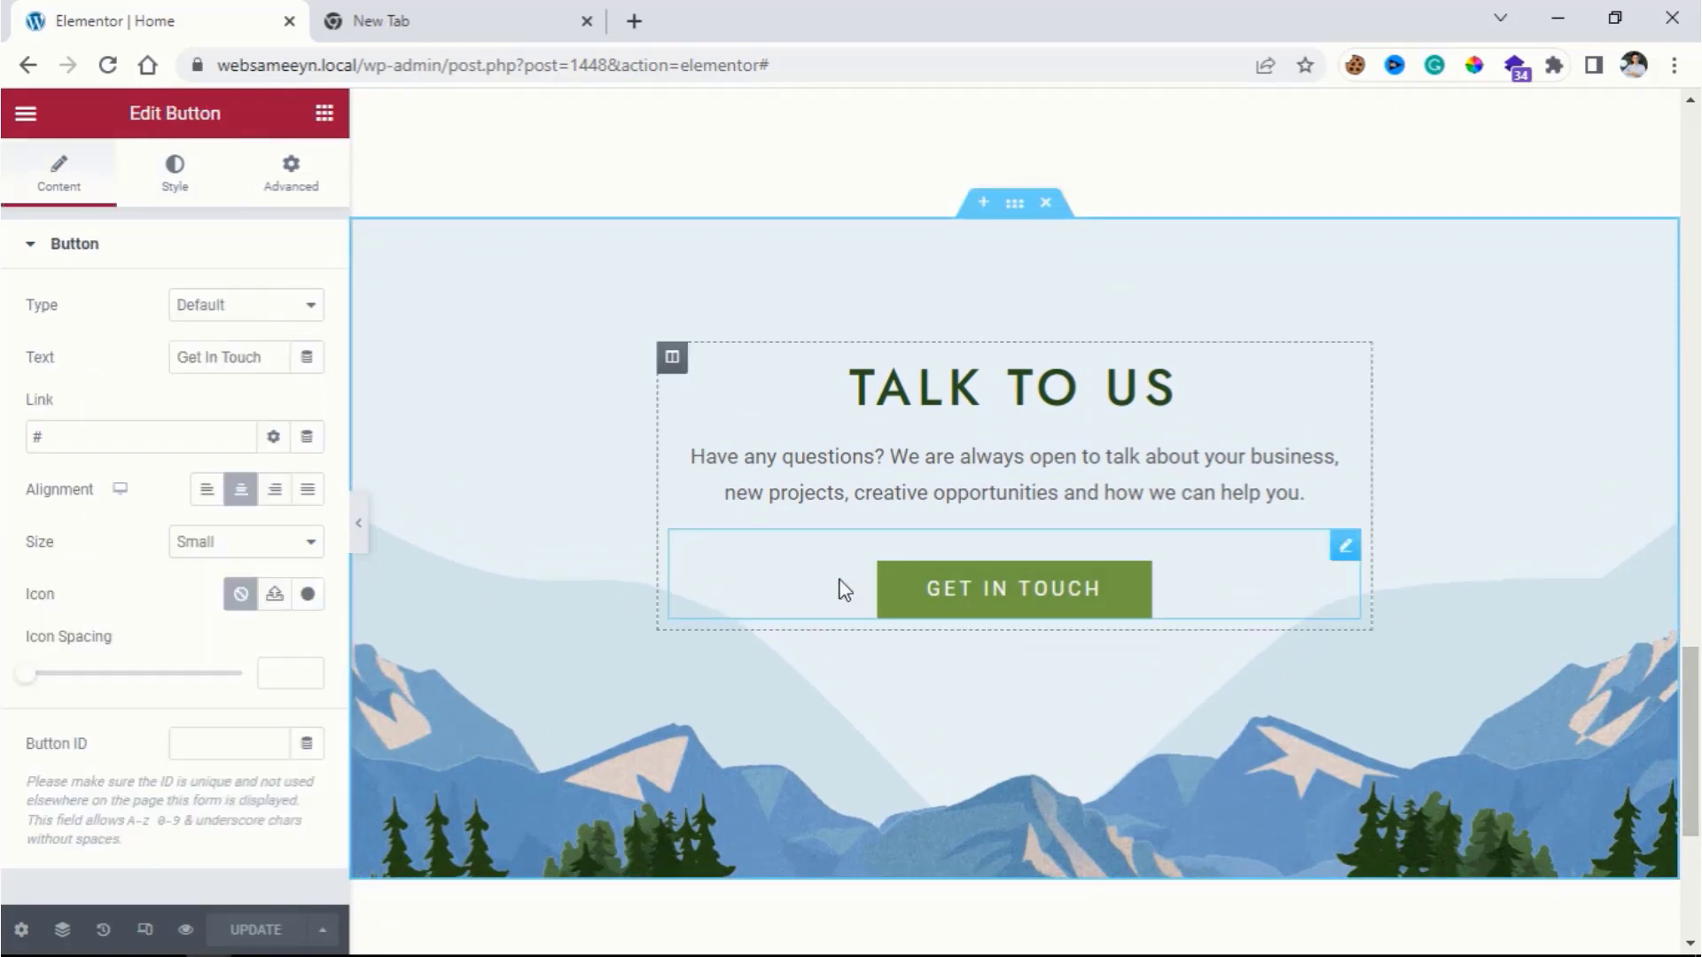
pyautogui.click(123, 440)
pyautogui.press('BackSpace')
pyautogui.write('cont')
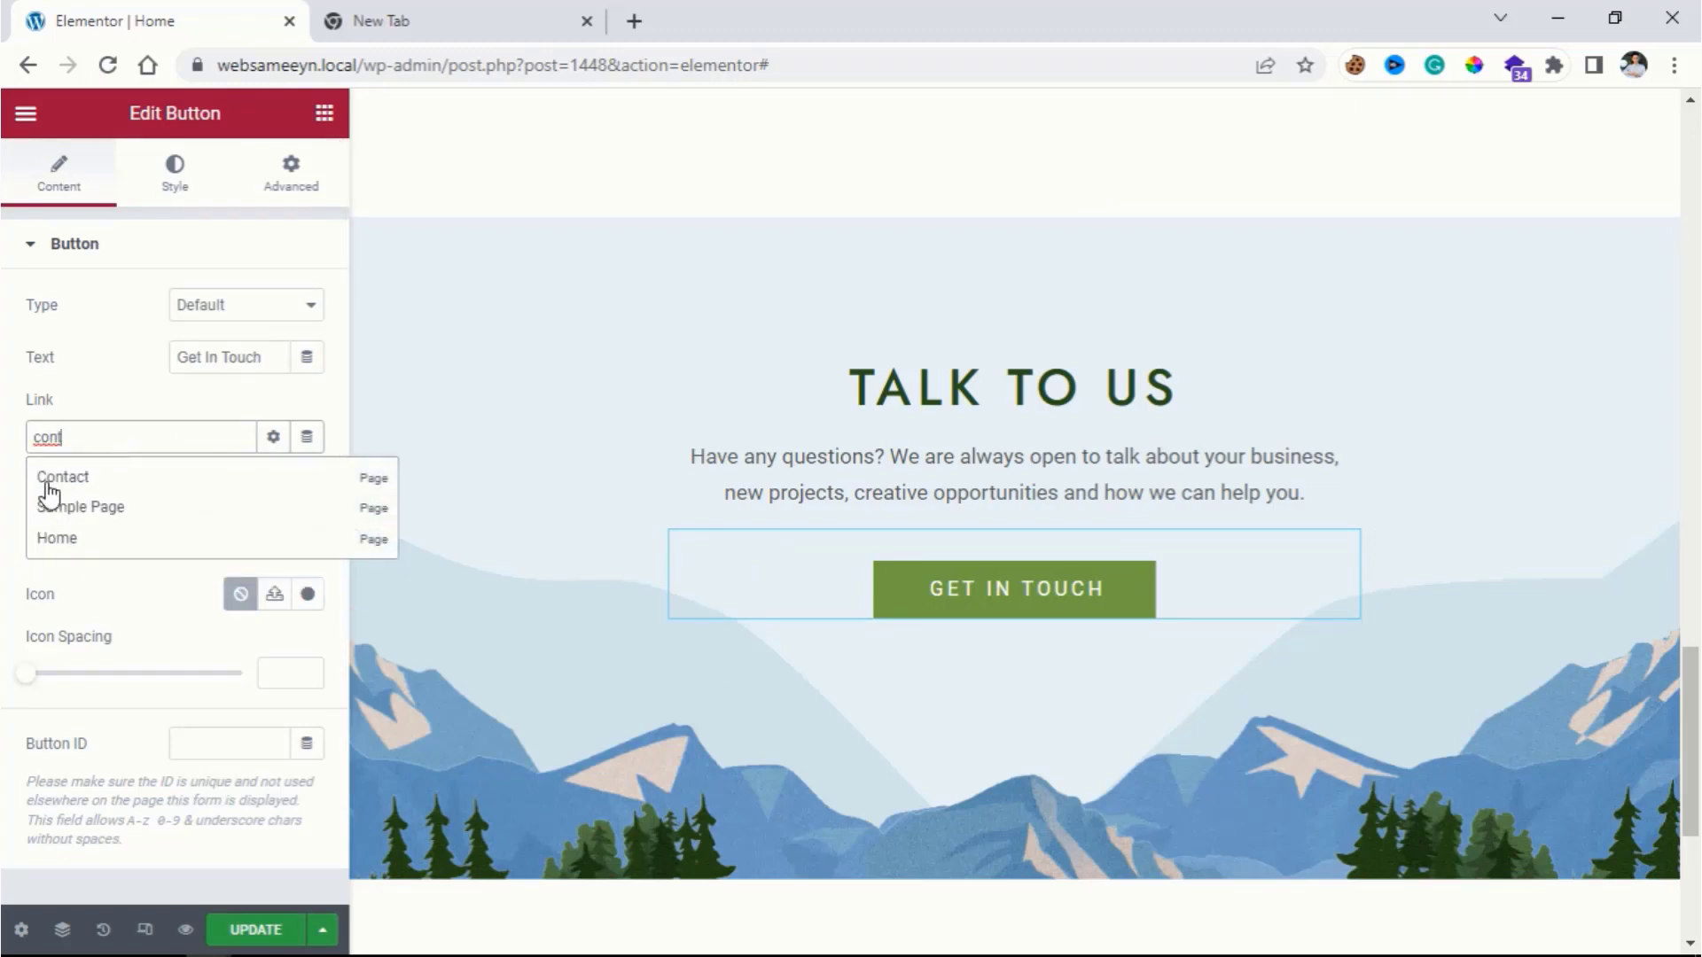
pyautogui.click(103, 479)
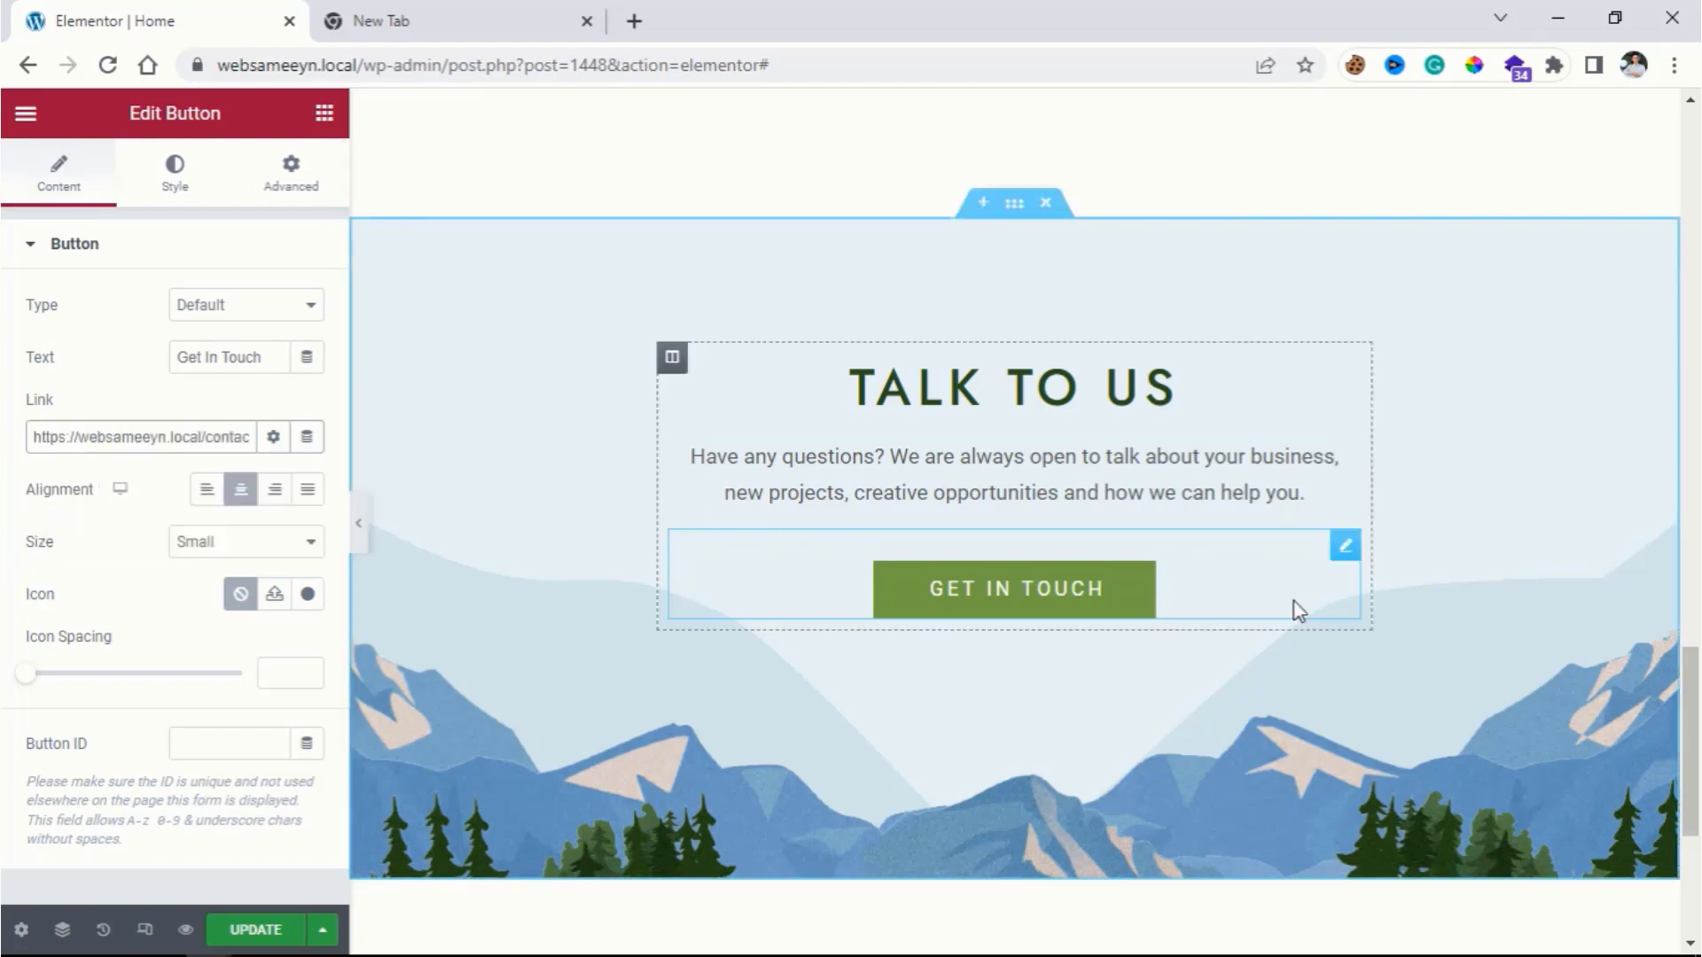
pyautogui.scroll(4, 1692, 651)
pyautogui.scroll(10, 1697, 651)
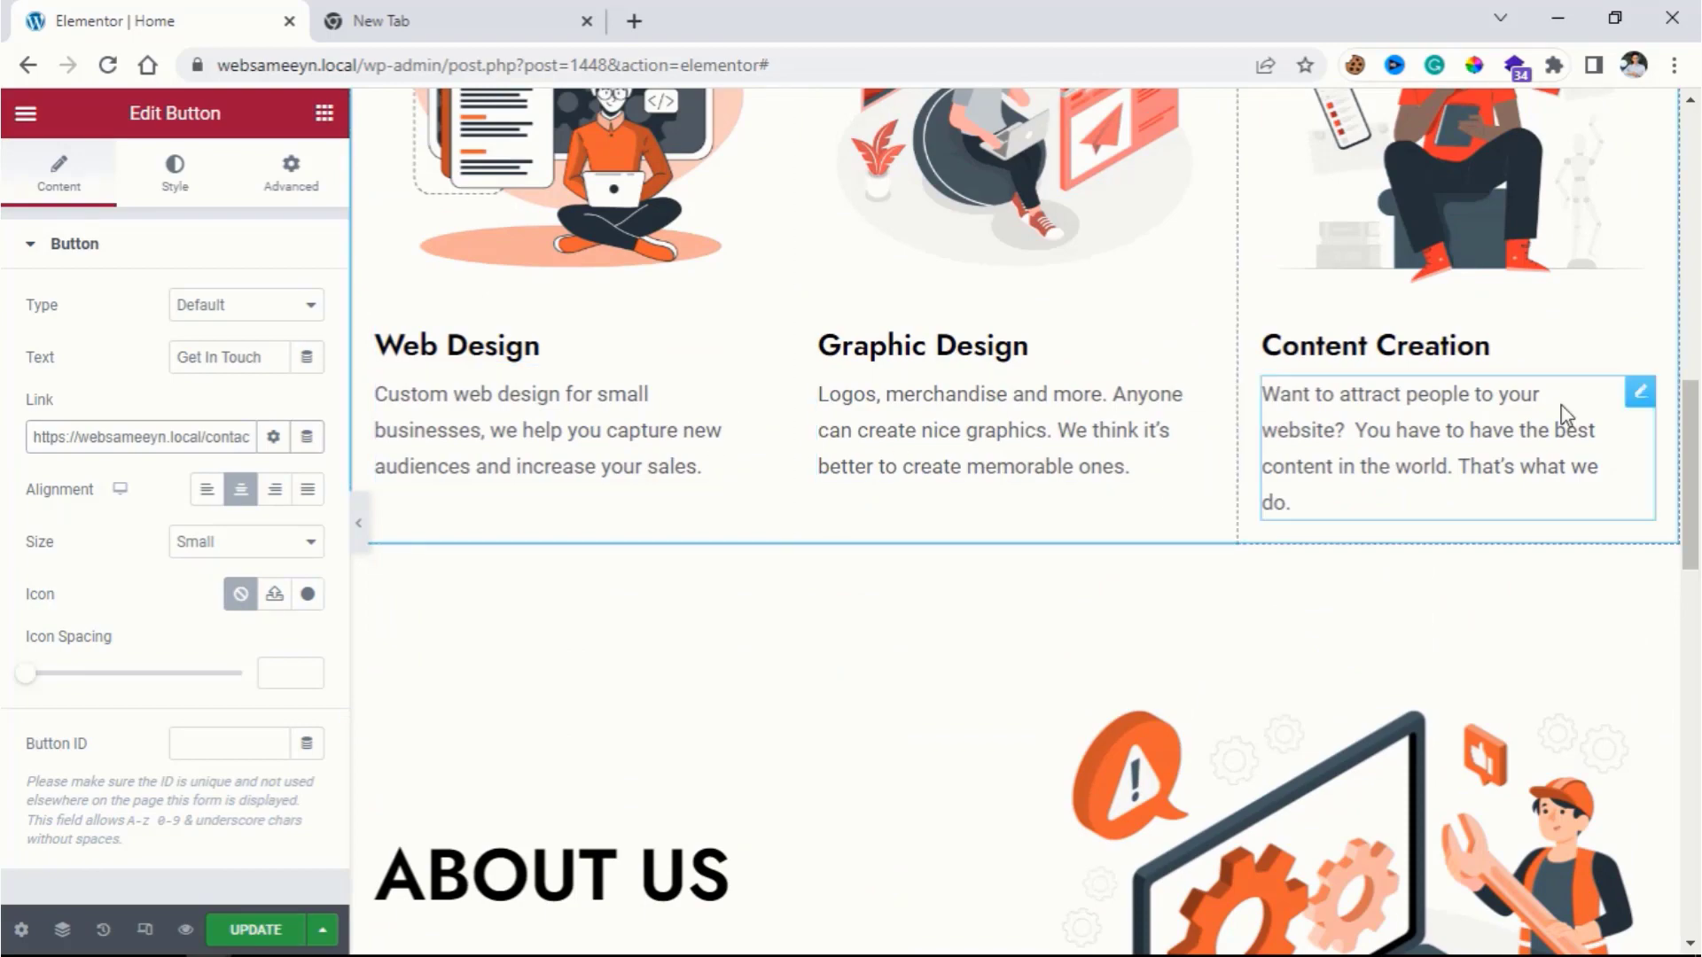
pyautogui.moveTo(1689, 478); pyautogui.dragTo(1657, 879)
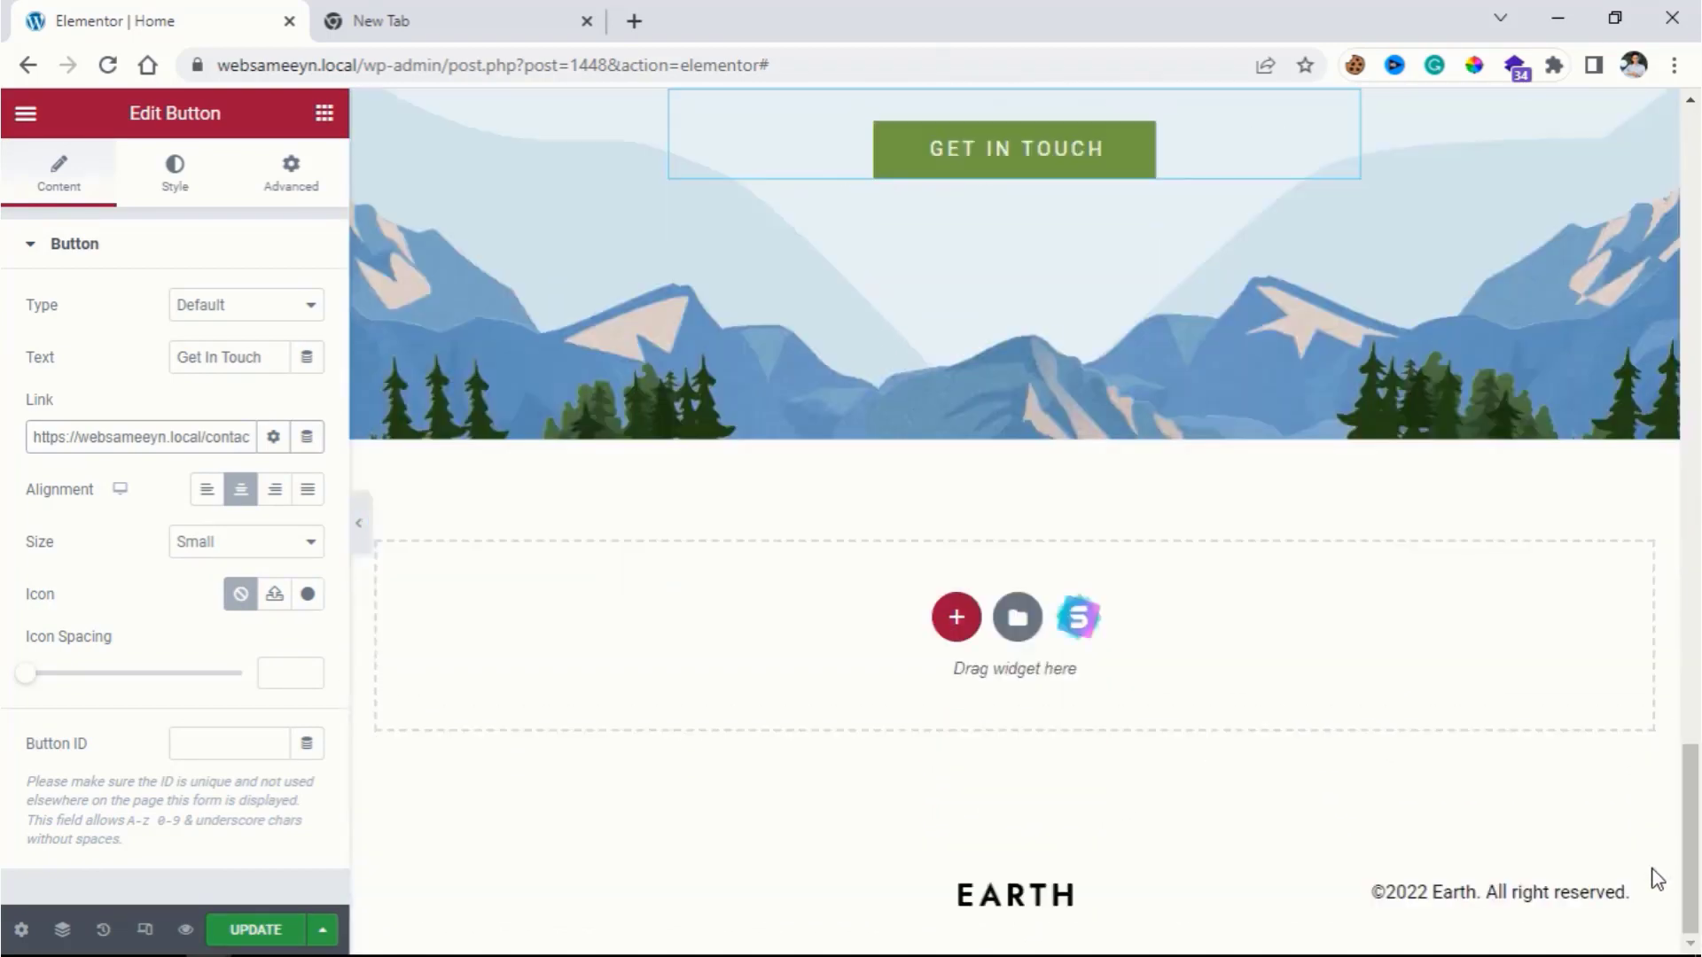
pyautogui.click(256, 930)
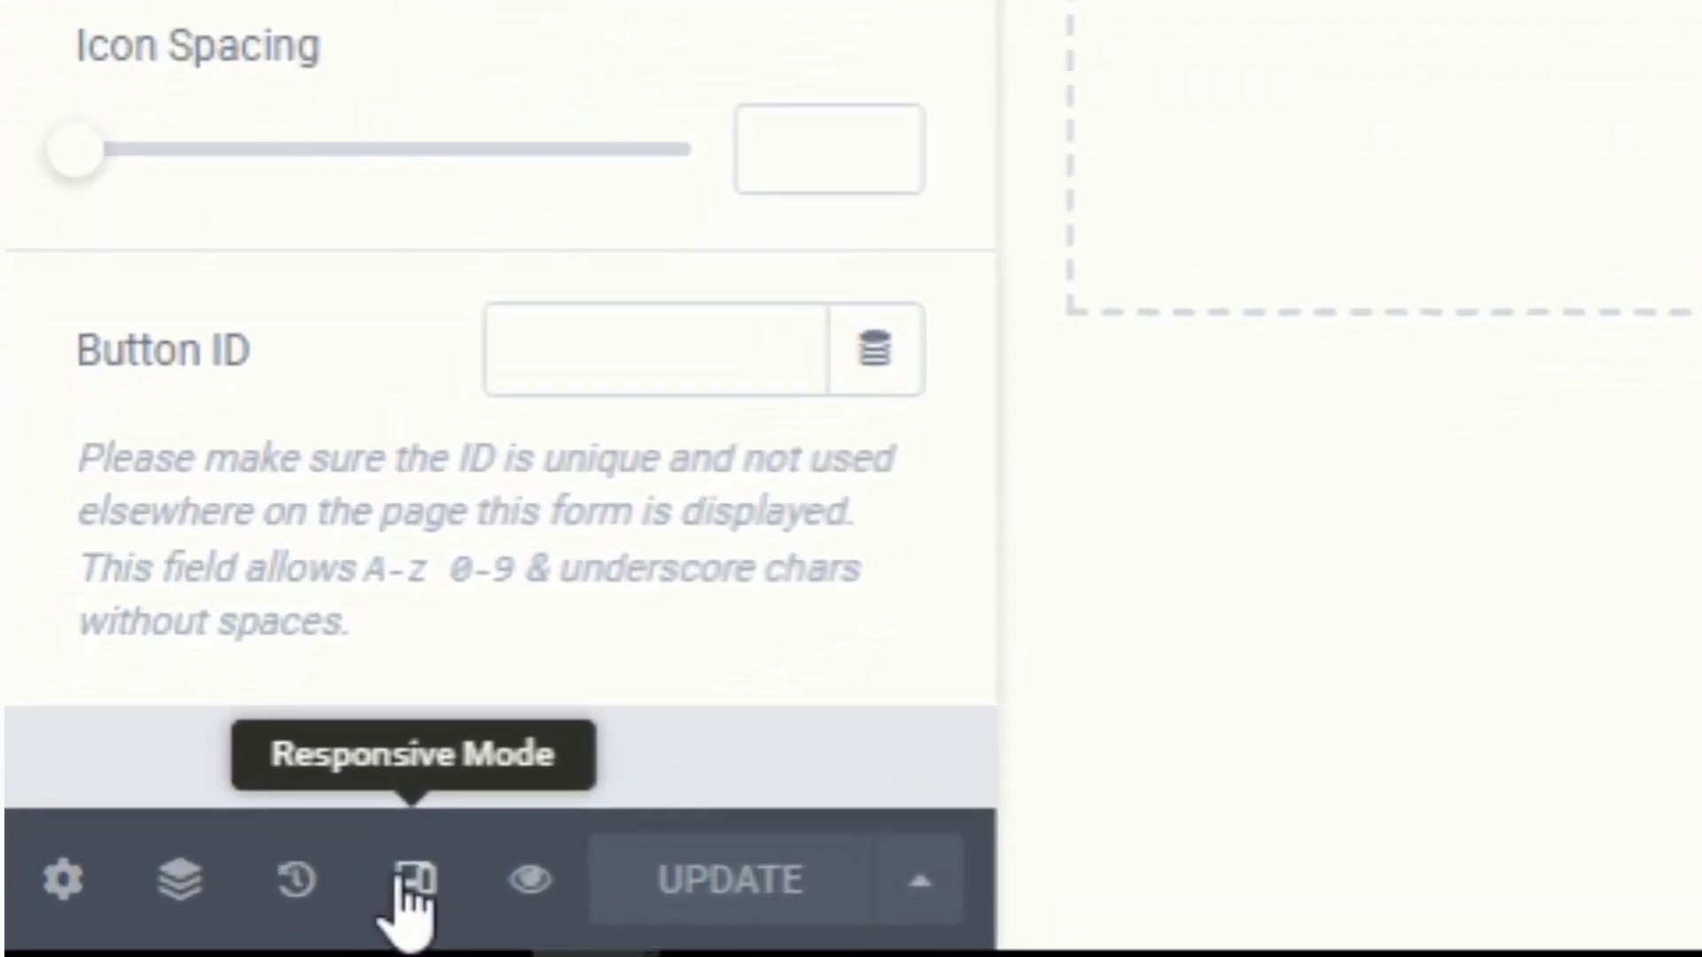
# Step: Switch the editor to the mobile responsive preview
pyautogui.click(412, 879)
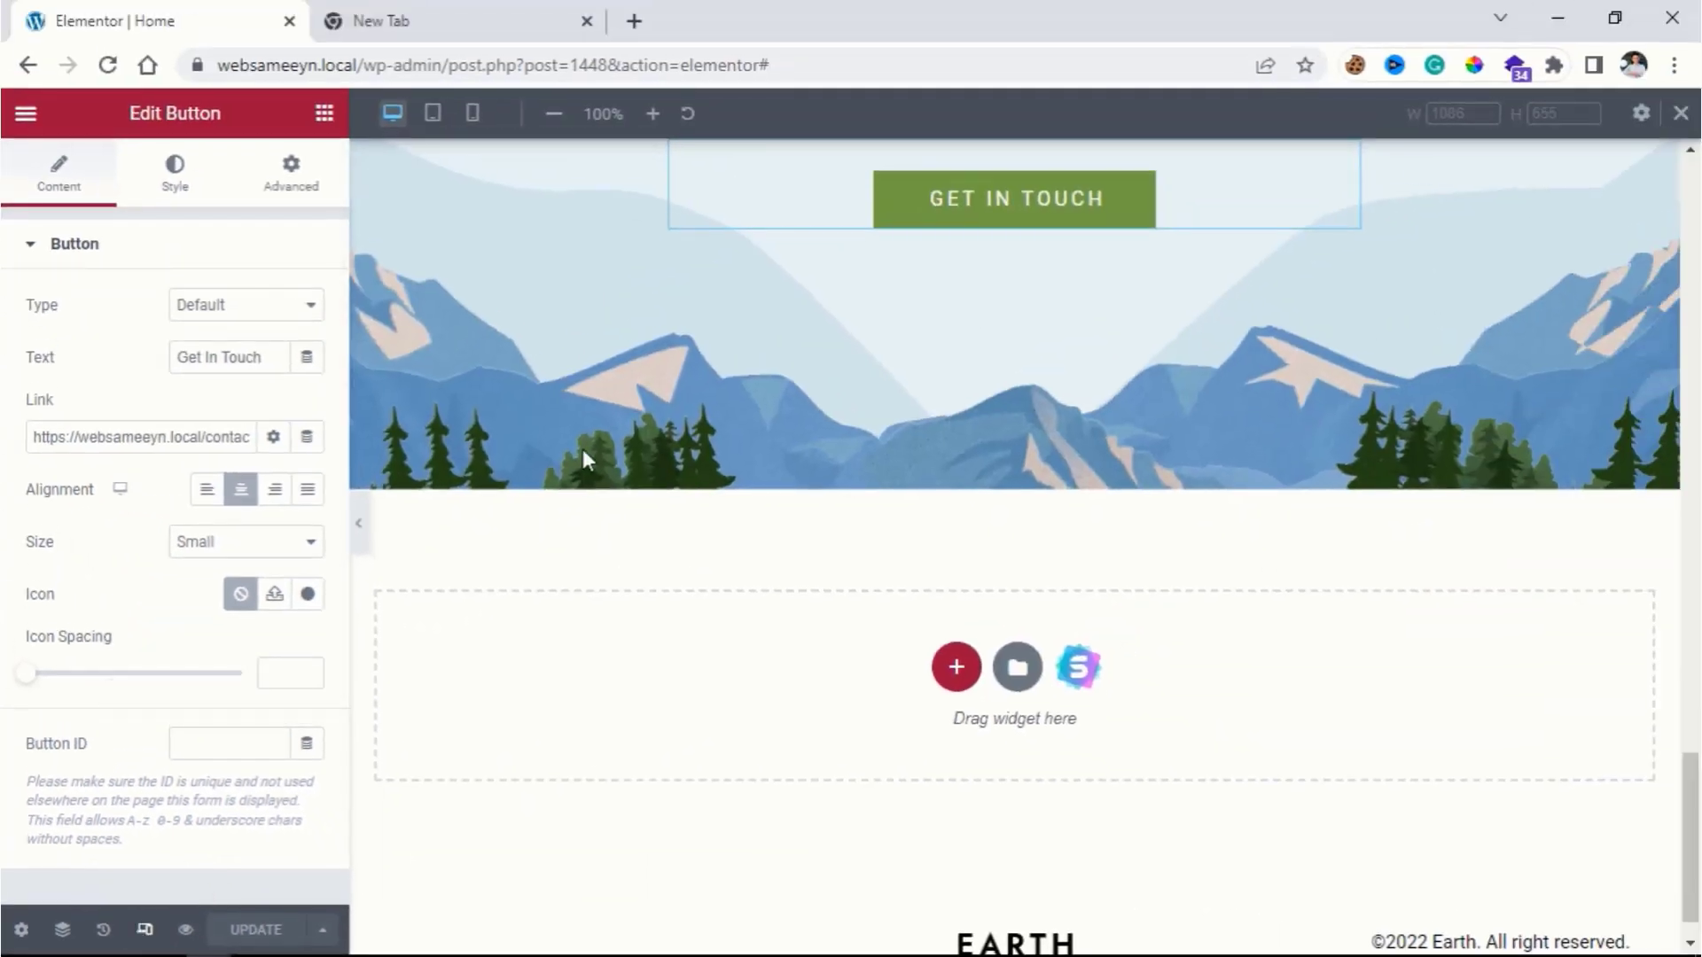
pyautogui.click(474, 127)
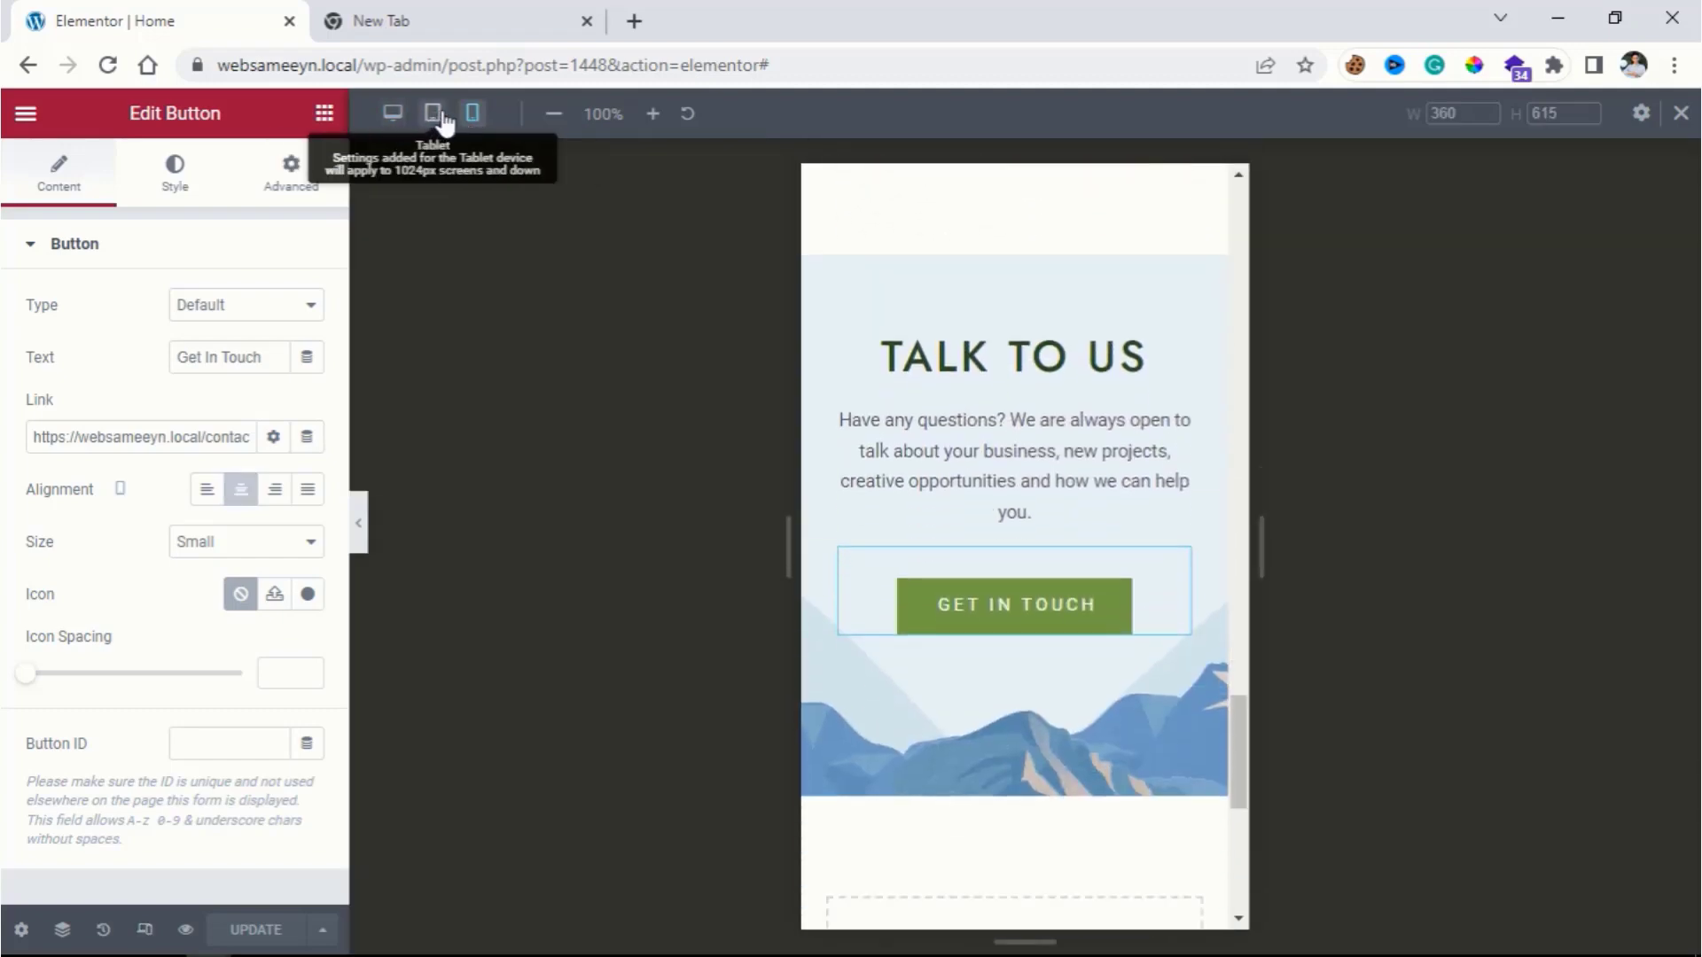
pyautogui.click(445, 124)
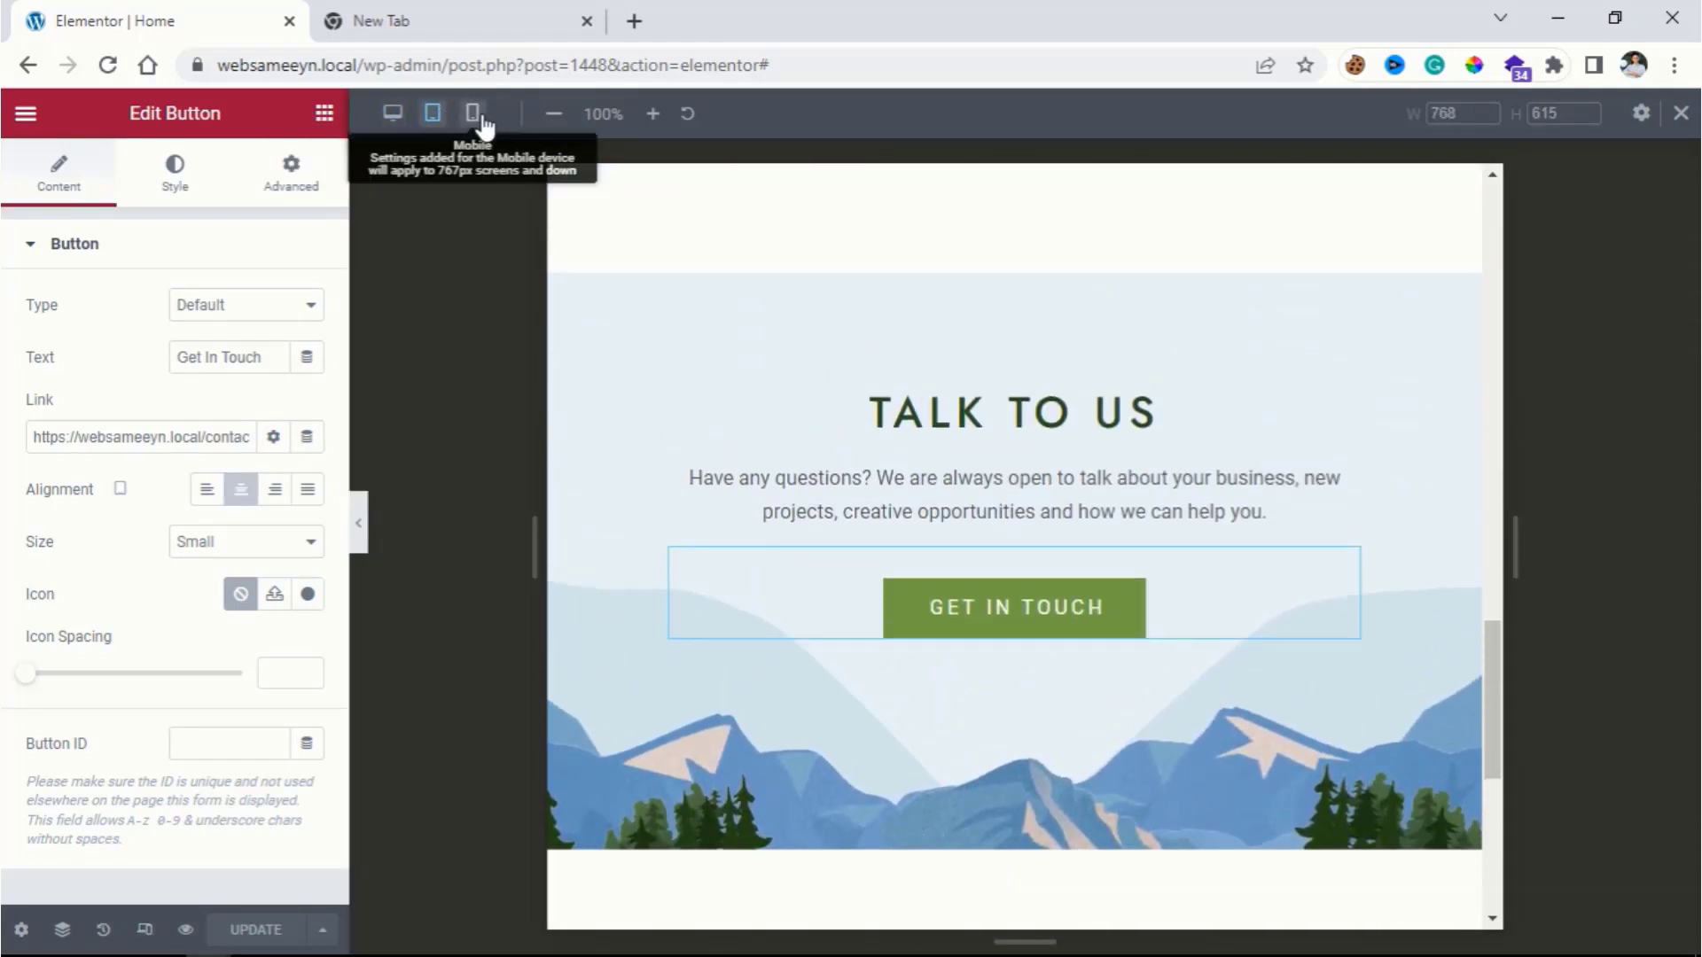
pyautogui.click(474, 115)
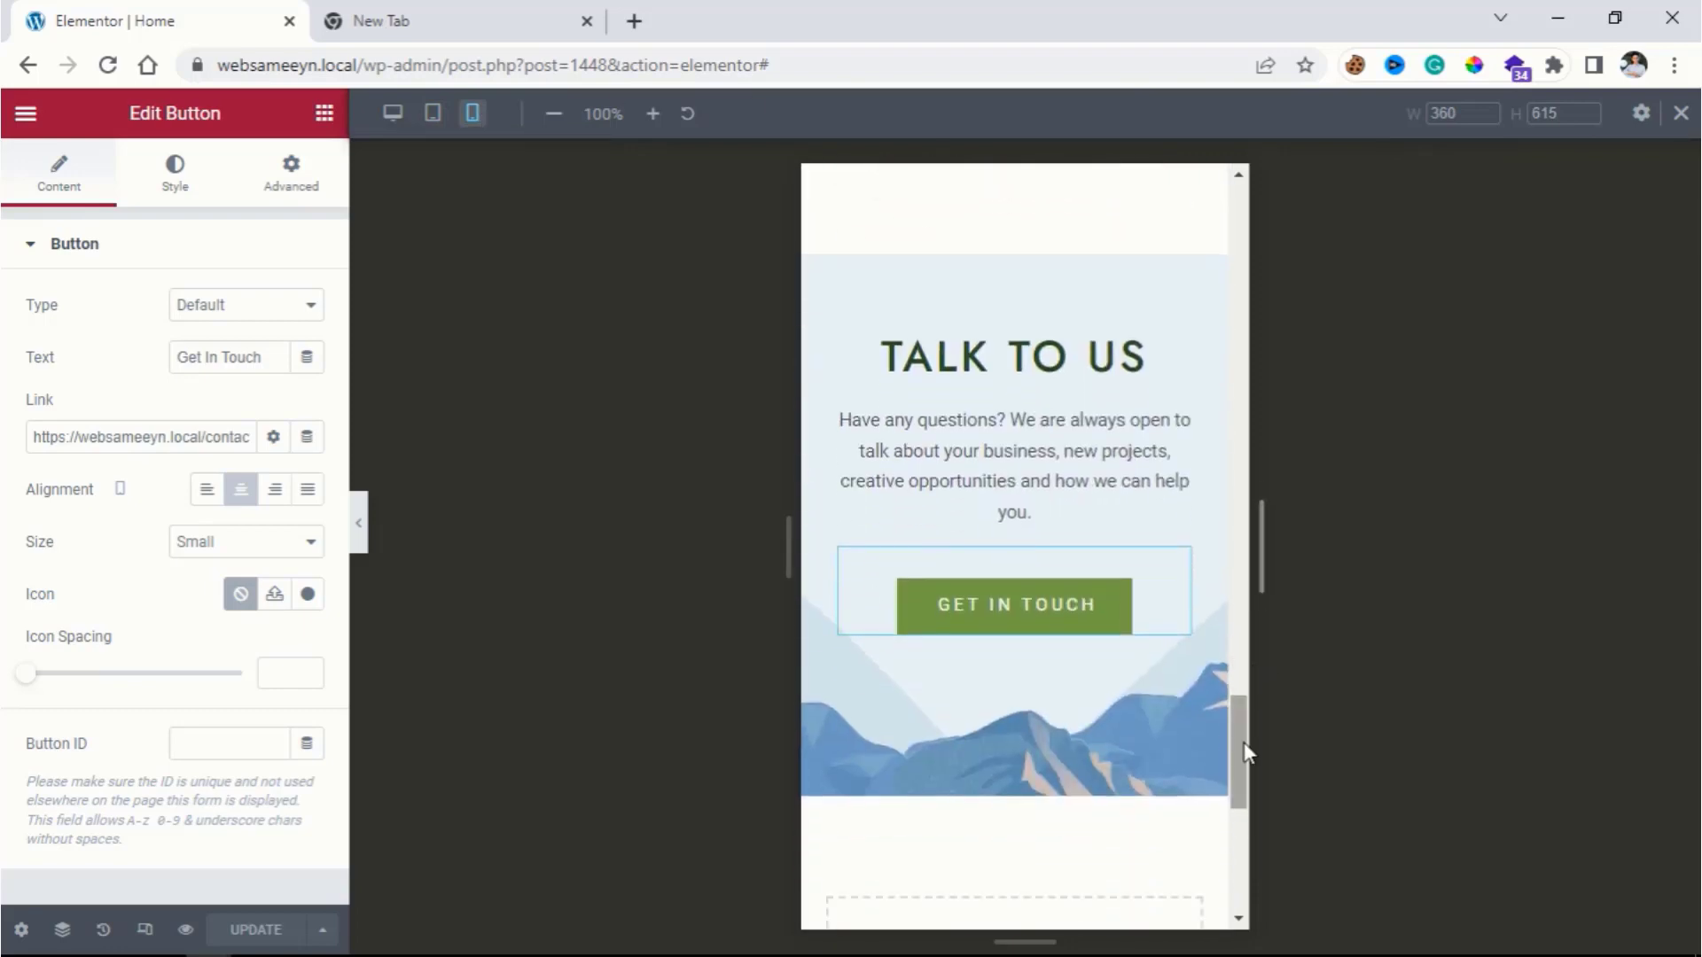
pyautogui.moveTo(1237, 758); pyautogui.dragTo(1238, 180)
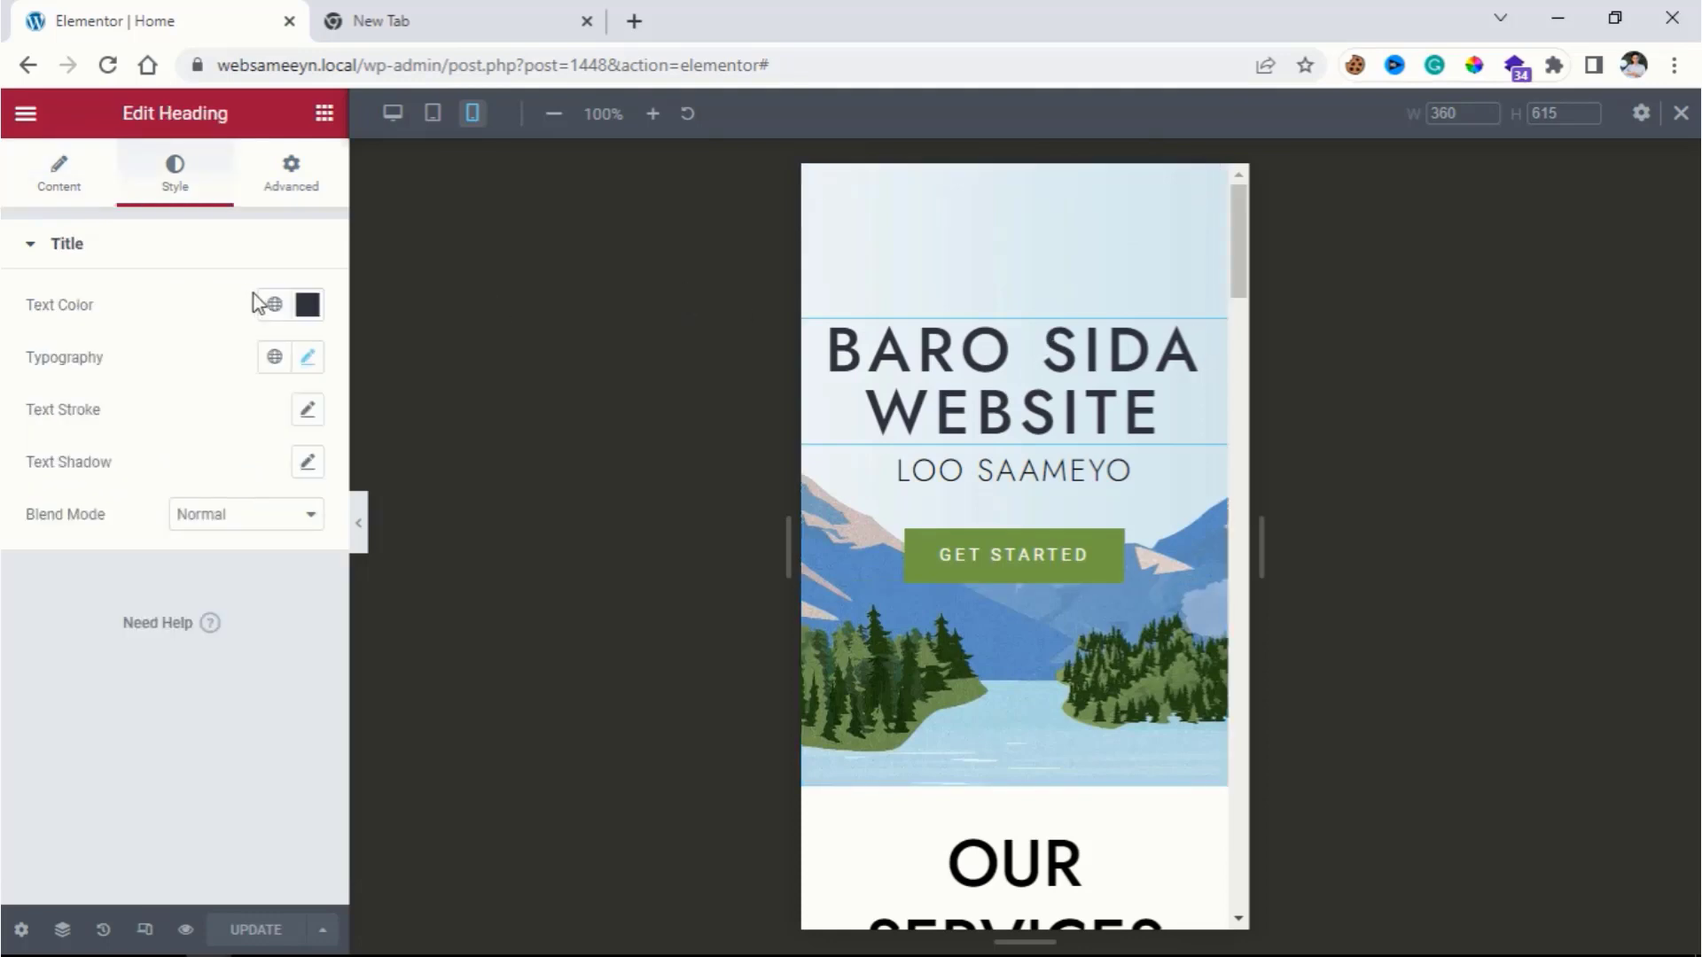
# Step: Set the BARO SIDA WEBSITE and LOO SAAMEYO hero headings to 26 px on mobile
pyautogui.click(310, 359)
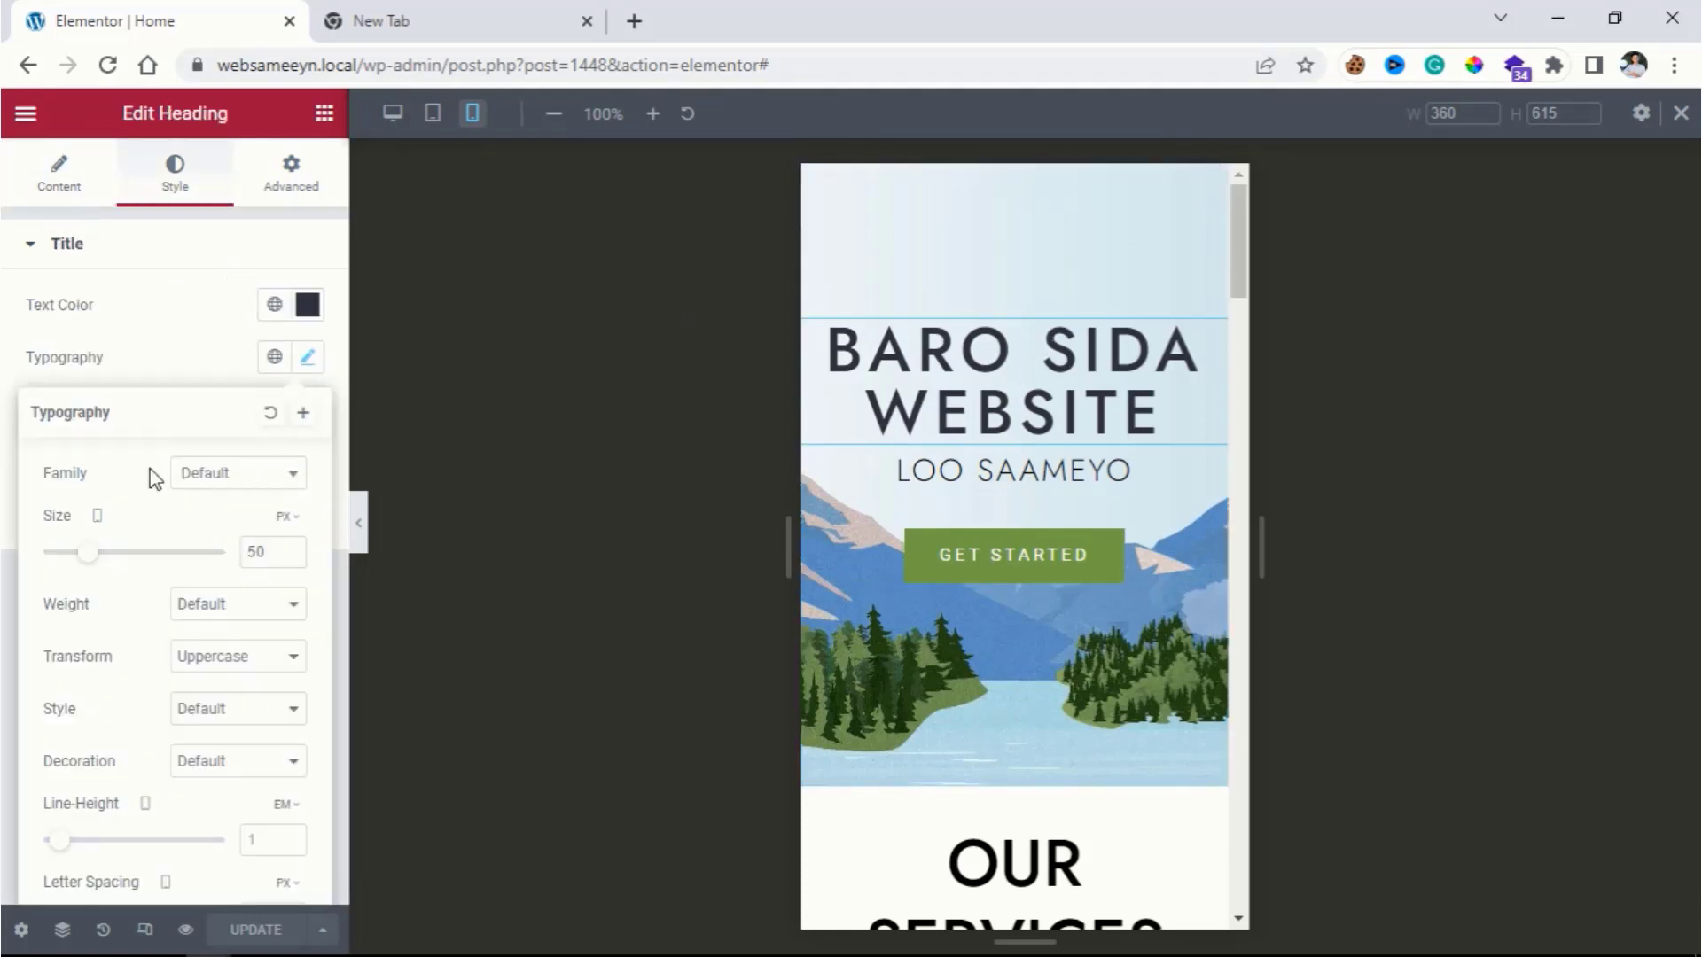
pyautogui.moveTo(88, 551); pyautogui.dragTo(65, 565)
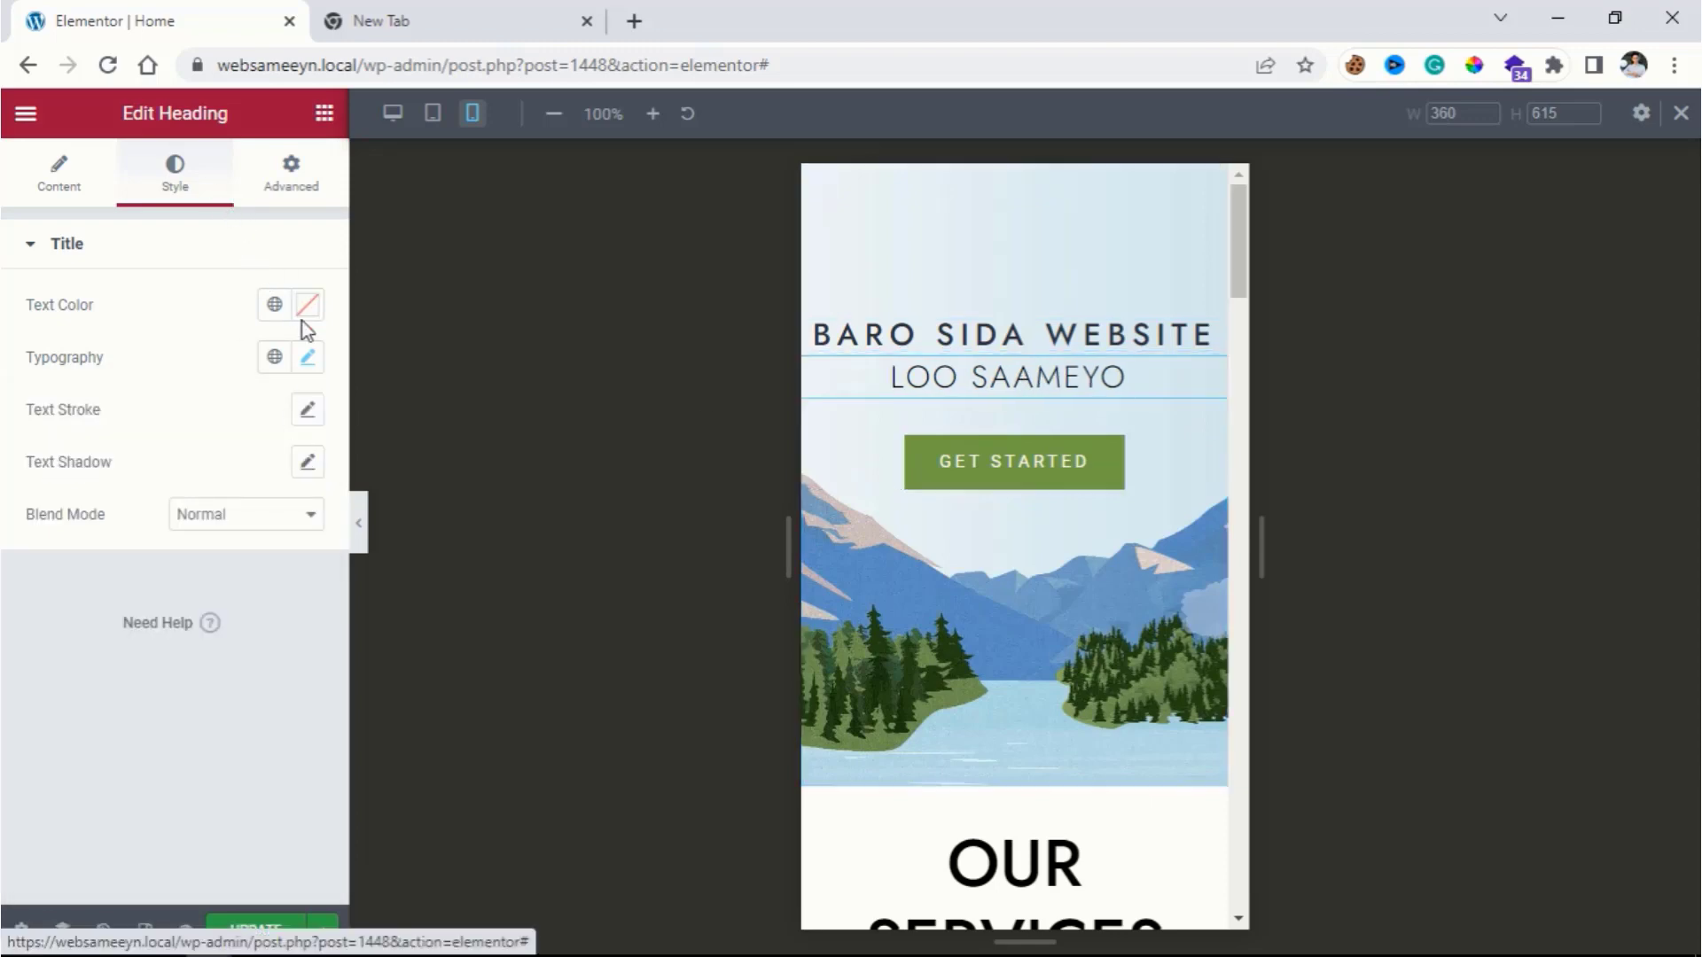
pyautogui.click(308, 358)
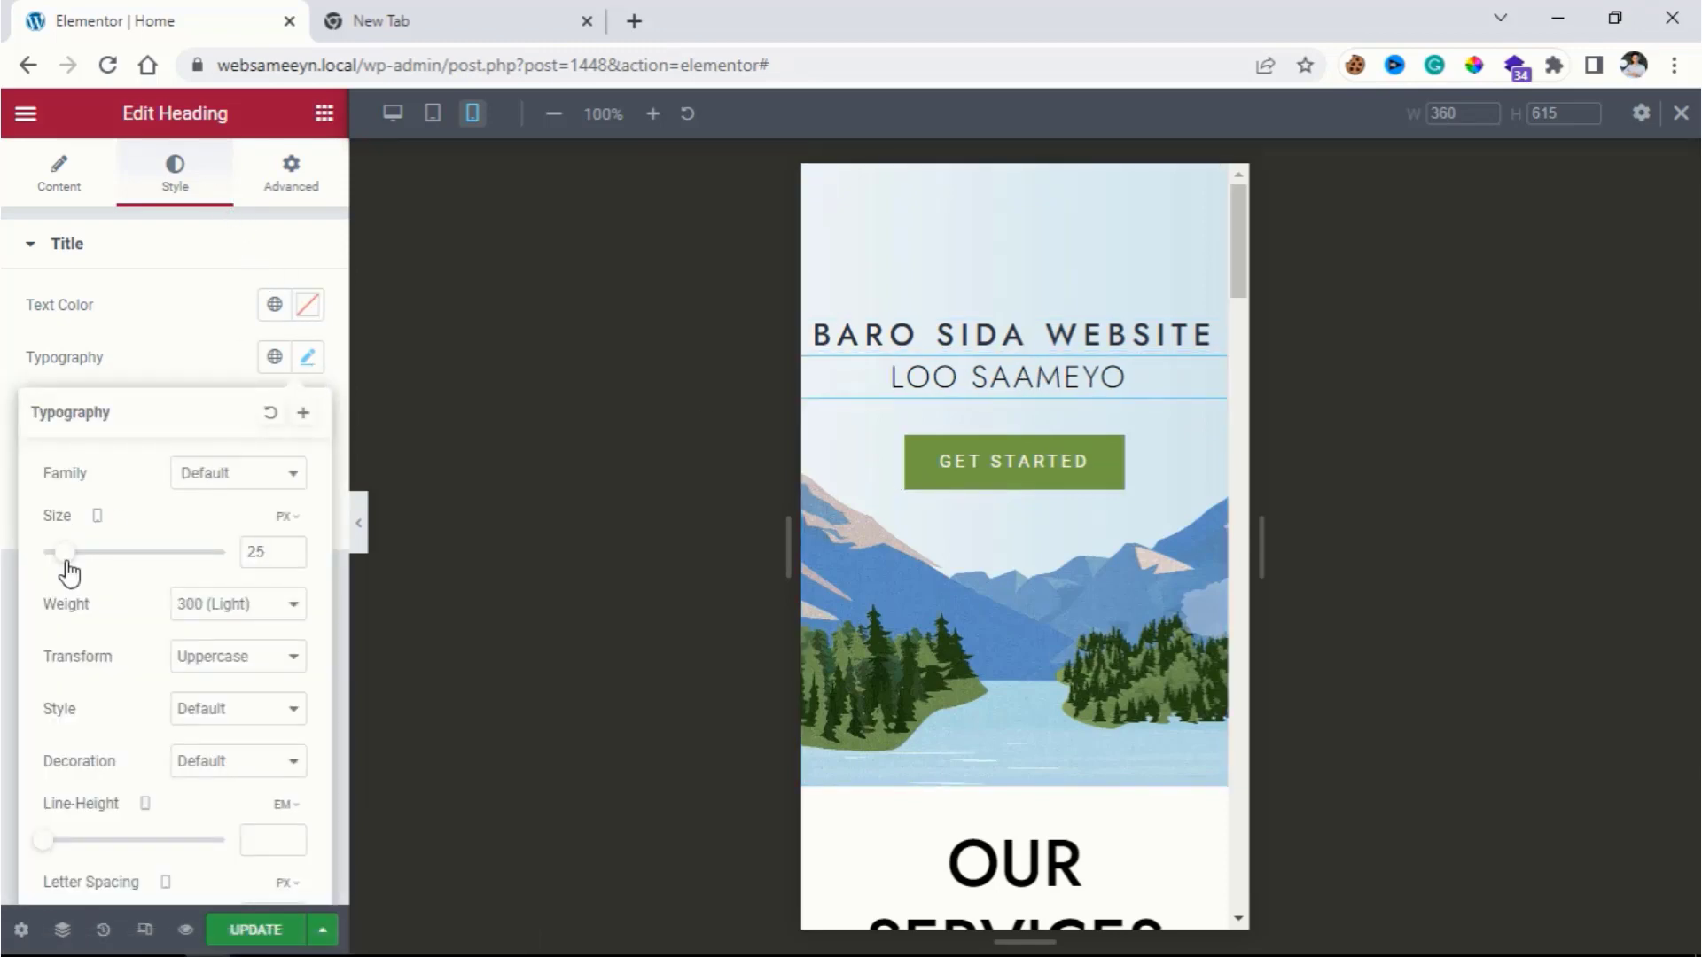
pyautogui.moveTo(66, 563); pyautogui.dragTo(69, 565)
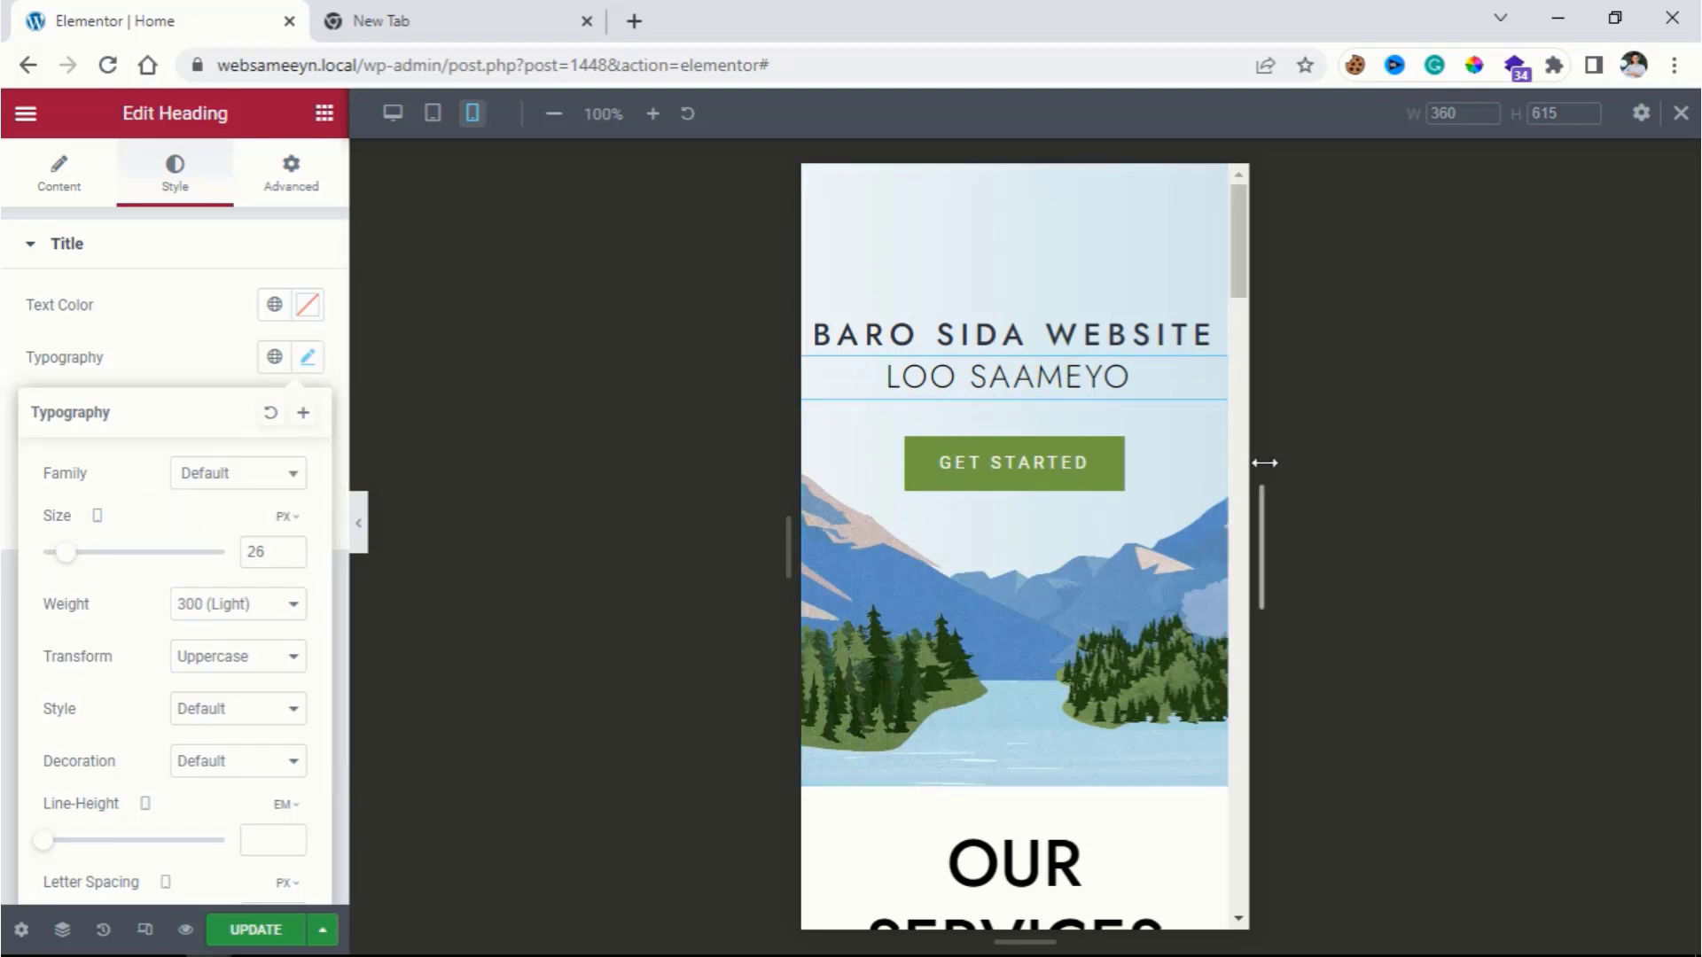
pyautogui.moveTo(1264, 462); pyautogui.dragTo(1284, 464)
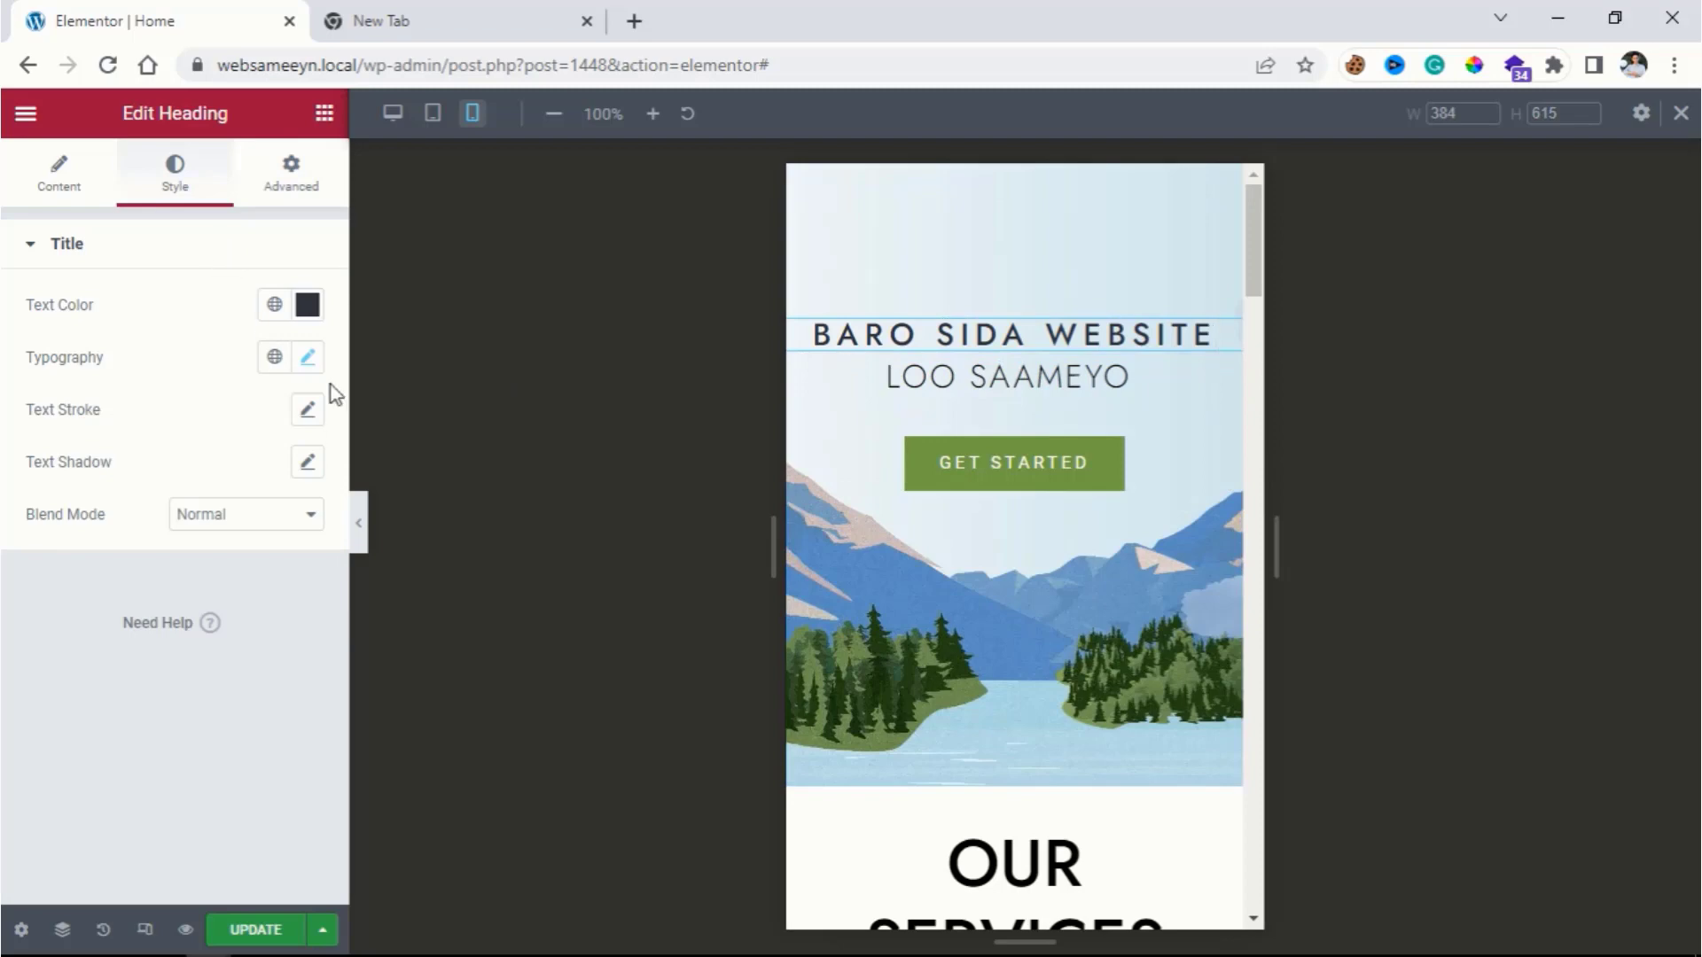
pyautogui.click(308, 358)
pyautogui.moveTo(73, 565); pyautogui.dragTo(73, 565)
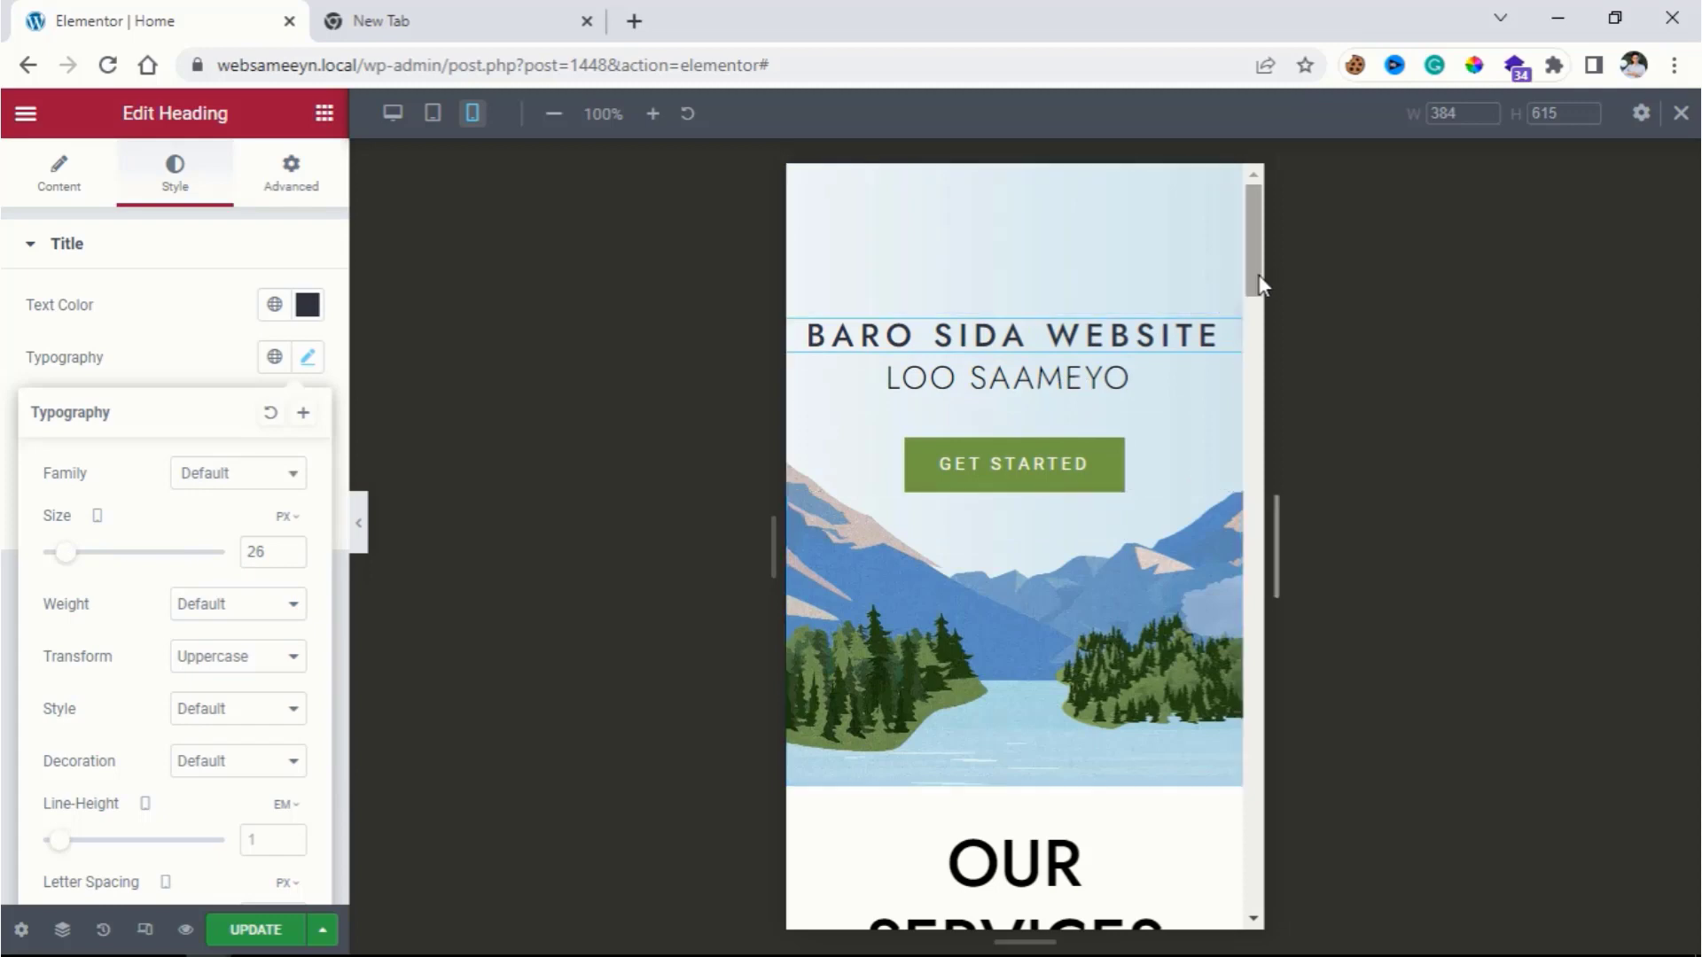
pyautogui.scroll(-5, 1259, 284)
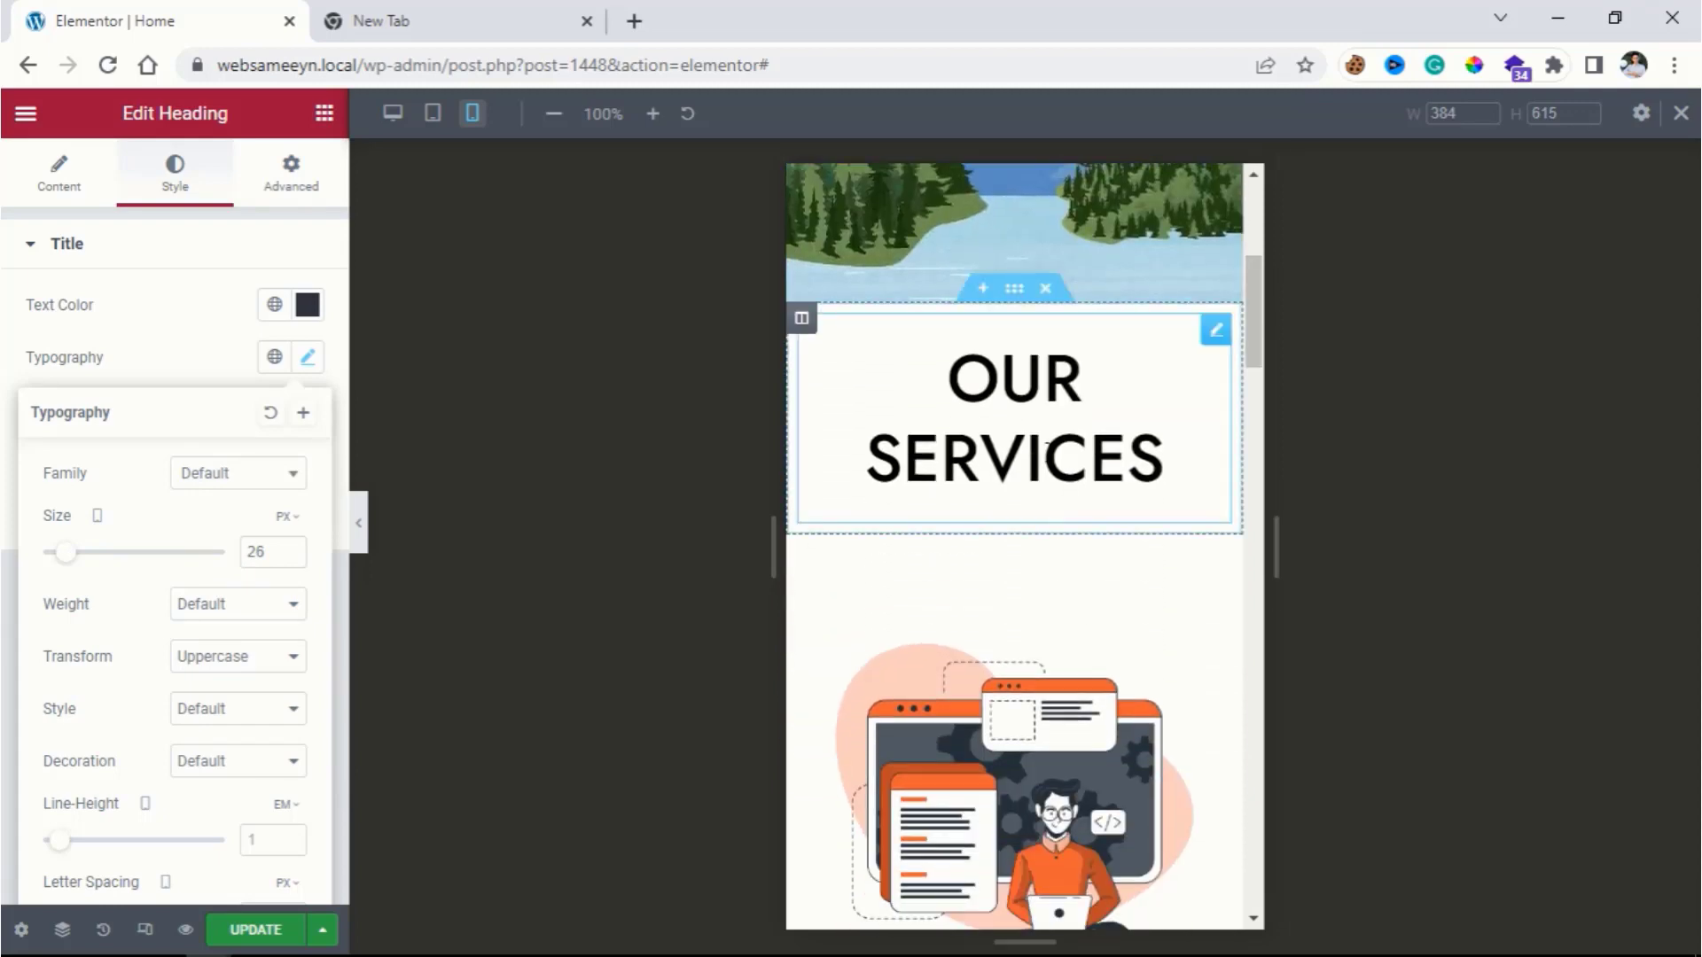
# Step: Reduce the OUR SERVICES heading font size from 53 to 38 px on mobile
pyautogui.click(173, 184)
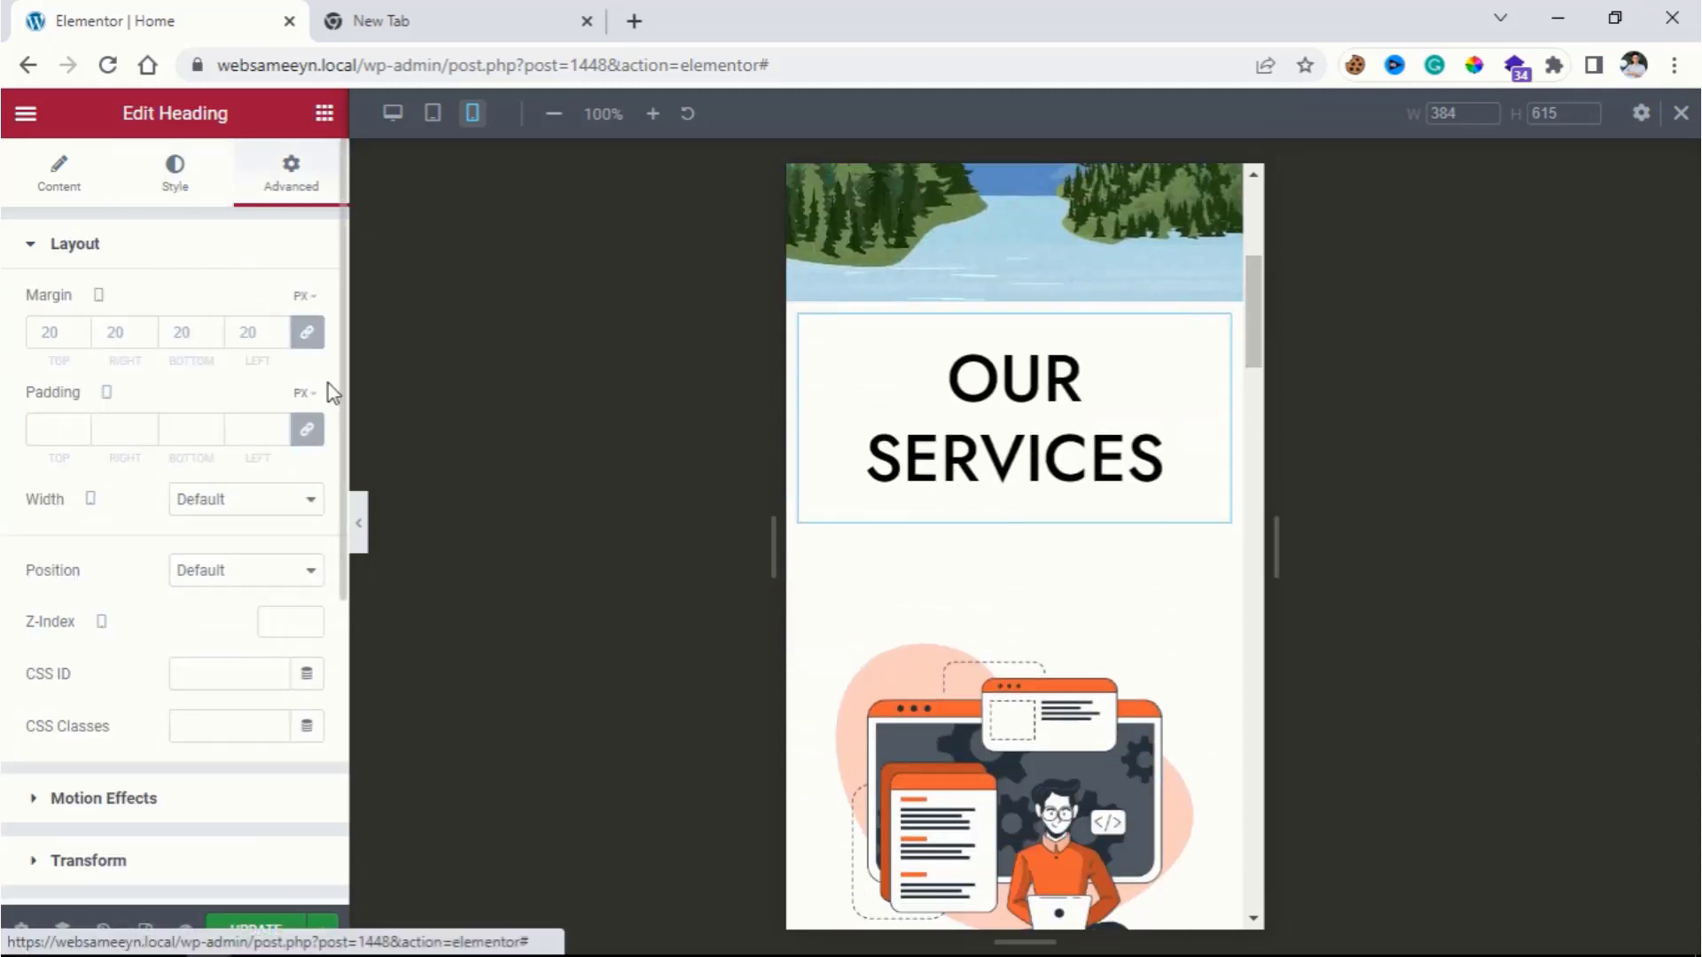
pyautogui.click(306, 356)
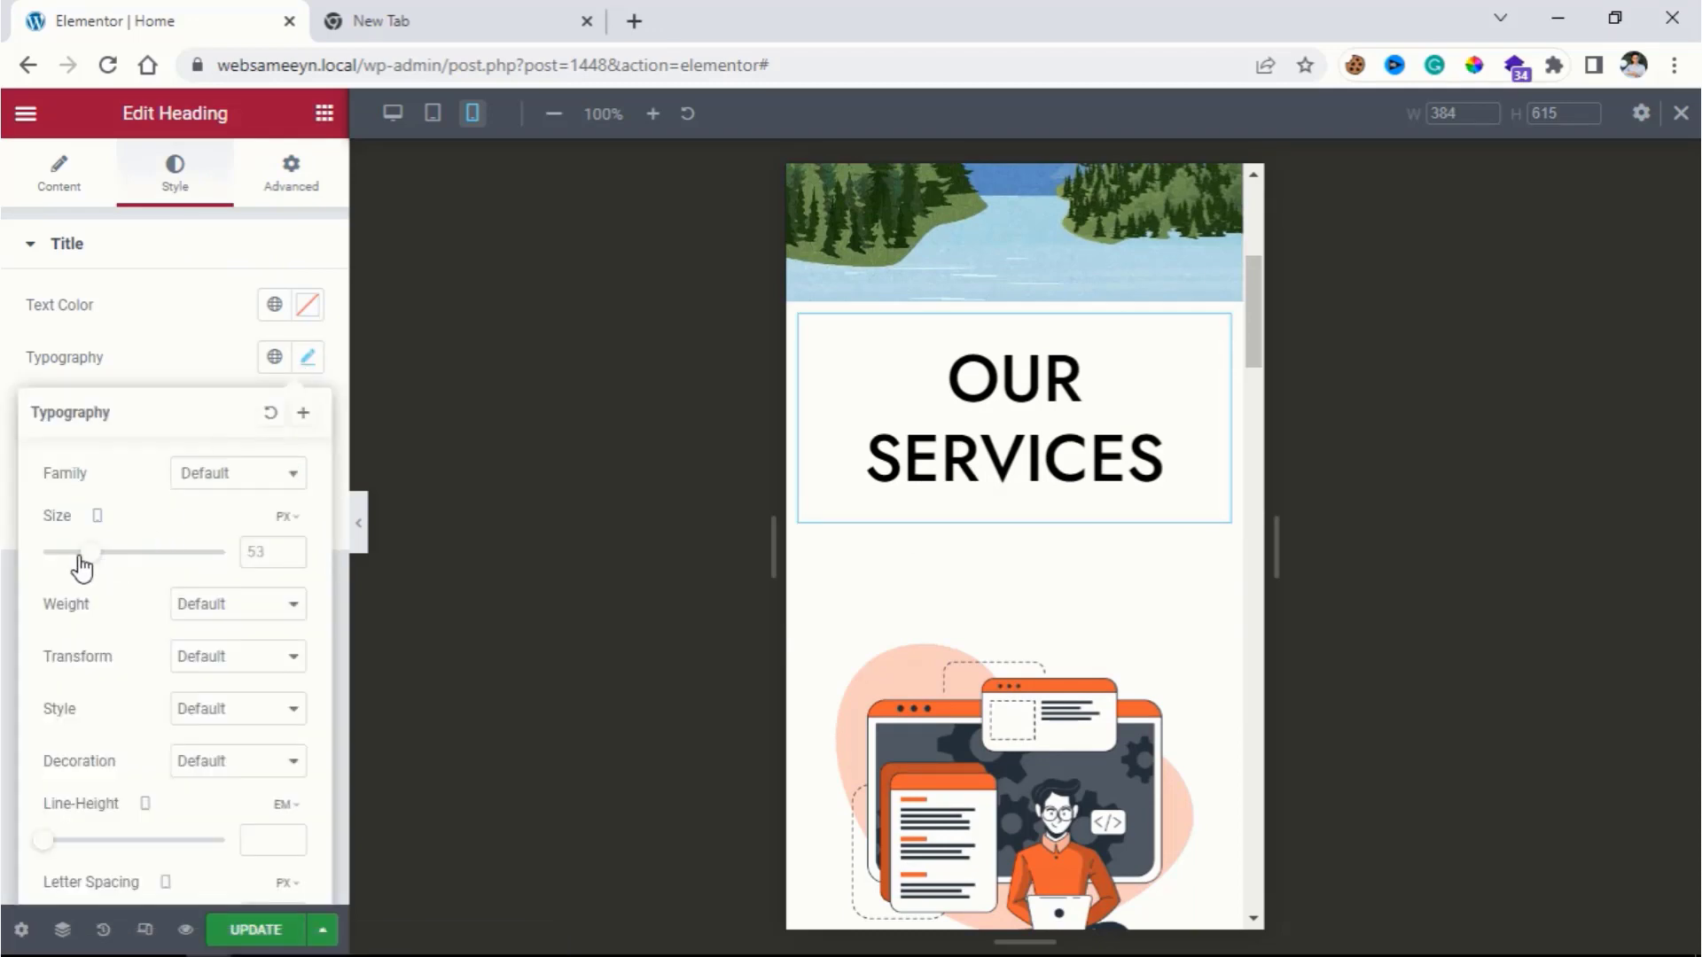
pyautogui.moveTo(96, 555); pyautogui.dragTo(82, 560)
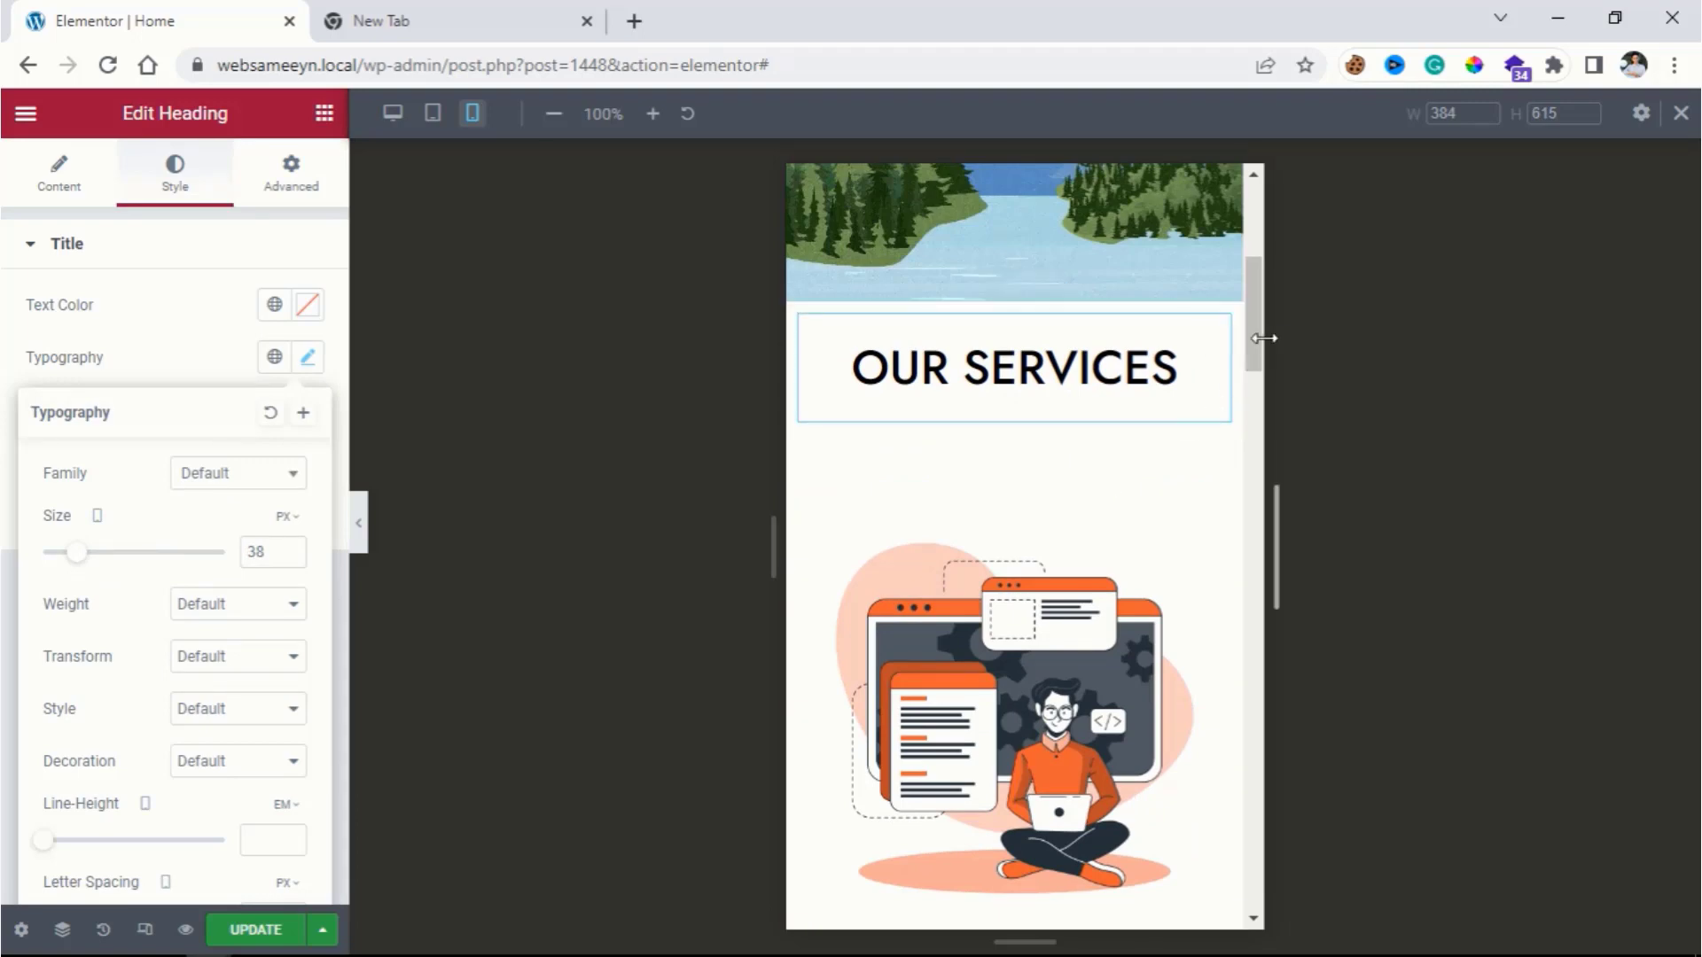
pyautogui.moveTo(1257, 337); pyautogui.dragTo(1231, 303)
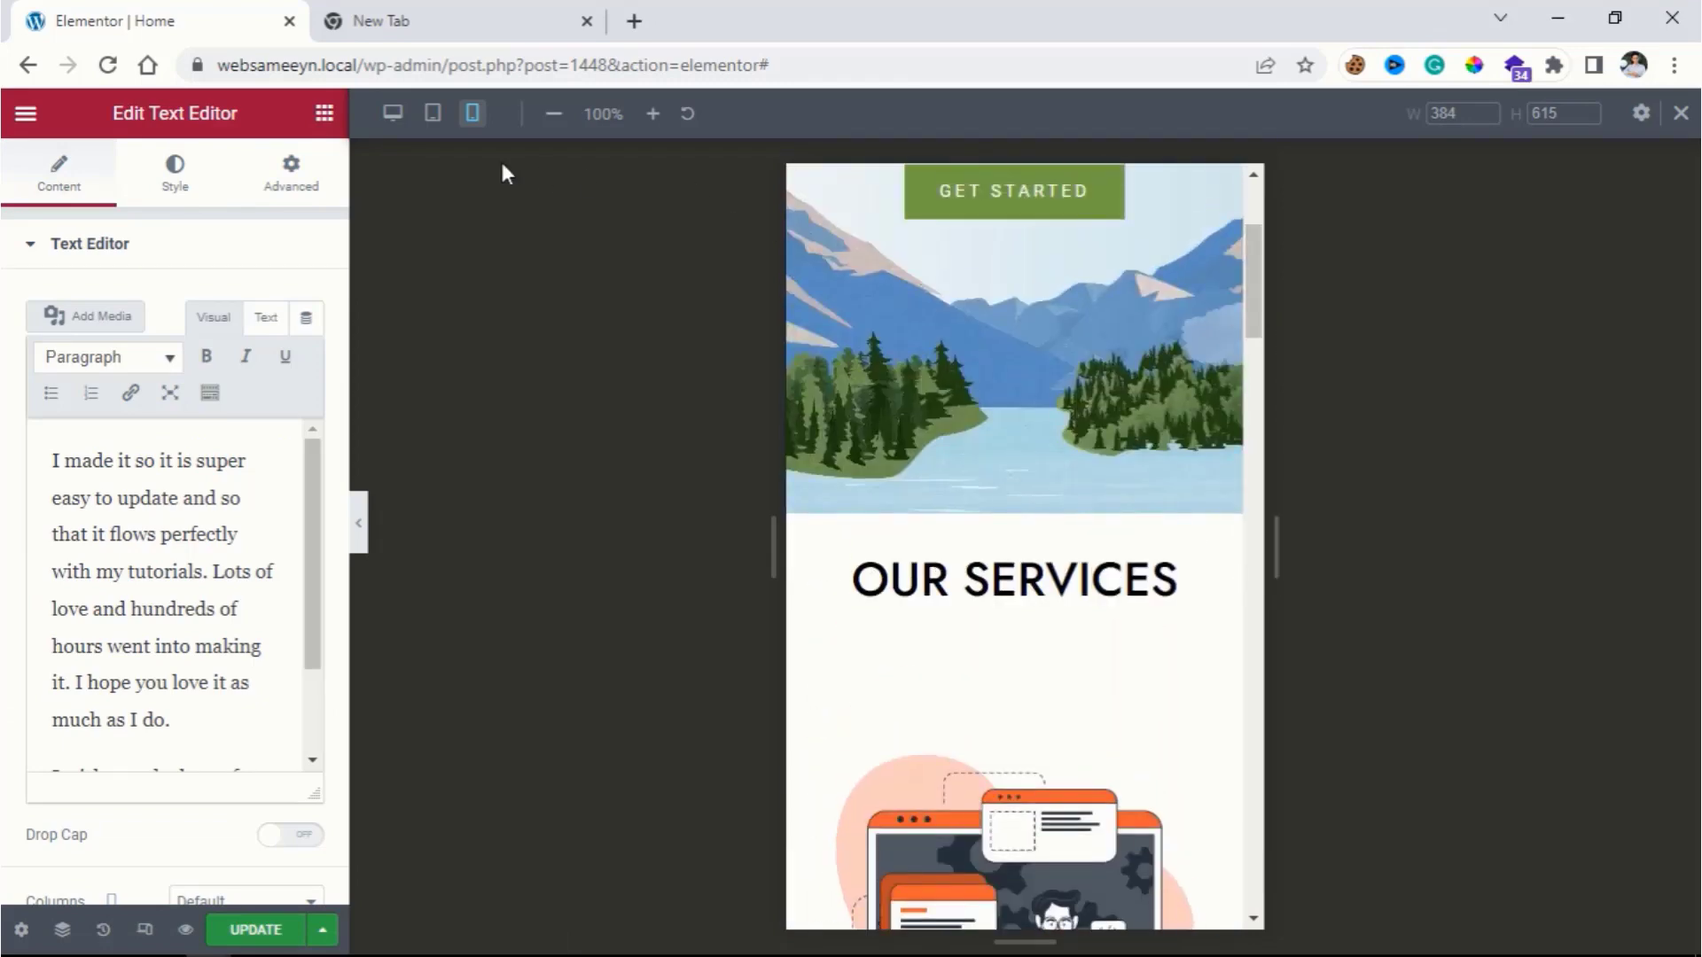
# Step: Set the services section's tablet top and bottom margin to 40
pyautogui.click(429, 126)
pyautogui.scroll(-10, 1052, 390)
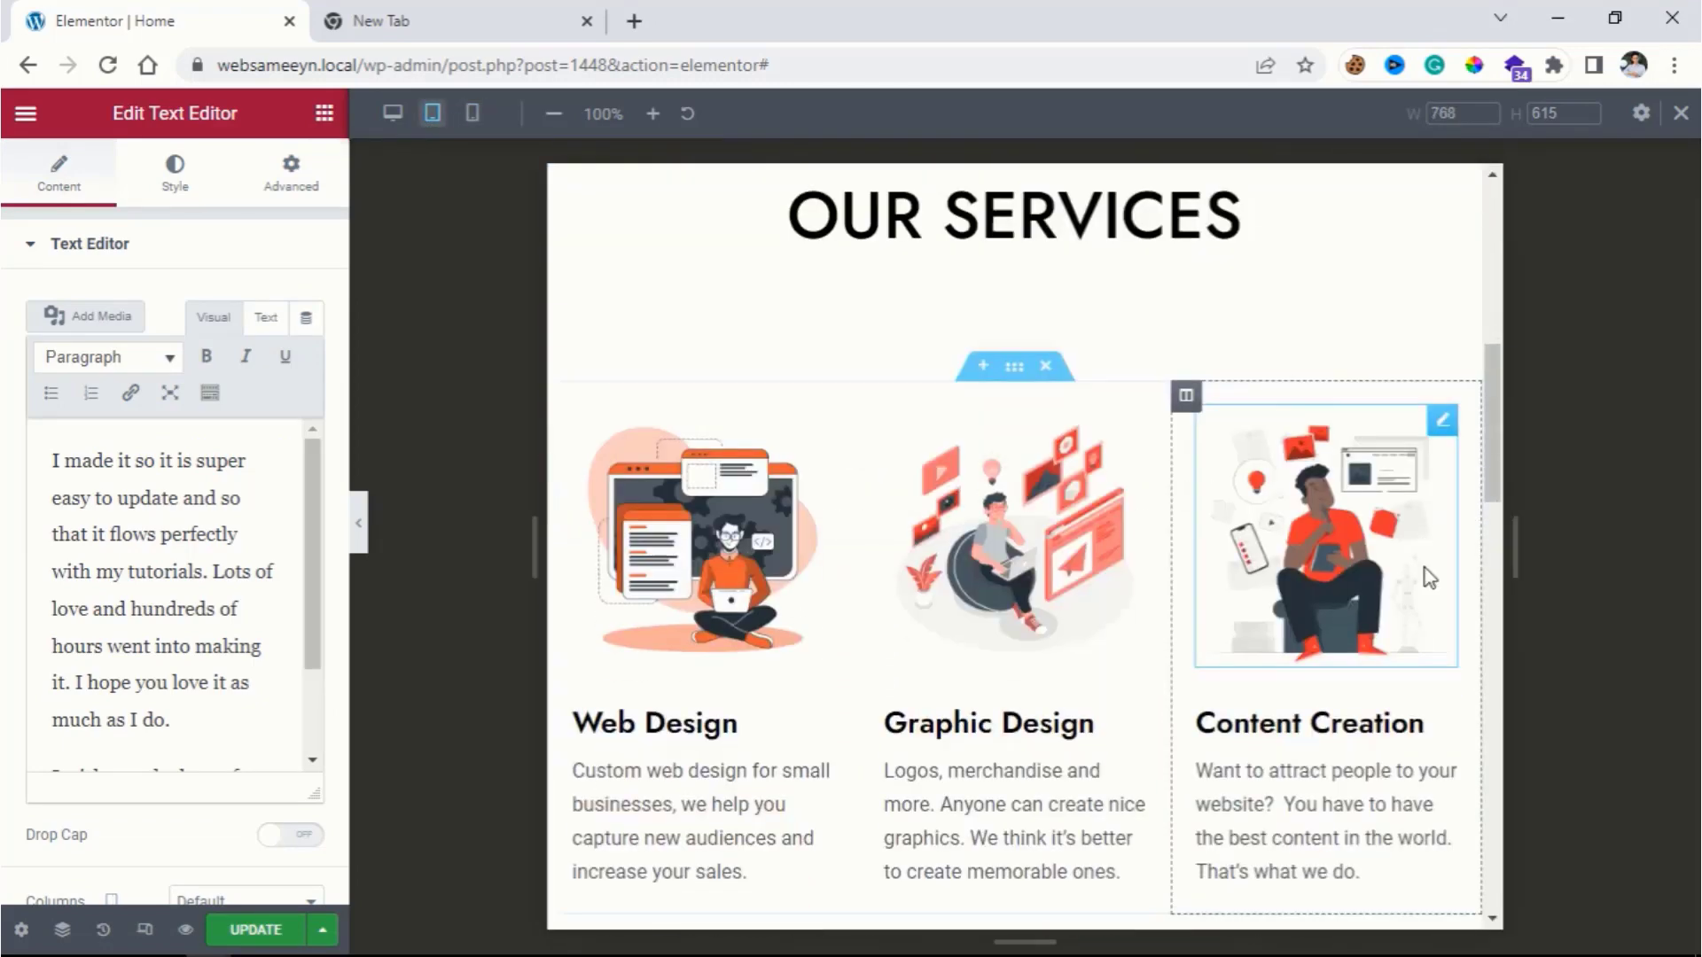
pyautogui.moveTo(1491, 594); pyautogui.dragTo(1480, 429)
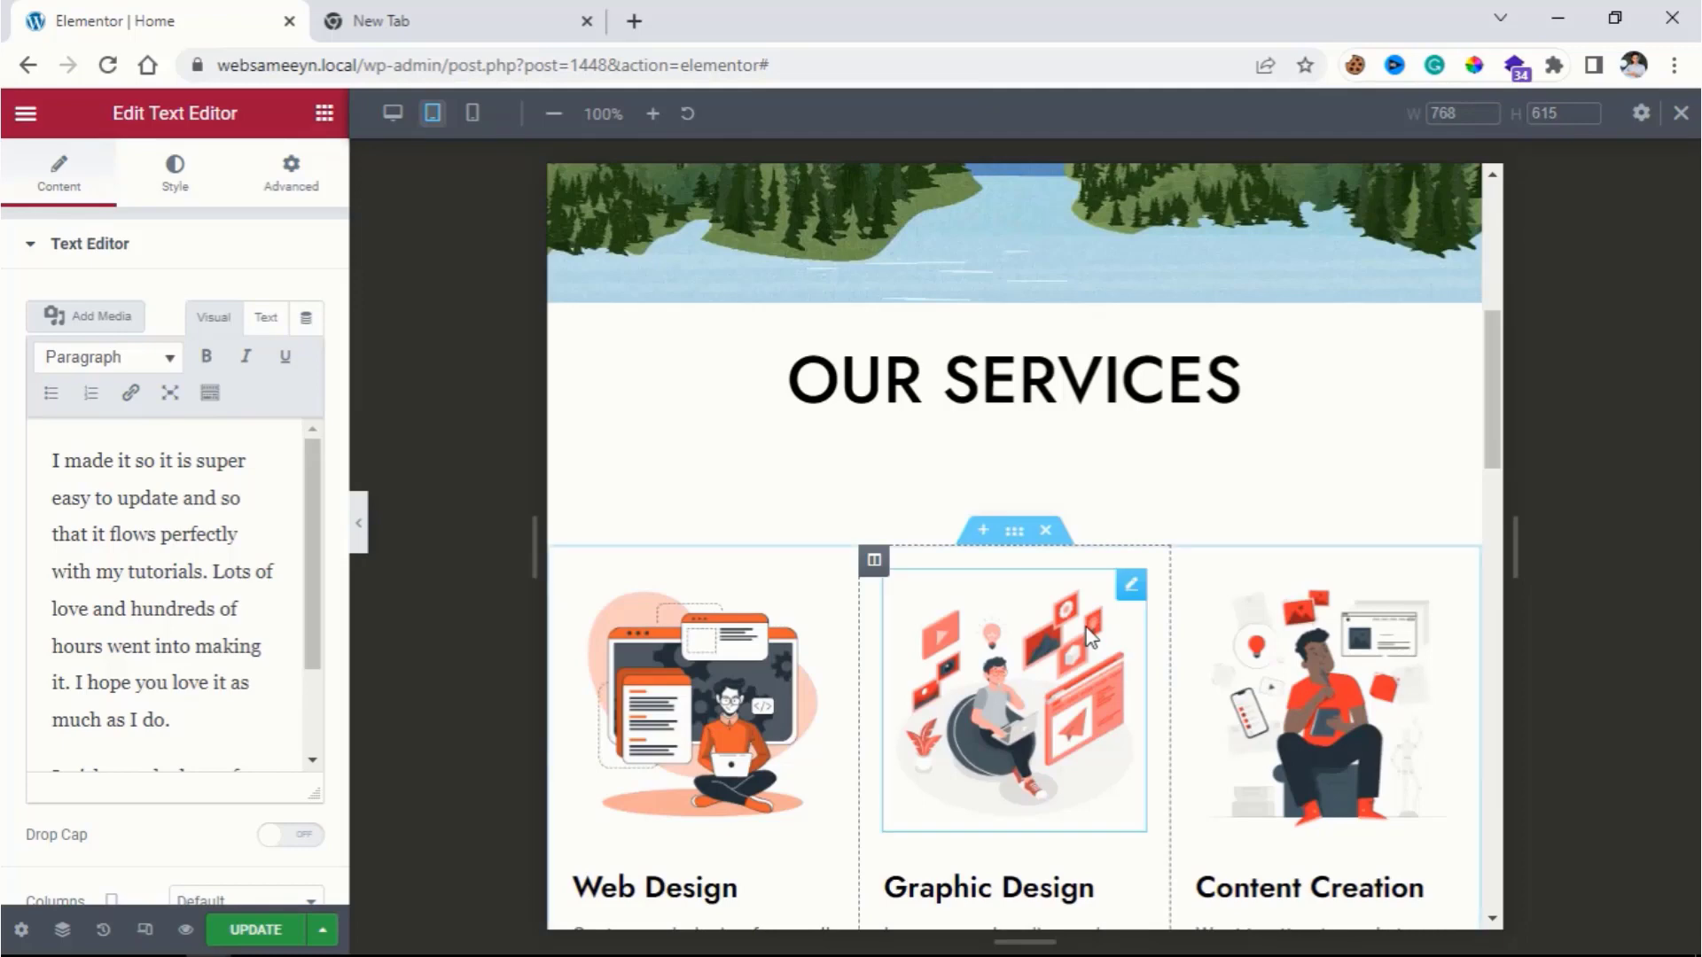
pyautogui.click(1014, 530)
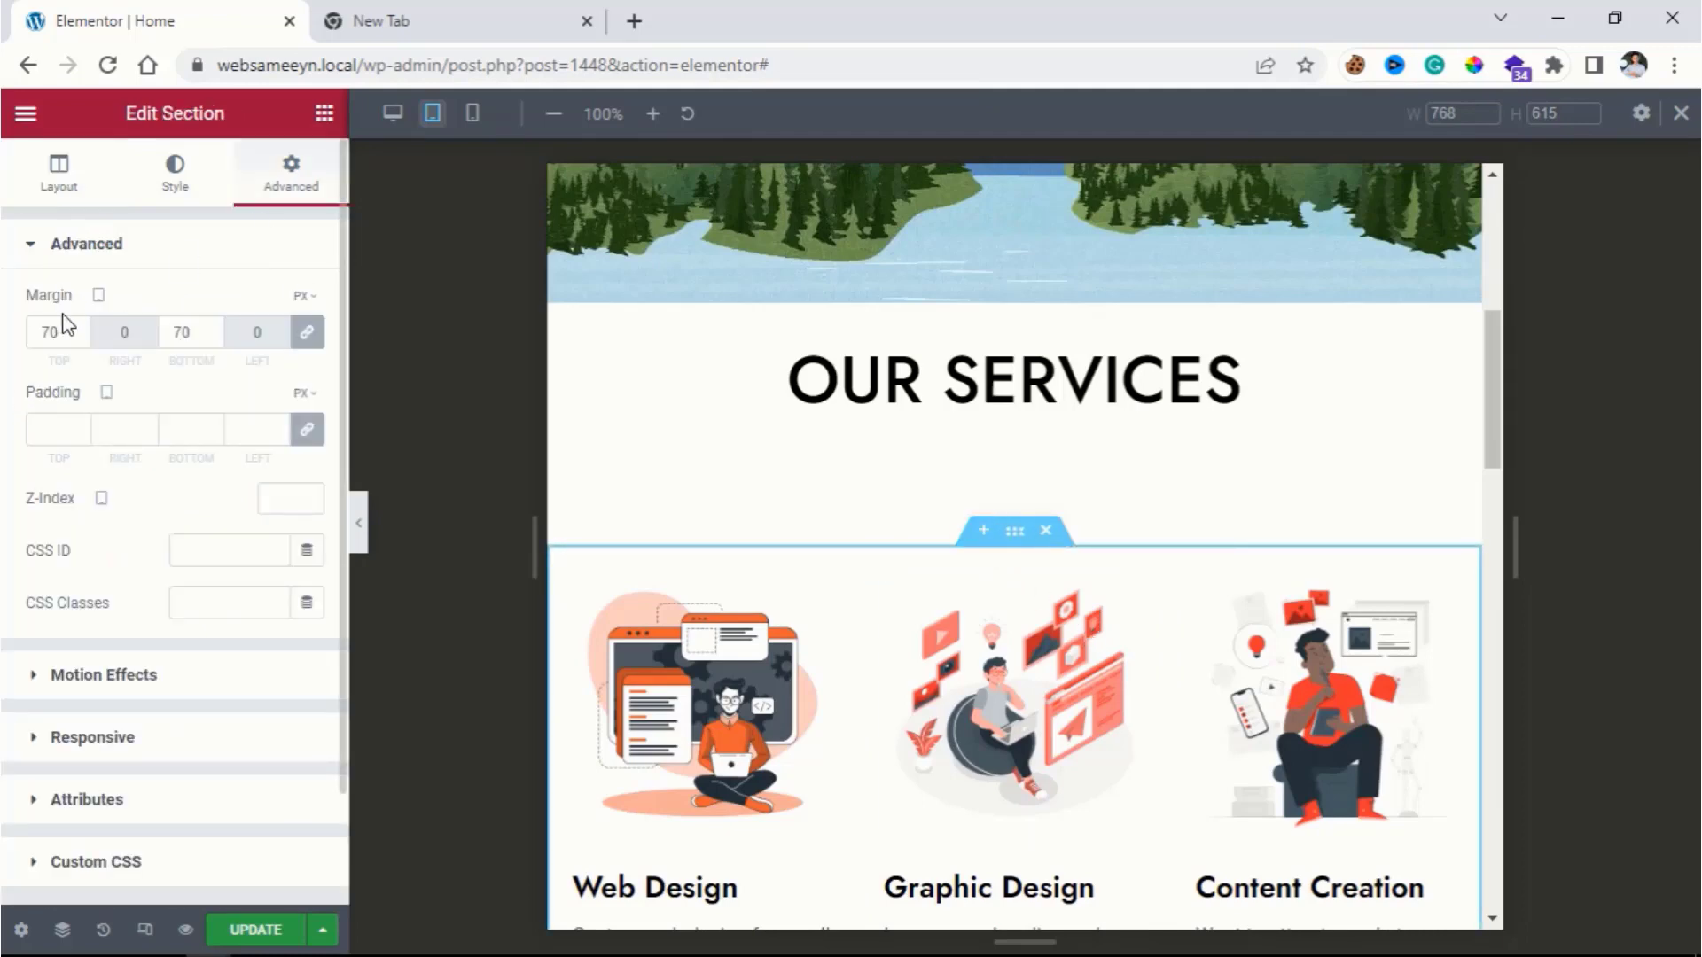
pyautogui.press('BackSpace')
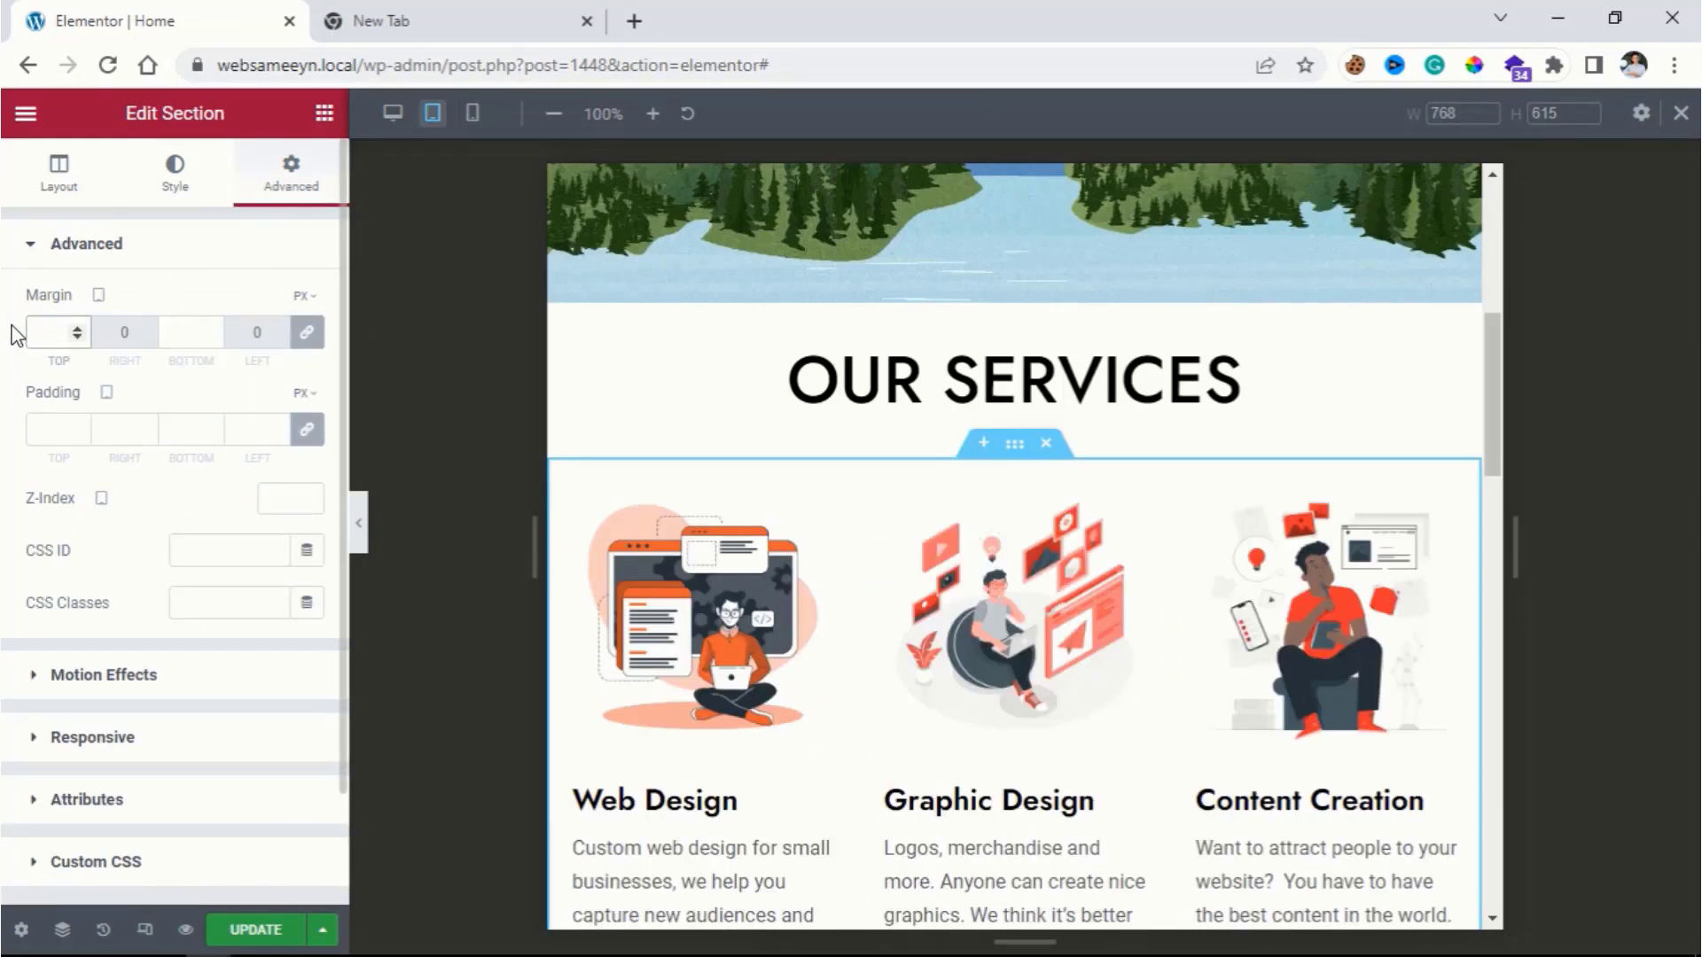
pyautogui.write('40')
# Step: Clear the services section's mobile margin and collapse the editing panel
pyautogui.click(472, 112)
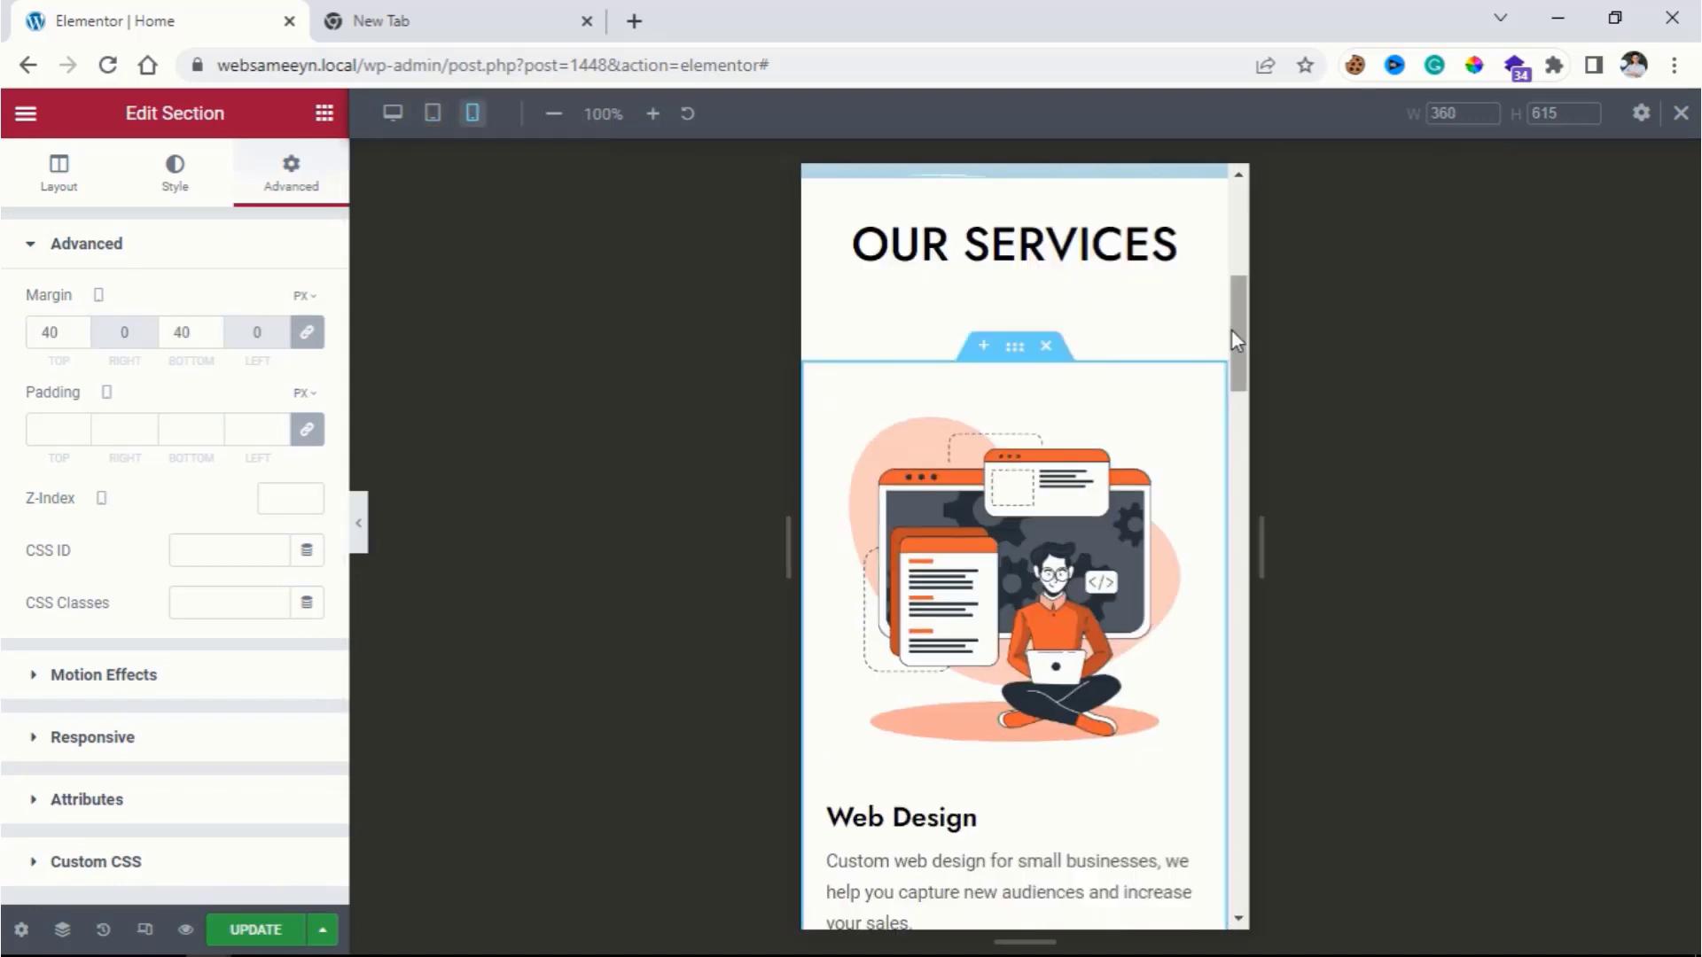
pyautogui.scroll(2, 1236, 339)
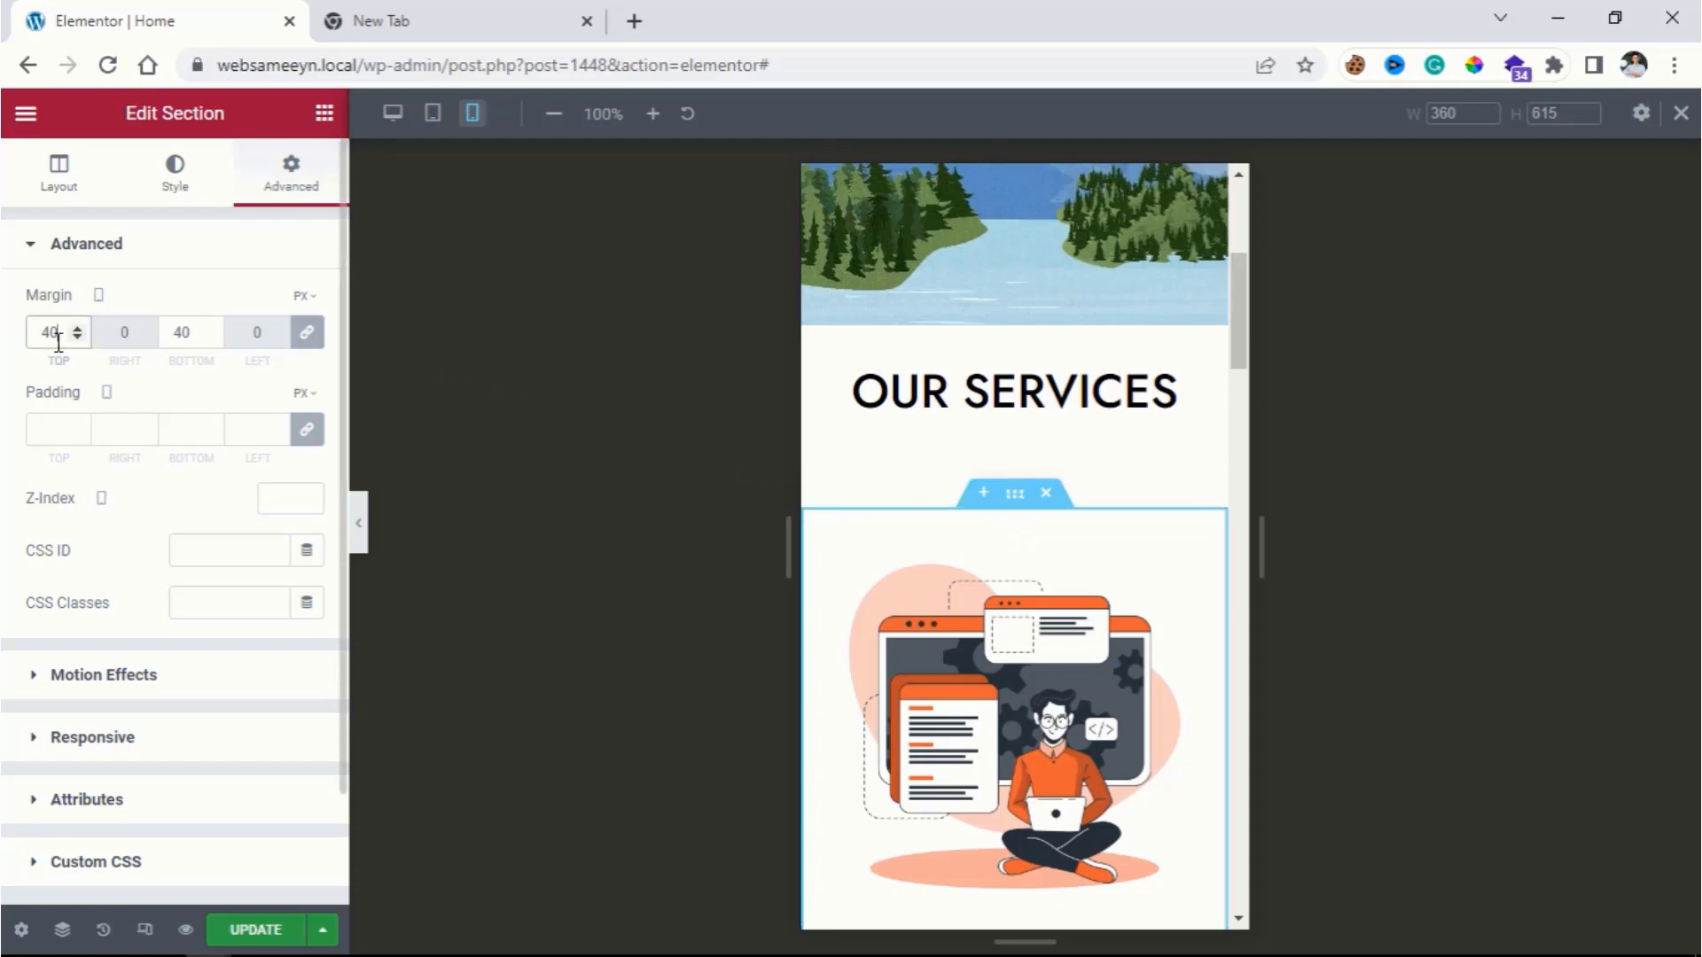
pyautogui.press('BackSpace')
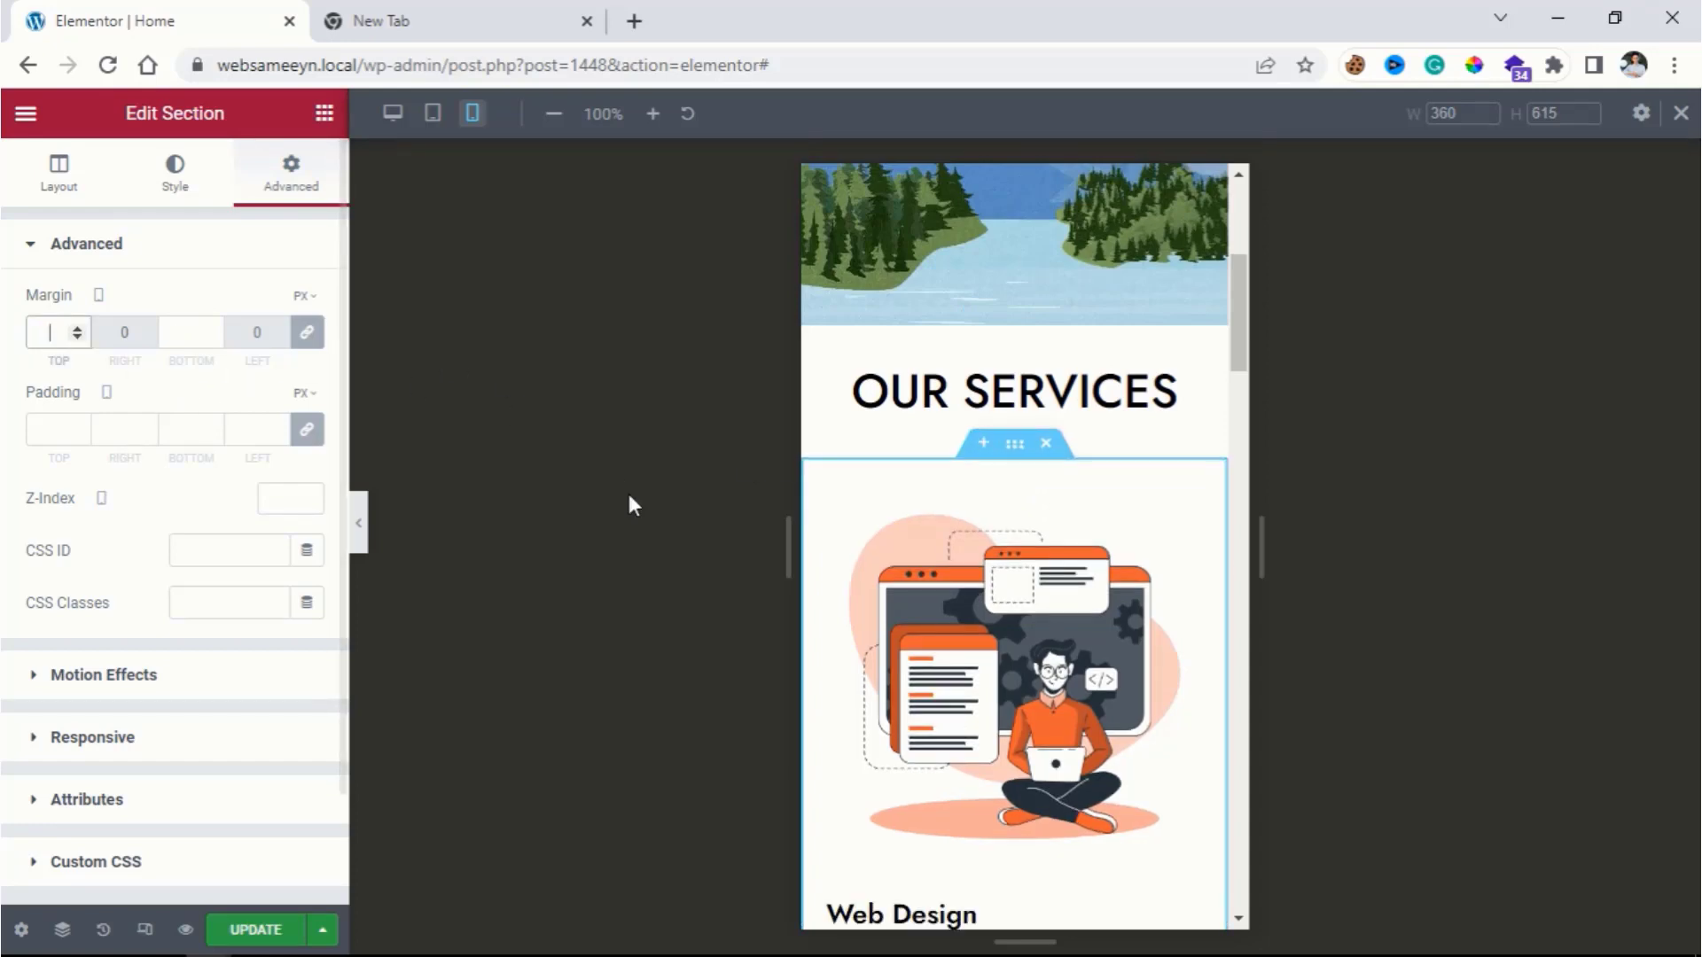
pyautogui.click(361, 532)
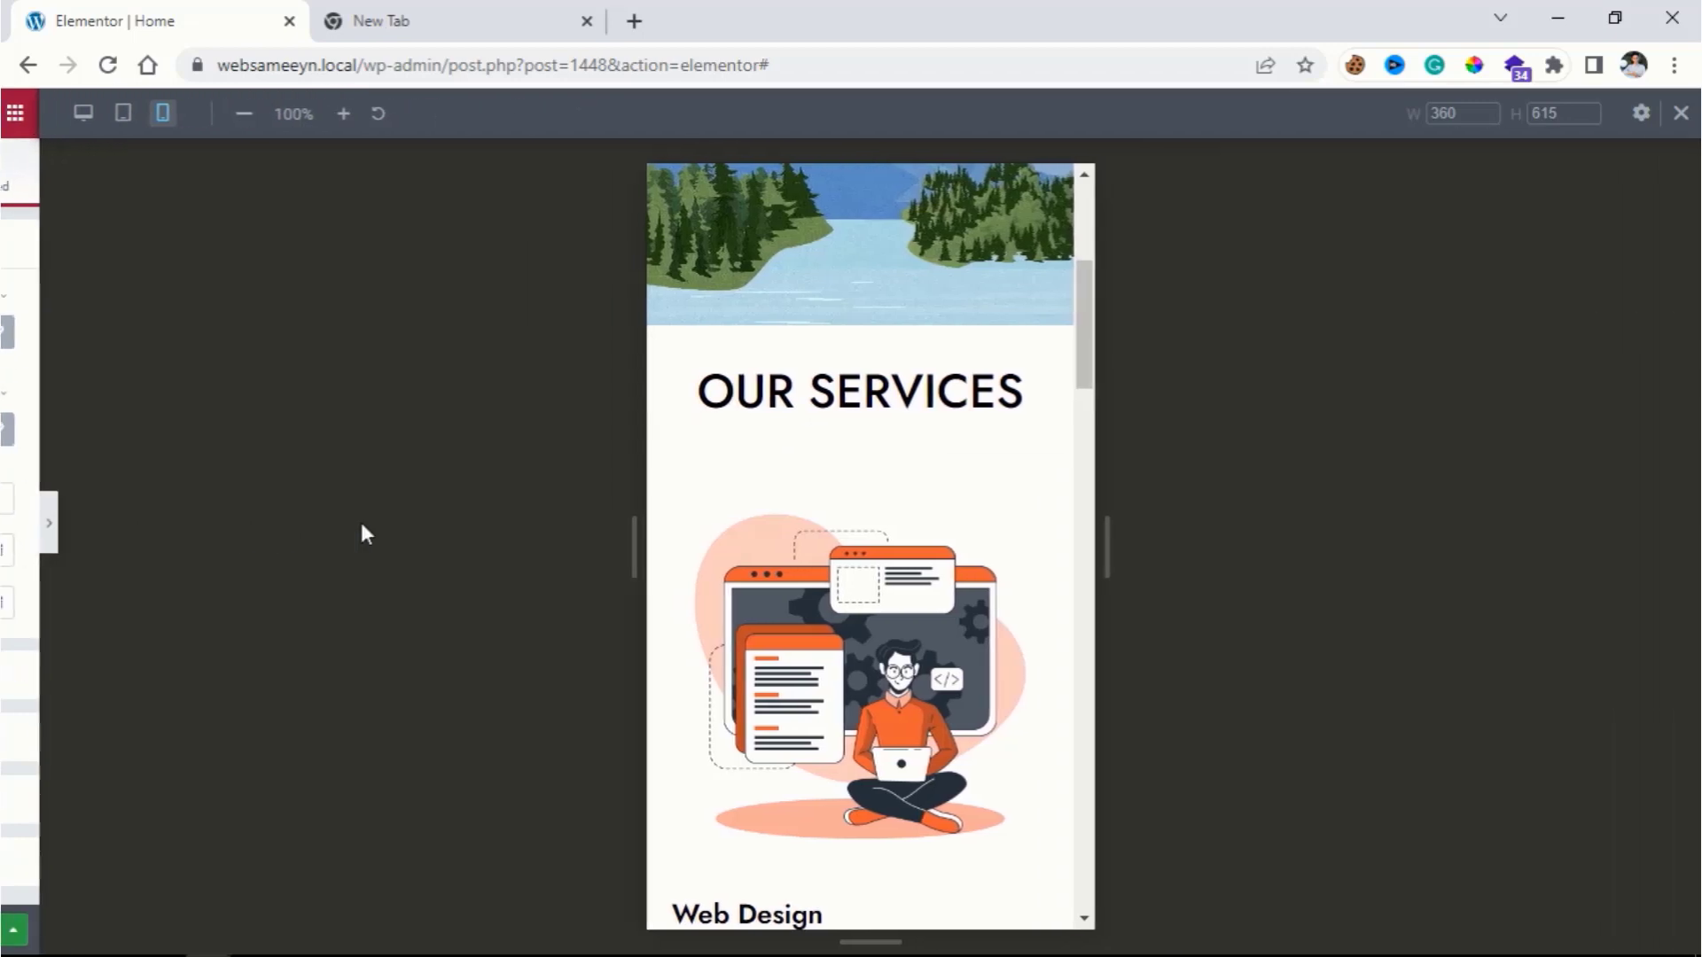
# Step: Scroll the preview and switch between tablet and mobile widths
pyautogui.moveTo(1062, 365); pyautogui.dragTo(1125, 217)
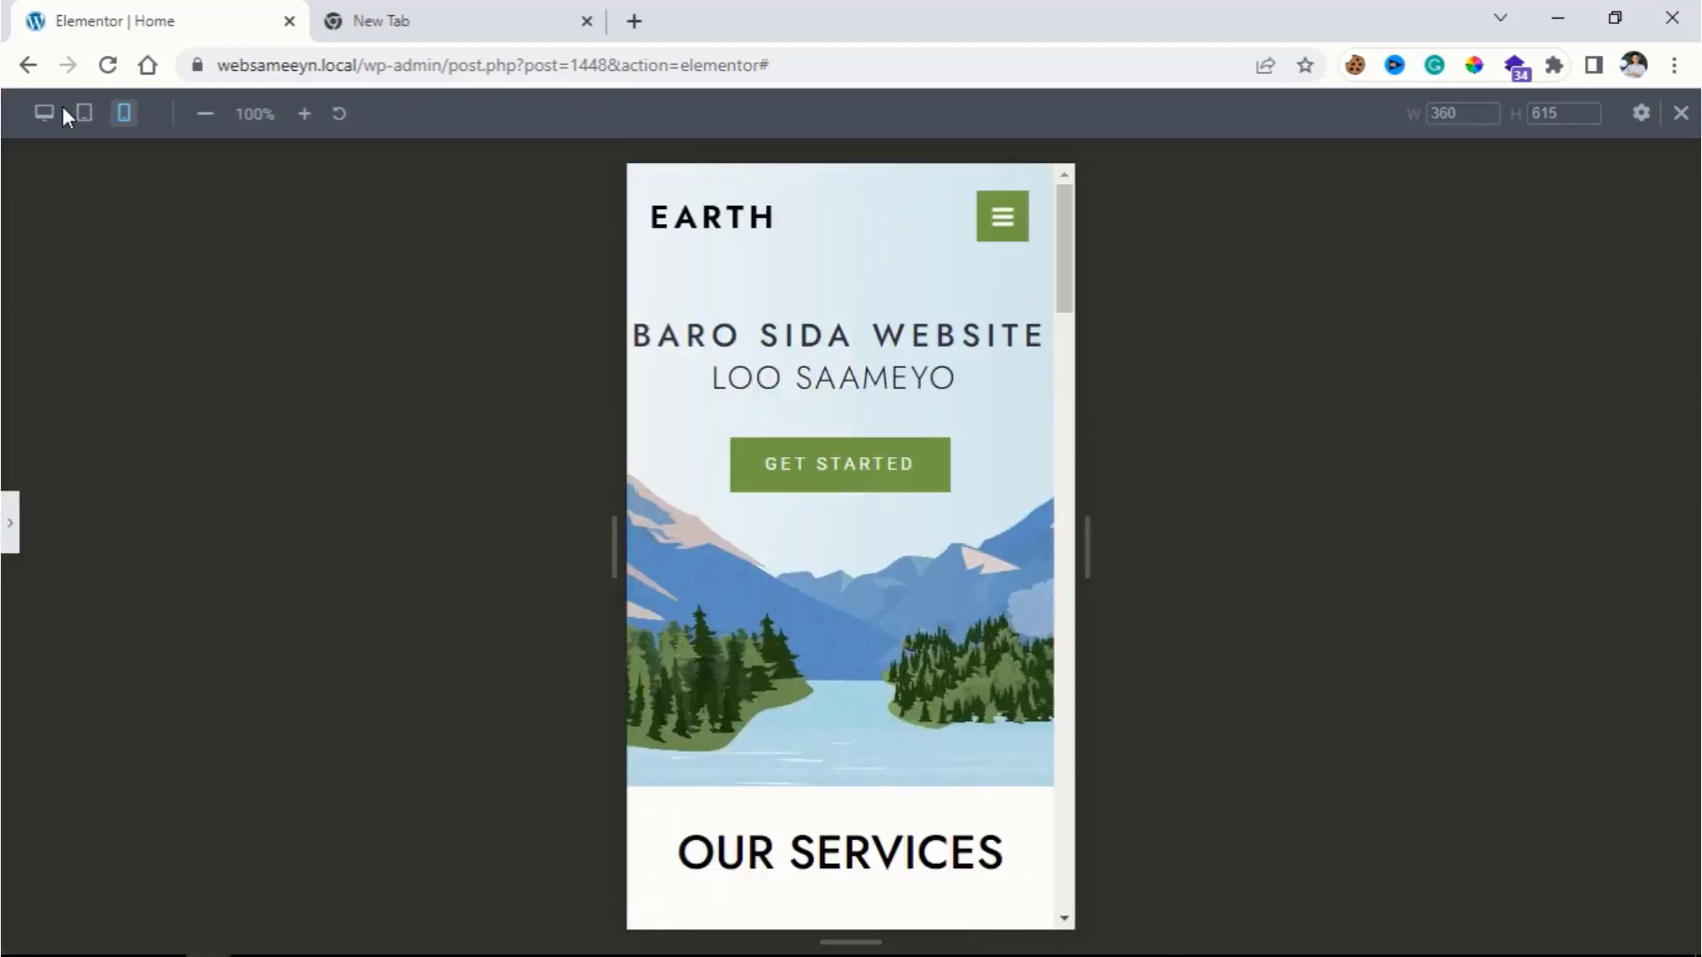
pyautogui.click(89, 117)
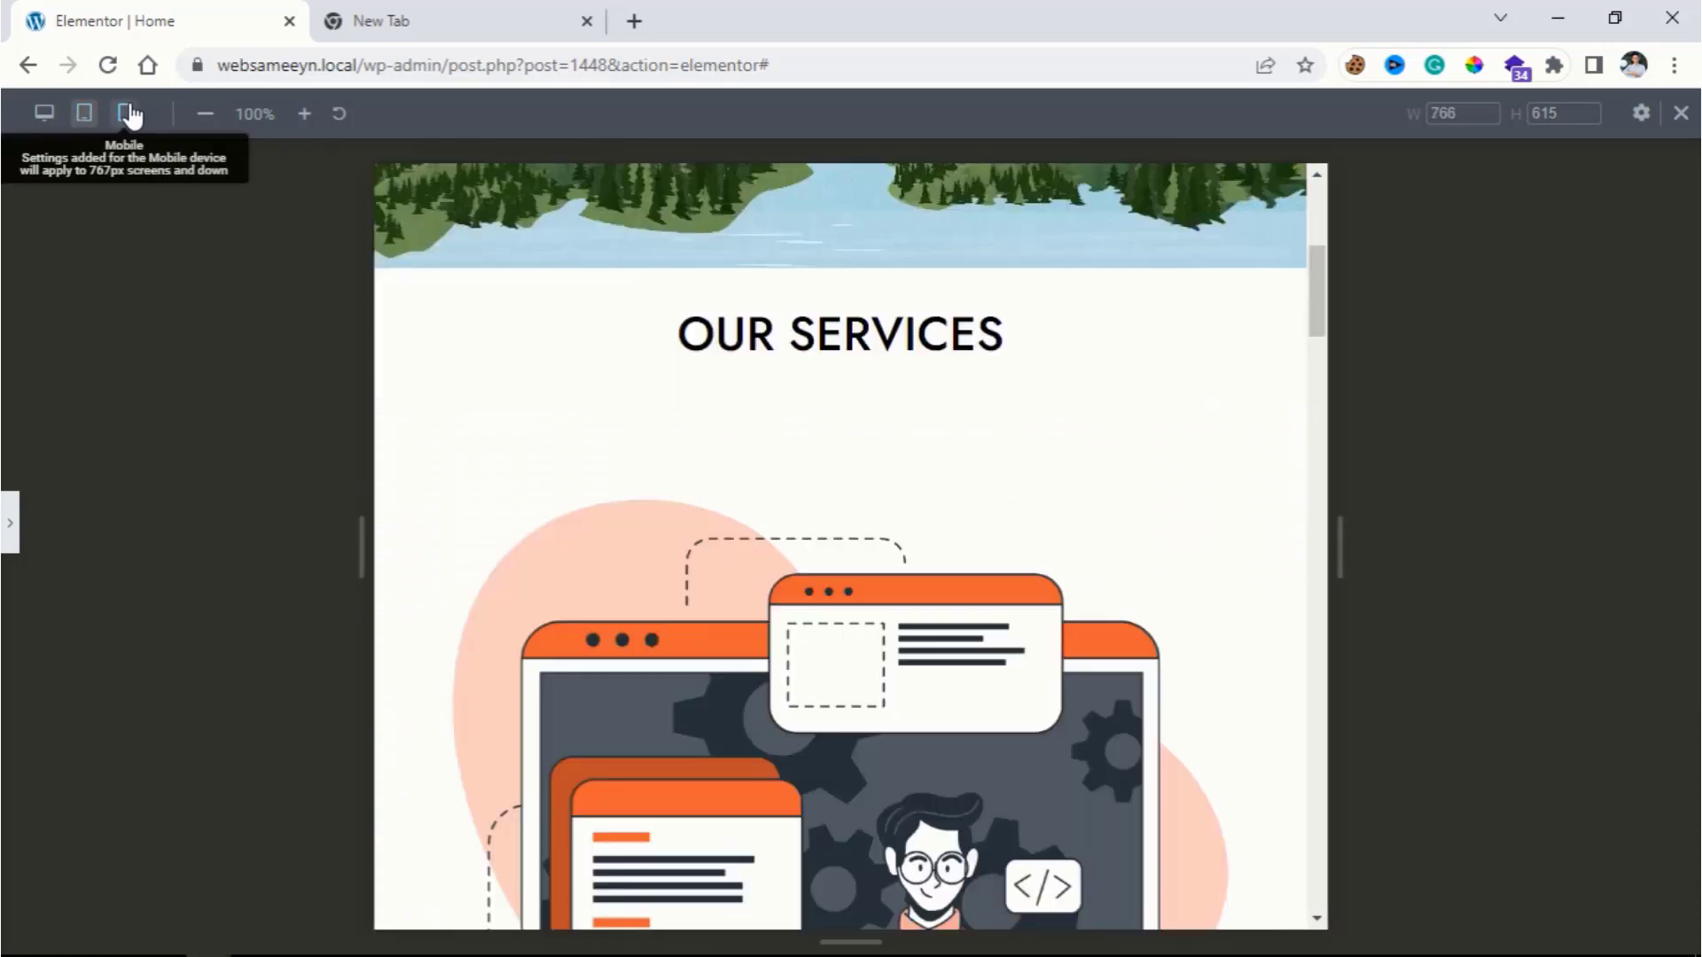
pyautogui.click(124, 112)
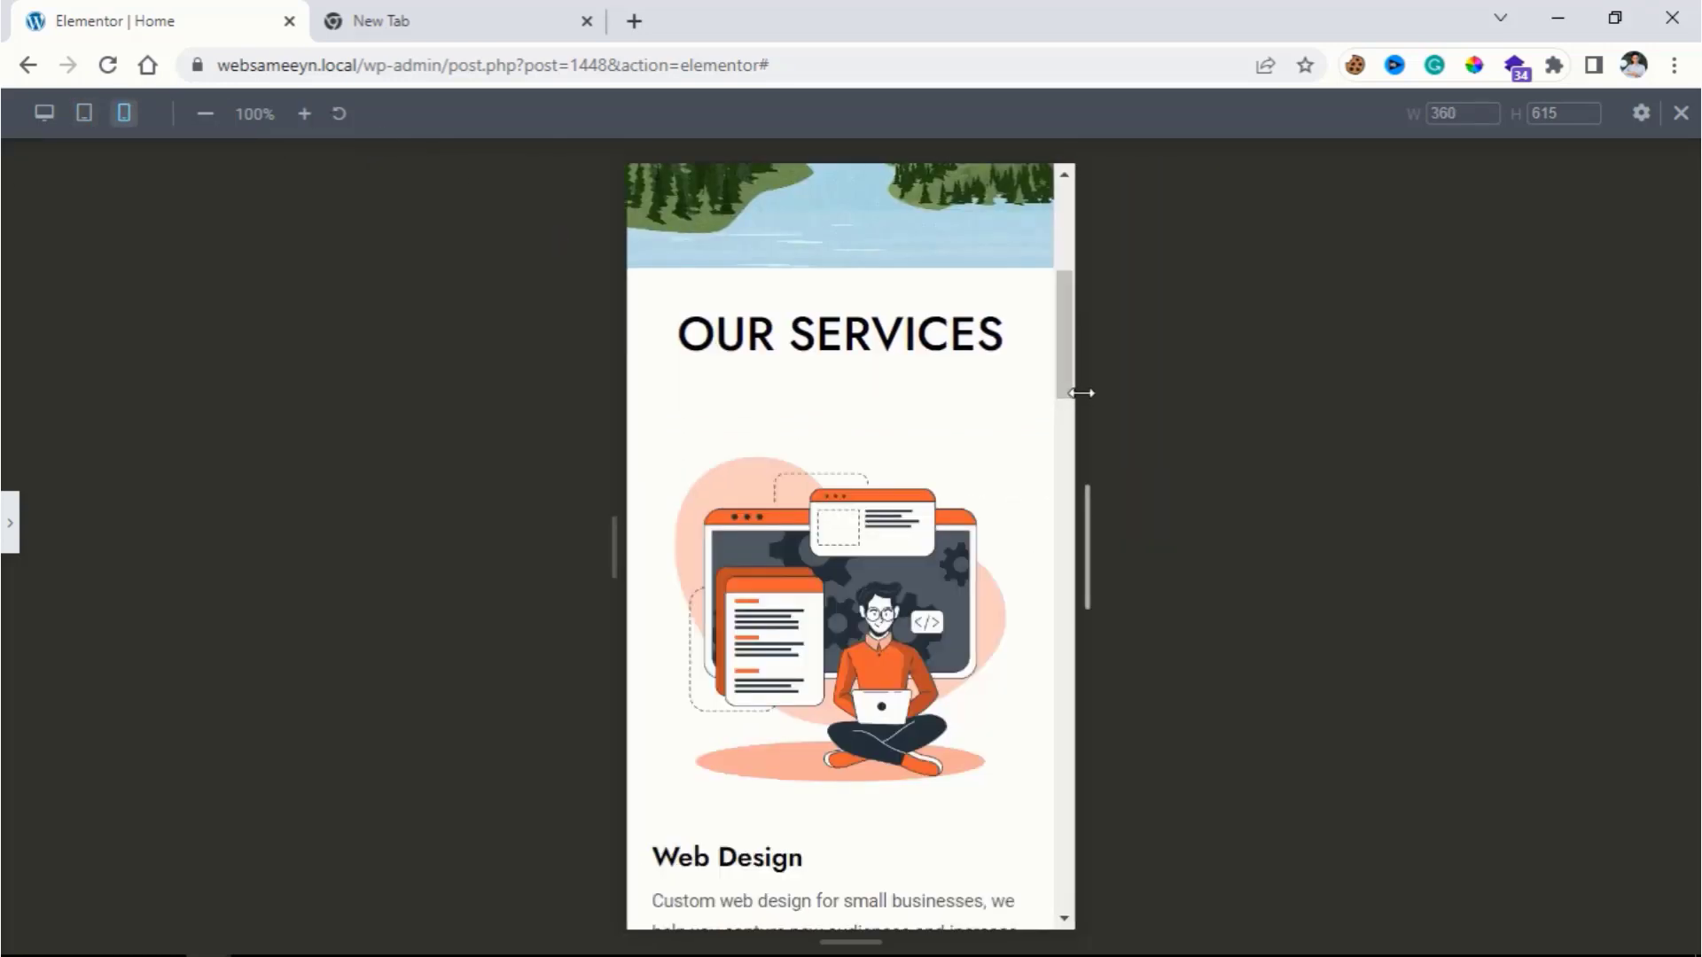
pyautogui.moveTo(1062, 371); pyautogui.dragTo(1062, 156)
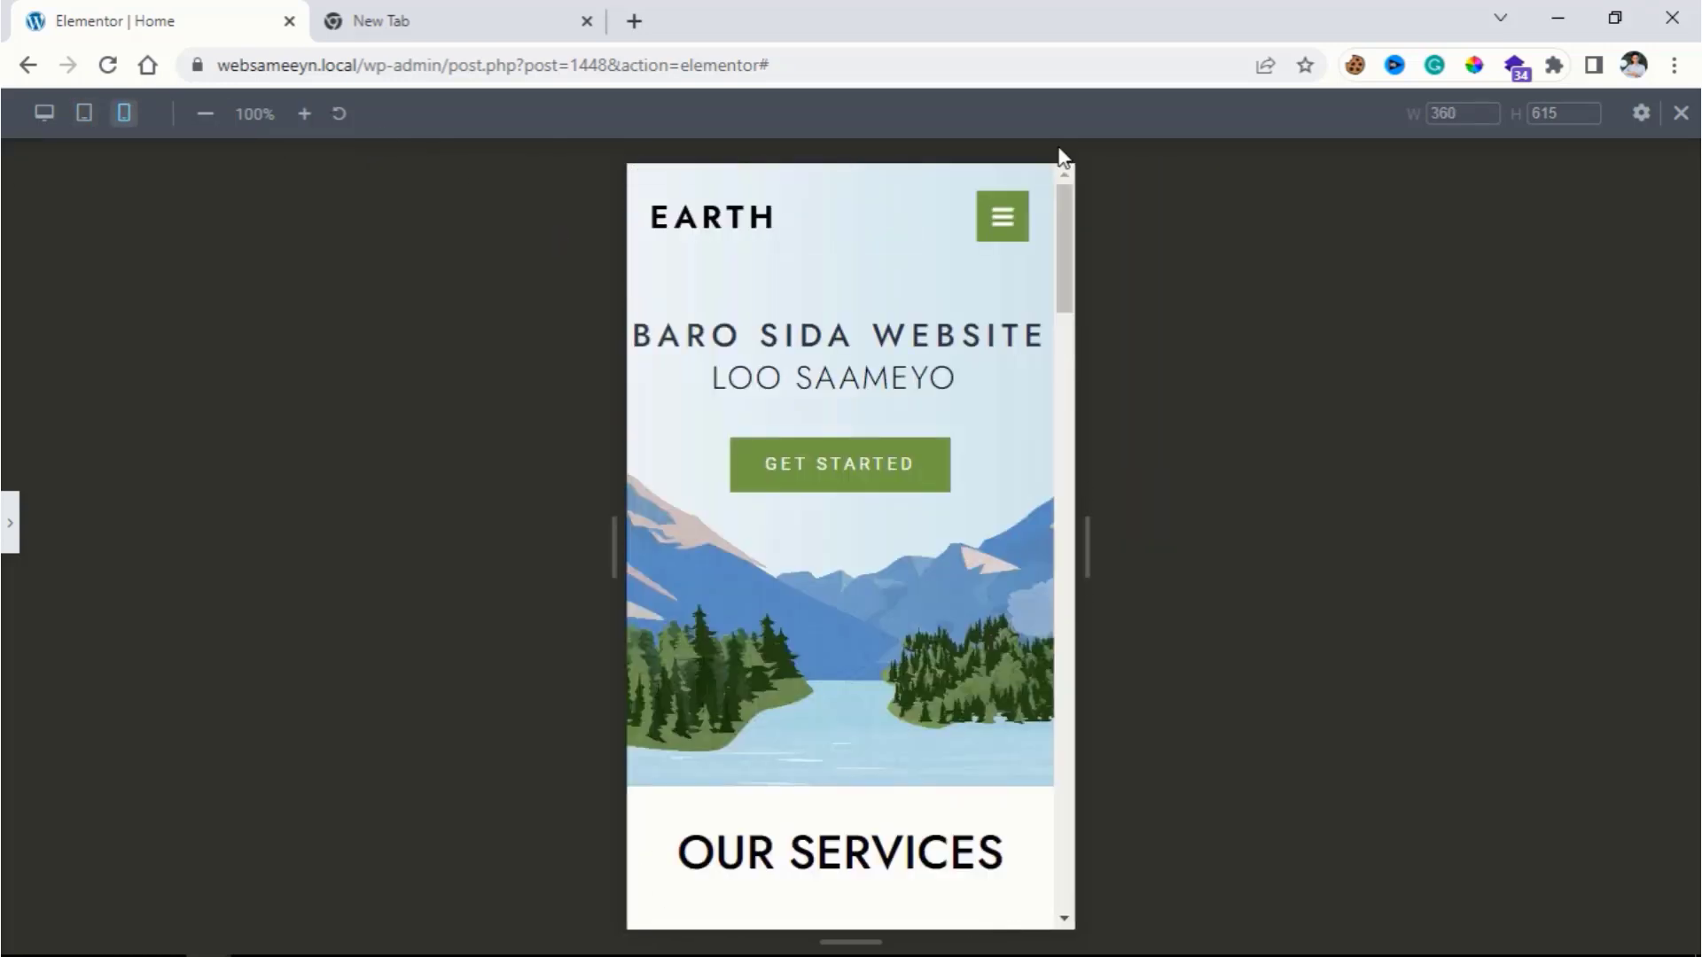
# Step: Toggle the mobile hamburger menu, then restore the widgets panel in desktop layout
pyautogui.click(1004, 226)
pyautogui.click(1002, 221)
pyautogui.click(1001, 222)
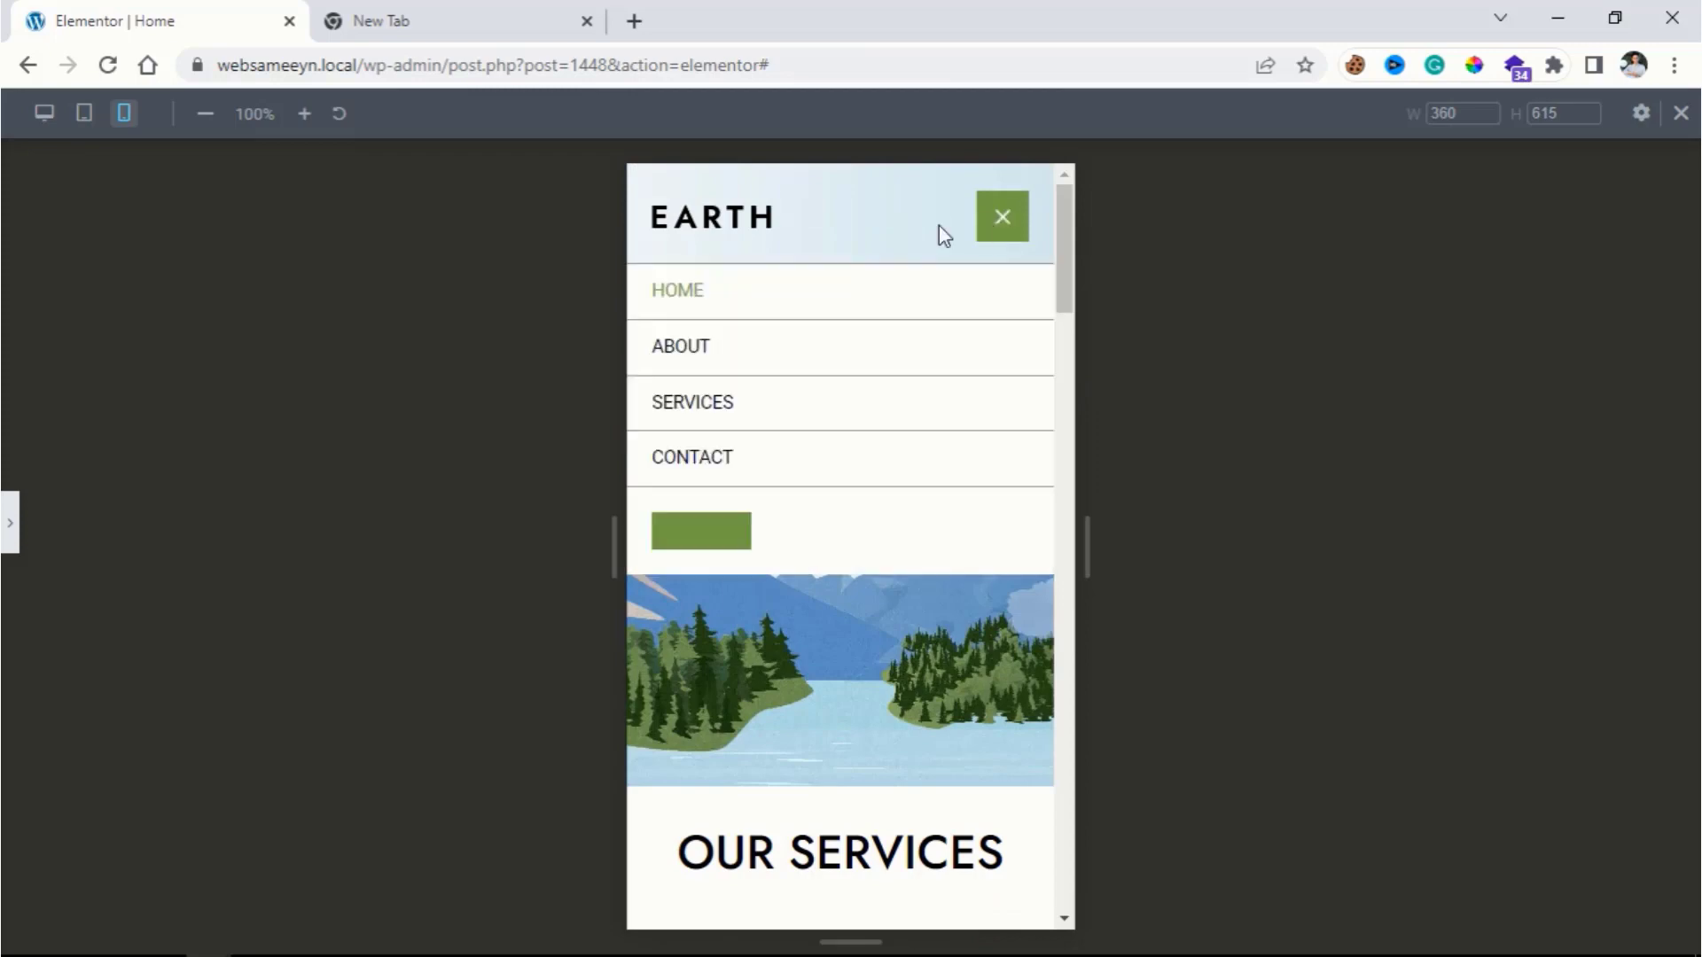
pyautogui.click(1011, 220)
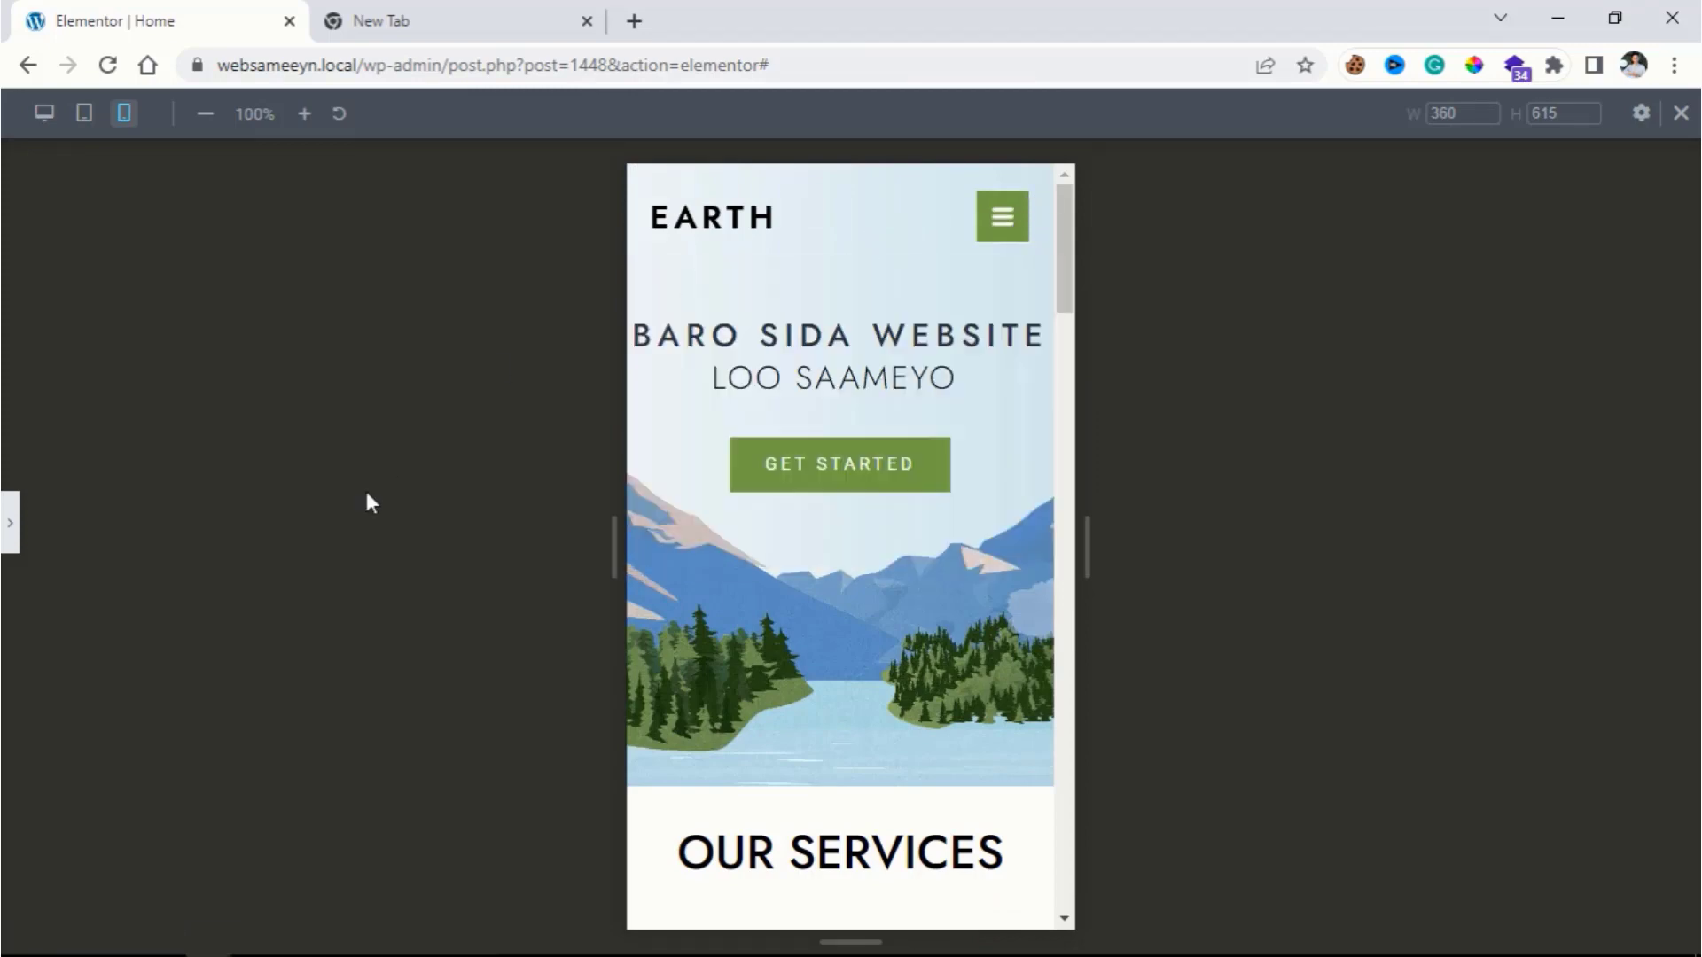
pyautogui.click(6, 523)
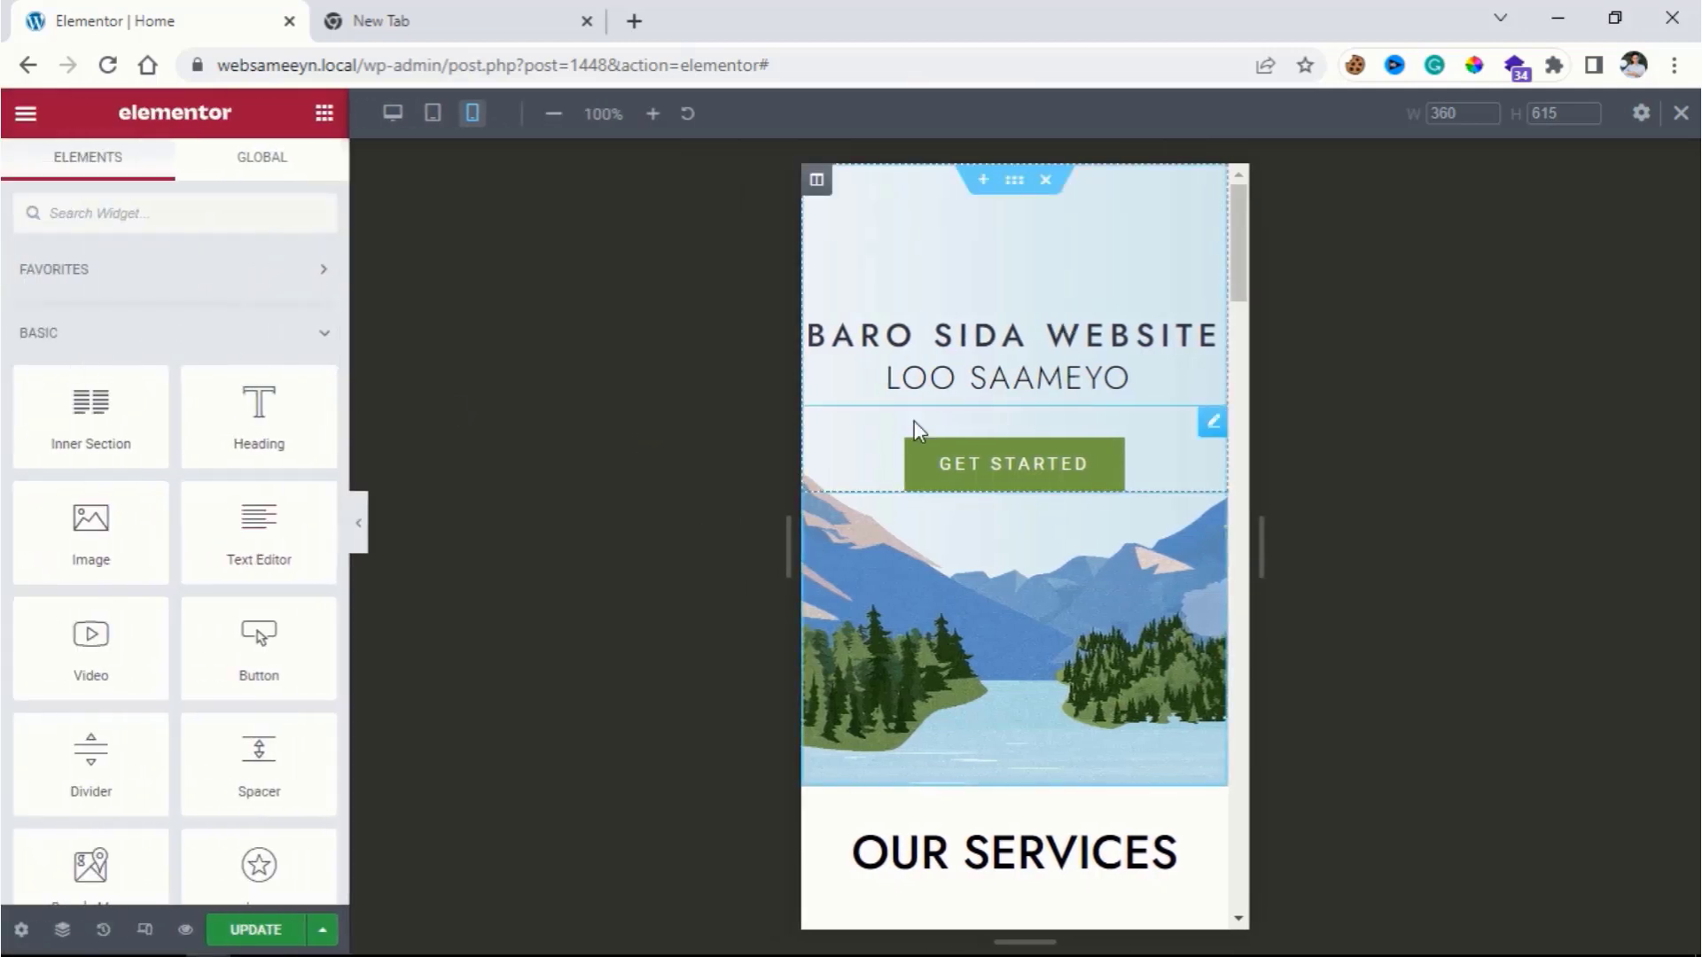
pyautogui.click(393, 114)
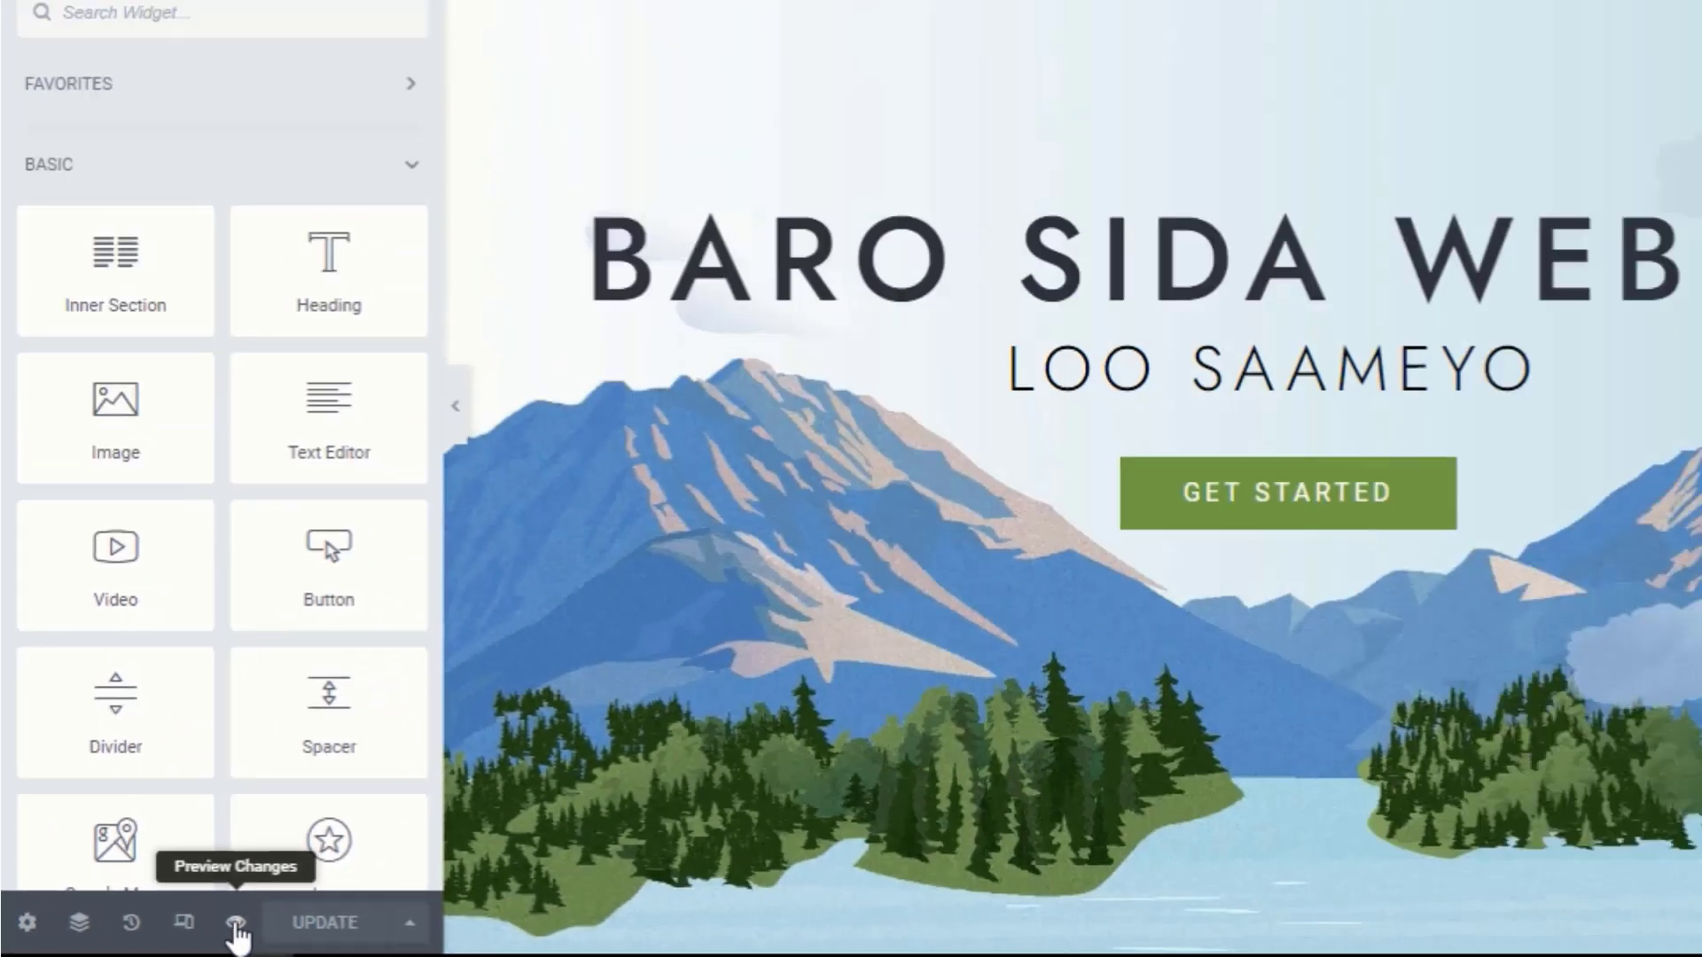
# Step: Preview the Home page changes in a new tab, close the empty tab, and scroll through it
pyautogui.click(572, 875)
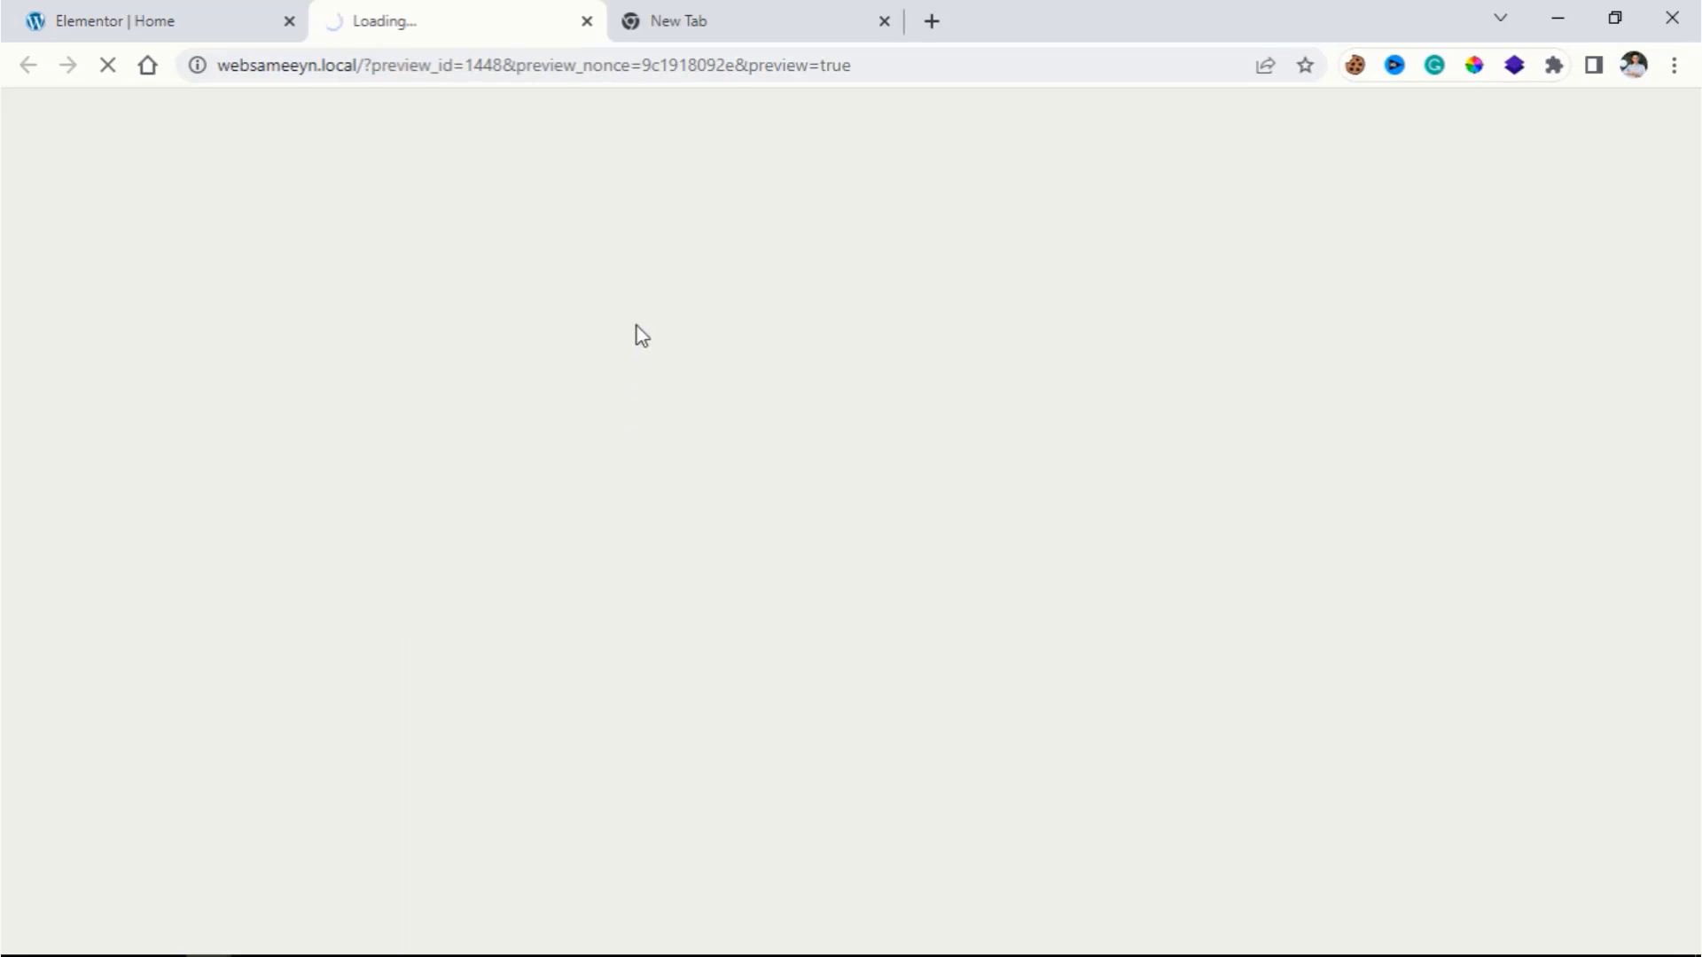
pyautogui.click(884, 21)
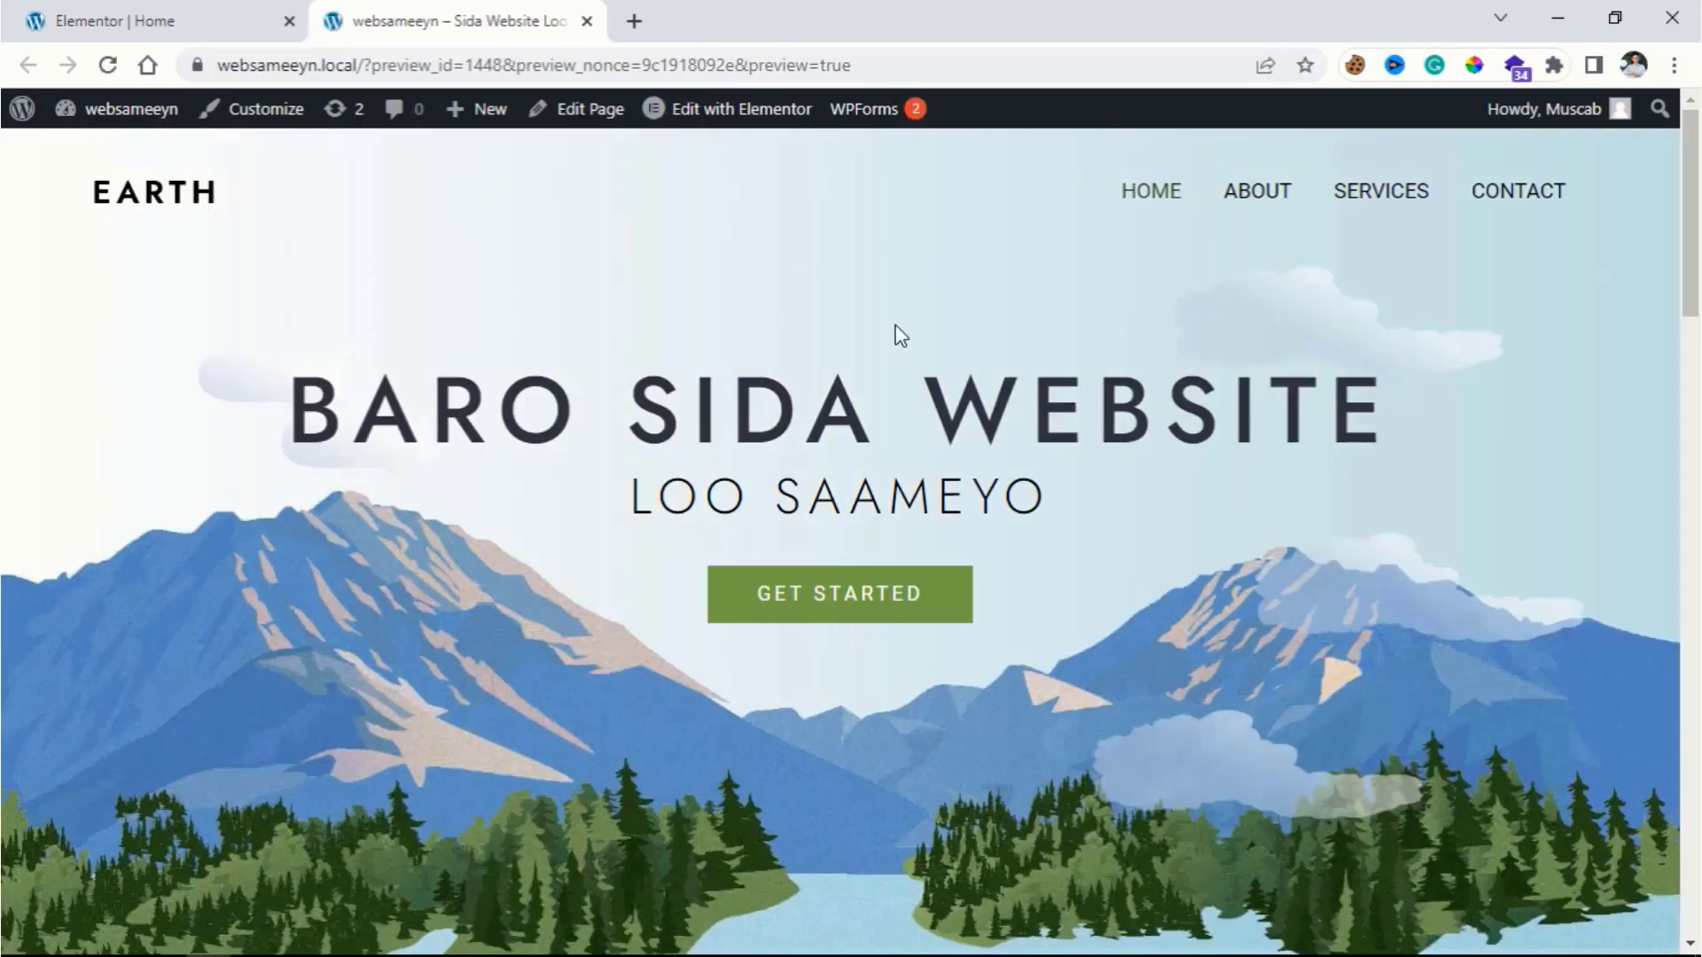
pyautogui.scroll(-15, 1622, 372)
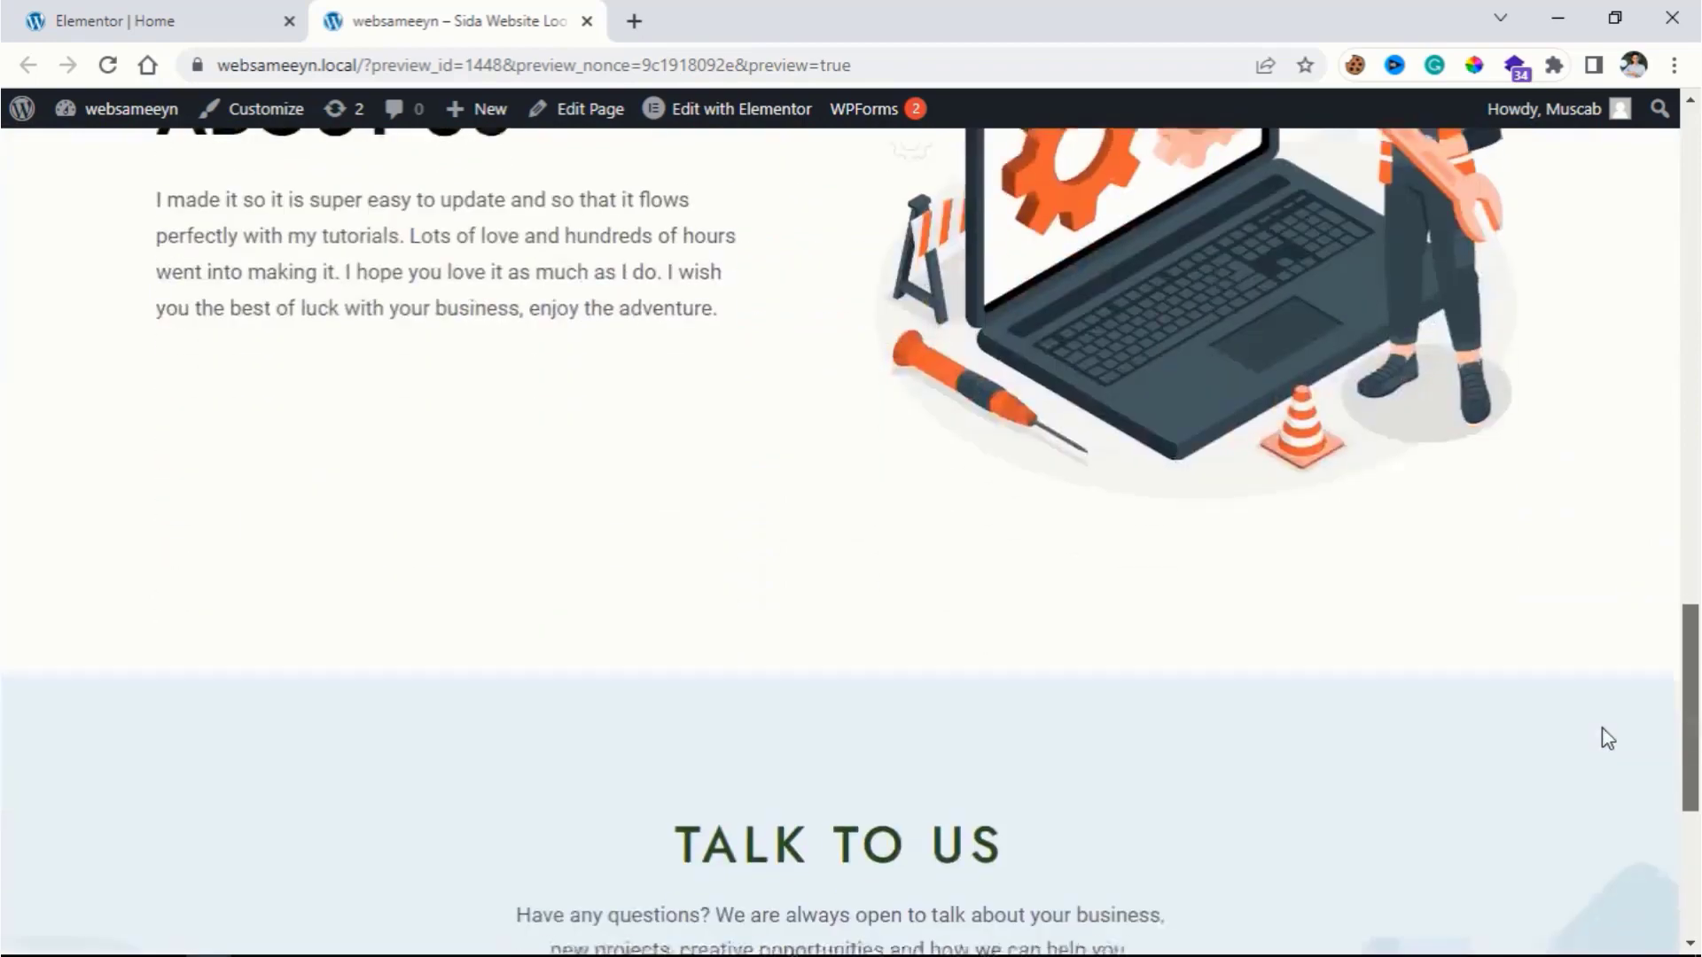
pyautogui.moveTo(1690, 736); pyautogui.dragTo(1684, 89)
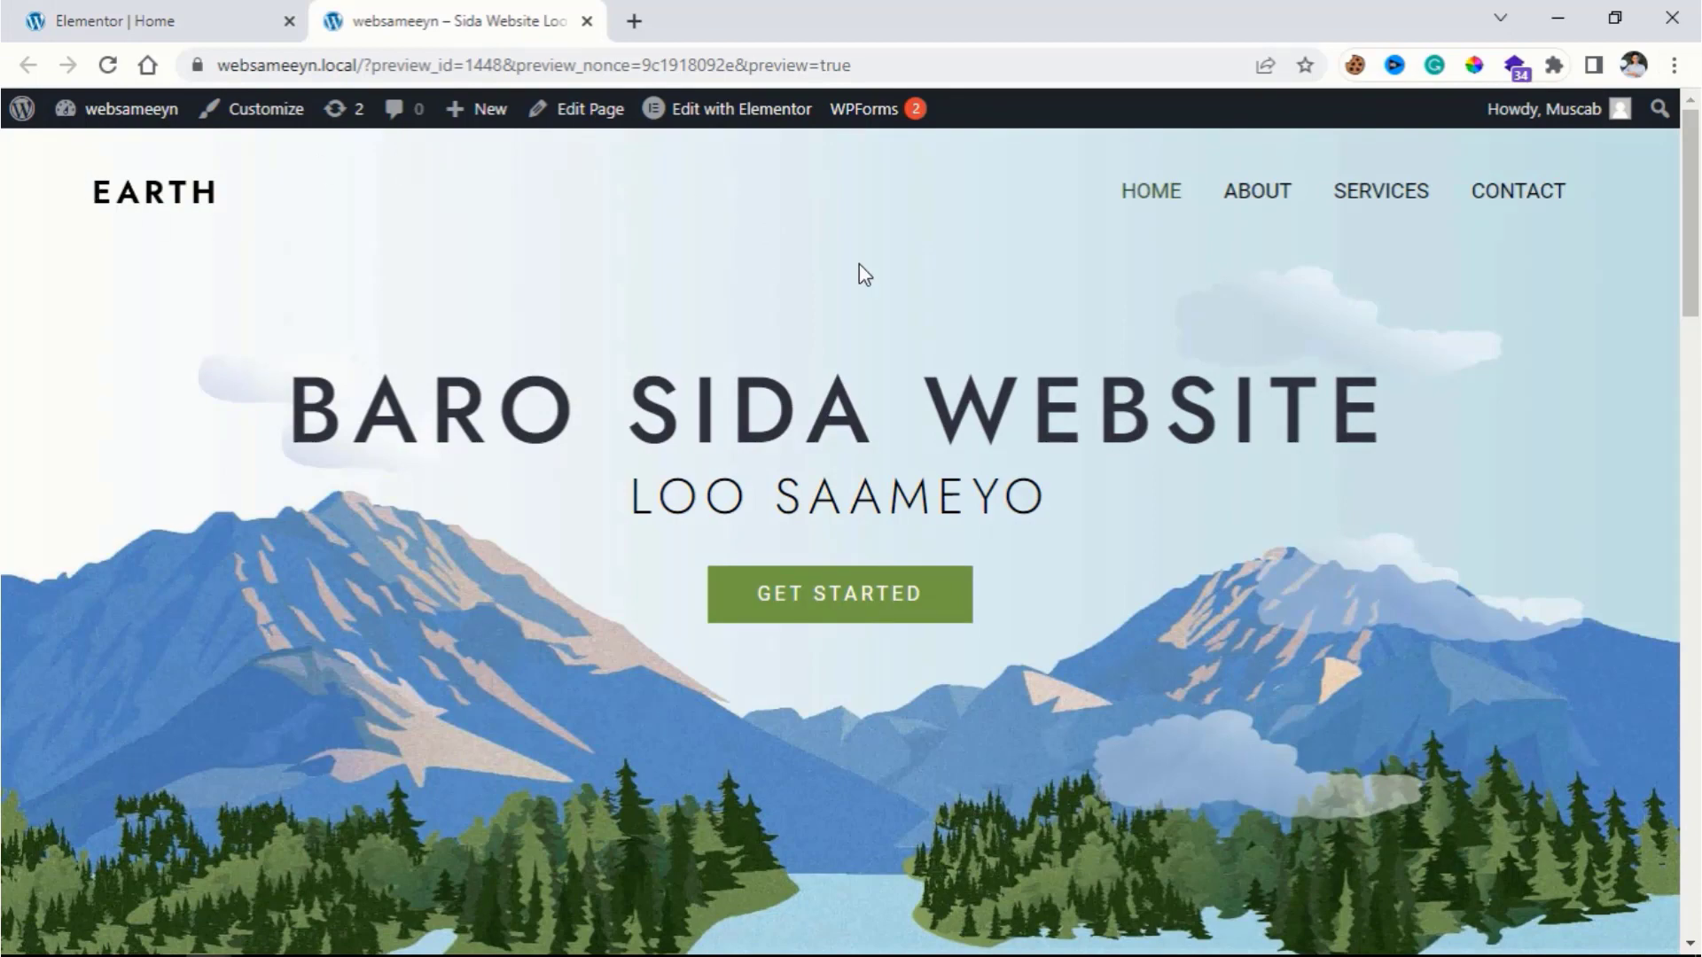
pyautogui.moveTo(1691, 187)
pyautogui.mouseDown()
pyautogui.moveTo(1691, 284)
pyautogui.moveTo(1691, 178)
pyautogui.mouseUp()
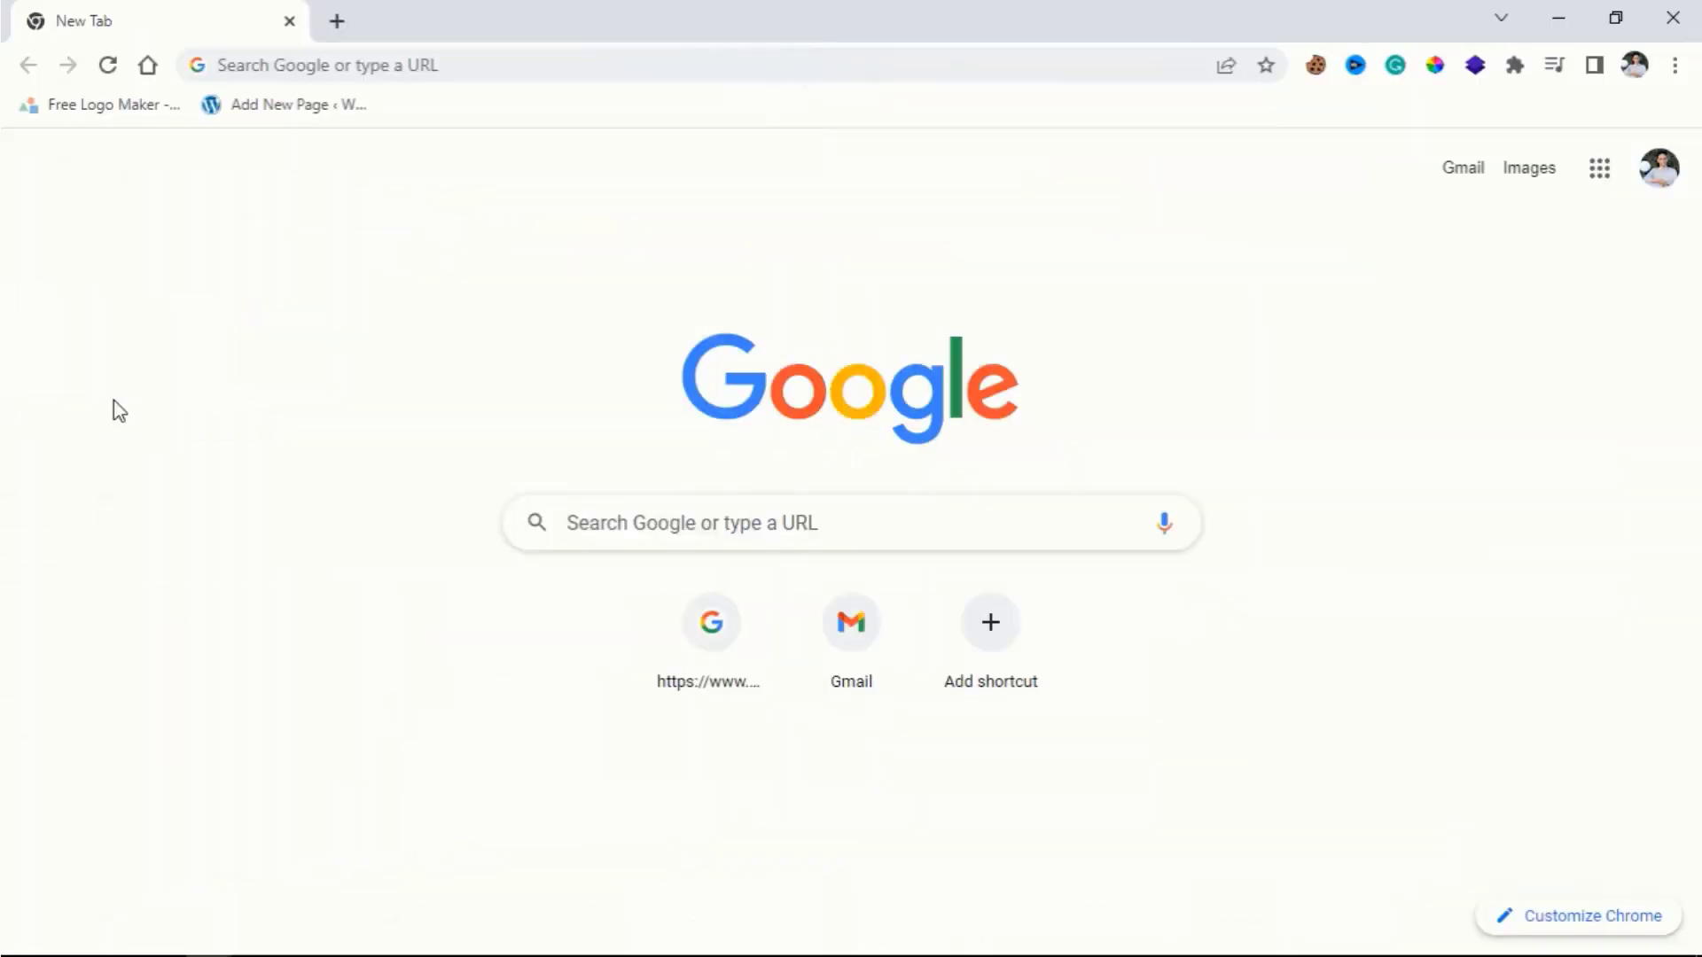
# Step: Go to logomakr.com in Chrome, clearing the autocompleted path from the address
pyautogui.click(539, 65)
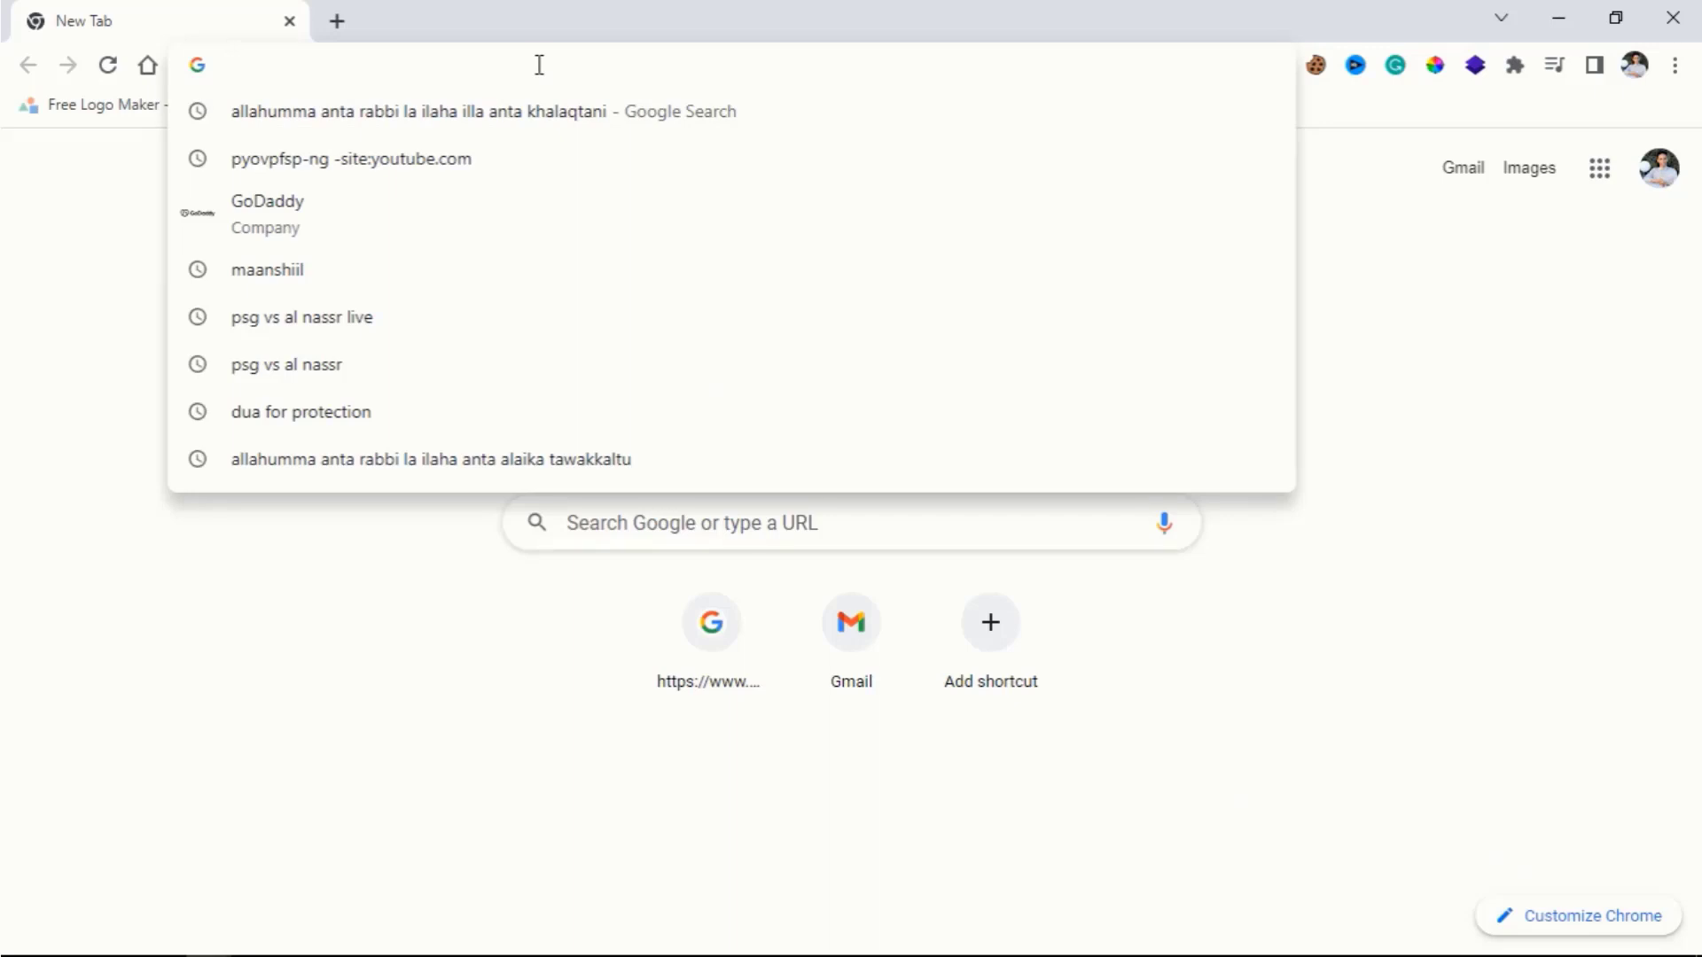
pyautogui.write('fr')
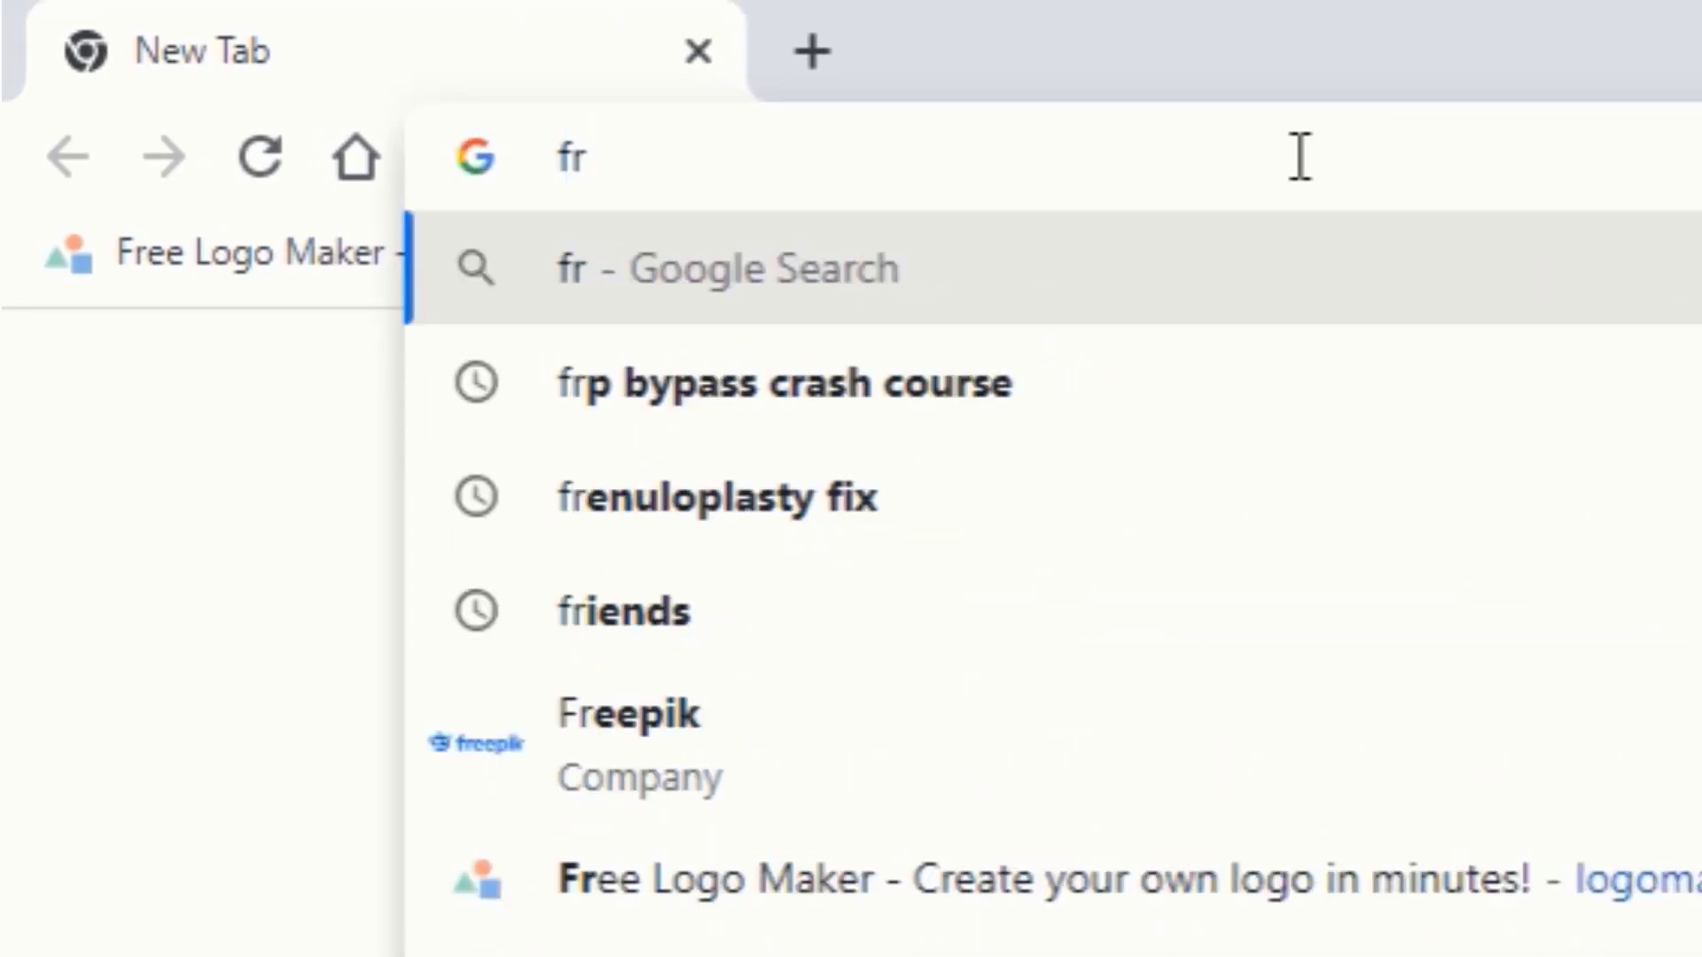
pyautogui.press('Escape')
pyautogui.write('logom')
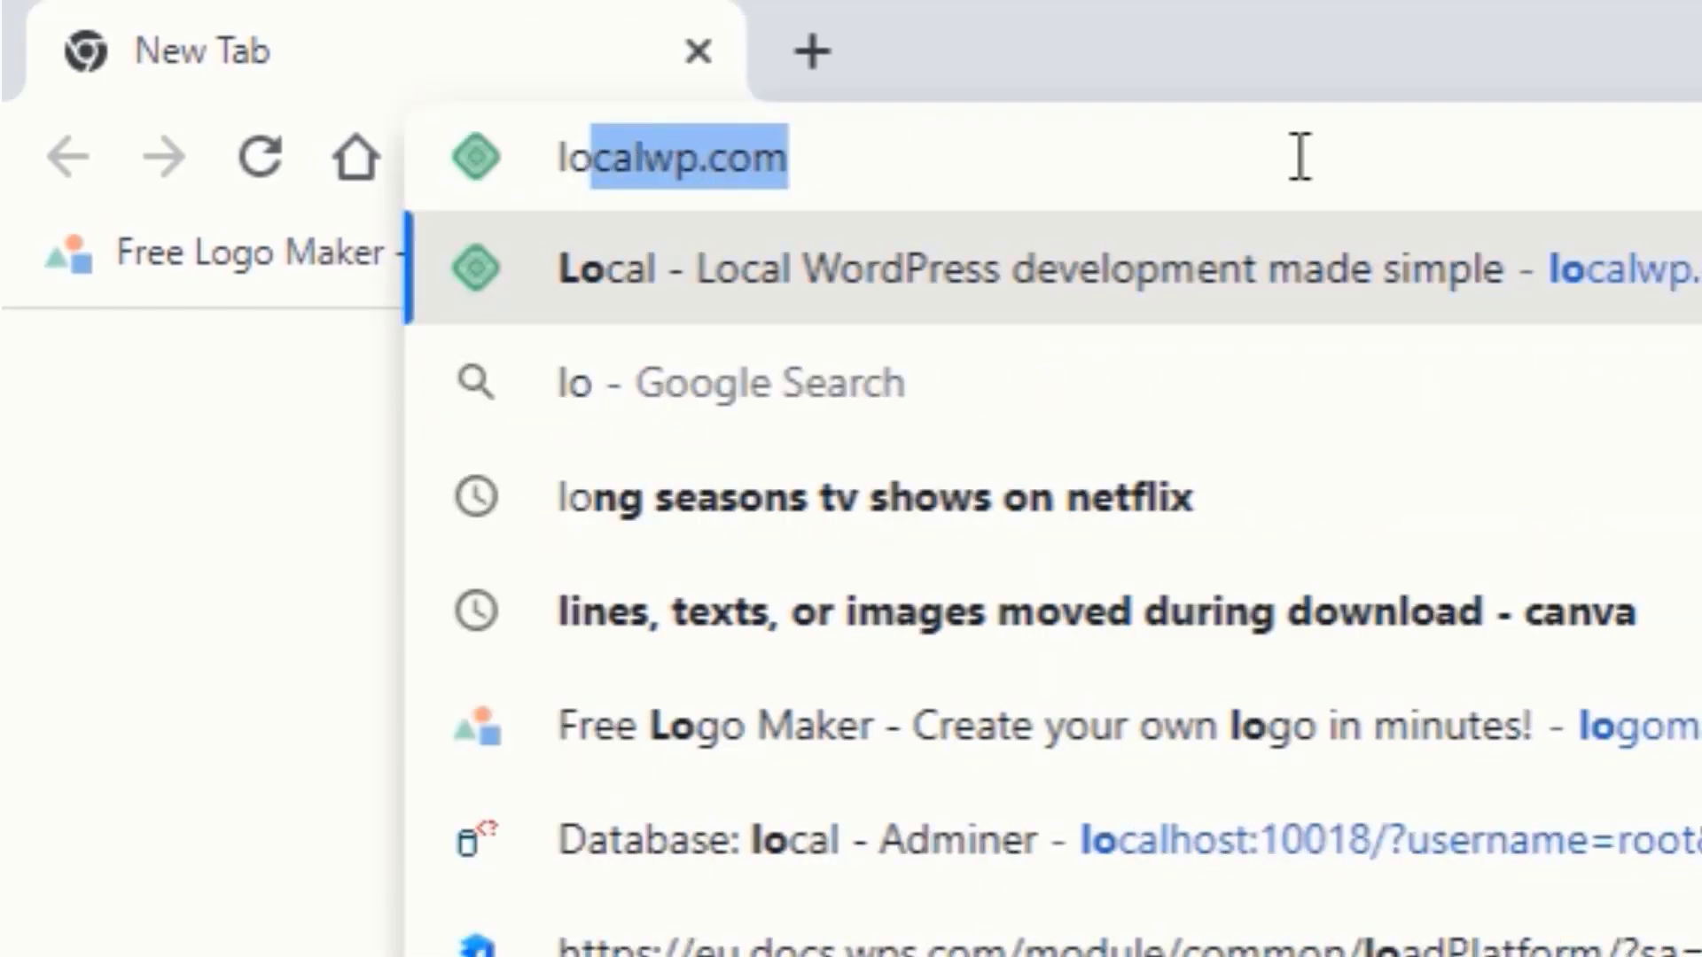
pyautogui.write('akr')
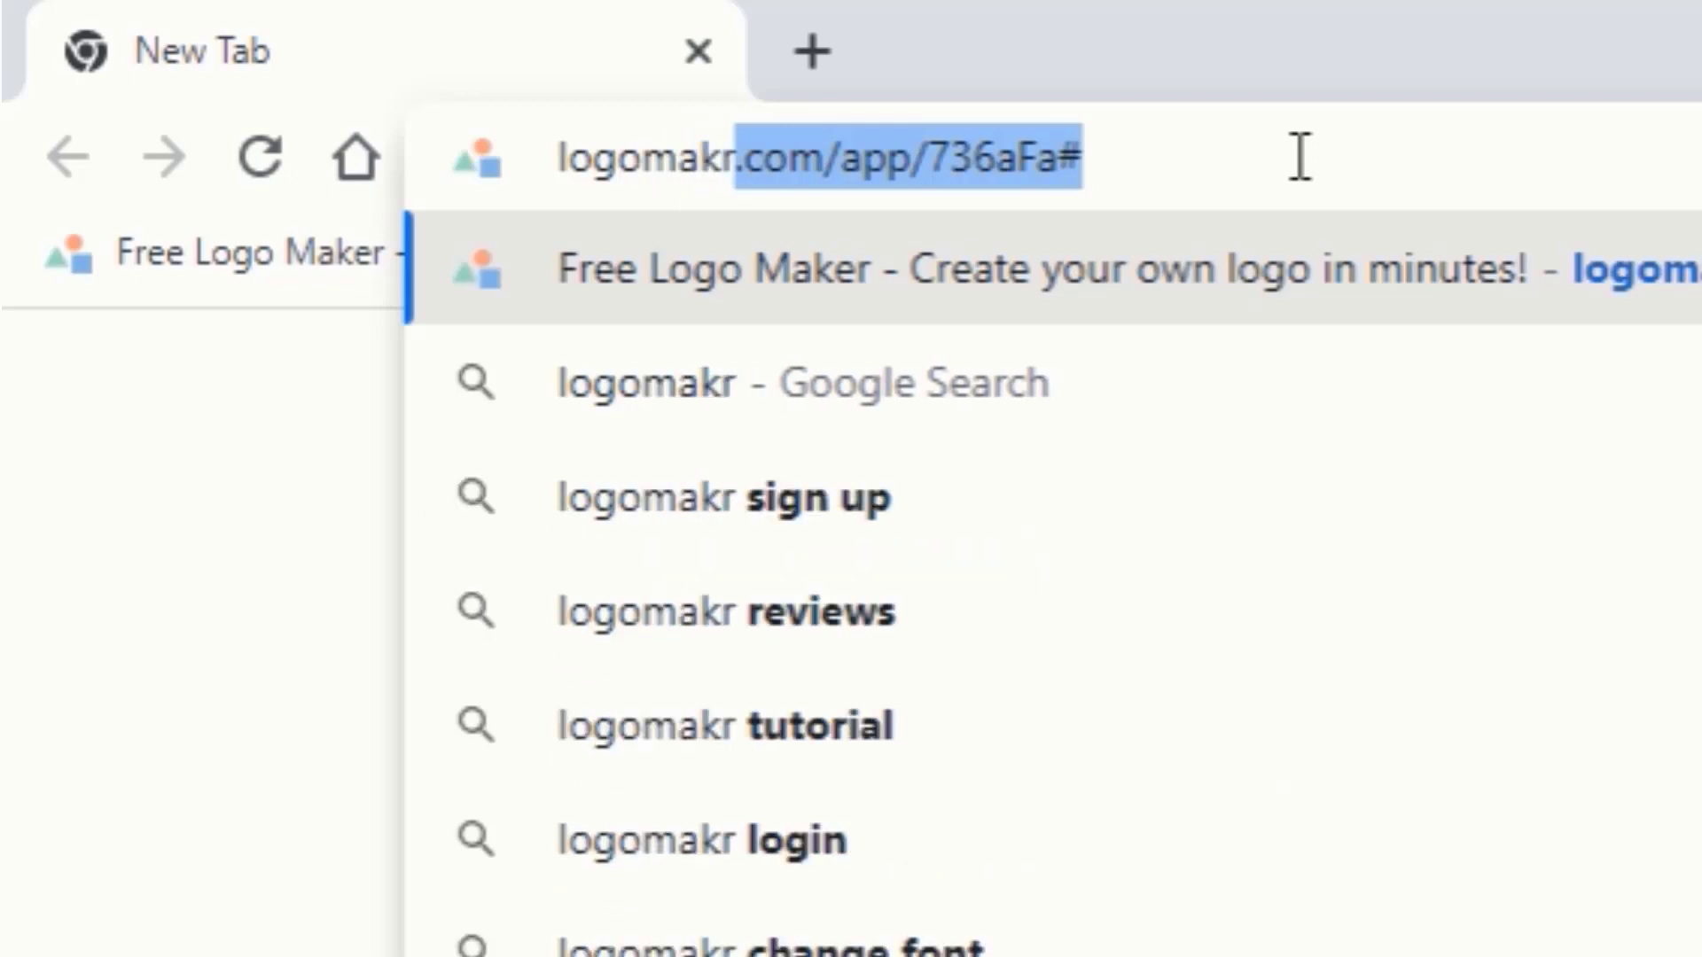
pyautogui.write('.com')
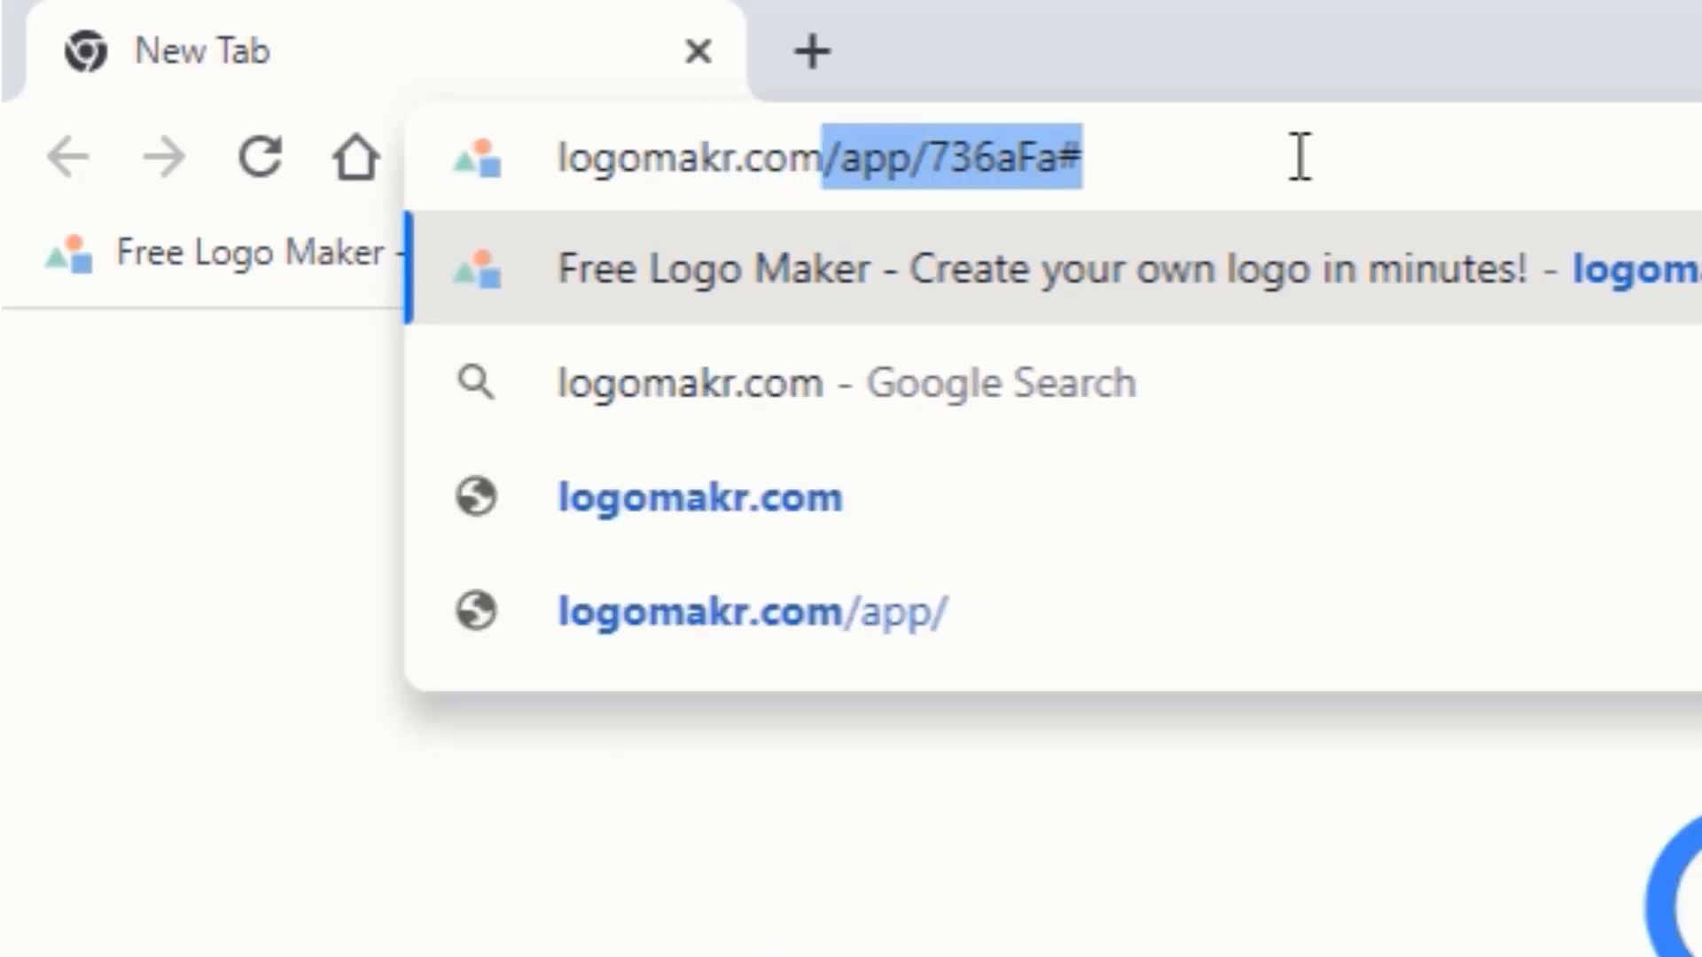
pyautogui.press('Delete')
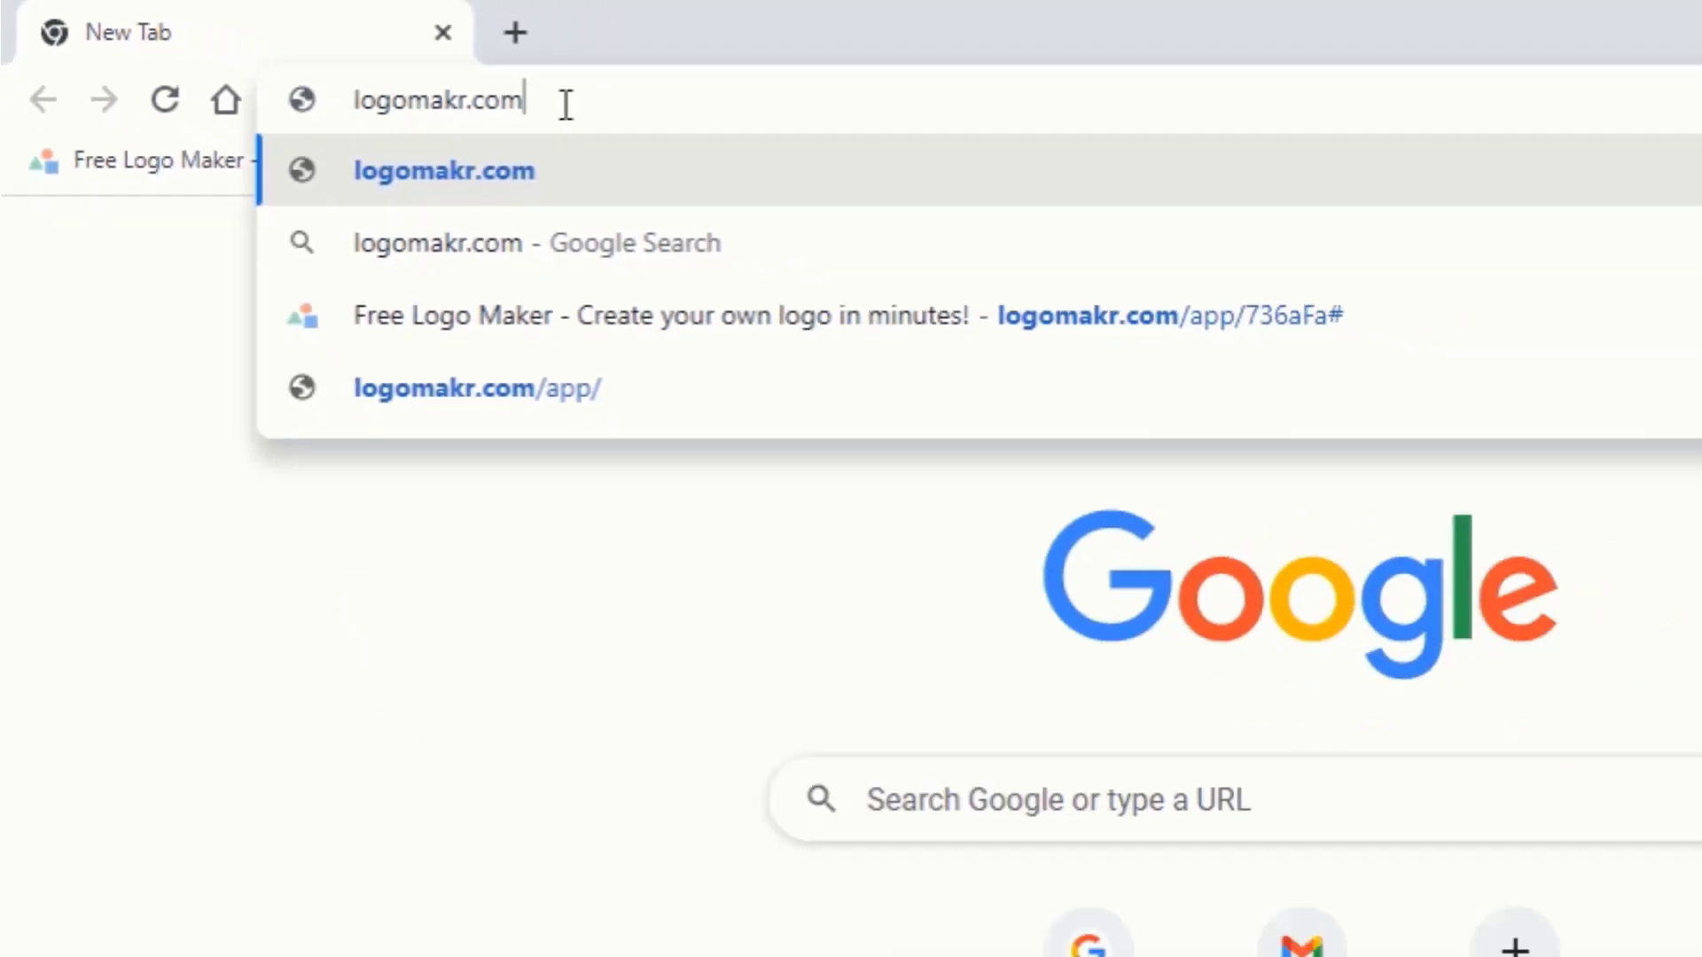
pyautogui.press('Return')
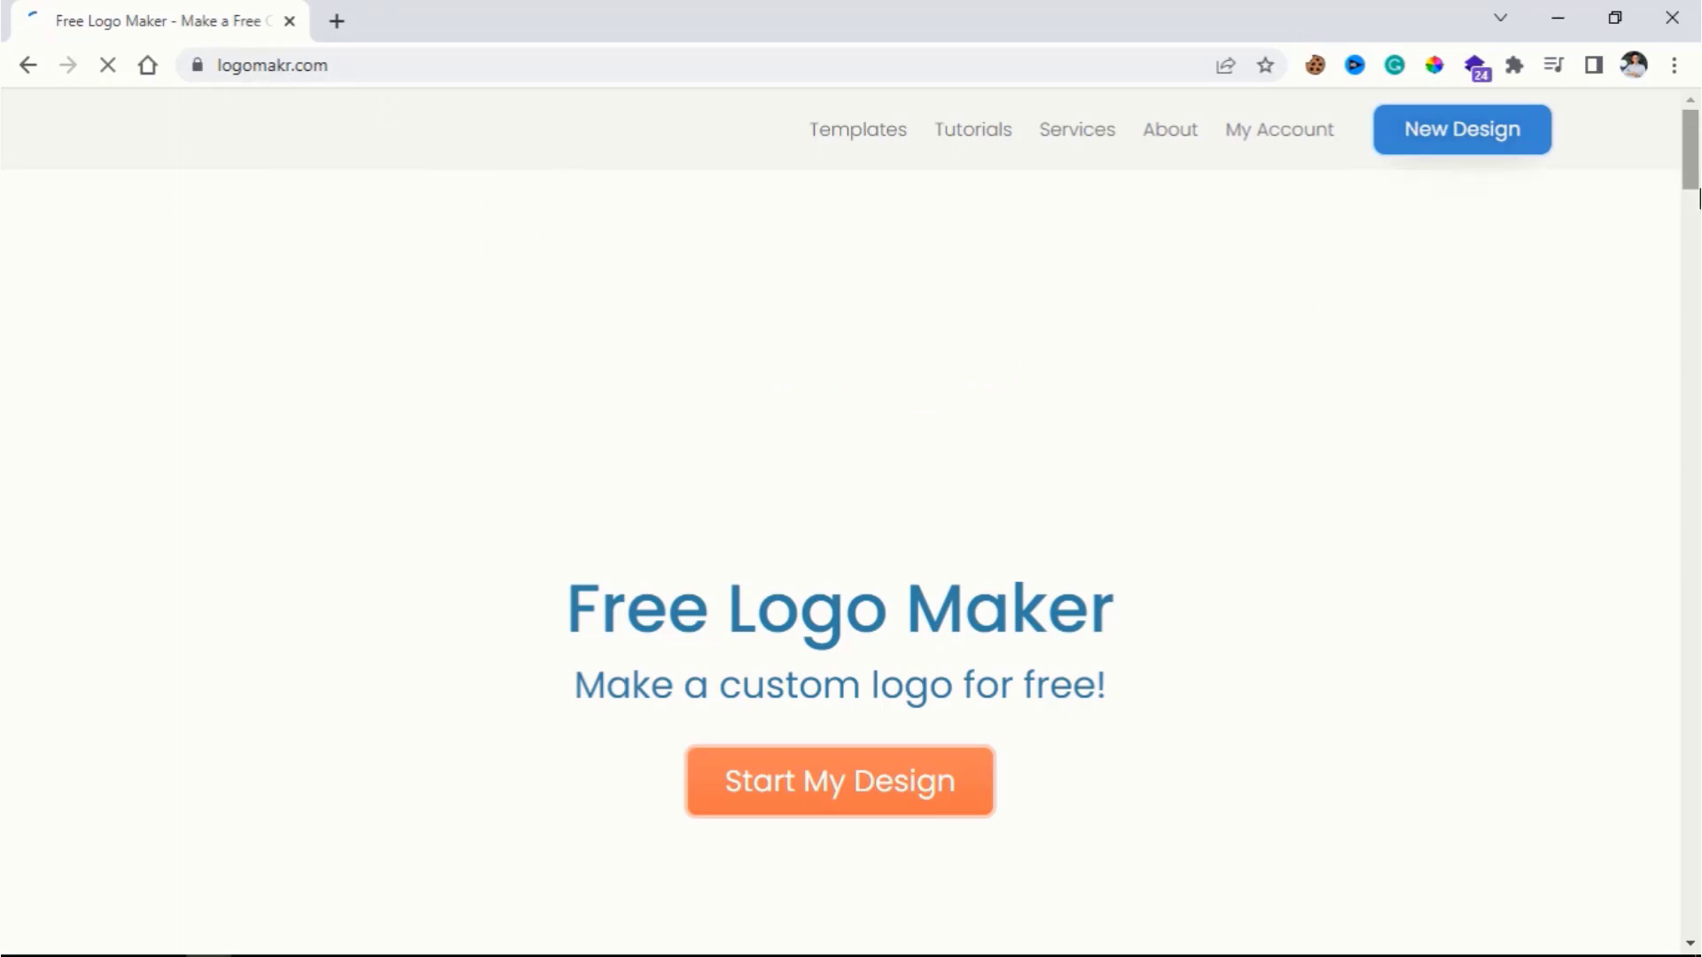
# Step: Start a brand-new blank LogoMakr design and step through the intro tour to DONE
pyautogui.click(1695, 197)
pyautogui.moveTo(1698, 228); pyautogui.dragTo(1670, 150)
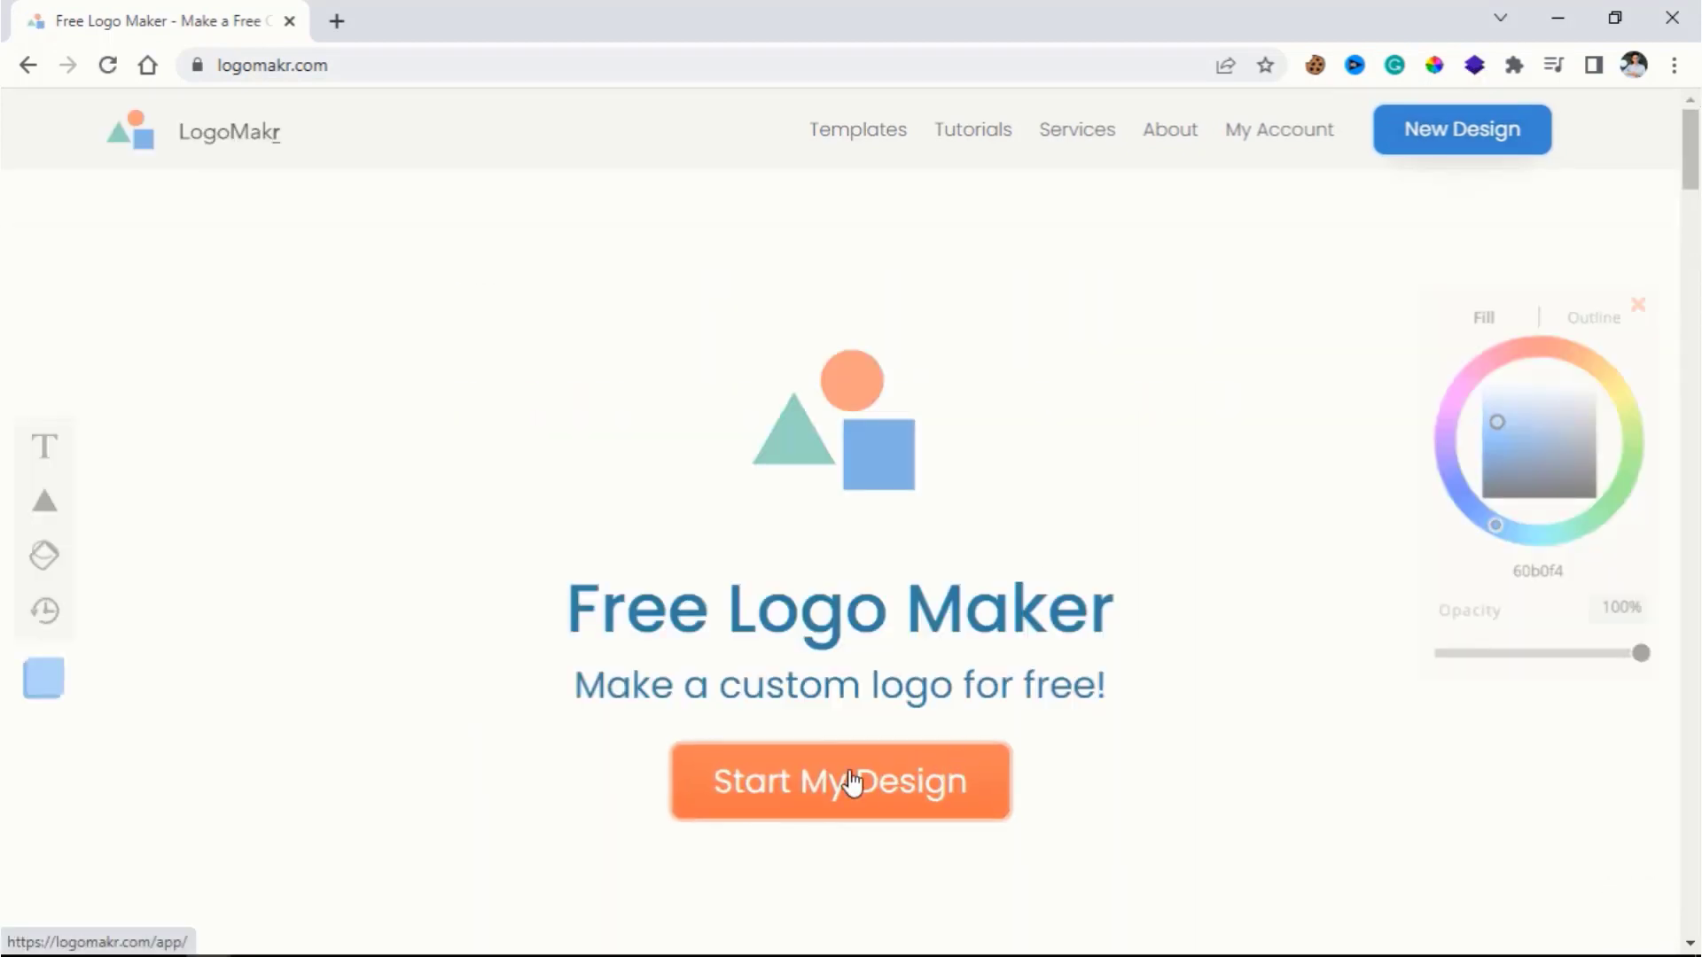
pyautogui.click(904, 786)
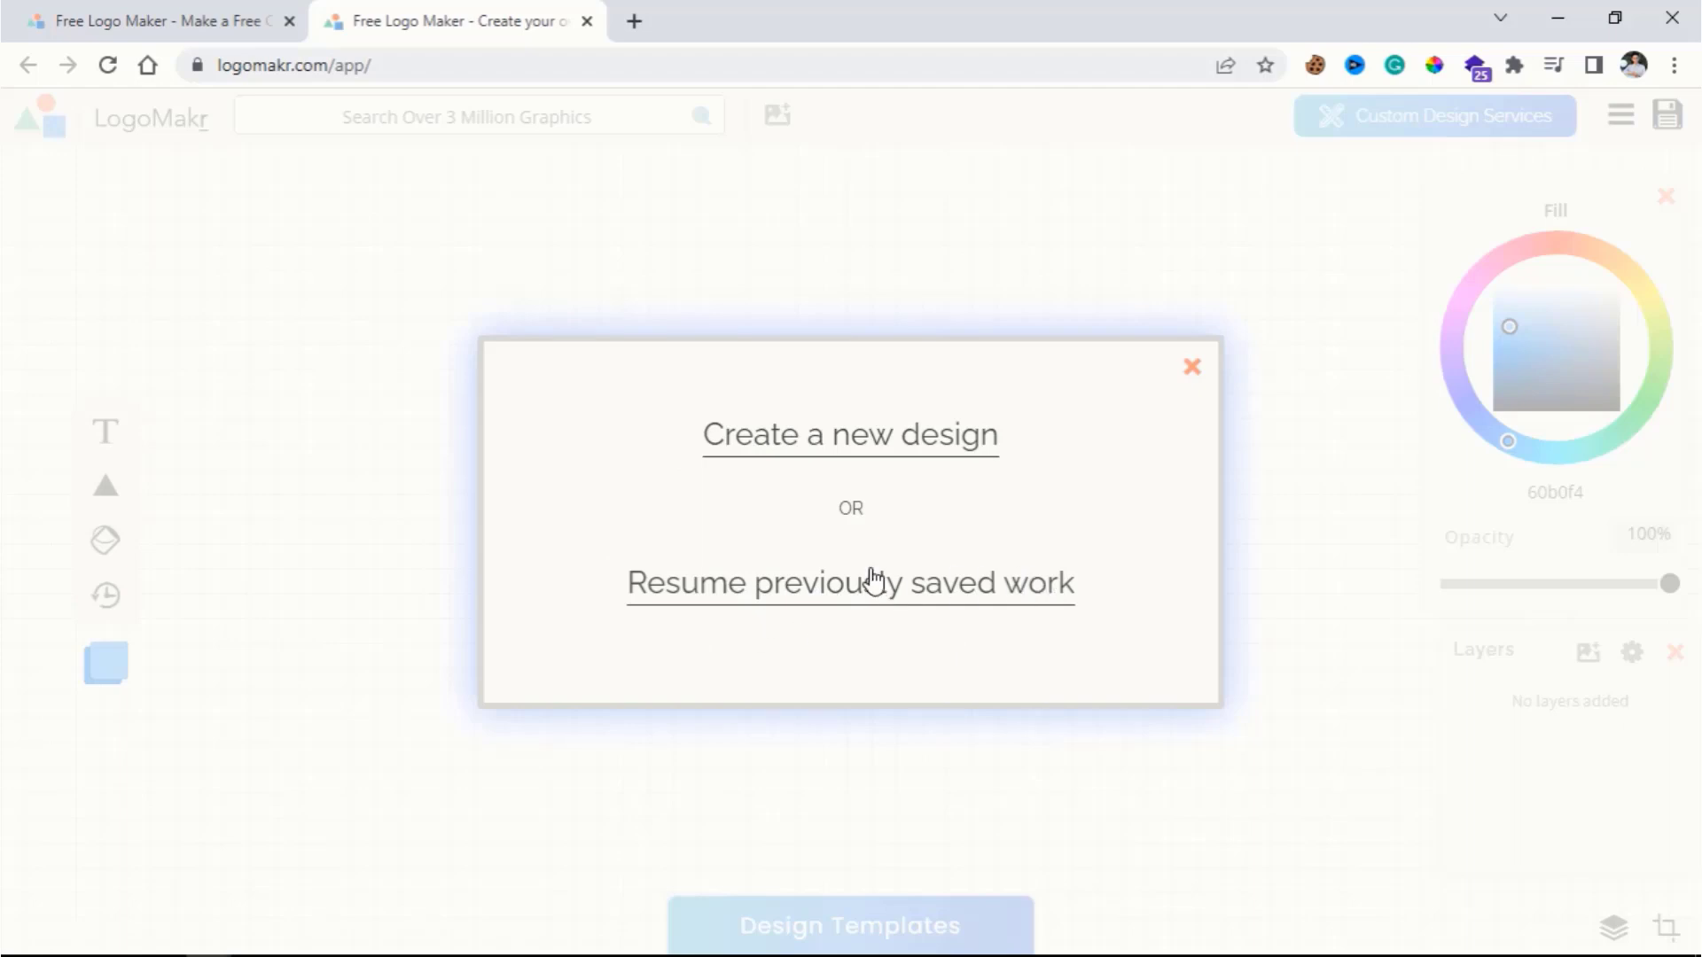
pyautogui.click(830, 441)
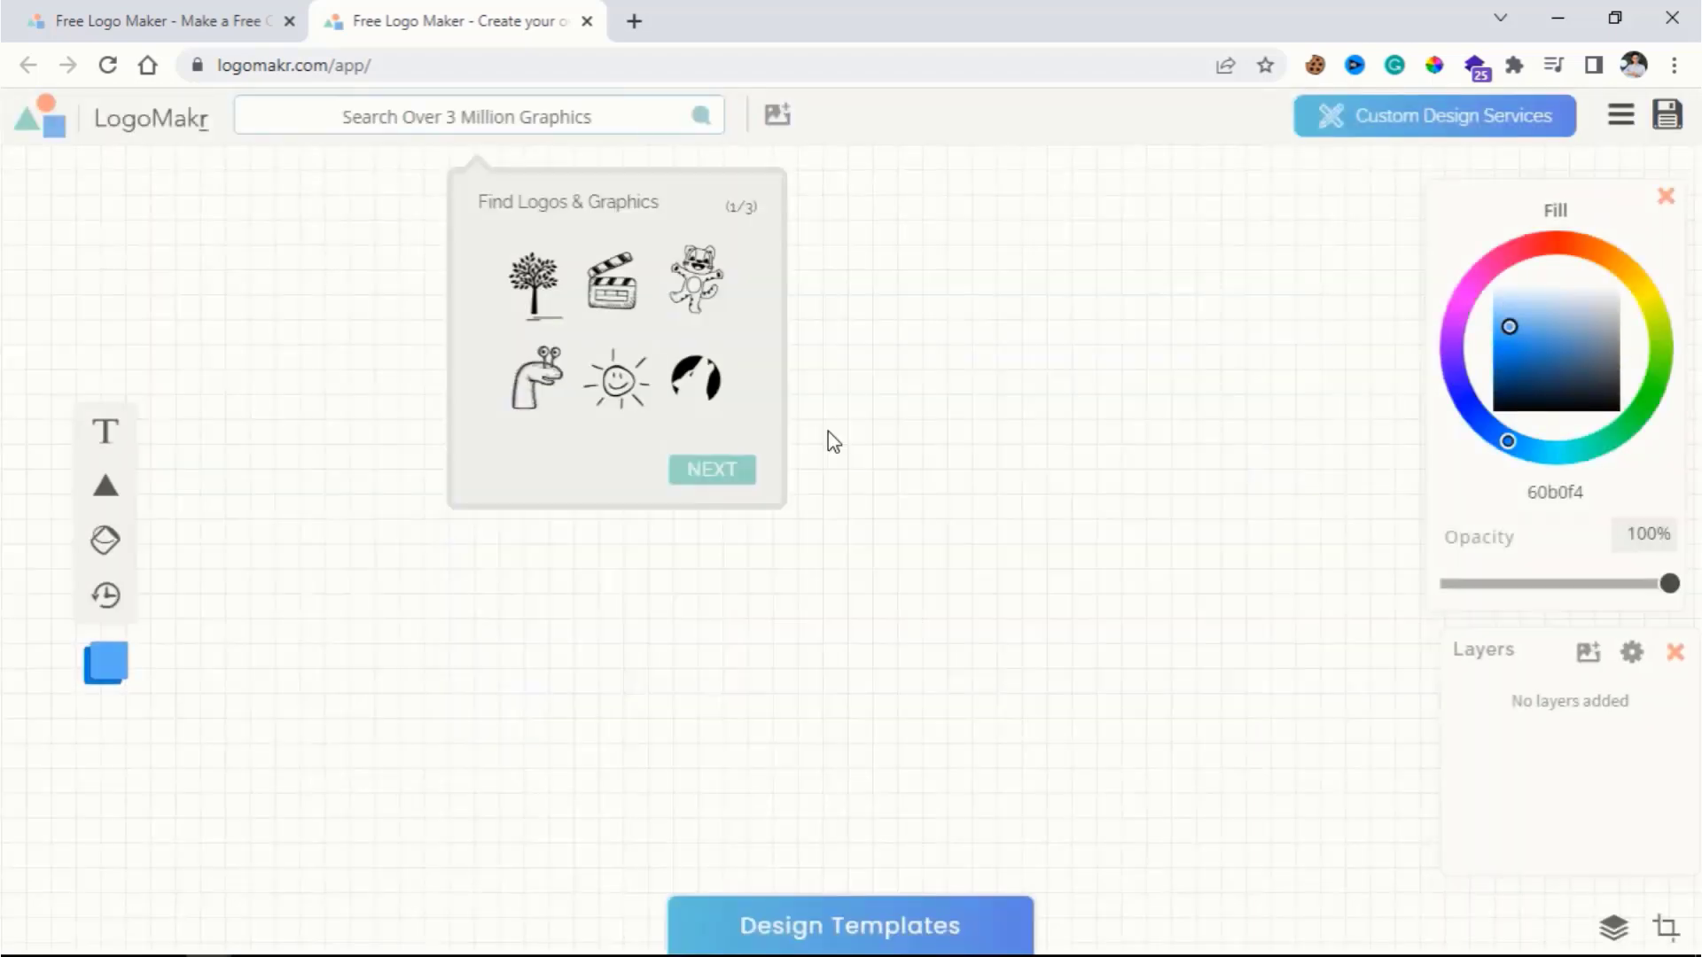
pyautogui.click(716, 483)
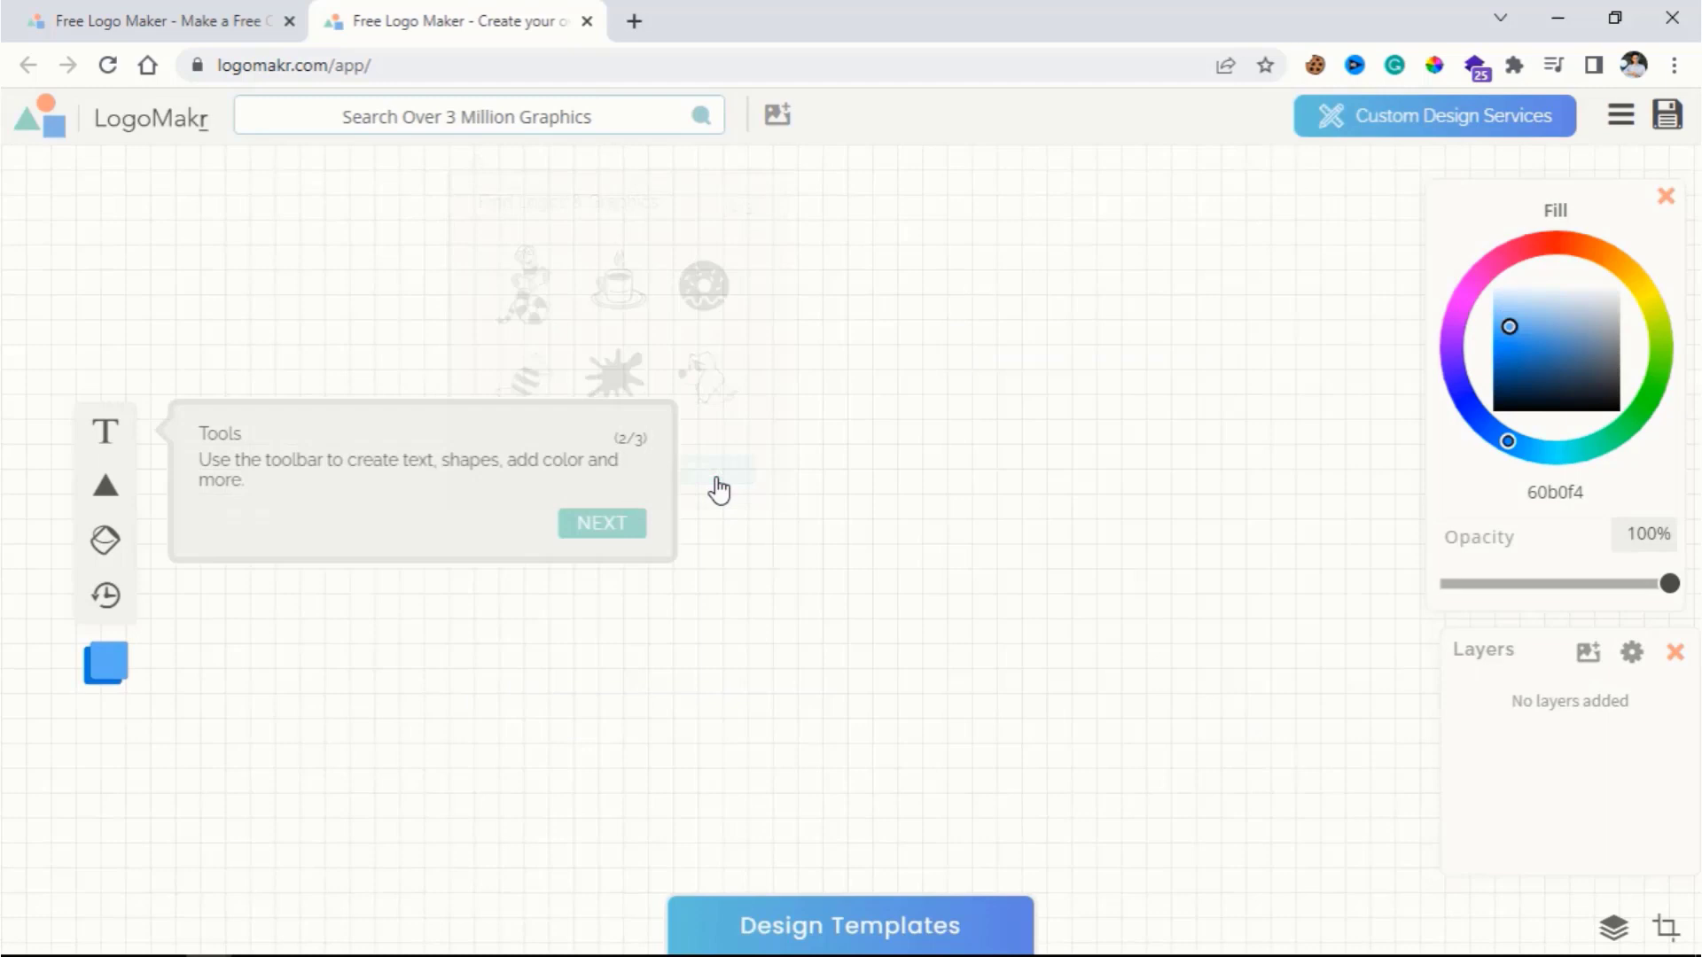
pyautogui.click(610, 539)
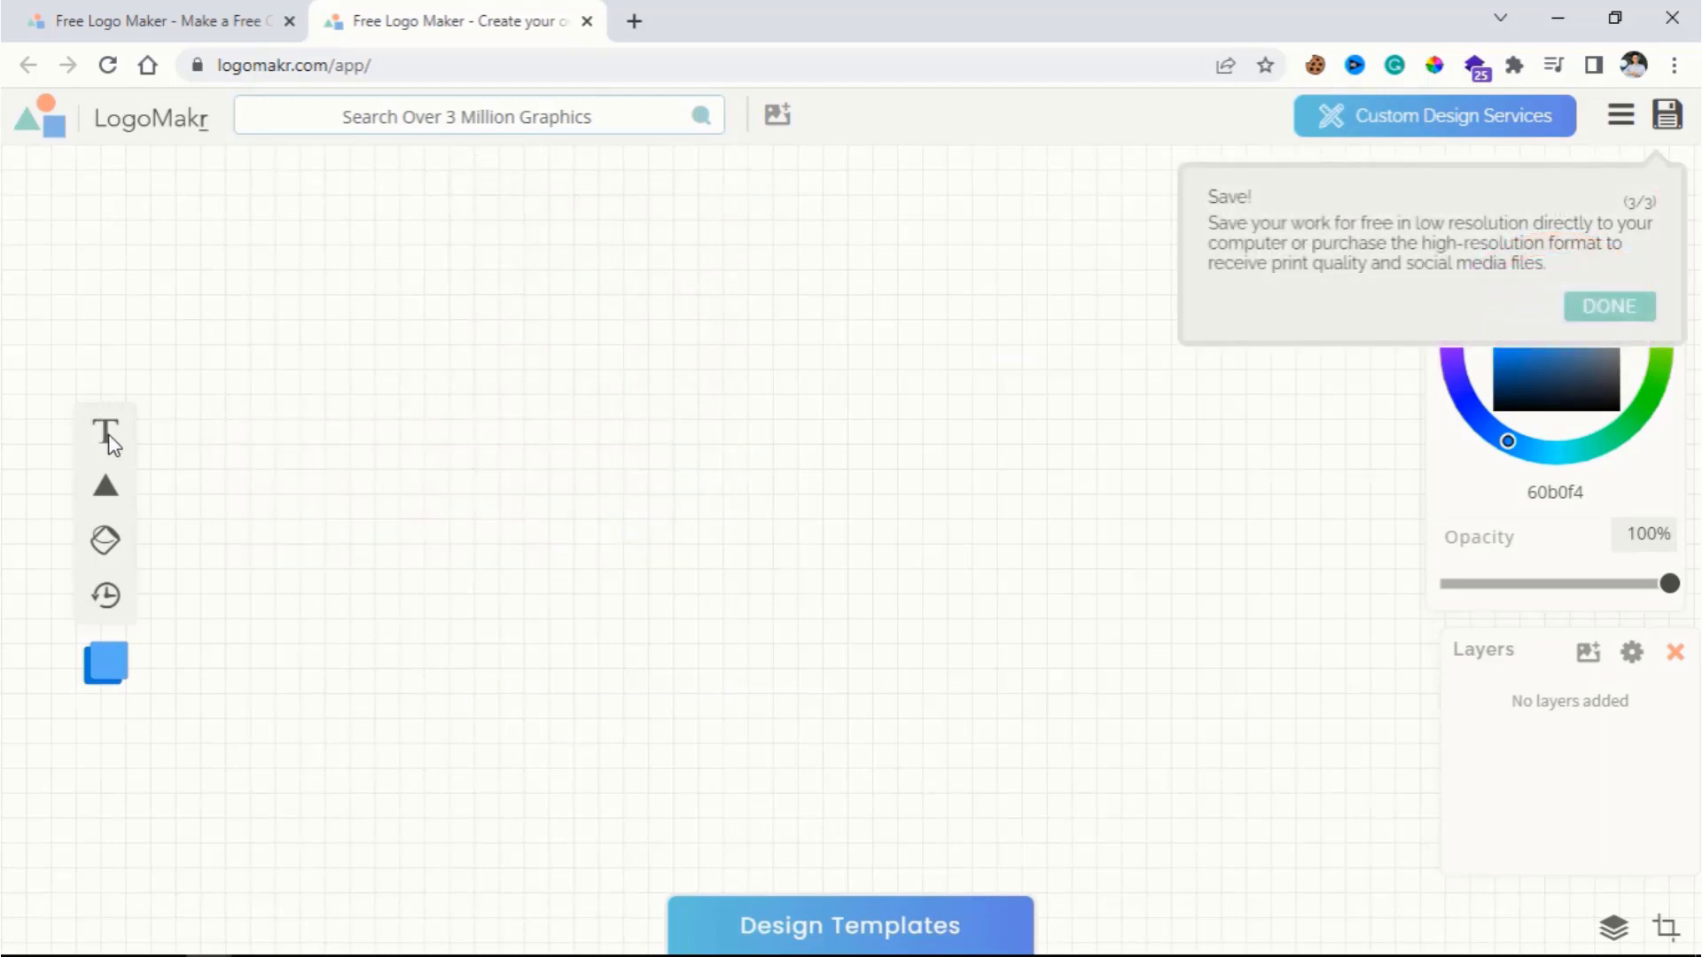
pyautogui.click(1603, 310)
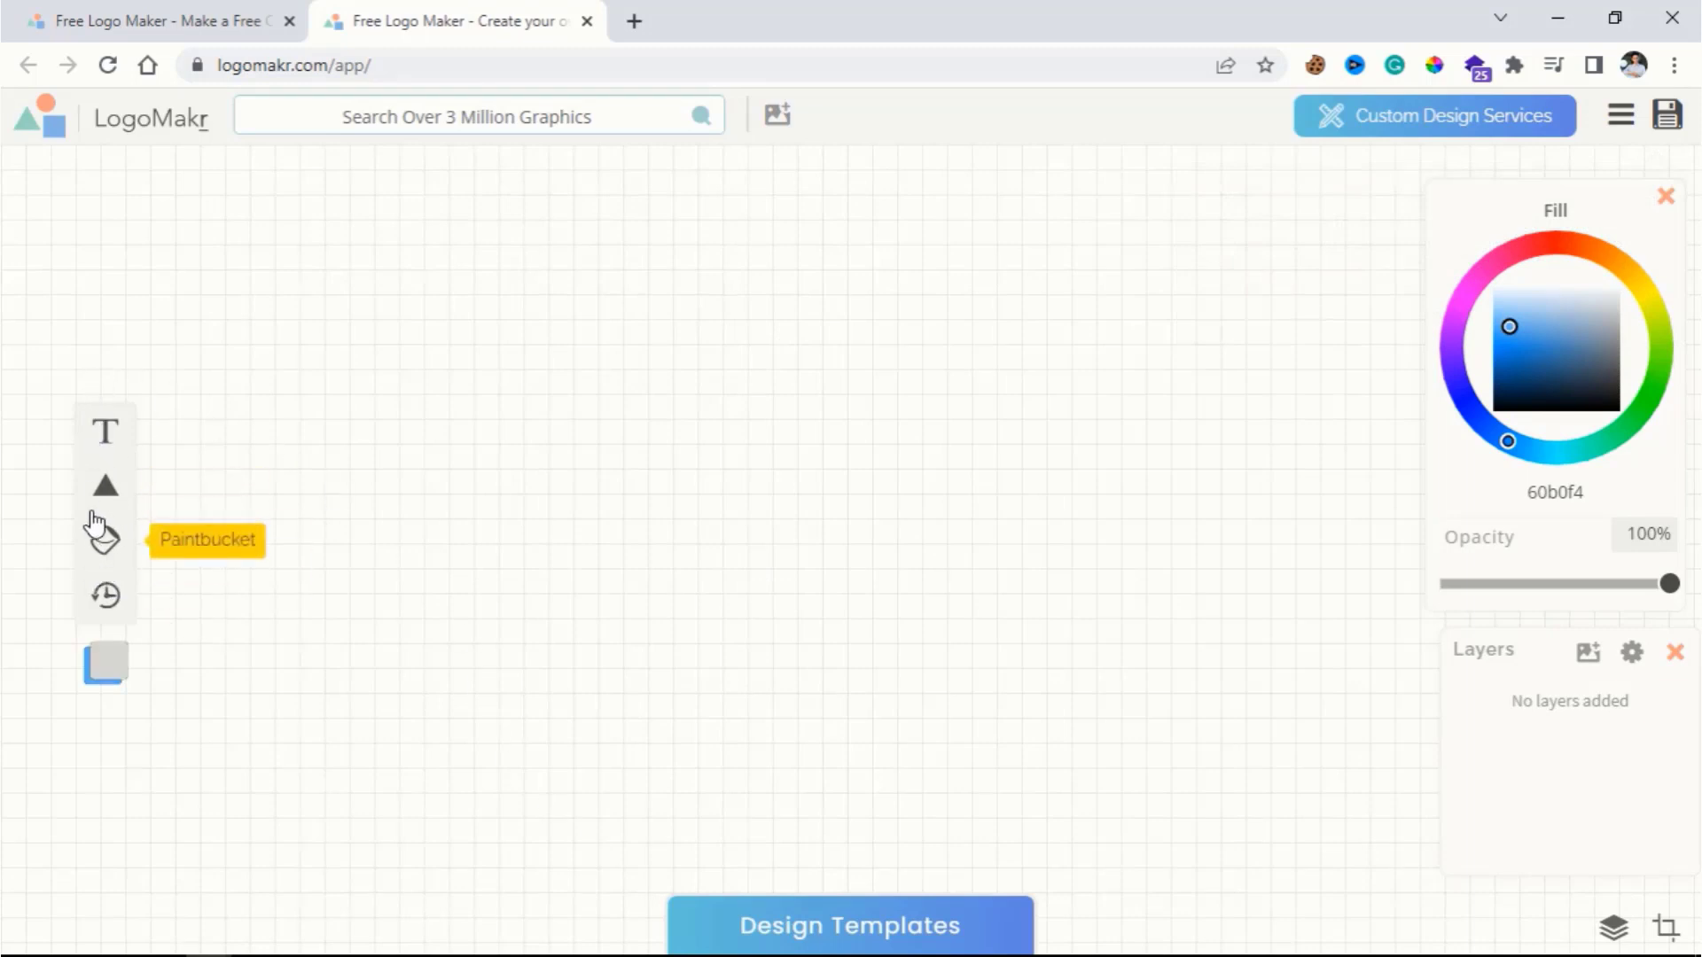
pyautogui.moveTo(110, 505)
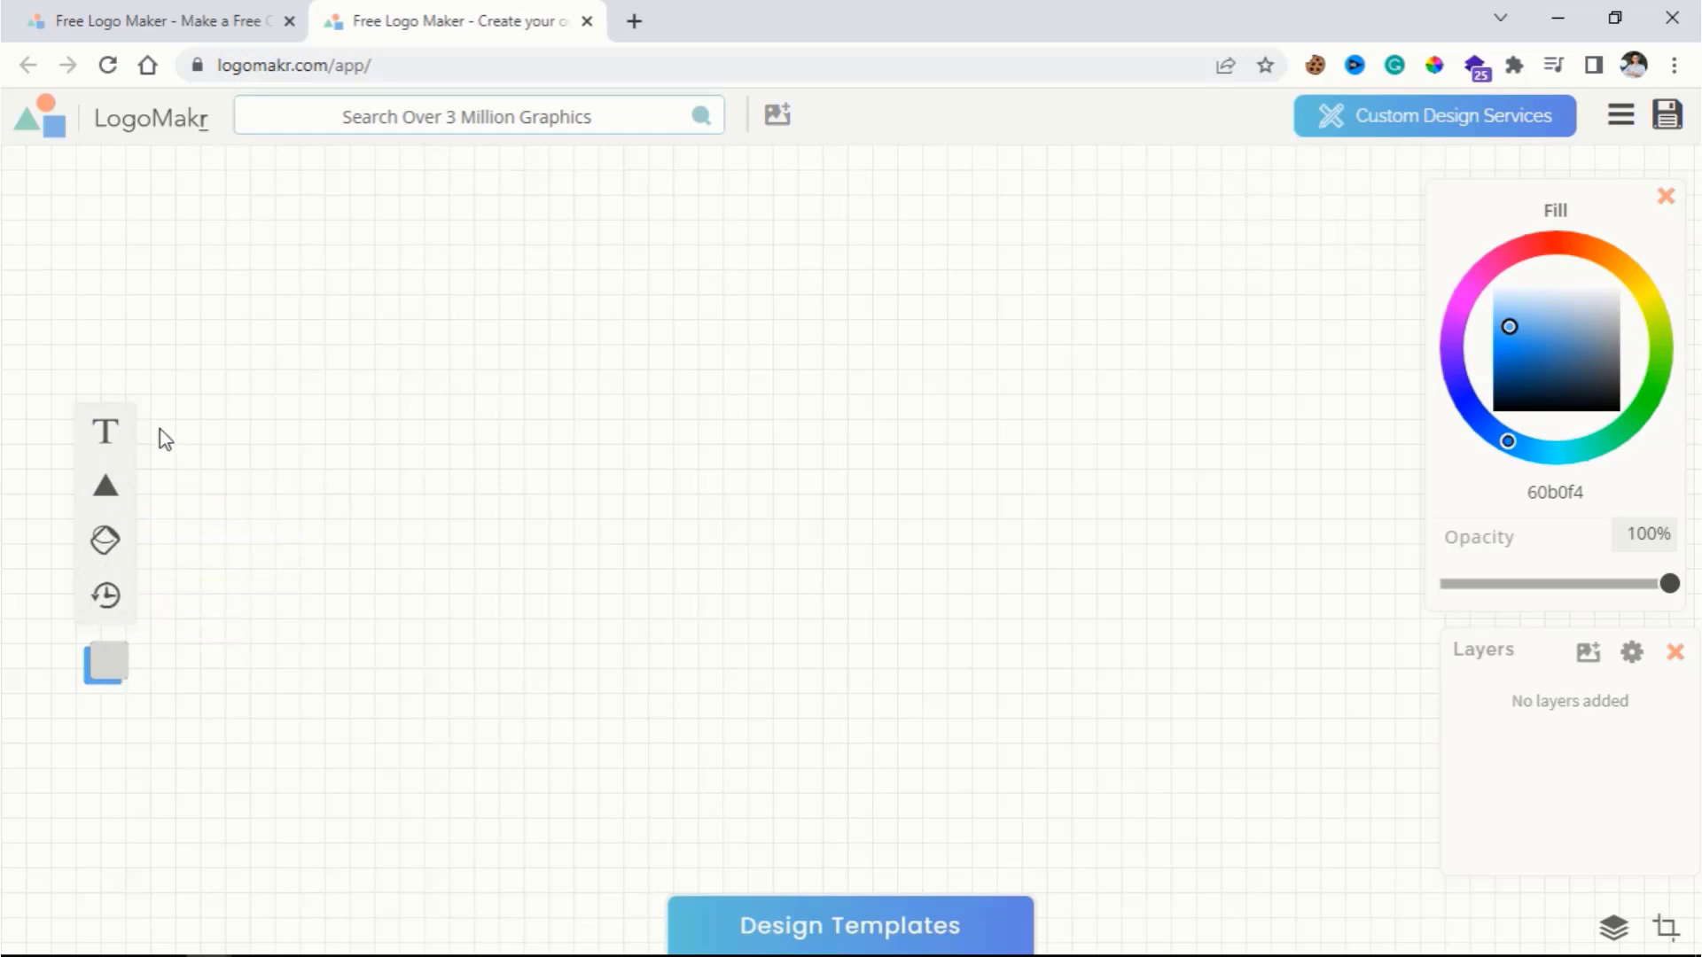
# Step: Add a text element reading 'WEBSAMEYN' to the canvas and select it
pyautogui.moveTo(107, 431)
pyautogui.click(106, 435)
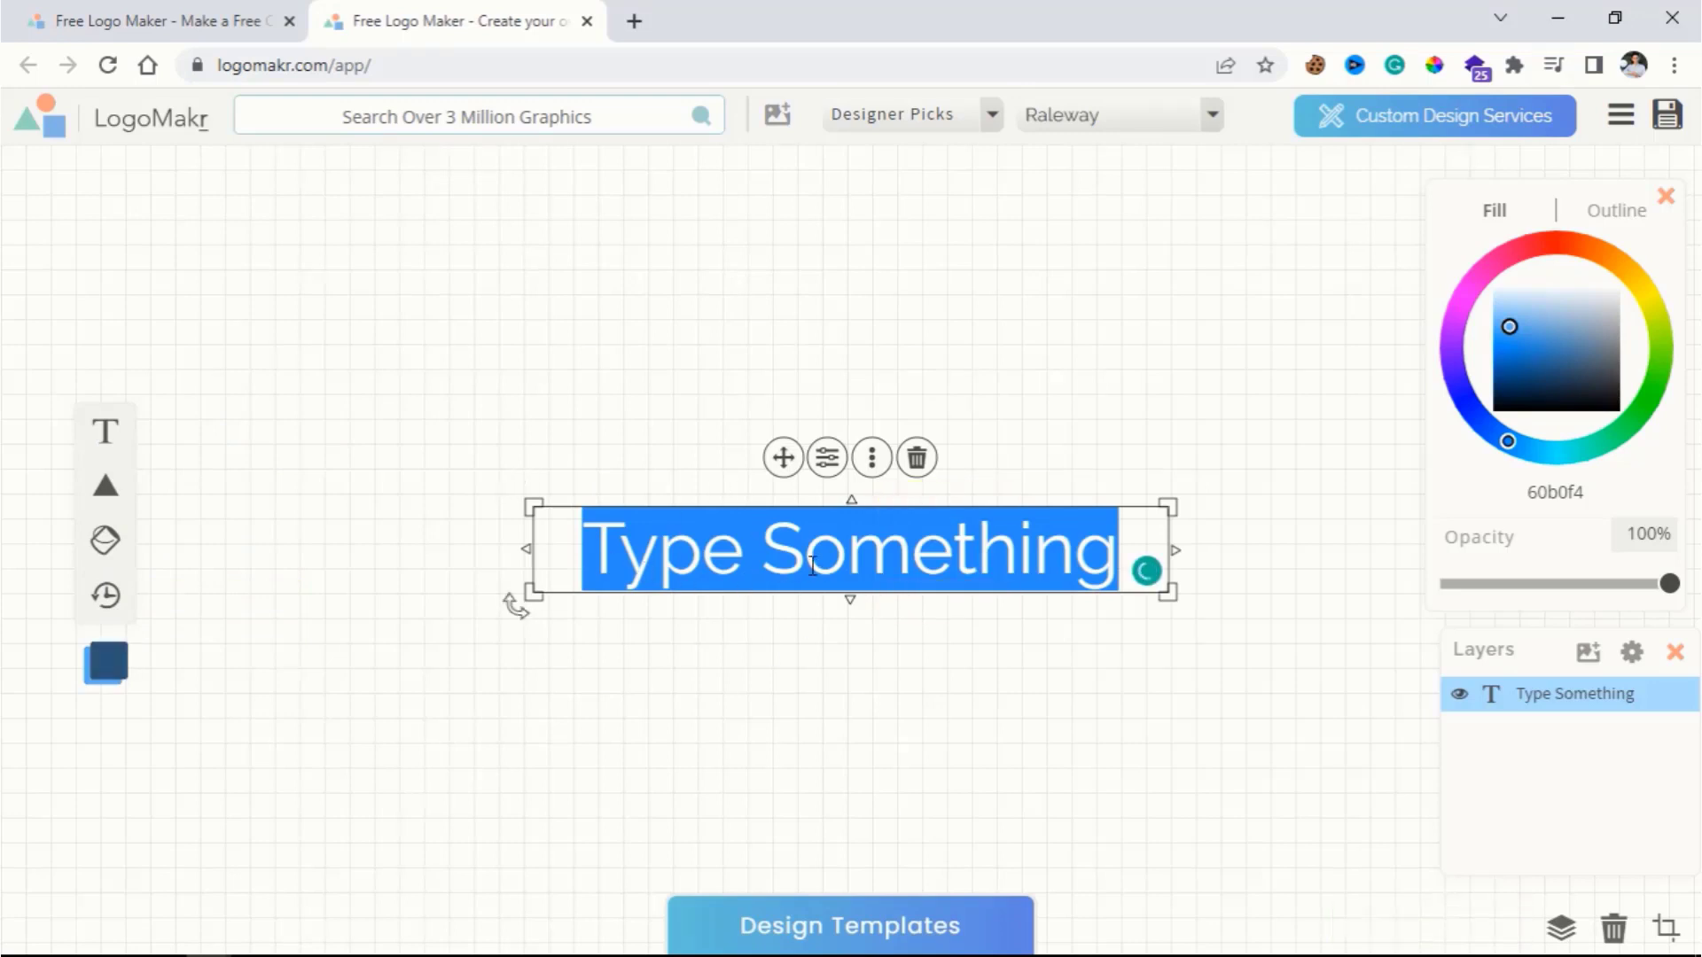
pyautogui.write('WEBSA')
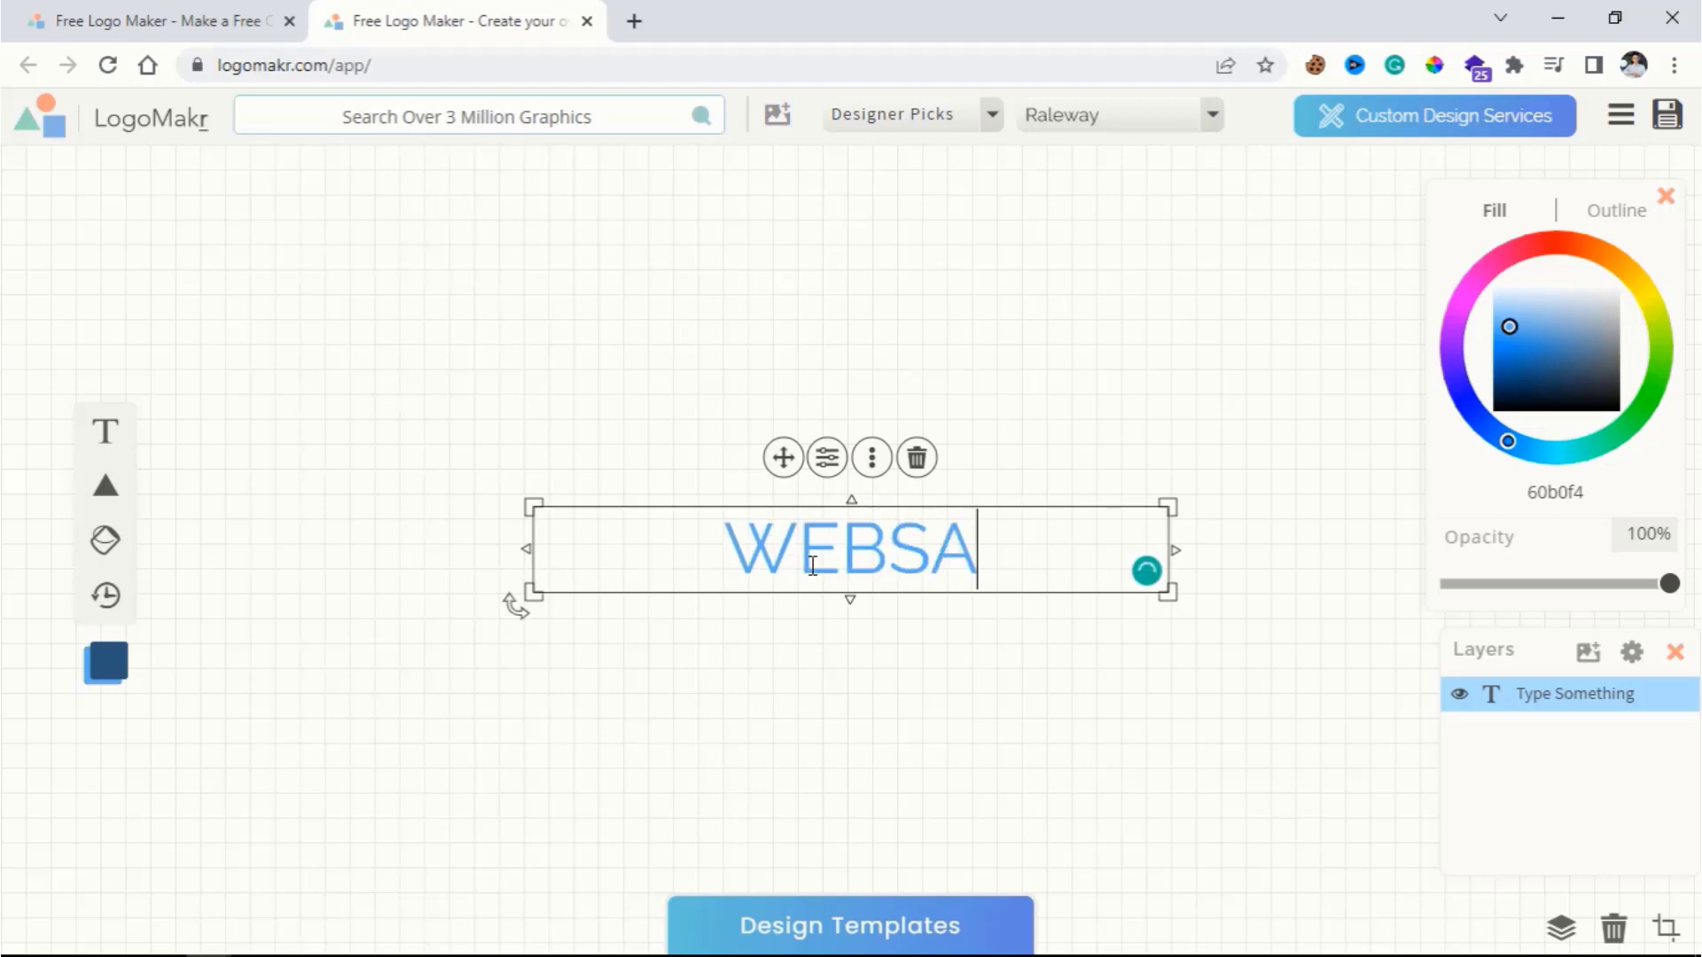
pyautogui.write('MEYN')
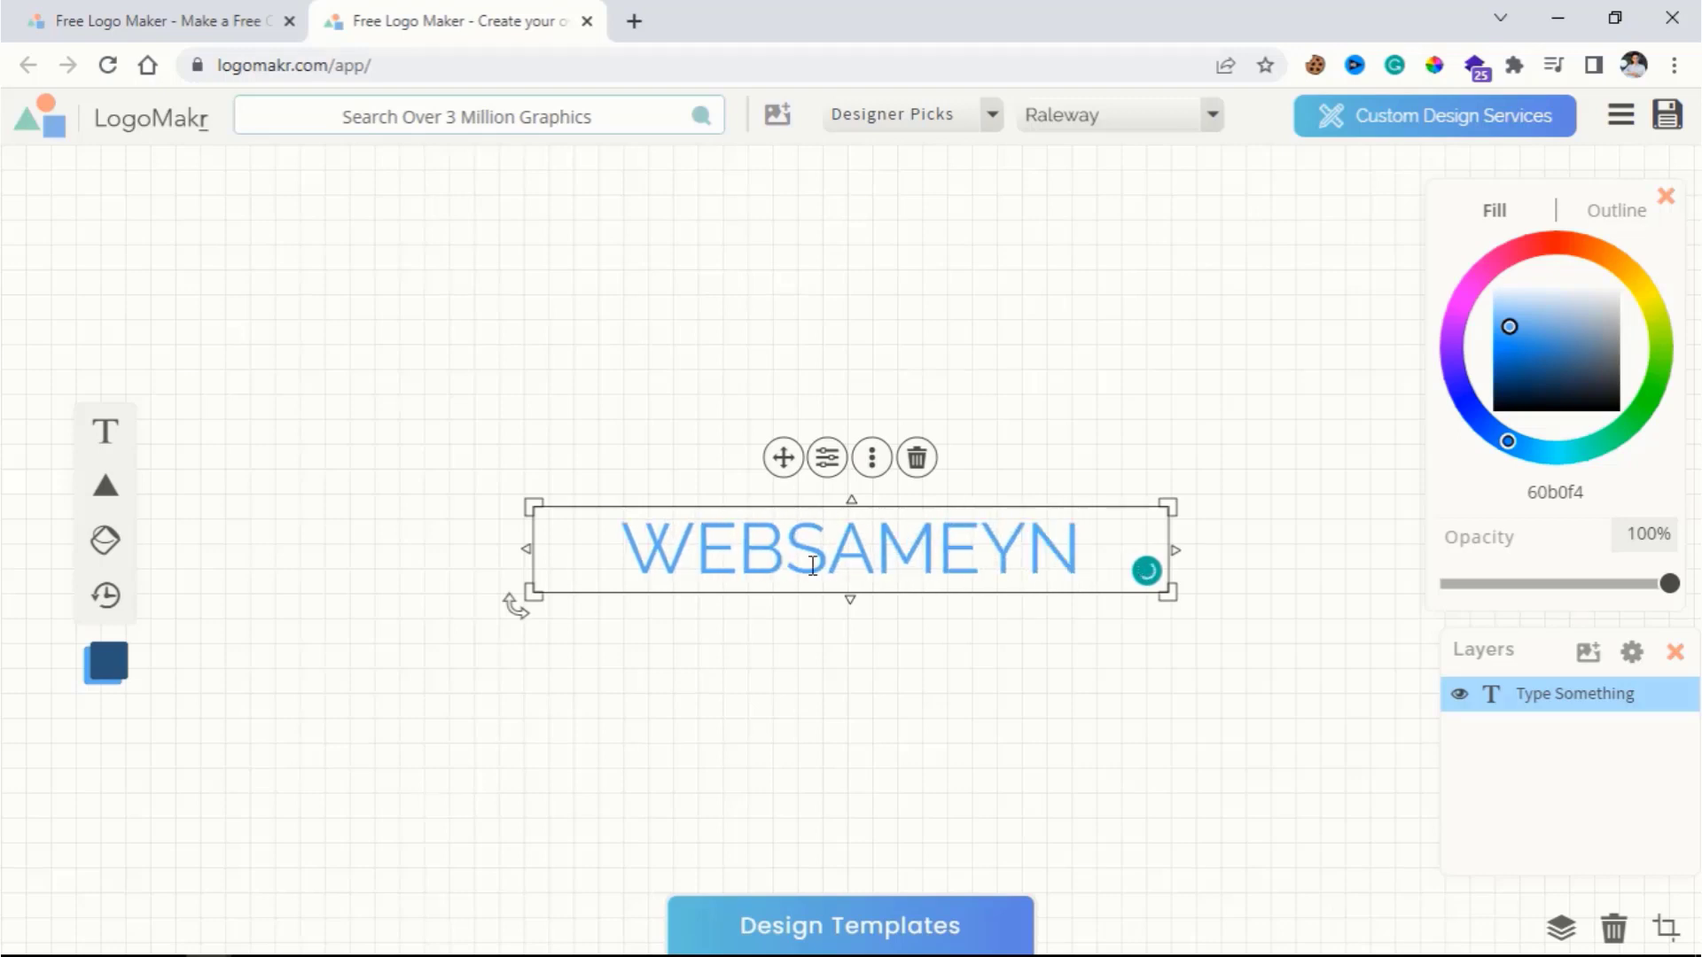
pyautogui.doubleClick(813, 565)
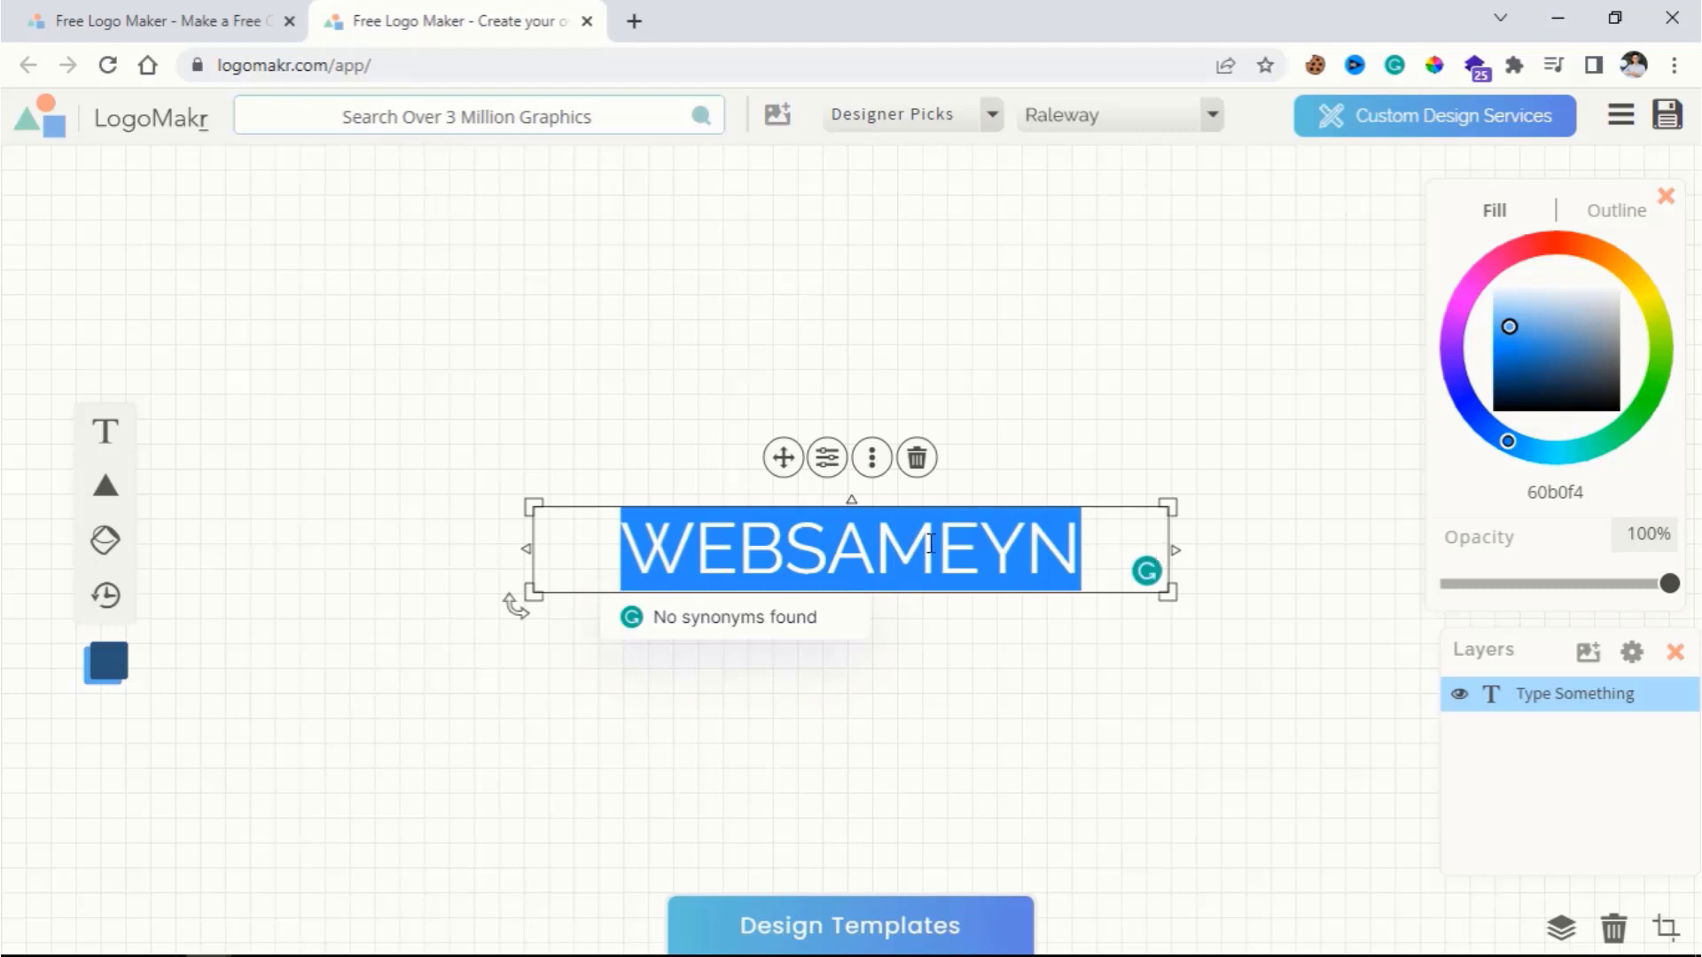
pyautogui.click(728, 541)
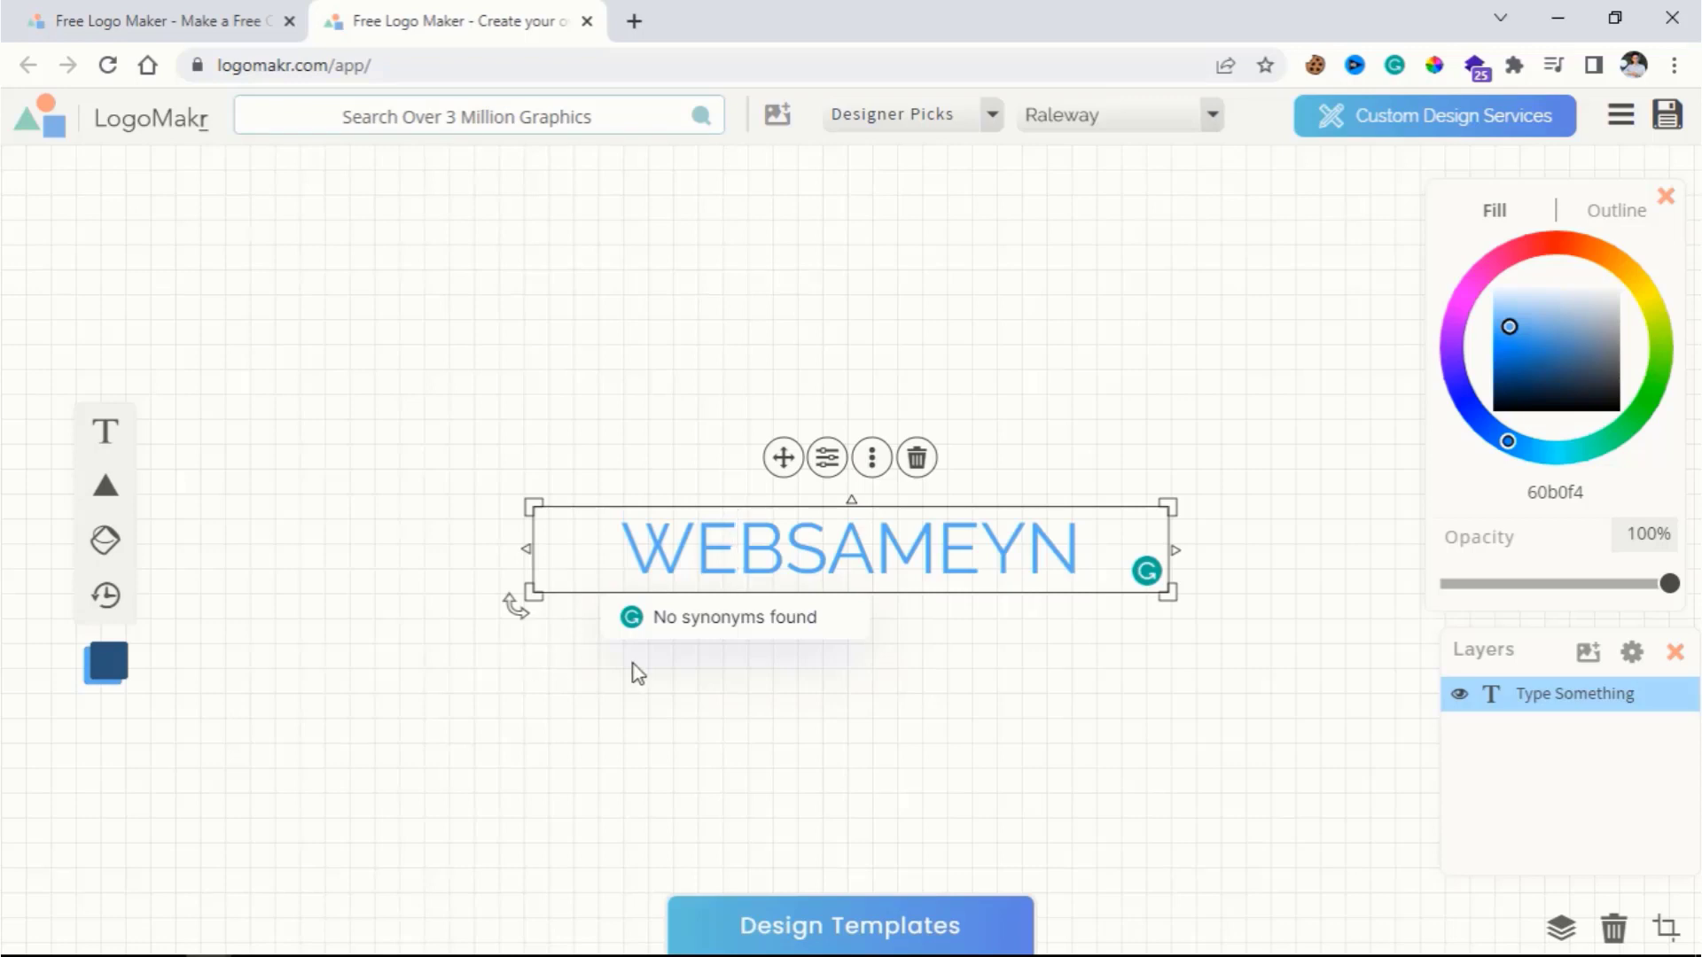
pyautogui.doubleClick(758, 536)
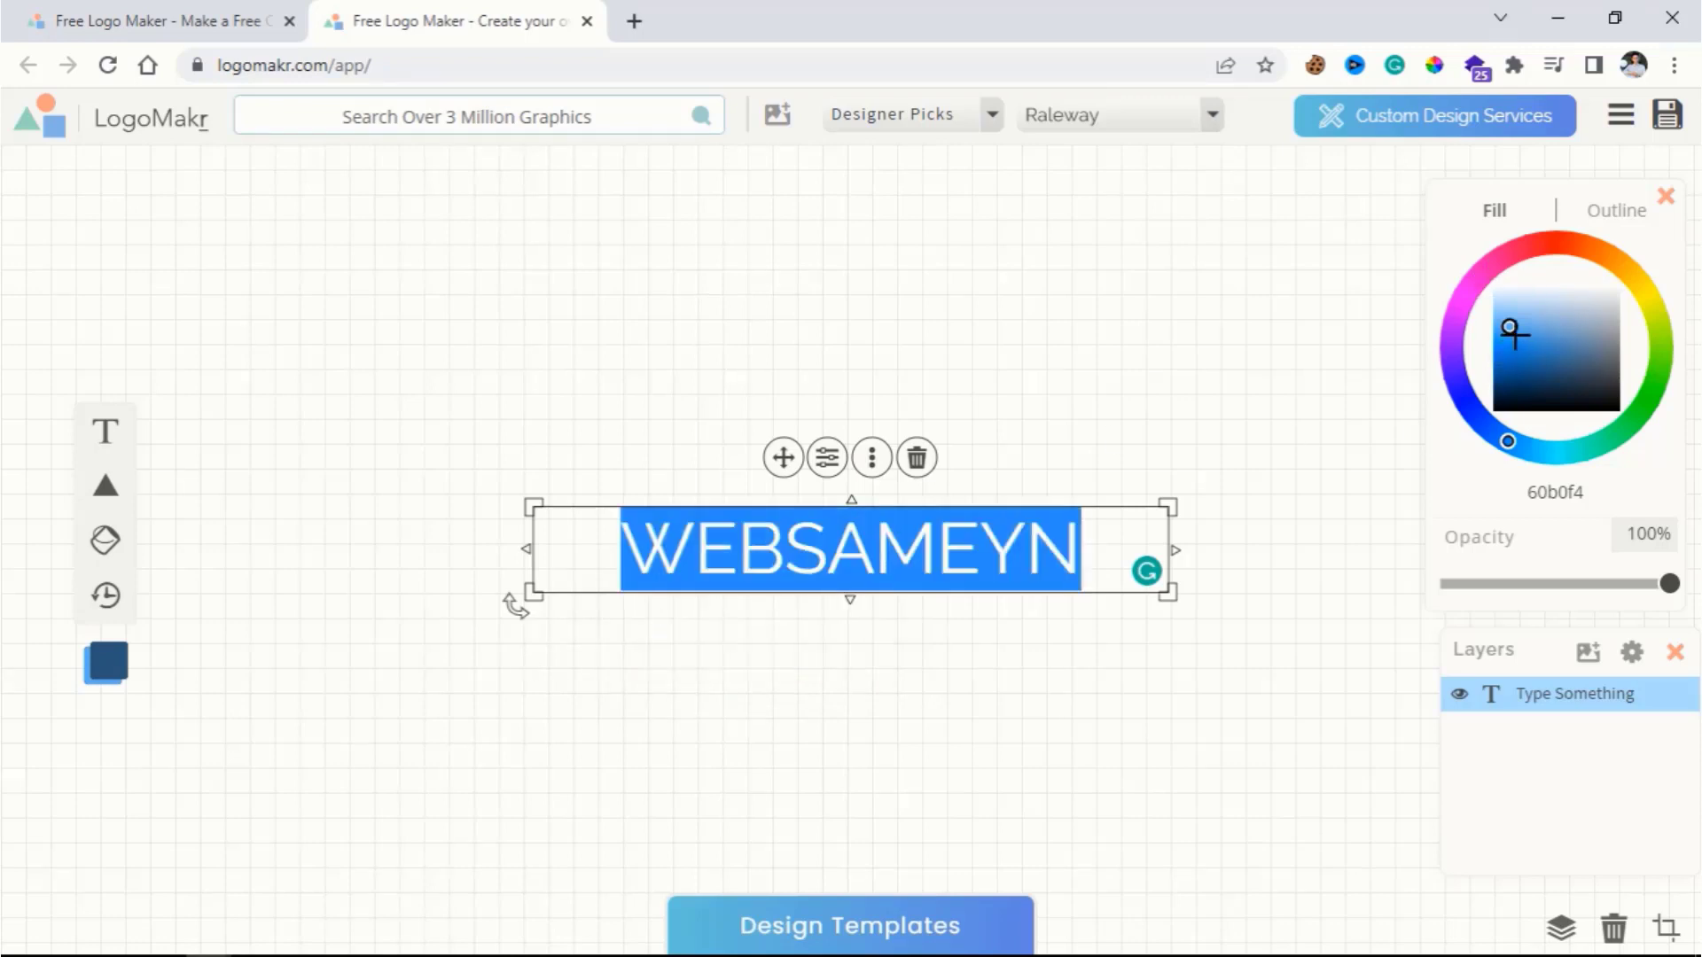
# Step: Recolour the WEBSAMEYN text, first to red (ff1b00), then to black (000000)
pyautogui.moveTo(1540, 250); pyautogui.dragTo(1569, 239)
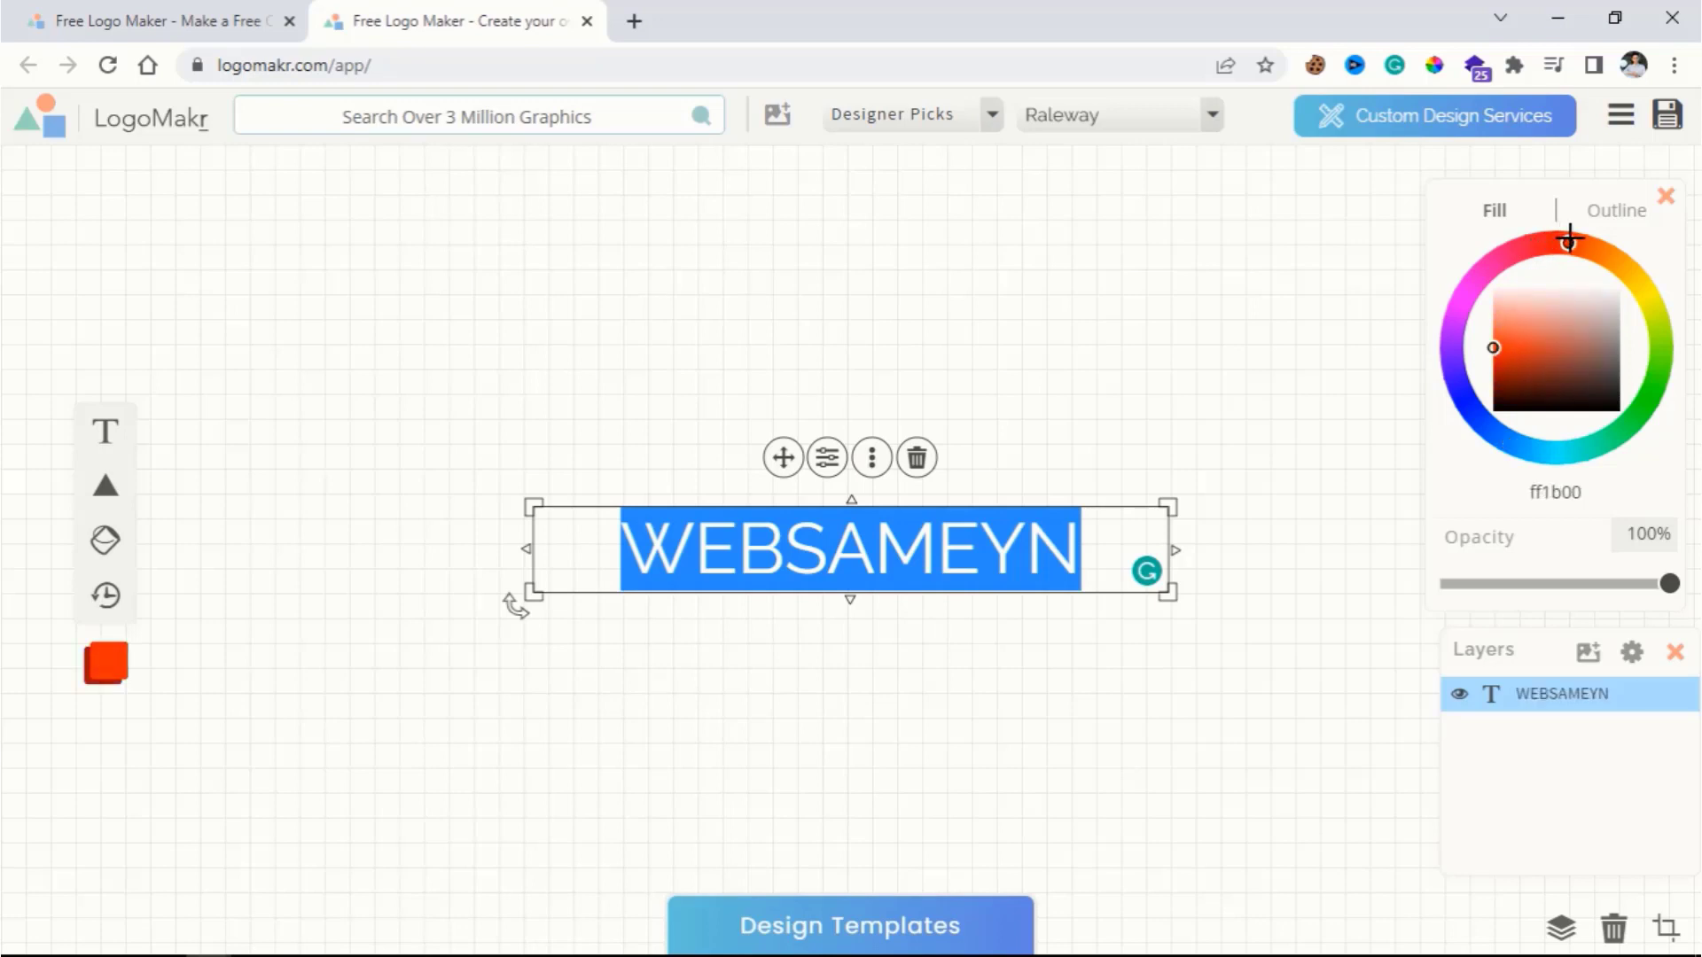
pyautogui.click(990, 614)
pyautogui.click(889, 538)
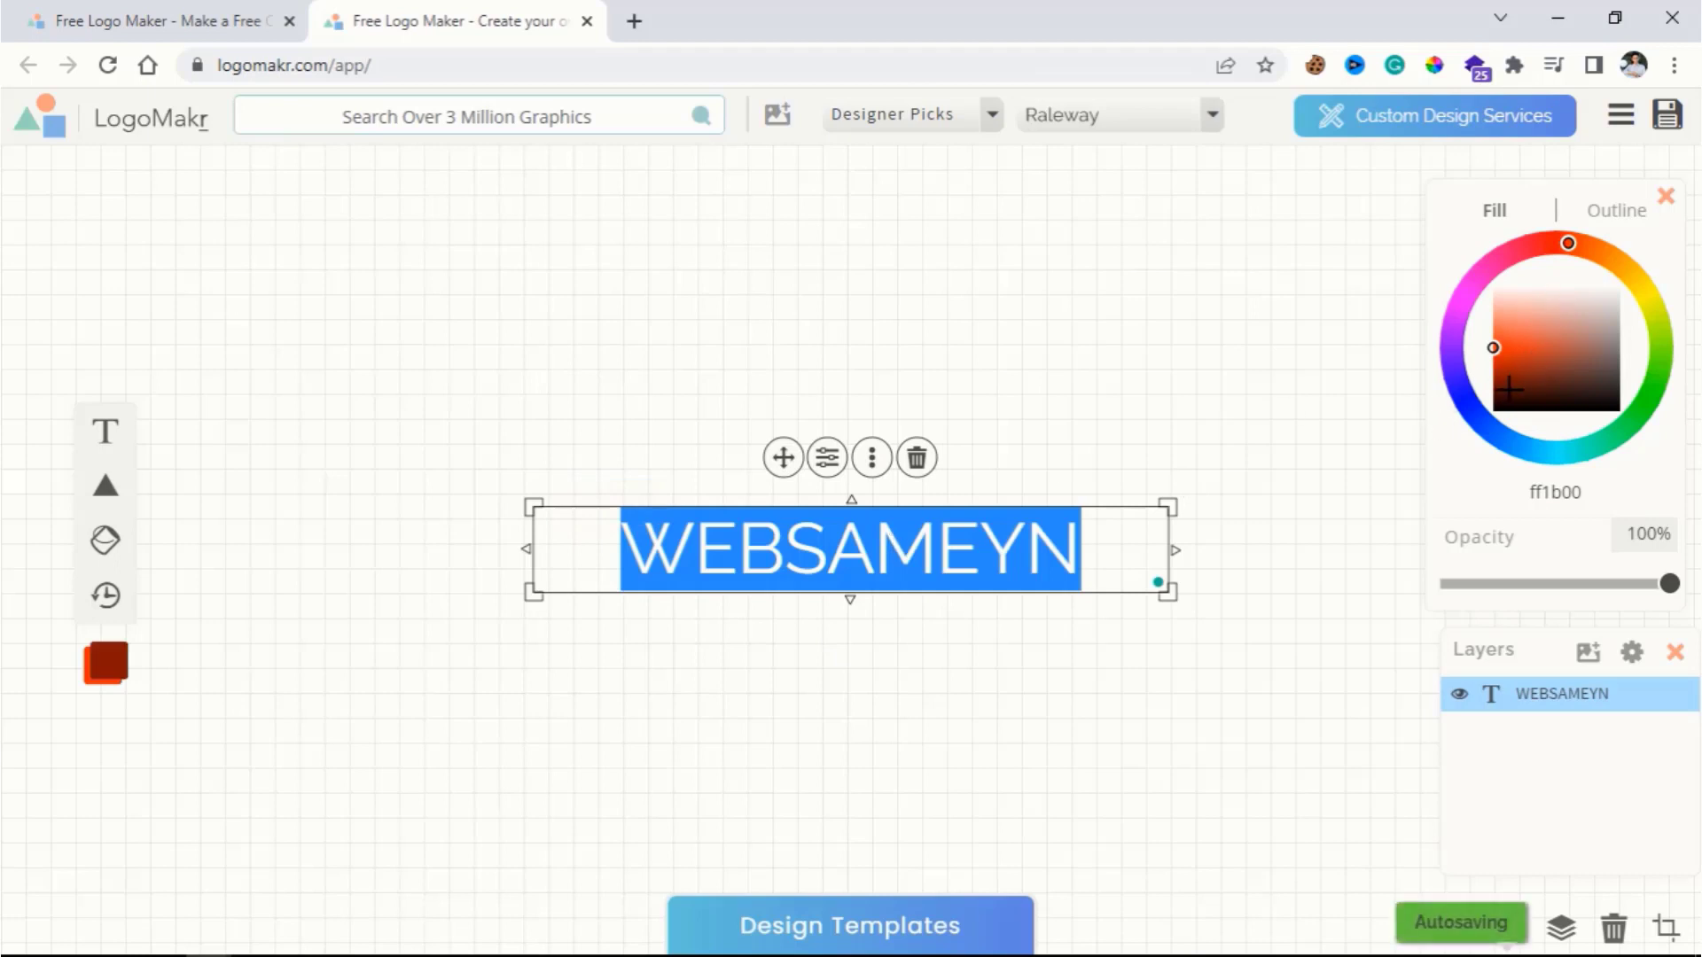
pyautogui.moveTo(1504, 398); pyautogui.dragTo(1495, 410)
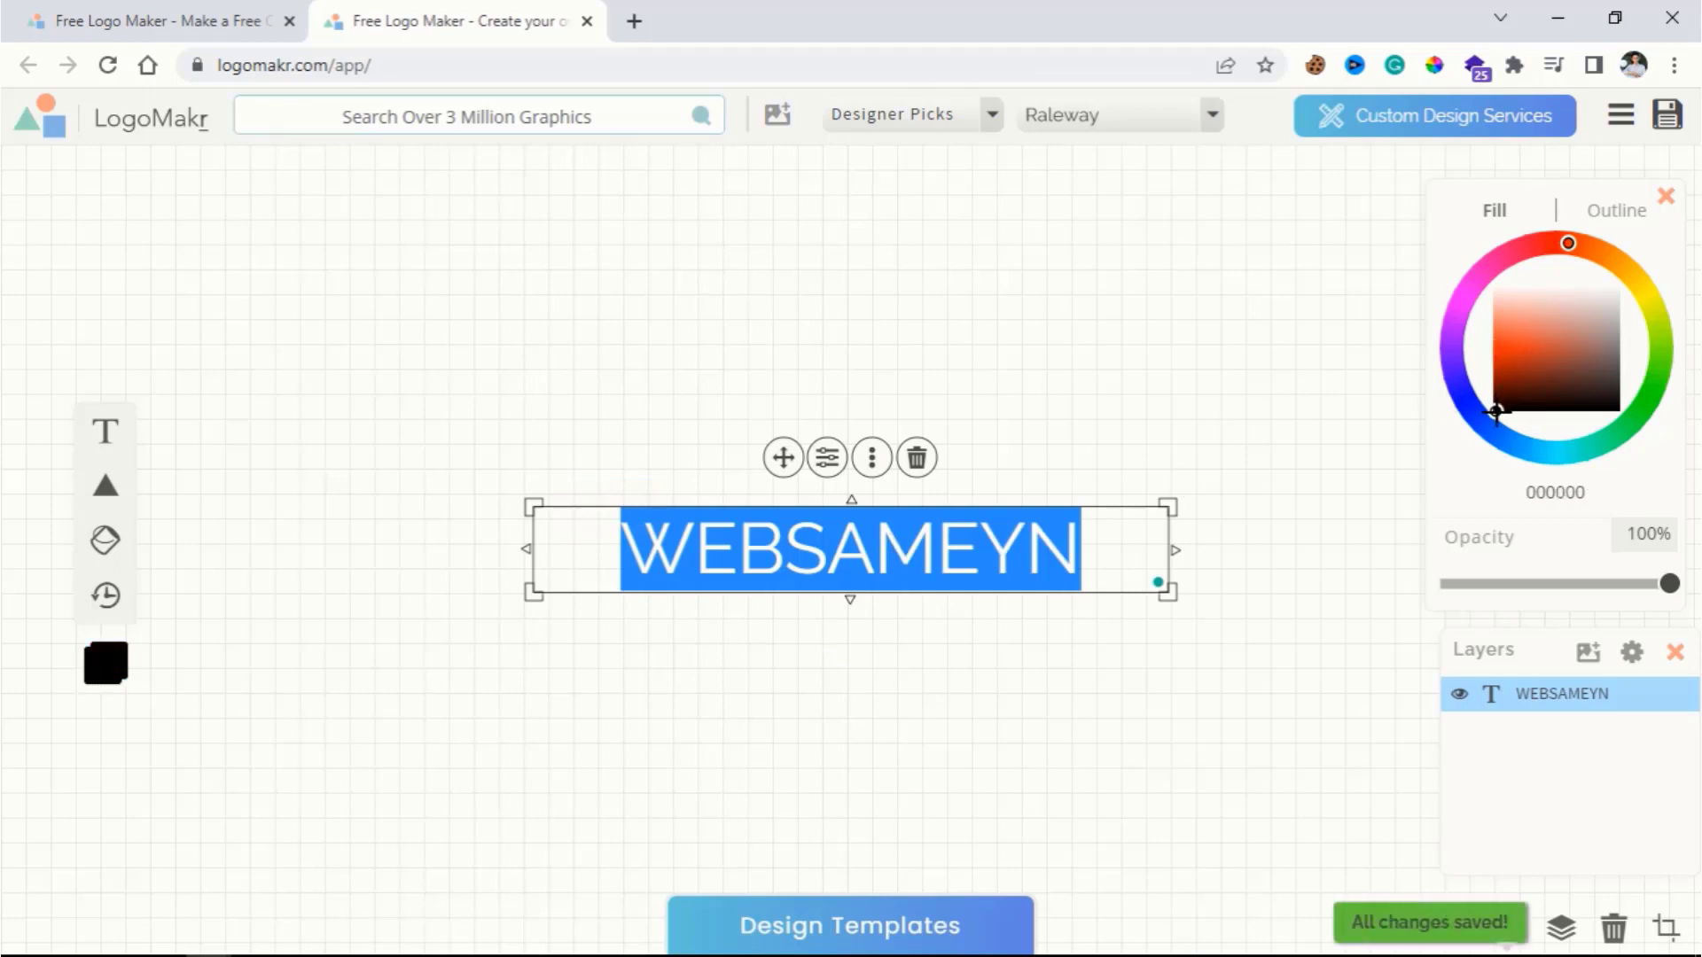
pyautogui.click(945, 644)
pyautogui.click(1175, 597)
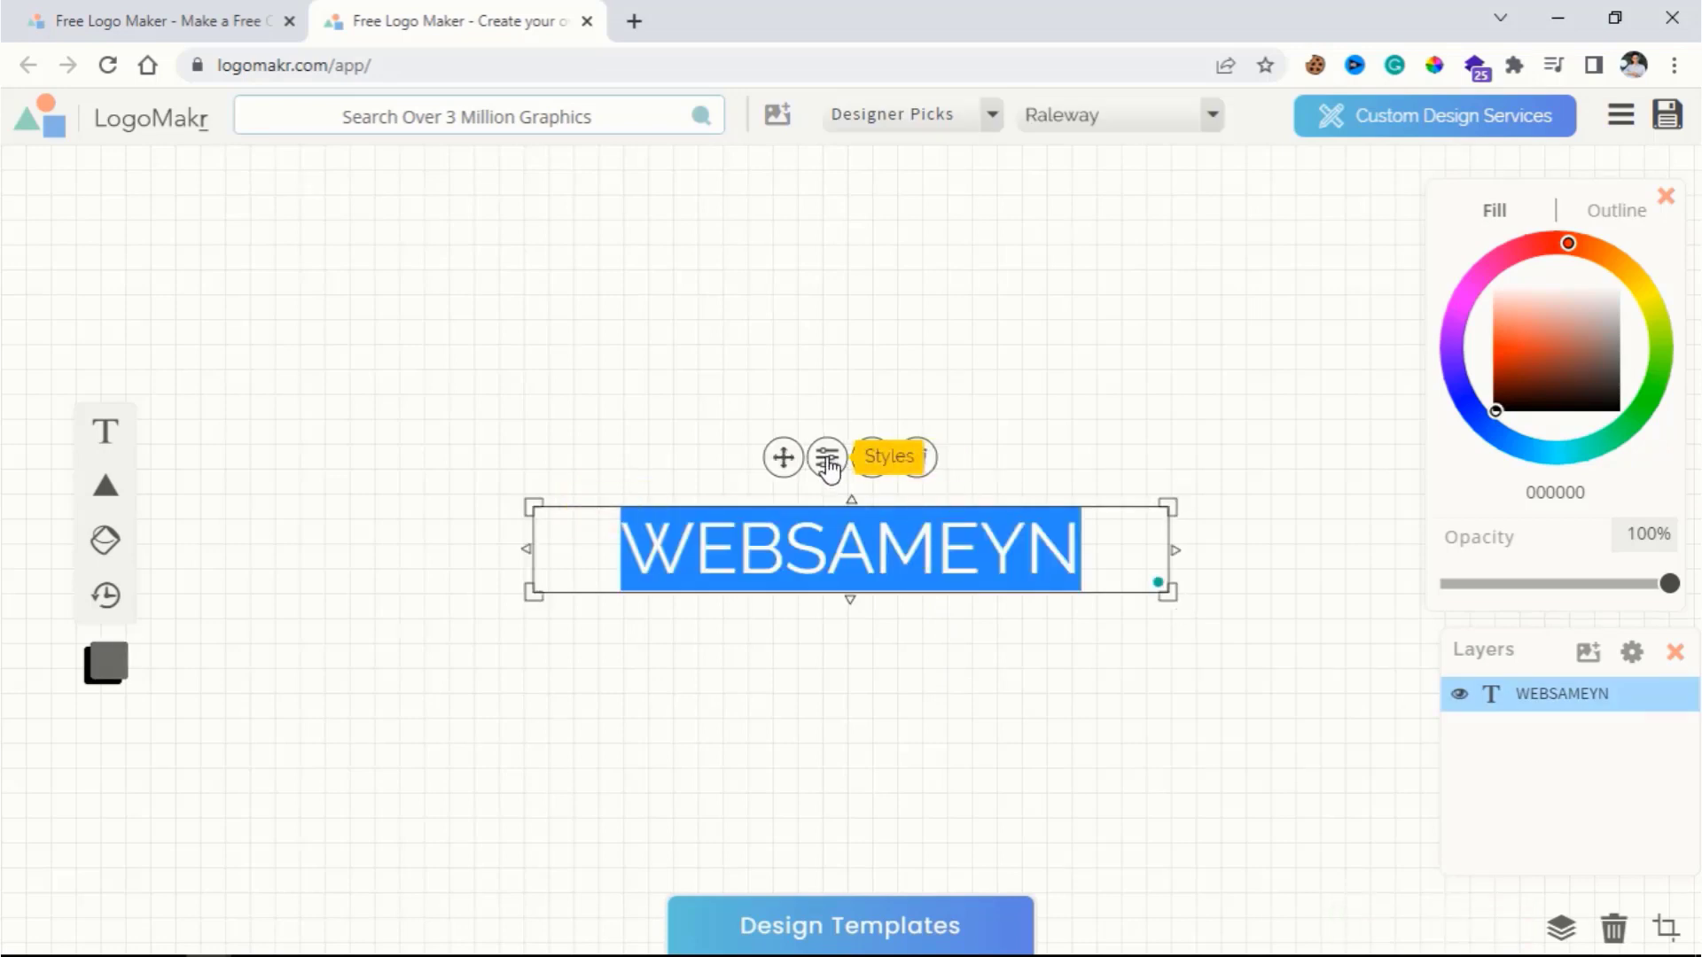
# Step: Make the WEBSAMEYN text bold with a thicker line width in the text styles
pyautogui.click(827, 459)
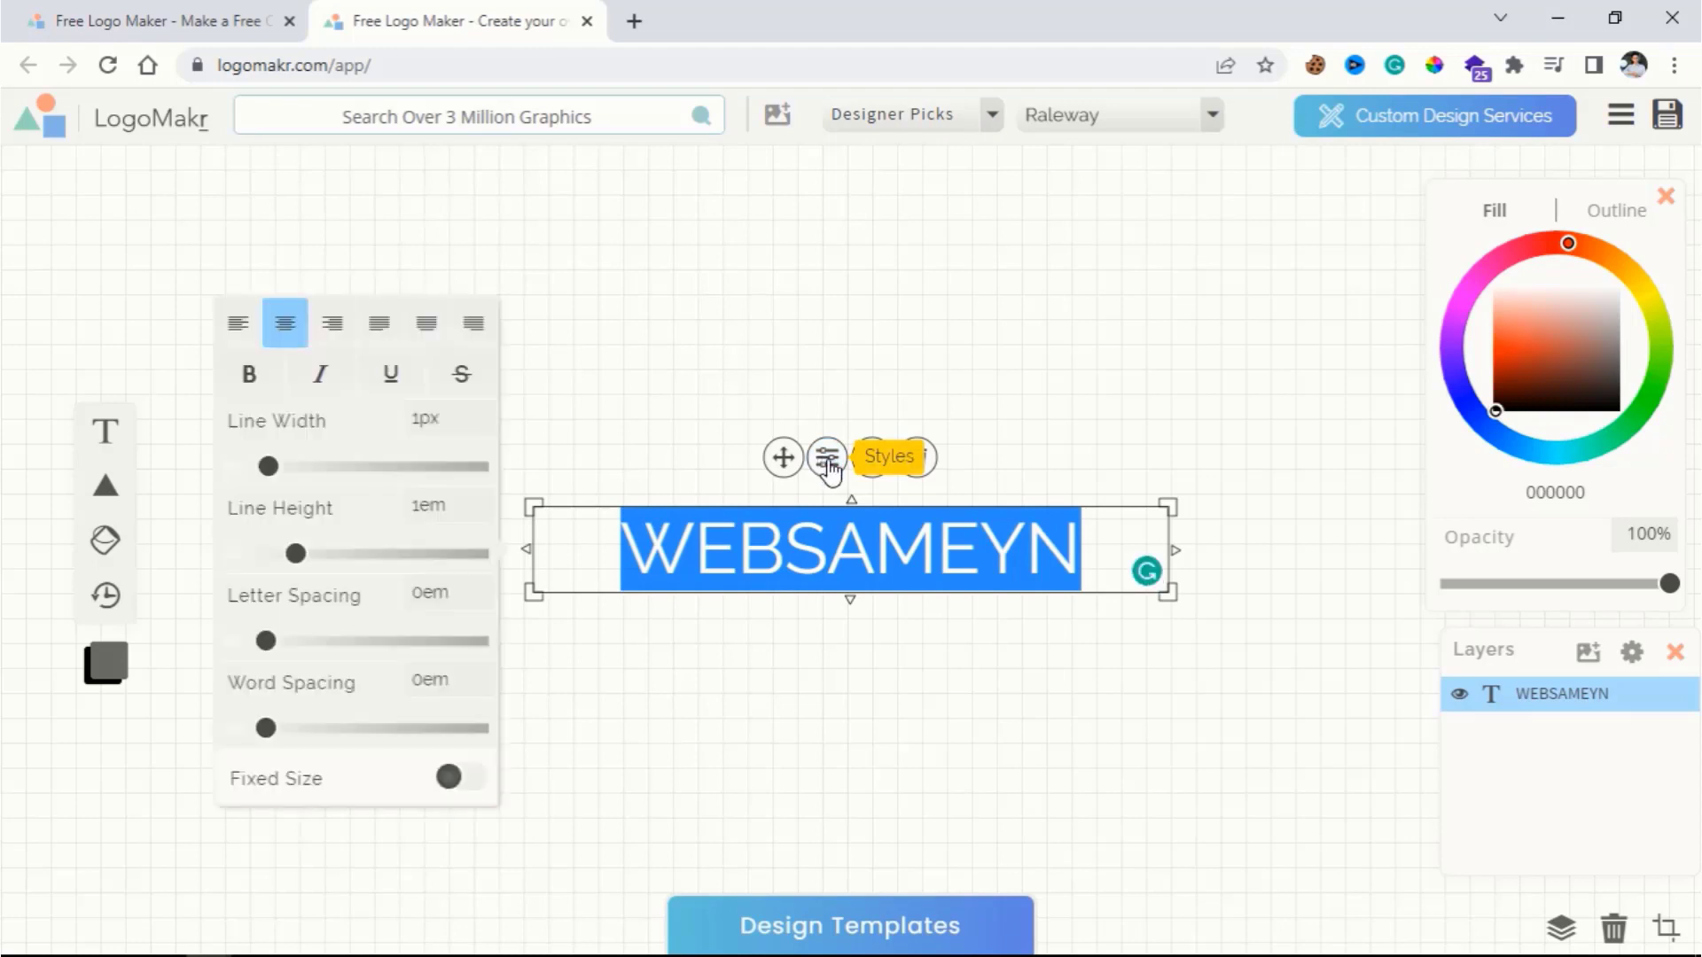
pyautogui.click(250, 383)
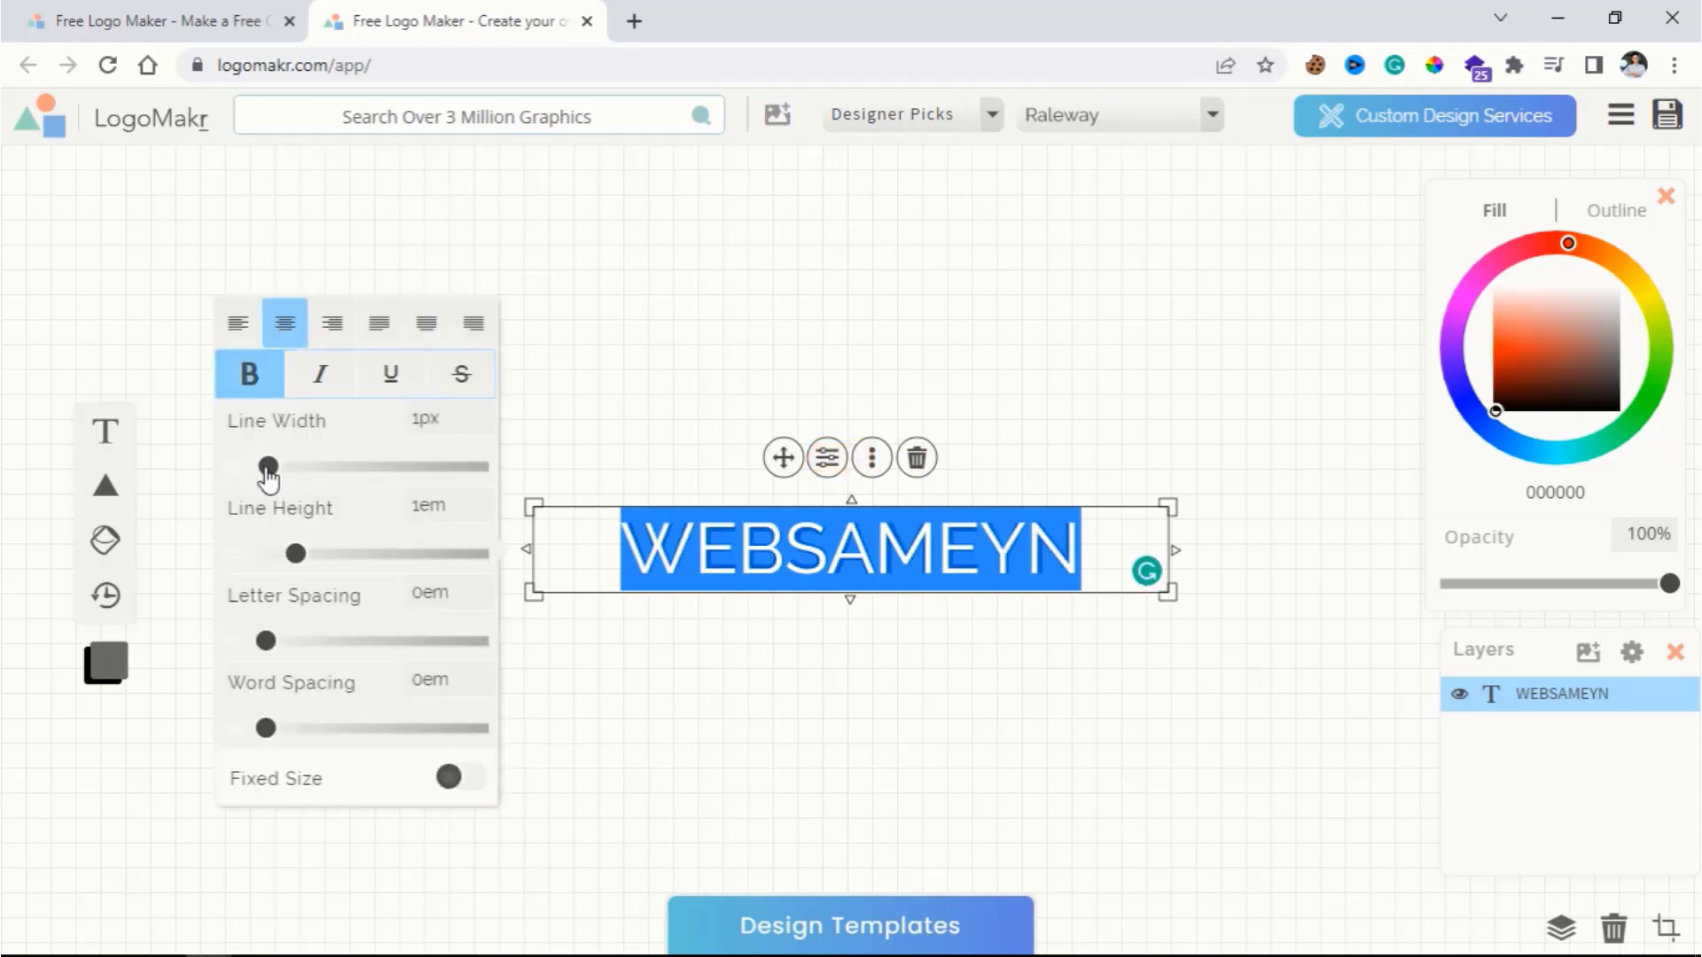
pyautogui.moveTo(268, 479)
pyautogui.mouseDown()
pyautogui.moveTo(293, 477)
pyautogui.moveTo(202, 496)
pyautogui.moveTo(279, 496)
pyautogui.moveTo(257, 499)
pyautogui.mouseUp()
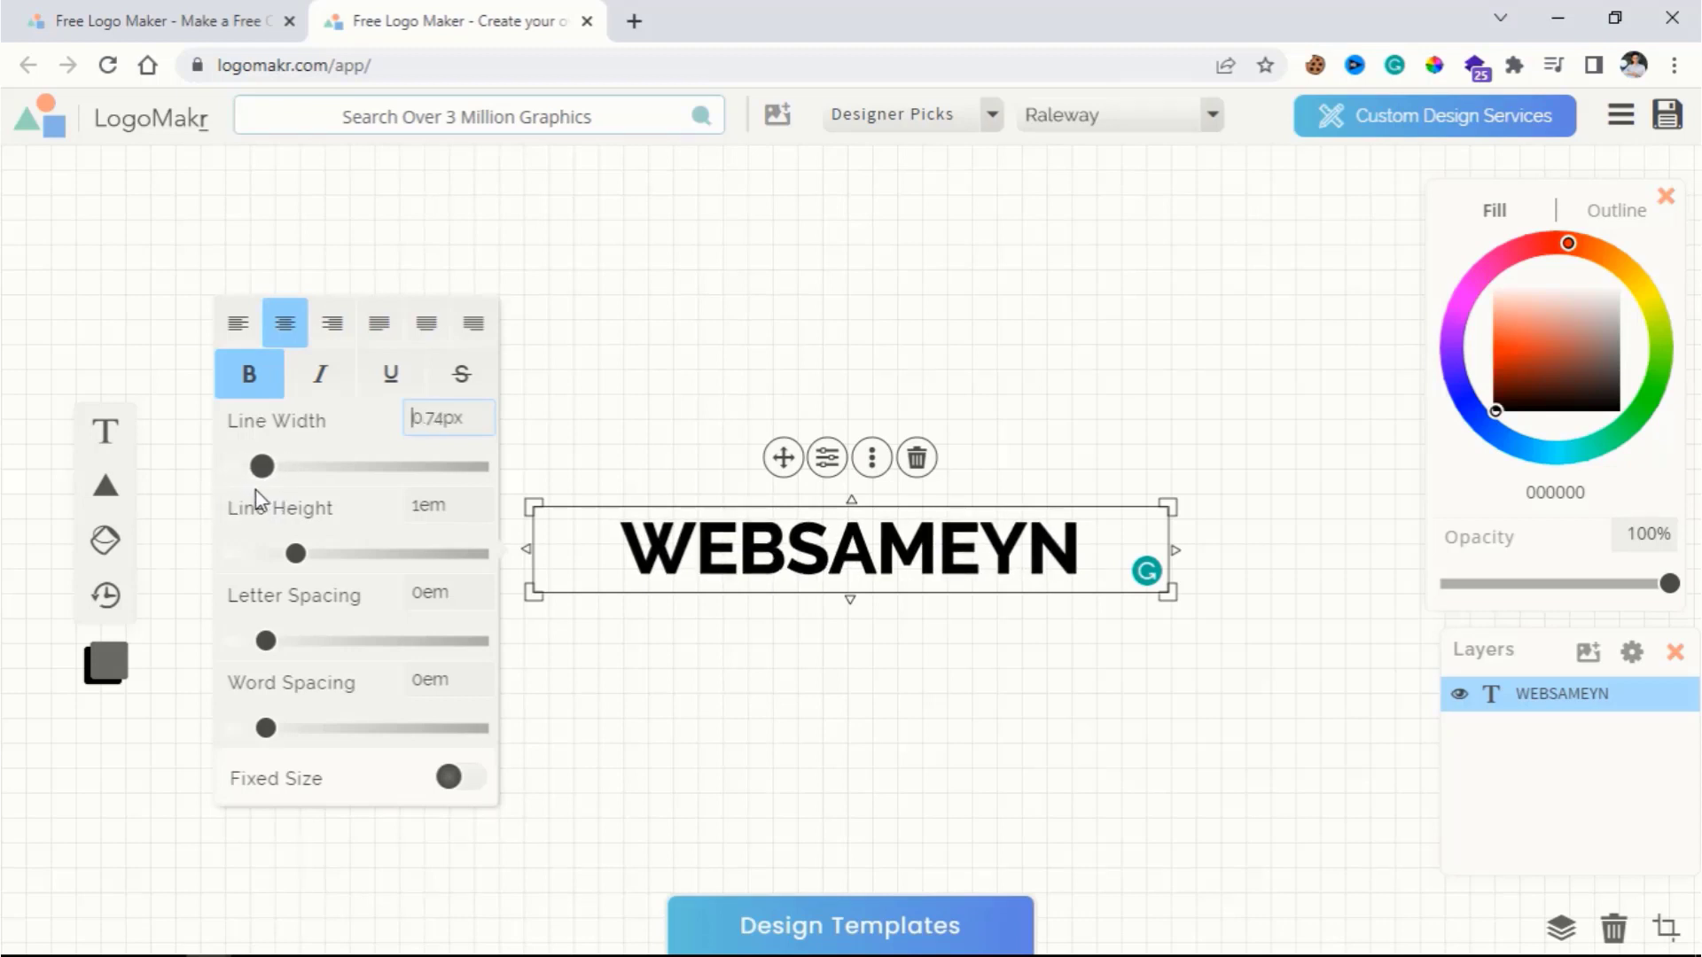
pyautogui.click(824, 777)
# Step: Narrow and shrink the WEBSAMEYN text box, then shift it slightly up and right
pyautogui.click(1113, 513)
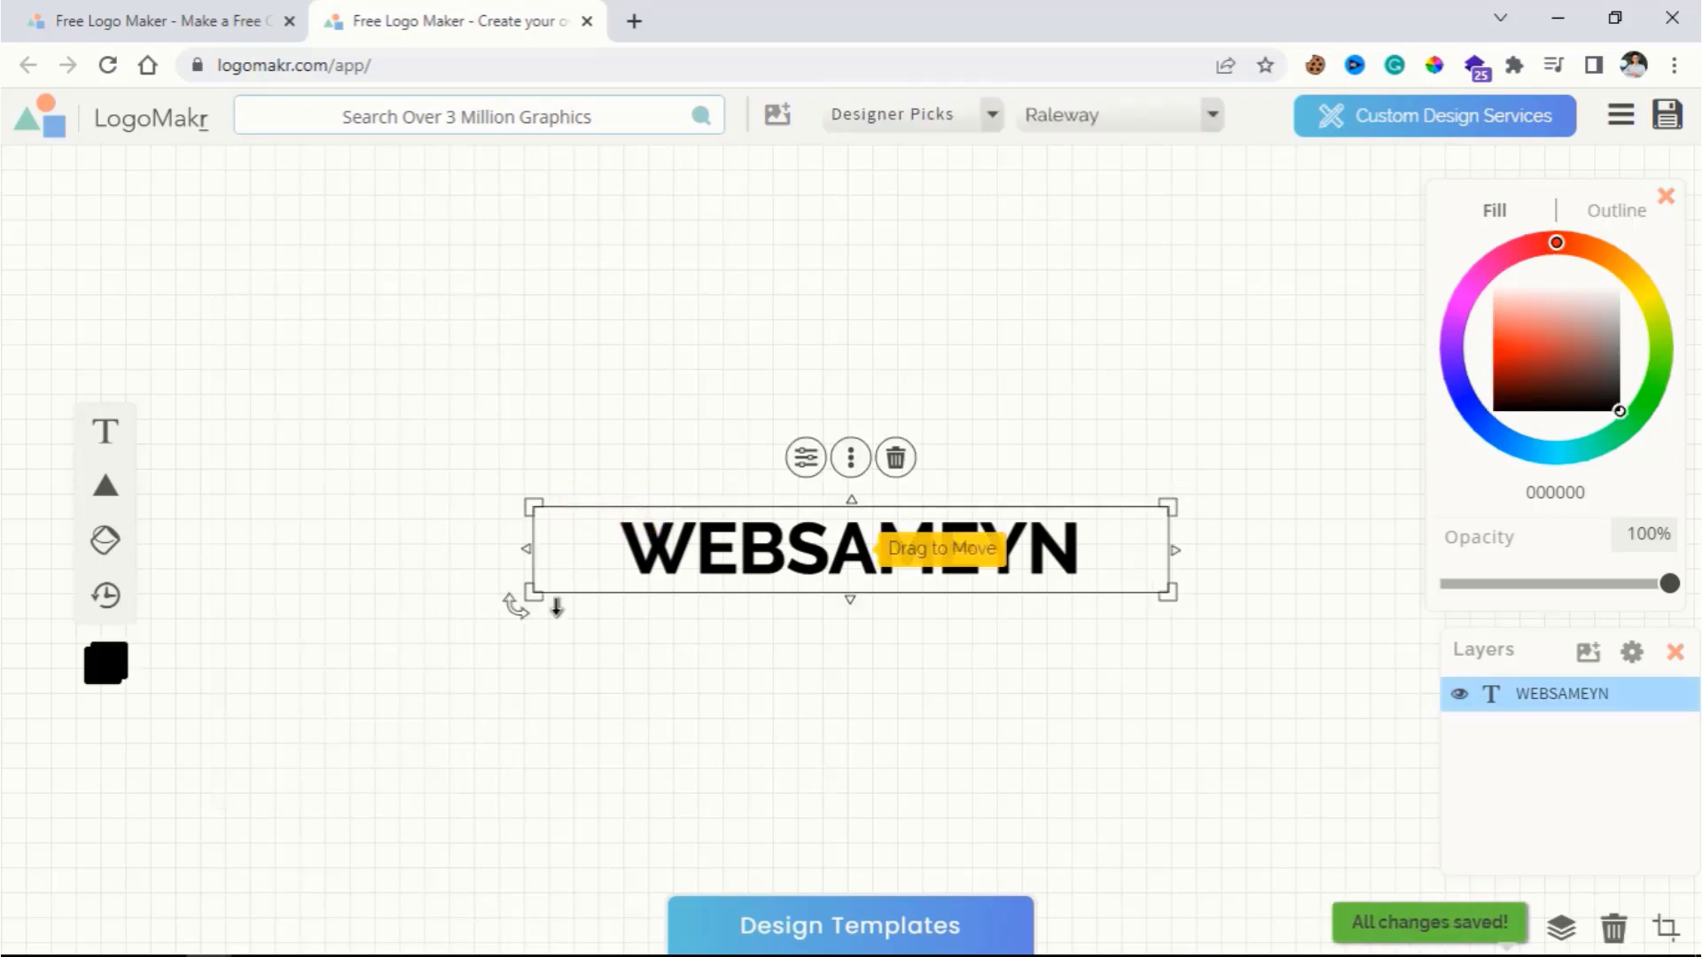
pyautogui.moveTo(530, 552); pyautogui.dragTo(711, 546)
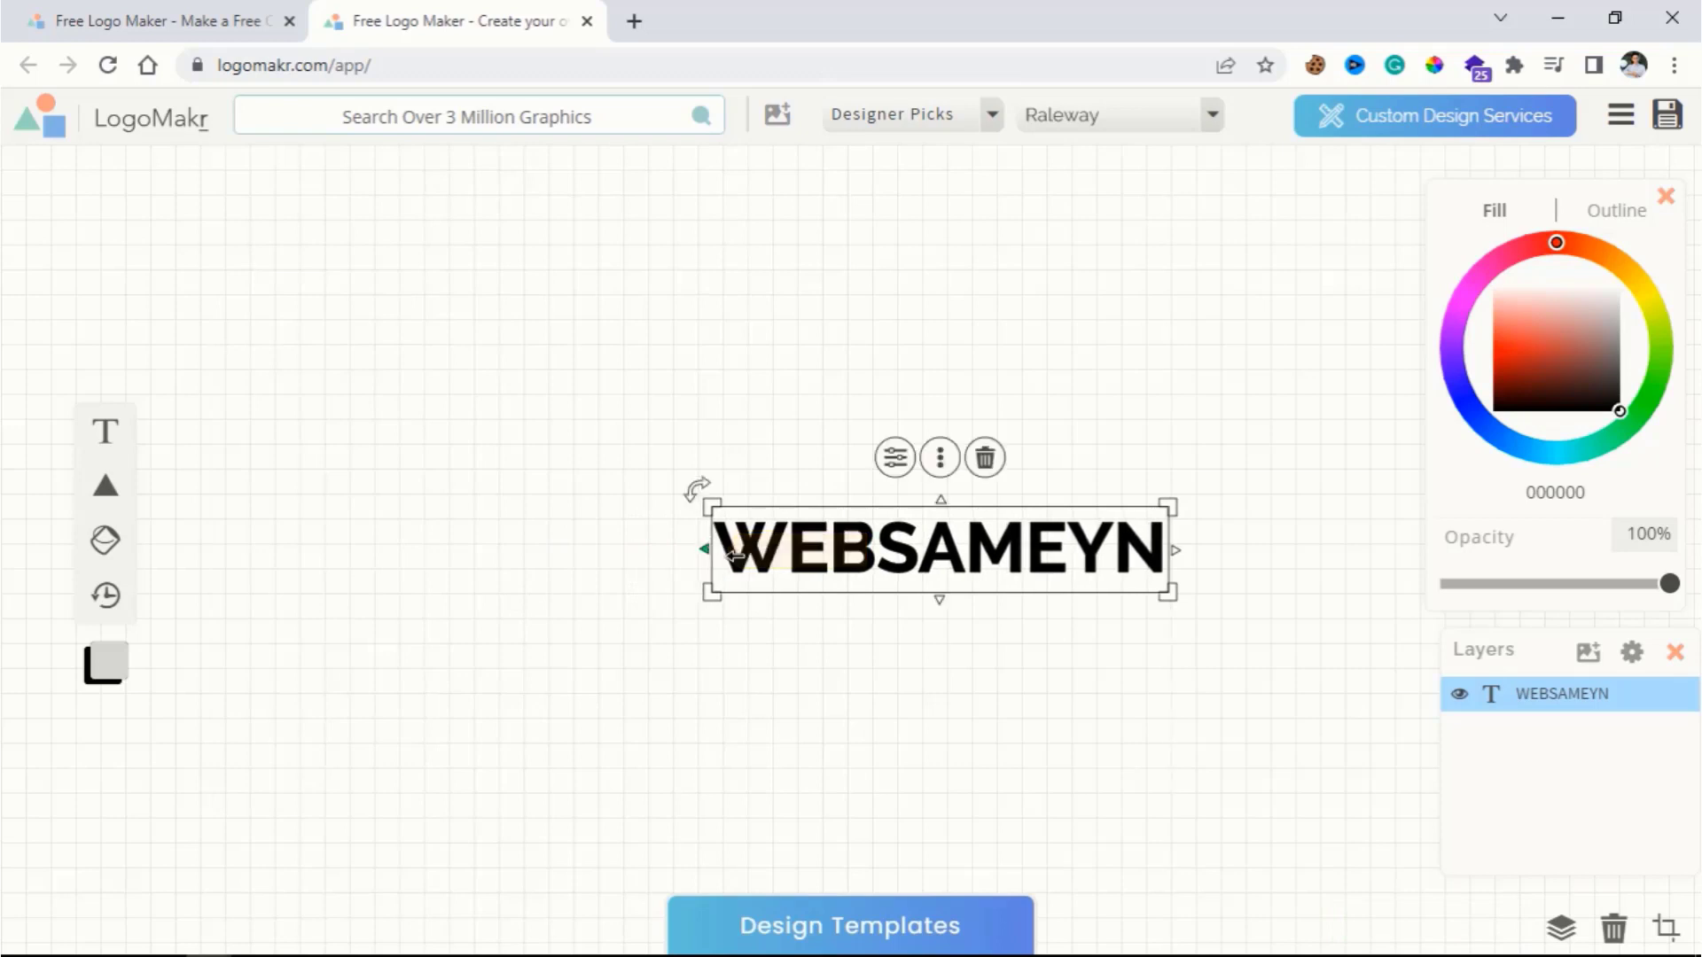
pyautogui.click(888, 657)
pyautogui.click(1007, 546)
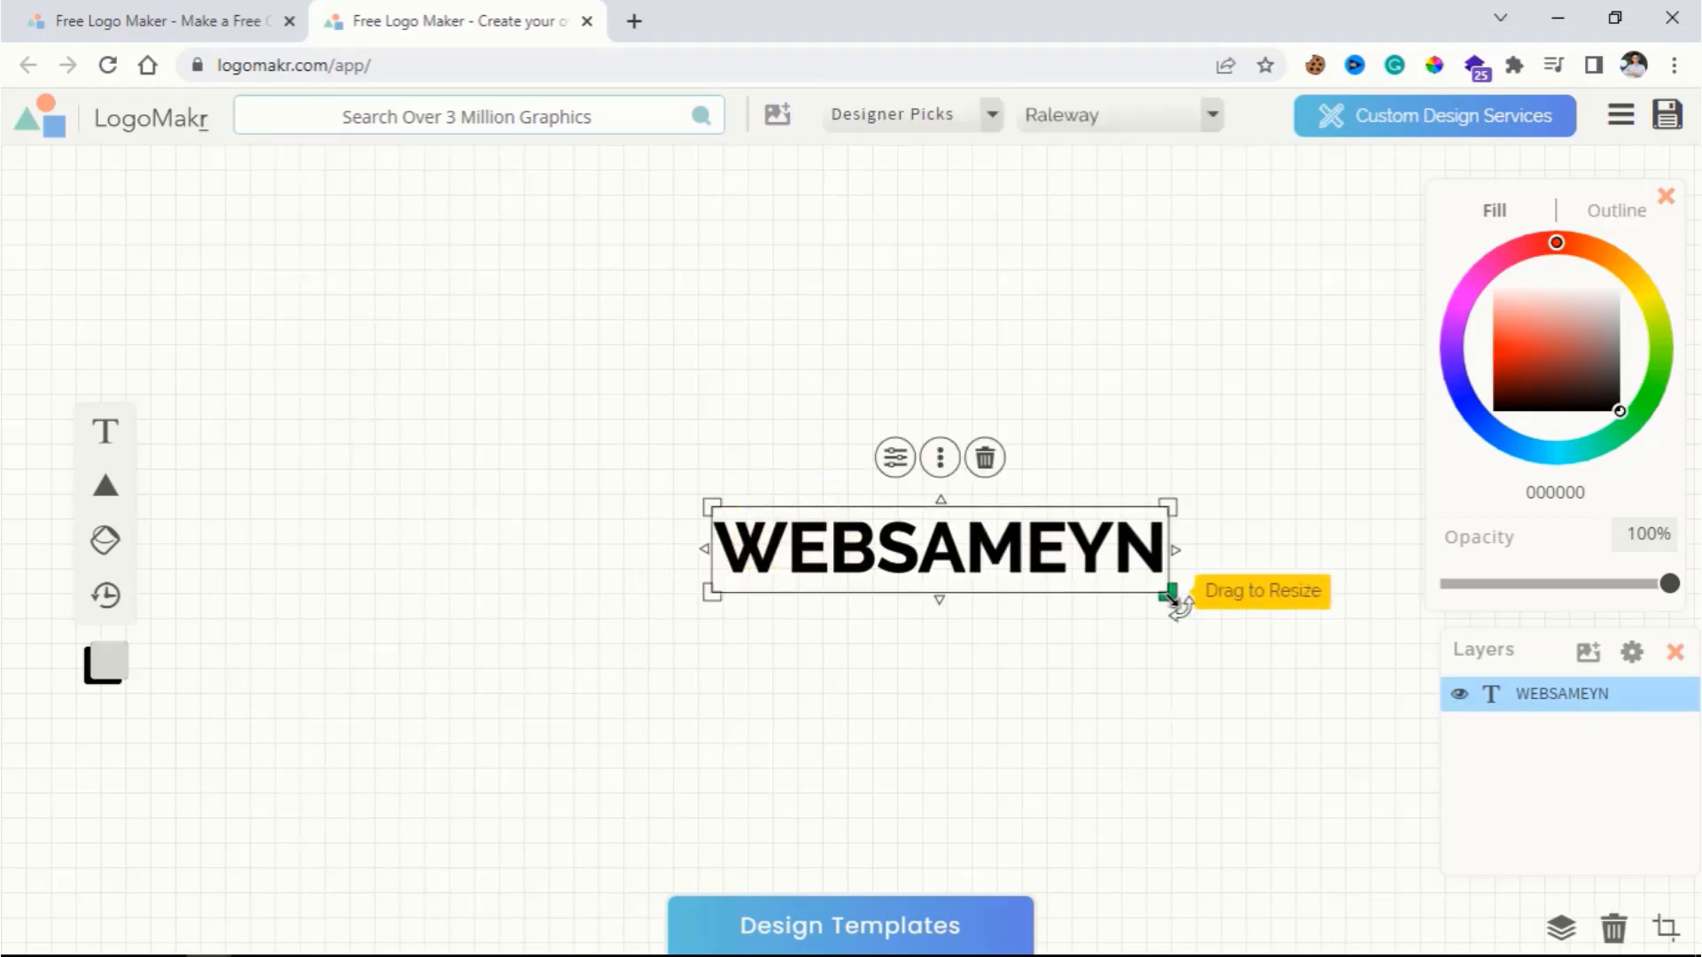
pyautogui.moveTo(1170, 595); pyautogui.dragTo(1113, 546)
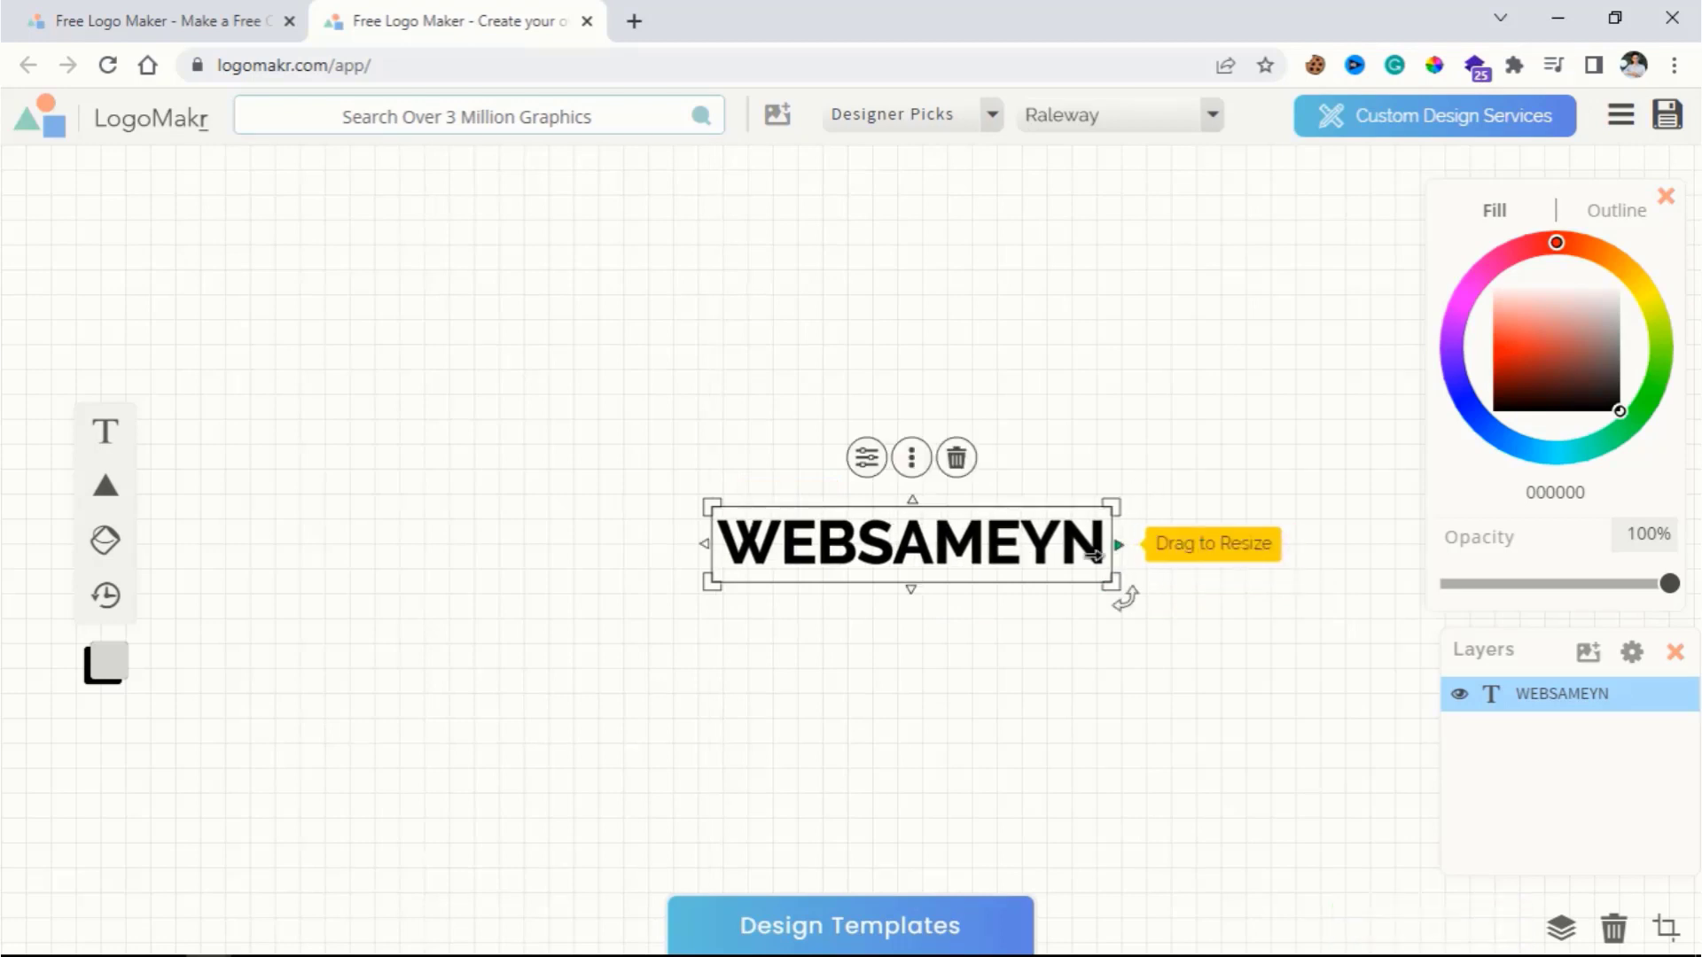
pyautogui.click(922, 668)
pyautogui.moveTo(858, 551)
pyautogui.mouseDown()
pyautogui.moveTo(888, 519)
pyautogui.moveTo(872, 544)
pyautogui.mouseUp()
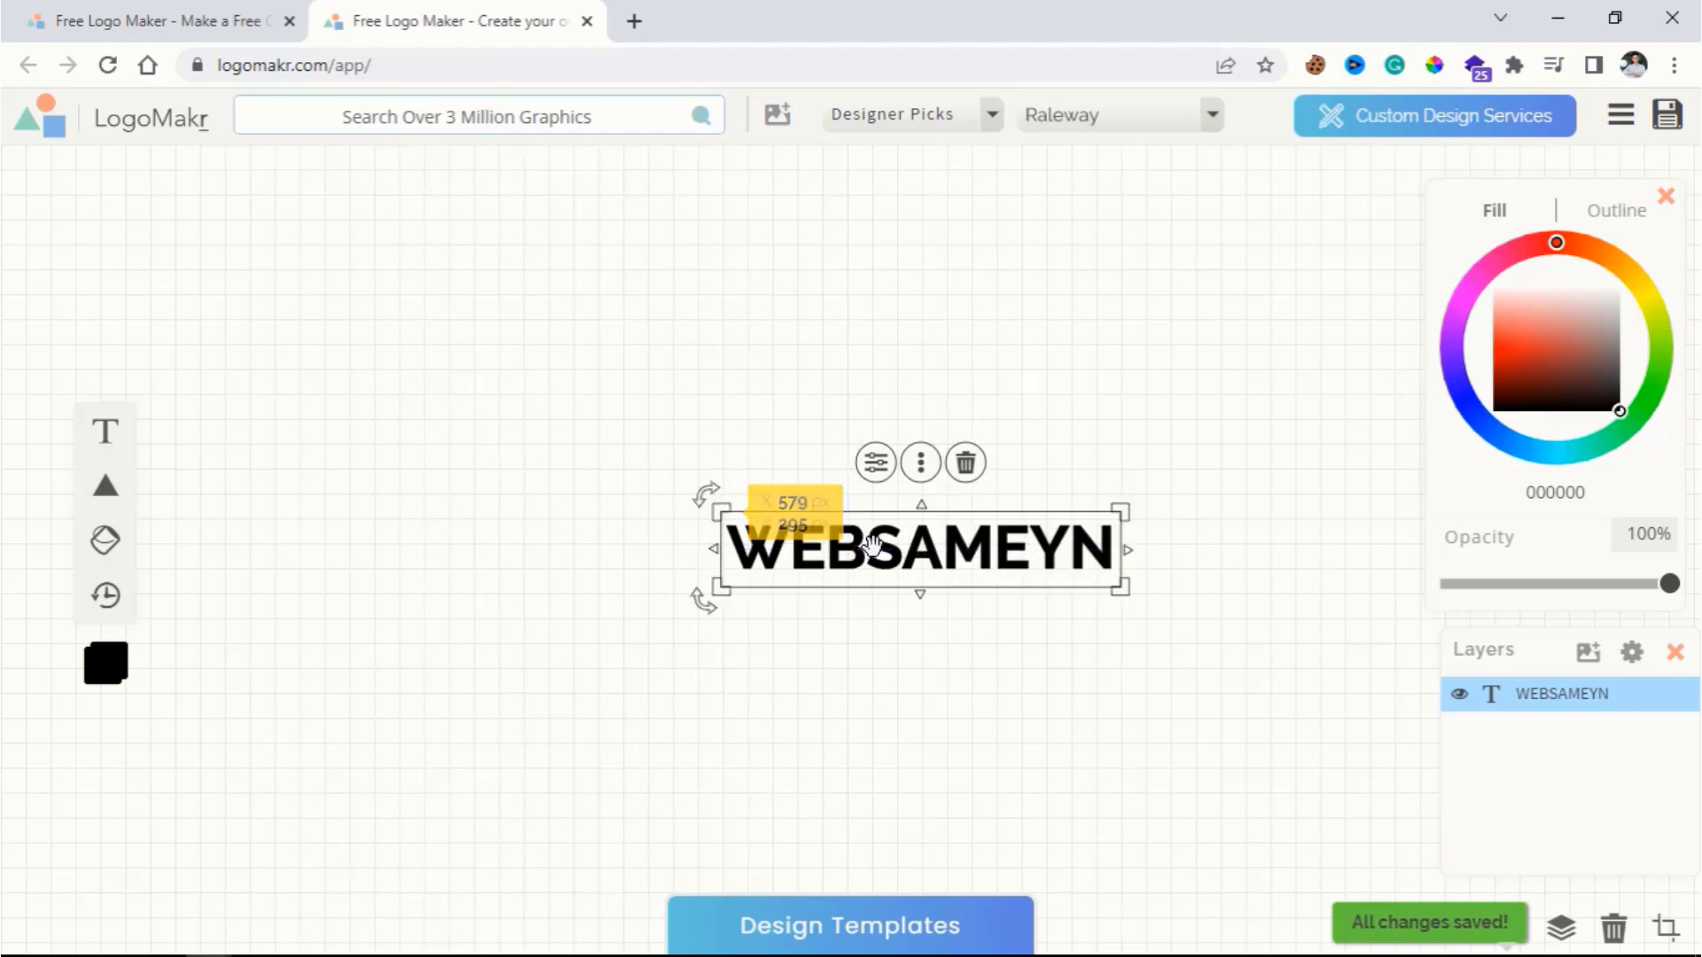
pyautogui.click(593, 517)
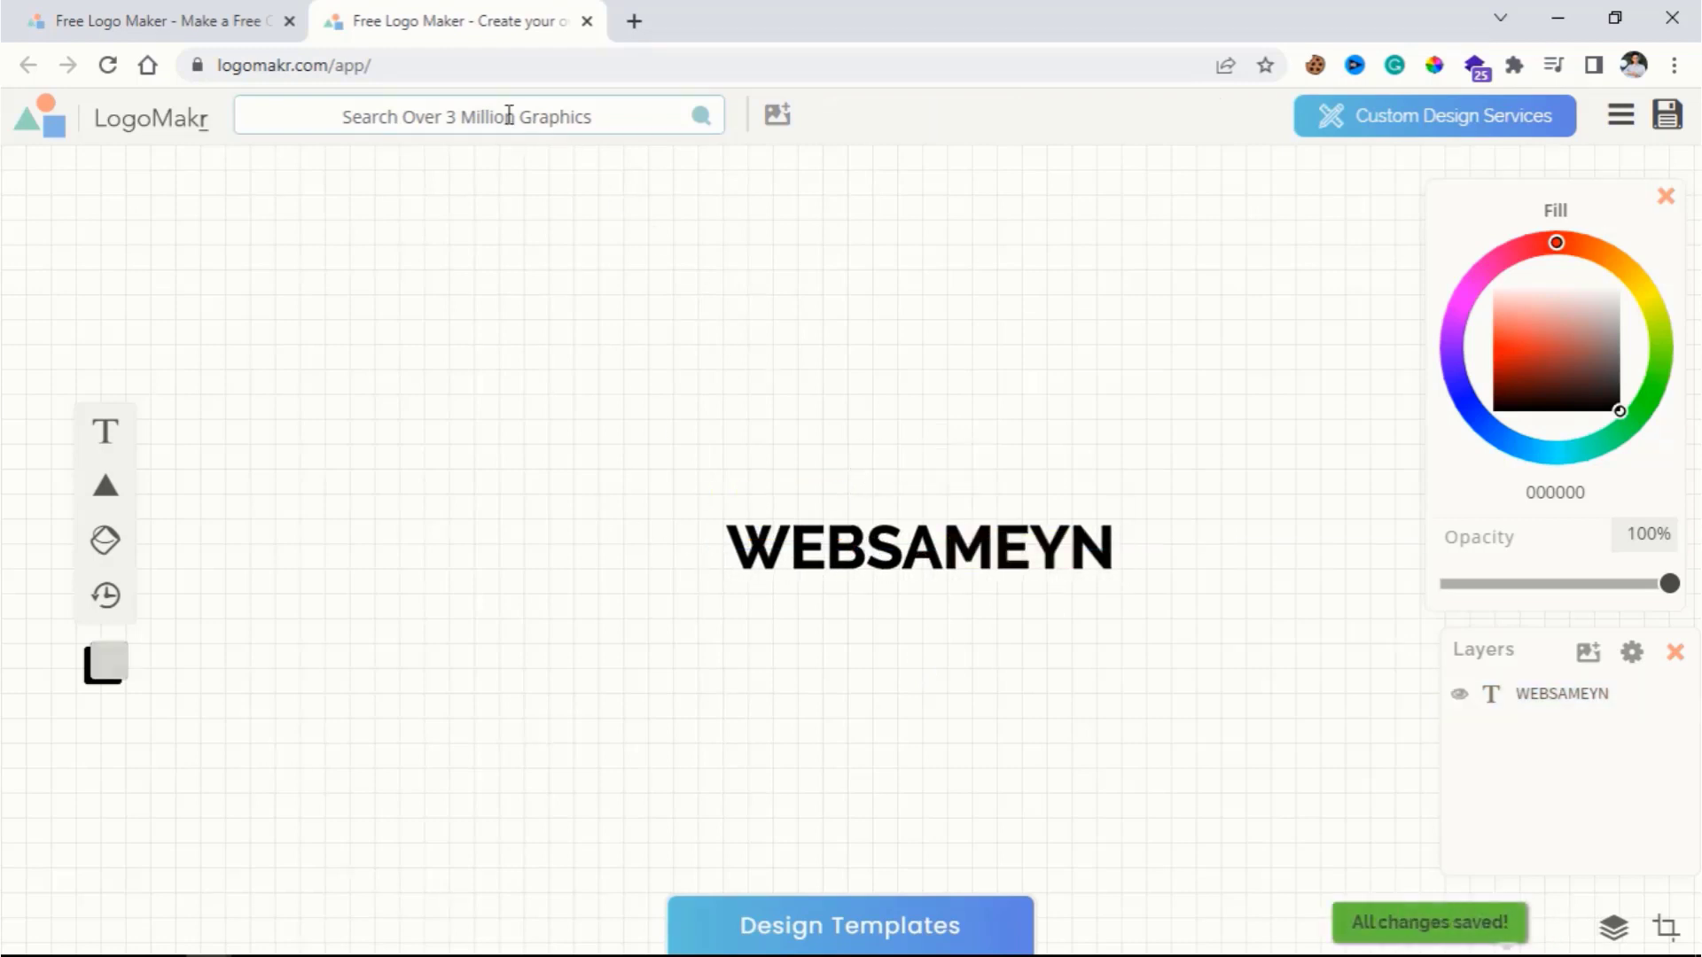
# Step: Search the graphics library for 'mou' and add a black mountain clipart to the canvas
pyautogui.click(555, 117)
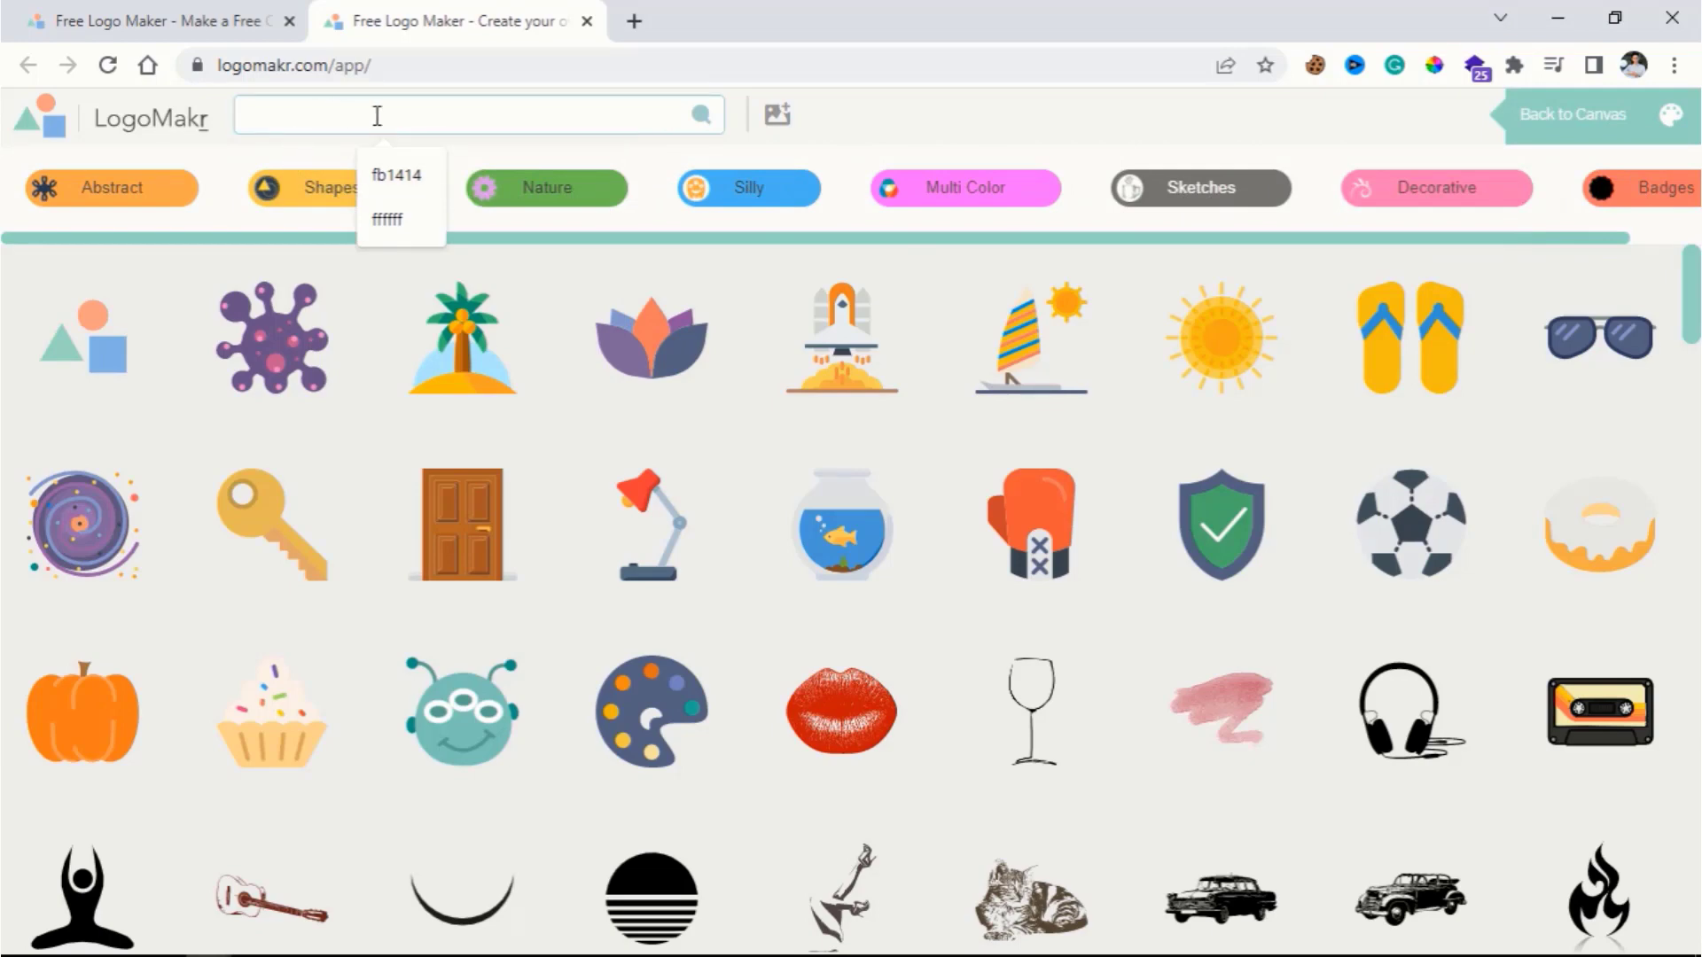
pyautogui.write('mountain')
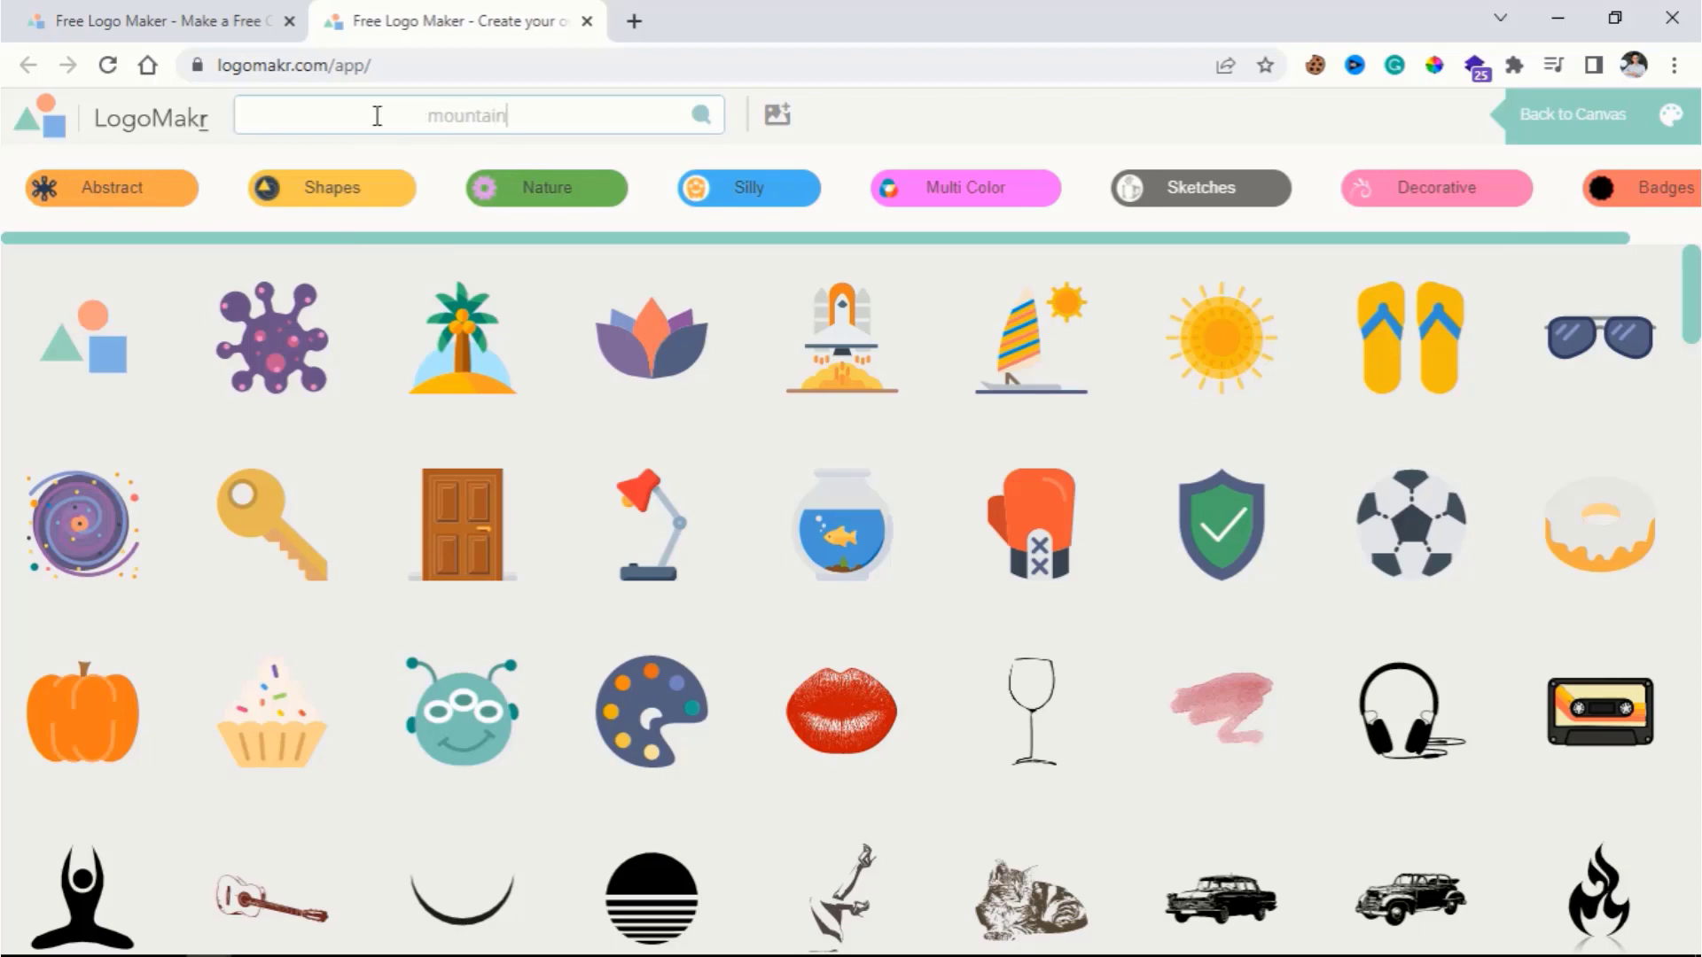
pyautogui.press('Return')
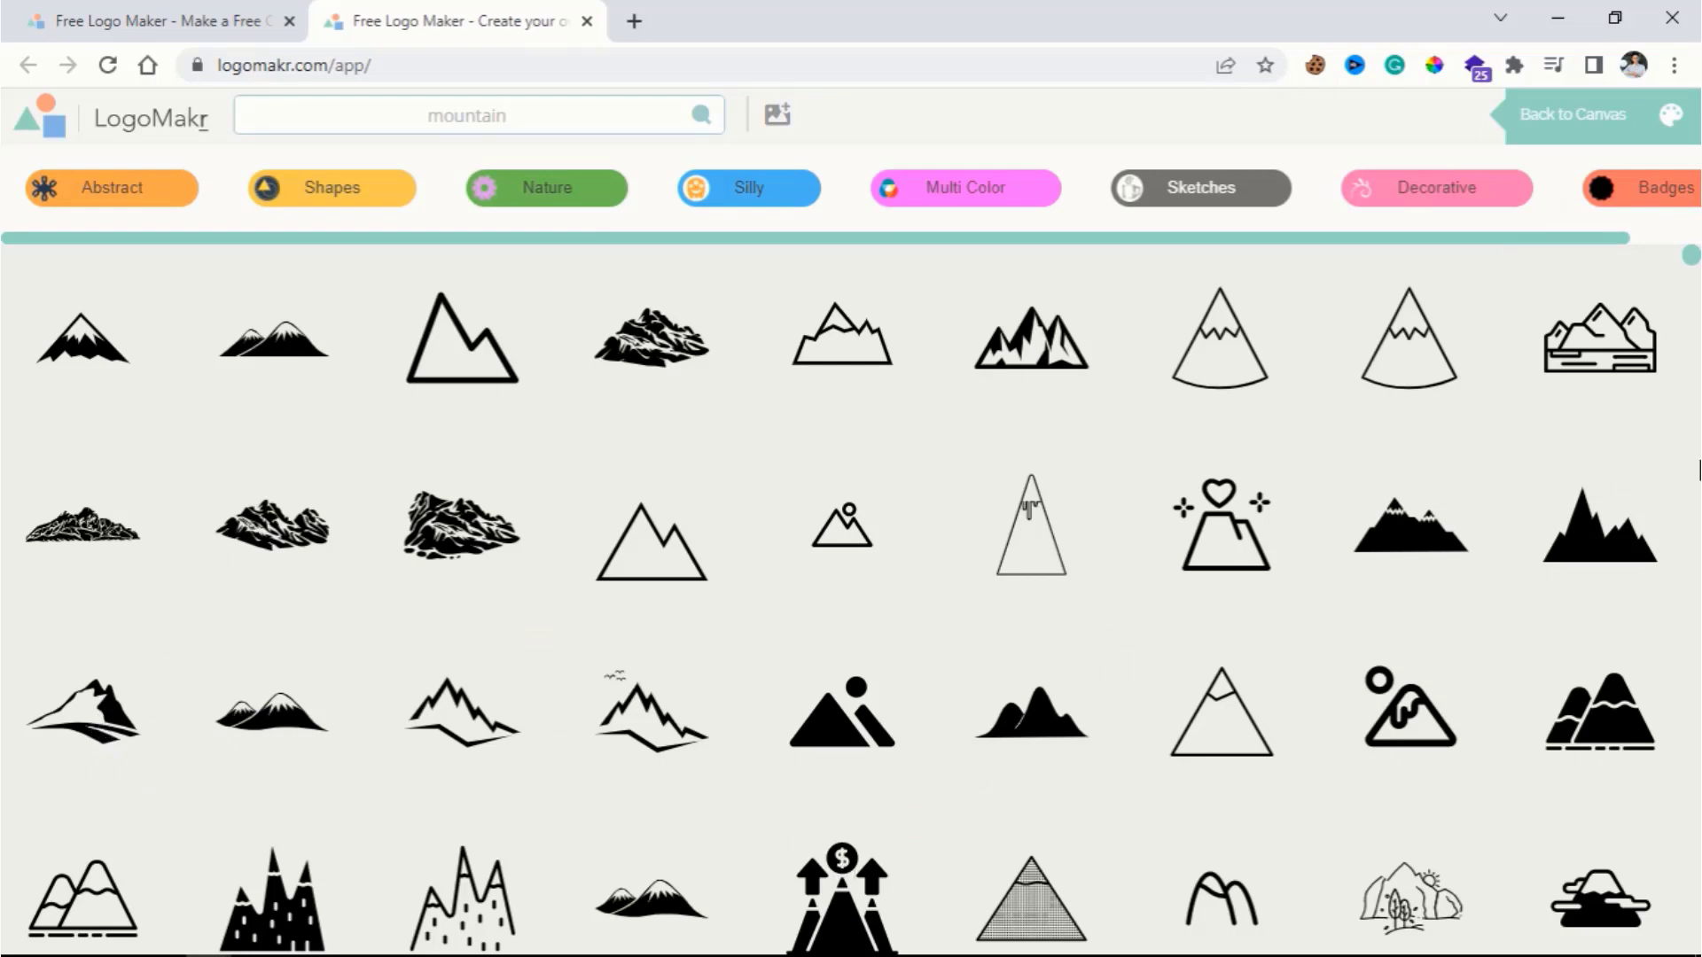
pyautogui.moveTo(1693, 266); pyautogui.dragTo(1694, 269)
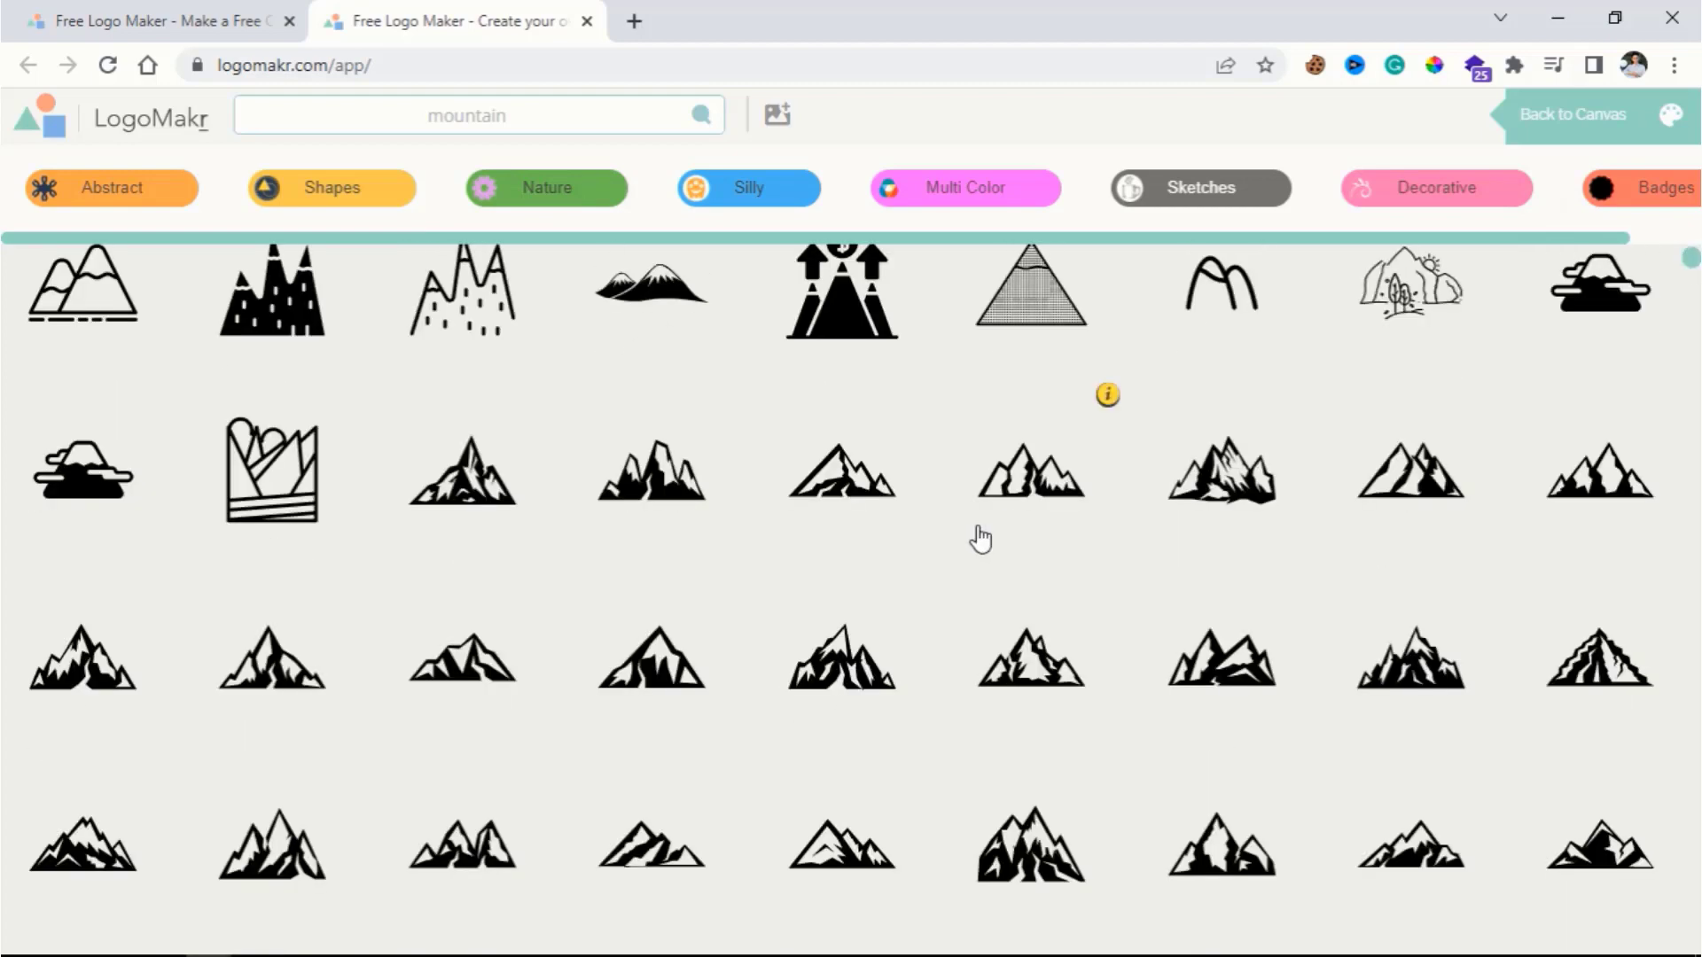
pyautogui.click(656, 447)
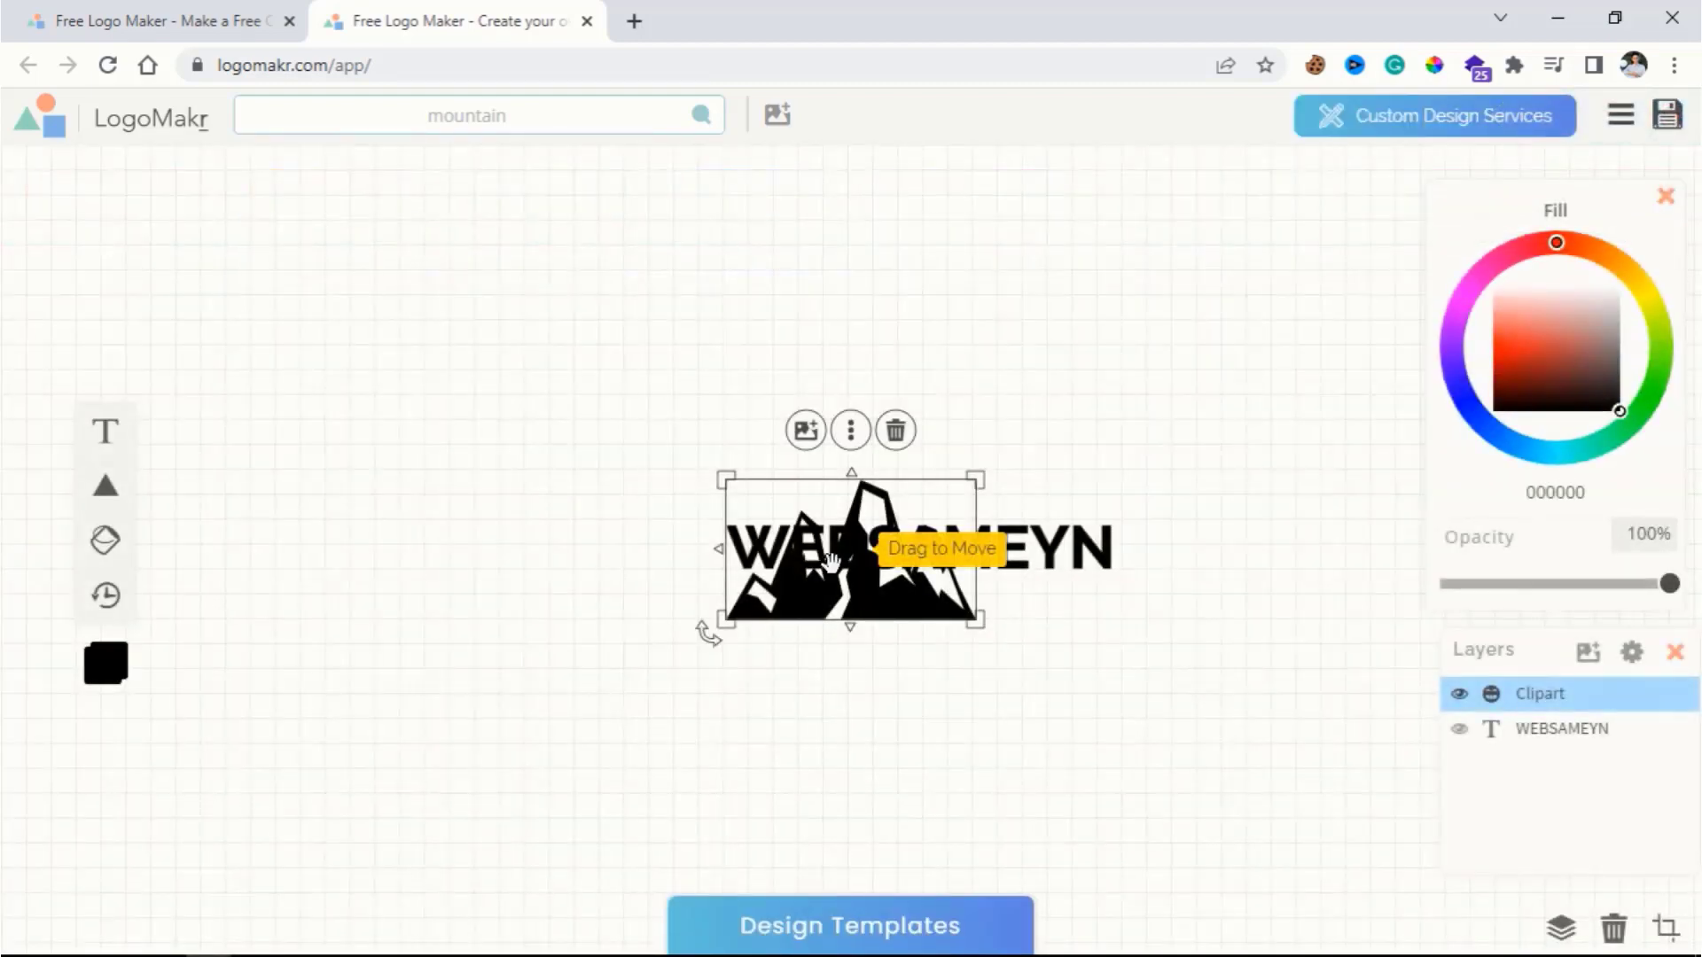
# Step: Move the mountain left of WEBSAMEYN and recolour it a dark slate blue
pyautogui.moveTo(831, 574); pyautogui.dragTo(560, 556)
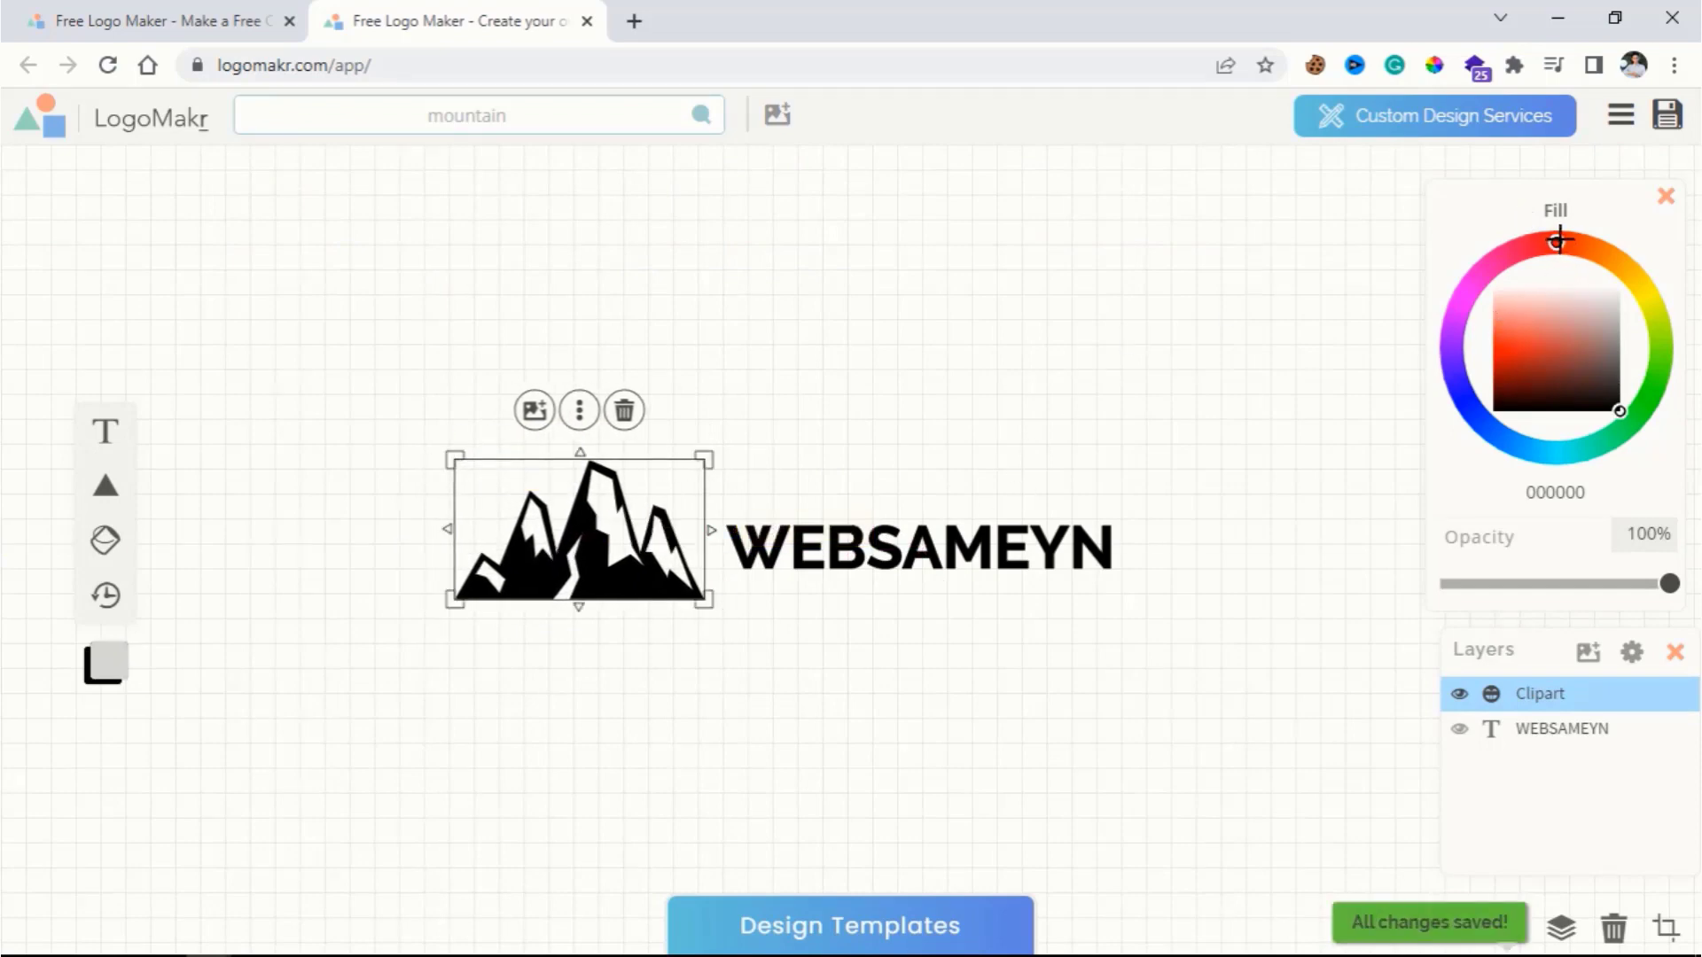
pyautogui.moveTo(1559, 240)
pyautogui.mouseDown()
pyautogui.moveTo(1574, 238)
pyautogui.moveTo(1559, 238)
pyautogui.mouseUp()
pyautogui.moveTo(1484, 433)
pyautogui.mouseDown()
pyautogui.moveTo(1578, 449)
pyautogui.moveTo(1622, 437)
pyautogui.moveTo(1508, 452)
pyautogui.mouseUp()
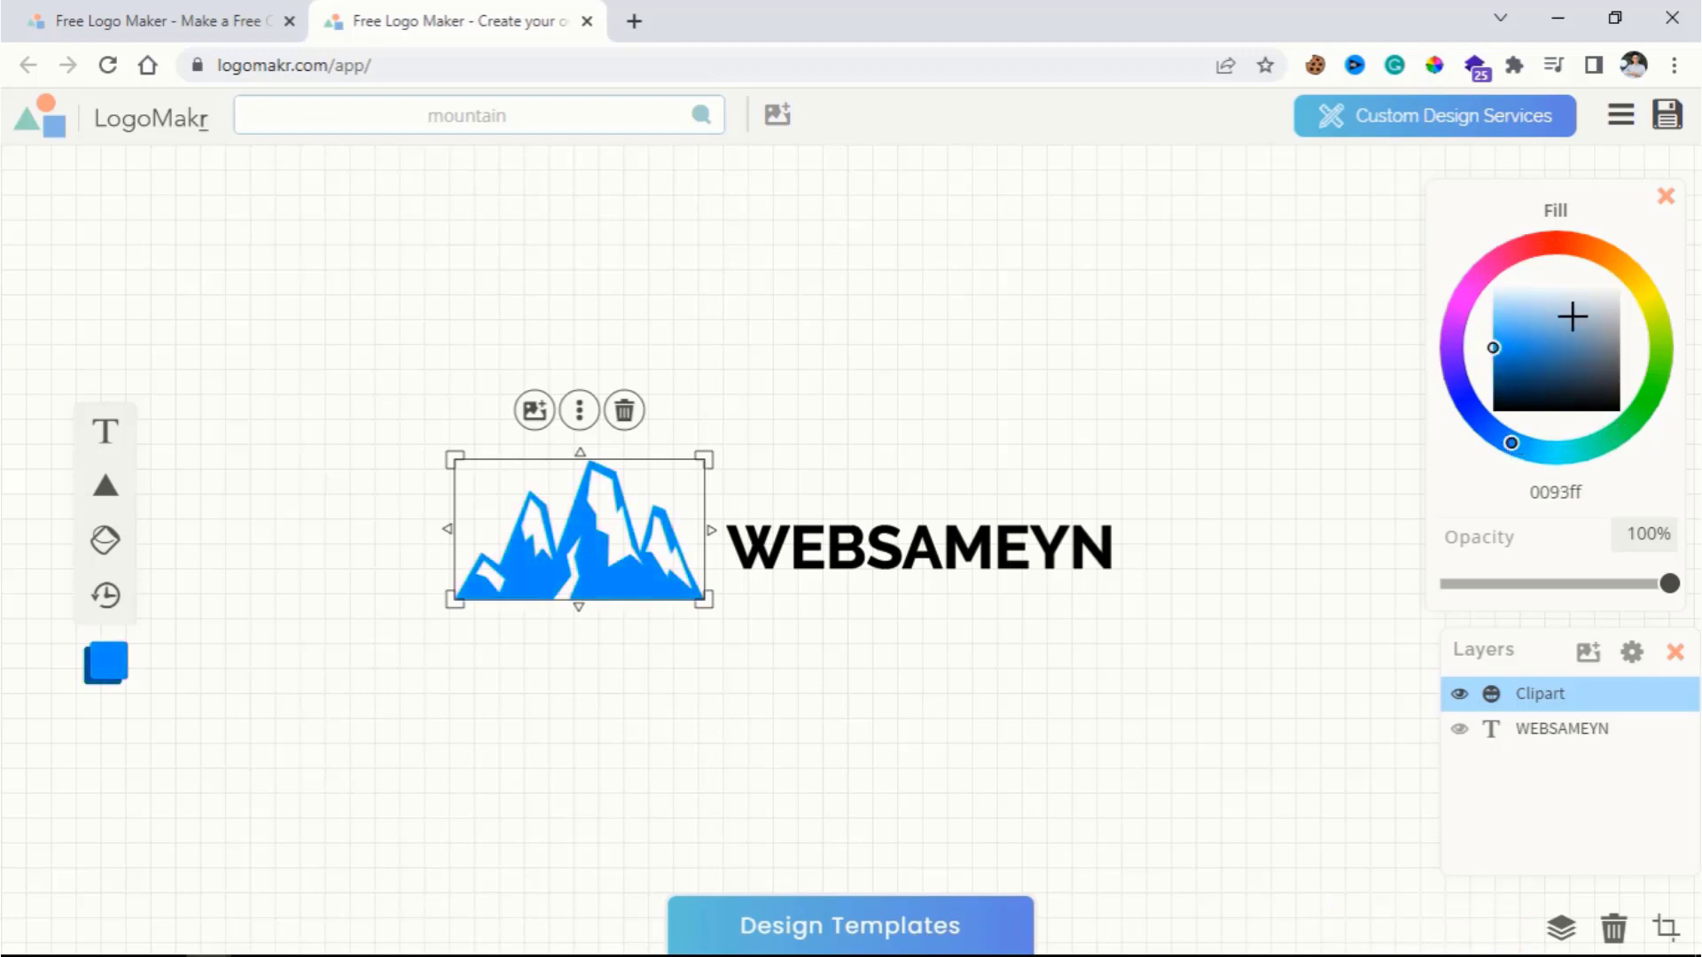
pyautogui.moveTo(1593, 300); pyautogui.dragTo(1572, 379)
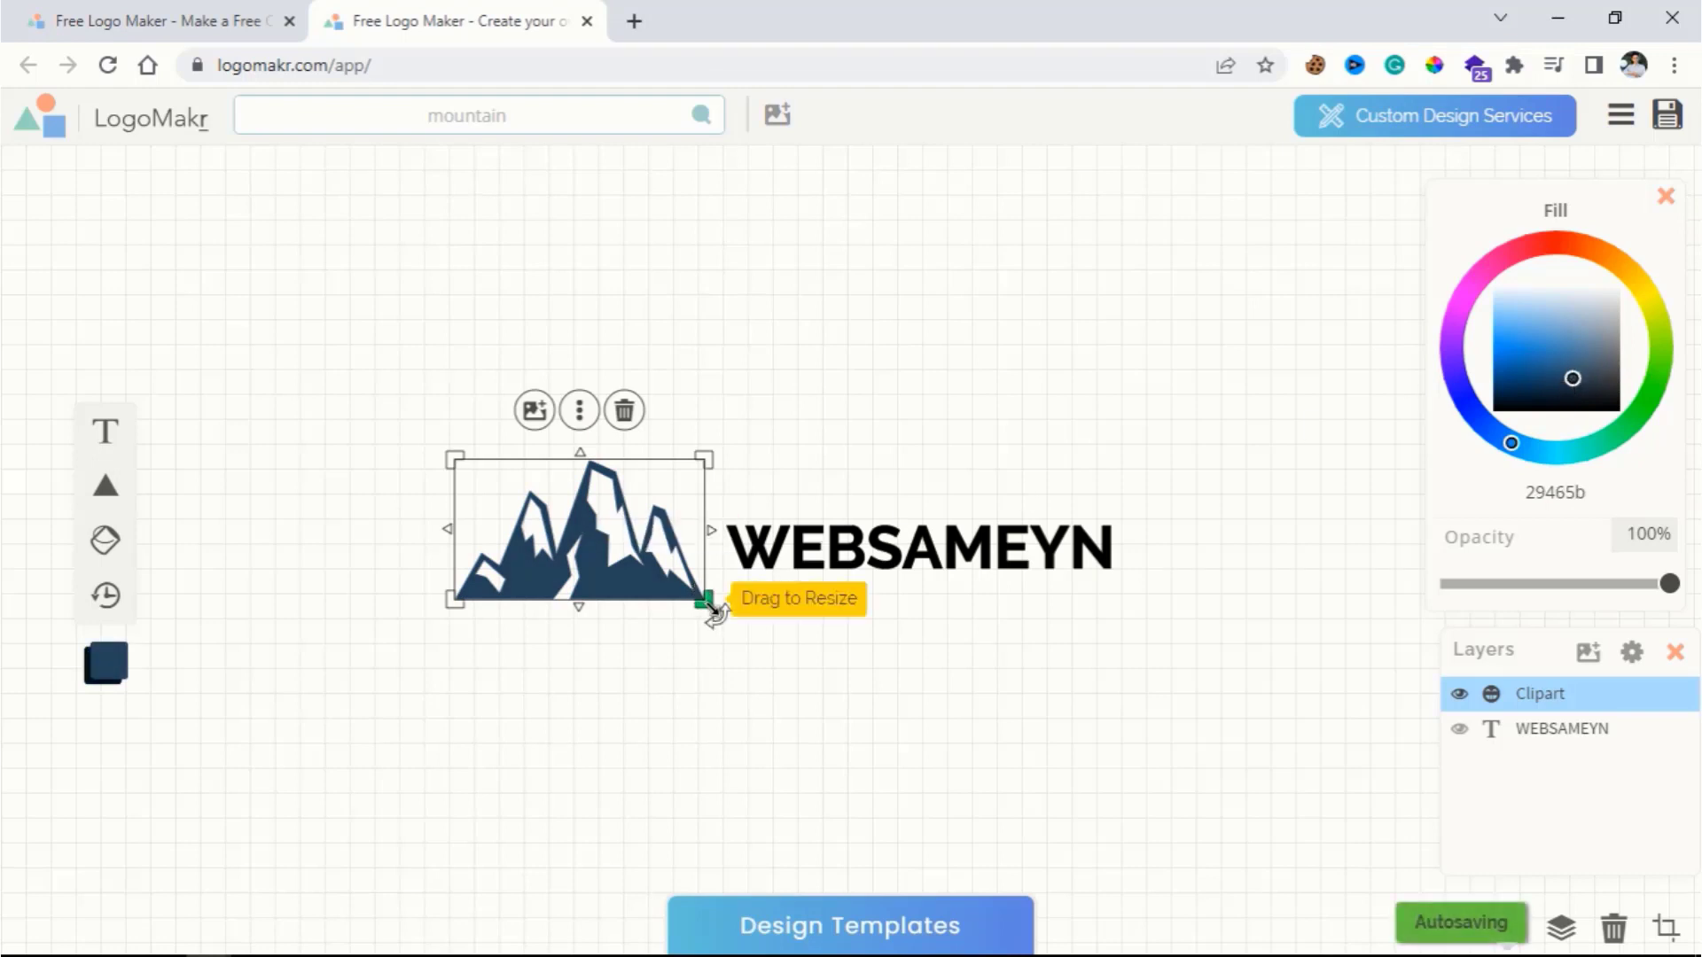
# Step: Shrink and reposition the mountain and WEBSAMEYN text so they sit together as one logo
pyautogui.moveTo(708, 603); pyautogui.dragTo(679, 544)
pyautogui.moveTo(680, 541); pyautogui.dragTo(678, 539)
pyautogui.moveTo(578, 493); pyautogui.dragTo(590, 502)
pyautogui.click(820, 682)
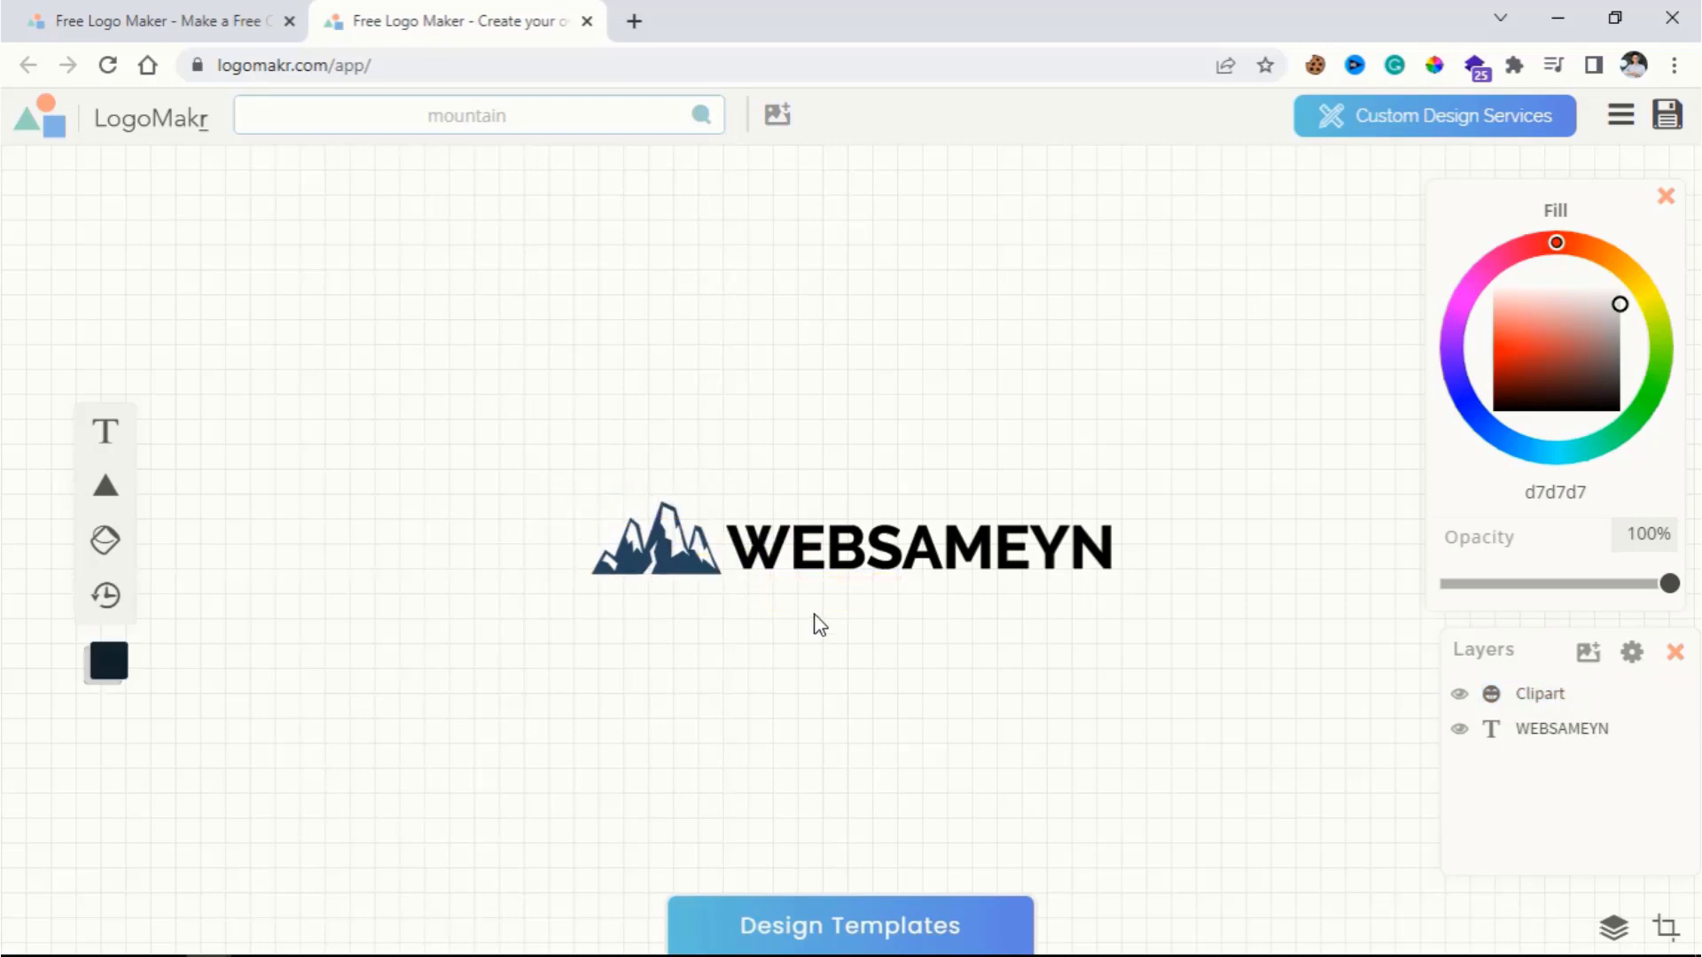
pyautogui.moveTo(816, 552); pyautogui.dragTo(809, 551)
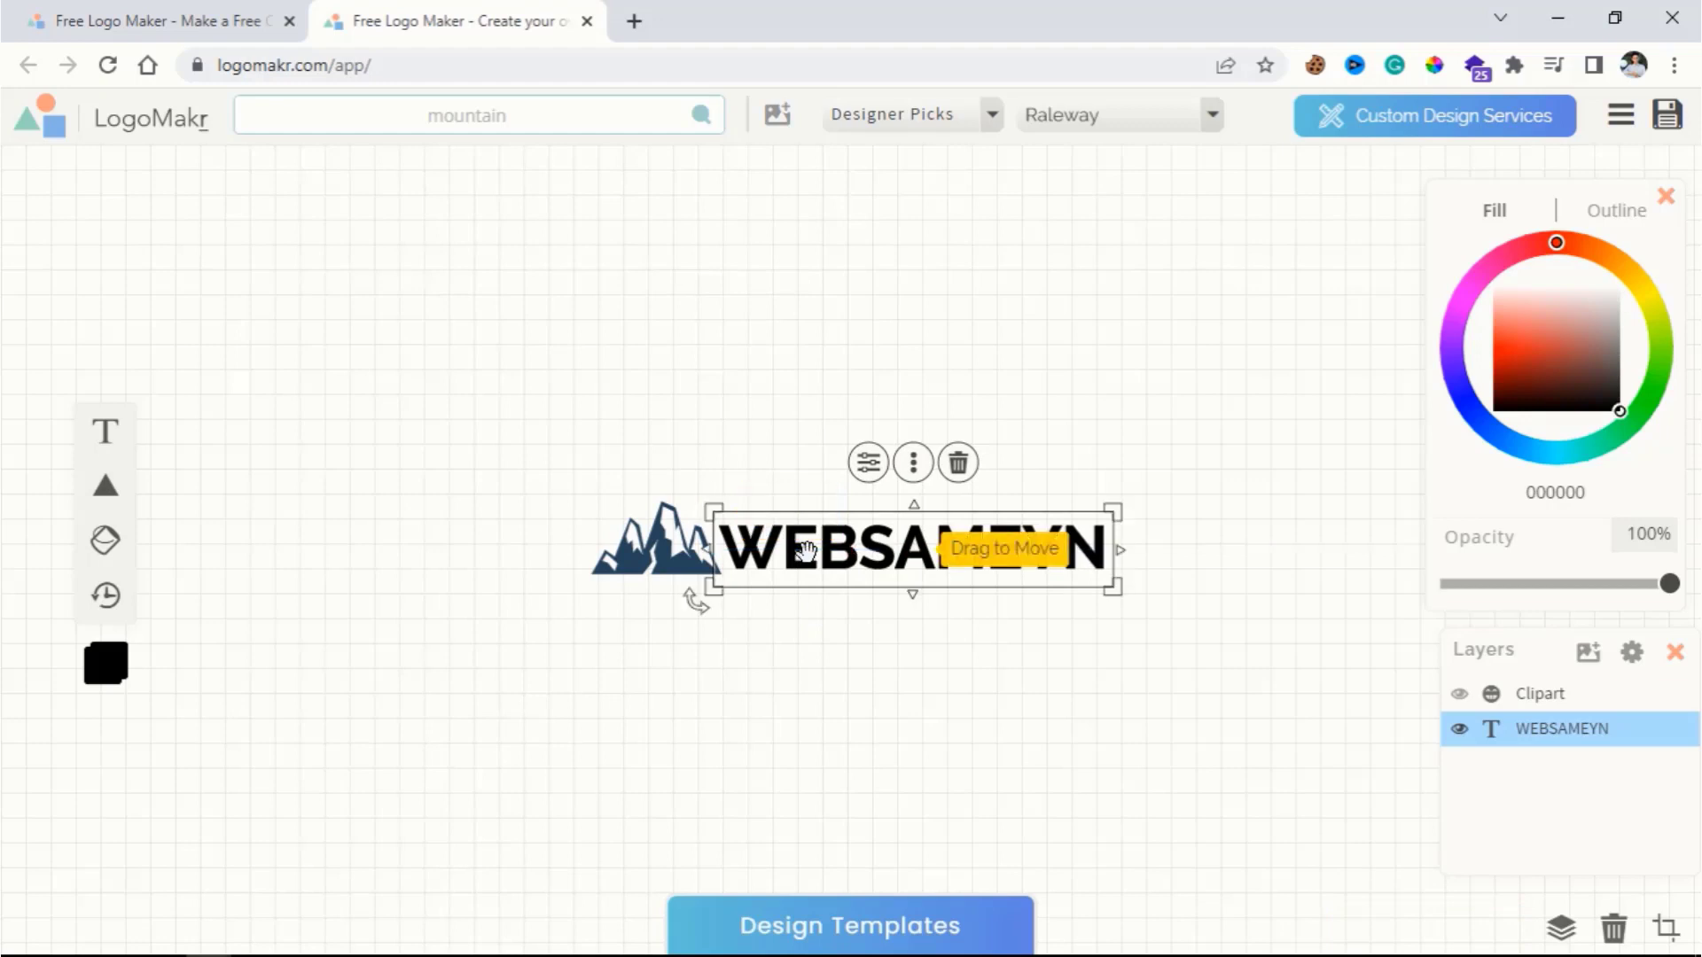
pyautogui.moveTo(1113, 587); pyautogui.dragTo(1046, 588)
pyautogui.moveTo(640, 567); pyautogui.dragTo(608, 562)
pyautogui.click(814, 549)
pyautogui.click(654, 553)
pyautogui.click(1311, 727)
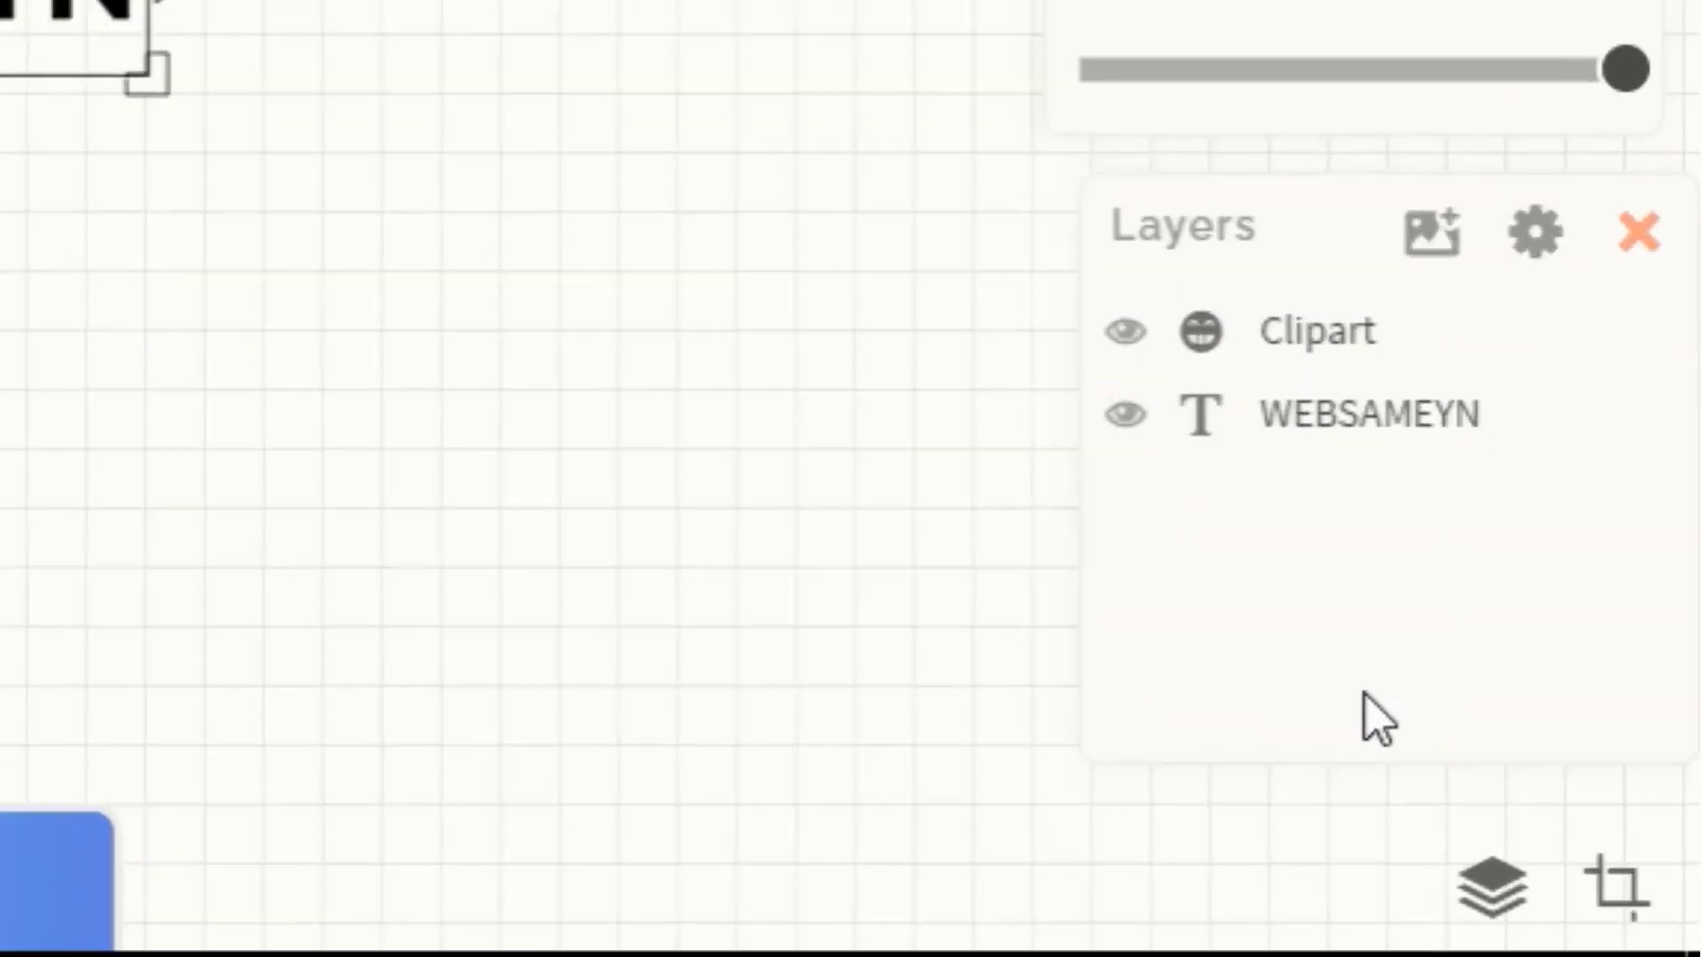
# Step: Crop the canvas to about 356 × 52 px, tightly around the mountain and wordmark
pyautogui.click(1622, 842)
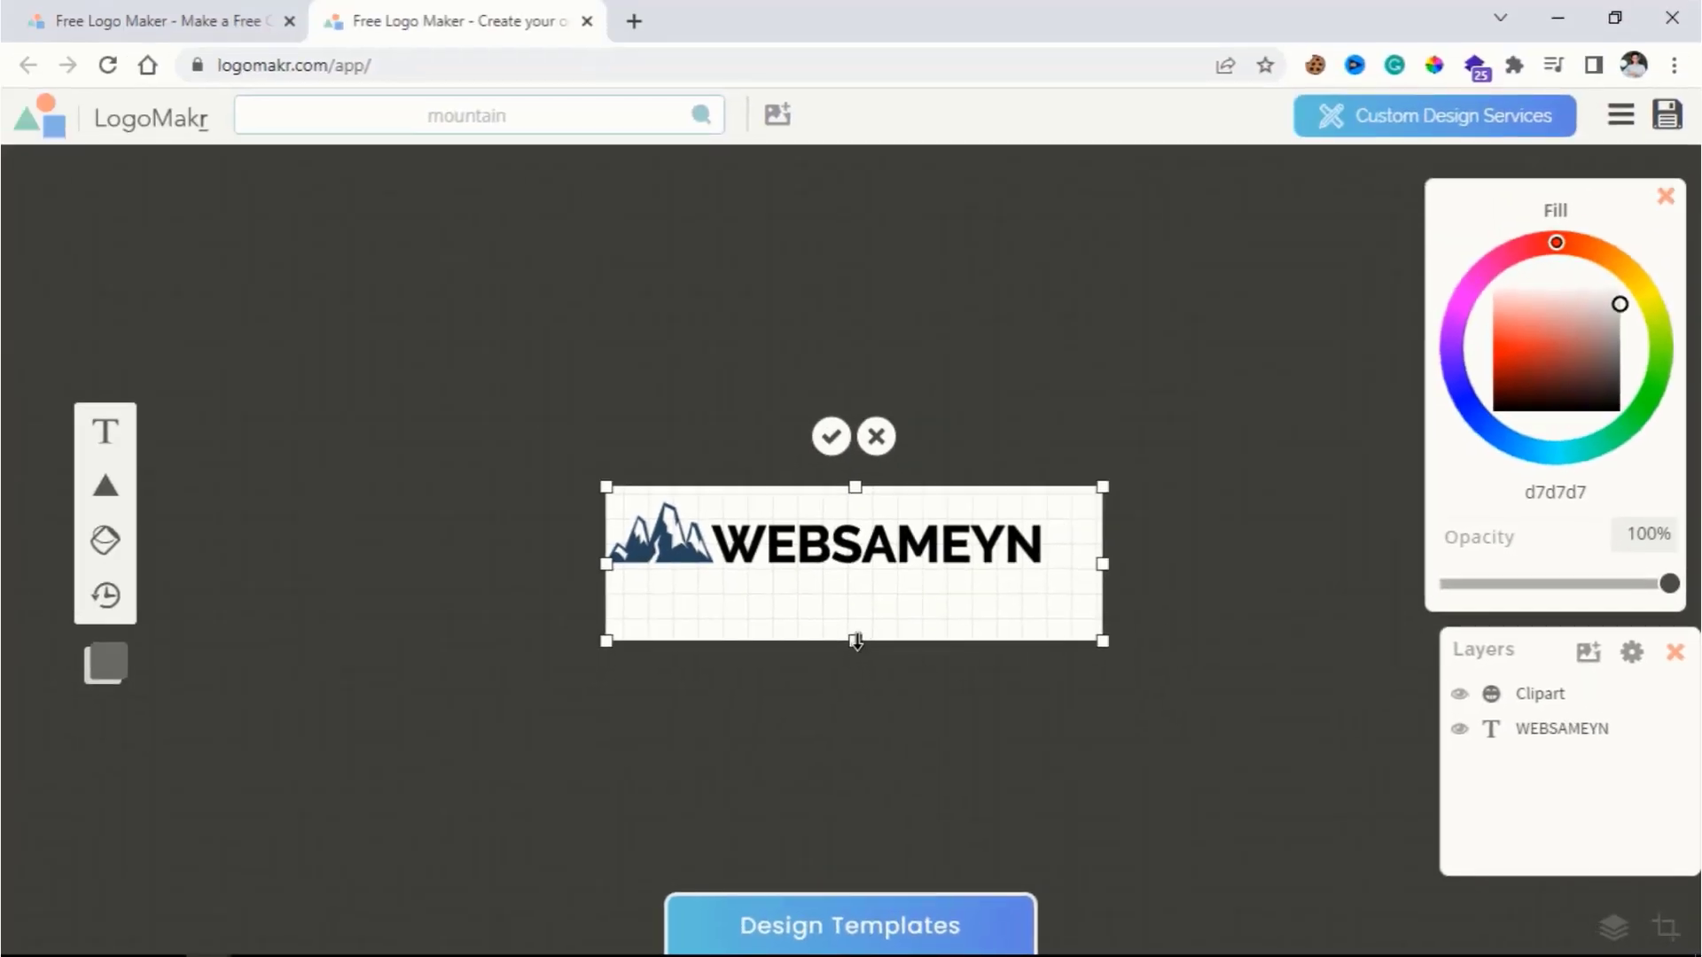
pyautogui.moveTo(856, 641); pyautogui.dragTo(833, 573)
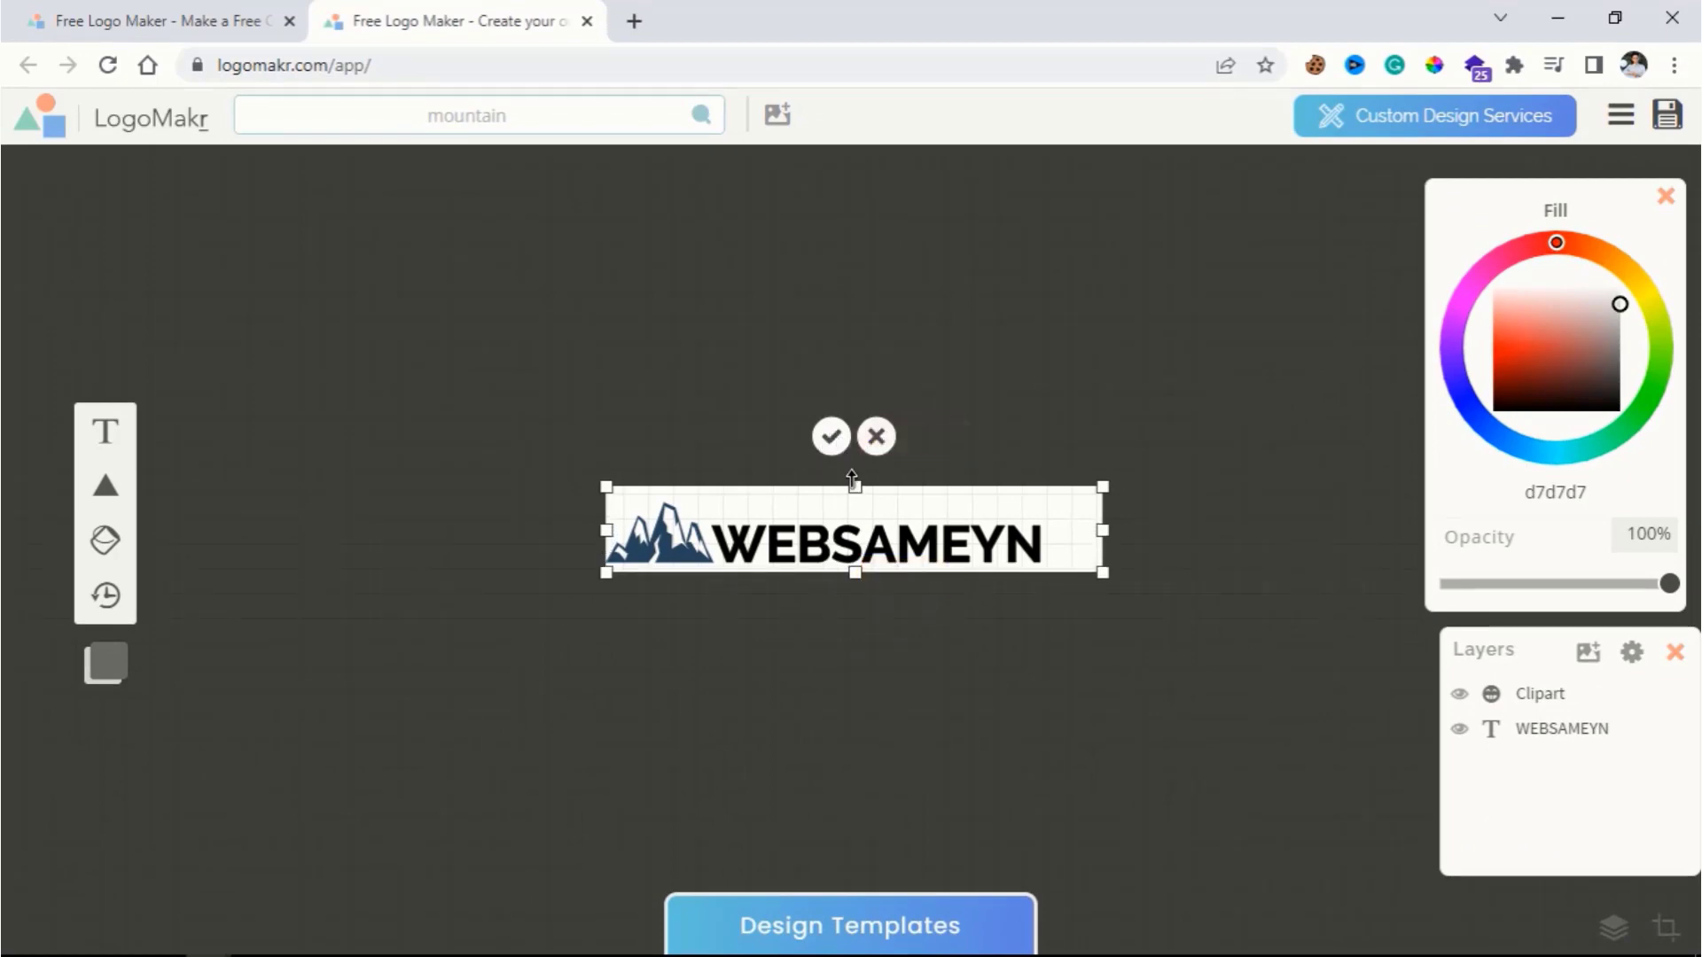
pyautogui.moveTo(855, 486); pyautogui.dragTo(865, 496)
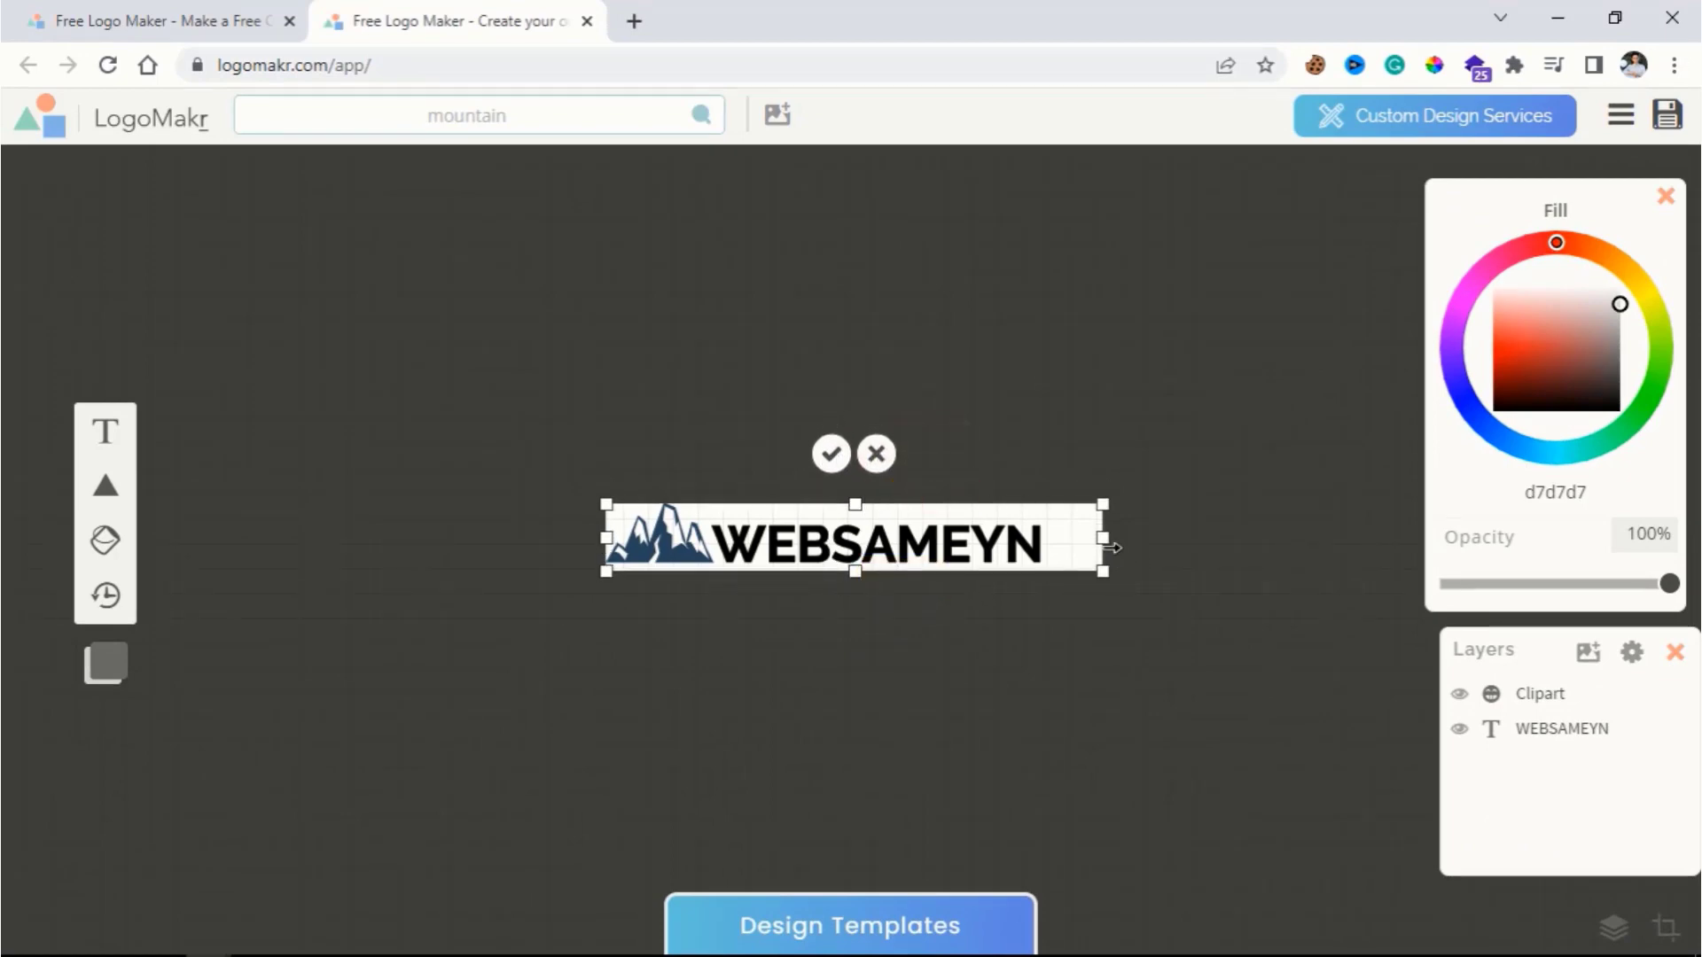
pyautogui.moveTo(1103, 541); pyautogui.dragTo(1046, 543)
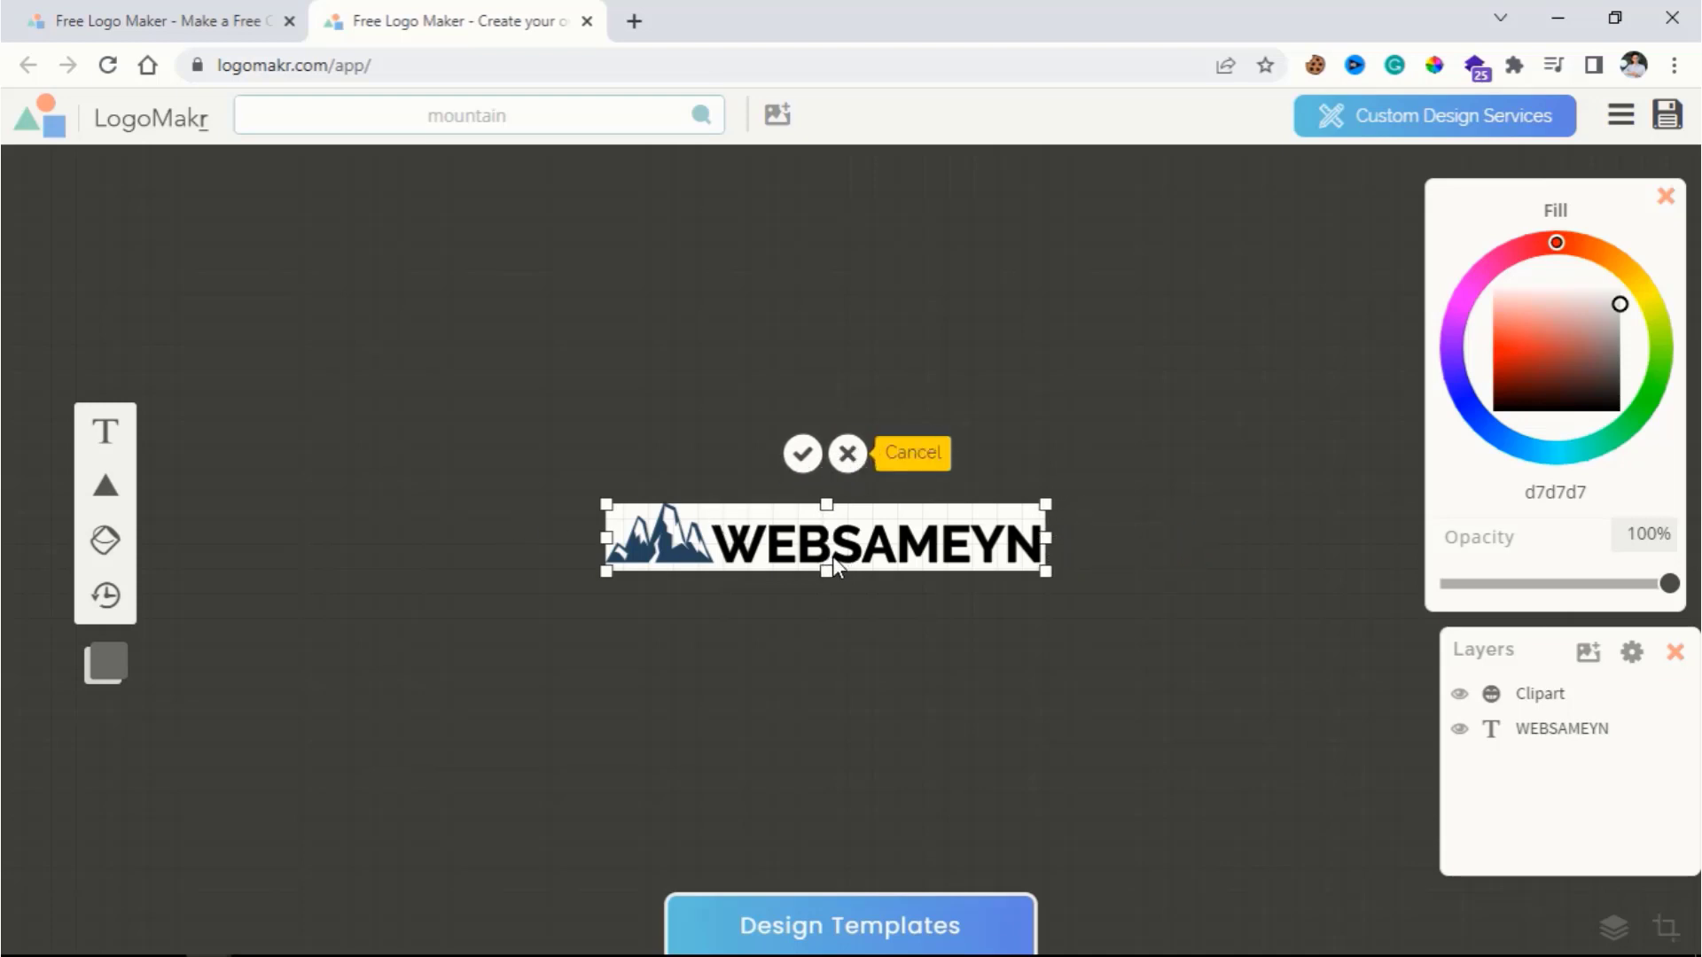
pyautogui.moveTo(826, 572); pyautogui.dragTo(826, 571)
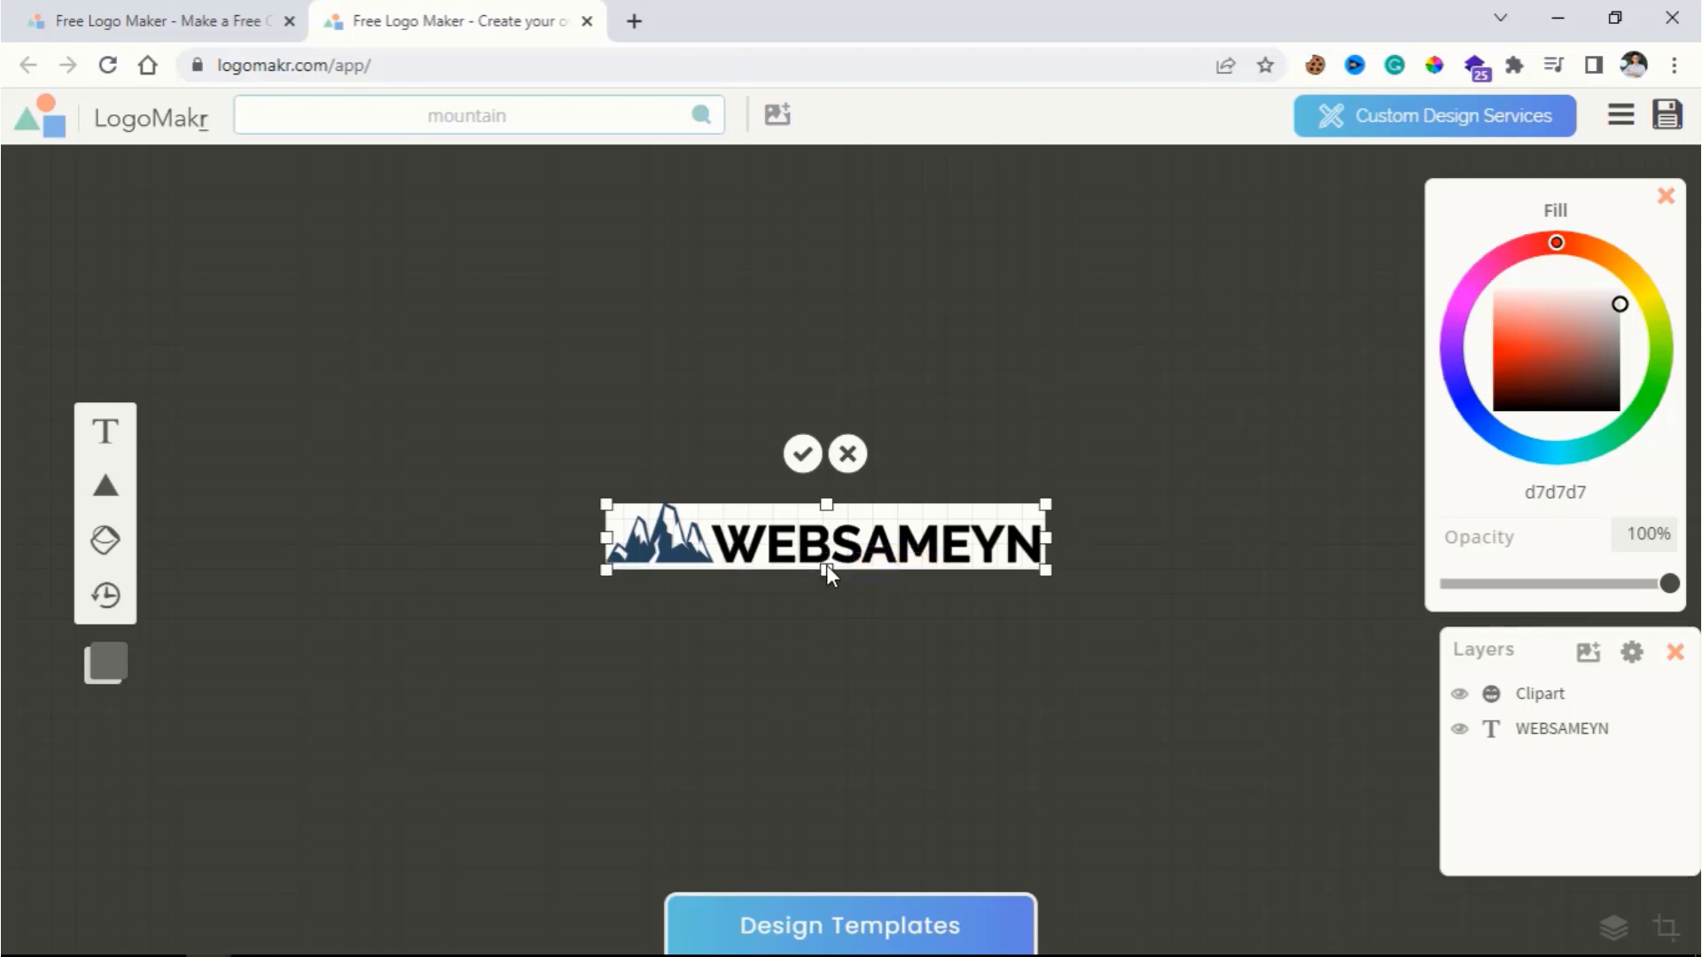
pyautogui.click(803, 455)
pyautogui.click(886, 559)
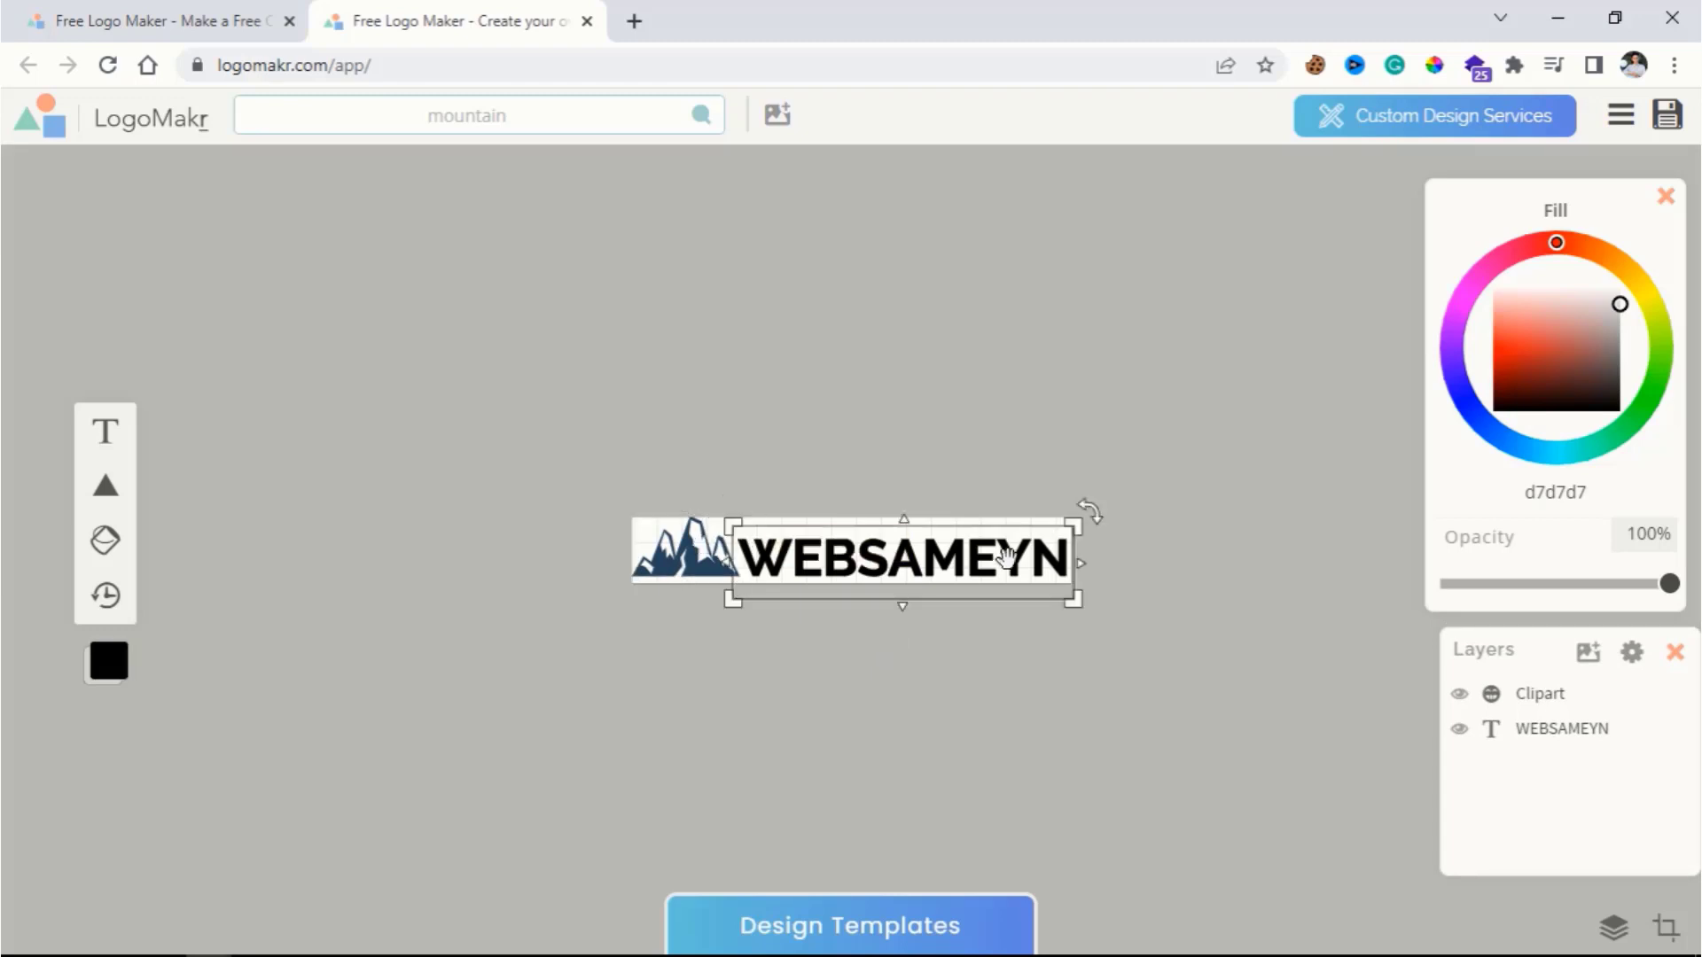
# Step: Recolour the mountain icon to a deeper navy blue (1c4867)
pyautogui.click(684, 573)
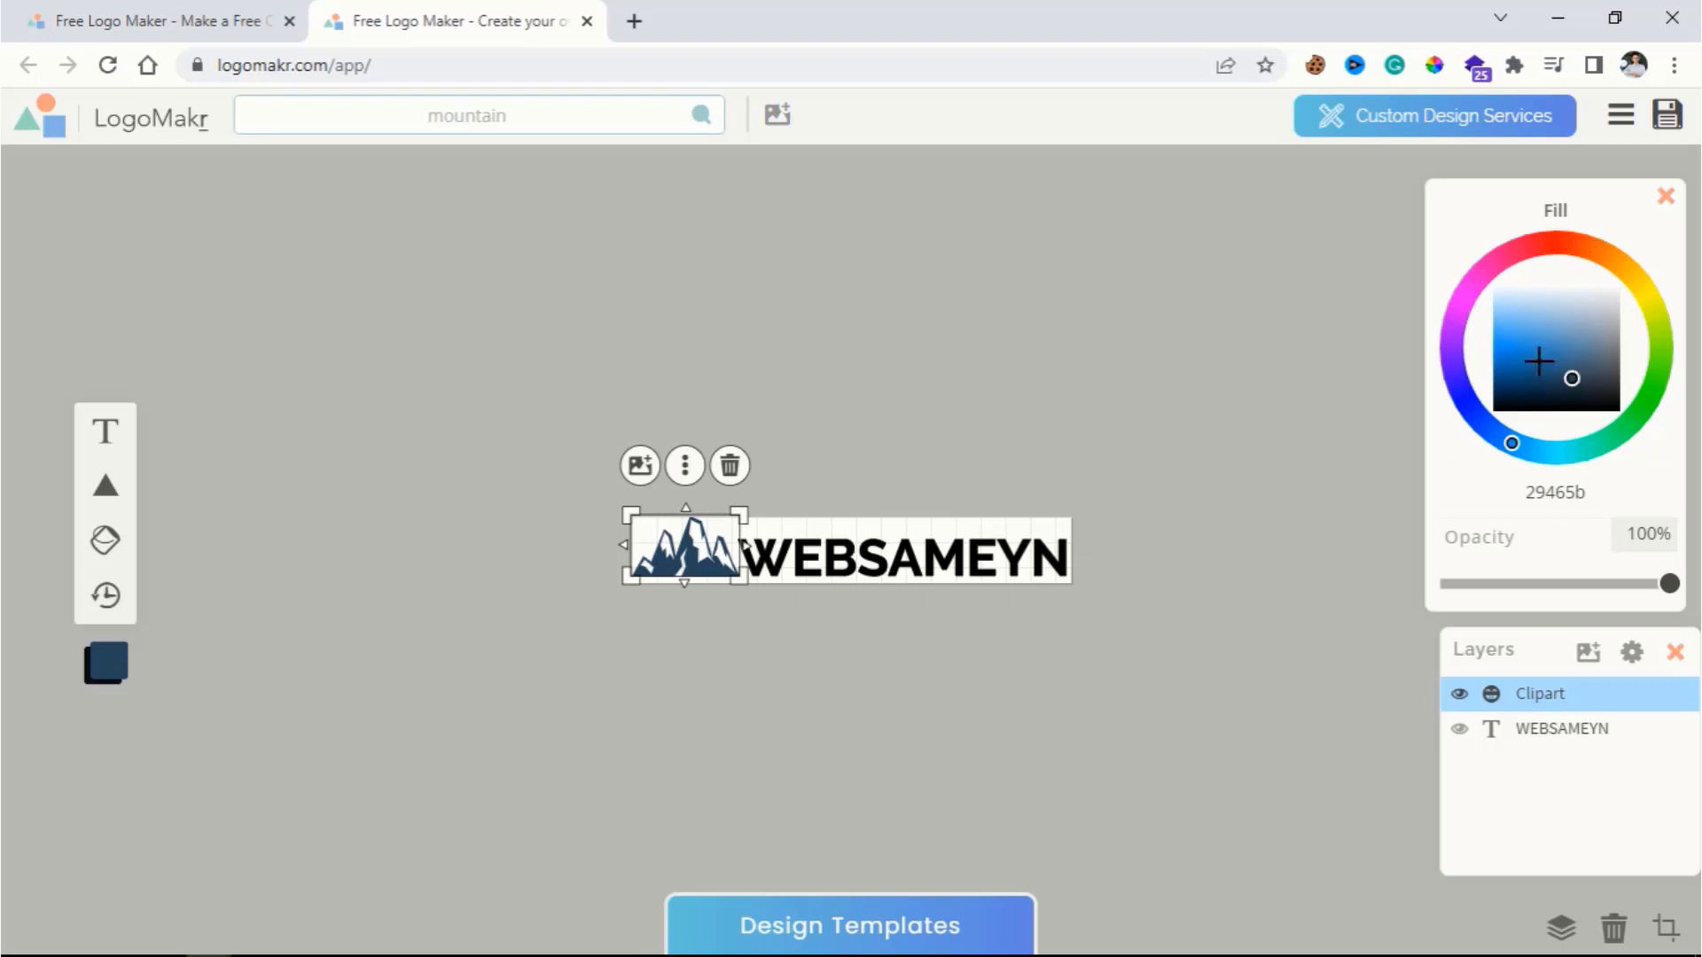
pyautogui.moveTo(1576, 374)
pyautogui.mouseDown()
pyautogui.moveTo(1561, 376)
pyautogui.moveTo(1569, 391)
pyautogui.moveTo(1546, 374)
pyautogui.mouseUp()
pyautogui.click(1156, 695)
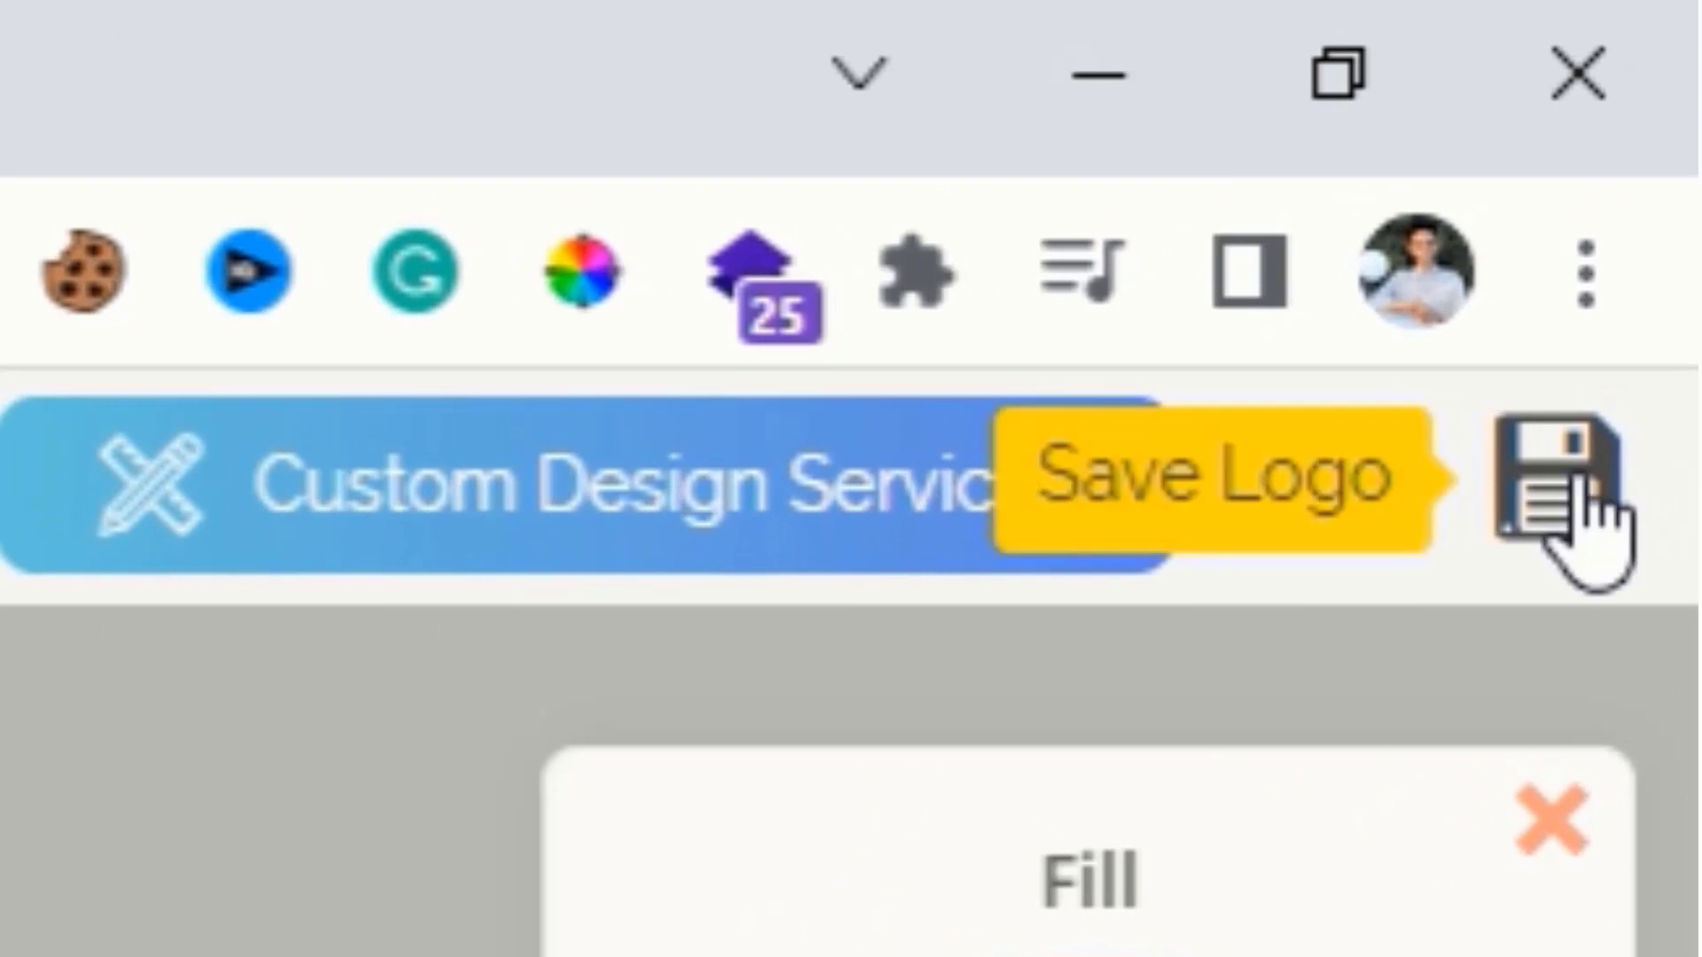
# Step: Download the logo as the free low-resolution PNG LogoMakr-4Lb5Mp.png, accepting the terms
pyautogui.click(1586, 412)
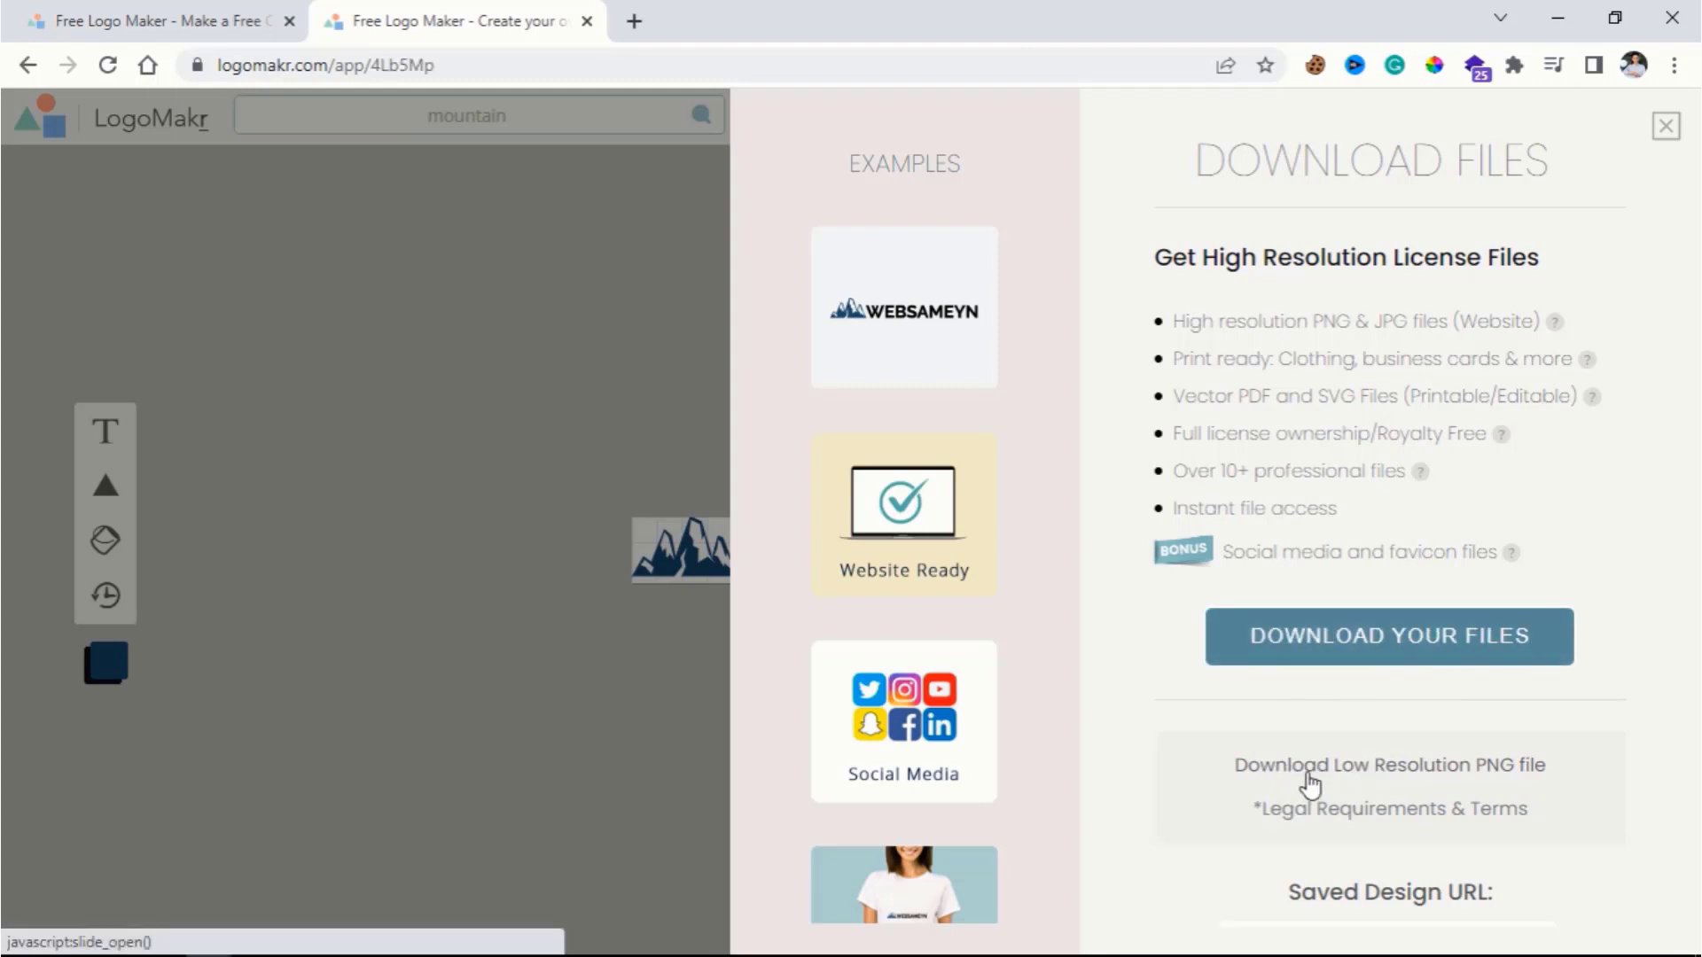
pyautogui.click(1358, 771)
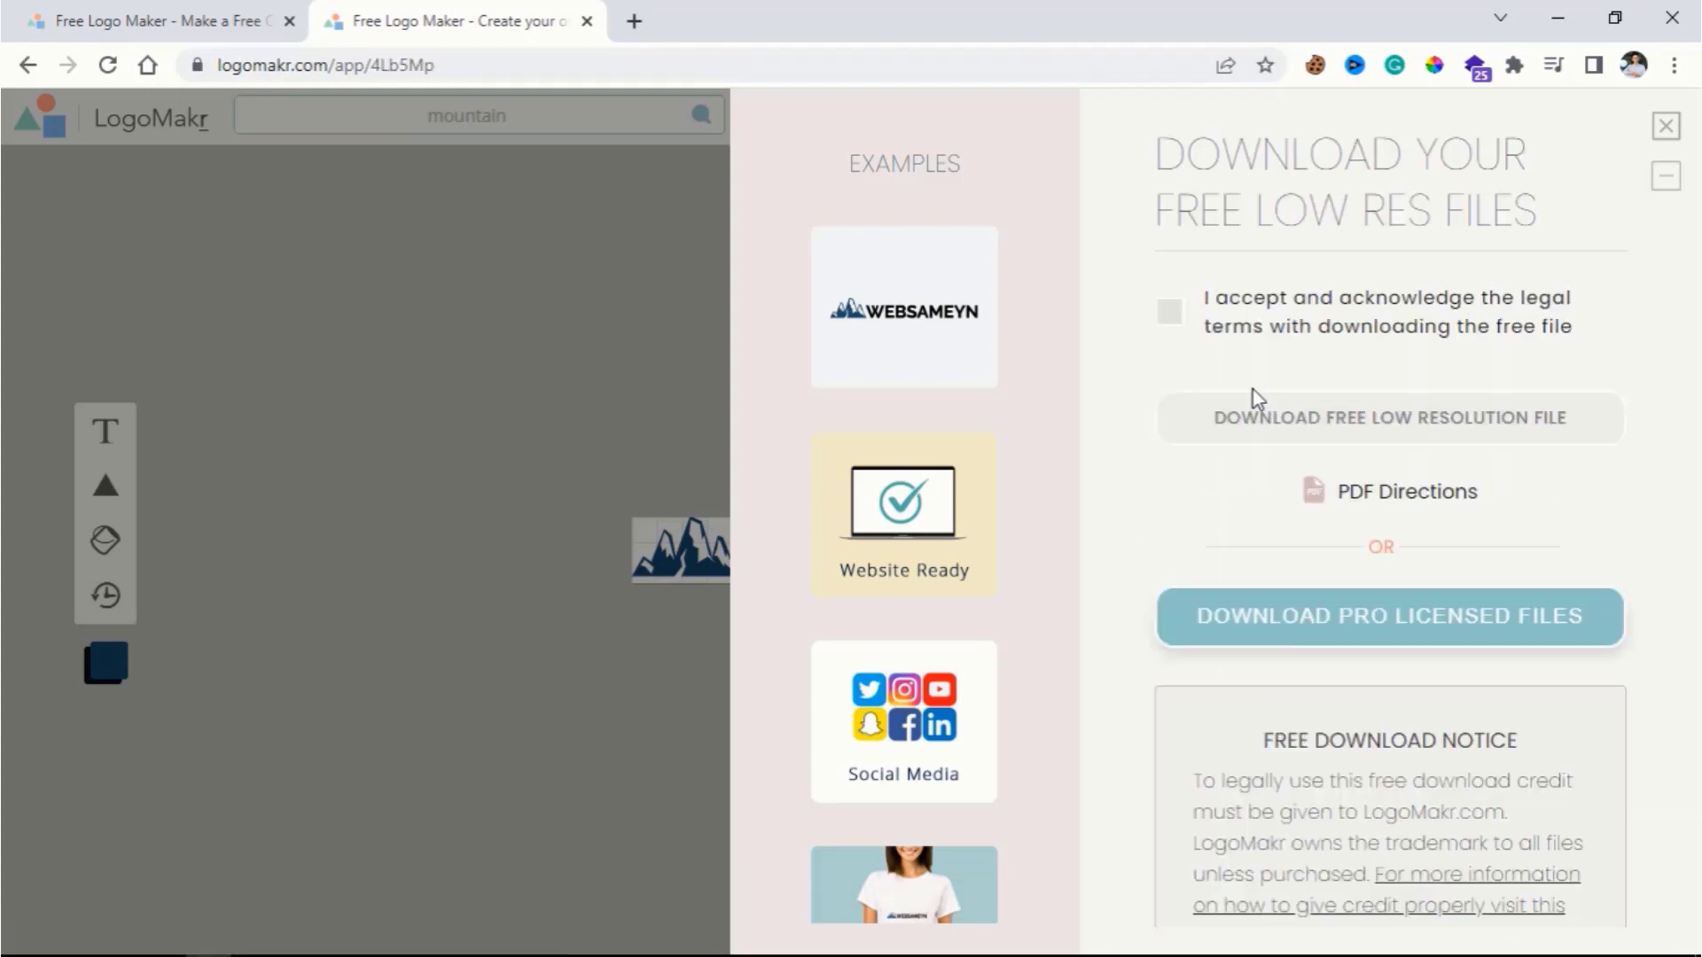
pyautogui.click(1170, 318)
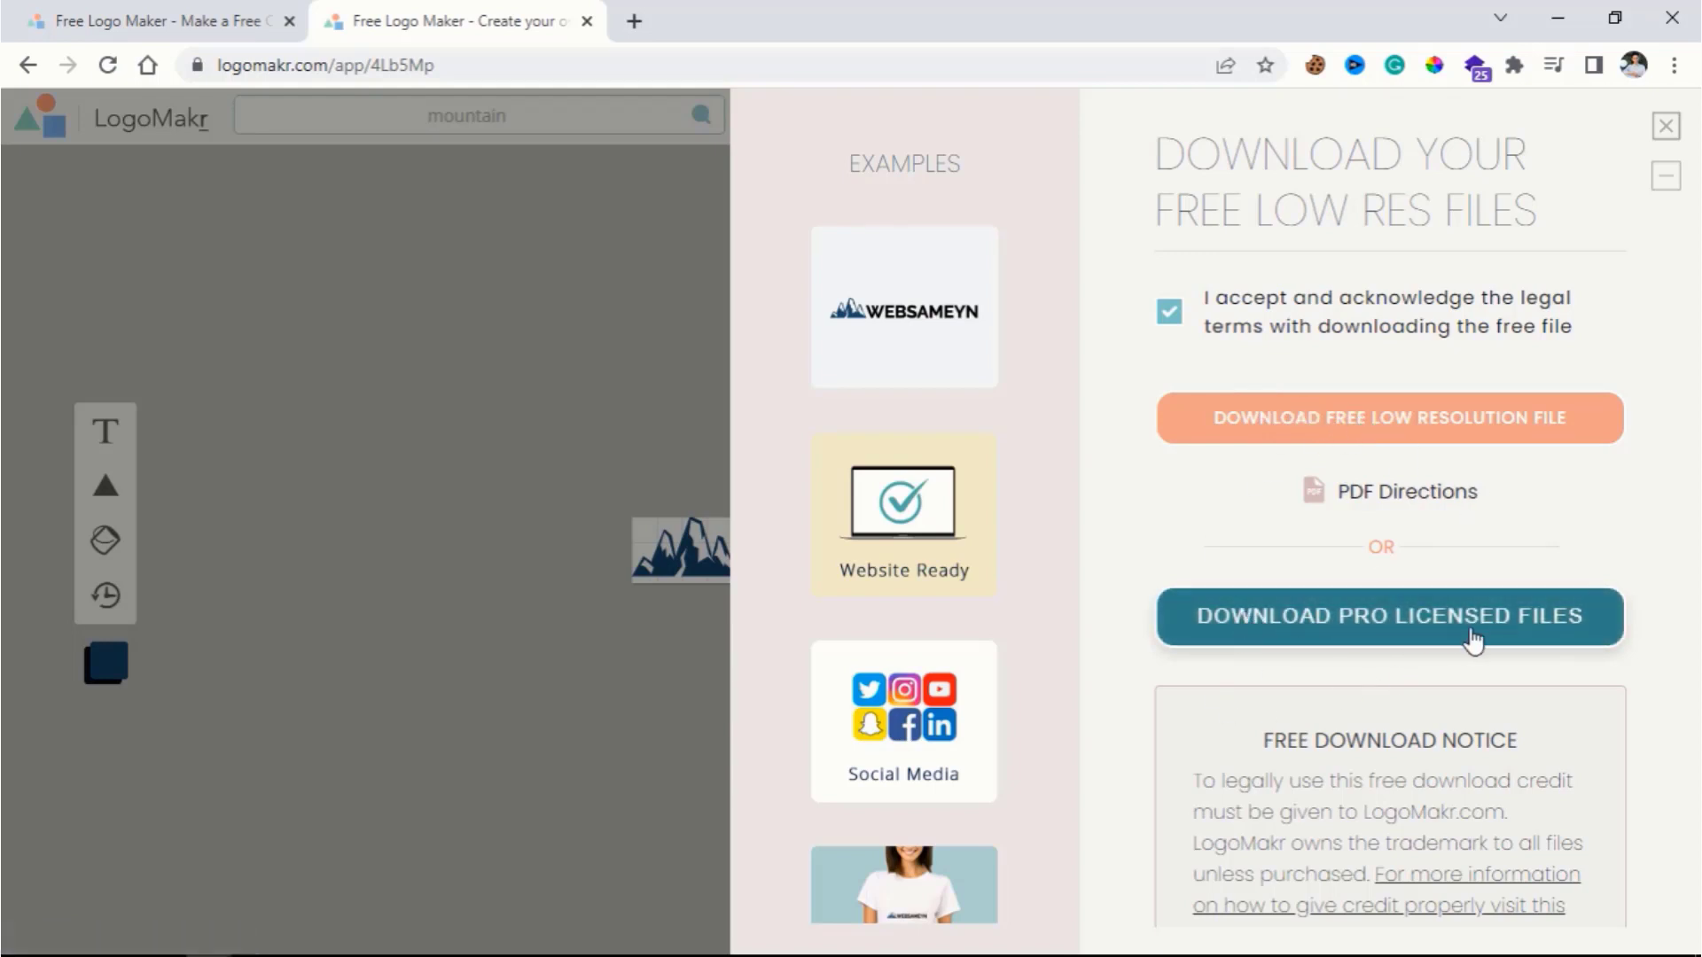
pyautogui.click(1382, 418)
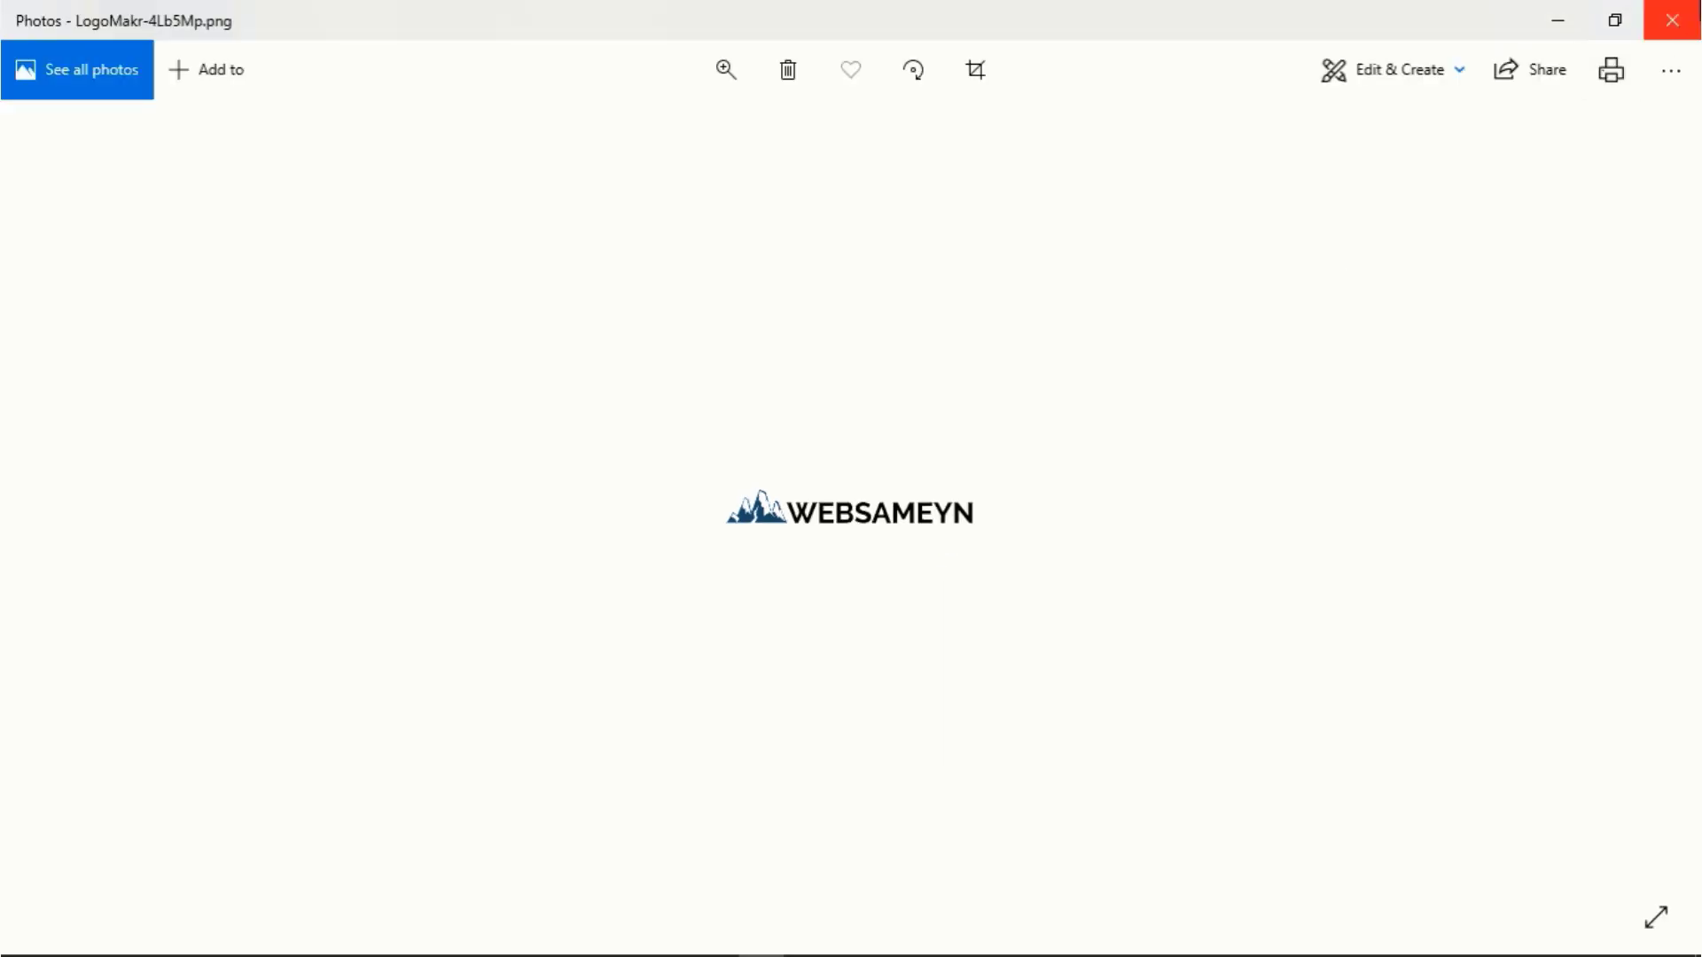
pyautogui.click(1671, 20)
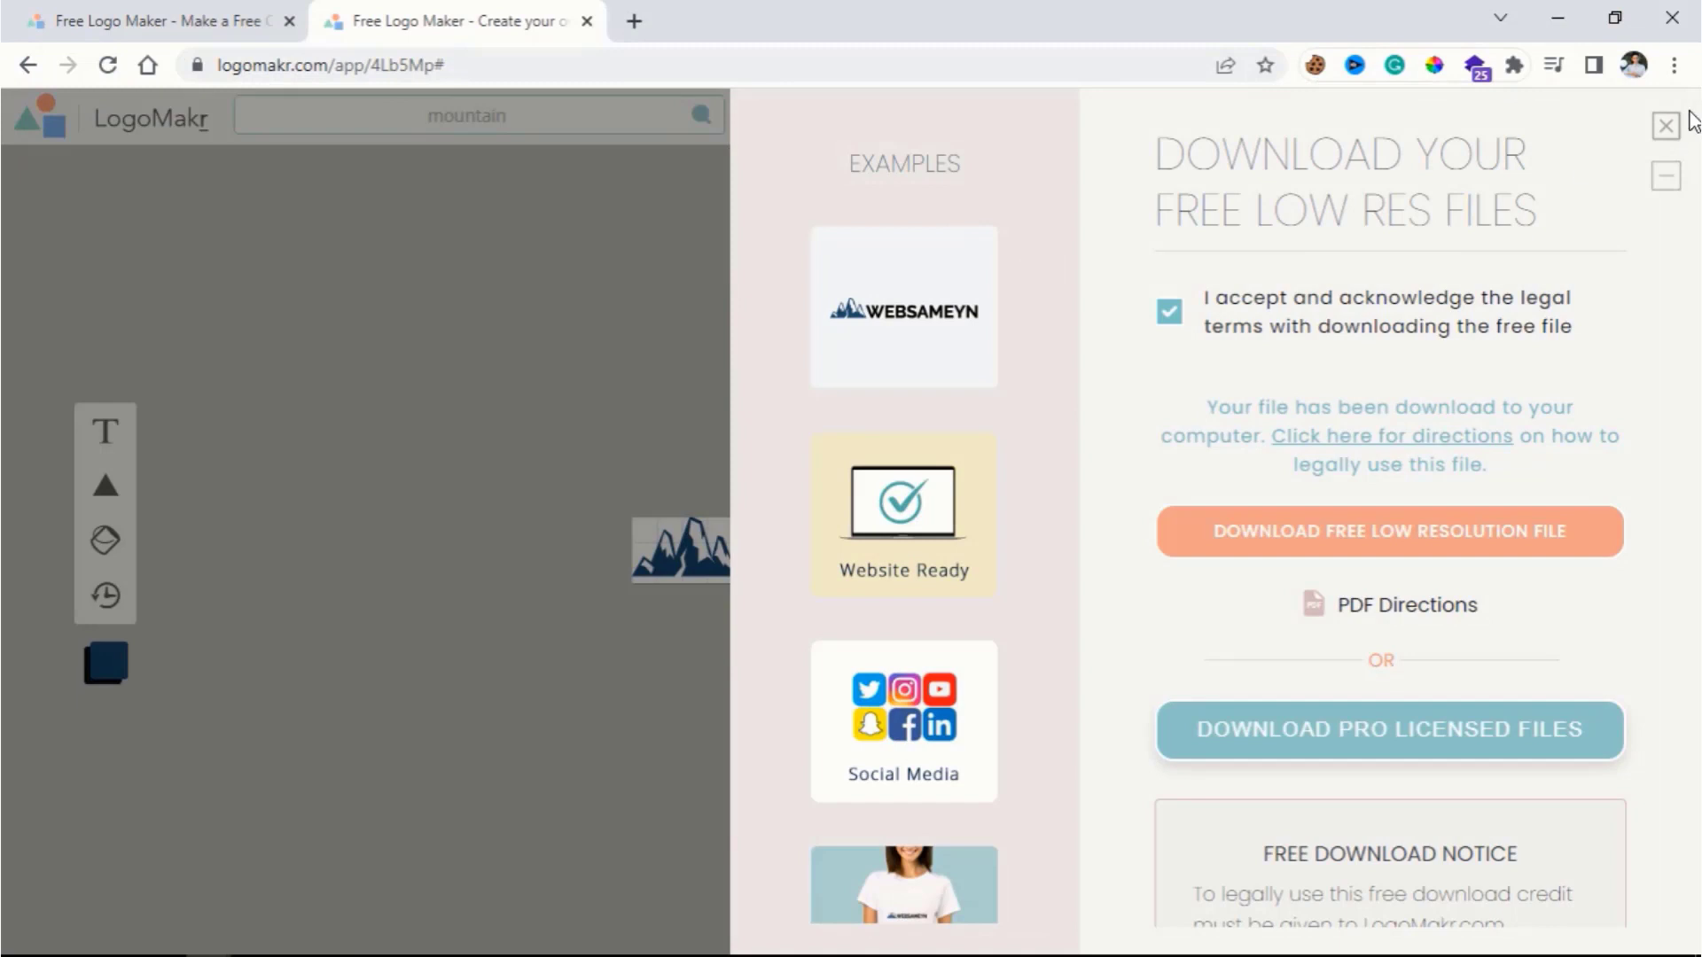
# Step: Delete the WEBSAMEYN text and move the mountain icon to the canvas centre
pyautogui.click(1667, 129)
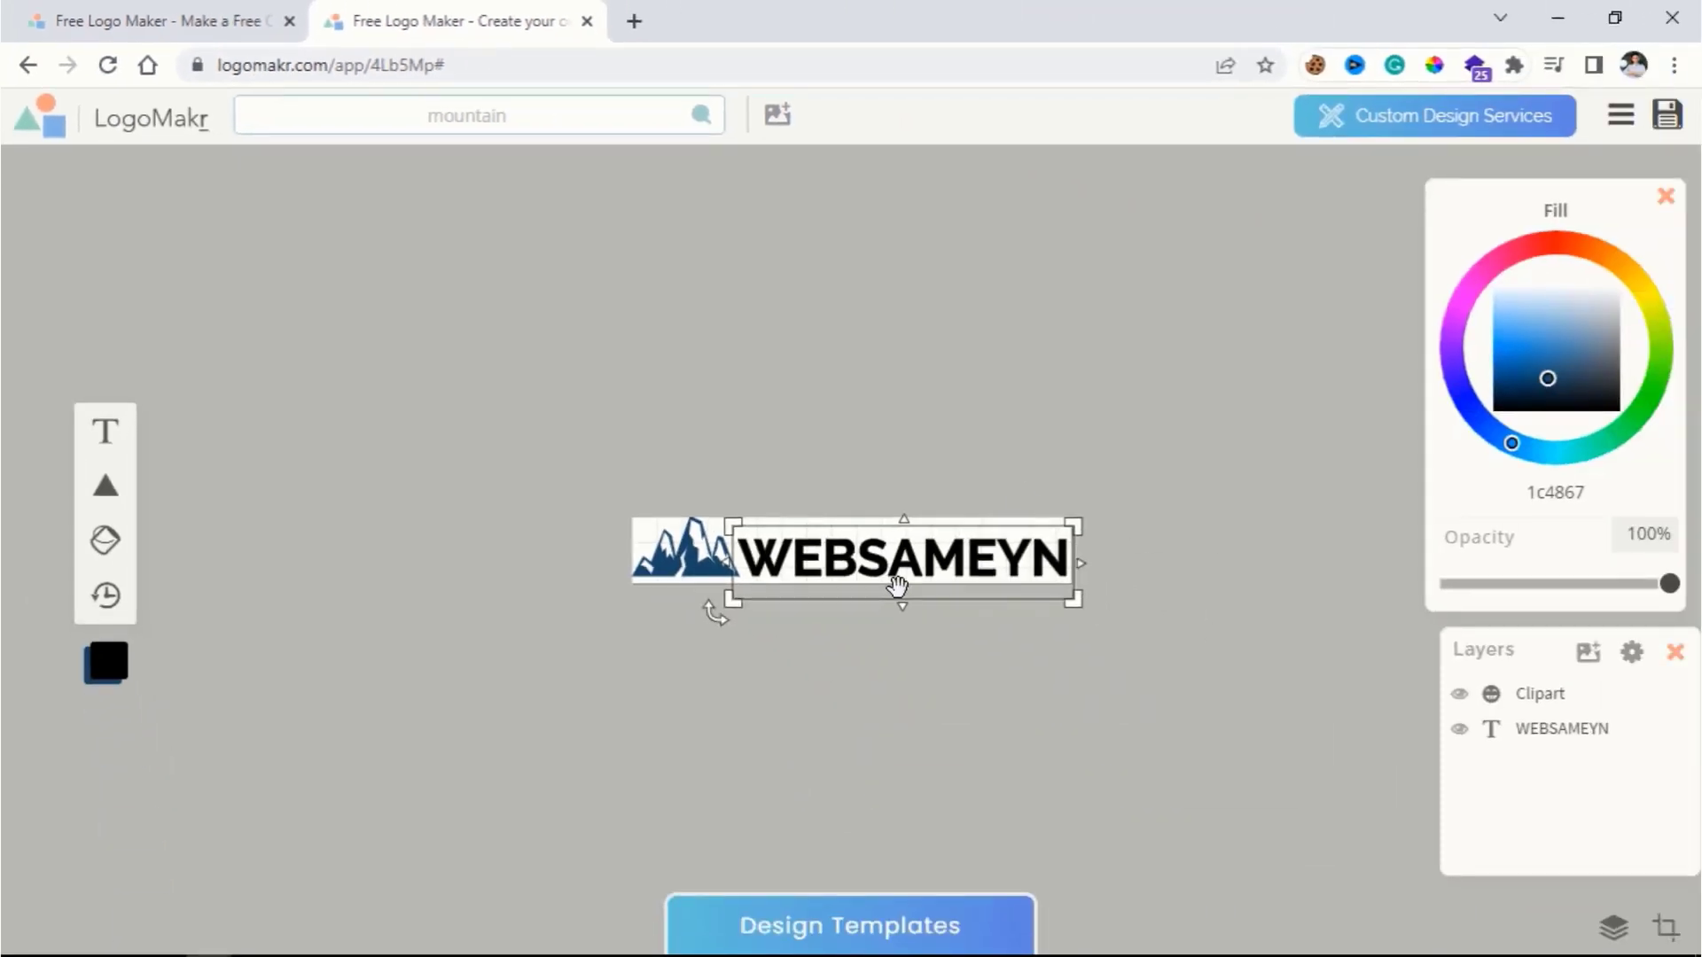
pyautogui.click(897, 585)
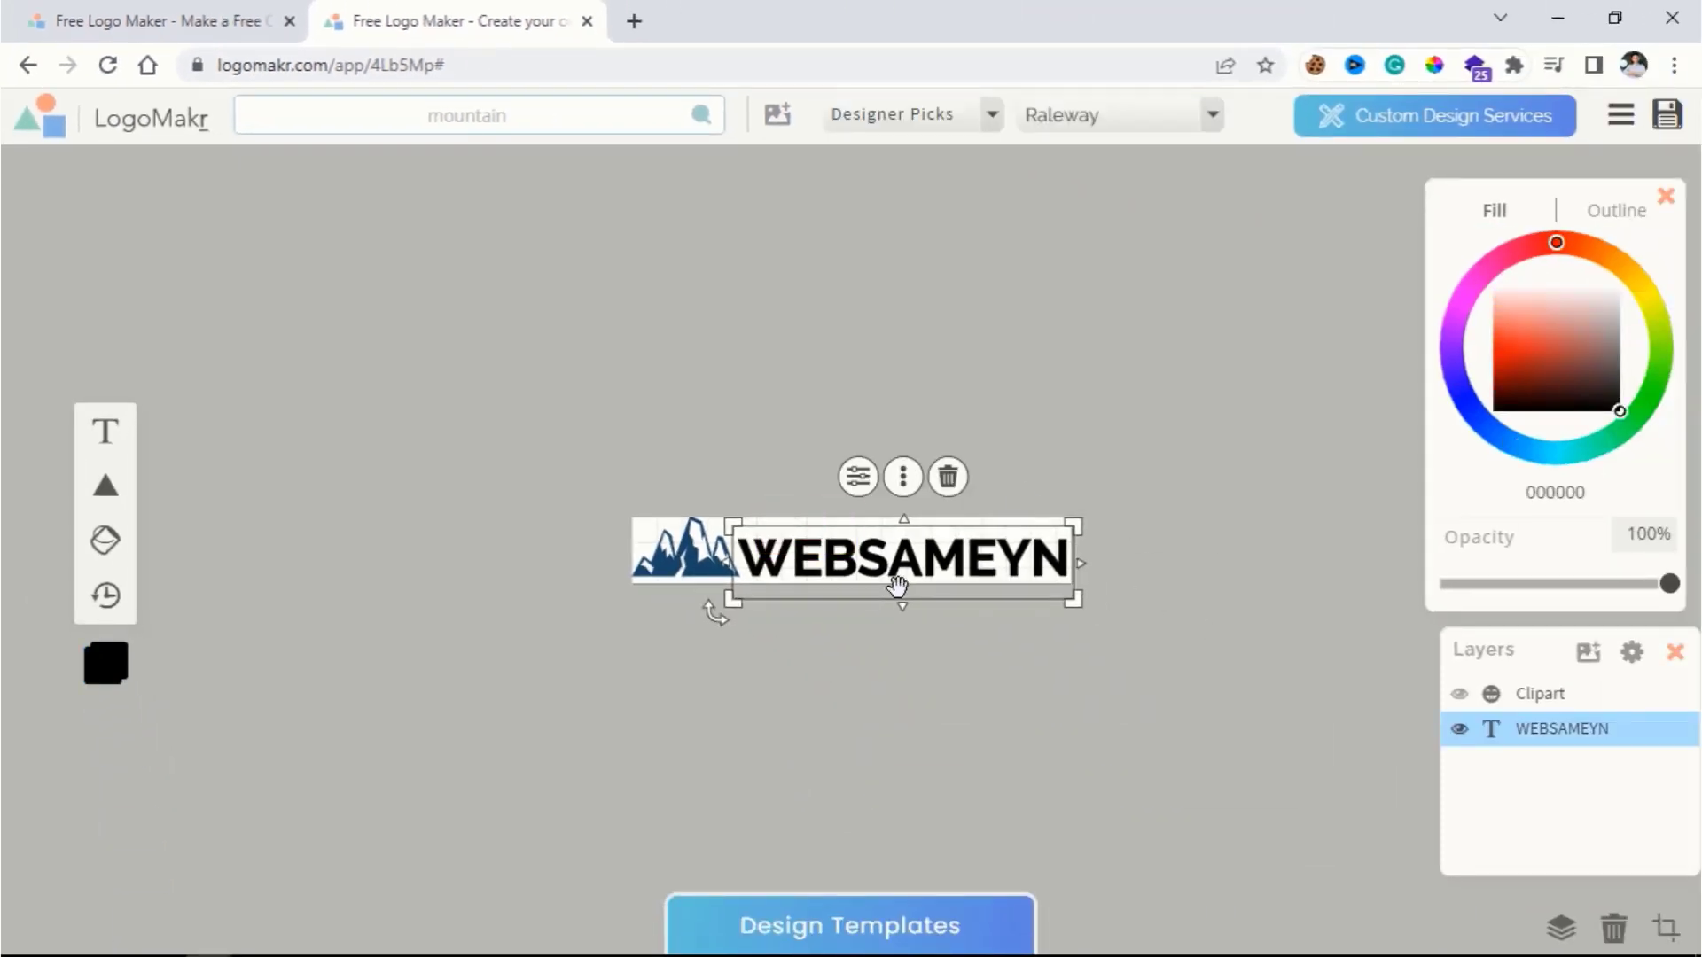
pyautogui.press('Delete')
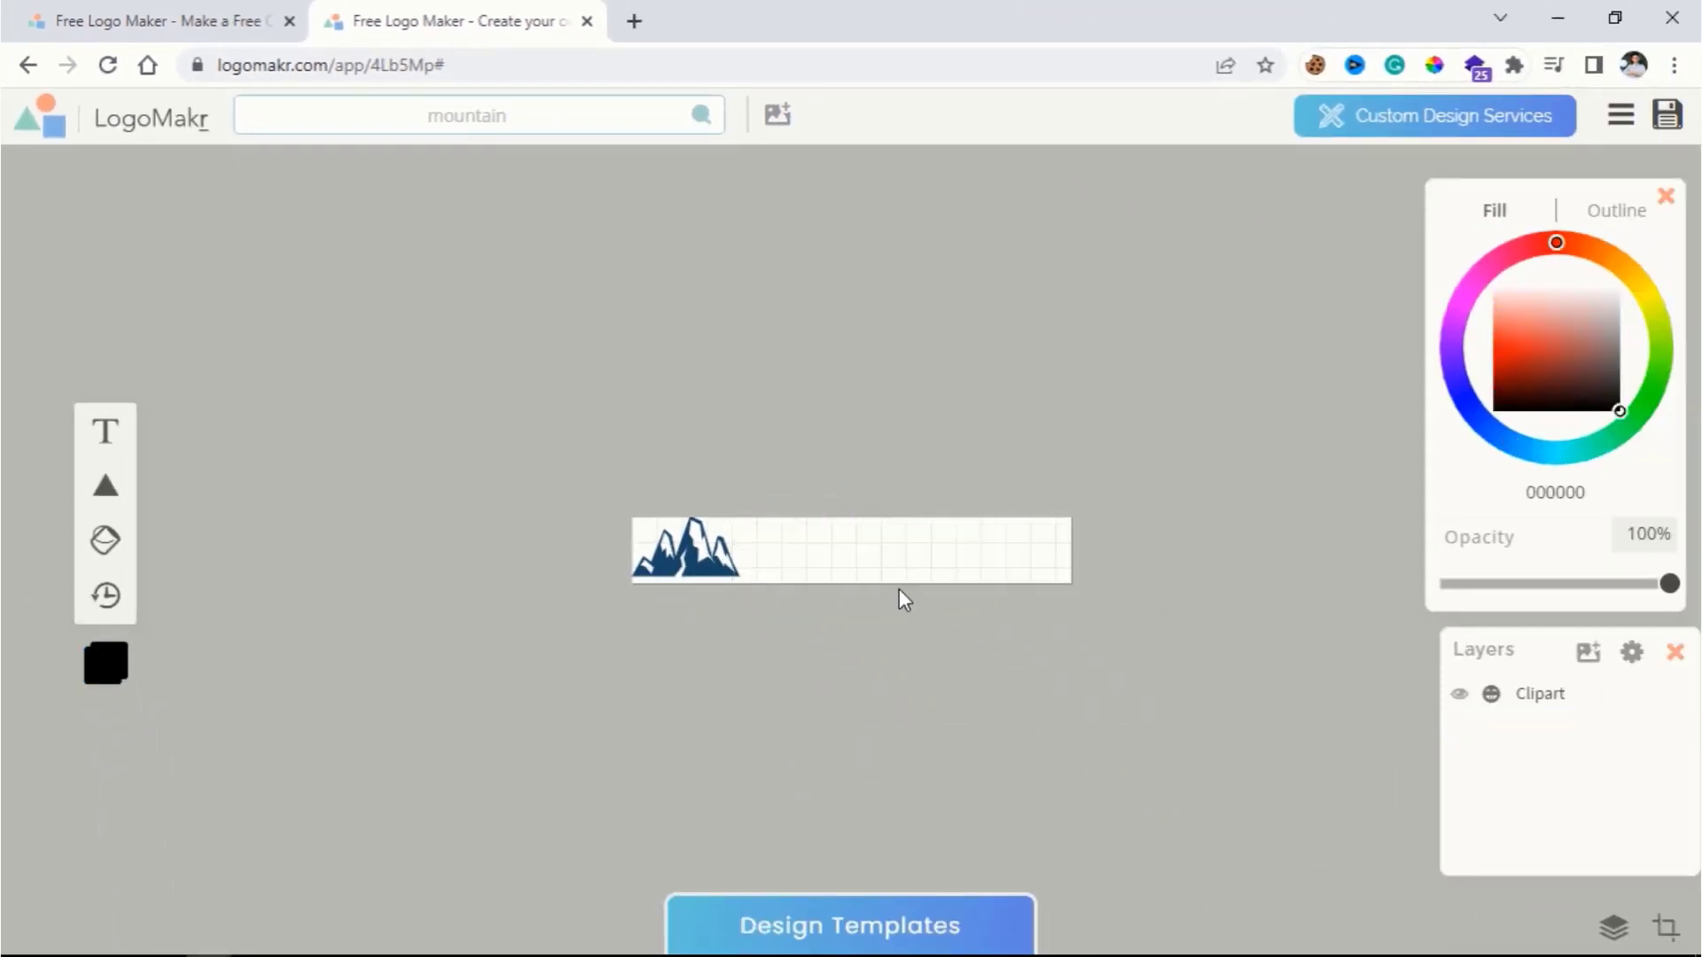
pyautogui.click(643, 563)
pyautogui.moveTo(685, 552); pyautogui.dragTo(789, 580)
pyautogui.click(560, 332)
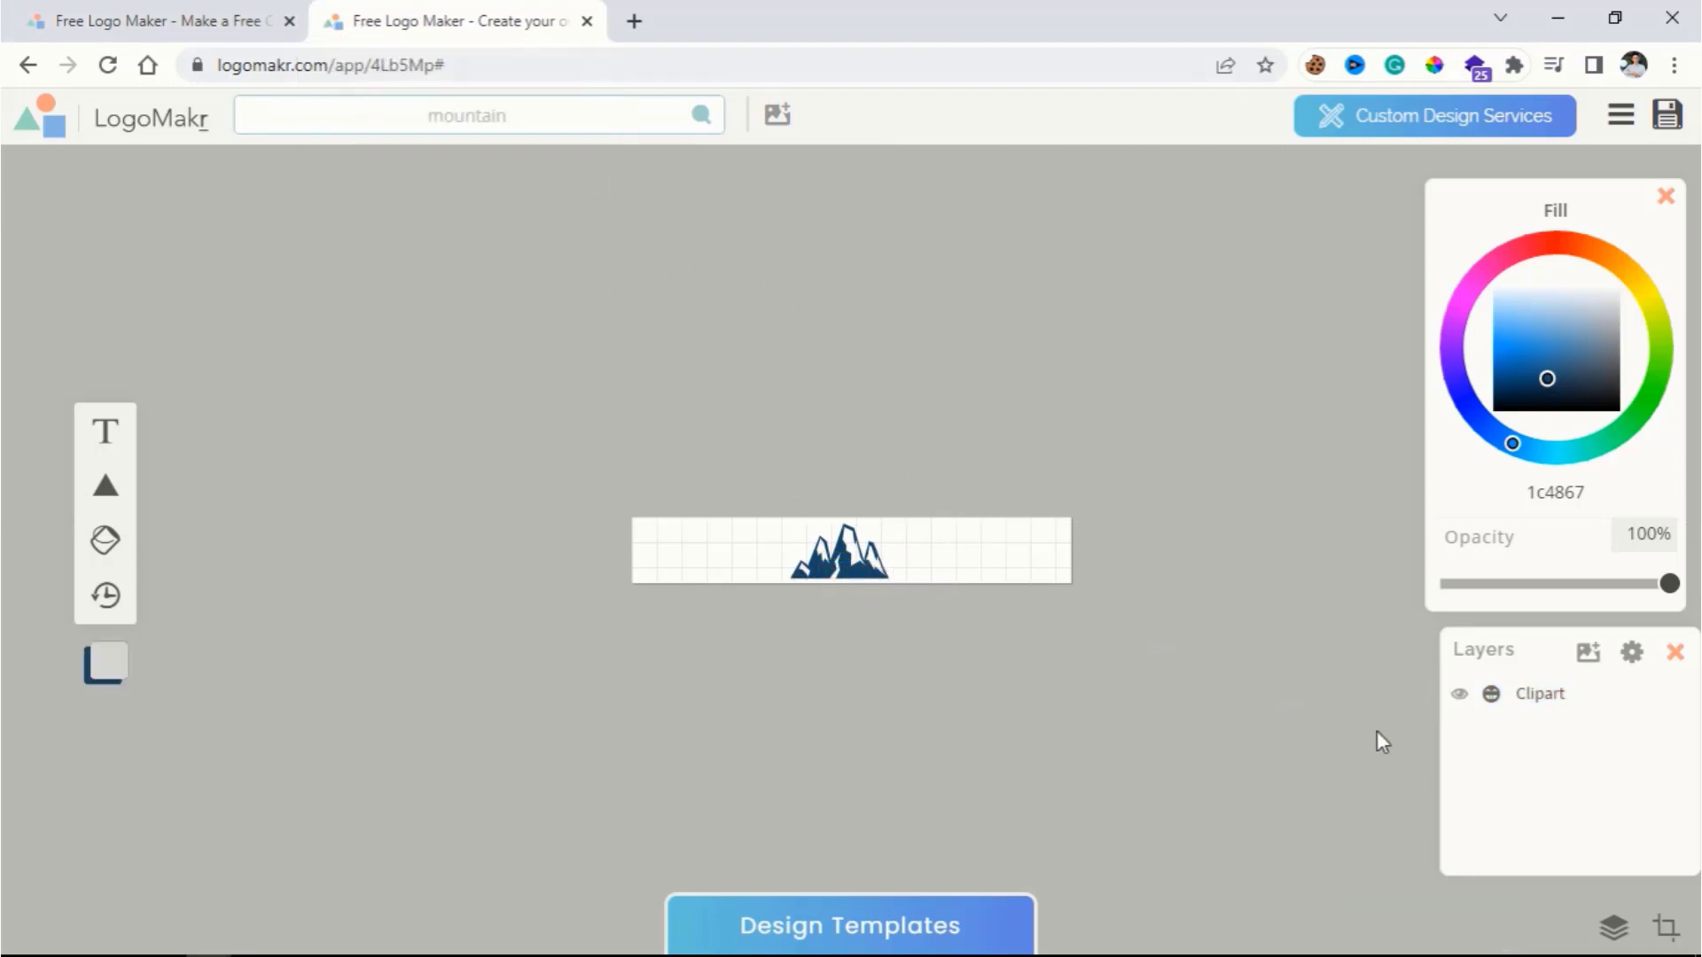
# Step: Crop around the mountain and try a red fill, then undo back to the blue mountain
pyautogui.click(1667, 931)
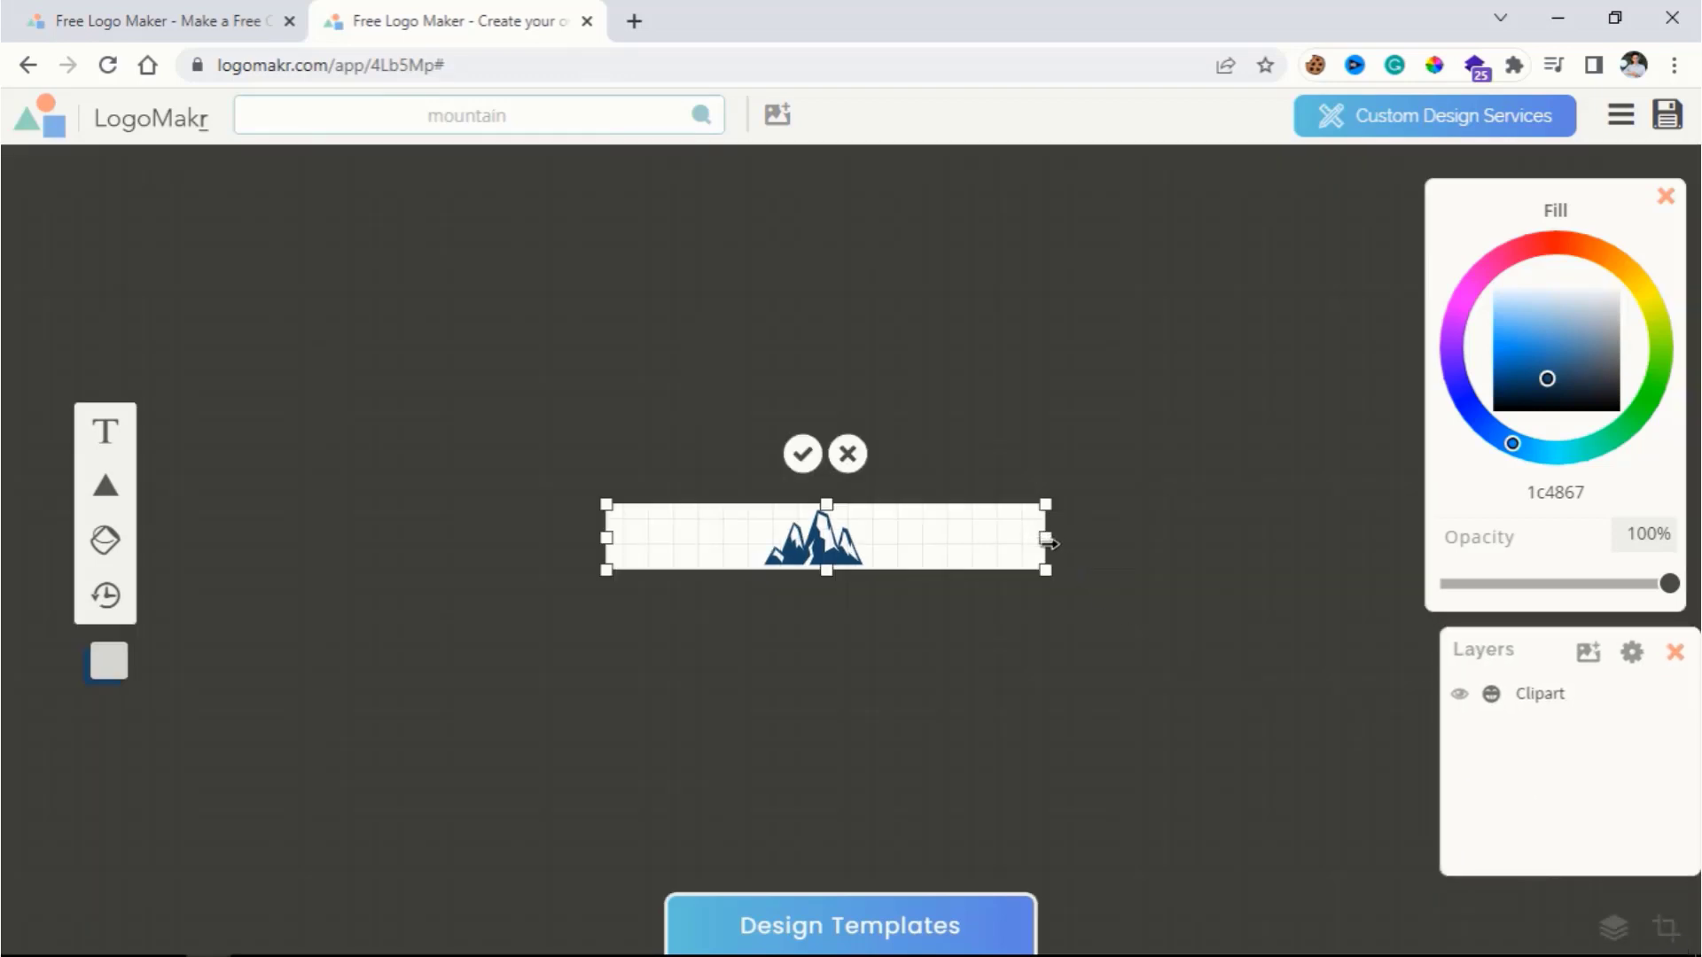
pyautogui.moveTo(1050, 542); pyautogui.dragTo(872, 549)
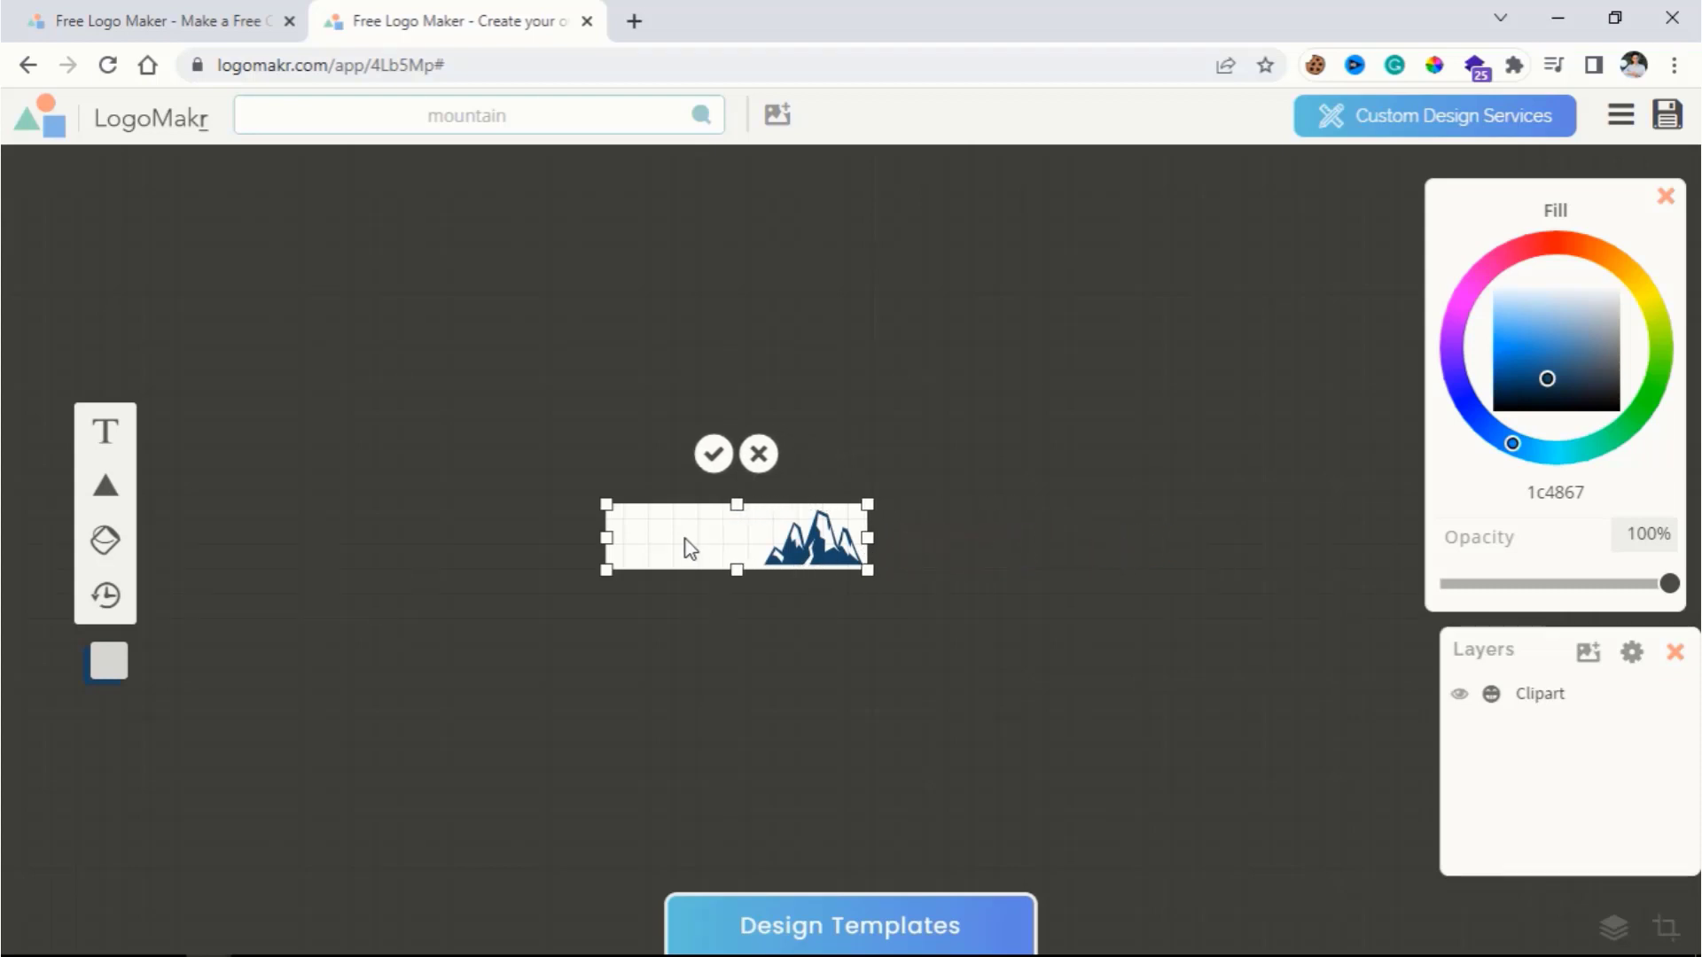
pyautogui.moveTo(608, 536); pyautogui.dragTo(813, 569)
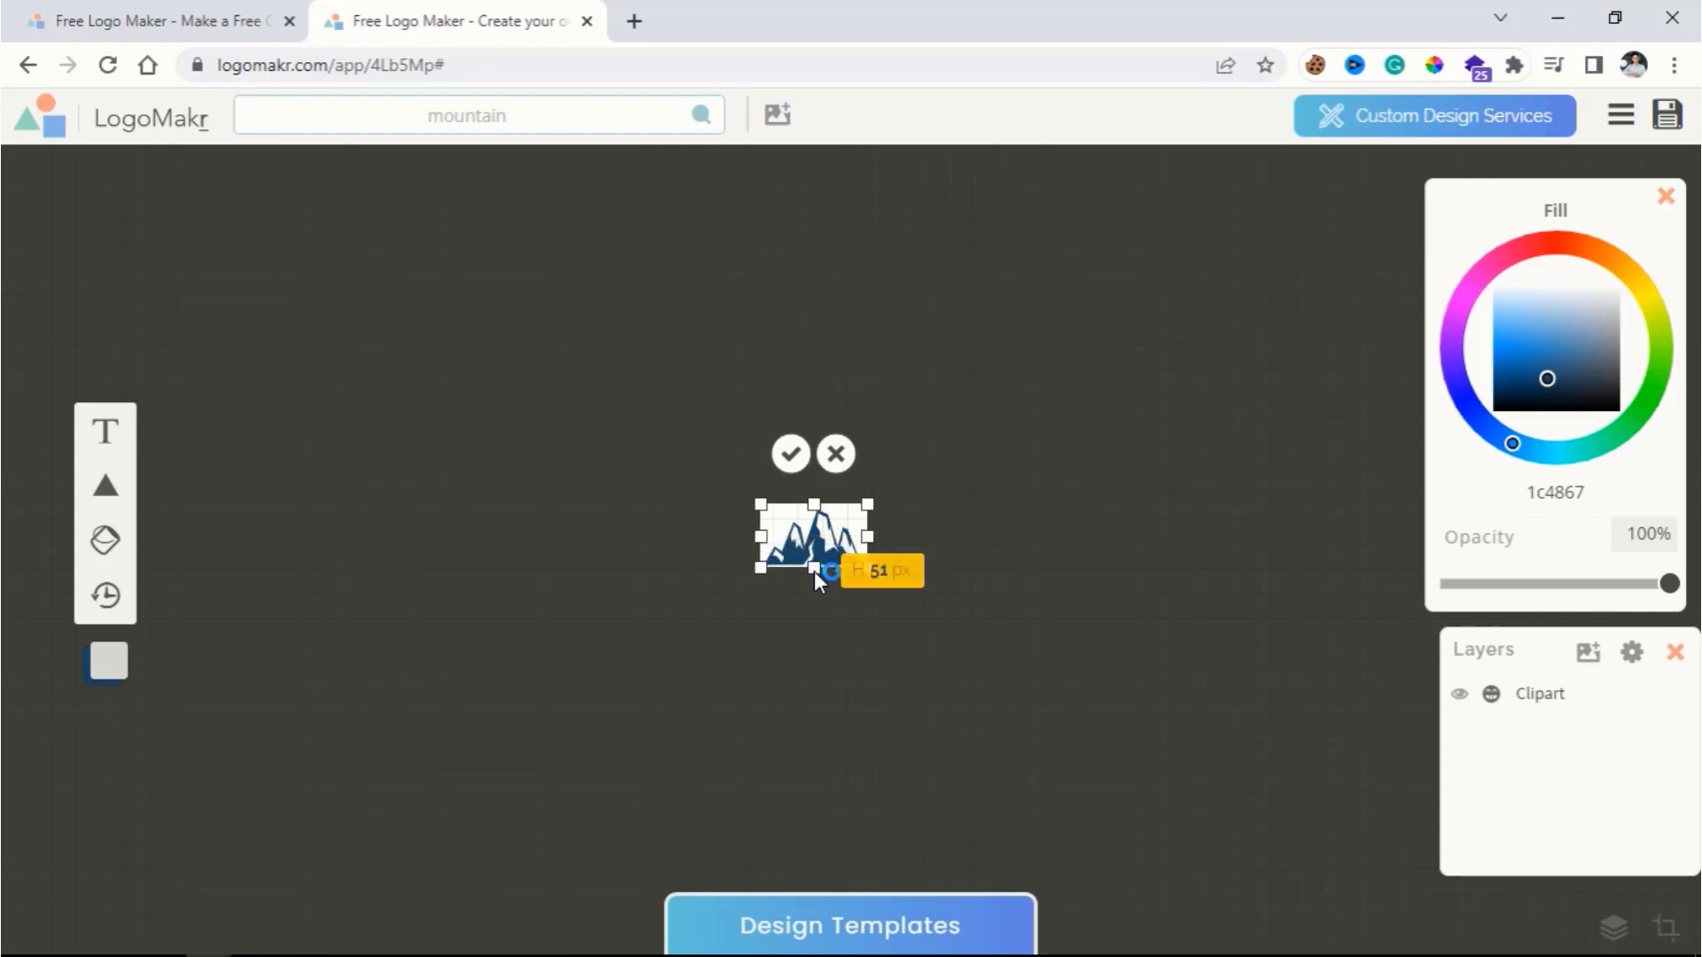
pyautogui.click(789, 454)
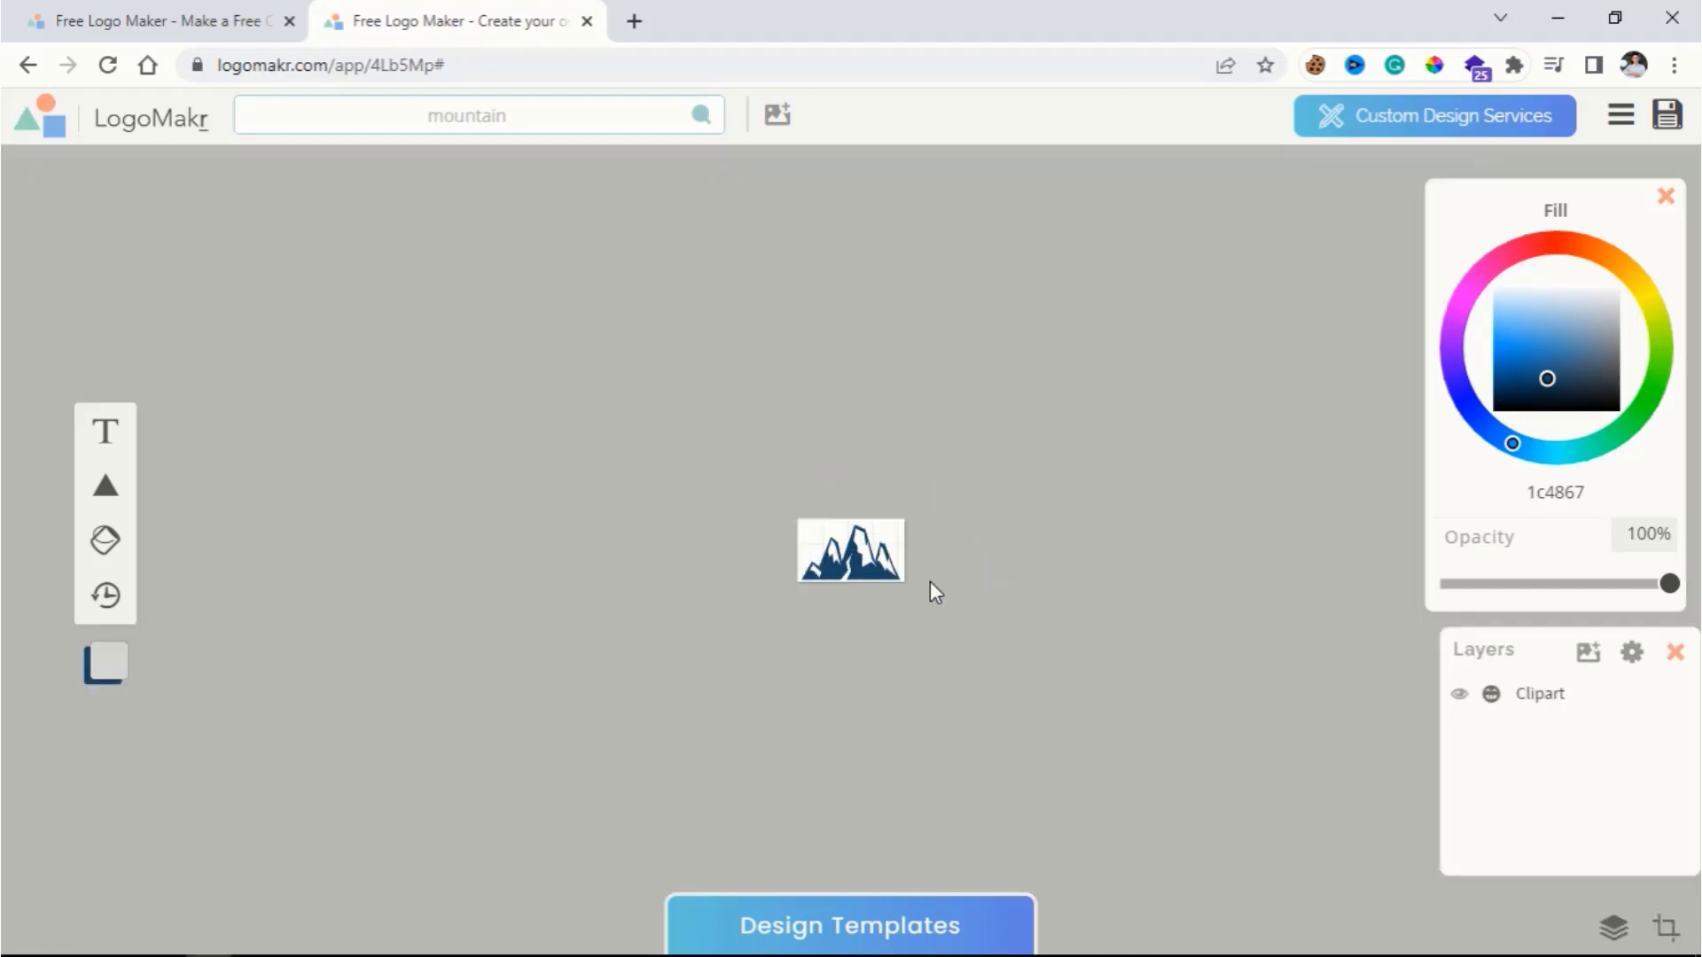
pyautogui.click(878, 565)
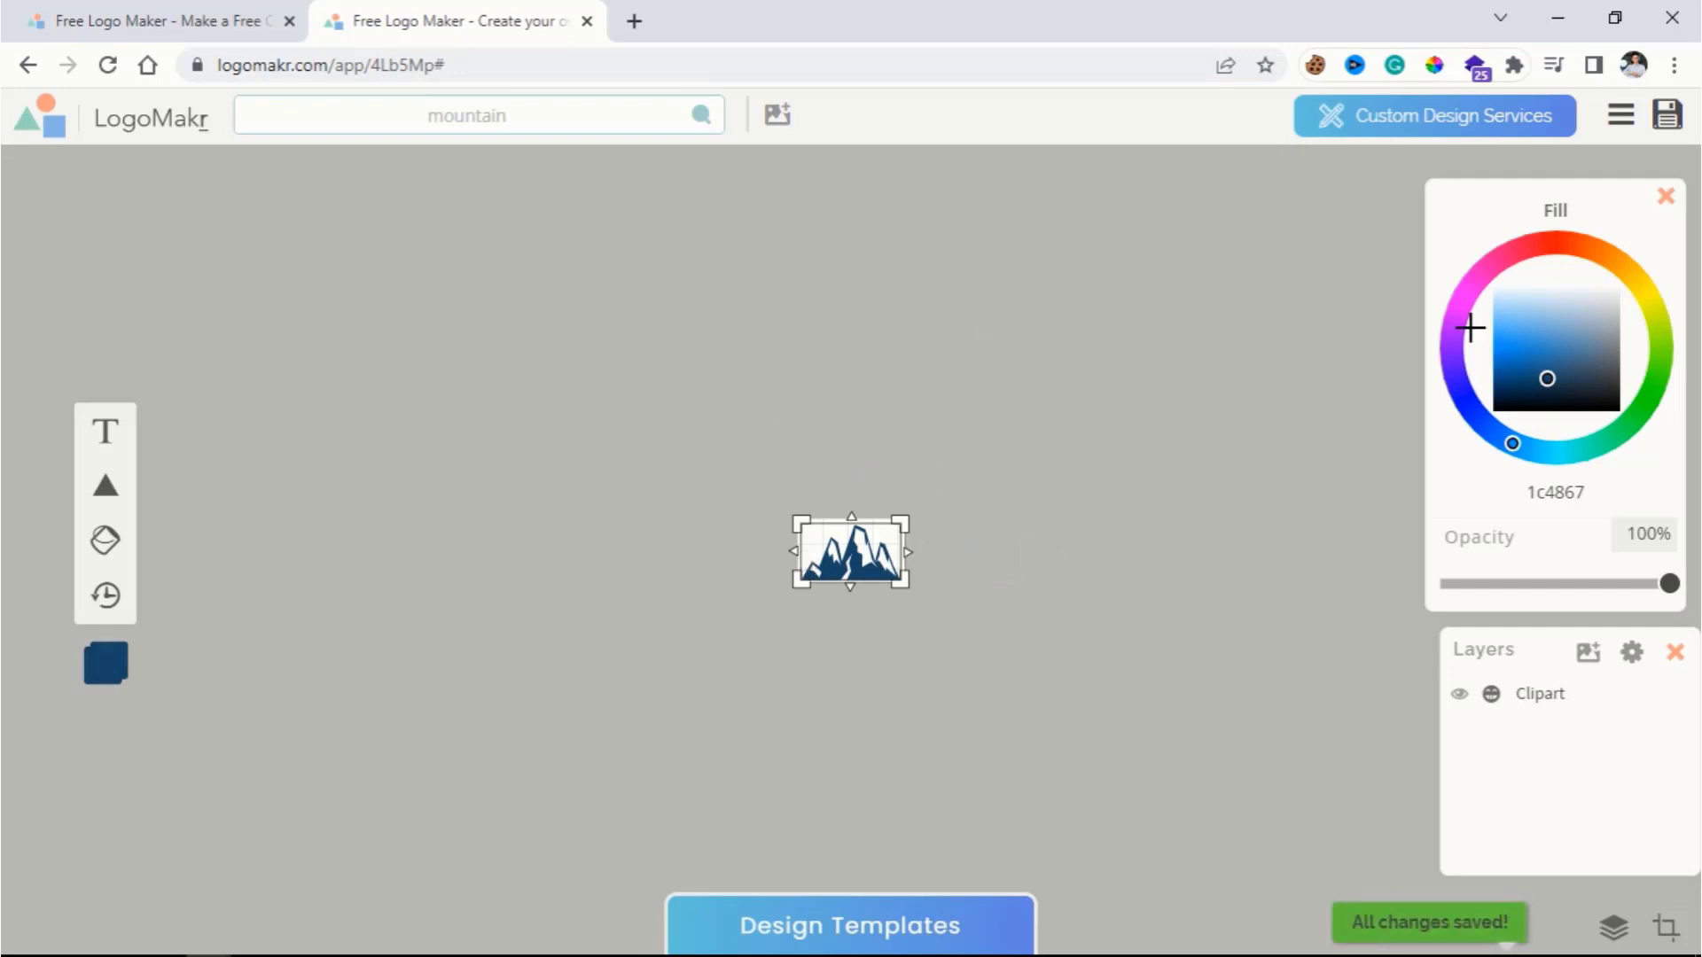
pyautogui.click(1568, 241)
pyautogui.moveTo(1553, 232); pyautogui.dragTo(1541, 295)
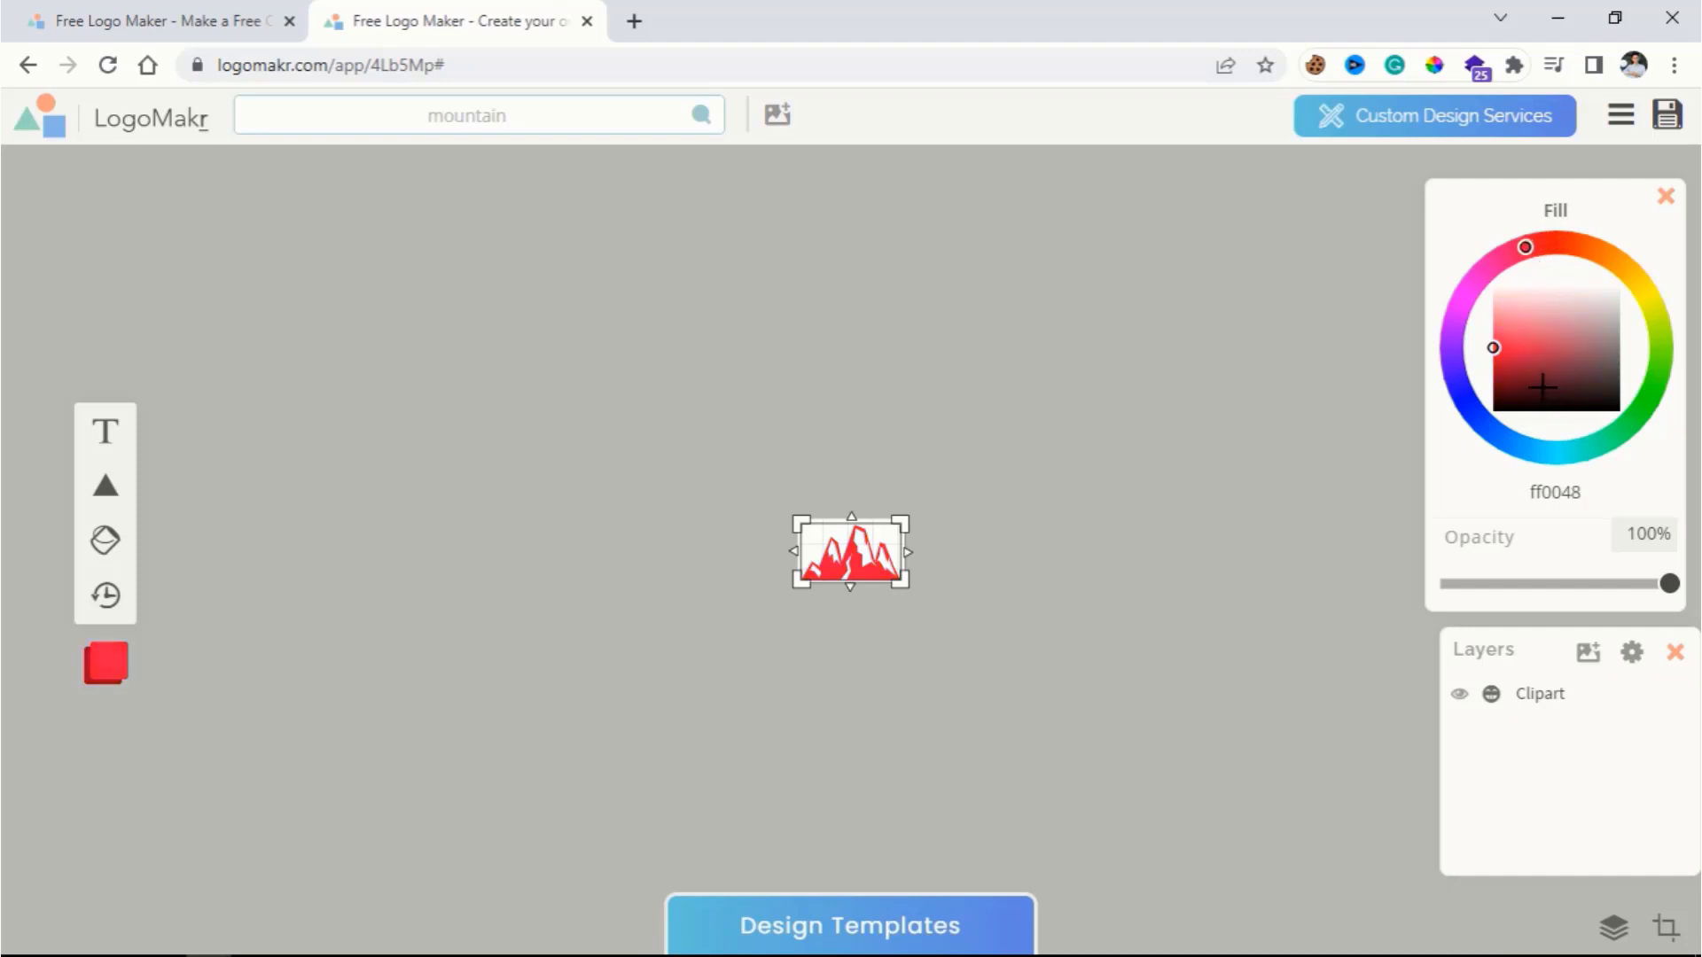
pyautogui.hotkey('ctrl', 'z')
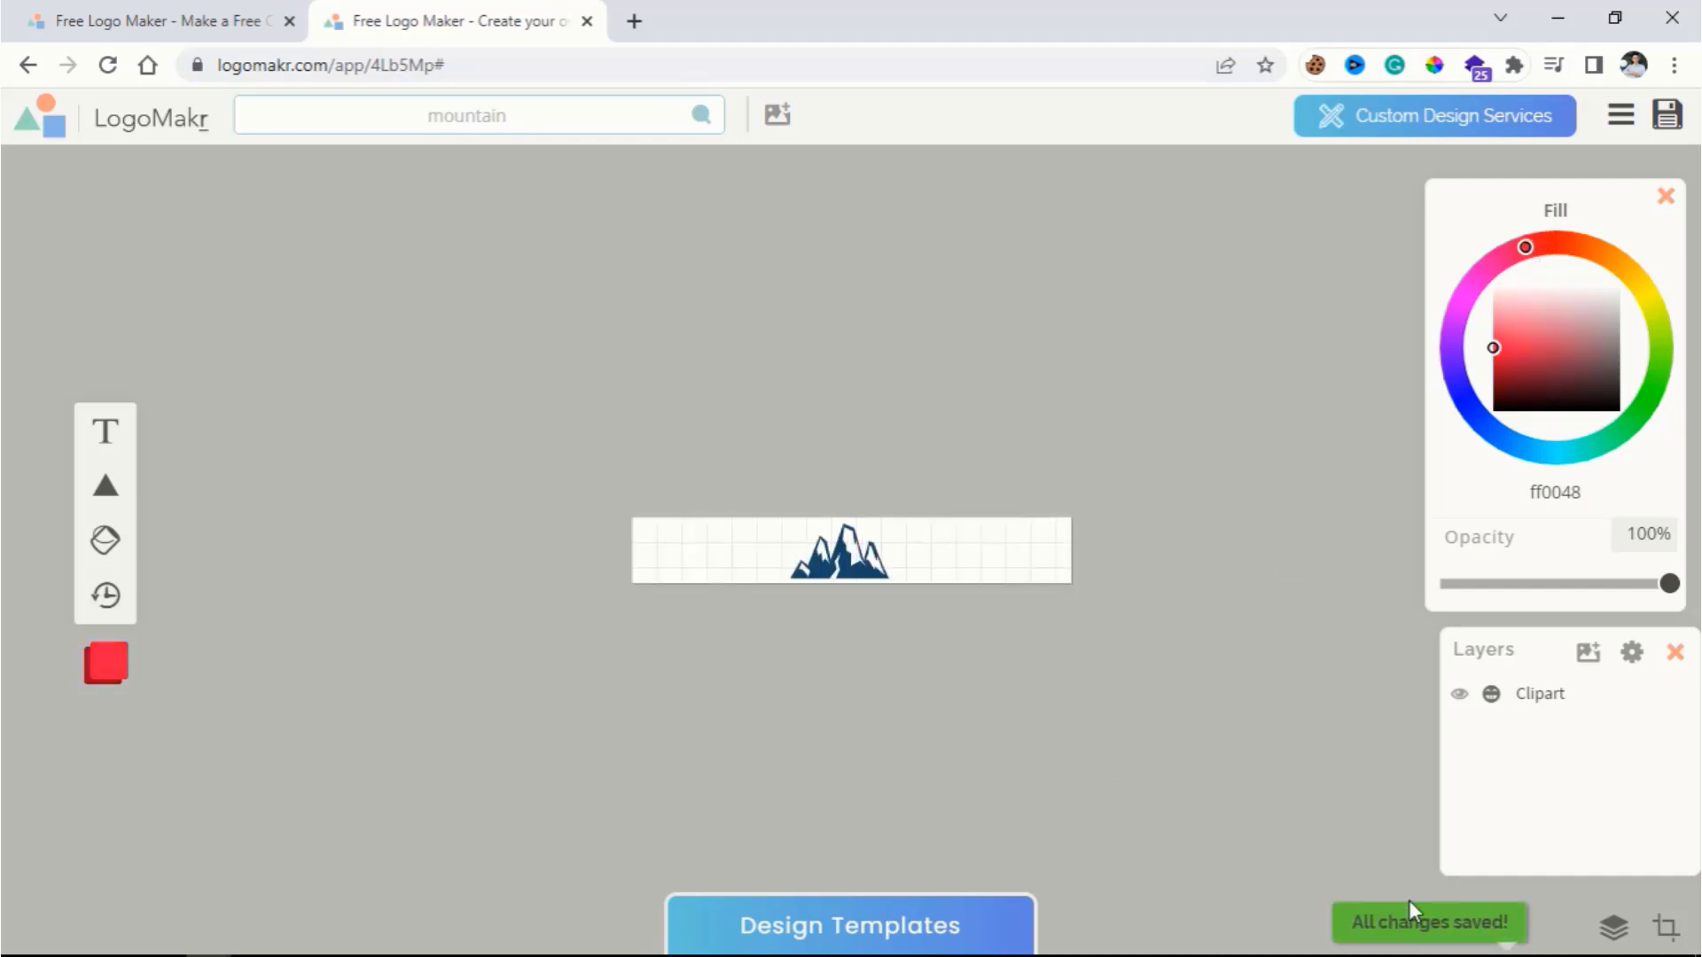
pyautogui.click(1671, 929)
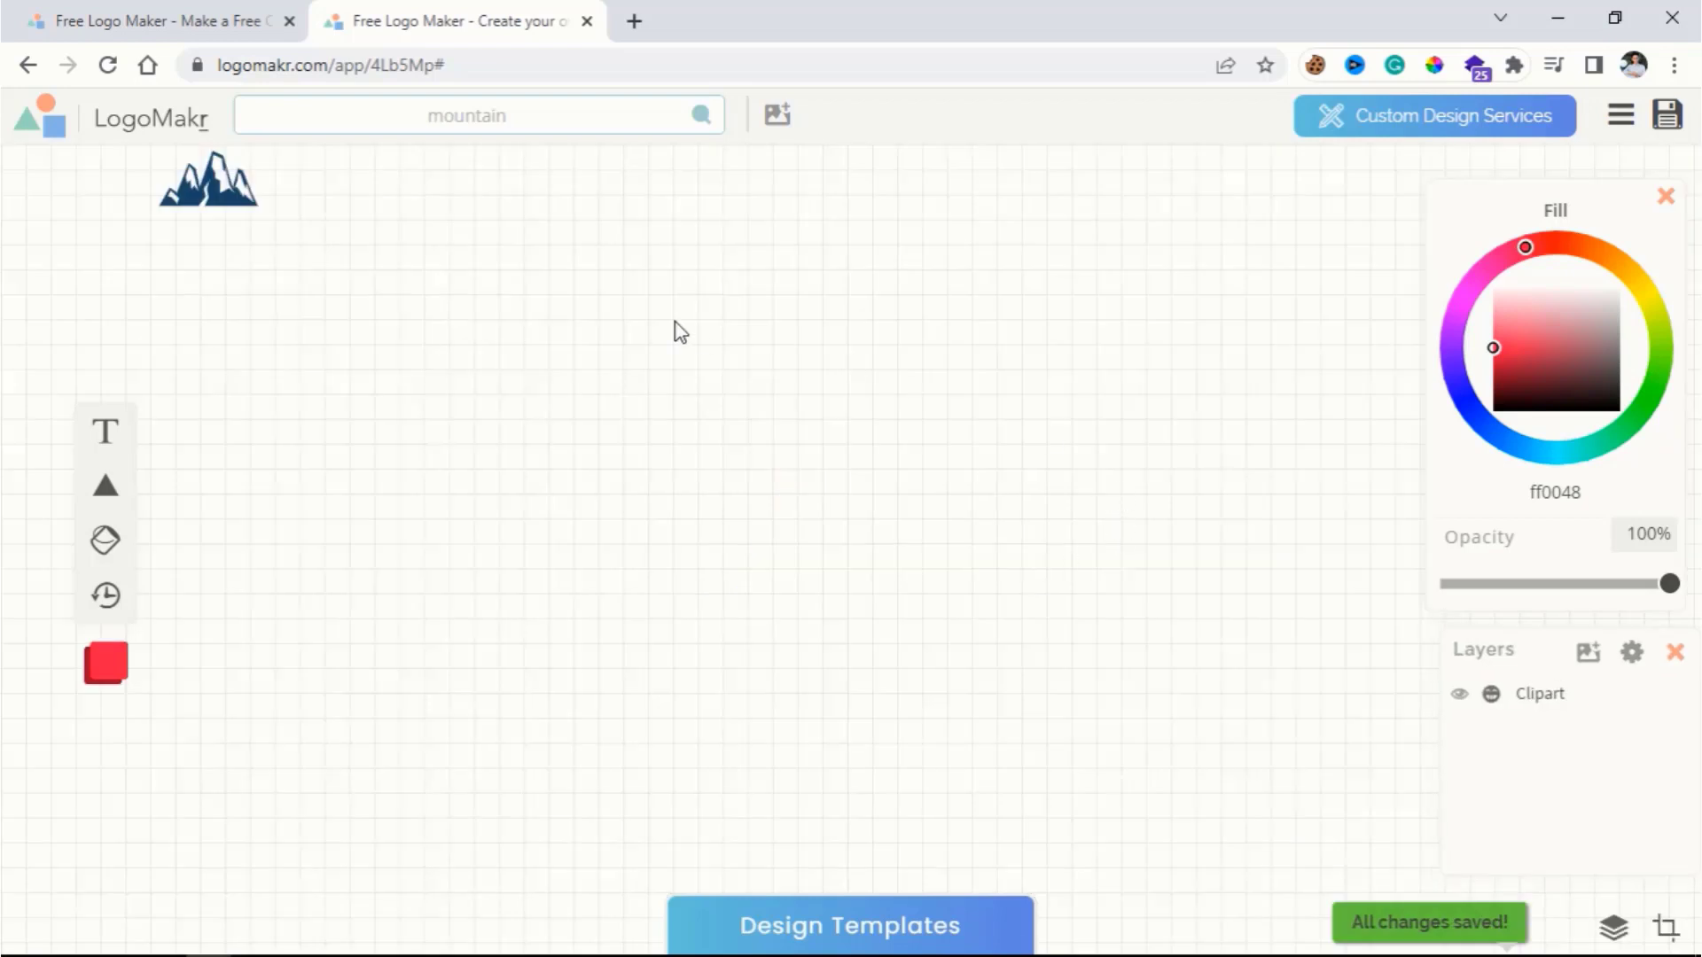
# Step: Centre the mountain icon on the LogoMakr canvas and crop tightly around it
pyautogui.moveTo(361, 311); pyautogui.dragTo(106, 200)
pyautogui.click(476, 314)
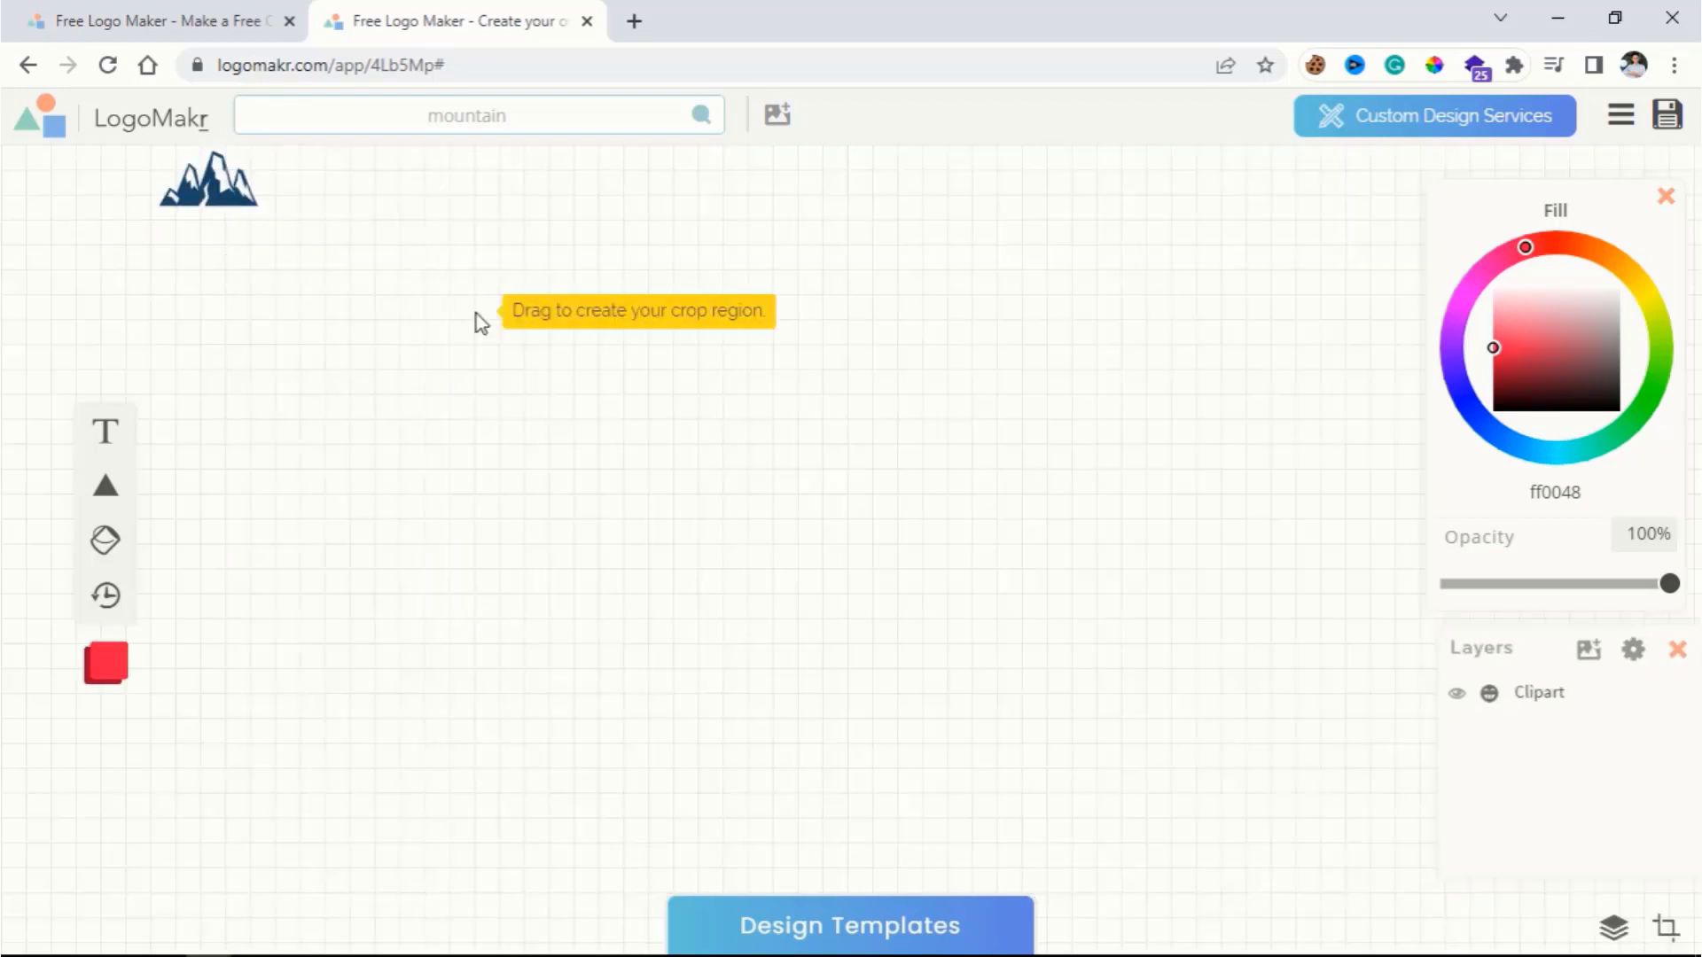
pyautogui.moveTo(476, 314); pyautogui.dragTo(74, 181)
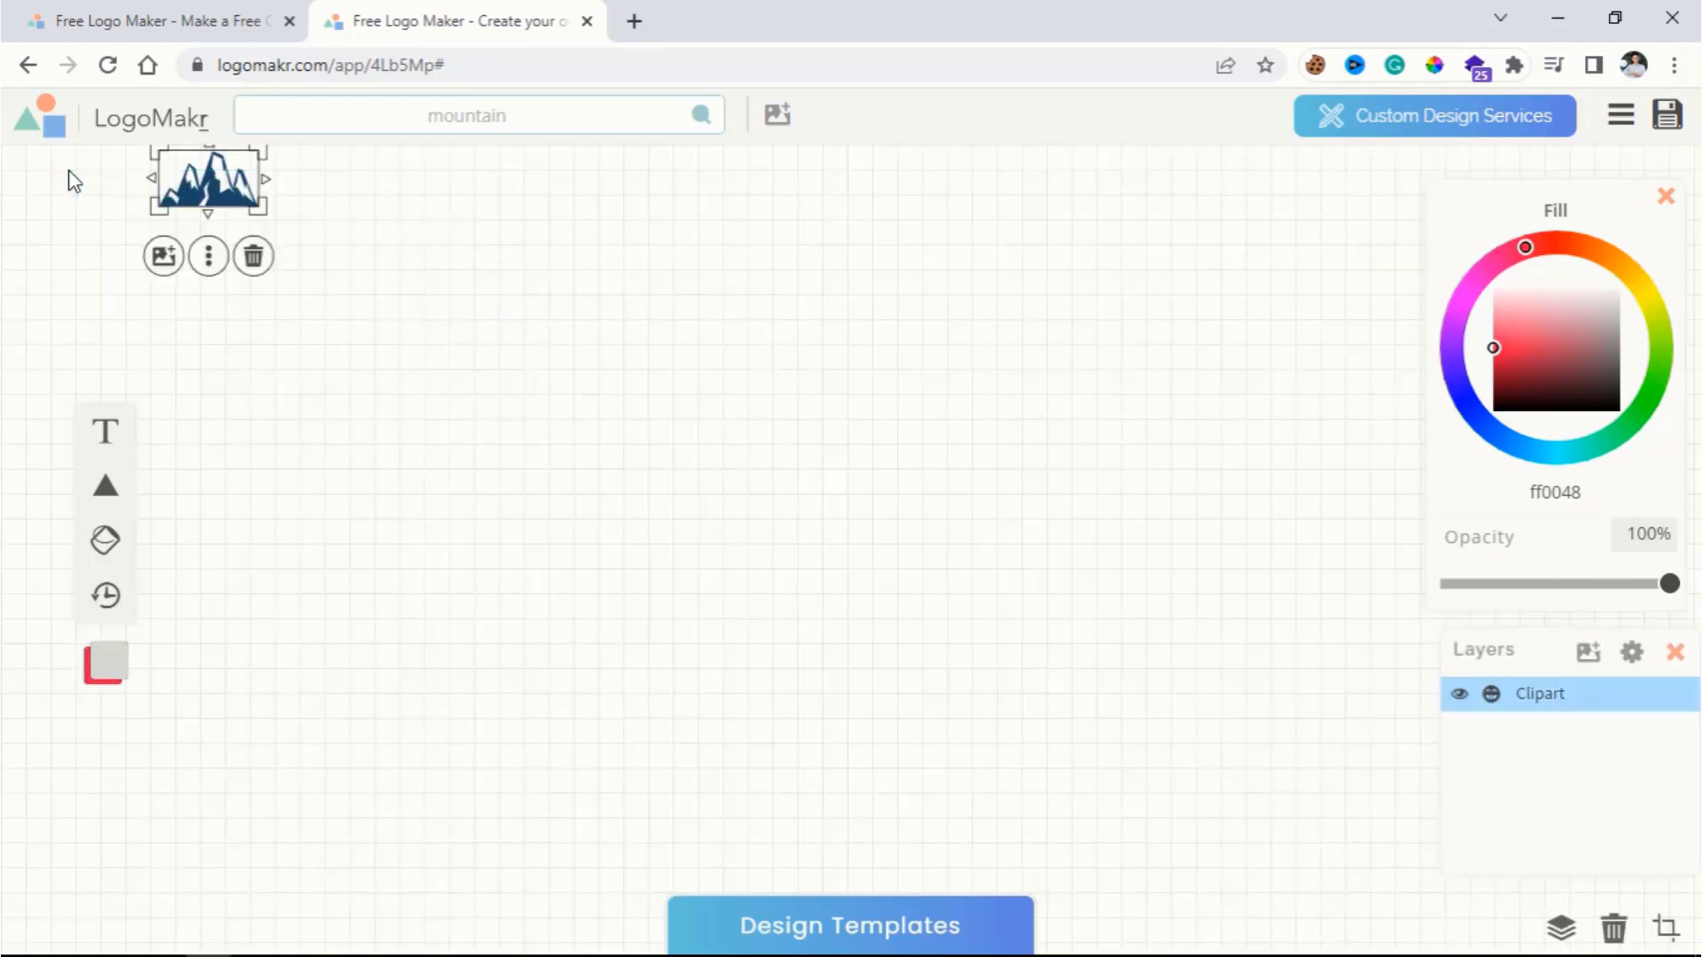
pyautogui.moveTo(241, 189); pyautogui.dragTo(787, 543)
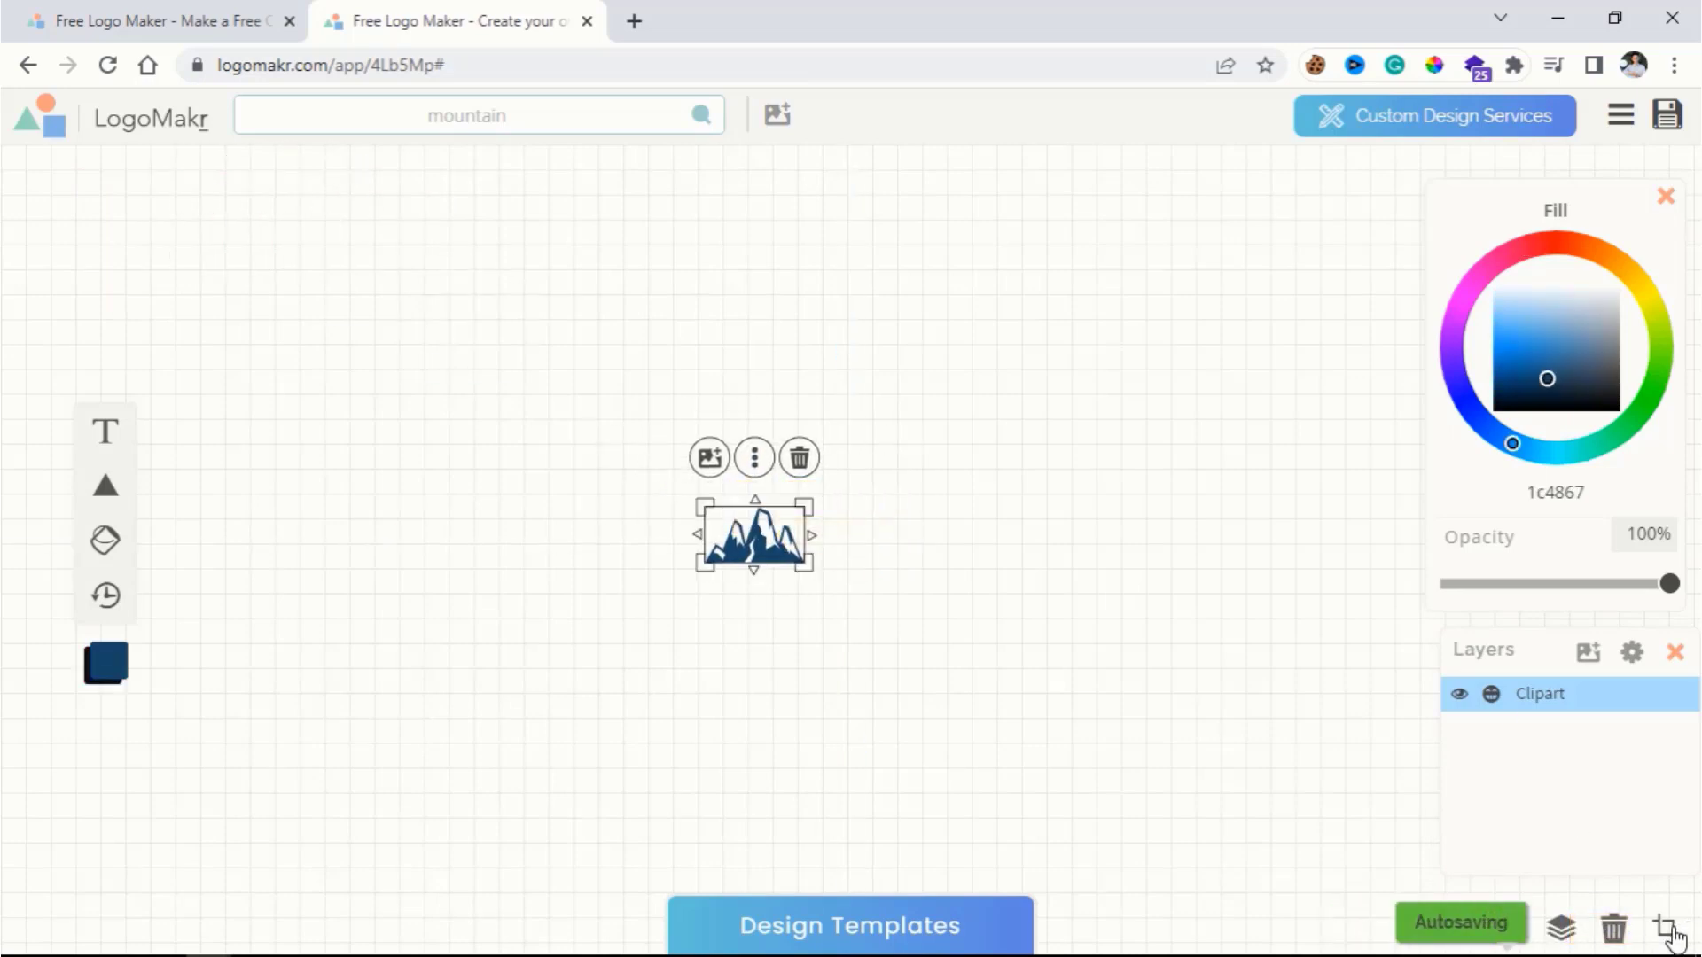
pyautogui.click(1668, 929)
pyautogui.click(729, 456)
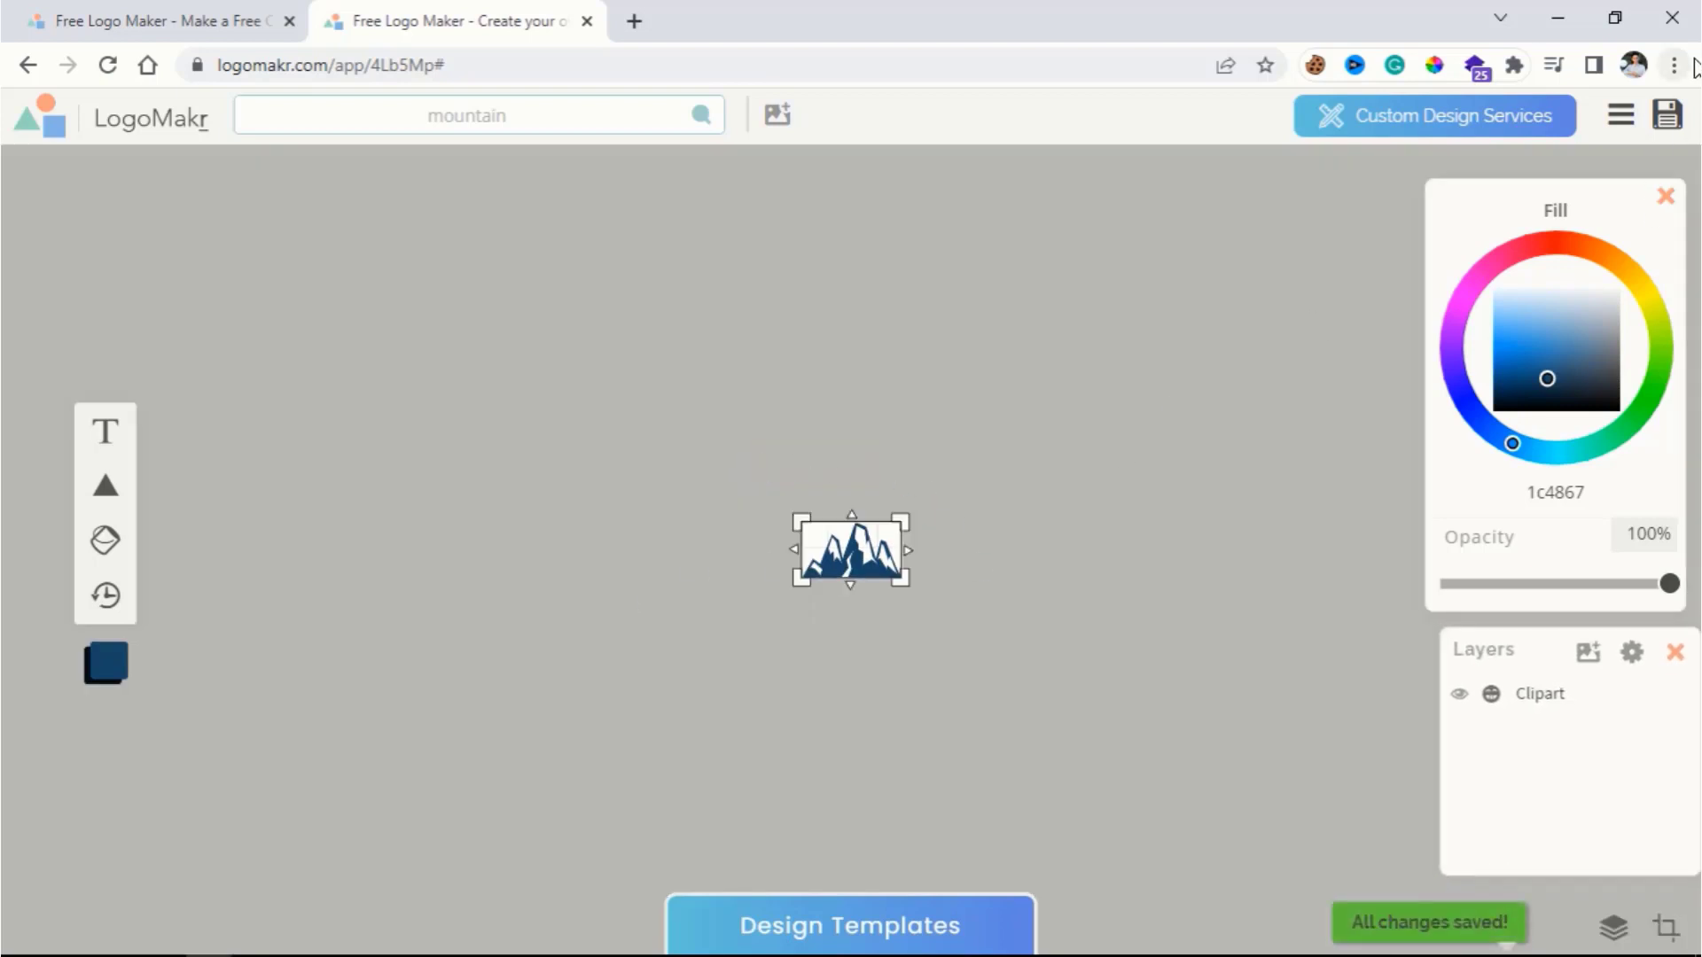
# Step: Download the cropped mountain as a free low-res PNG, LogoMakr-4j7lto.png, accepting the terms
pyautogui.click(1673, 118)
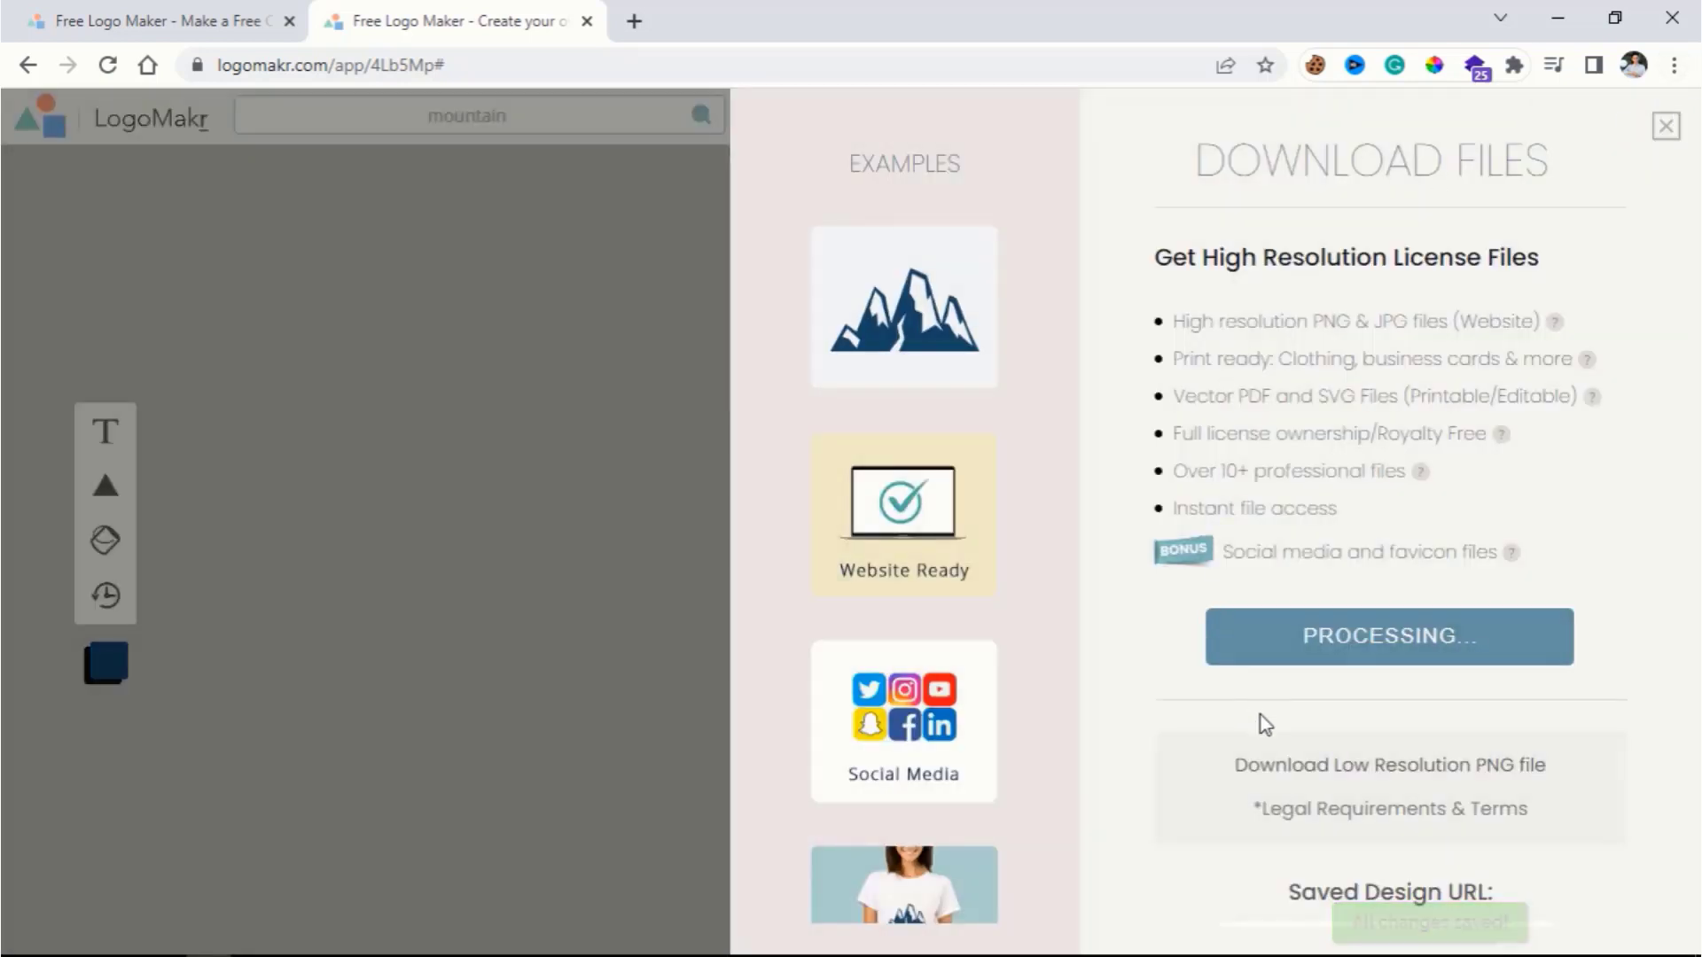
pyautogui.click(1326, 771)
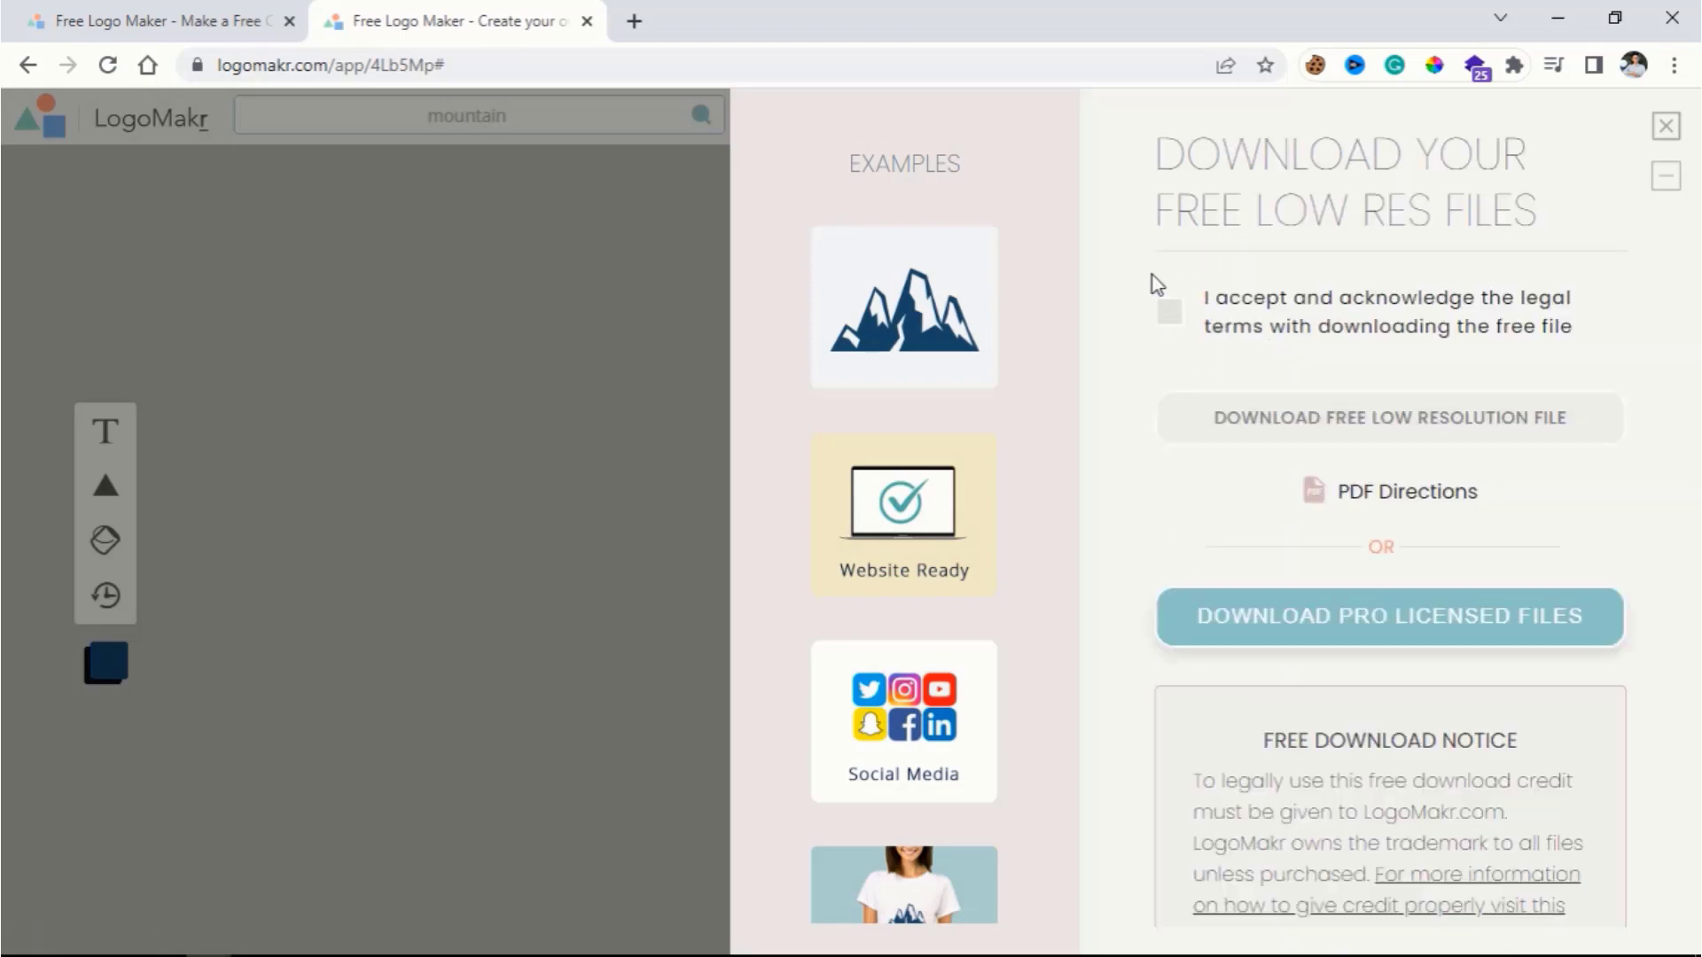
pyautogui.click(1168, 315)
pyautogui.click(1273, 416)
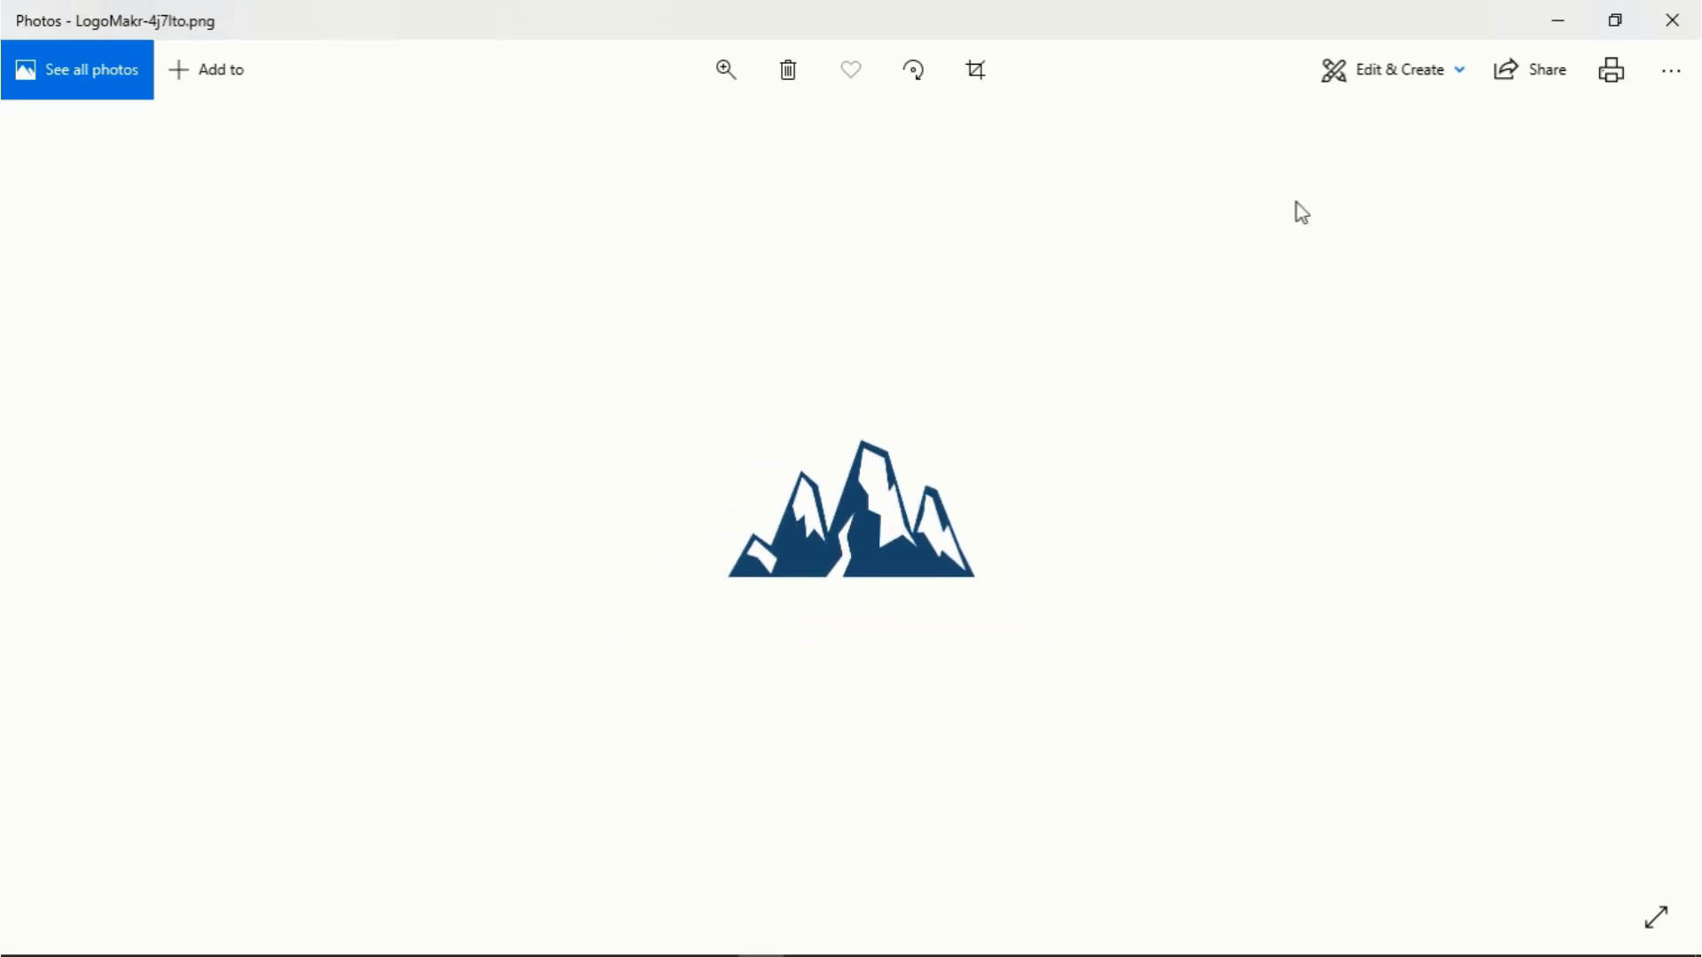
pyautogui.click(1672, 19)
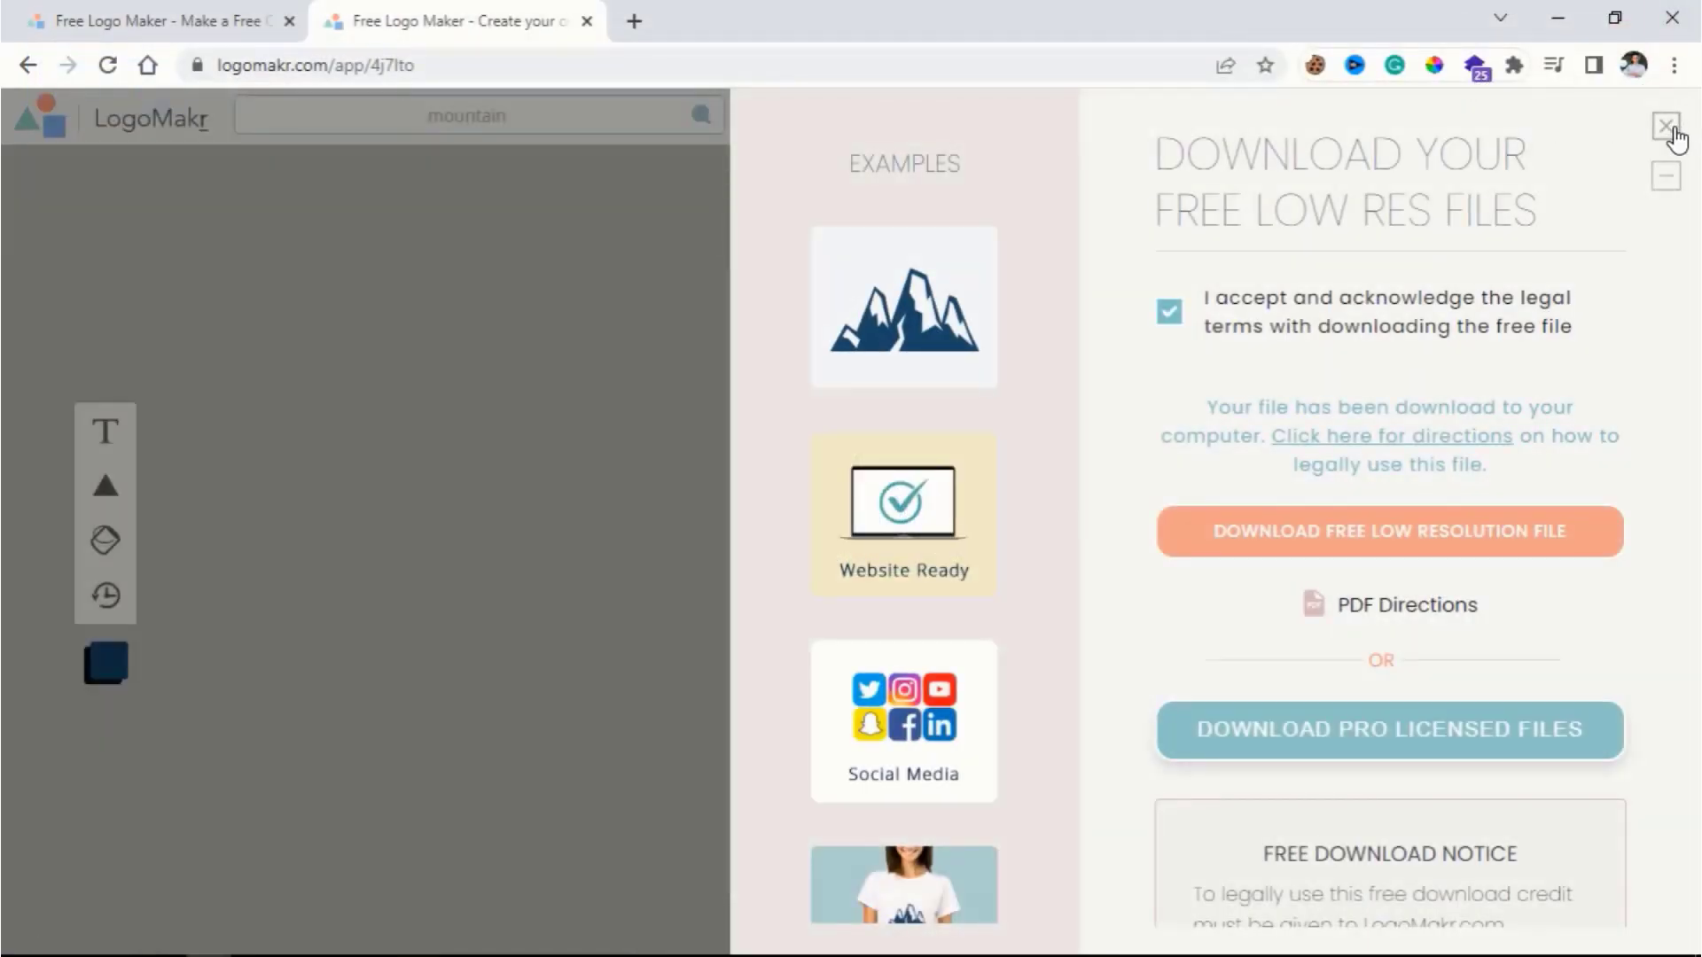
pyautogui.click(1666, 126)
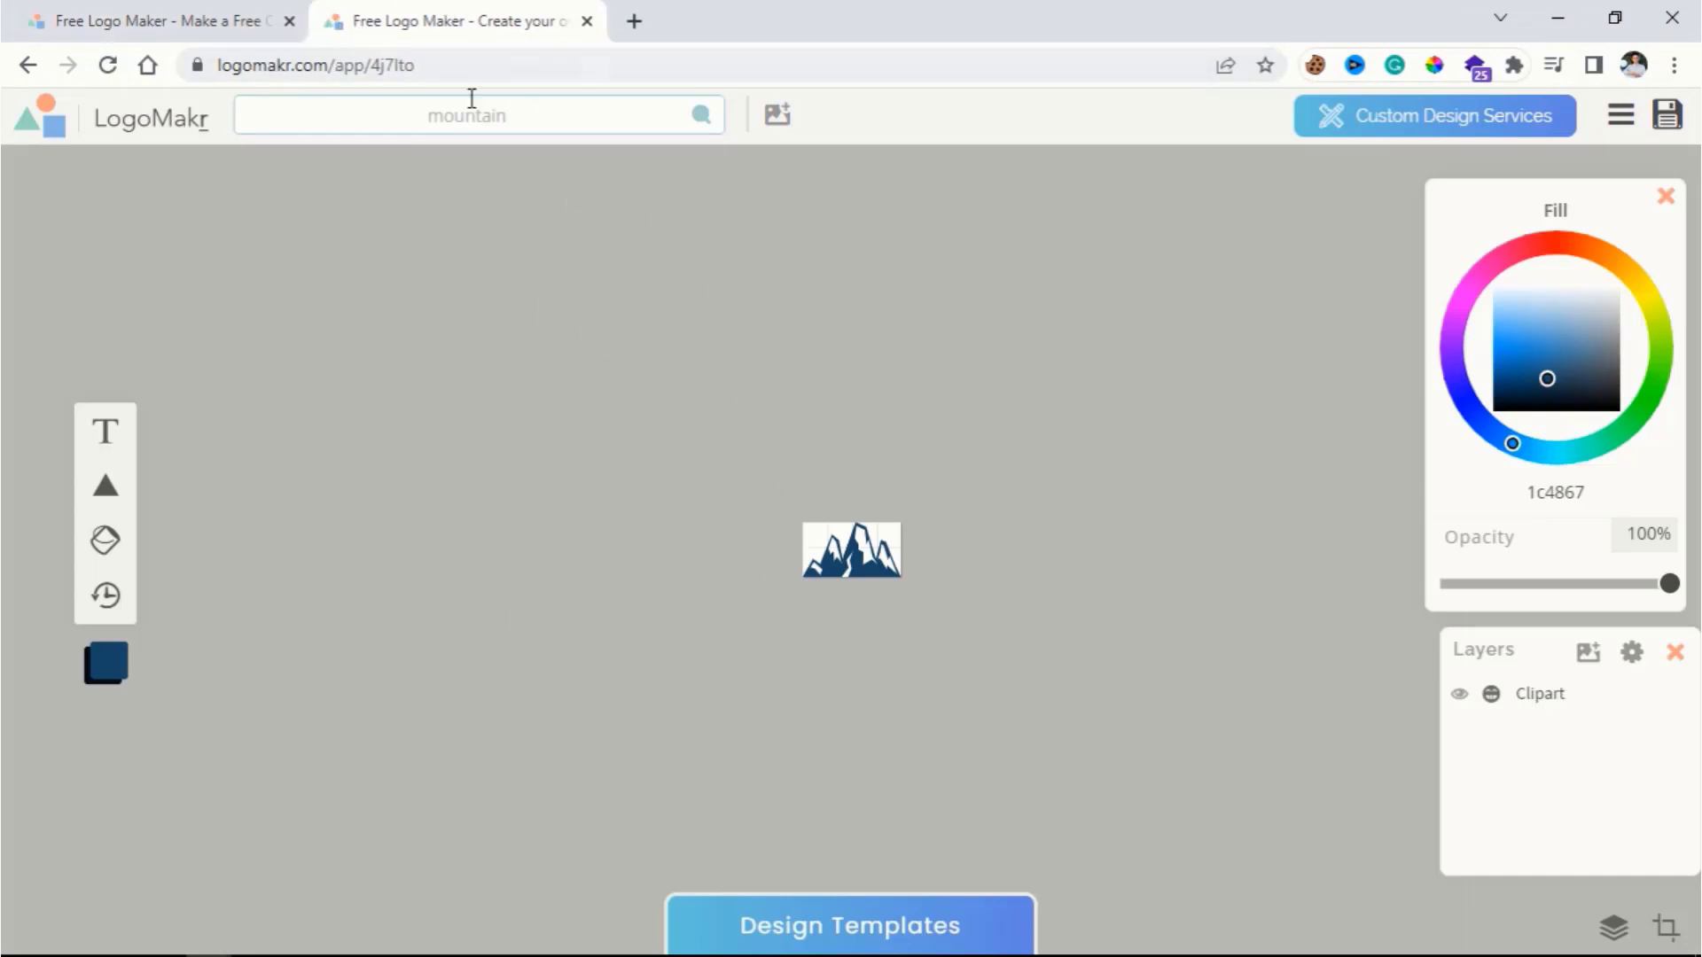
# Step: Select the mountain clipart, then click the empty canvas to deselect it
pyautogui.click(863, 562)
pyautogui.click(840, 546)
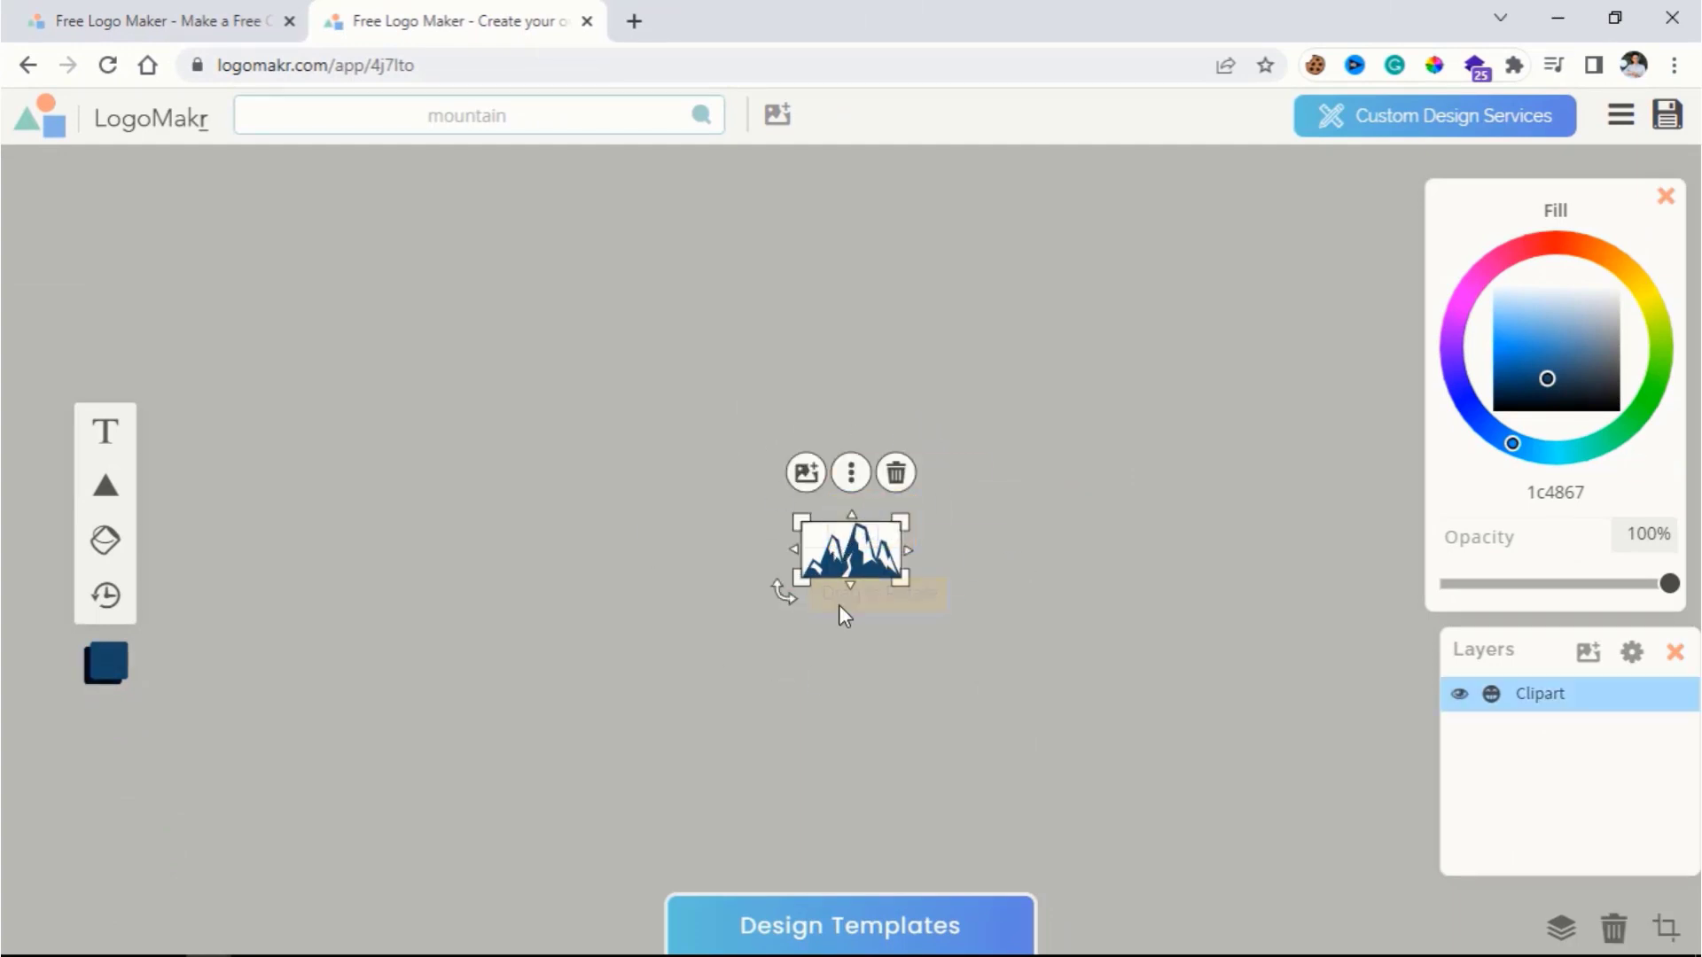
pyautogui.click(1152, 246)
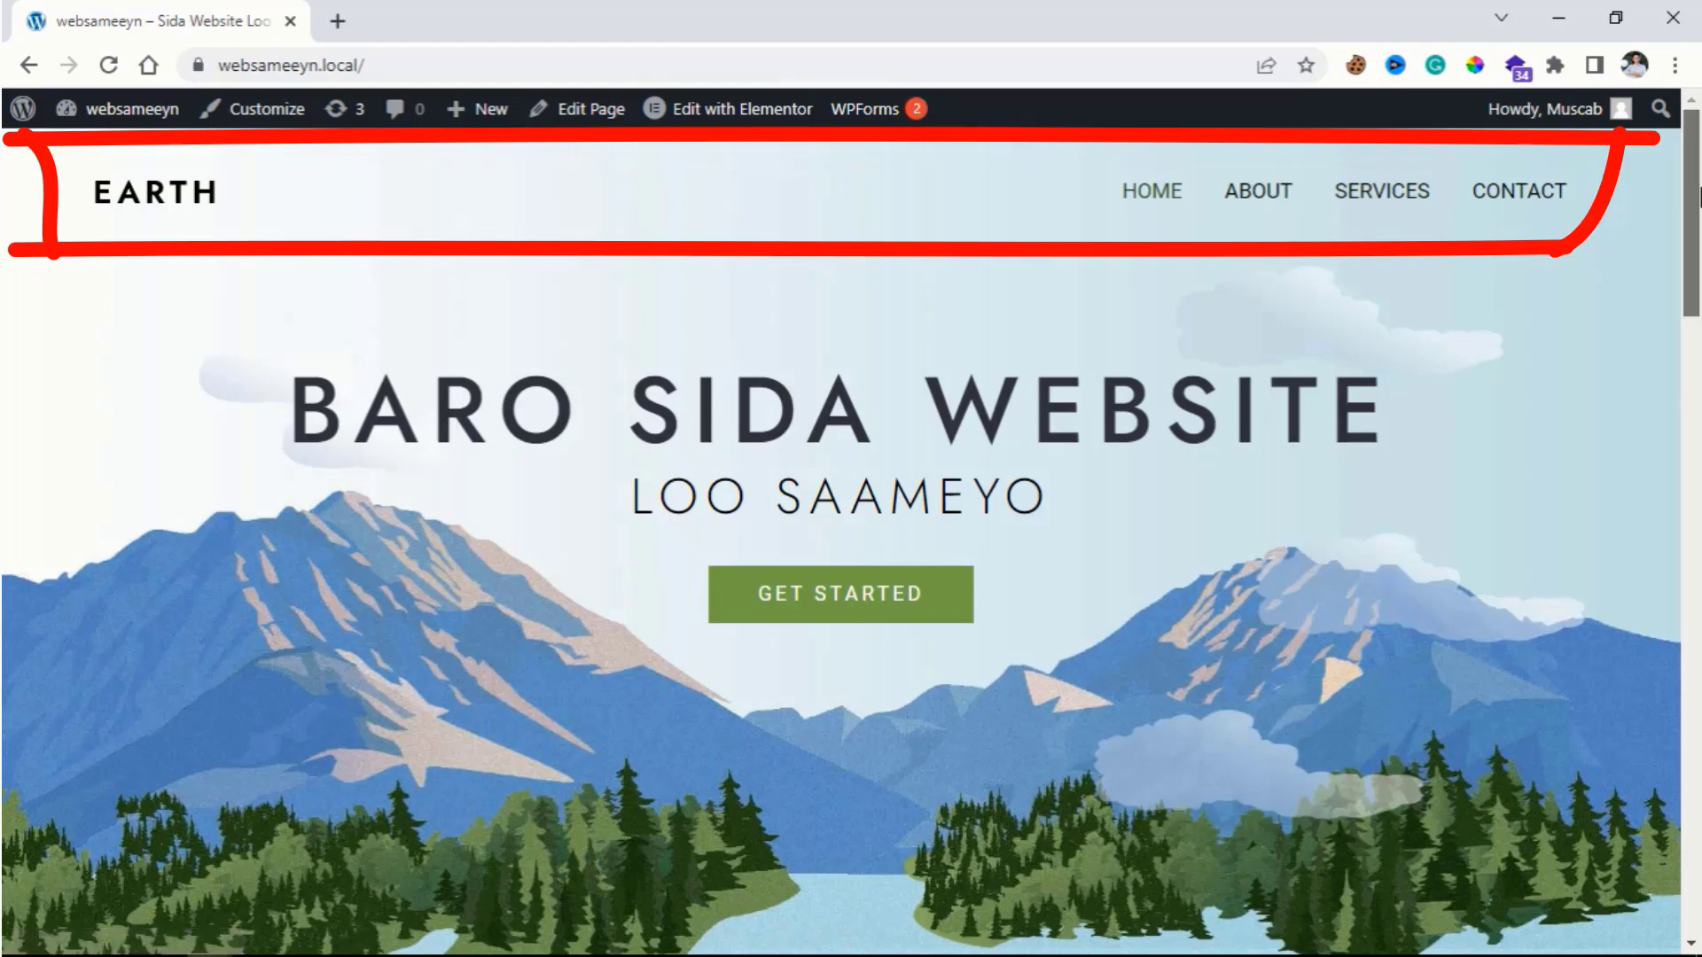
# Step: Scroll back to the top of the websameeyn home page and launch the Customizer
pyautogui.scroll(-15, 1663, 350)
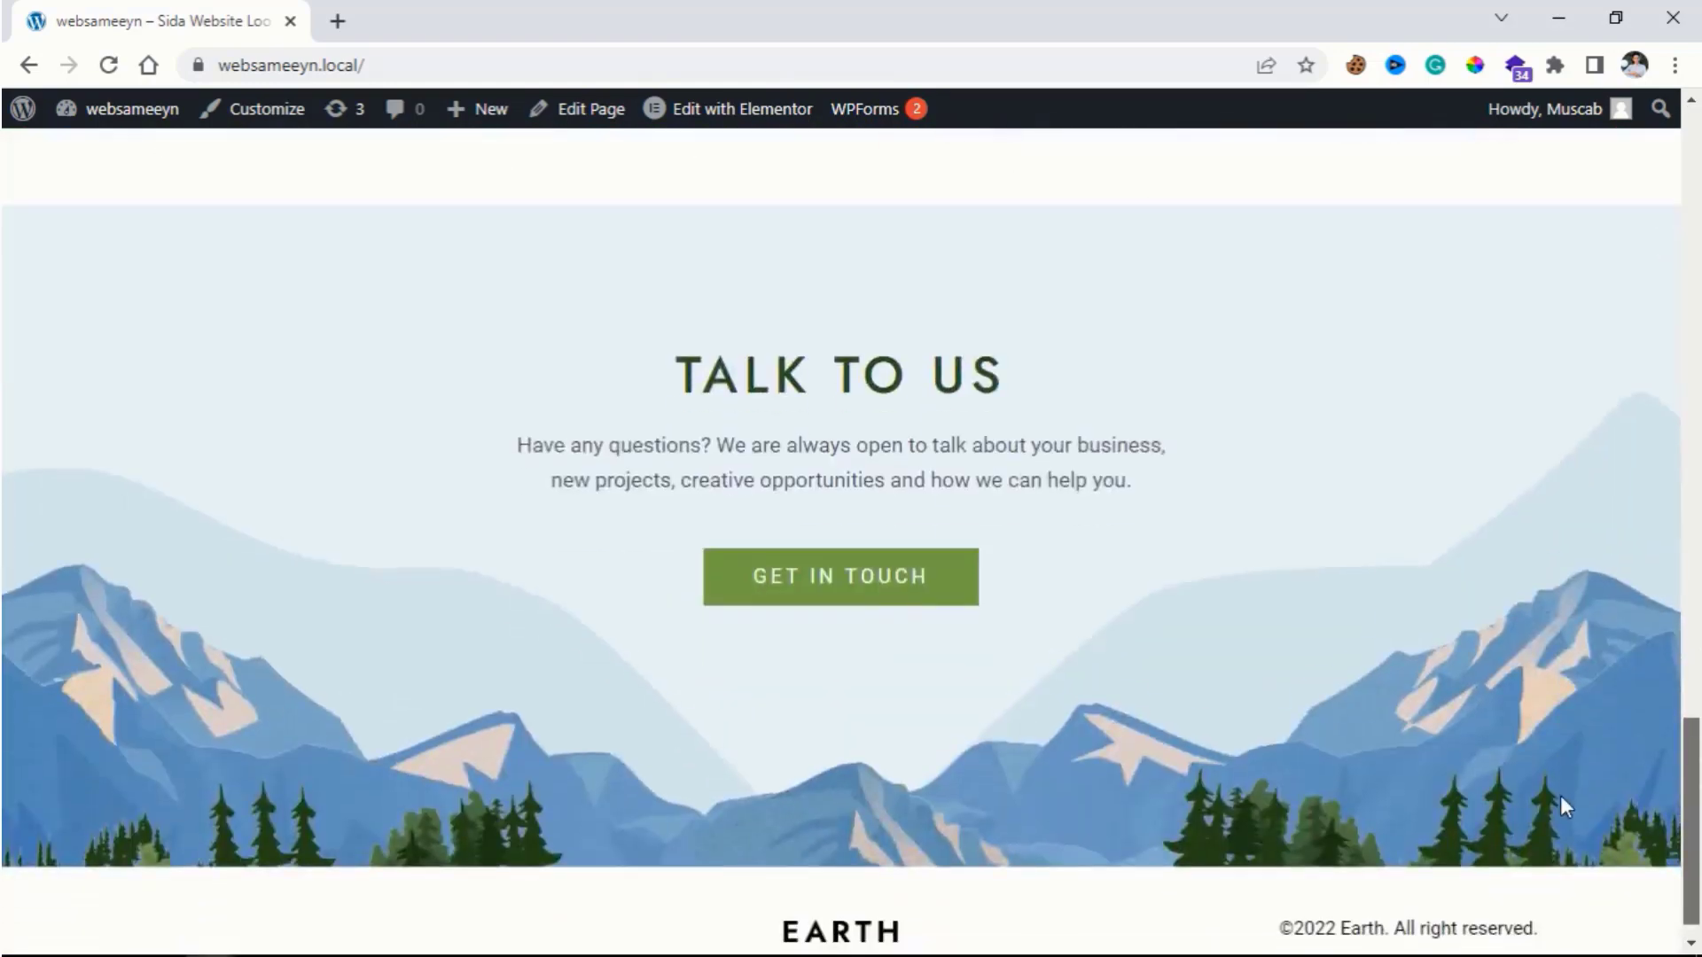
pyautogui.moveTo(1560, 795); pyautogui.dragTo(1543, 914)
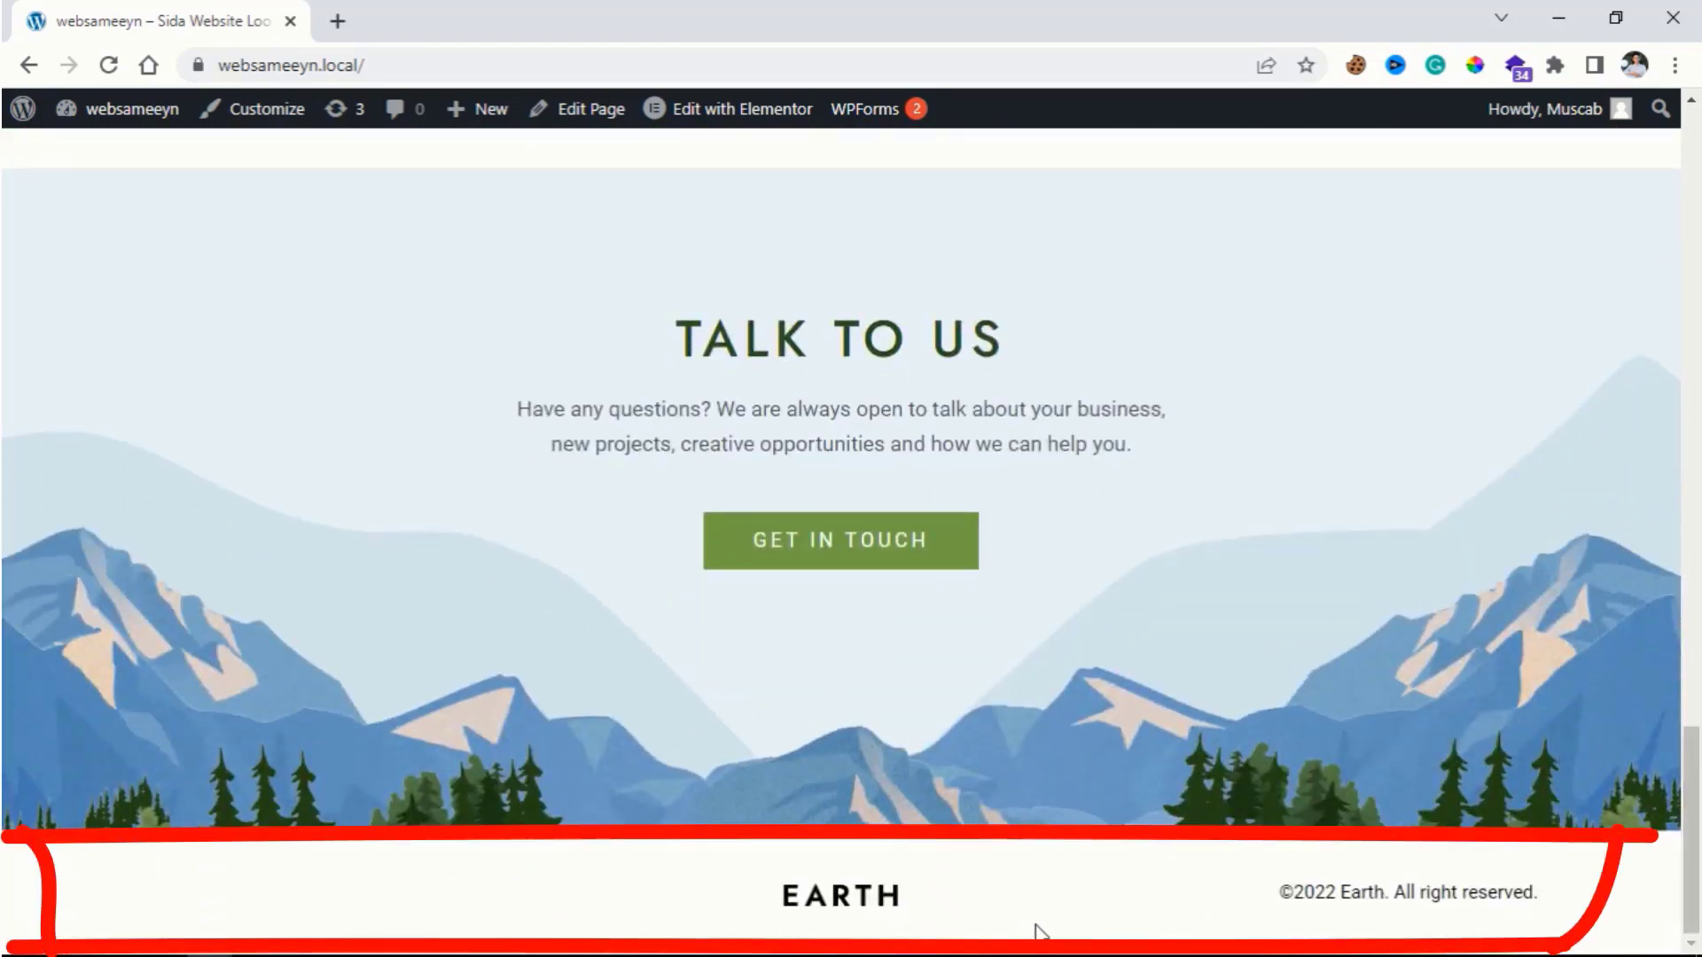
pyautogui.moveTo(1692, 886); pyautogui.dragTo(1697, 270)
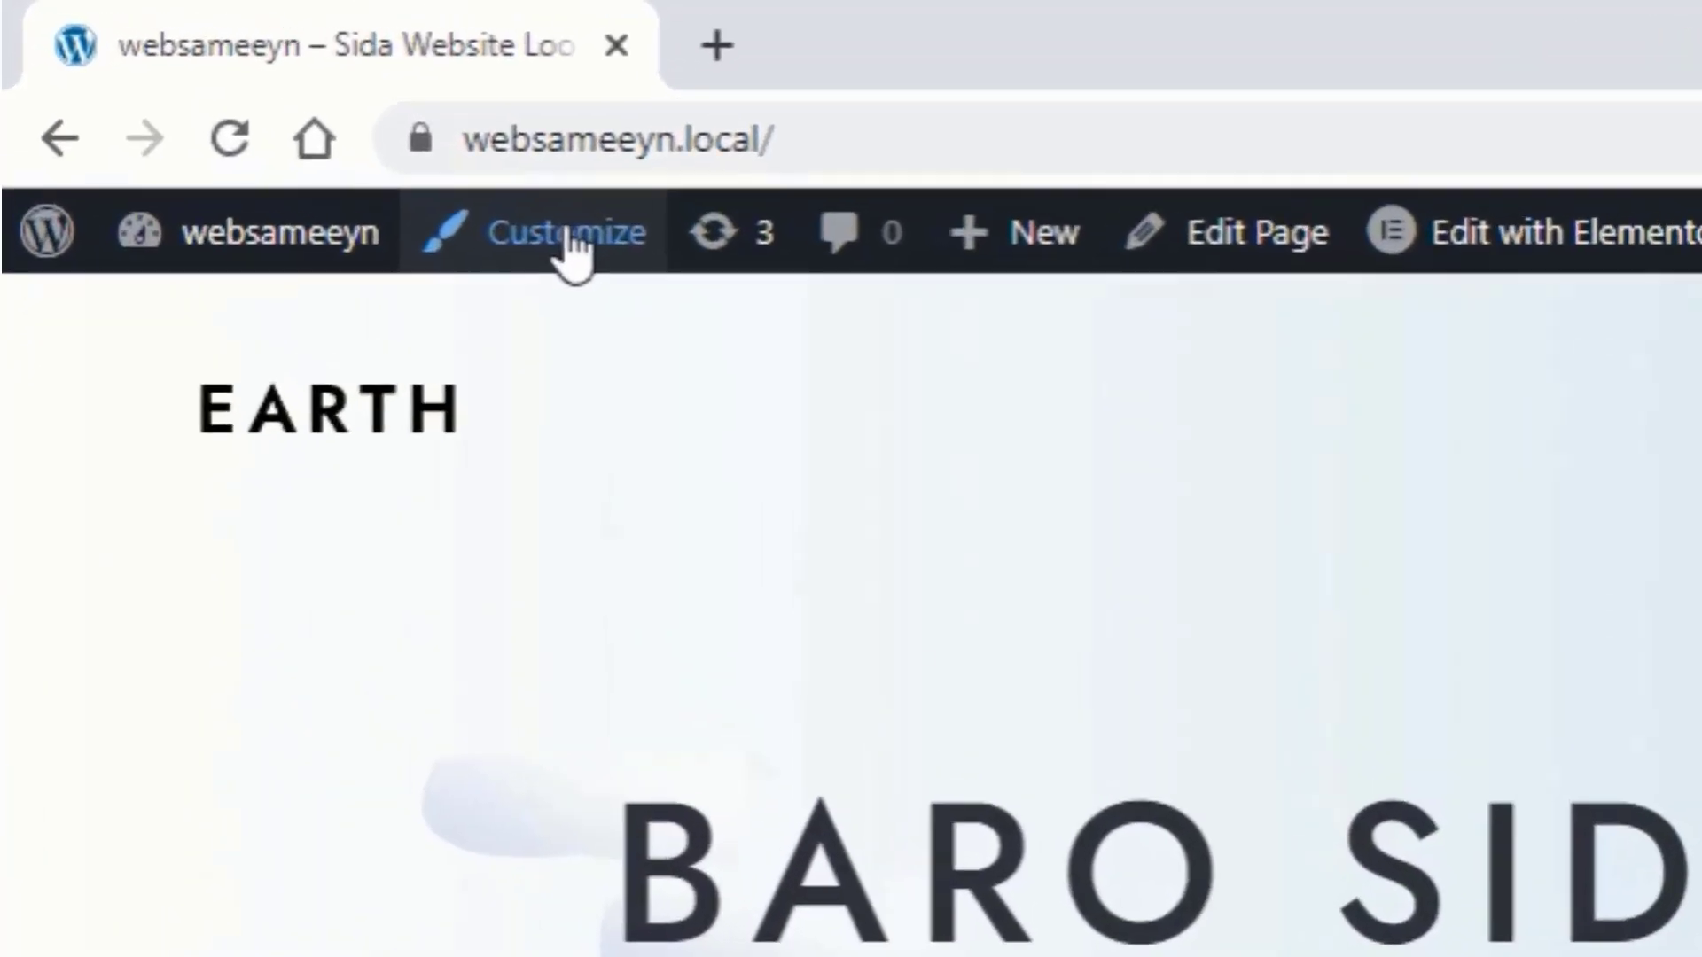
pyautogui.click(606, 250)
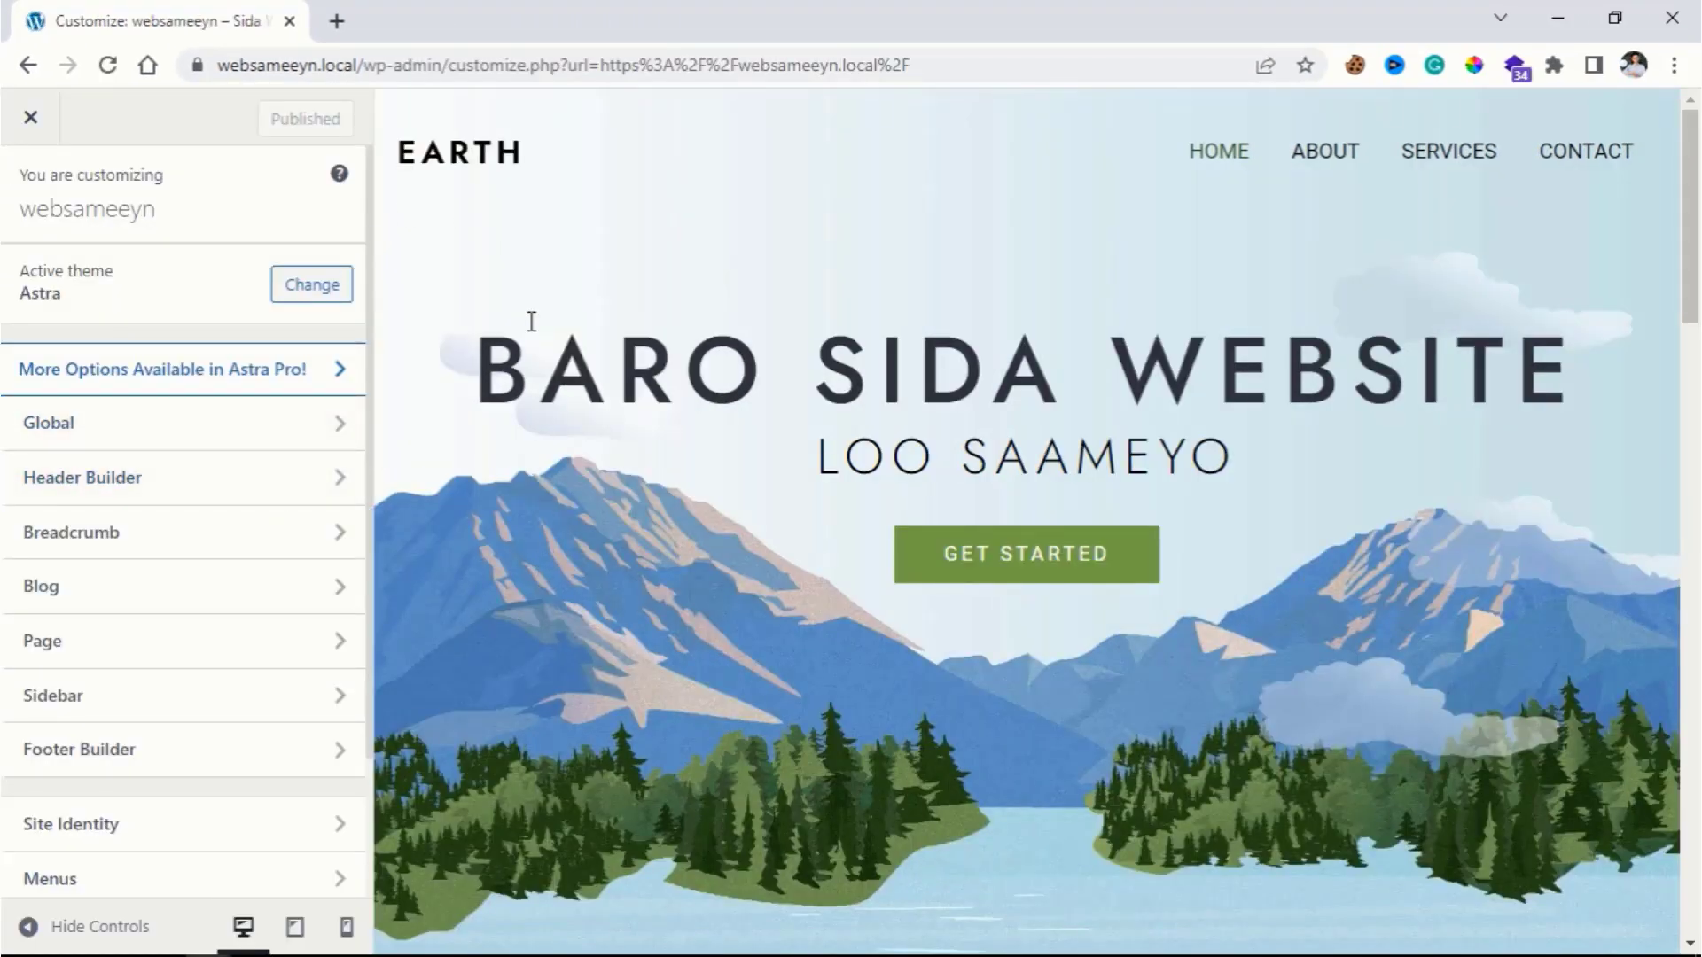
# Step: In Site Identity, start uploading a new site icon image from the computer
pyautogui.moveTo(418, 171)
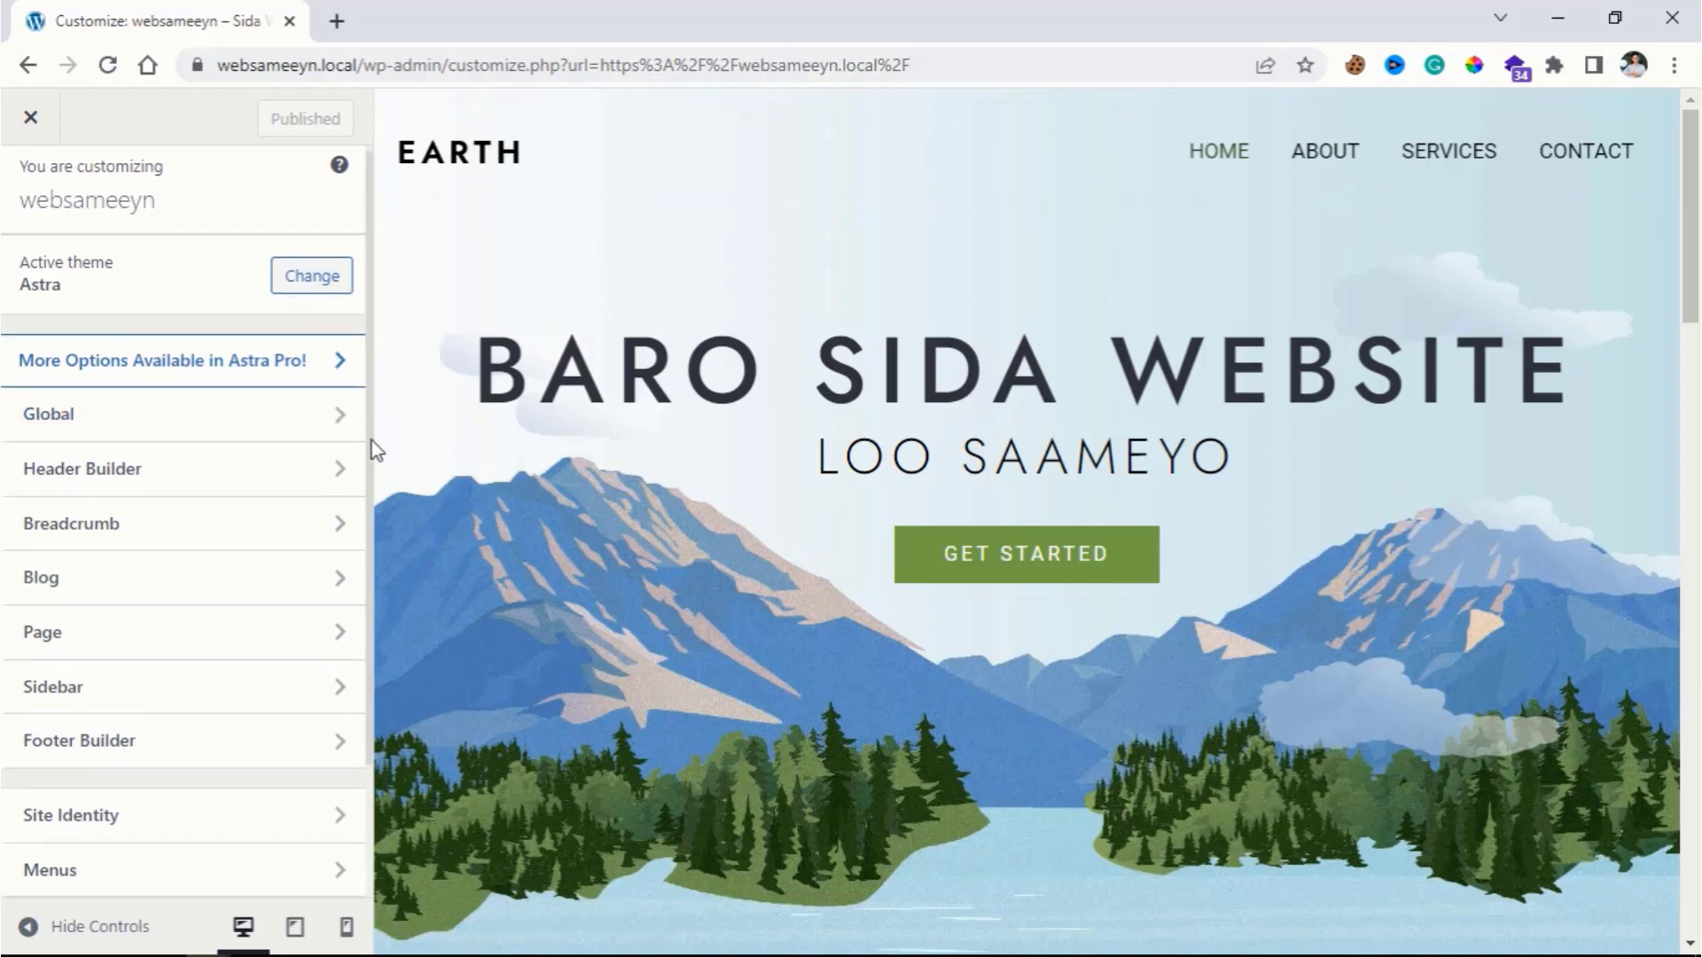
pyautogui.scroll(-3, 369, 502)
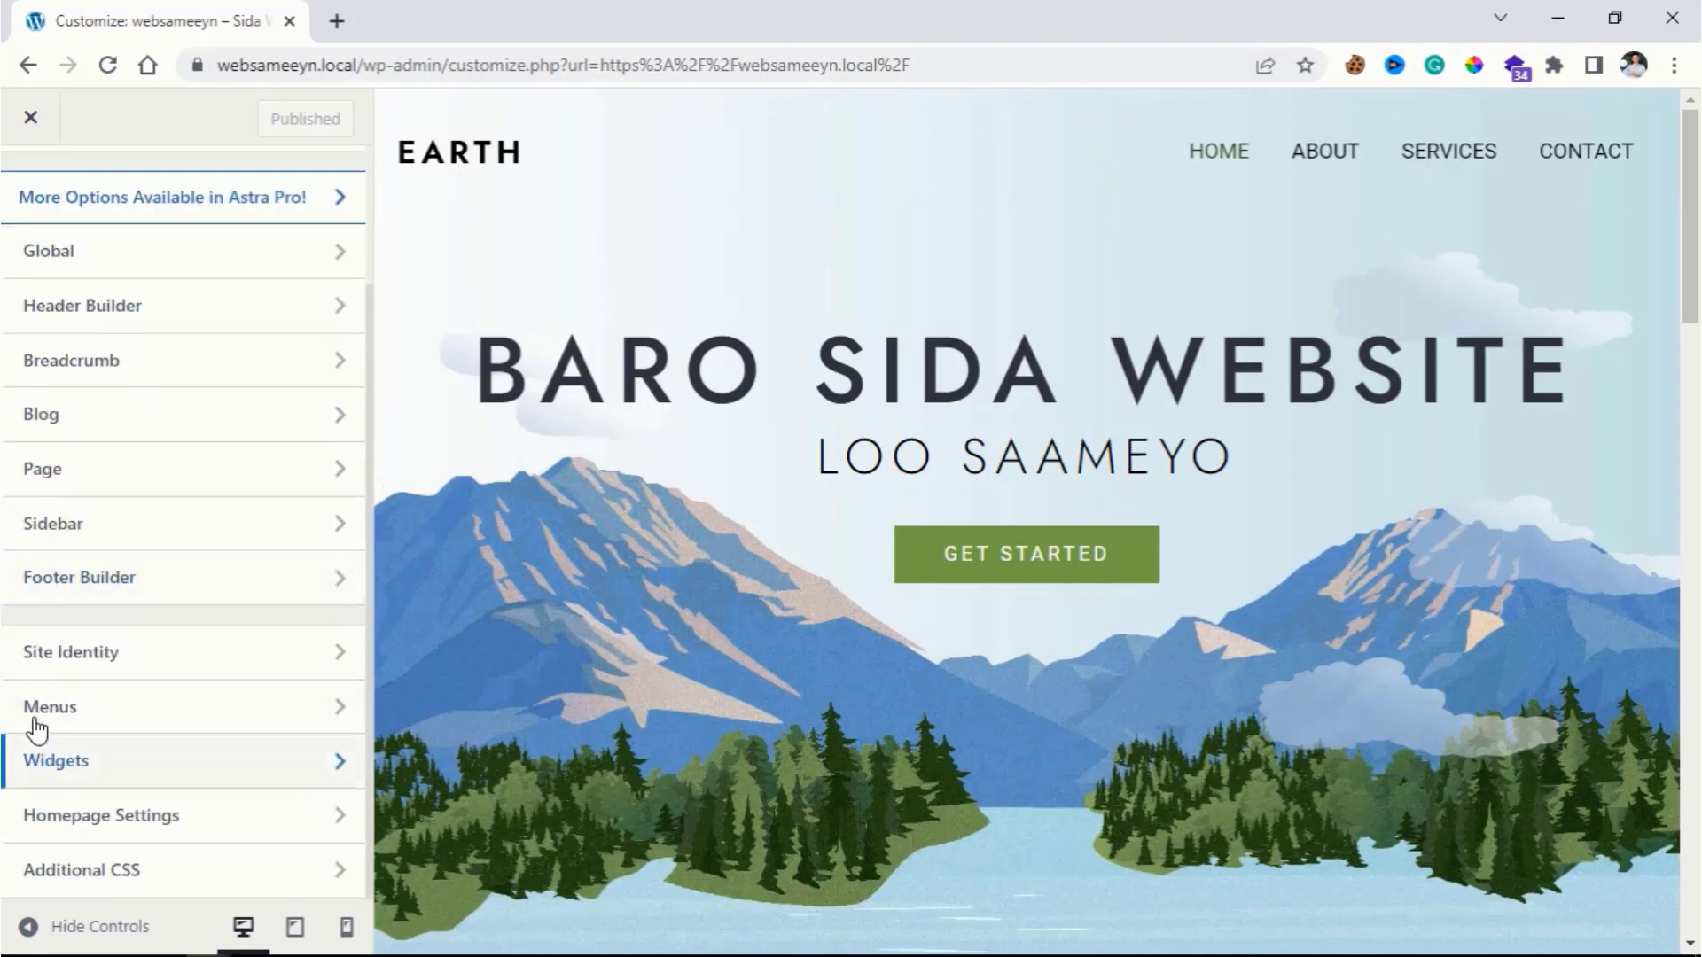
pyautogui.click(84, 666)
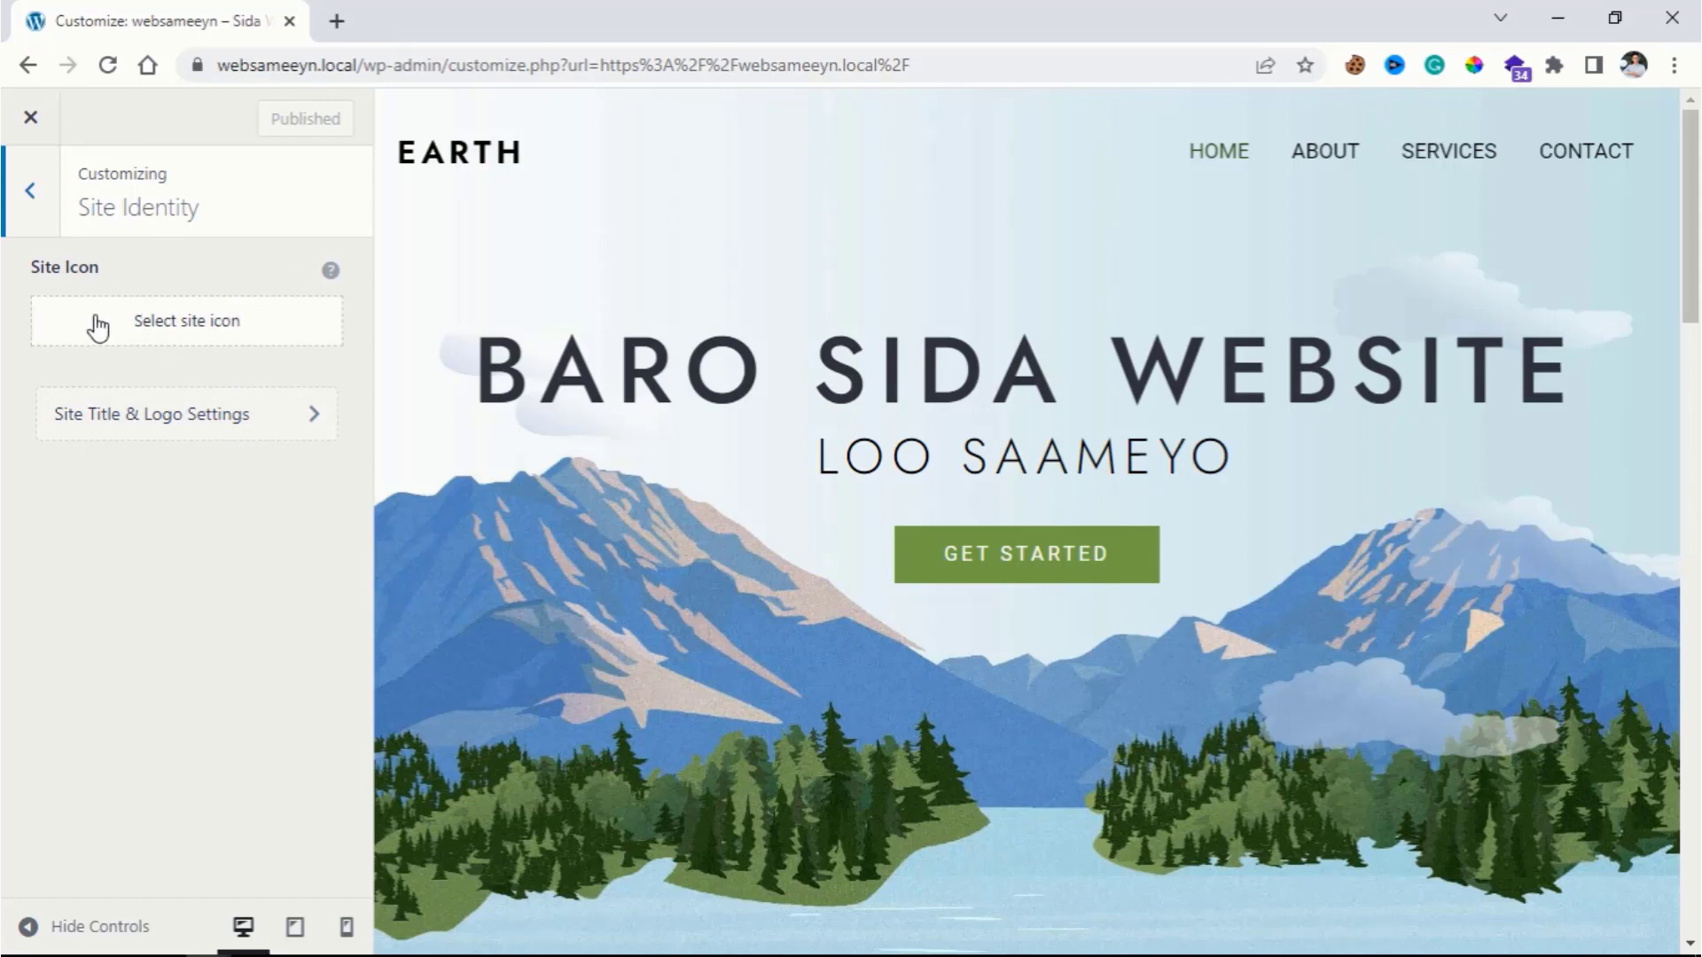
pyautogui.click(213, 324)
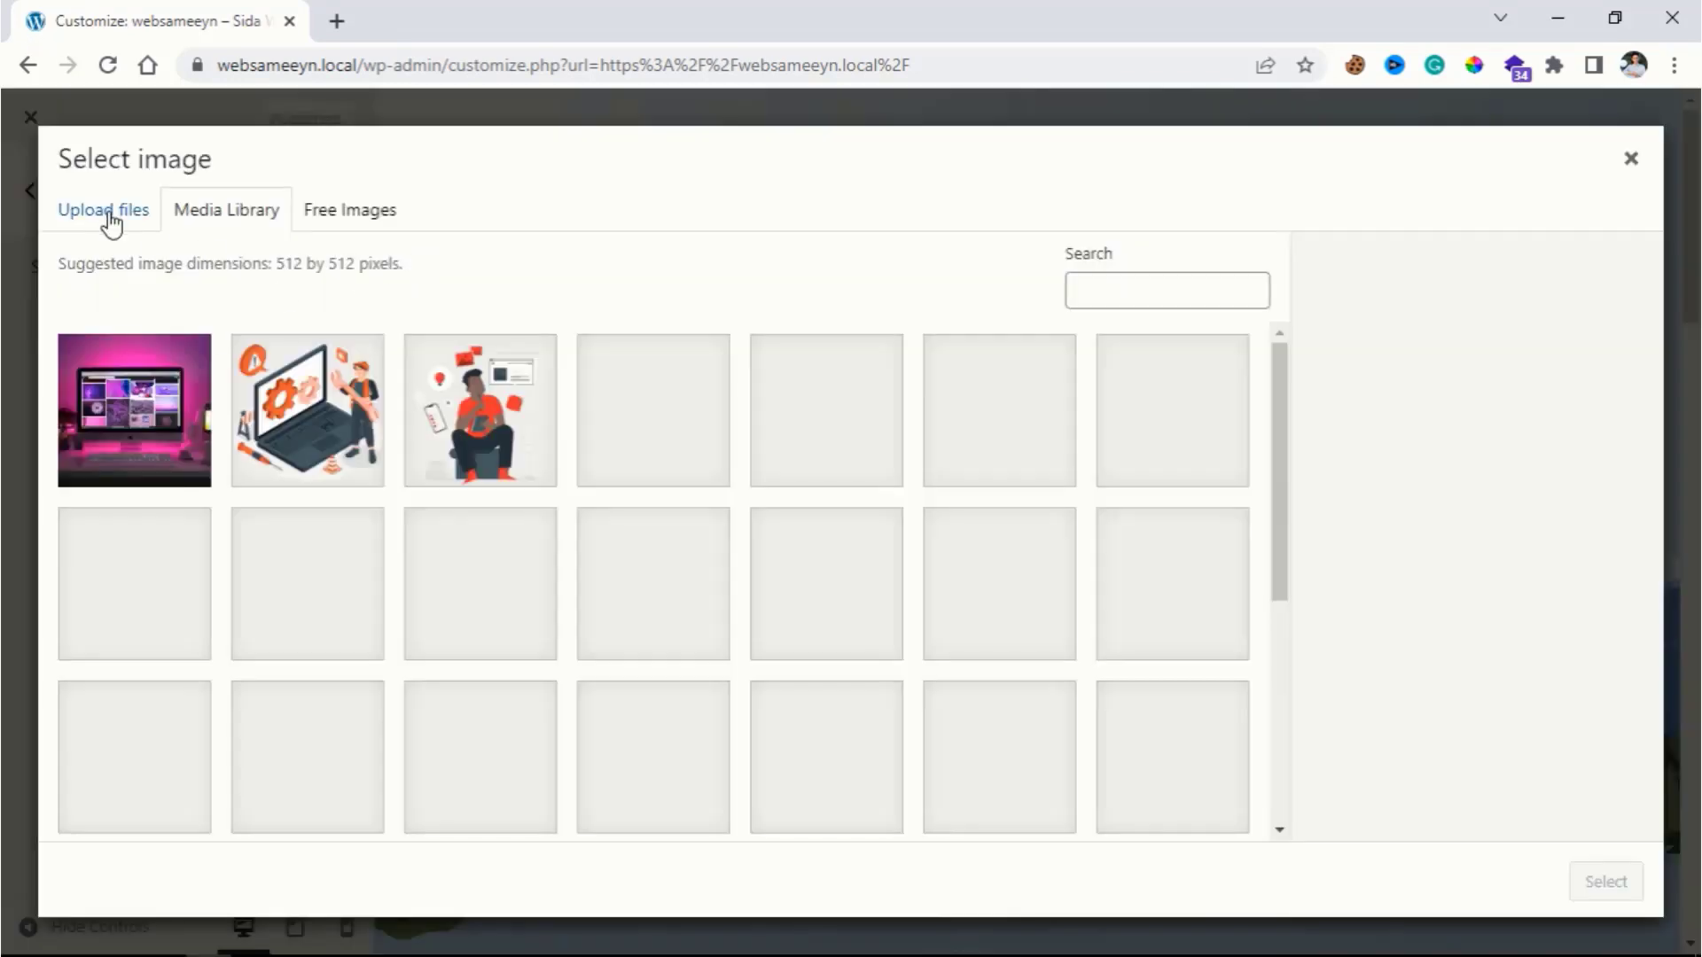
pyautogui.click(111, 221)
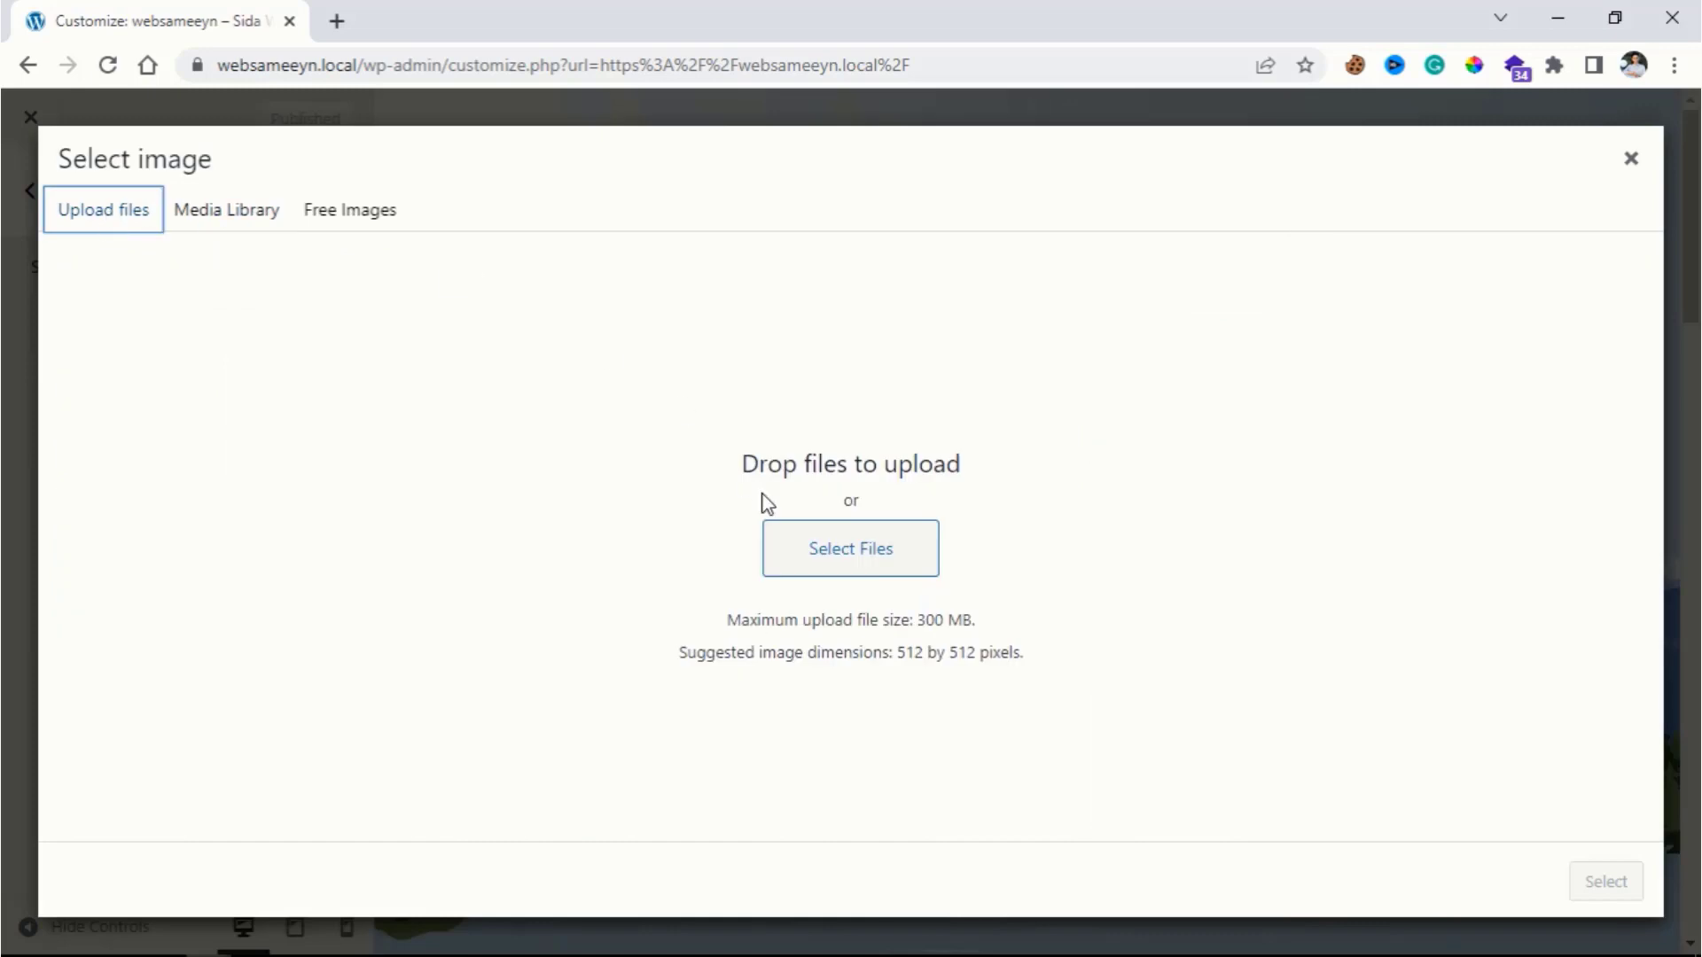
pyautogui.click(837, 556)
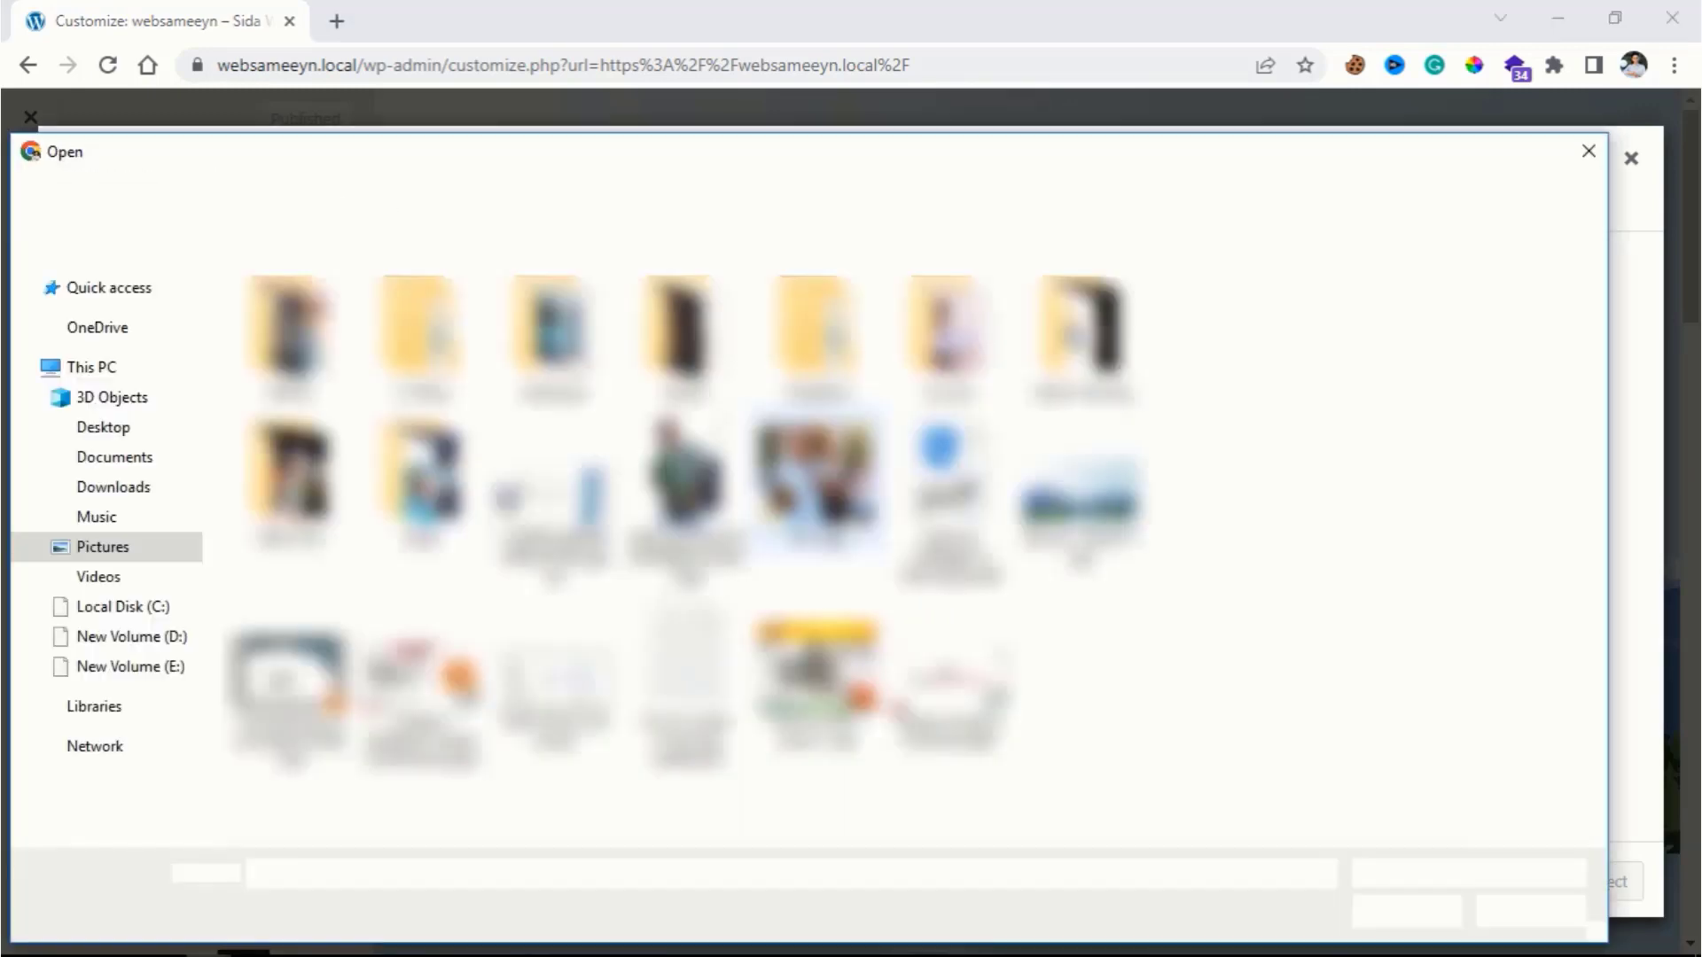
# Step: Upload LogoMakr-4j7lto.png from Downloads as the site icon and frame the crop over the central peak
pyautogui.click(153, 490)
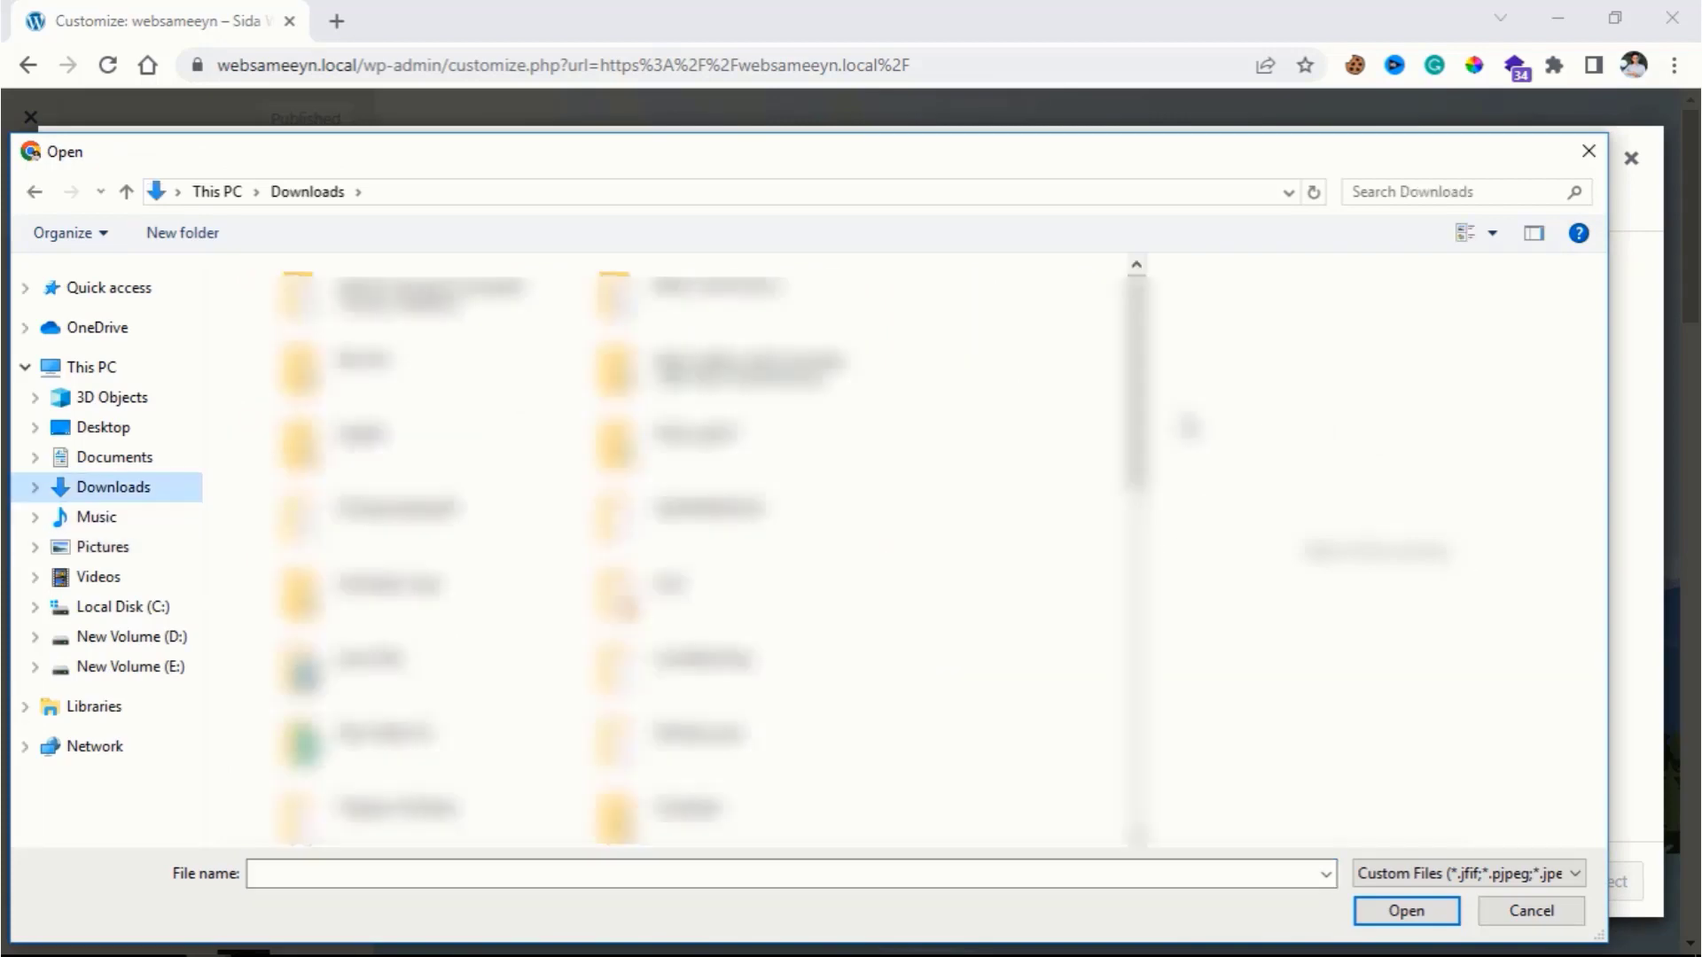
pyautogui.moveTo(1142, 406); pyautogui.dragTo(1142, 559)
pyautogui.scroll(-3, 1142, 563)
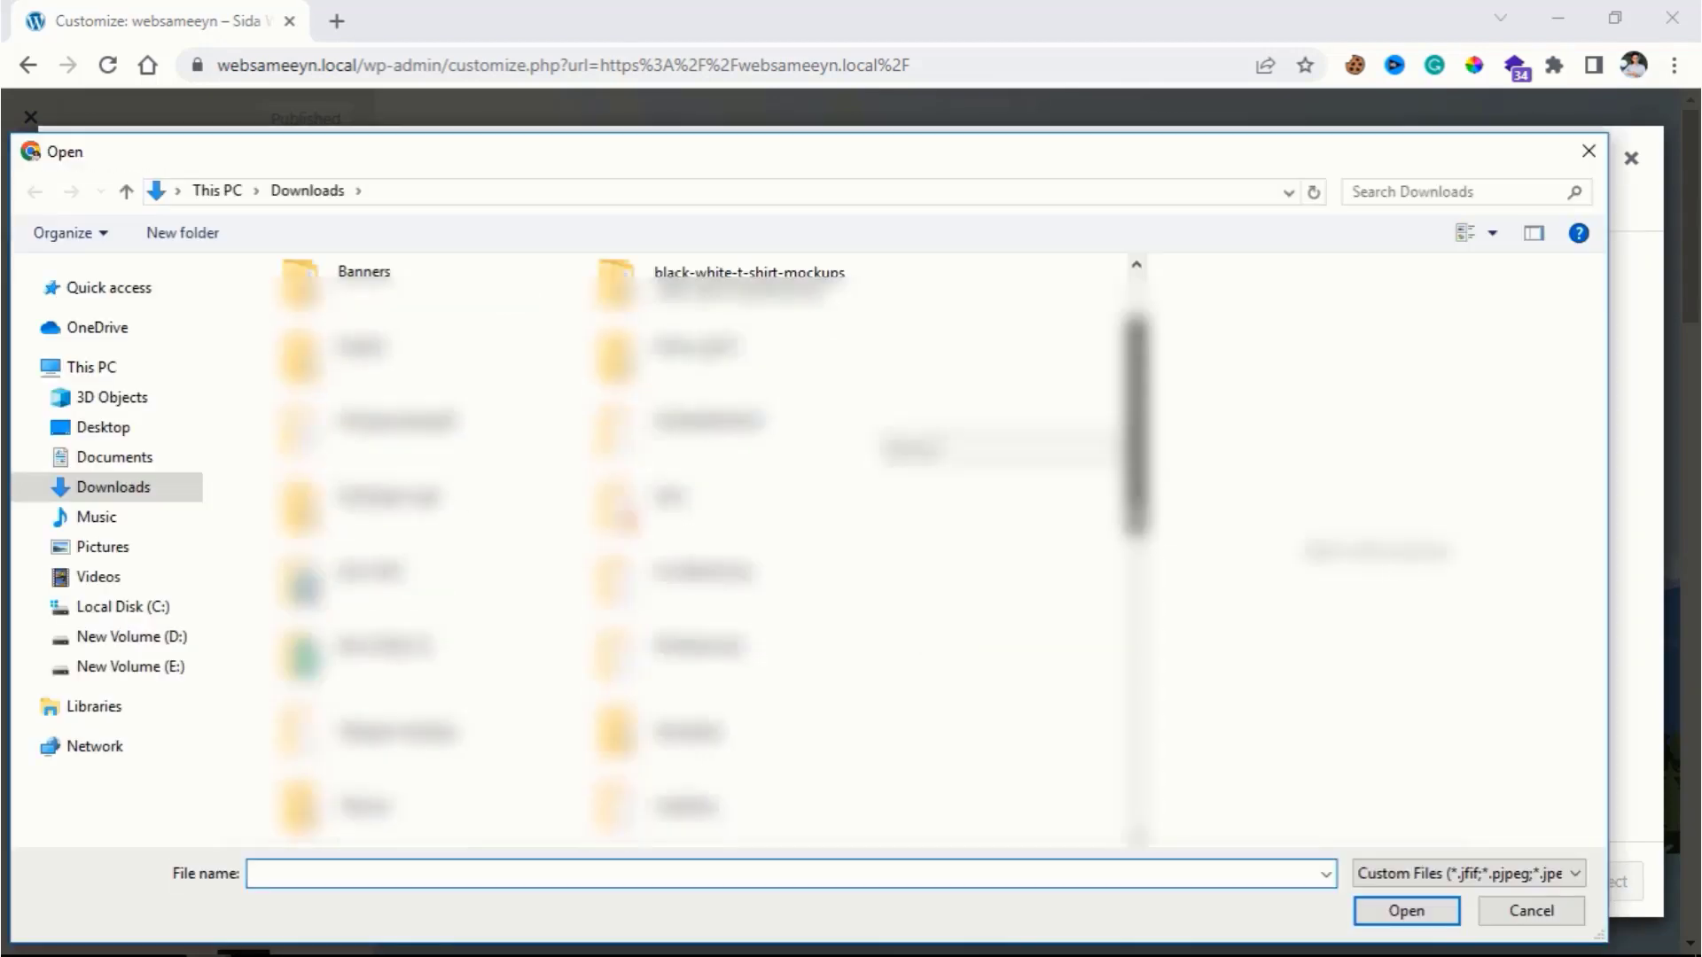
pyautogui.scroll(-5, 431, 587)
pyautogui.doubleClick(432, 587)
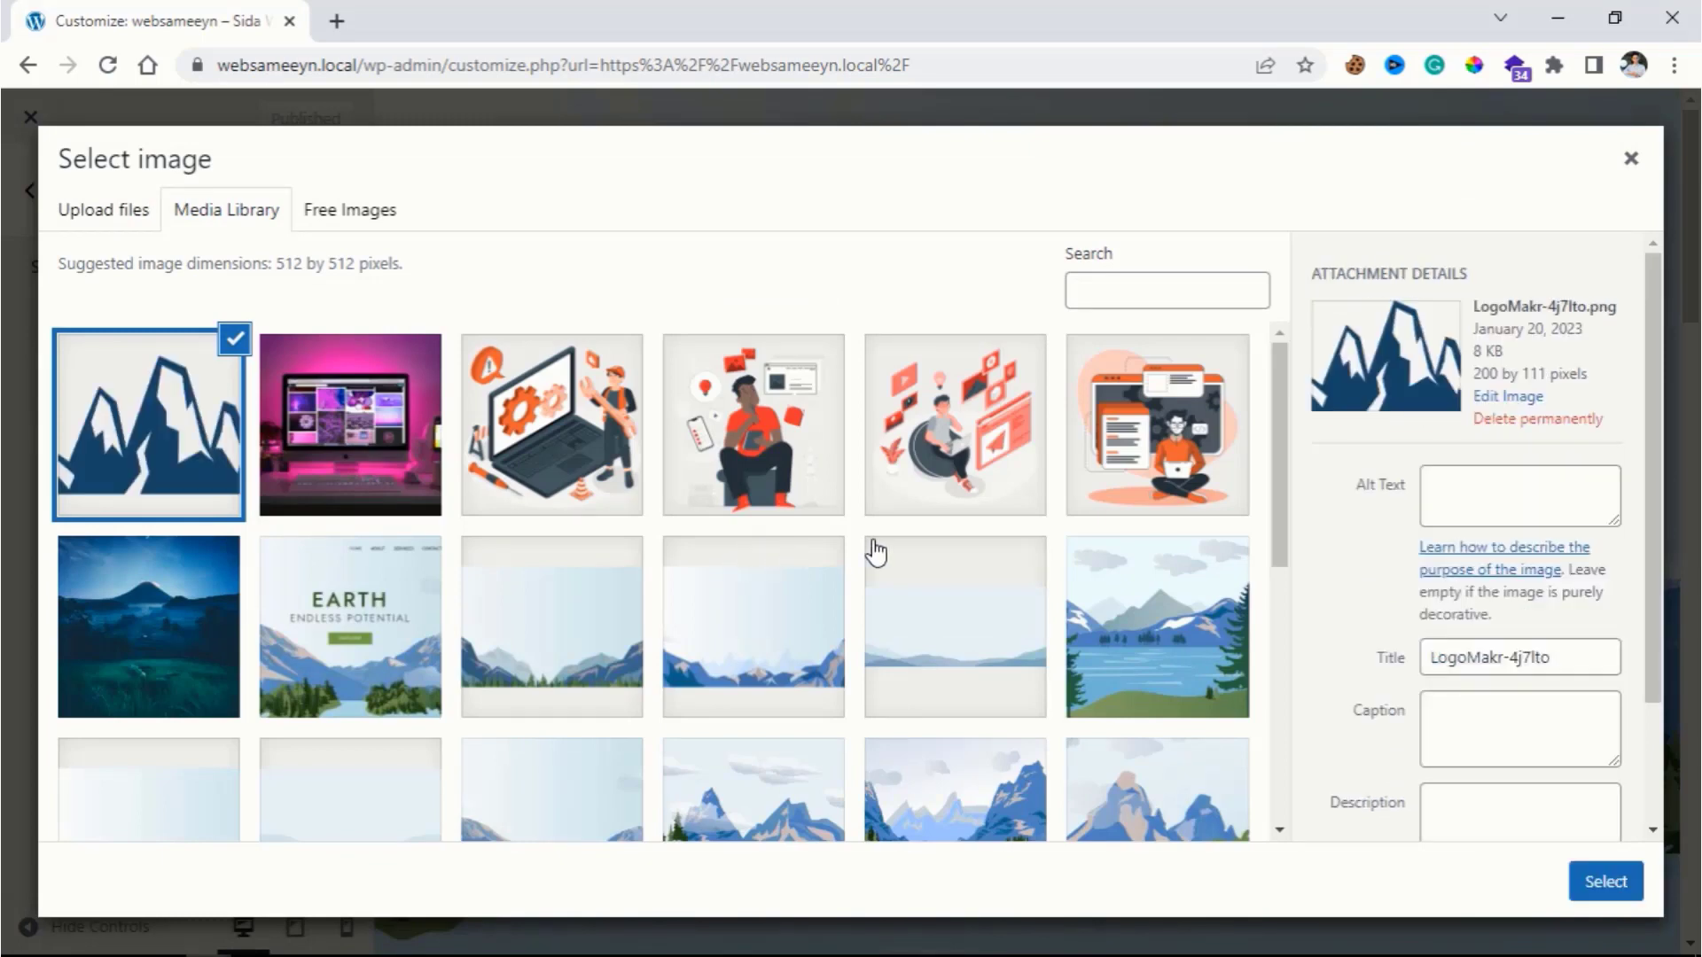
pyautogui.click(1599, 882)
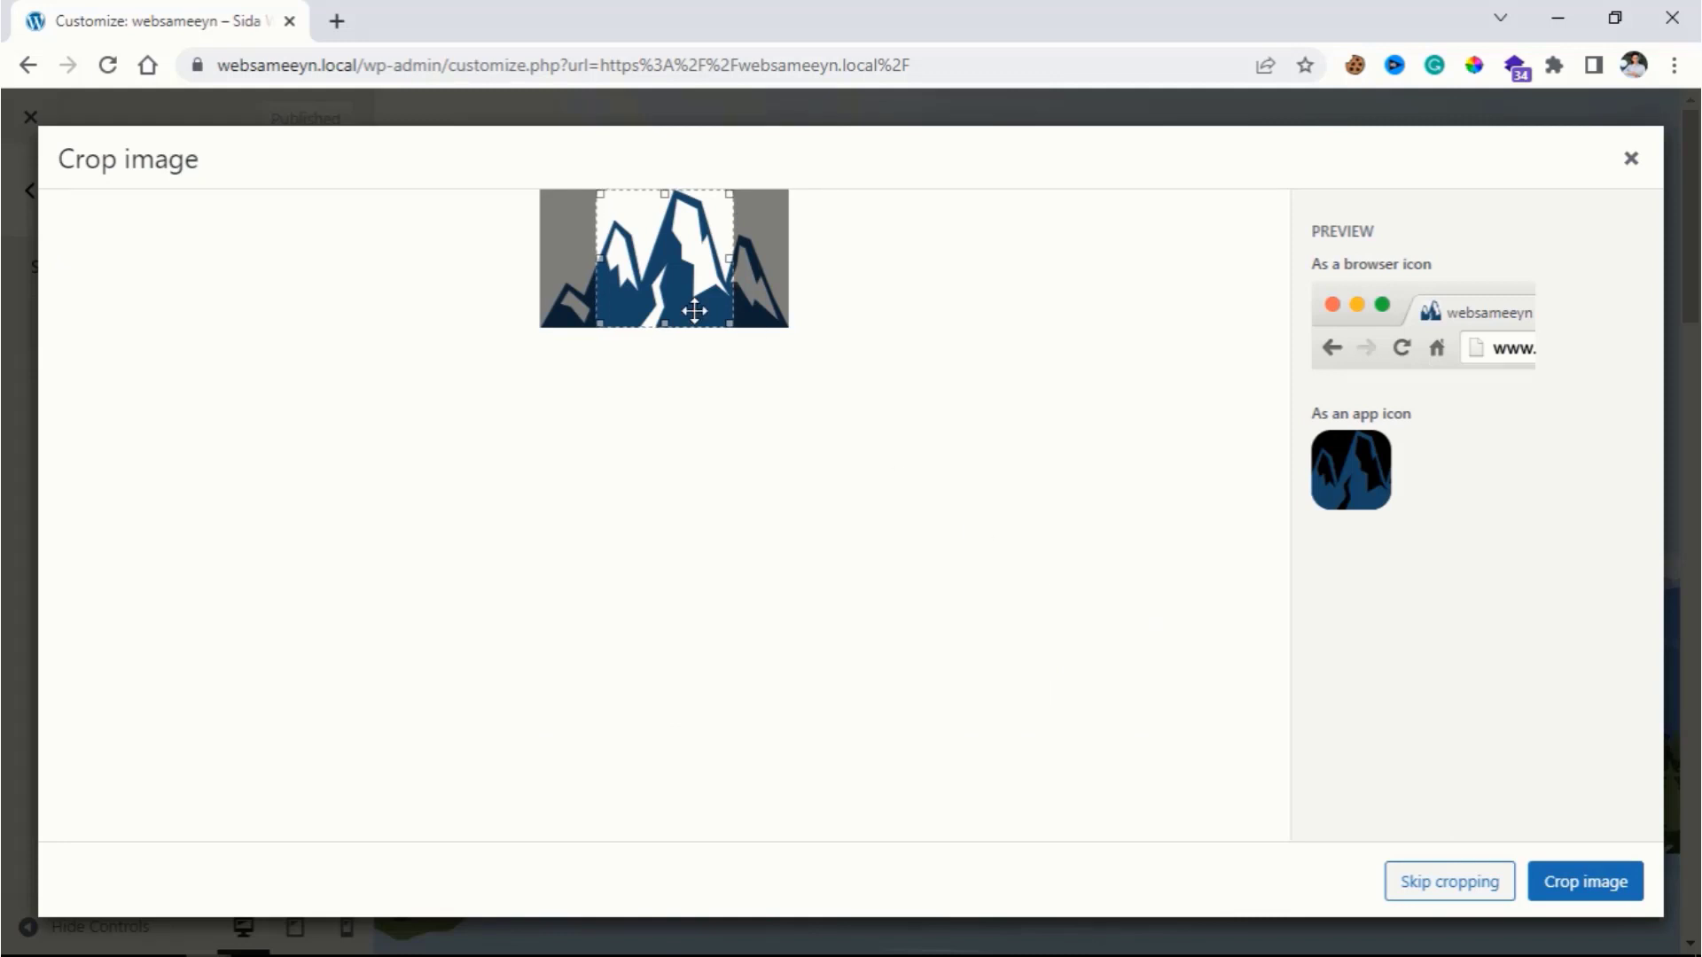
pyautogui.moveTo(694, 310); pyautogui.dragTo(691, 318)
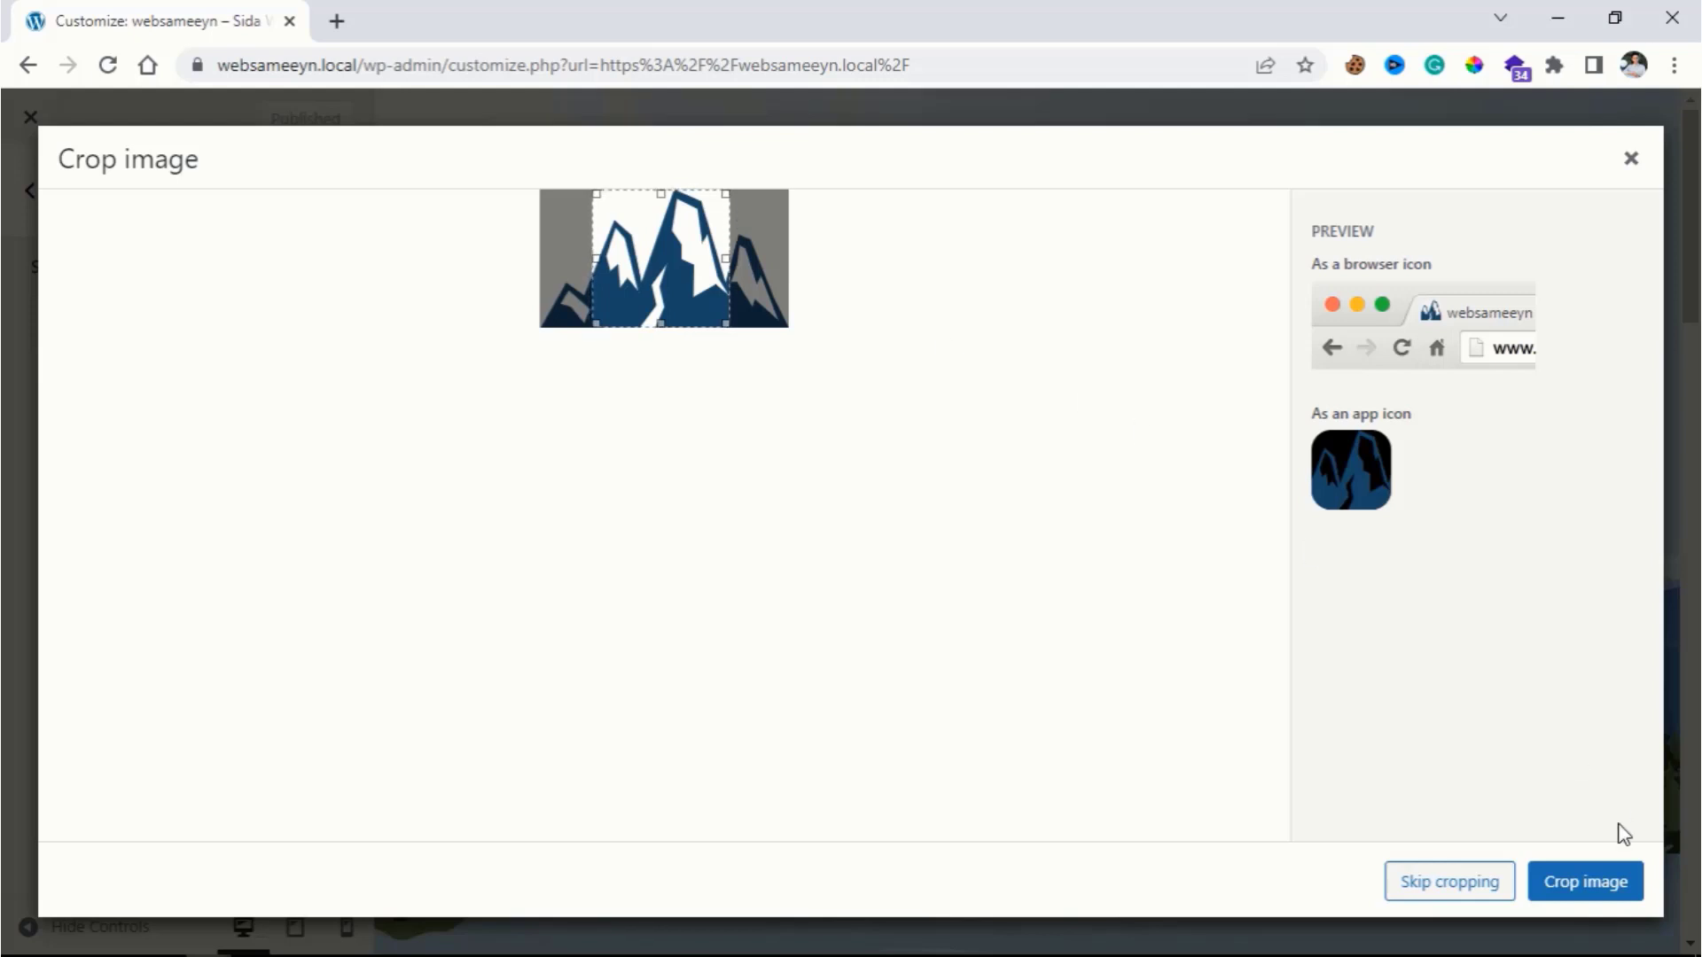
# Step: Apply the site icon crop and open Site Title & Logo Settings with the builder hidden
pyautogui.click(1597, 885)
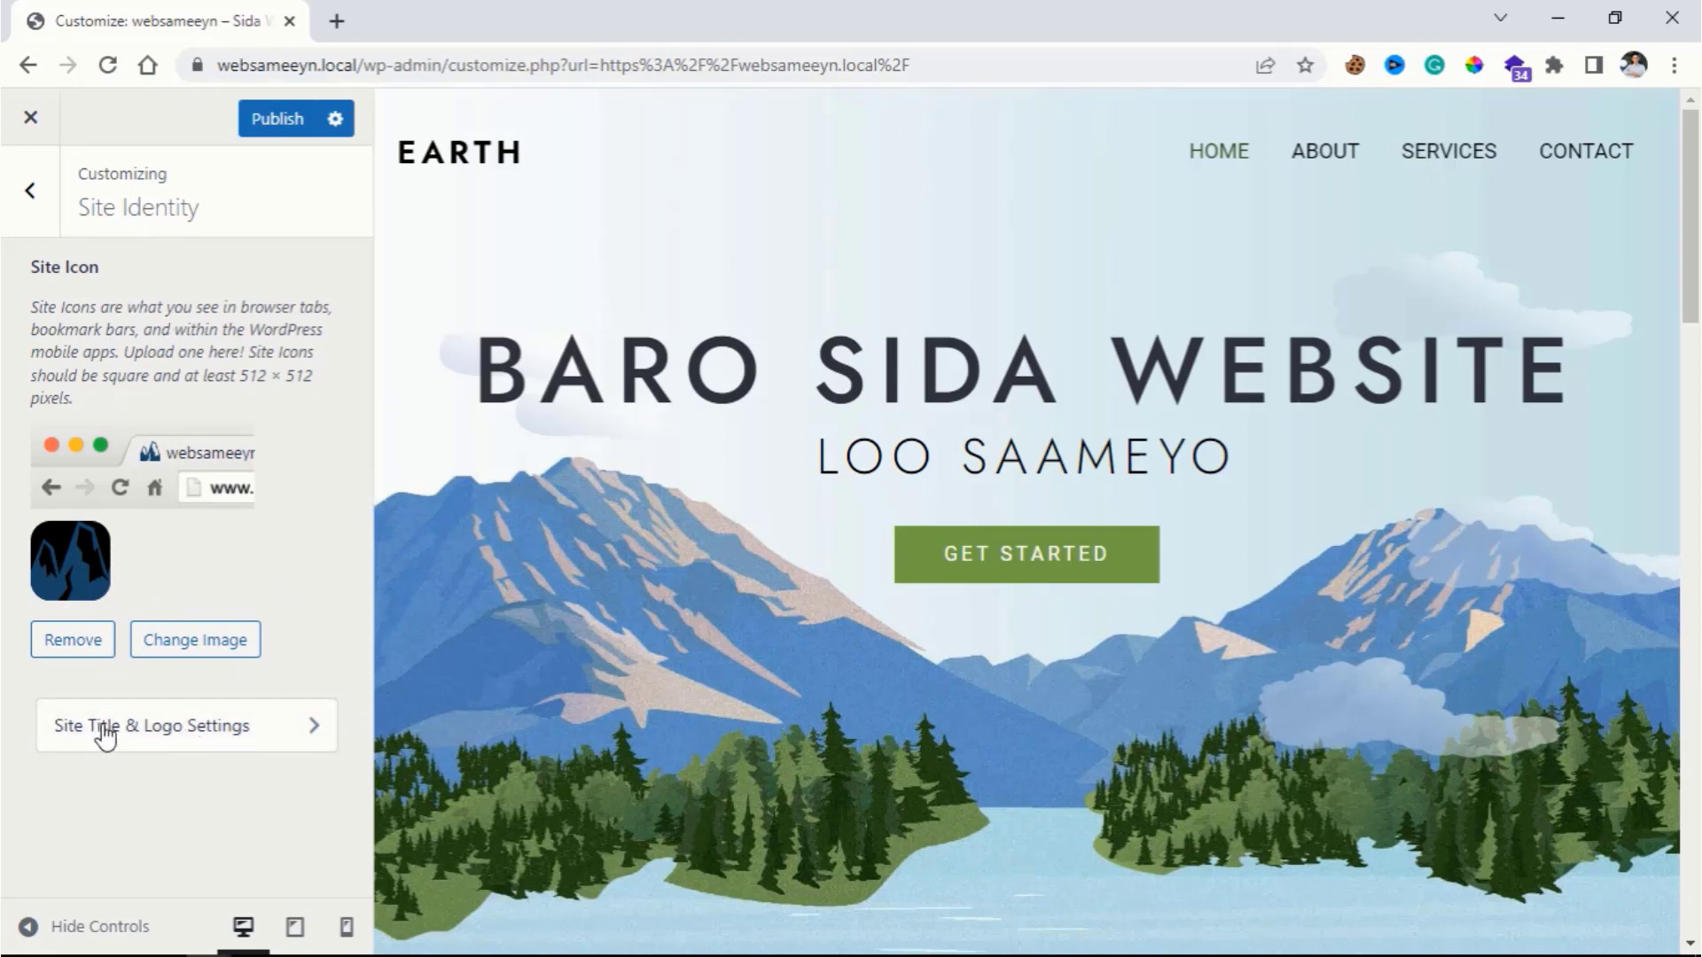
pyautogui.click(162, 727)
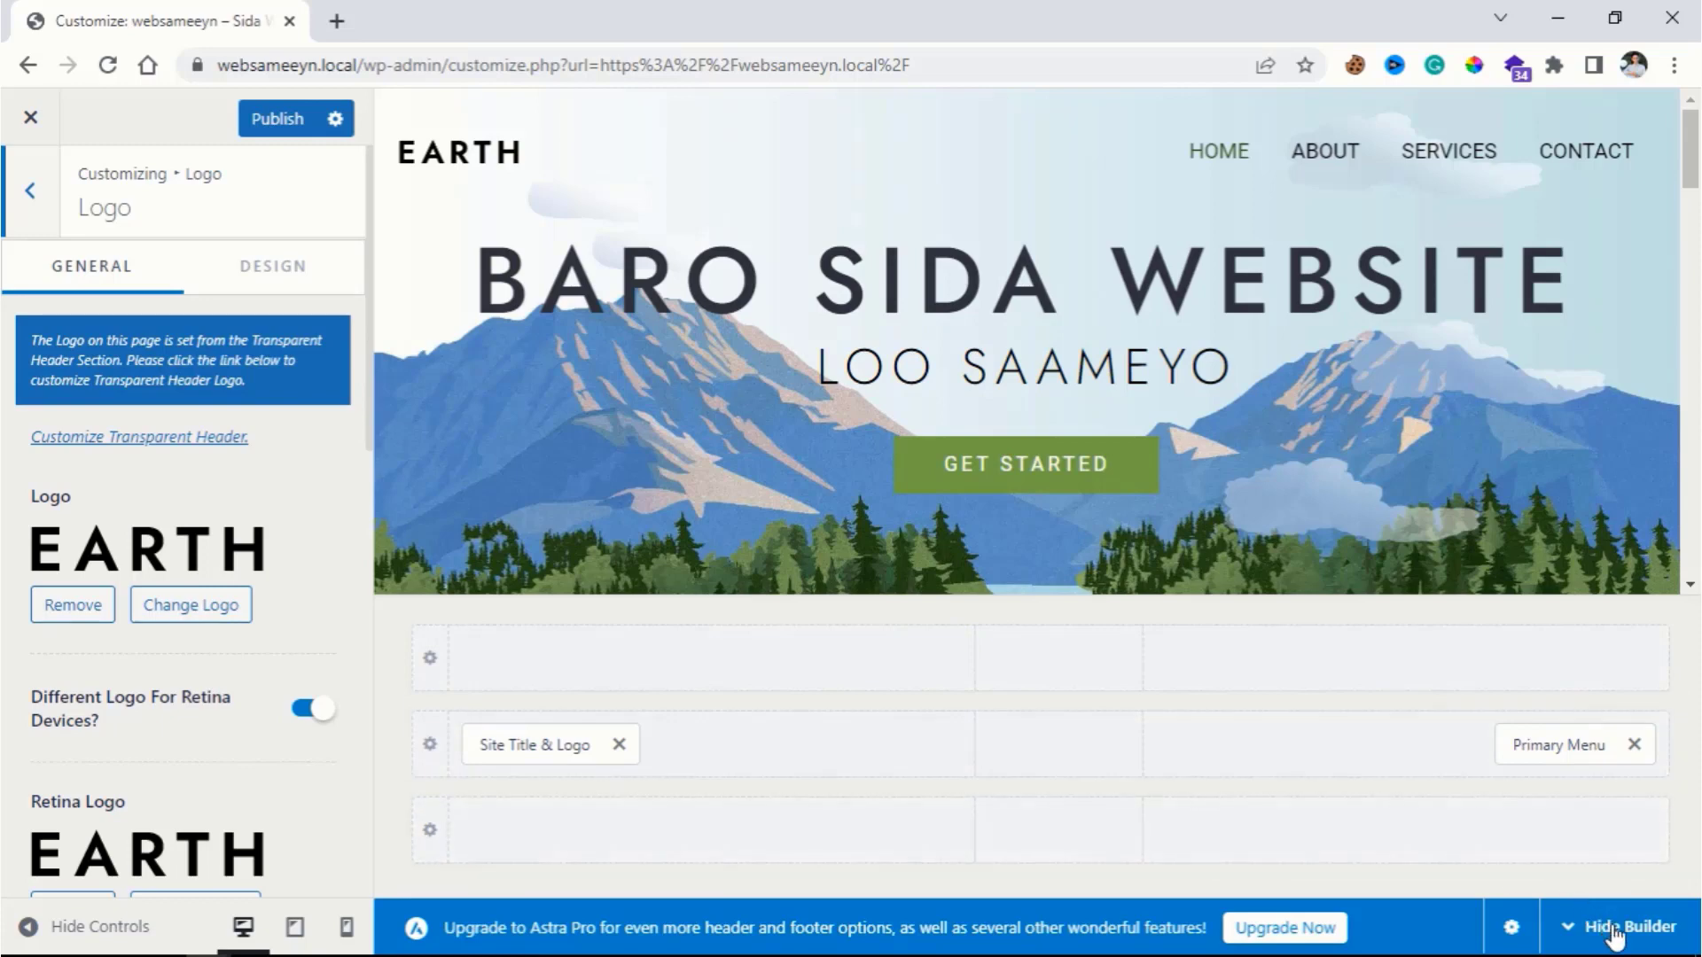
pyautogui.click(1633, 927)
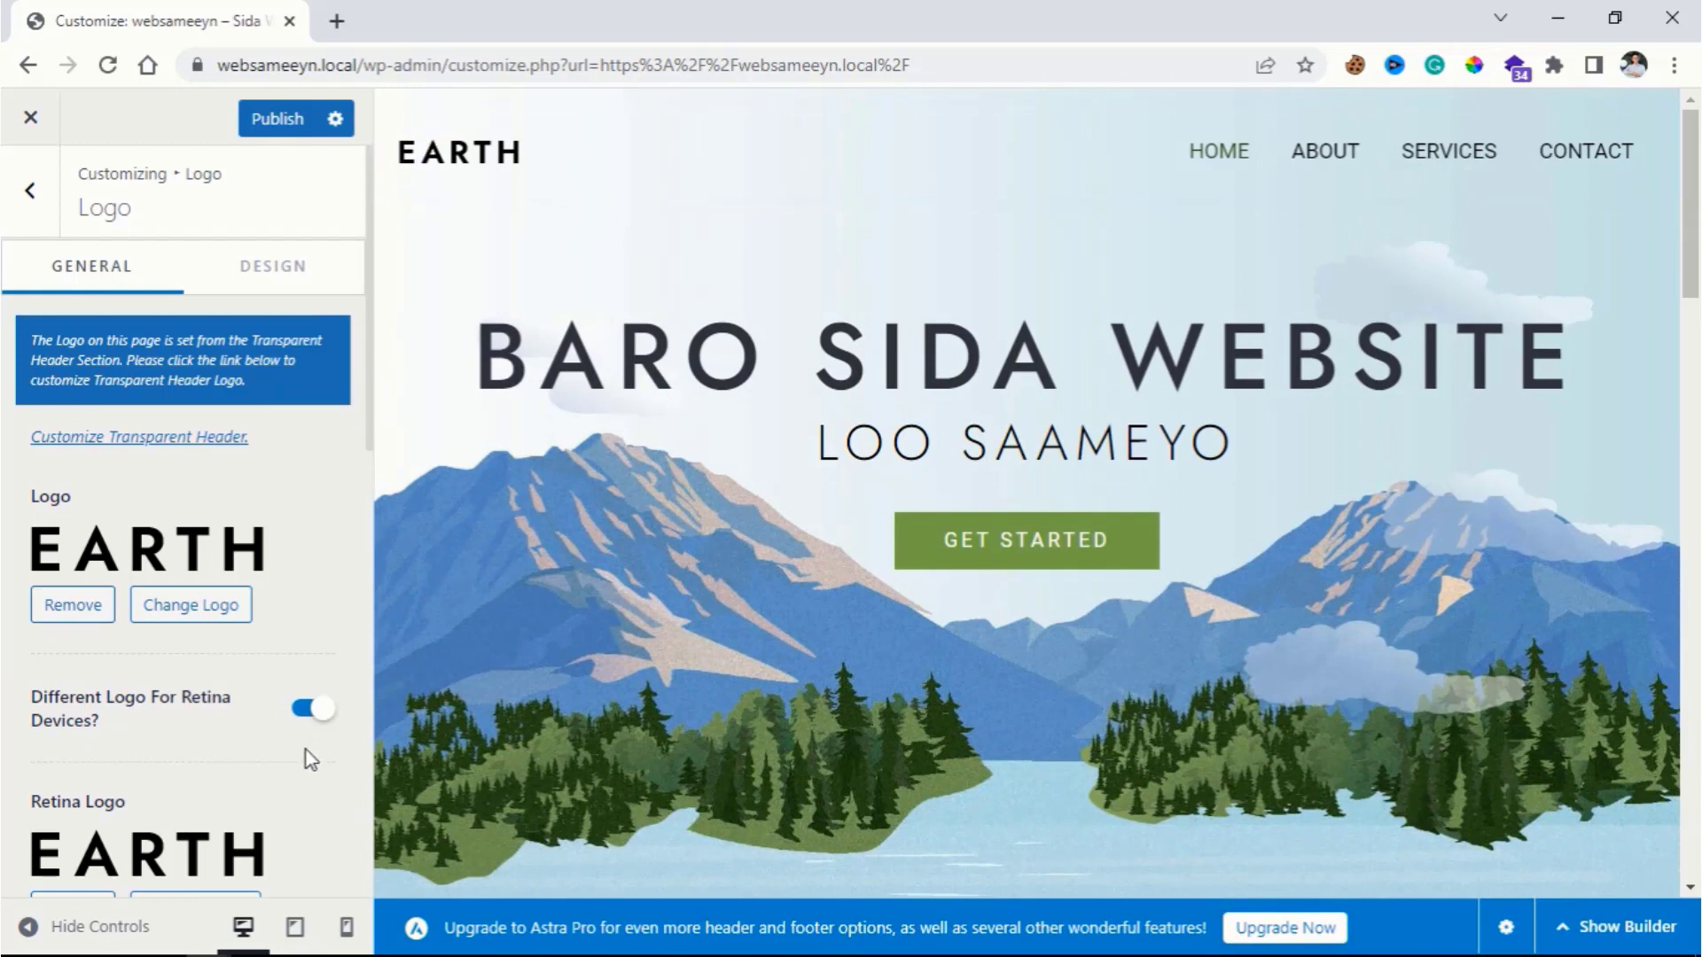
# Step: Check the header in tablet and mobile previews, then return to the desktop view
pyautogui.click(295, 930)
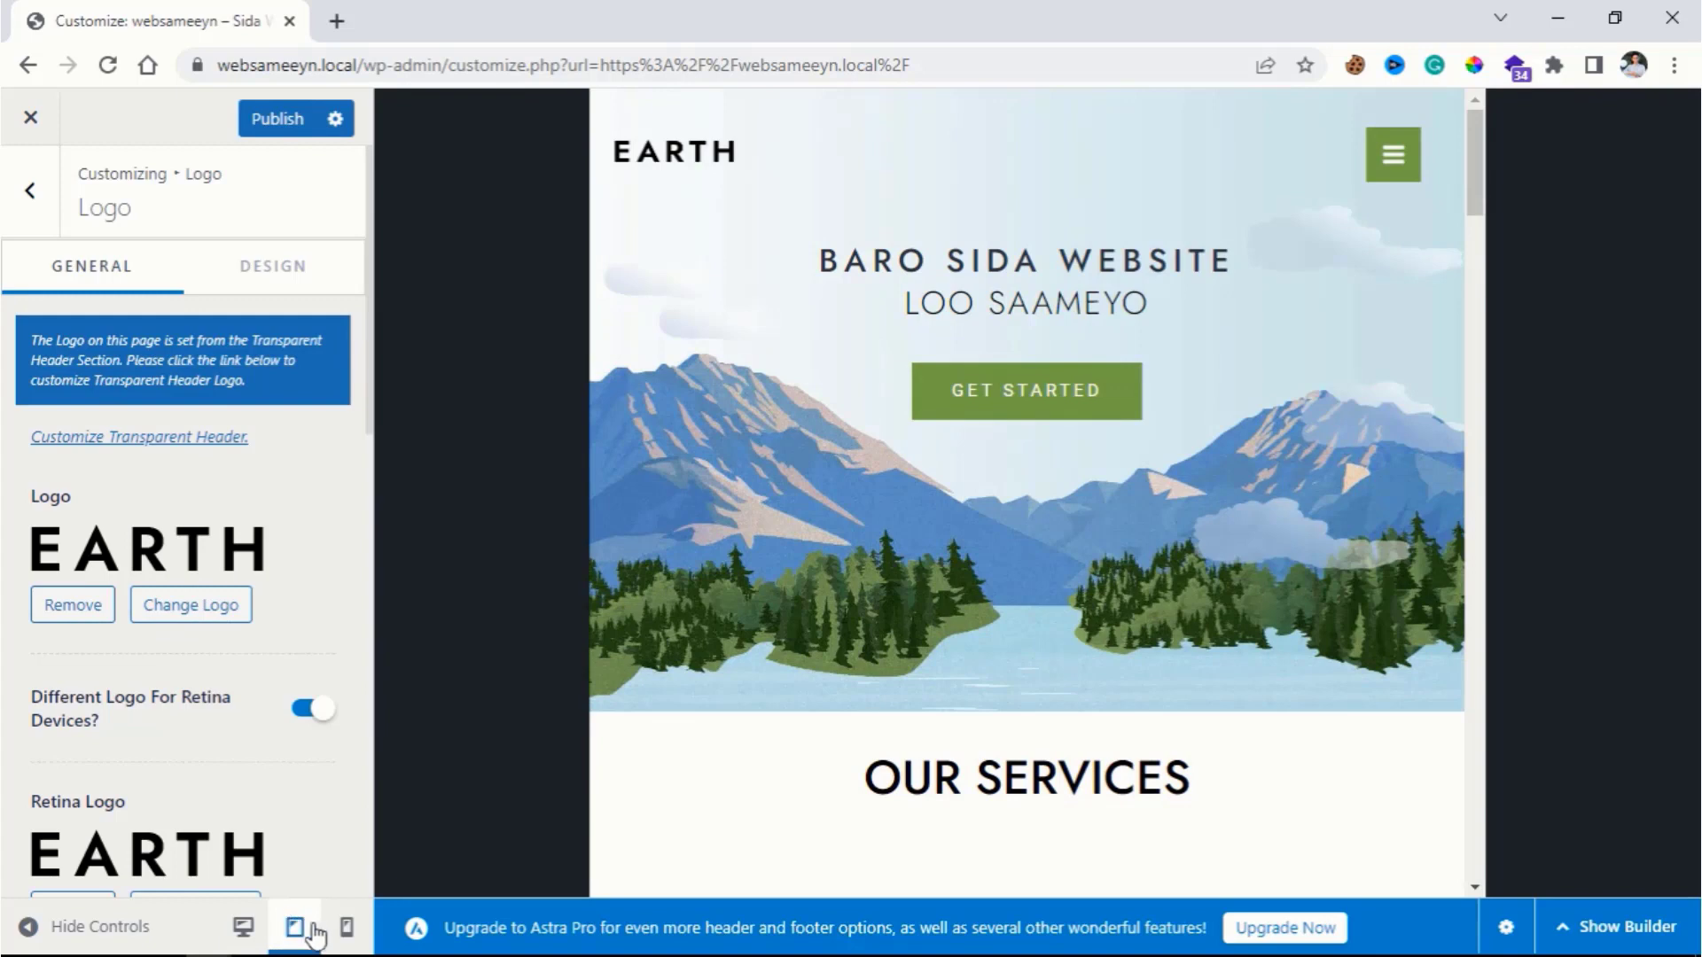
pyautogui.click(346, 928)
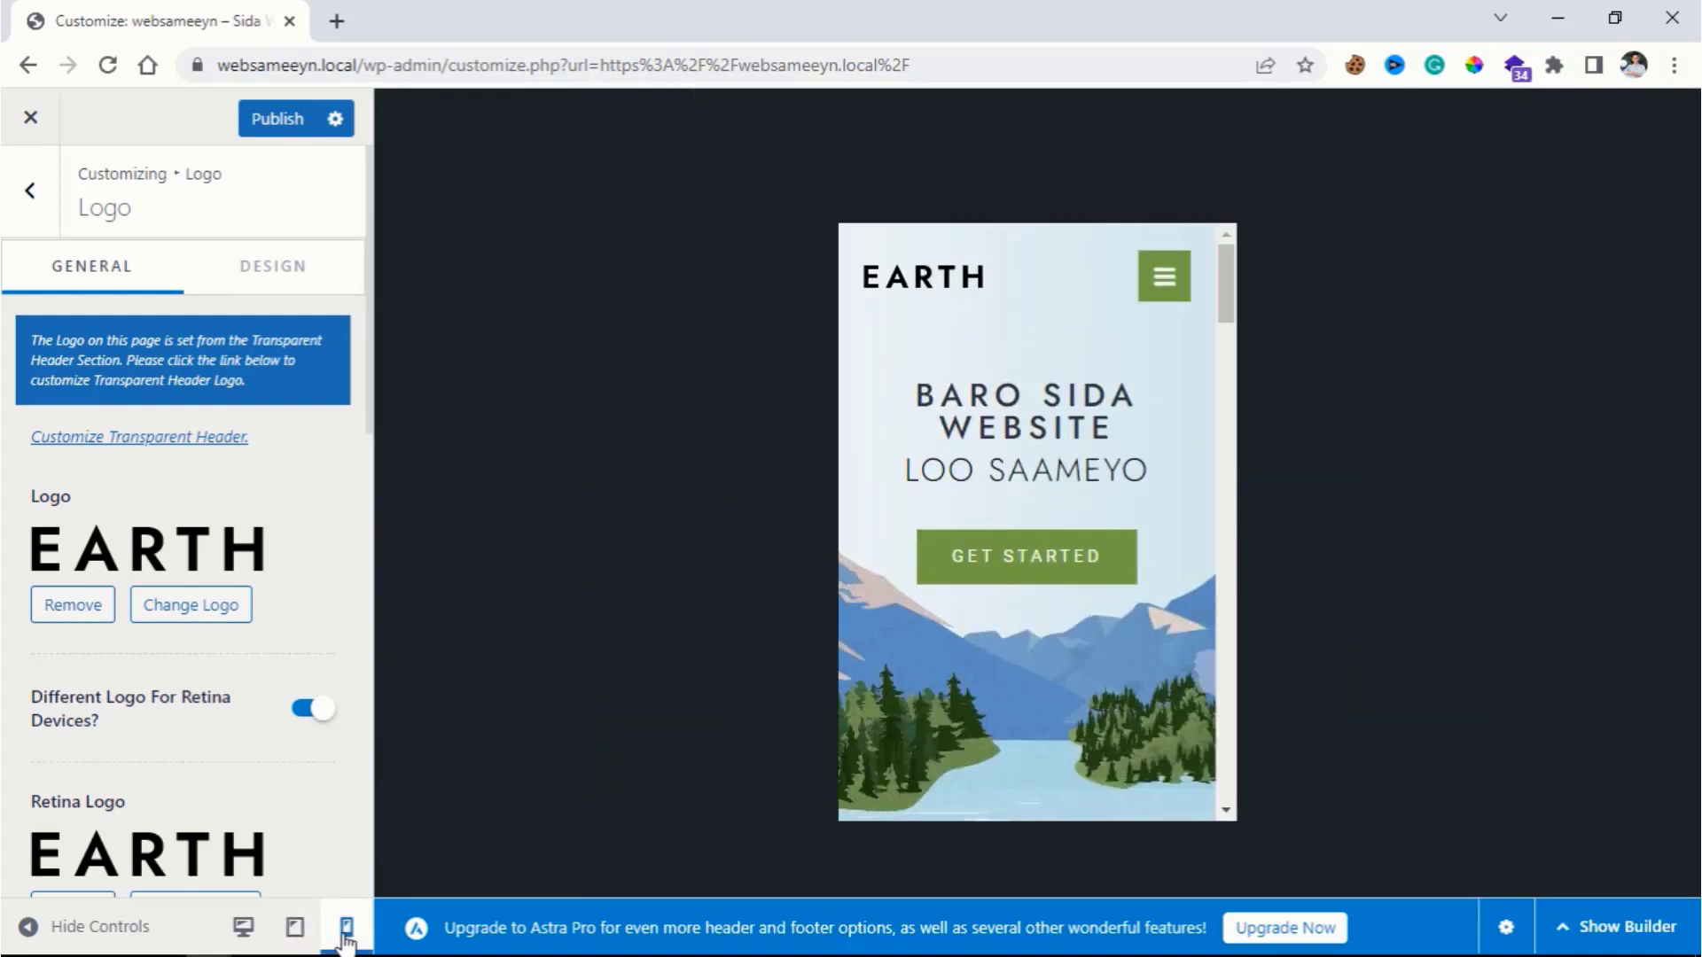
pyautogui.click(243, 926)
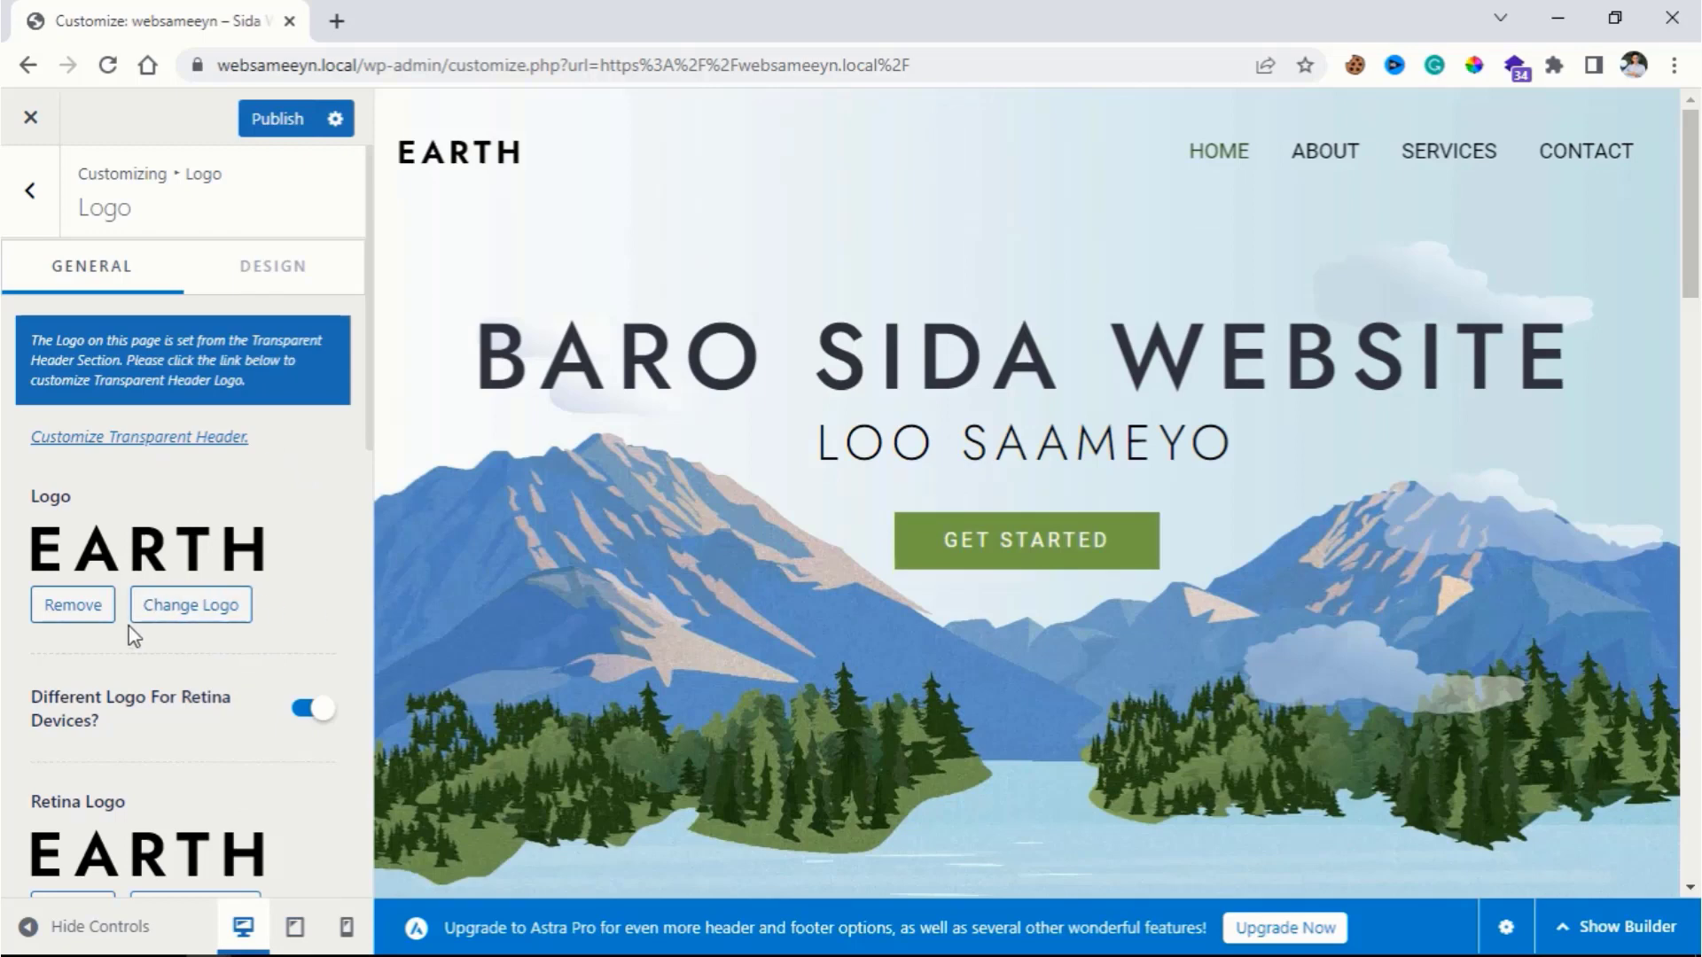
pyautogui.click(190, 612)
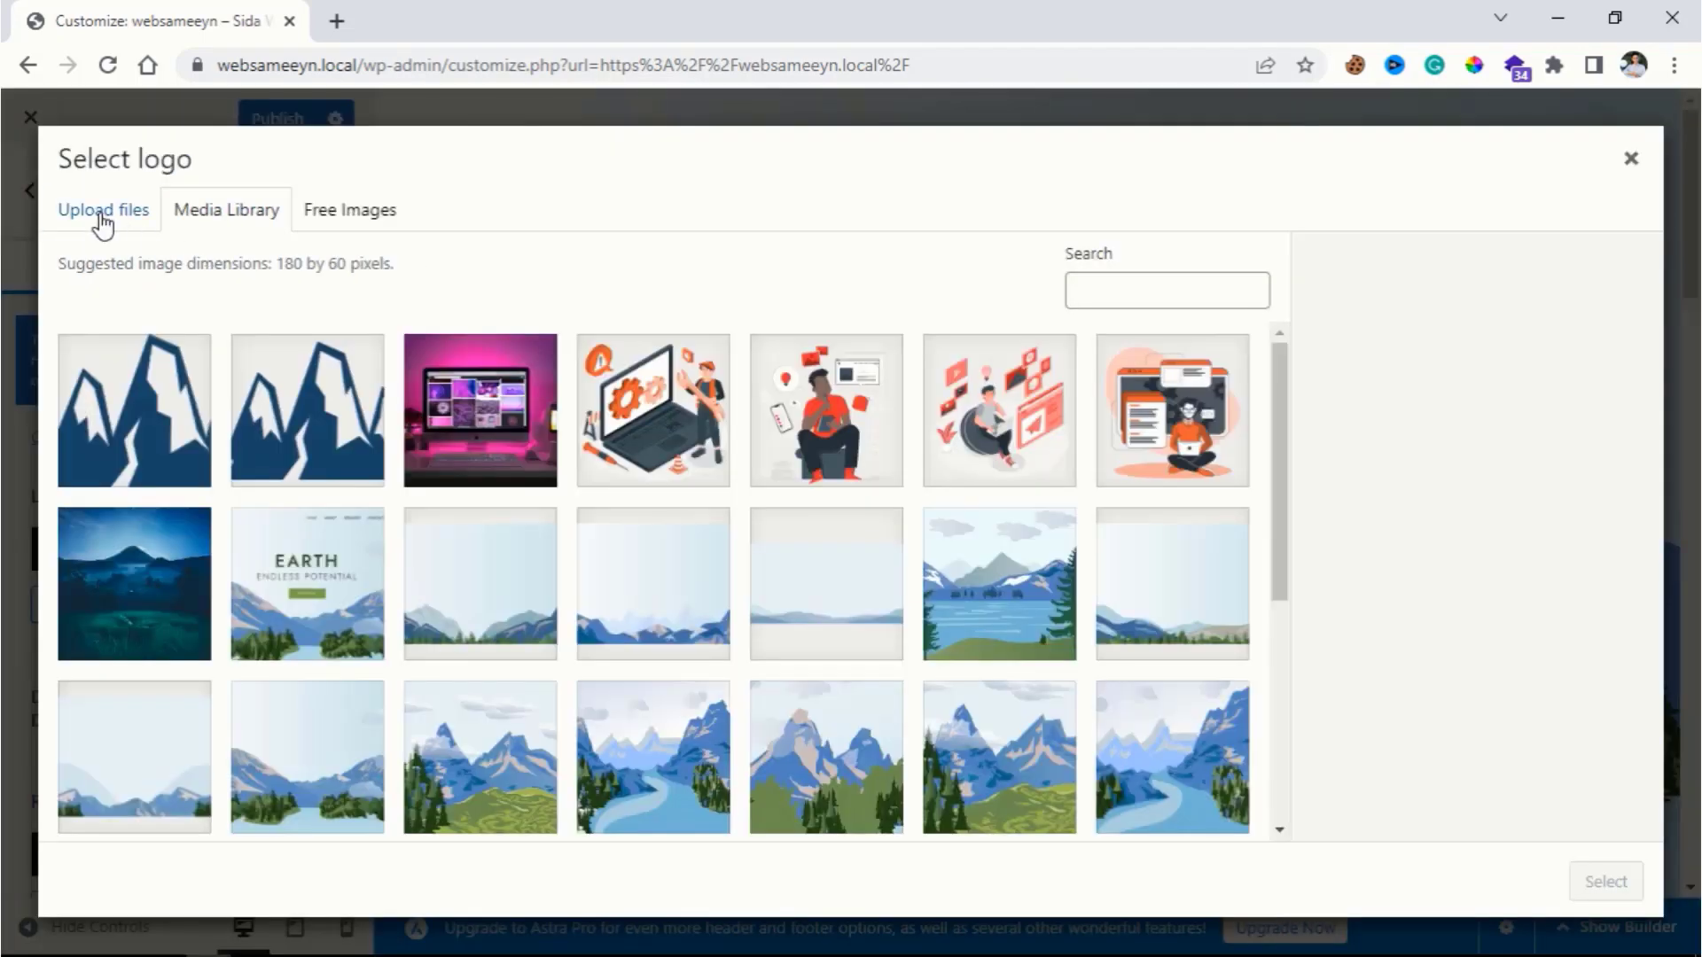
# Step: Upload the WEBSAMEYN LogoMakr PNG as header logo, cropping it to include mountain and full wordmark
pyautogui.click(103, 217)
pyautogui.click(600, 490)
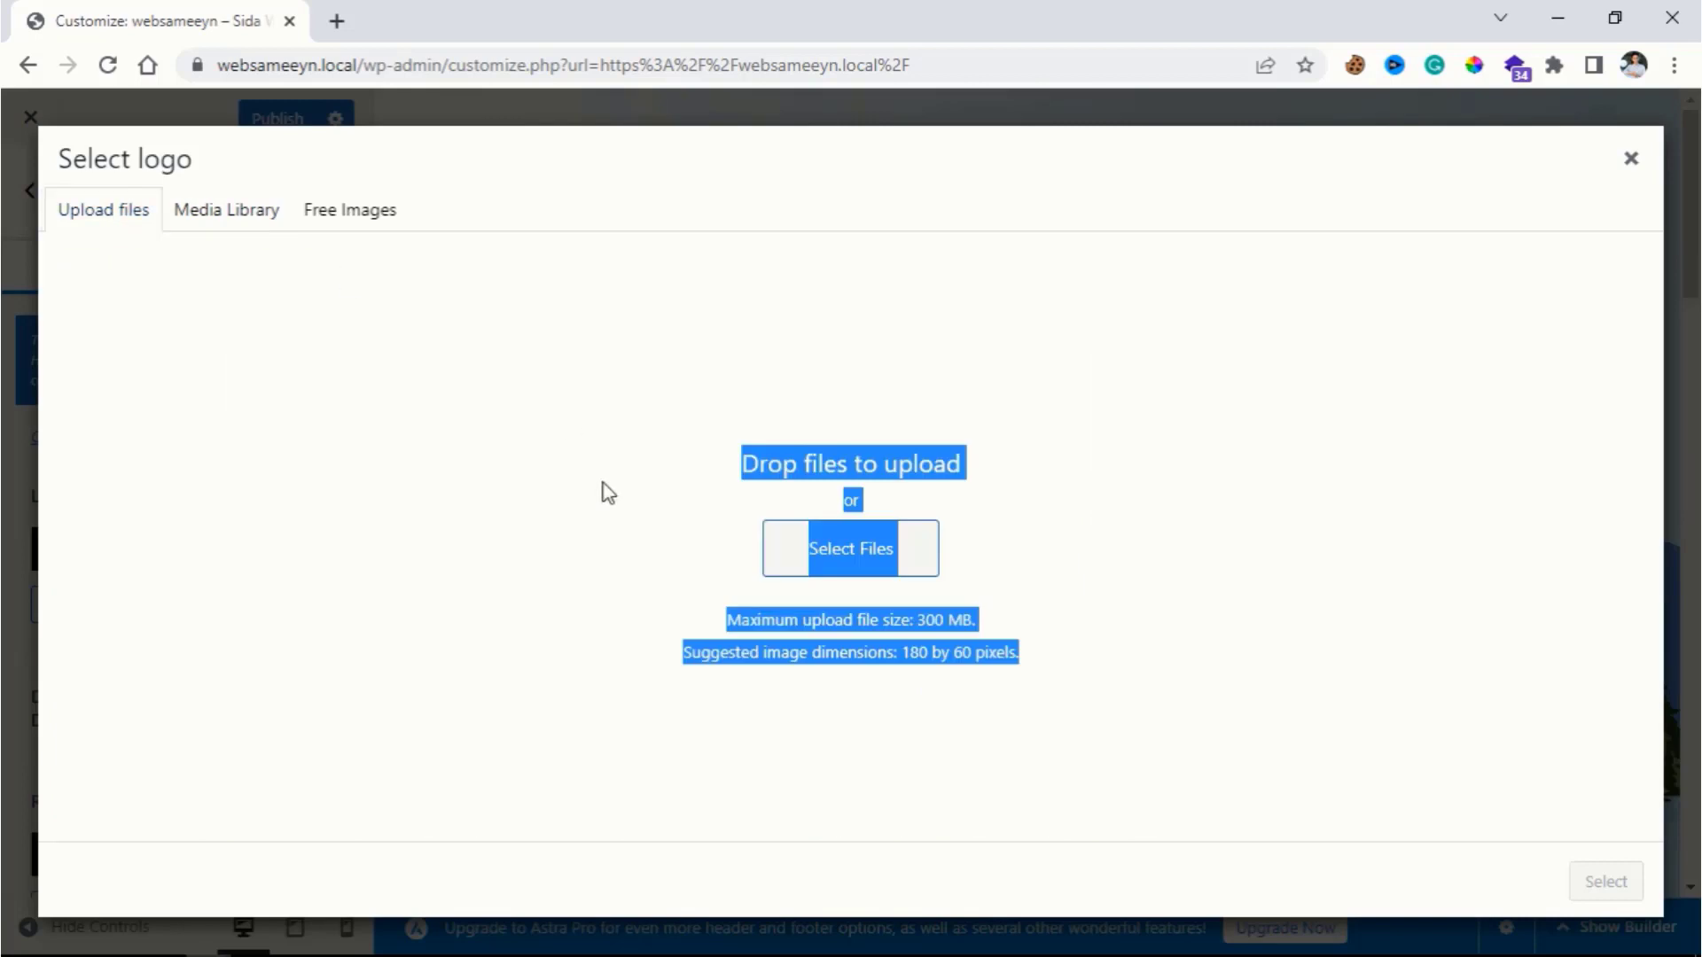
pyautogui.click(896, 563)
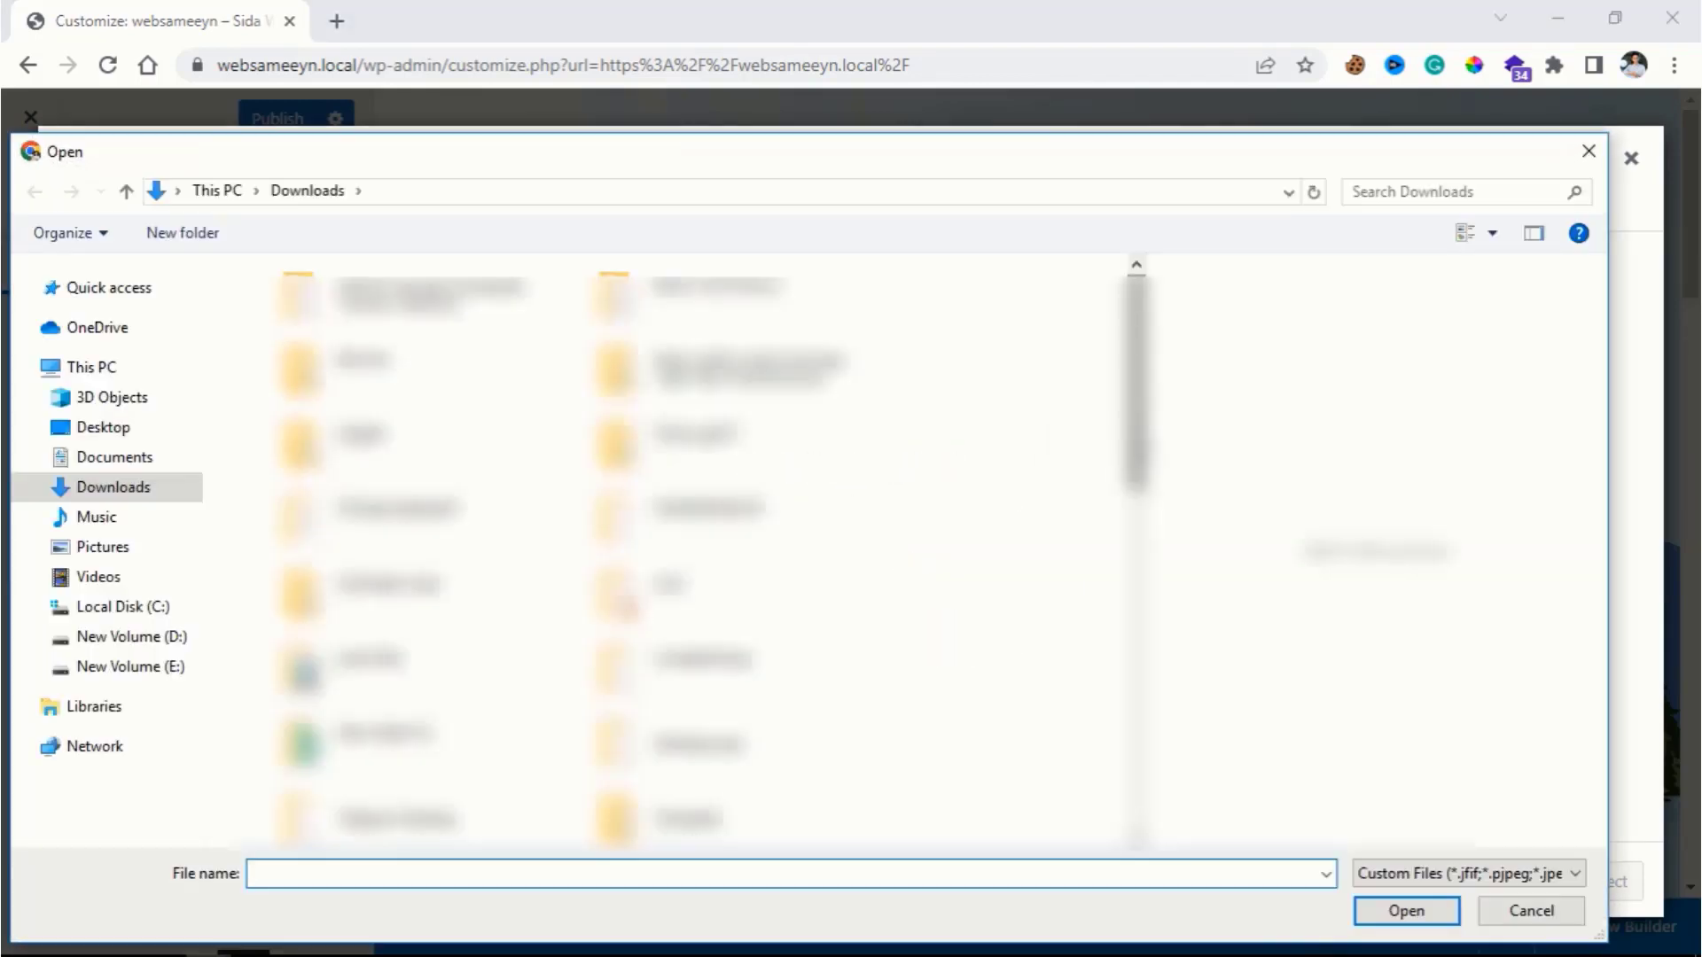
pyautogui.scroll(-10, 701, 483)
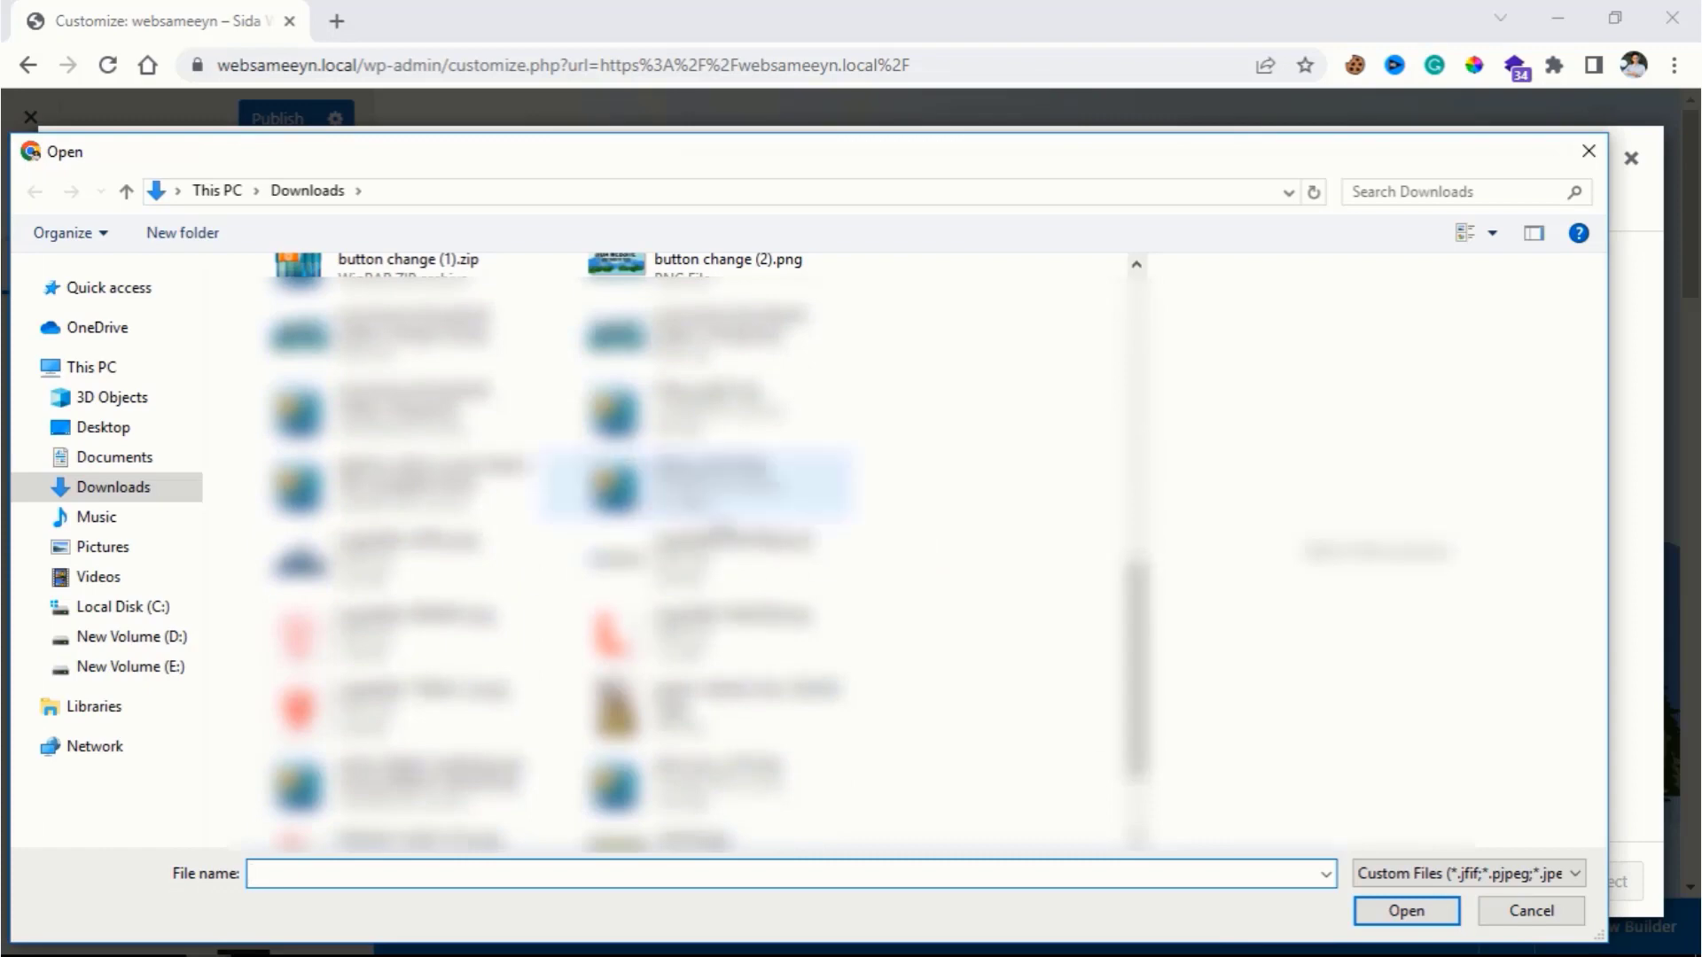
pyautogui.doubleClick(696, 558)
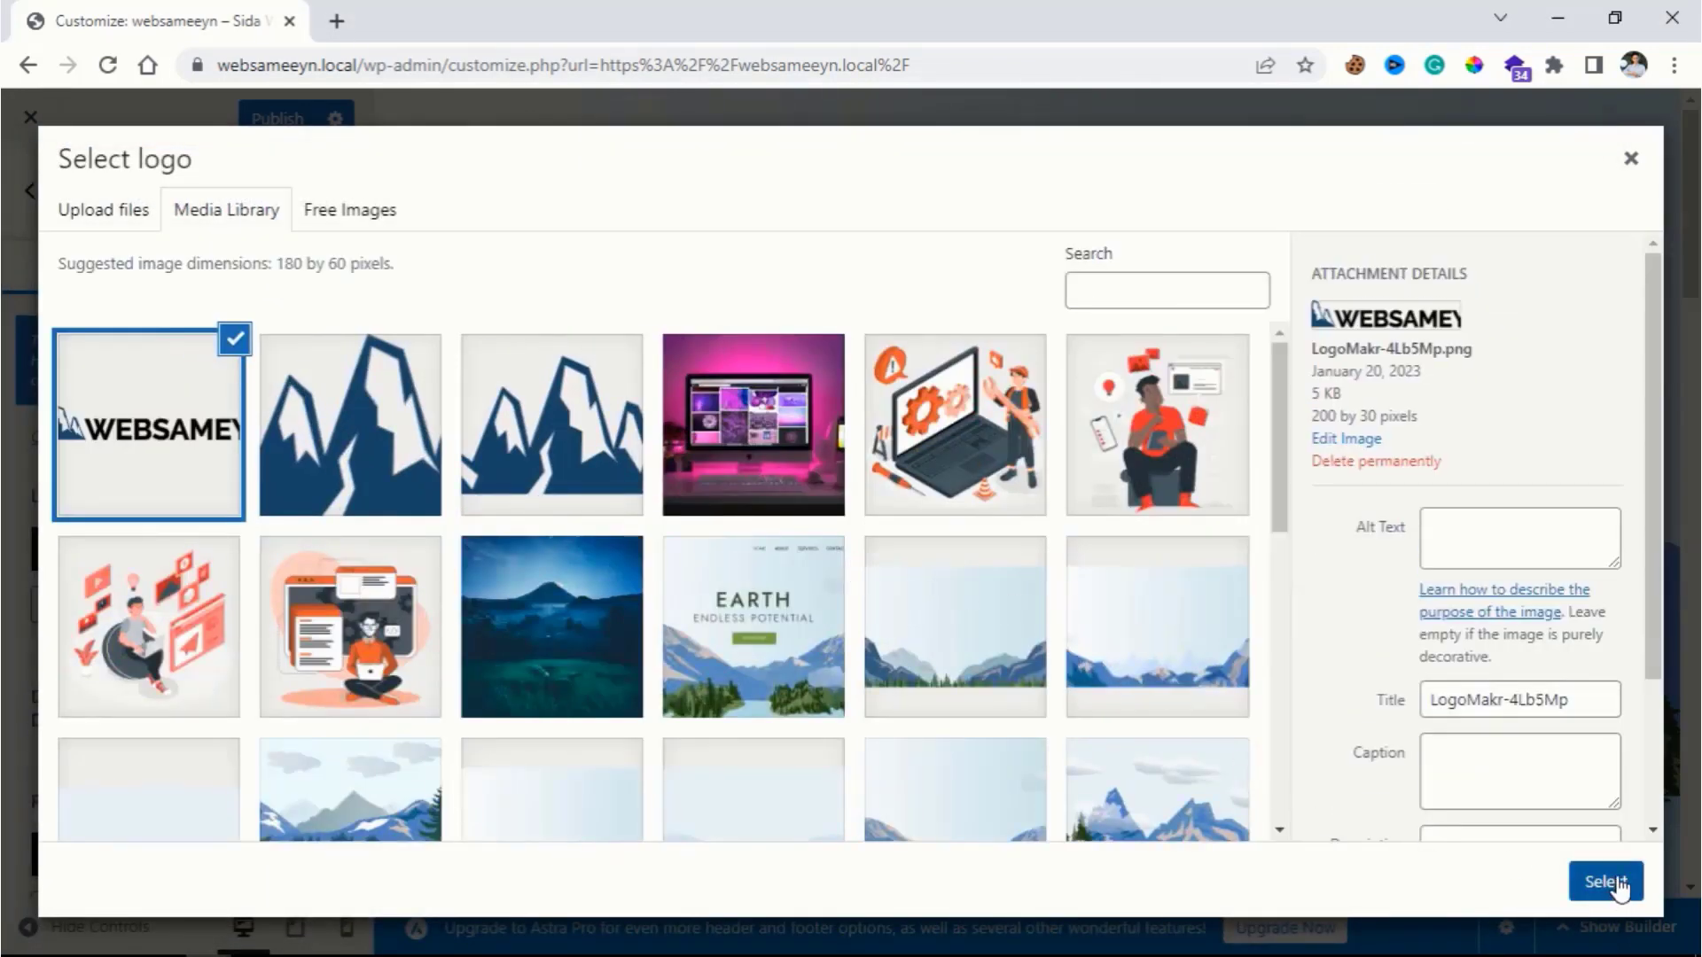
pyautogui.click(1615, 882)
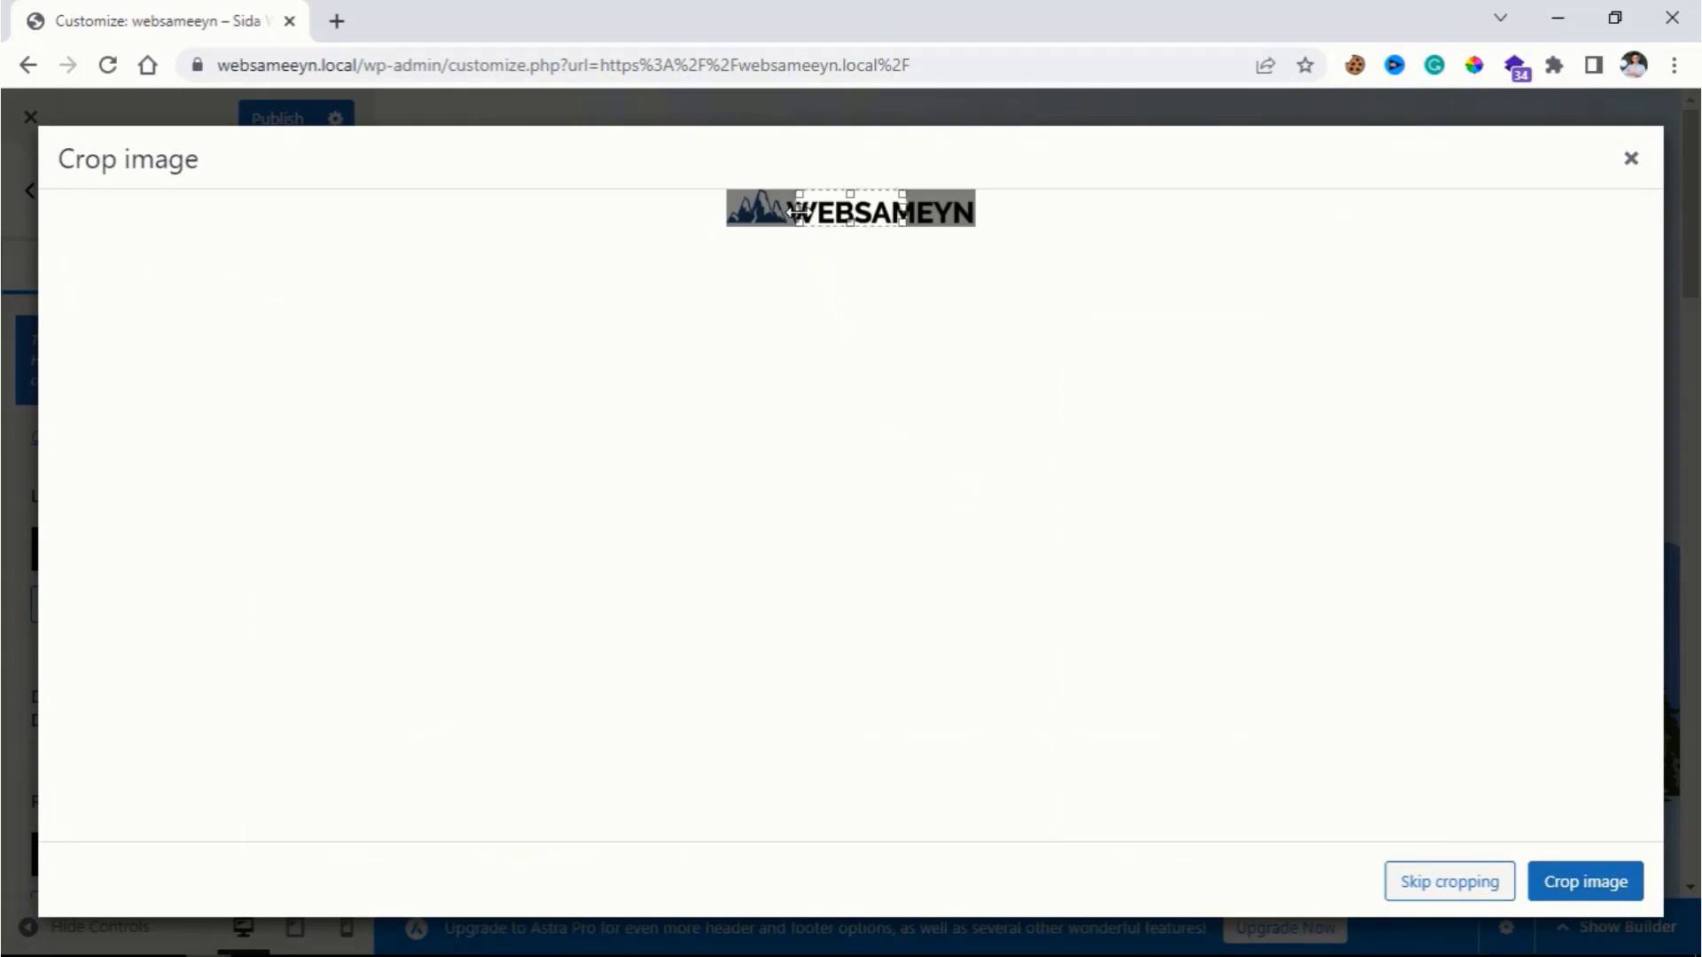
pyautogui.moveTo(797, 210); pyautogui.dragTo(711, 208)
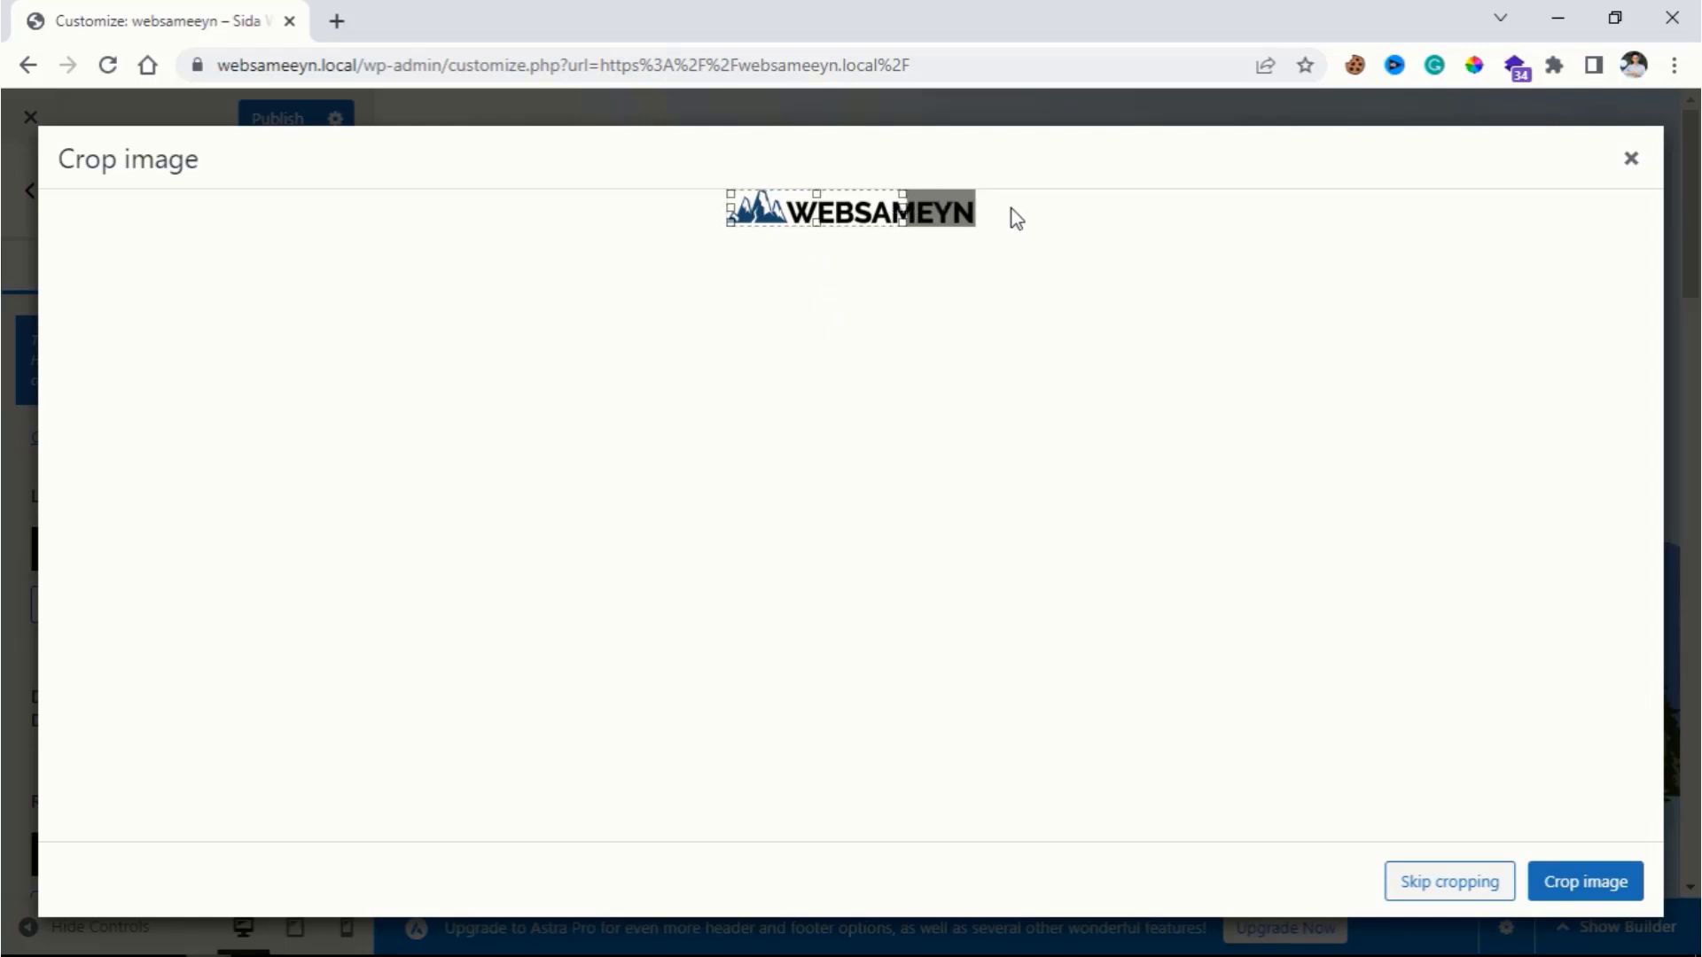
pyautogui.moveTo(961, 228); pyautogui.dragTo(988, 226)
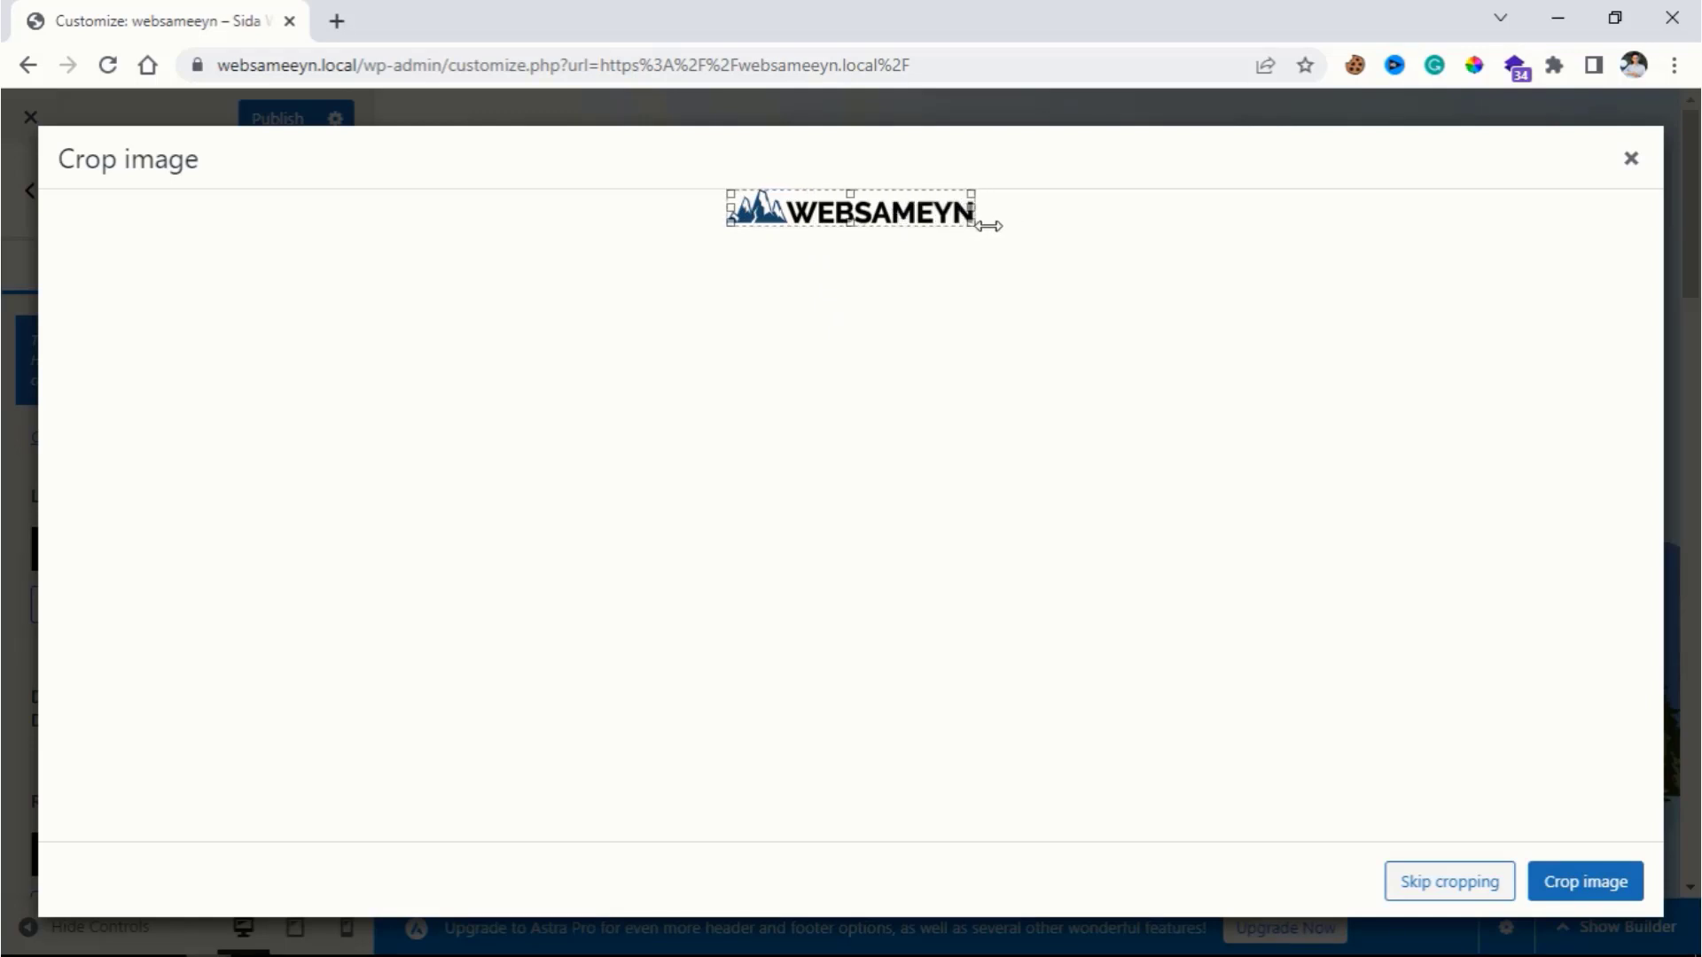
pyautogui.click(1574, 881)
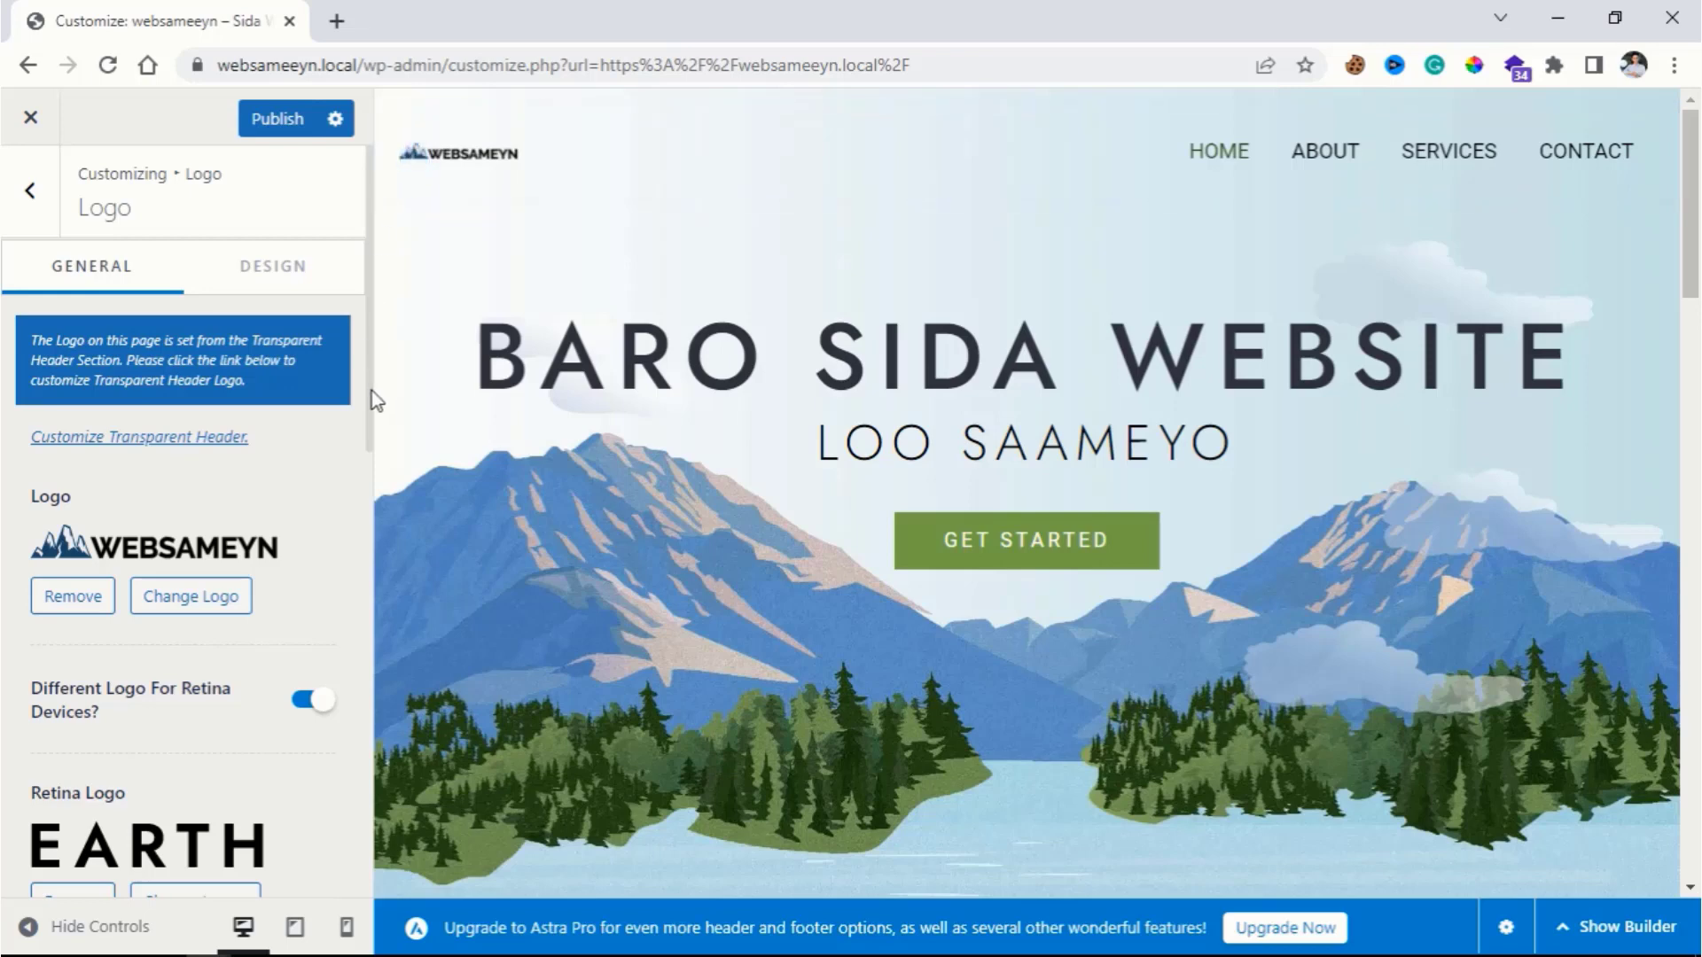
# Step: Widen the header logo width from 96 to 175 px
pyautogui.moveTo(371, 390); pyautogui.dragTo(348, 553)
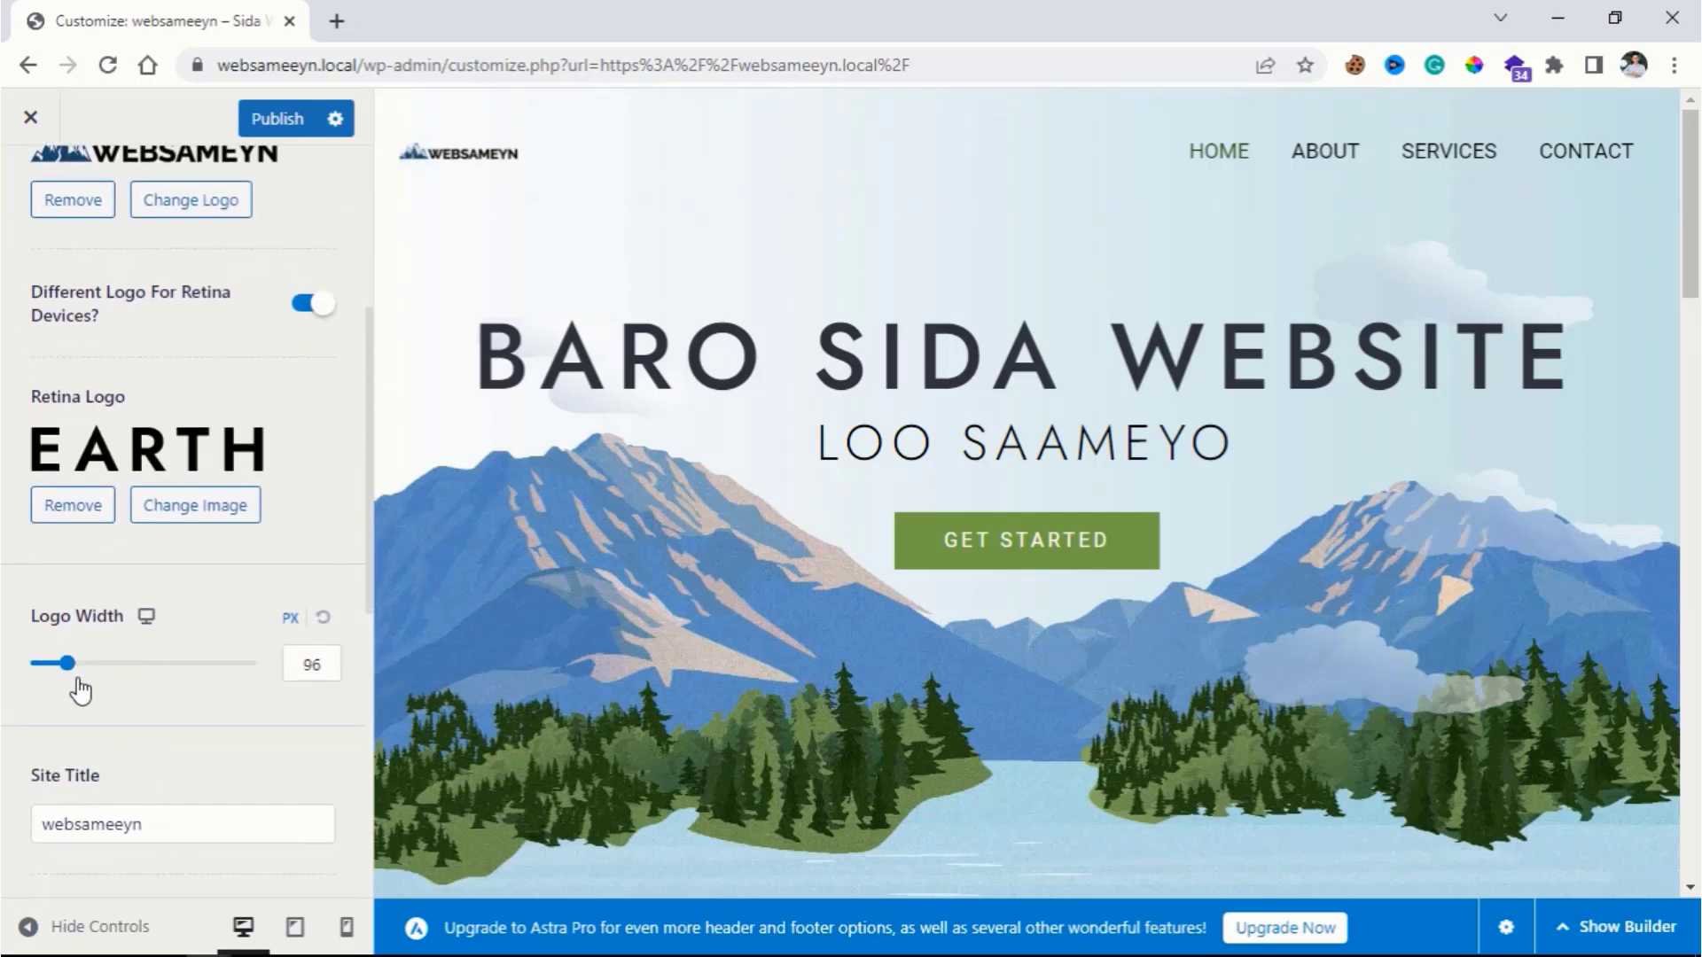
pyautogui.moveTo(69, 669)
pyautogui.moveTo(72, 671); pyautogui.dragTo(117, 680)
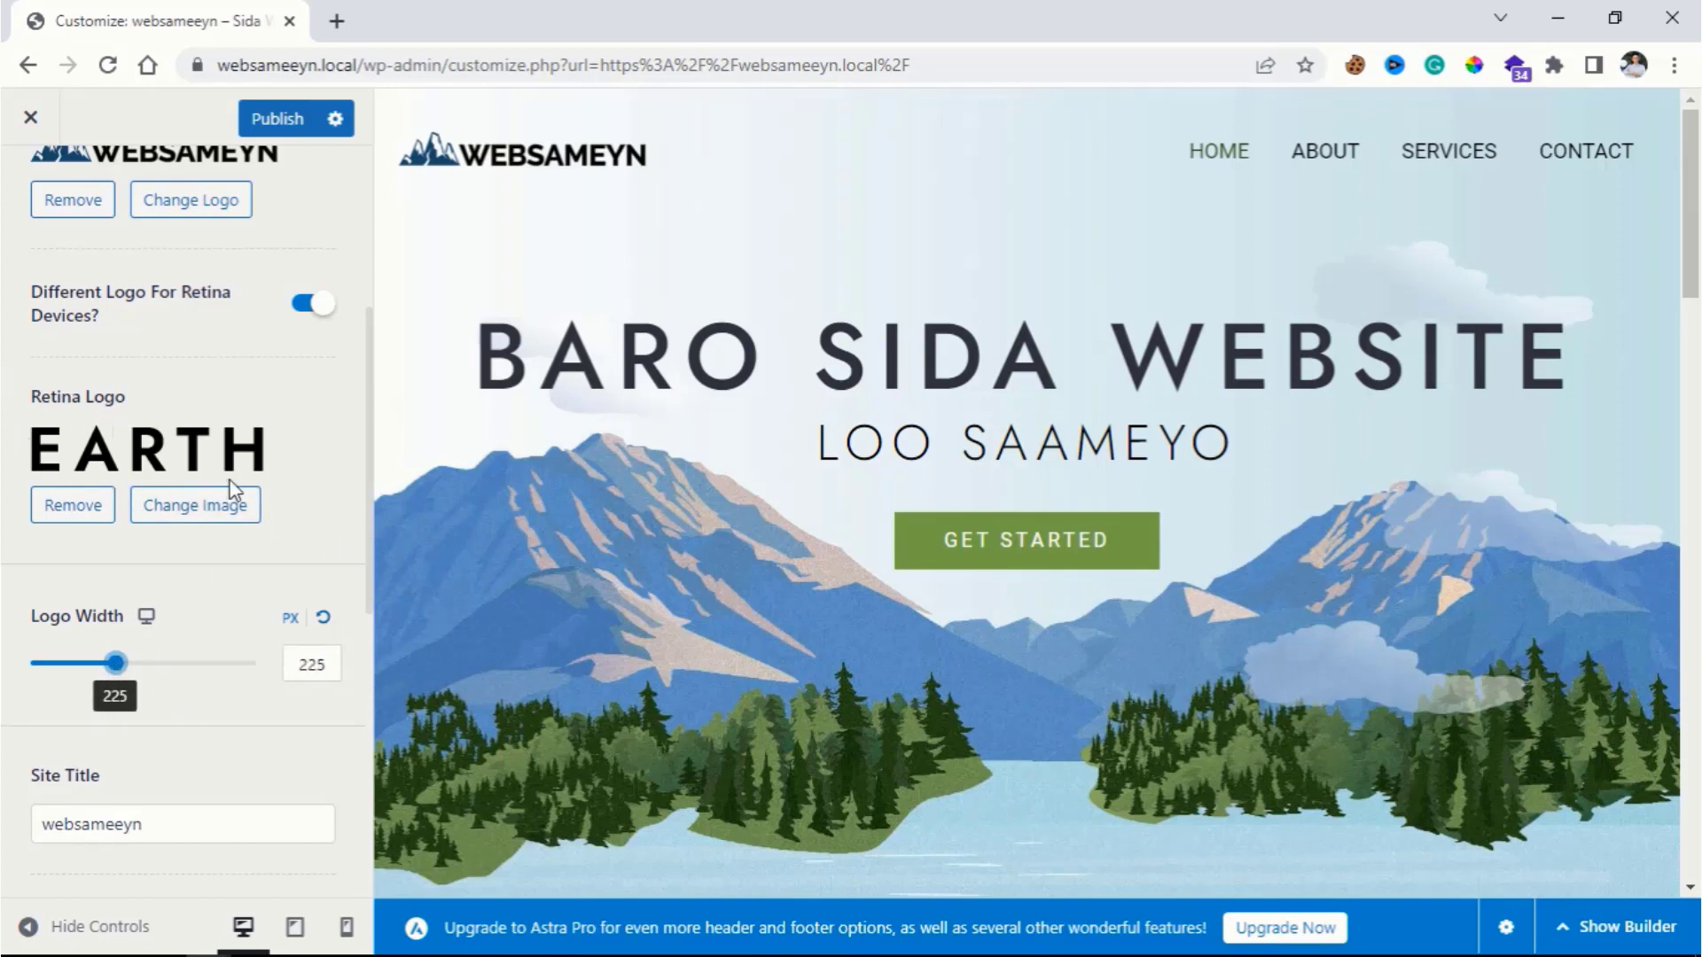
# Step: Set the Retina Logo to the WEBSAMEYN logo image from the Media Library
pyautogui.click(180, 507)
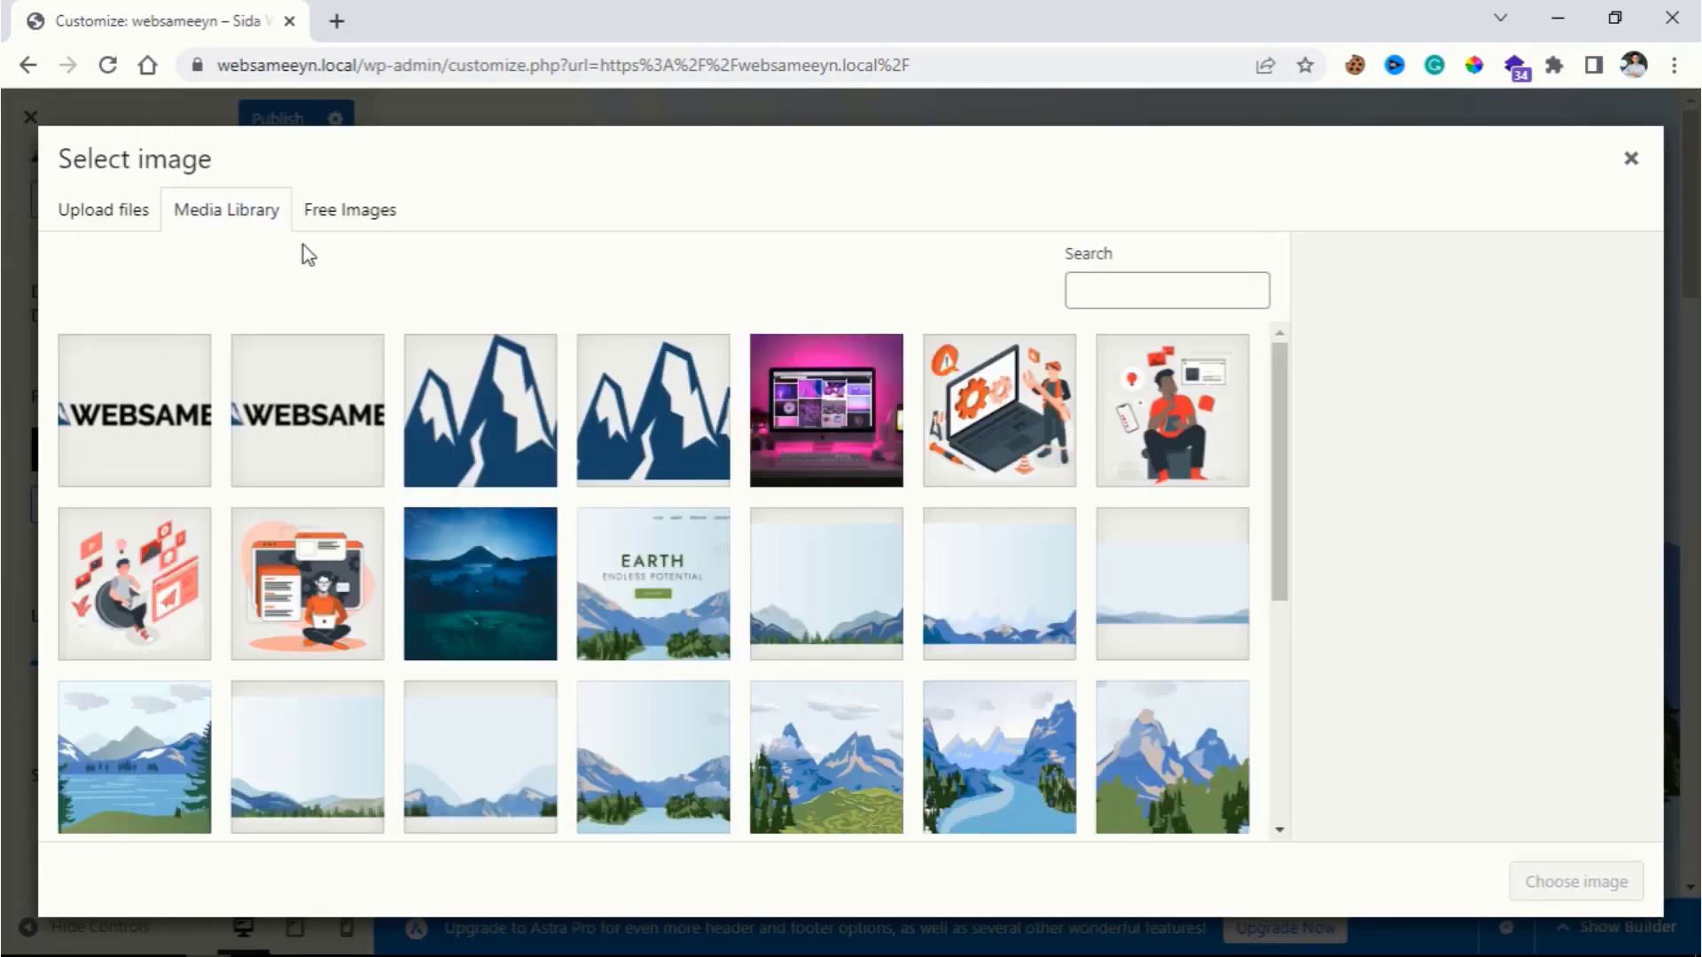
pyautogui.click(113, 453)
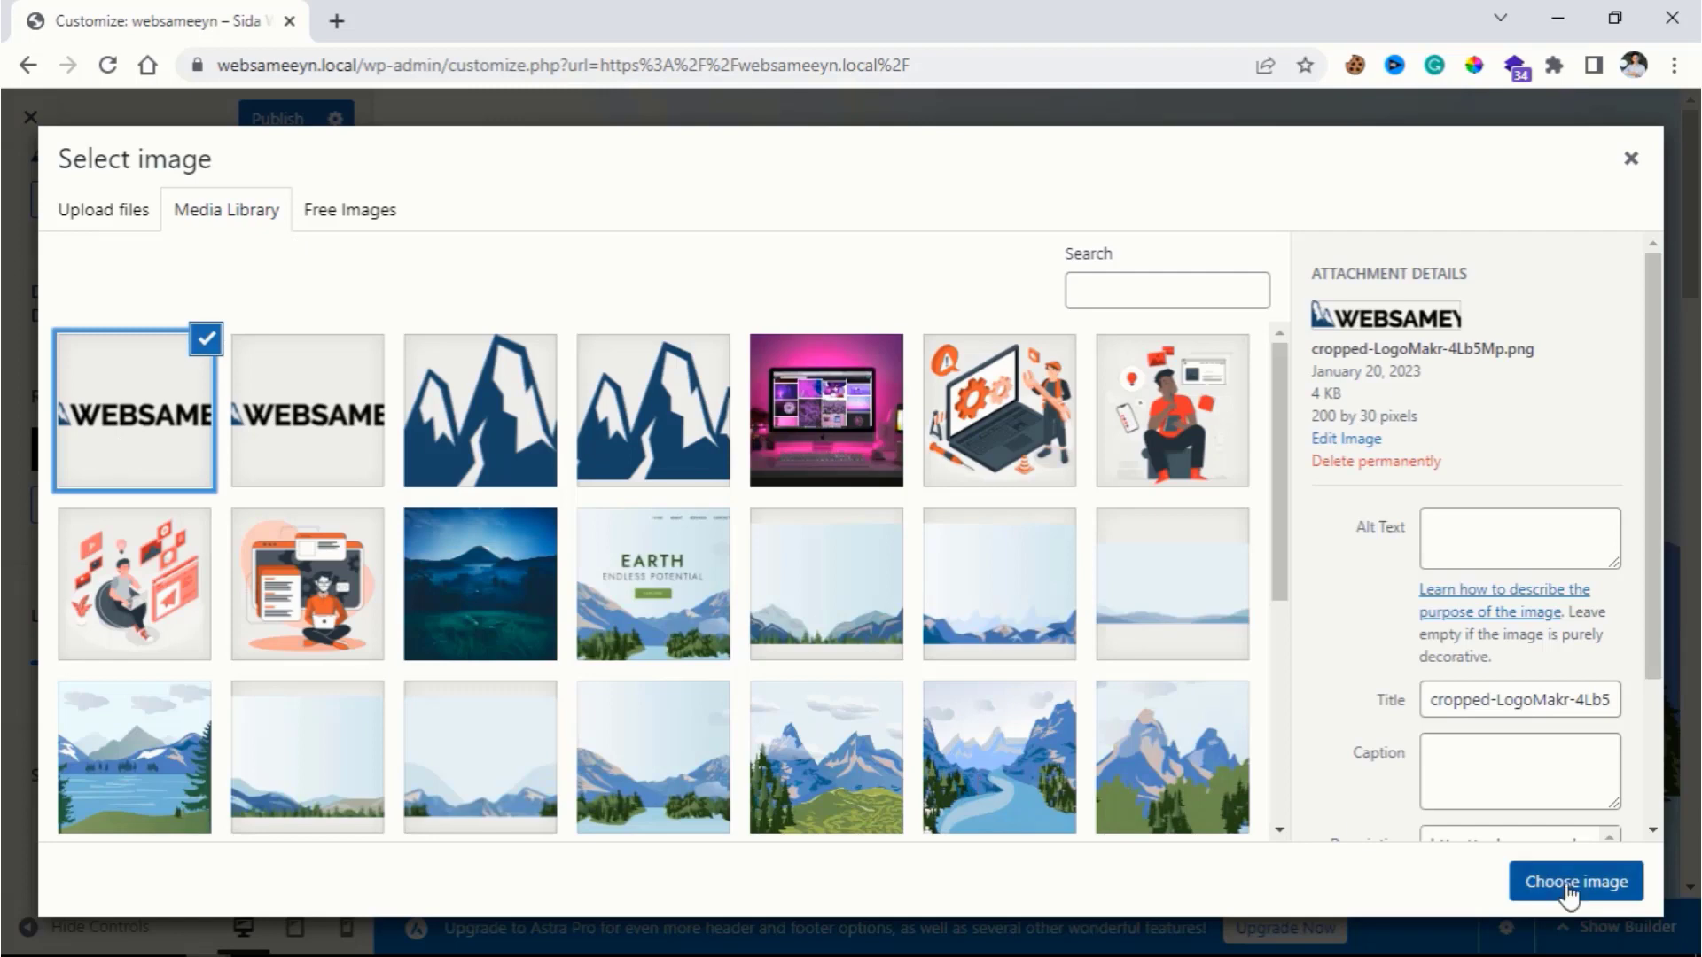
pyautogui.click(1565, 883)
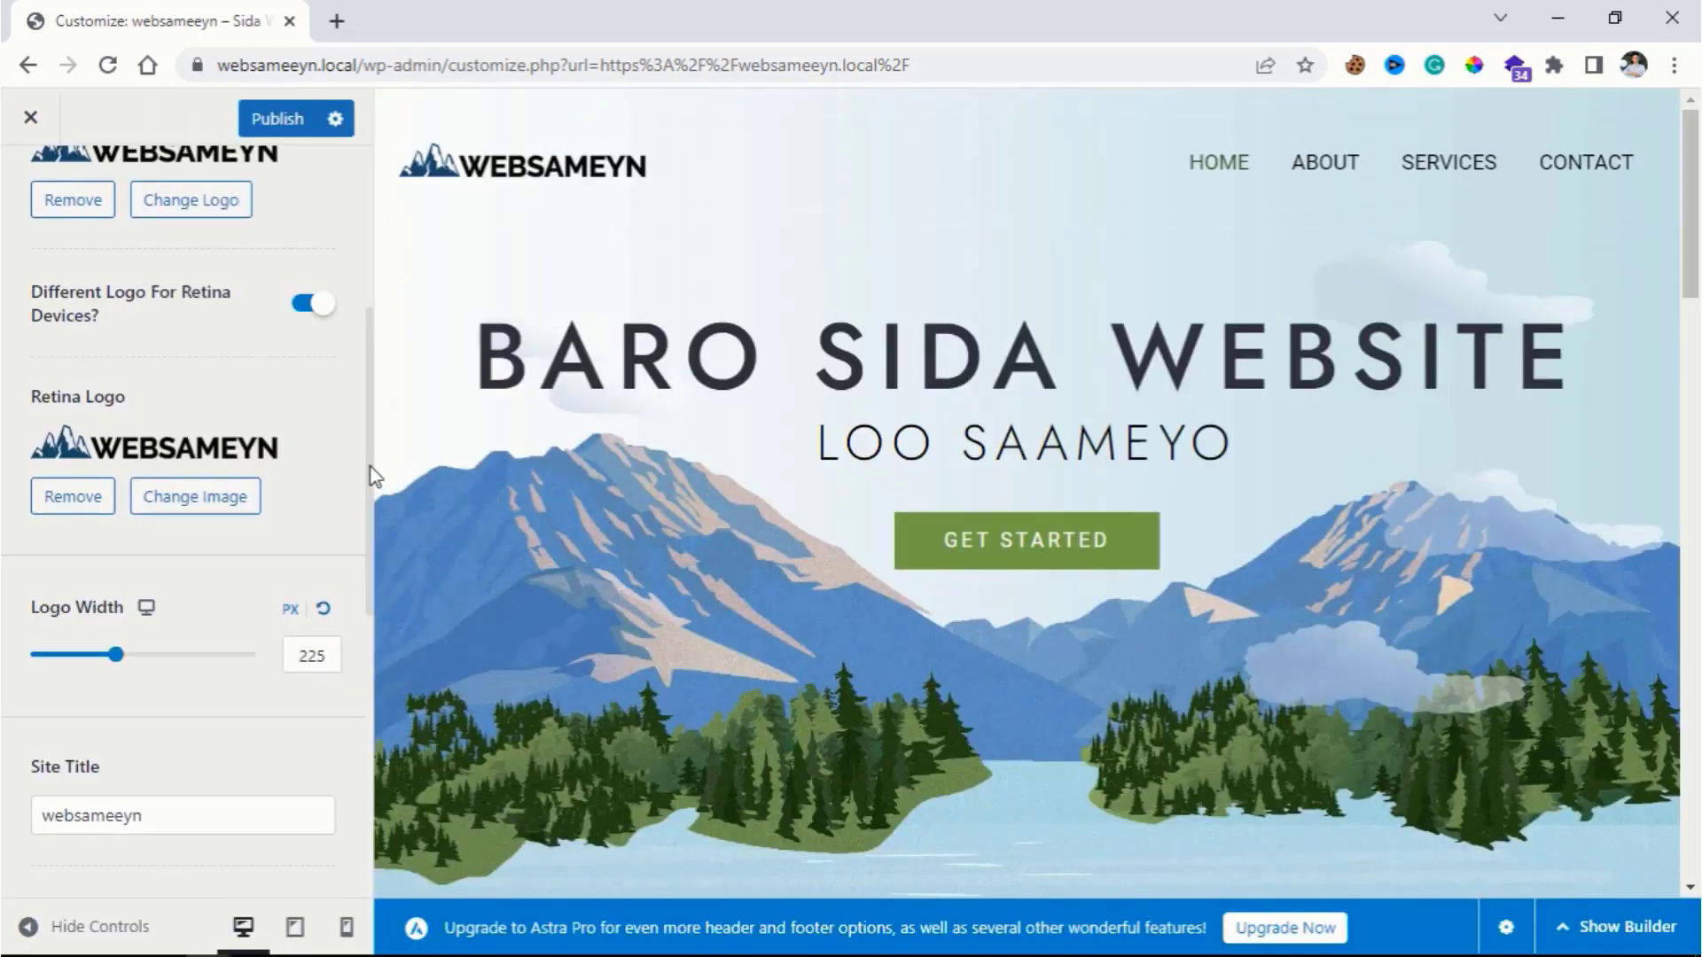
pyautogui.moveTo(371, 466); pyautogui.dragTo(374, 298)
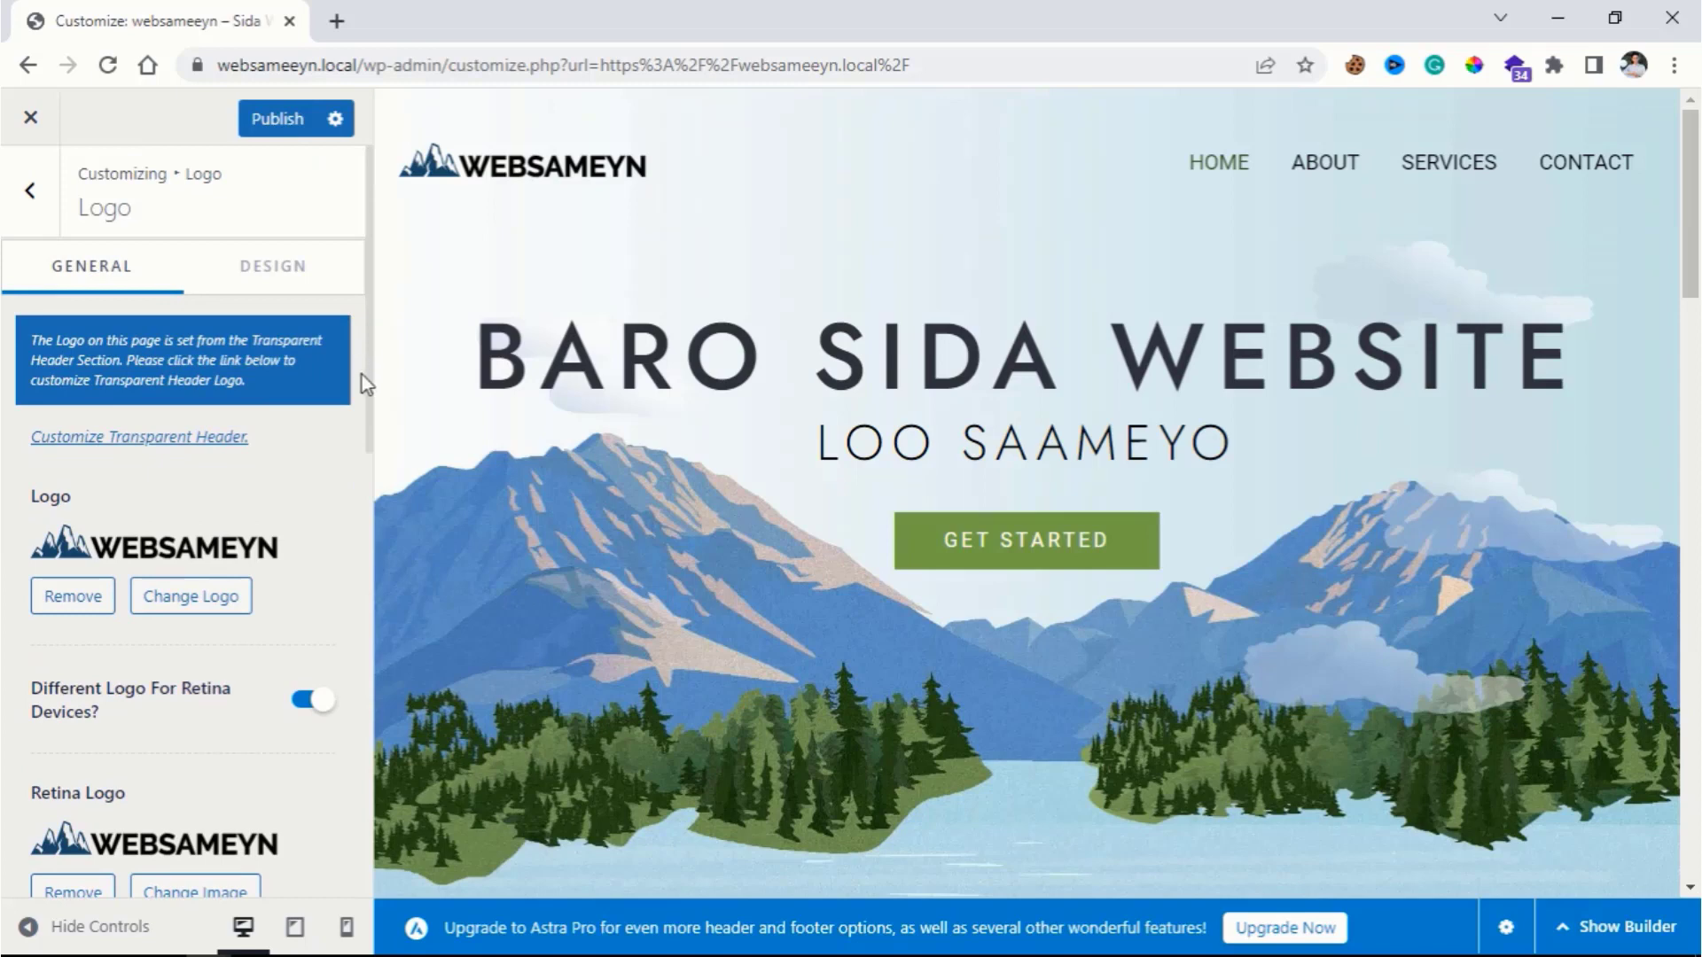
# Step: In the phone preview, try different header heights, then reset the height to default
pyautogui.click(342, 938)
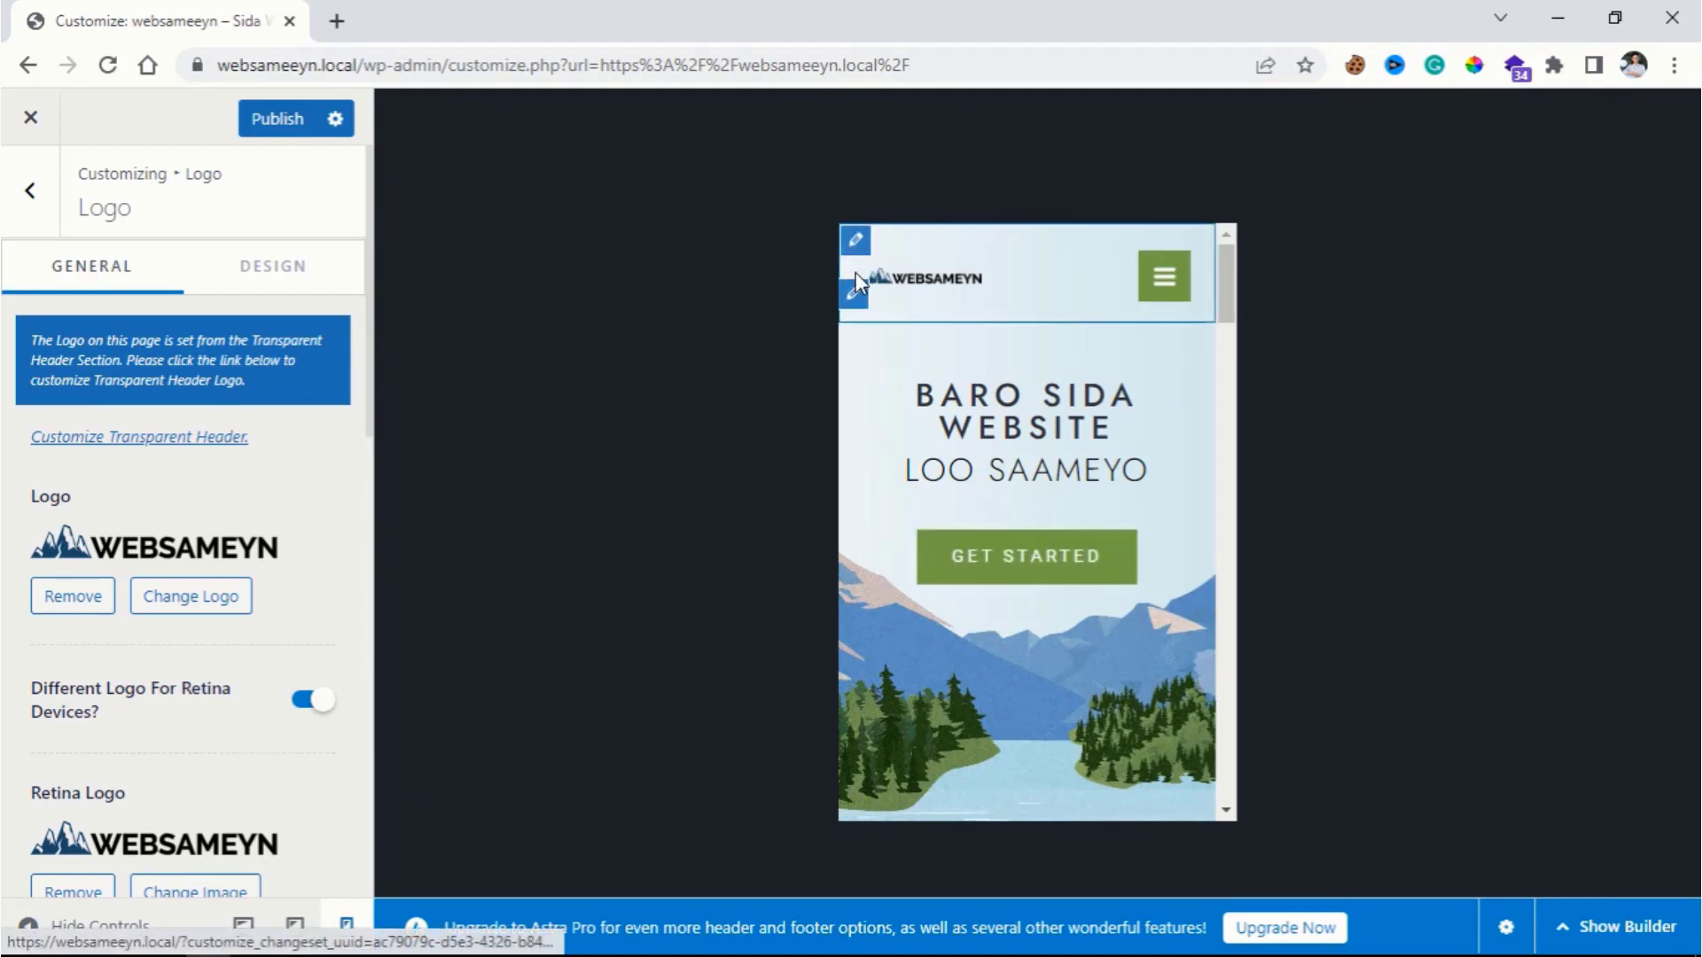
pyautogui.click(856, 244)
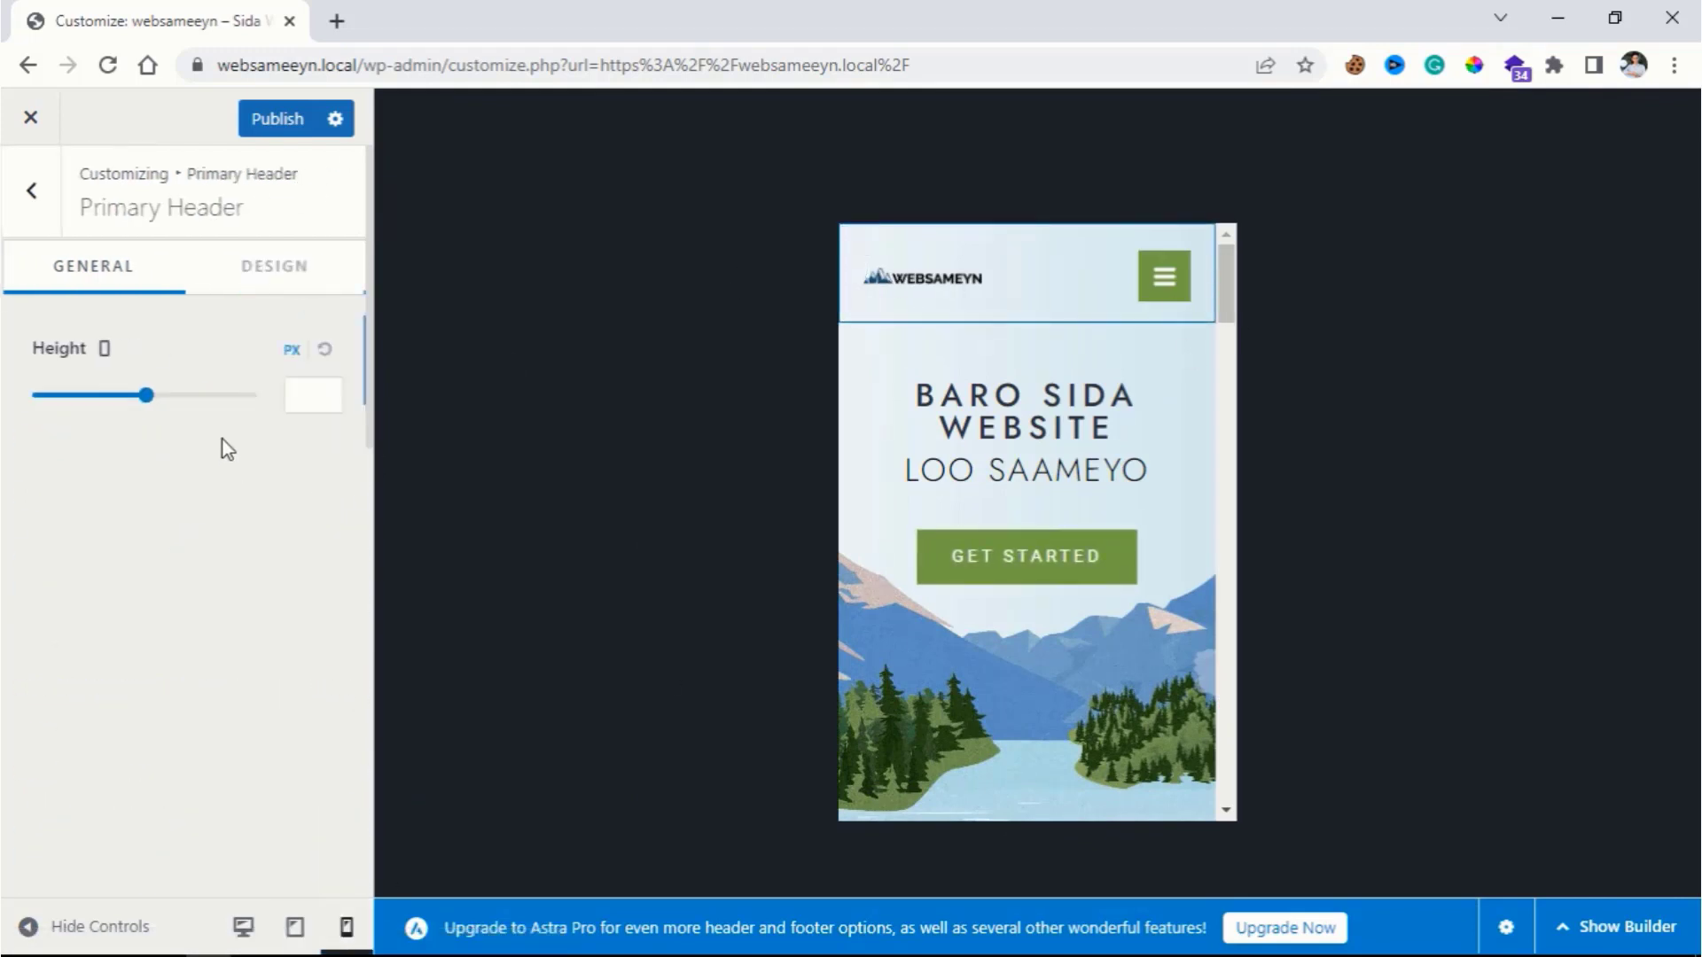
pyautogui.moveTo(158, 408); pyautogui.dragTo(90, 396)
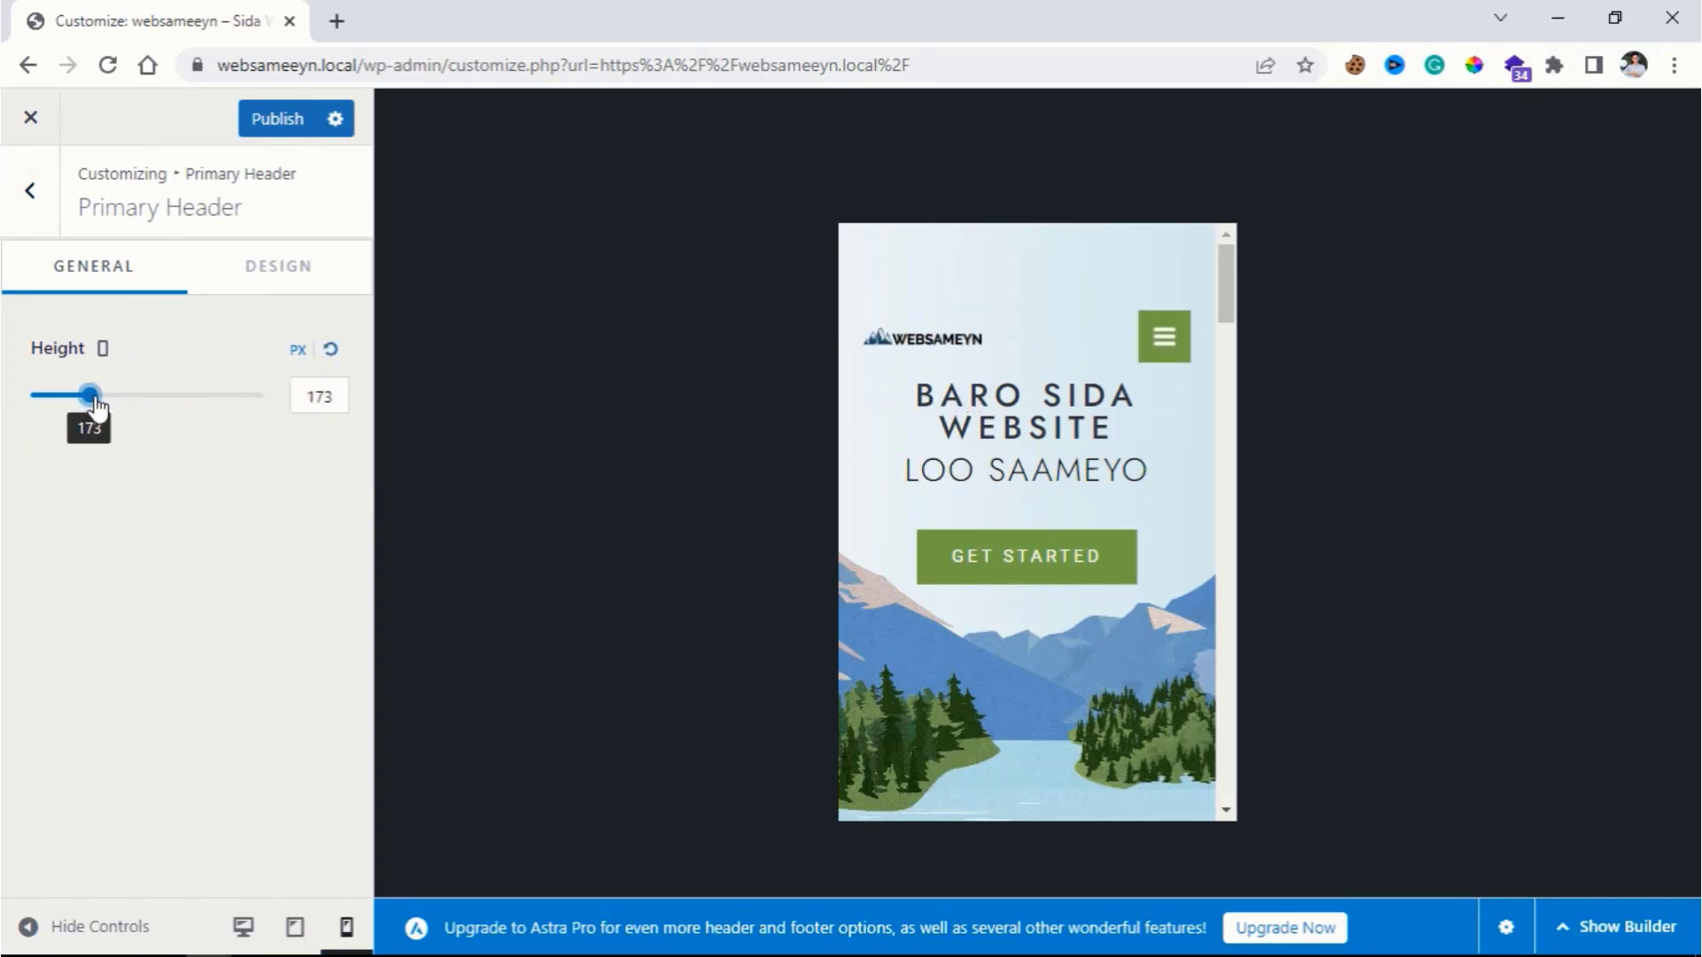
pyautogui.click(331, 351)
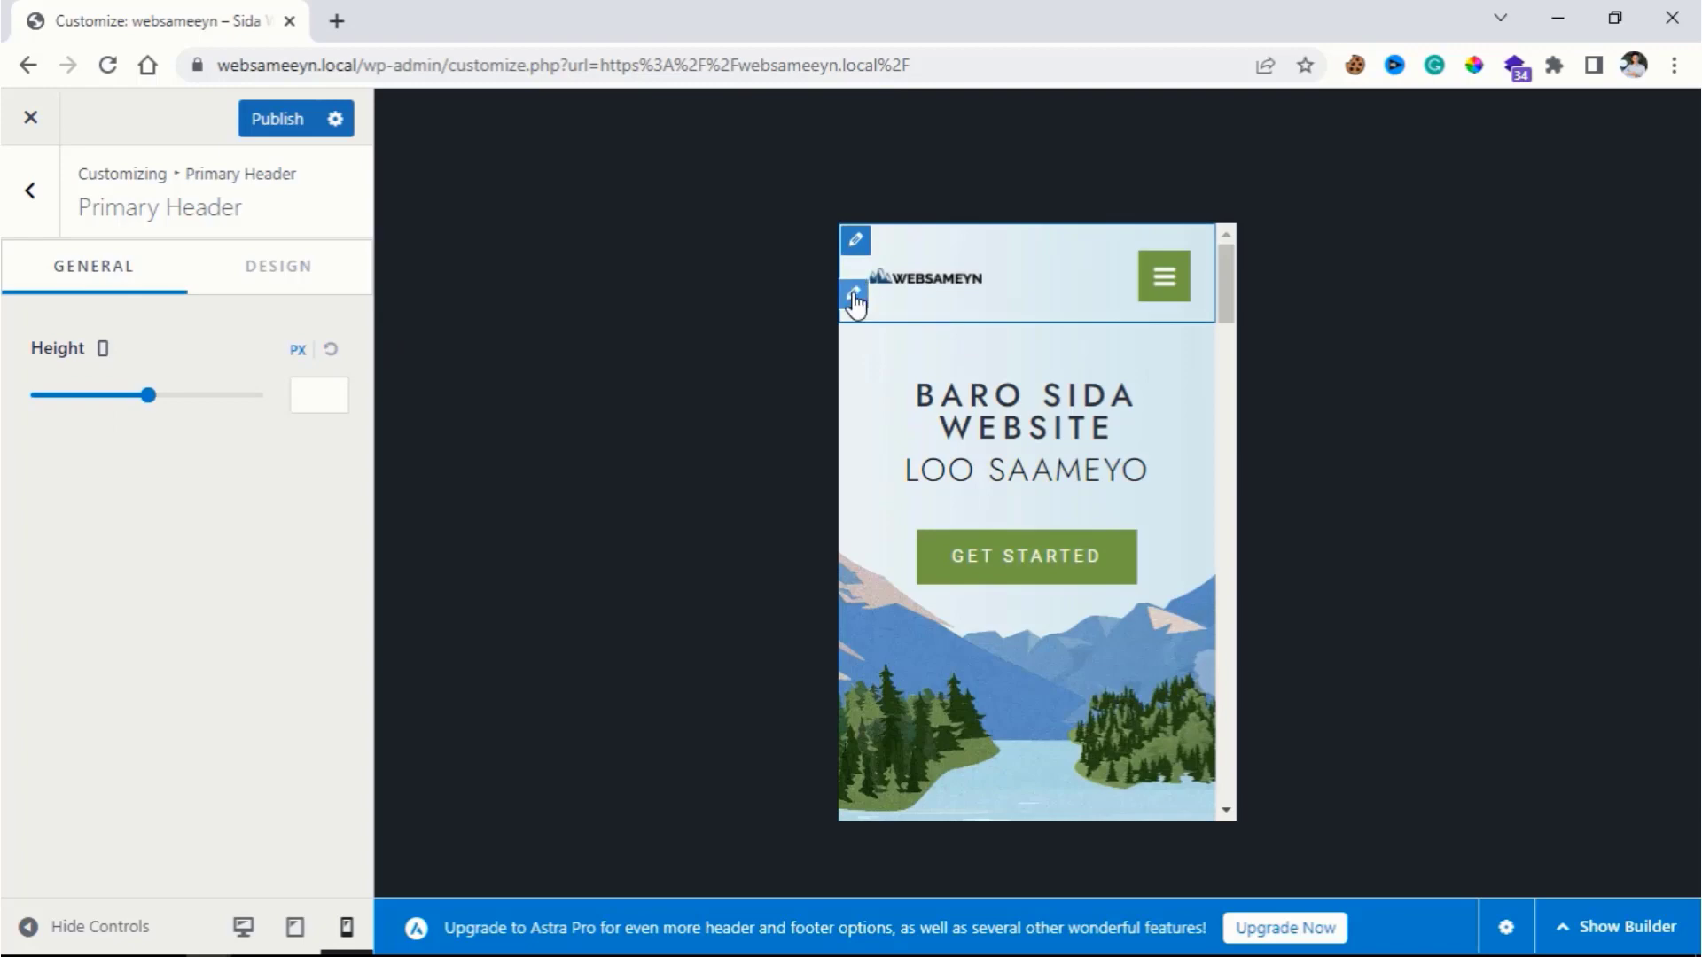
# Step: Set the logo width to 251 px for tablet and 135 px for mobile, desktop staying 225
pyautogui.click(853, 298)
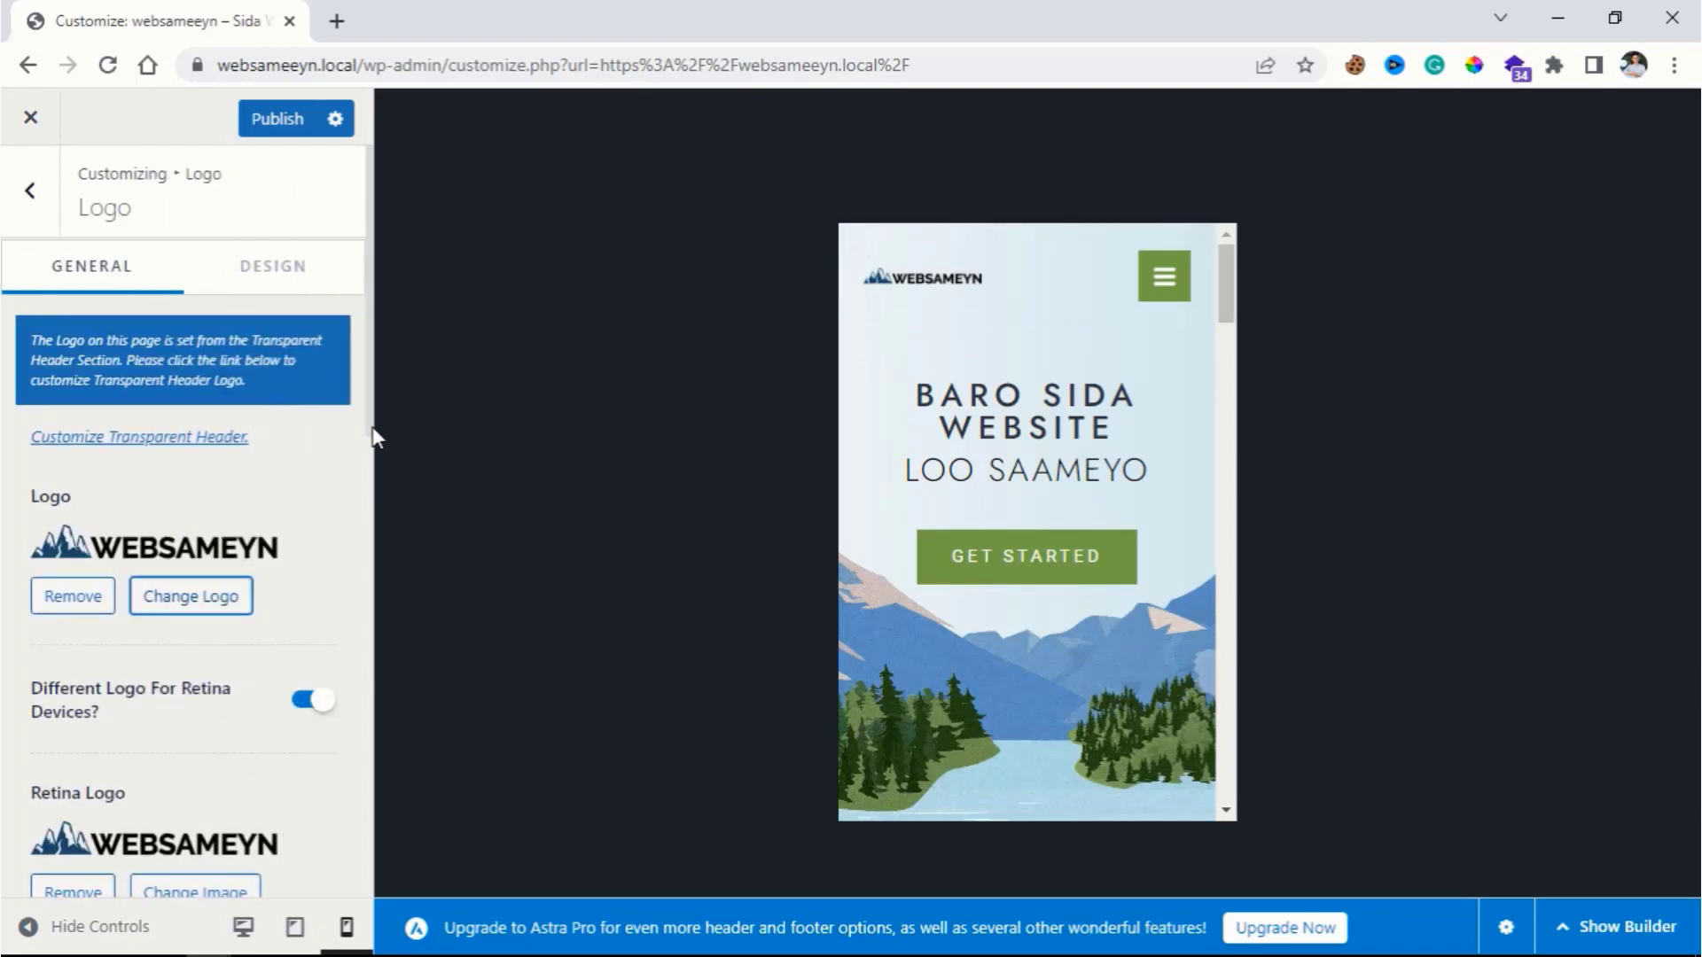
pyautogui.moveTo(372, 429); pyautogui.dragTo(322, 657)
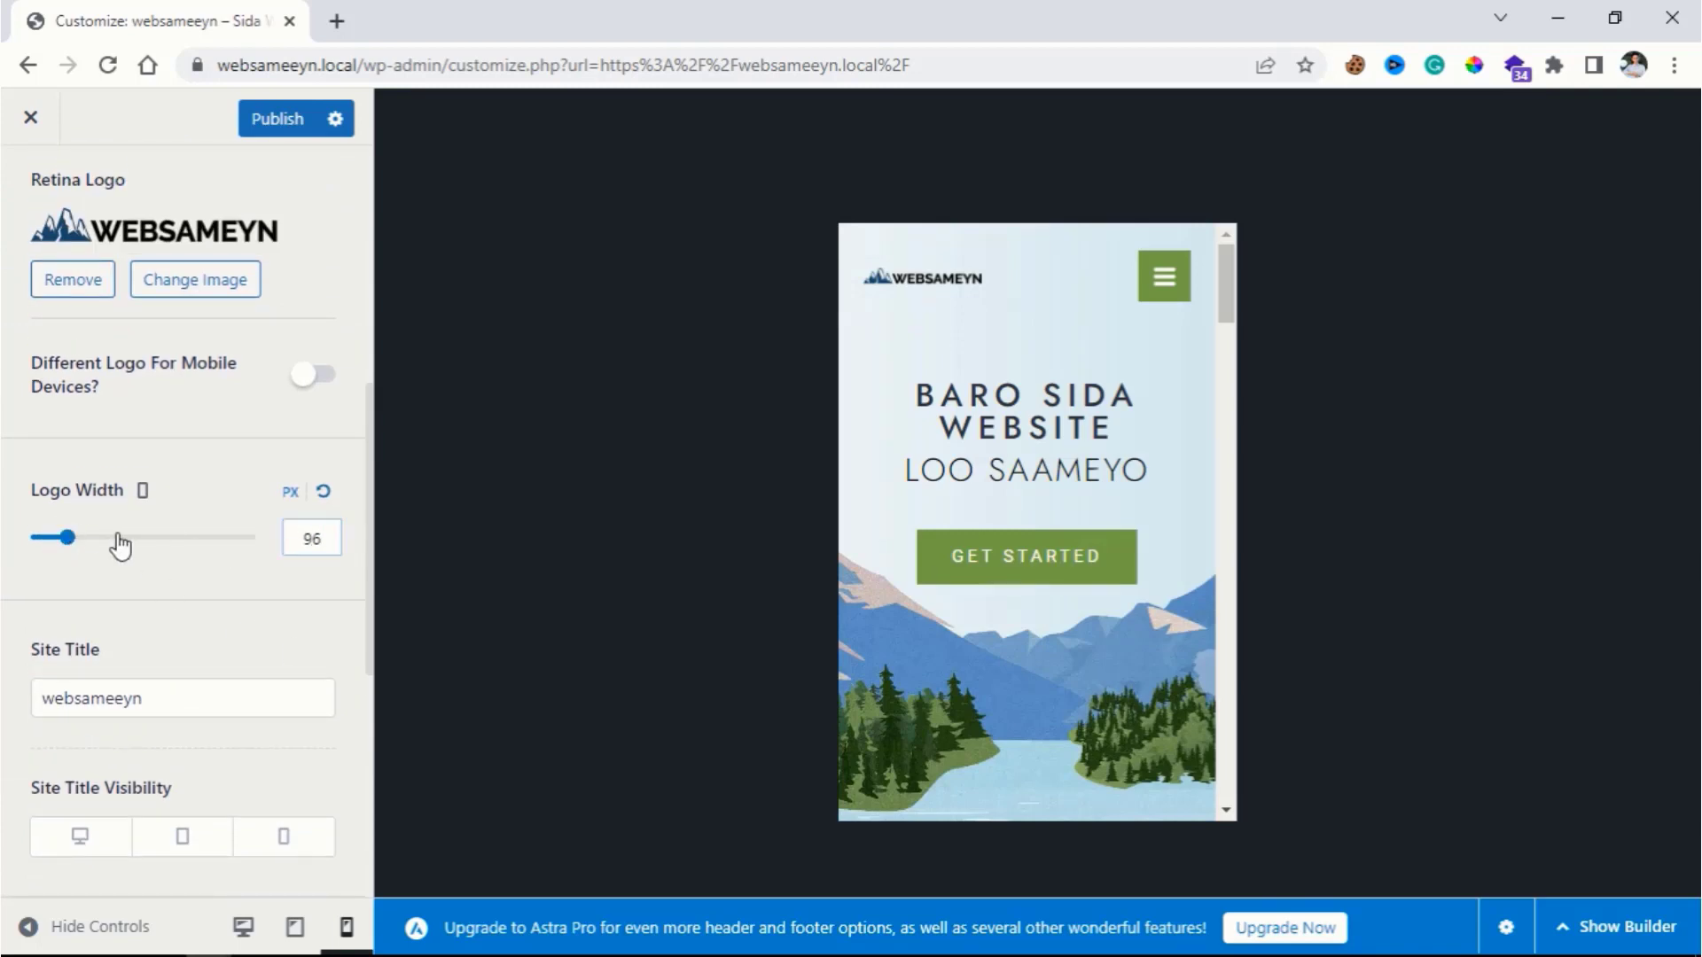
pyautogui.moveTo(66, 538); pyautogui.dragTo(96, 549)
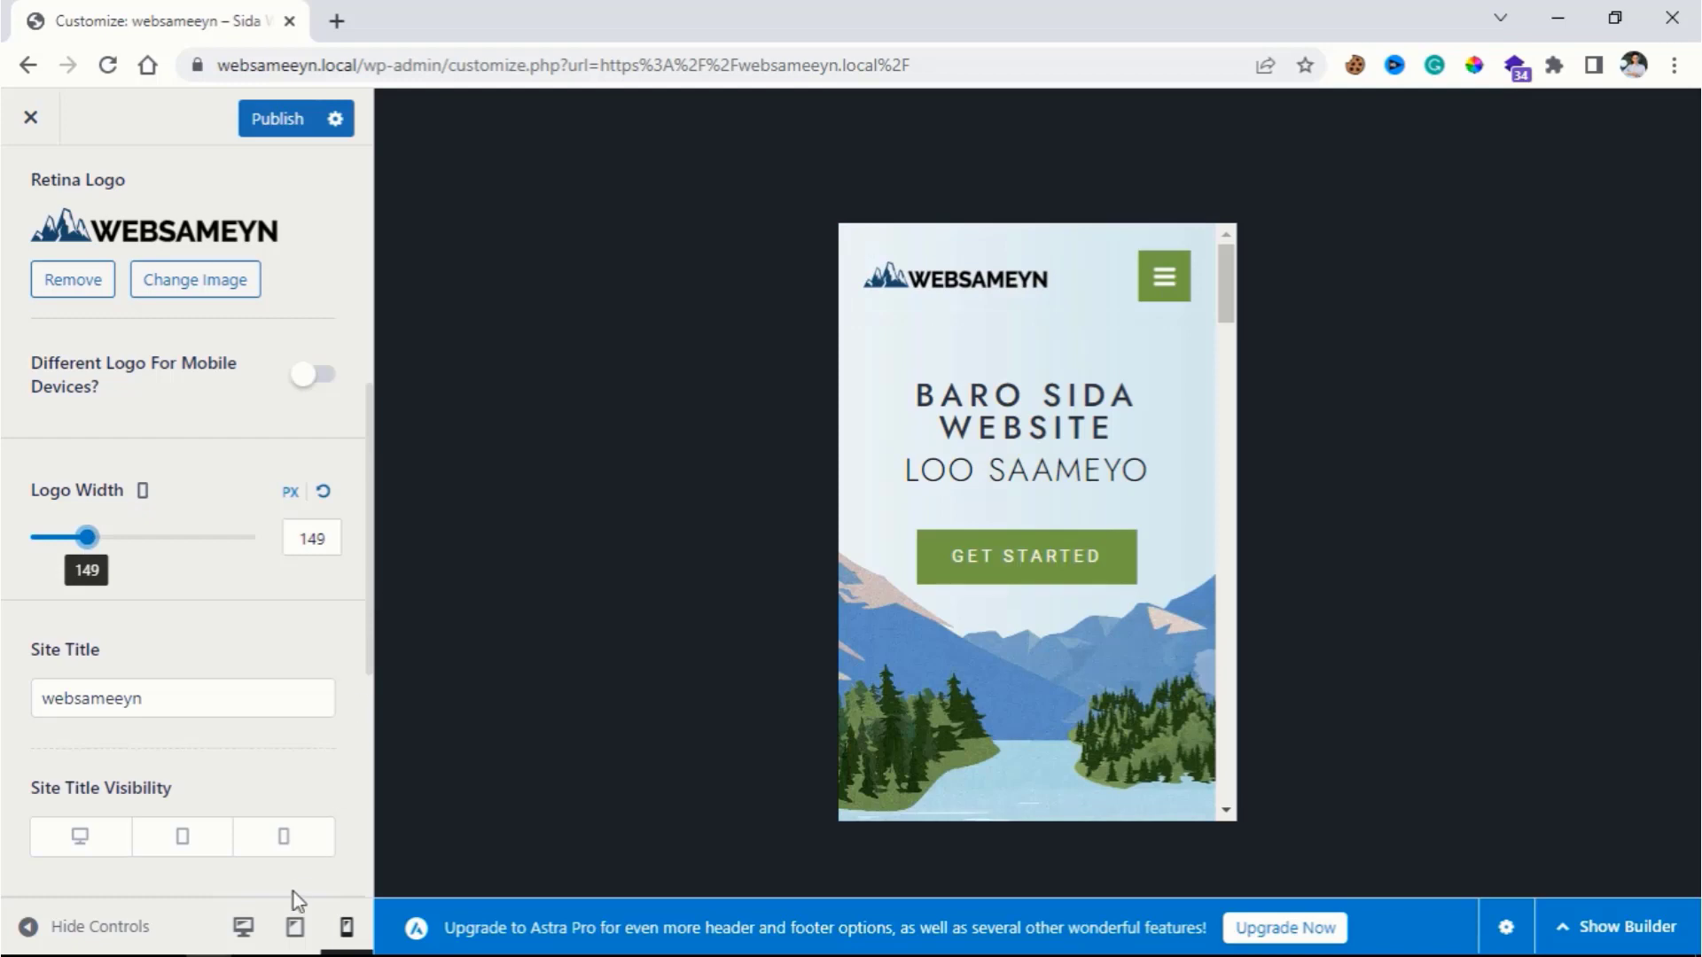
pyautogui.click(295, 926)
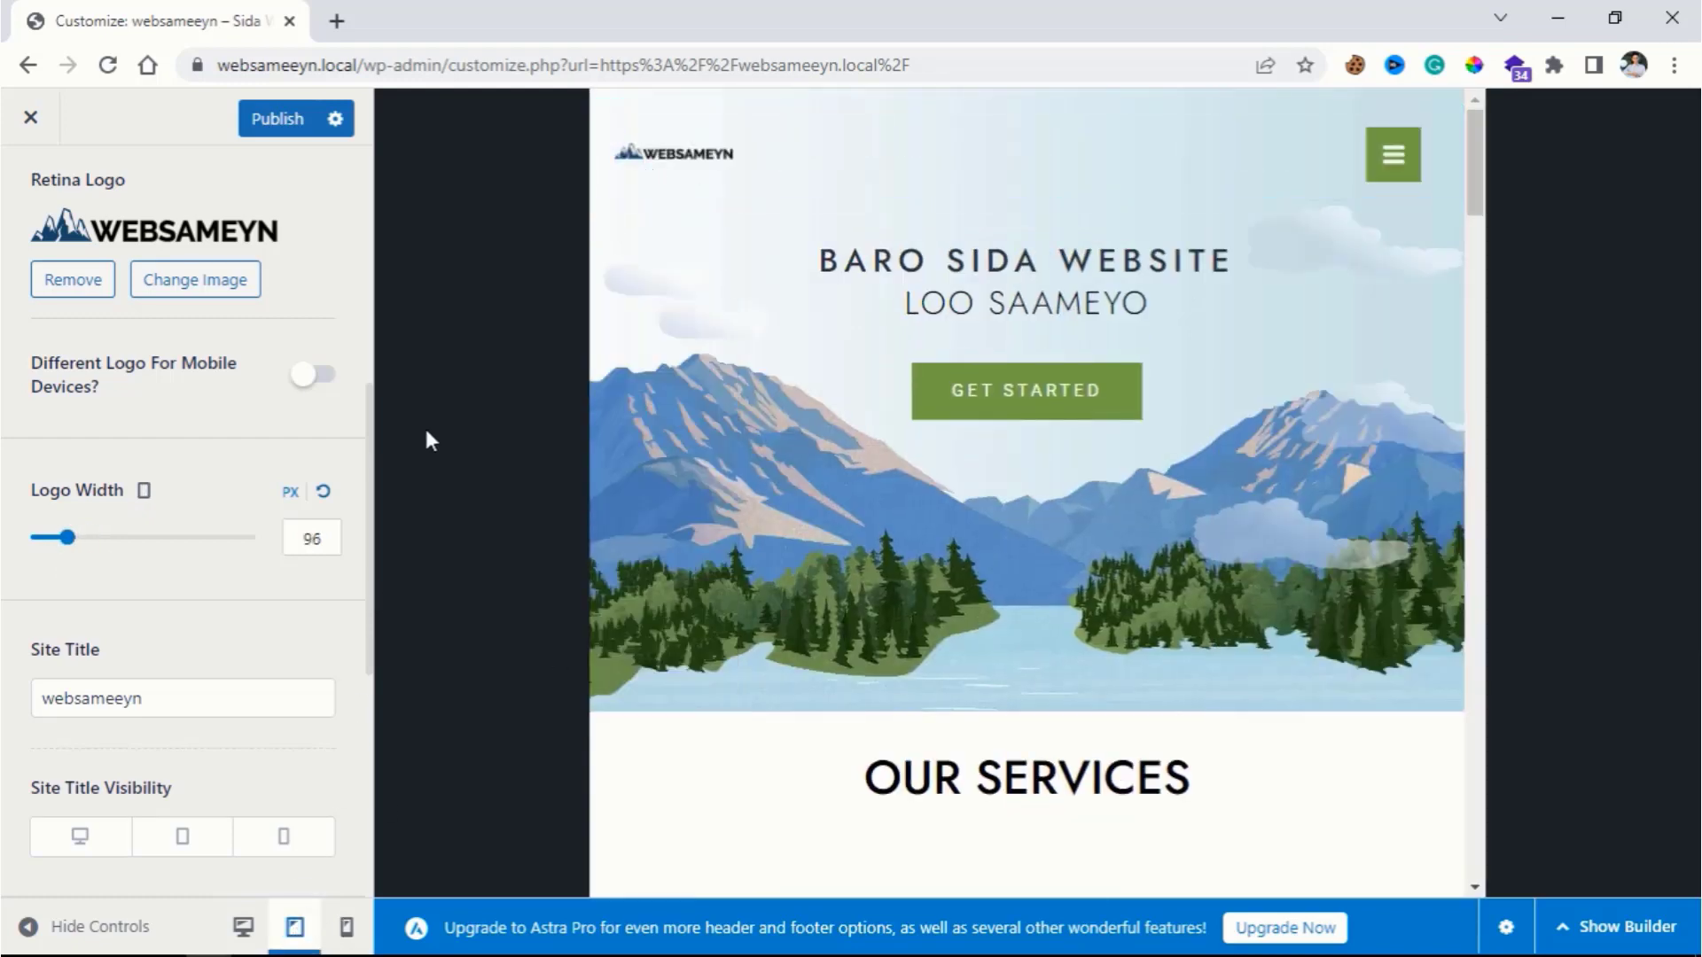
pyautogui.moveTo(67, 538); pyautogui.dragTo(129, 542)
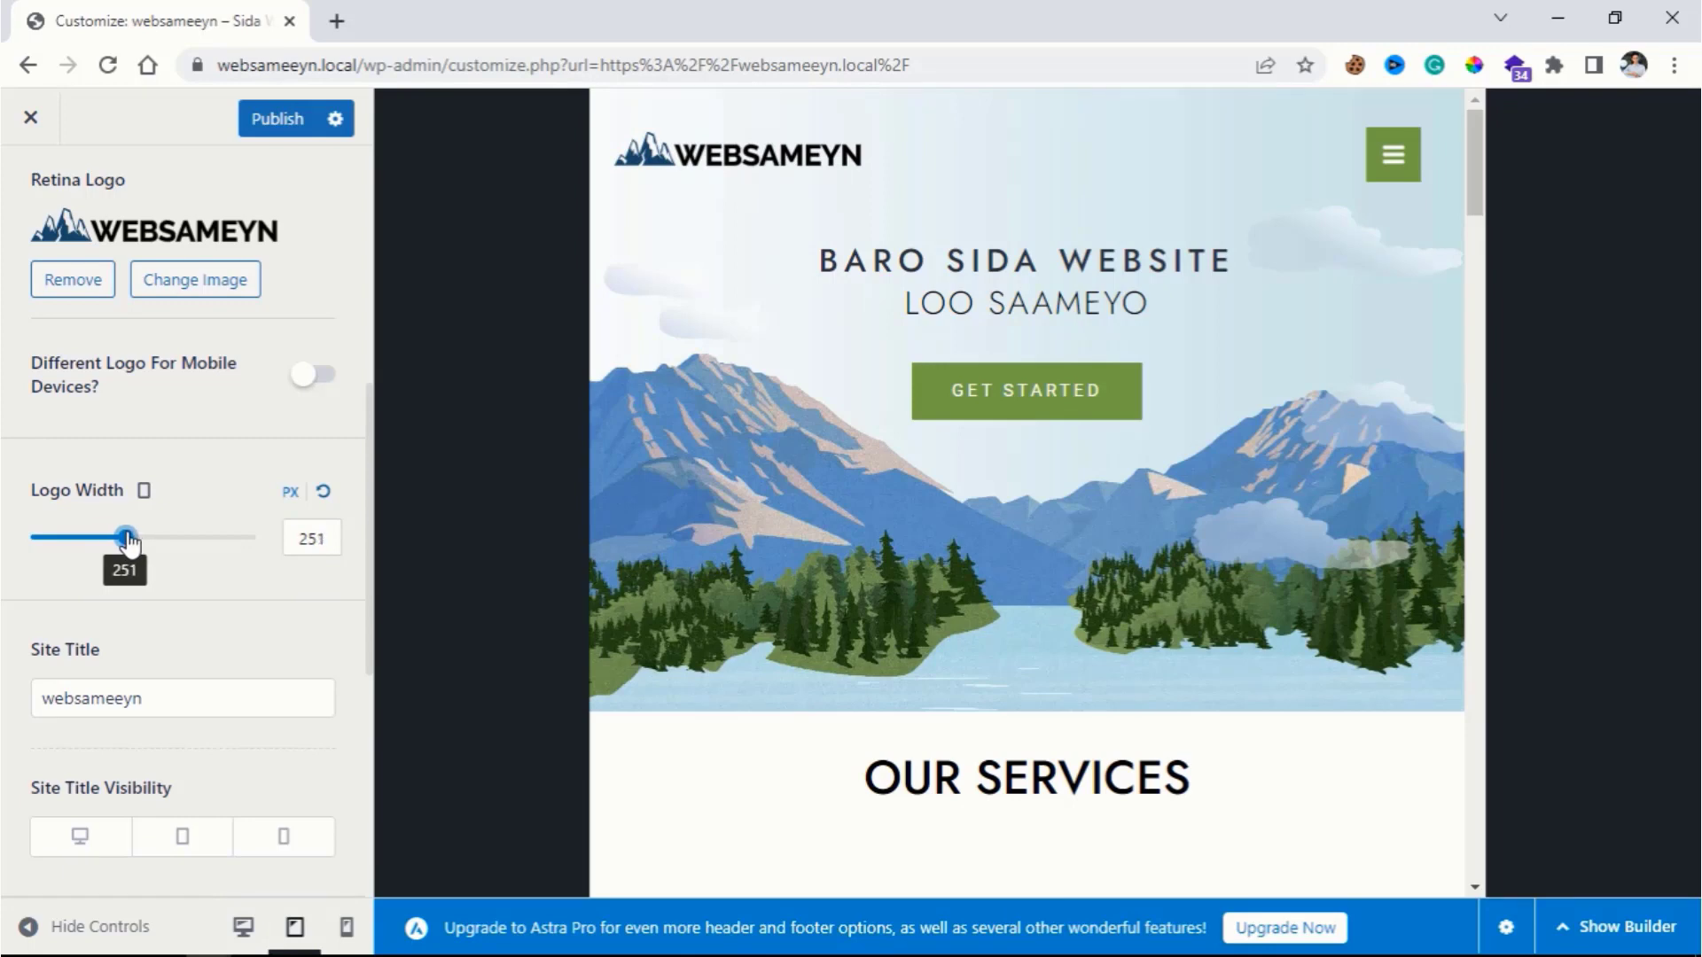
pyautogui.click(243, 927)
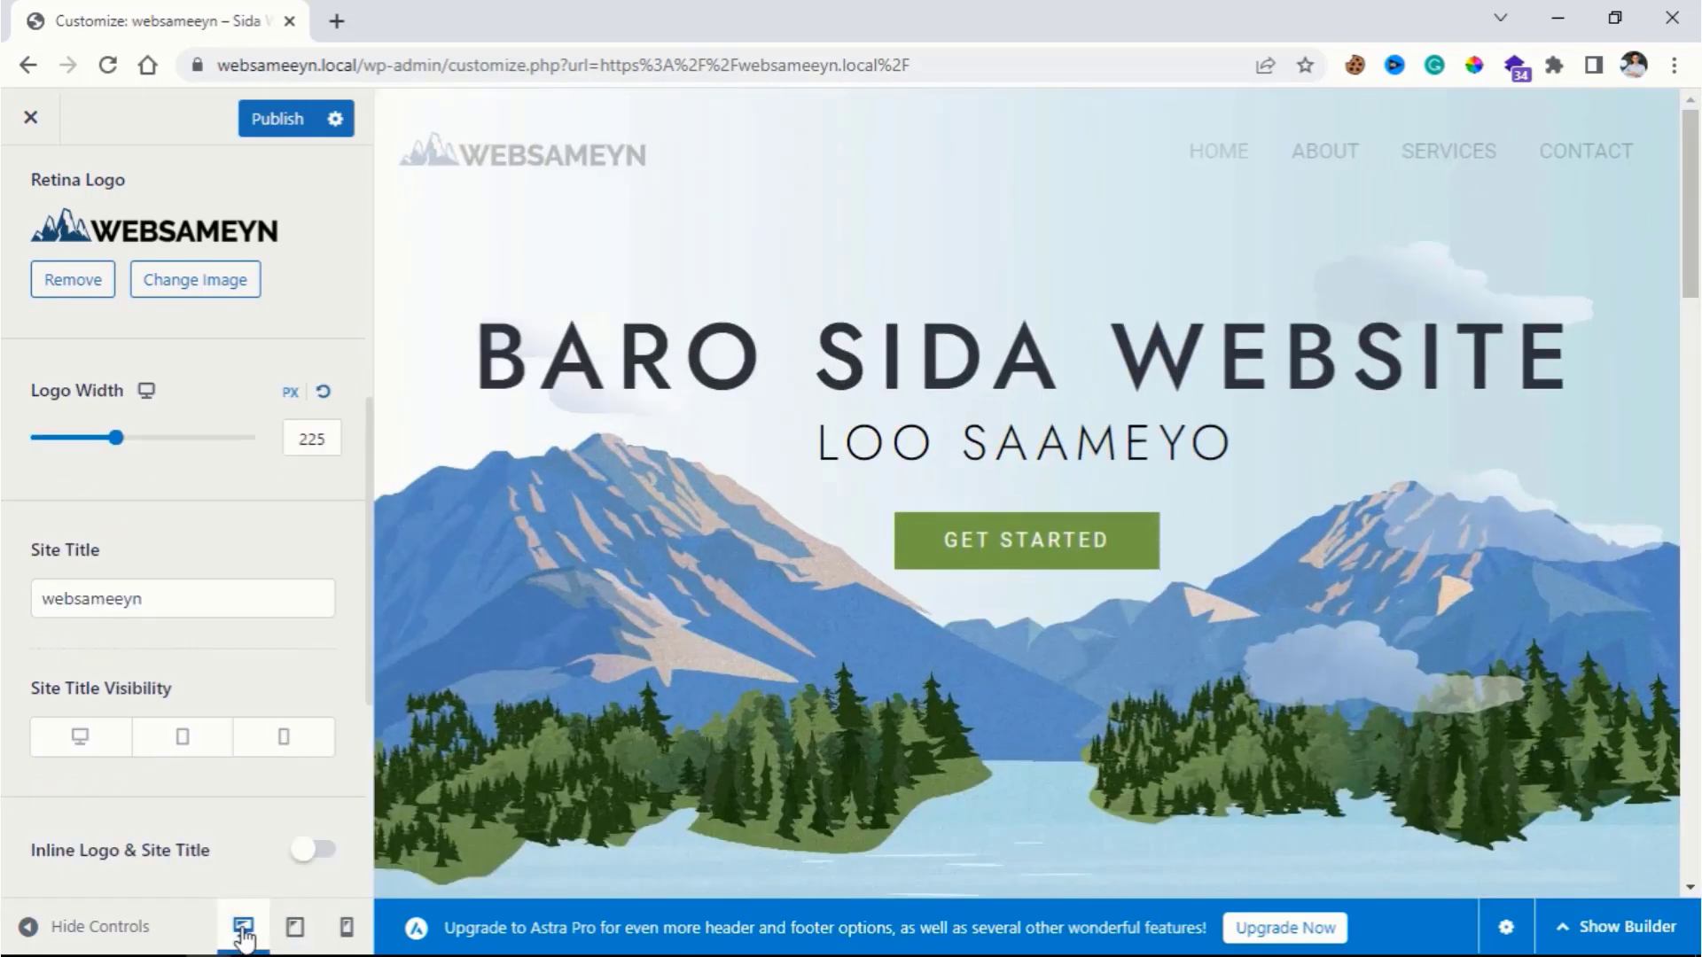
pyautogui.click(296, 930)
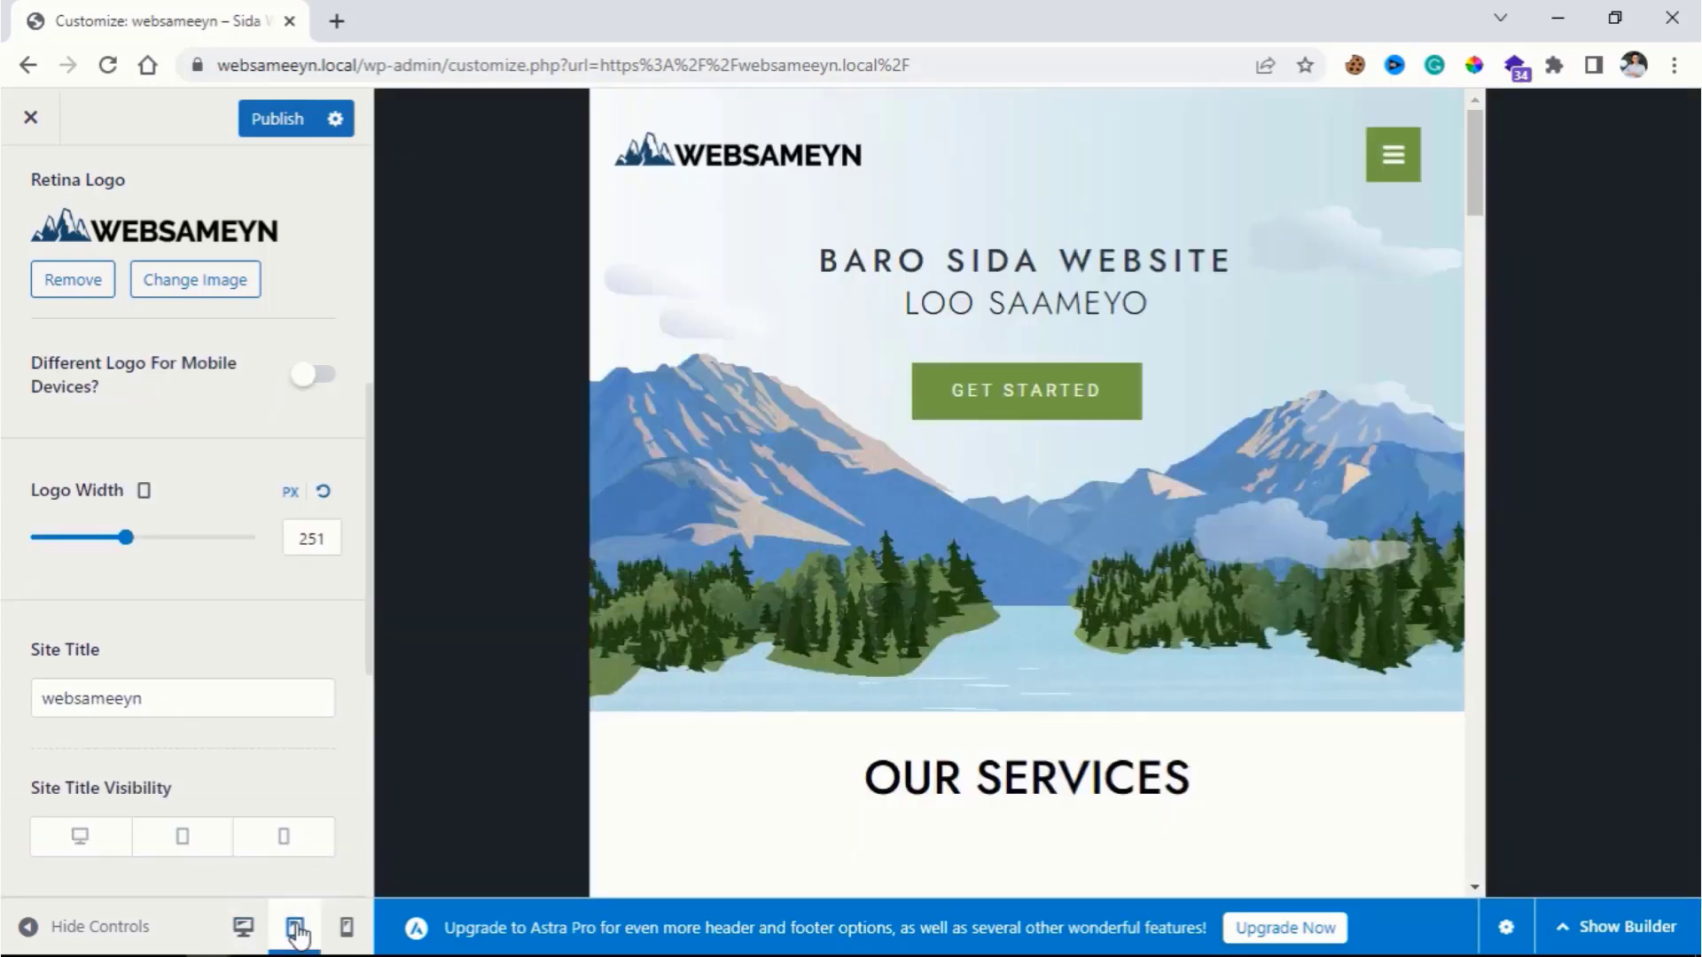
pyautogui.click(345, 931)
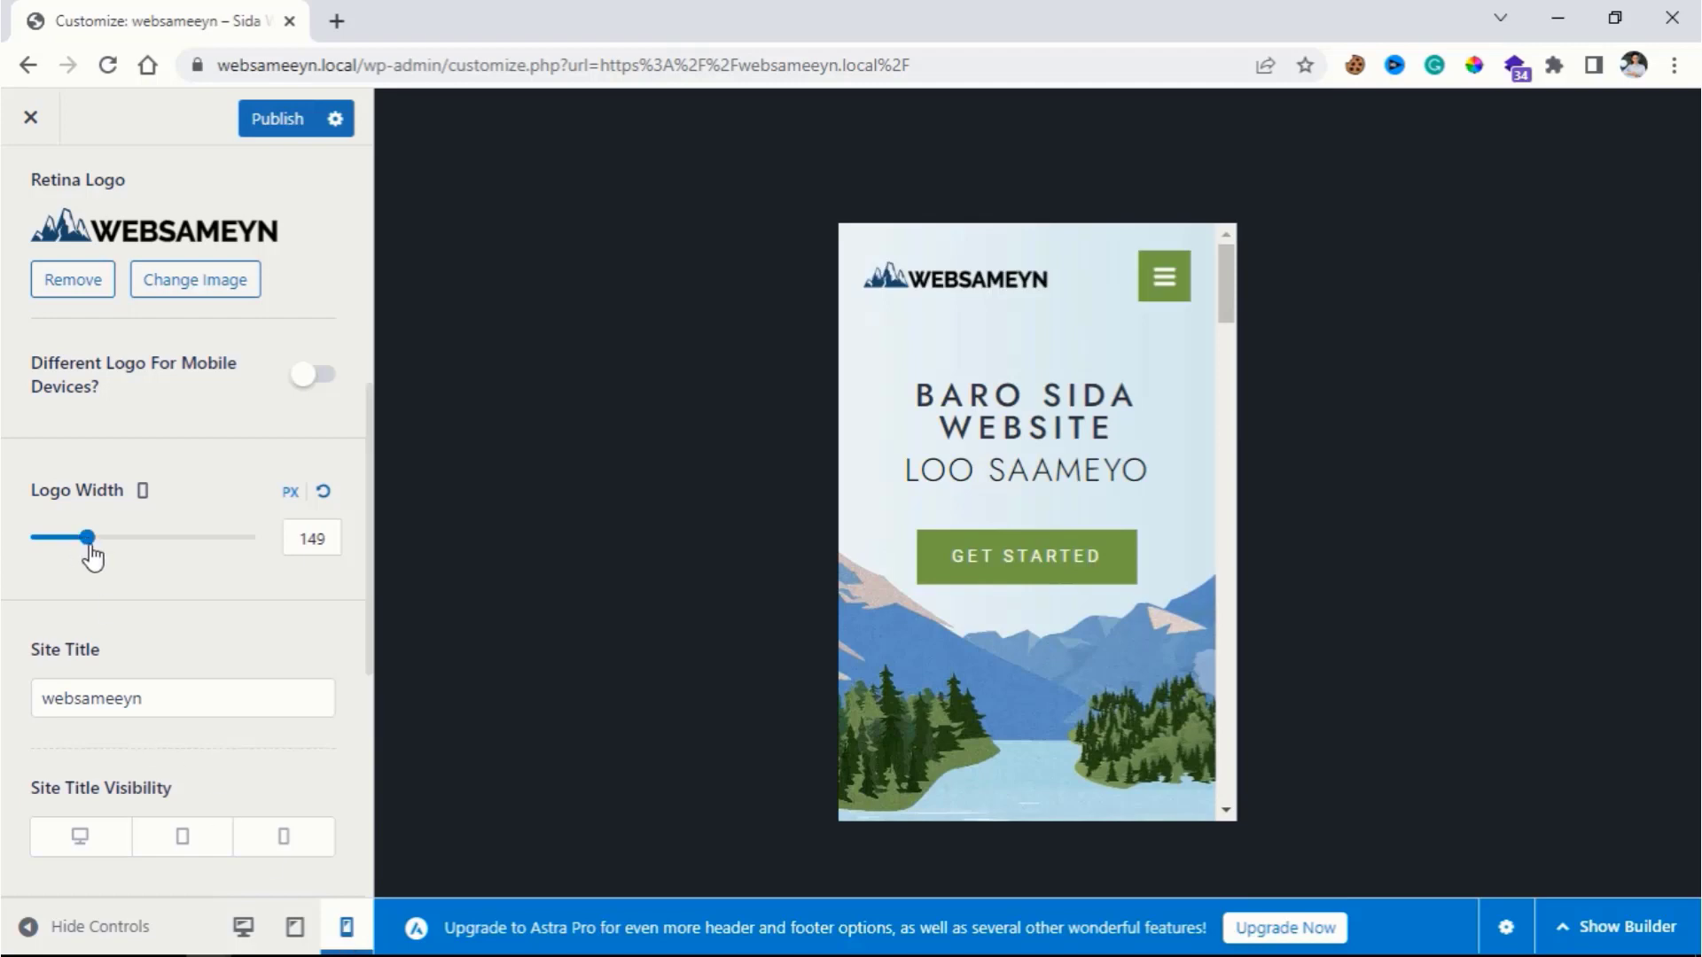
pyautogui.moveTo(89, 542); pyautogui.dragTo(81, 541)
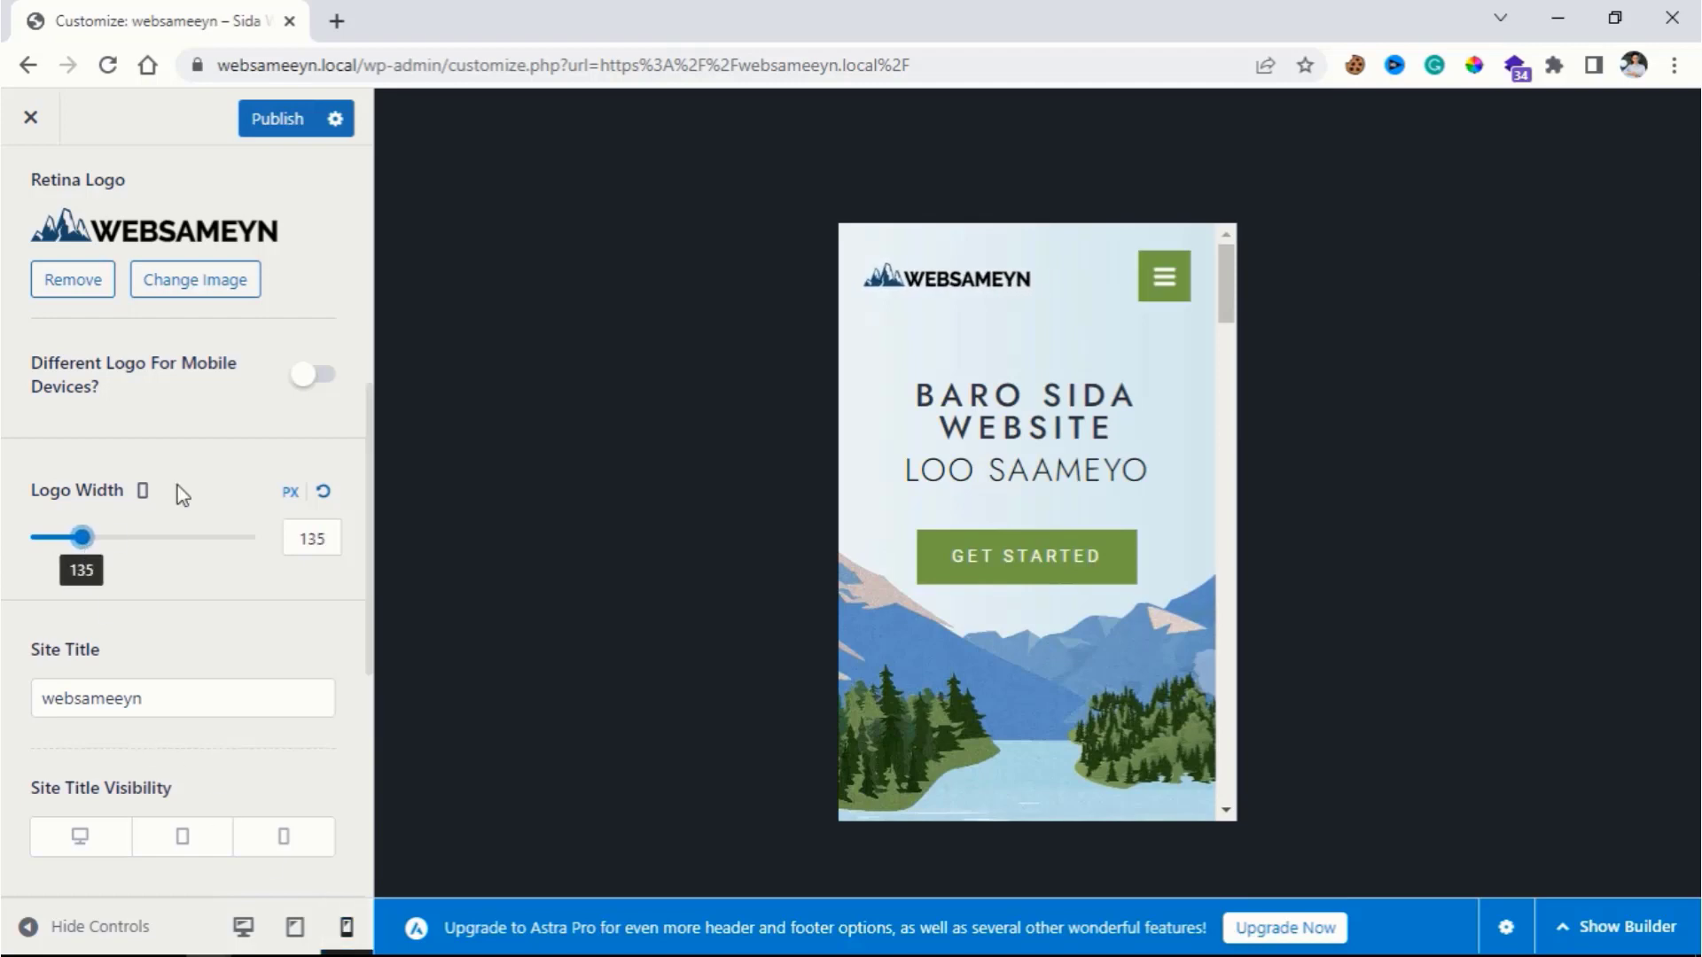
pyautogui.click(243, 926)
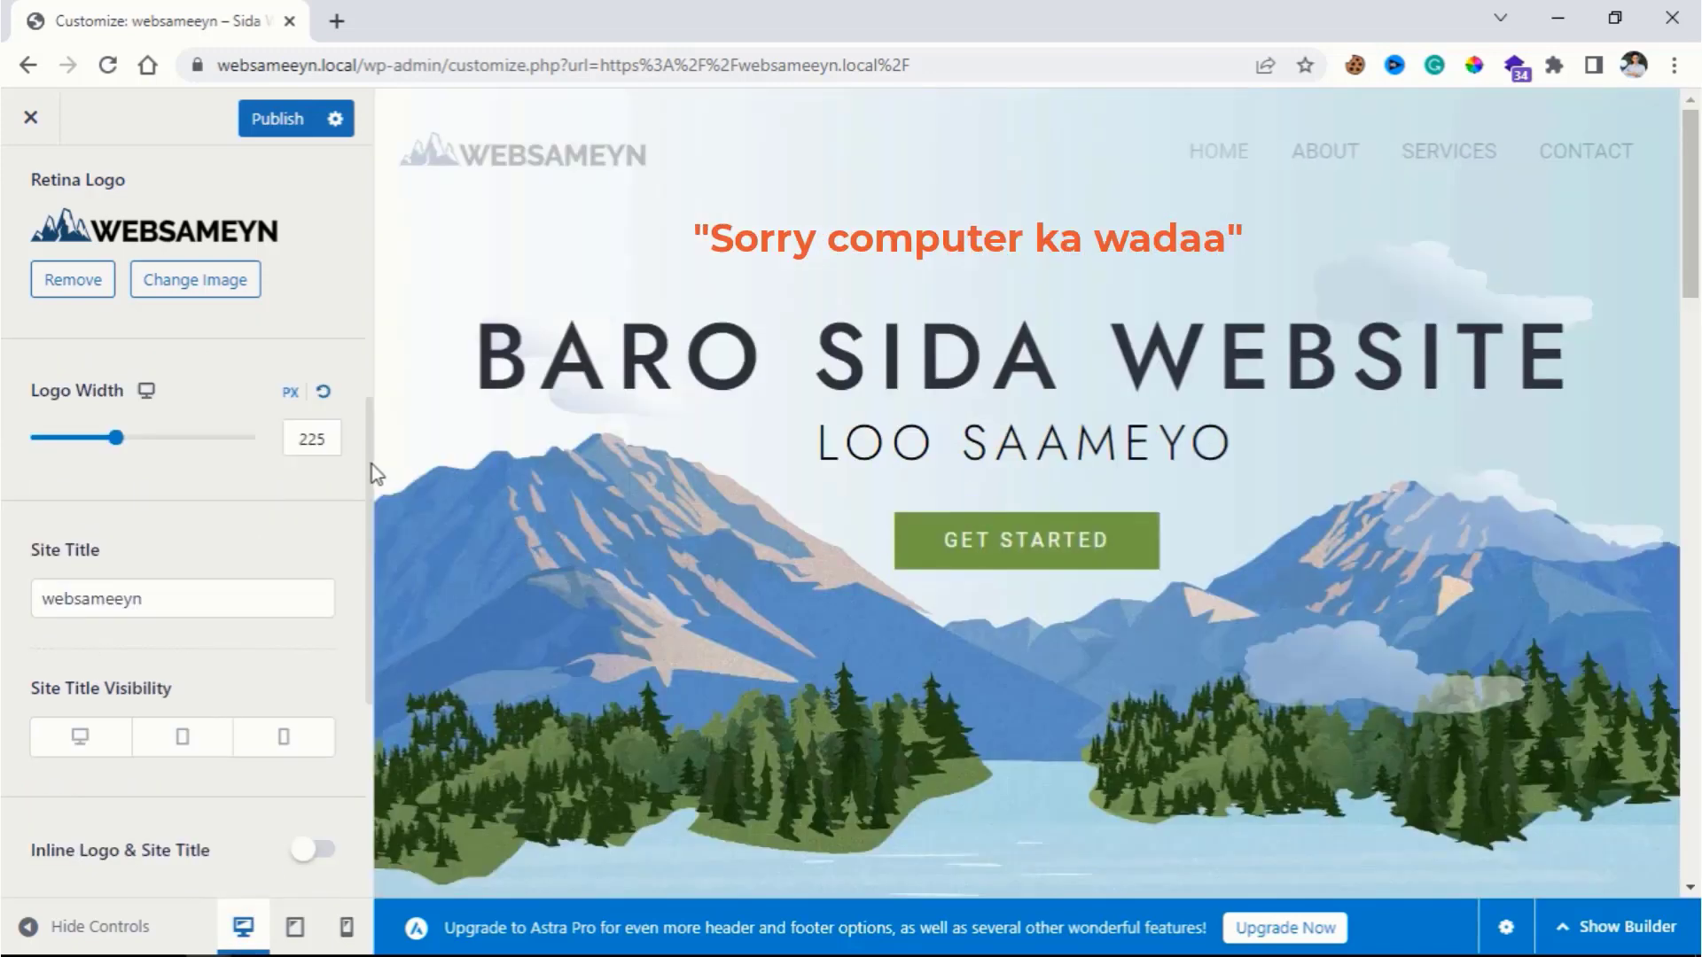
# Step: Publish the header logo changes from the Header Builder, then bring up Primary Menu settings
pyautogui.moveTo(371, 464); pyautogui.dragTo(359, 236)
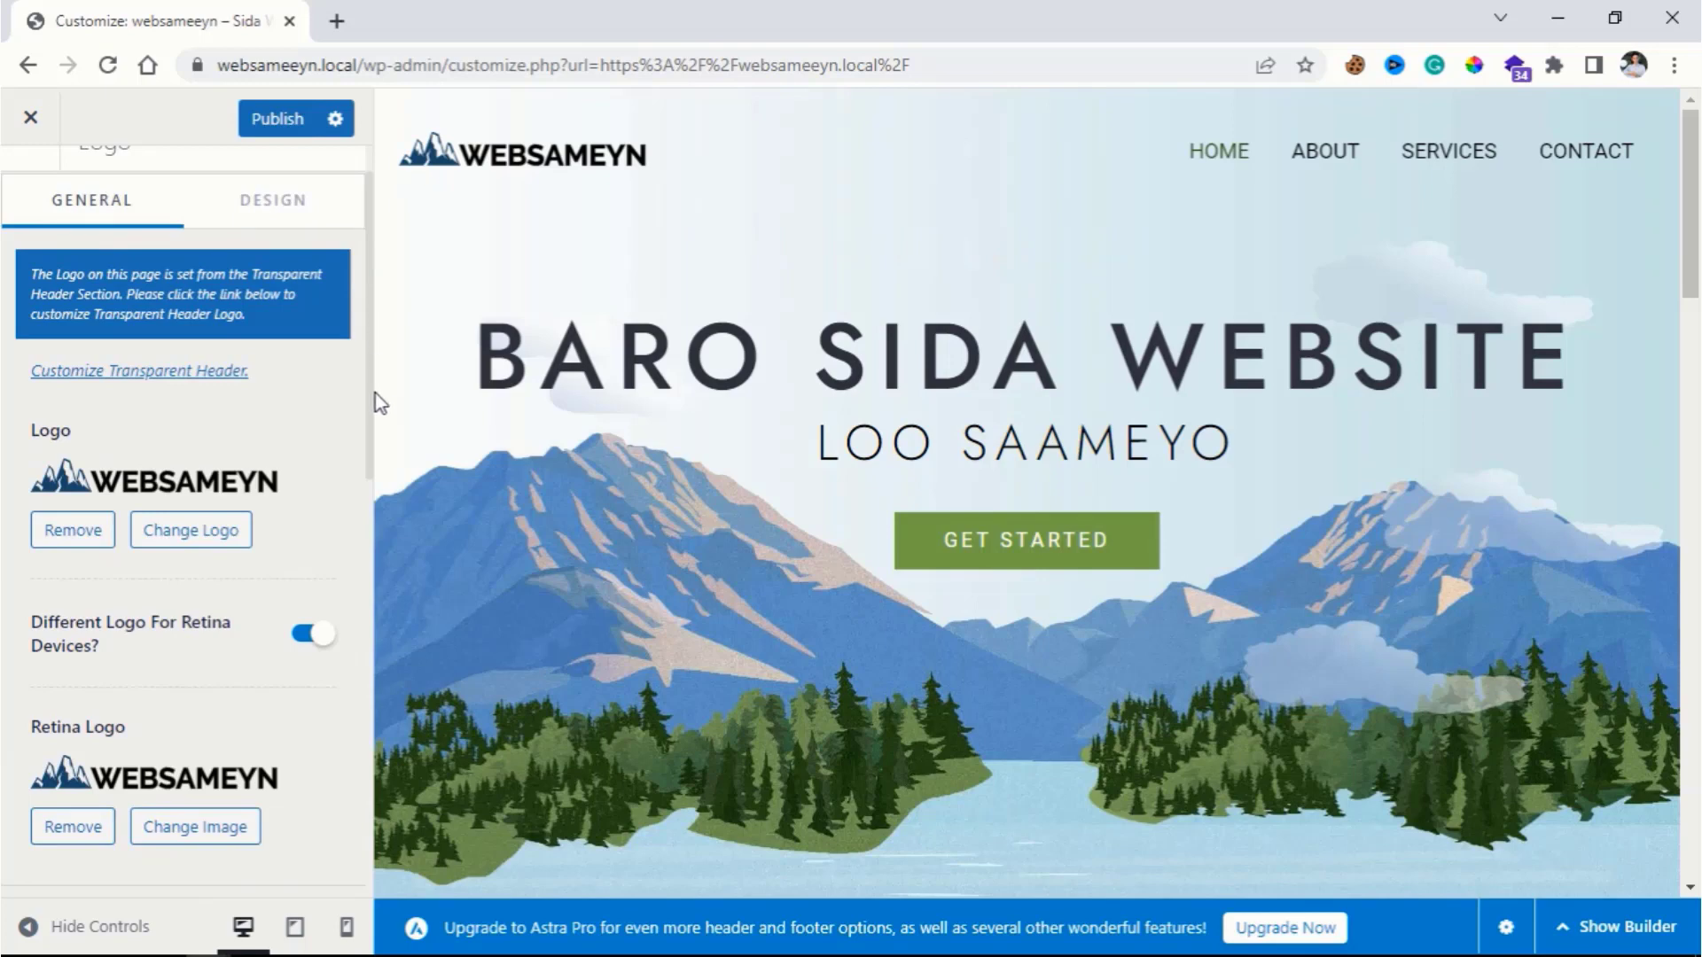
pyautogui.moveTo(368, 397); pyautogui.dragTo(359, 689)
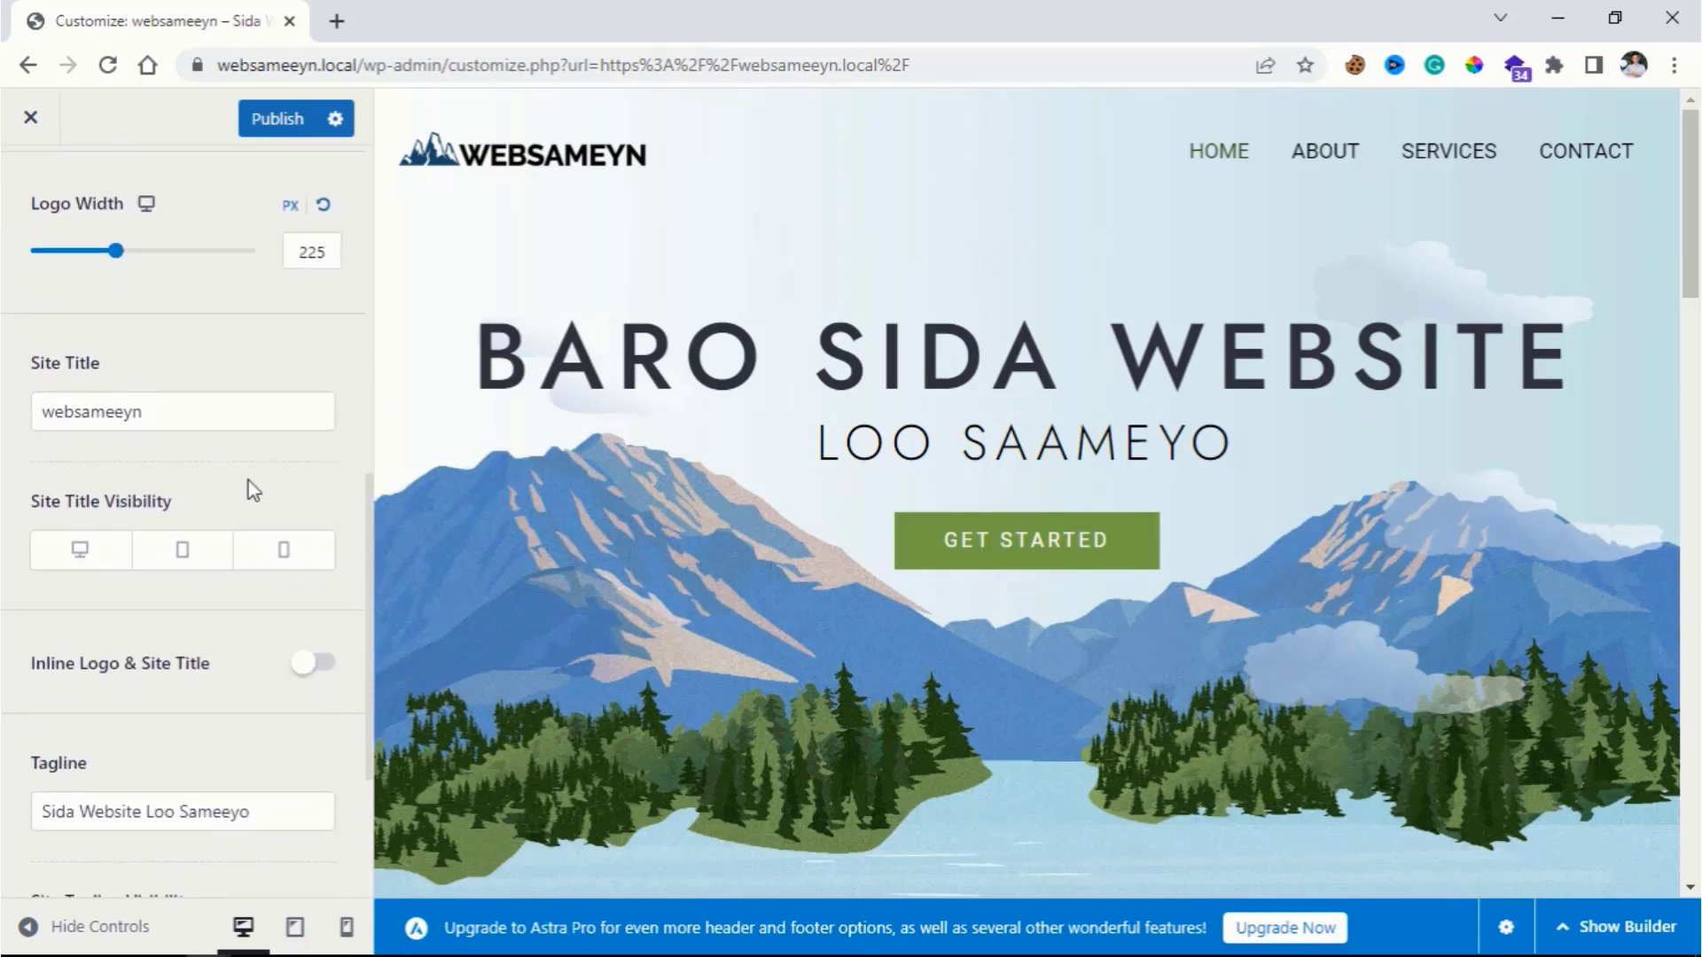
pyautogui.moveTo(370, 583); pyautogui.dragTo(387, 194)
pyautogui.click(12, 226)
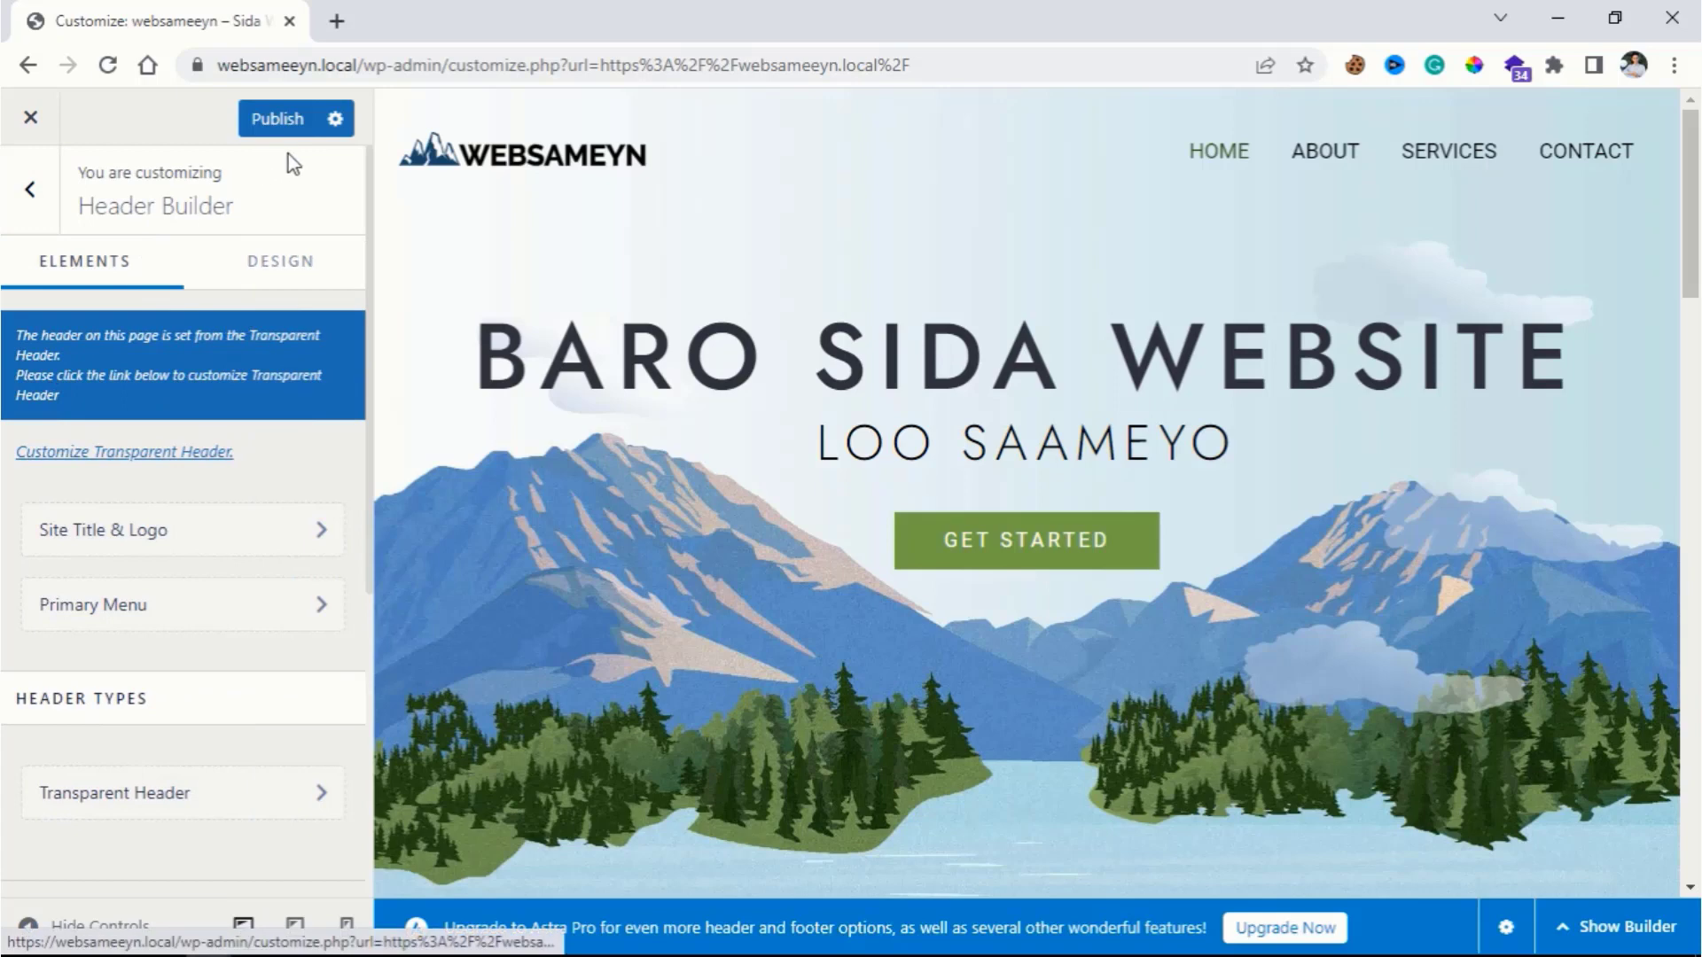
pyautogui.click(260, 117)
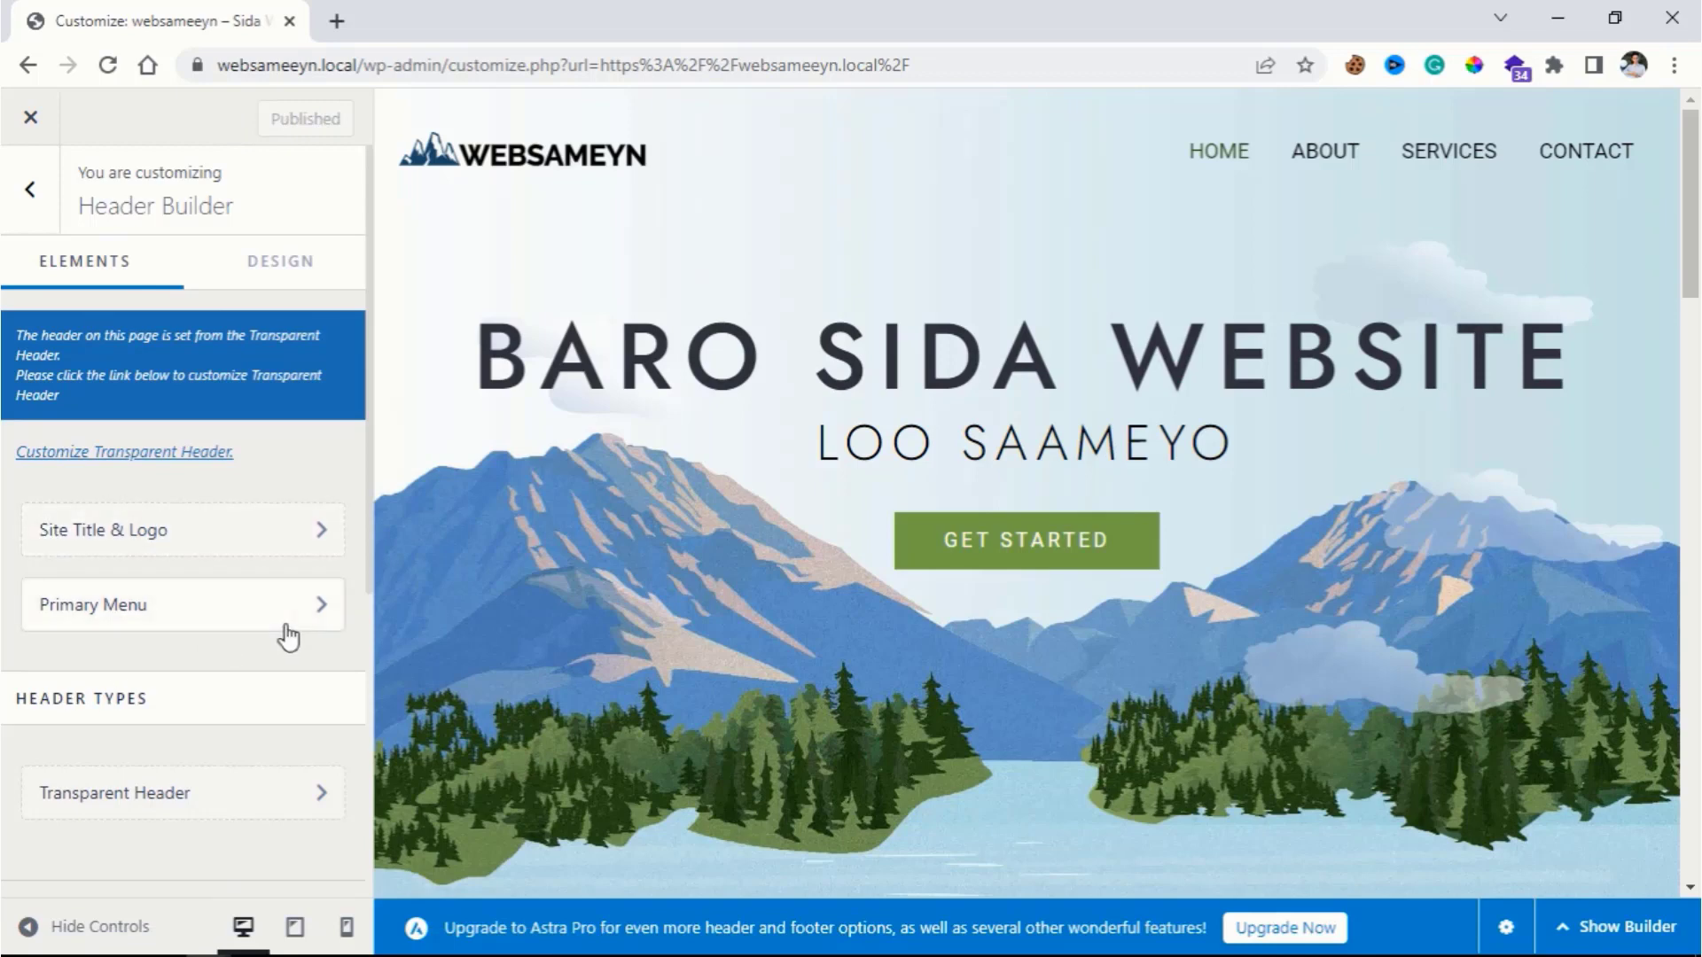
pyautogui.click(213, 625)
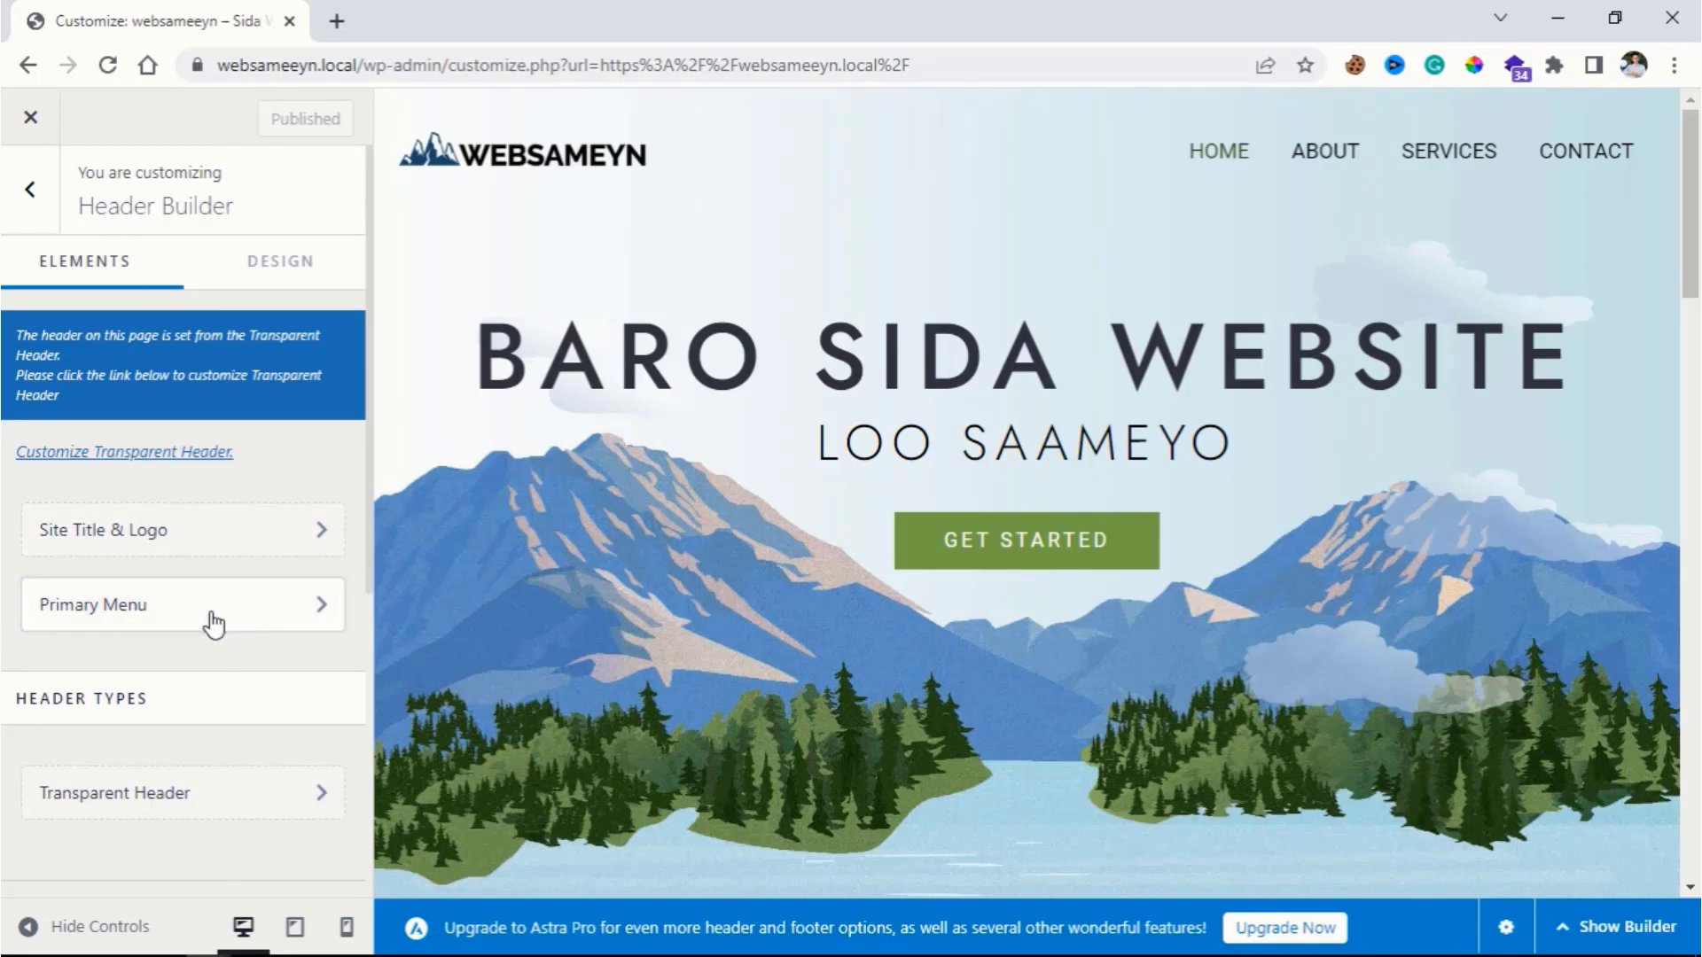
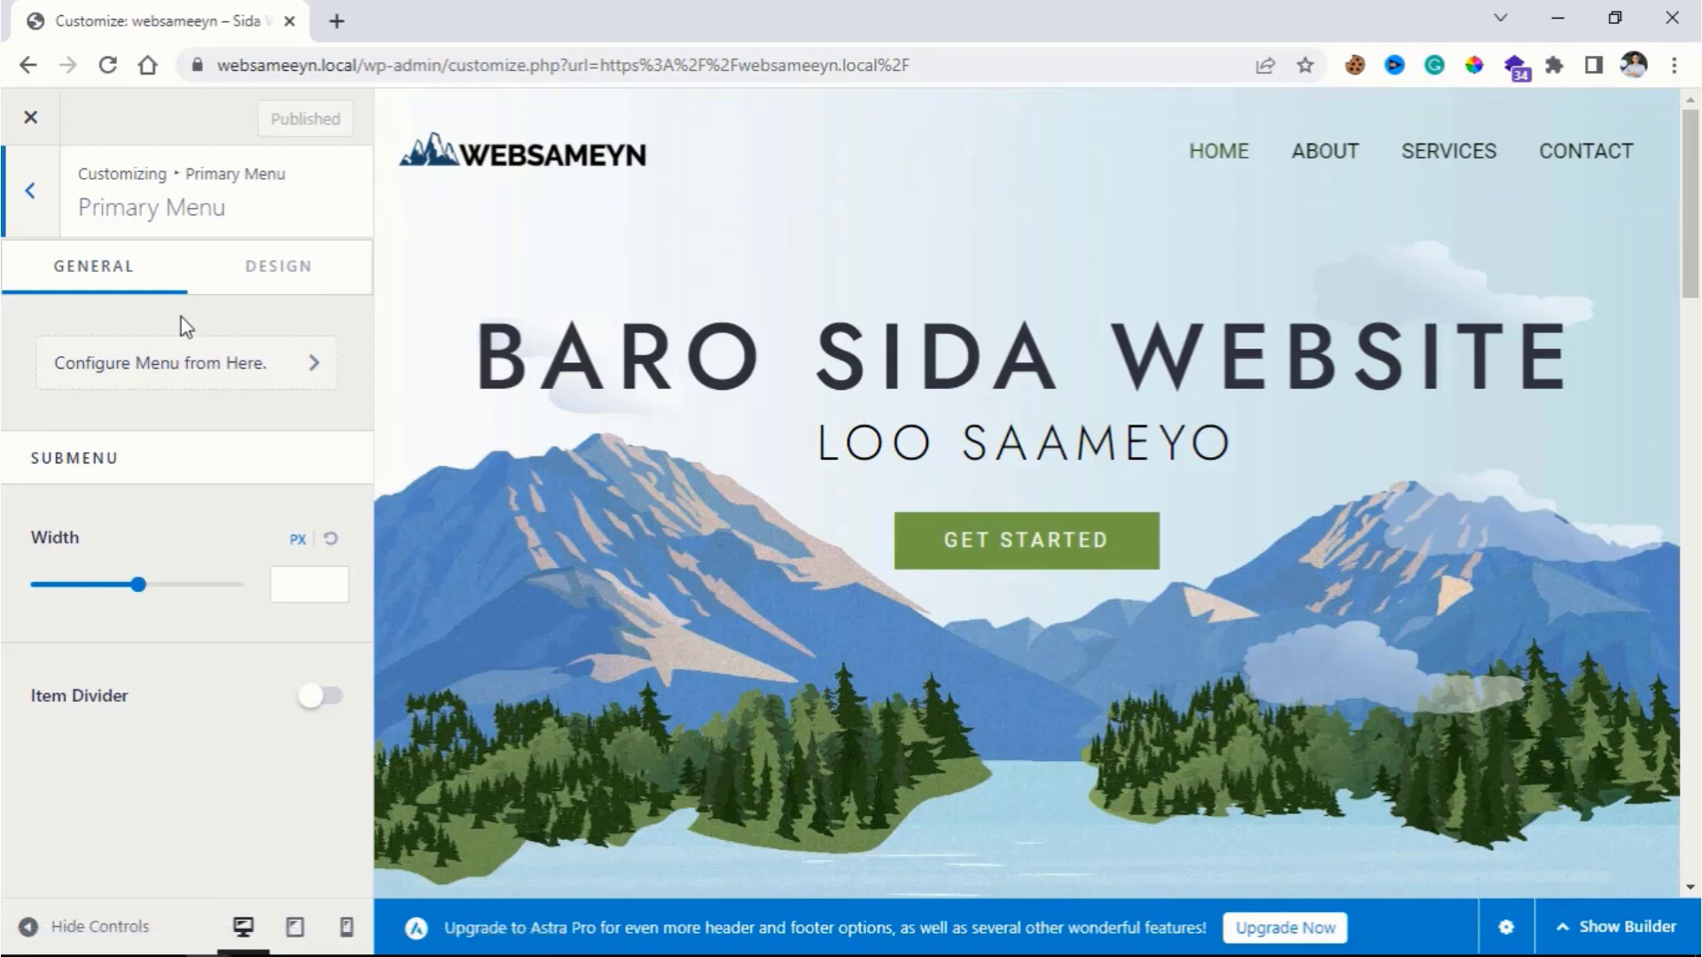
# Step: Switch the Primary Menu panel to its Design settings and scroll down to the menu colour and font options
pyautogui.click(332, 286)
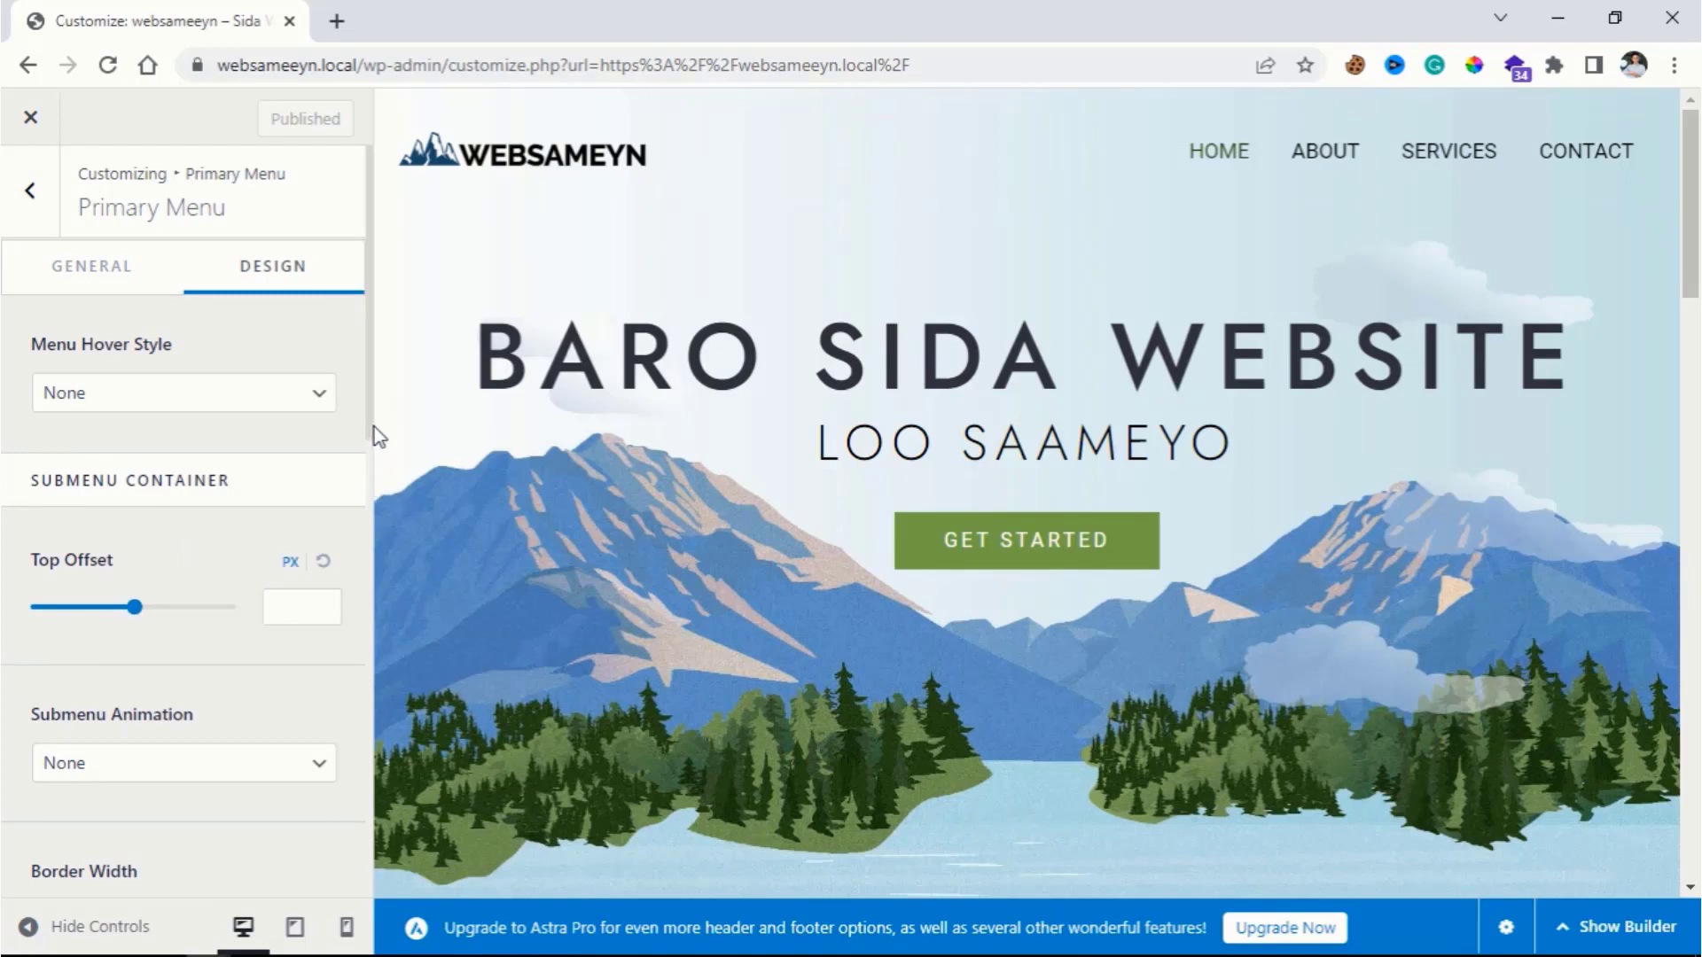
pyautogui.scroll(-5, 365, 488)
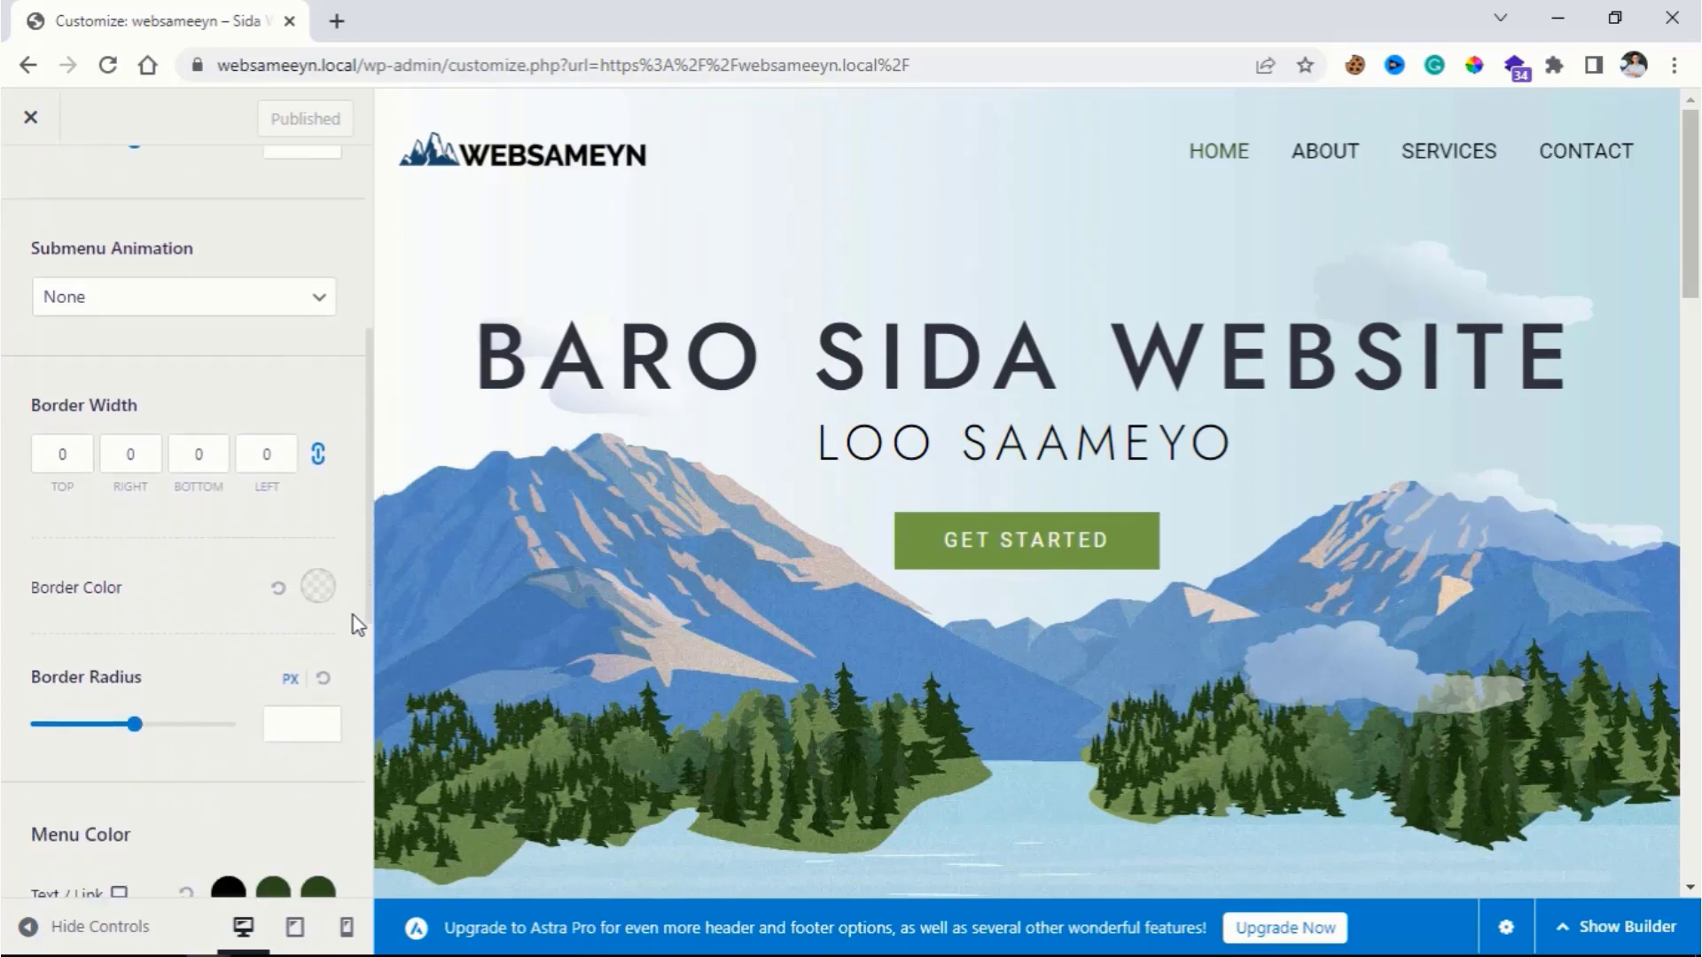
pyautogui.scroll(-5, 358, 625)
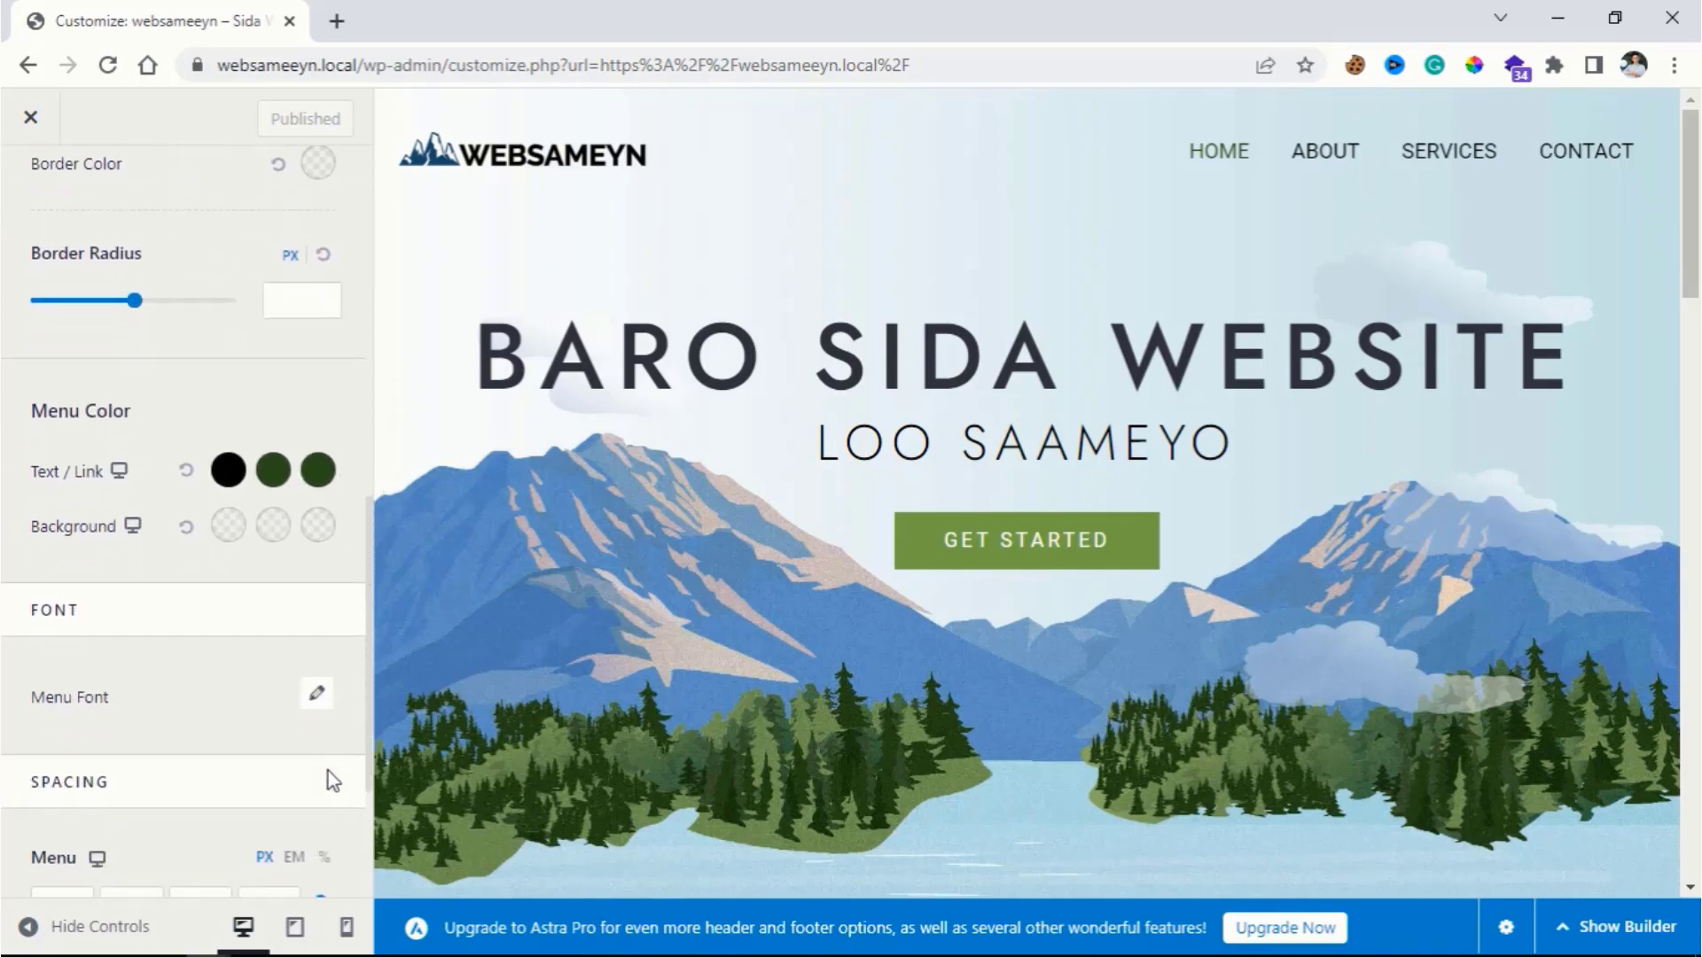
pyautogui.scroll(-2, 328, 771)
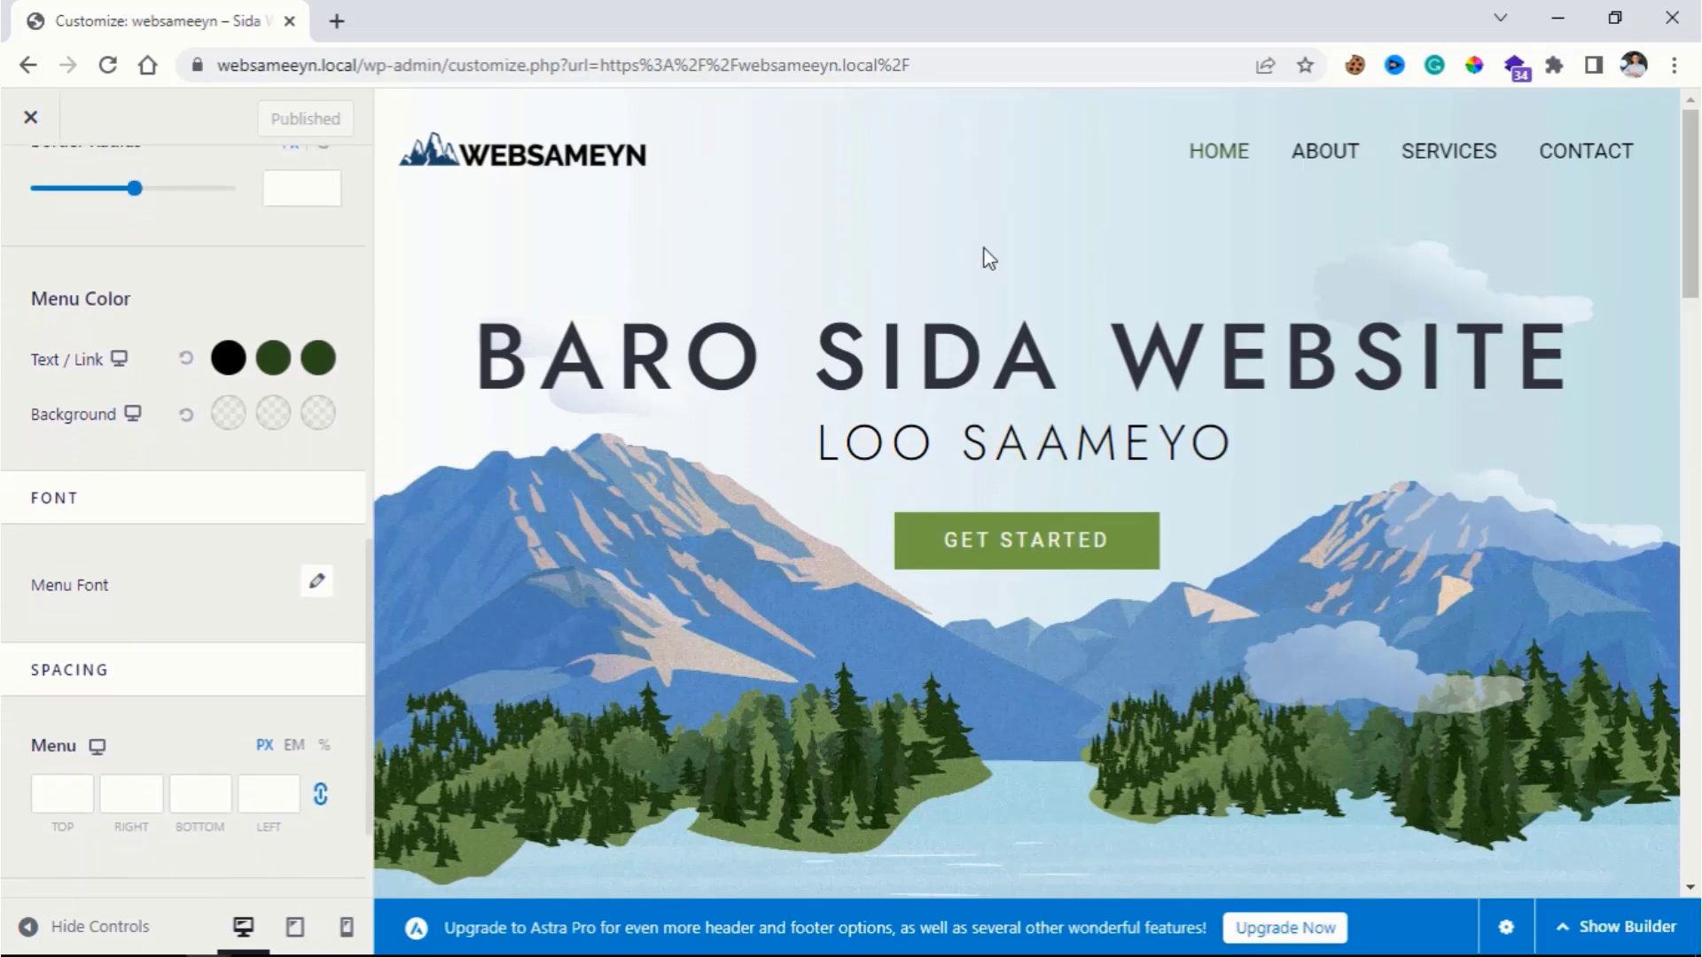
# Step: Set the menu font weight to Medium 500, with the font family left on Inherit after trying Helvetica
pyautogui.click(316, 585)
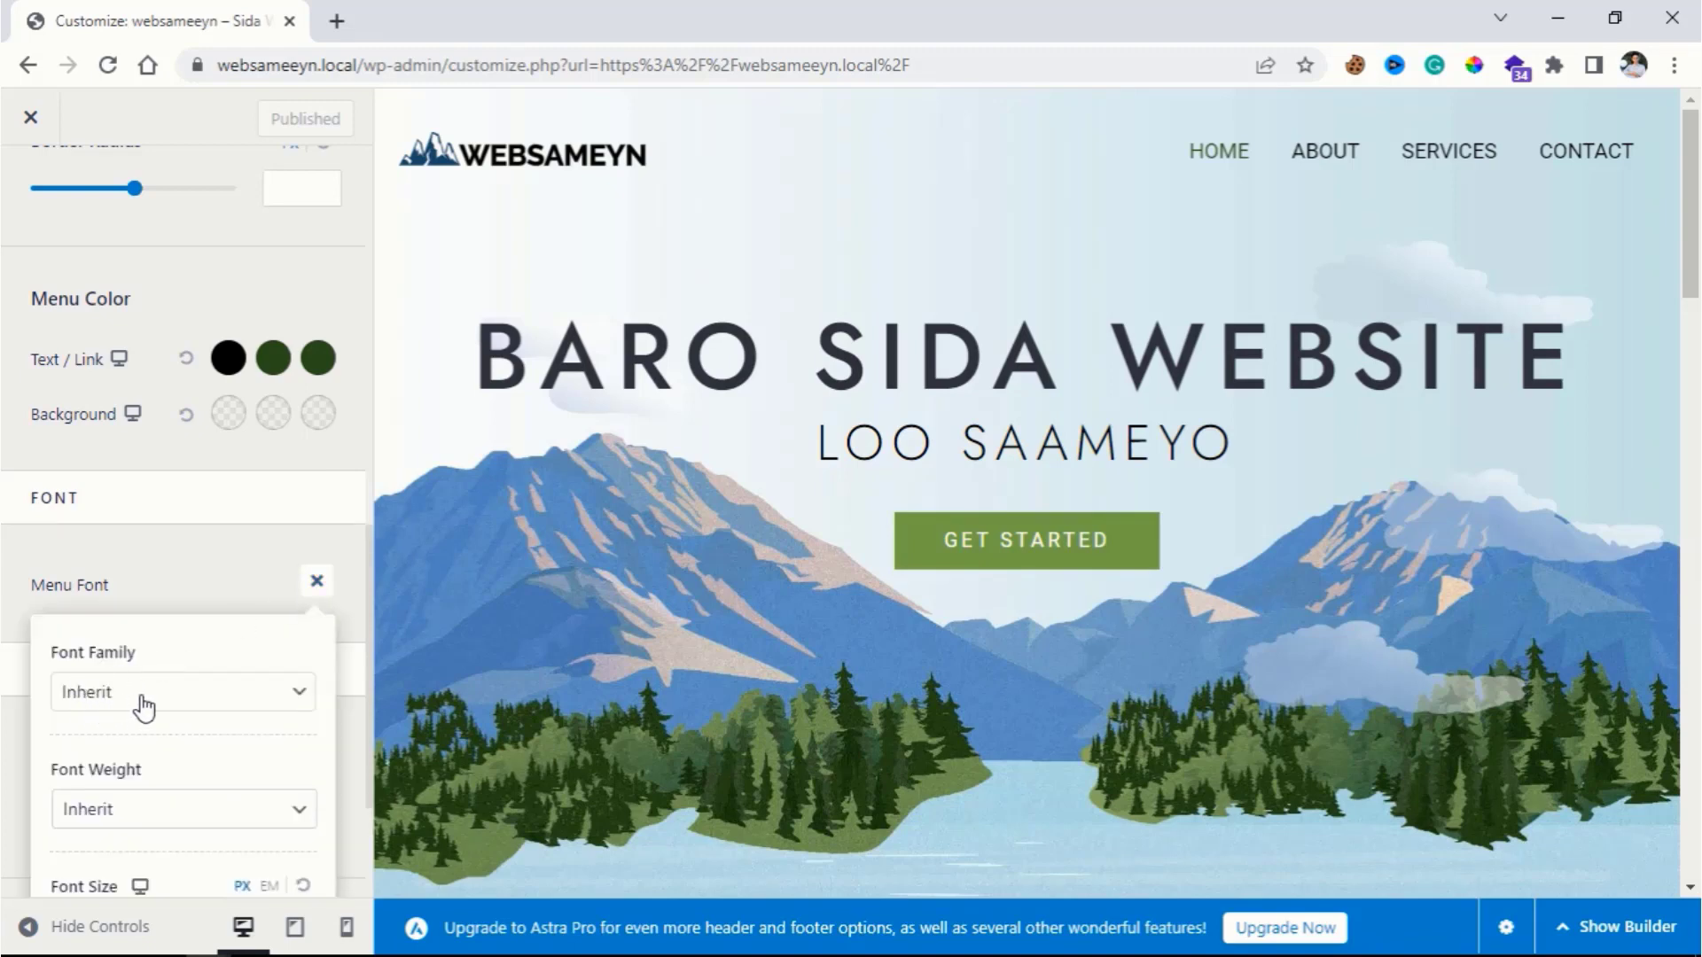
pyautogui.click(184, 825)
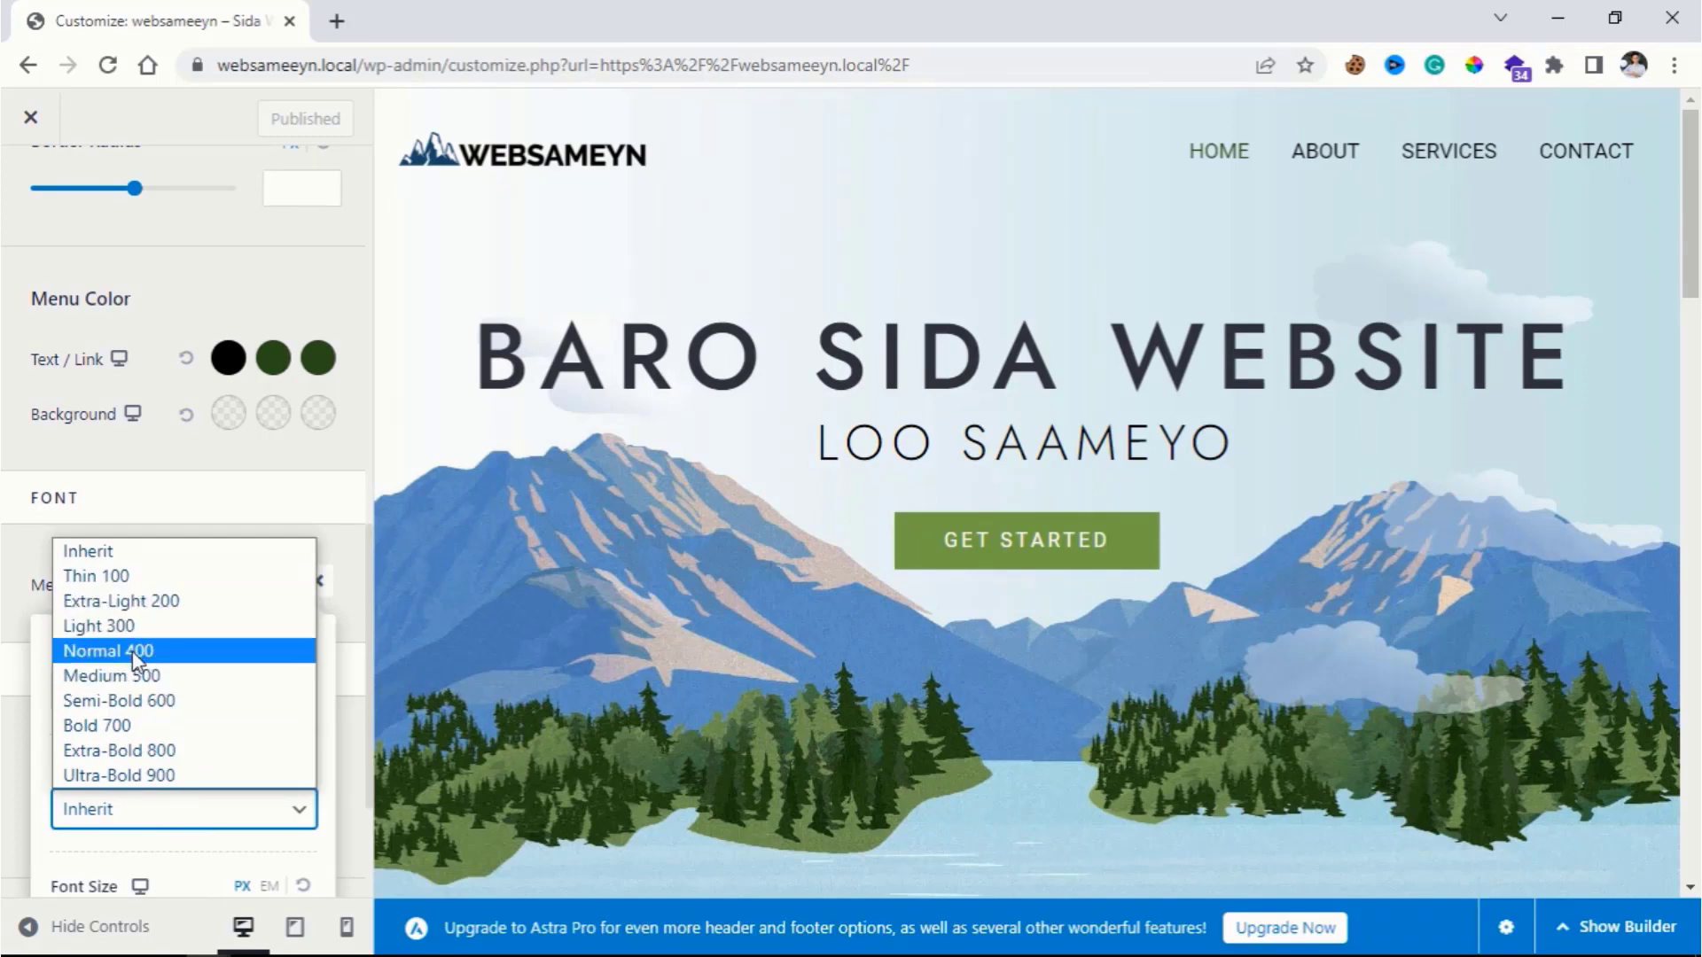
pyautogui.click(135, 652)
pyautogui.click(171, 813)
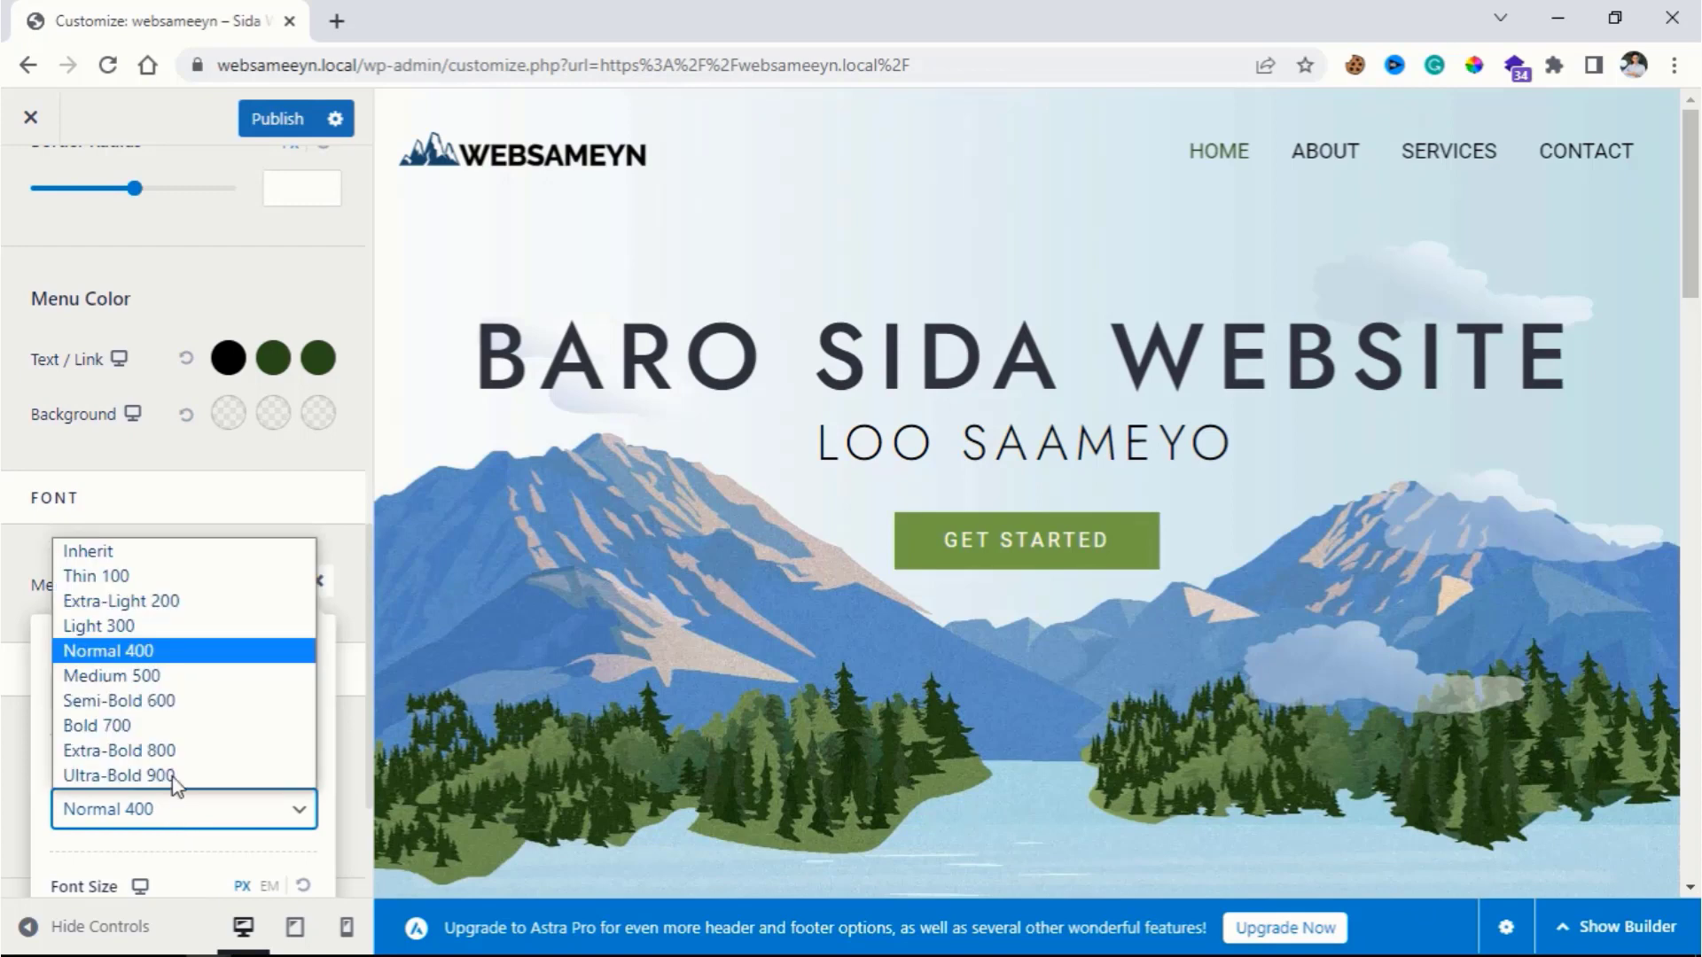
pyautogui.click(160, 676)
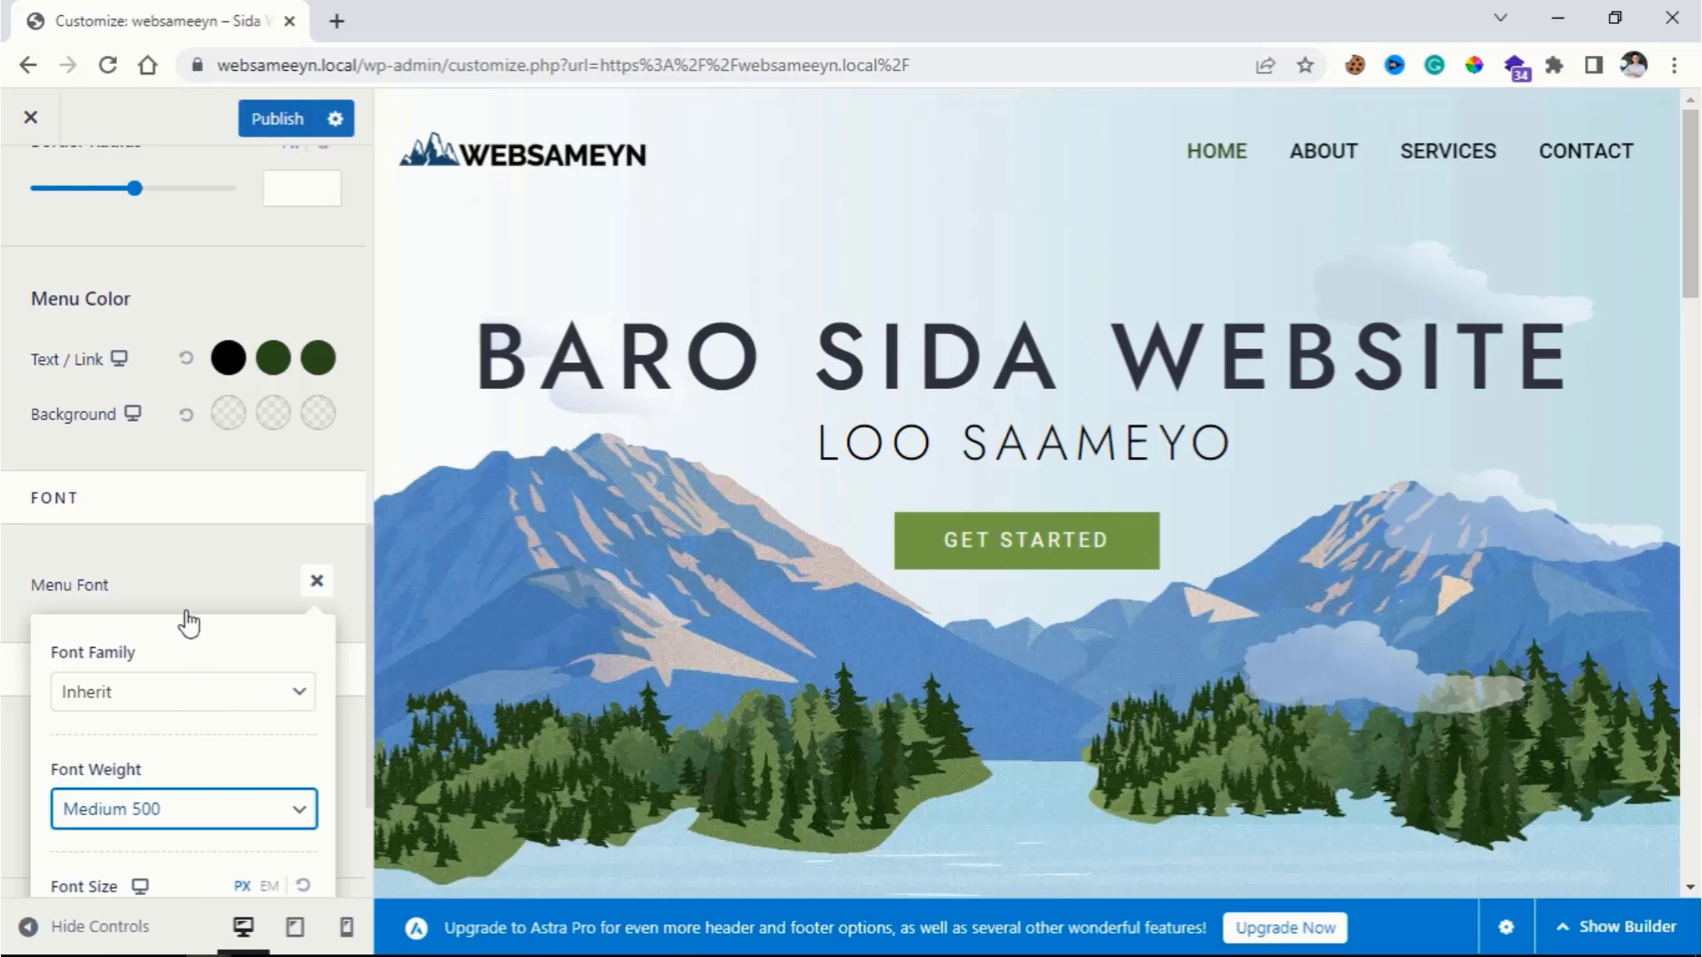
pyautogui.click(191, 707)
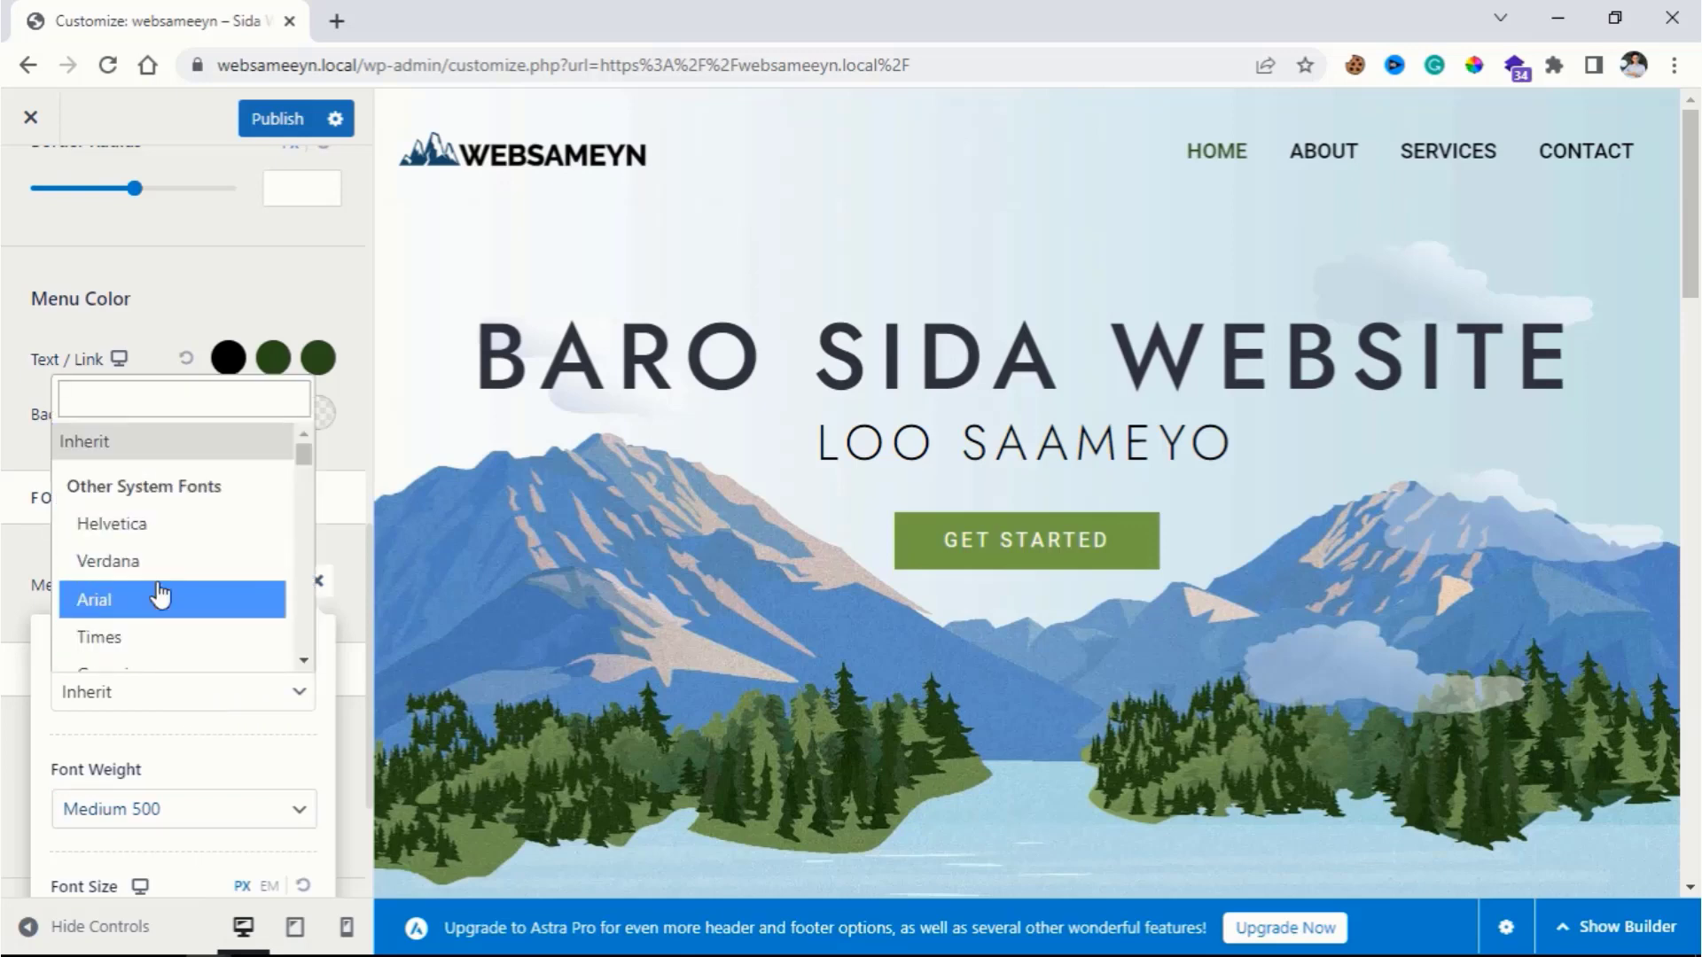
pyautogui.click(127, 528)
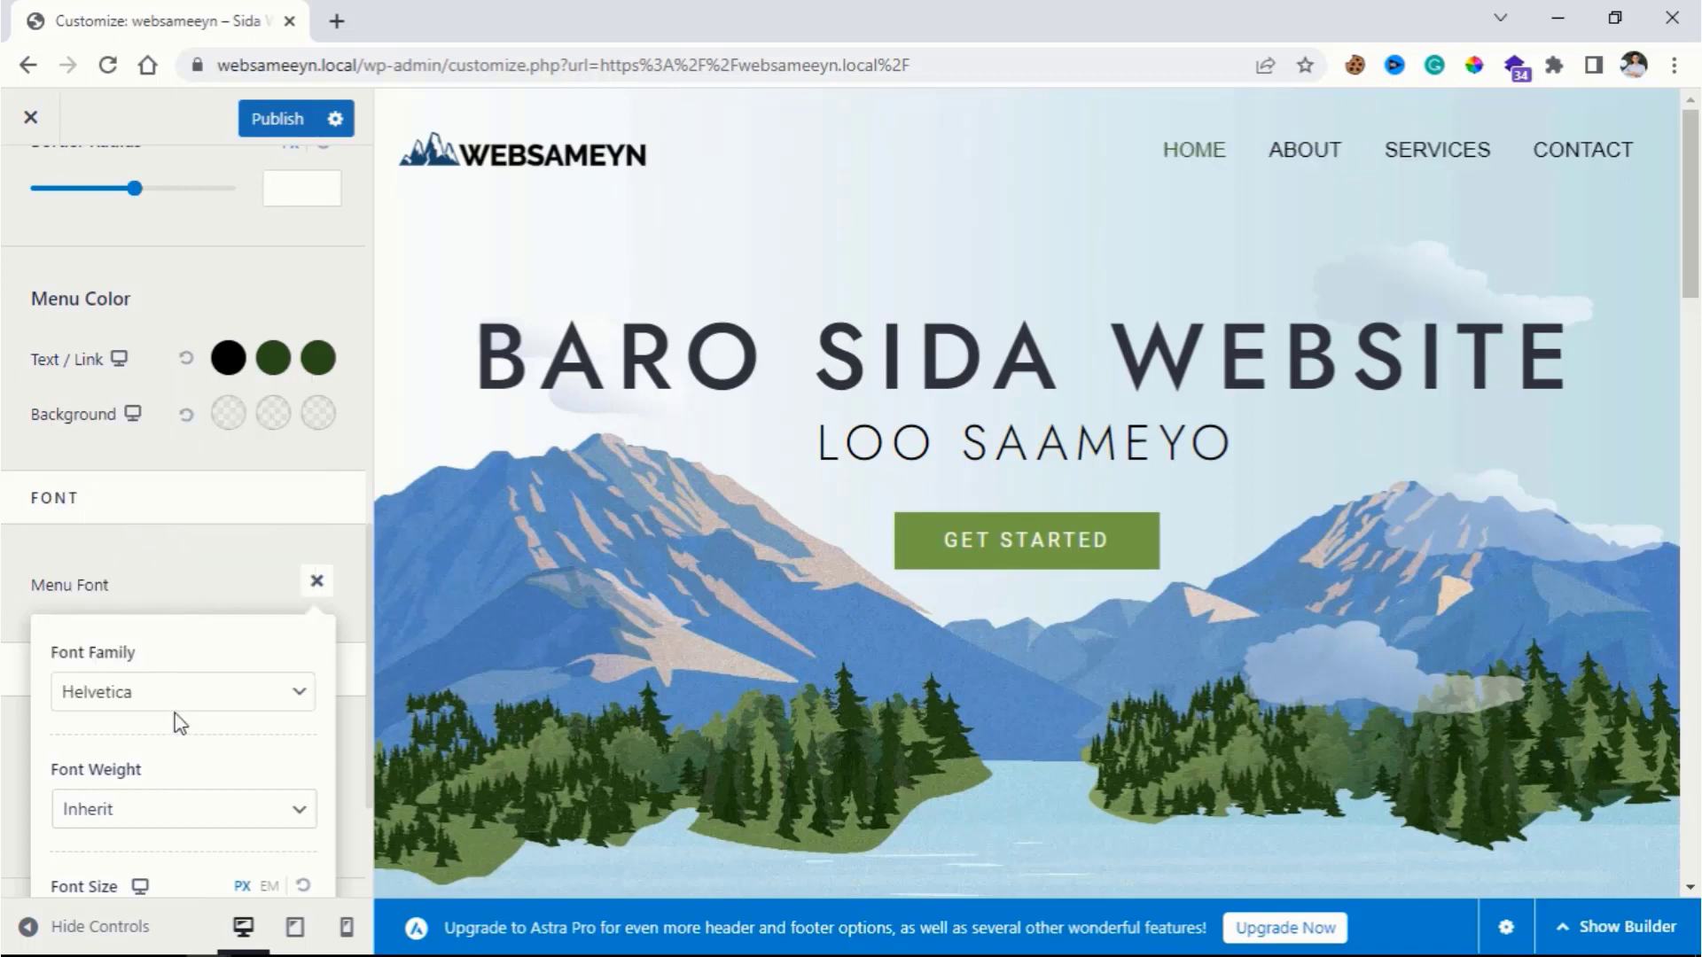
pyautogui.click(160, 691)
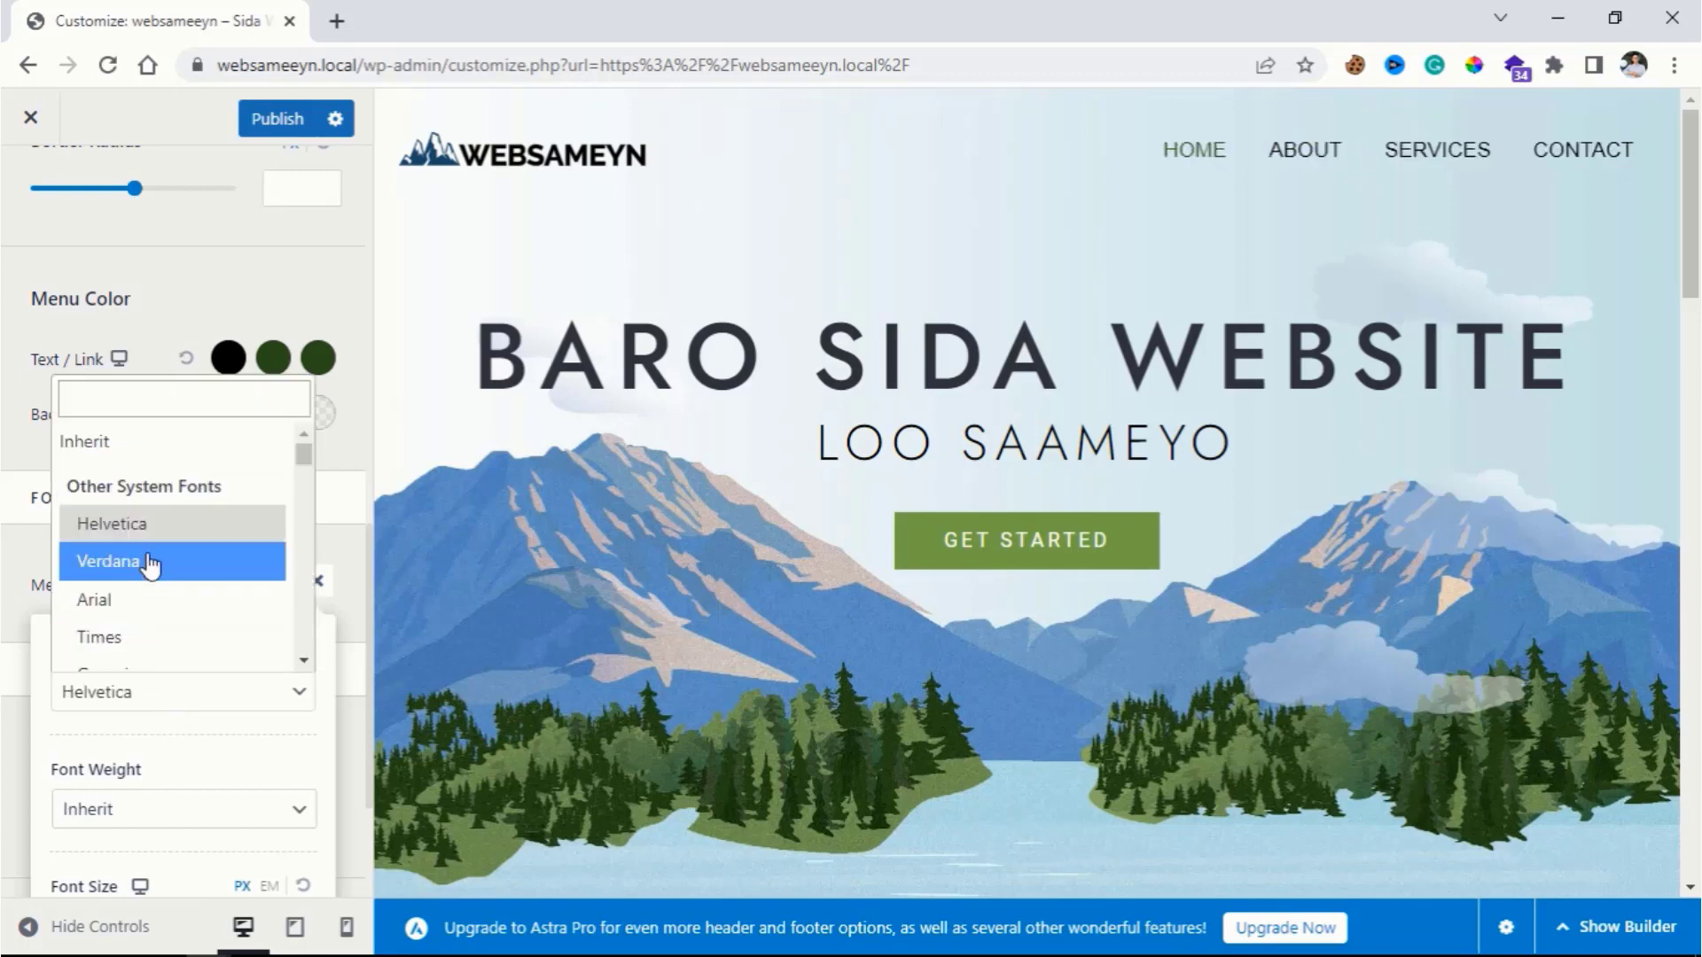
pyautogui.click(127, 454)
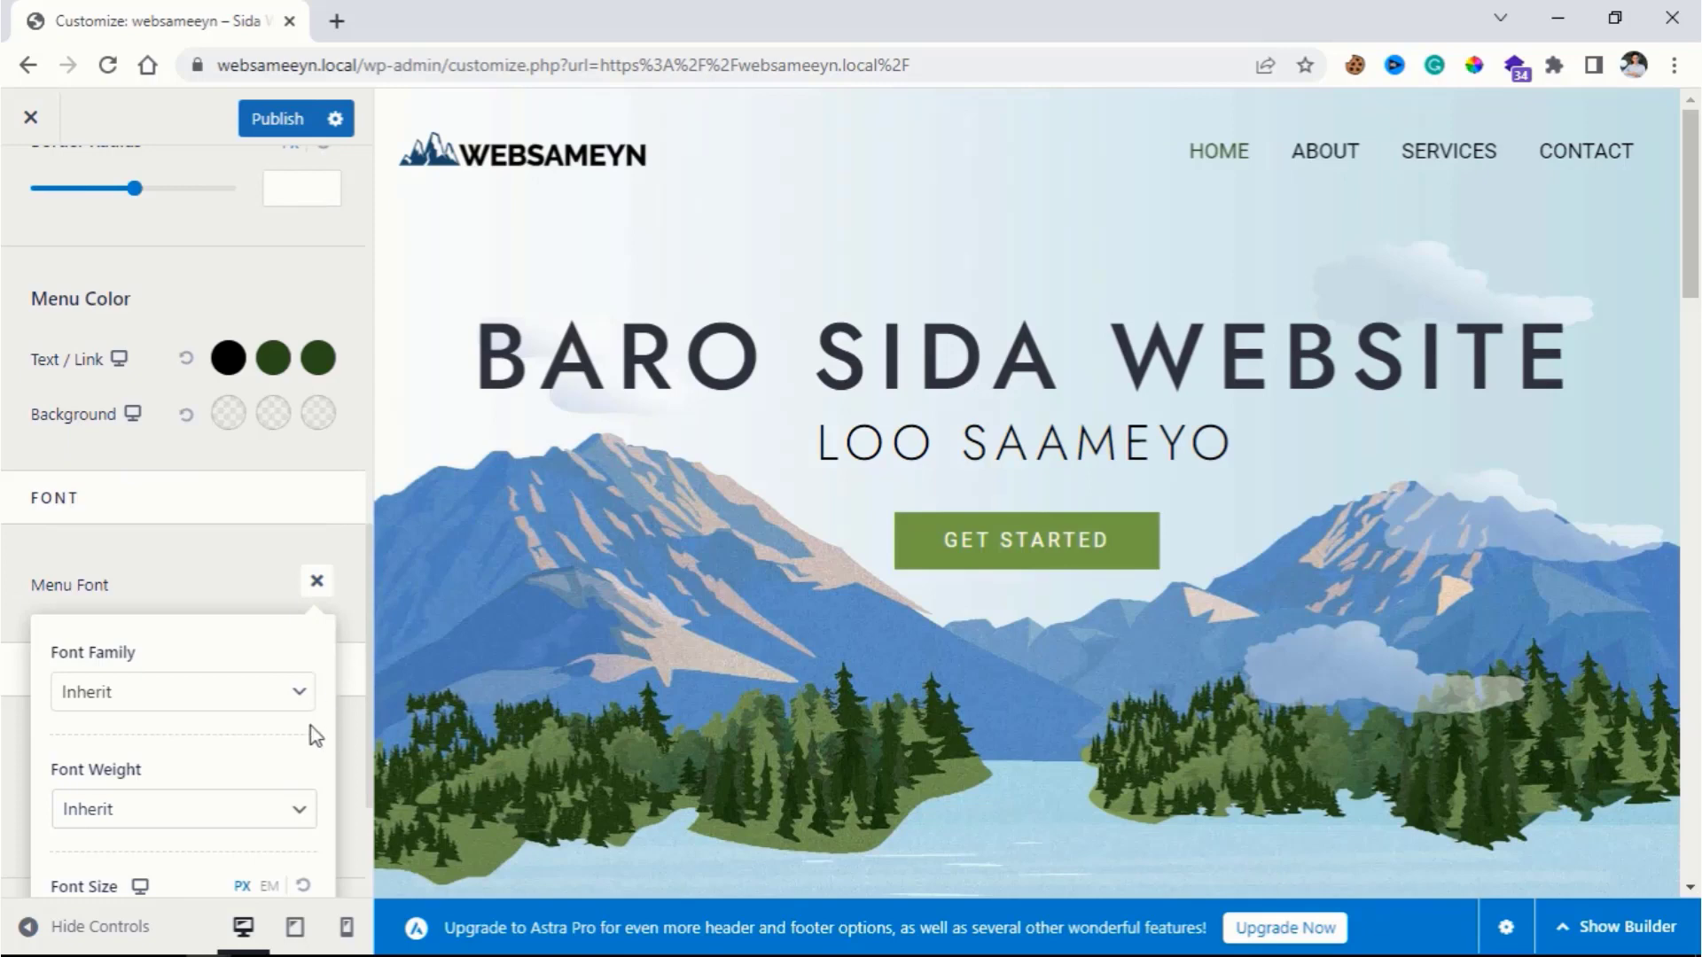
pyautogui.click(276, 816)
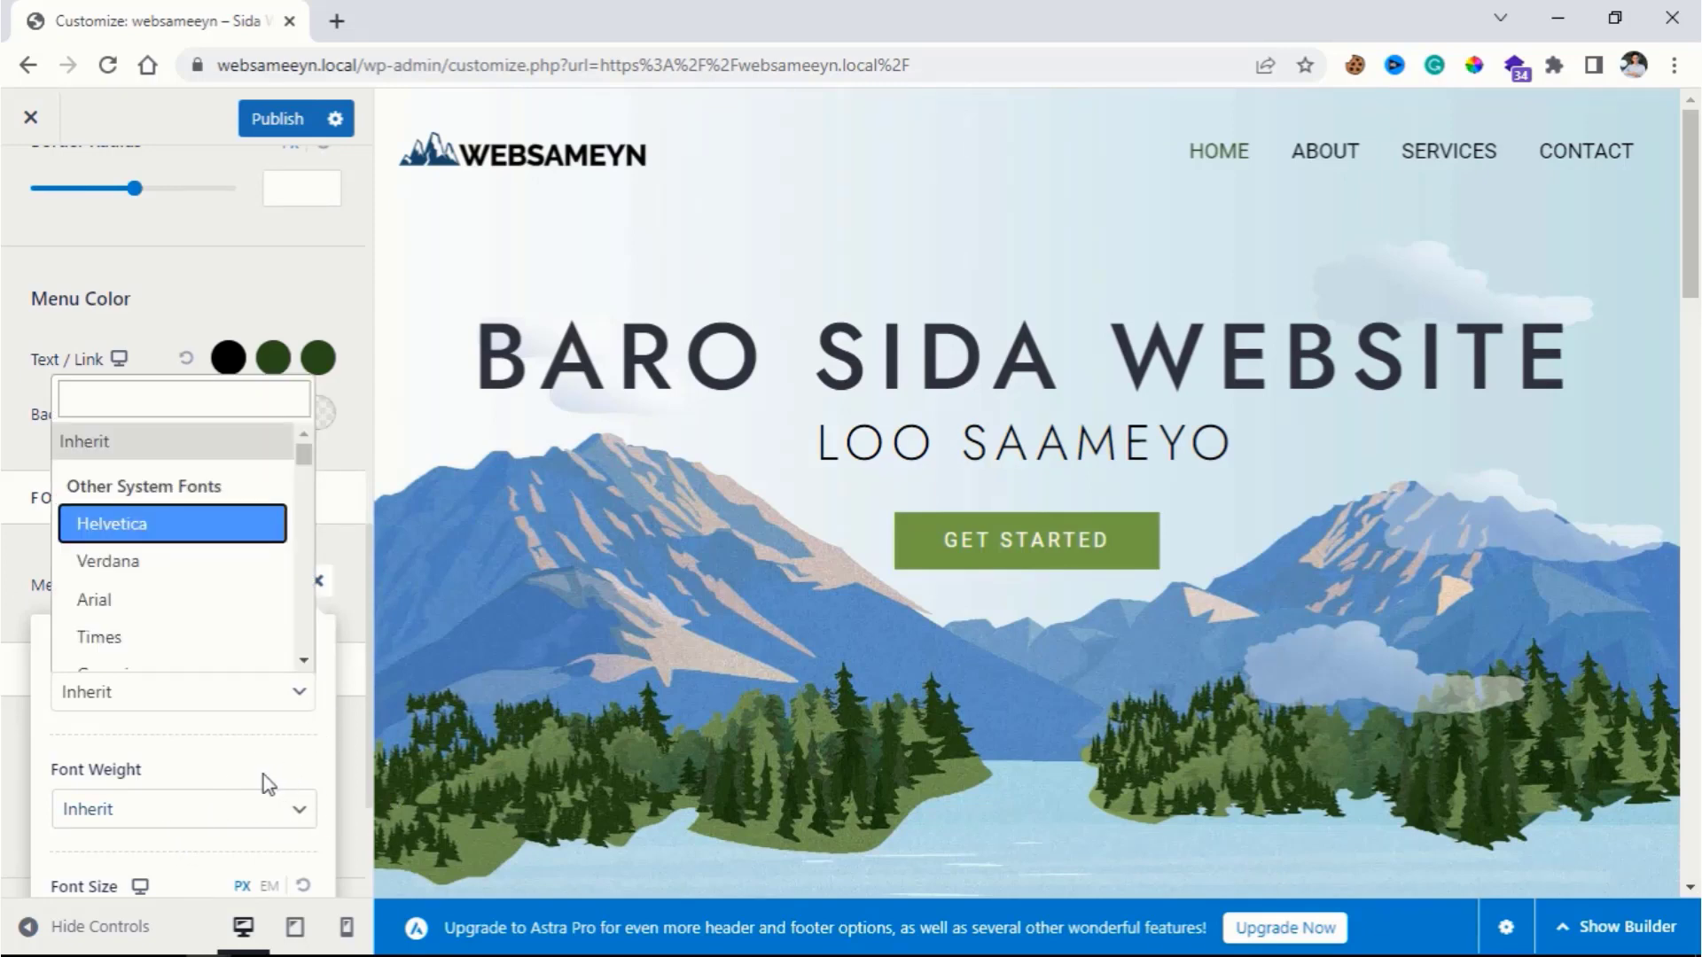
pyautogui.click(273, 767)
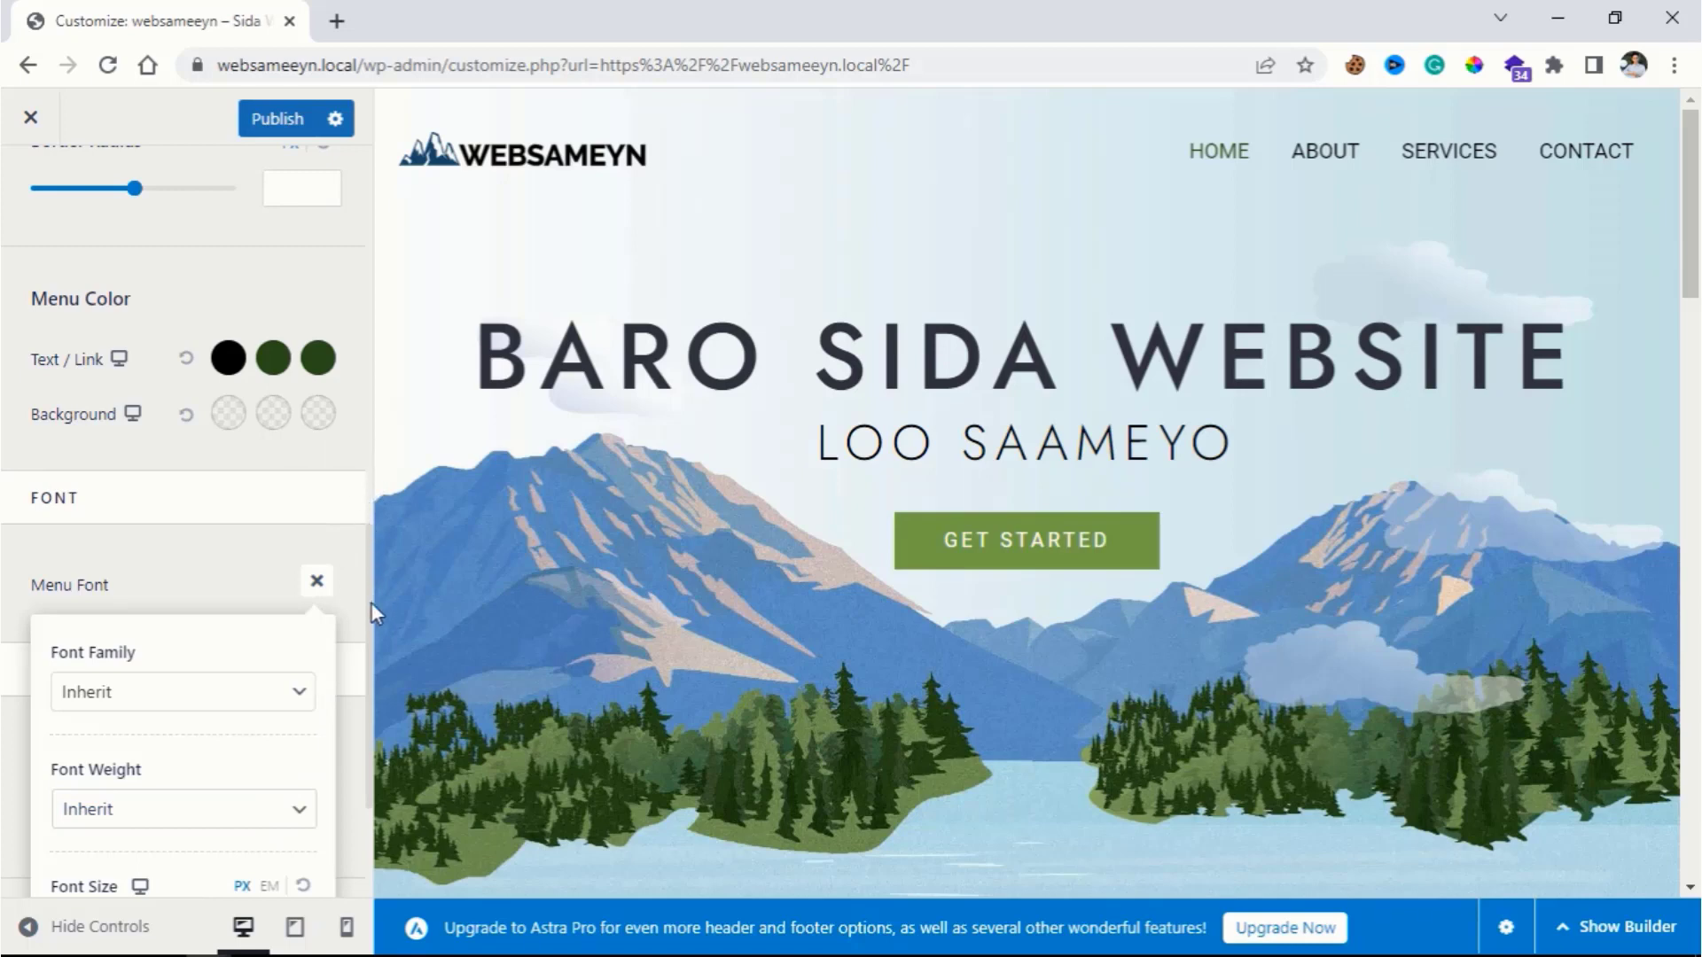
pyautogui.click(319, 581)
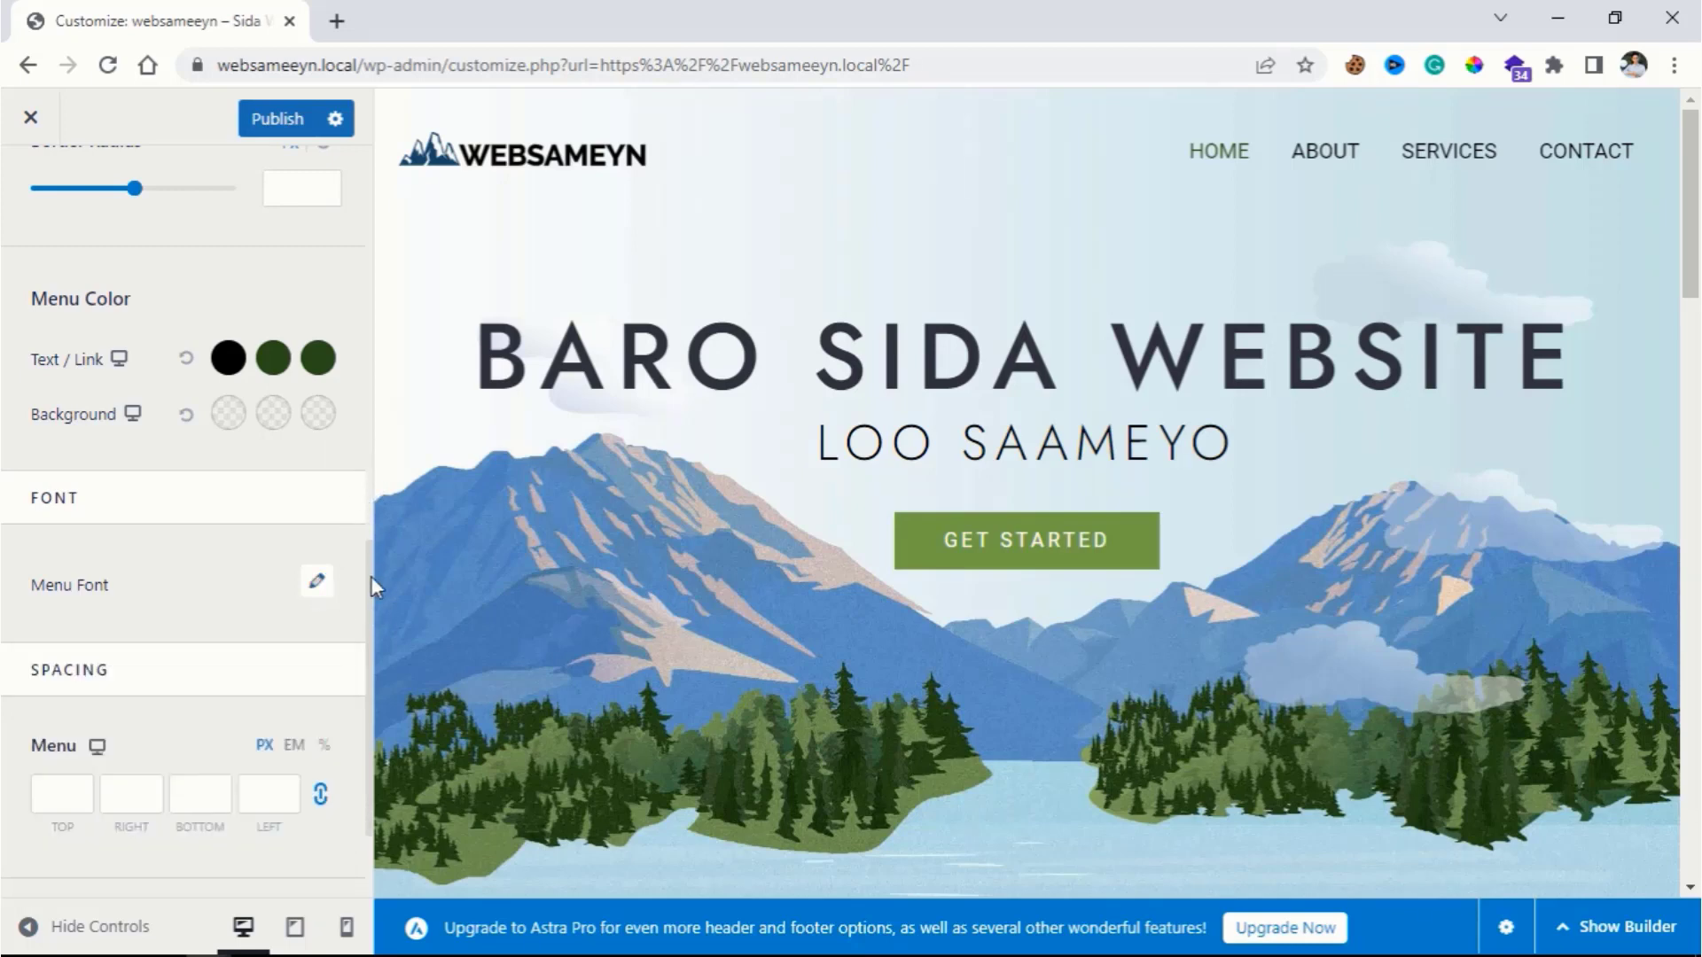
# Step: Reset the menu font size to default, keep the Medium 500 weight, and close the font settings
pyautogui.scroll(-2, 370, 576)
pyautogui.click(317, 430)
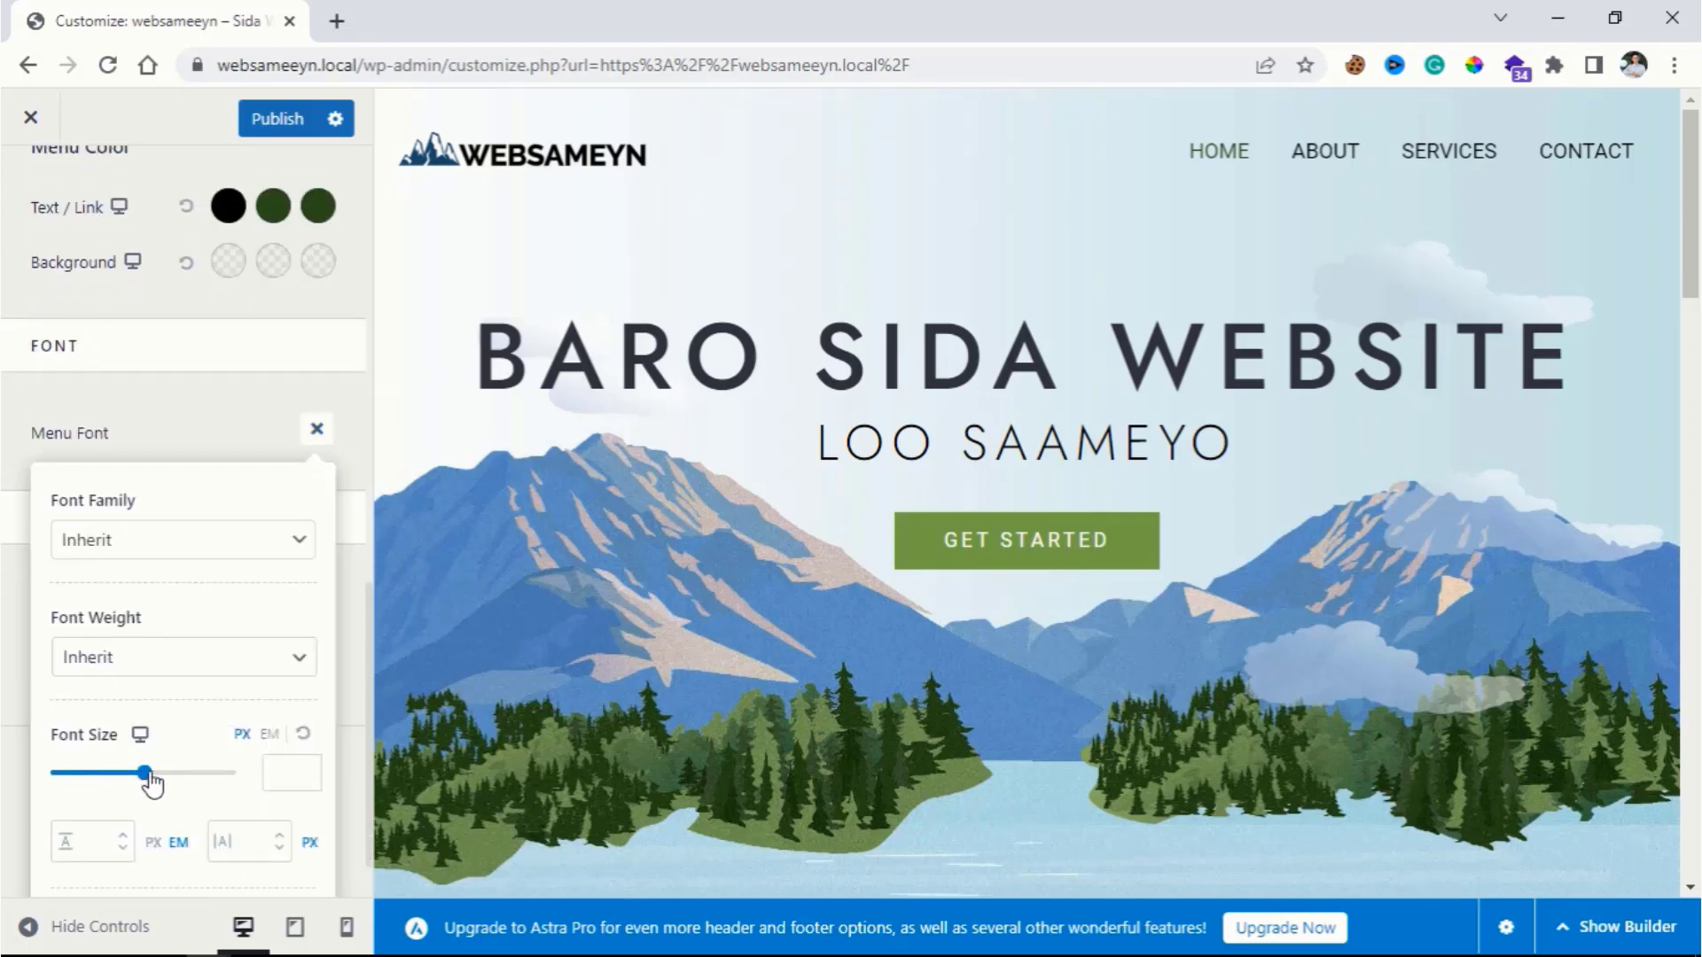
pyautogui.moveTo(147, 776); pyautogui.dragTo(80, 776)
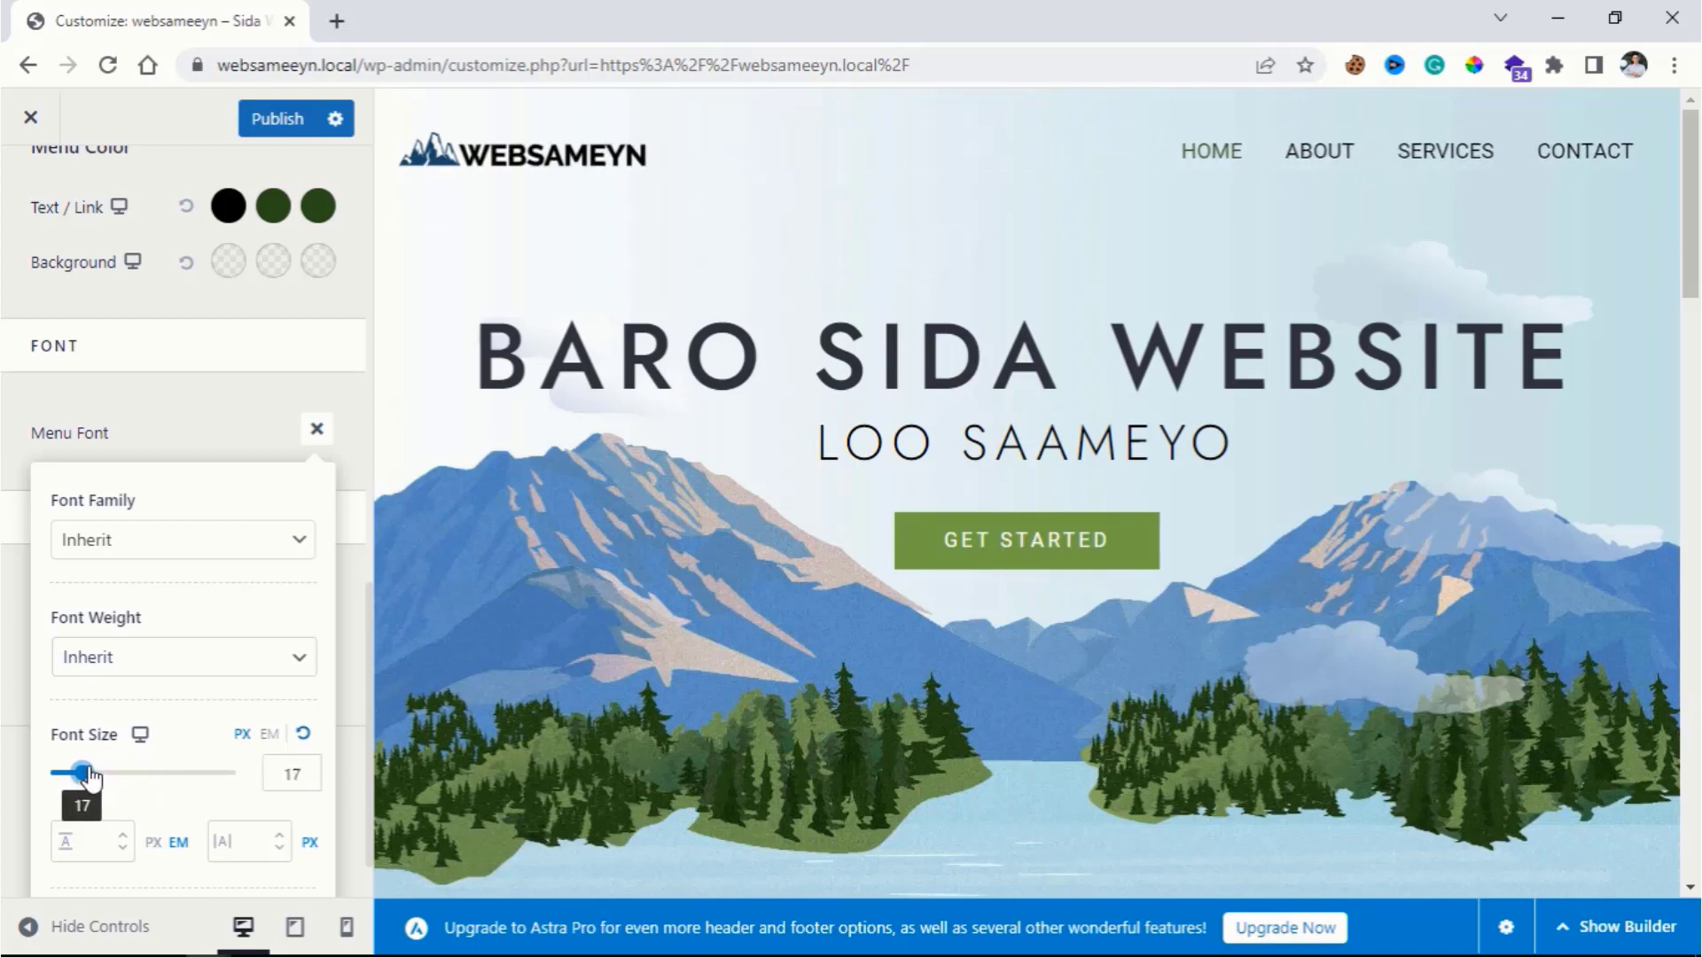
pyautogui.click(302, 736)
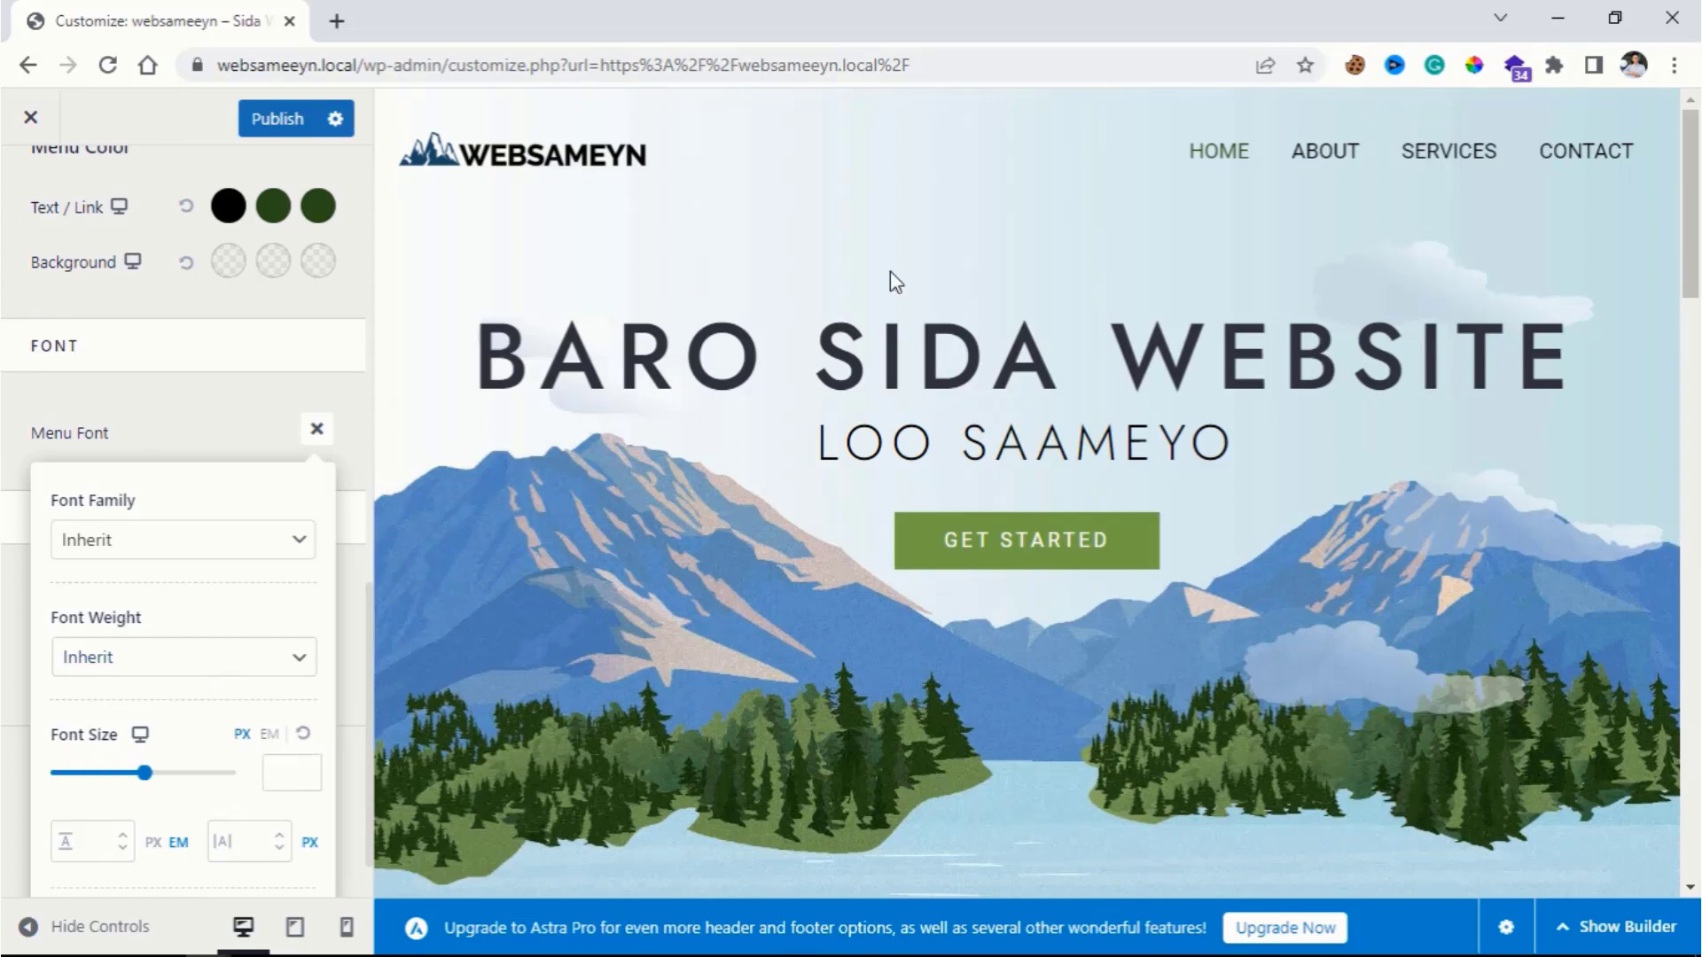
pyautogui.click(187, 657)
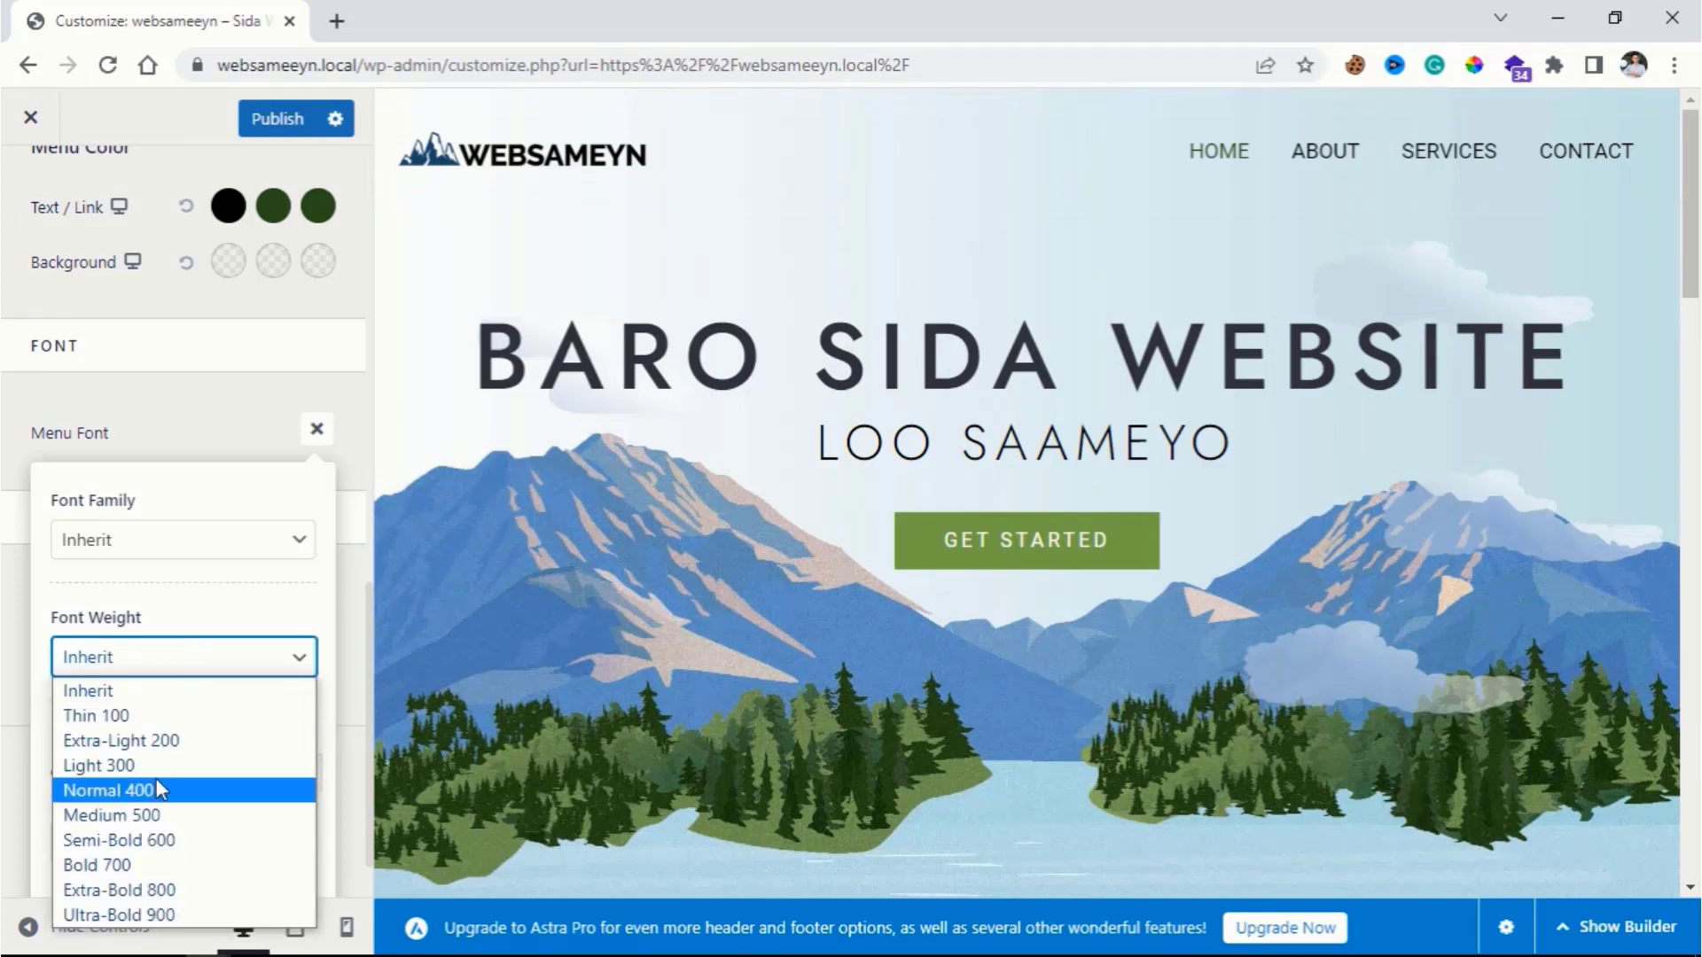
pyautogui.click(157, 812)
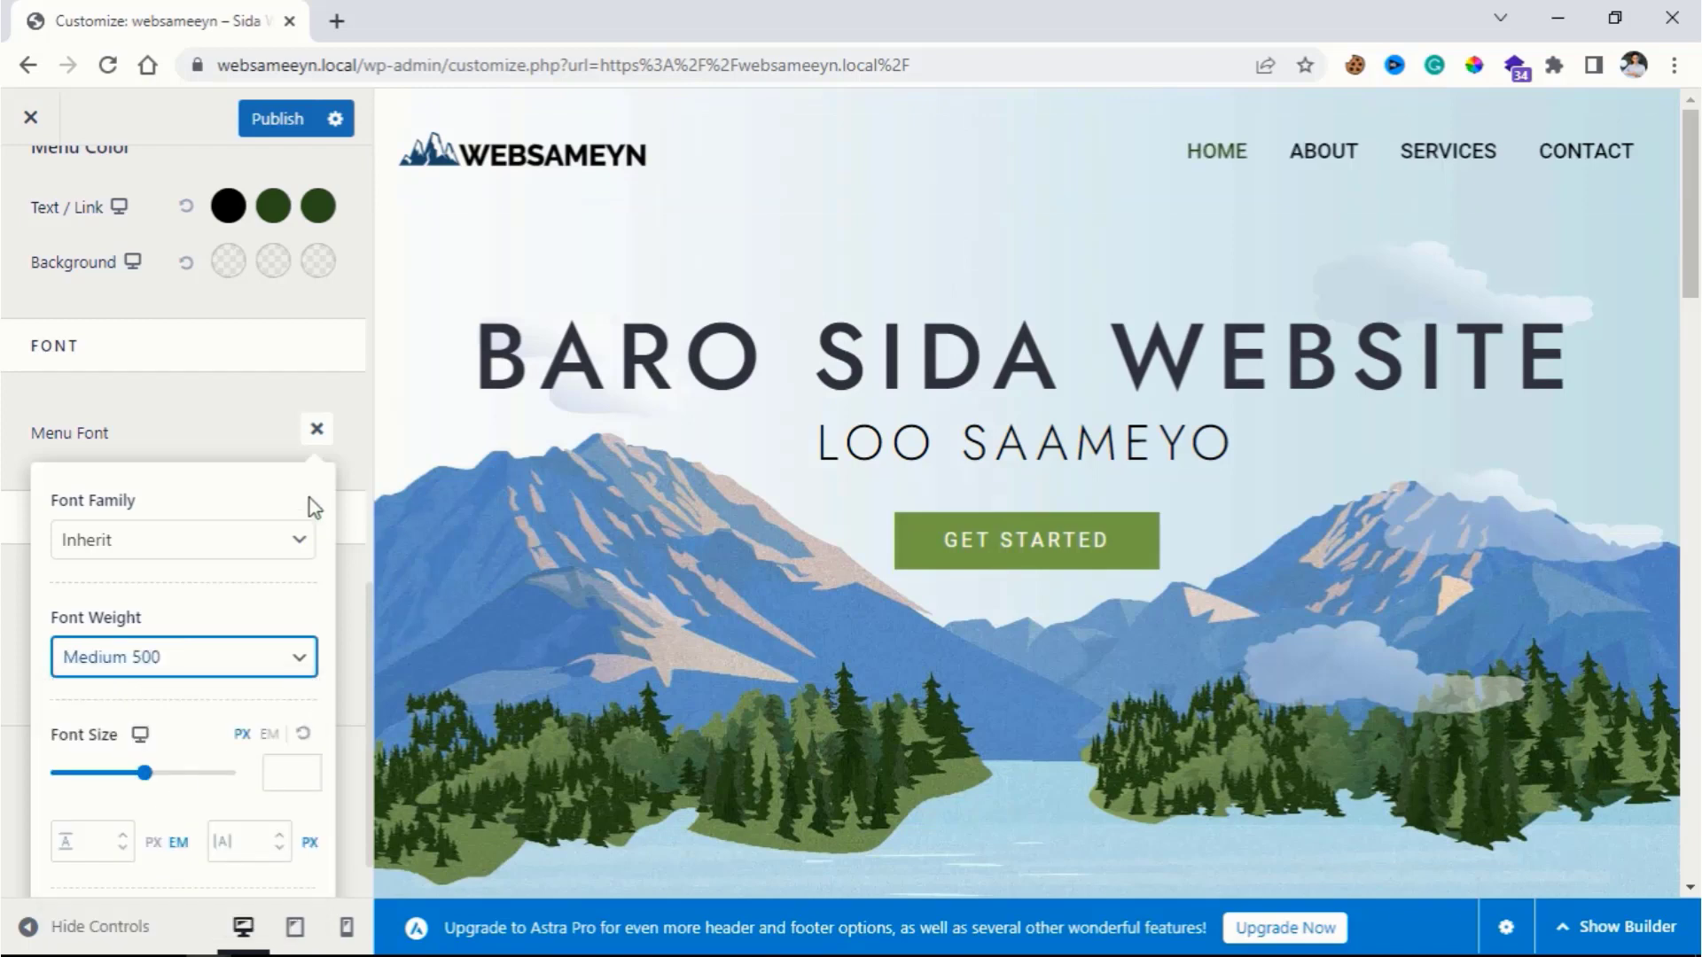
pyautogui.click(243, 437)
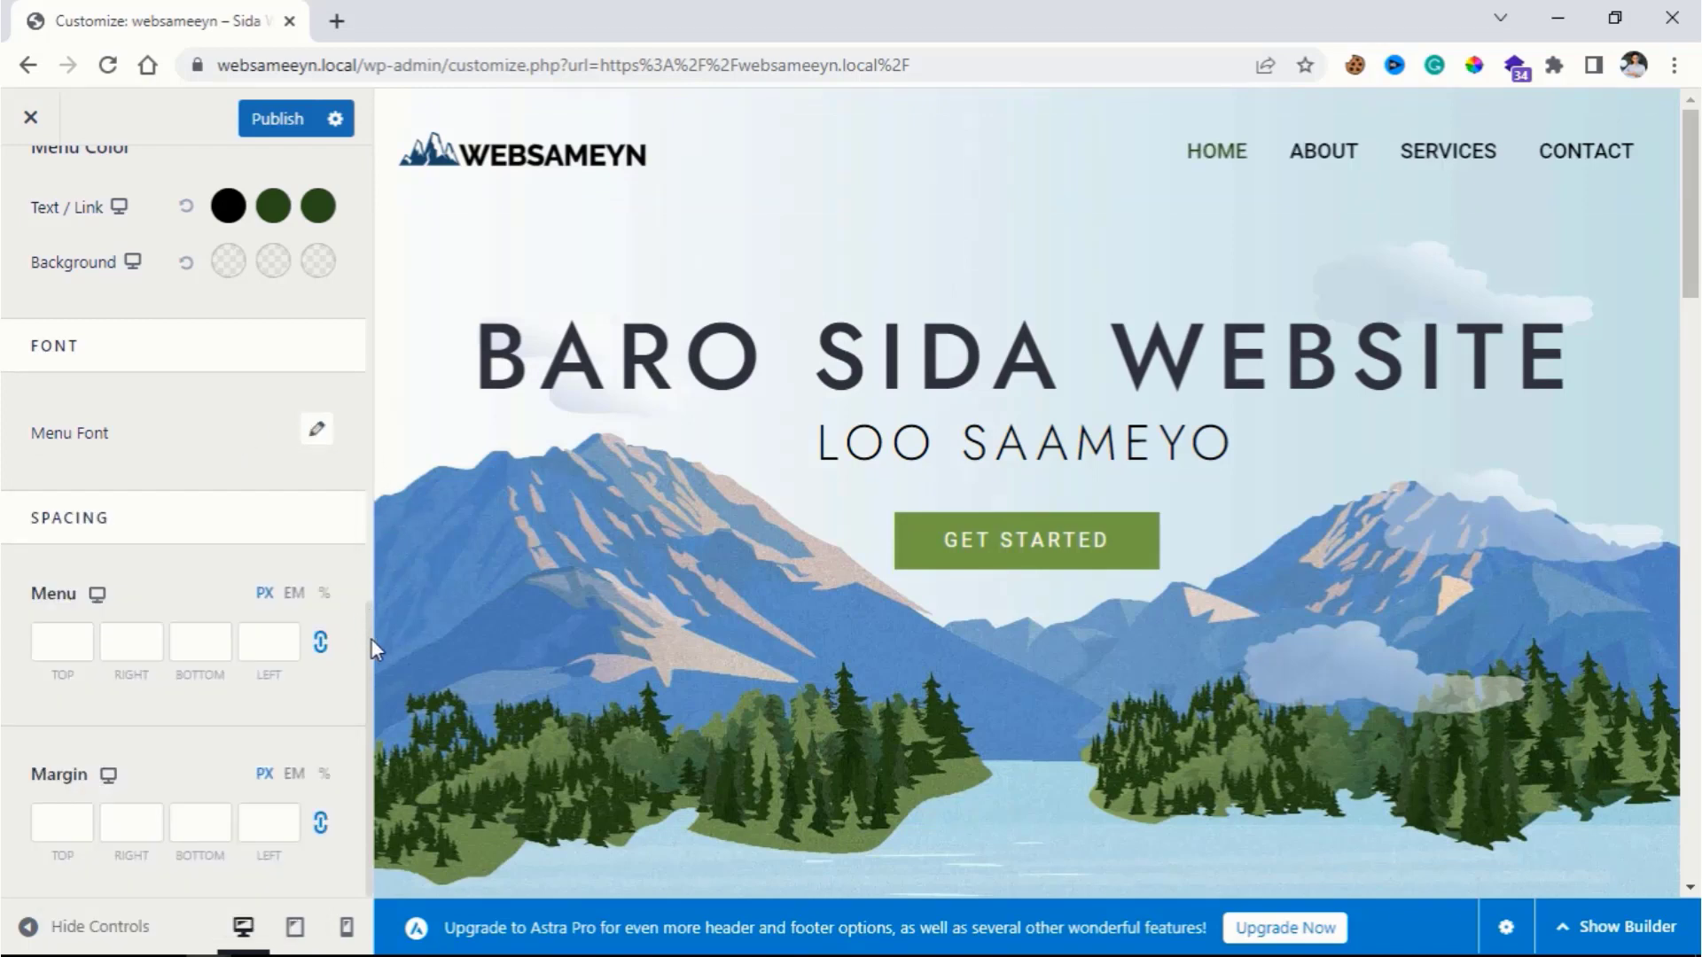
pyautogui.moveTo(370, 638); pyautogui.dragTo(345, 215)
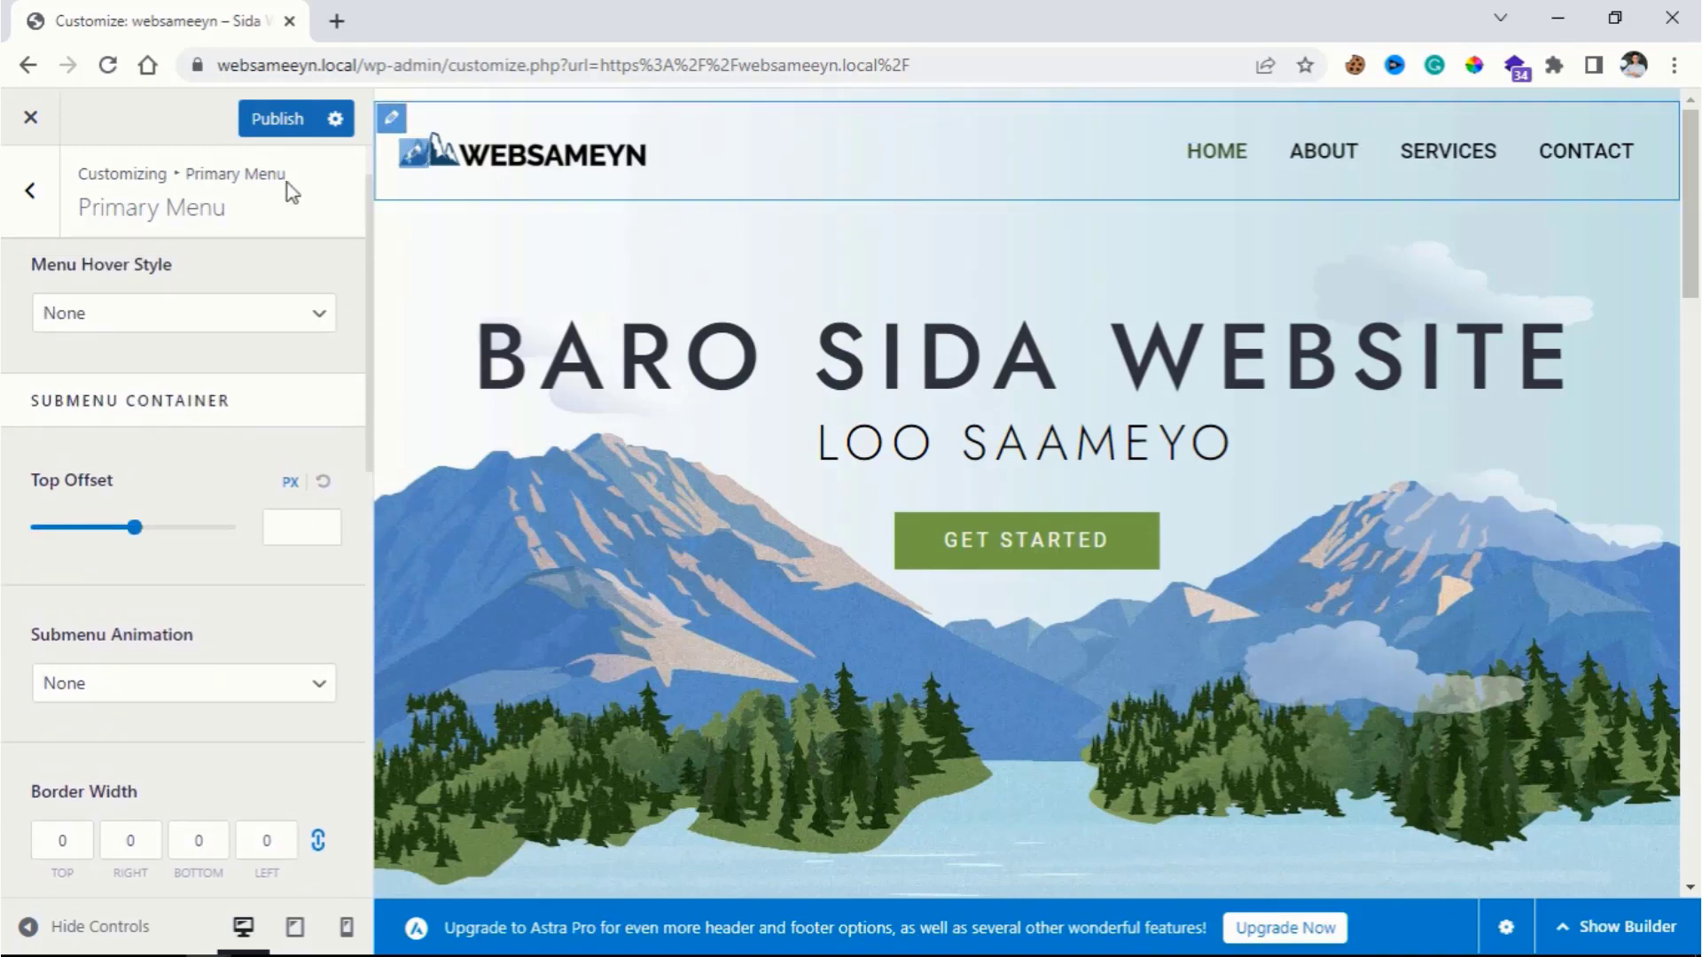
# Step: Preview the site at mobile size, test the hamburger menu, and go back to the Header Builder elements
pyautogui.click(347, 927)
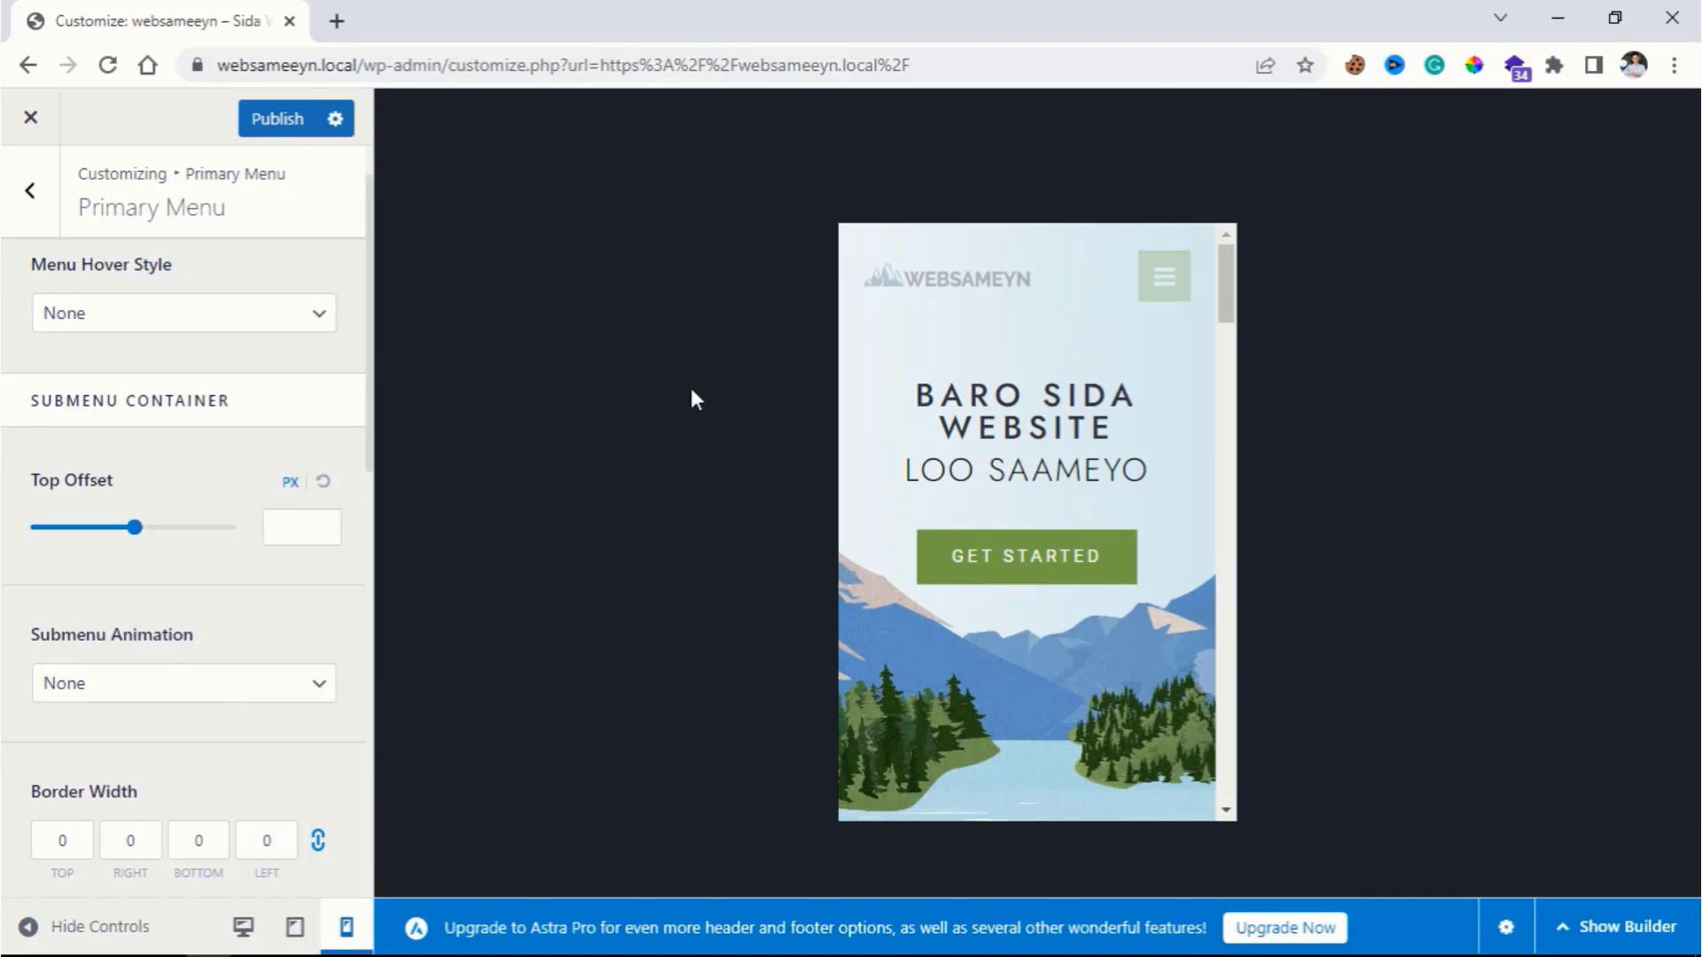
pyautogui.click(1156, 295)
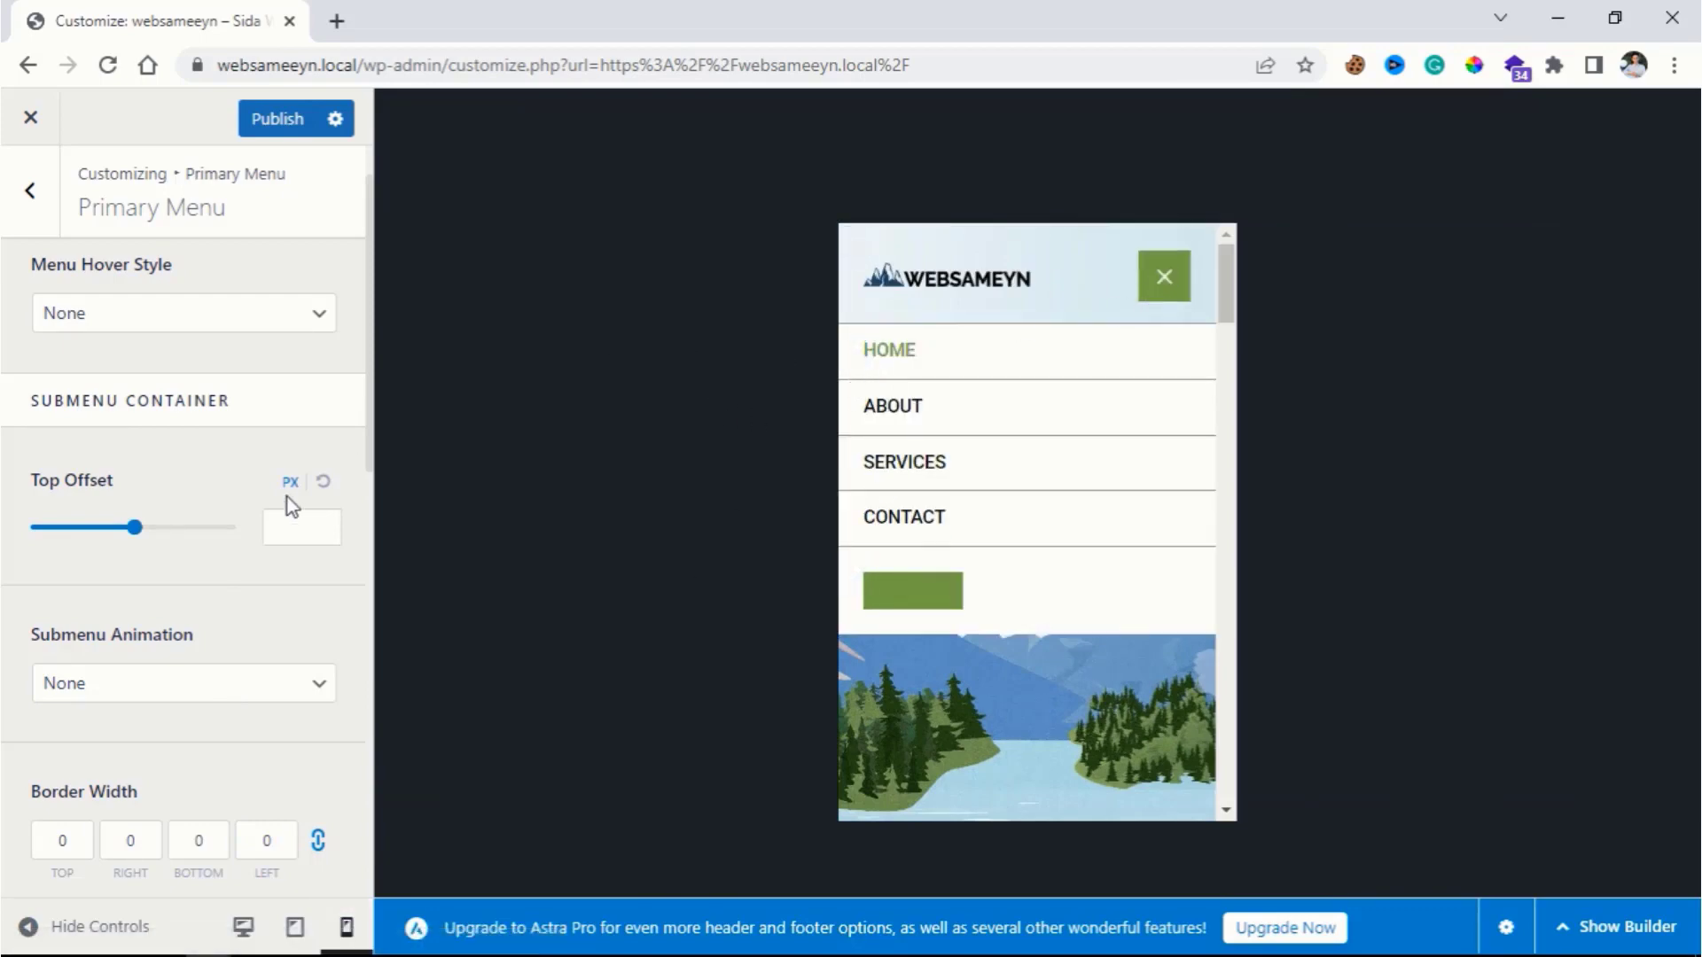
pyautogui.scroll(2, 370, 372)
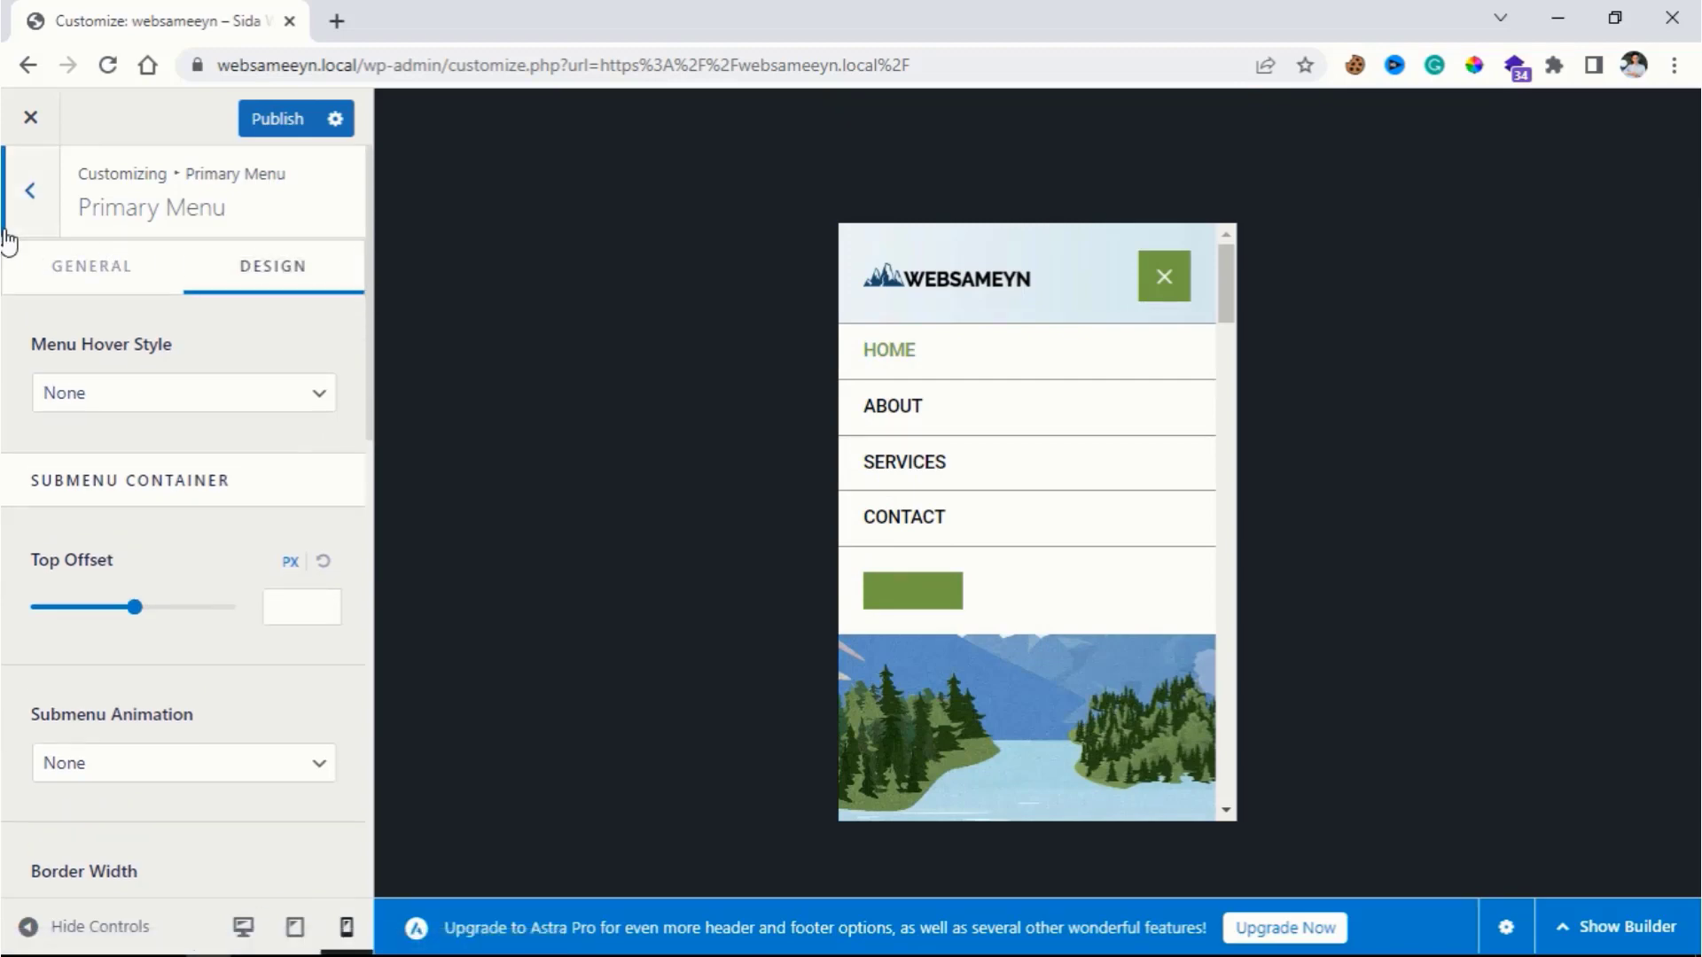
pyautogui.click(91, 266)
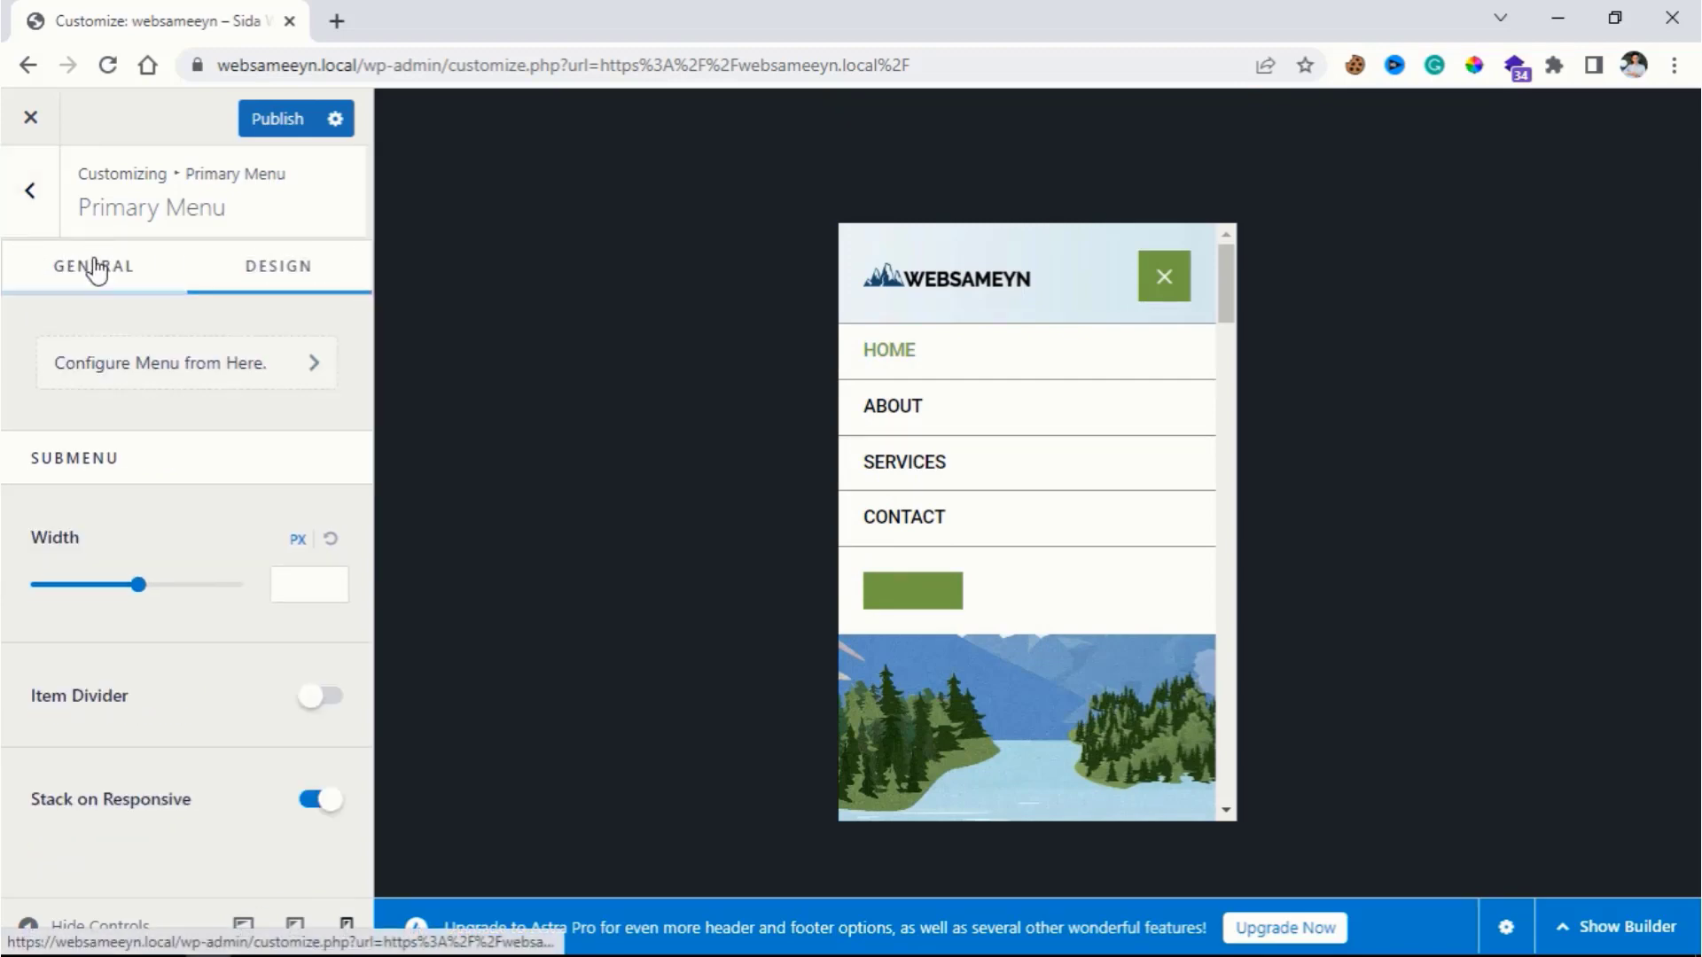
pyautogui.click(26, 193)
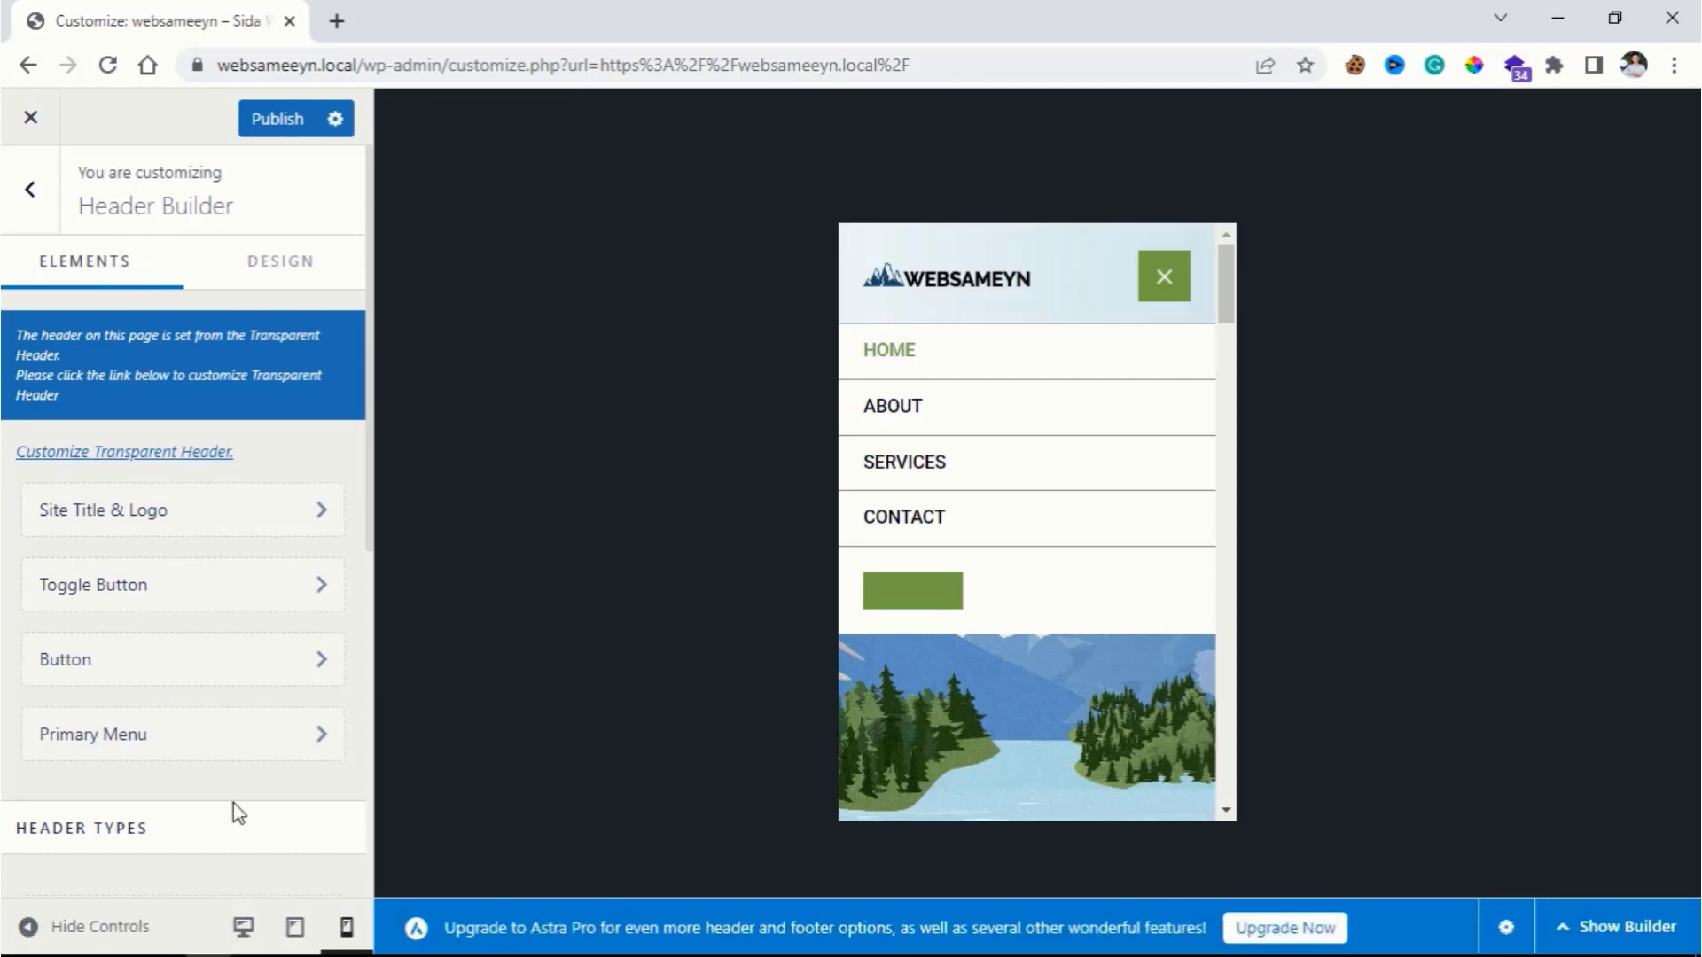
pyautogui.click(243, 927)
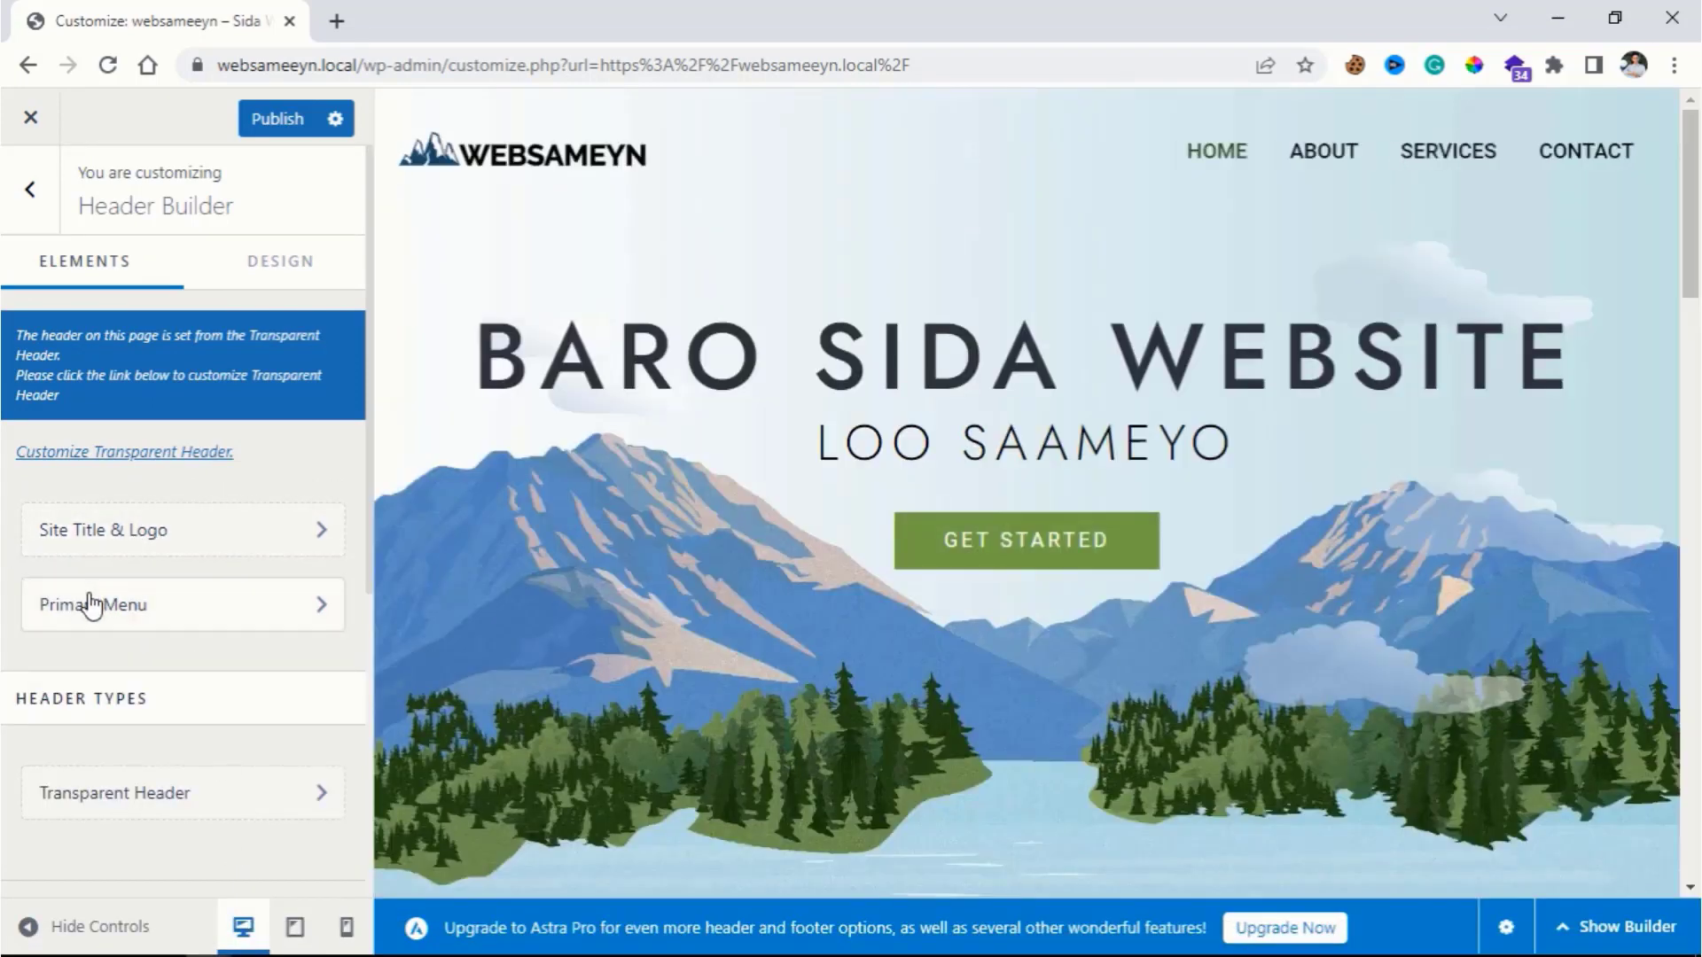
pyautogui.click(346, 929)
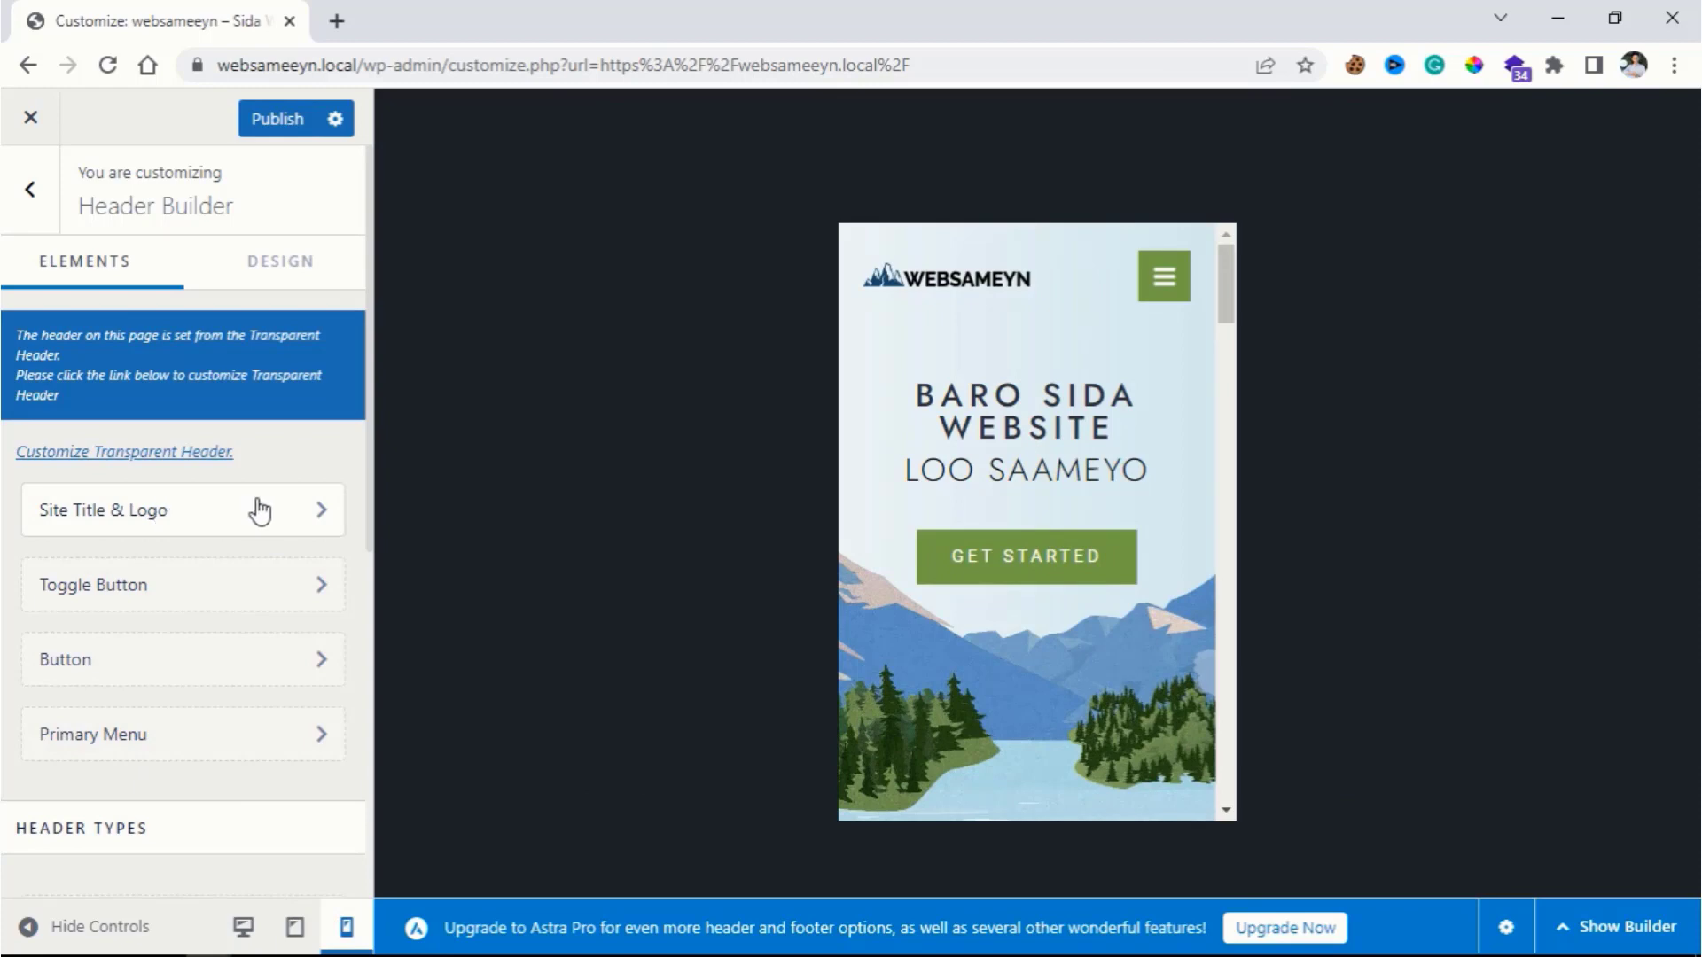
# Step: Give the mobile menu toggle the second hamburger icon and the Fill button style
pyautogui.click(173, 598)
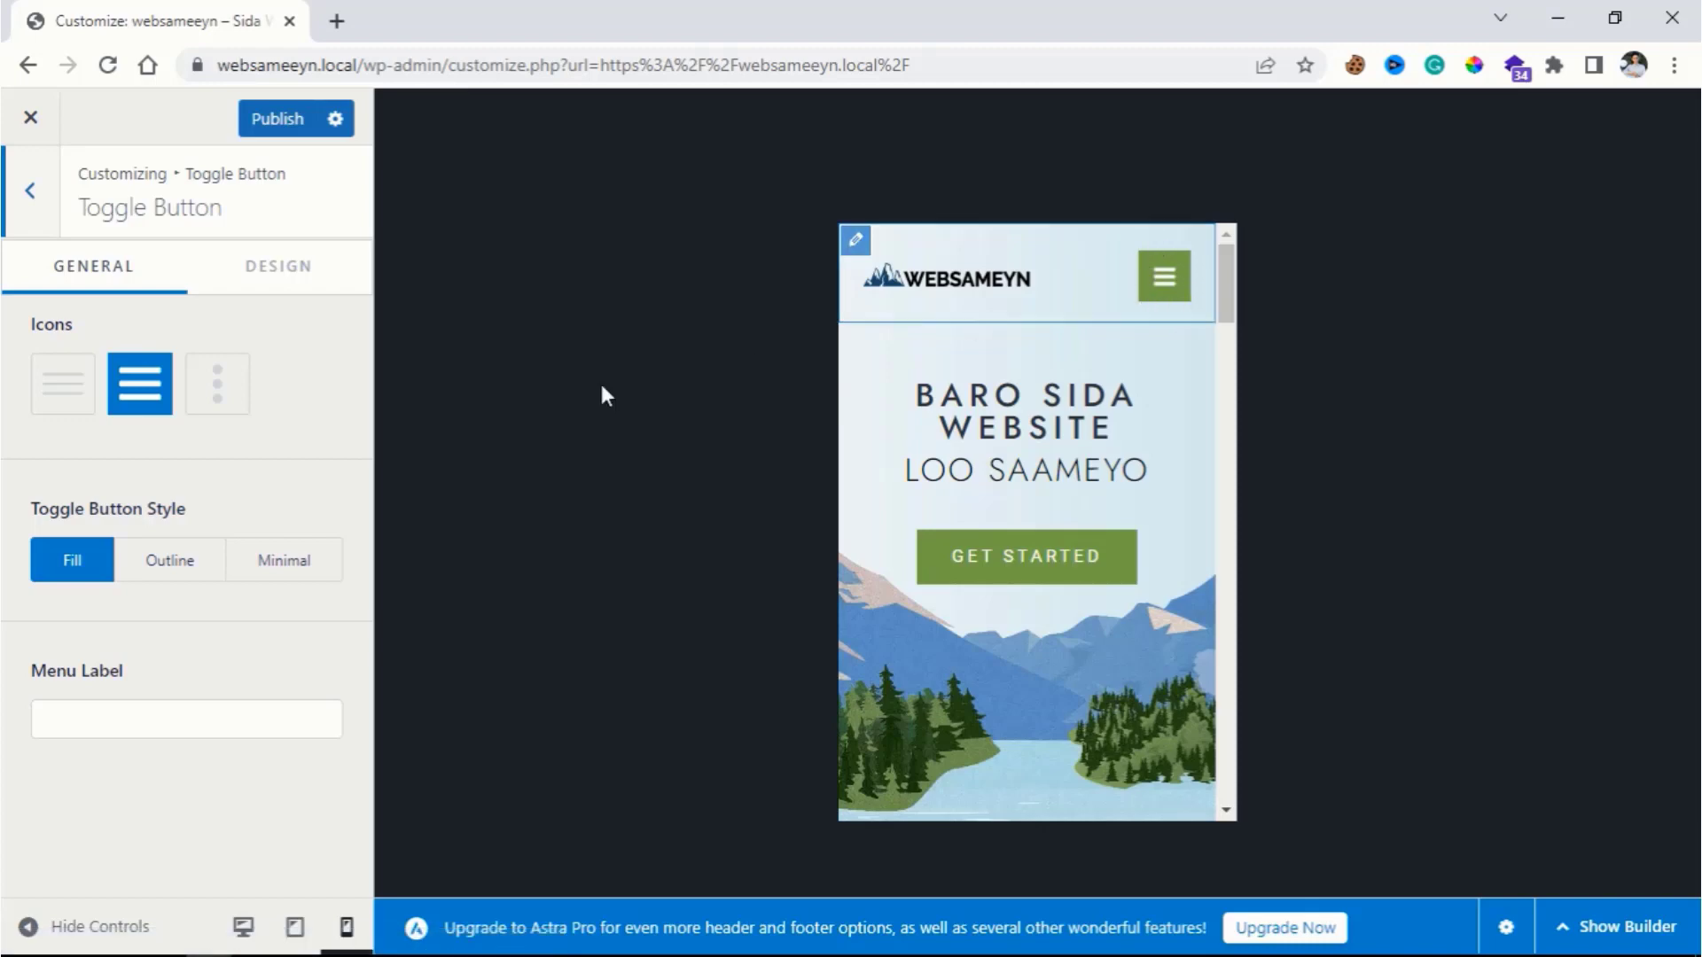
pyautogui.click(67, 394)
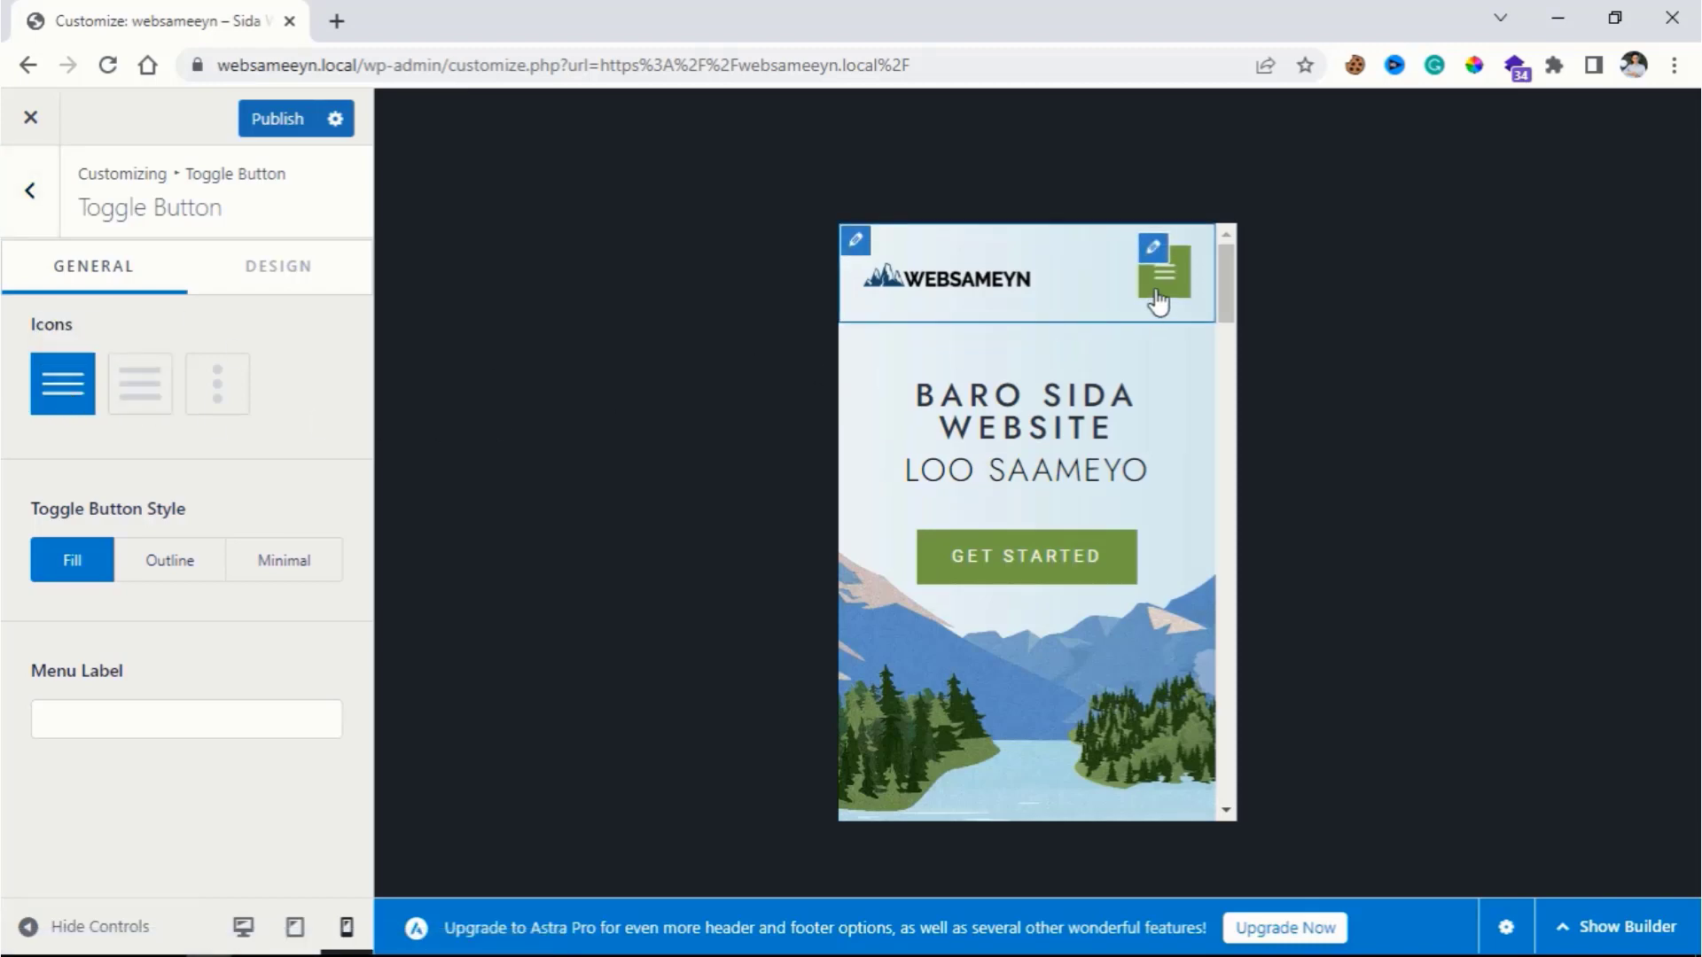
pyautogui.click(220, 400)
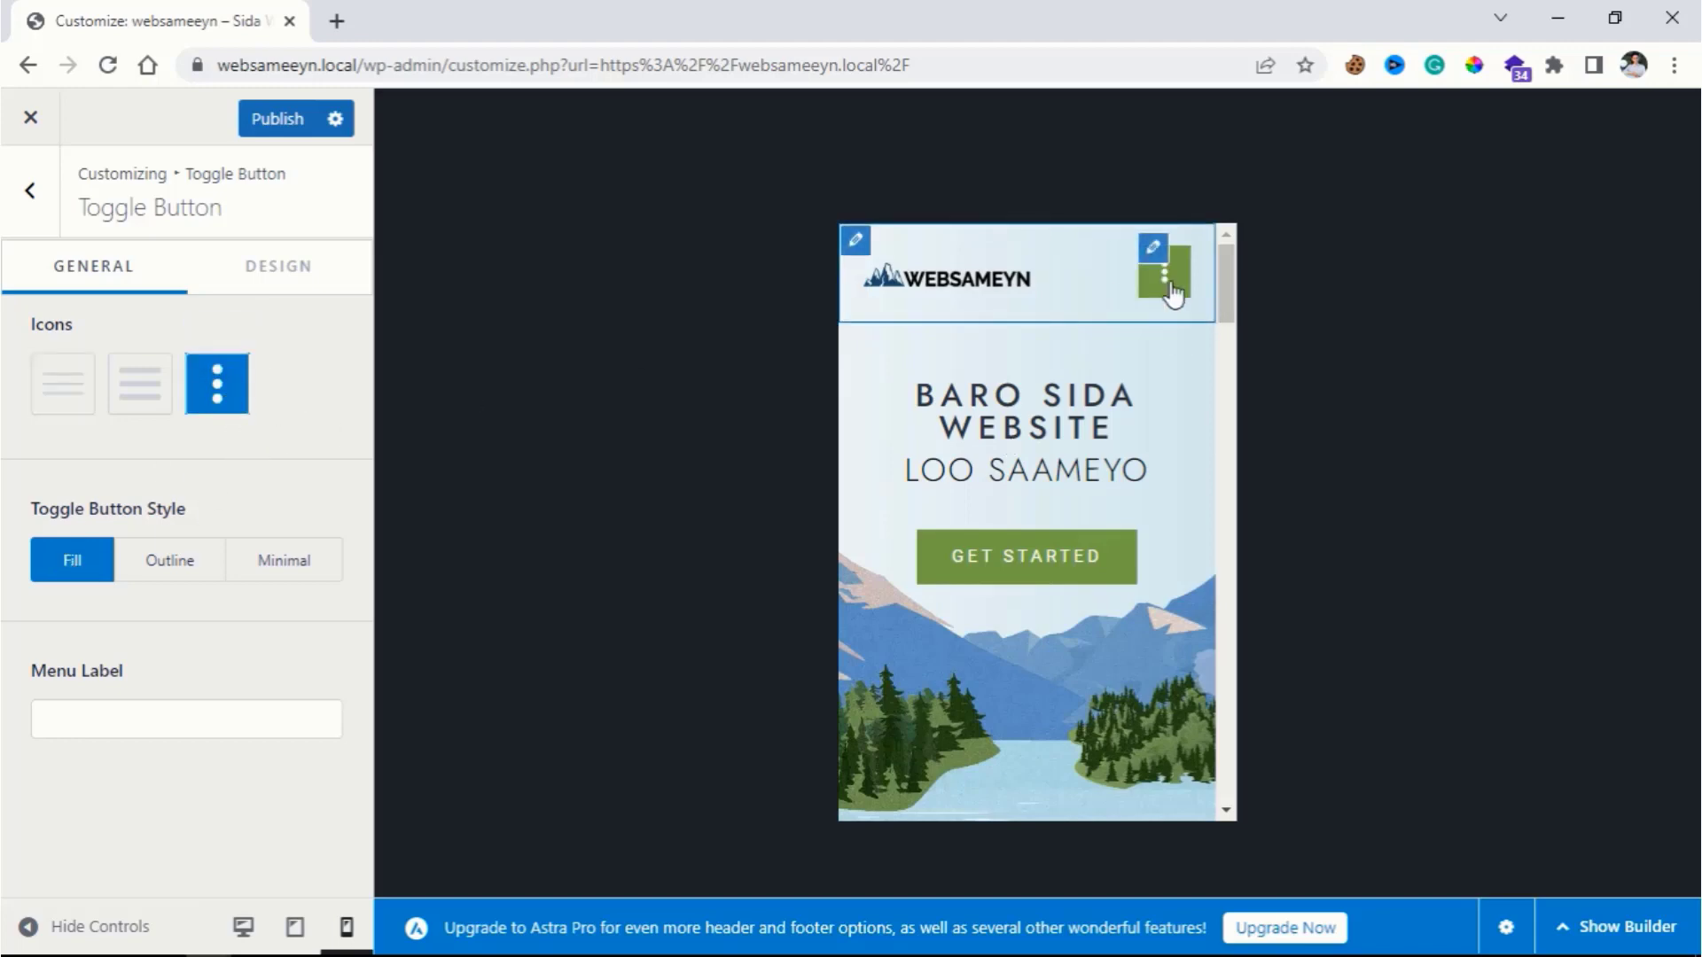
pyautogui.click(147, 388)
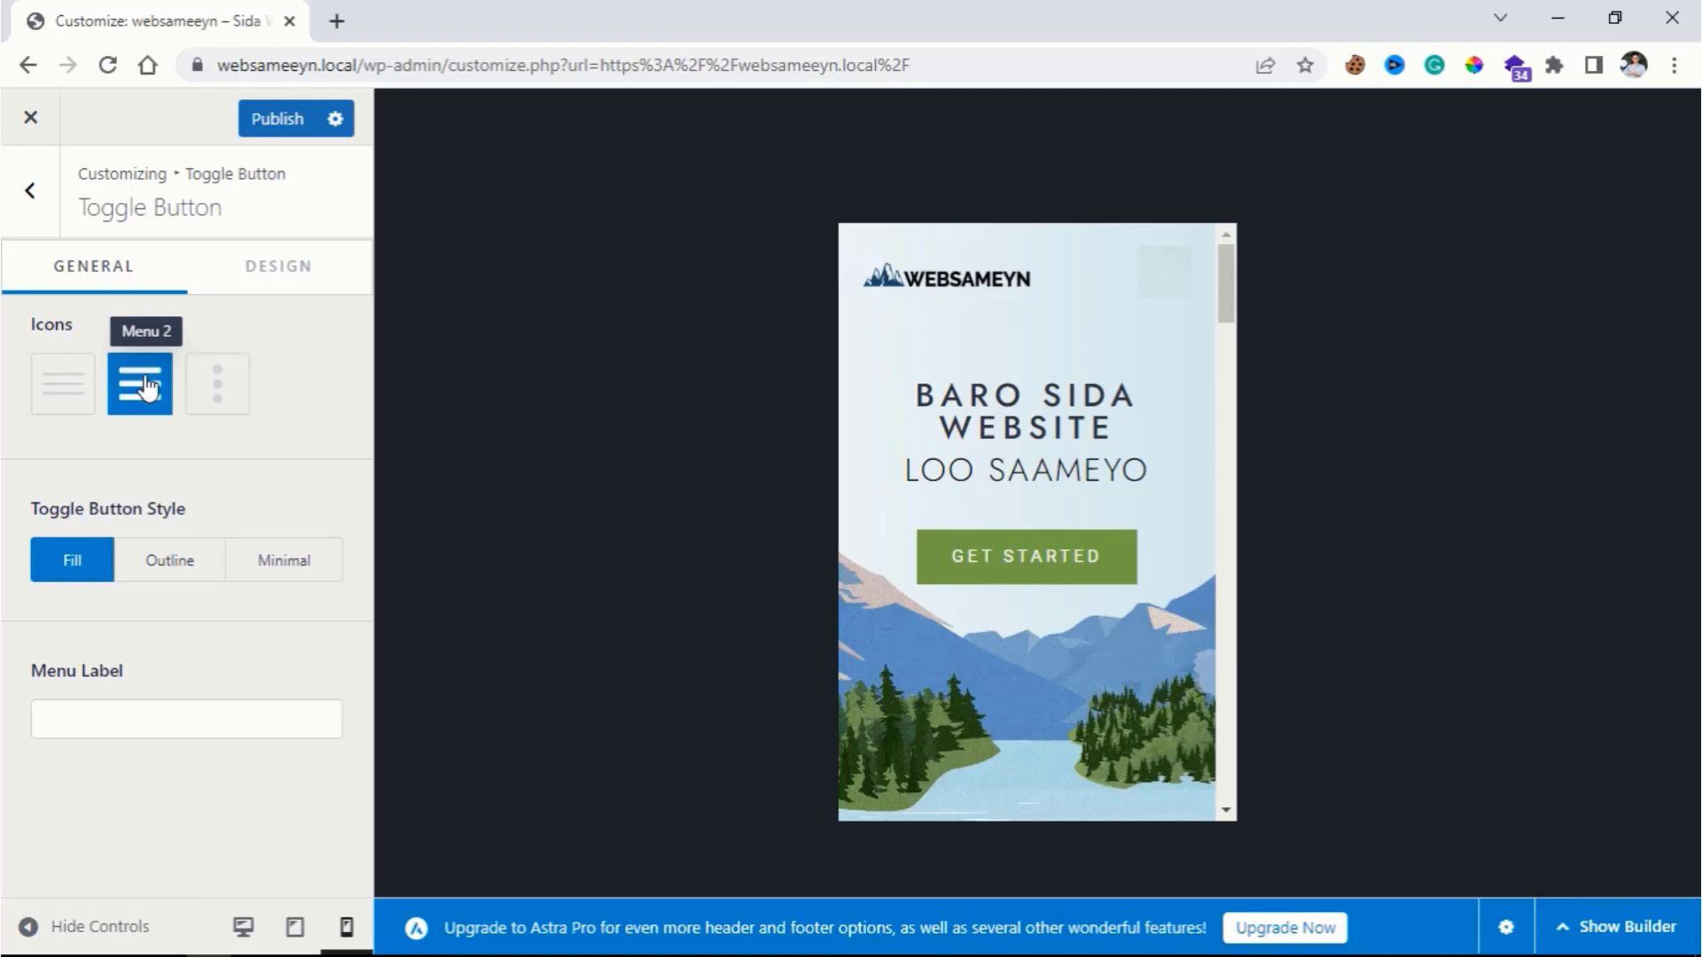
pyautogui.click(172, 568)
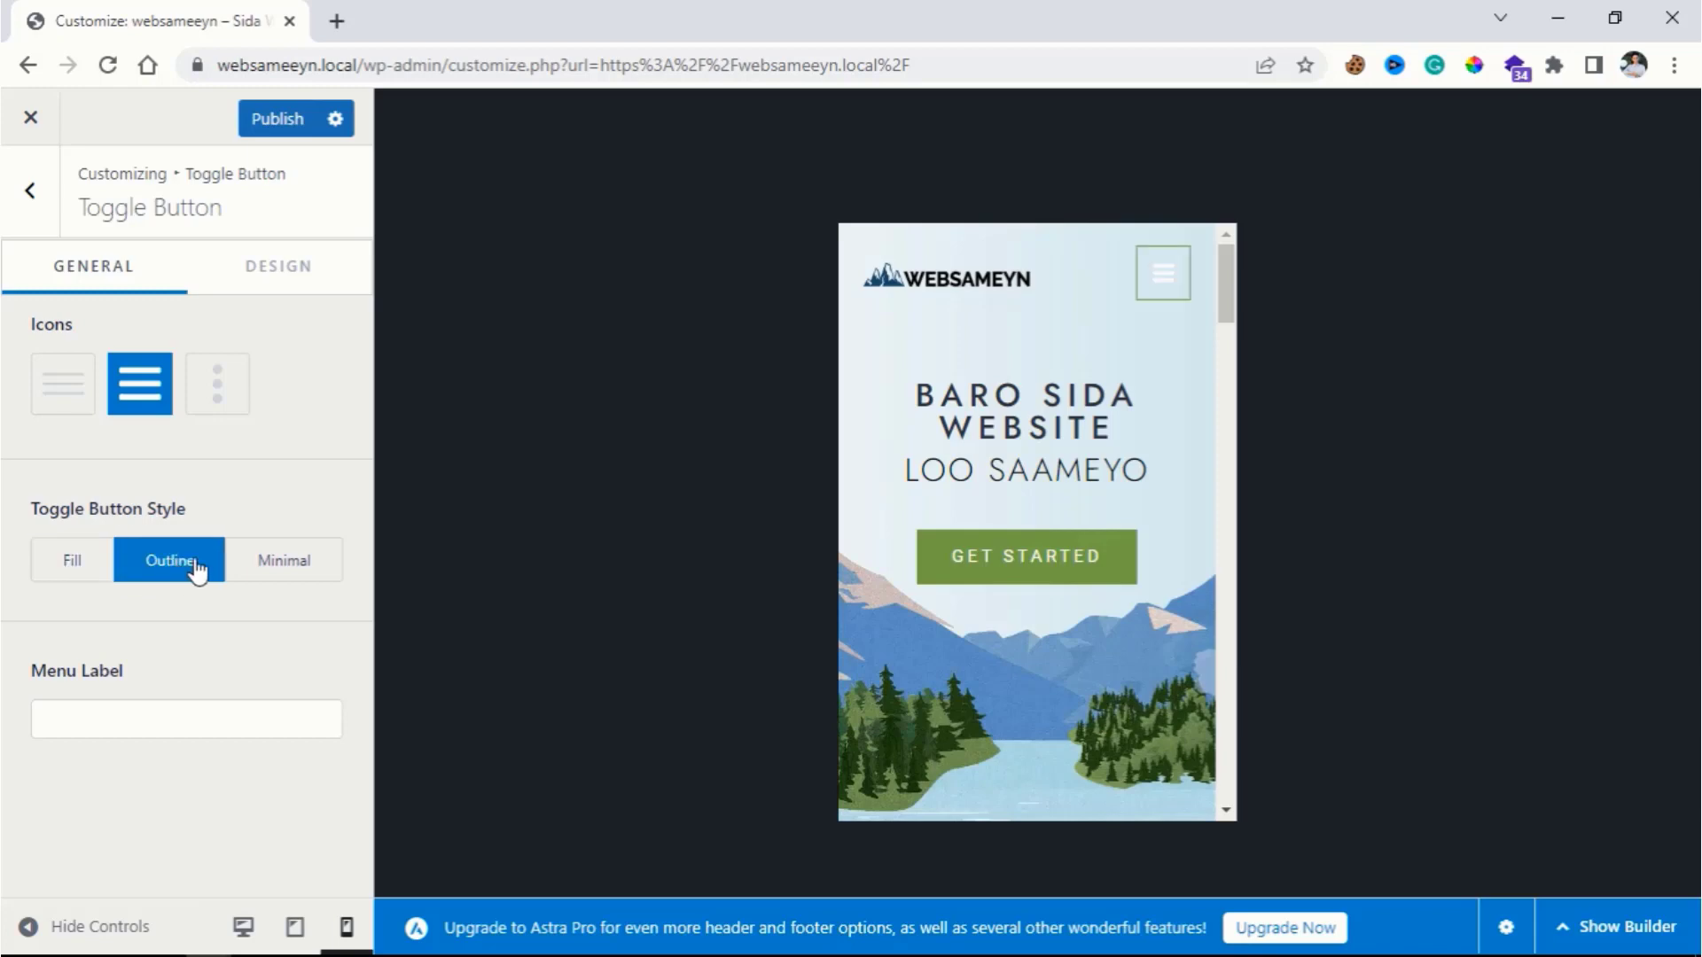
pyautogui.click(253, 573)
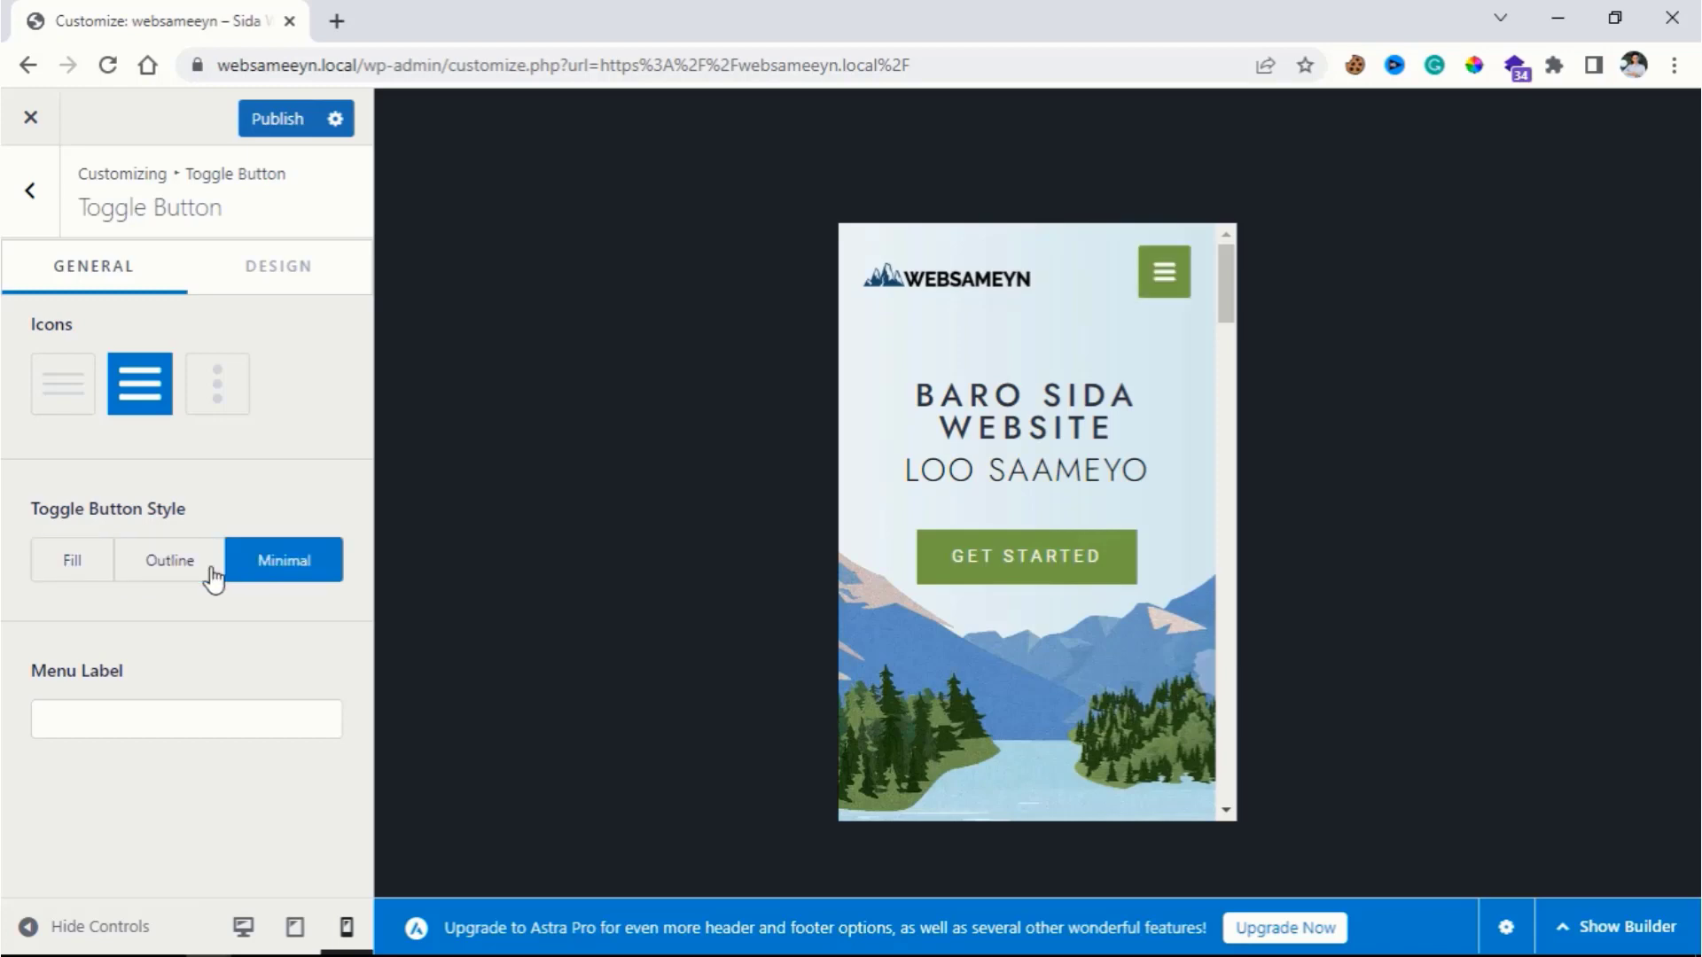
pyautogui.click(61, 572)
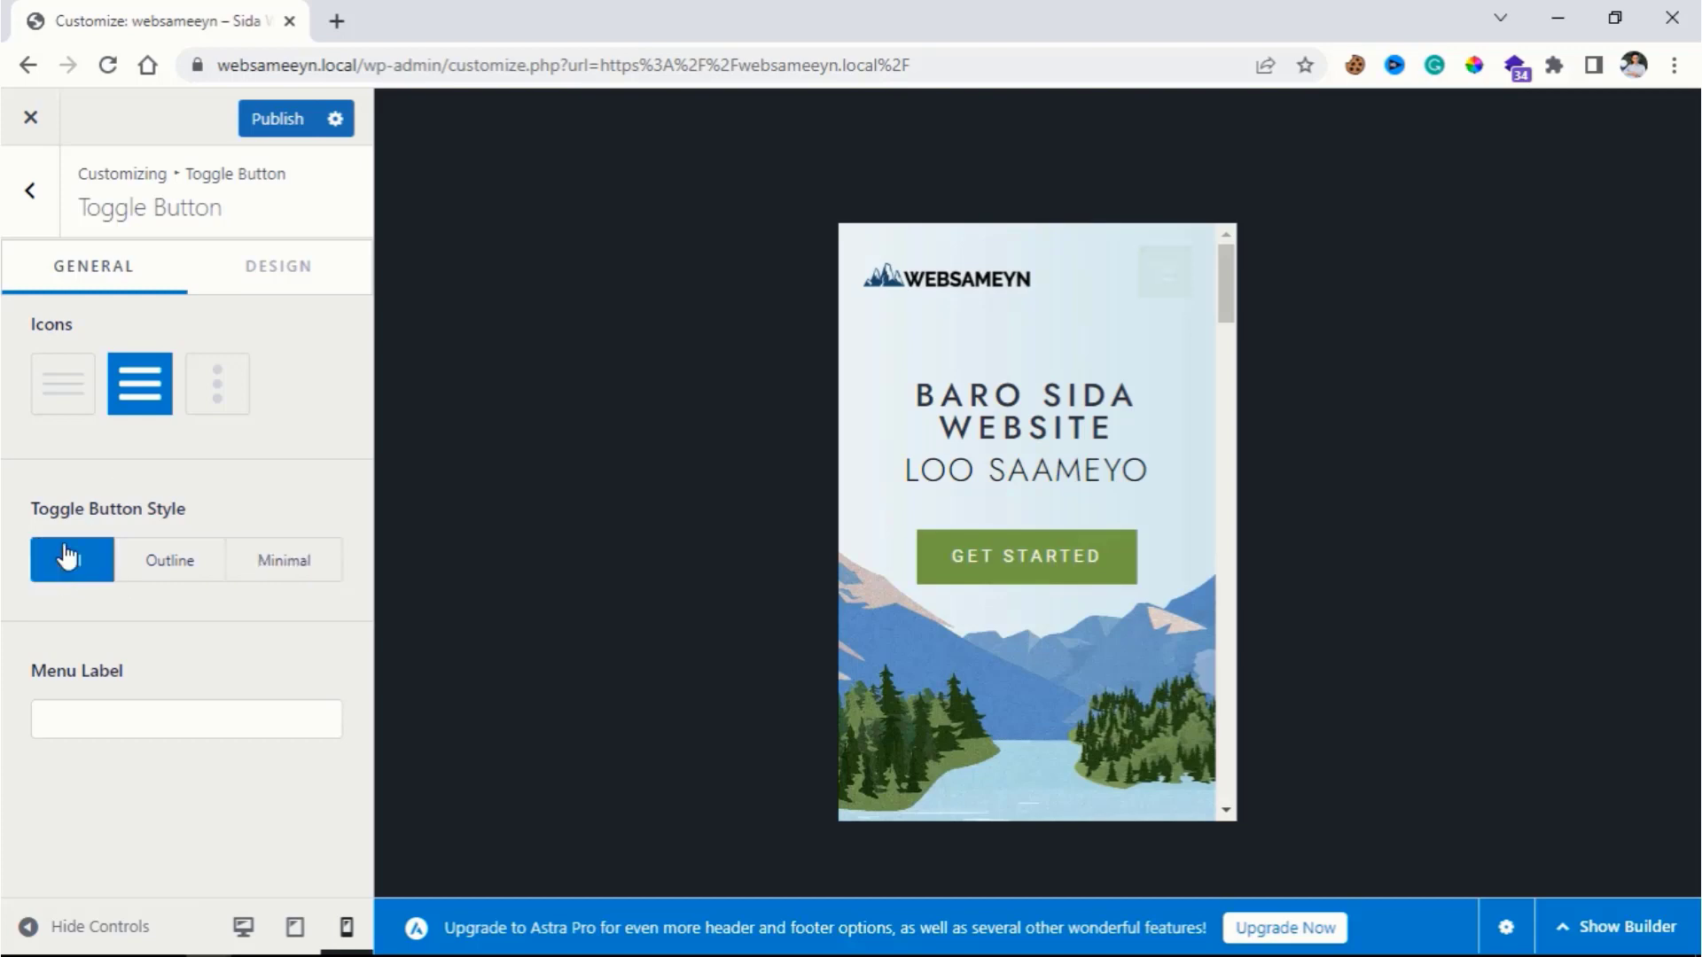
# Step: Set the toggle button's background colour to the theme-green preset
pyautogui.click(294, 302)
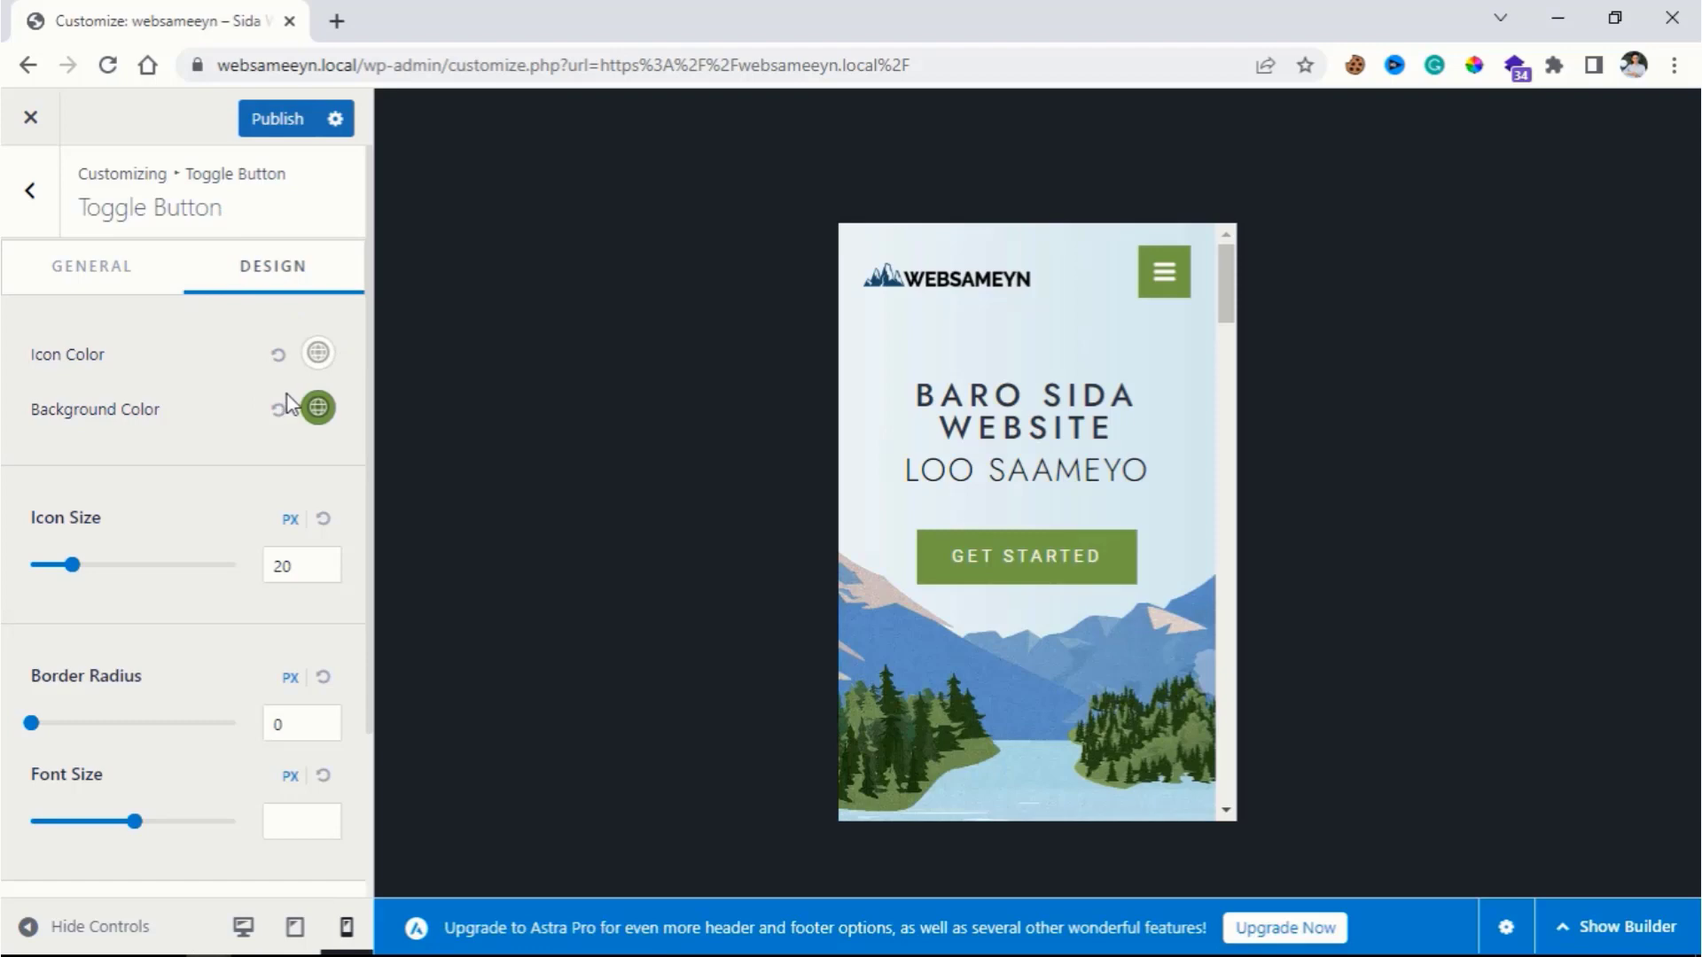
pyautogui.click(318, 409)
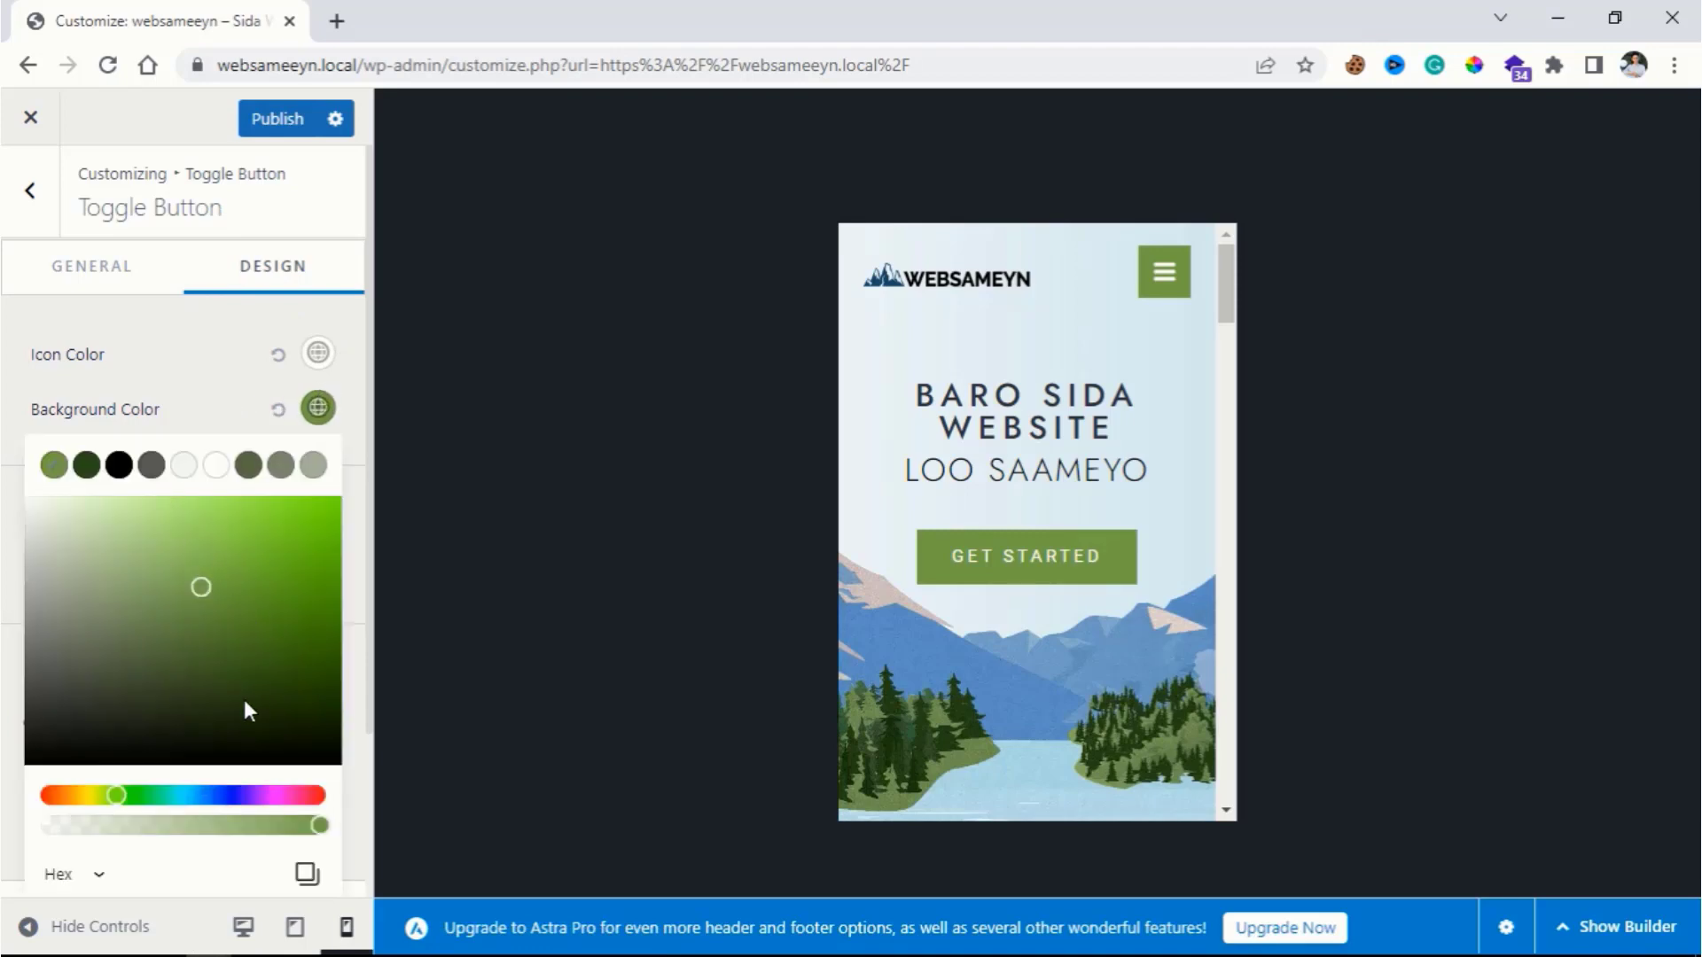
pyautogui.moveTo(243, 699)
pyautogui.mouseDown()
pyautogui.moveTo(151, 695)
pyautogui.moveTo(254, 681)
pyautogui.moveTo(185, 588)
pyautogui.moveTo(276, 627)
pyautogui.moveTo(231, 583)
pyautogui.moveTo(151, 629)
pyautogui.mouseUp()
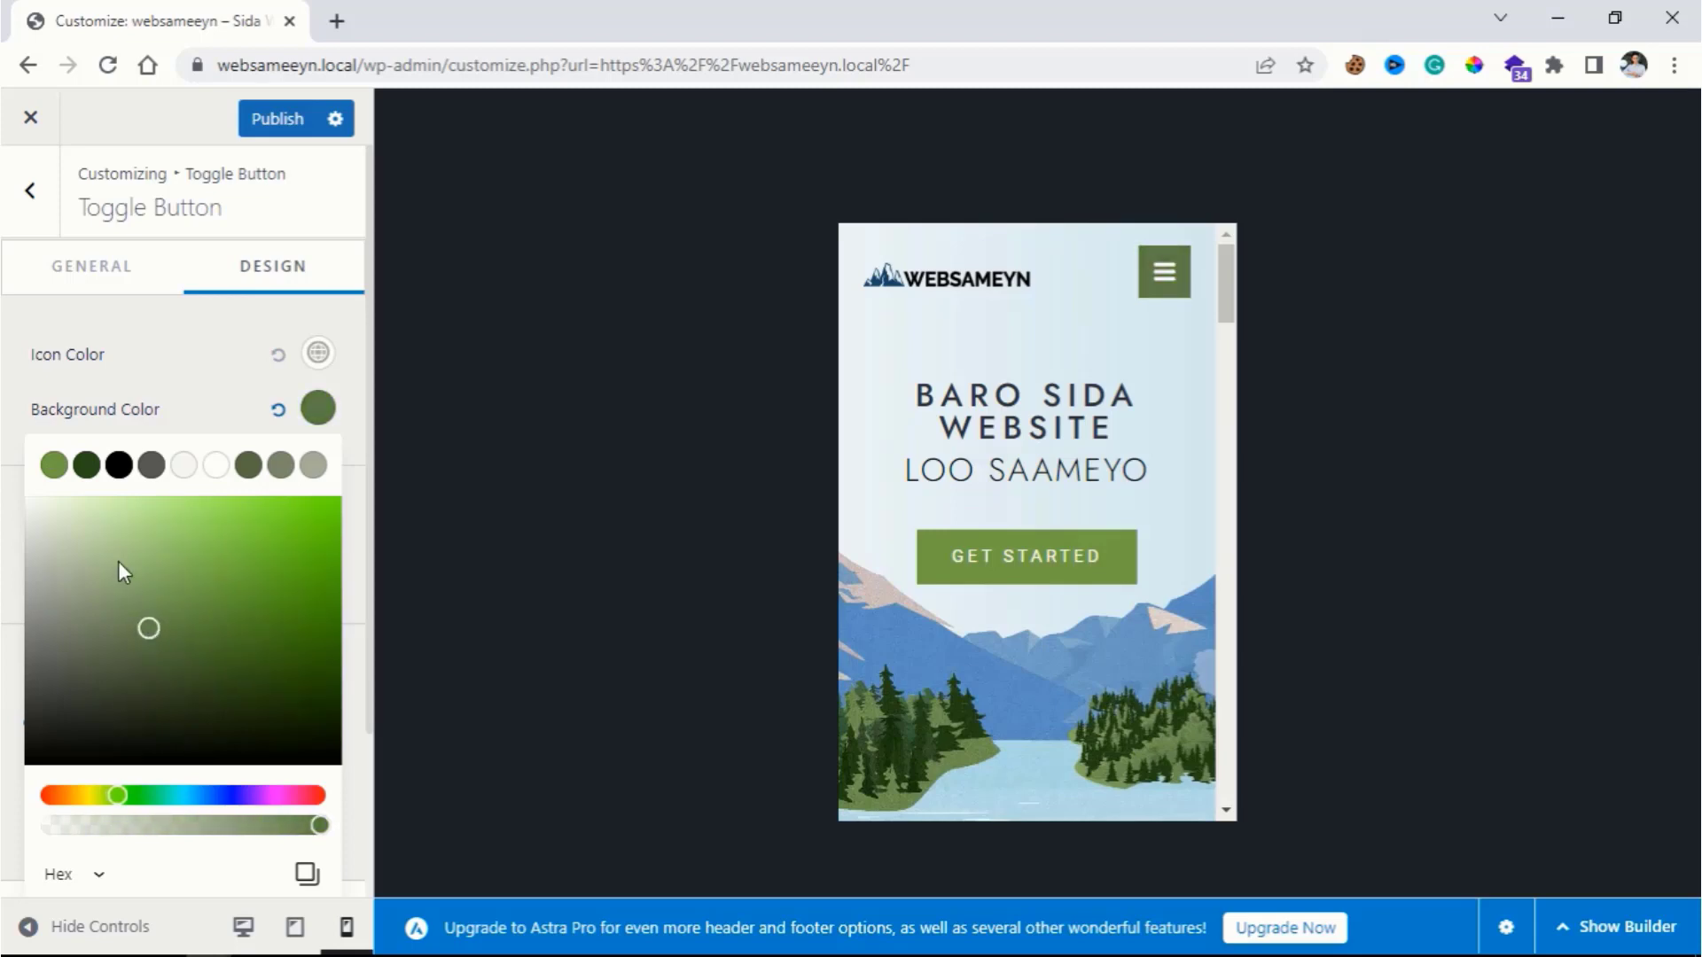
pyautogui.click(53, 465)
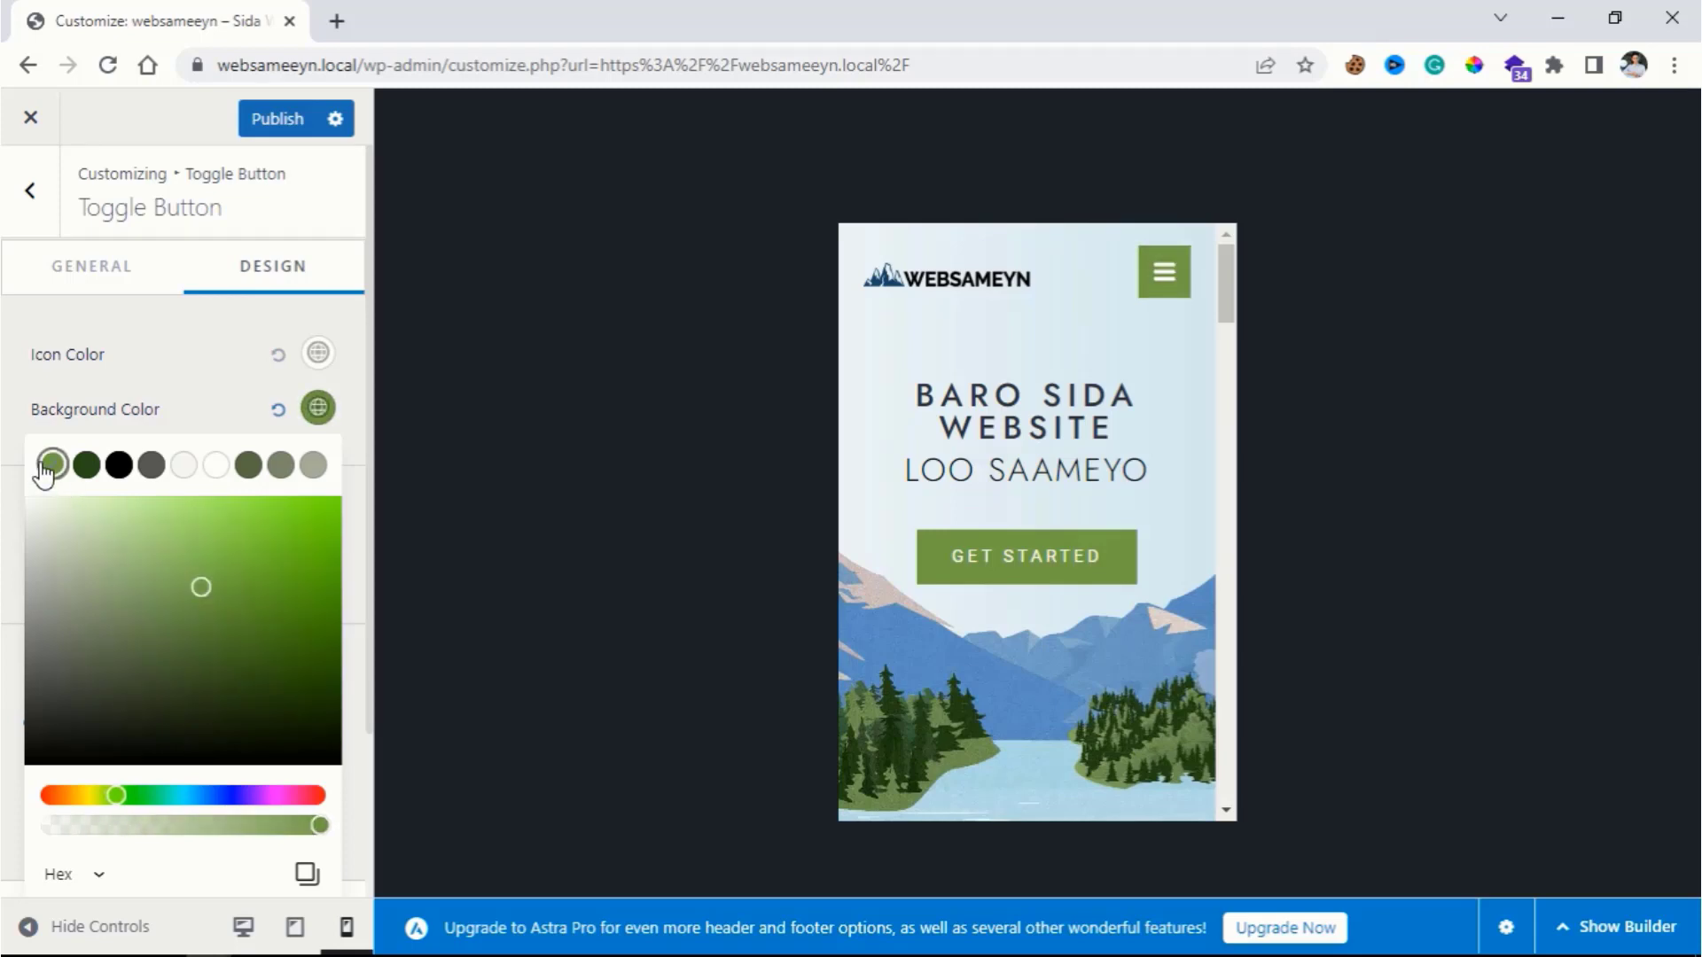
pyautogui.click(150, 396)
pyautogui.click(156, 288)
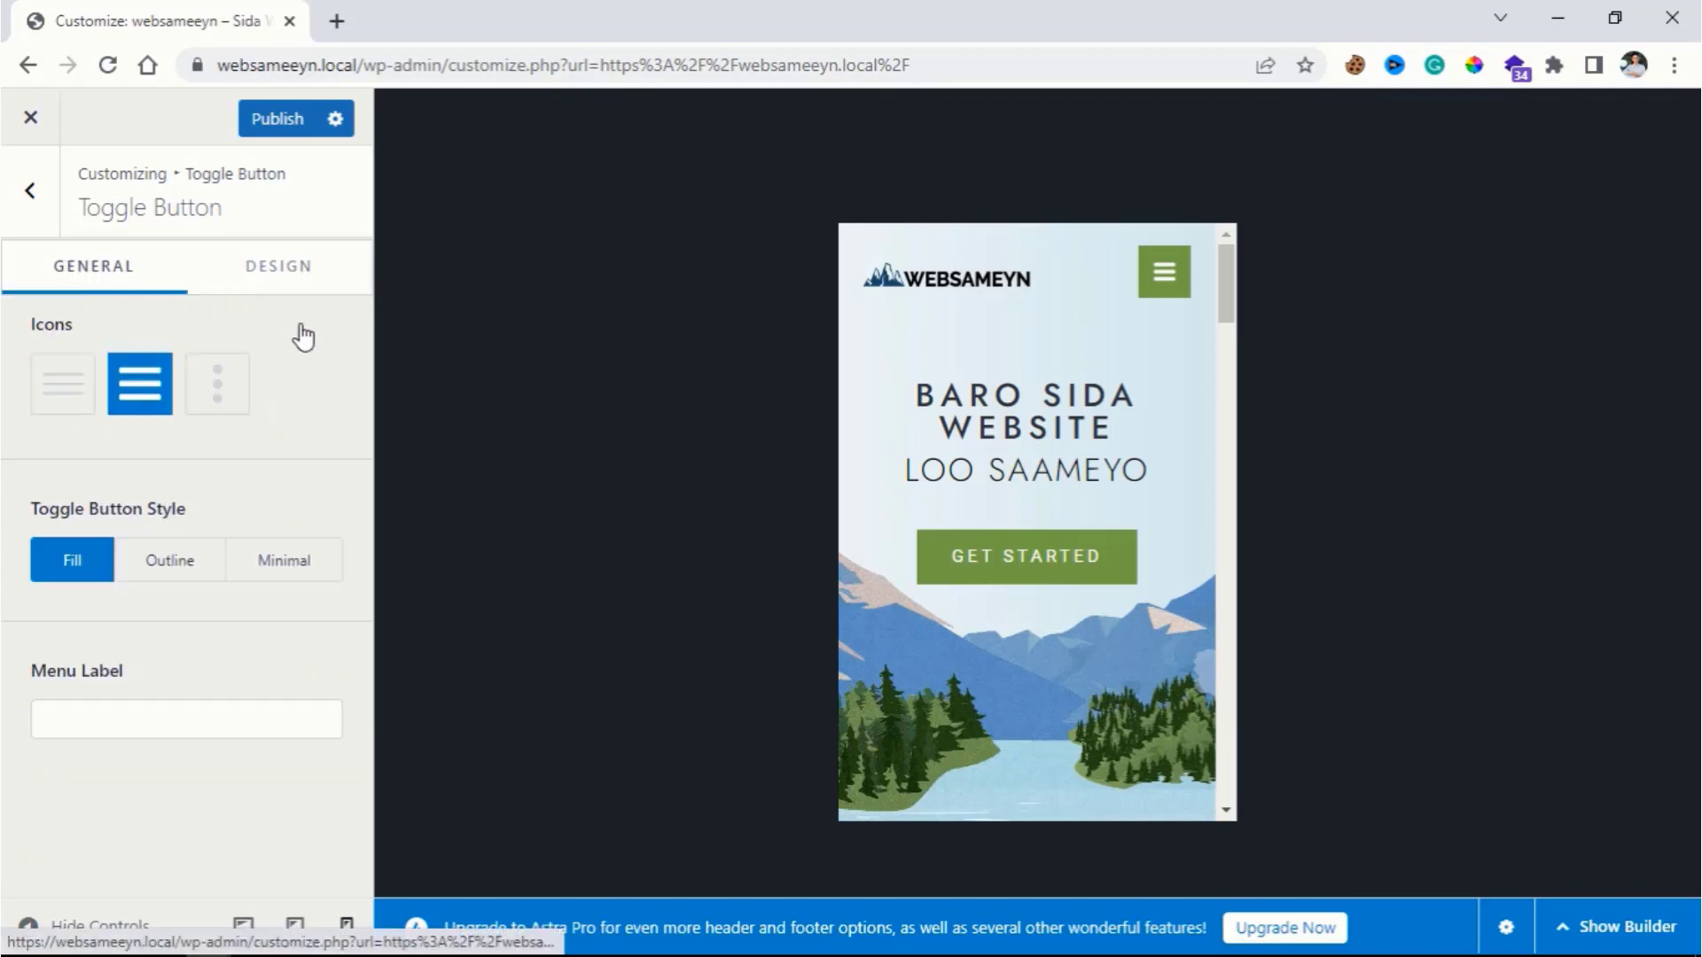
# Step: Open the mobile header Button's settings and start editing its GET IN TOUCH label
pyautogui.click(35, 212)
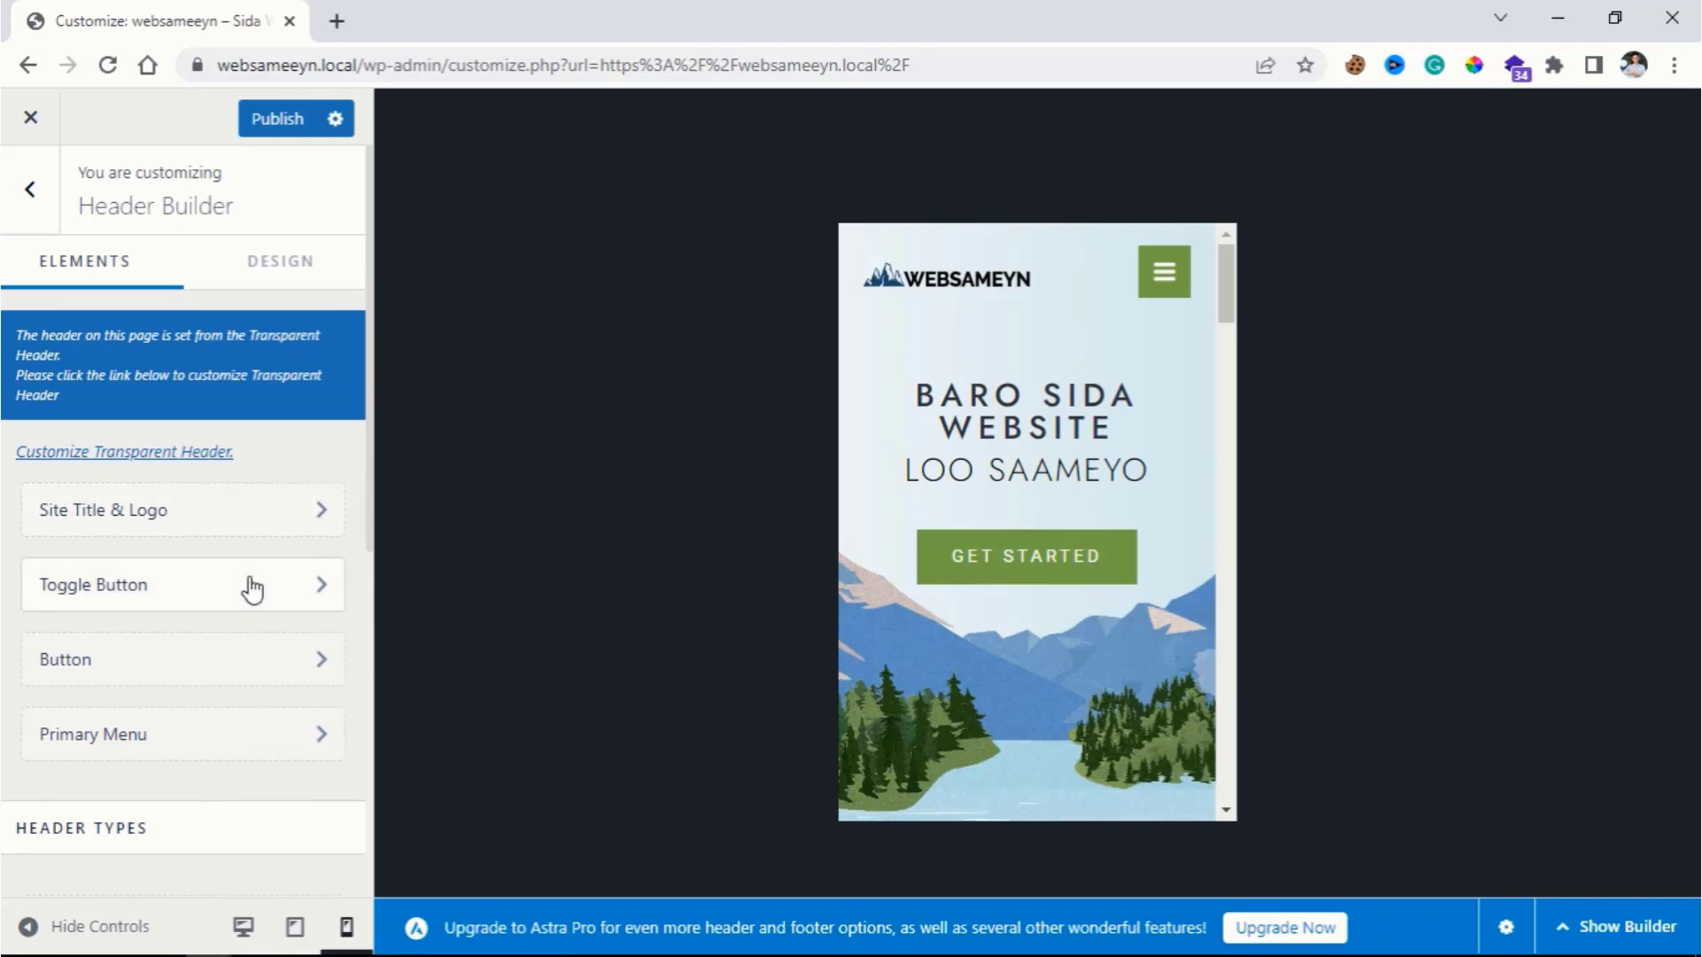
pyautogui.click(196, 678)
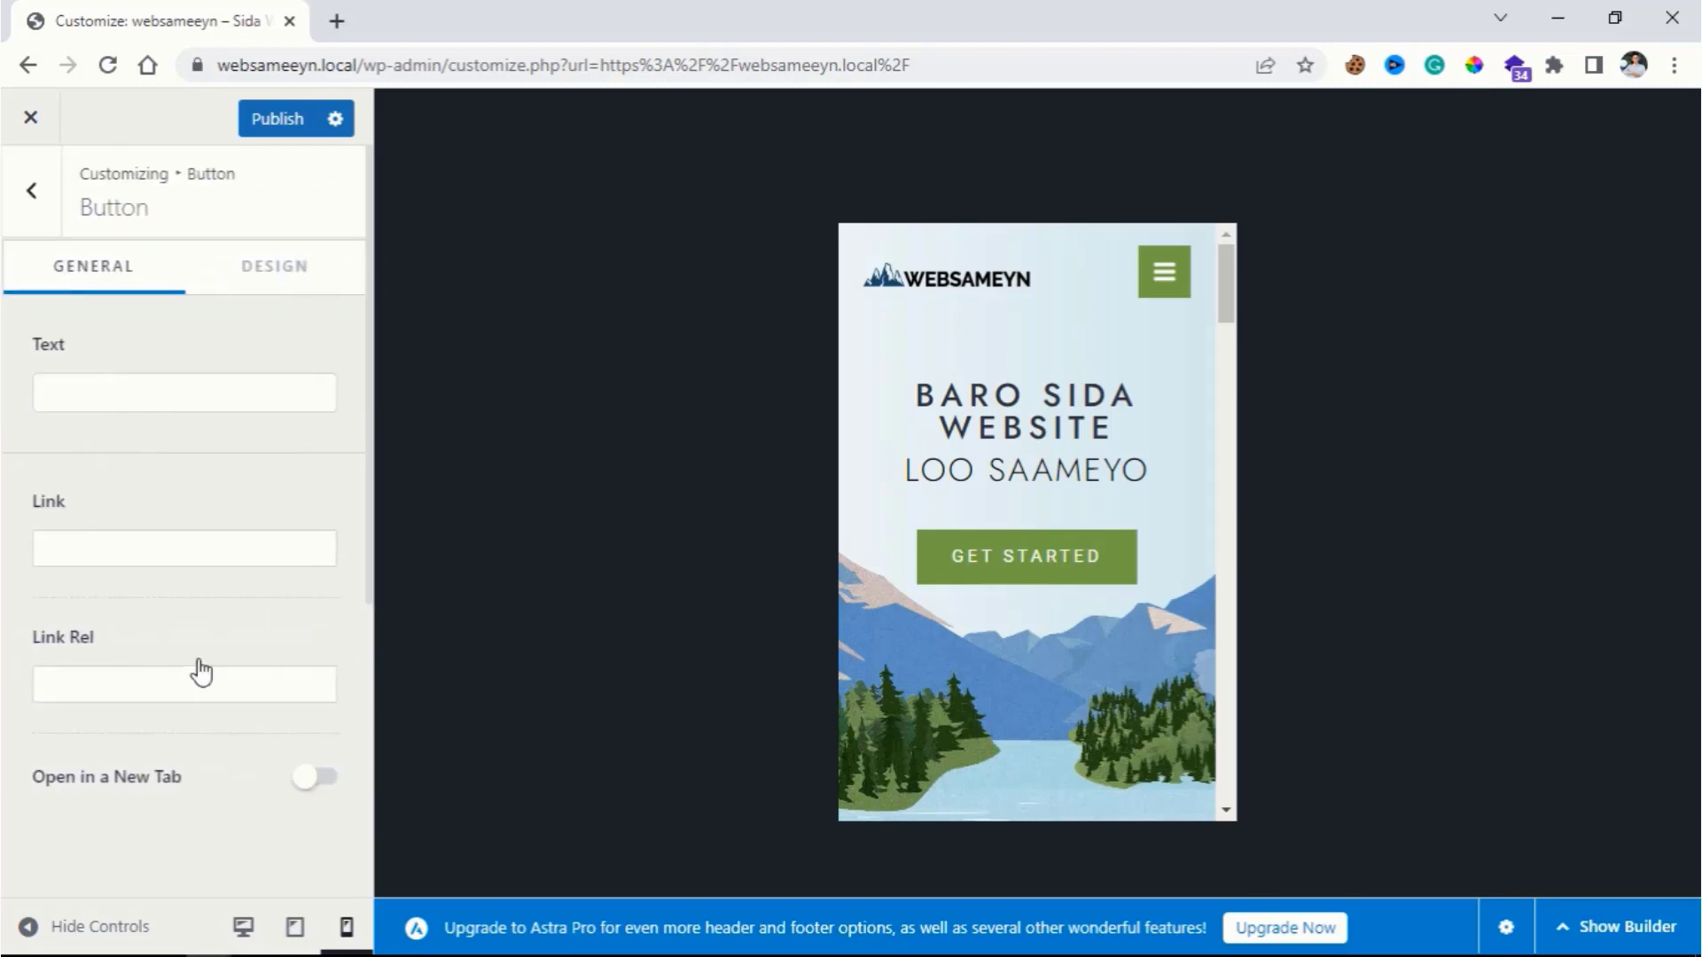
pyautogui.click(1161, 295)
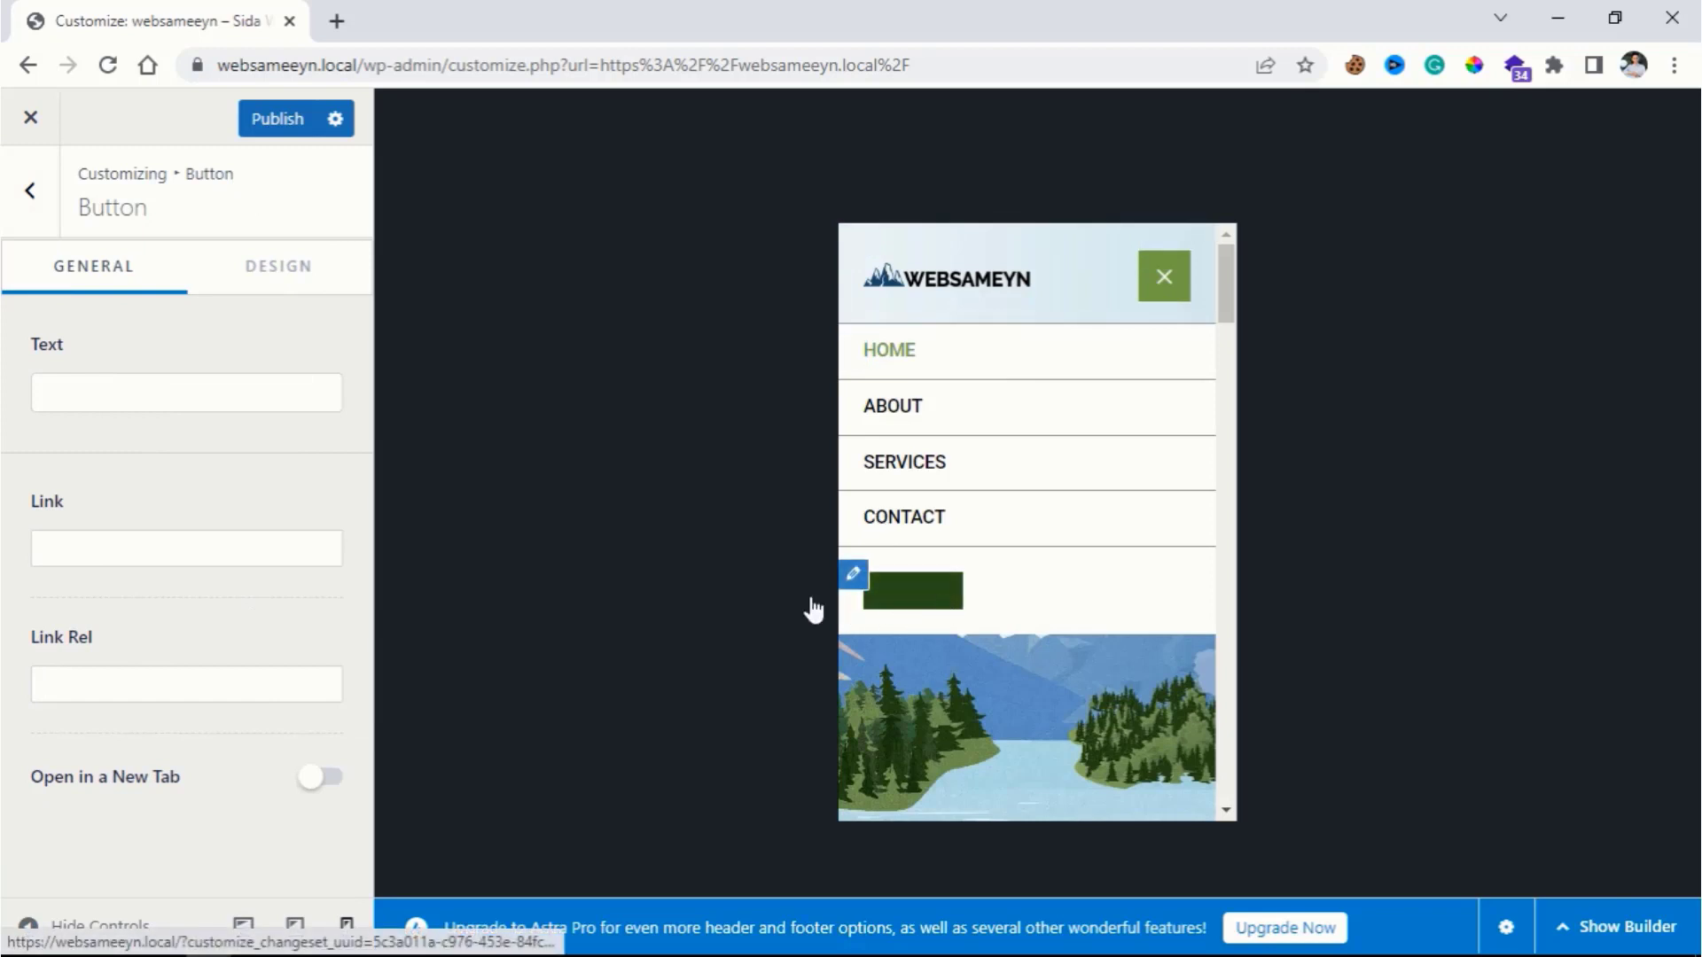
pyautogui.click(259, 390)
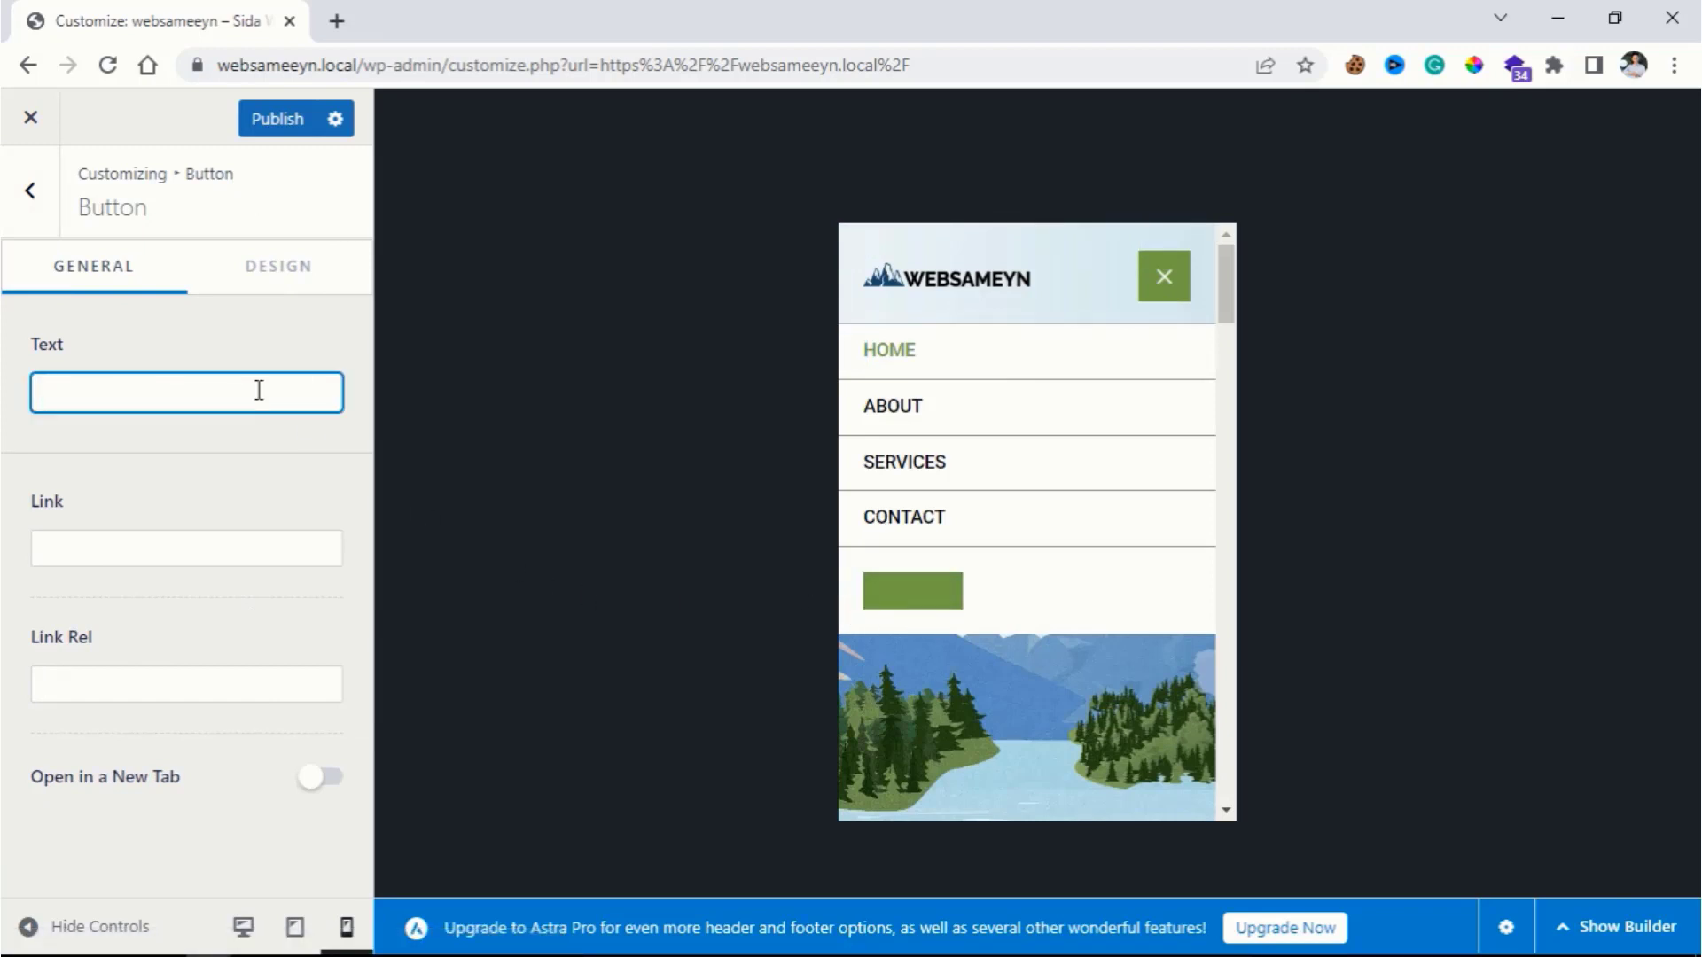
pyautogui.write('GET IN TOUCH')
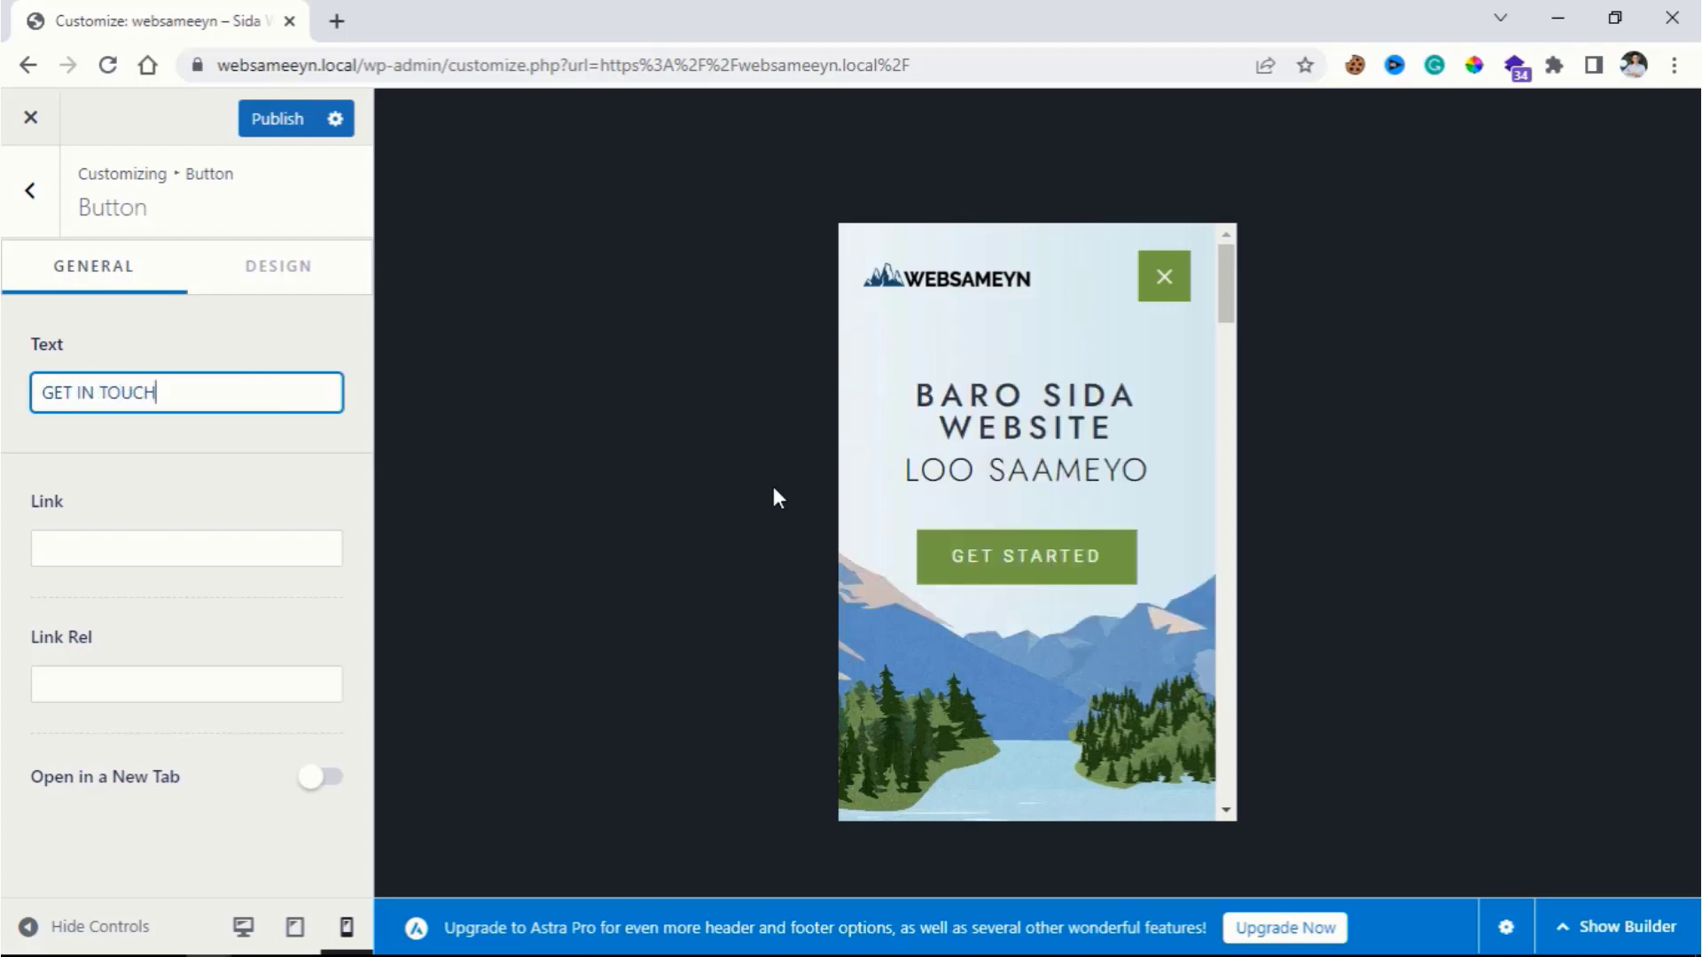
pyautogui.click(1168, 289)
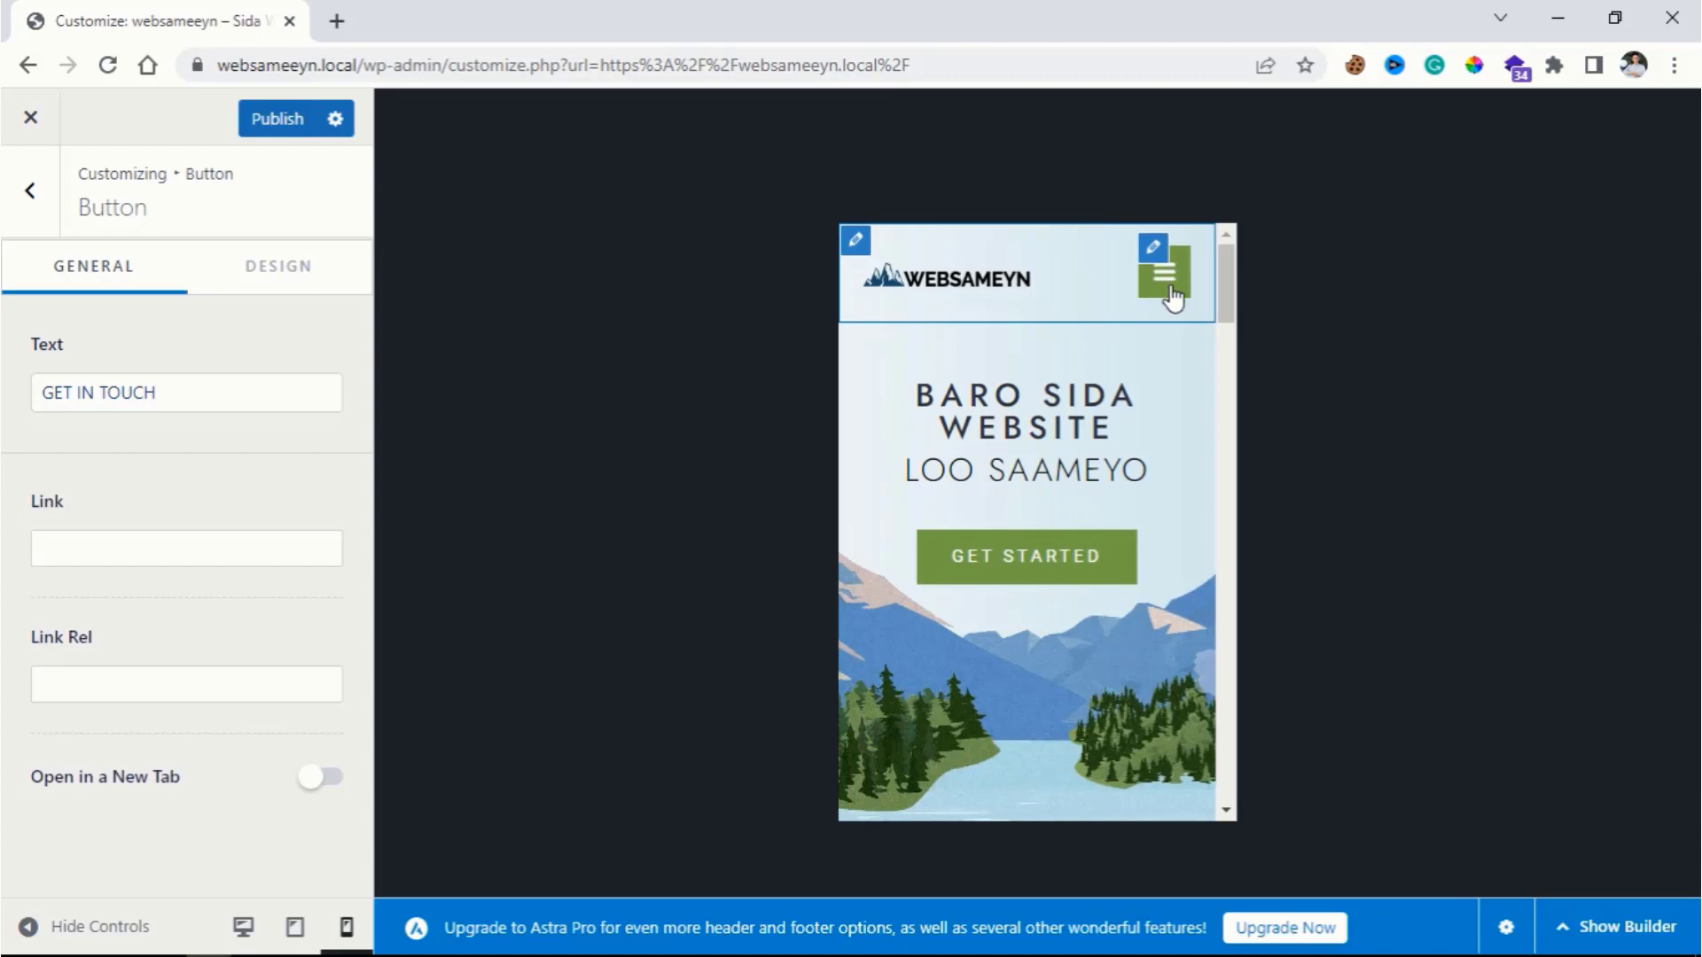
pyautogui.click(1170, 297)
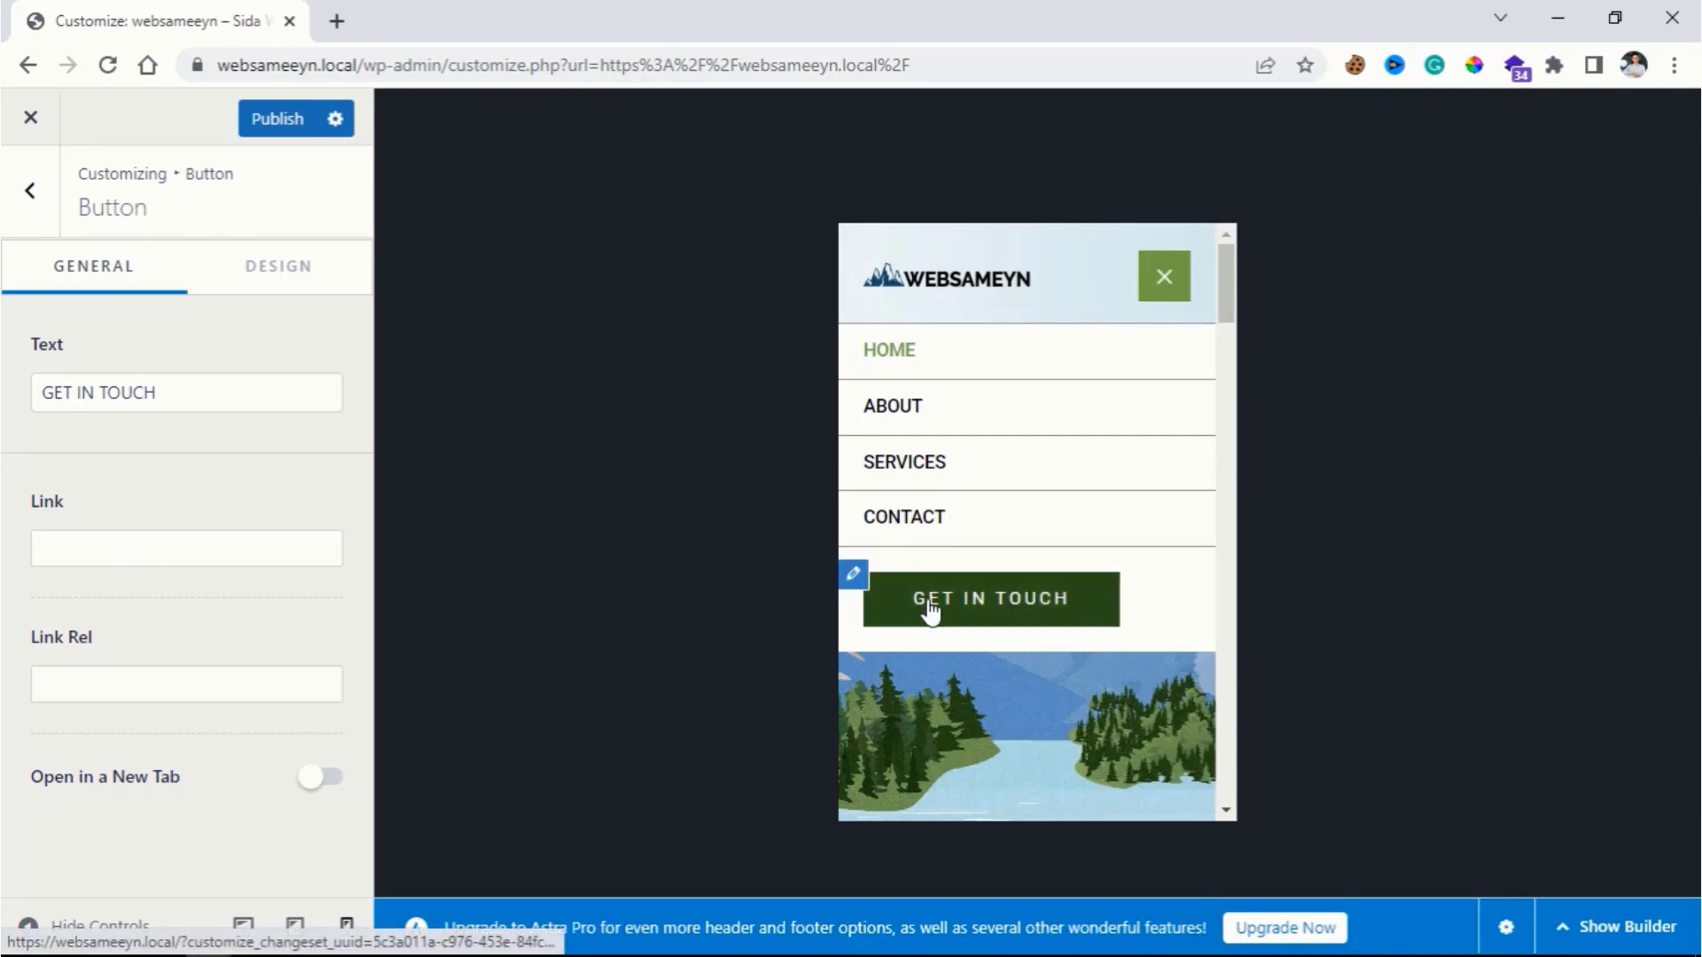
# Step: Replace the button's GET IN TOUCH label with a phone number and delete the contact link
pyautogui.click(115, 549)
pyautogui.write('contact')
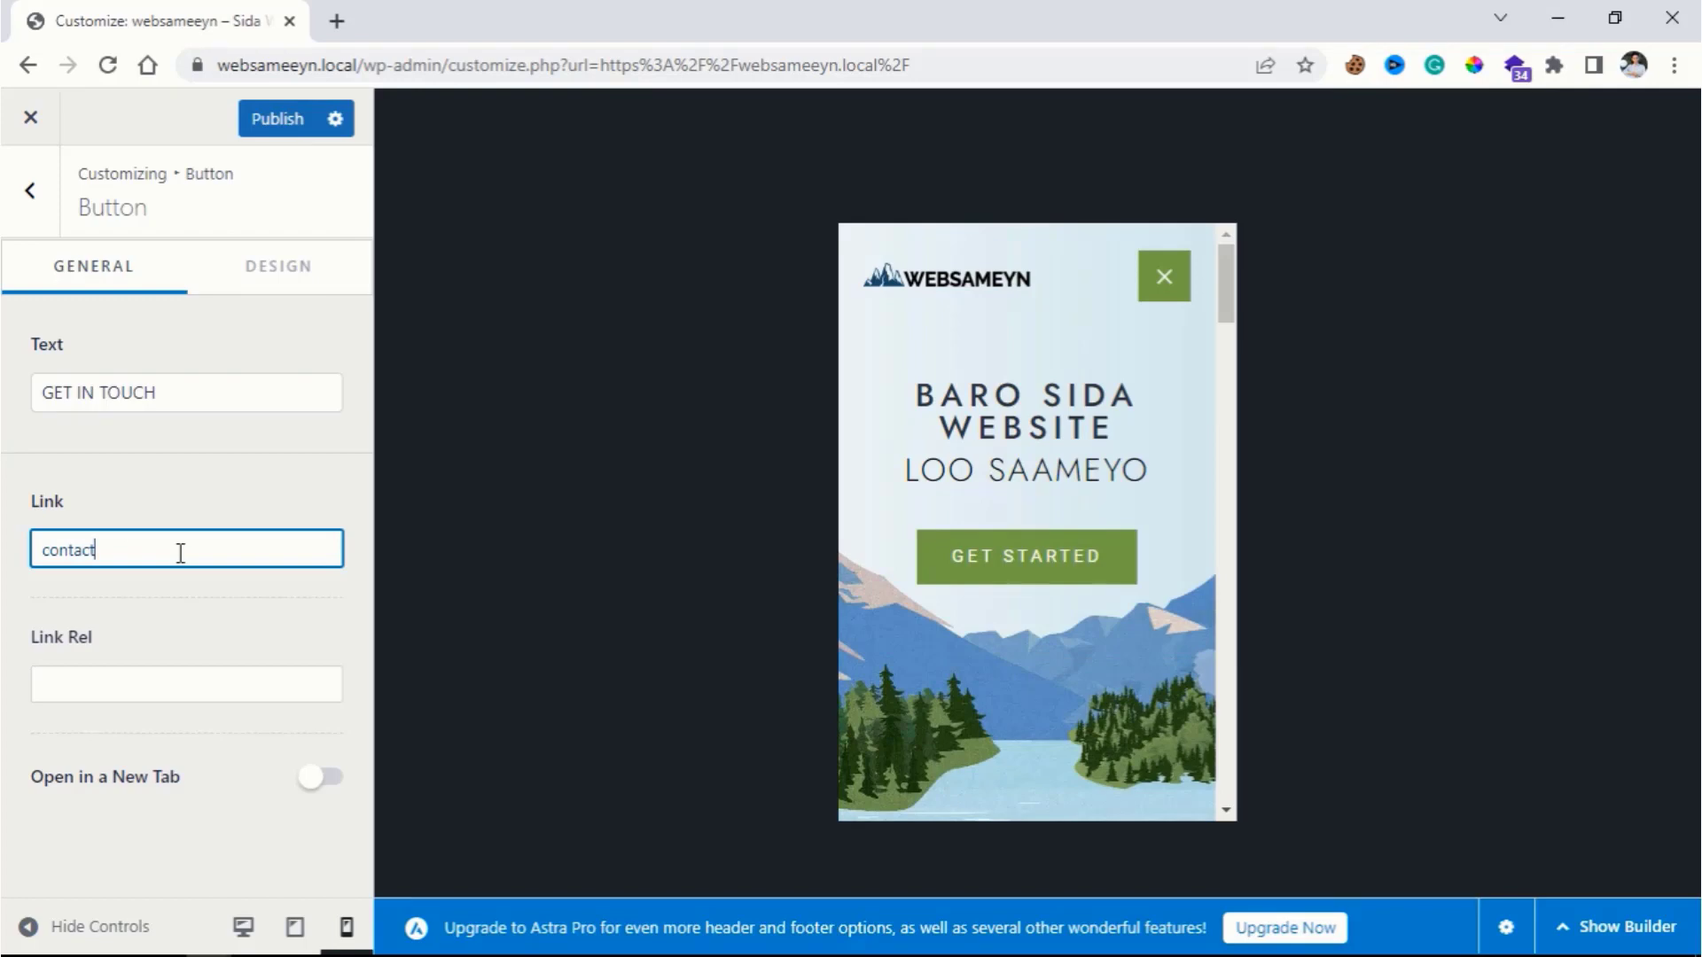
pyautogui.doubleClick(140, 551)
pyautogui.click(221, 523)
pyautogui.doubleClick(114, 552)
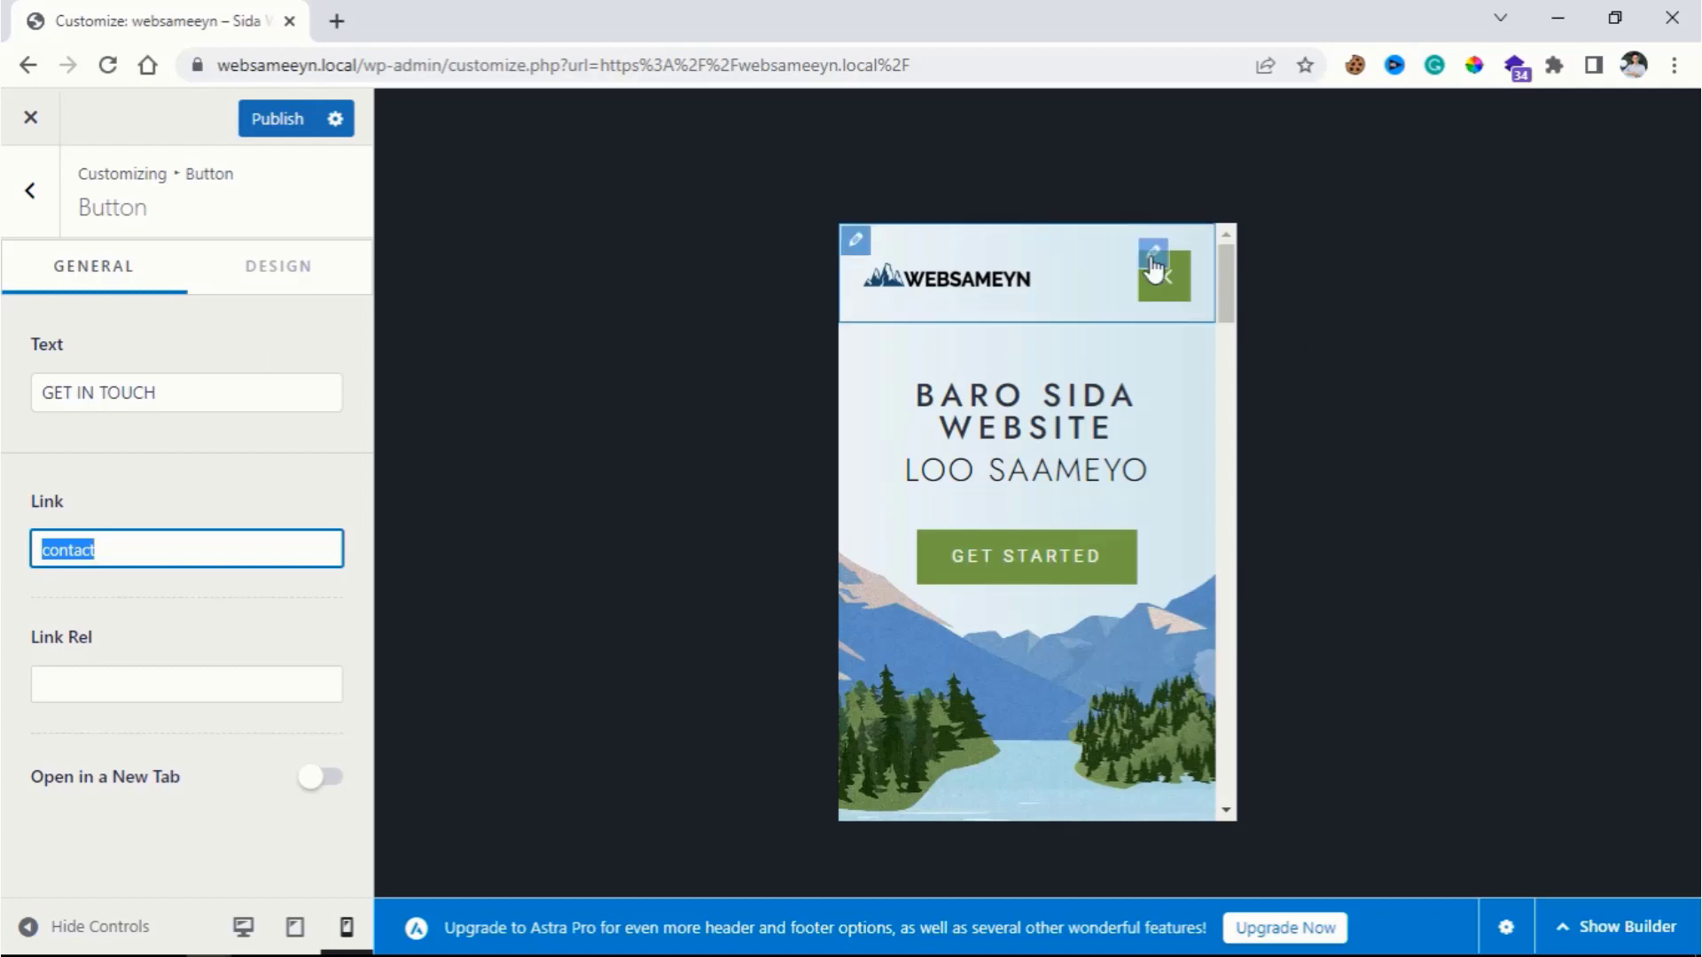
pyautogui.click(1171, 295)
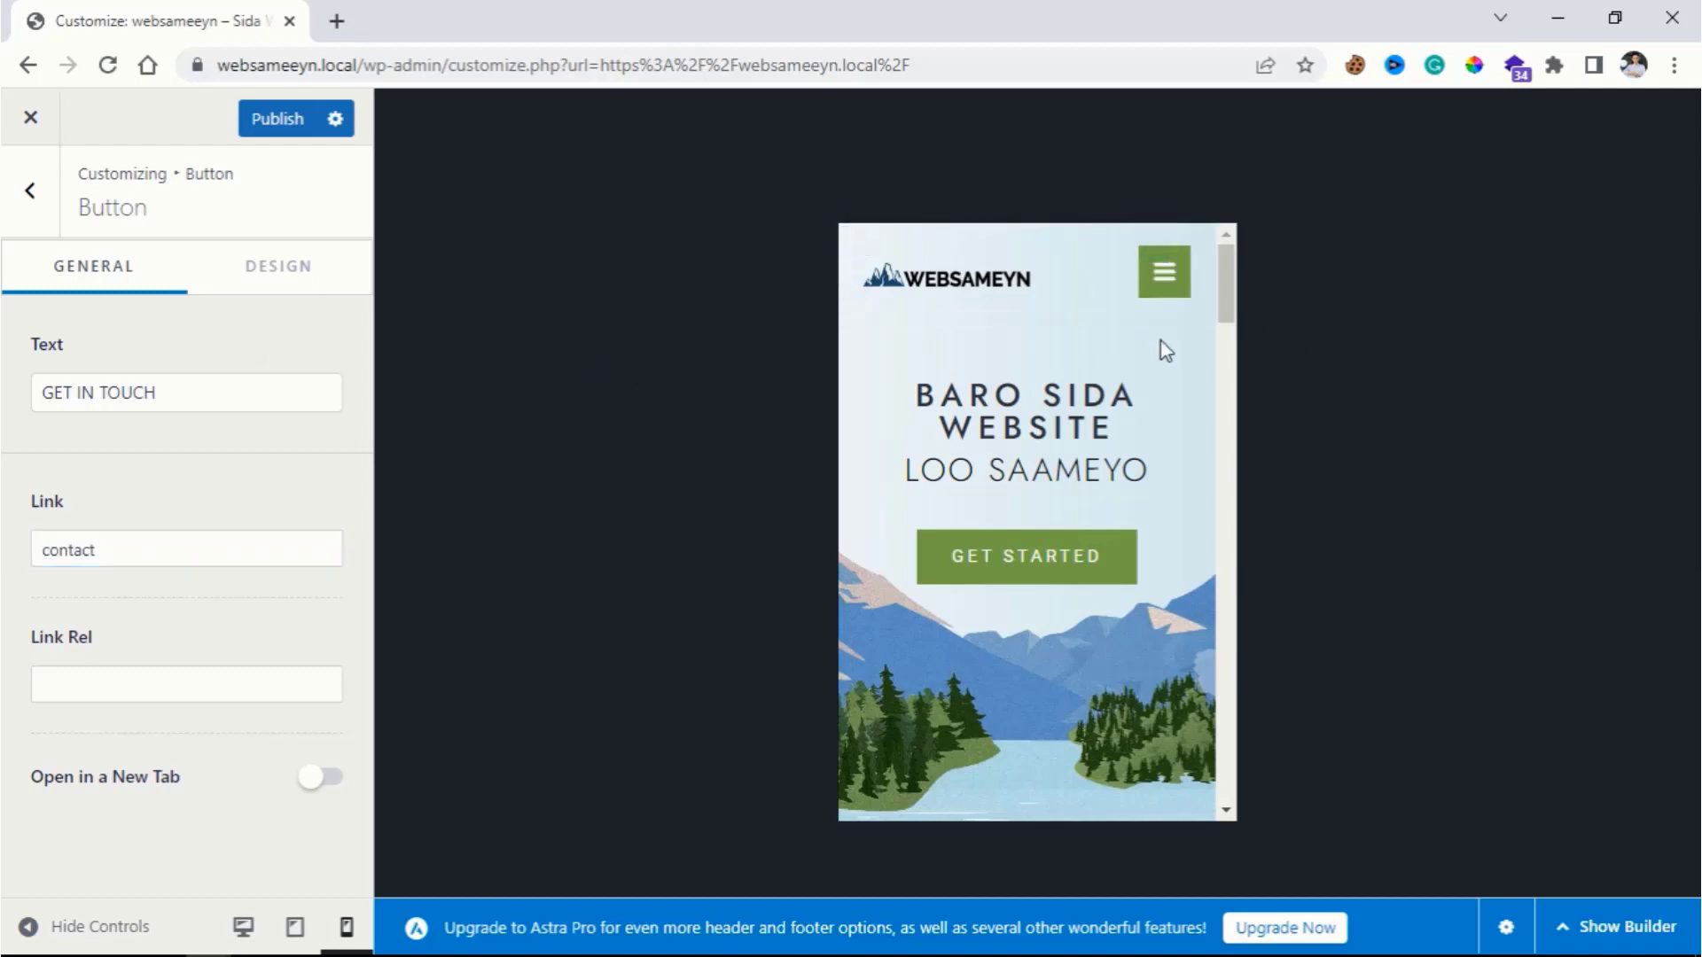
pyautogui.click(1164, 272)
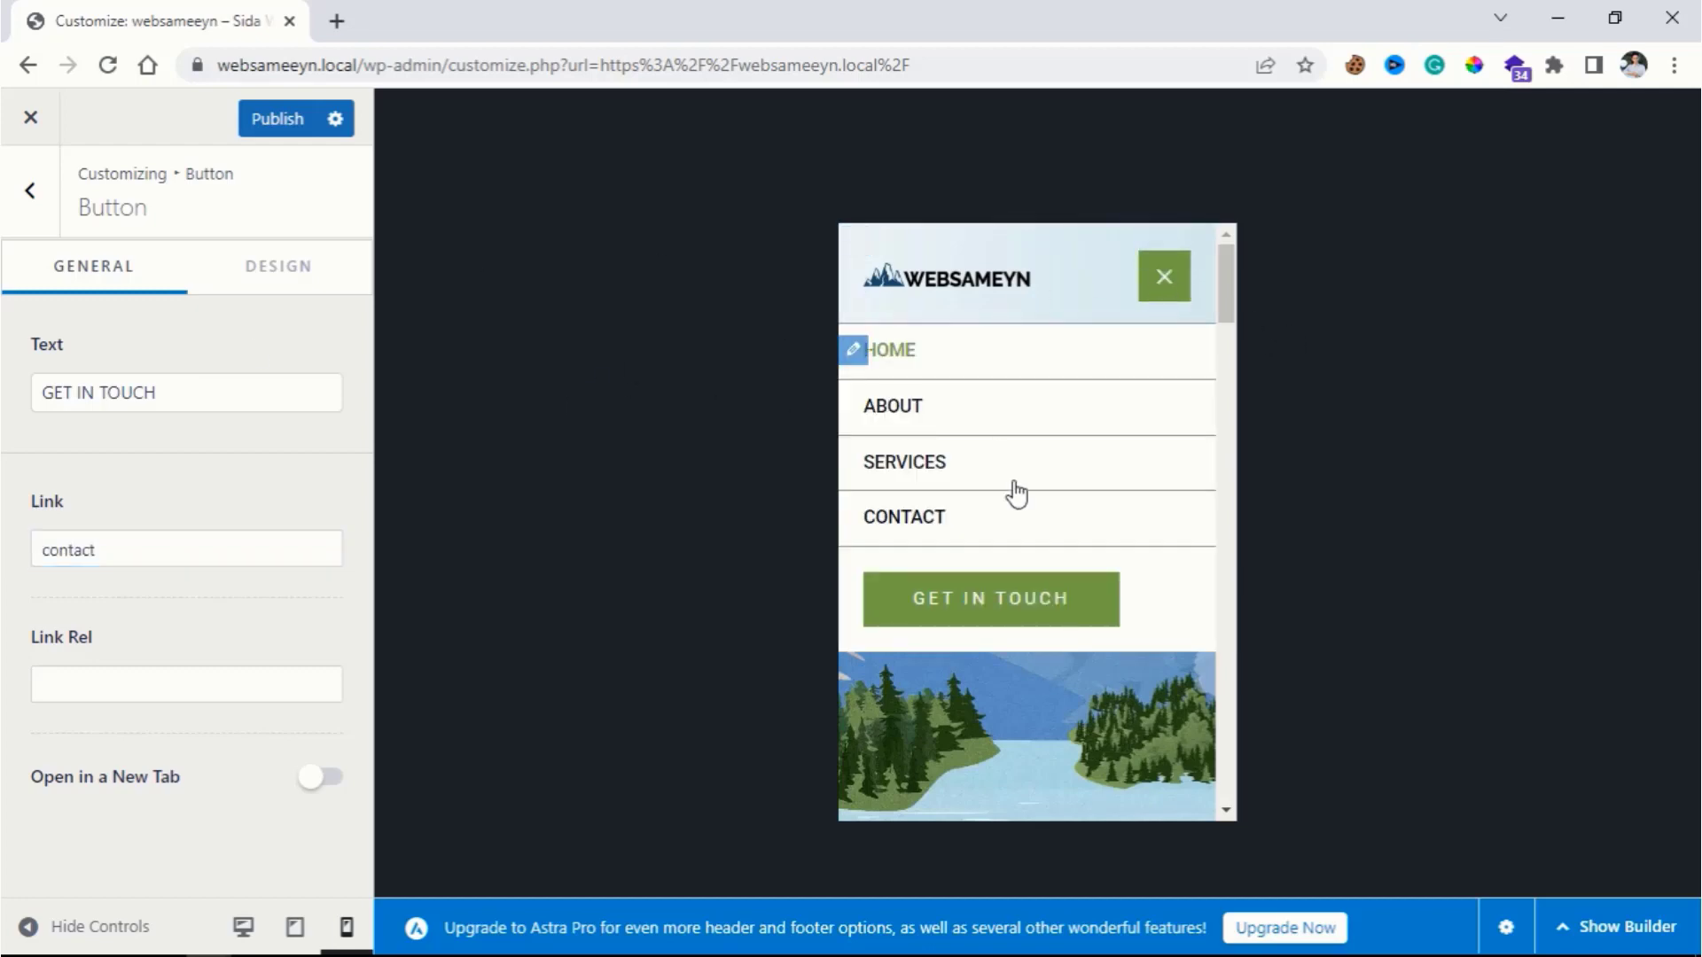
pyautogui.tripleClick(165, 390)
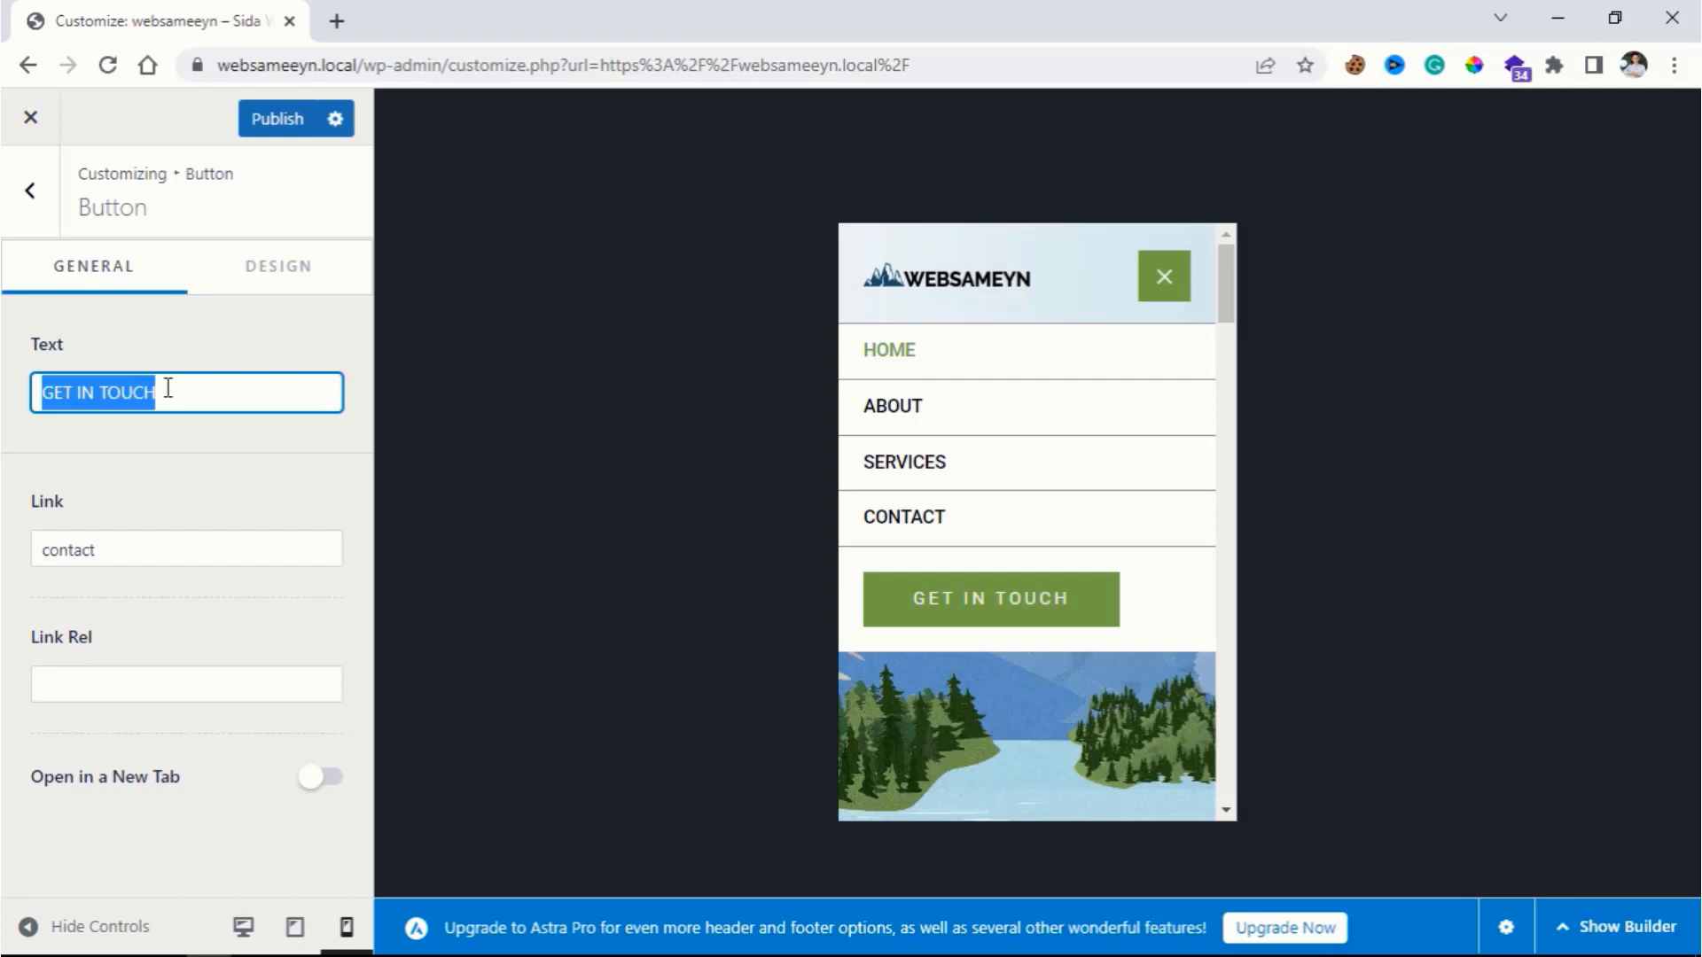
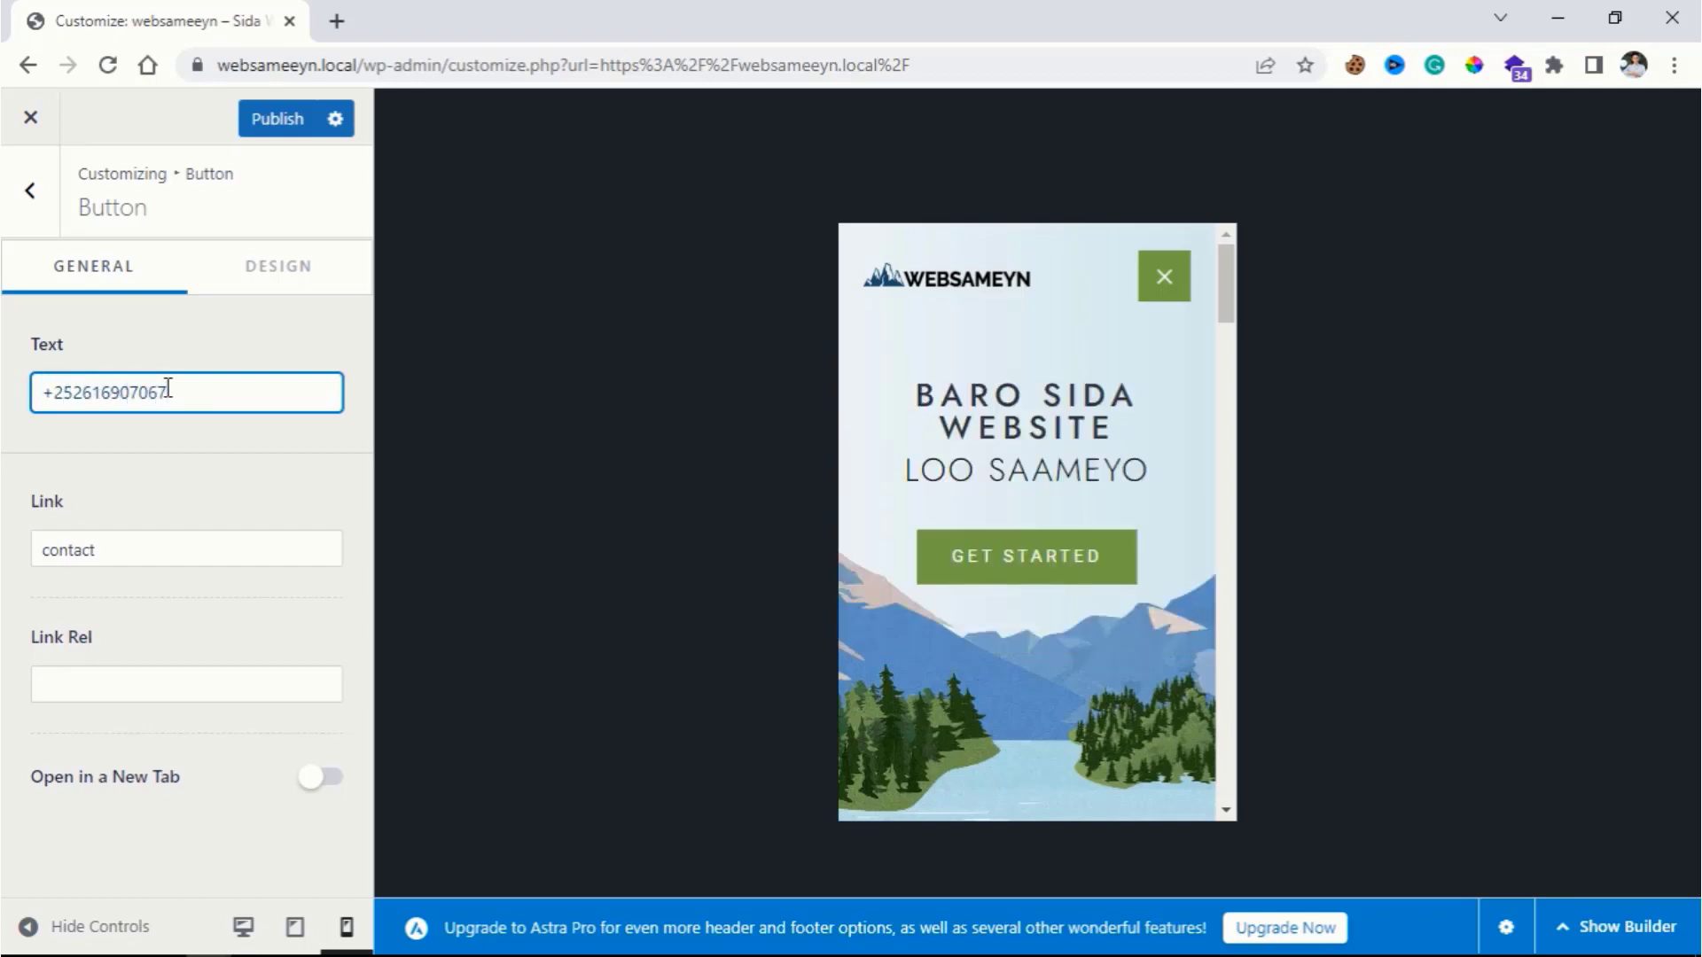
pyautogui.doubleClick(189, 551)
pyautogui.press('BackSpace')
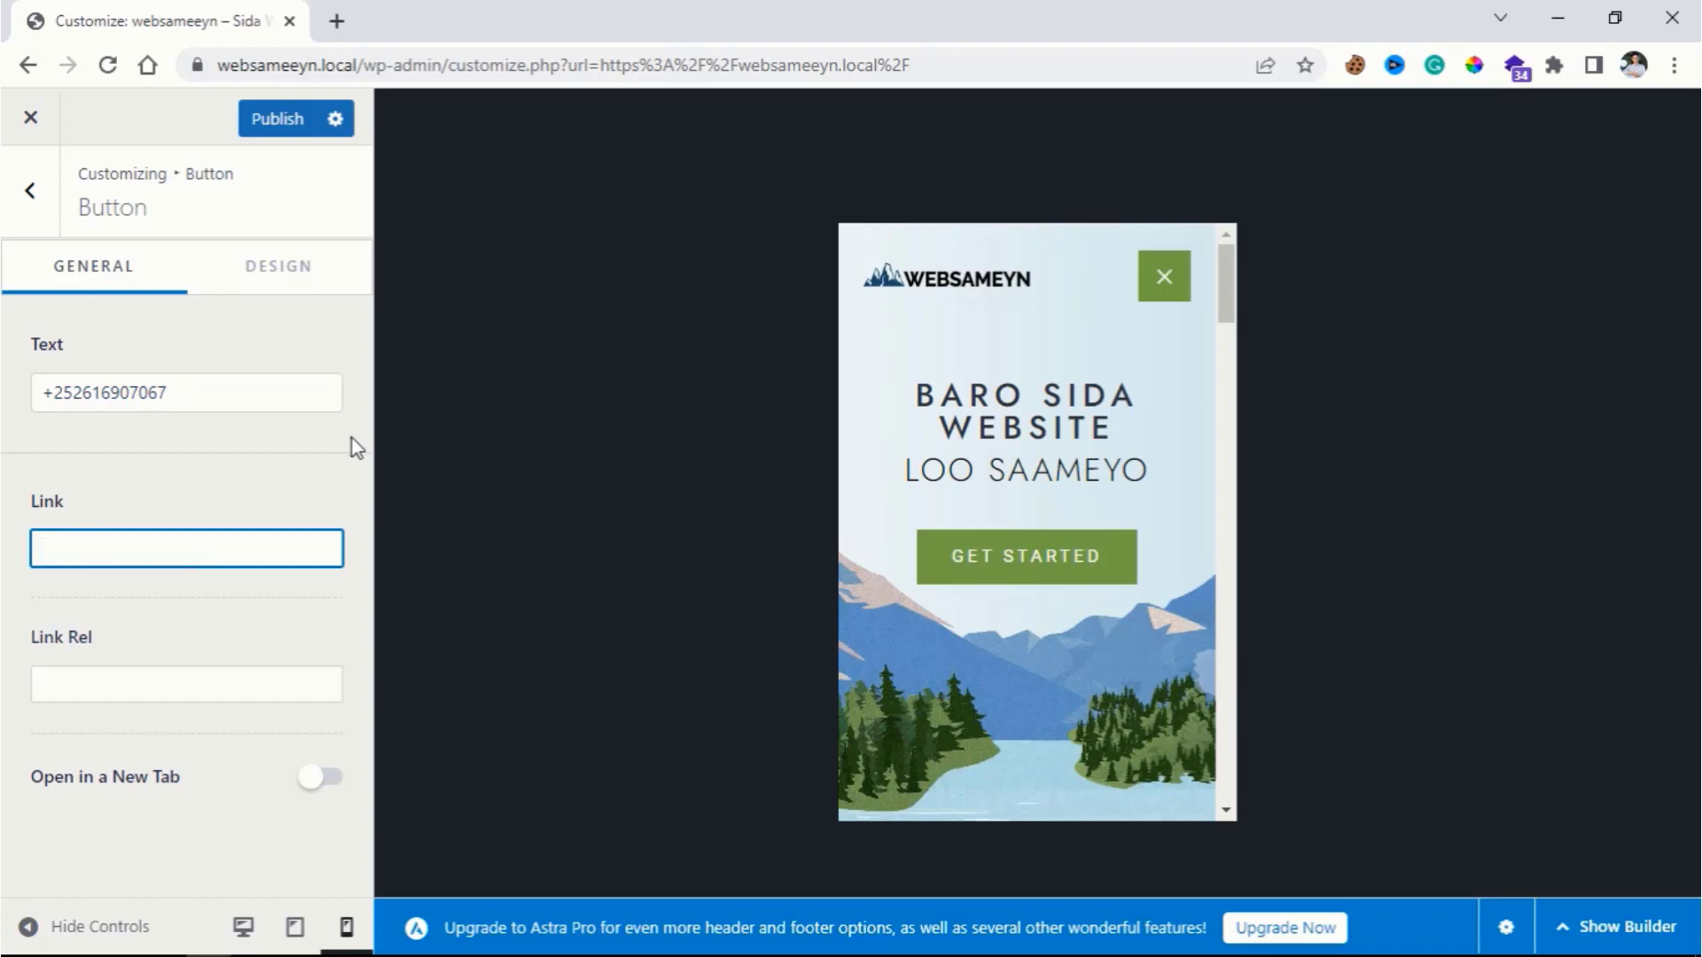
# Step: Apply the cleared link and reopen the mobile menu to show the phone-number button
pyautogui.click(273, 501)
pyautogui.click(1175, 287)
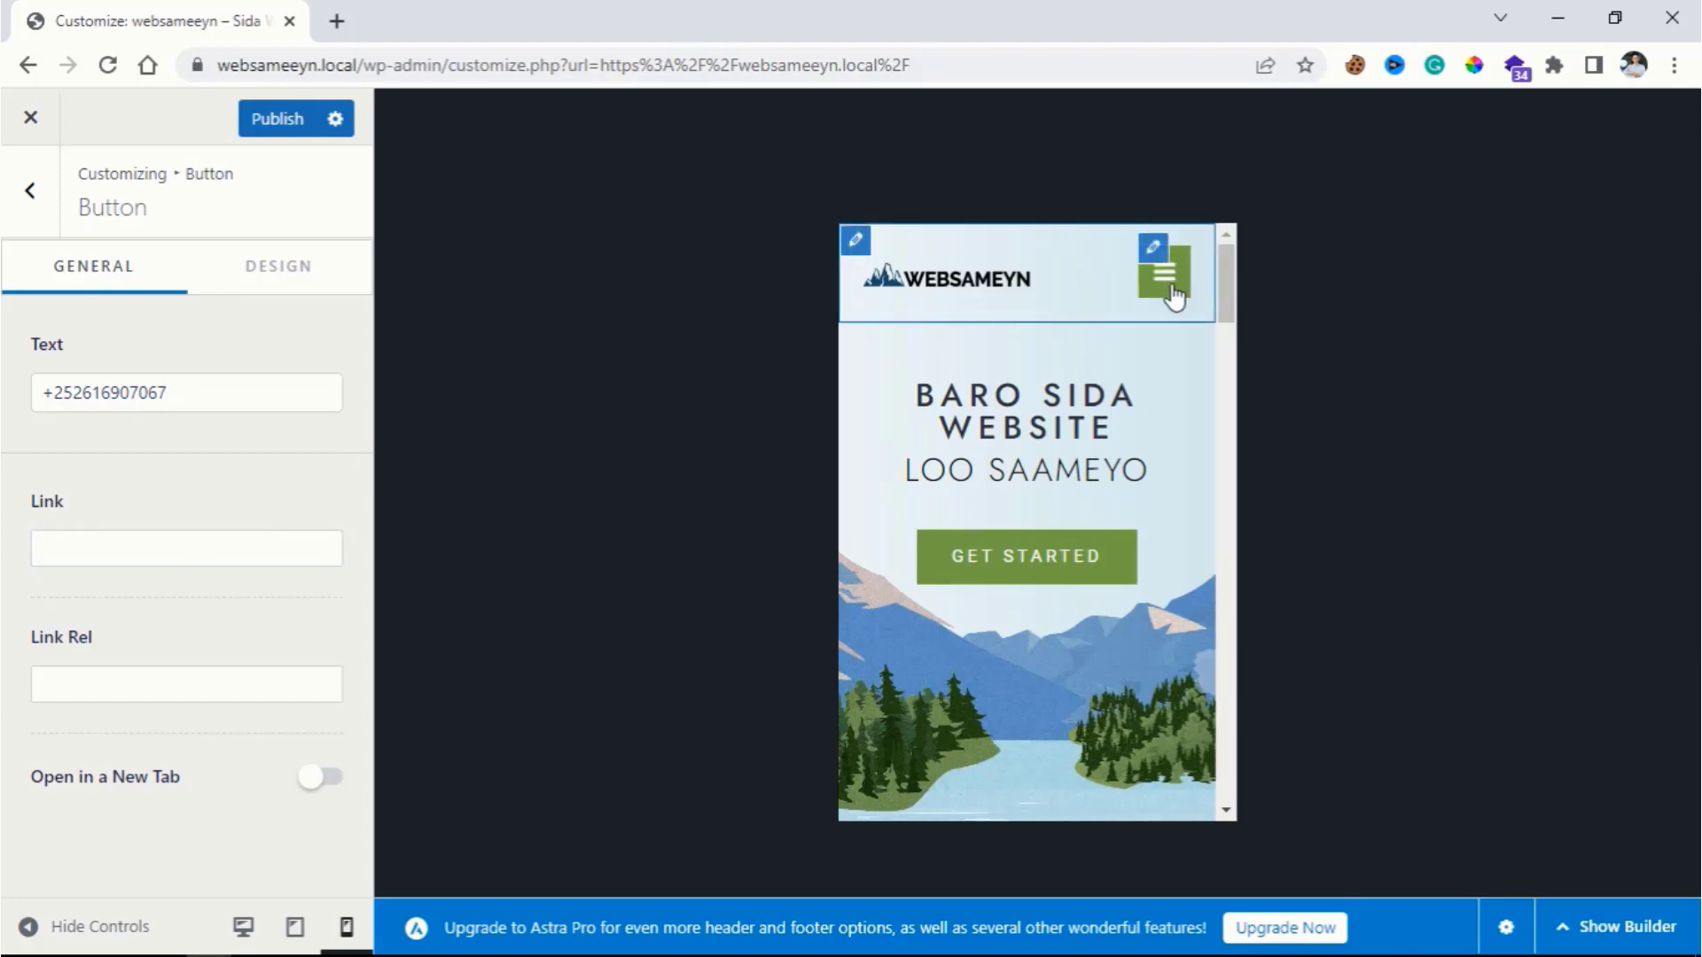
pyautogui.click(1173, 292)
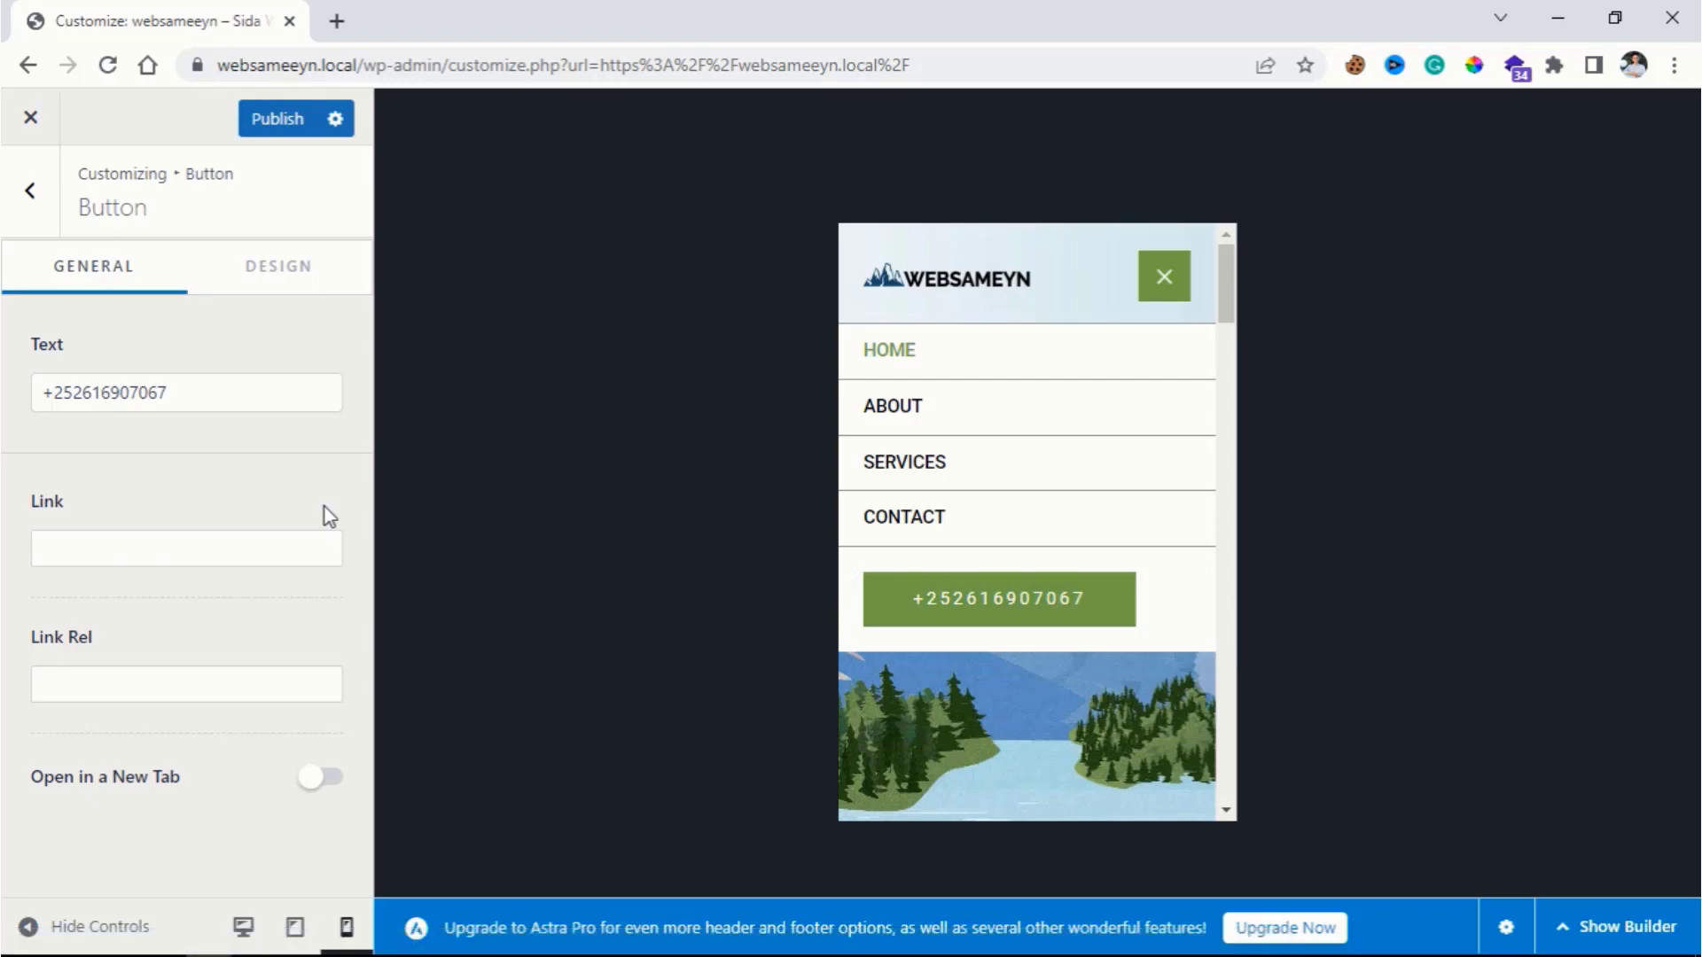
# Step: Try reddish and maroon button backgrounds, keep the theme green, and return to the Header Builder
pyautogui.click(338, 285)
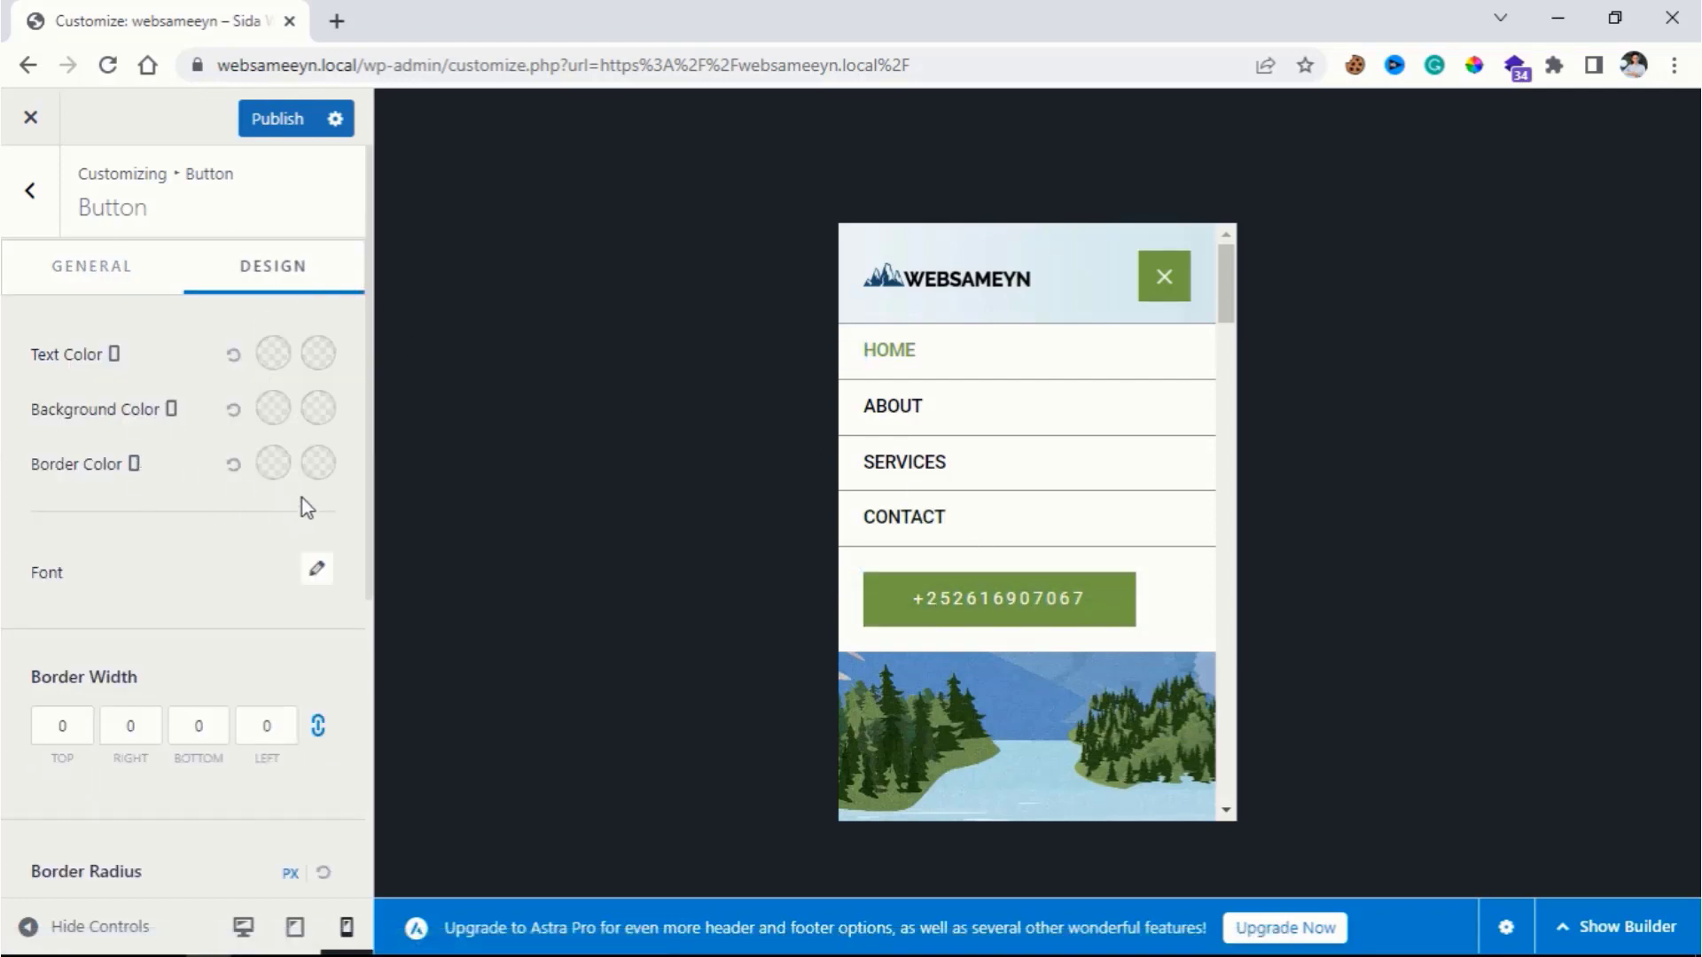
pyautogui.click(285, 418)
pyautogui.click(148, 584)
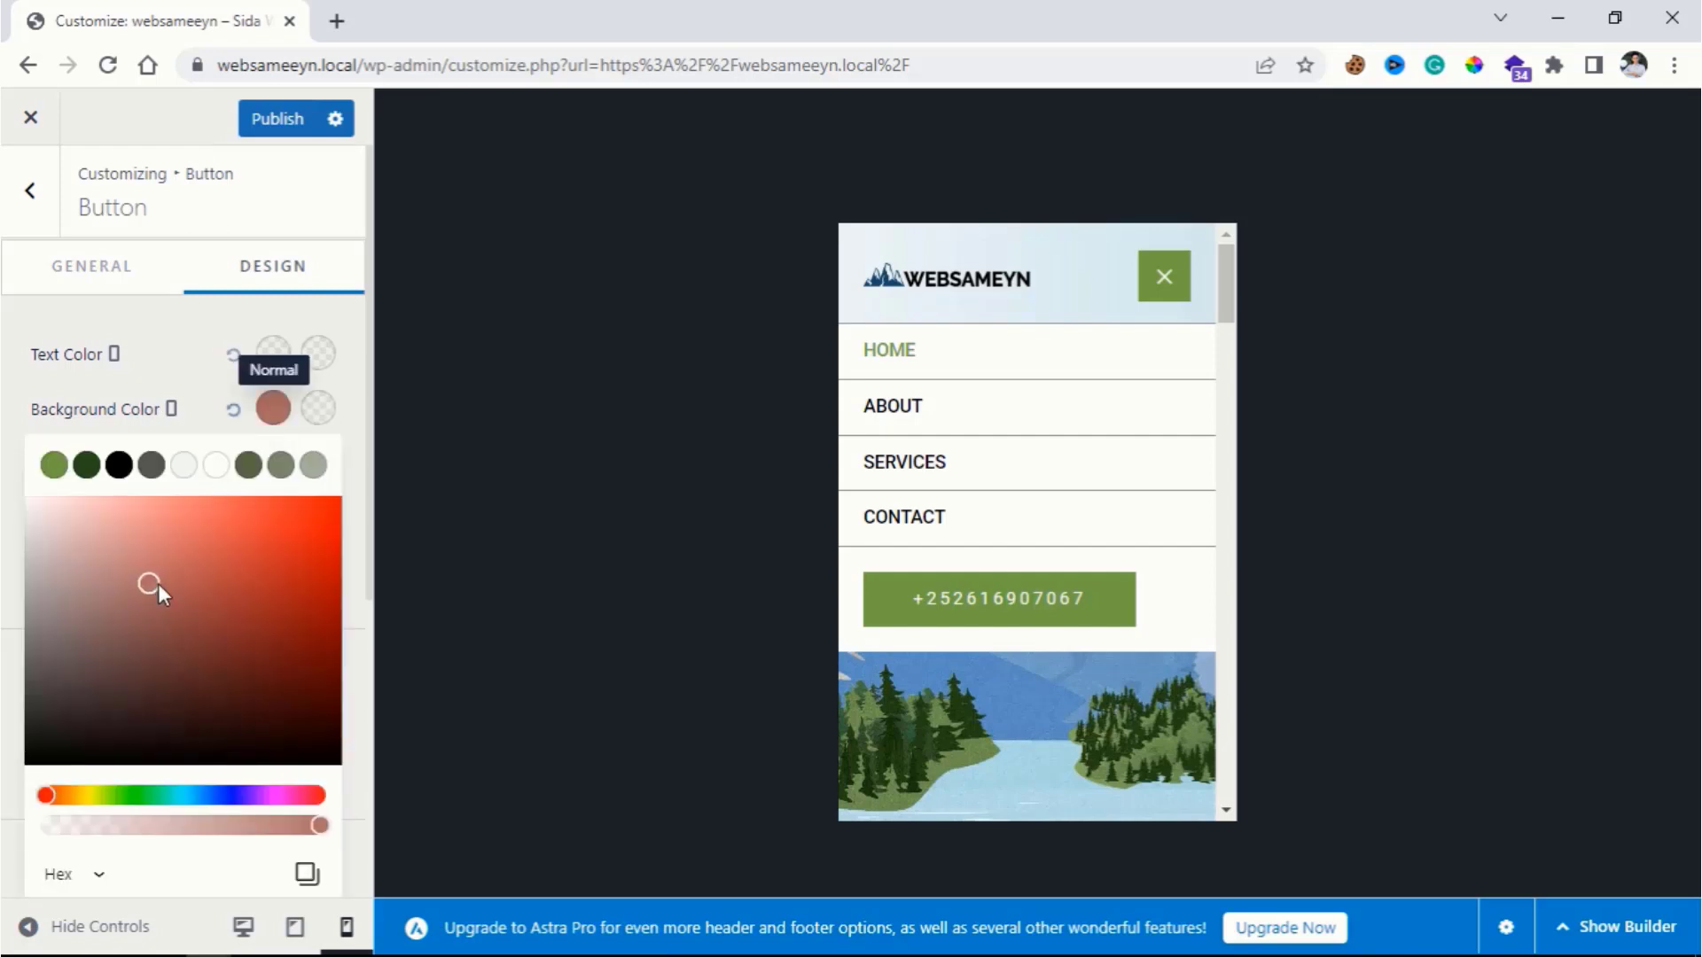
pyautogui.moveTo(158, 583); pyautogui.dragTo(258, 693)
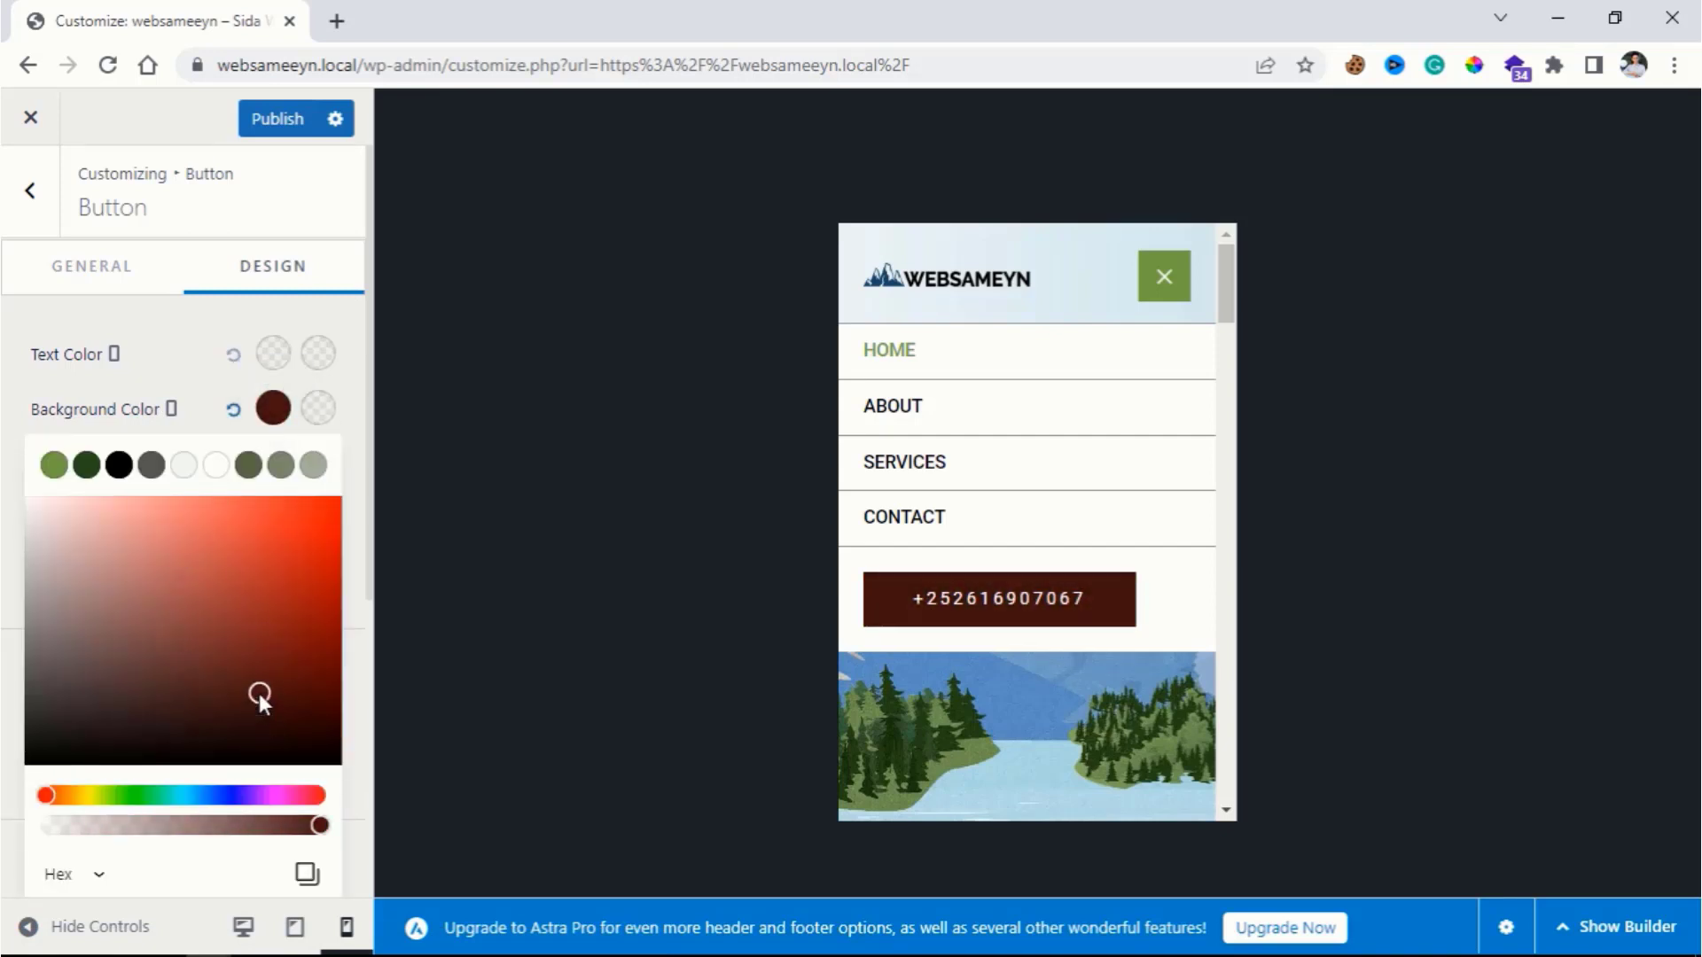
pyautogui.click(52, 470)
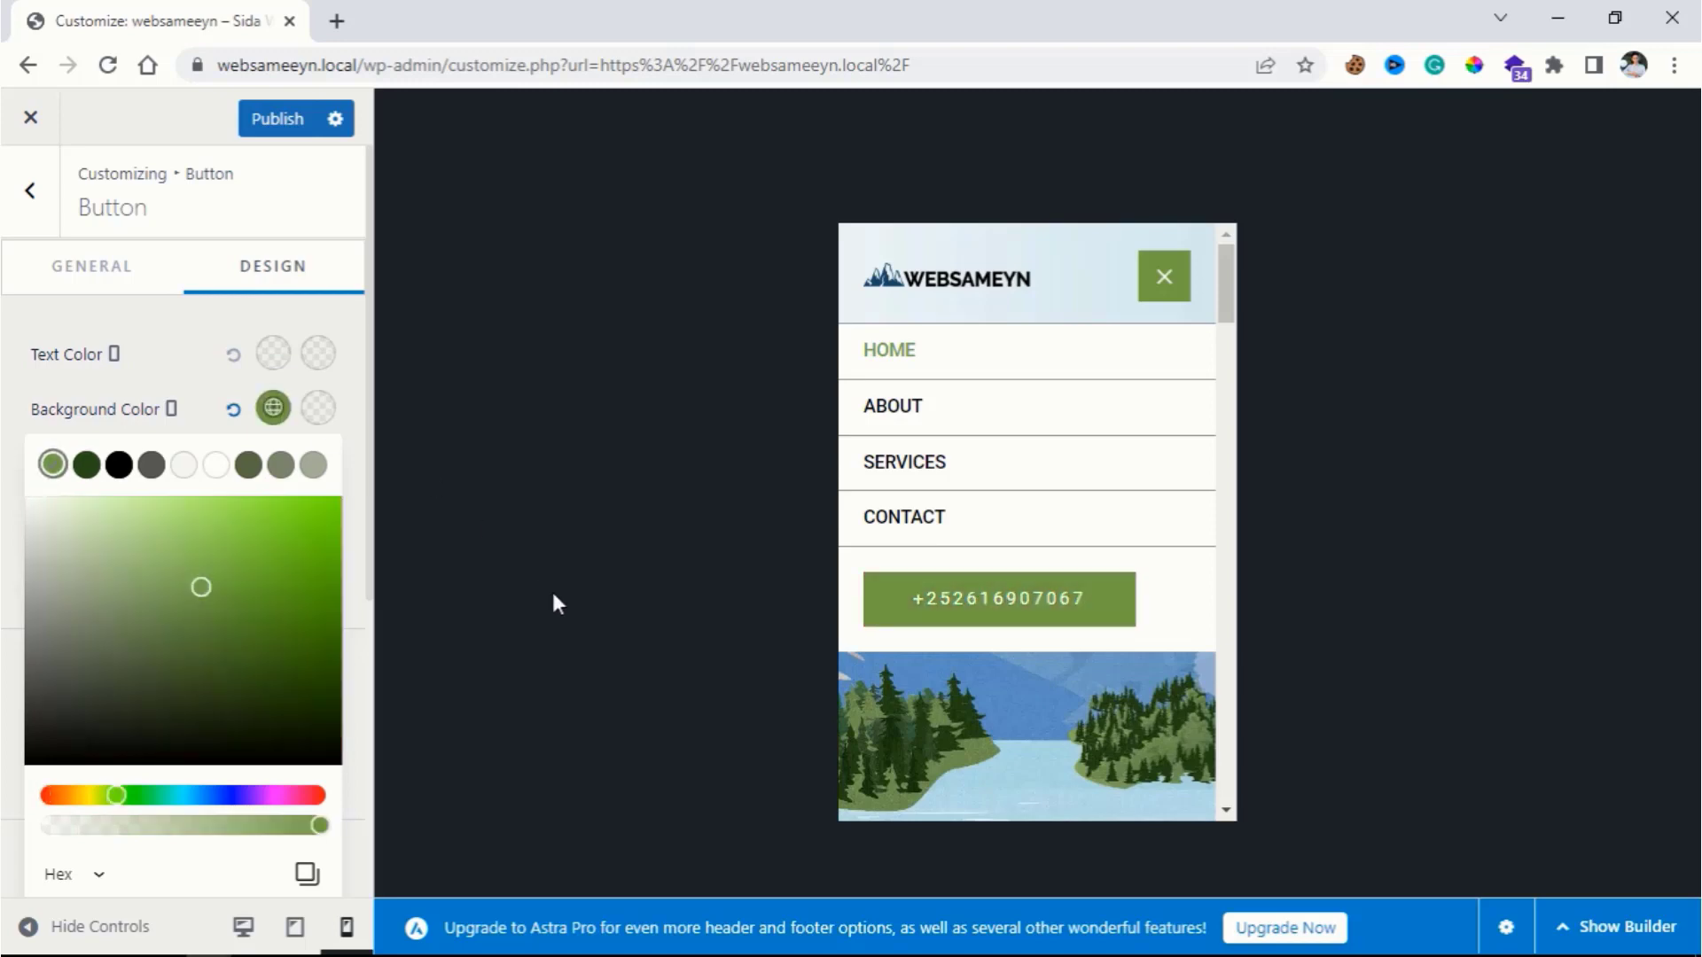
pyautogui.click(132, 301)
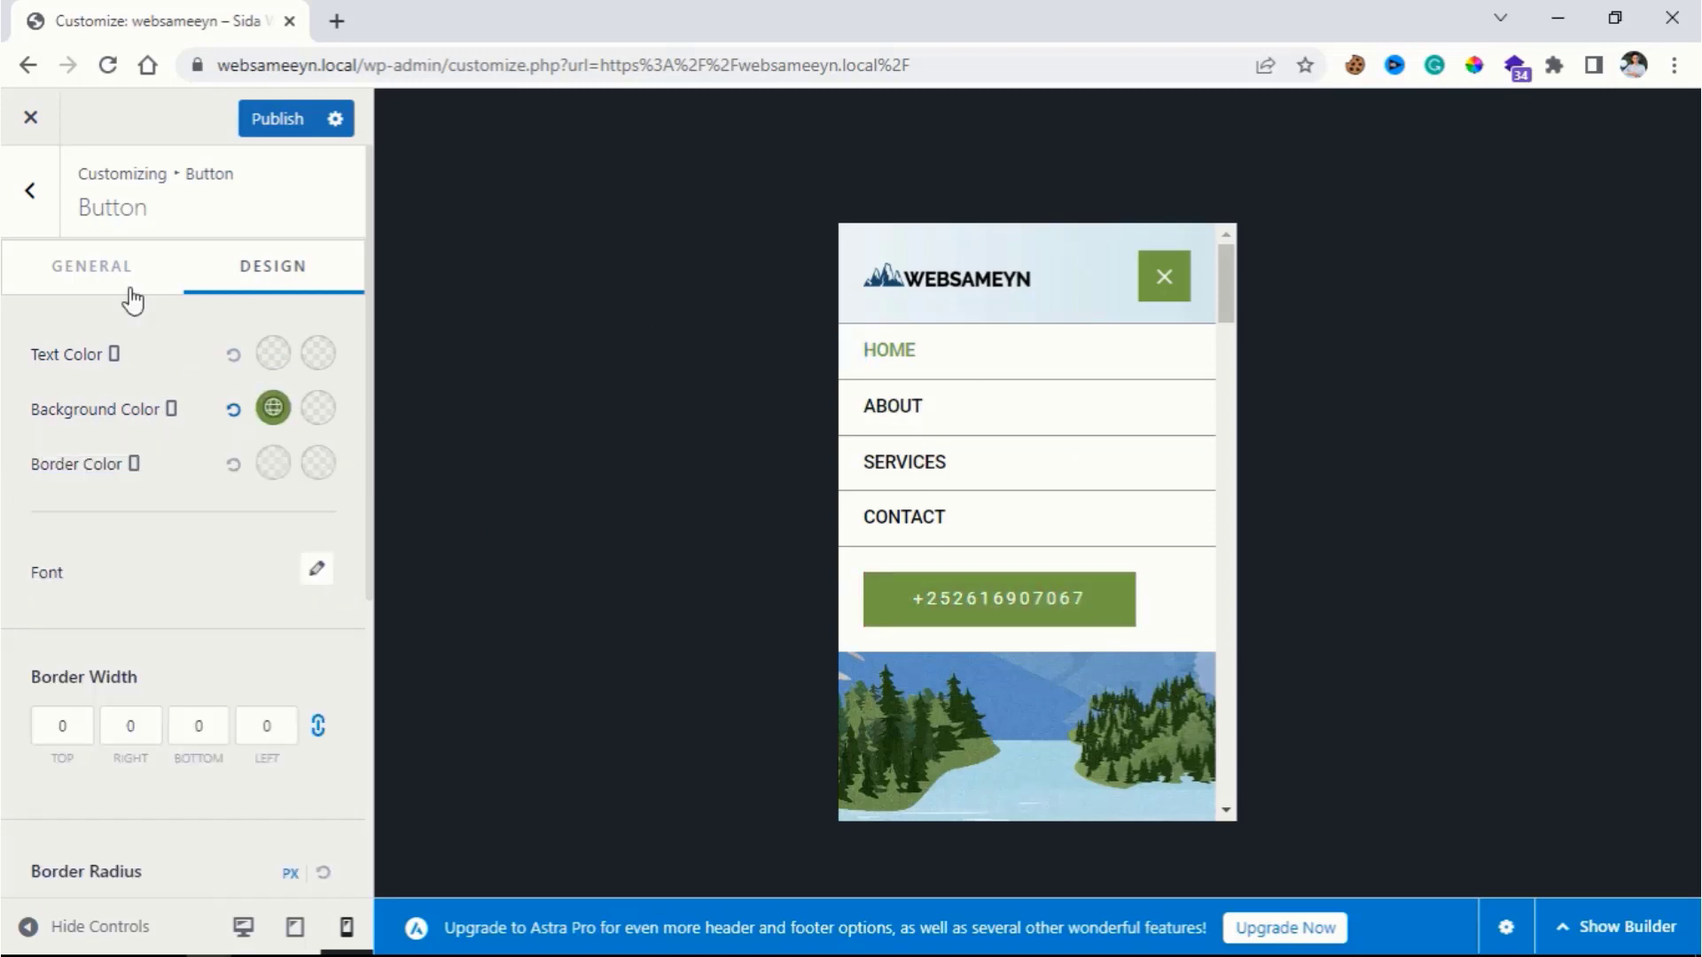
pyautogui.click(88, 268)
pyautogui.click(28, 226)
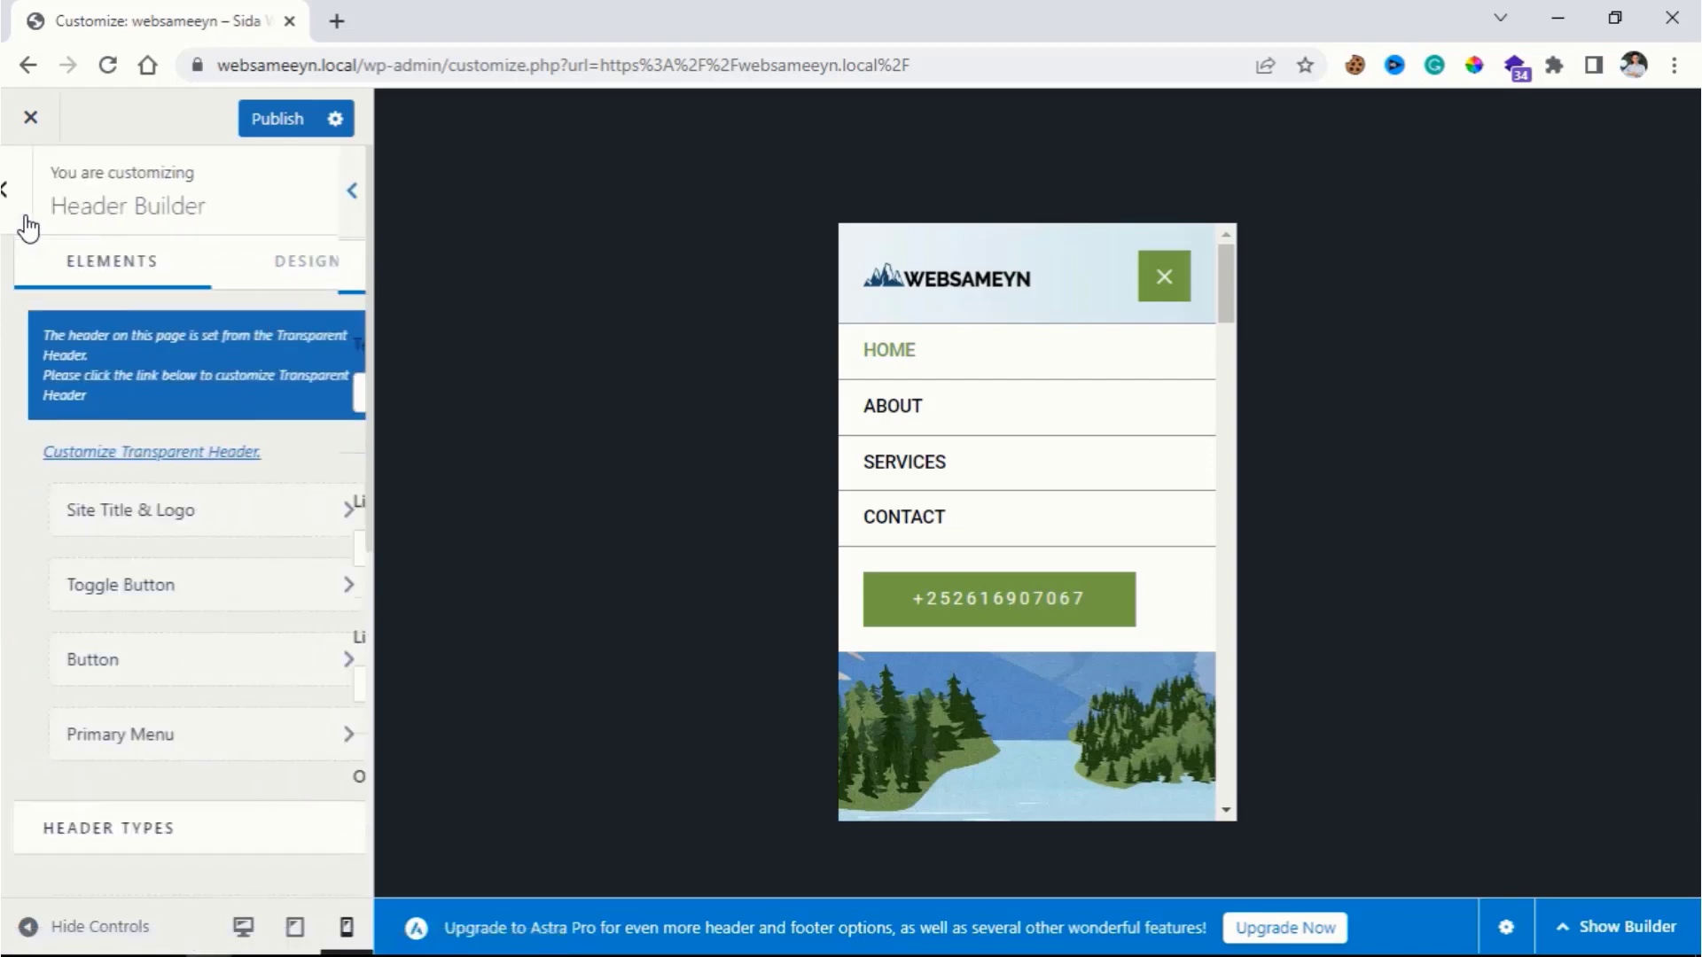
# Step: Open the mobile Primary Menu settings on the Design tab, scrolled down to the colour and font options
pyautogui.click(1166, 284)
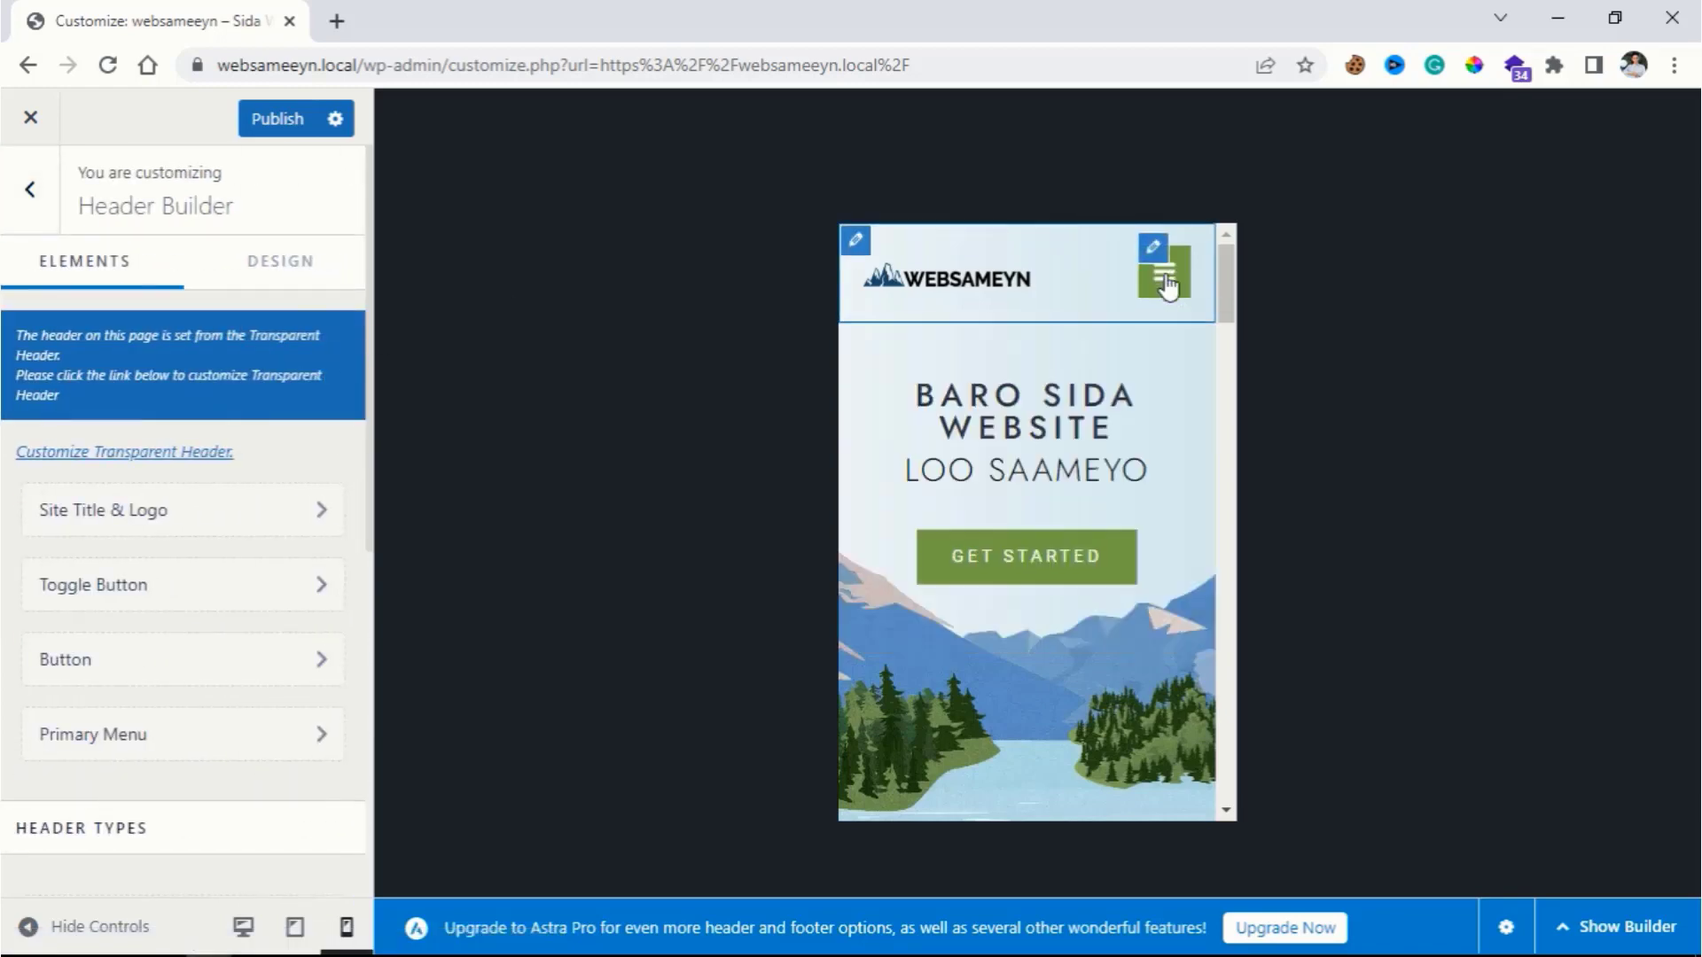
pyautogui.click(213, 744)
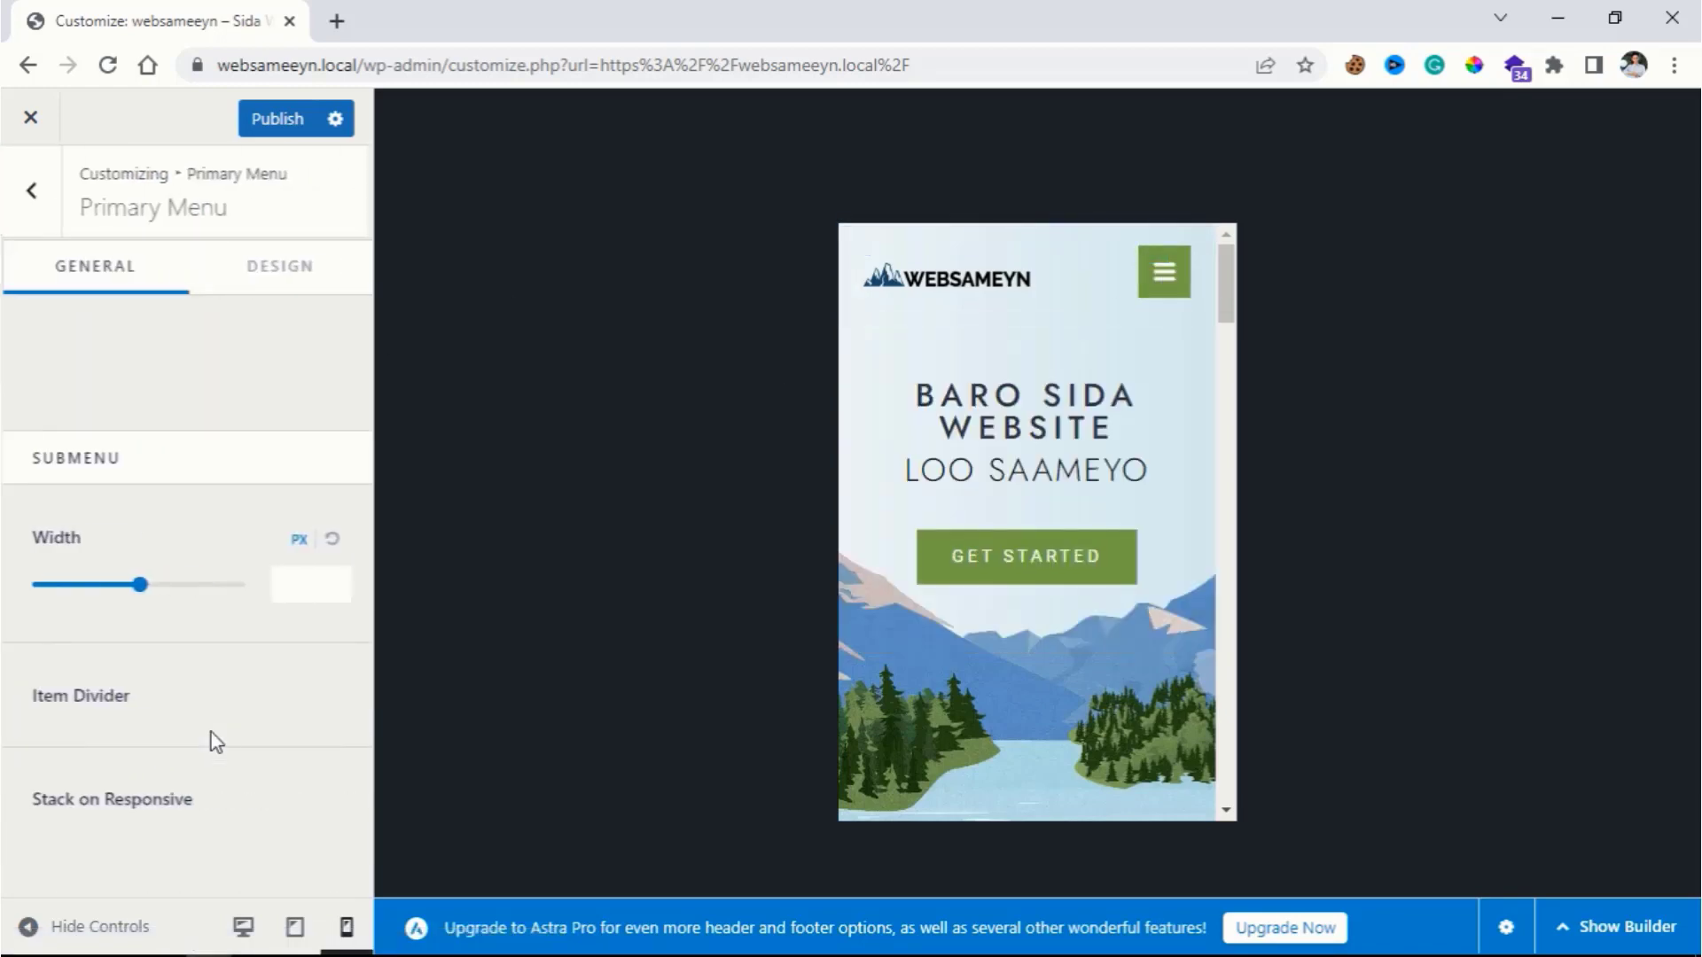
pyautogui.click(1167, 285)
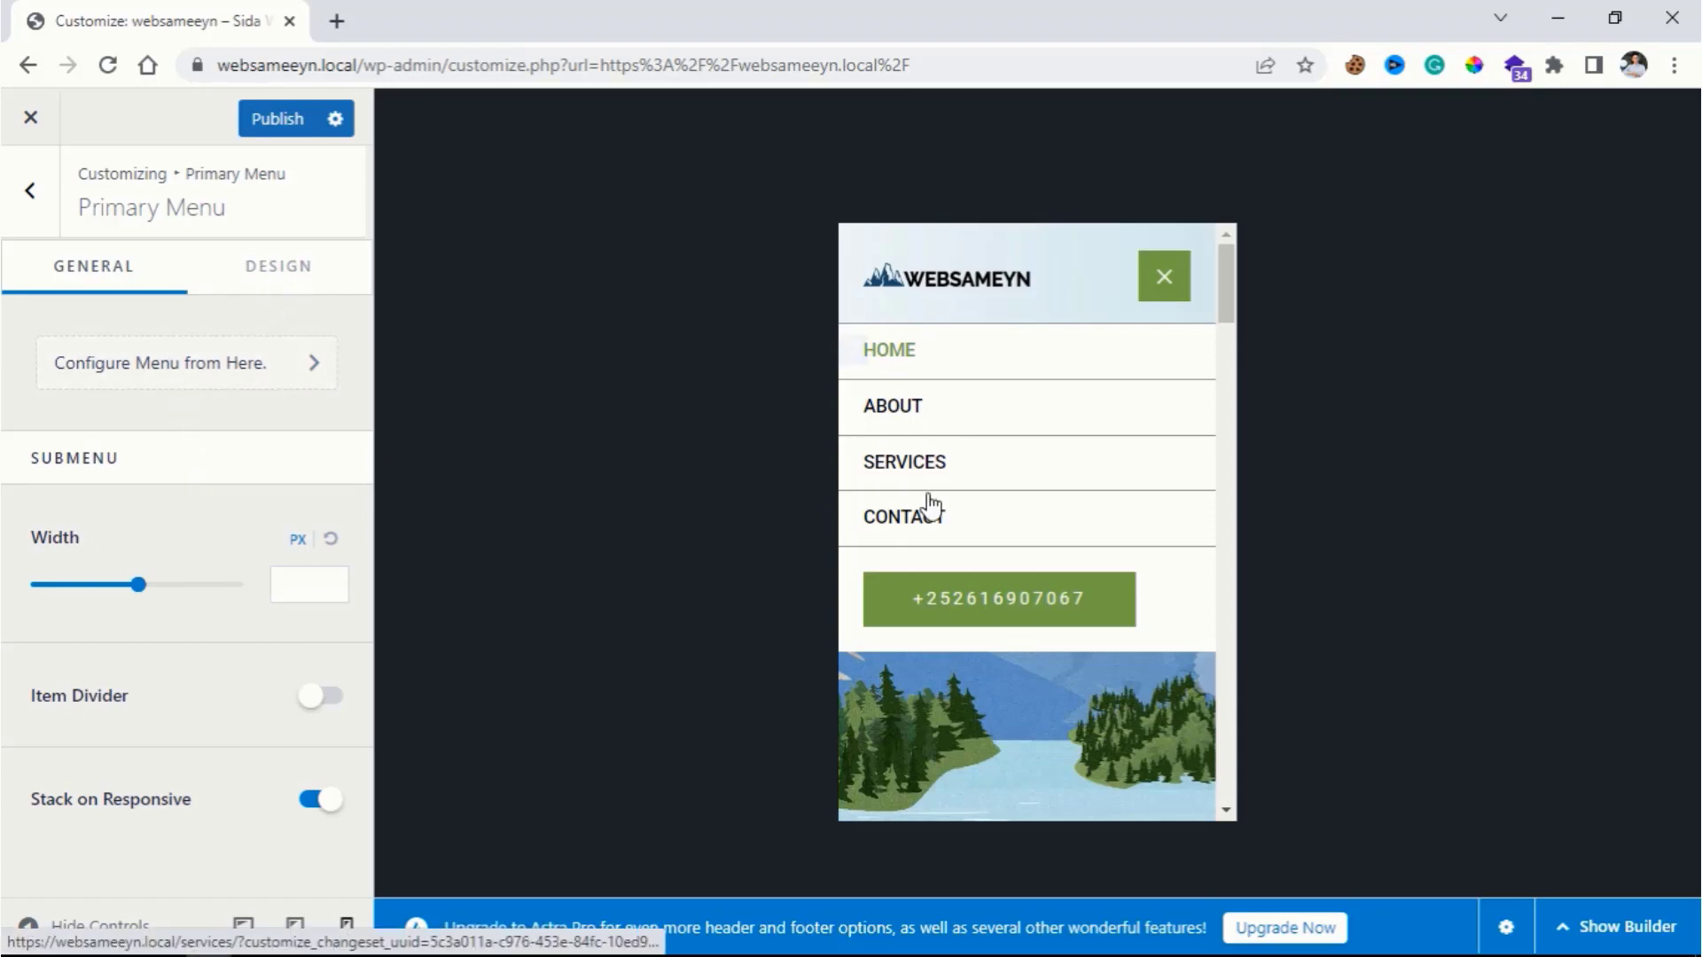
pyautogui.click(302, 300)
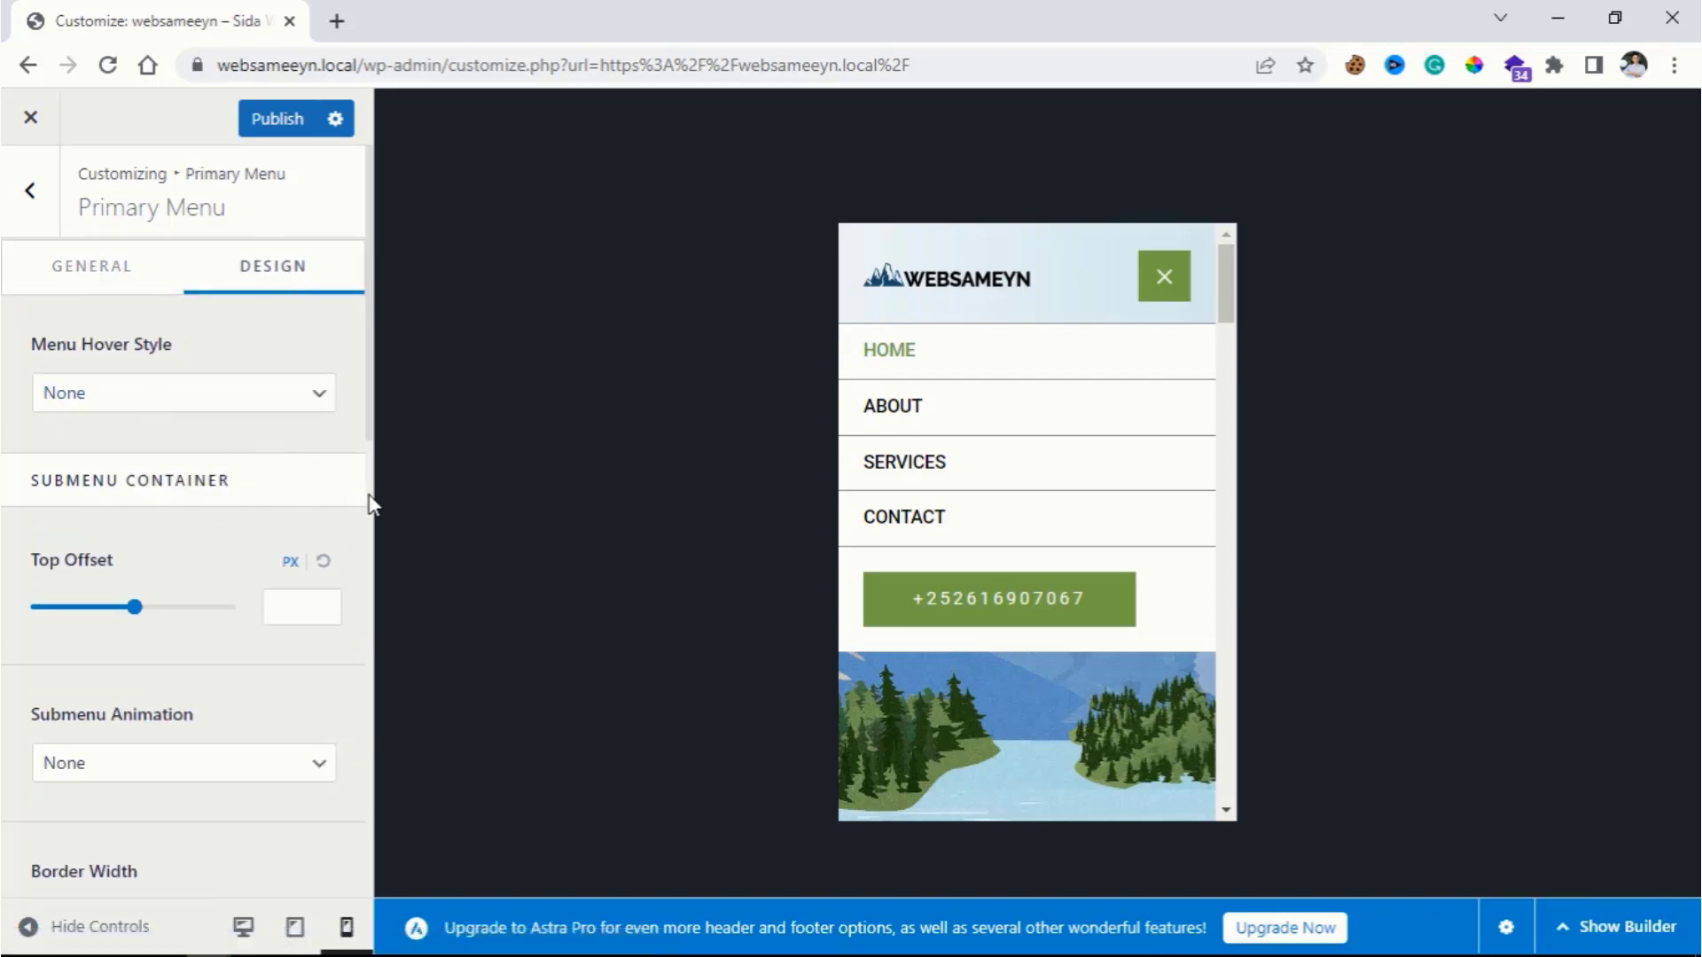
pyautogui.scroll(-10, 368, 442)
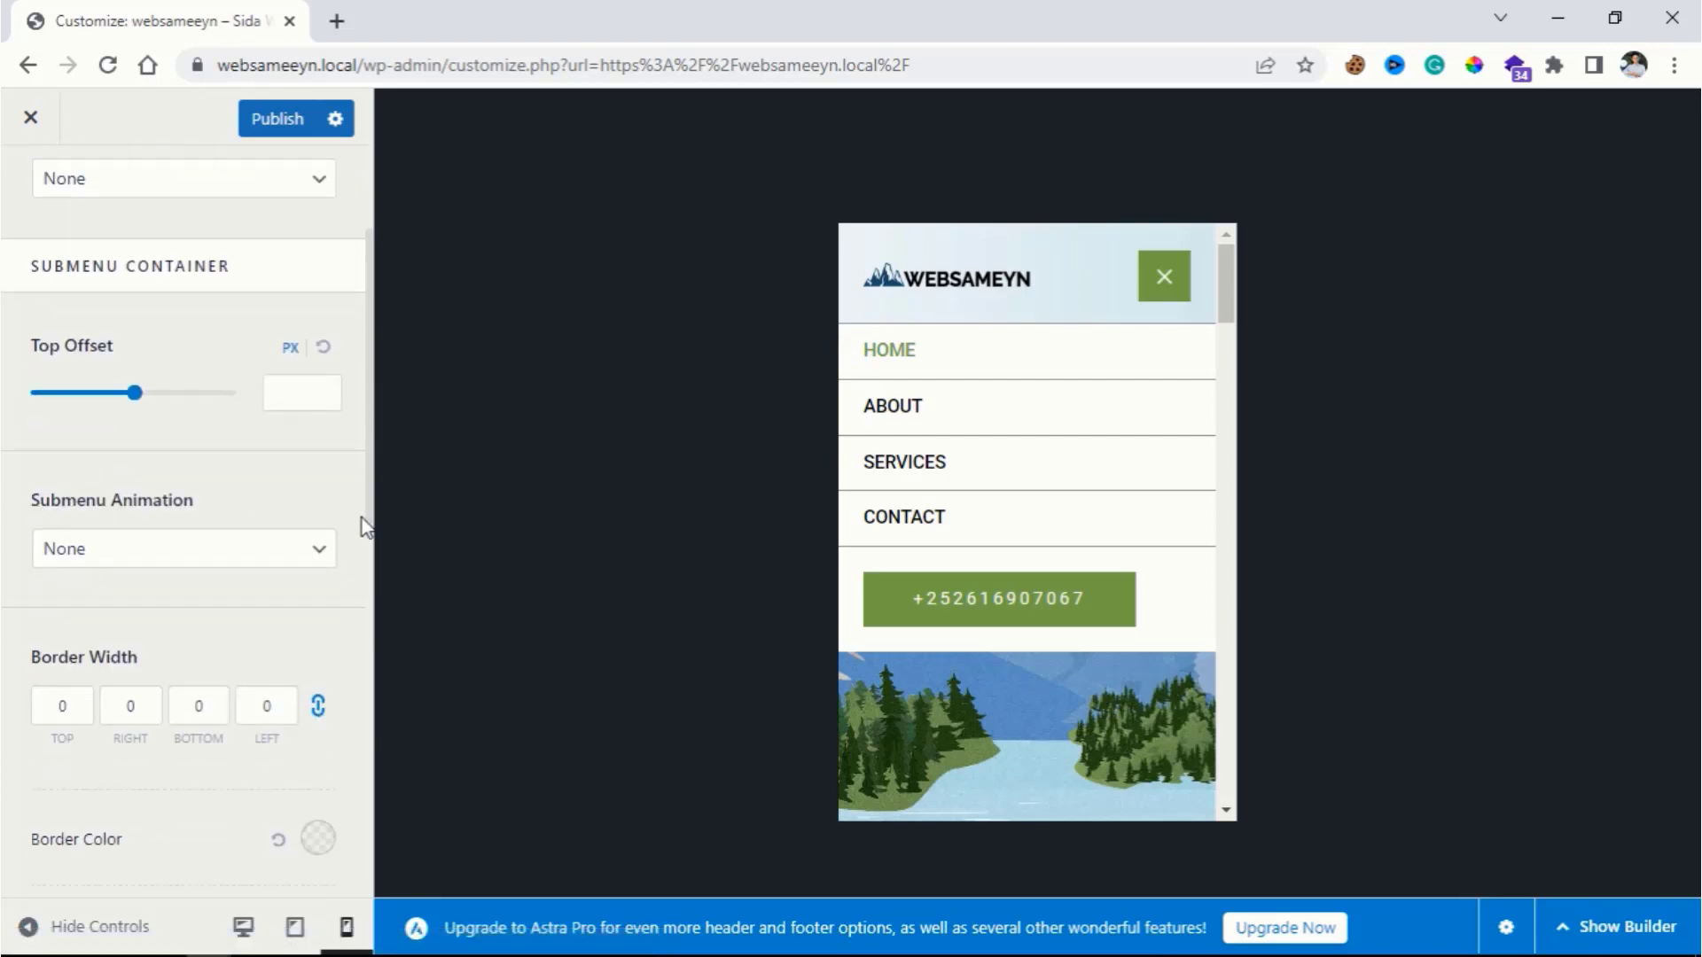
pyautogui.scroll(-3, 307, 785)
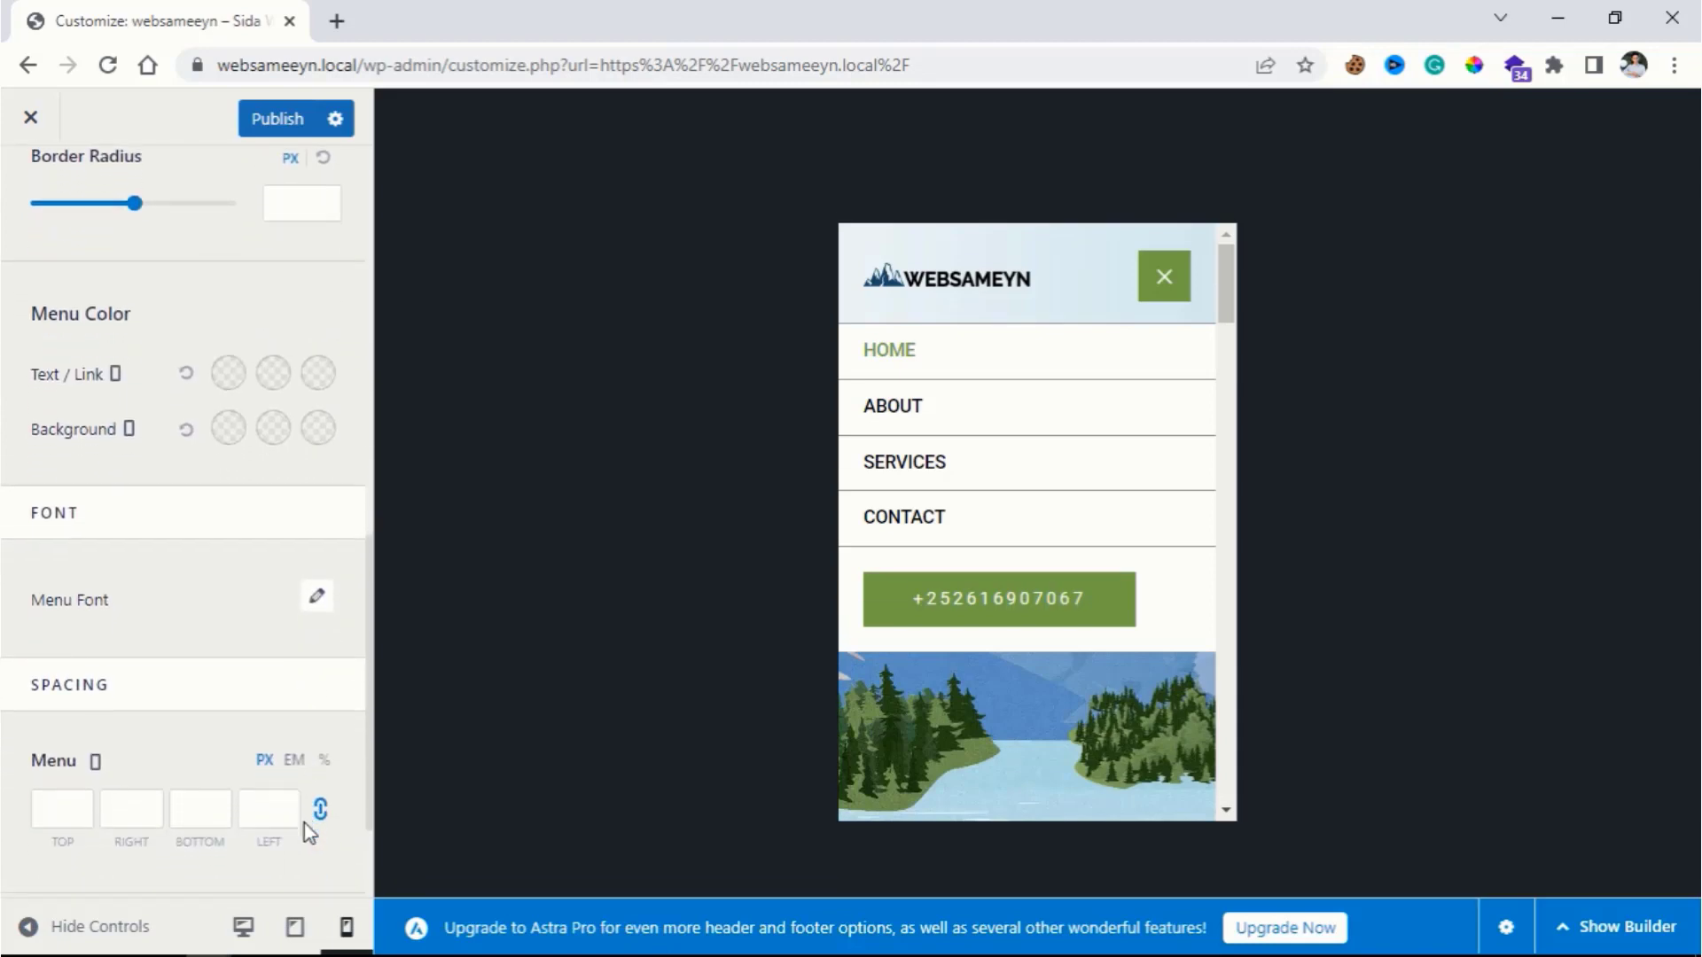
# Step: Make the mobile menu font Semi-Bold 600 with the default size, the family left on Inherit
pyautogui.click(317, 556)
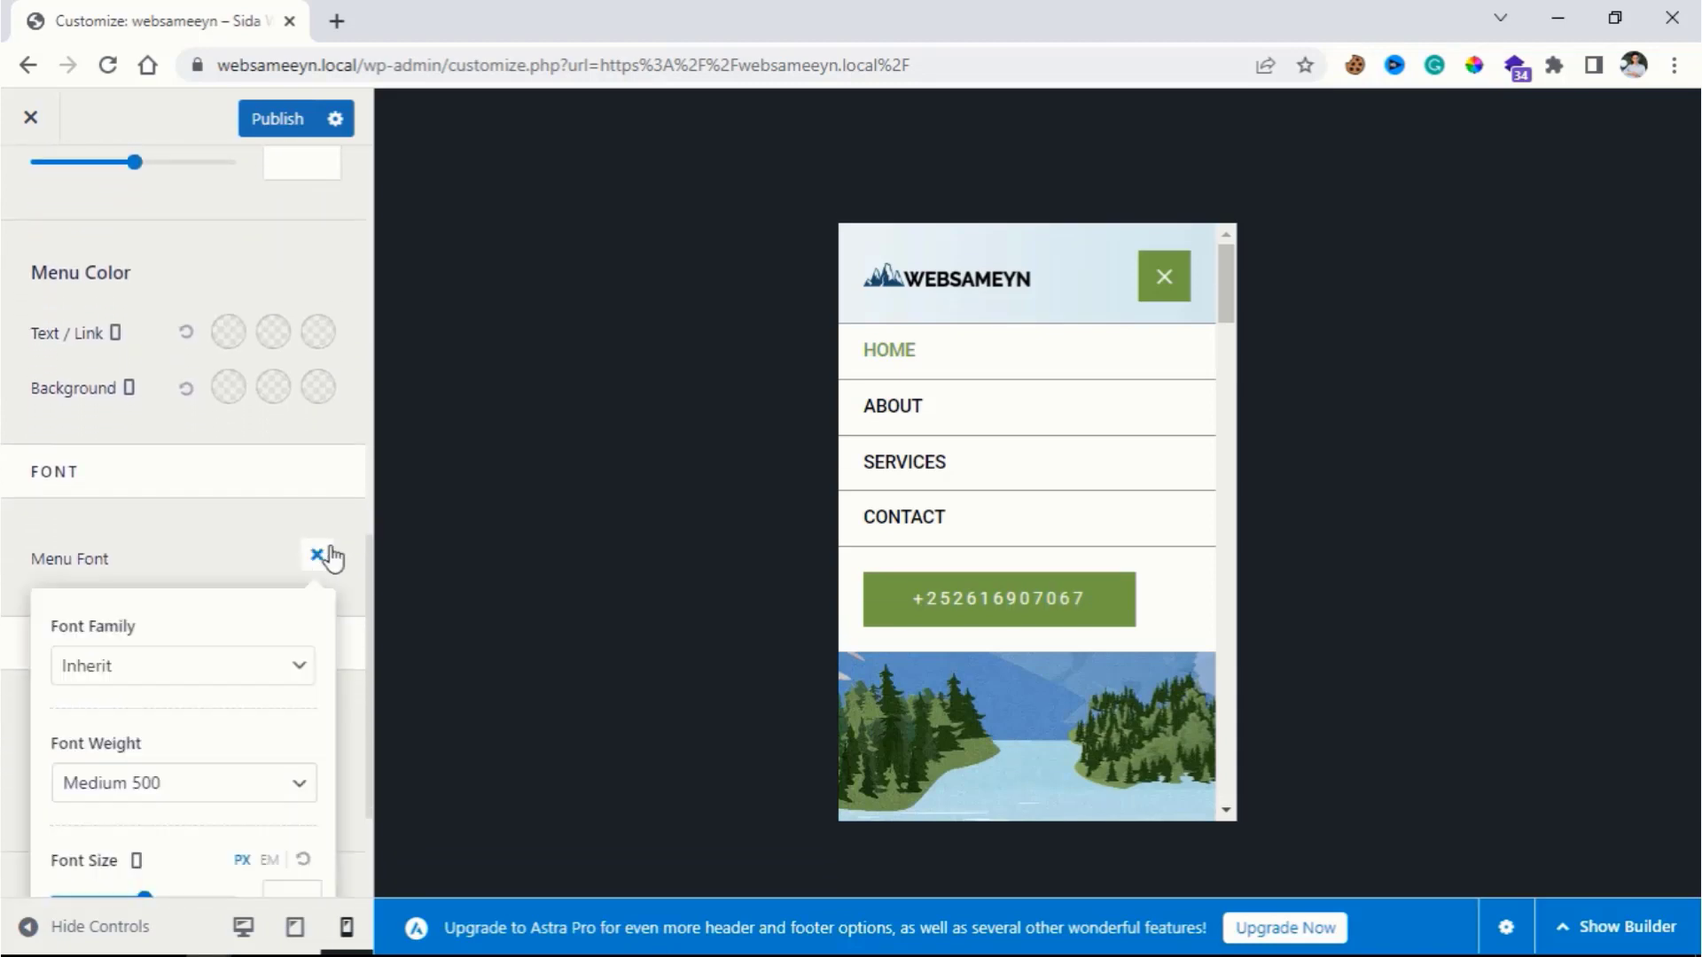
pyautogui.click(178, 775)
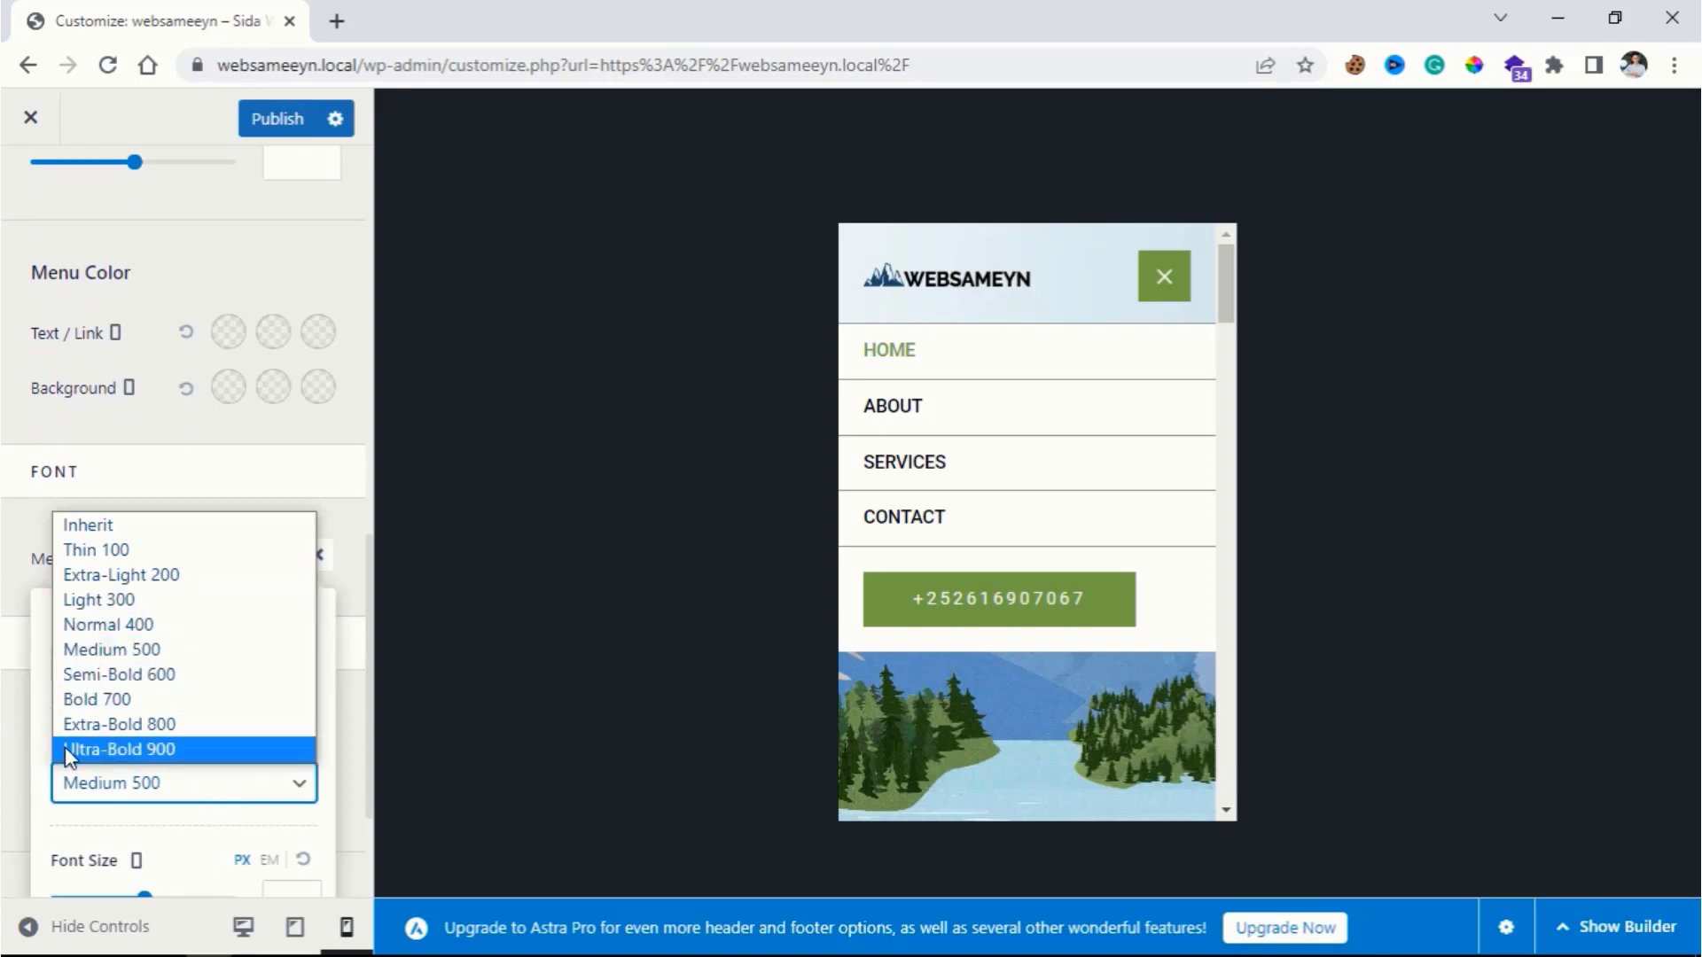
pyautogui.click(116, 680)
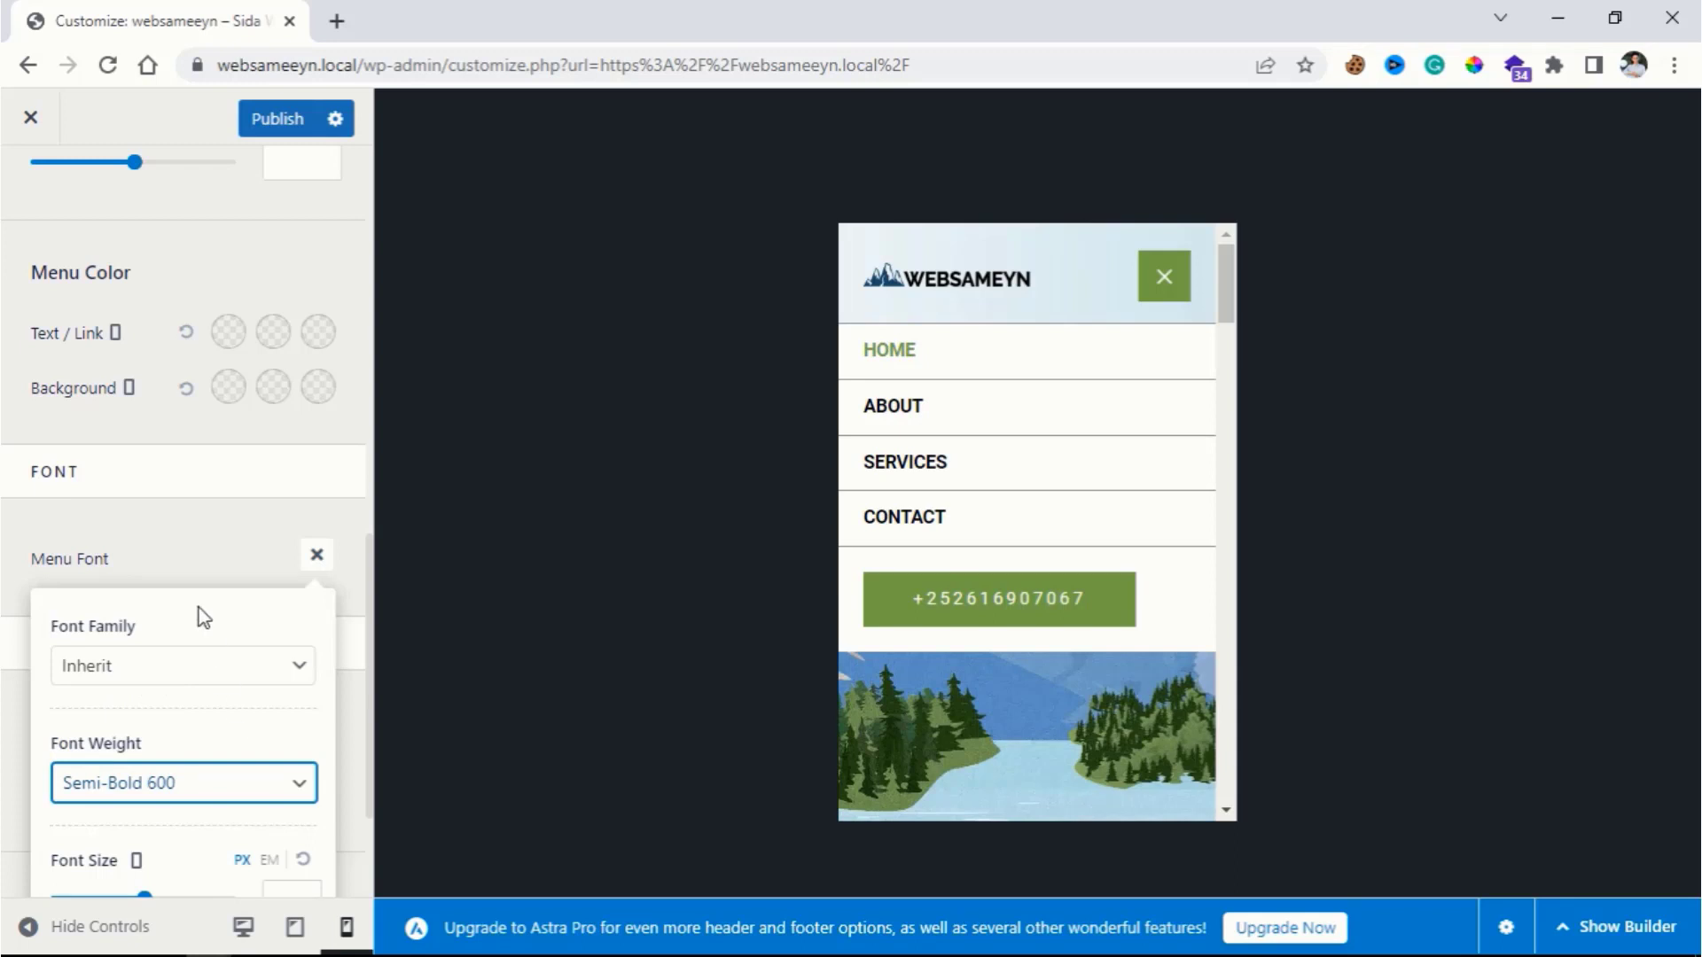
pyautogui.click(167, 796)
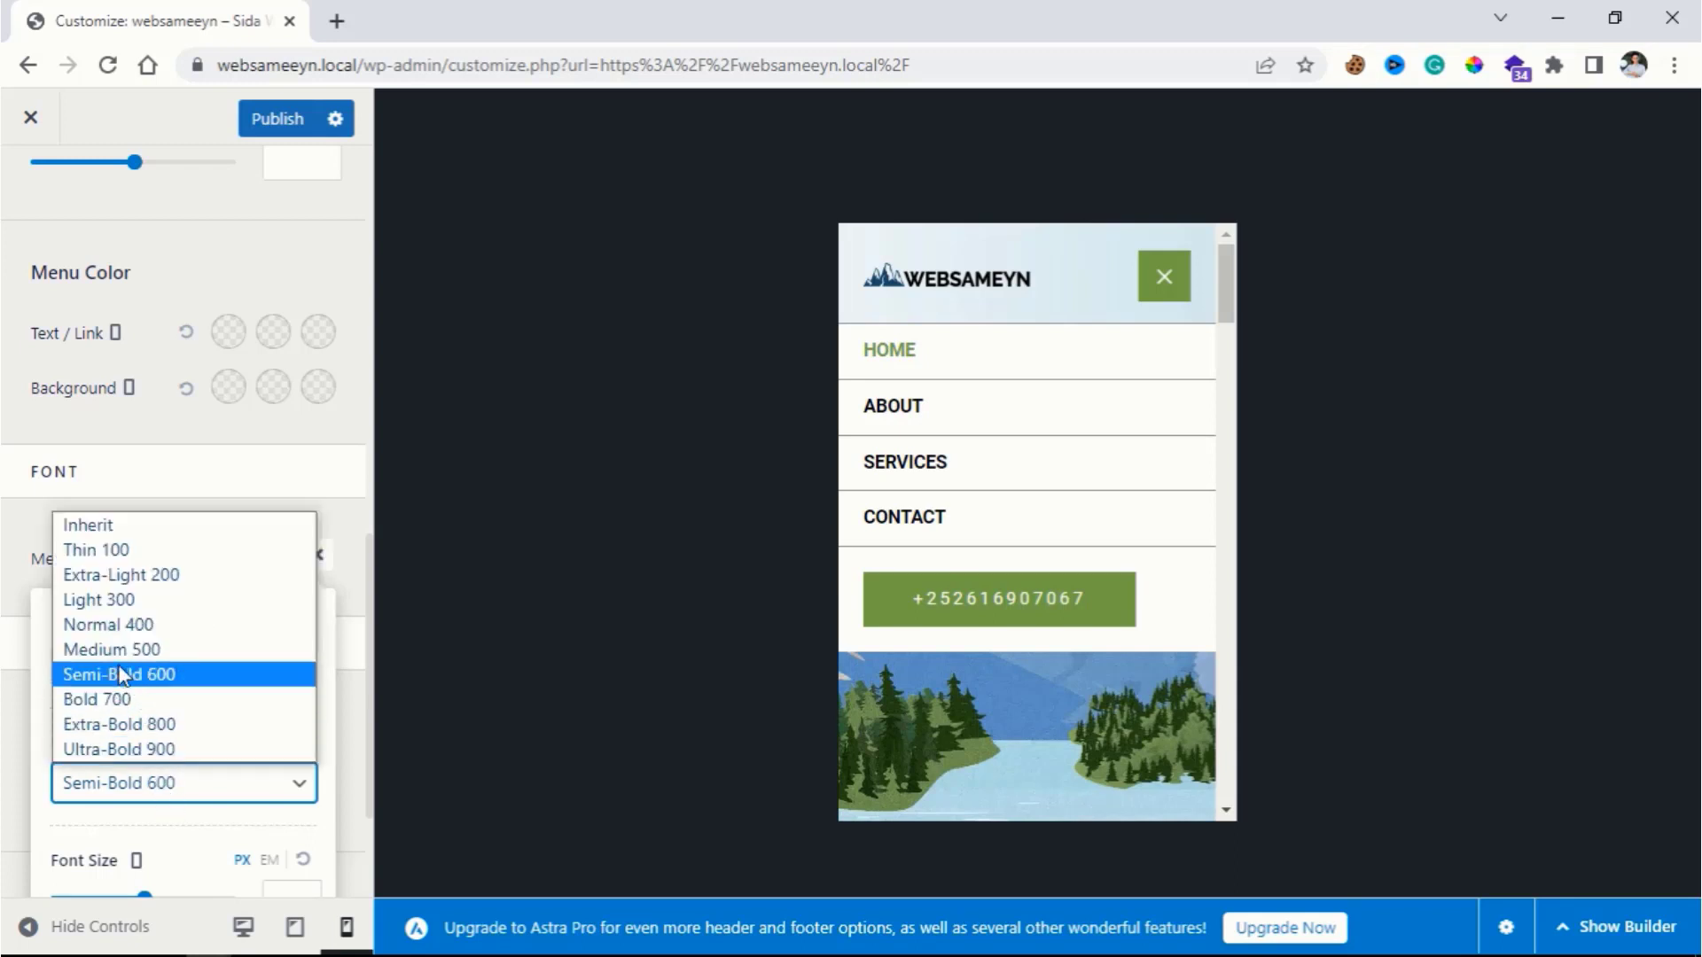
pyautogui.click(34, 674)
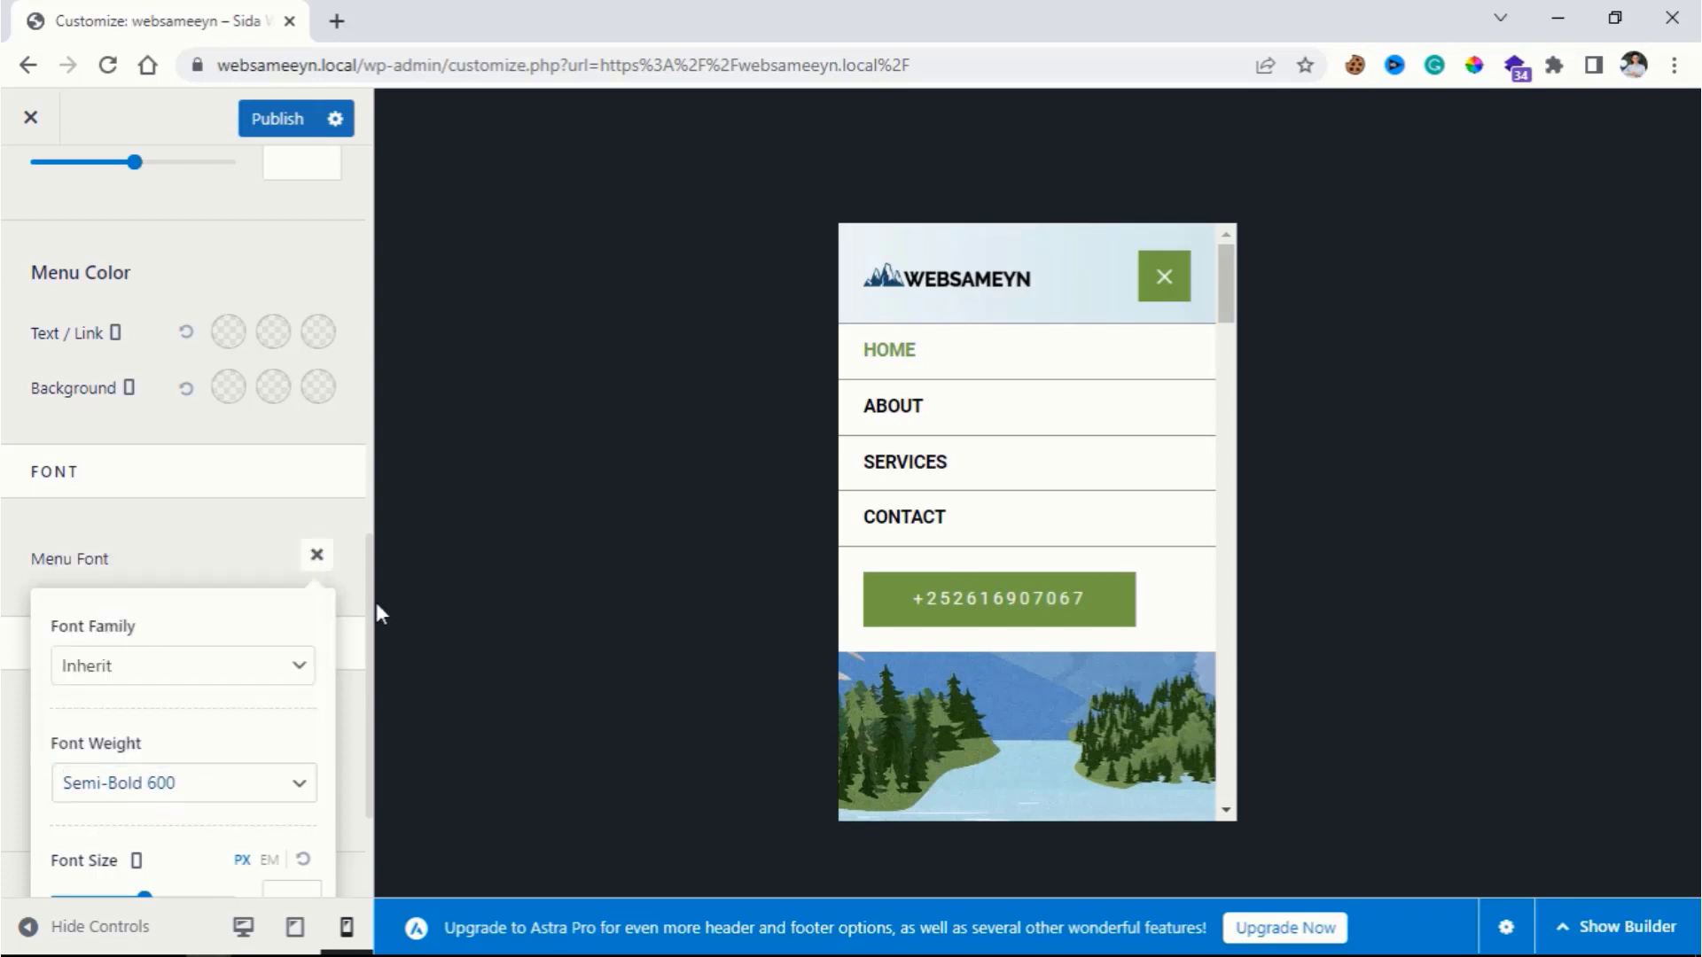
pyautogui.moveTo(371, 617); pyautogui.dragTo(372, 695)
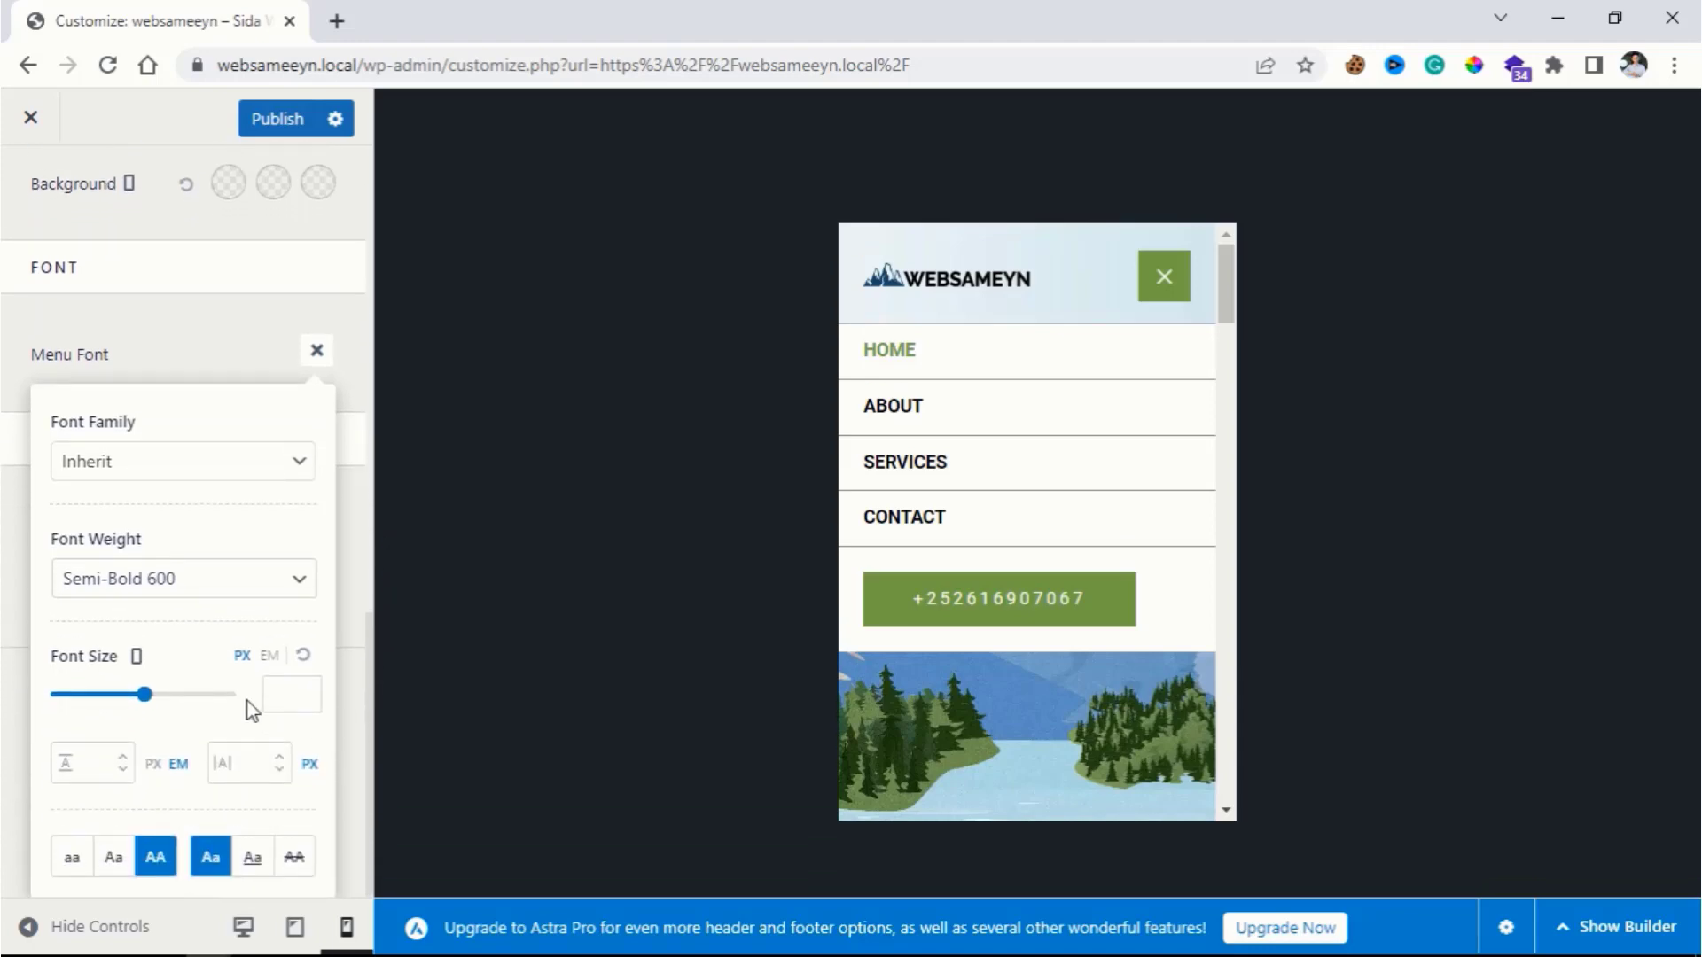
pyautogui.moveTo(145, 701); pyautogui.dragTo(103, 707)
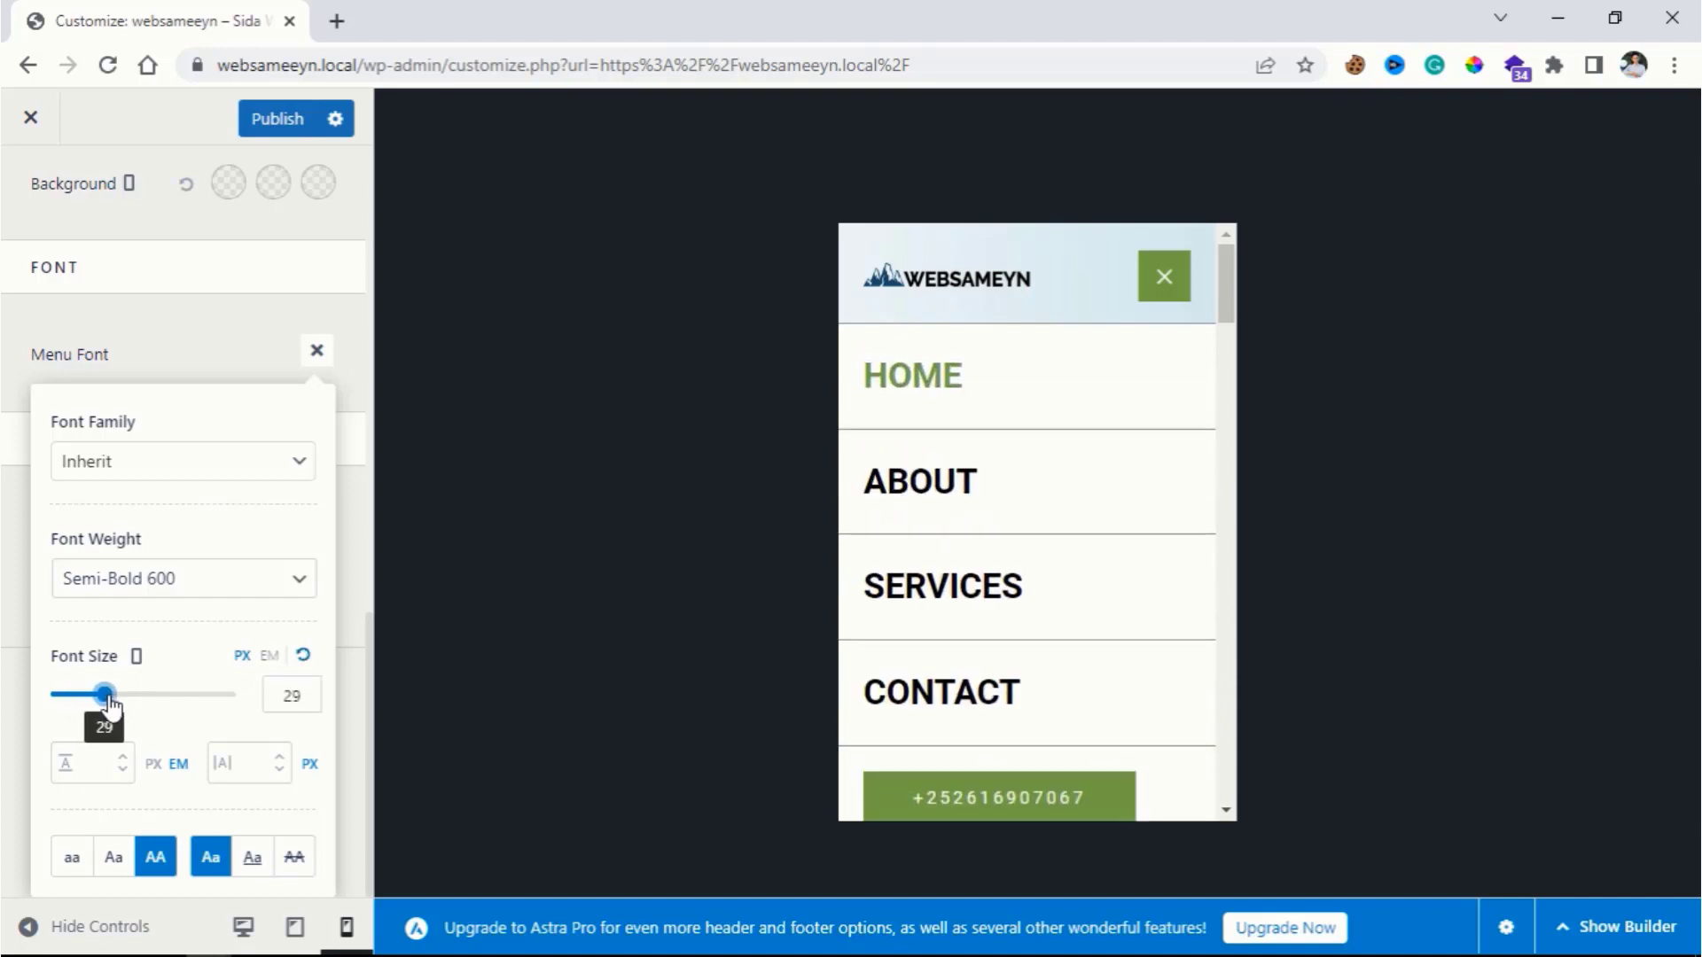
pyautogui.click(304, 658)
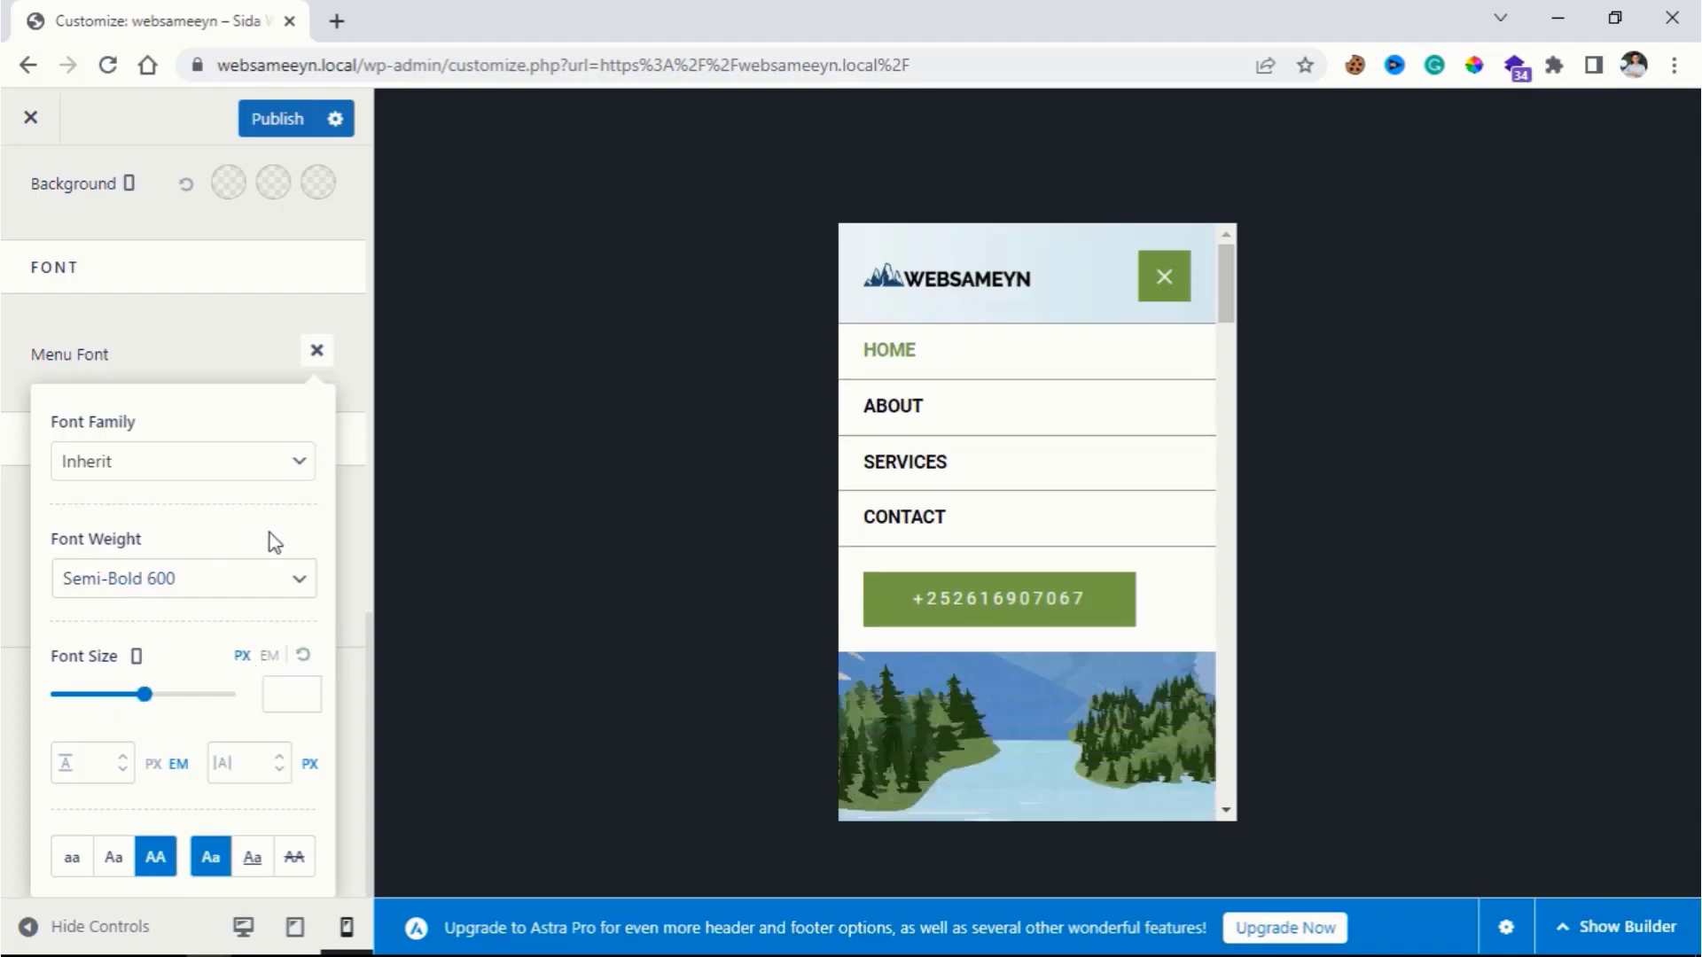
pyautogui.click(214, 485)
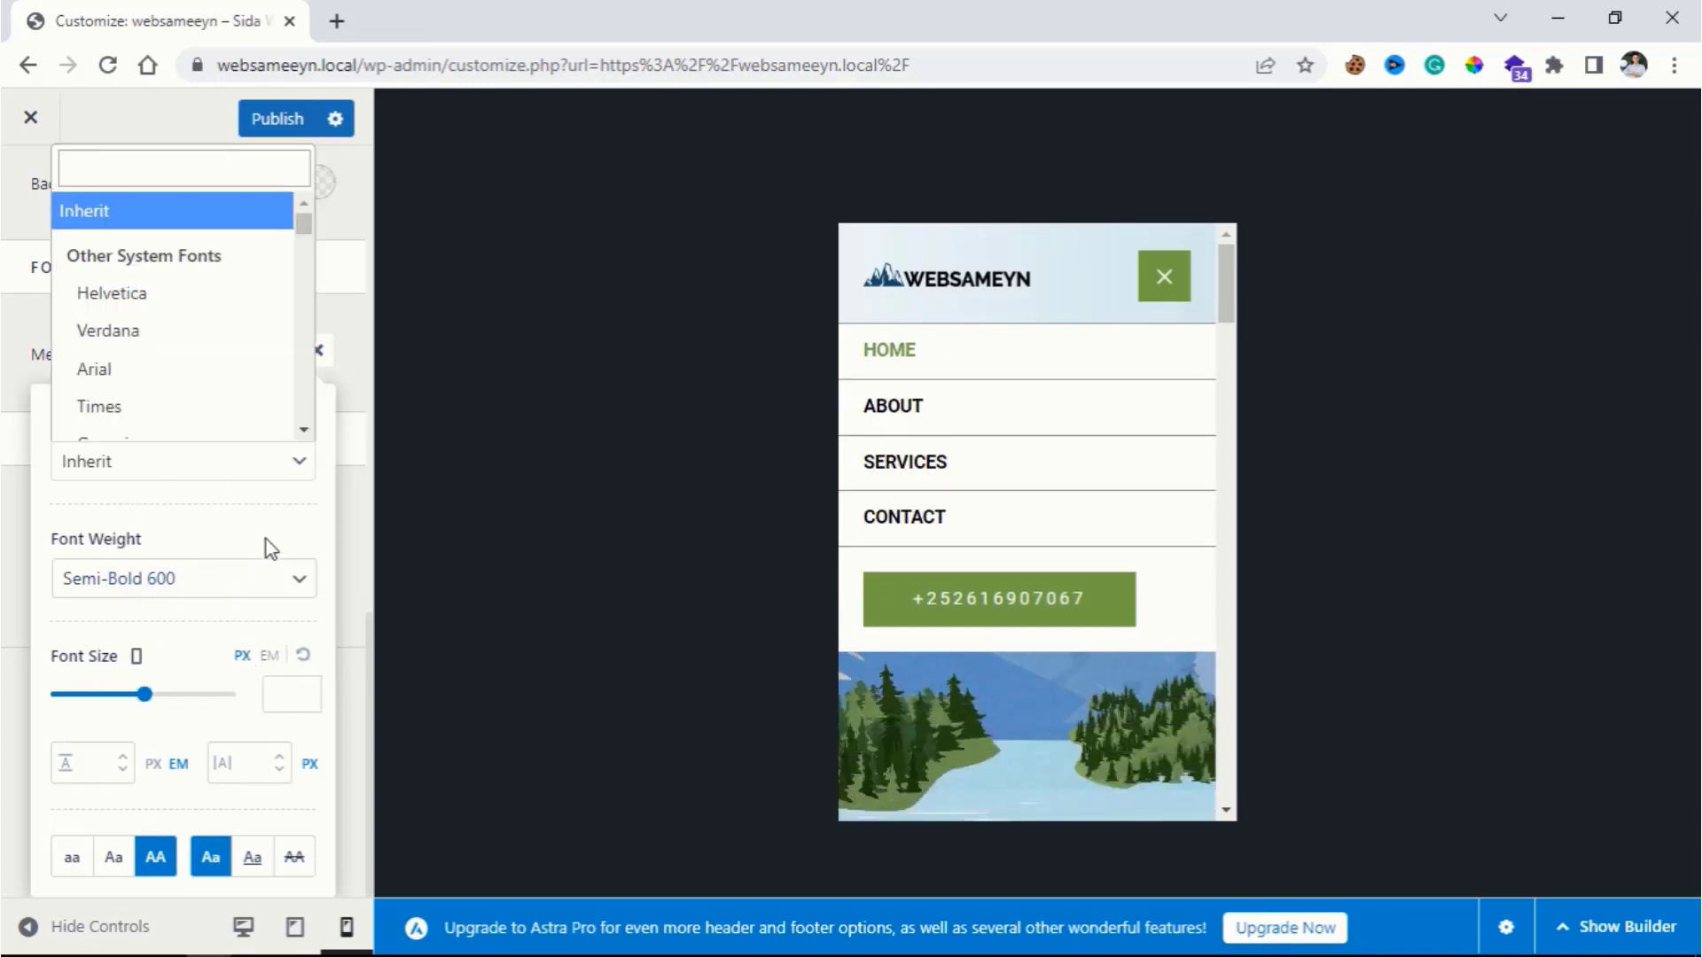
pyautogui.click(263, 540)
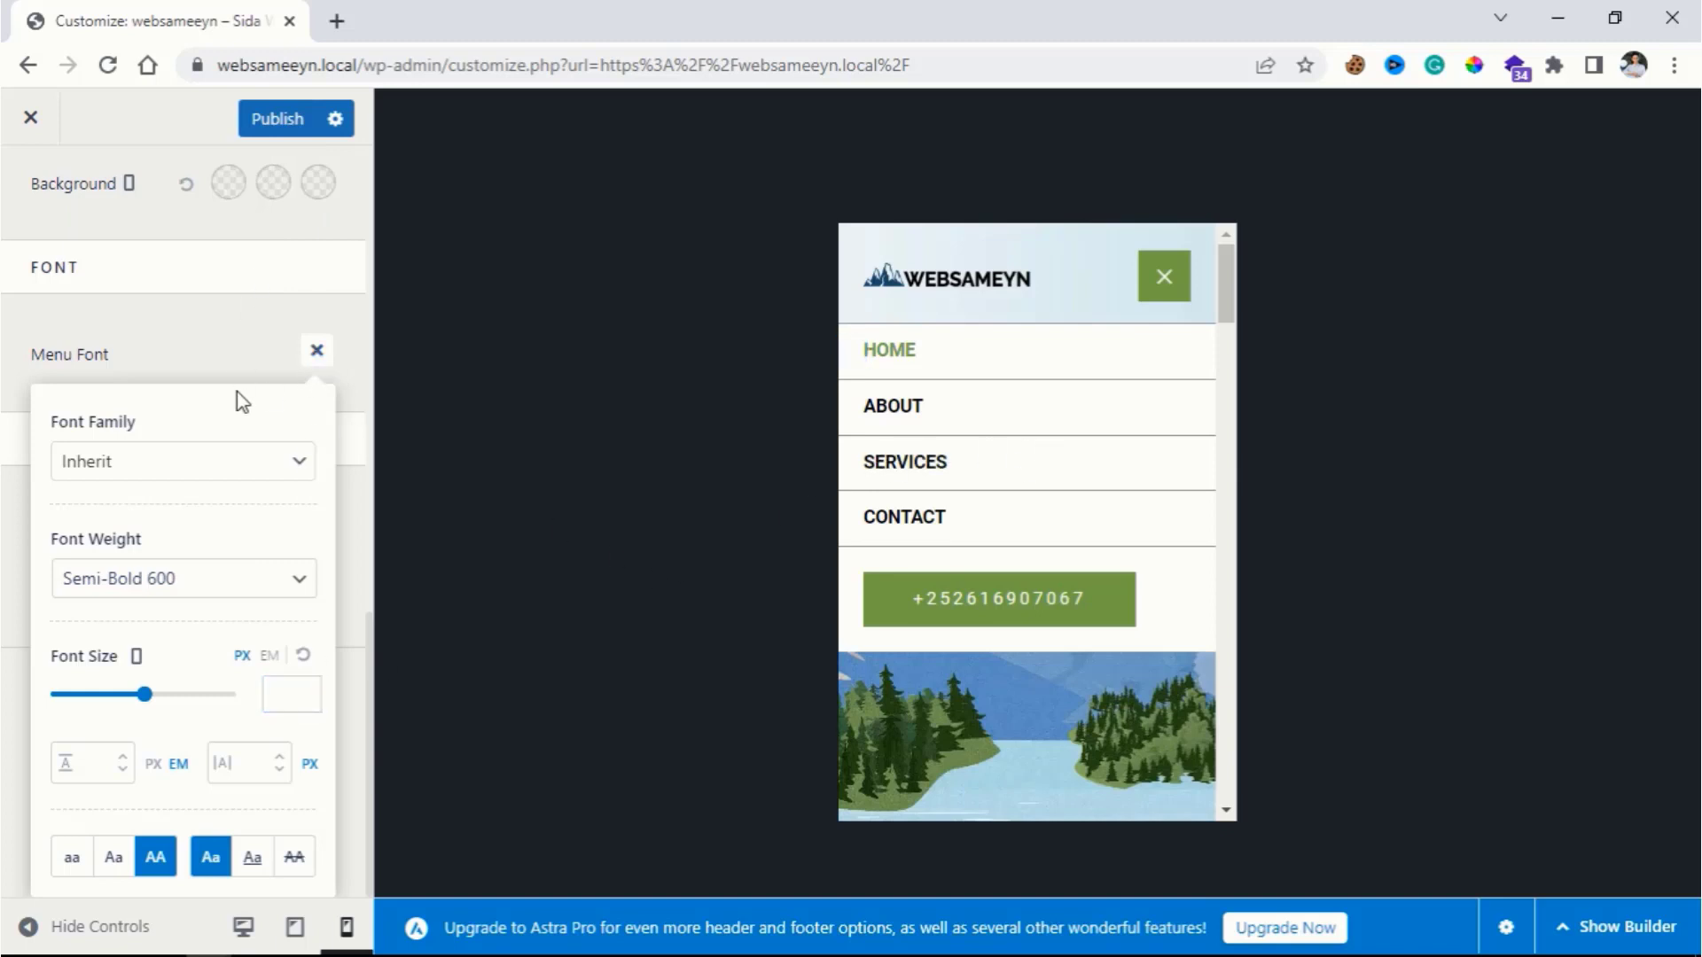
pyautogui.scroll(15, 334, 531)
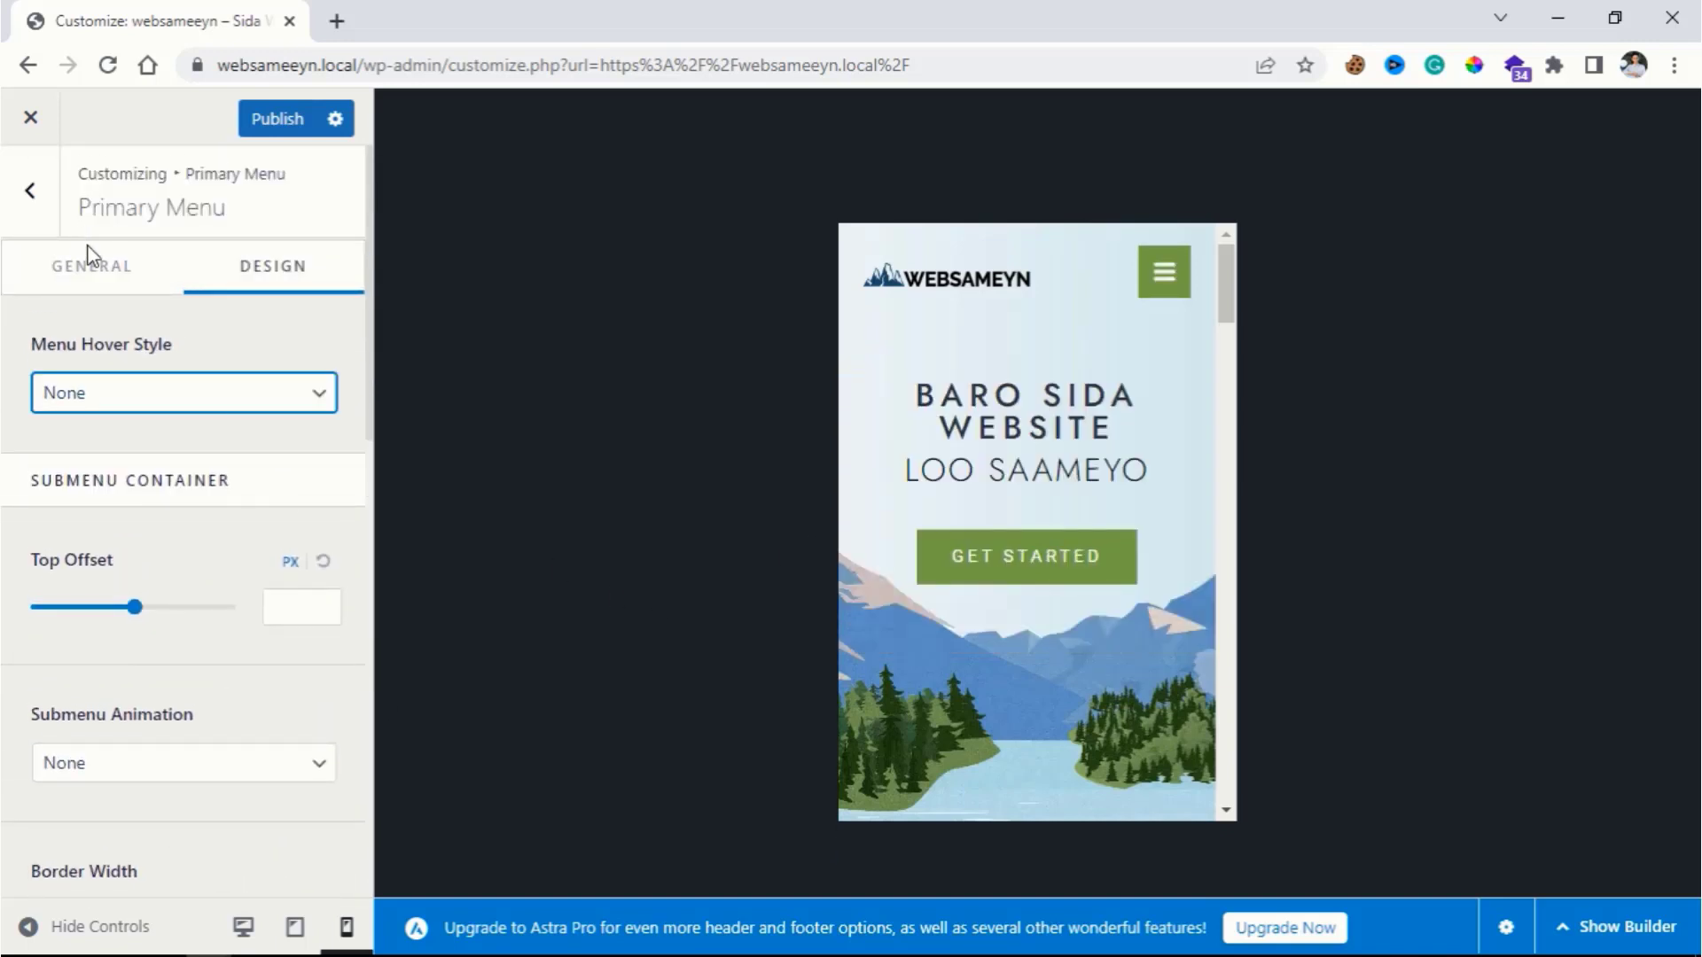
# Step: Return to the Header Builder, check the mobile menu, then preview the site in desktop layout
pyautogui.click(84, 266)
pyautogui.click(31, 232)
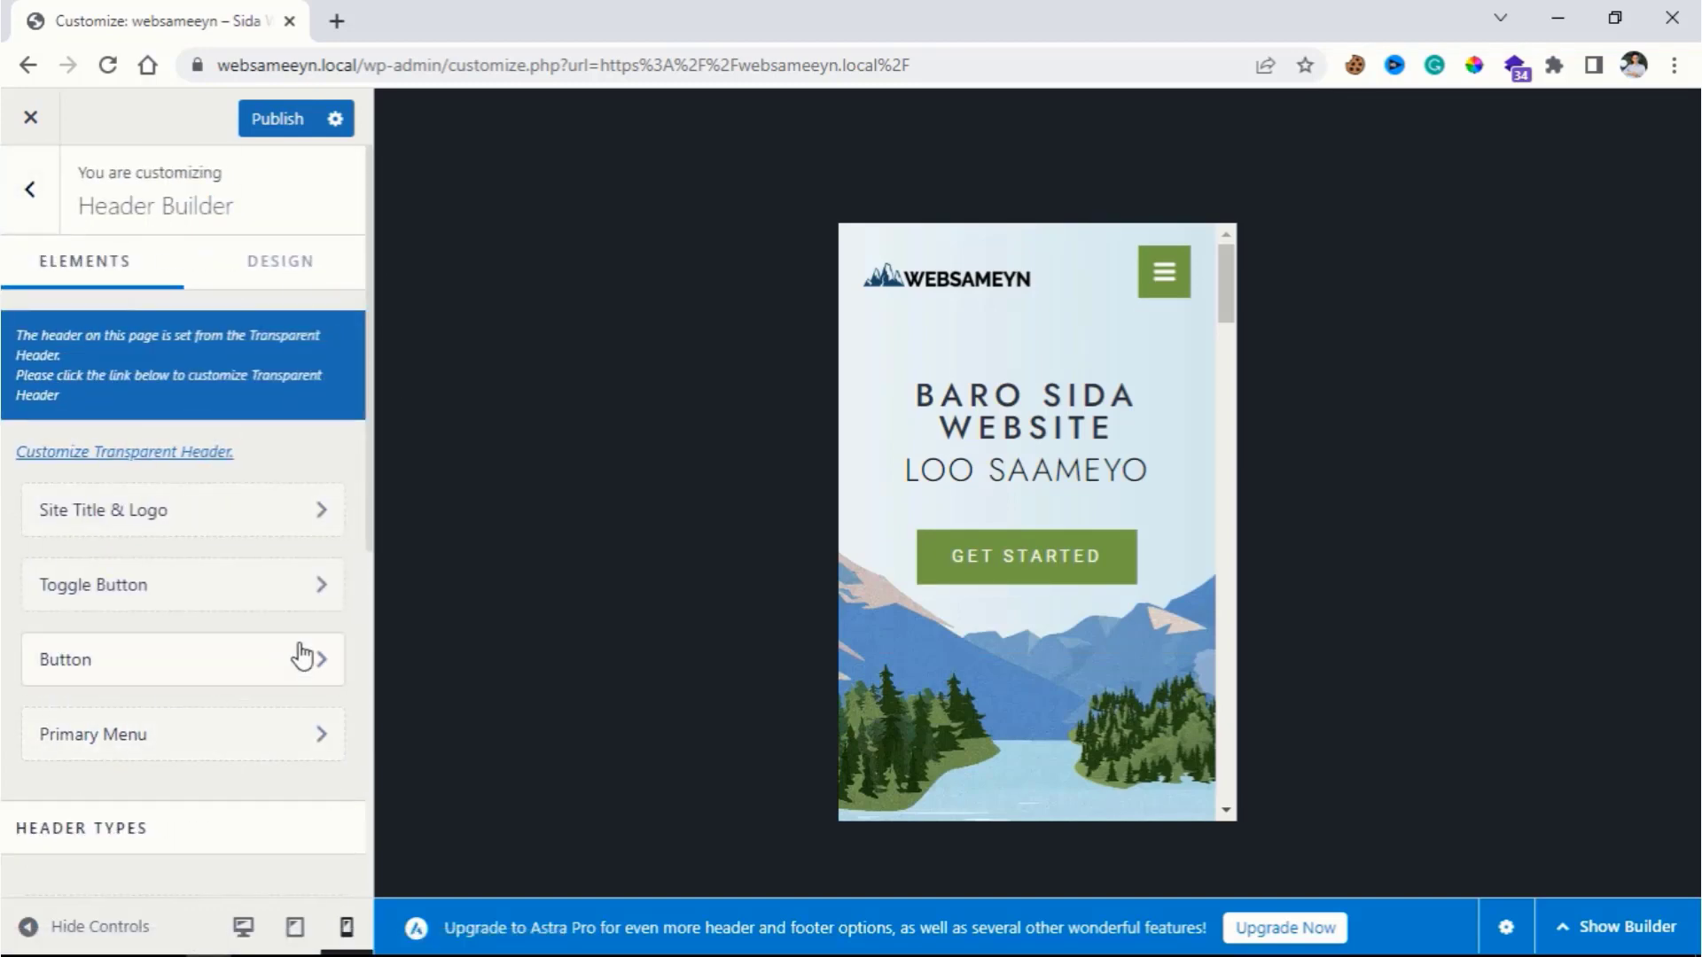
pyautogui.click(1157, 288)
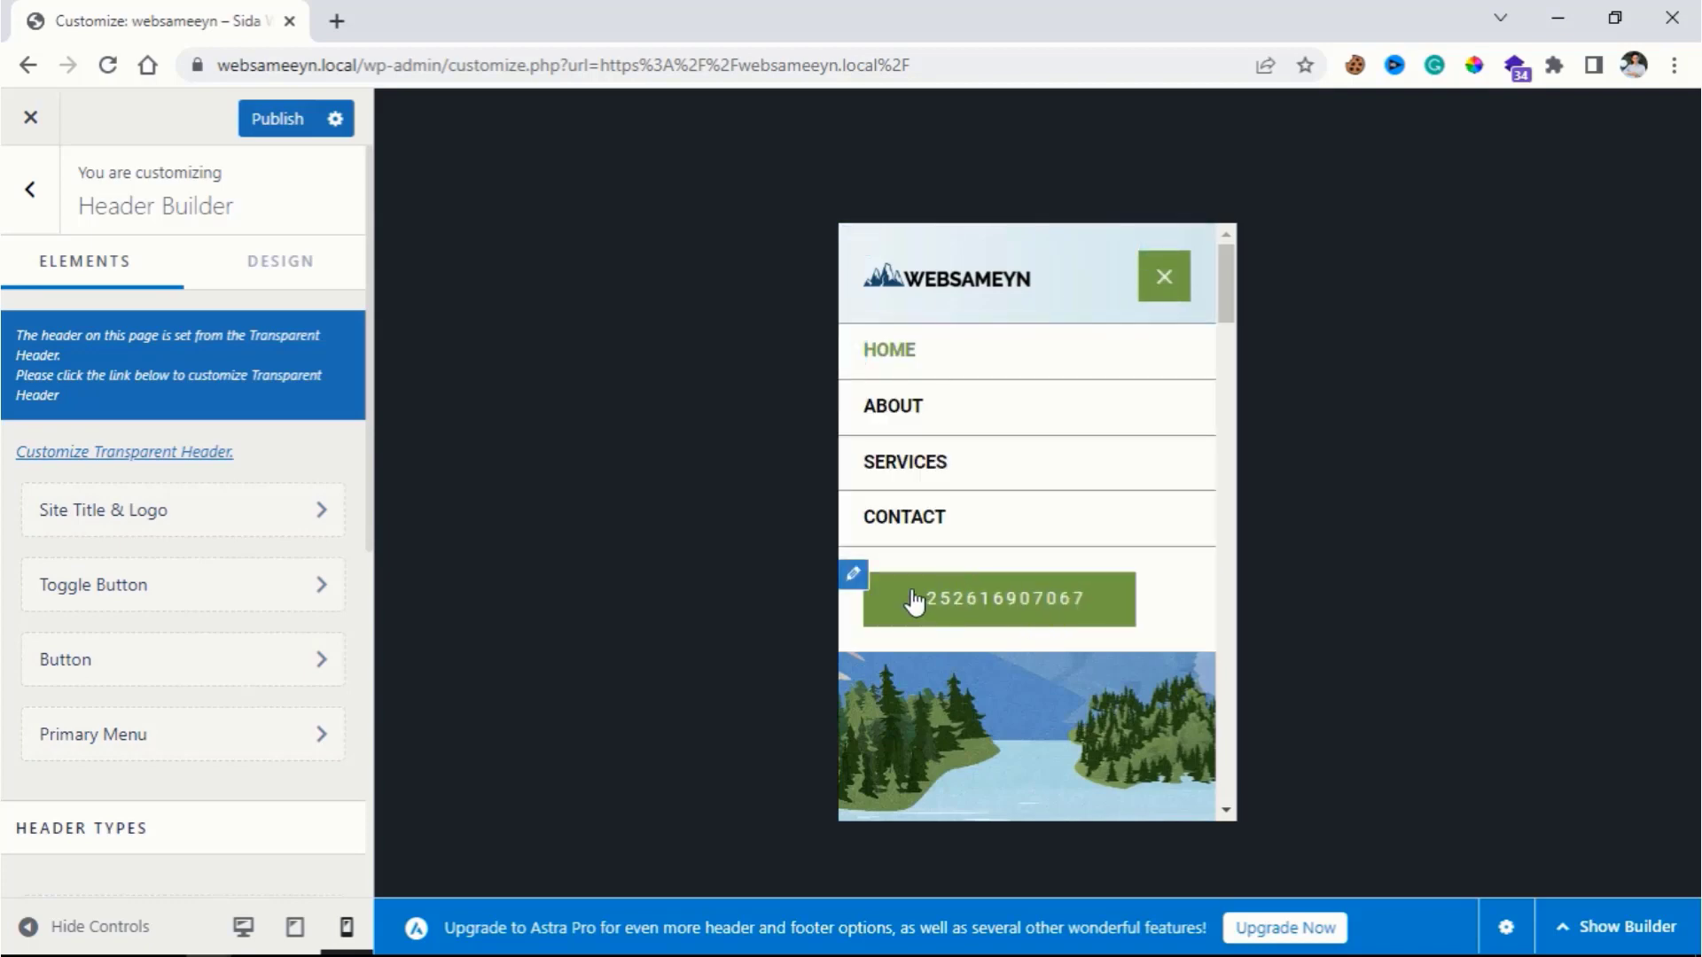
pyautogui.click(1164, 279)
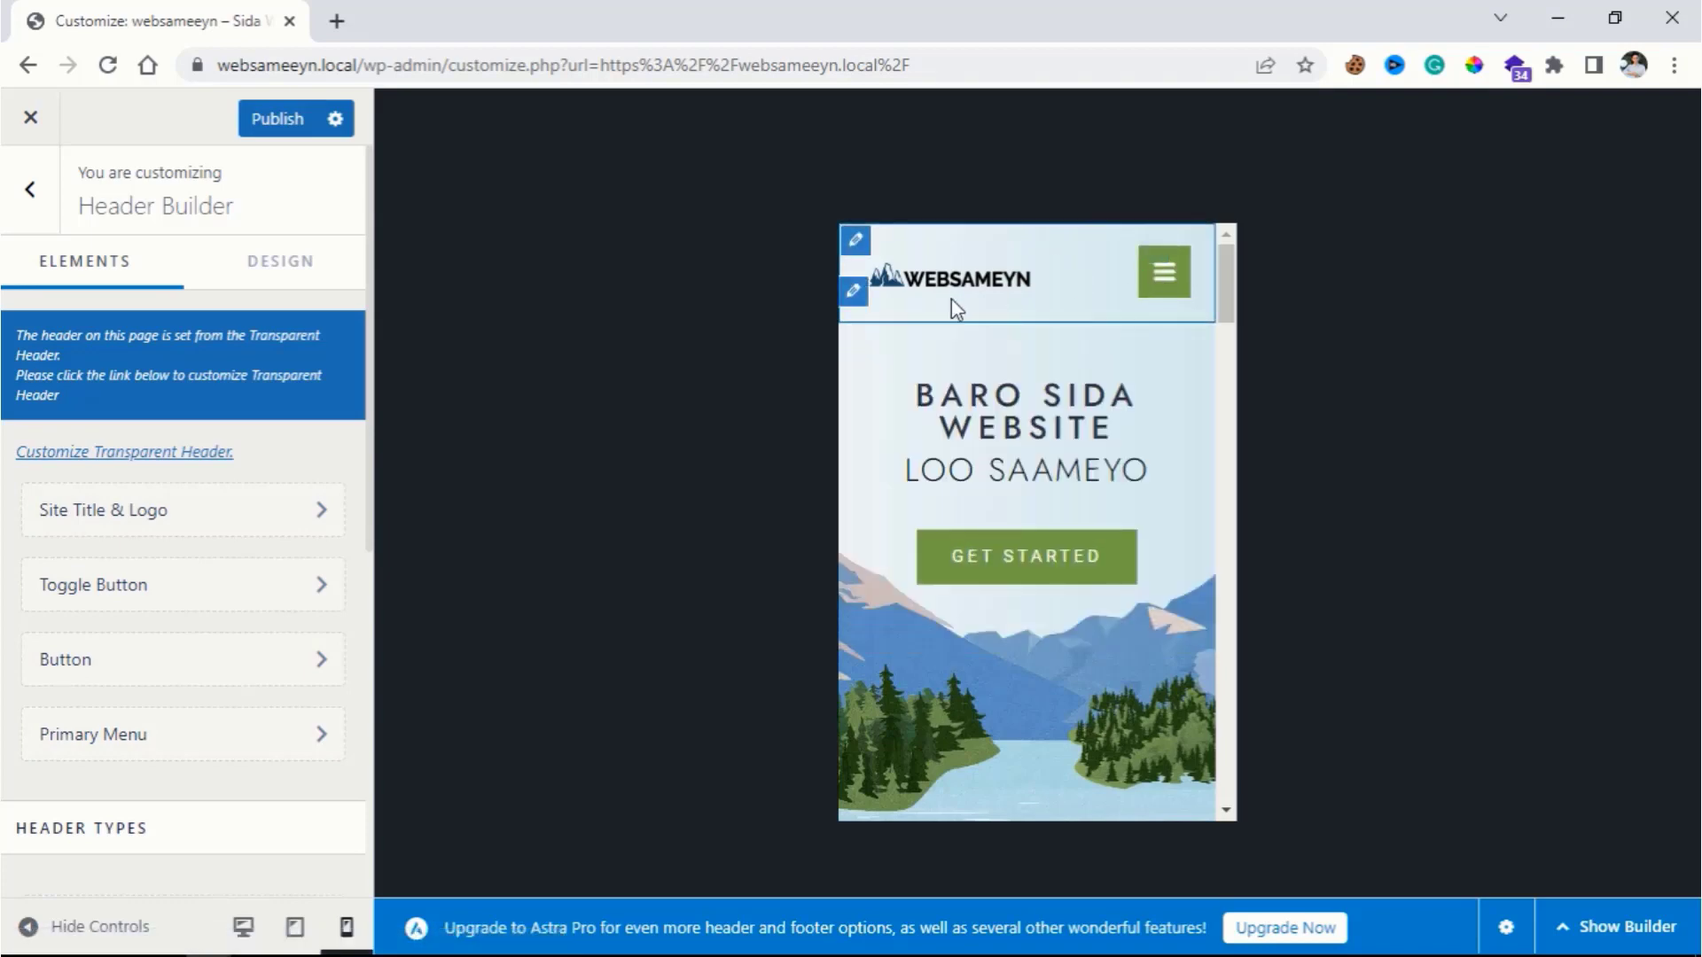
pyautogui.click(240, 928)
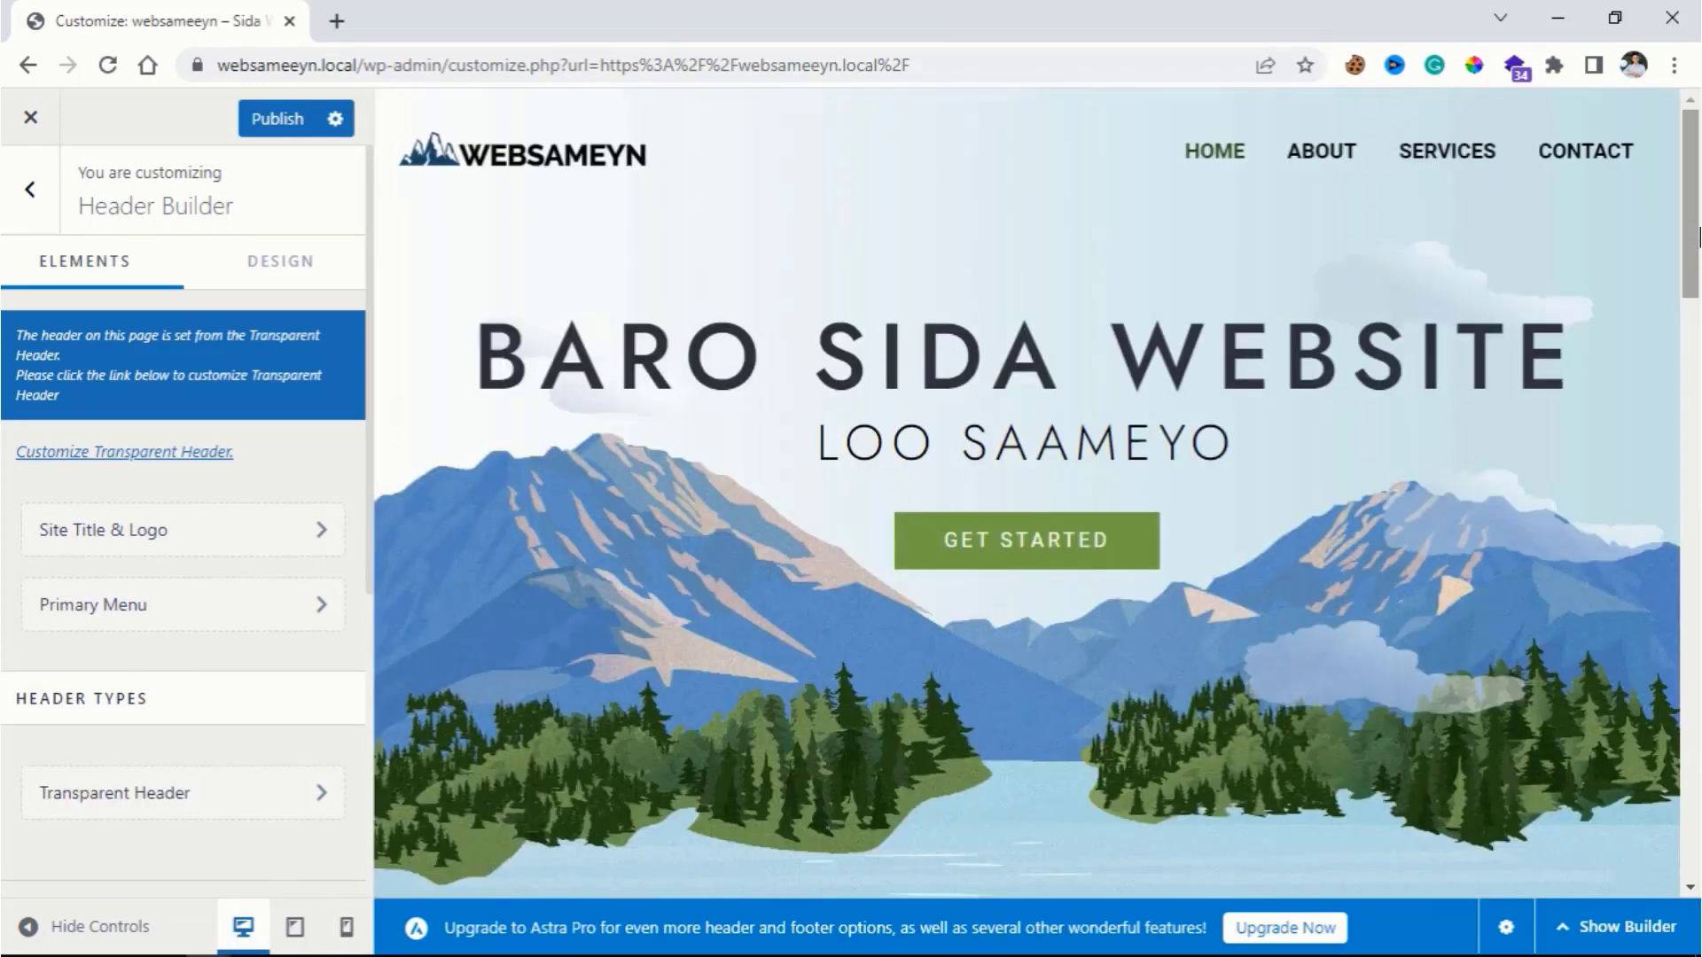
# Step: Leave the Header Builder for the main Customizer list and publish the header and menu changes
pyautogui.scroll(-15, 1652, 456)
pyautogui.scroll(-2, 1523, 764)
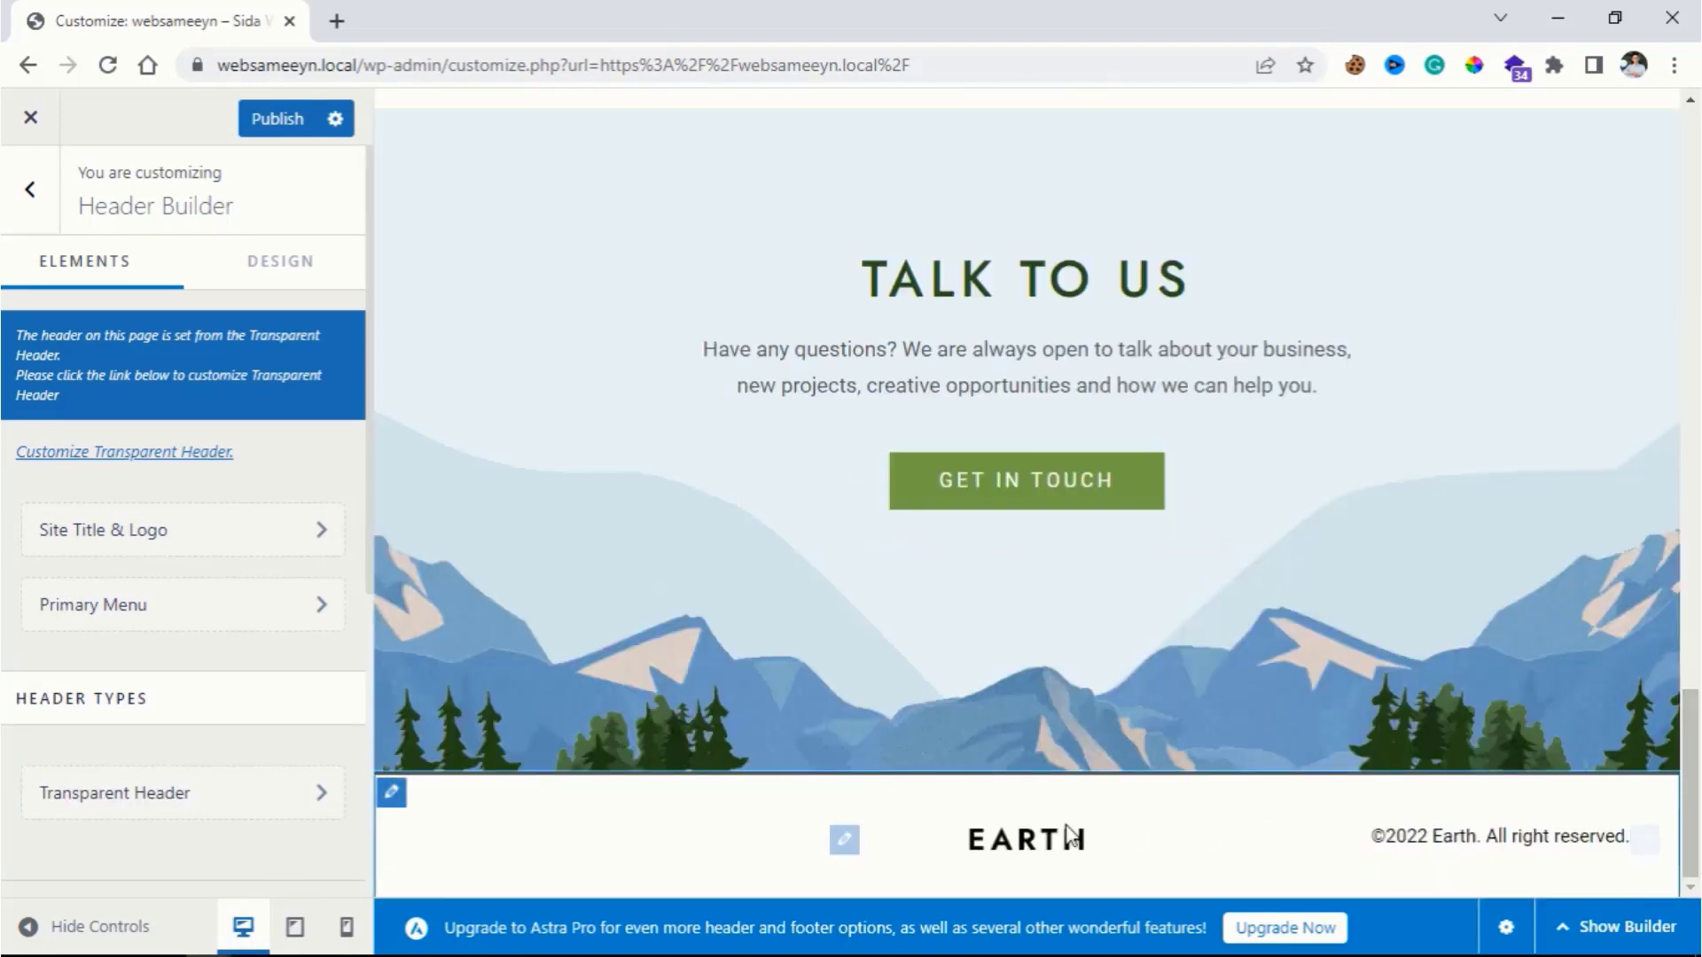
pyautogui.click(21, 198)
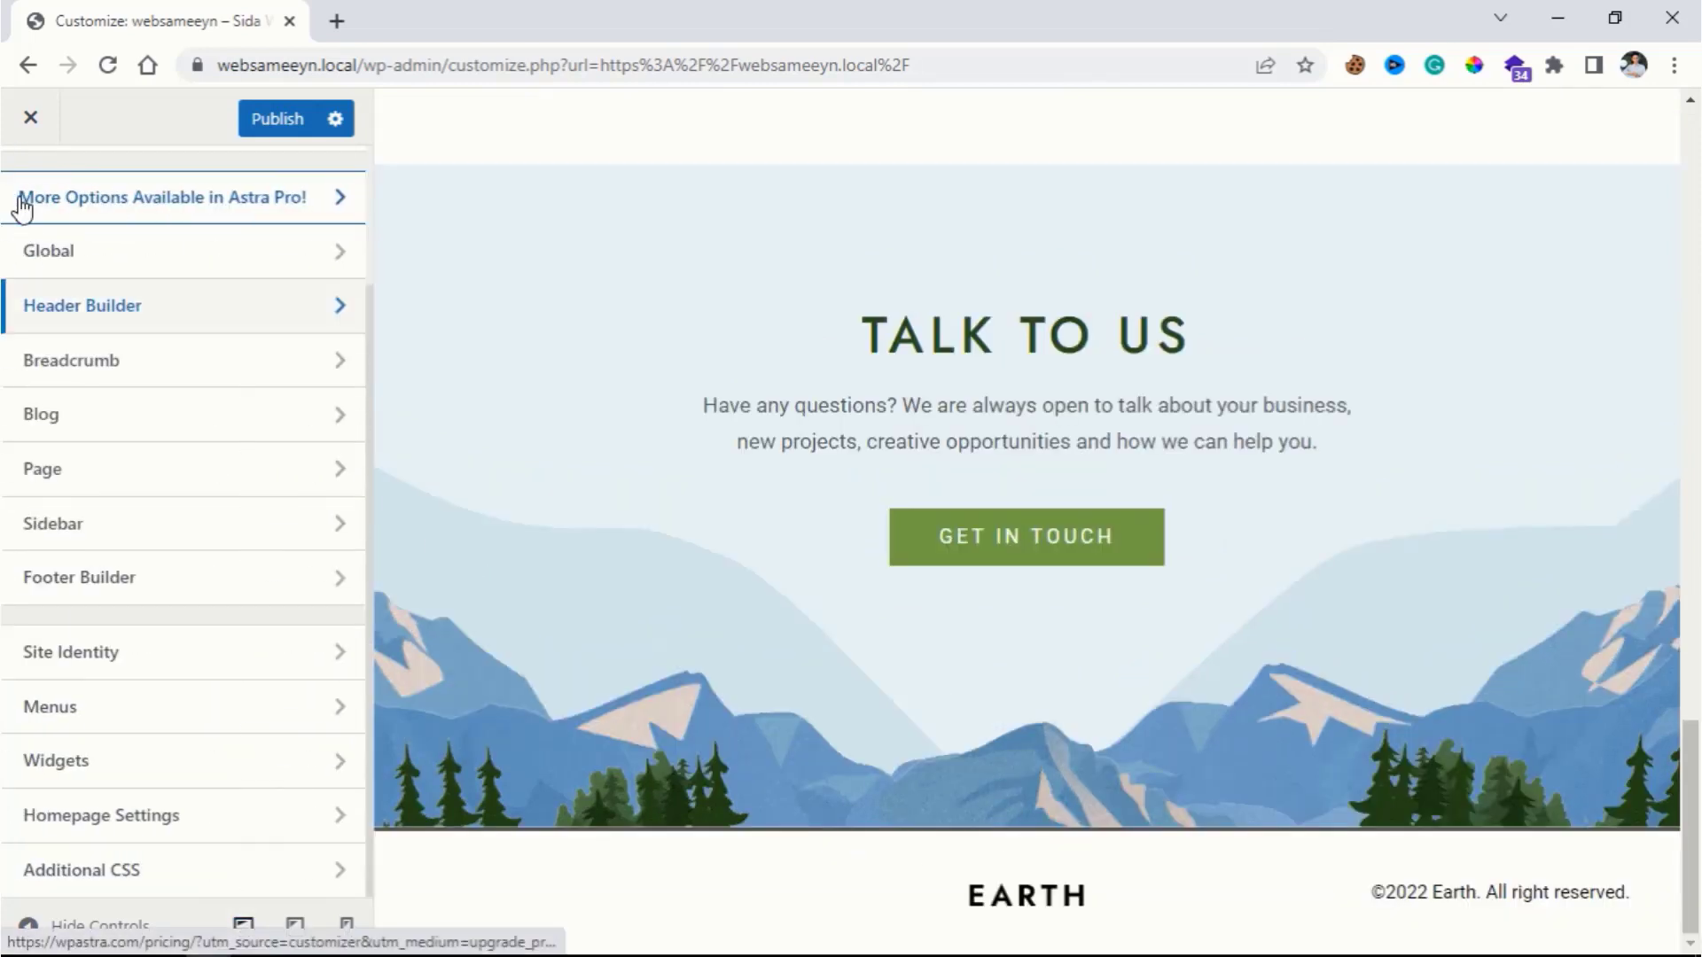
pyautogui.click(254, 121)
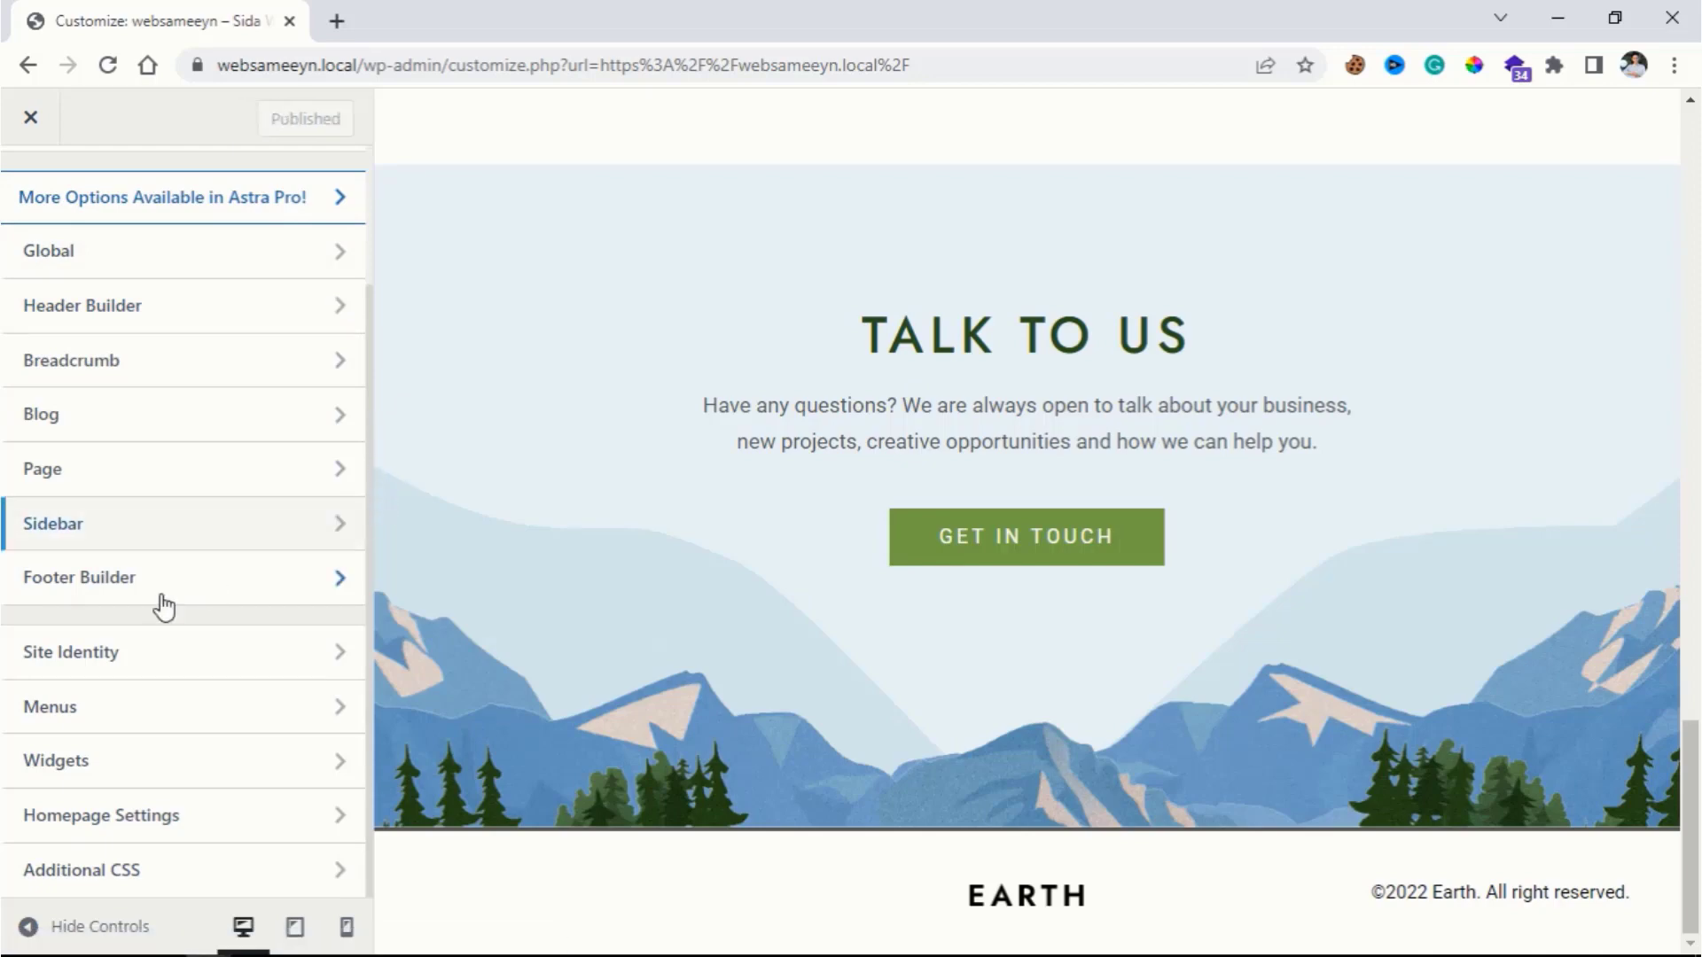
# Step: In Footer Builder, hide the grid, edit the HTML 1 footer element and select its EARTH logo
pyautogui.click(84, 589)
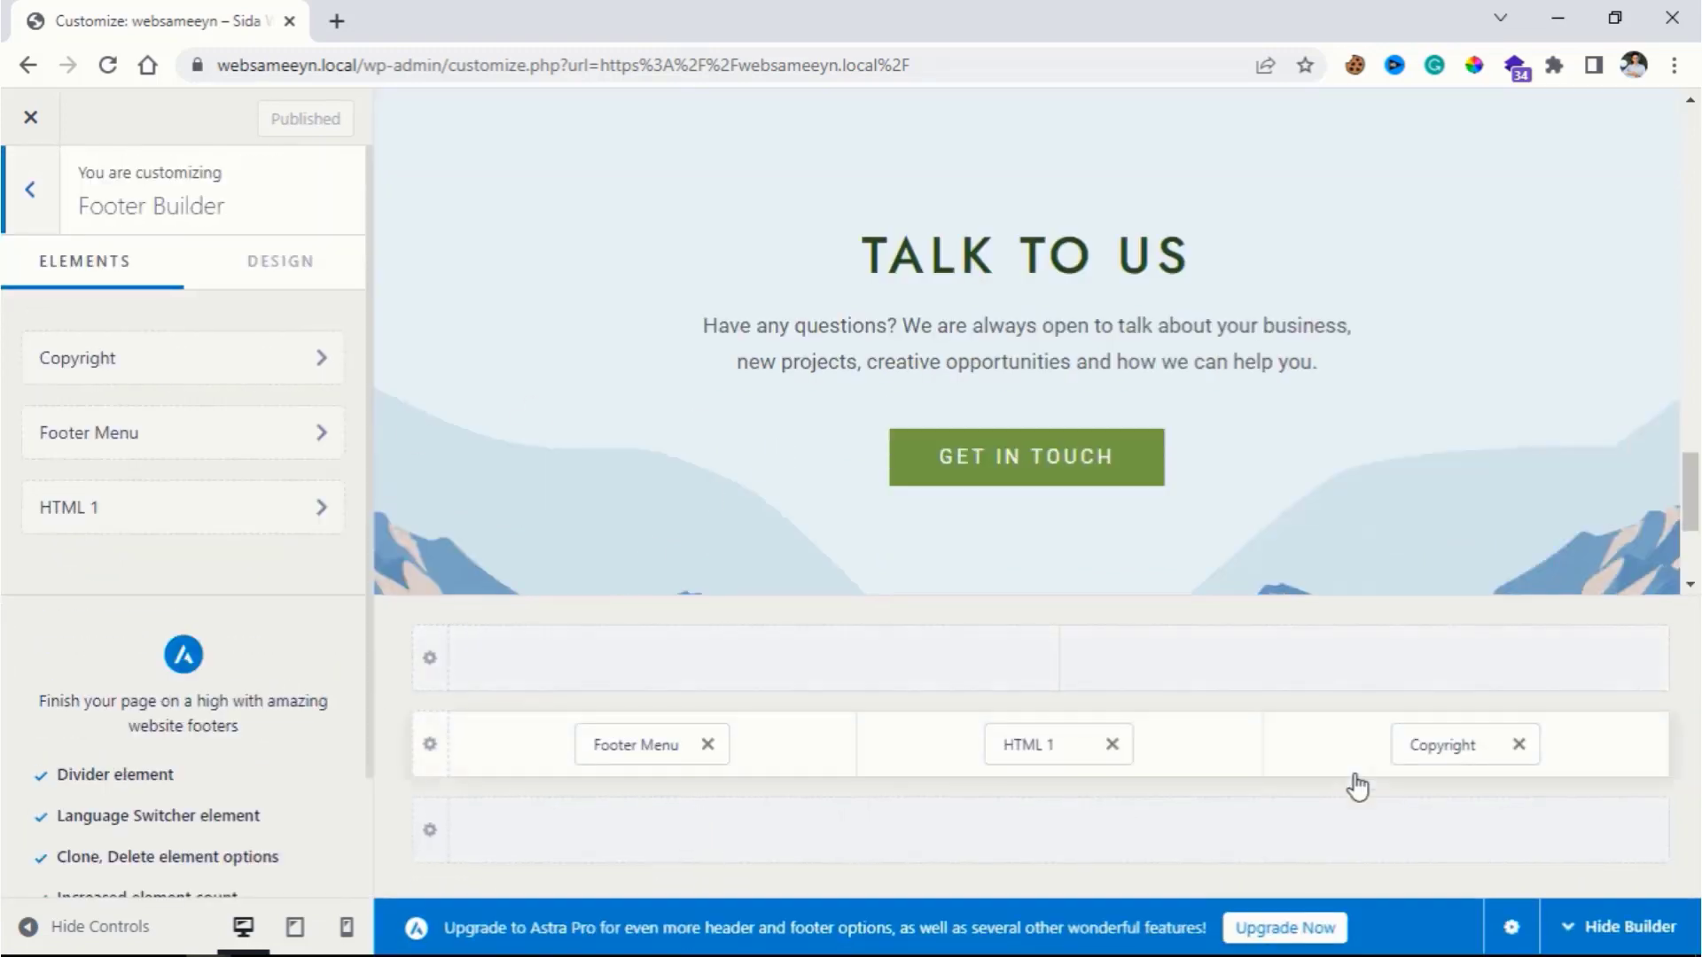
pyautogui.click(1590, 926)
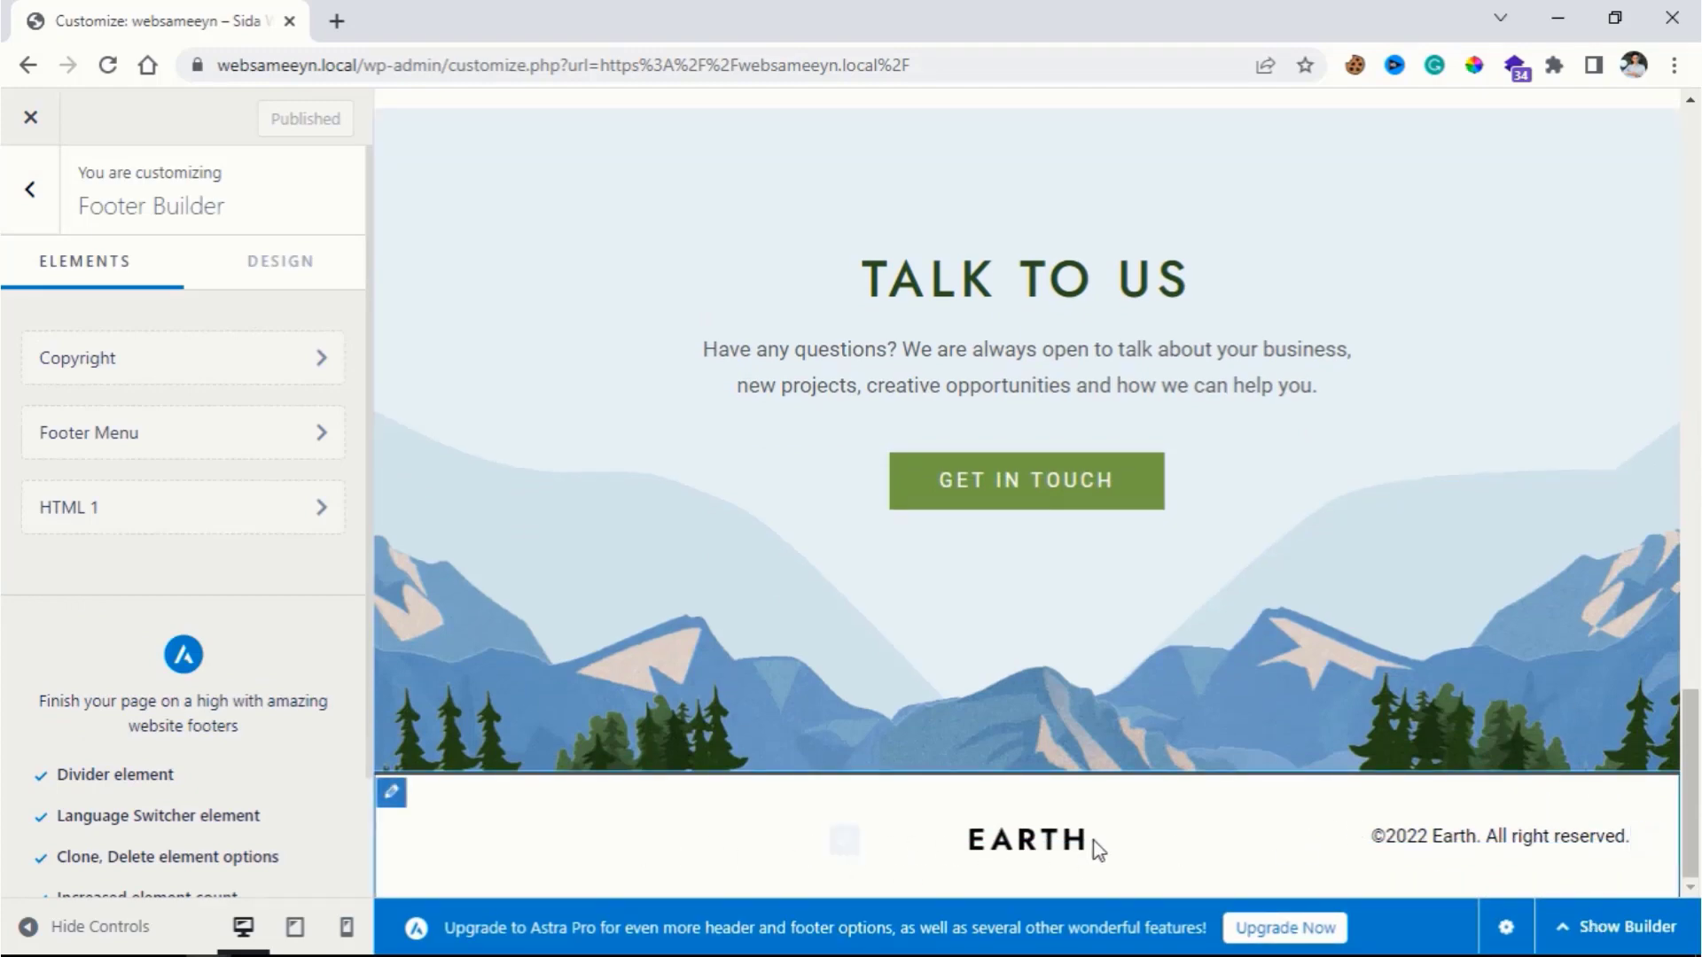
pyautogui.click(843, 839)
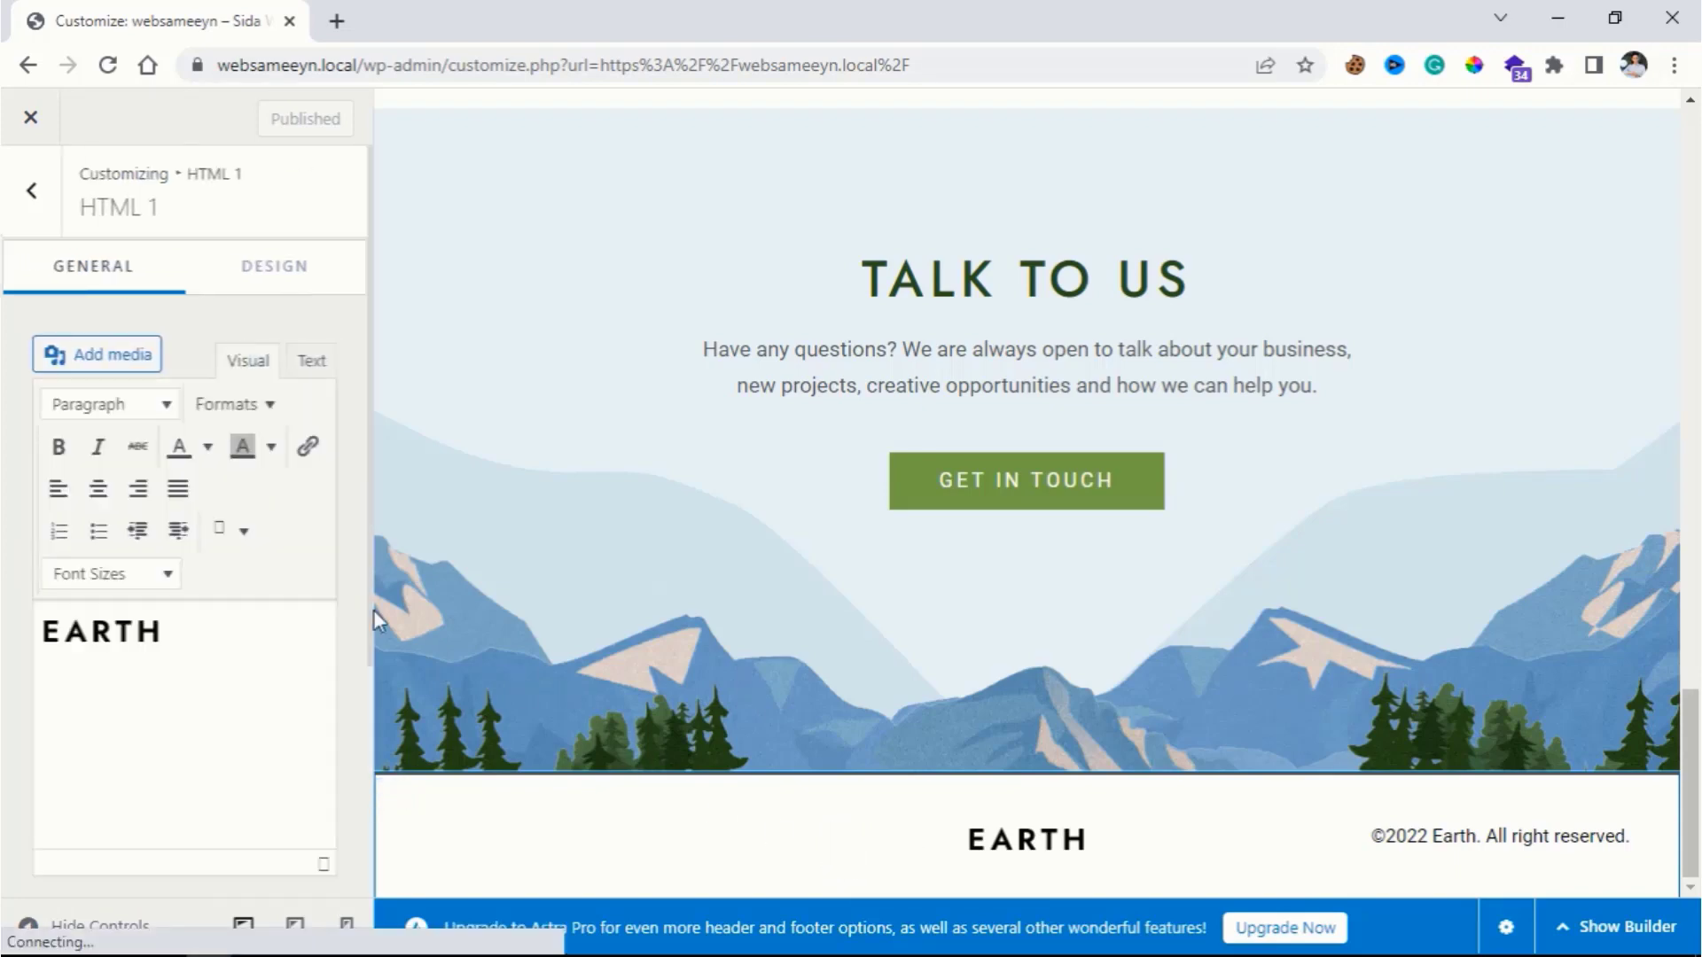
pyautogui.click(129, 632)
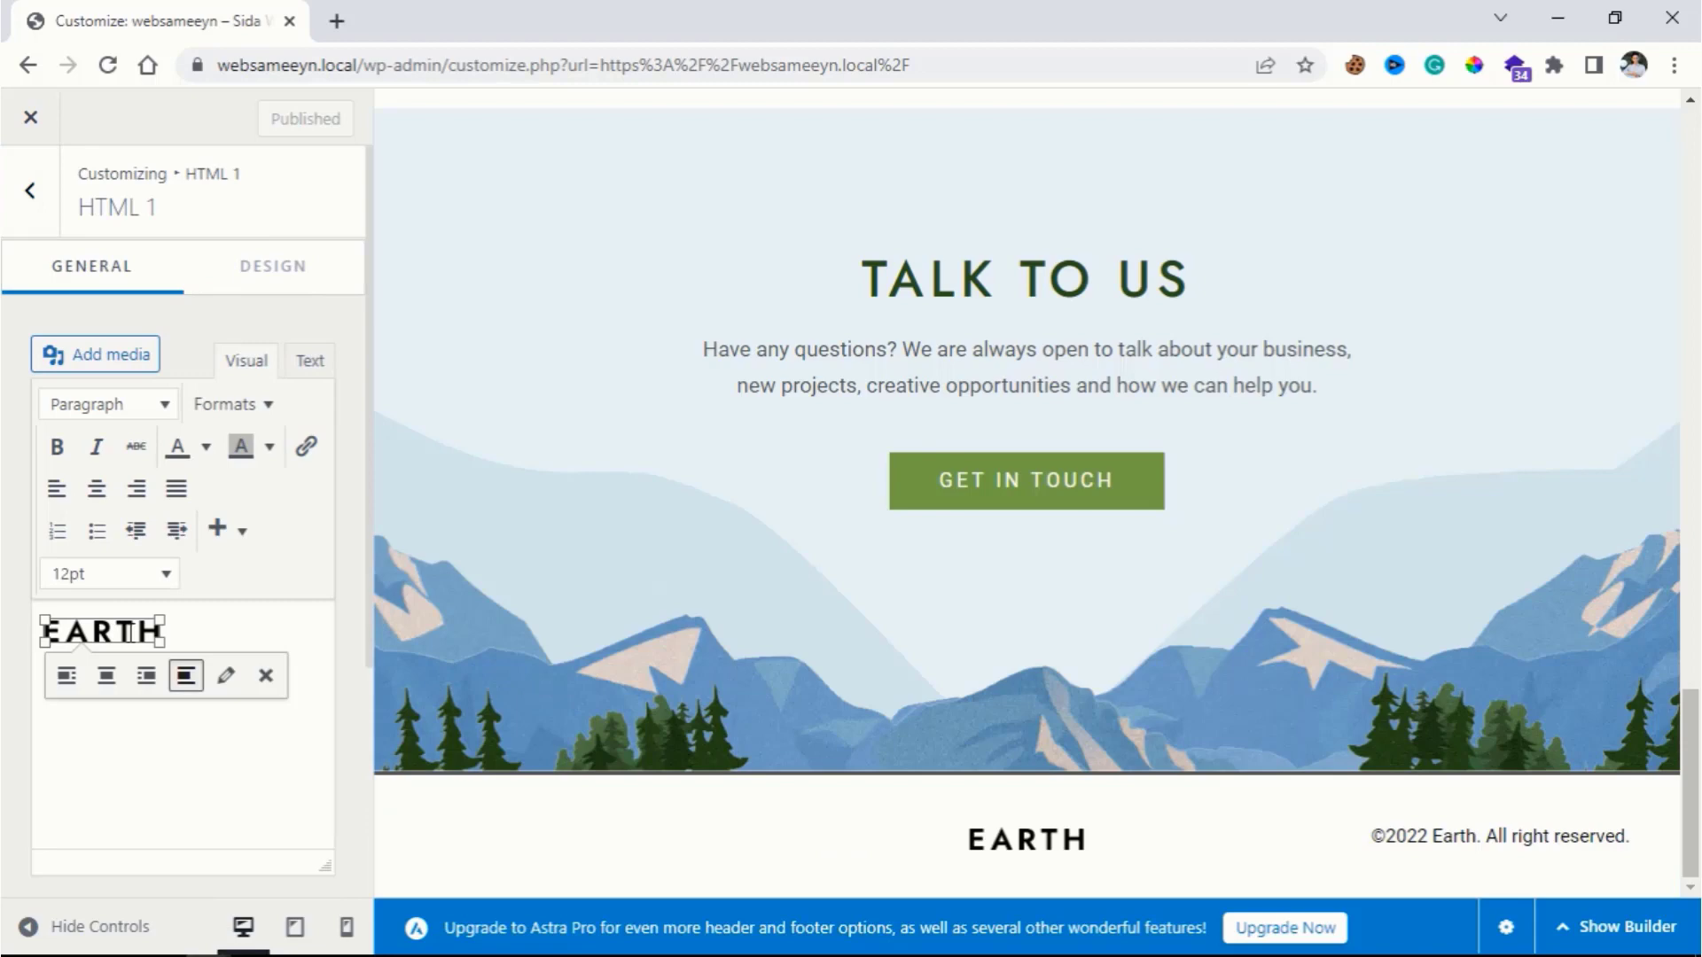
# Step: Replace the footer's EARTH image with the first WEBSAMEYN logo from the Media Library
pyautogui.click(226, 677)
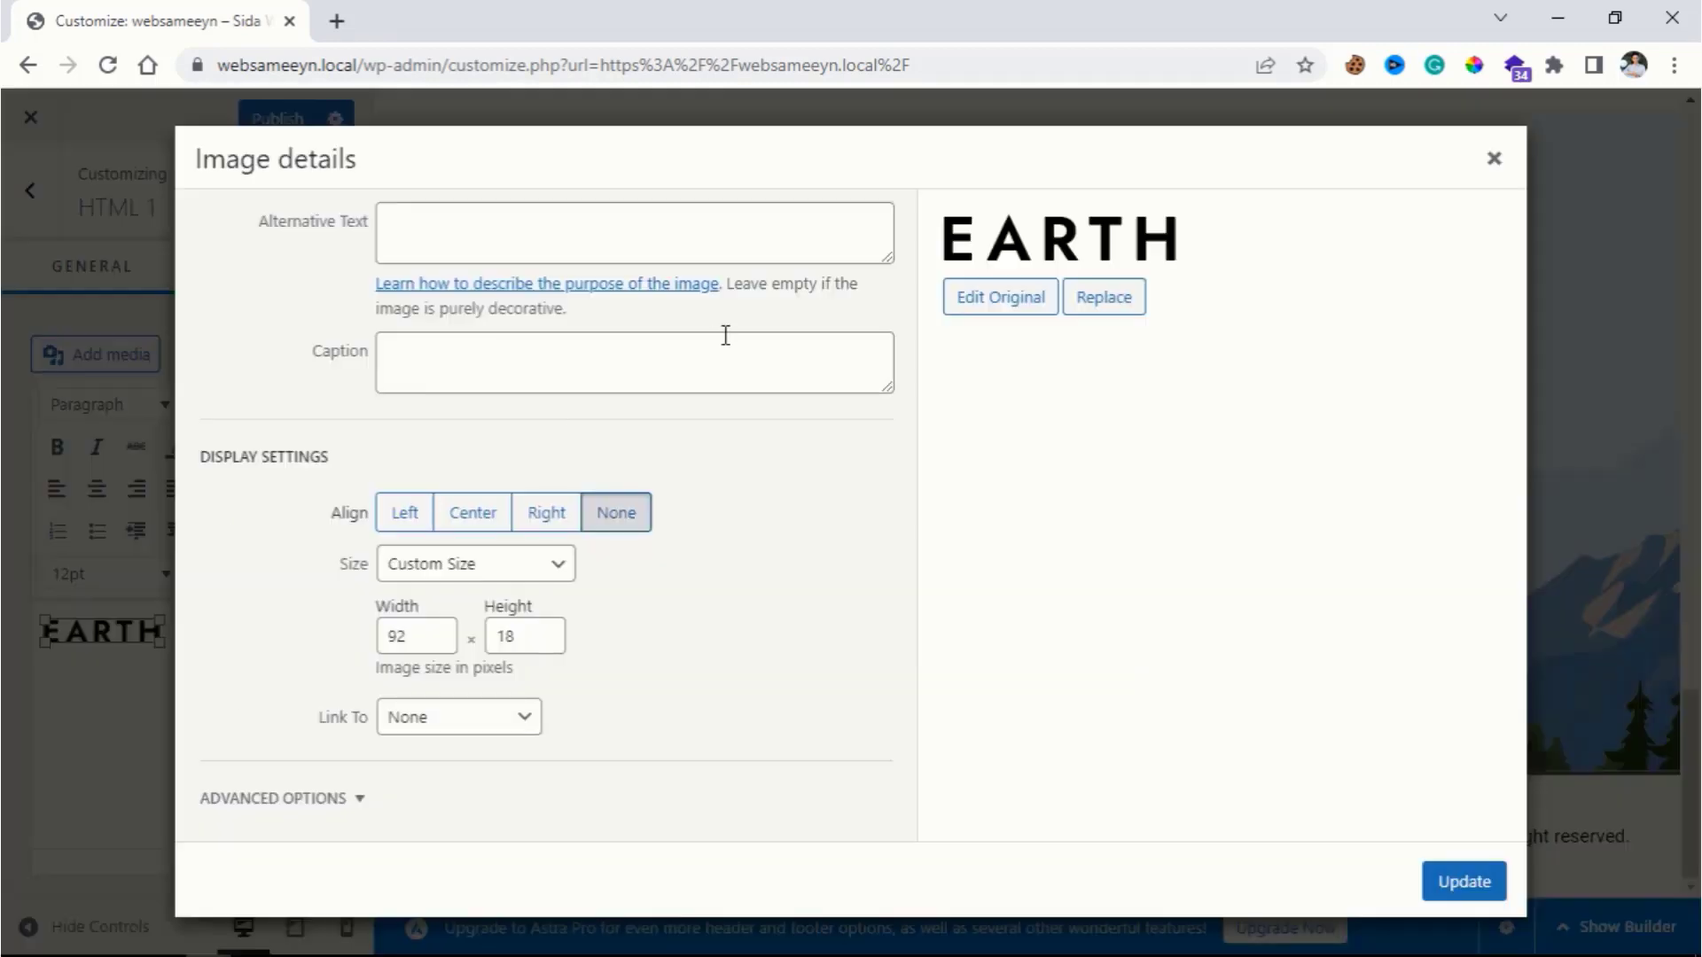
pyautogui.click(1113, 306)
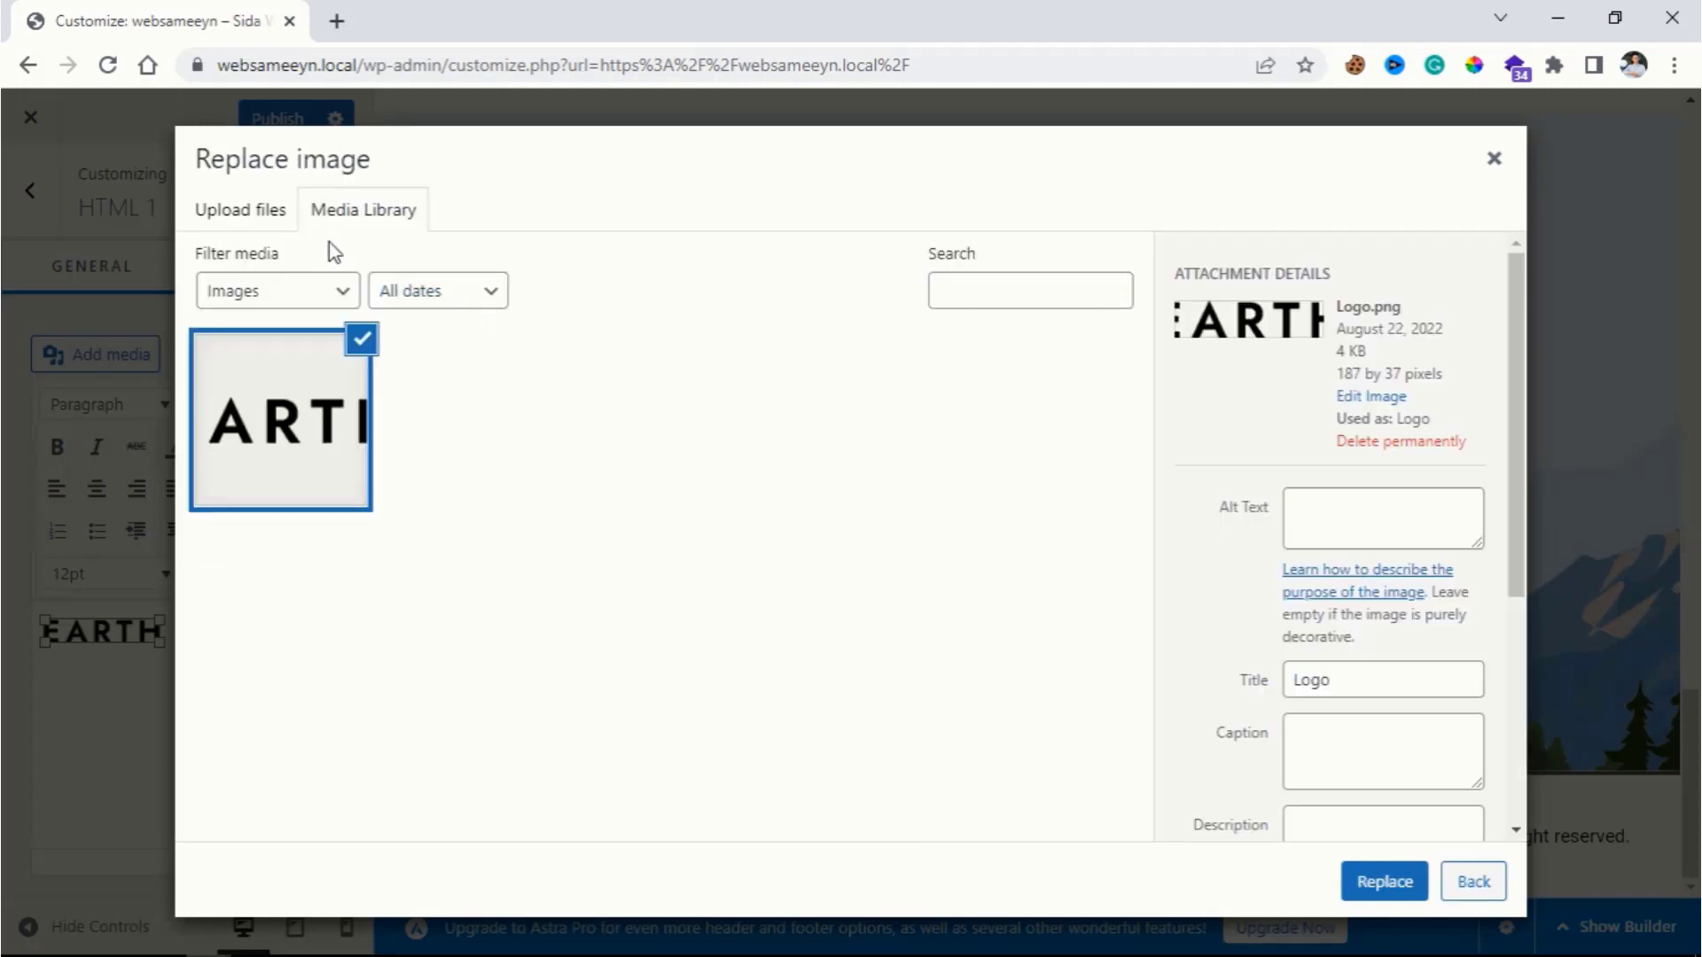
pyautogui.click(631, 441)
pyautogui.click(365, 406)
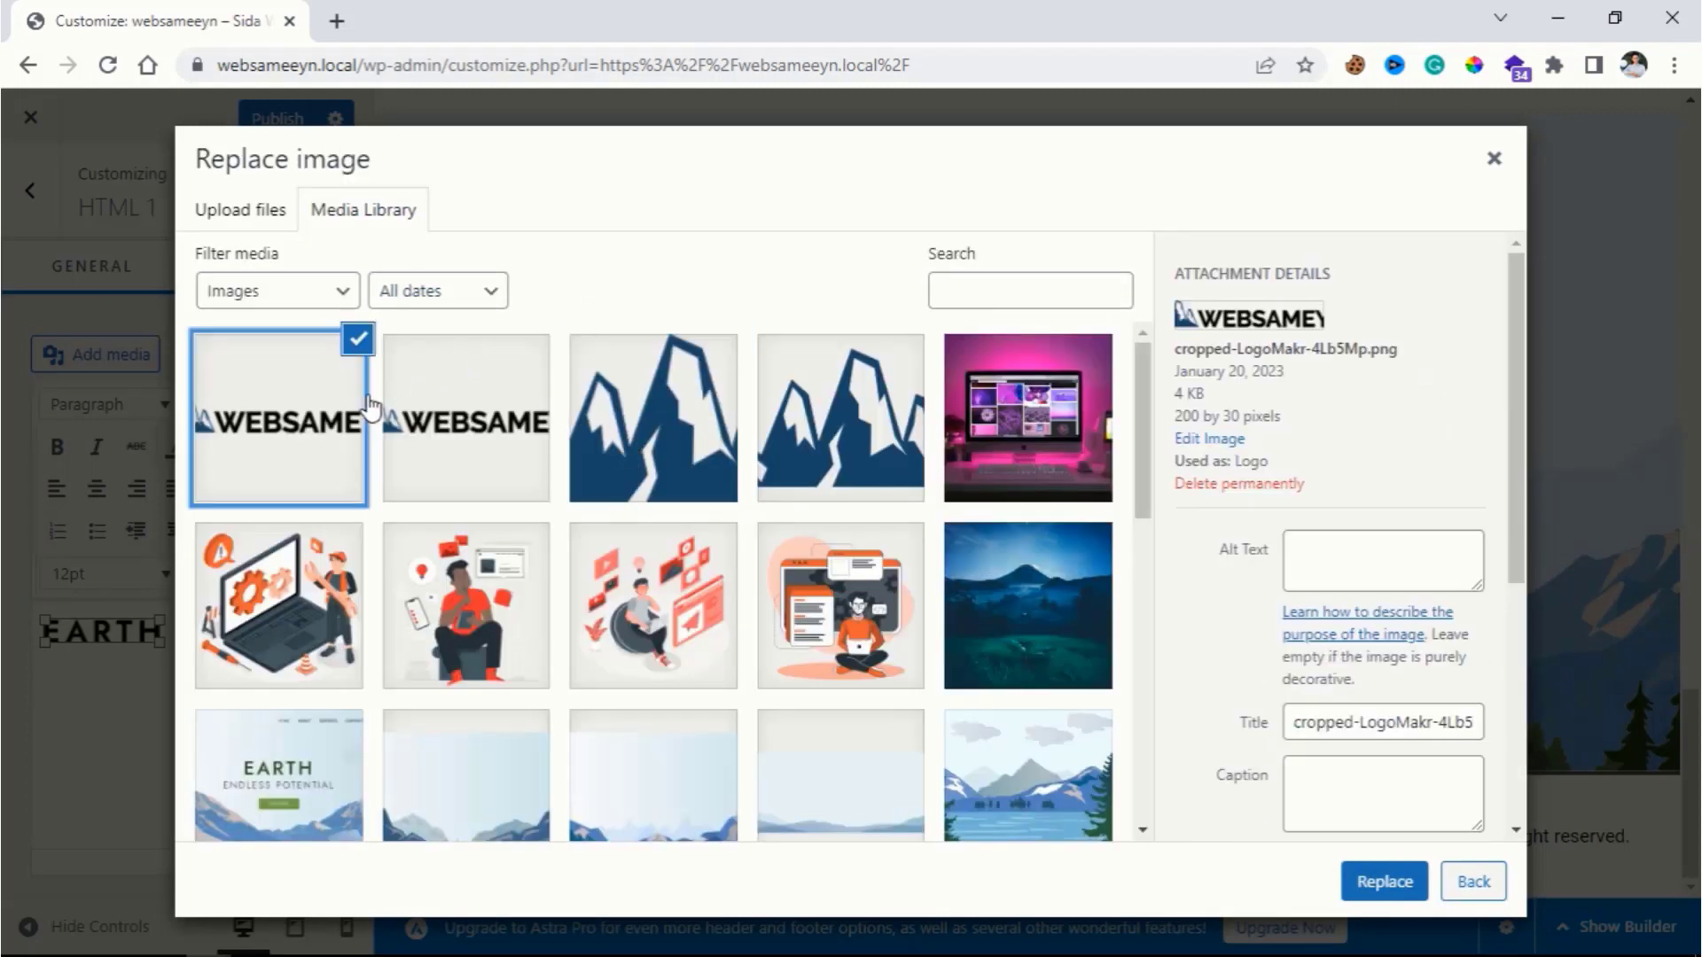
pyautogui.click(1369, 883)
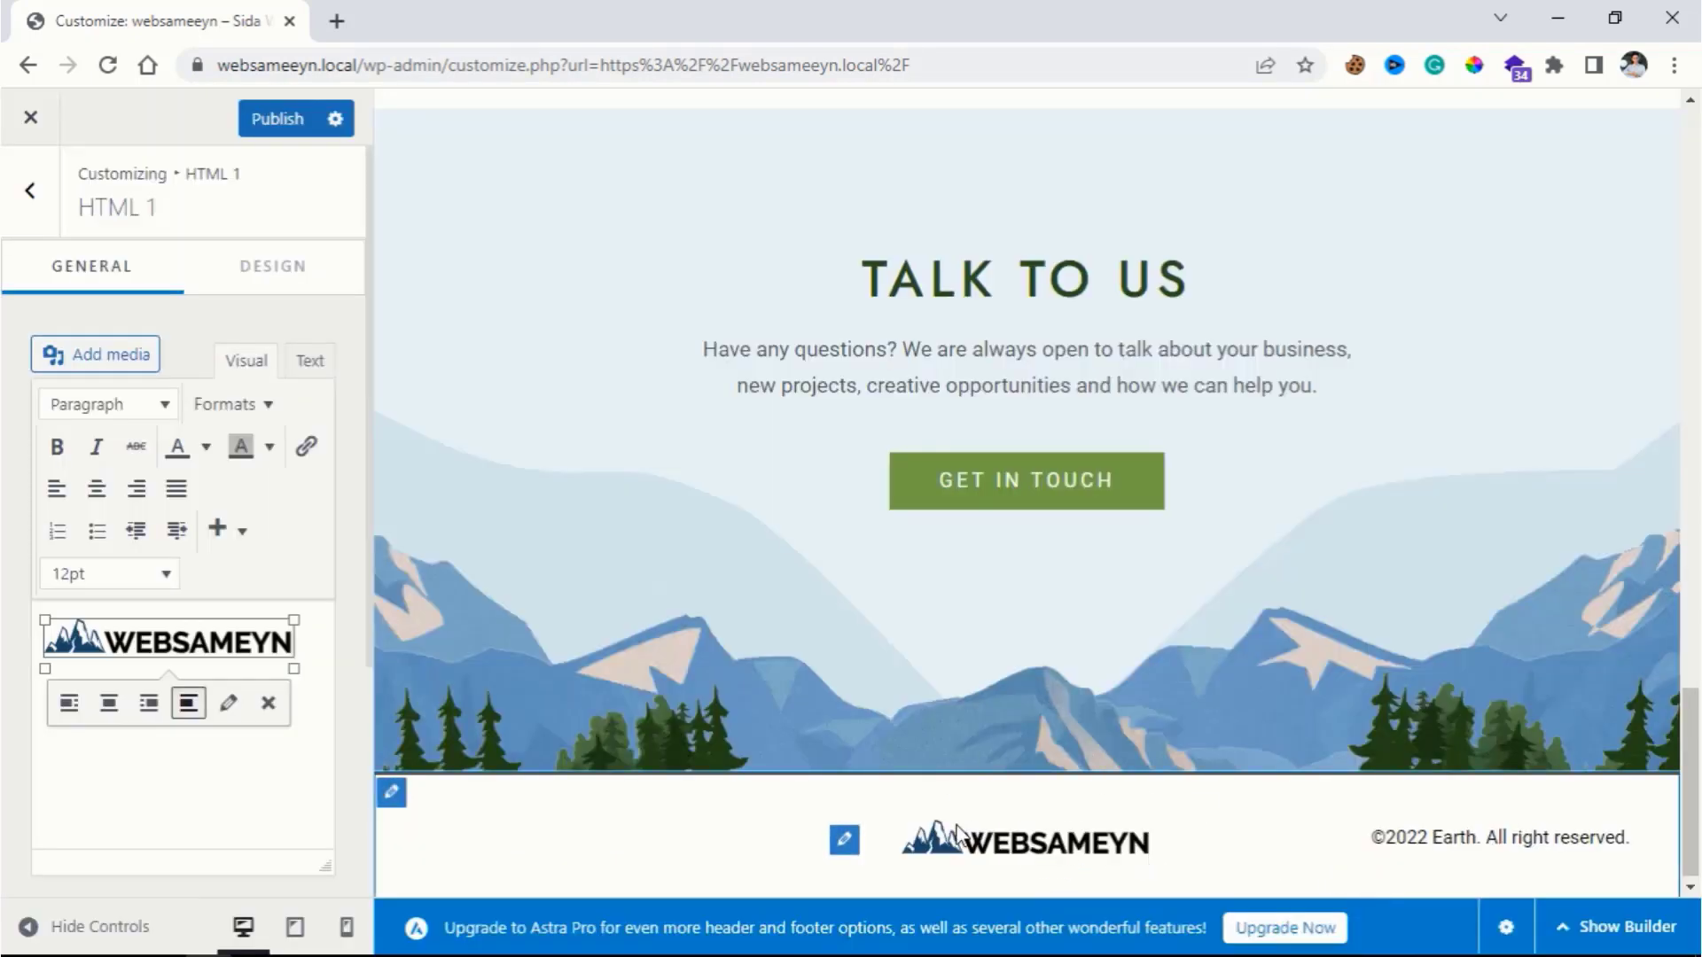
# Step: Deselect the logo, check the Footer Menu and its menu configuration, then back out to the main list
pyautogui.click(179, 797)
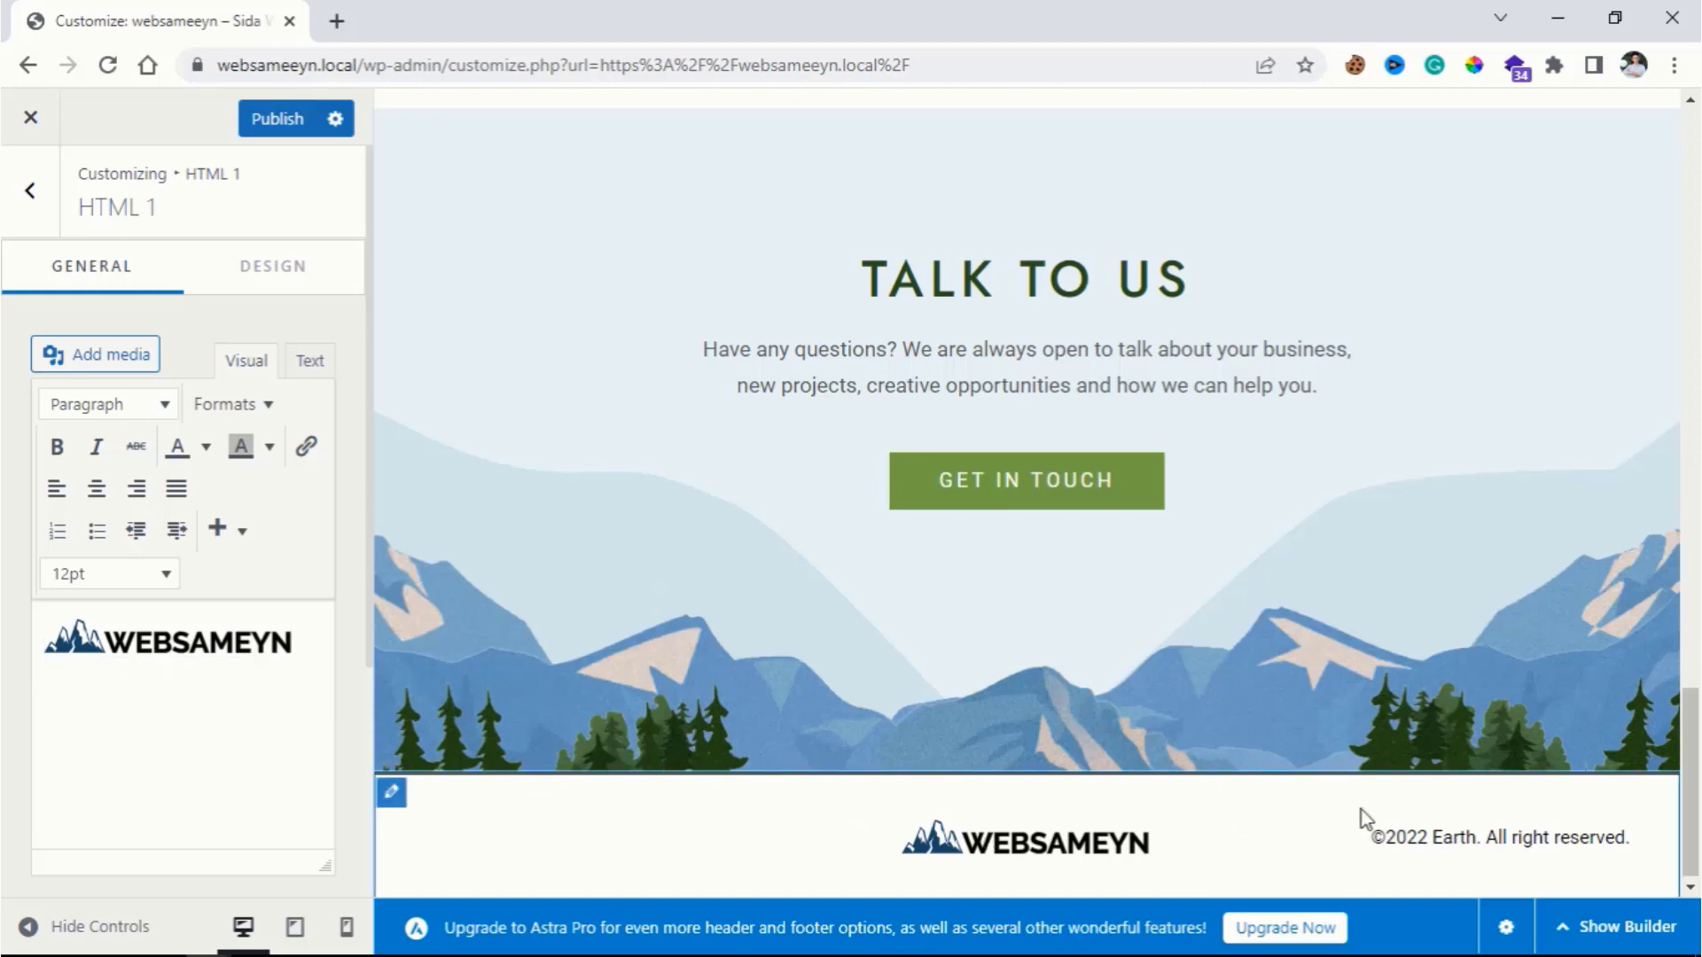
pyautogui.click(24, 229)
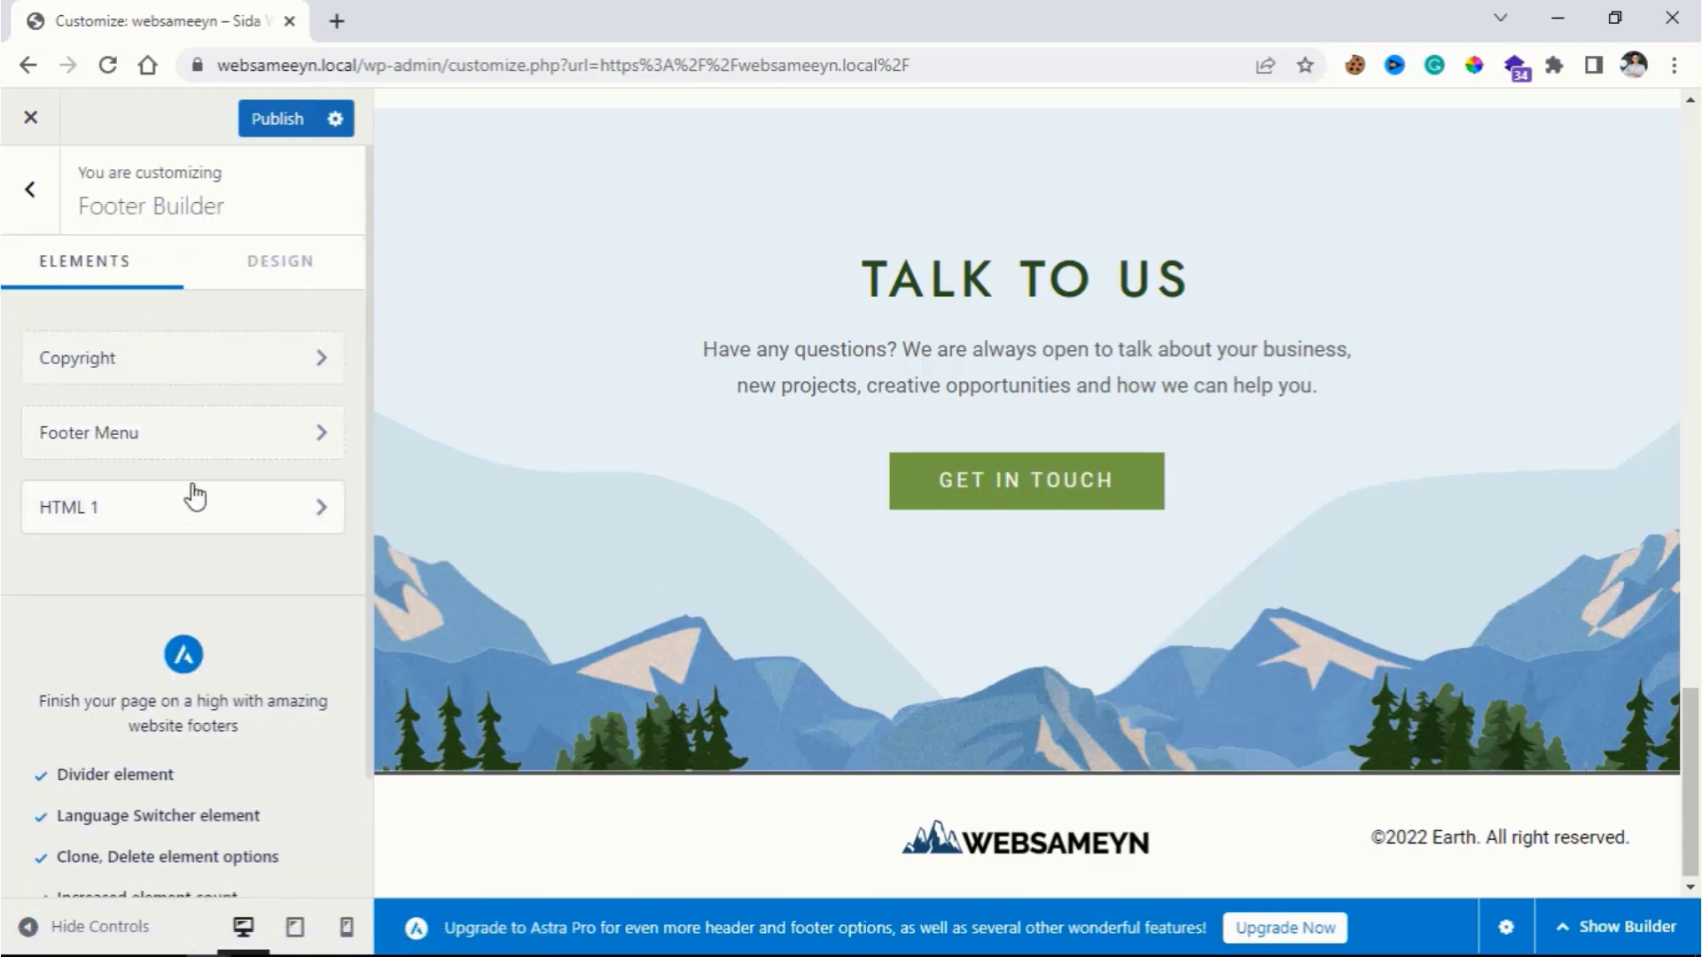
pyautogui.click(152, 448)
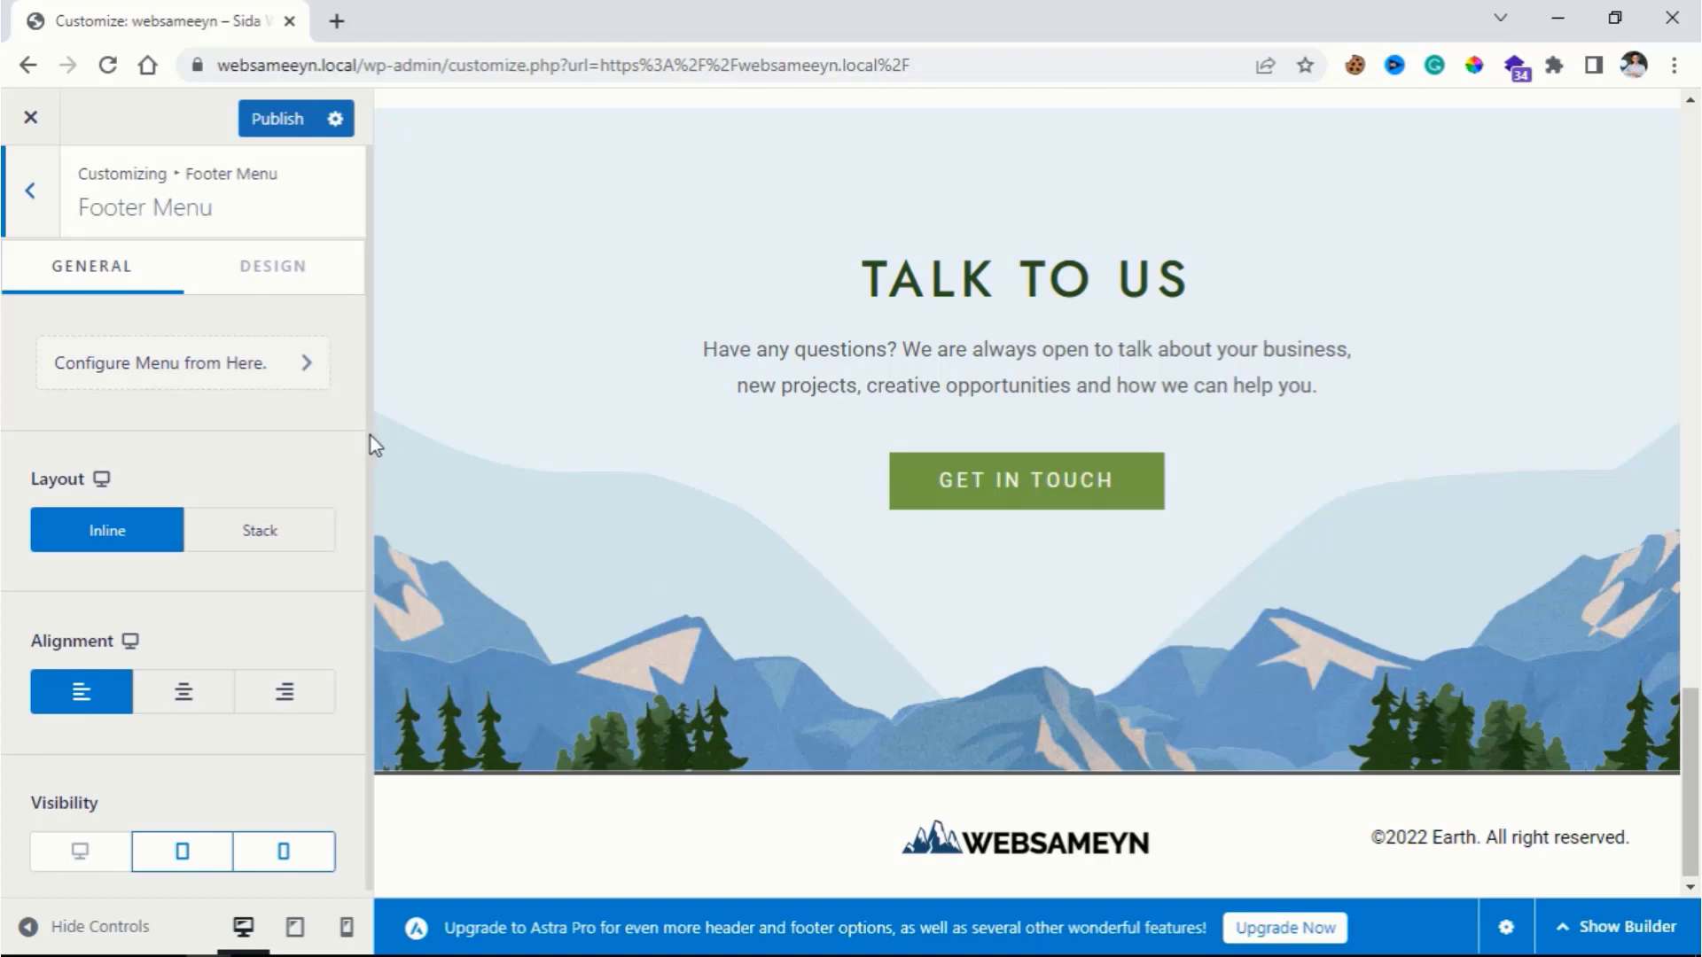
pyautogui.moveTo(370, 436); pyautogui.dragTo(370, 482)
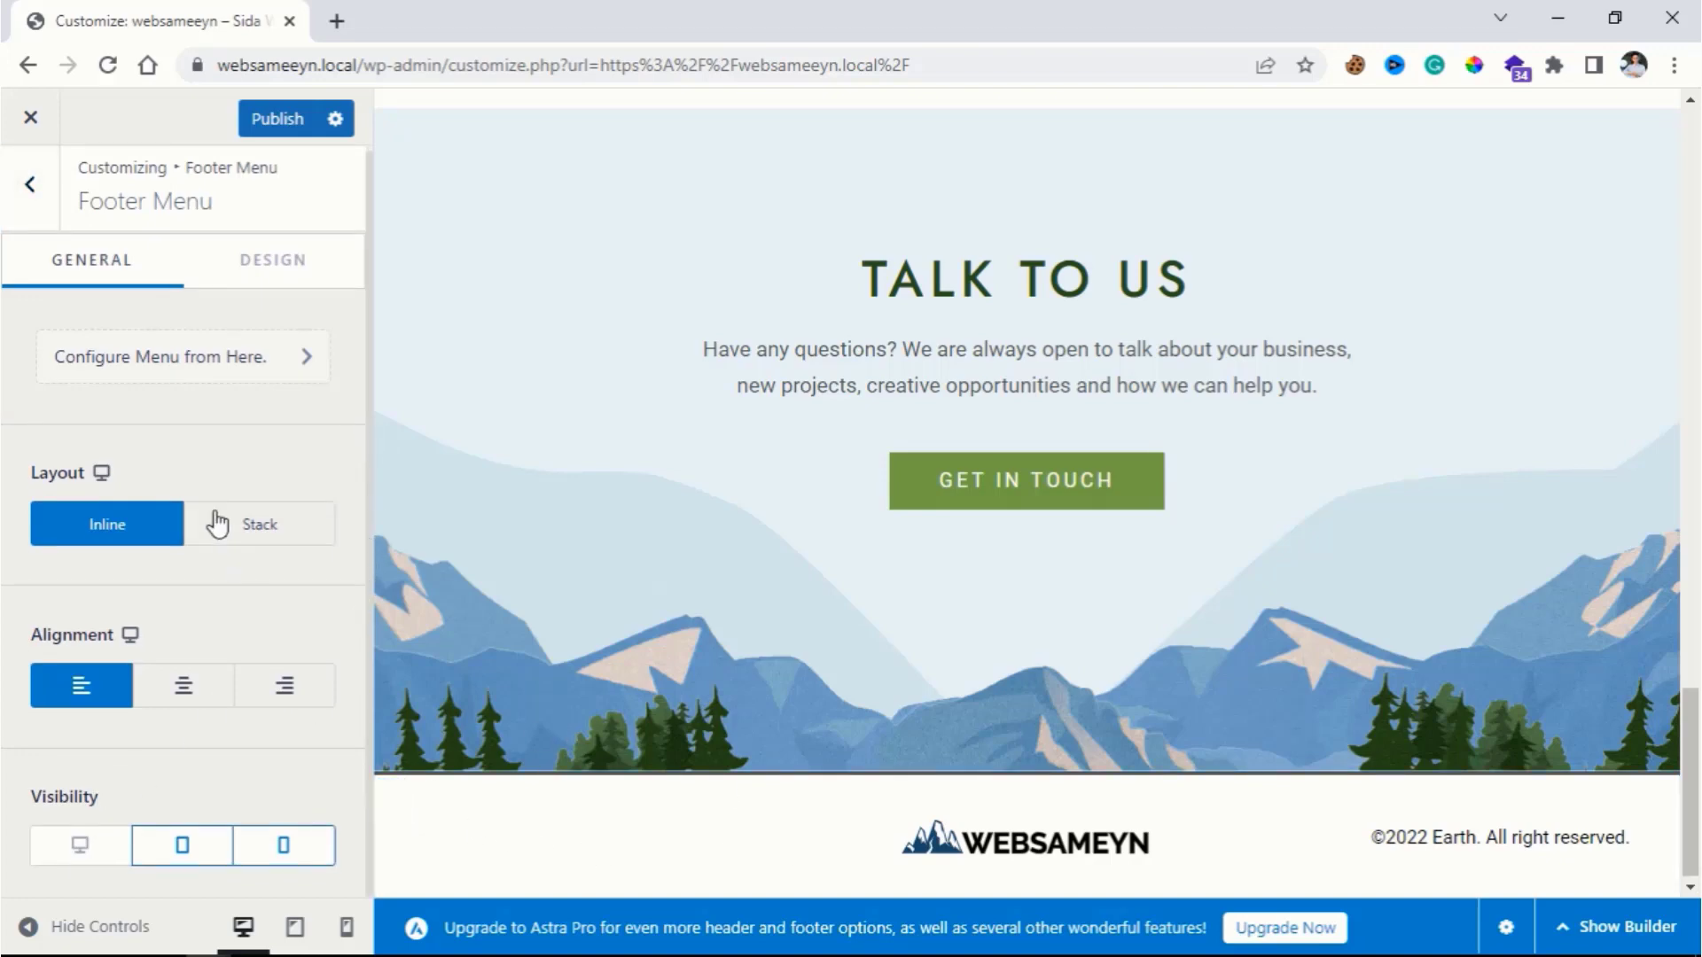
pyautogui.click(222, 355)
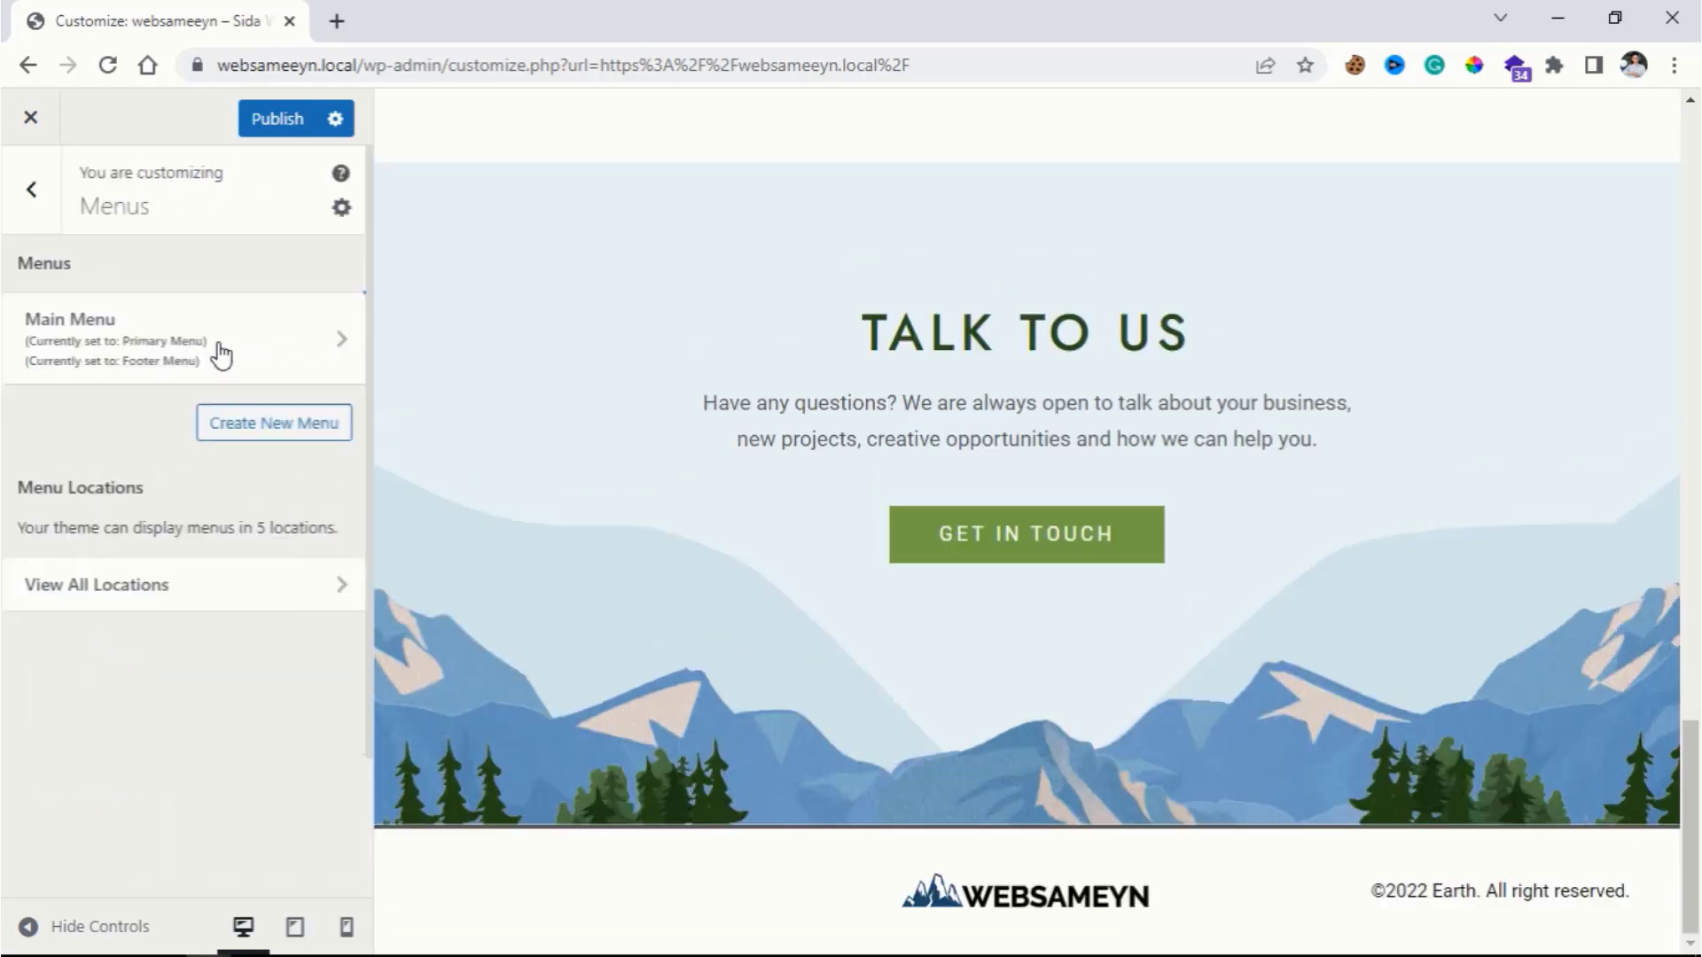
pyautogui.click(29, 191)
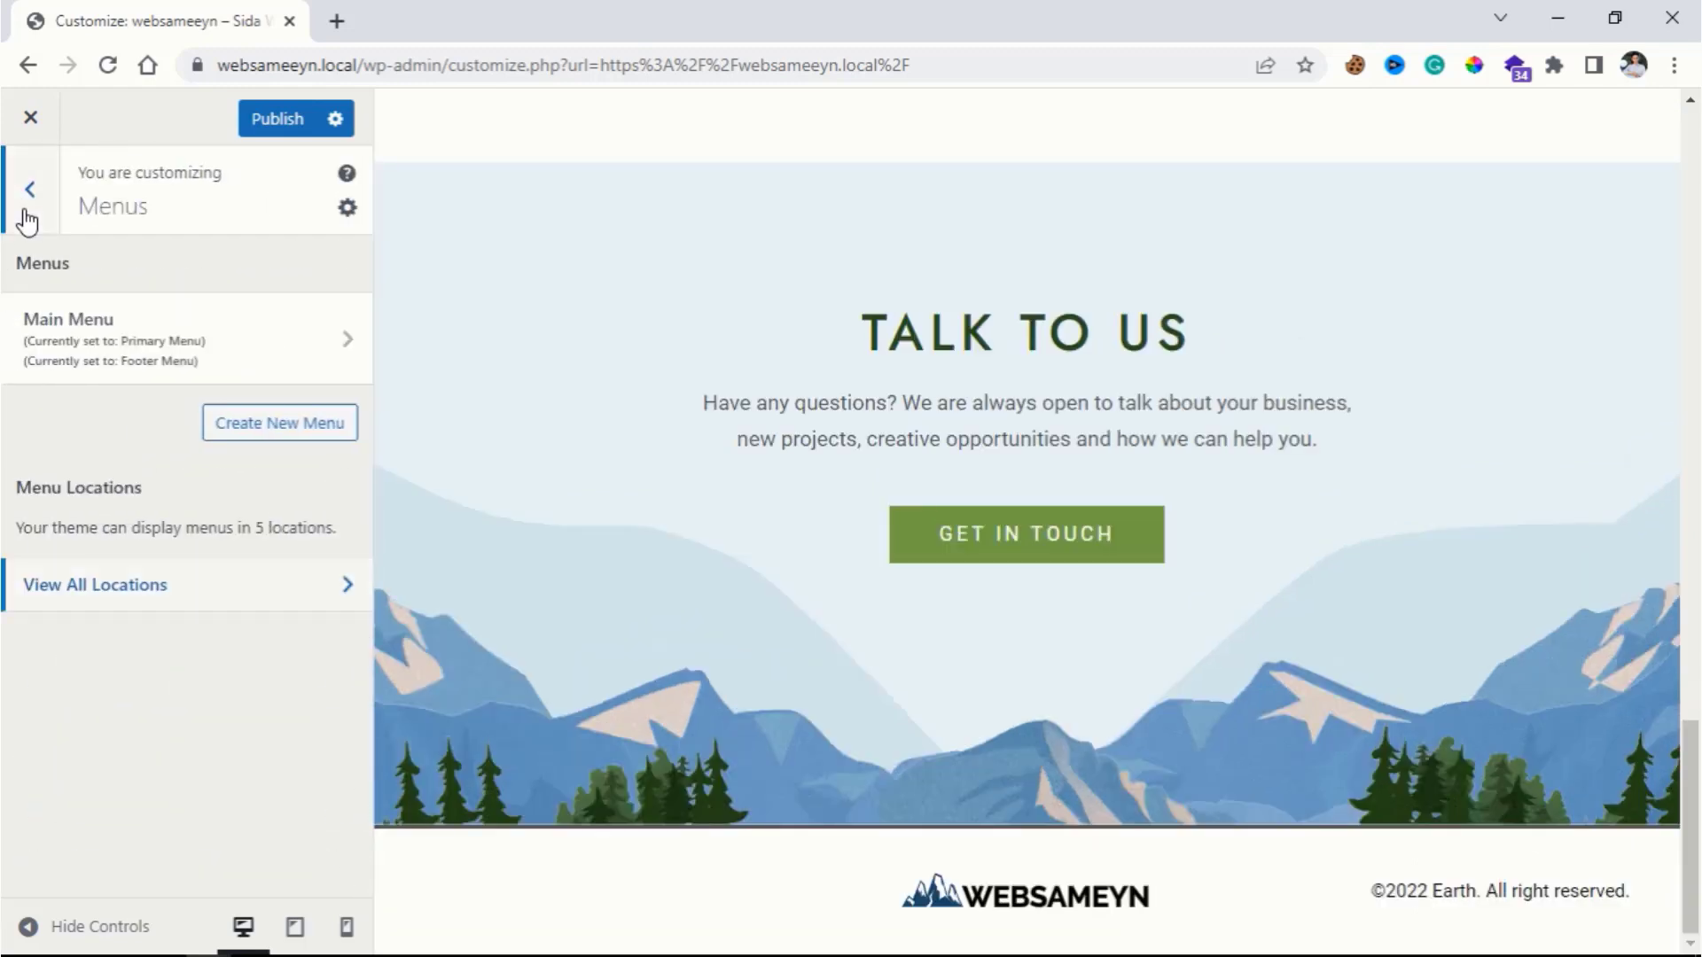
pyautogui.click(27, 214)
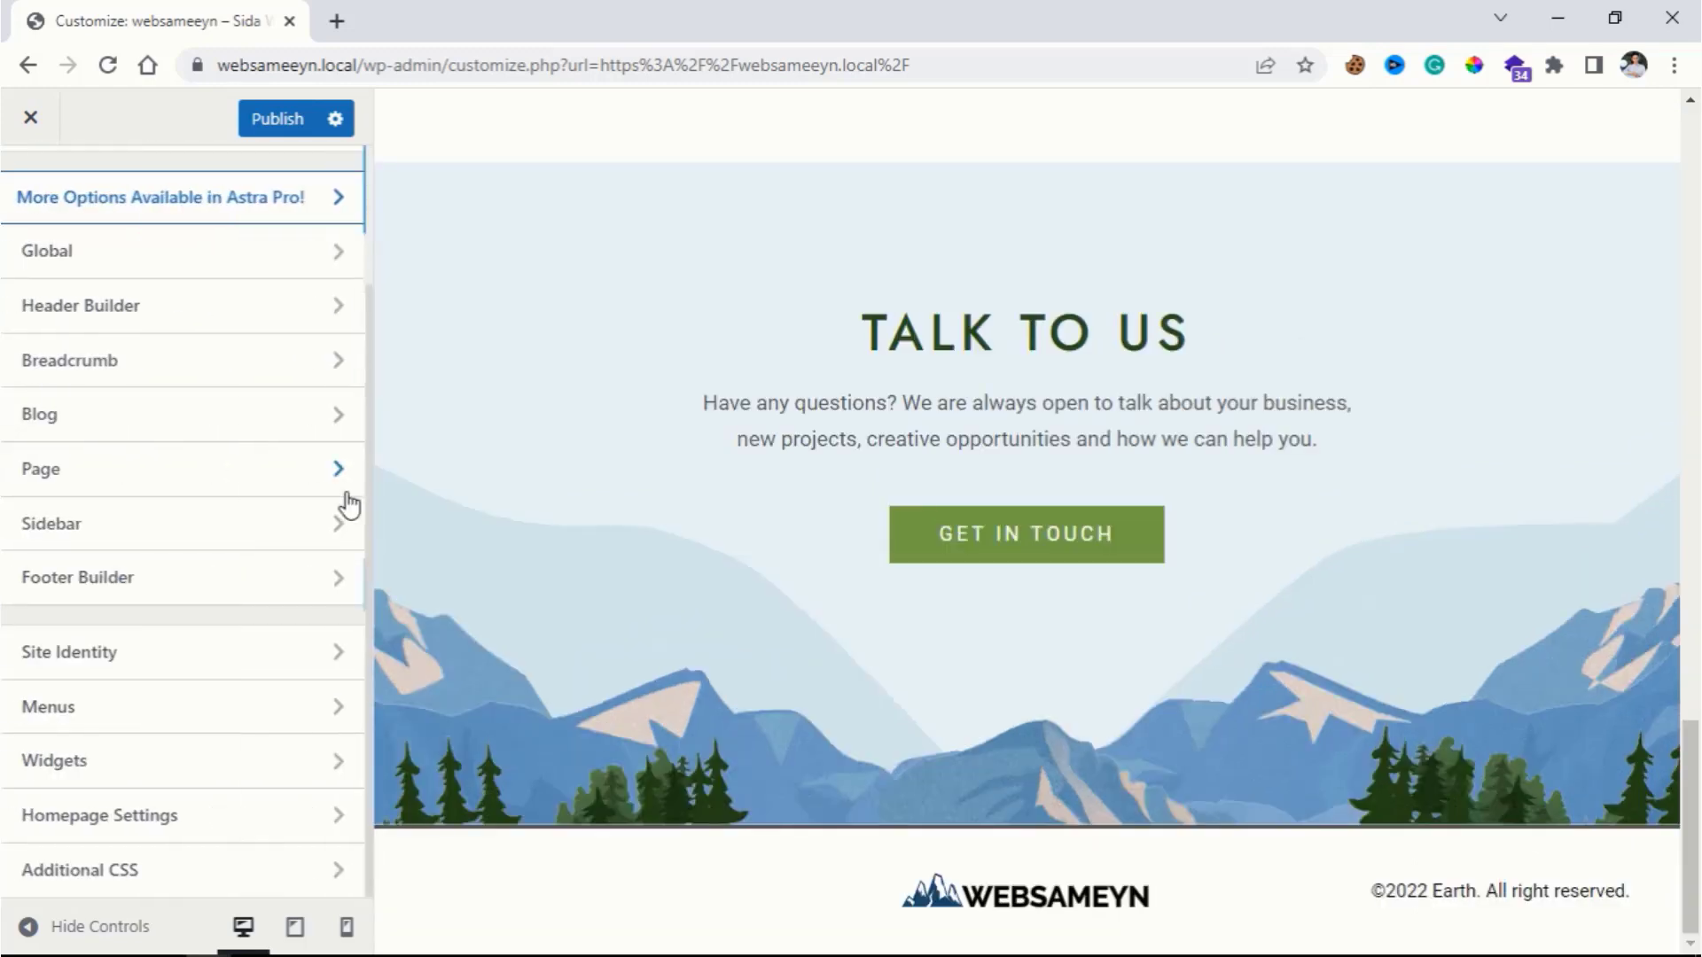
# Step: Switch the preview to mobile size and open Footer Builder's Footer Menu settings
pyautogui.click(347, 930)
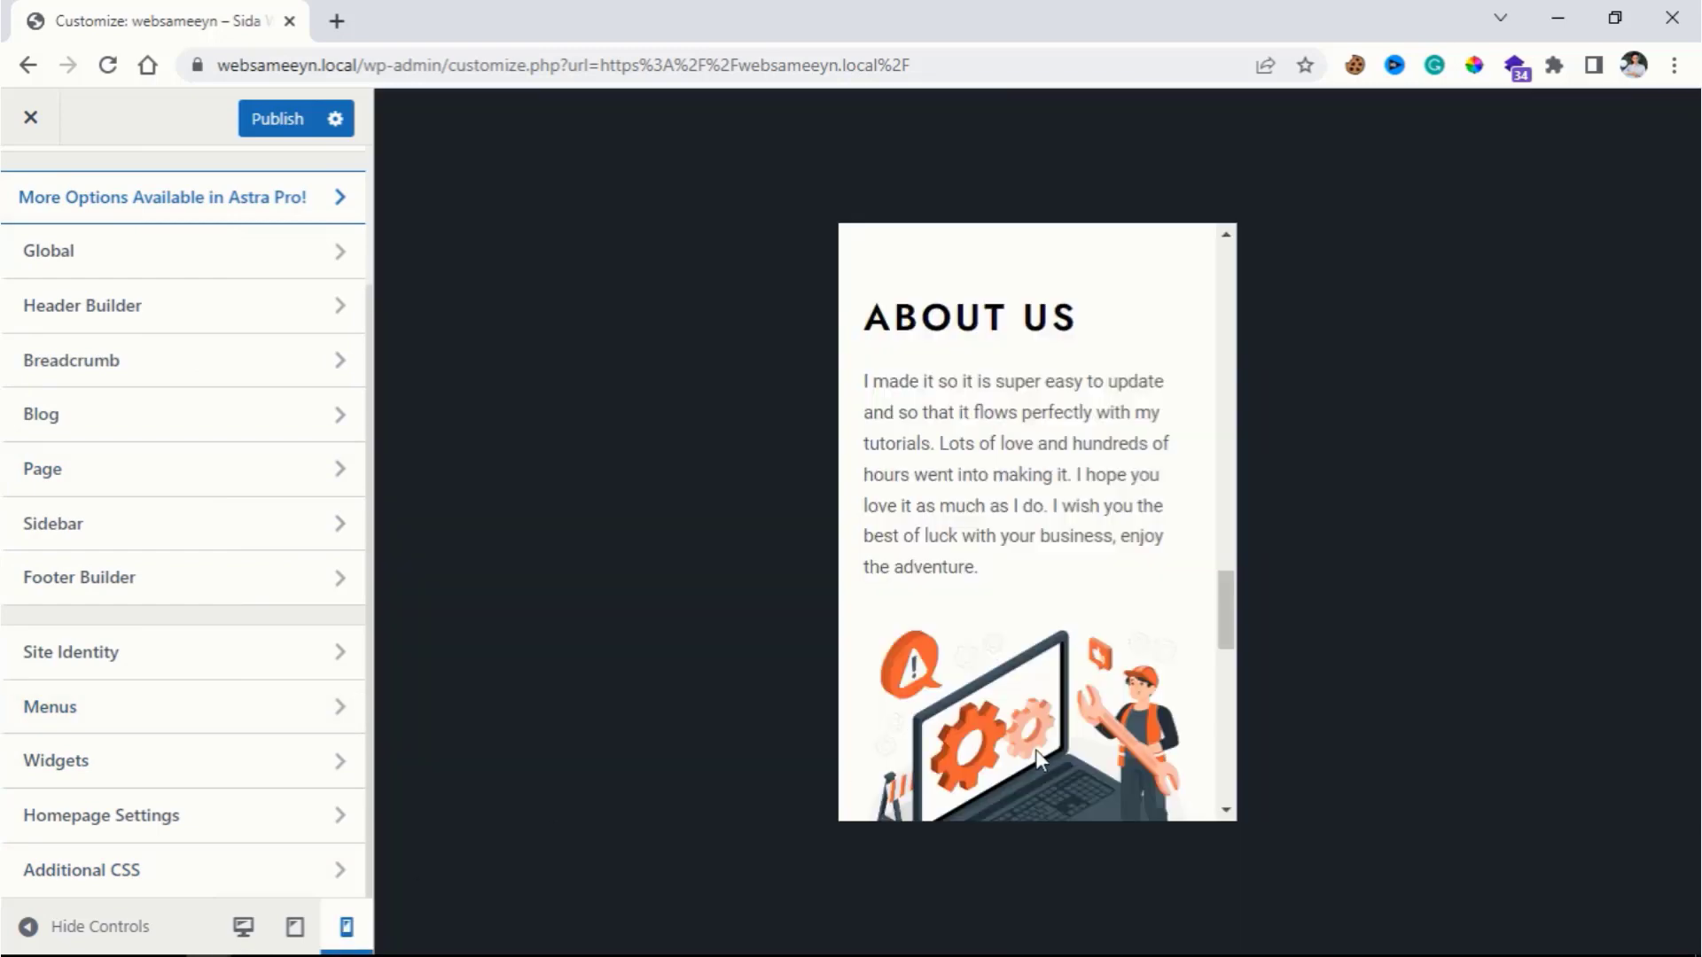
pyautogui.scroll(-10, 1209, 710)
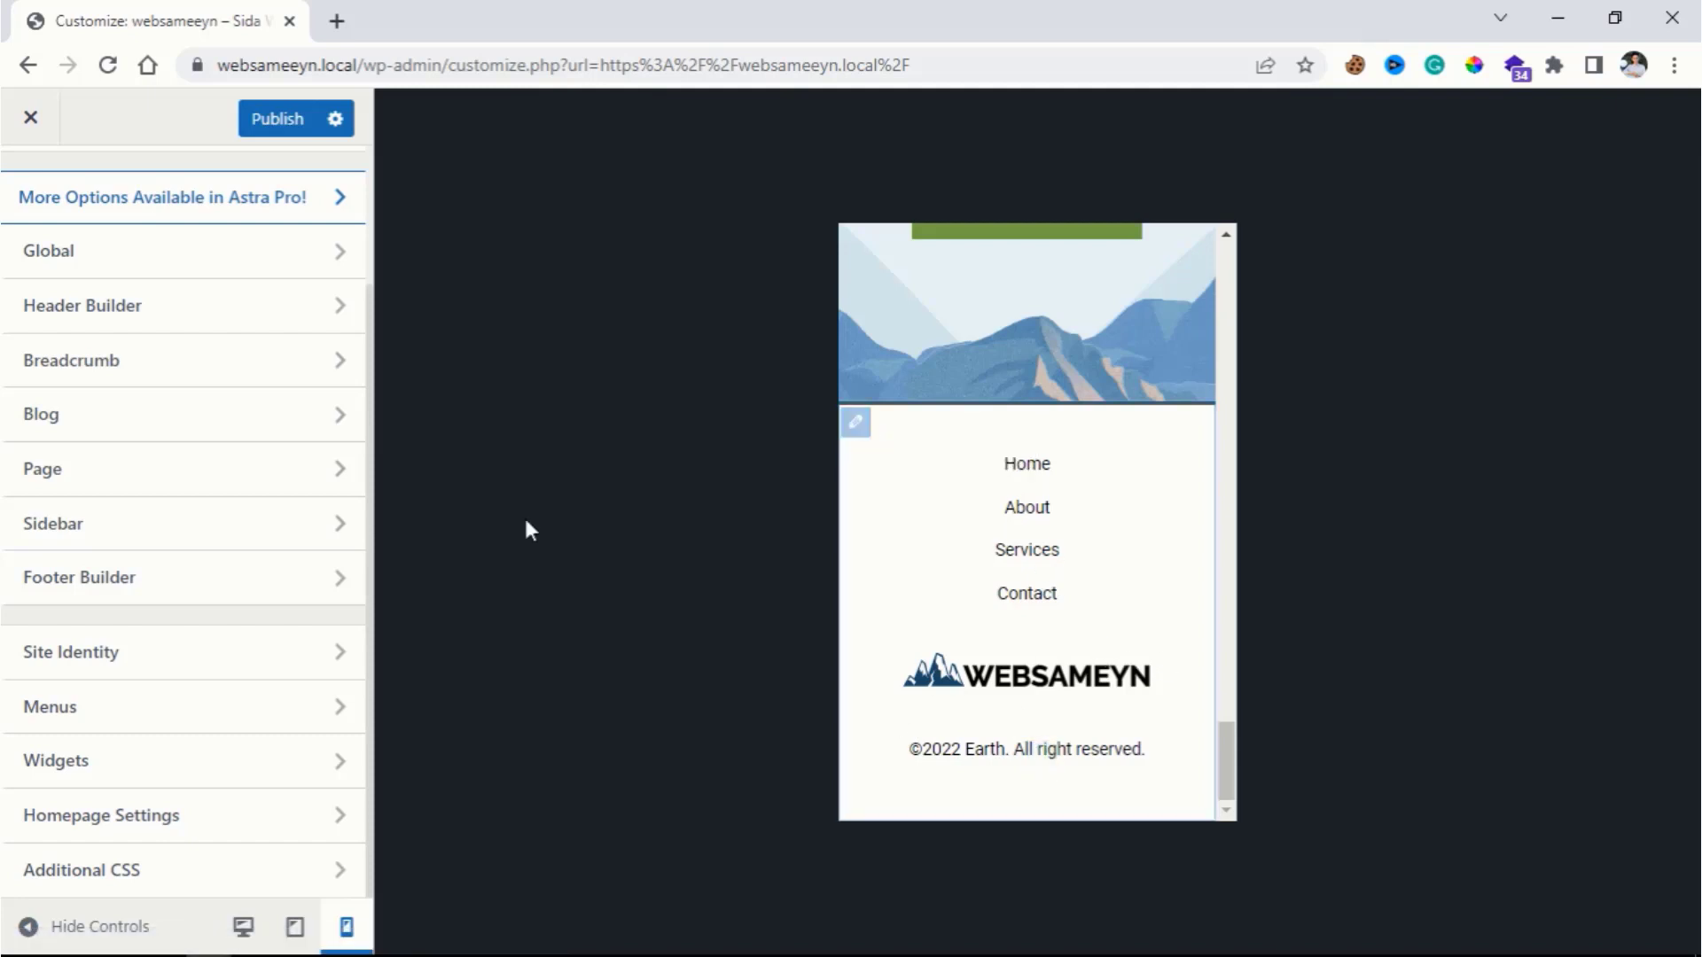
pyautogui.click(114, 572)
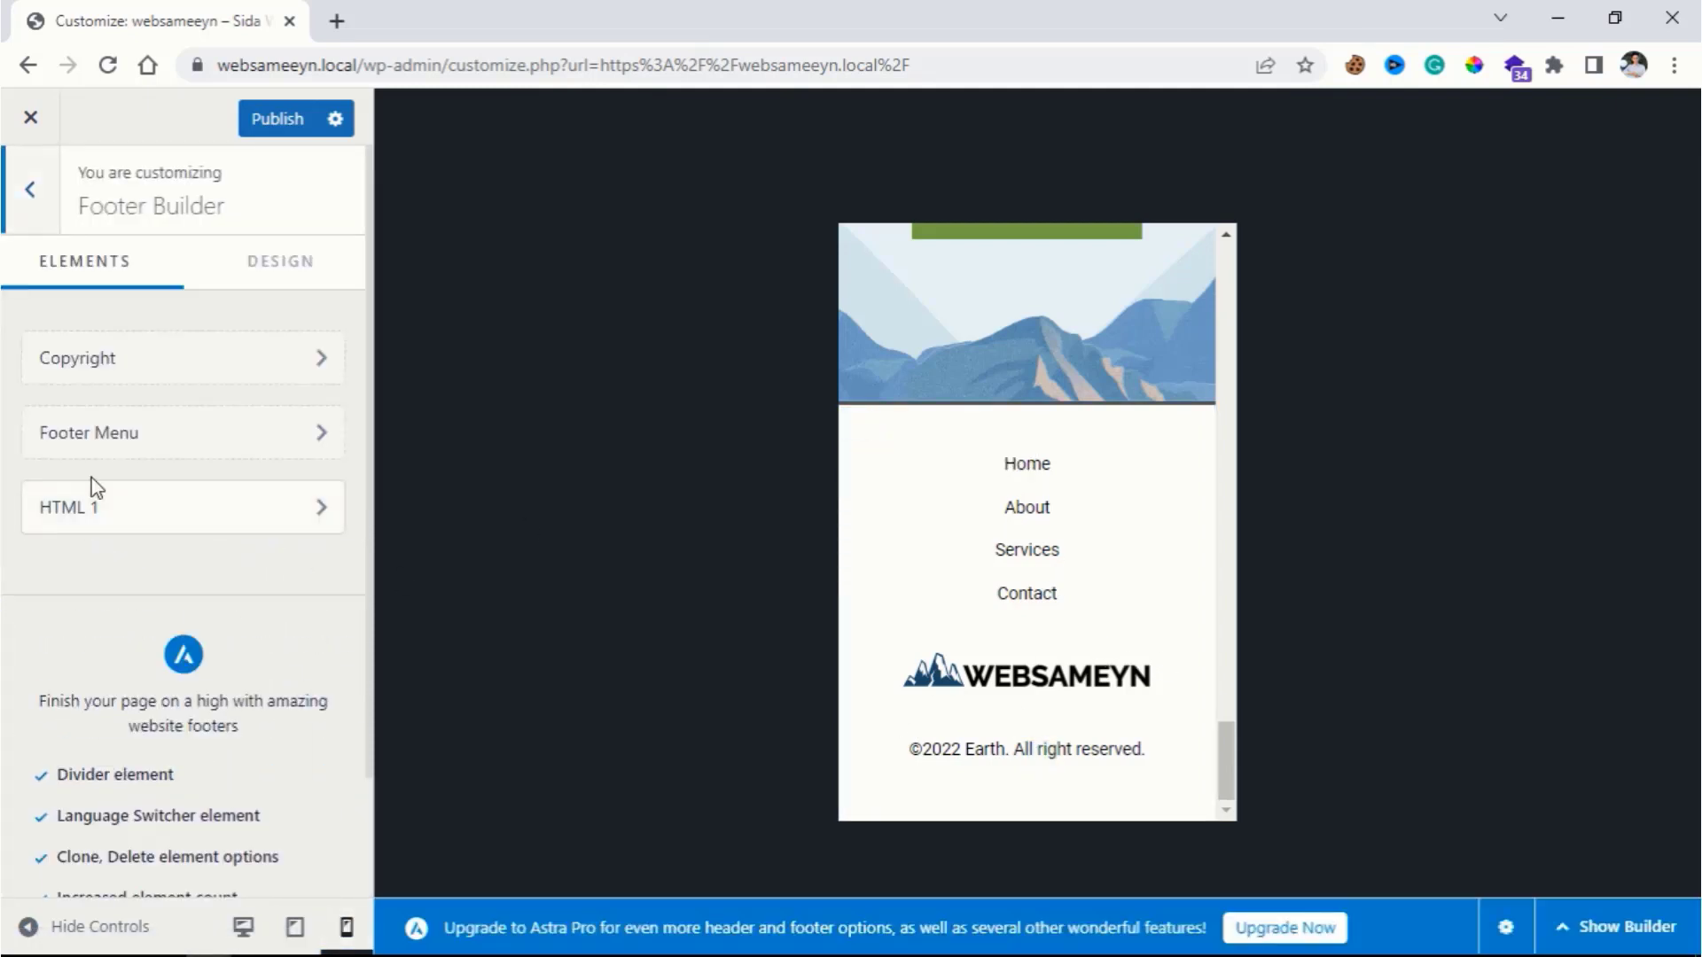
pyautogui.click(252, 438)
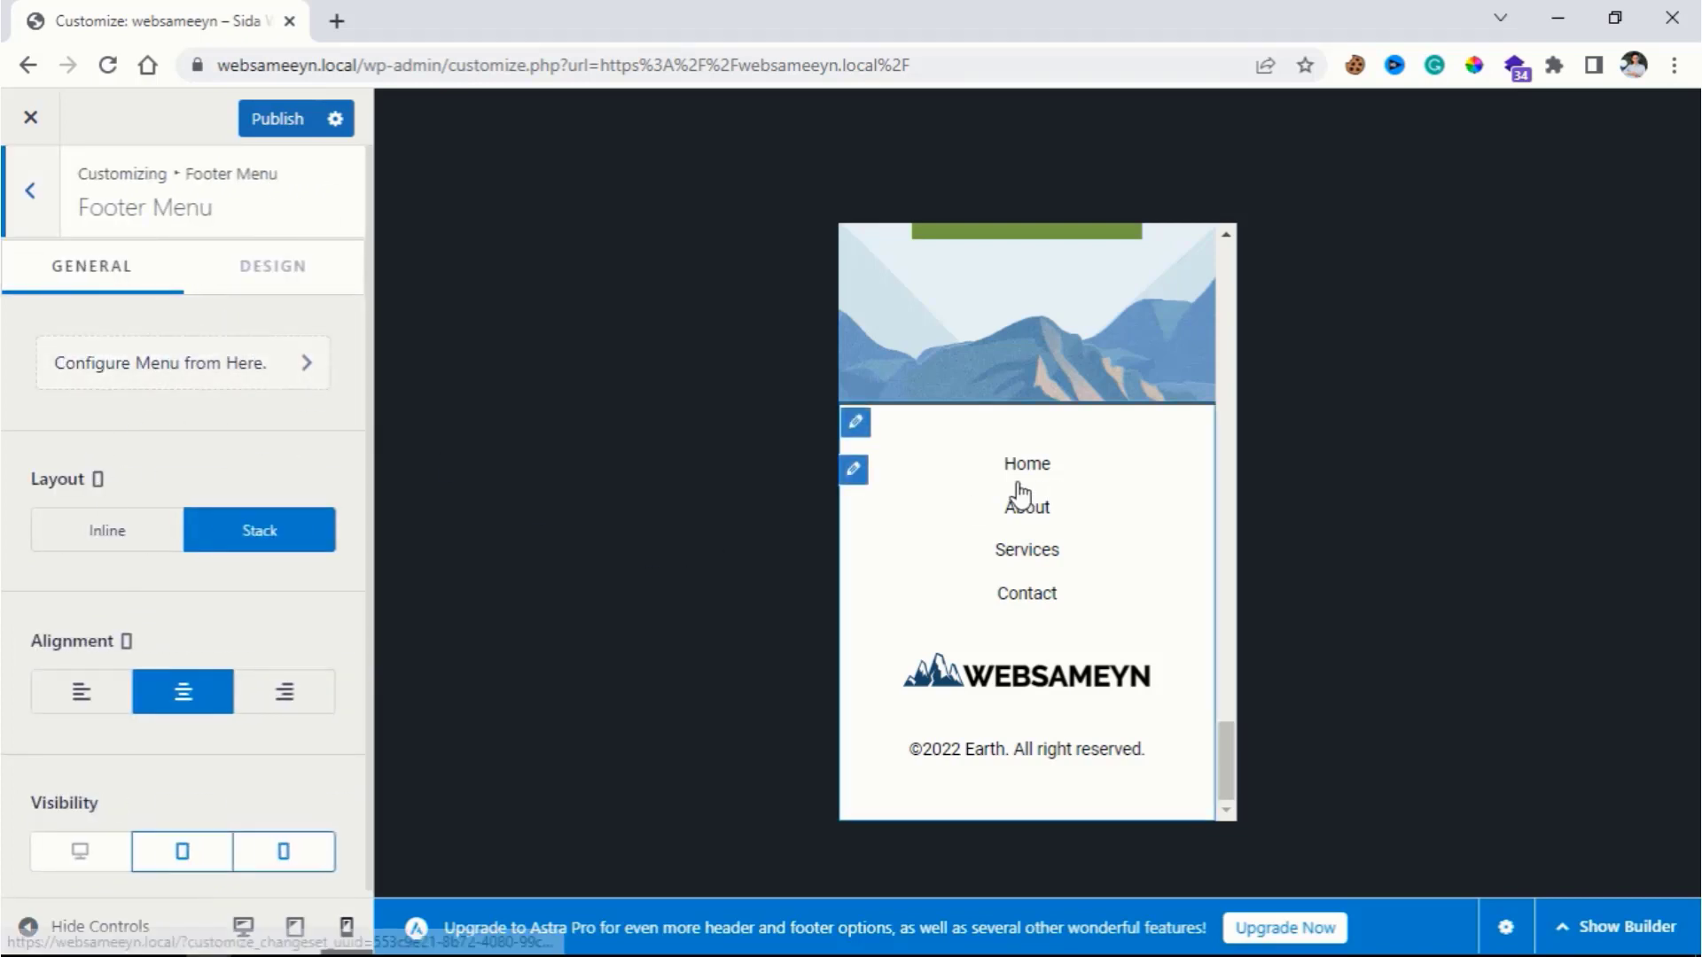
pyautogui.moveTo(860, 441)
pyautogui.moveTo(856, 483)
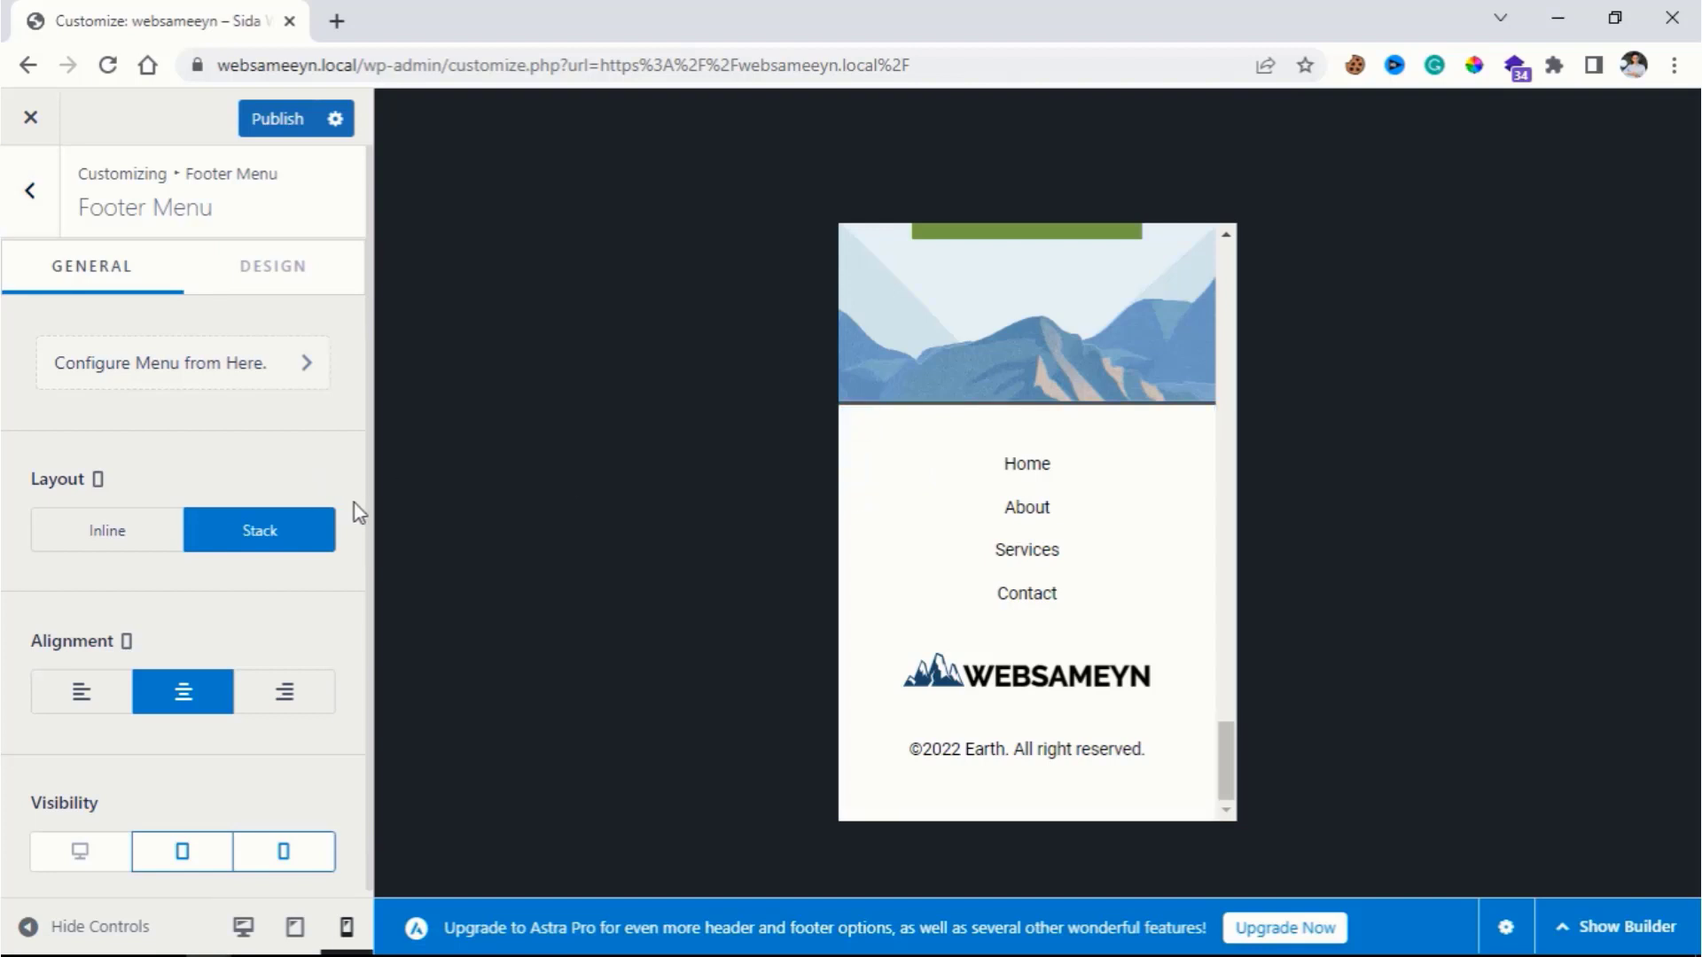
# Step: Set the footer menu's Normal link/text colour to black on the Design tab
pyautogui.click(280, 288)
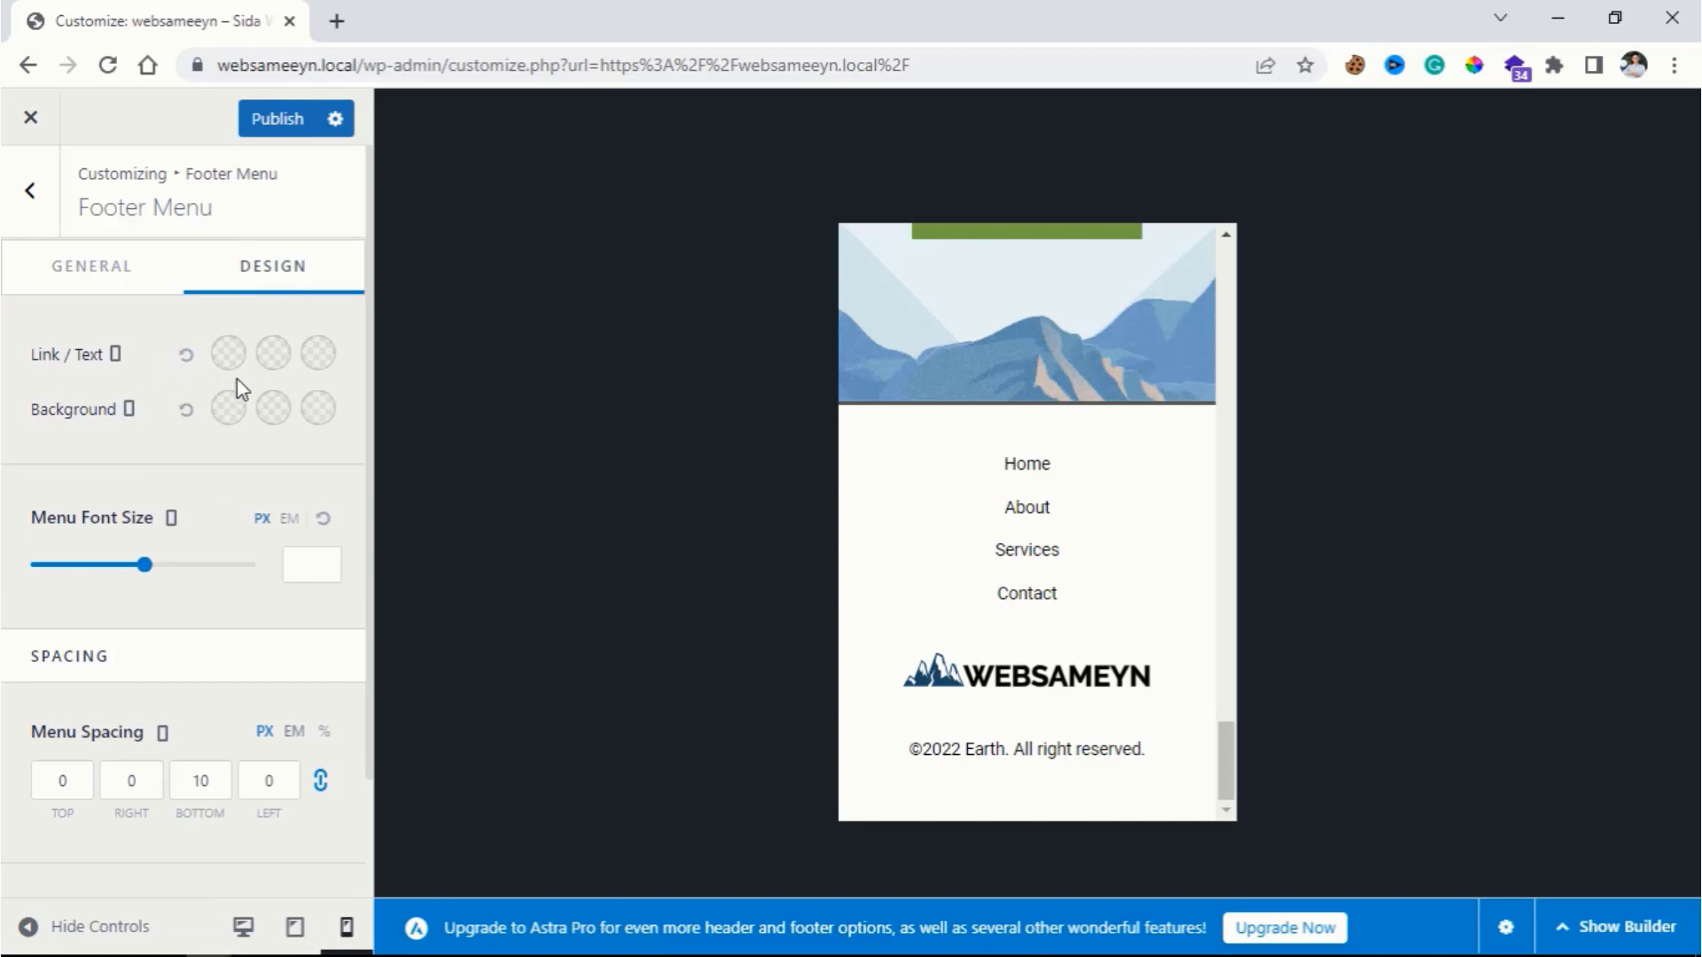
pyautogui.click(227, 354)
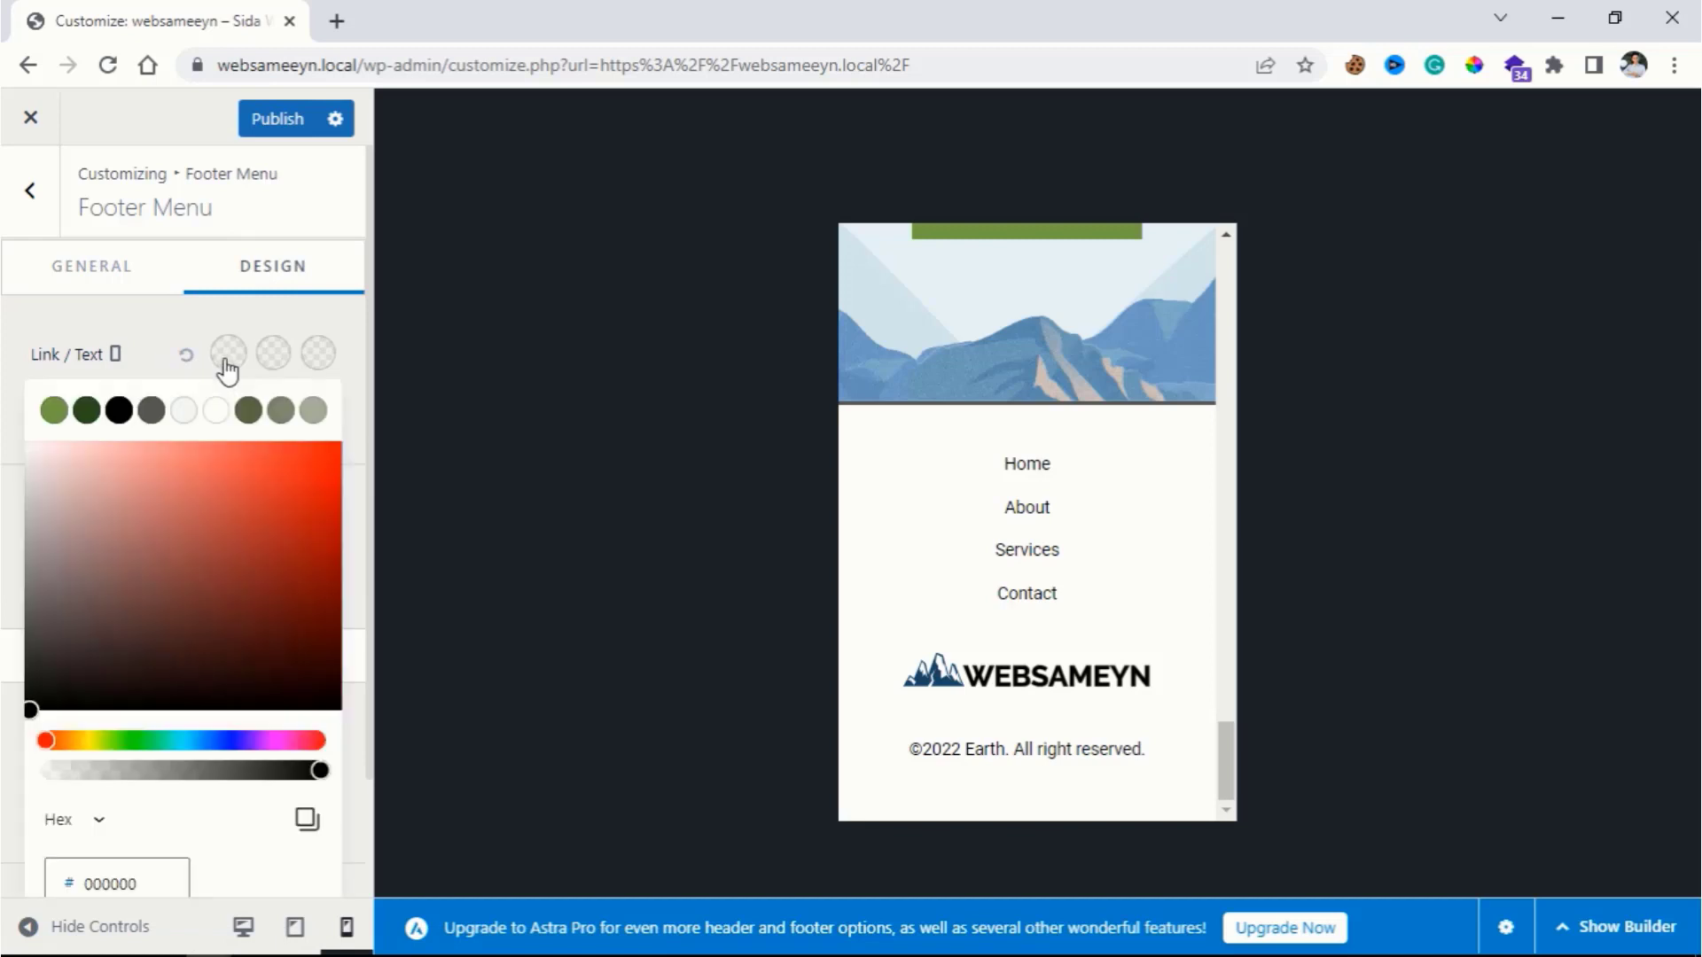
pyautogui.click(117, 415)
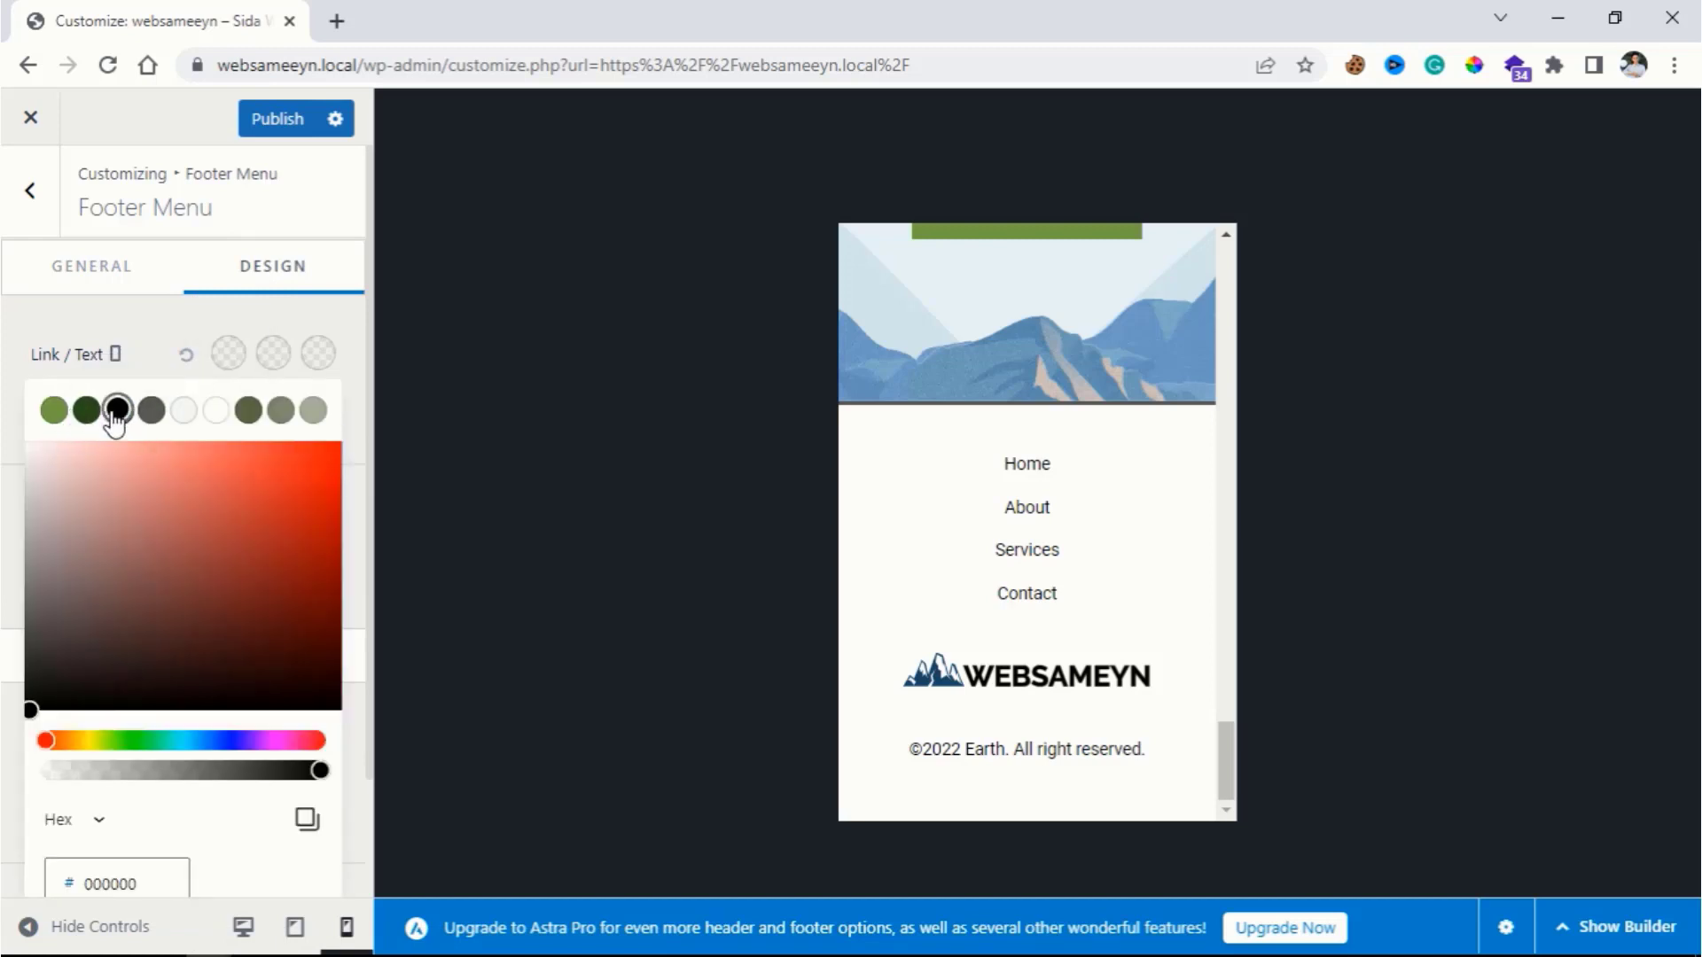
pyautogui.click(54, 411)
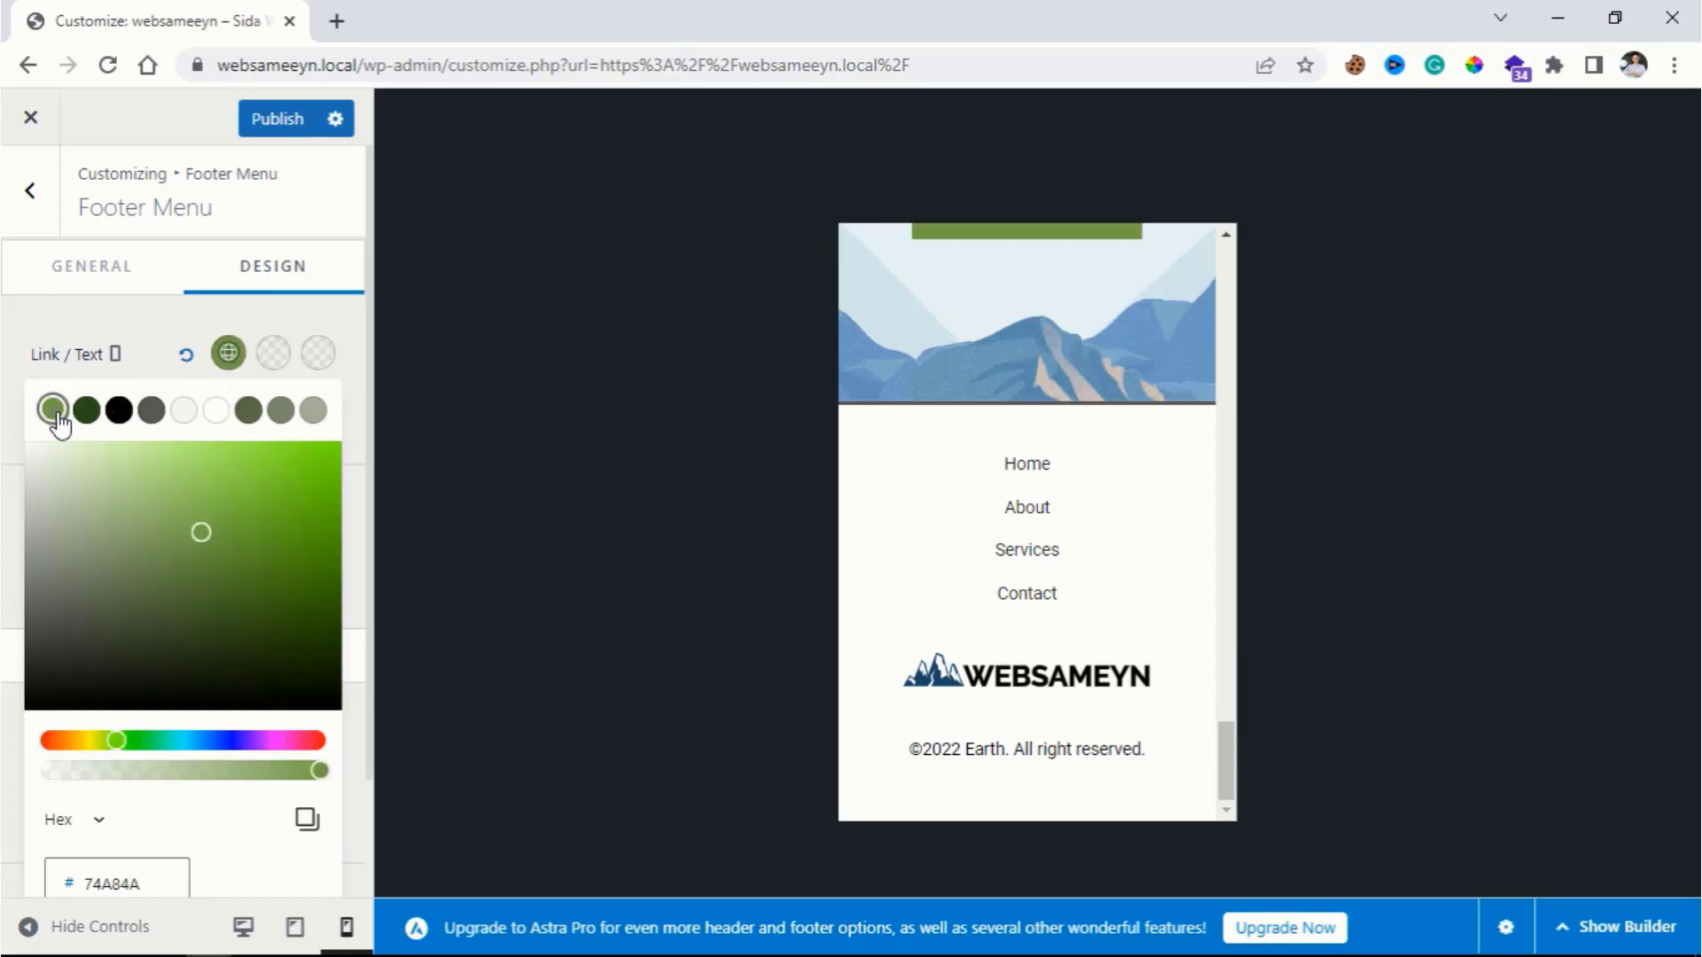
pyautogui.click(119, 415)
pyautogui.click(150, 371)
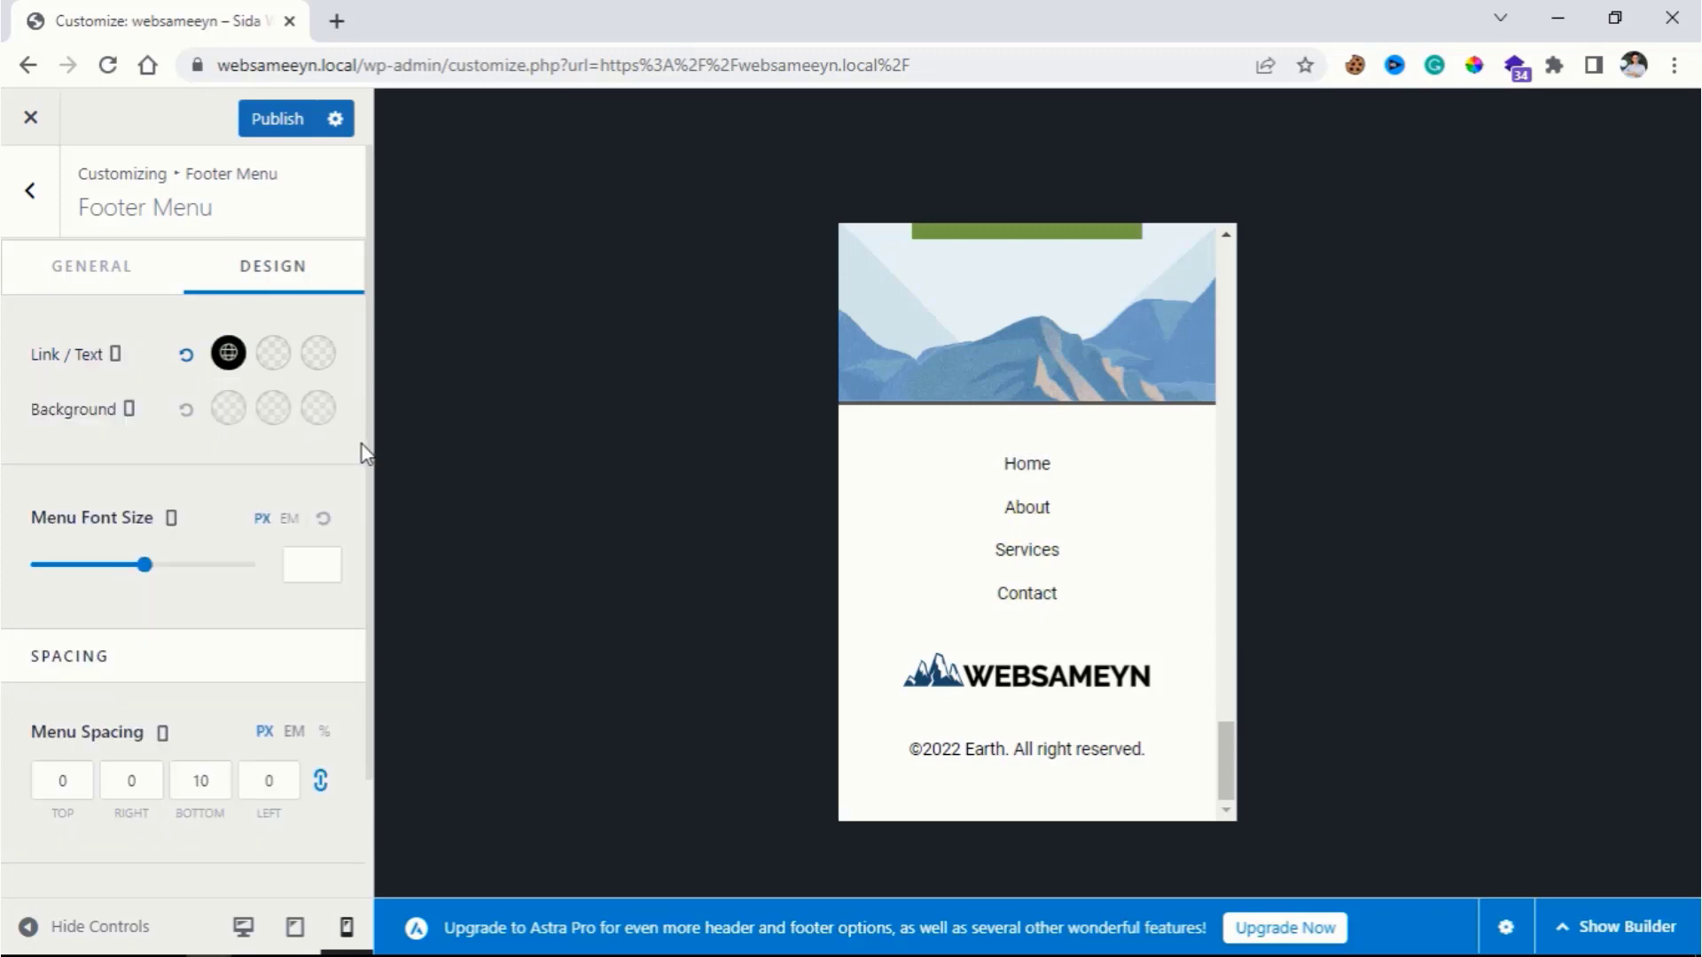
# Step: Drag the Menu Font Size slider to 21 px for mobile
pyautogui.moveTo(370, 460); pyautogui.dragTo(363, 593)
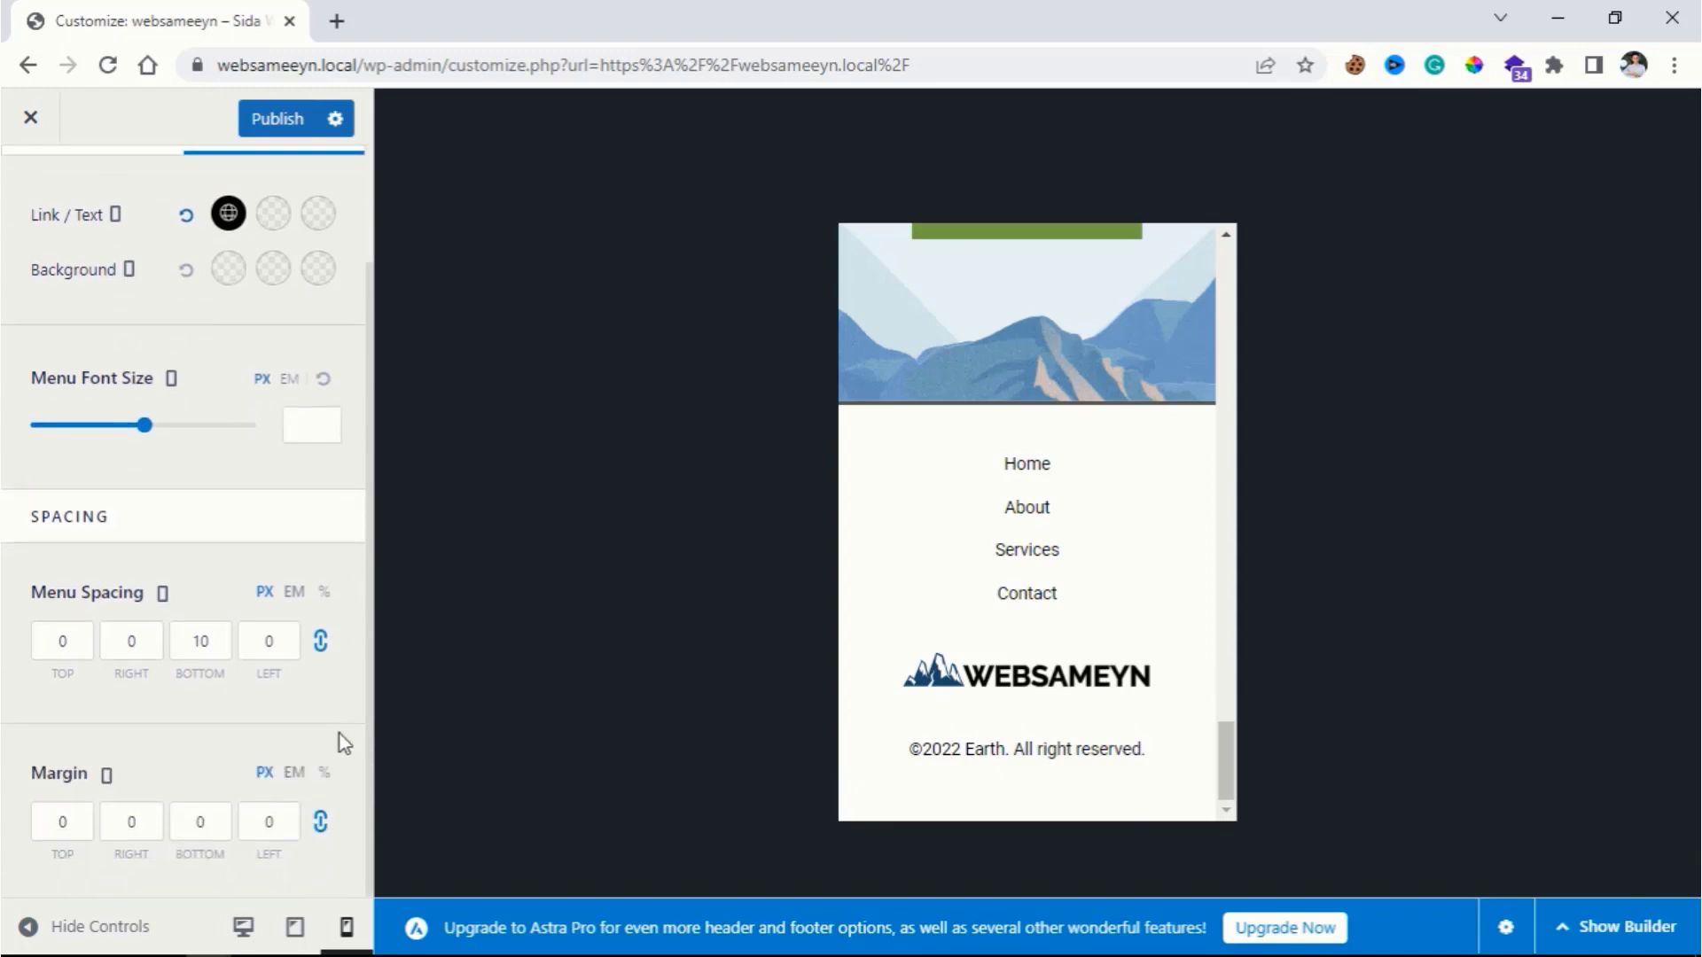
pyautogui.scroll(1, 349, 534)
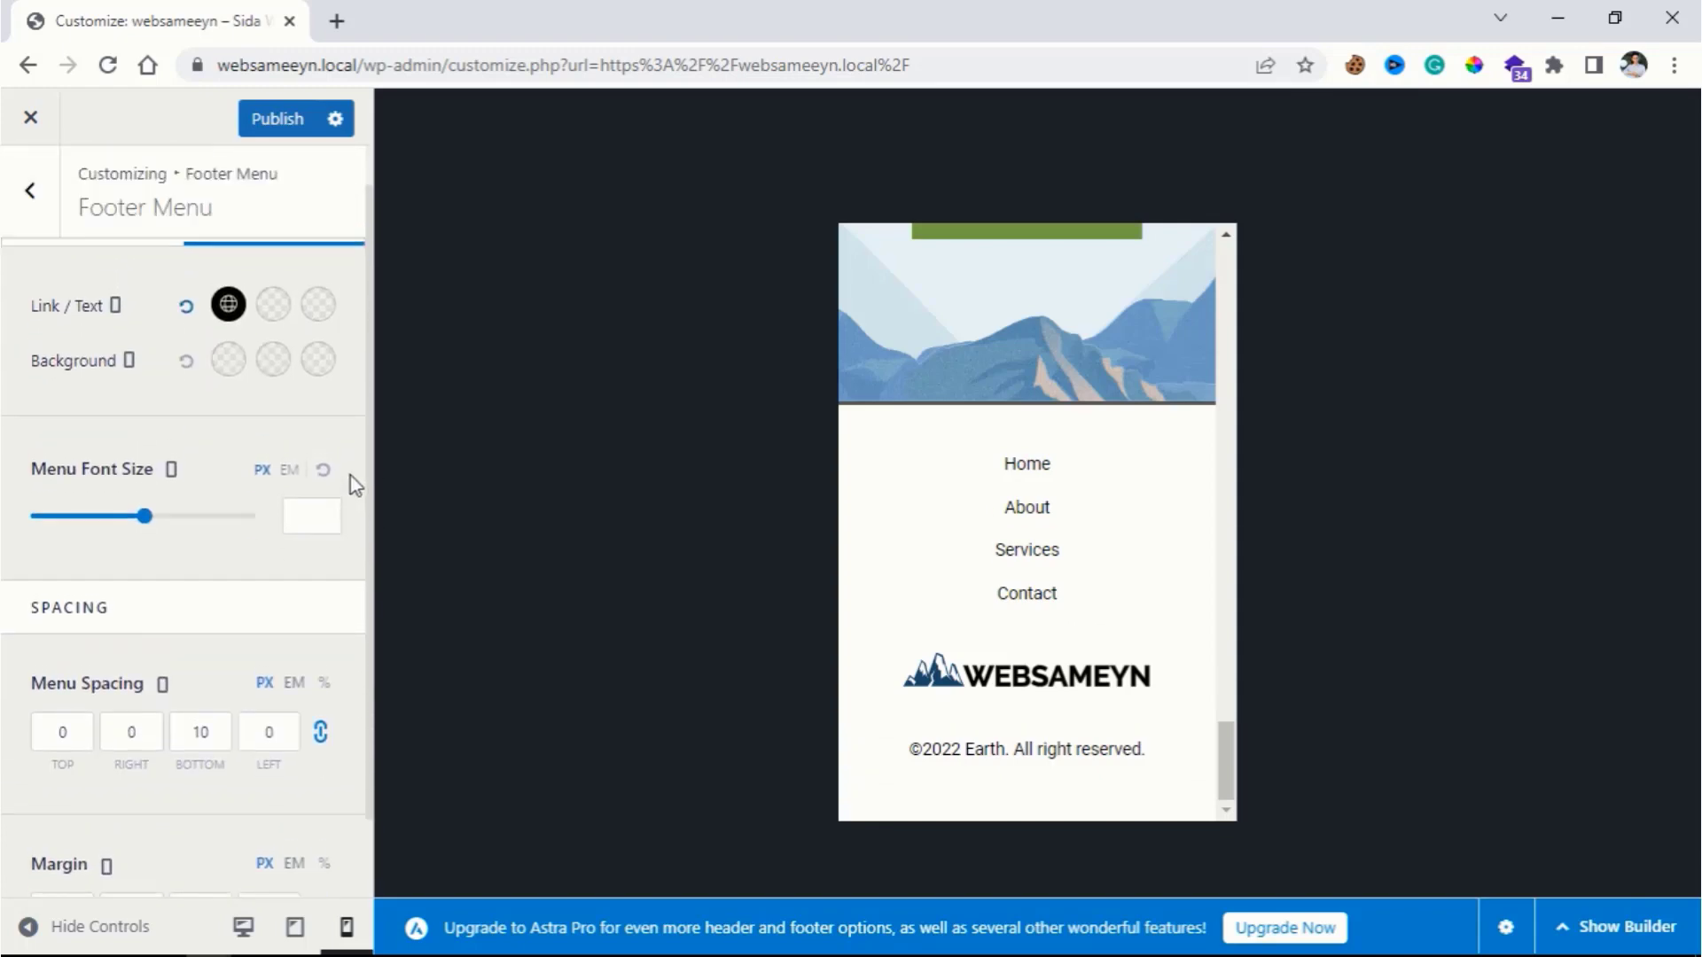
pyautogui.scroll(-1, 350, 476)
pyautogui.scroll(1, 344, 512)
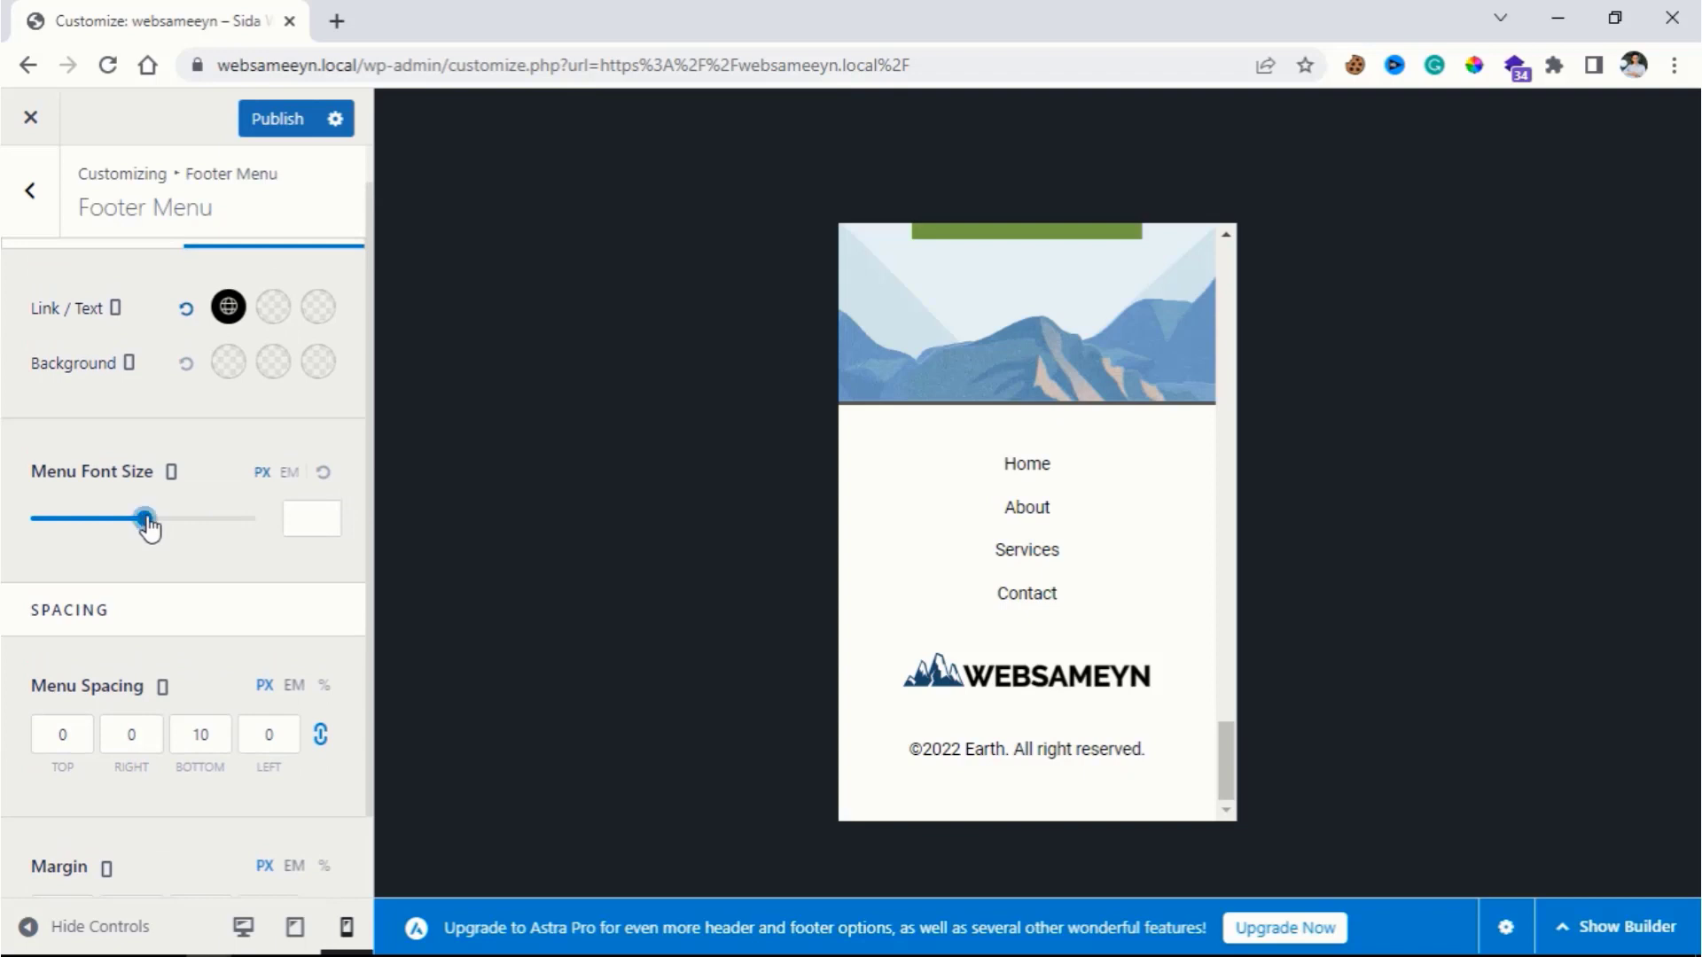
pyautogui.moveTo(145, 521); pyautogui.dragTo(85, 524)
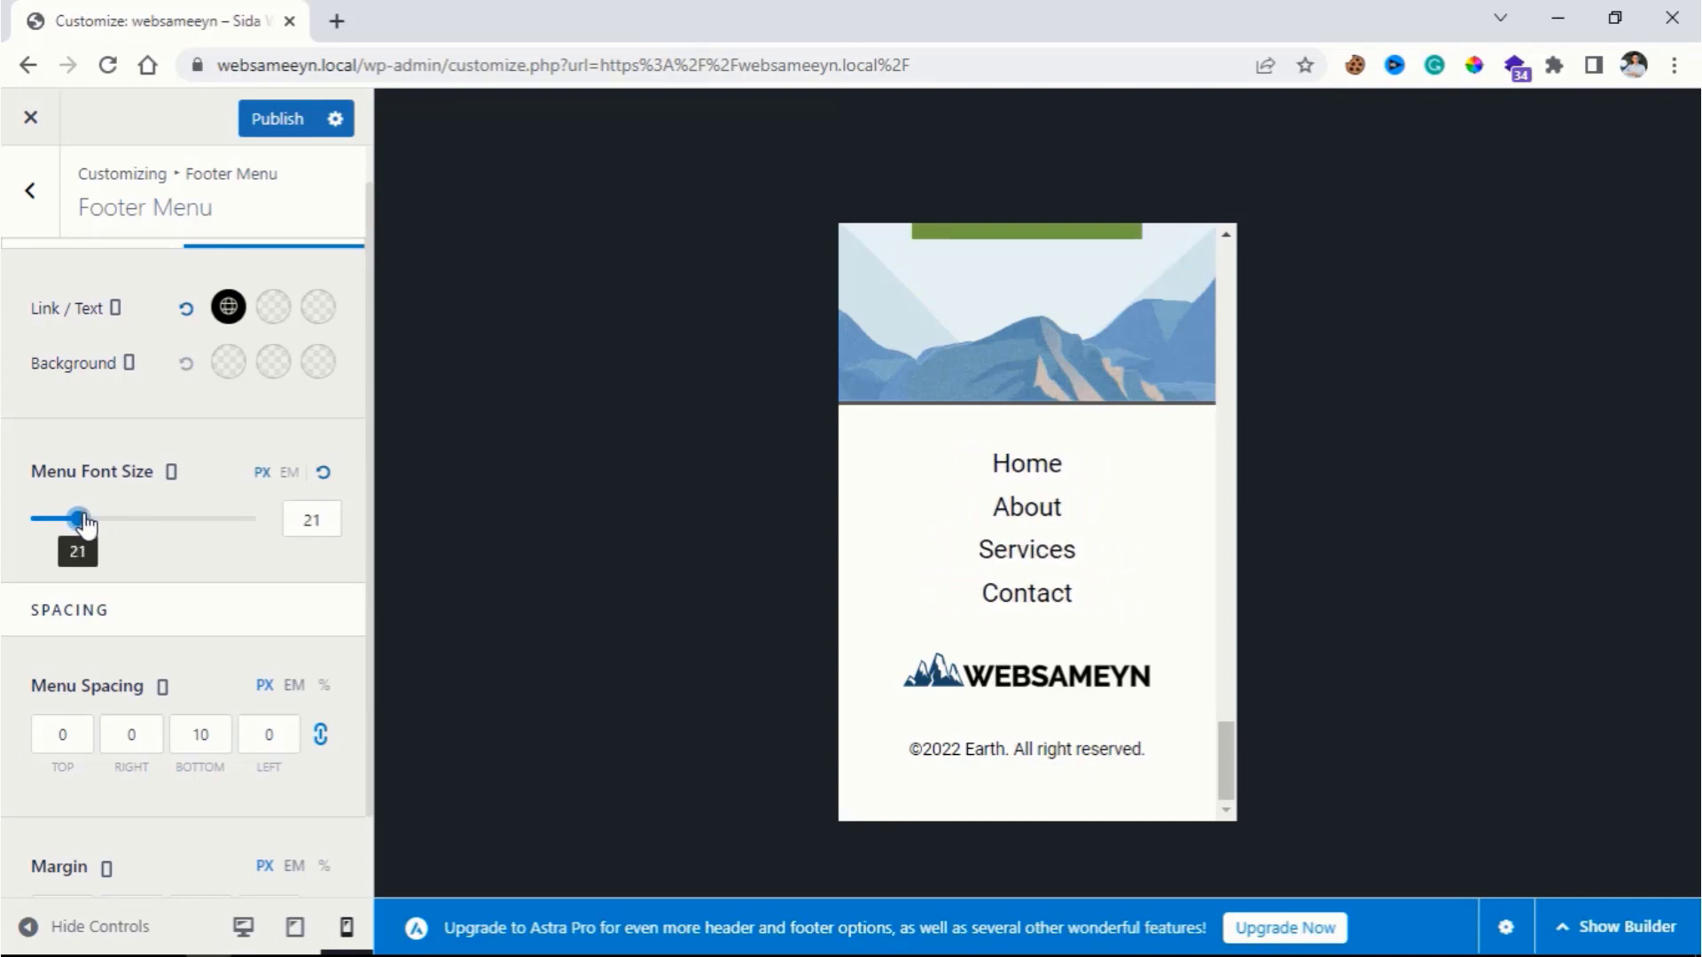
pyautogui.moveTo(371, 567); pyautogui.dragTo(345, 755)
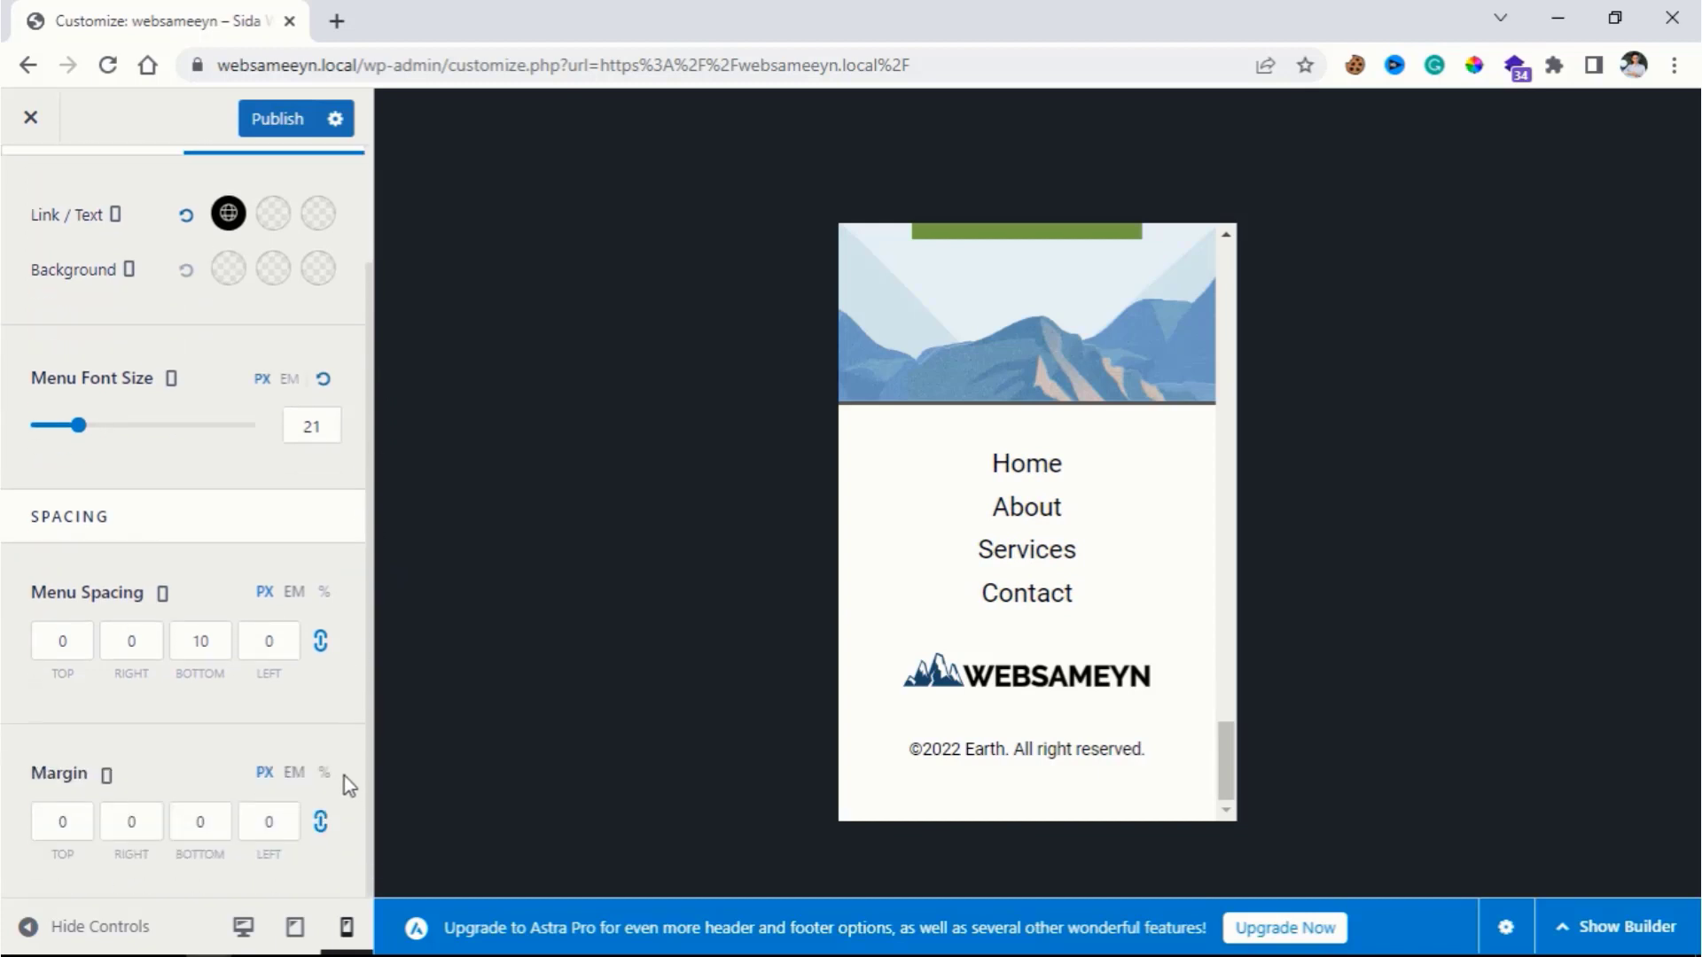
pyautogui.moveTo(372, 634); pyautogui.dragTo(391, 448)
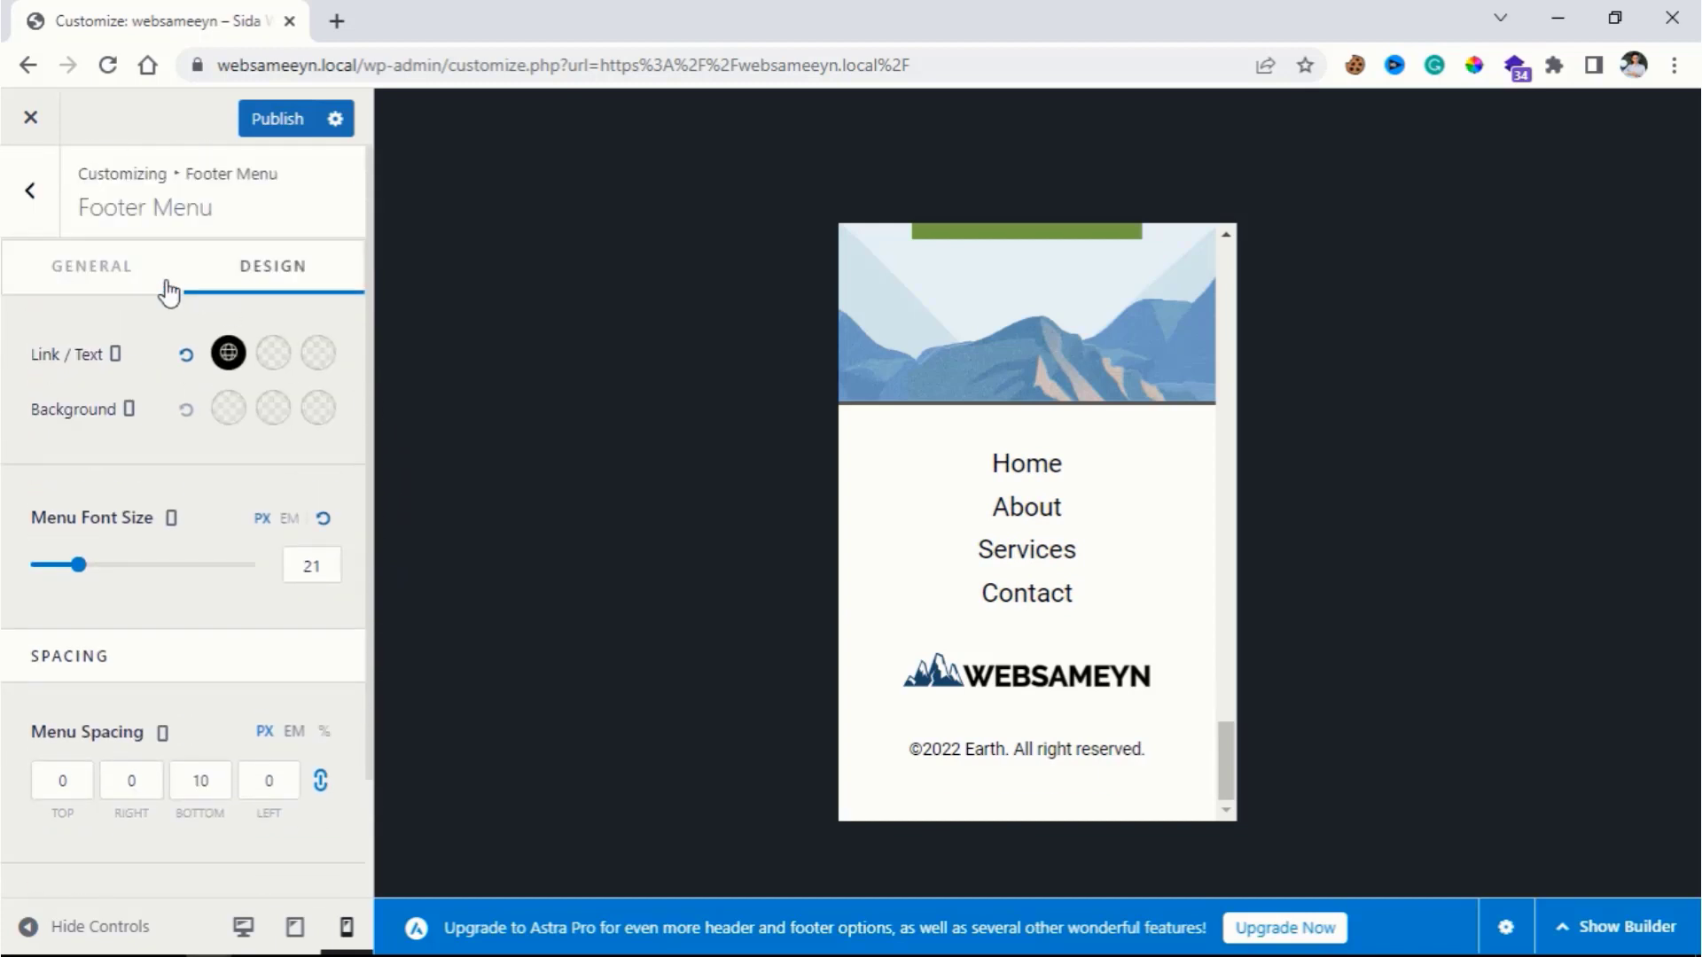
# Step: Try left, right and inline layouts, leaving the footer menu centred and stacked
pyautogui.click(122, 278)
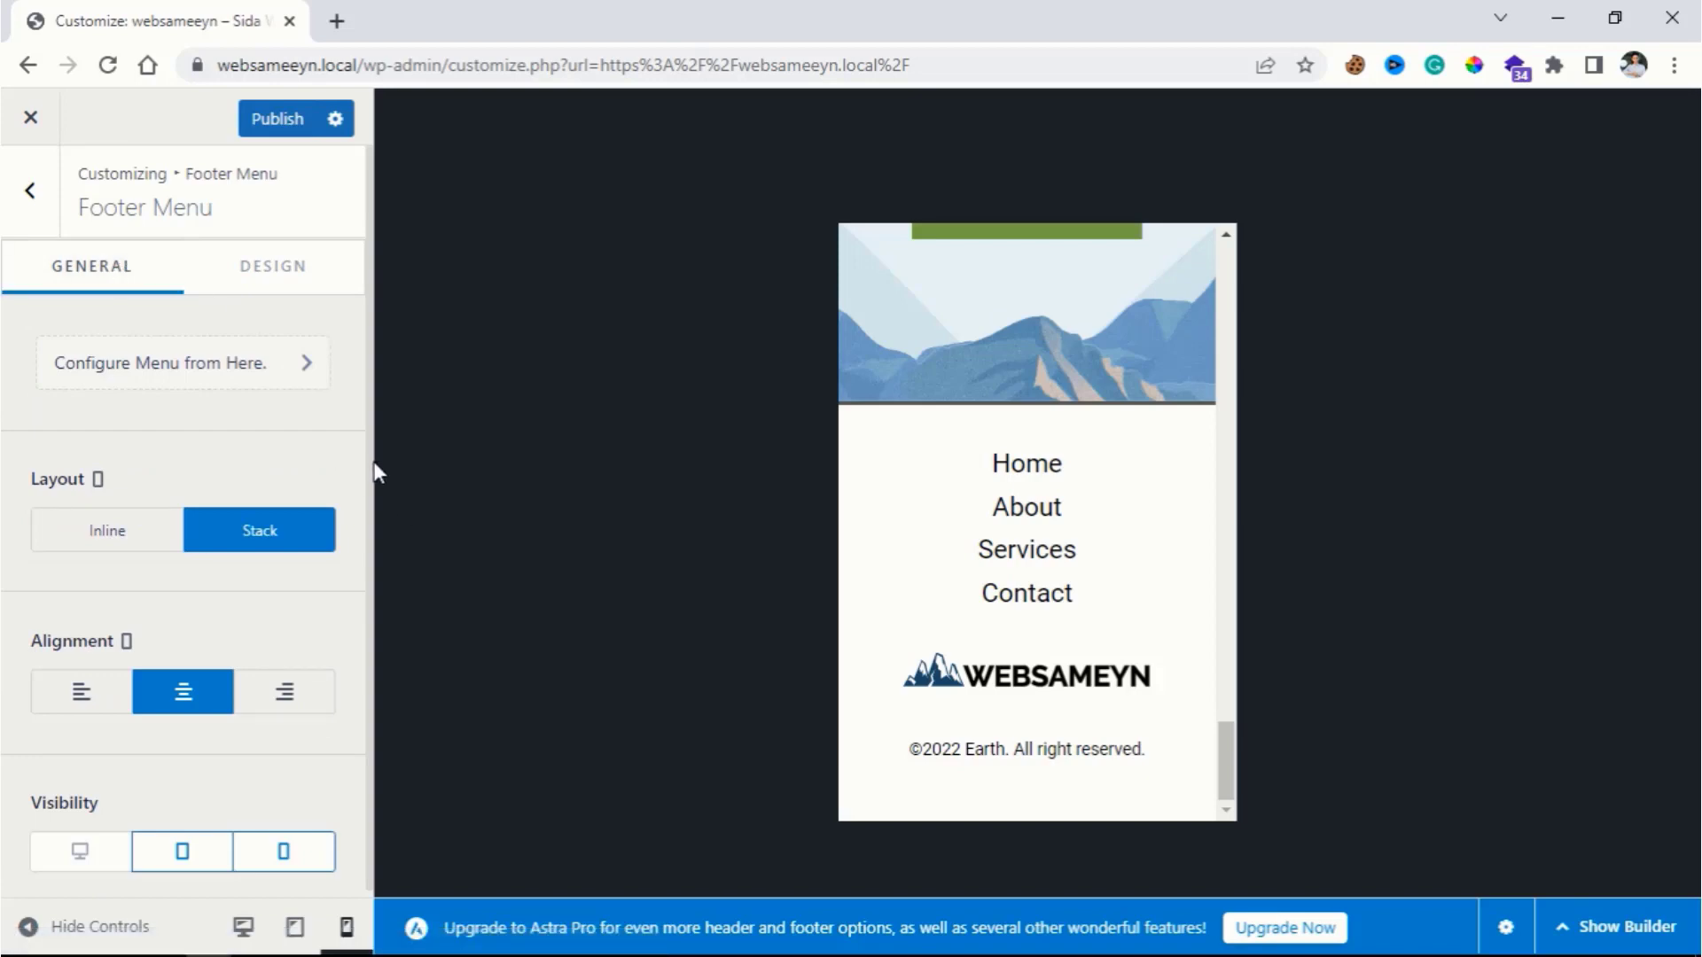
pyautogui.click(83, 706)
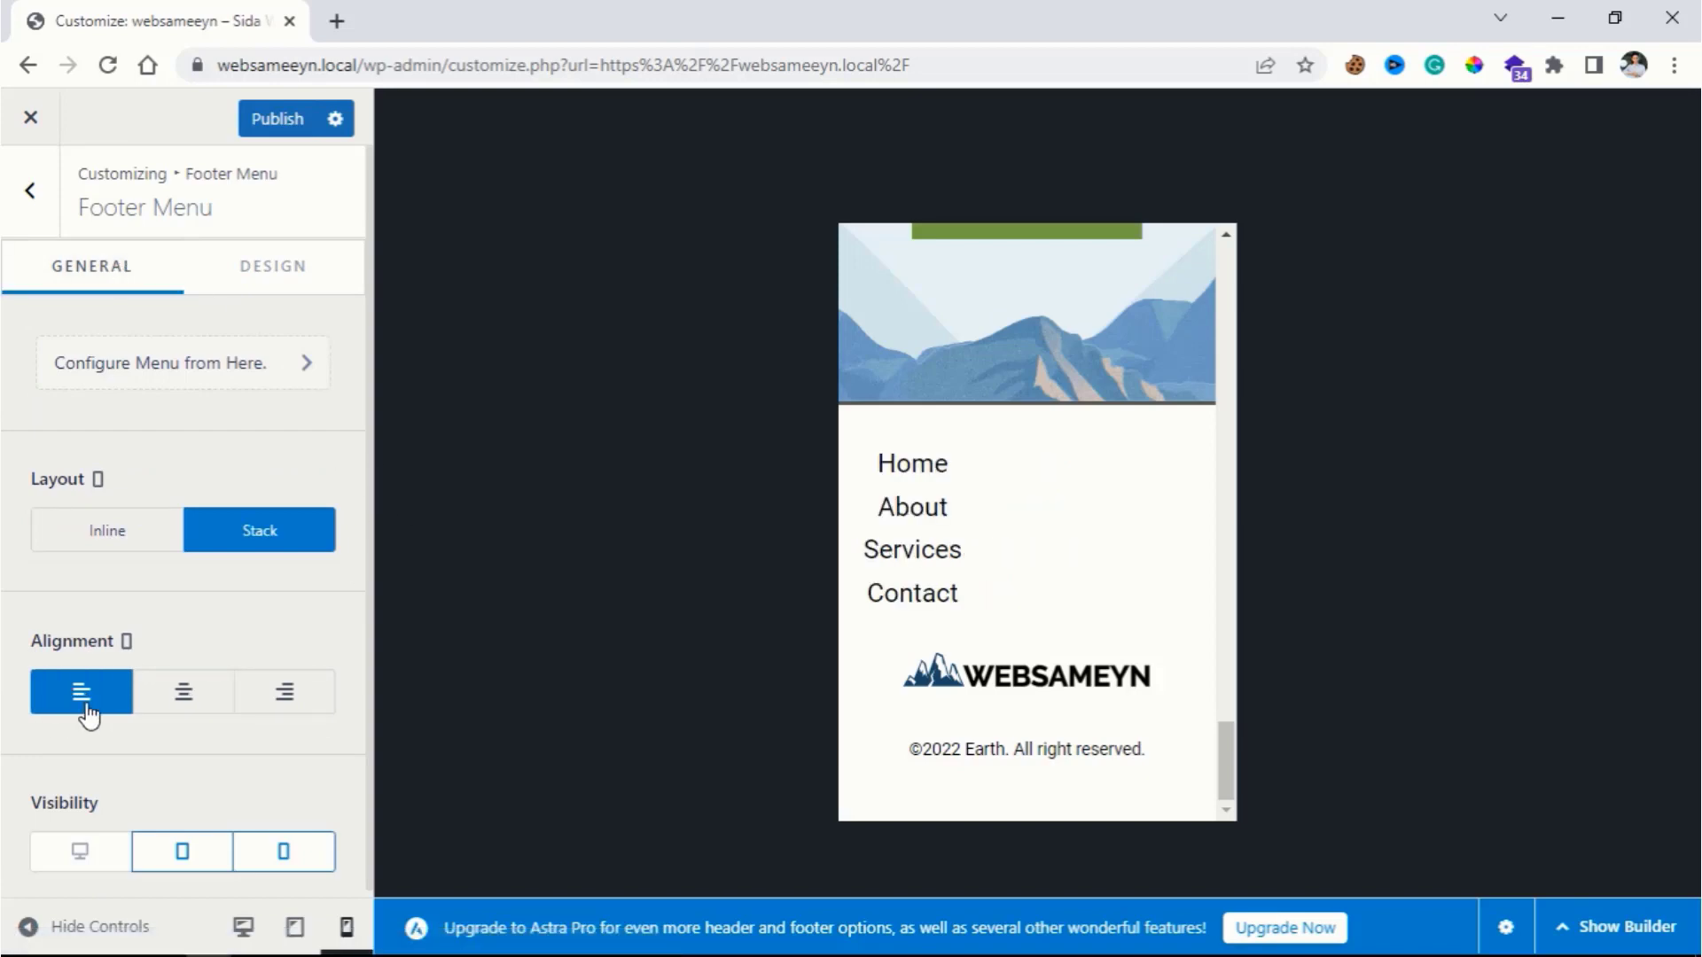
pyautogui.click(292, 705)
pyautogui.click(226, 700)
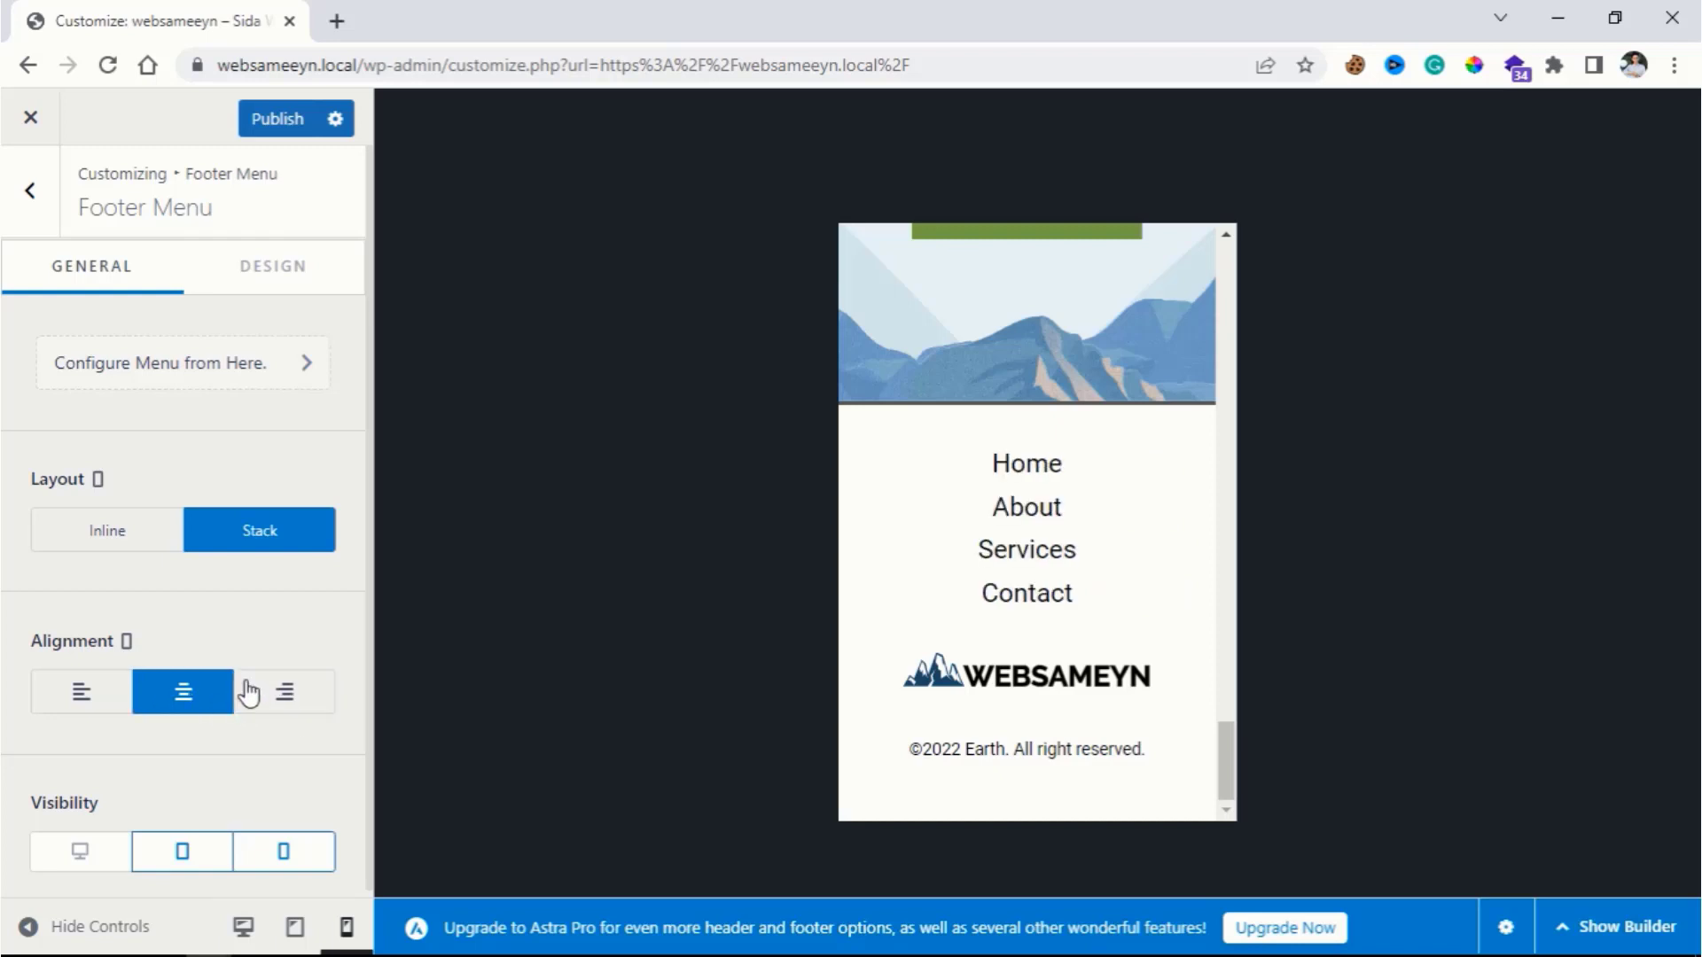
pyautogui.click(116, 548)
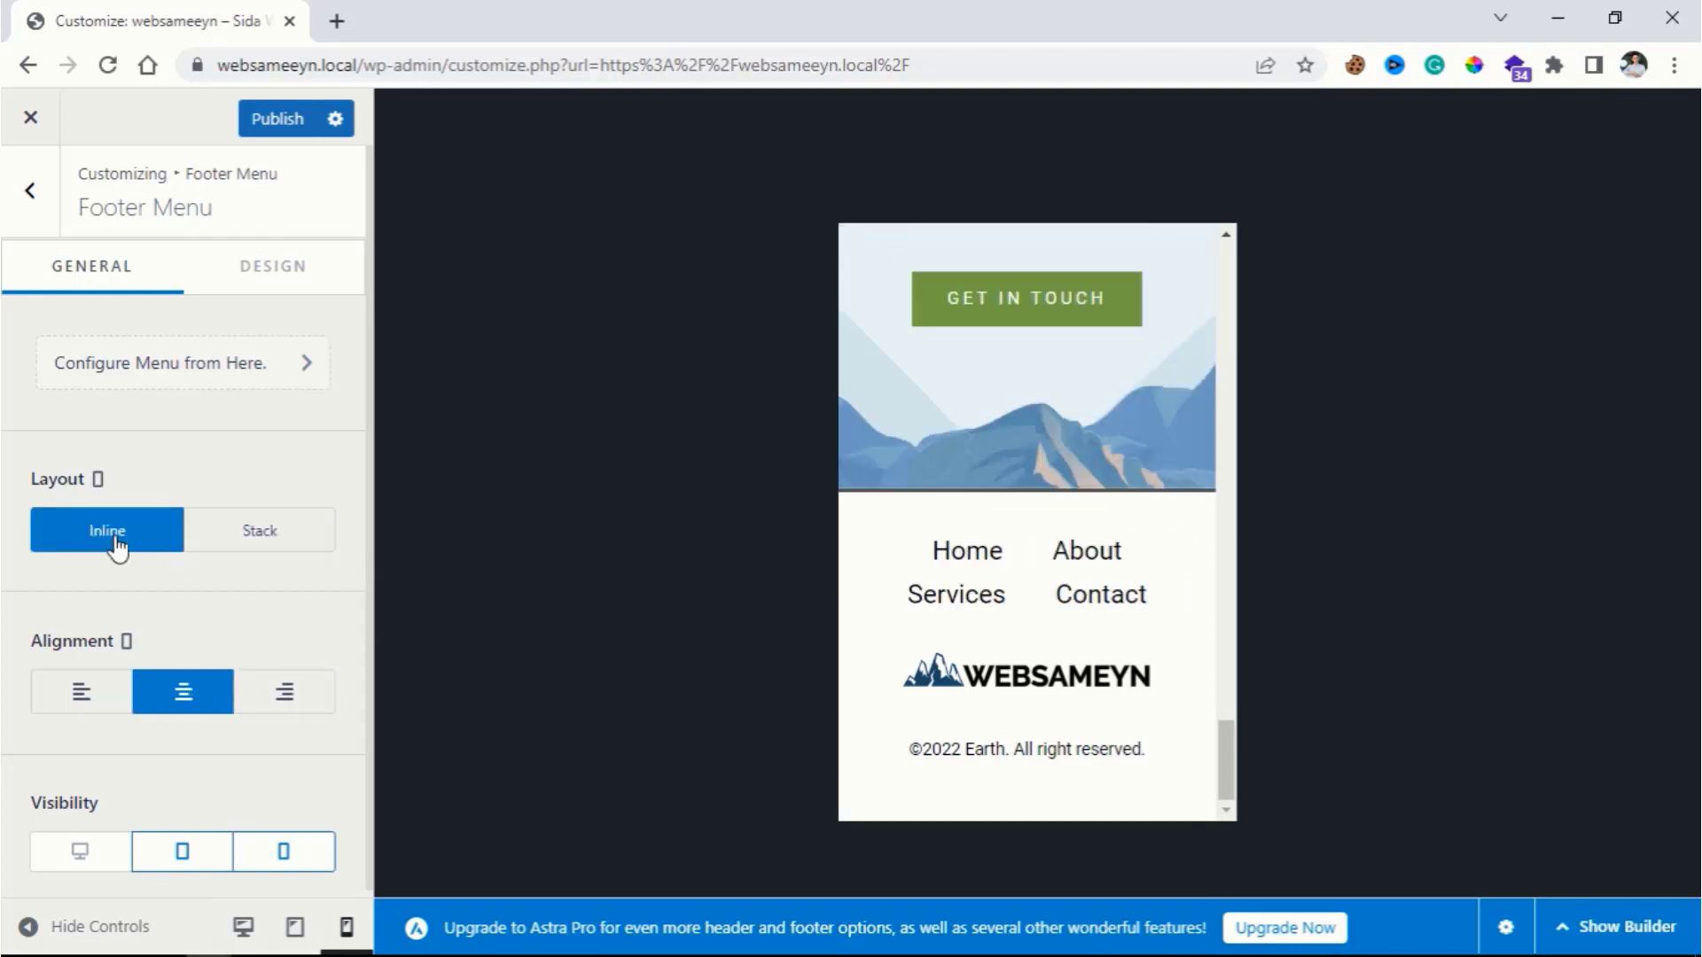
pyautogui.click(259, 532)
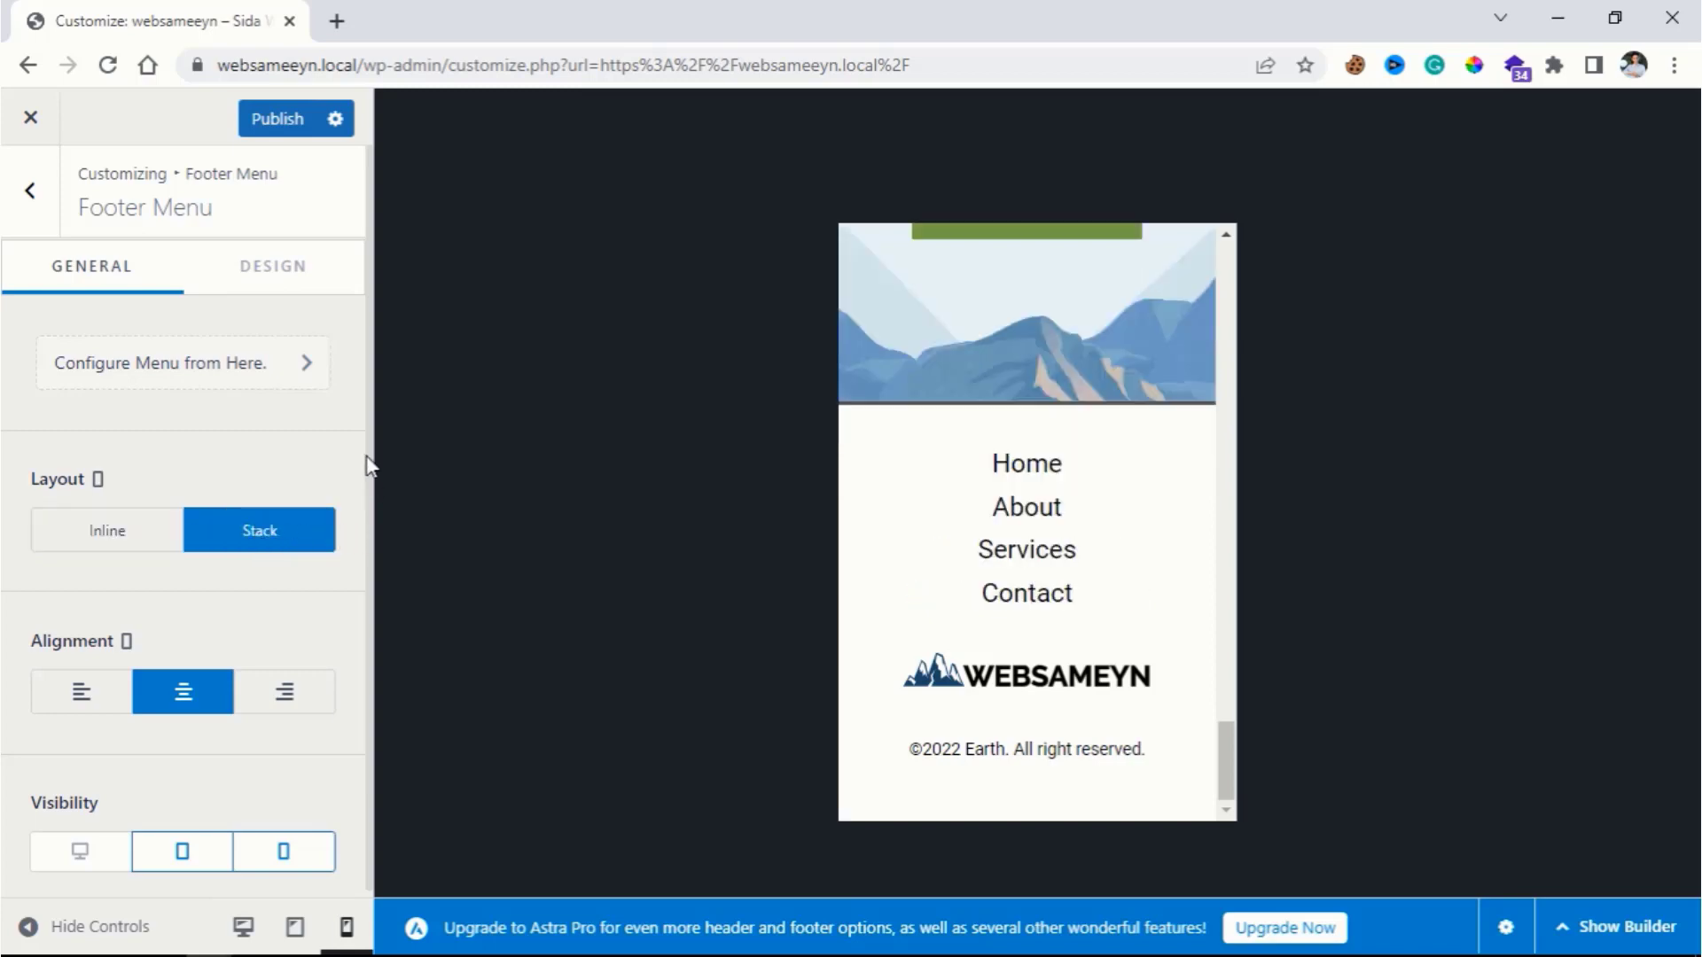
# Step: Switch the preview to tablet width and open the footer menu's settings from its pencil icon
pyautogui.click(236, 361)
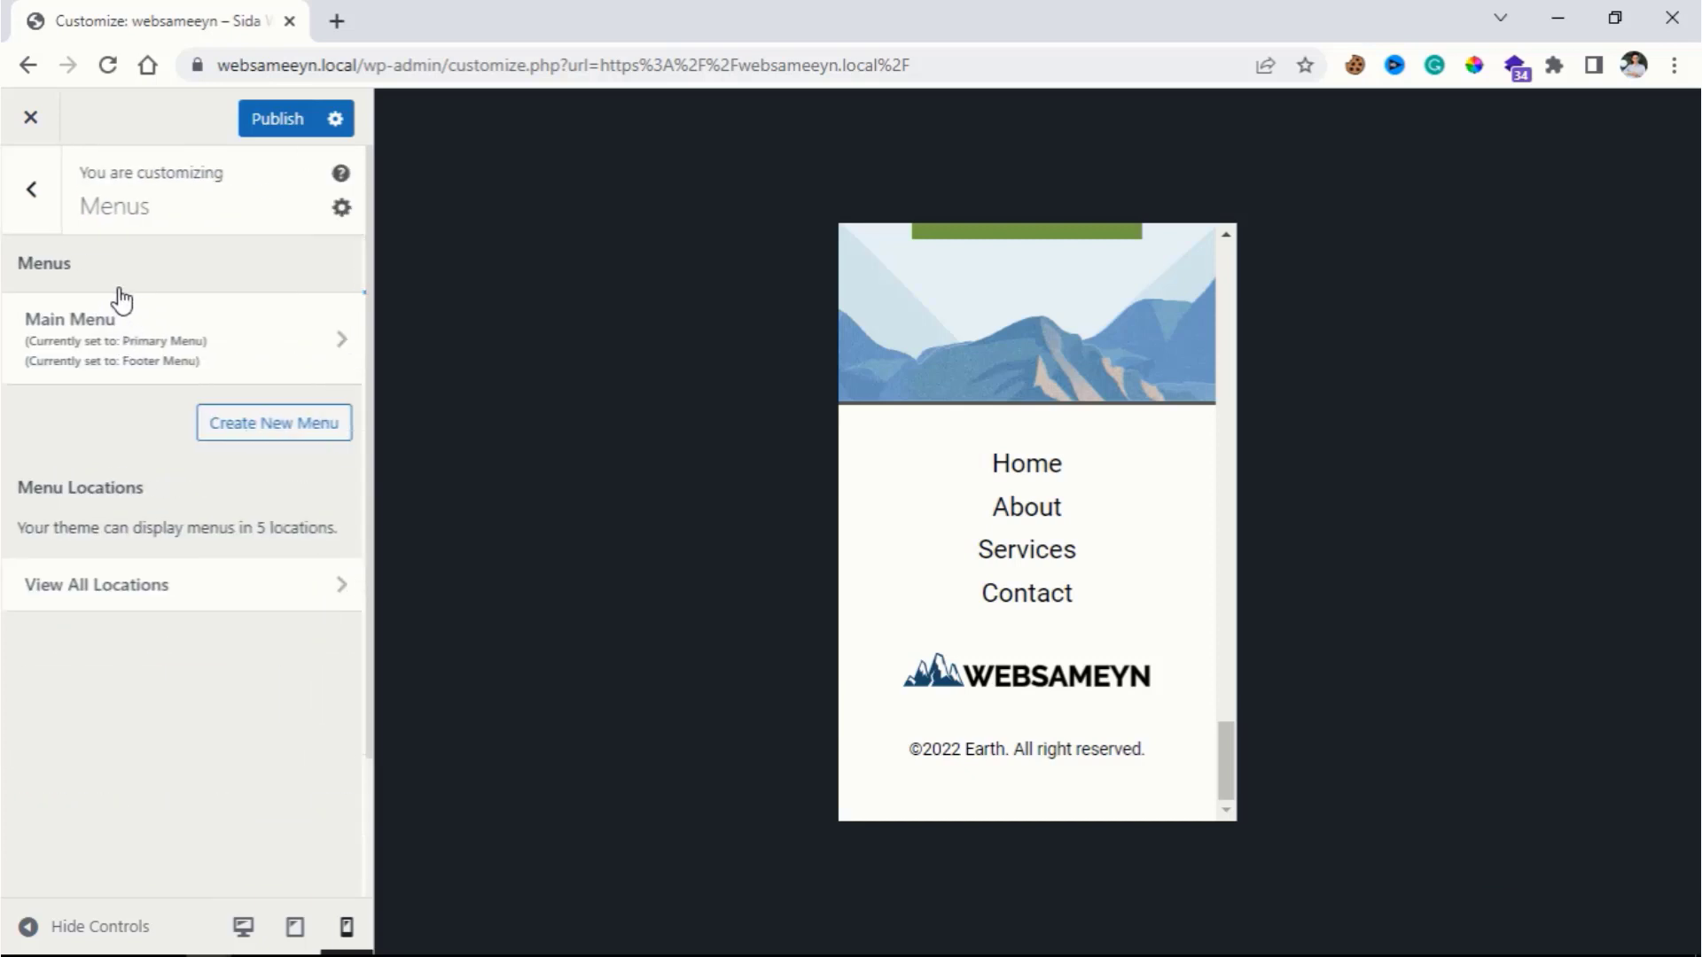
pyautogui.click(30, 195)
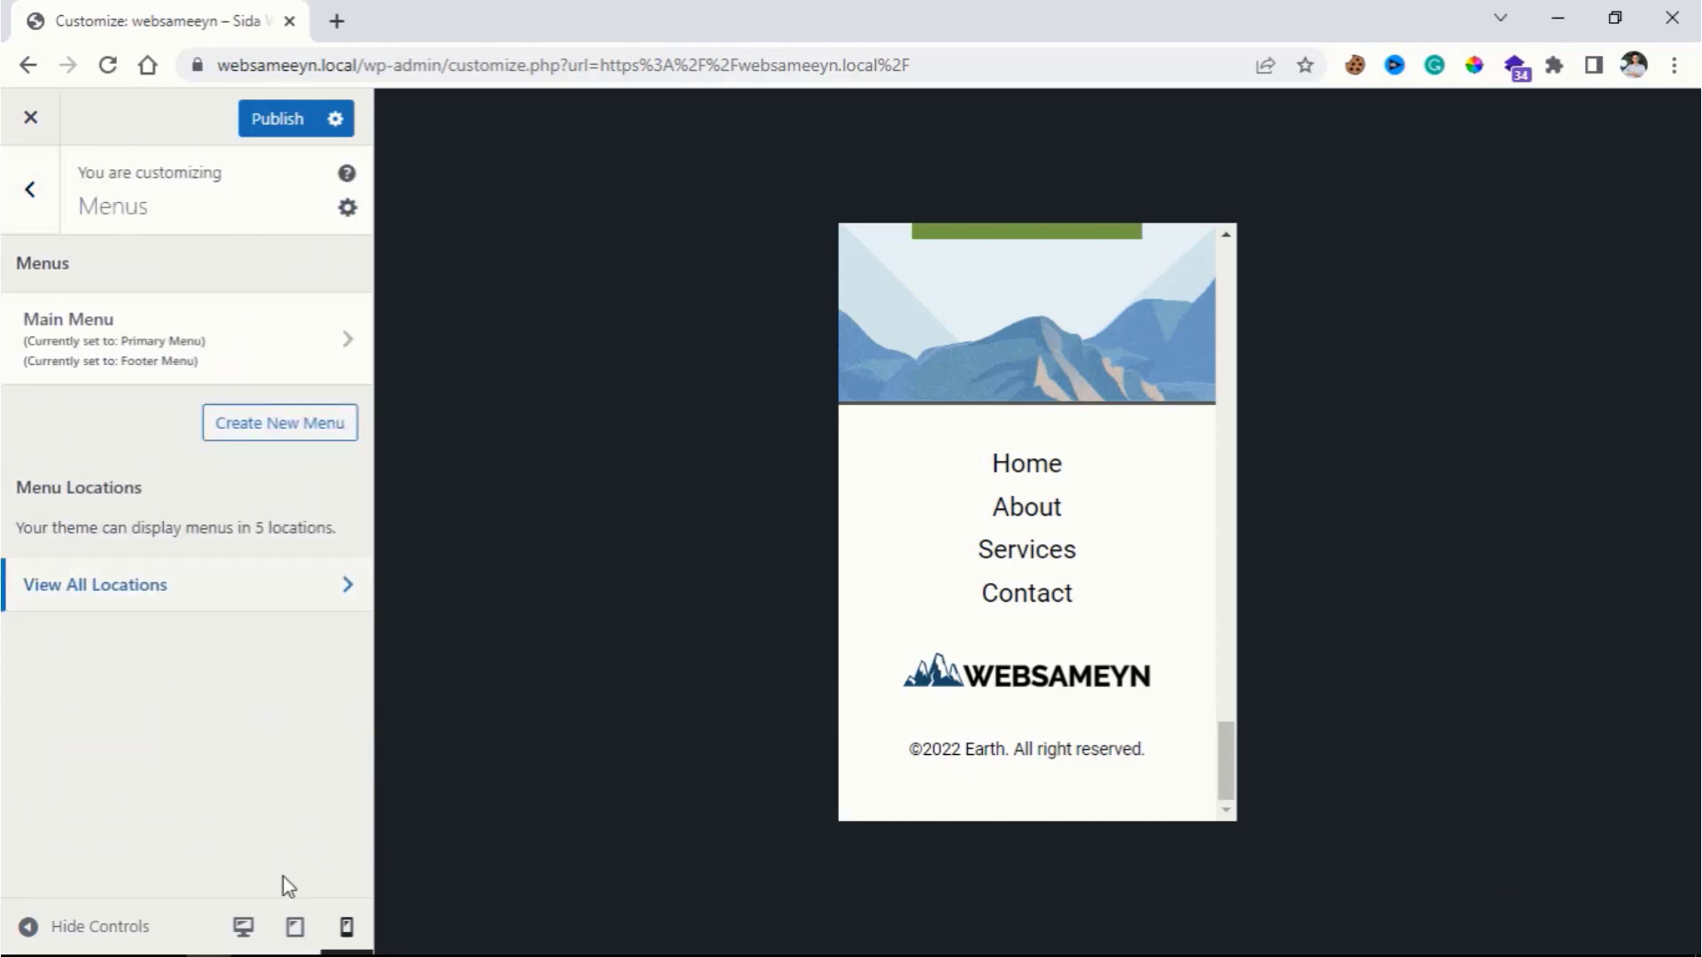
pyautogui.click(307, 942)
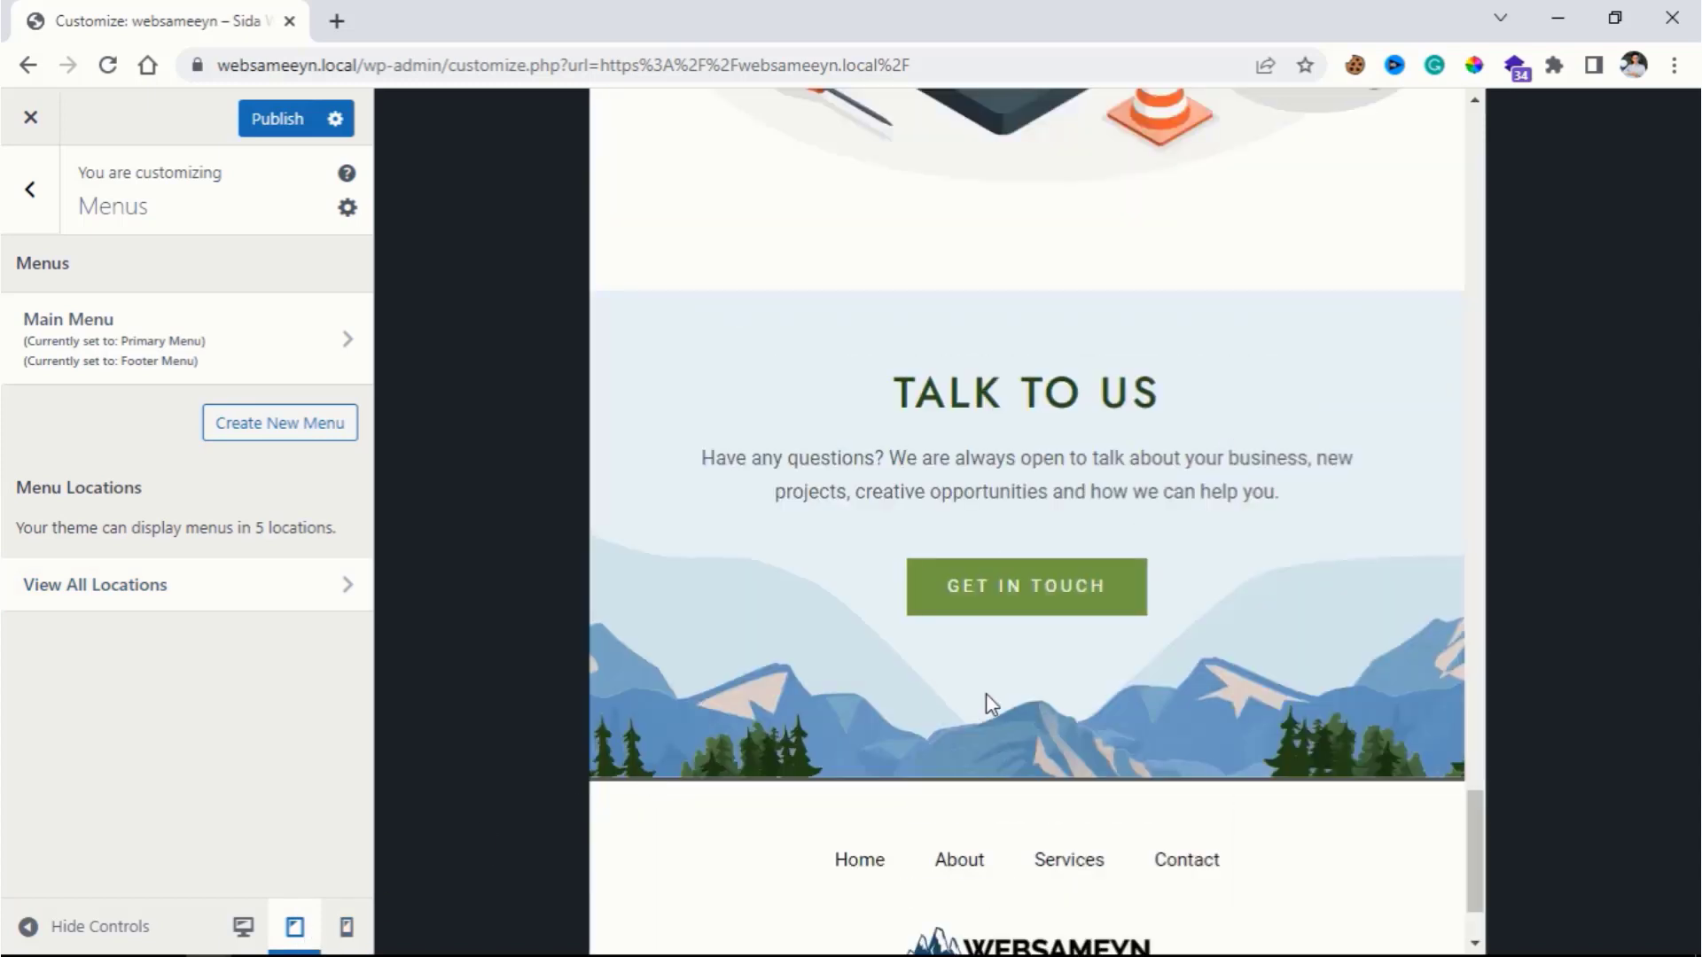
pyautogui.moveTo(1473, 837); pyautogui.dragTo(1474, 881)
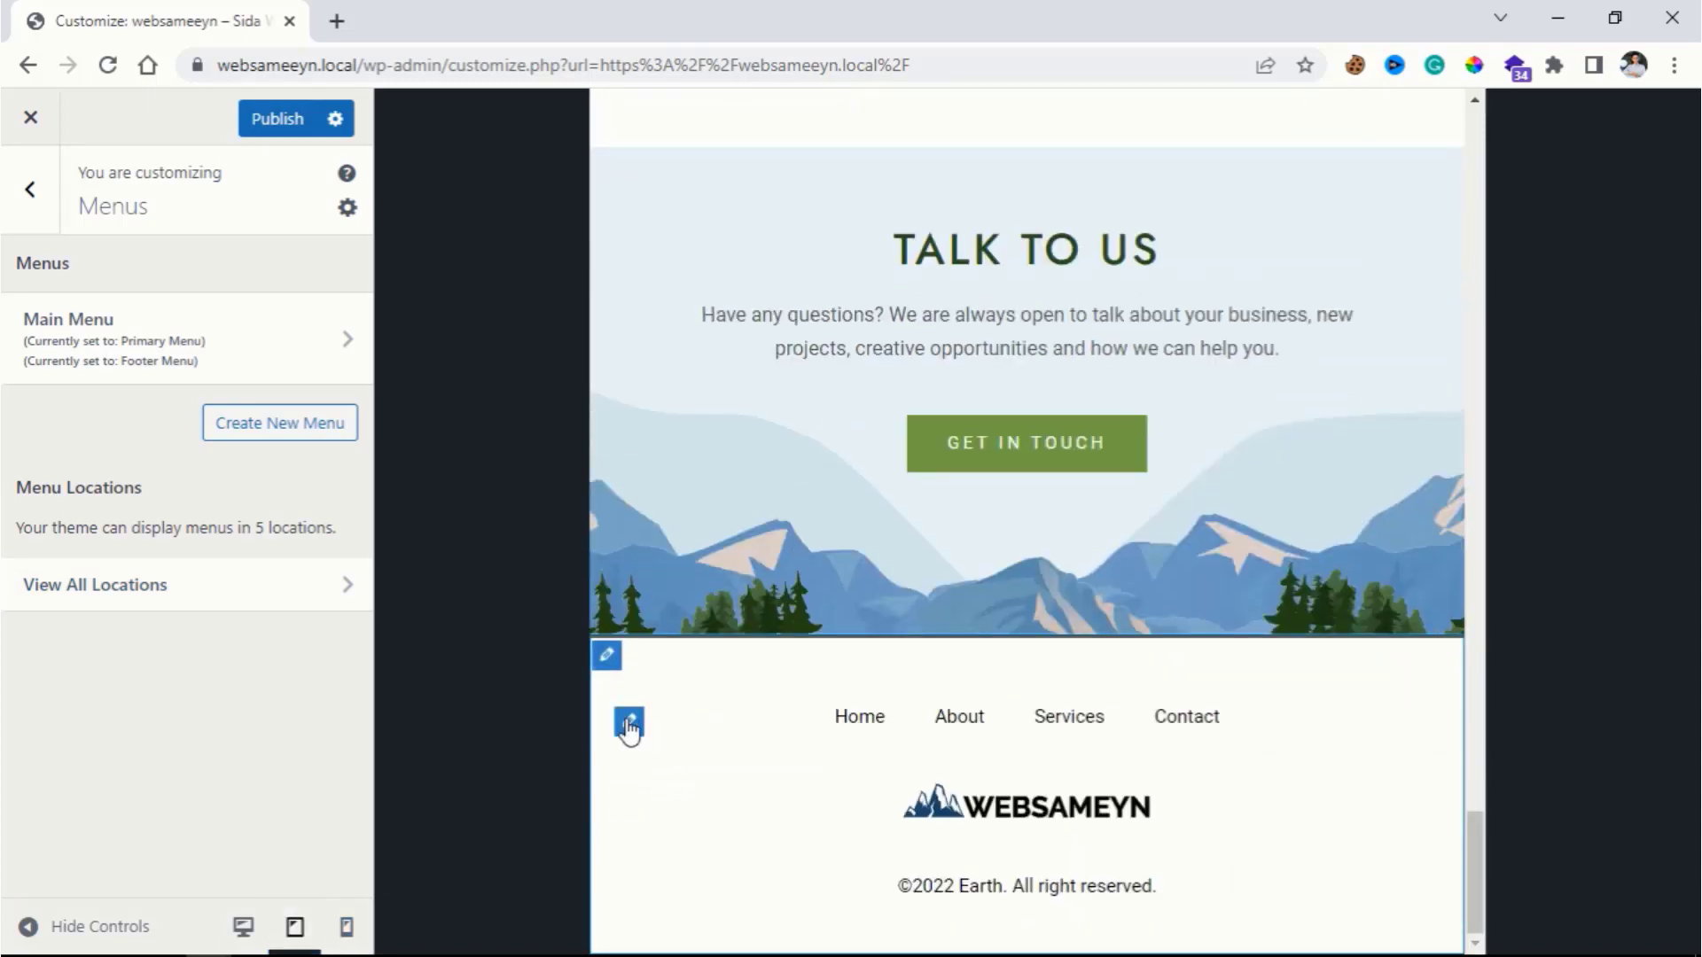
pyautogui.click(630, 727)
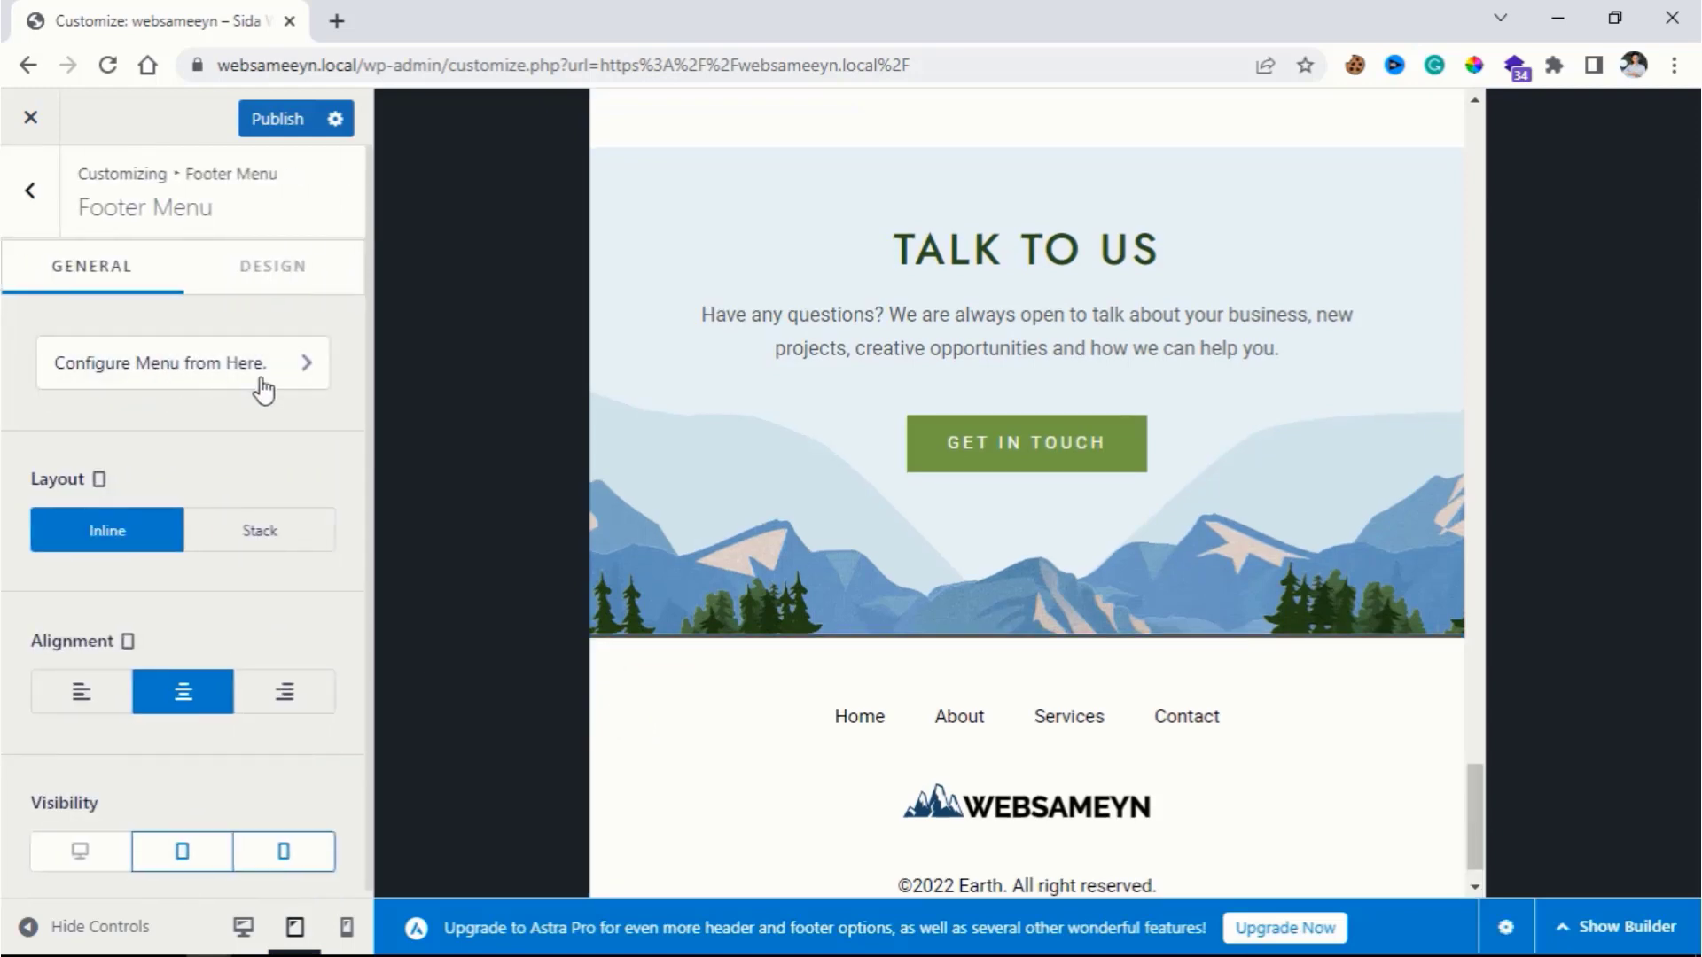
# Step: On the Design tab set the footer Menu Font Size to 24 px, then preview at desktop width
pyautogui.click(241, 270)
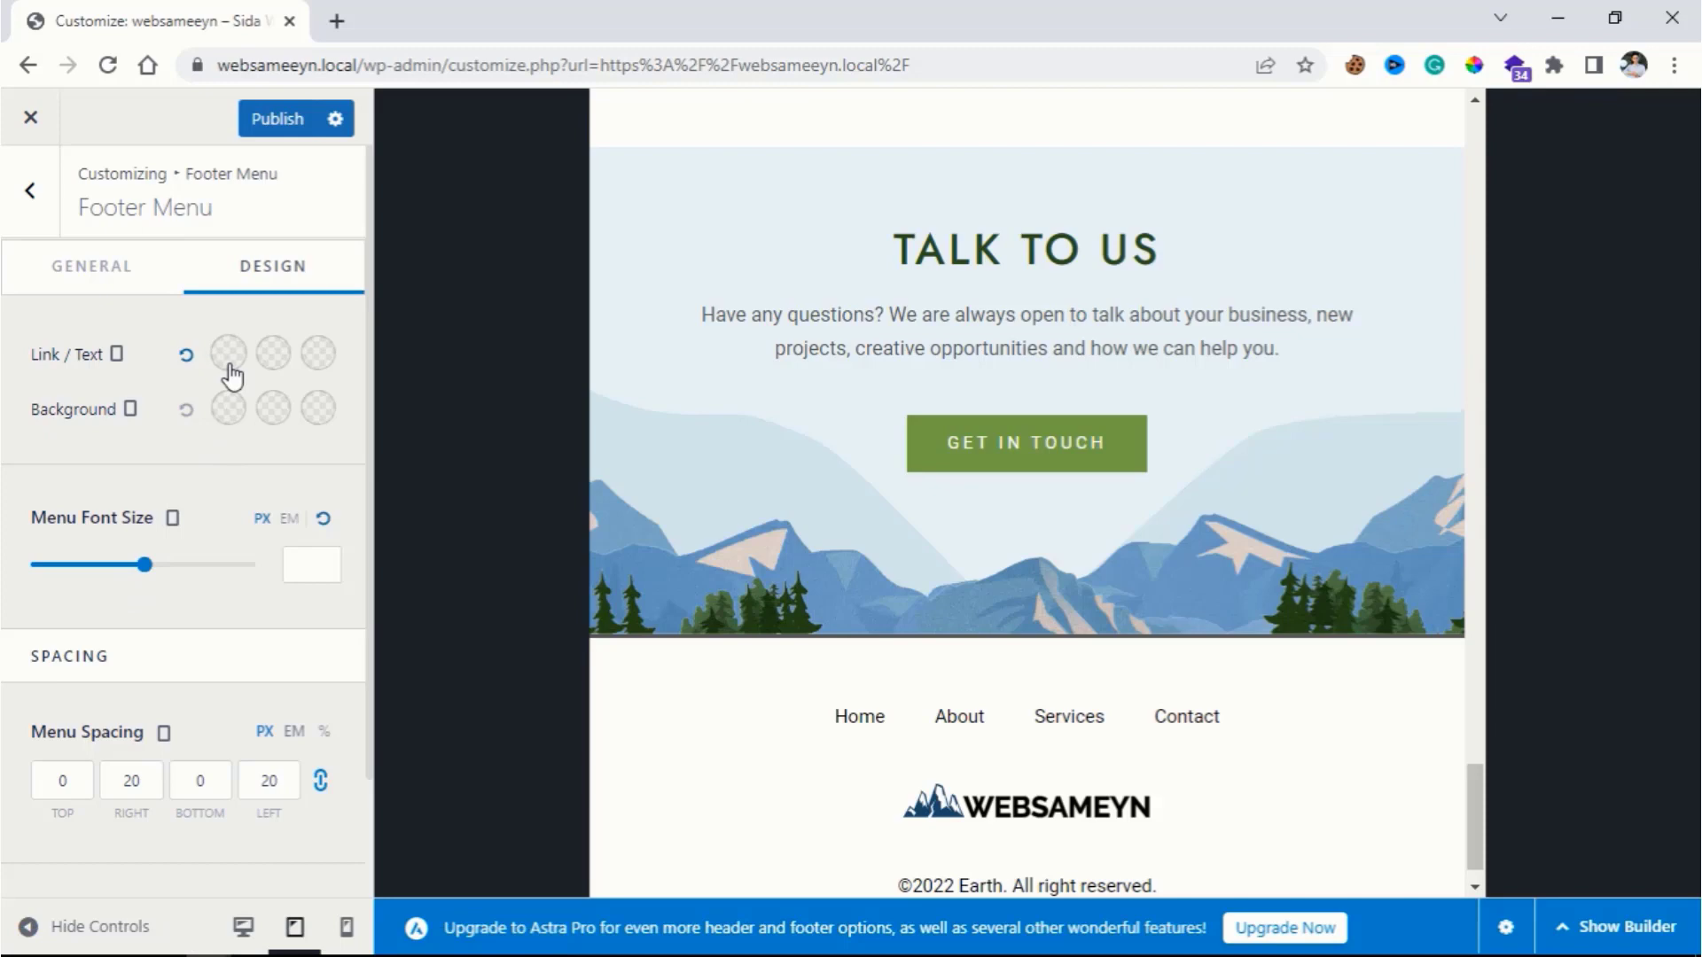
pyautogui.moveTo(151, 576); pyautogui.dragTo(93, 583)
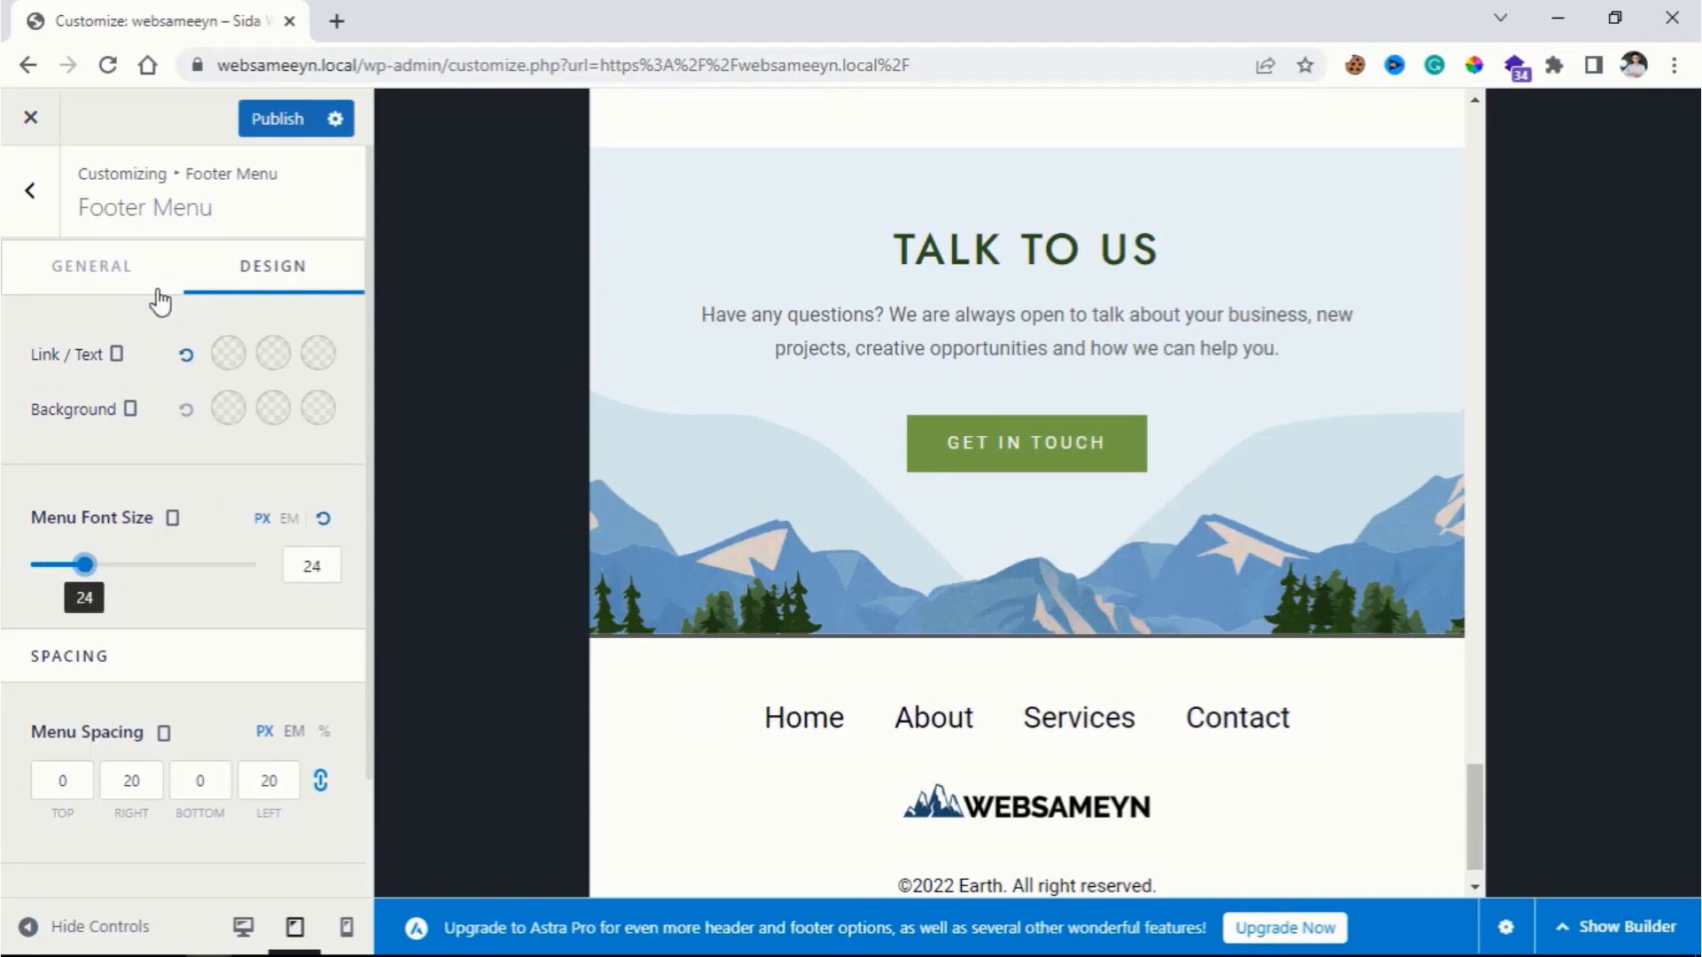
pyautogui.click(243, 926)
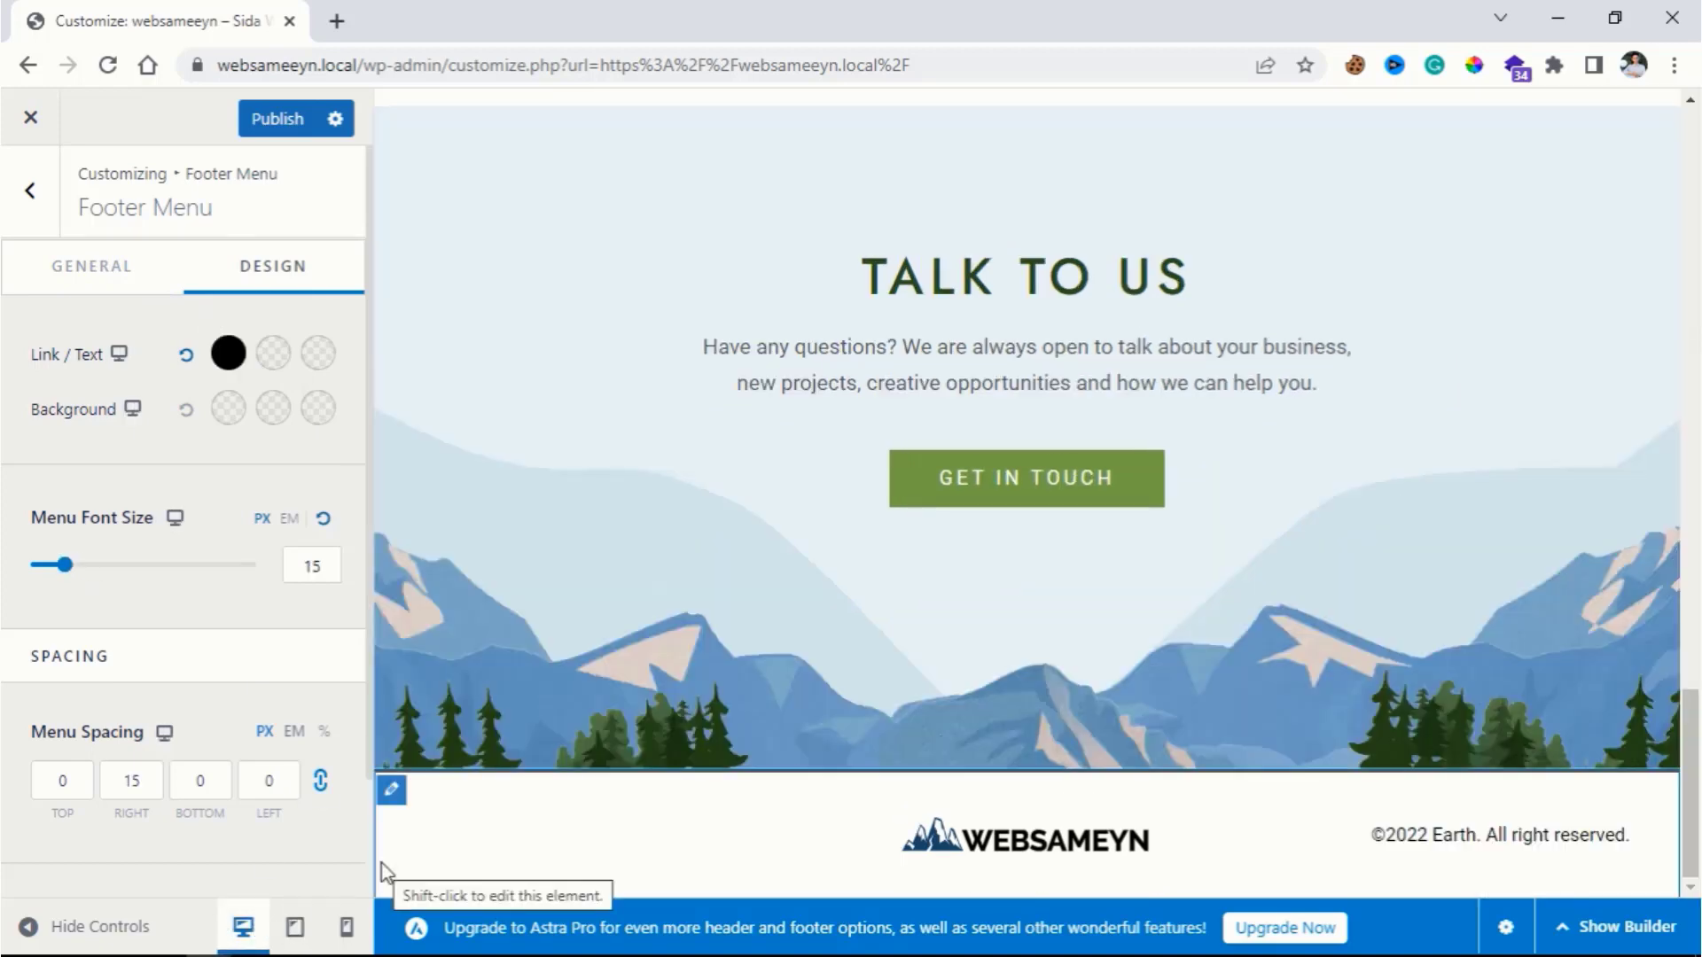
# Step: Open the Primary Footer row settings and browse its General and Design options
pyautogui.click(397, 796)
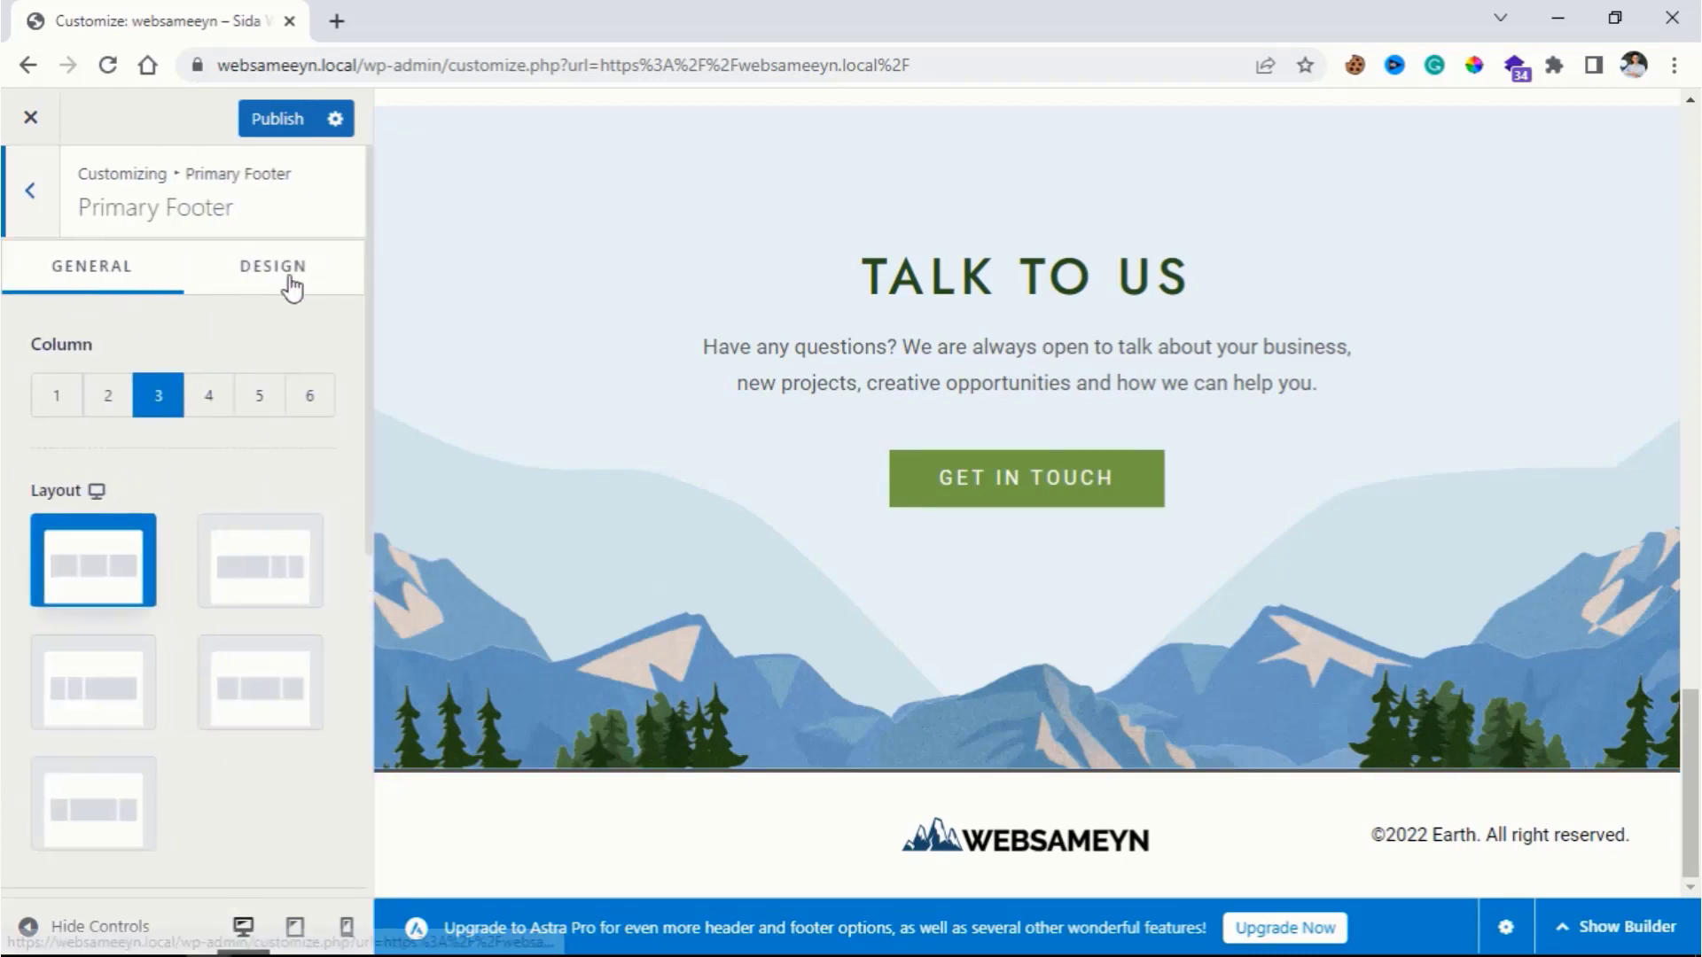
pyautogui.click(254, 280)
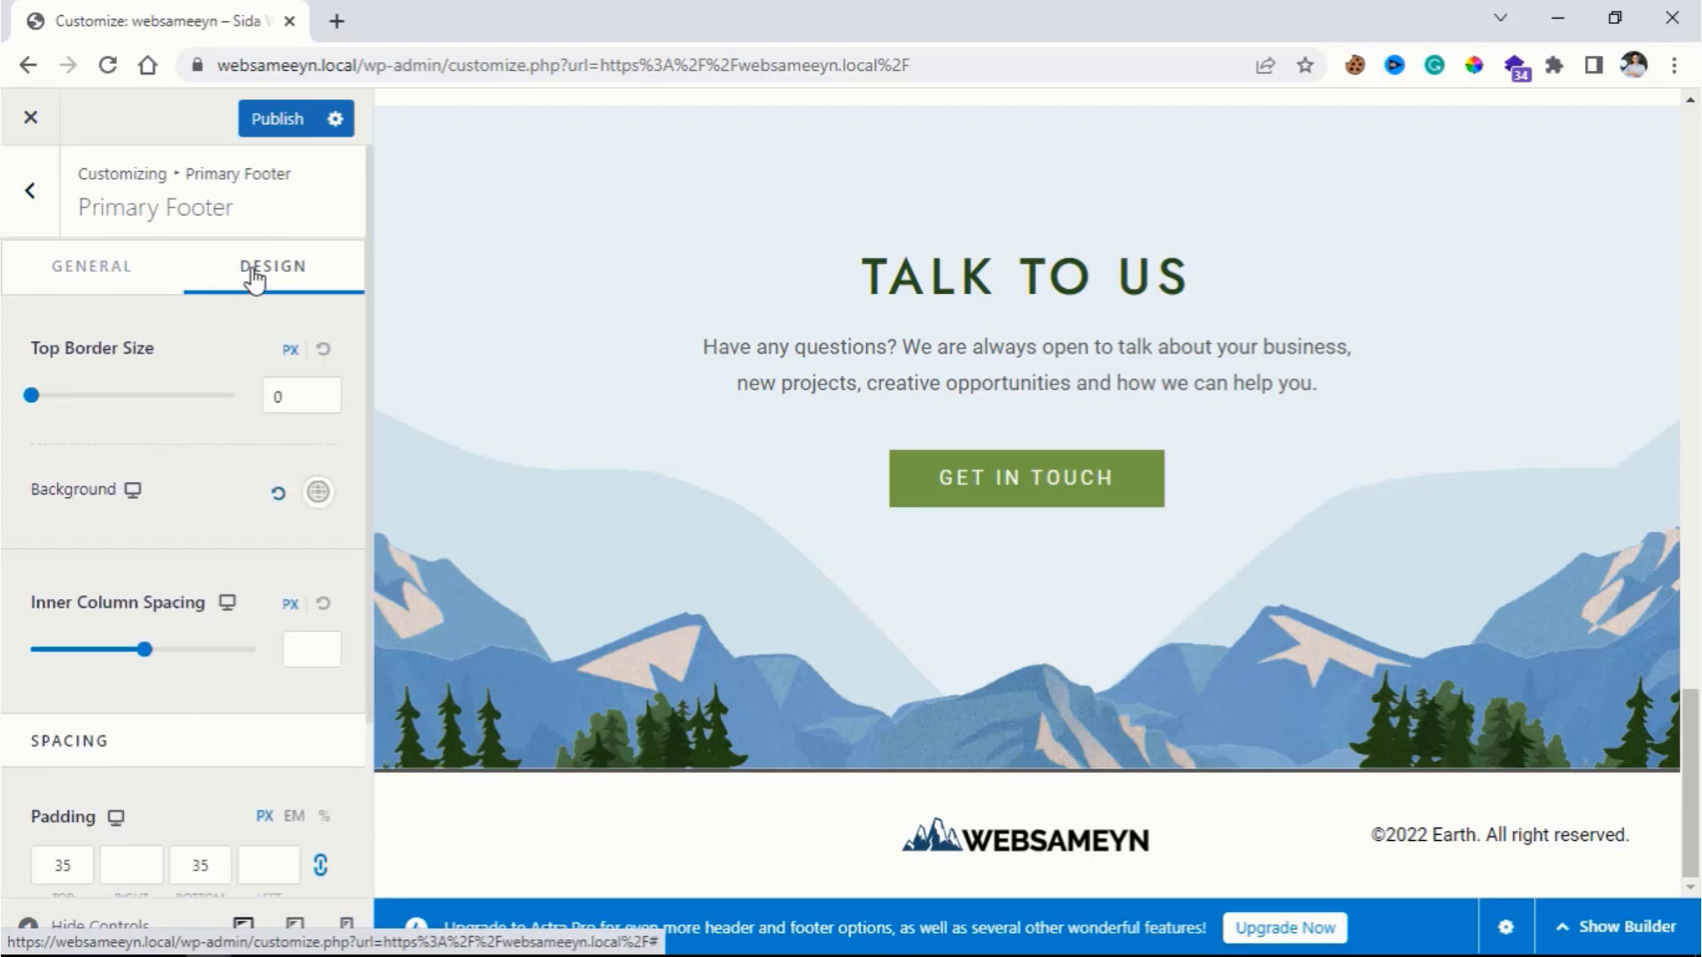
pyautogui.scroll(-3, 369, 399)
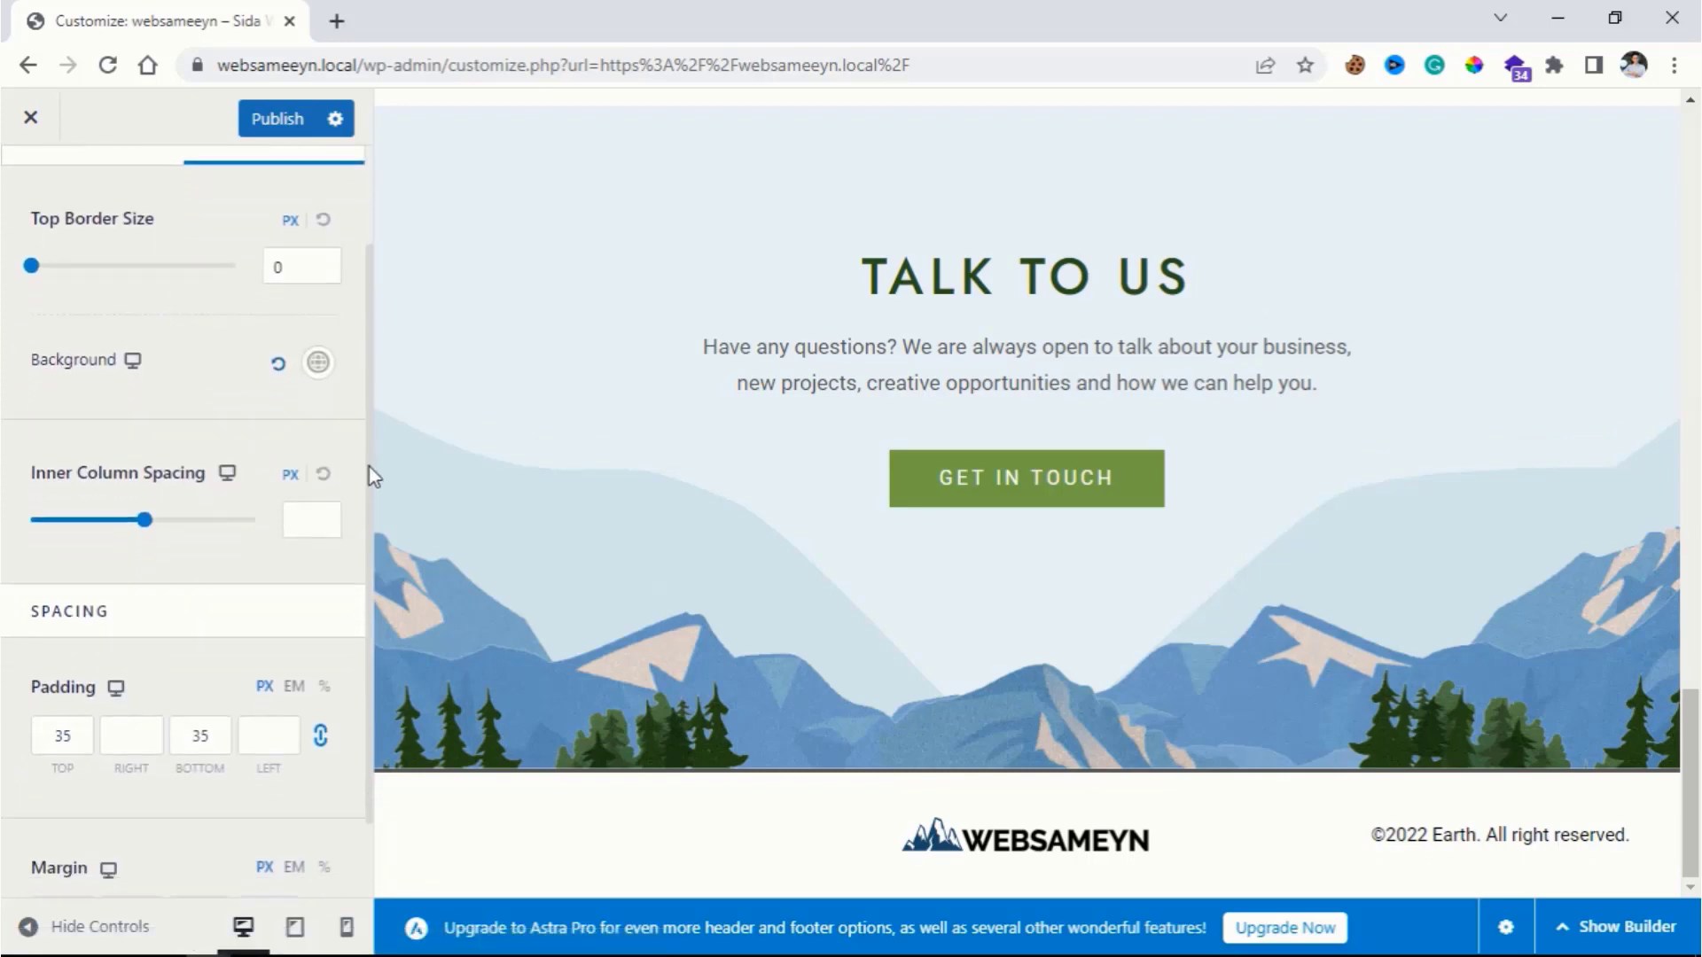
pyautogui.scroll(3, 372, 422)
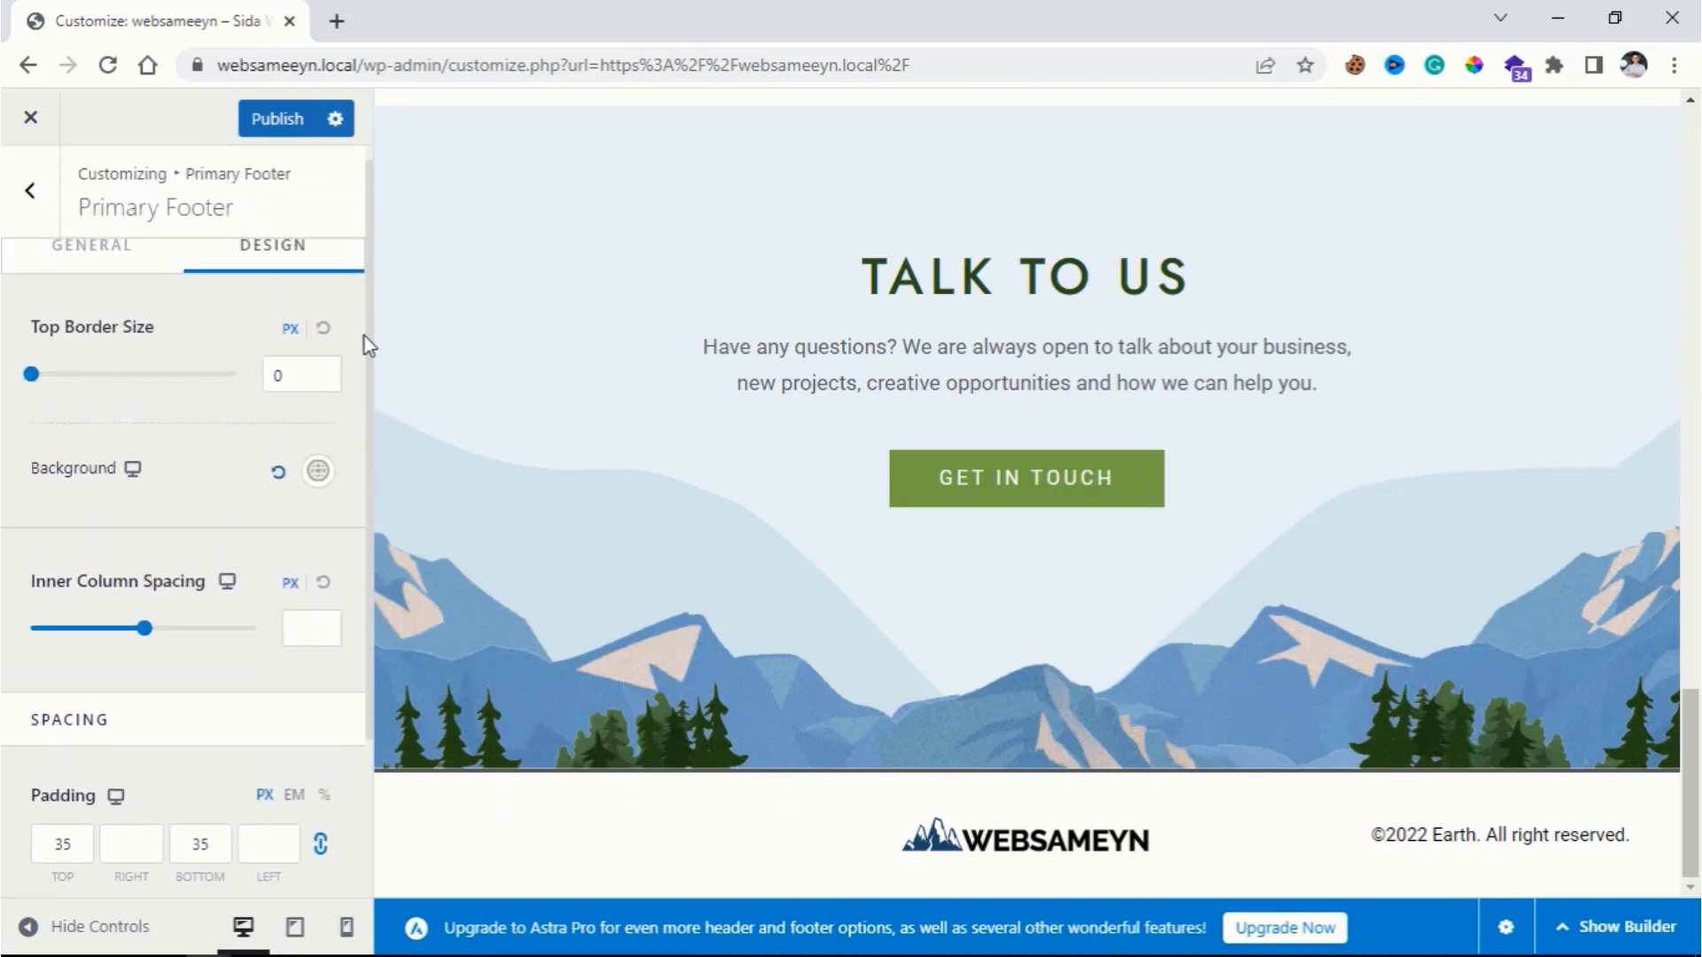
pyautogui.scroll(-2, 361, 399)
pyautogui.scroll(-1, 359, 454)
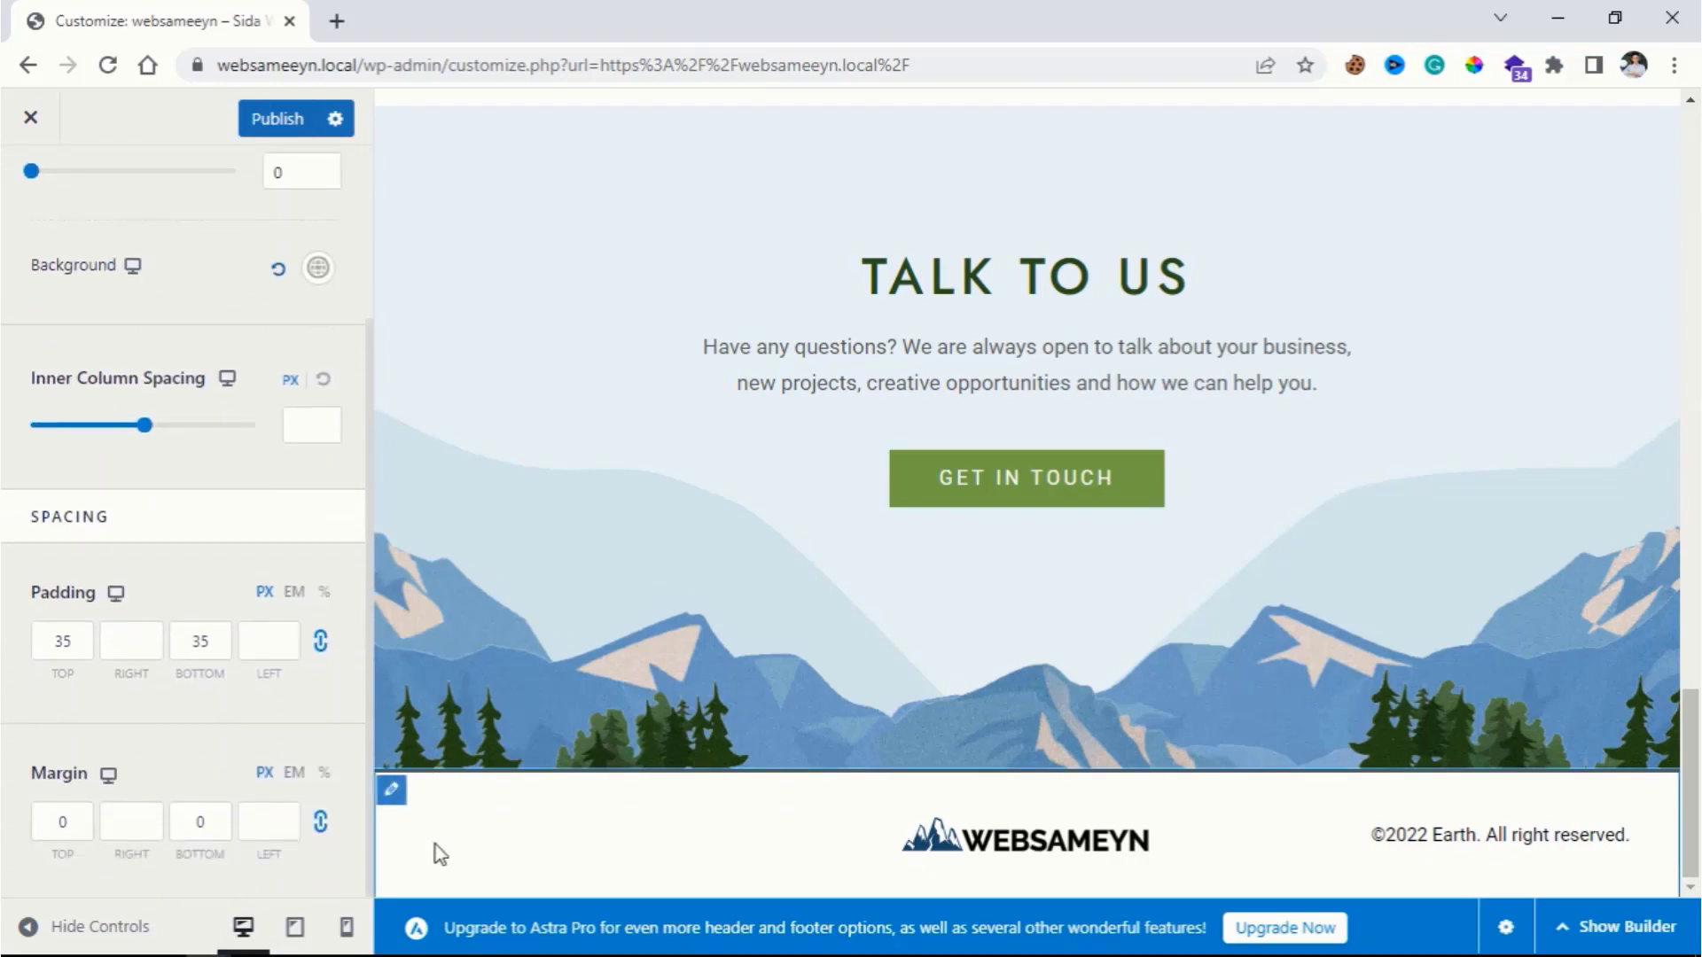
pyautogui.click(391, 790)
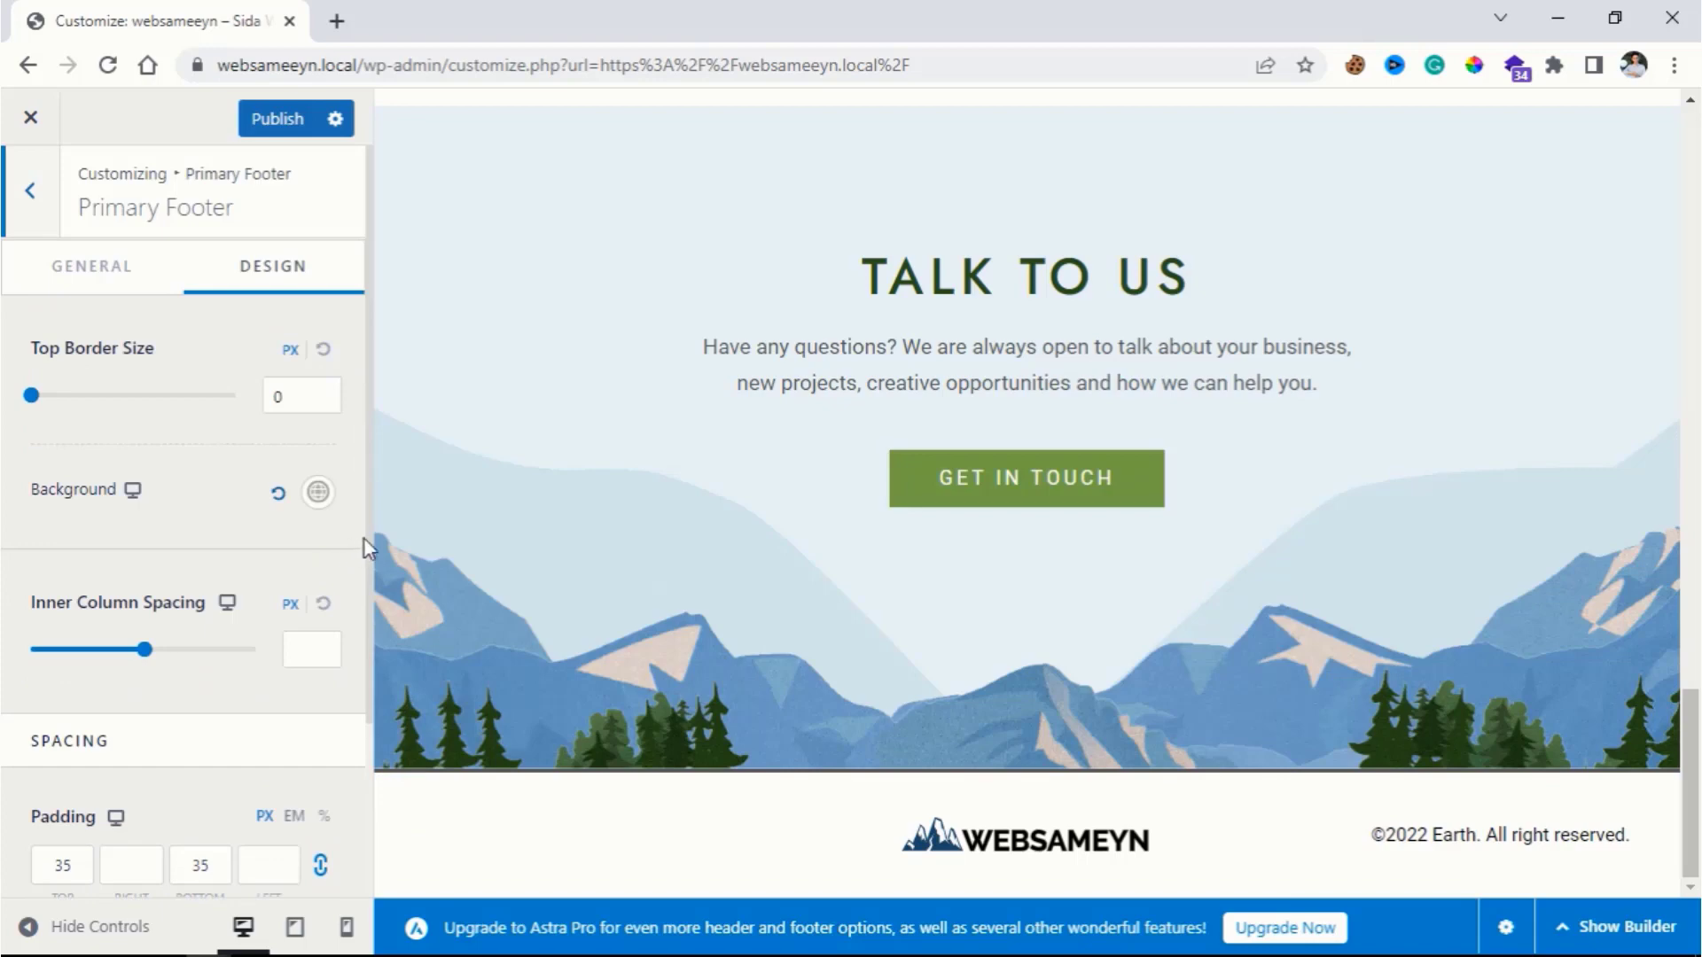
pyautogui.click(85, 292)
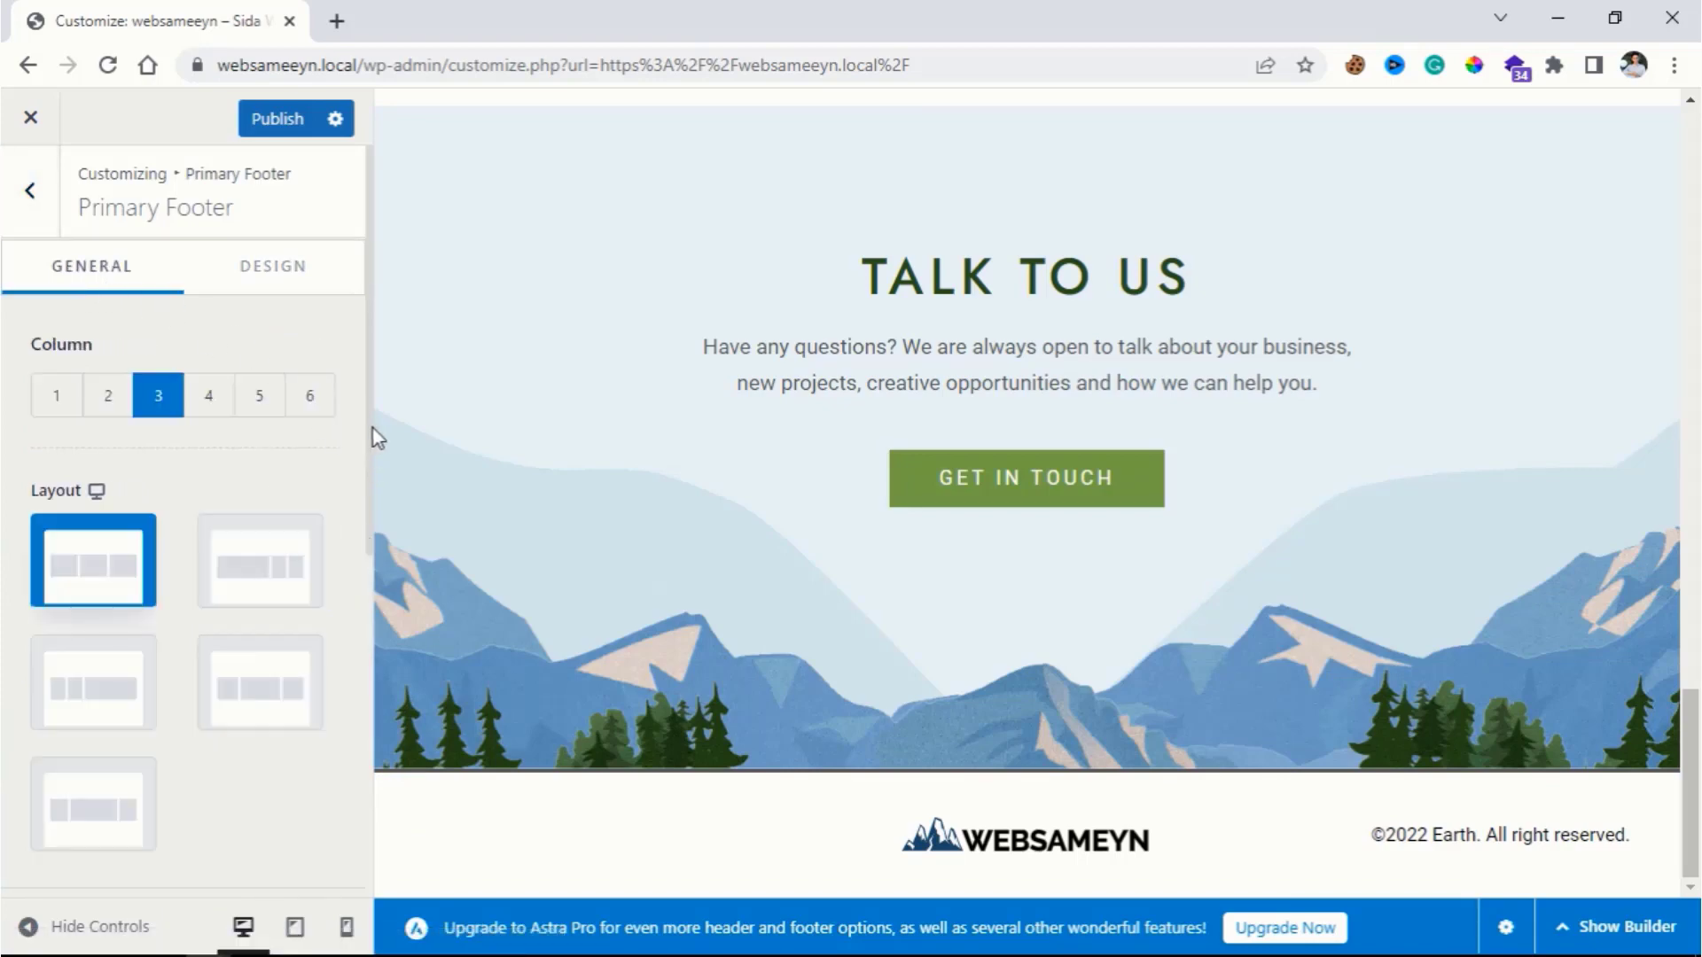
pyautogui.scroll(-7, 334, 671)
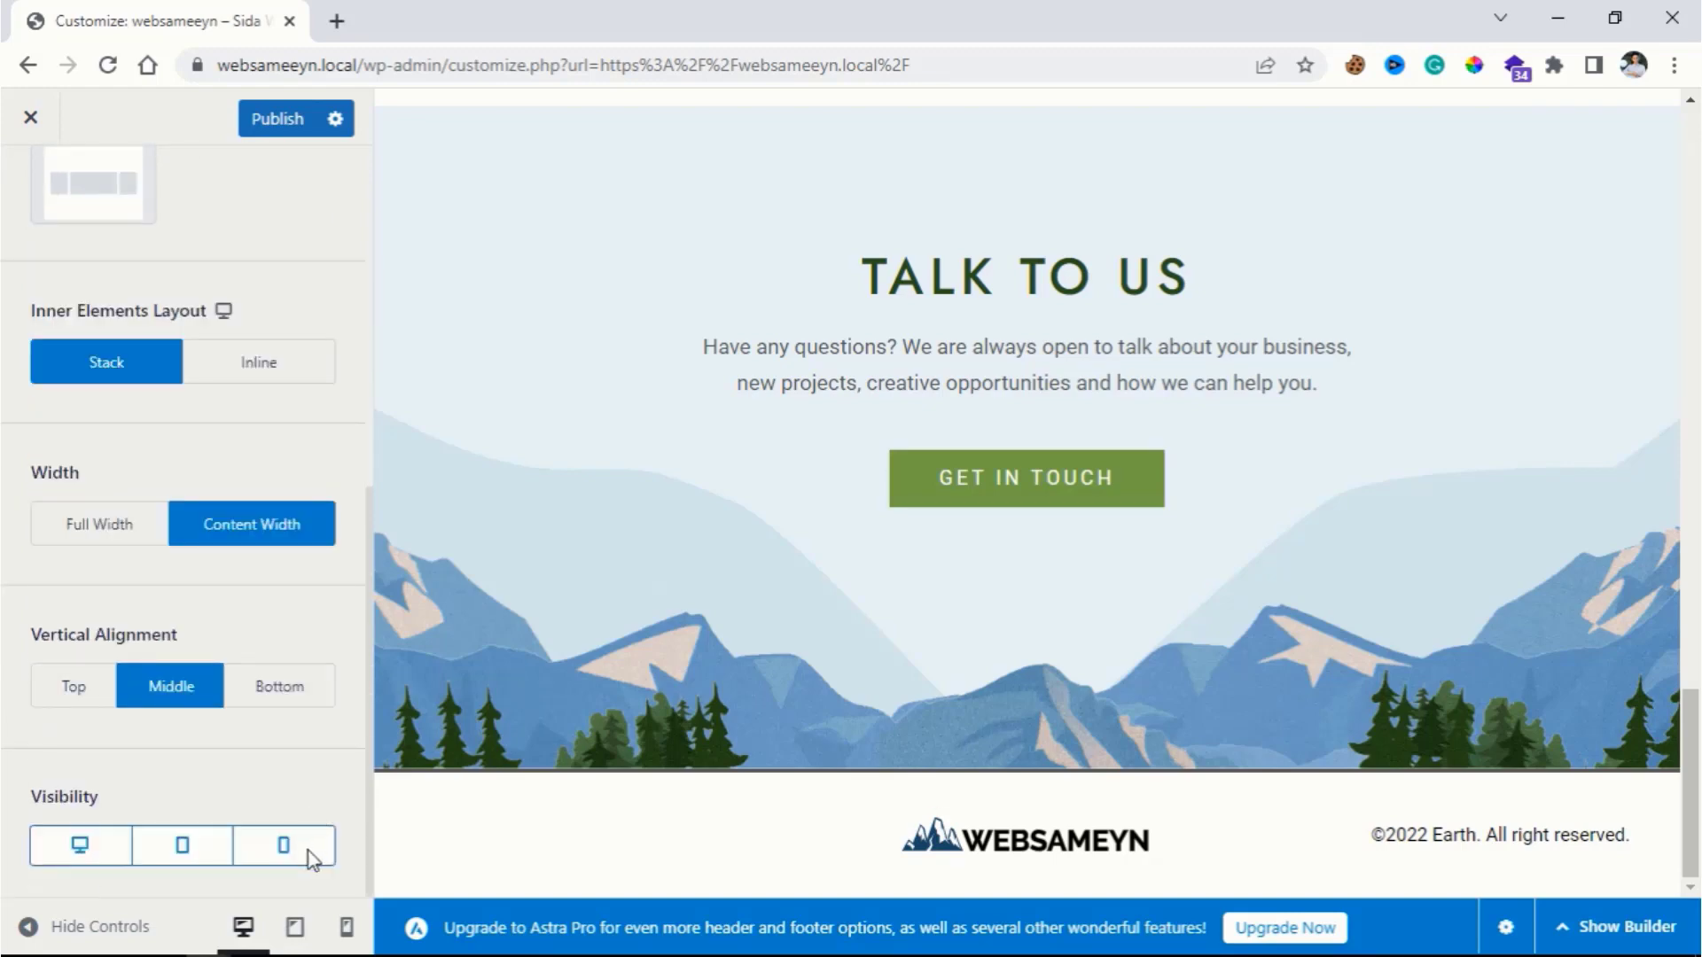
pyautogui.scroll(6, 306, 764)
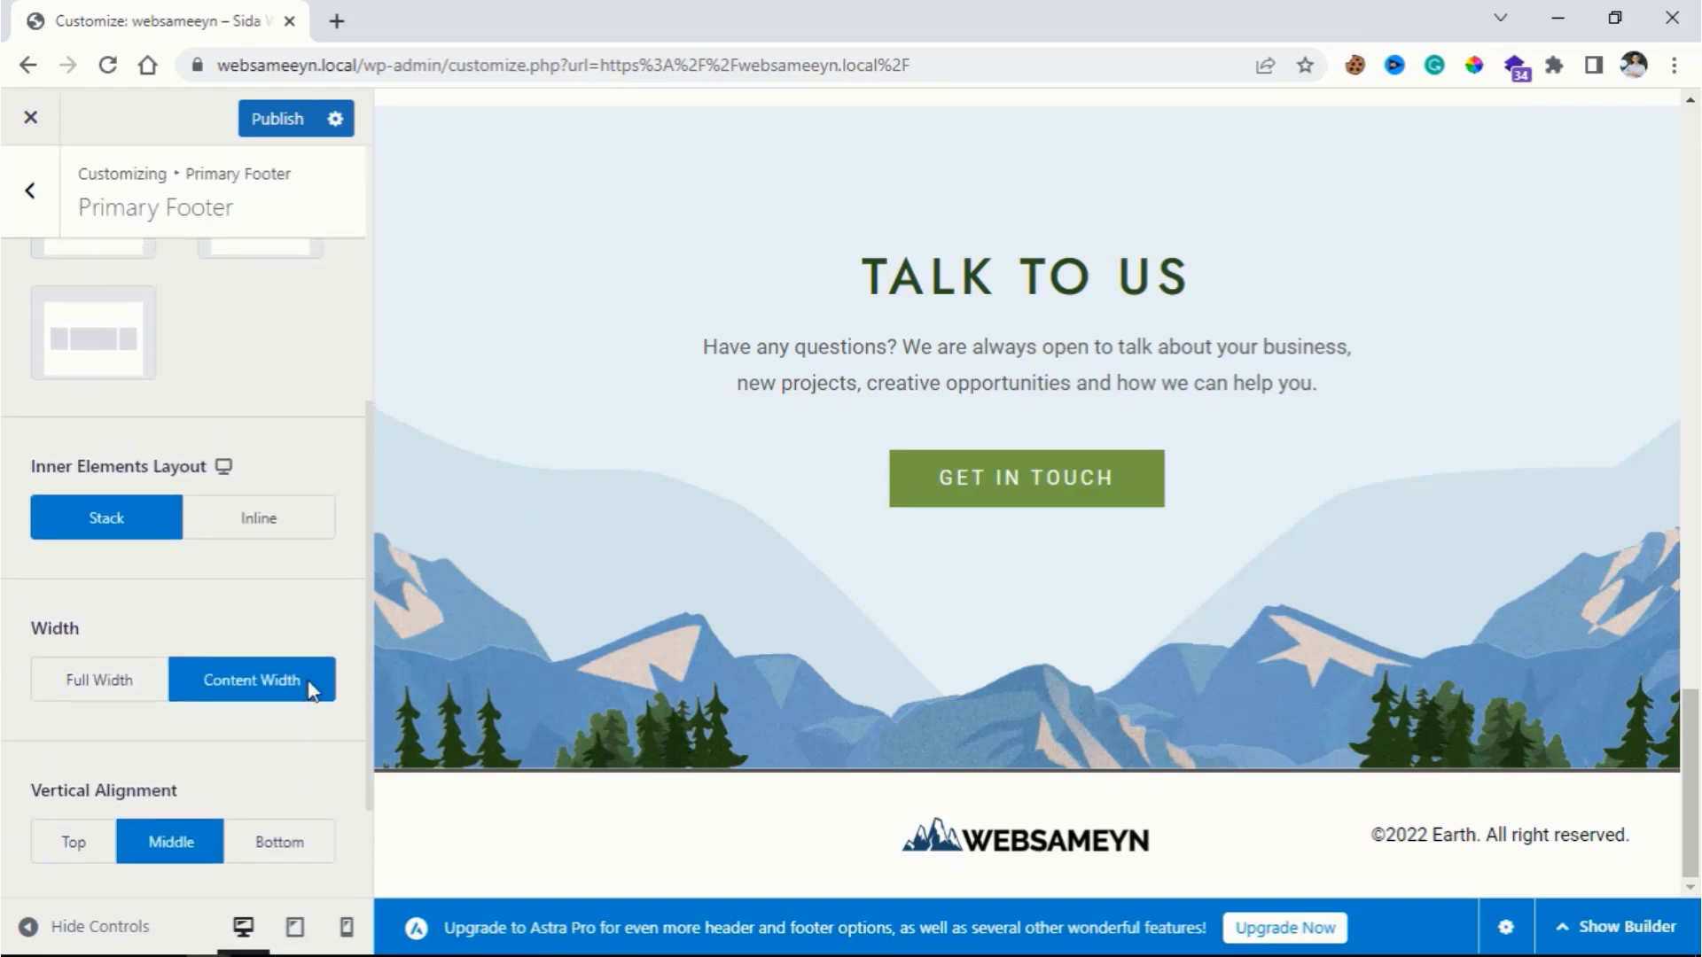
pyautogui.scroll(3, 351, 521)
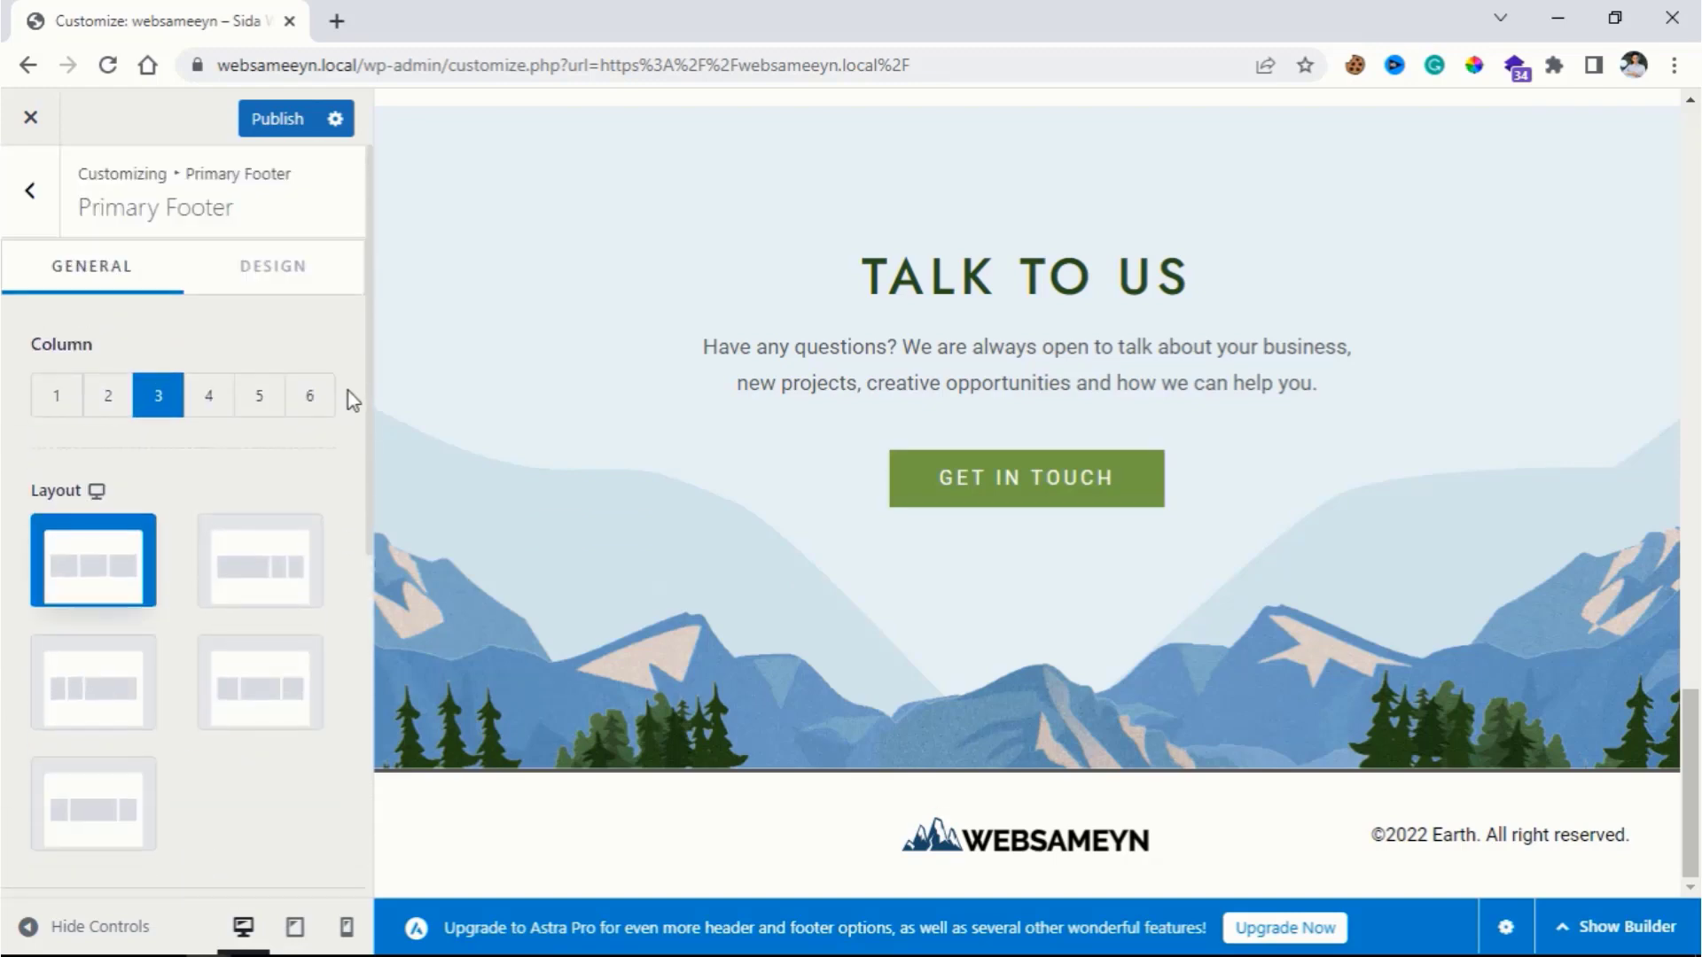
pyautogui.click(262, 300)
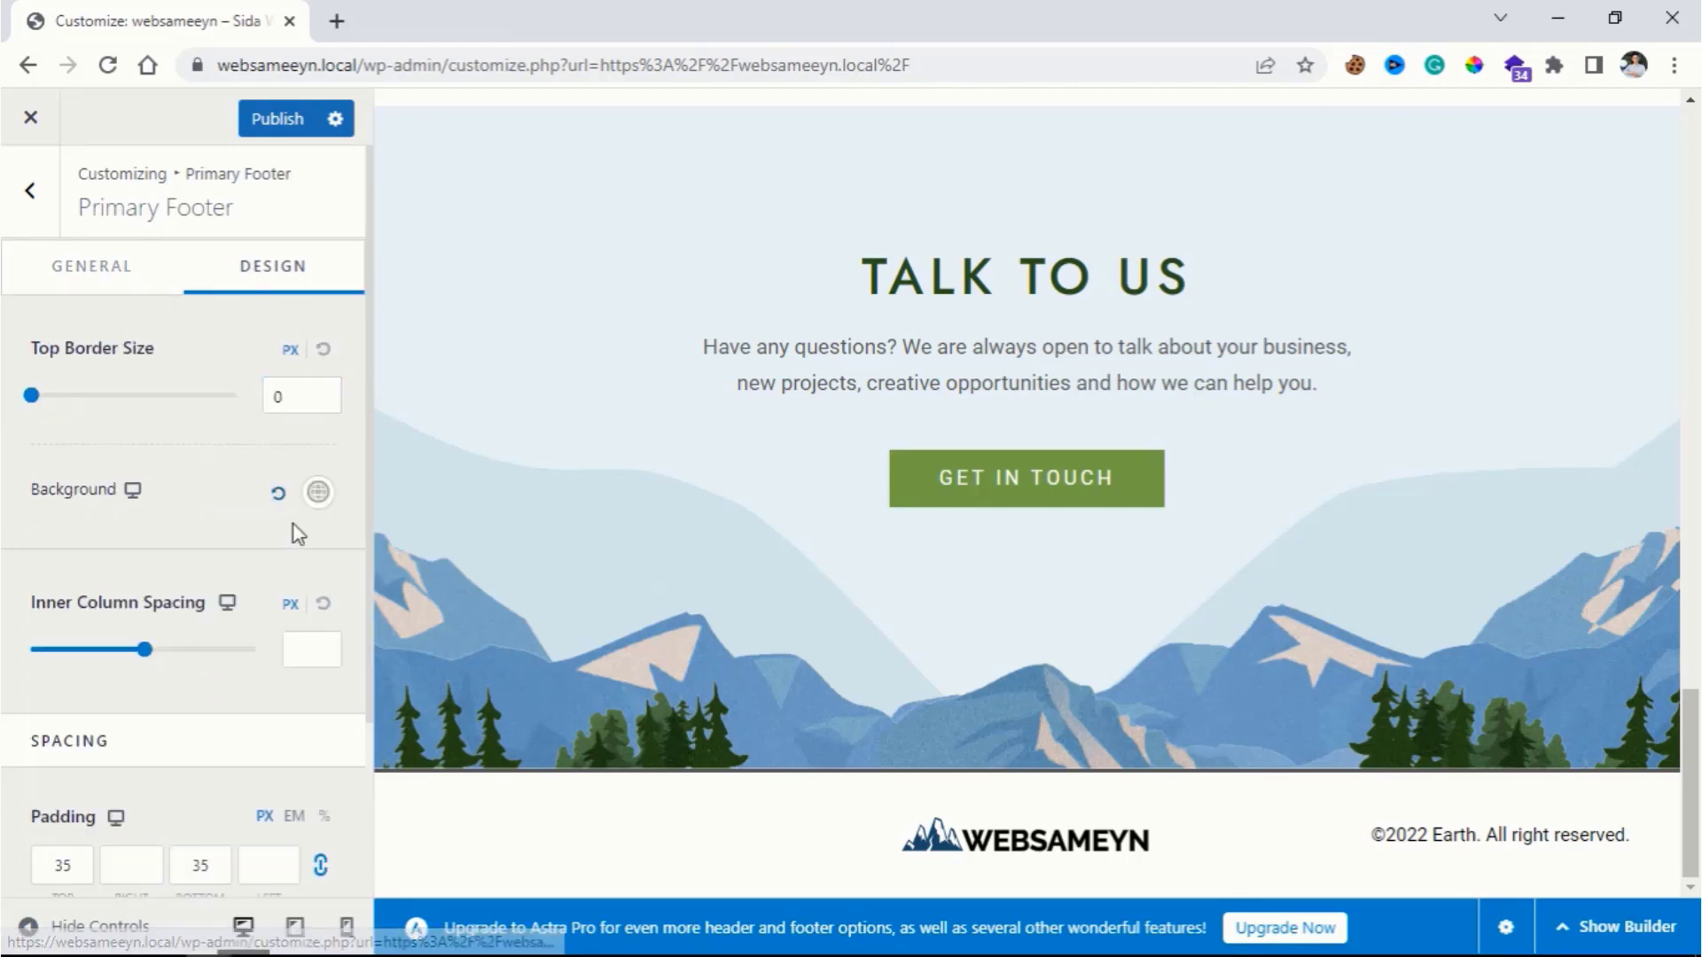
# Step: Try black, green and pink footer backgrounds, reset to default, and return to Footer Builder
pyautogui.click(318, 494)
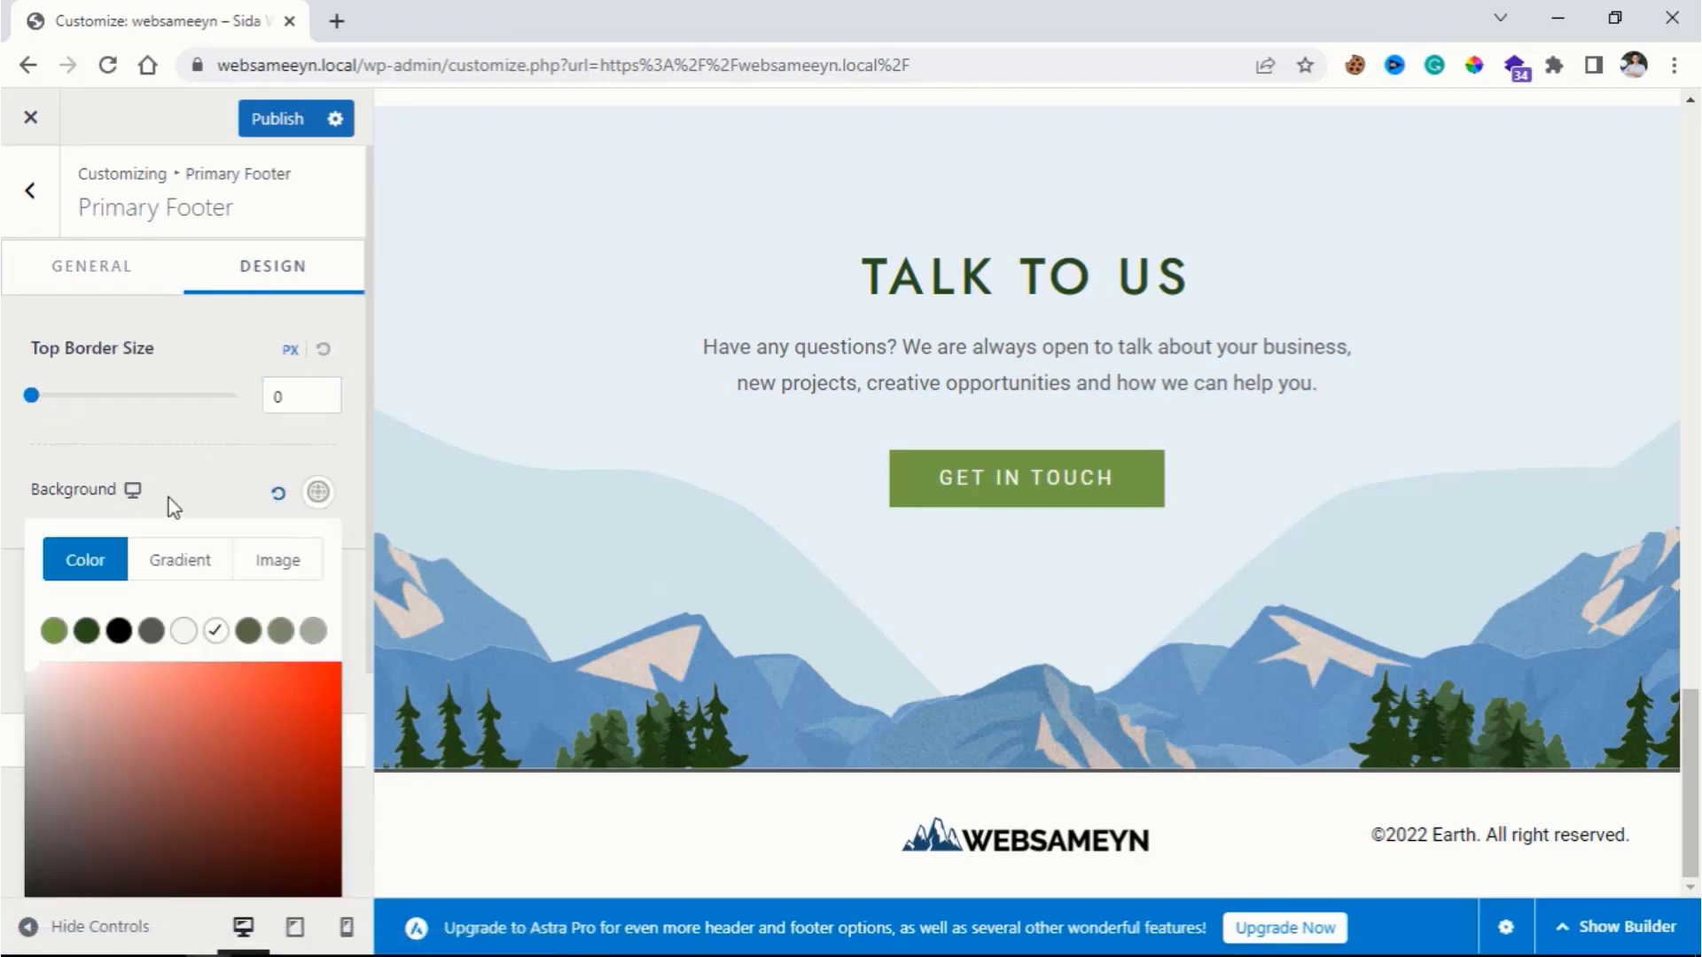
pyautogui.click(118, 633)
pyautogui.click(62, 633)
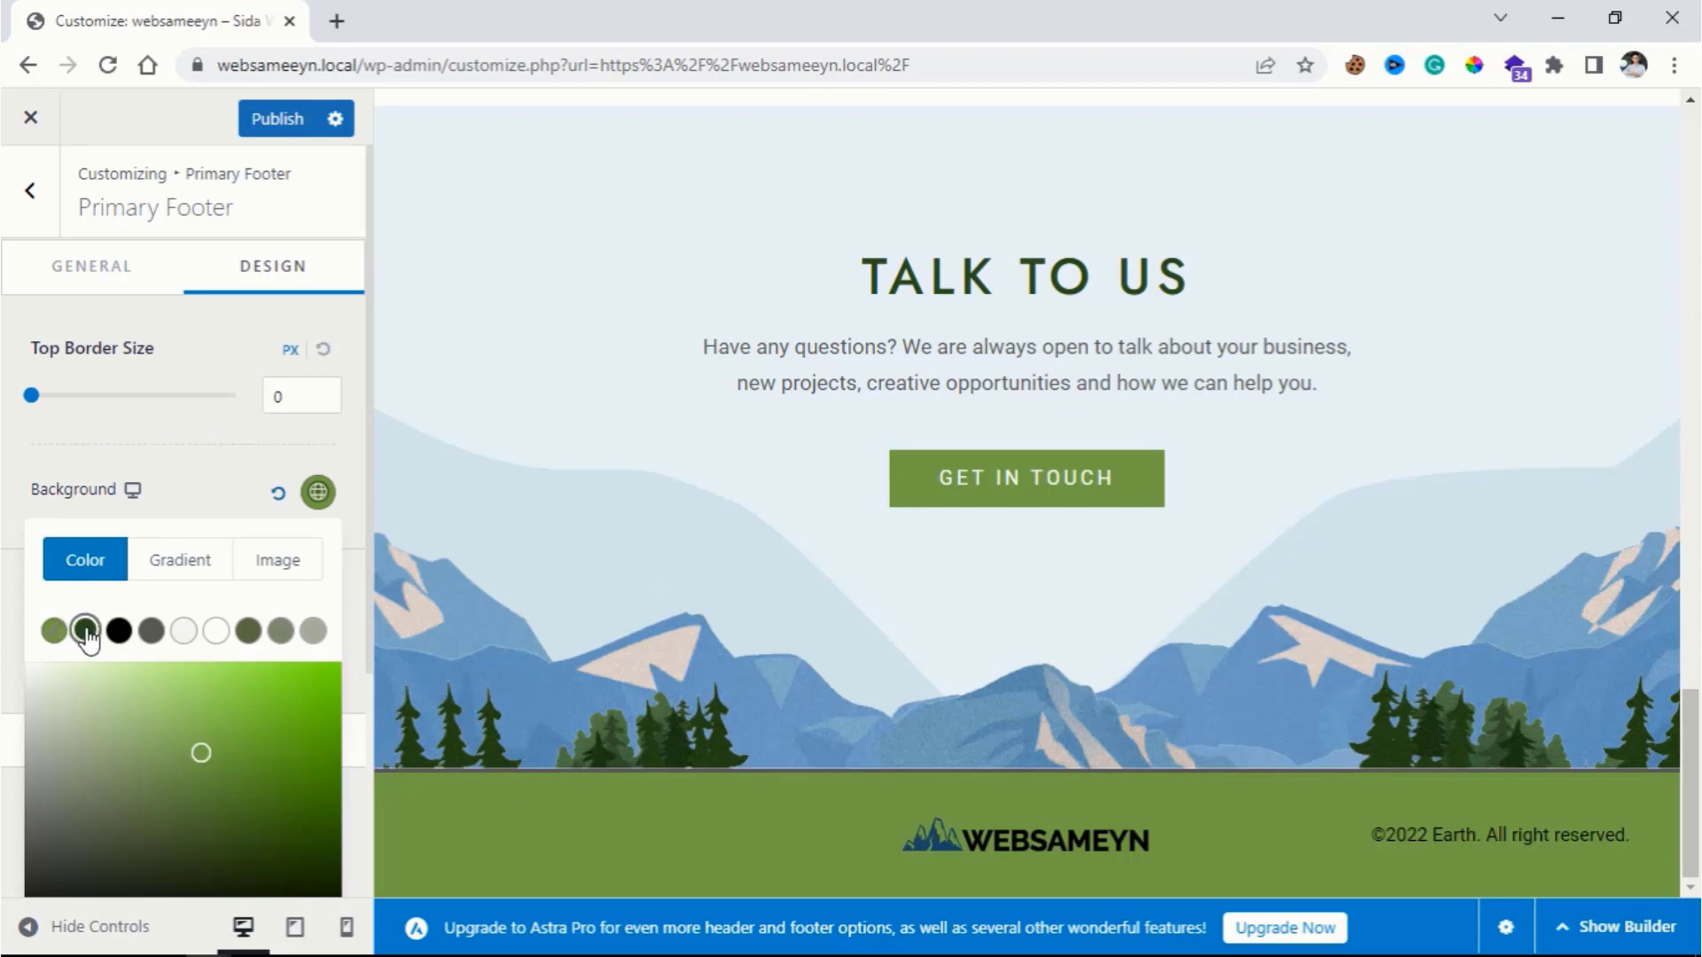
pyautogui.click(86, 632)
pyautogui.moveTo(23, 639); pyautogui.dragTo(58, 640)
pyautogui.click(55, 633)
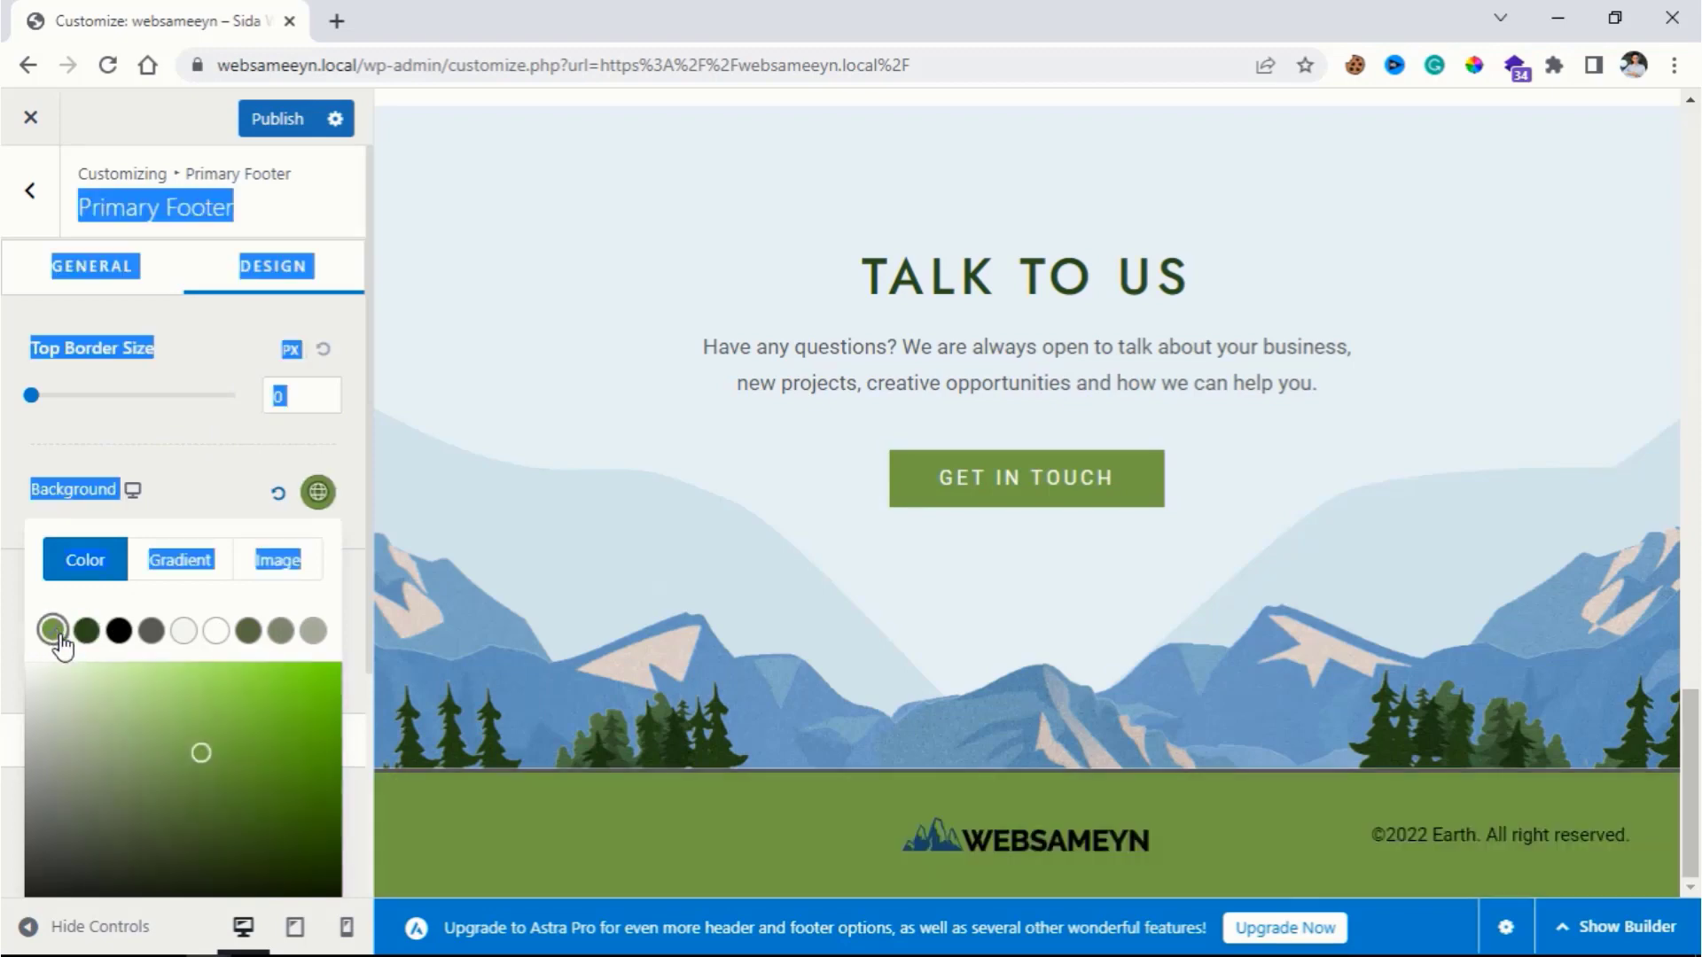
pyautogui.moveTo(94, 711); pyautogui.dragTo(101, 612)
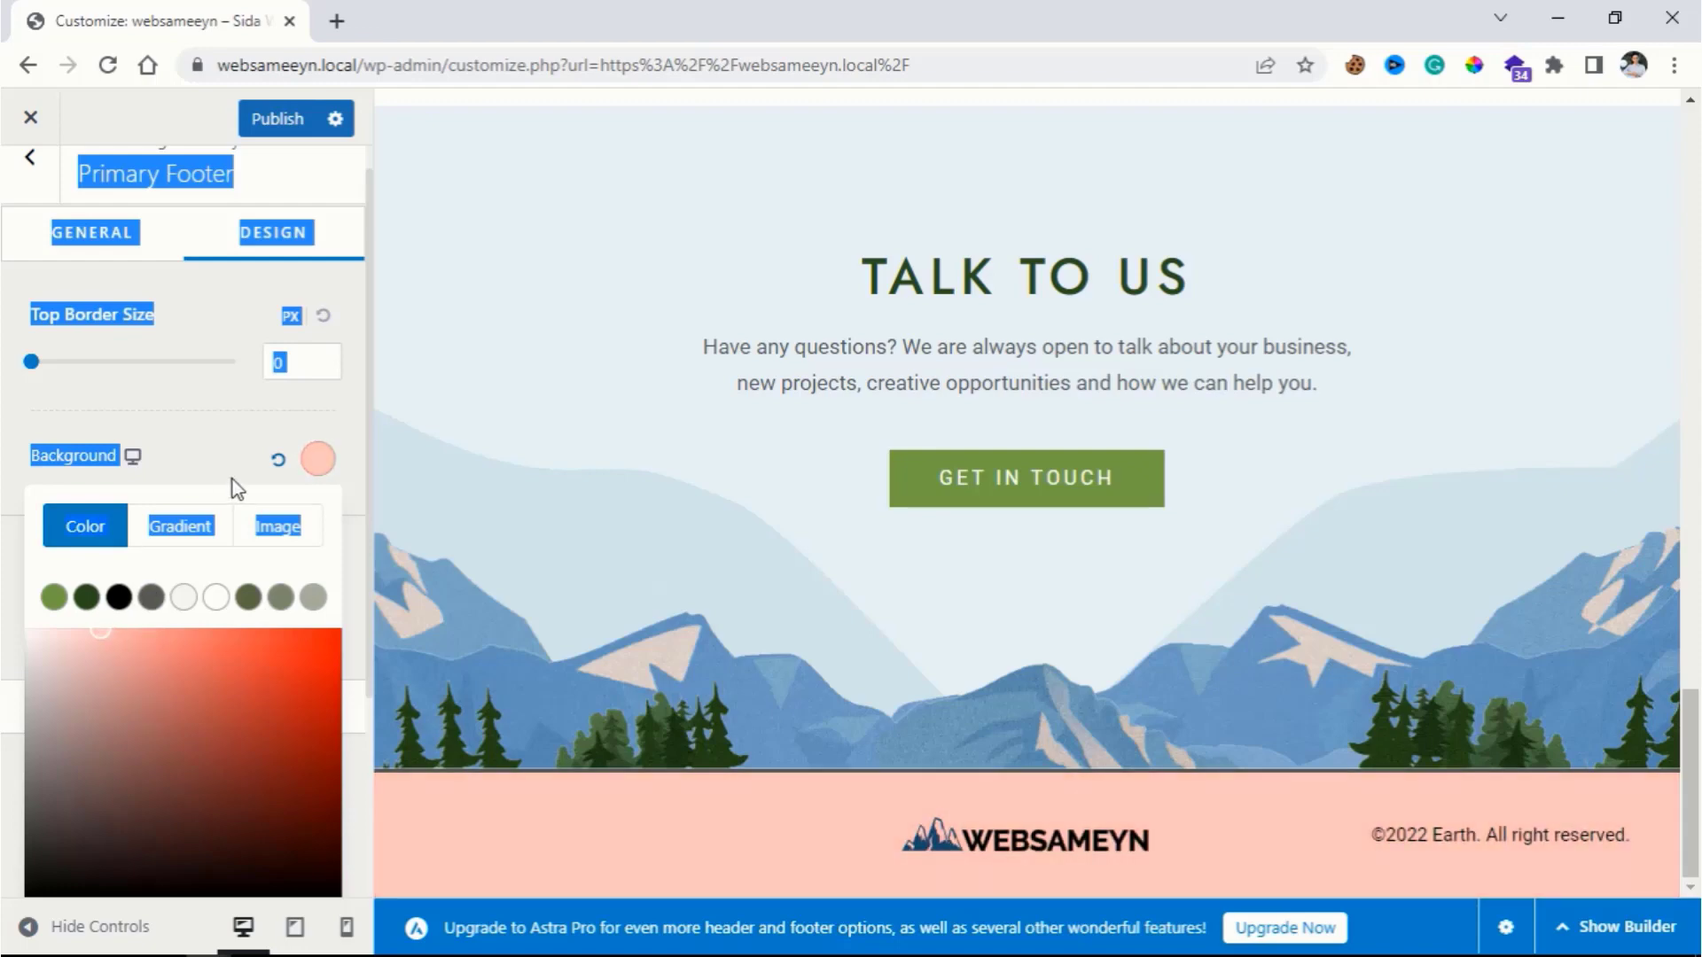
pyautogui.click(317, 459)
pyautogui.click(277, 461)
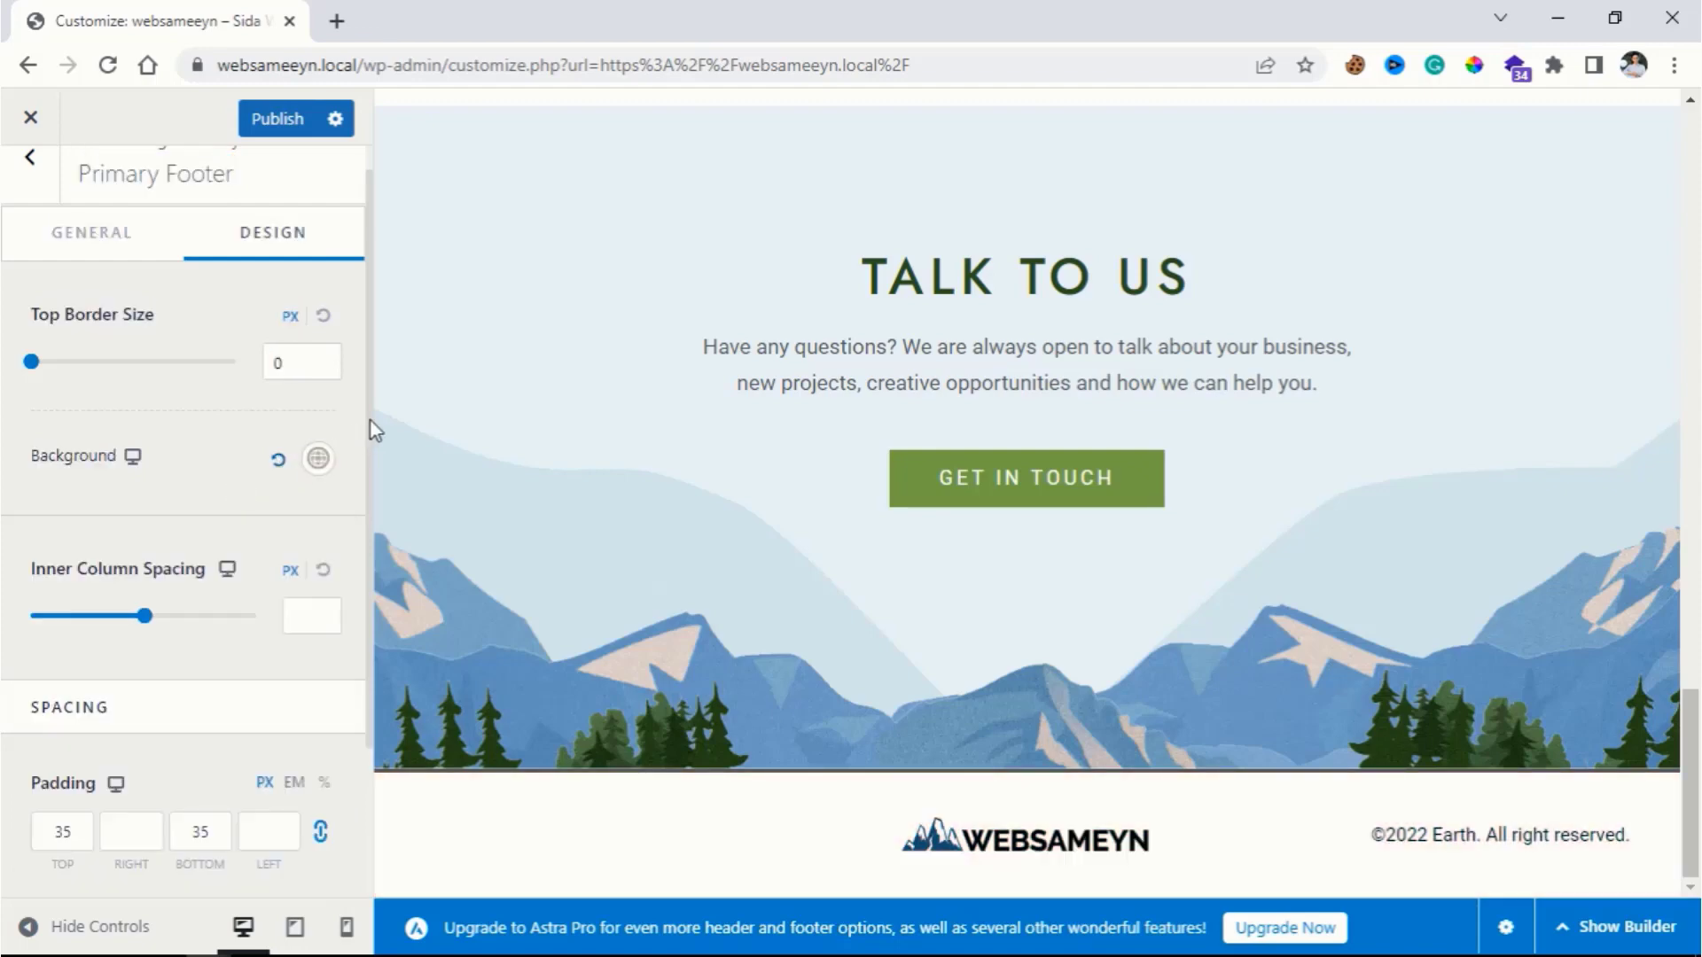
pyautogui.scroll(1, 370, 422)
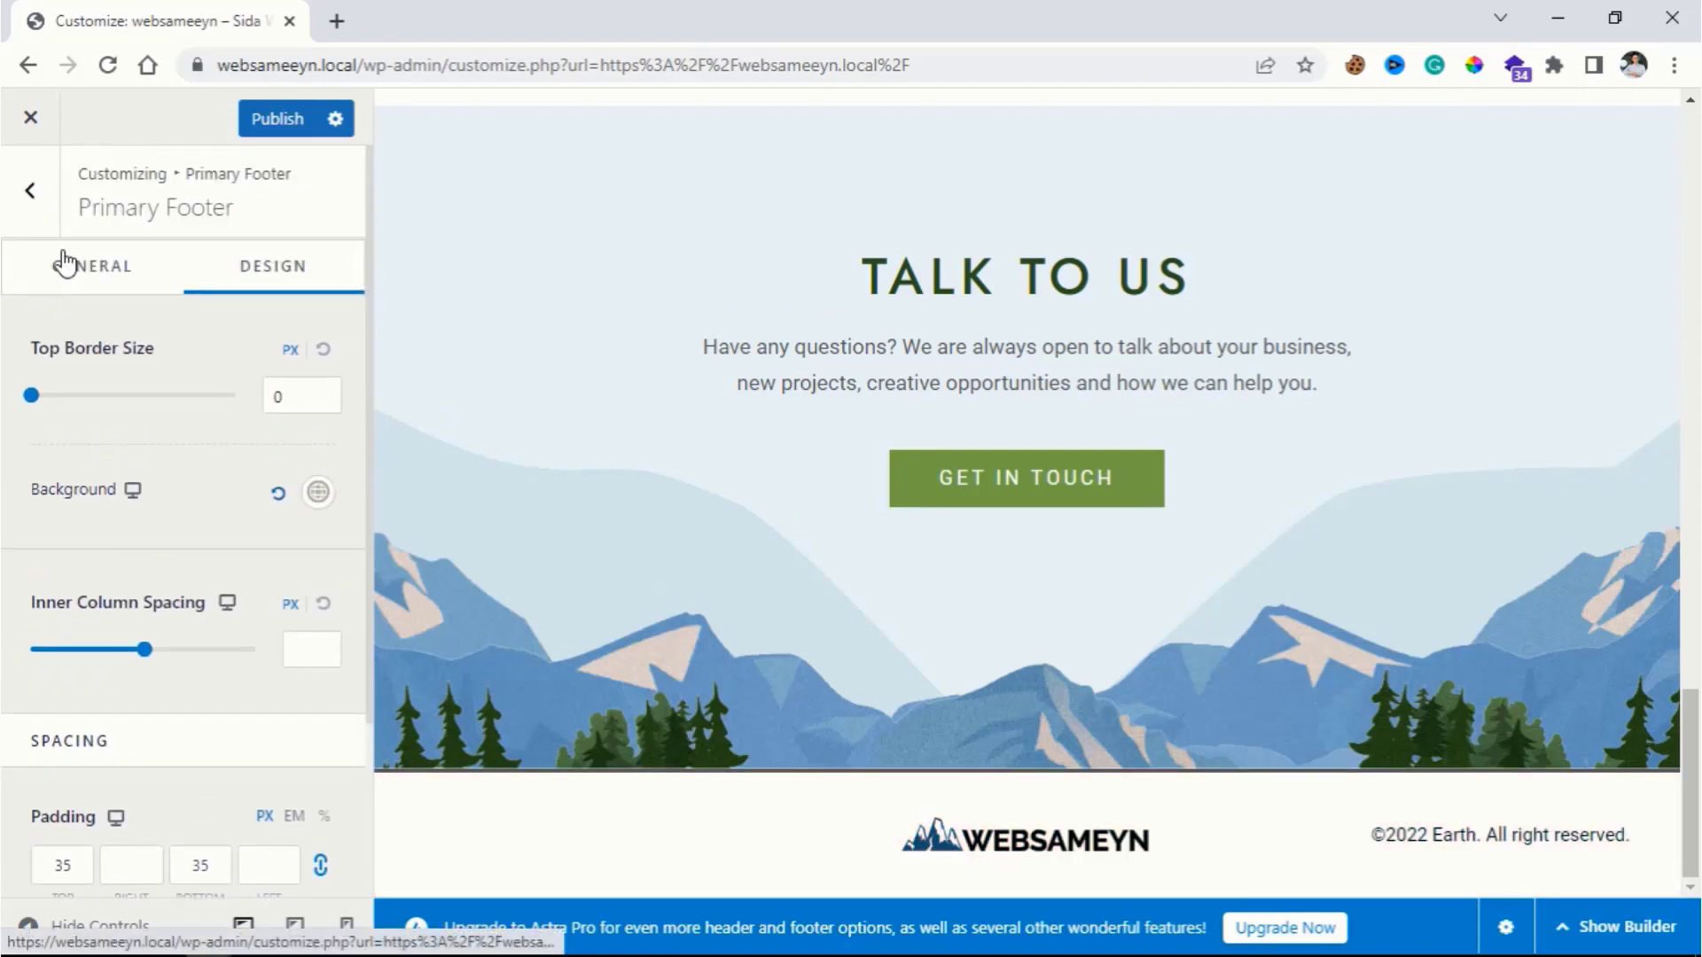
pyautogui.click(99, 264)
pyautogui.click(30, 206)
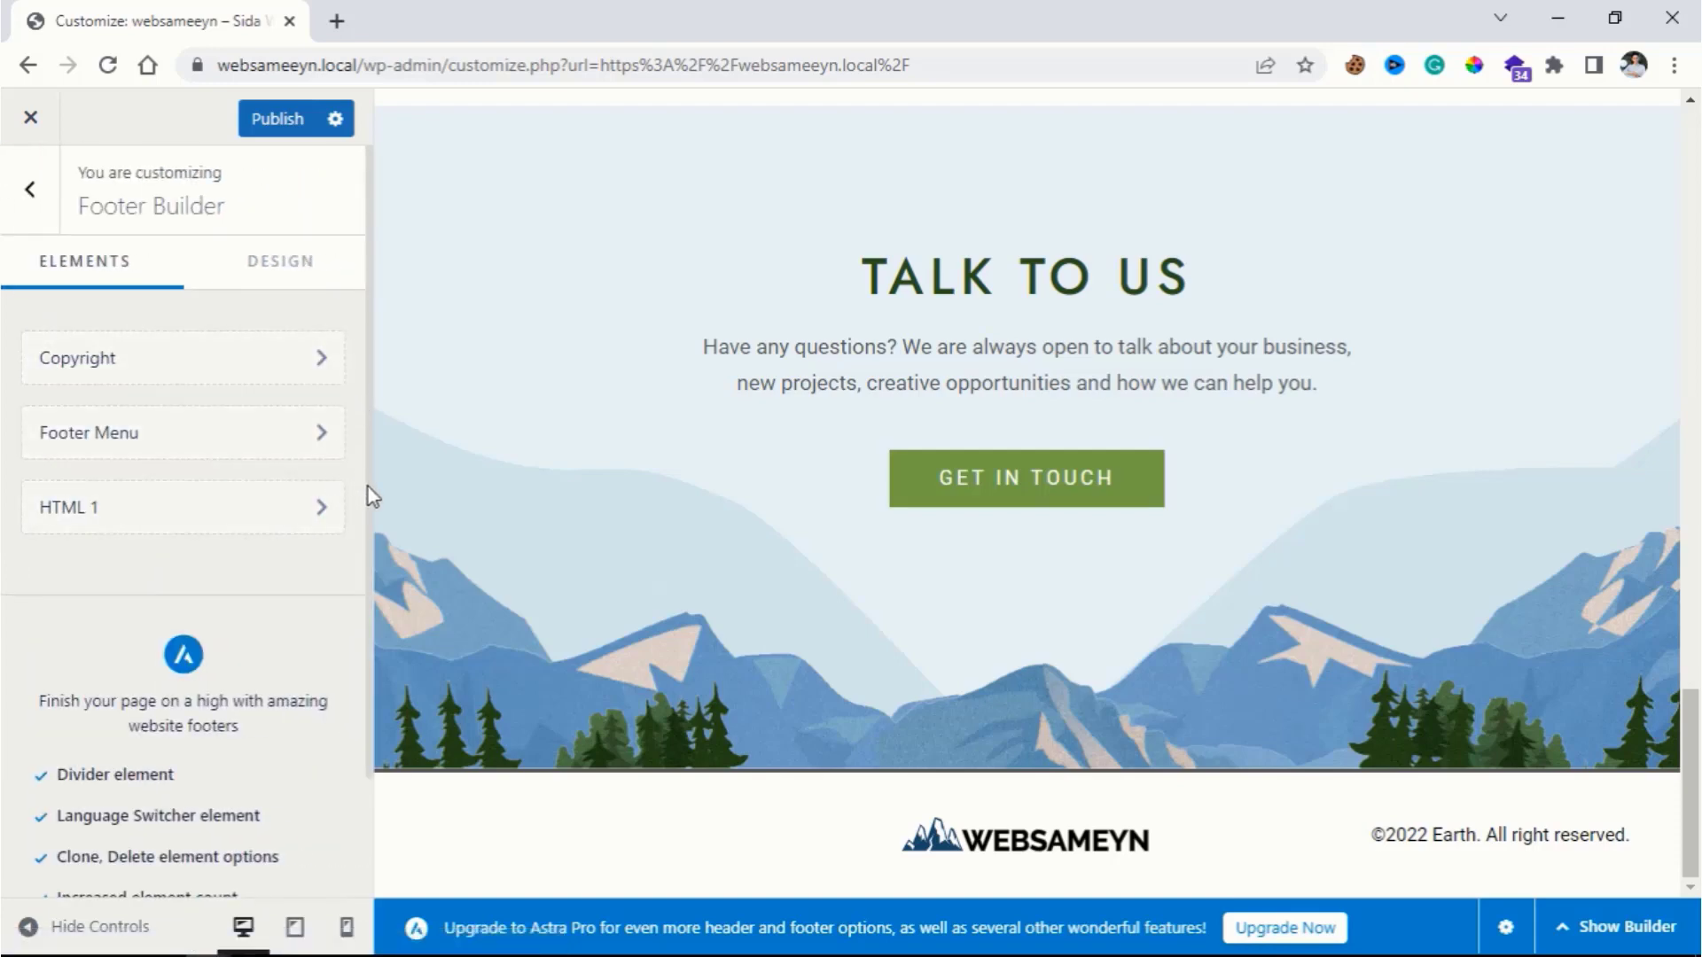
# Step: Make the copyright line '©2022 Earth. All right reserved.' bold
pyautogui.moveTo(367, 488); pyautogui.dragTo(366, 623)
pyautogui.click(142, 360)
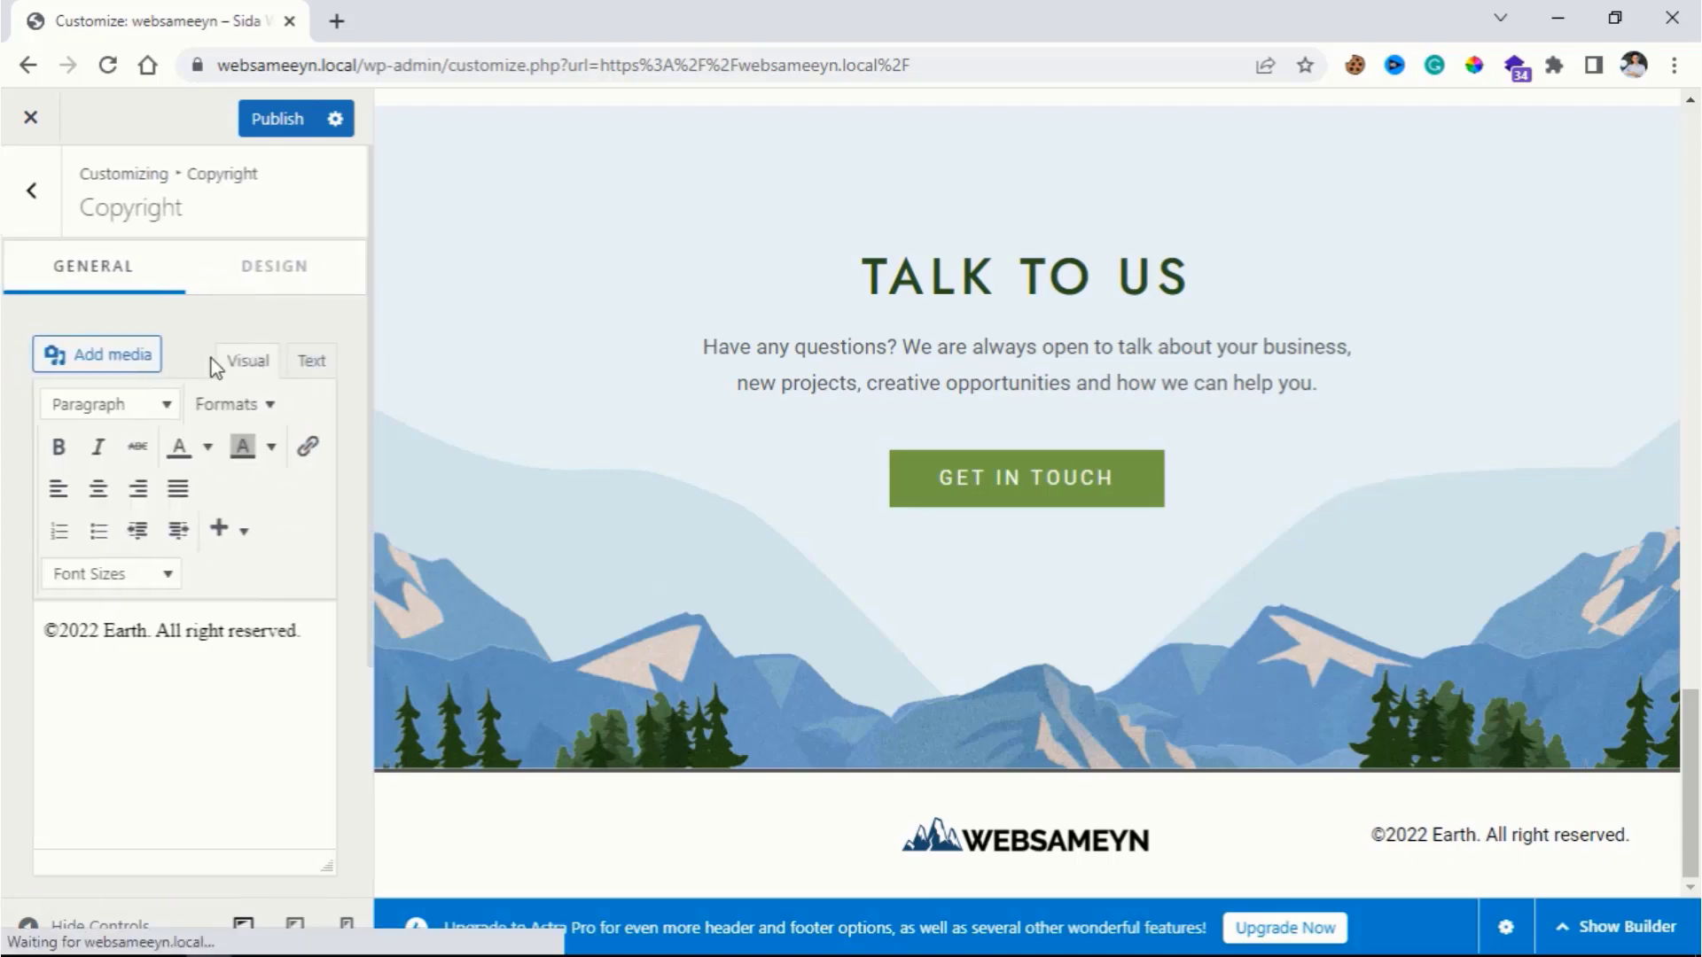
pyautogui.tripleClick(226, 628)
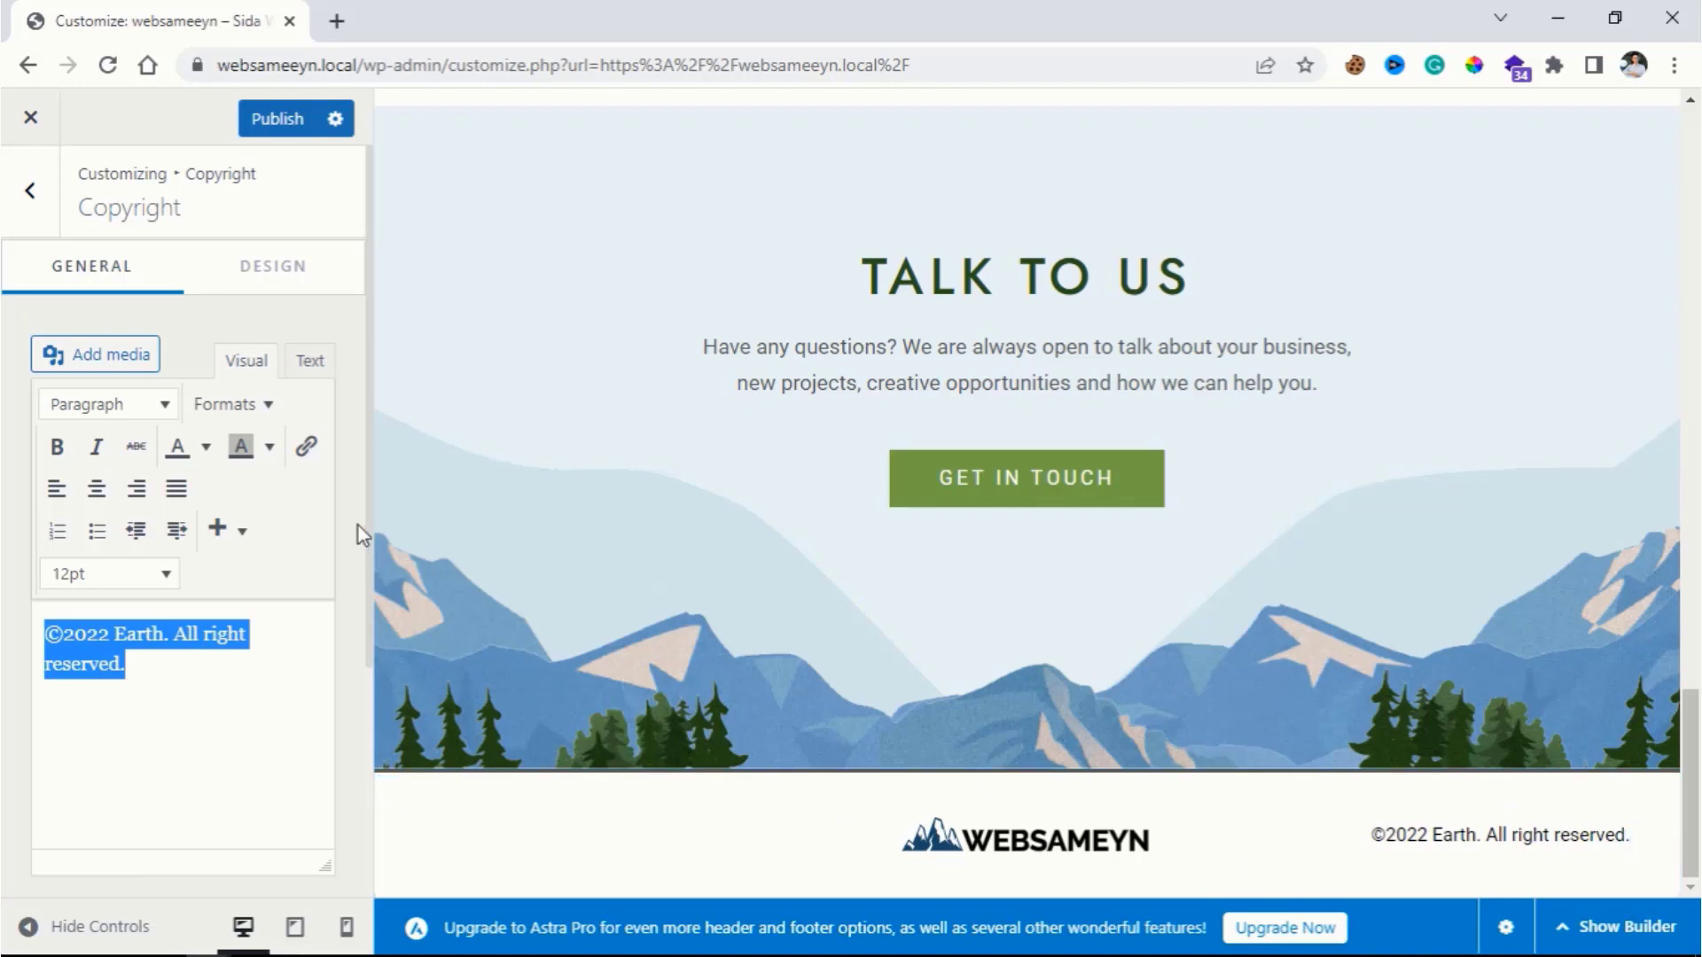
pyautogui.click(57, 447)
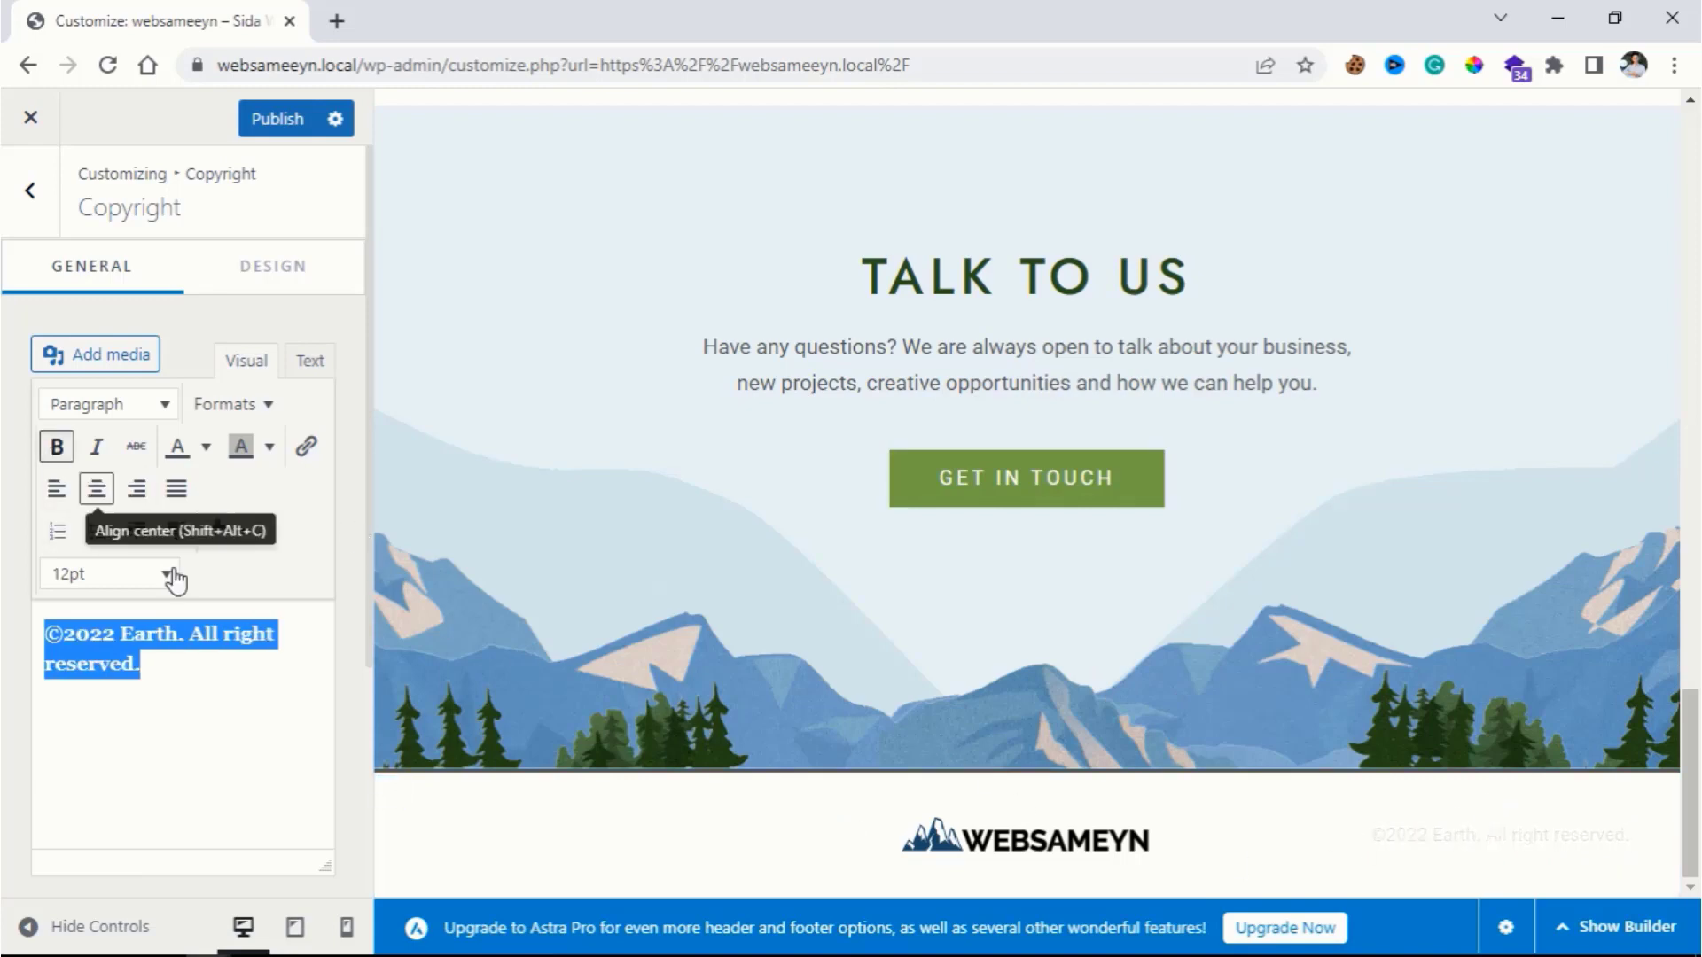
pyautogui.click(242, 678)
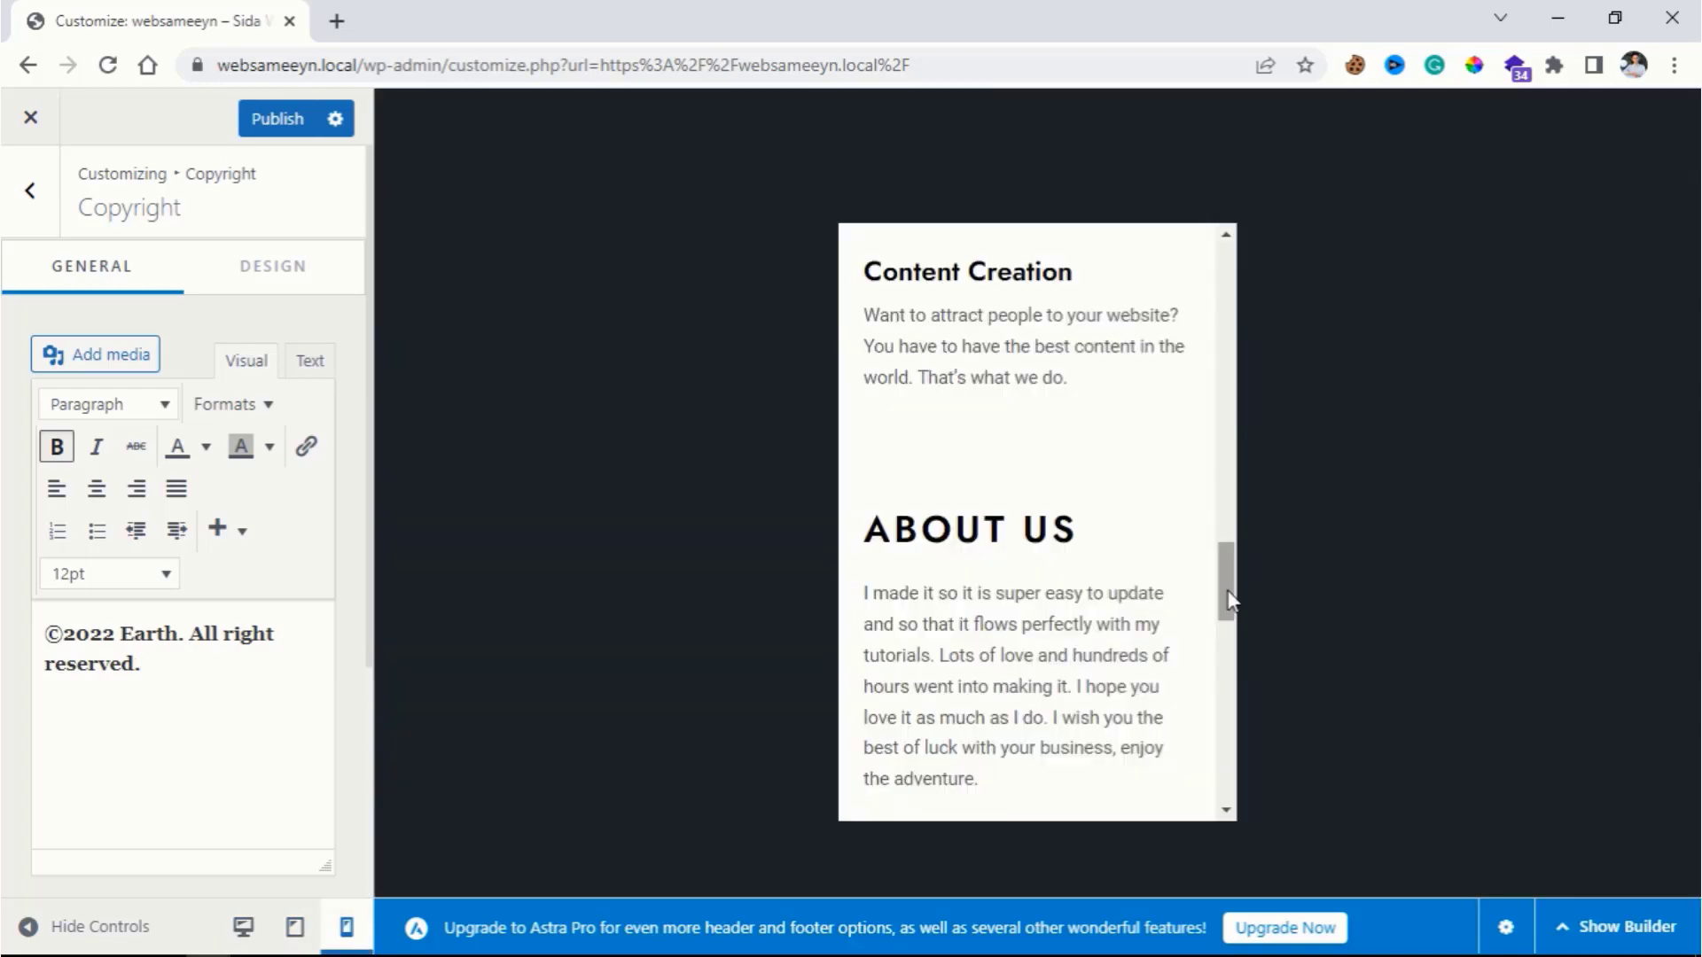
# Step: Preview at tablet then desktop width and open the Primary Footer row settings
pyautogui.moveTo(1228, 601); pyautogui.dragTo(1225, 793)
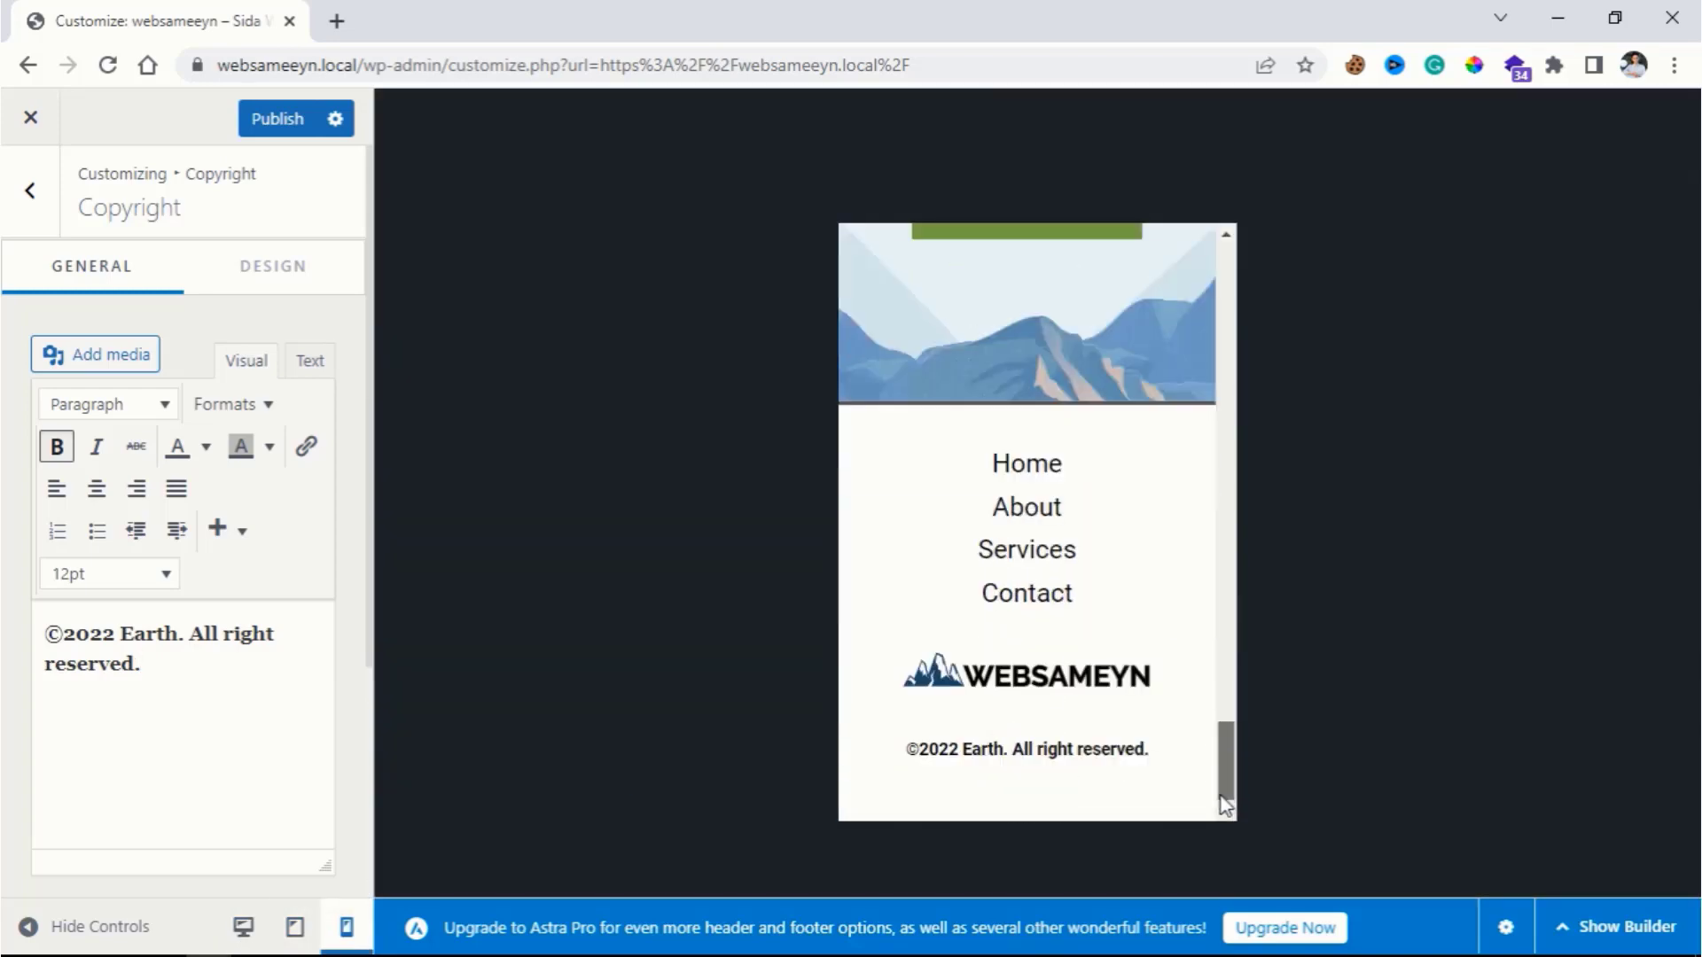
pyautogui.click(295, 926)
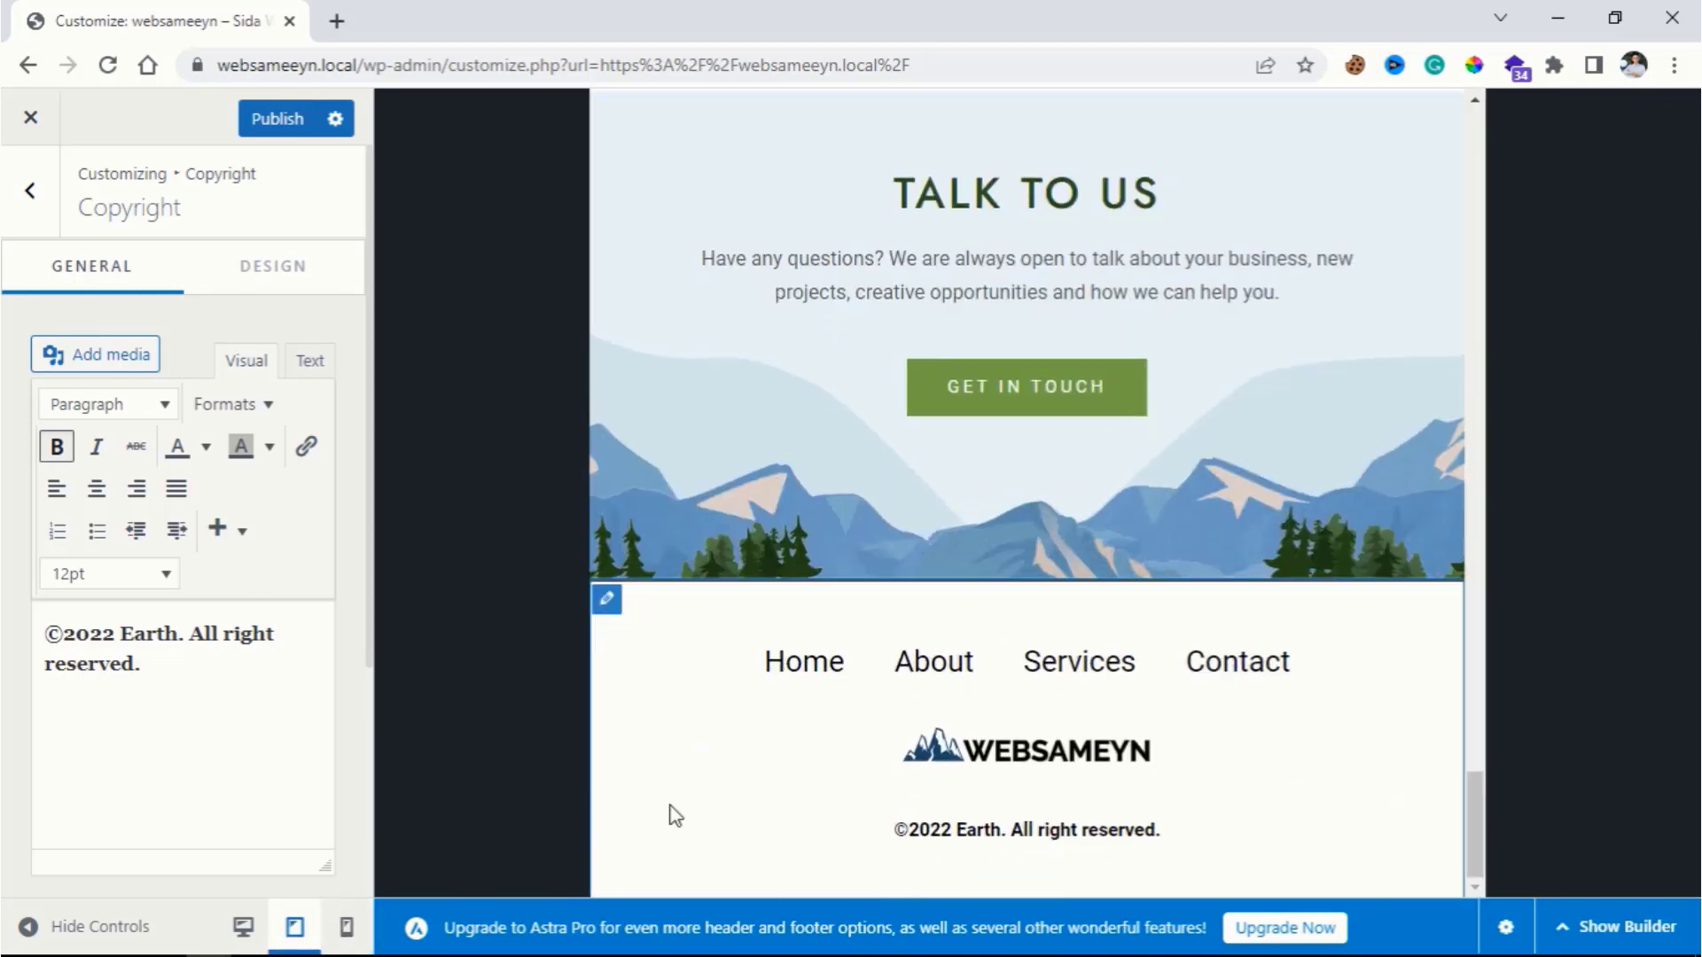
pyautogui.click(245, 941)
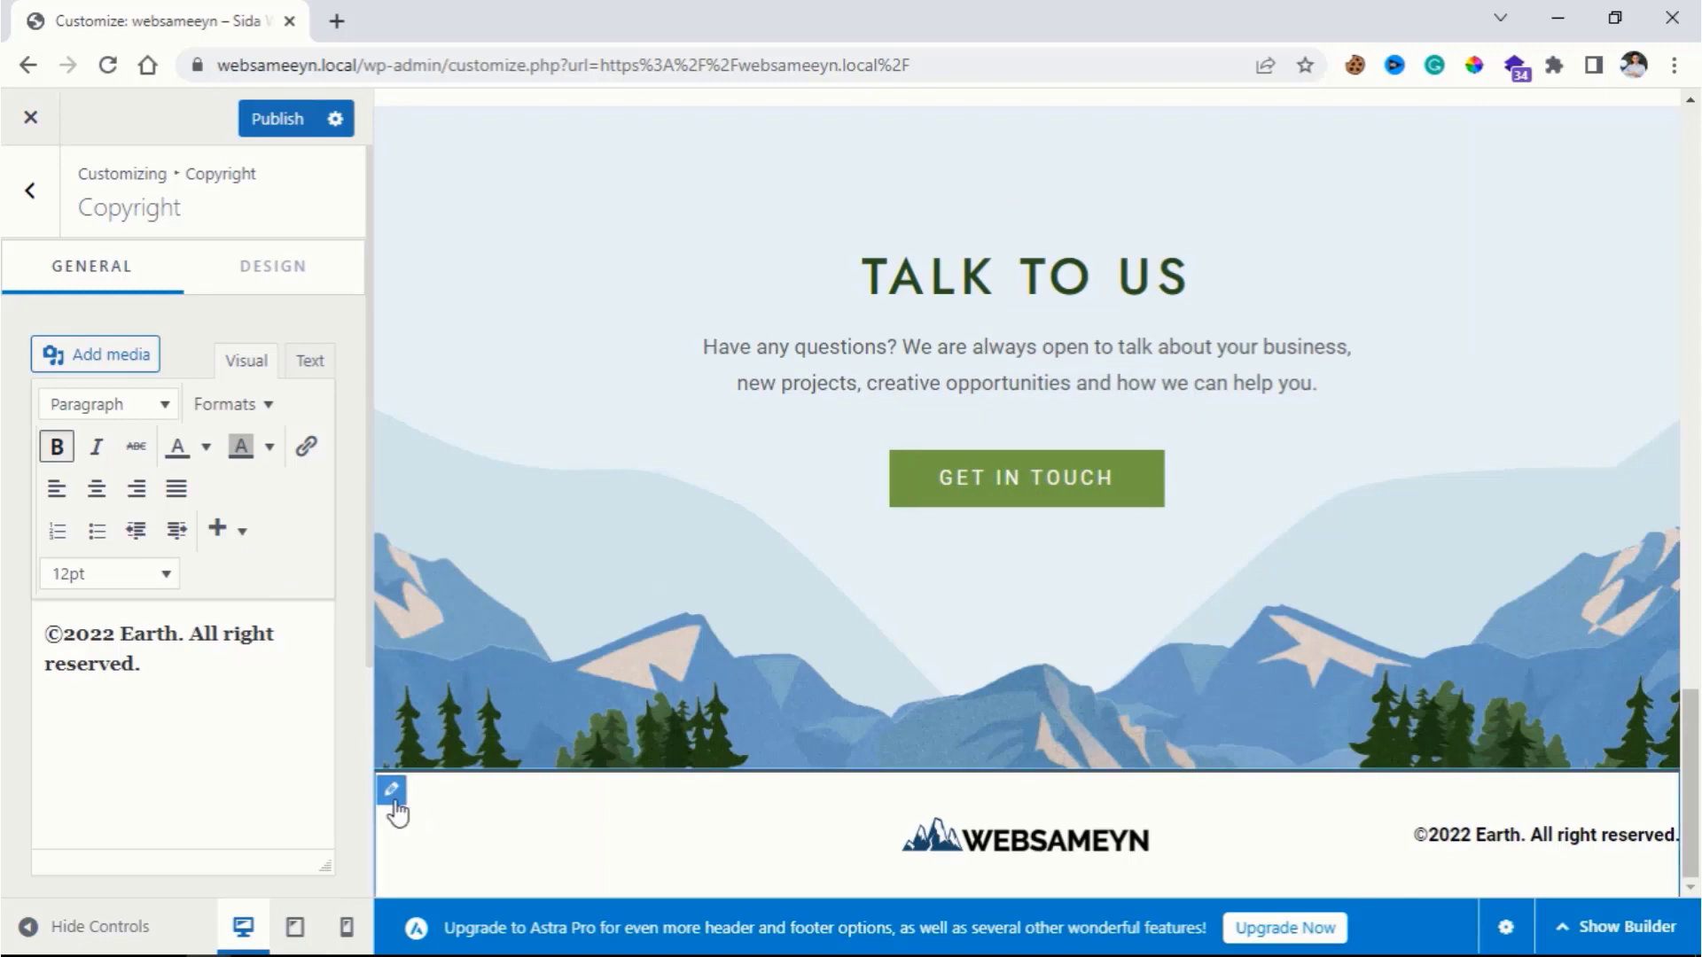
pyautogui.click(394, 798)
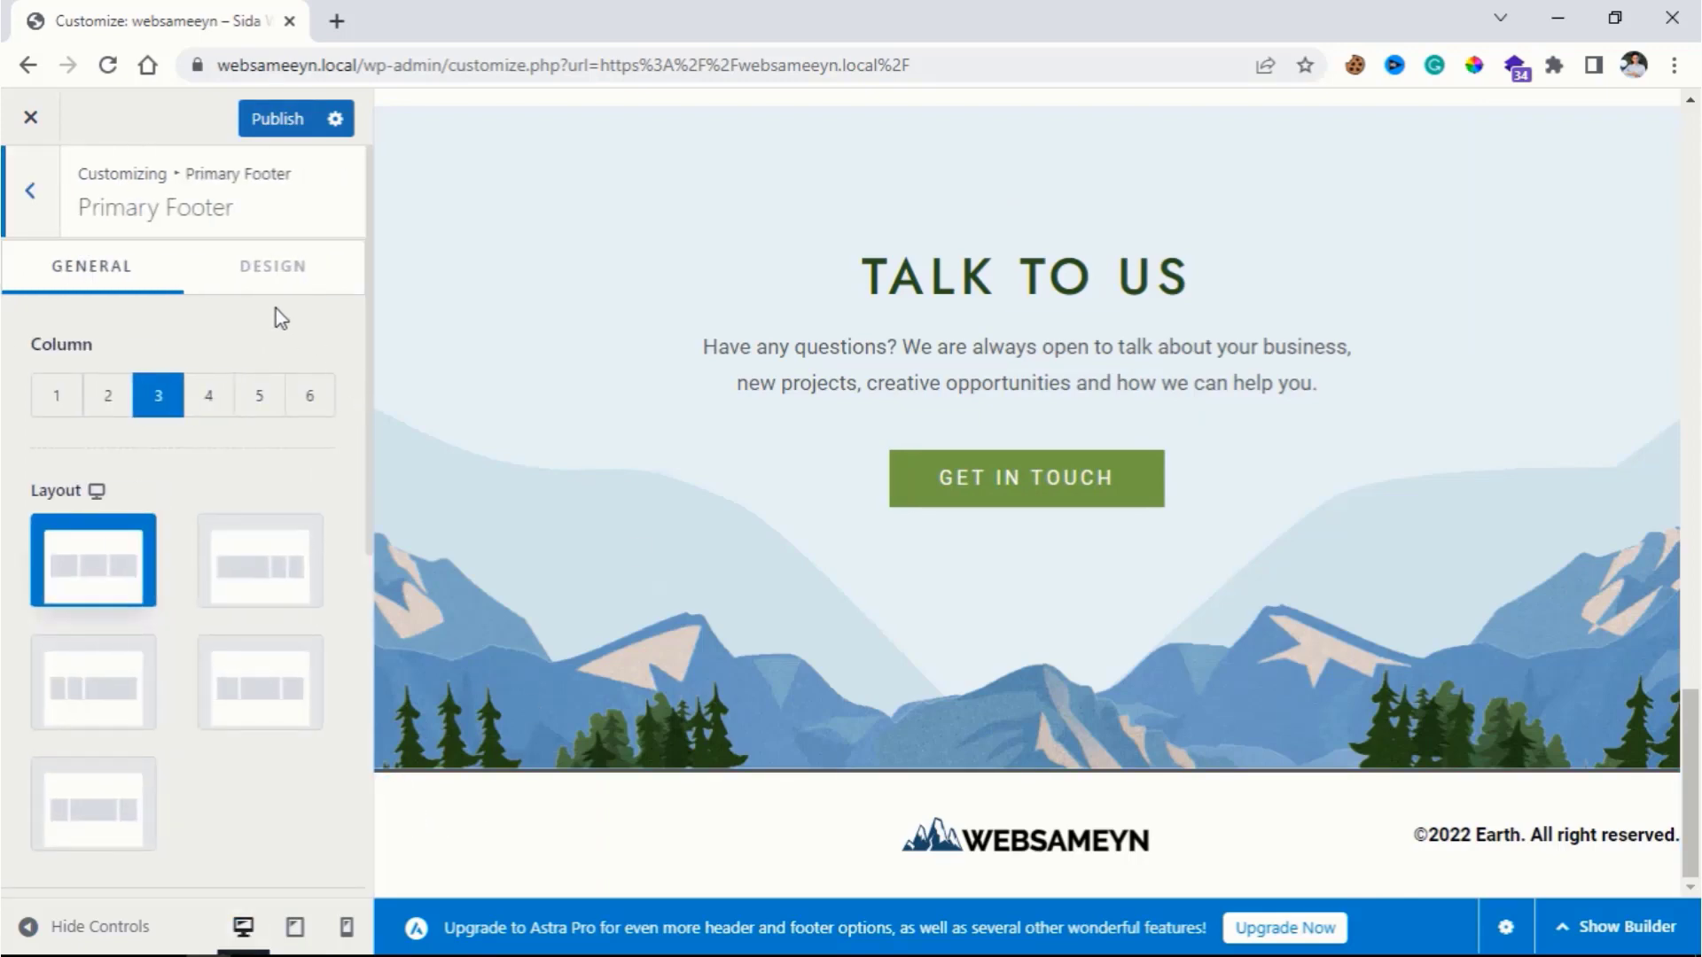
# Step: Back out of Primary Footer and Footer Builder so the footer changes publish, returning to the main Customizer list
pyautogui.click(37, 209)
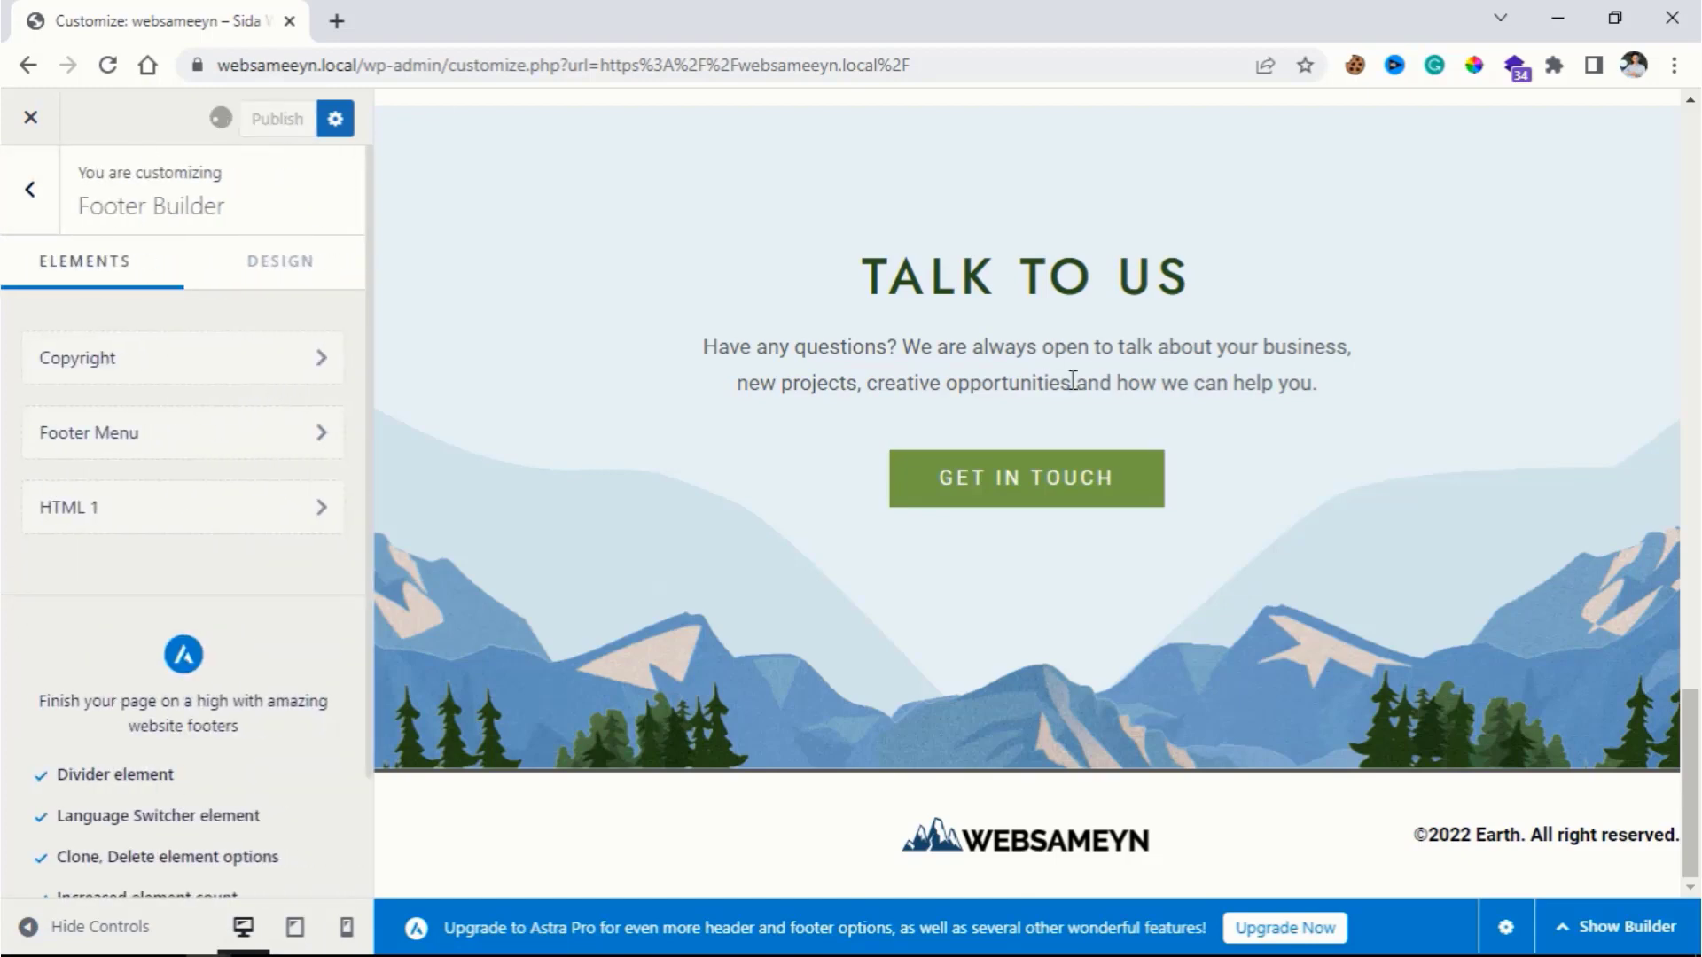
pyautogui.moveTo(1690, 780); pyautogui.dragTo(1698, 22)
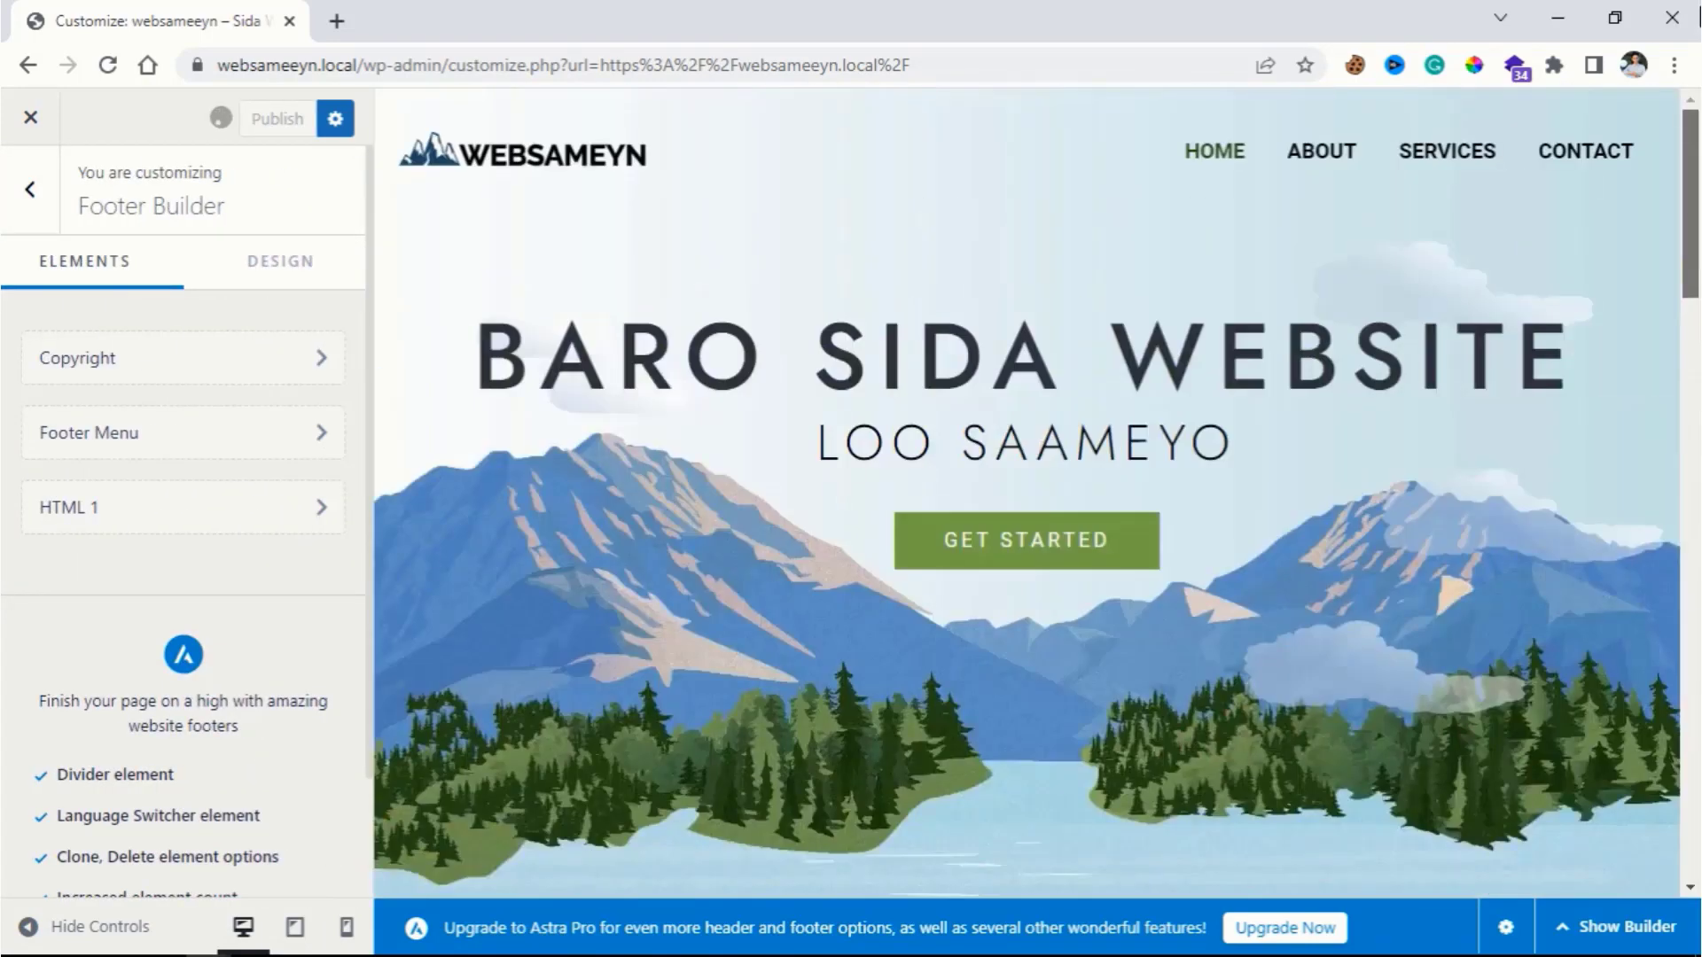
pyautogui.click(7, 205)
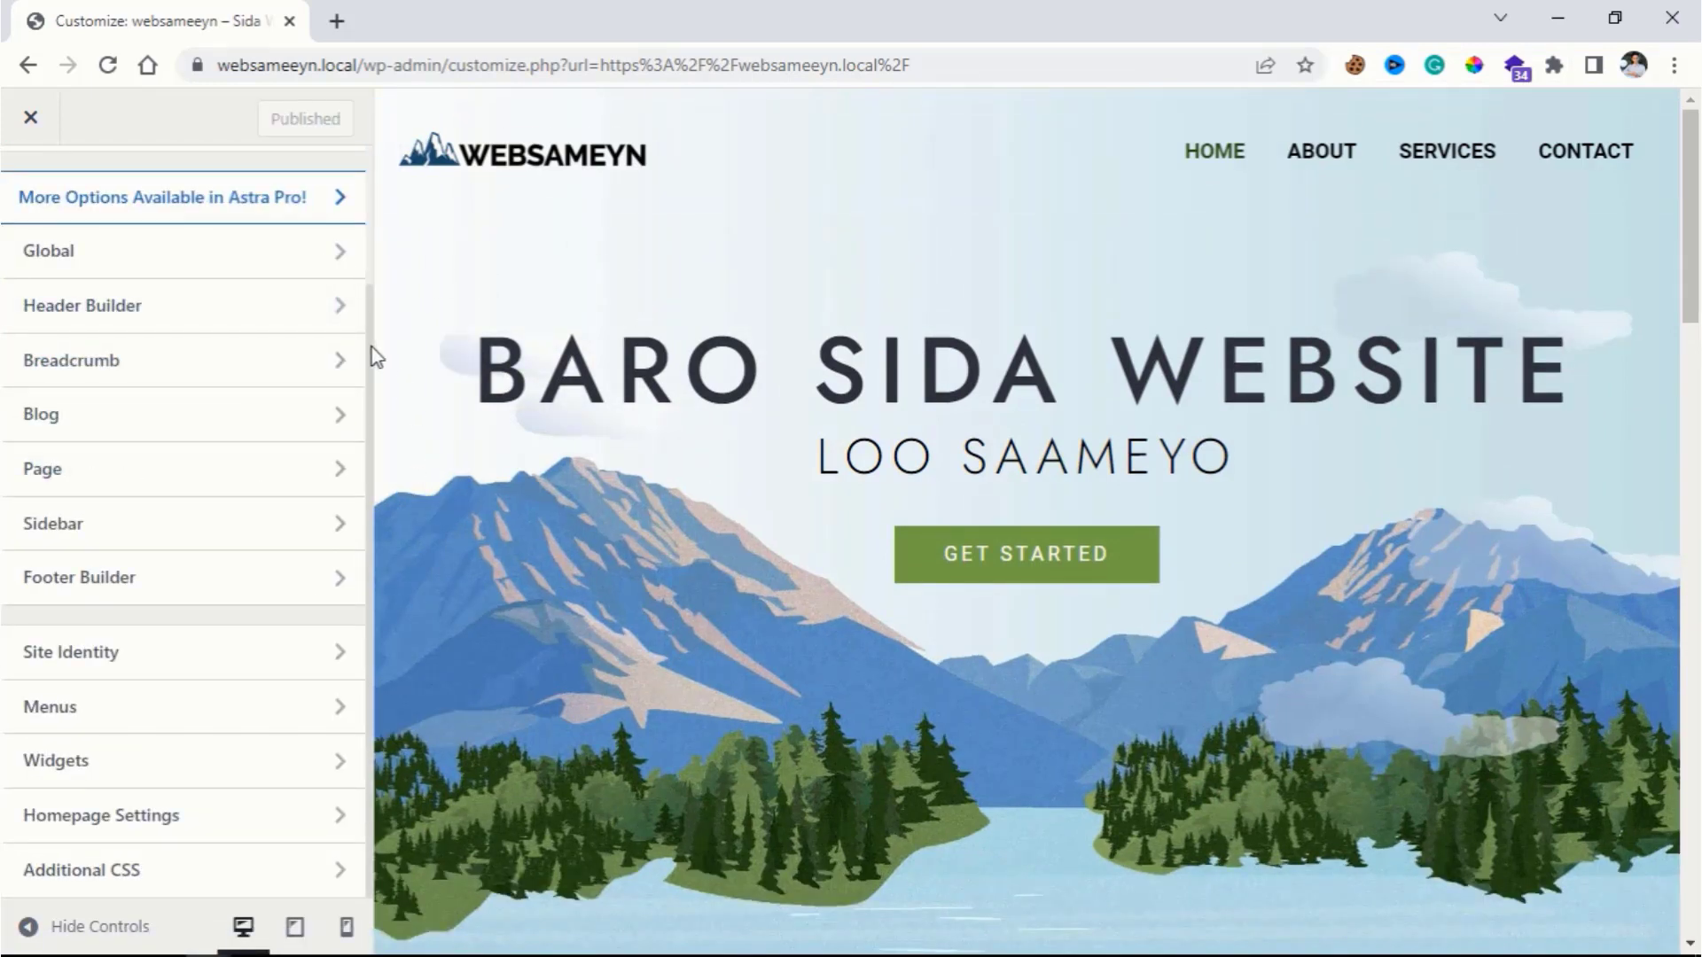
pyautogui.moveTo(369, 487); pyautogui.dragTo(371, 191)
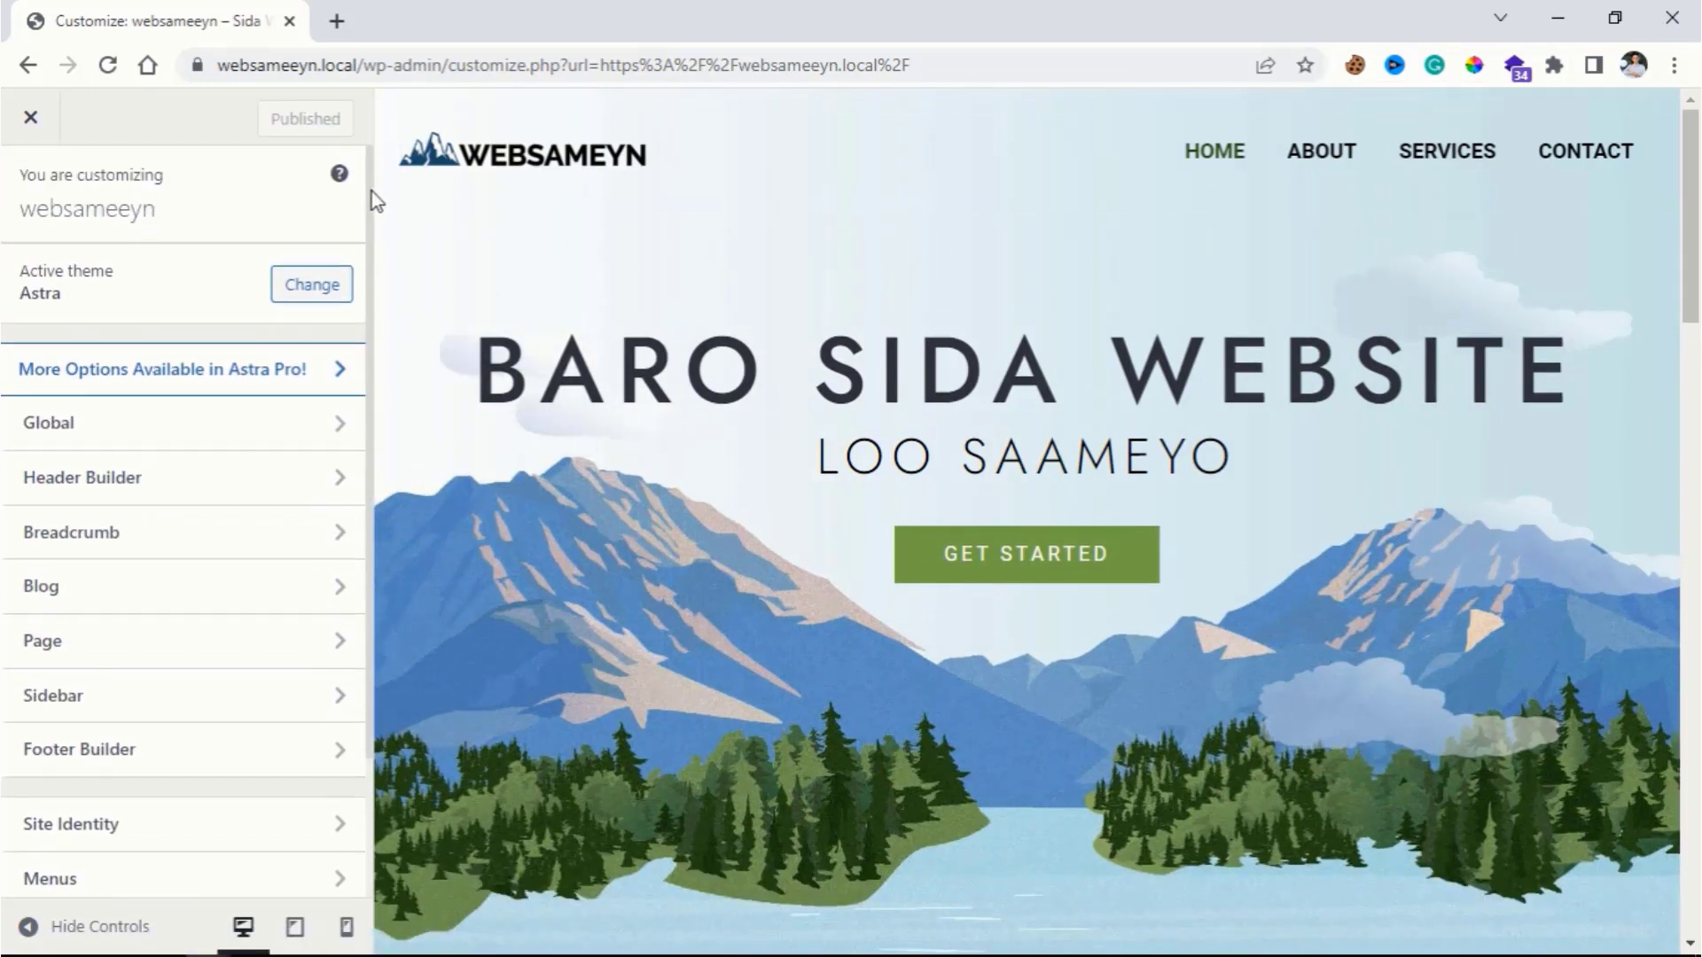
pyautogui.moveTo(1691, 218); pyautogui.dragTo(1675, 310)
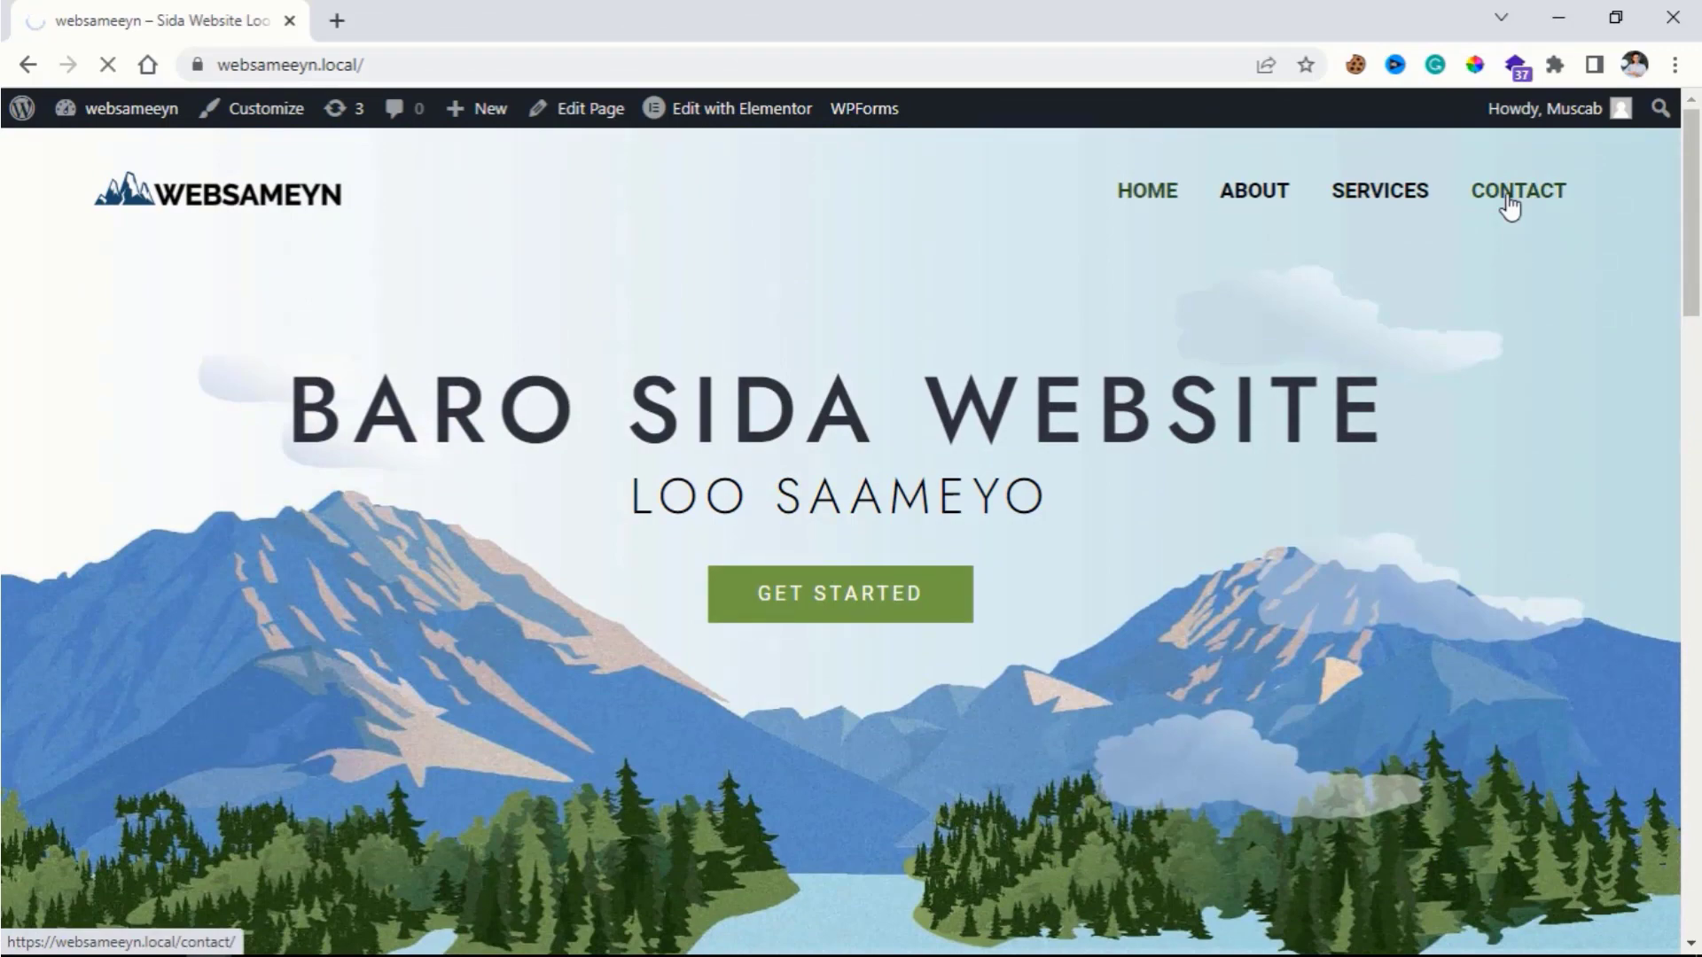
# Step: On the Contact page, scroll to the Get In Touch form and test its Phone Number field
pyautogui.scroll(-10, 932, 328)
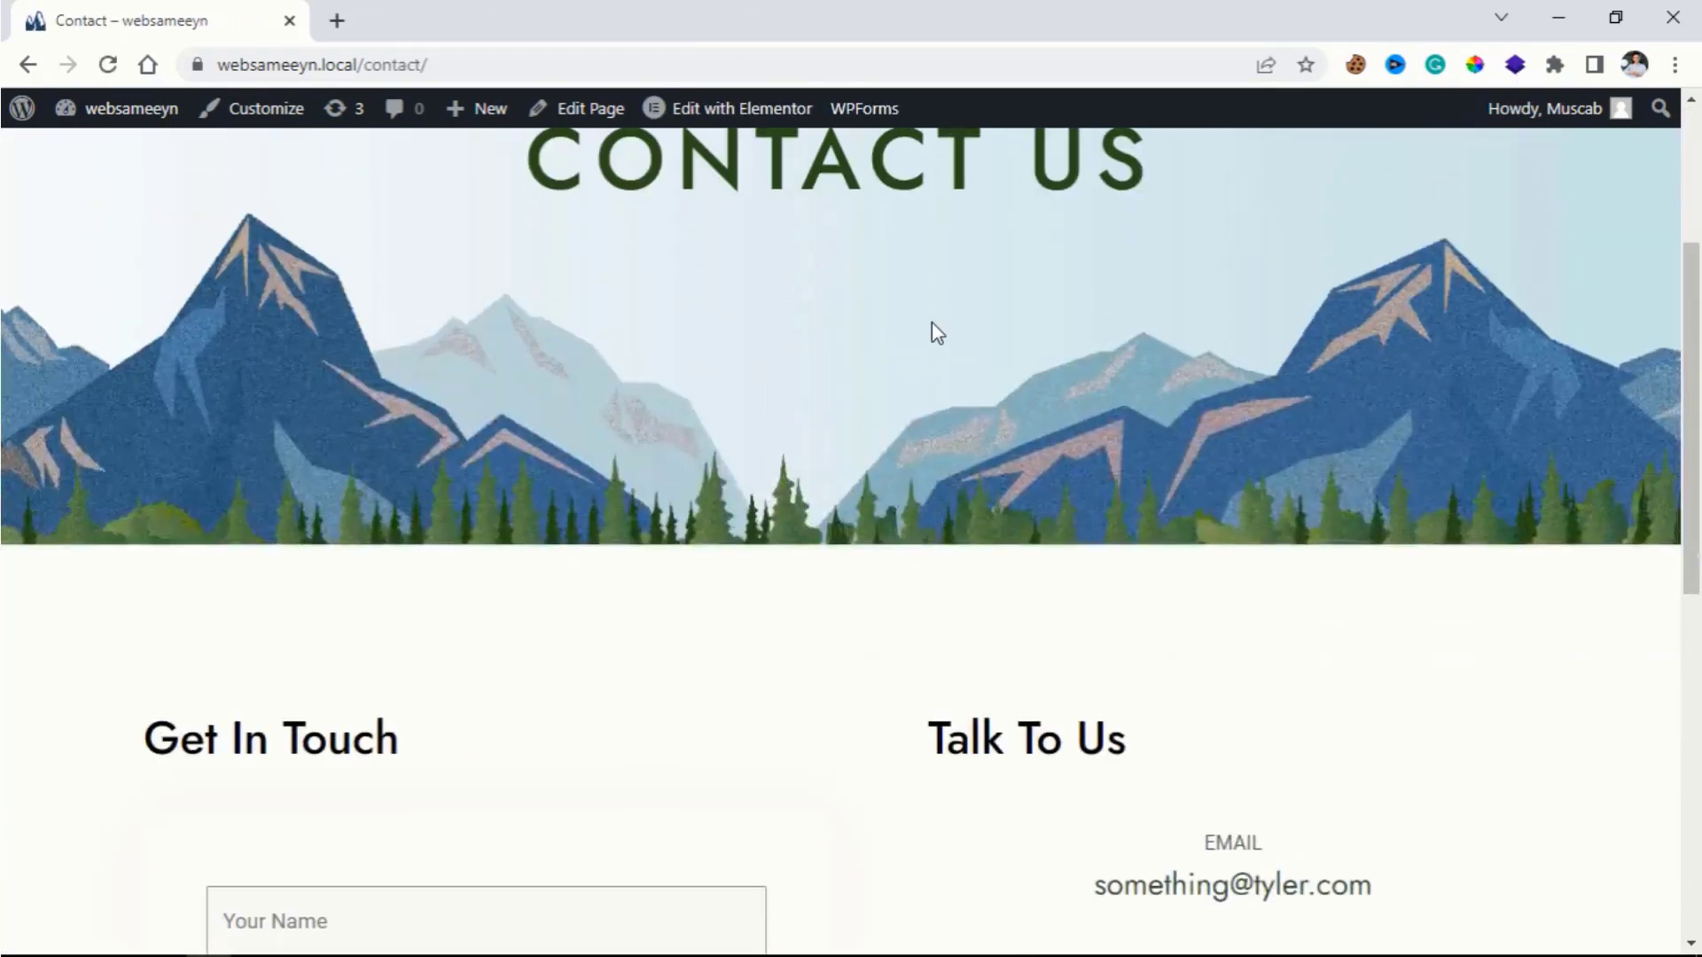
pyautogui.scroll(10, 955, 423)
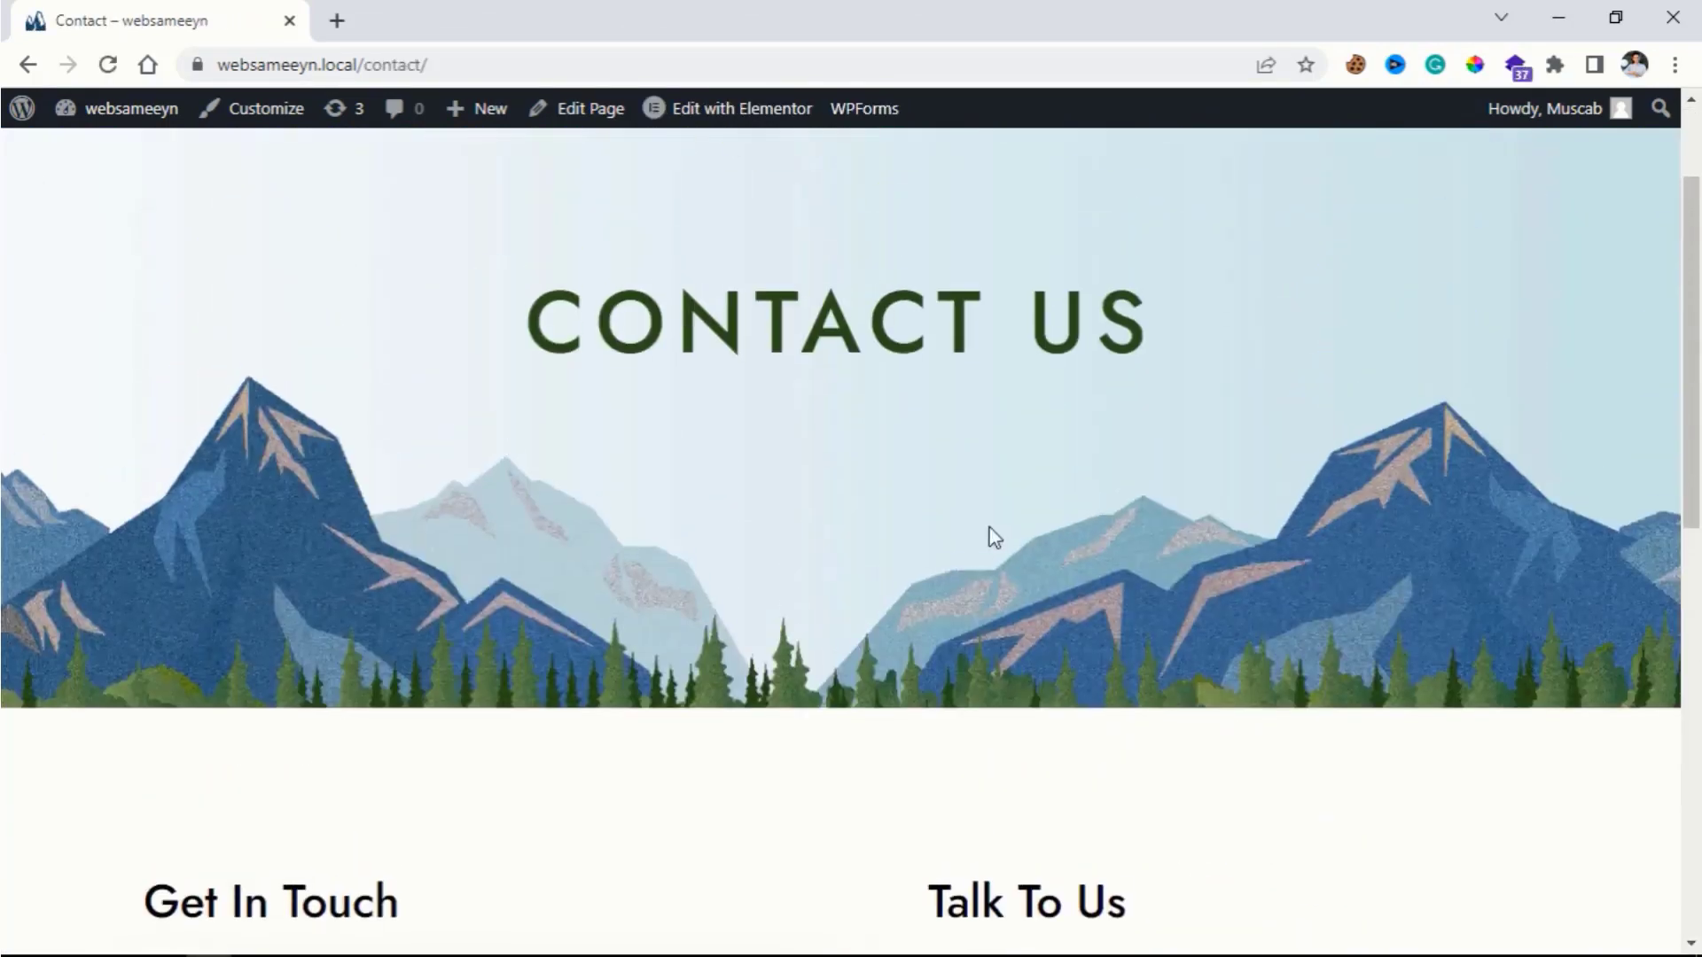
pyautogui.scroll(-5, 869, 524)
pyautogui.scroll(-5, 842, 554)
pyautogui.click(354, 190)
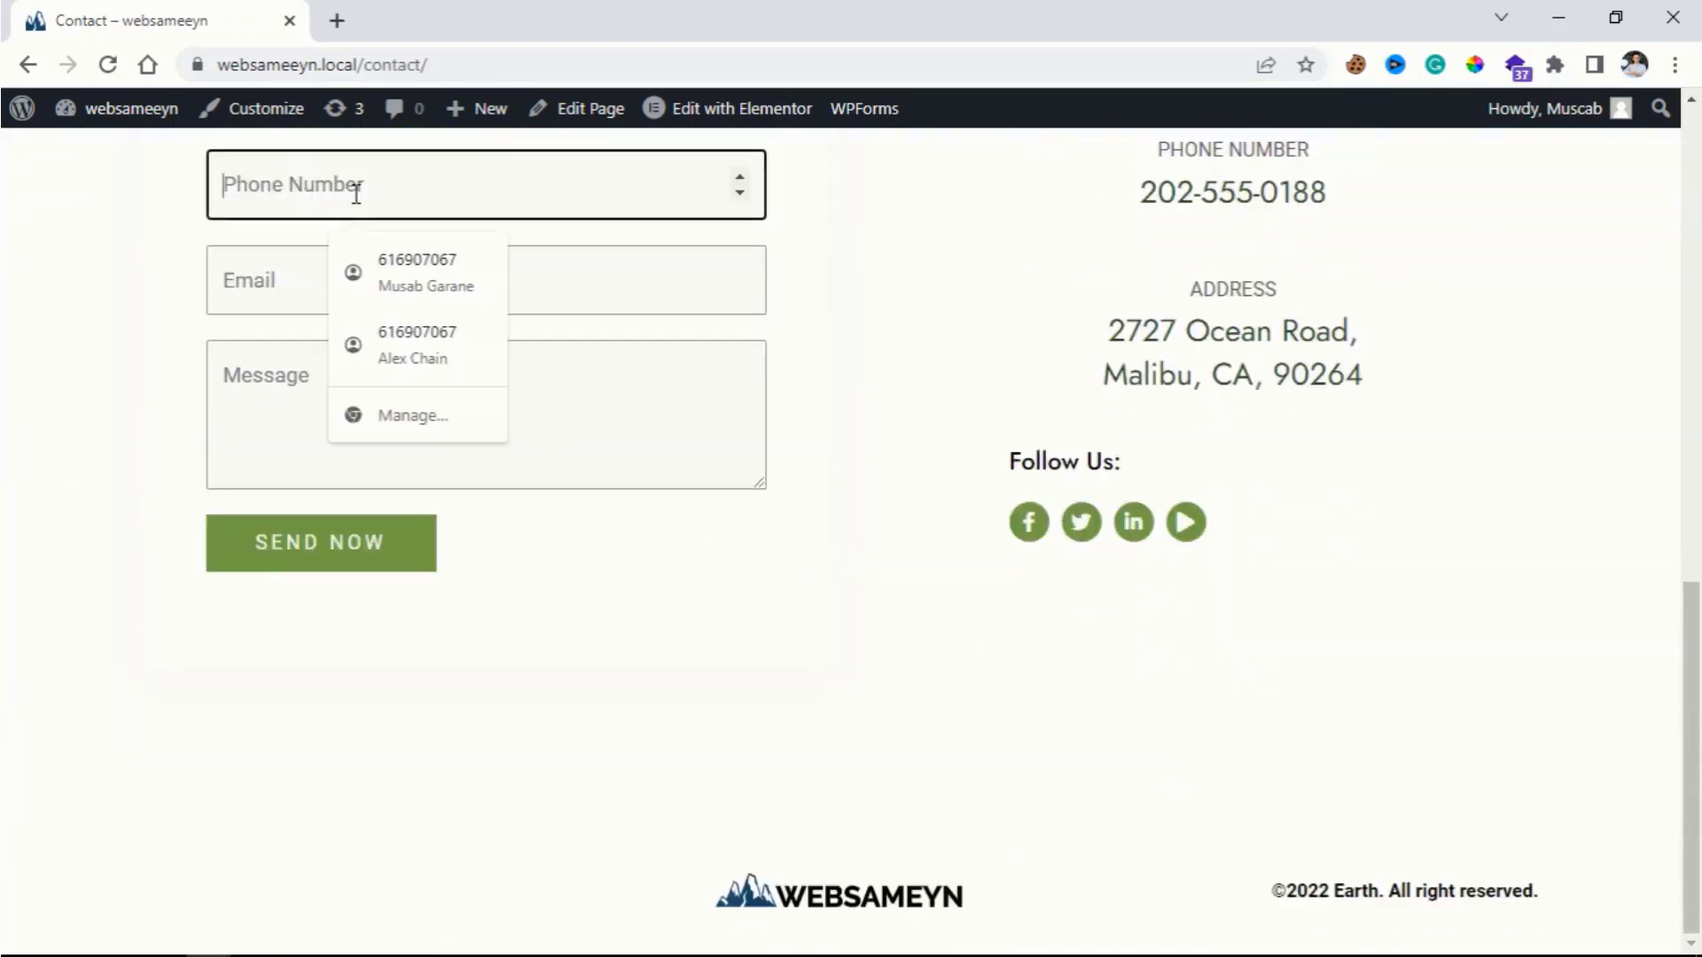
pyautogui.scroll(2, 847, 258)
pyautogui.click(619, 378)
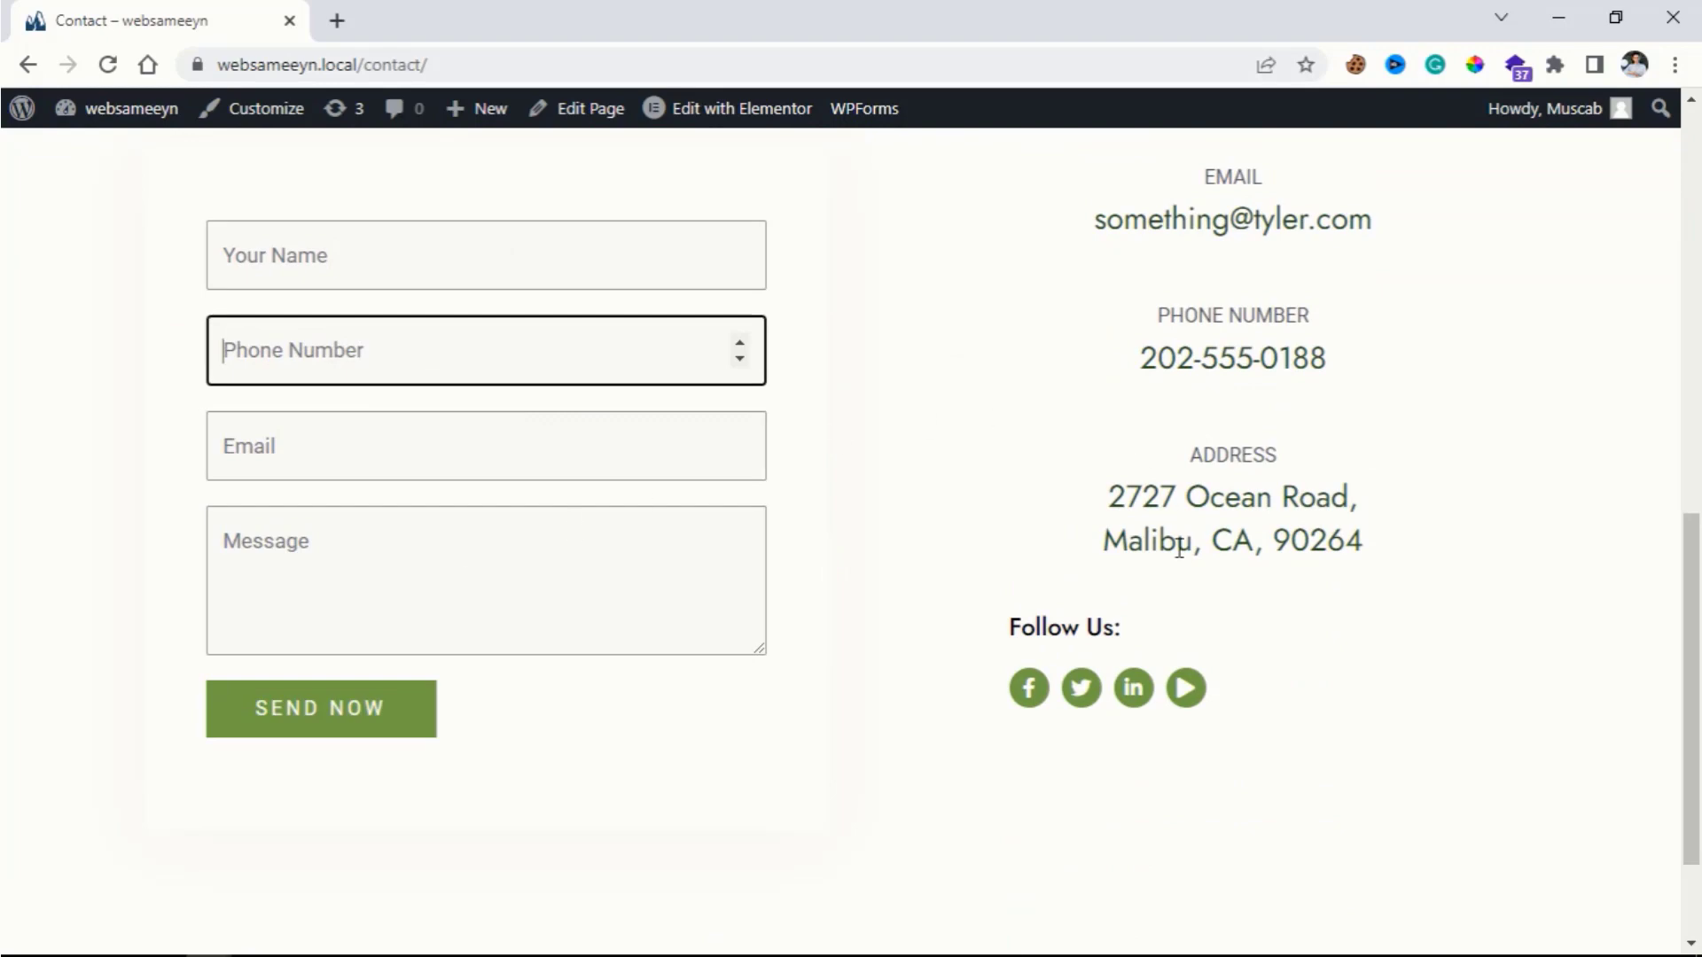
pyautogui.scroll(-2, 209, 487)
pyautogui.scroll(5, 977, 550)
pyautogui.scroll(5, 842, 461)
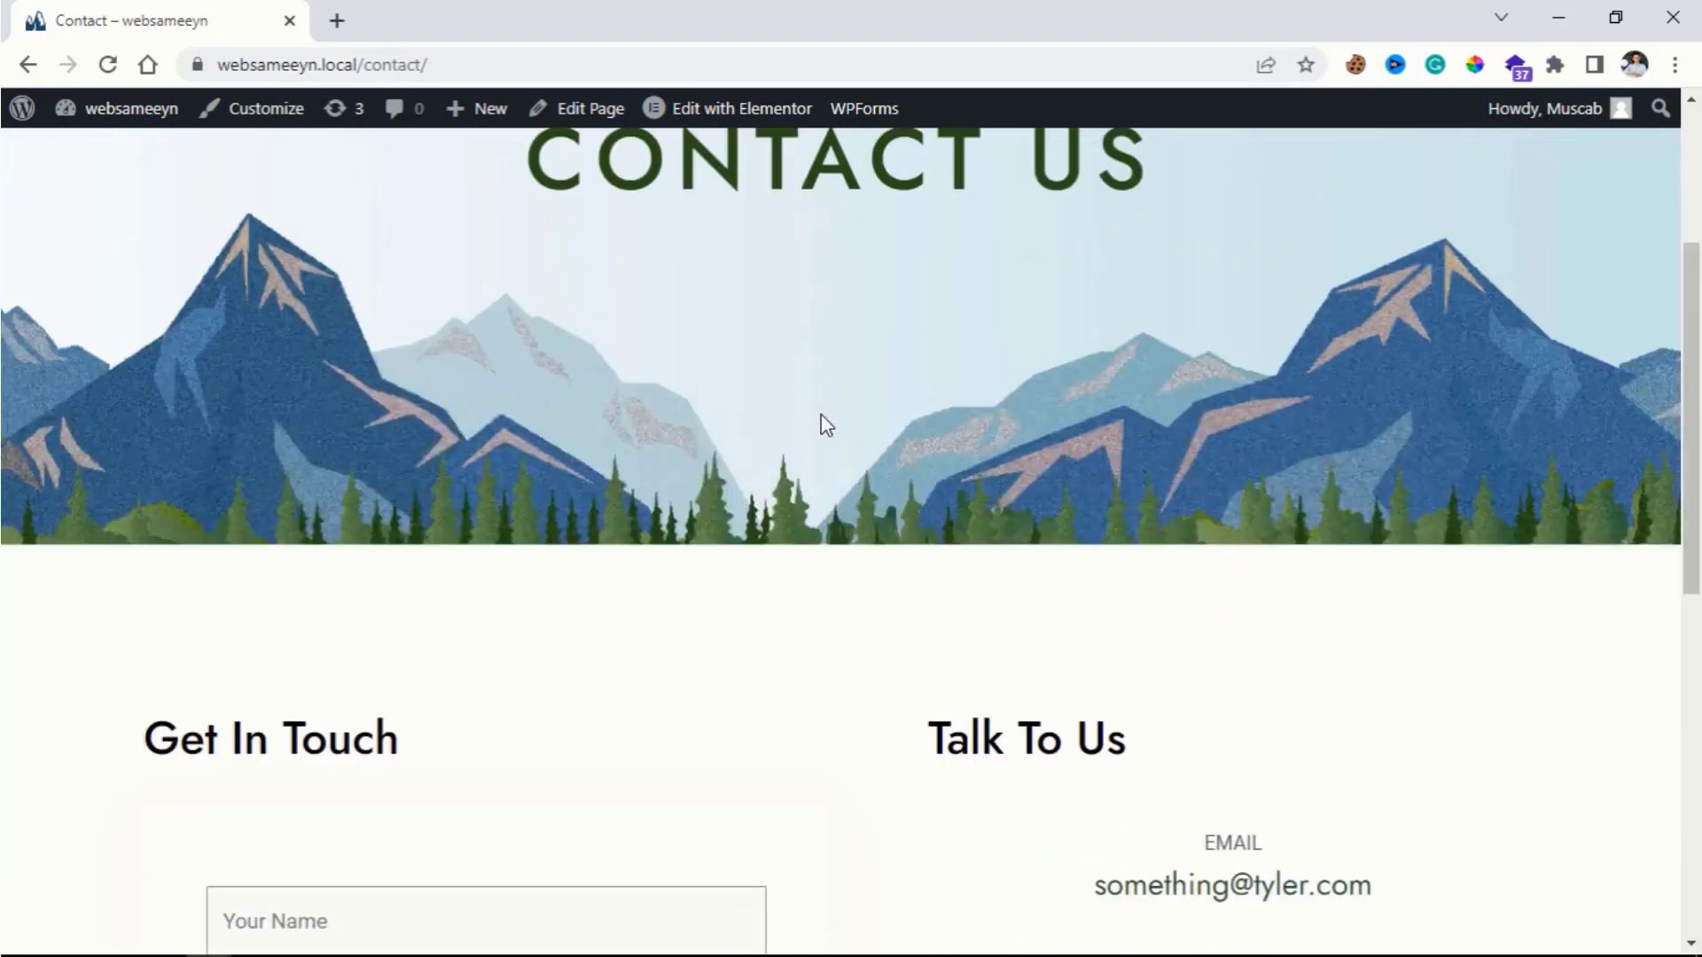
pyautogui.scroll(-8, 904, 523)
pyautogui.scroll(8, 620, 505)
pyautogui.scroll(-7, 232, 571)
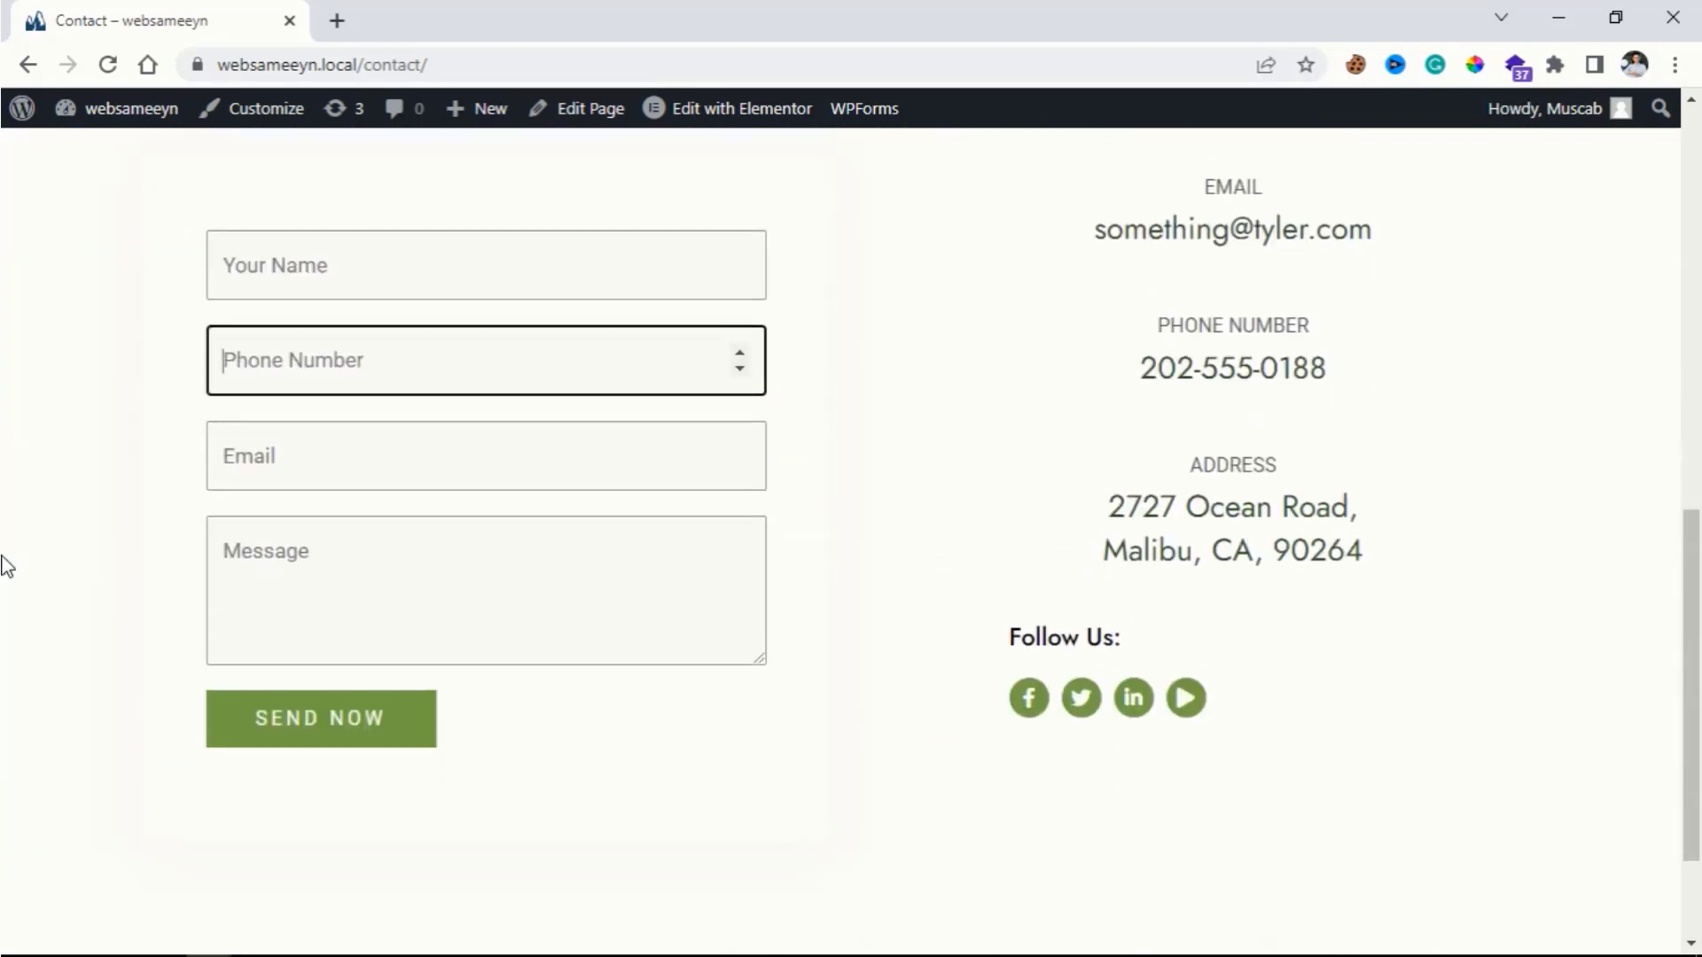
pyautogui.scroll(10, 809, 490)
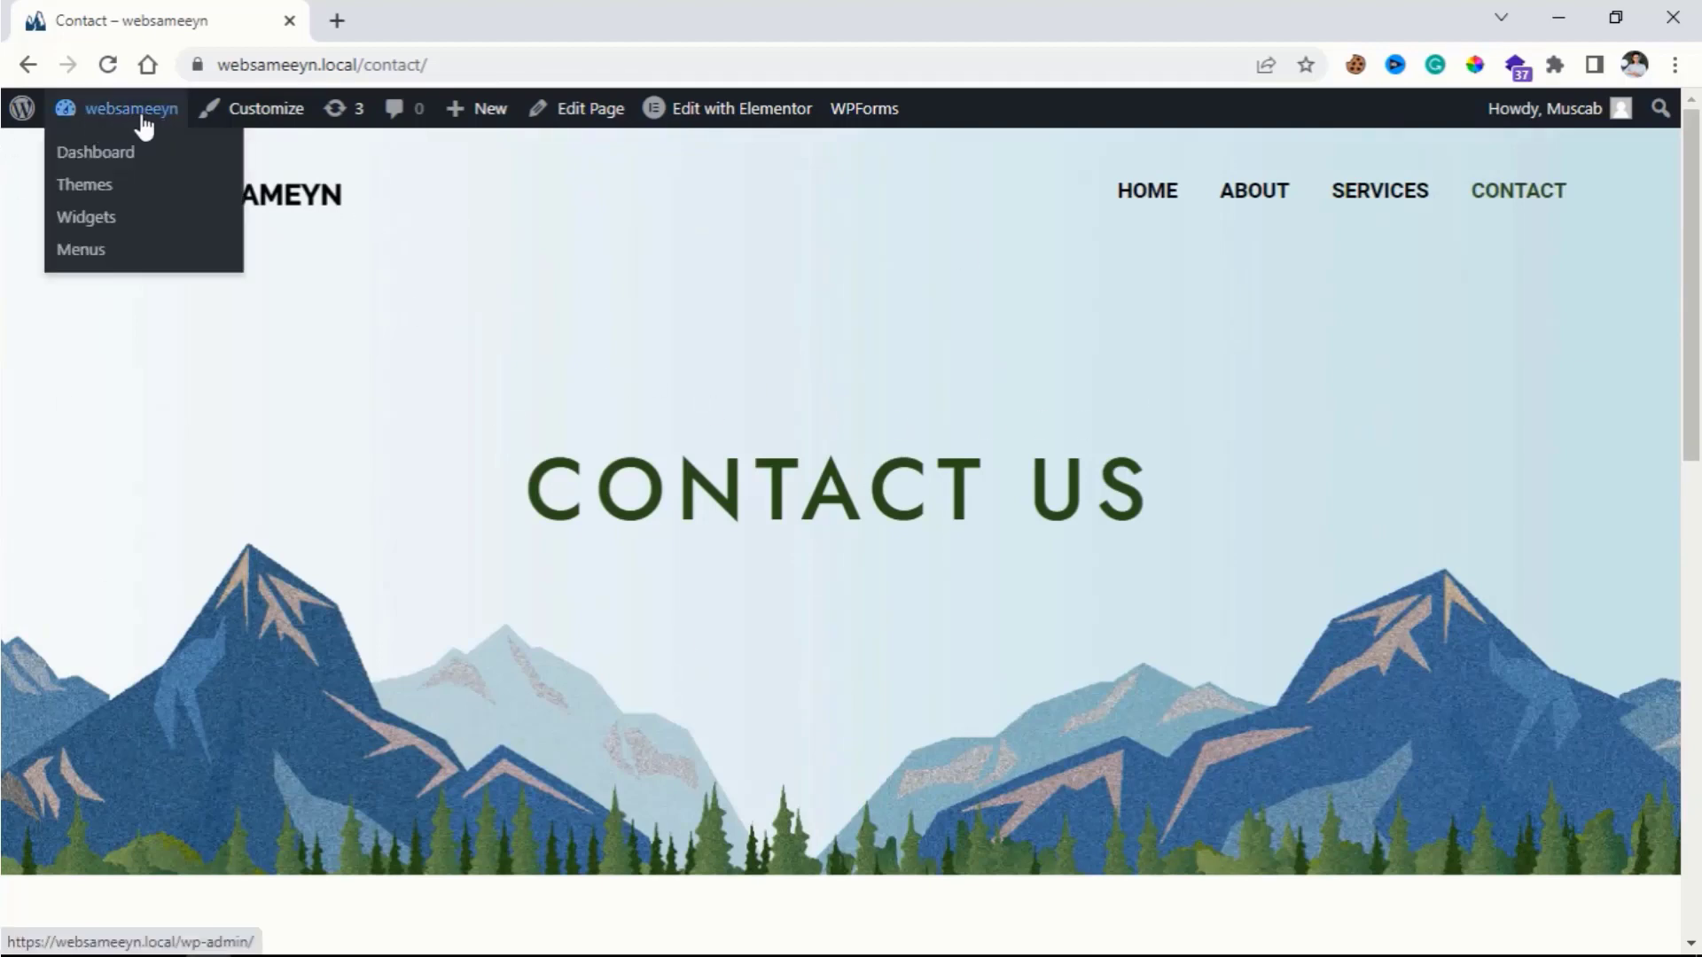
pyautogui.click(101, 121)
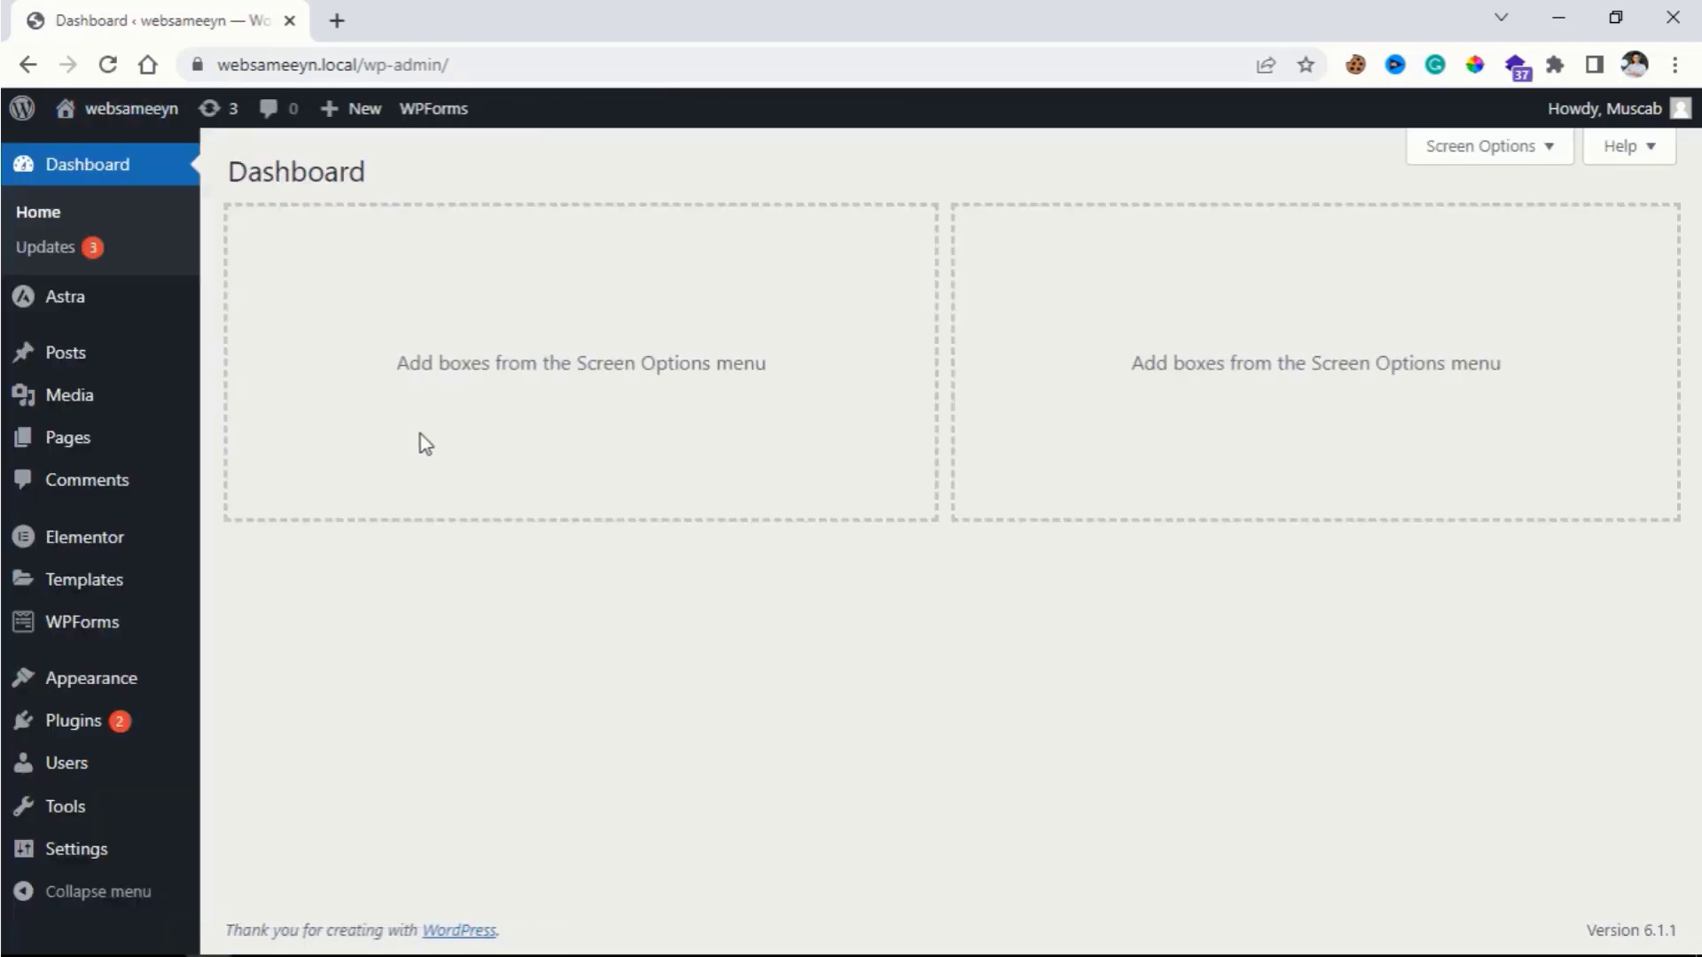
# Step: Search Plugins > Add New for 'wp forms'
pyautogui.moveTo(49, 631)
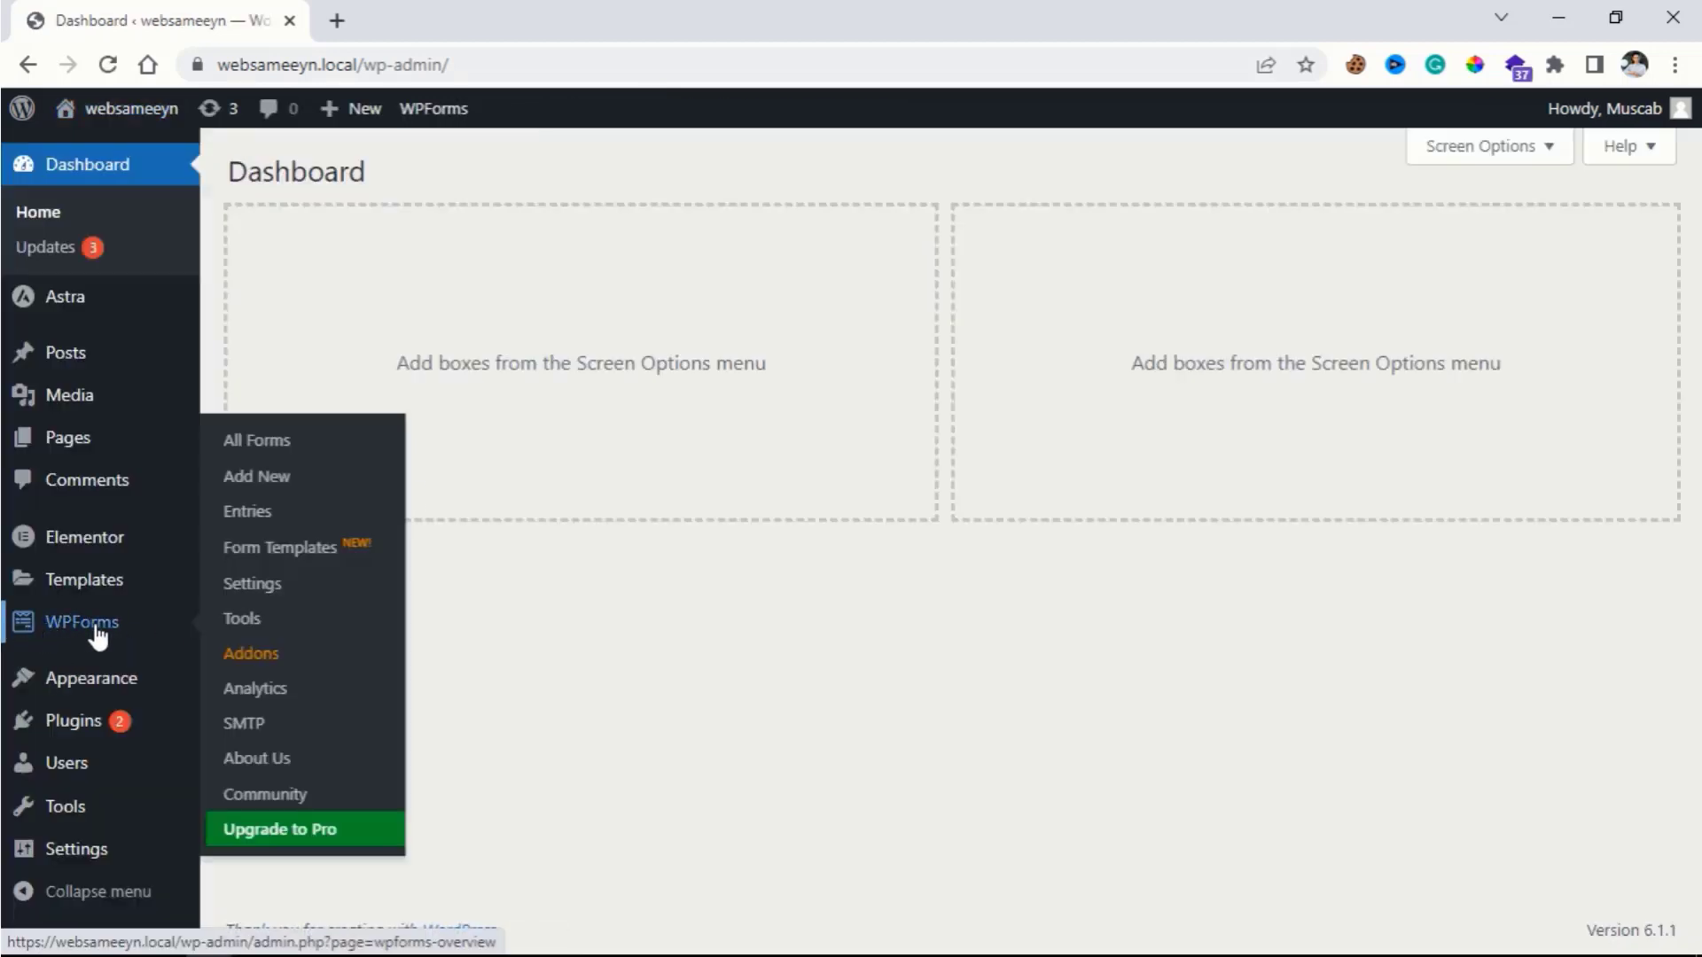
pyautogui.moveTo(61, 718)
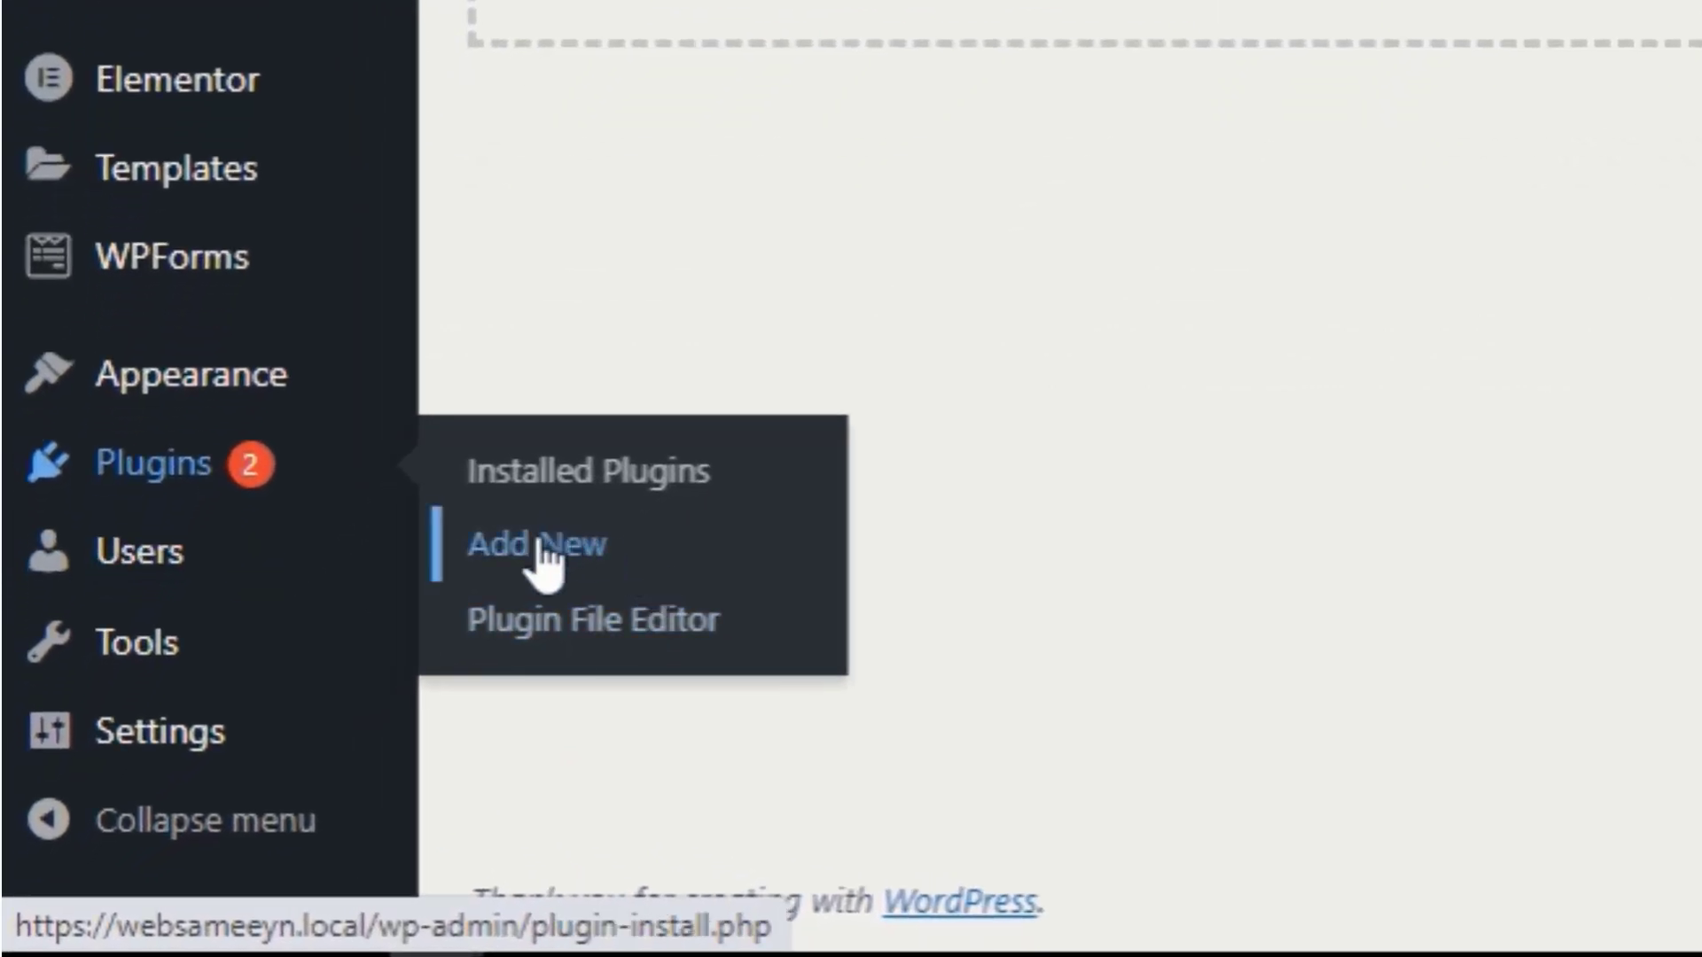
pyautogui.click(540, 545)
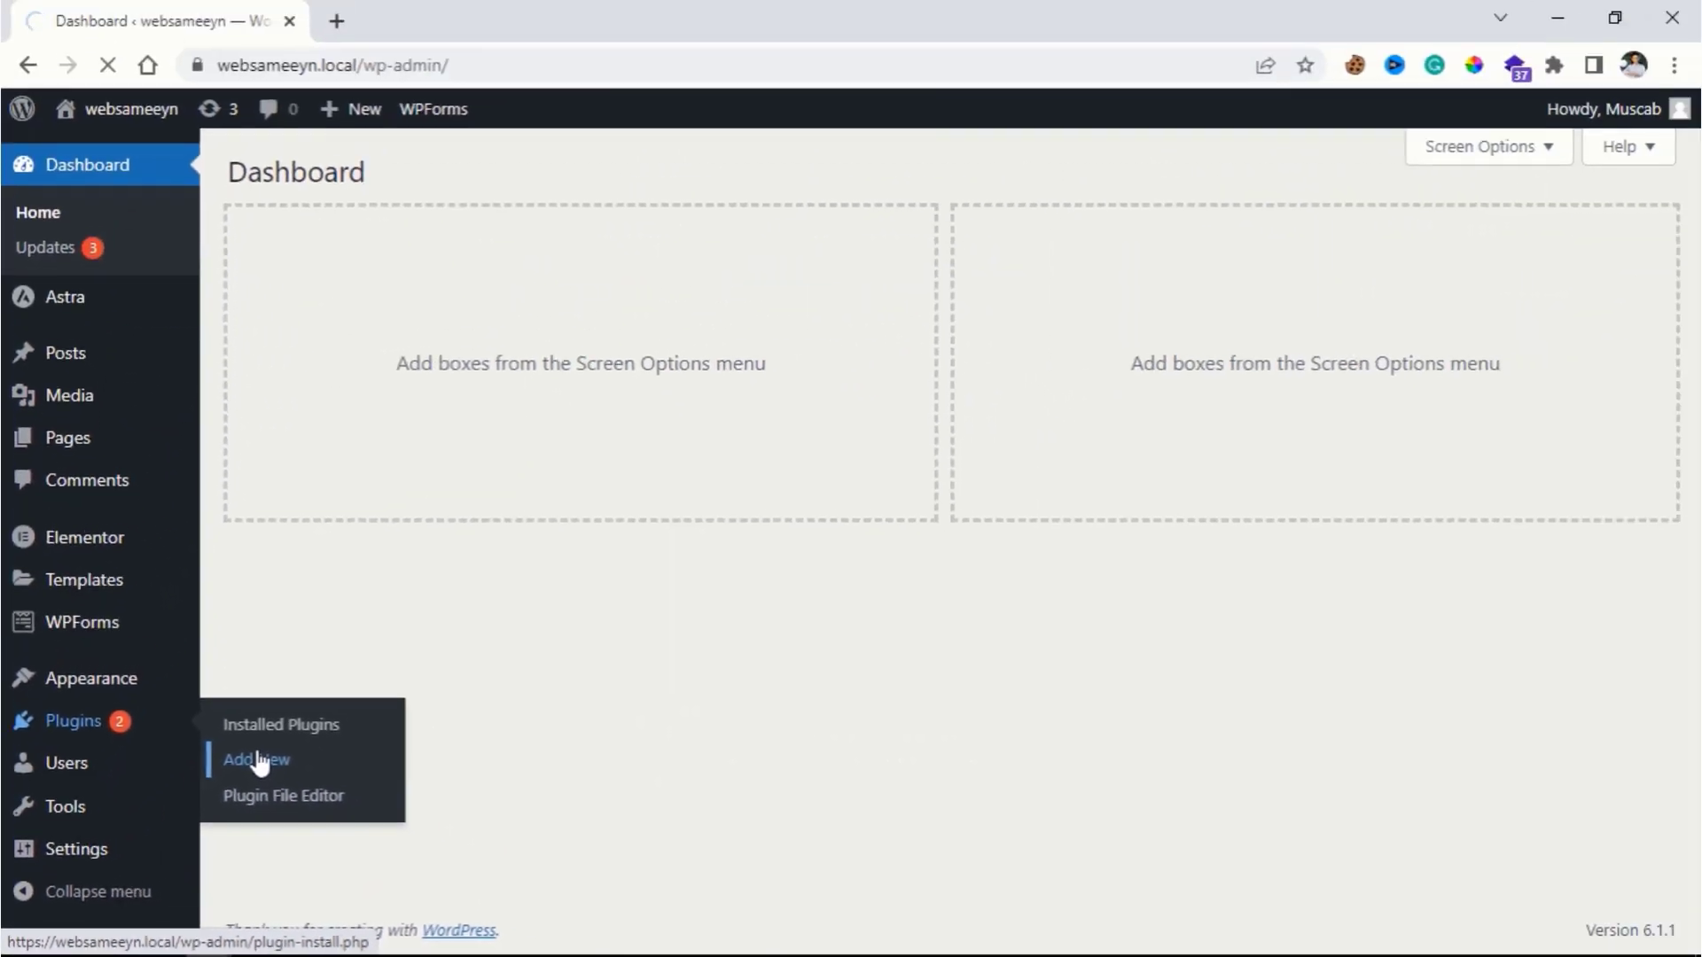
pyautogui.click(1380, 248)
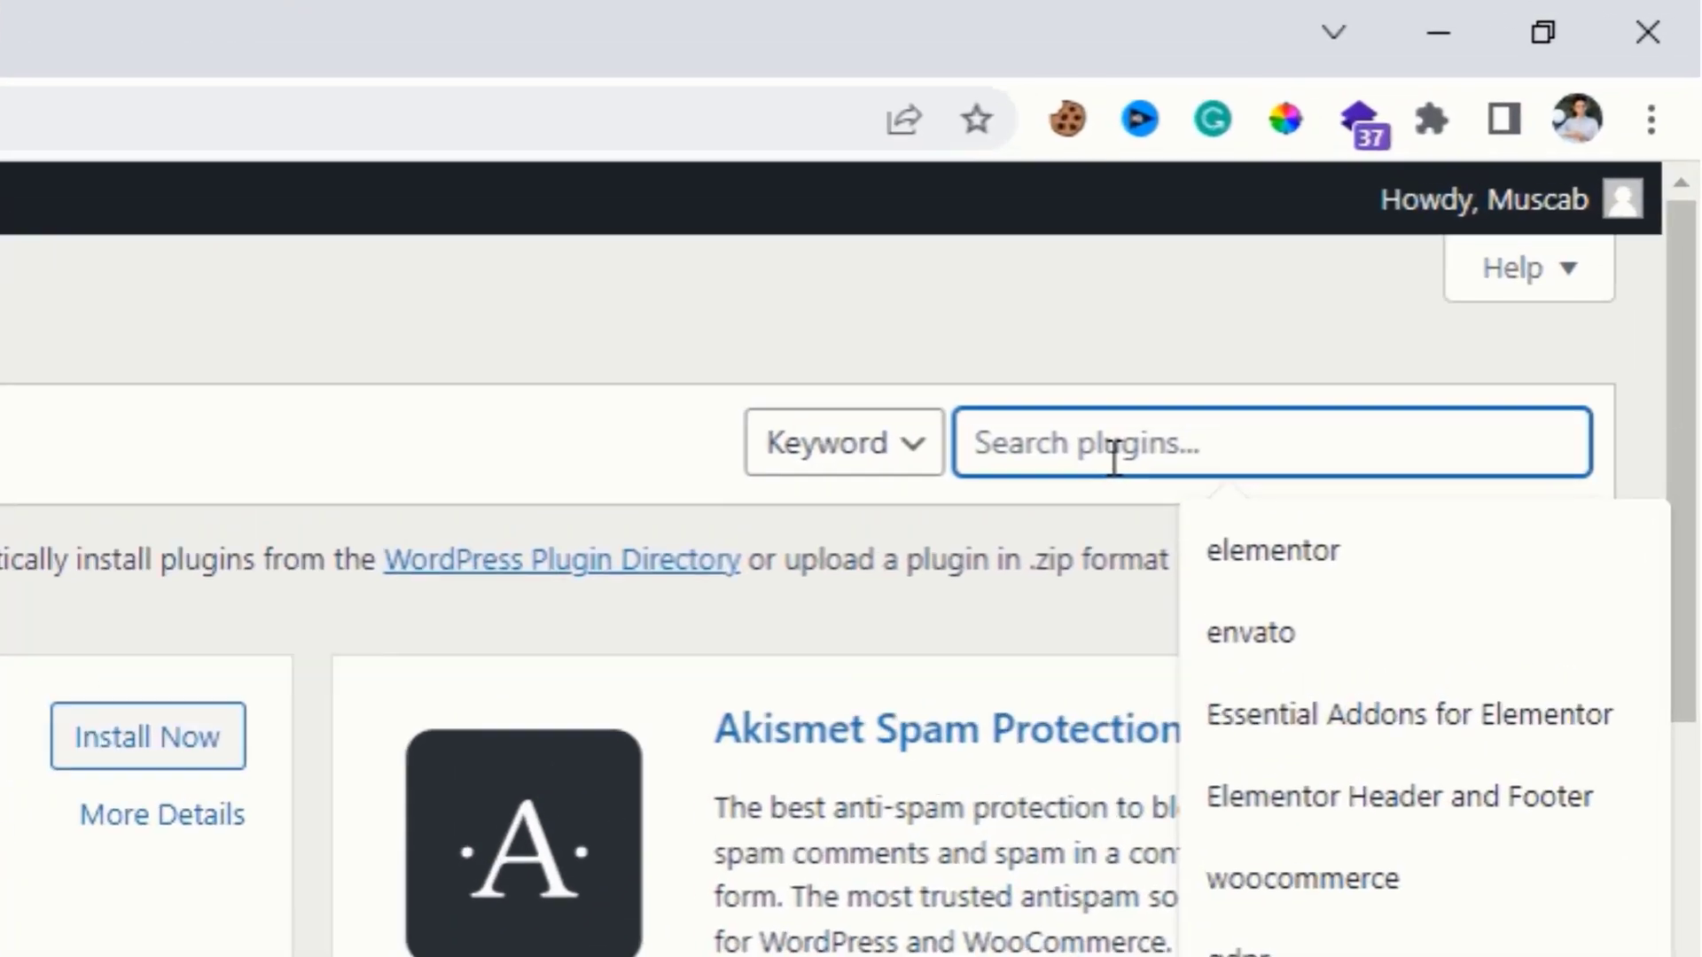
pyautogui.write('wp fo')
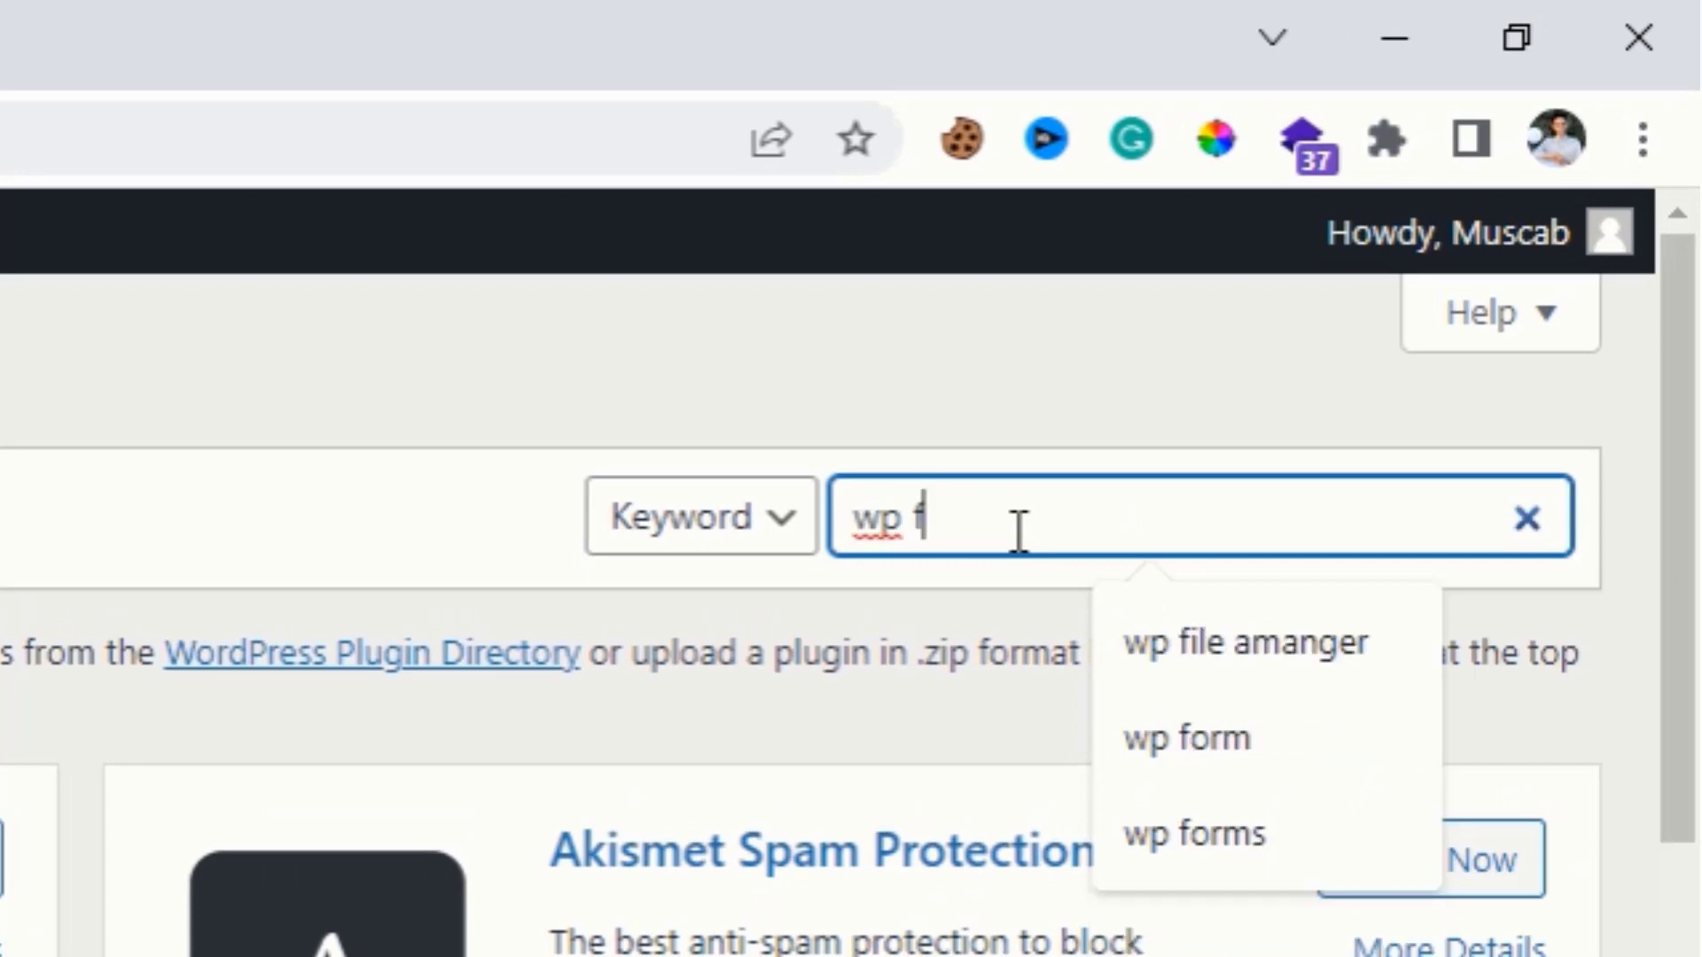
pyautogui.write('rms')
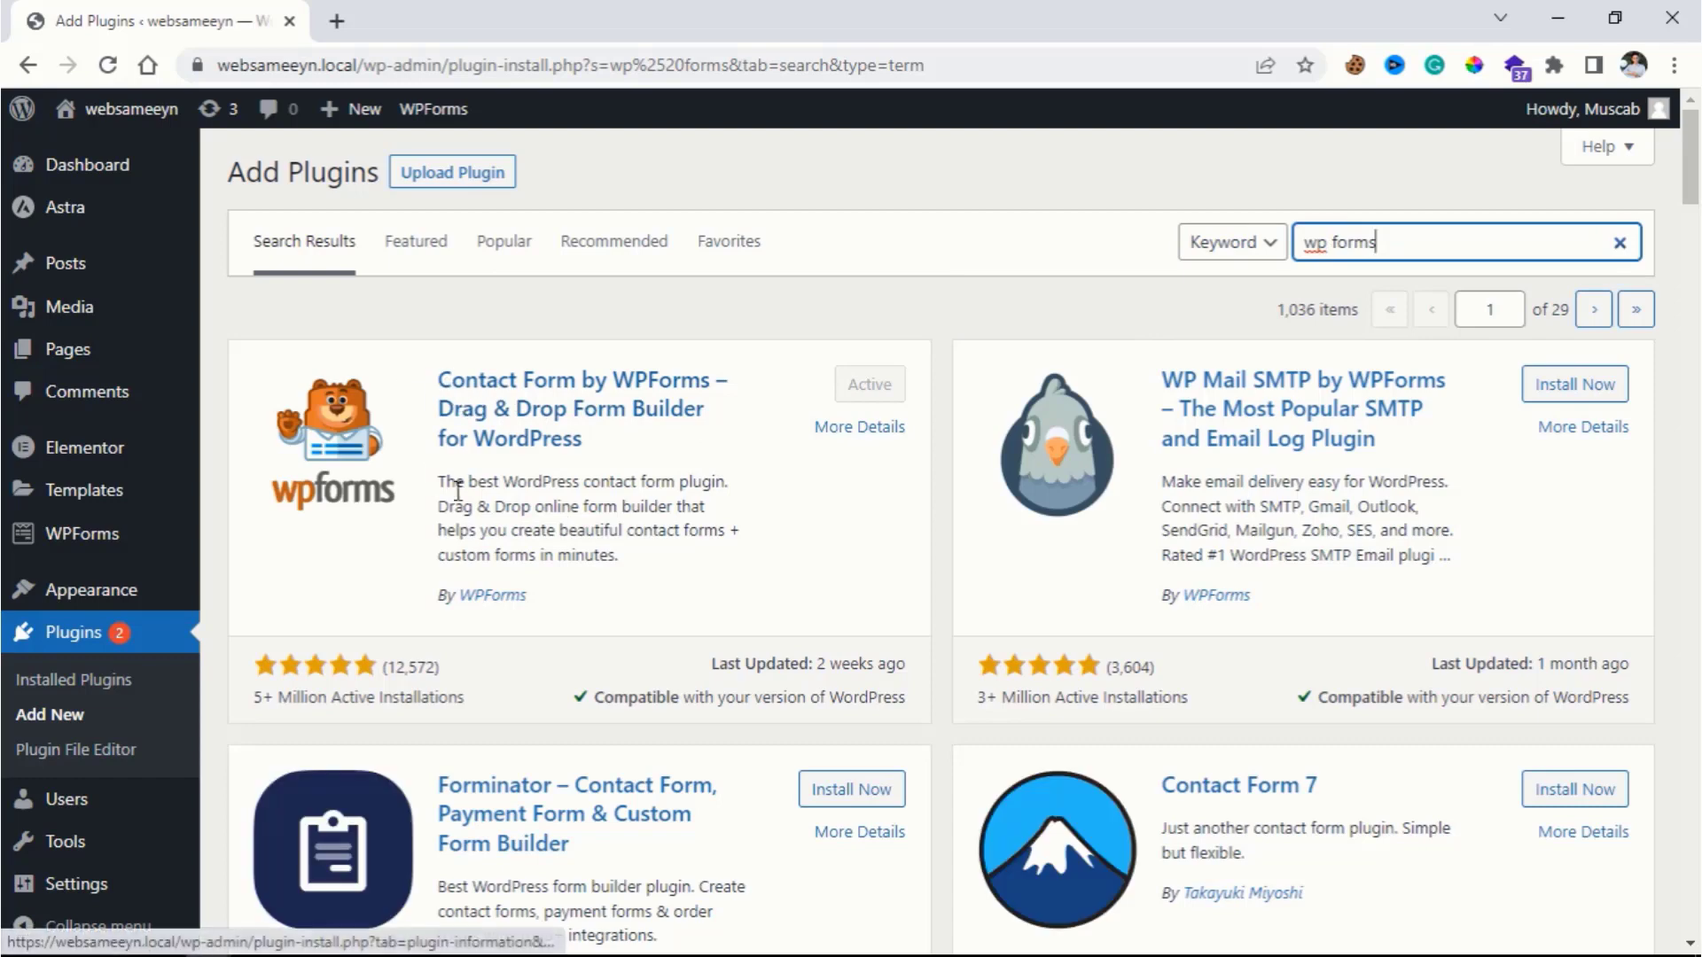
# Step: Check the WPForms result's author and install count, confirming it is already Active
pyautogui.moveTo(406, 596); pyautogui.dragTo(618, 606)
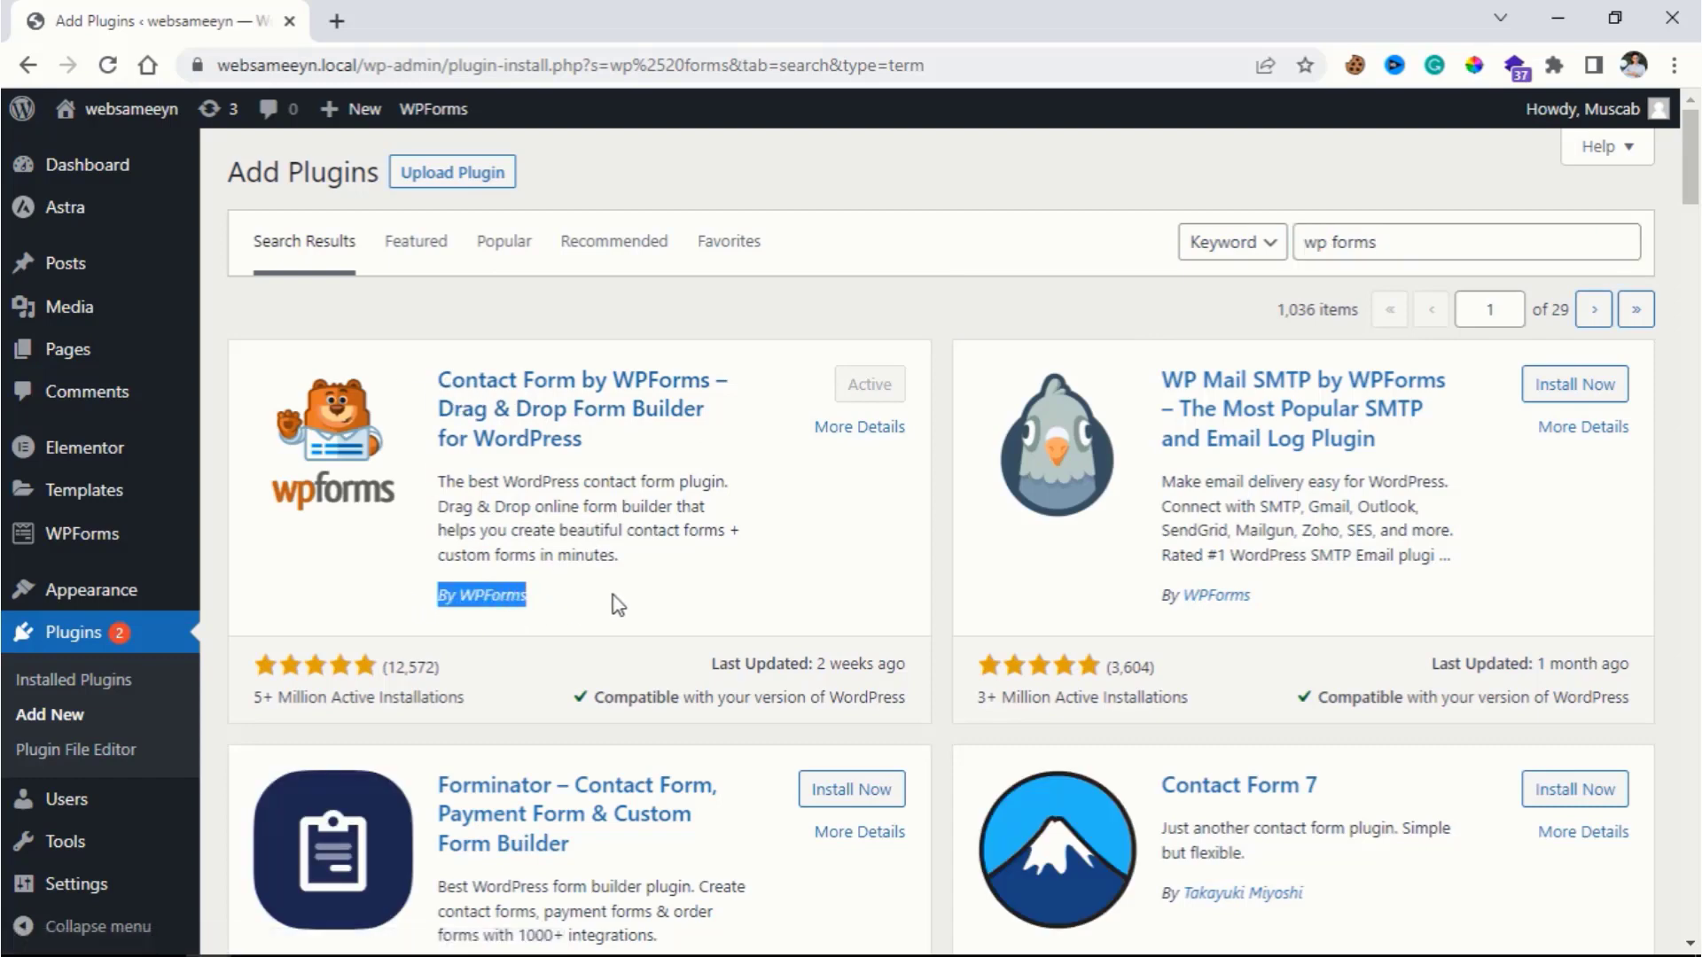
pyautogui.moveTo(267, 700); pyautogui.dragTo(465, 699)
pyautogui.click(576, 690)
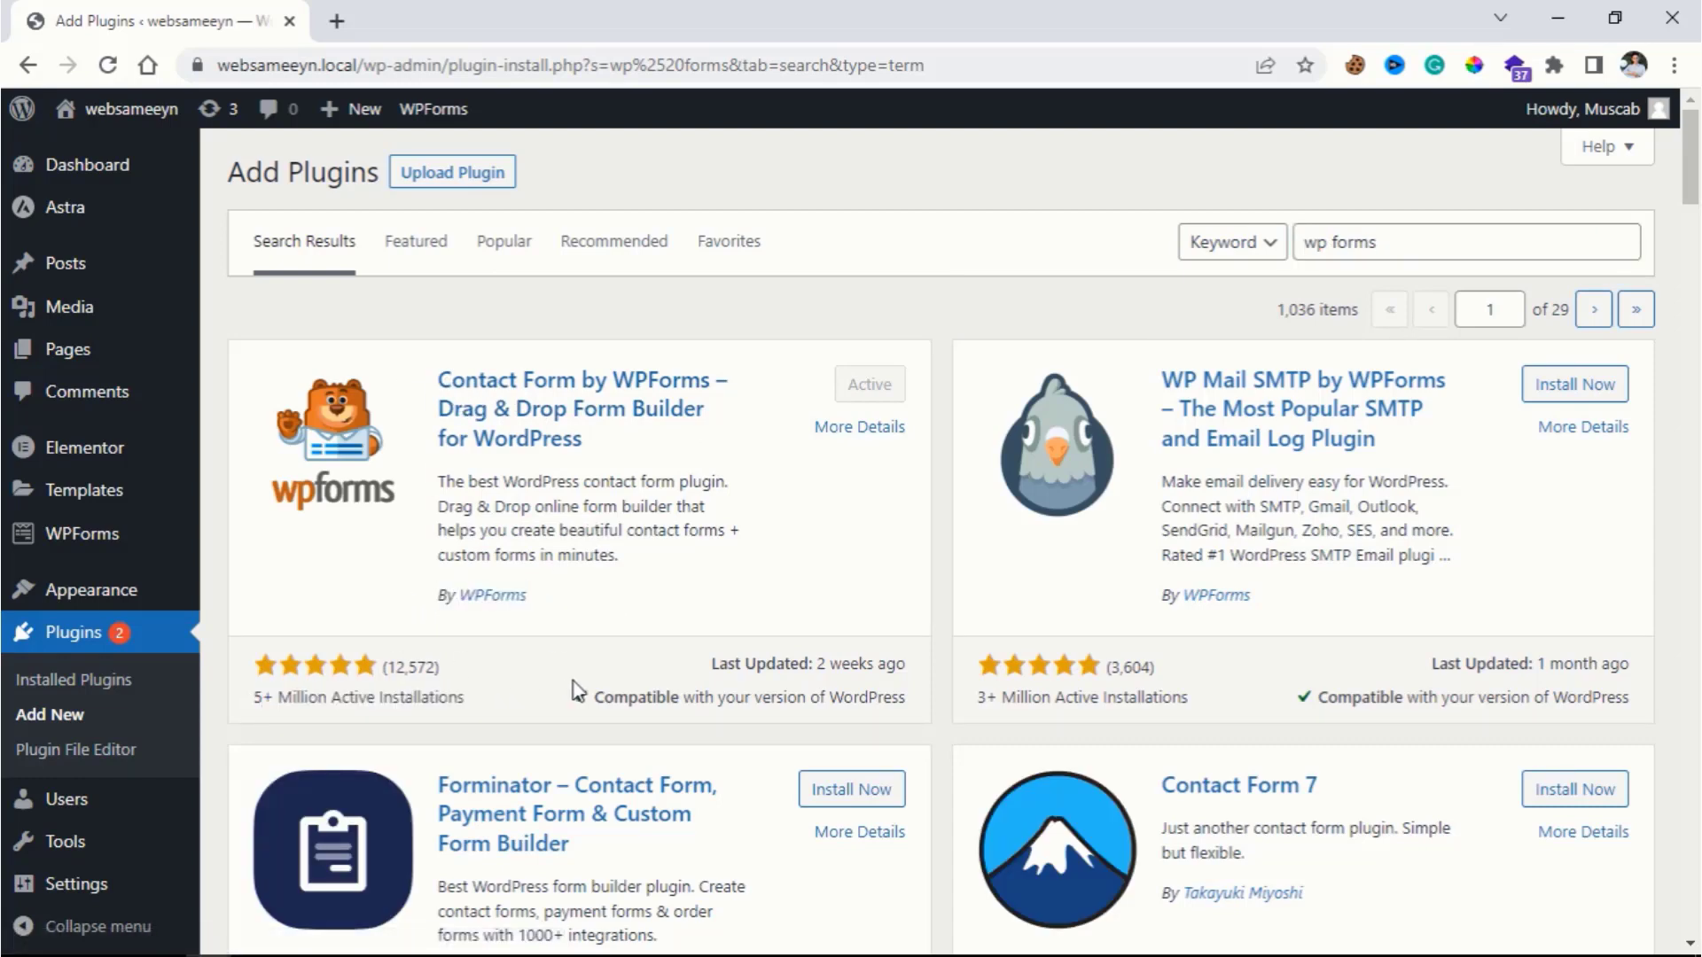
pyautogui.scroll(-2, 786, 516)
pyautogui.scroll(2, 790, 507)
pyautogui.moveTo(116, 170)
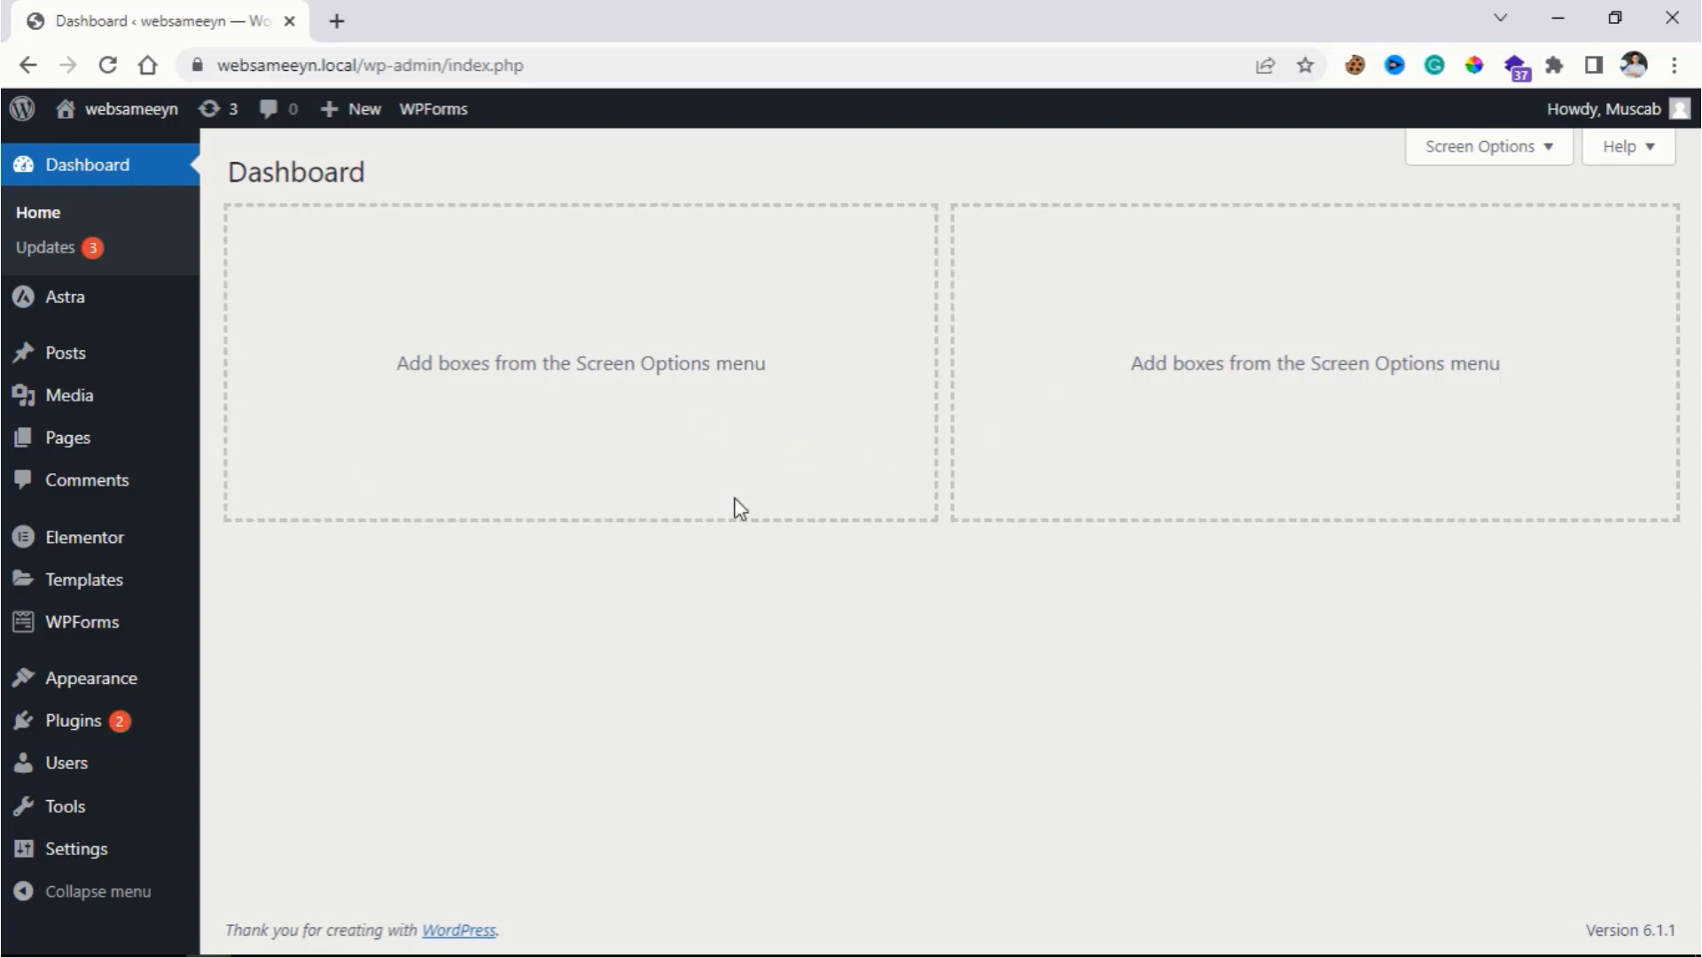
# Step: Open the WPForms list of all forms
pyautogui.moveTo(57, 626)
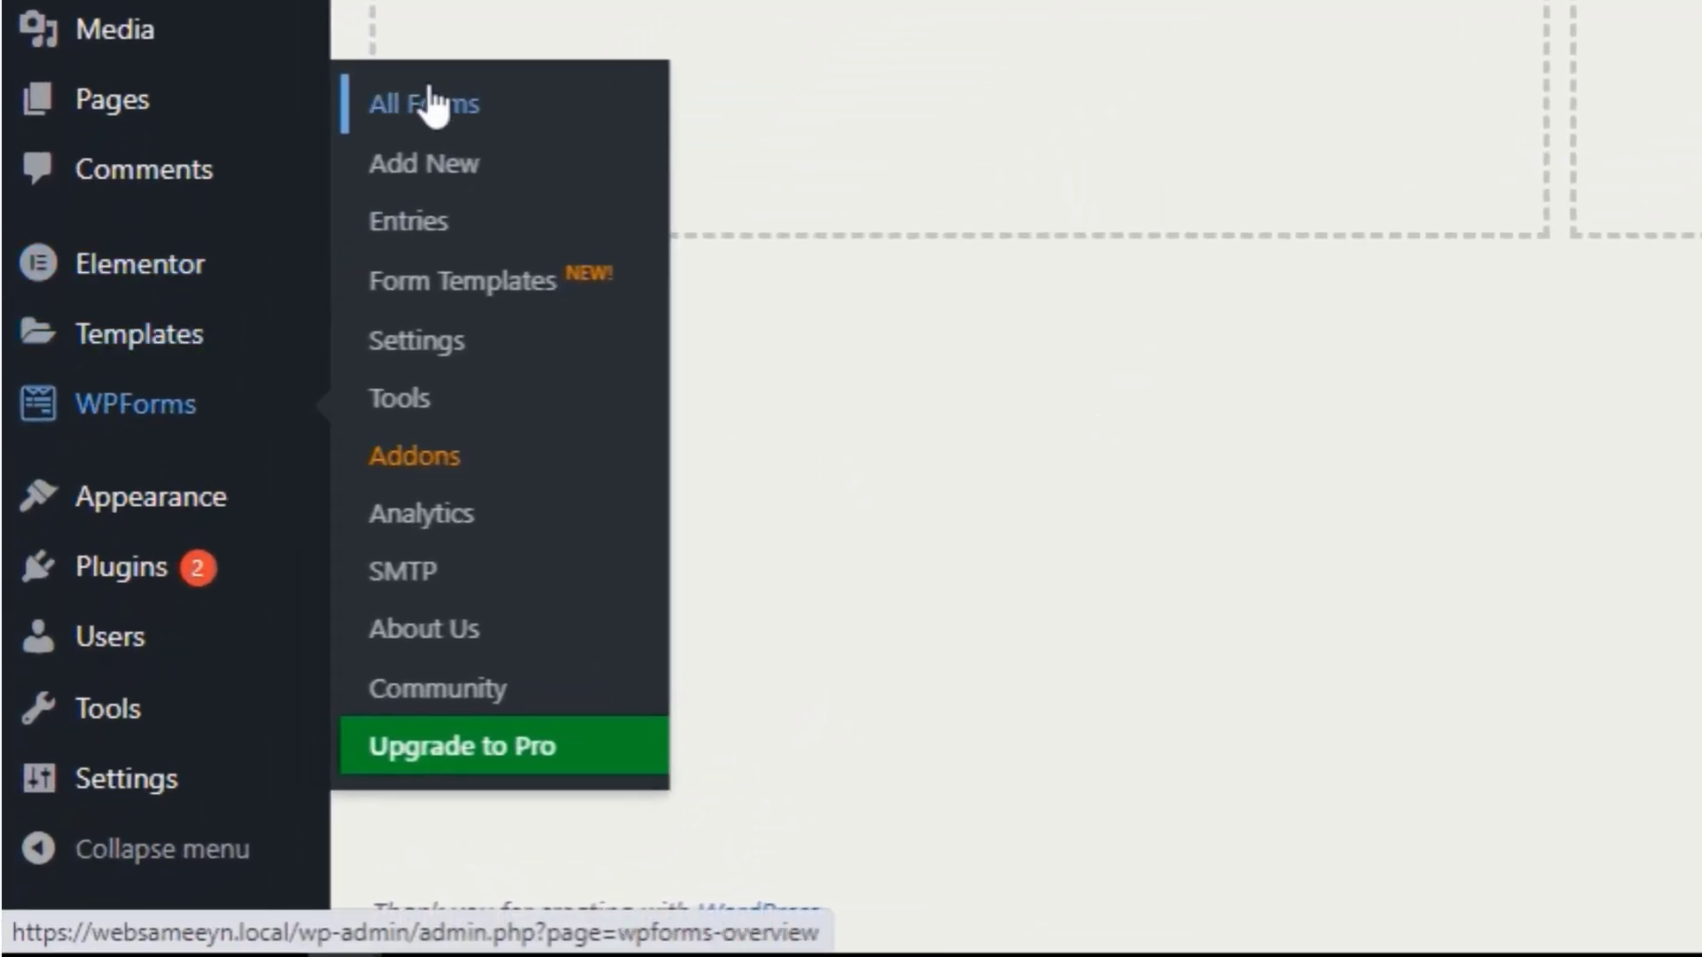
pyautogui.click(389, 105)
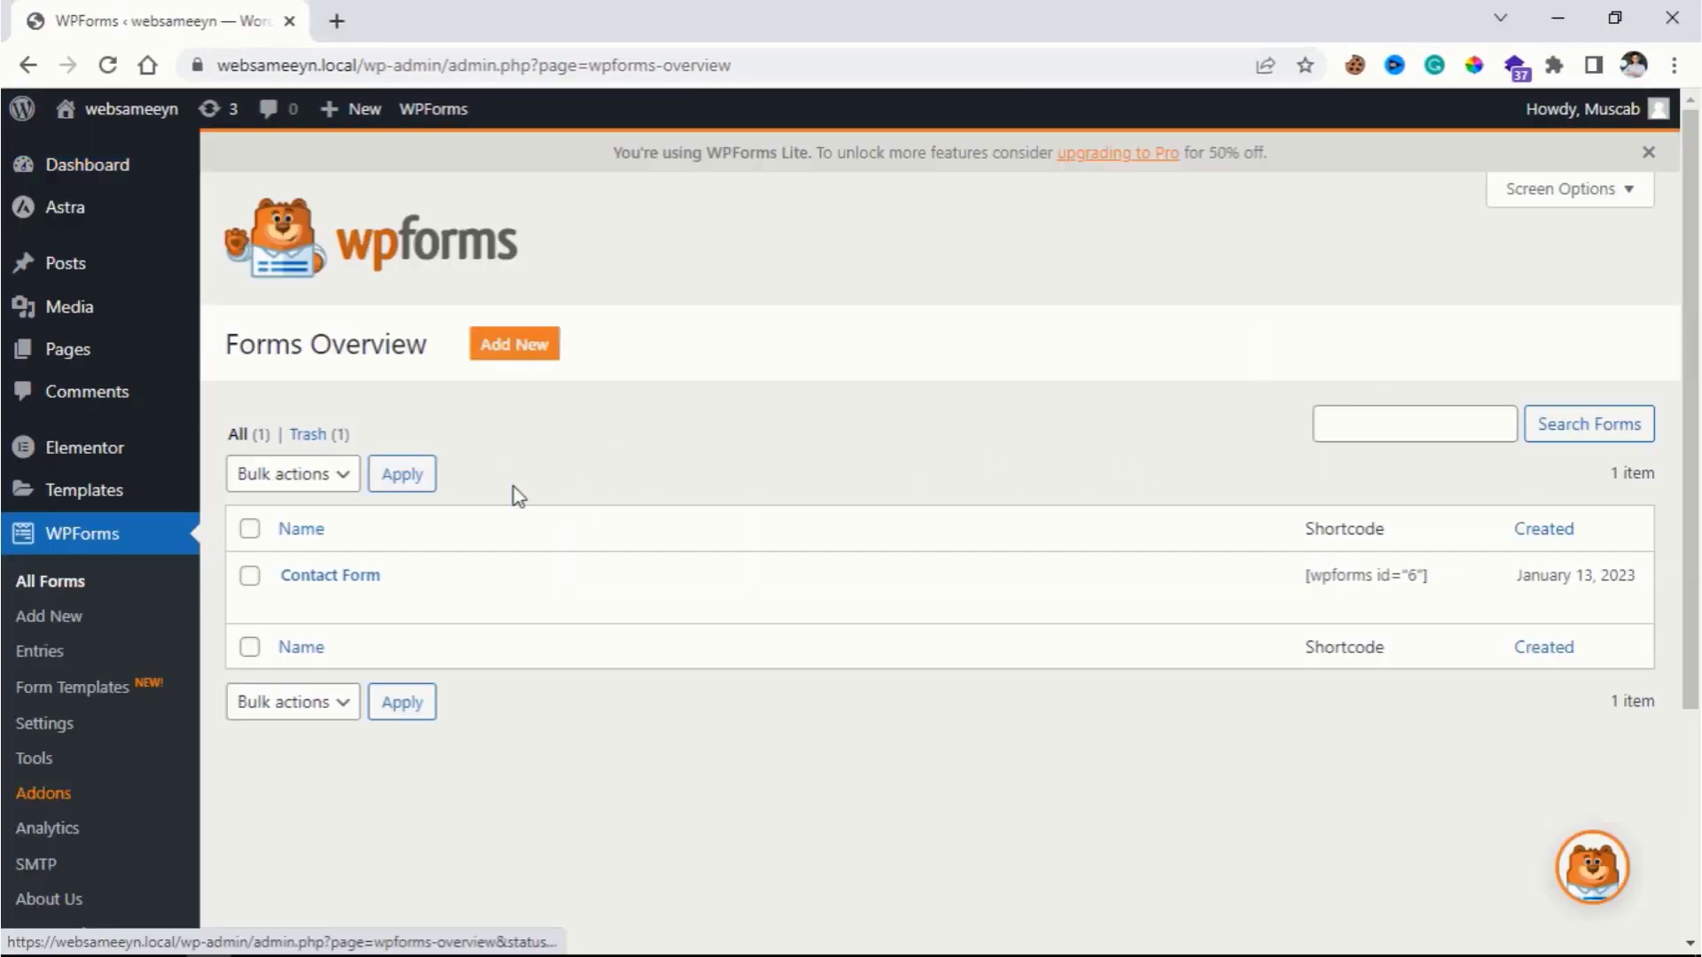
pyautogui.scroll(-3, 519, 496)
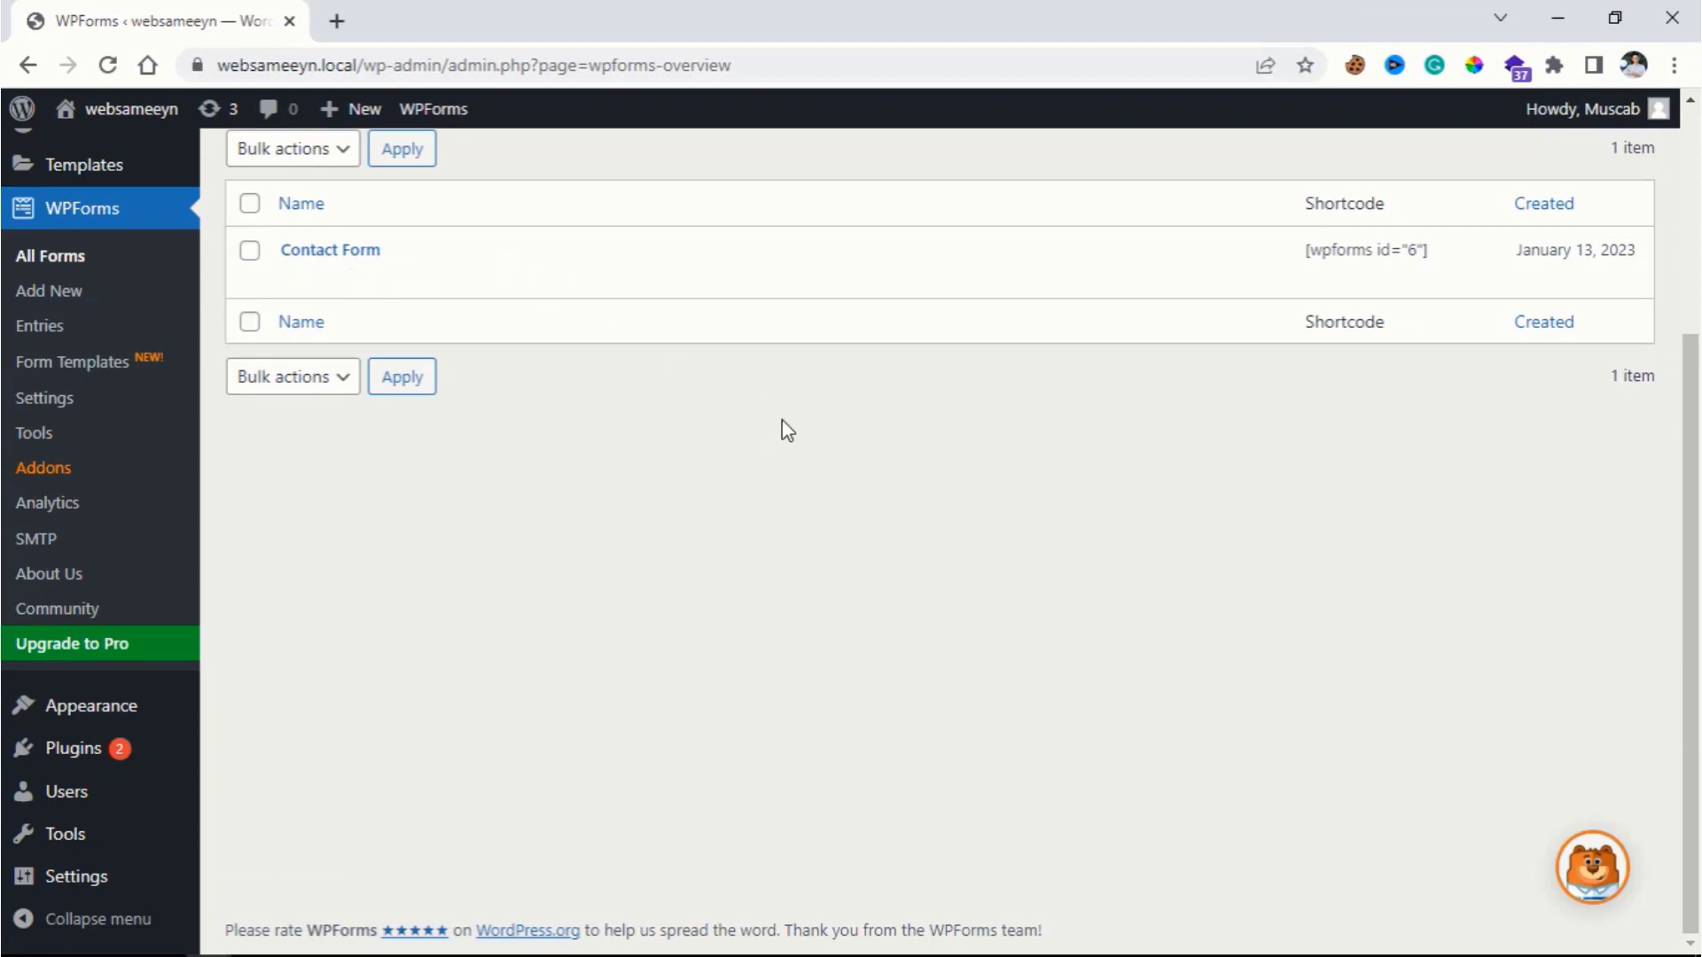
pyautogui.scroll(3, 778, 425)
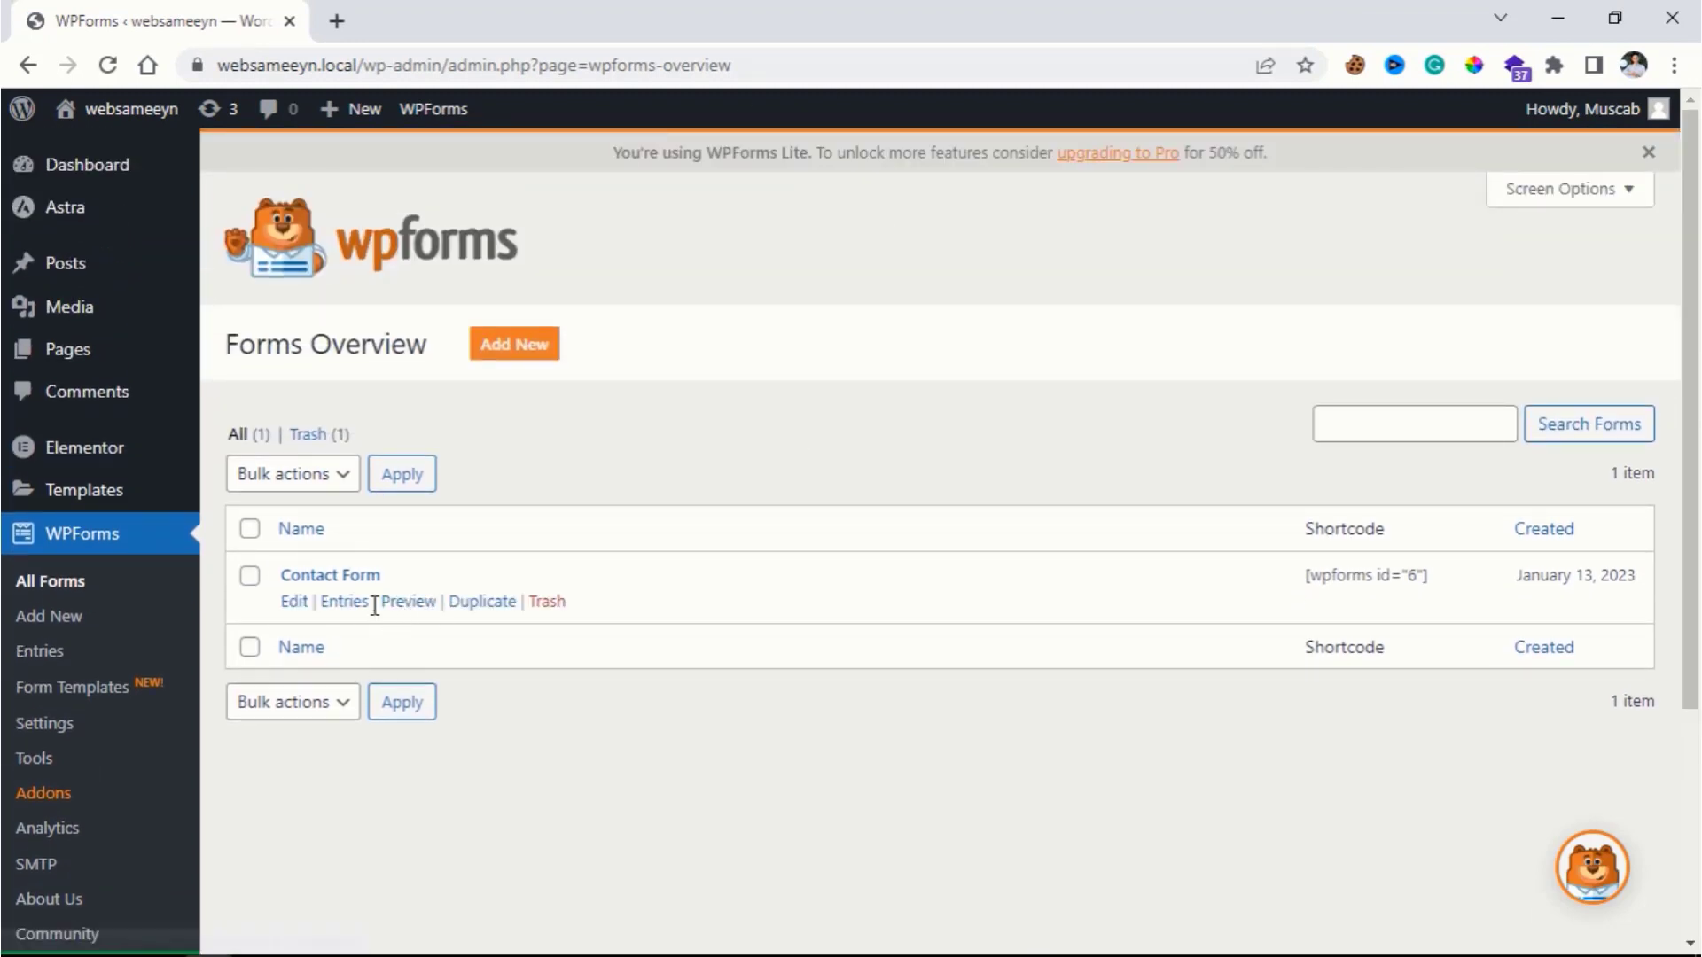
# Step: Preview the Contact Form in a new browser tab, then close that preview
pyautogui.rightClick(404, 604)
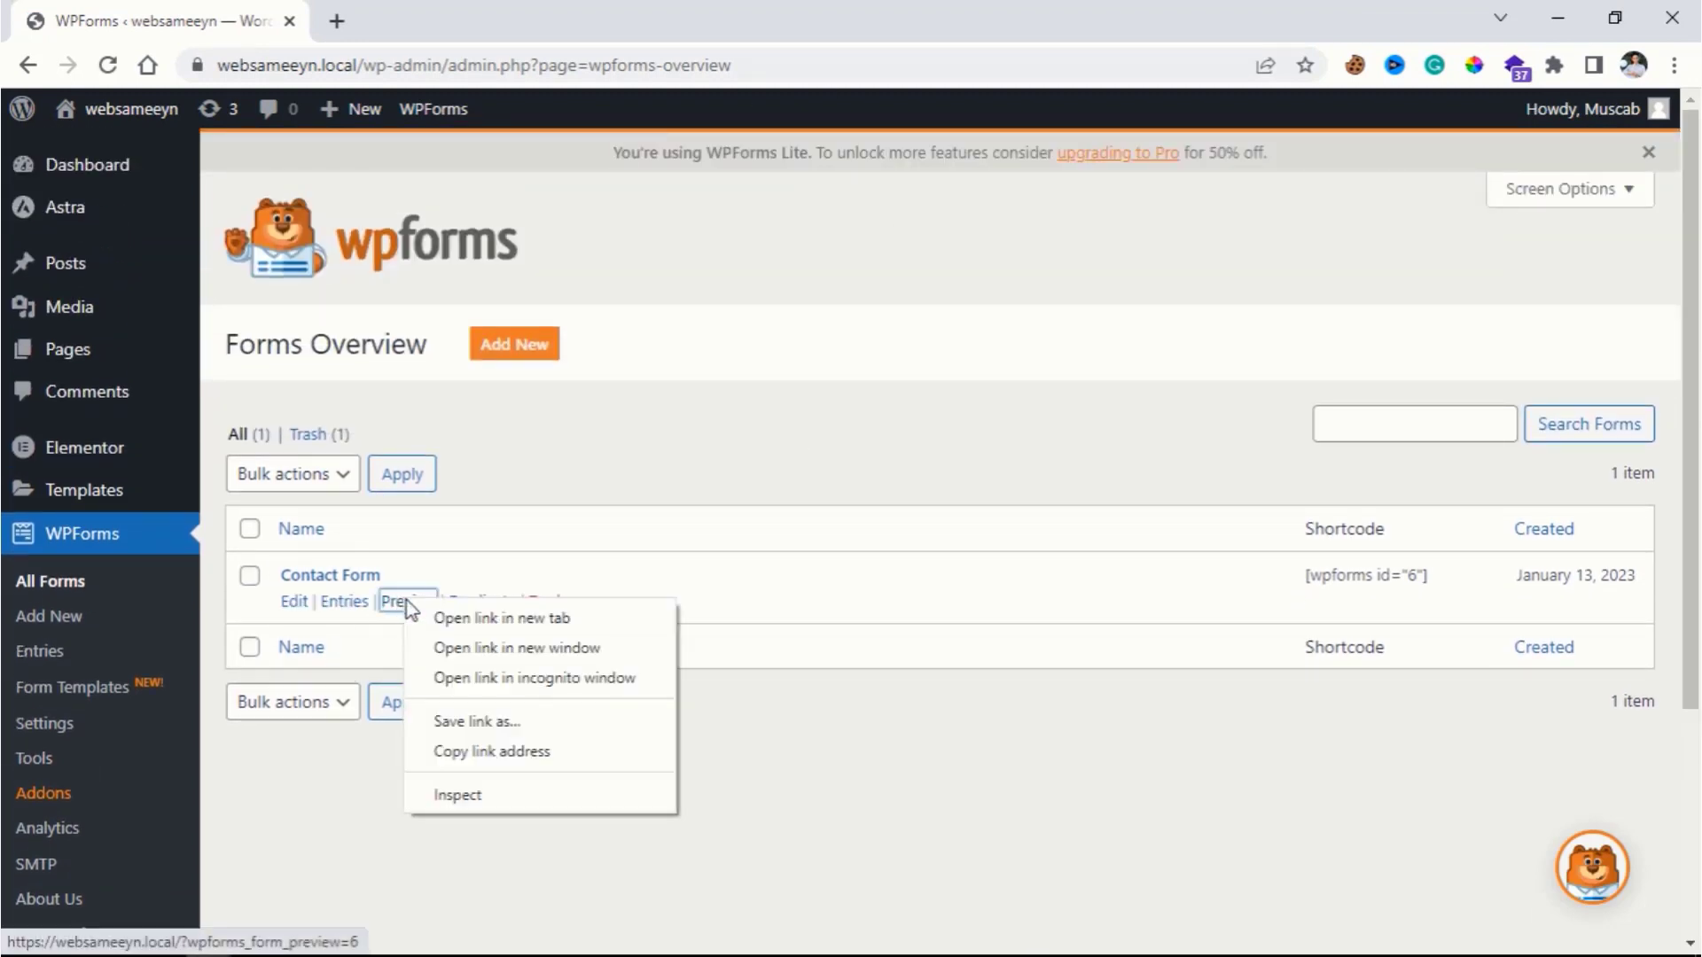
pyautogui.click(458, 621)
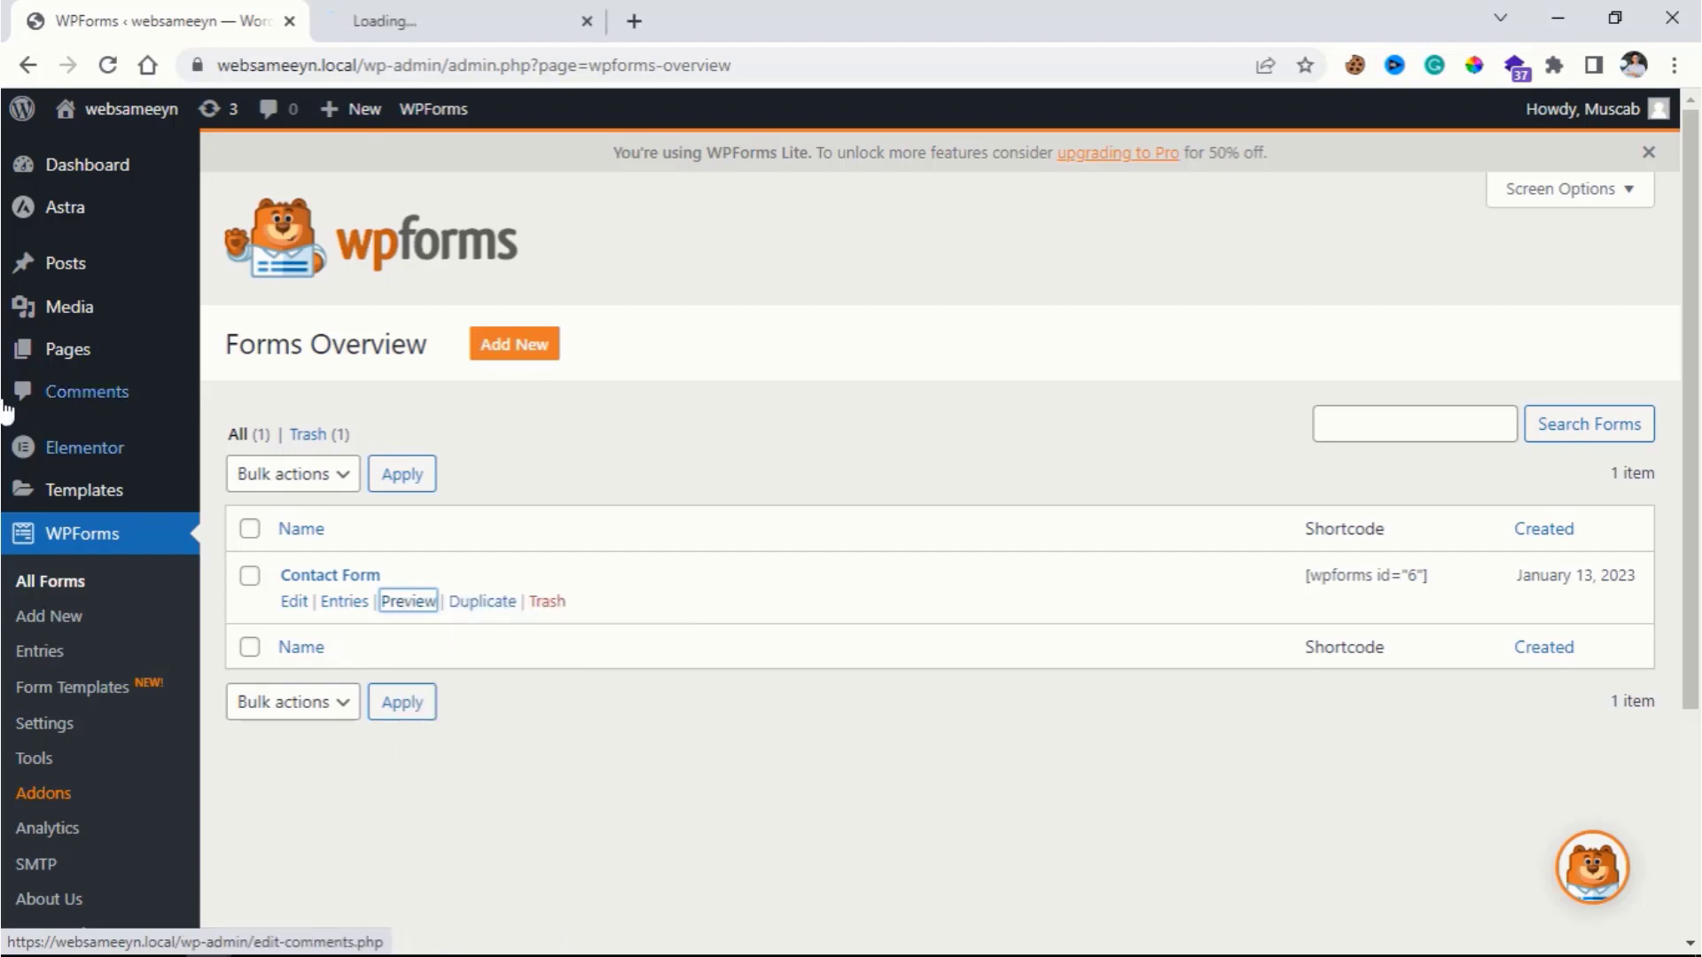
pyautogui.click(443, 19)
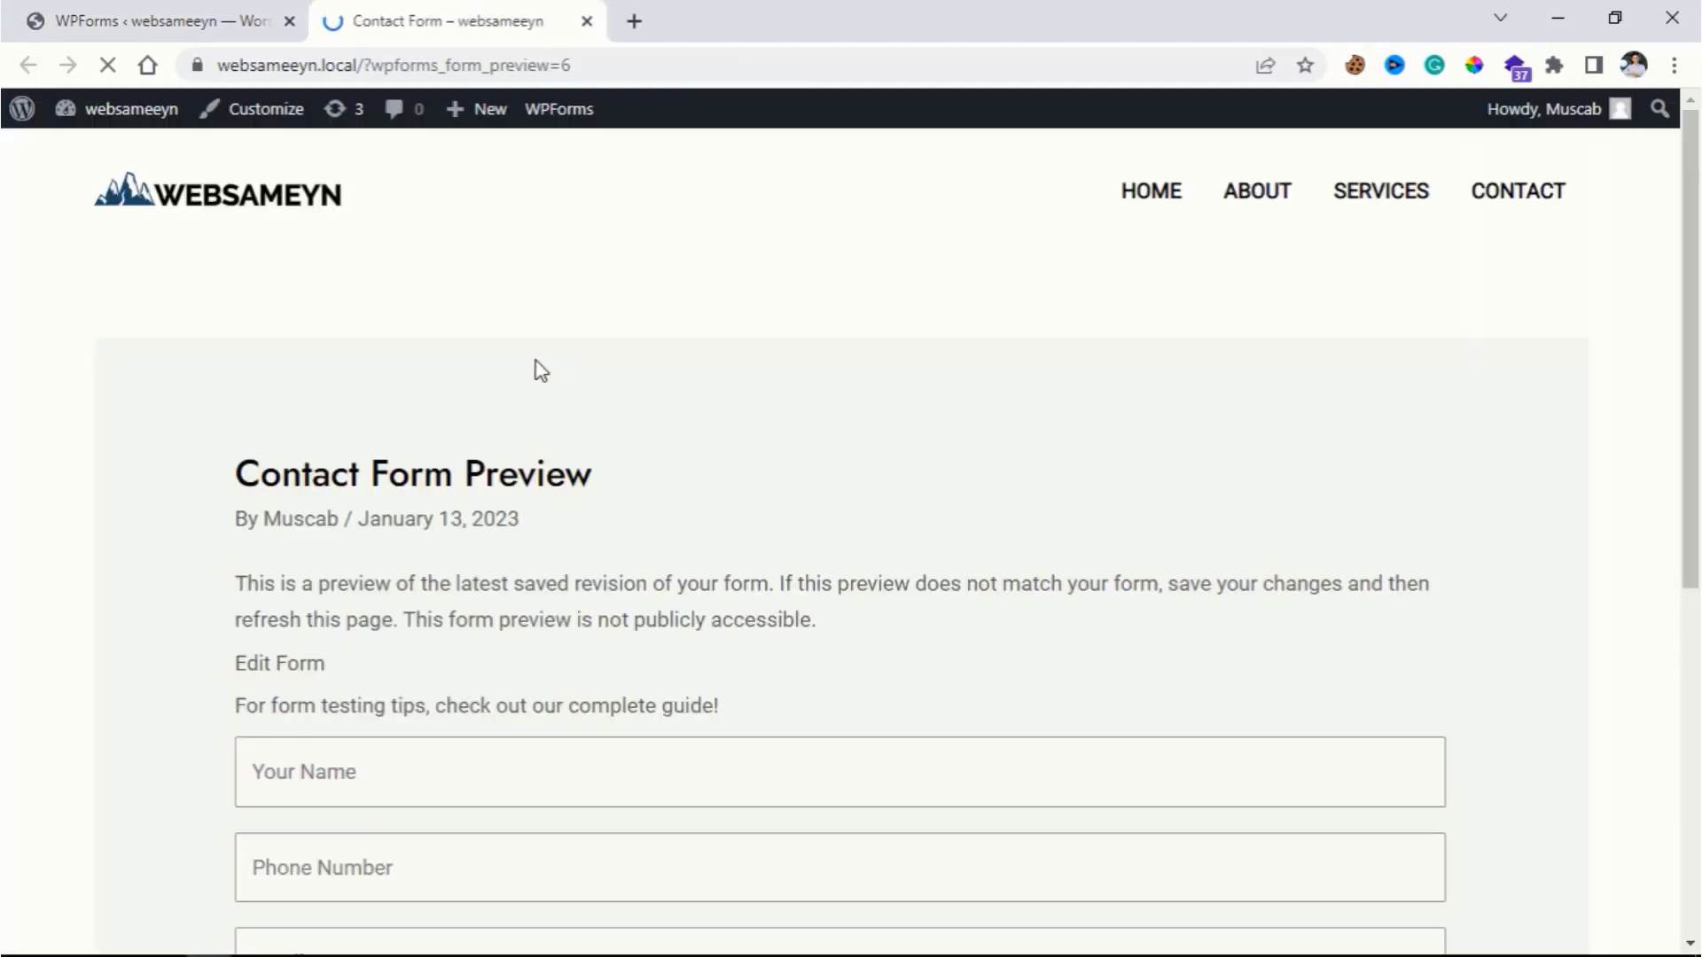
pyautogui.scroll(-5, 541, 408)
pyautogui.scroll(-2, 550, 443)
pyautogui.scroll(7, 407, 494)
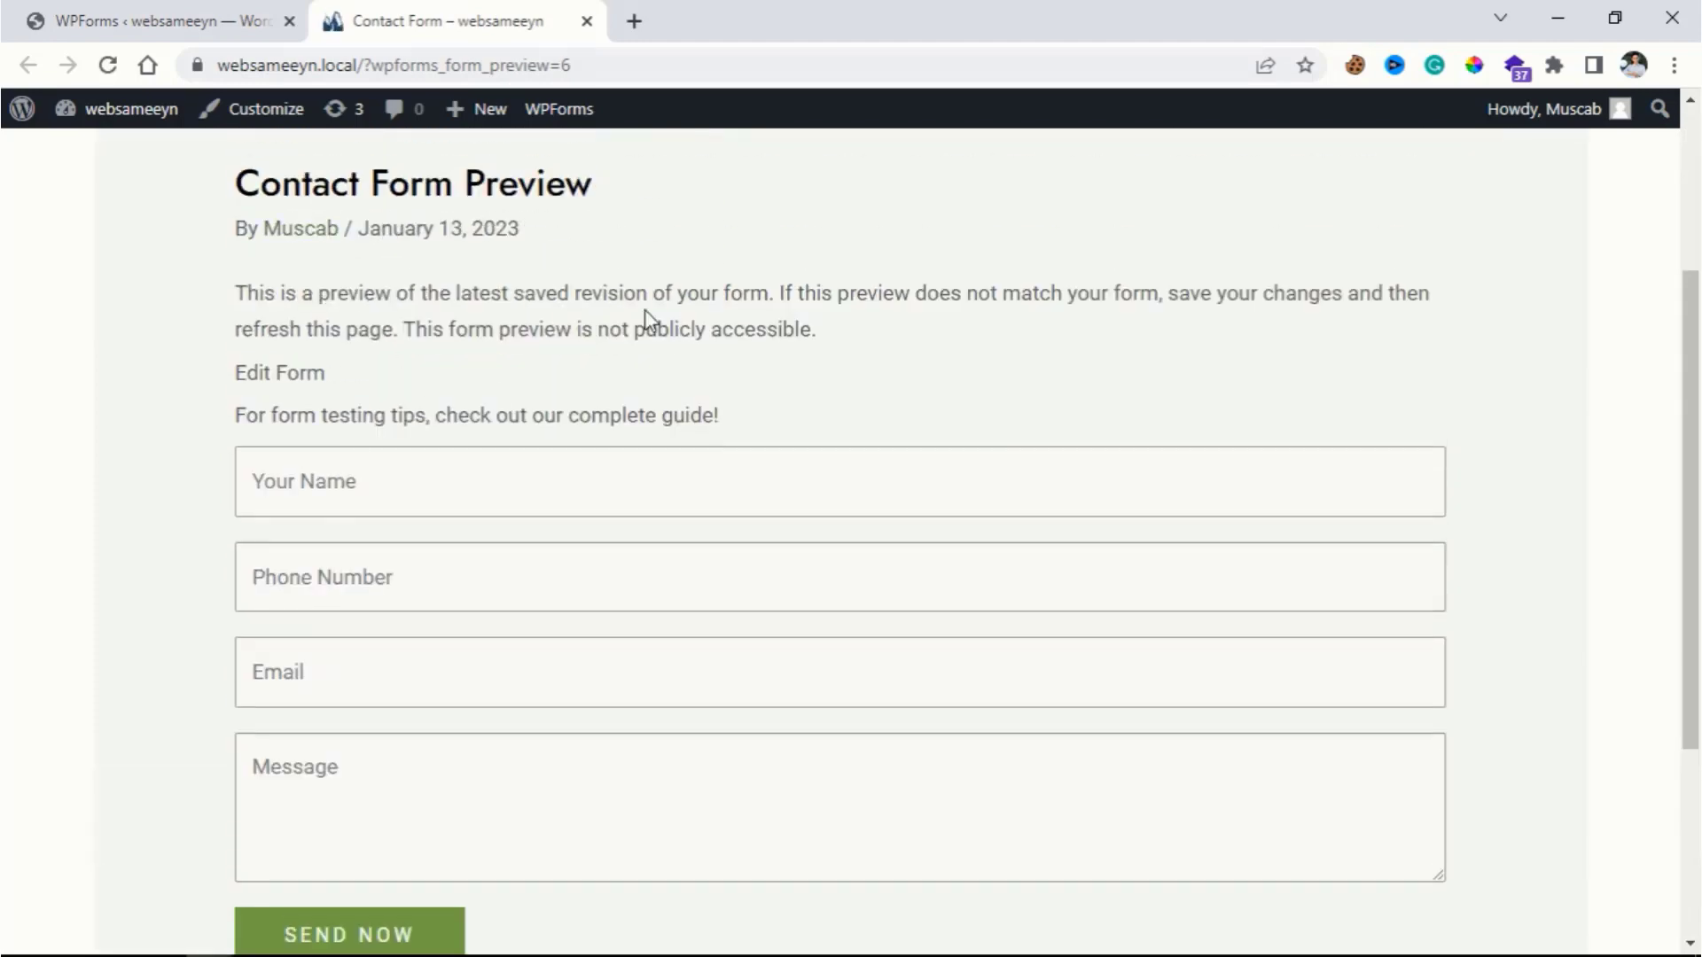
pyautogui.moveTo(258, 585); pyautogui.dragTo(771, 589)
pyautogui.click(817, 602)
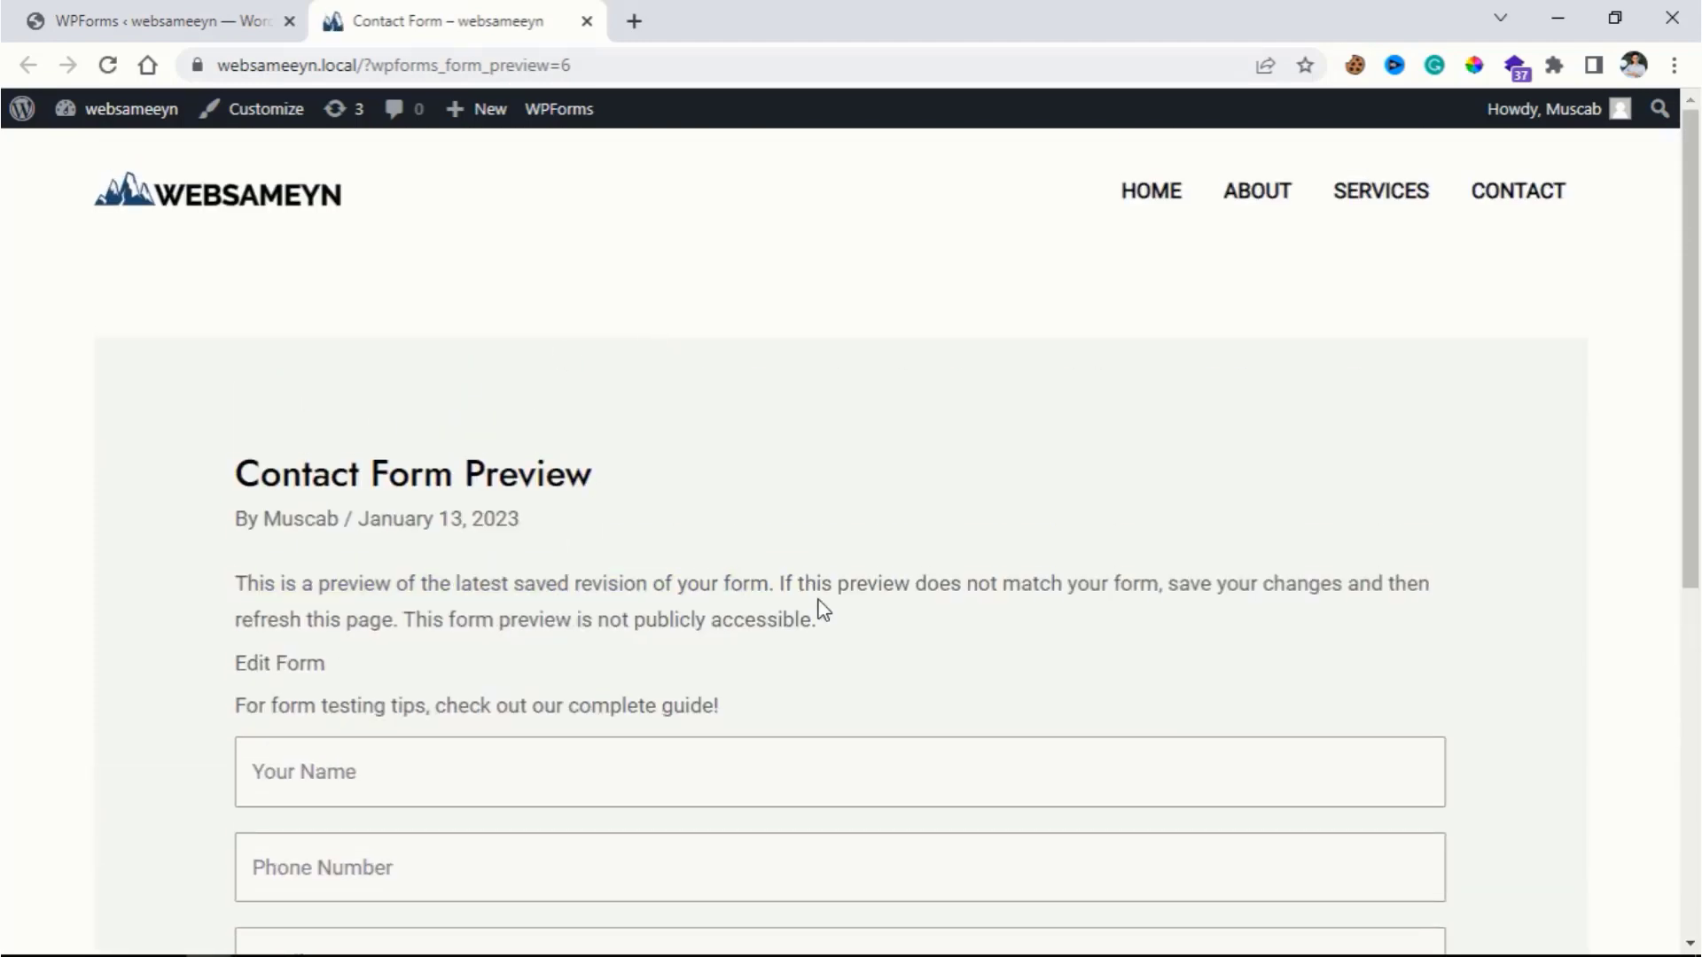
pyautogui.click(153, 11)
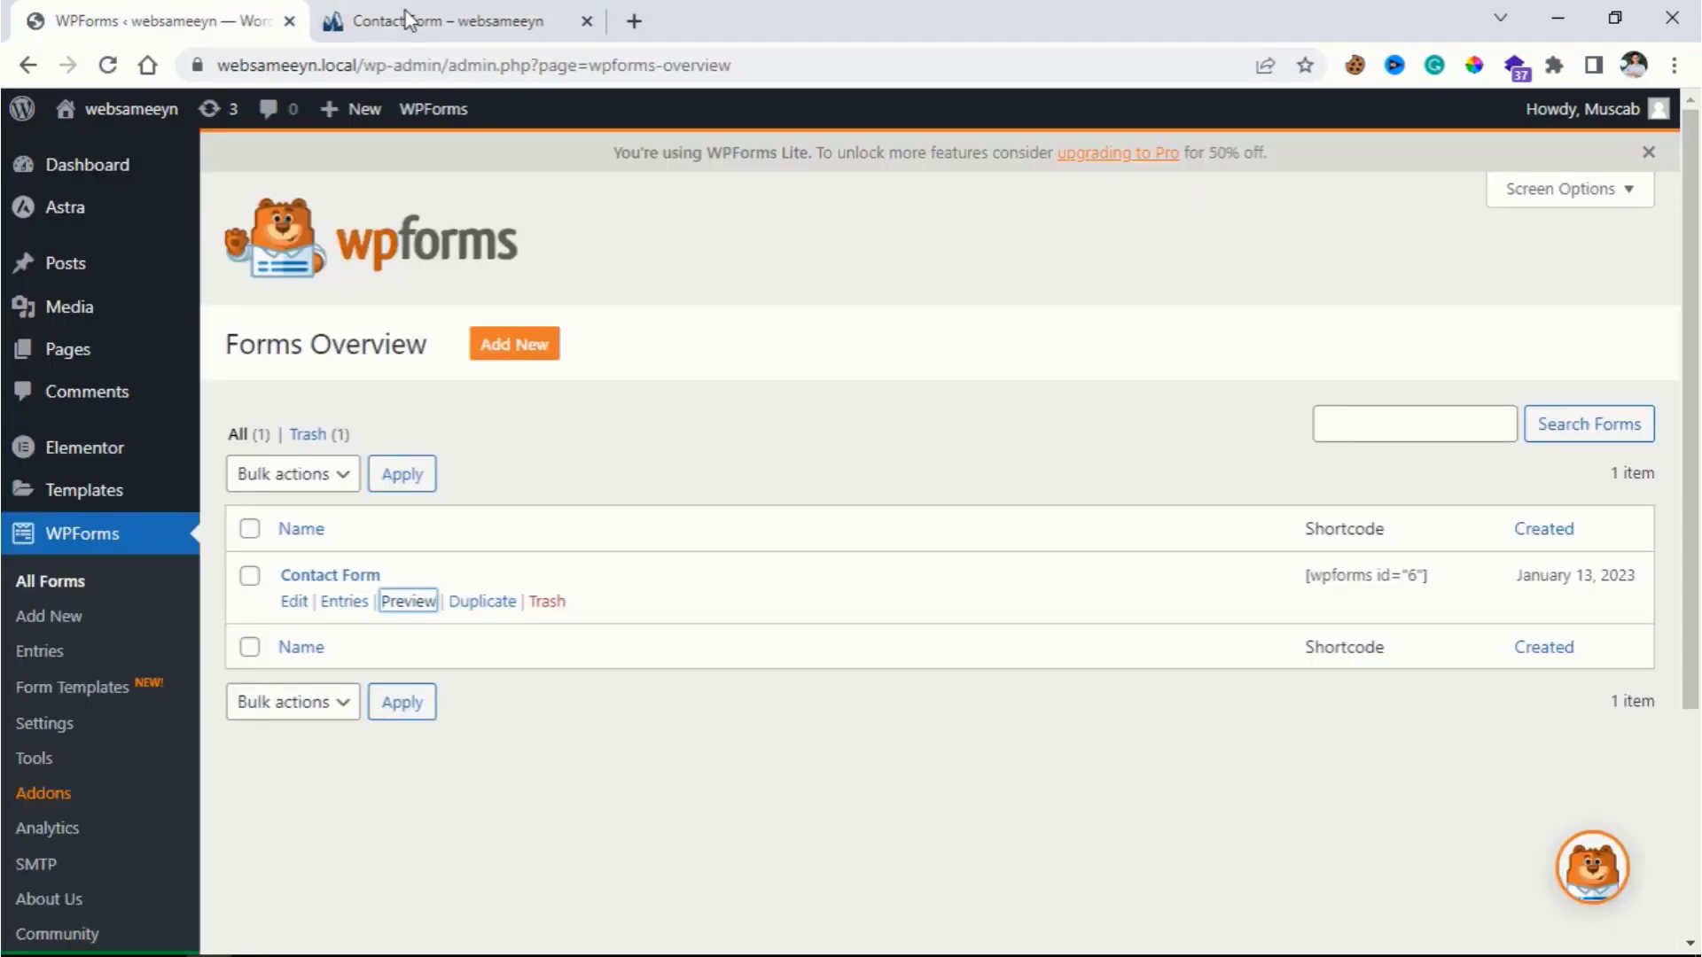
pyautogui.click(586, 21)
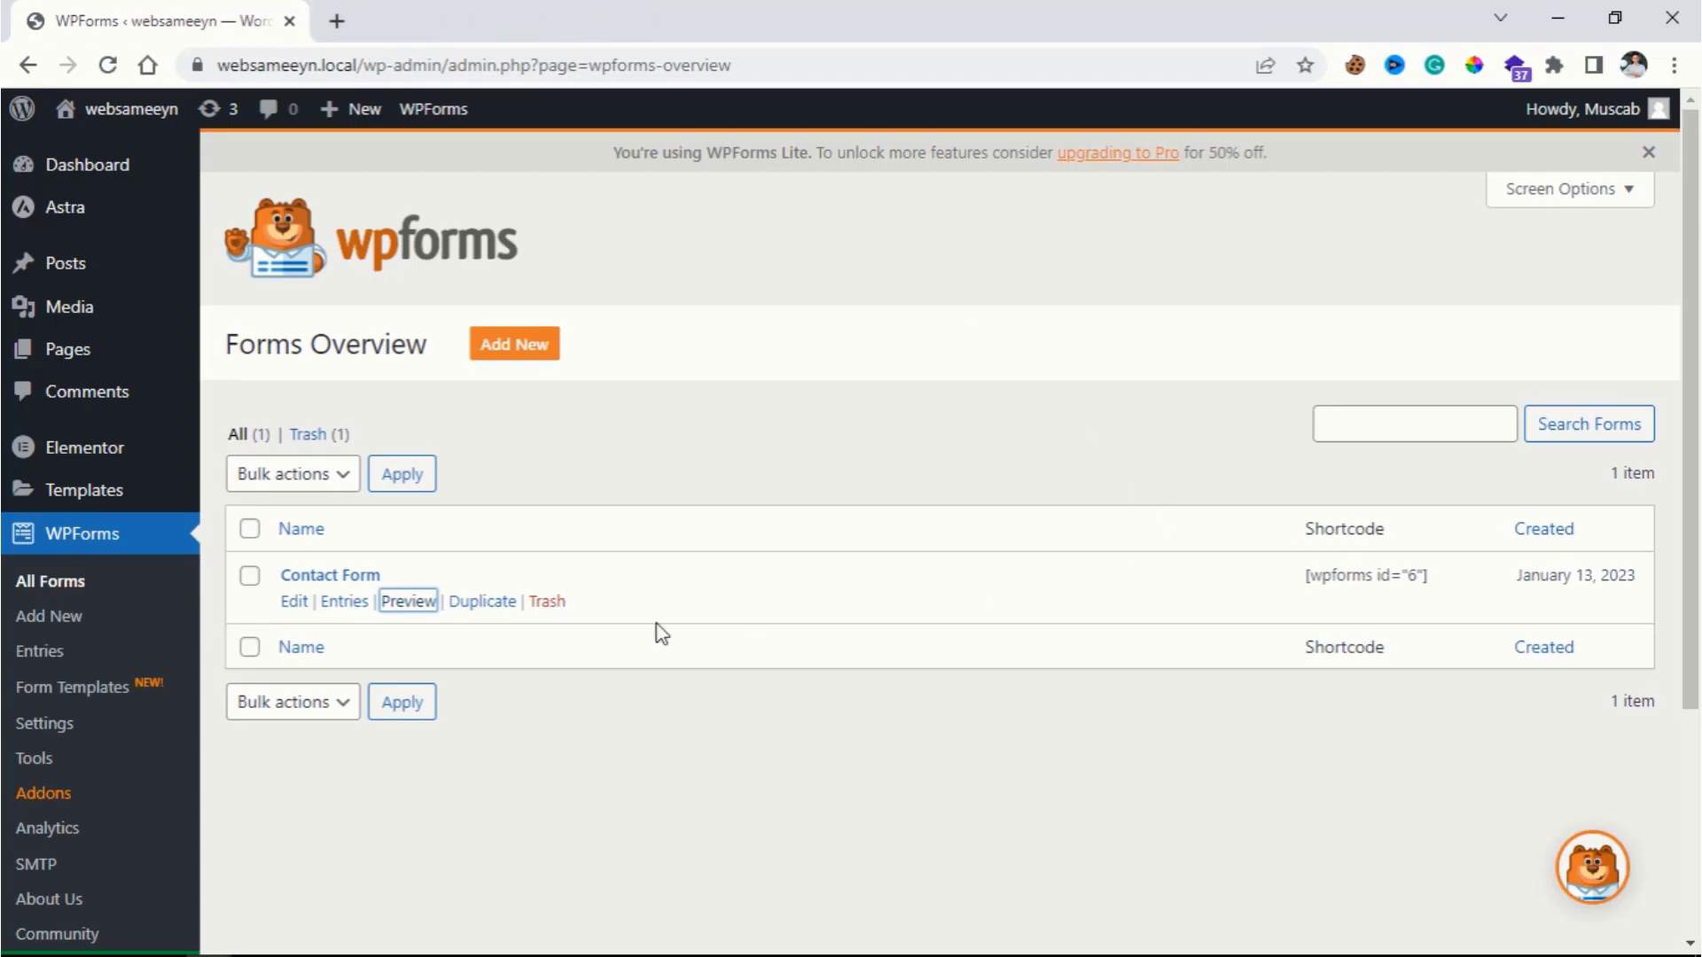
# Step: Move the Contact Form to the trash with the Trash bulk action
pyautogui.click(293, 486)
pyautogui.click(253, 533)
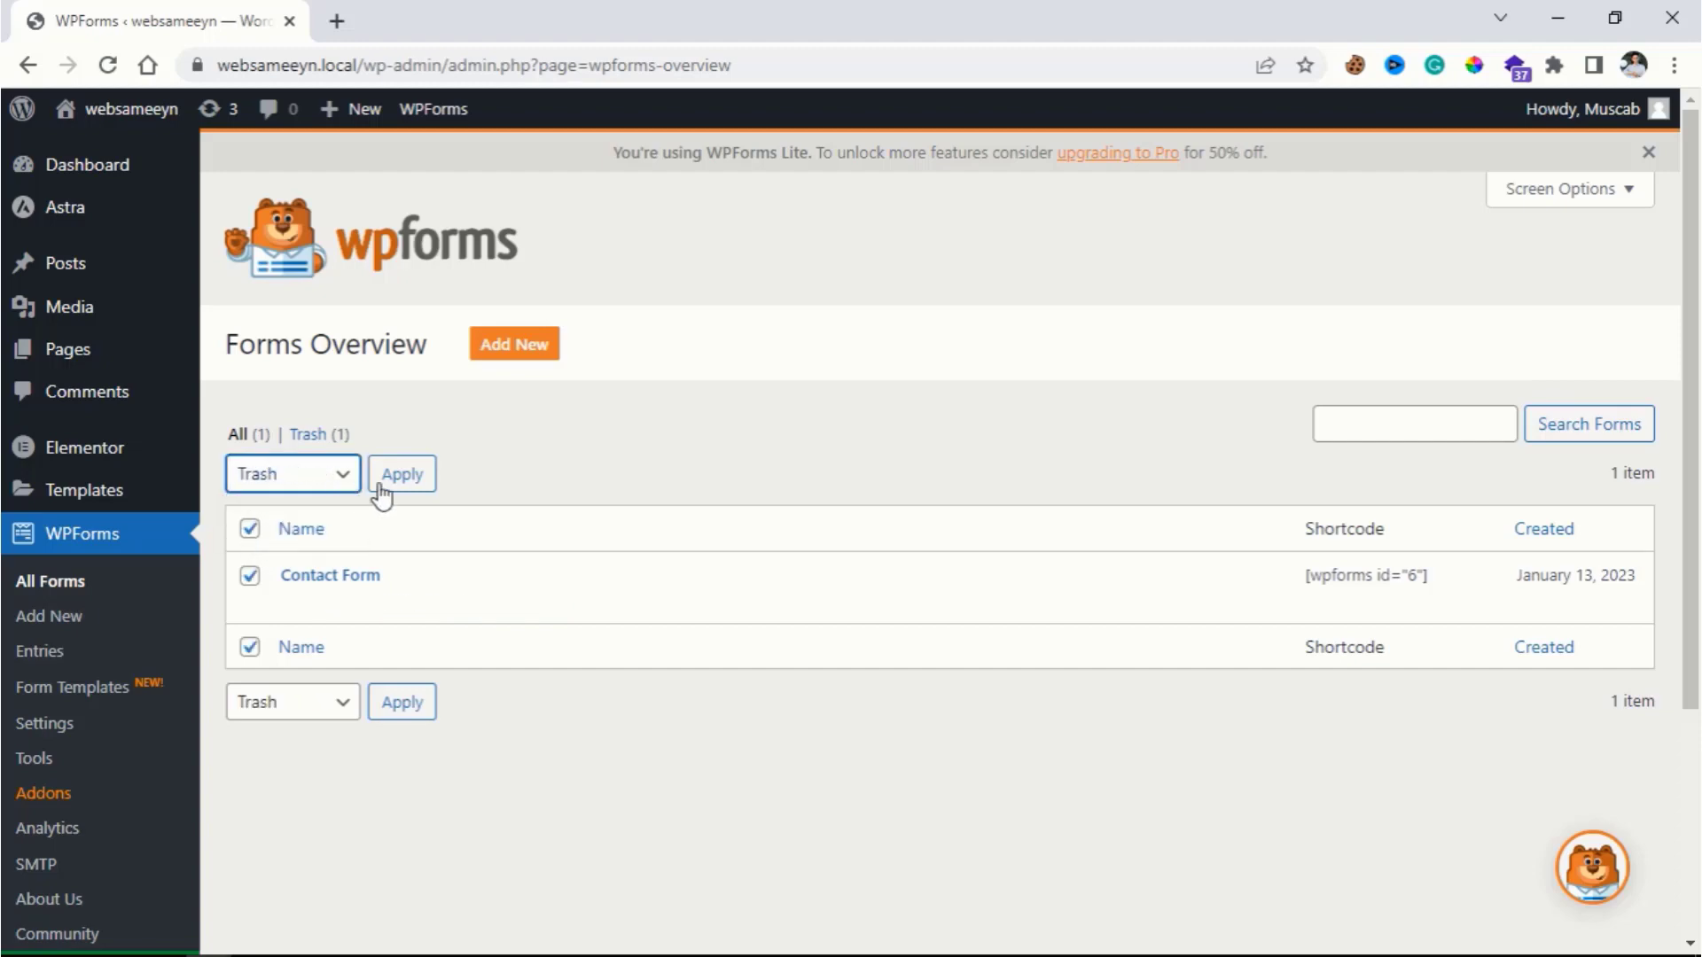
pyautogui.click(396, 490)
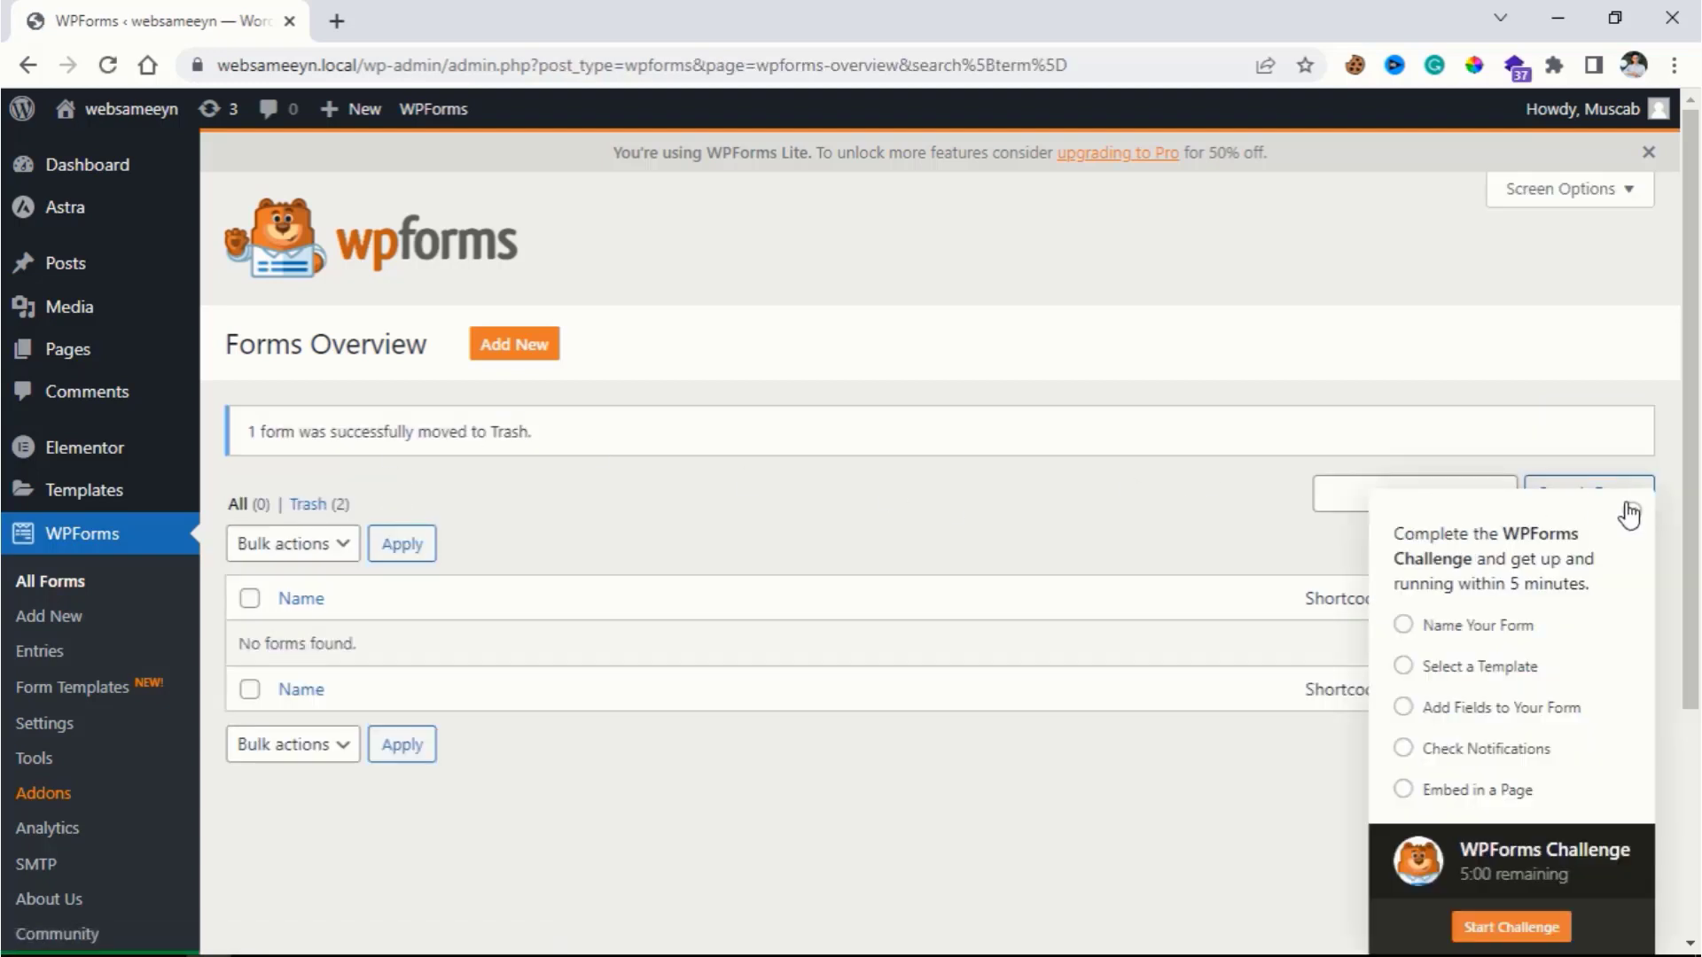
pyautogui.scroll(-2, 549, 523)
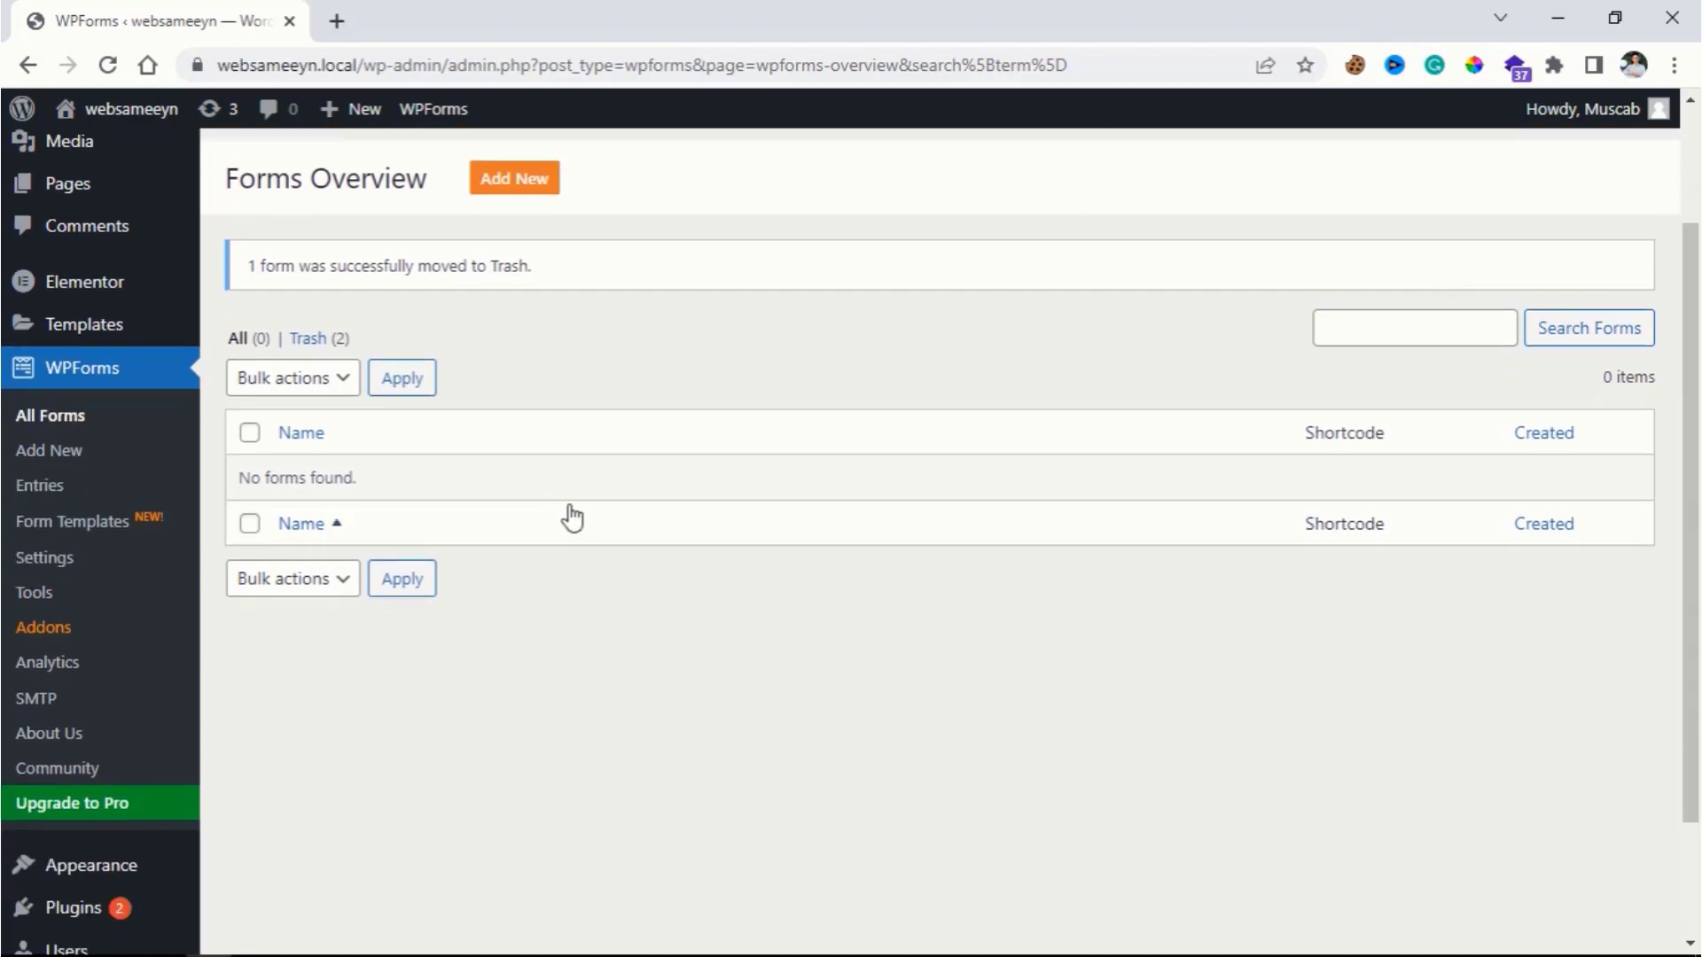
pyautogui.click(38, 454)
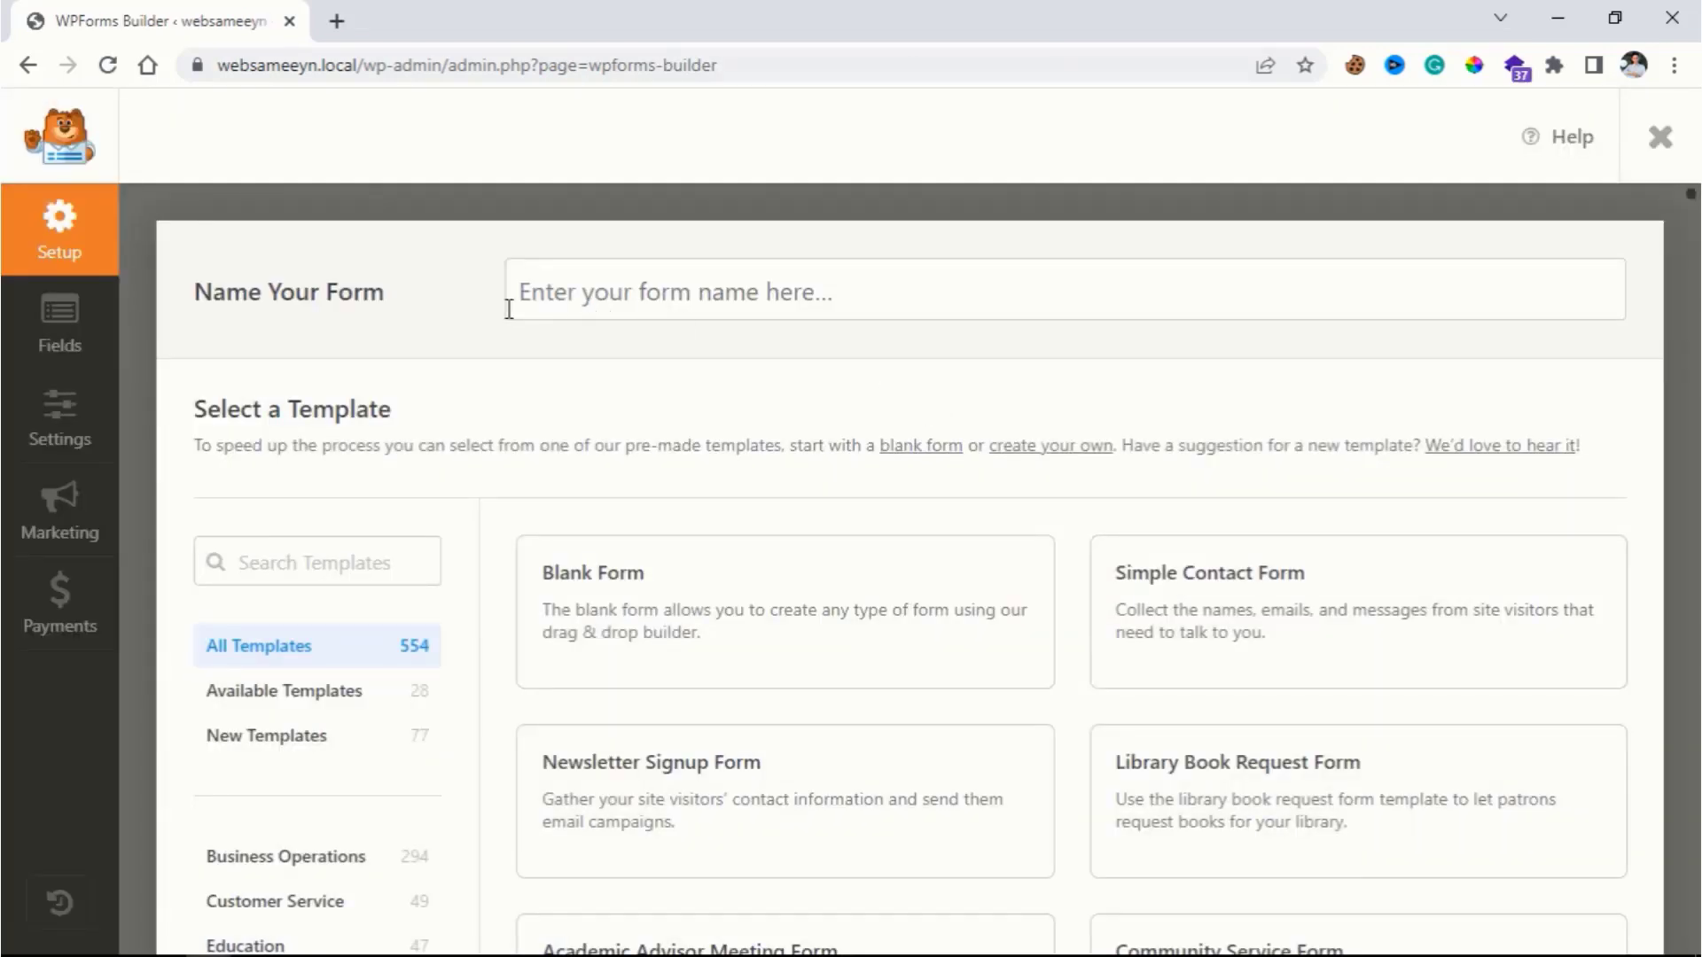
# Step: Enter 'FORM ONE' as the new form's name and browse to the Simple Contact Form template
pyautogui.click(528, 291)
pyautogui.moveTo(196, 292); pyautogui.dragTo(554, 292)
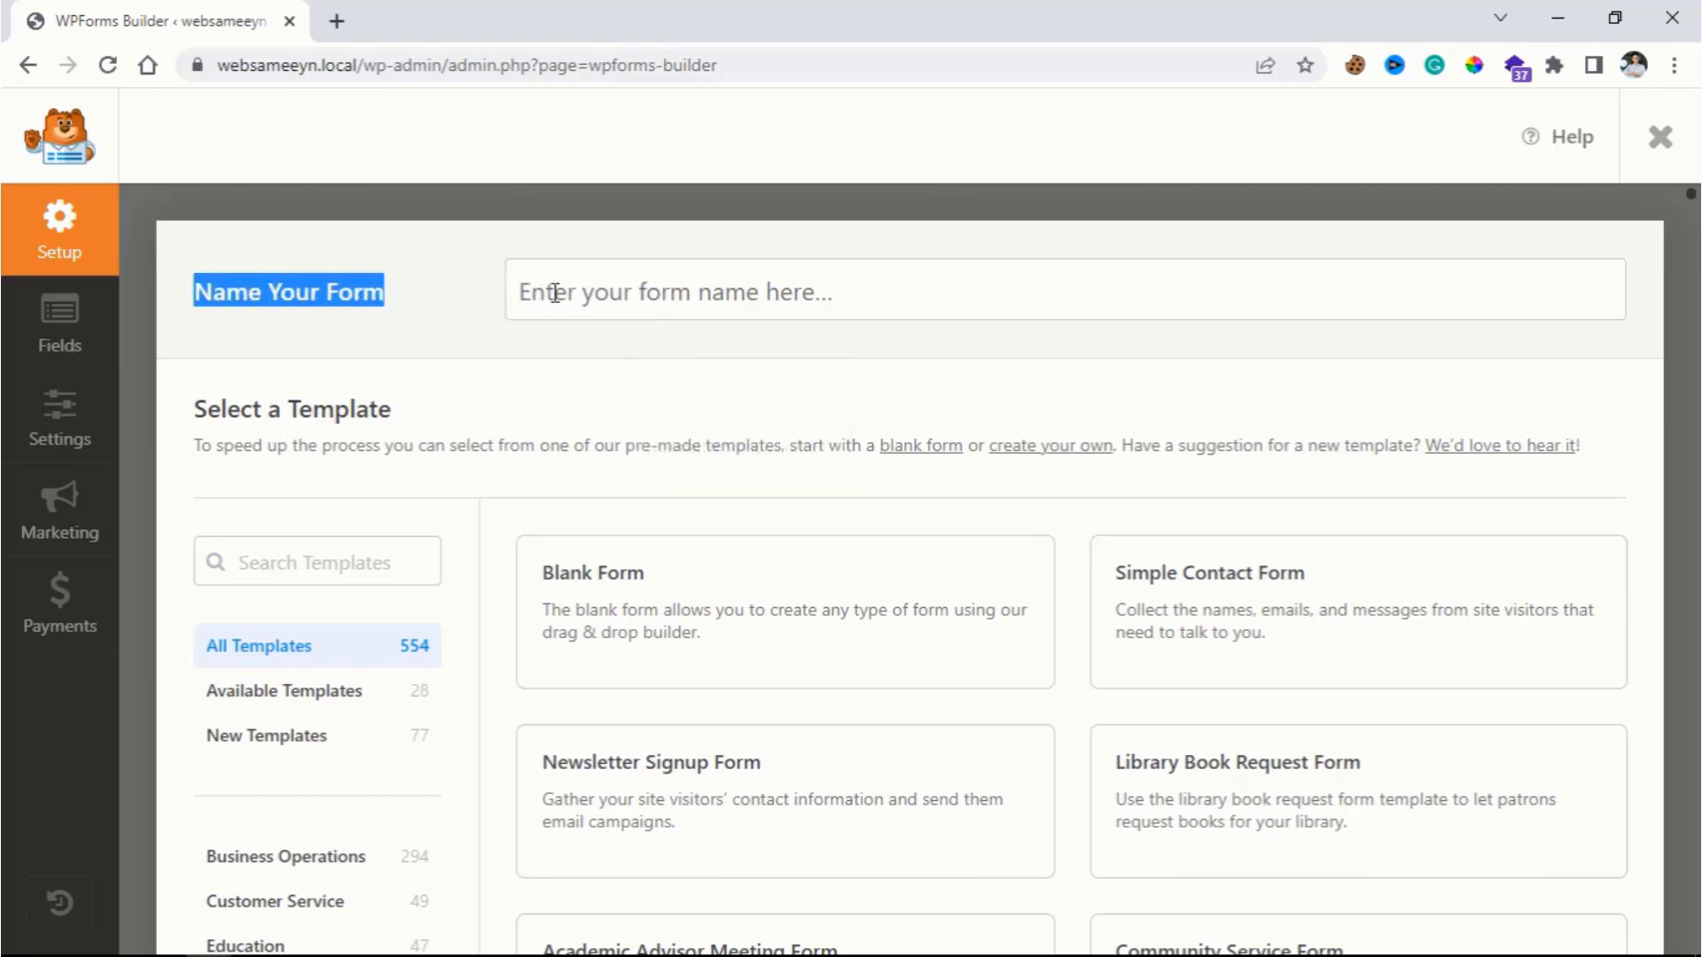
pyautogui.click(564, 295)
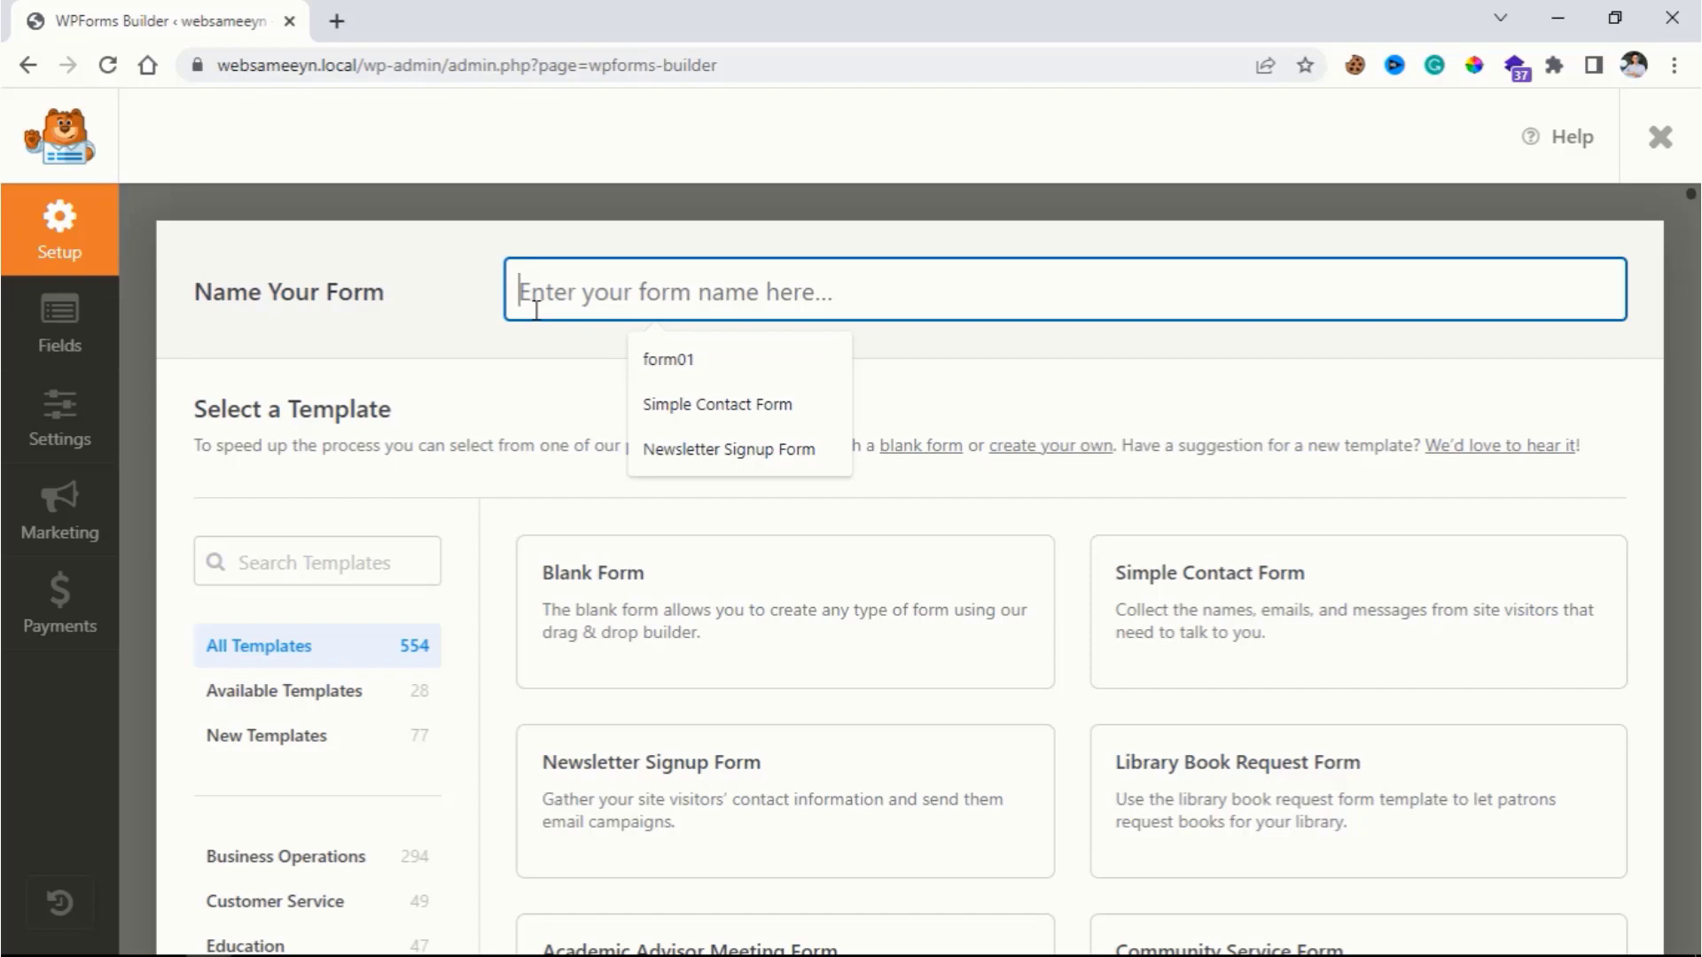
pyautogui.write('F')
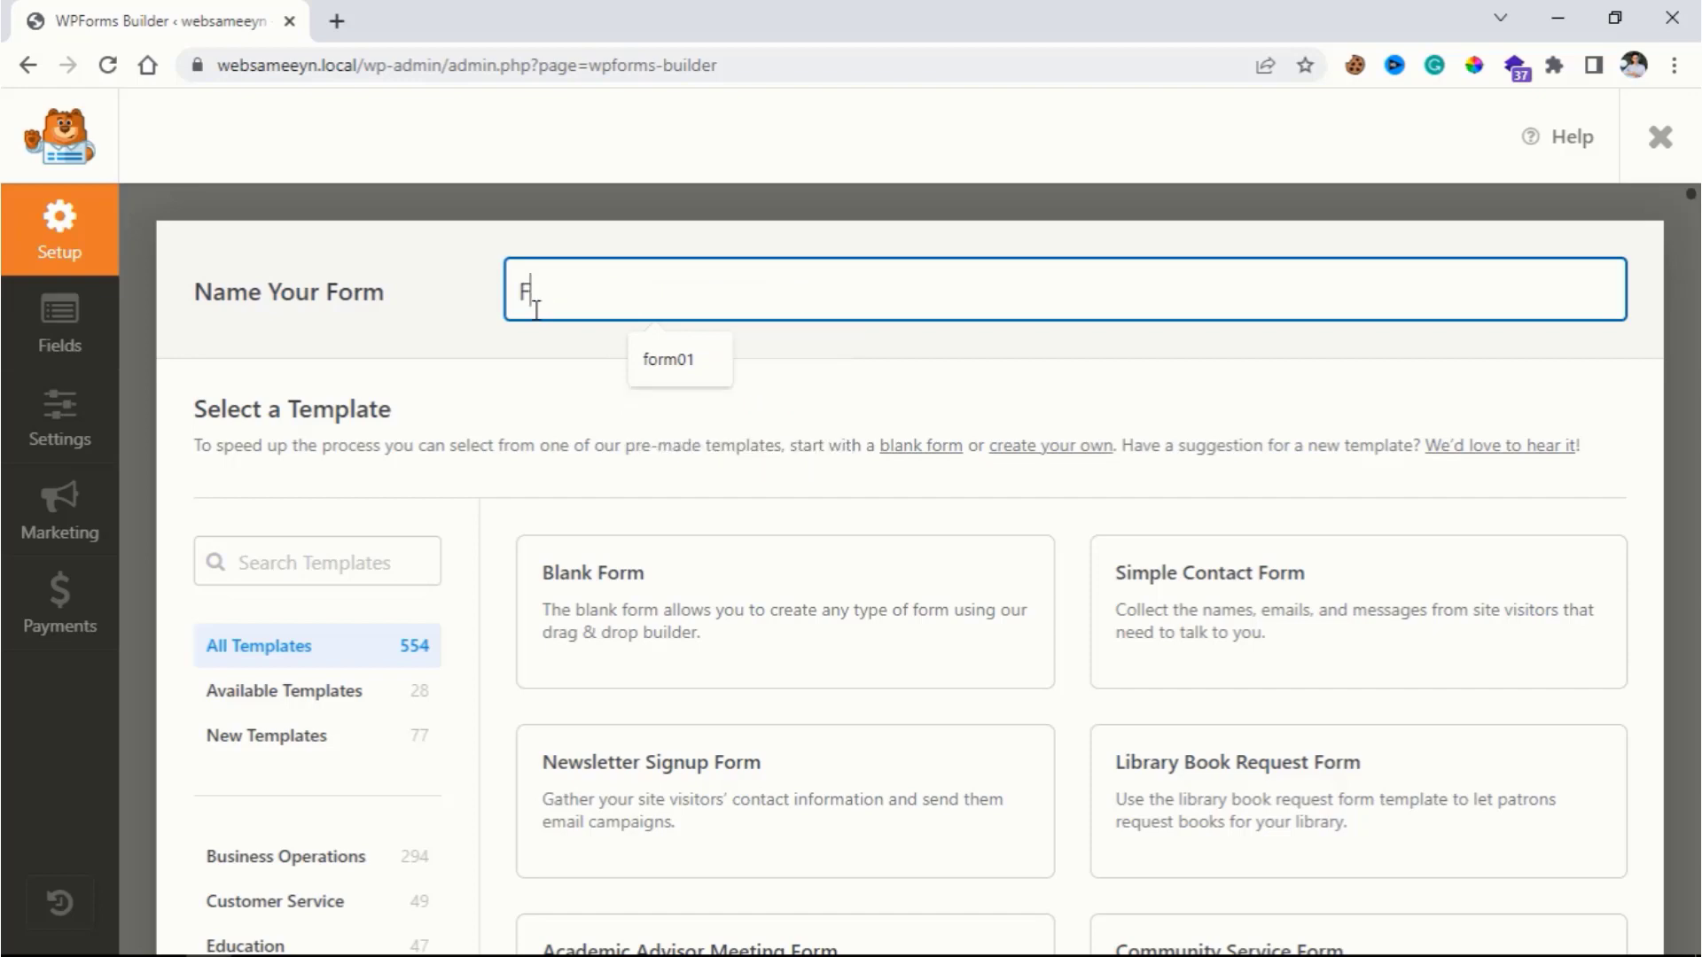
pyautogui.write('ORM ONE')
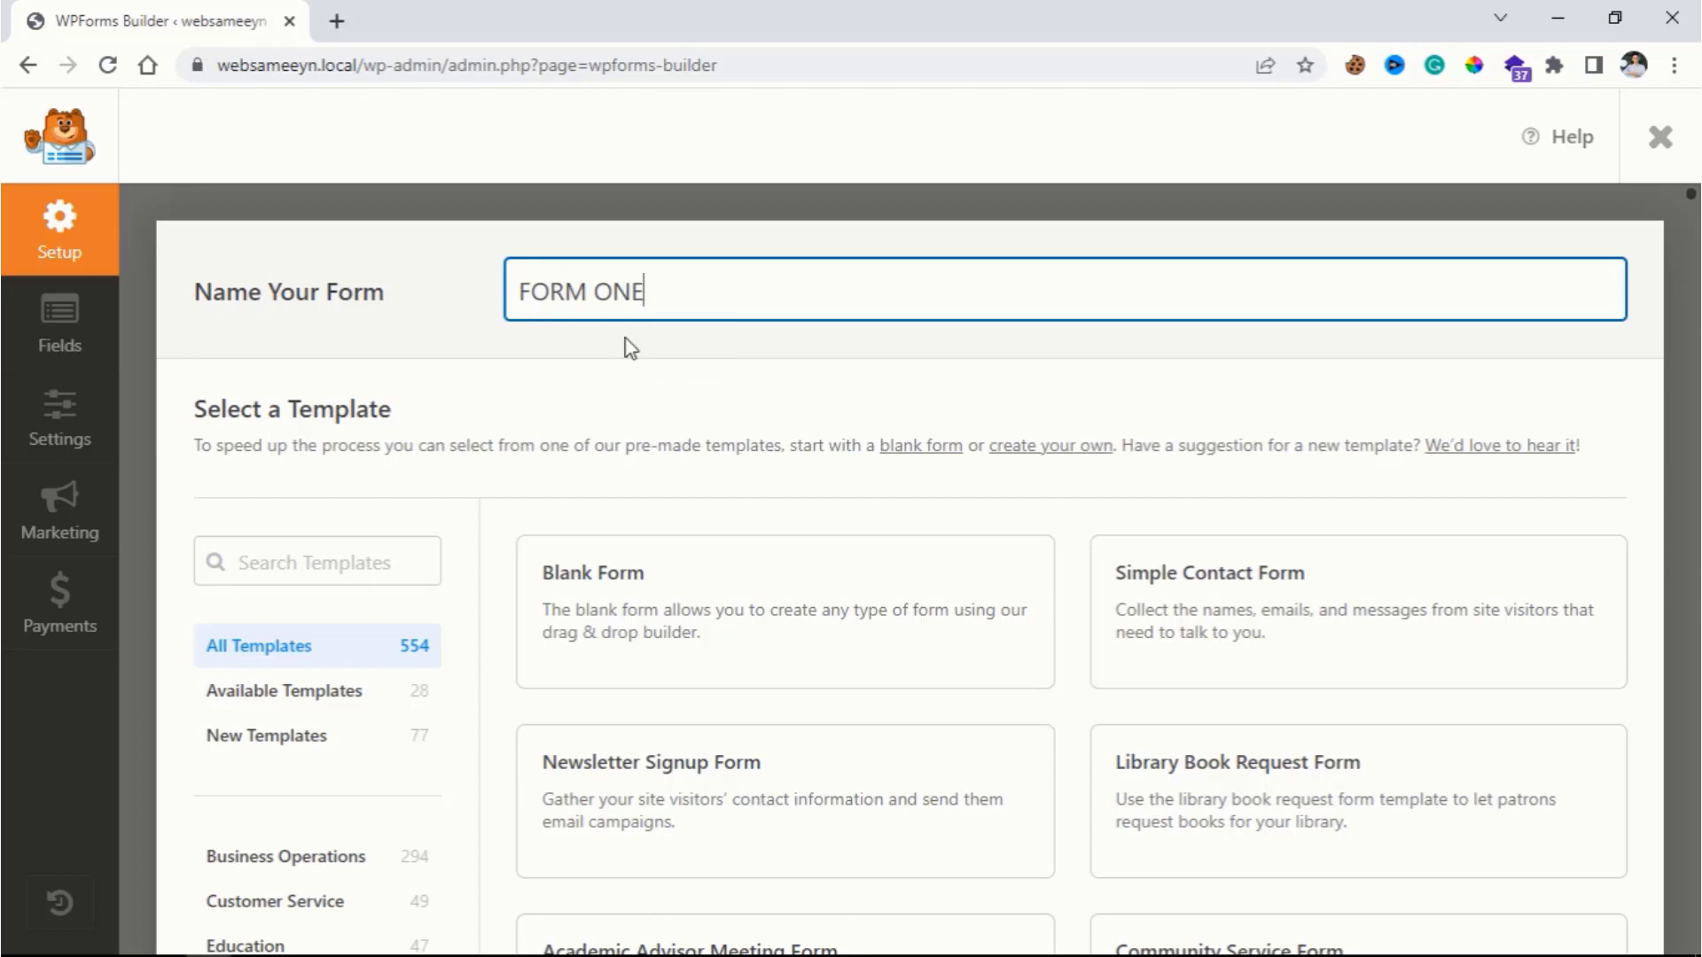
pyautogui.click(745, 398)
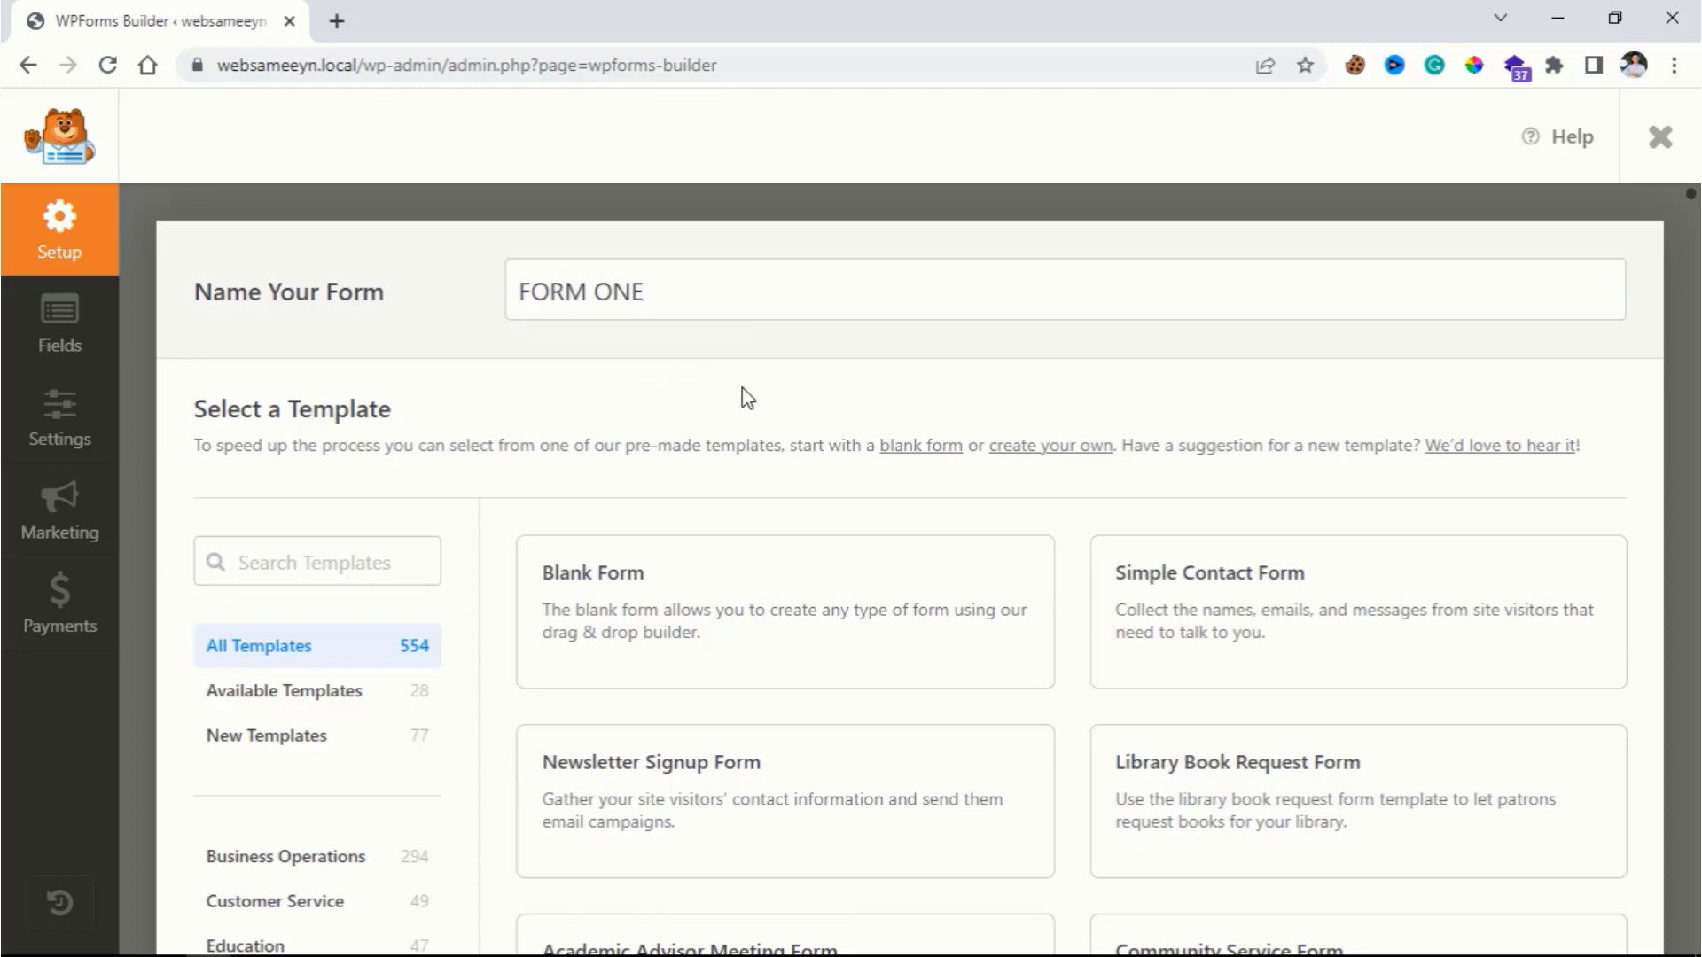
pyautogui.scroll(-4, 1091, 430)
pyautogui.scroll(2, 390, 370)
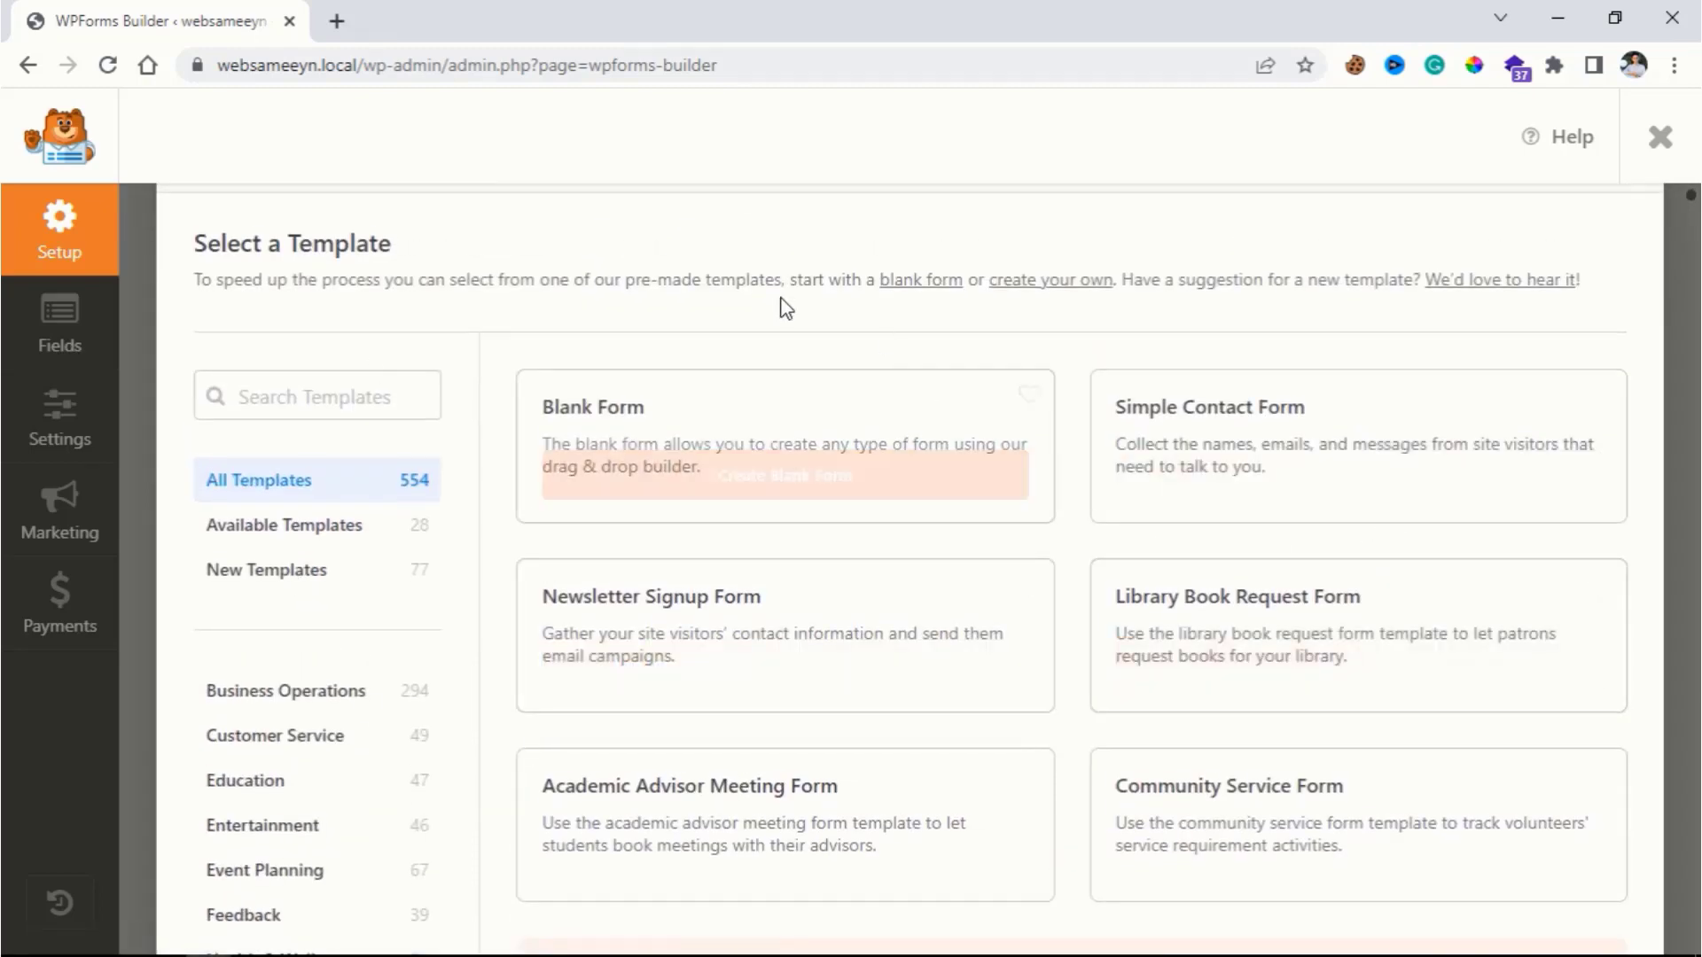
pyautogui.moveTo(1179, 430)
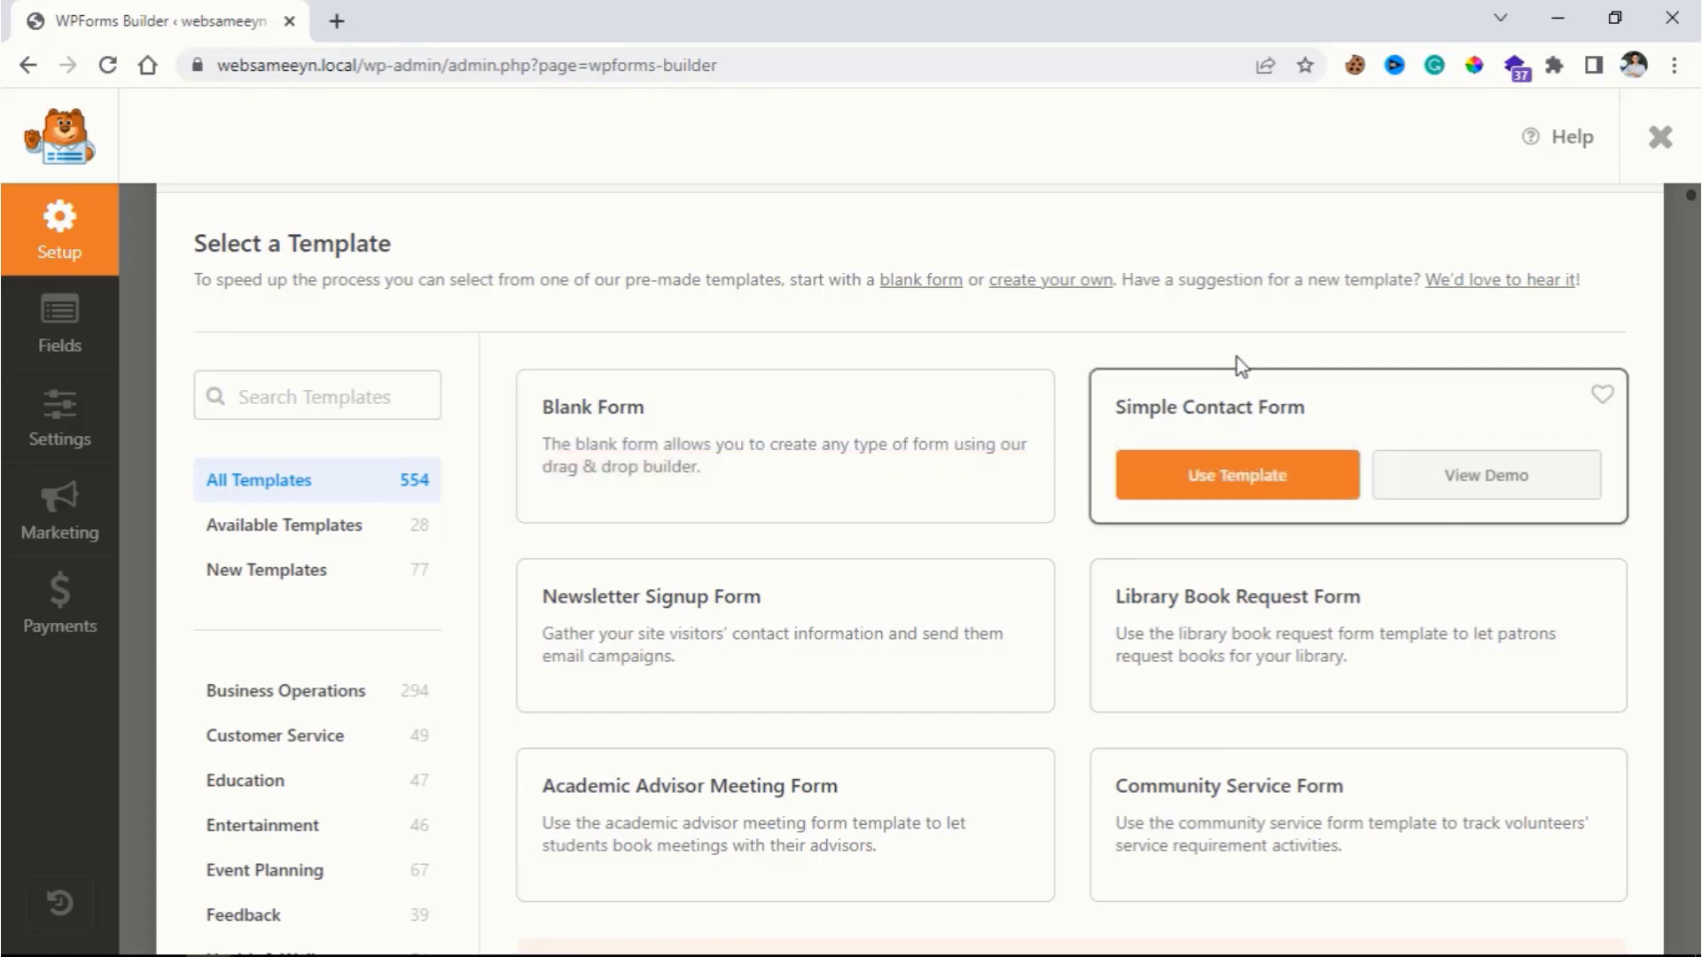
# Step: Build the form from the Simple Contact Form template
pyautogui.click(1200, 475)
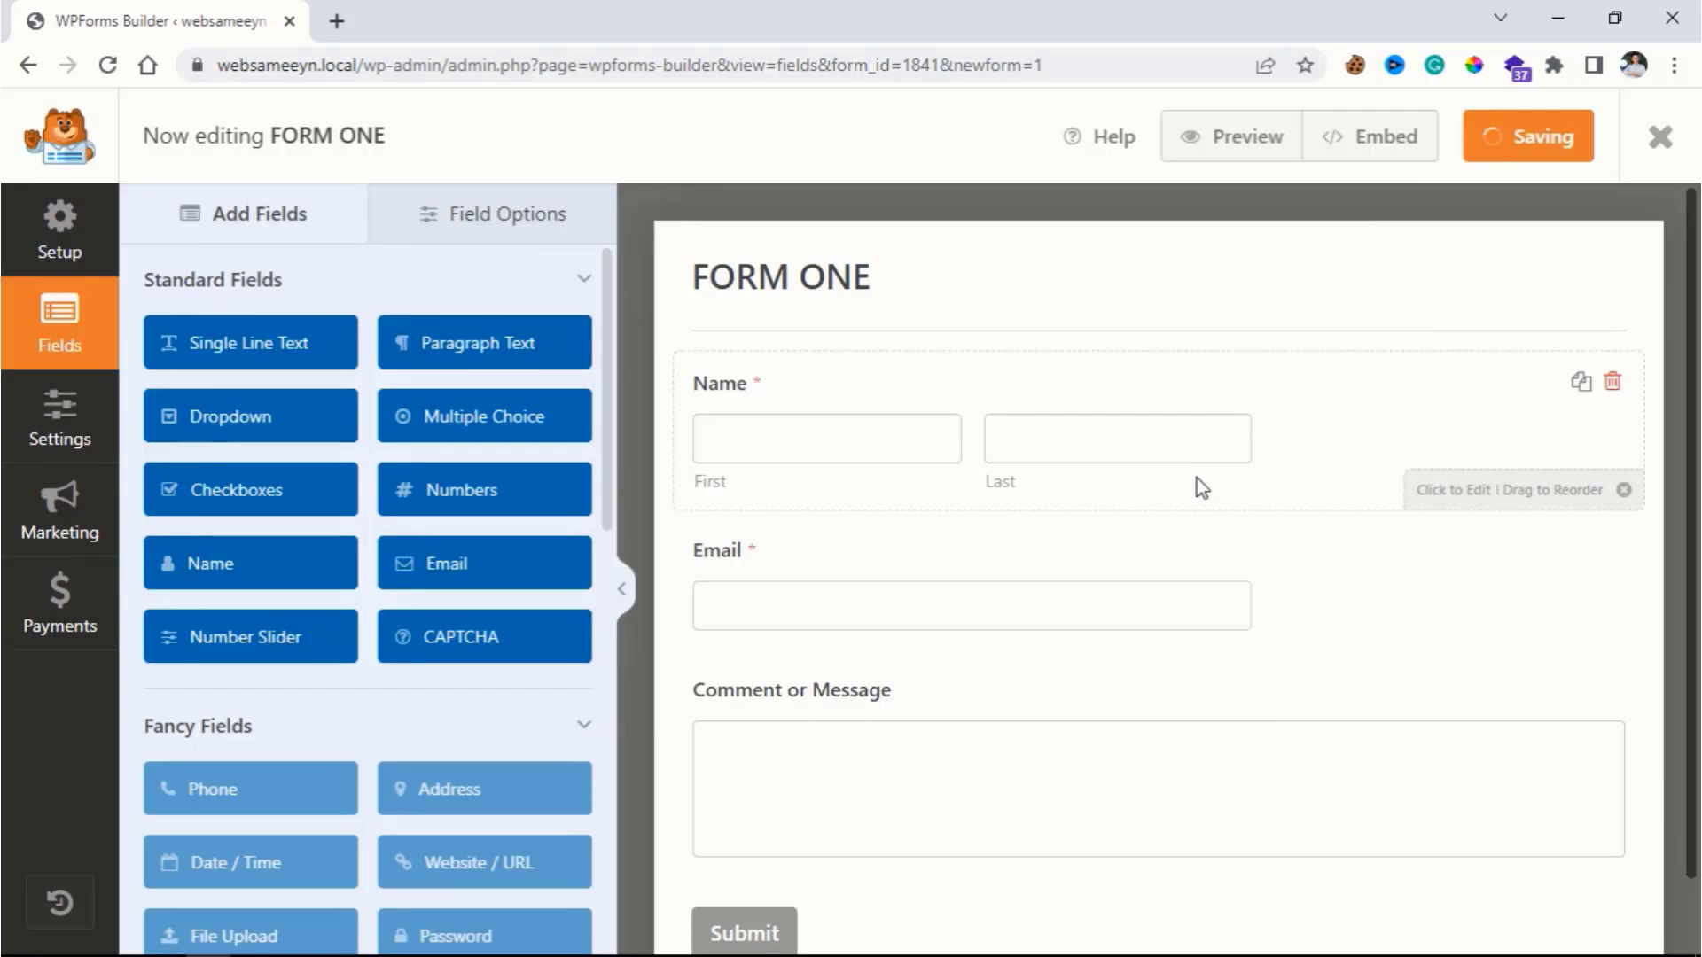
pyautogui.scroll(-1, 1128, 355)
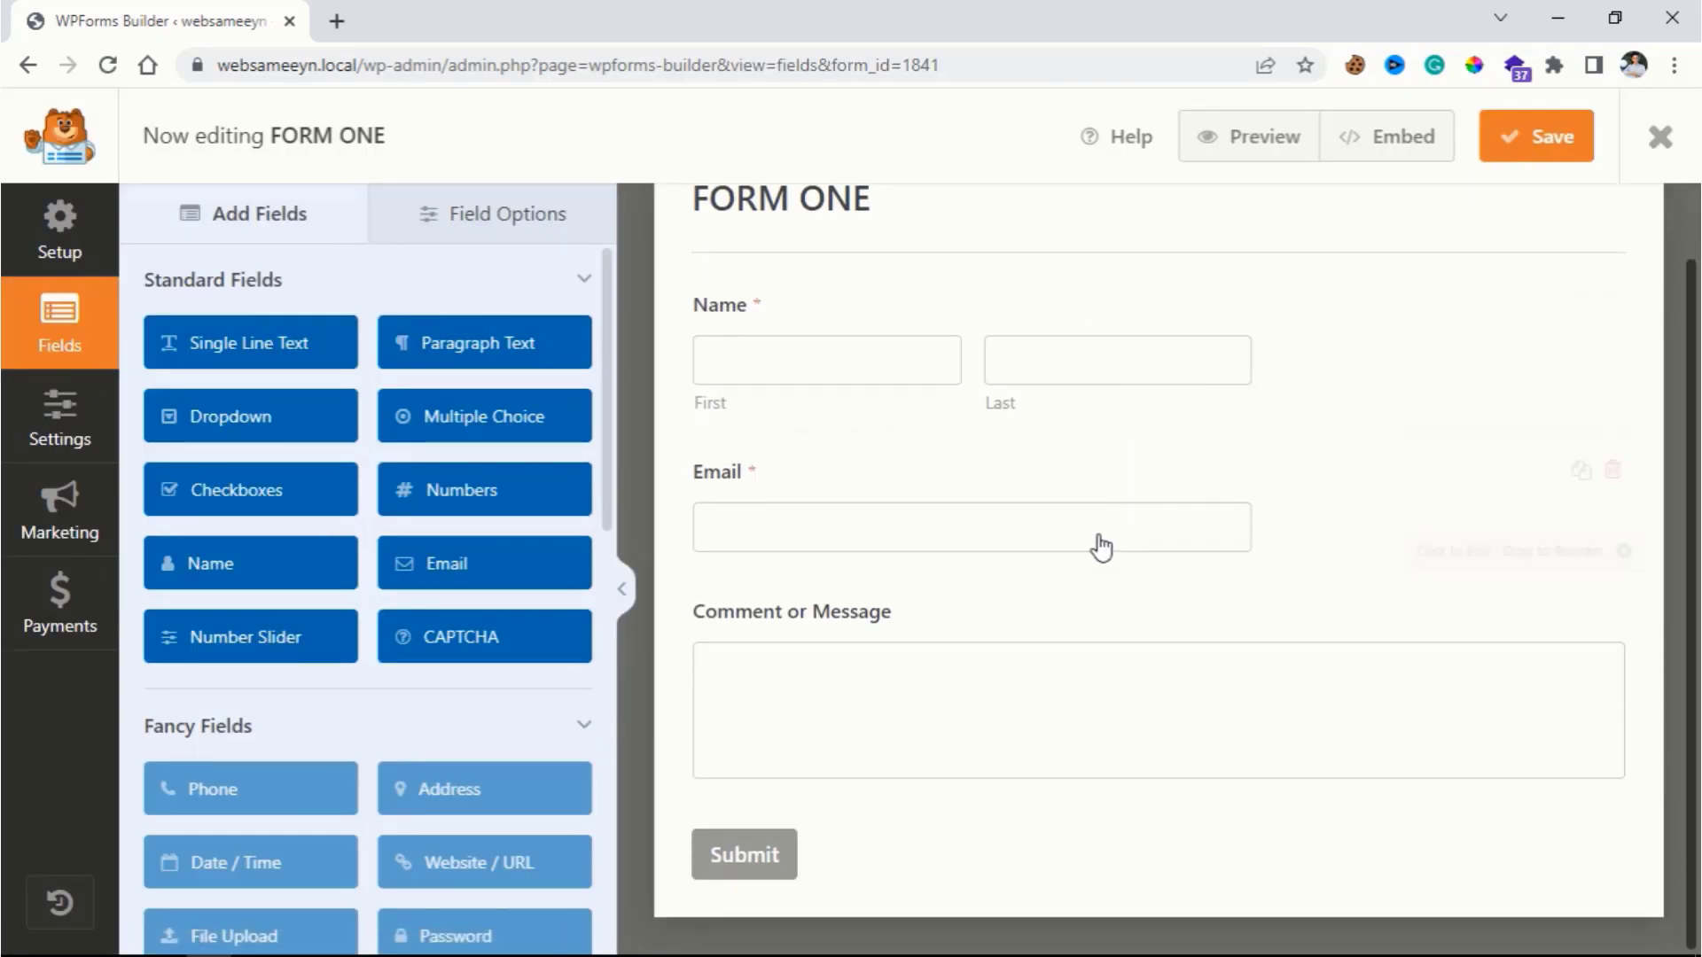
pyautogui.scroll(1, 1095, 539)
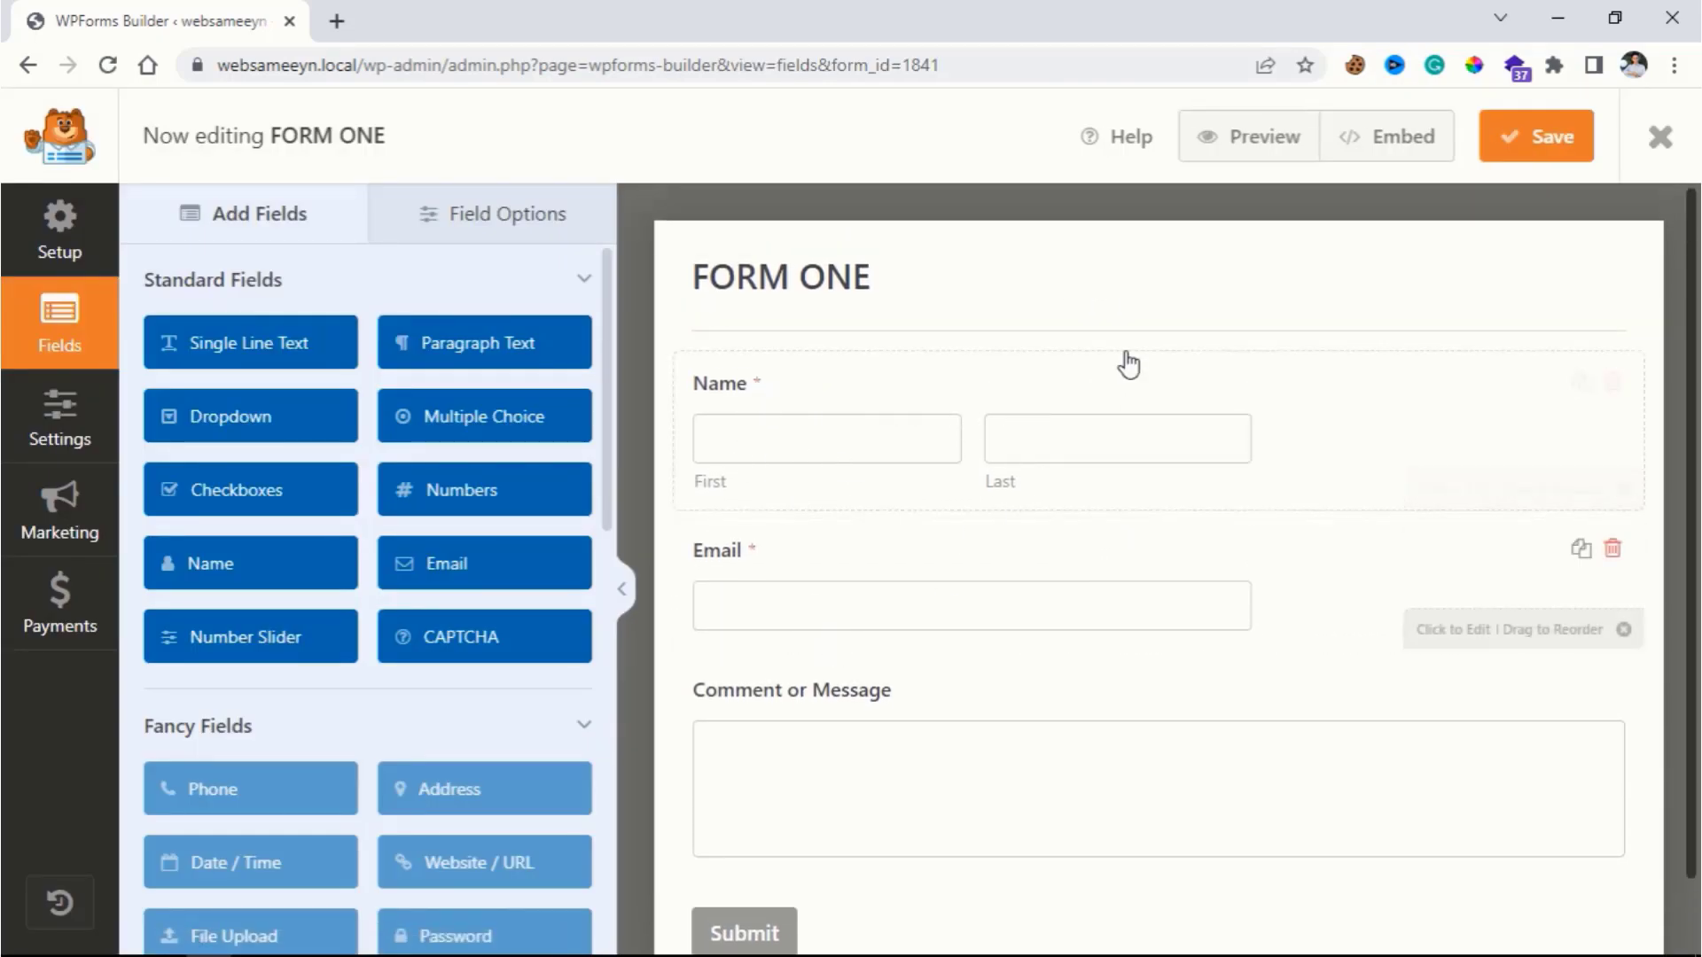
pyautogui.scroll(-1, 820, 476)
pyautogui.scroll(1, 907, 487)
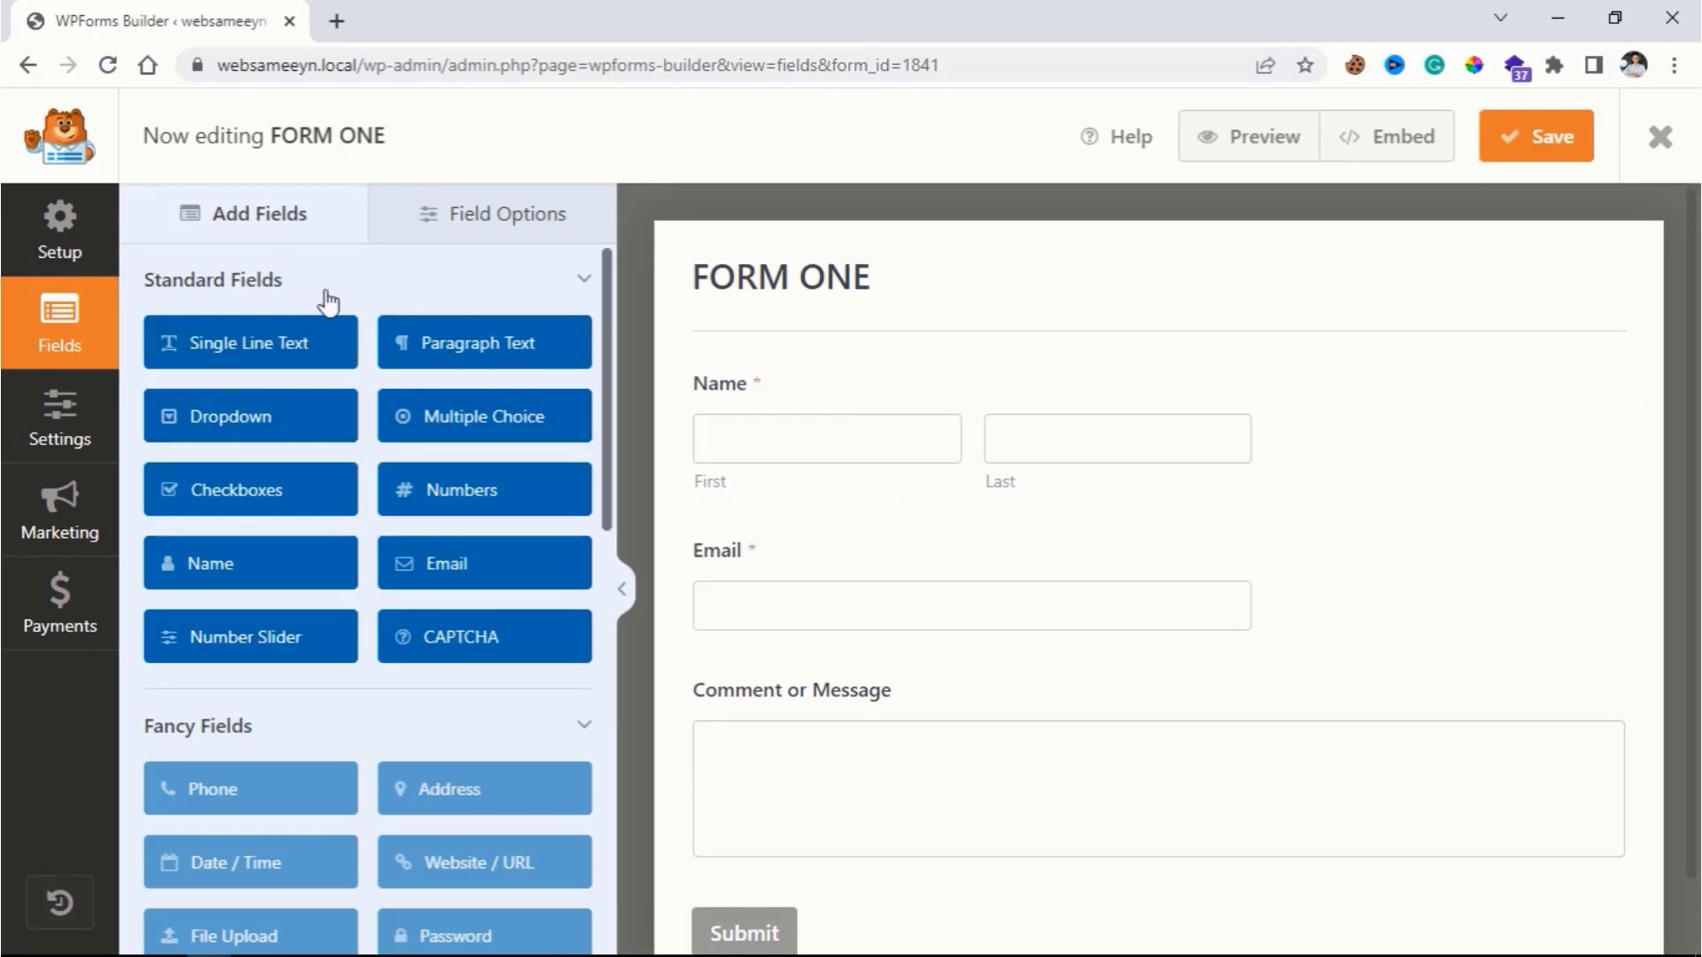
# Step: Set the Name field's format to Simple
pyautogui.click(787, 403)
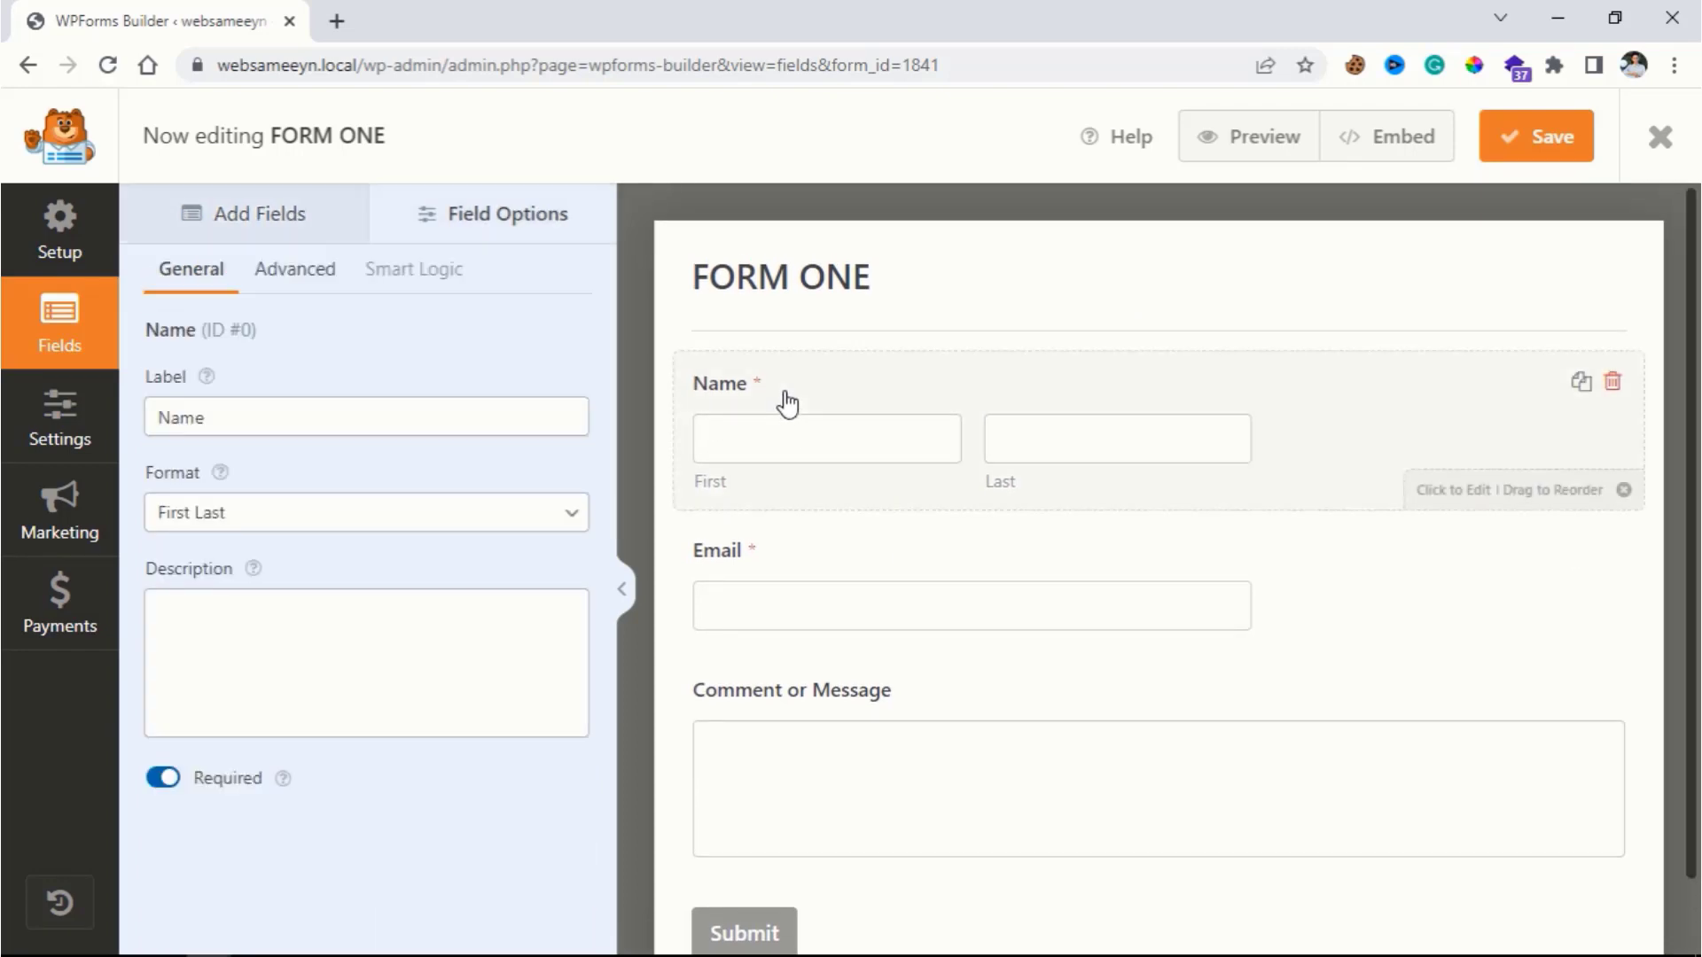
pyautogui.doubleClick(300, 413)
pyautogui.click(371, 363)
pyautogui.click(304, 521)
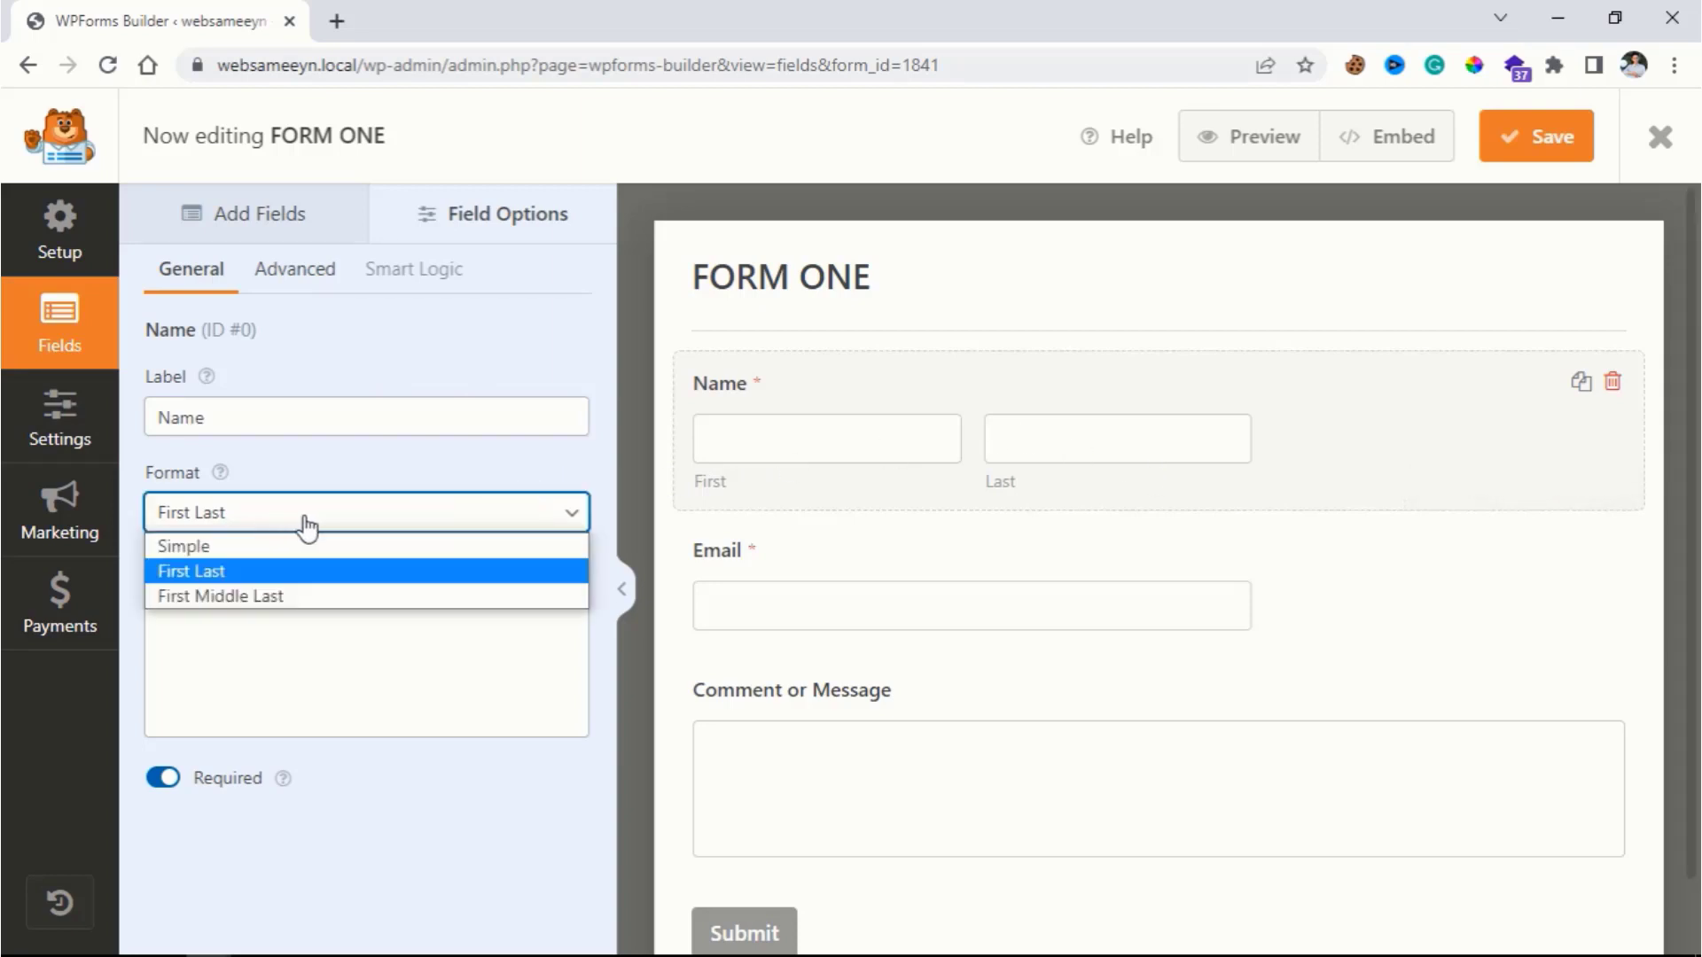
pyautogui.click(257, 547)
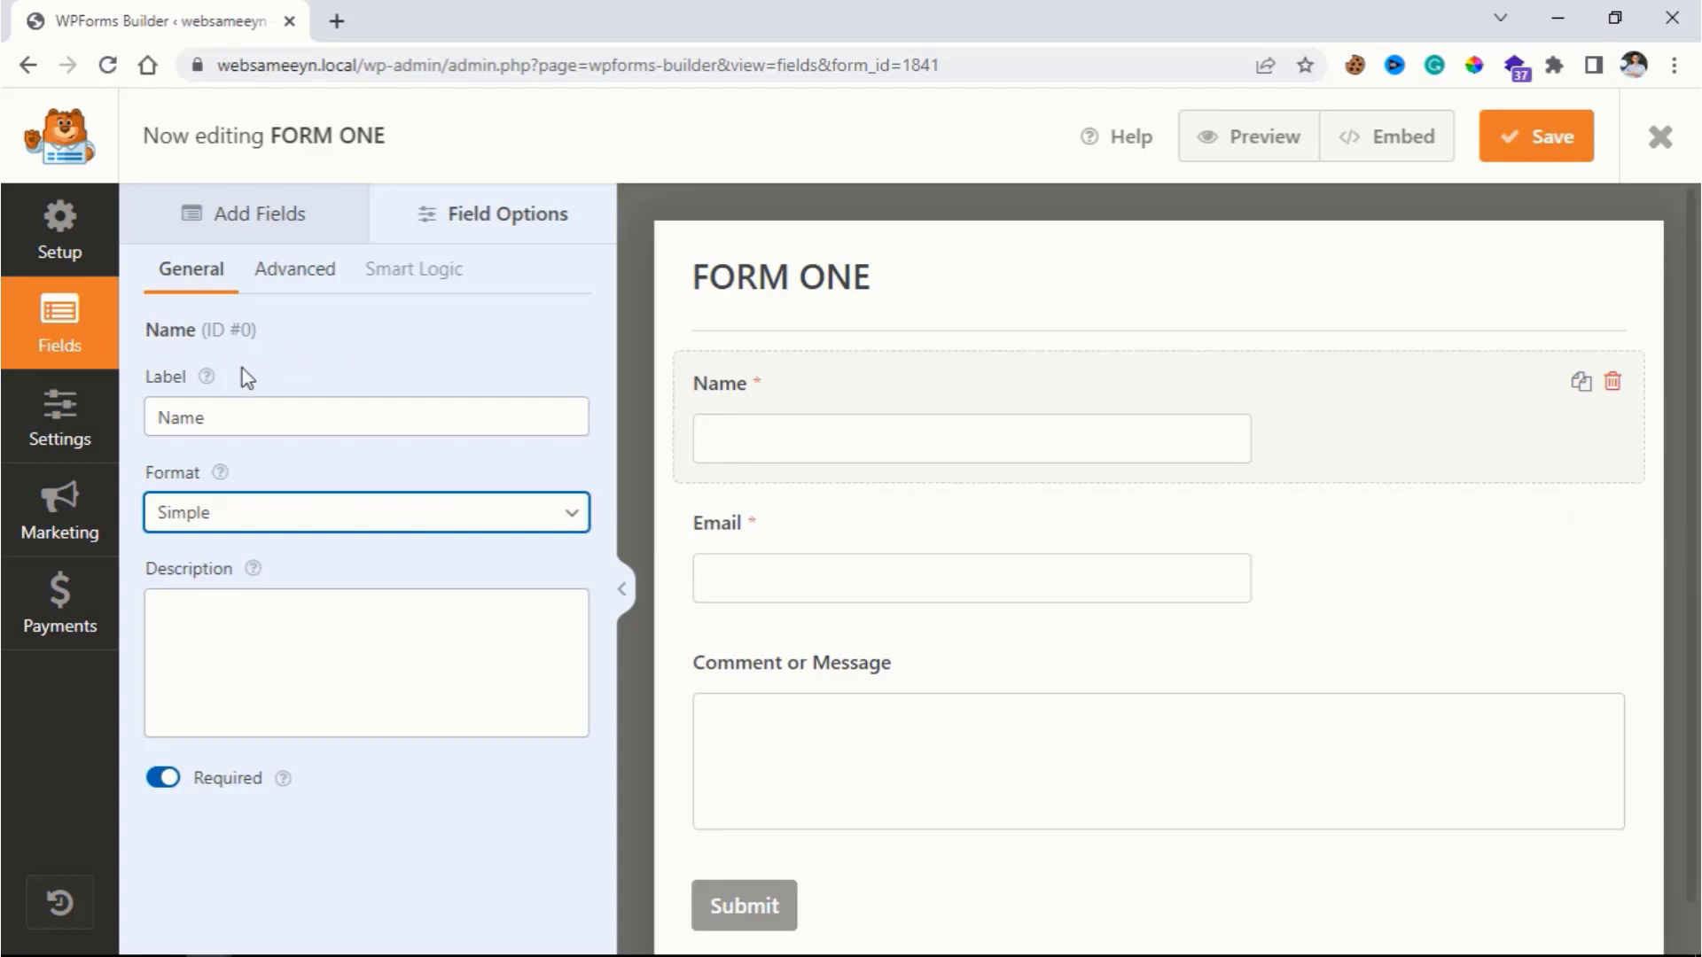
# Step: Replace the Name field's label with MAGACA
pyautogui.click(217, 422)
pyautogui.doubleClick(217, 422)
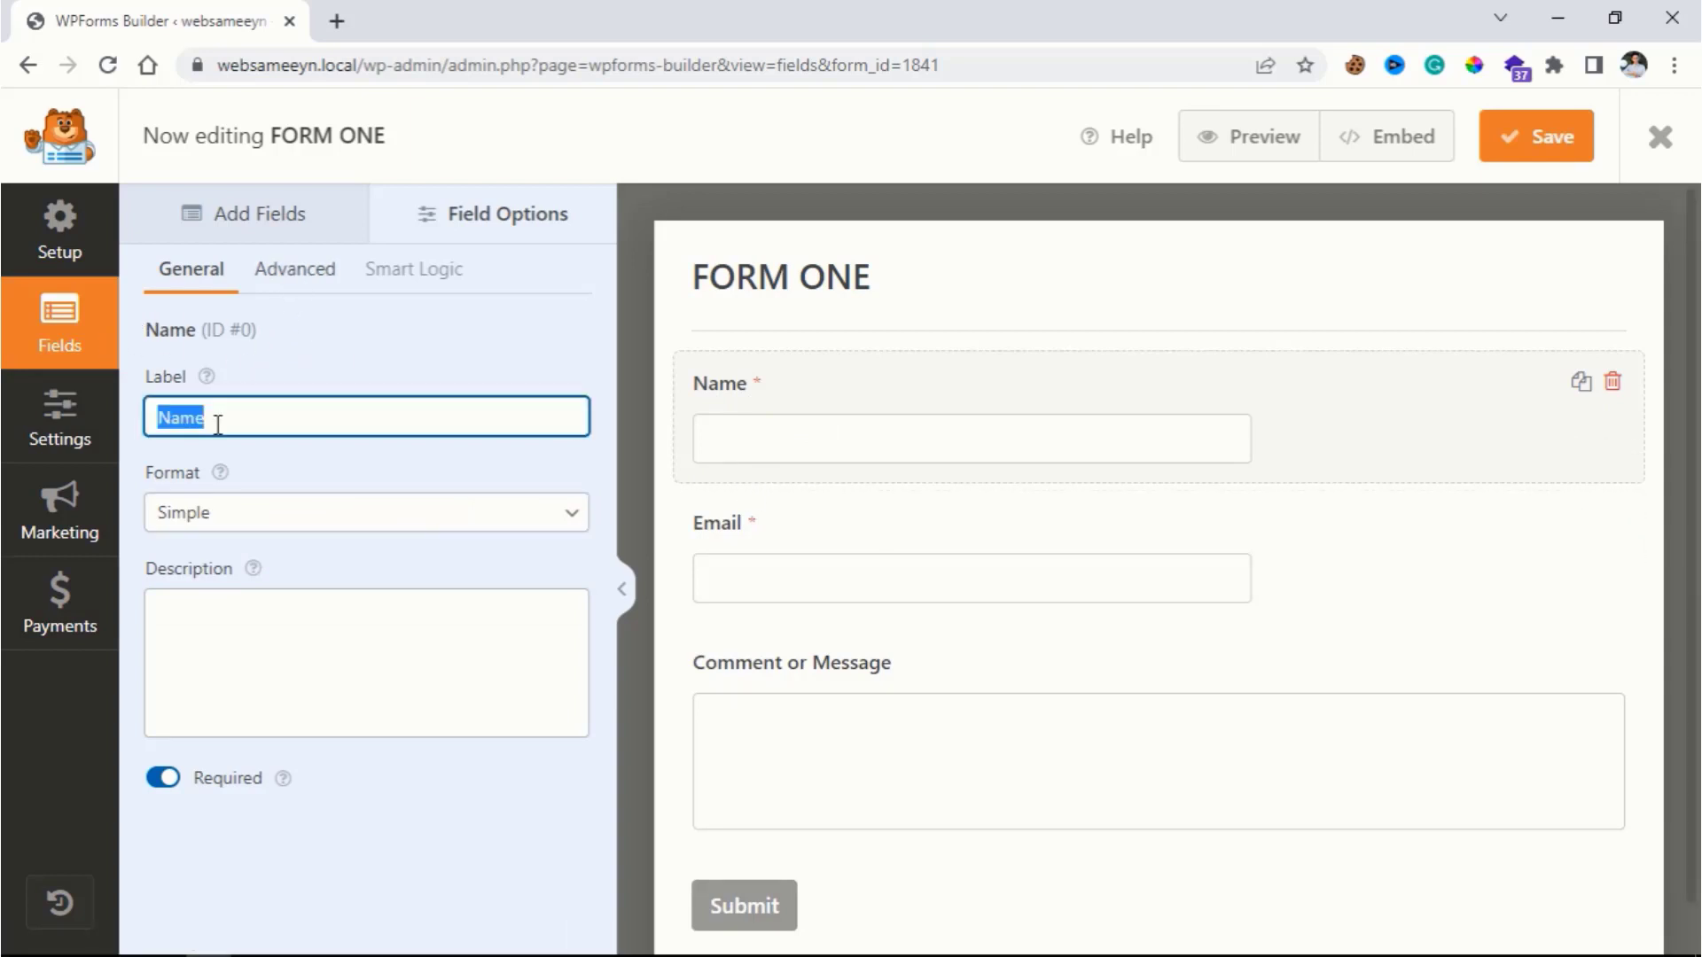
pyautogui.write('MAGSCA')
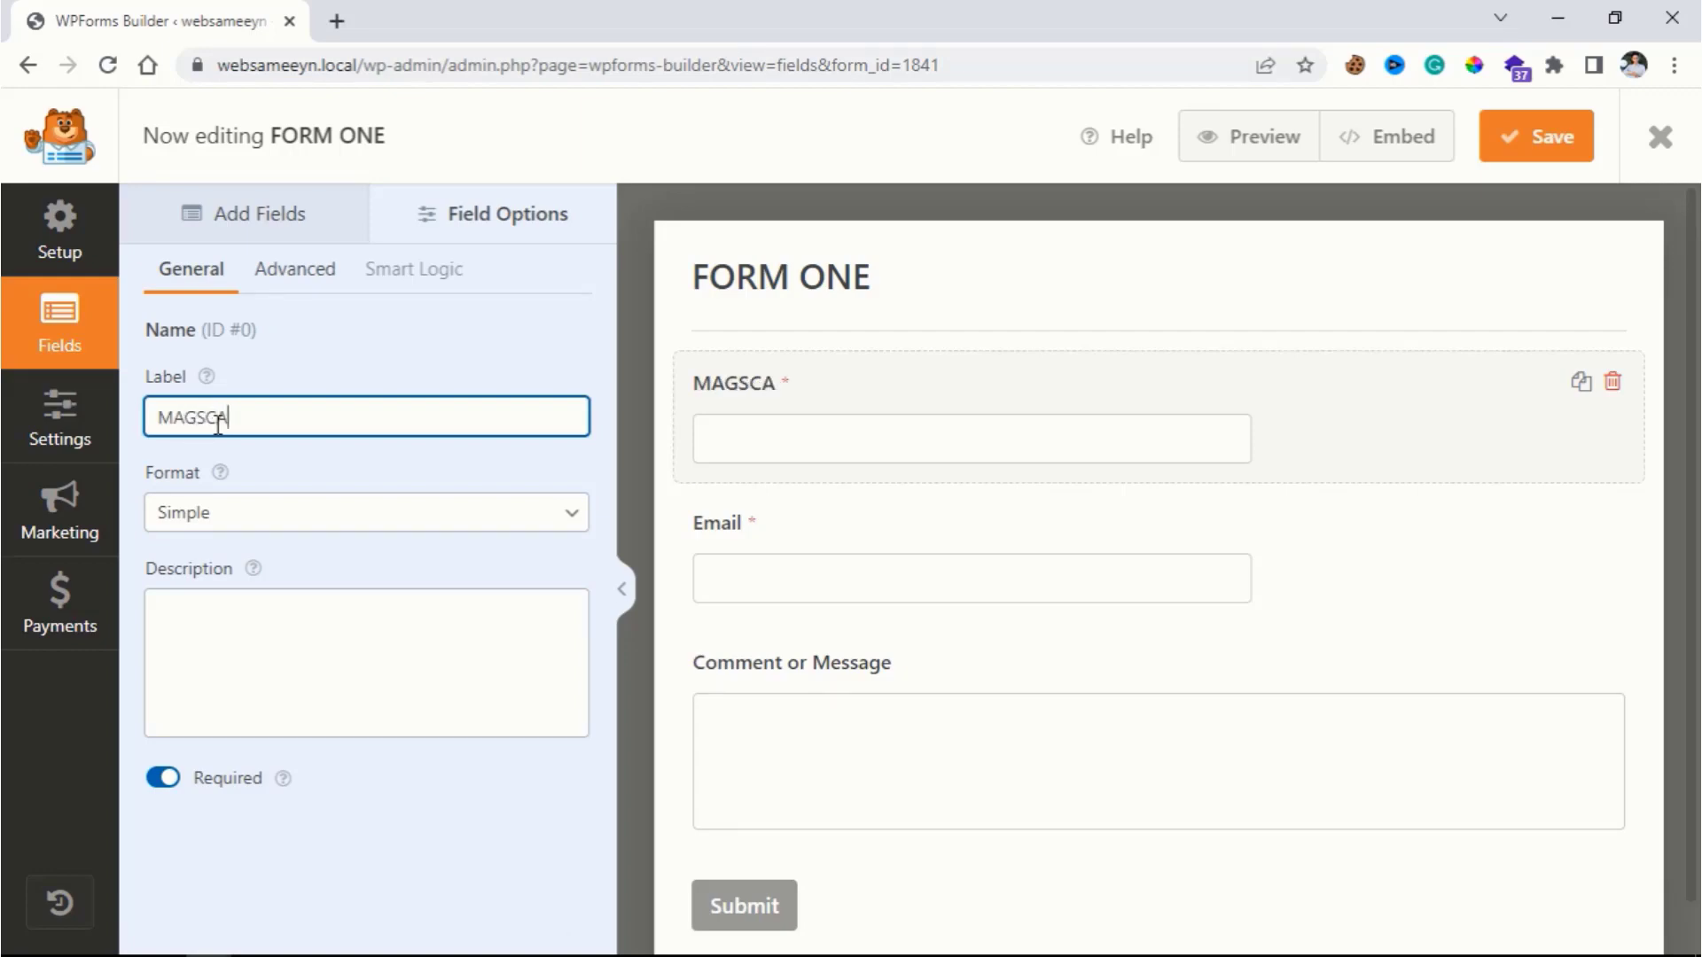
pyautogui.click(218, 424)
# Step: Copy the MAGACA label into the Name field's Advanced placeholder and turn on Hide Label
pyautogui.doubleClick(215, 423)
pyautogui.rightClick(214, 423)
pyautogui.click(275, 475)
pyautogui.click(302, 269)
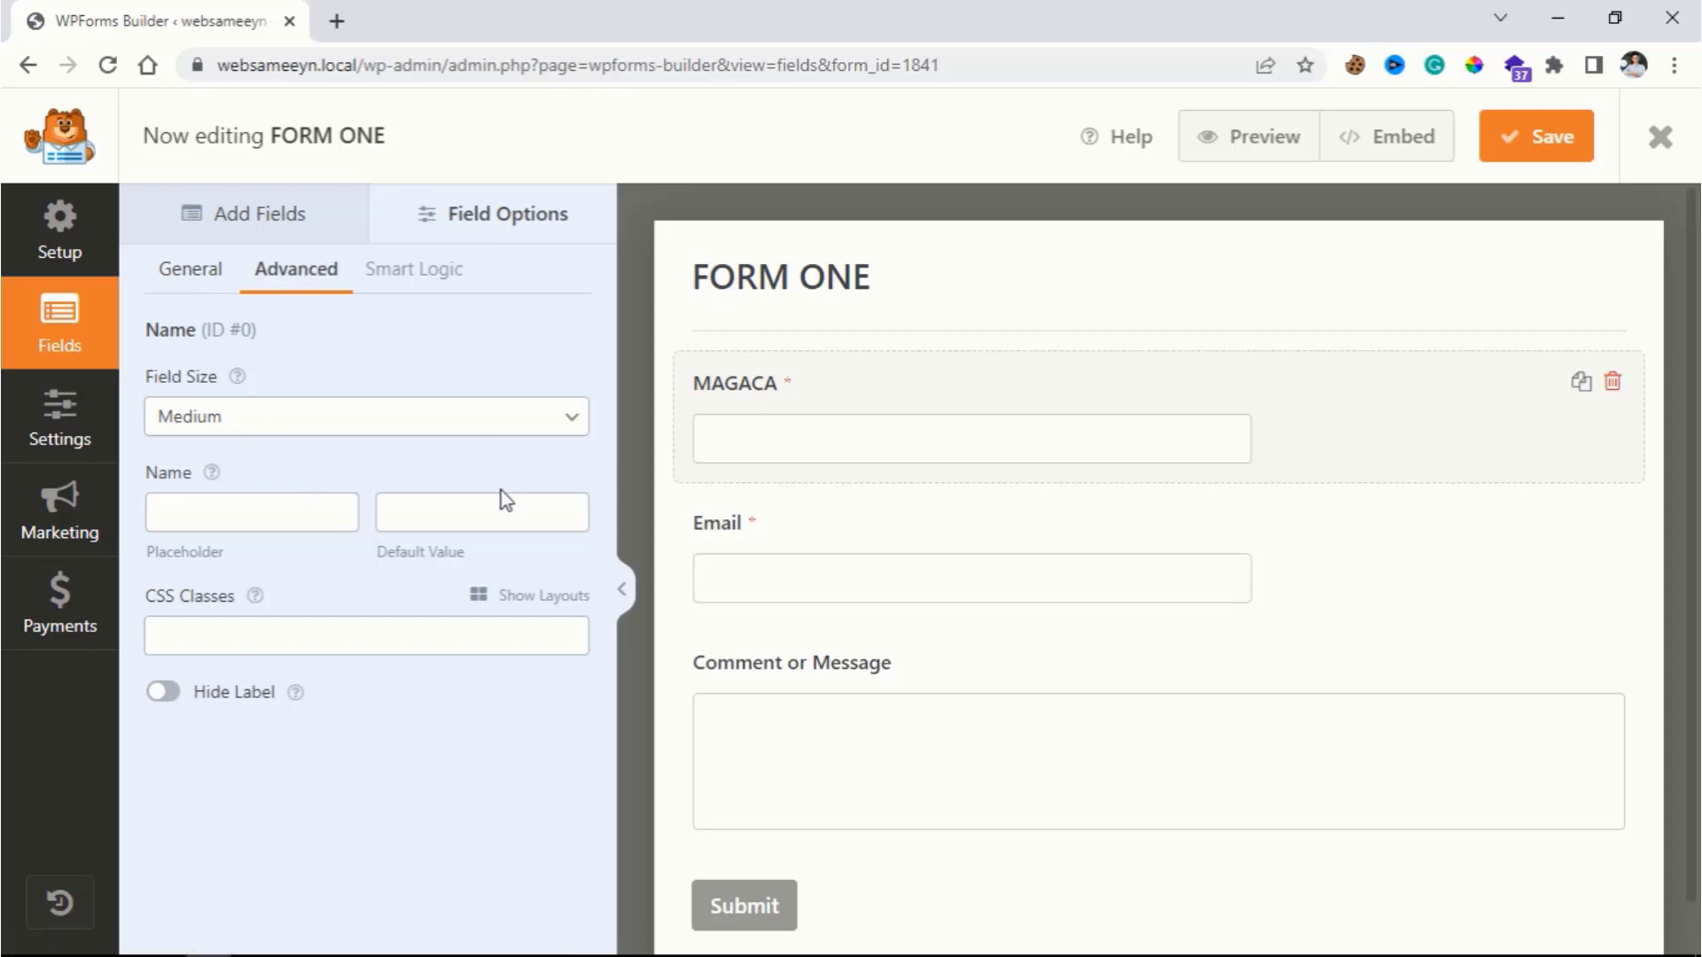
pyautogui.click(235, 526)
pyautogui.rightClick(238, 518)
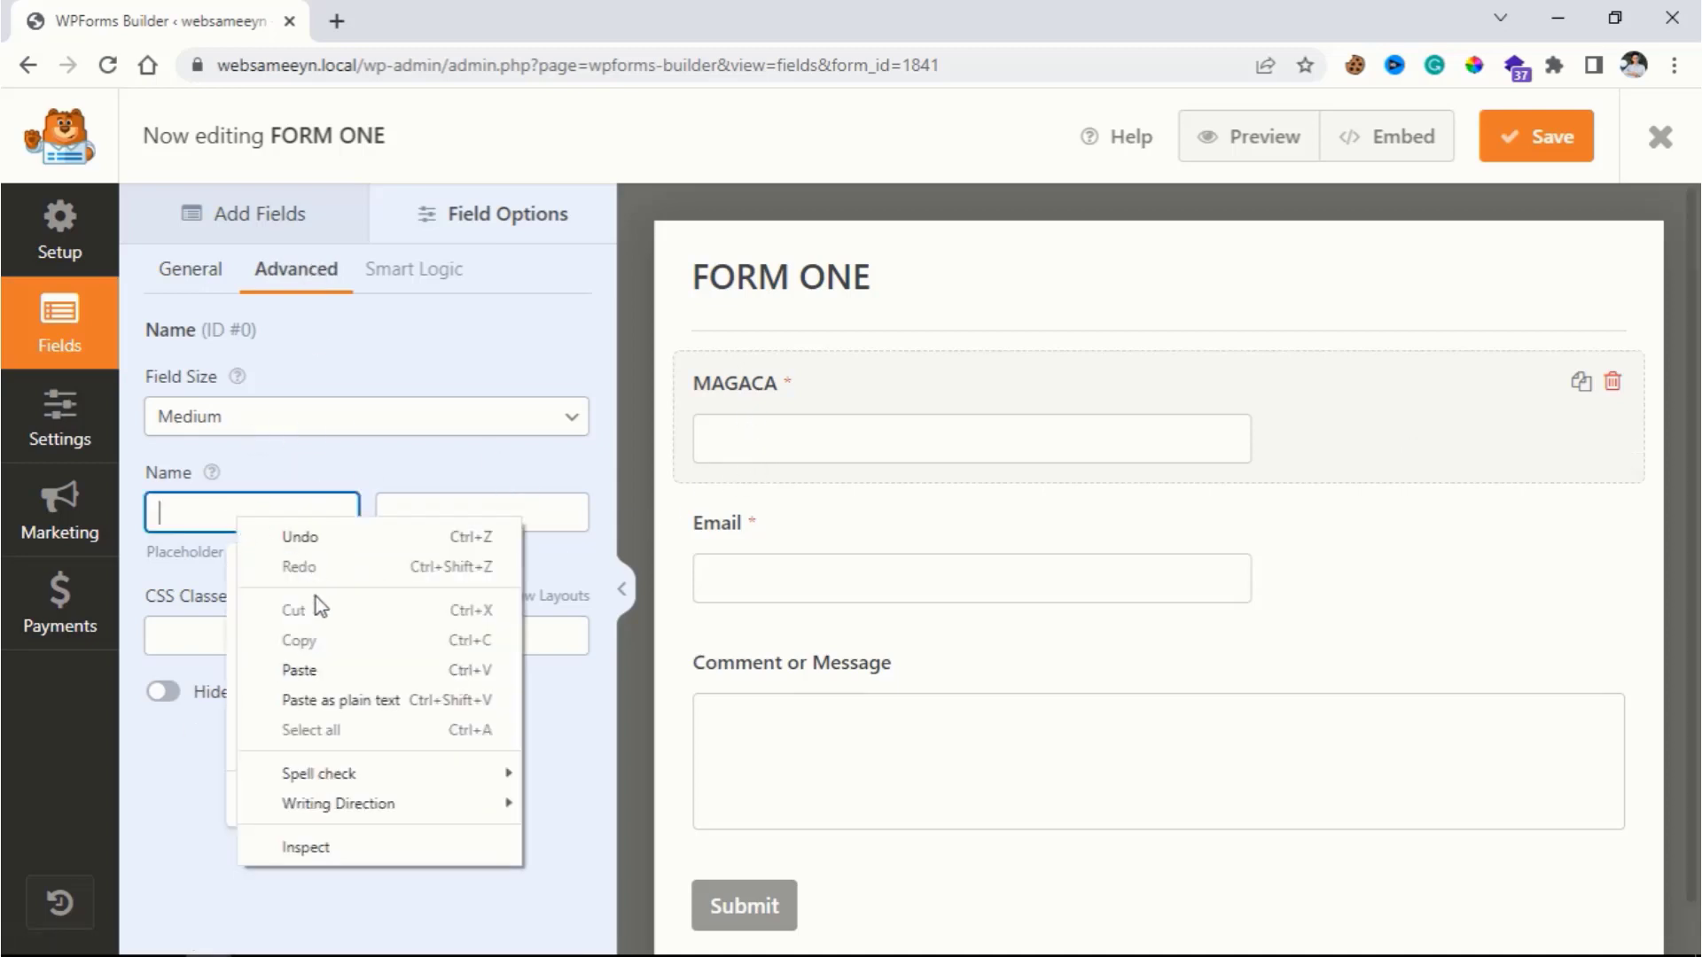
pyautogui.click(301, 671)
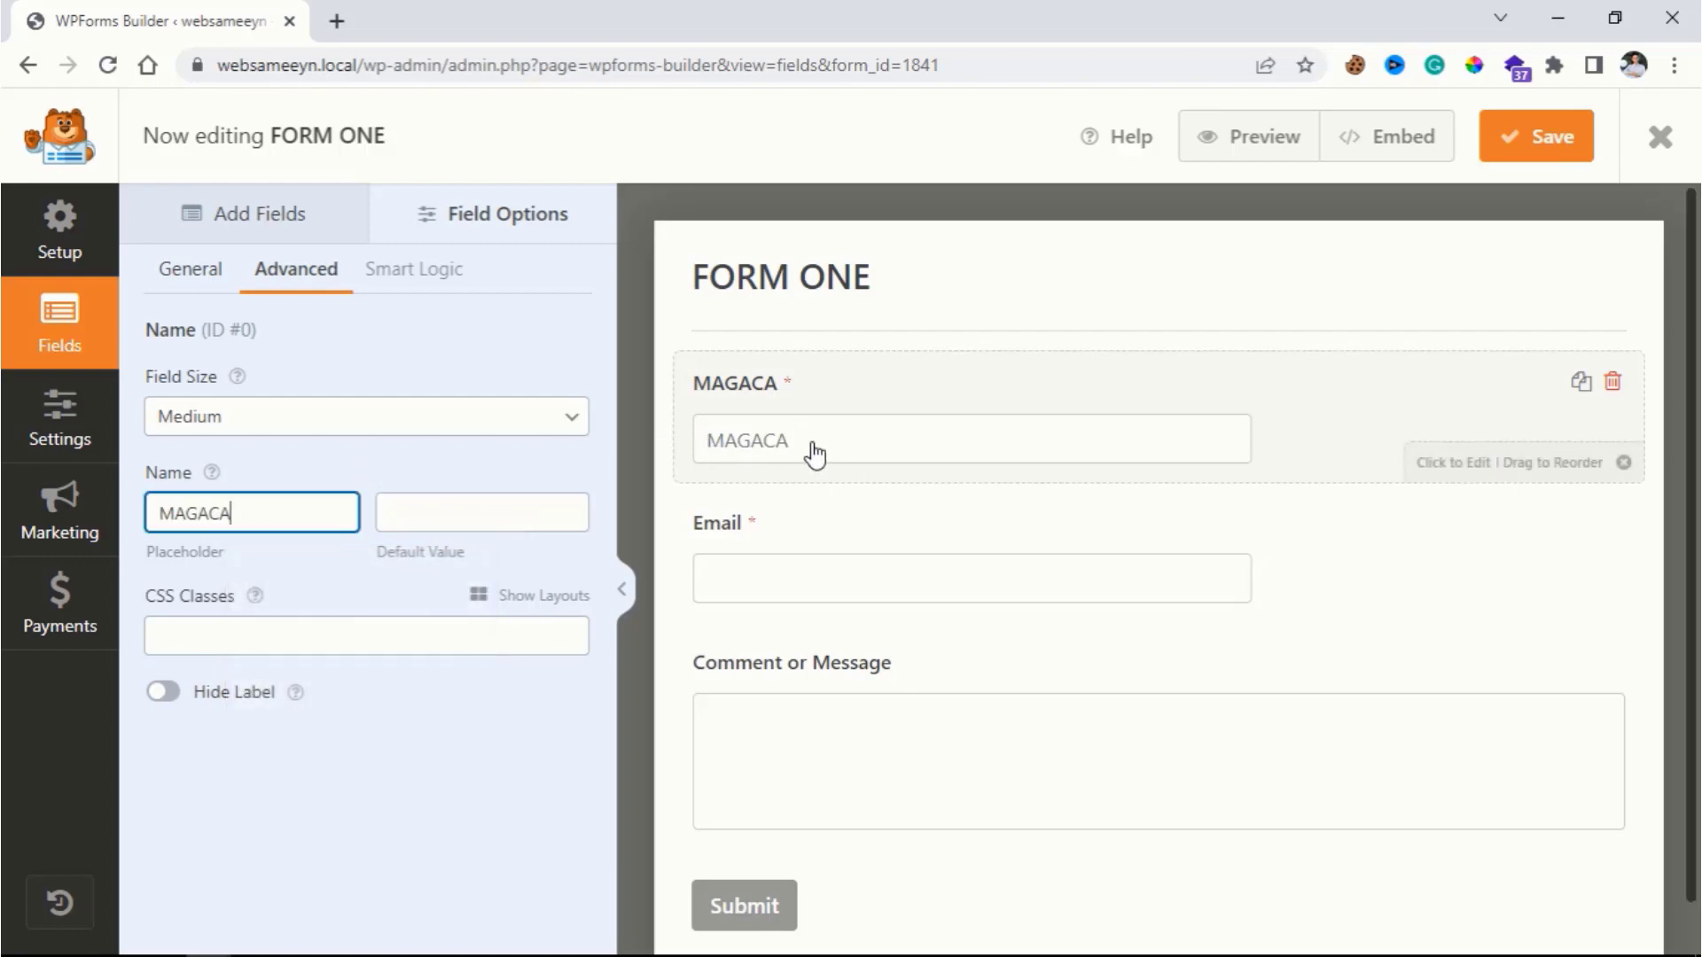
pyautogui.click(162, 698)
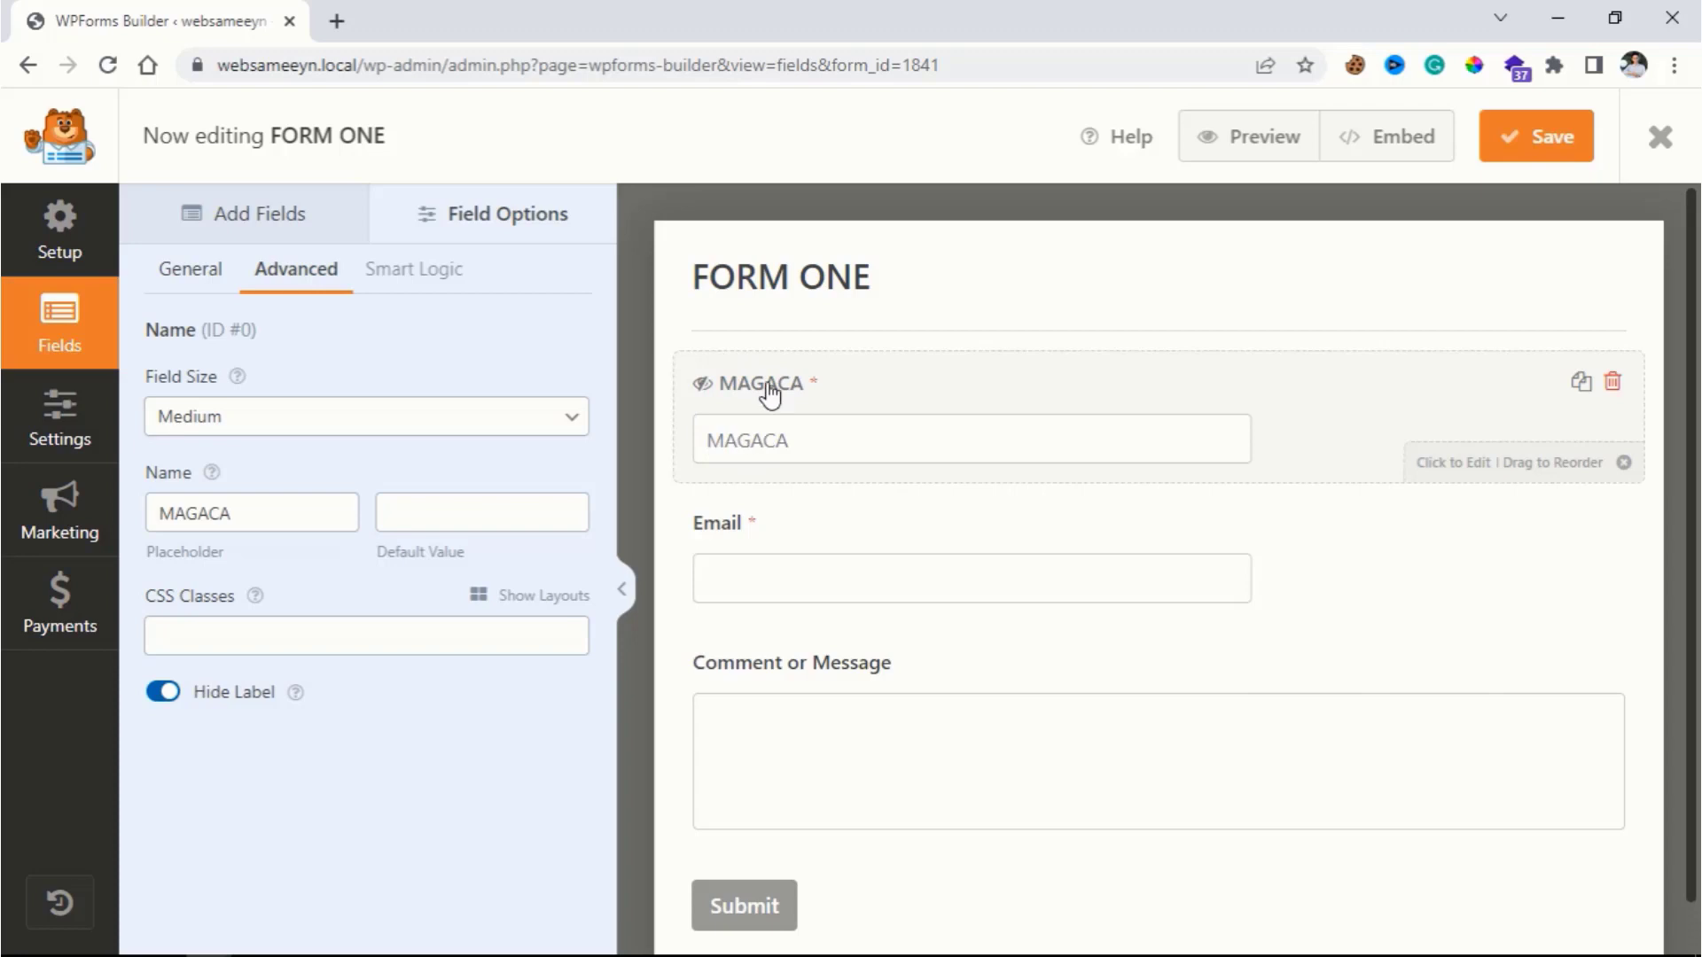
pyautogui.moveTo(779, 442); pyautogui.dragTo(833, 450)
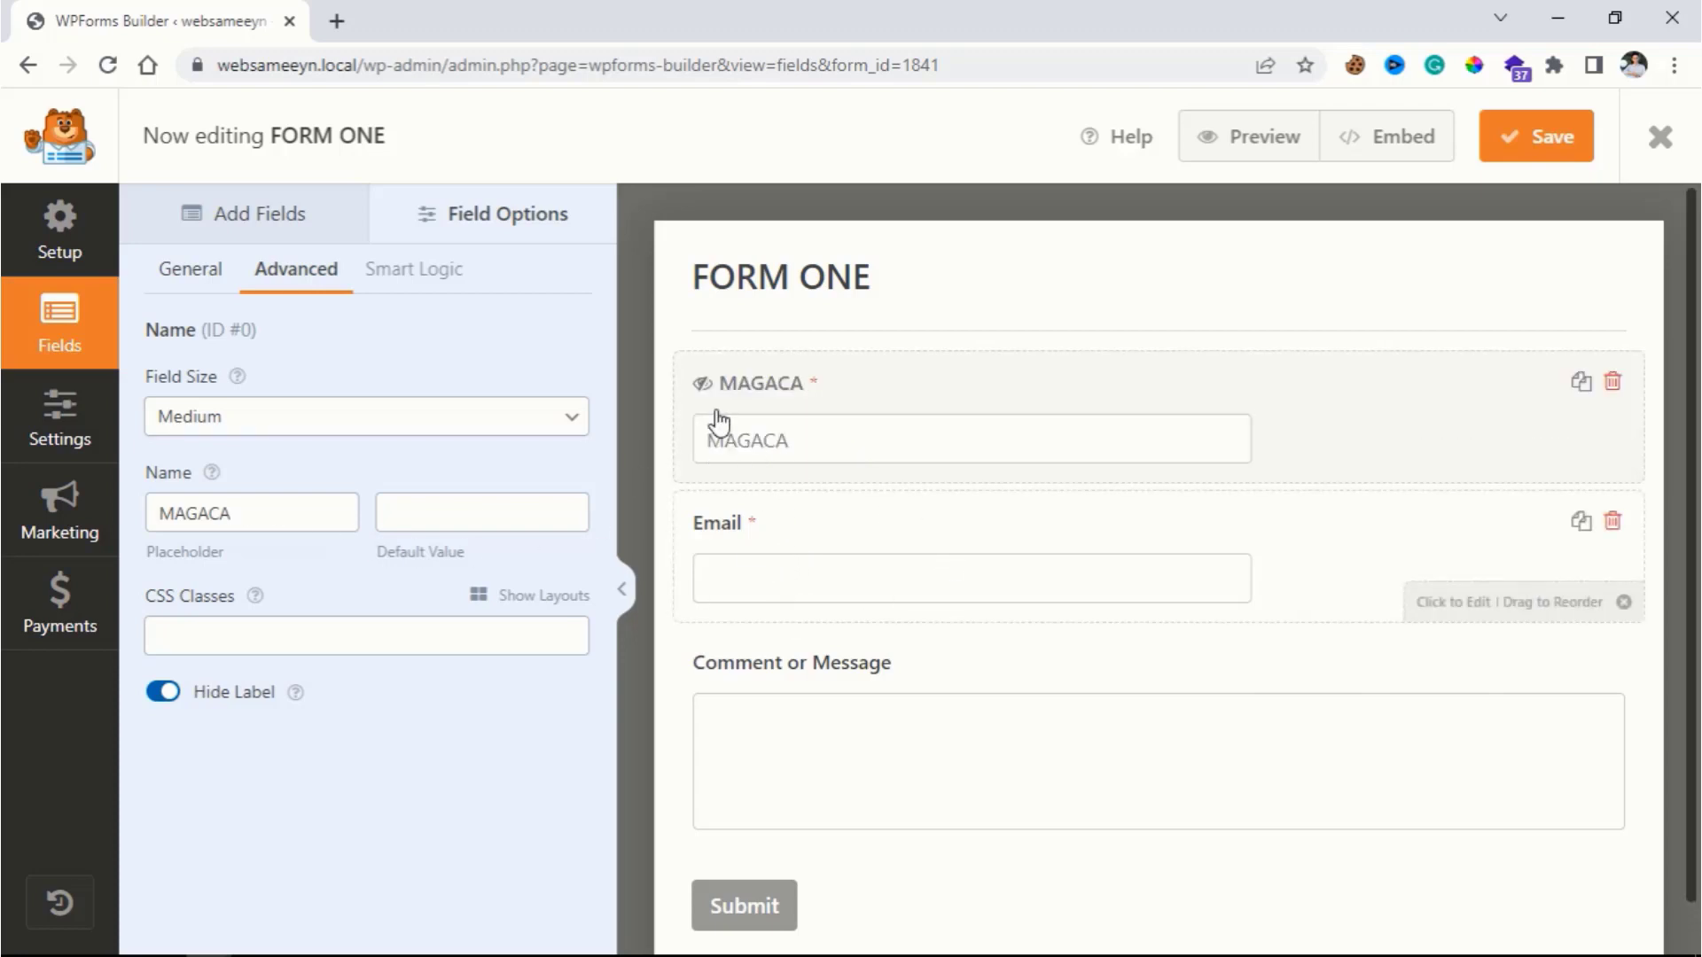
# Step: Paste the Email label as the Email field's placeholder text and turn on Hide Label
pyautogui.click(824, 534)
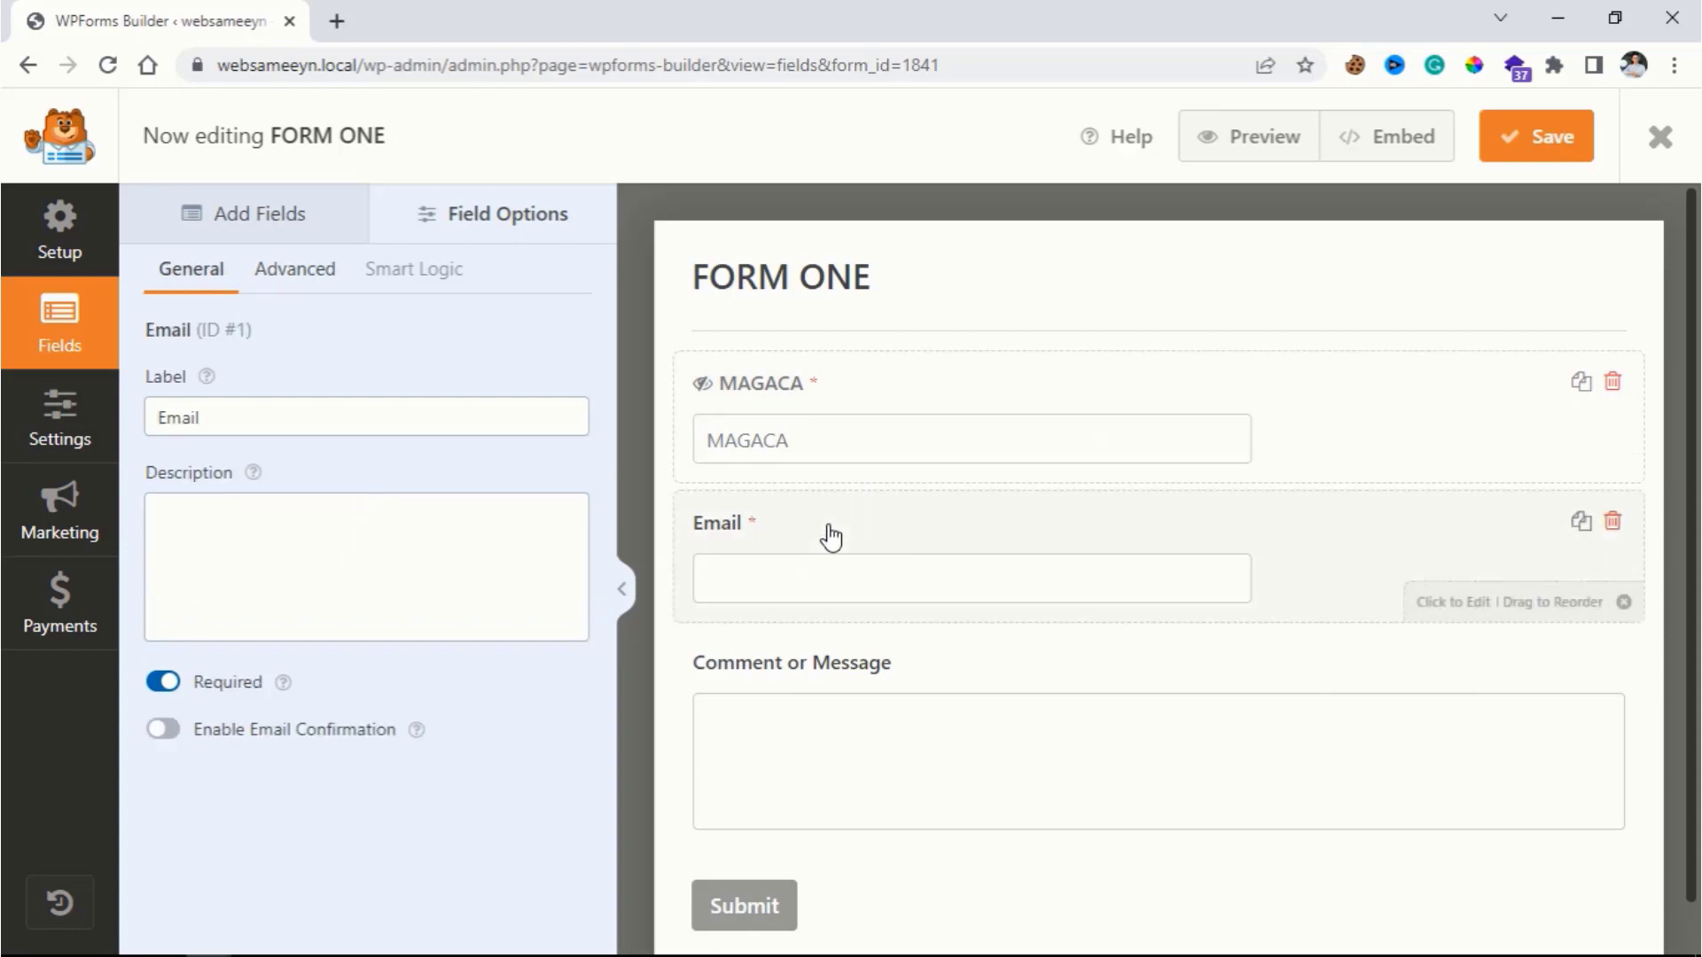
pyautogui.click(296, 279)
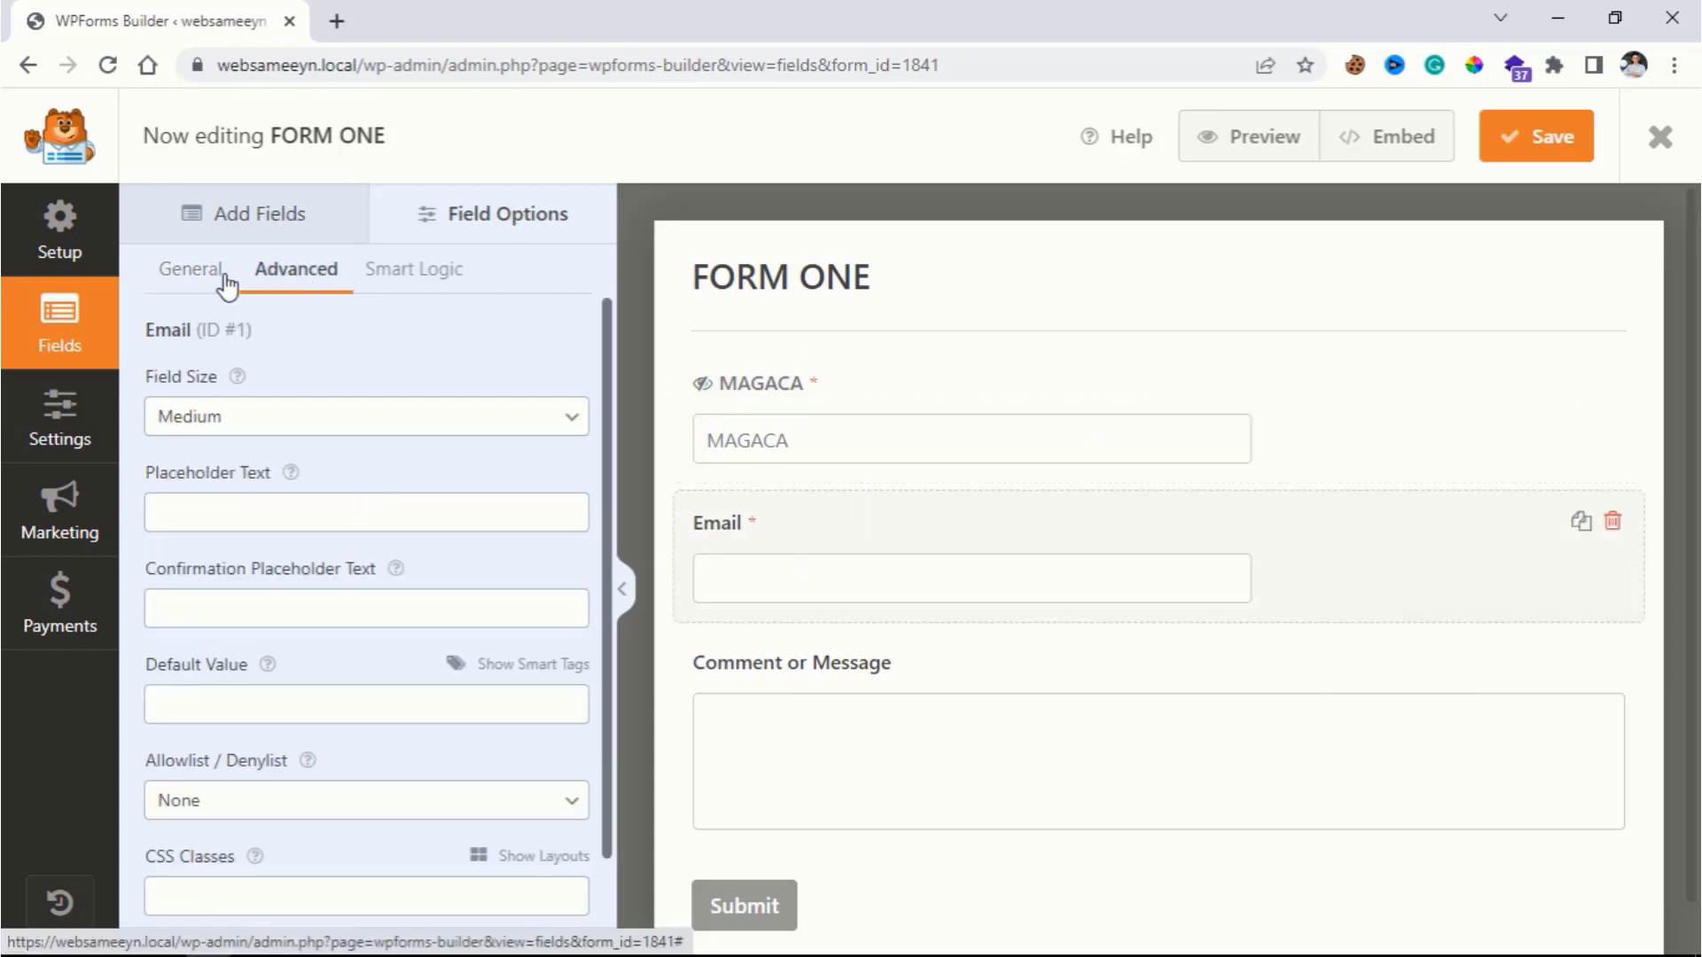
pyautogui.click(207, 285)
pyautogui.doubleClick(213, 415)
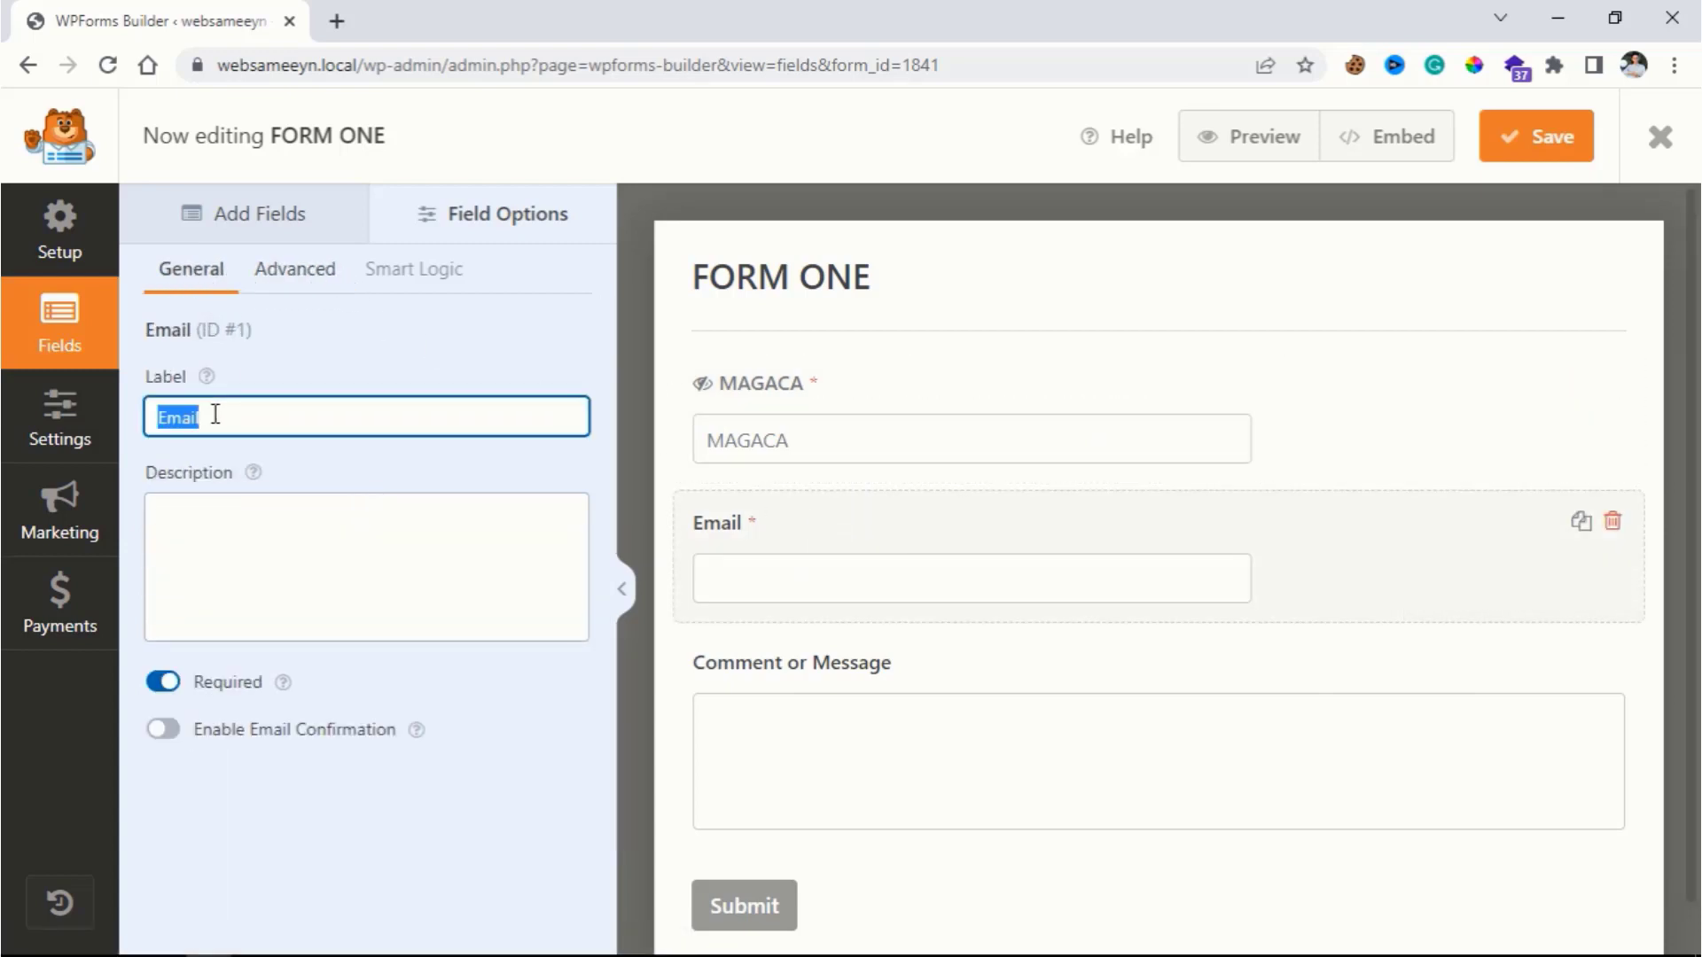
pyautogui.rightClick(214, 415)
pyautogui.click(310, 470)
pyautogui.click(301, 282)
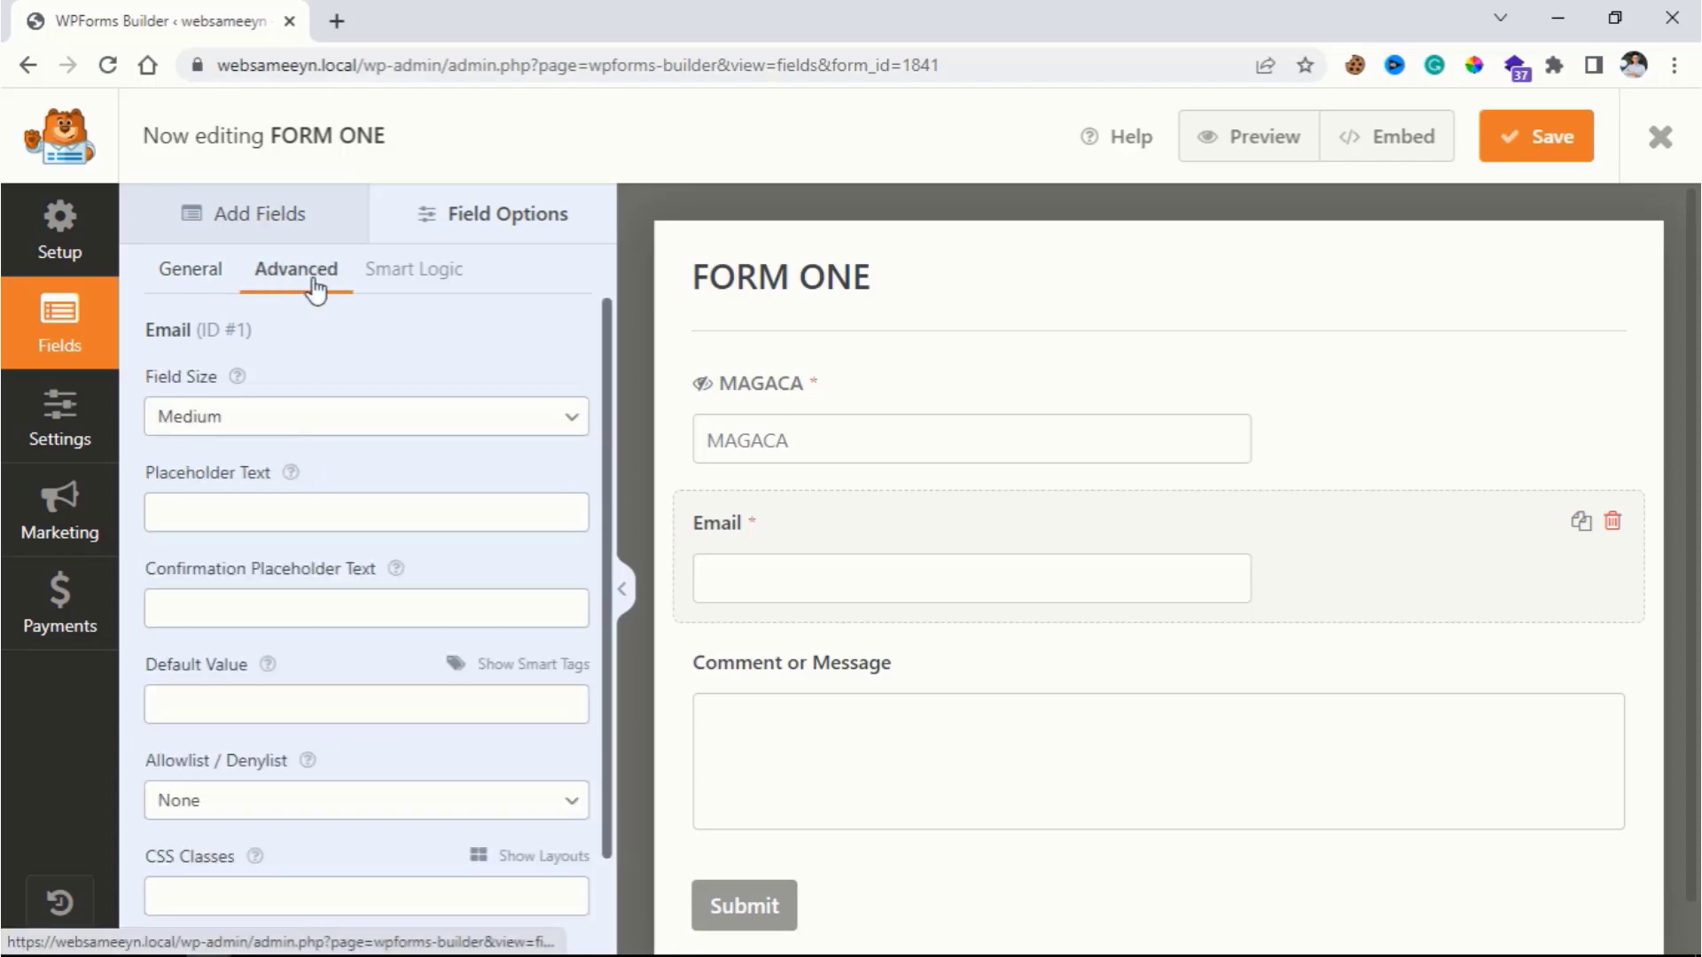
pyautogui.rightClick(236, 508)
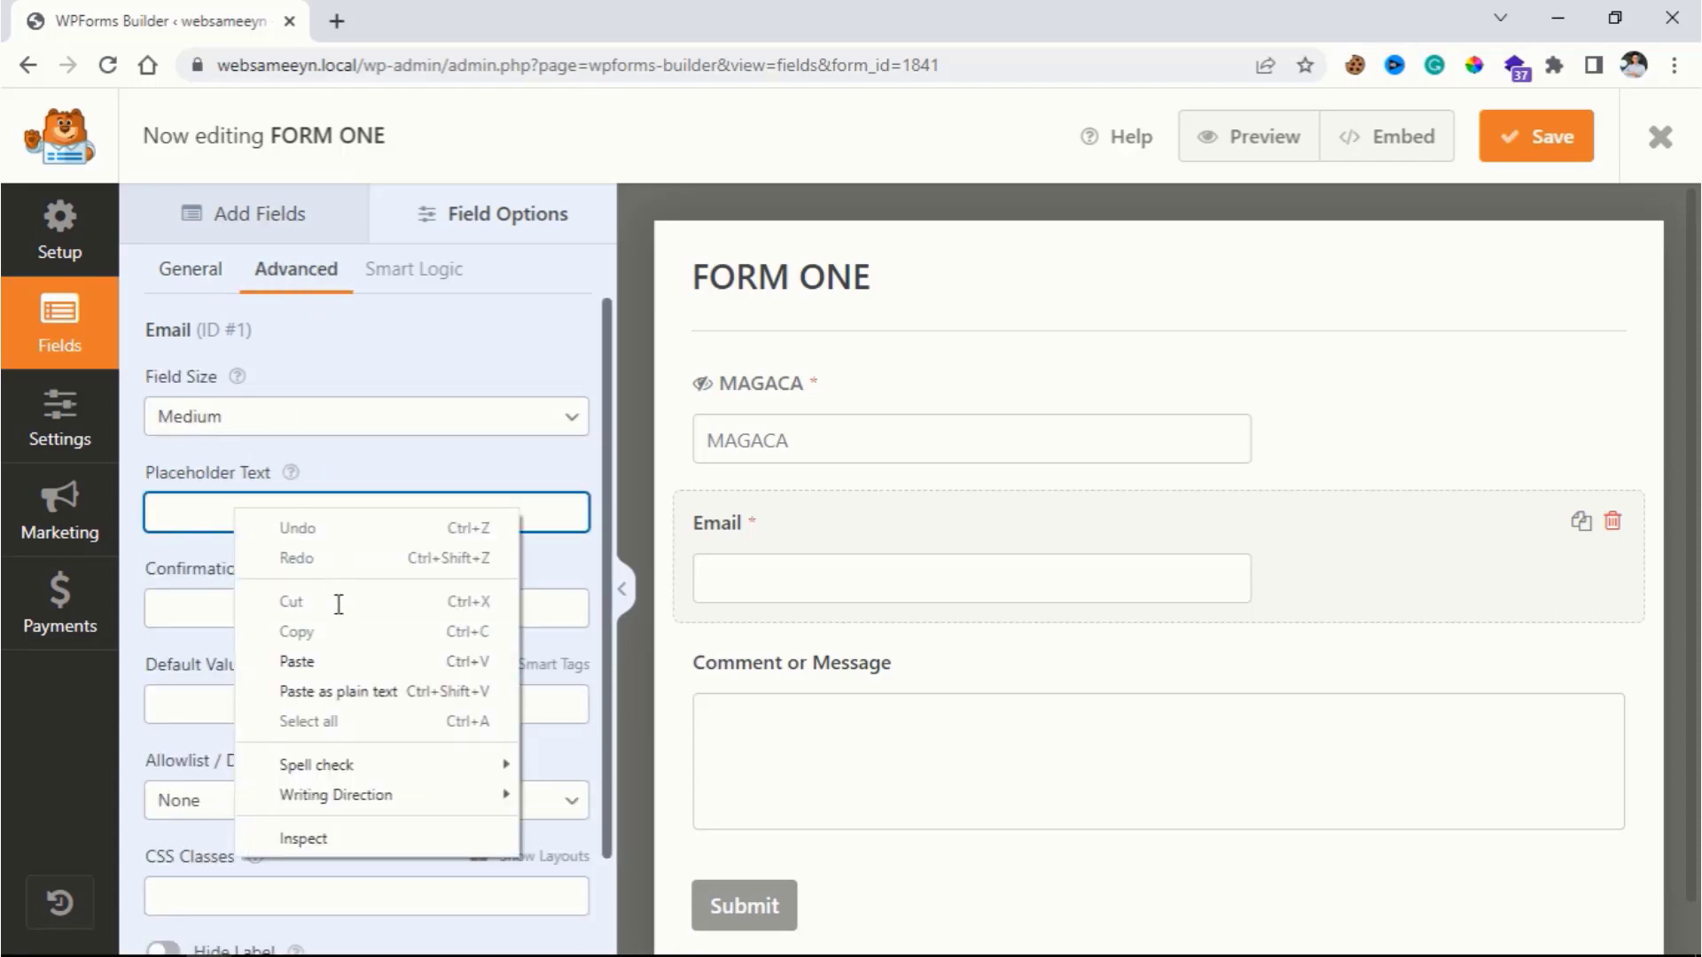
pyautogui.click(328, 666)
pyautogui.scroll(-1, 421, 574)
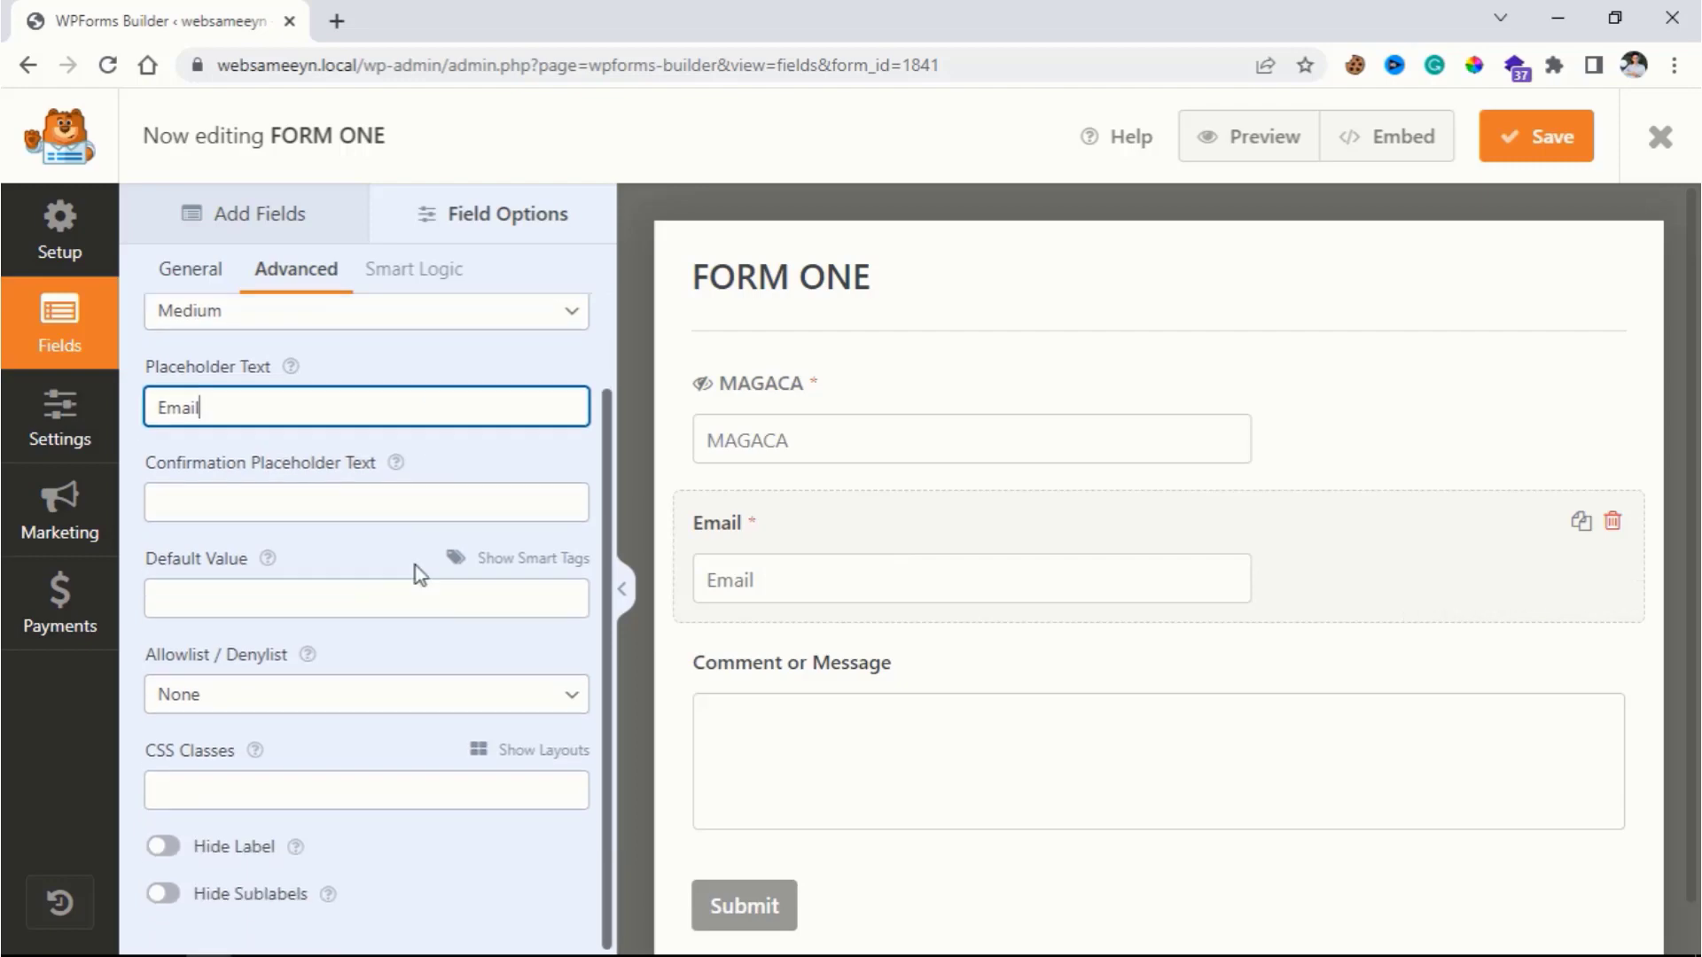
pyautogui.click(163, 847)
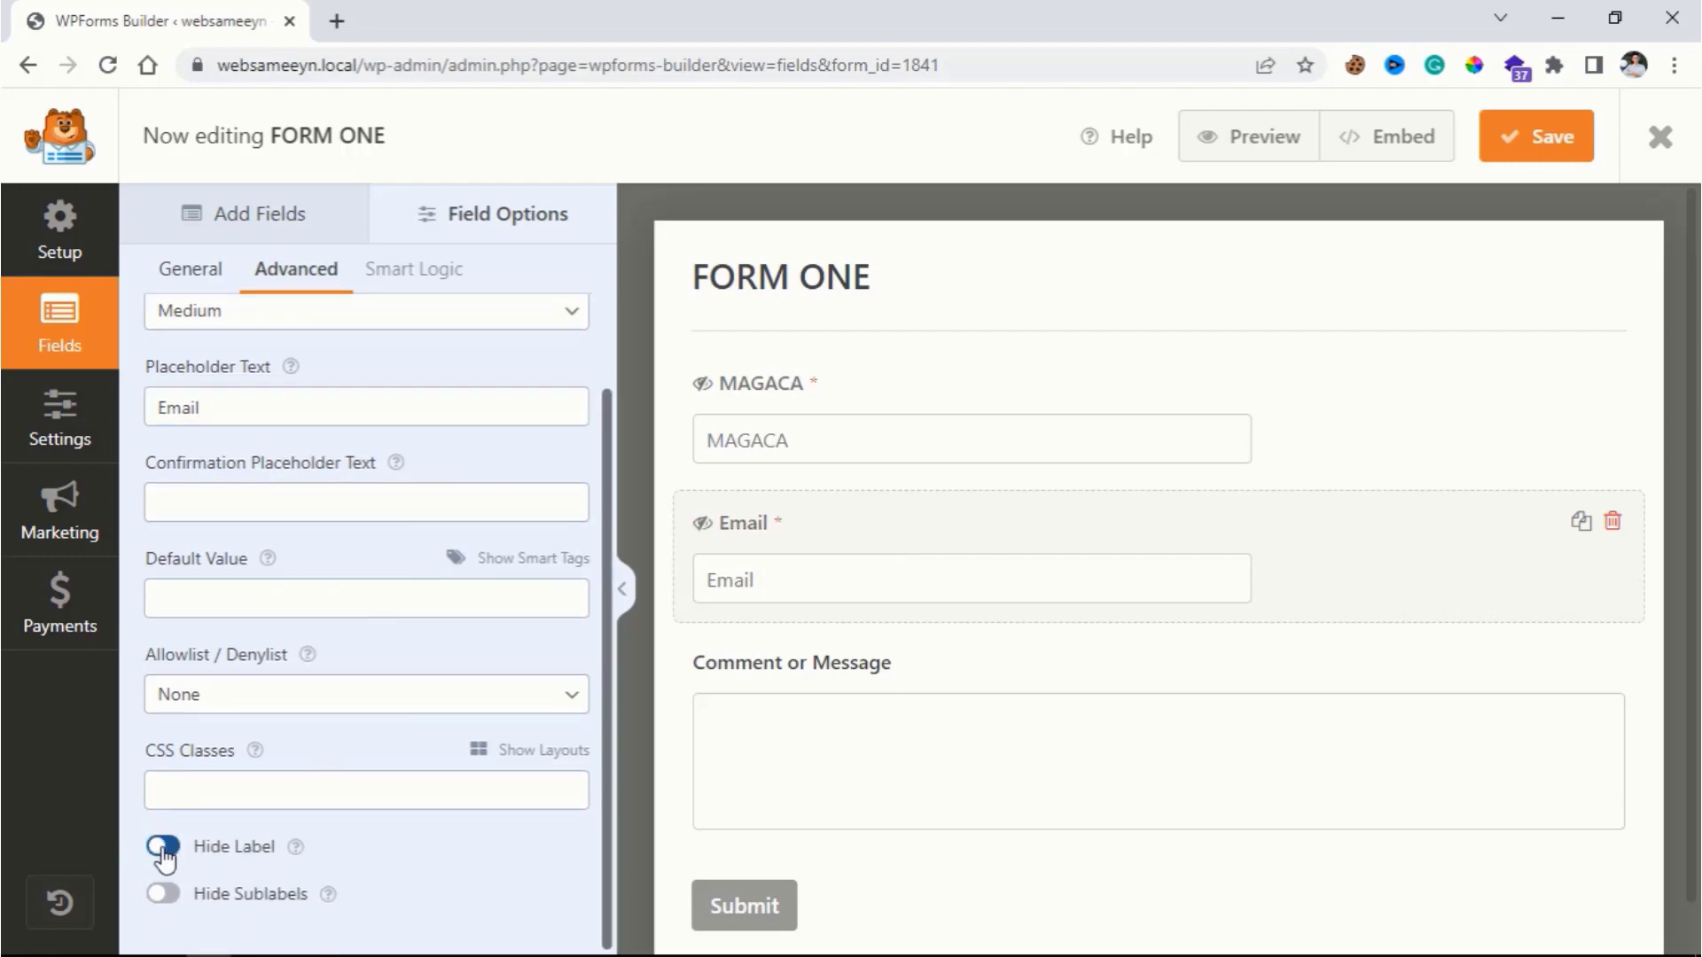
pyautogui.scroll(-1, 824, 700)
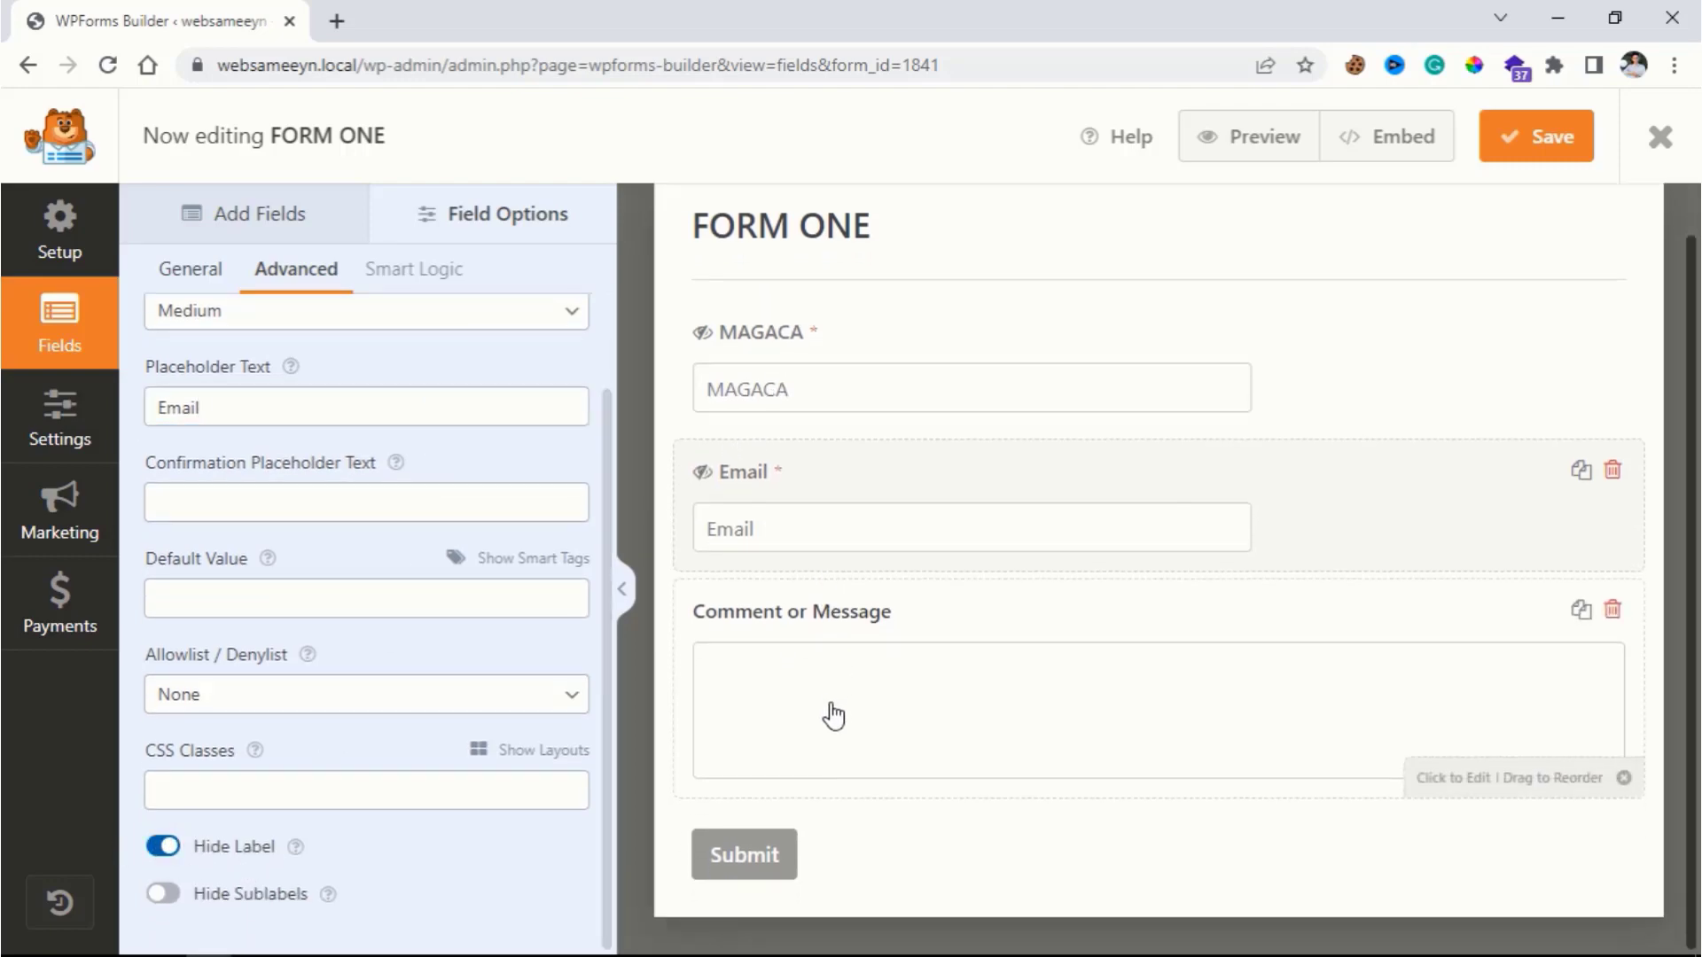
# Step: Paste 'Comment or Message' as that field's placeholder text and turn on Hide Label
pyautogui.click(774, 660)
pyautogui.tripleClick(272, 419)
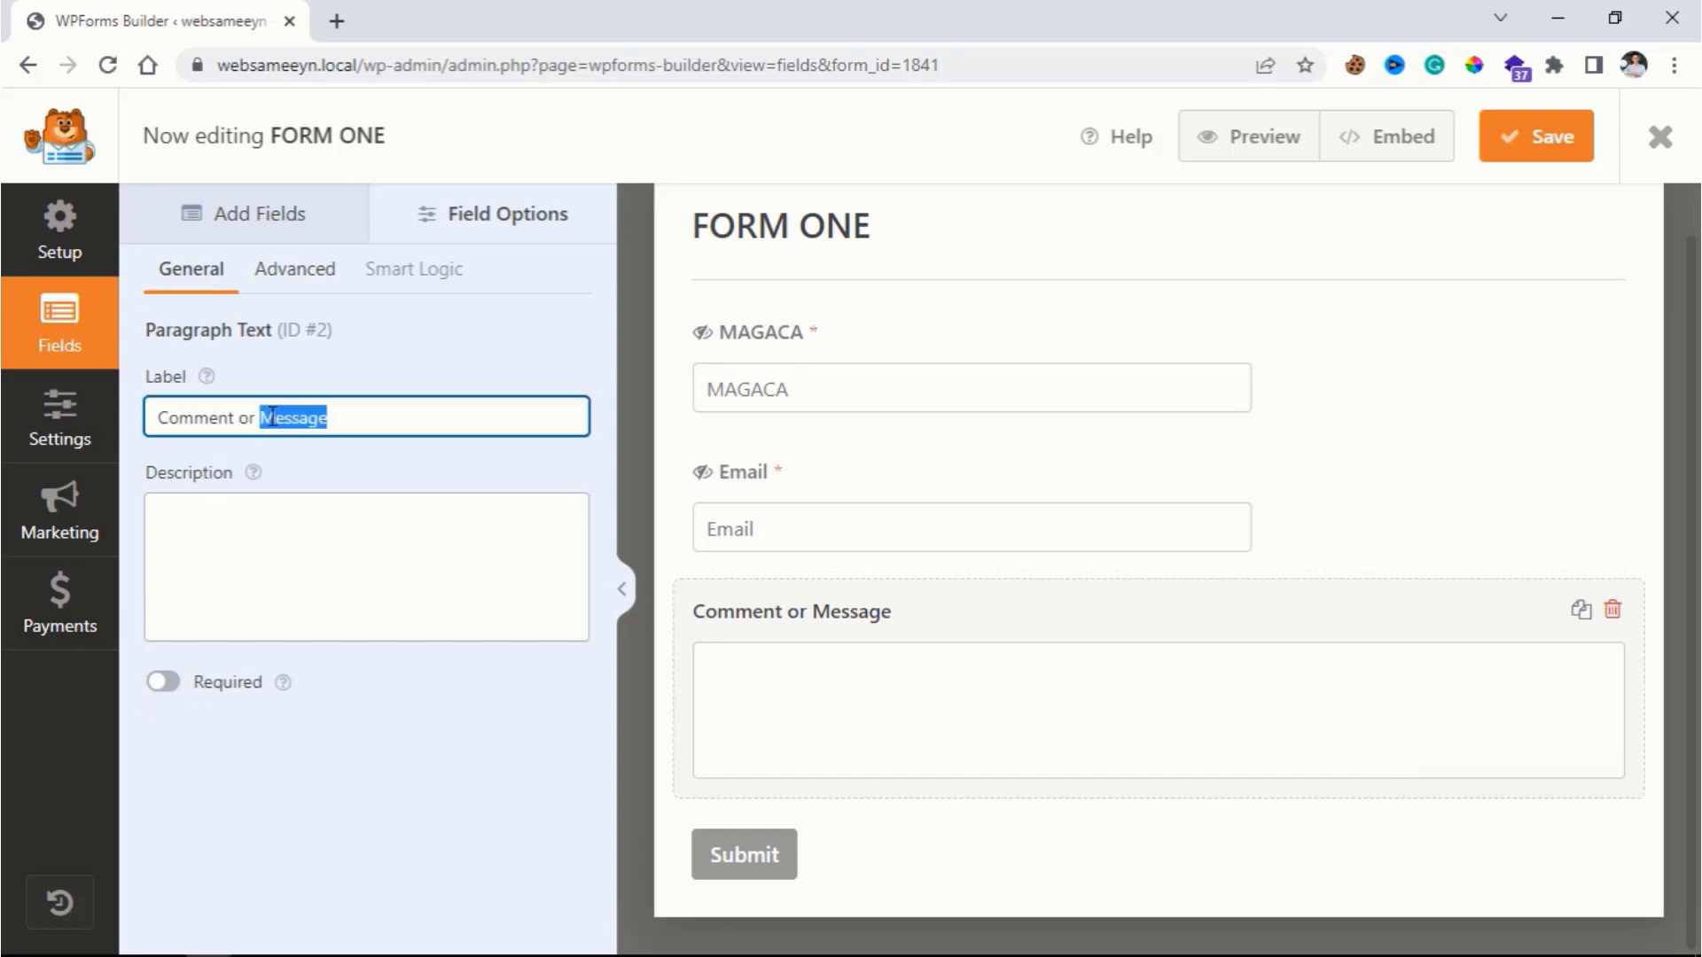
pyautogui.rightClick(272, 426)
pyautogui.click(374, 464)
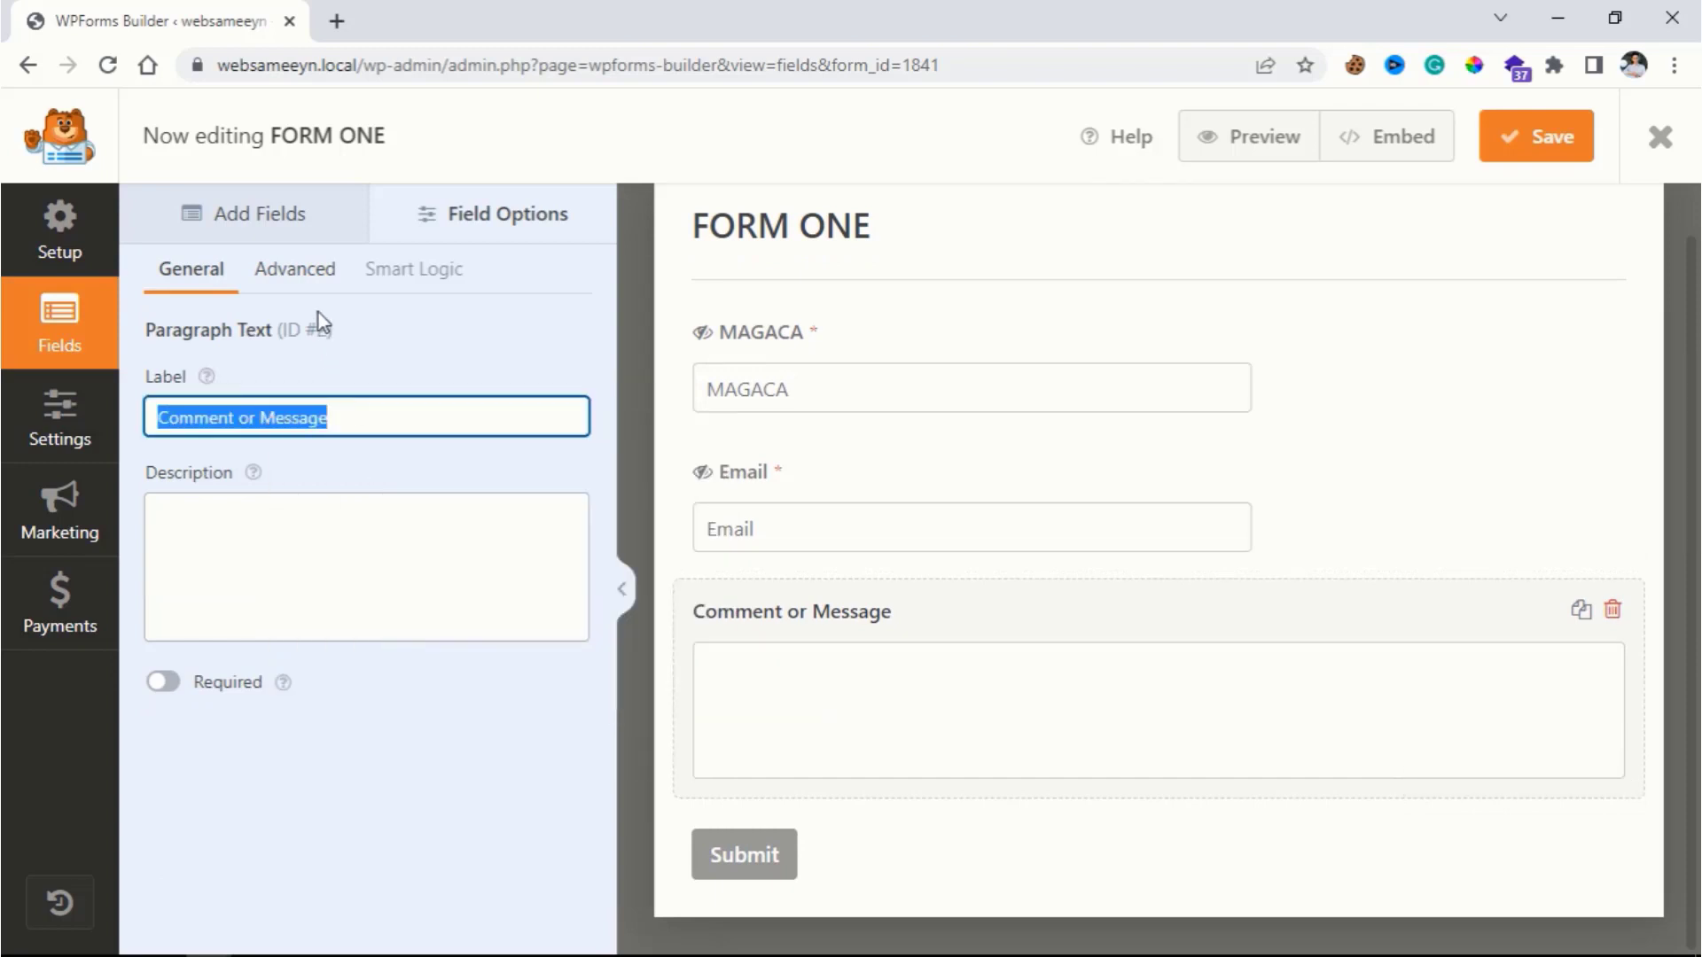
pyautogui.click(310, 264)
pyautogui.click(217, 510)
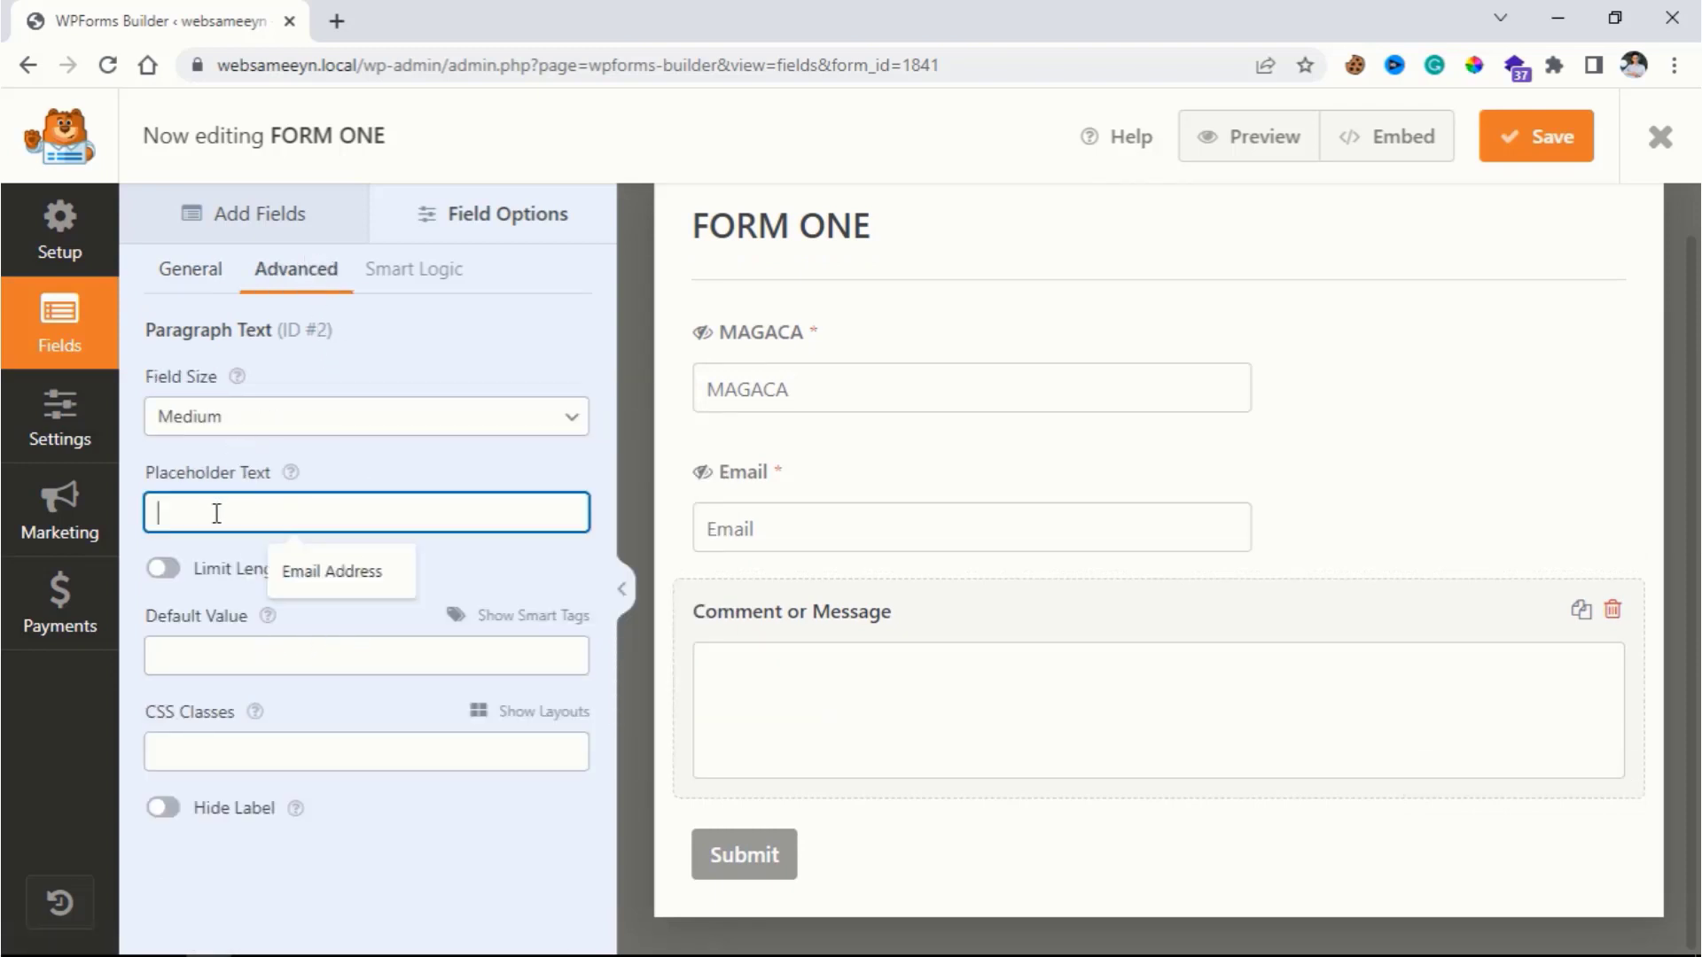
pyautogui.rightClick(221, 516)
pyautogui.click(312, 657)
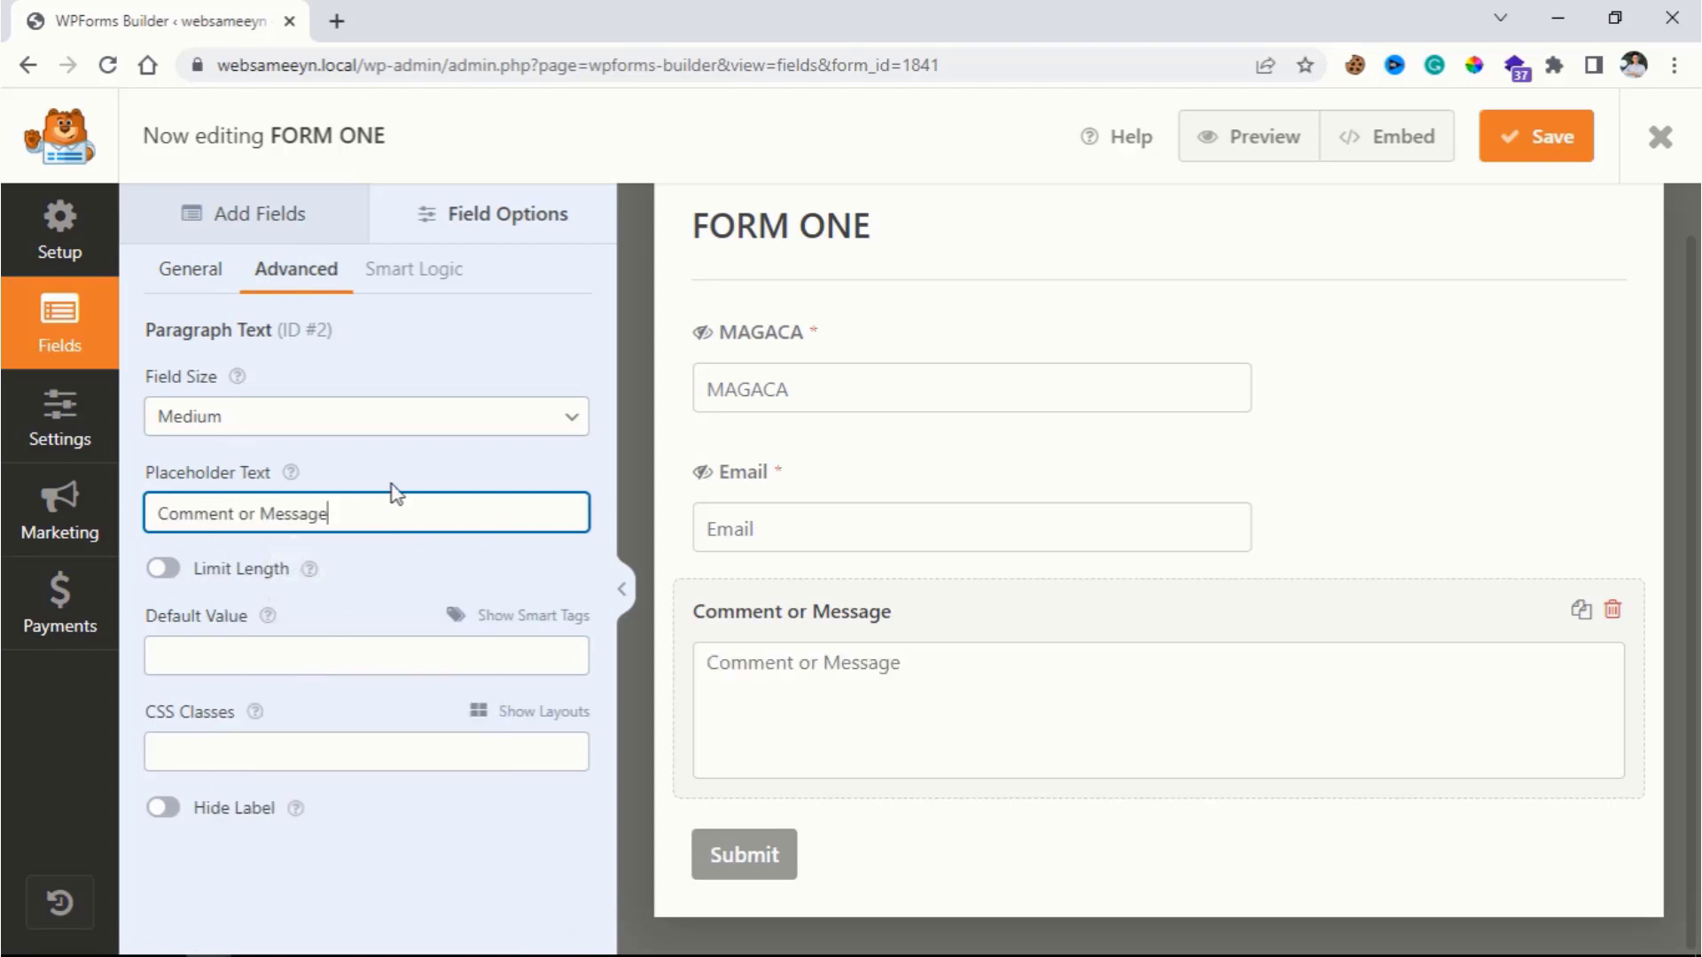
pyautogui.click(163, 807)
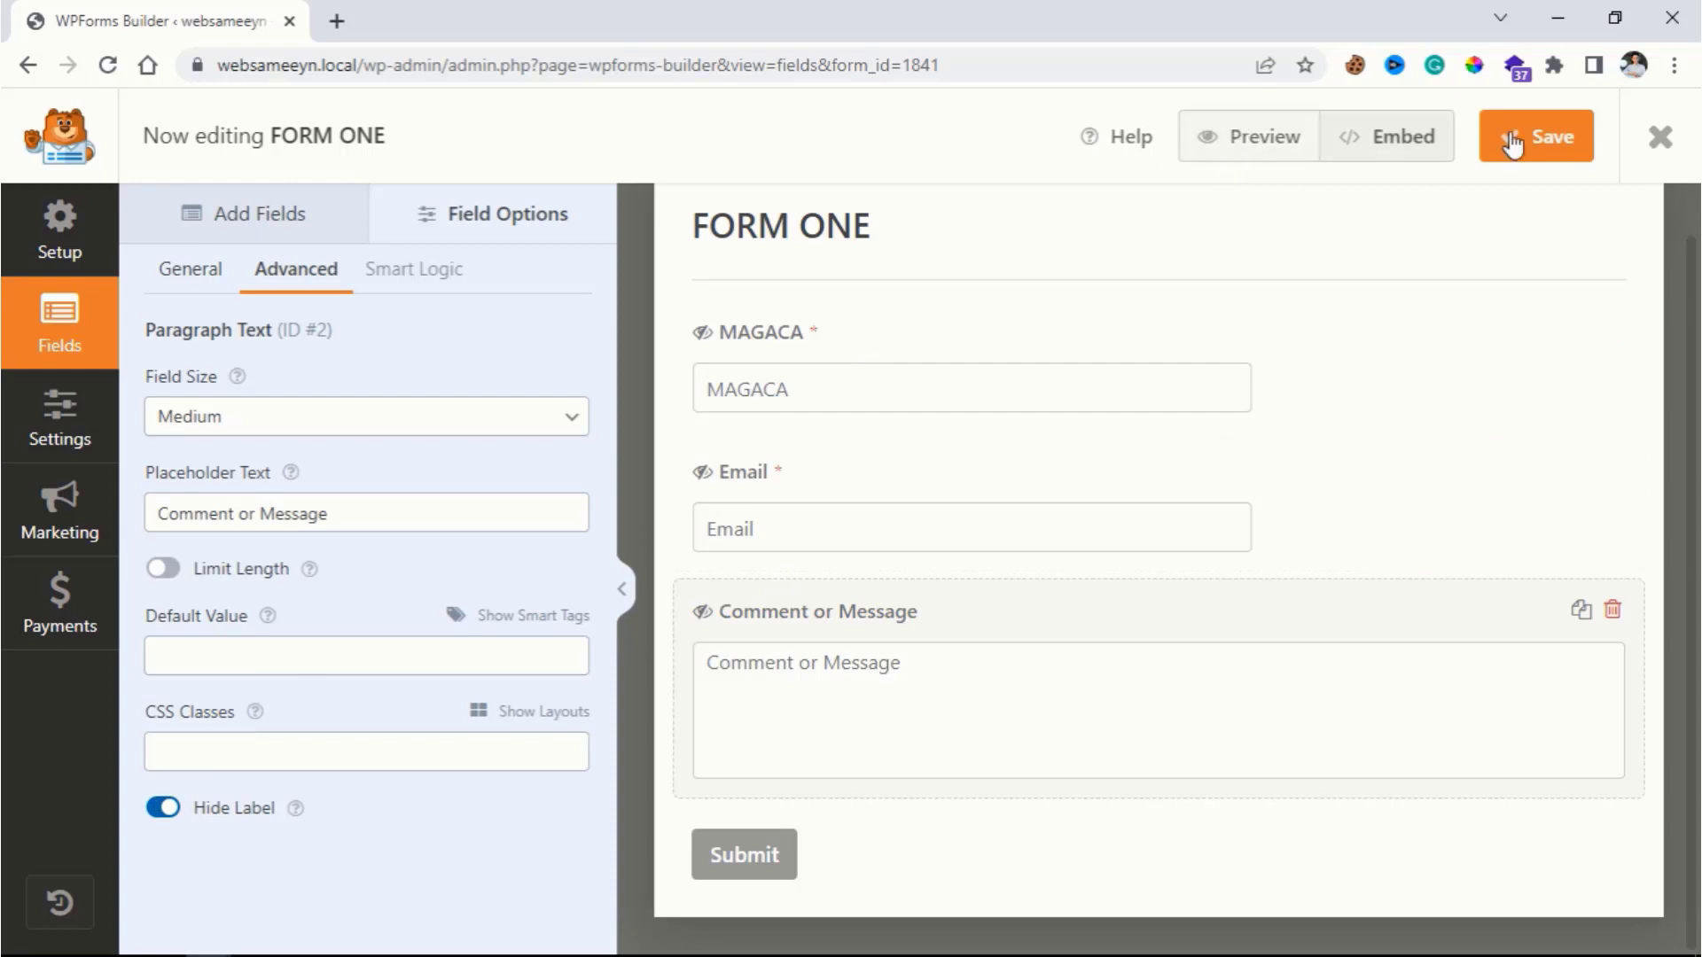
# Step: Preview FORM ONE in a new tab, trying the First and Last name inputs
pyautogui.click(1219, 153)
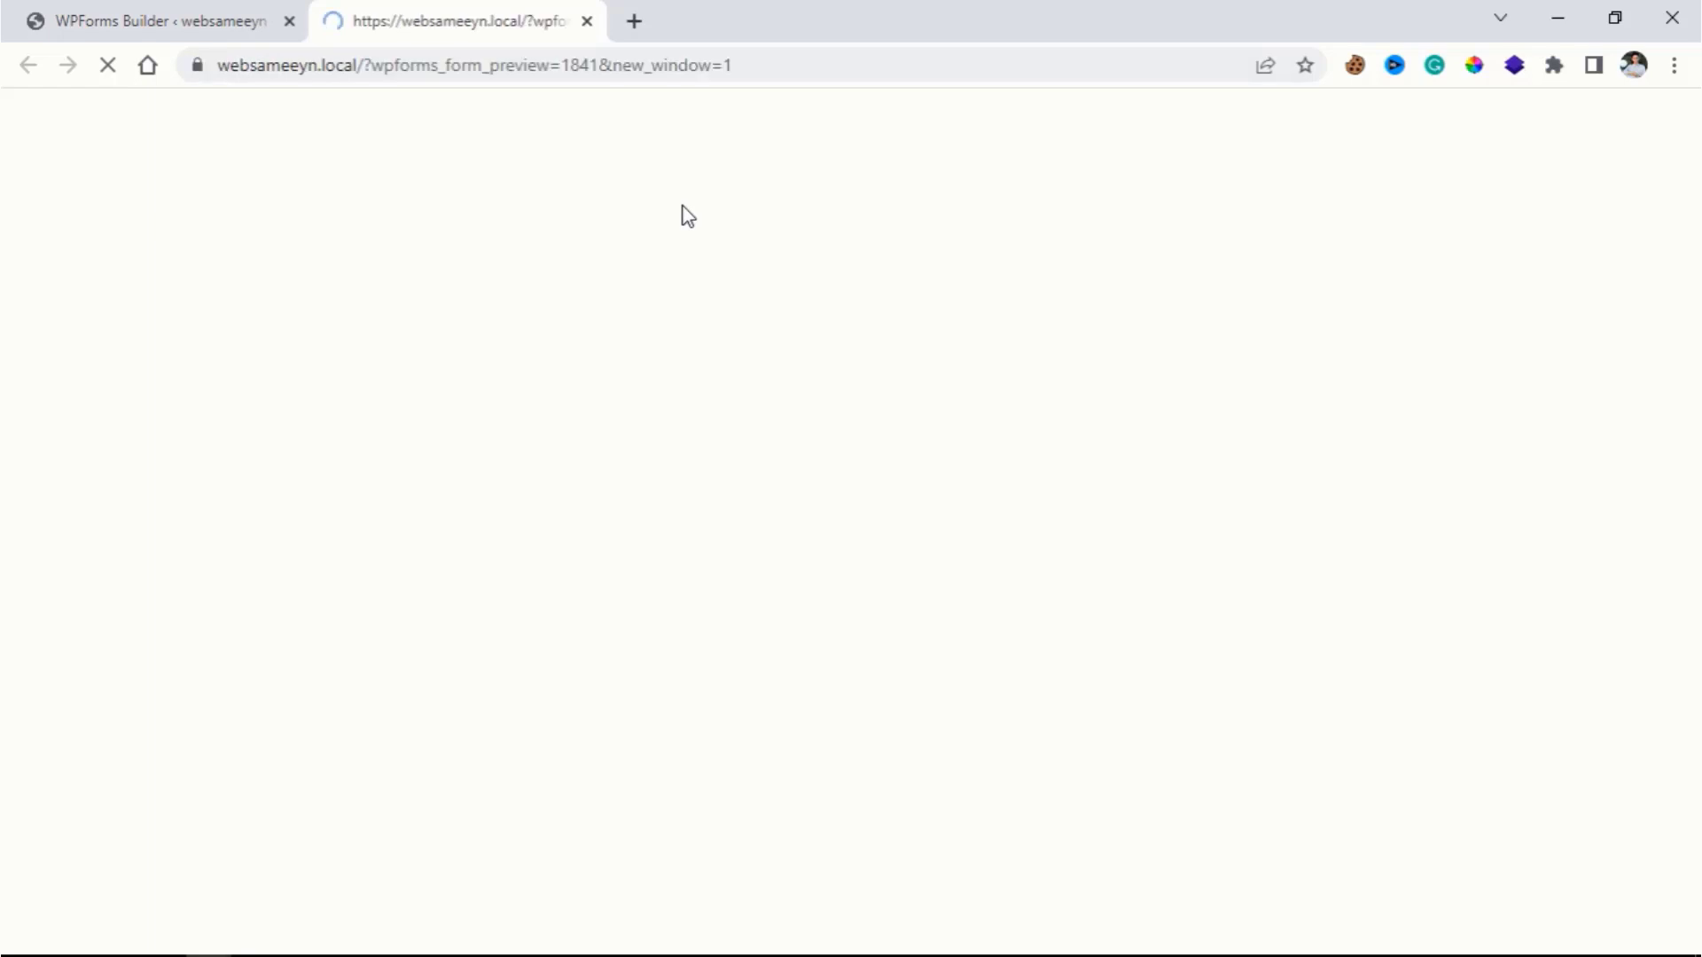
pyautogui.scroll(-5, 720, 425)
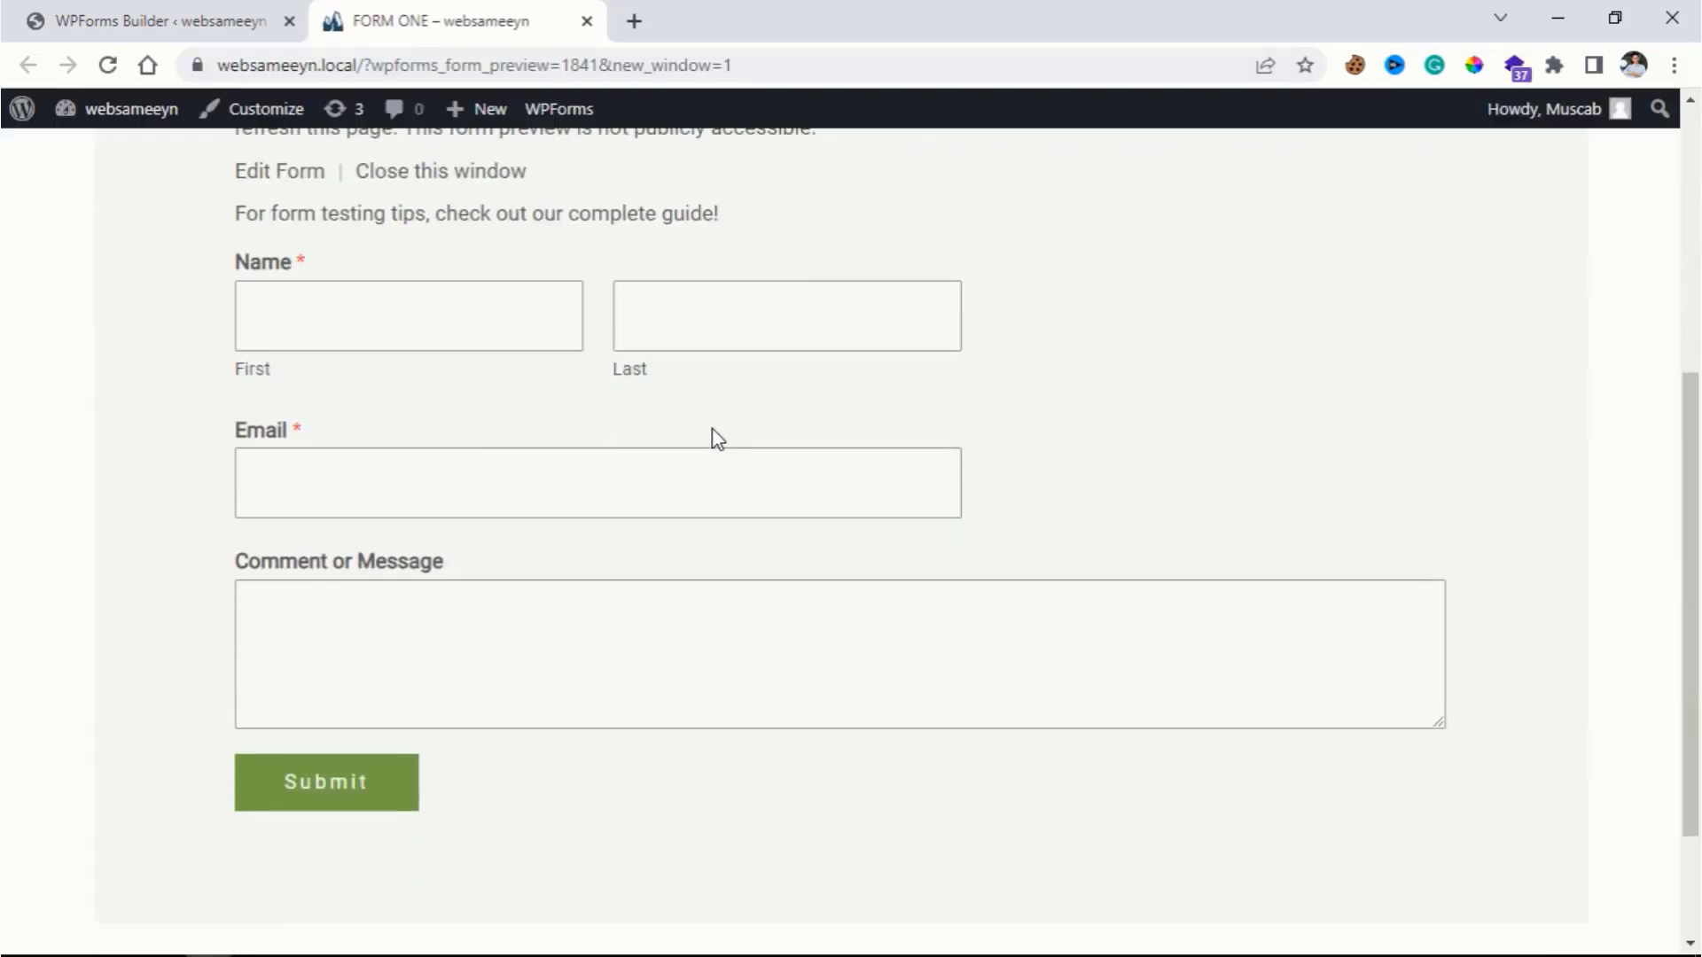
pyautogui.scroll(3, 710, 440)
pyautogui.scroll(-2, 714, 444)
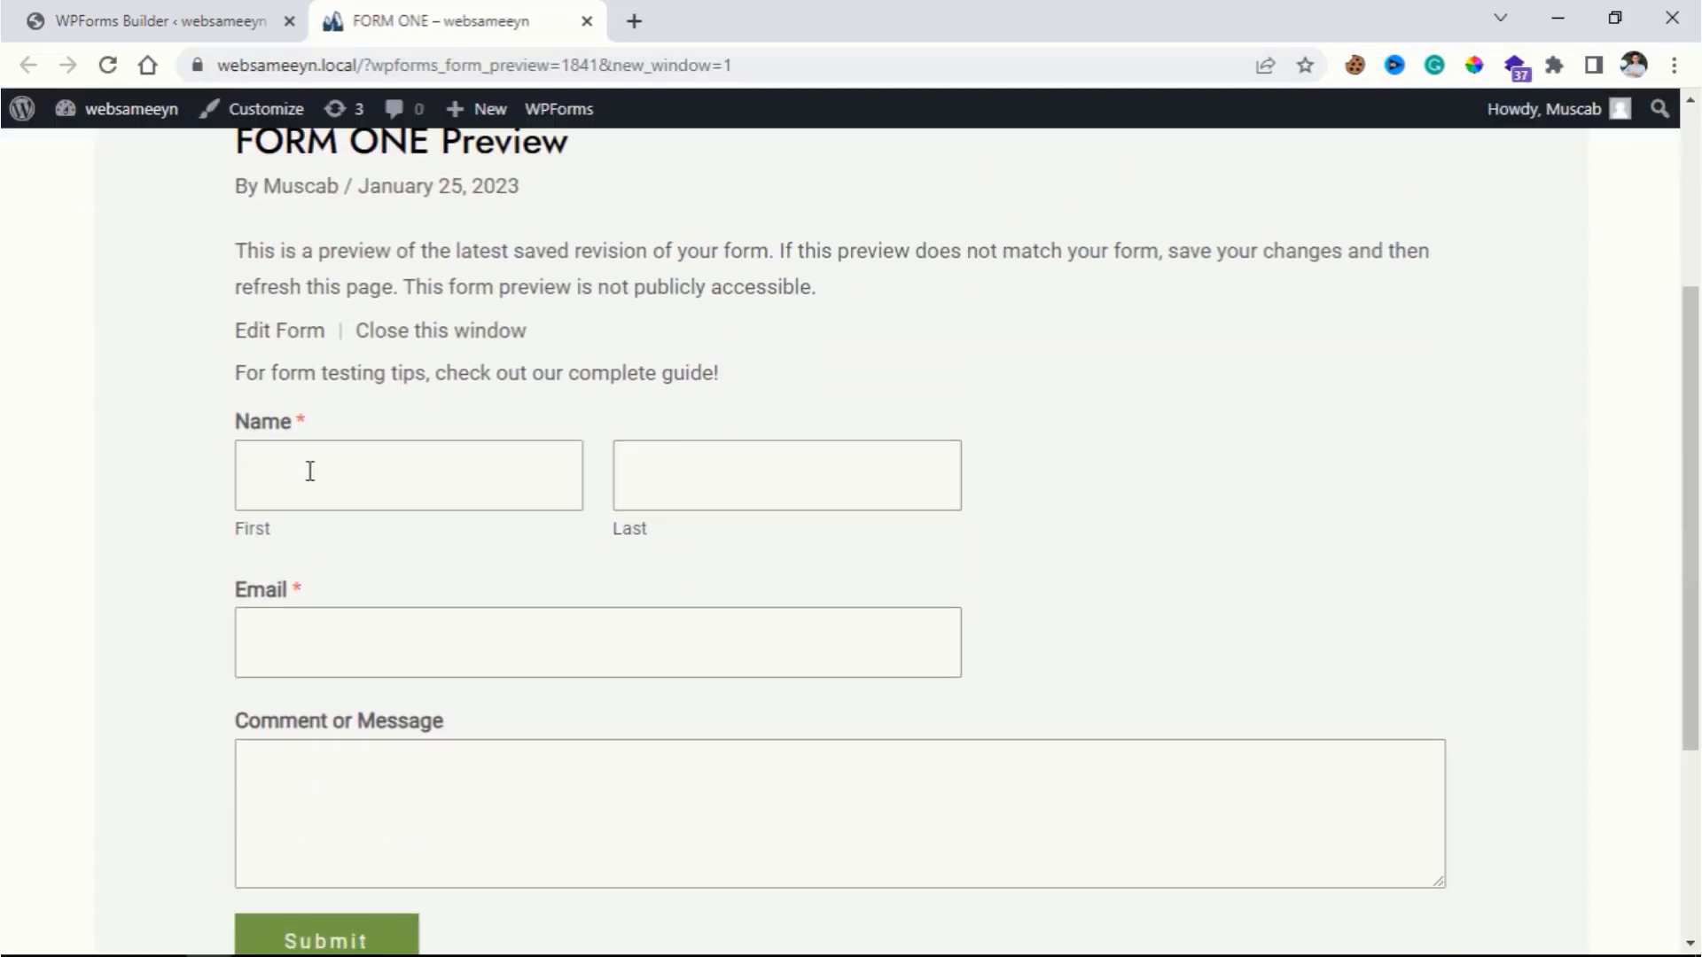
pyautogui.click(314, 473)
pyautogui.click(268, 539)
pyautogui.click(668, 521)
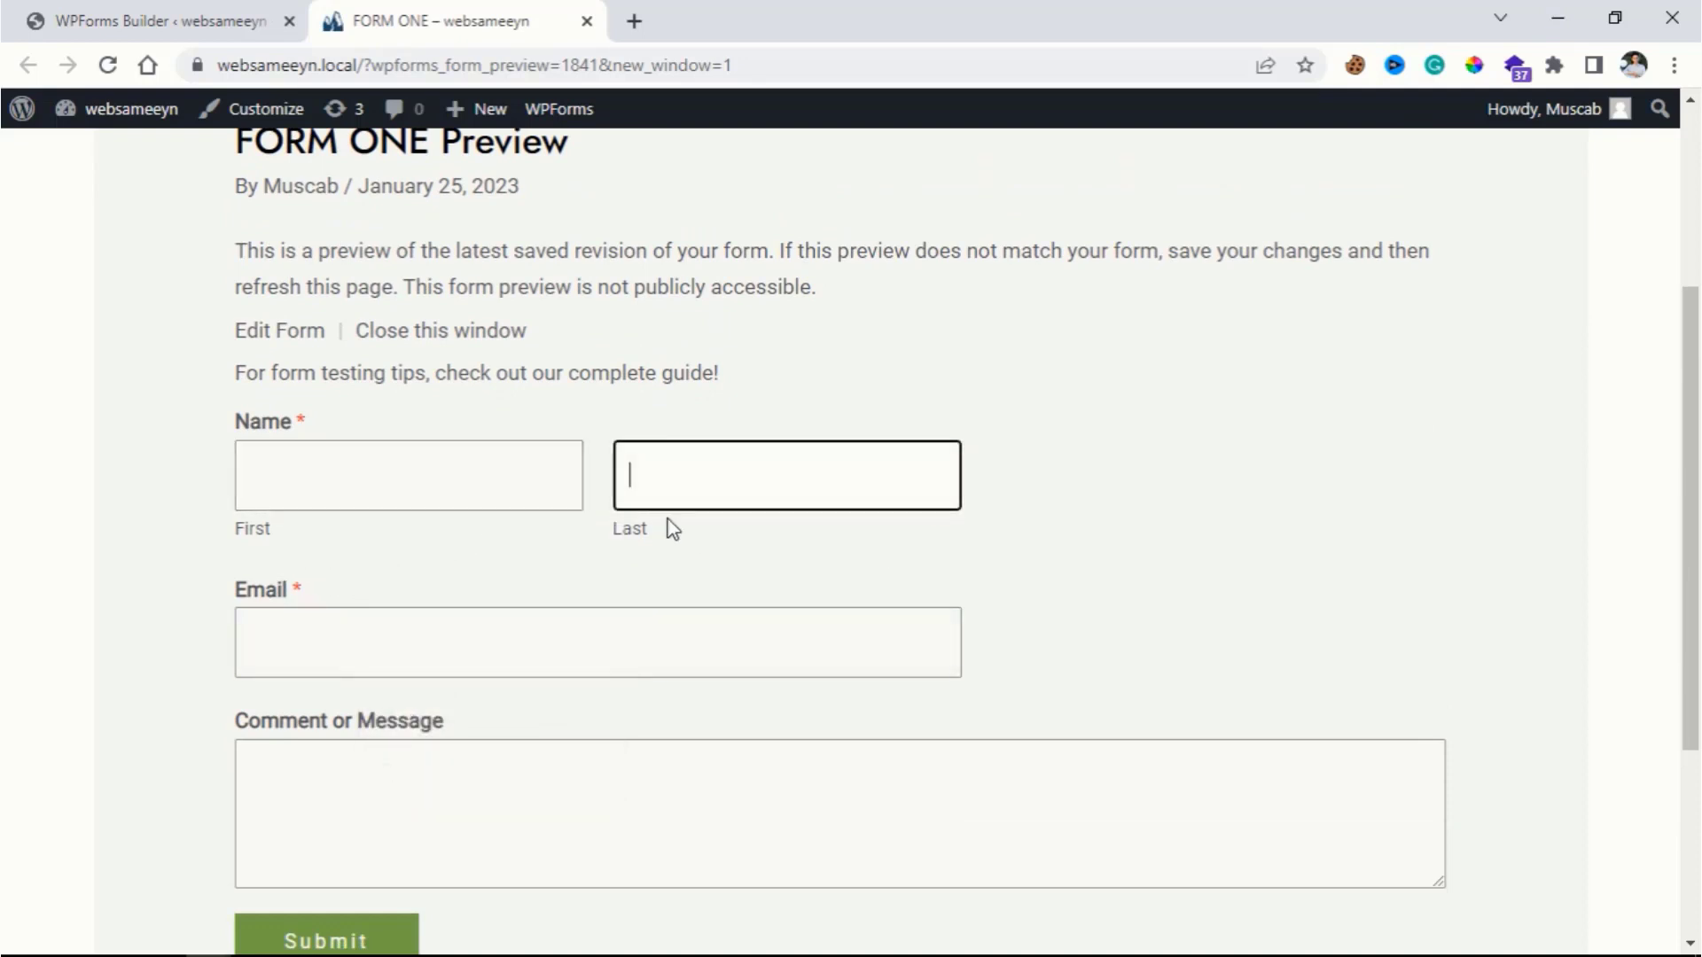
pyautogui.click(184, 25)
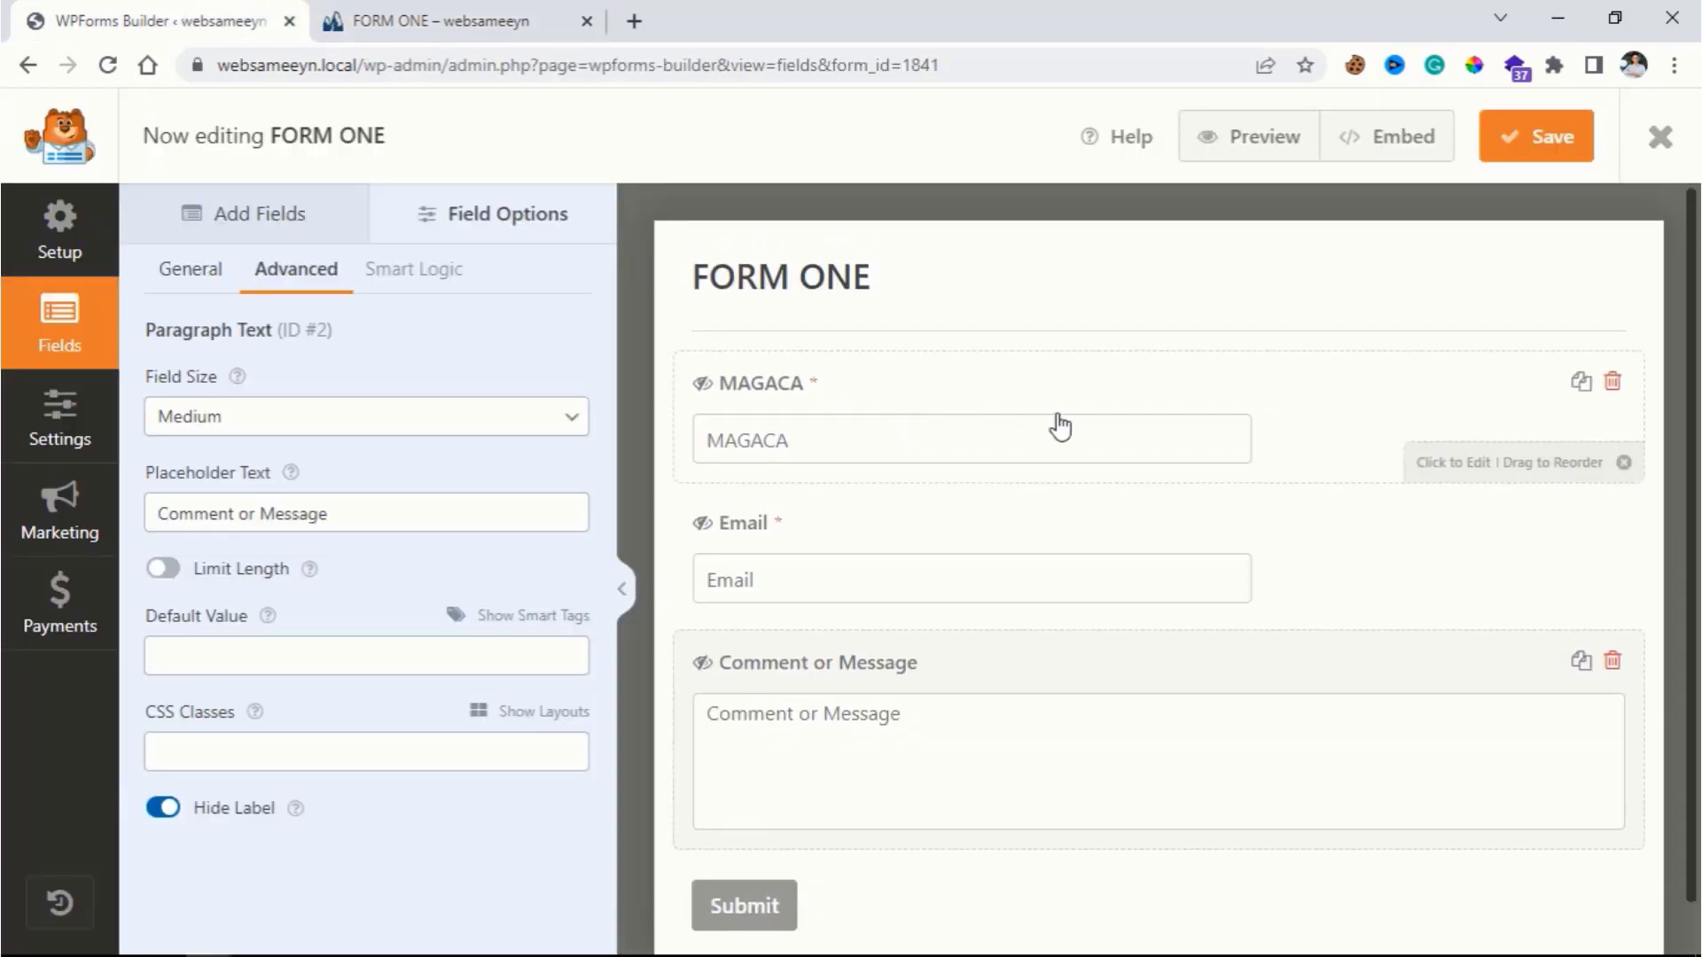
pyautogui.click(1074, 422)
pyautogui.click(448, 21)
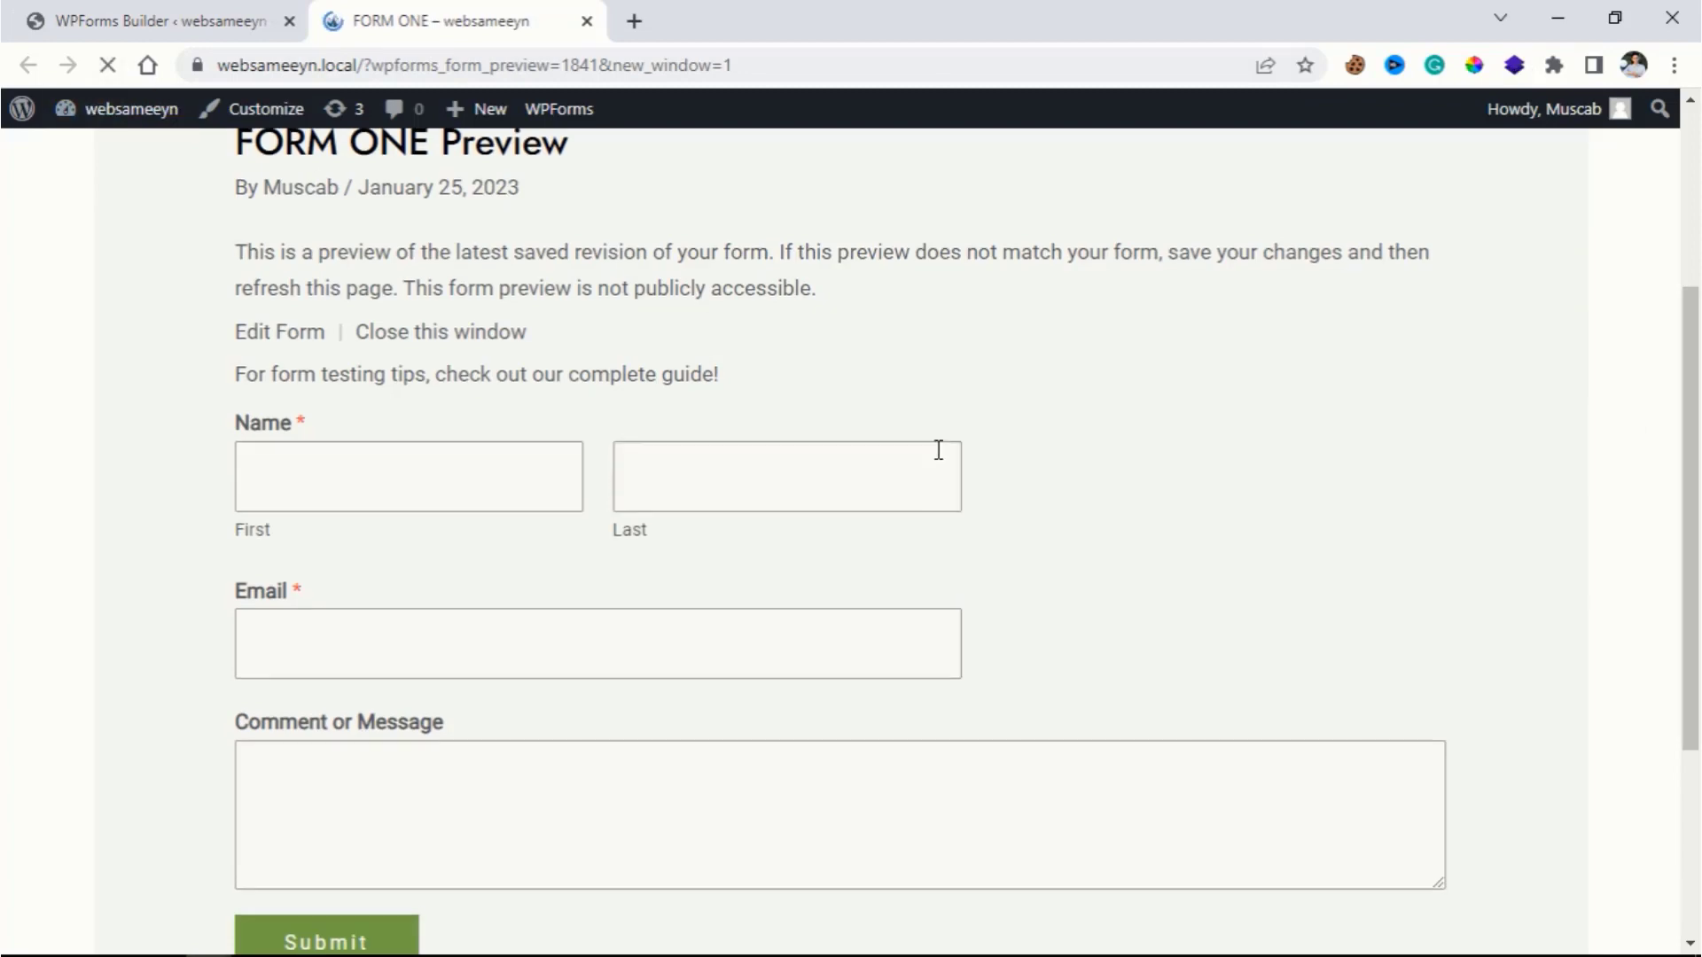
pyautogui.scroll(4, 349, 562)
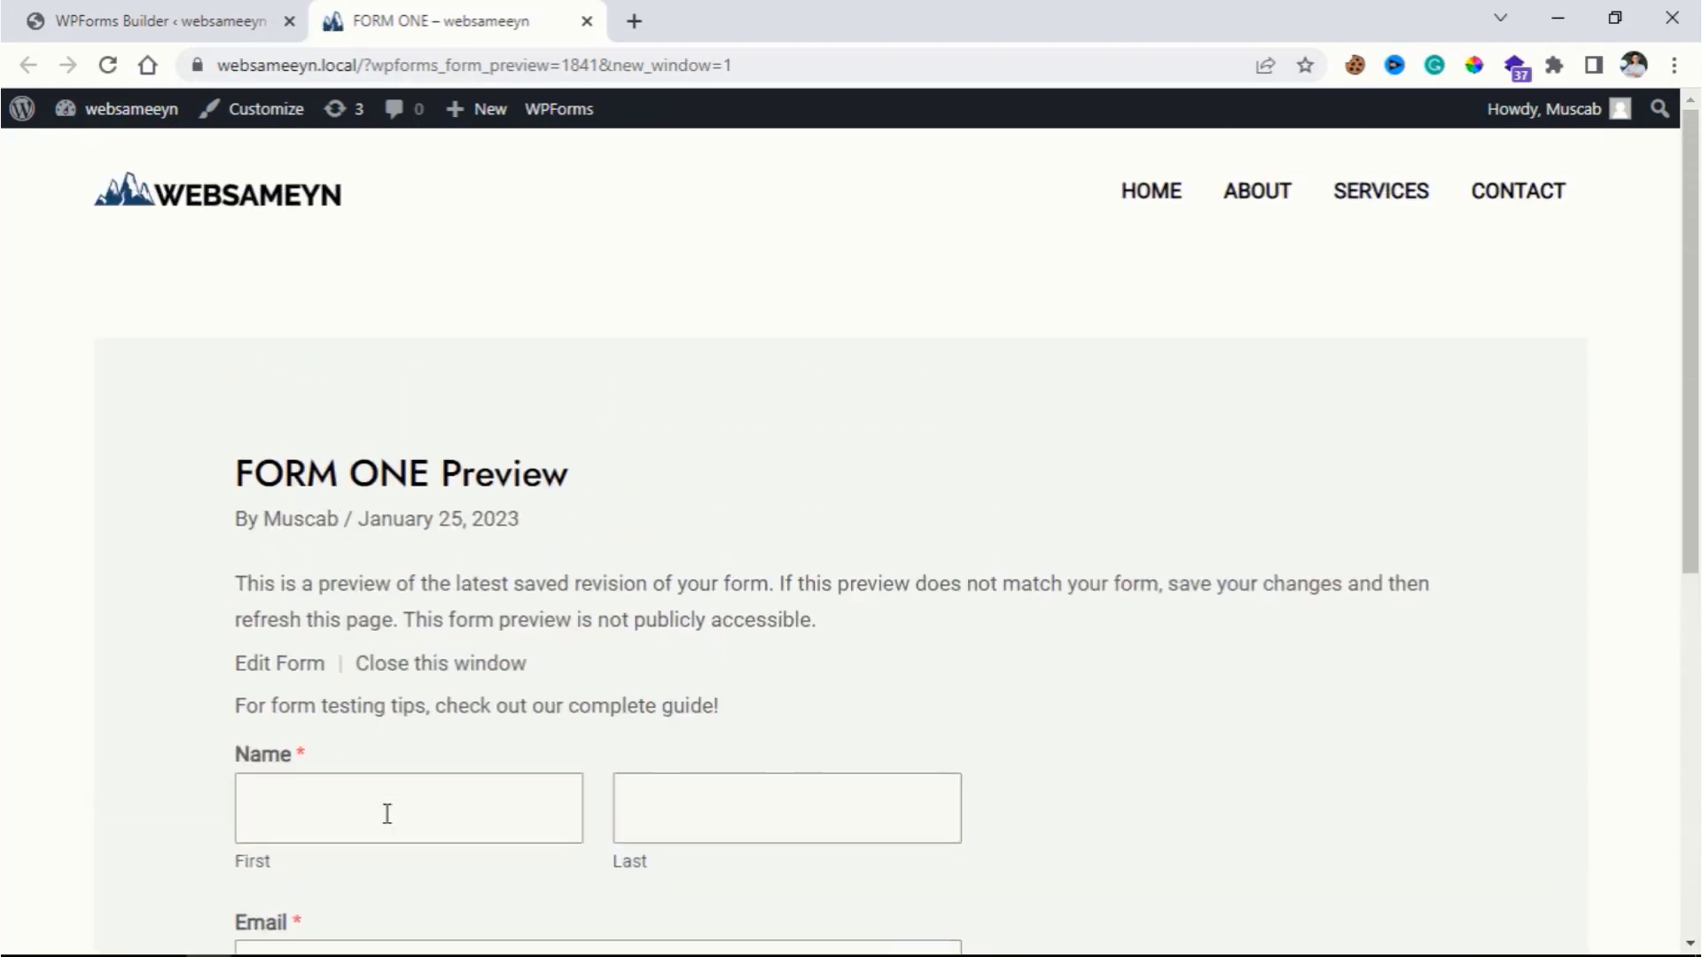
pyautogui.scroll(-4, 383, 809)
# Step: Back in the form builder, save FORM ONE's changes
pyautogui.click(128, 11)
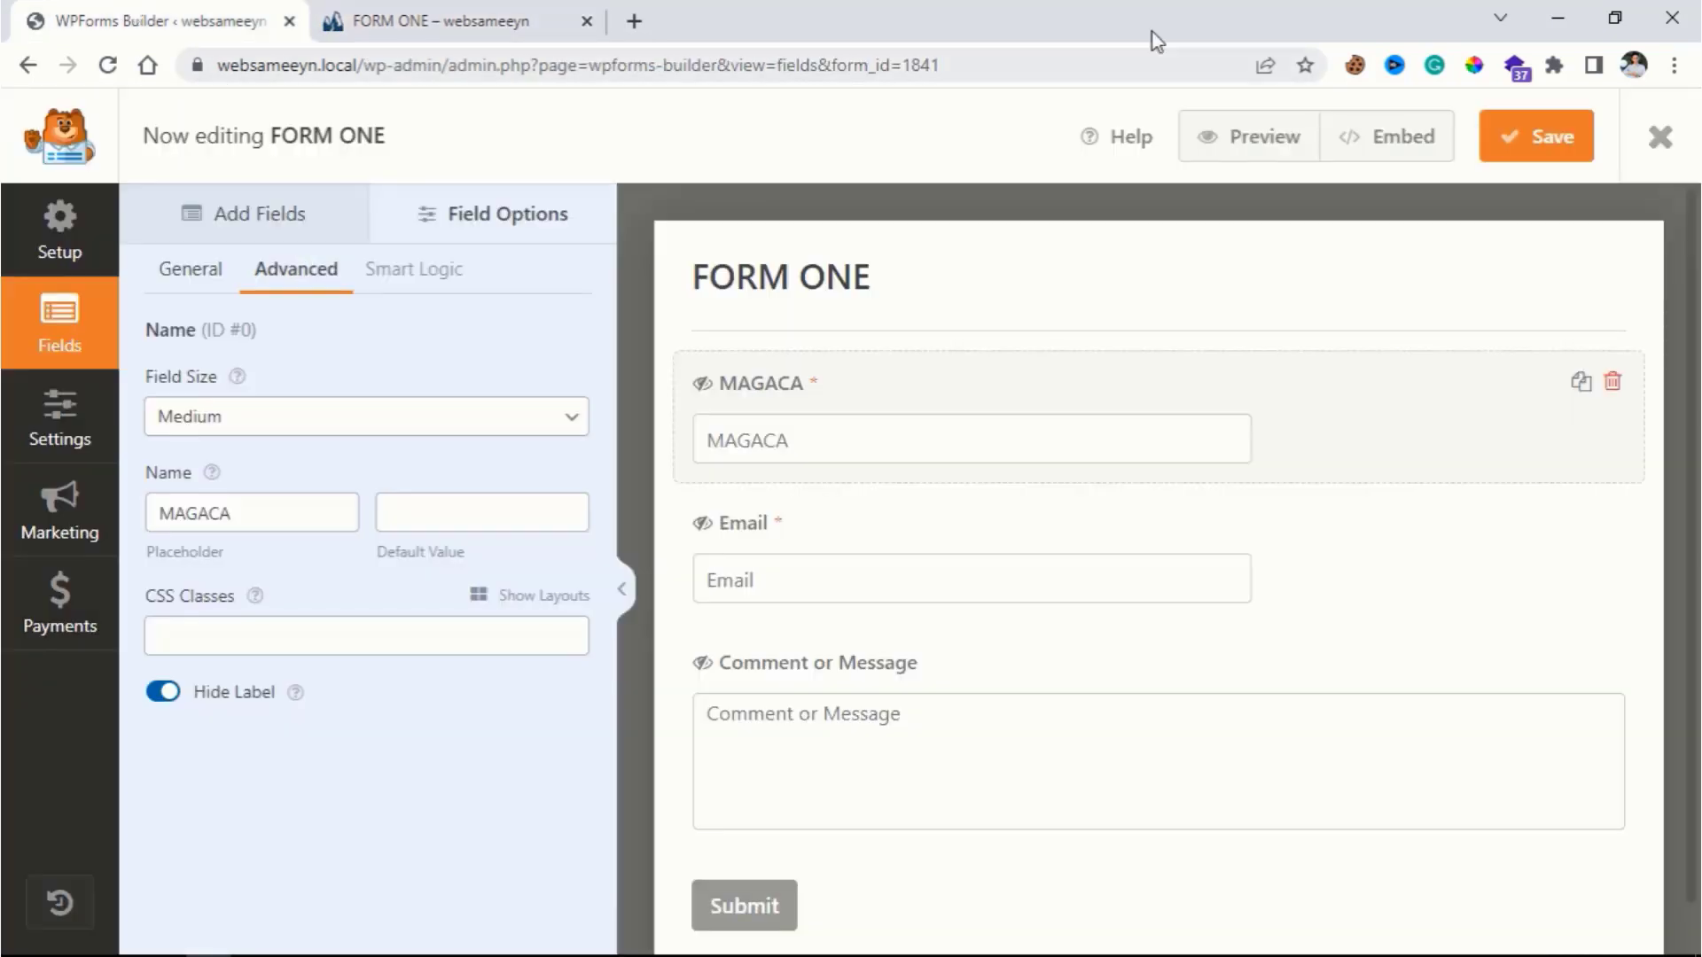
pyautogui.click(1536, 136)
pyautogui.scroll(-1, 873, 505)
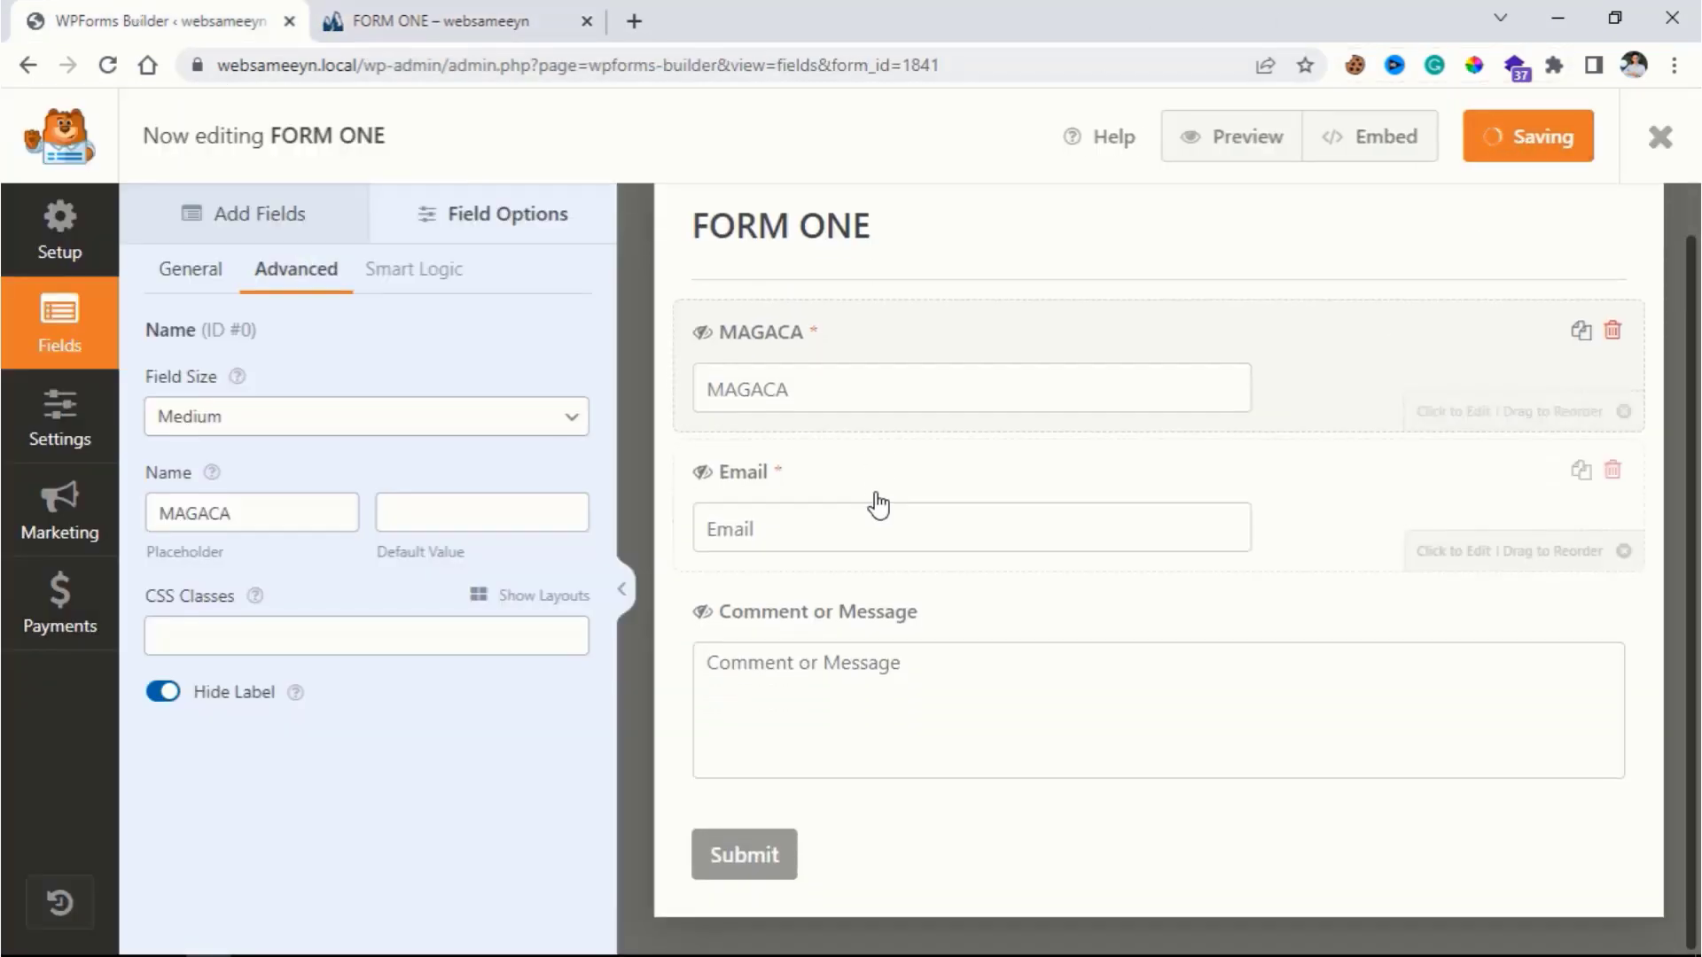
pyautogui.scroll(1, 886, 519)
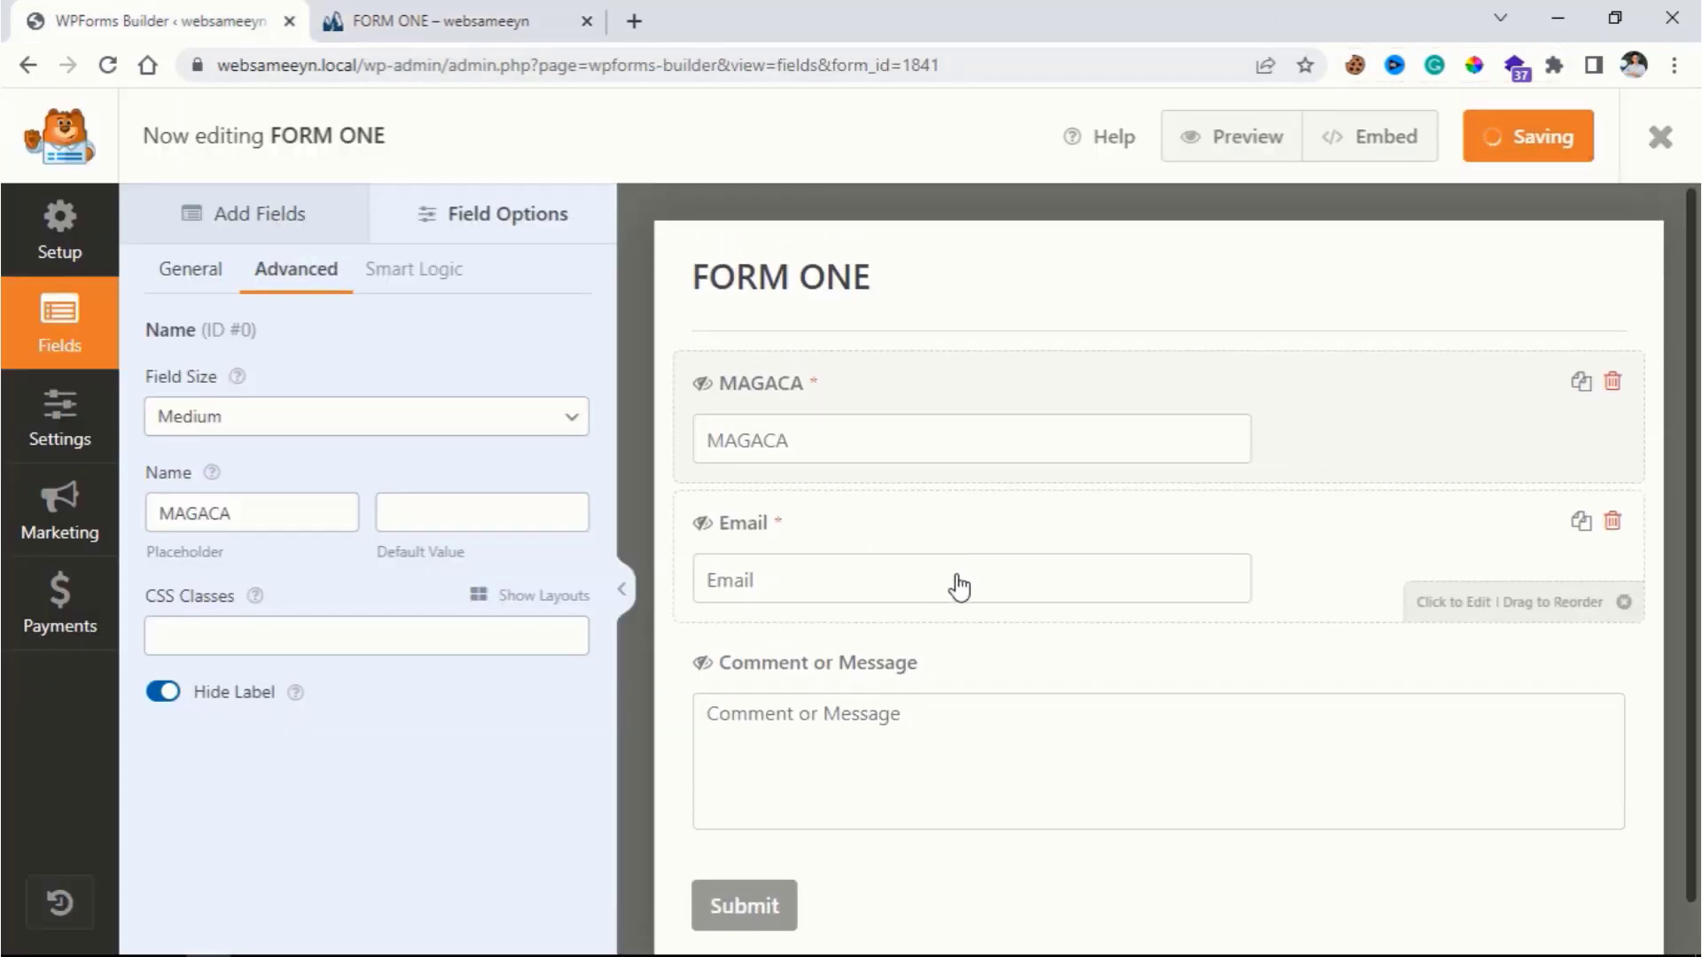
pyautogui.click(195, 274)
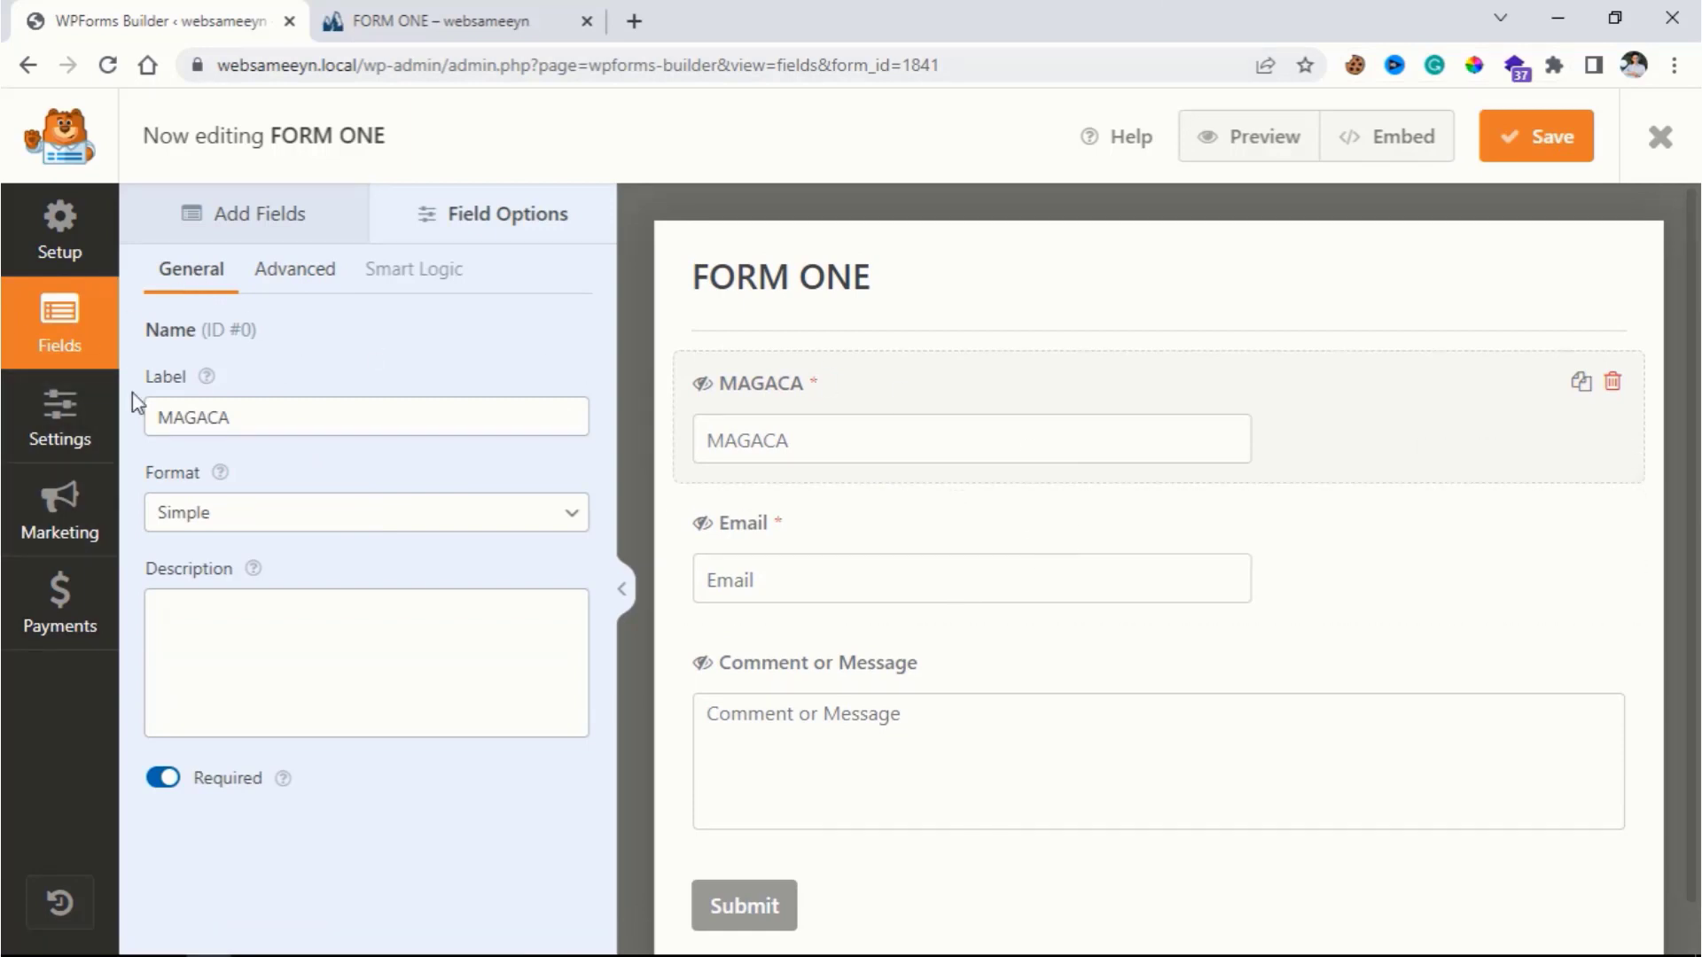
# Step: Show FORM ONE's General settings, including its form name and 'Submit' button text
pyautogui.click(50, 424)
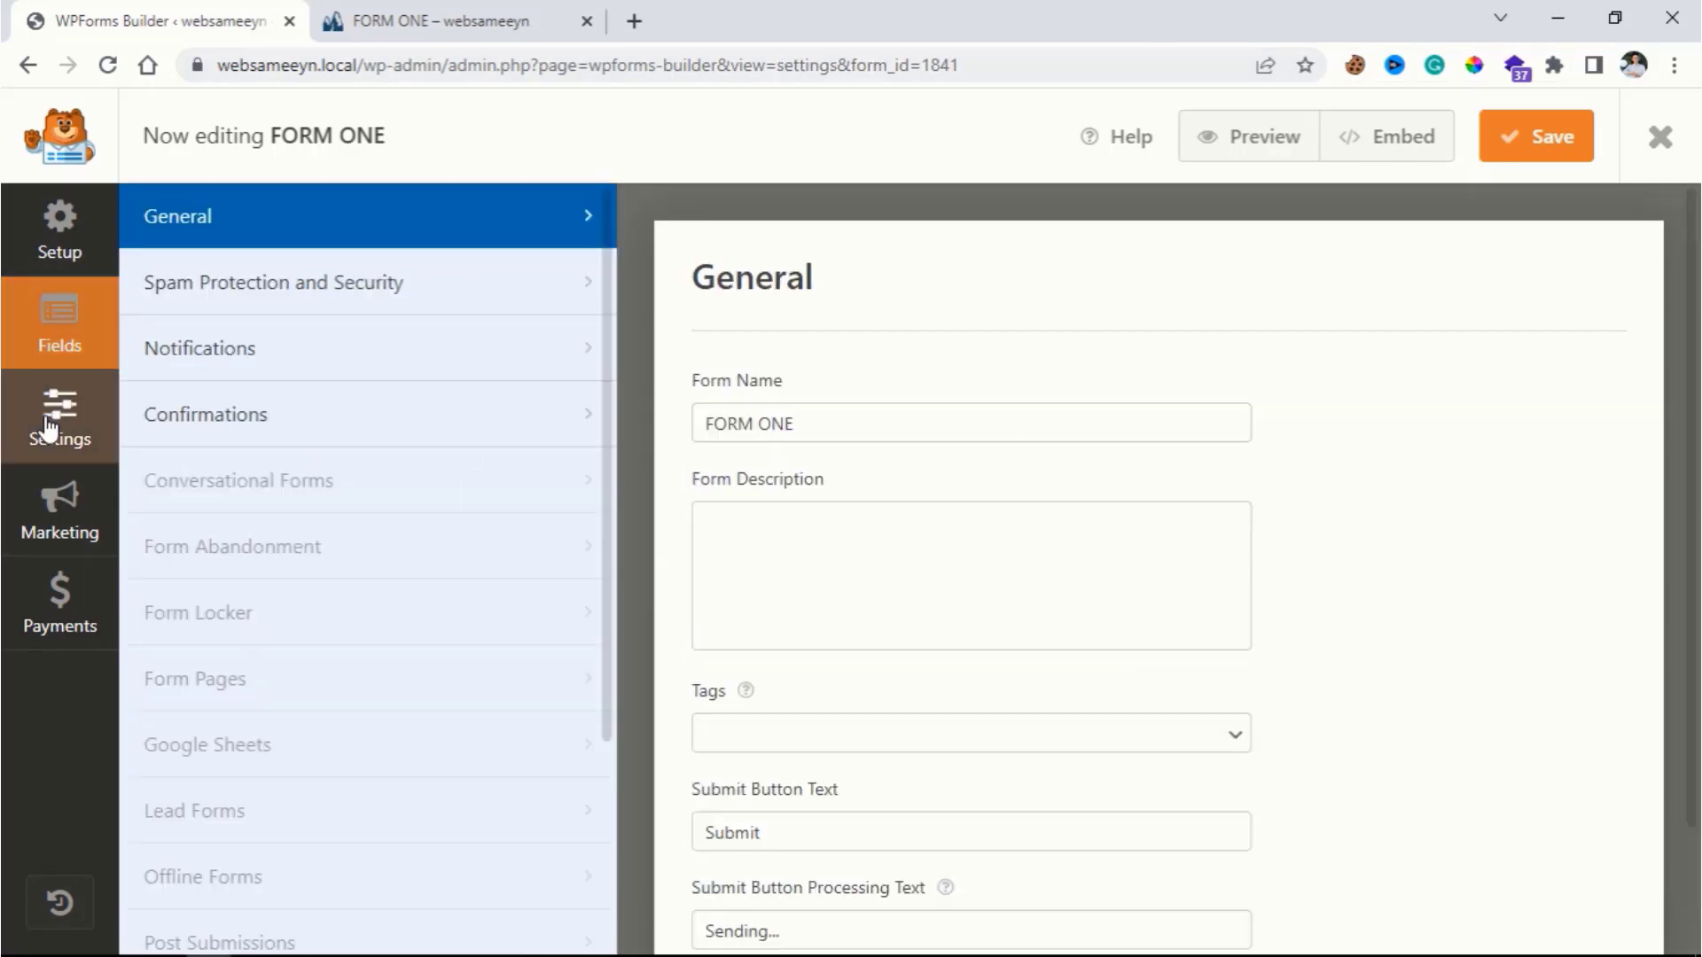
pyautogui.scroll(-2, 1151, 638)
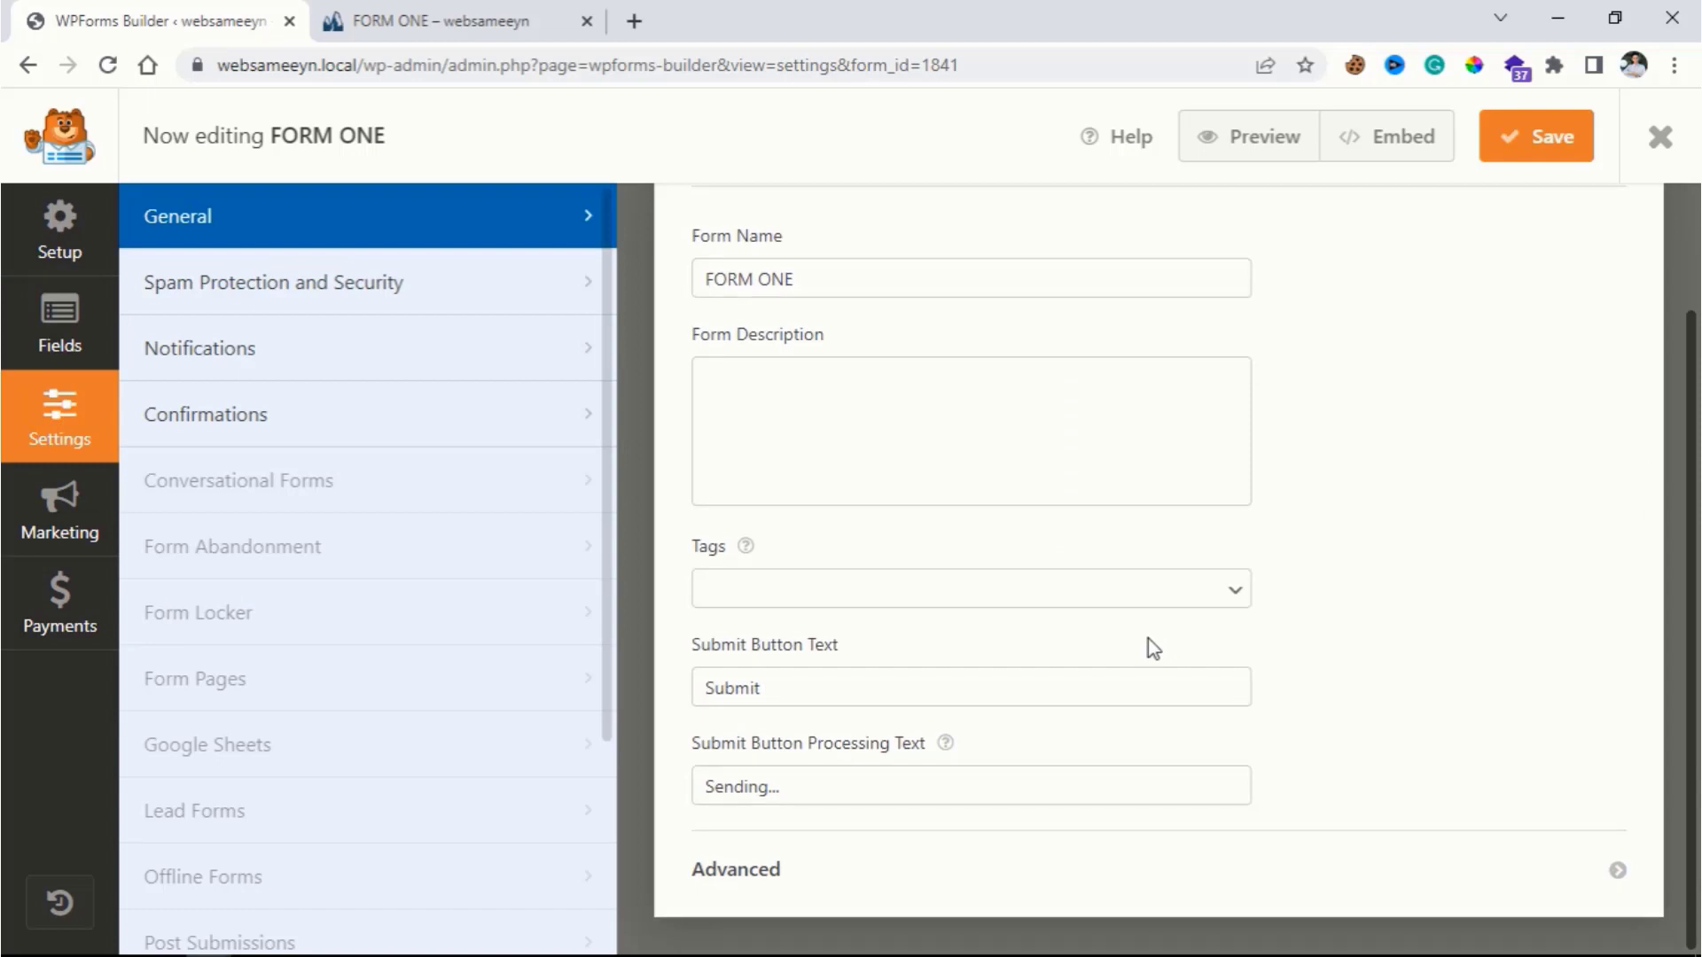
pyautogui.scroll(2, 808, 695)
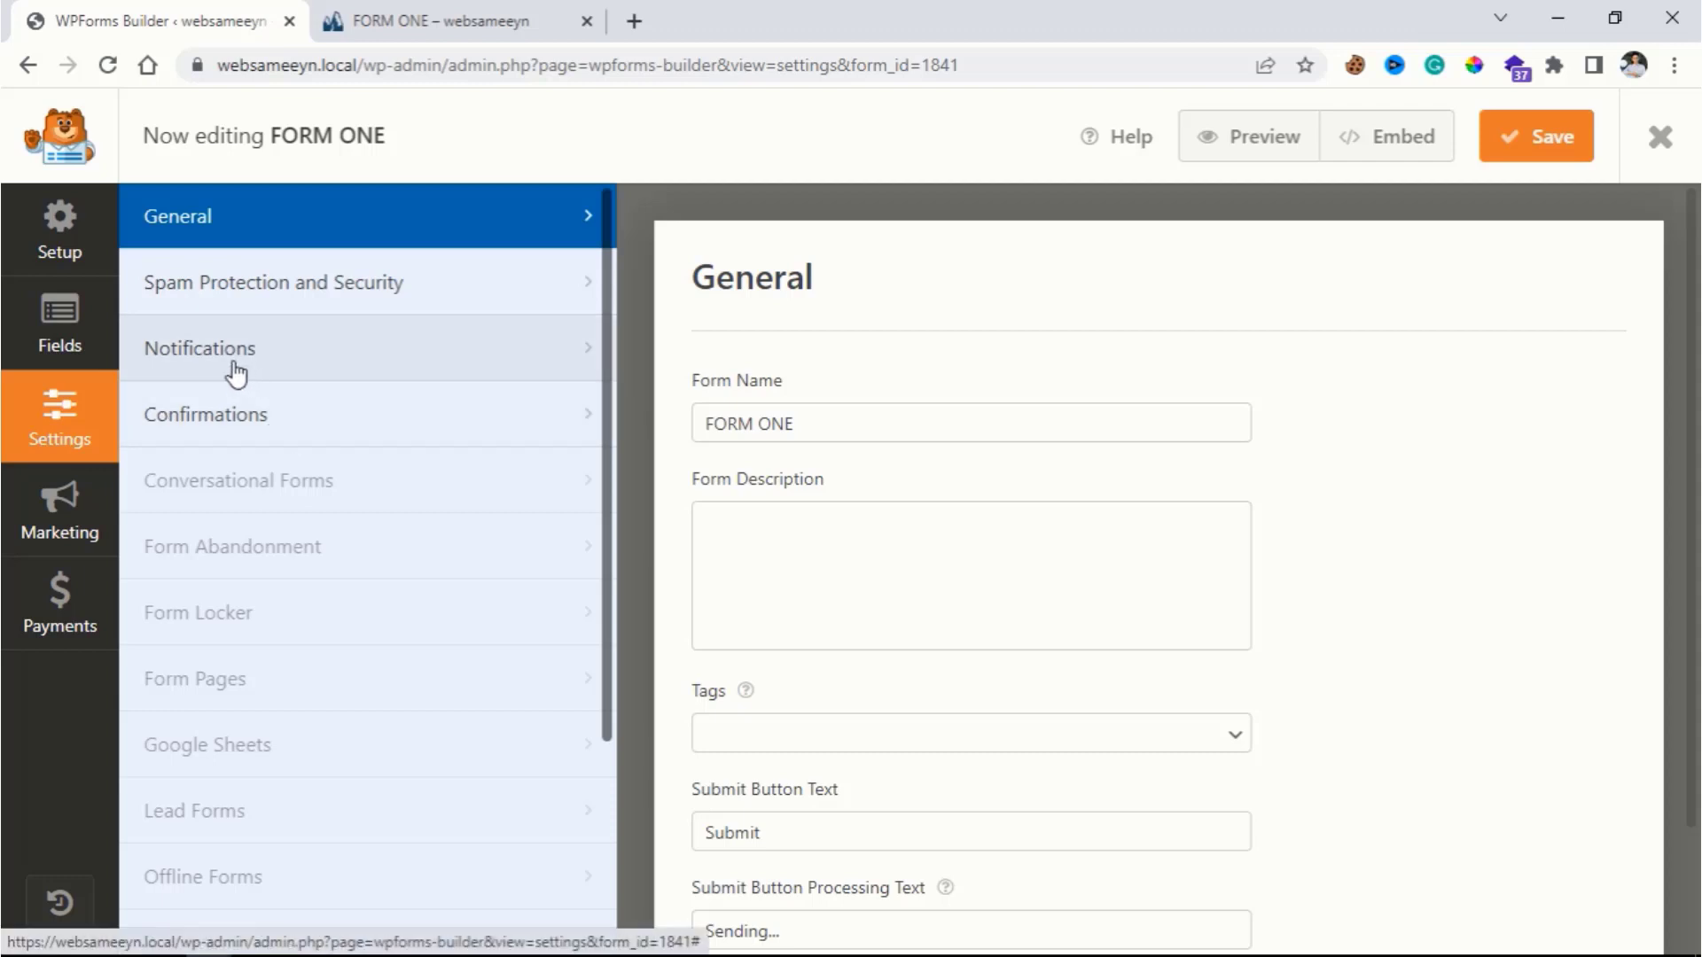
# Step: Replace the Default Notification's {admin_email} recipient with the admin e-mail address
pyautogui.click(202, 363)
pyautogui.scroll(-3, 901, 665)
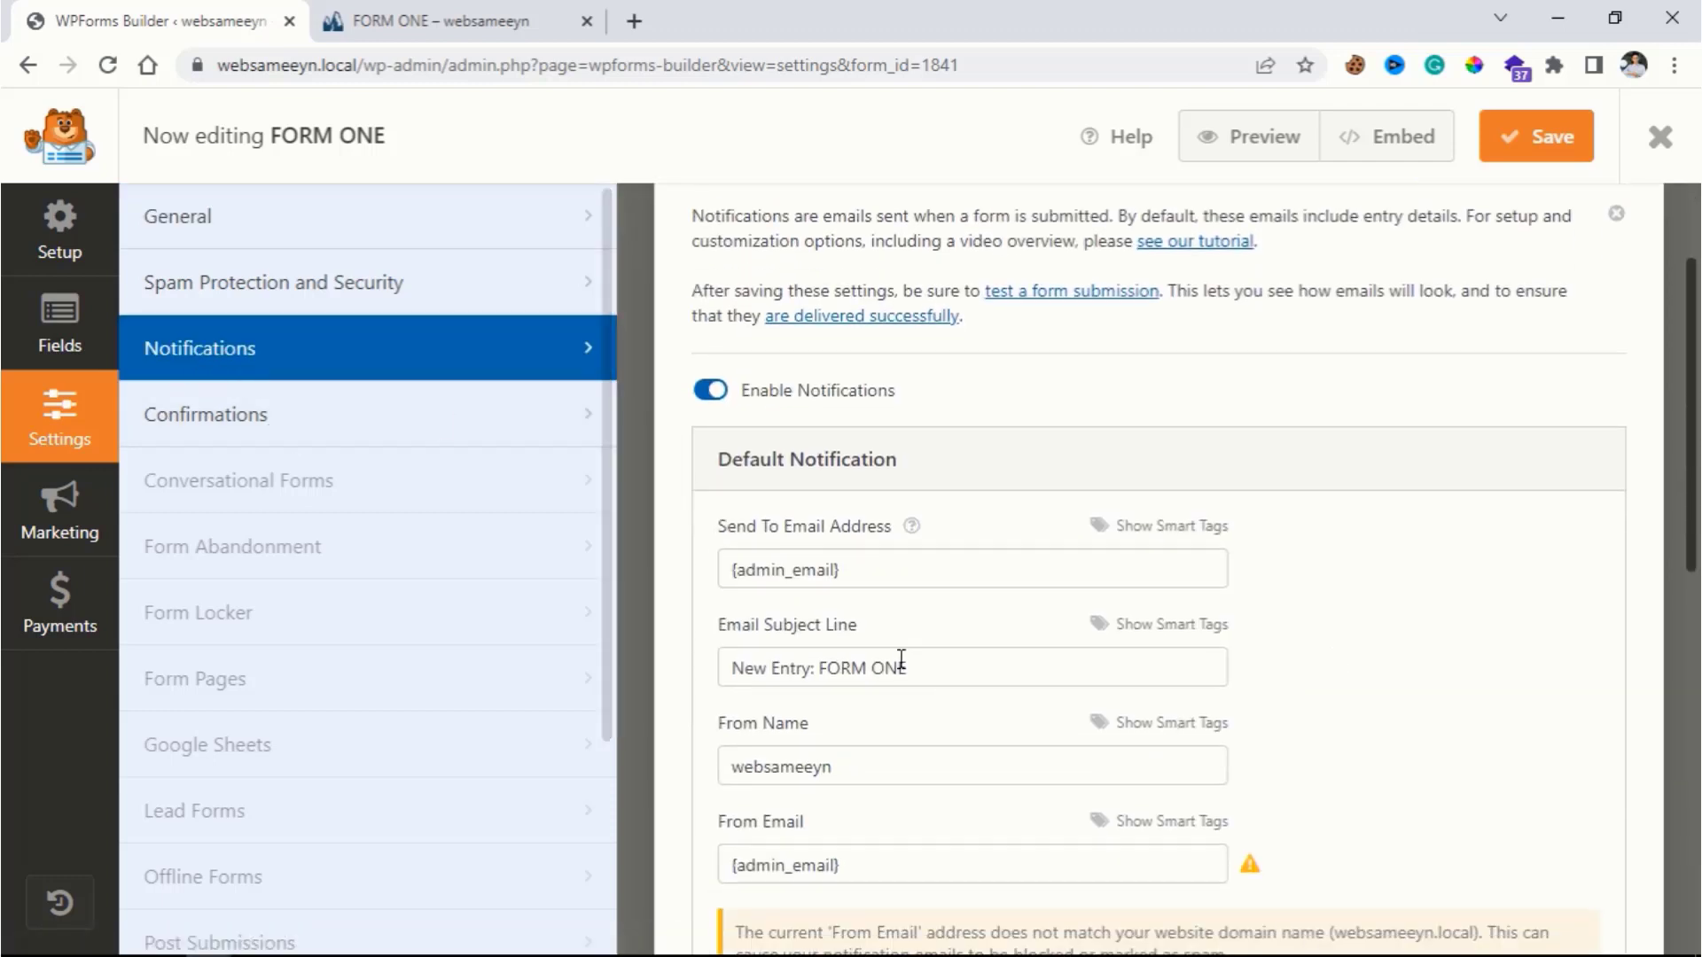
pyautogui.moveTo(731, 404); pyautogui.dragTo(927, 405)
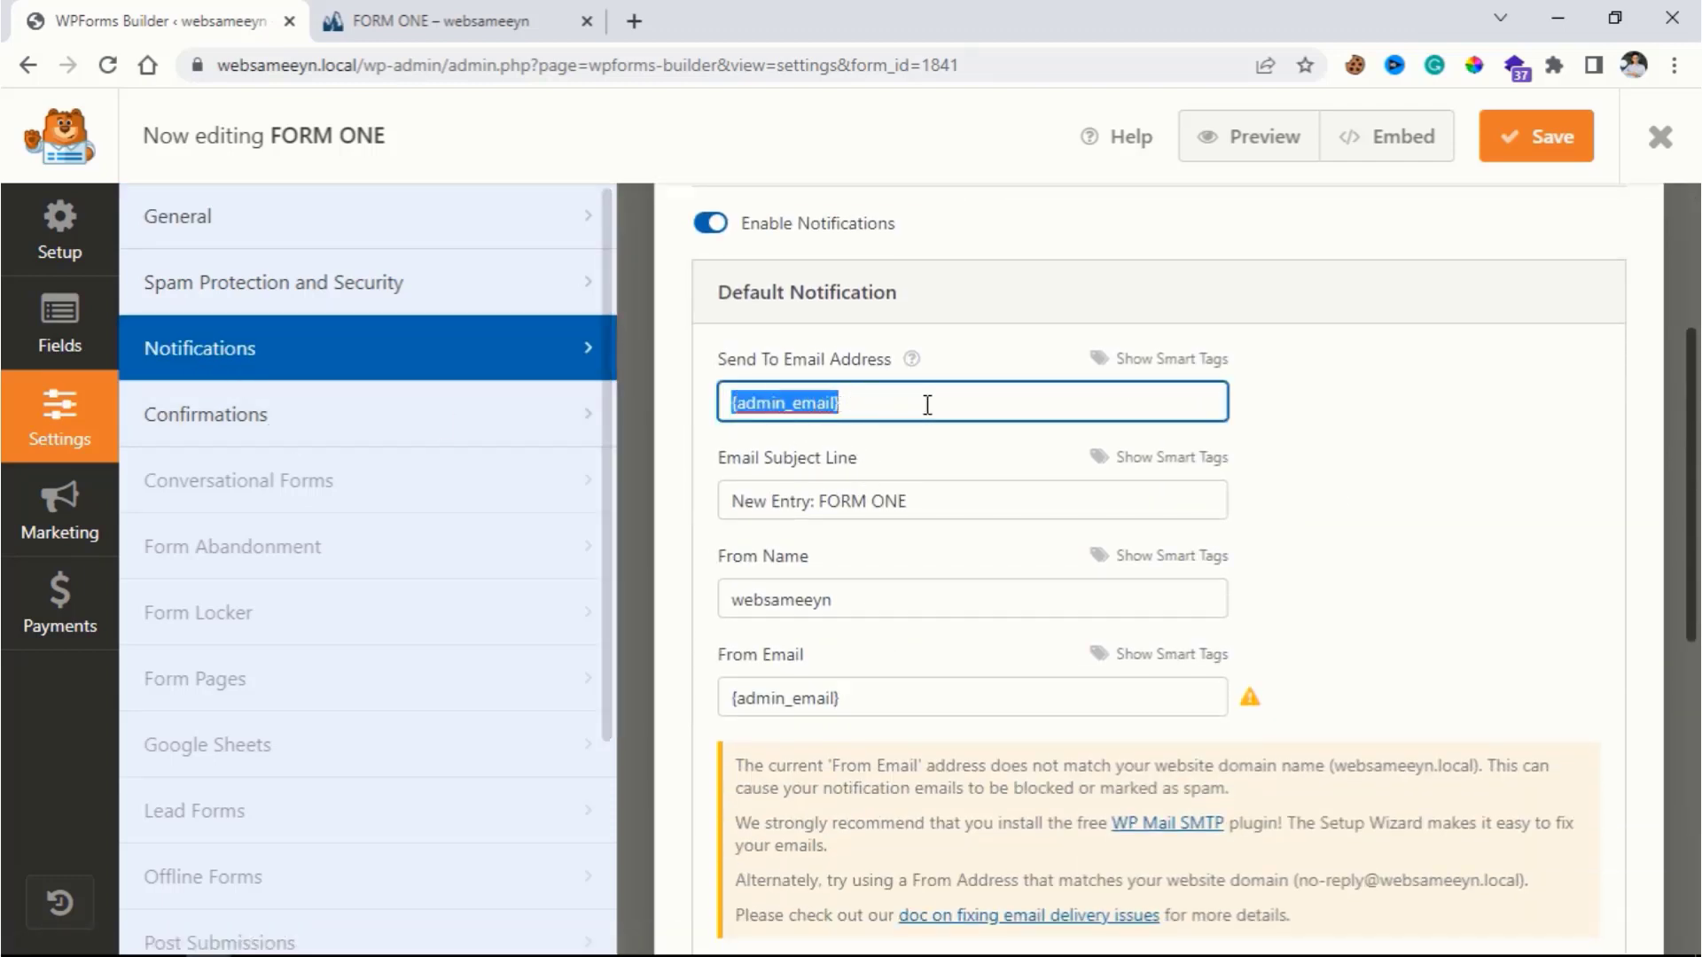
pyautogui.click(927, 405)
pyautogui.moveTo(810, 401); pyautogui.dragTo(724, 401)
pyautogui.write('ad')
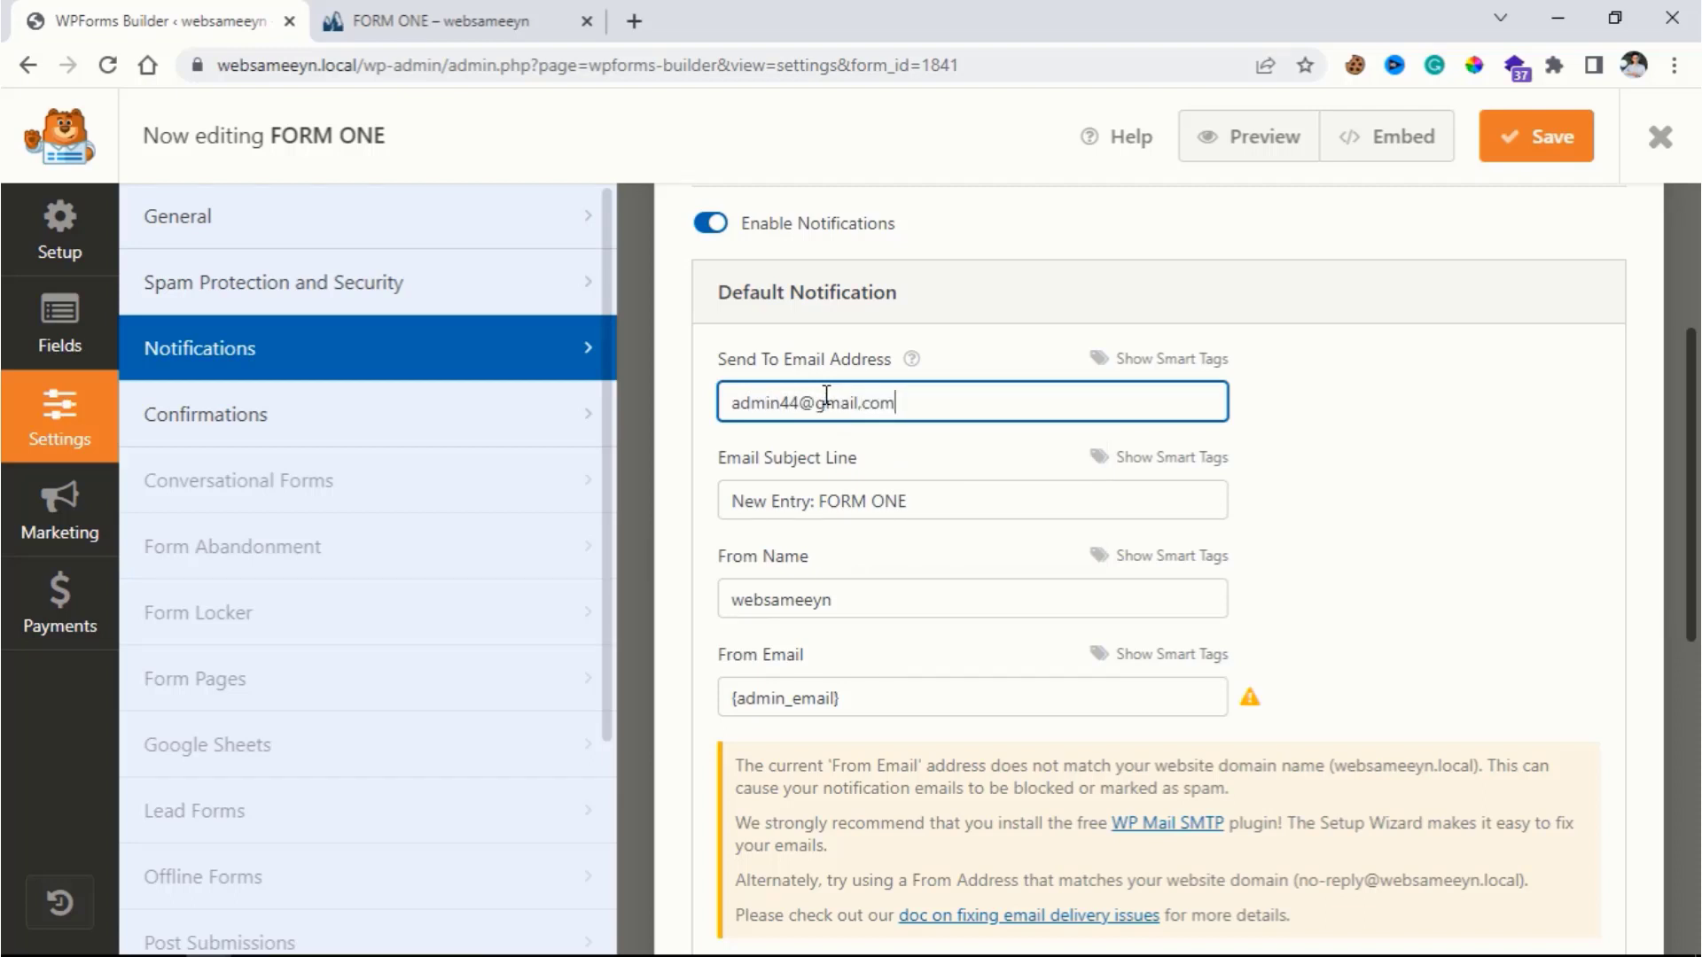
# Step: Clear the default 'New Entry: FORM ONE' email subject line
pyautogui.tripleClick(777, 501)
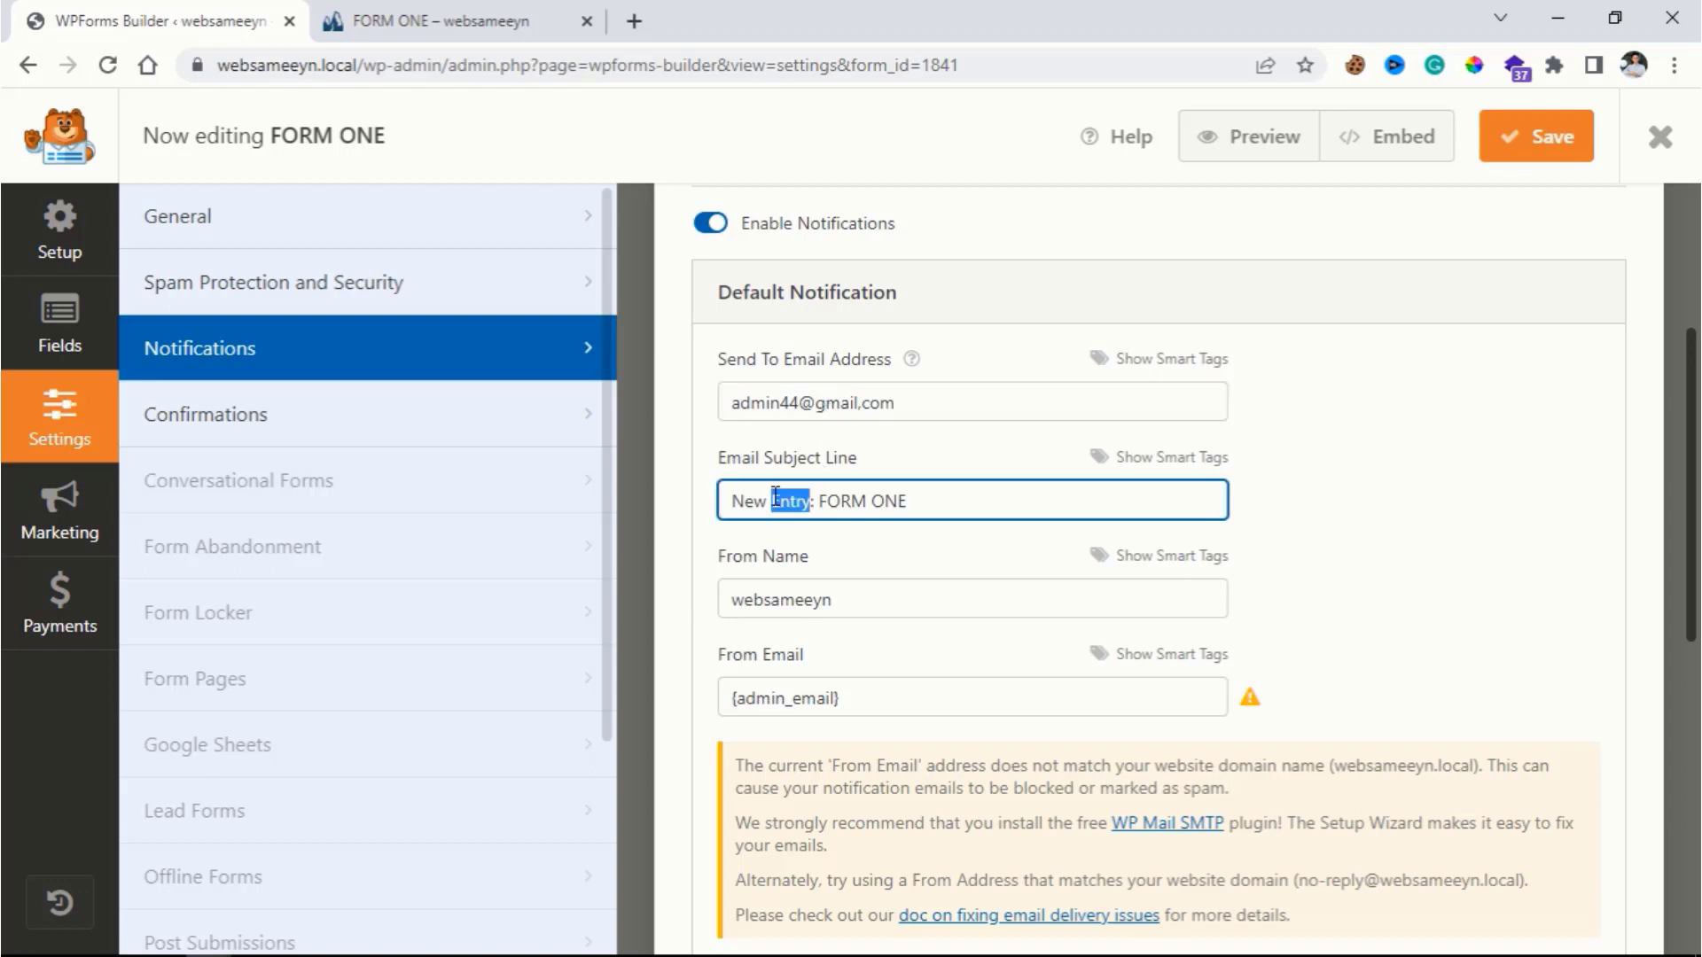
pyautogui.click(939, 507)
pyautogui.moveTo(728, 502); pyautogui.dragTo(1001, 515)
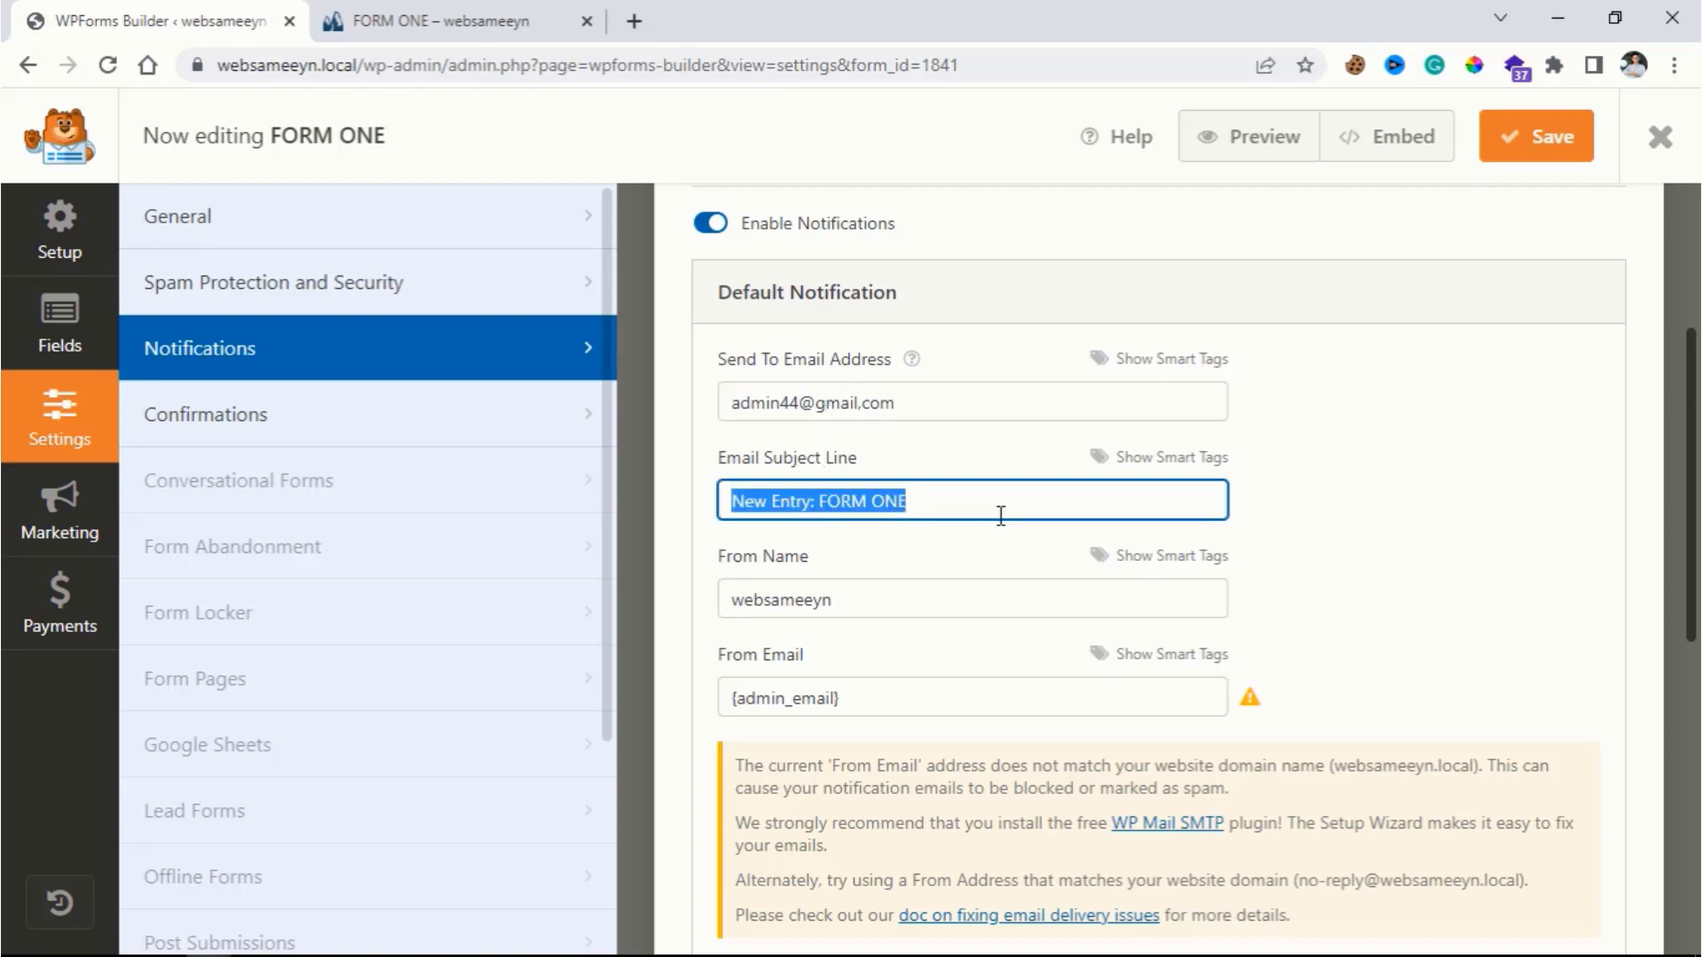
pyautogui.press('BackSpace')
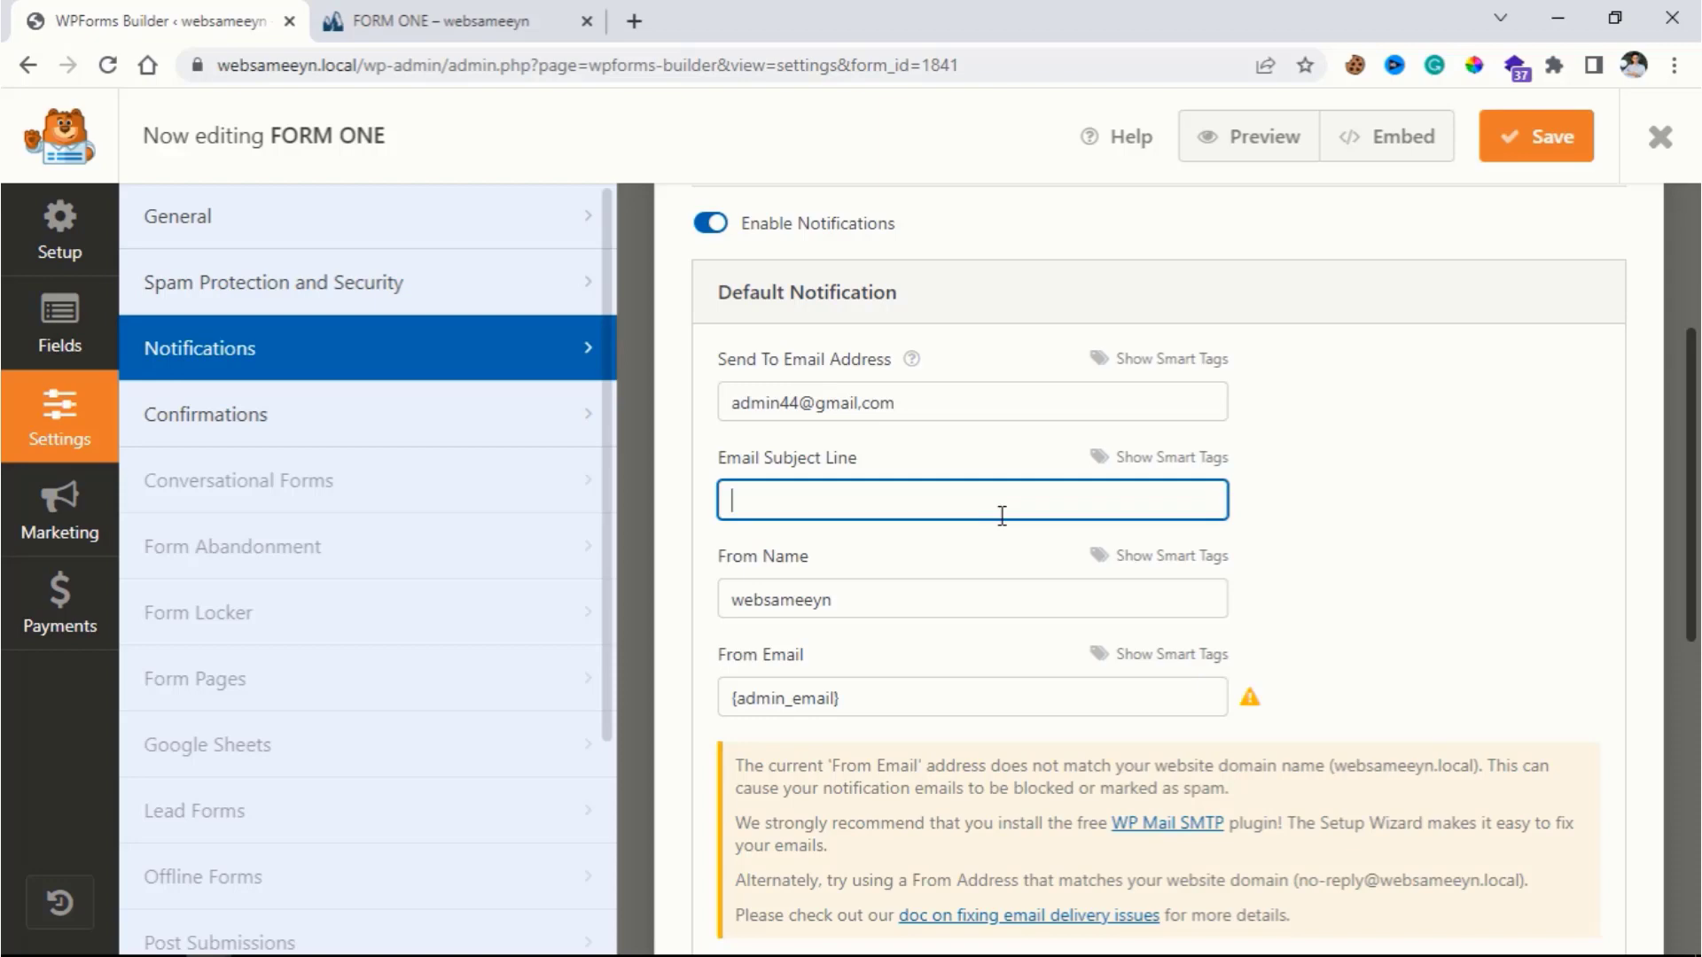
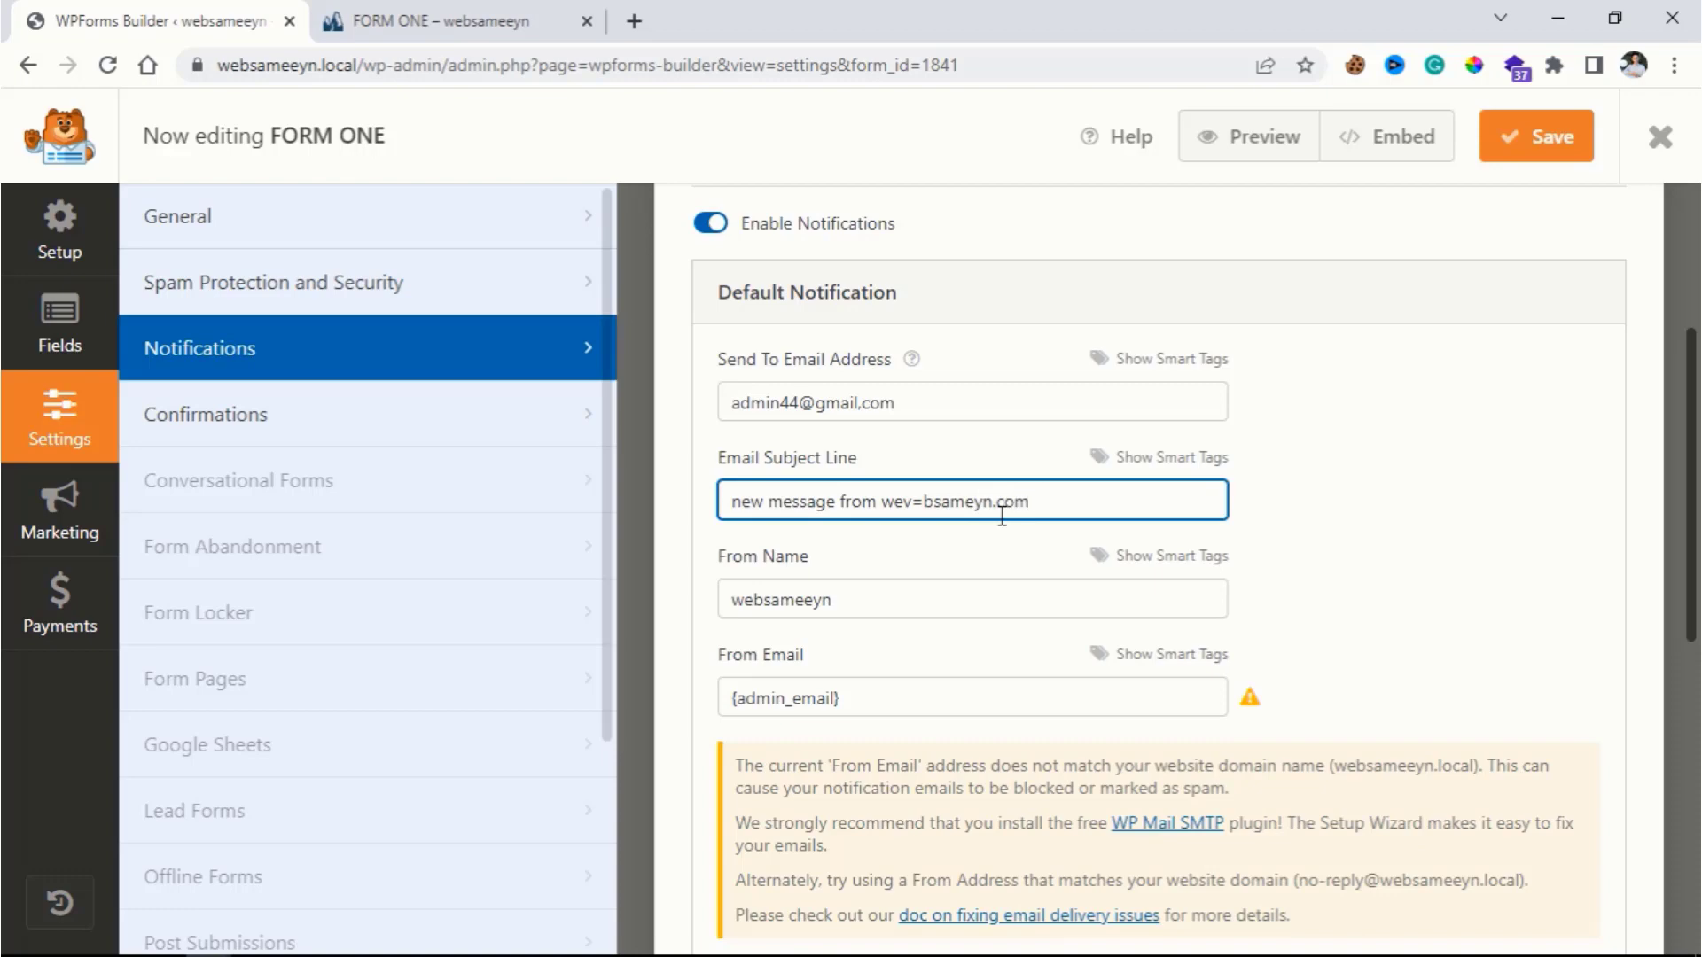
# Step: Correct the notification subject line to read 'new message from websameyn.com'
pyautogui.press('BackSpace')
pyautogui.press('BackSpace')
pyautogui.press('BackSpace')
pyautogui.press('BackSpace')
pyautogui.write('web')
pyautogui.click(899, 507)
pyautogui.press('BackSpace')
pyautogui.moveTo(1017, 505); pyautogui.dragTo(714, 528)
# Step: Check the From Name and From Email values, then scroll back to the top
pyautogui.scroll(-3, 993, 529)
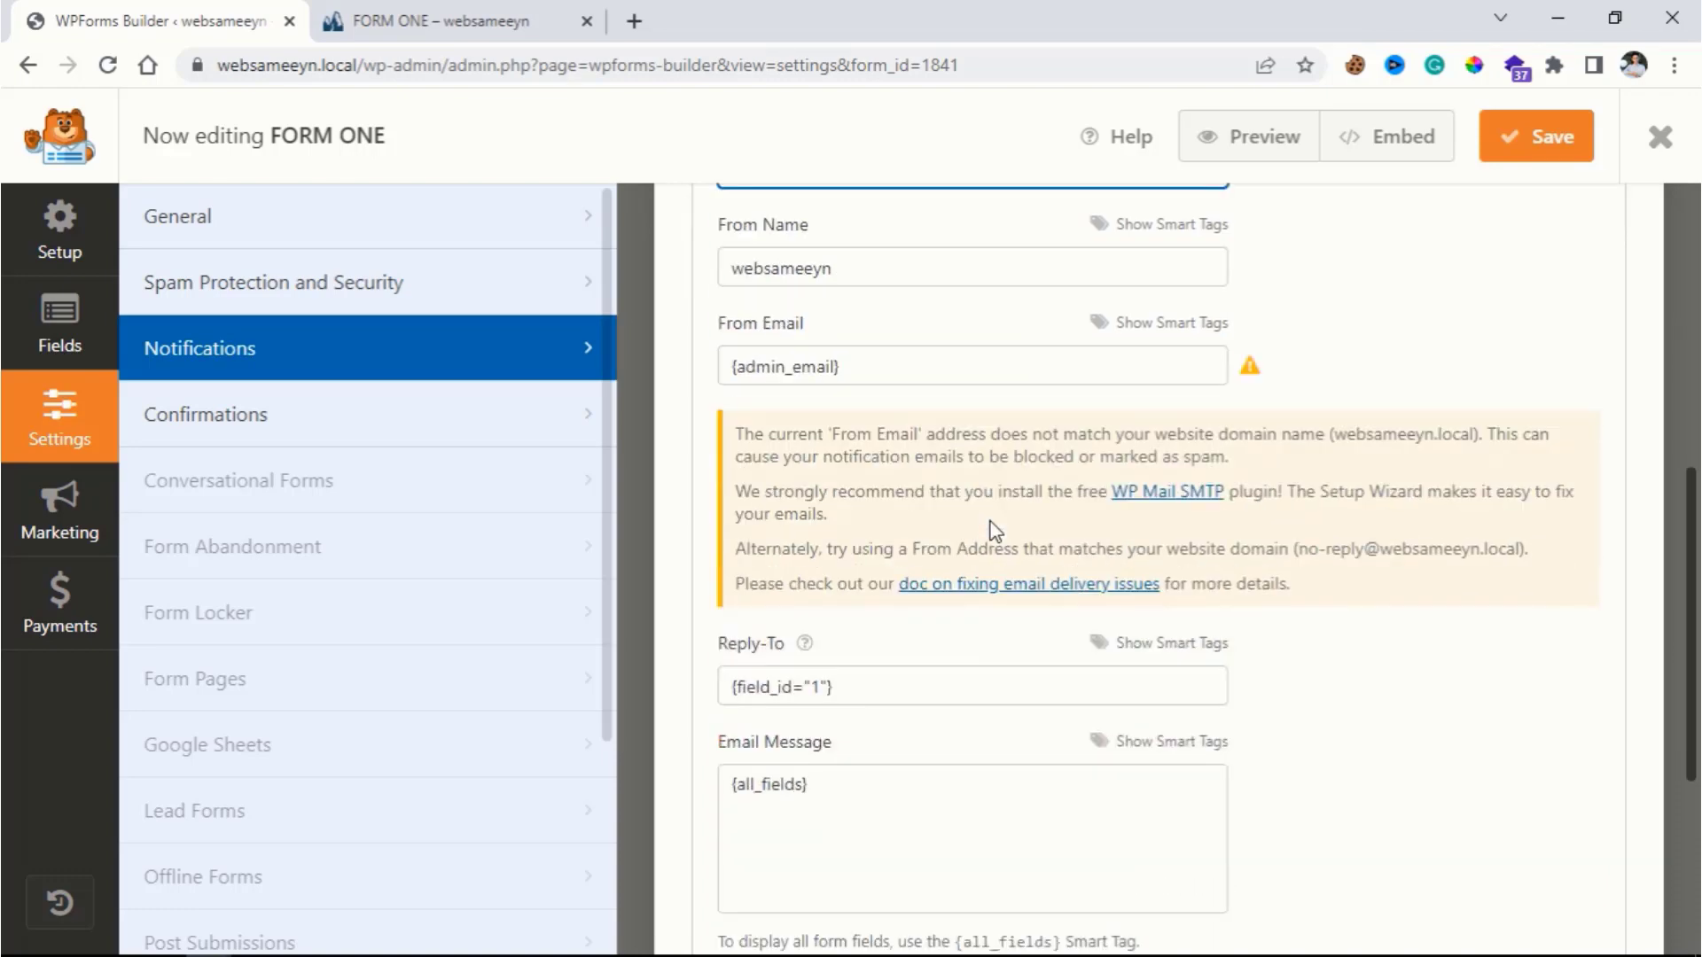
pyautogui.scroll(3, 991, 525)
pyautogui.moveTo(736, 600); pyautogui.dragTo(866, 588)
pyautogui.click(886, 588)
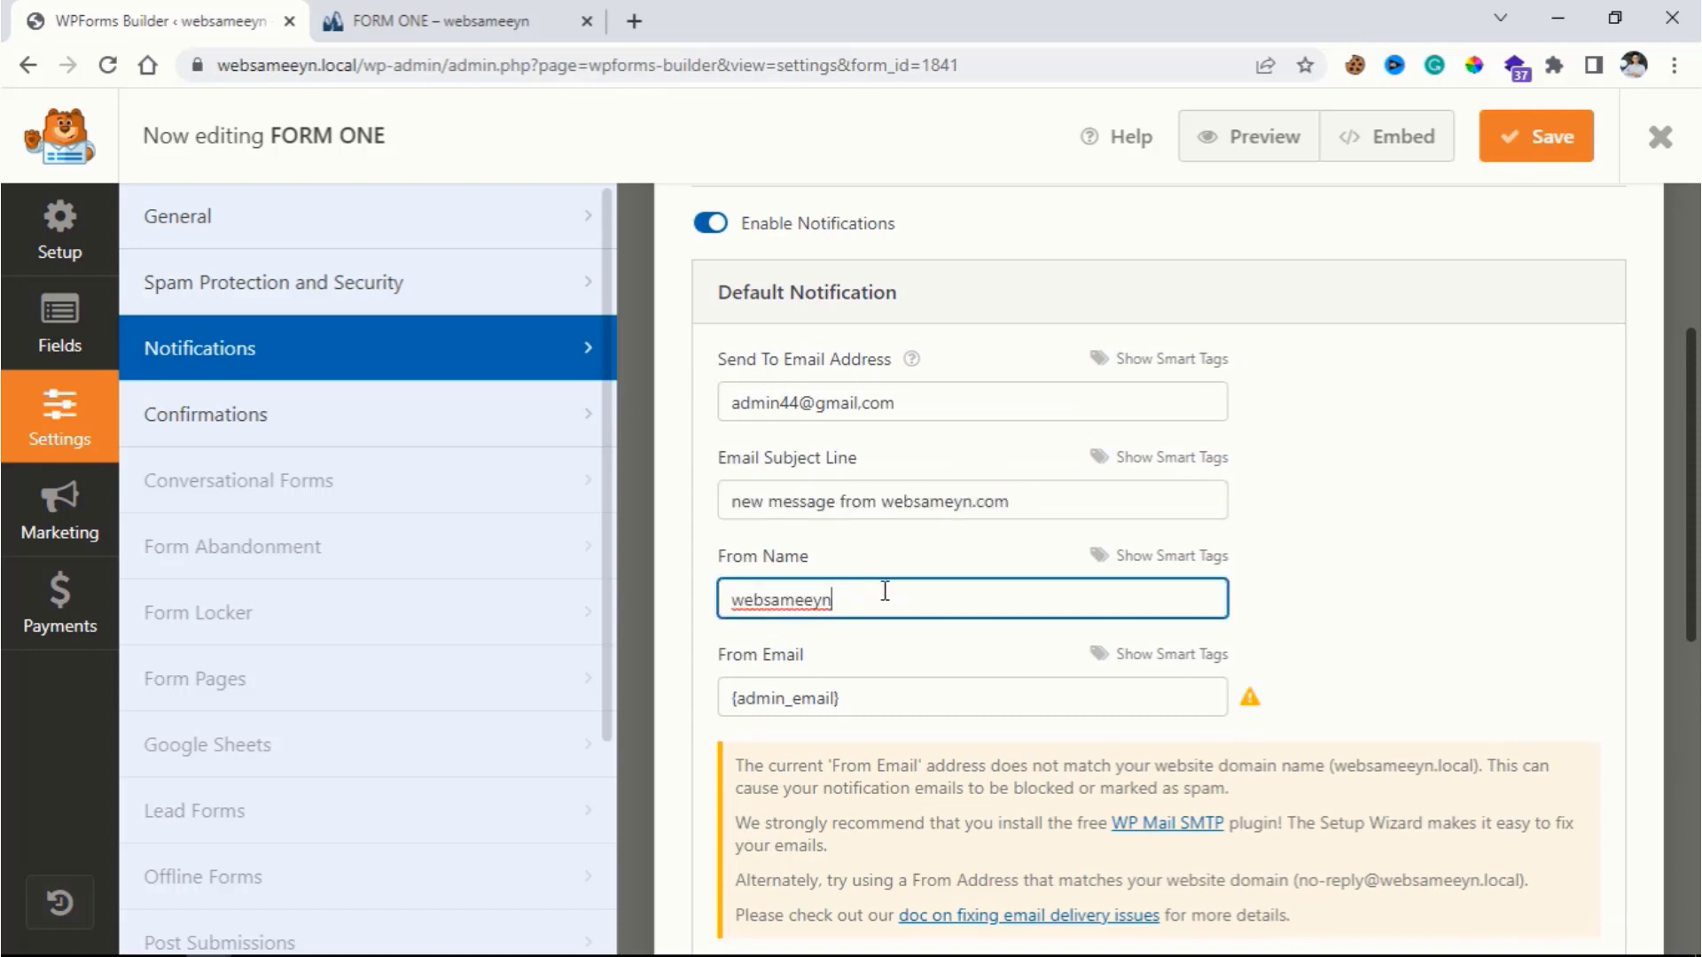
pyautogui.scroll(-2, 864, 577)
pyautogui.moveTo(725, 441); pyautogui.dragTo(881, 482)
pyautogui.click(896, 505)
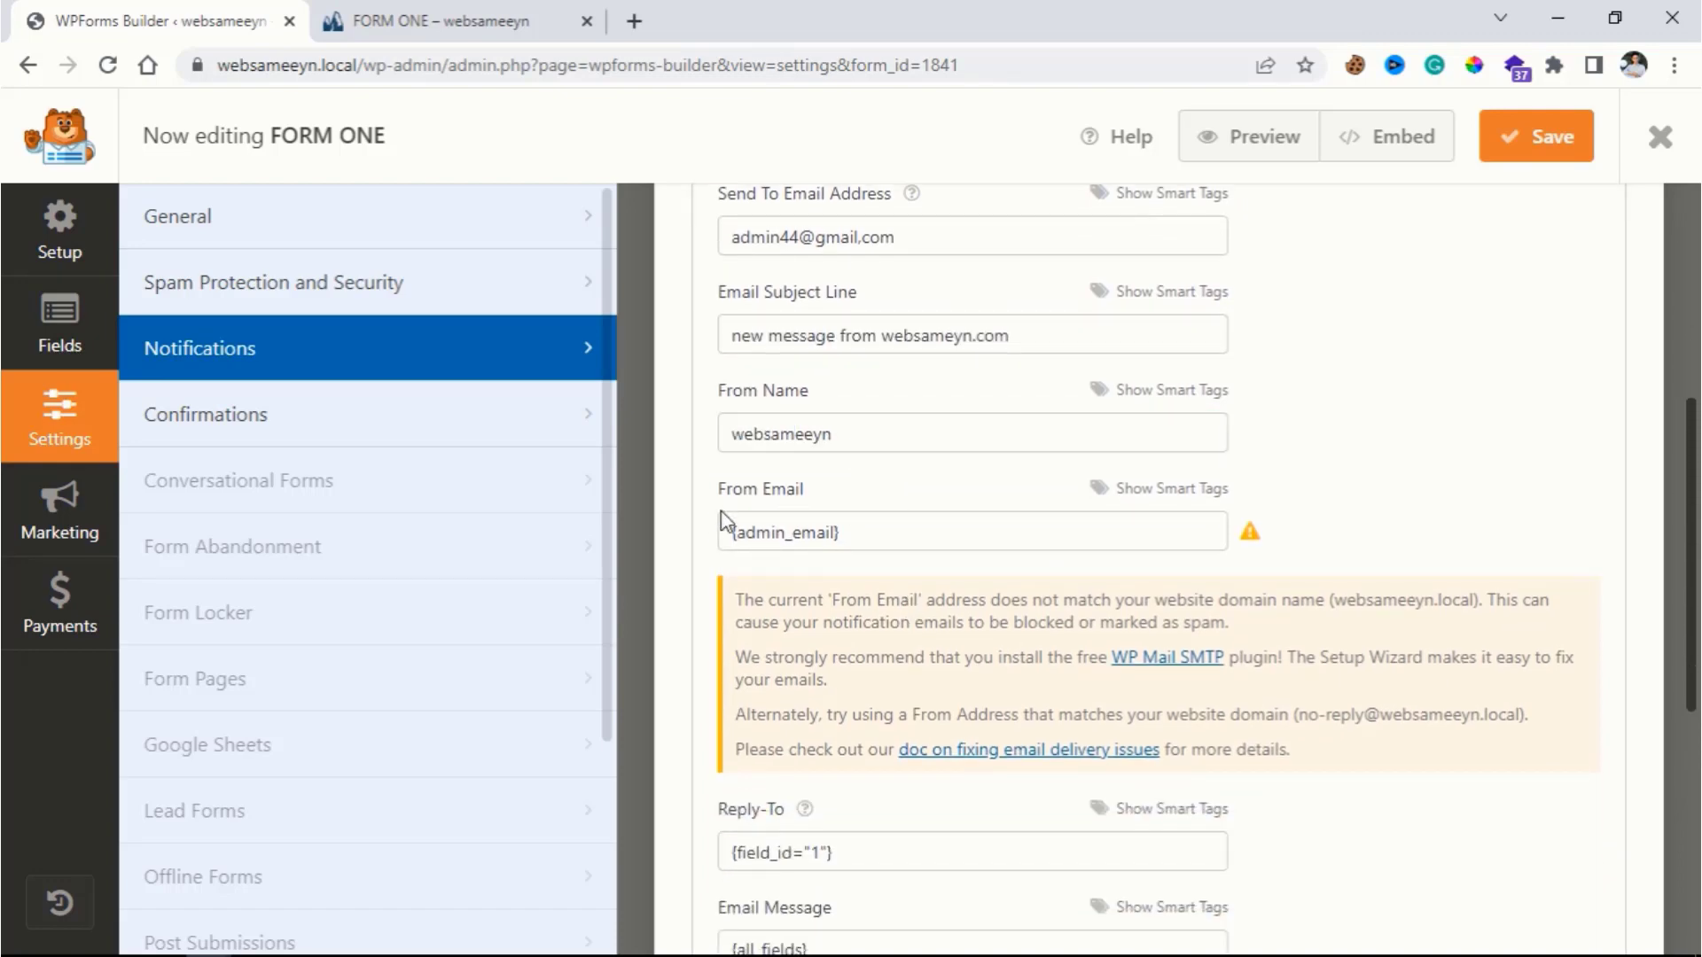
pyautogui.moveTo(732, 532); pyautogui.dragTo(874, 528)
pyautogui.click(889, 482)
pyautogui.scroll(-5, 889, 478)
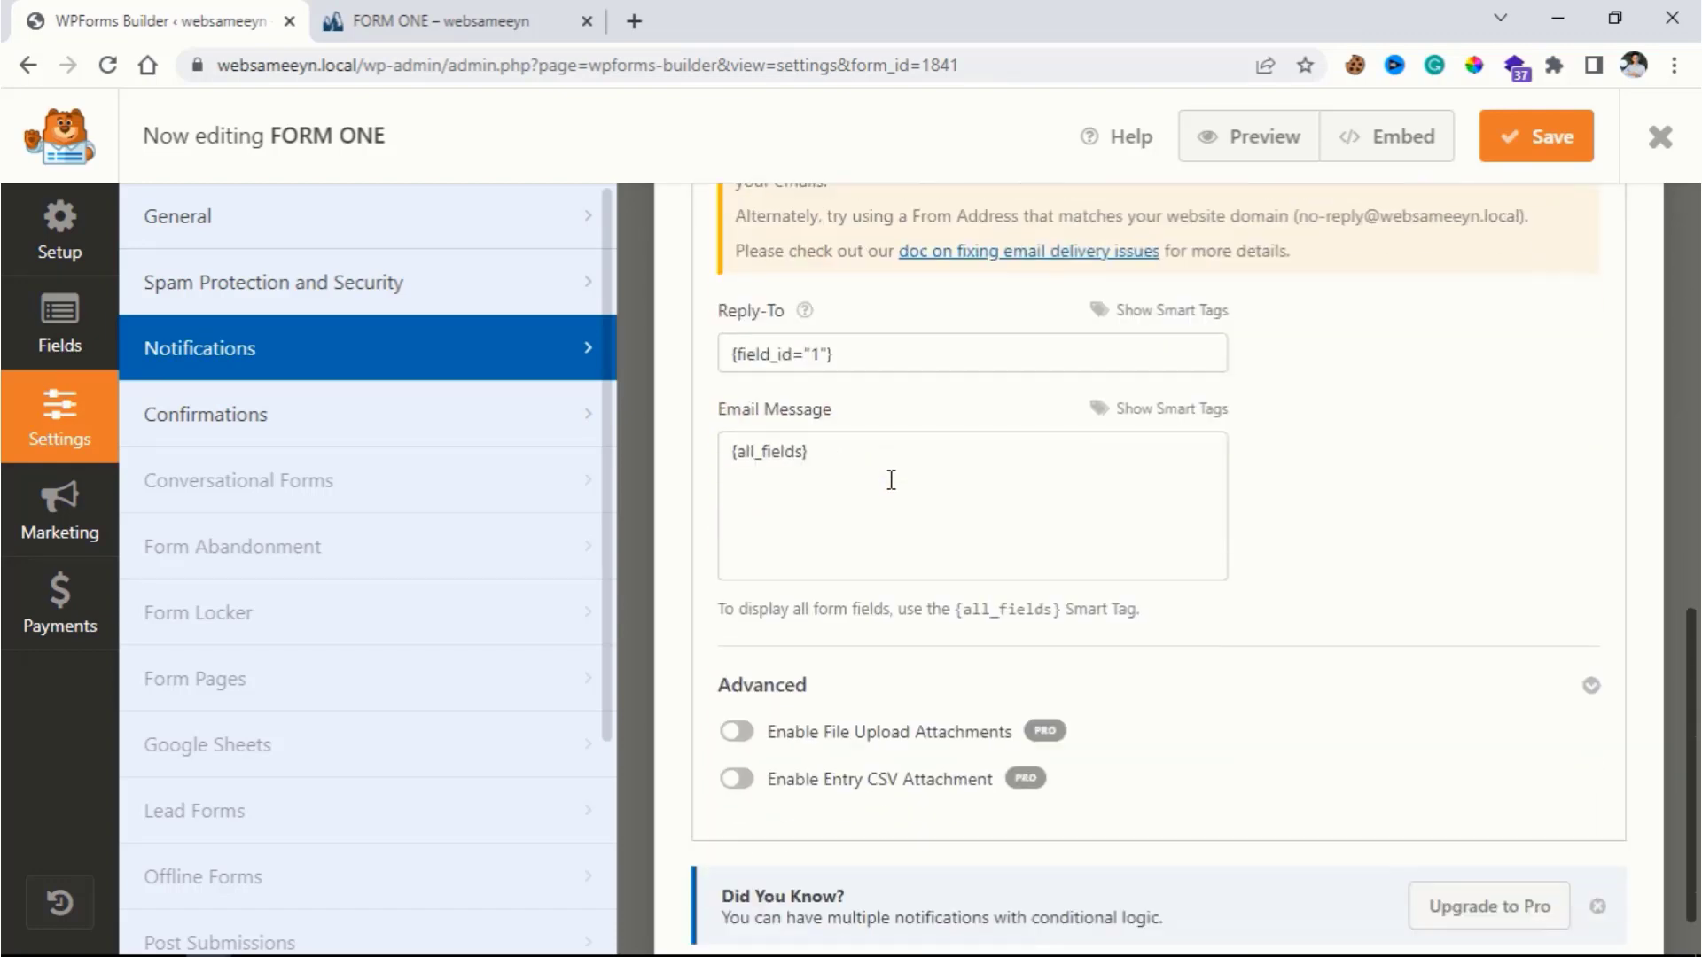
pyautogui.scroll(1, 871, 483)
pyautogui.scroll(10, 871, 483)
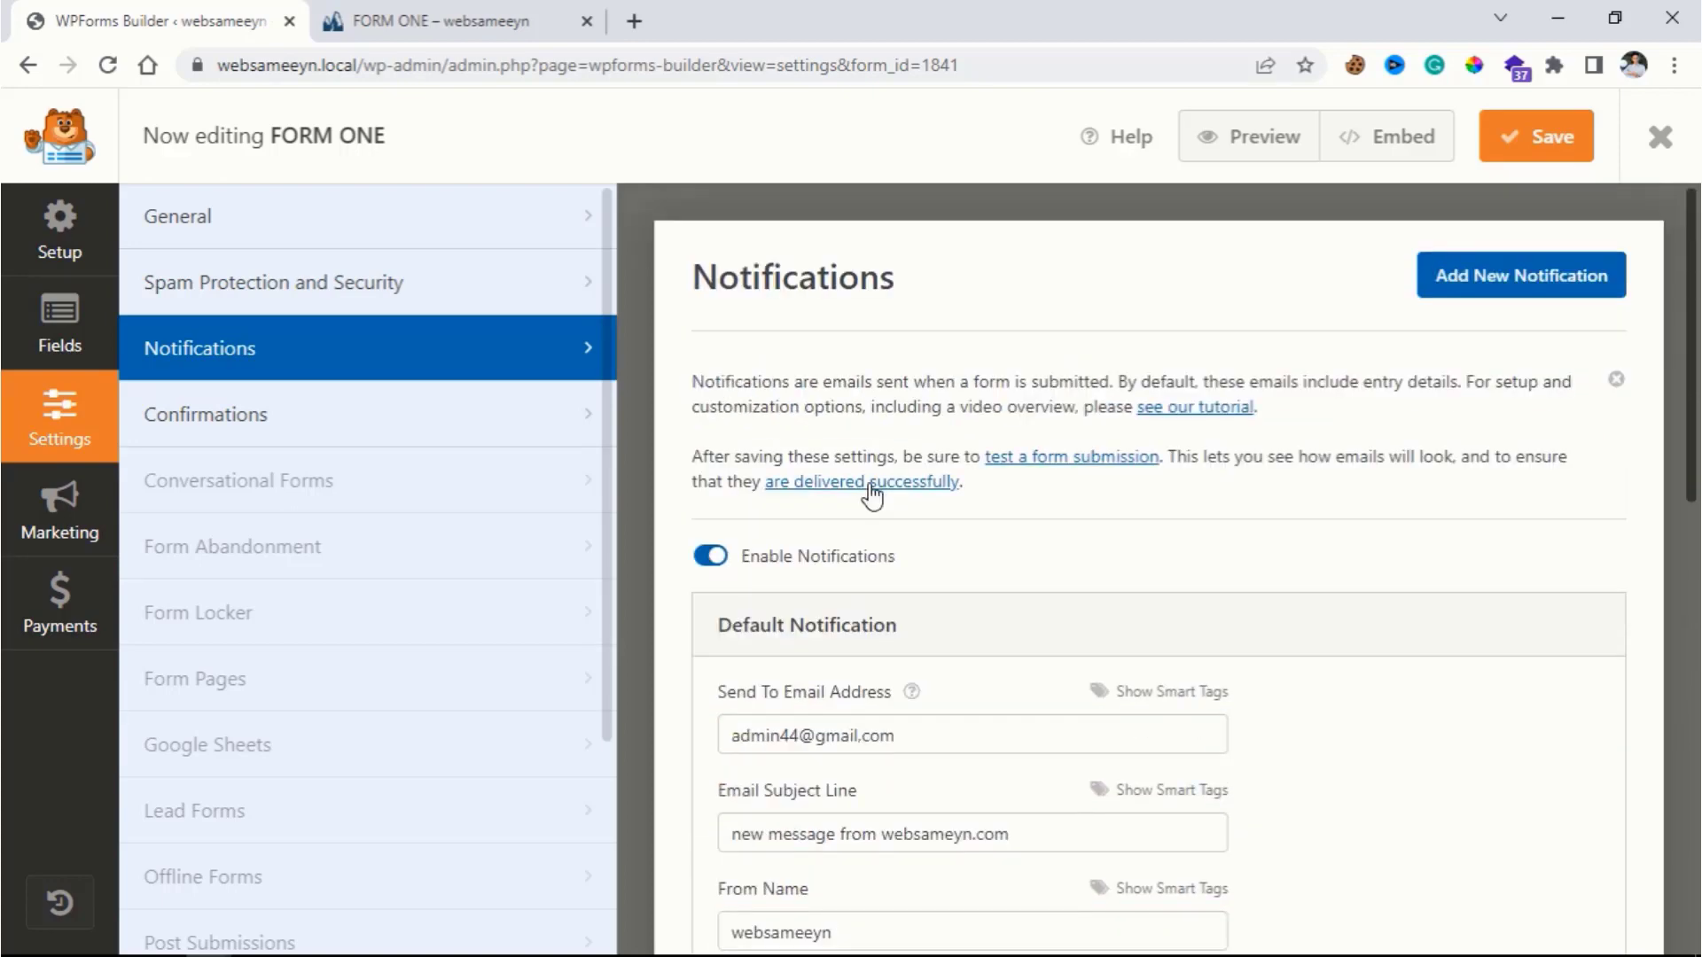
# Step: Open the Confirmations settings and locate the 'Thanks for contacting us!' confirmation message
pyautogui.click(418, 415)
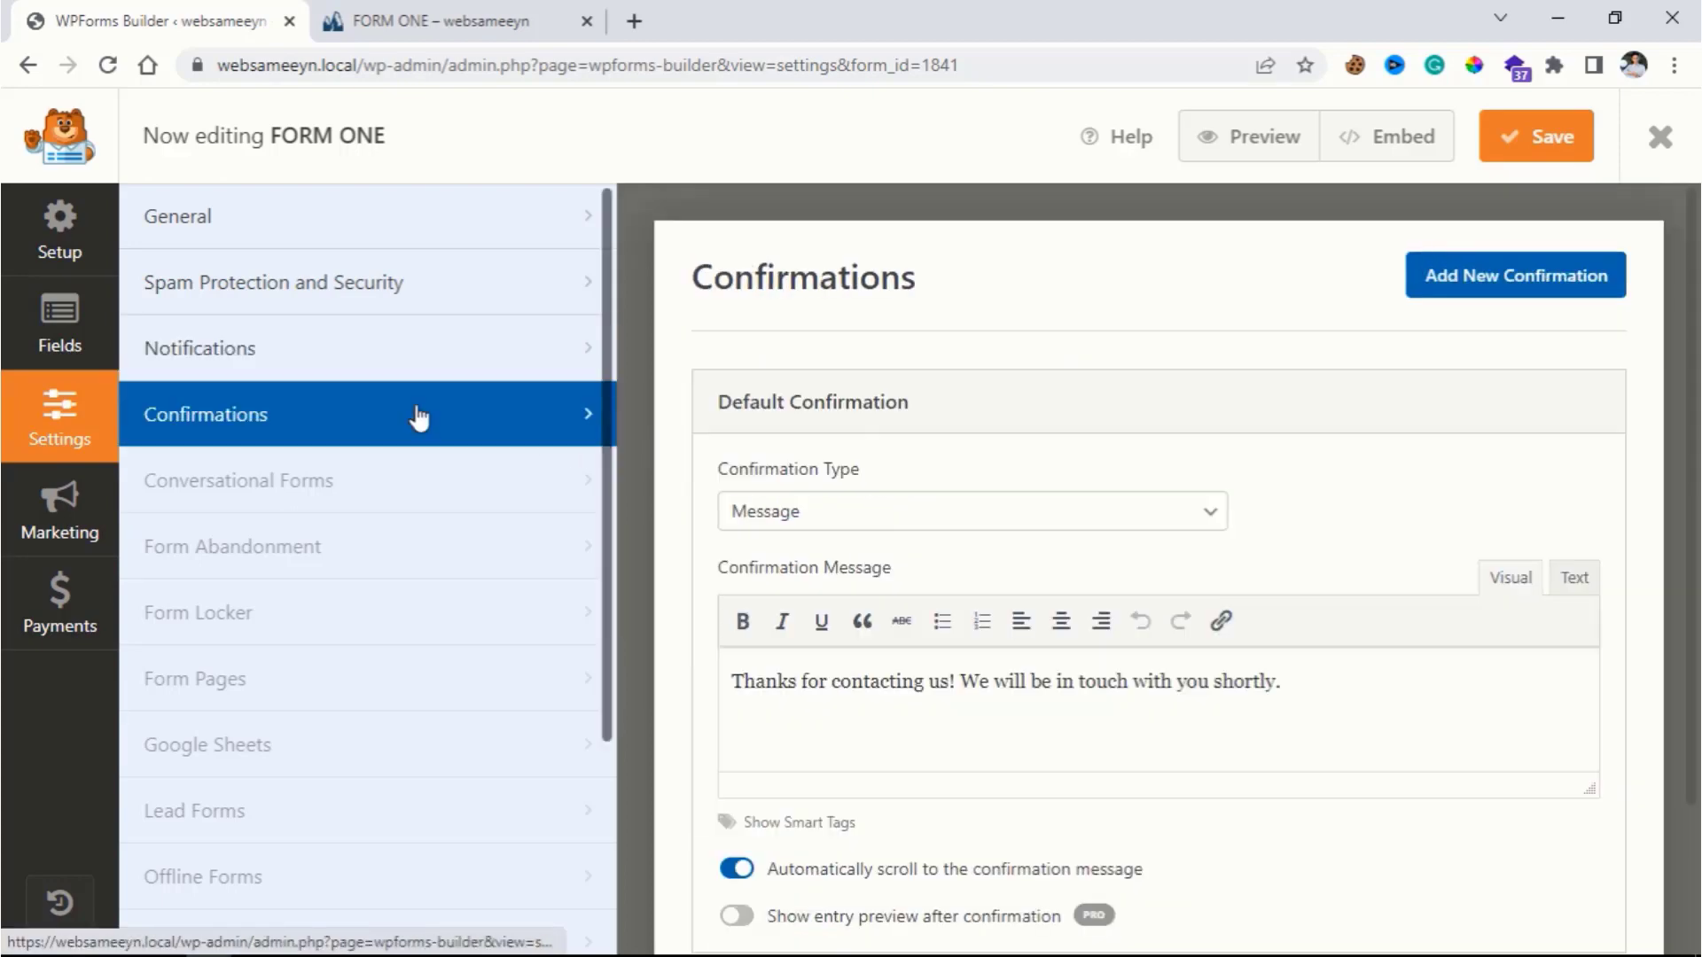
pyautogui.scroll(-1, 1015, 488)
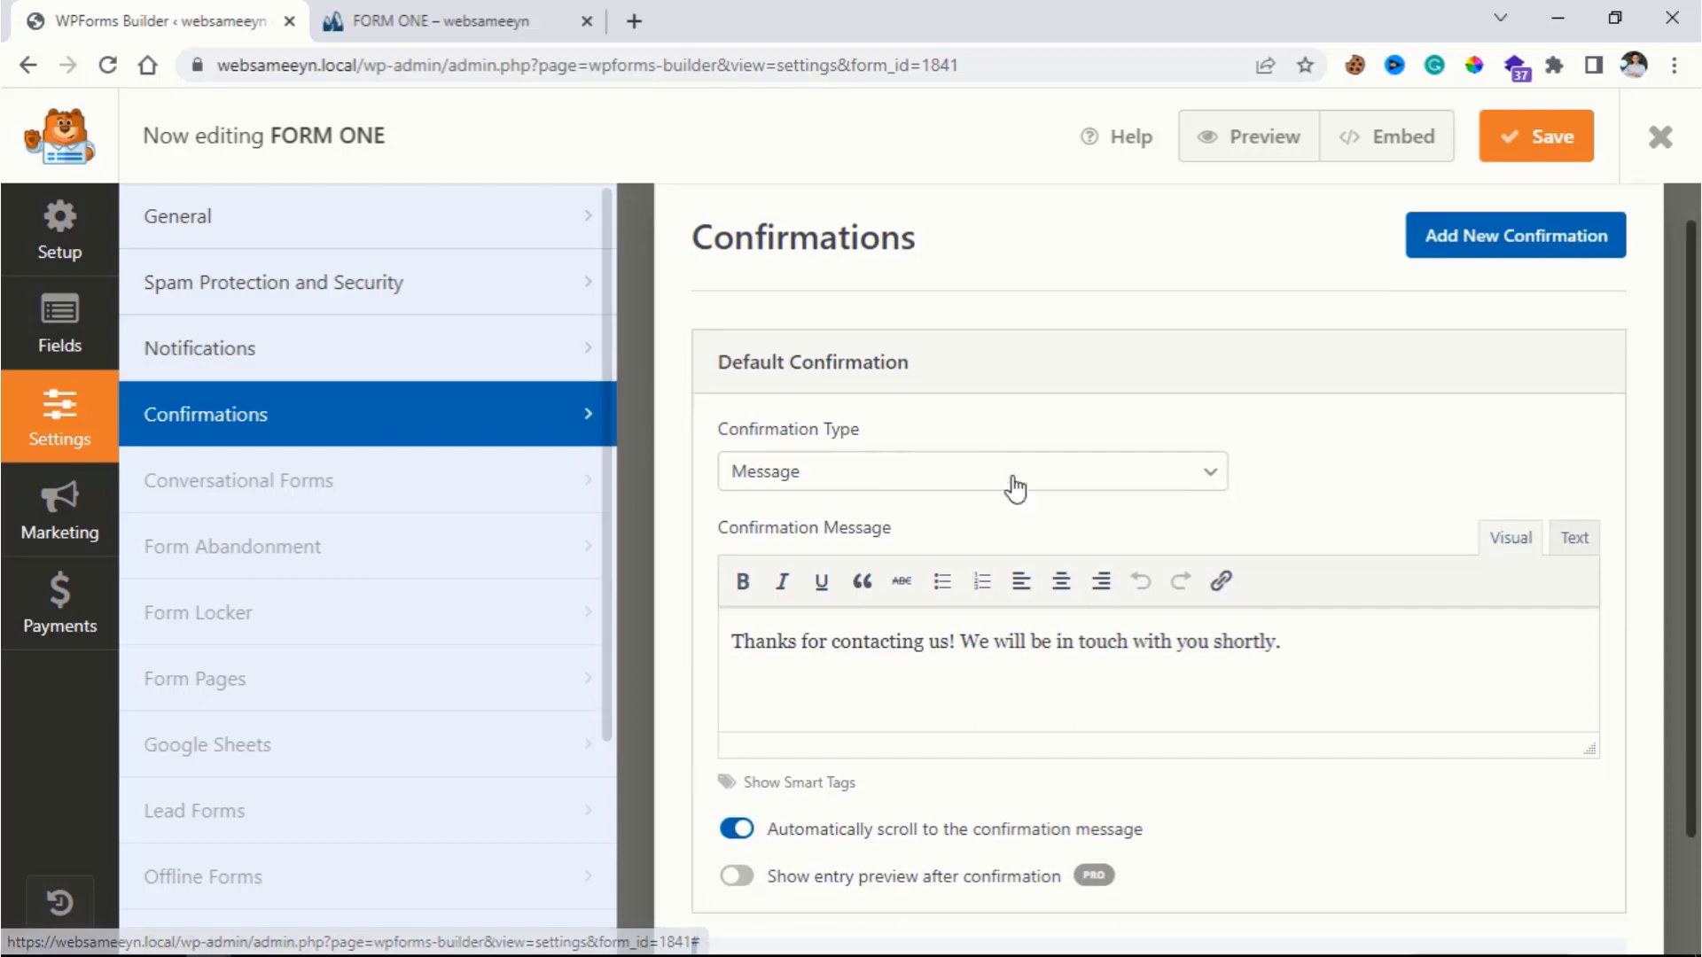
pyautogui.scroll(-2, 1014, 487)
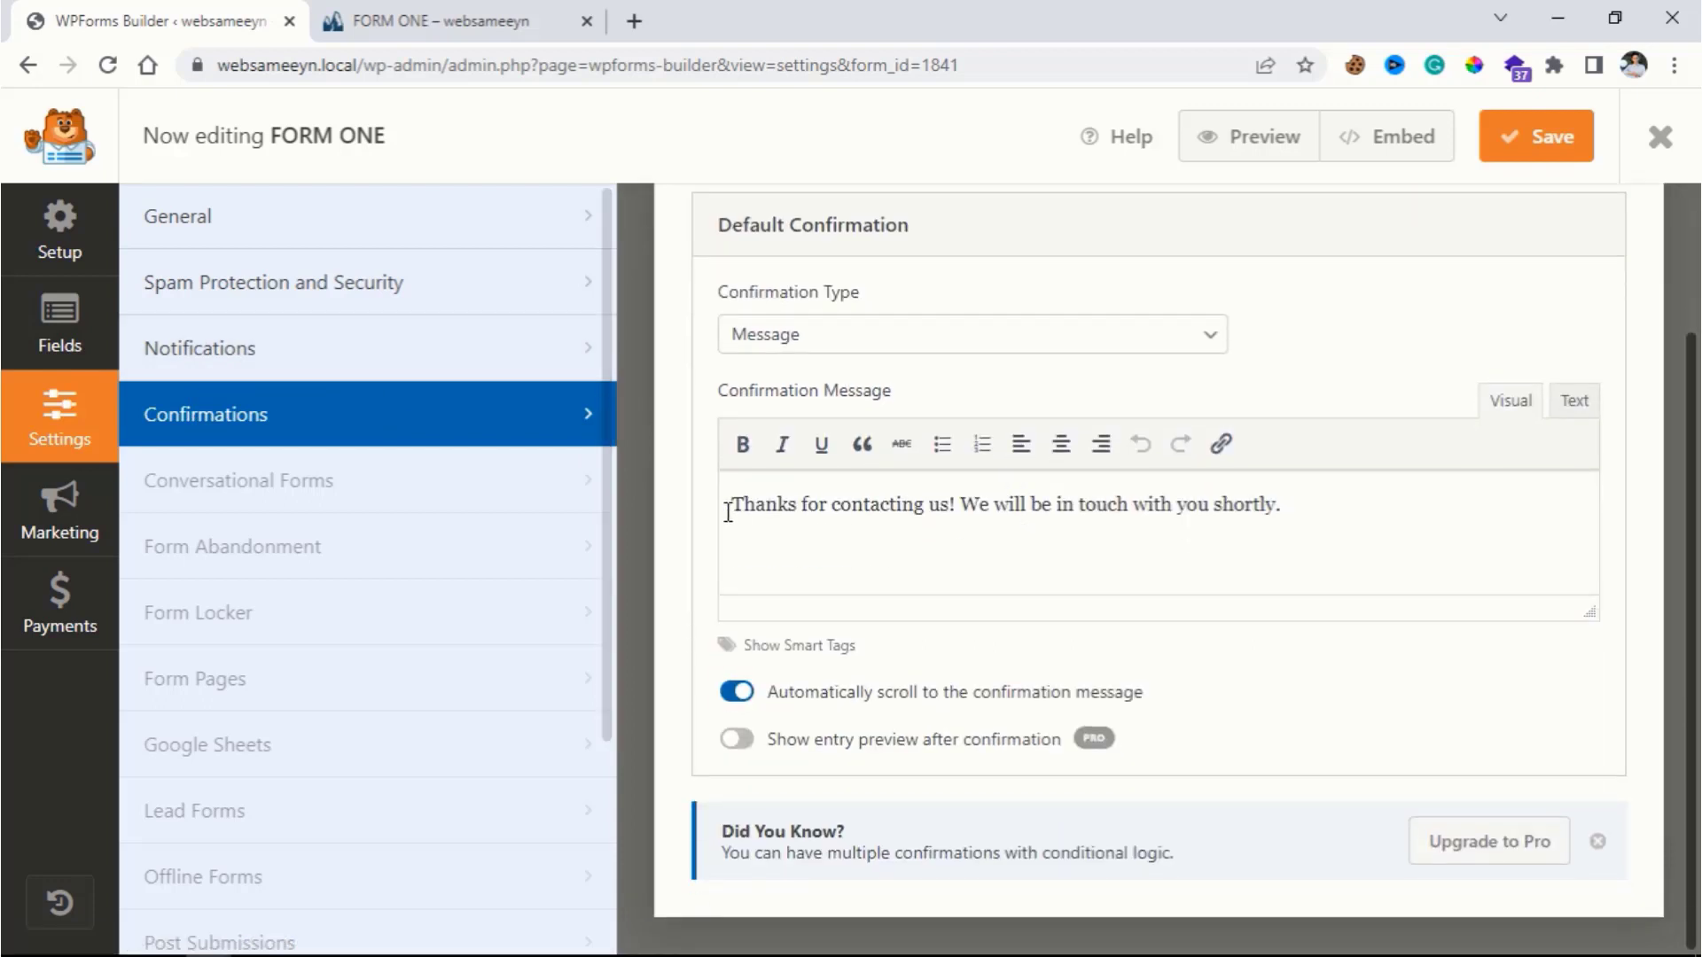
pyautogui.moveTo(728, 512); pyautogui.dragTo(959, 507)
pyautogui.moveTo(891, 395); pyautogui.dragTo(717, 391)
pyautogui.click(901, 505)
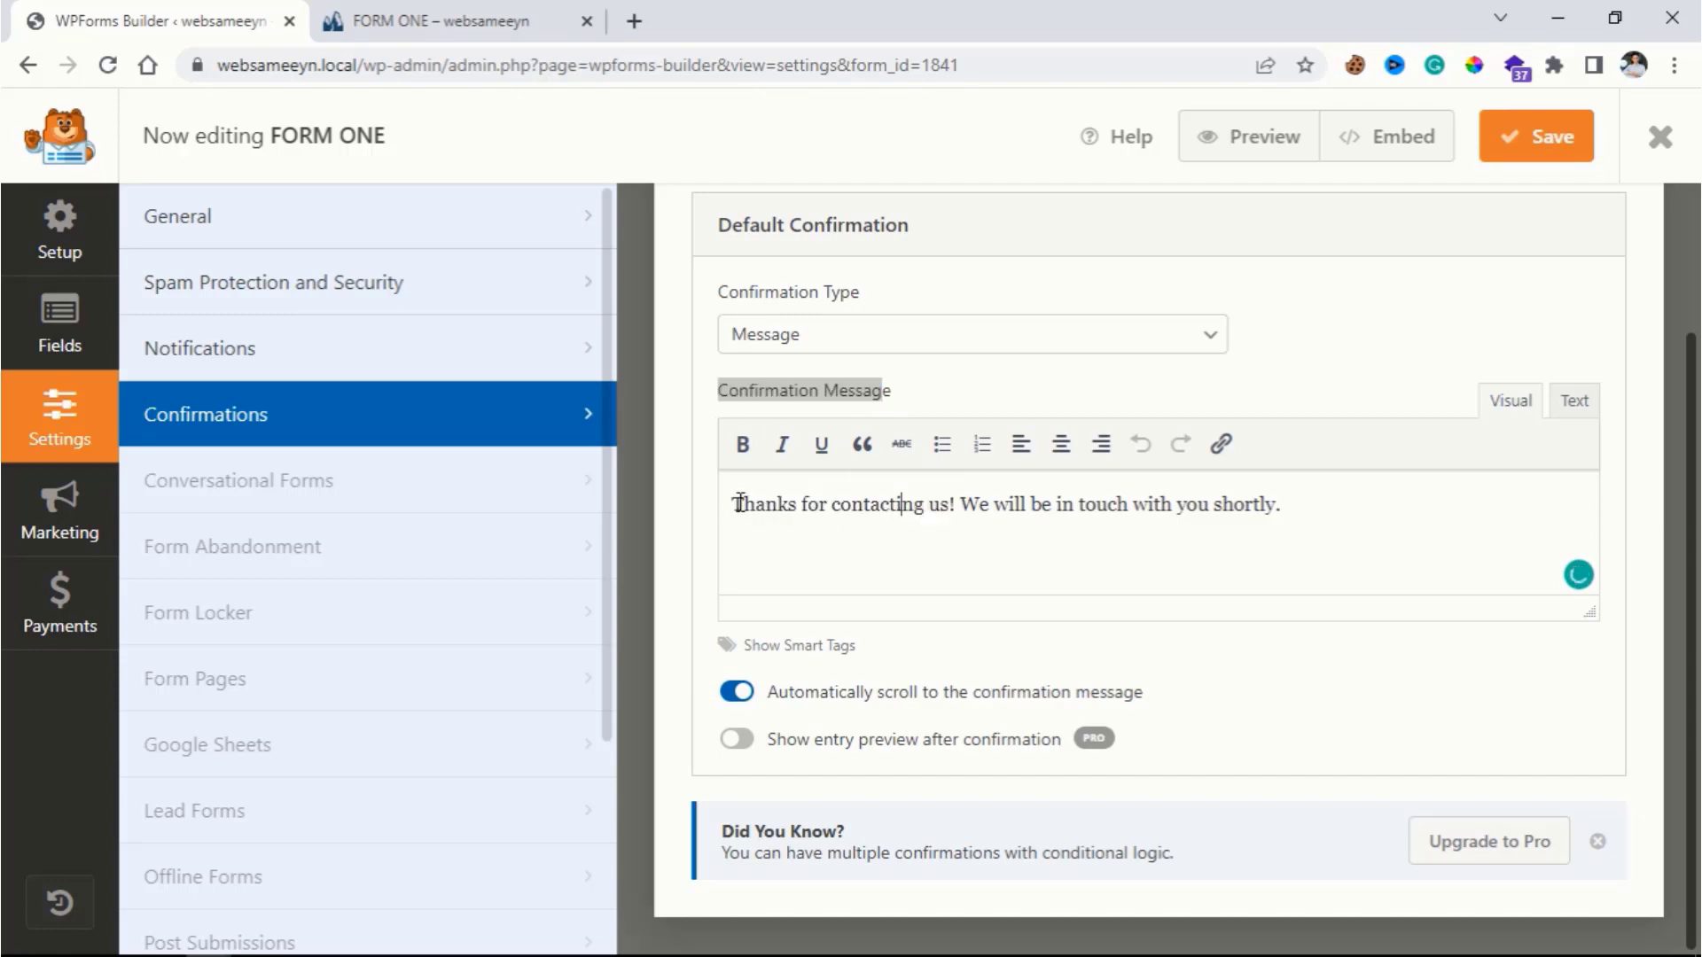
pyautogui.moveTo(738, 503); pyautogui.dragTo(956, 505)
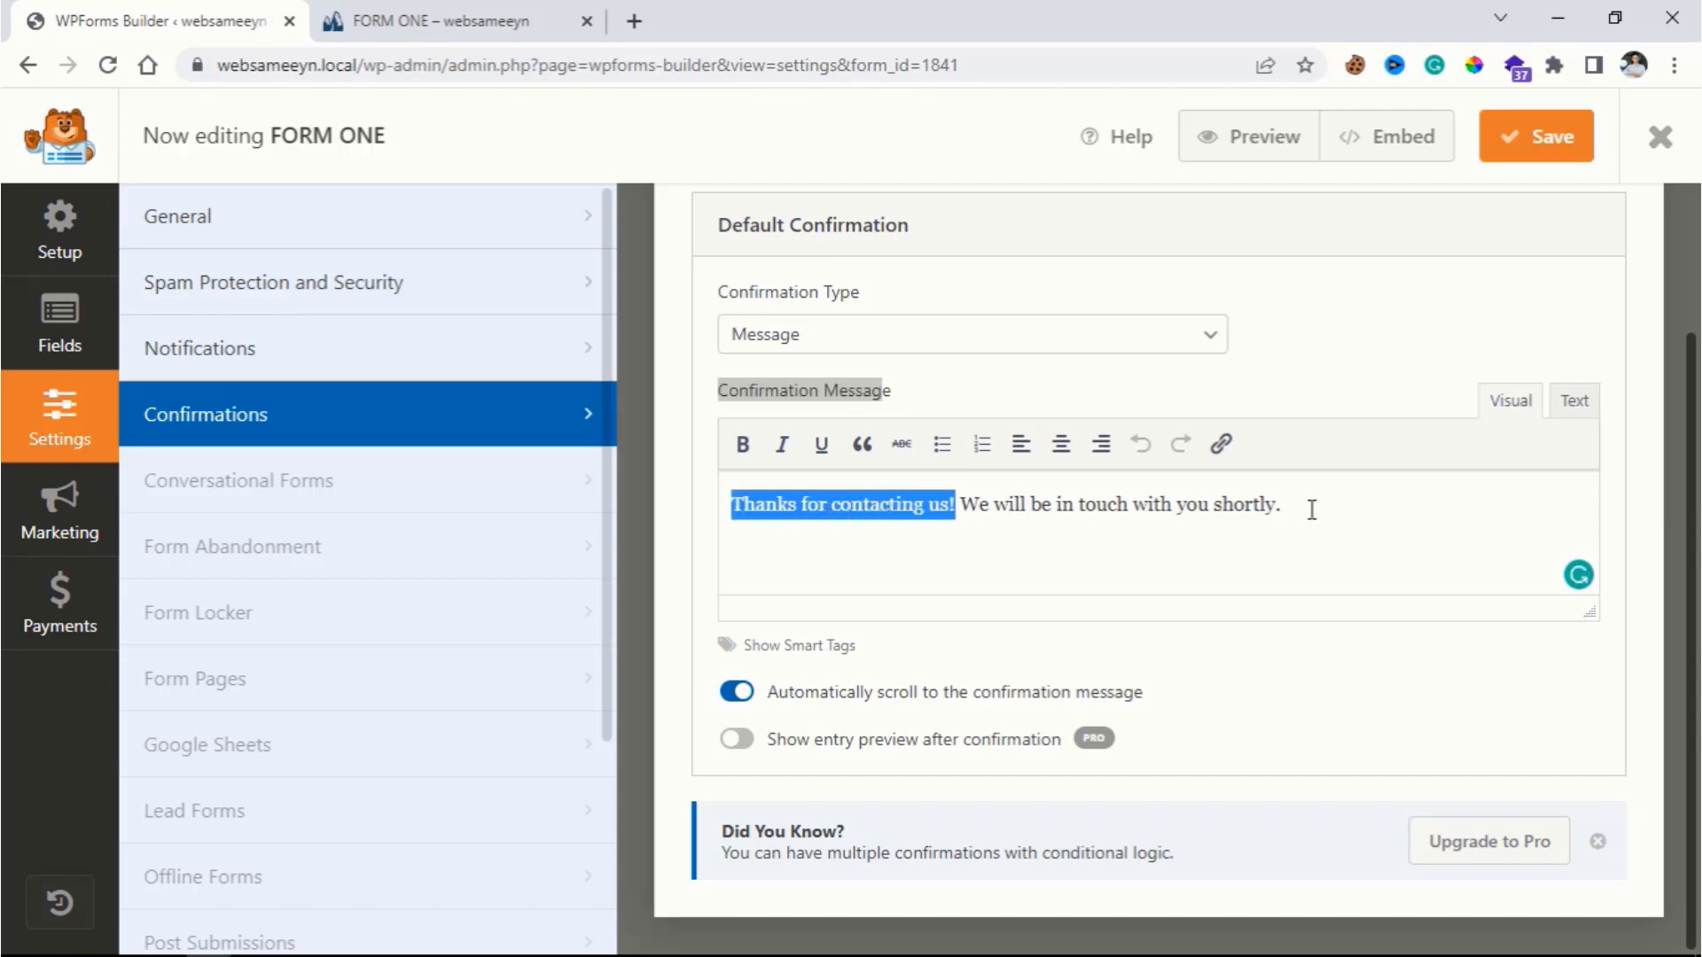
# Step: Replace the message's second sentence with 'waan kuu soo jawaabi doonnaa.' and save the form
pyautogui.moveTo(1276, 507); pyautogui.dragTo(966, 496)
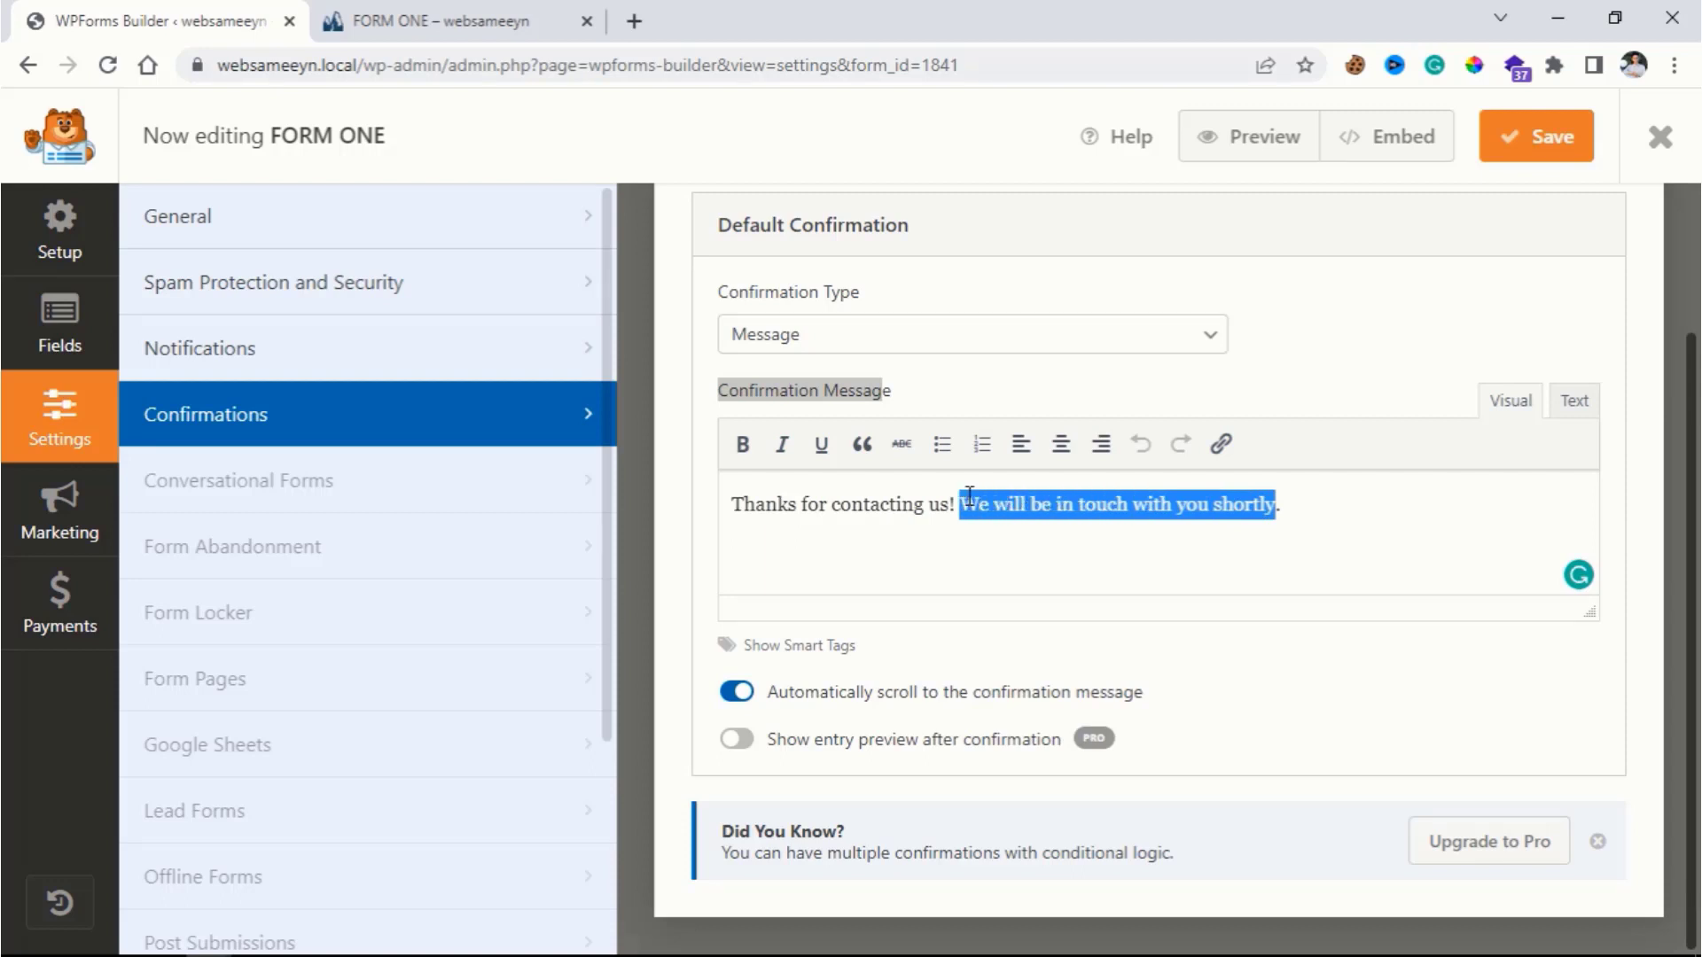
pyautogui.write('waa.')
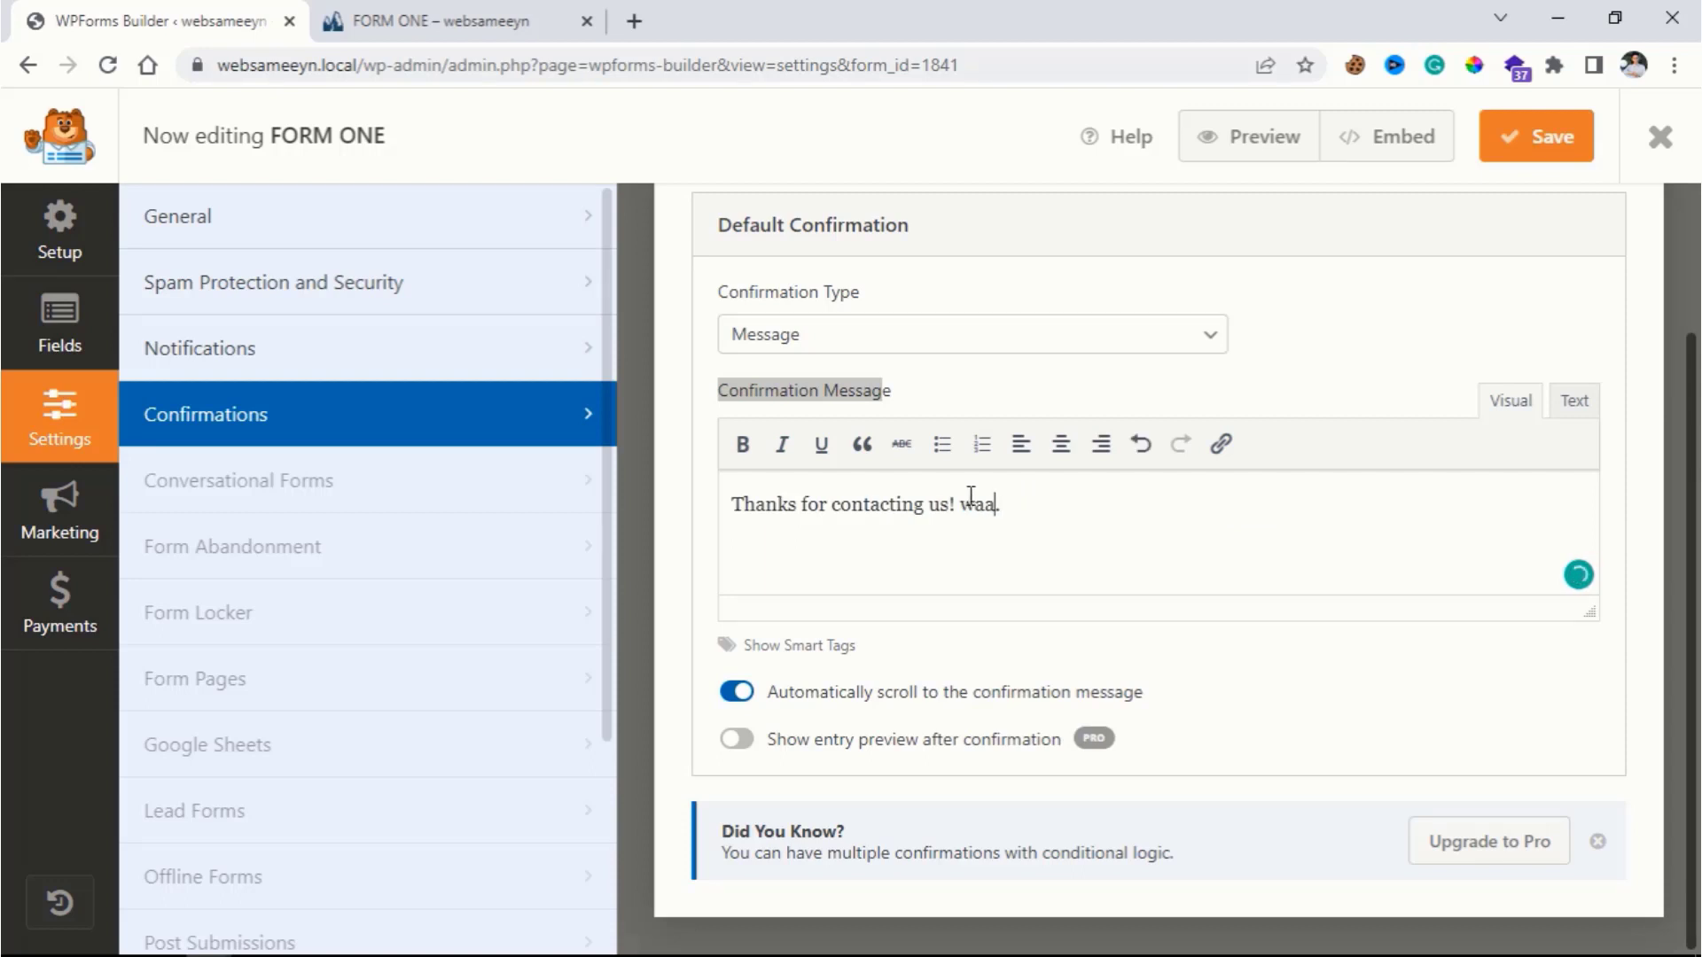
pyautogui.write('n kuu soo jawaabi sd')
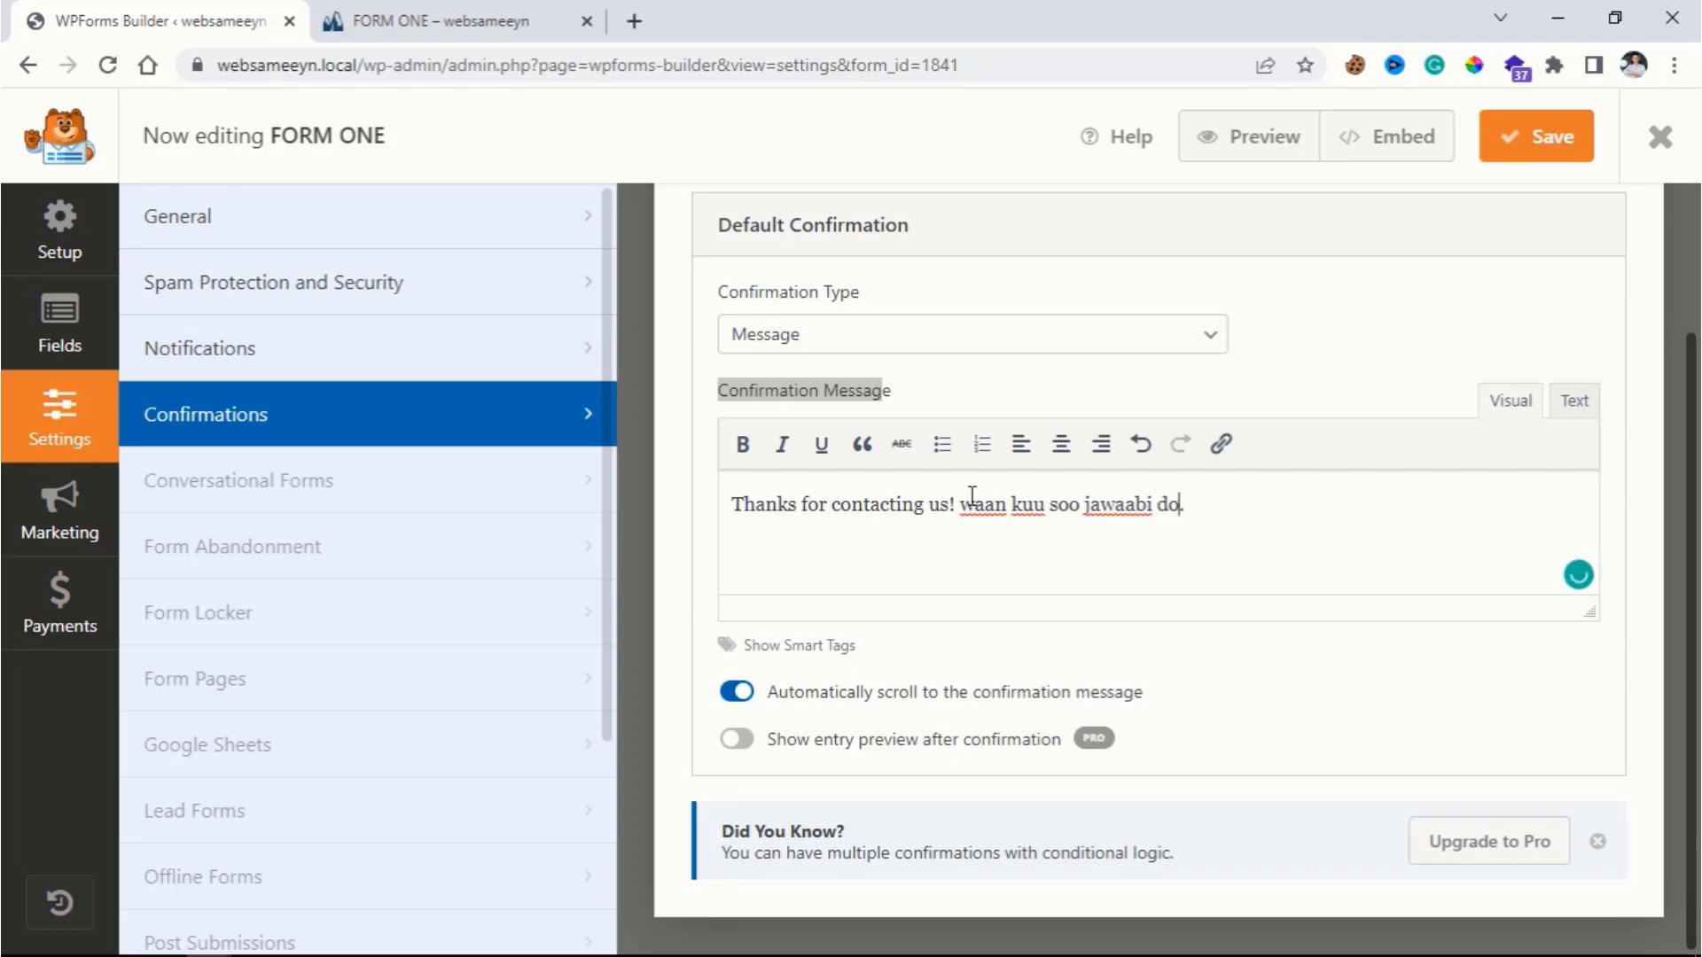
pyautogui.write('onnaa')
pyautogui.scroll(2, 1138, 496)
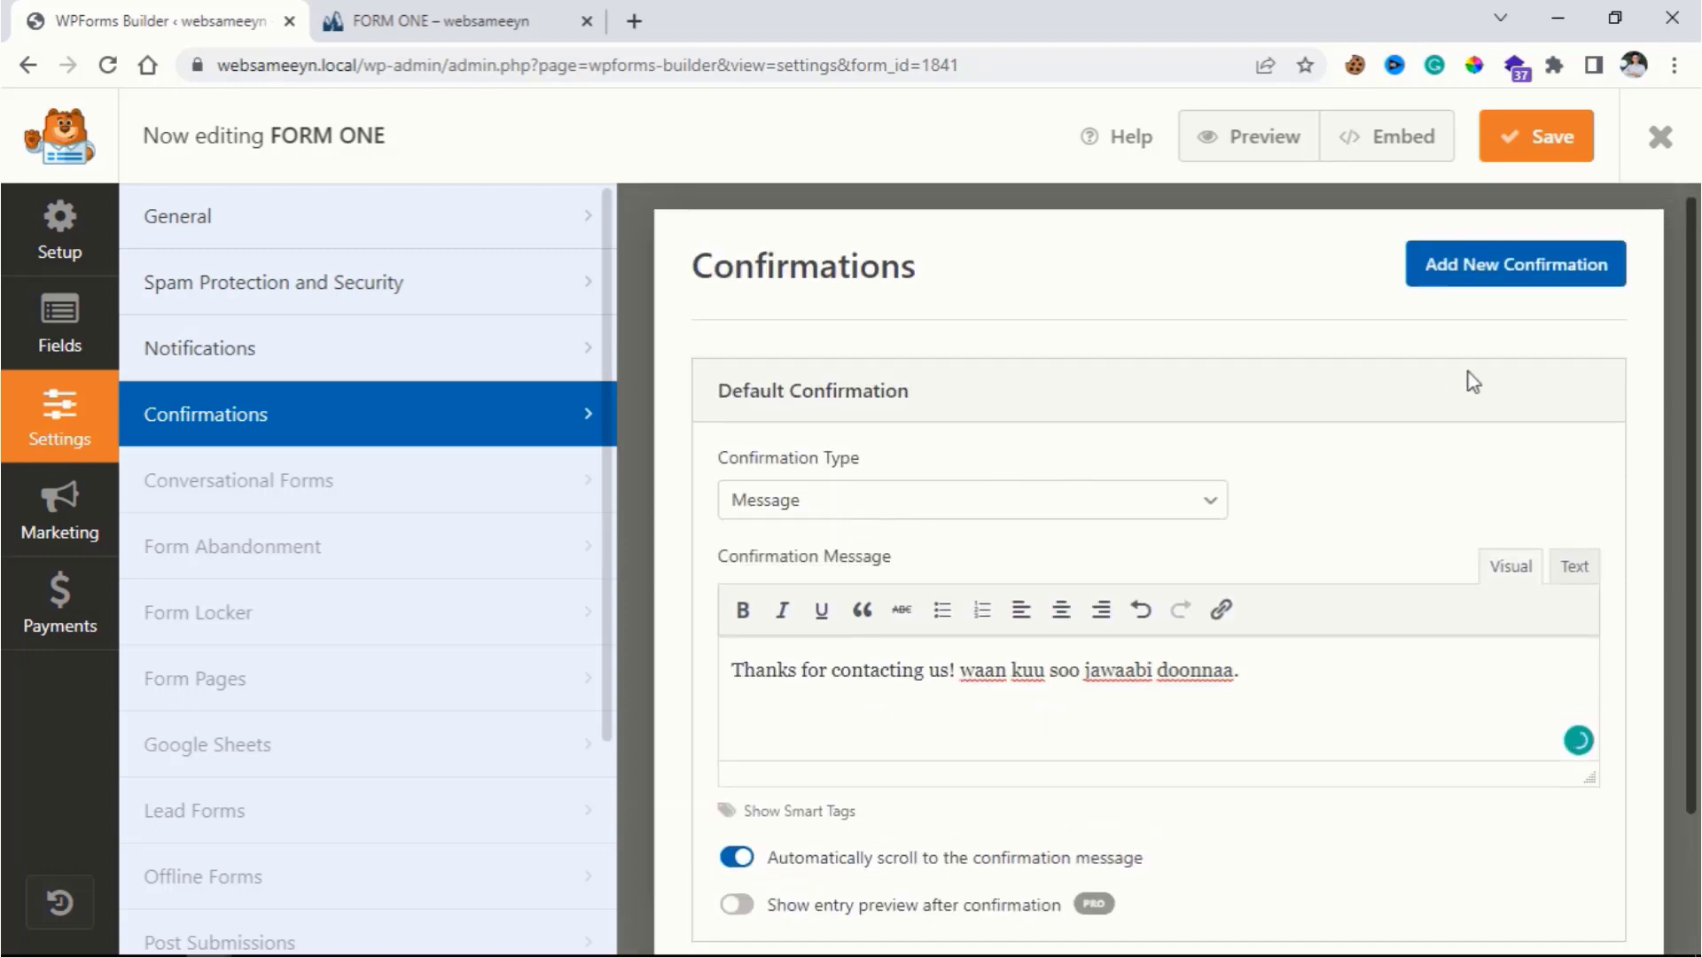
pyautogui.scroll(-2, 1291, 323)
pyautogui.scroll(2, 1539, 235)
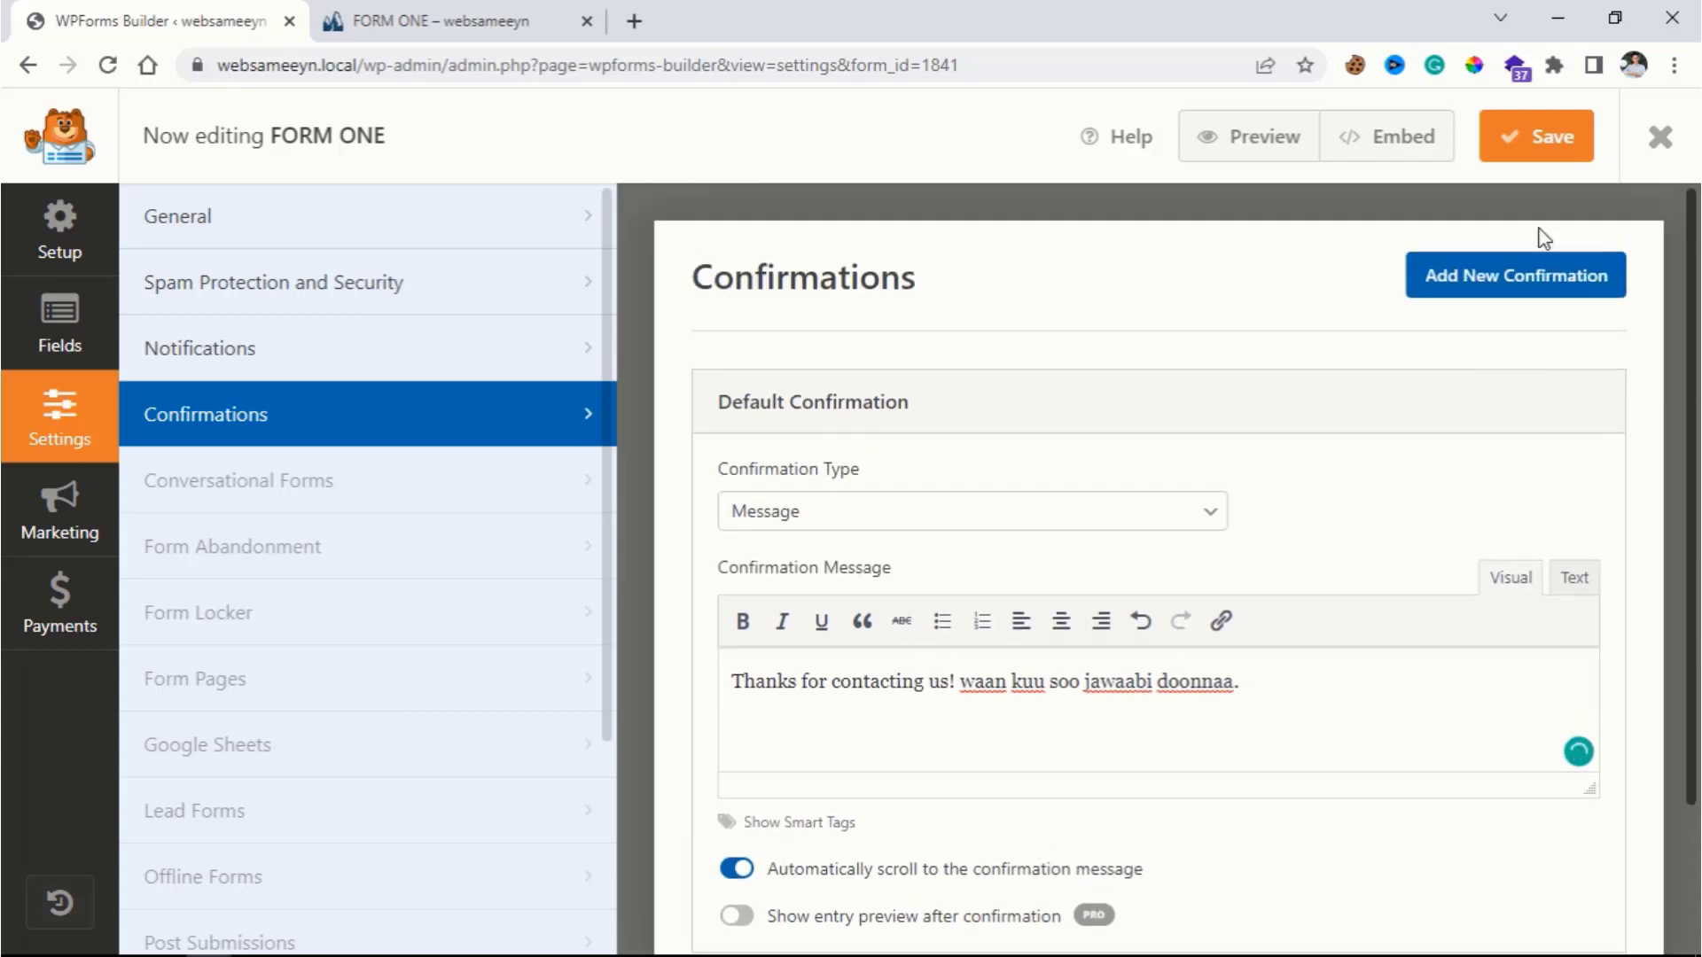
pyautogui.click(1518, 138)
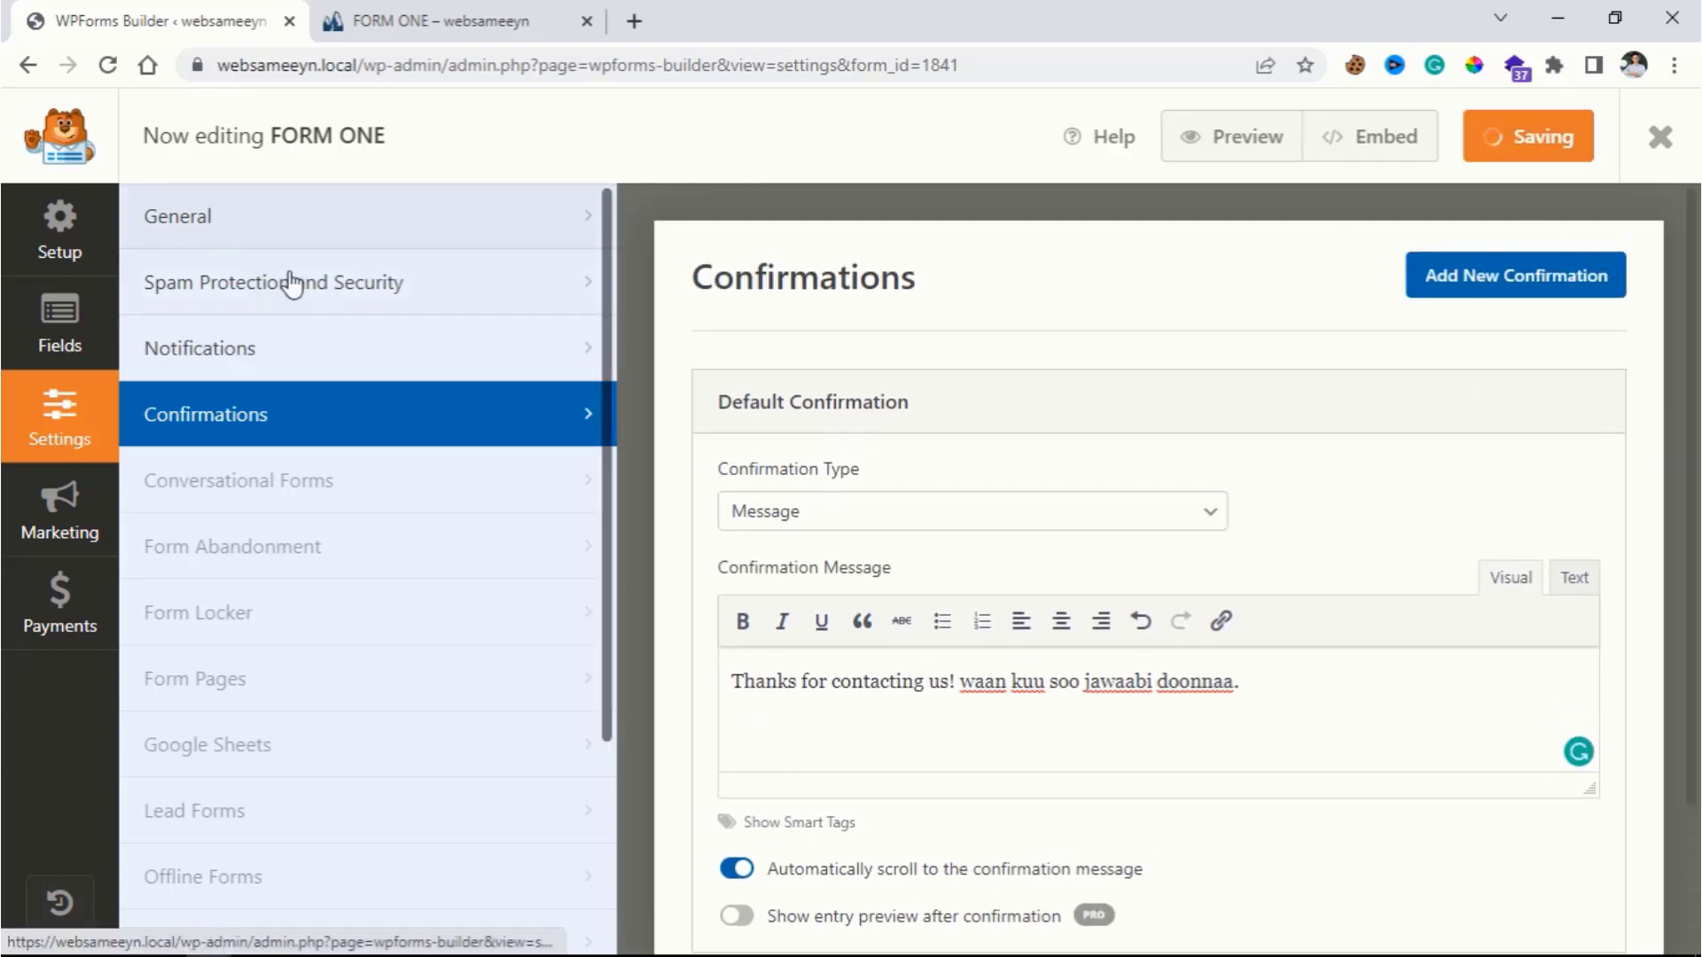
pyautogui.click(379, 236)
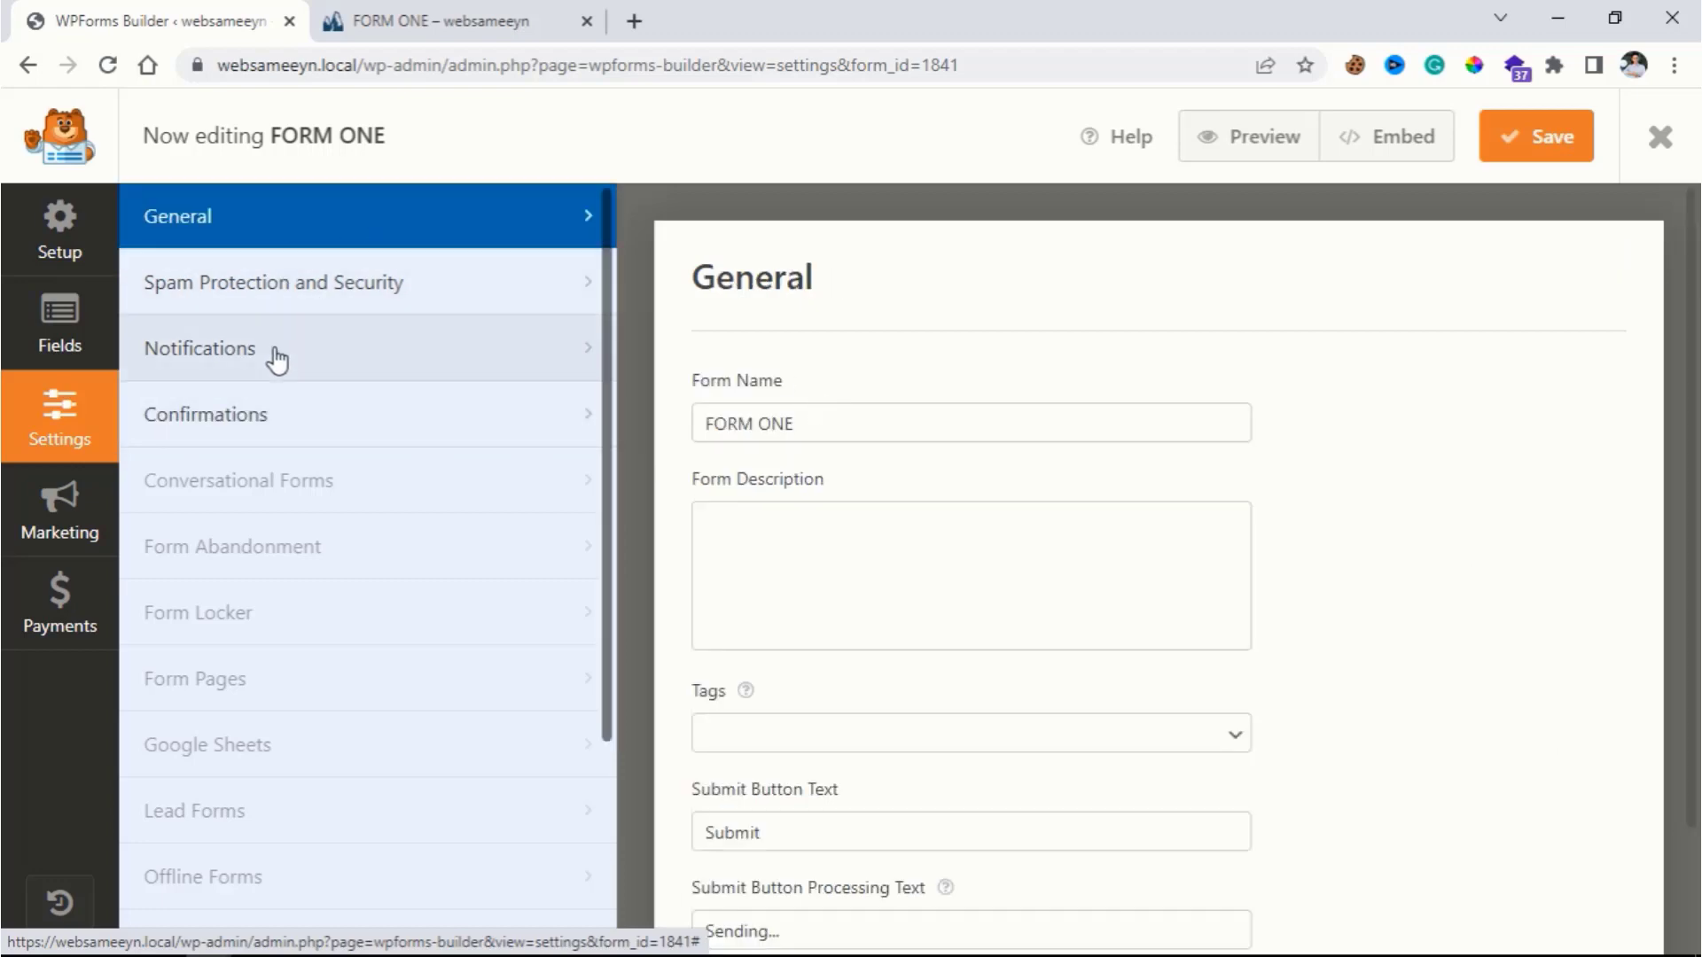
pyautogui.click(56, 270)
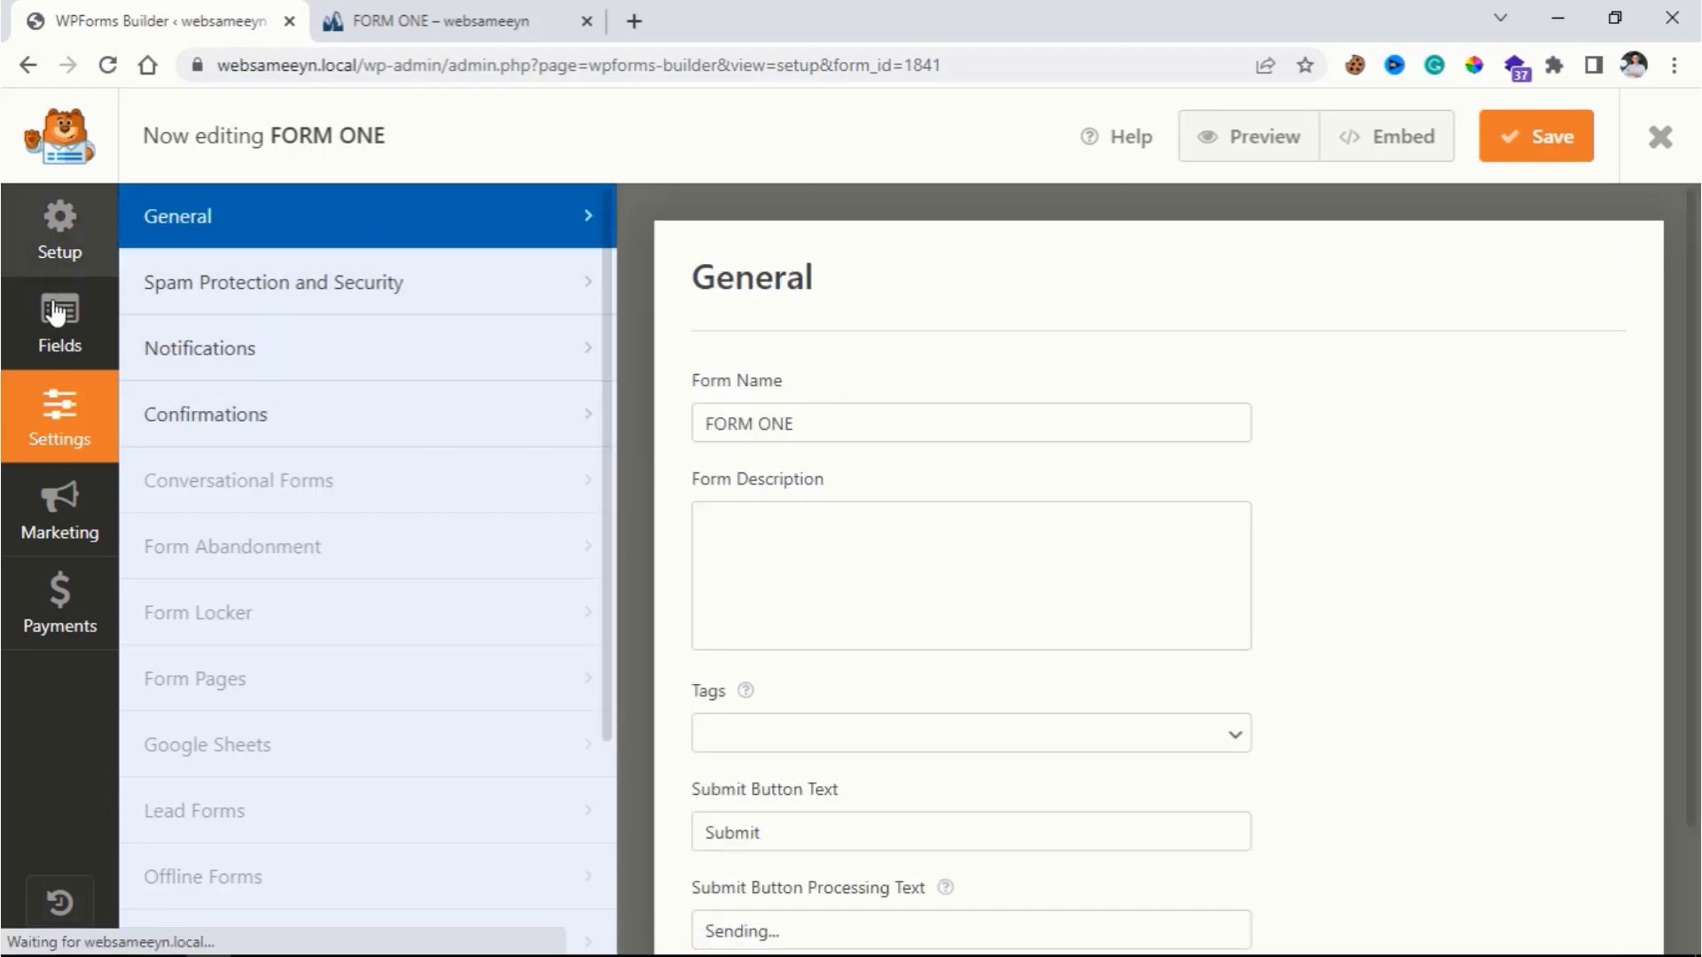
# Step: Open a live preview of FORM ONE from the builder's Fields view
pyautogui.click(54, 334)
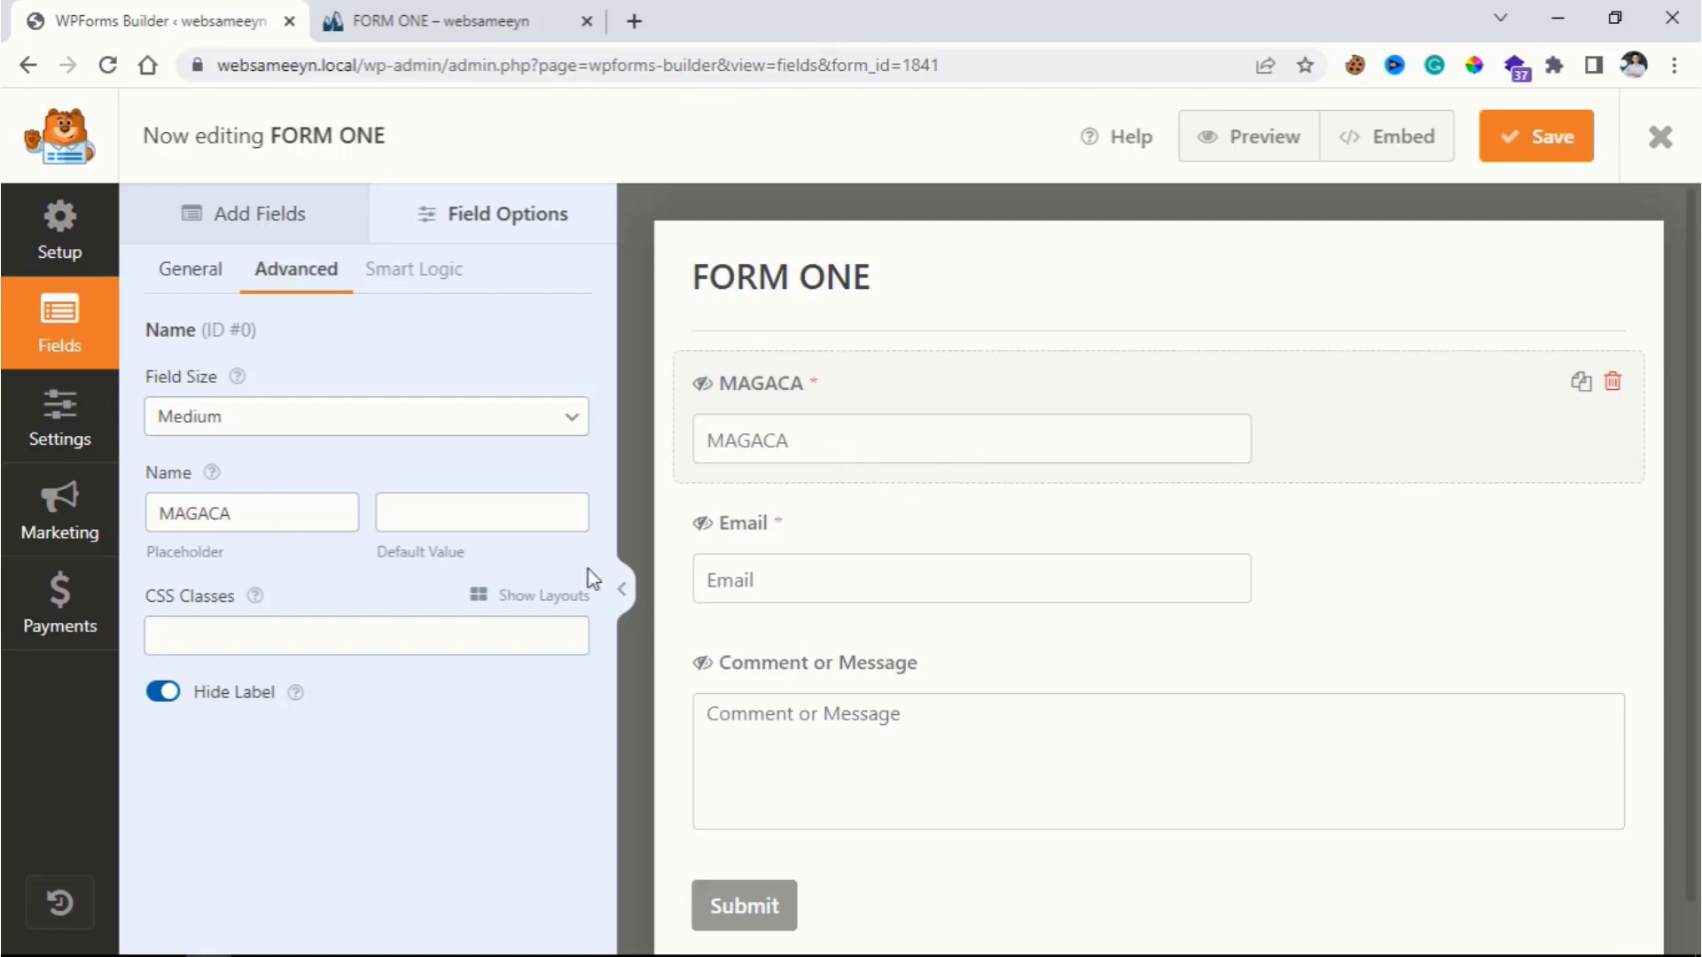
pyautogui.scroll(-1, 922, 539)
pyautogui.scroll(1, 1063, 355)
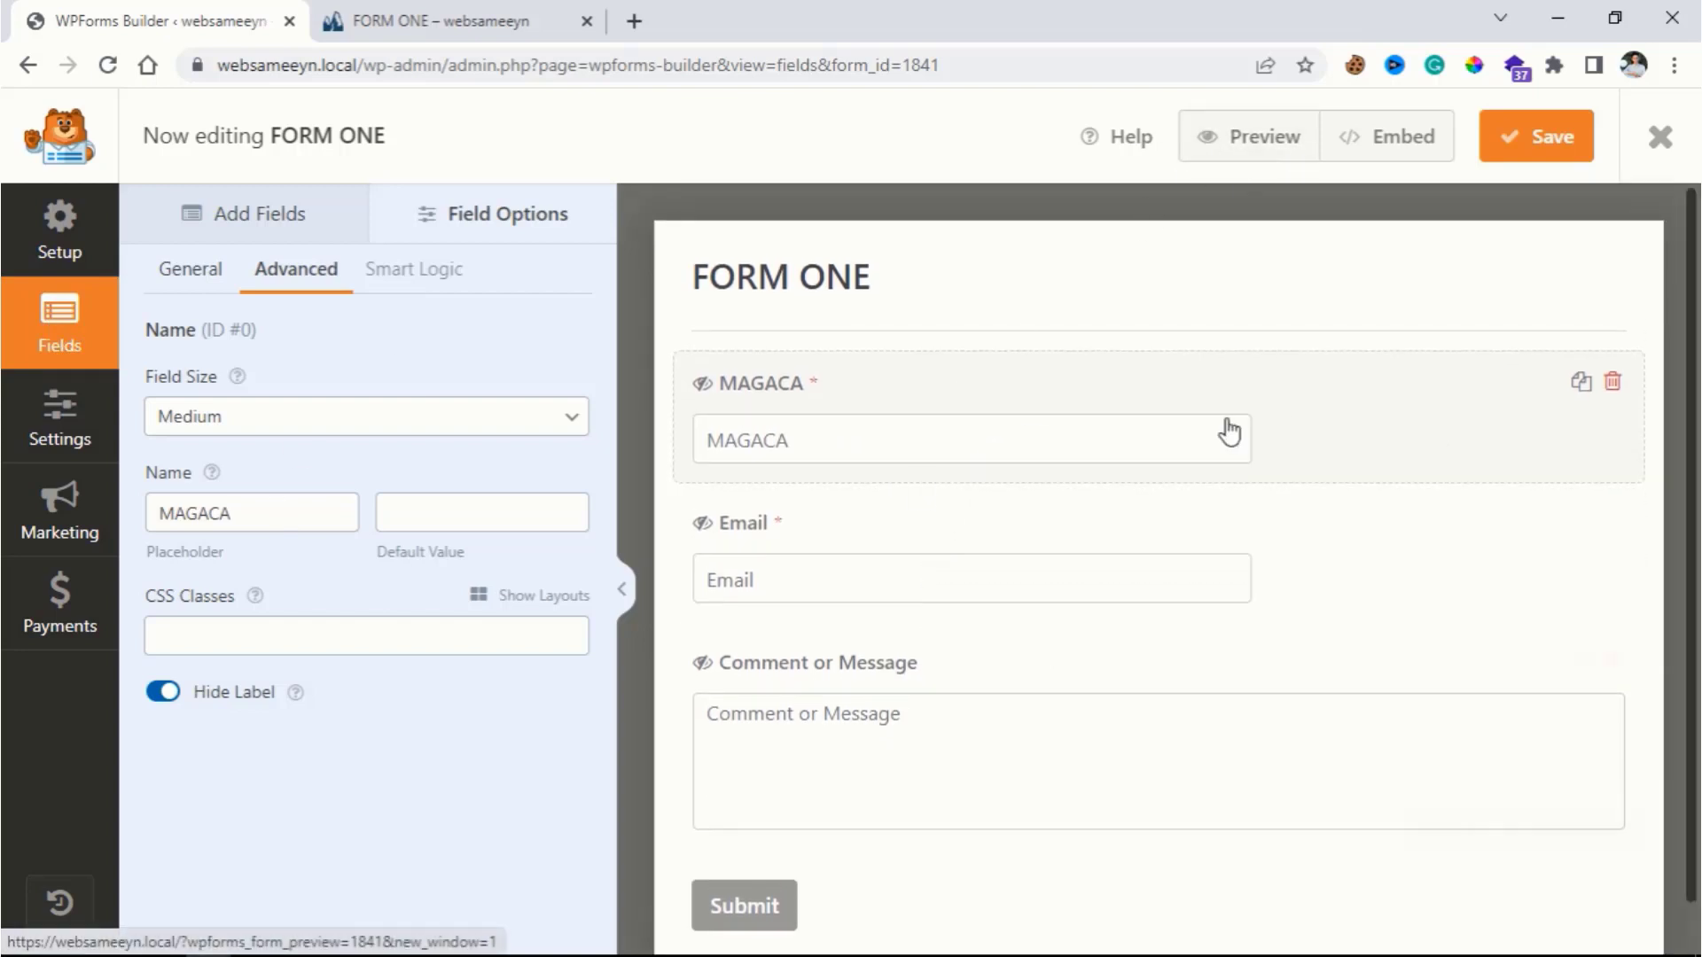
pyautogui.click(1265, 140)
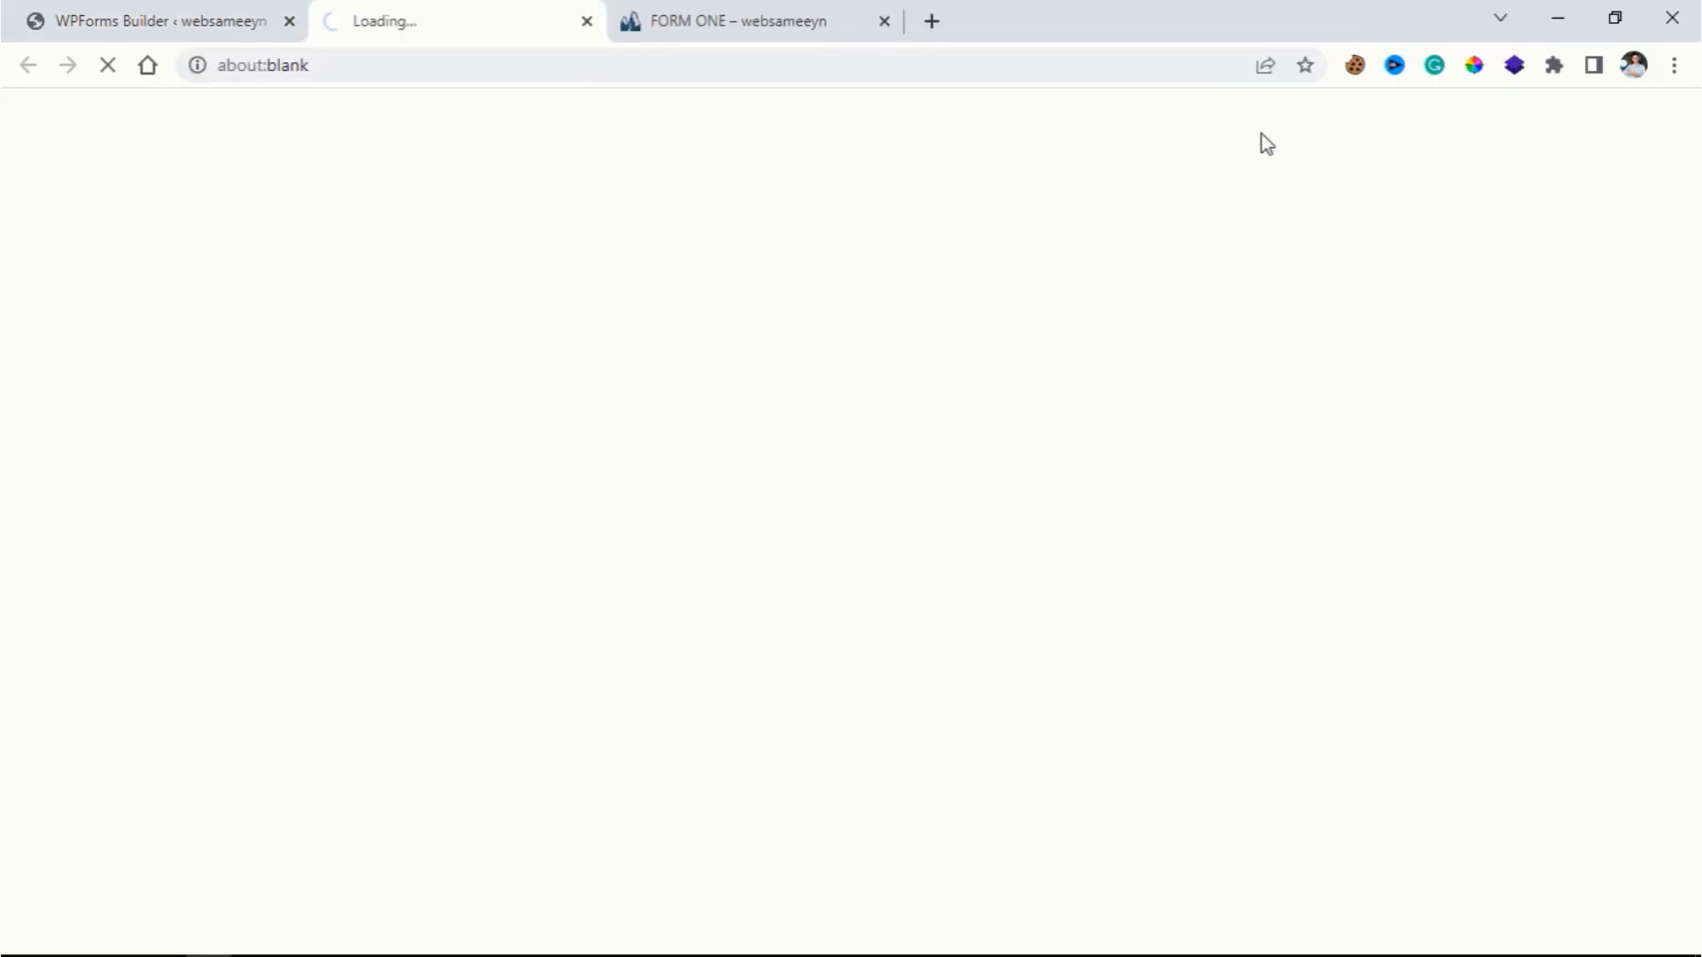
pyautogui.click(884, 21)
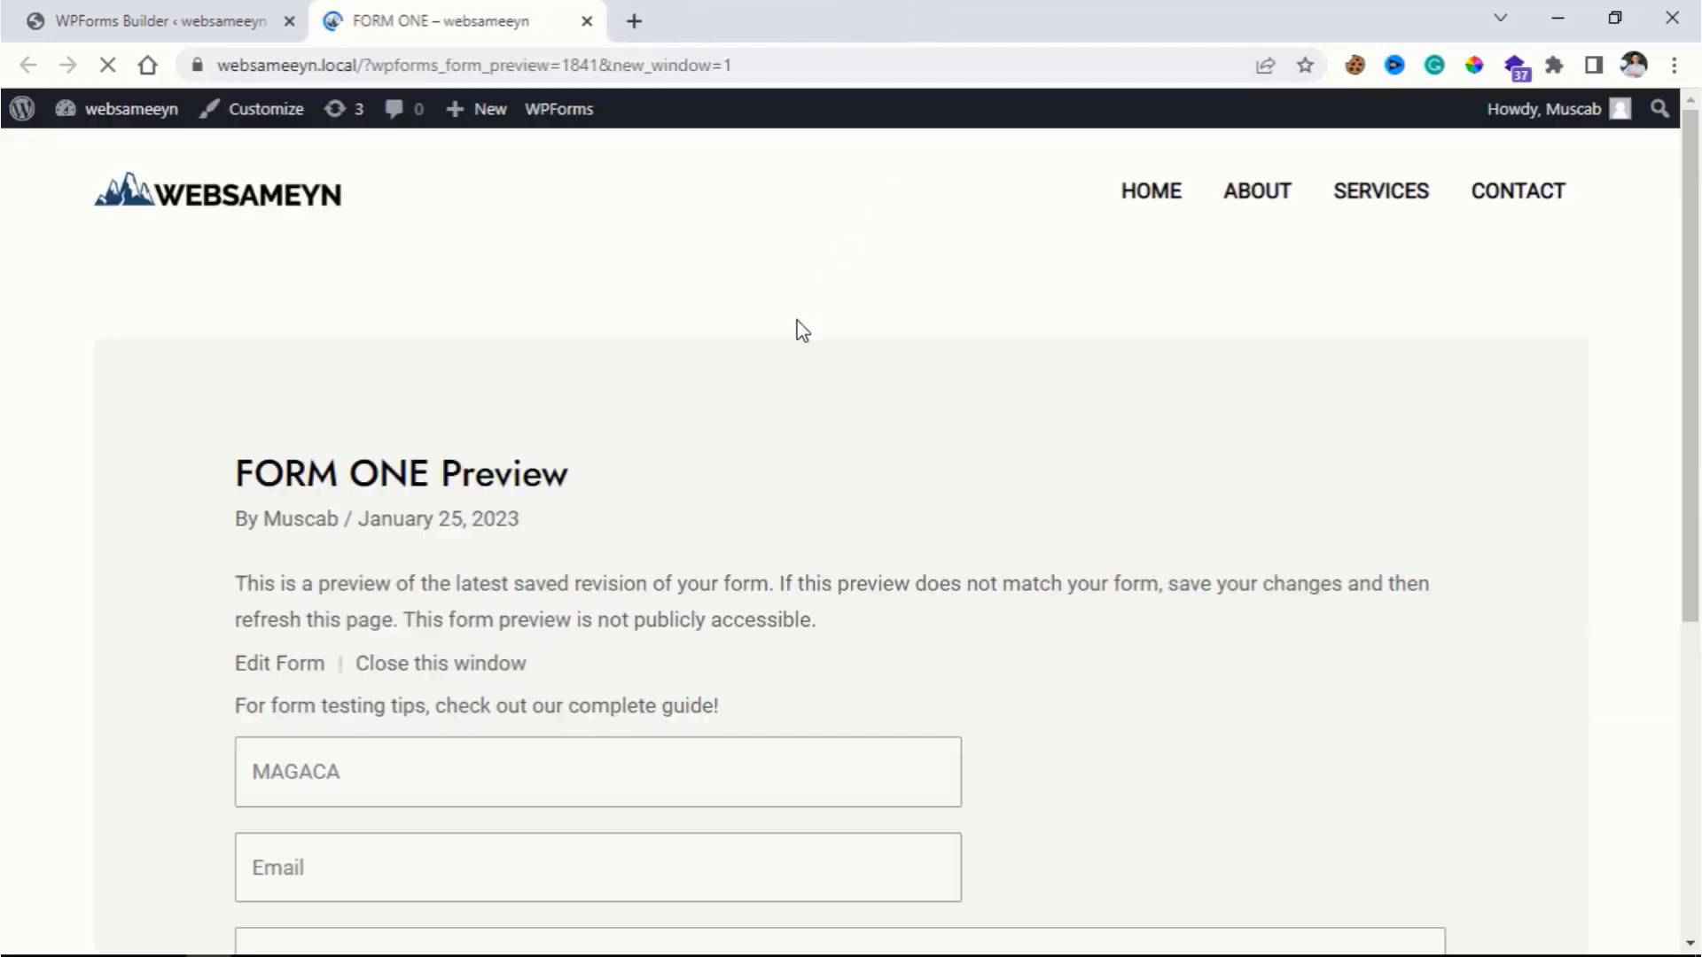
# Step: Fill the preview with name 'ali', a saved email address and message 'test'
pyautogui.scroll(-4, 795, 326)
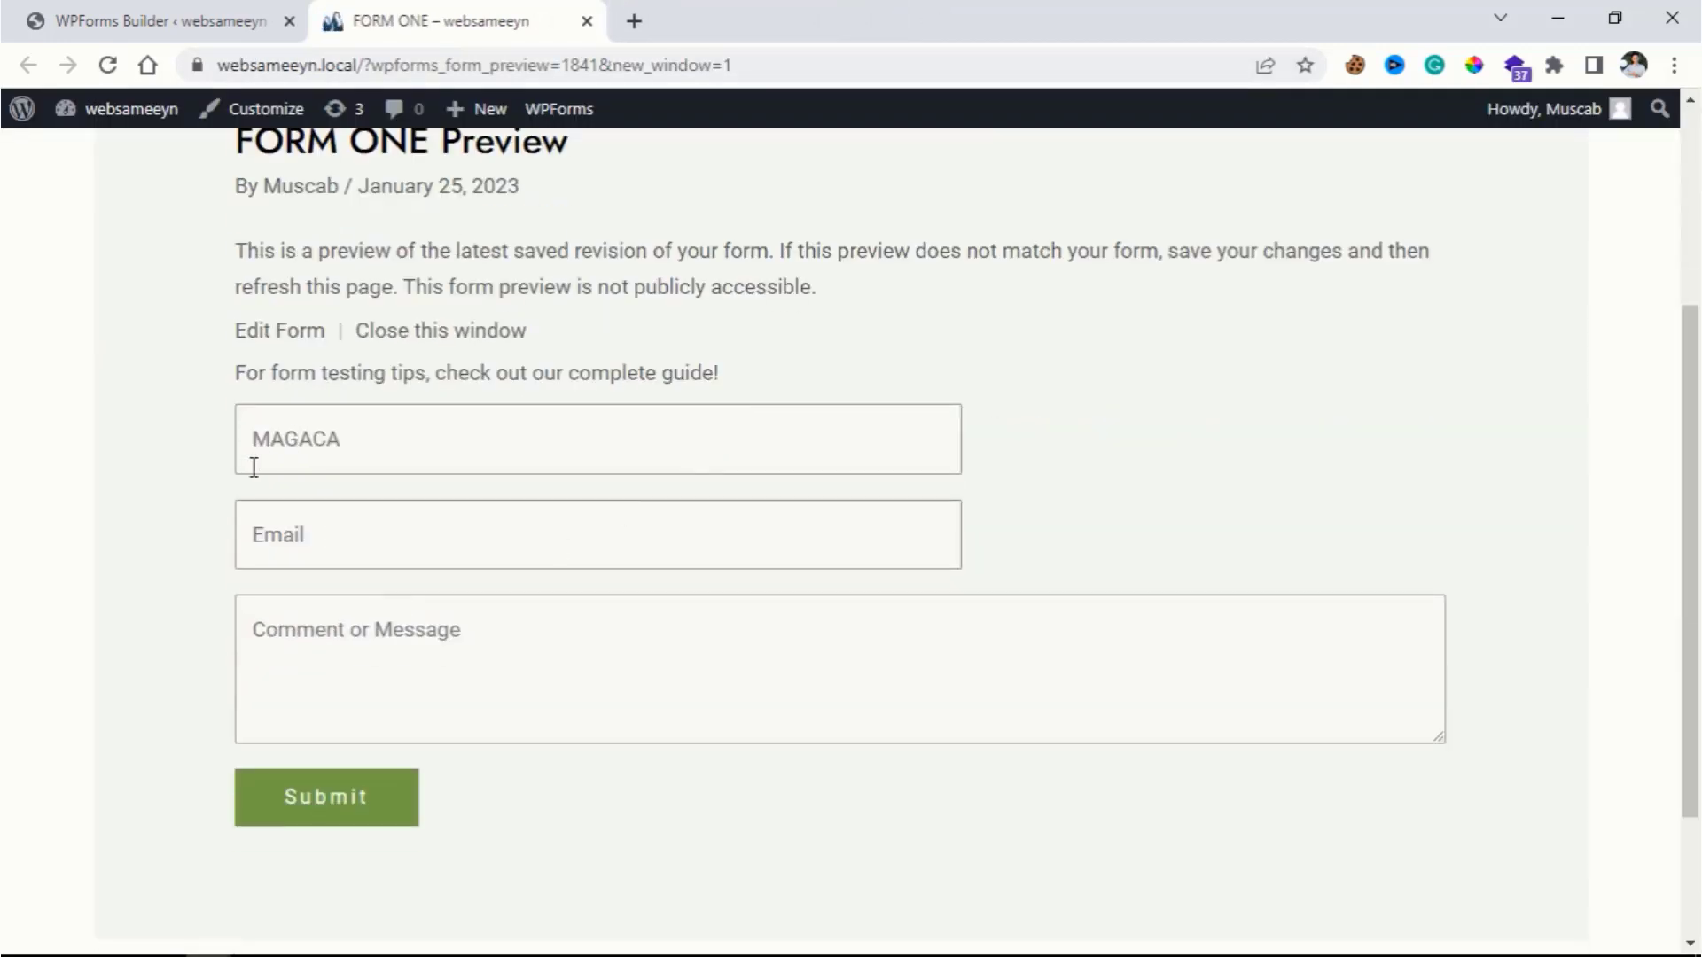
pyautogui.click(517, 455)
pyautogui.click(34, 444)
pyautogui.scroll(3, 709, 596)
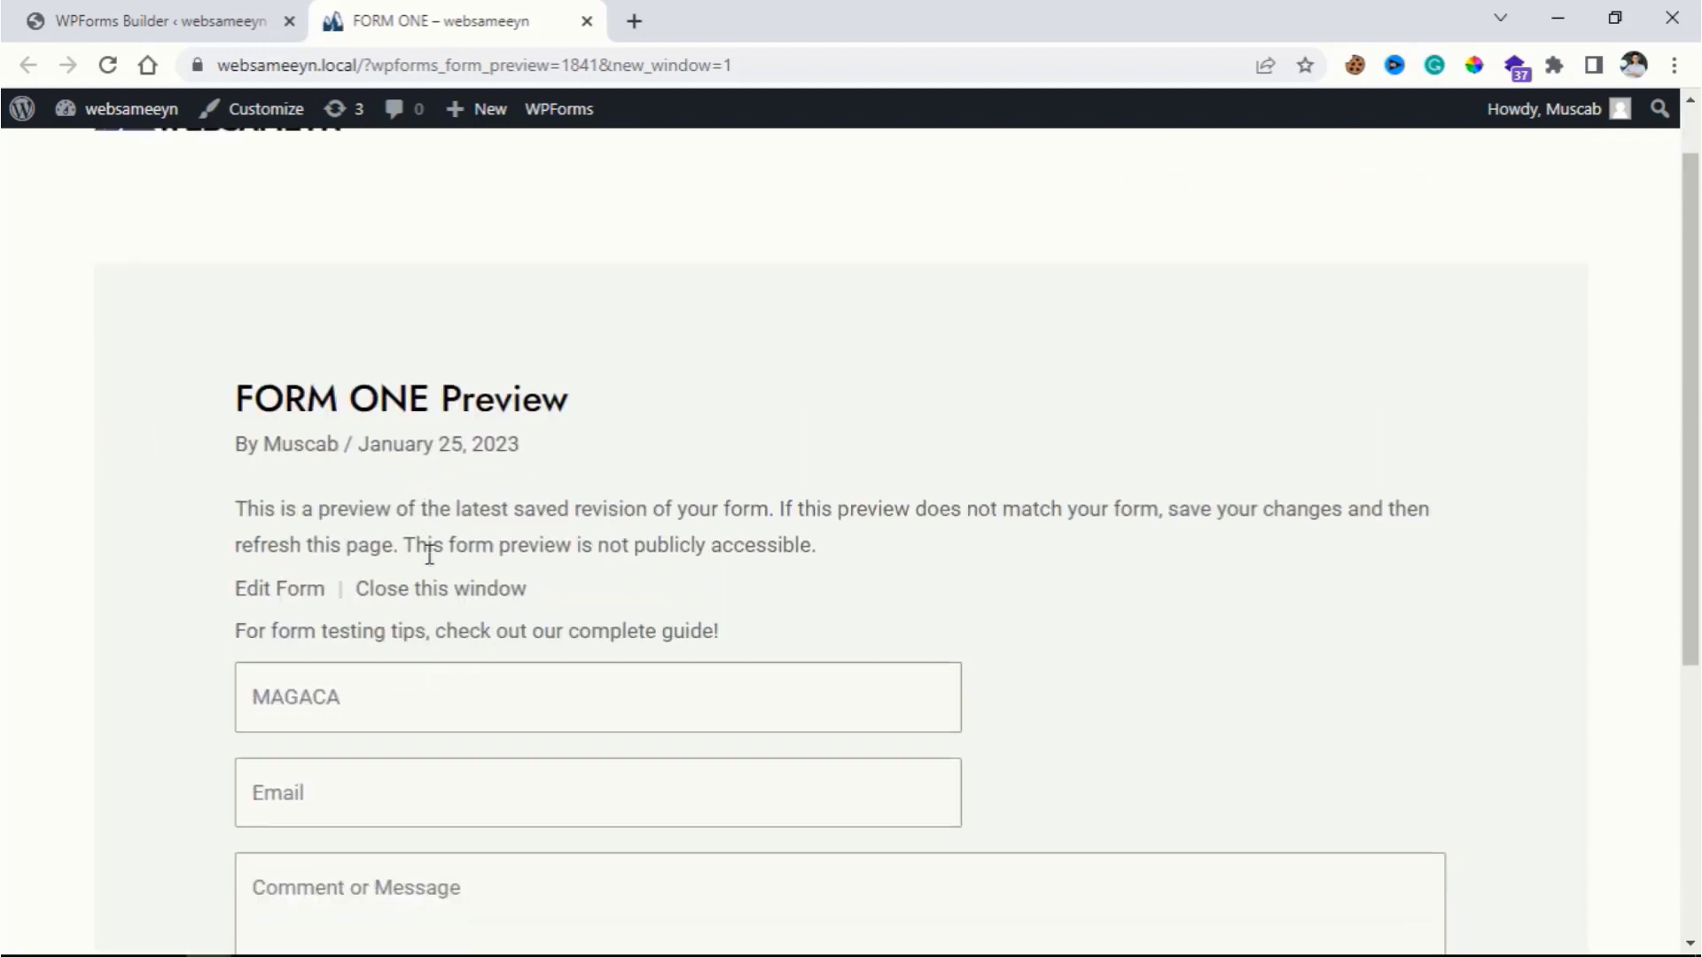
pyautogui.scroll(-3, 429, 555)
pyautogui.click(331, 449)
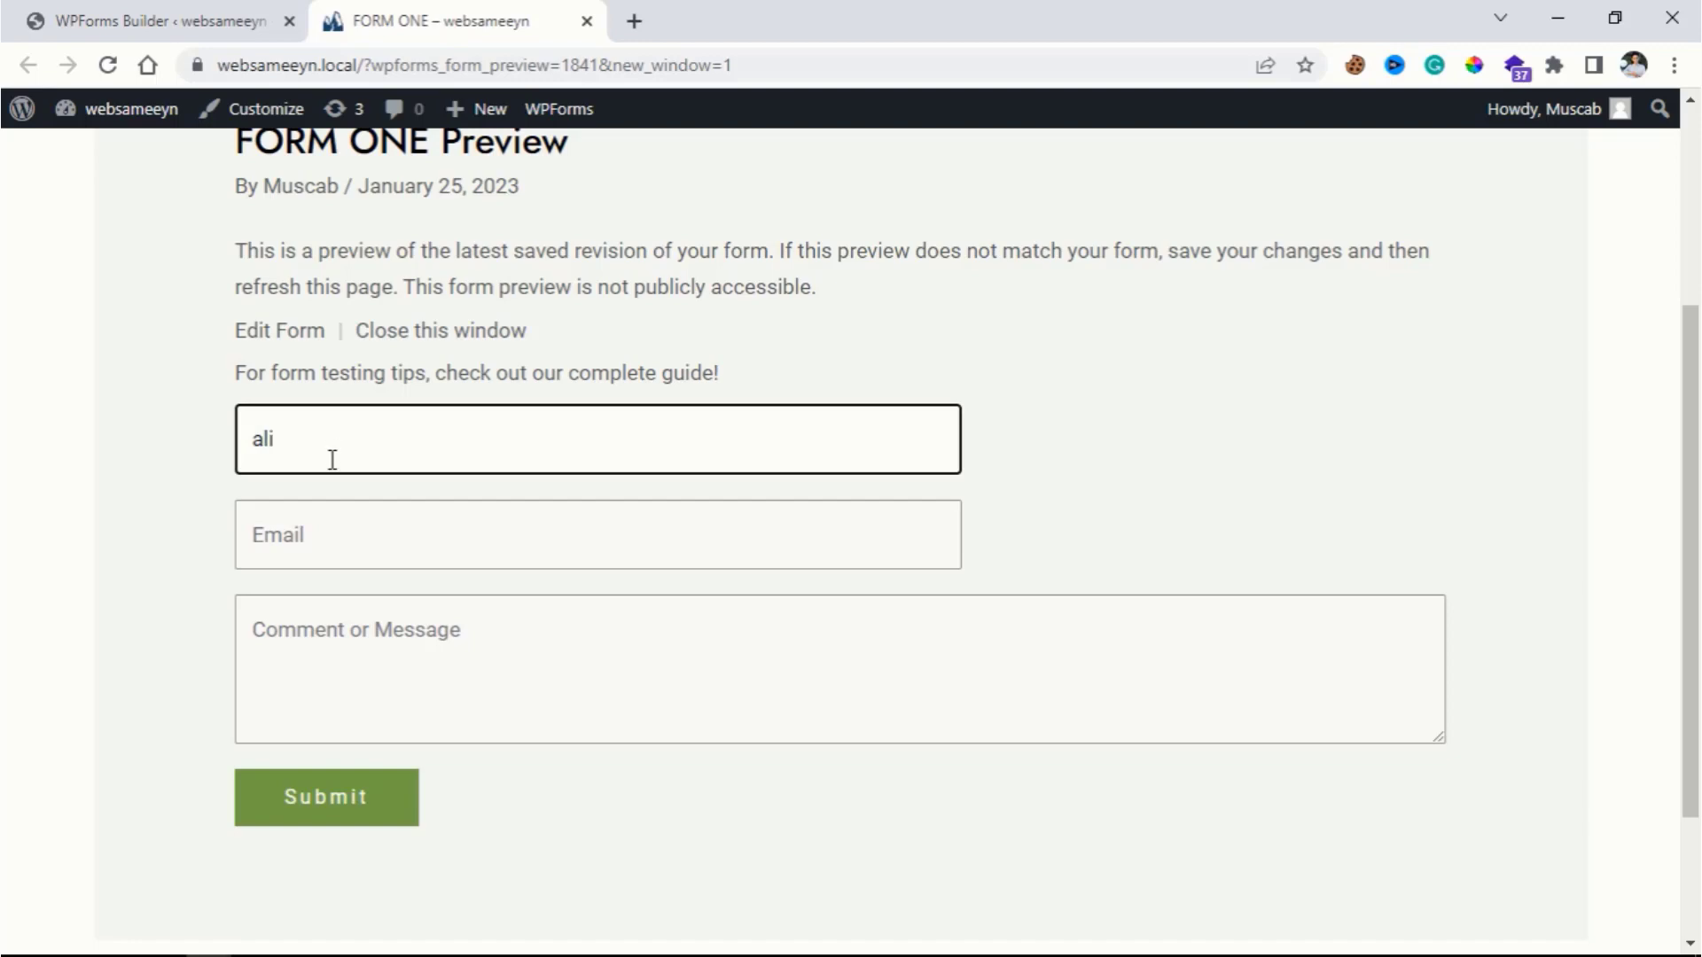
pyautogui.write('ali')
pyautogui.click(333, 514)
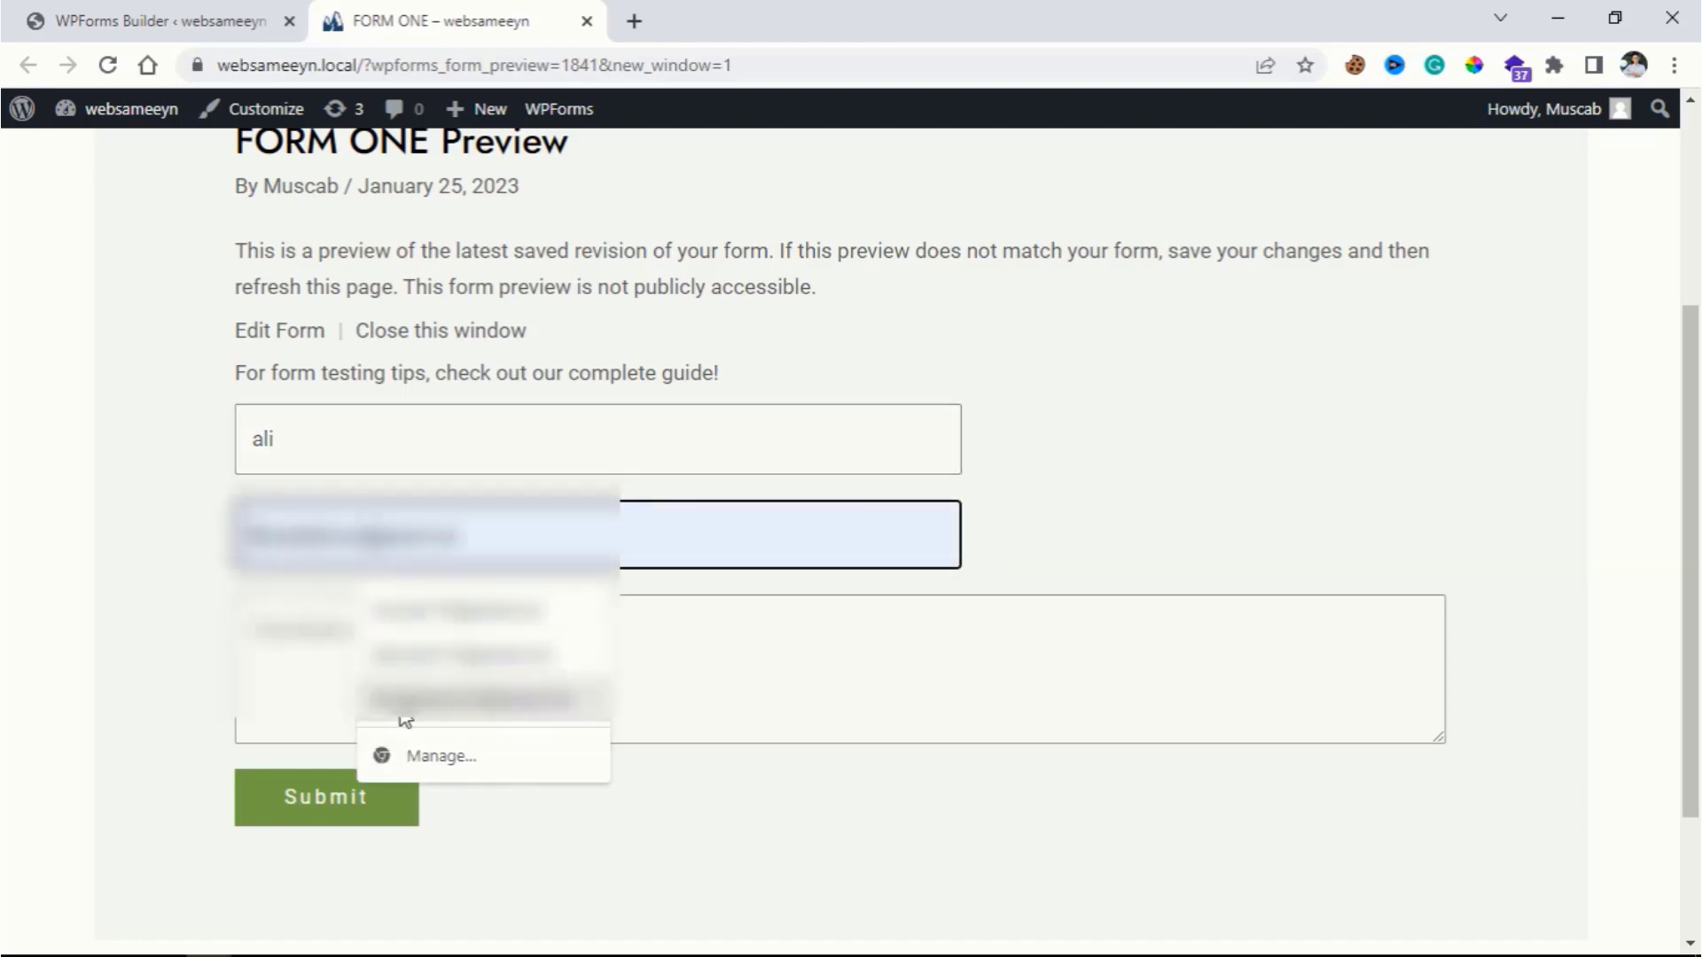
pyautogui.click(461, 610)
pyautogui.scroll(-2, 608, 555)
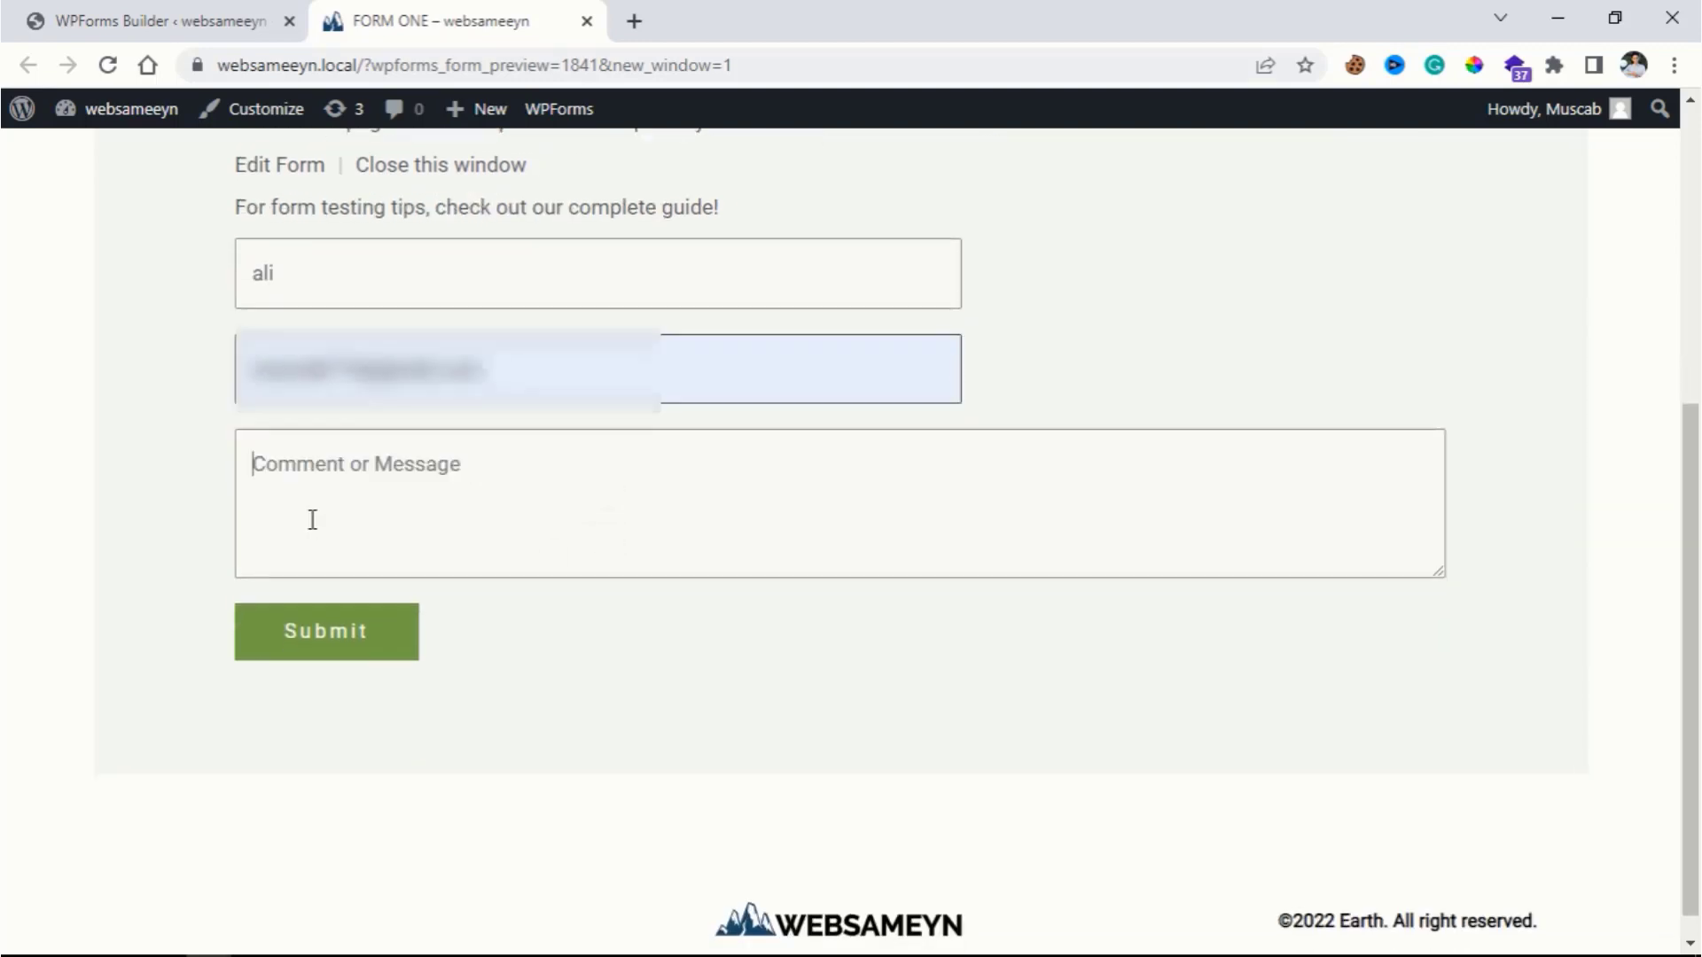
pyautogui.click(348, 497)
pyautogui.write('tes')
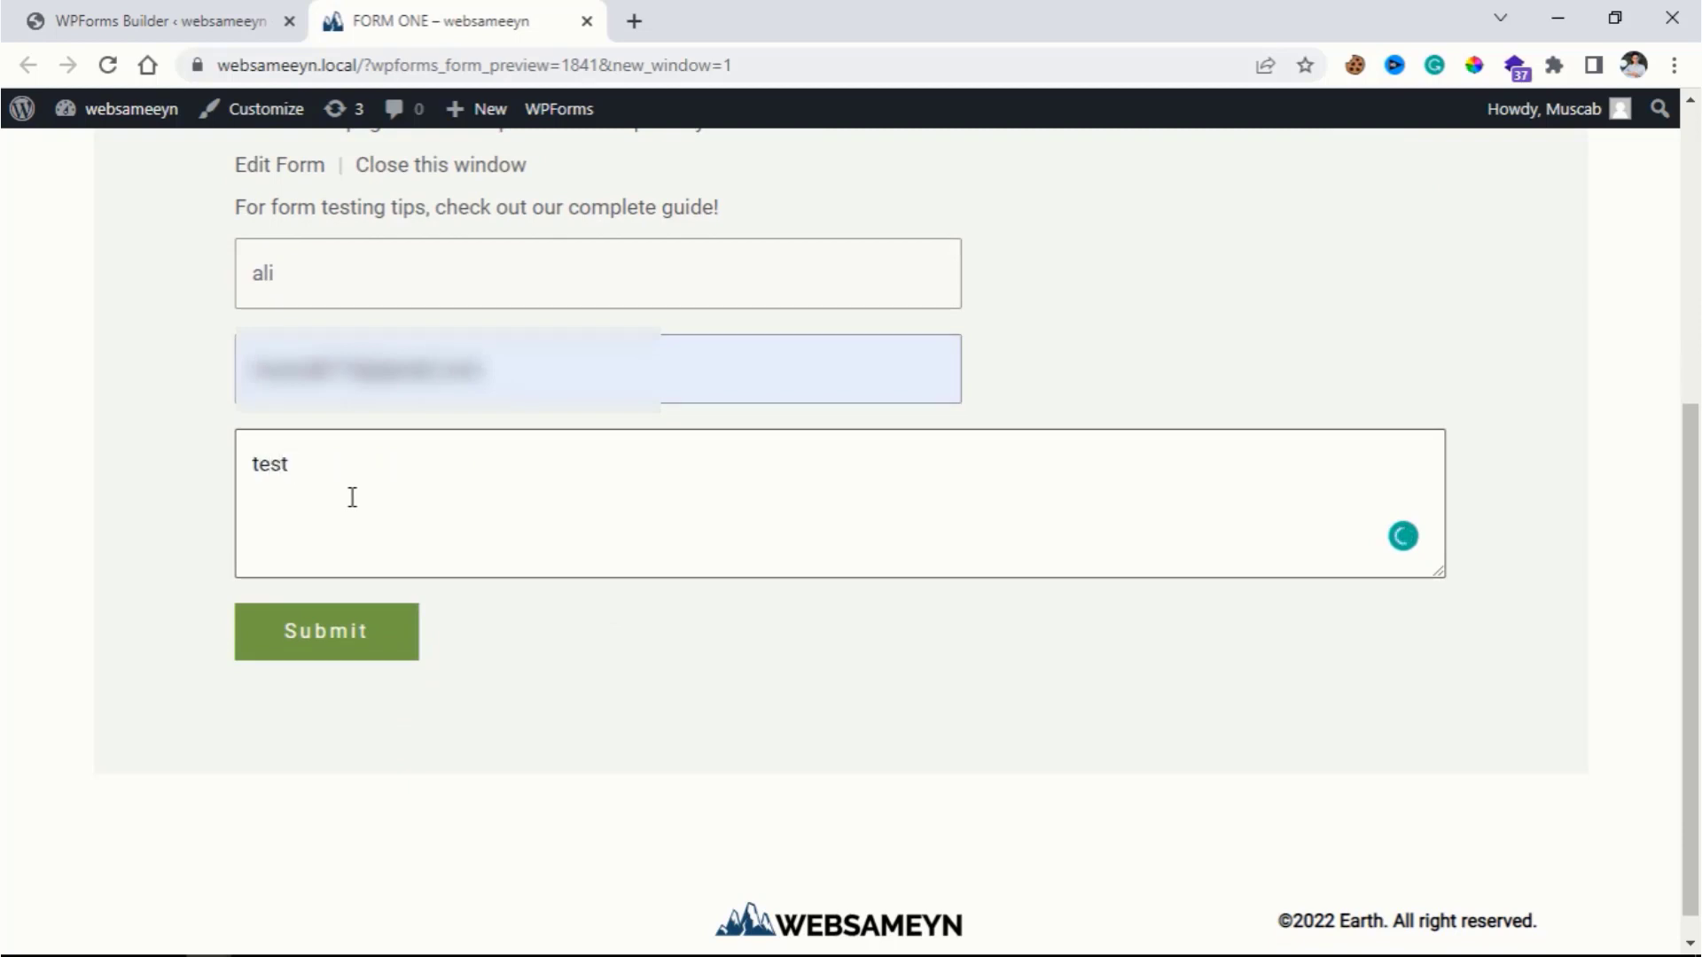
pyautogui.write('t')
# Step: Submit the test entry, check the thank-you confirmation, and return to the builder
pyautogui.click(322, 632)
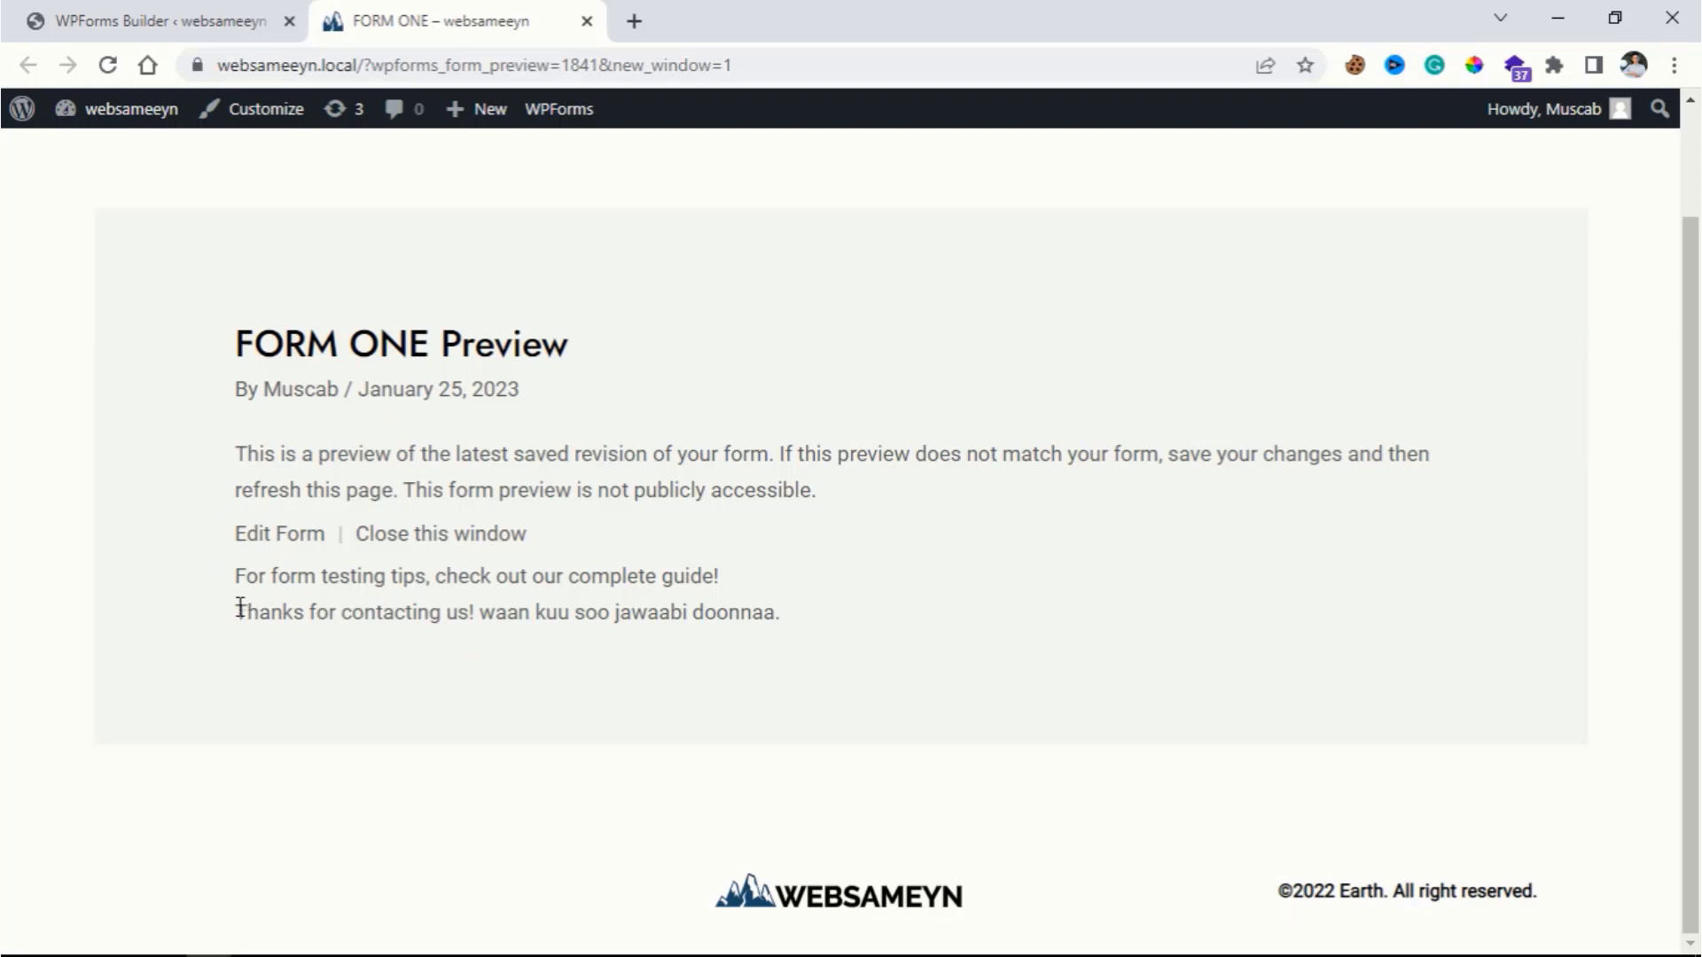
pyautogui.moveTo(243, 613); pyautogui.dragTo(829, 645)
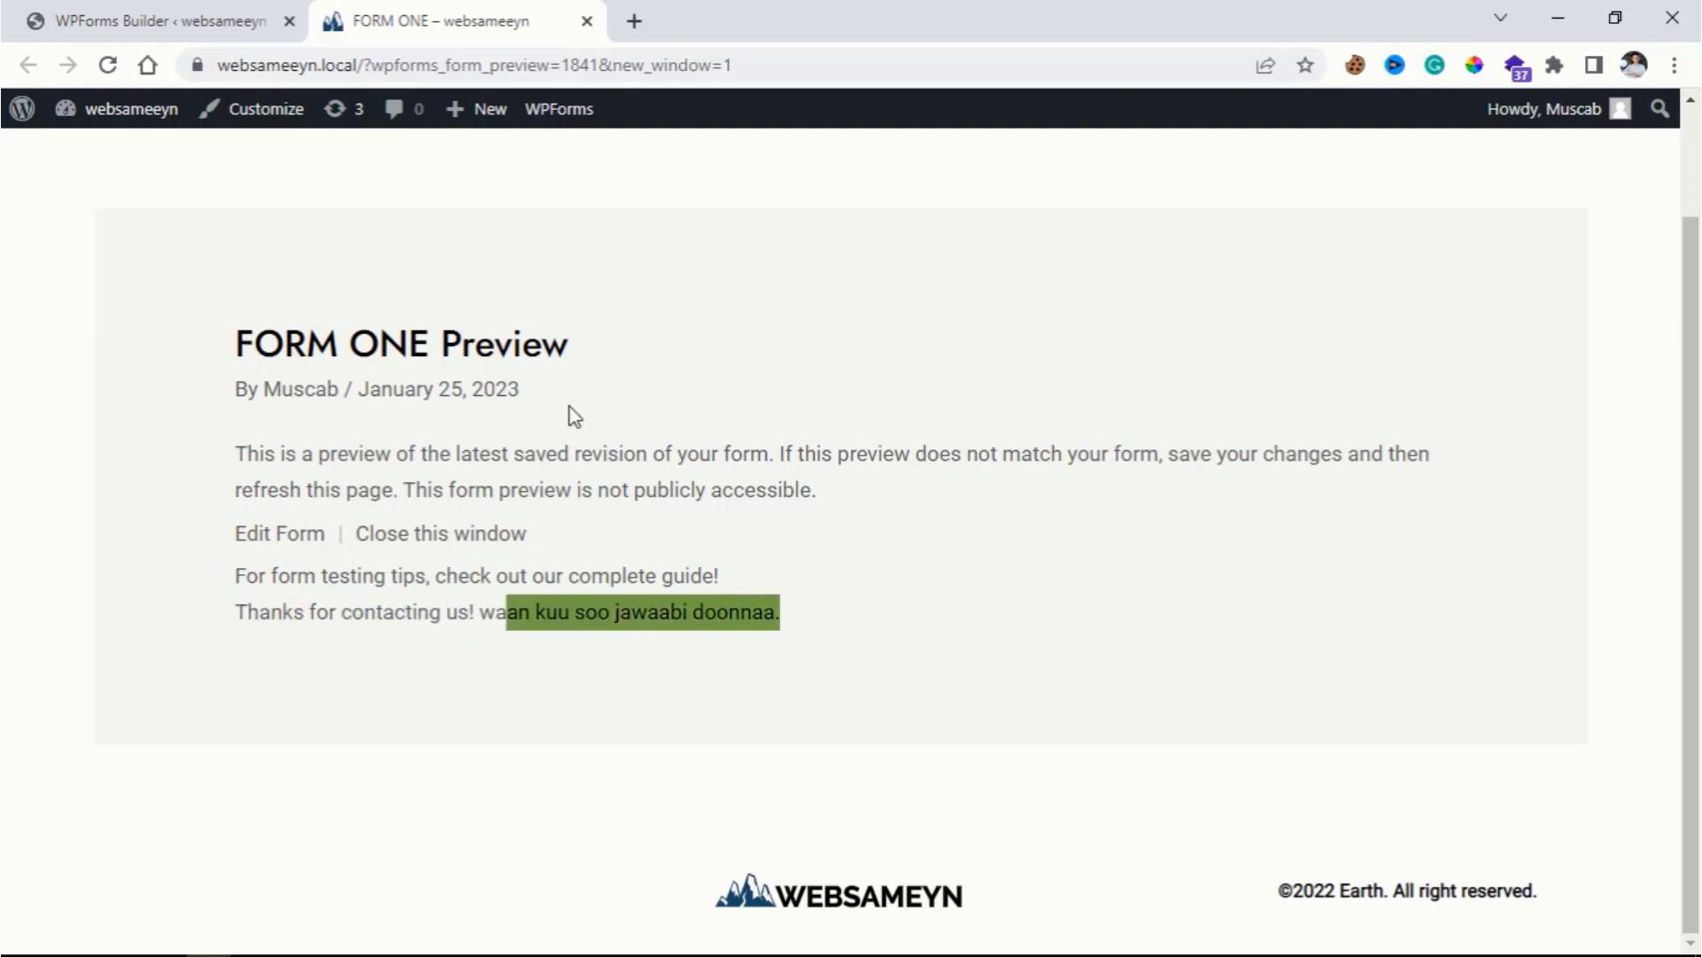
pyautogui.scroll(2, 574, 417)
pyautogui.click(203, 18)
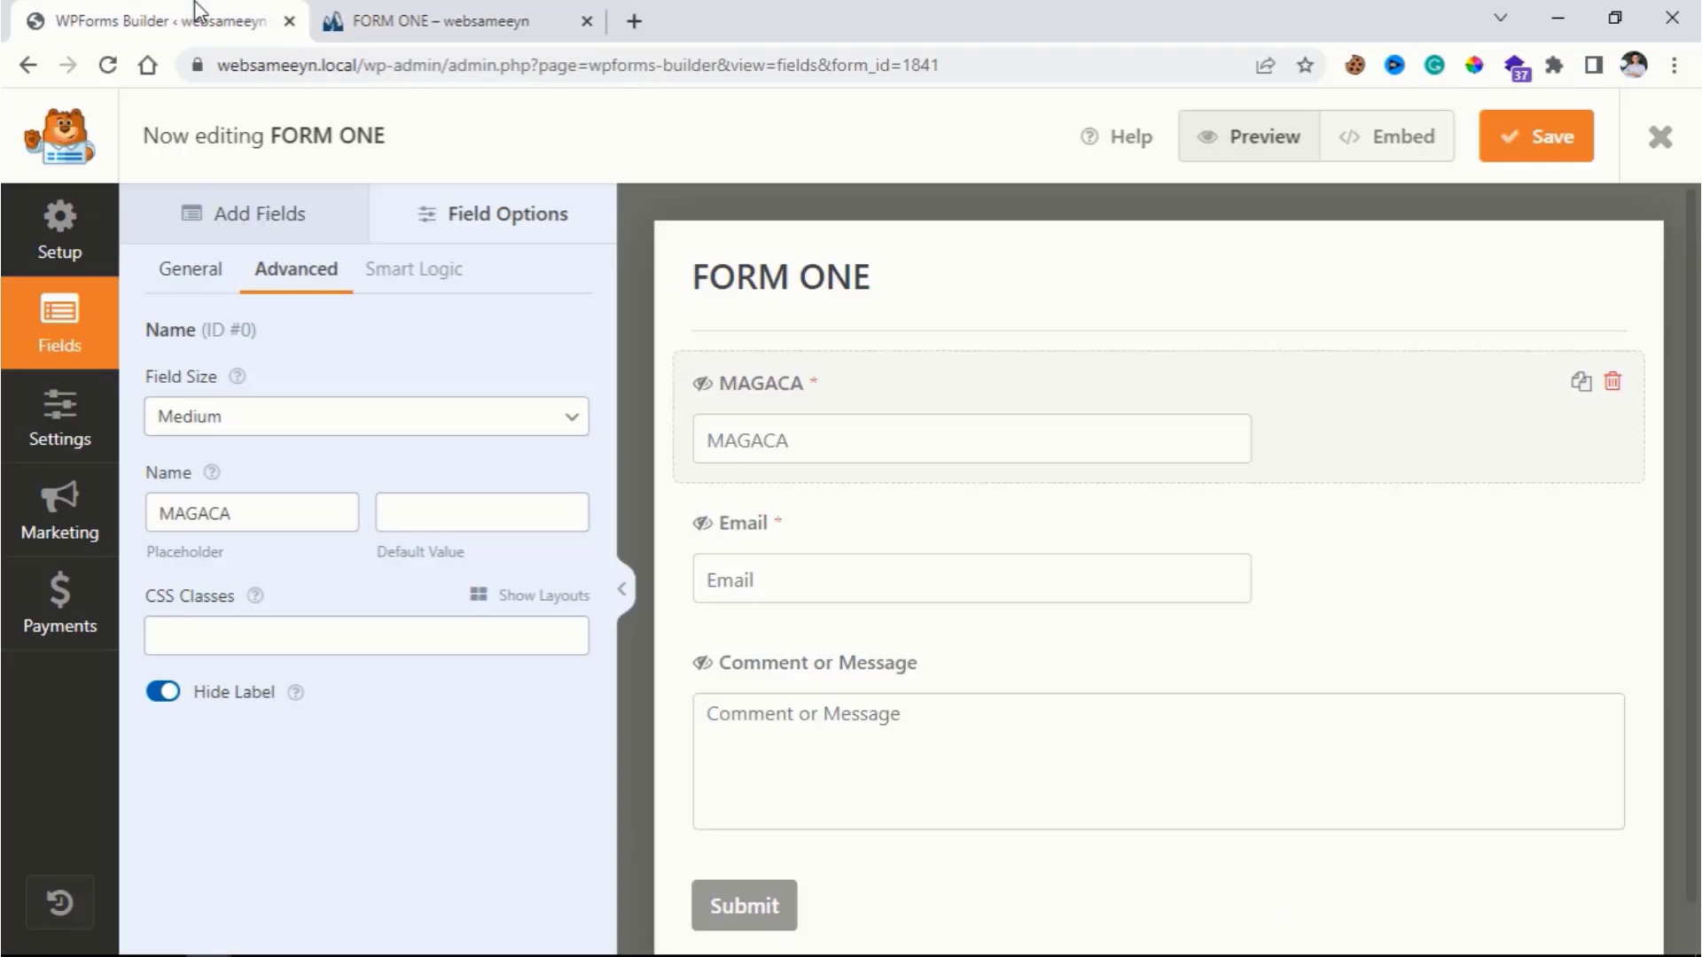
# Step: Save FORM ONE, visit the live site and close the form preview tab
pyautogui.click(1530, 152)
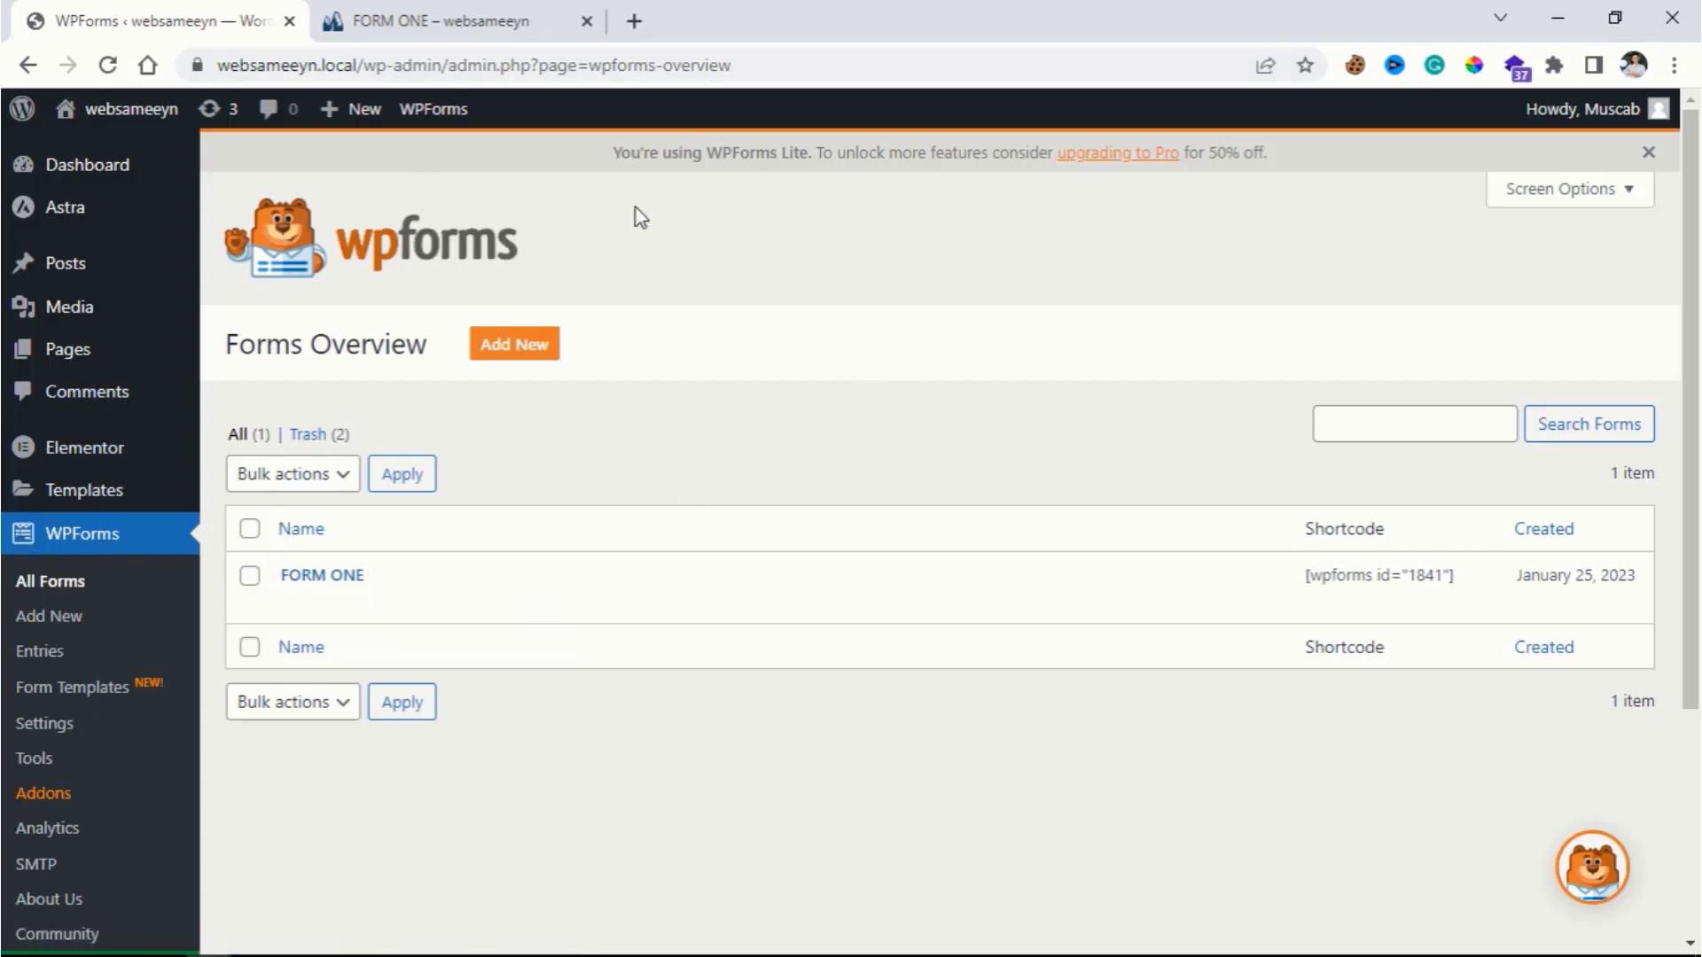
pyautogui.click(98, 114)
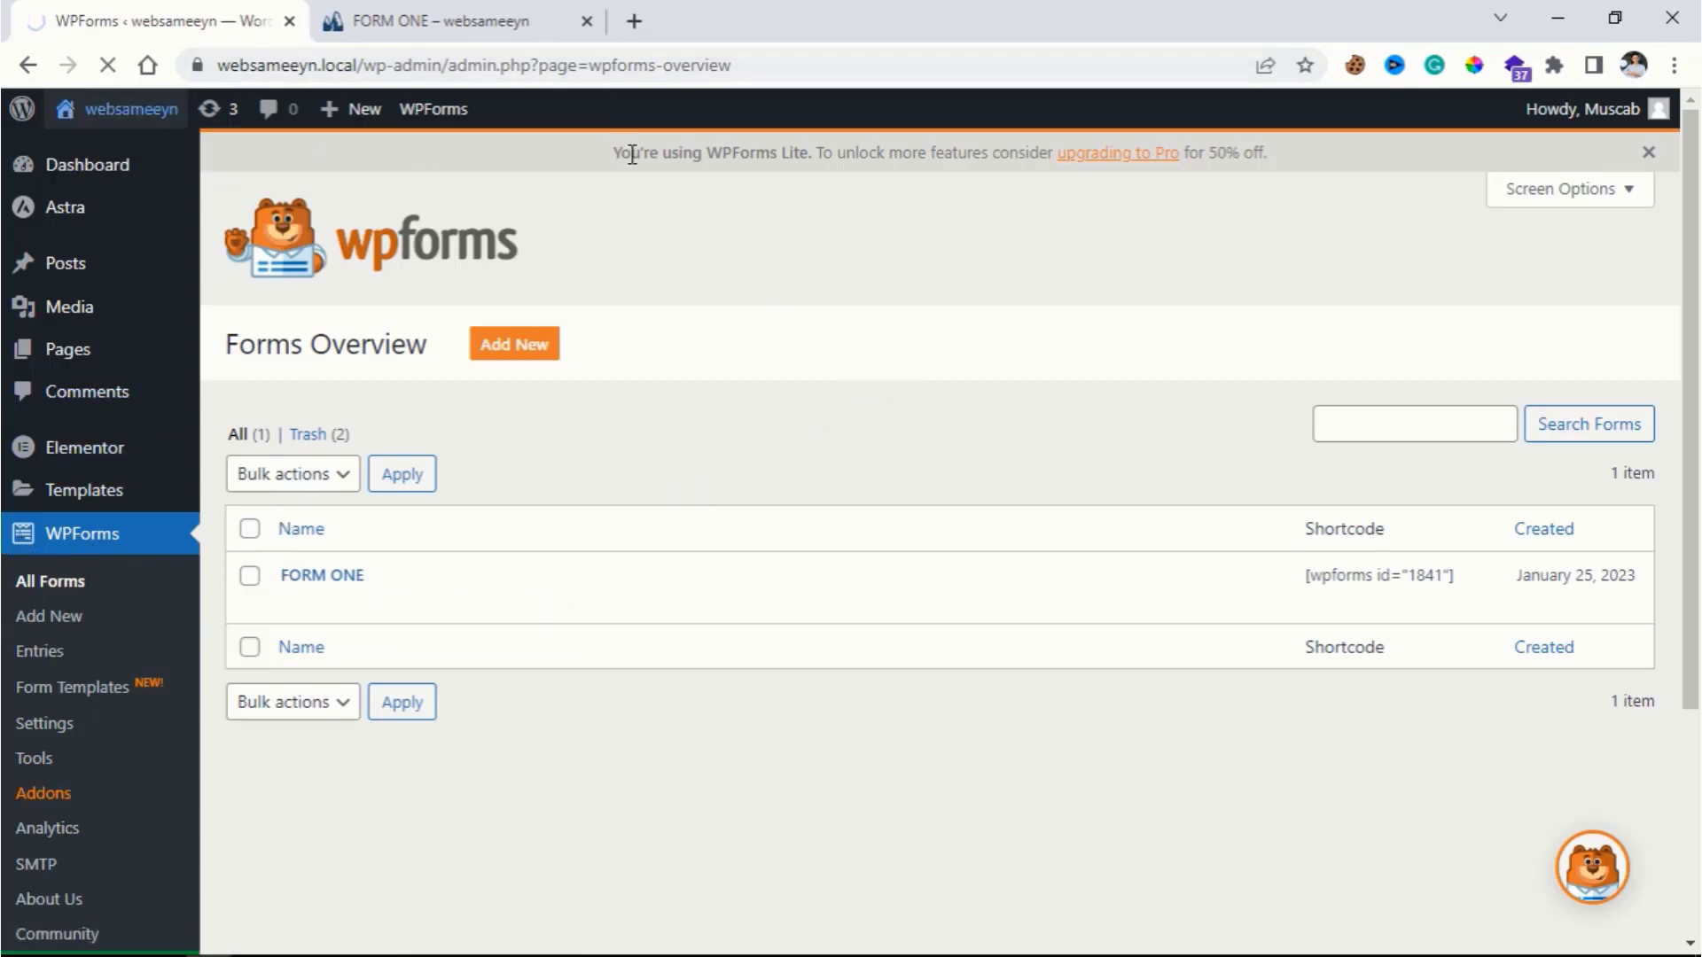
pyautogui.click(587, 21)
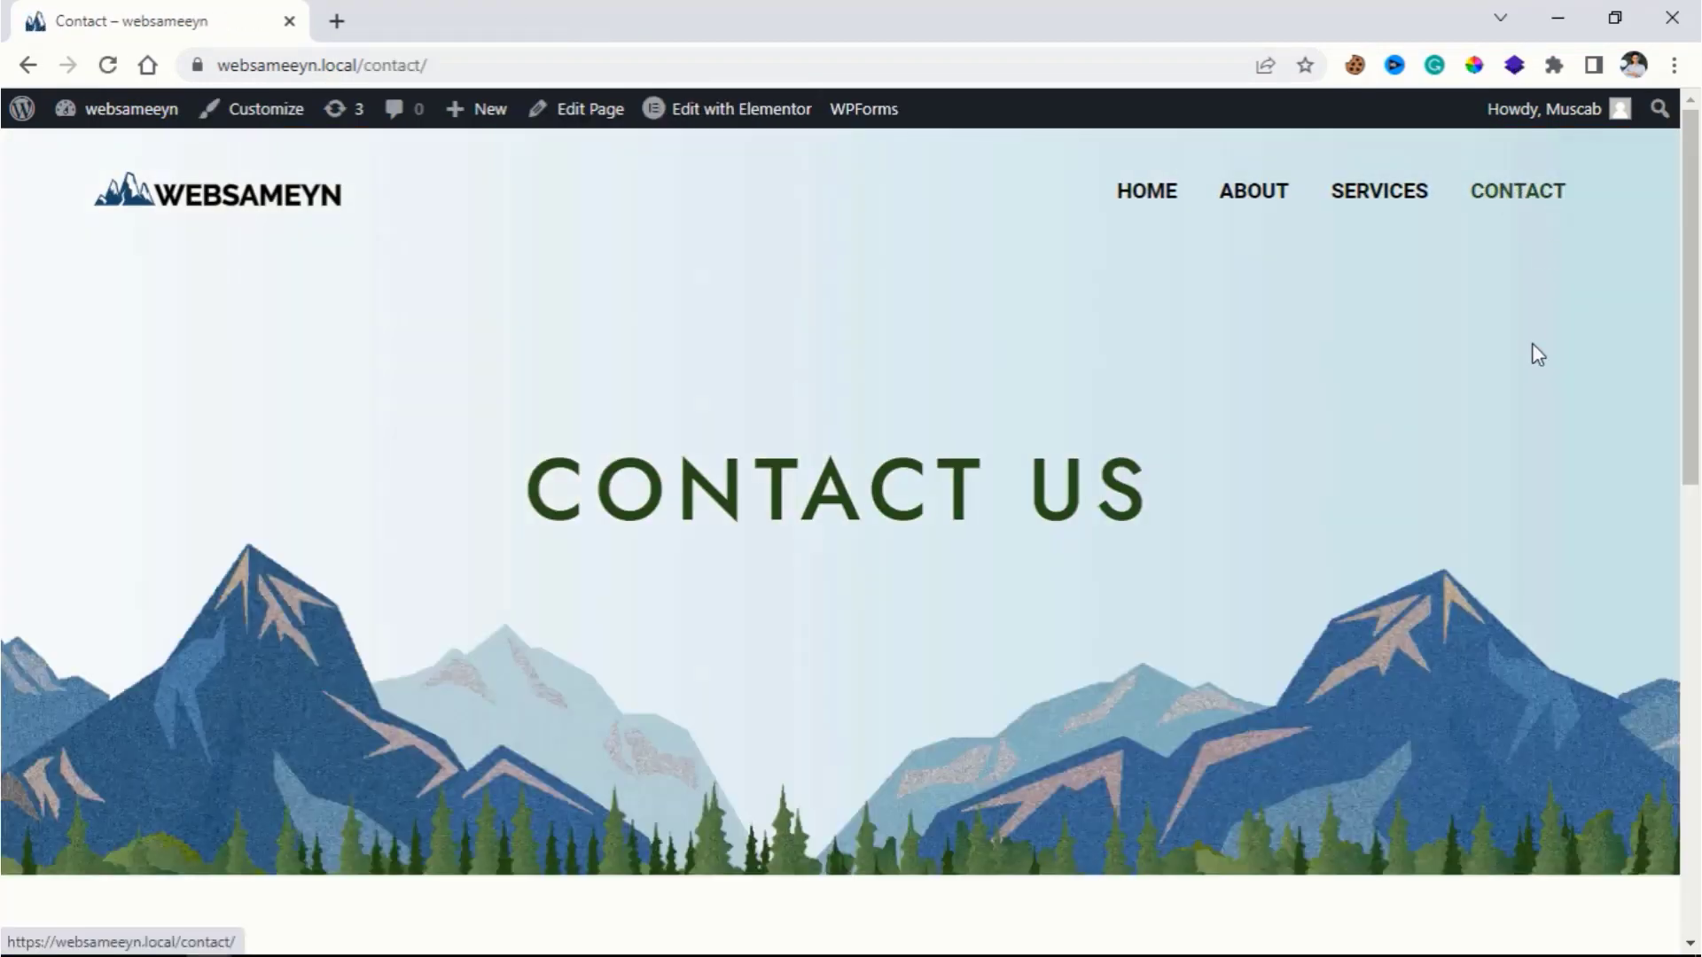
# Step: Open the Contact page in the Elementor editor
pyautogui.scroll(-8, 1531, 345)
pyautogui.scroll(-3, 553, 432)
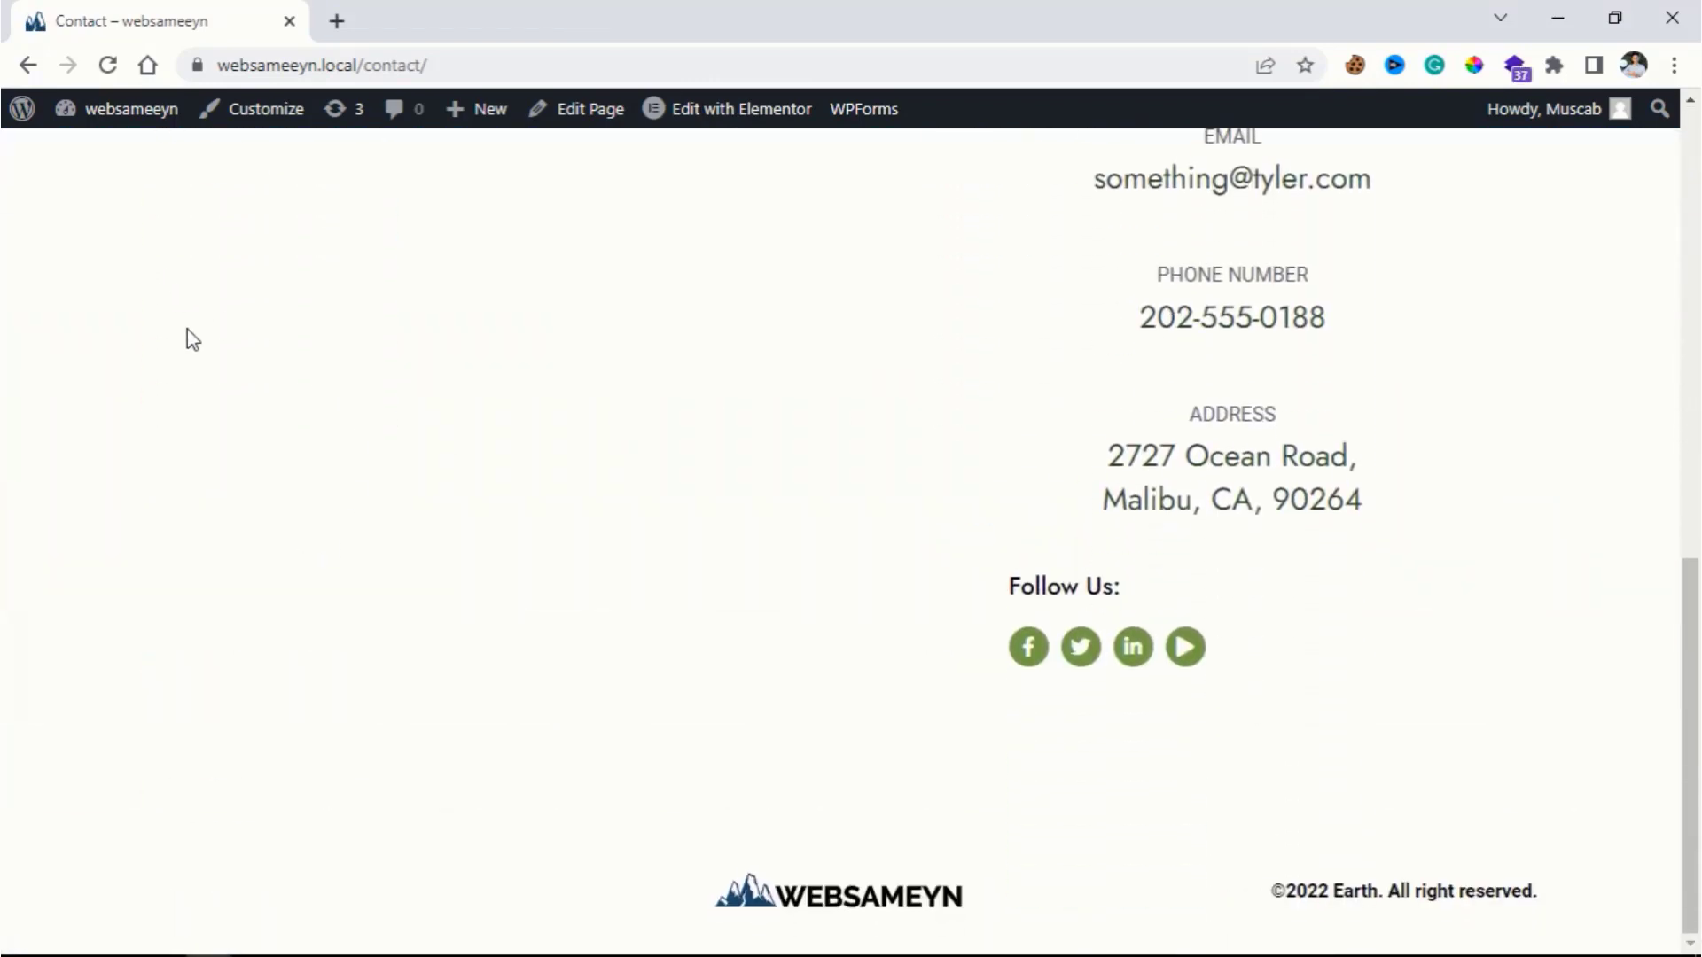
pyautogui.scroll(10, 463, 459)
pyautogui.click(745, 117)
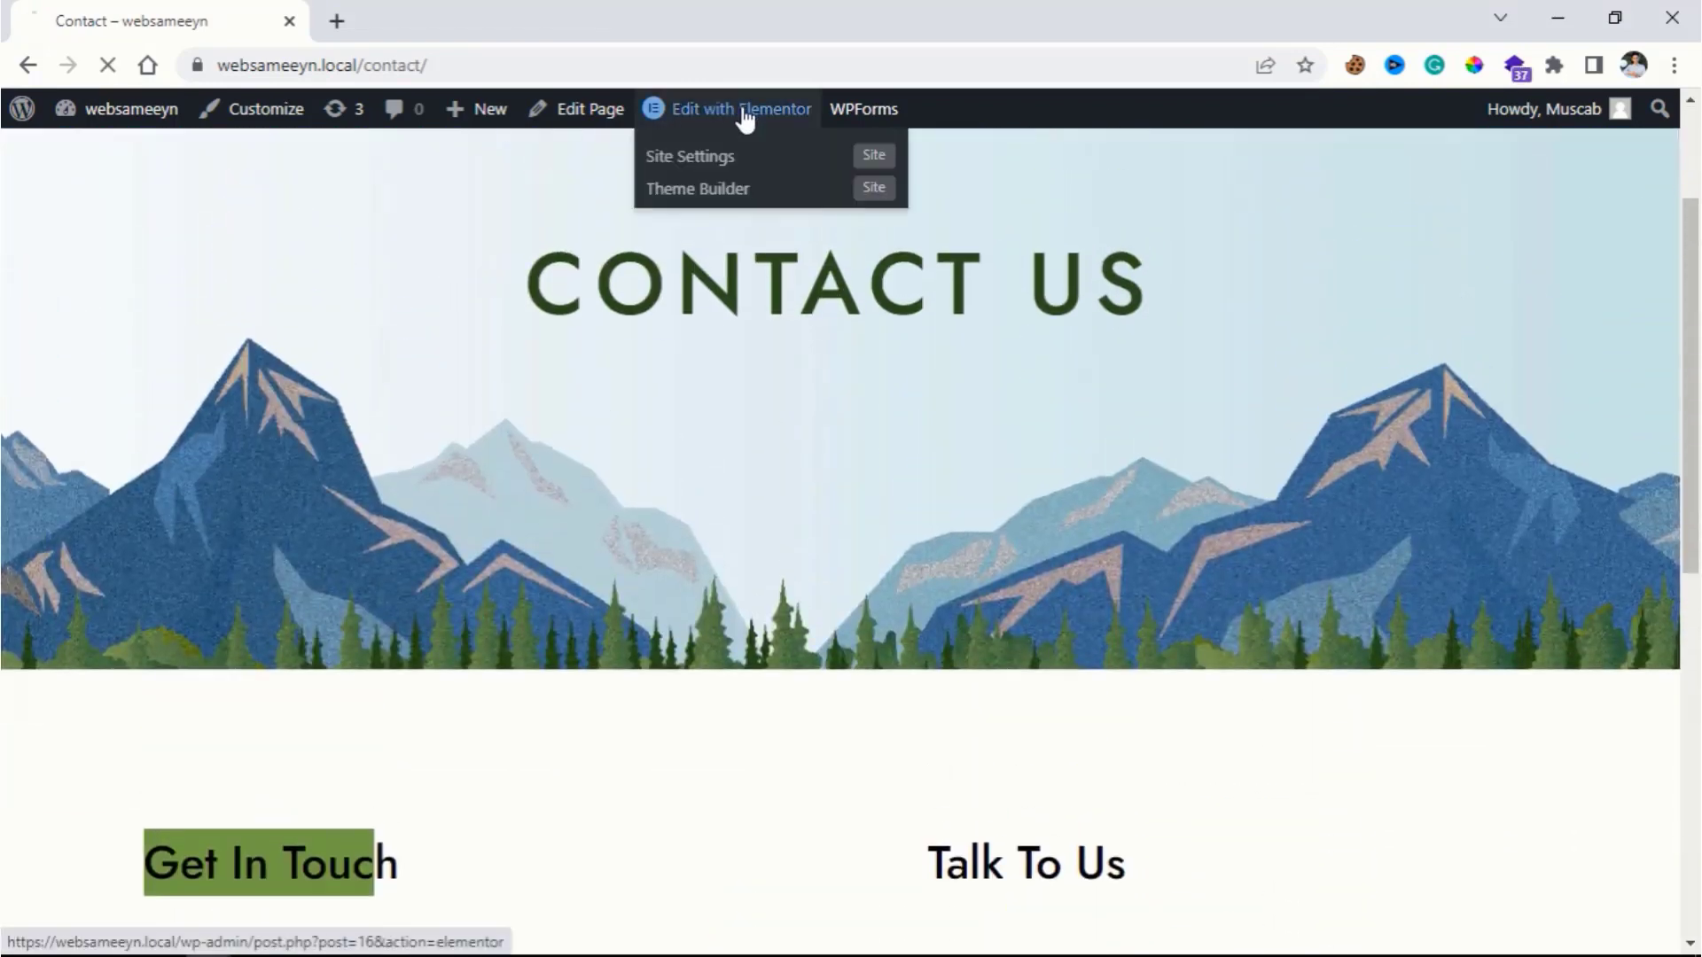
# Step: Search widgets for 'for', drop WPForms under Get In Touch, and select FORM ONE
pyautogui.scroll(-2, 709, 540)
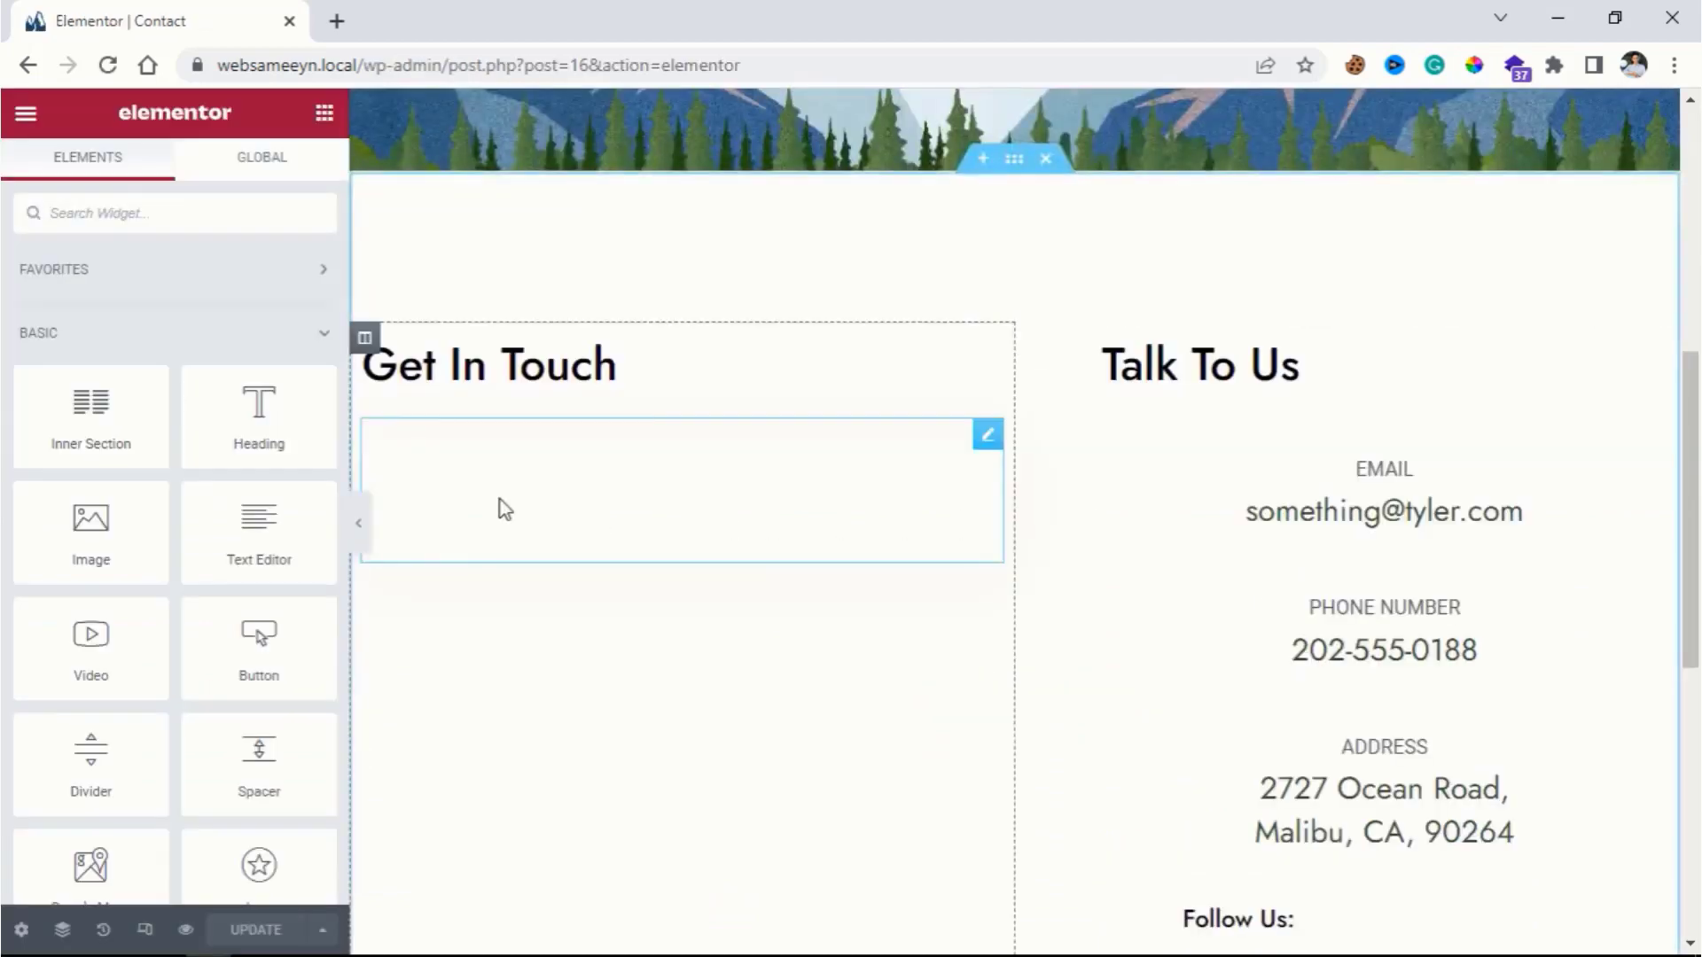
pyautogui.scroll(-5, 576, 483)
pyautogui.scroll(5, 665, 470)
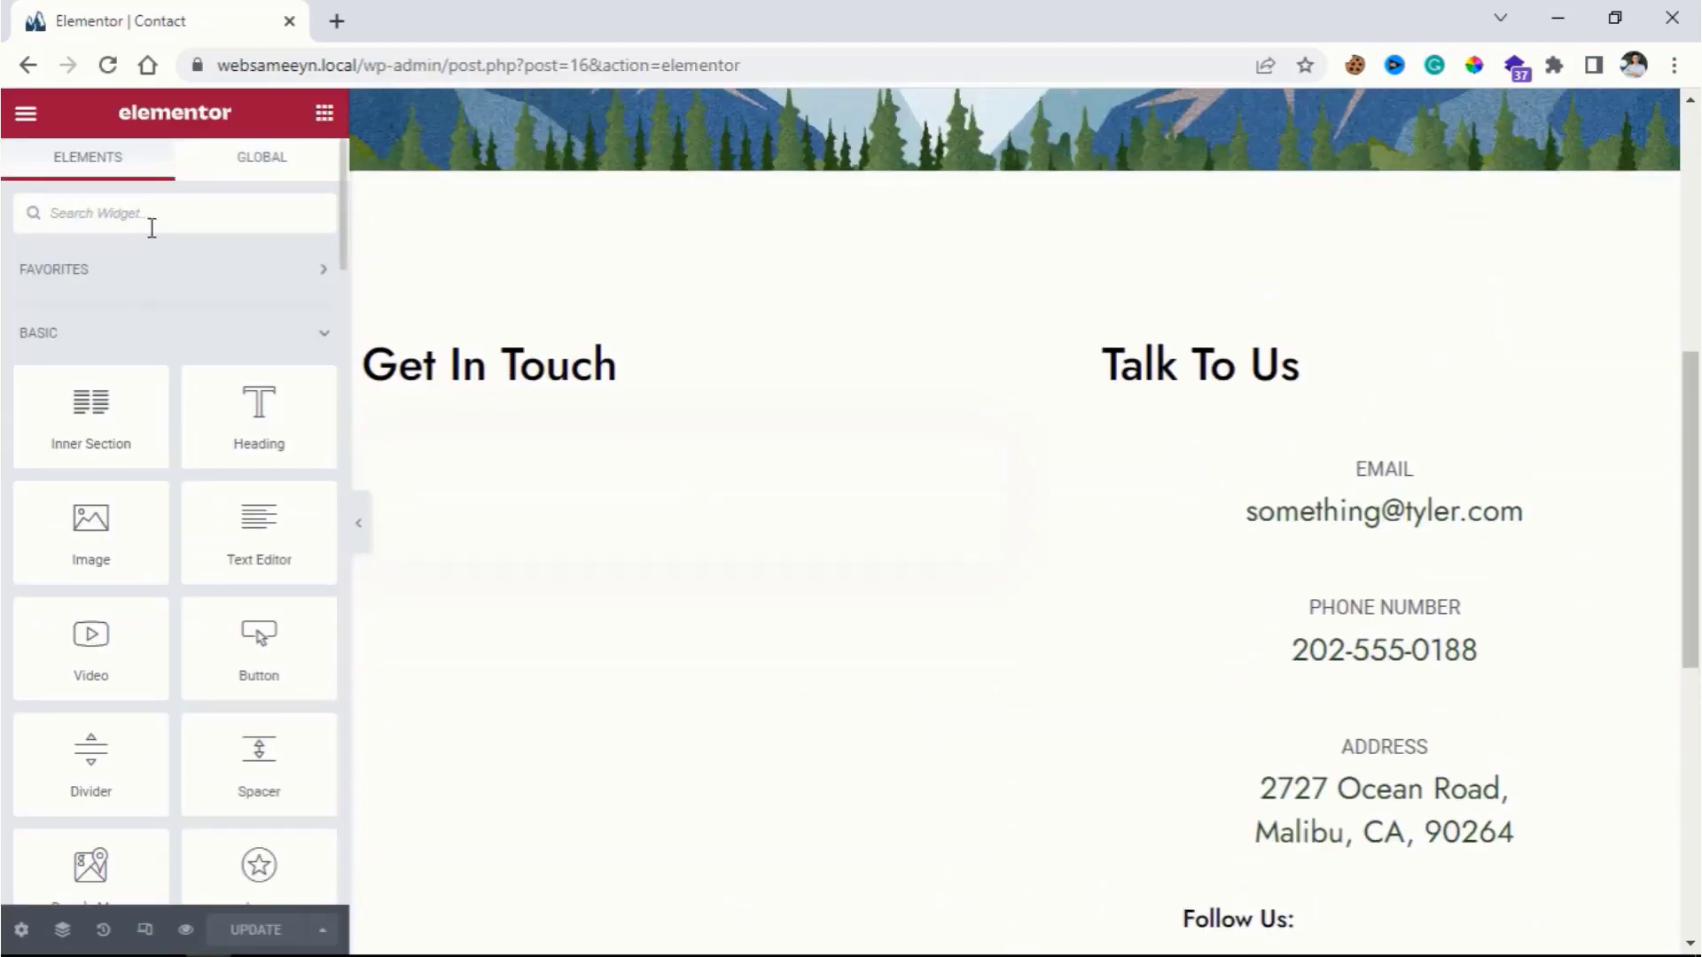
pyautogui.write('for')
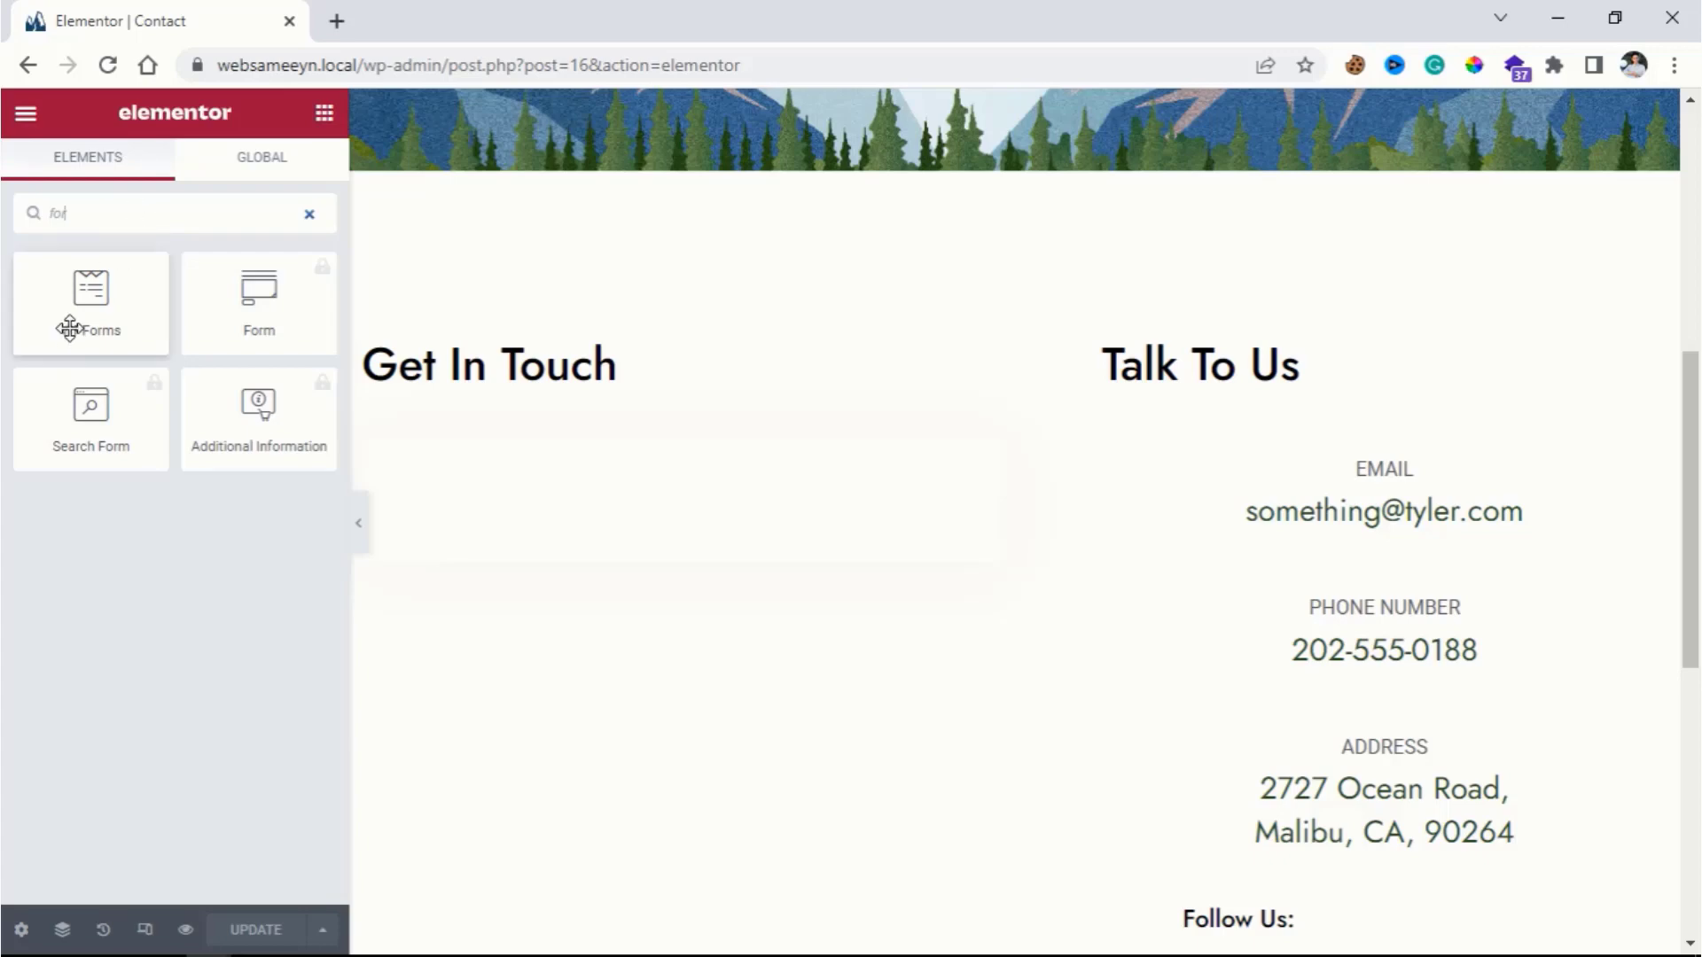
pyautogui.moveTo(57, 299); pyautogui.dragTo(466, 396)
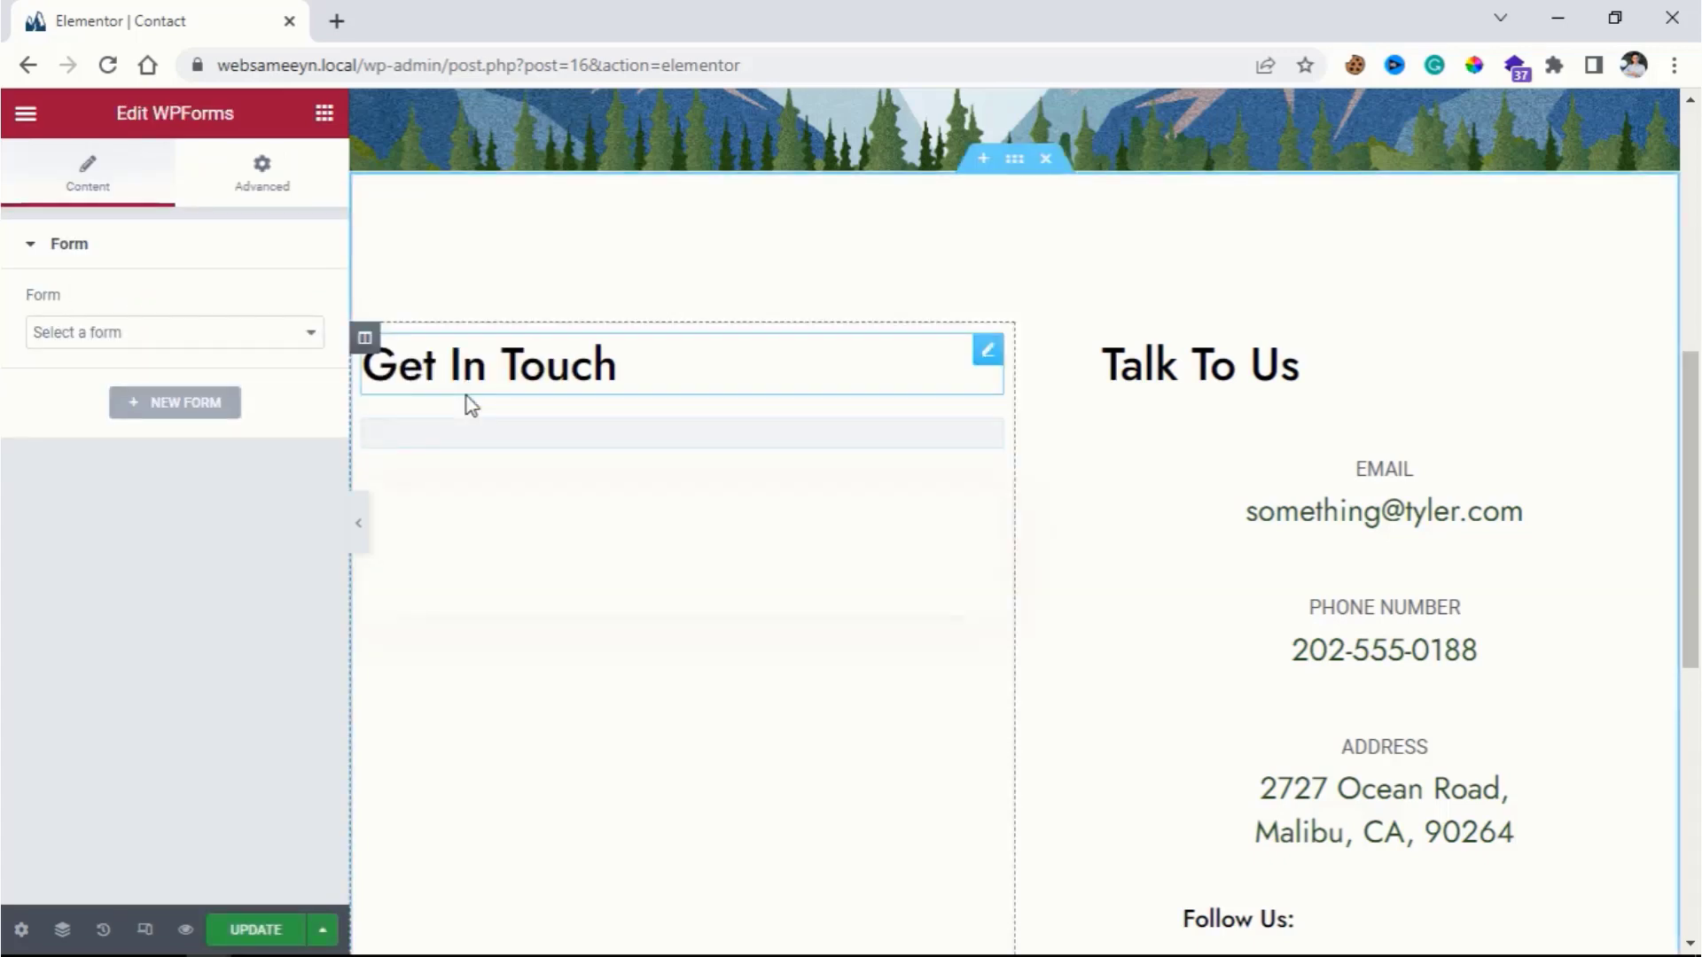
pyautogui.click(125, 334)
pyautogui.click(633, 599)
pyautogui.click(633, 599)
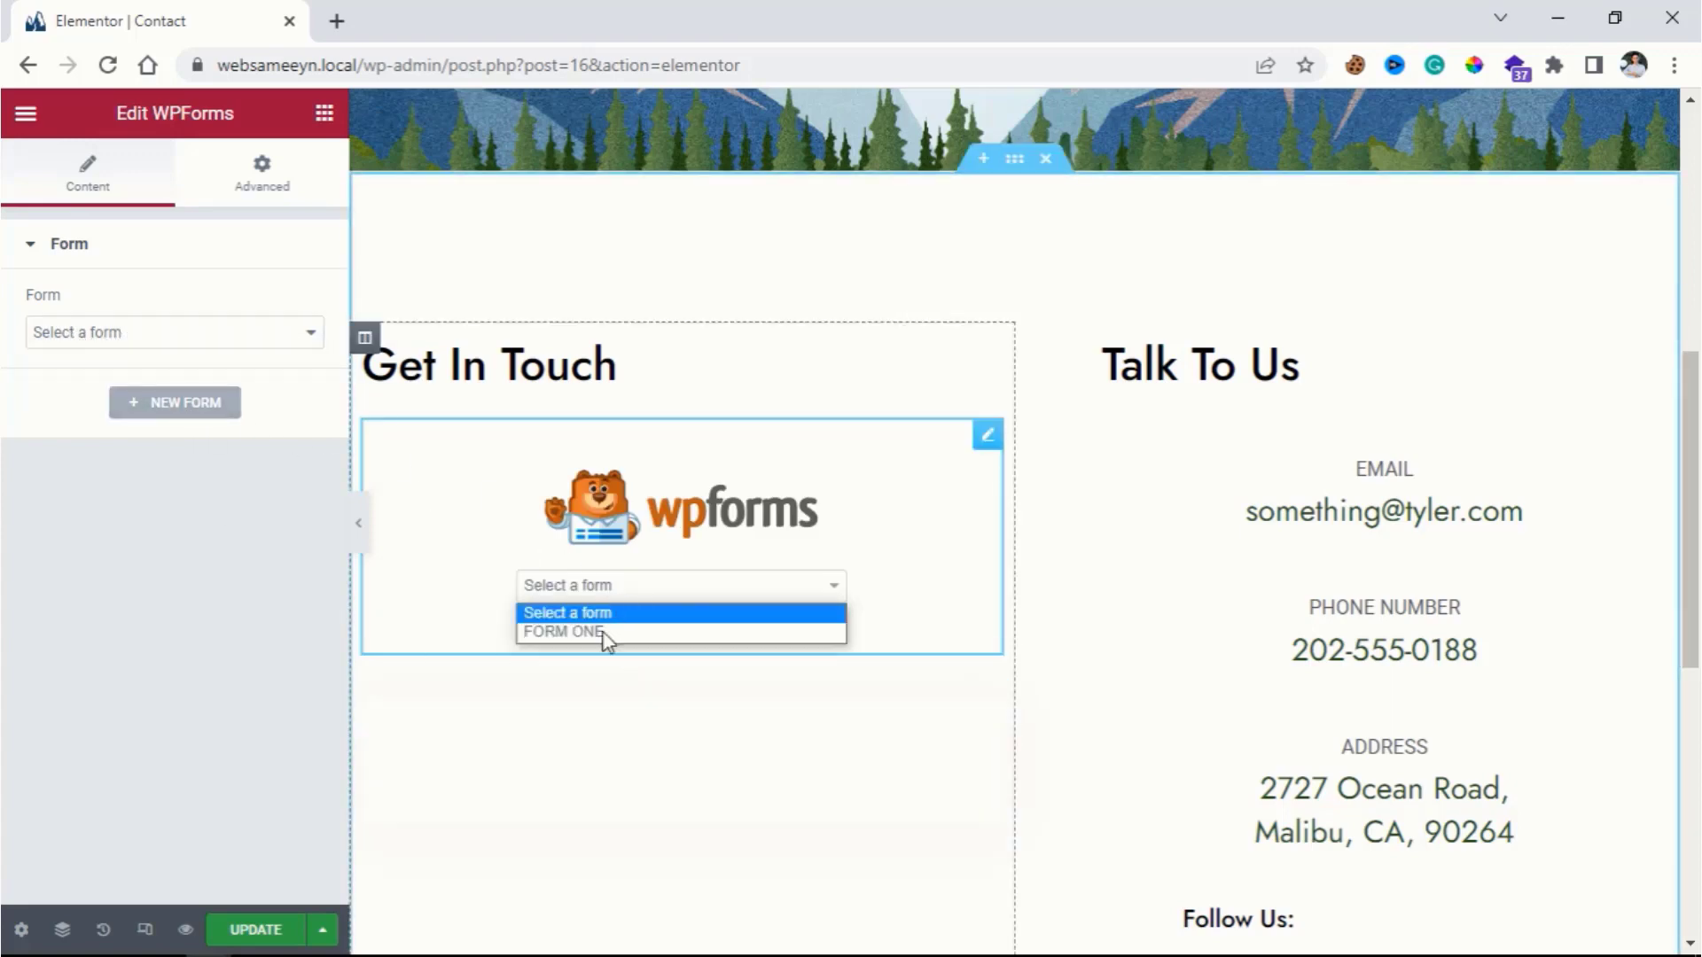
pyautogui.click(184, 339)
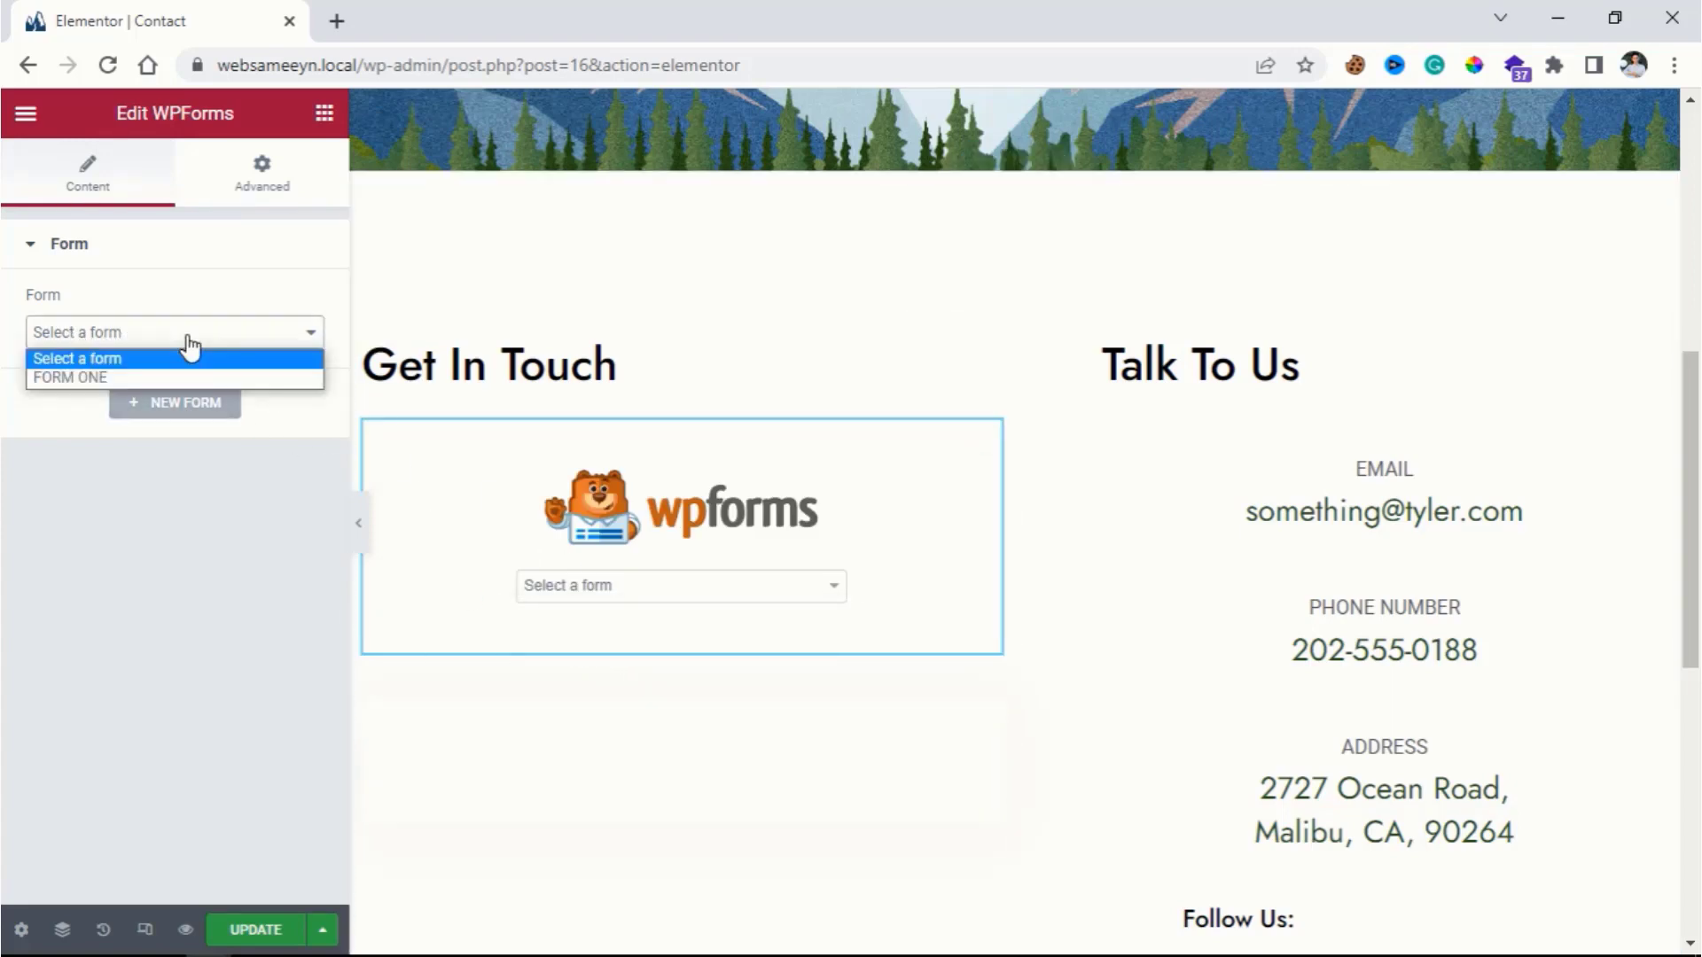
pyautogui.click(58, 380)
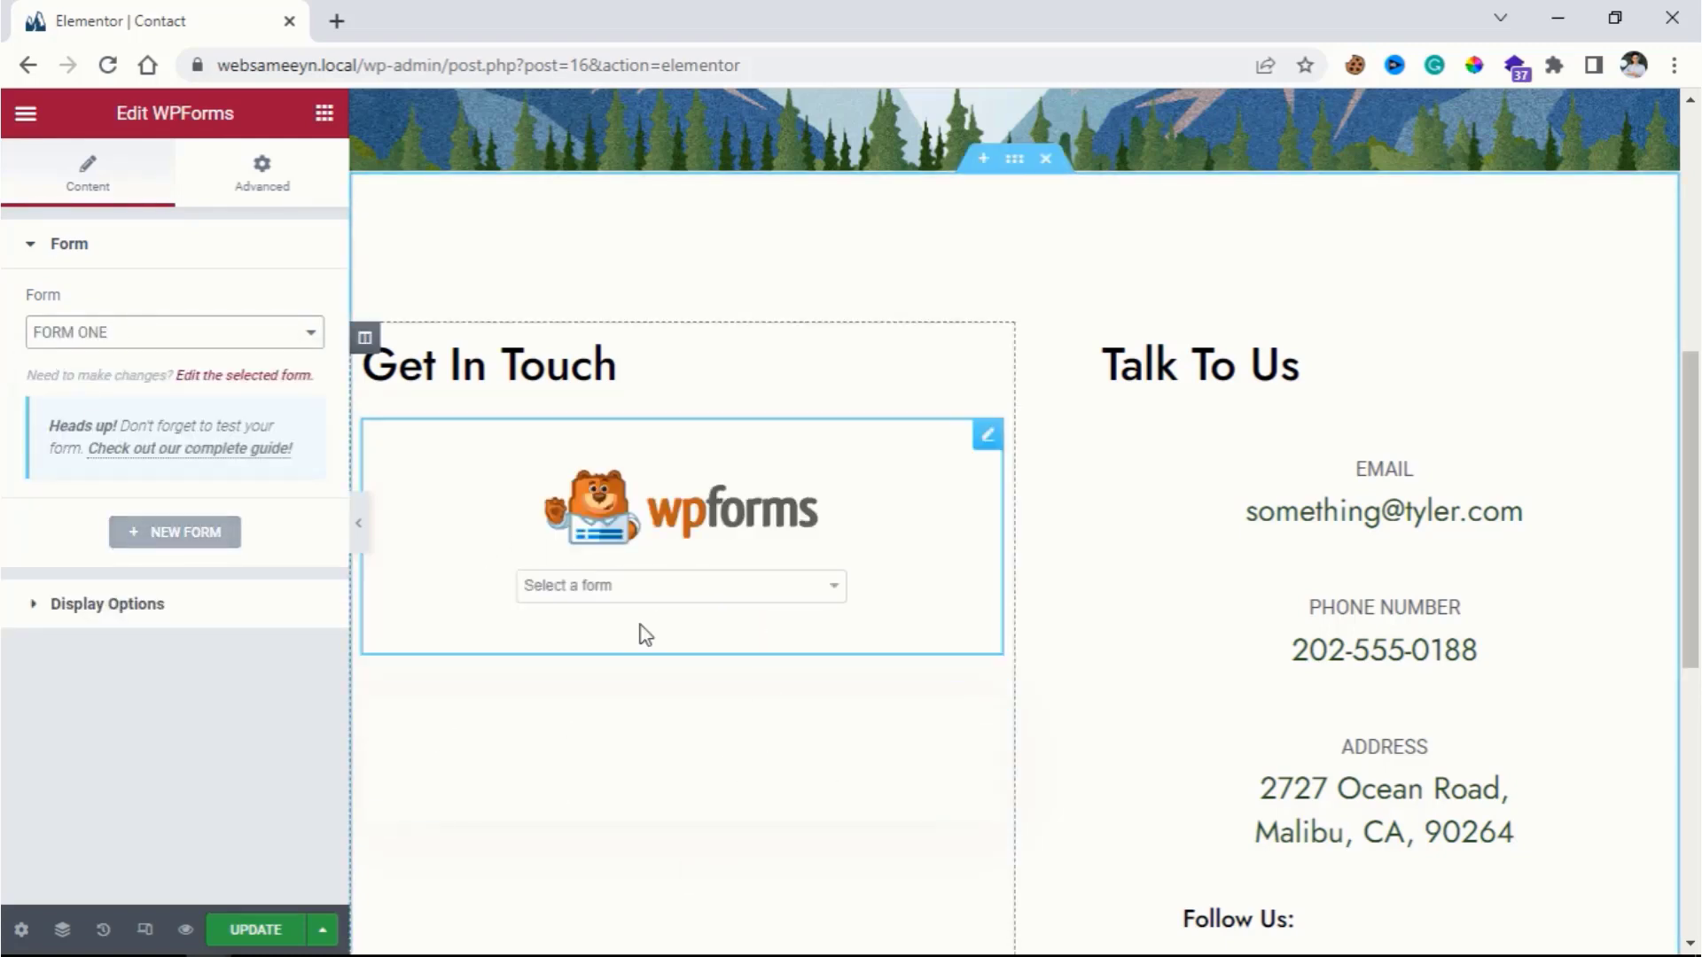
# Step: Preview the page with the sidebar hidden, then review the widget's display options
pyautogui.scroll(-2, 629, 525)
pyautogui.scroll(4, 531, 553)
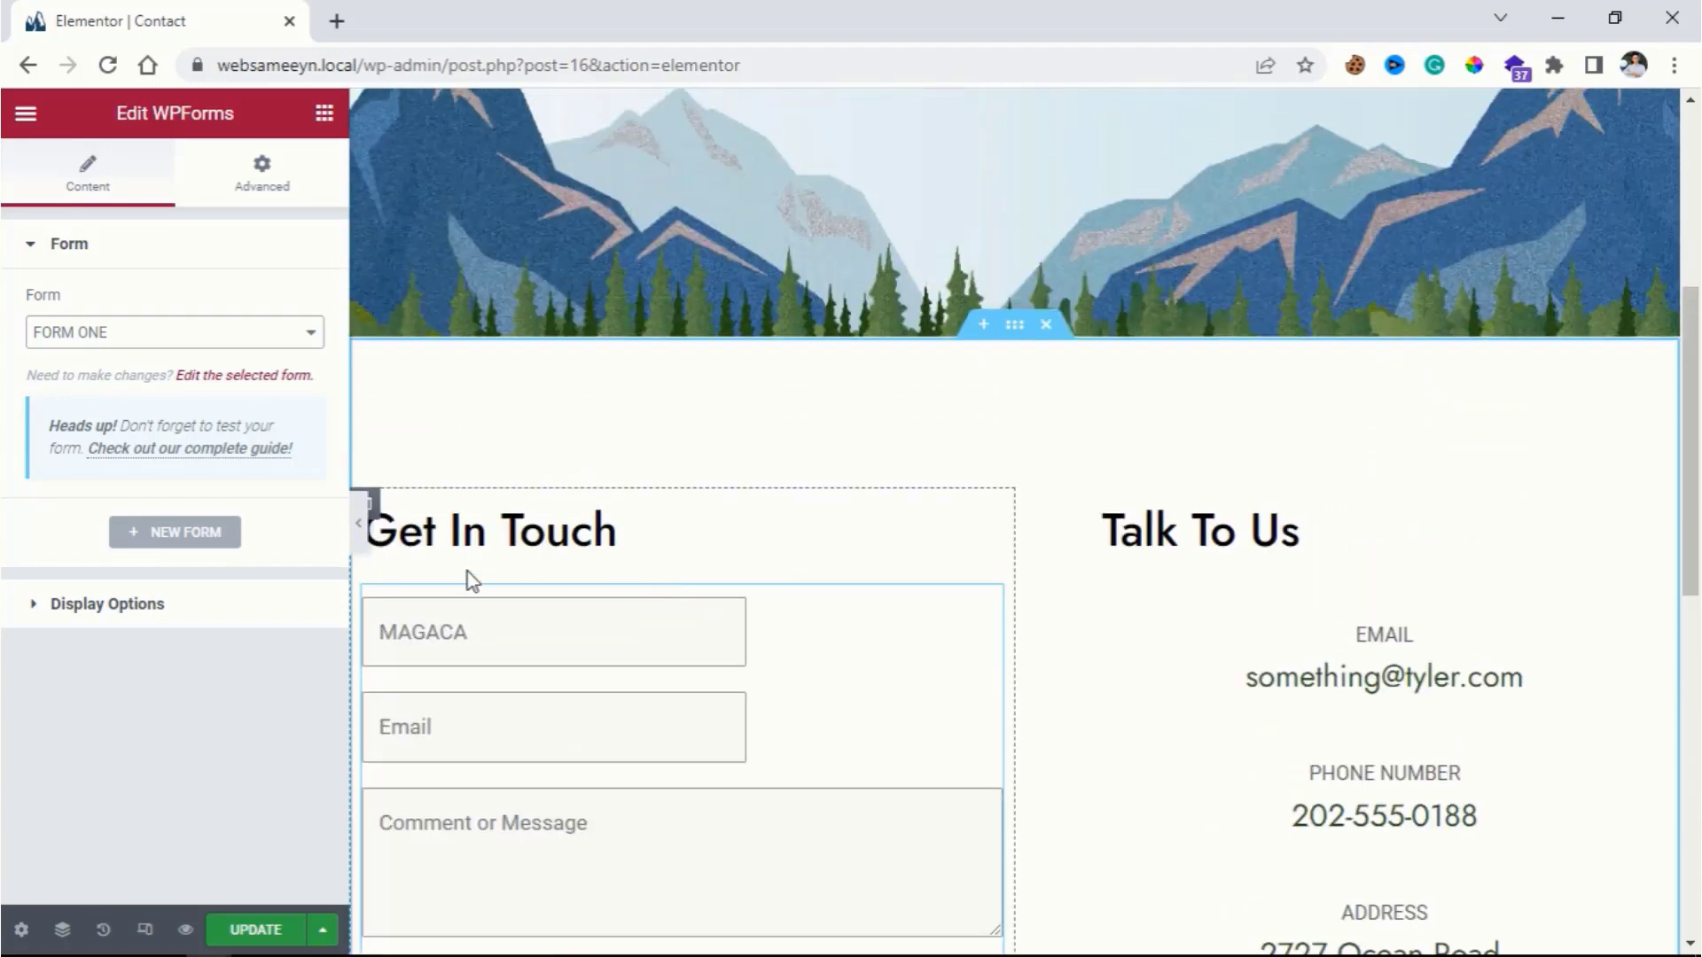
pyautogui.click(357, 522)
pyautogui.scroll(-5, 527, 558)
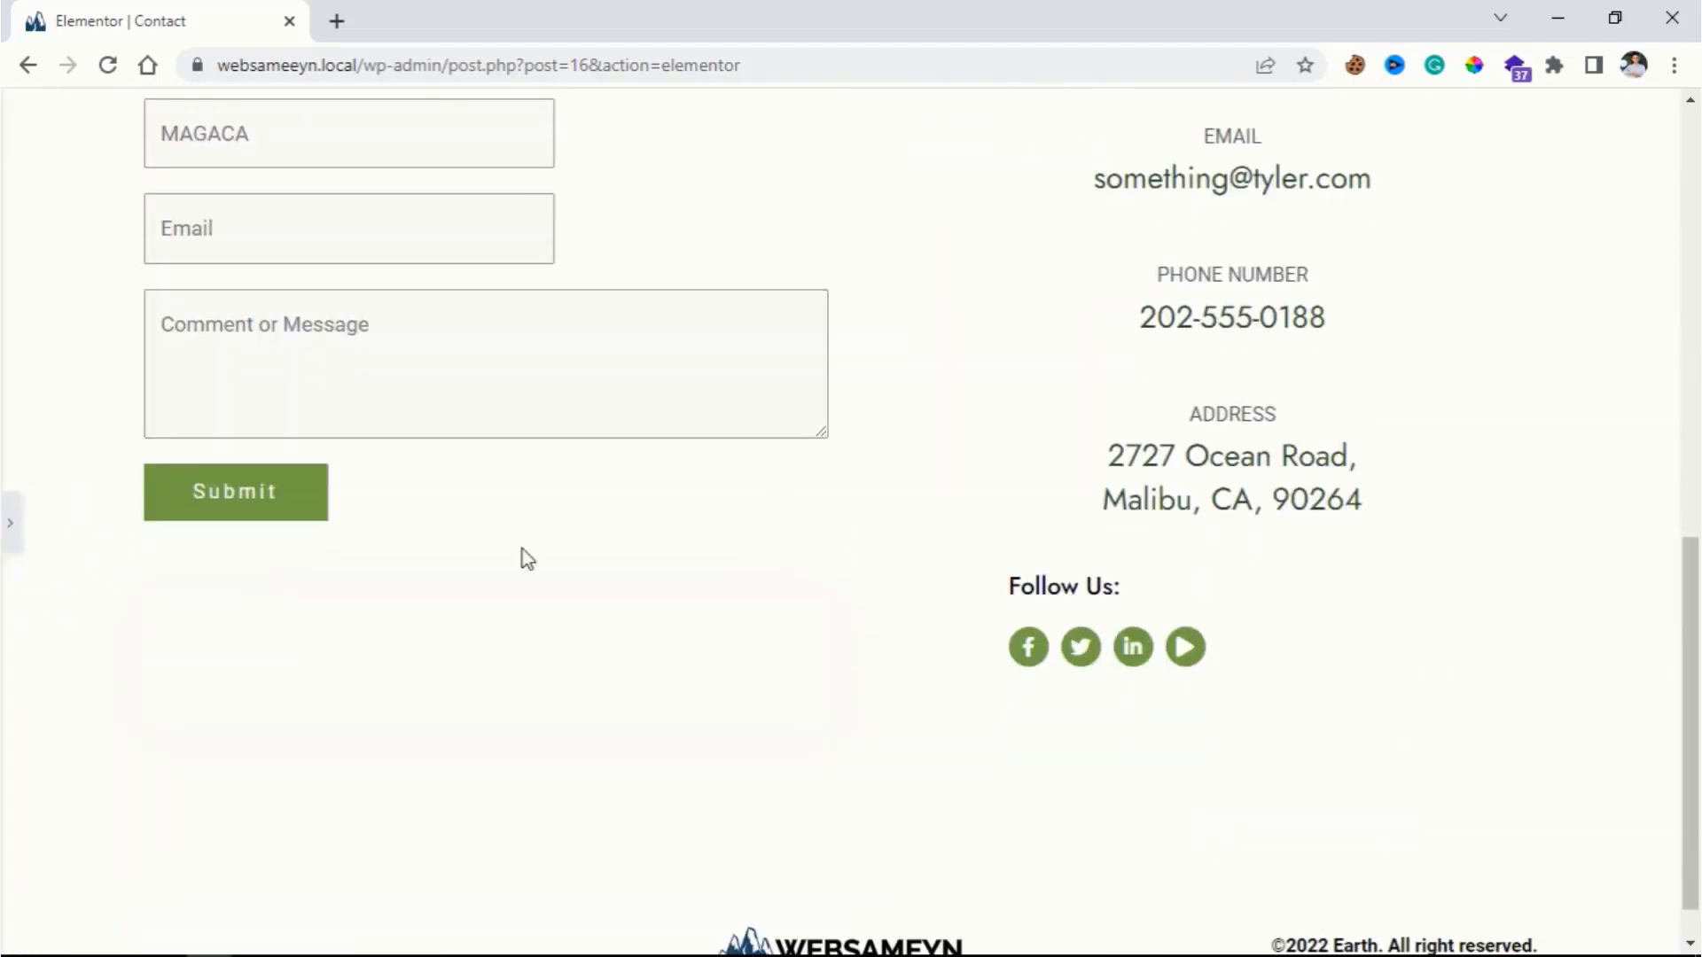
pyautogui.scroll(4, 528, 558)
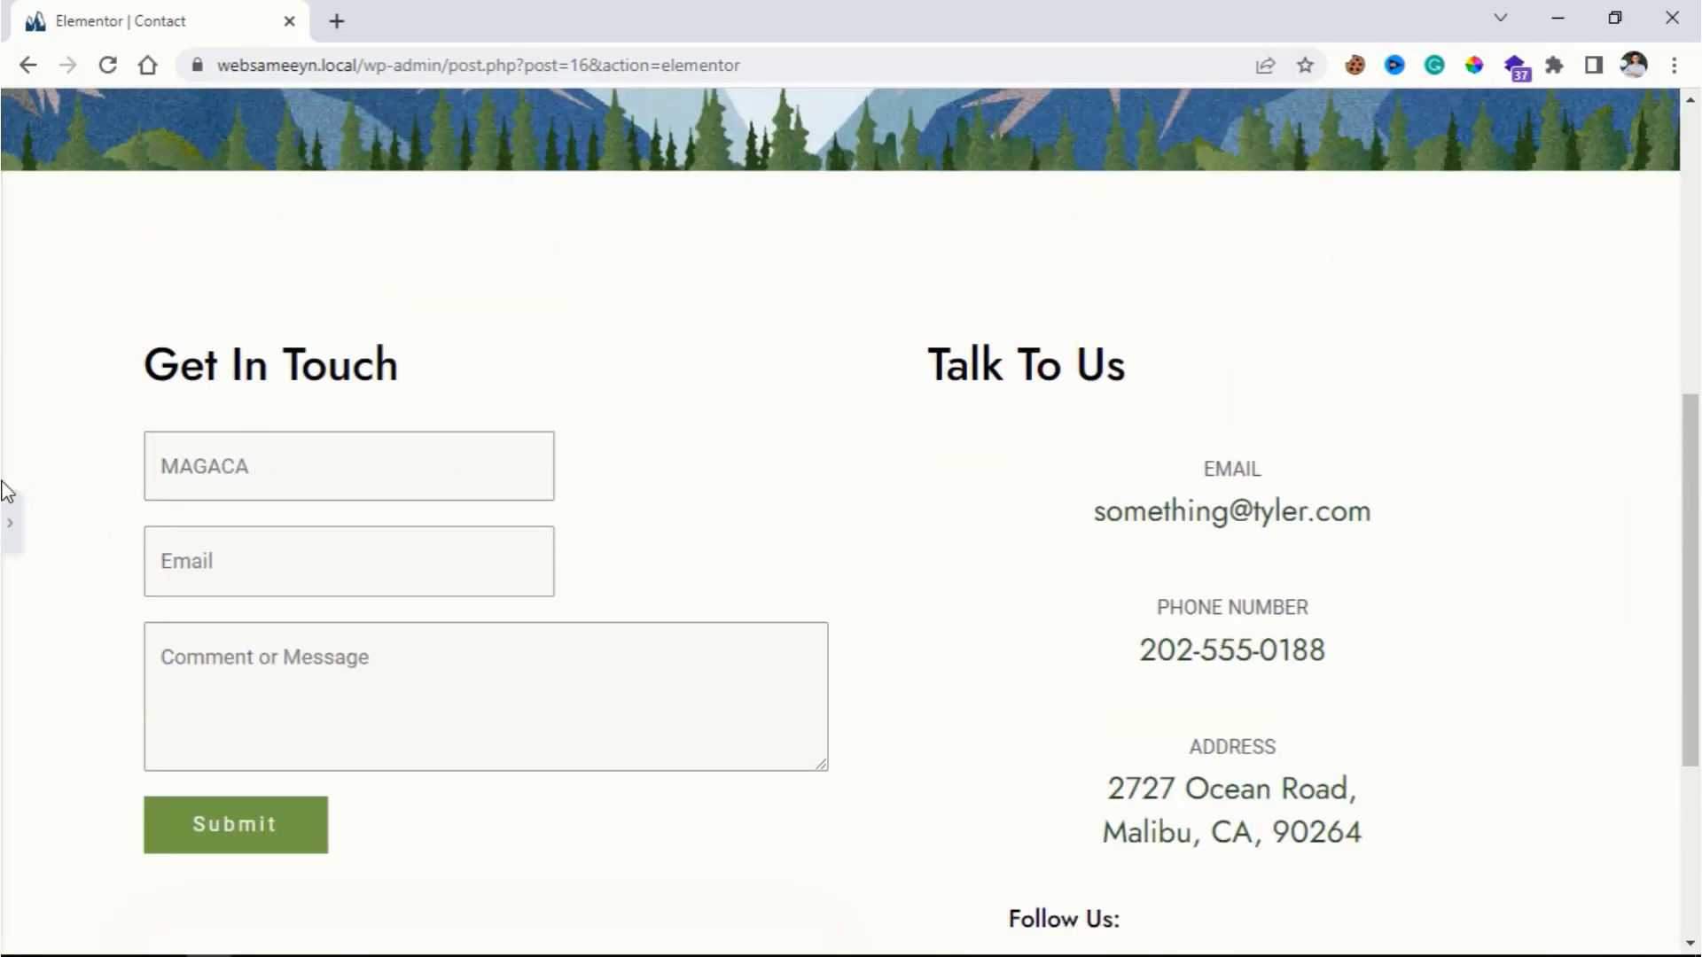
pyautogui.click(10, 523)
pyautogui.scroll(-4, 621, 603)
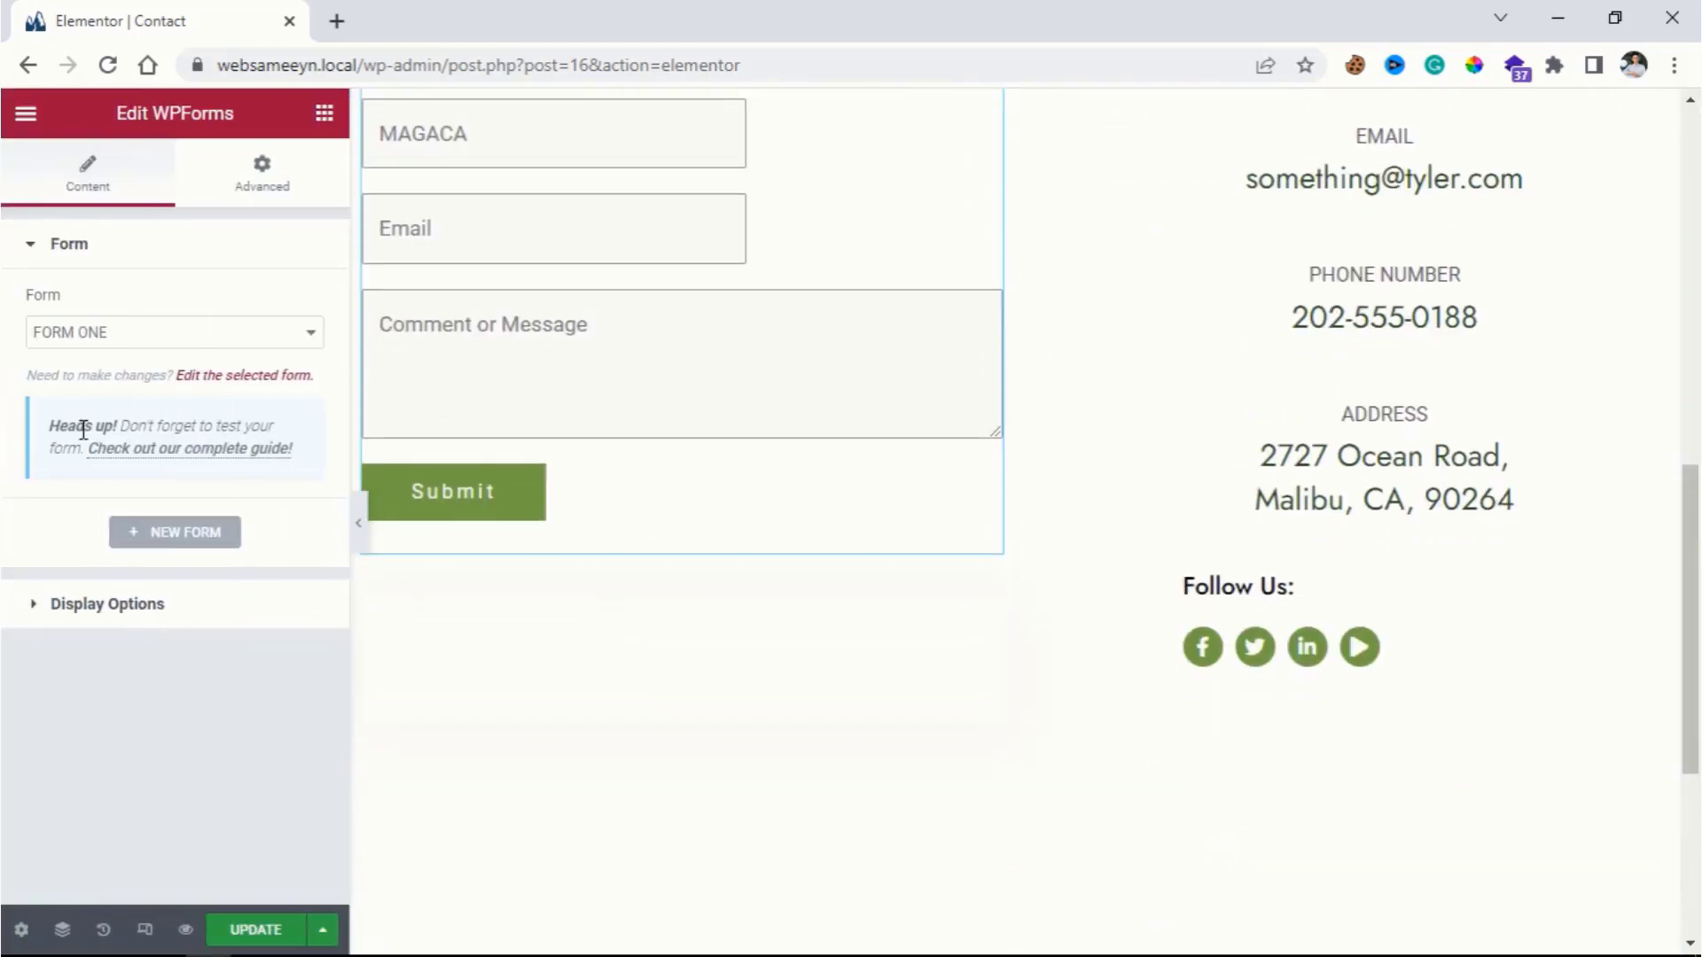
pyautogui.click(101, 246)
pyautogui.click(211, 307)
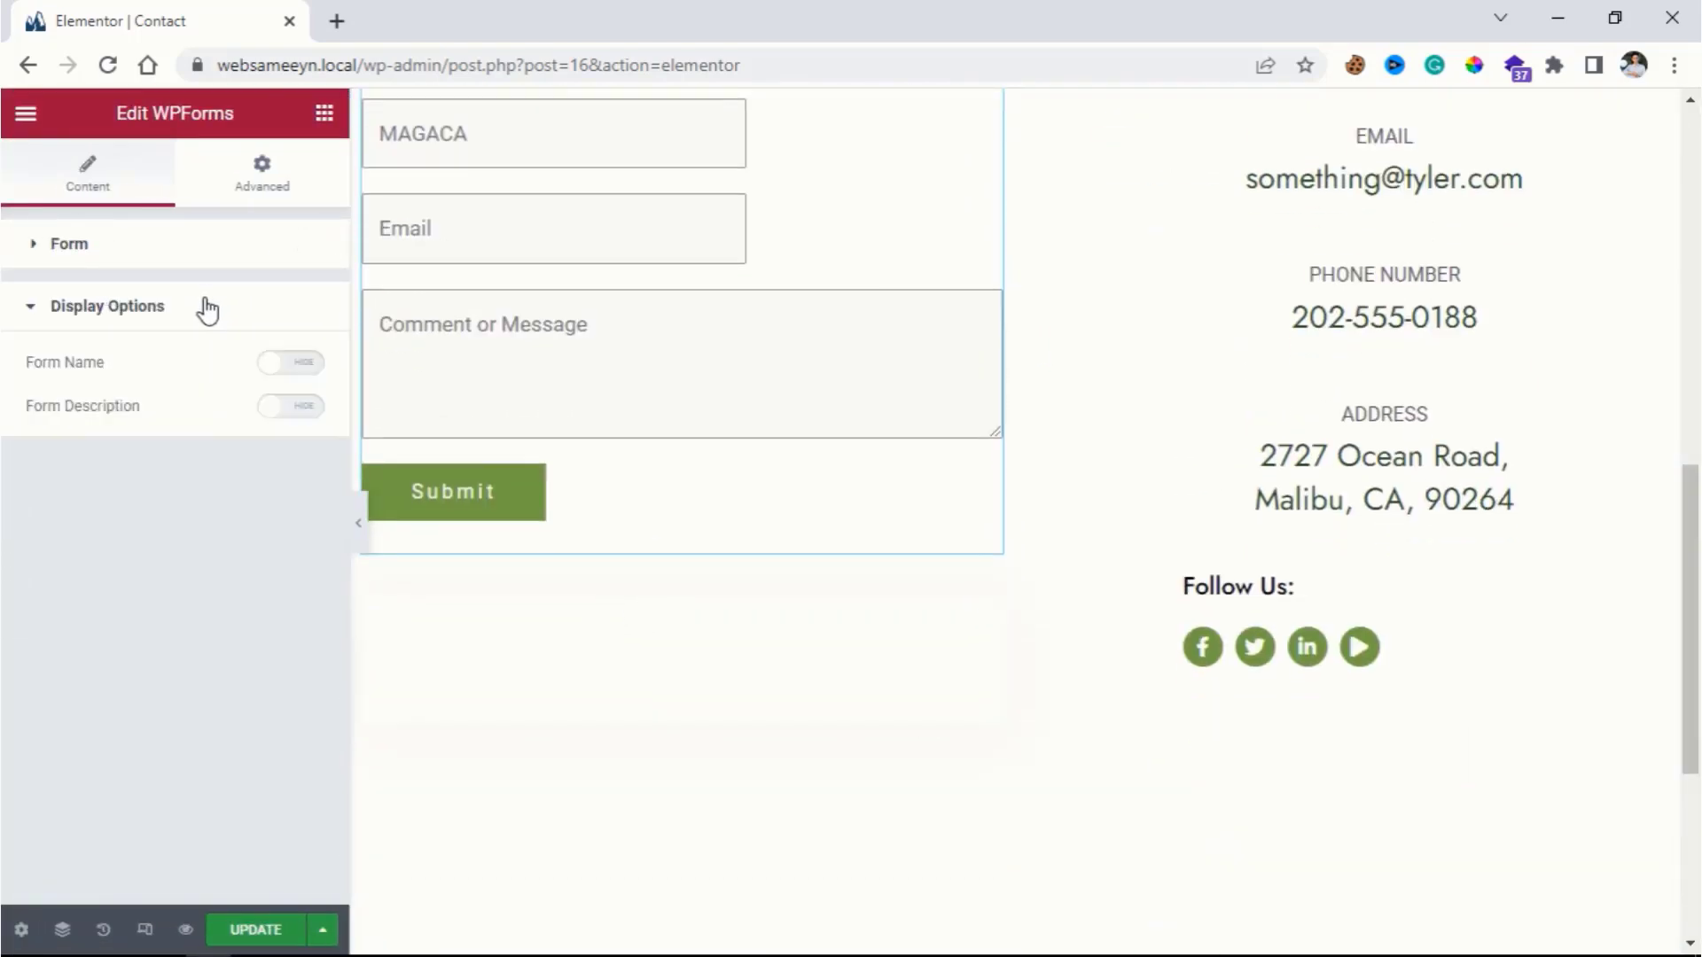
pyautogui.click(209, 308)
pyautogui.scroll(6, 623, 524)
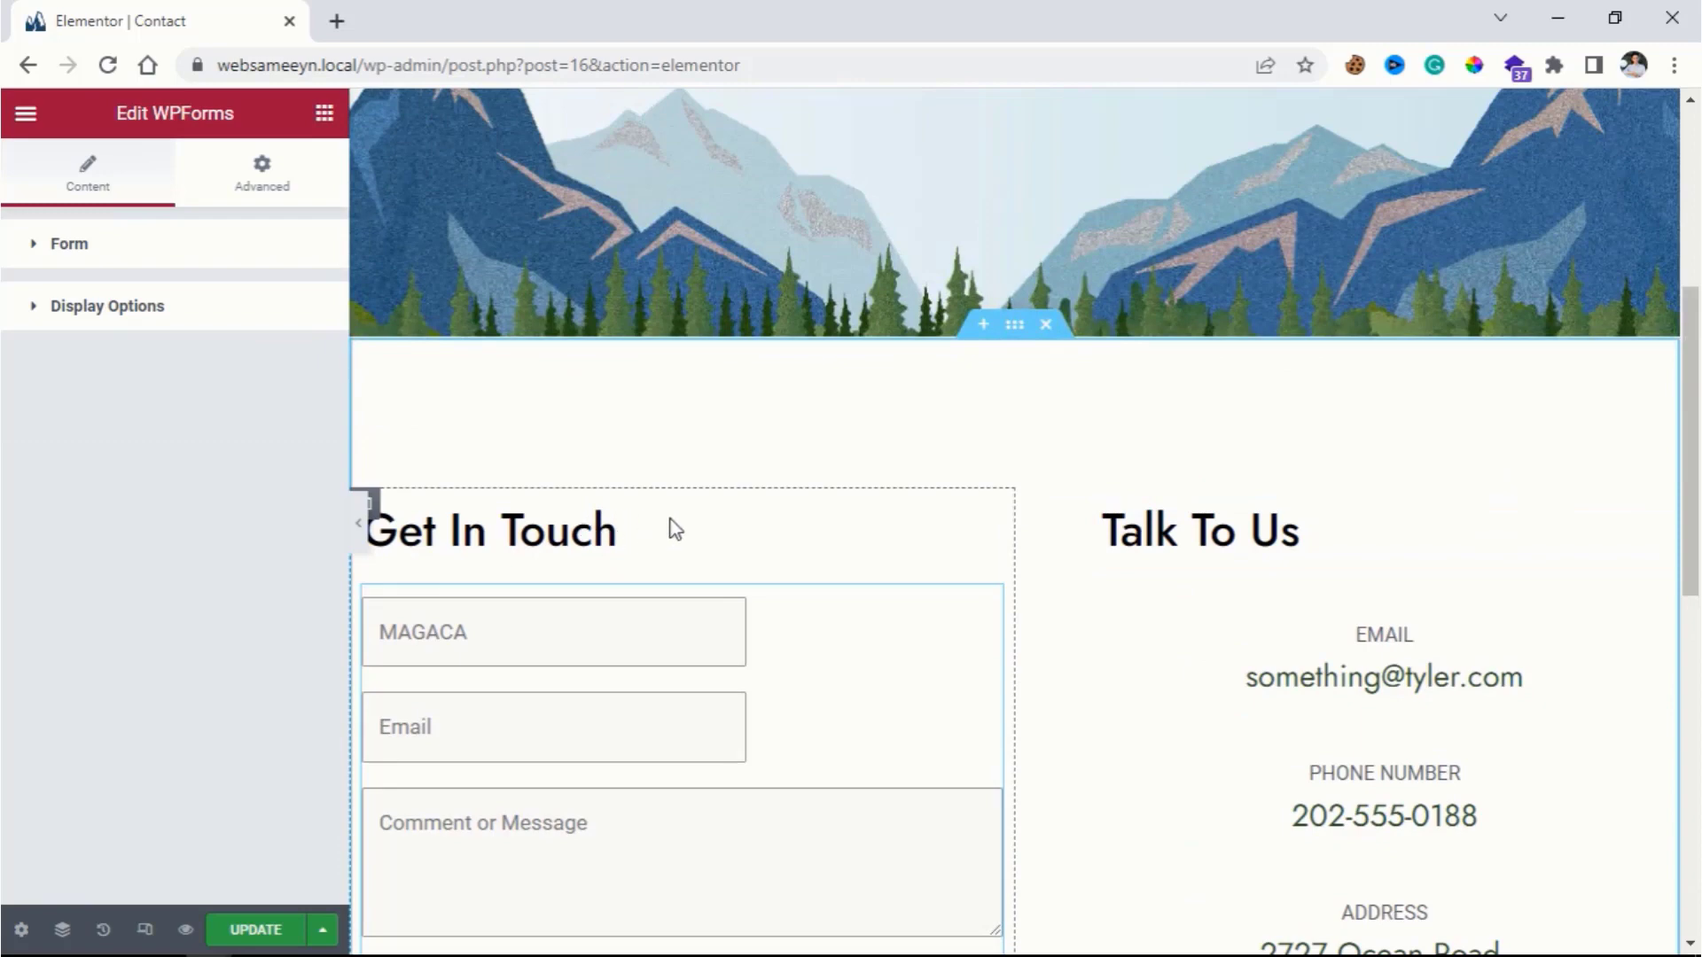
pyautogui.scroll(-7, 987, 520)
pyautogui.scroll(5, 1477, 596)
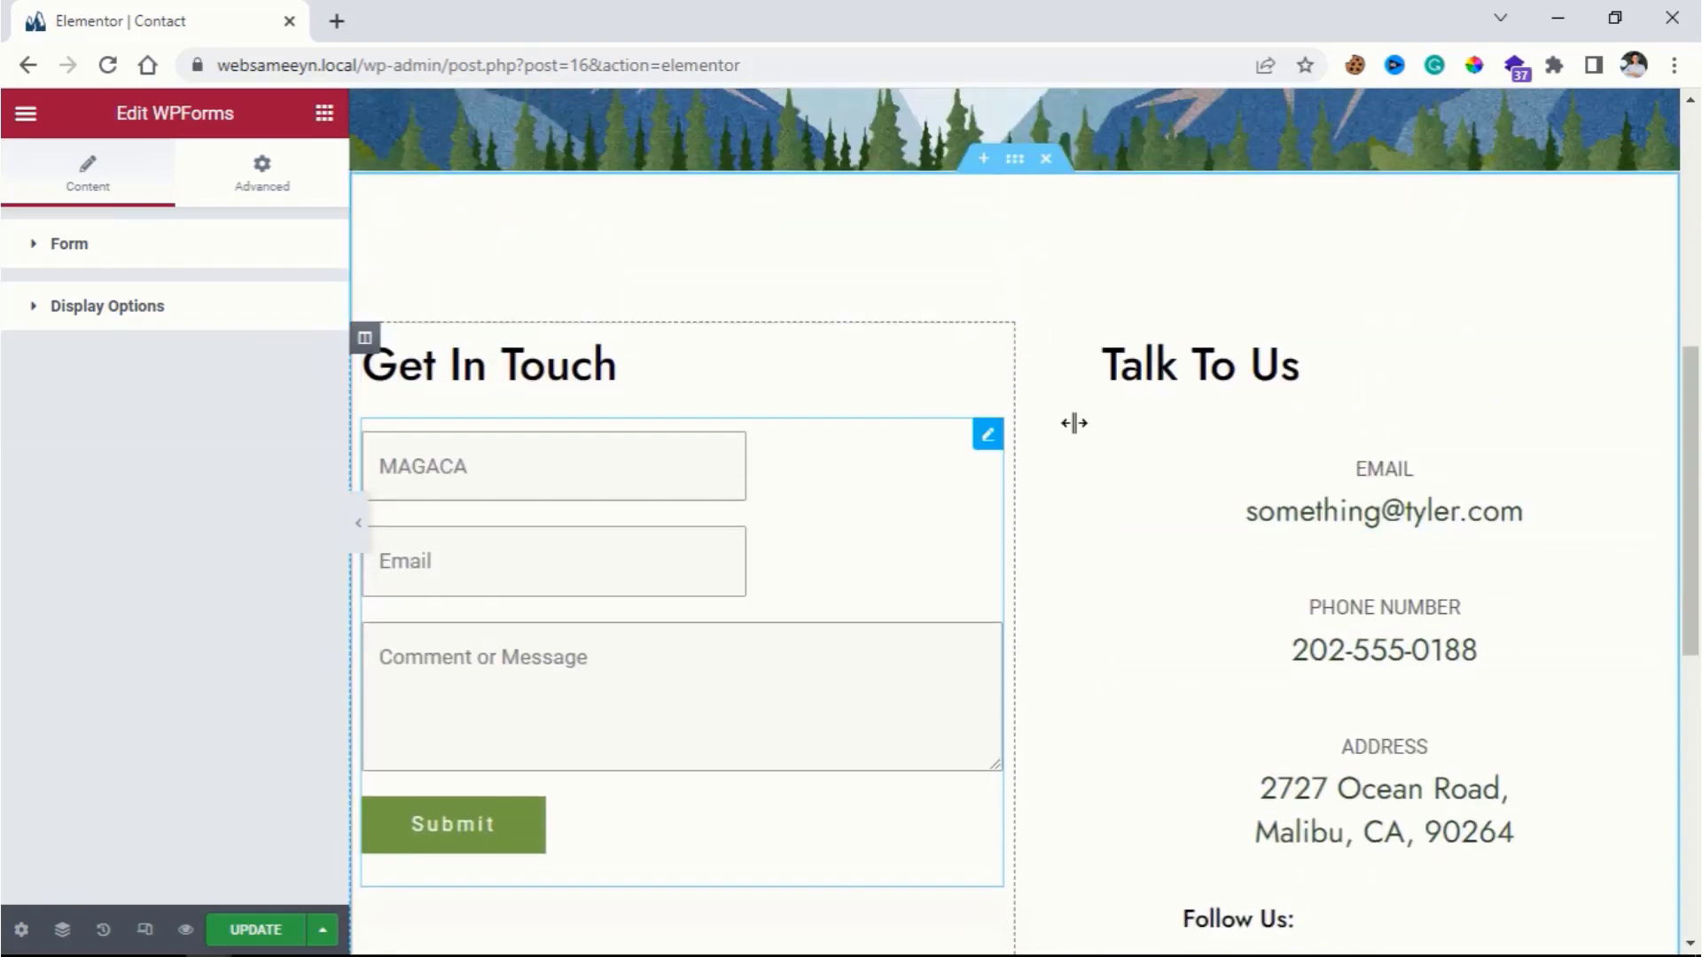
pyautogui.scroll(-2, 1462, 425)
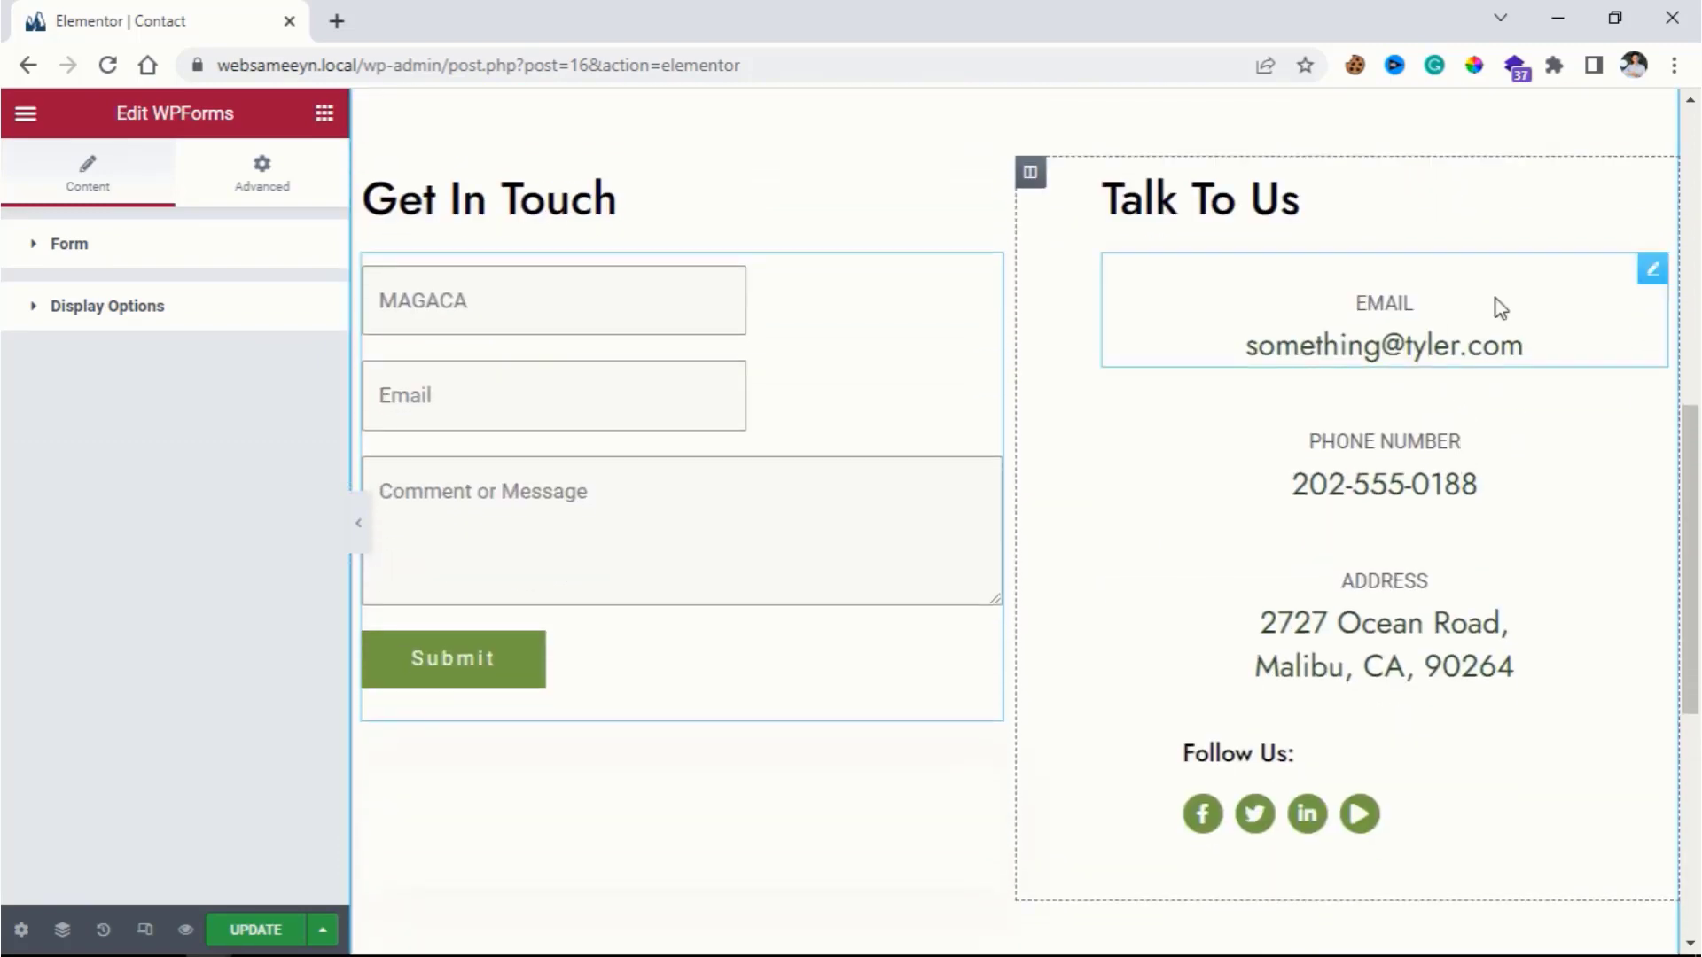
# Step: Select the EMAIL icon box and make its title colour black
pyautogui.click(1651, 279)
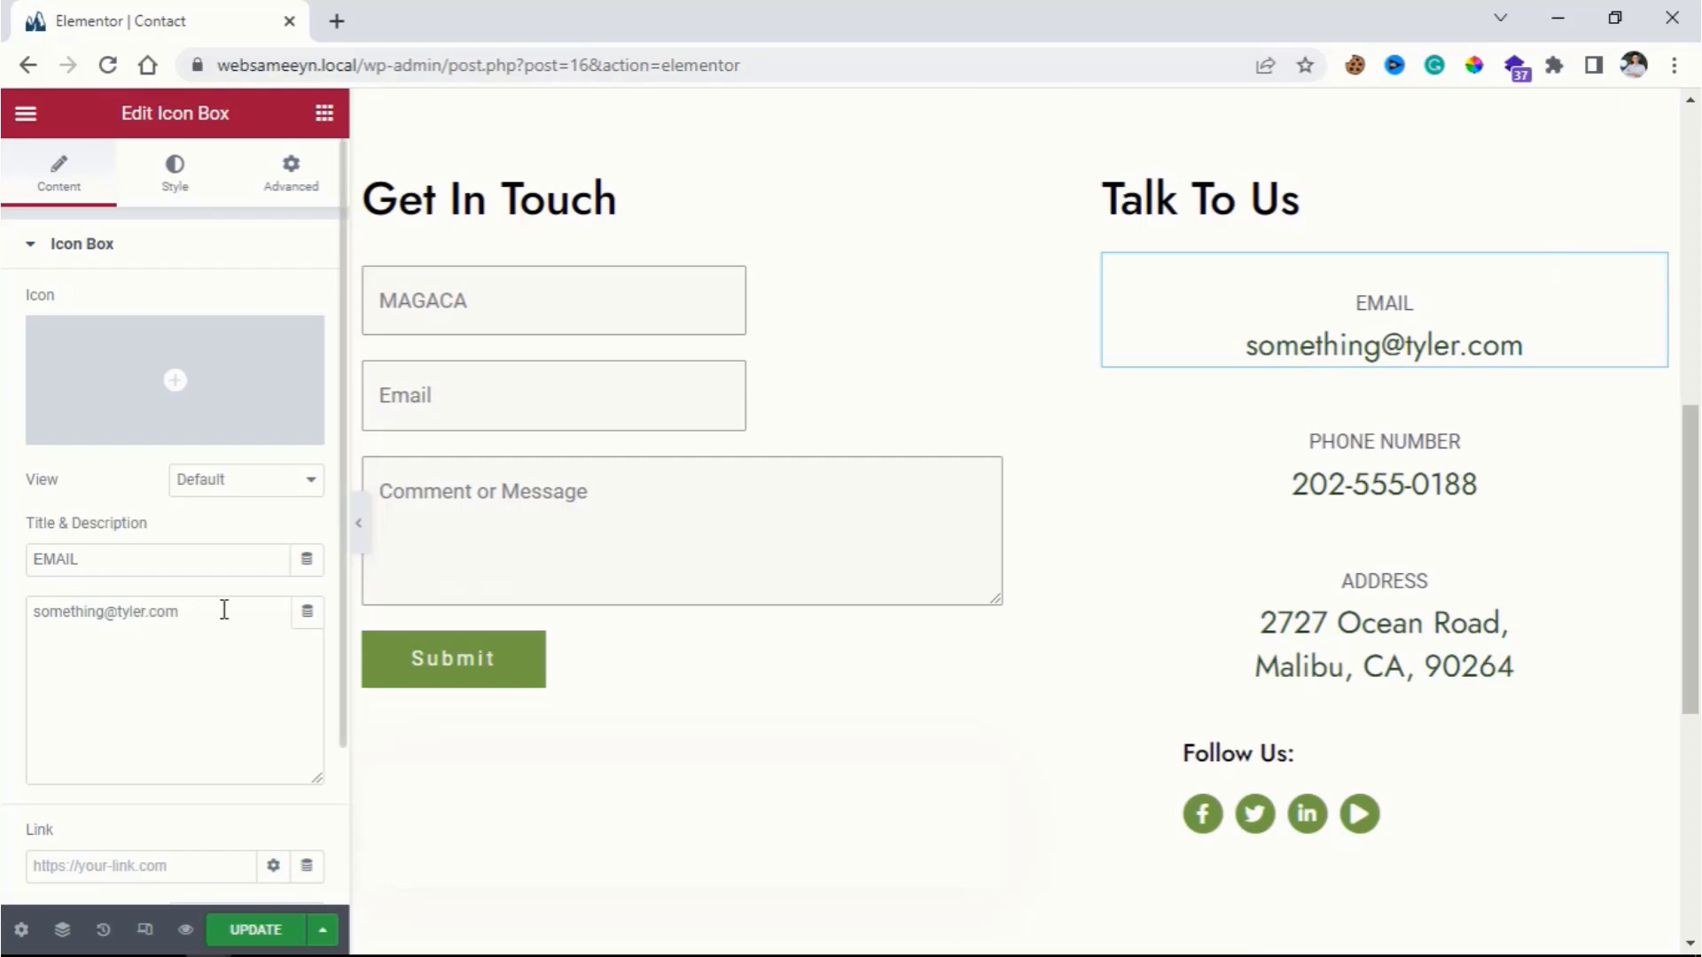
pyautogui.moveTo(224, 609); pyautogui.dragTo(5, 609)
pyautogui.click(101, 557)
pyautogui.click(166, 187)
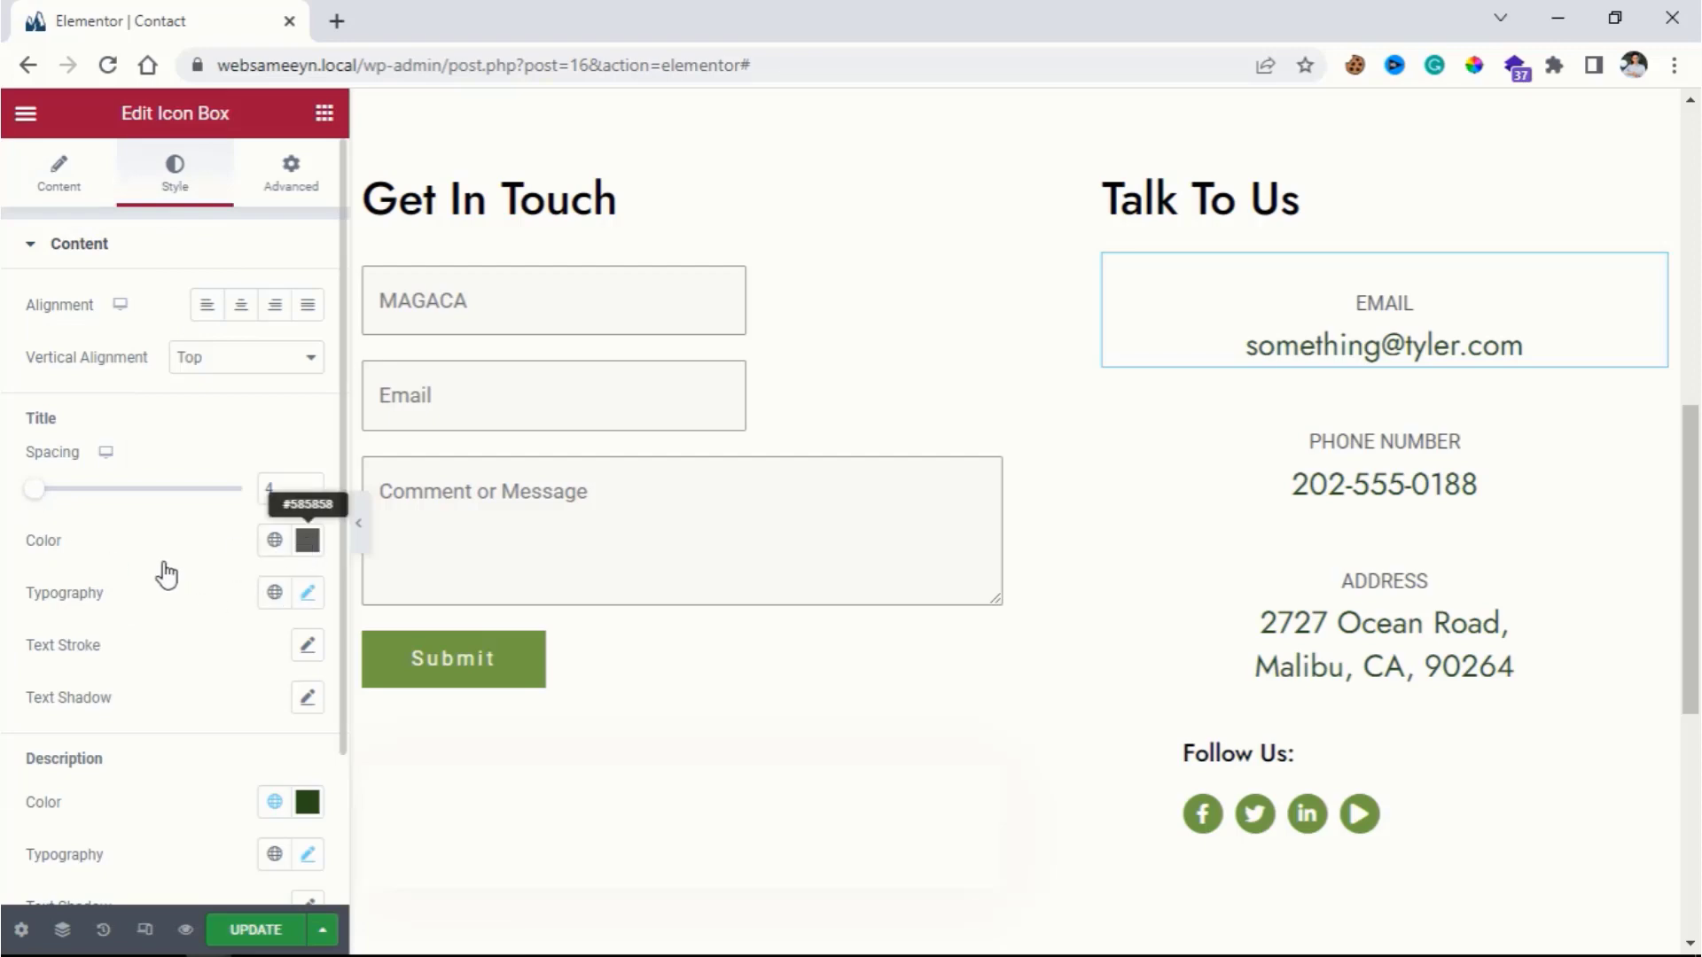
pyautogui.click(307, 540)
pyautogui.moveTo(198, 369); pyautogui.dragTo(197, 416)
pyautogui.click(233, 540)
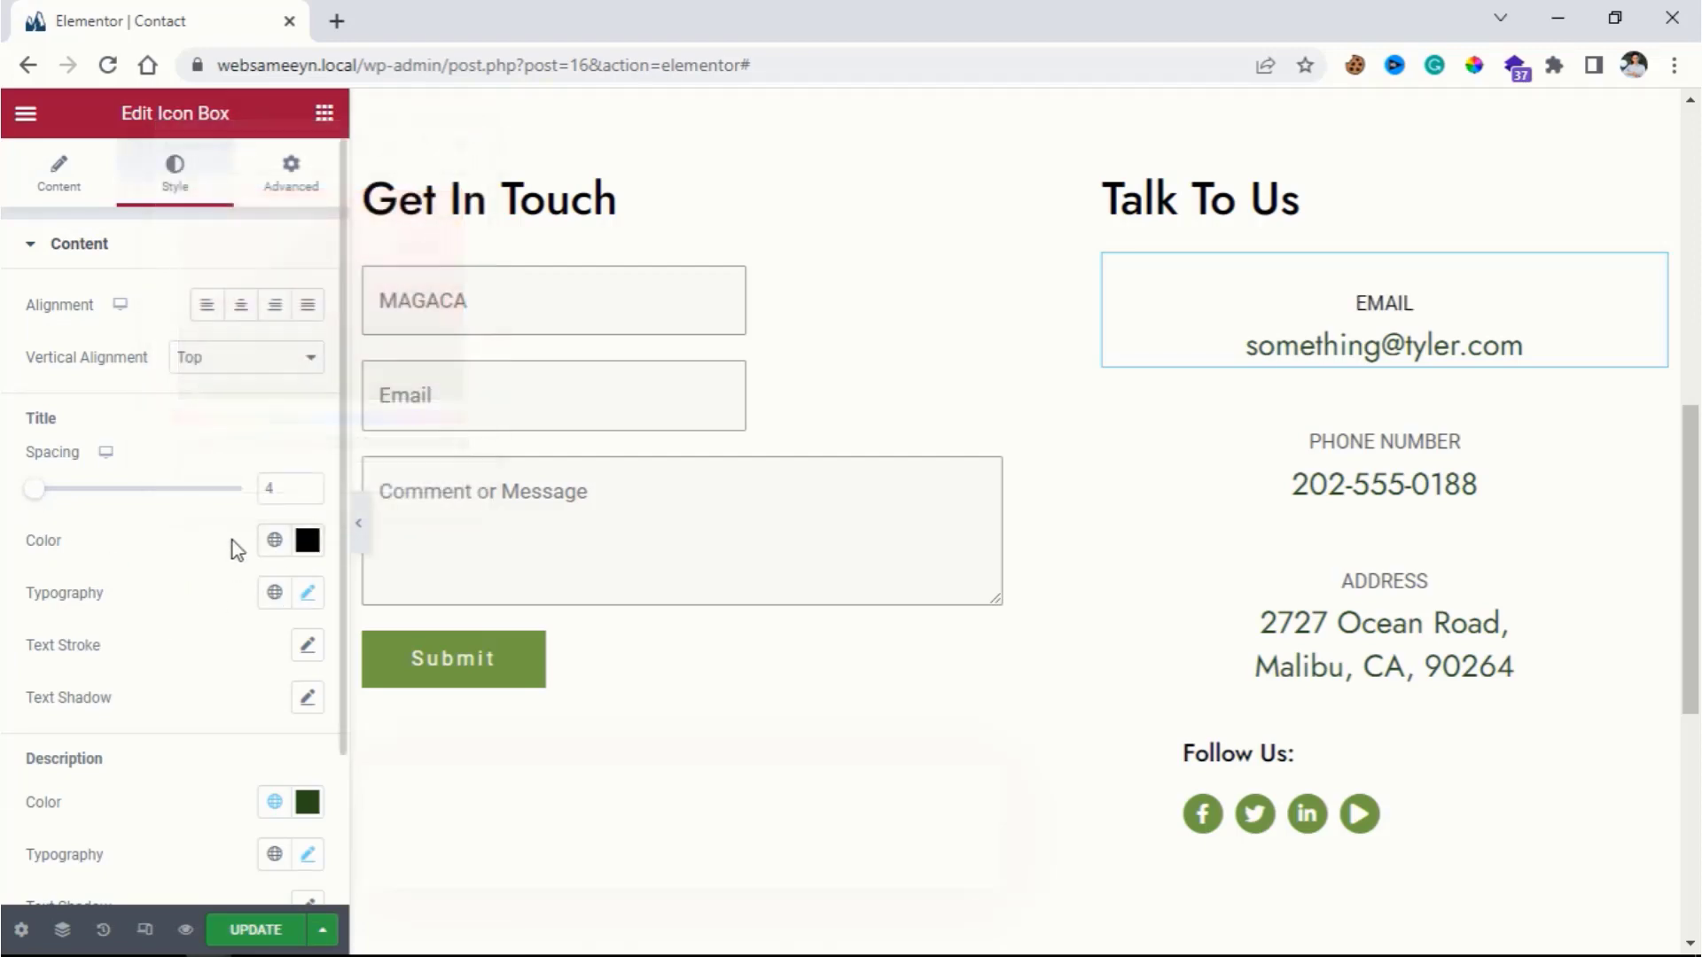
# Step: Enlarge the EMAIL title typography to 31 px
pyautogui.click(306, 592)
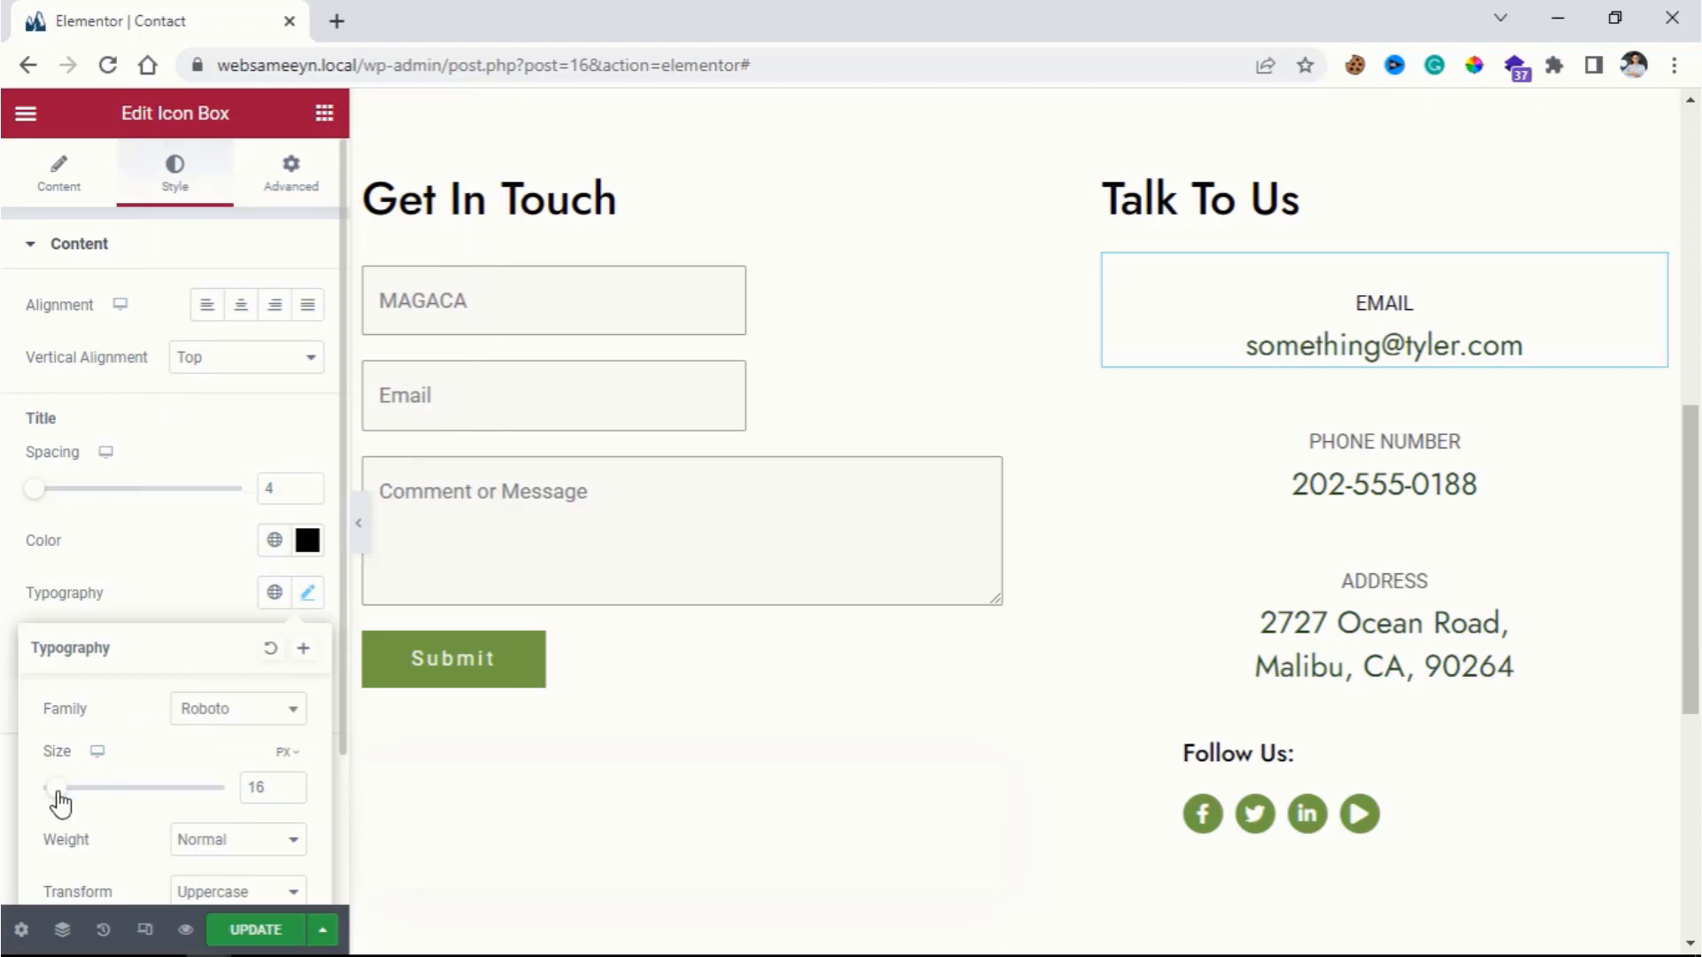
pyautogui.moveTo(61, 803); pyautogui.dragTo(74, 802)
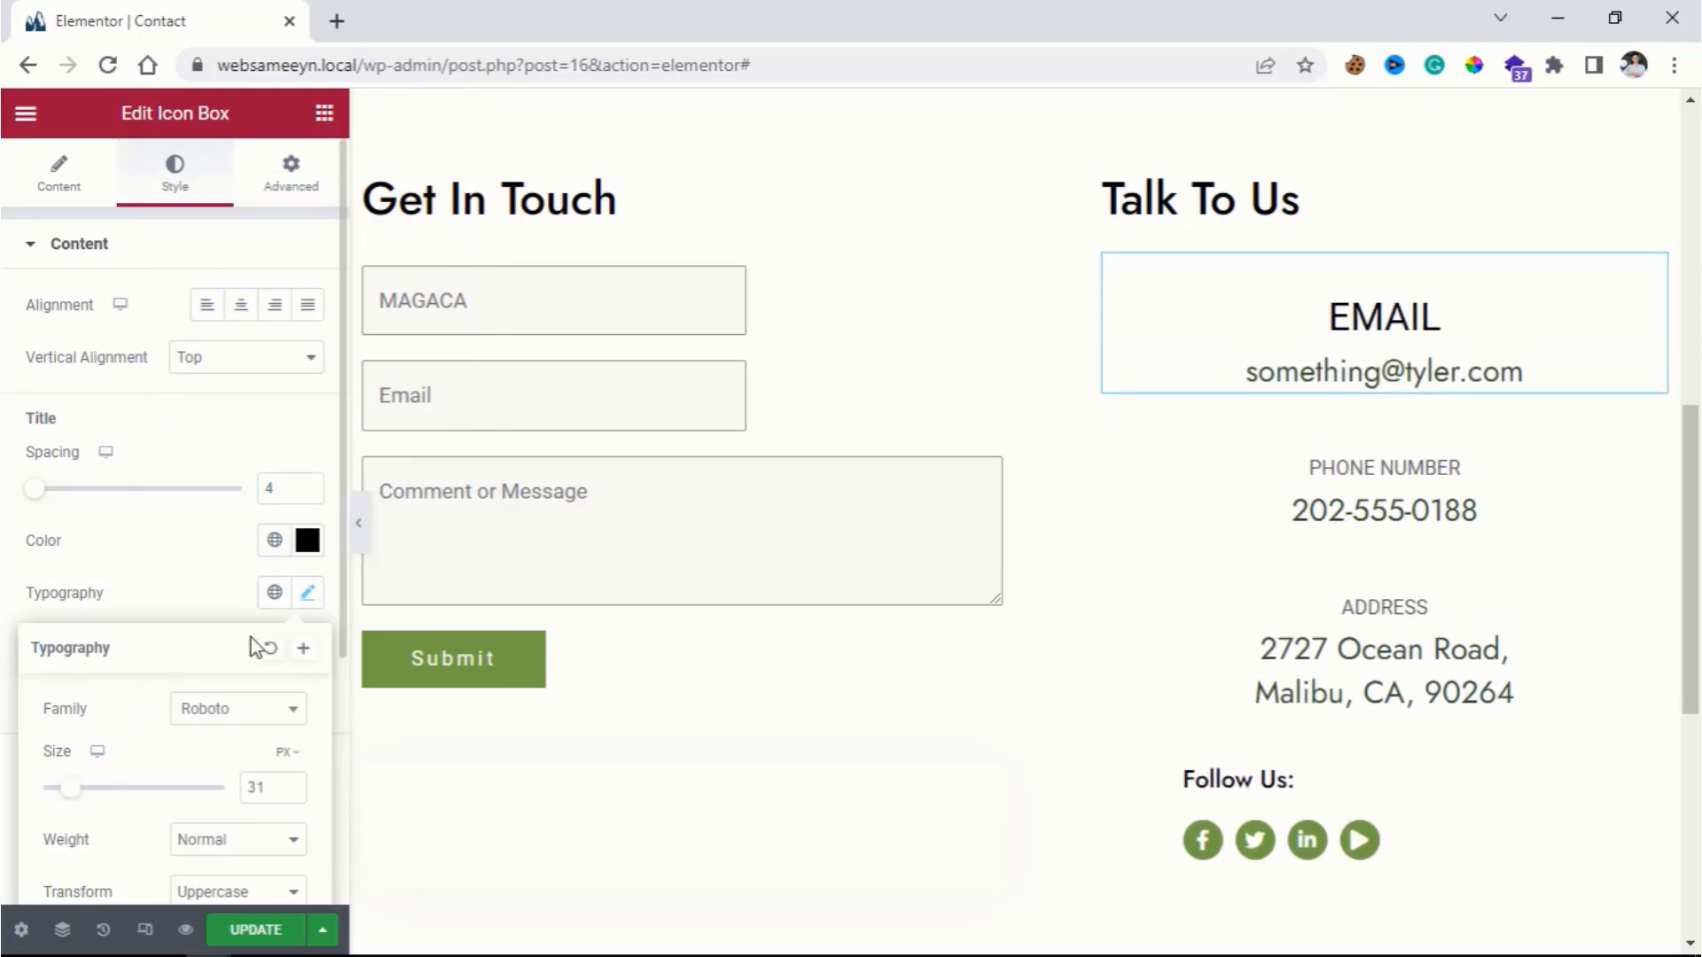
pyautogui.click(174, 545)
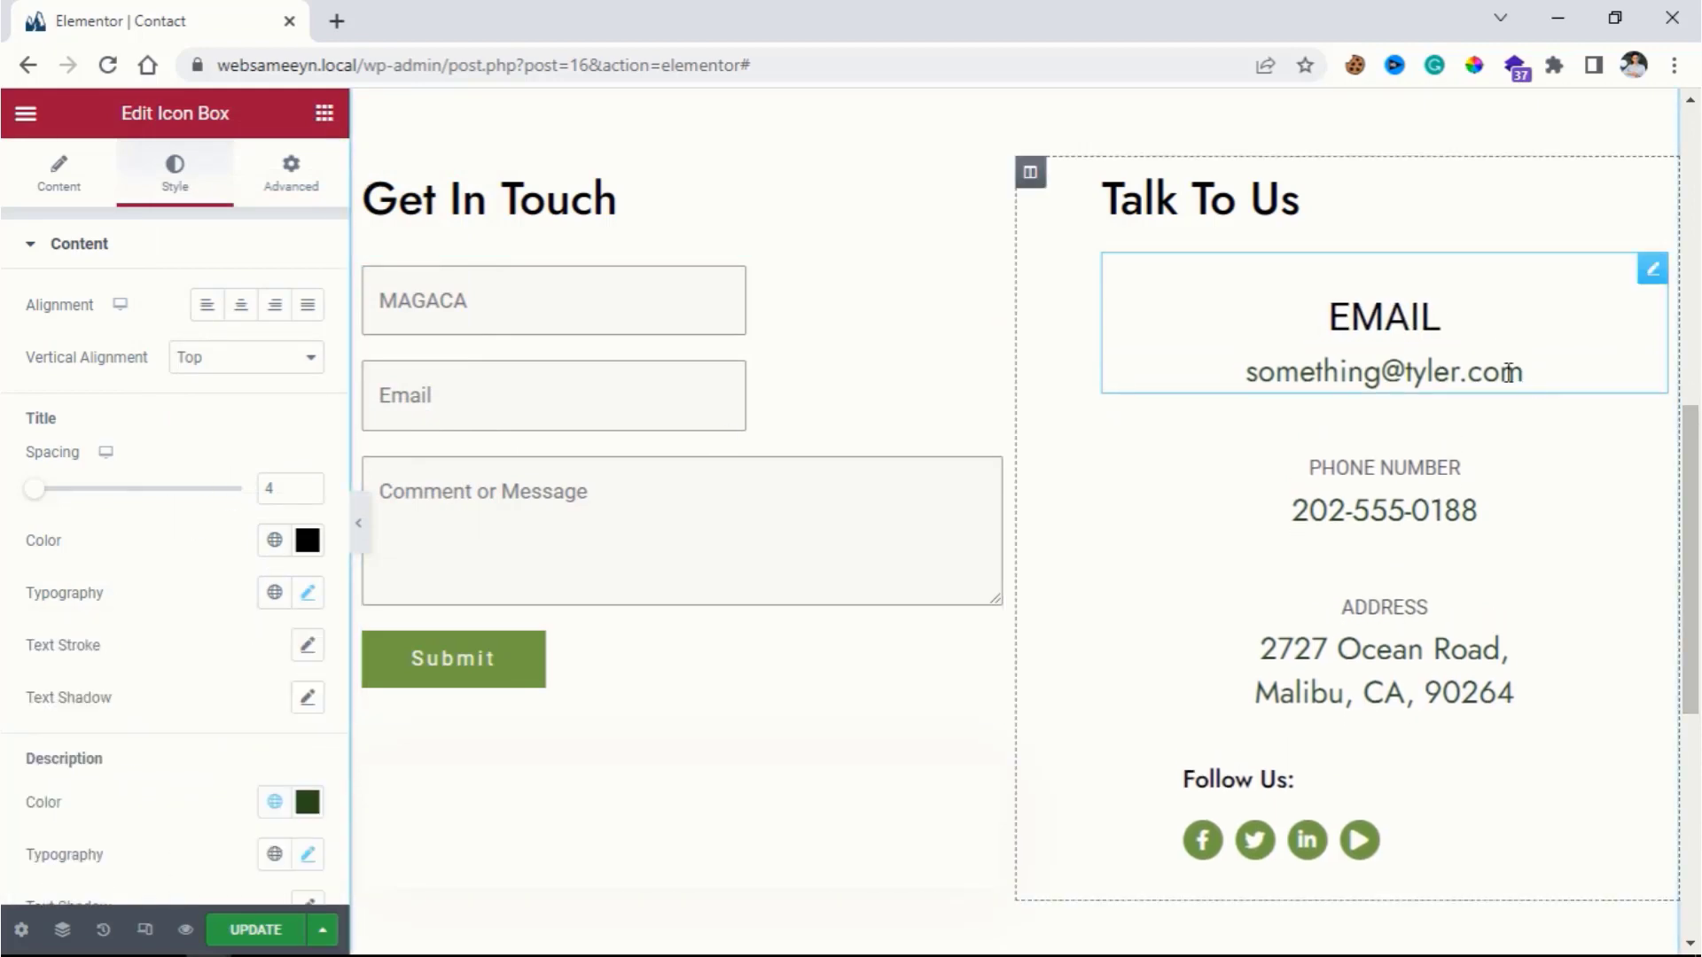
pyautogui.click(149, 264)
pyautogui.click(93, 273)
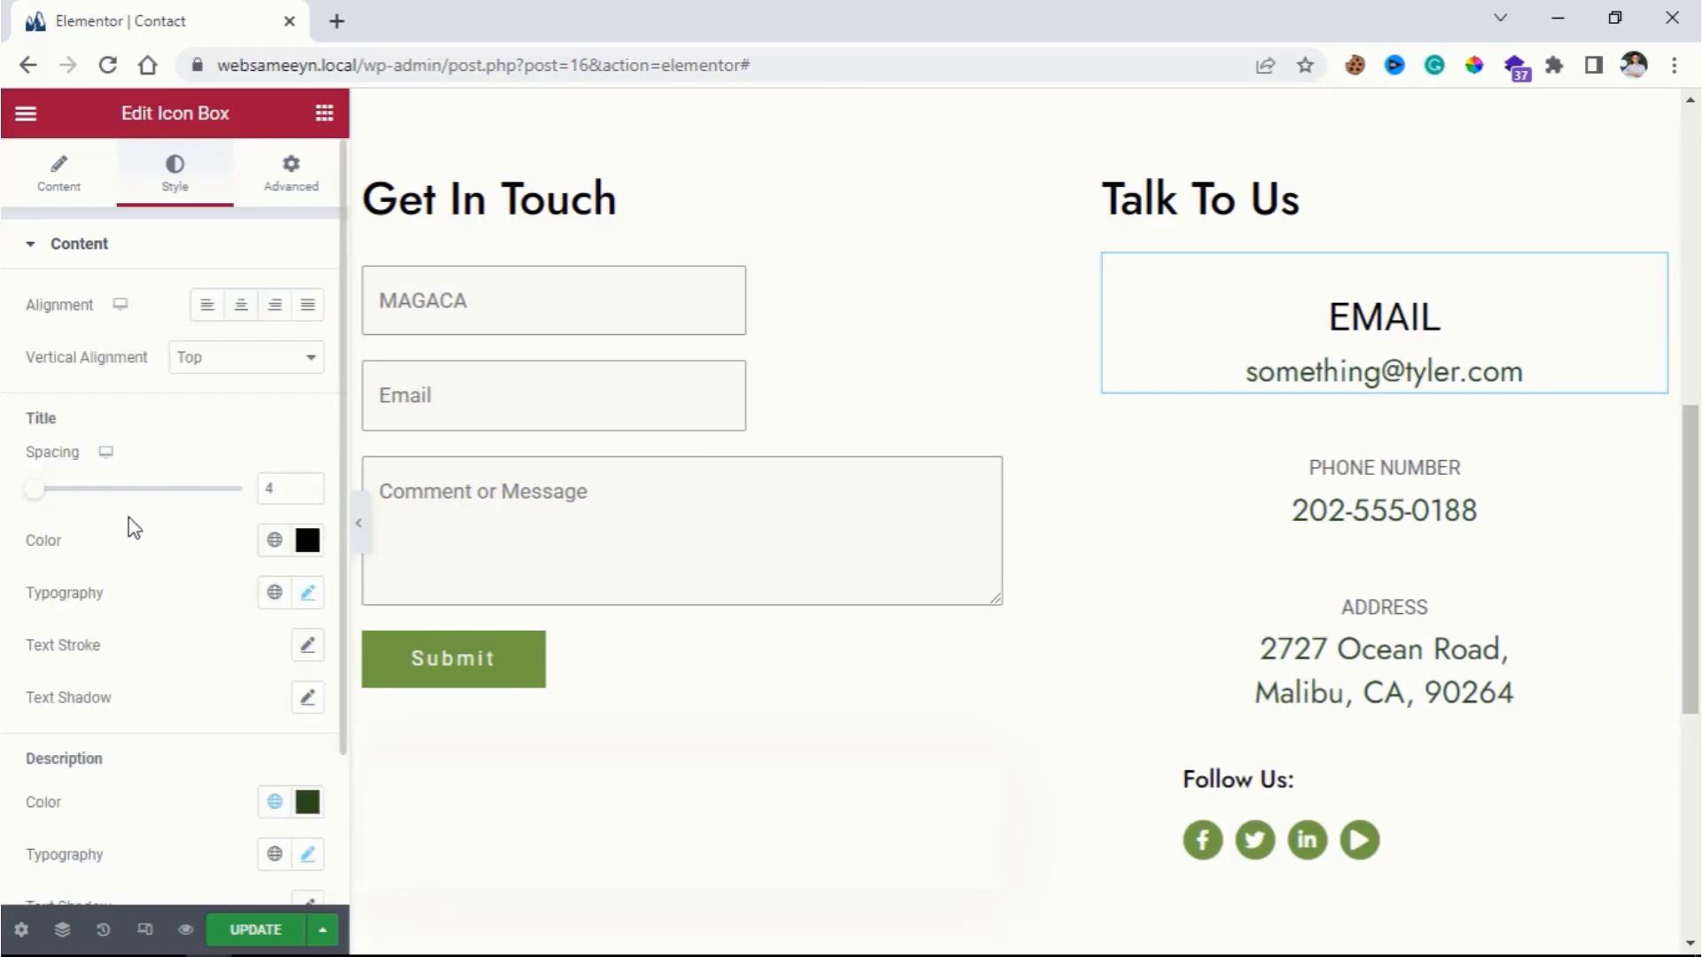
# Step: Raise the EMAIL description typography size from 25 to 28 px
pyautogui.scroll(-2, 134, 528)
pyautogui.moveTo(22, 589); pyautogui.dragTo(118, 597)
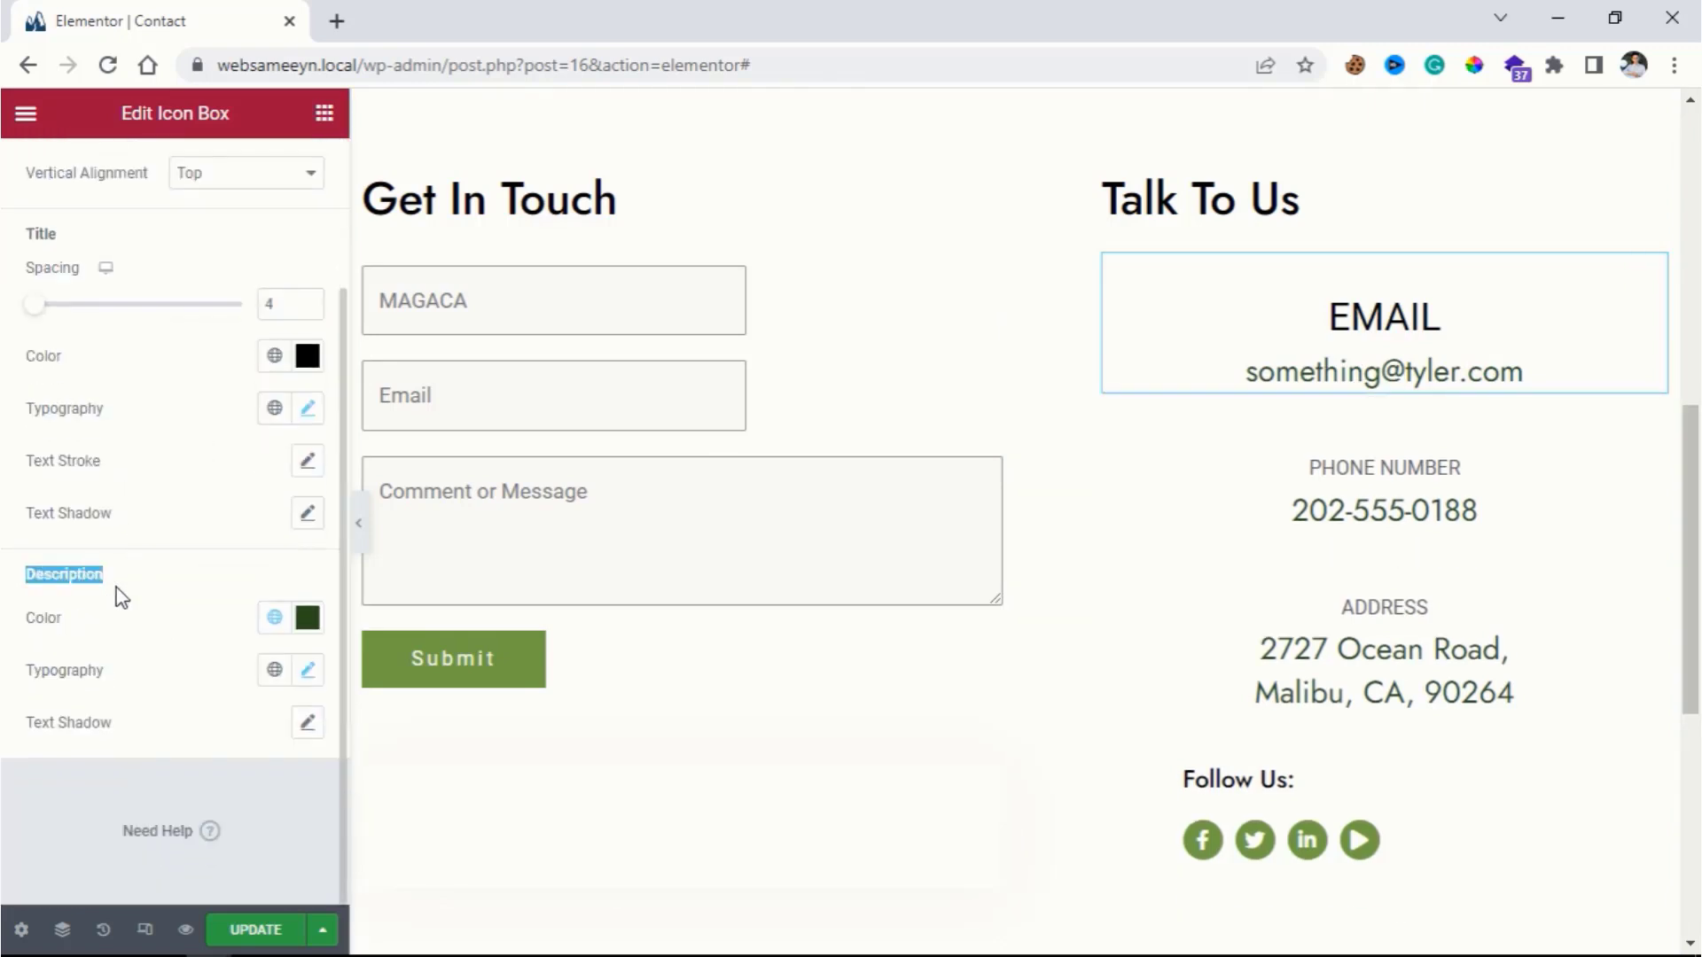
pyautogui.click(307, 671)
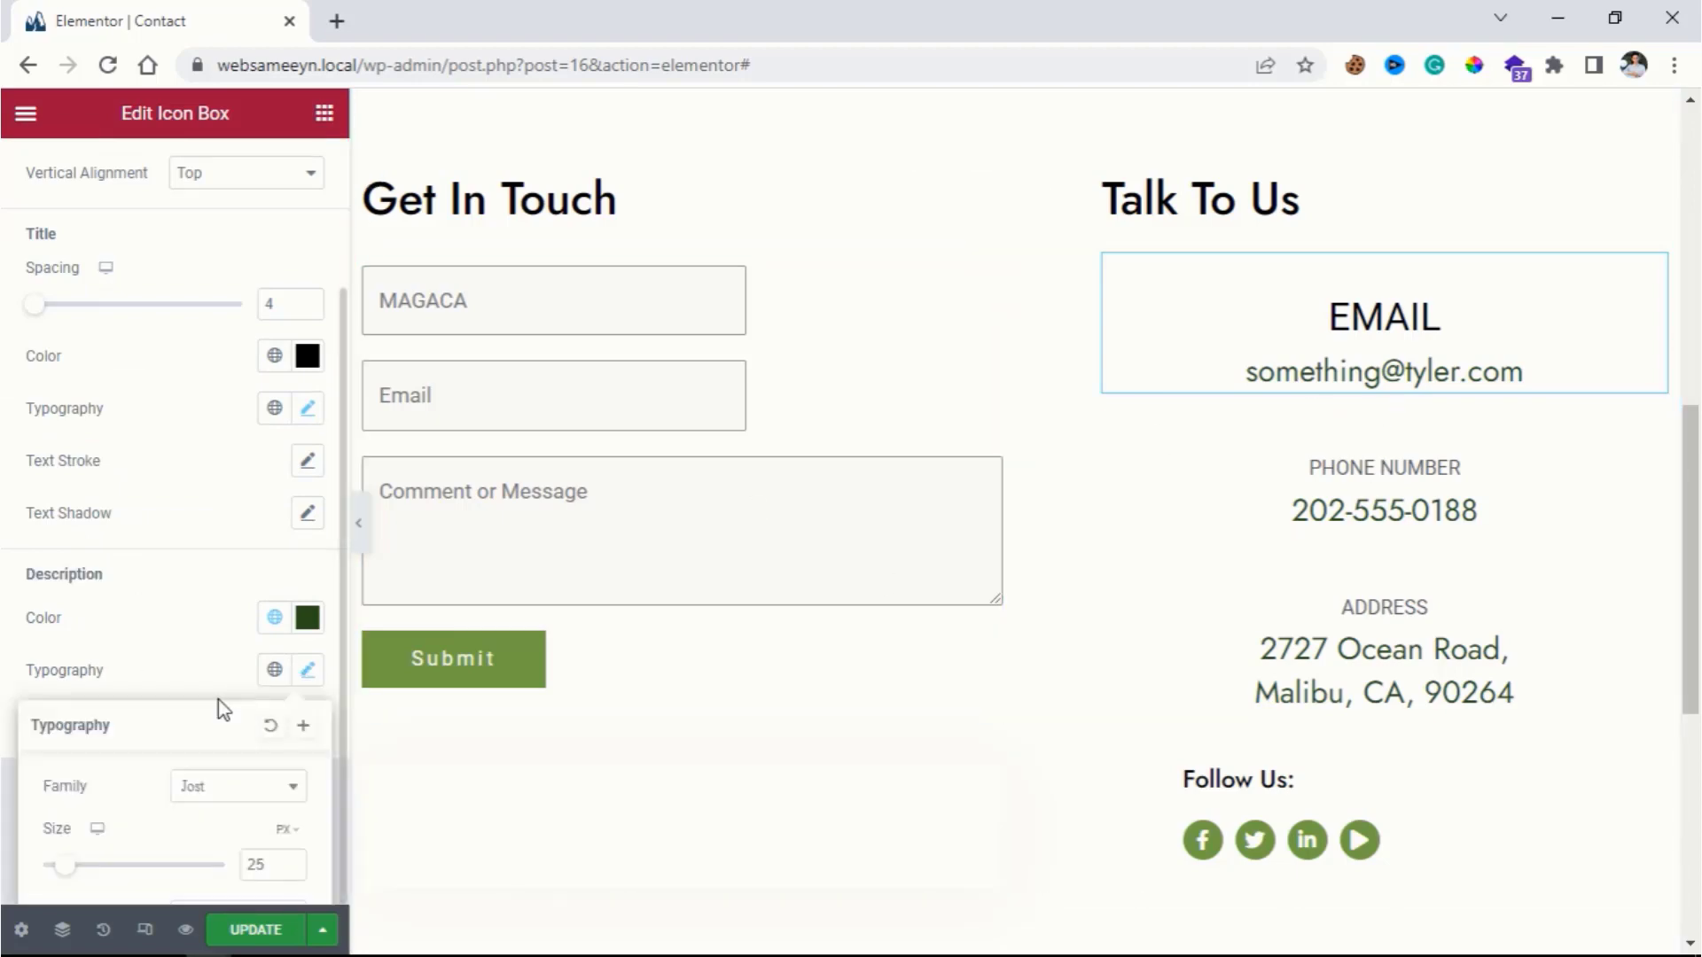
pyautogui.moveTo(67, 873); pyautogui.dragTo(68, 870)
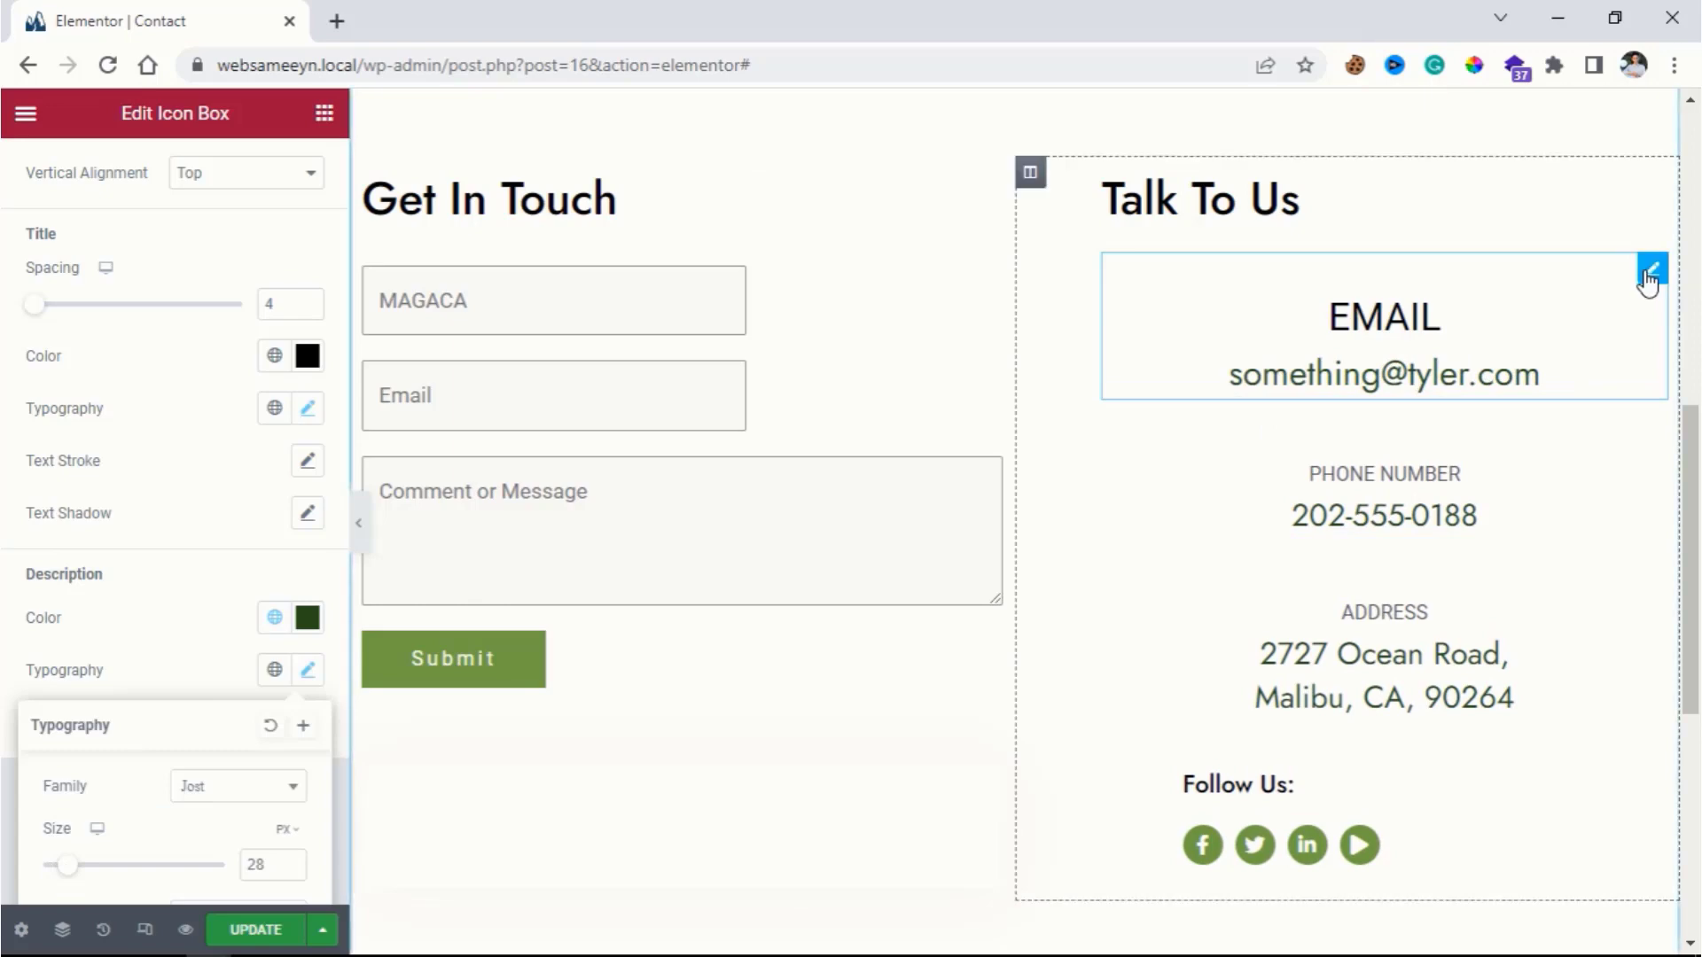
# Step: Copy the EMAIL box and paste its style onto the PHONE NUMBER and ADDRESS boxes
pyautogui.rightClick(1649, 276)
pyautogui.click(1542, 390)
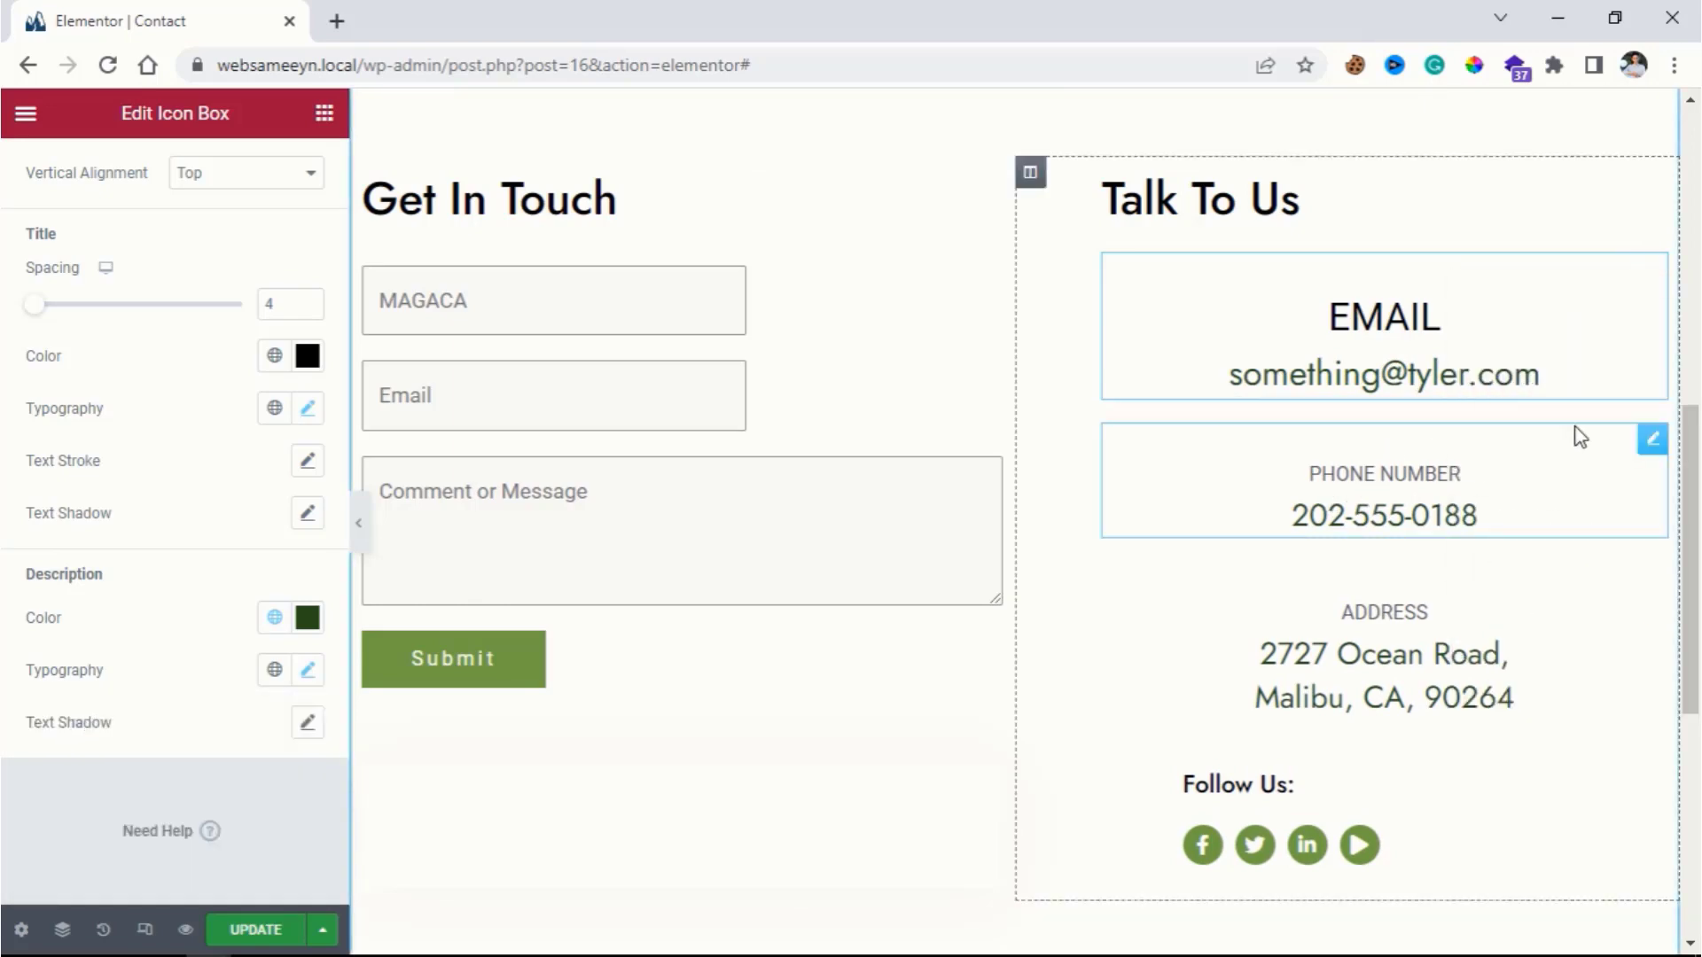
pyautogui.rightClick(1650, 443)
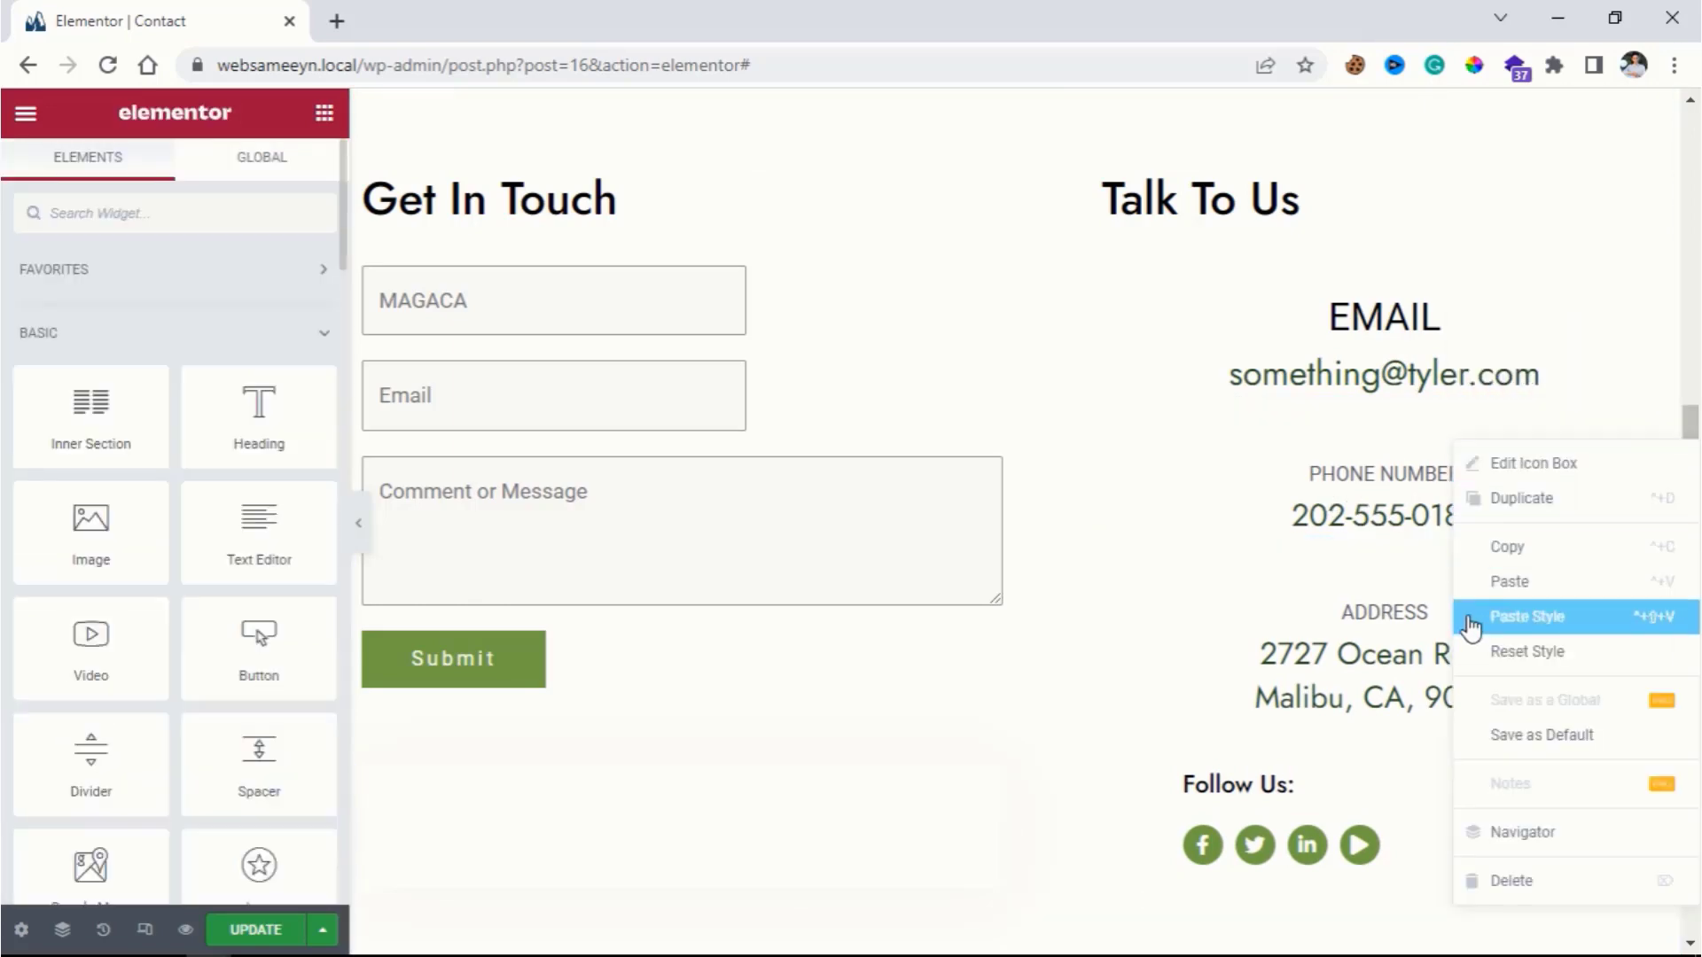
pyautogui.click(1520, 618)
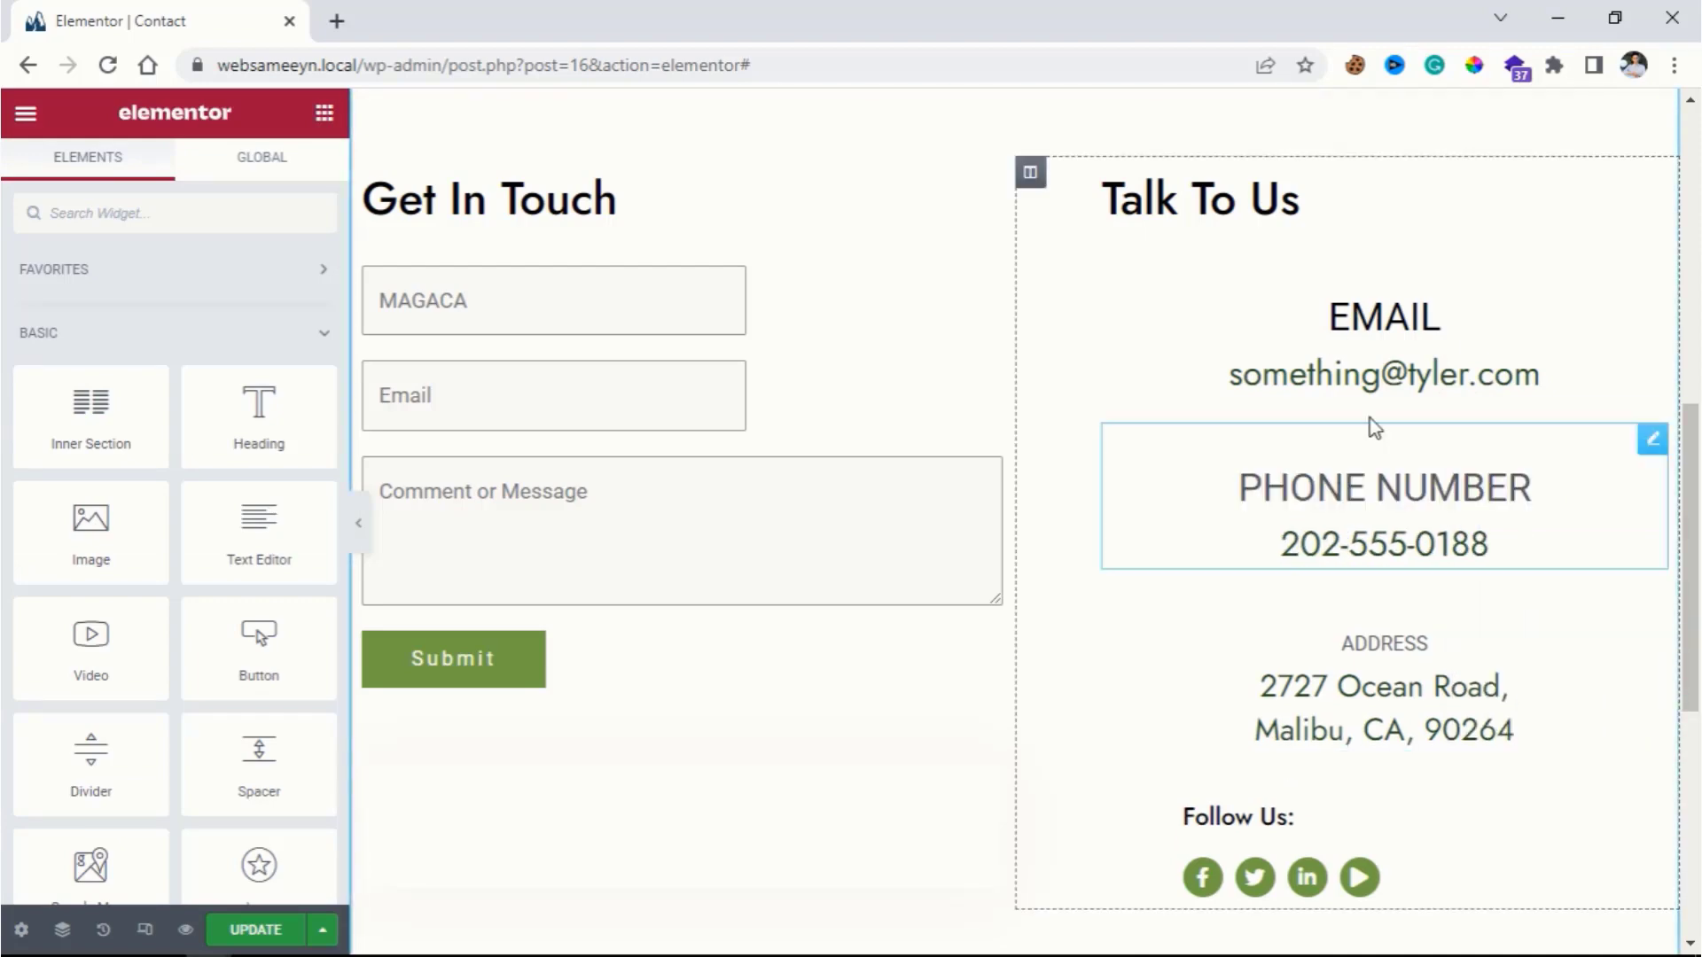
pyautogui.scroll(-2, 1526, 507)
pyautogui.rightClick(1654, 447)
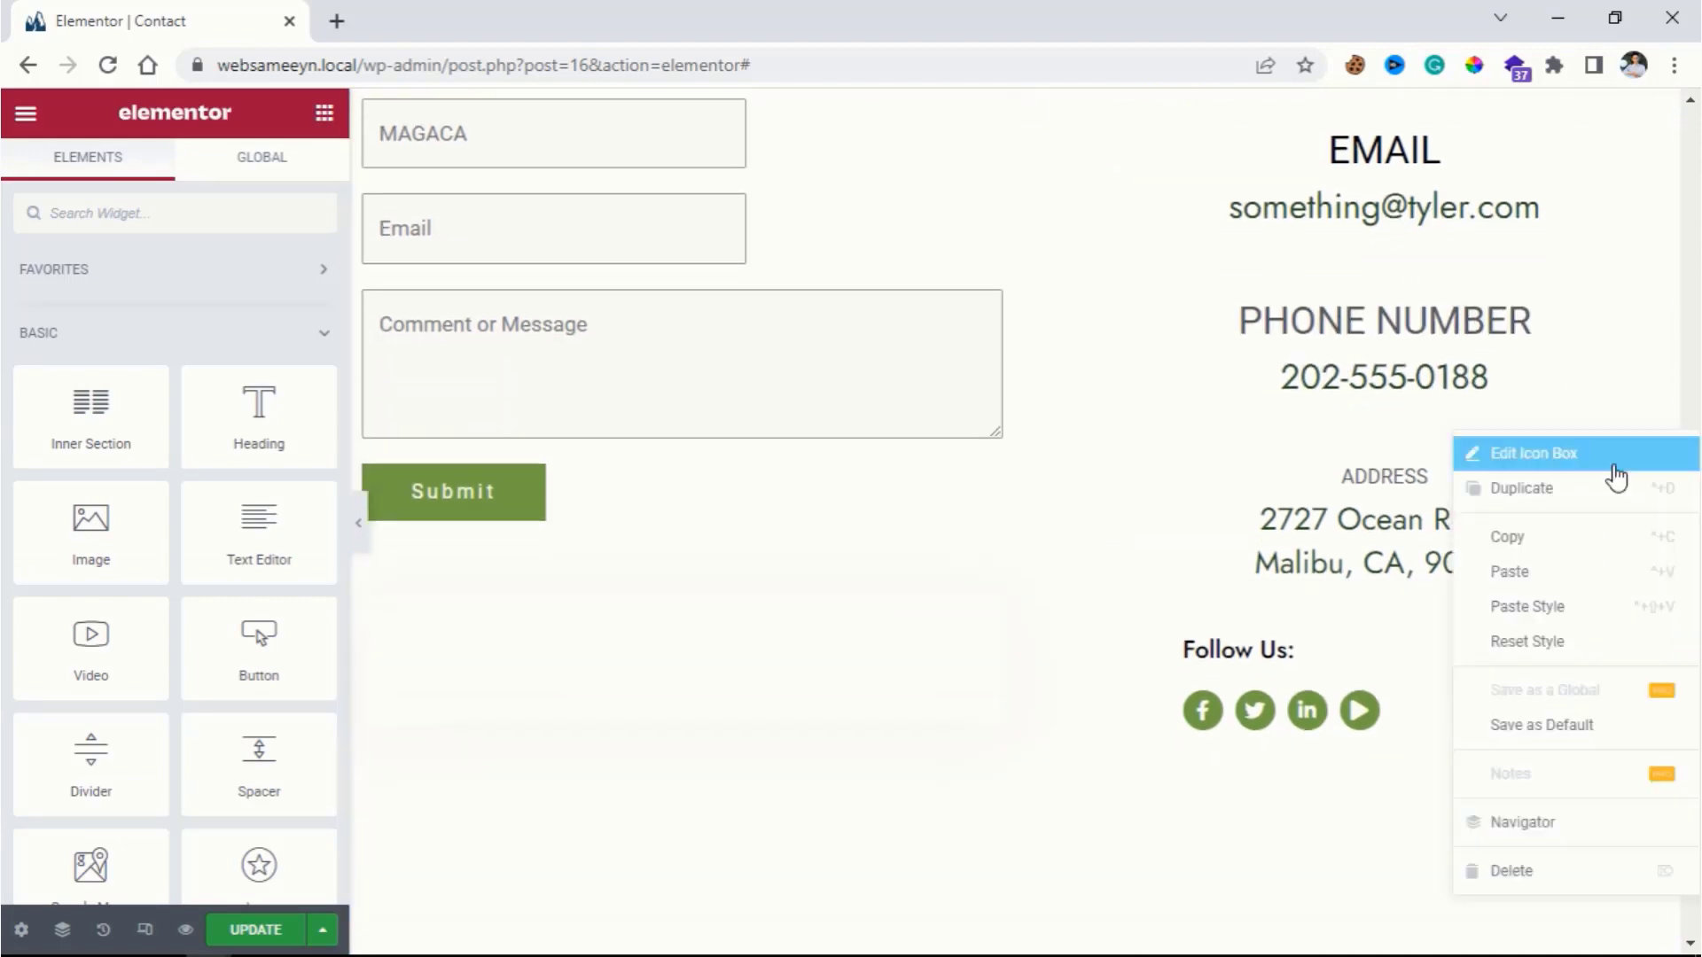
pyautogui.click(1532, 610)
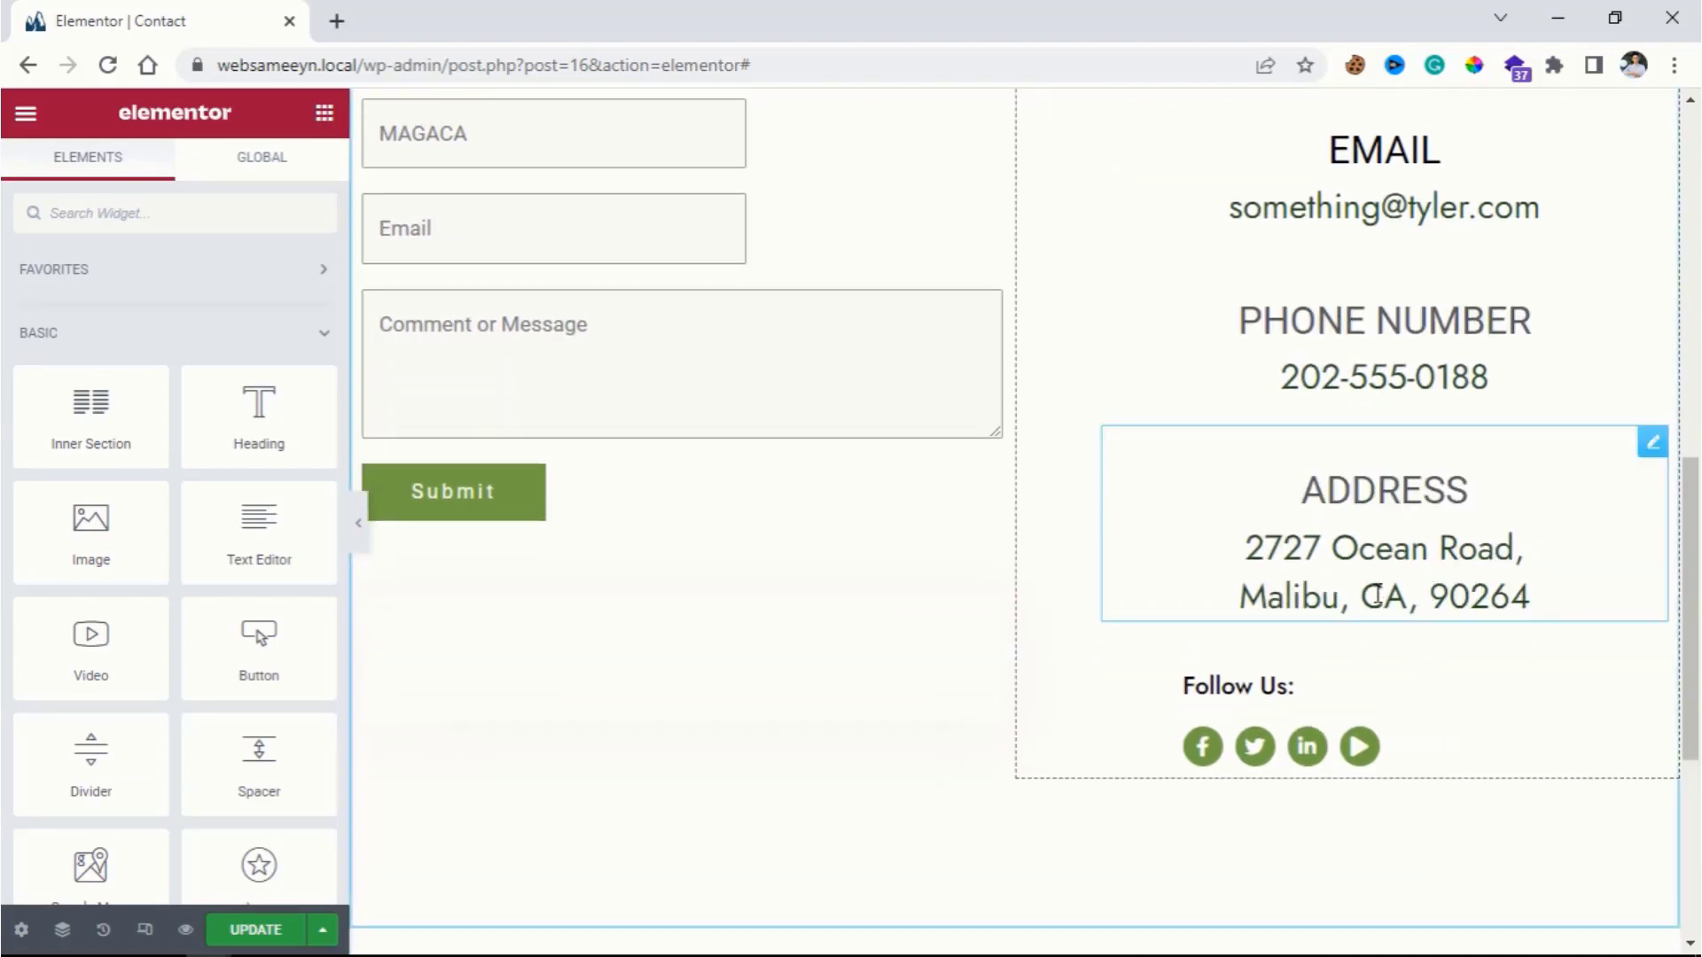
pyautogui.scroll(-4, 1509, 470)
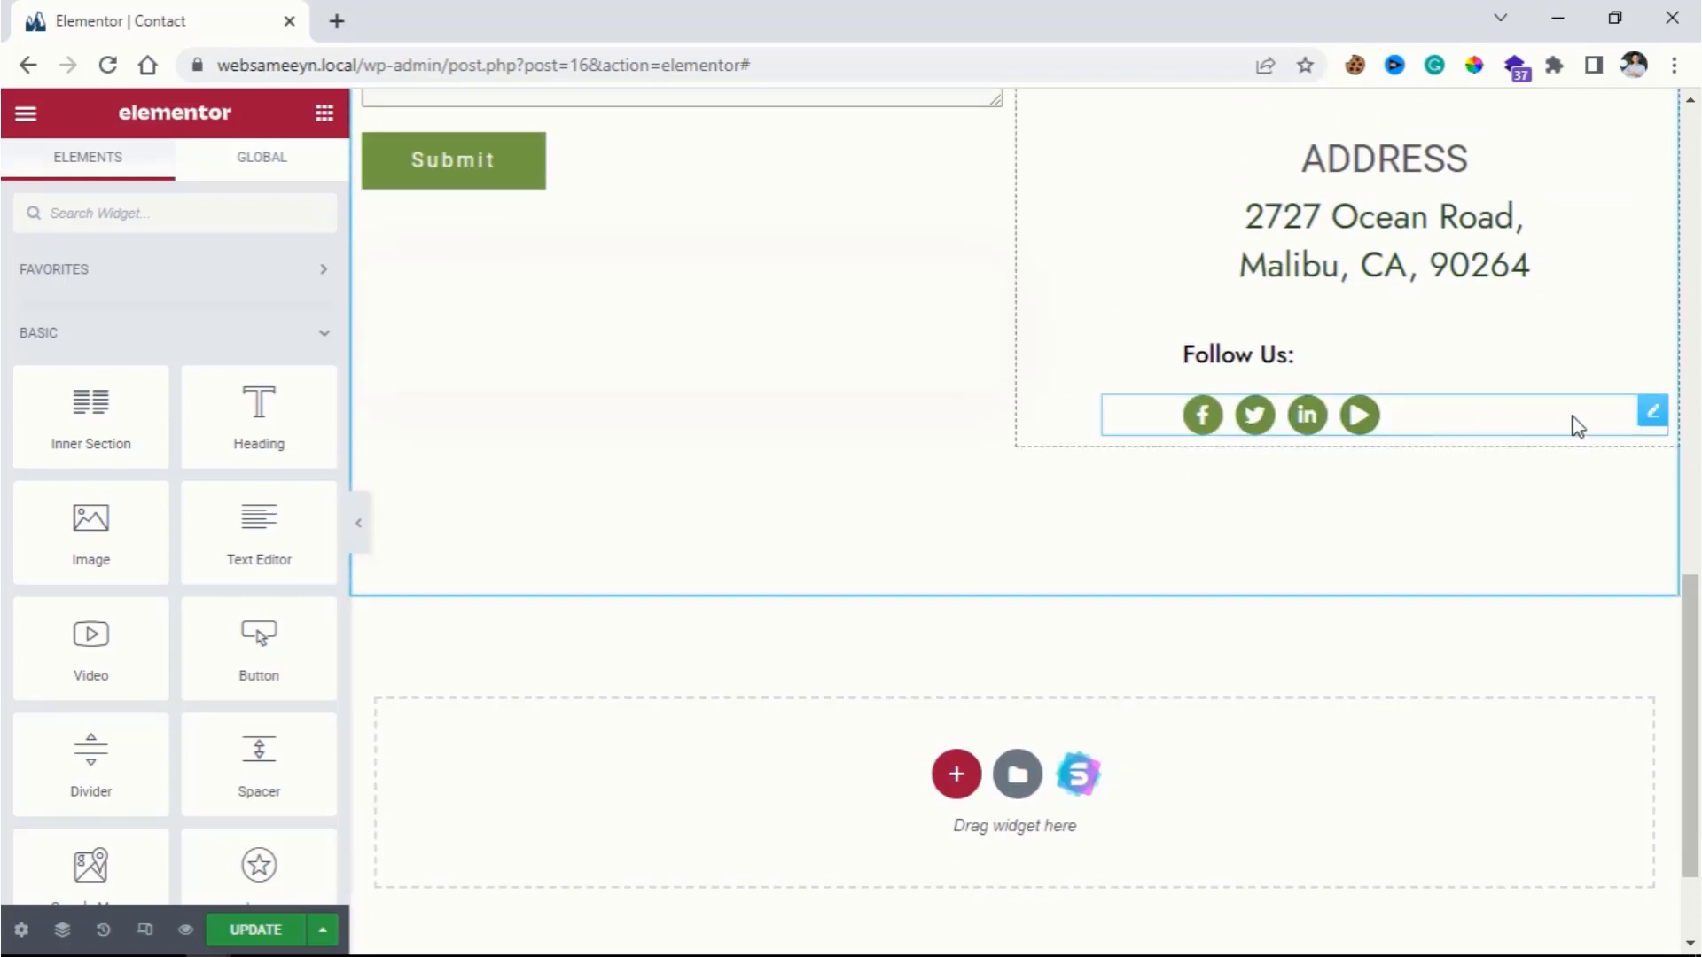
# Step: Remove the LinkedIn icon and review the Facebook and Twitter icon settings
pyautogui.click(1650, 412)
pyautogui.scroll(-1, 125, 398)
pyautogui.scroll(1, 222, 443)
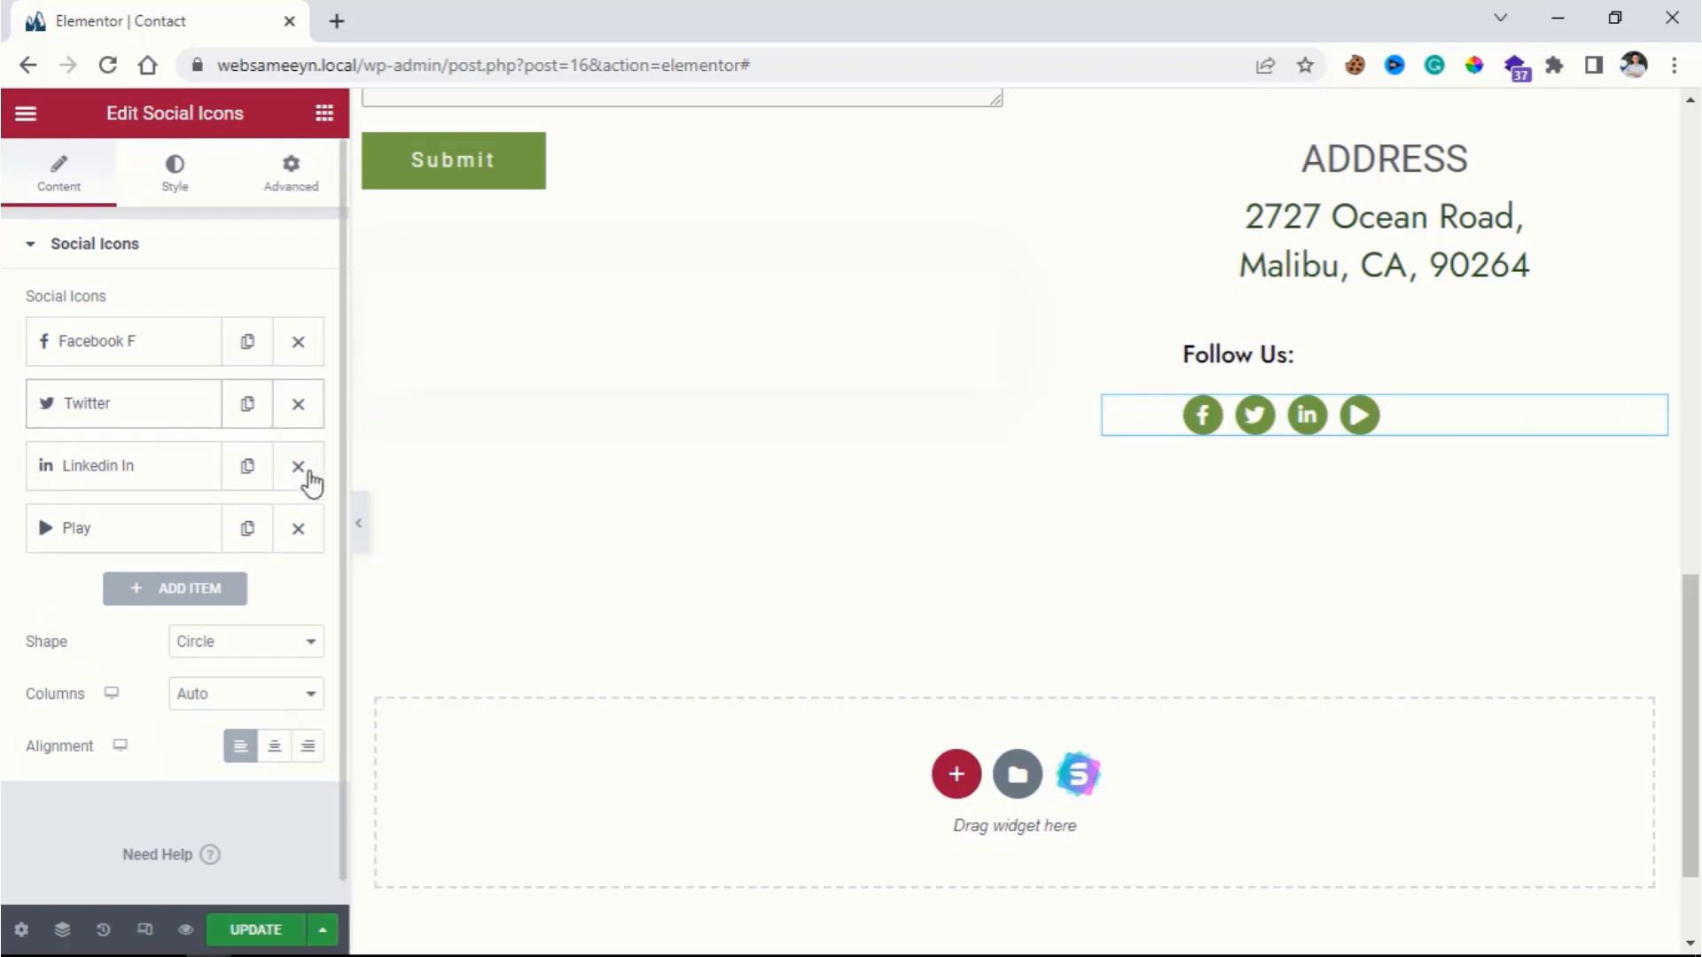
pyautogui.click(301, 469)
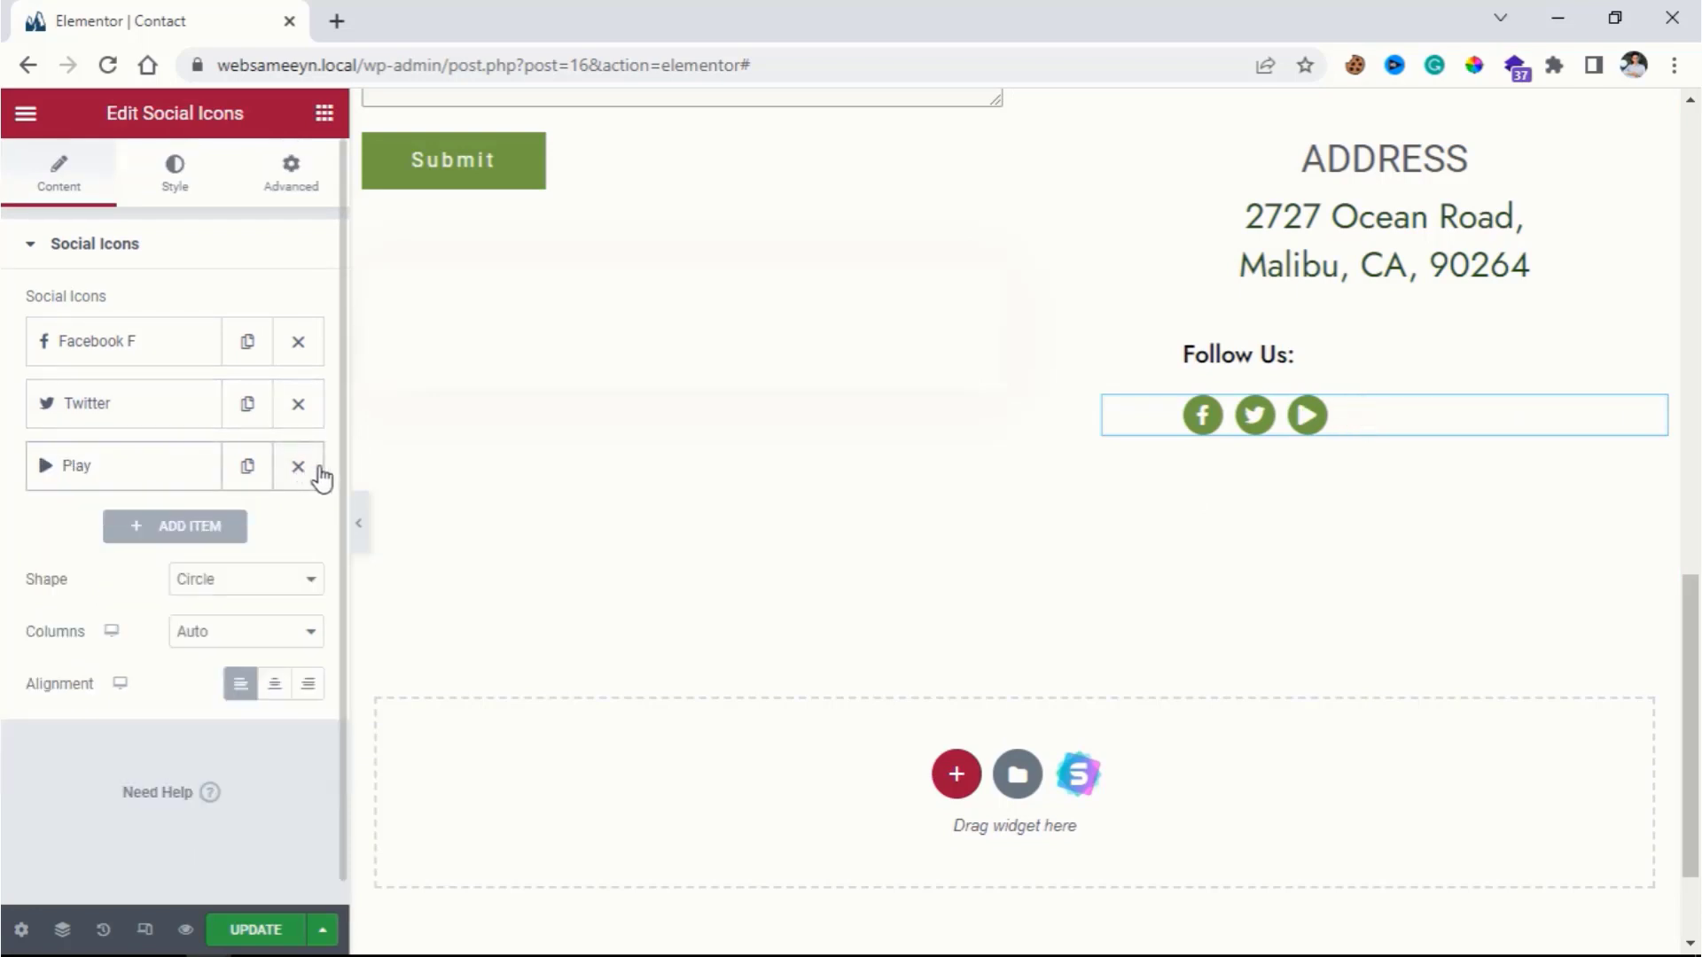
pyautogui.click(99, 350)
pyautogui.click(100, 582)
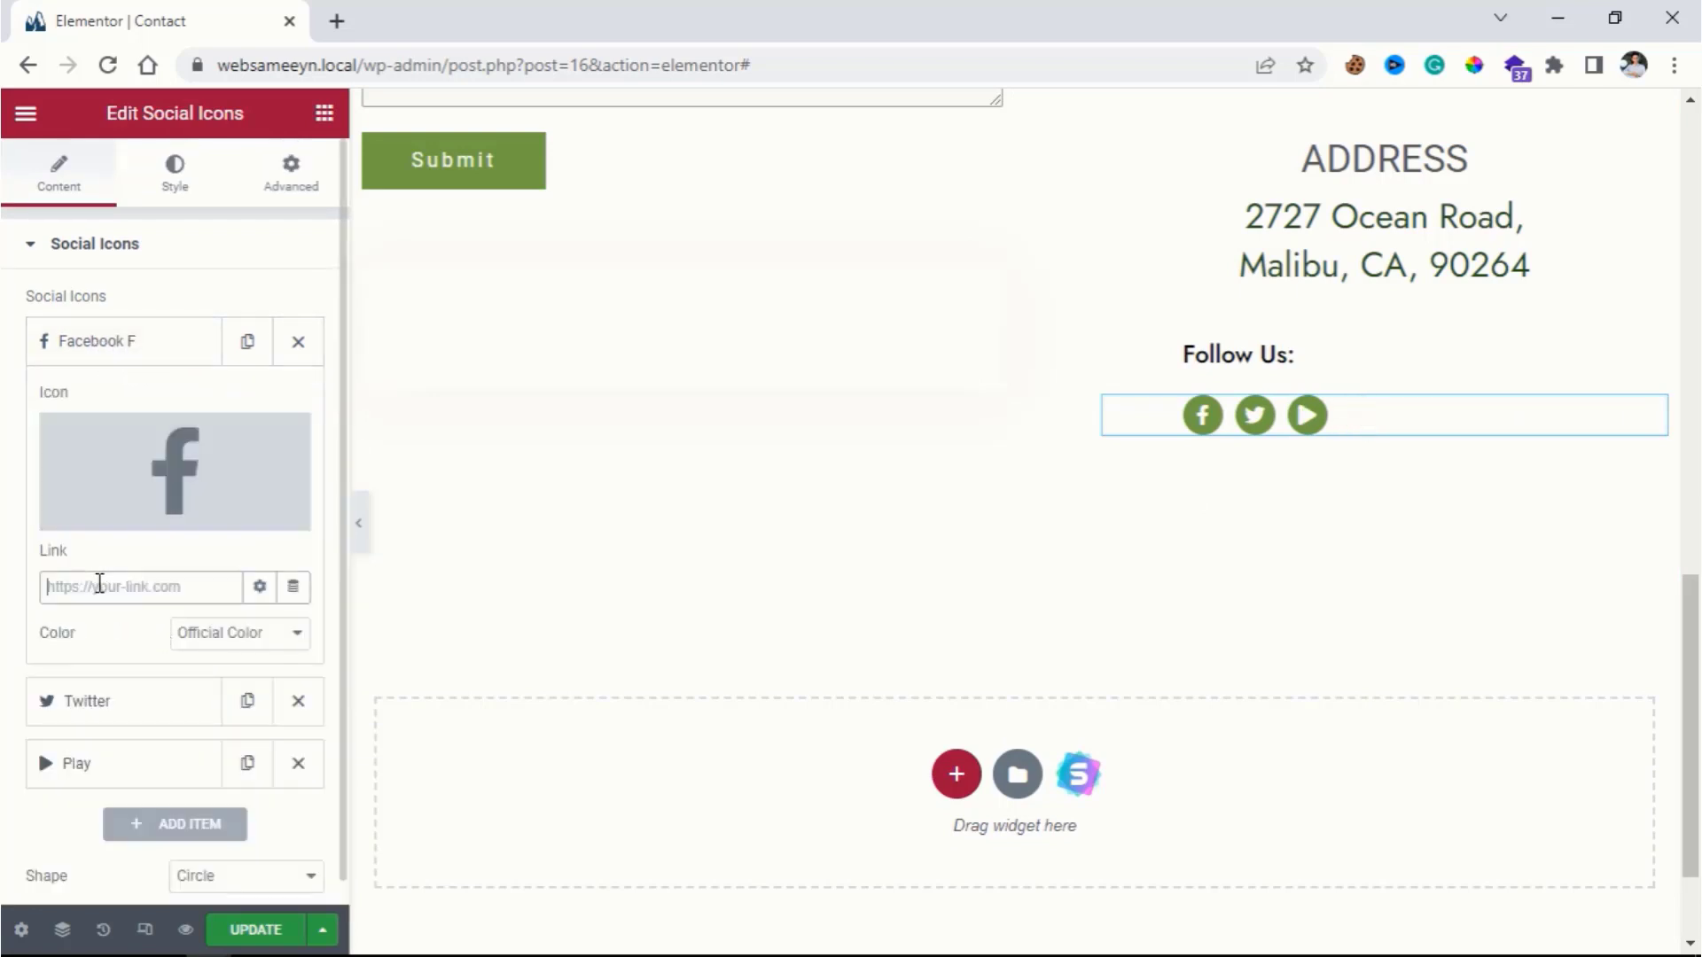
pyautogui.rightClick(101, 586)
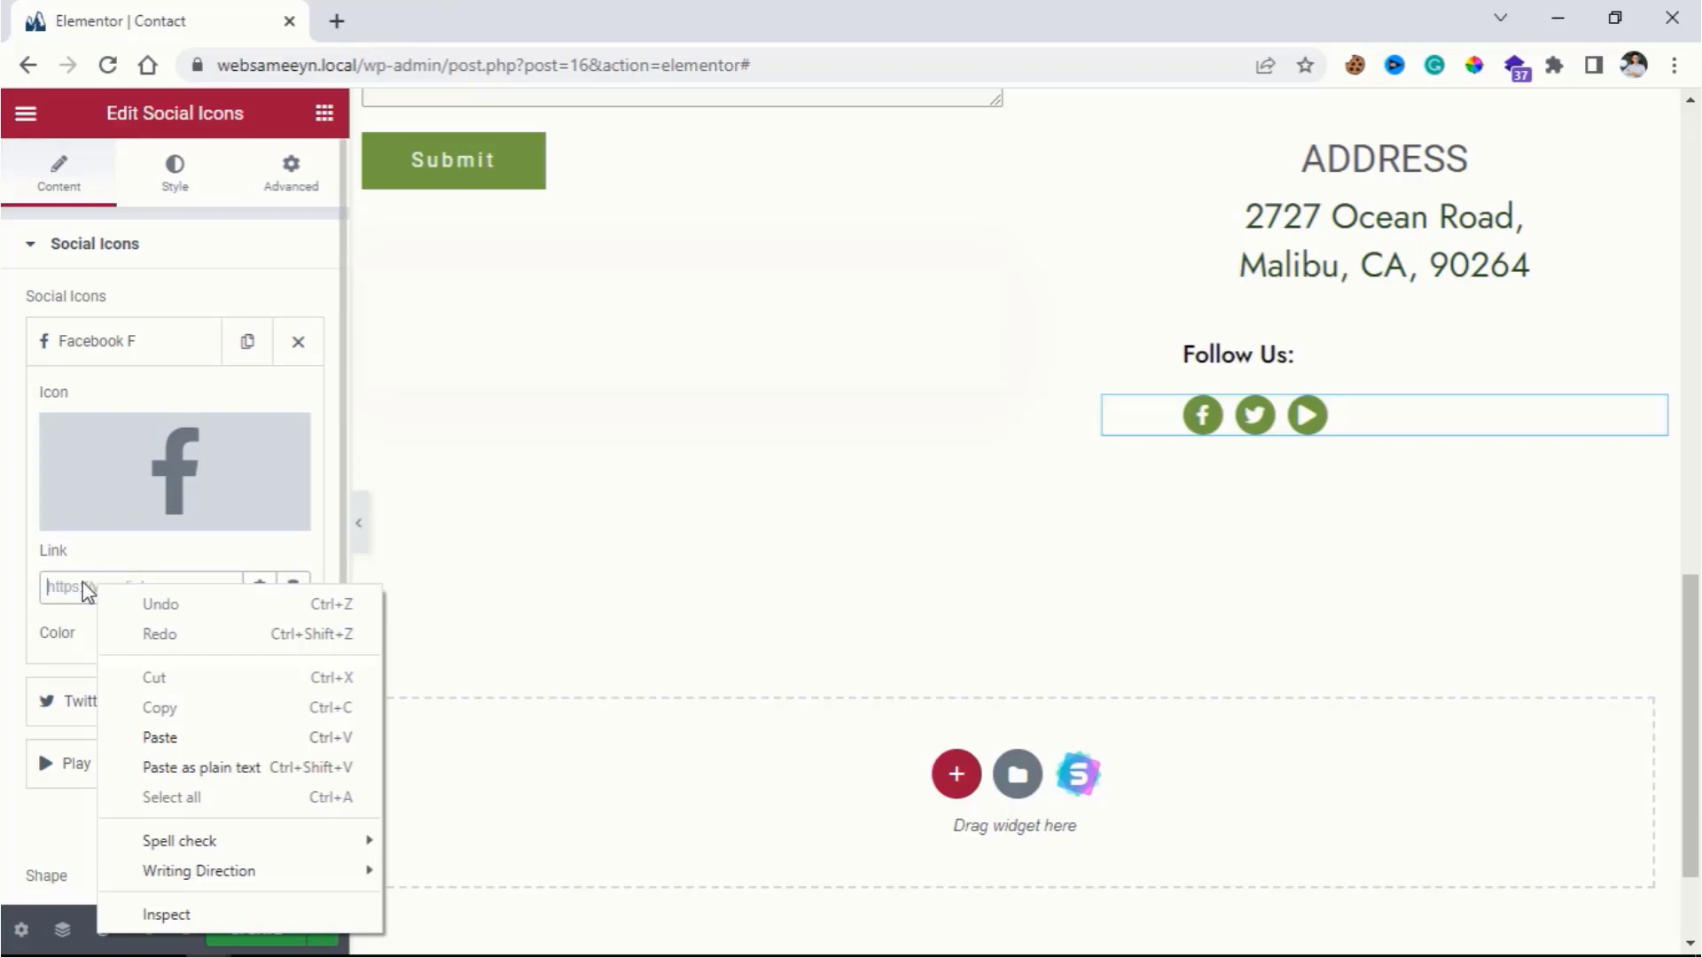
pyautogui.click(7, 575)
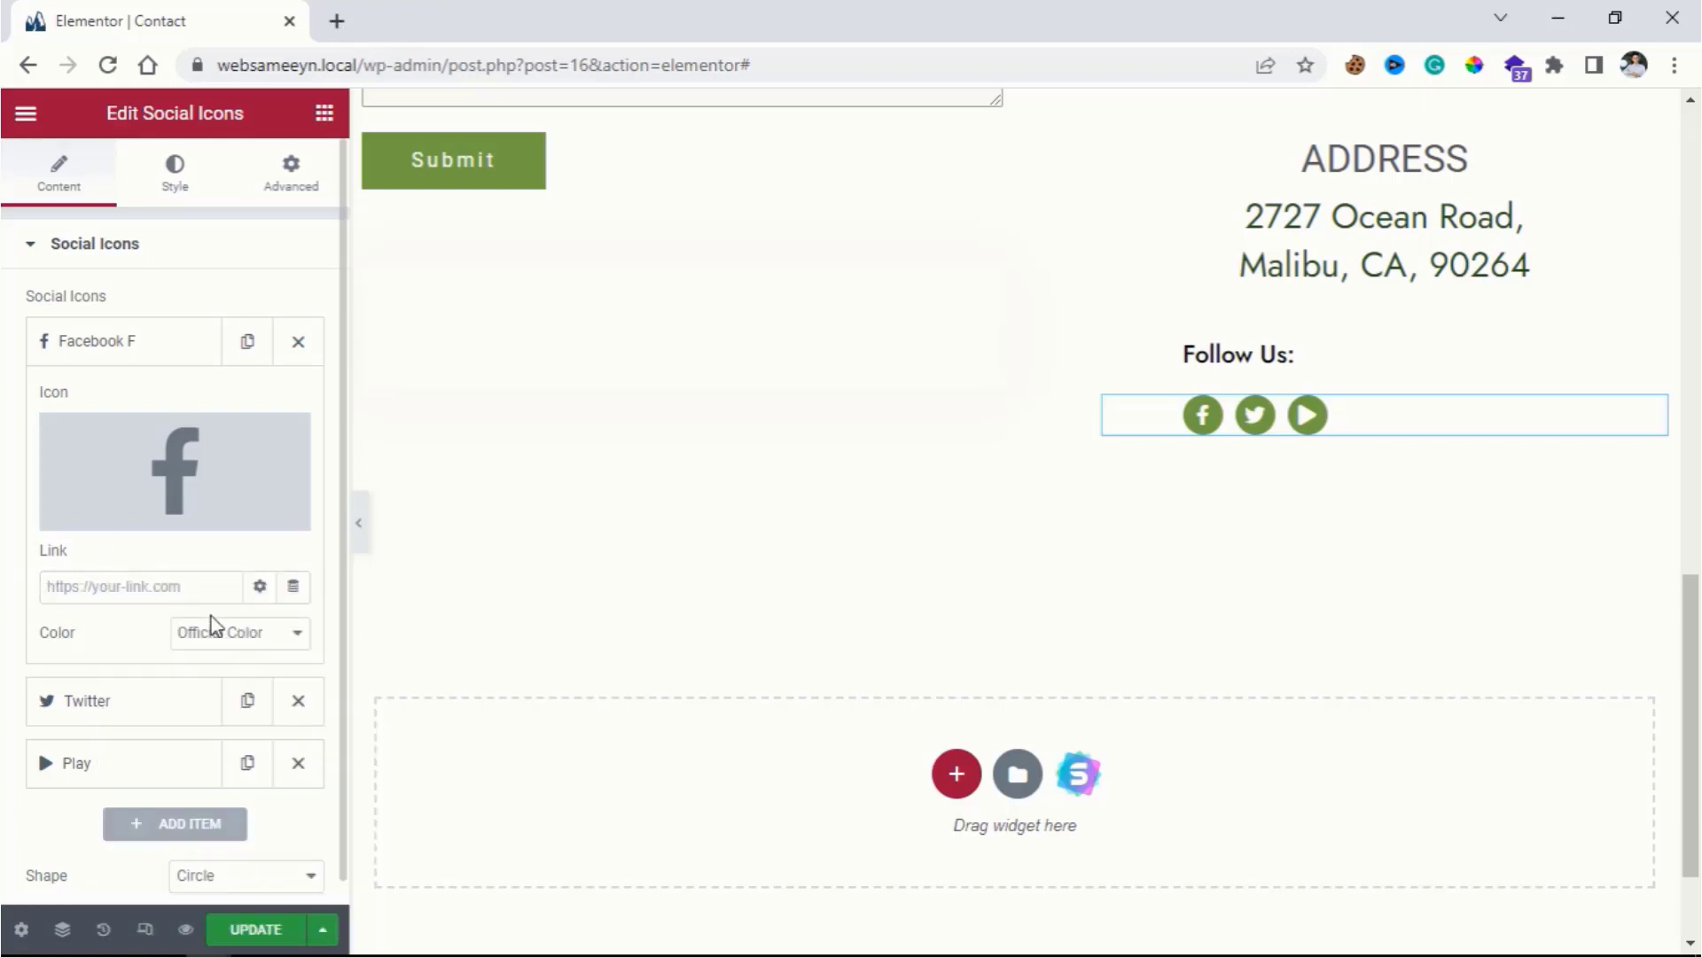
pyautogui.click(120, 341)
pyautogui.click(81, 409)
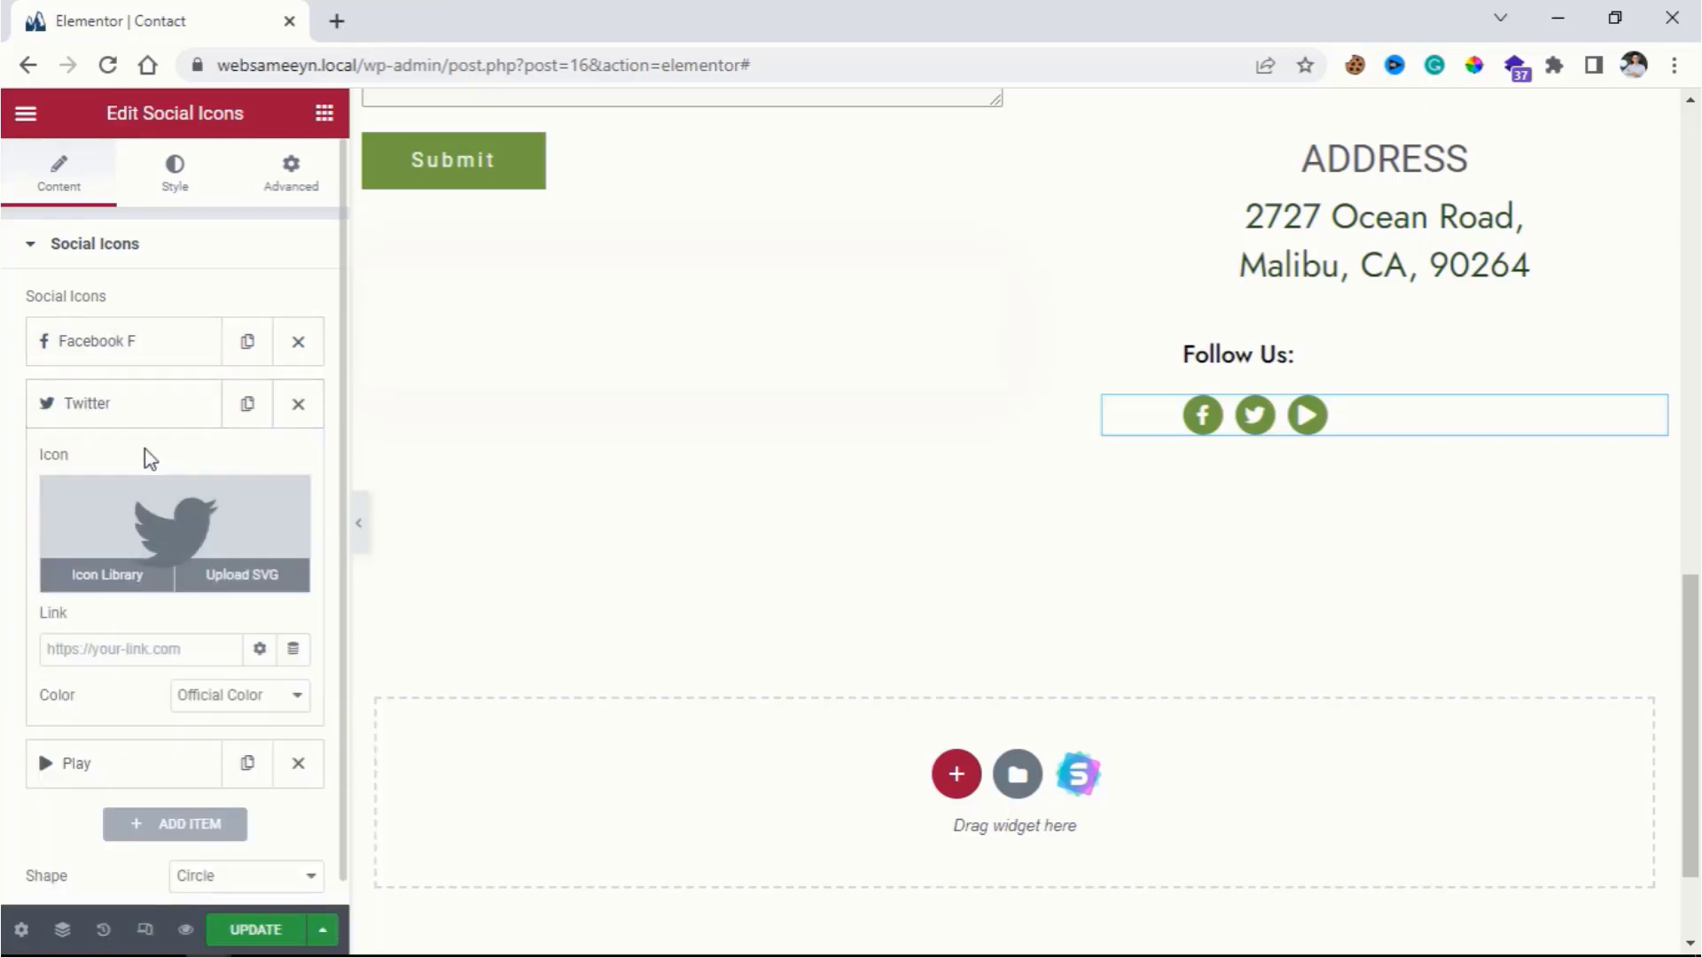
pyautogui.click(104, 404)
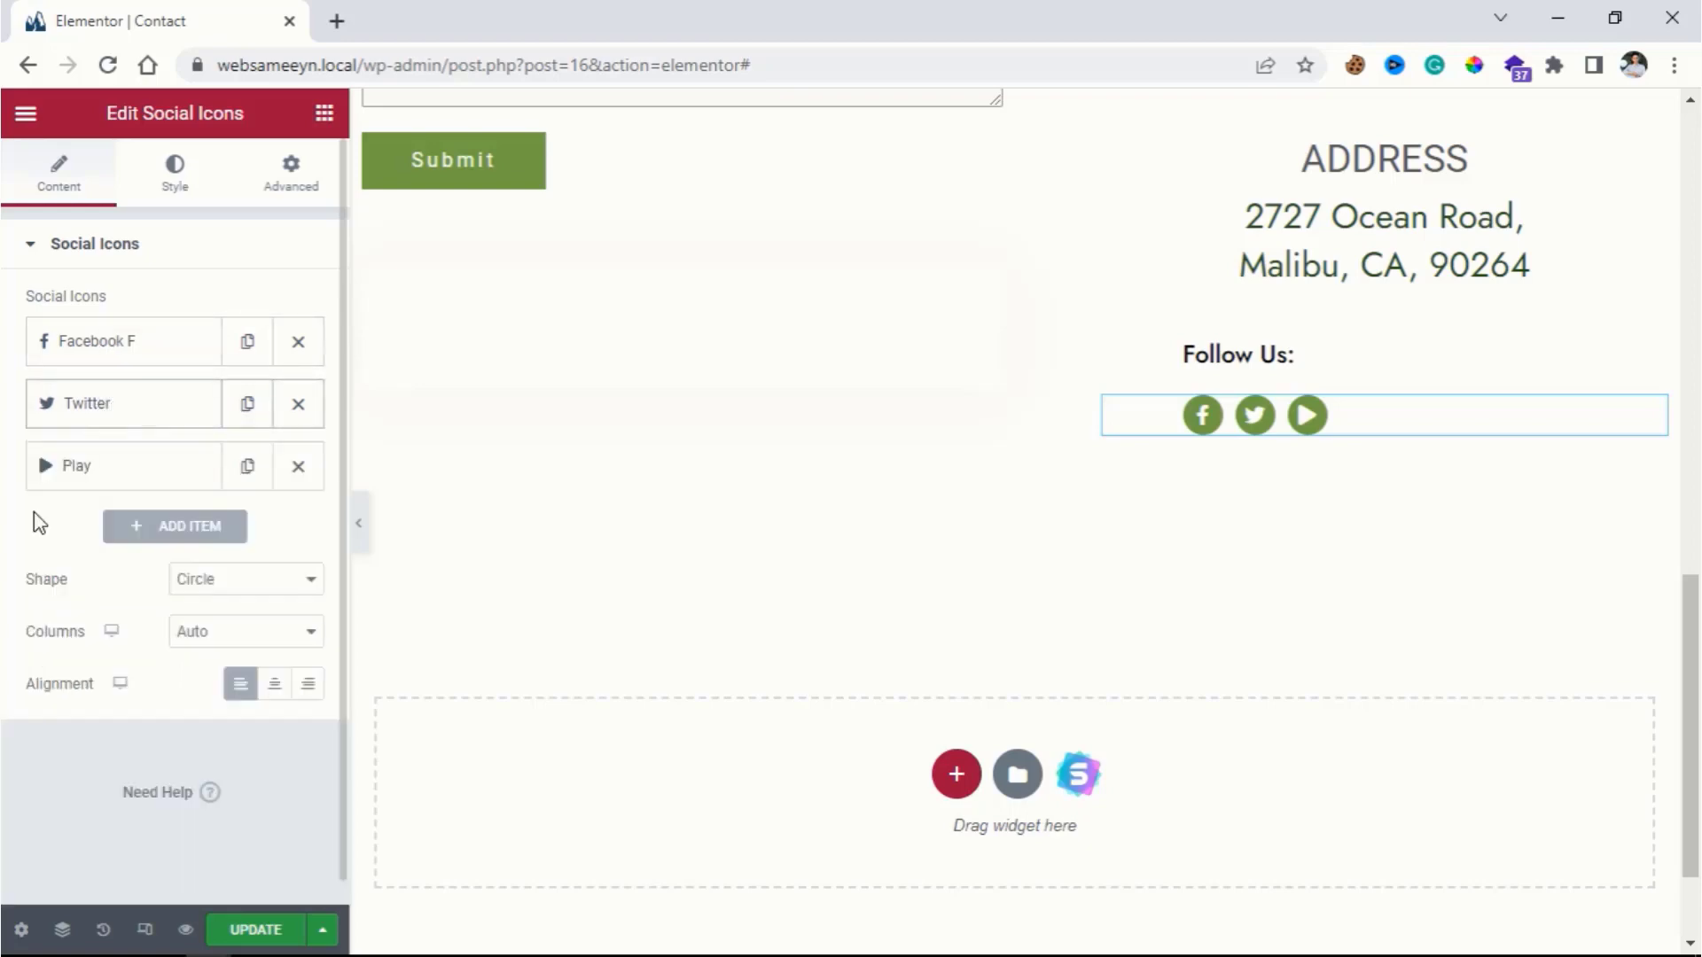
# Step: Add an Instagram social icon and delete the leftover Play icon
pyautogui.click(139, 531)
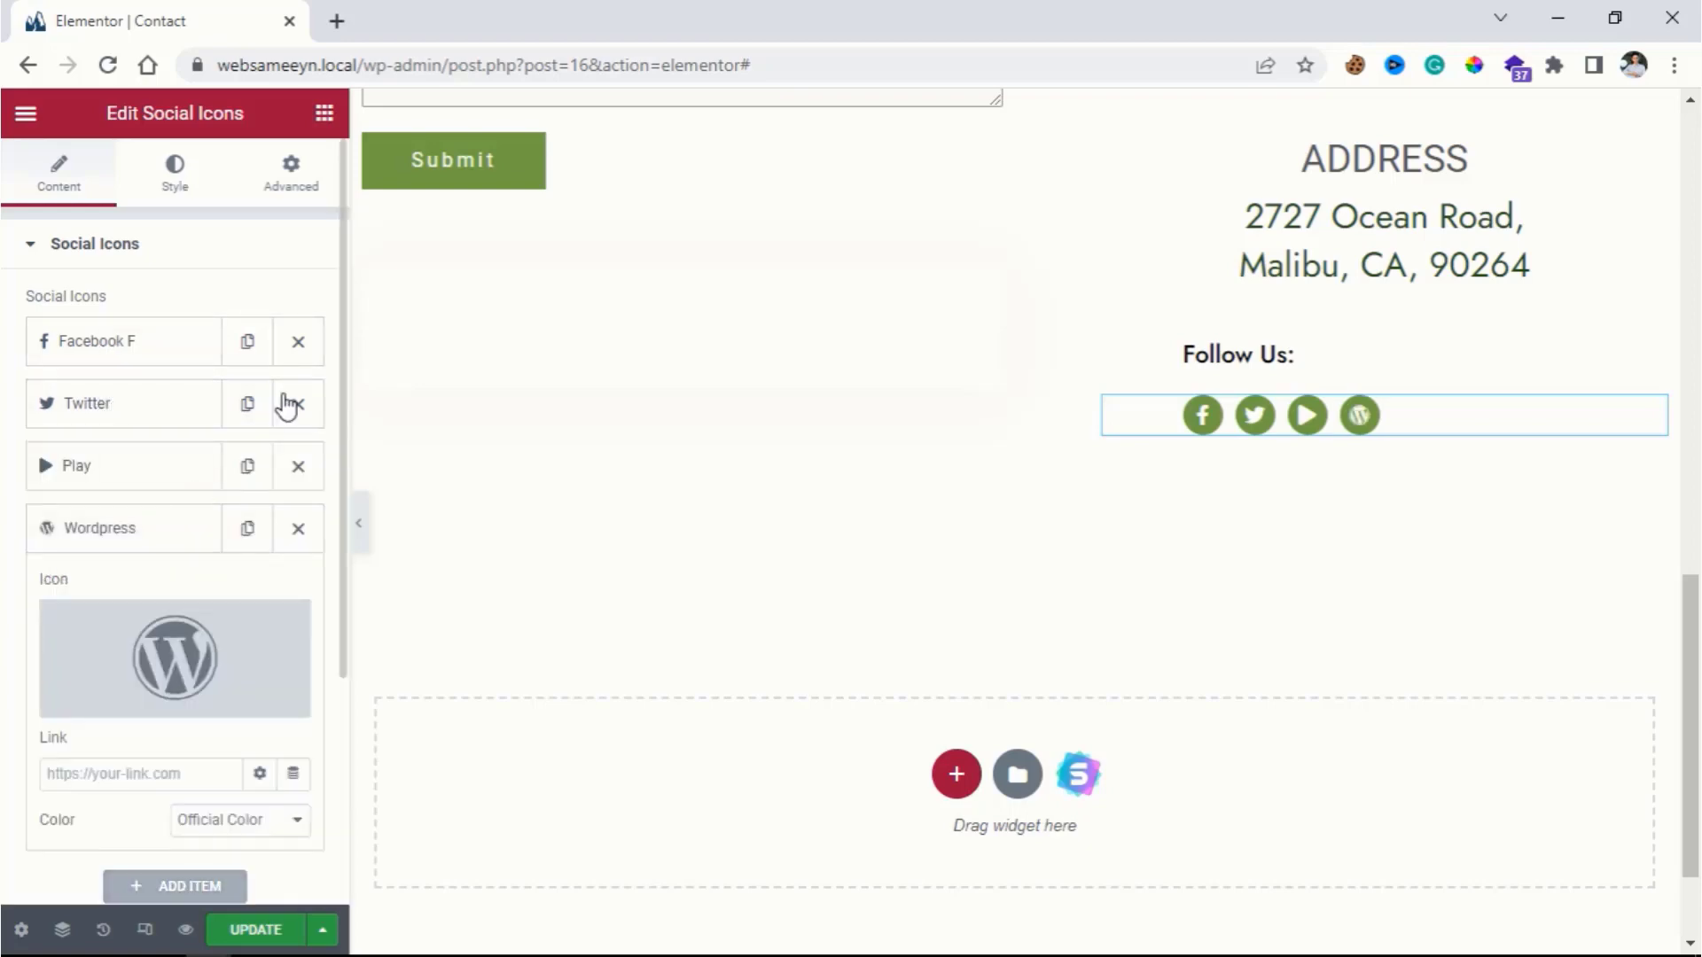
pyautogui.click(113, 642)
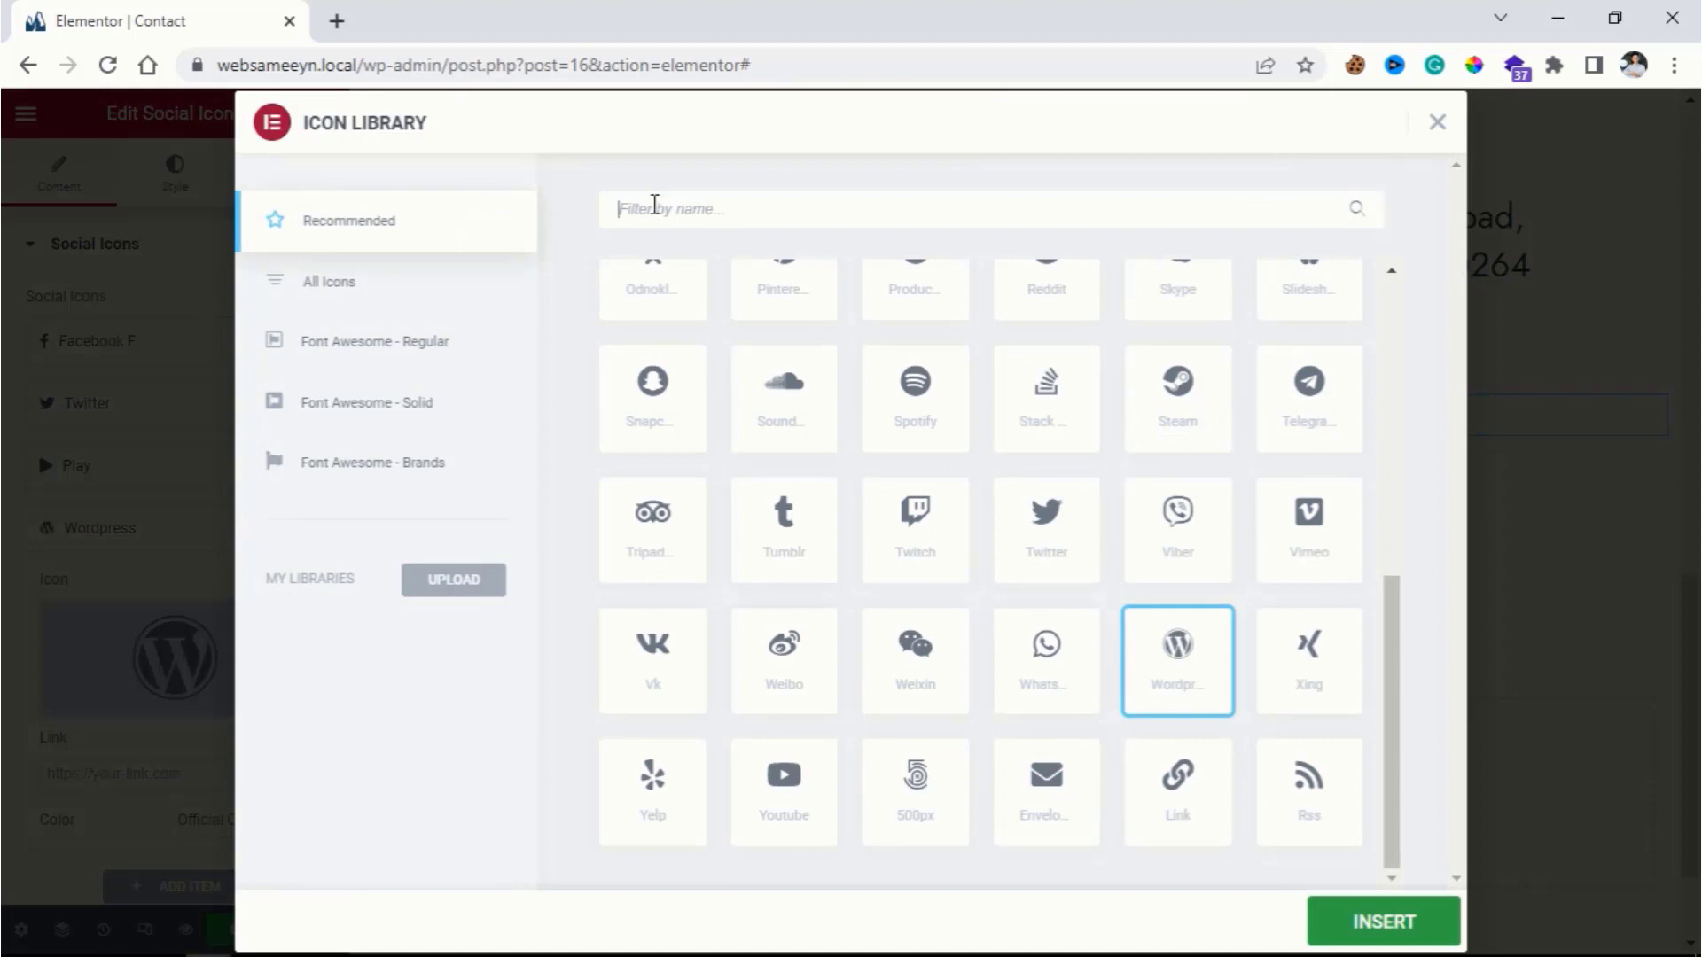
pyautogui.click(654, 208)
pyautogui.write('insr')
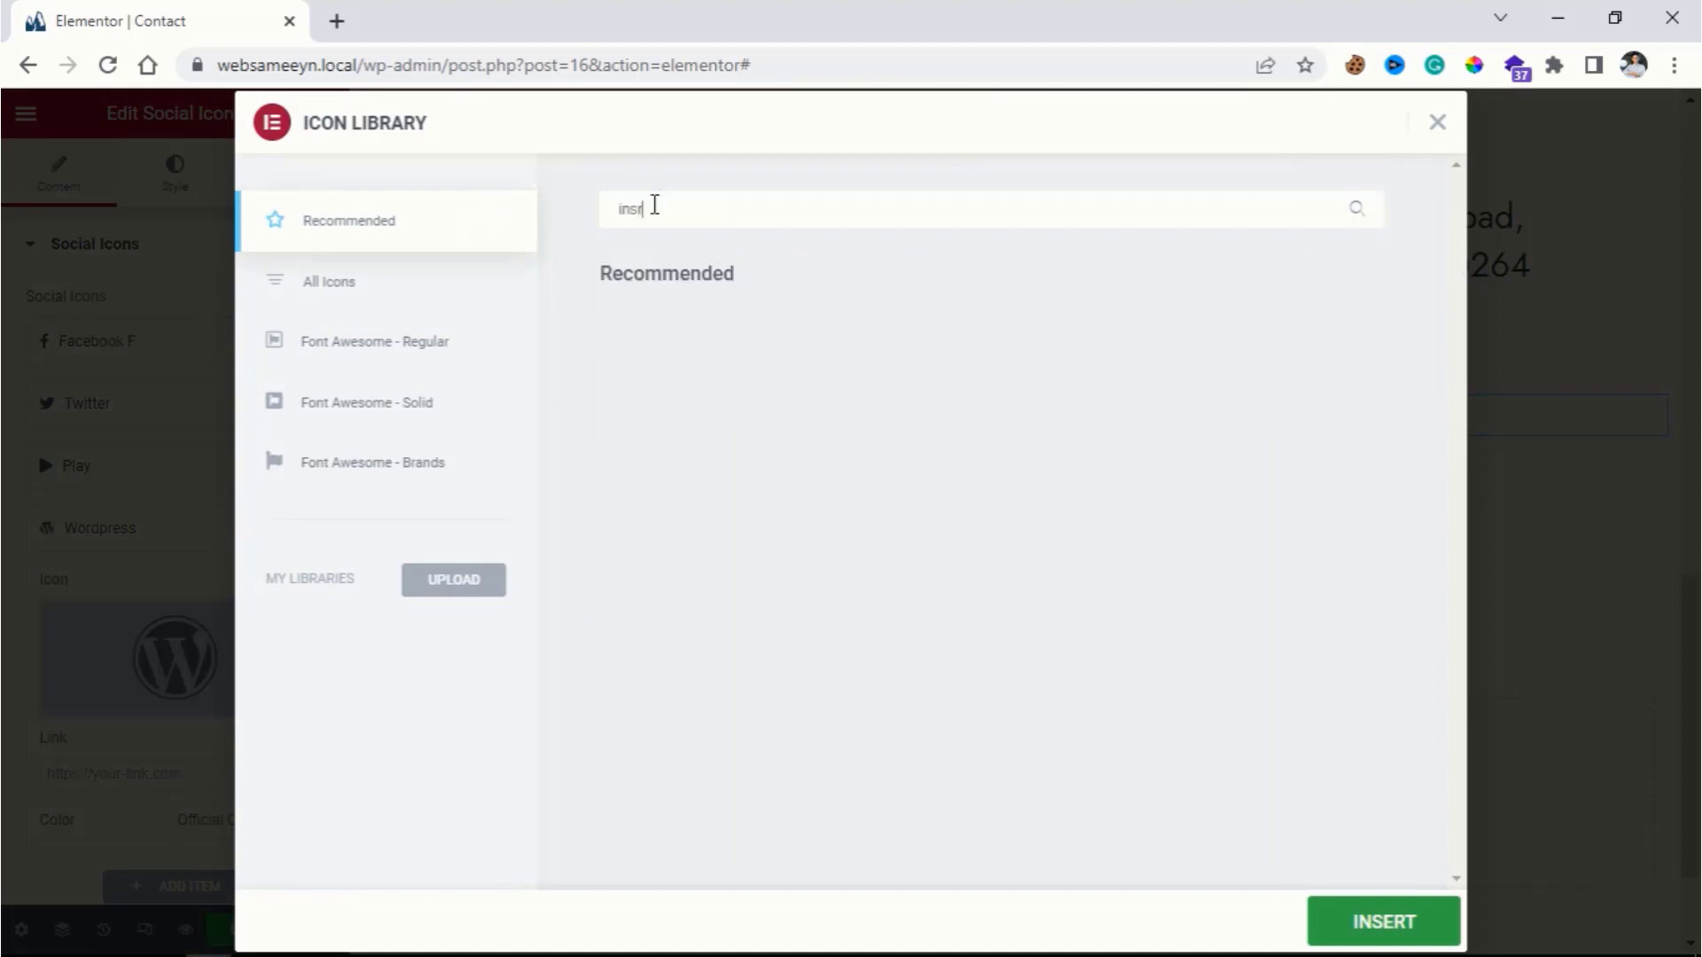
pyautogui.press('BackSpace')
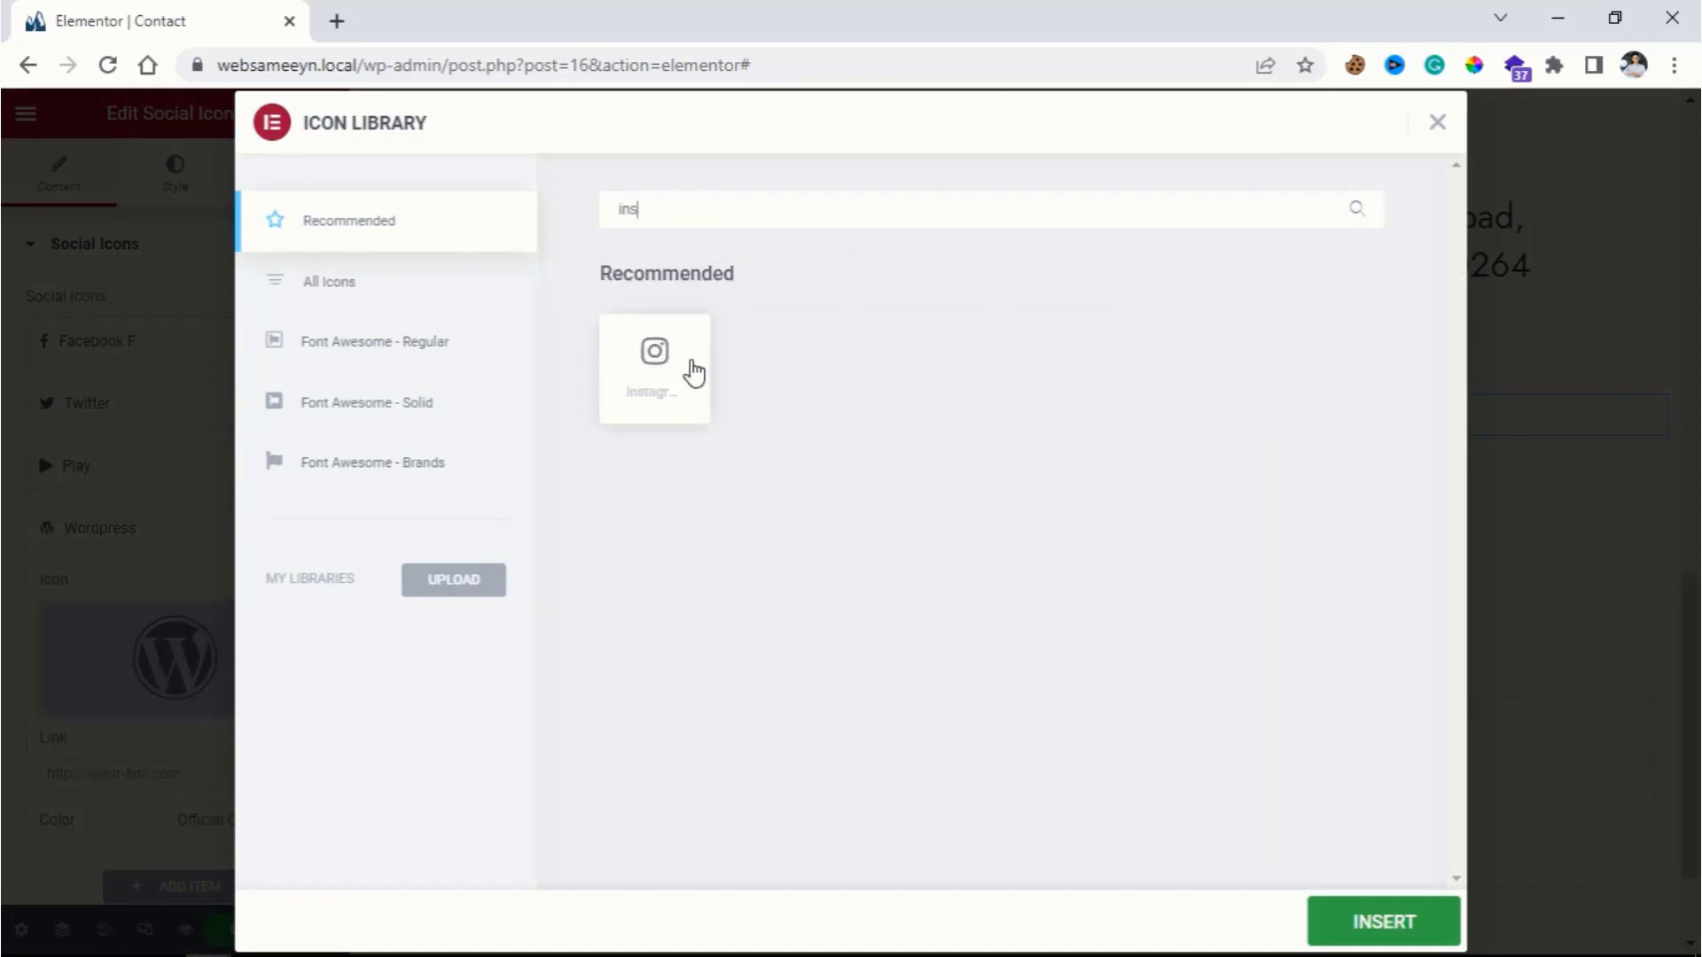
pyautogui.click(694, 373)
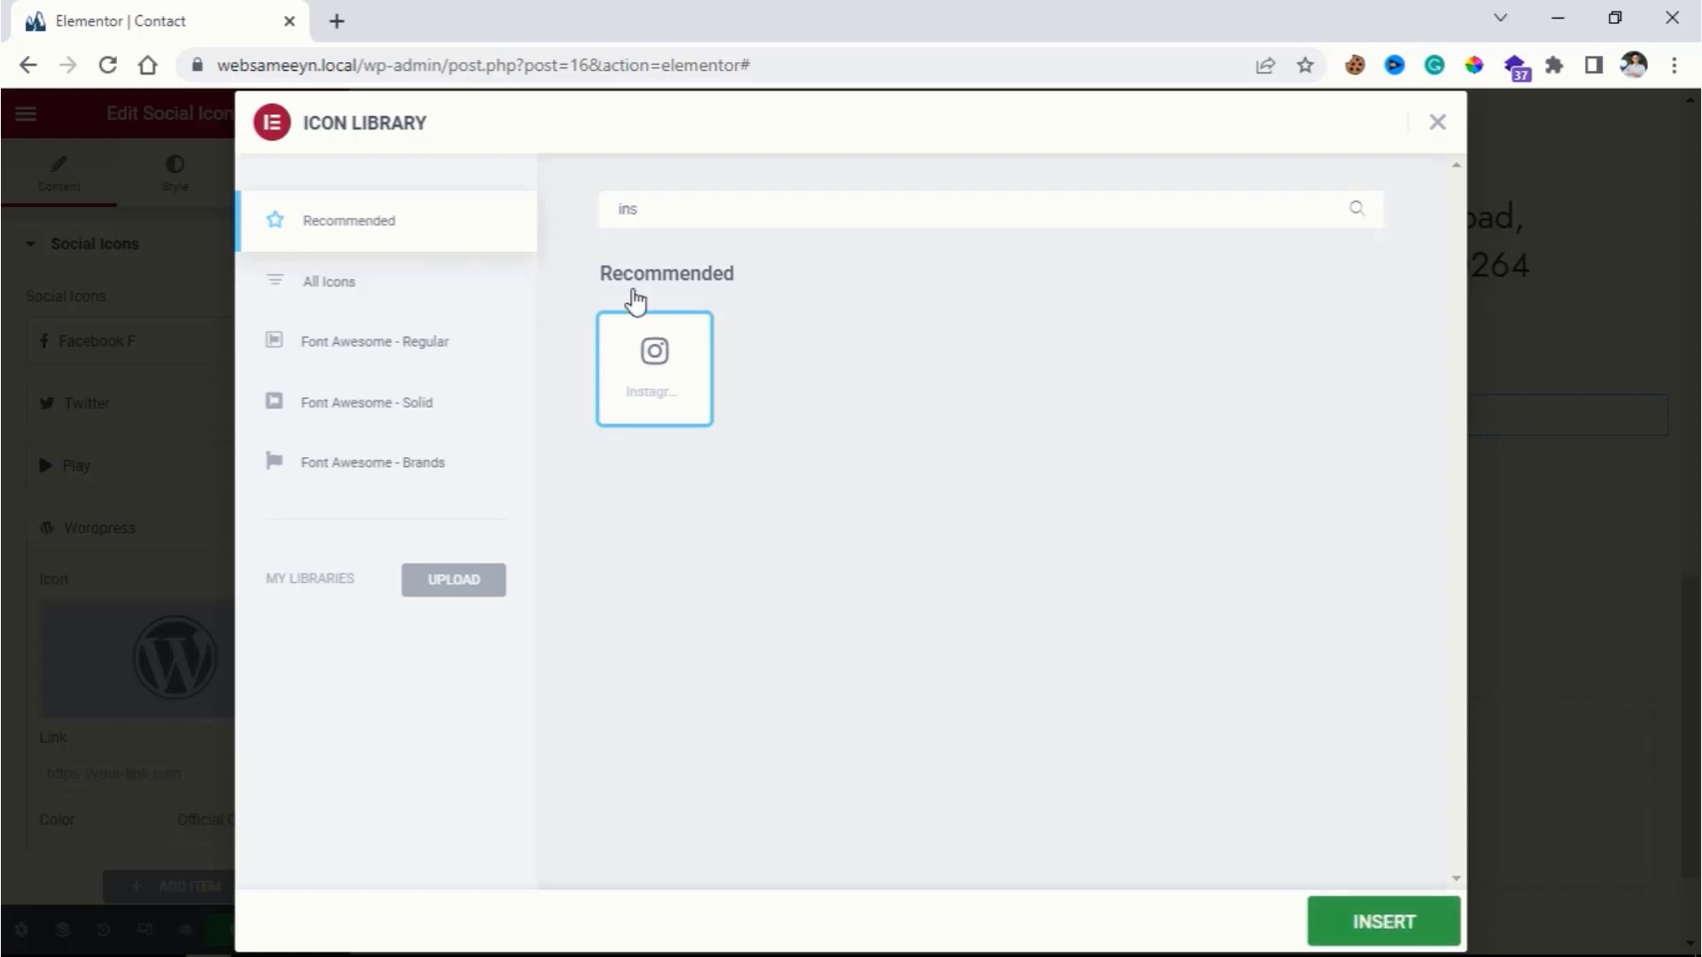
pyautogui.click(1391, 926)
pyautogui.scroll(2, 1396, 539)
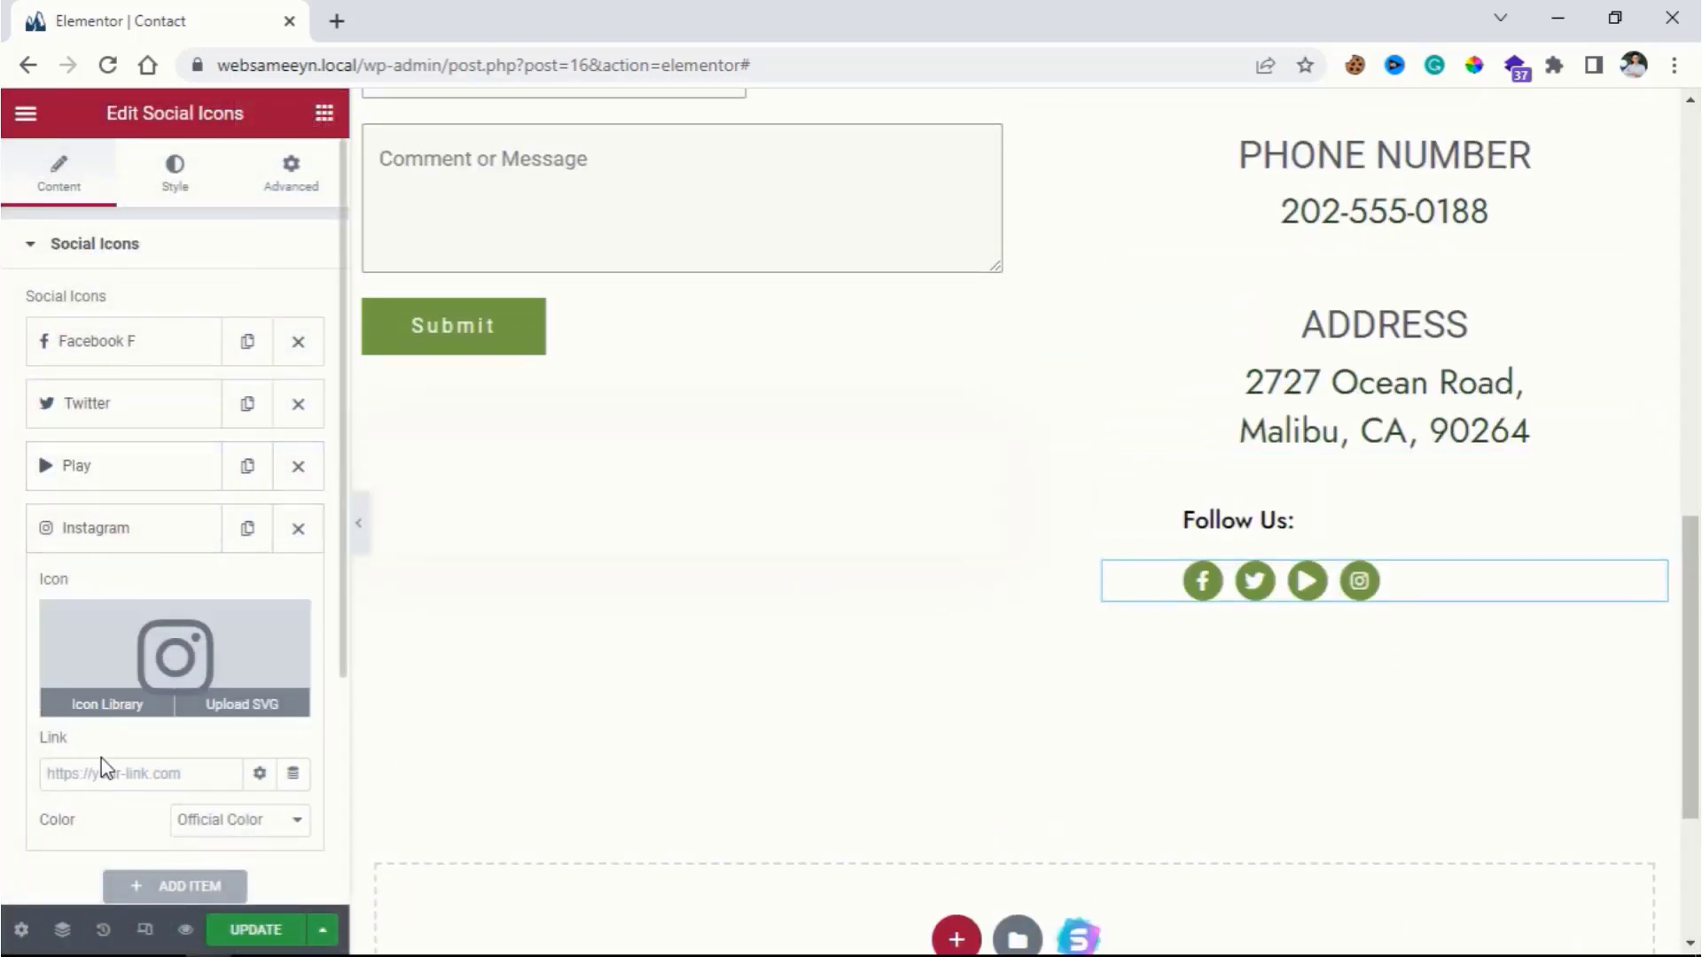
pyautogui.click(115, 463)
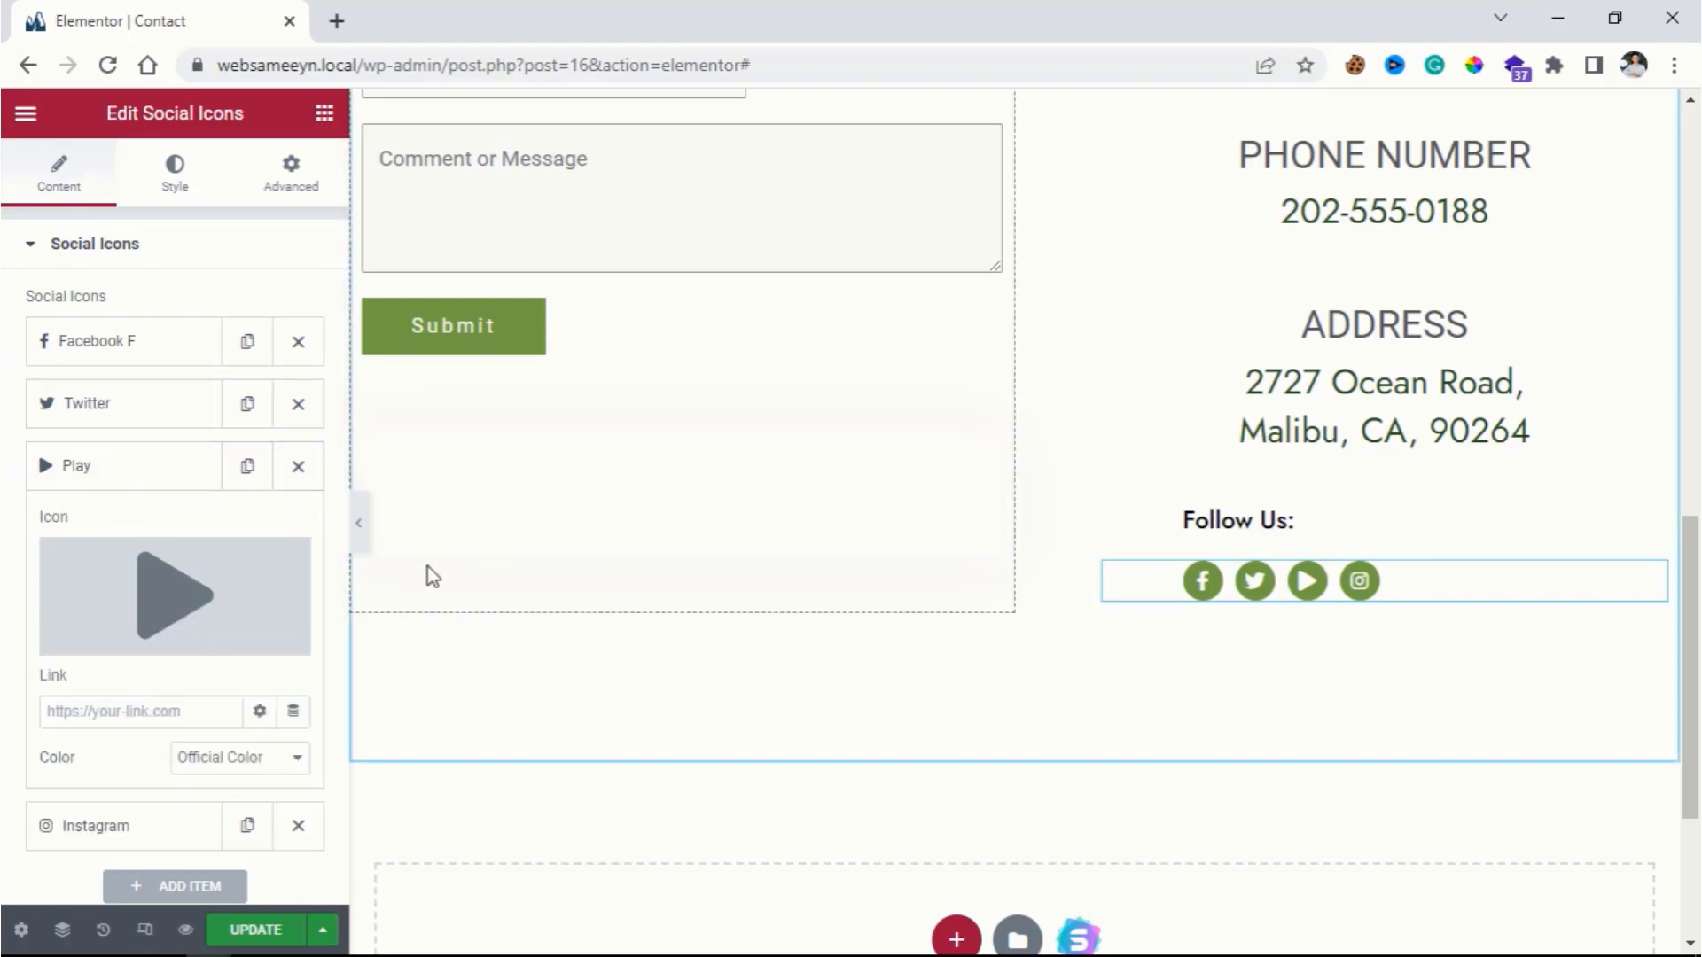
pyautogui.click(173, 465)
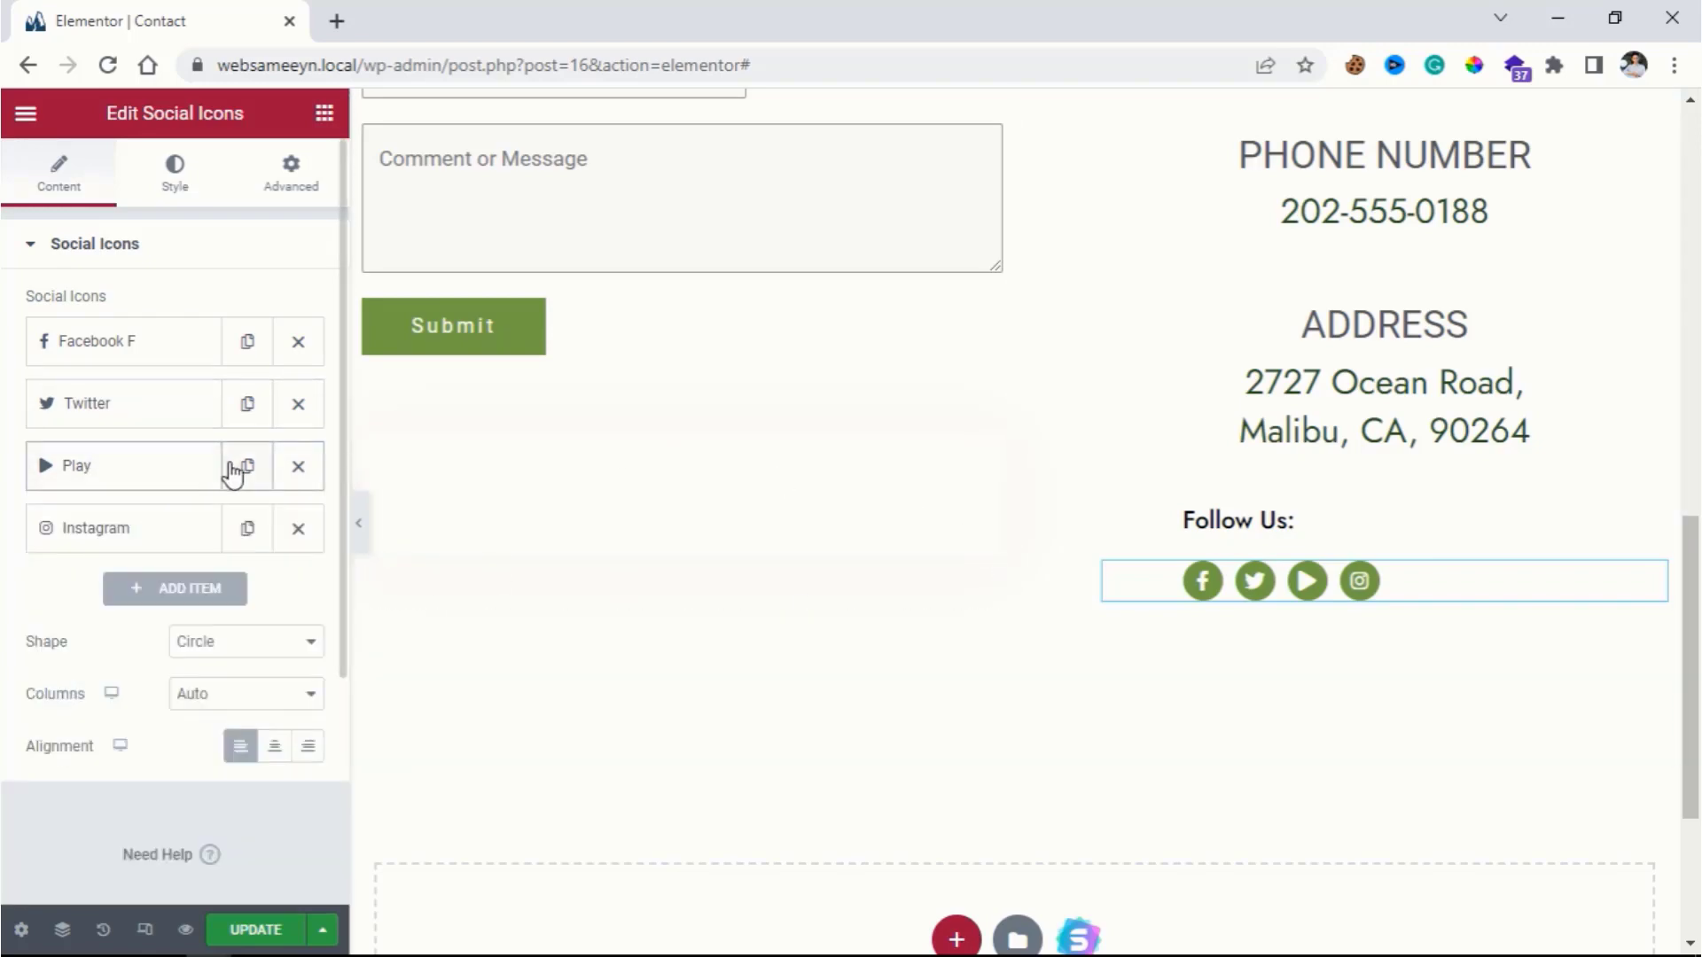
pyautogui.click(299, 467)
# Step: Set the Instagram icon's link to open in a new window
pyautogui.click(128, 472)
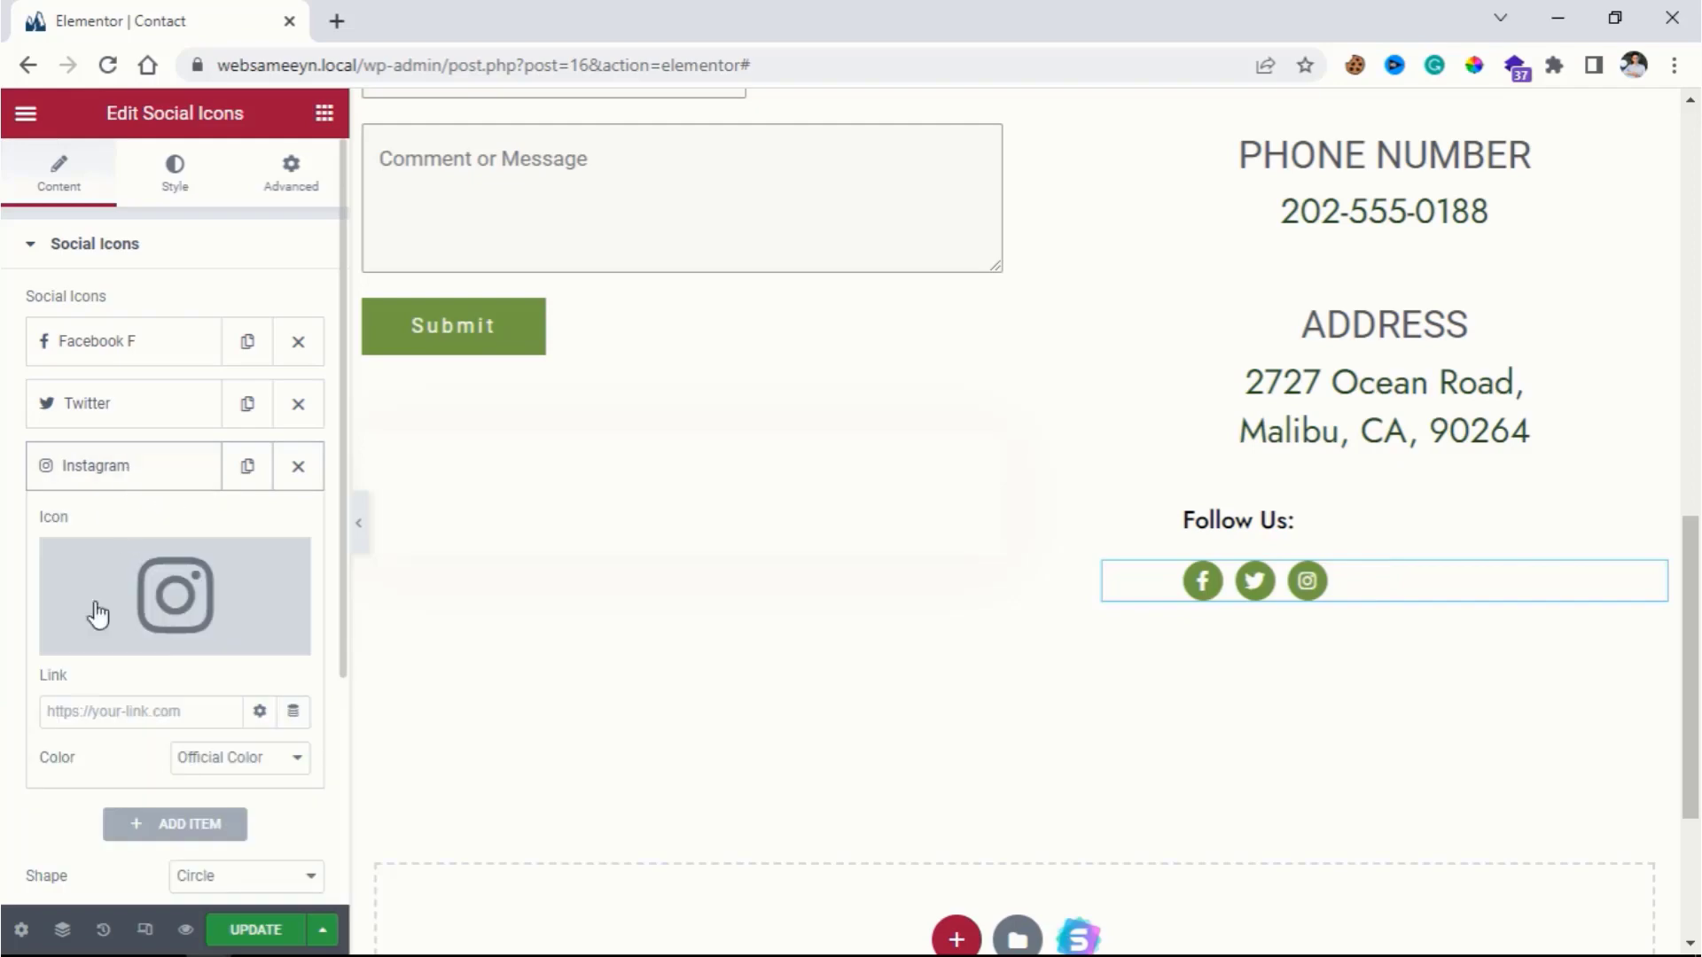
pyautogui.click(259, 713)
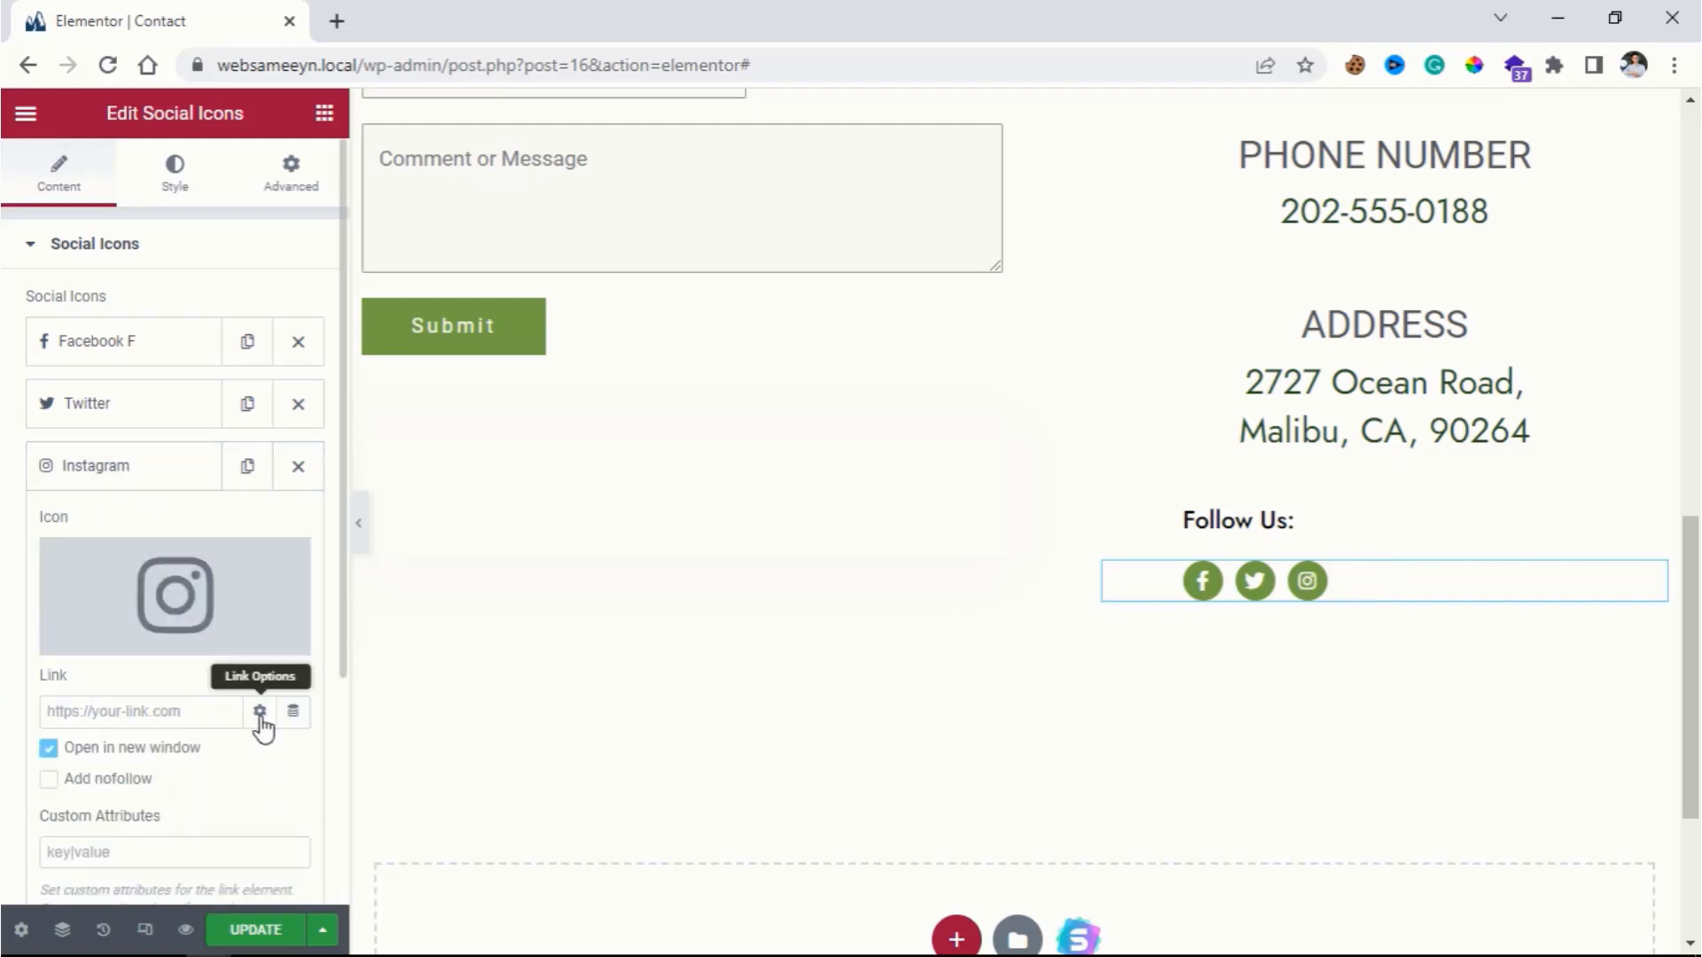
pyautogui.scroll(-4, 243, 733)
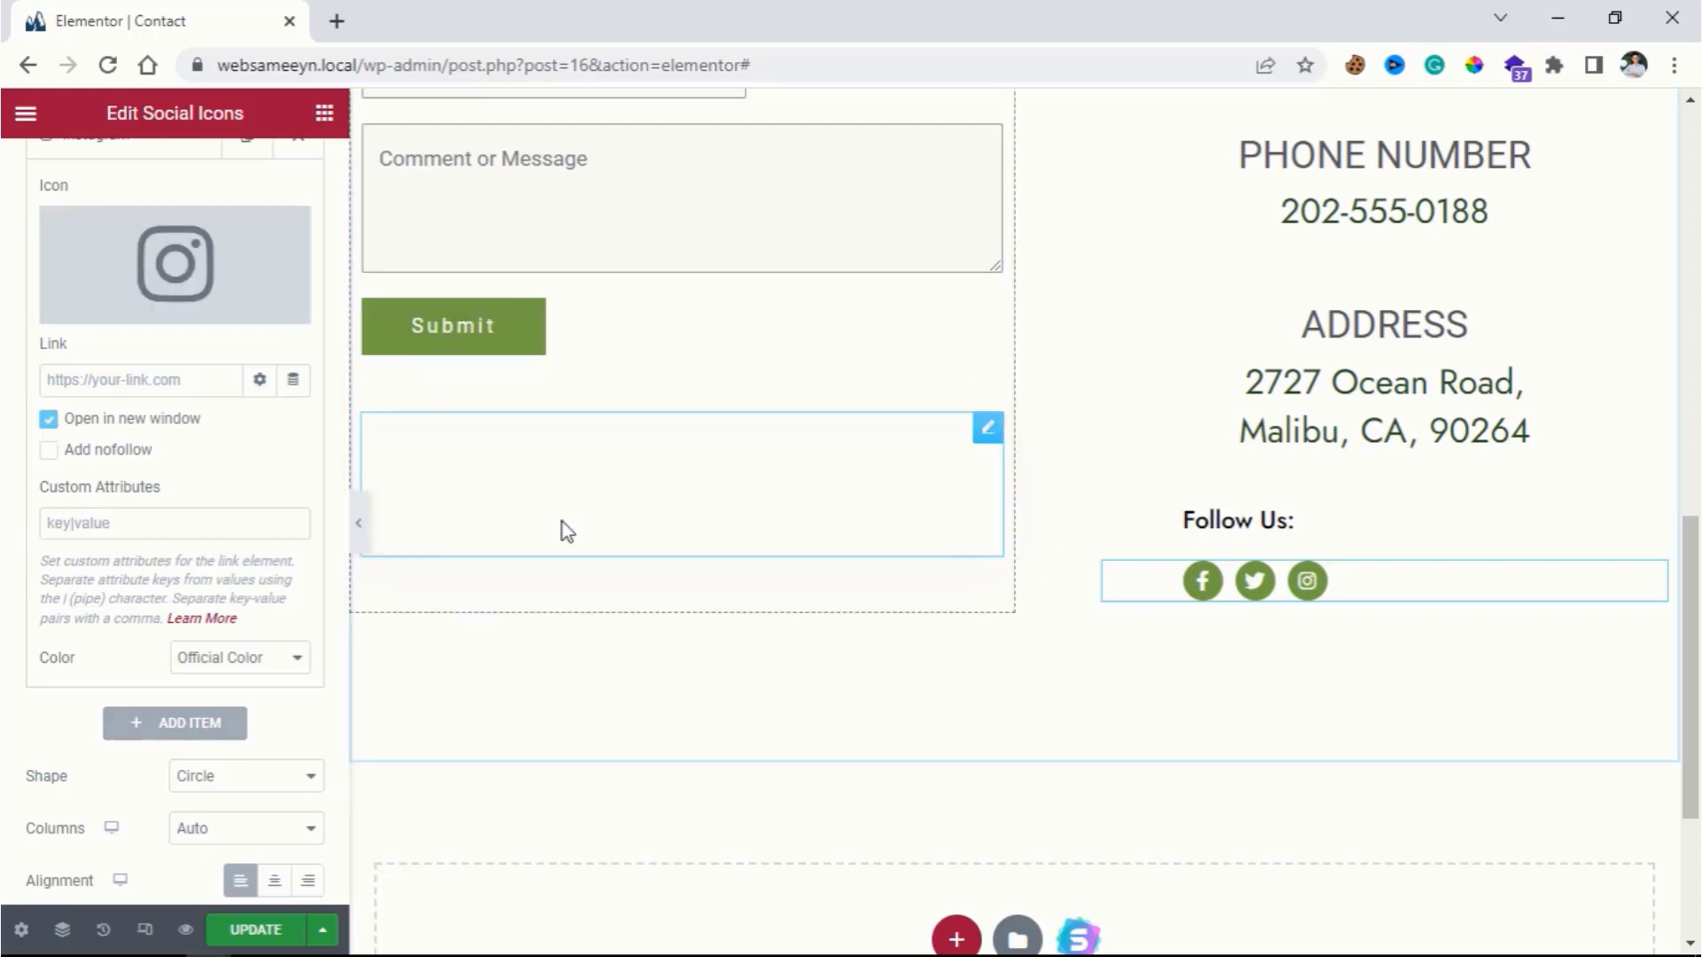
pyautogui.scroll(4, 1303, 475)
pyautogui.scroll(-2, 1509, 550)
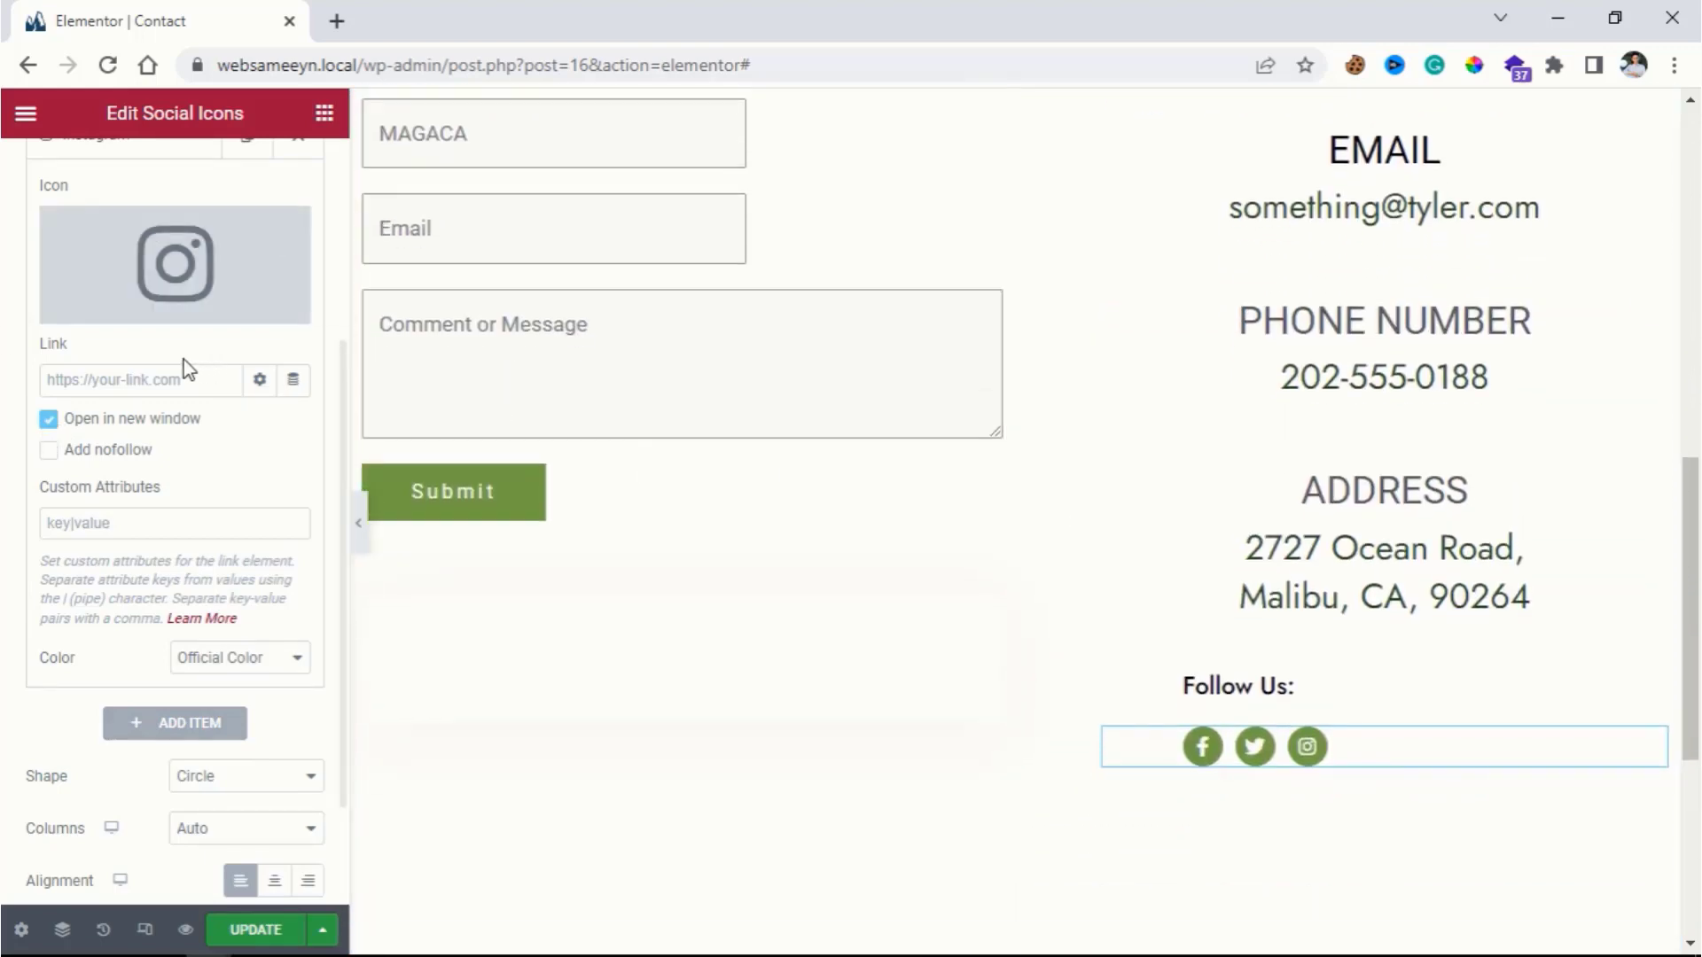
pyautogui.scroll(4, 186, 478)
pyautogui.scroll(4, 1305, 391)
pyautogui.scroll(-4, 1428, 505)
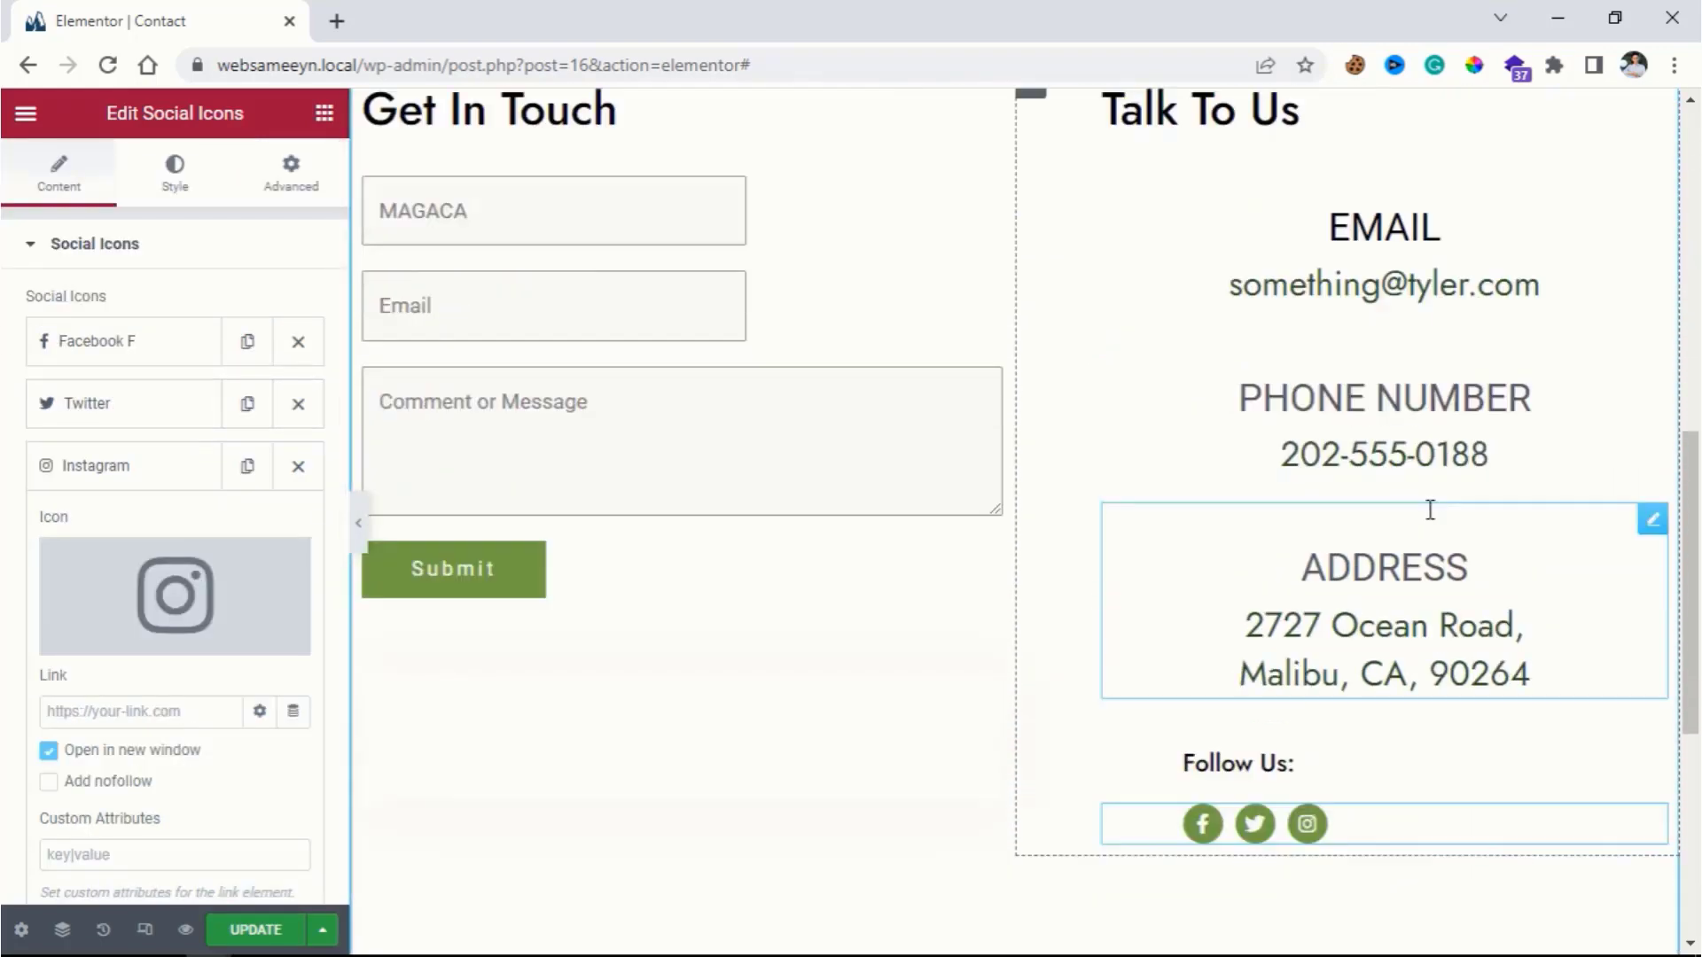
# Step: Make the ADDRESS box's description text 21 px and clear its text shadow
pyautogui.click(1648, 444)
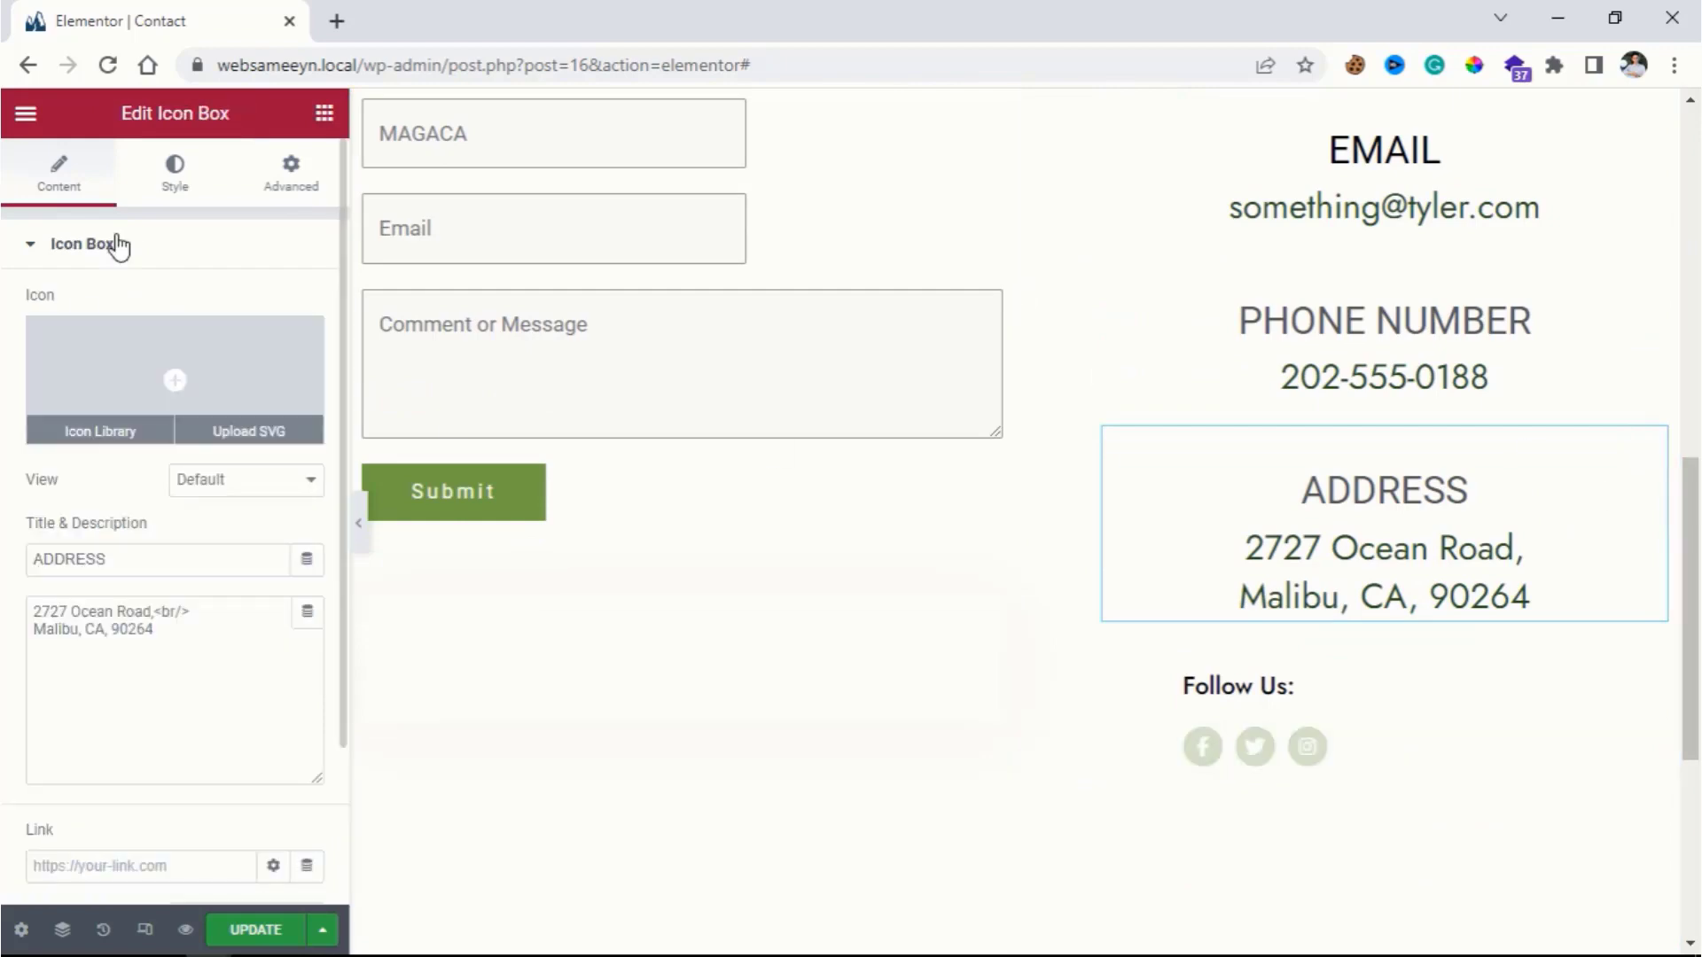
pyautogui.click(175, 168)
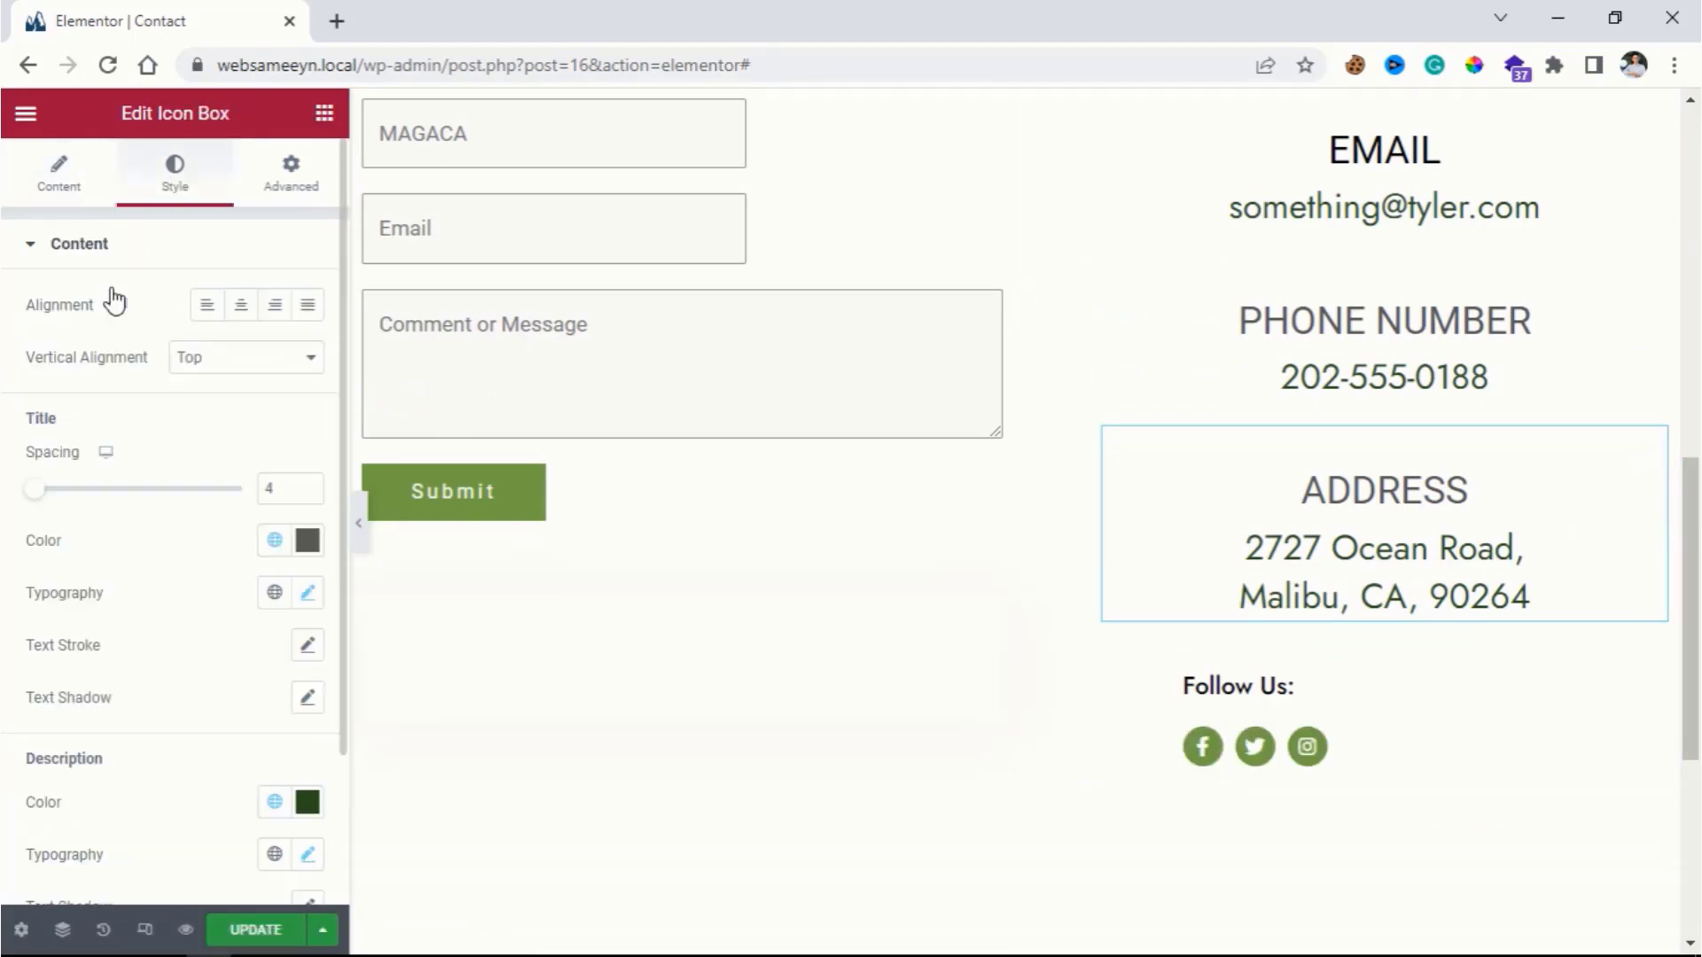
pyautogui.scroll(-2, 171, 626)
pyautogui.click(307, 724)
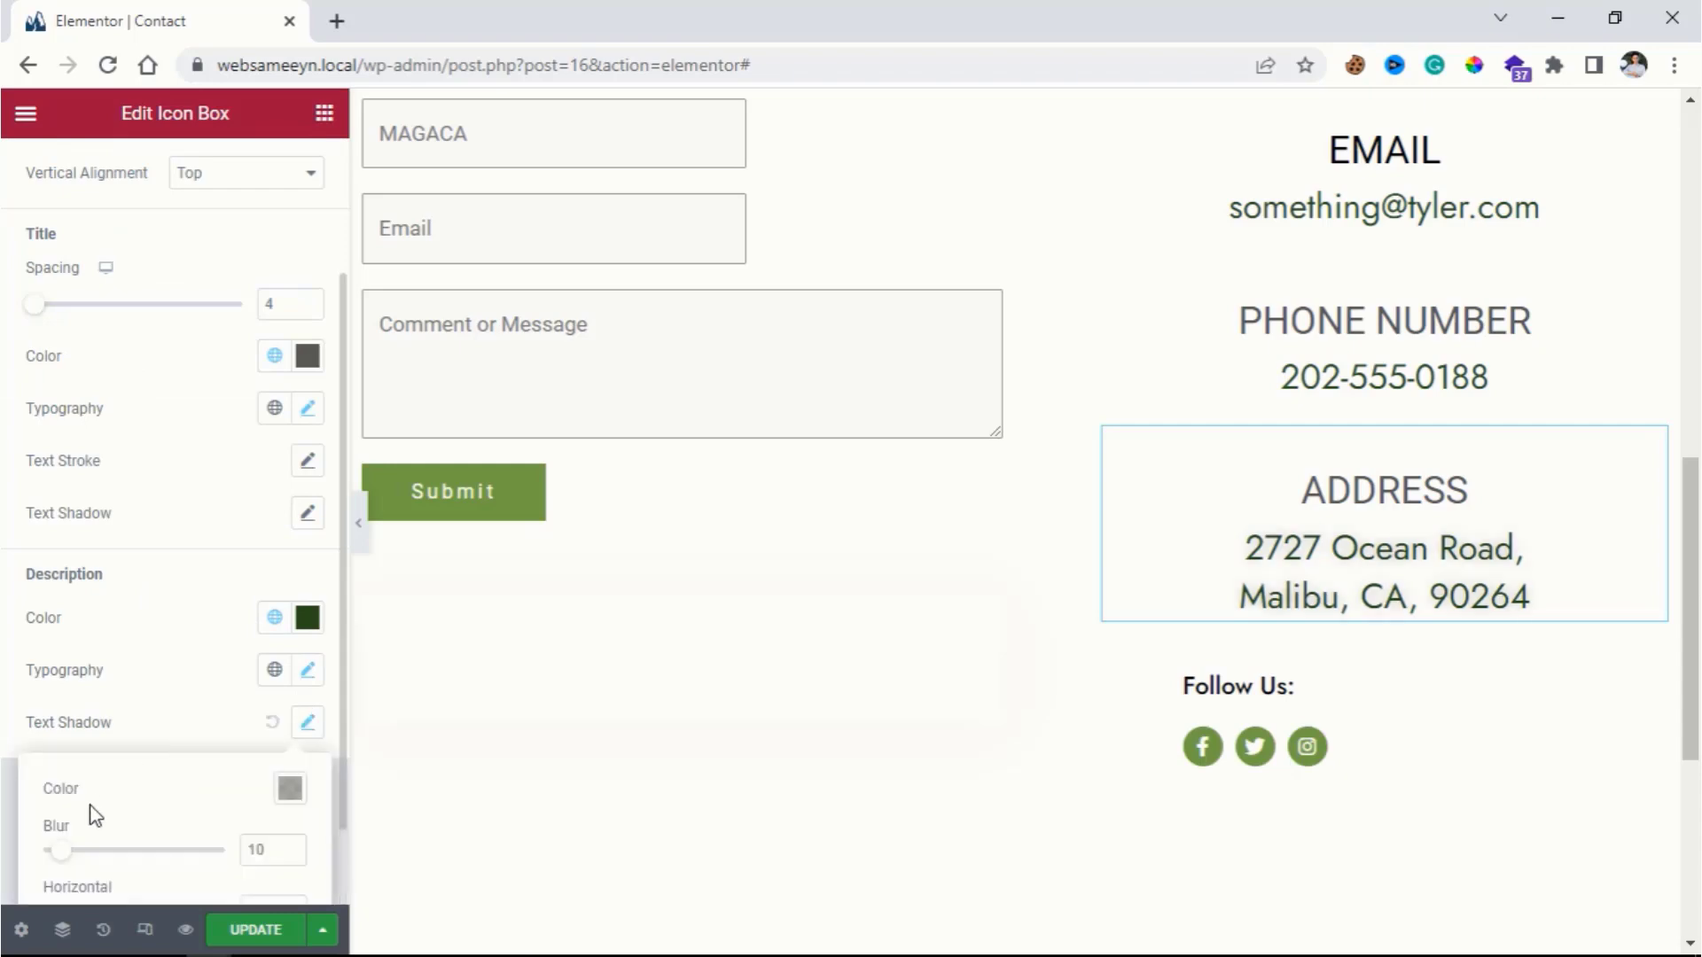
pyautogui.click(130, 713)
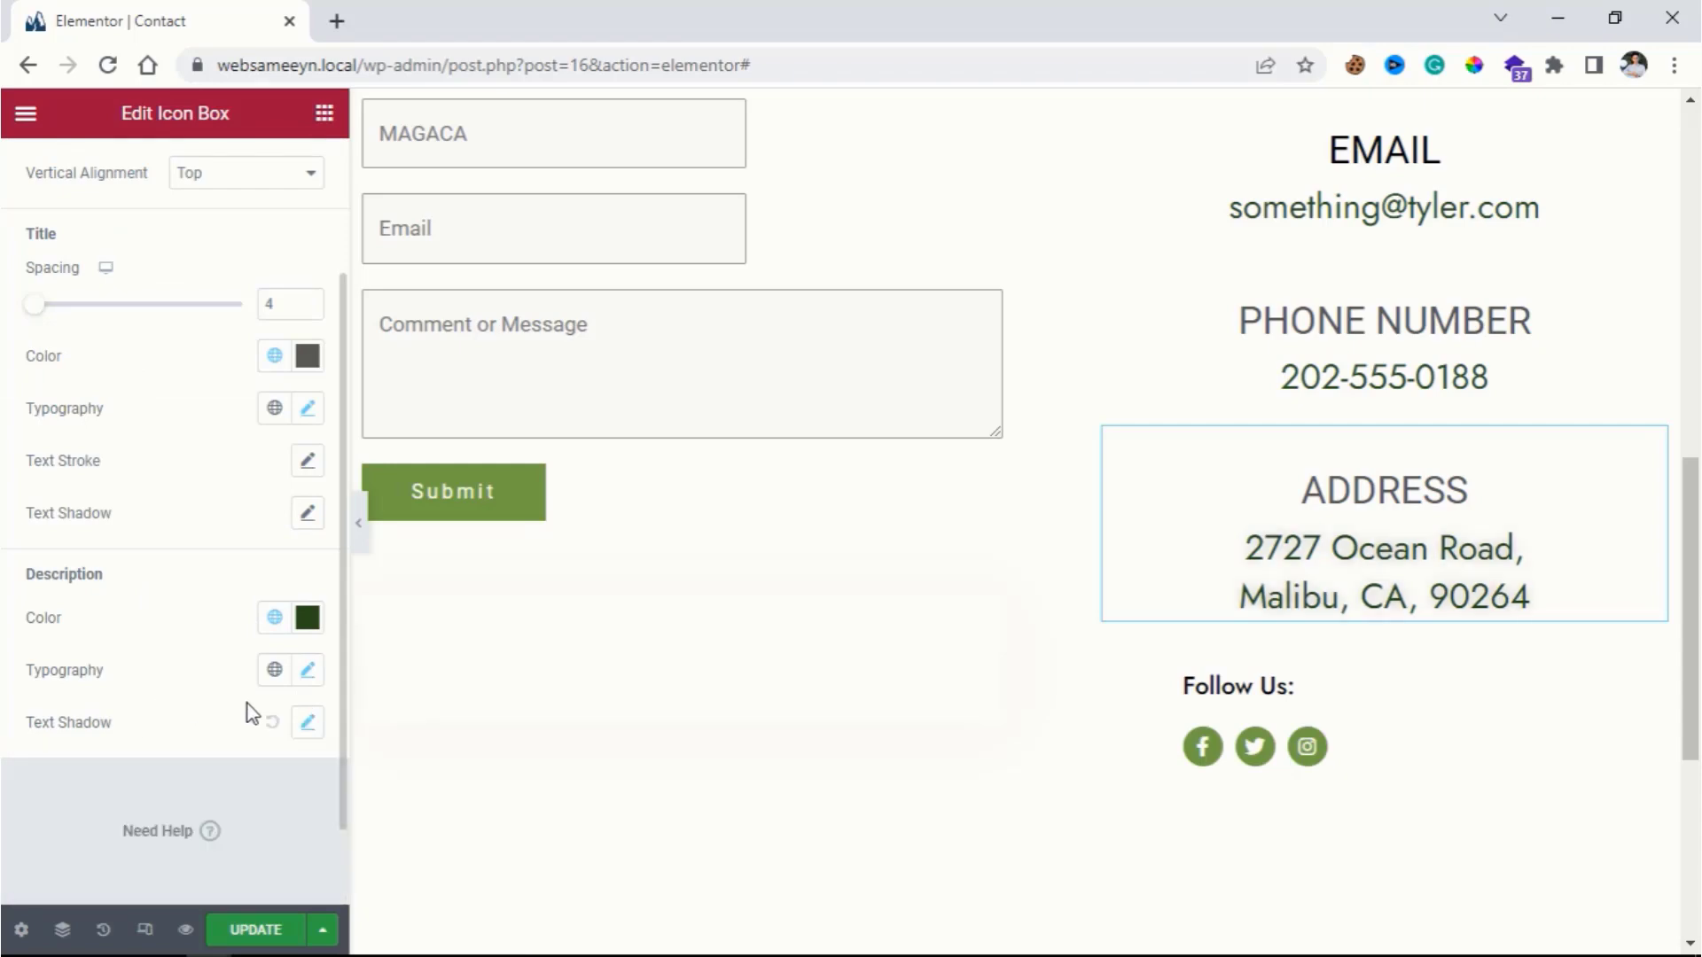
pyautogui.click(309, 670)
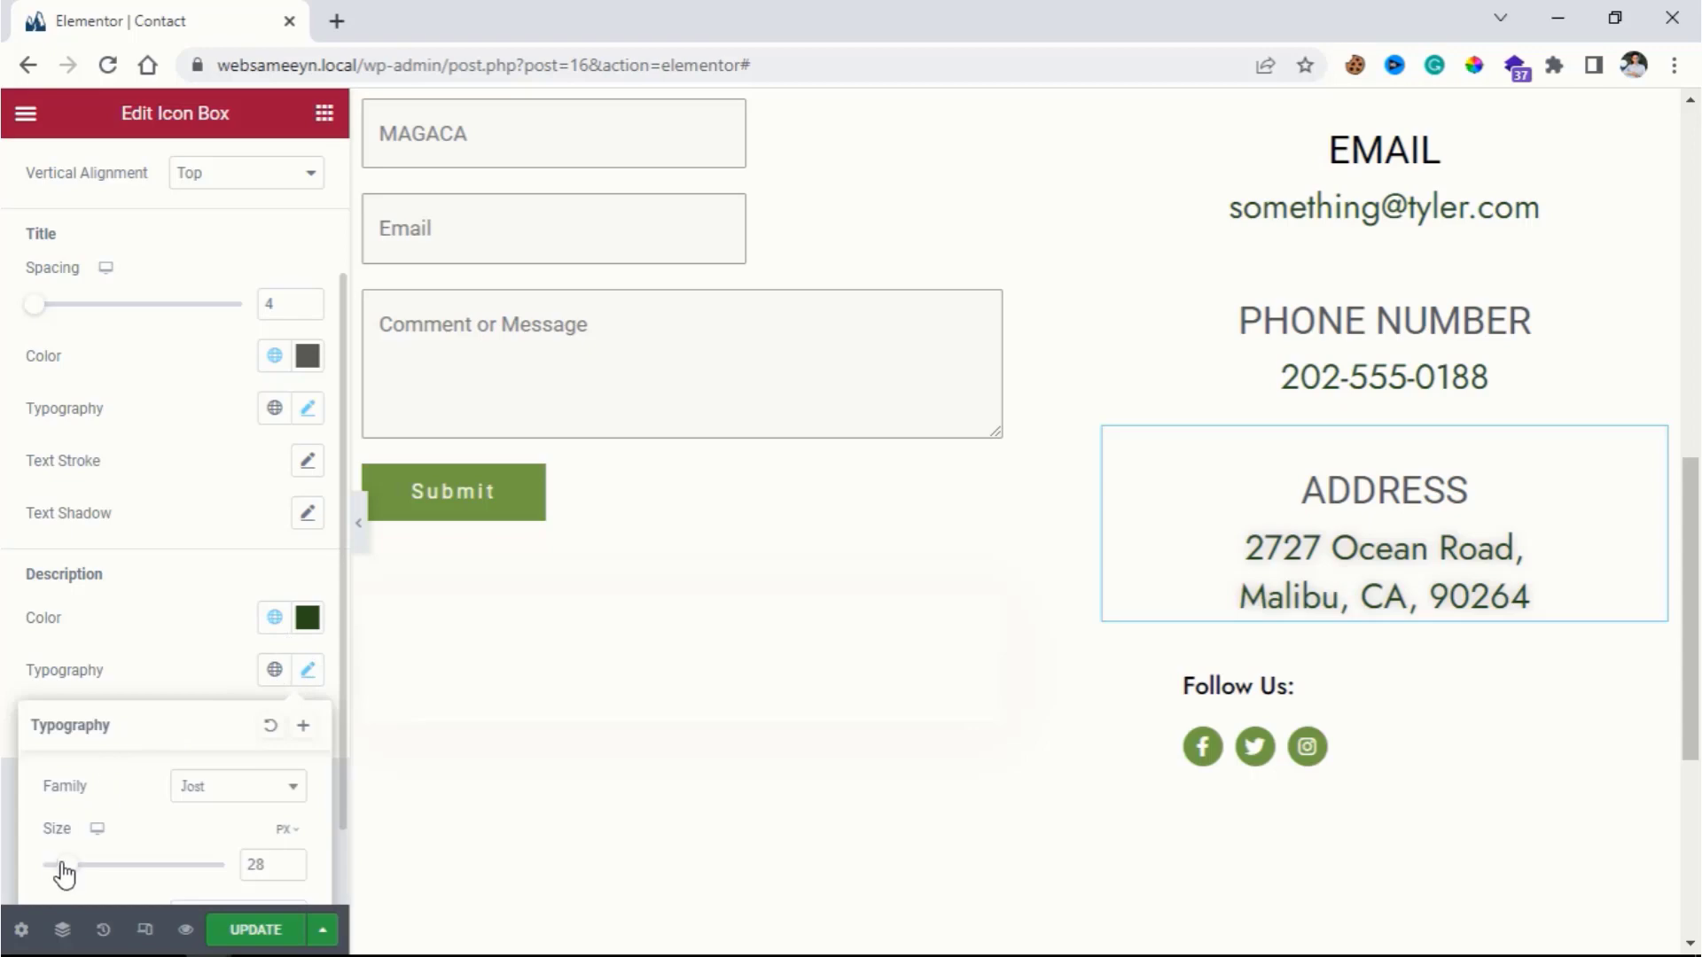
pyautogui.moveTo(62, 865); pyautogui.dragTo(56, 869)
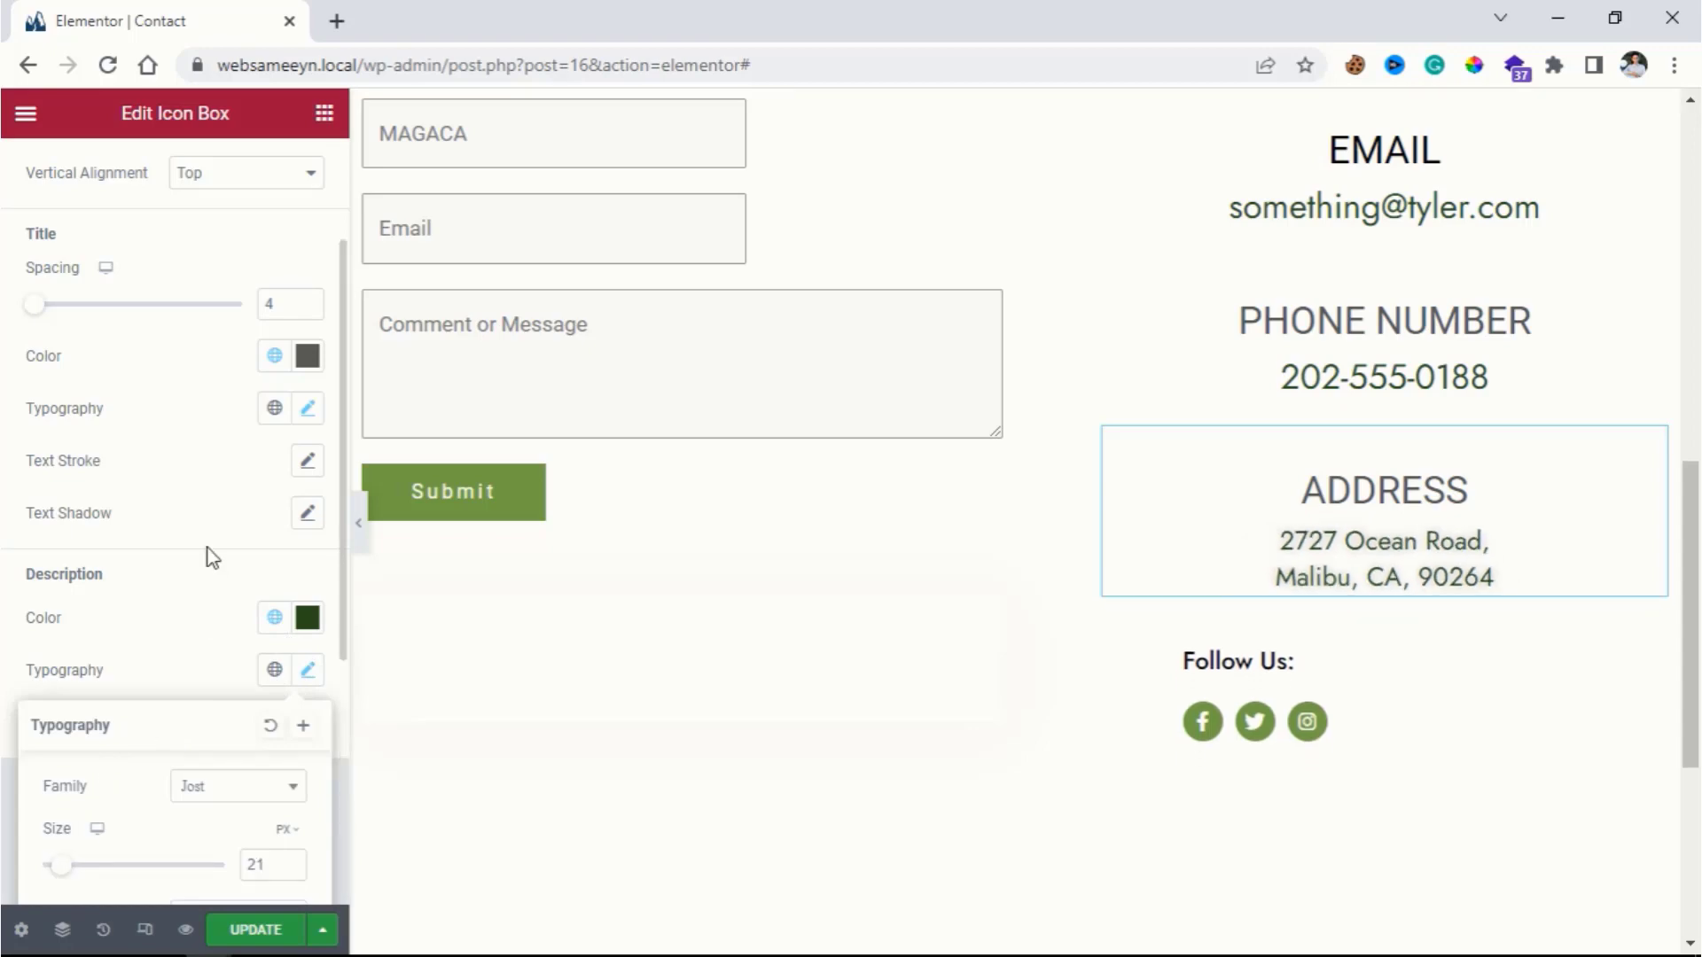
pyautogui.click(229, 654)
pyautogui.click(272, 724)
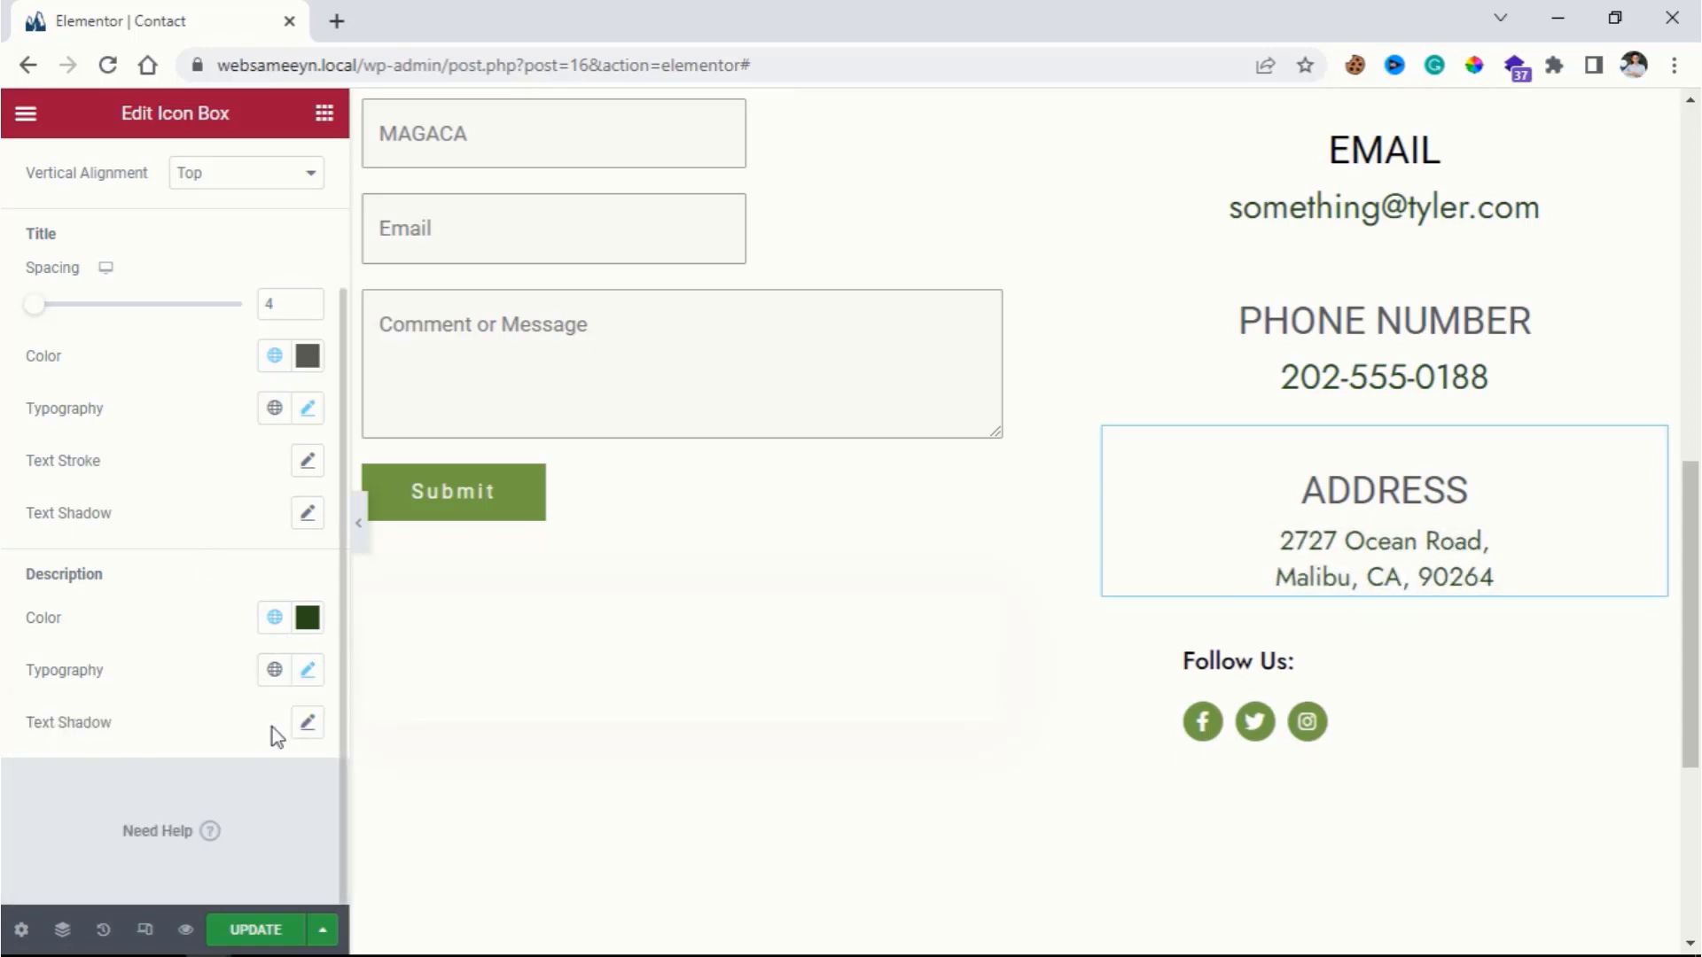
pyautogui.scroll(4, 1083, 460)
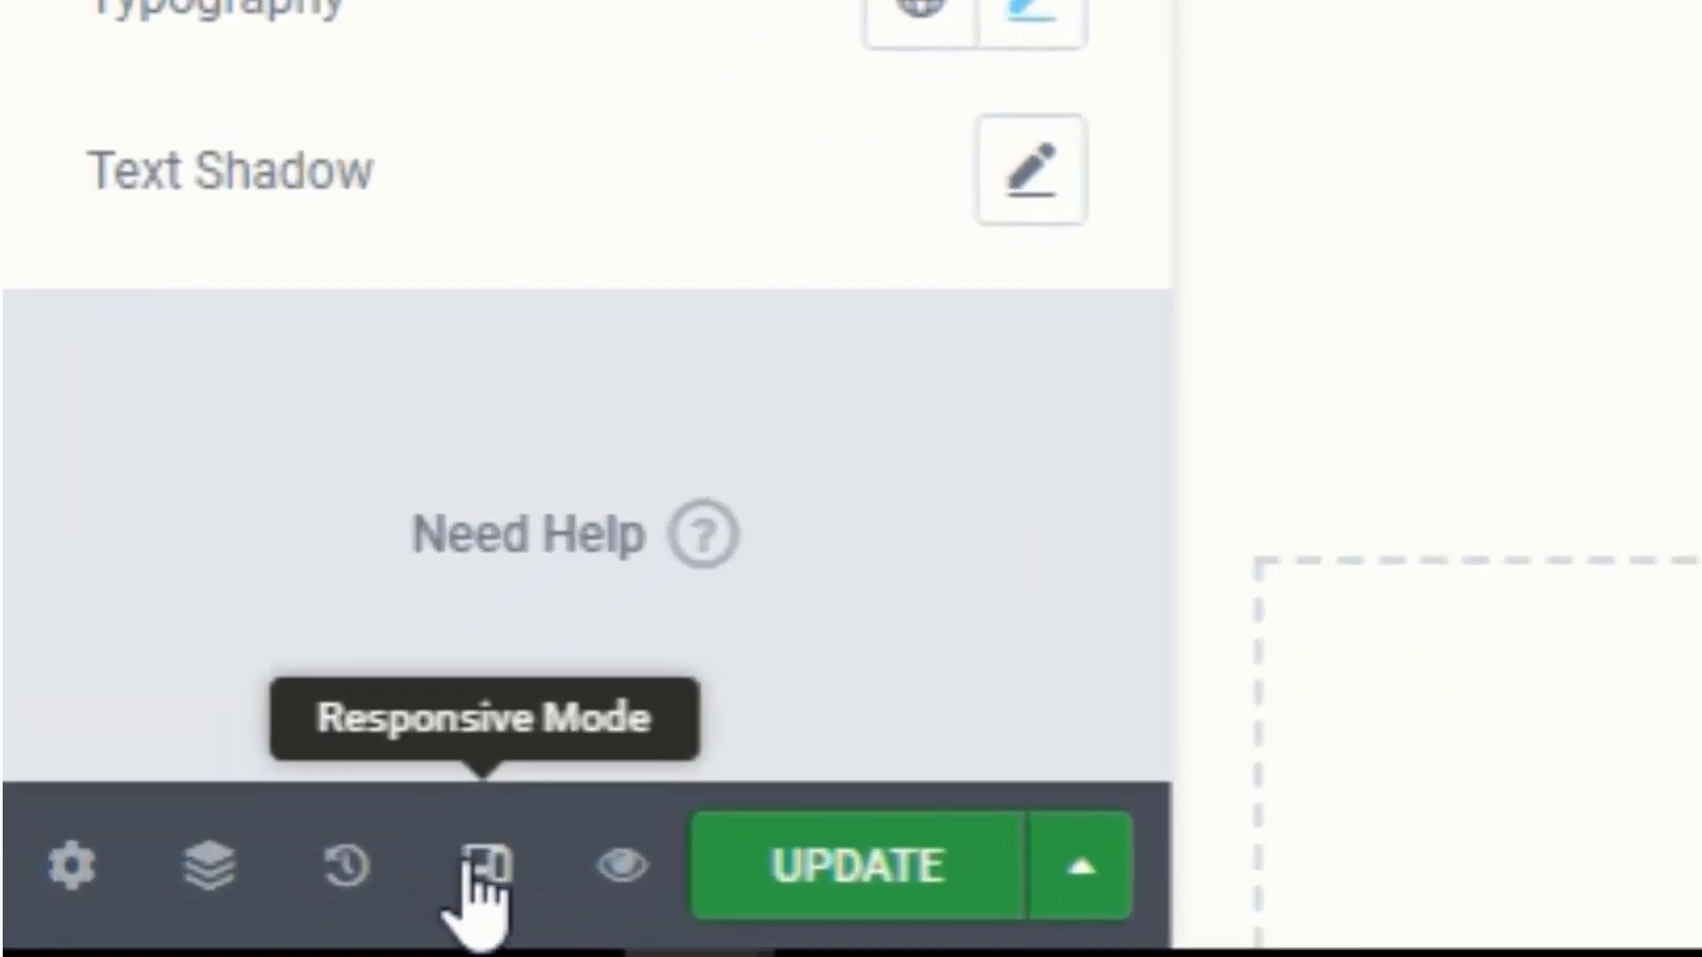
pyautogui.click(485, 866)
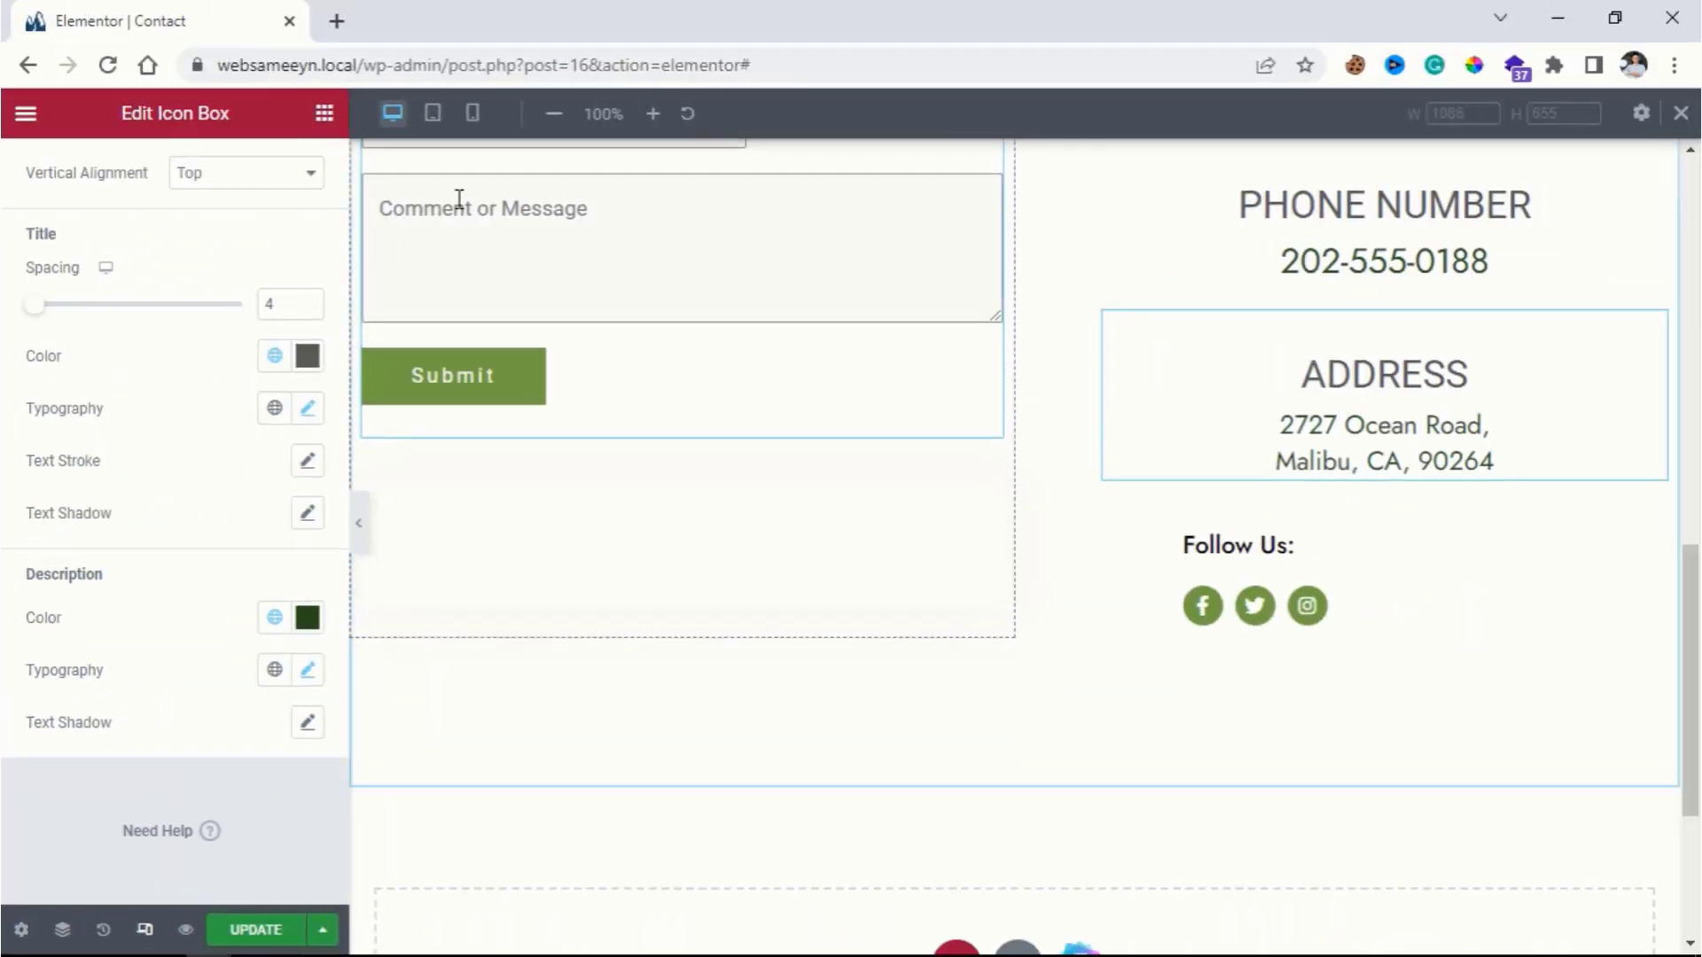
# Step: Switch to the mobile preview and enlarge the Get In Touch heading's font size
pyautogui.click(472, 113)
pyautogui.scroll(-3, 1082, 509)
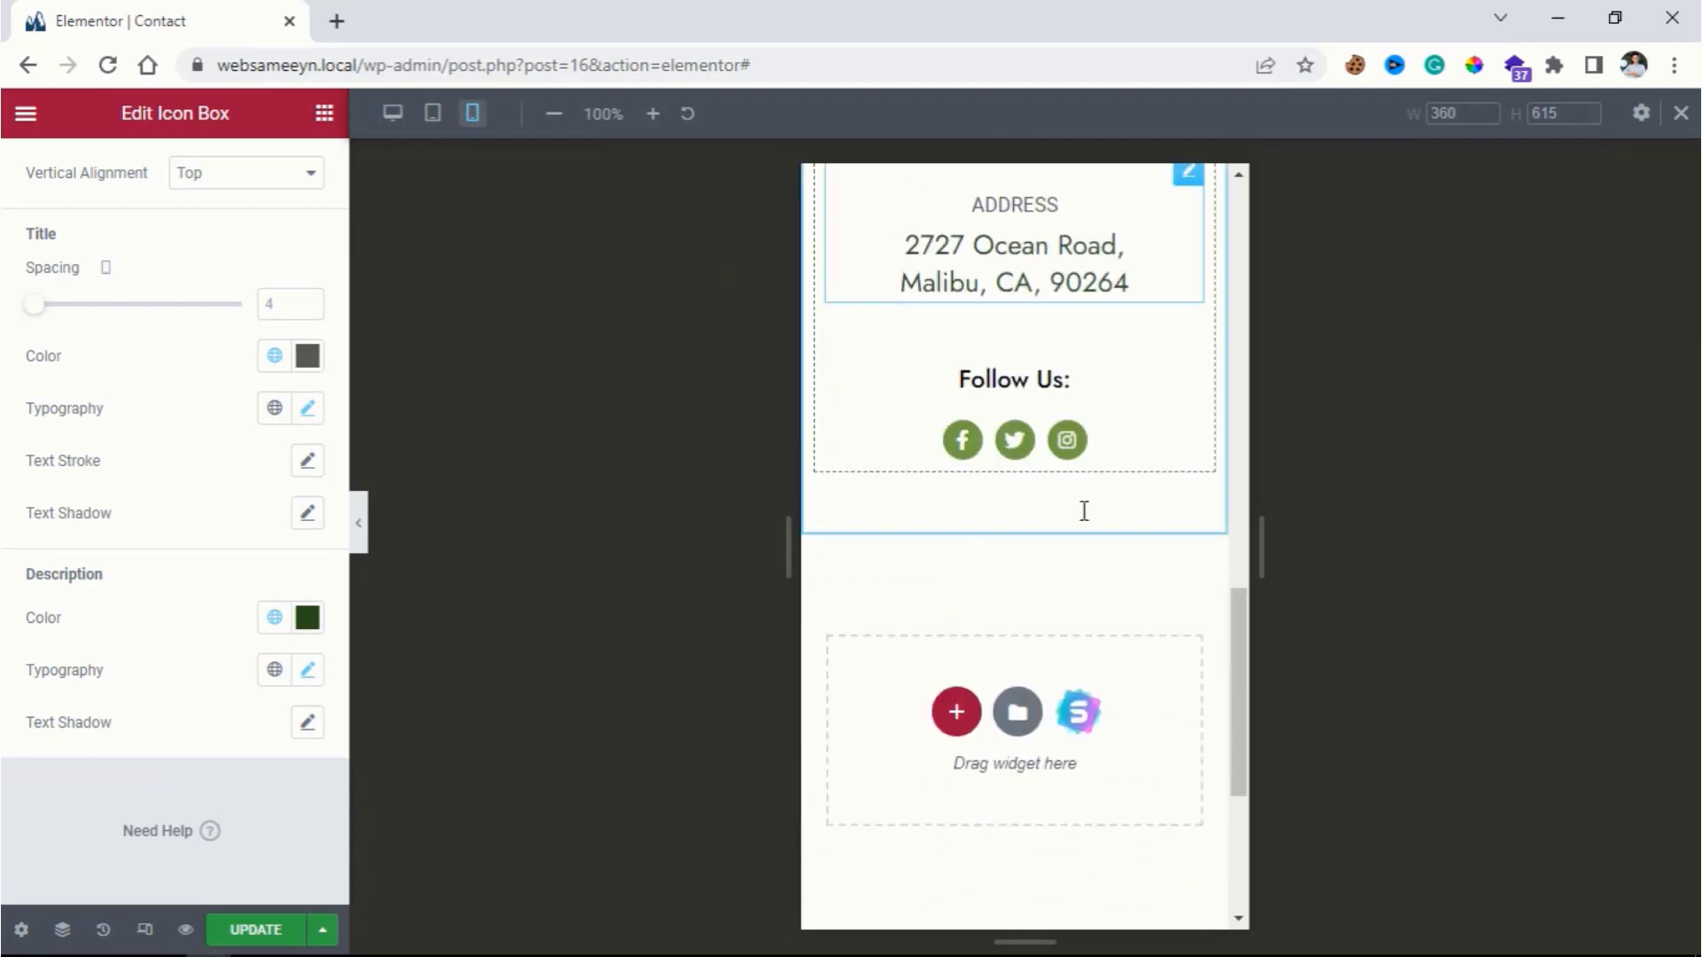
pyautogui.scroll(10, 1086, 520)
pyautogui.scroll(5, 1089, 521)
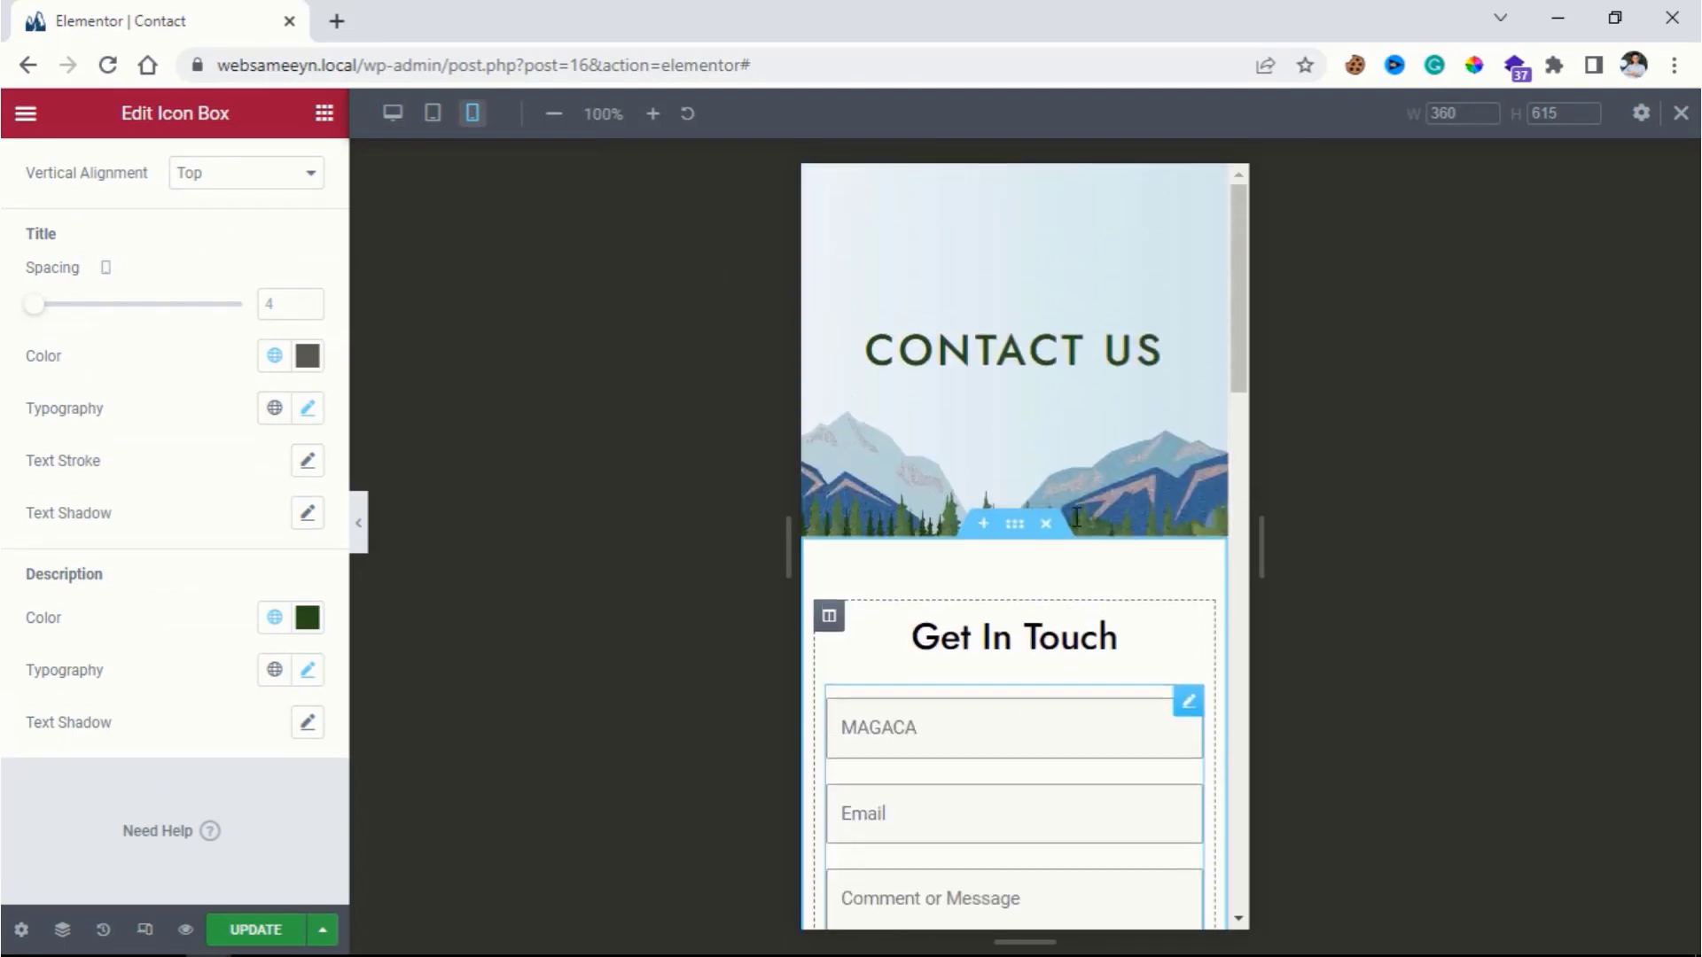
pyautogui.scroll(-4, 1090, 413)
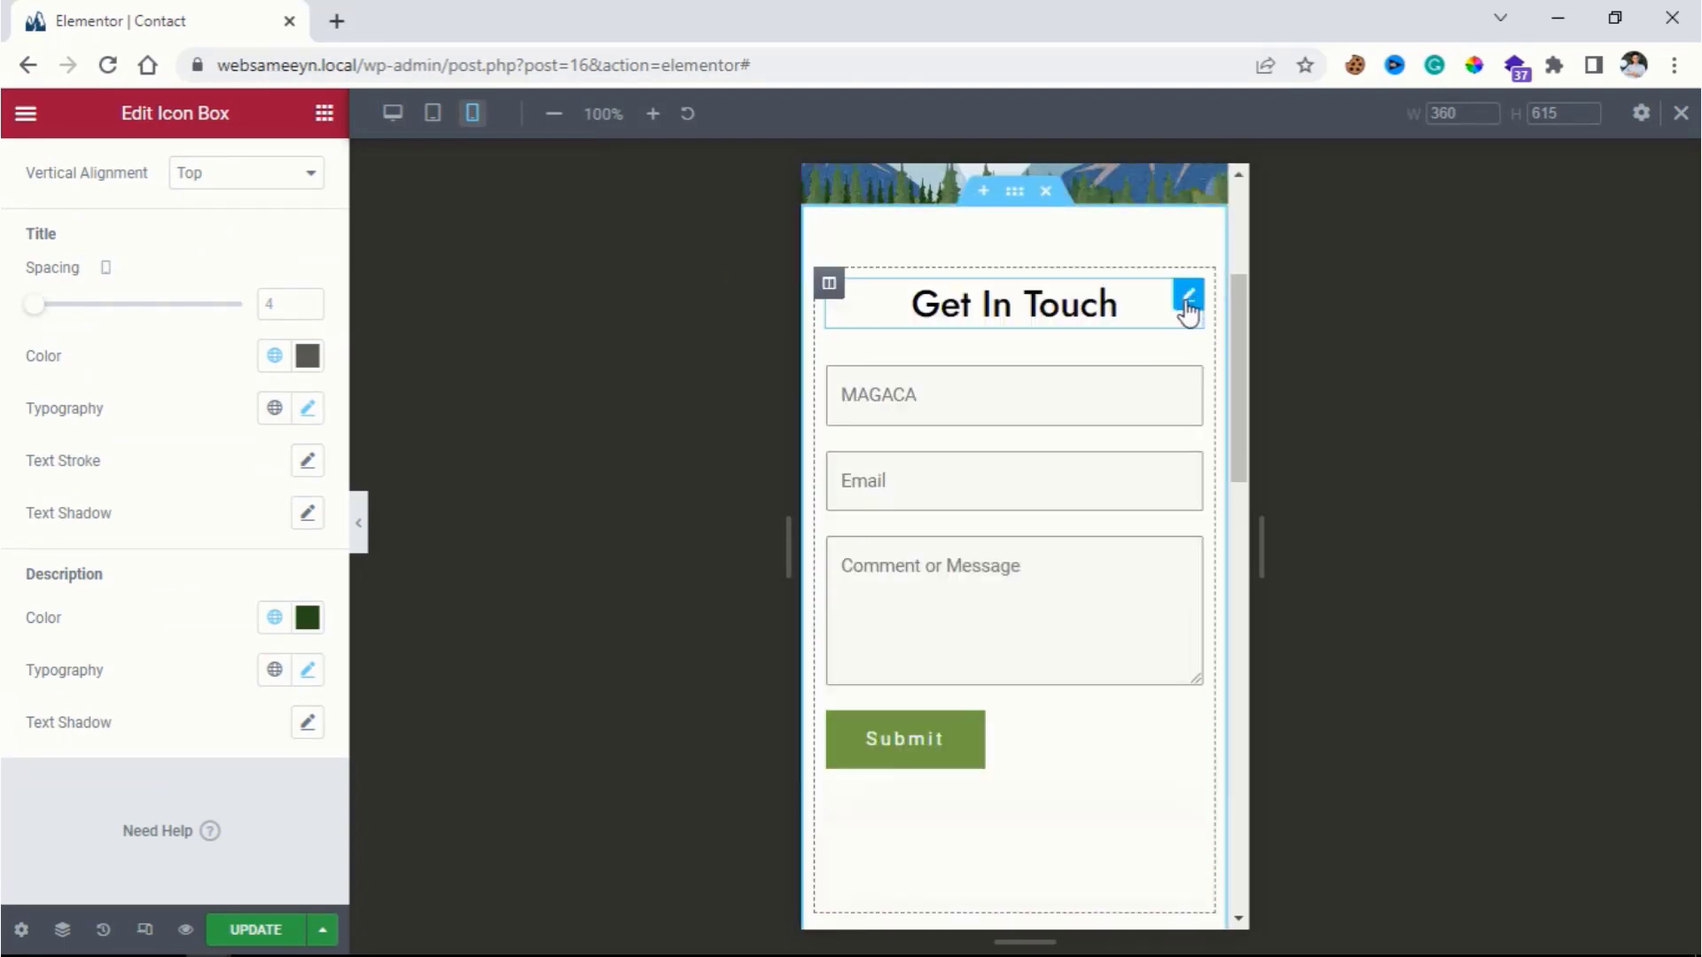
pyautogui.click(173, 177)
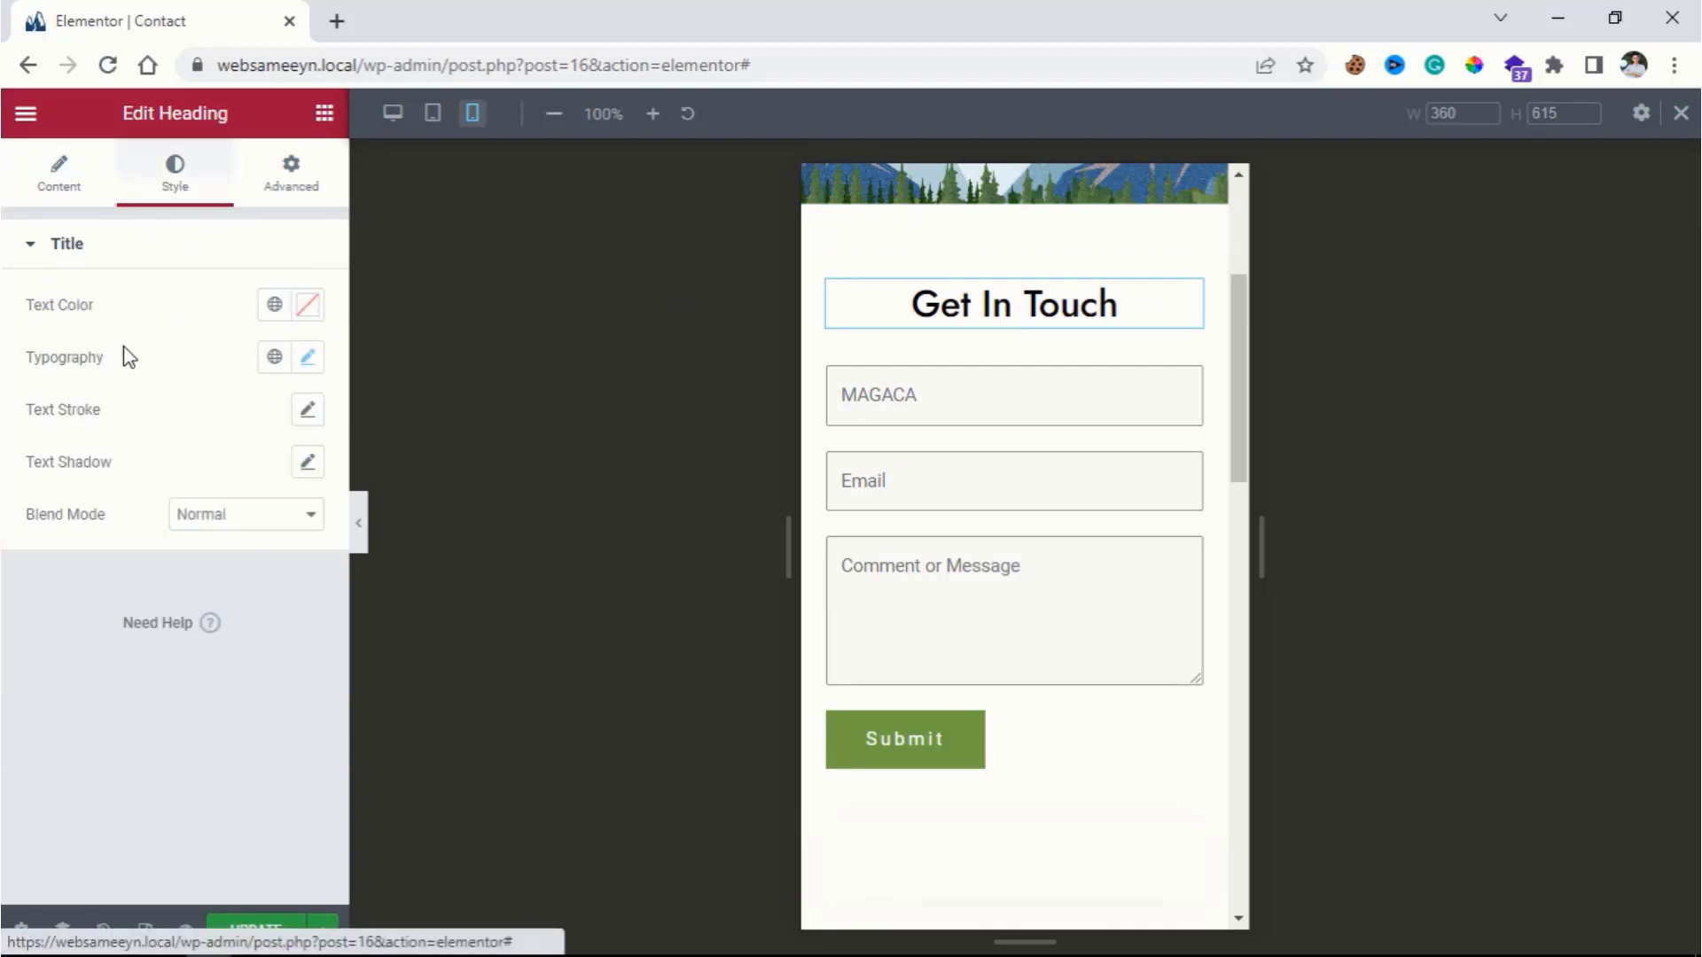
pyautogui.click(305, 358)
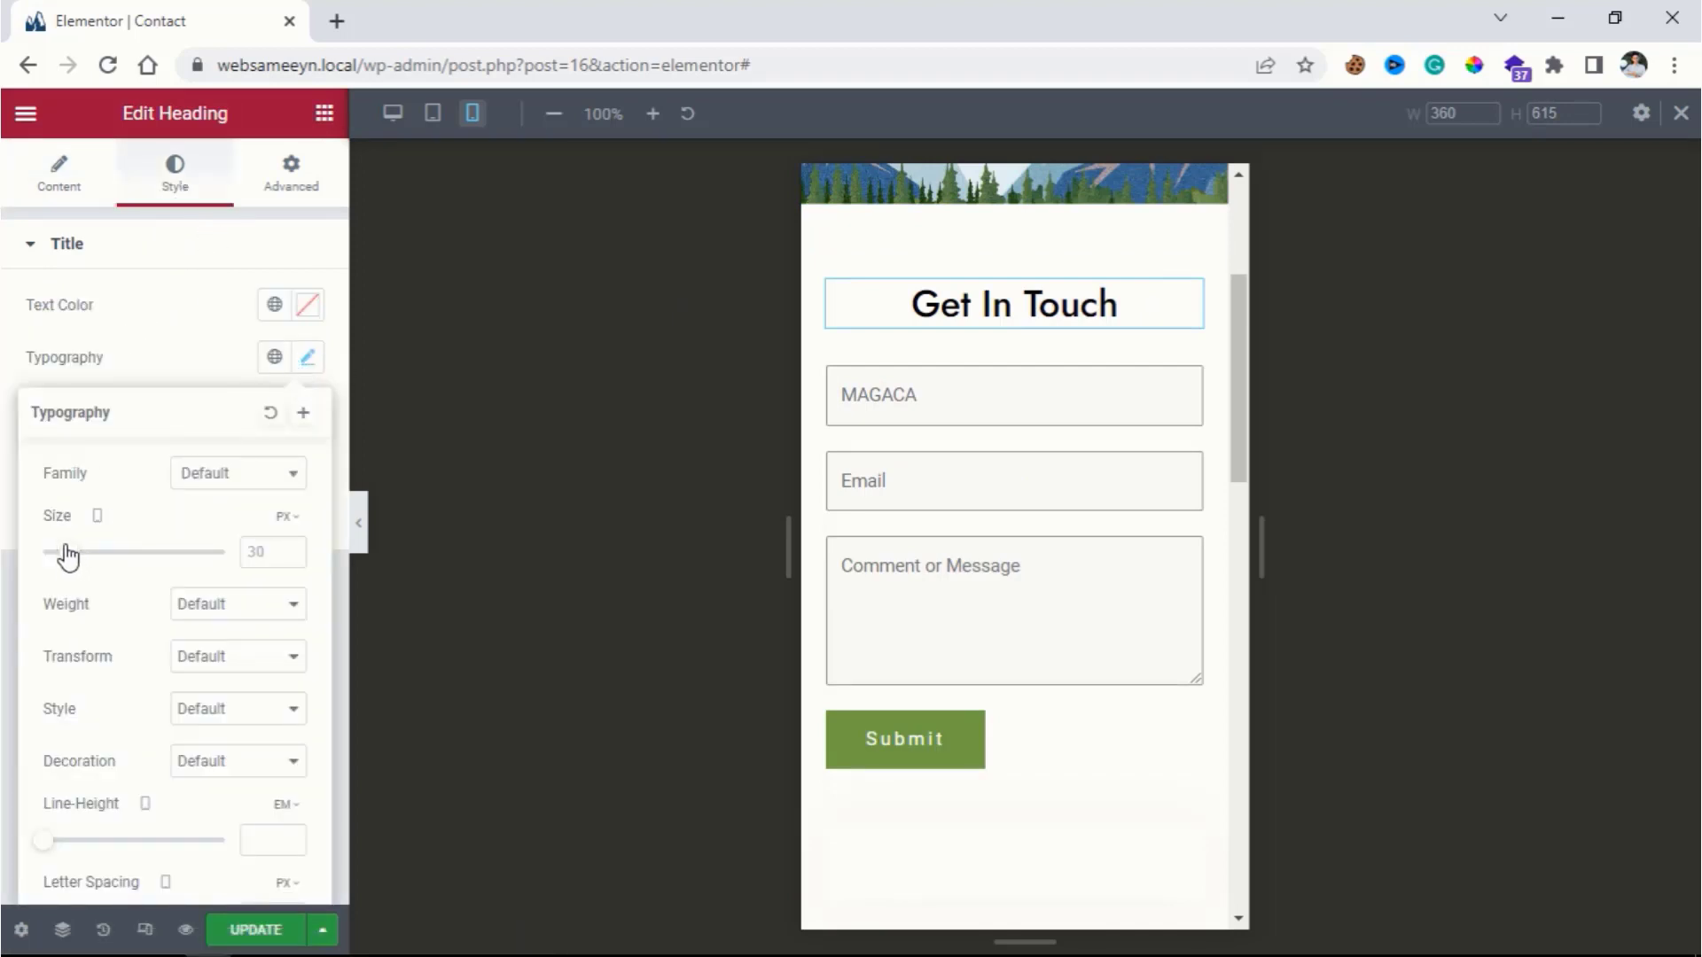
pyautogui.moveTo(67, 557); pyautogui.dragTo(80, 567)
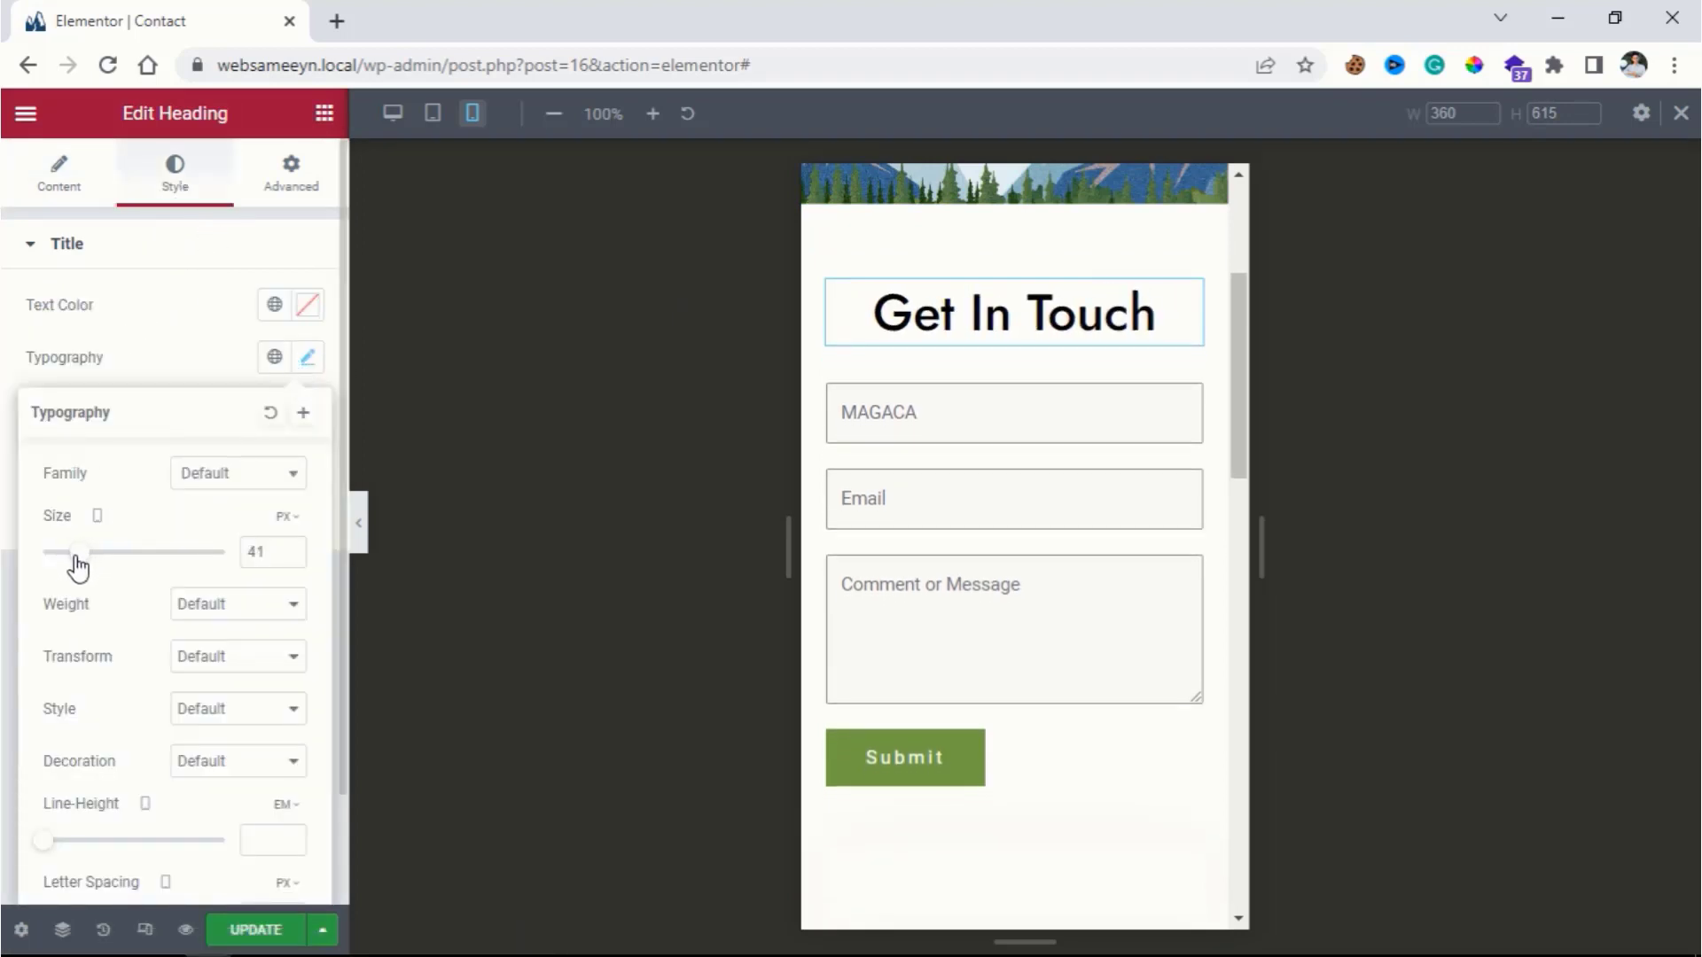
# Step: Change the Talk To Us column's mobile top margin from 40 px to 0
pyautogui.scroll(-5, 1086, 475)
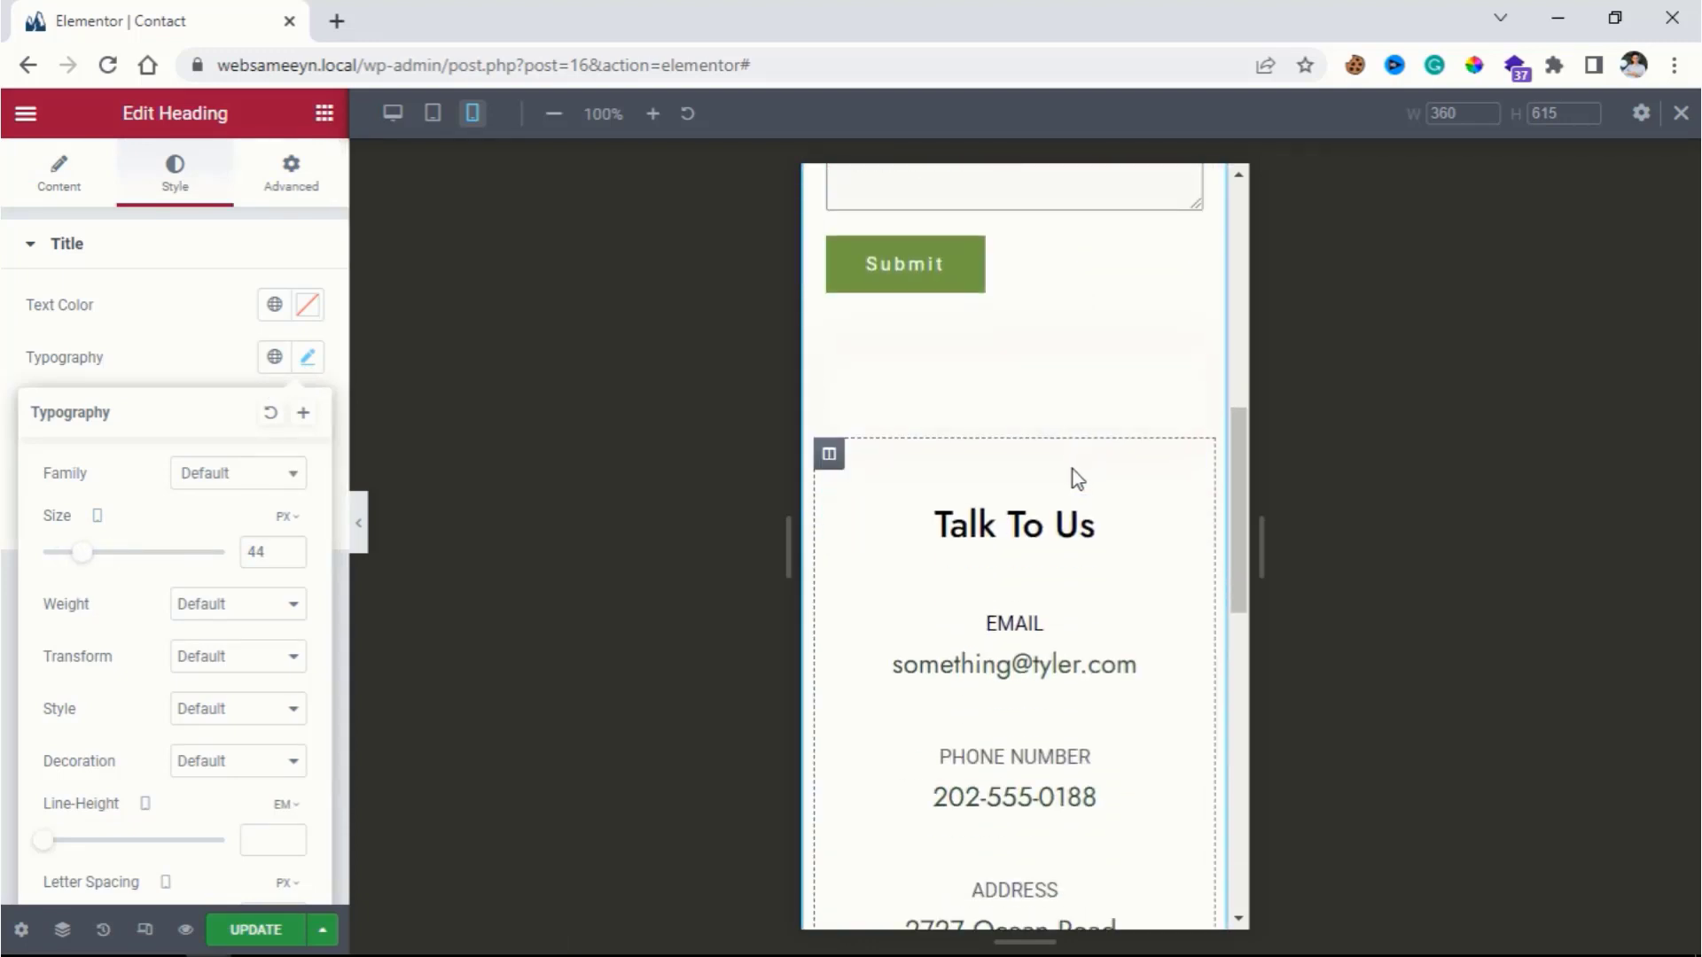
pyautogui.click(1019, 516)
pyautogui.click(829, 455)
pyautogui.click(291, 188)
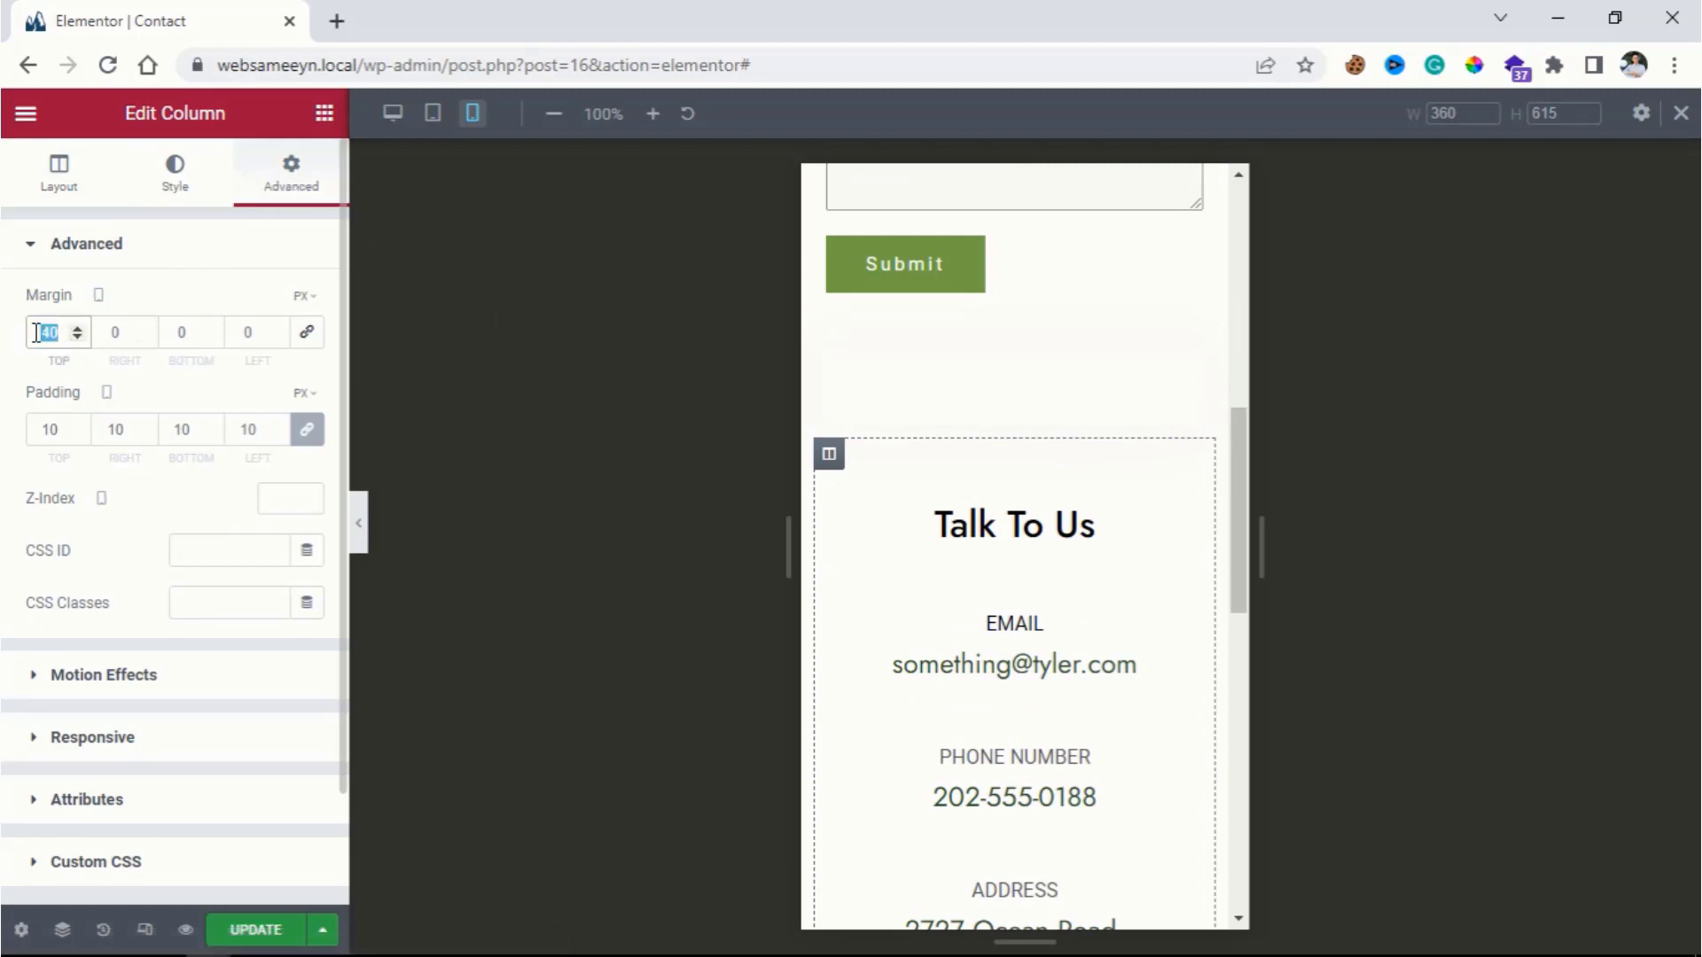
pyautogui.write('0')
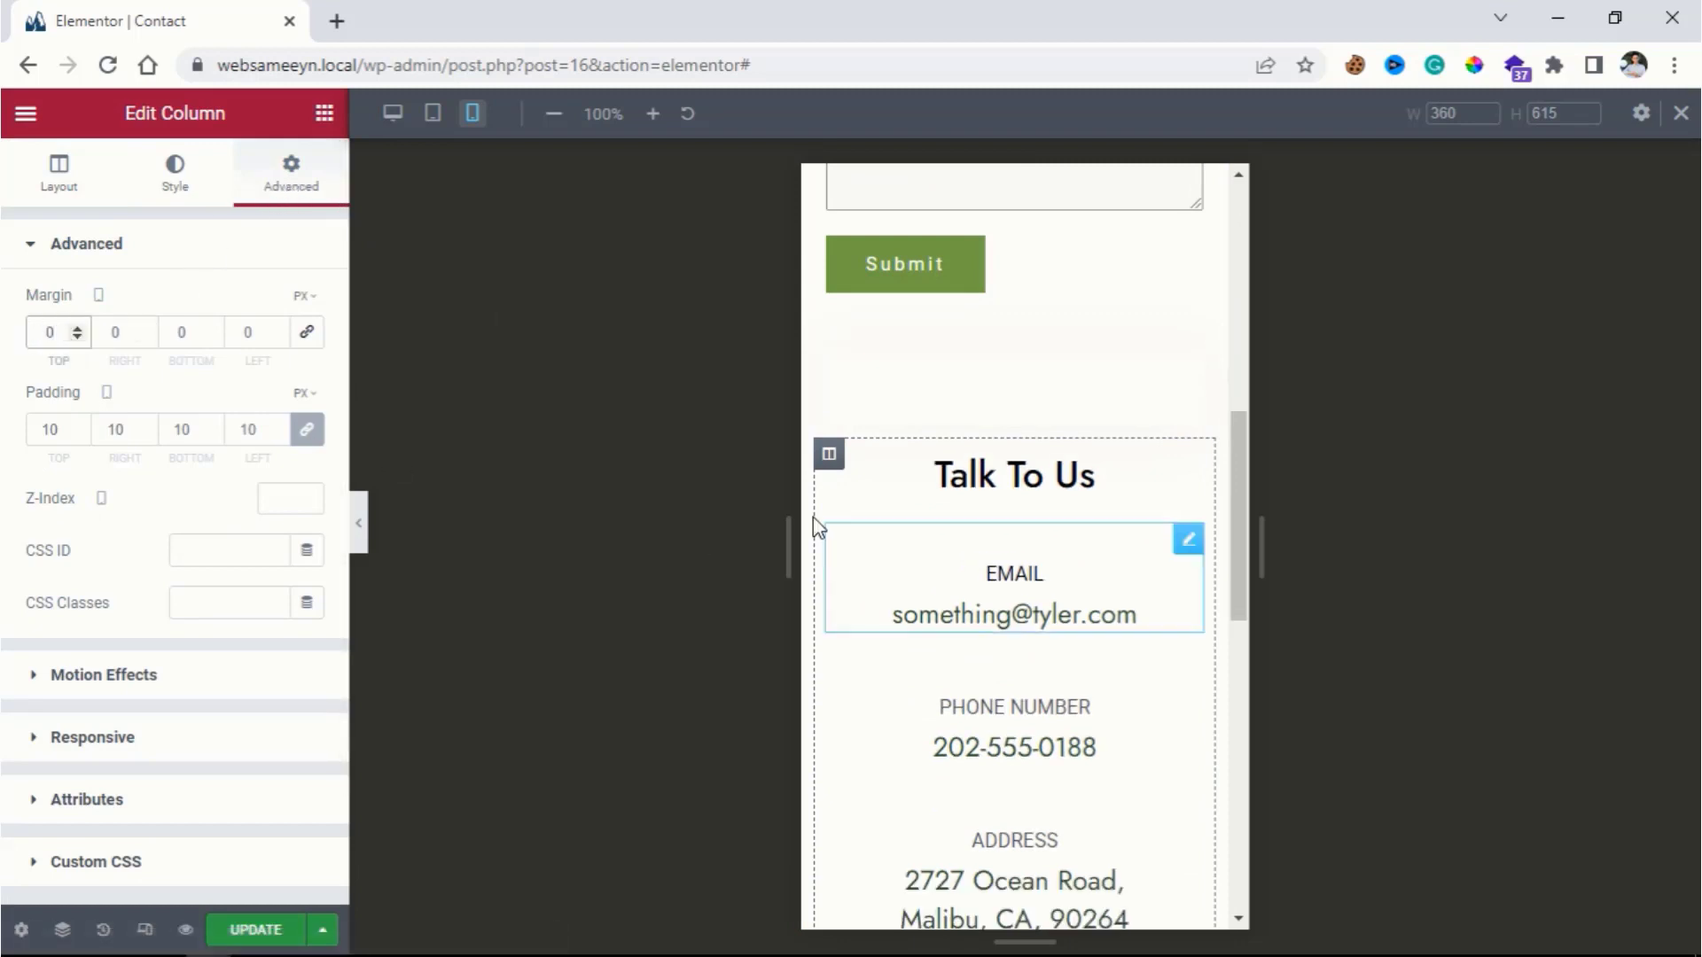
pyautogui.click(303, 438)
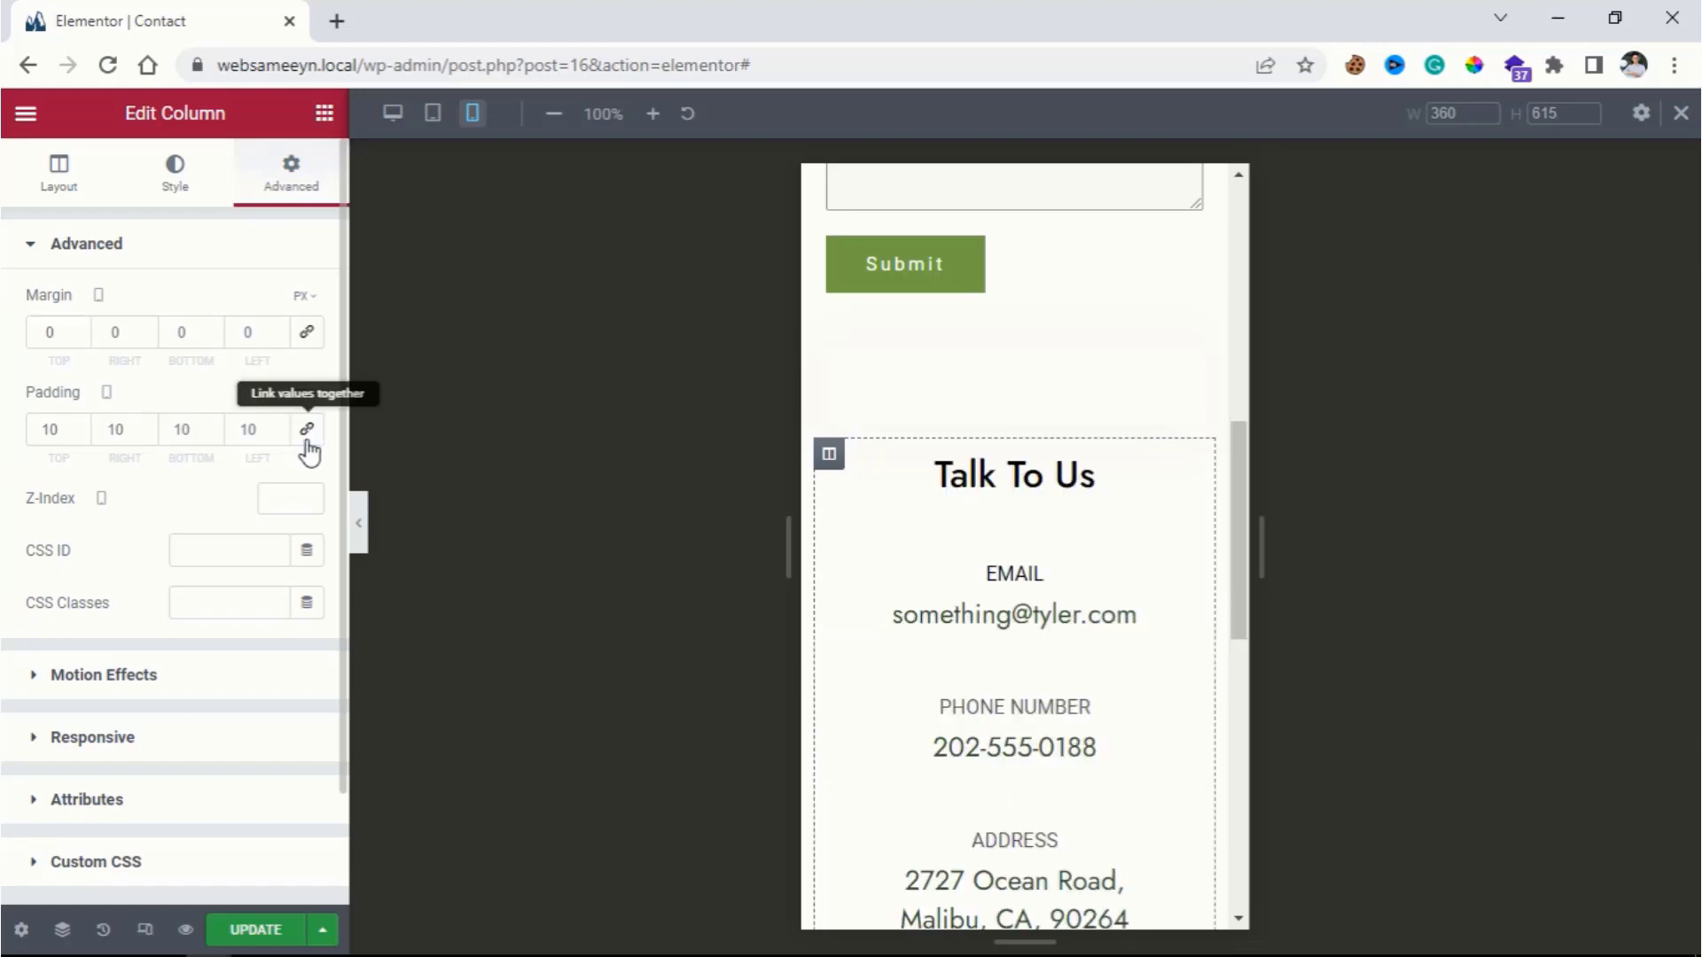
pyautogui.scroll(-5, 960, 532)
pyautogui.scroll(3, 896, 520)
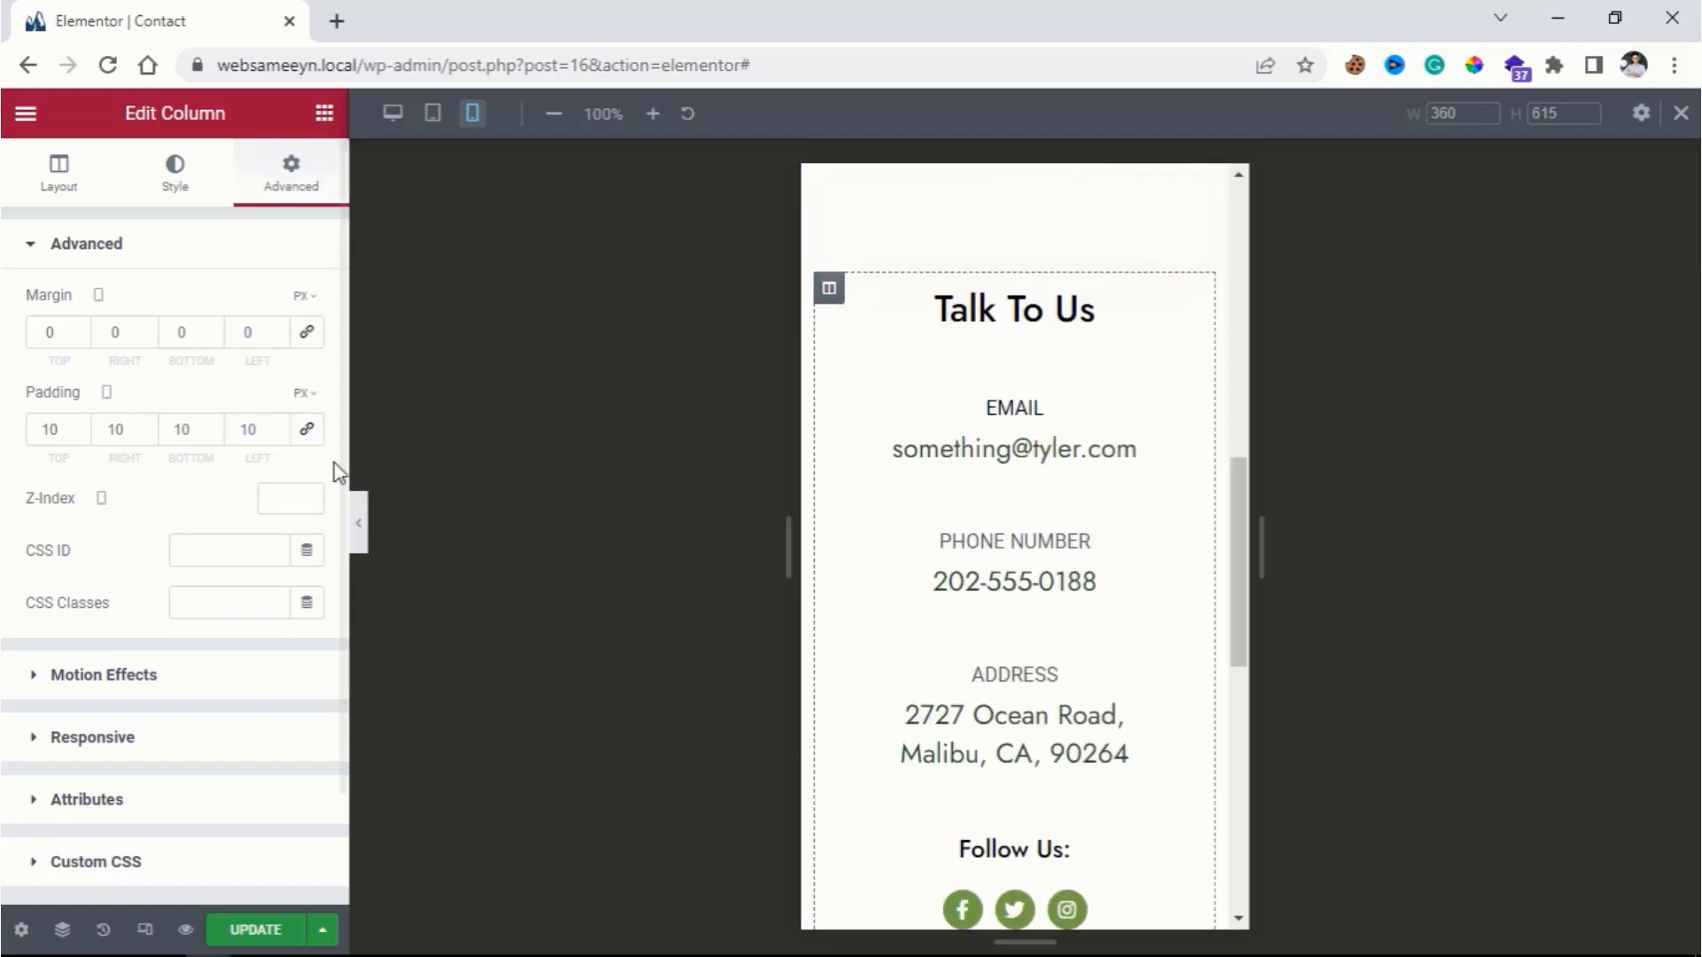
pyautogui.click(307, 434)
pyautogui.scroll(-3, 1060, 497)
pyautogui.scroll(7, 1063, 497)
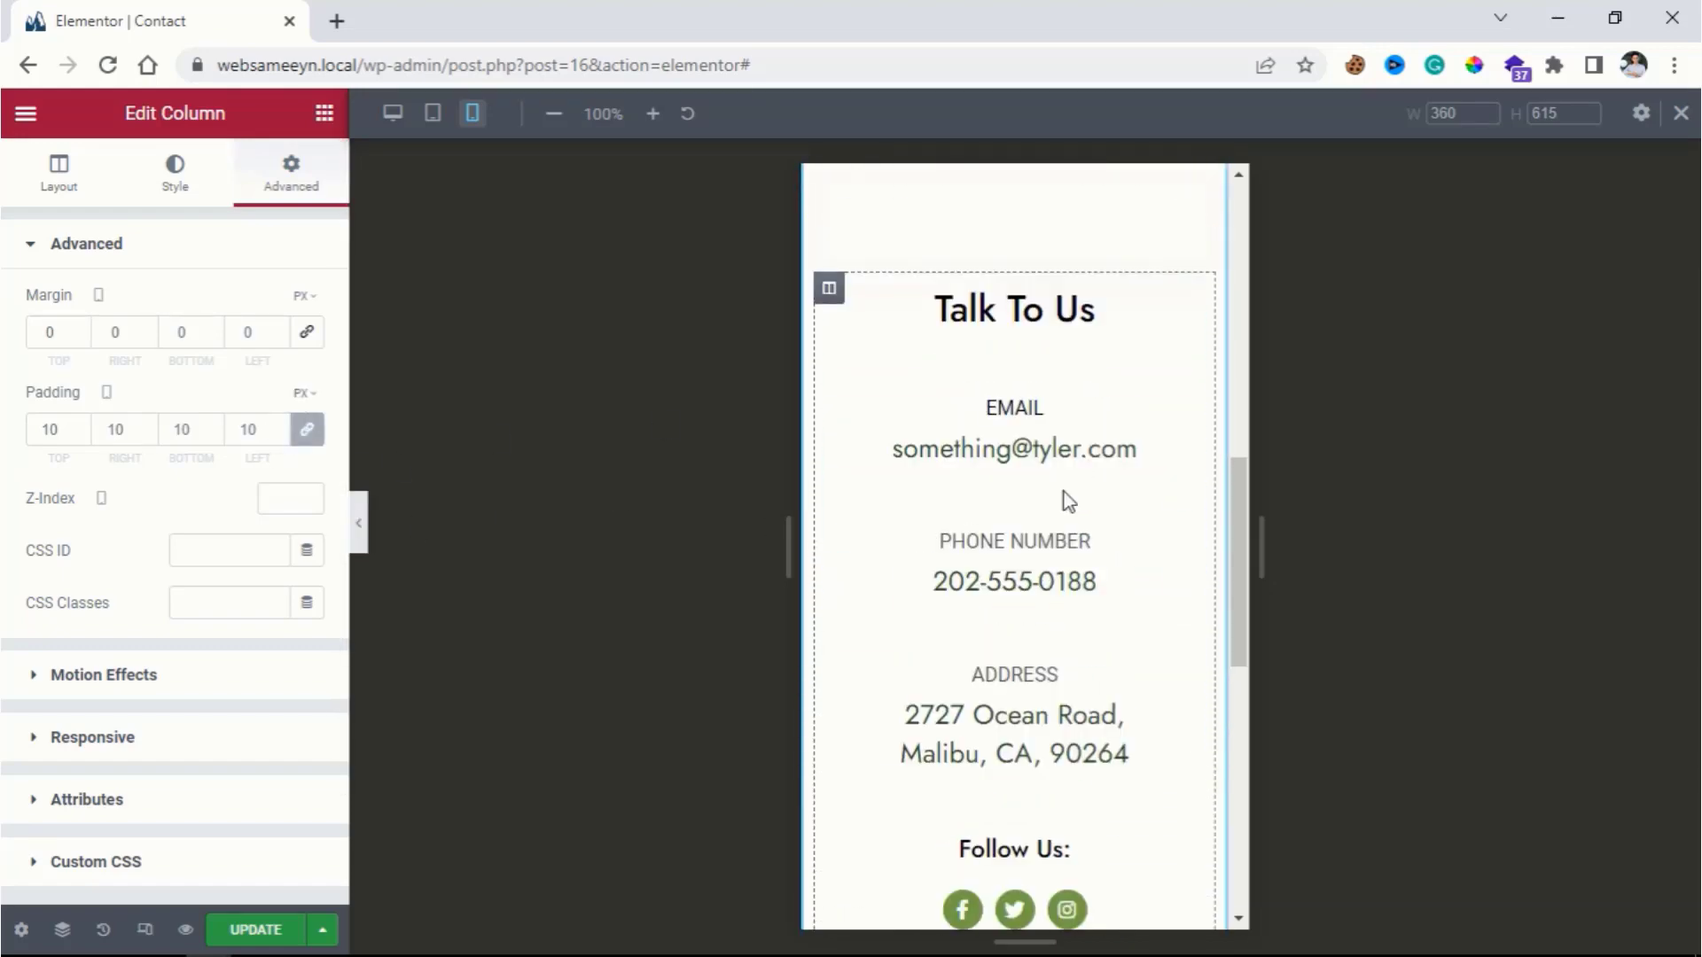
pyautogui.scroll(-6, 1088, 487)
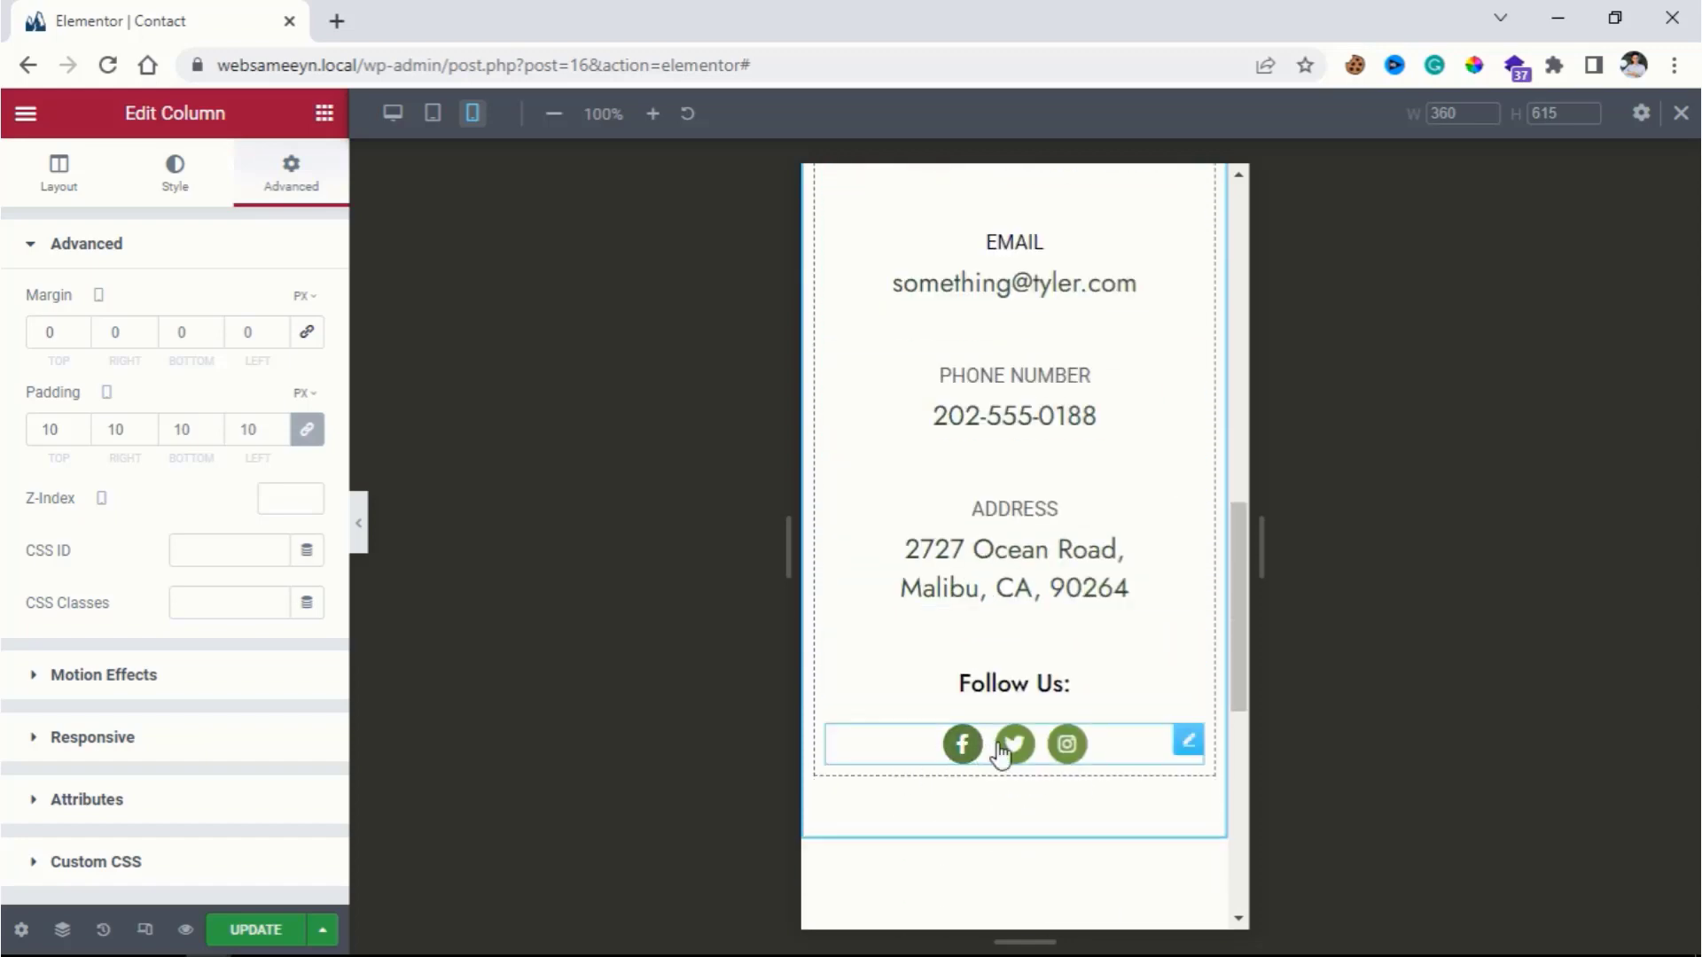
pyautogui.scroll(10, 1049, 367)
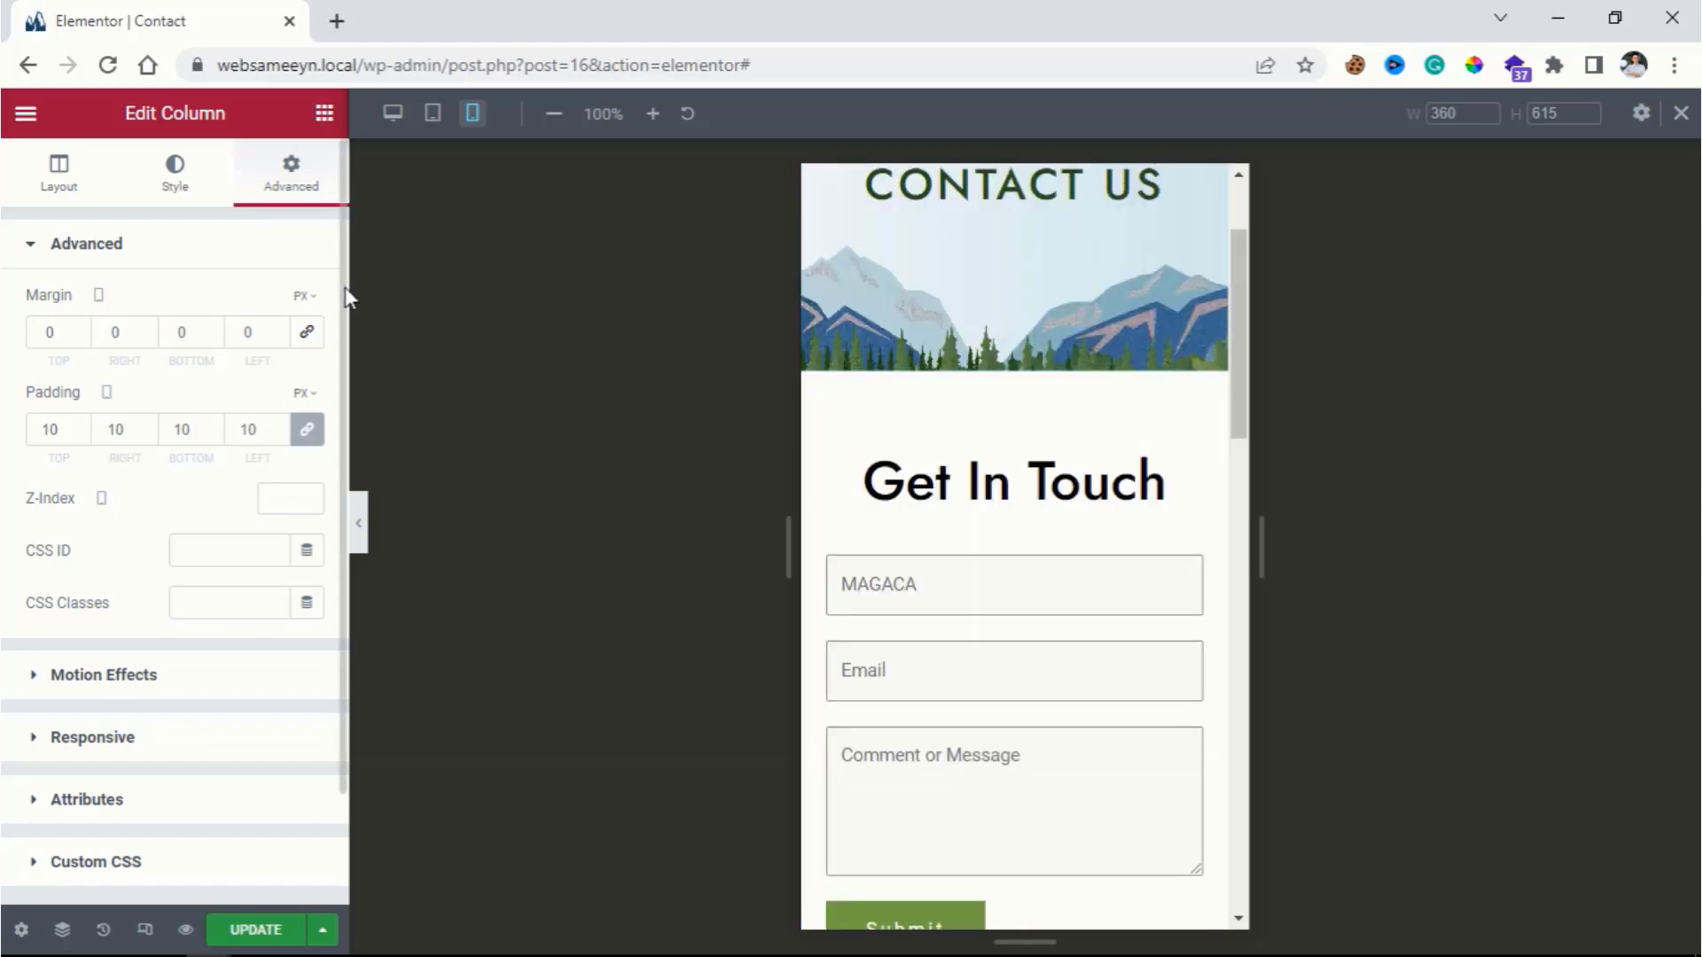
pyautogui.click(430, 113)
# Step: Set the Talk To Us column's tablet width to 30%
pyautogui.scroll(-5, 1120, 380)
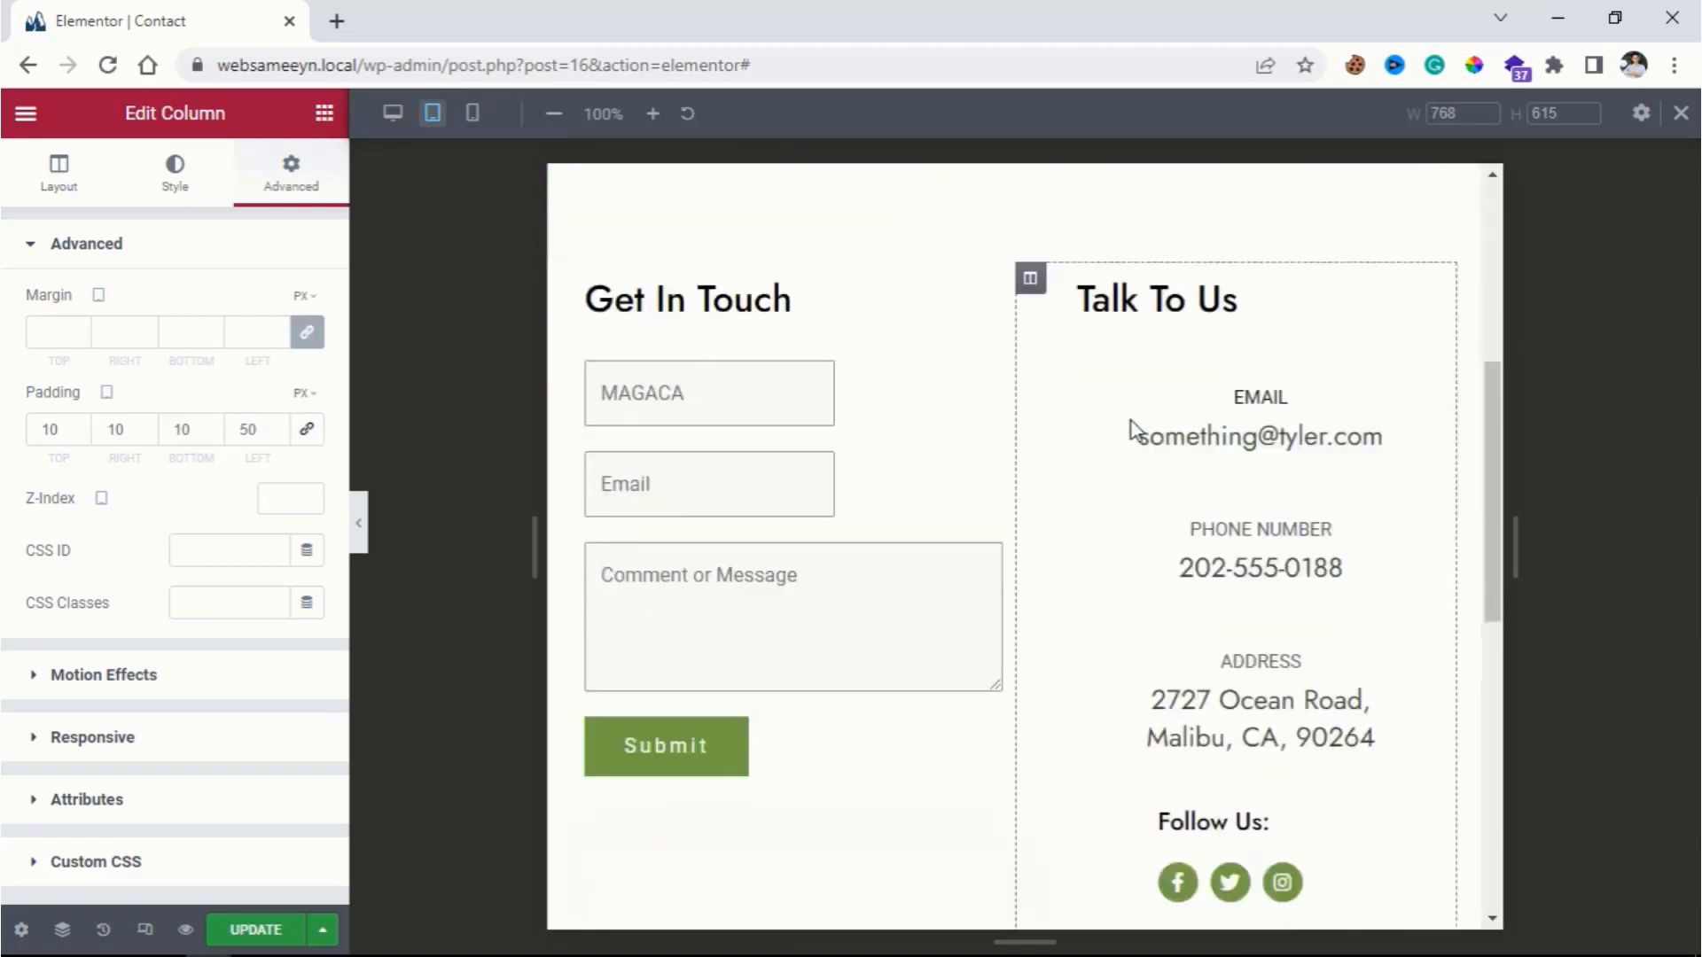
pyautogui.scroll(4, 1041, 413)
pyautogui.scroll(-2, 1022, 621)
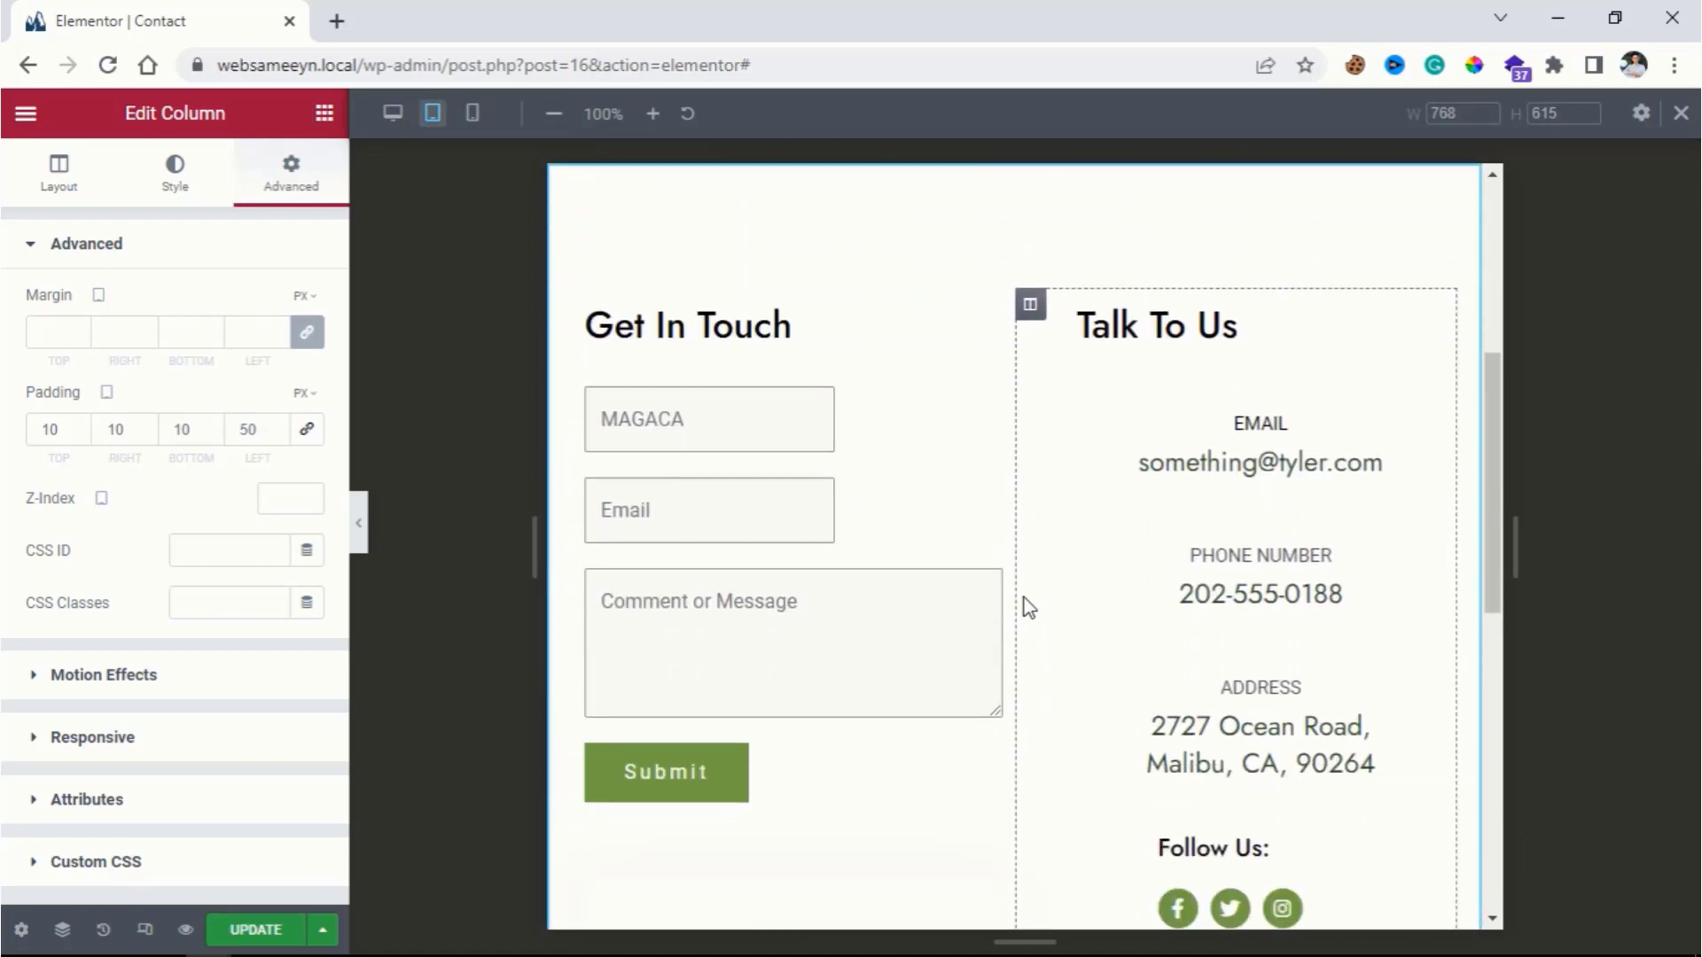
pyautogui.moveTo(1013, 585); pyautogui.dragTo(1032, 587)
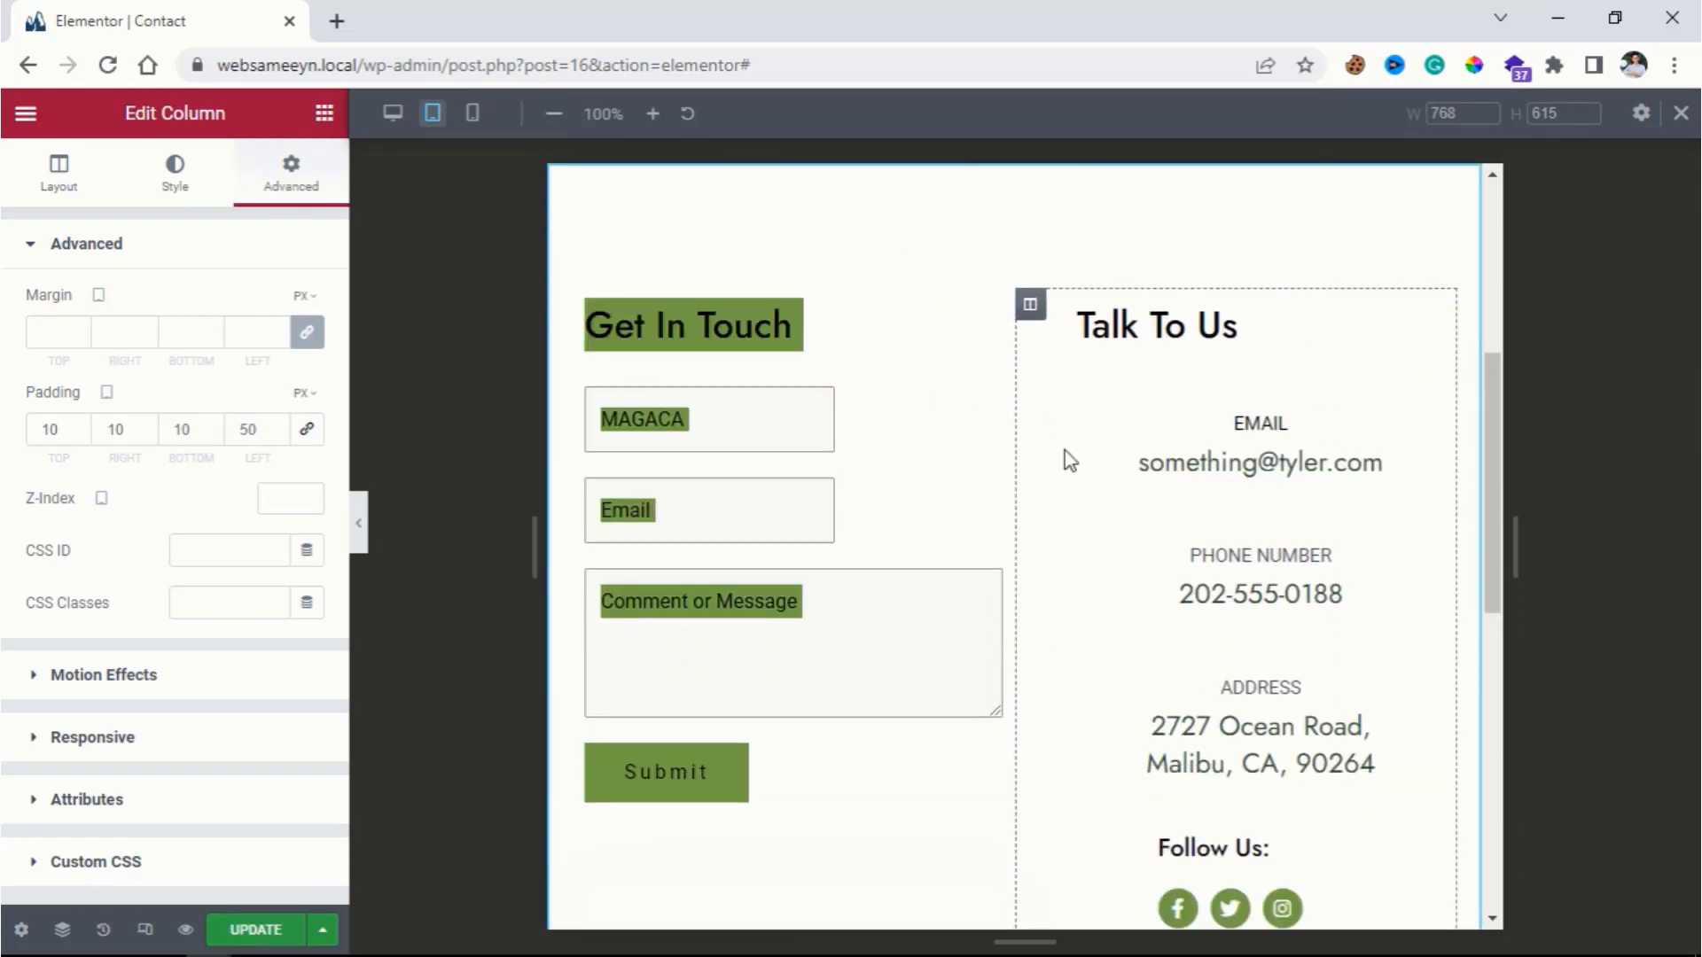
pyautogui.click(1033, 381)
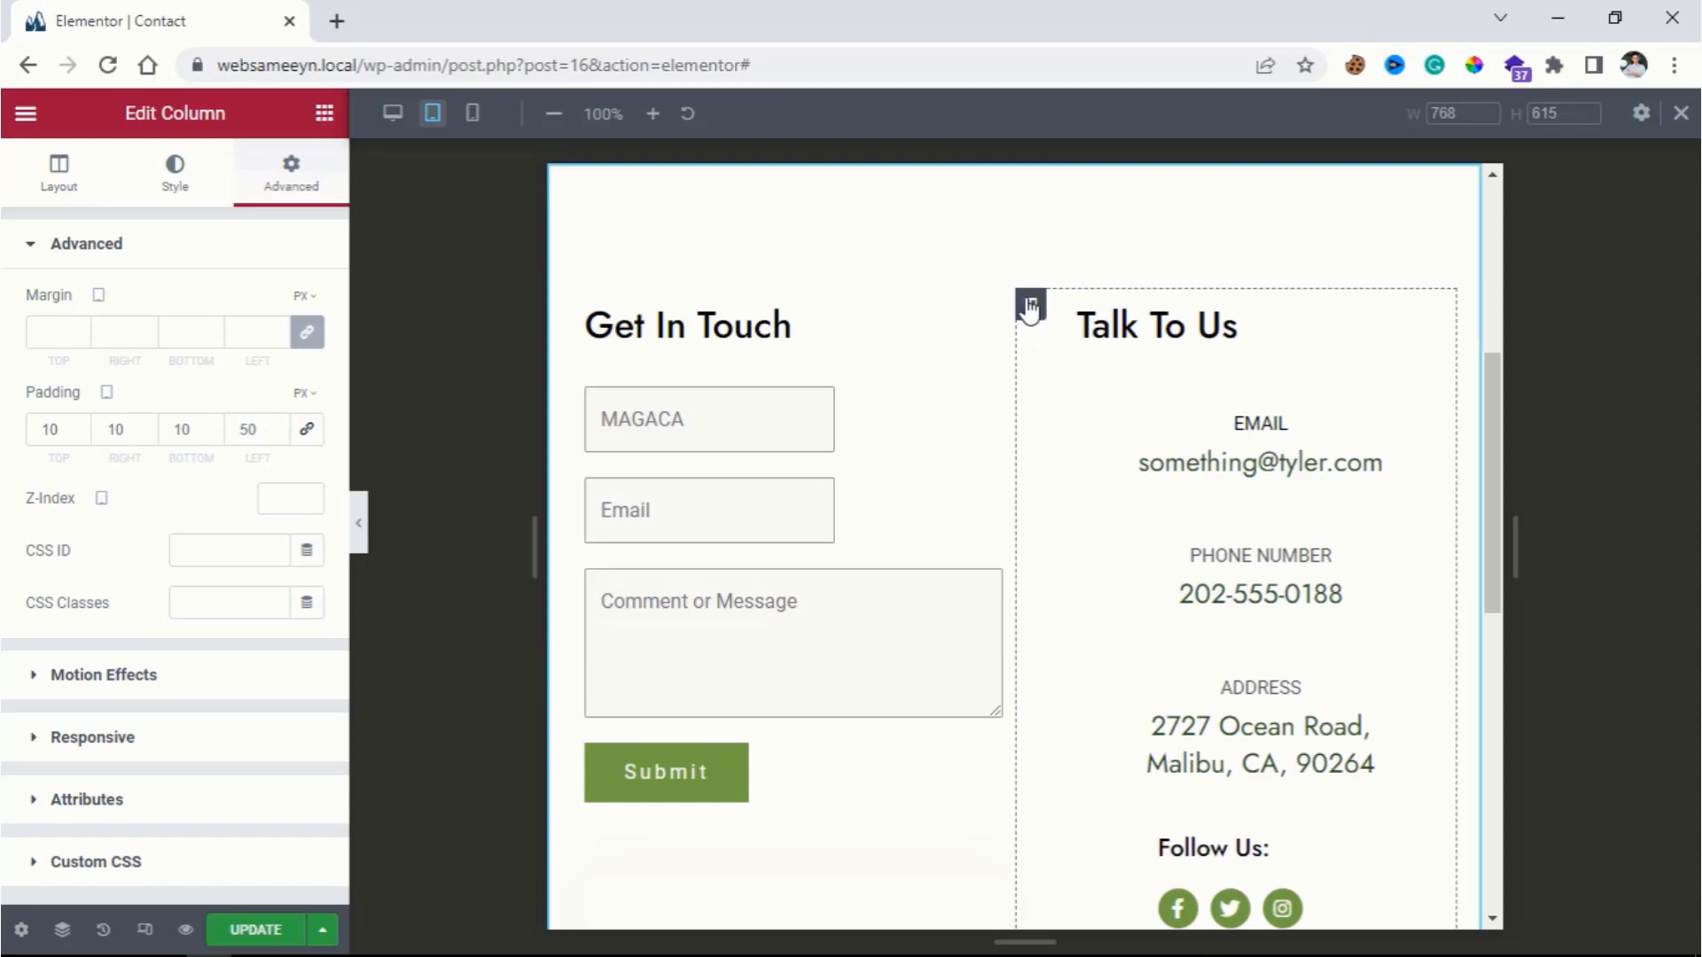
pyautogui.click(46, 184)
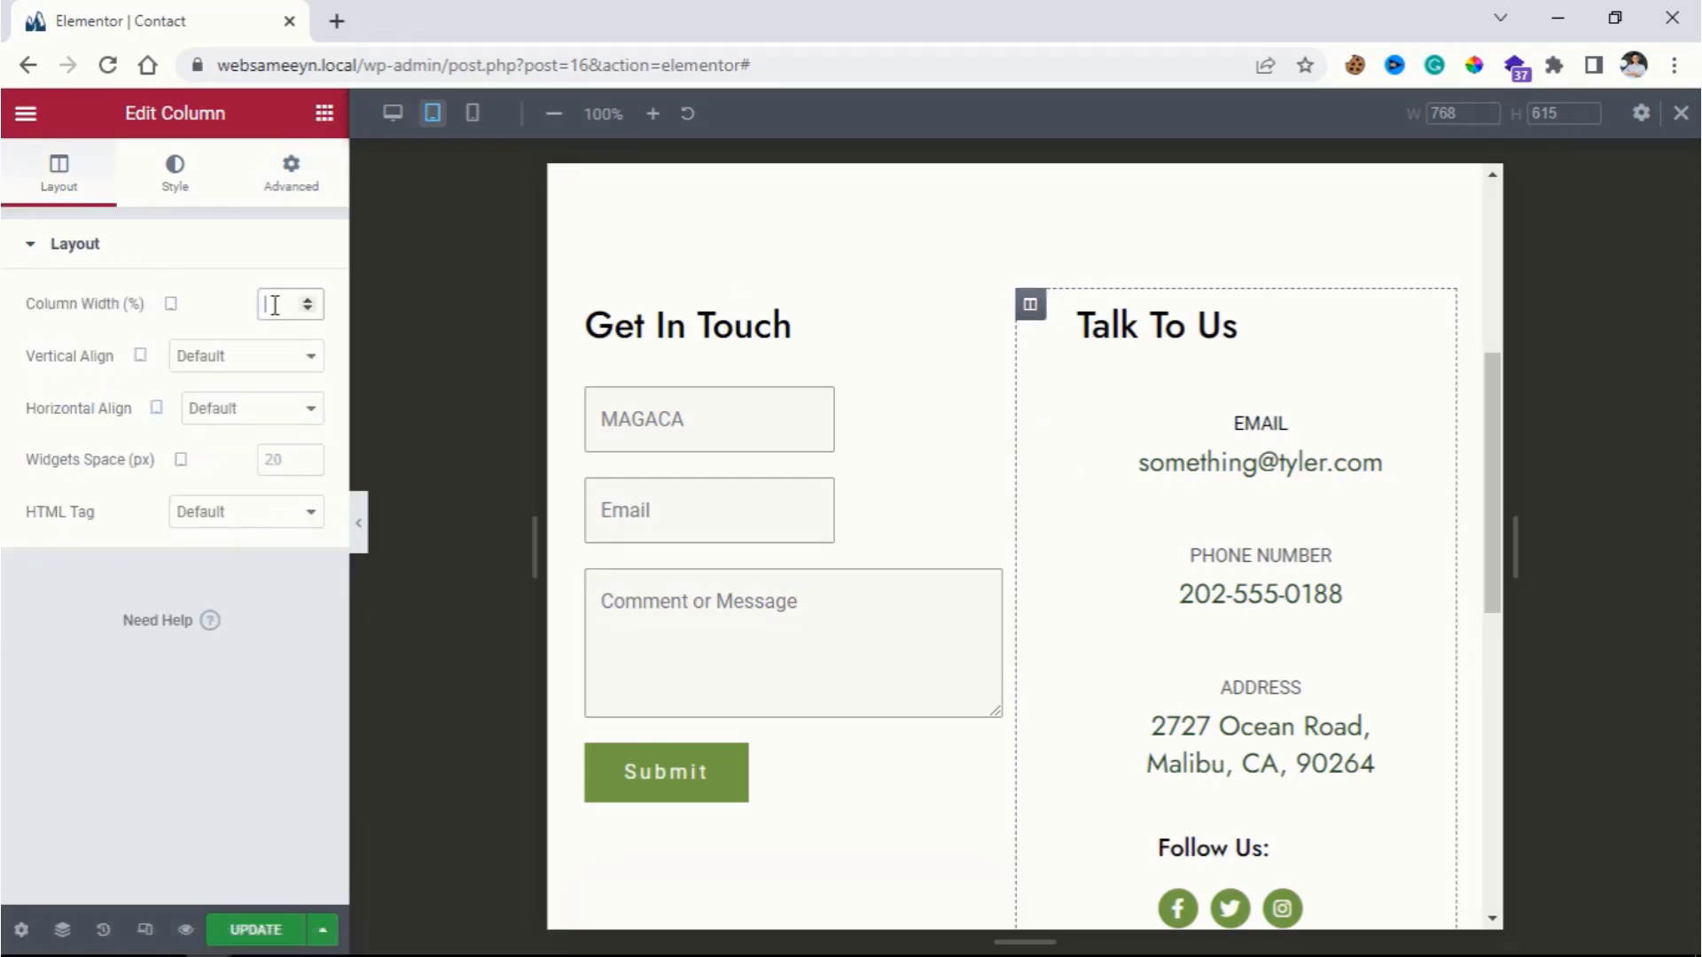
pyautogui.write('30')
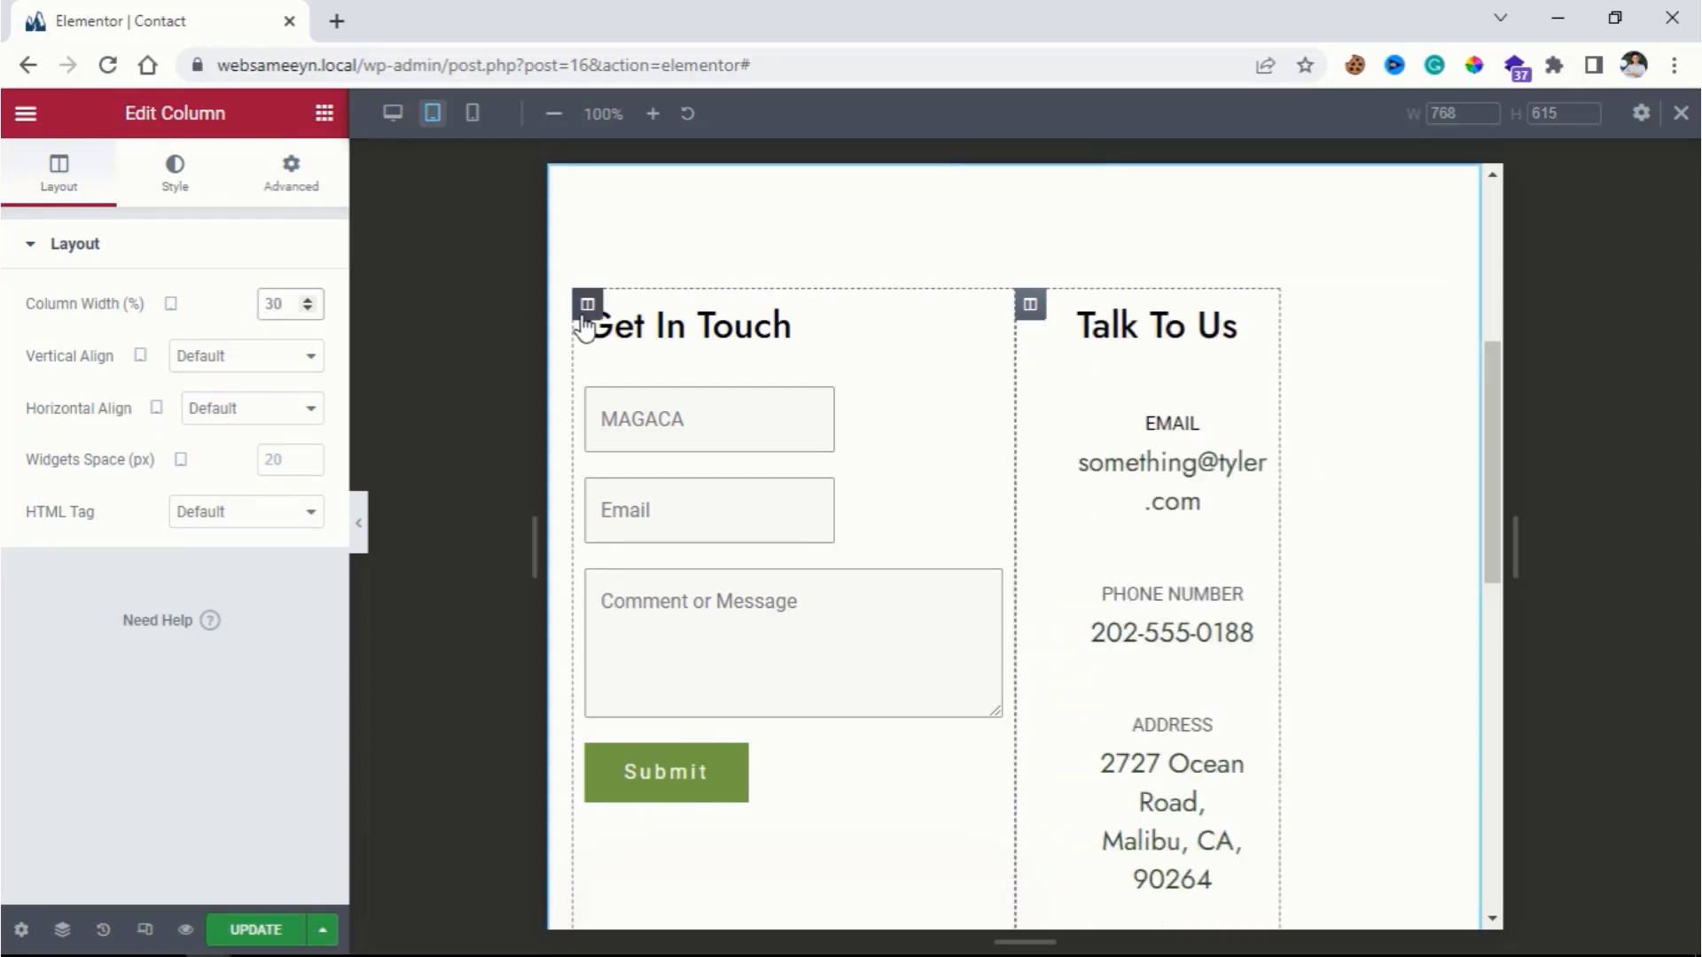
# Step: Widen the Get In Touch form column to 60% at tablet width
pyautogui.click(587, 302)
pyautogui.click(289, 305)
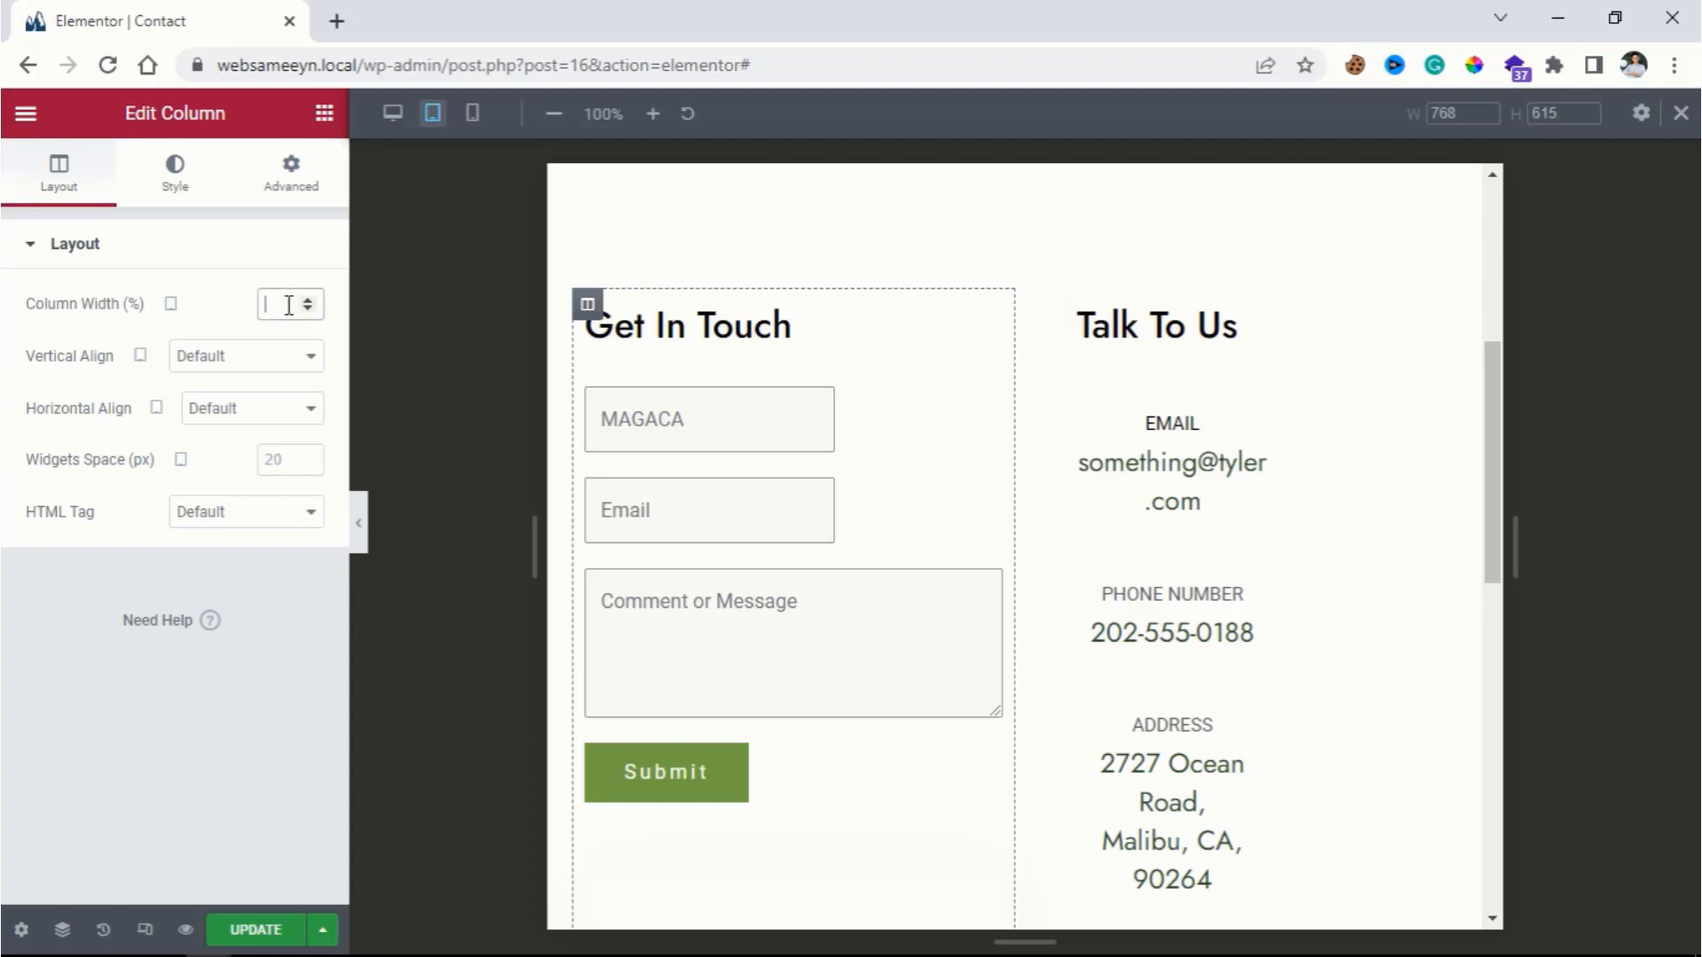
pyautogui.write('70')
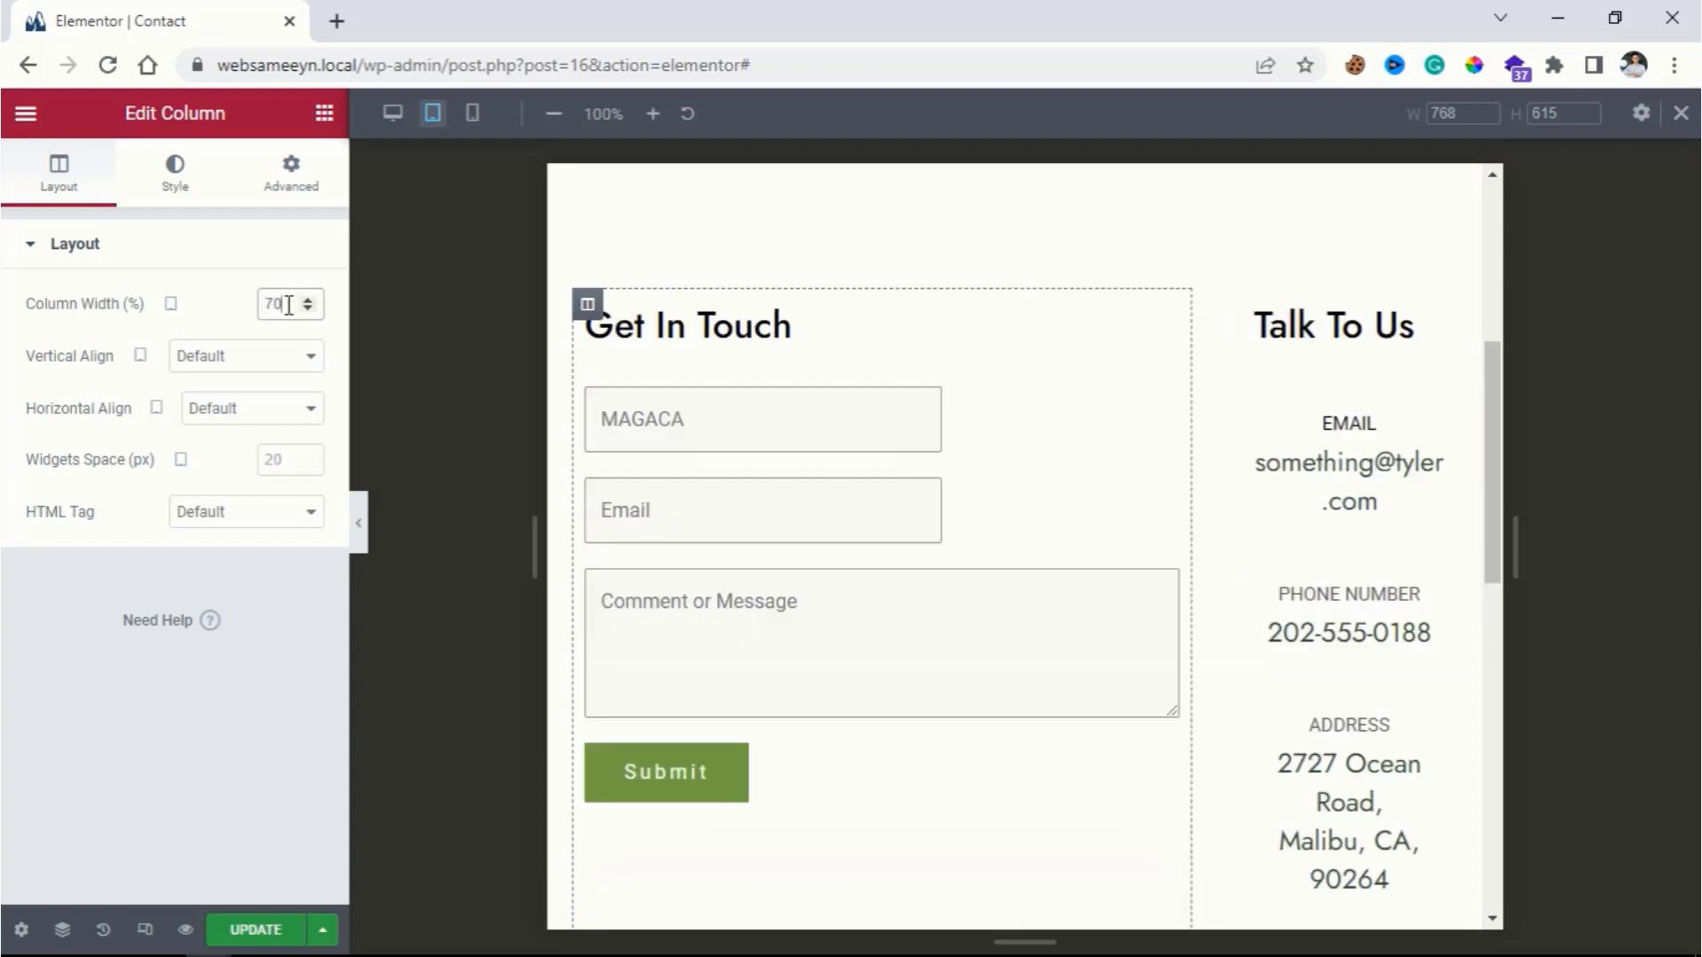
pyautogui.scroll(-2, 896, 459)
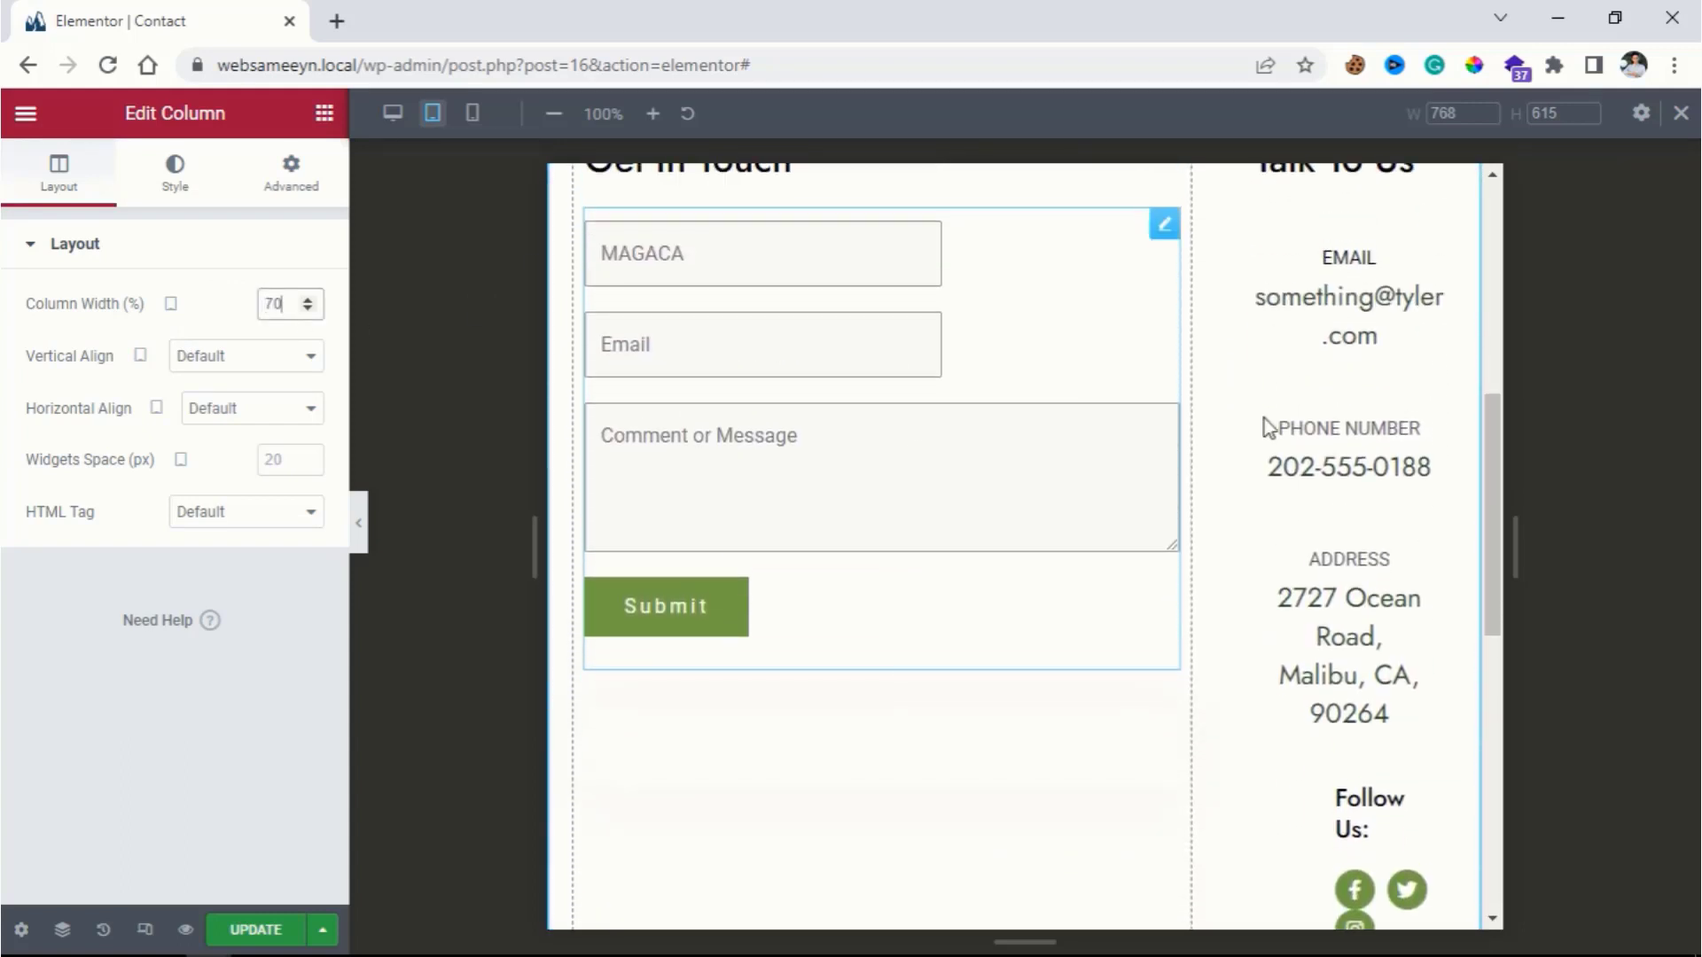
pyautogui.scroll(2, 1329, 372)
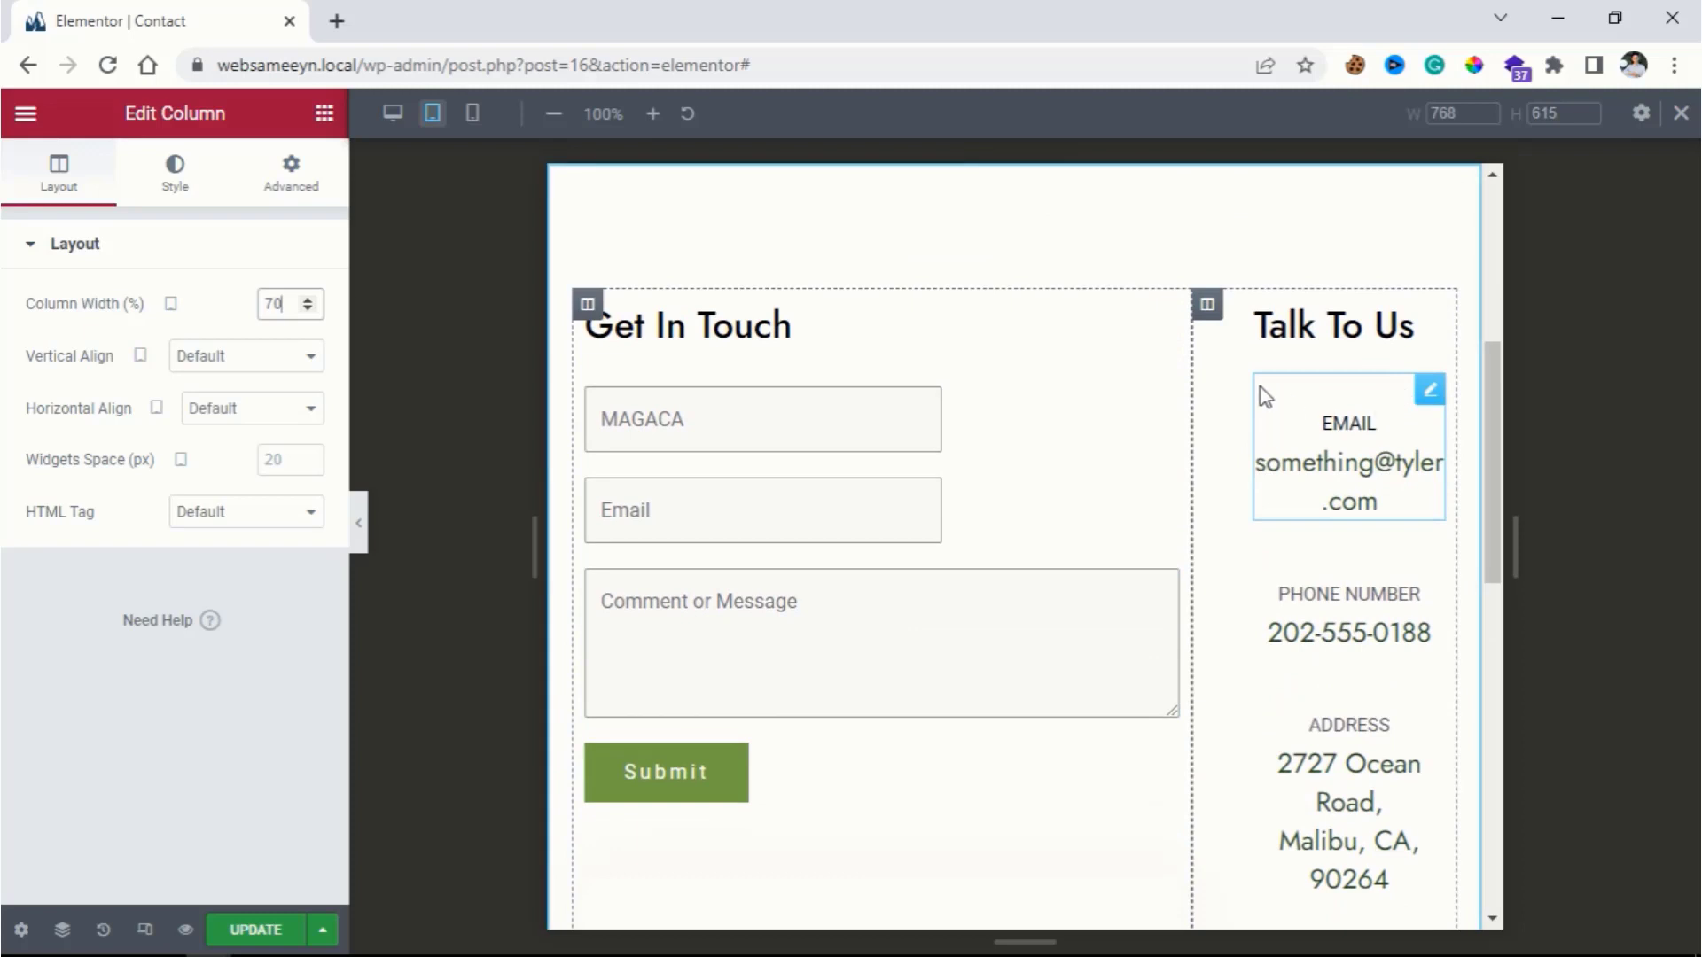
pyautogui.click(1205, 318)
pyautogui.doubleClick(273, 305)
pyautogui.click(588, 310)
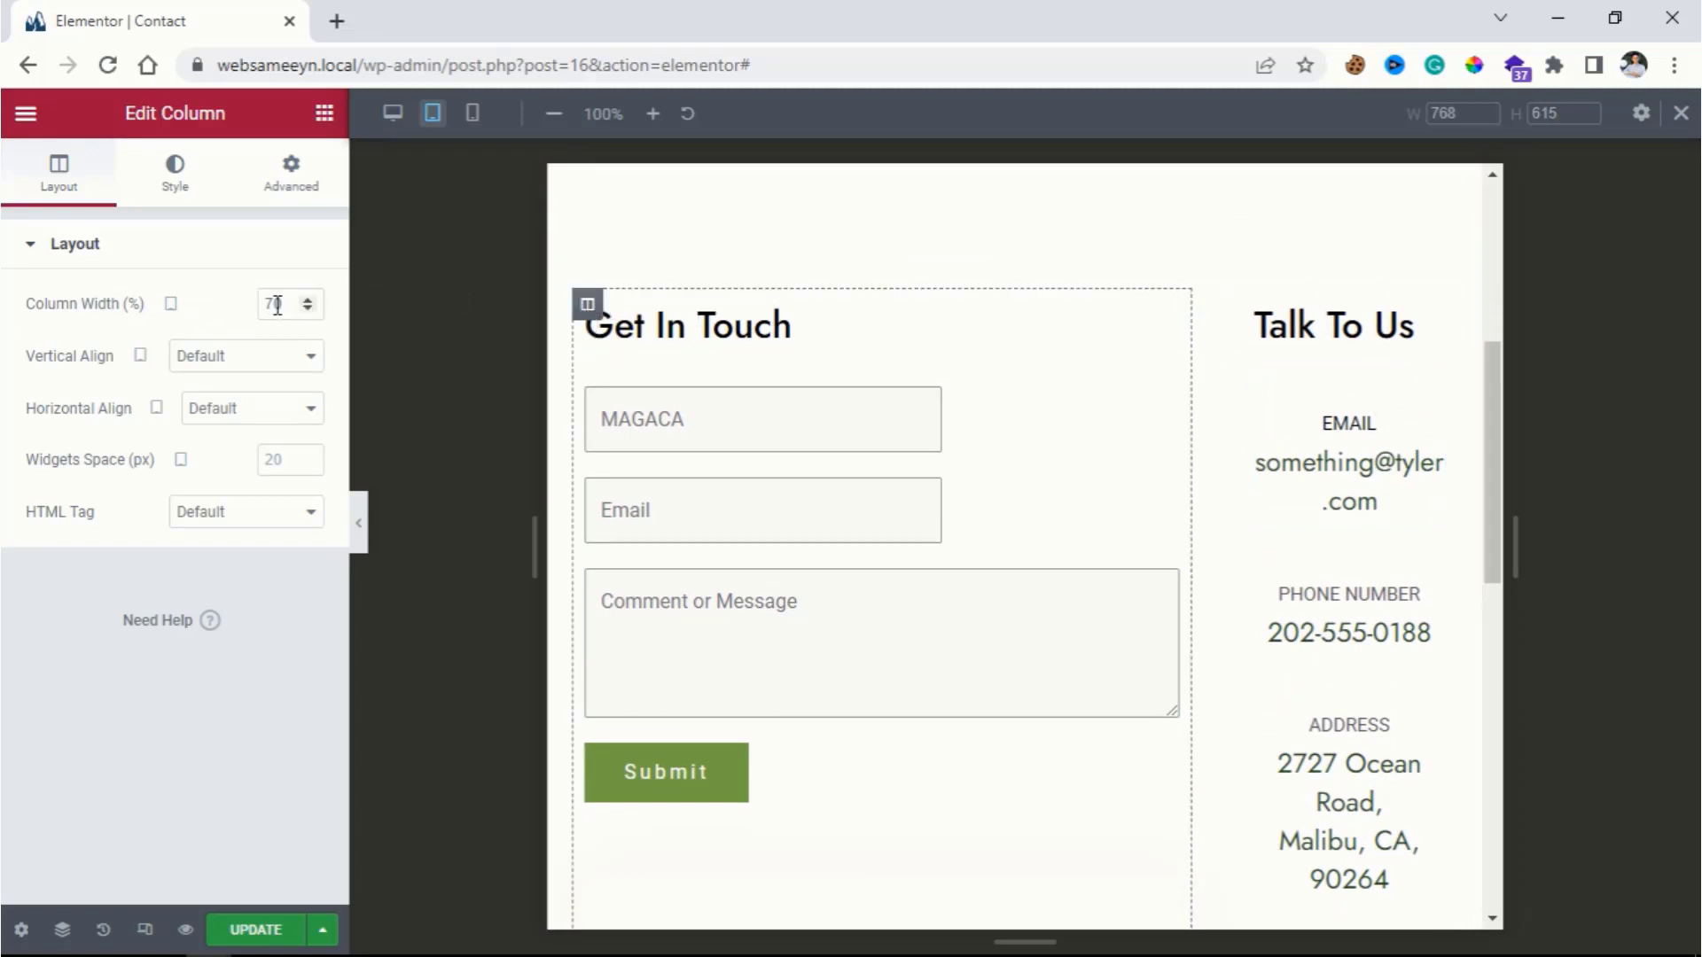
pyautogui.write('5')
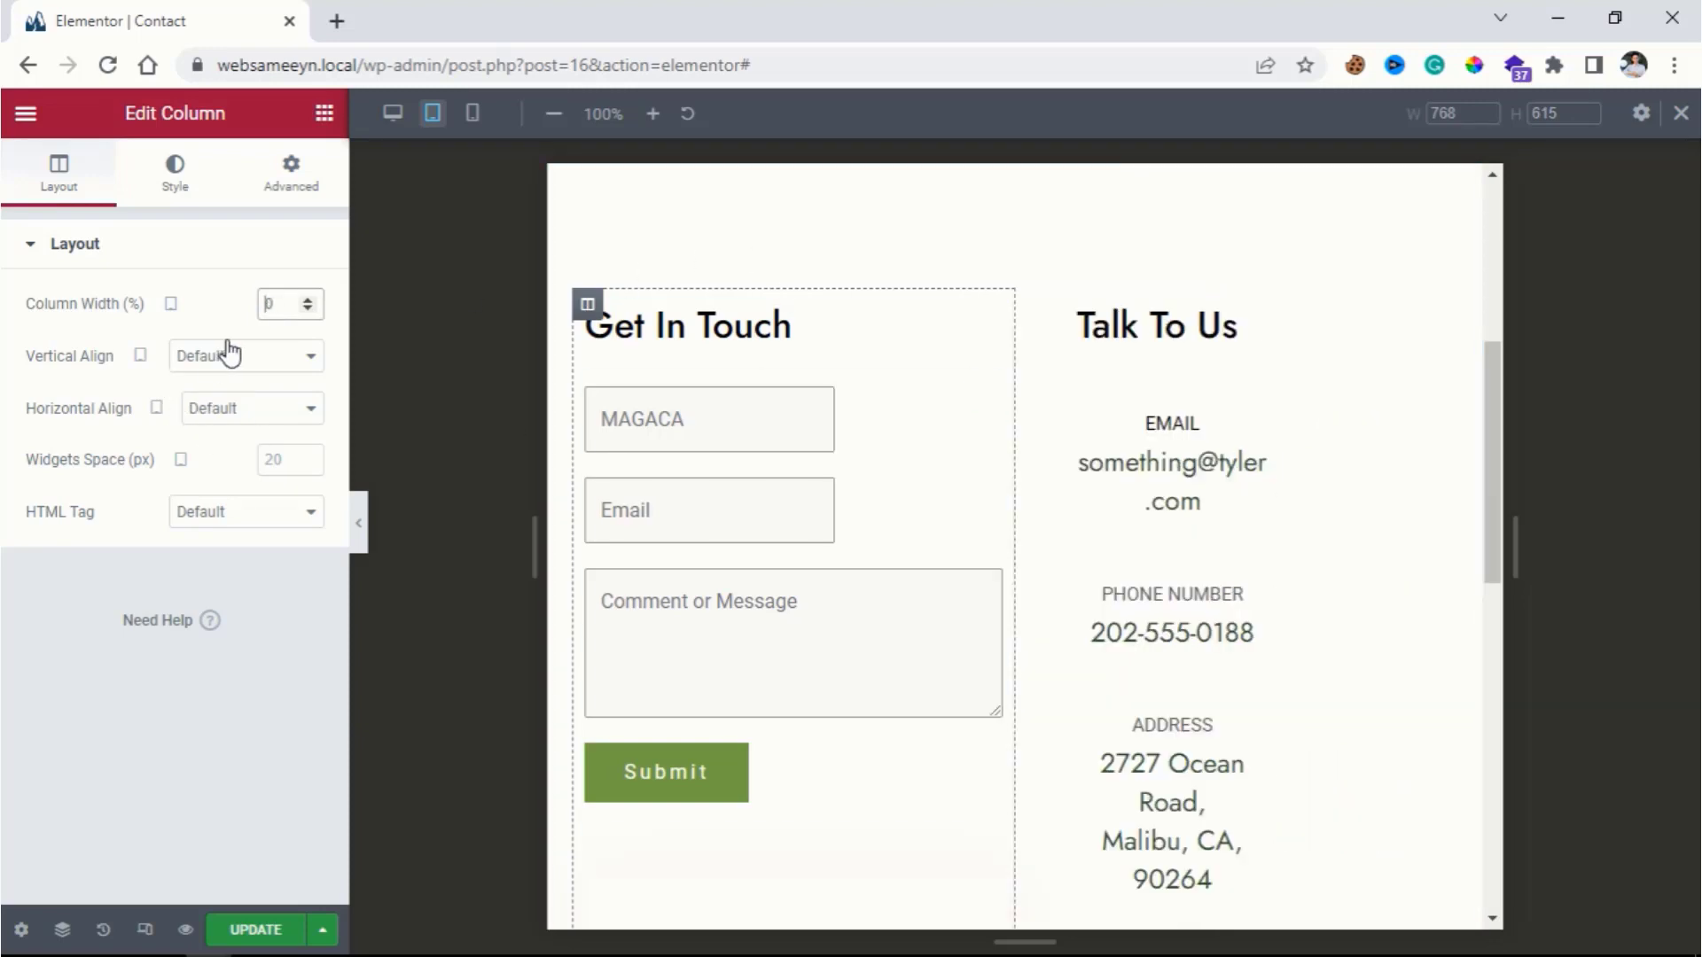
pyautogui.write('6')
pyautogui.scroll(-2, 1064, 478)
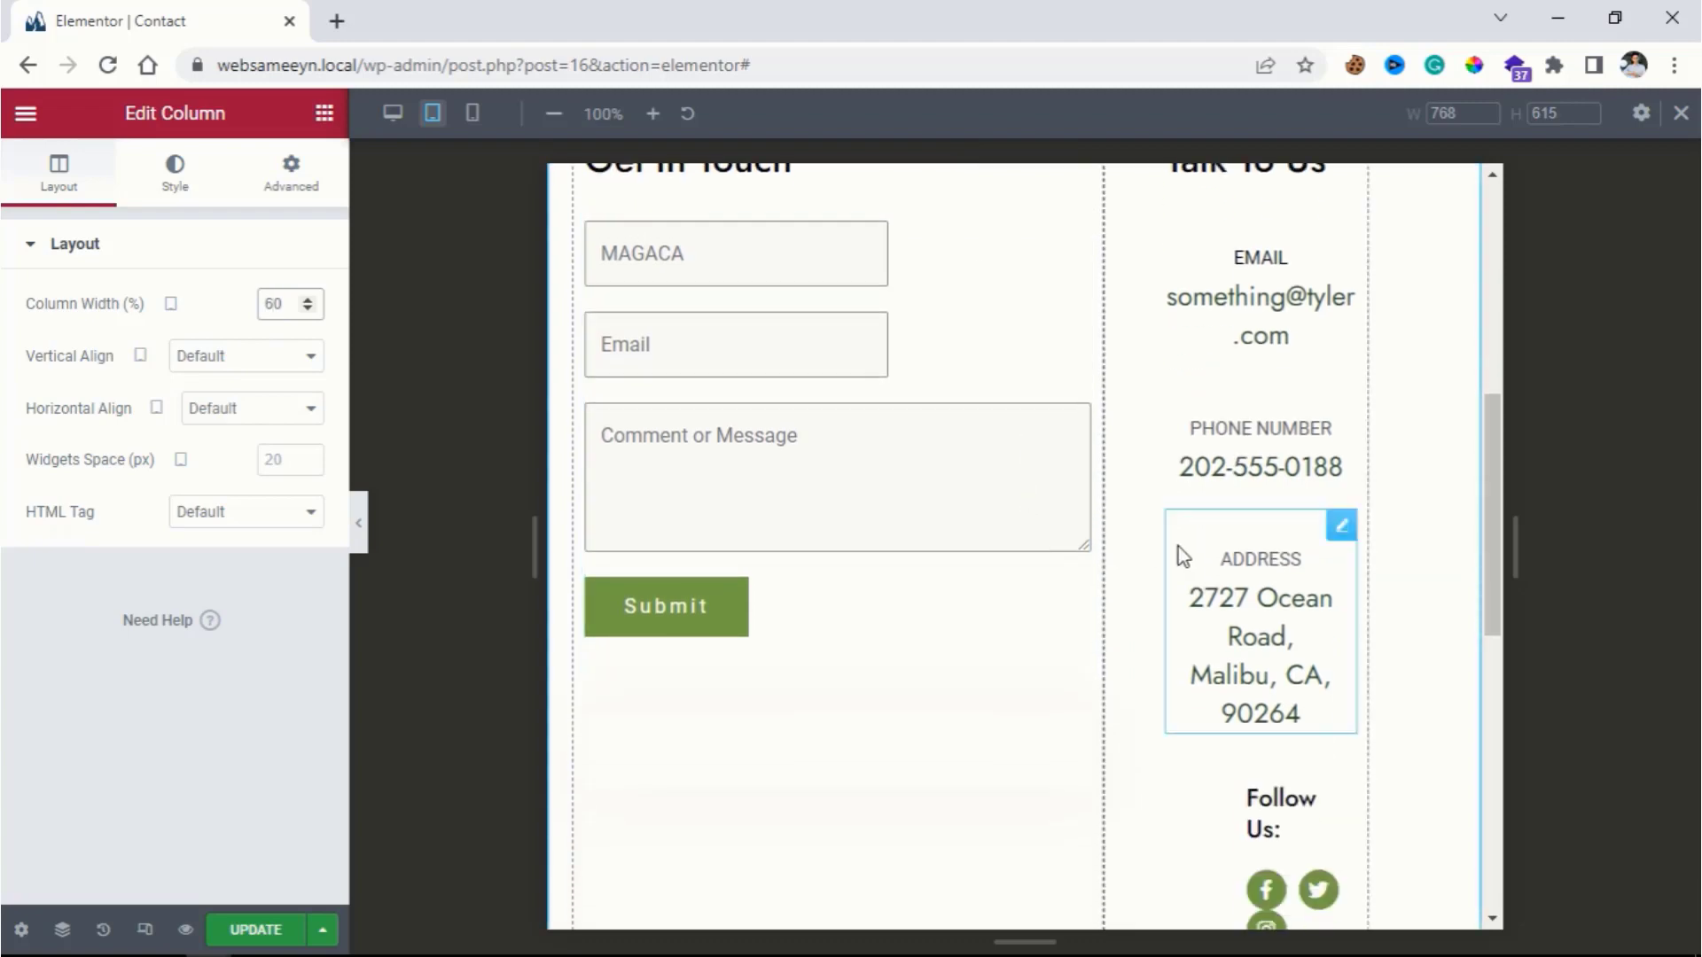
pyautogui.scroll(3, 1240, 558)
pyautogui.scroll(-4, 1338, 571)
pyautogui.scroll(1, 1340, 563)
pyautogui.click(178, 206)
pyautogui.click(82, 249)
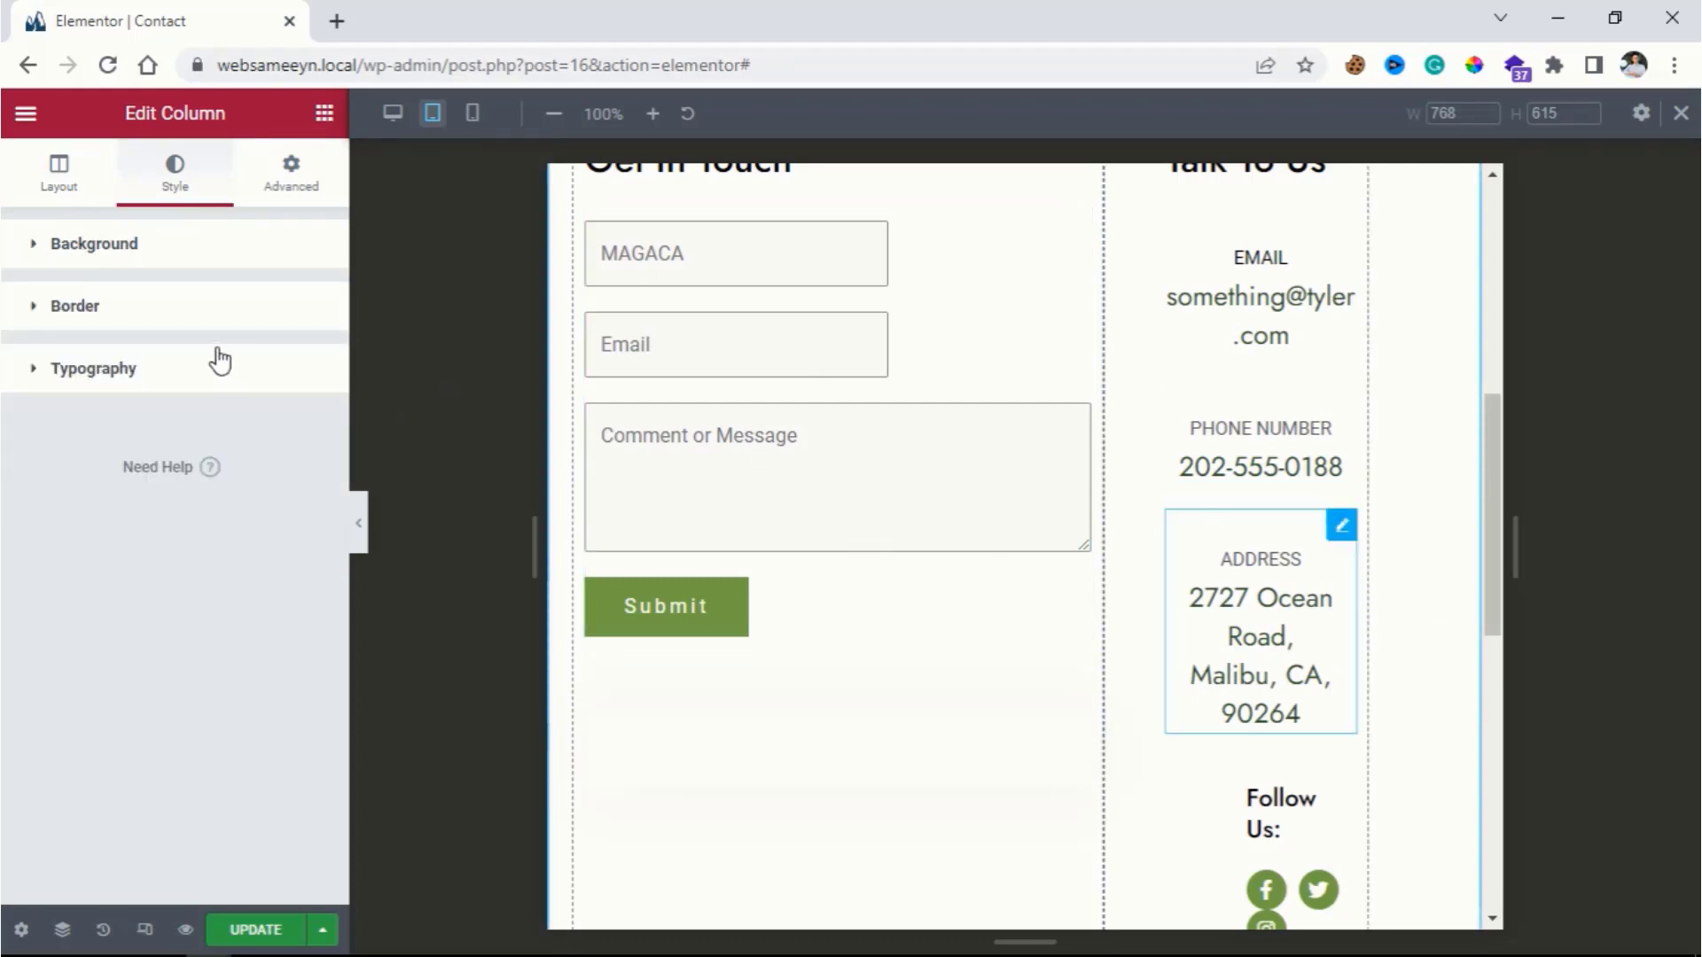
# Step: Reduce the ADDRESS description text to 17 px at tablet width
pyautogui.scroll(-2, 115, 359)
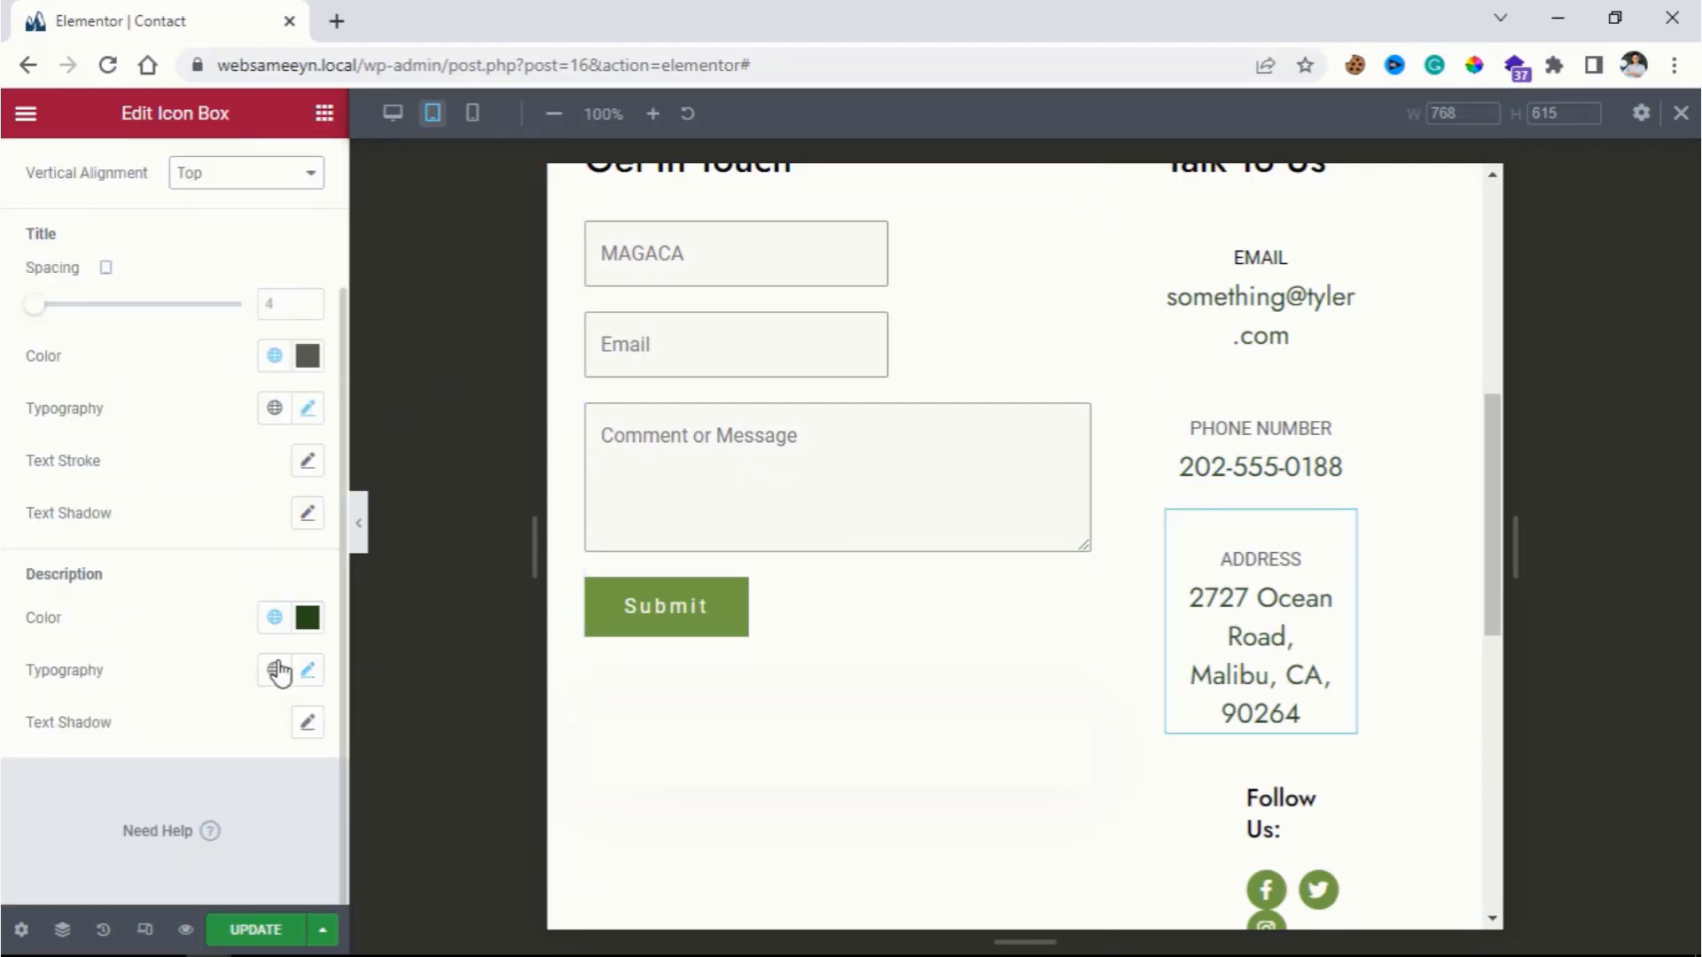
pyautogui.click(308, 671)
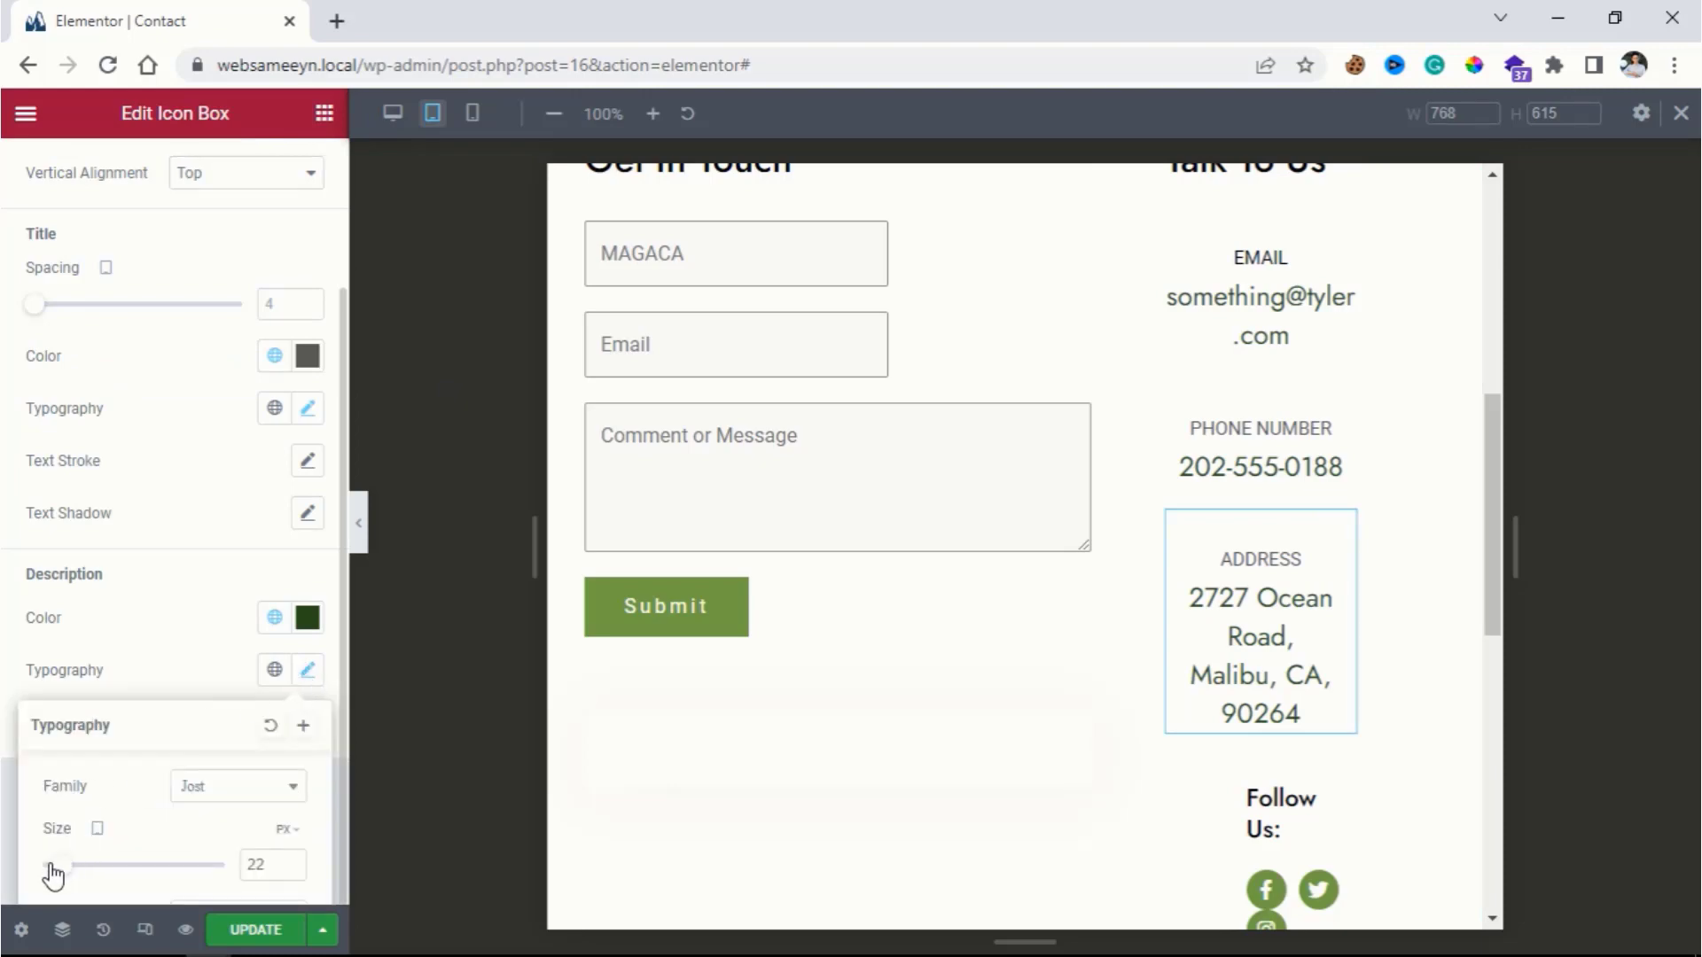
pyautogui.moveTo(67, 877); pyautogui.dragTo(61, 885)
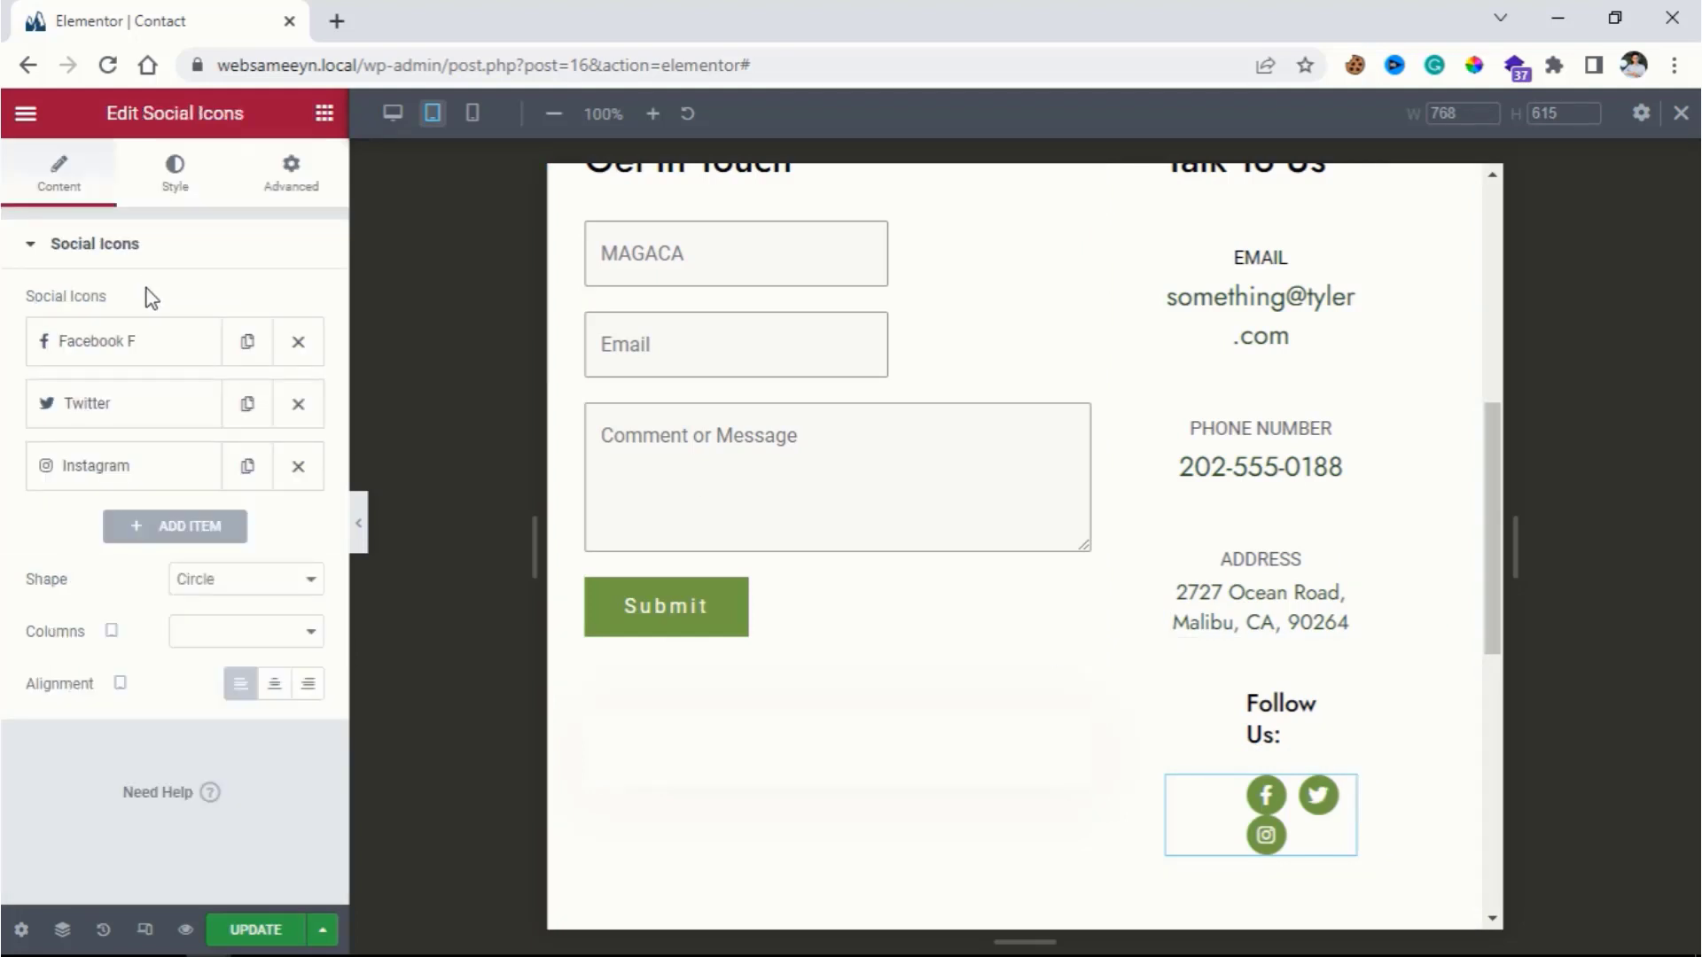
# Step: Set the Follow Us social icons to size 13 and spacing 4 on tablet
pyautogui.click(156, 190)
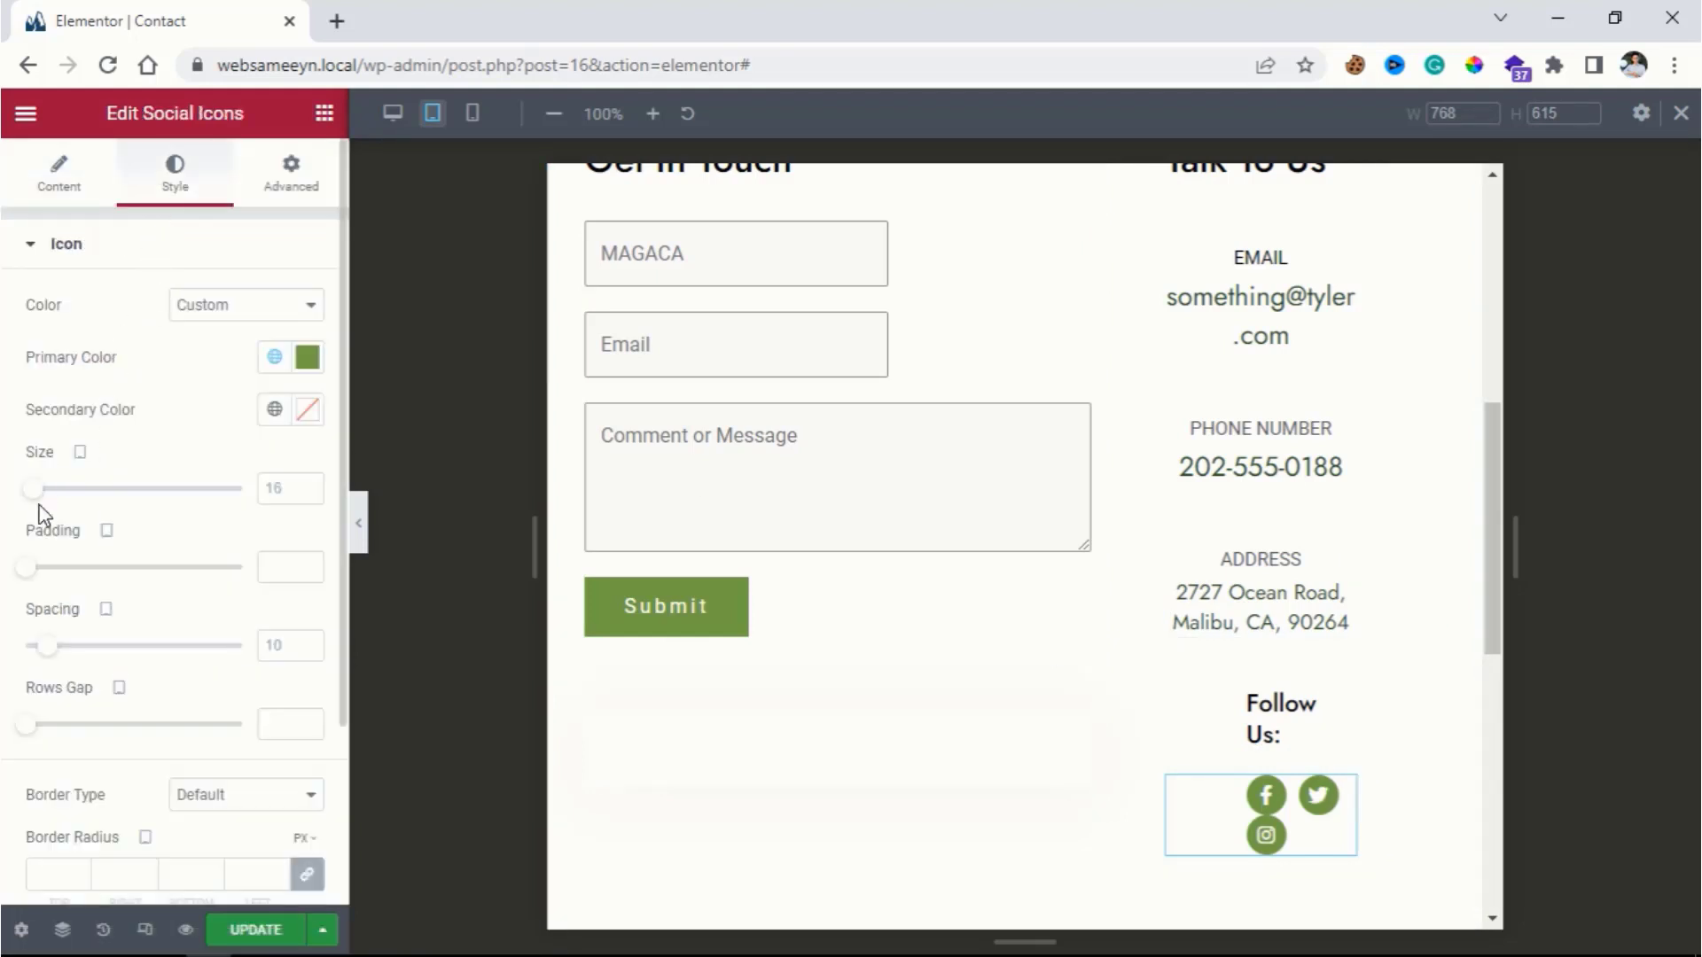
pyautogui.moveTo(40, 499); pyautogui.dragTo(26, 536)
pyautogui.moveTo(53, 647); pyautogui.dragTo(36, 645)
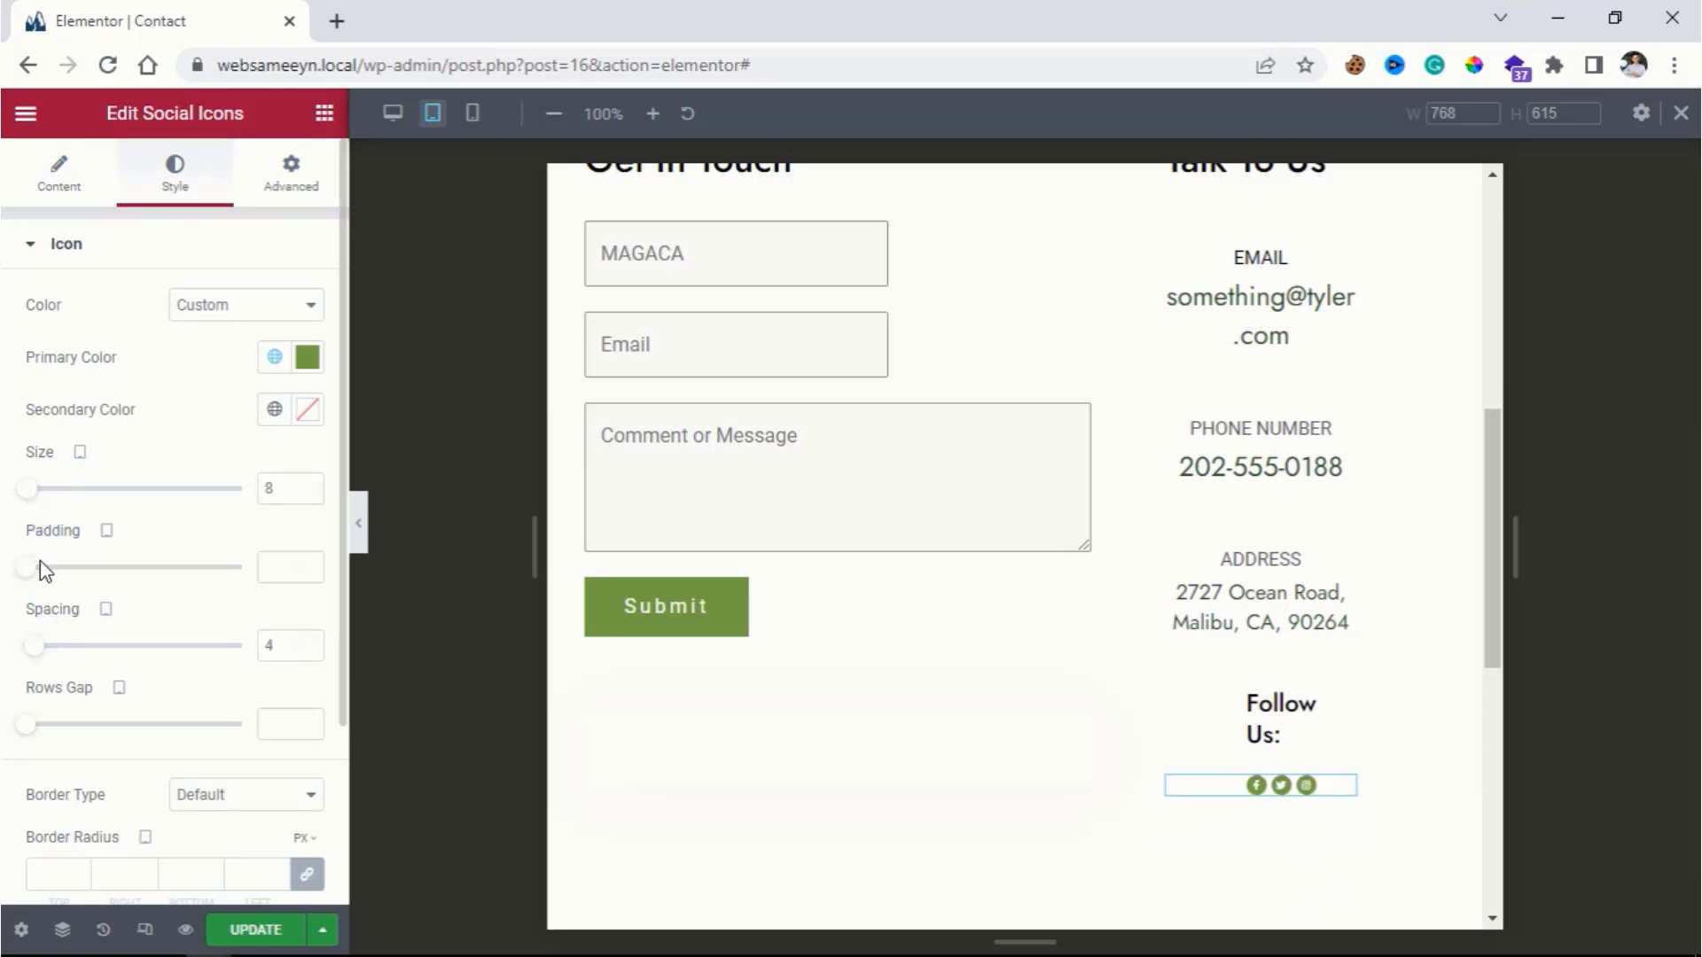
pyautogui.click(308, 487)
pyautogui.click(309, 486)
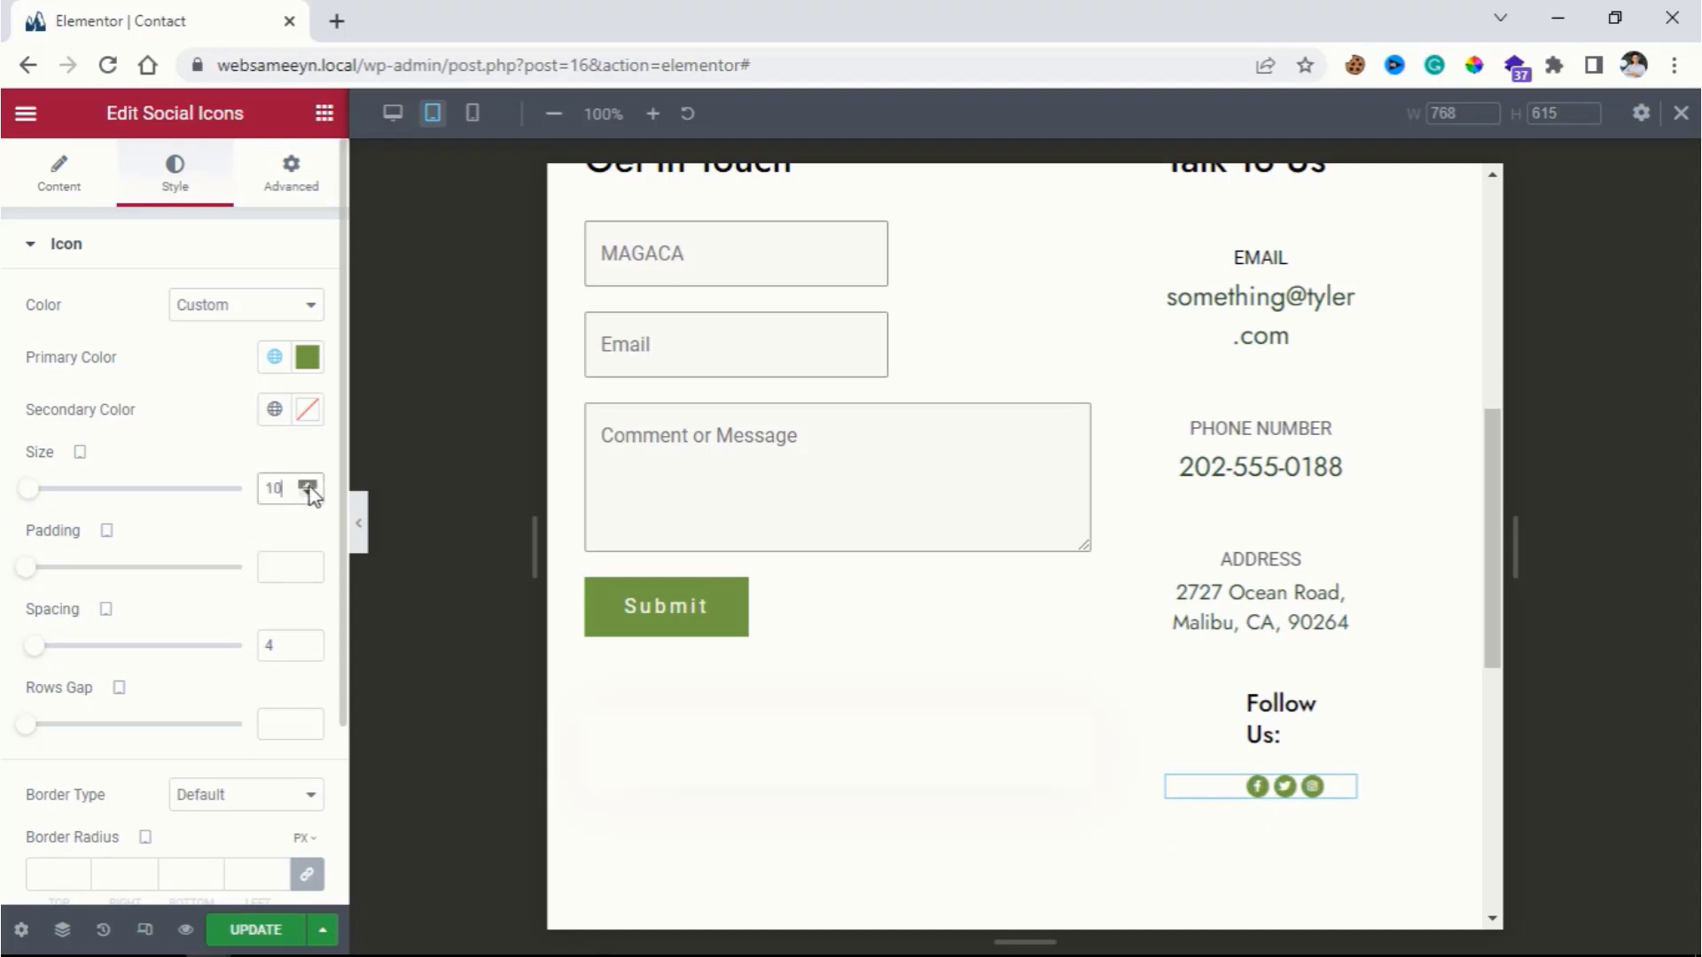
pyautogui.click(308, 486)
pyautogui.click(309, 486)
pyautogui.click(309, 486)
pyautogui.click(309, 486)
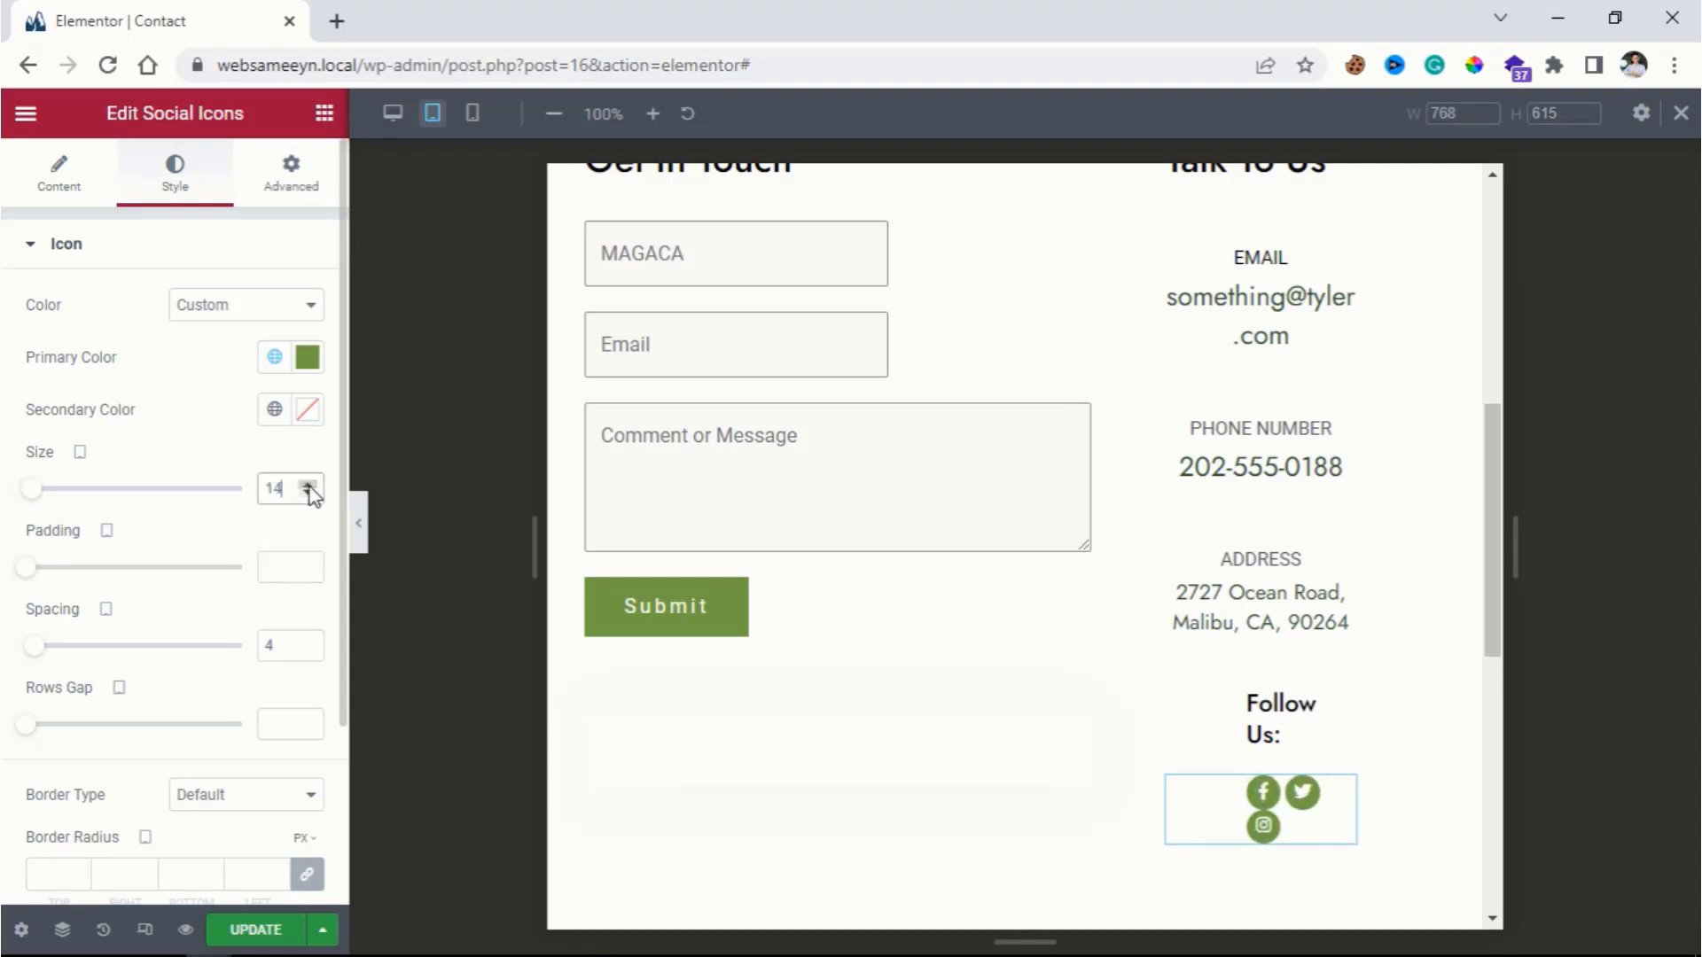
pyautogui.click(309, 494)
pyautogui.scroll(8, 1317, 635)
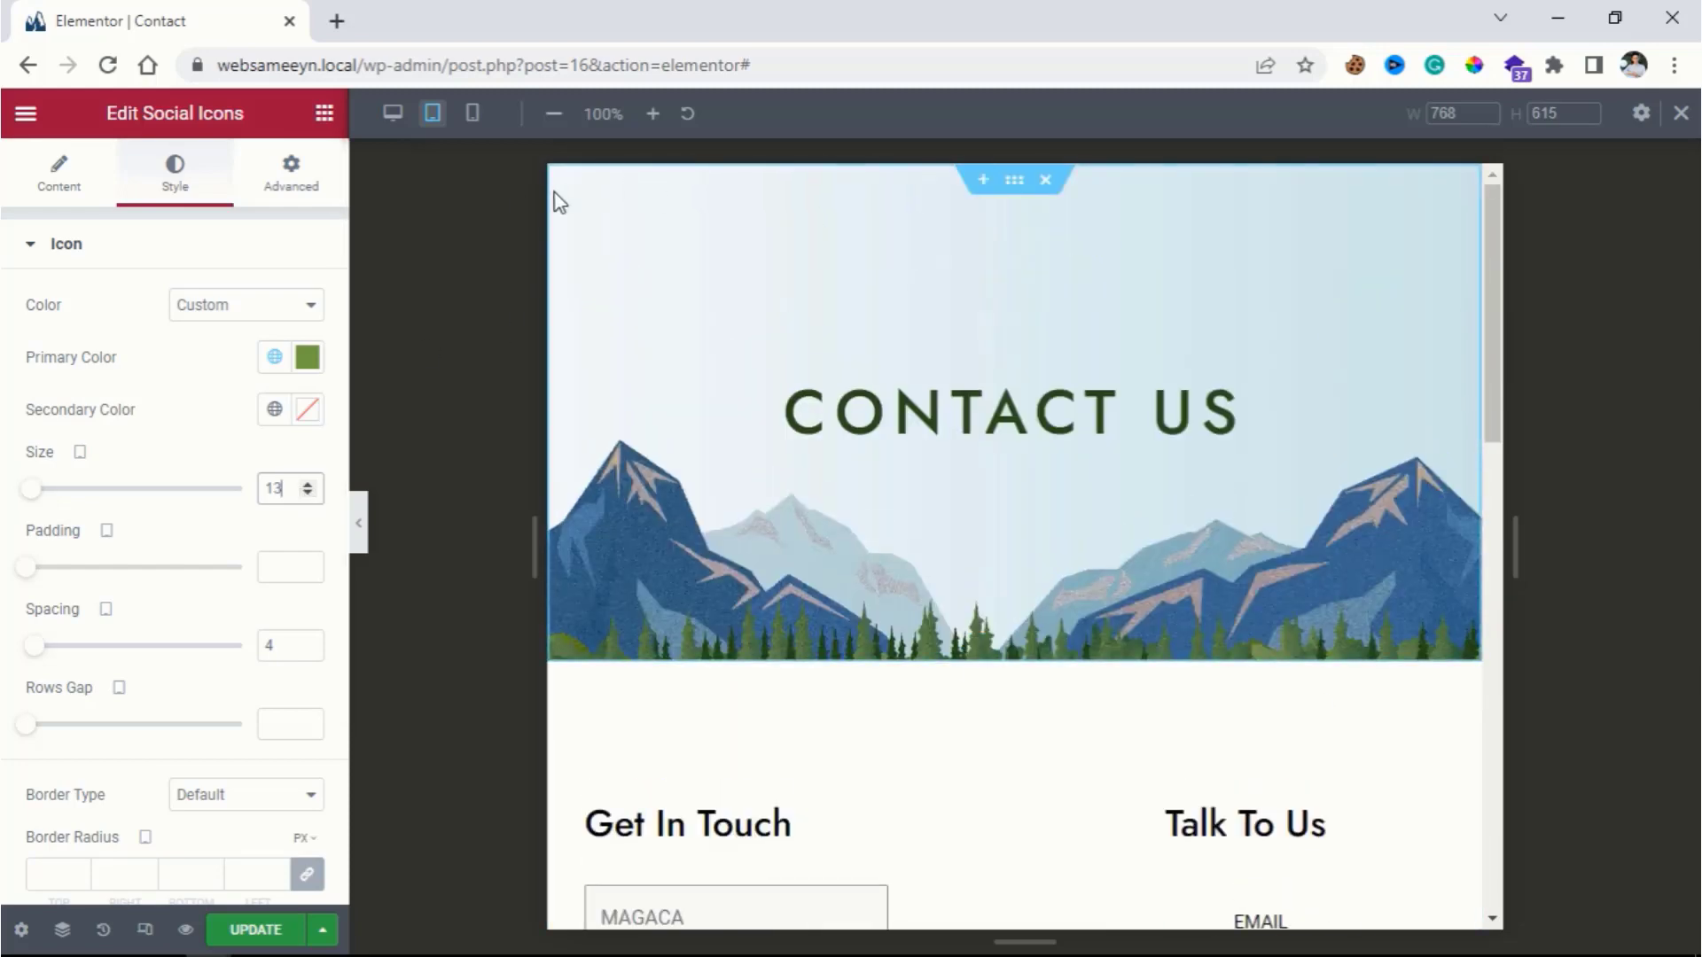
# Step: Preview the Contact page at mobile and tablet widths, then switch back to desktop
pyautogui.click(472, 113)
pyautogui.scroll(-10, 1019, 549)
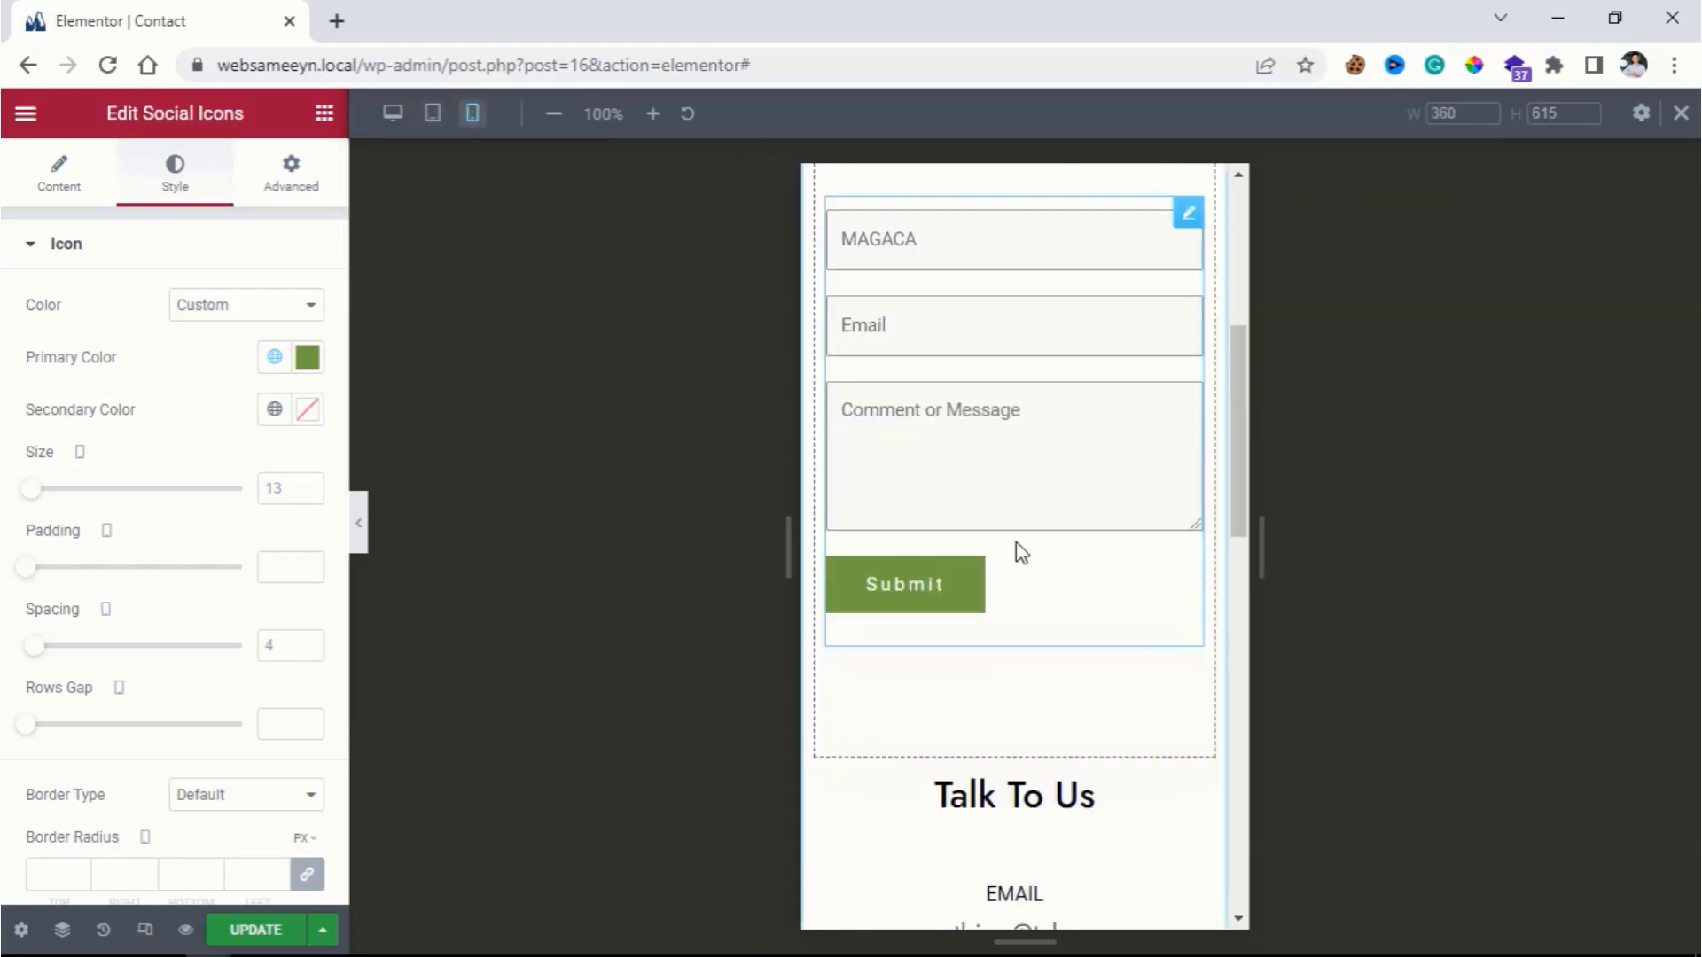
pyautogui.scroll(10, 1026, 554)
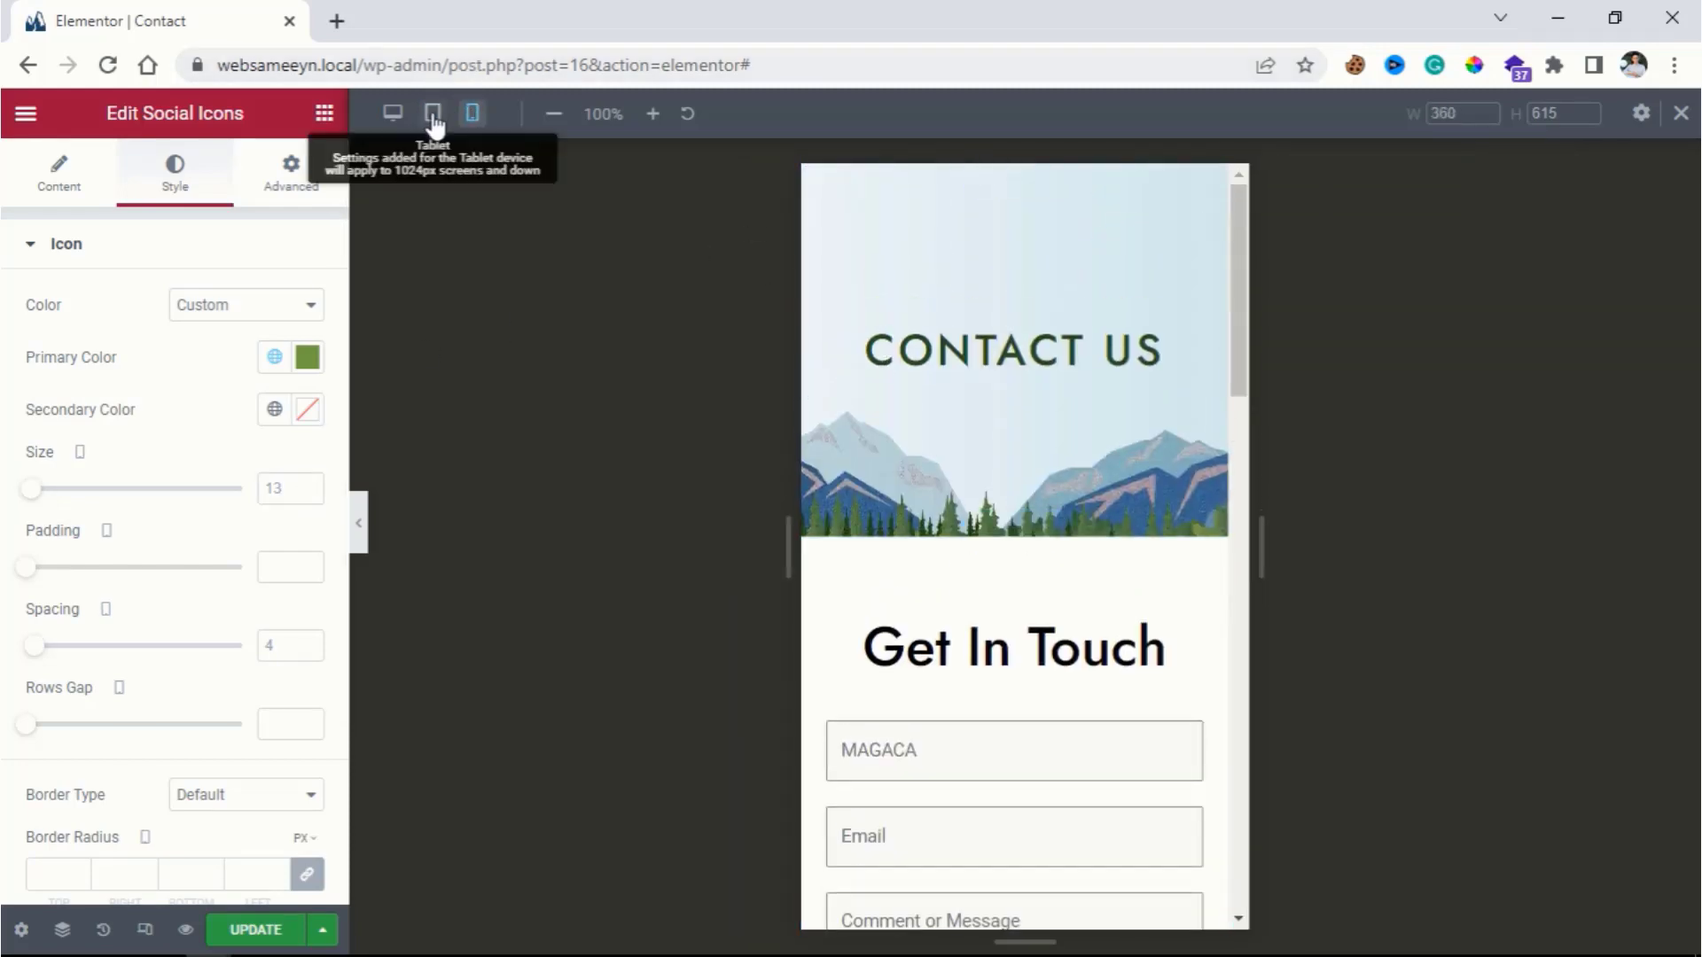
pyautogui.click(432, 112)
pyautogui.scroll(-10, 980, 444)
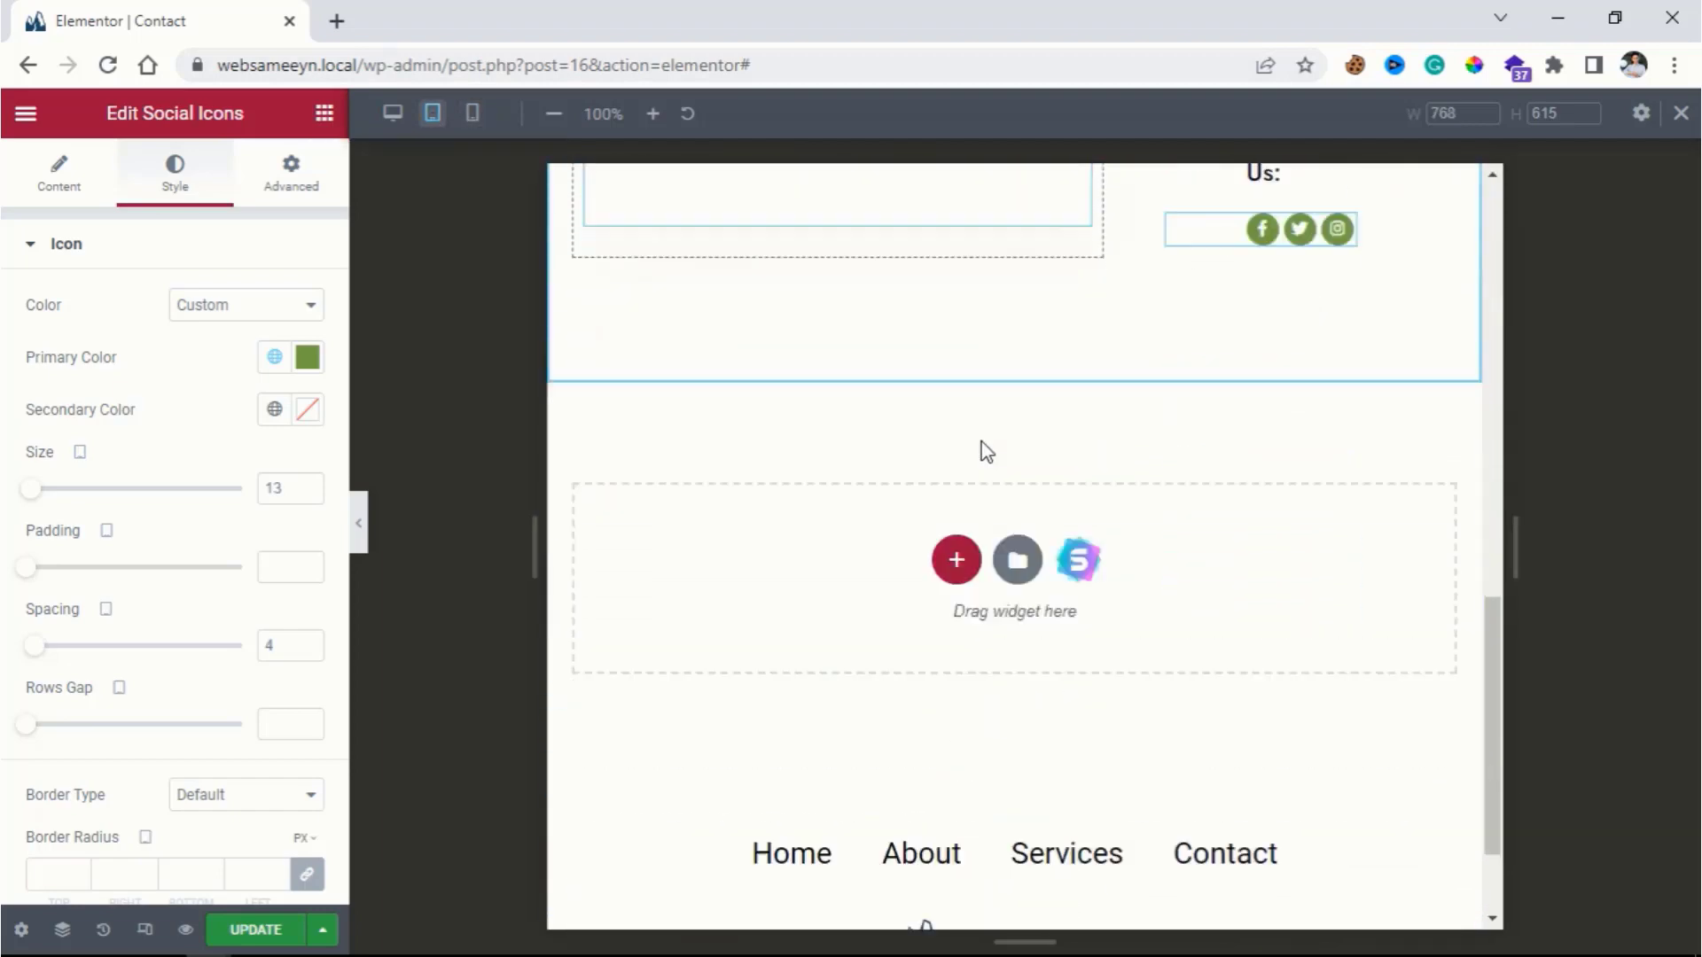
pyautogui.click(392, 112)
pyautogui.scroll(8, 971, 377)
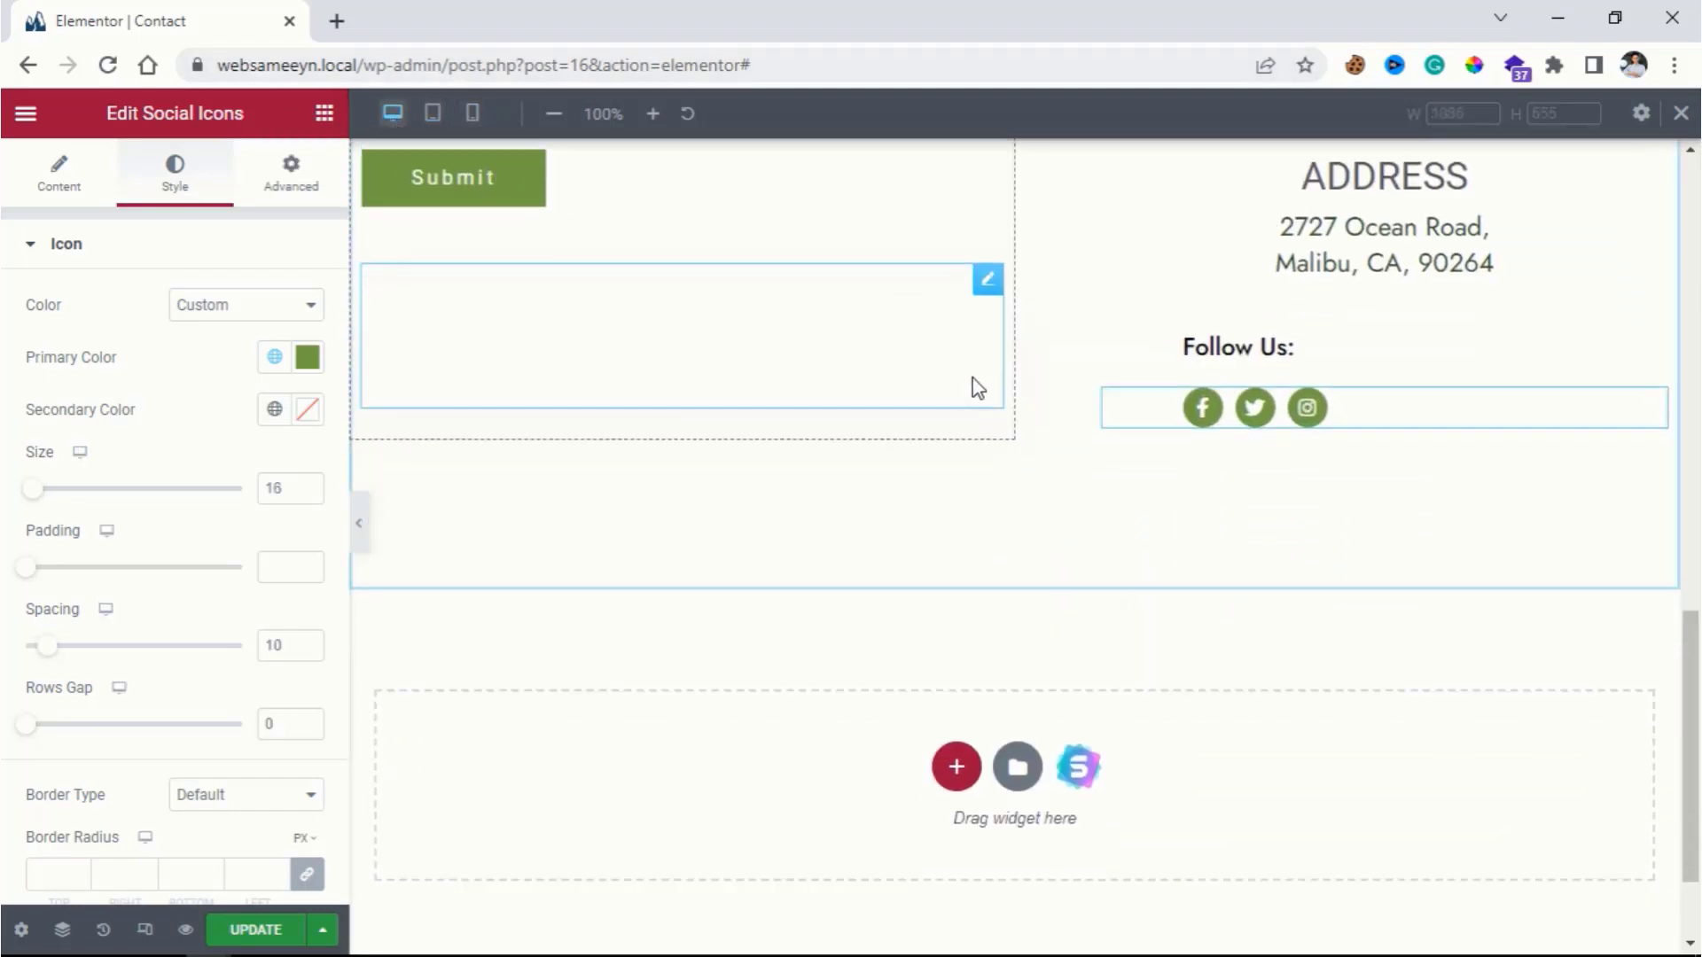
pyautogui.scroll(6, 971, 377)
pyautogui.scroll(-8, 1223, 858)
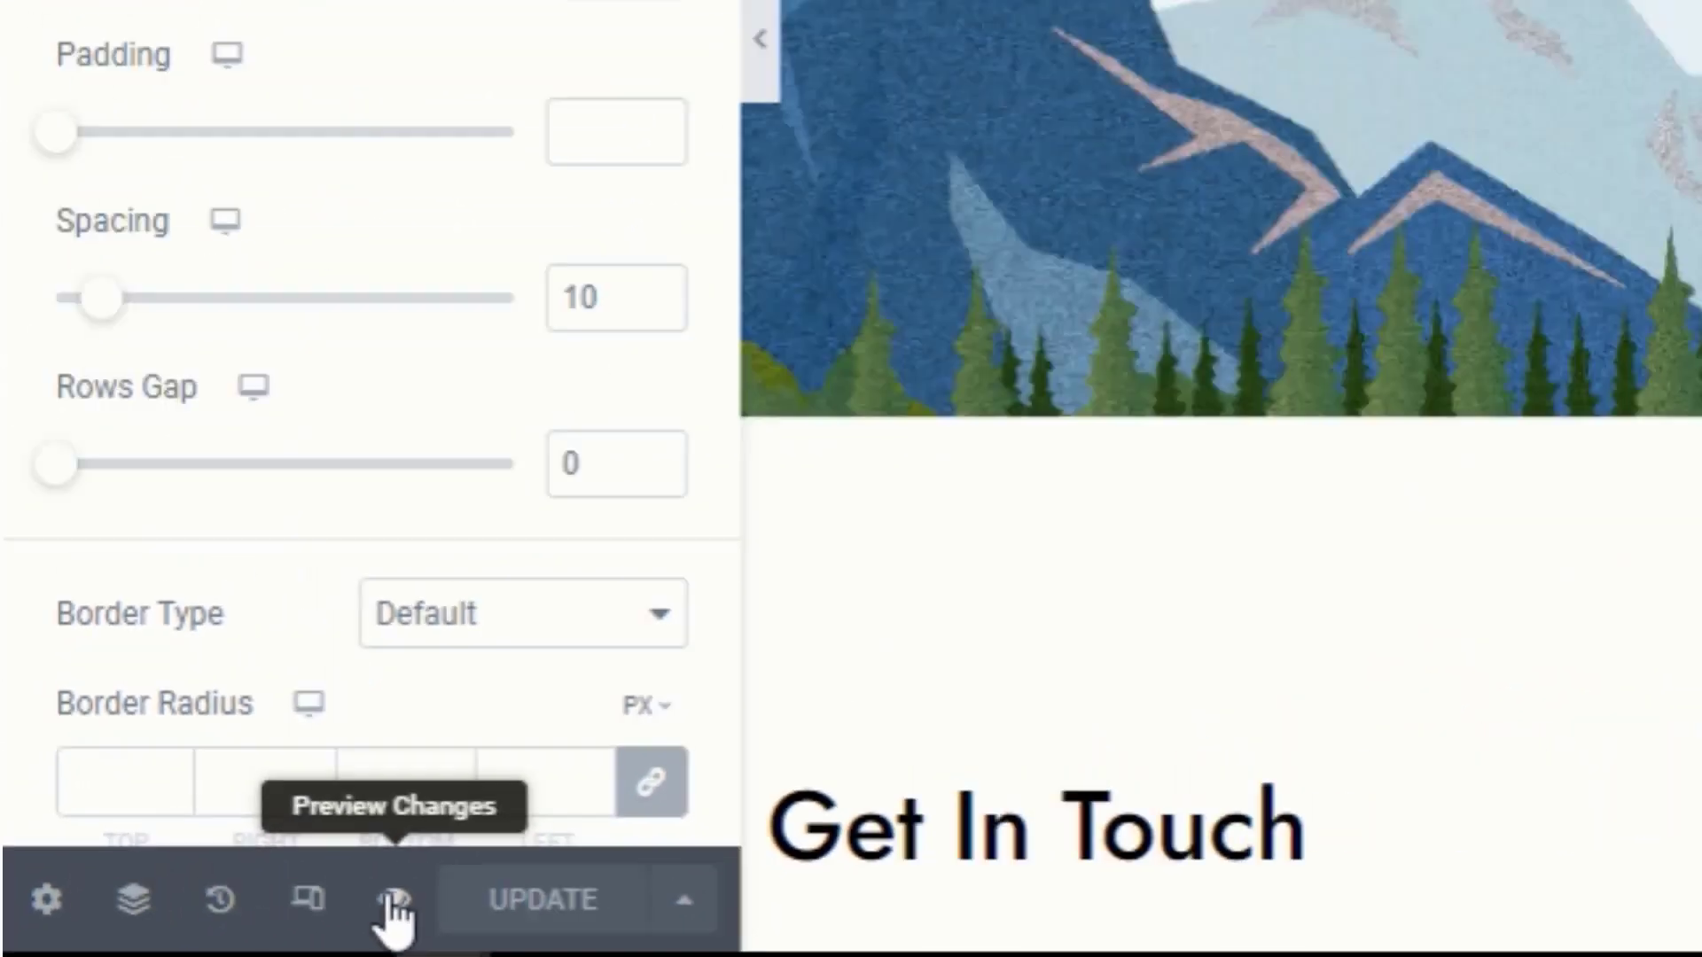
# Step: Open the live Contact page preview and try out the form fields
pyautogui.click(603, 869)
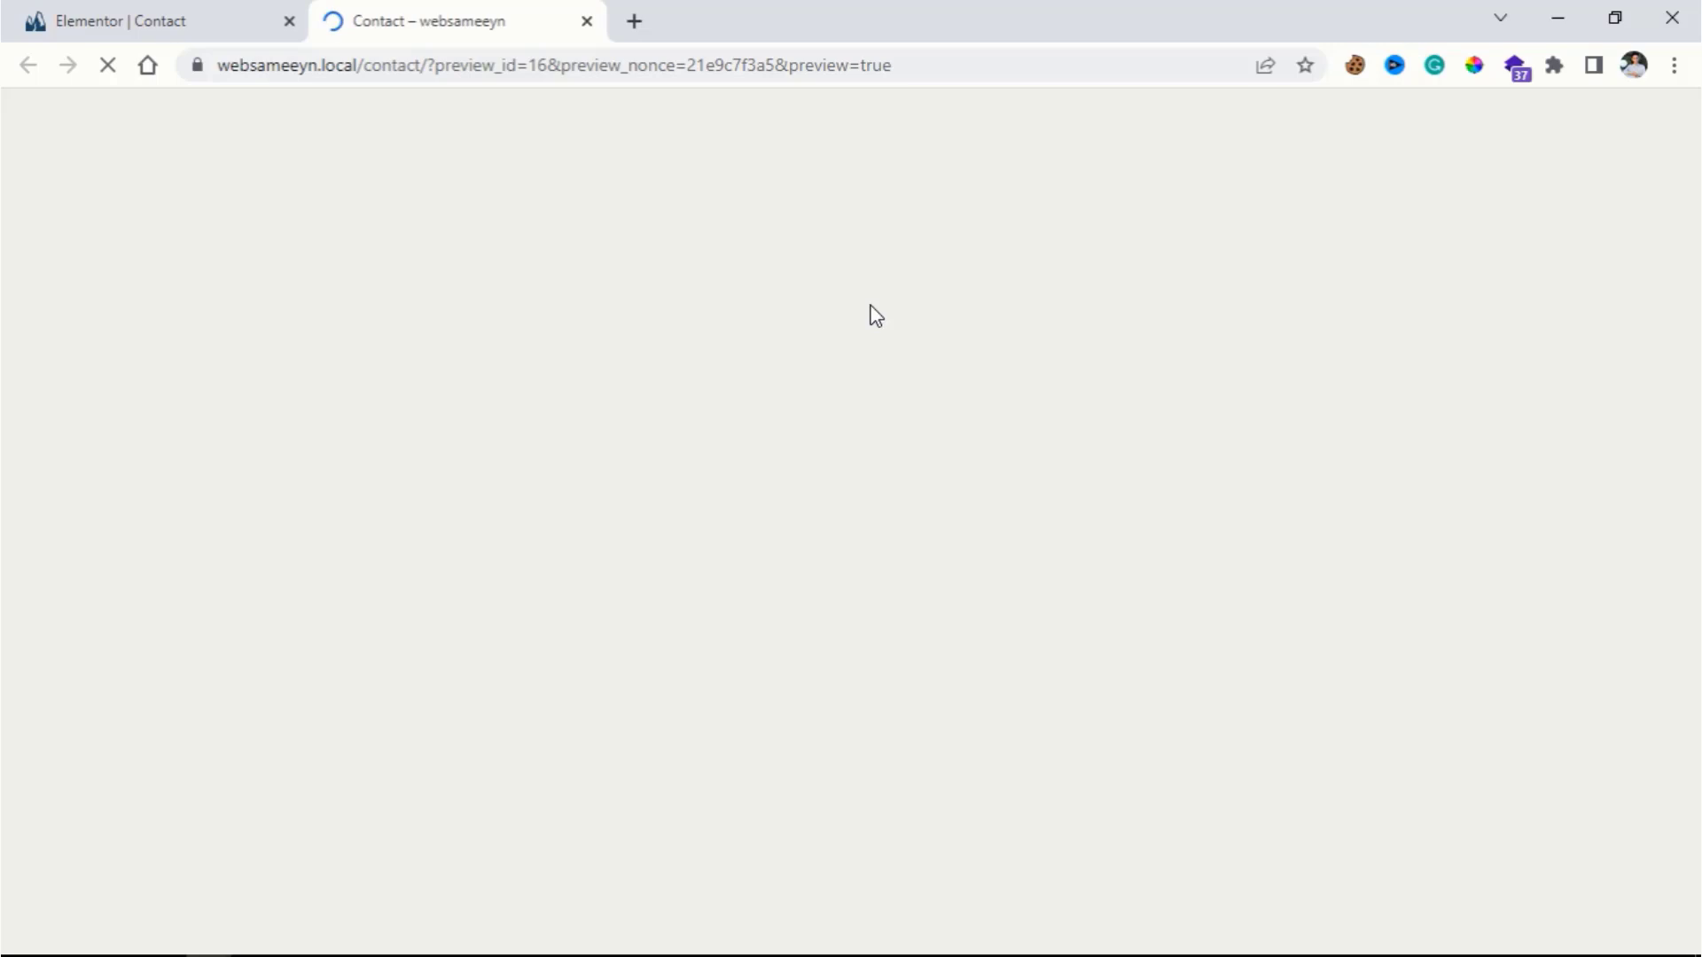
pyautogui.scroll(-10, 878, 328)
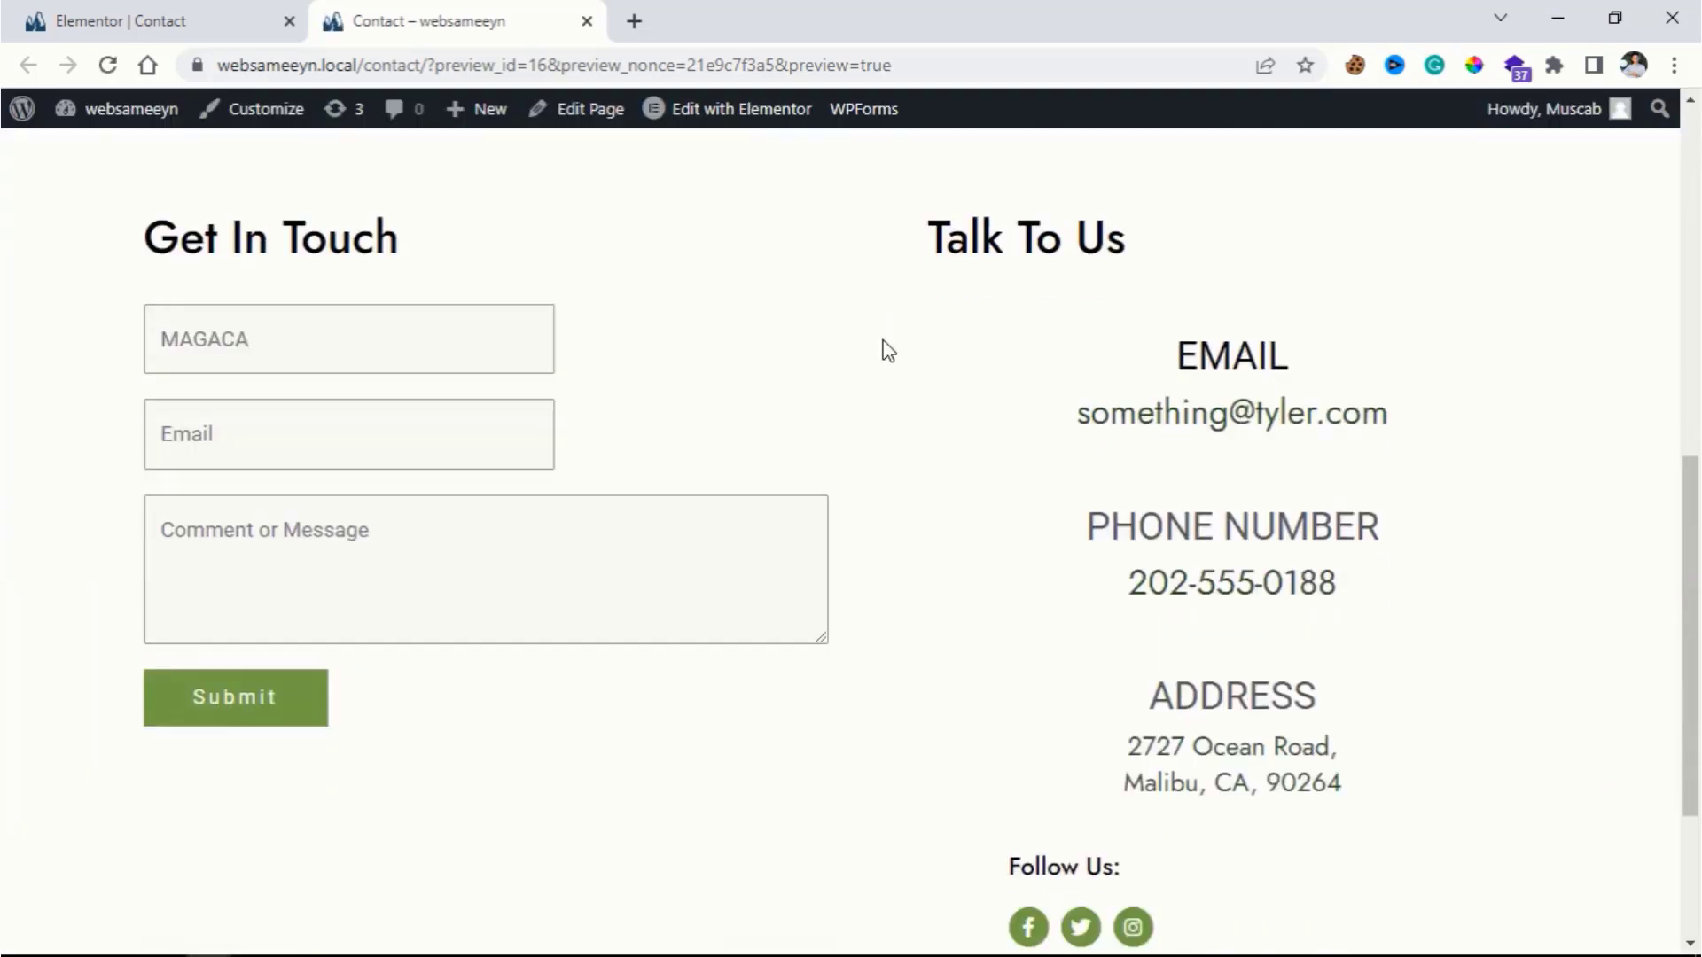
pyautogui.scroll(4, 1048, 342)
pyautogui.scroll(-4, 566, 393)
pyautogui.moveTo(52, 239); pyautogui.dragTo(178, 354)
pyautogui.click(178, 355)
pyautogui.click(195, 431)
pyautogui.click(178, 564)
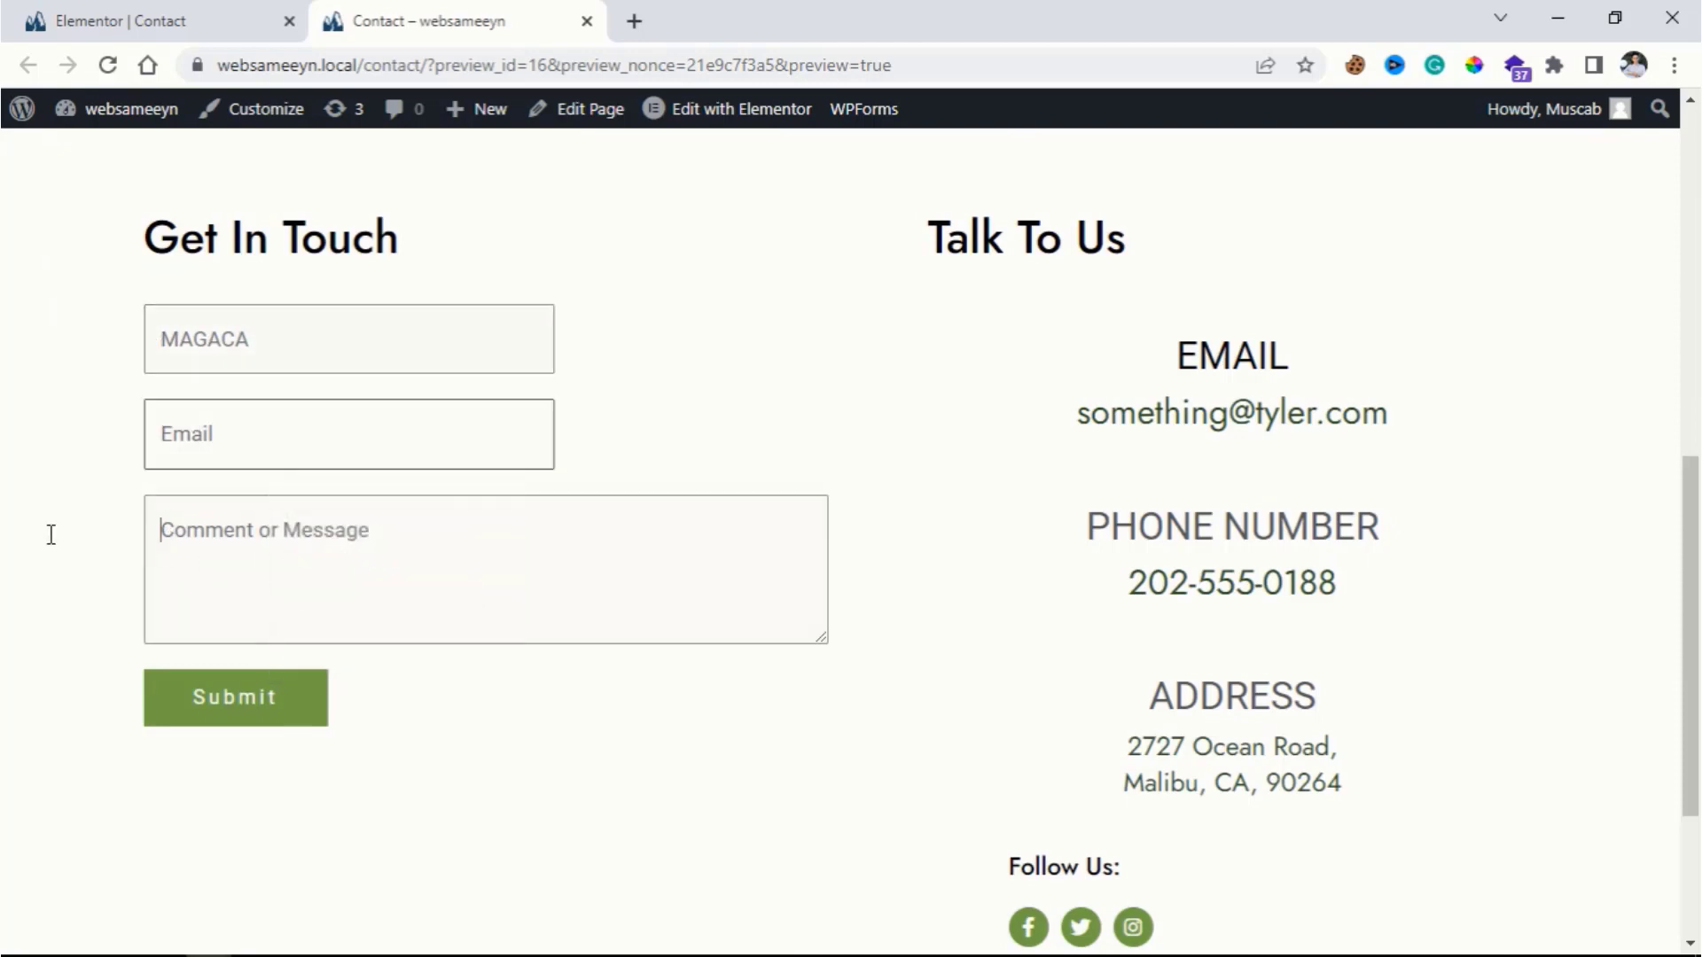
pyautogui.scroll(2, 1435, 582)
pyautogui.scroll(-4, 1344, 497)
# Step: Autofill the name and email, enter 'te' as the comment, and submit the form
pyautogui.click(269, 171)
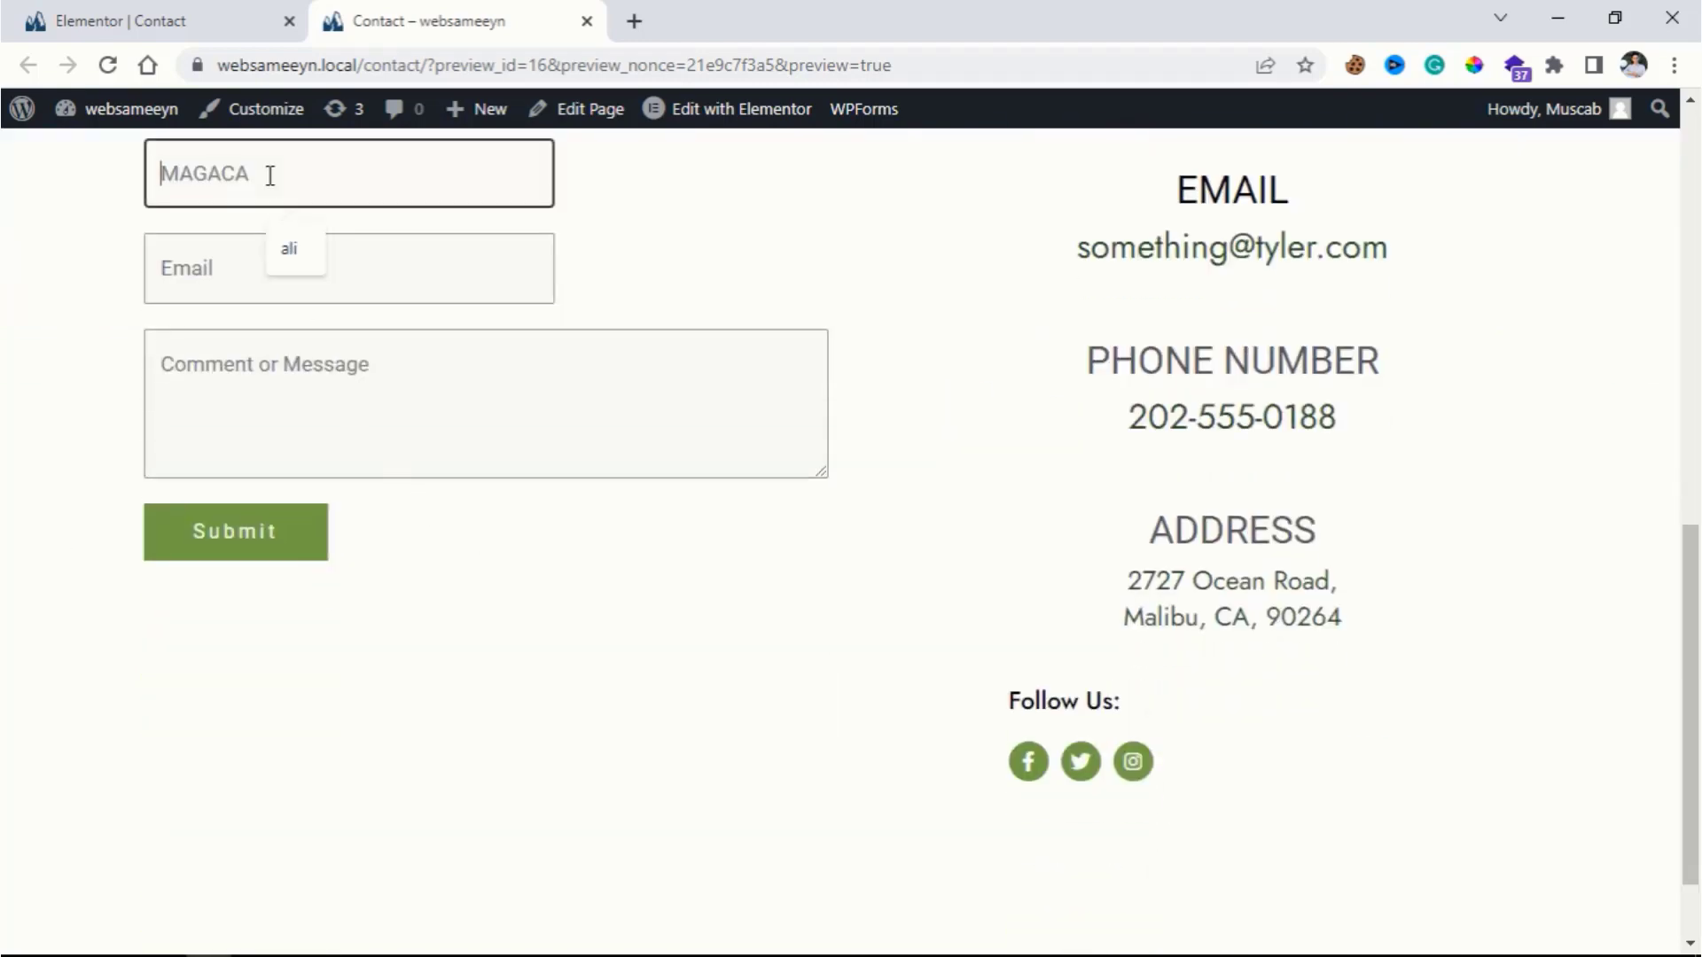
pyautogui.click(293, 247)
pyautogui.click(293, 266)
pyautogui.click(365, 350)
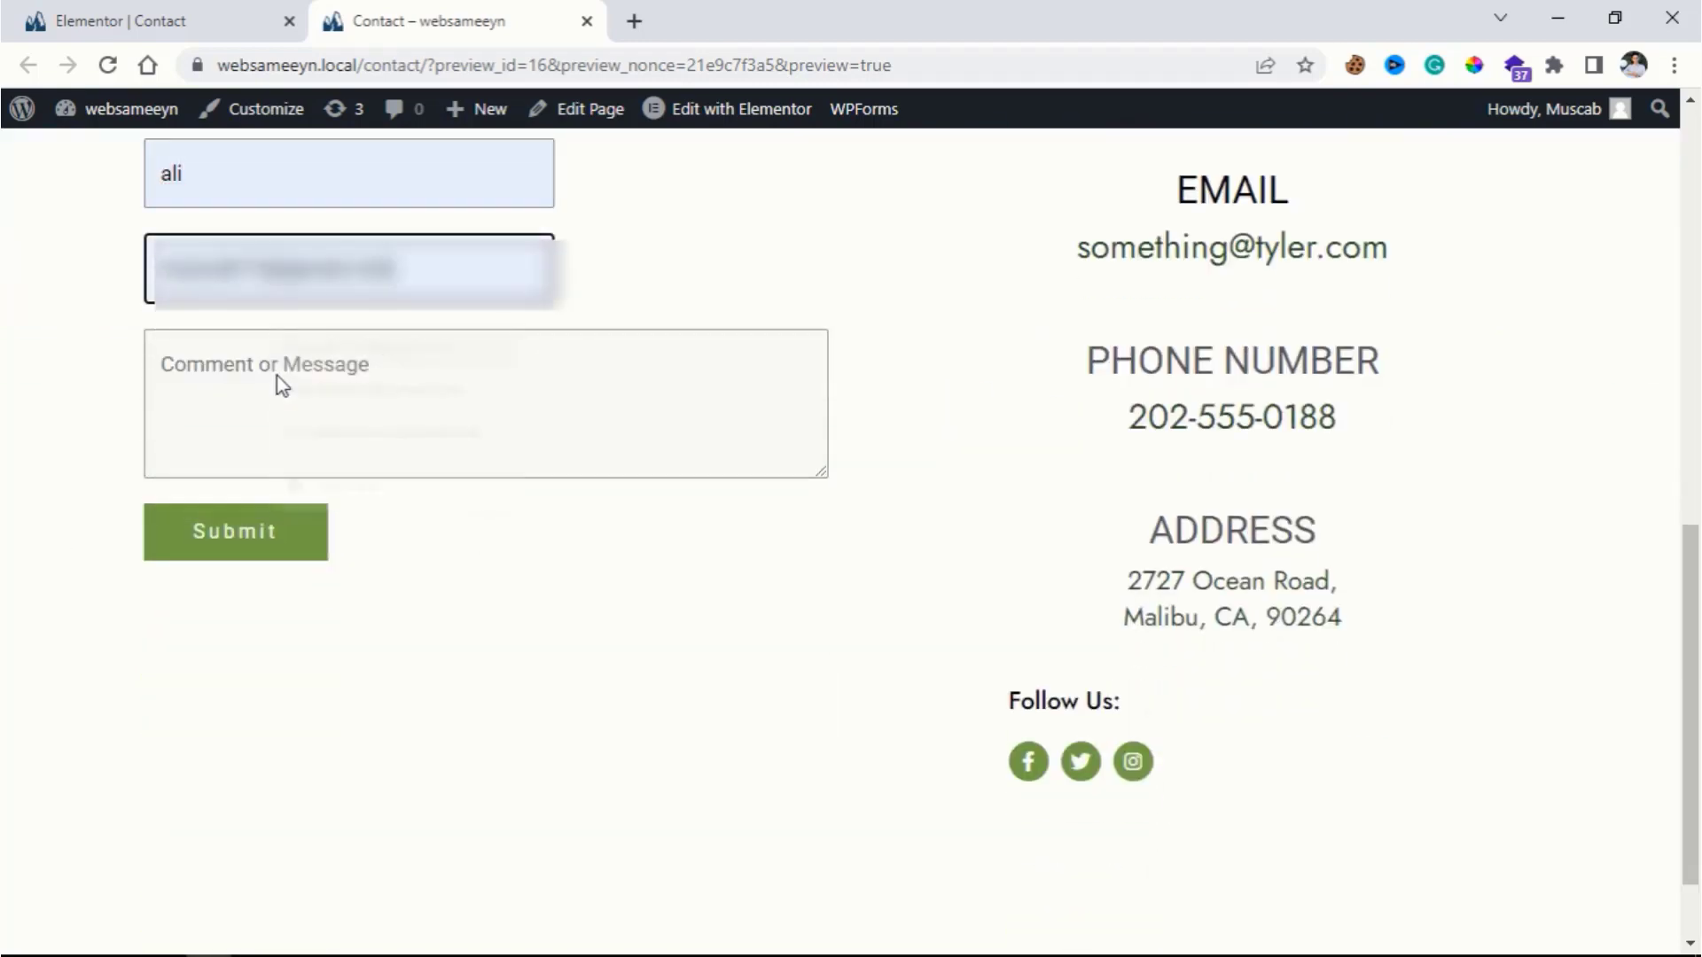
pyautogui.click(333, 386)
pyautogui.write('test02')
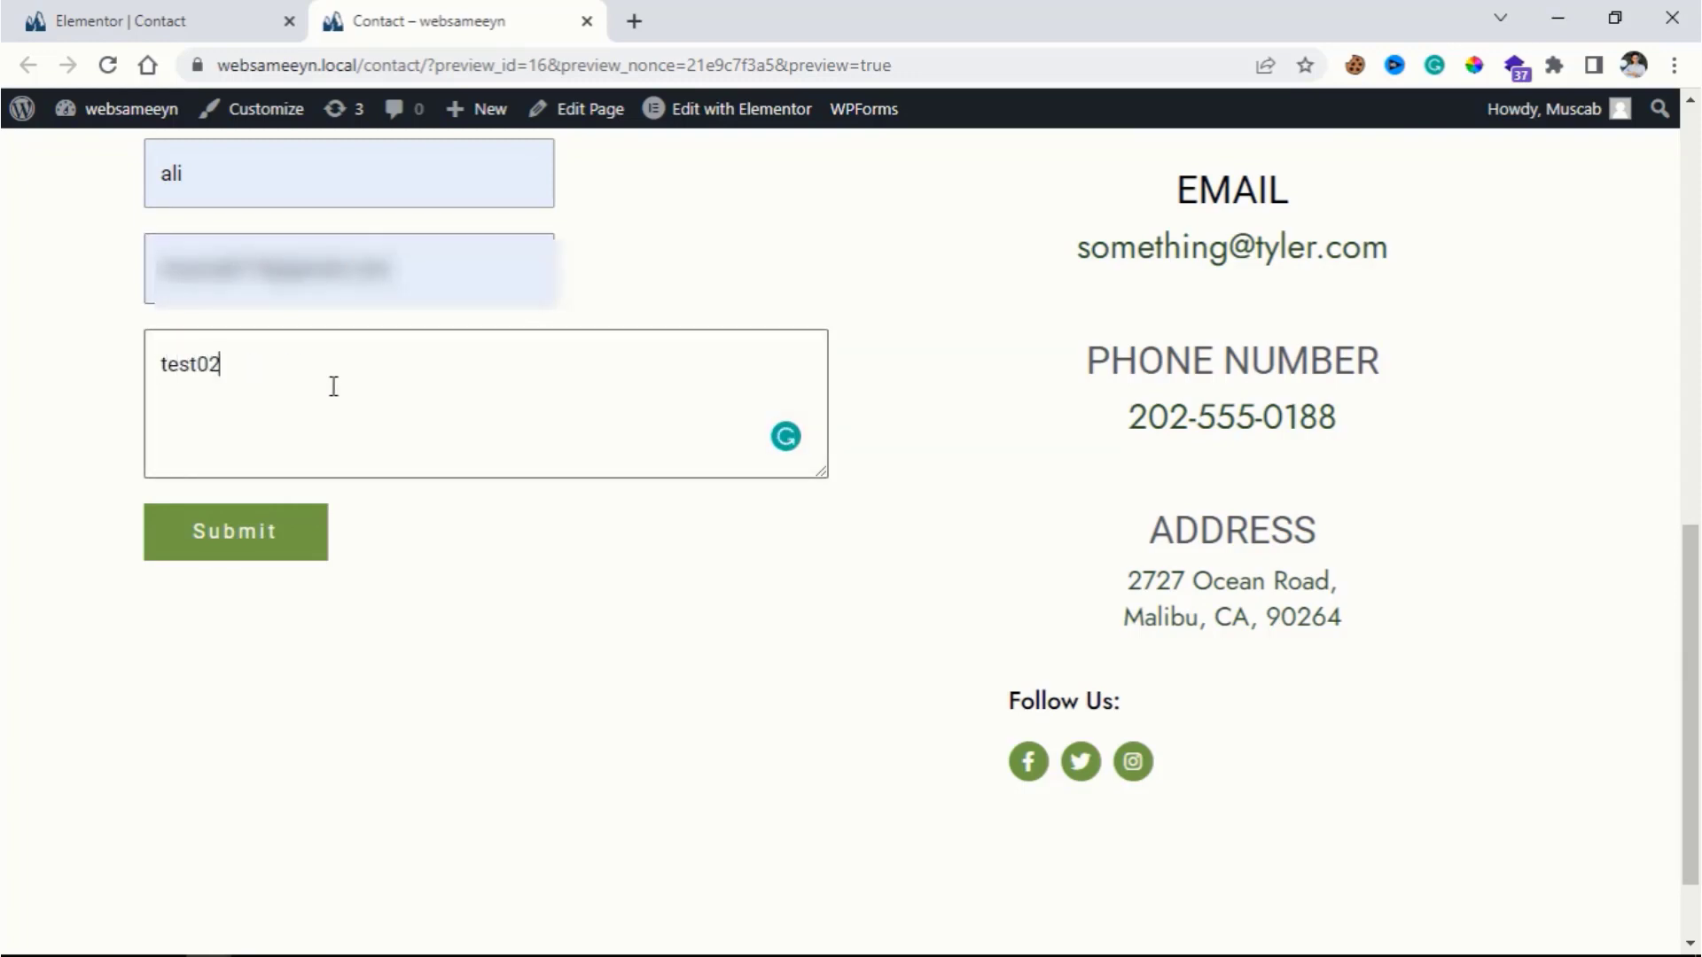
pyautogui.click(262, 543)
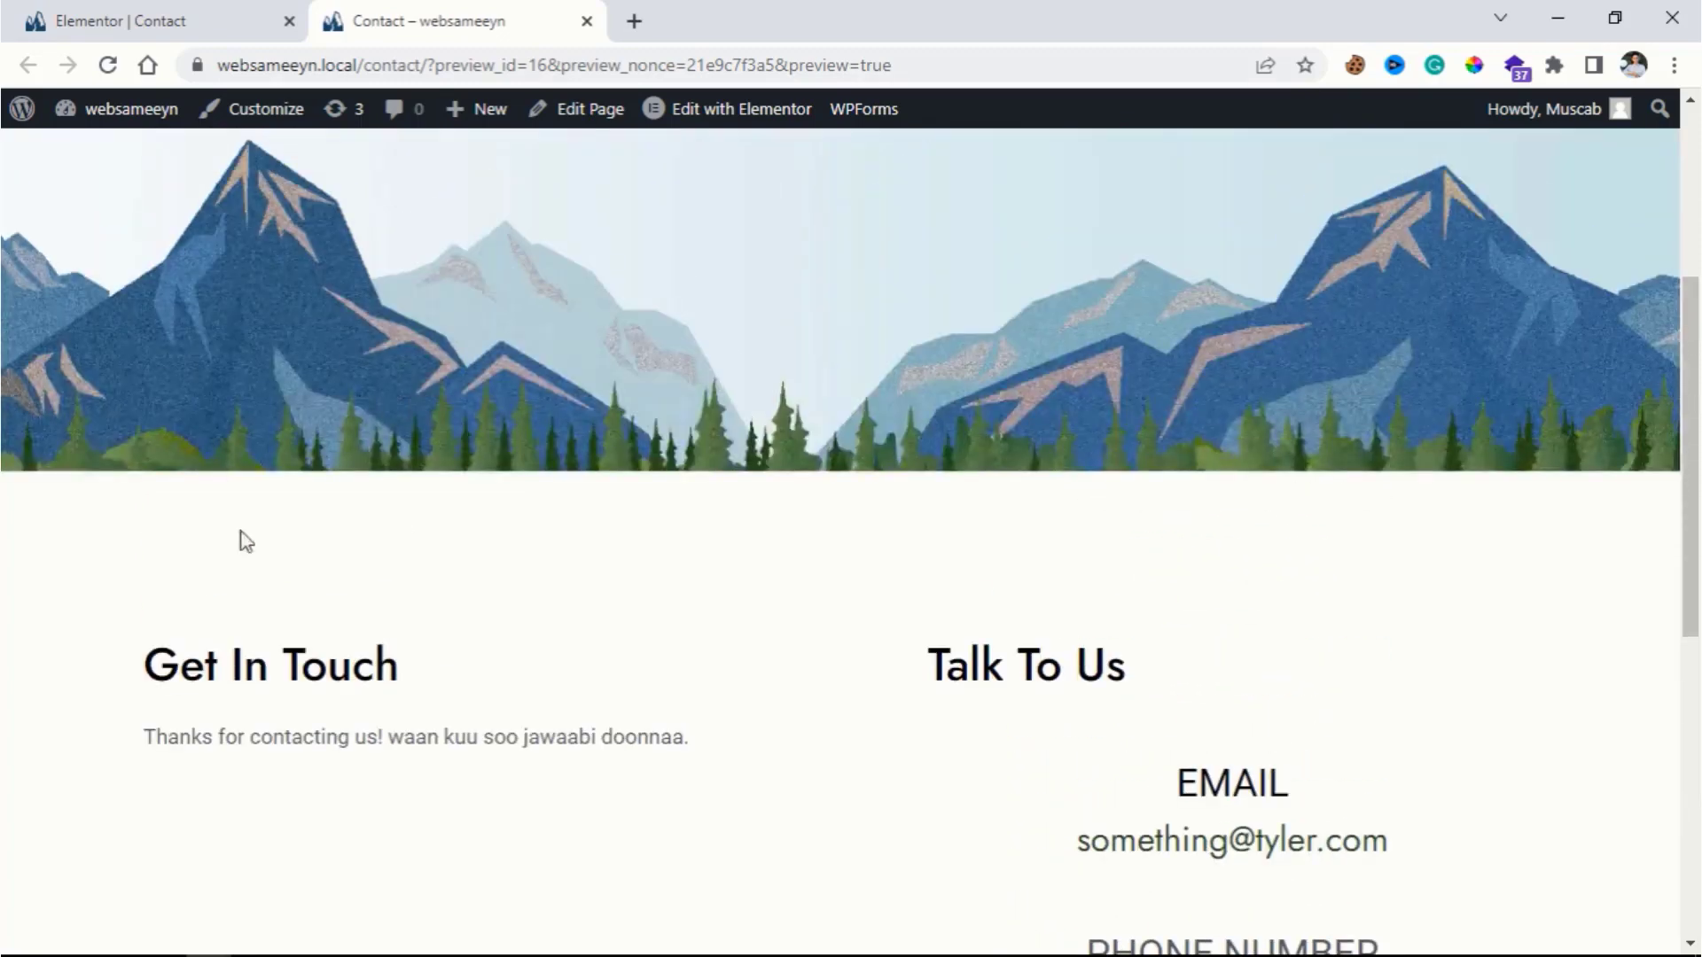
# Step: Highlight the thank-you confirmation, then go to the site's HOME page
pyautogui.scroll(-4, 293, 539)
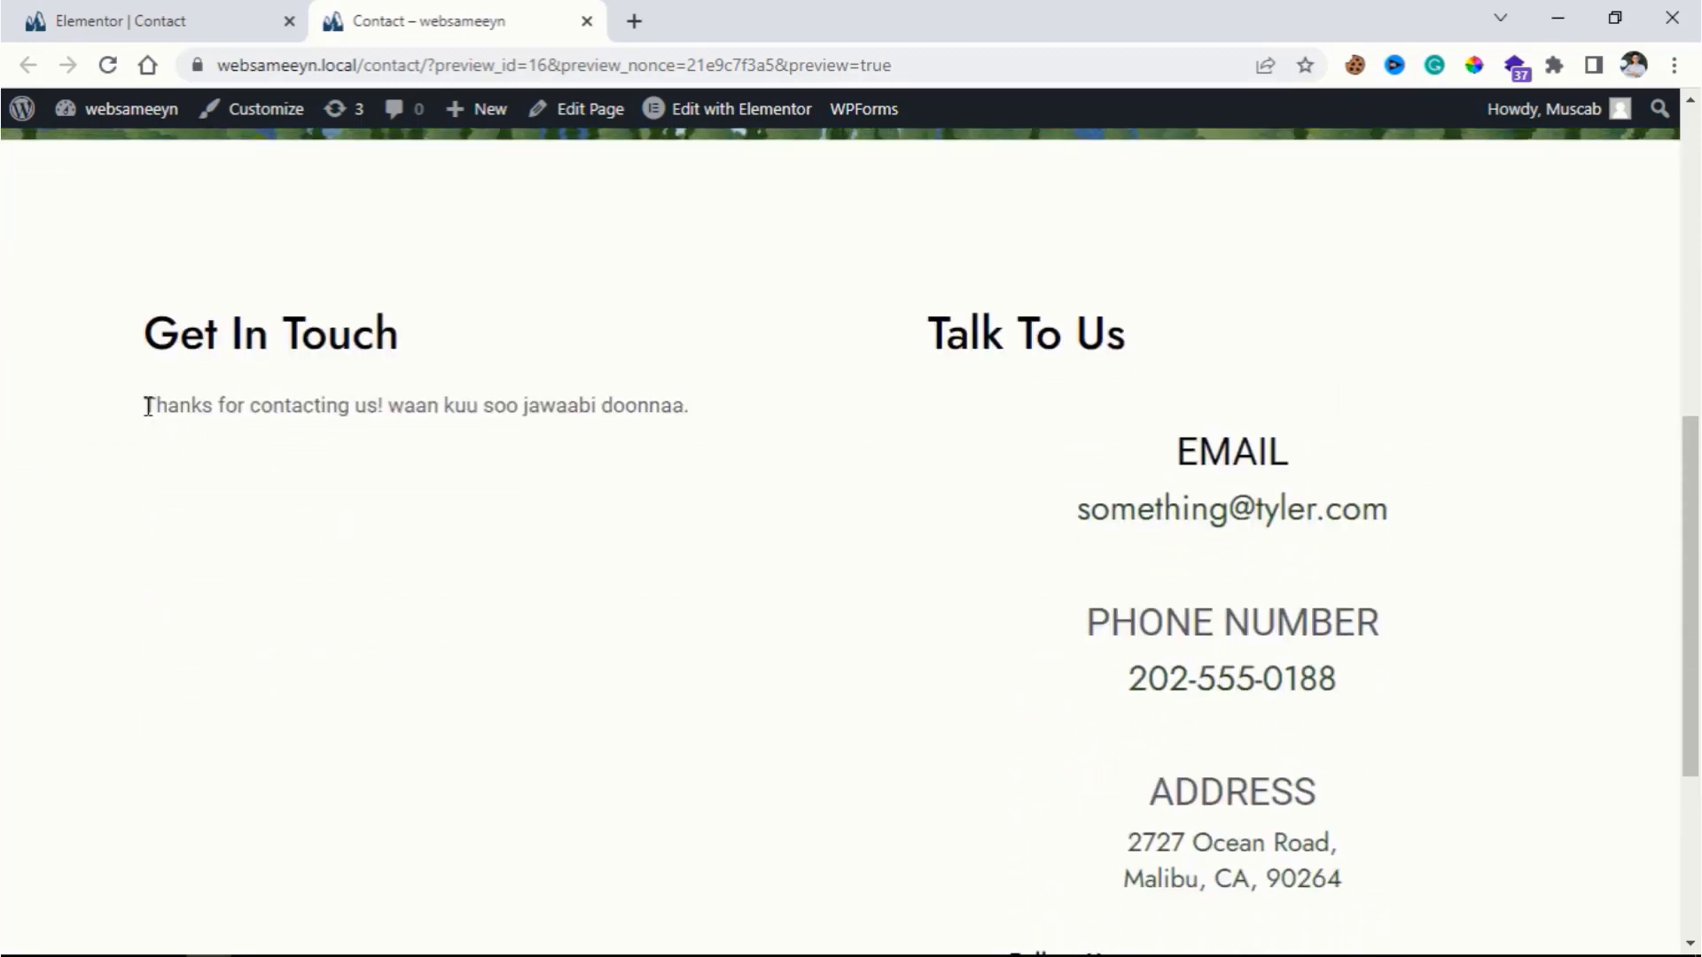
pyautogui.moveTo(148, 407); pyautogui.dragTo(748, 433)
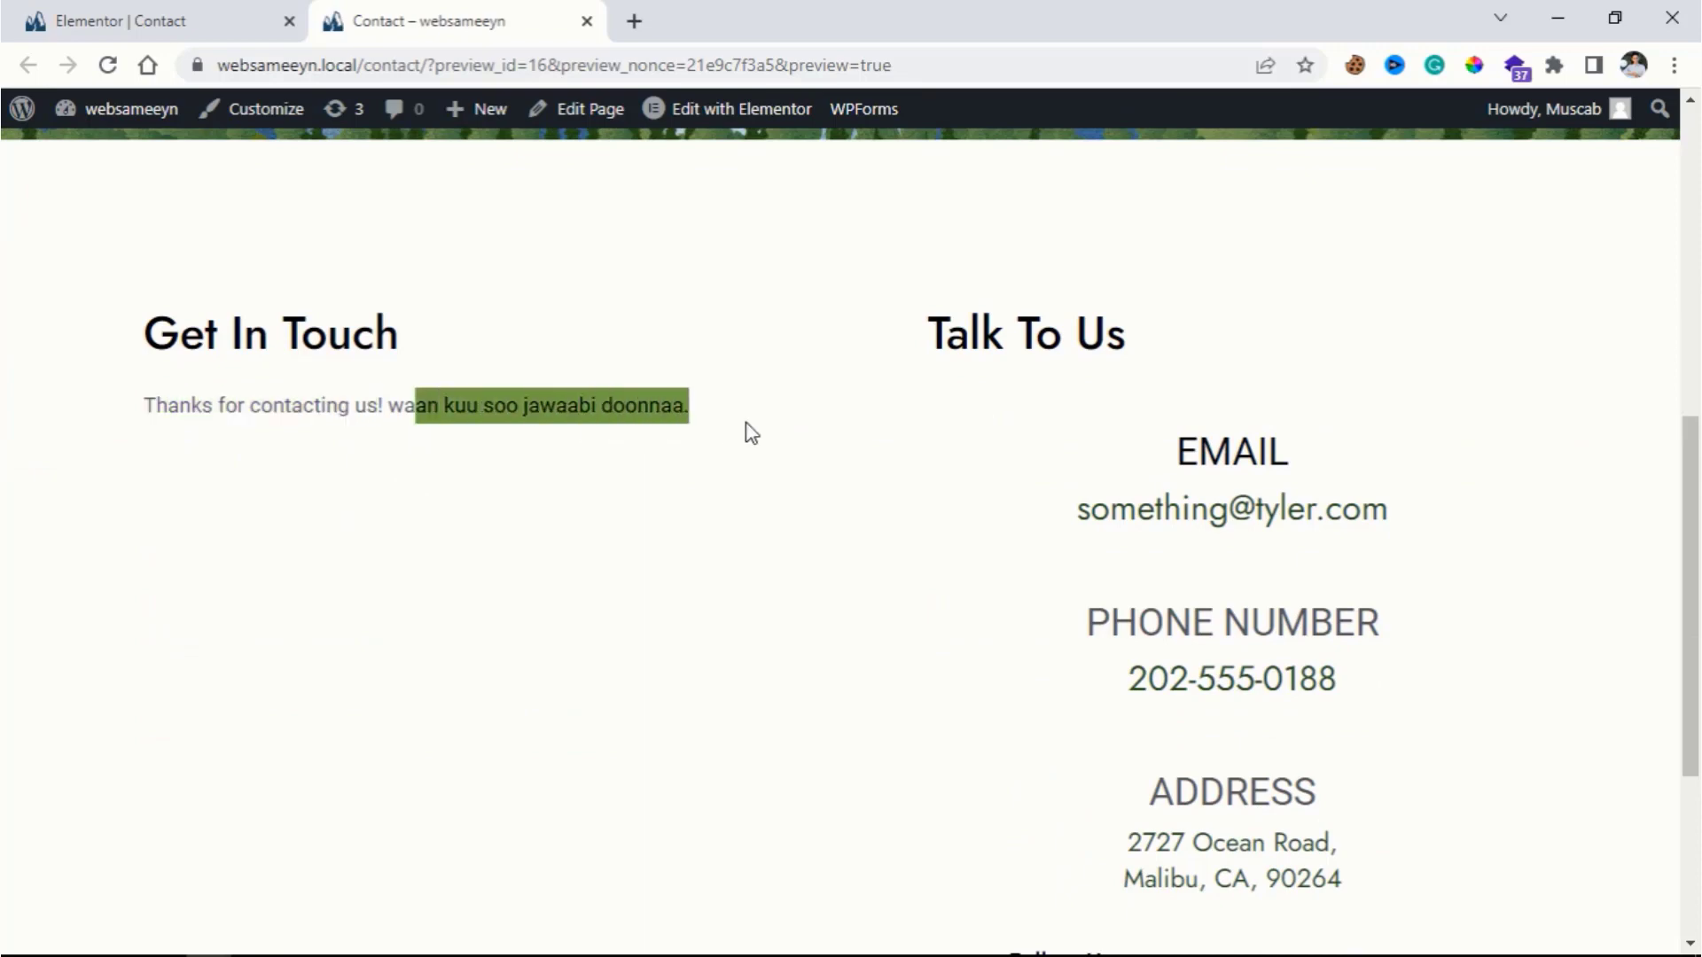
pyautogui.click(748, 433)
pyautogui.scroll(7, 467, 410)
pyautogui.scroll(-9, 1383, 462)
pyautogui.scroll(11, 1353, 376)
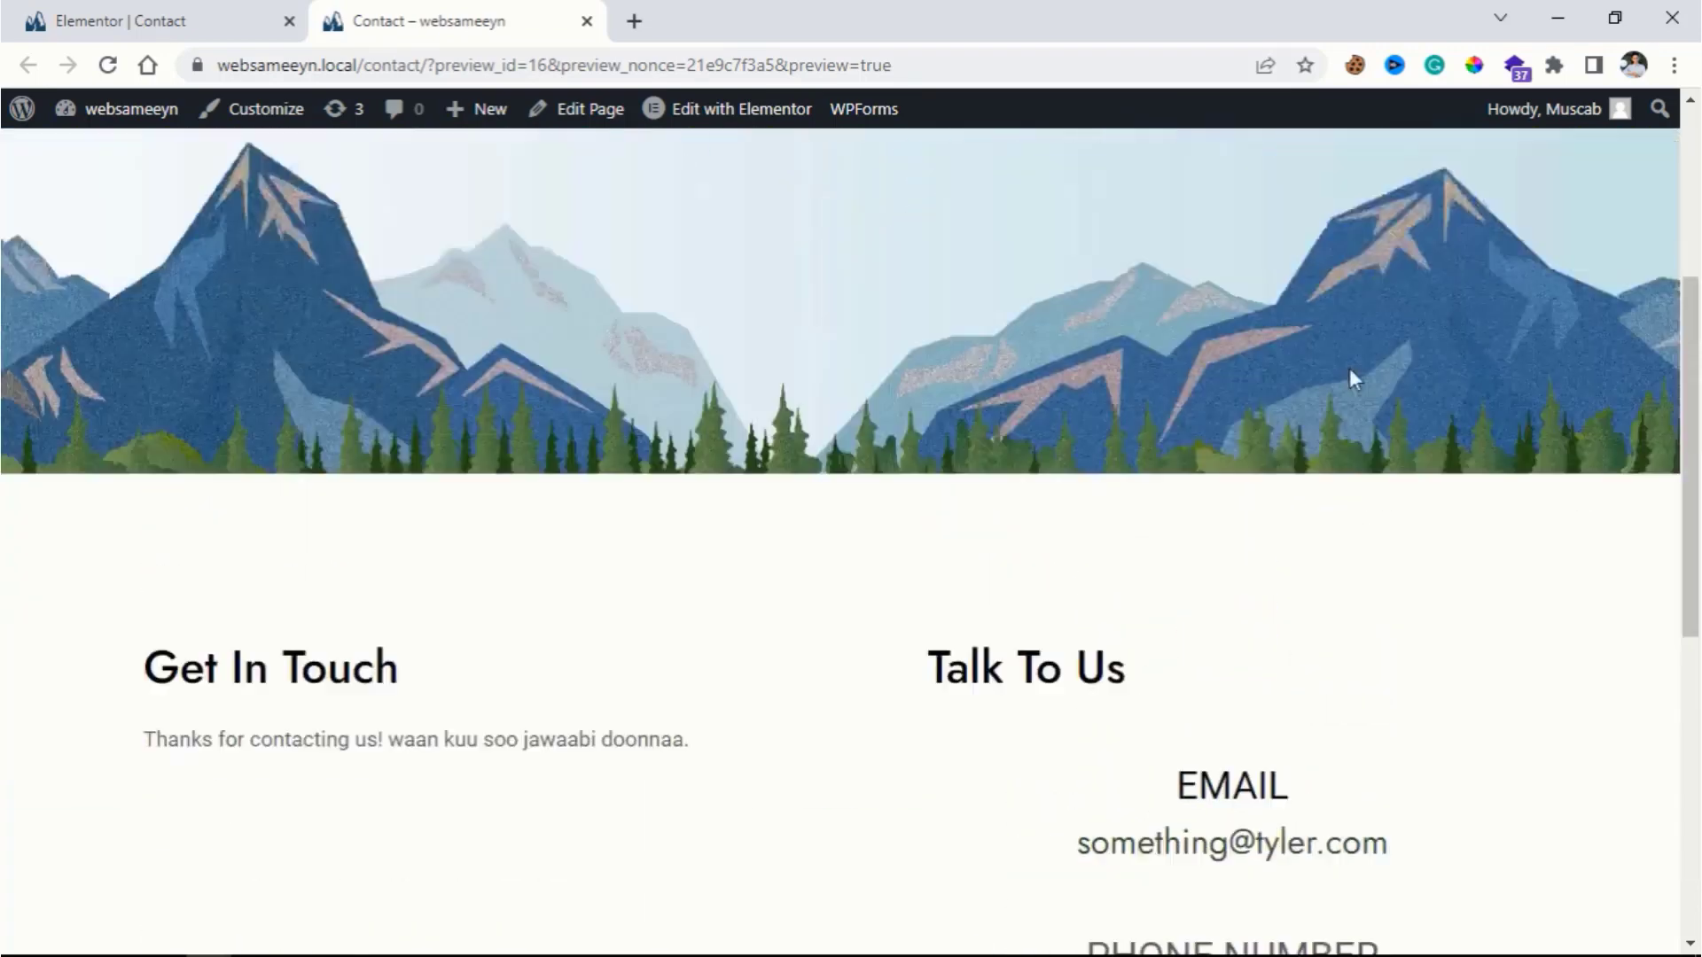
pyautogui.click(1145, 195)
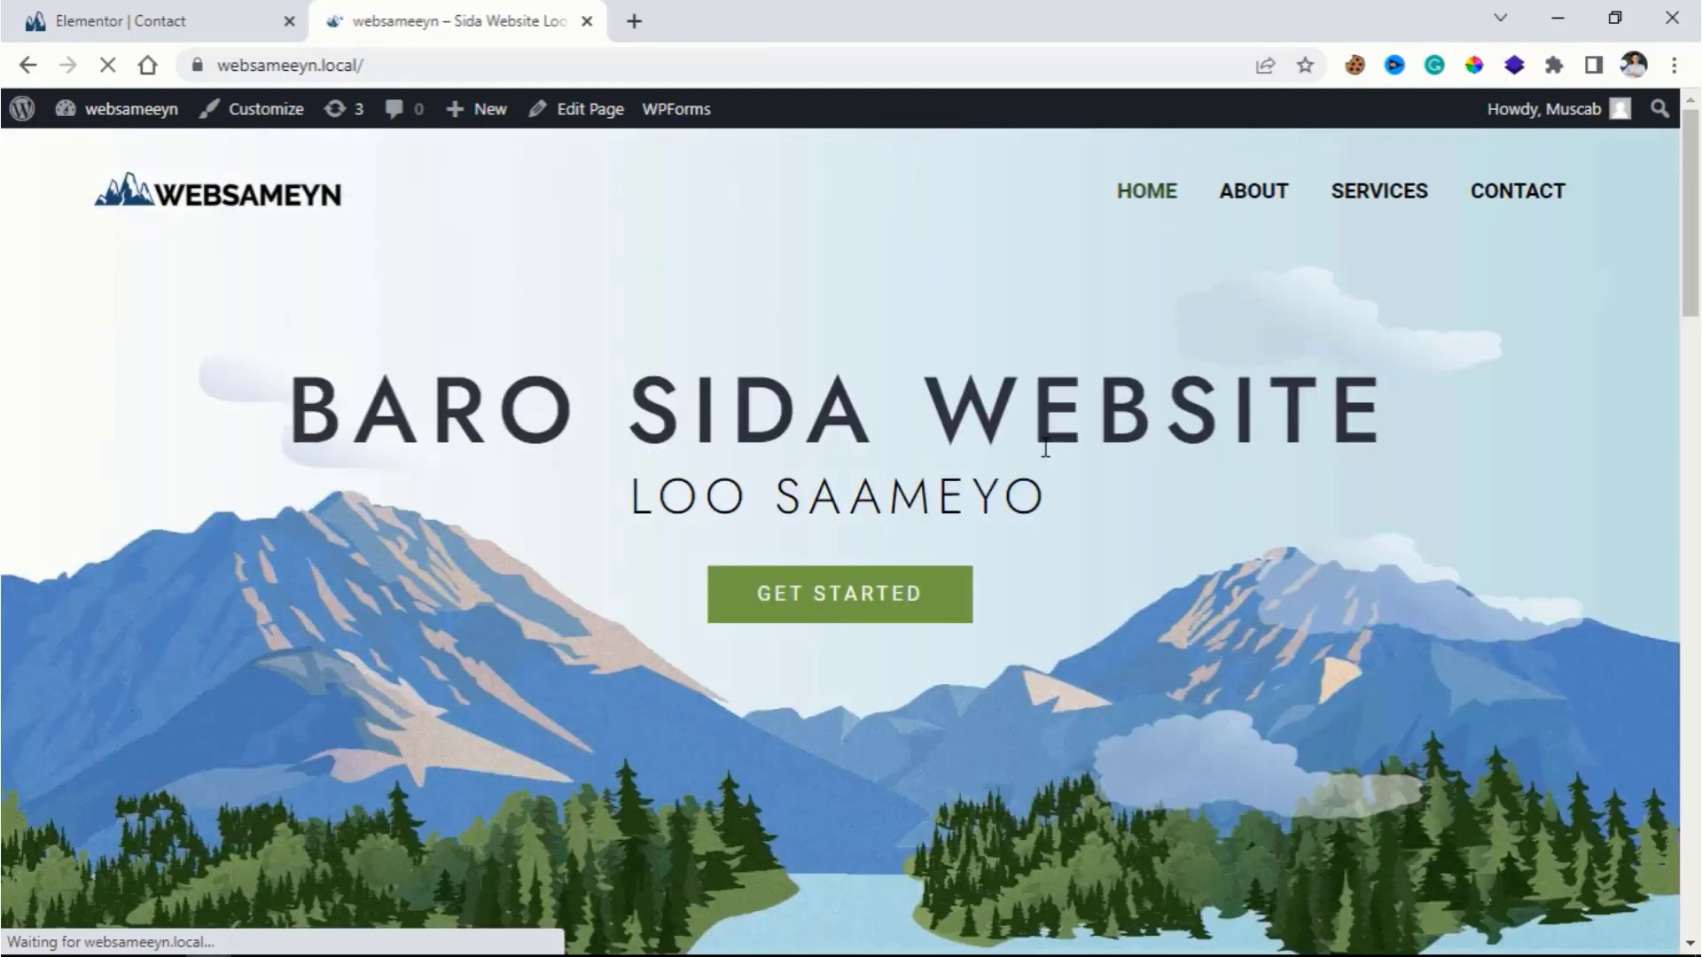
# Step: Scroll through the live home page
pyautogui.scroll(-2, 1055, 479)
pyautogui.scroll(-15, 1064, 444)
pyautogui.scroll(9, 1063, 444)
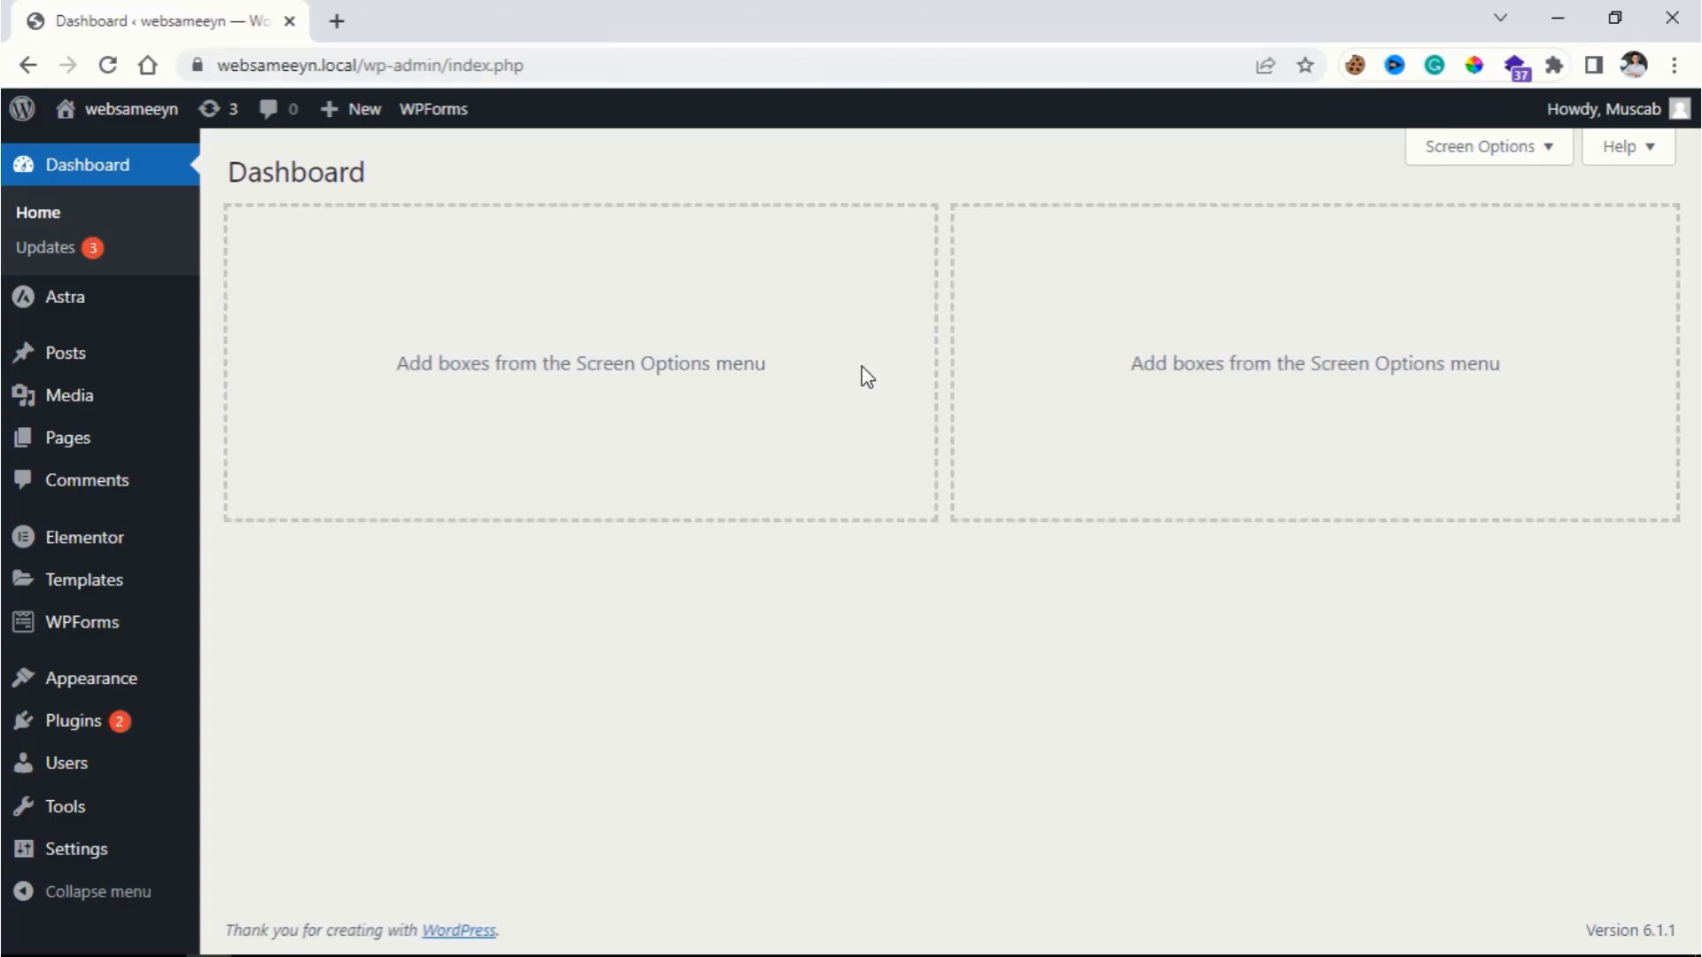
# Step: Search the Add Plugins directory for 'litespeed'
pyautogui.moveTo(138, 723)
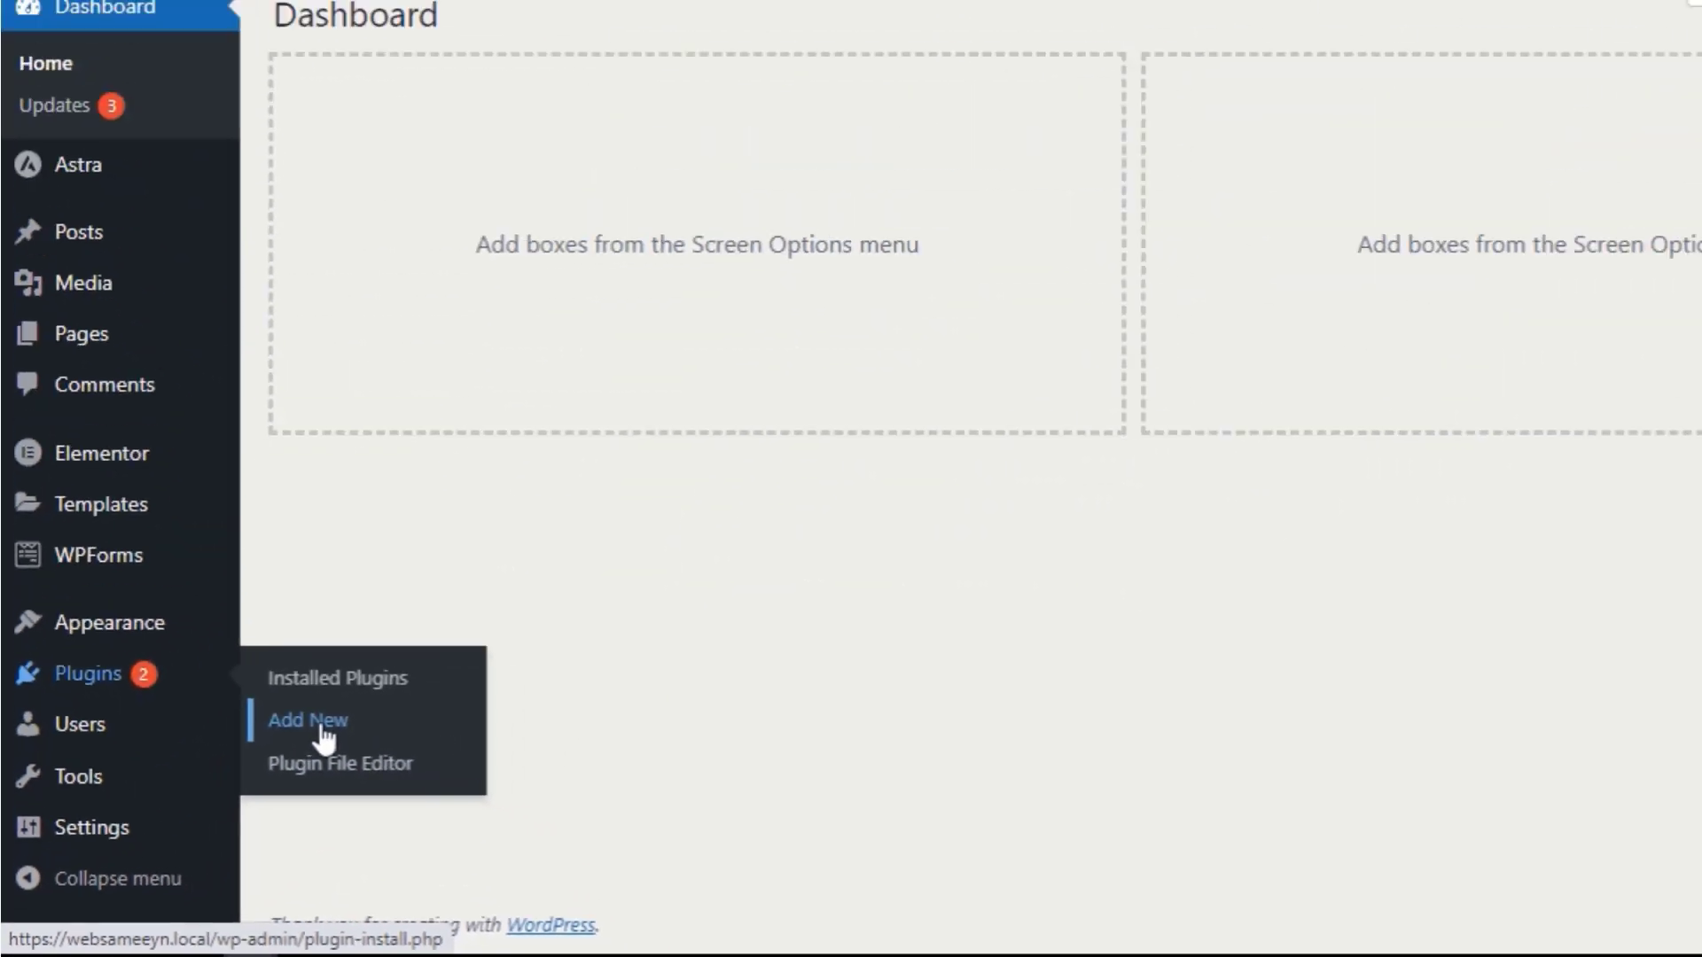
pyautogui.click(324, 734)
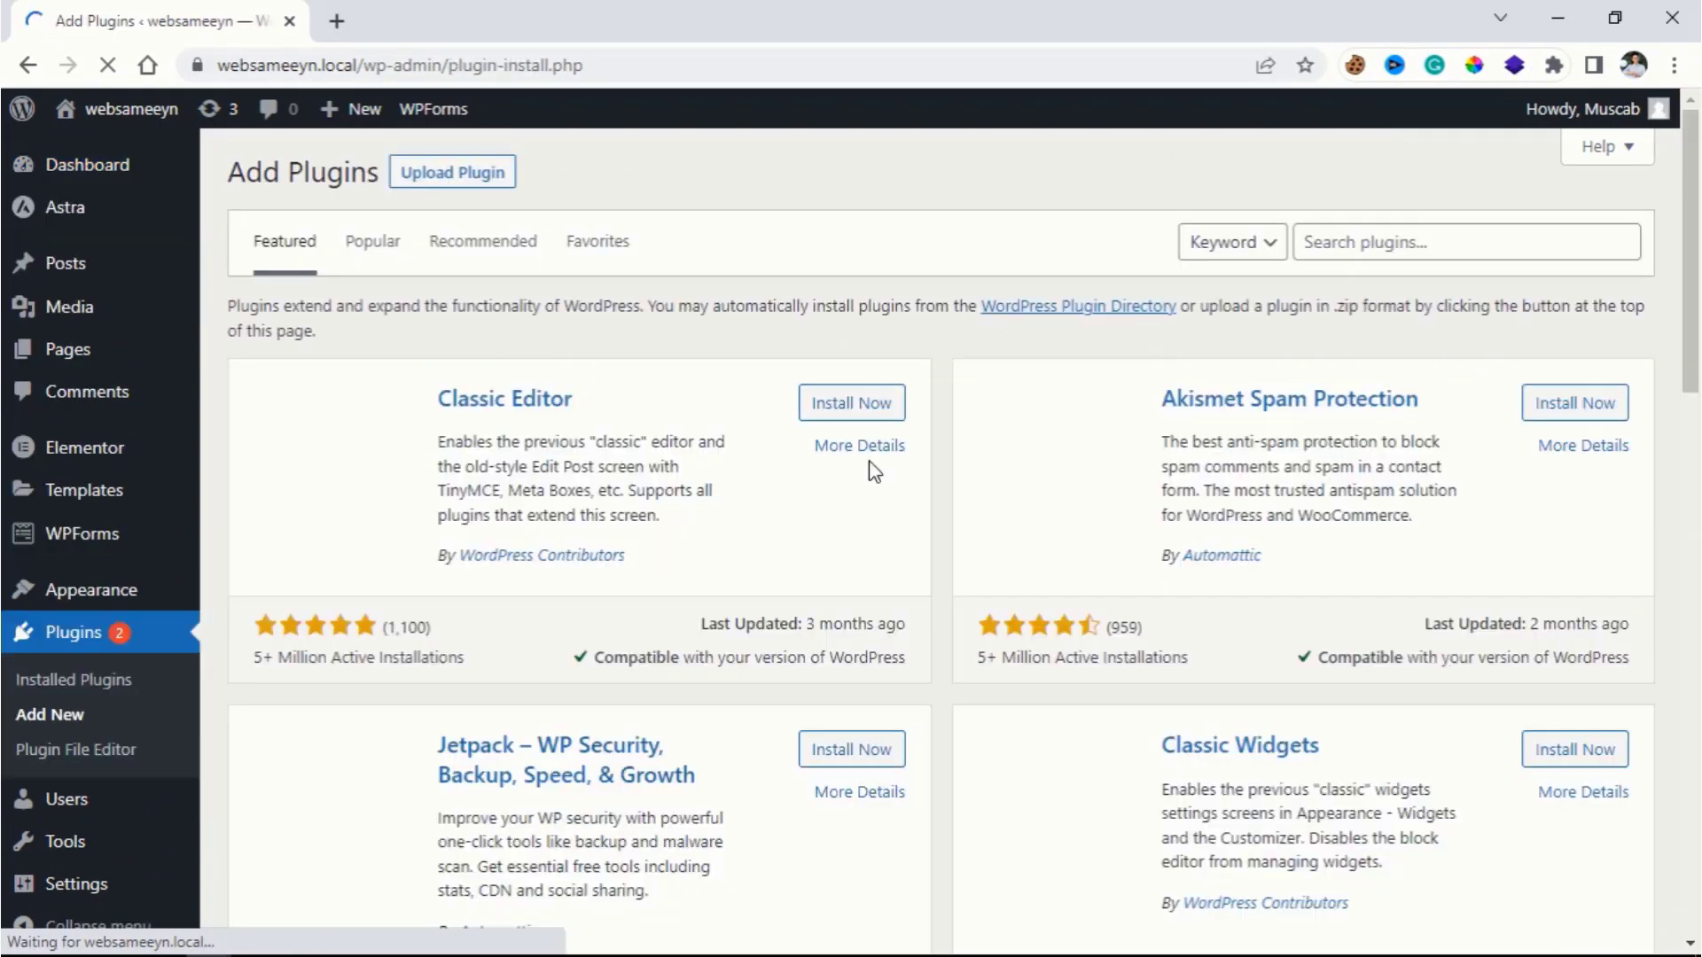
pyautogui.click(1339, 242)
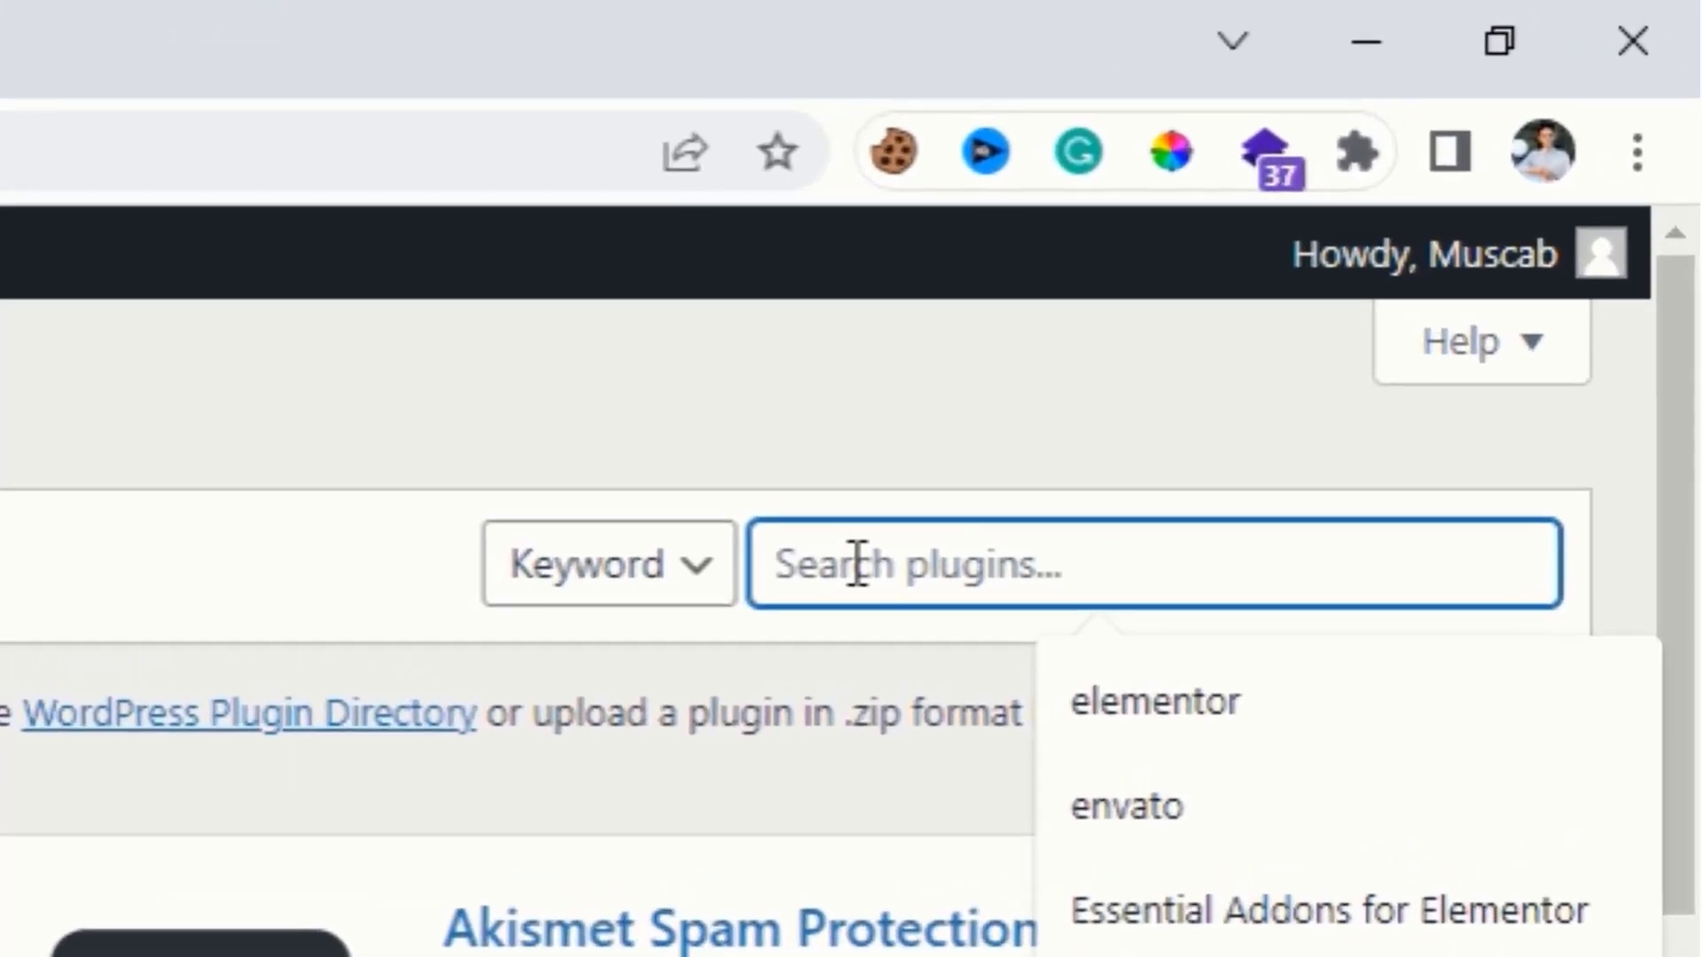
pyautogui.write('lit')
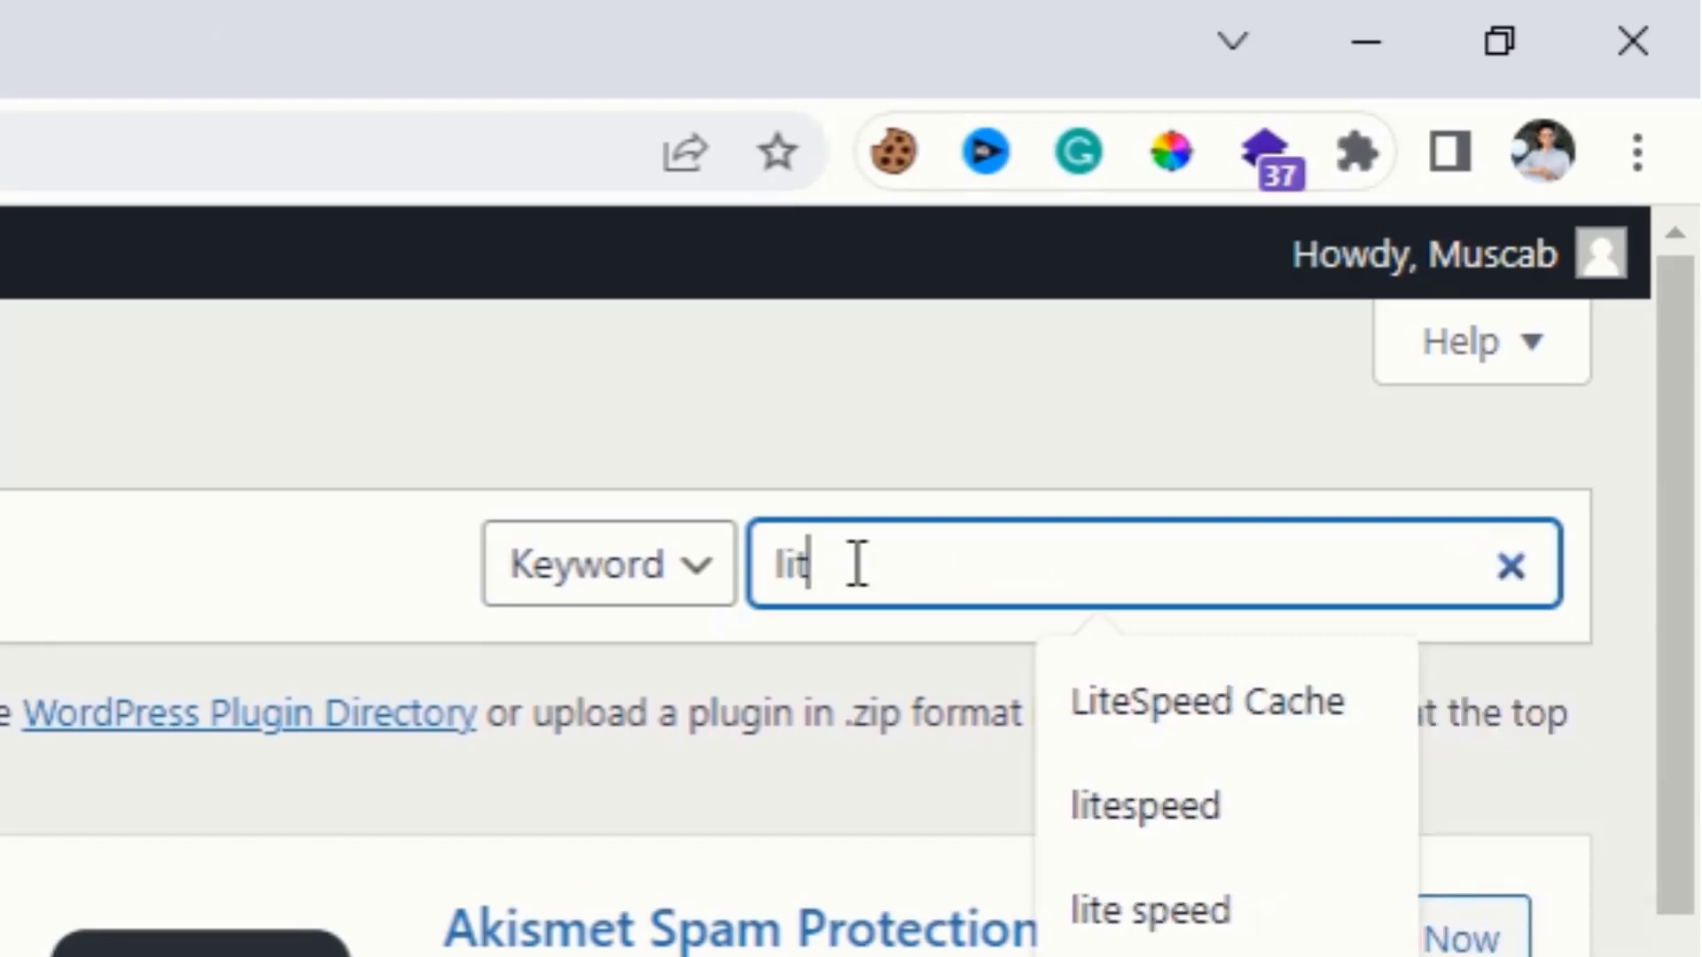
pyautogui.write('esp')
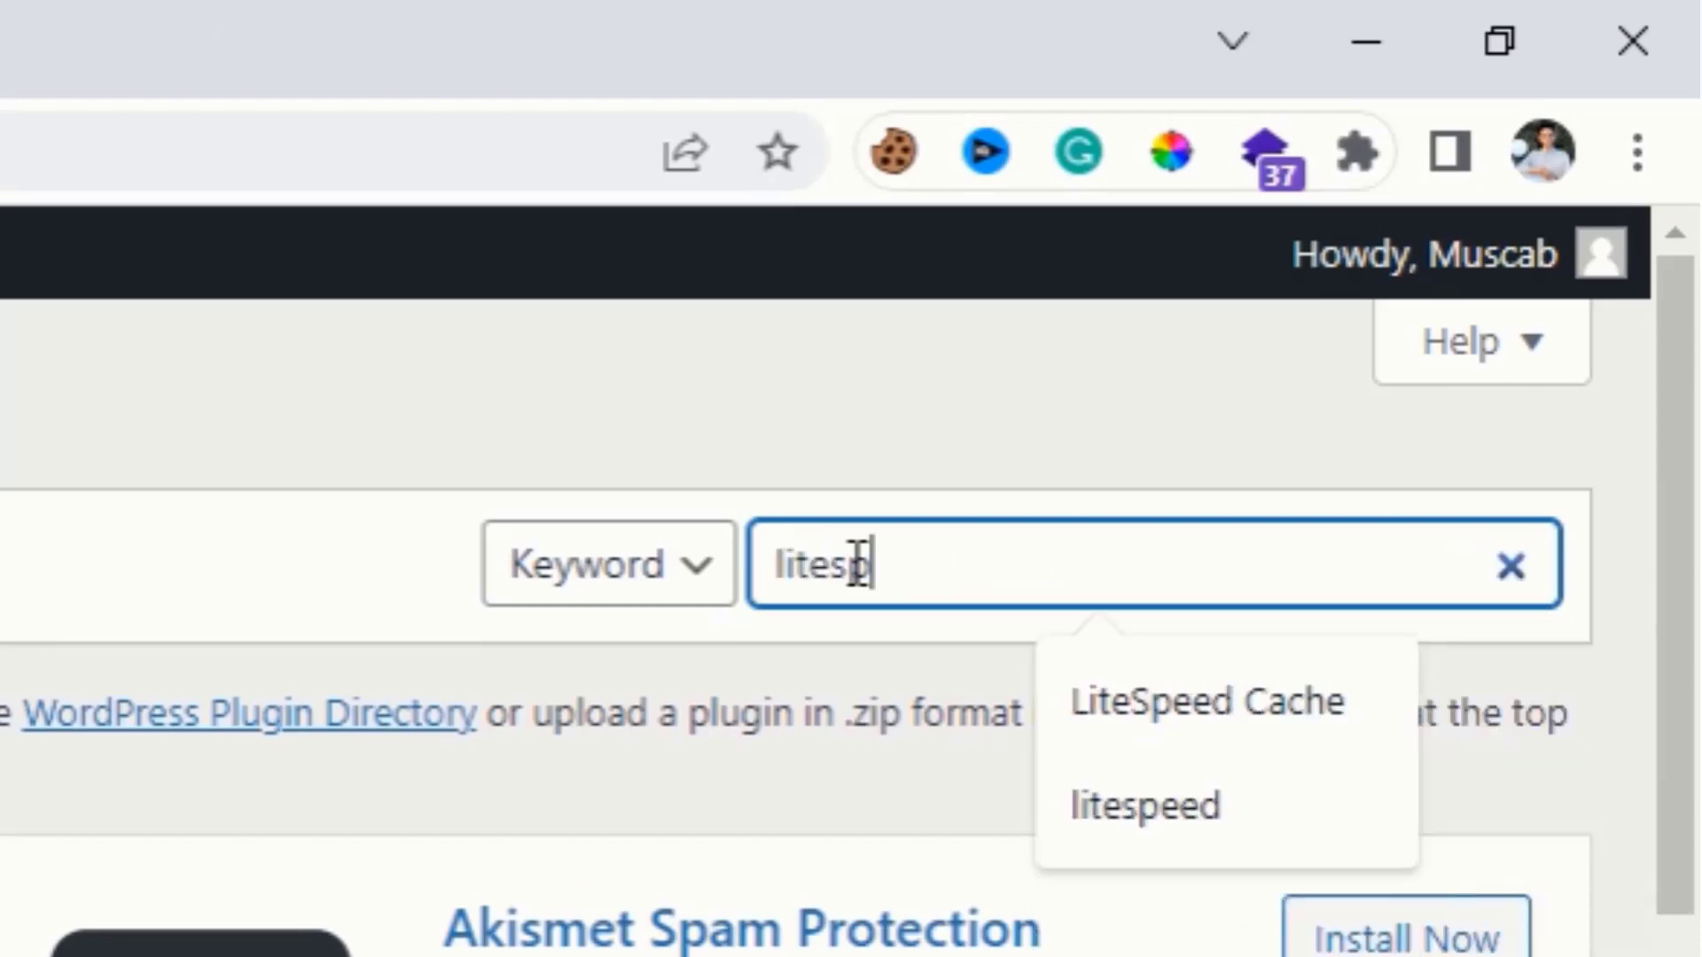
pyautogui.write('eed')
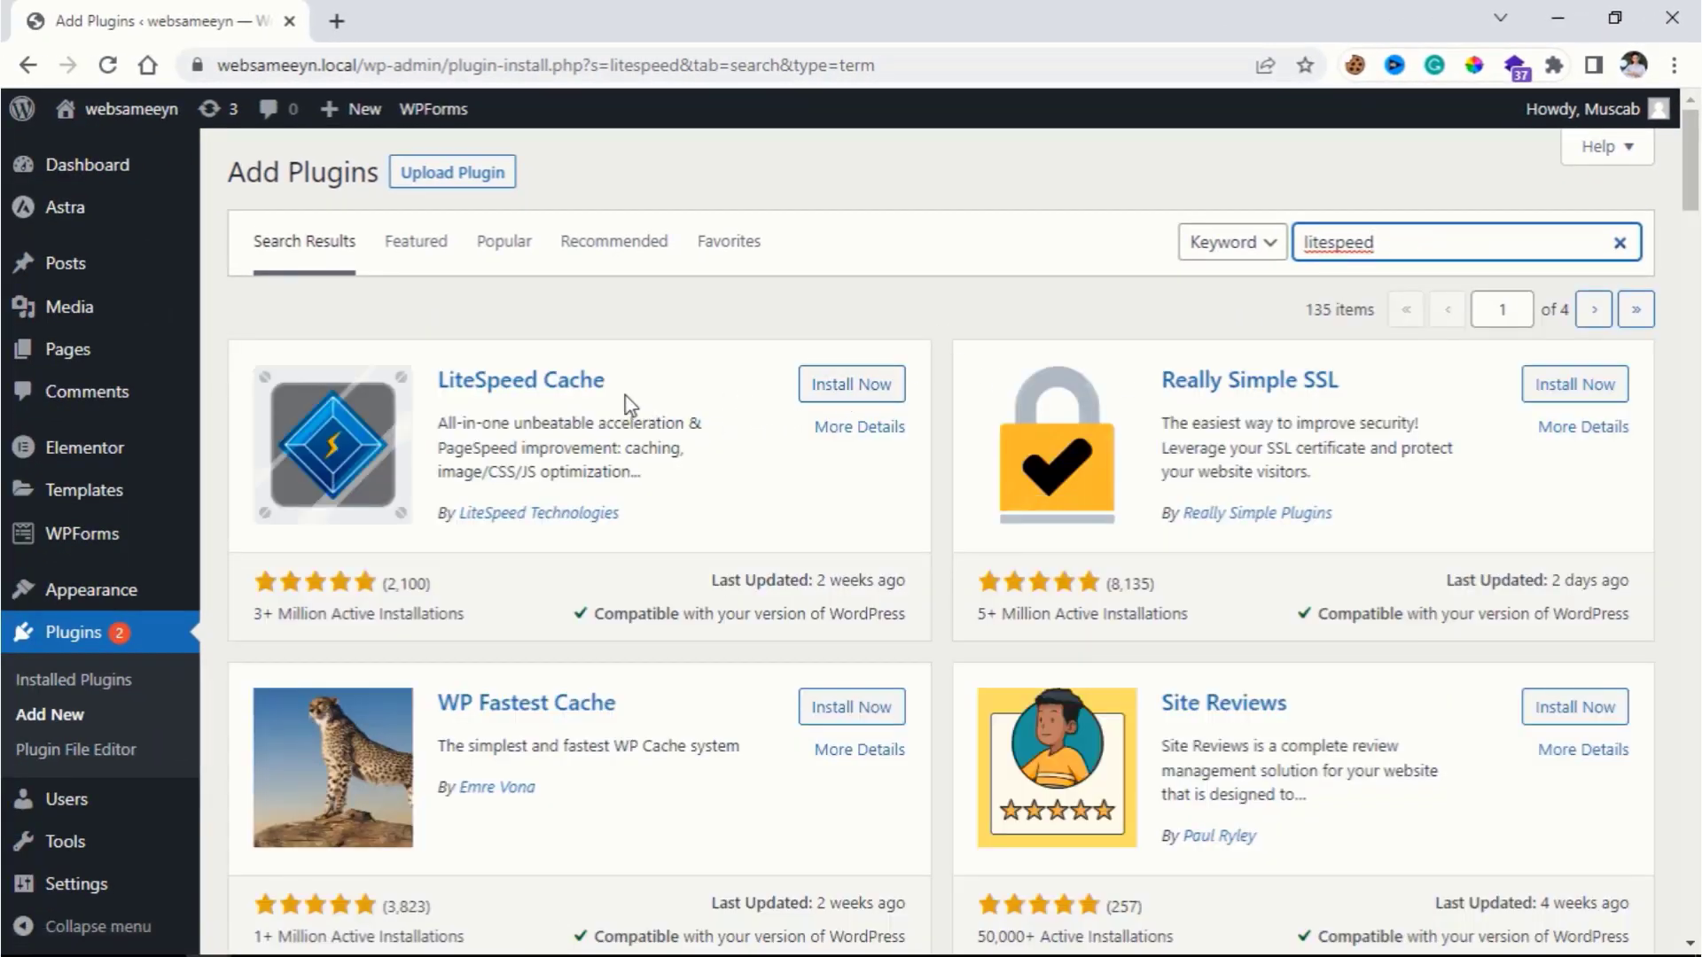
# Step: Review the LiteSpeed Cache listing details and install the plugin
pyautogui.moveTo(459, 430); pyautogui.dragTo(642, 430)
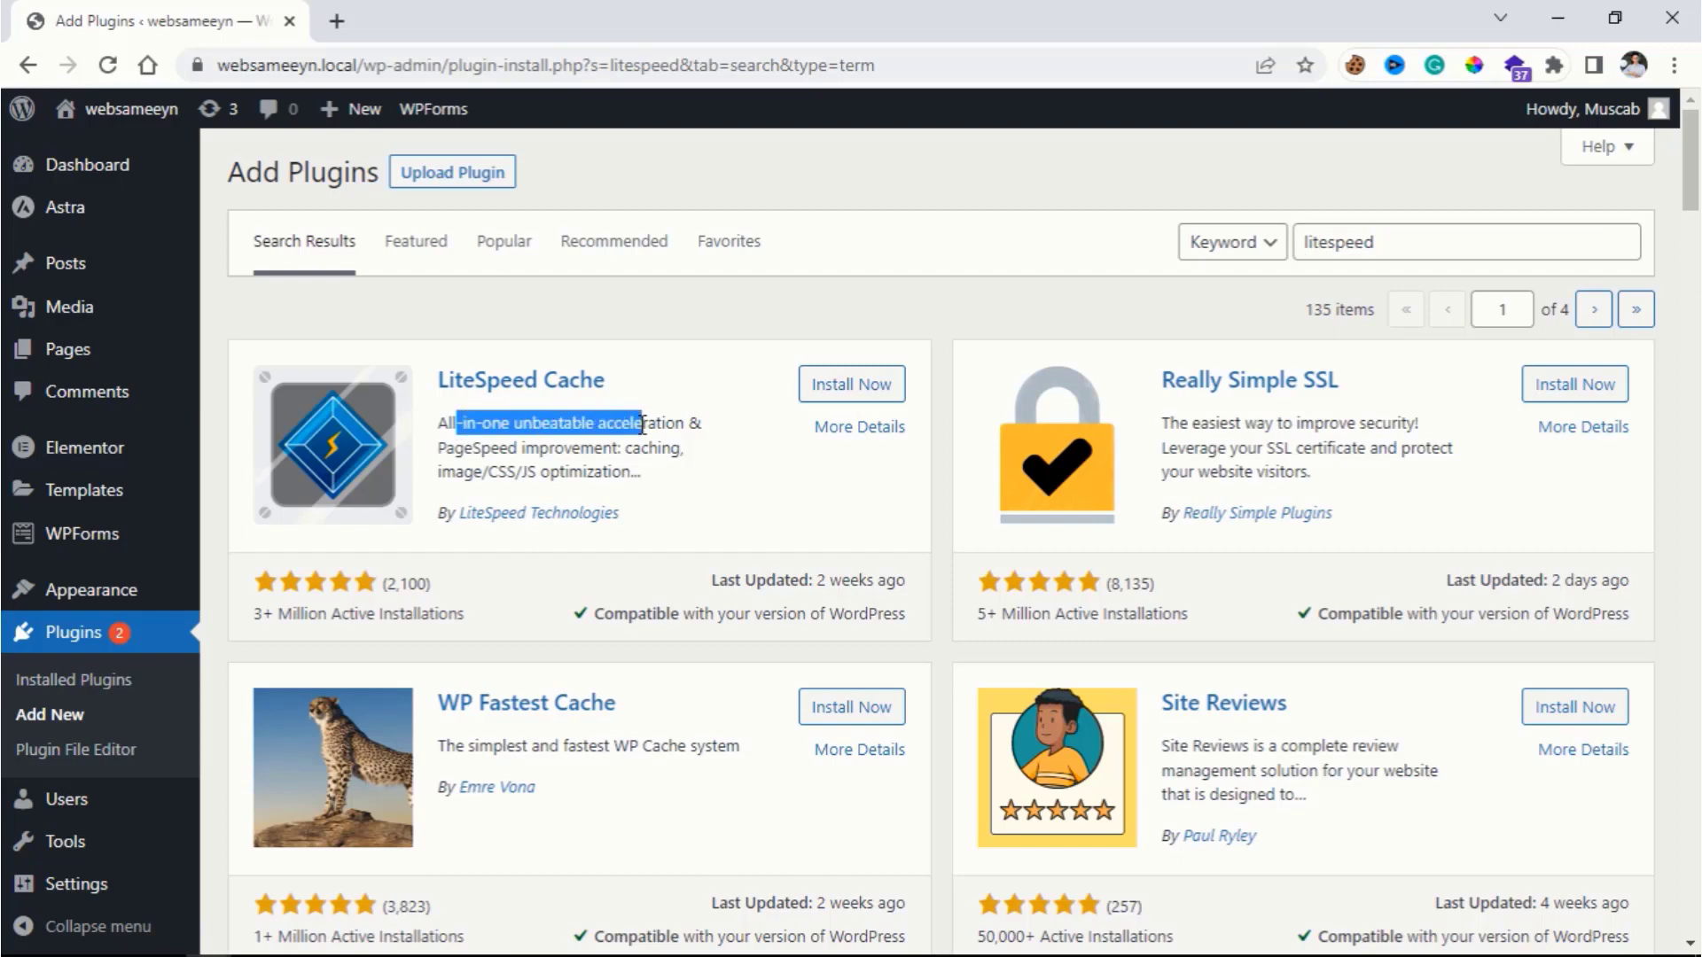
pyautogui.moveTo(465, 613); pyautogui.dragTo(277, 614)
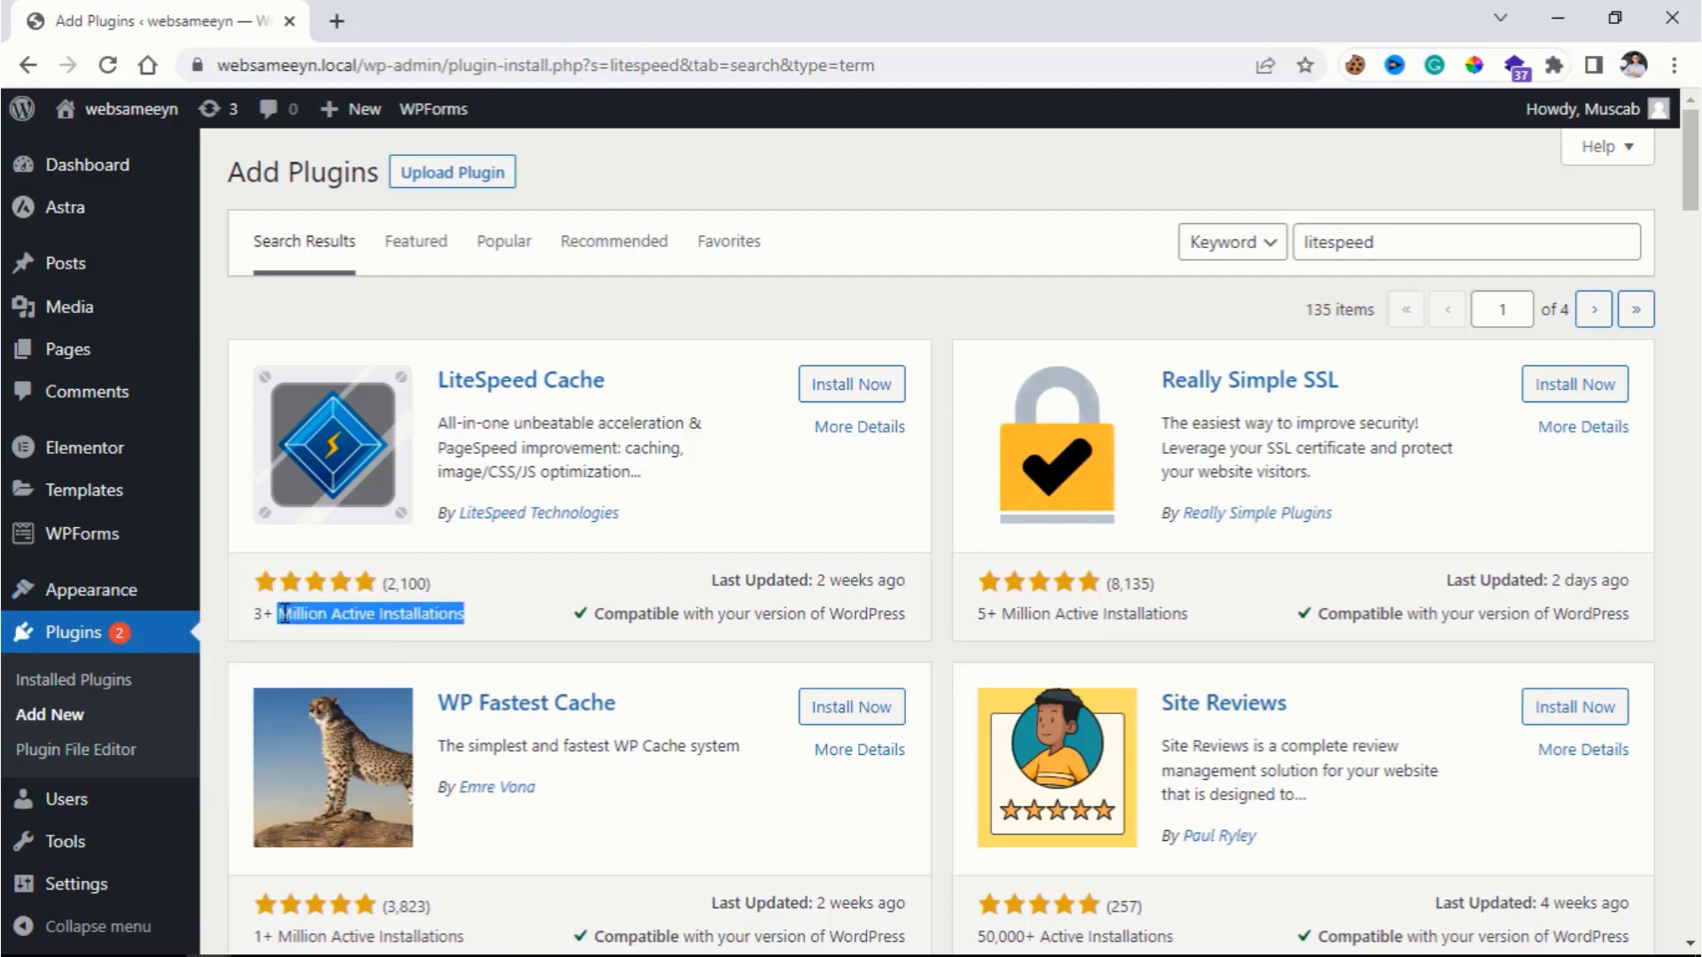
pyautogui.click(389, 609)
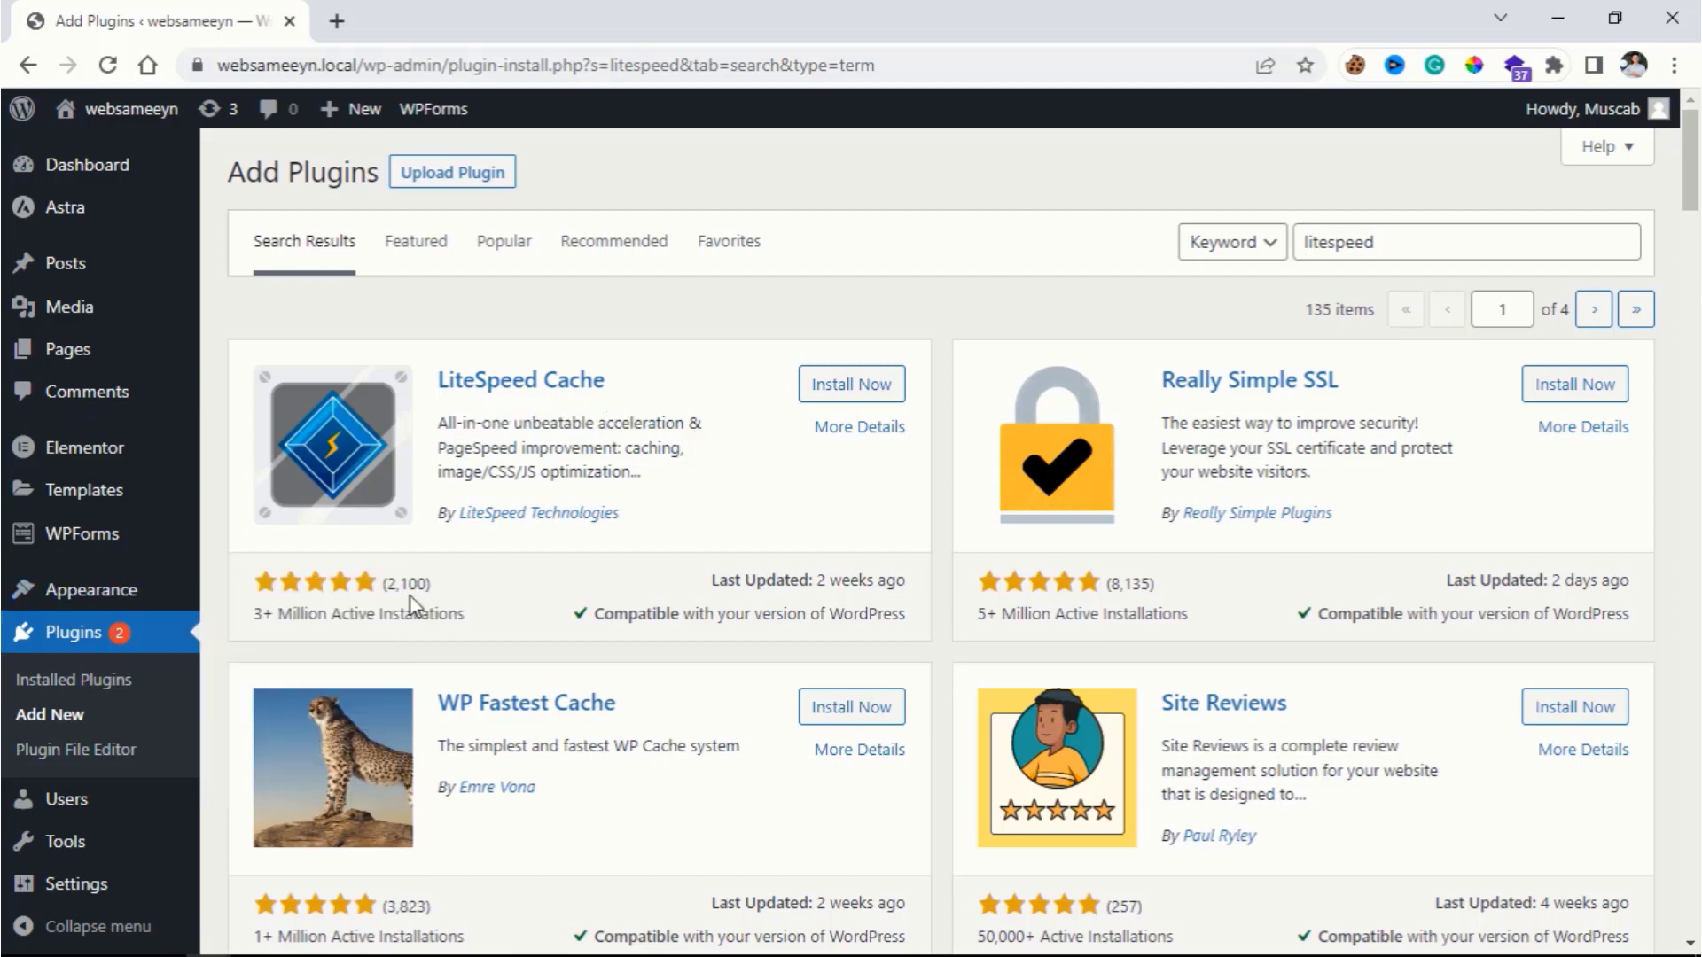
pyautogui.moveTo(812, 585); pyautogui.dragTo(902, 586)
pyautogui.click(836, 586)
pyautogui.click(838, 386)
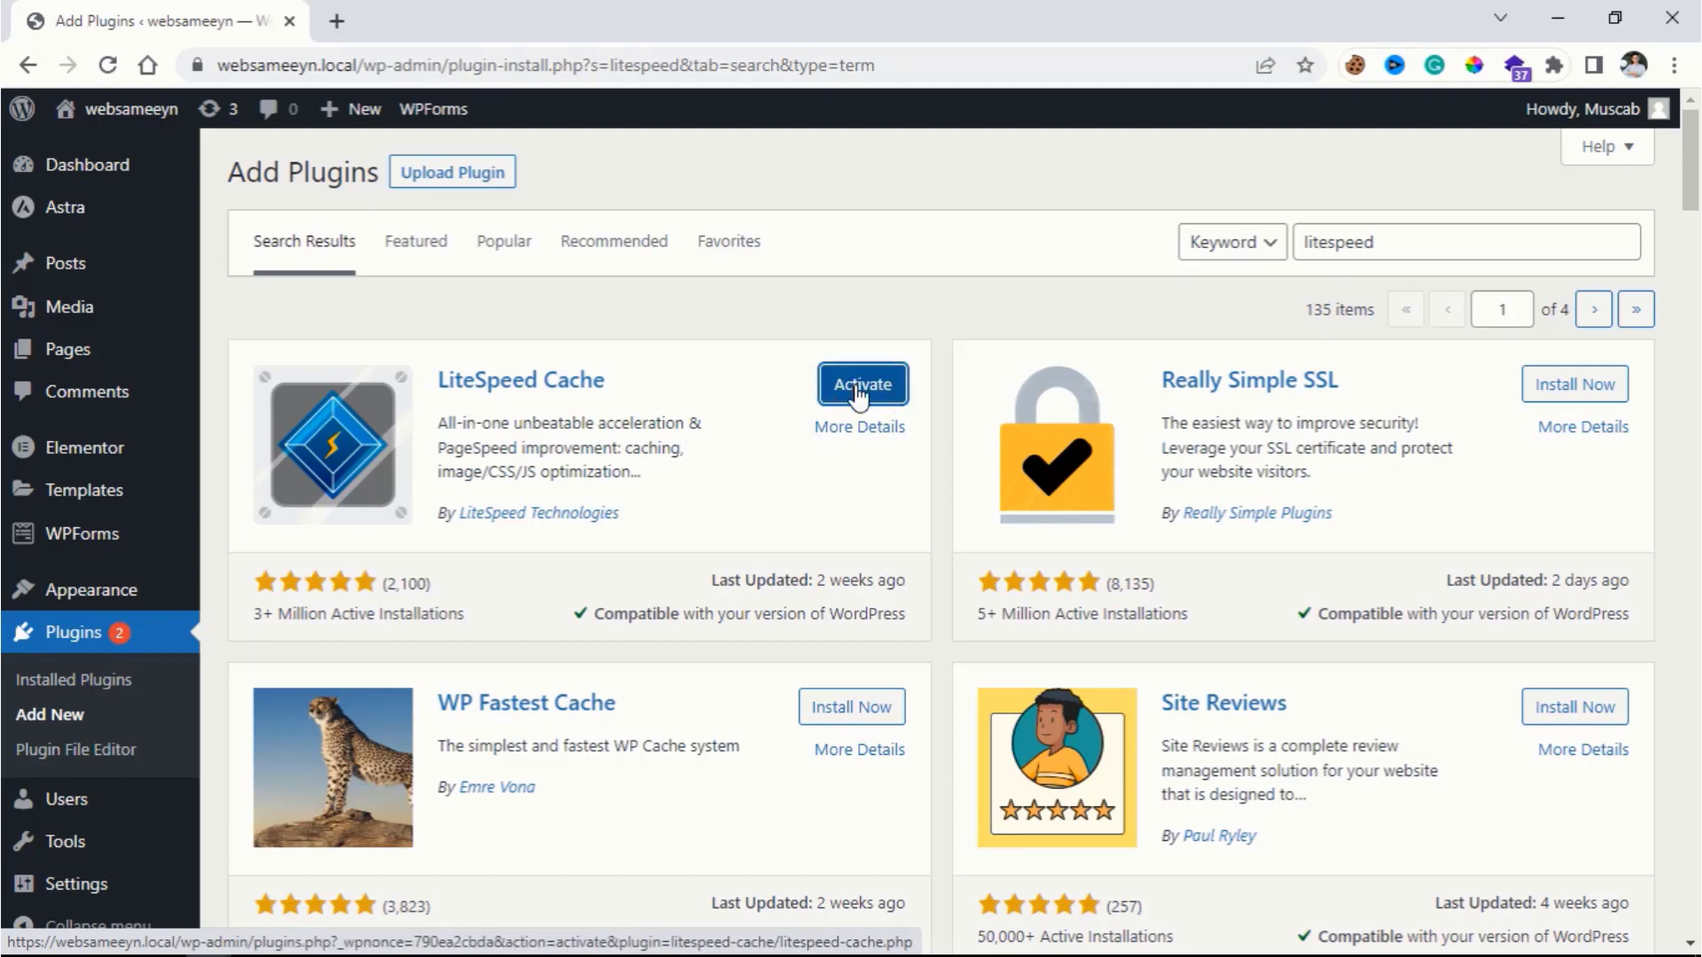
# Step: Activate LiteSpeed Cache and wait for activation to finish
pyautogui.click(858, 395)
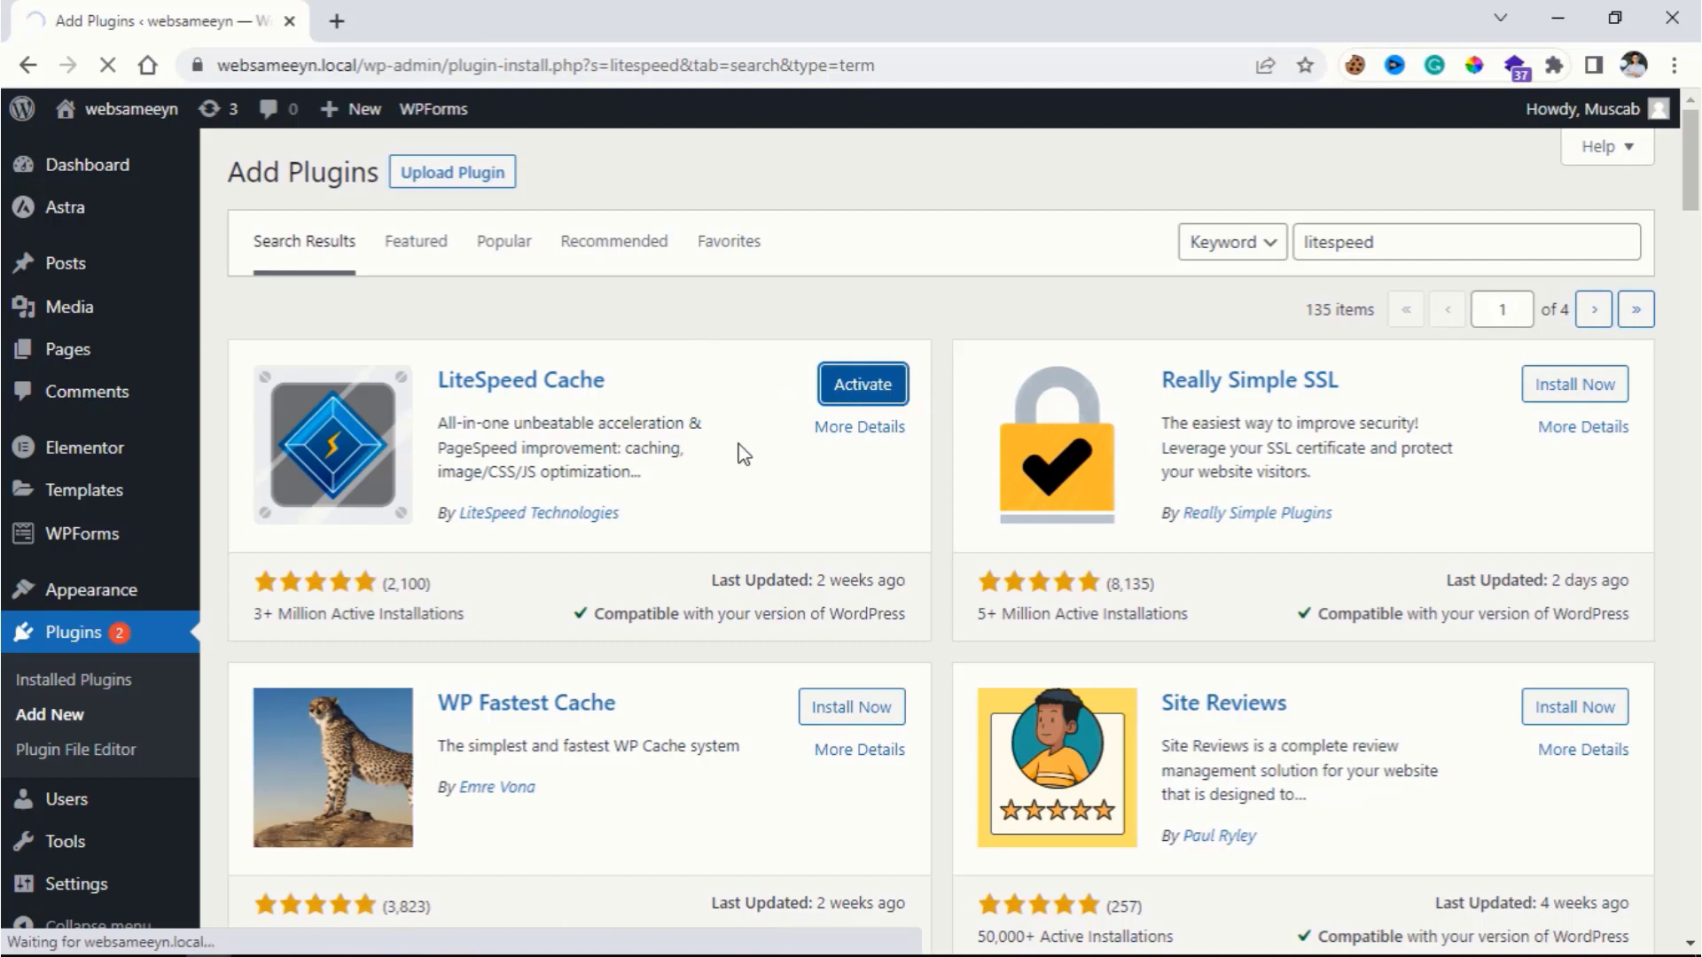
pyautogui.scroll(-1, 743, 454)
pyautogui.scroll(1, 741, 455)
pyautogui.moveTo(460, 448); pyautogui.dragTo(592, 432)
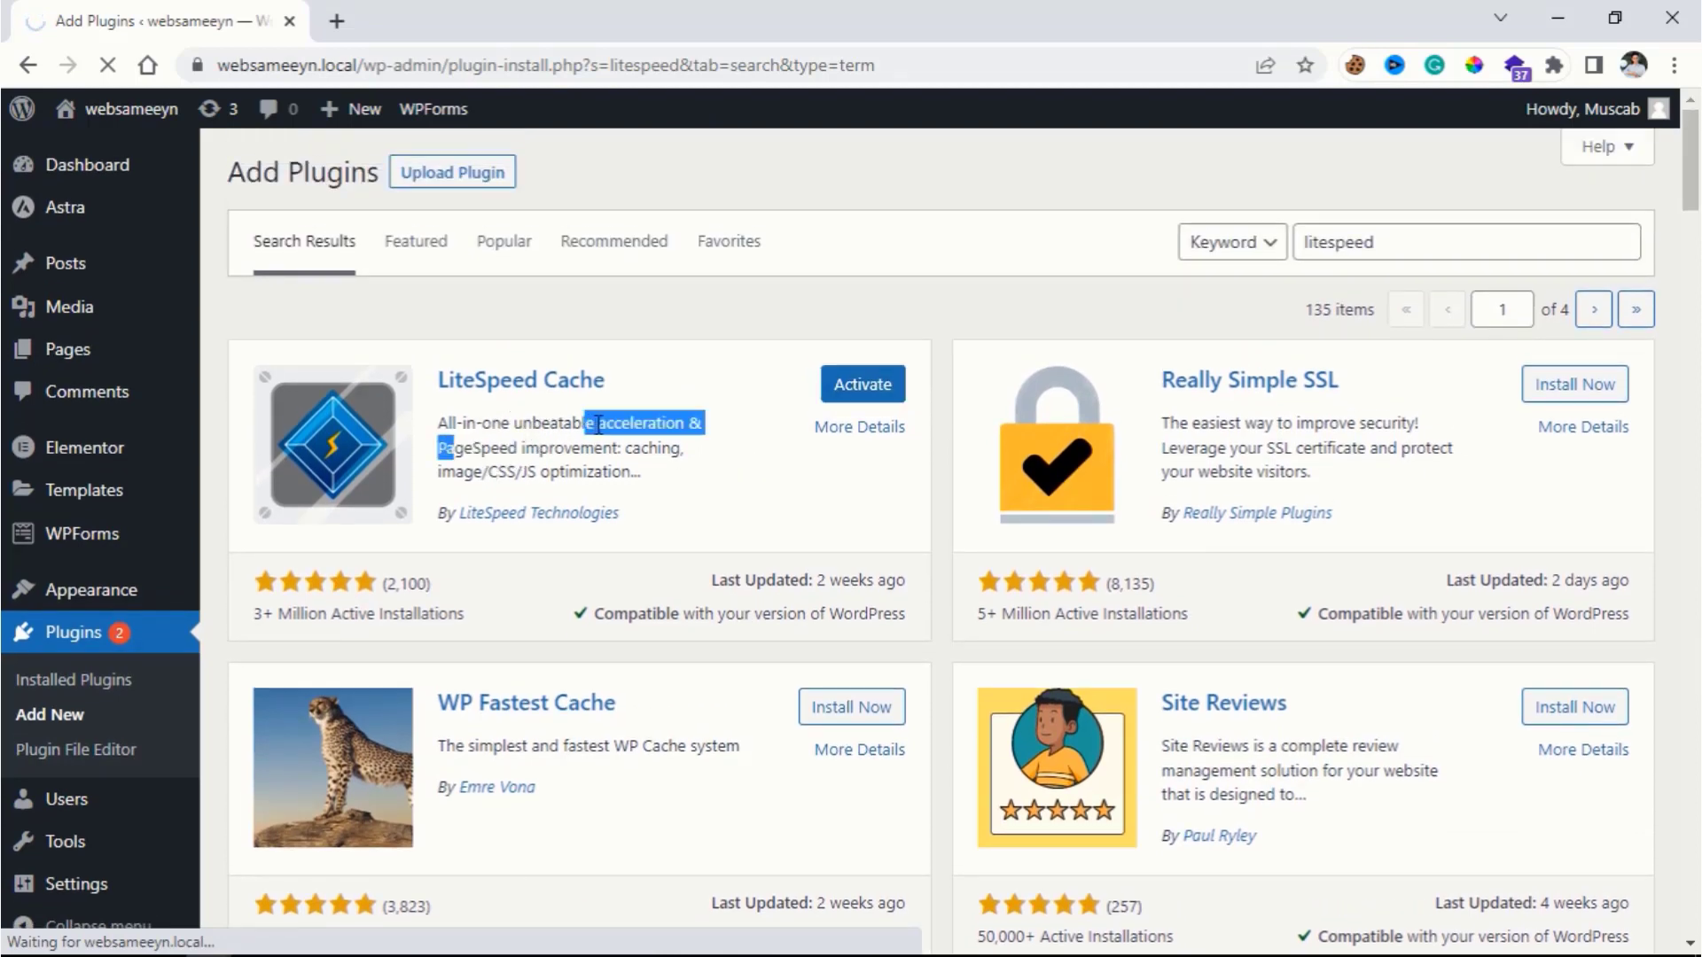
pyautogui.click(595, 424)
pyautogui.moveTo(449, 451); pyautogui.dragTo(529, 483)
pyautogui.click(608, 461)
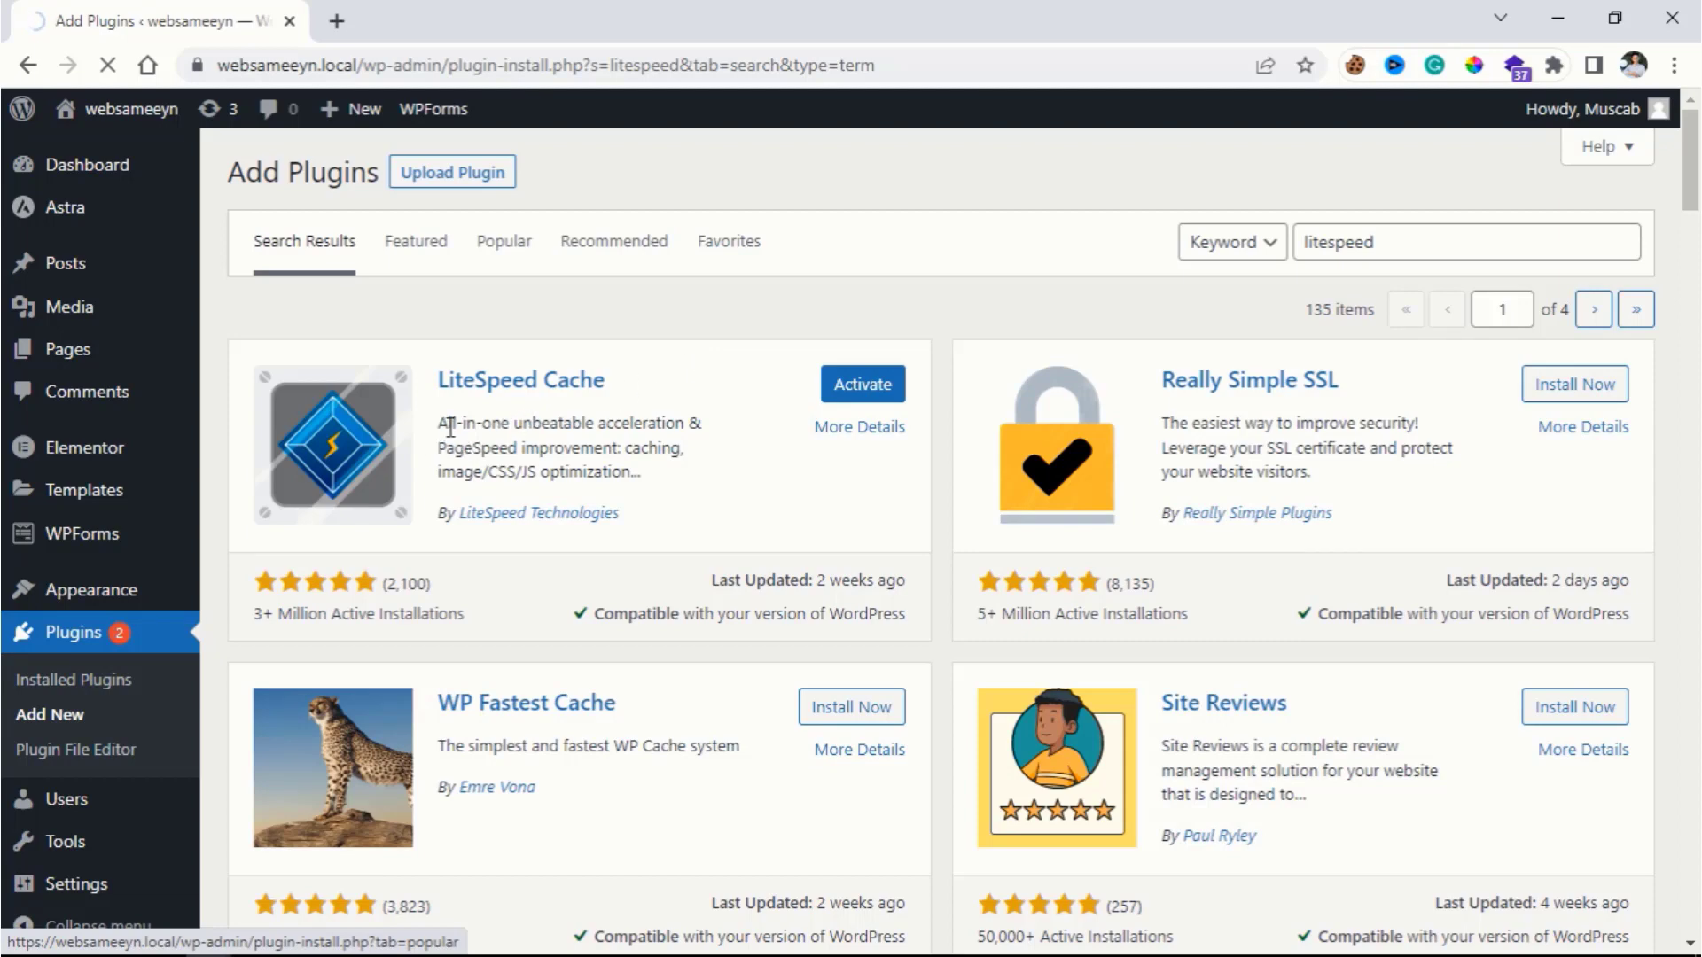
pyautogui.moveTo(450, 427); pyautogui.dragTo(534, 428)
pyautogui.click(613, 445)
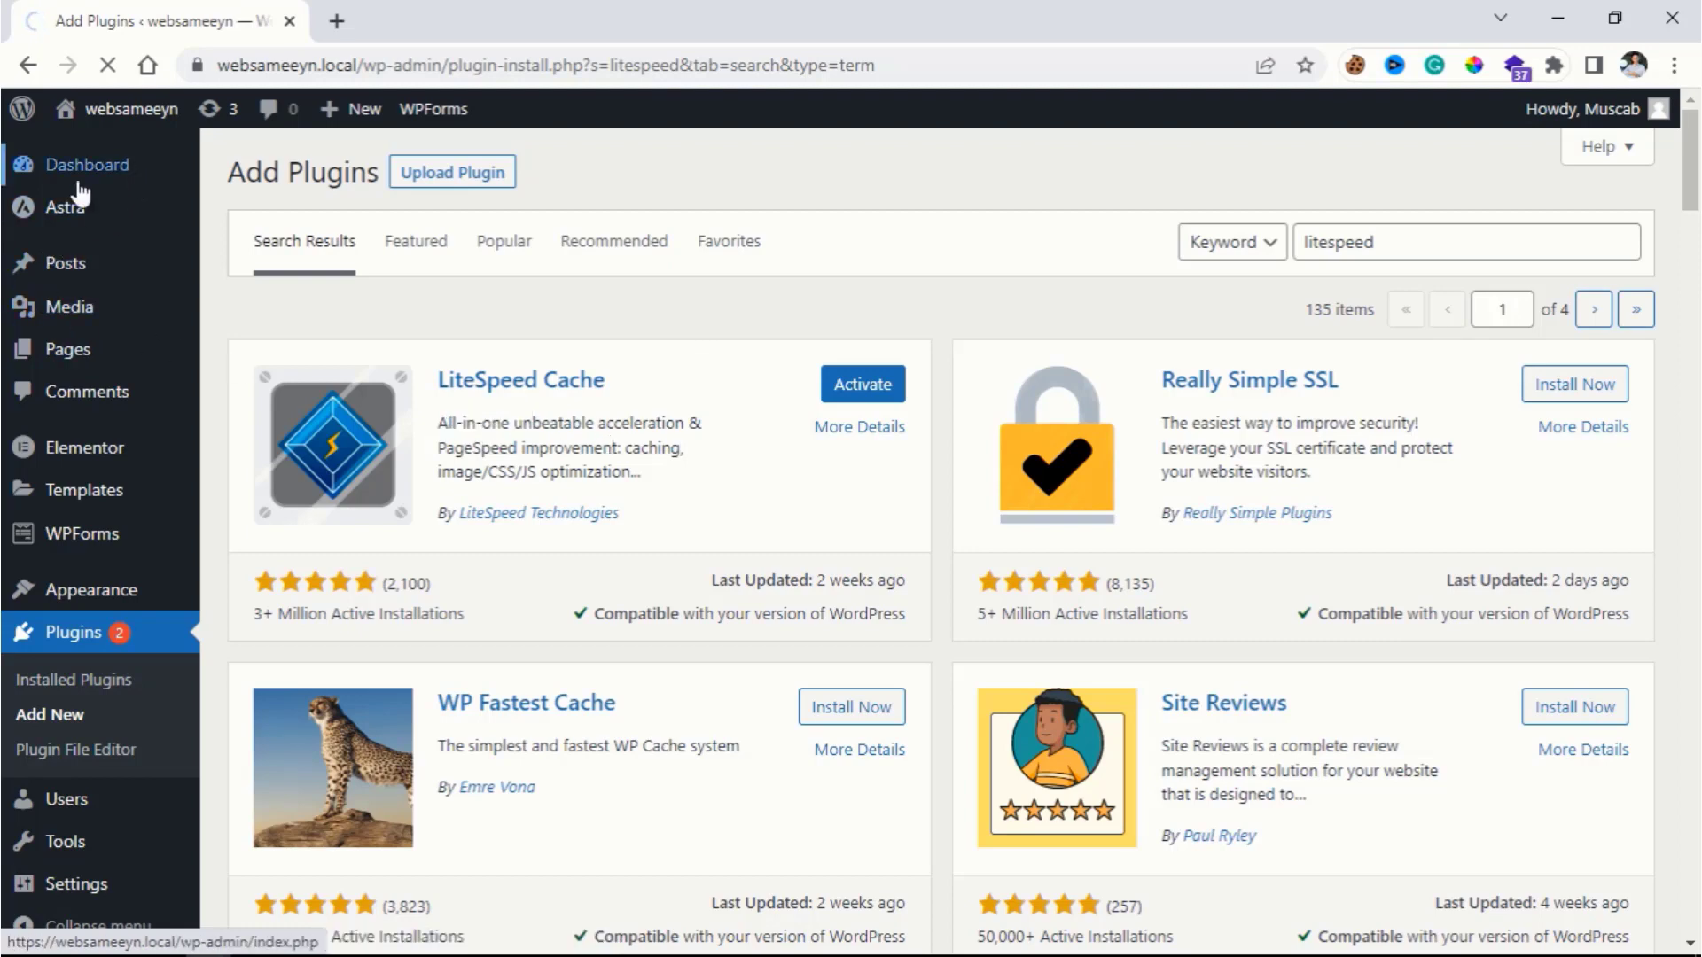
pyautogui.moveTo(68, 319)
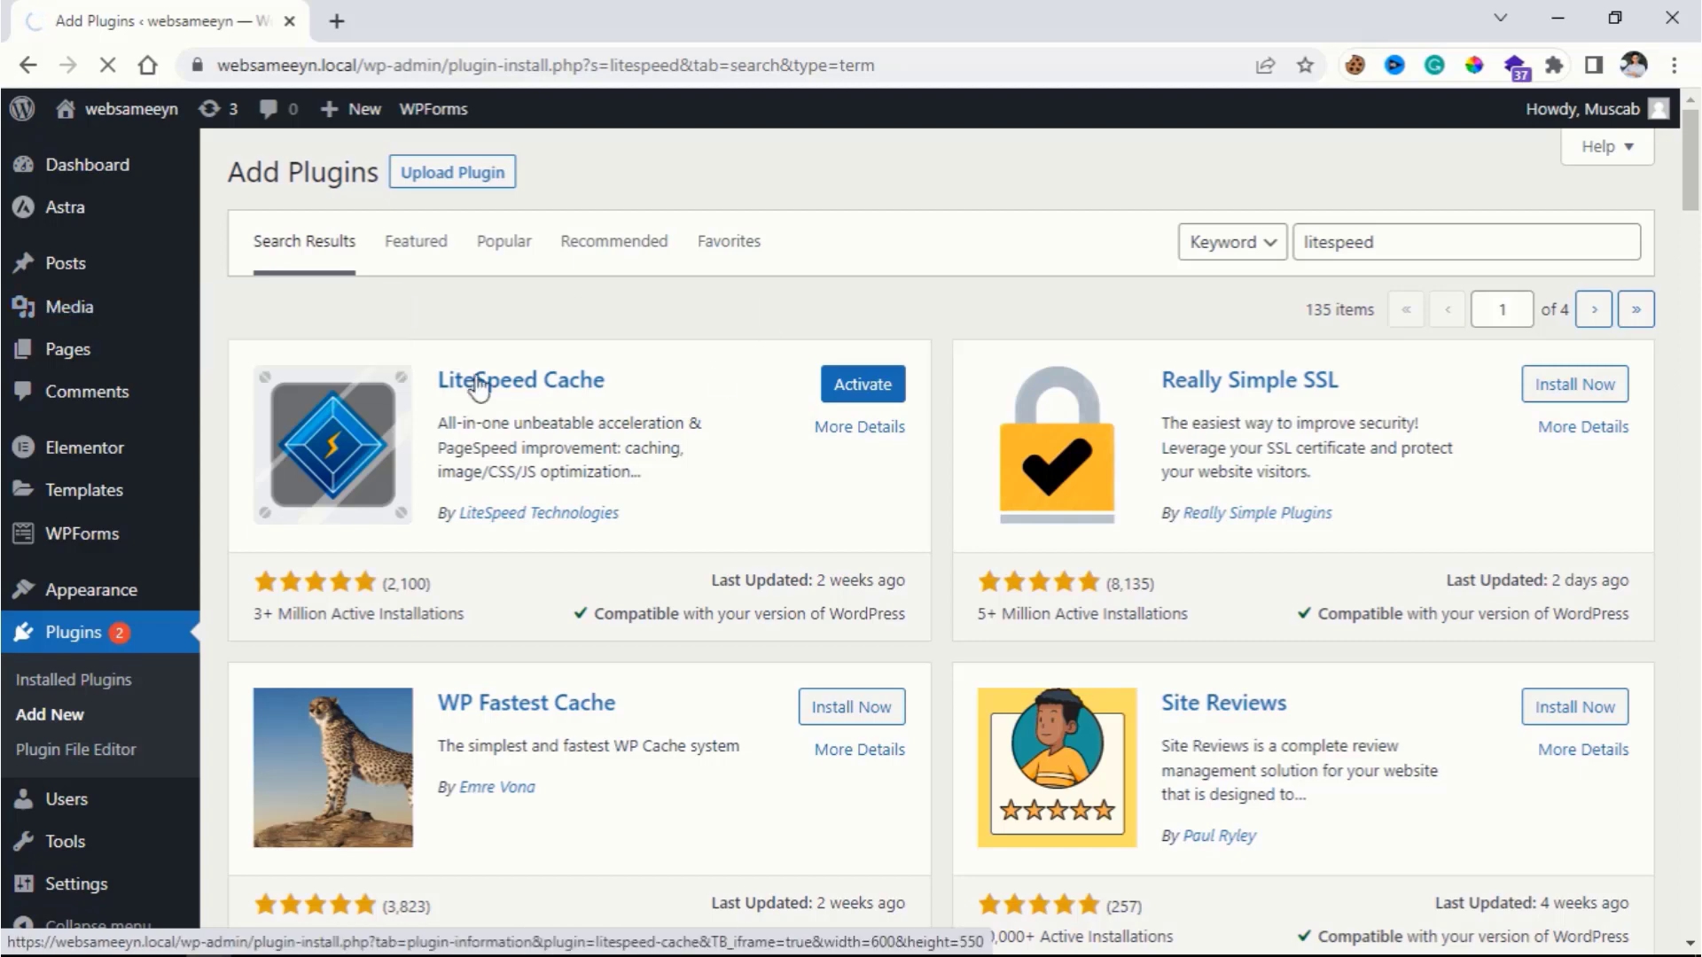
pyautogui.moveTo(445, 429); pyautogui.dragTo(631, 448)
pyautogui.click(653, 470)
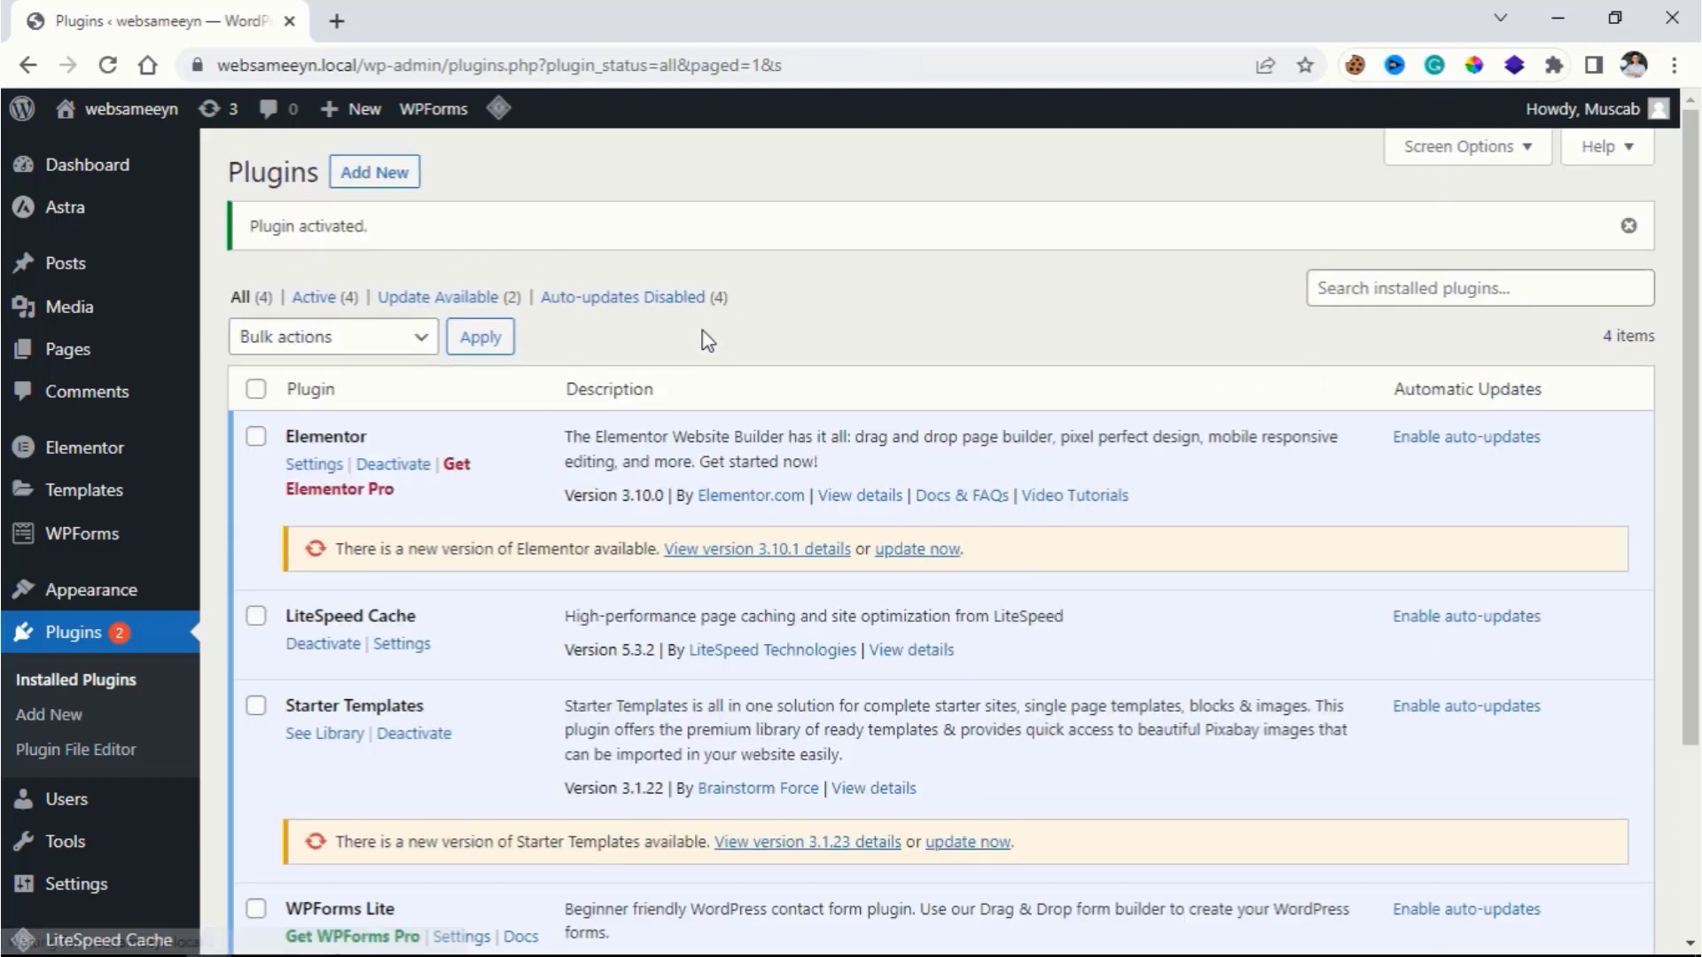
# Step: Start updating the Starter Templates plugin to its newer version
pyautogui.scroll(-3, 714, 355)
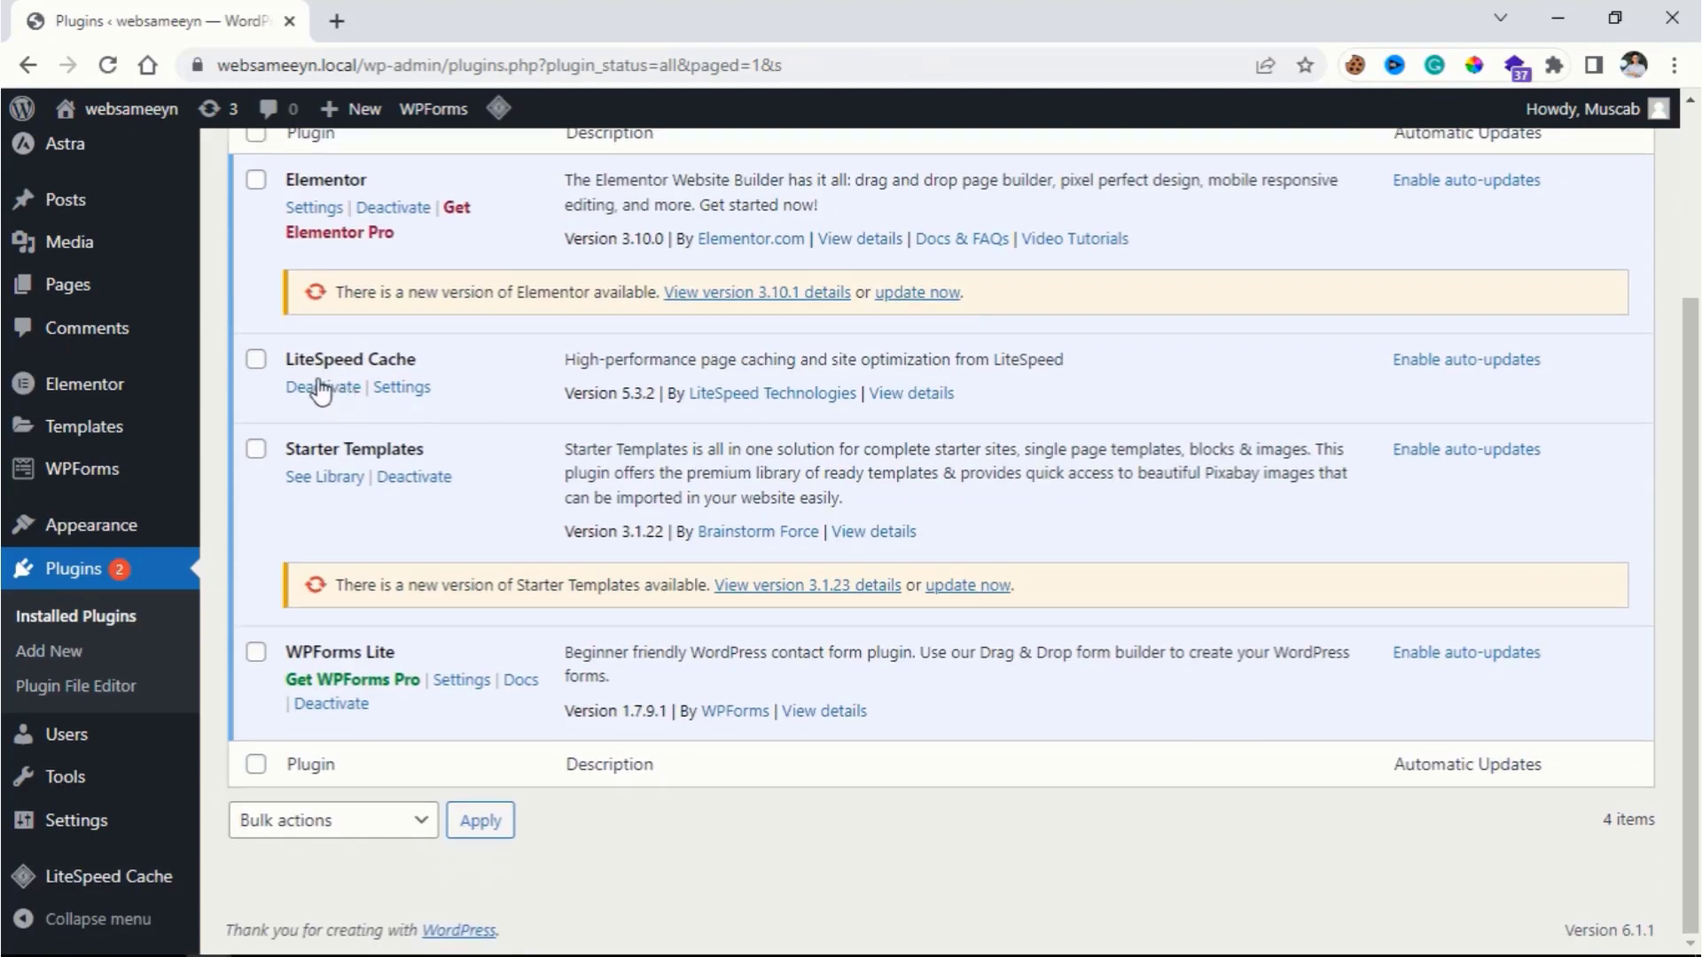
pyautogui.scroll(3, 631, 477)
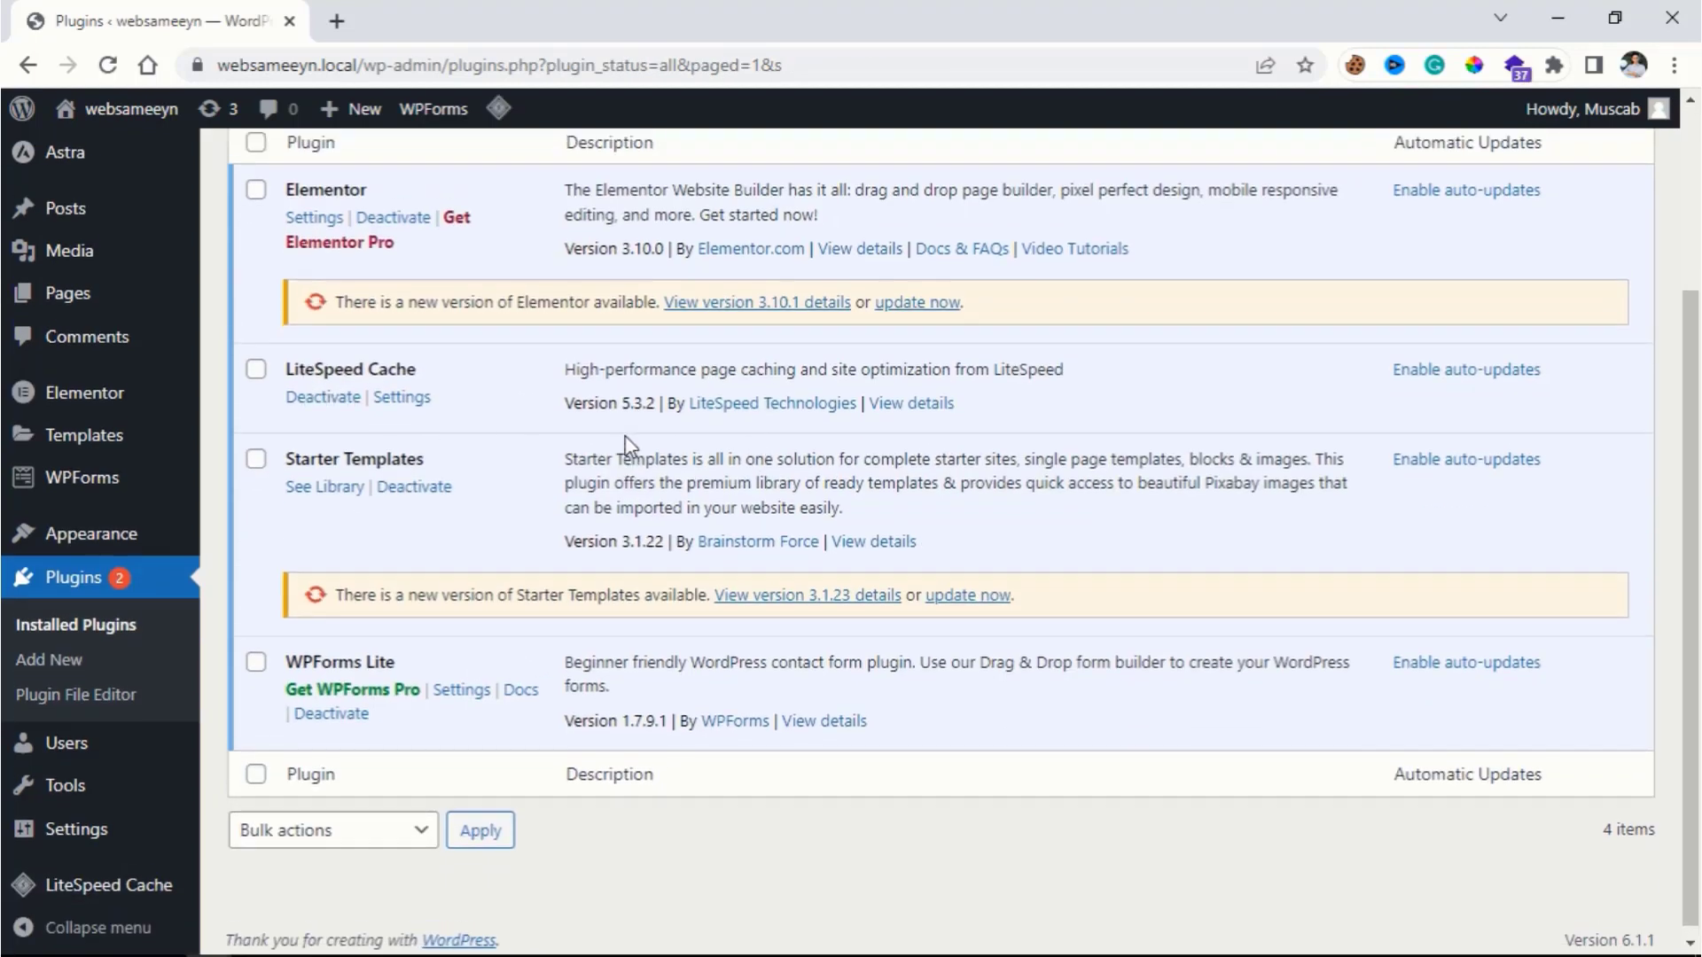
pyautogui.scroll(-3, 571, 381)
pyautogui.scroll(3, 804, 523)
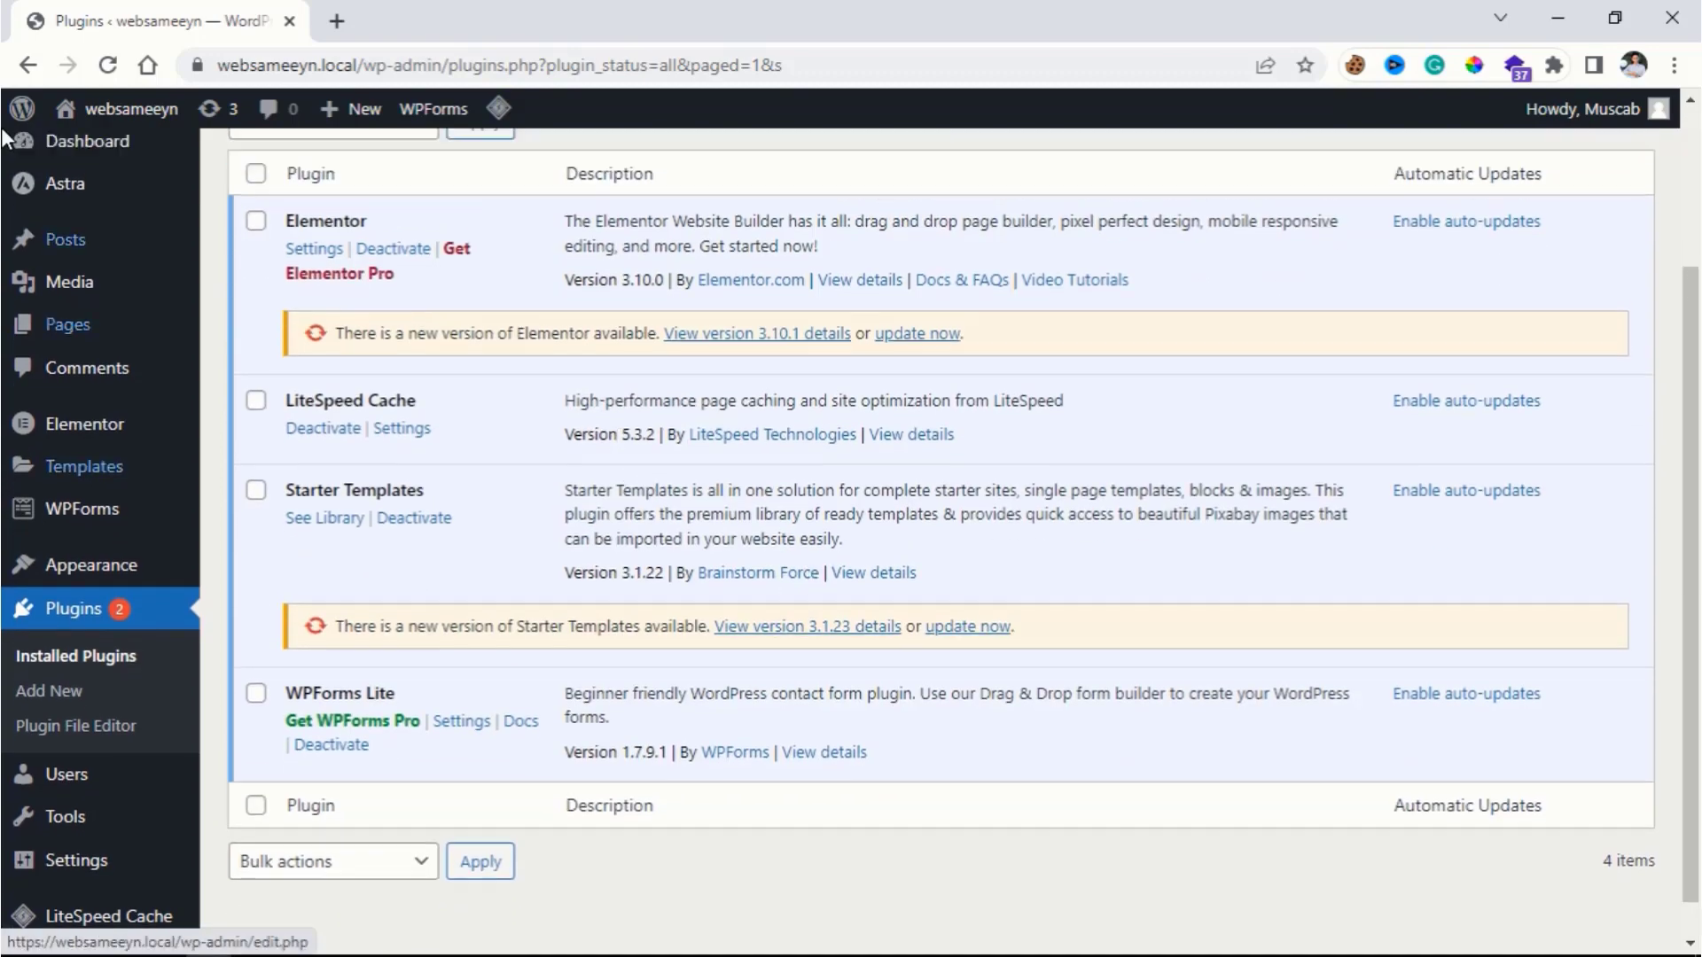
pyautogui.scroll(-3, 851, 443)
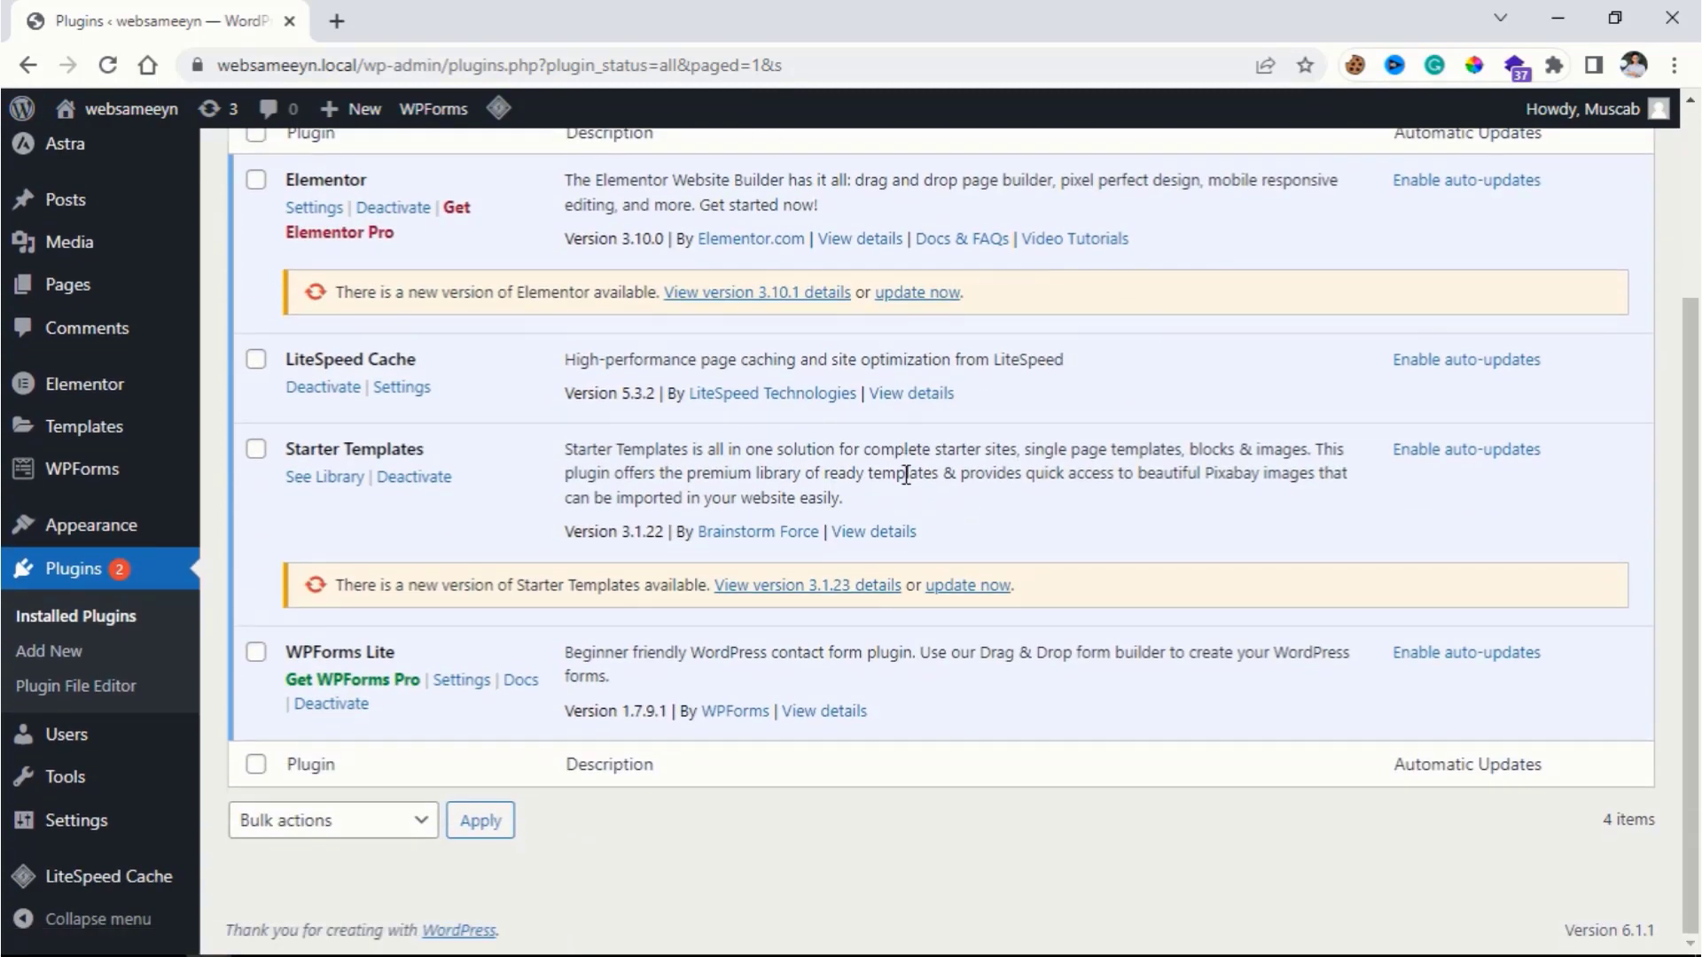
pyautogui.scroll(3, 786, 417)
pyautogui.scroll(-3, 1045, 558)
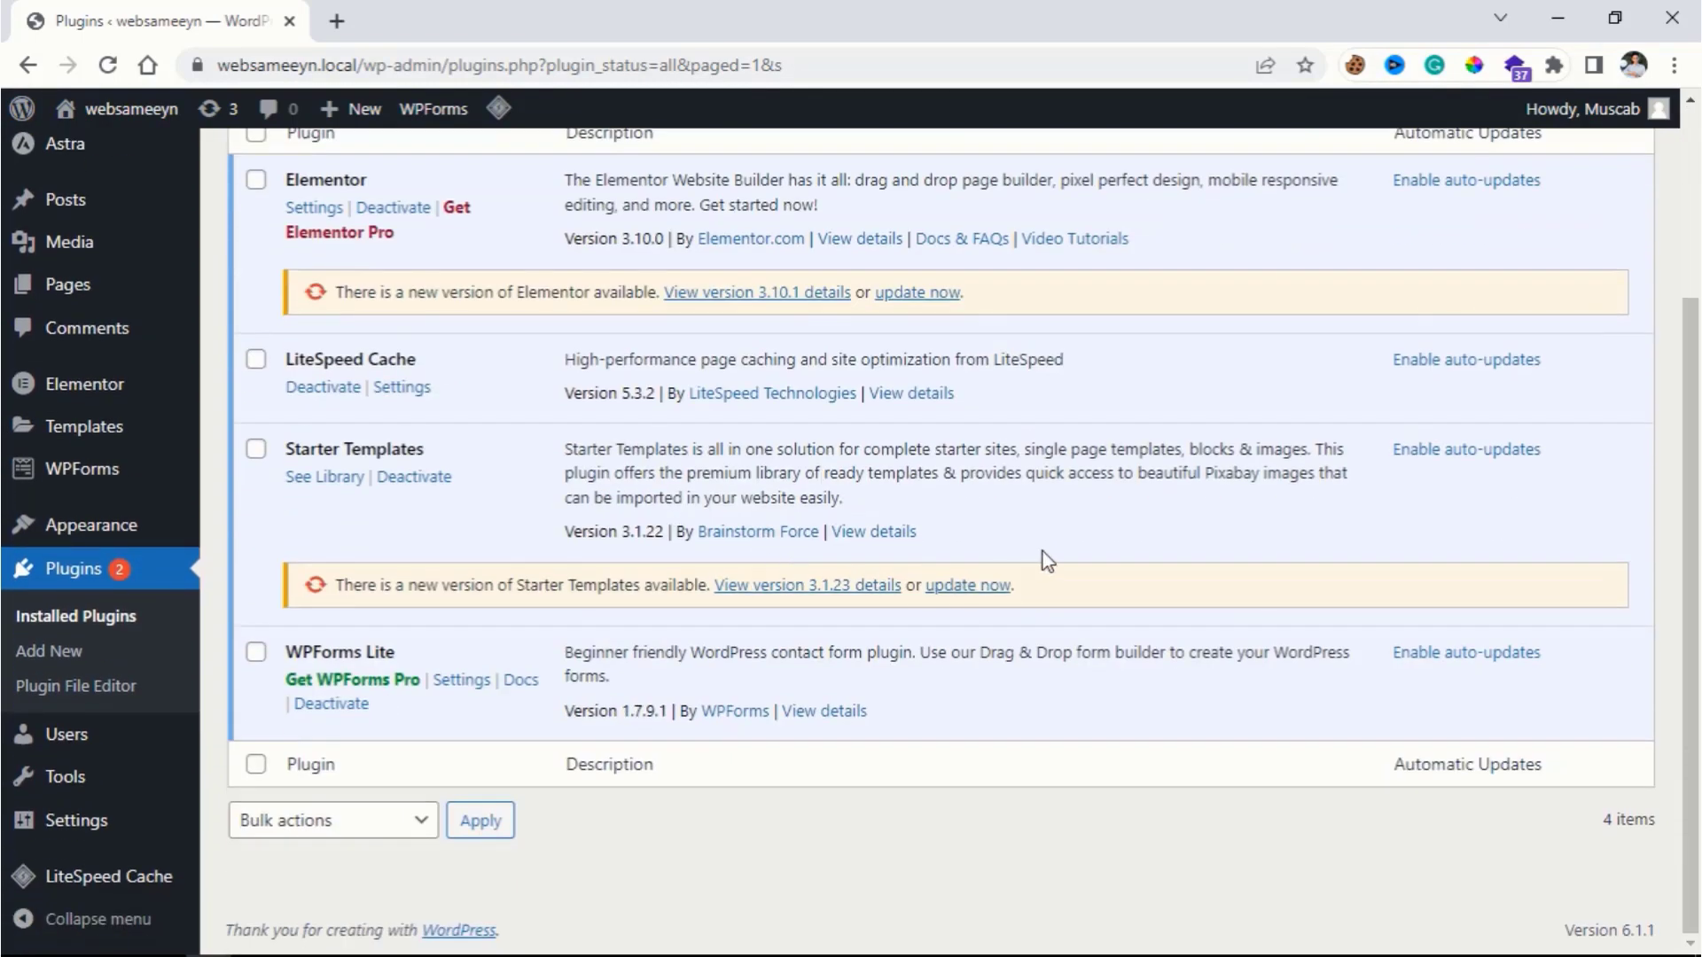
pyautogui.click(966, 588)
# Step: Start updating Elementor to version 3.10.1
pyautogui.scroll(3, 921, 297)
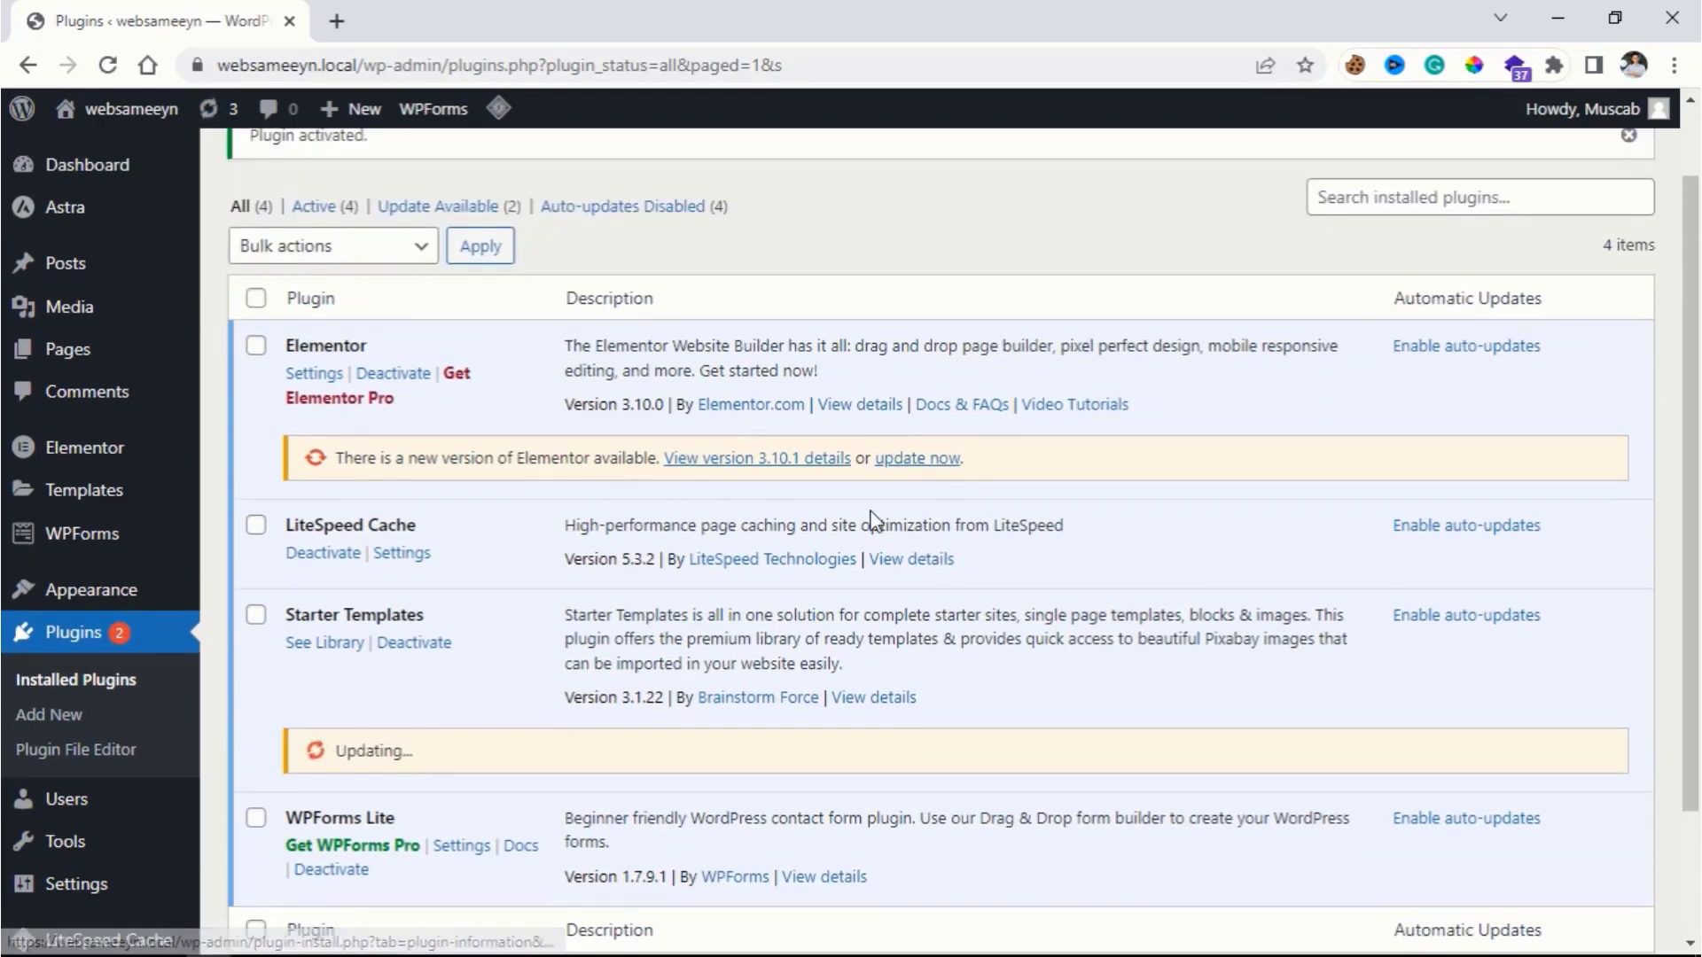
pyautogui.click(918, 459)
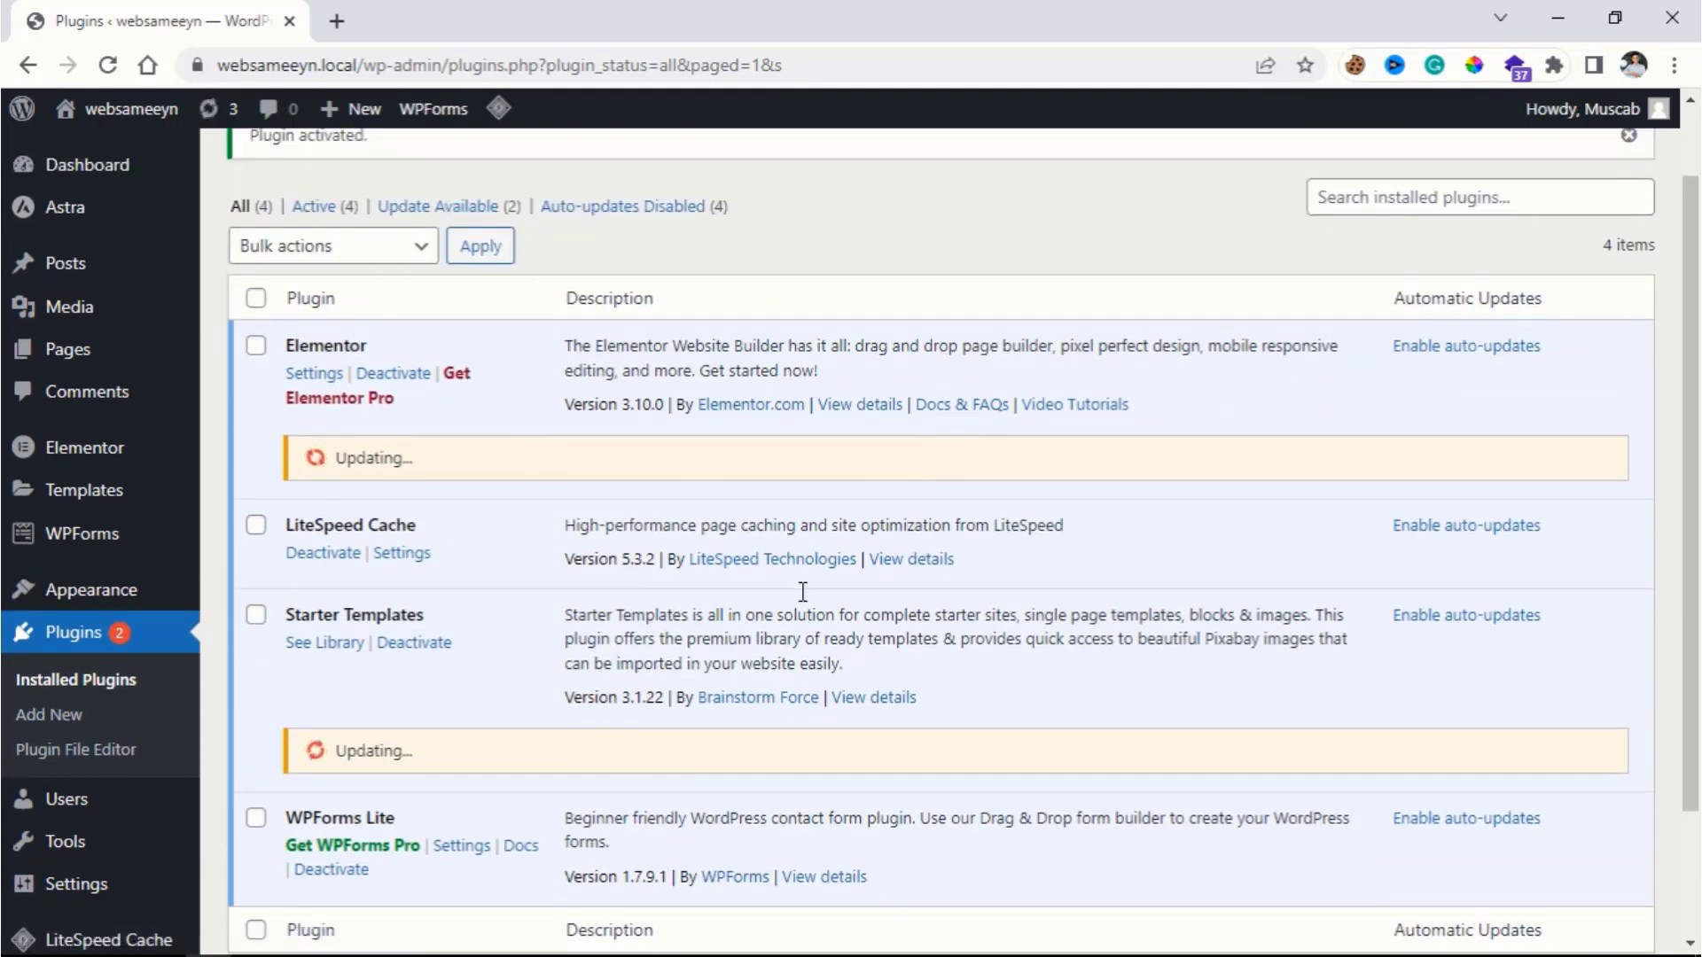
pyautogui.scroll(-3, 802, 591)
pyautogui.moveTo(102, 529)
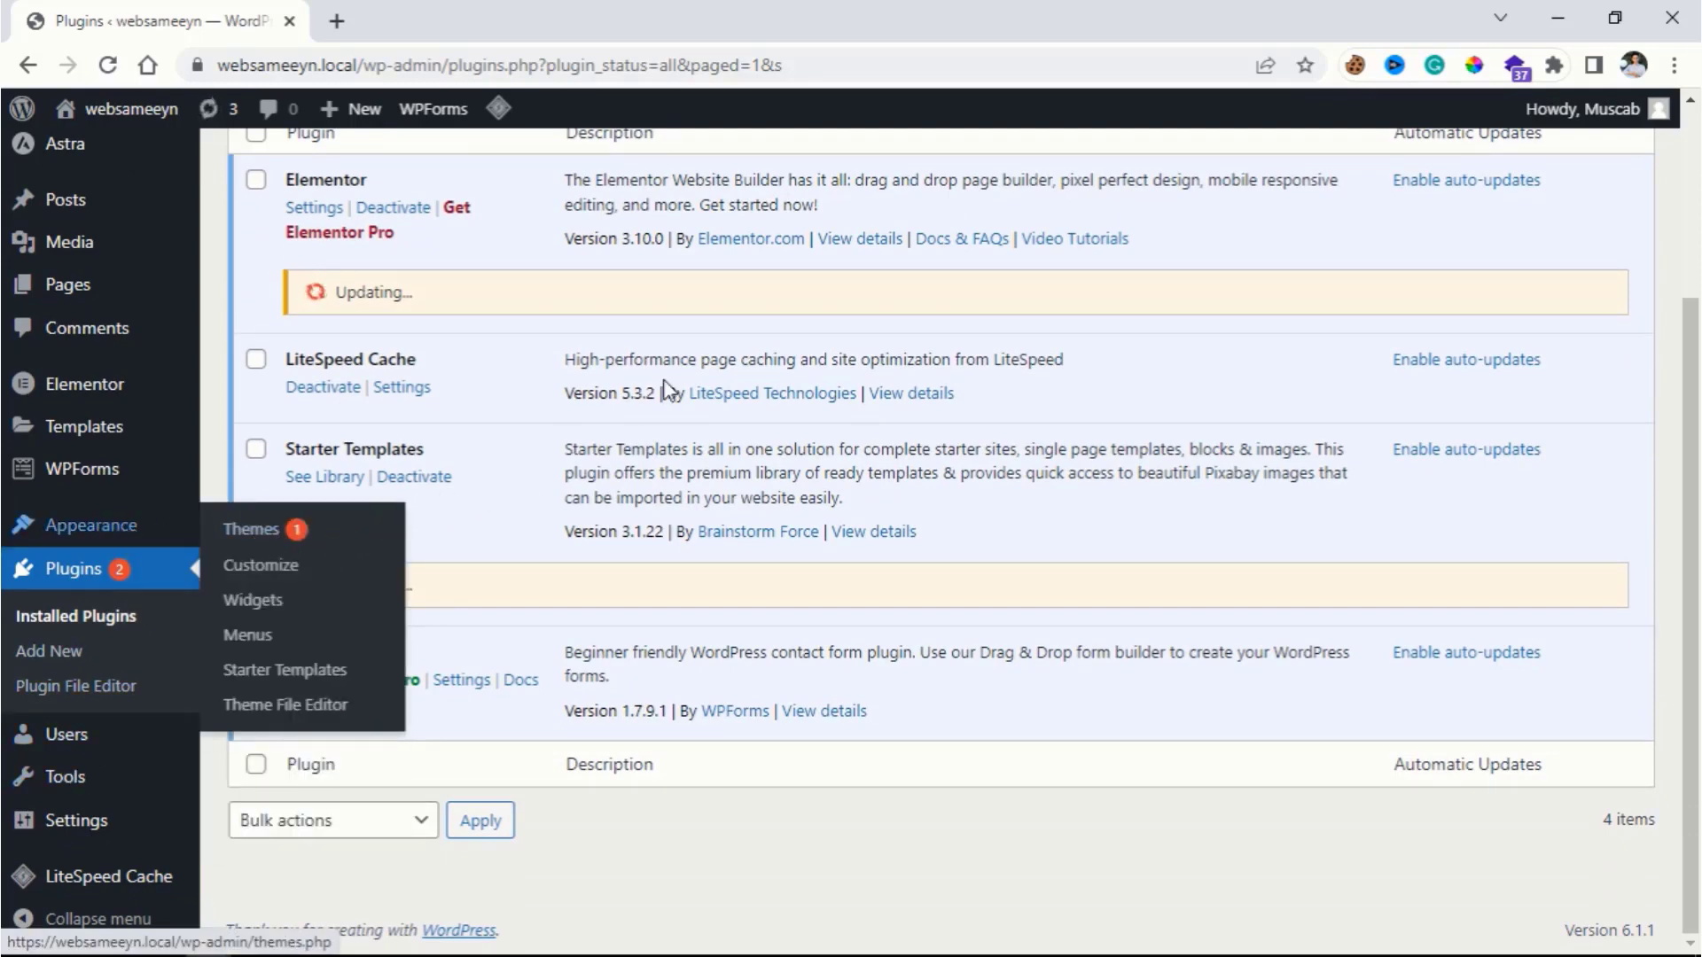
pyautogui.scroll(3, 666, 390)
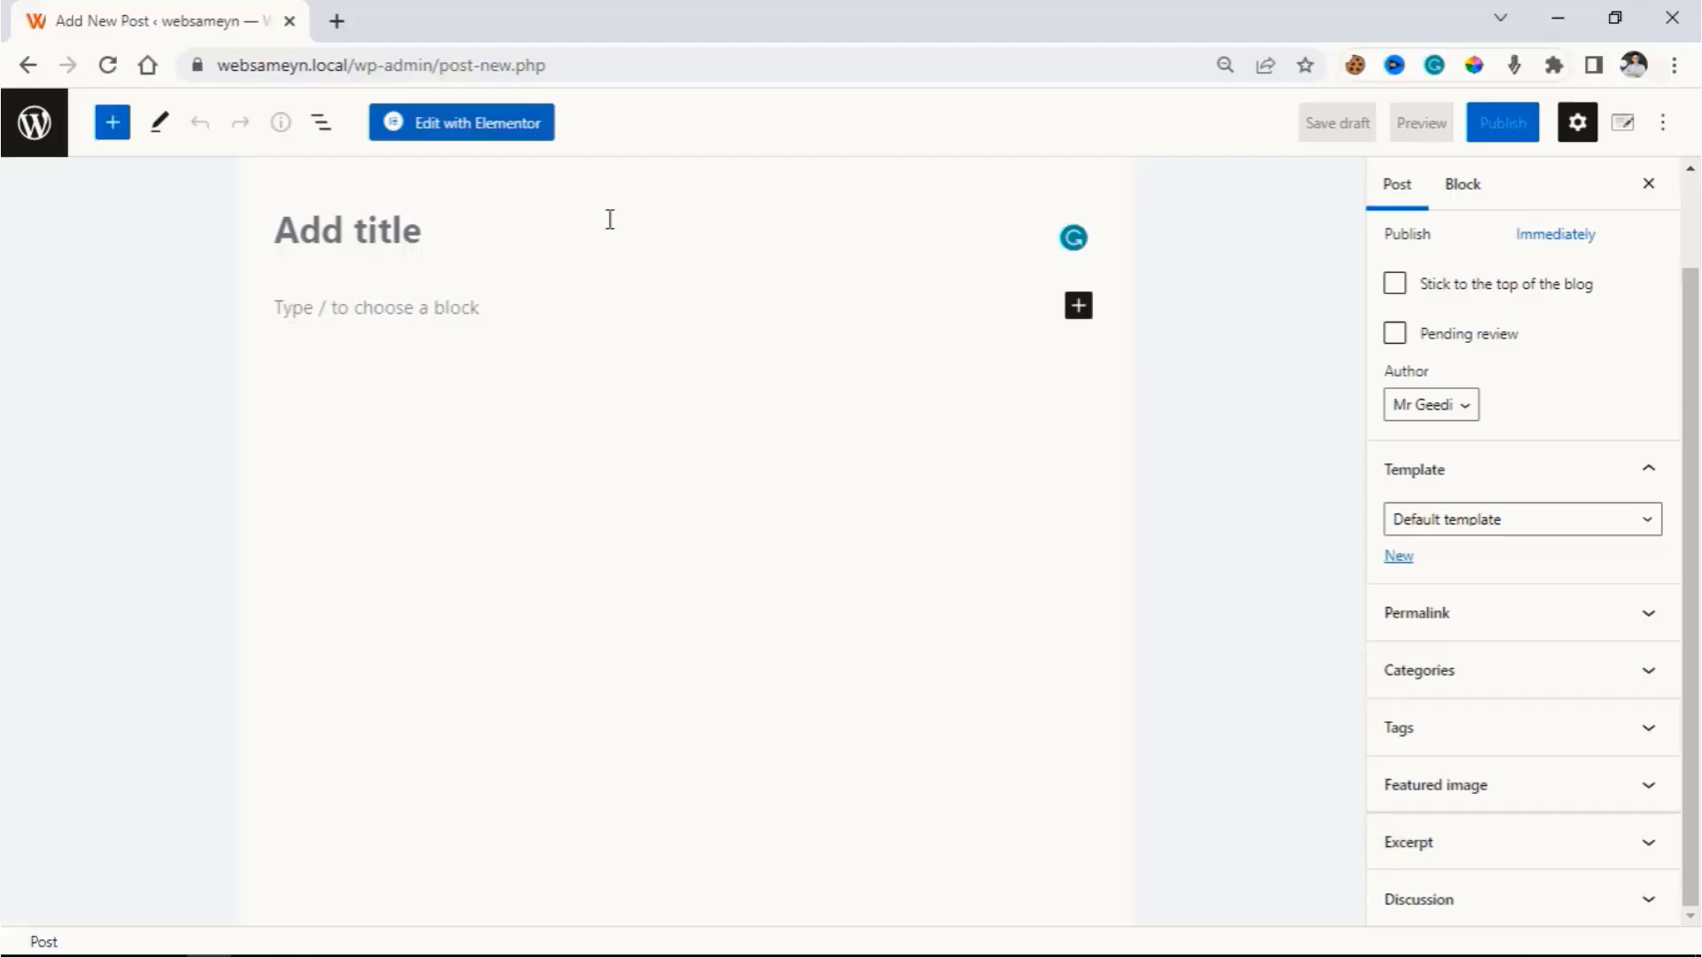
# Step: Title the post '8 Sir Oo Guul Lagu Gaaro 2022' and add its intro paragraph
pyautogui.write('8 Sir Oo Guul Lagu Gaaro 2022')
pyautogui.click(683, 310)
pyautogui.write('Post-gaan waxaan kugu tussi doonna 8 sir oo guul lagu gaaro.')
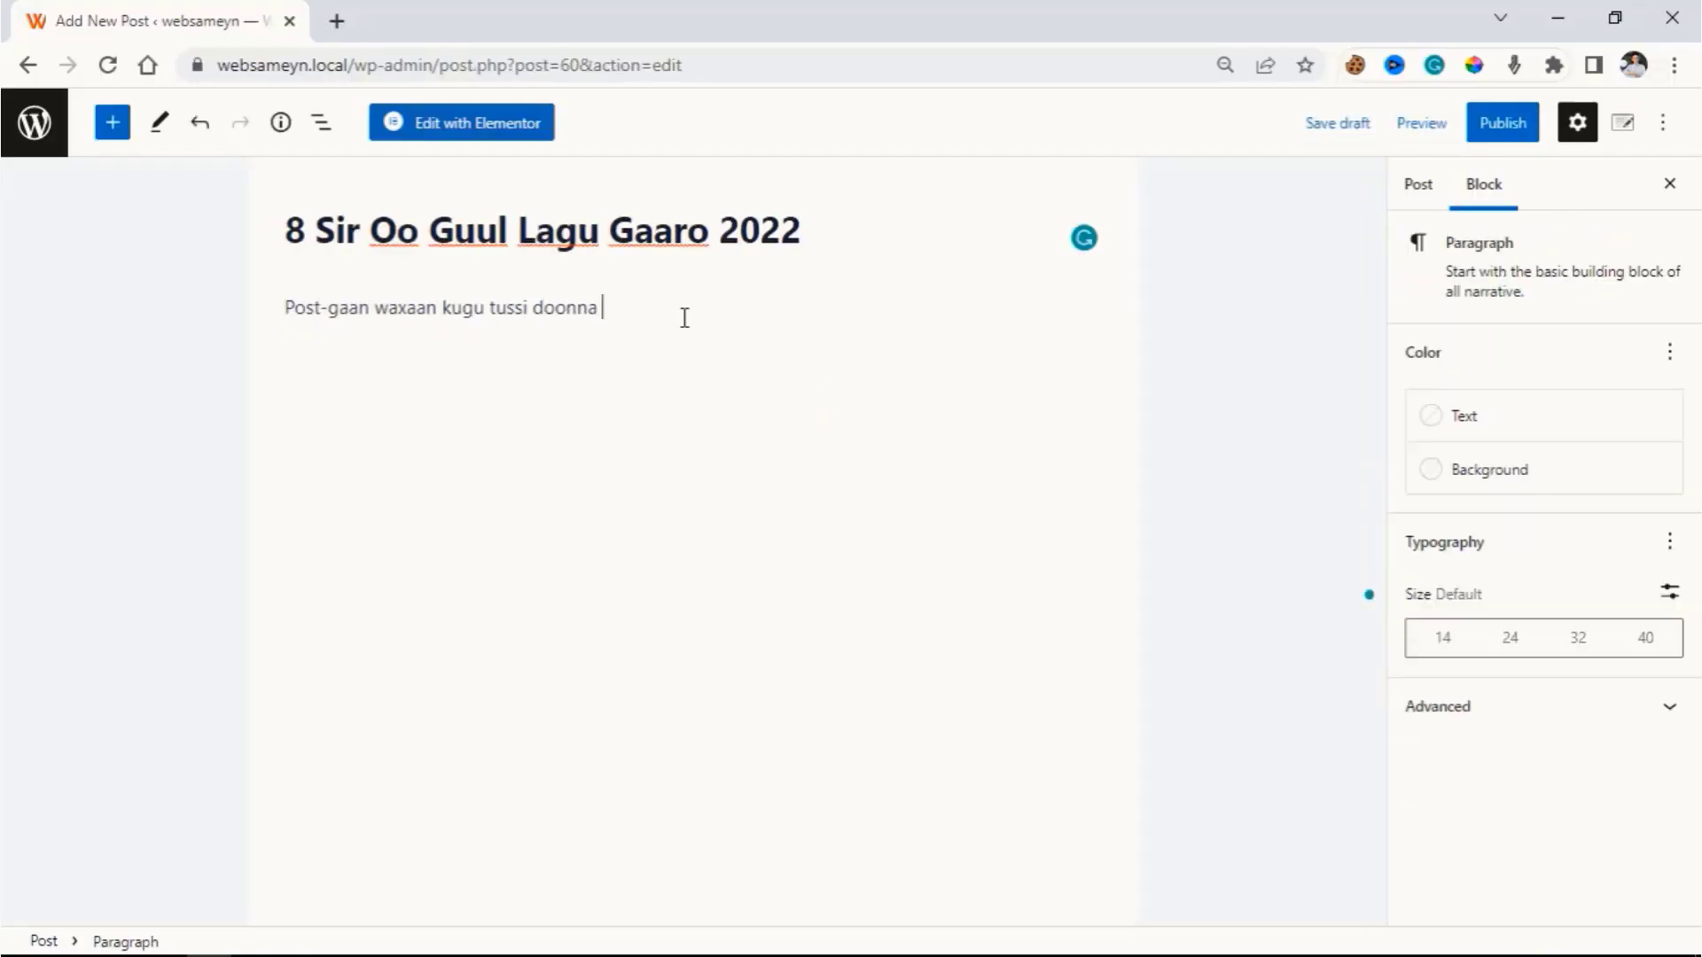
pyautogui.press('Return')
# Step: Insert an Image block using the first image from the media library
pyautogui.click(1087, 371)
pyautogui.click(1369, 647)
pyautogui.click(430, 470)
pyautogui.click(124, 382)
pyautogui.click(1632, 892)
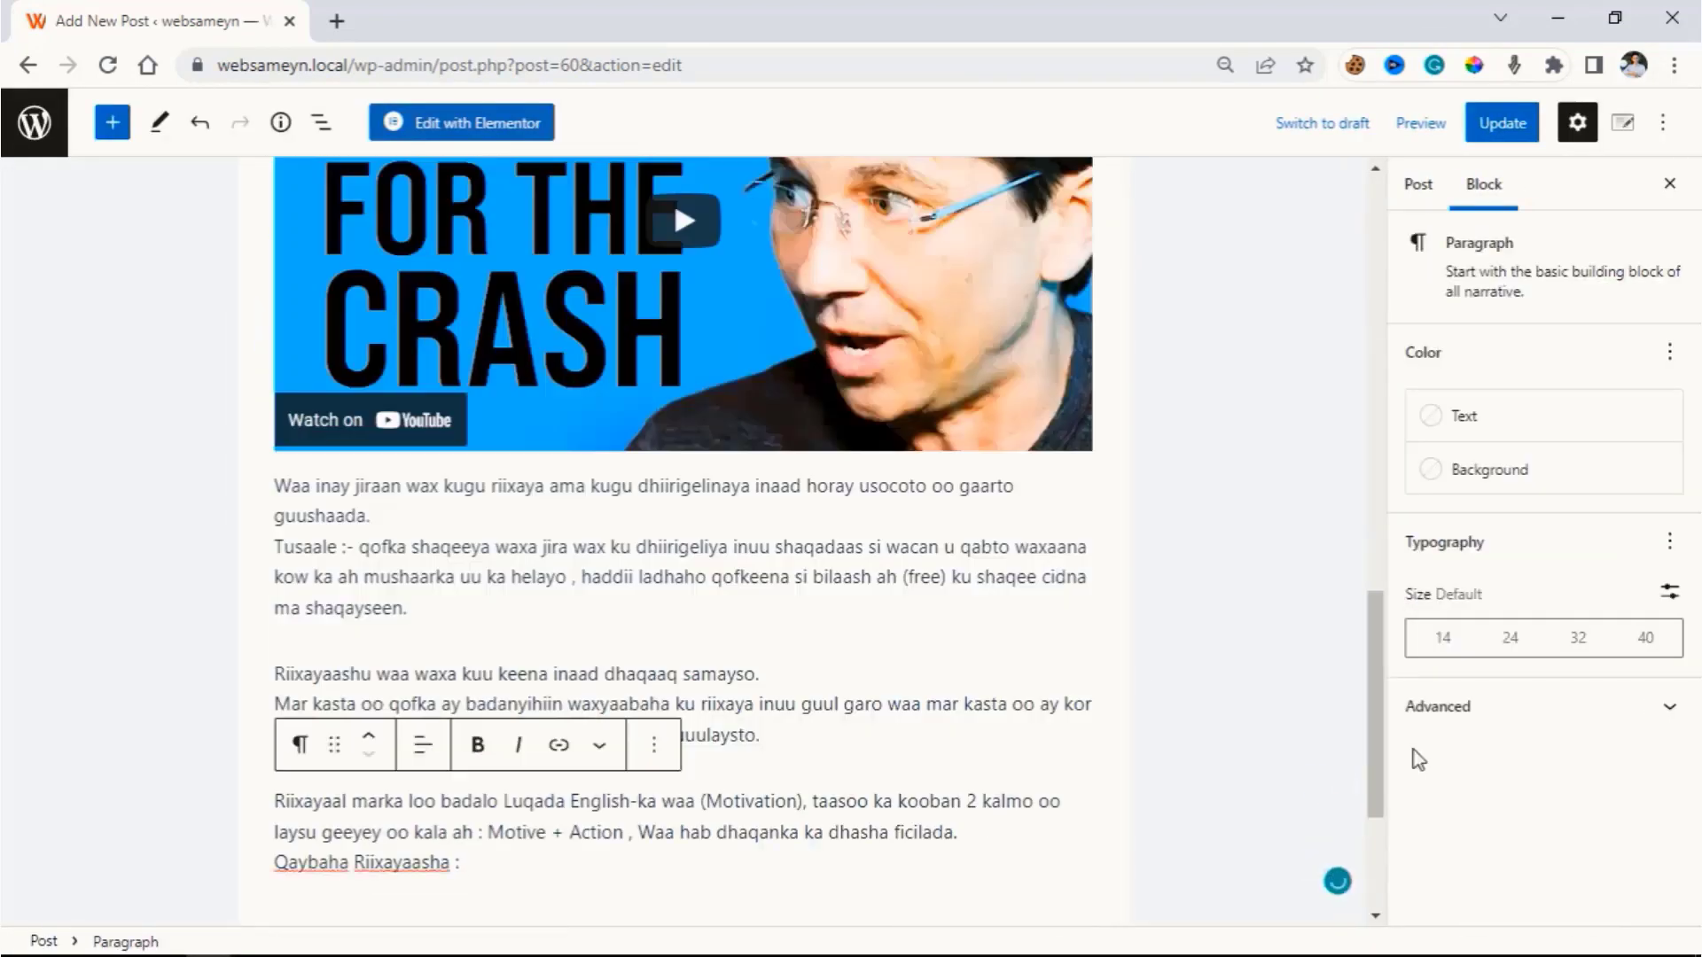
# Step: Paste the body paragraphs into the post
pyautogui.write('Waa inay jiraan wax kugu riixaya ama kugu dhiirigelinaya inaad horay usocoto oo gaarto guushaada. Tusaale :- qofka shaqeeya waxa jira wax ku dhiirigeliya inuu shaqadaas si wacan u qabto waxaana kow ka ah mushaarka uu ka helayo , haddii ladhaho qofkeena si bilaash ah (free) ku shaqee cidna ma shaqayseen. Riixayaashu waa waxa kuu keena inaad dhaqaaq samayso. Mar kasta oo qofka ay badanyihiin waxyaabaha ku riixaya inuu guul garo waa mar kasta oo ay kor ukacdo ama siyaado suurtagalnimada ah inuu guulaysto. Riixayaal marka loo badalo Luqada English-ka waa (Motivation), taasoo ka kooban 2 kalmo oo laysu geeyey oo kala ah : Motive + Action , Waa hab dhaqanka ka dhasha ficilada. Qaybaha Riixayaasha :')
pyautogui.moveTo(1374, 664); pyautogui.dragTo(1373, 819)
pyautogui.scroll(-1, 697, 772)
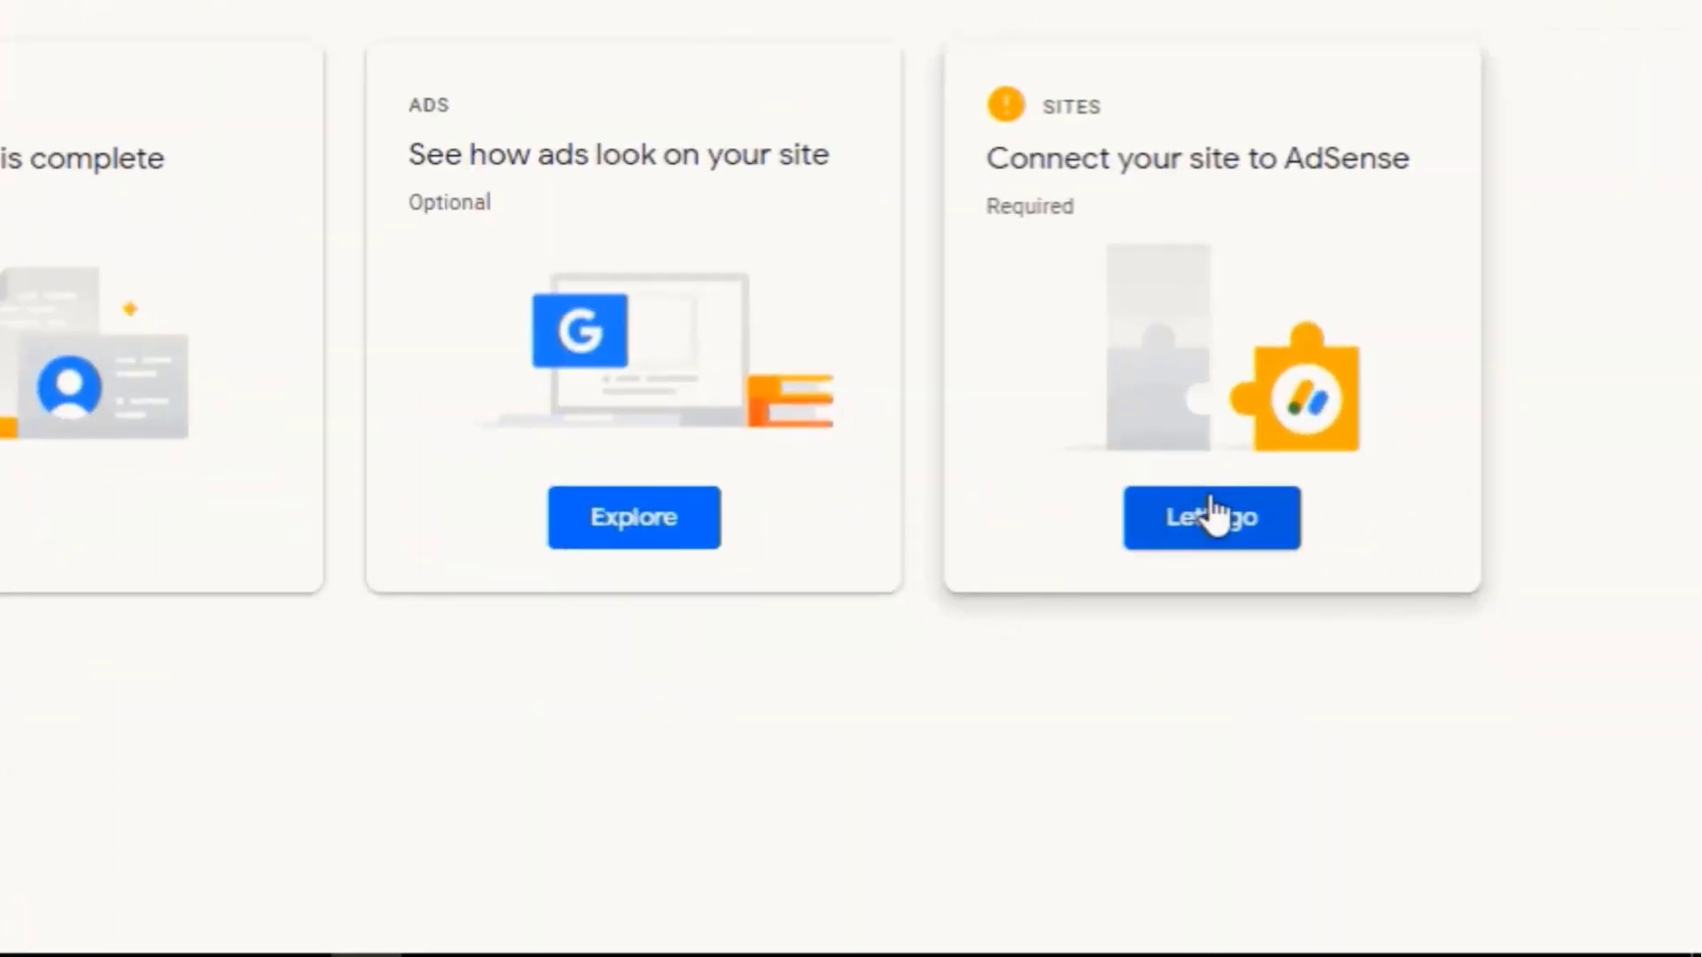
# Step: Add the website address as a new site in AdSense and save, then go to webdhise.com
pyautogui.click(1390, 677)
pyautogui.write('http://alexchain.com/')
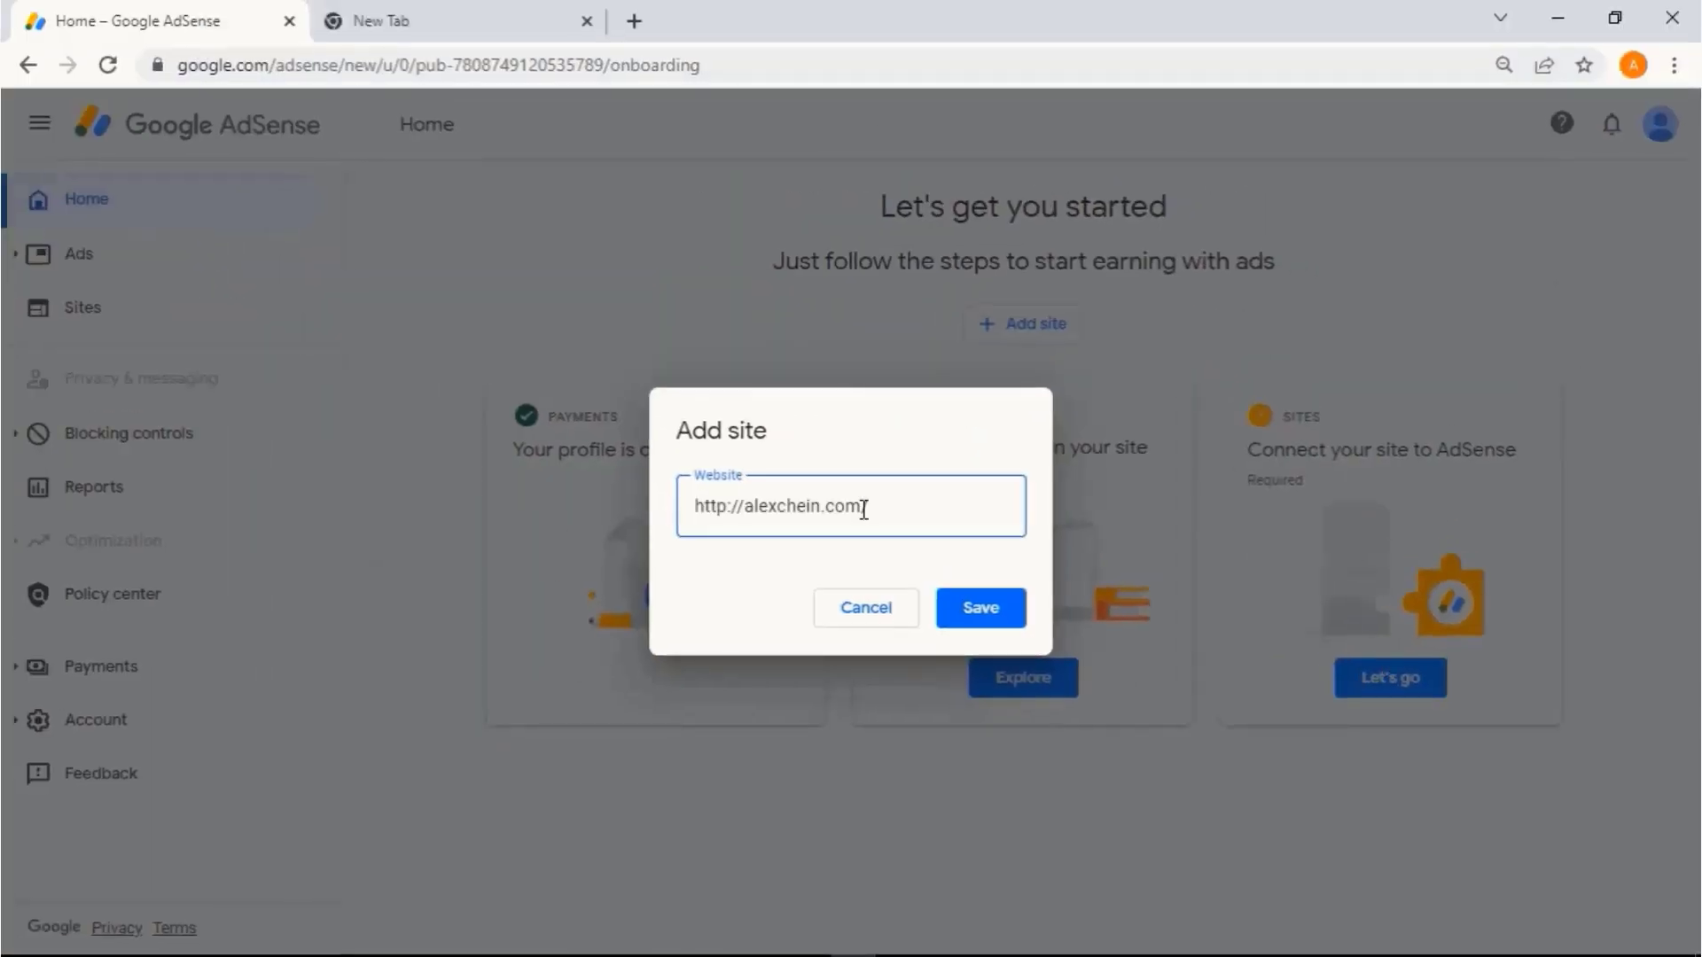
pyautogui.click(975, 604)
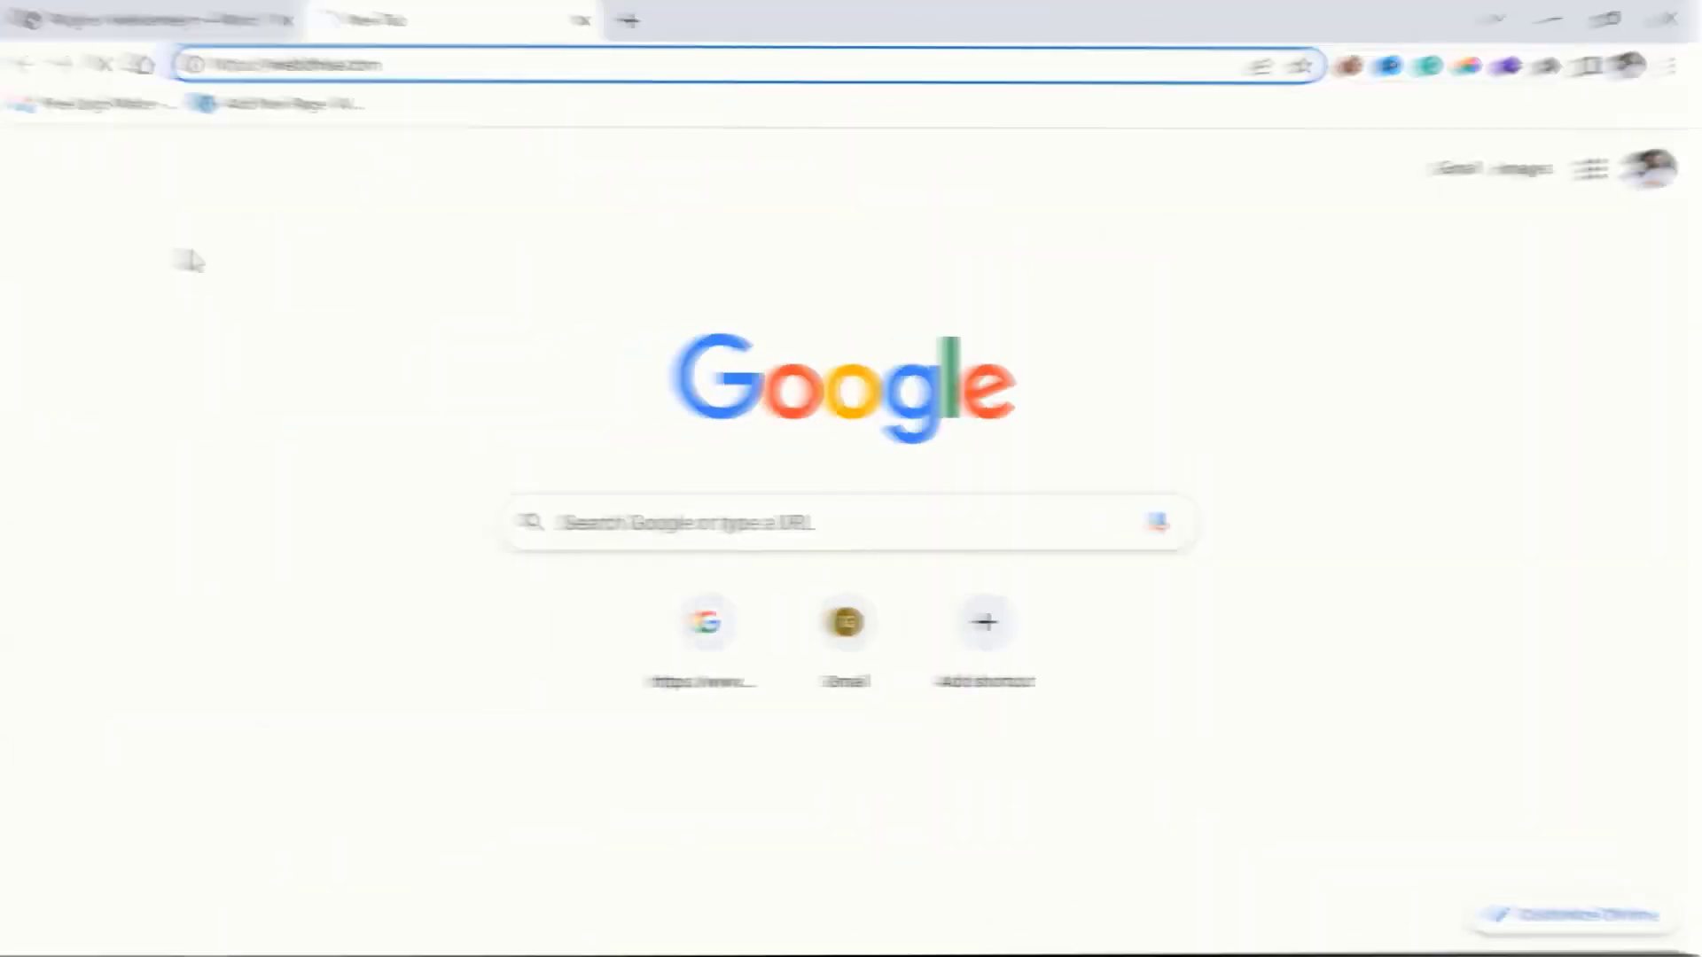
pyautogui.press('Return')
# Step: Load webdhise.com, browse the homepage and decline the website-build popup
pyautogui.click(613, 64)
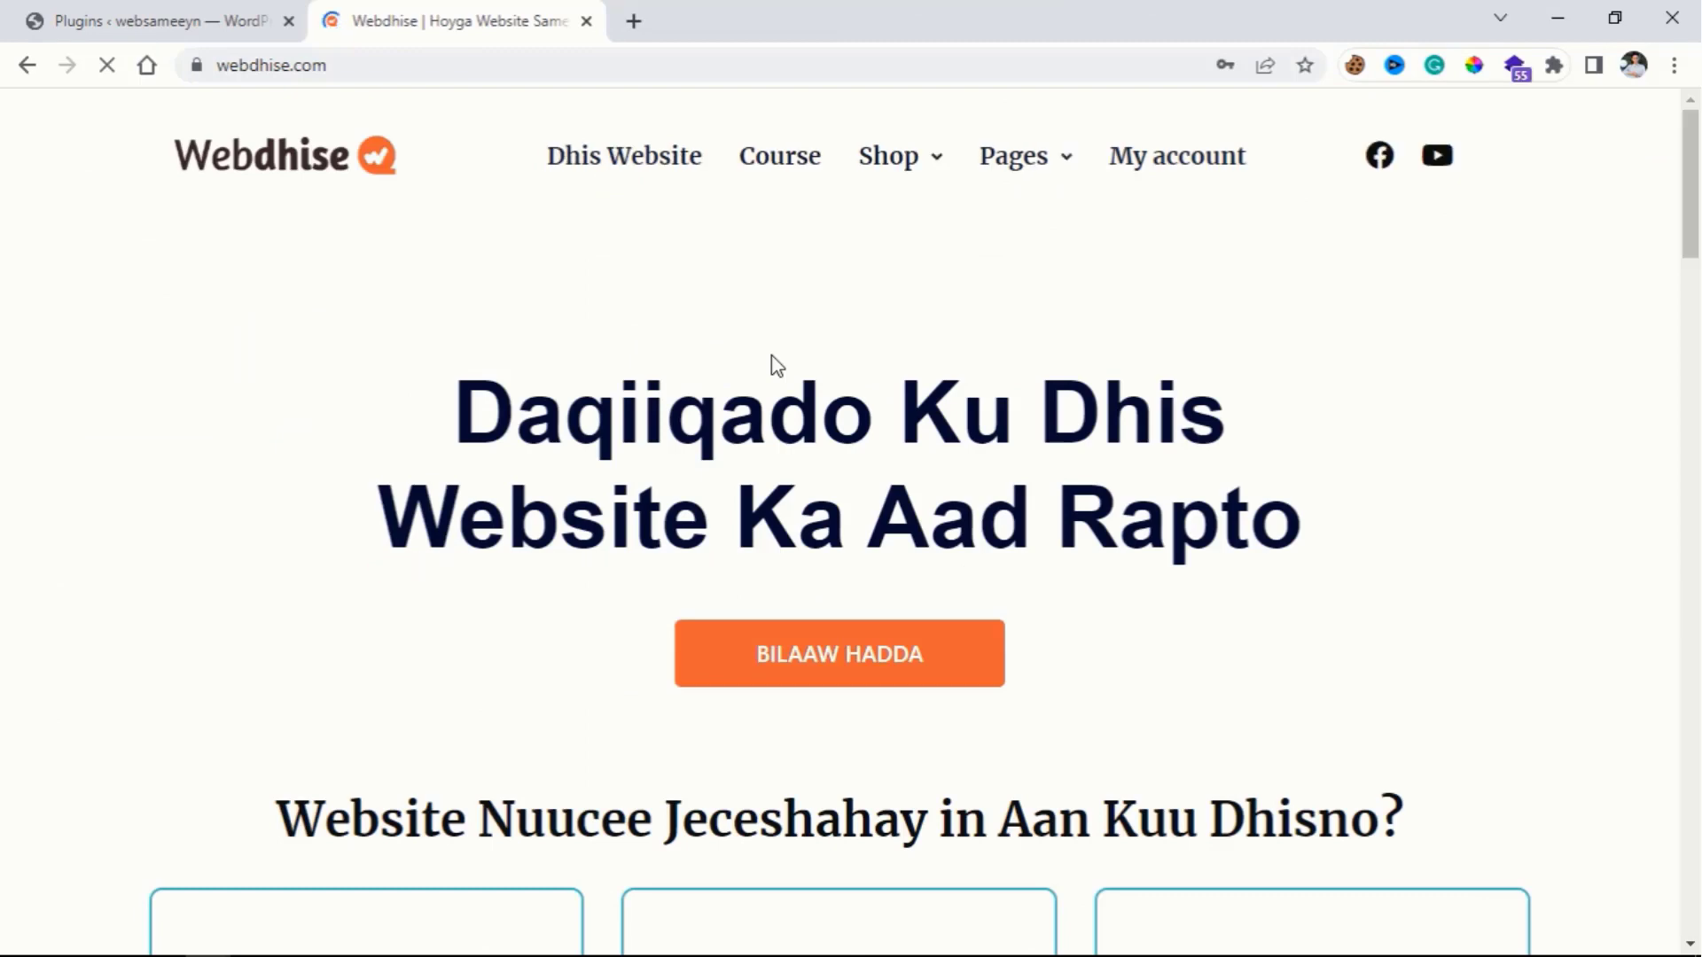
pyautogui.scroll(-10, 813, 406)
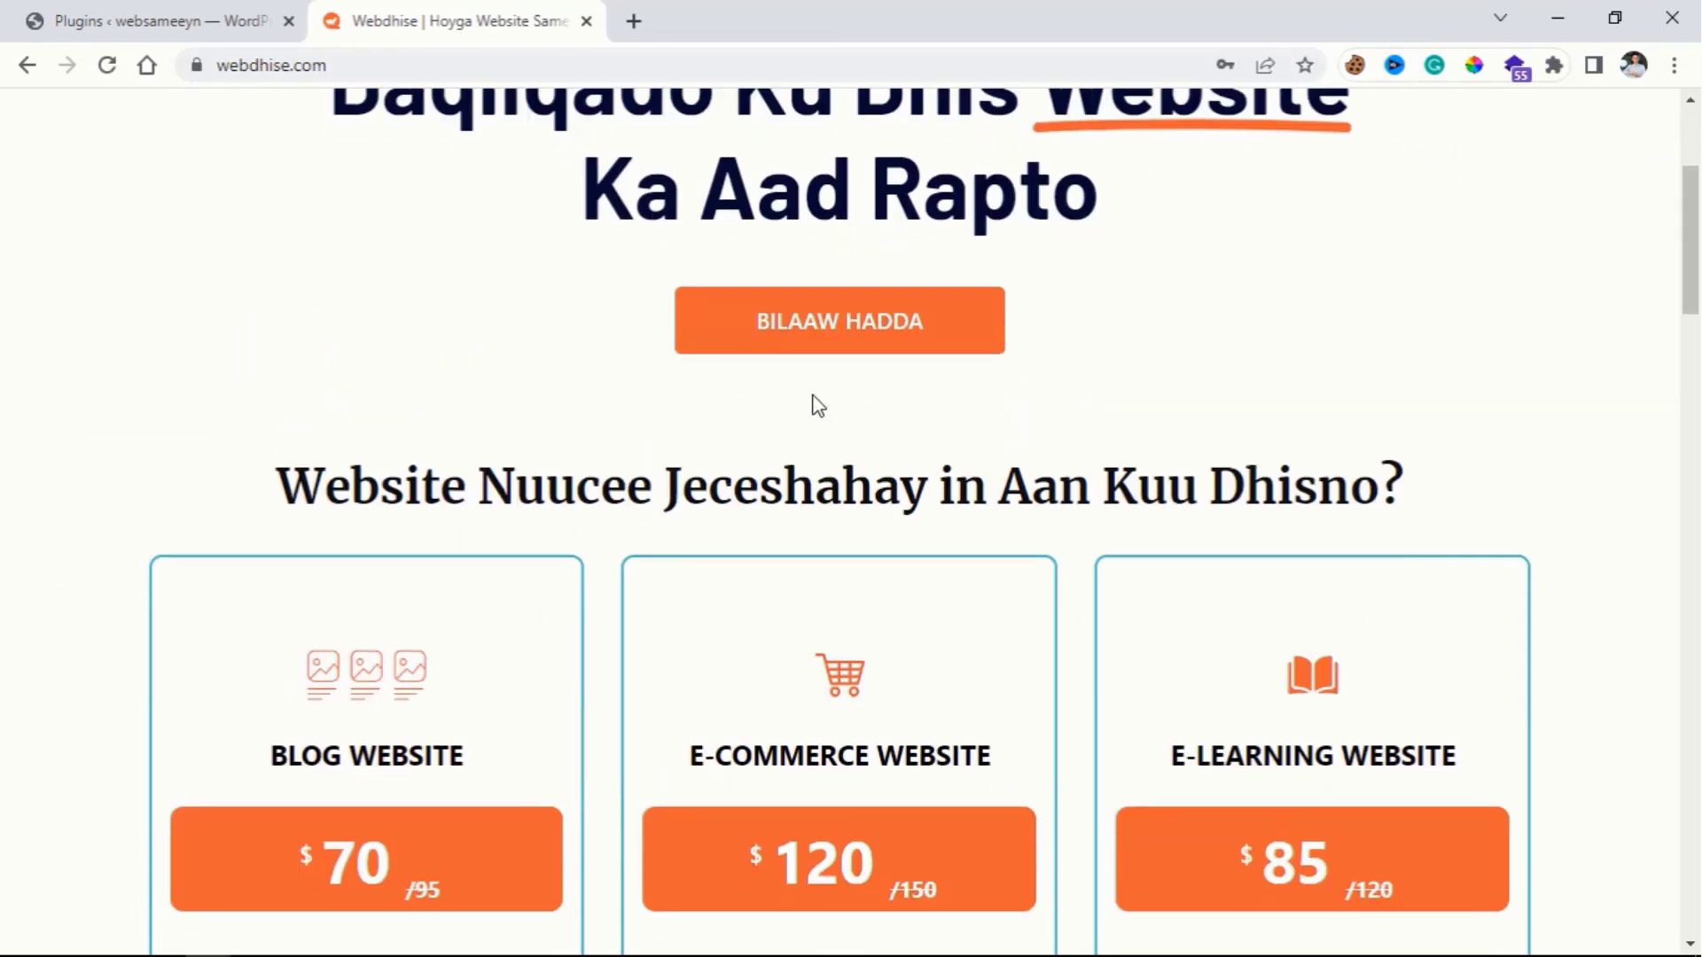
pyautogui.scroll(-5, 849, 401)
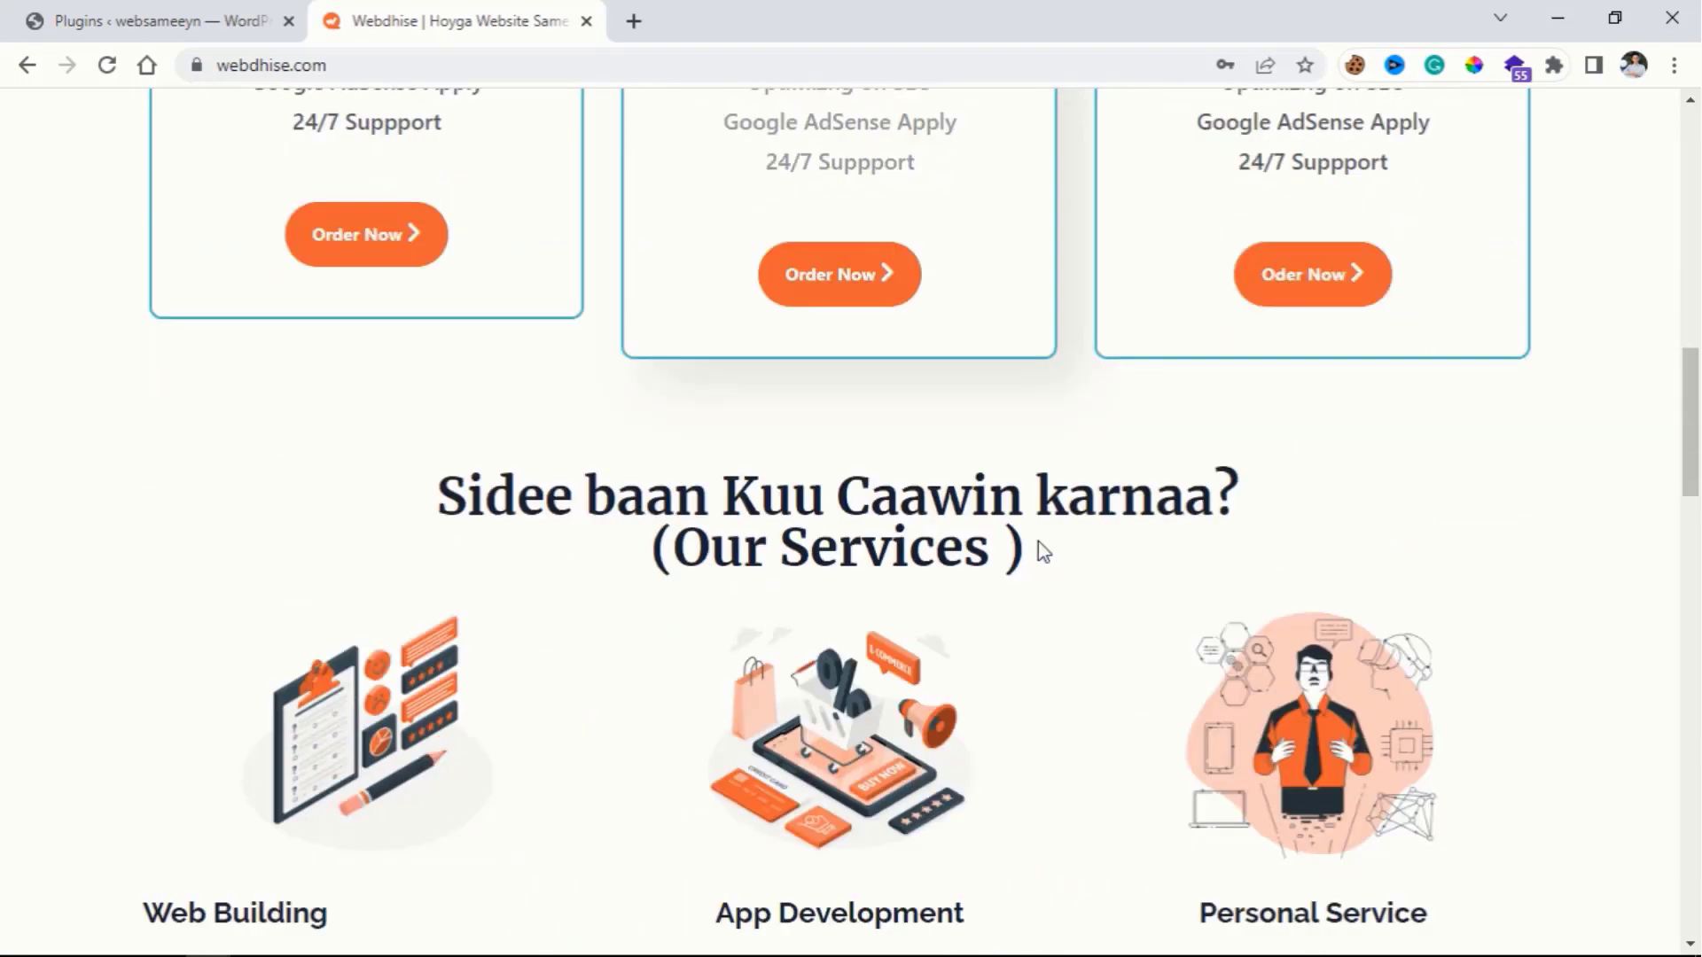
pyautogui.scroll(-20, 1028, 550)
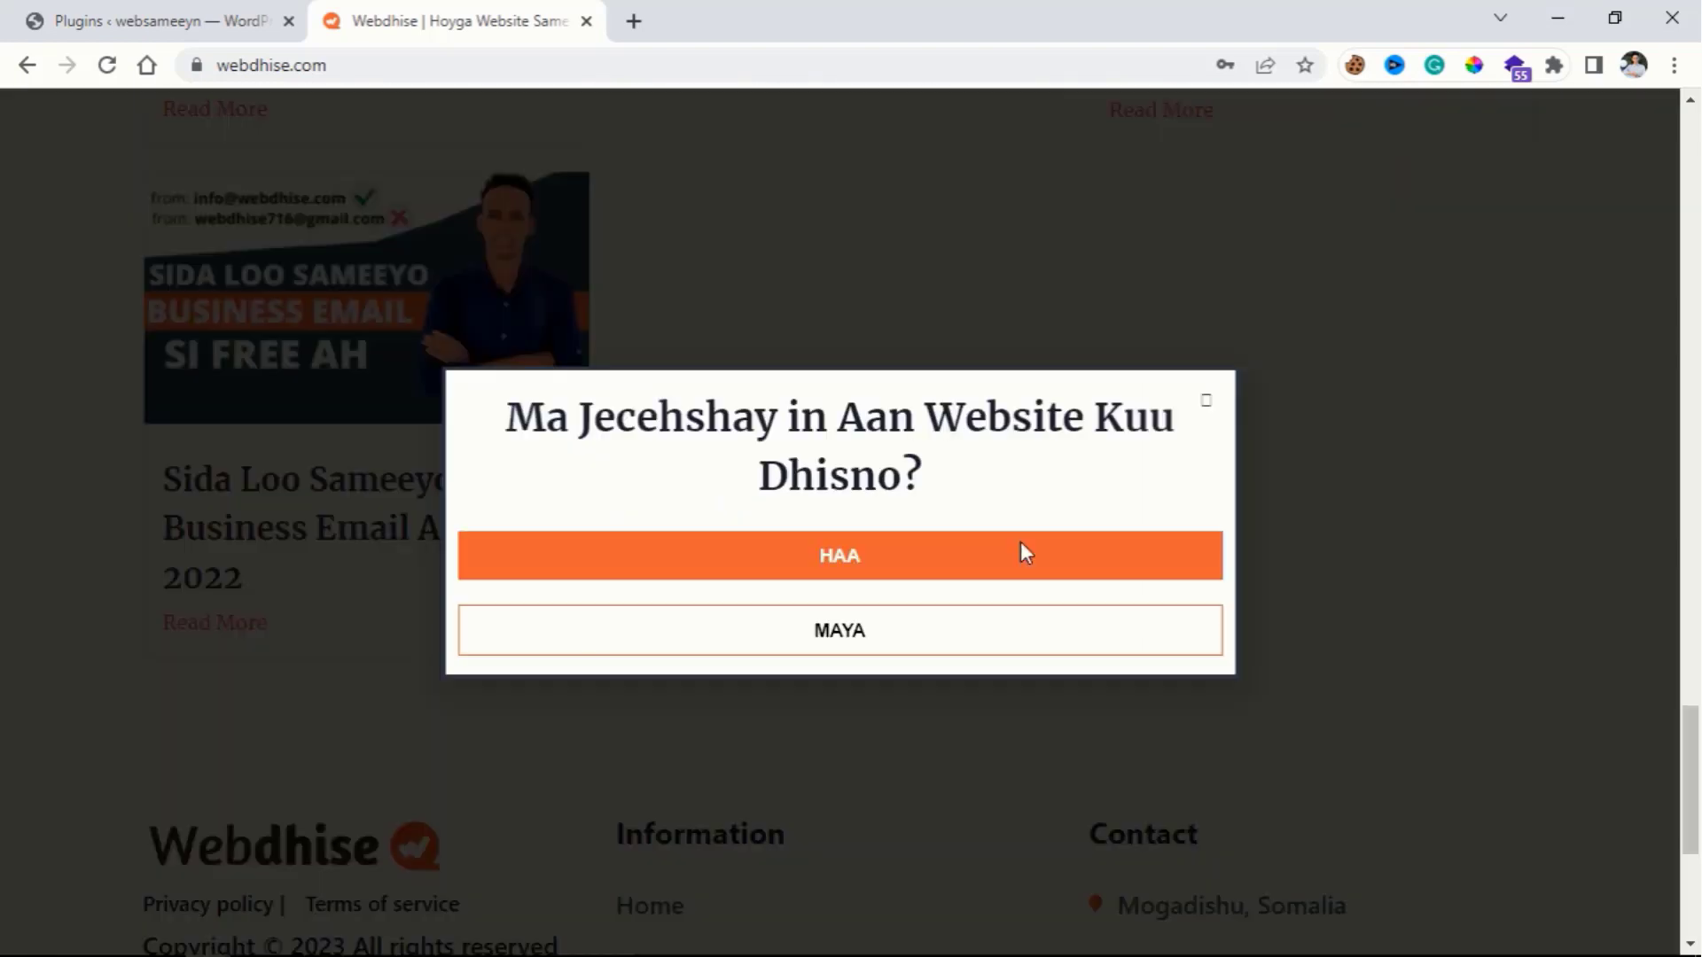
pyautogui.click(996, 627)
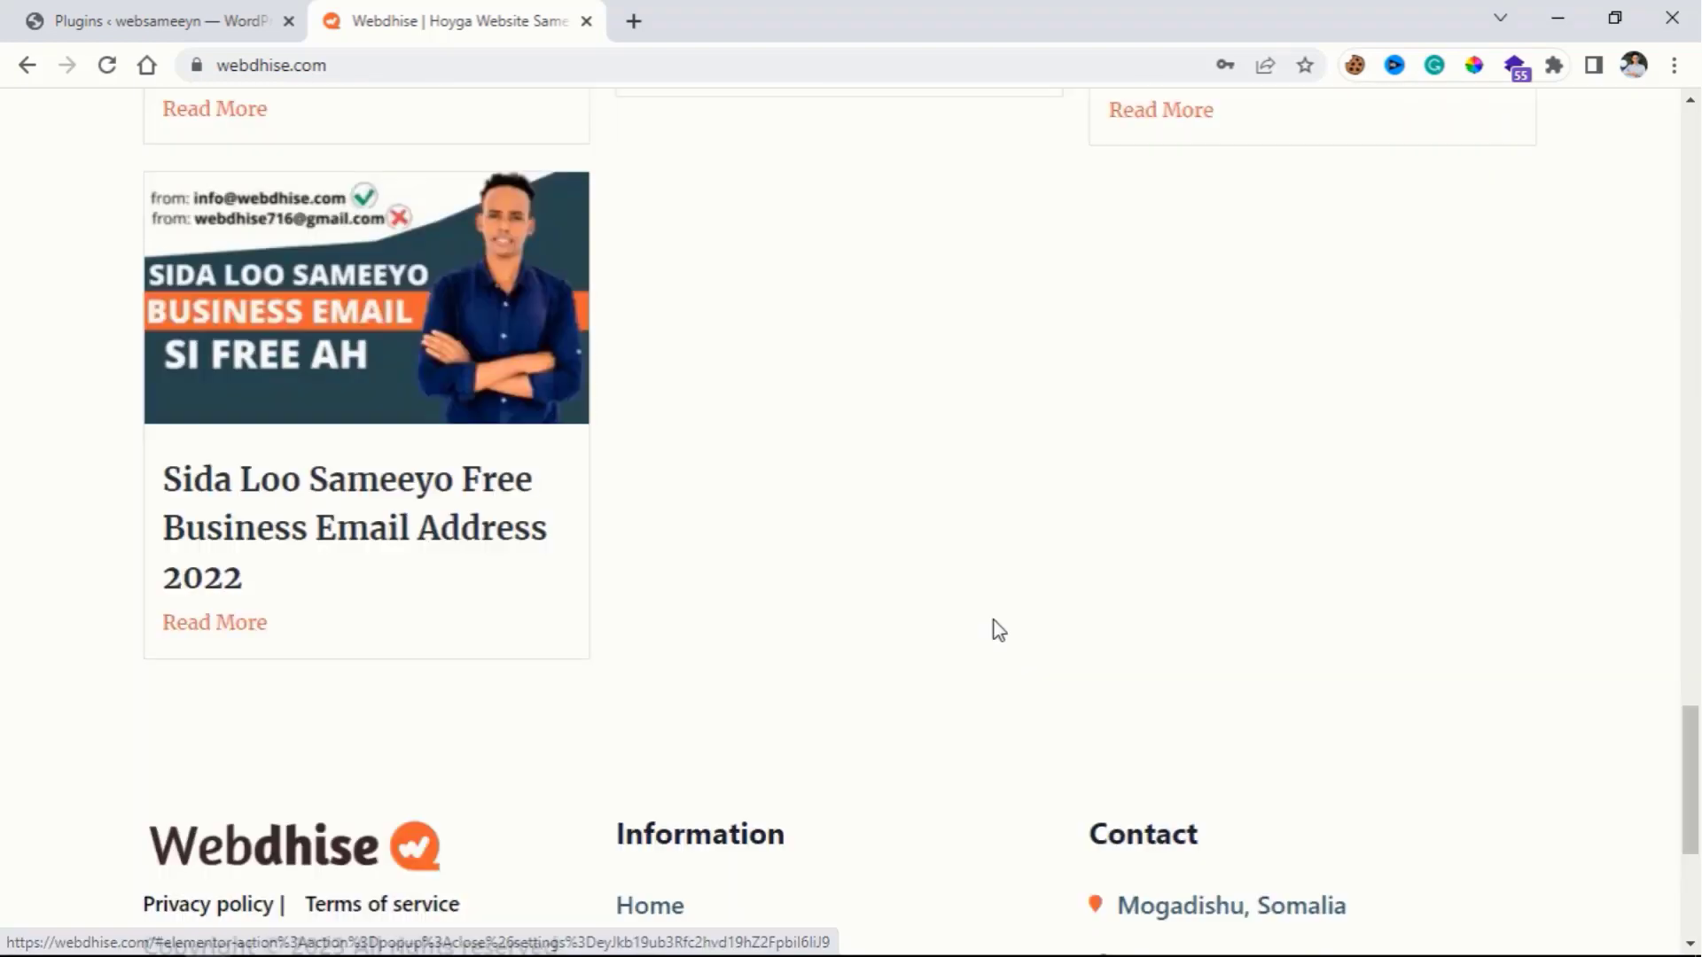
pyautogui.scroll(-5, 1132, 523)
pyautogui.scroll(20, 1125, 516)
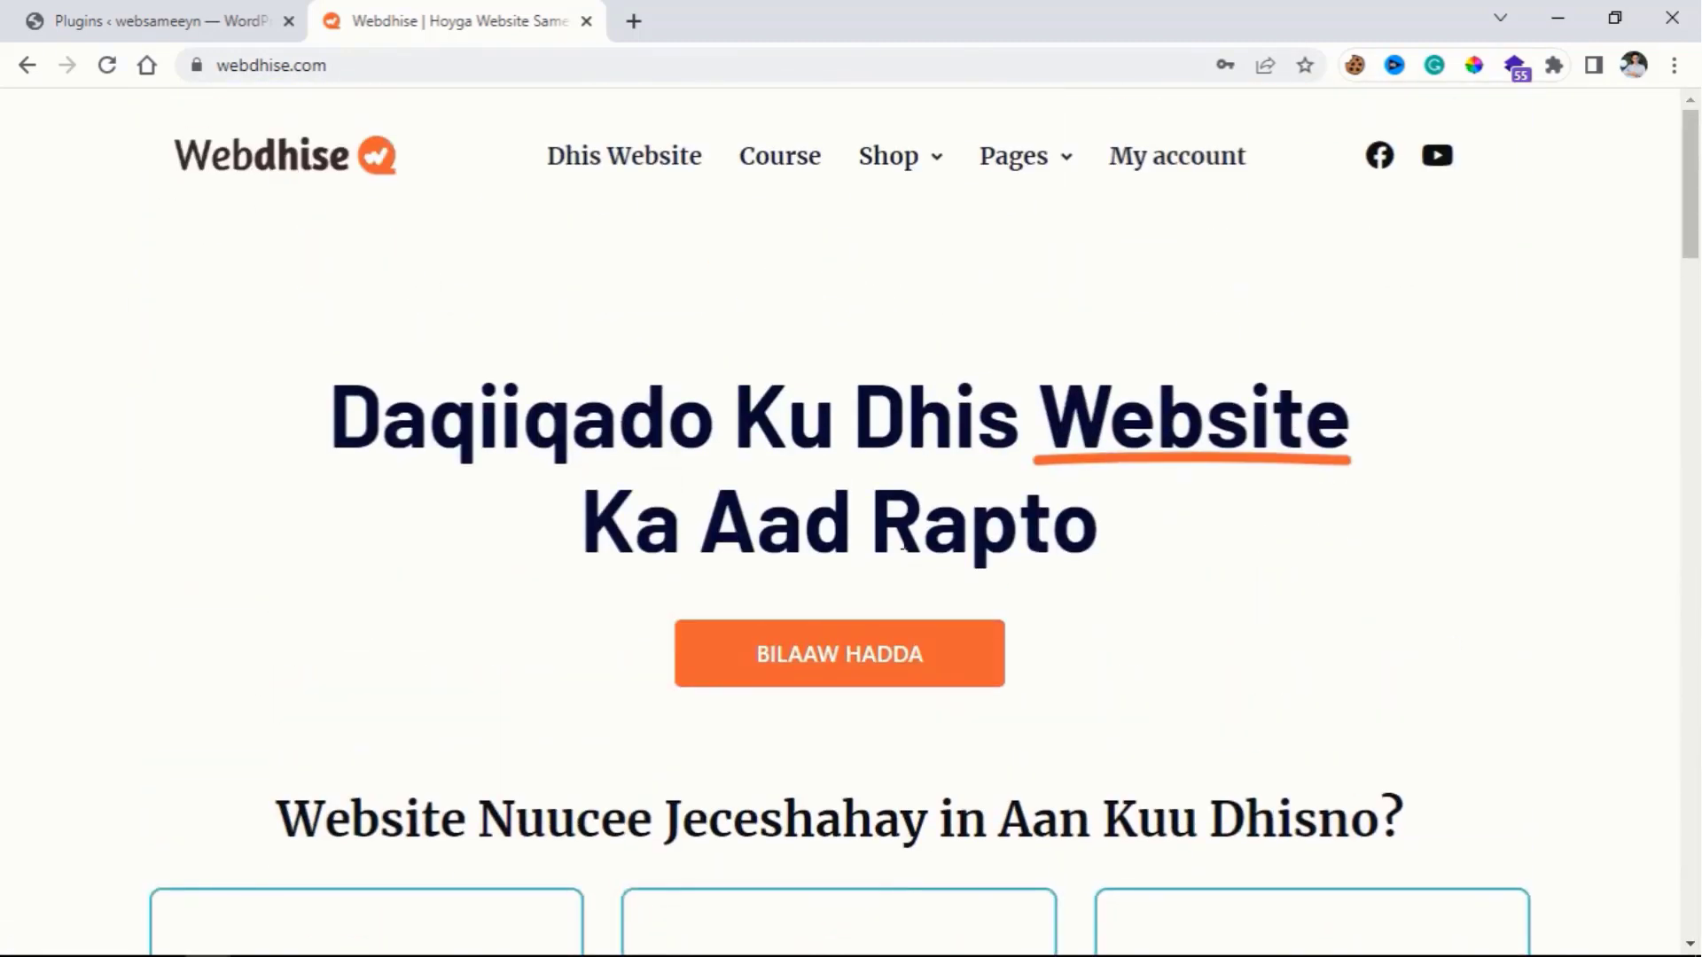
pyautogui.scroll(-8, 1573, 418)
pyautogui.moveTo(1691, 303); pyautogui.dragTo(1693, 168)
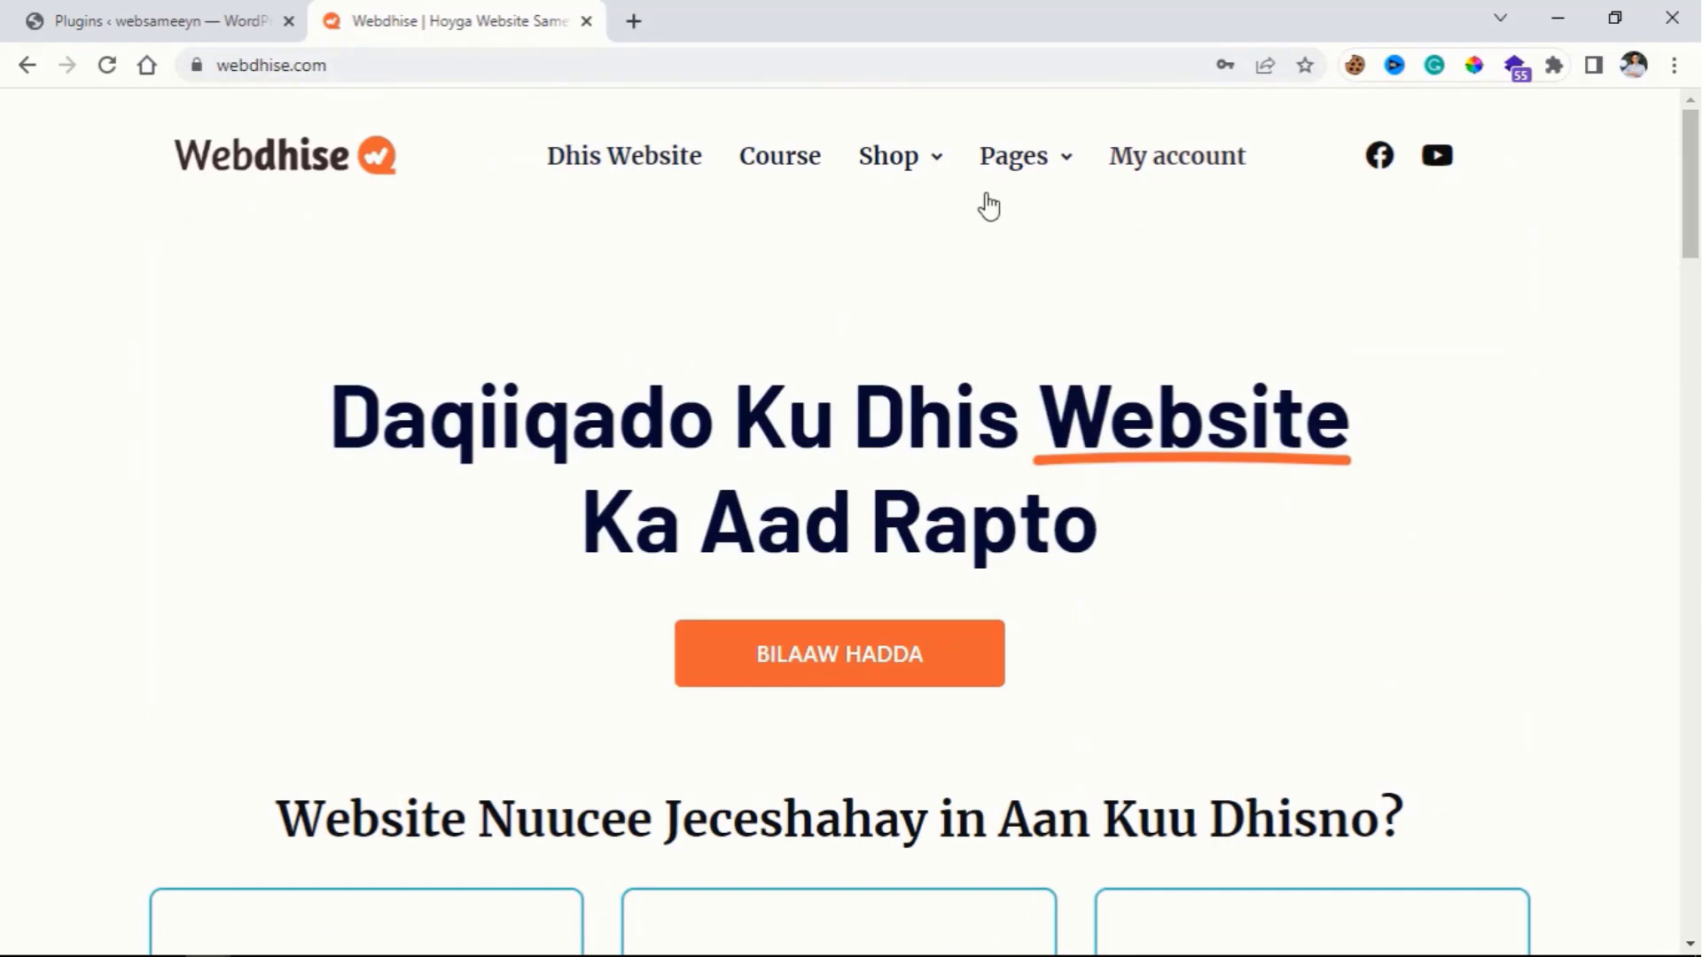
# Step: From Course, open the $15.00 'Sida WordPress Blogging Website Loo Sameeyo' course and scroll its lessons
pyautogui.click(783, 156)
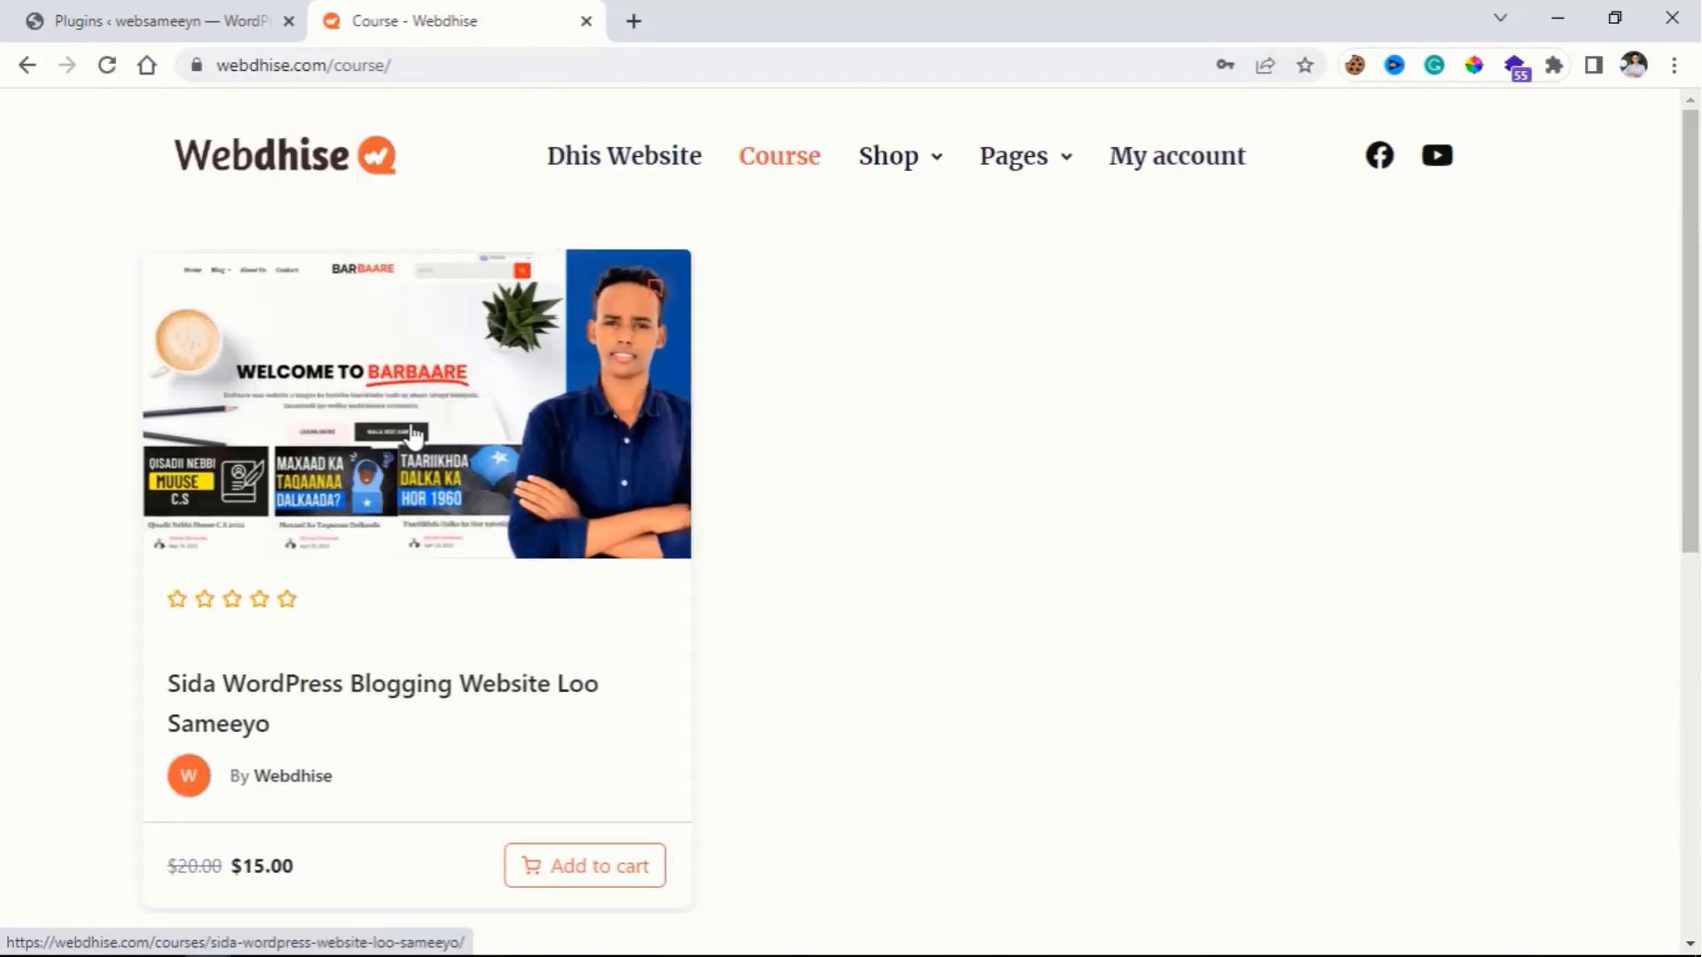
pyautogui.click(414, 437)
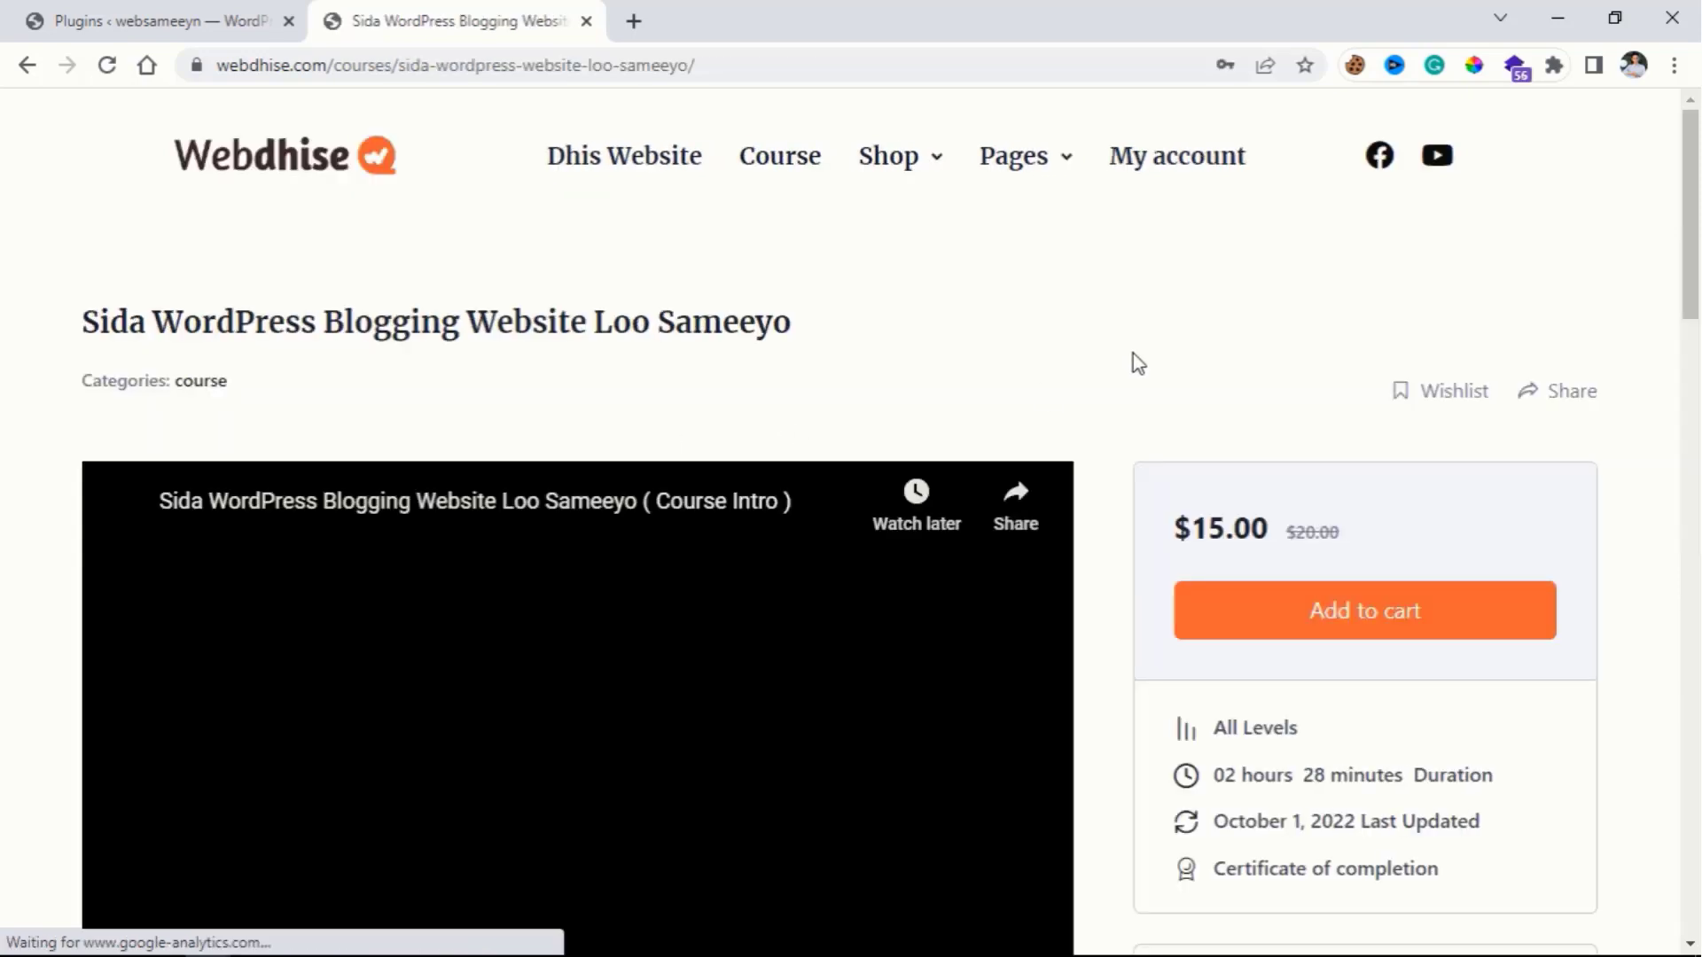
pyautogui.scroll(-7, 1133, 353)
pyautogui.scroll(-15, 1152, 364)
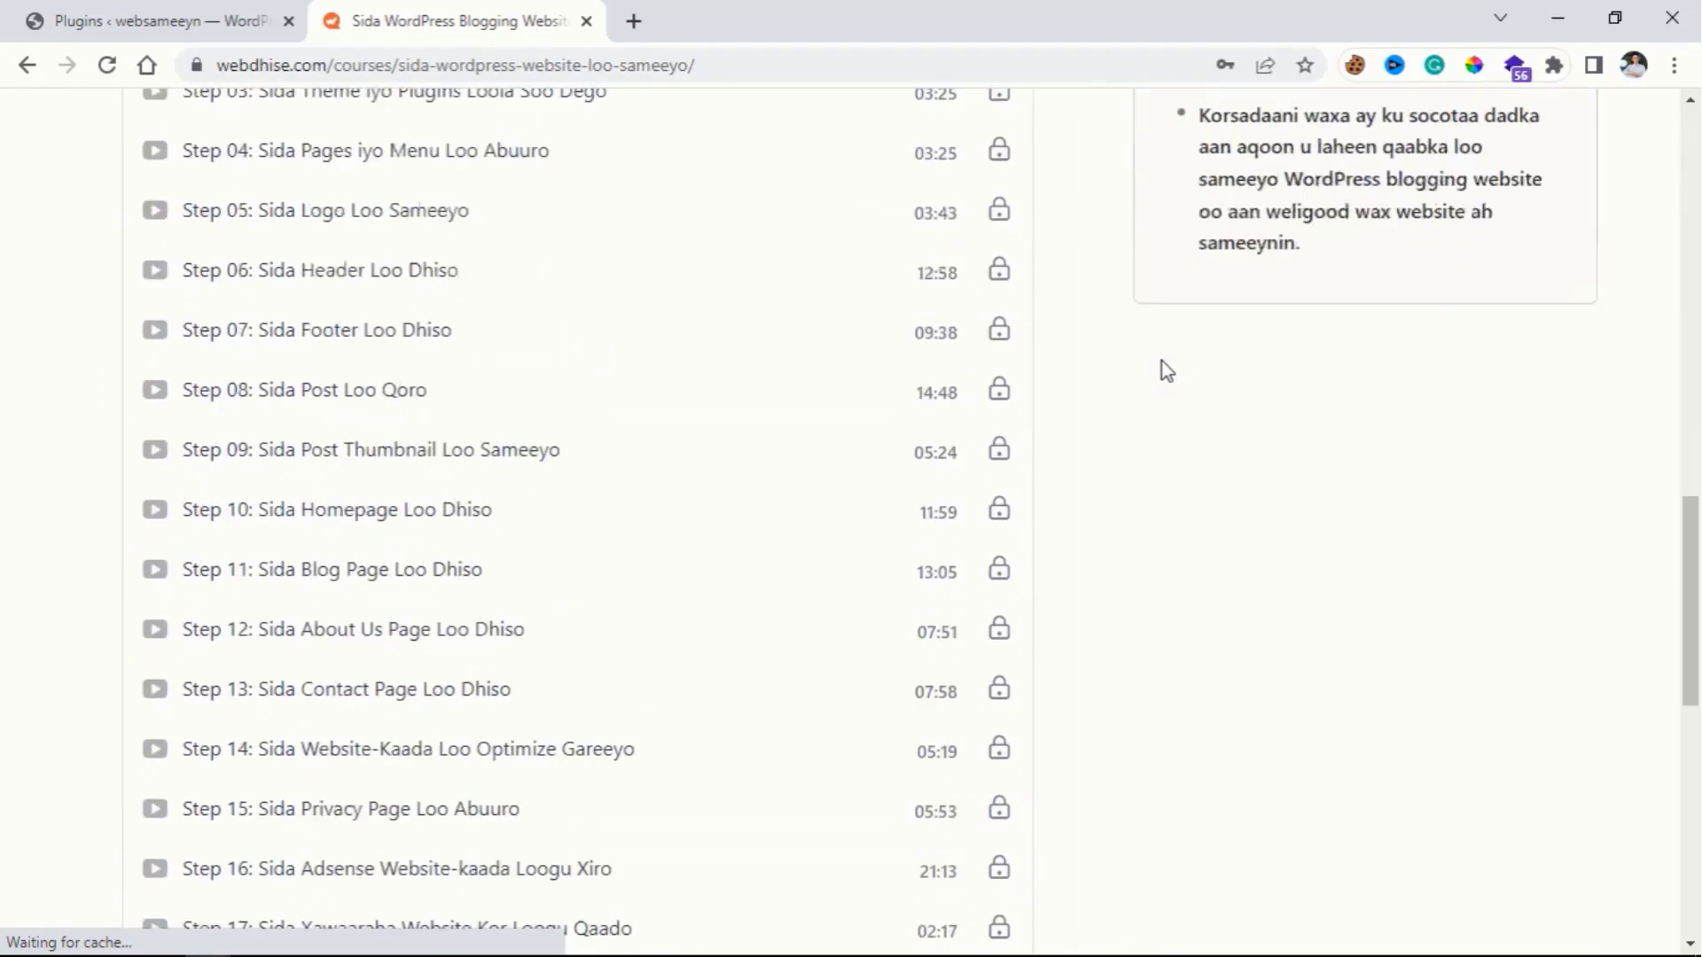
pyautogui.scroll(15, 1166, 359)
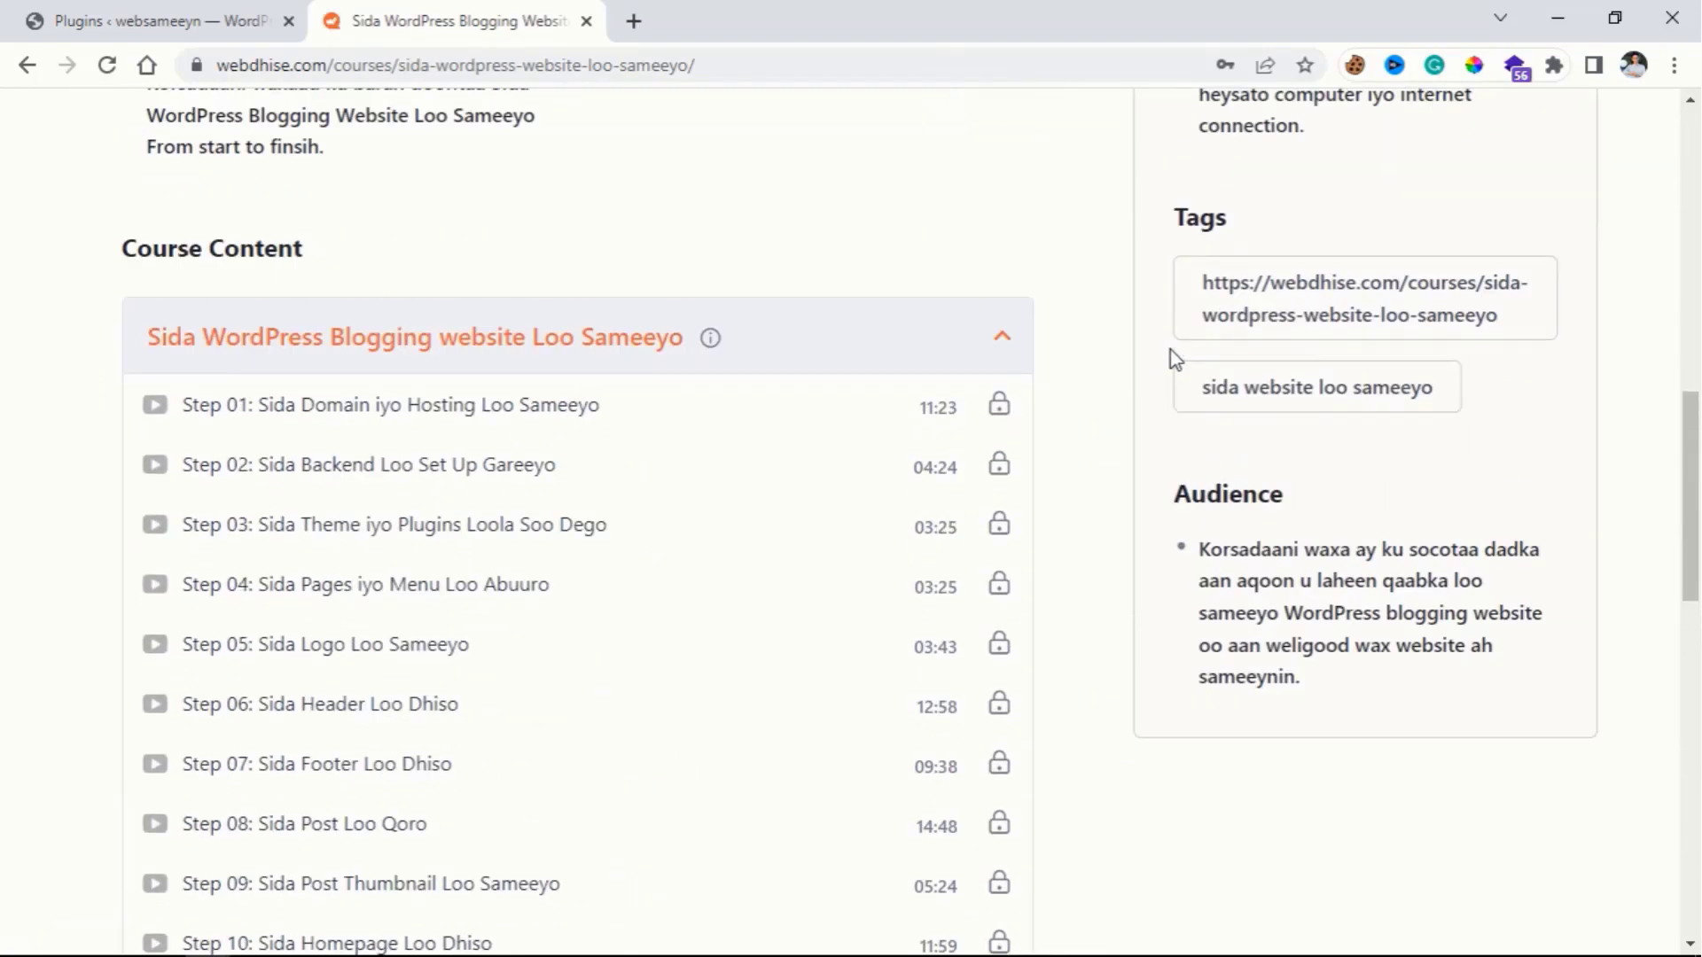
pyautogui.scroll(10, 1175, 359)
pyautogui.scroll(-15, 1264, 189)
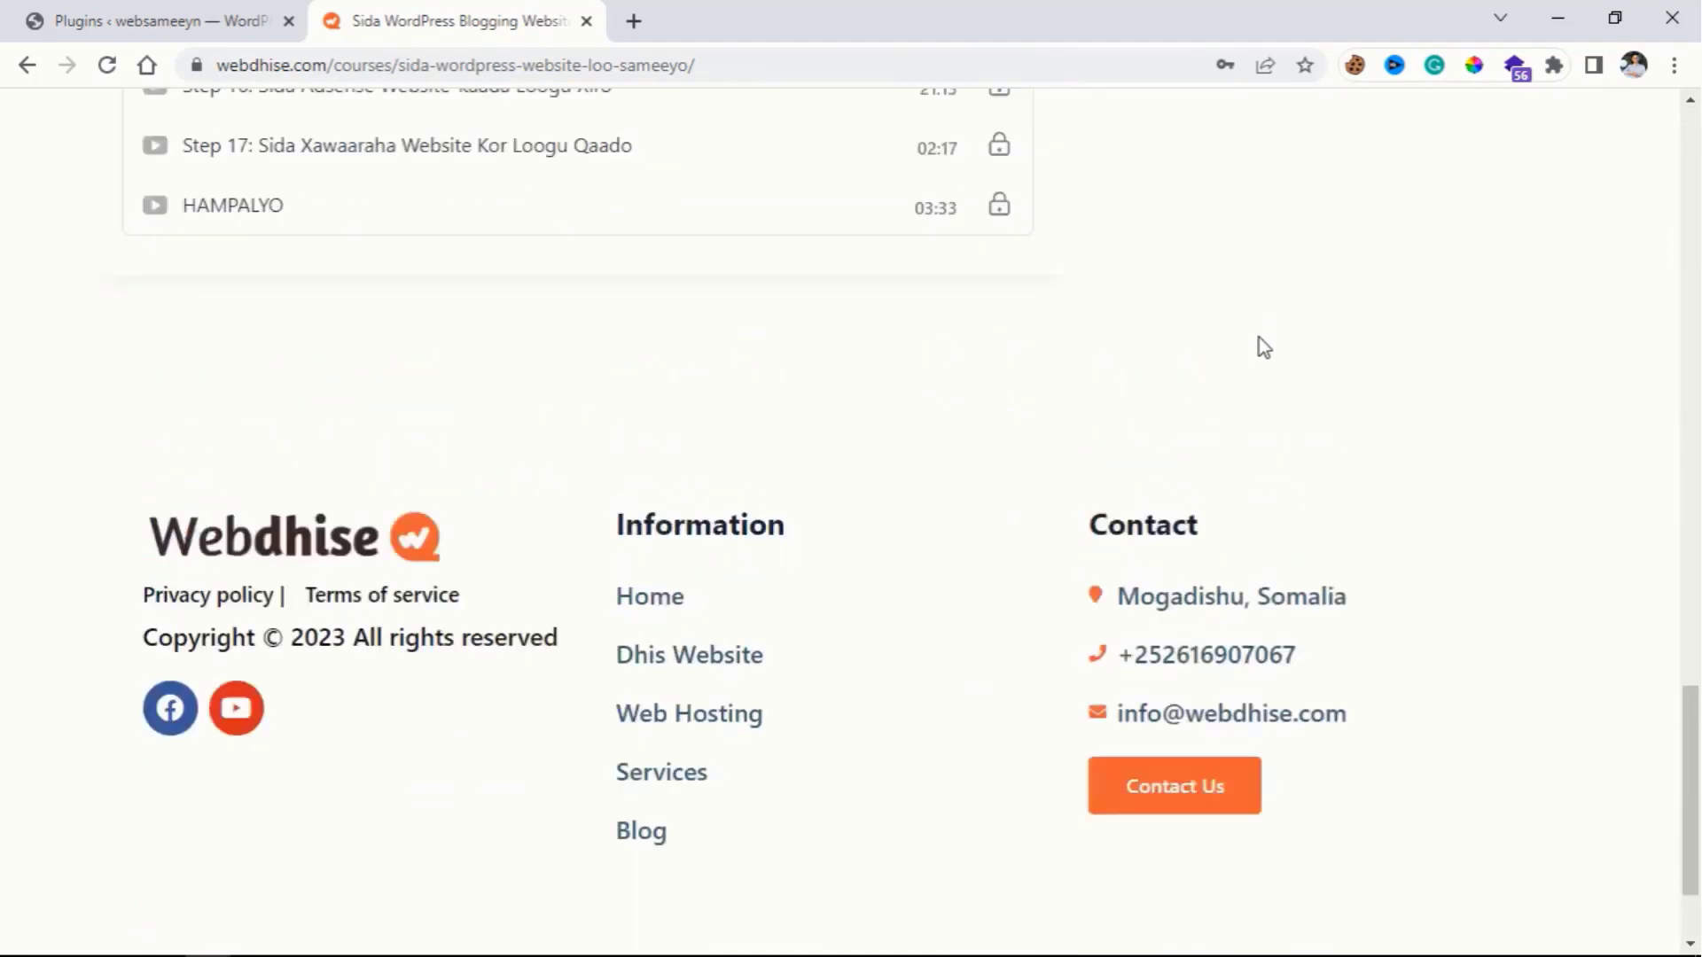
pyautogui.scroll(20, 1254, 390)
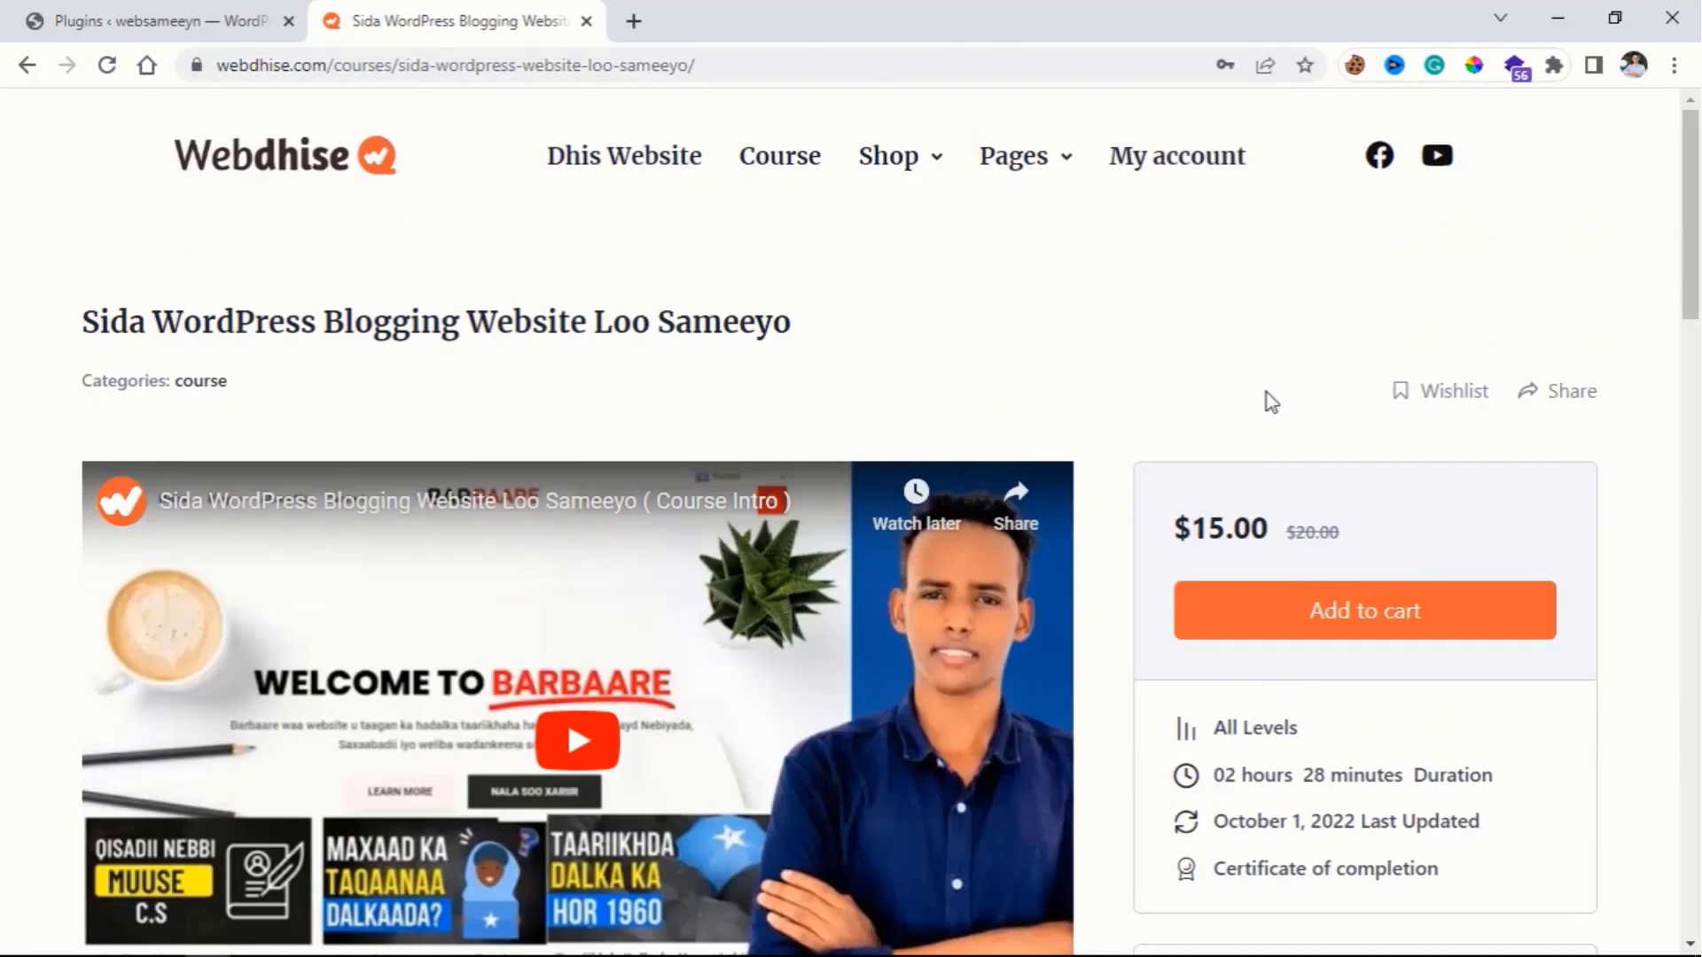
pyautogui.scroll(-5, 1266, 399)
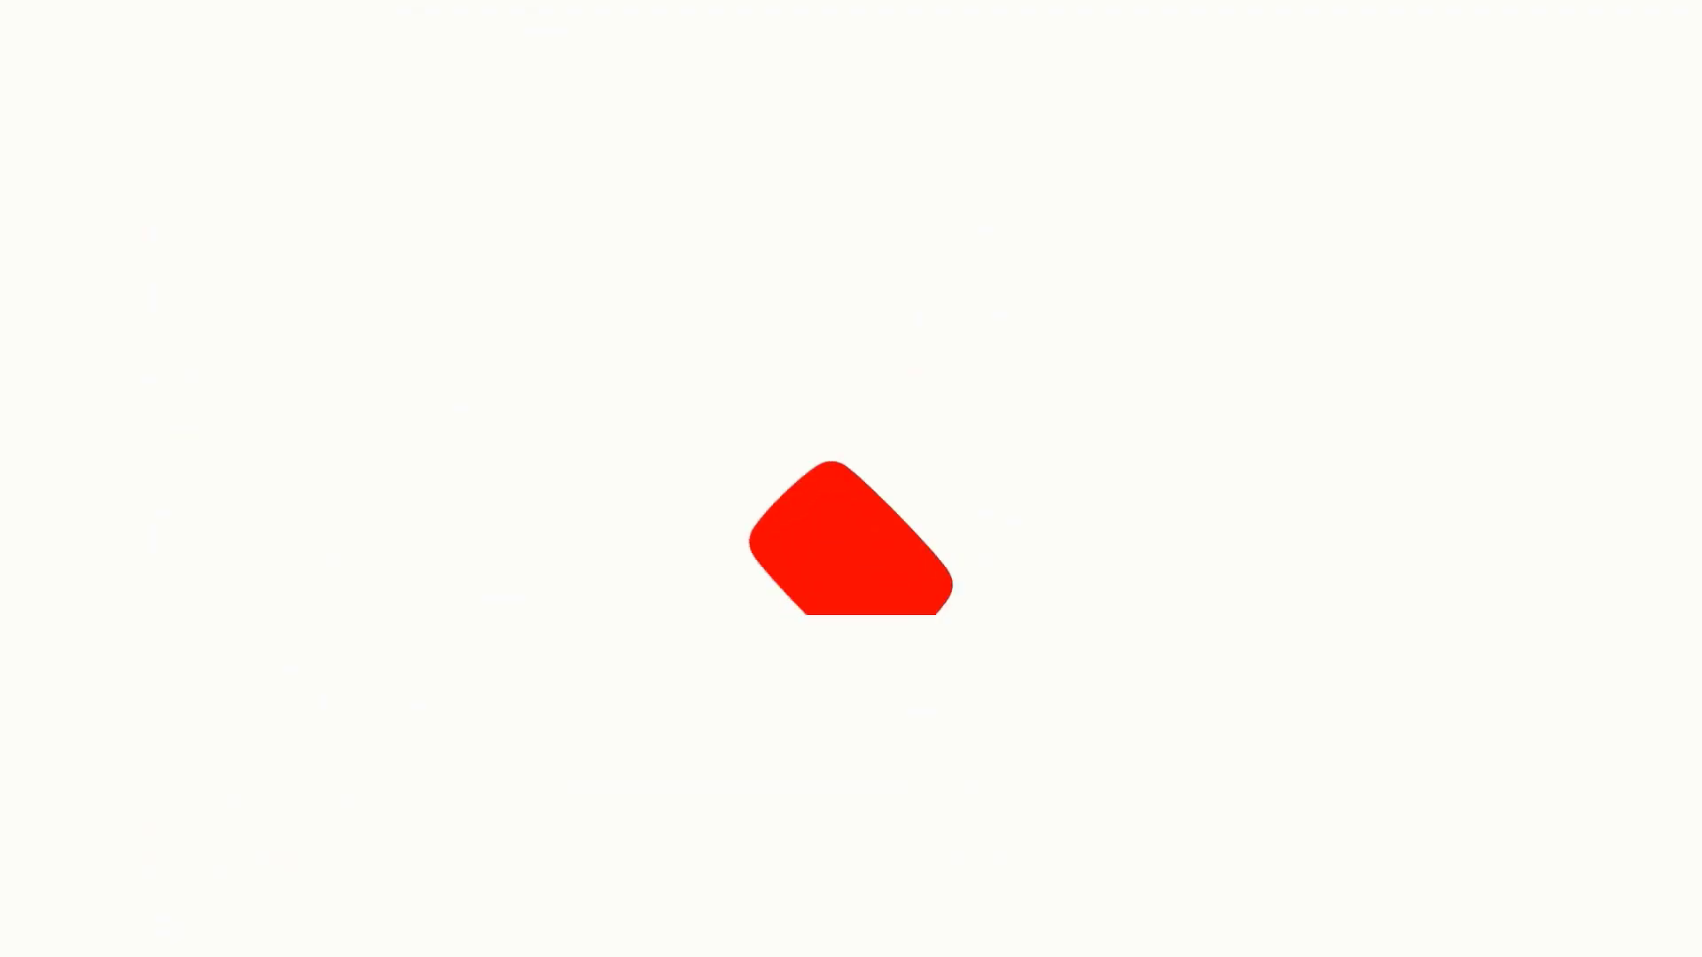